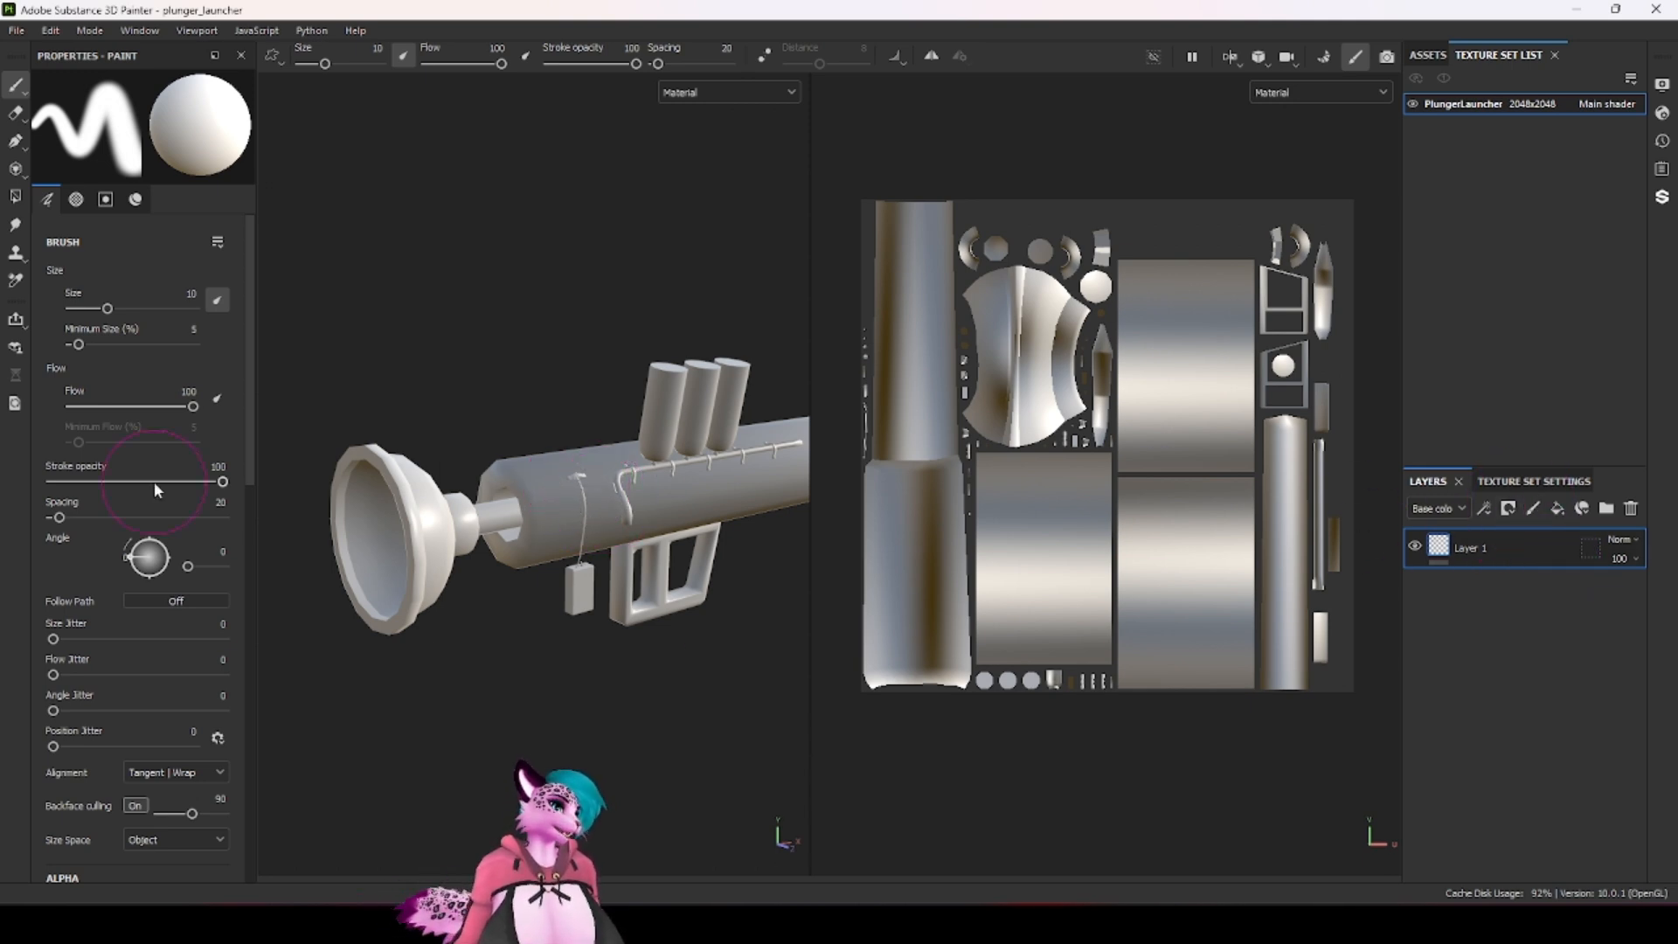
Step: Set the paint brush's base color to a strong red
scroll(139, 499, down, 5)
scroll(134, 507, down, 4)
click(154, 425)
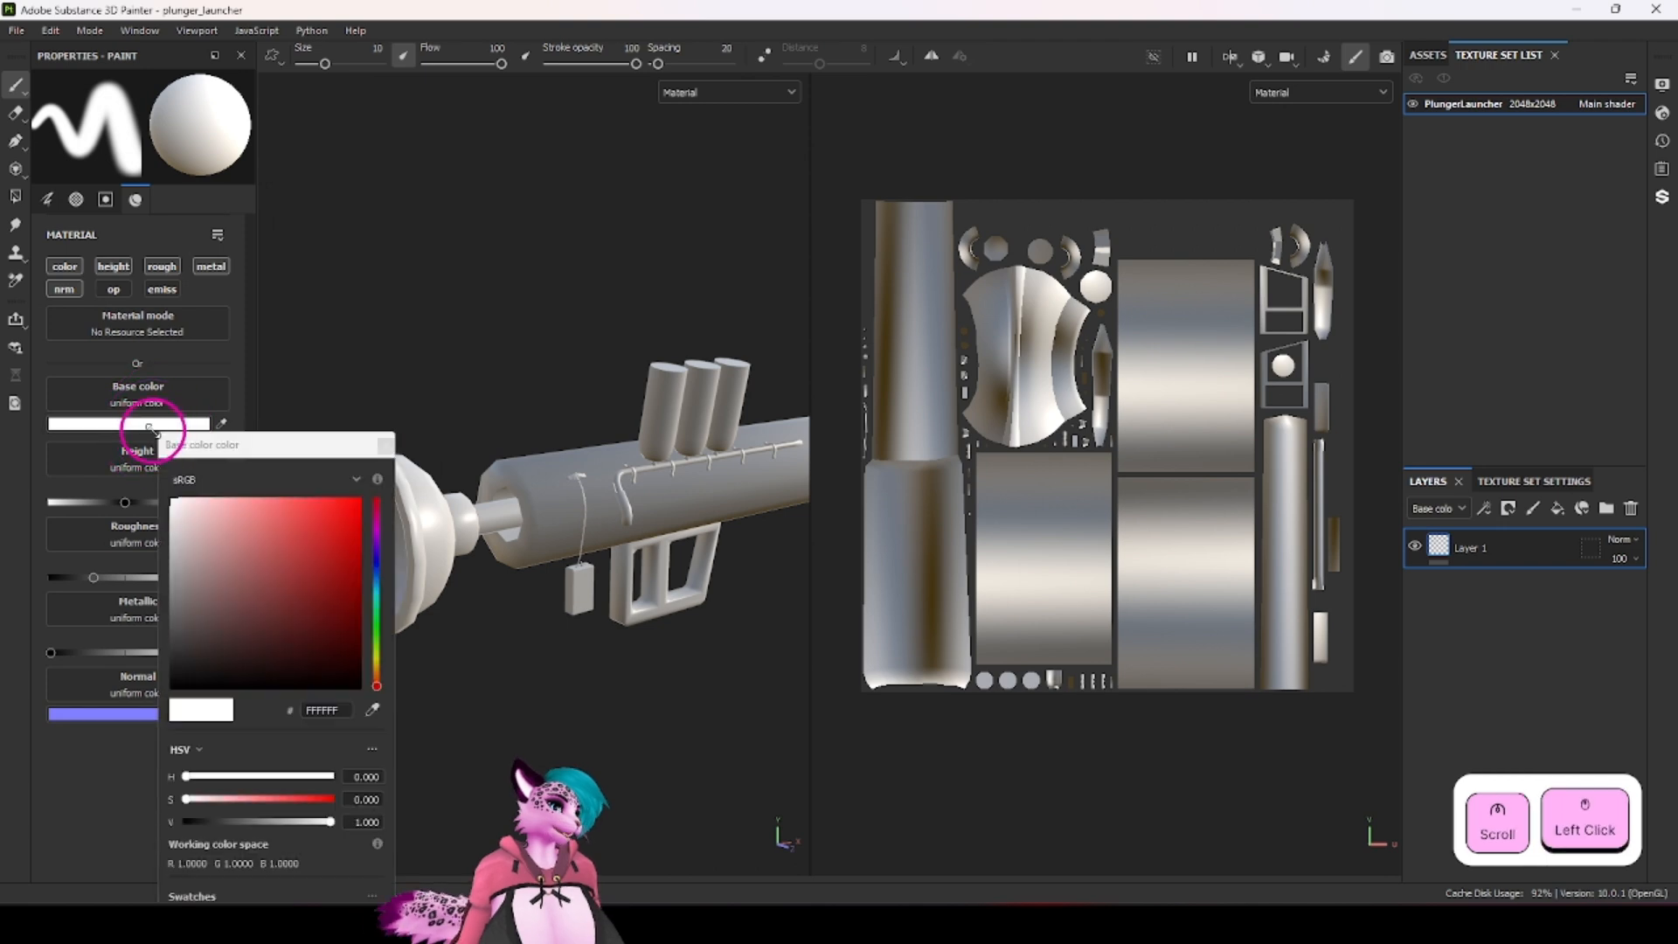
click(340, 526)
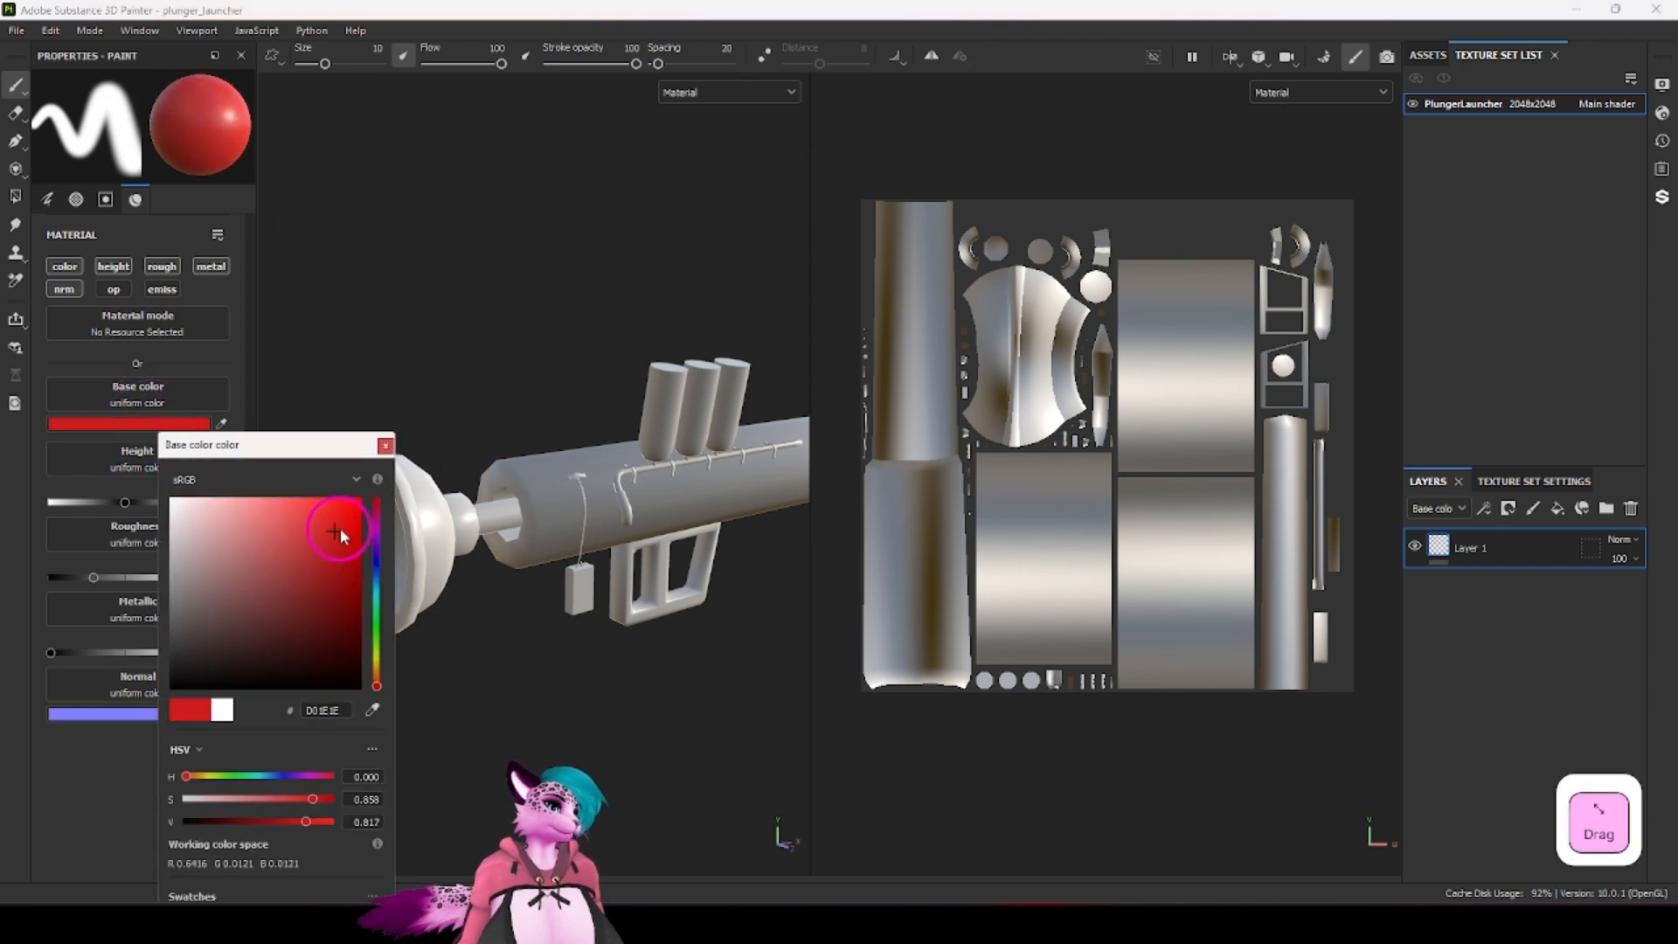
click(384, 445)
Step: Reduce the brush size to 6.57 and paint red strokes on the launcher's barrel beside the hanging cord
scroll(627, 516, up, 6)
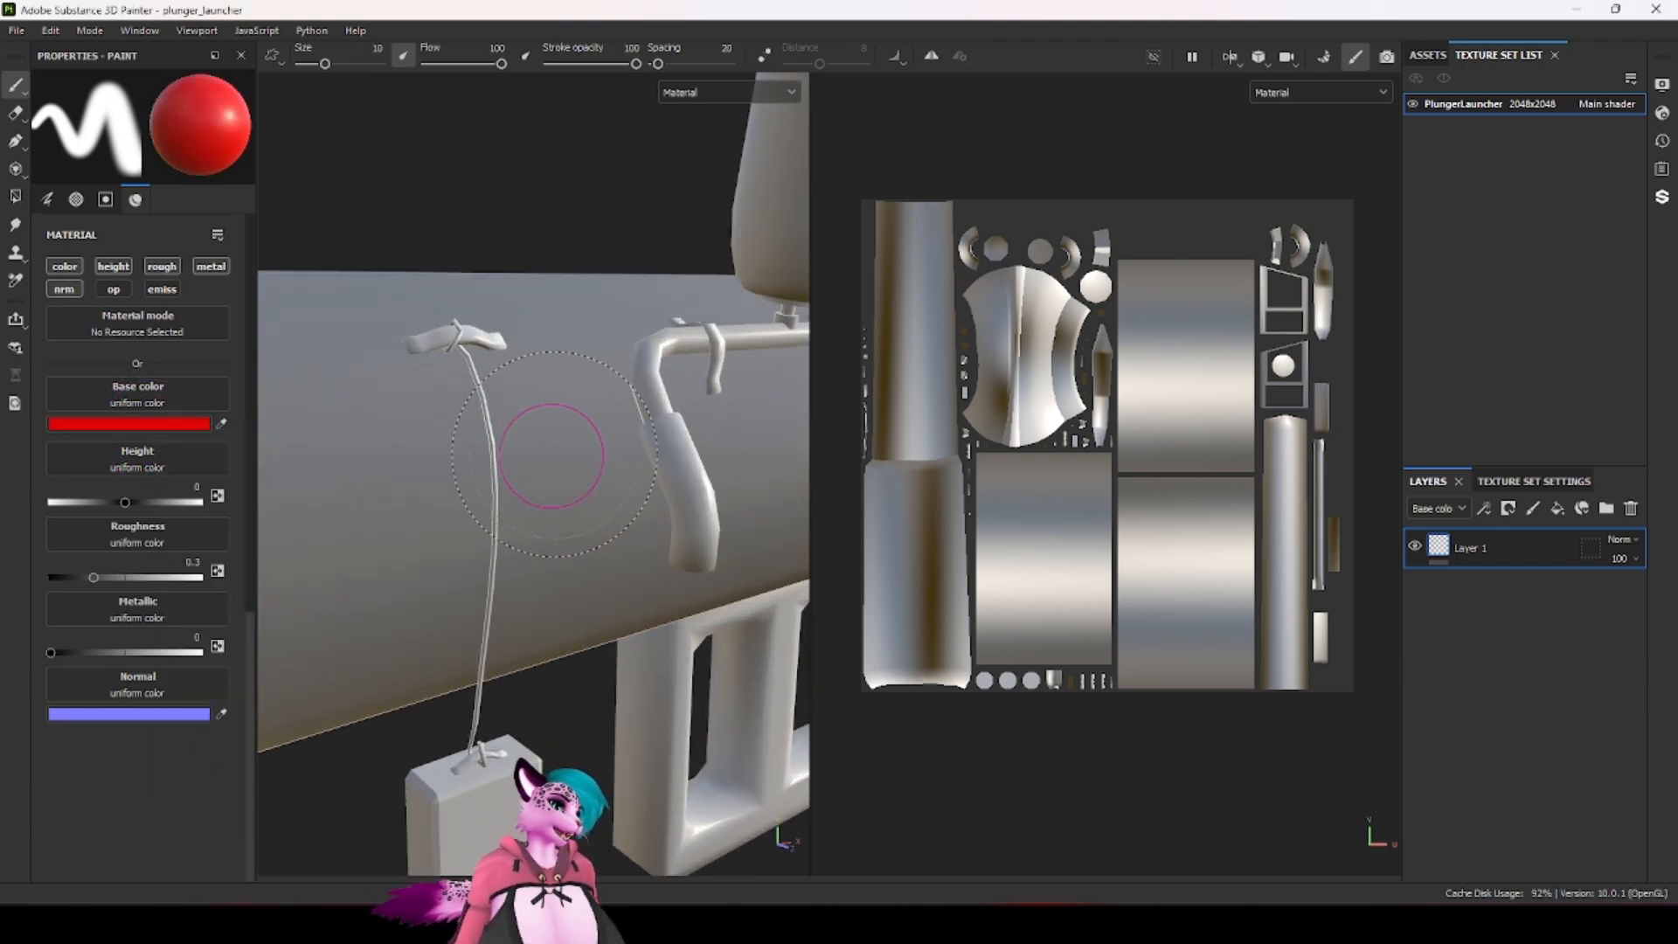
ctrl+scroll(565, 472, down, 3)
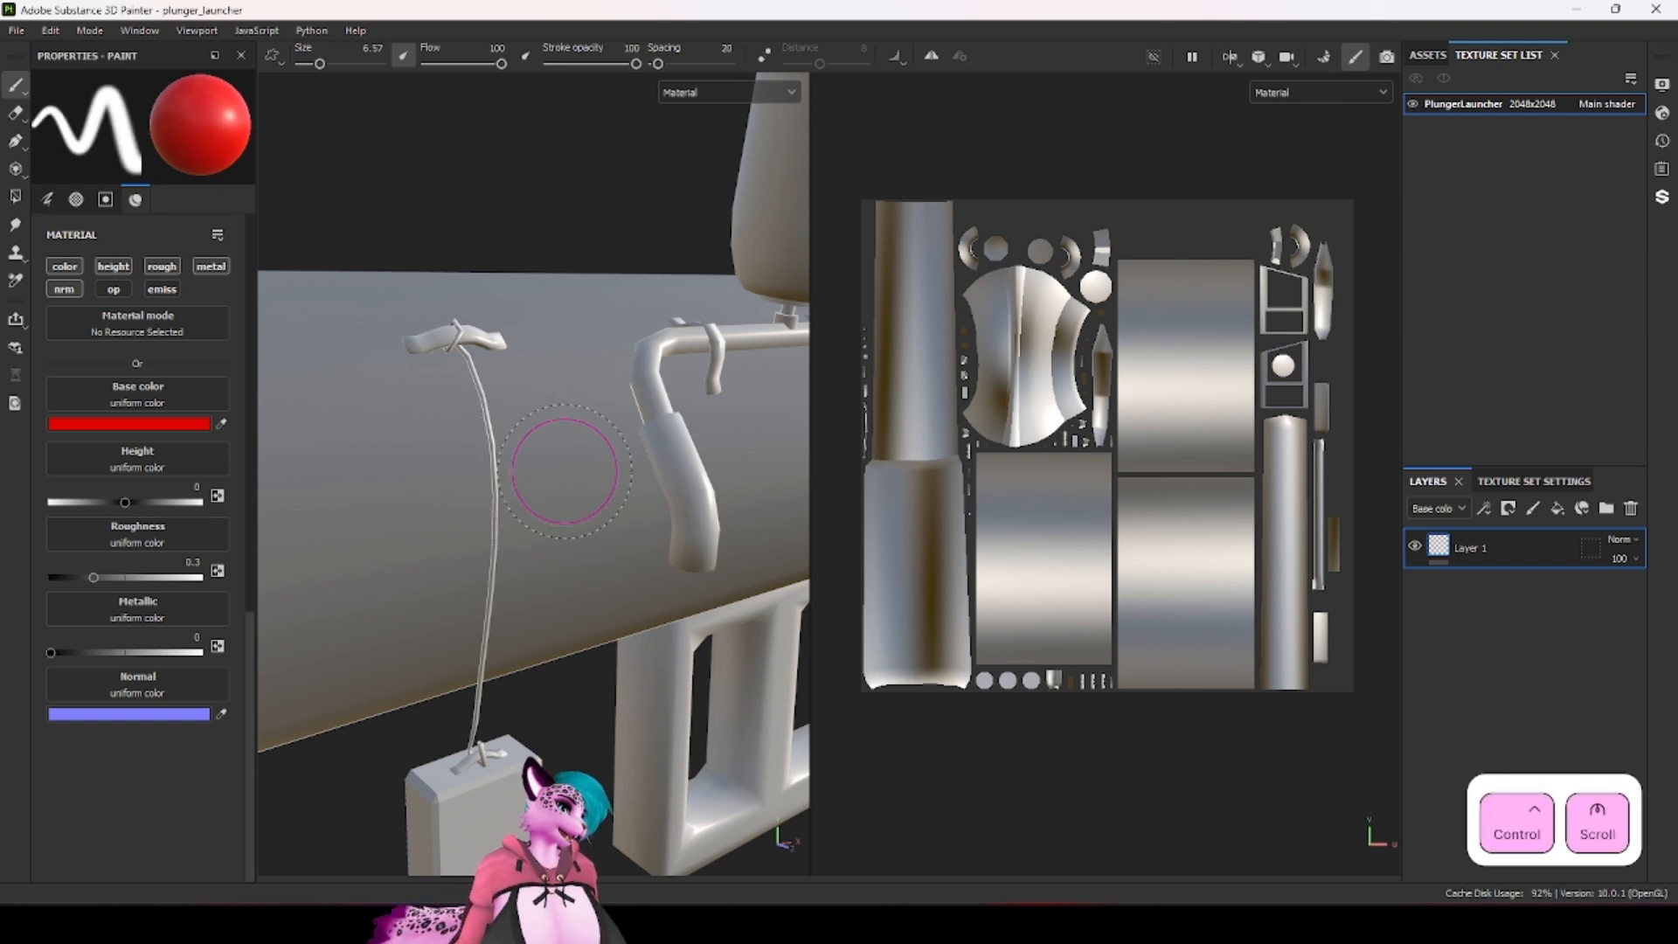
mouse_move(565, 472)
mouse_down()
mouse_move(554, 461)
mouse_move(581, 554)
mouse_move(562, 479)
mouse_move(384, 516)
mouse_move(569, 480)
mouse_move(533, 560)
mouse_up()
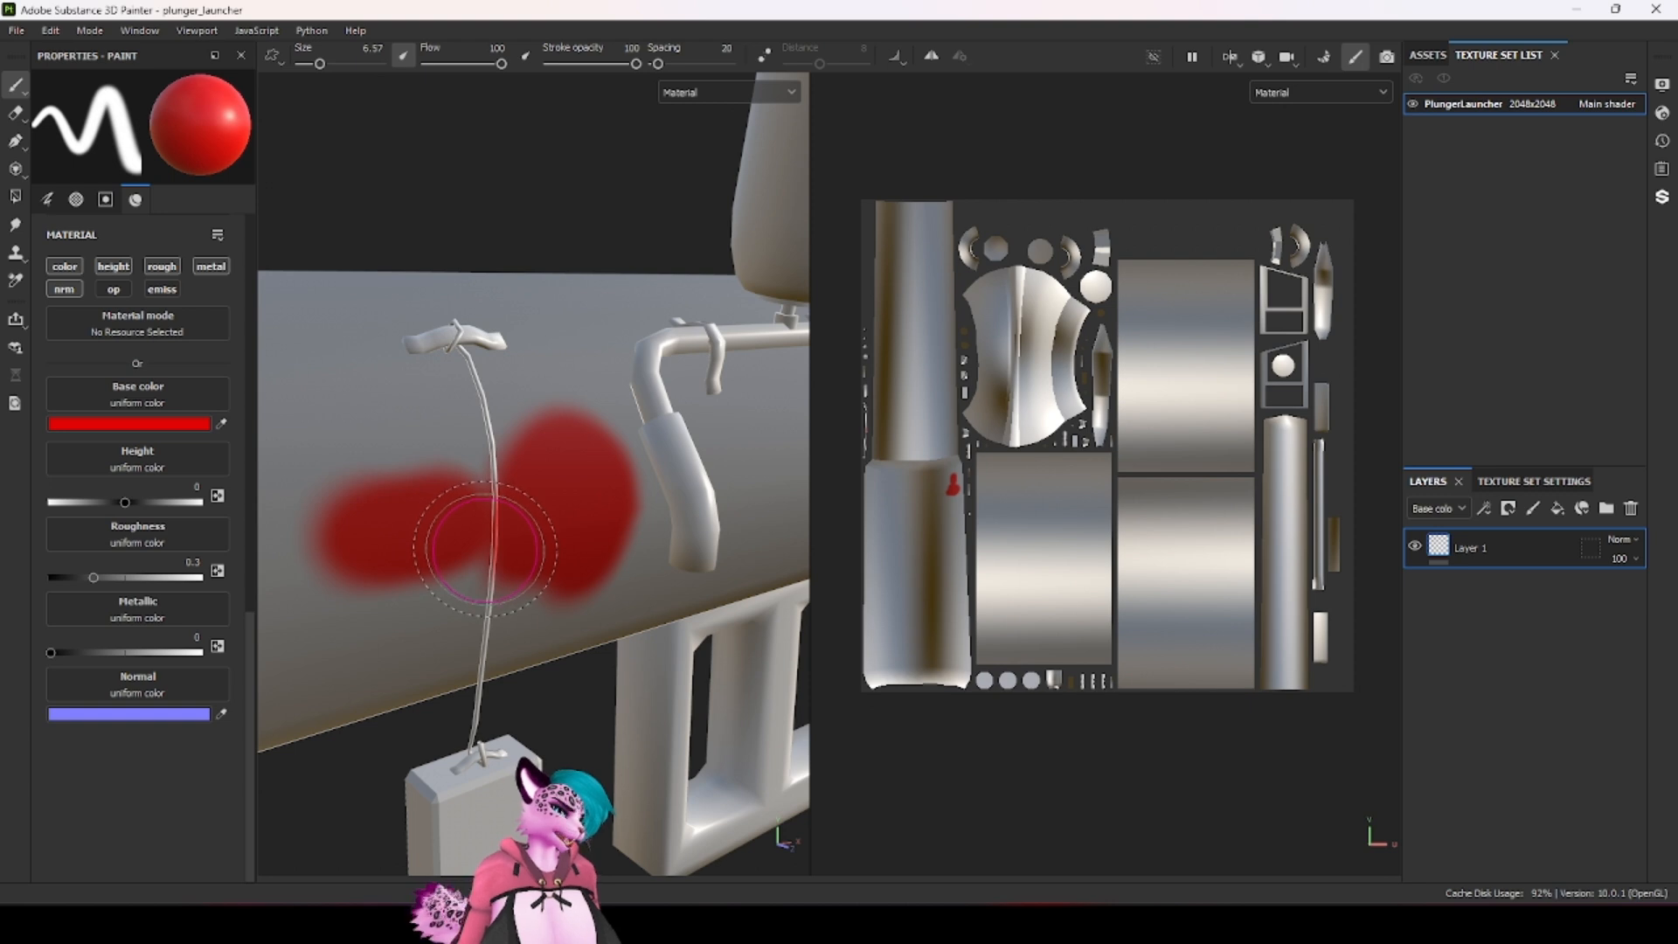
Step: Delete the paint layer and add a fill layer in its place
click(1632, 510)
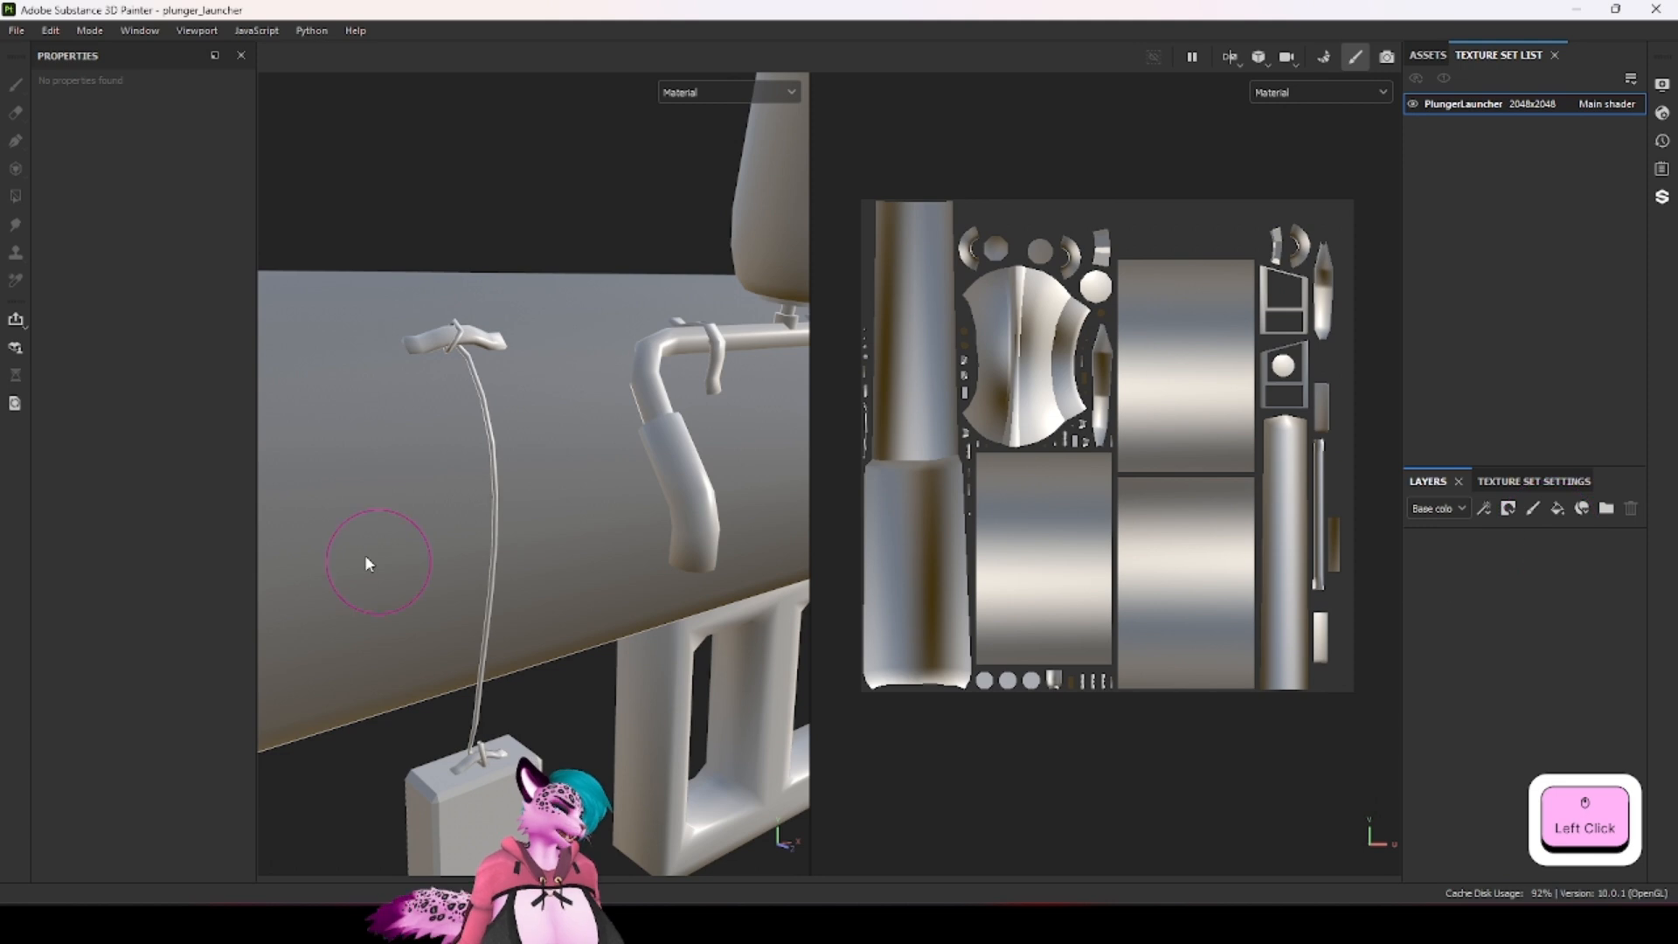
scroll(392, 512, down, 6)
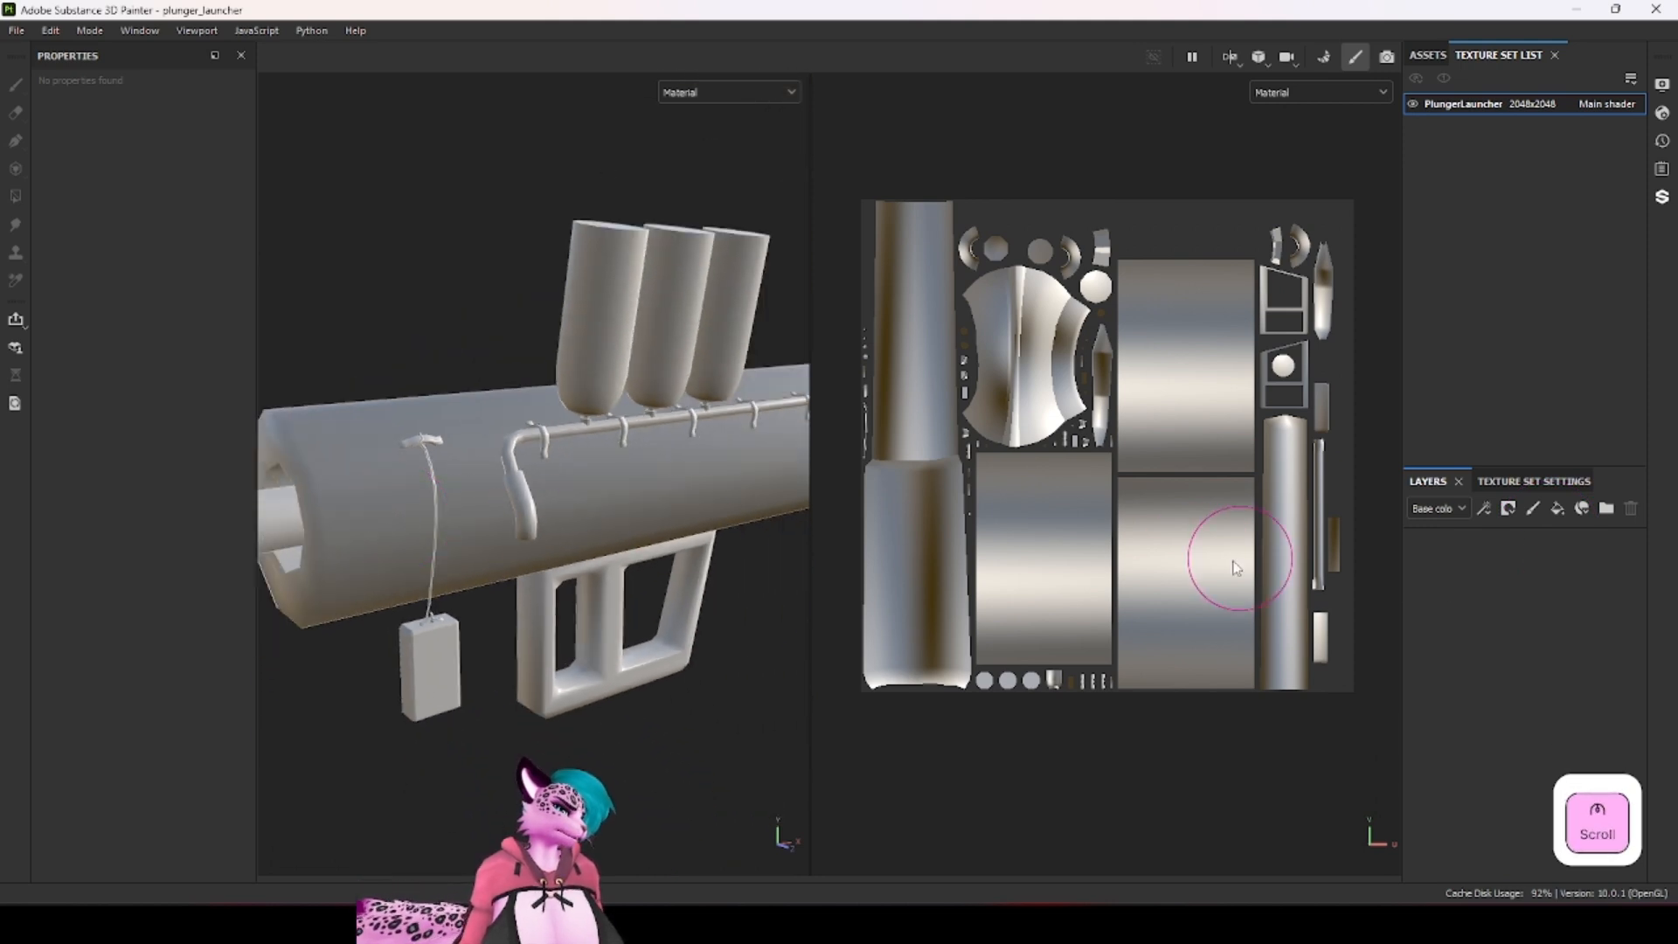
ctrl+alt+drag(535, 557, 790, 536)
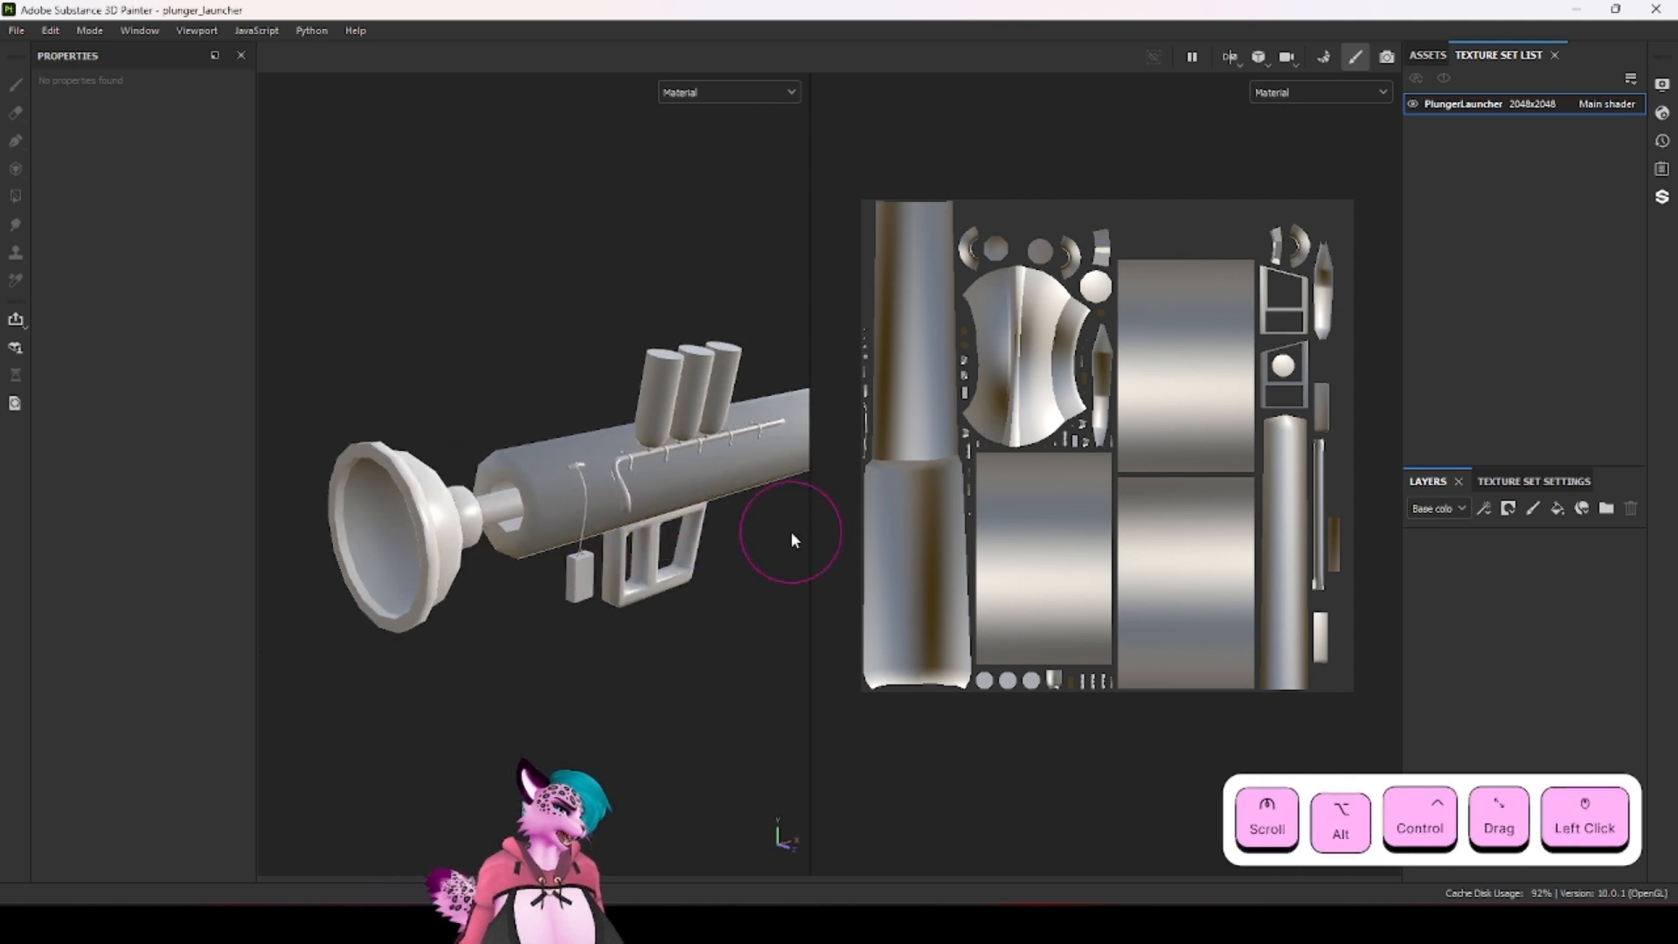
scroll(642, 492, down, 3)
mouse_move(640, 490)
ctrl+alt+mouse_down()
mouse_move(596, 499)
mouse_move(648, 496)
ctrl+alt+mouse_up()
scroll(592, 499, up, 2)
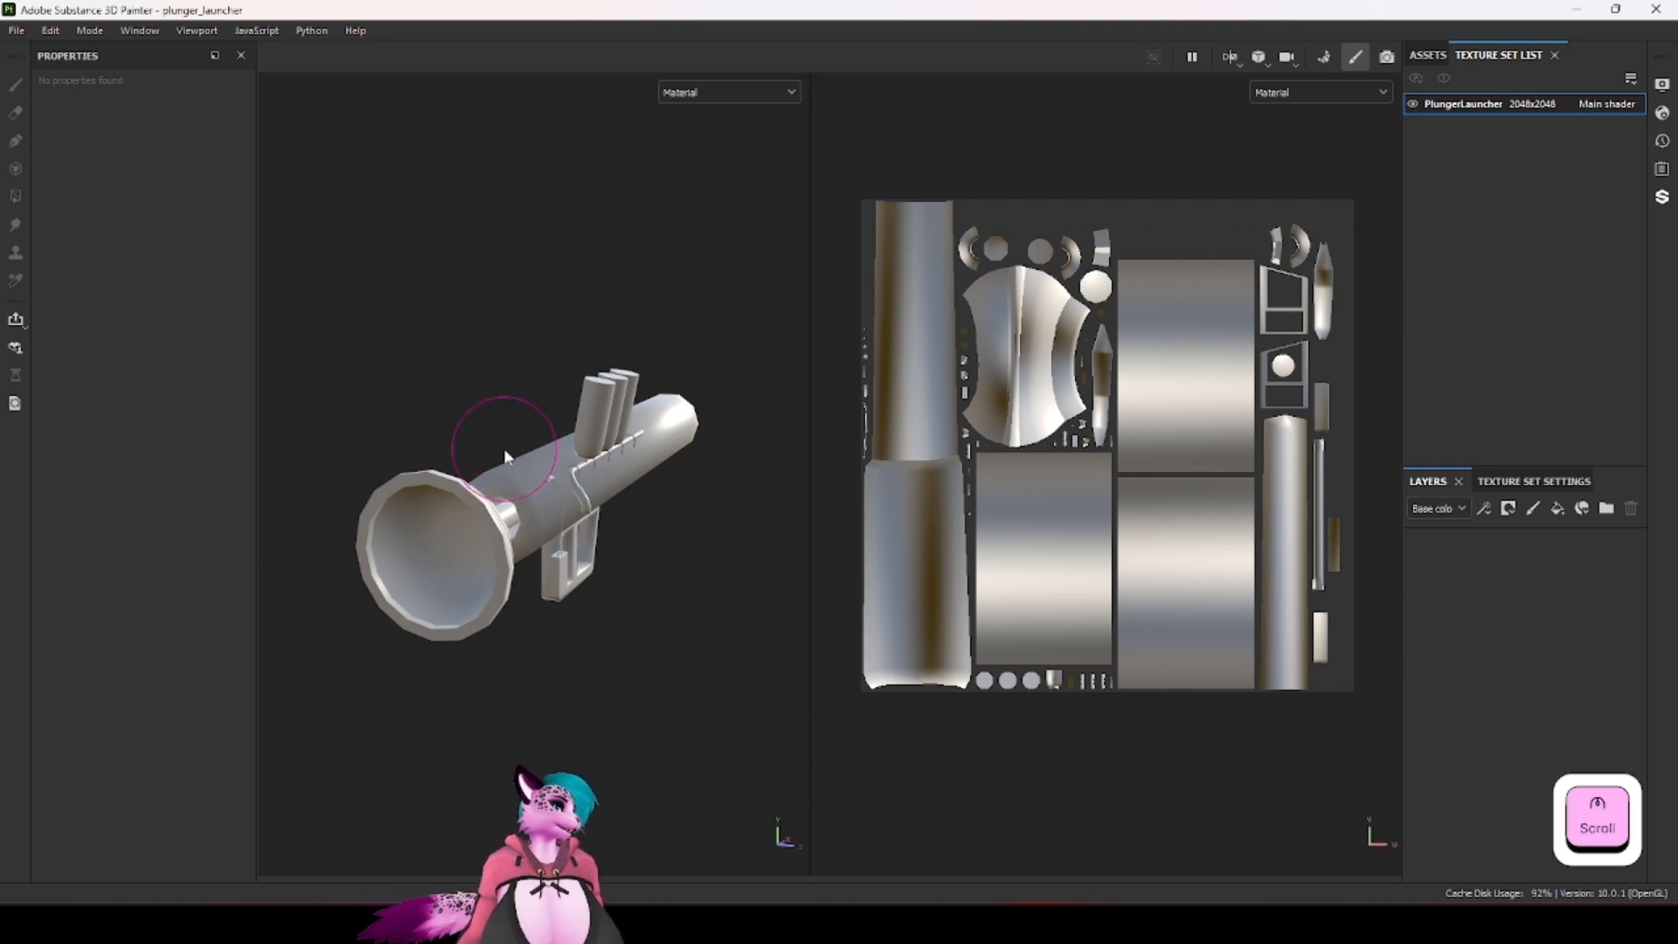
scroll(1045, 457, up, 3)
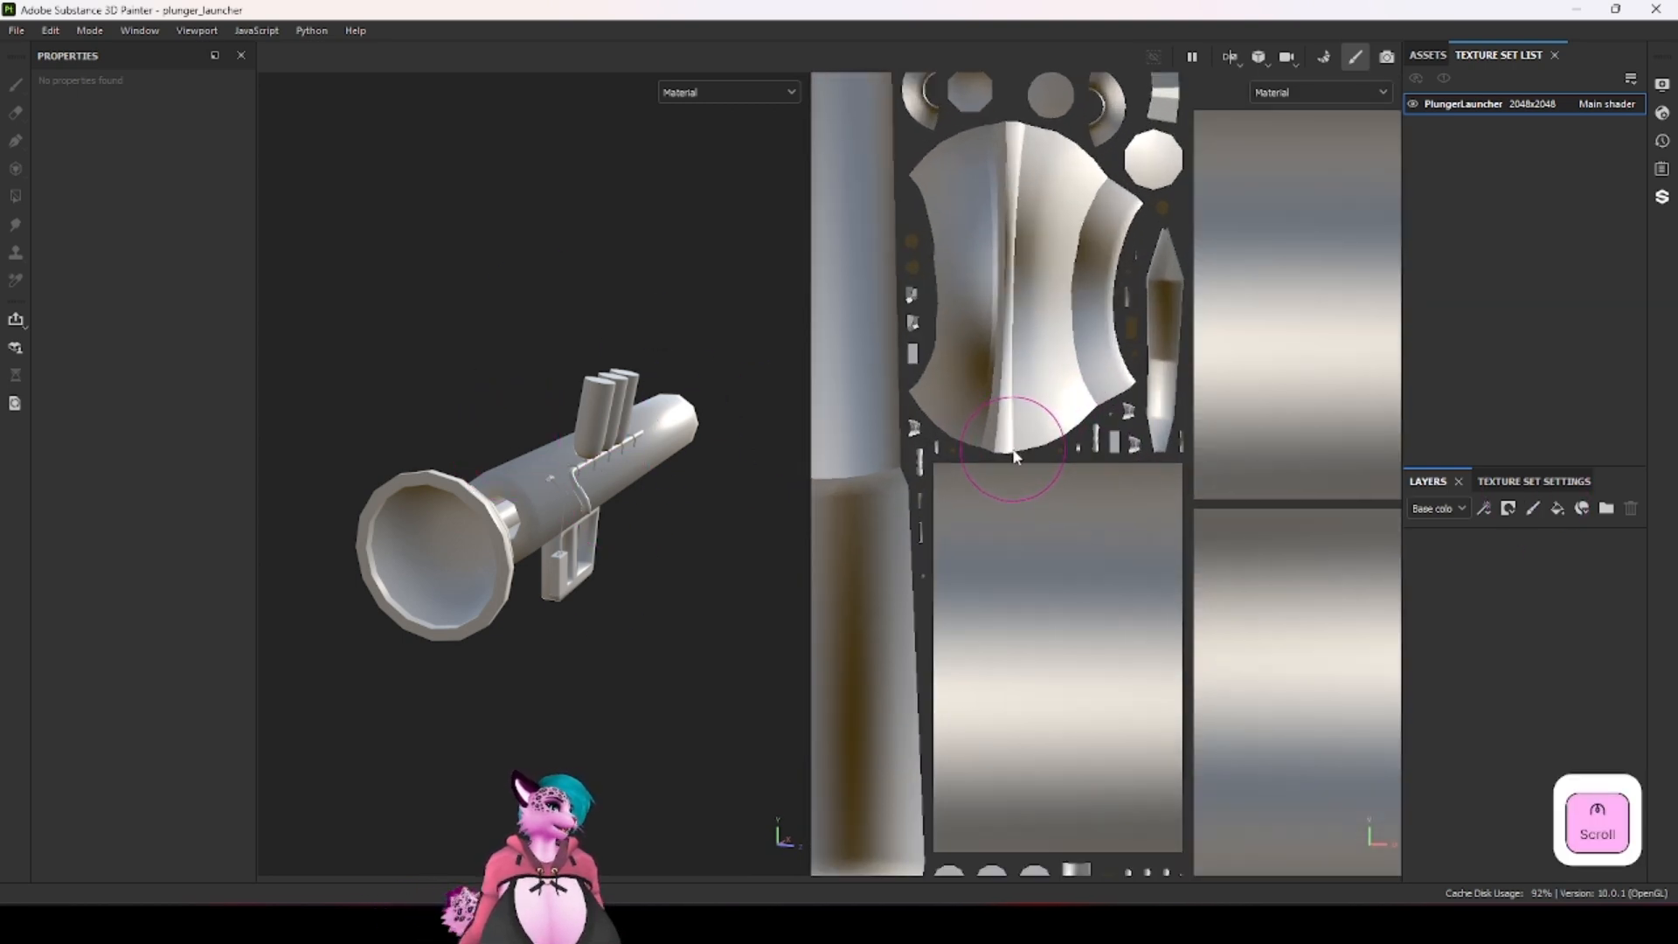
scroll(1016, 457, up, 1)
scroll(948, 439, up, 2)
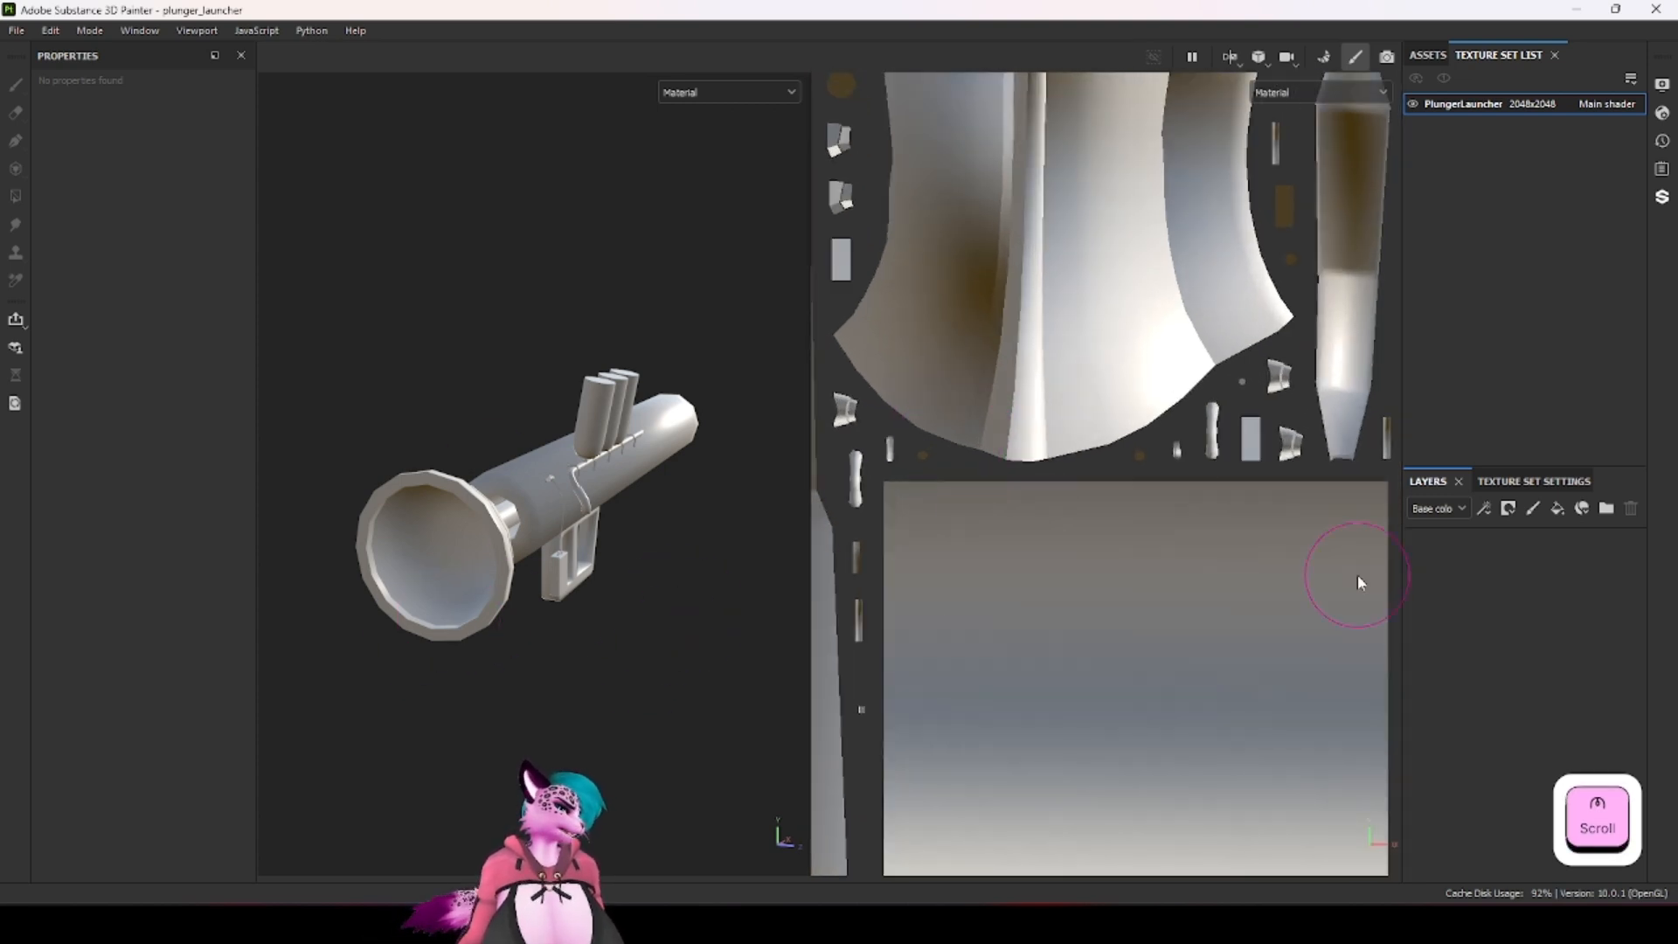
click(1556, 507)
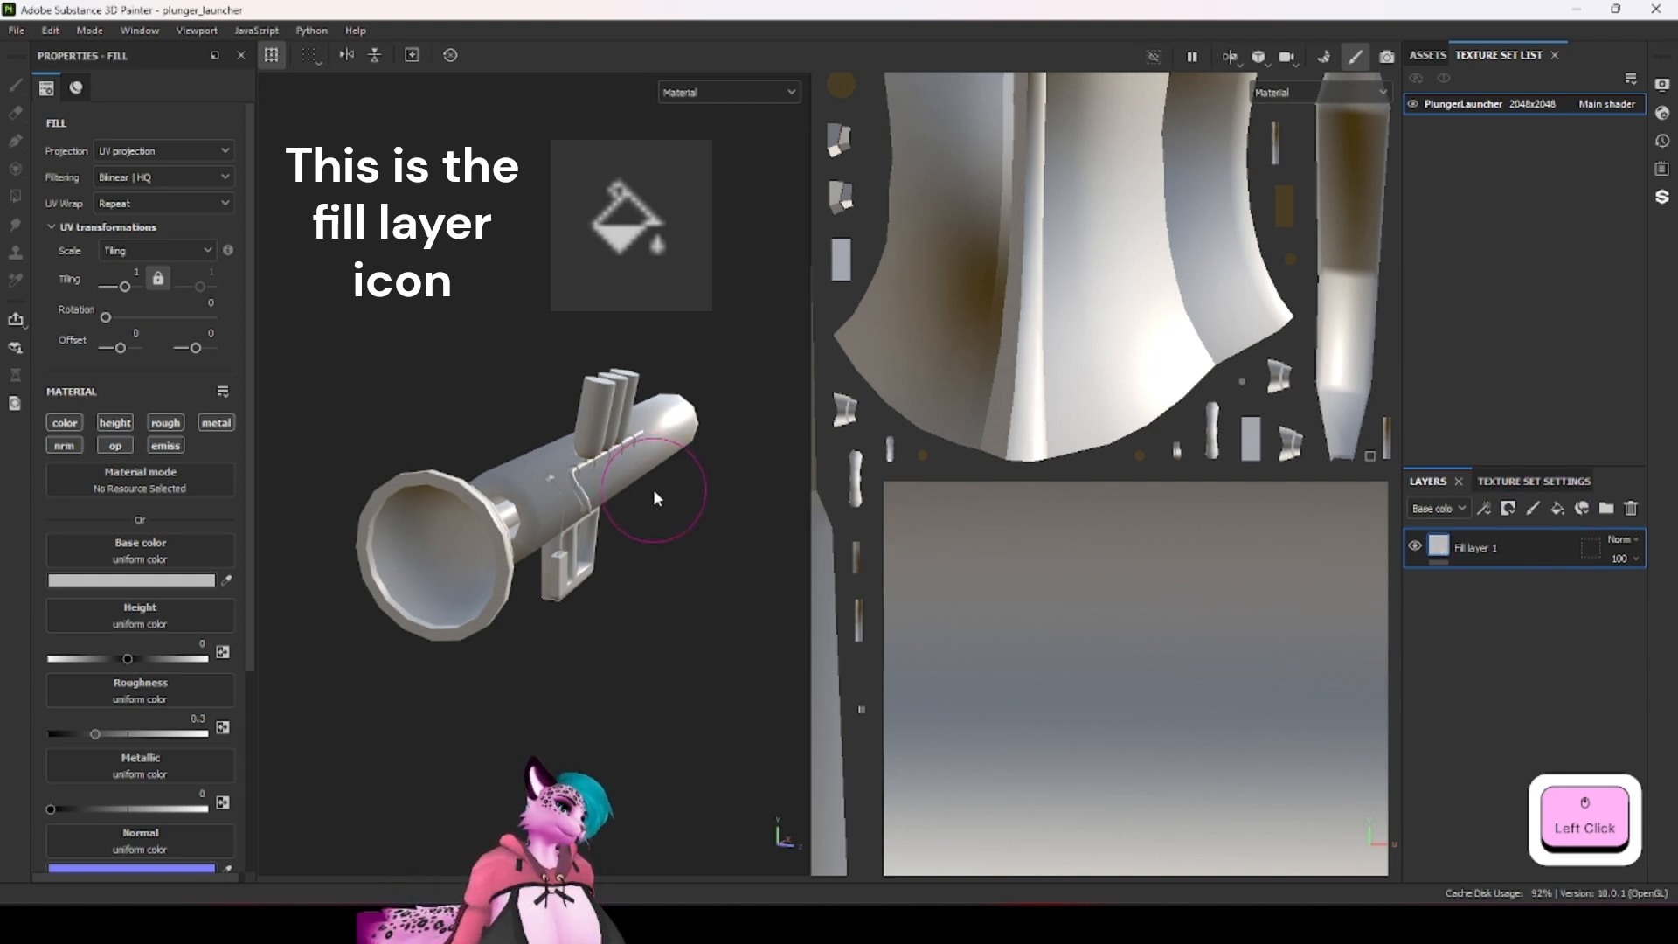
Step: Search the materials for "metal" and apply Metal Polished to the fill layer
scroll(653, 490, up, 5)
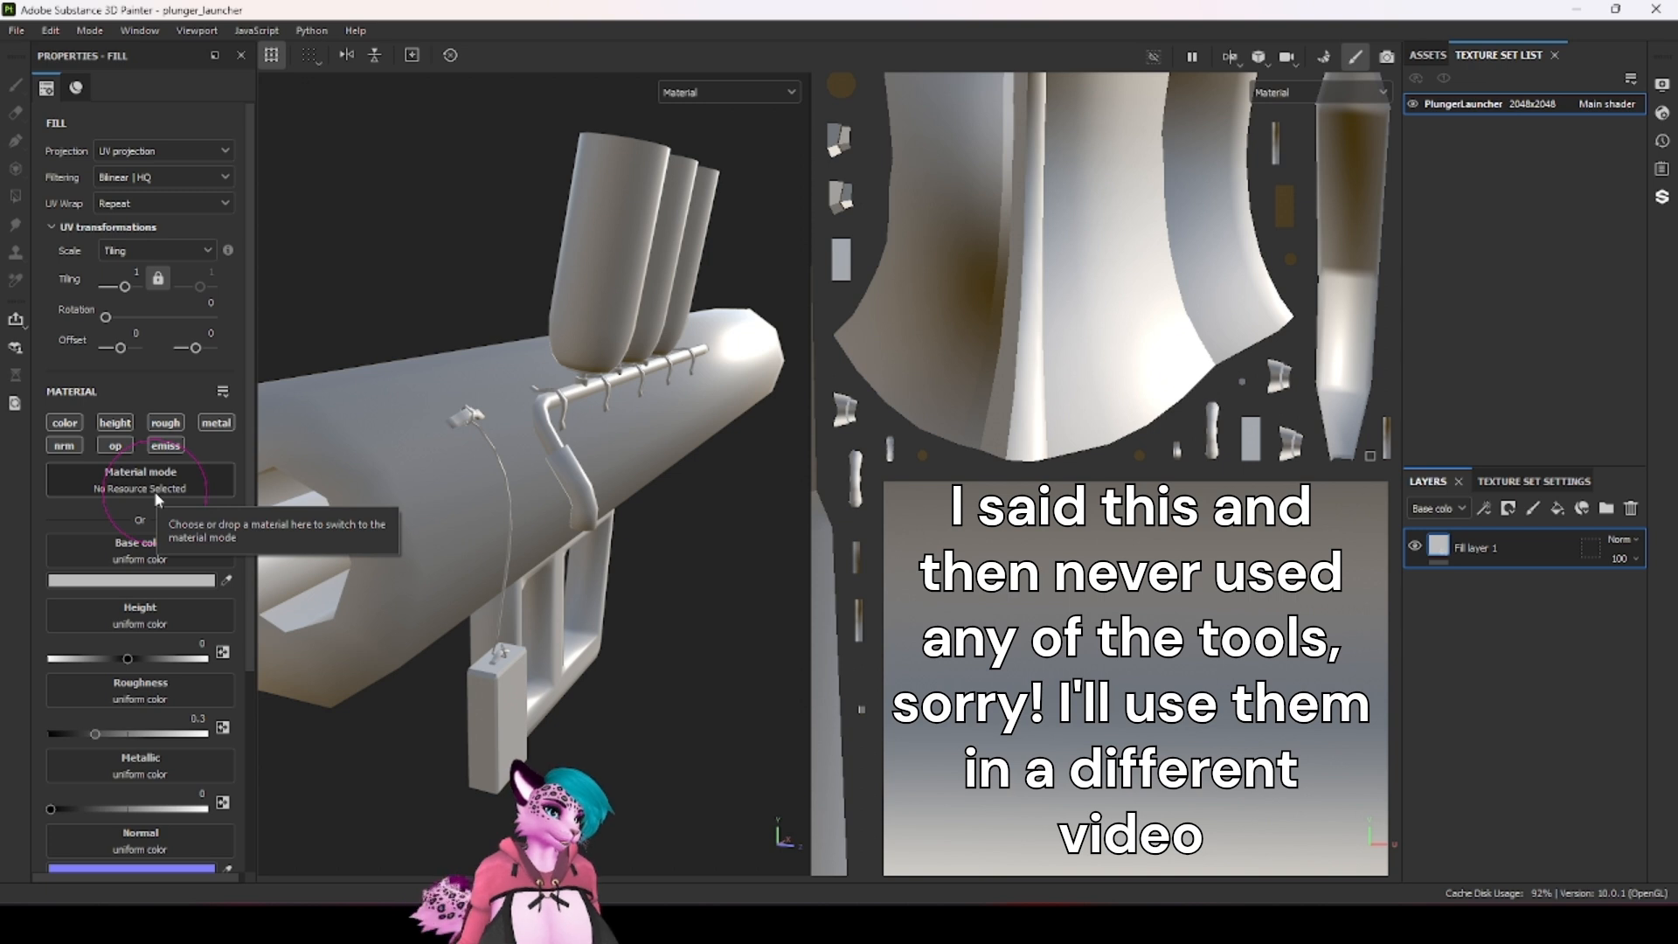
scroll(636, 383, up, 3)
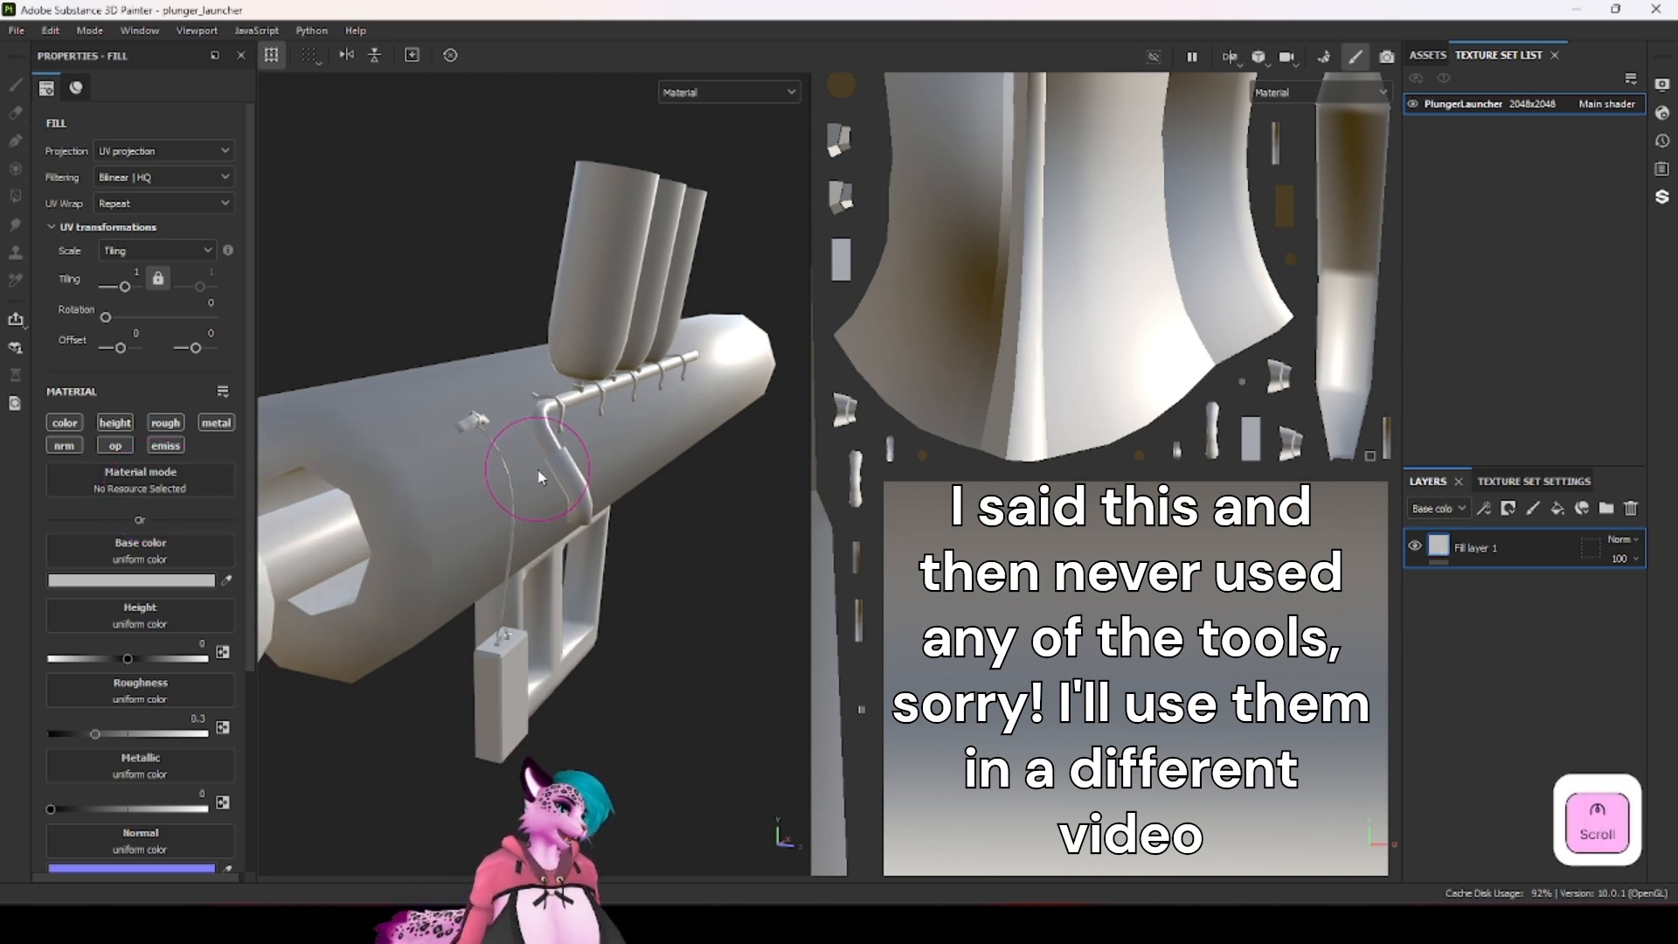
alt+drag(528, 449, 489, 463)
ctrl+alt+drag(651, 375, 619, 411)
scroll(568, 441, up, 3)
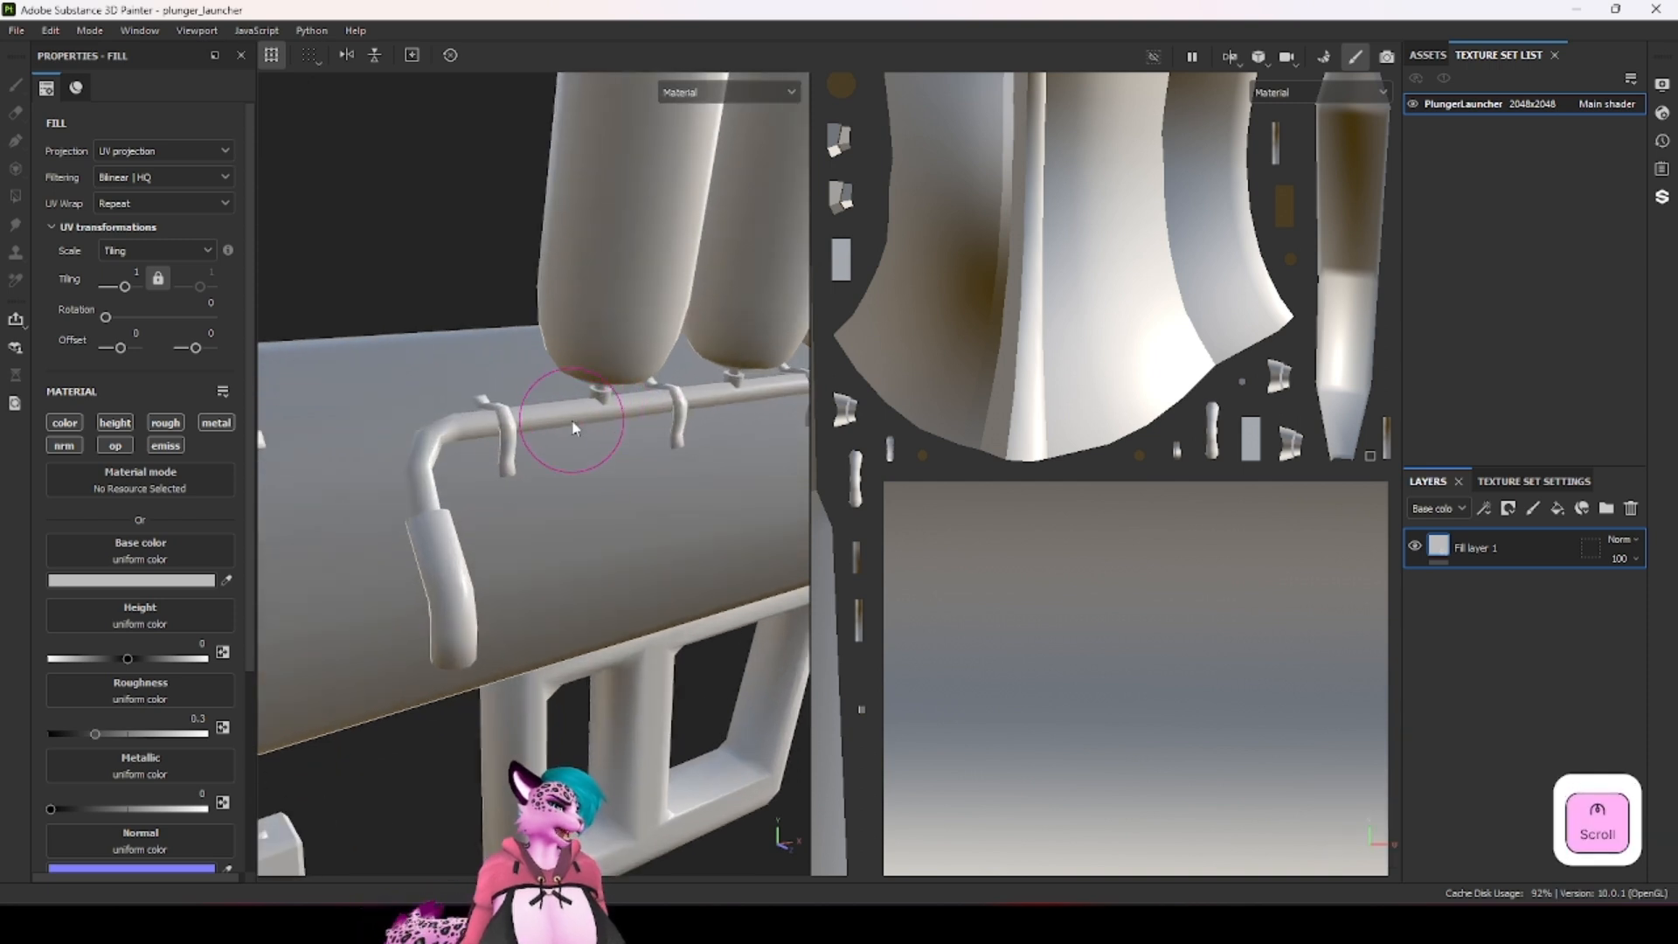
click(184, 486)
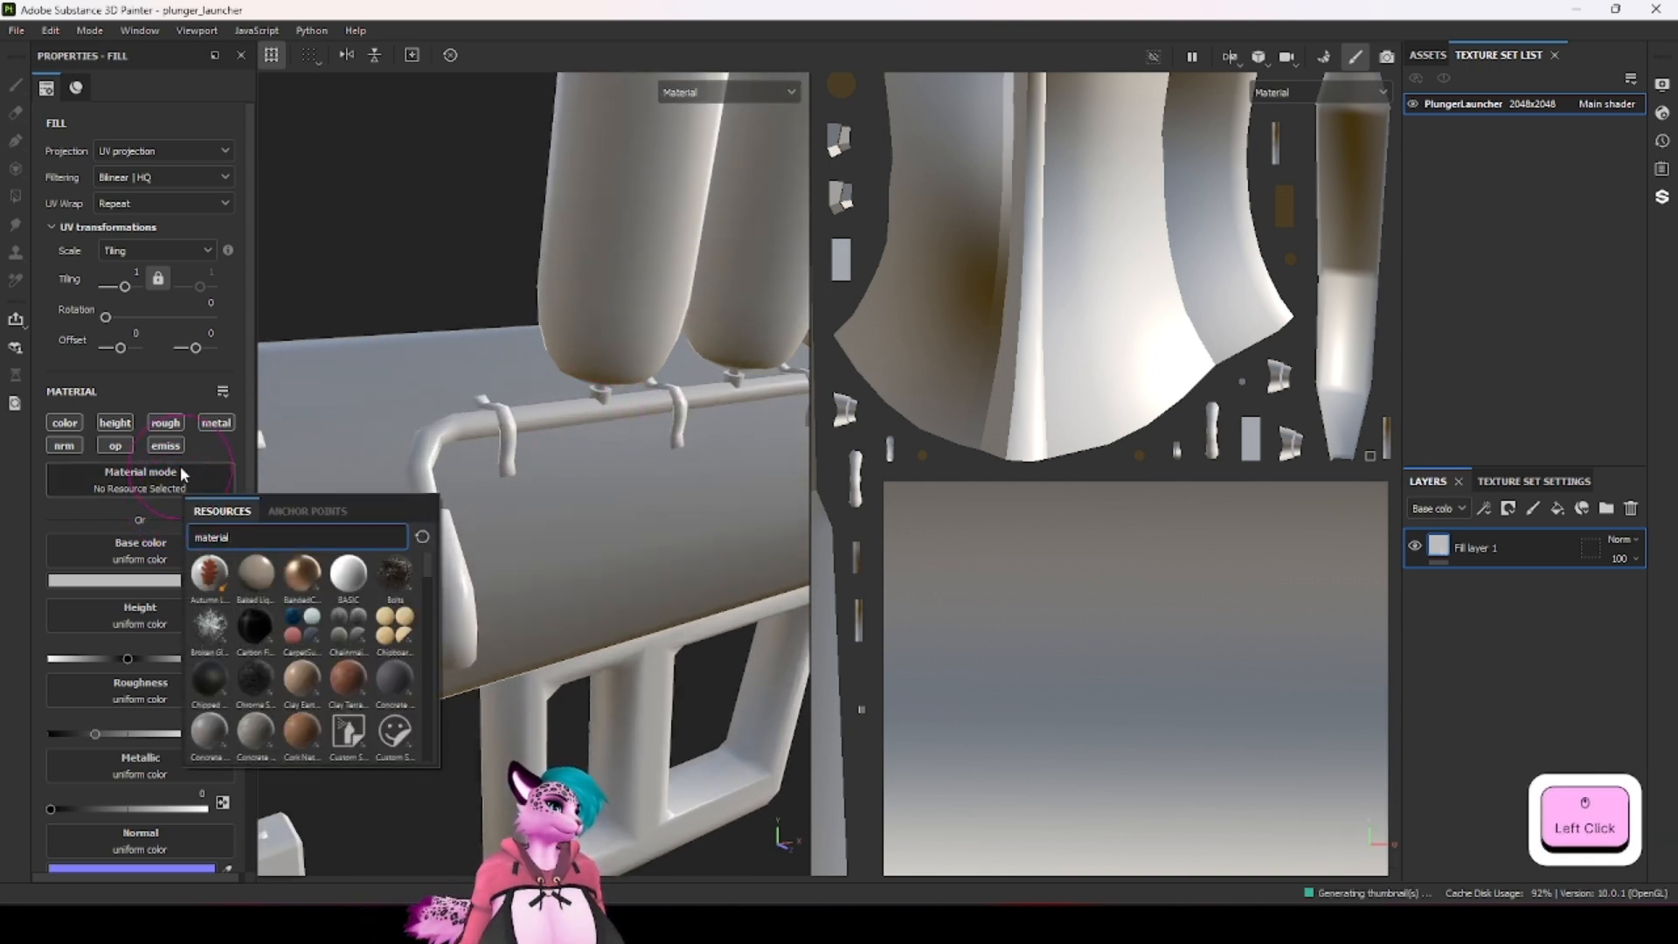
scroll(276, 591, down, 5)
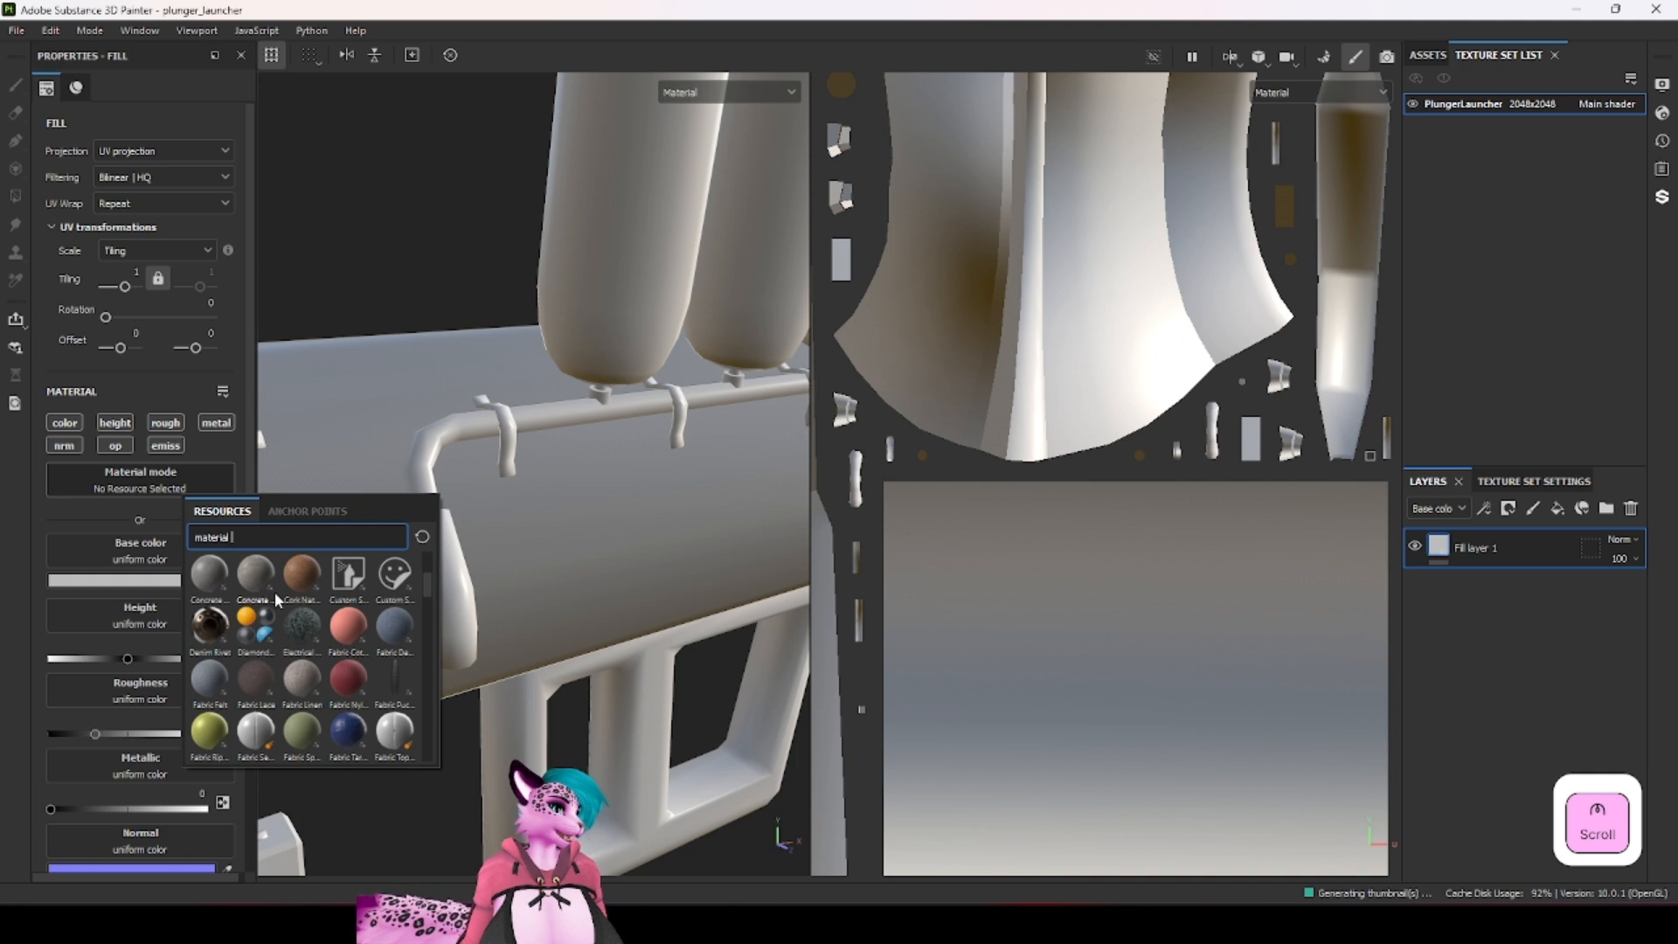
text(metal)
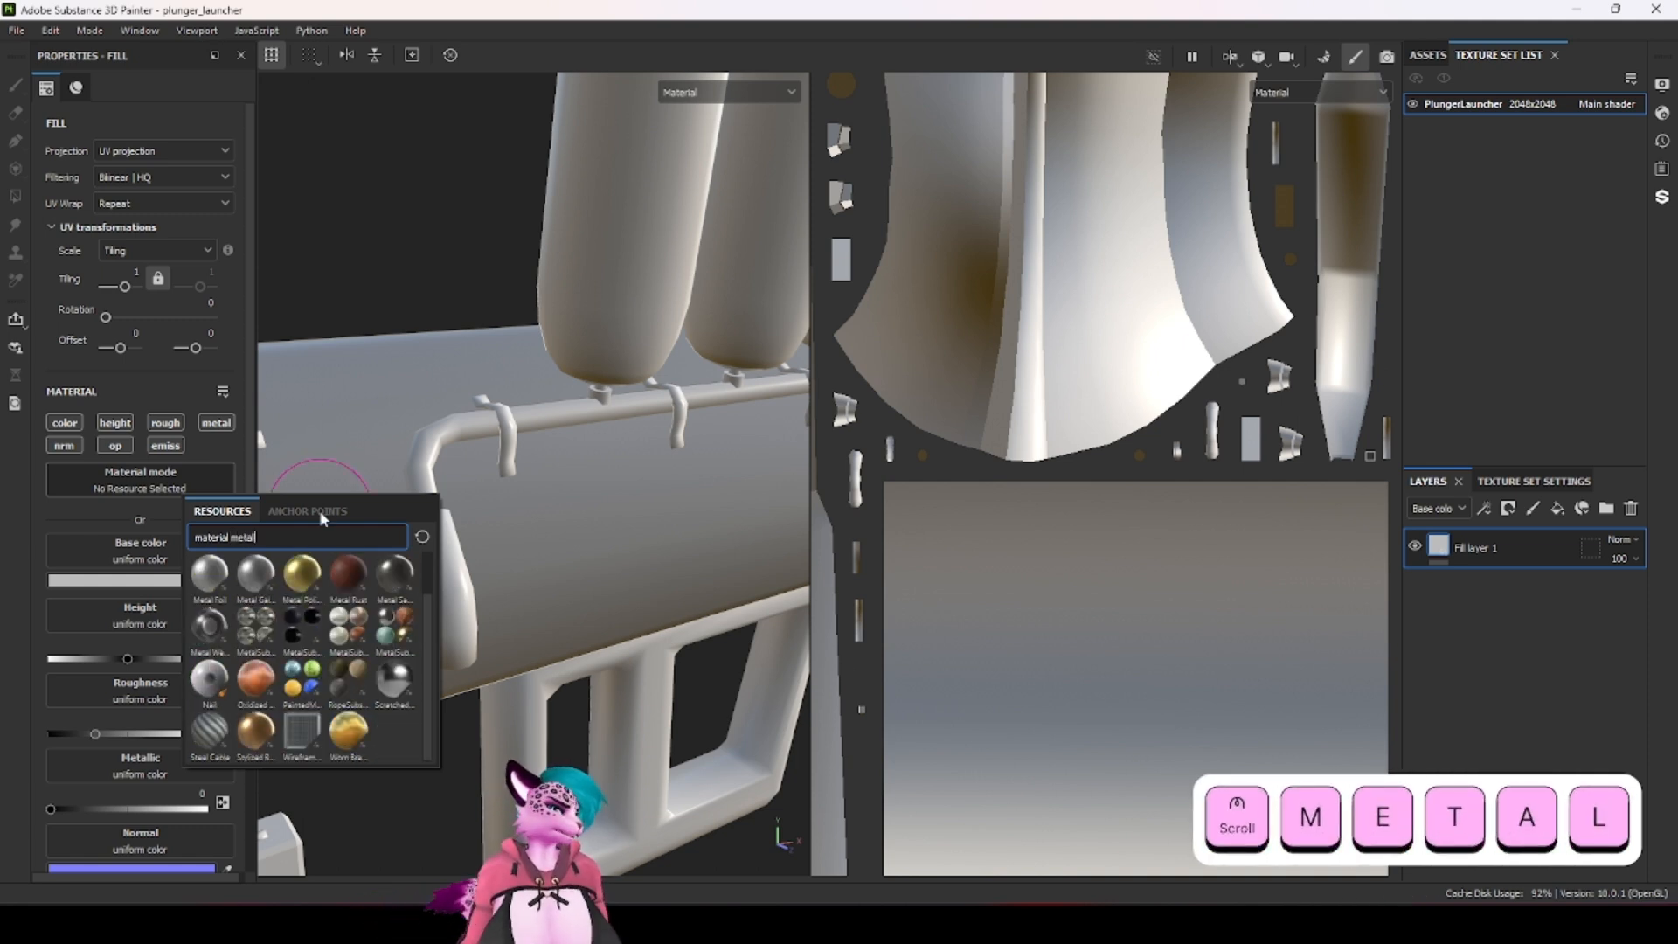
click(298, 652)
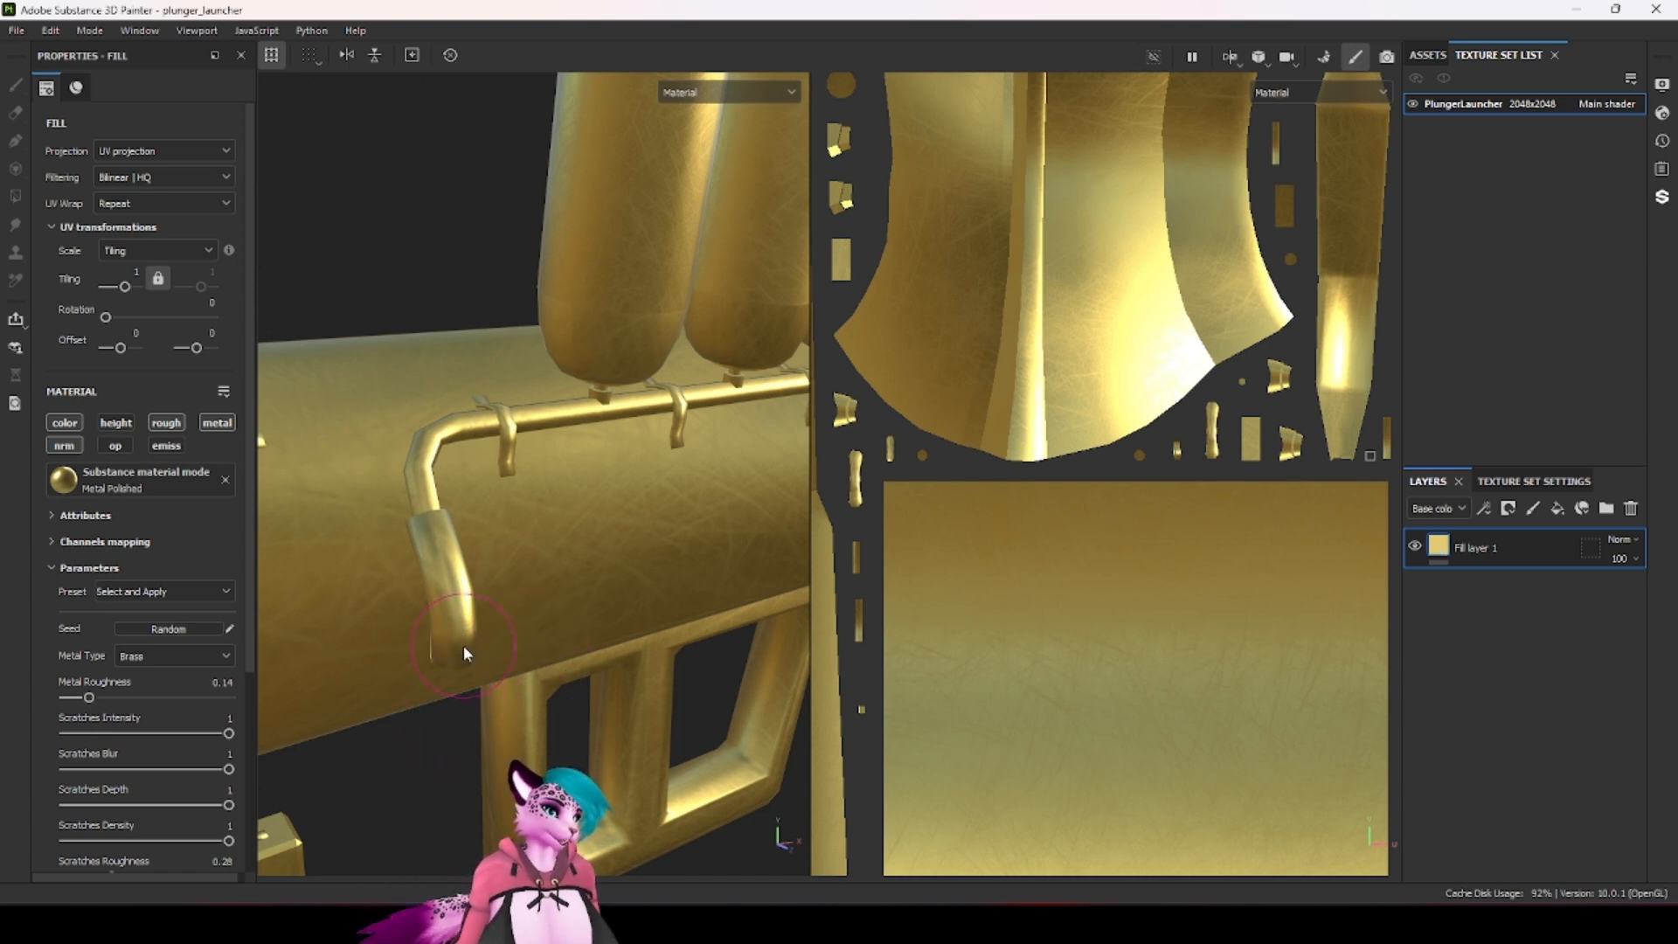
Step: Set the fill material's metal type to Copper
click(144, 655)
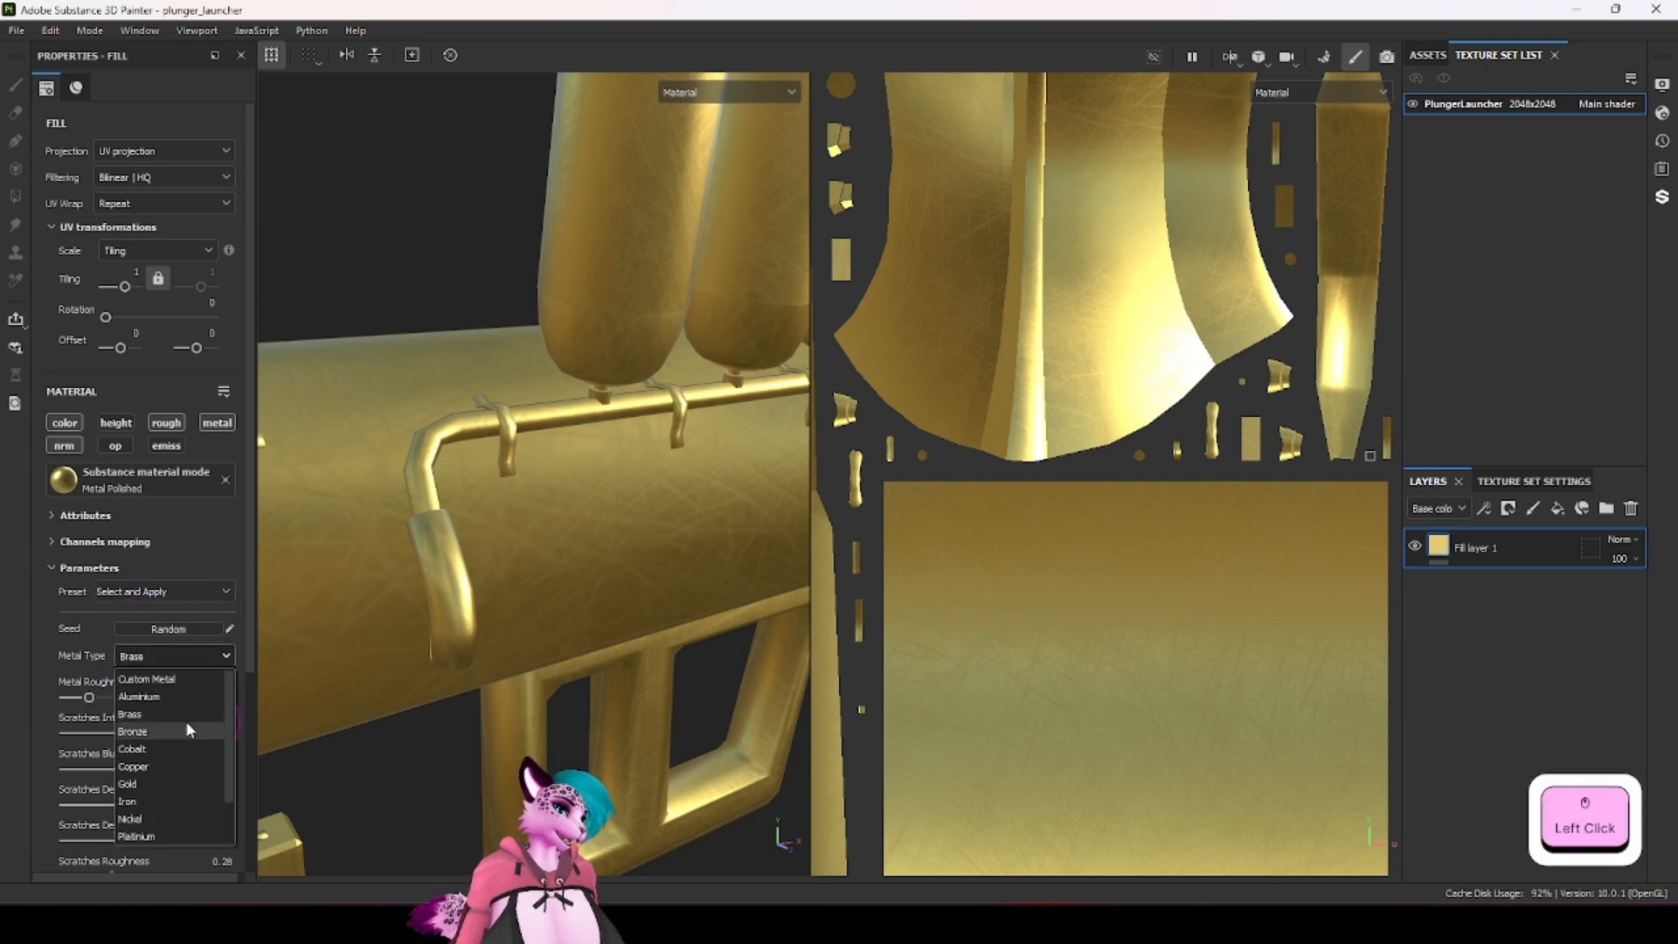
click(155, 767)
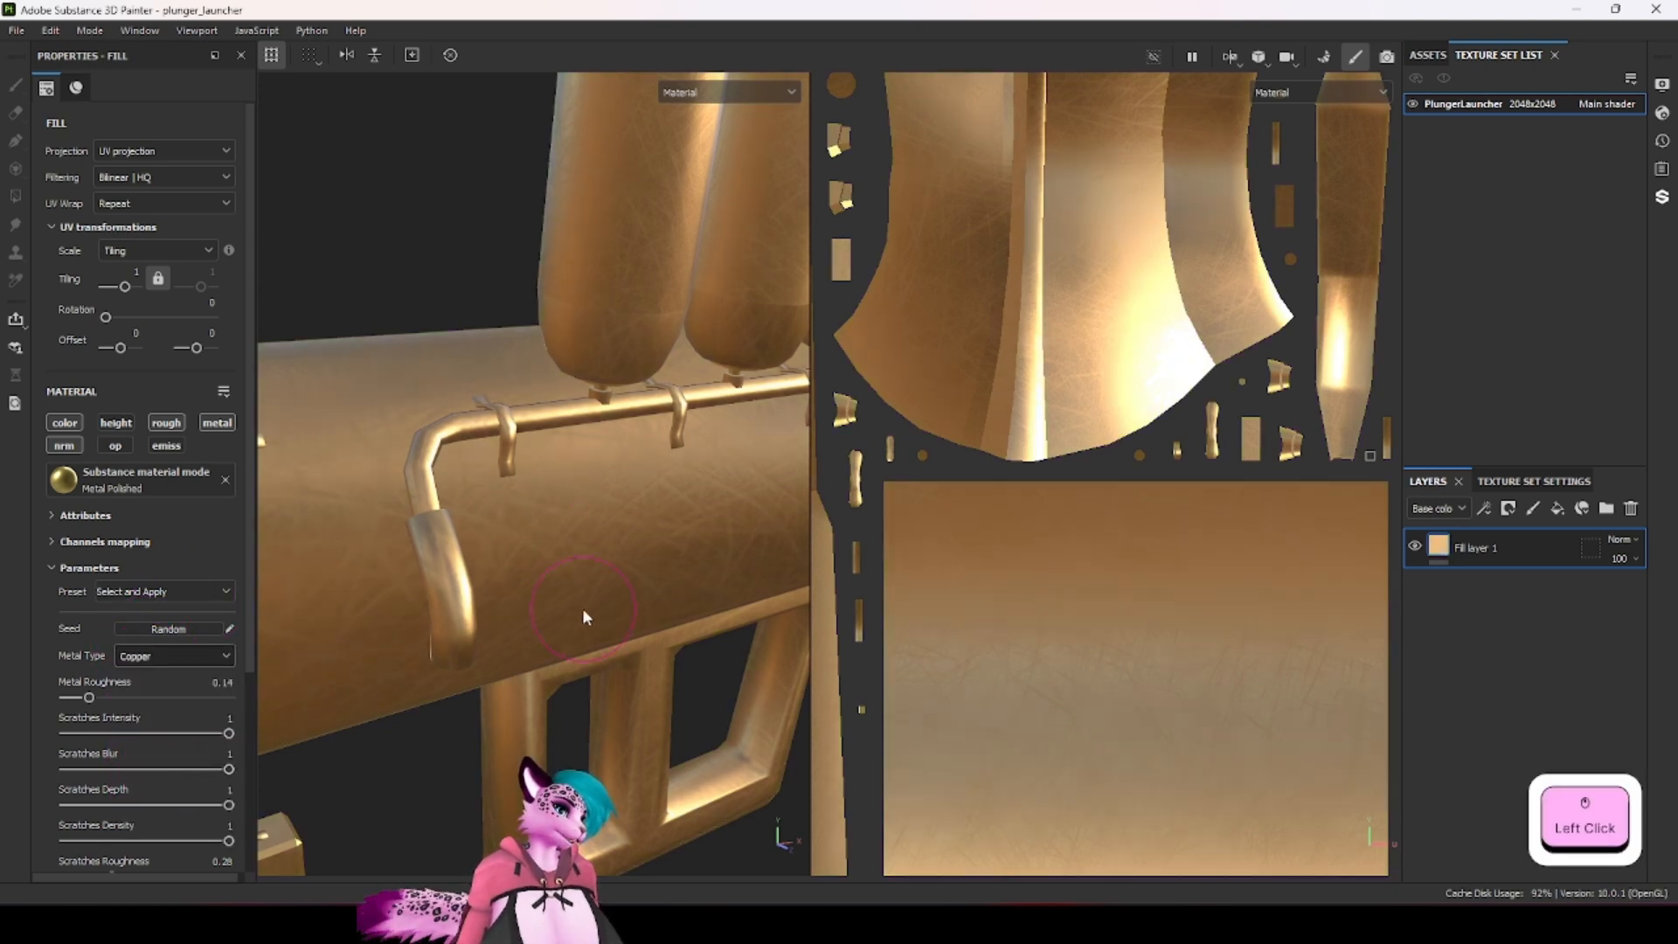
scroll(506, 585, down, 3)
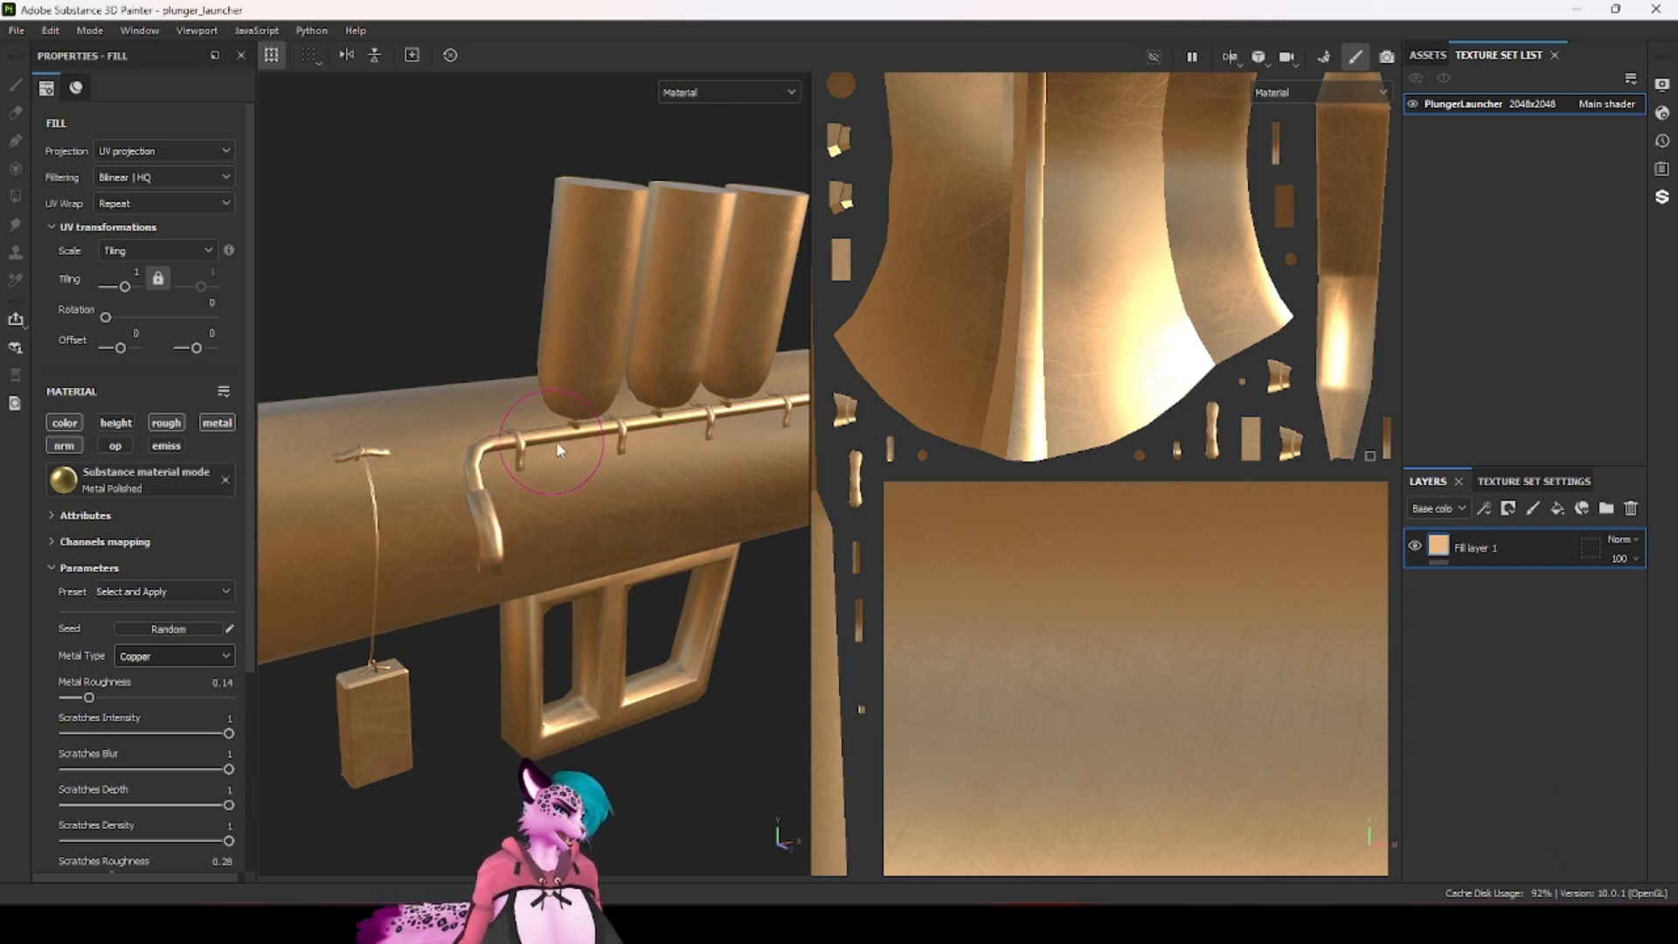
scroll(541, 602, up, 2)
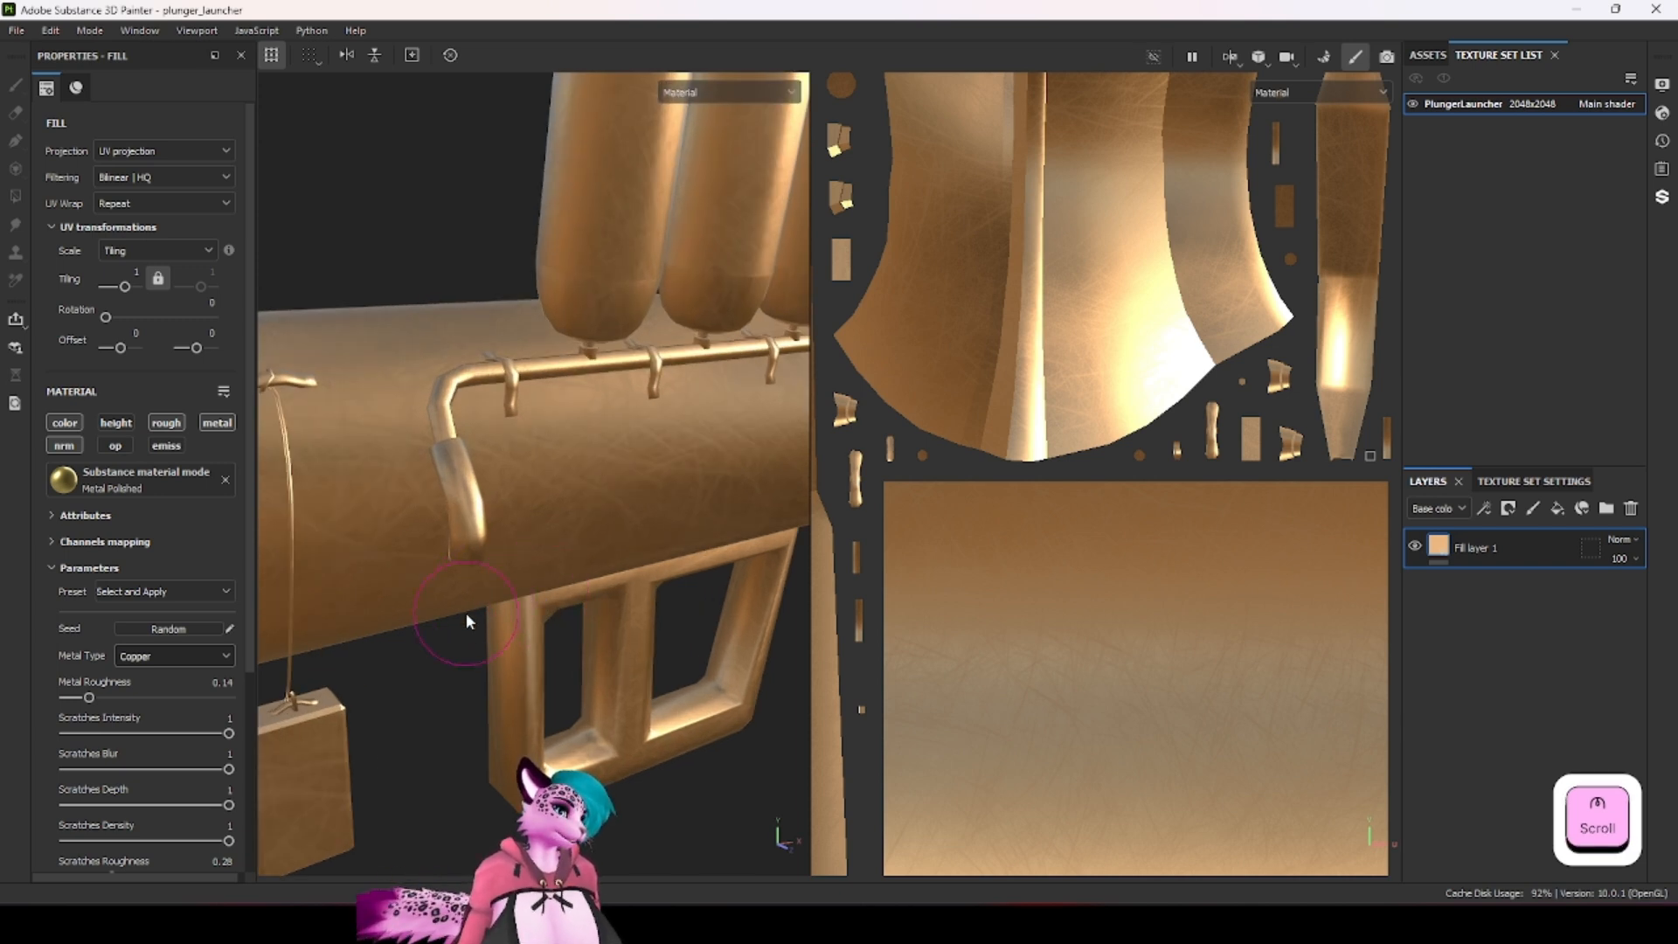
Step: Add a black mask to the copper fill layer
click(1506, 510)
right_click(1463, 545)
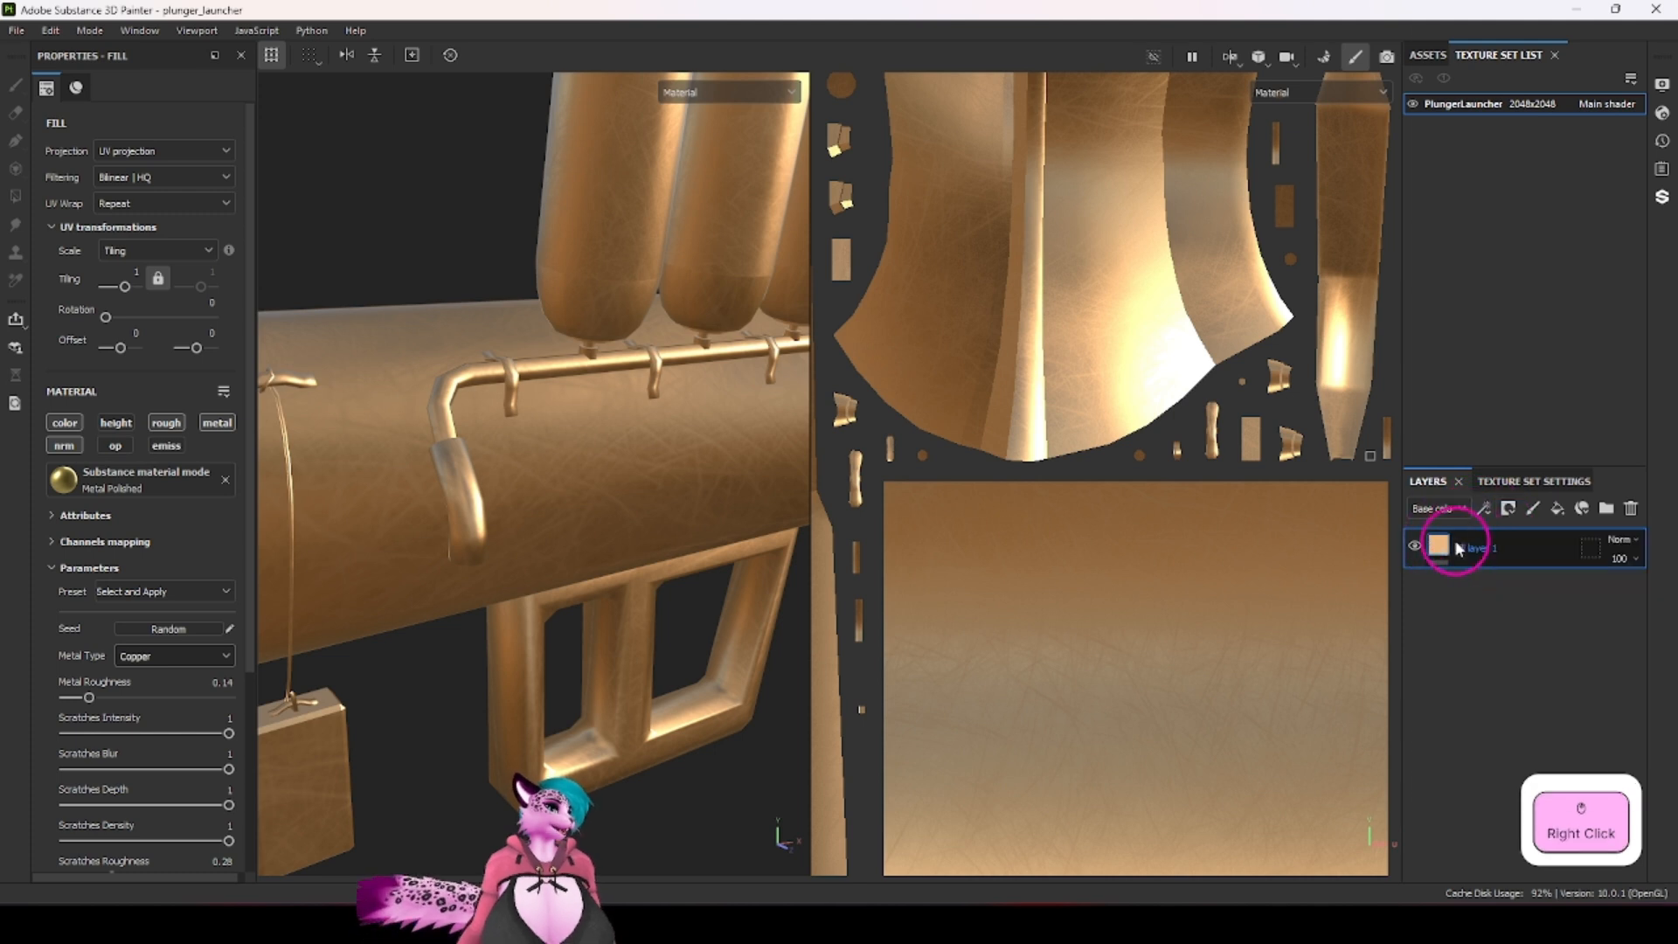
right_click(1457, 539)
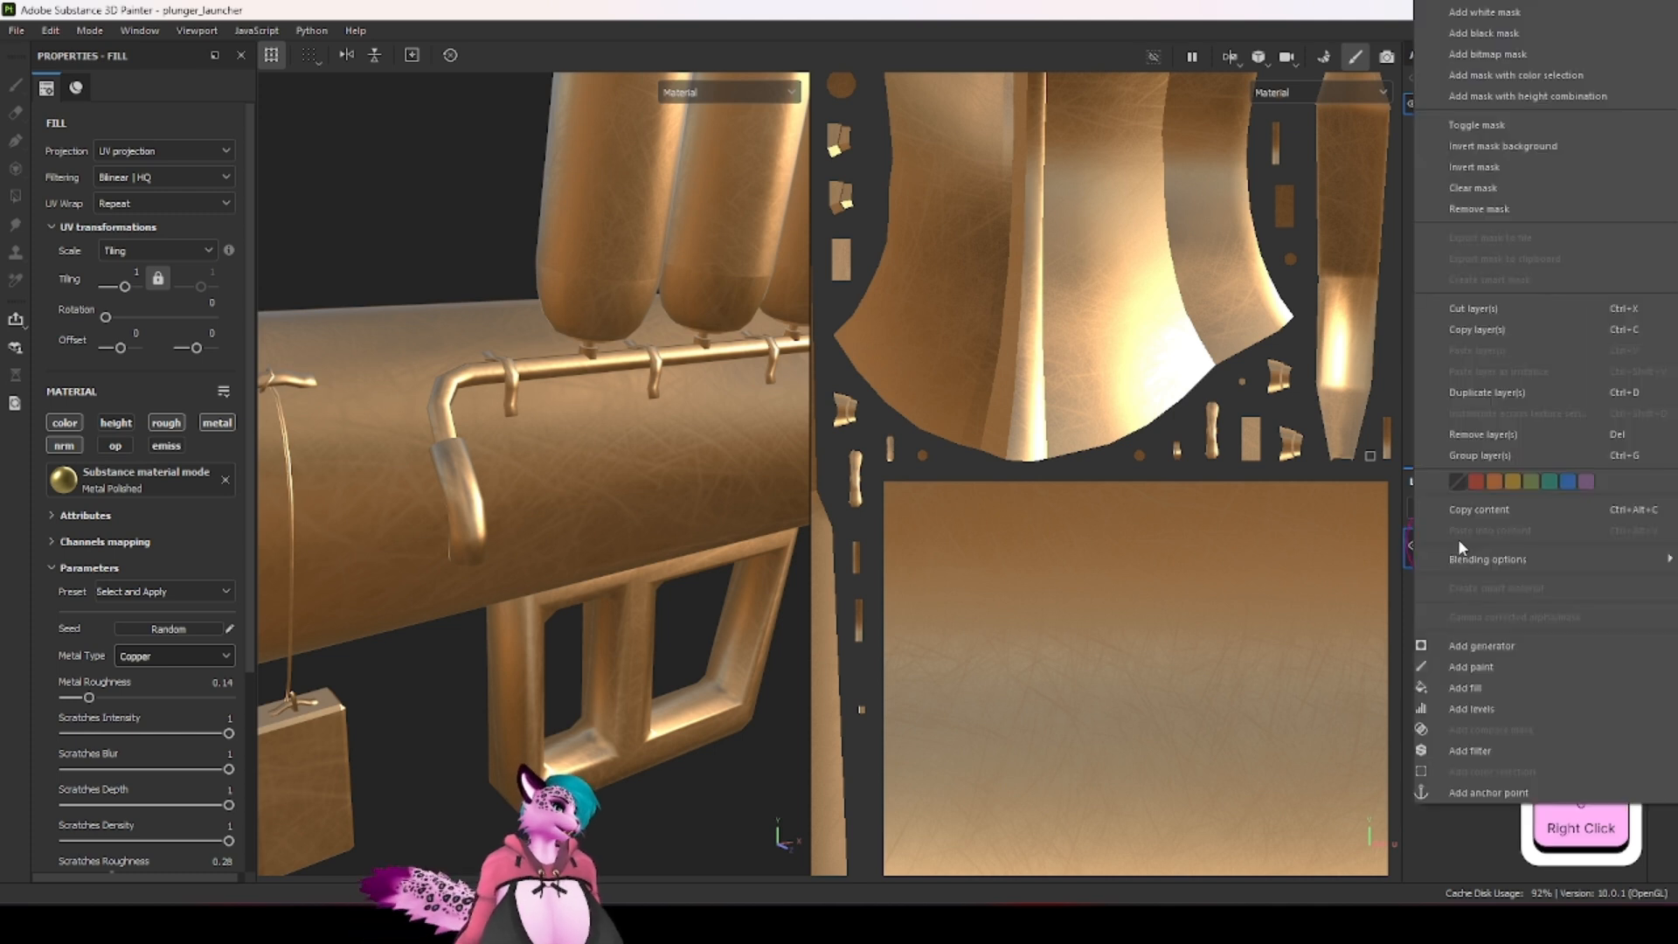
click(1517, 35)
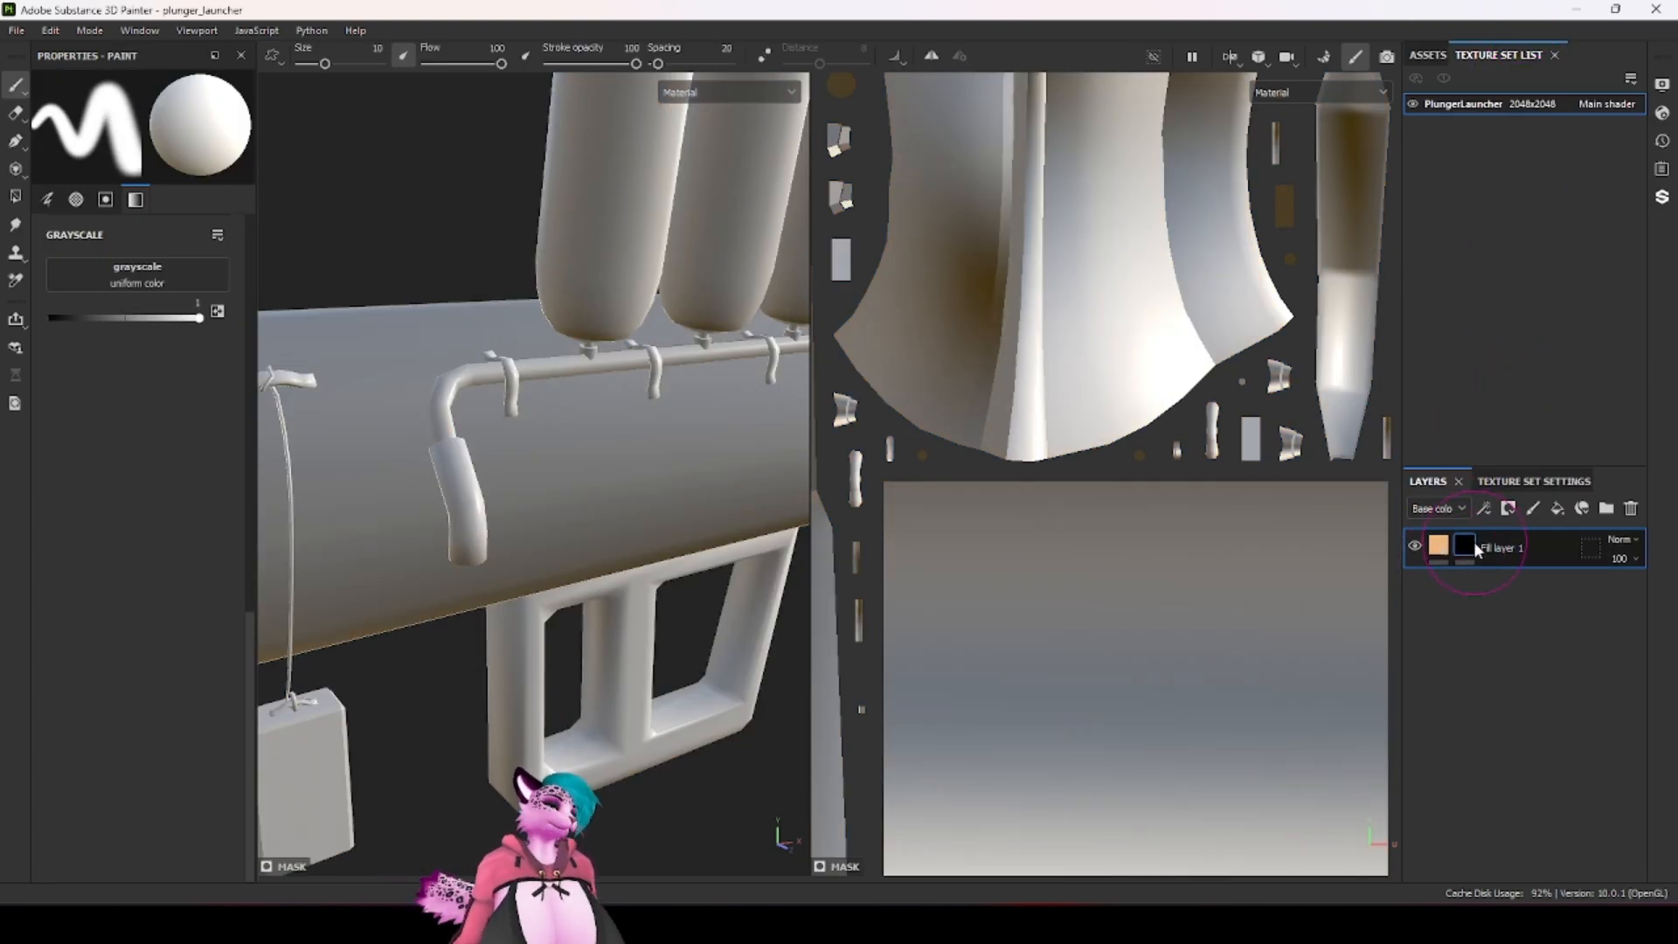
Step: Paint white on the fill layer's mask to reveal a copper patch on the barrel above the grip
mouse_move(1475, 546)
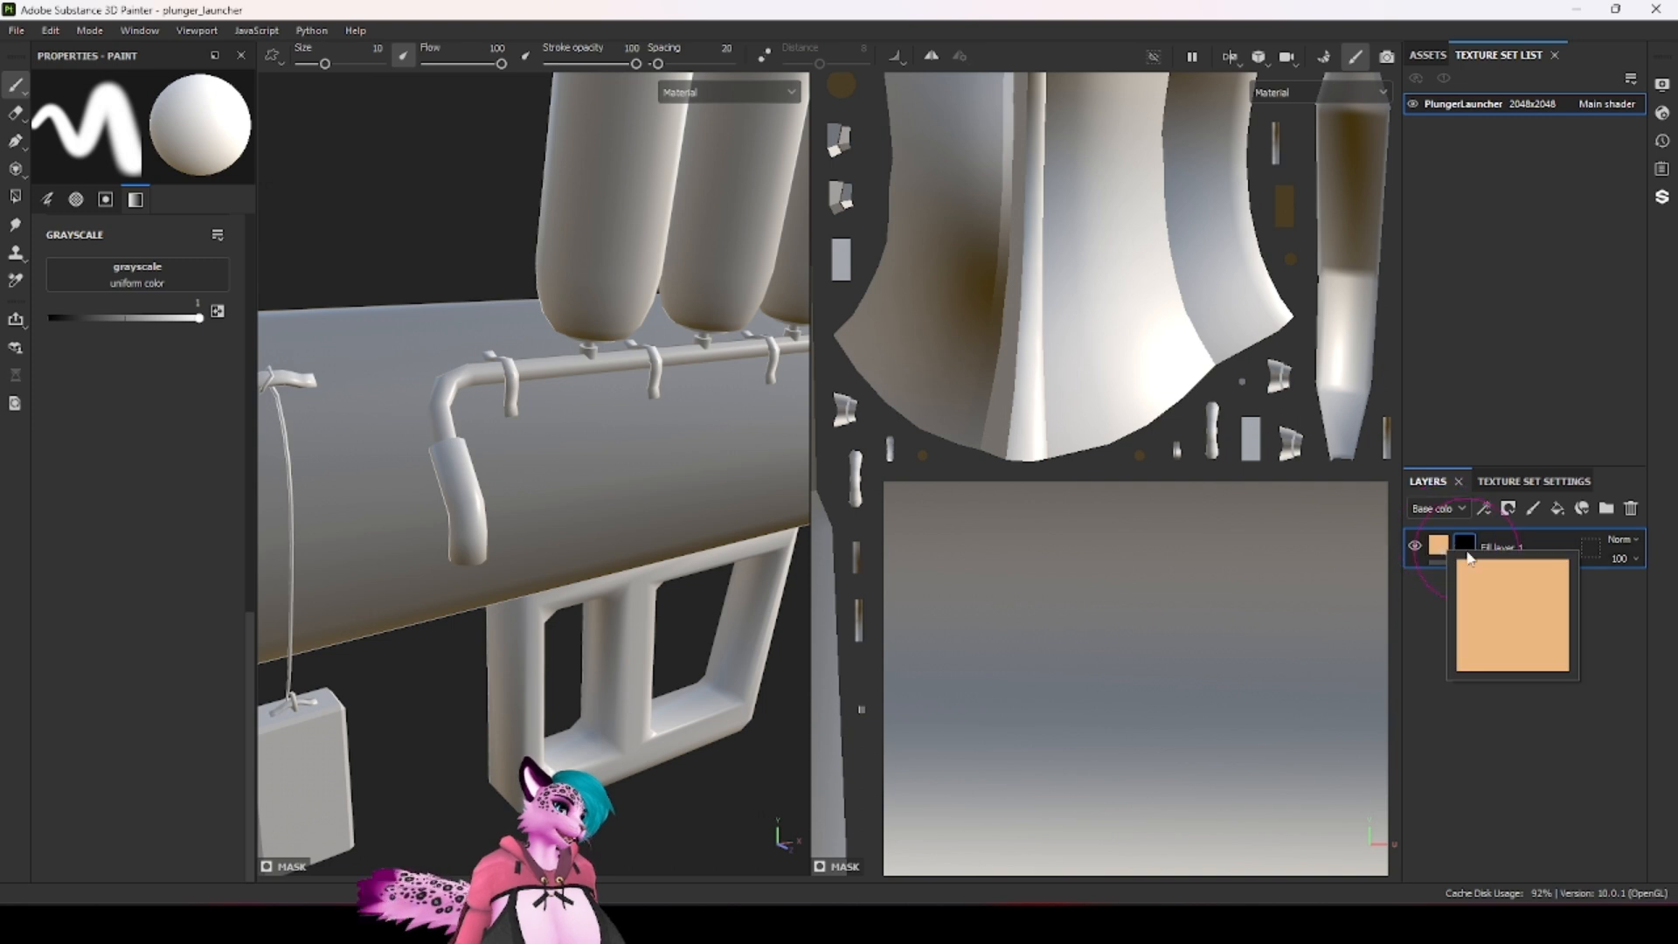
scroll(1465, 545, down, 3)
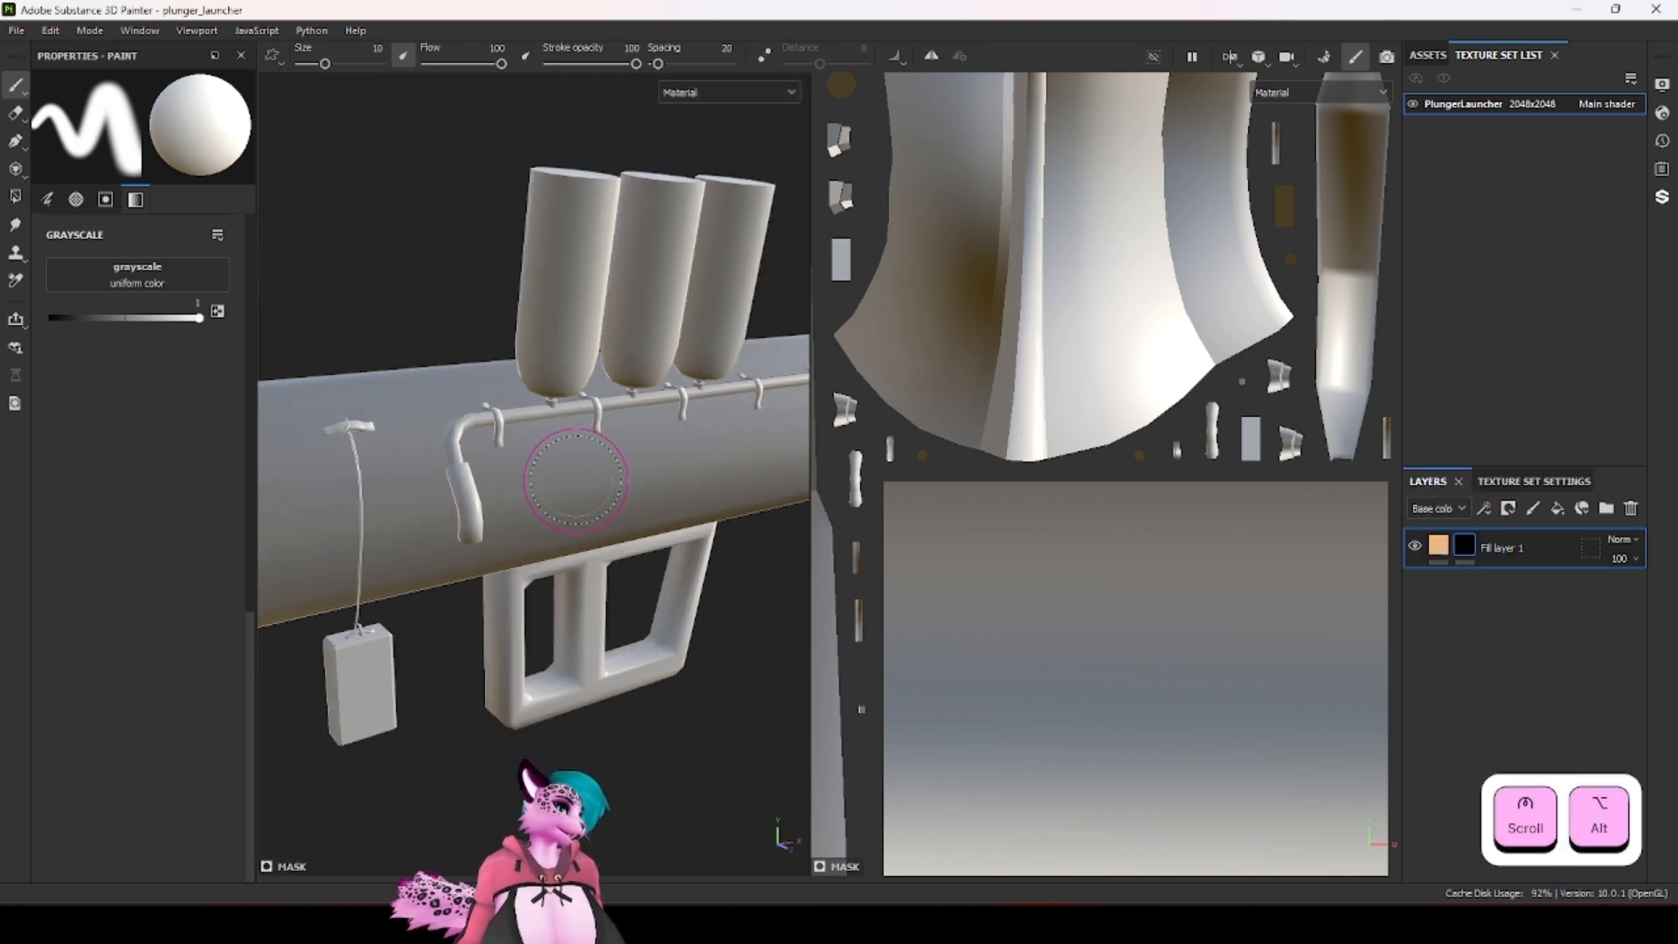
click(586, 498)
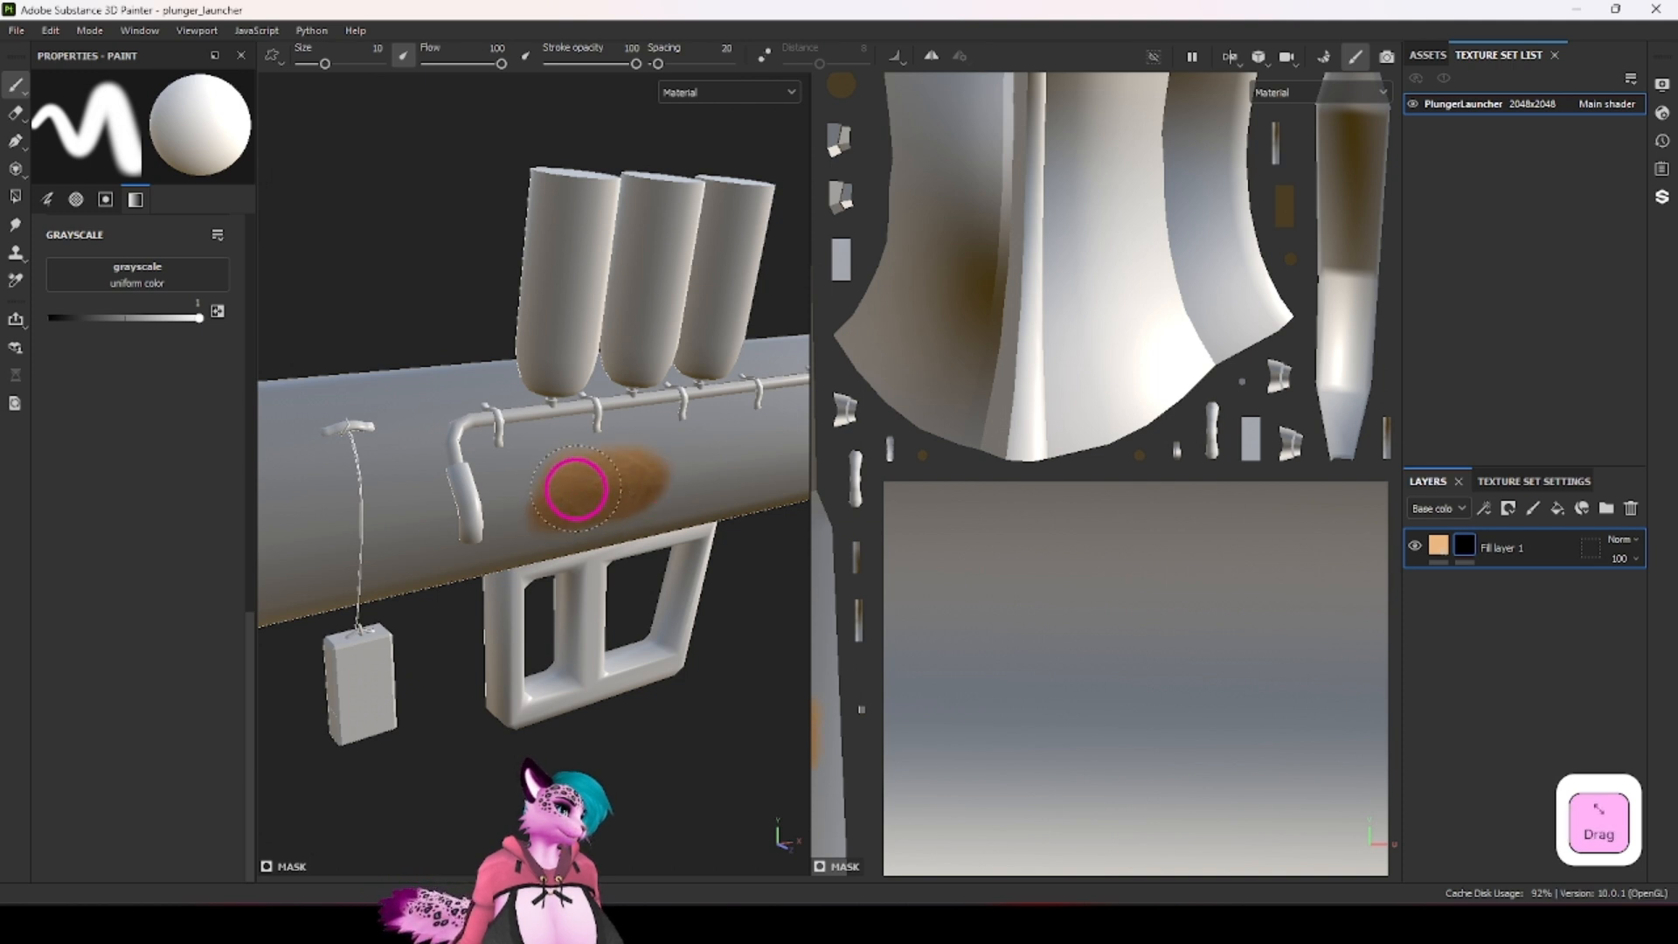
scroll(606, 487, up, 5)
drag(576, 489, 674, 454)
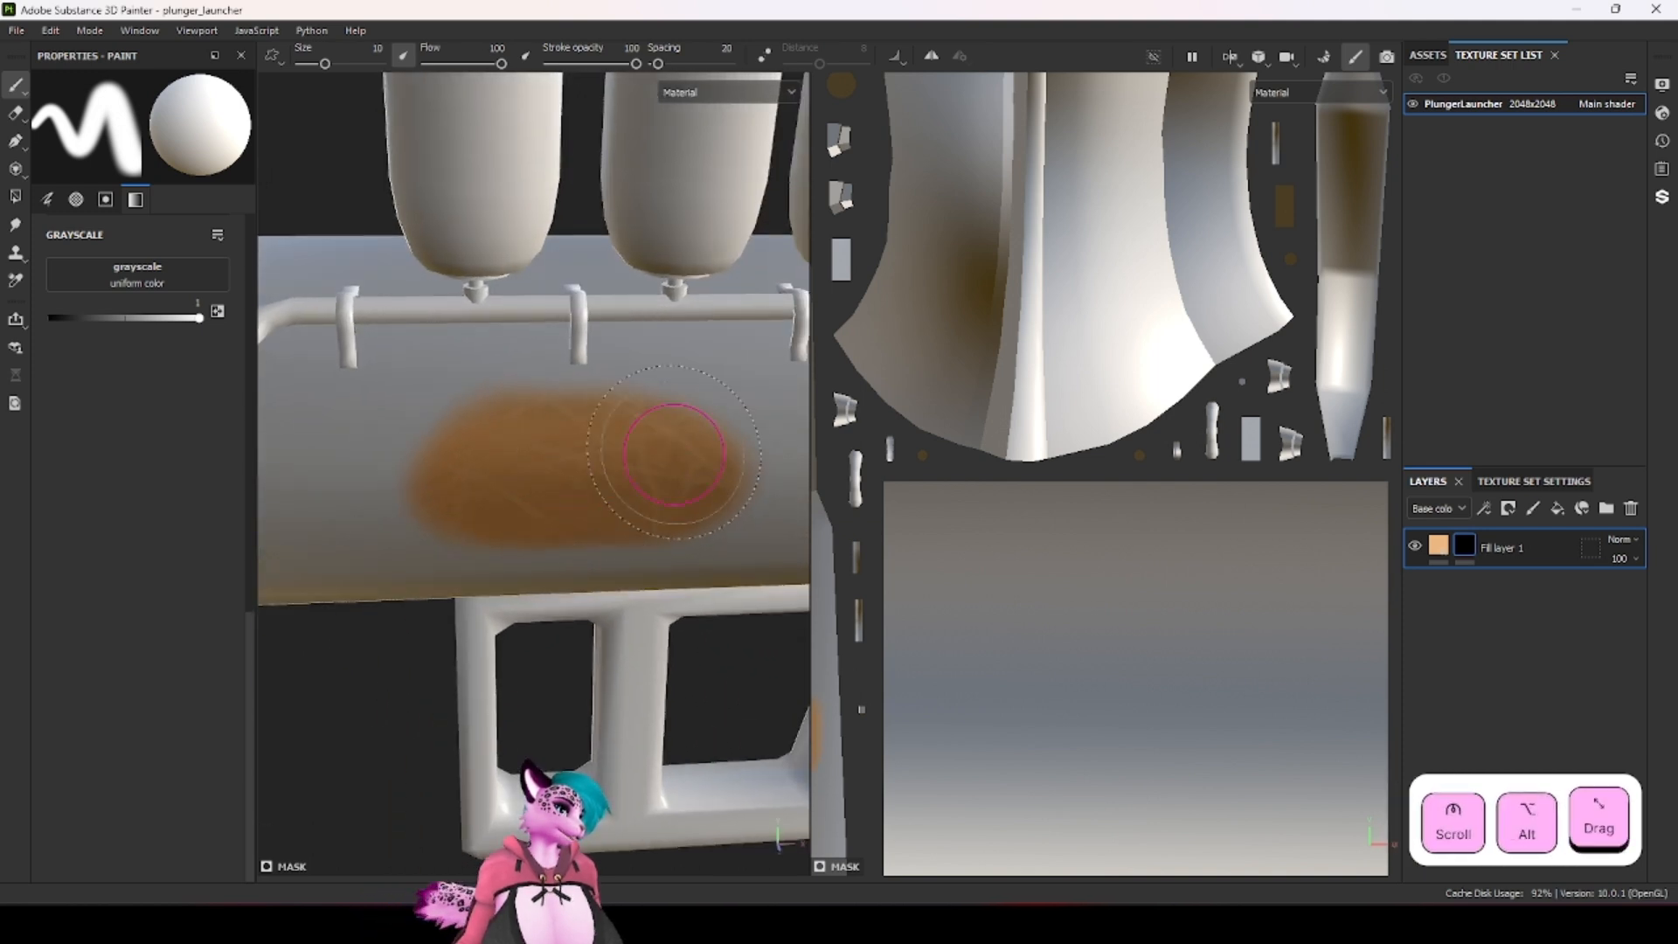
drag(486, 456, 524, 469)
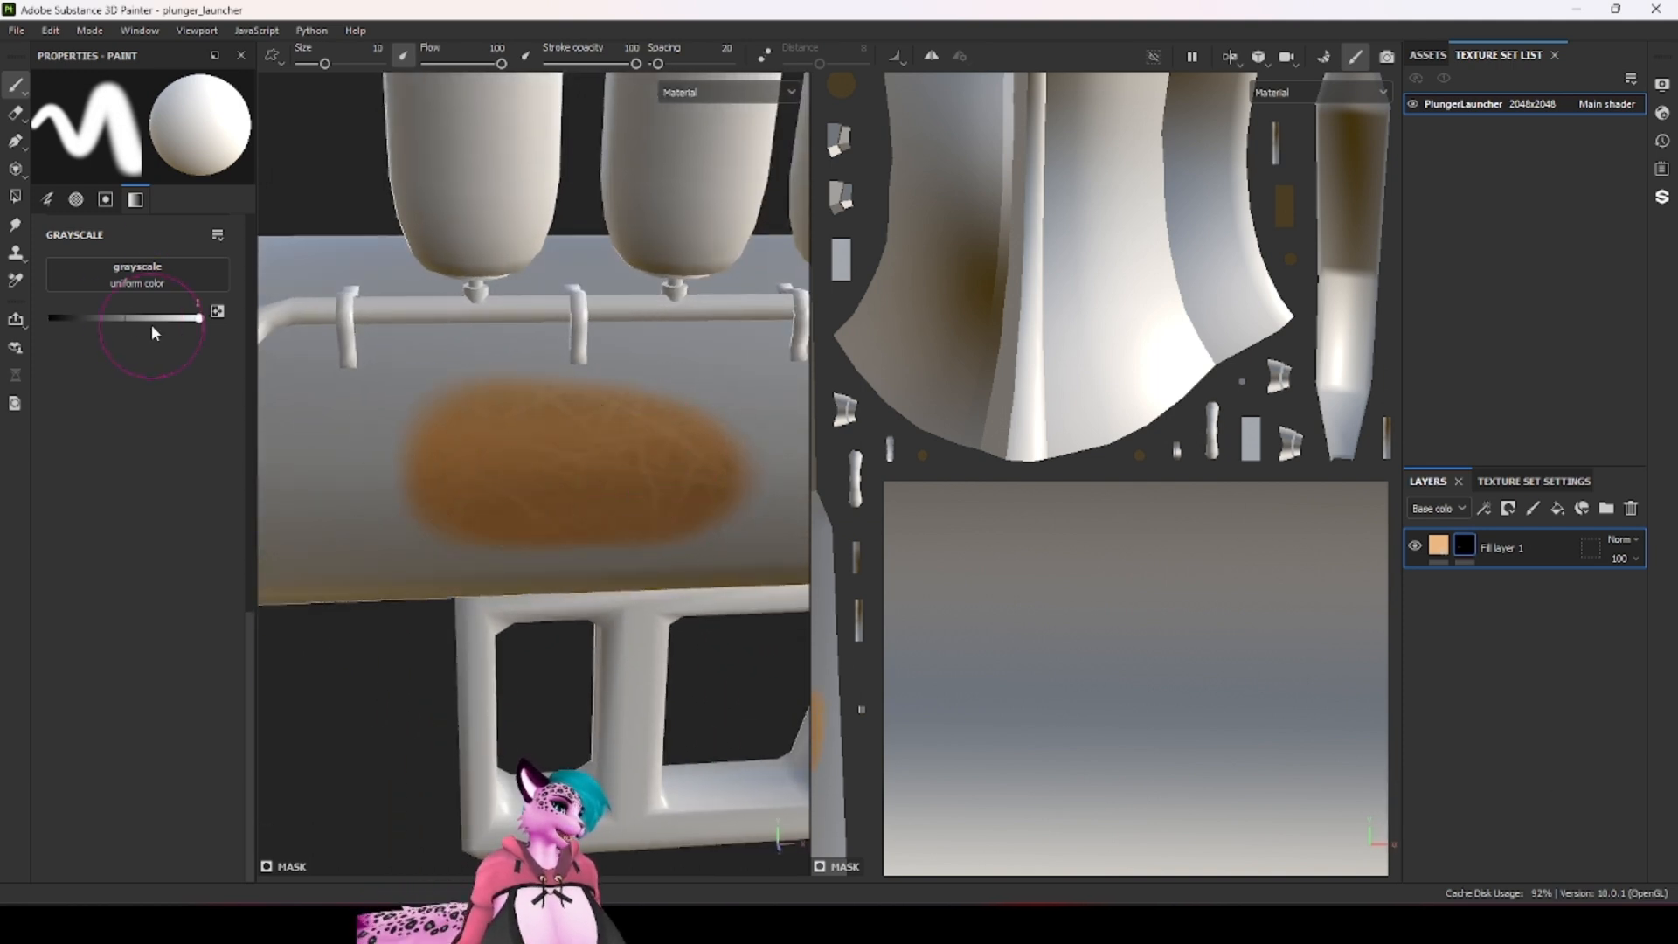
Step: Set the mask brush's grayscale to 0.5254 and paint a half-transparent copper patch further forward on the barrel
click(128, 317)
alt+drag(450, 392, 446, 390)
click(332, 428)
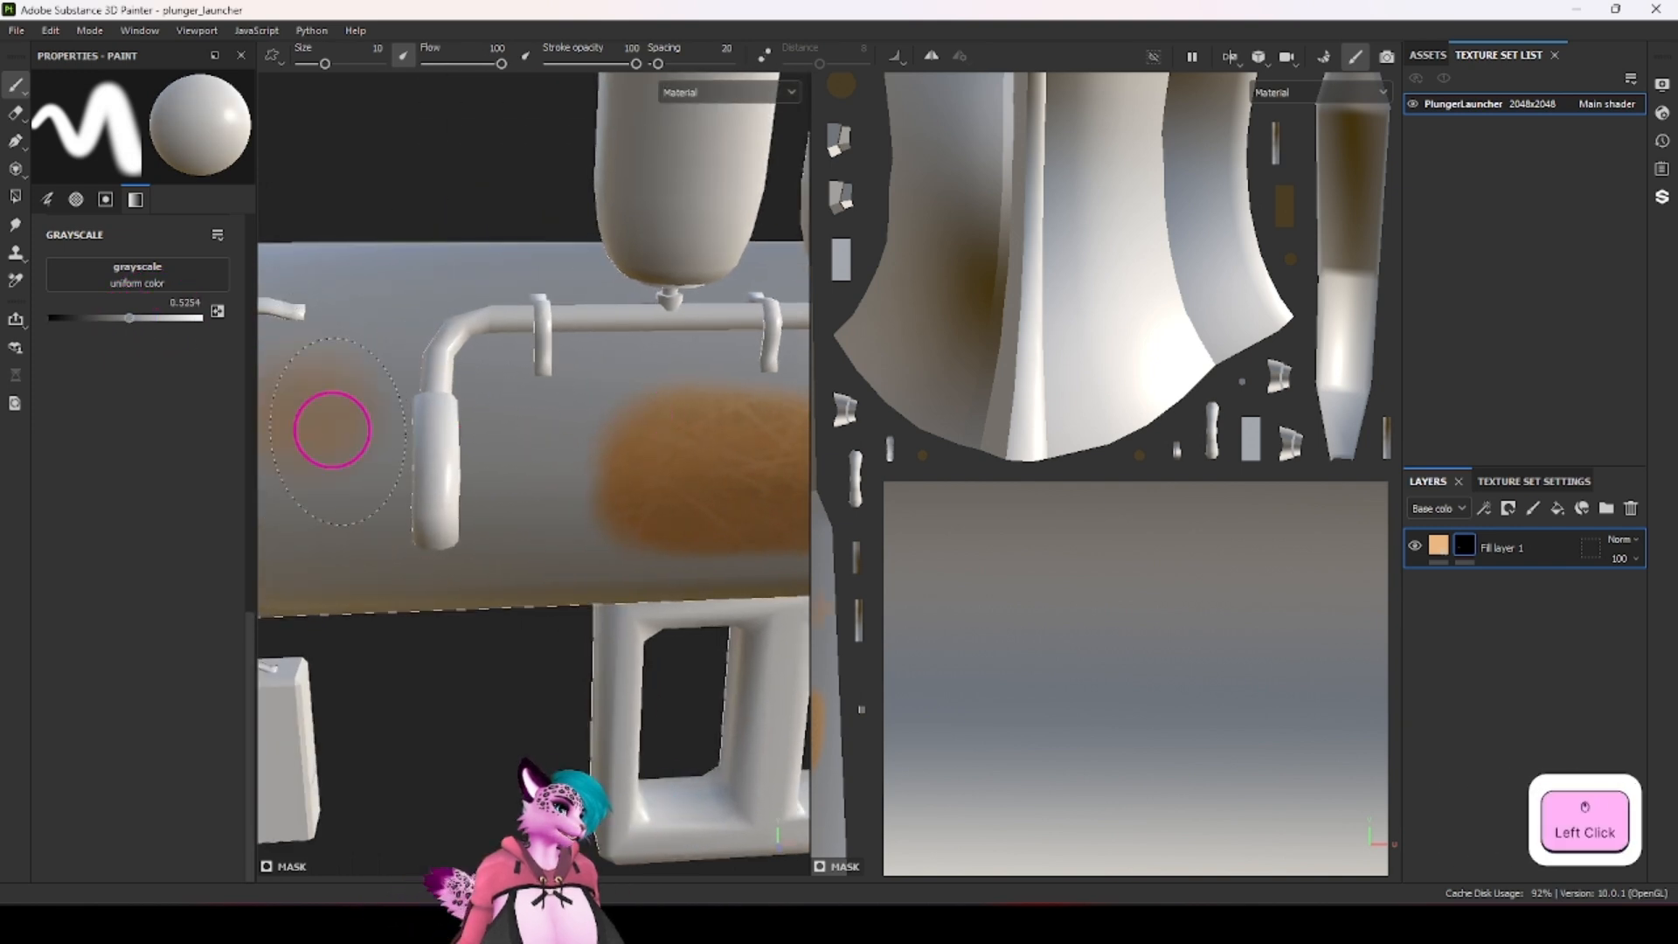
alt+drag(345, 405, 538, 428)
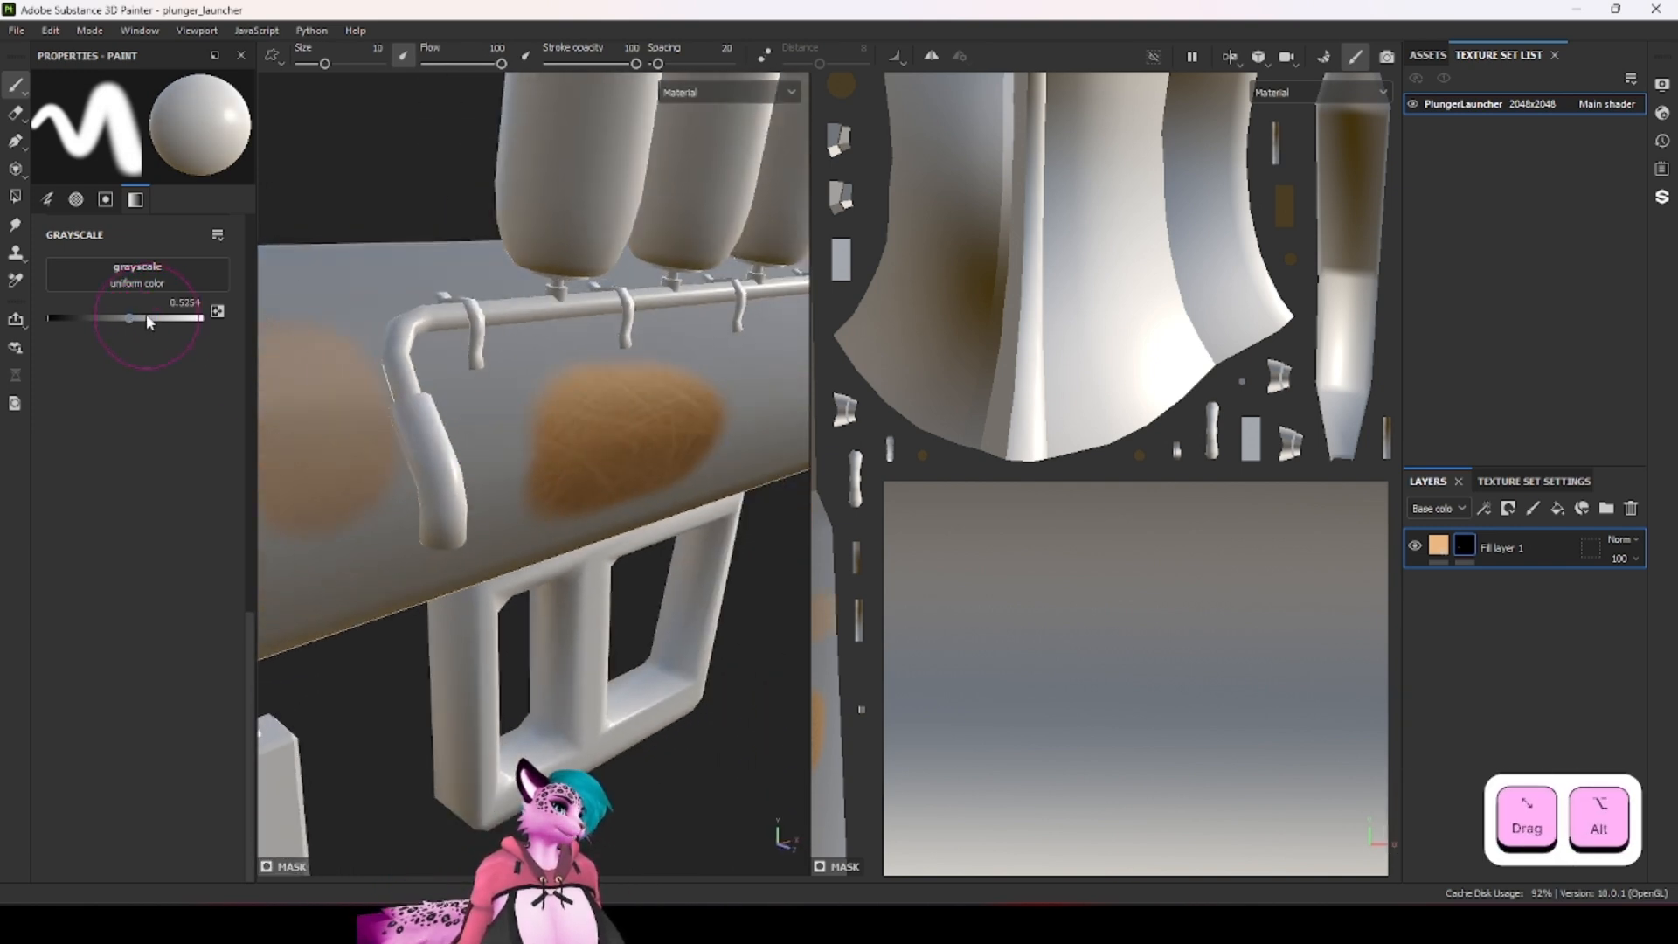
Step: Set the mask brush's grayscale to 0 and paint away part of the copper patch above the grip
drag(131, 318, 49, 318)
click(564, 408)
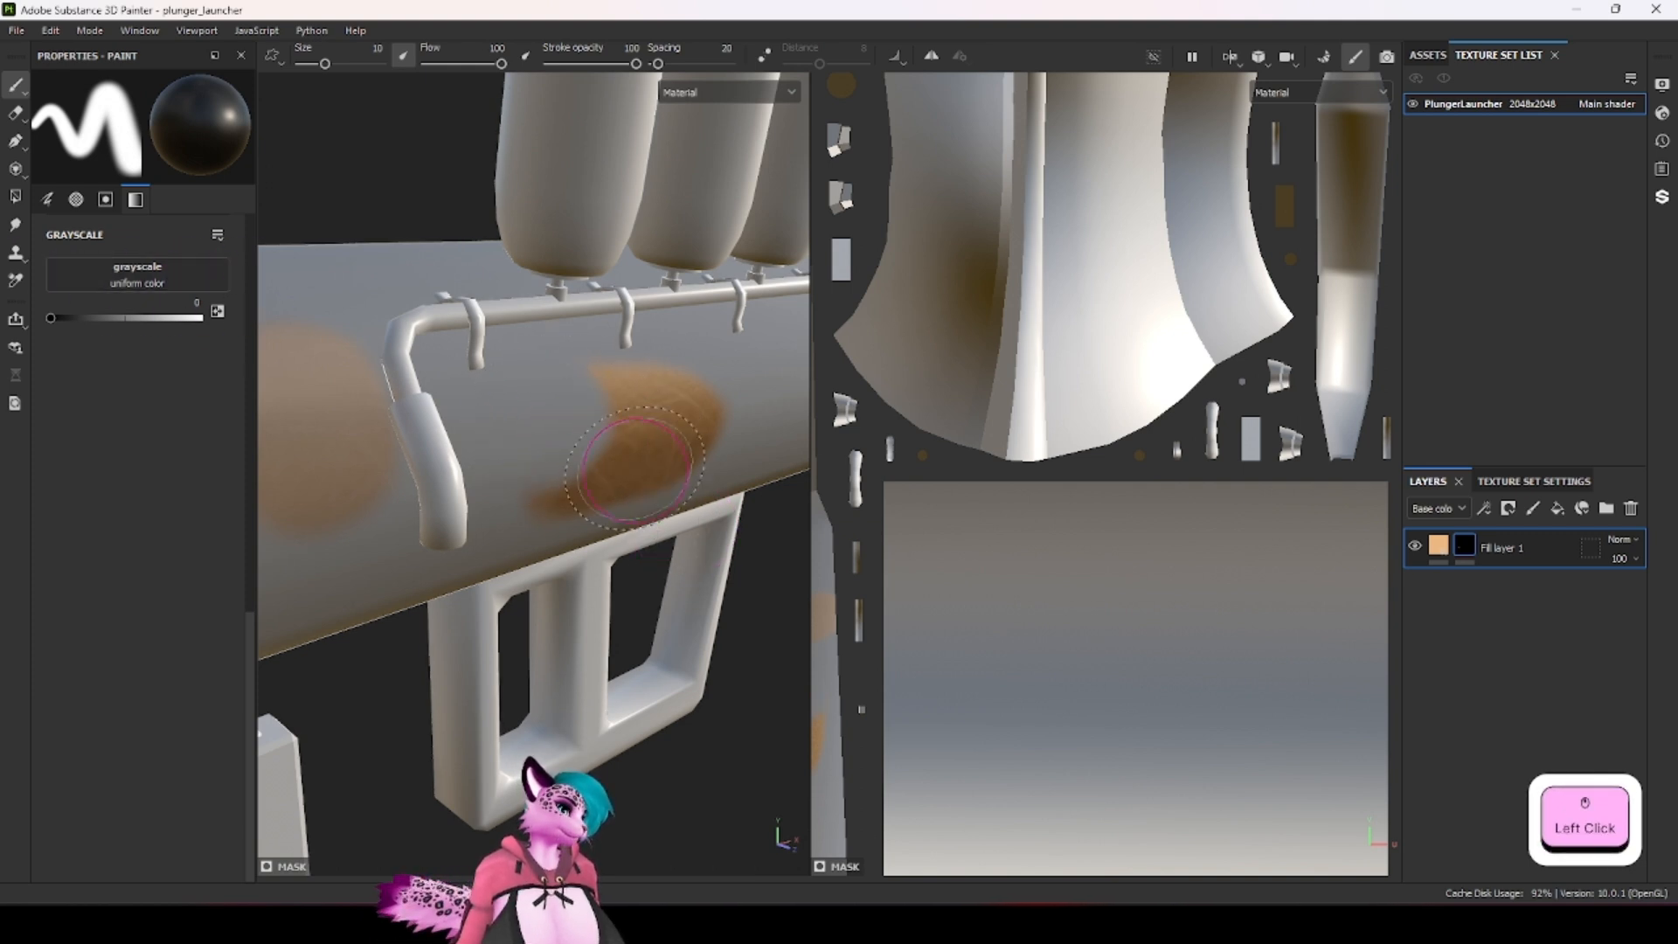
mouse_move(635, 466)
mouse_down()
mouse_move(580, 423)
mouse_move(592, 411)
mouse_move(553, 437)
mouse_up()
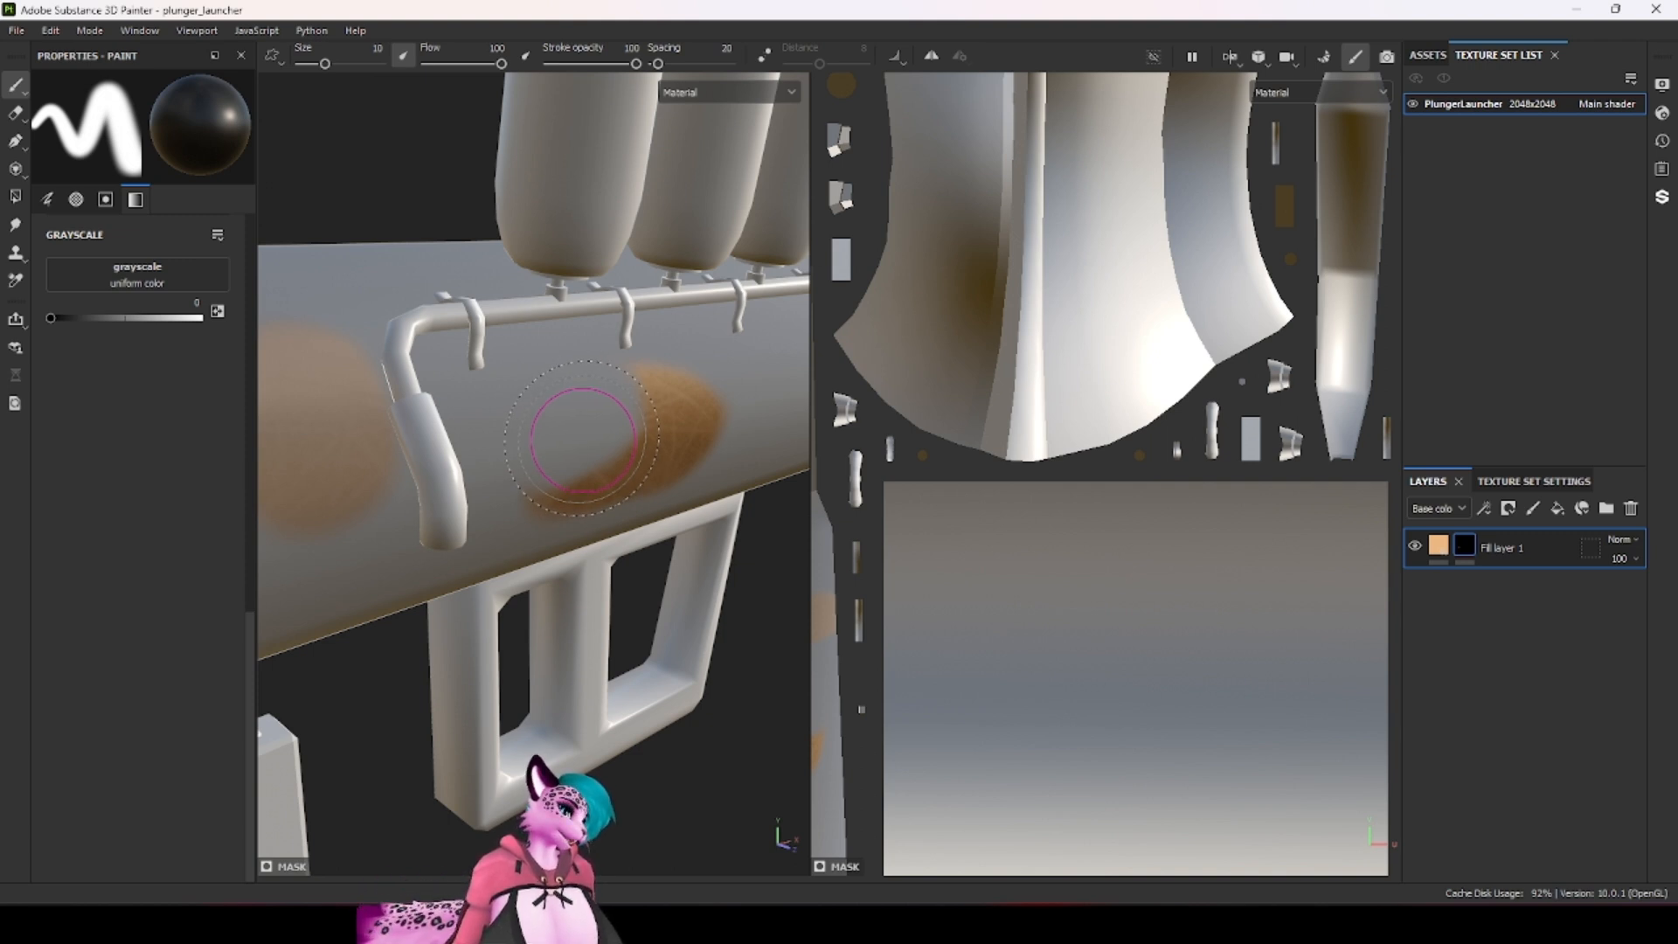
Step: Display the fill layer's mask on its own and examine its black, grey and white areas on the barrel from several angles
key(alt)
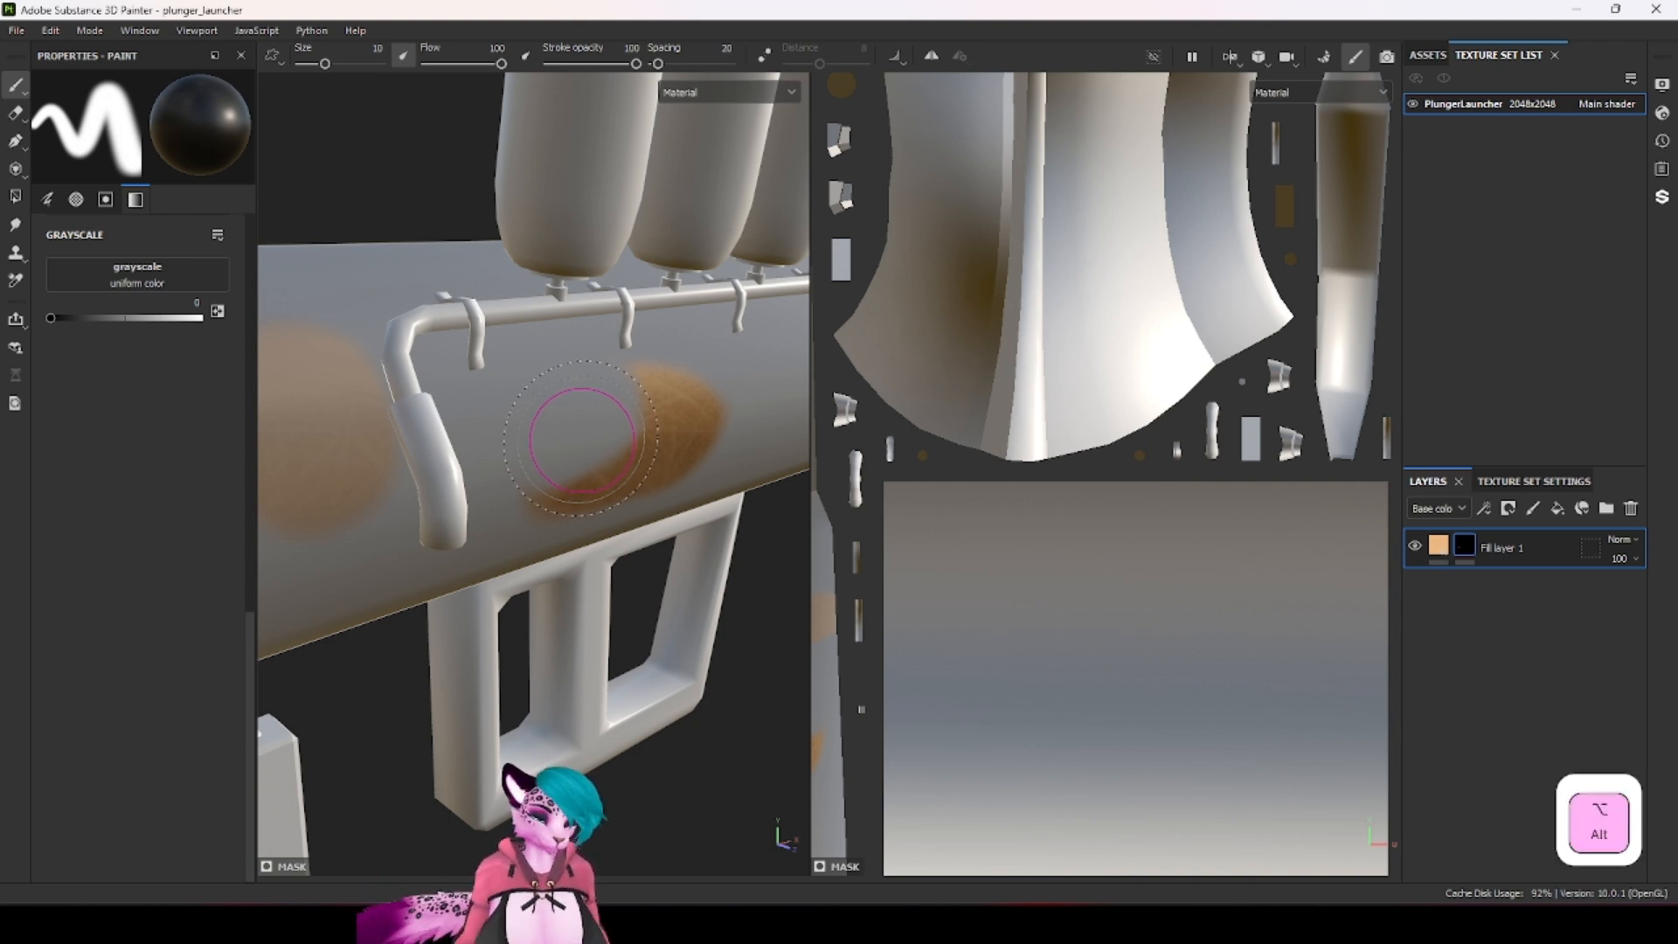
alt+click(1468, 547)
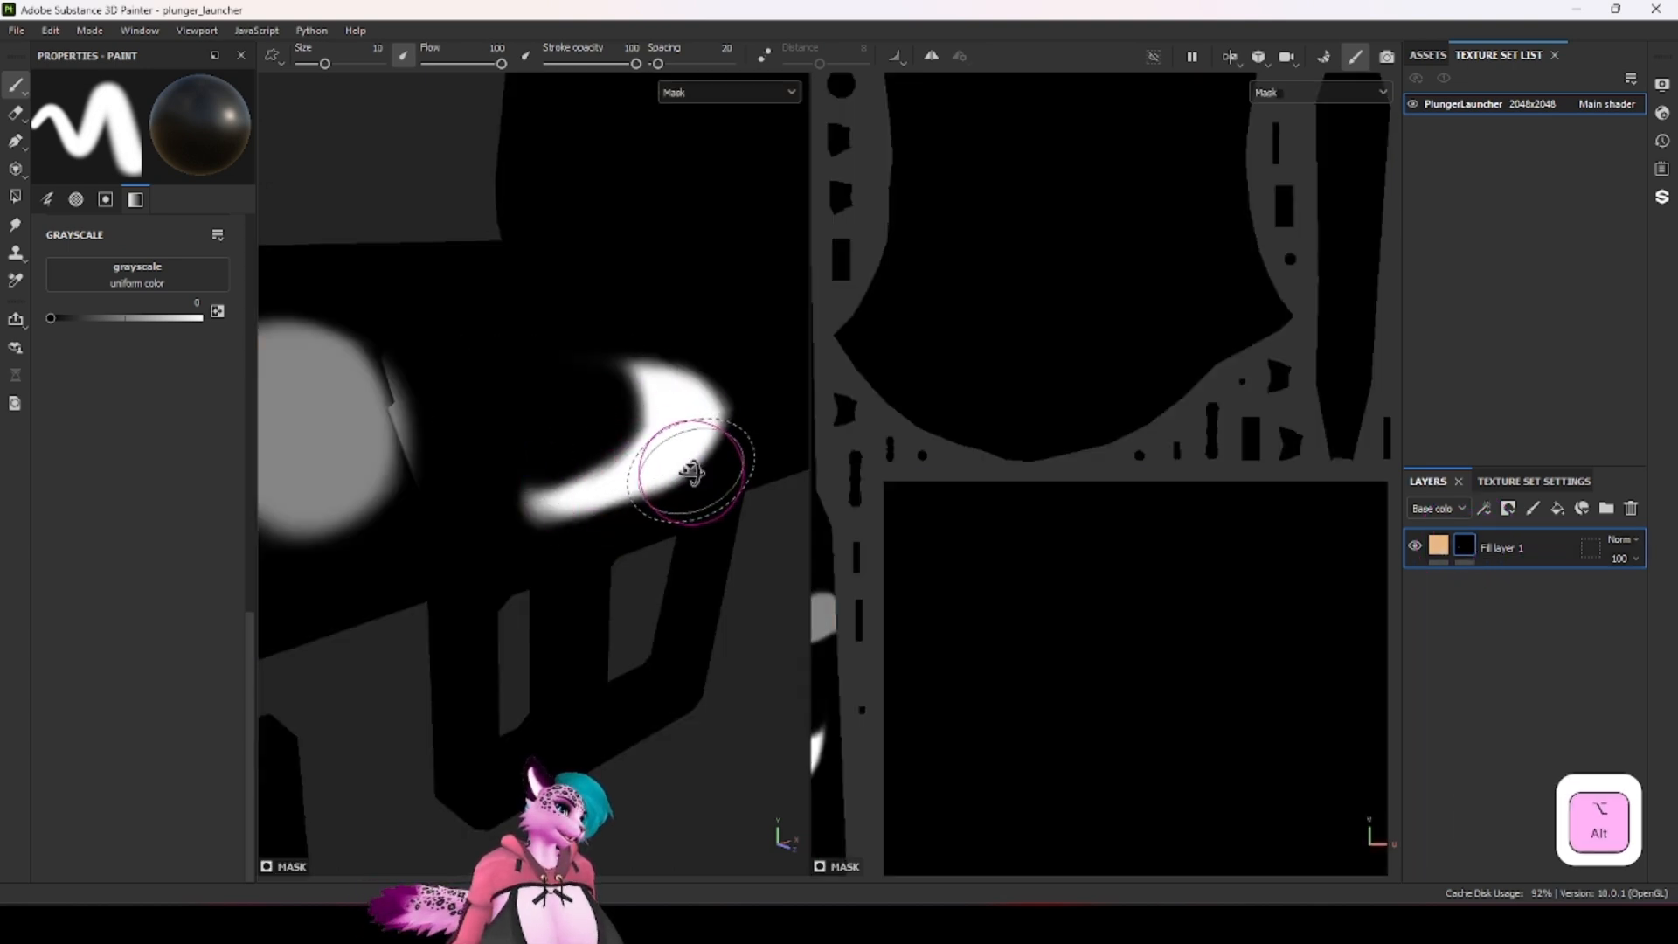
alt+drag(692, 473, 657, 470)
mouse_move(554, 457)
ctrl+alt+mouse_down()
mouse_move(689, 455)
mouse_move(700, 423)
ctrl+alt+mouse_up()
scroll(542, 468, down, 2)
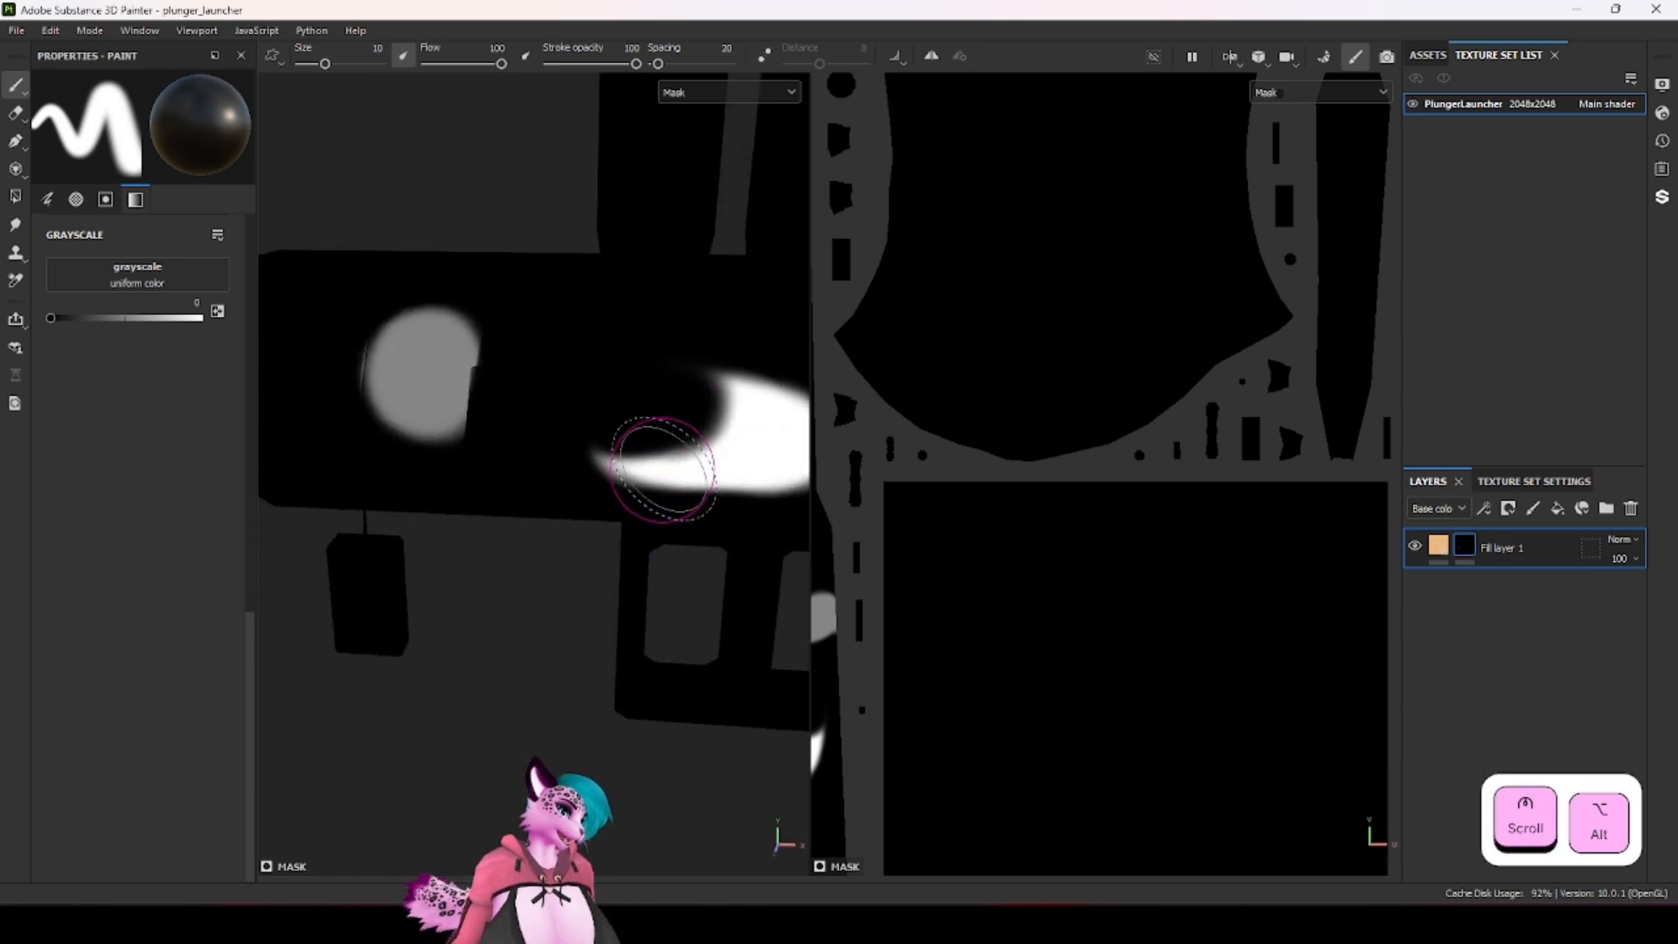
alt+drag(562, 457, 734, 460)
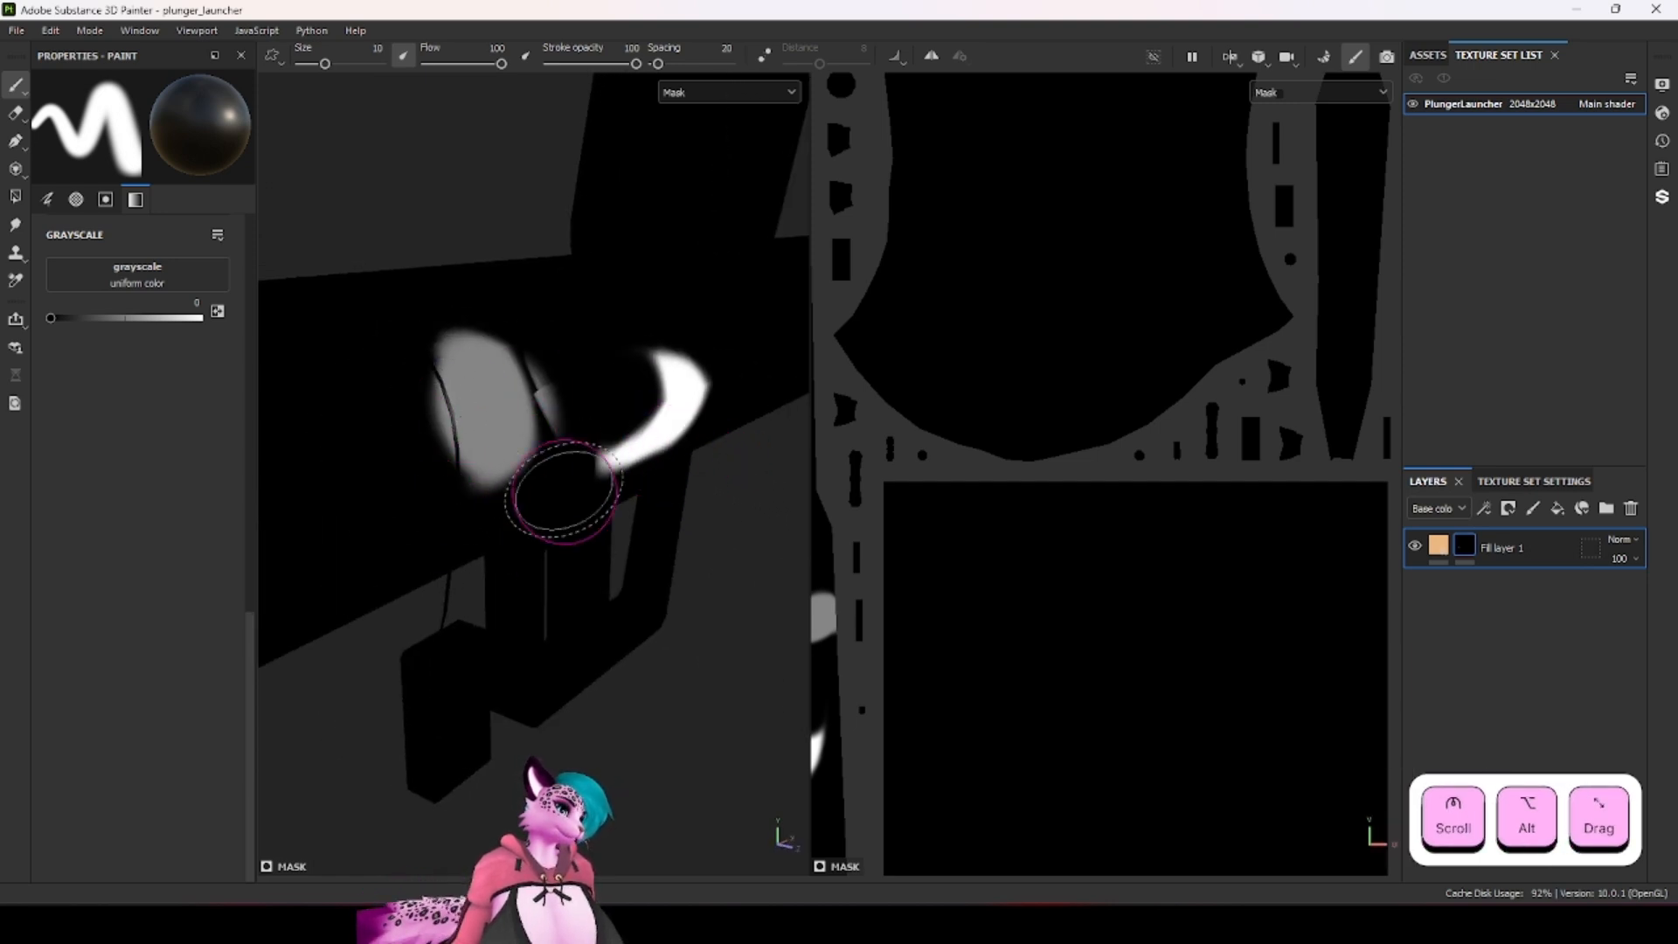
scroll(489, 385, up, 2)
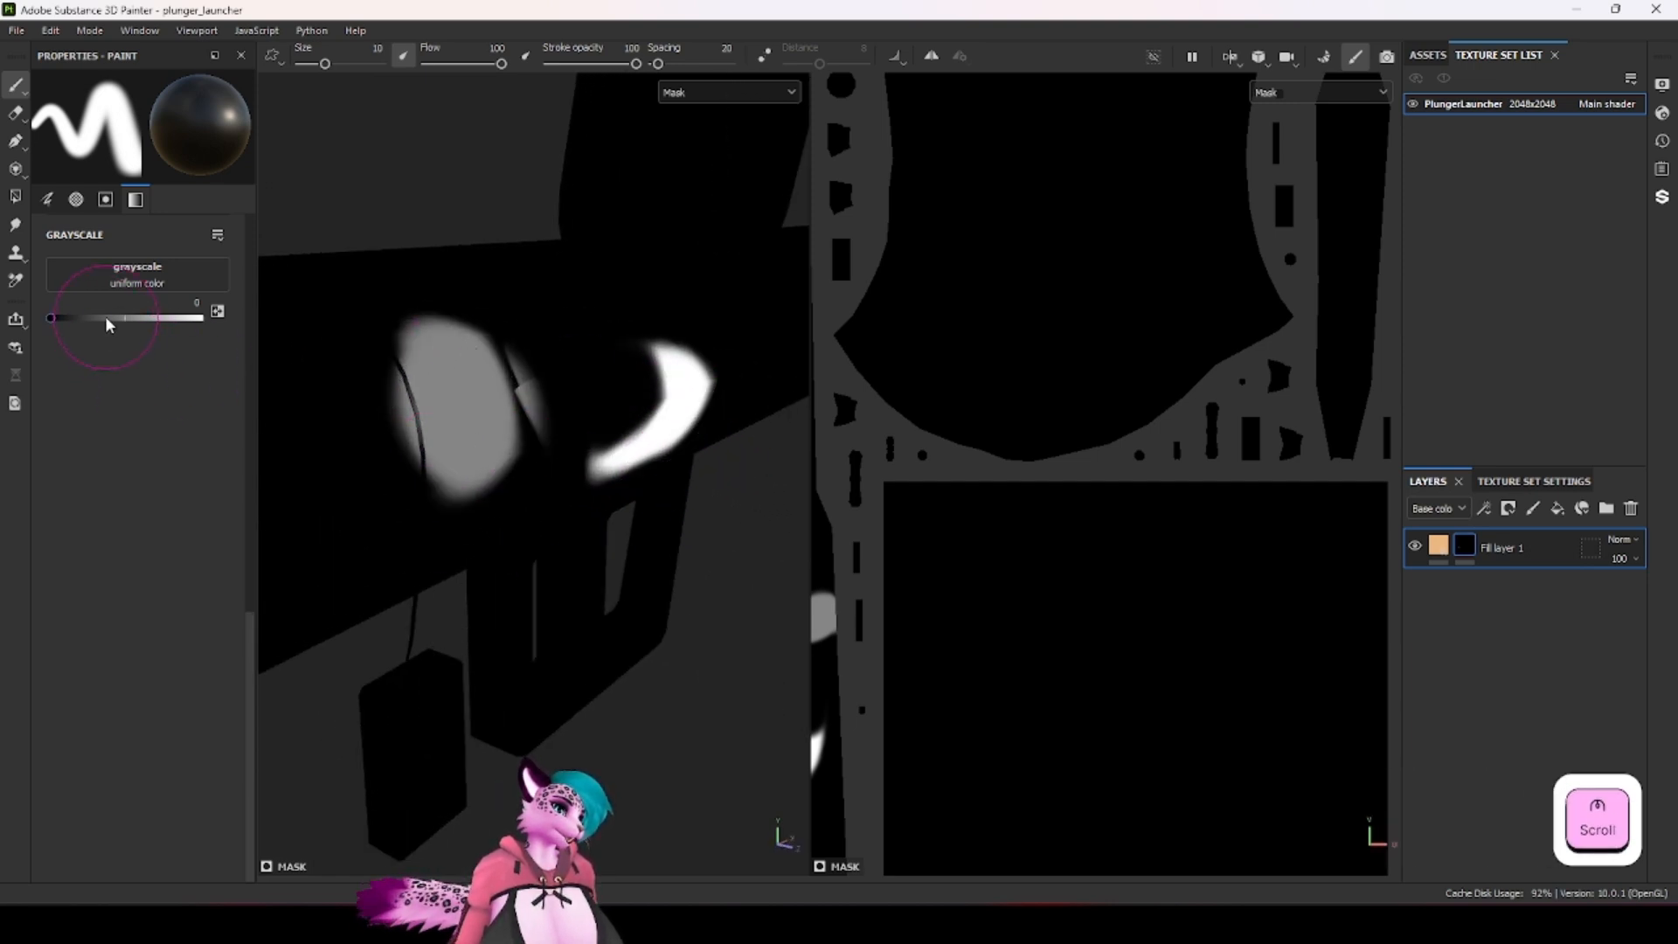
Step: Set the mask brush's grayscale to 1 and paint the grey patch on the barrel fully white
drag(107, 319, 325, 320)
click(433, 393)
click(451, 399)
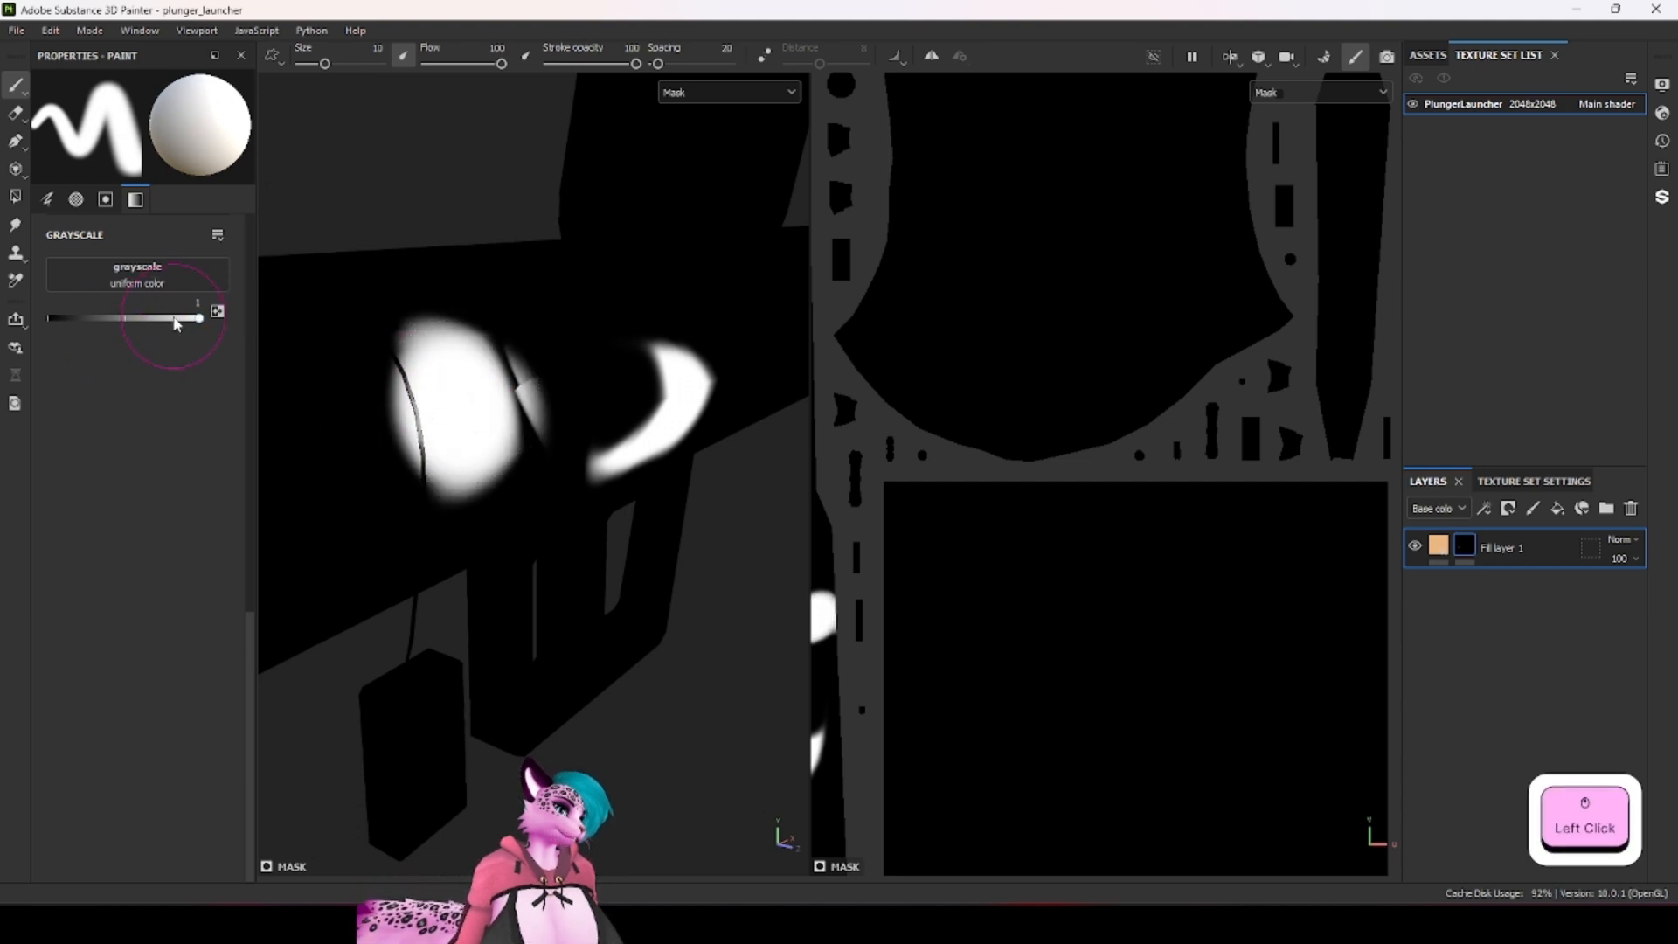
Step: Paint grey areas around the white mask patch, using grayscale 0.6384 on its upper edge and 0.7458 on its lower edge
click(147, 319)
drag(436, 326, 408, 312)
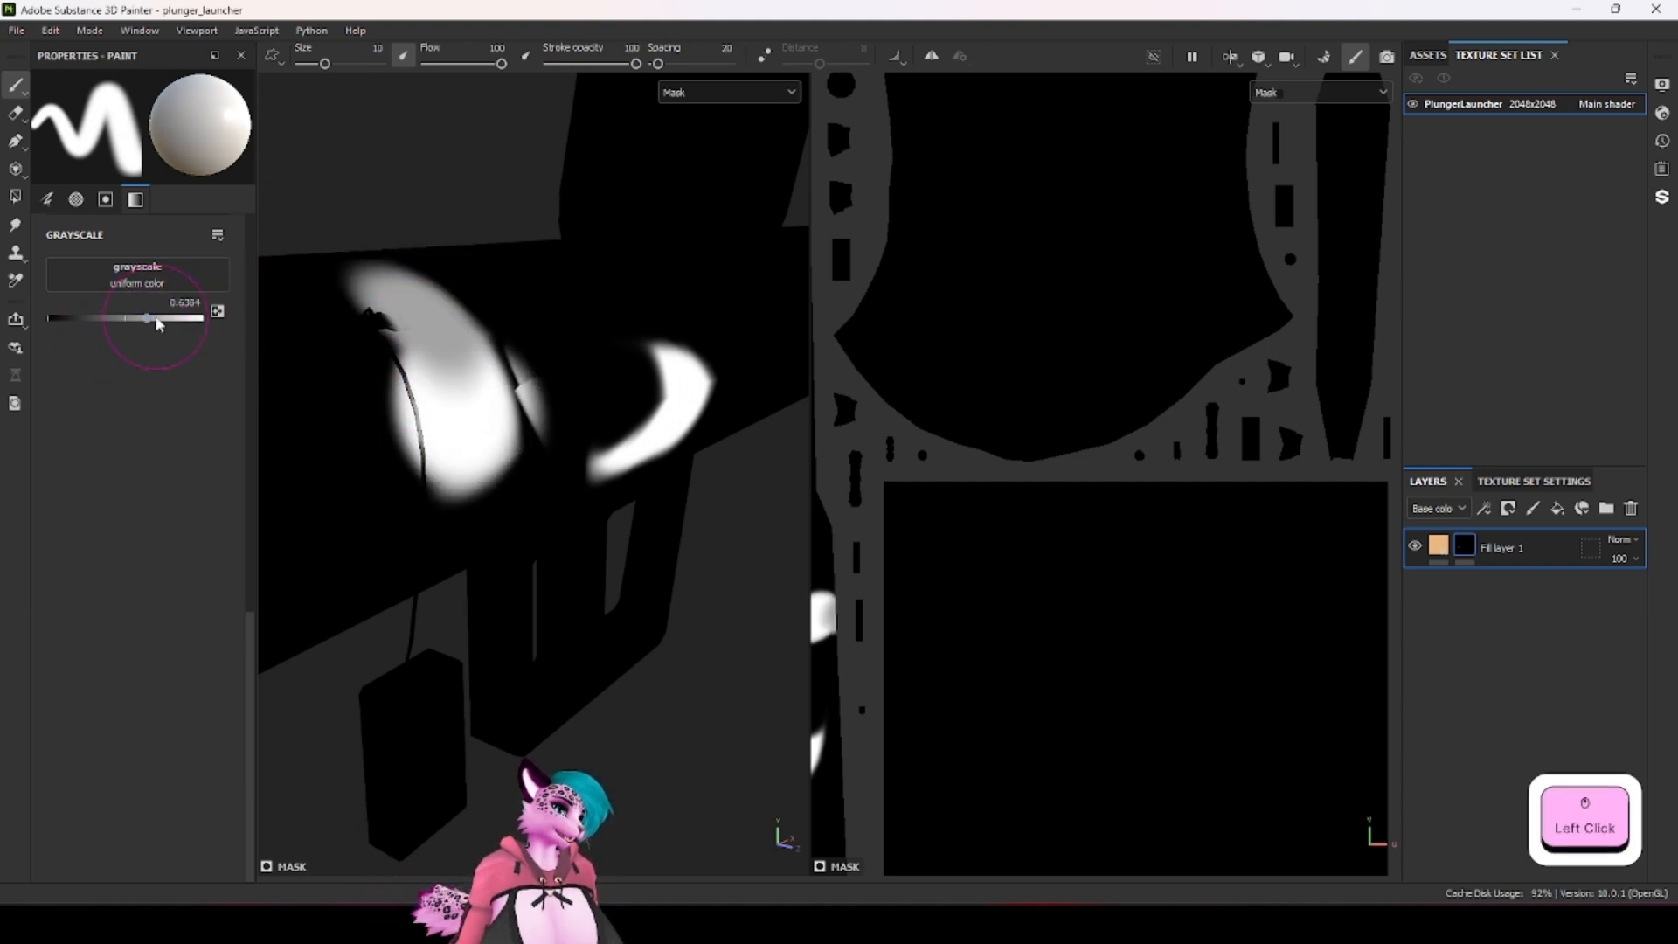
click(163, 319)
click(406, 466)
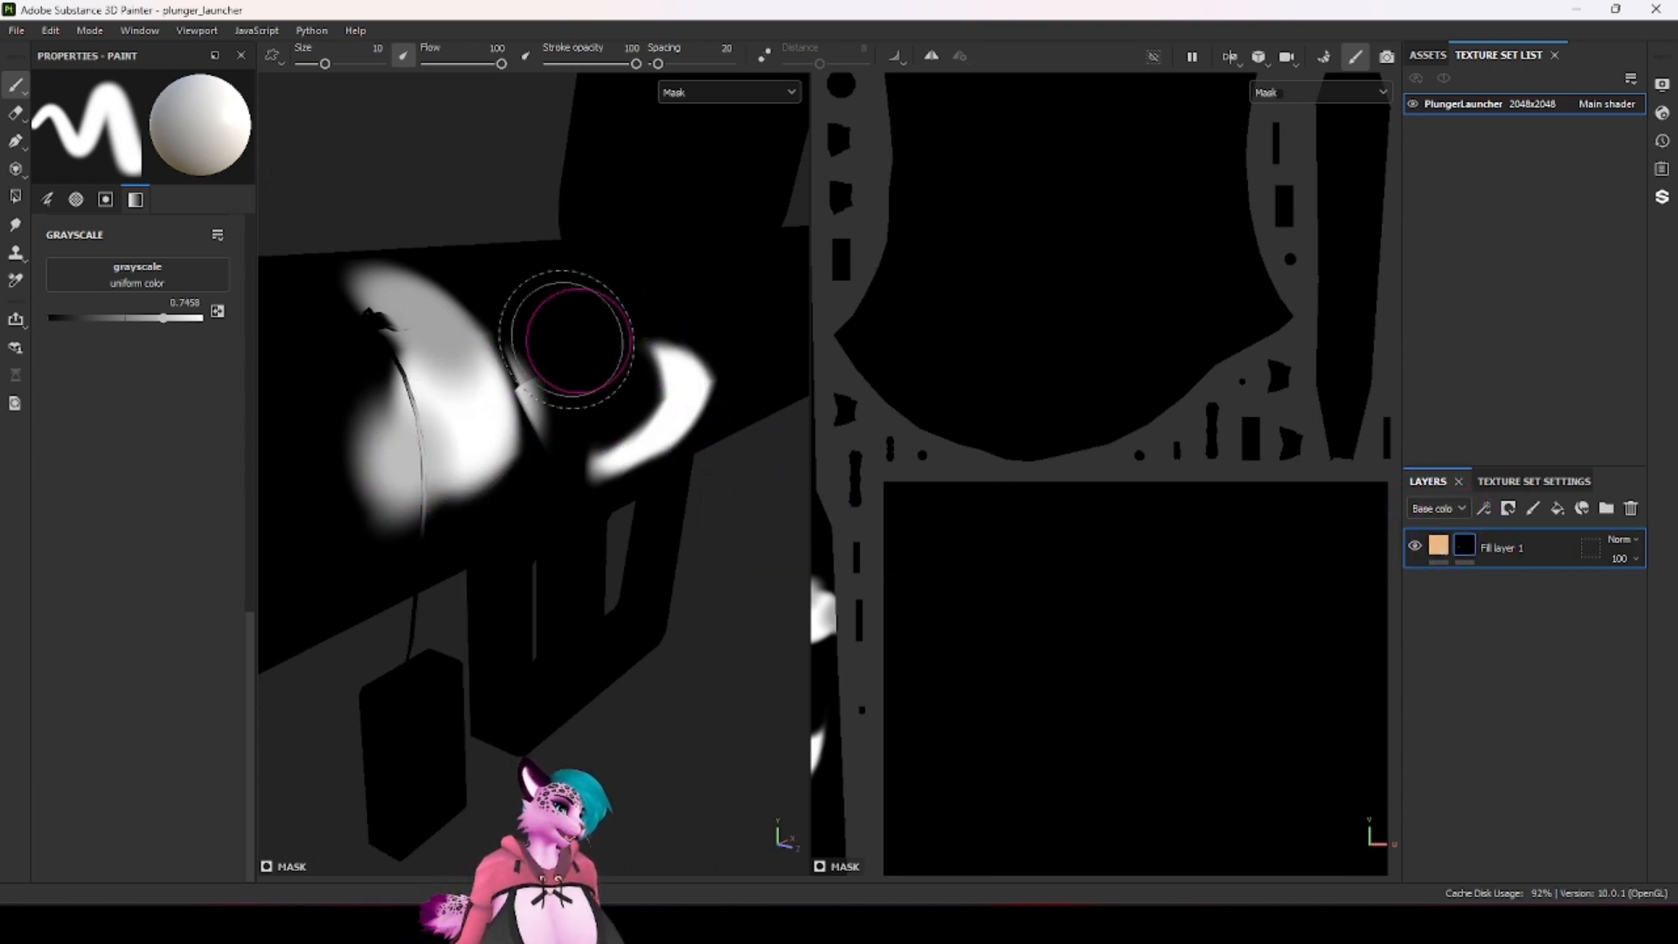
Step: Add a paint layer above the fill layer and load the Metal Polished material into its brush
click(1438, 548)
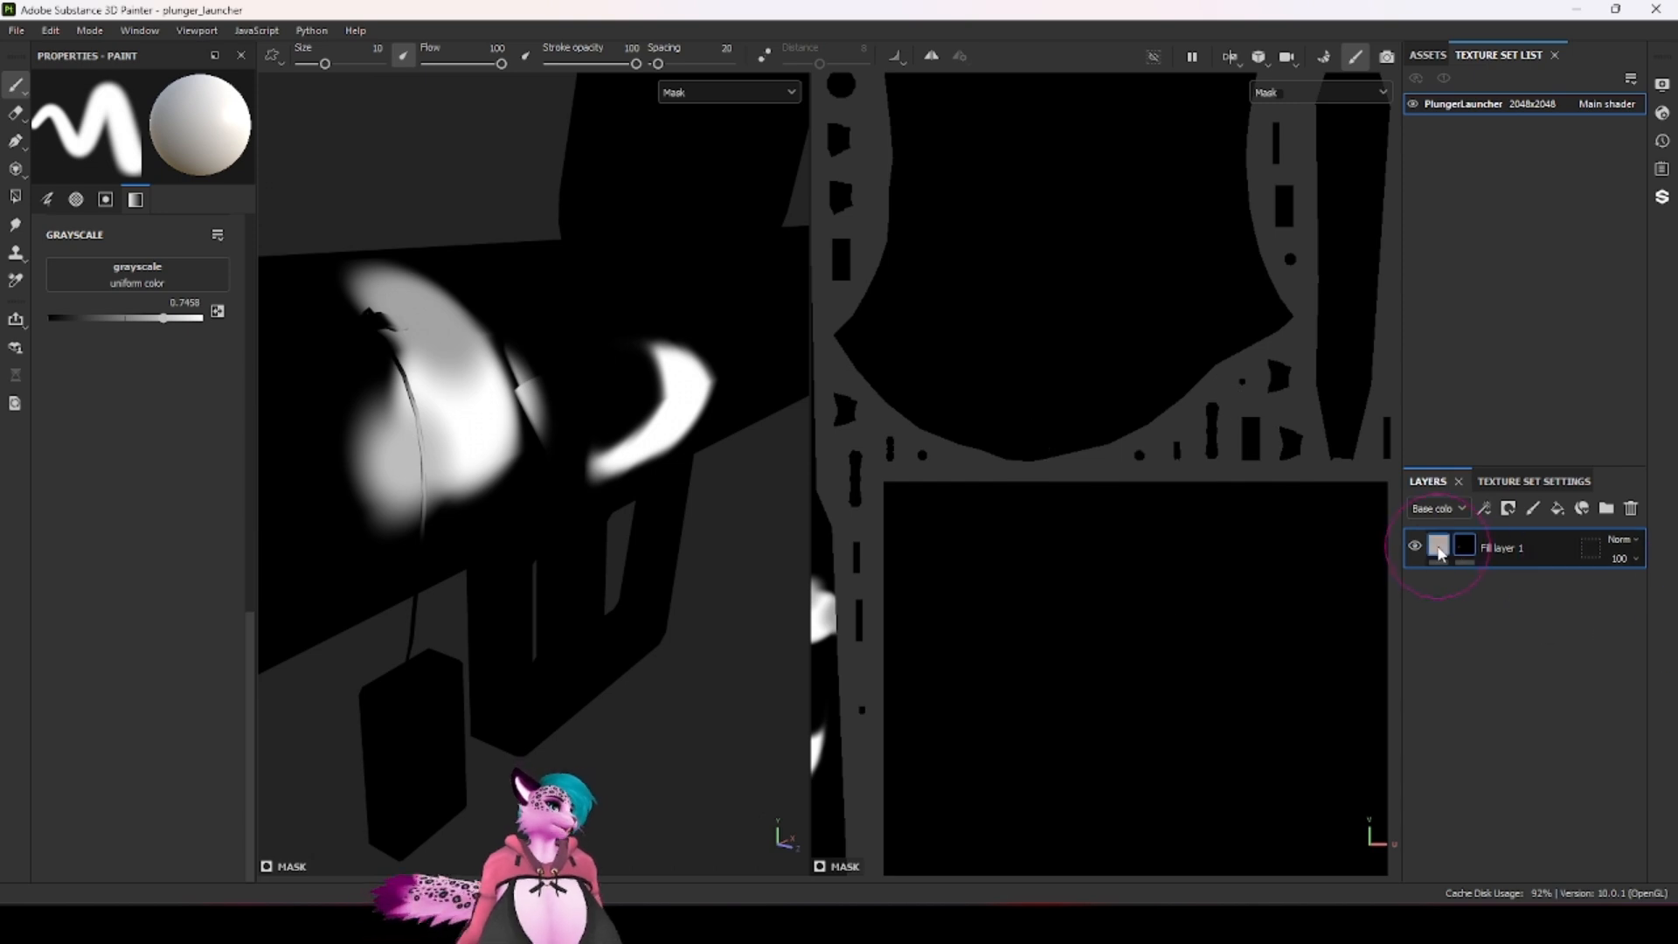
click(1532, 509)
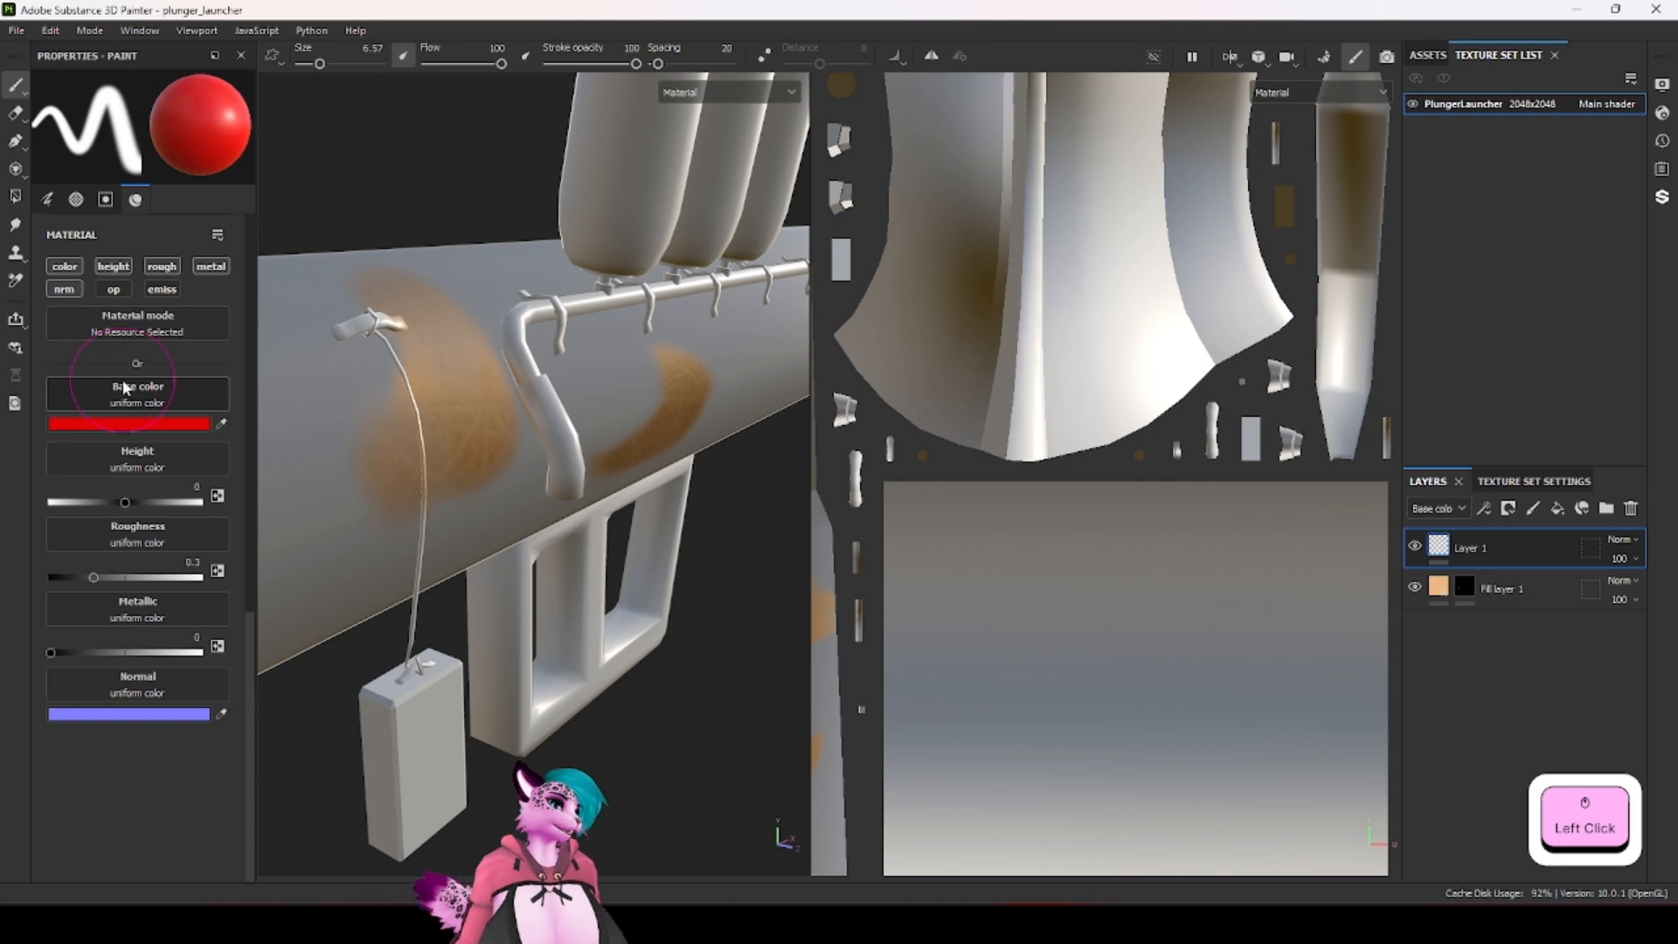
click(137, 323)
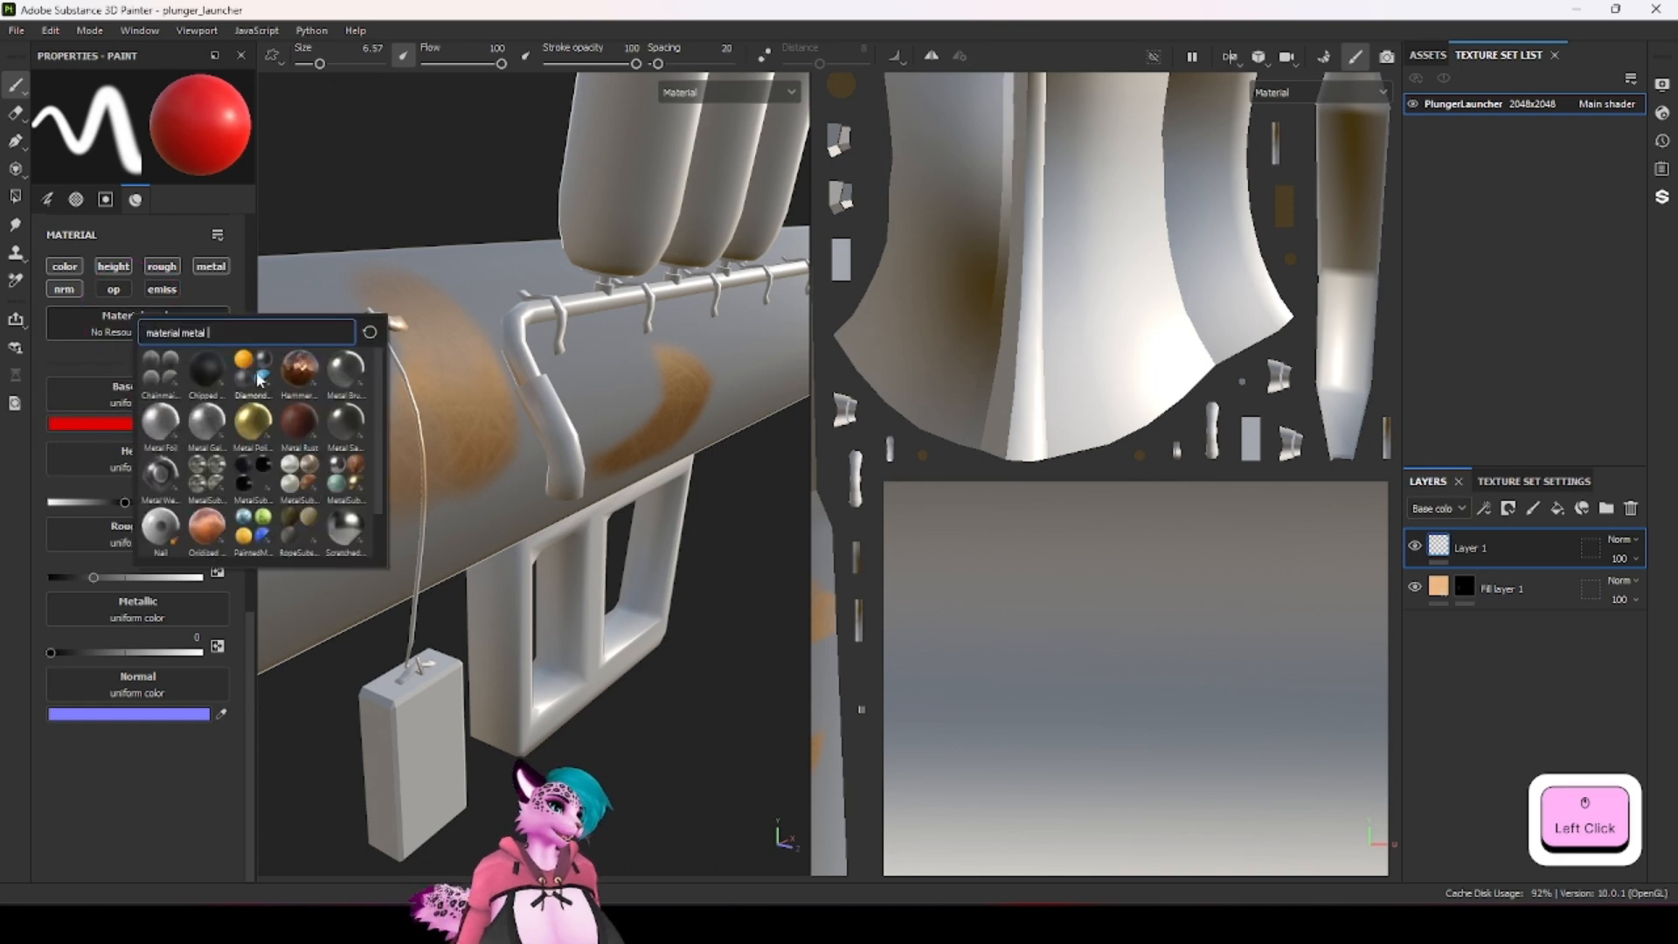
click(258, 428)
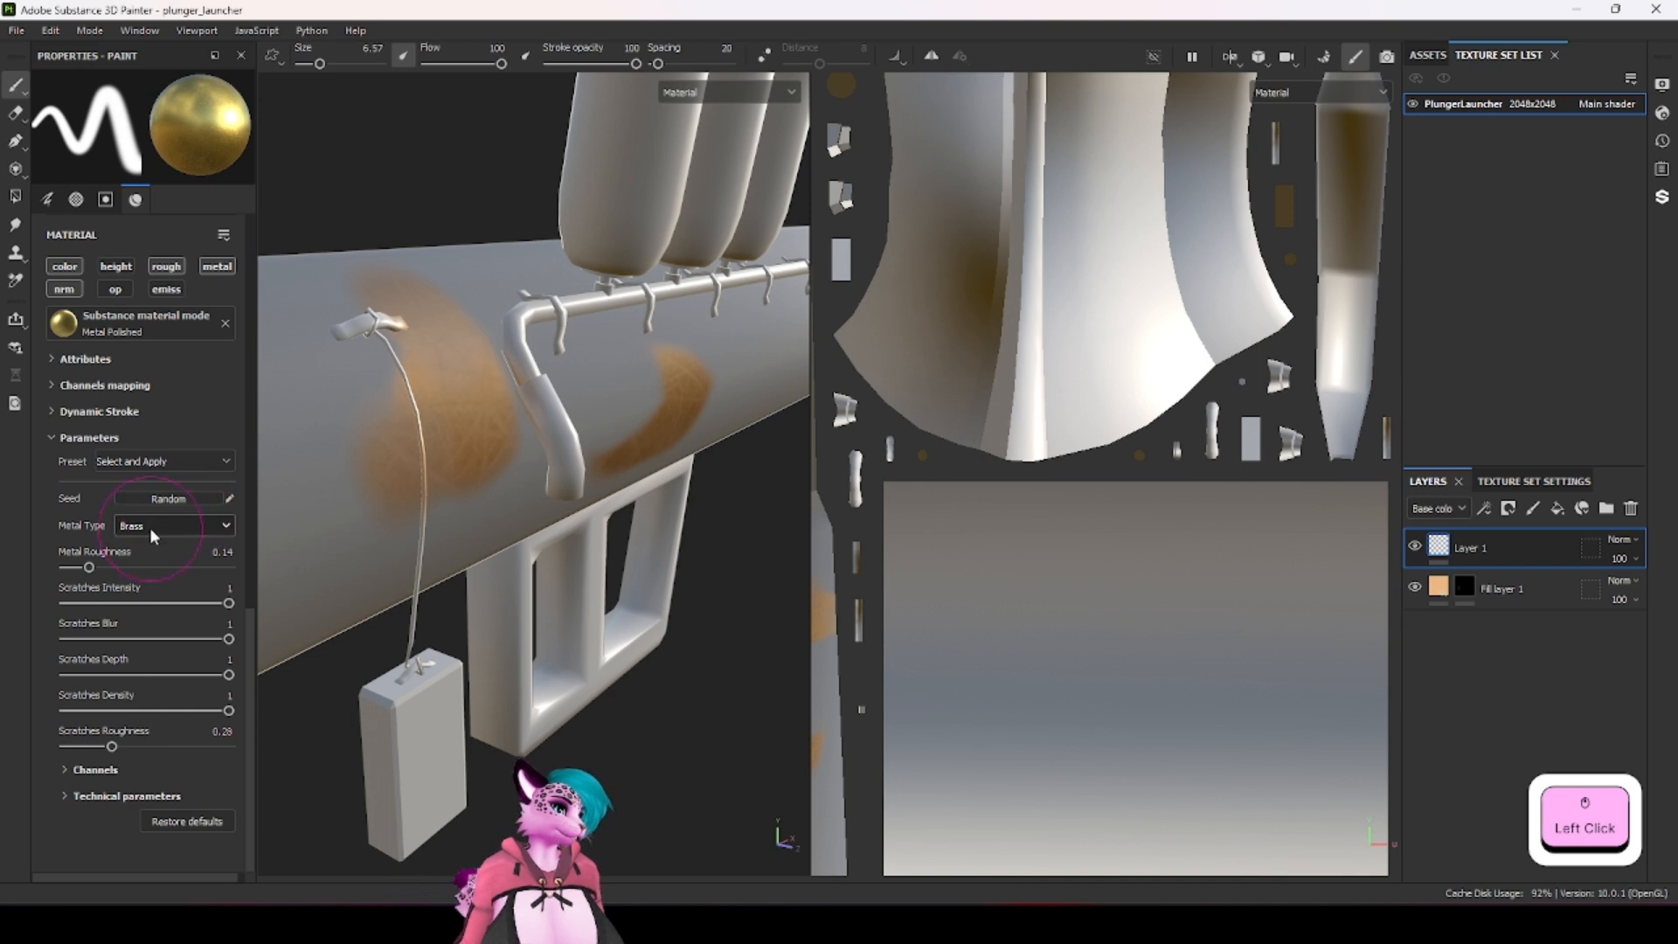
Step: Set the brush material's metal type to Copper and paint a patch on the barrel beside the masked copper area
click(149, 527)
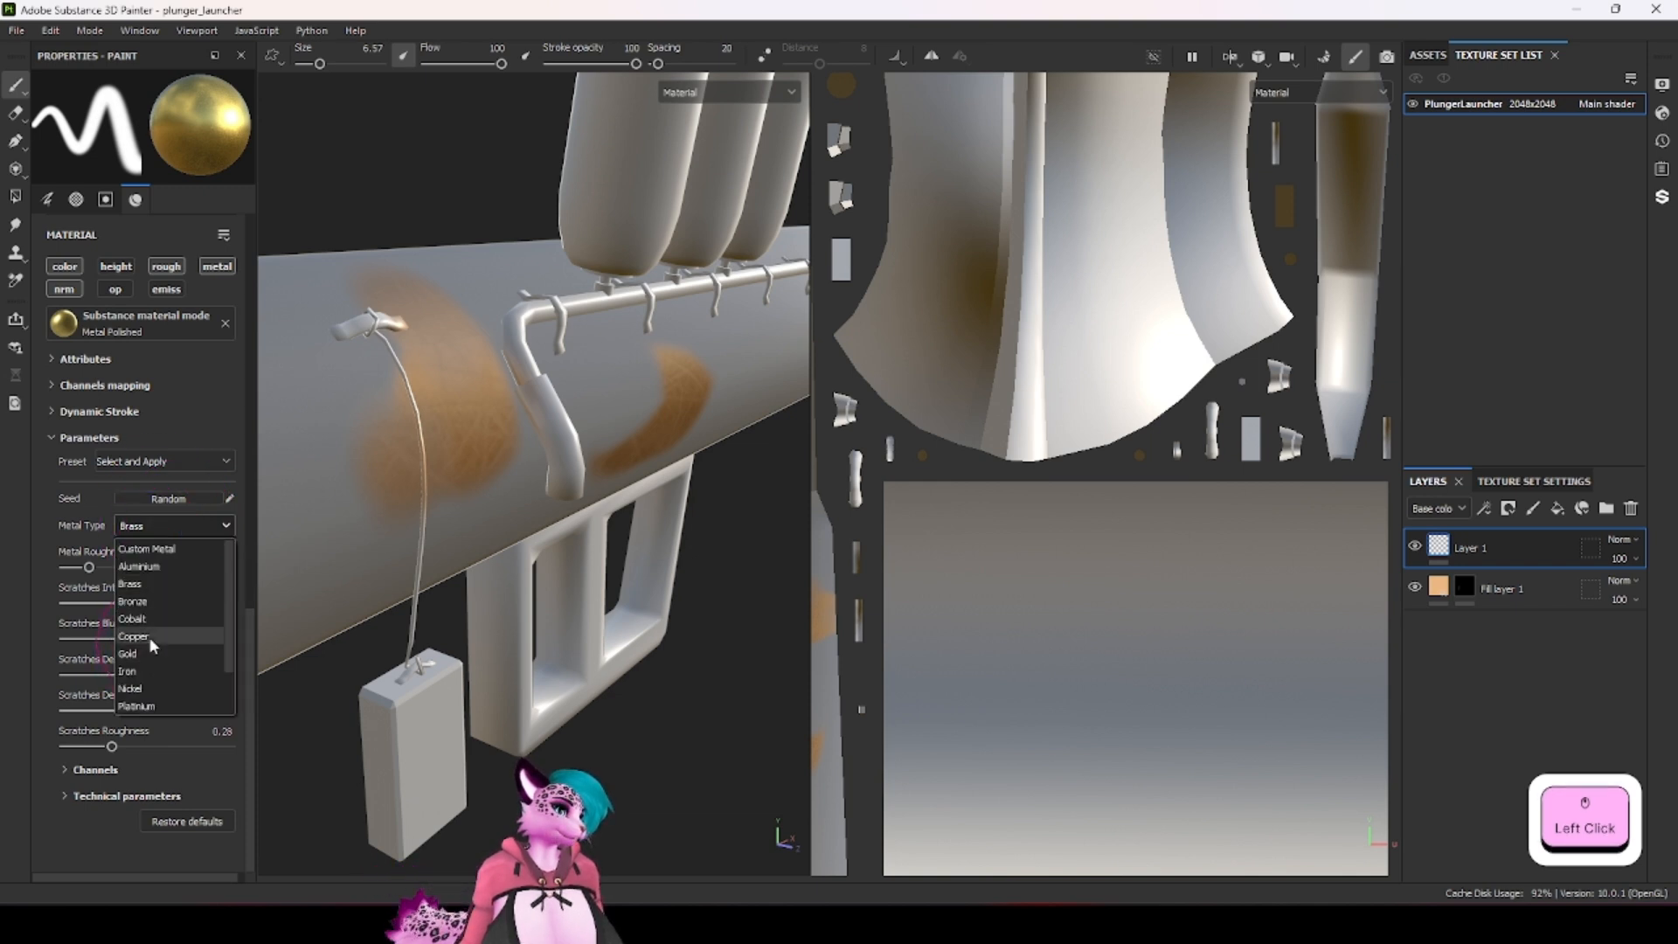
click(149, 637)
mouse_move(325, 523)
mouse_down()
mouse_move(352, 489)
mouse_move(329, 446)
mouse_move(343, 411)
mouse_up()
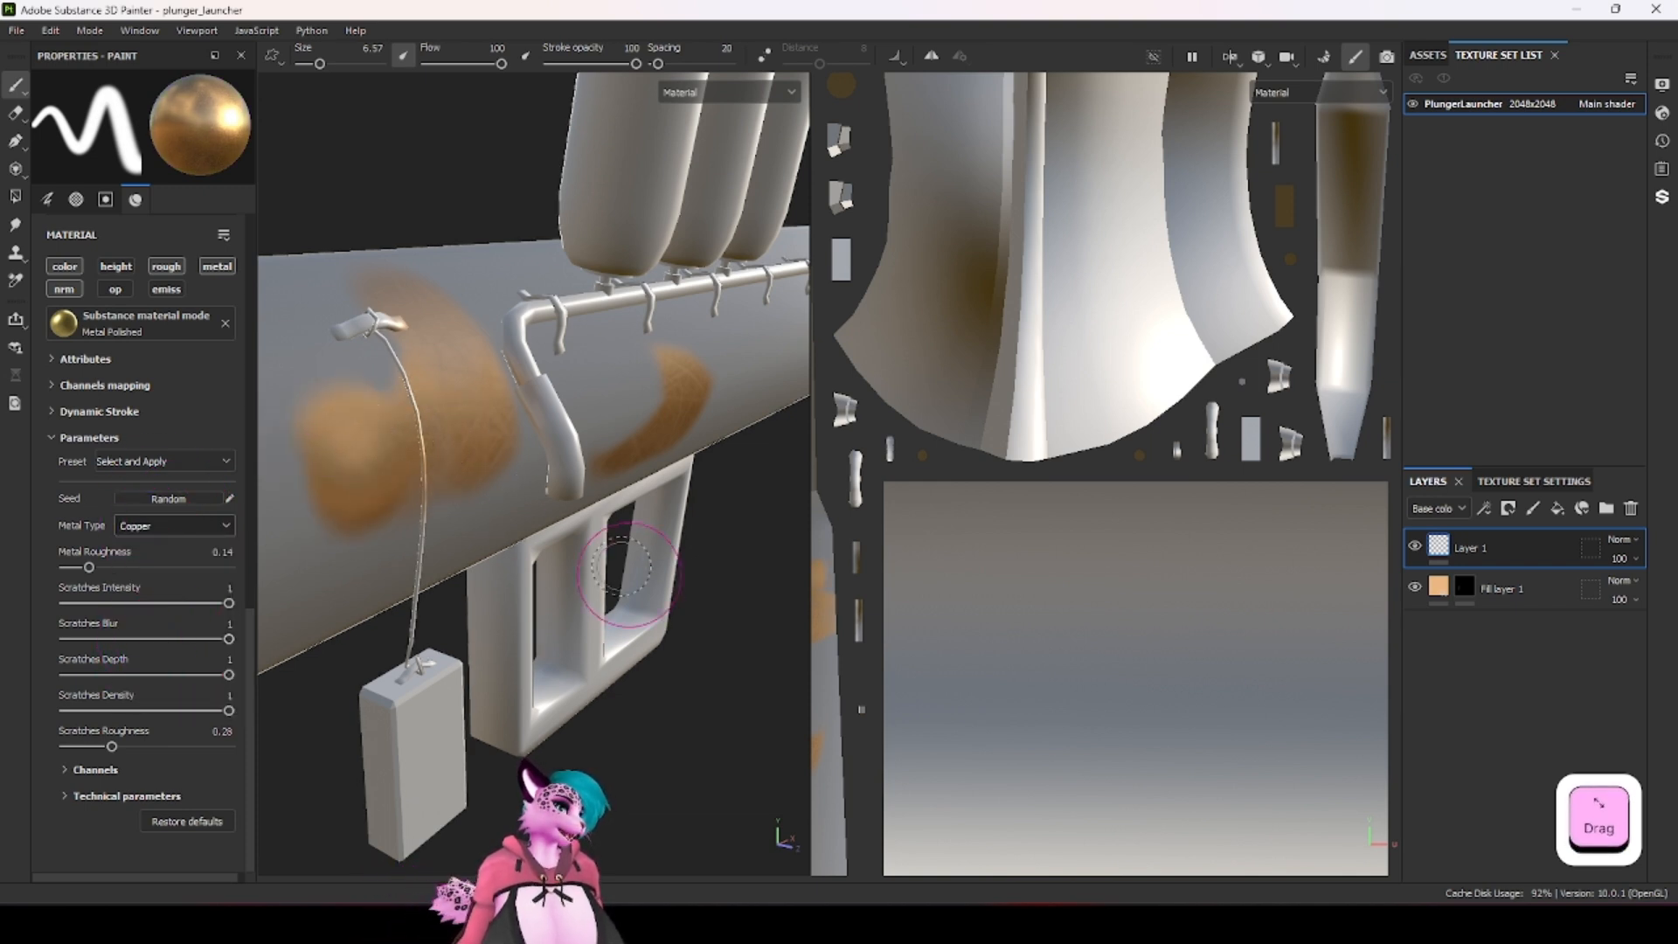
Step: Set the paint brush material's scratches intensity to 0.91
scroll(620, 568, up, 4)
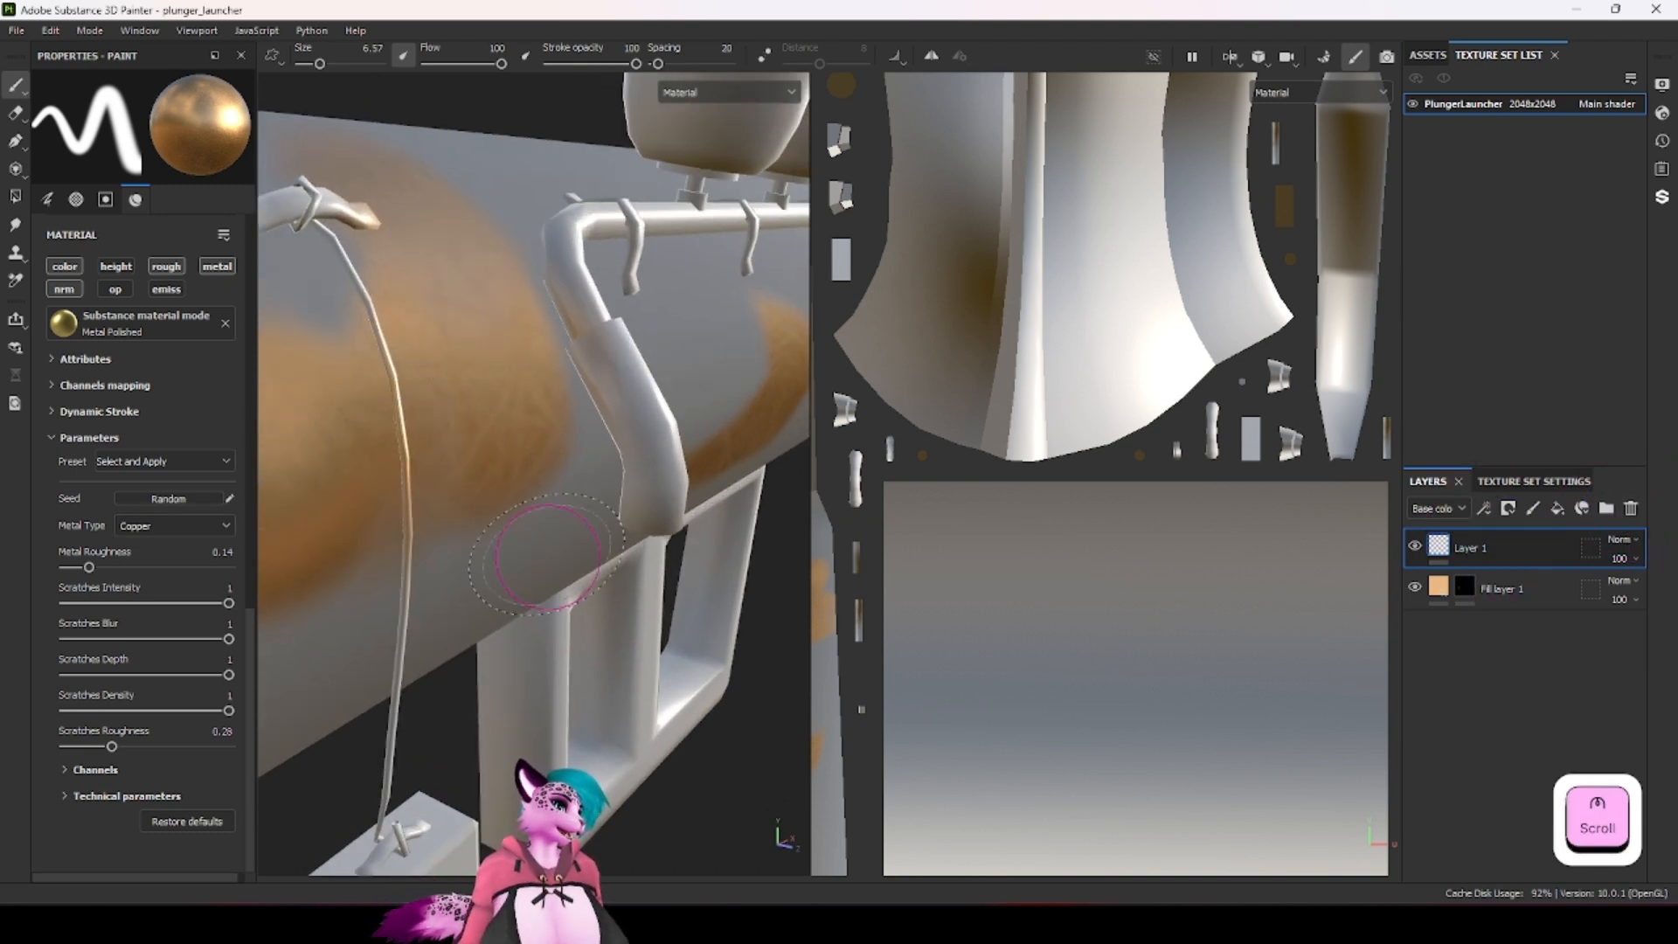
drag(228, 604, 214, 642)
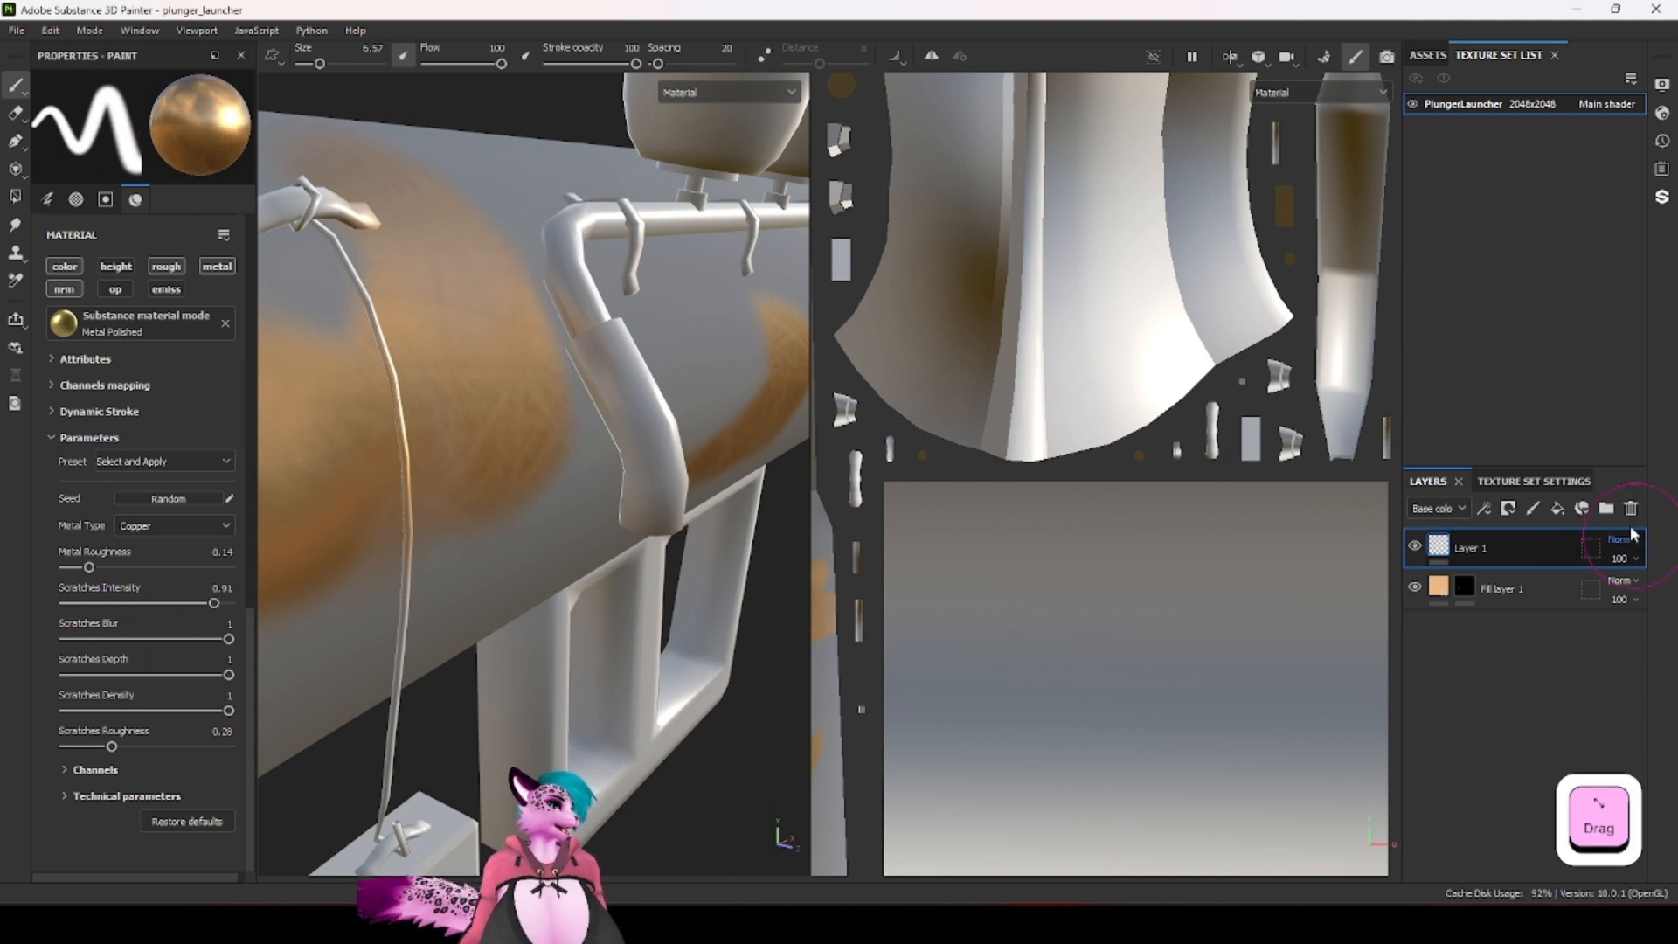
Step: Try a scratches intensity of 0.8 and scratches roughness of 0.43 on the copper fill layer, and undo both changes
click(1433, 584)
scroll(197, 655, down, 2)
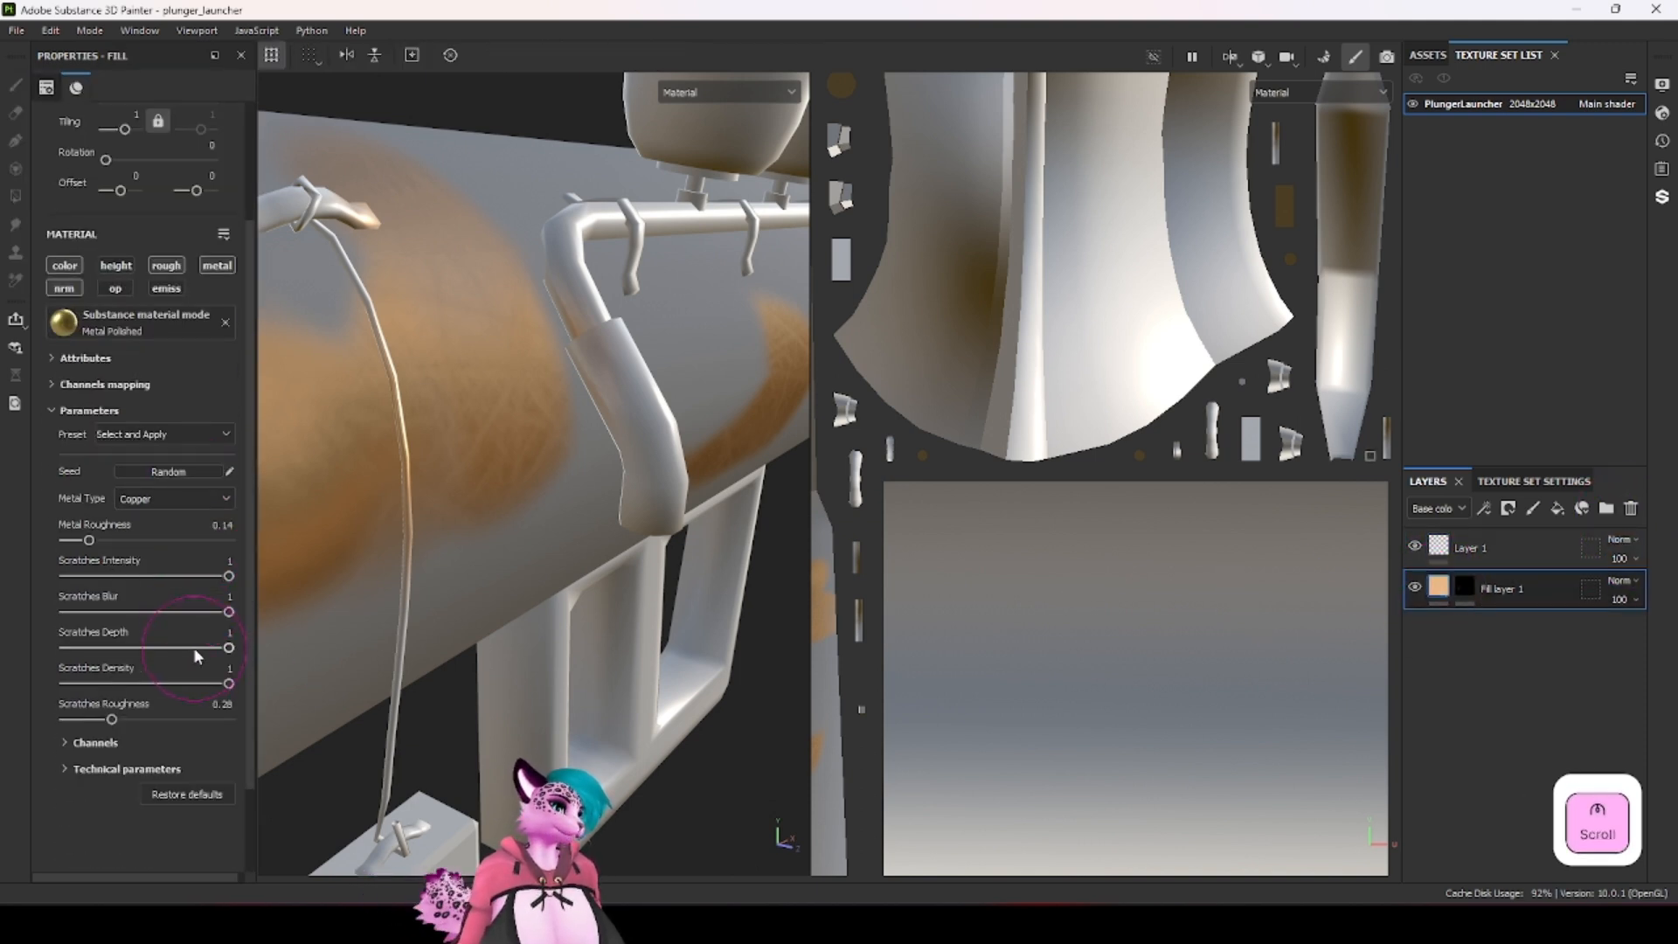
mouse_move(218, 578)
mouse_down()
mouse_move(113, 576)
mouse_move(210, 566)
mouse_move(197, 576)
mouse_up()
mouse_move(111, 720)
mouse_down()
mouse_move(213, 713)
mouse_move(138, 712)
mouse_up()
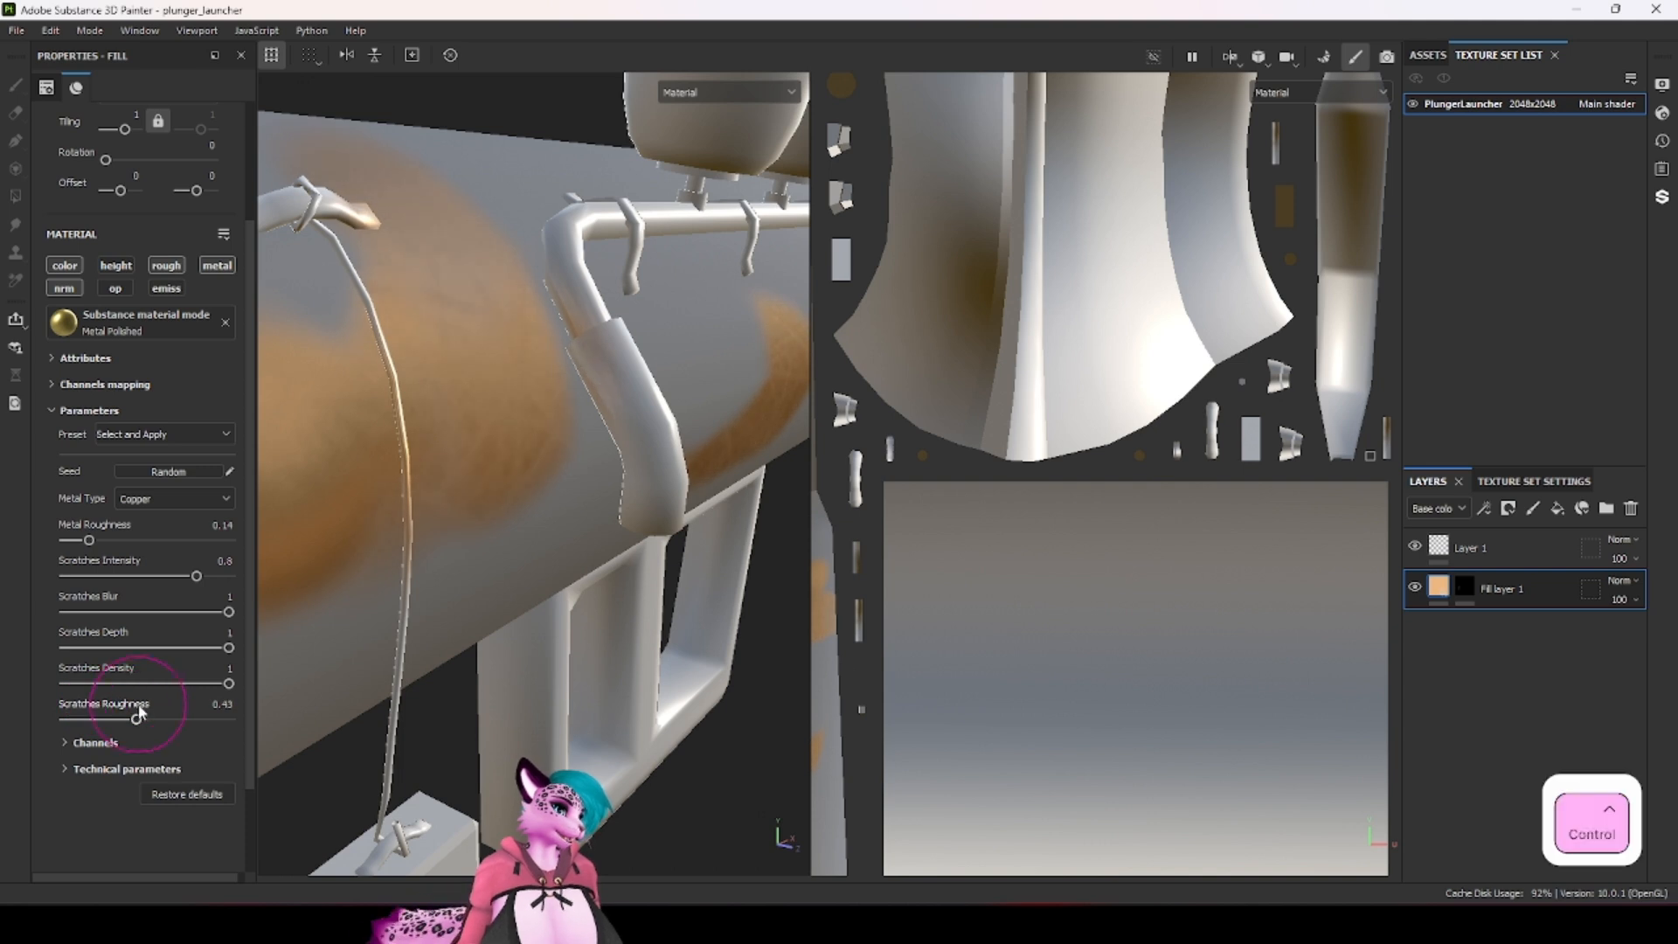
key(ctrl+z)
key(ctrl+z)
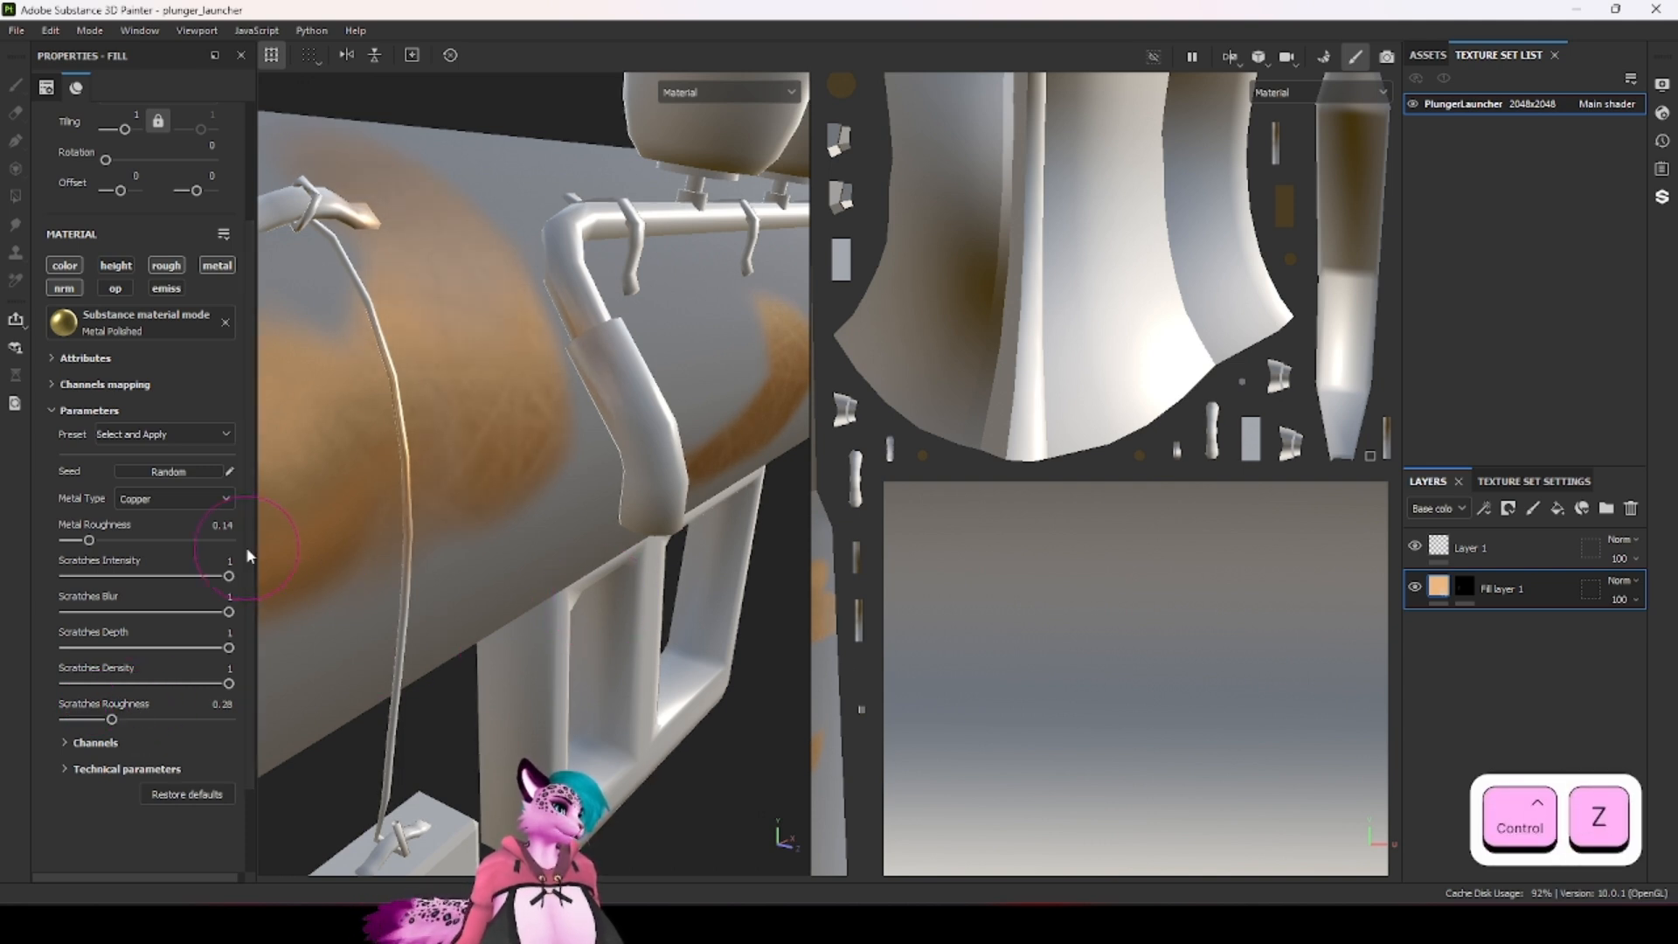
Step: Clear the copper fill layer's mask
scroll(572, 364, down, 2)
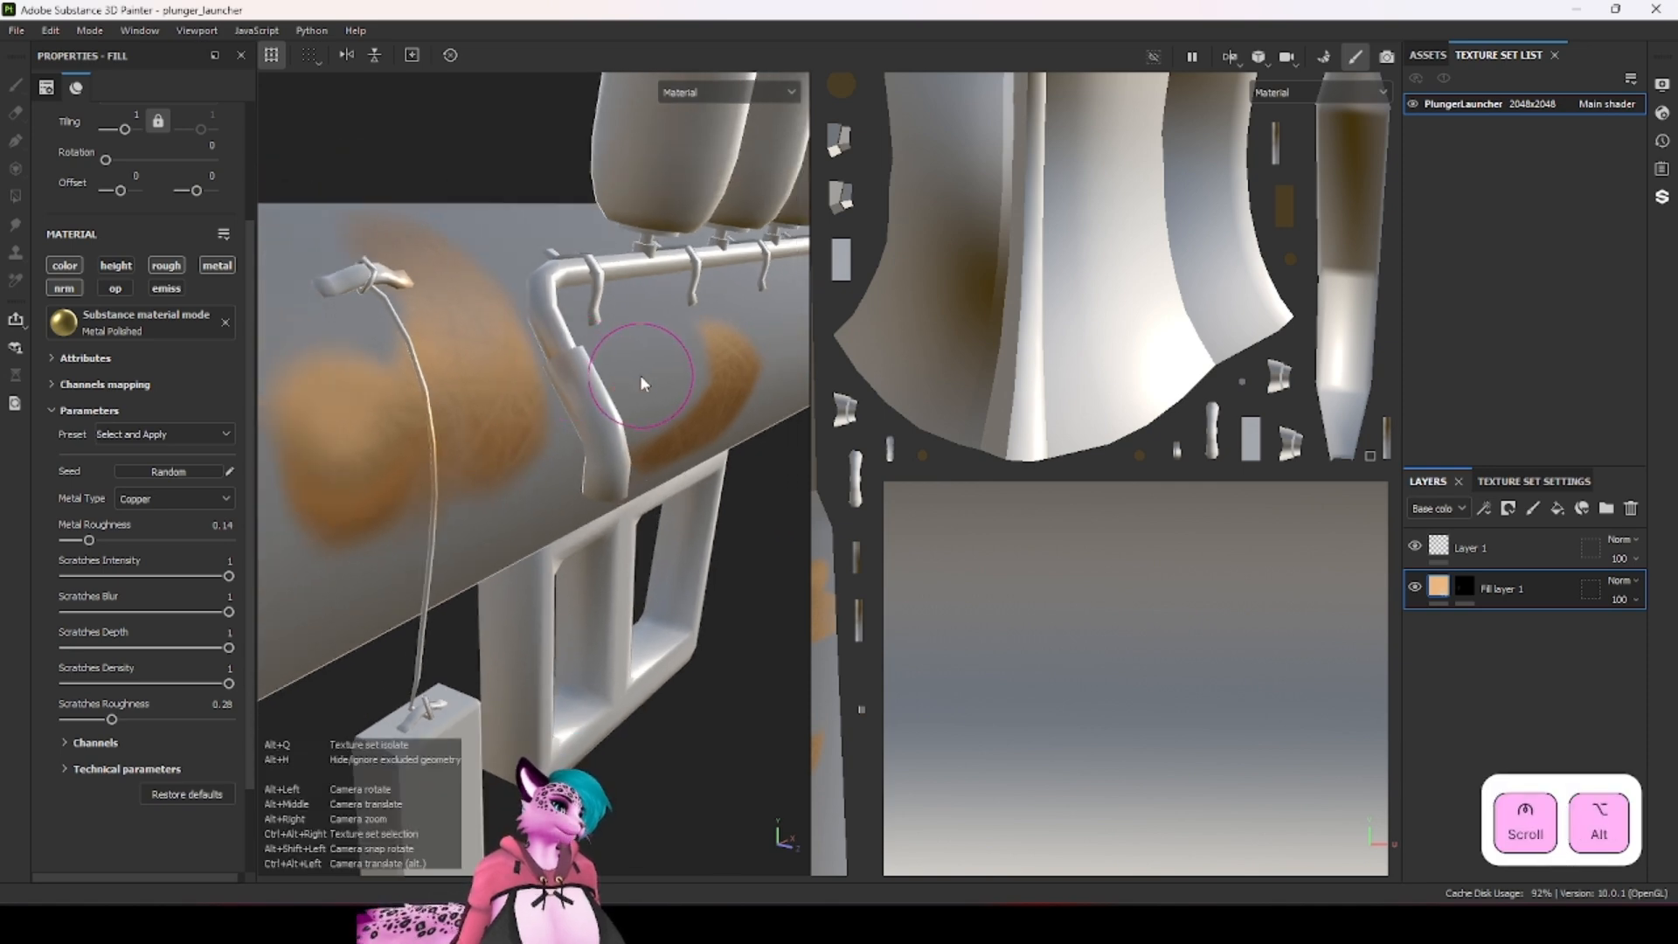
alt+drag(640, 374, 566, 393)
ctrl+alt+drag(566, 393, 588, 453)
scroll(640, 423, down, 2)
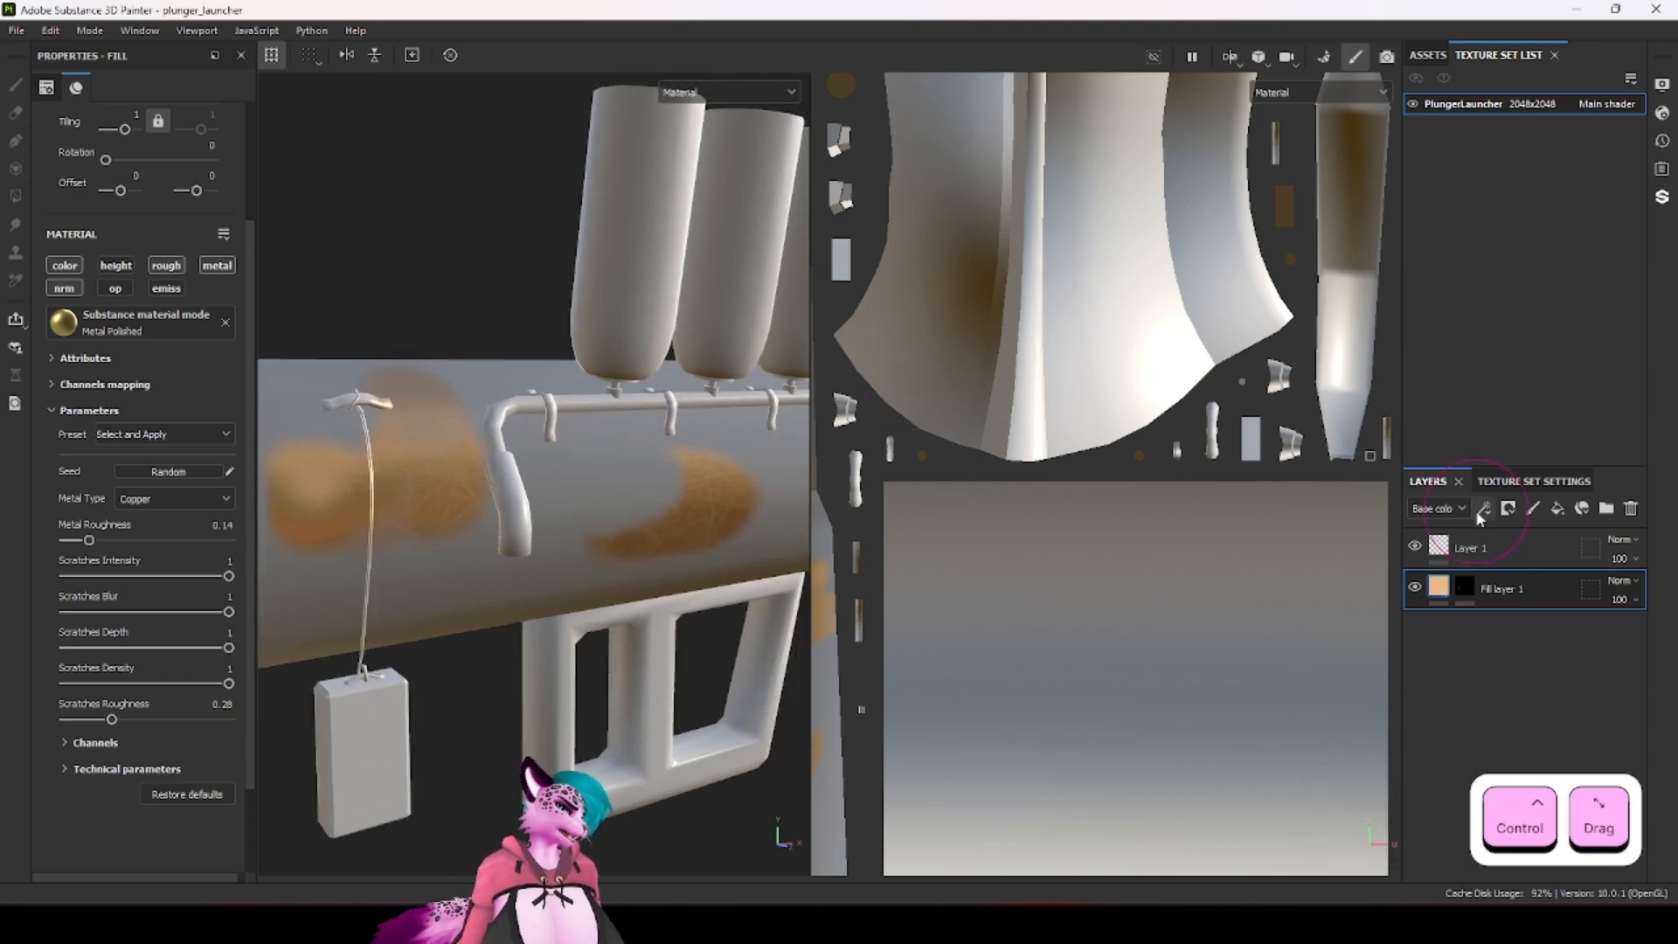
right_click(1466, 585)
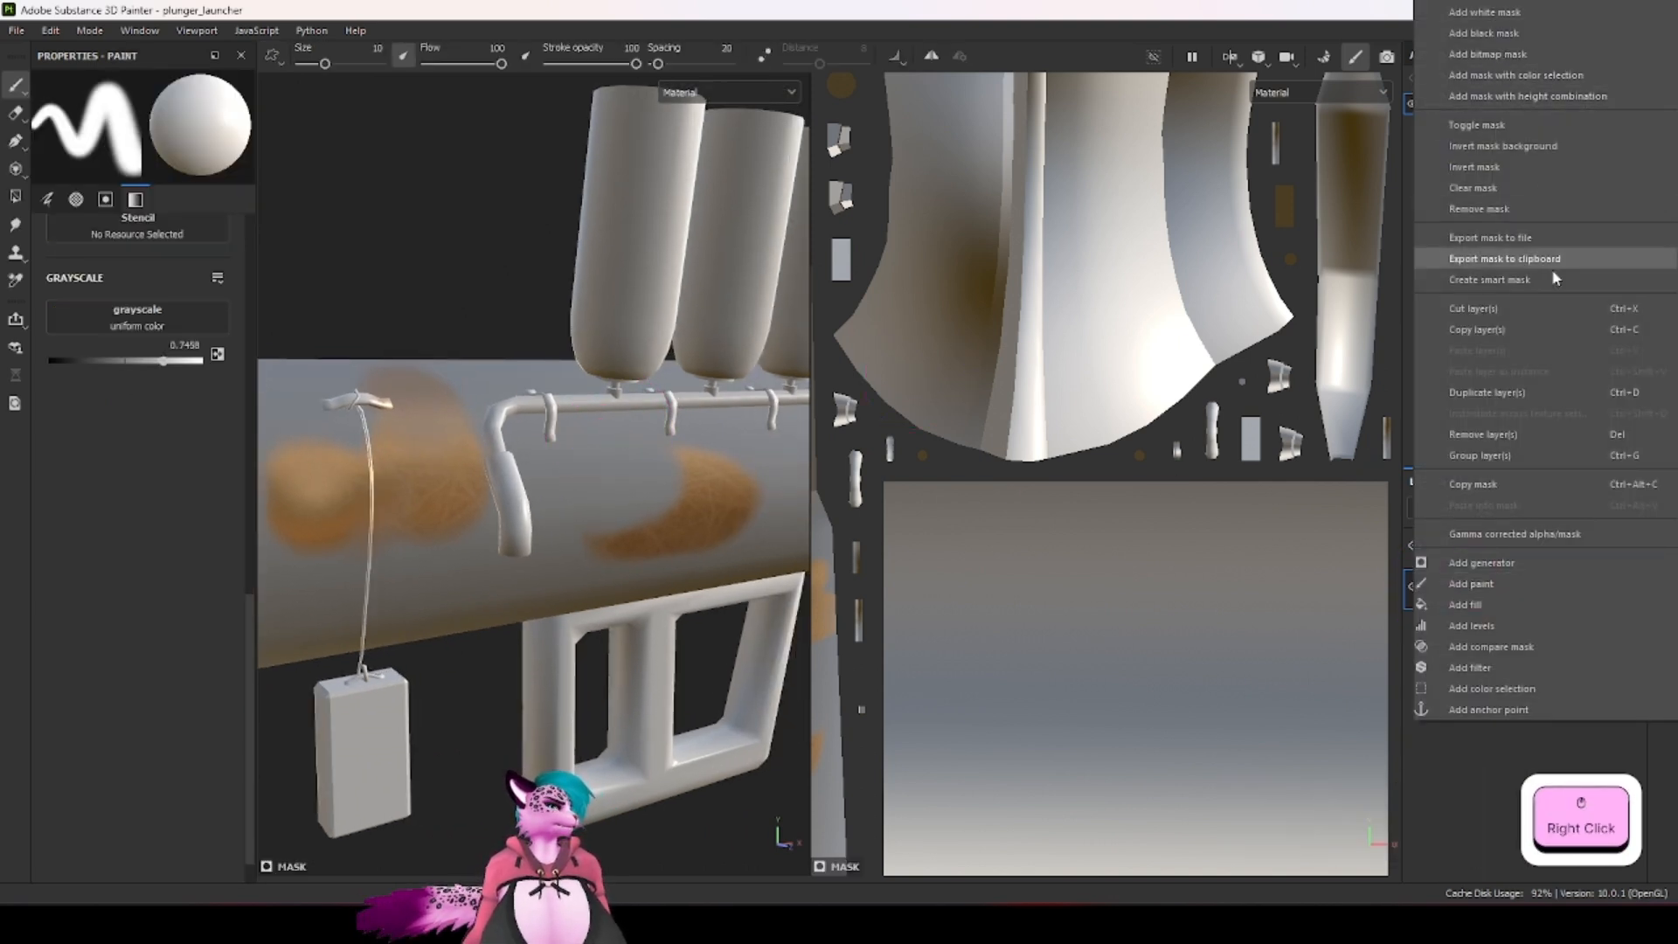
click(1474, 188)
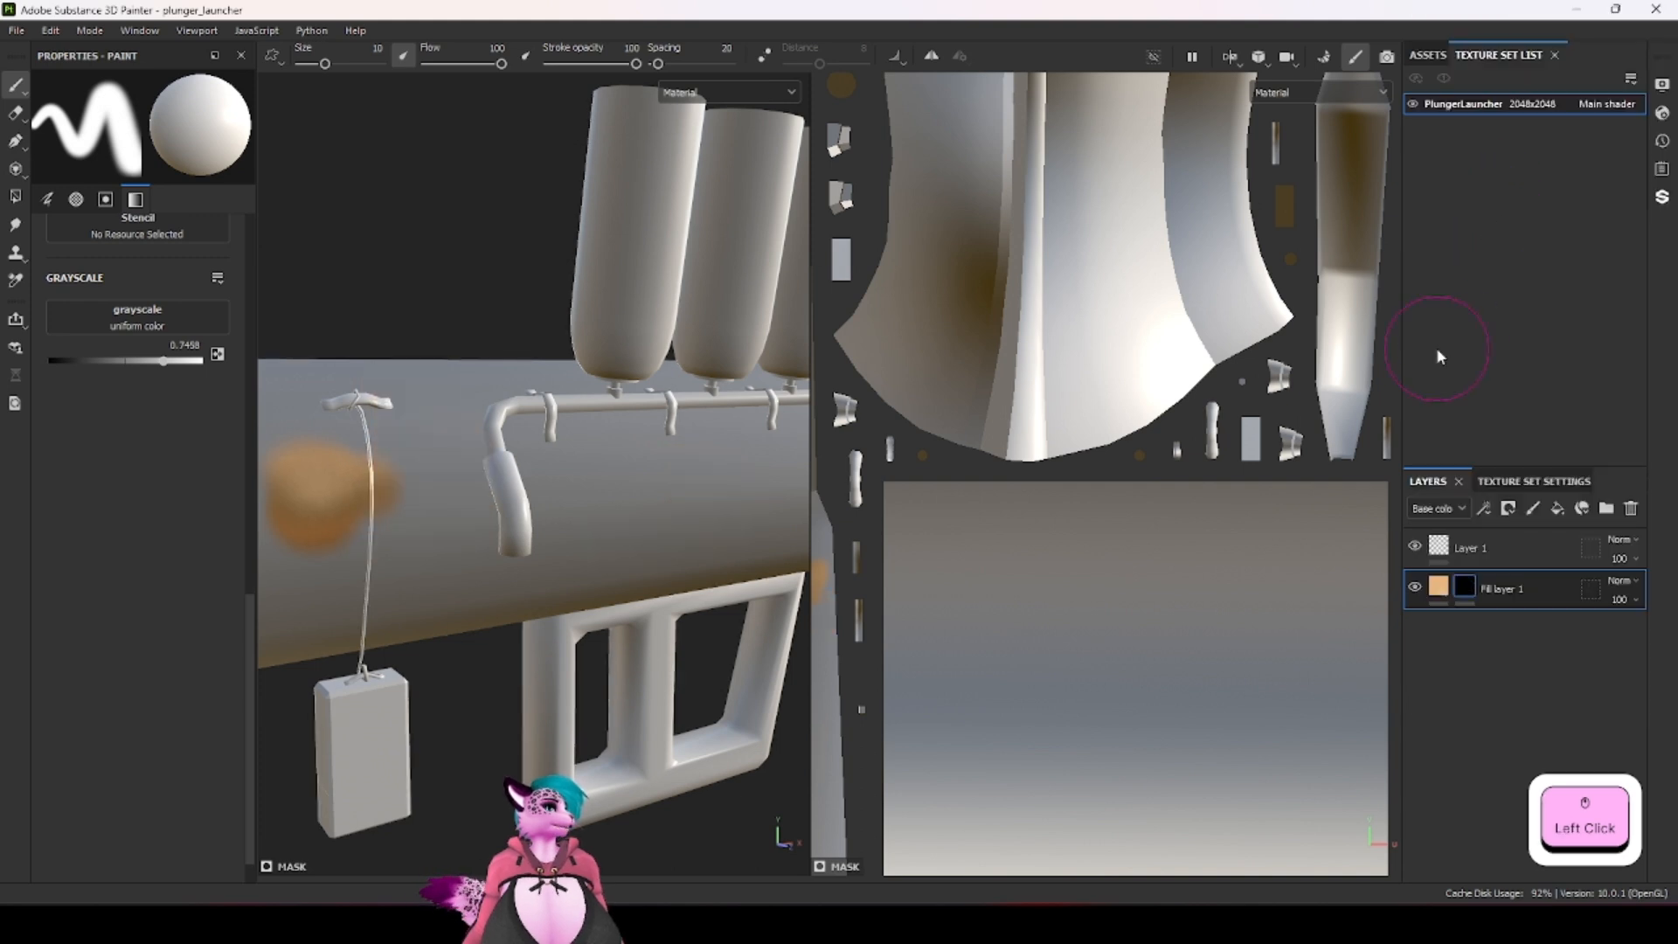
Step: Delete the paint layer above the copper fill layer and select the fill layer's mask
click(1539, 535)
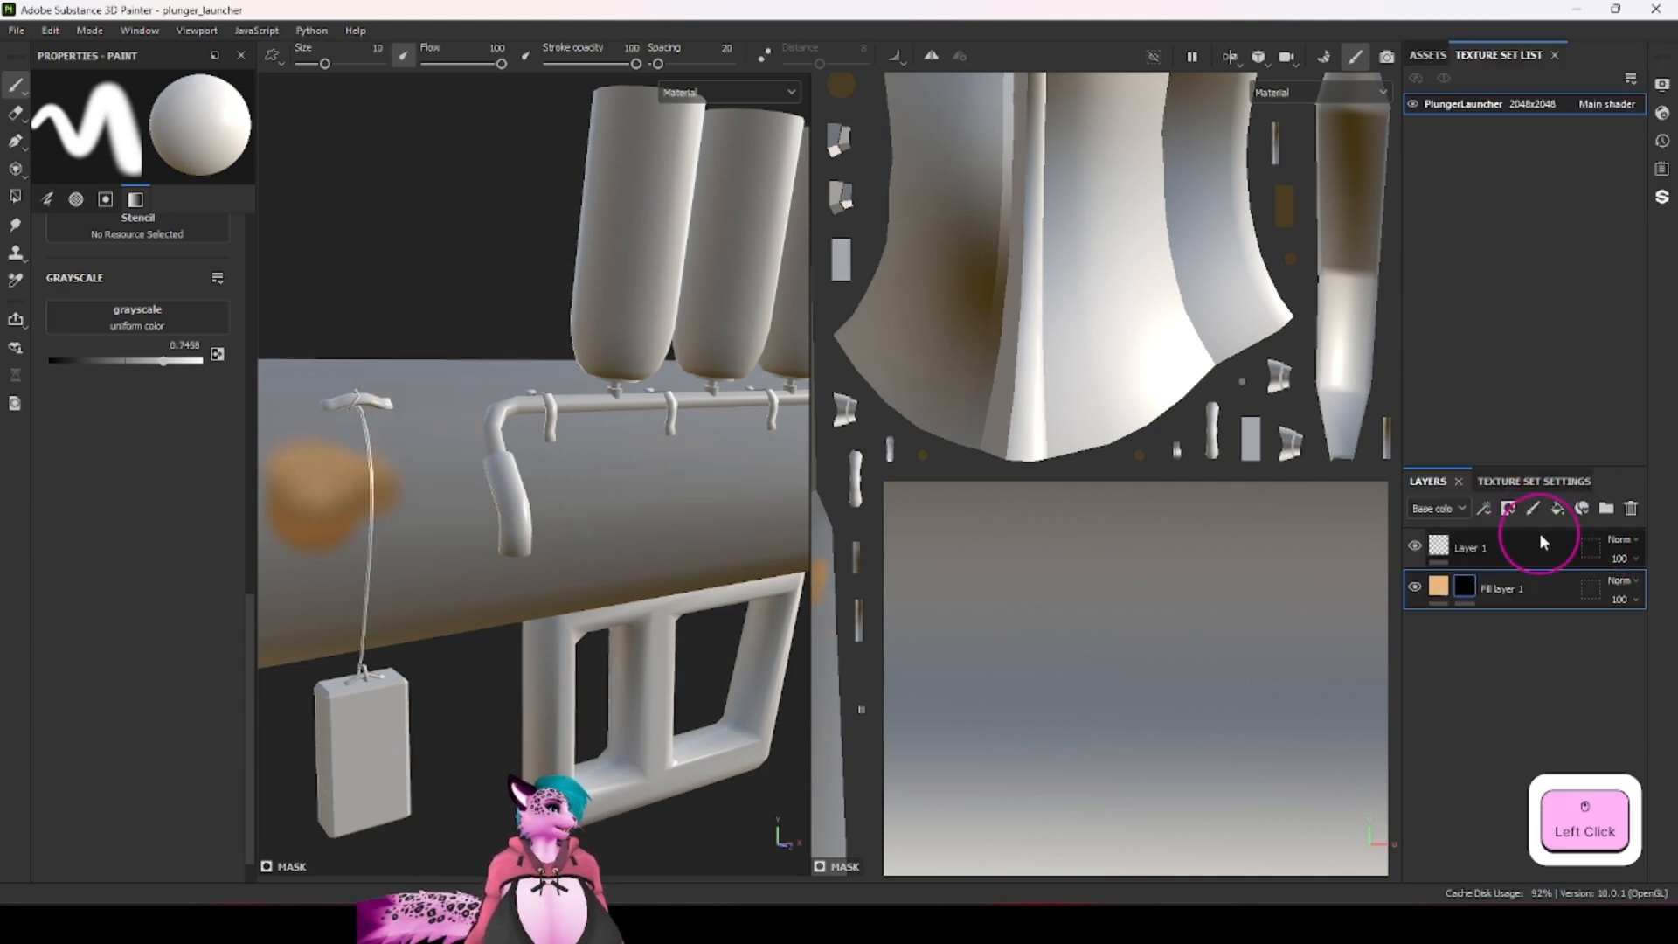
click(1631, 508)
click(1465, 546)
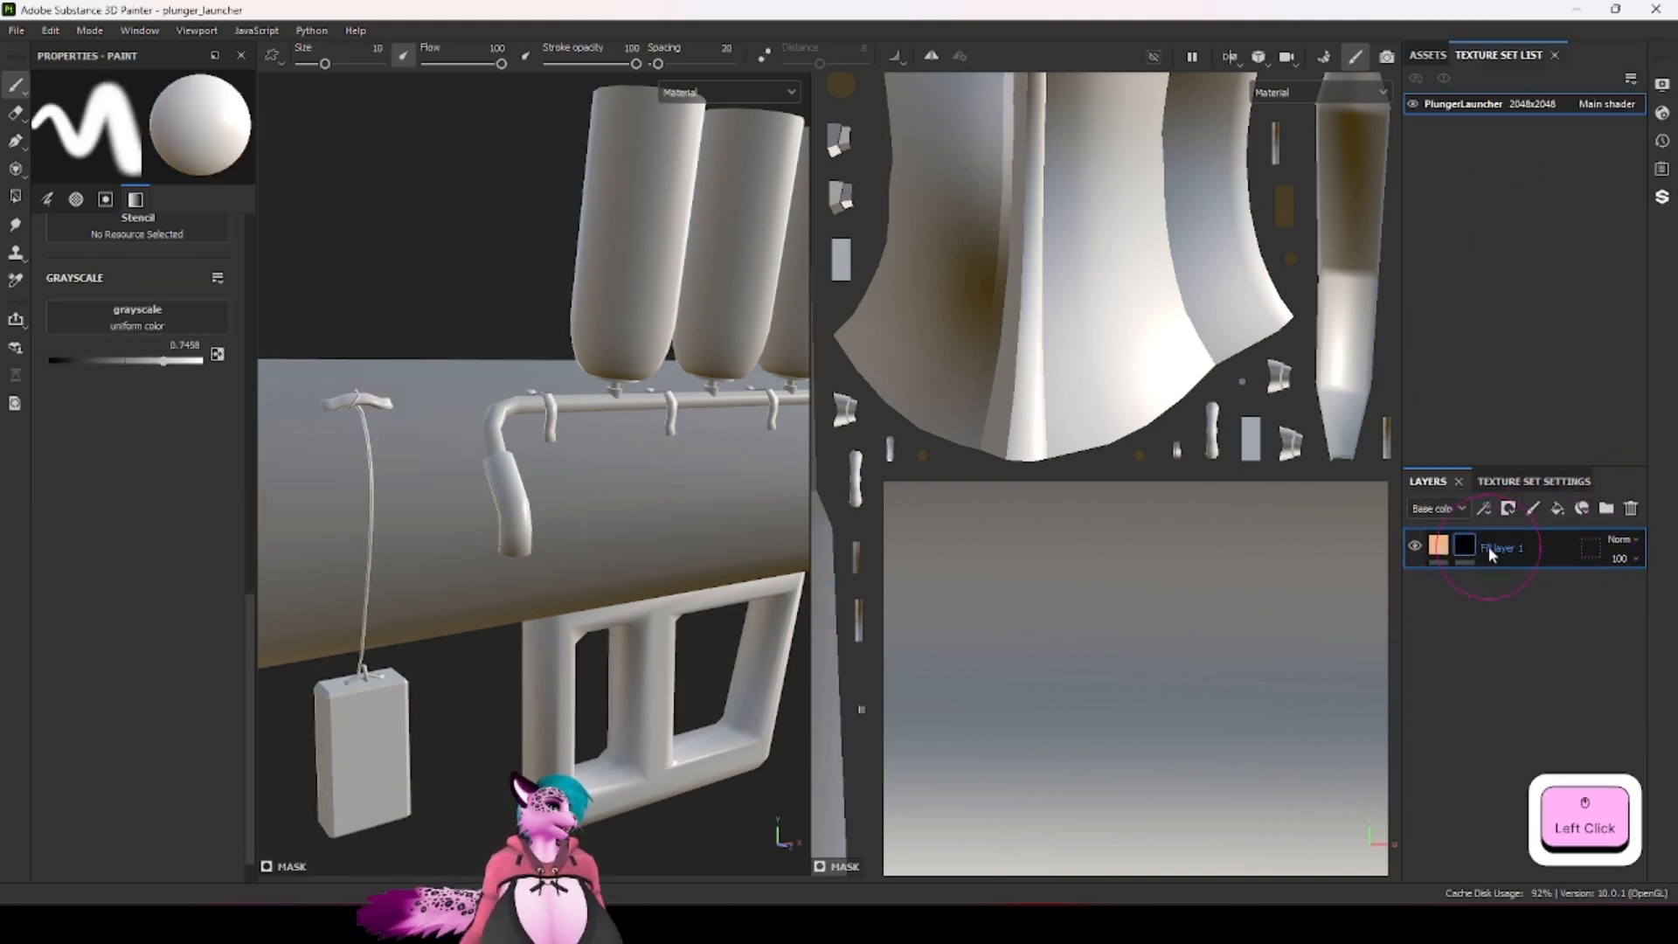
Step: Rename the fill layer as Copper Pipe
double_click(1492, 548)
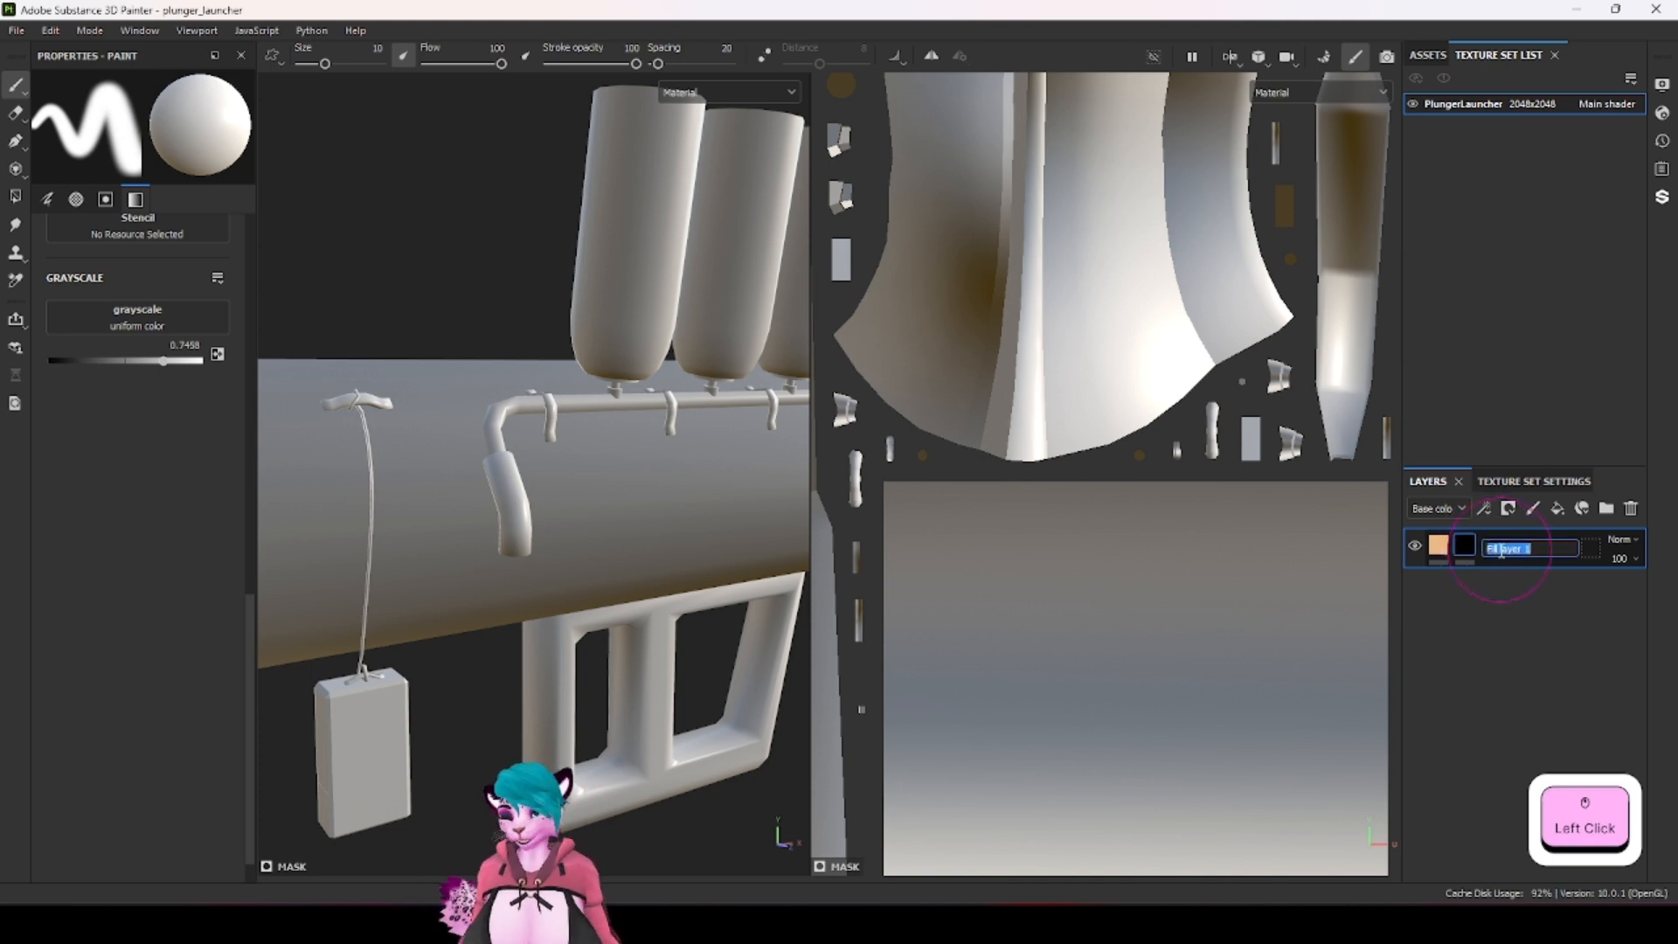
text(Copper )
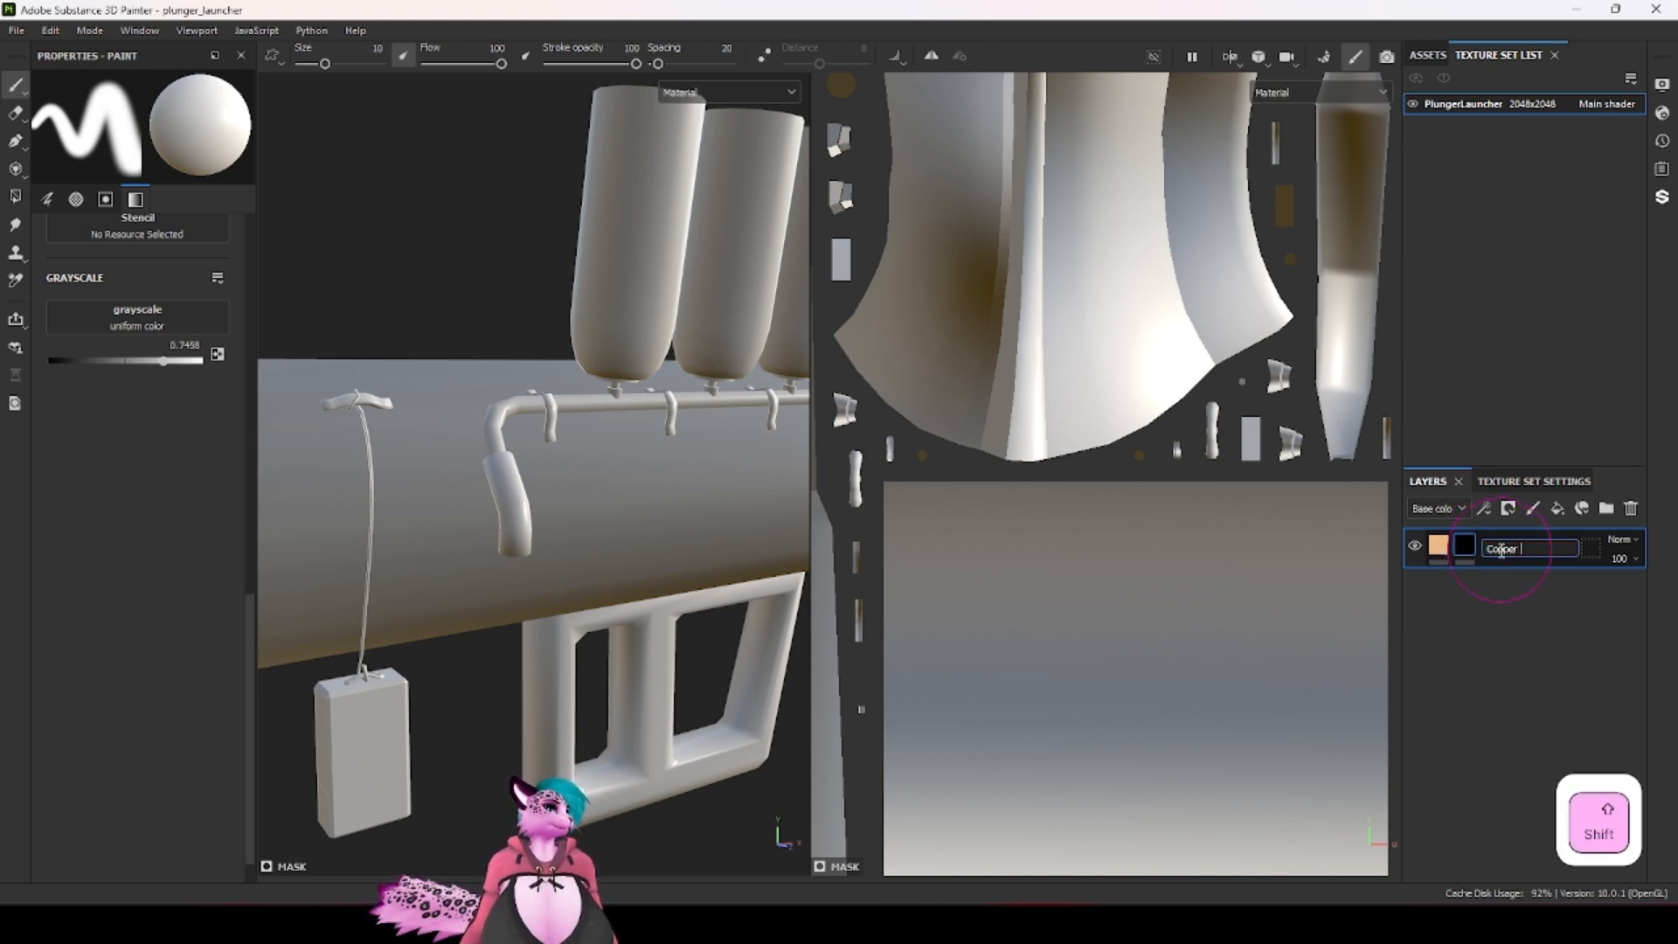
text(Pipe)
key(Return)
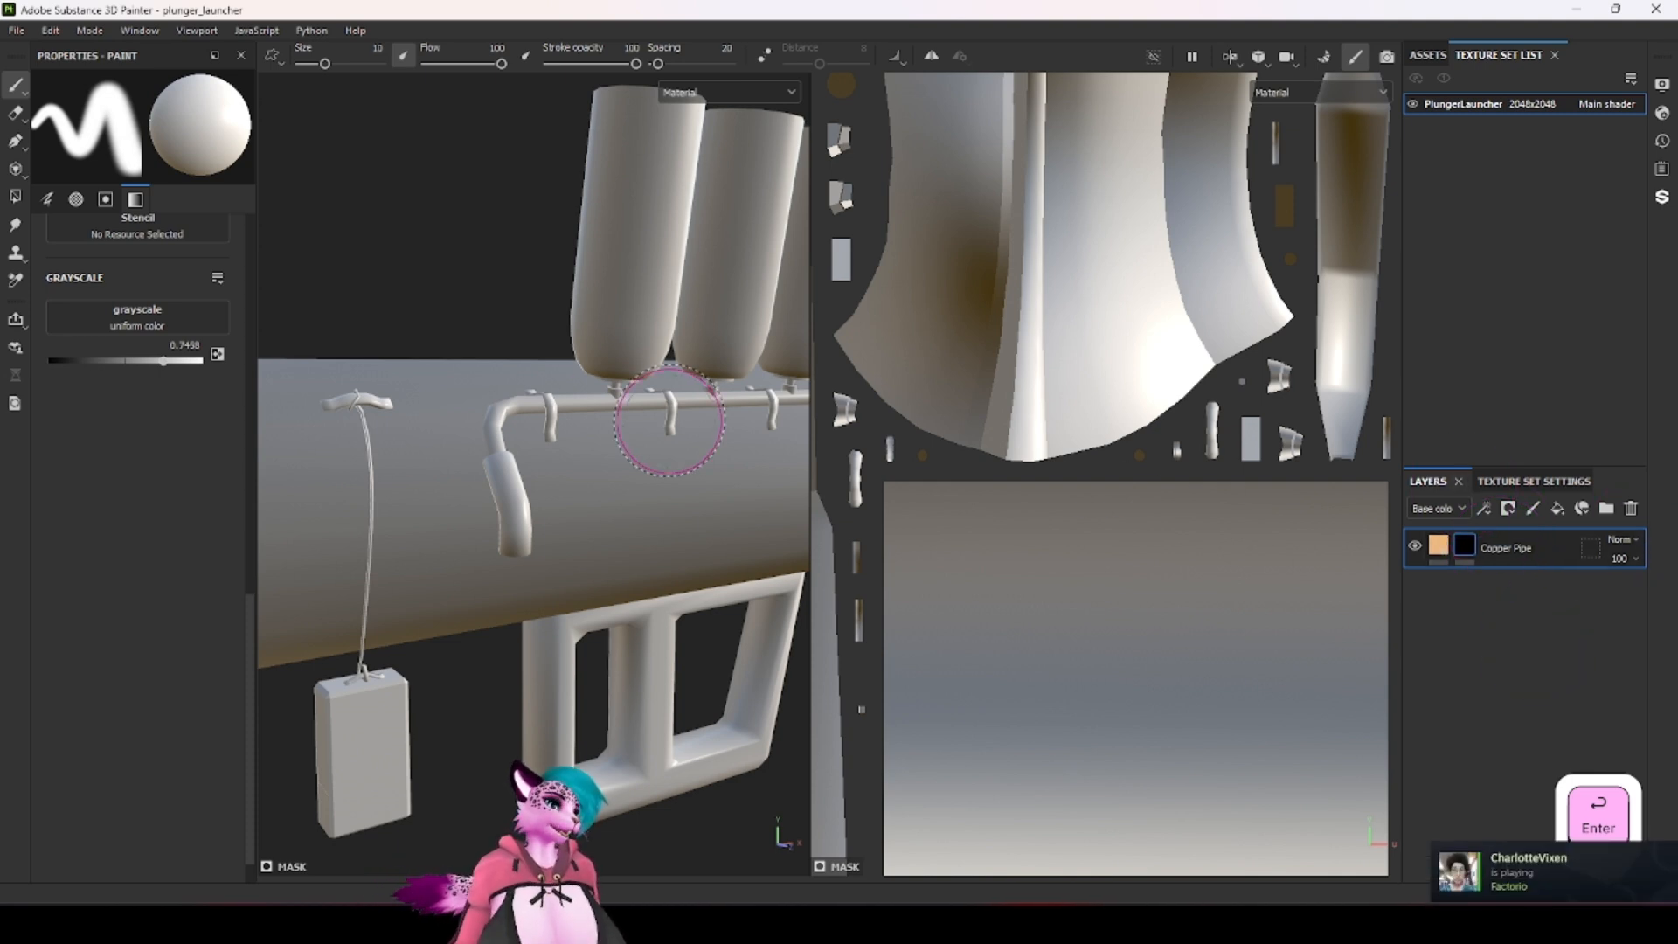
Step: Reduce the mask brush to size 1.86 over the thin pipe beside the barrel and undo the last change
scroll(574, 445, up, 5)
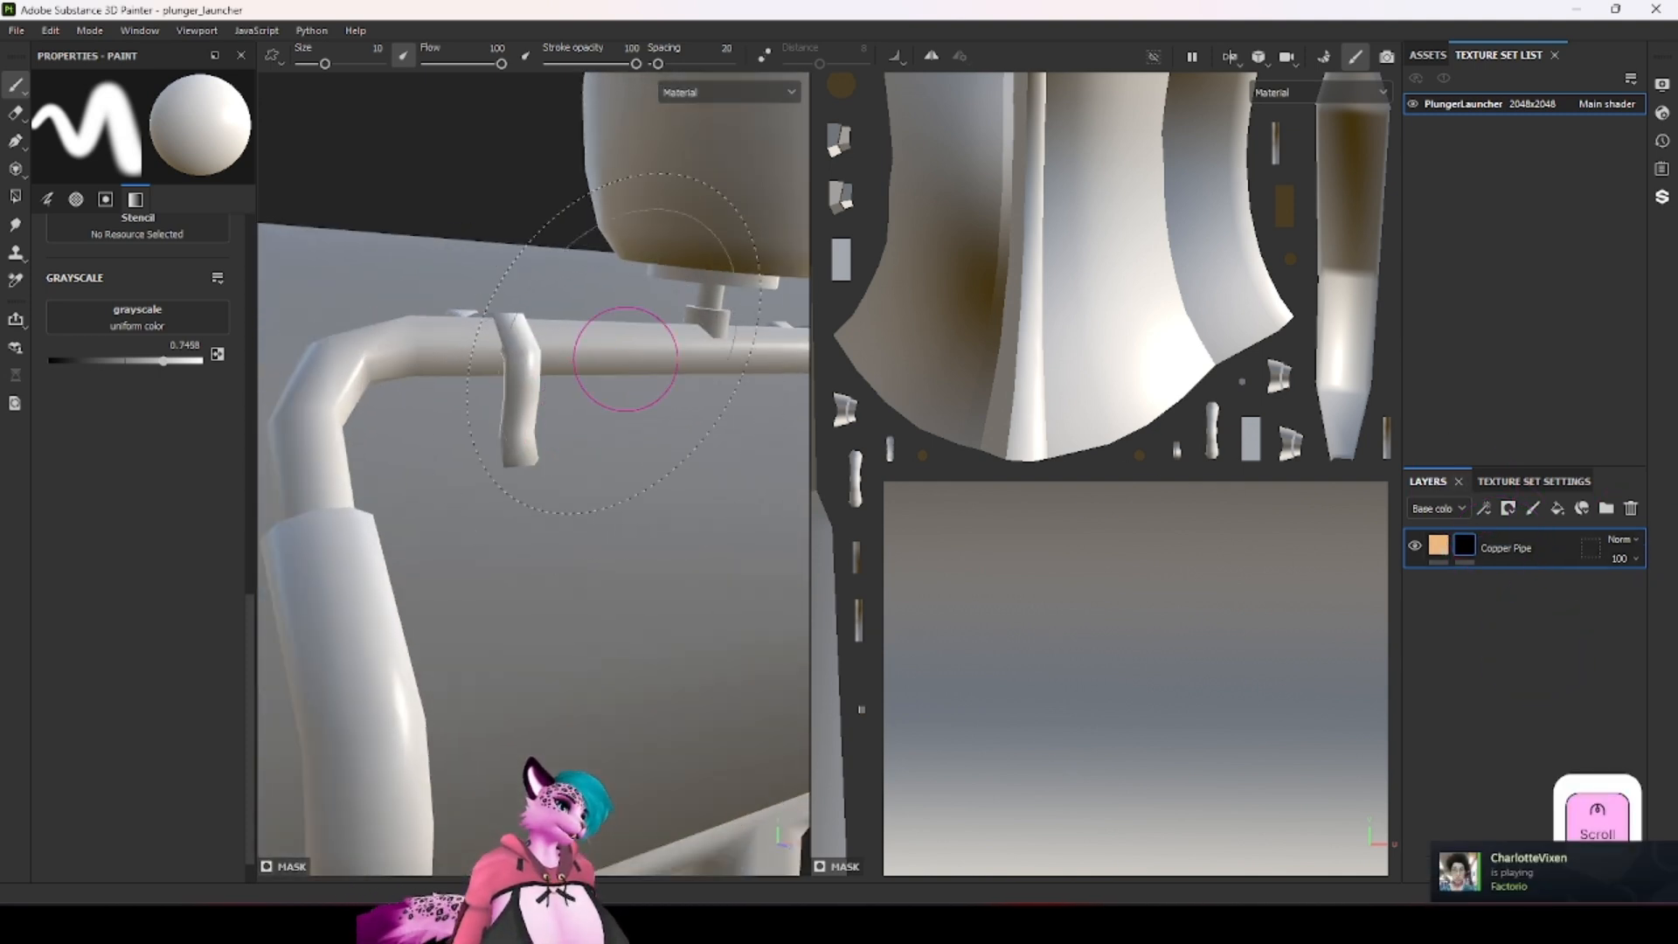
mouse_move(800, 467)
alt+mouse_down()
mouse_move(662, 396)
mouse_move(670, 382)
mouse_move(550, 389)
mouse_move(593, 409)
alt+mouse_up()
scroll(571, 329, up, 2)
scroll(571, 329, up, 3)
ctrl+scroll(579, 373, down, 5)
key(ctrl+z)
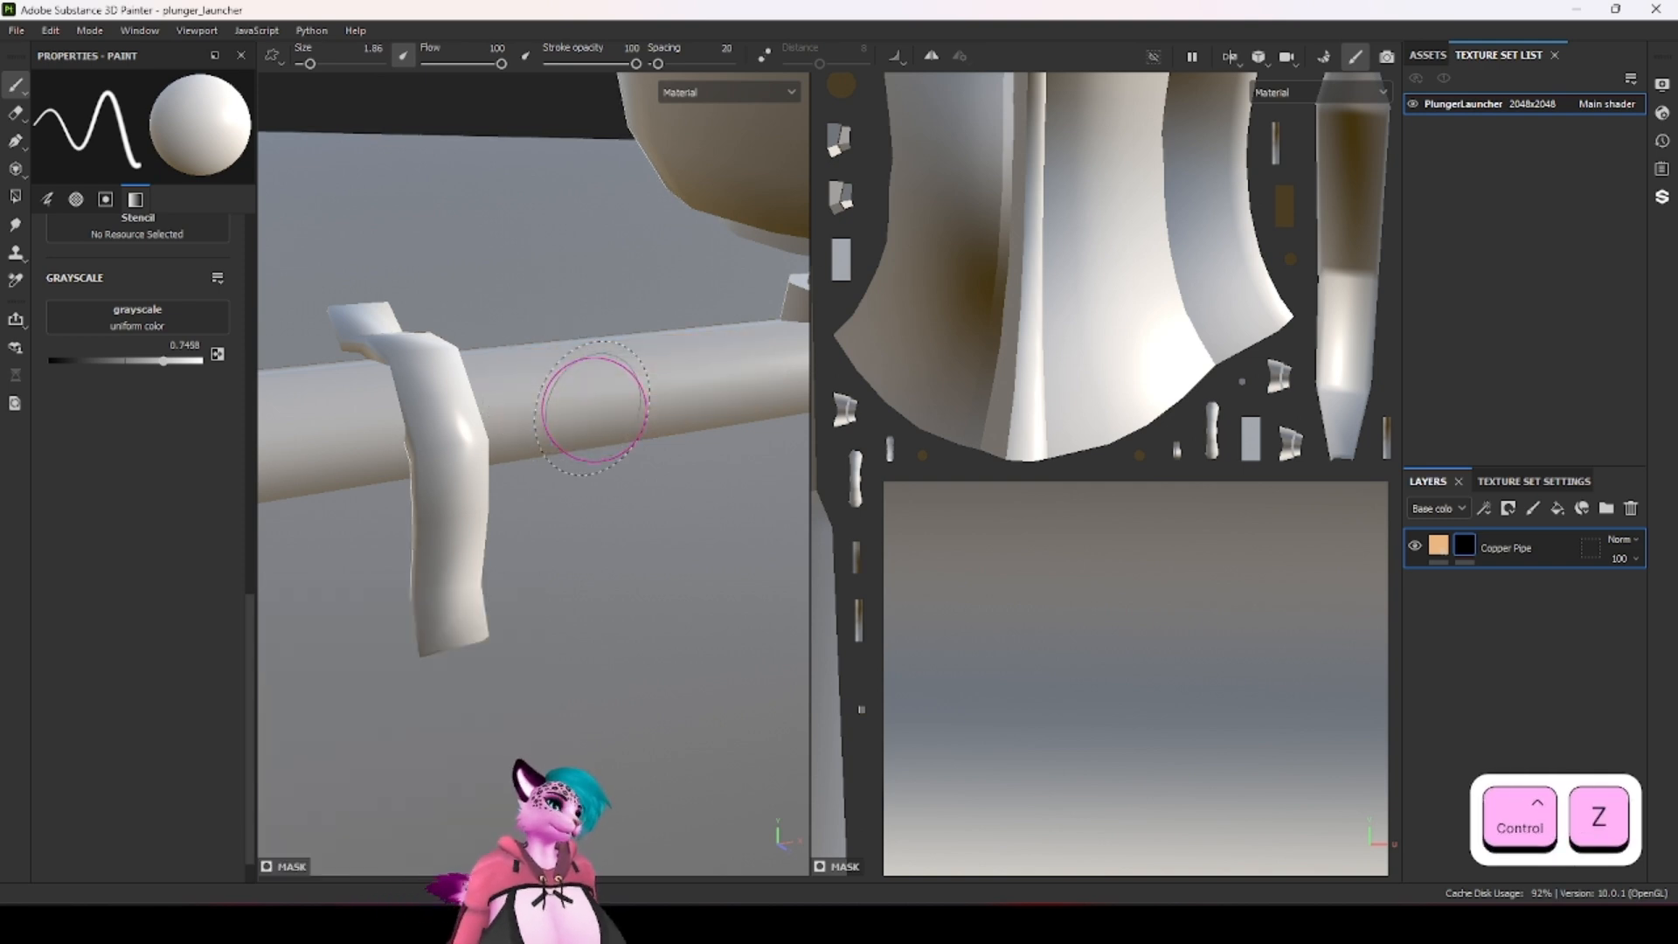
Step: Use Polygon Fill in quad mode with color 1 on the mask to reveal copper along the barrel's side face
click(15, 197)
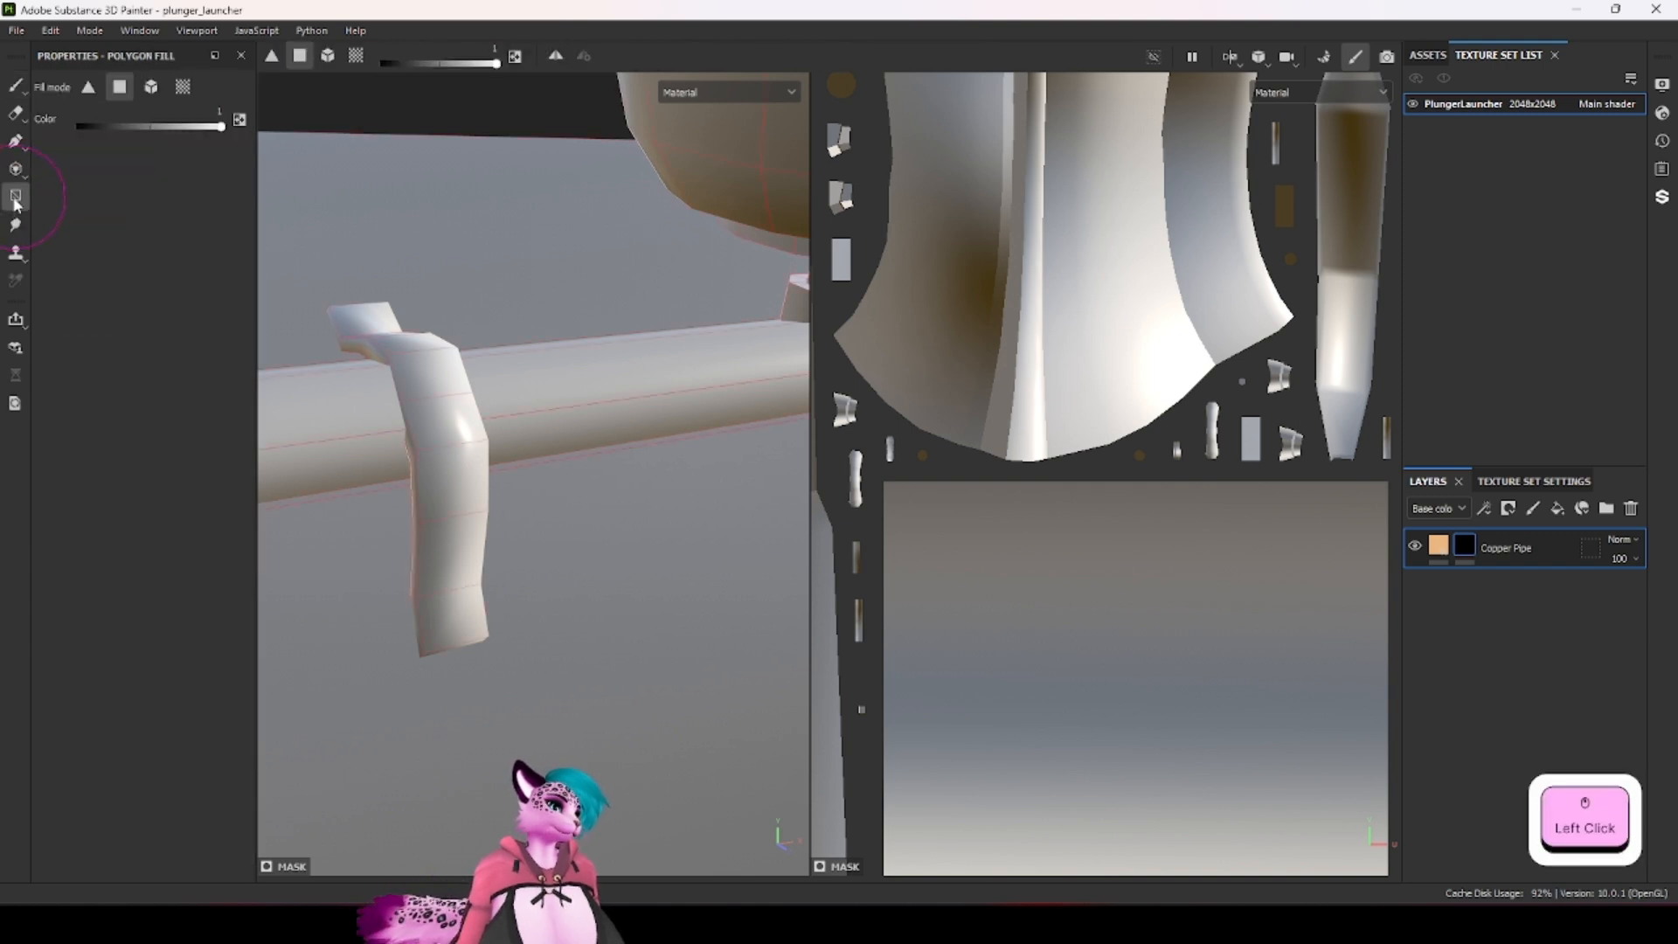
scroll(649, 369, down, 5)
alt+drag(616, 275, 630, 406)
scroll(622, 401, up, 4)
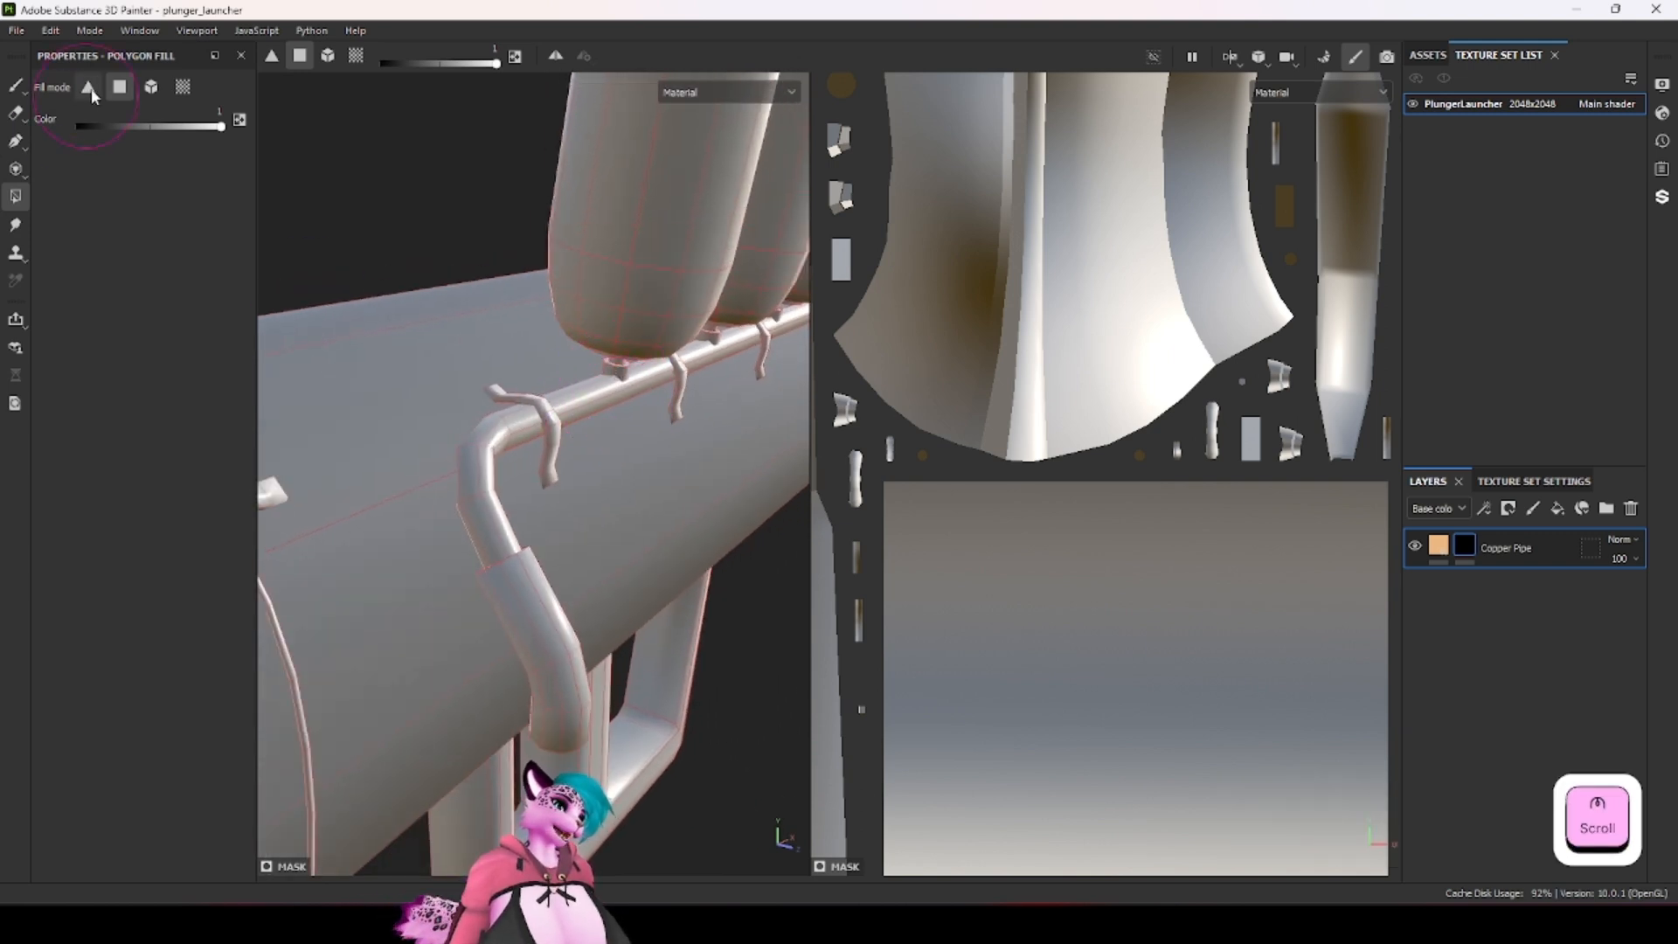
mouse_move(212, 135)
mouse_down()
mouse_move(119, 145)
mouse_move(238, 125)
mouse_up()
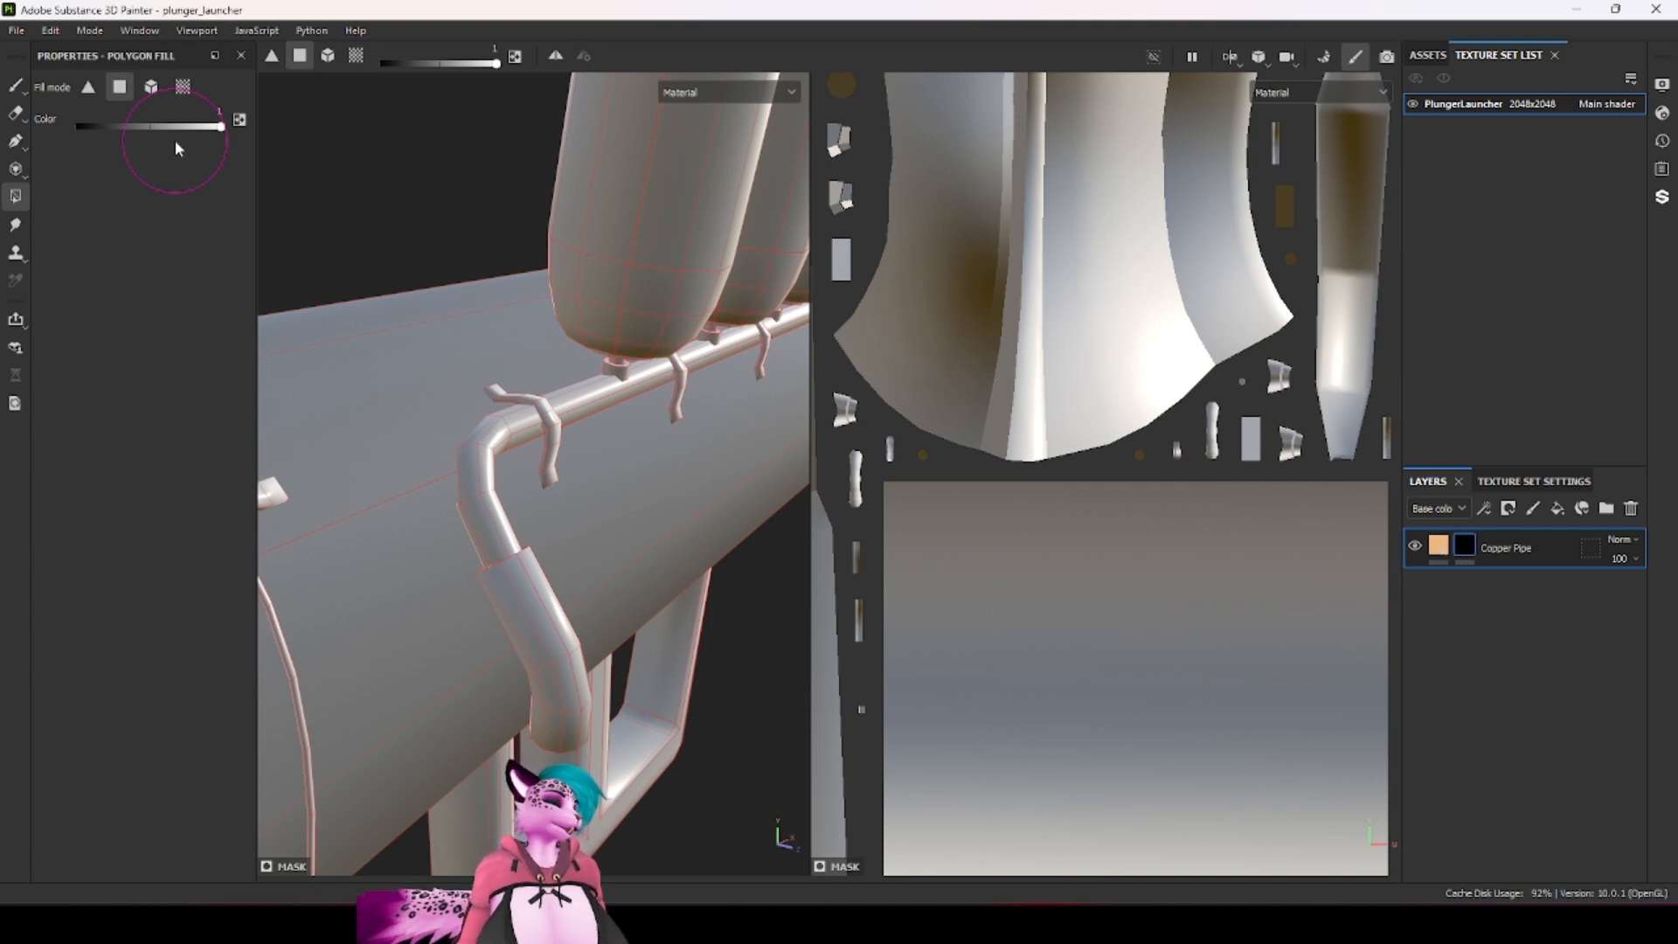
scroll(533, 497, down, 3)
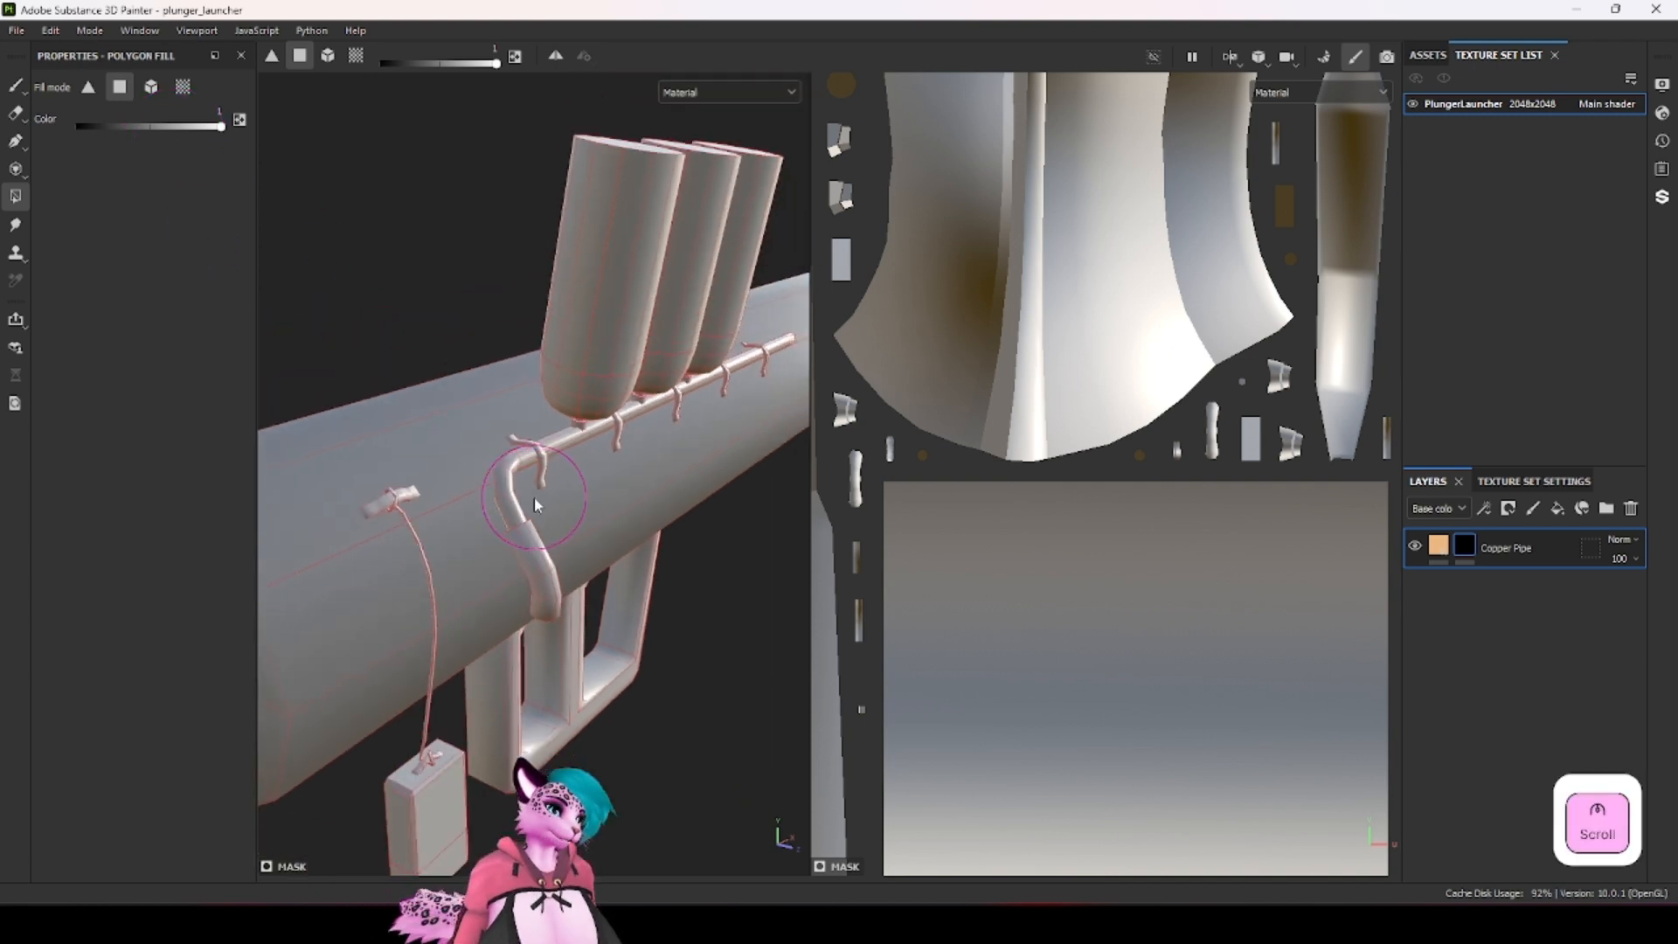
mouse_move(533, 497)
alt+mouse_down()
mouse_move(562, 587)
mouse_move(547, 581)
mouse_move(588, 495)
alt+mouse_up()
click(588, 498)
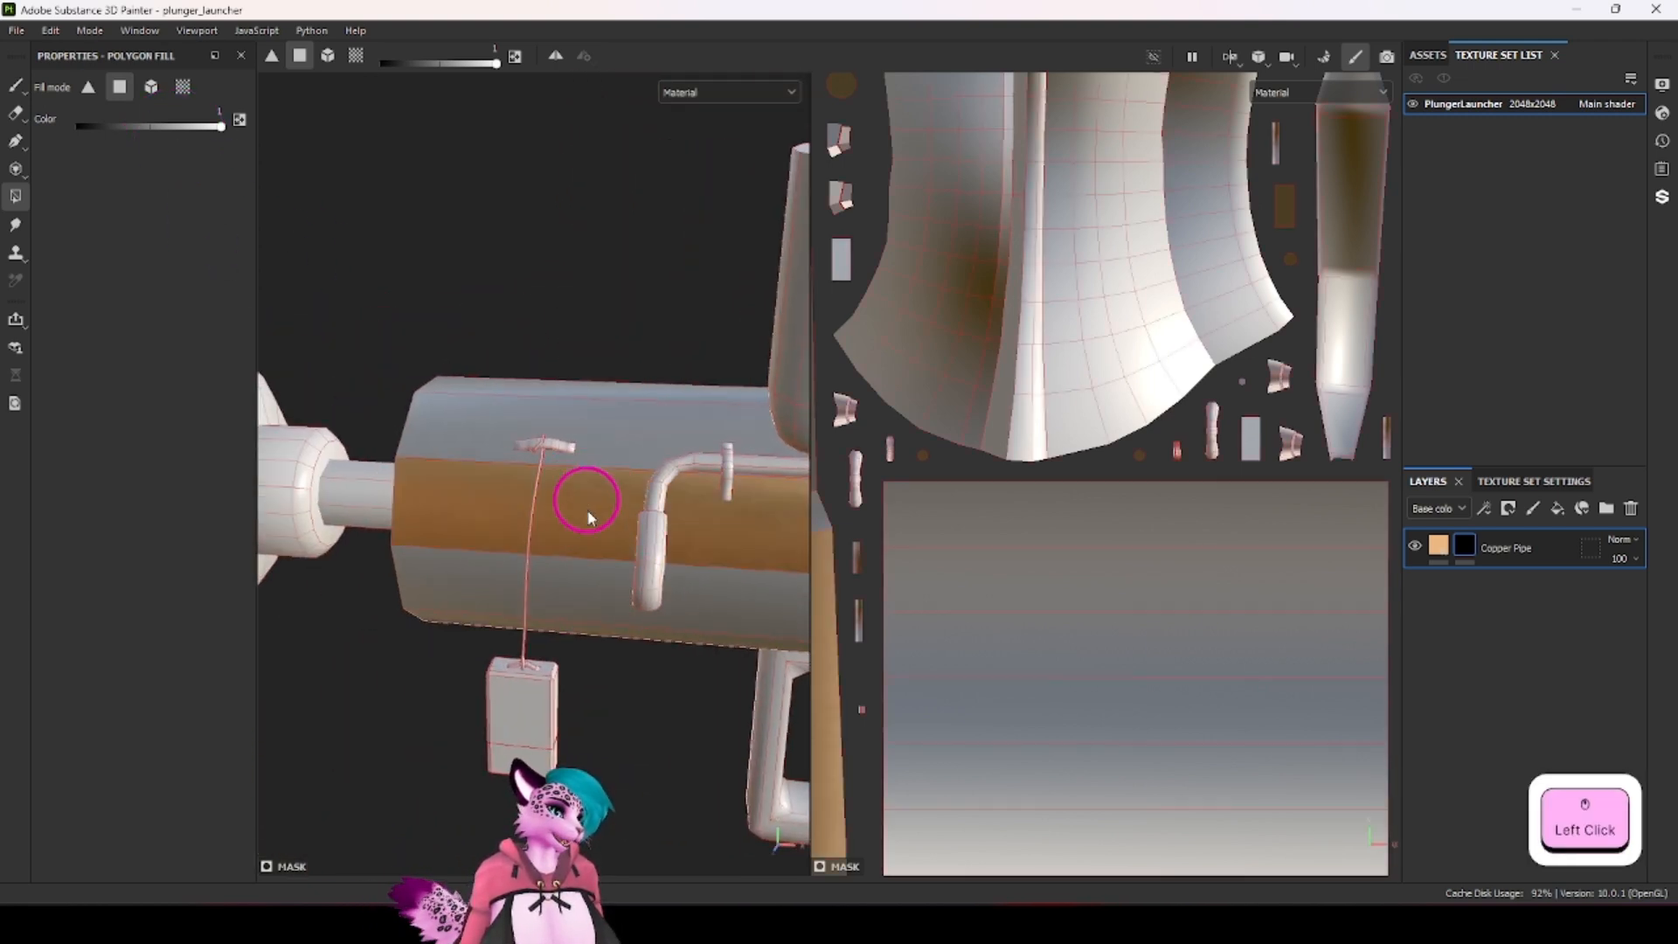
Step: Undo the last side-face fill, then try to fill all of the barrel's visible quads on the mask in one selection
key(ctrl+z)
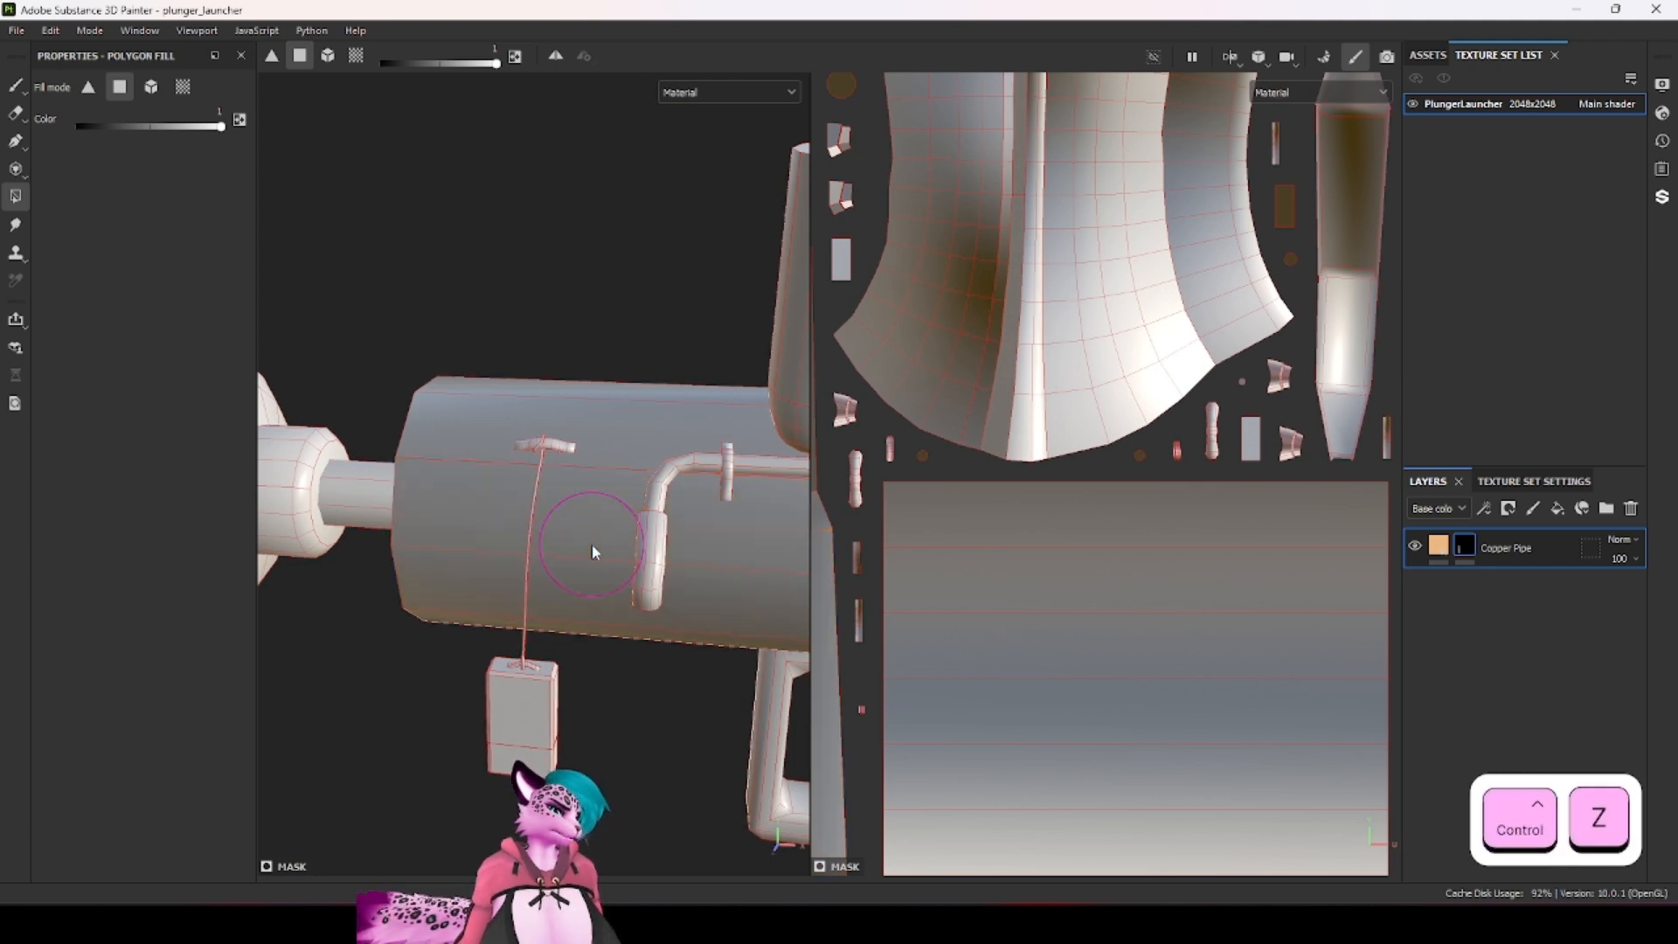
drag(617, 347, 647, 642)
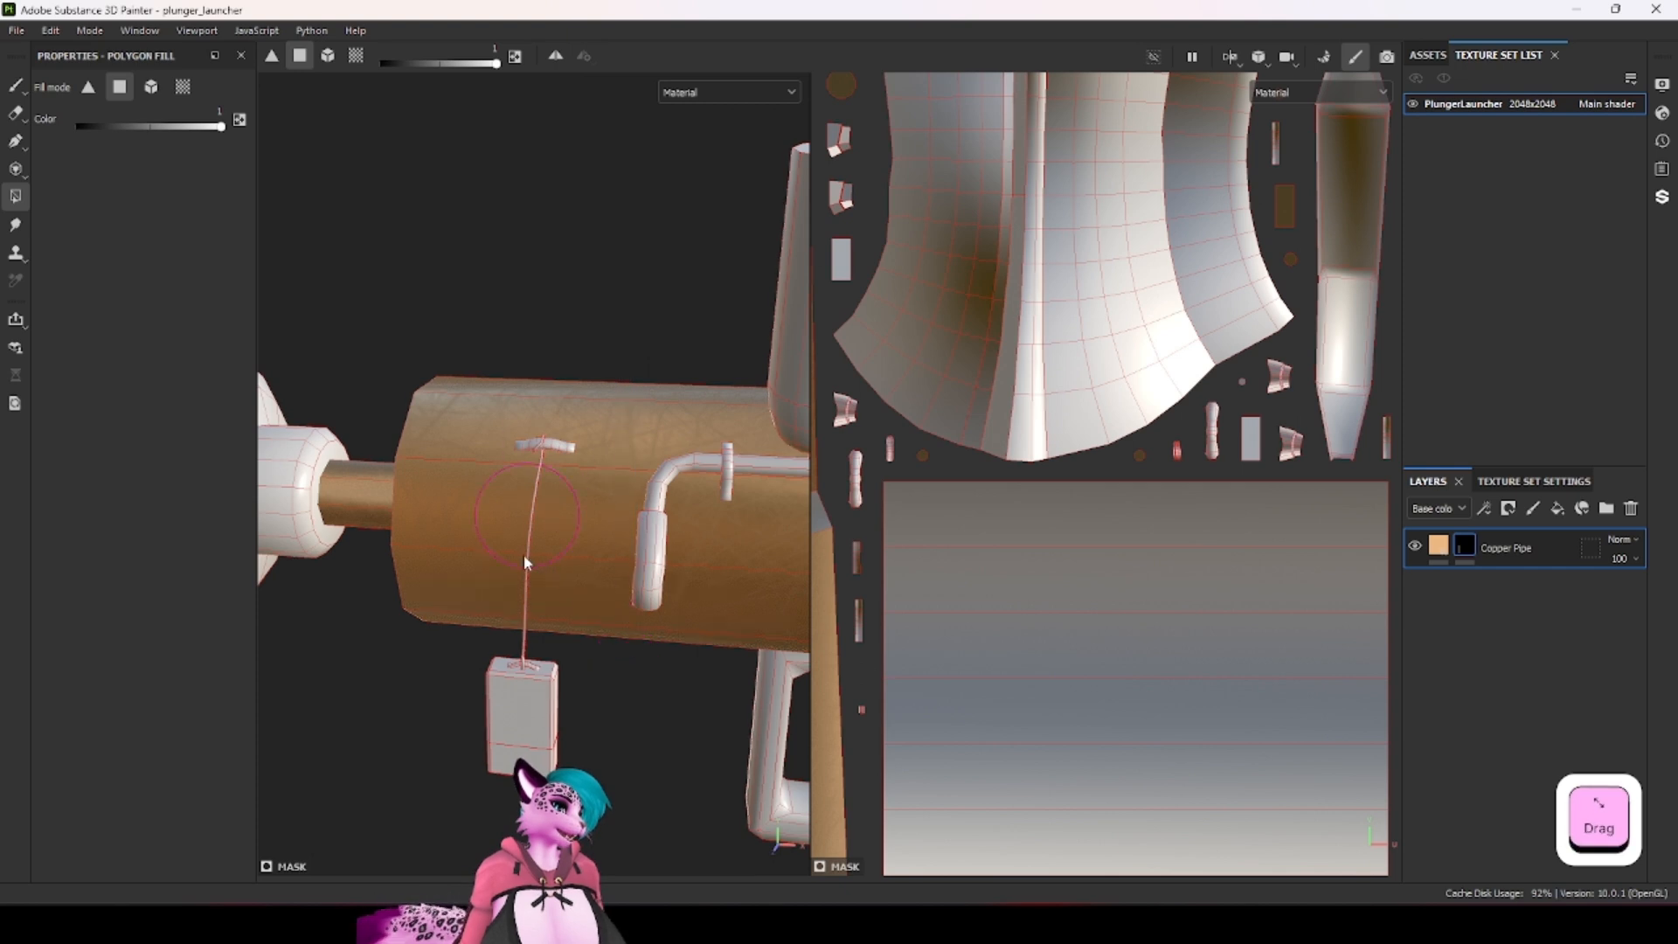
alt+drag(426, 535, 895, 507)
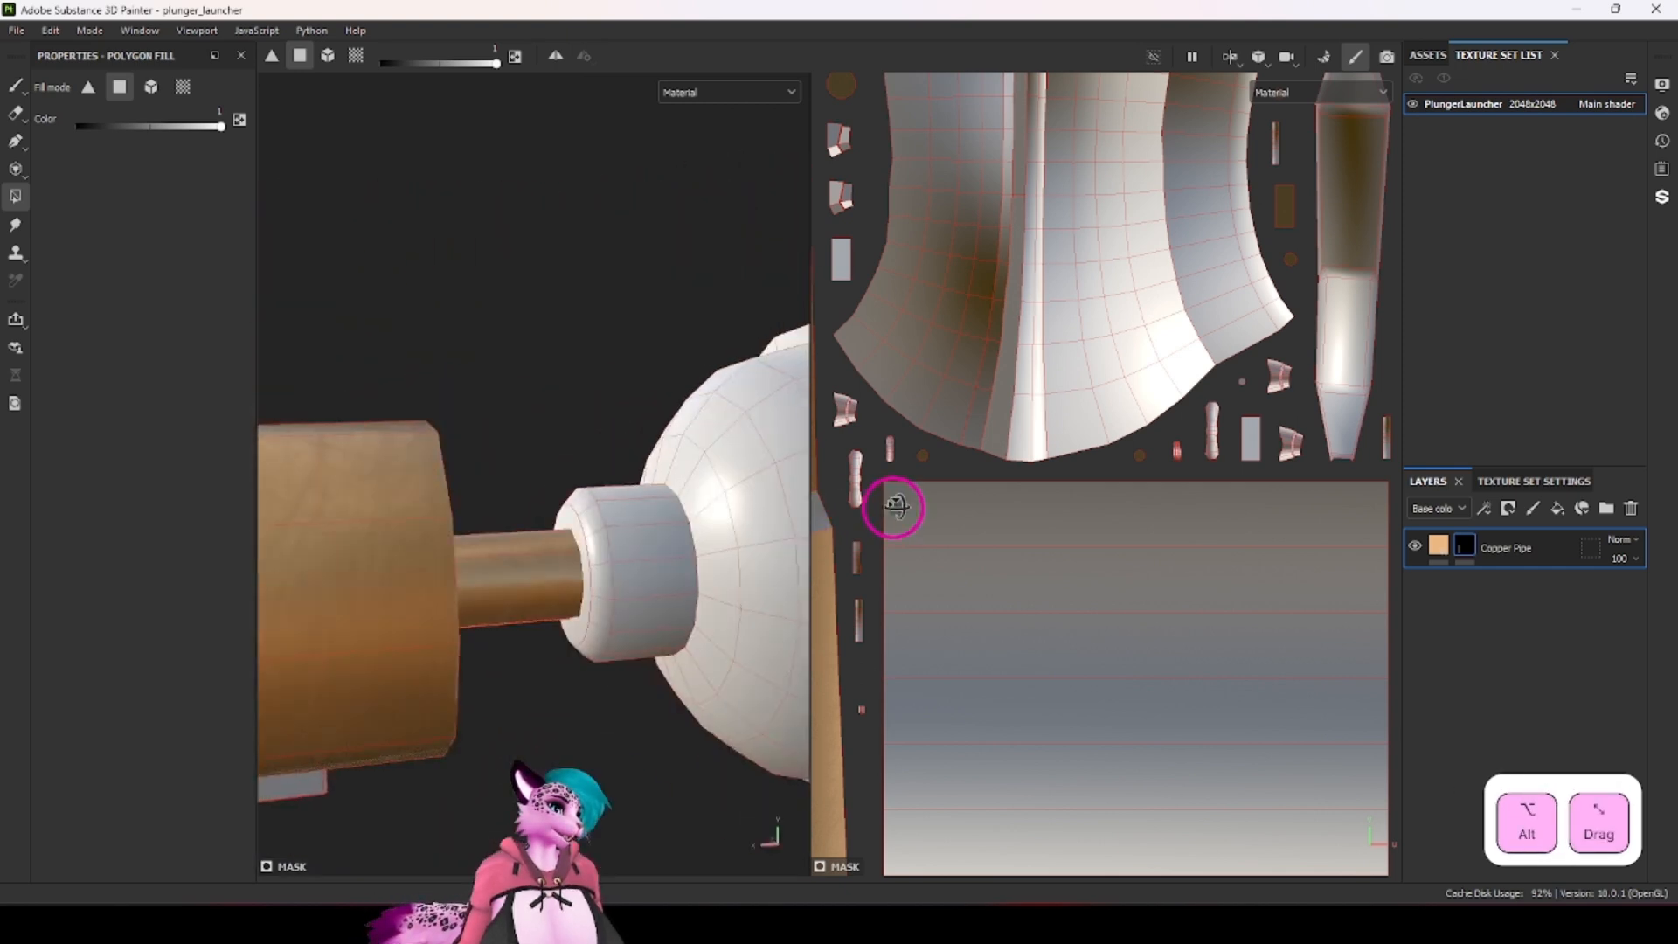
scroll(453, 587, down, 4)
alt+drag(453, 595, 490, 411)
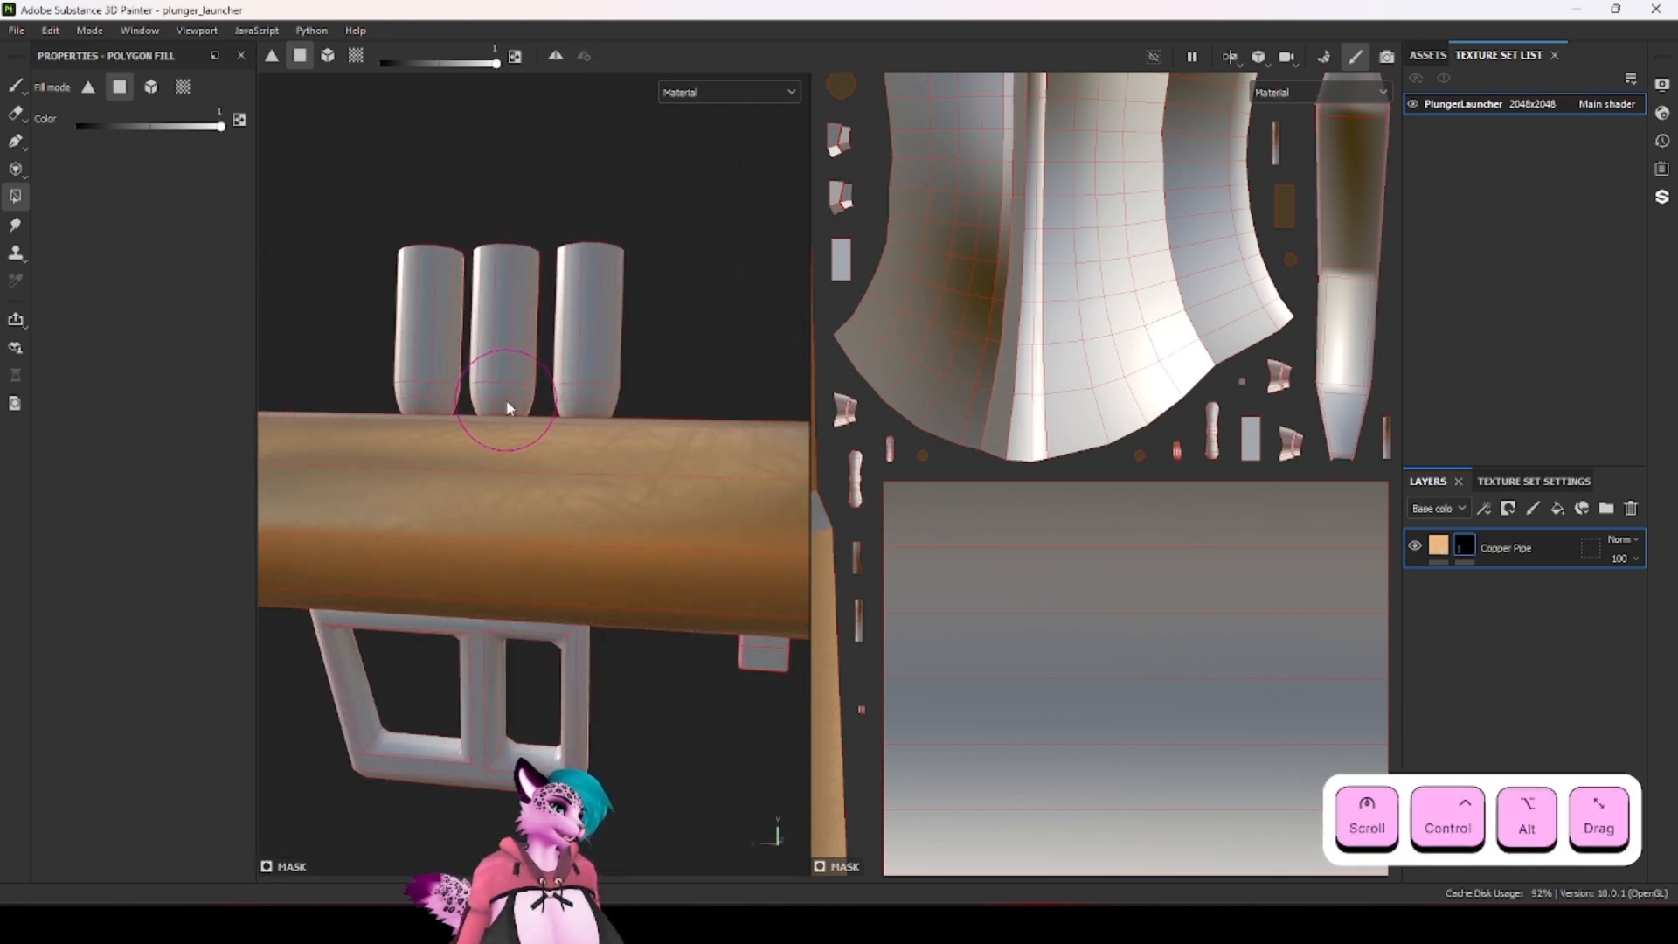
mouse_move(498, 486)
alt+mouse_down()
mouse_move(580, 516)
mouse_move(225, 479)
mouse_move(576, 530)
mouse_move(621, 516)
alt+mouse_up()
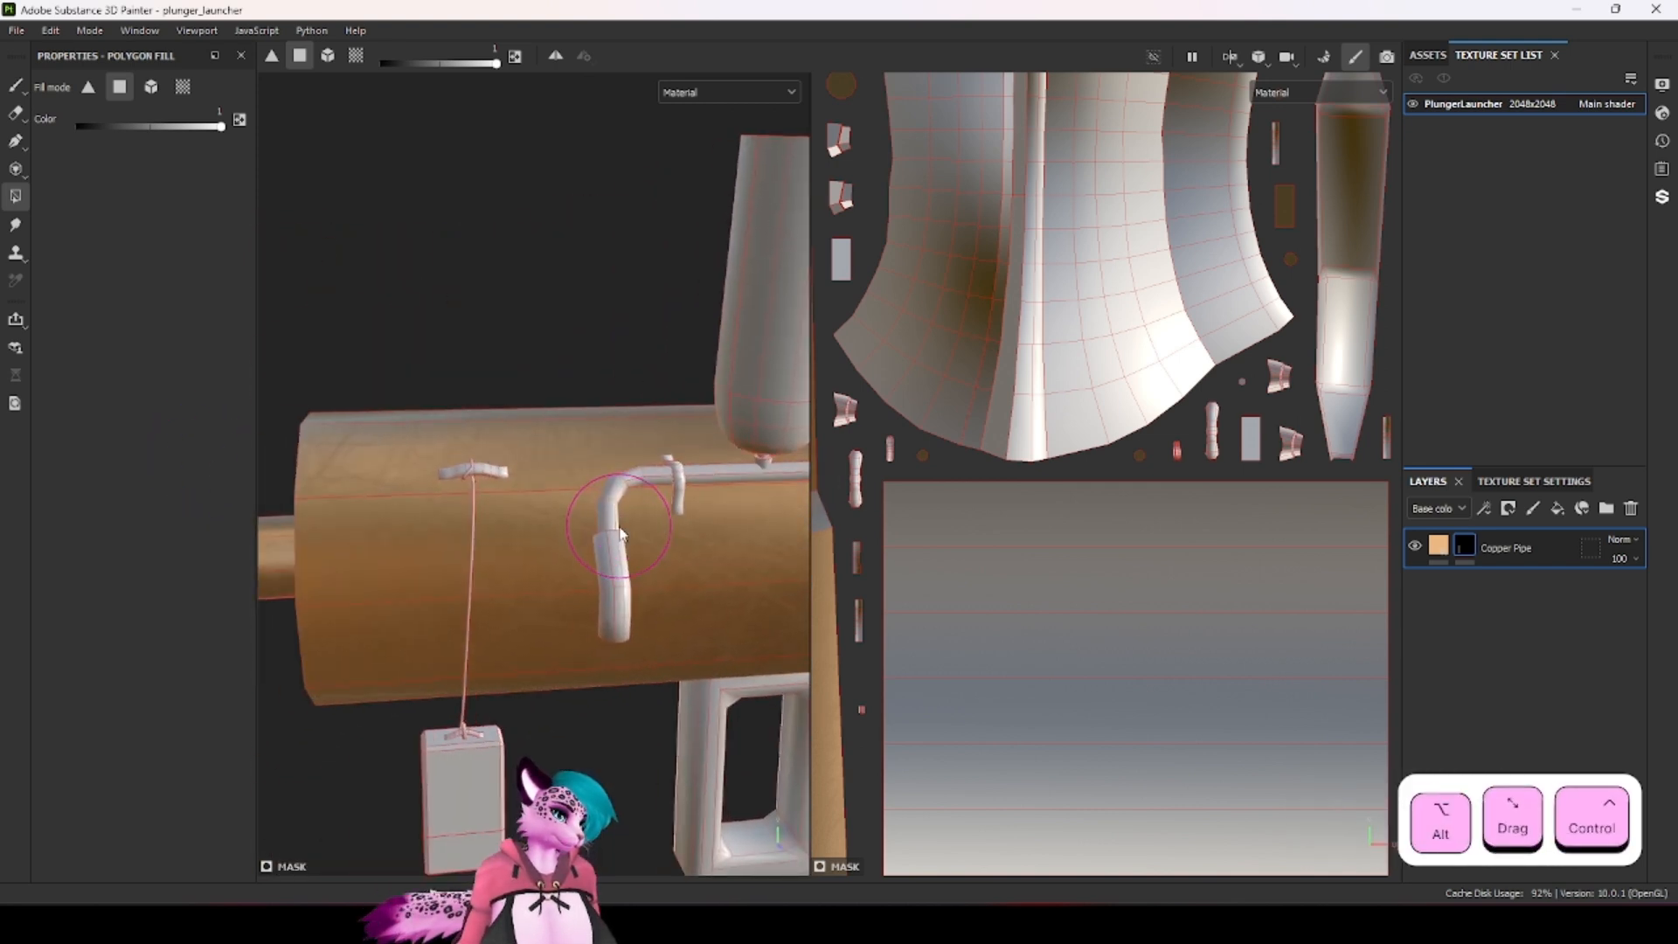
key(ctrl)
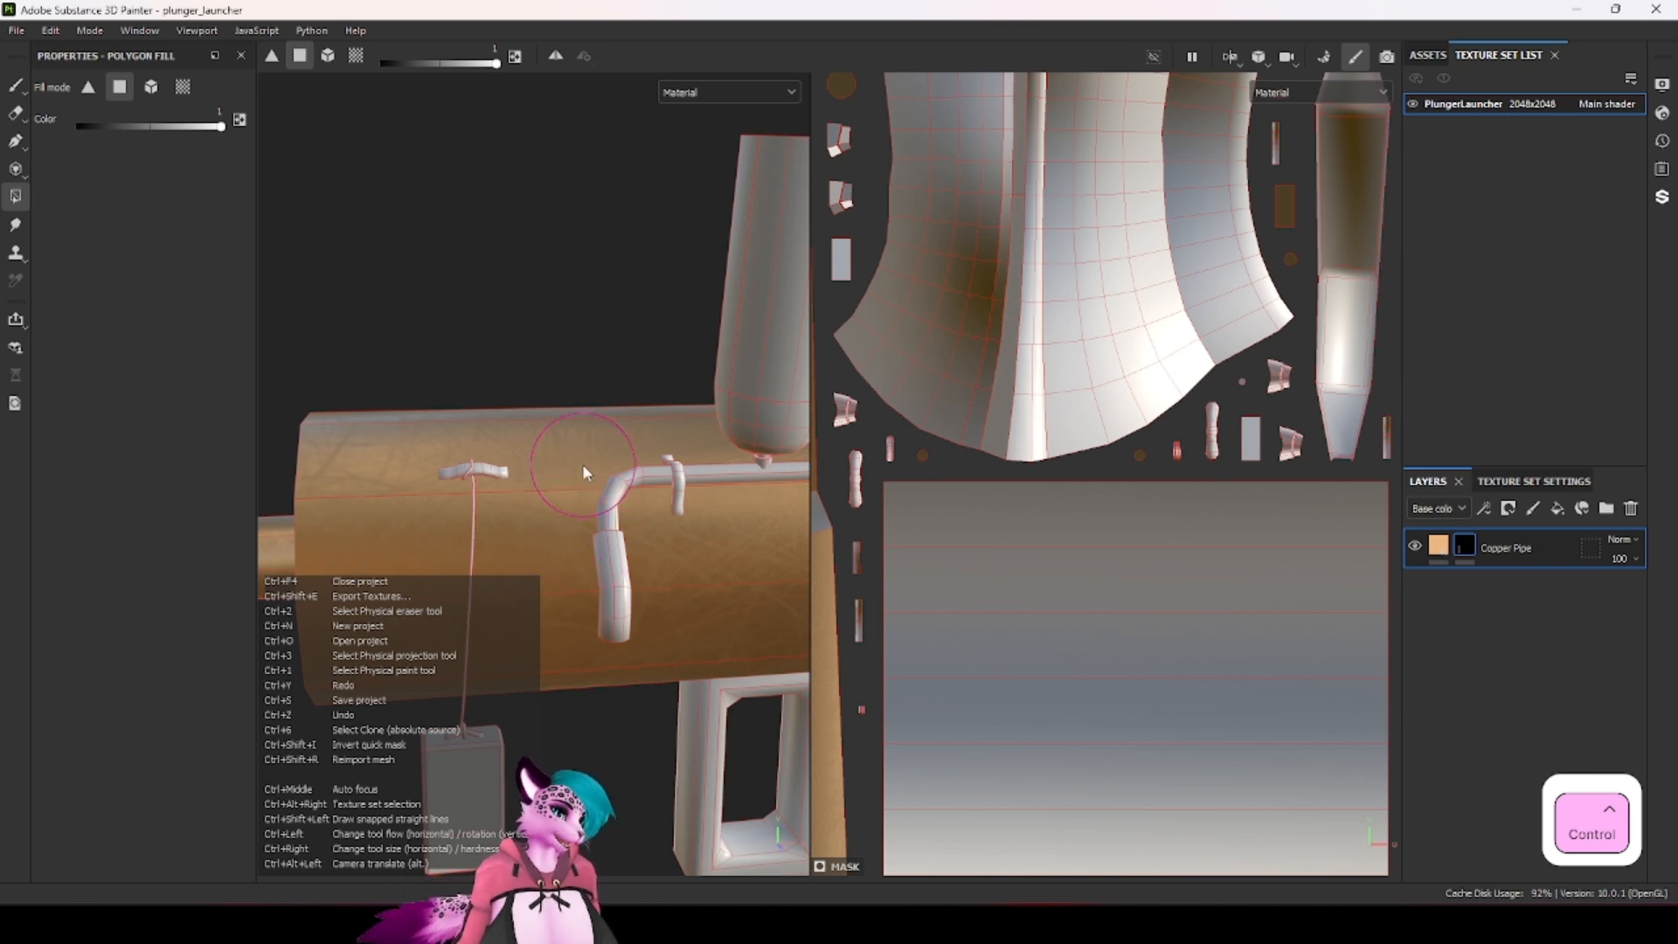
key(ctrl+z)
Step: Set Polygon Fill to mesh mode and reveal copper on the thin bent pipe beside the barrel
alt+drag(526, 460, 488, 535)
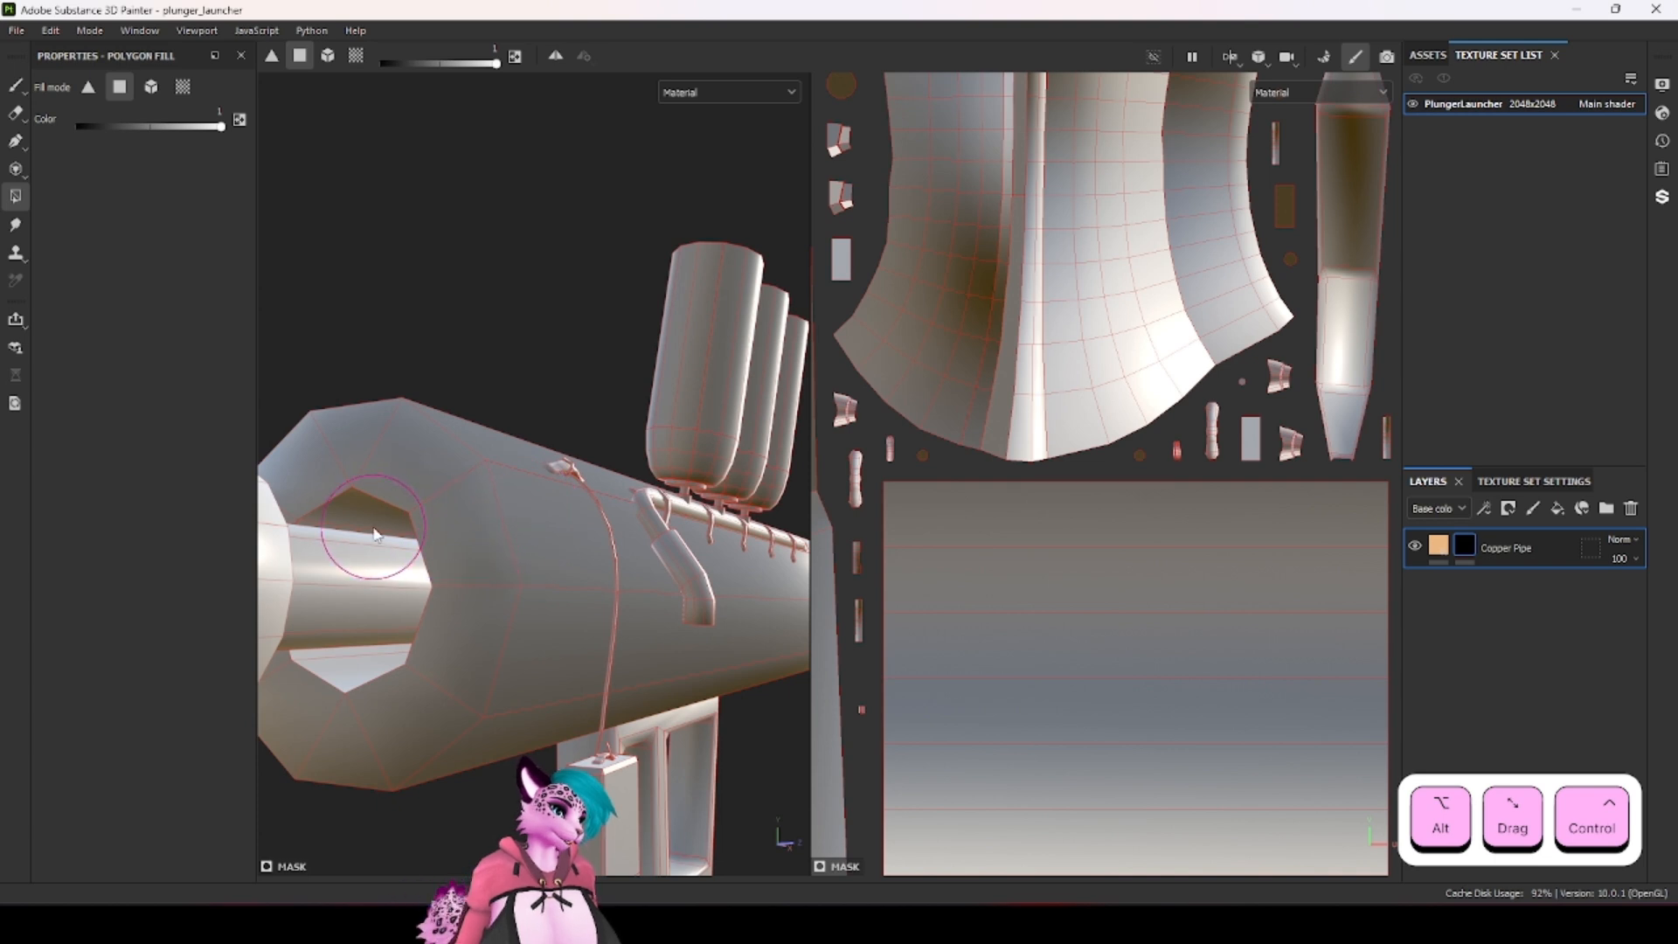
alt+scroll(564, 542, down, 3)
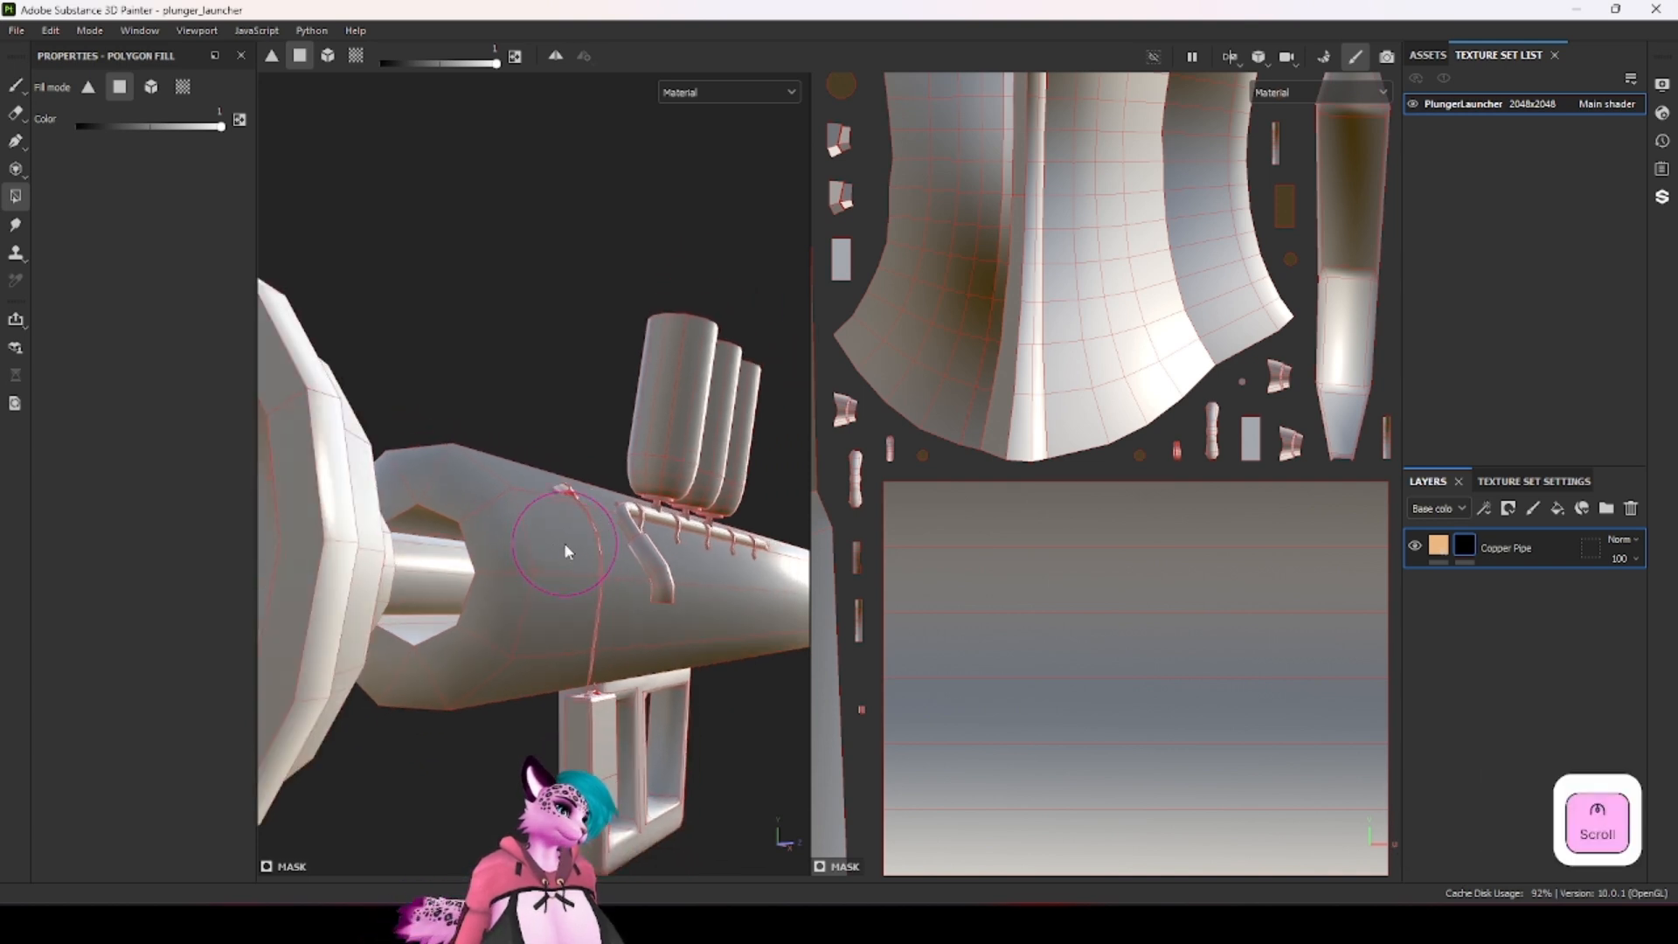
alt+drag(595, 511, 513, 515)
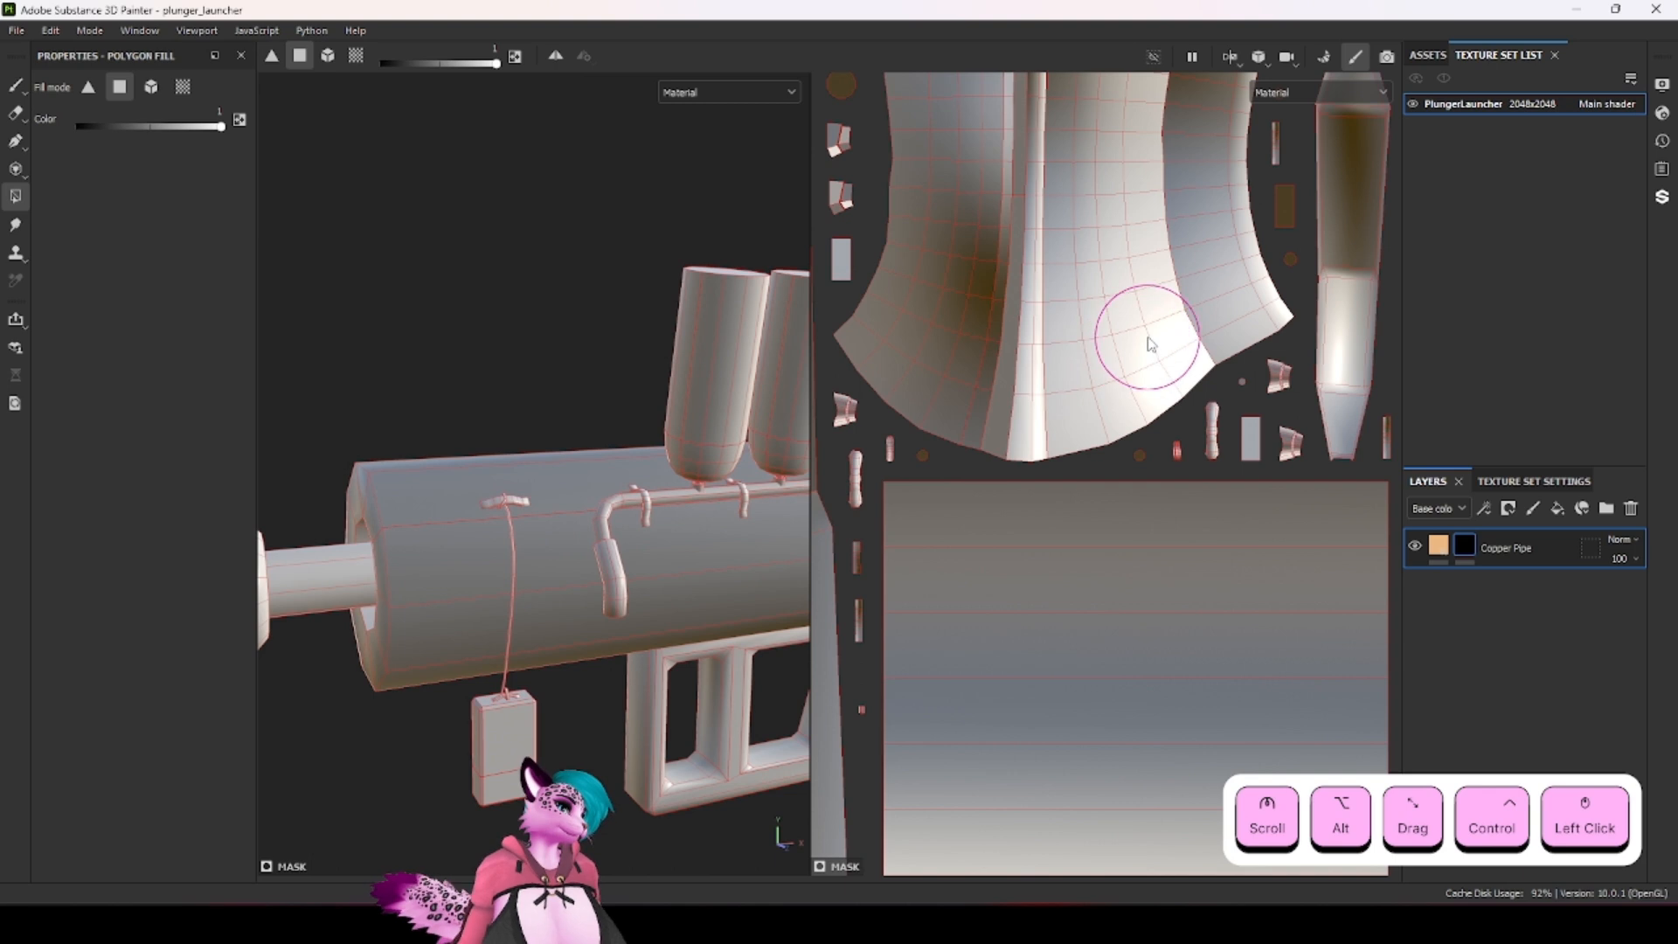
scroll(1151, 340, up, 3)
scroll(1188, 396, down, 2)
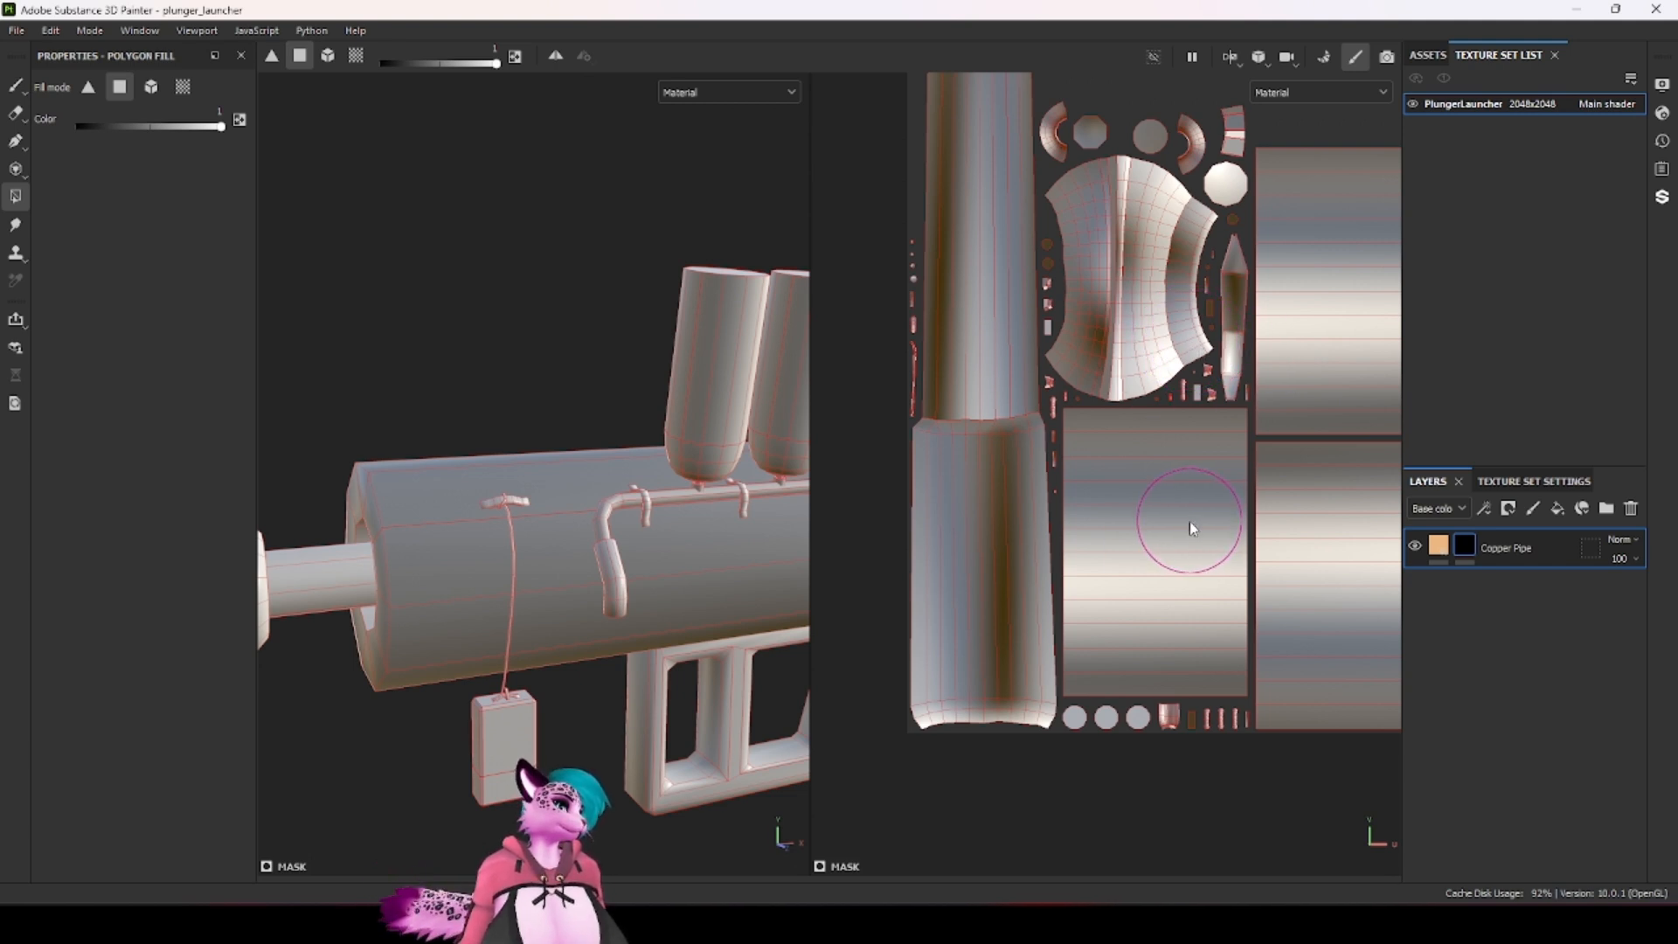
scroll(706, 504, up, 3)
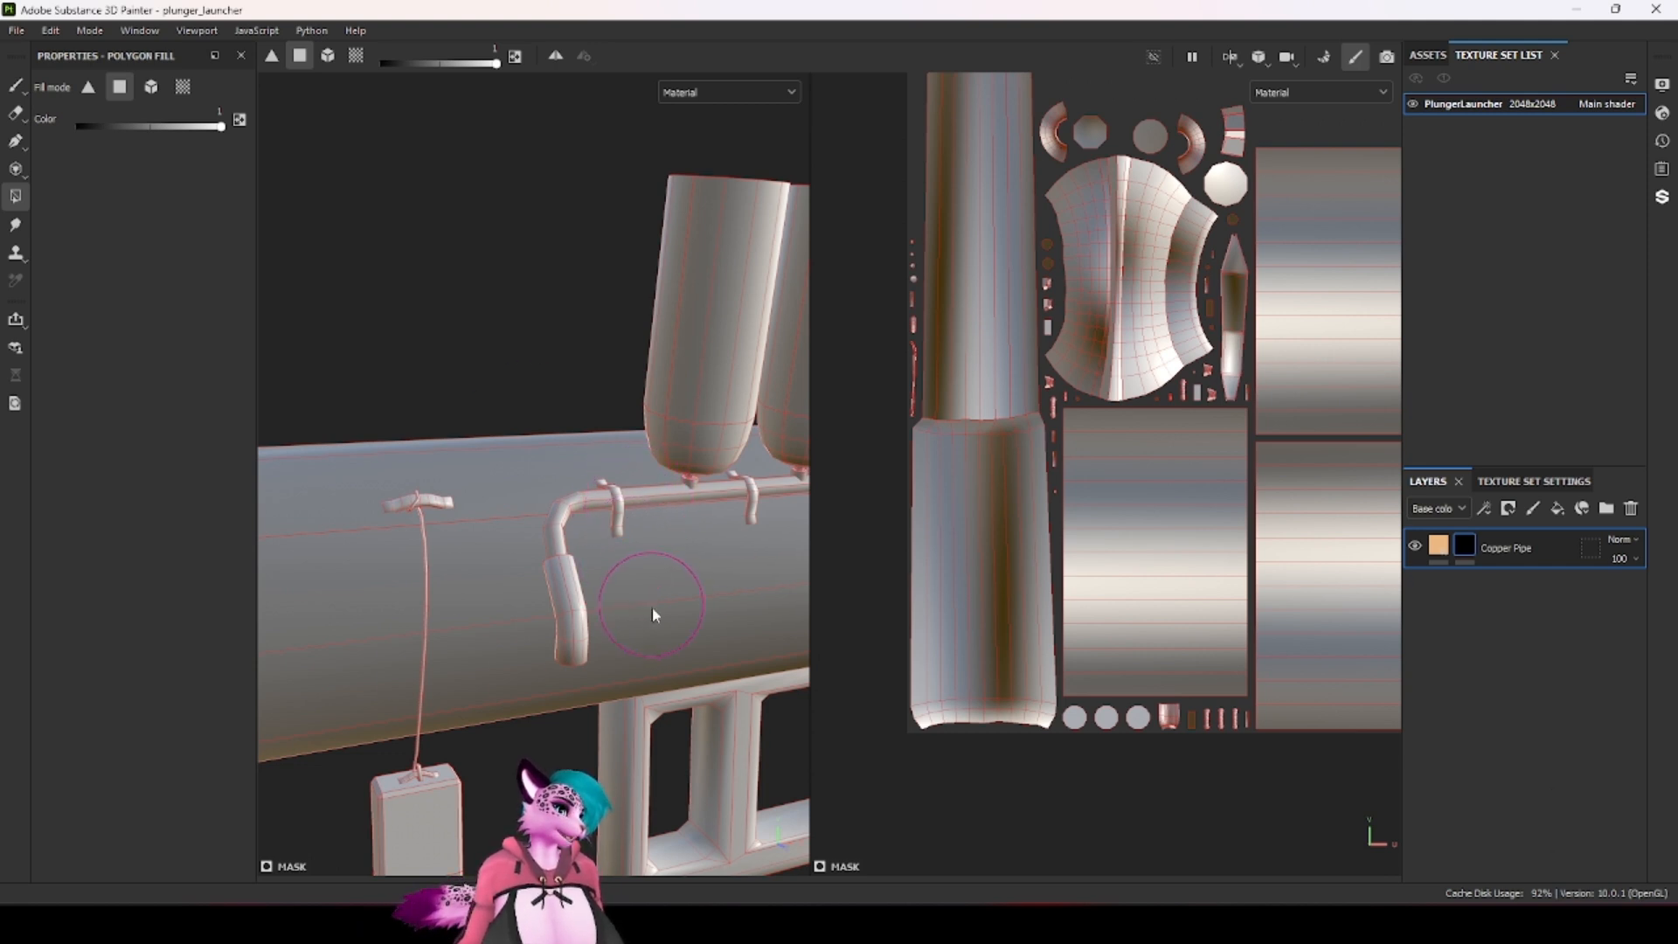
click(151, 87)
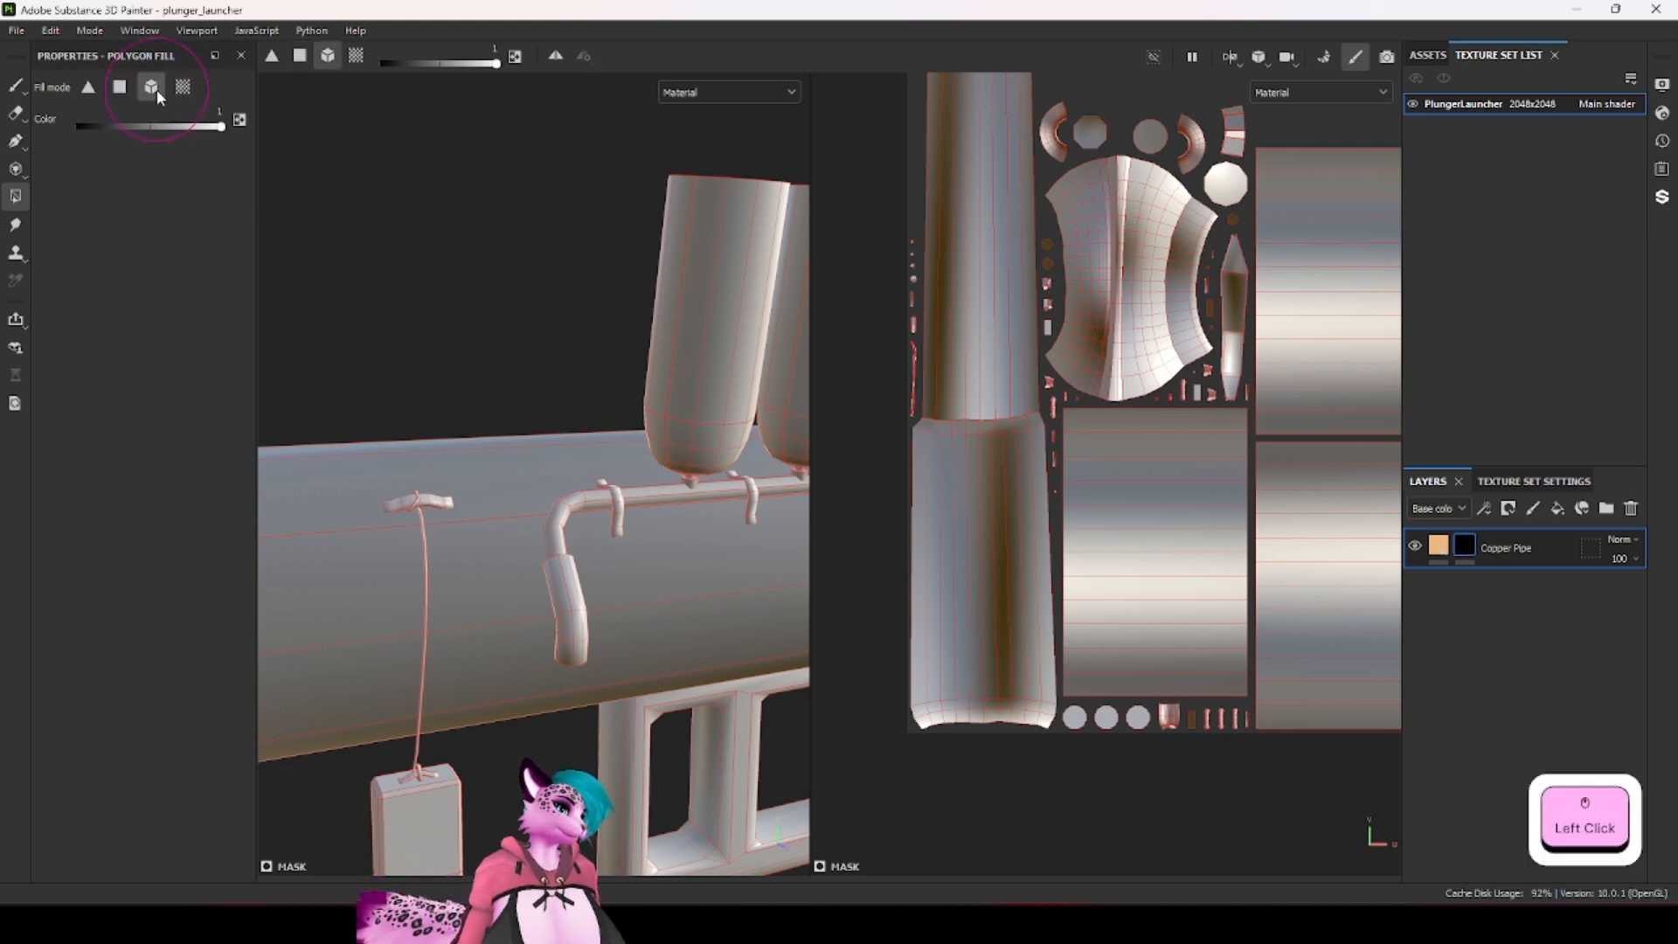
click(646, 494)
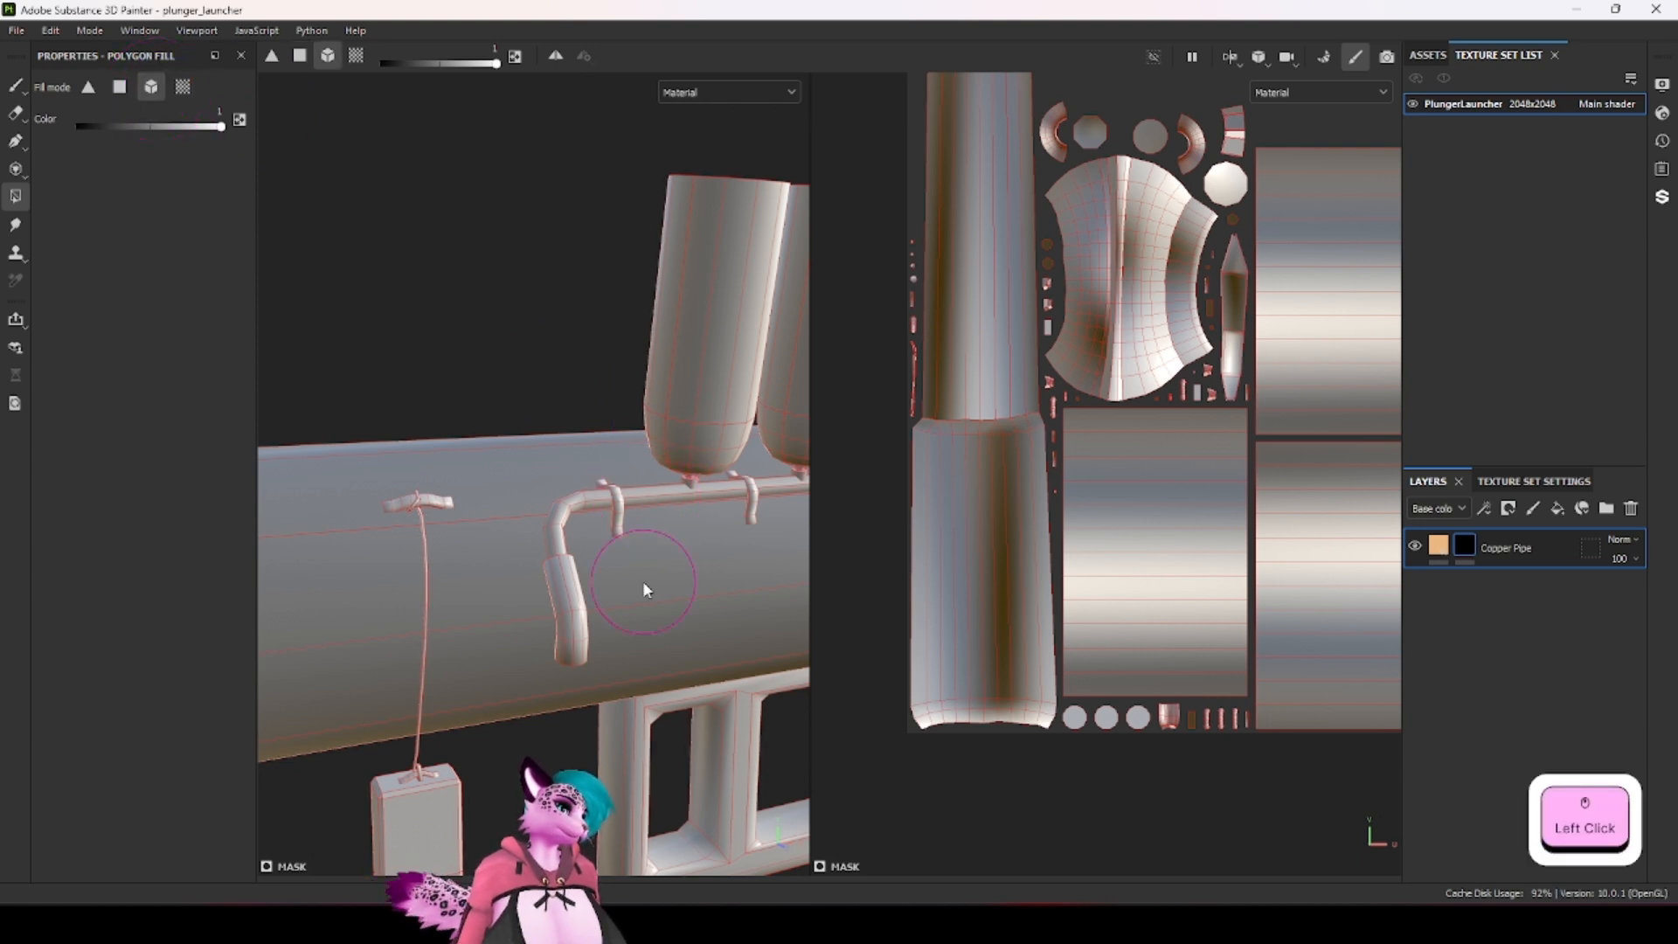
scroll(647, 437, up, 3)
click(646, 433)
scroll(647, 435, down, 1)
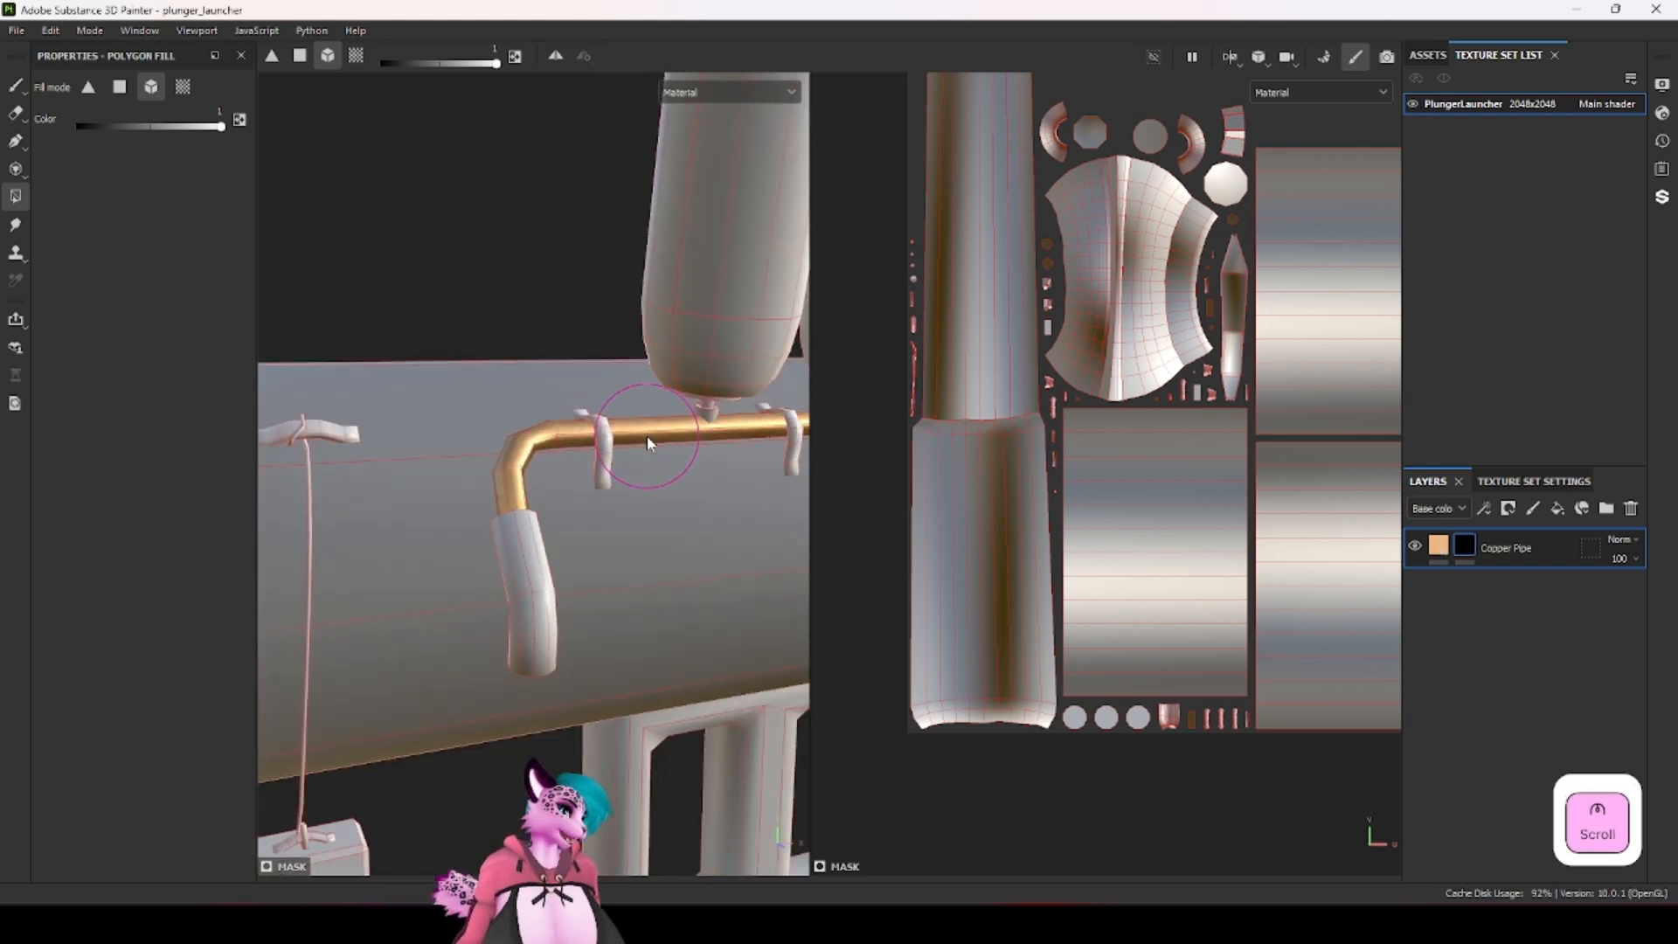
Step: Display the Copper Pipe layer's mask in both views and examine the filled pipe on the model and in the UV layout
alt+drag(647, 435, 619, 588)
alt+drag(398, 577, 514, 621)
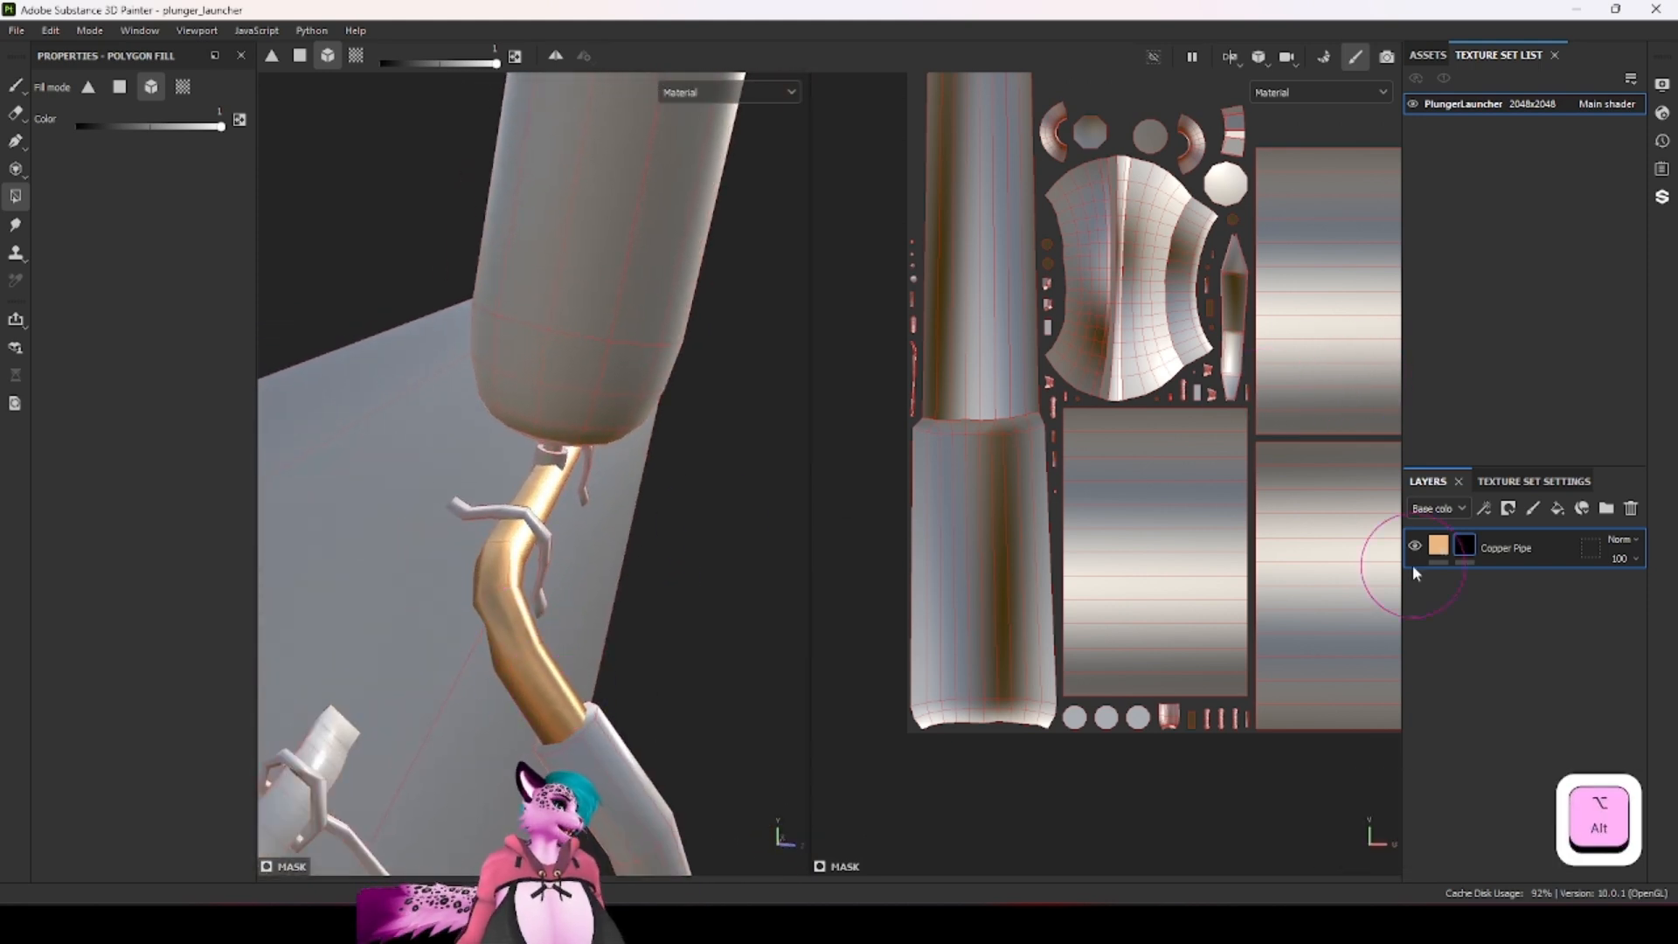
alt+click(1464, 545)
scroll(1063, 514, down, 3)
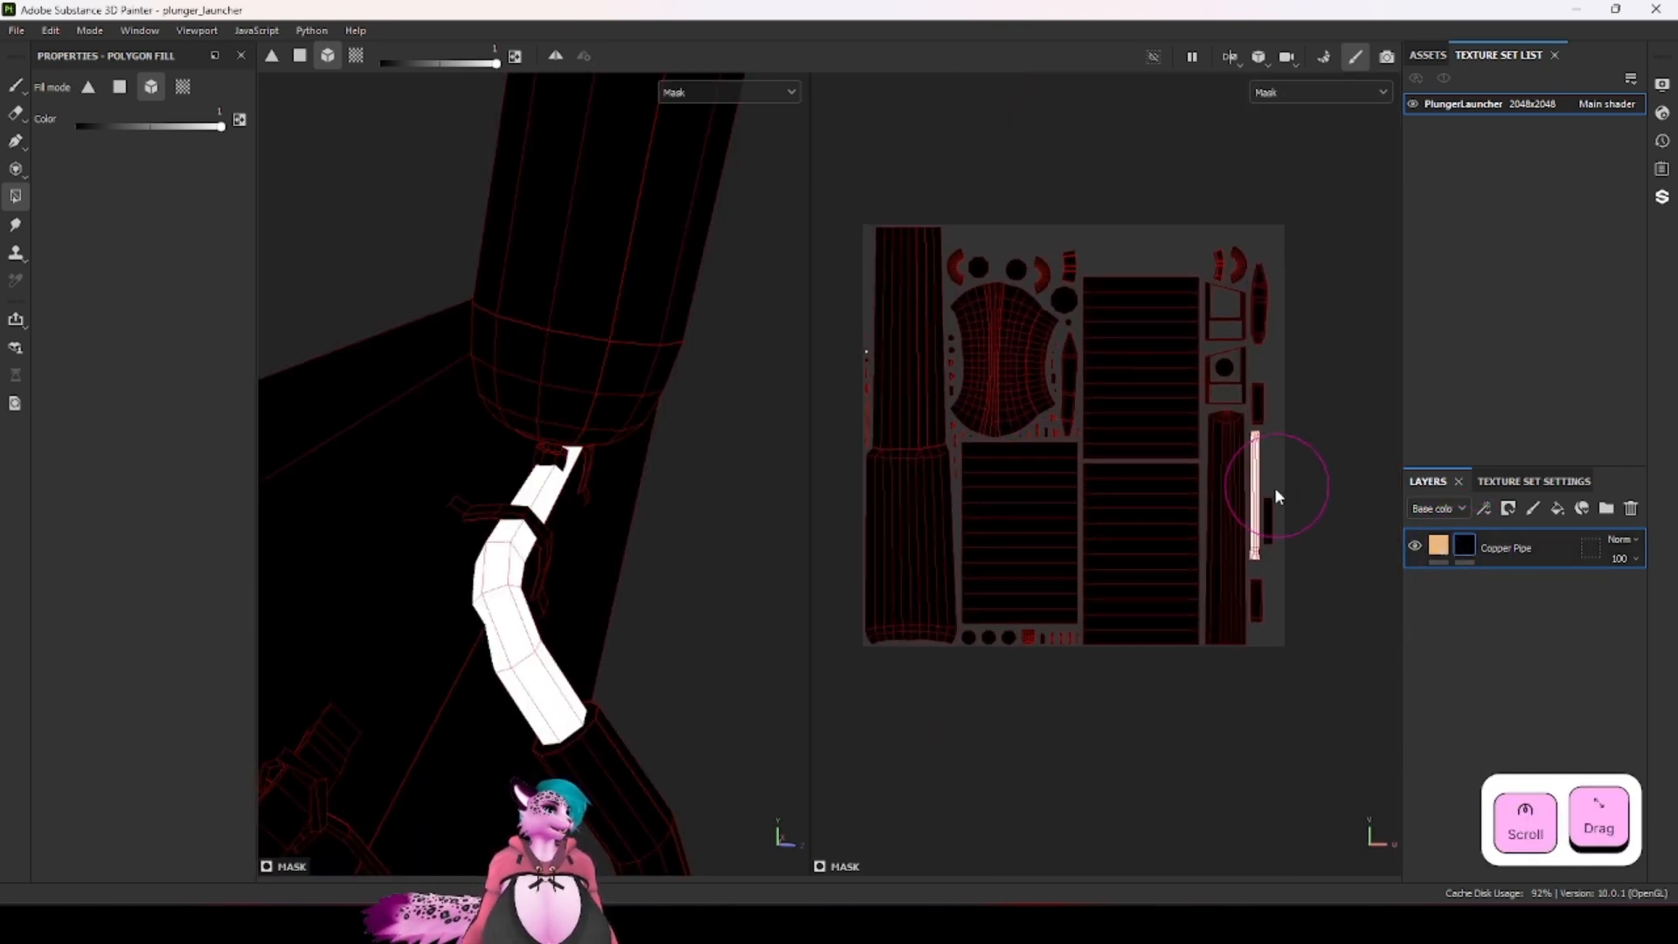
scroll(1274, 486, up, 2)
alt+drag(450, 486, 472, 573)
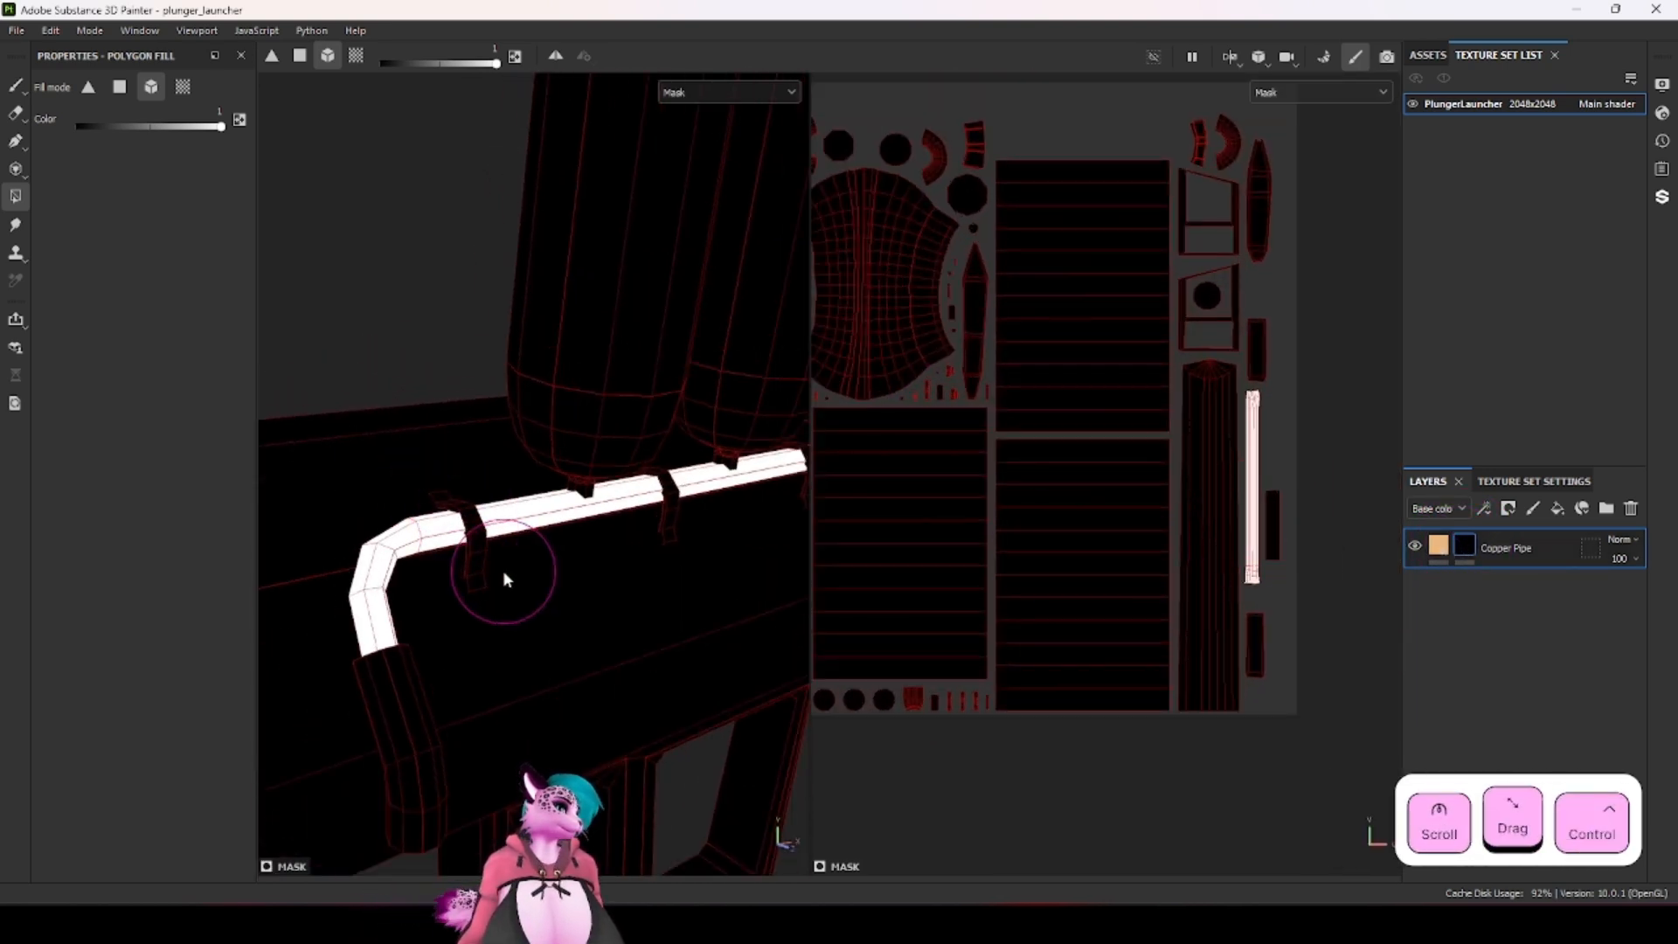
ctrl+click(1470, 552)
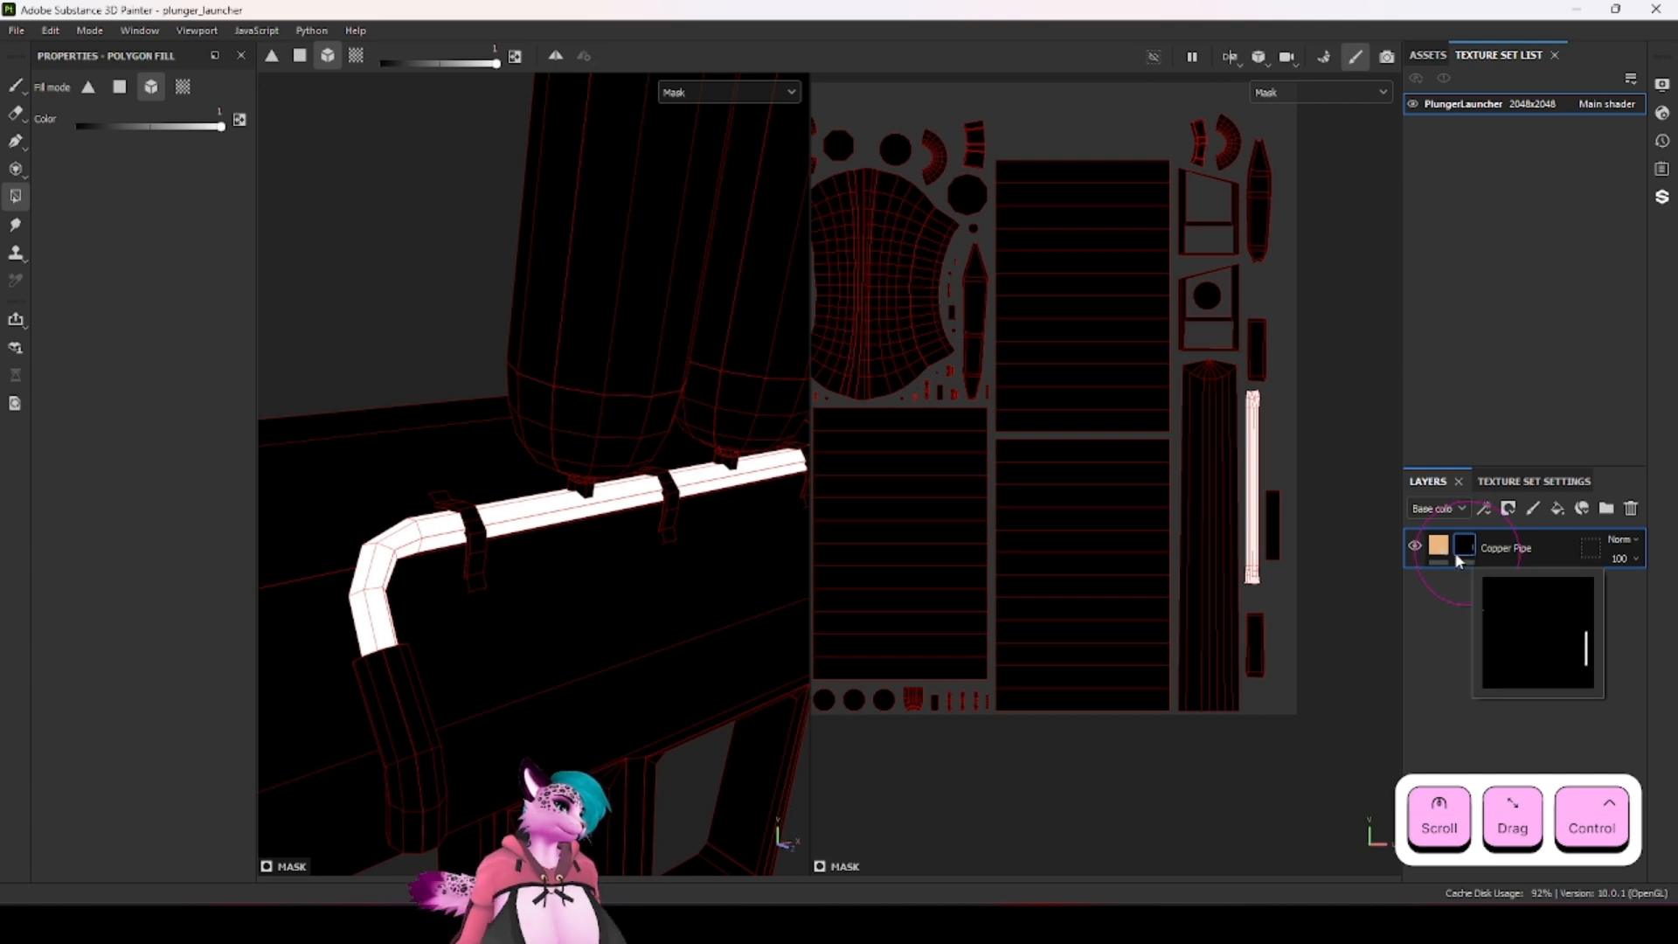
key(ctrl+x)
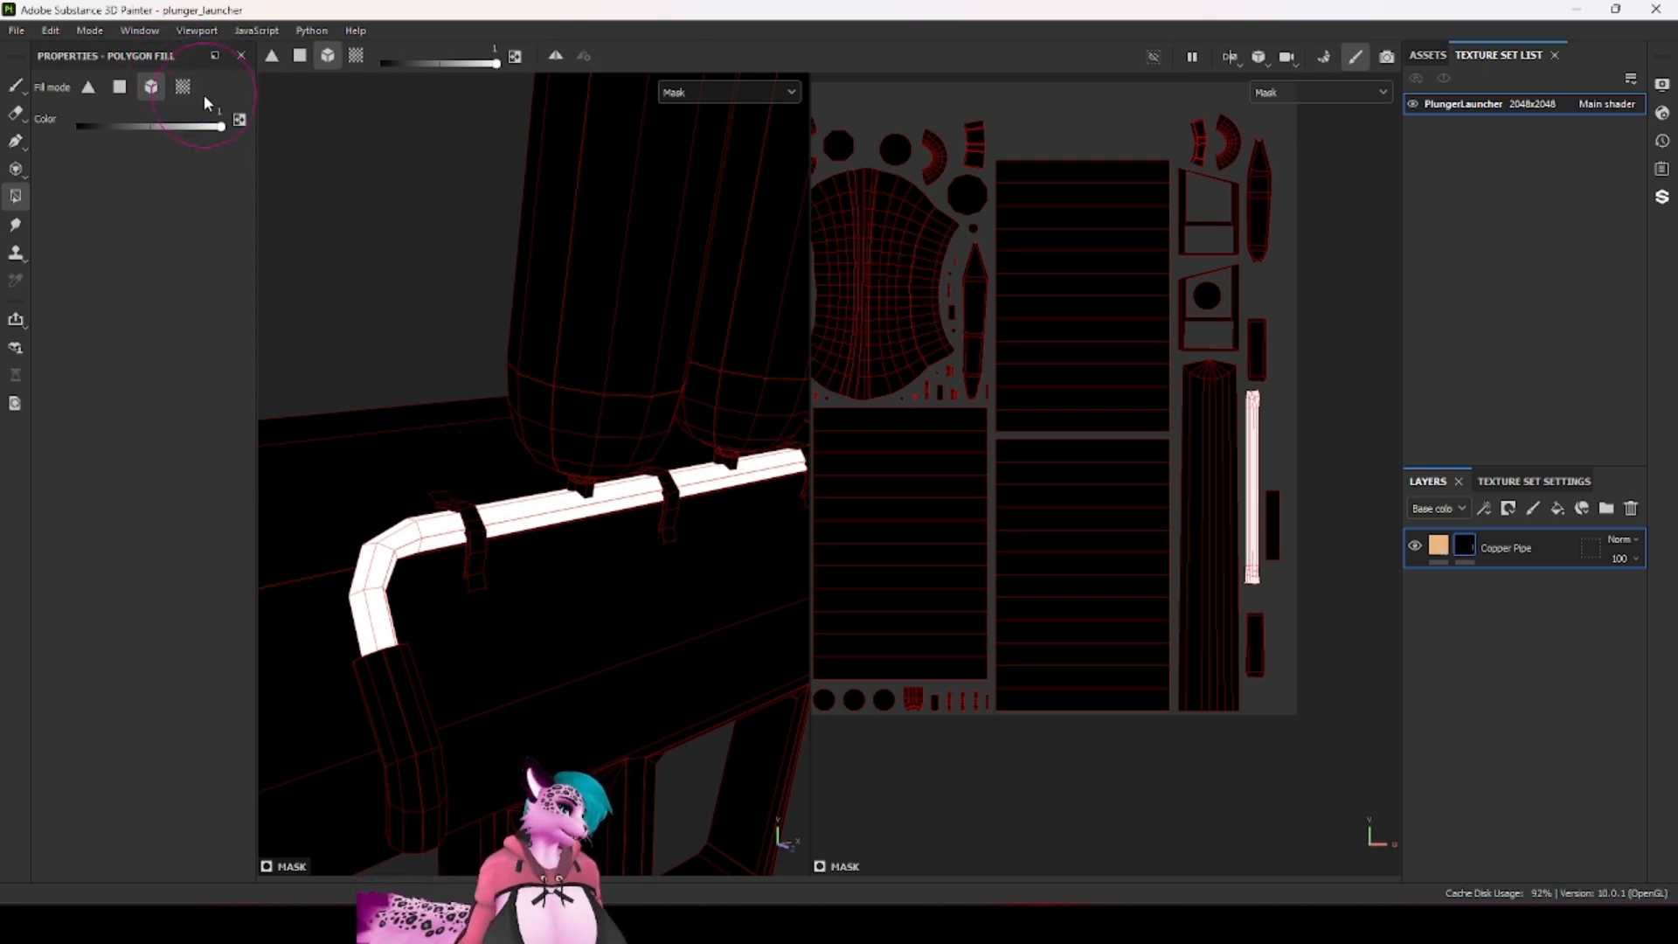
Step: Use Polygon Fill in UV chunk mode to fill the middle canister's rounded bottom on the mask
click(183, 87)
scroll(449, 511, down, 2)
scroll(933, 566, up, 2)
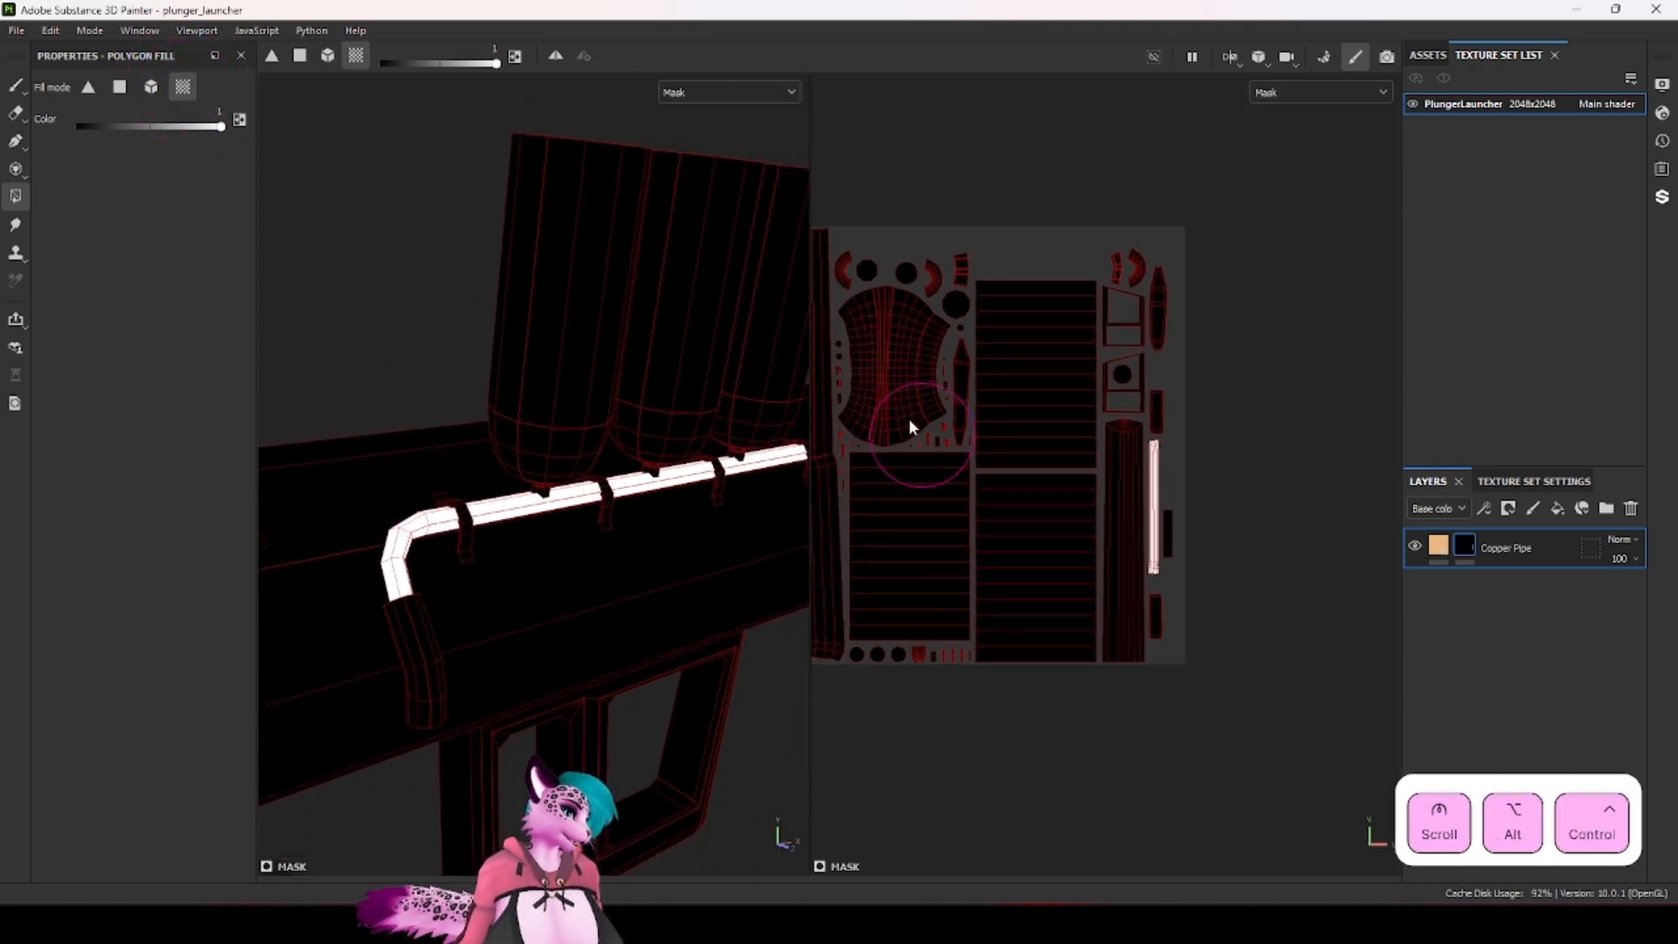
scroll(585, 524, up, 1)
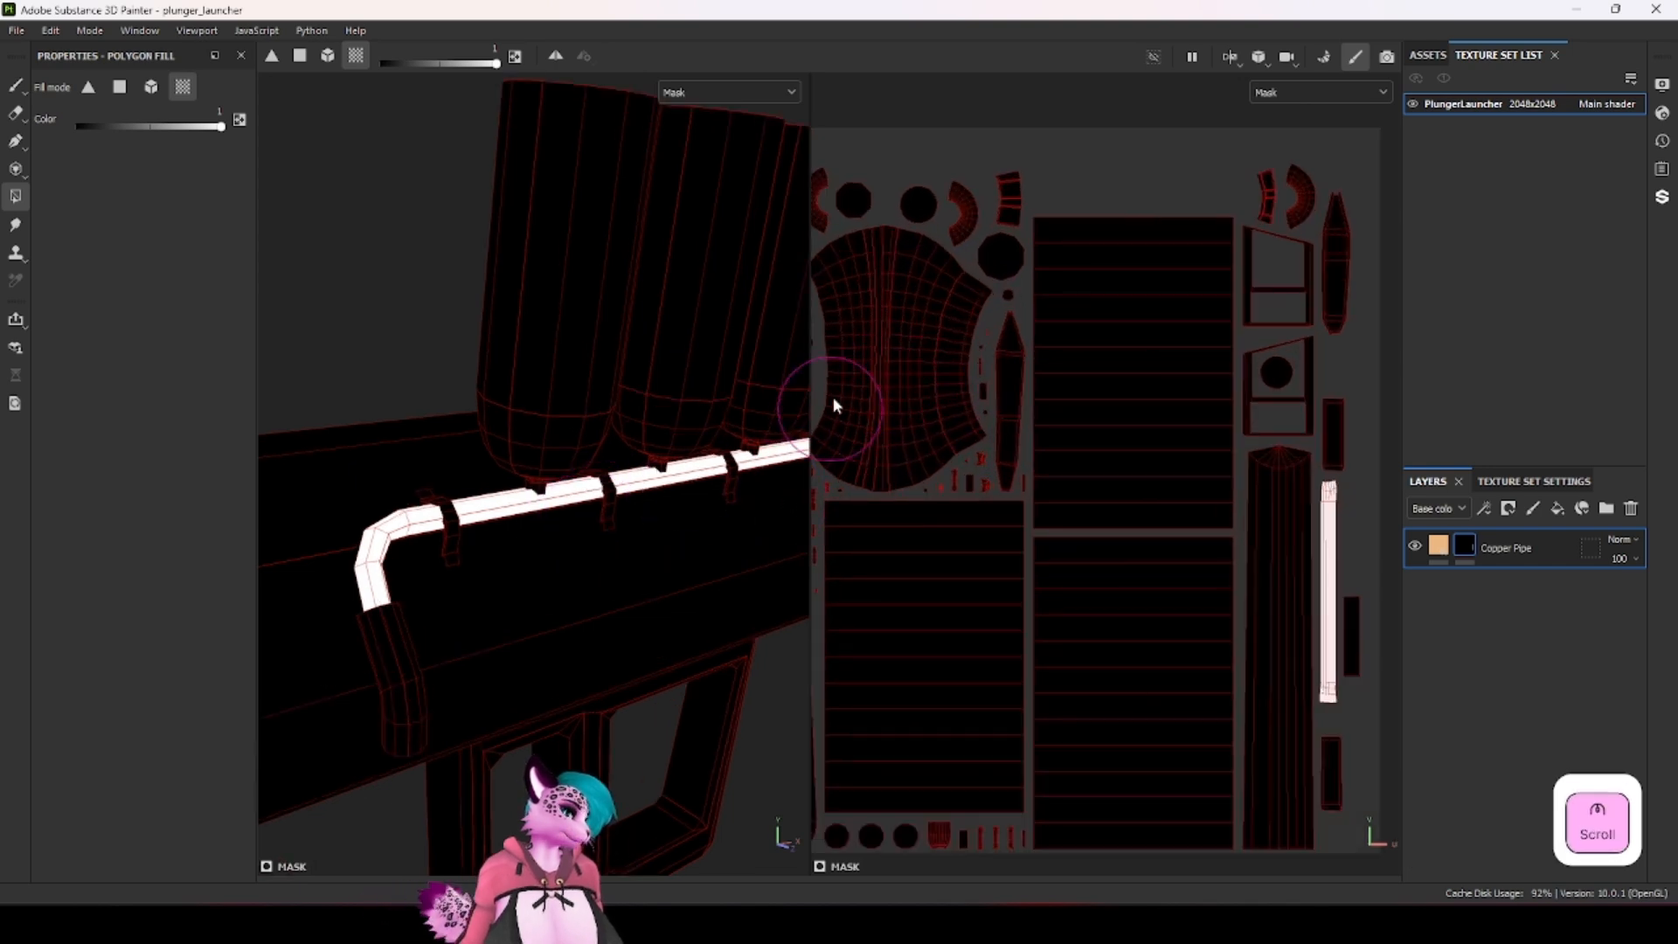
click(653, 418)
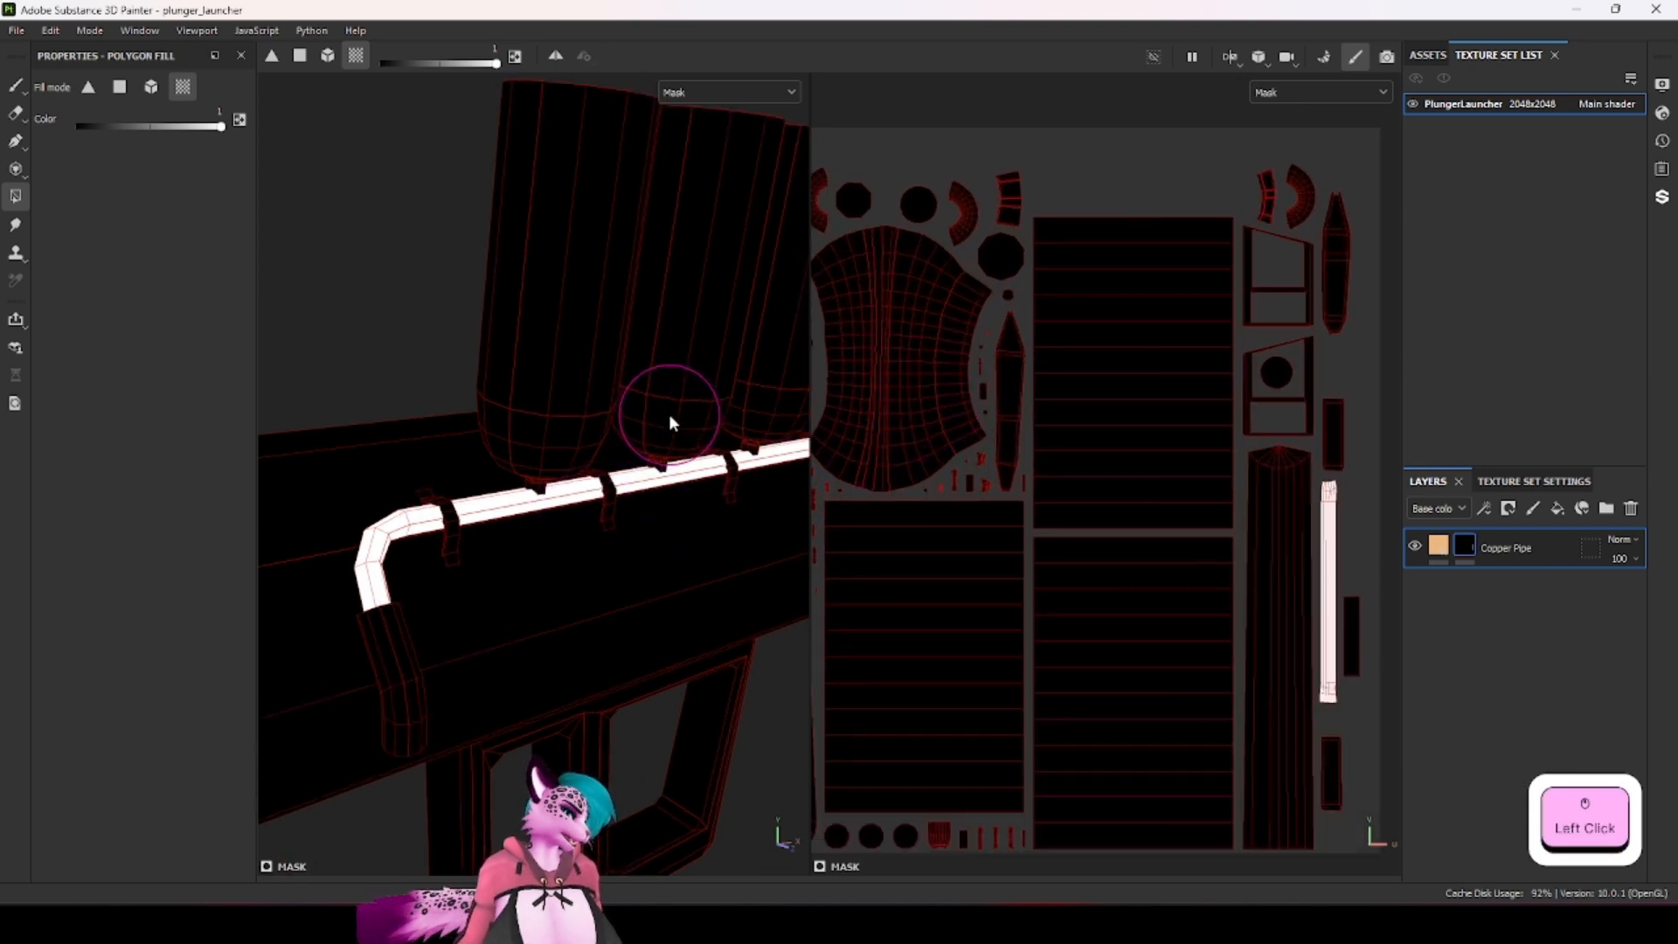
alt+drag(671, 414, 743, 417)
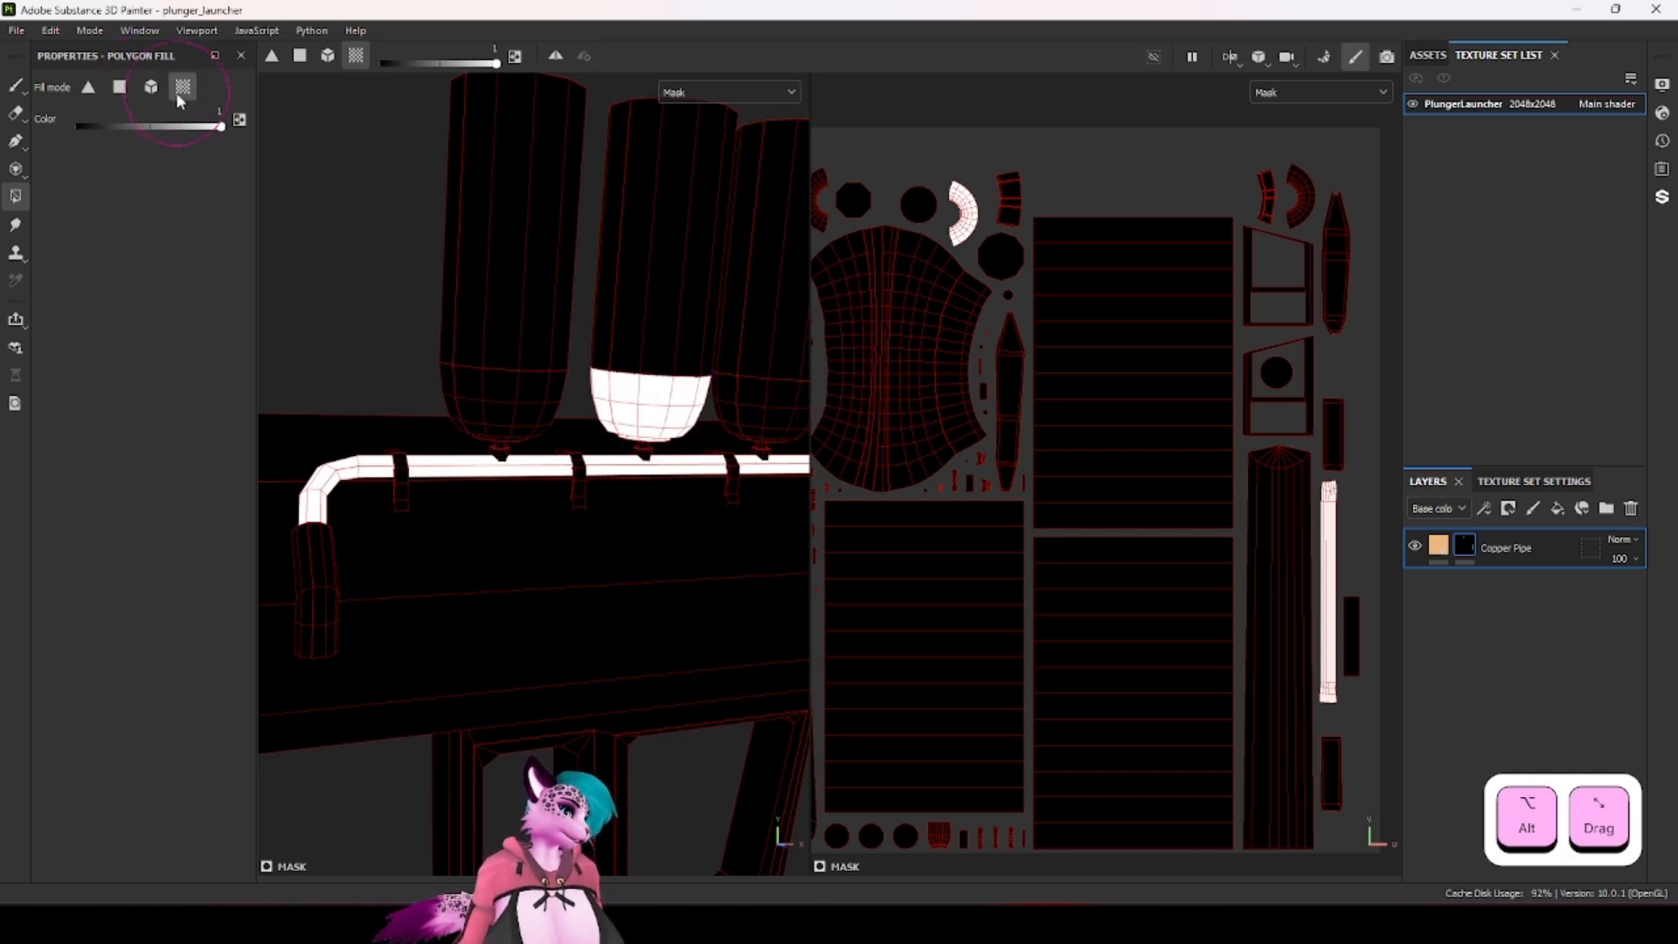
Step: Use Polygon Fill in mesh mode to fill the entire canister nearest the pipe's bend on the mask
click(150, 87)
scroll(923, 232, up, 3)
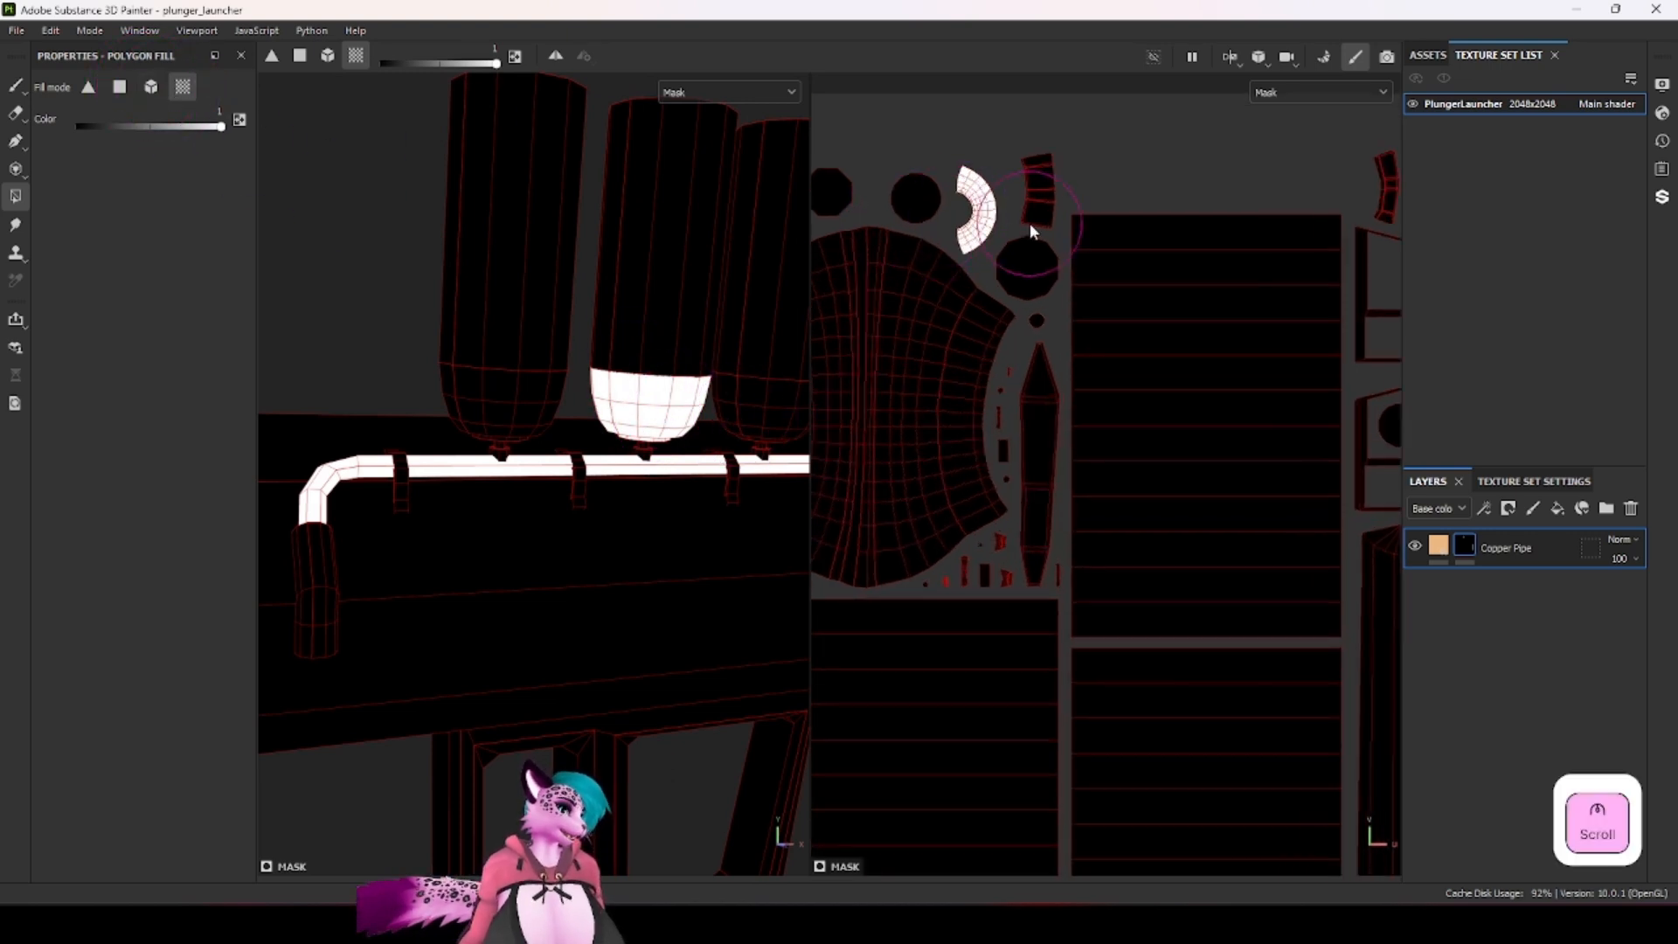
scroll(966, 236, down, 4)
ctrl+alt+drag(968, 248, 1127, 269)
scroll(1057, 411, down, 2)
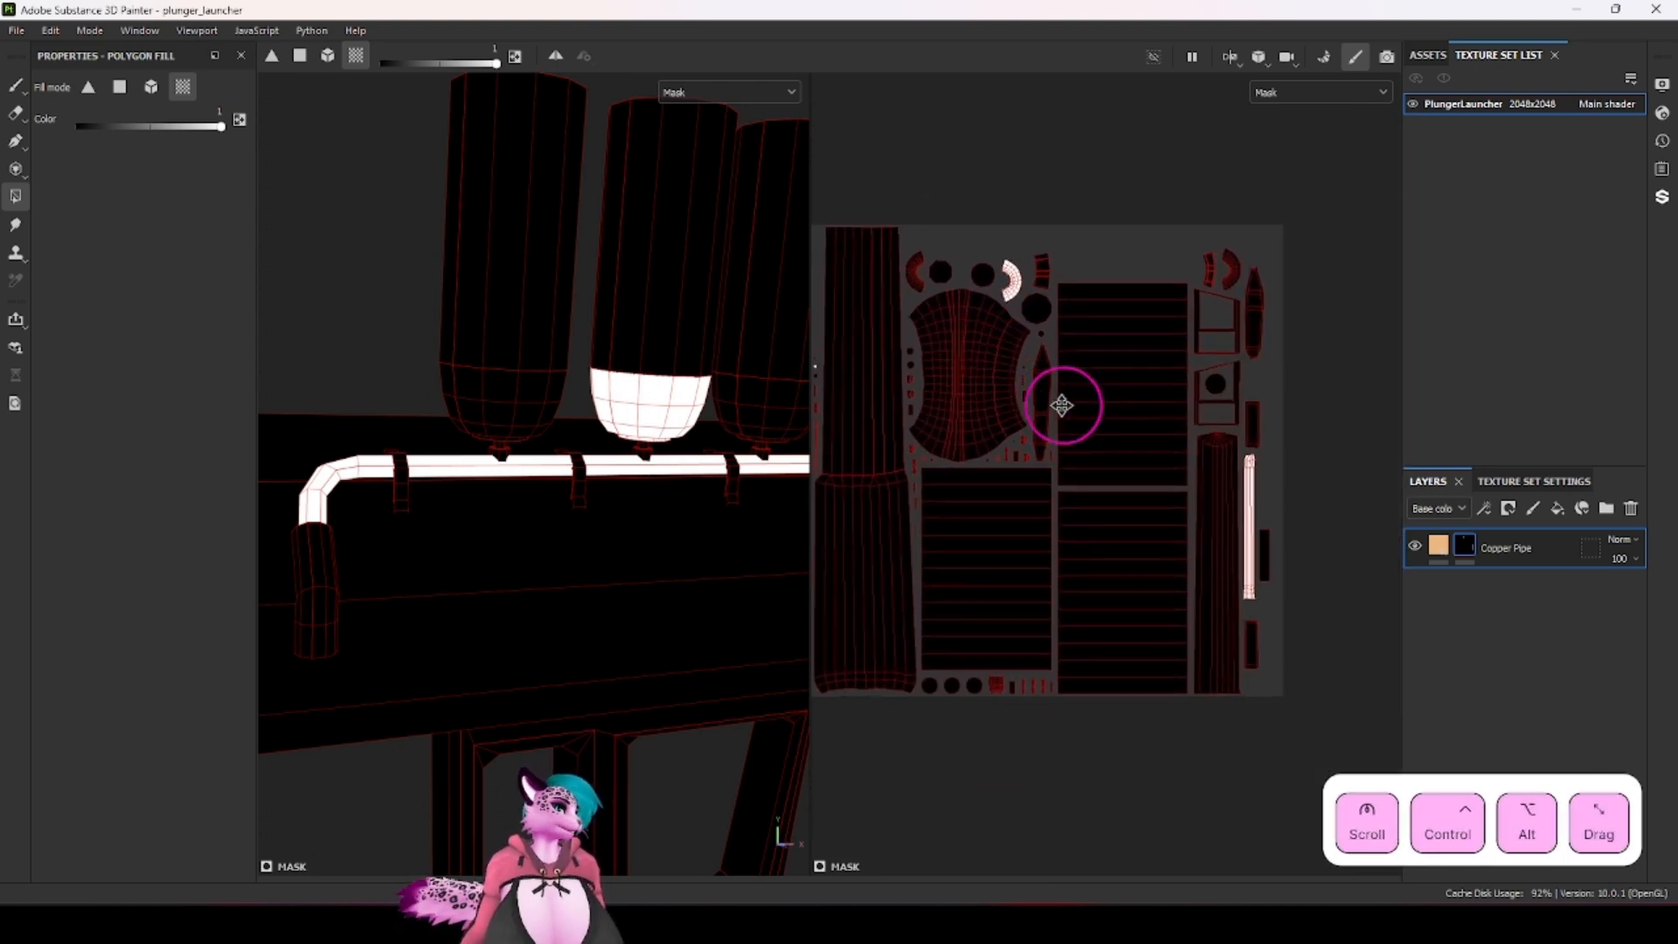
click(152, 89)
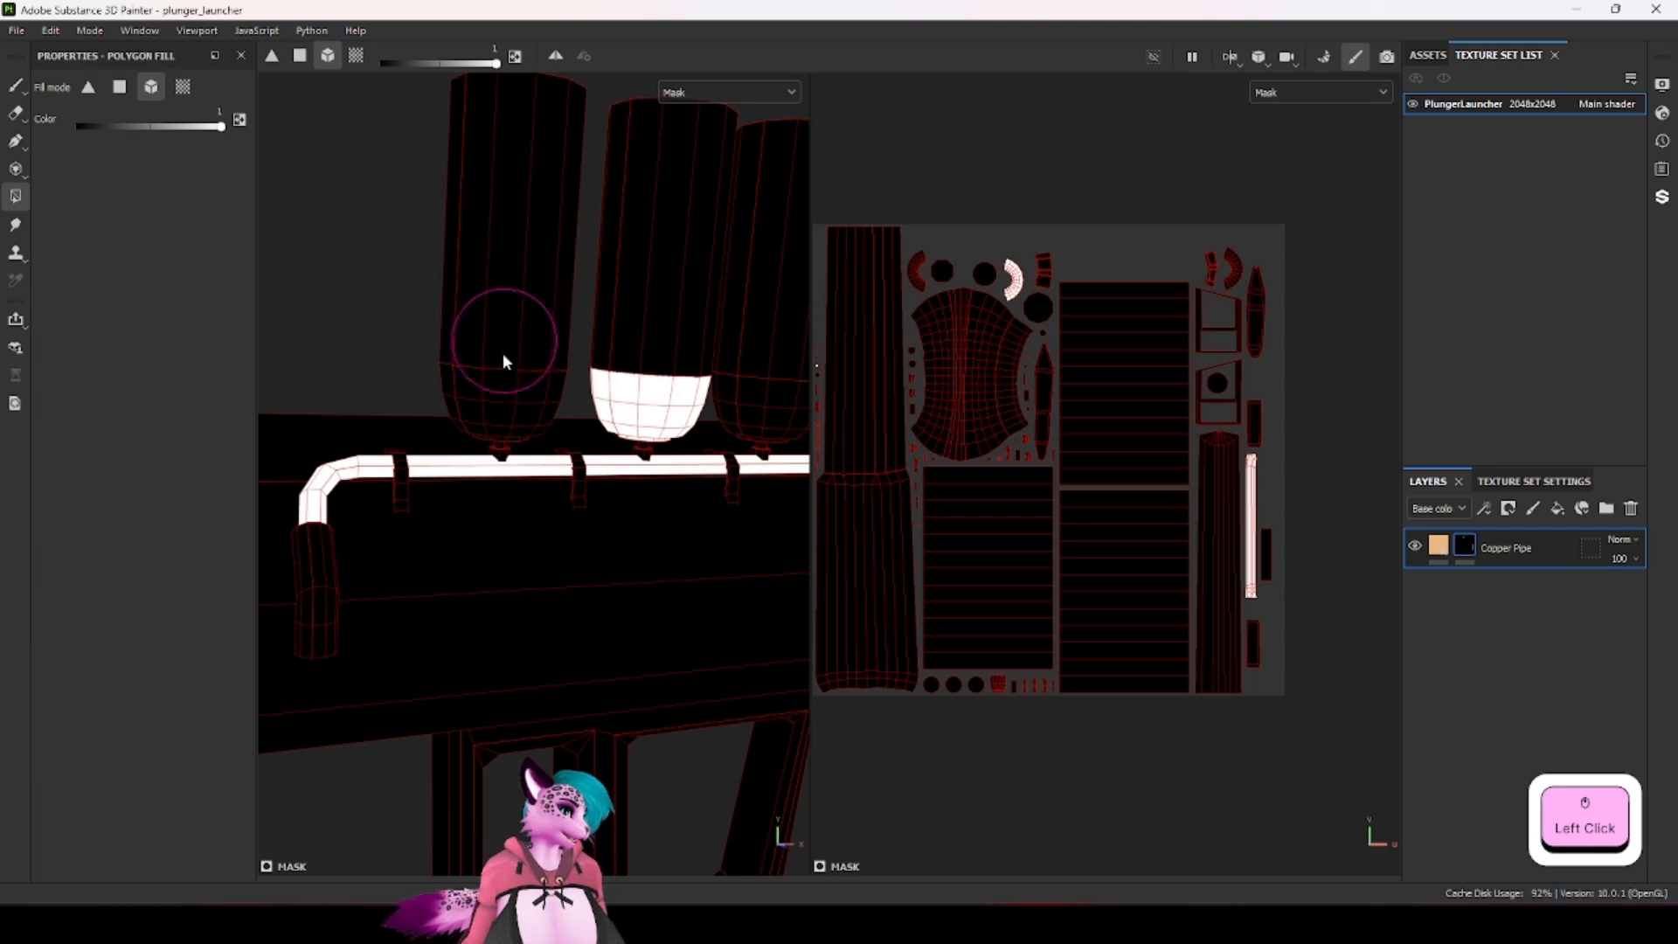
click(500, 396)
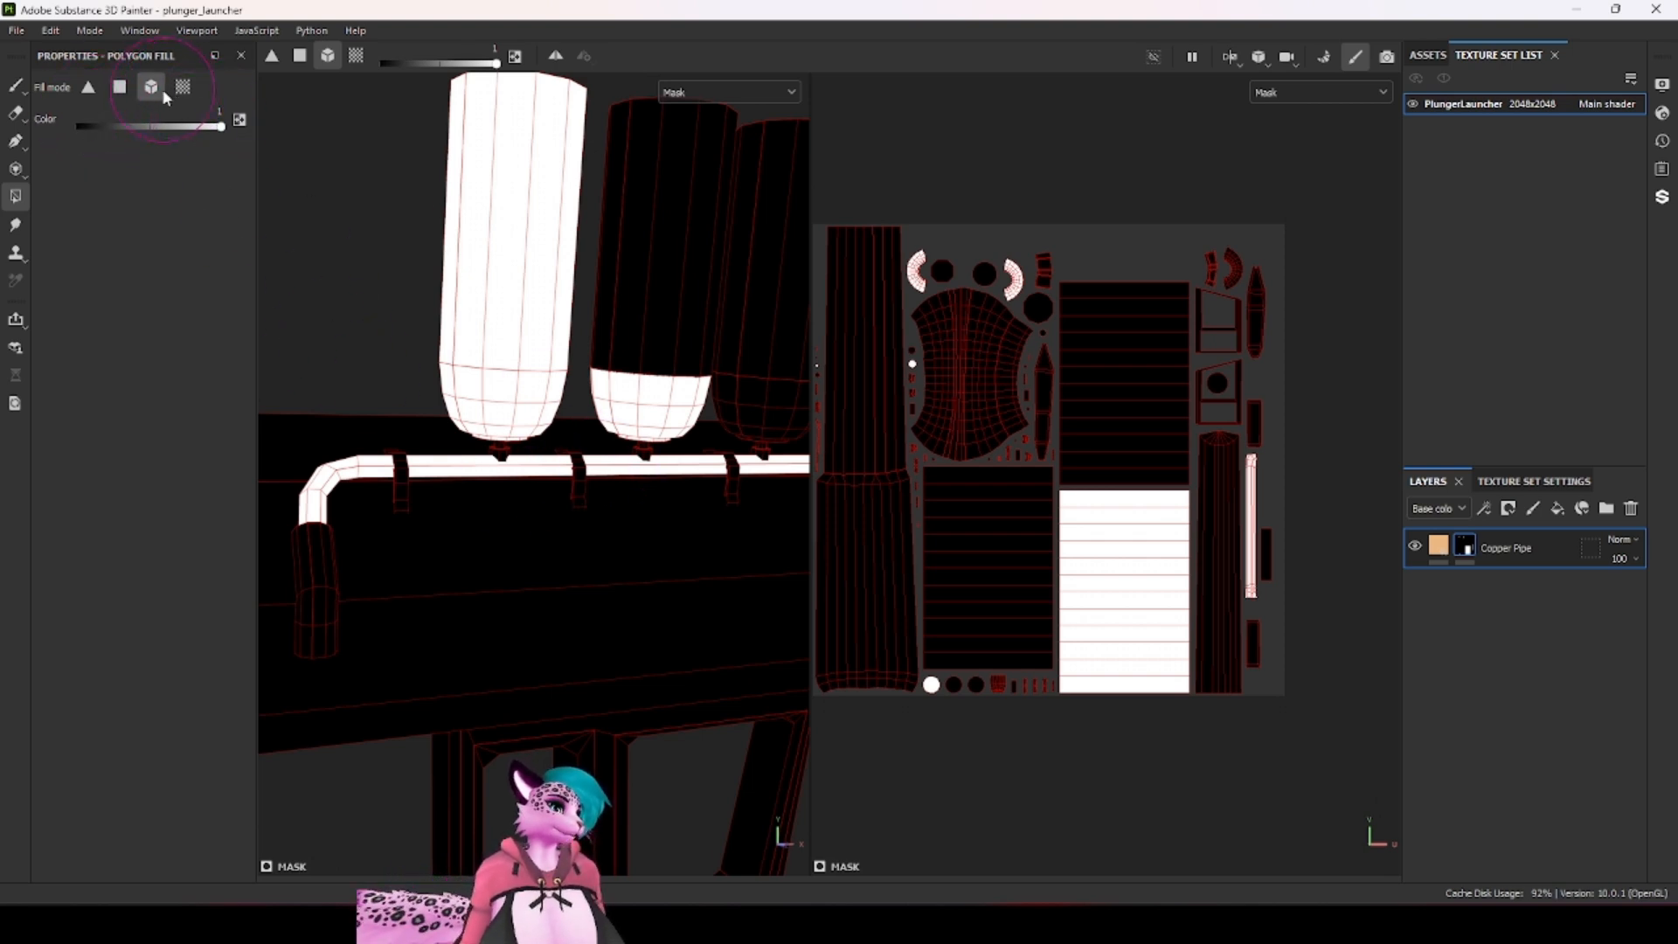
Step: Set the fill color to 0 in quad mode and mask out several side faces of the canister nearest the pipe's bend
key(x)
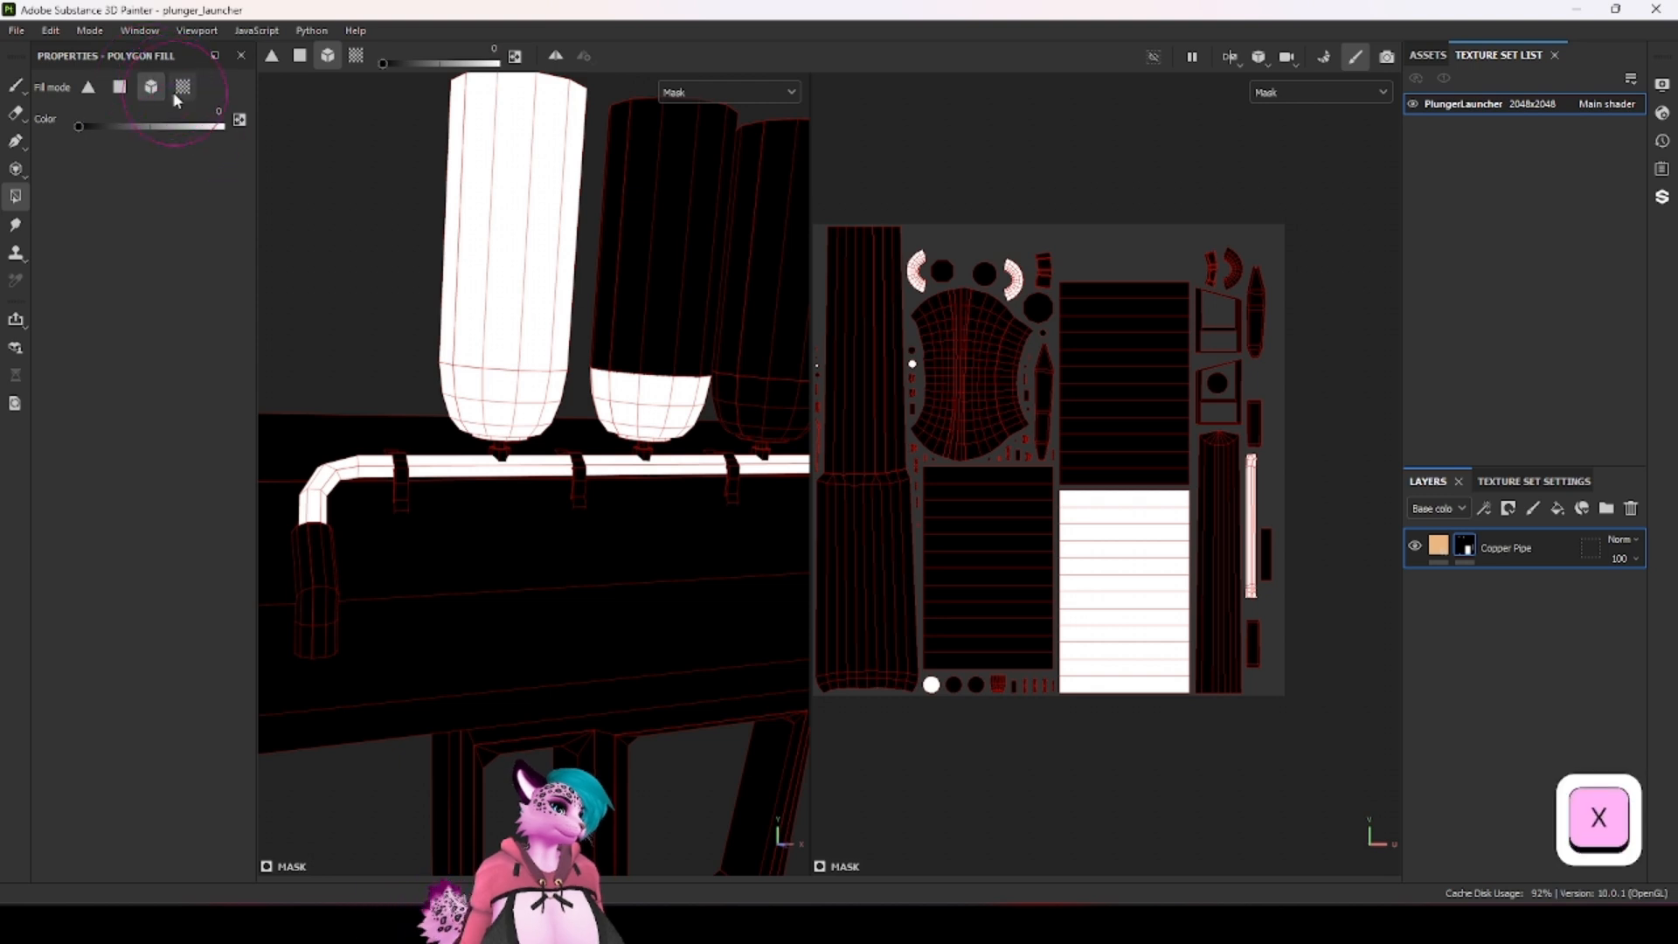
click(120, 86)
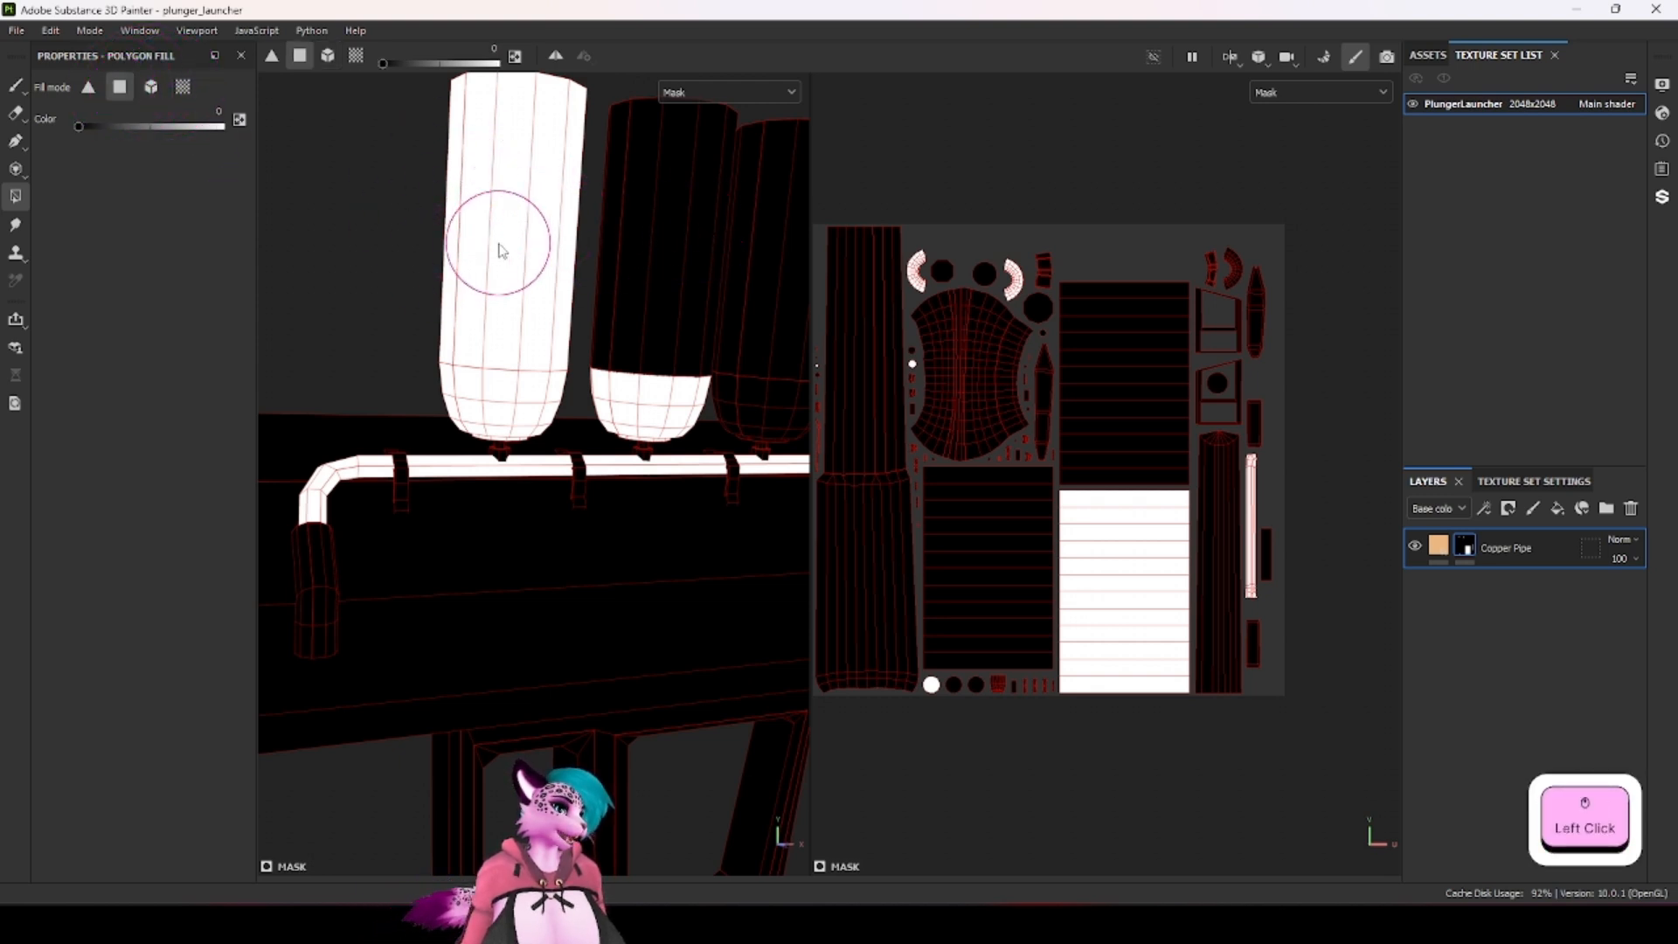
alt+drag(535, 157, 625, 240)
click(507, 211)
alt+drag(594, 144, 500, 258)
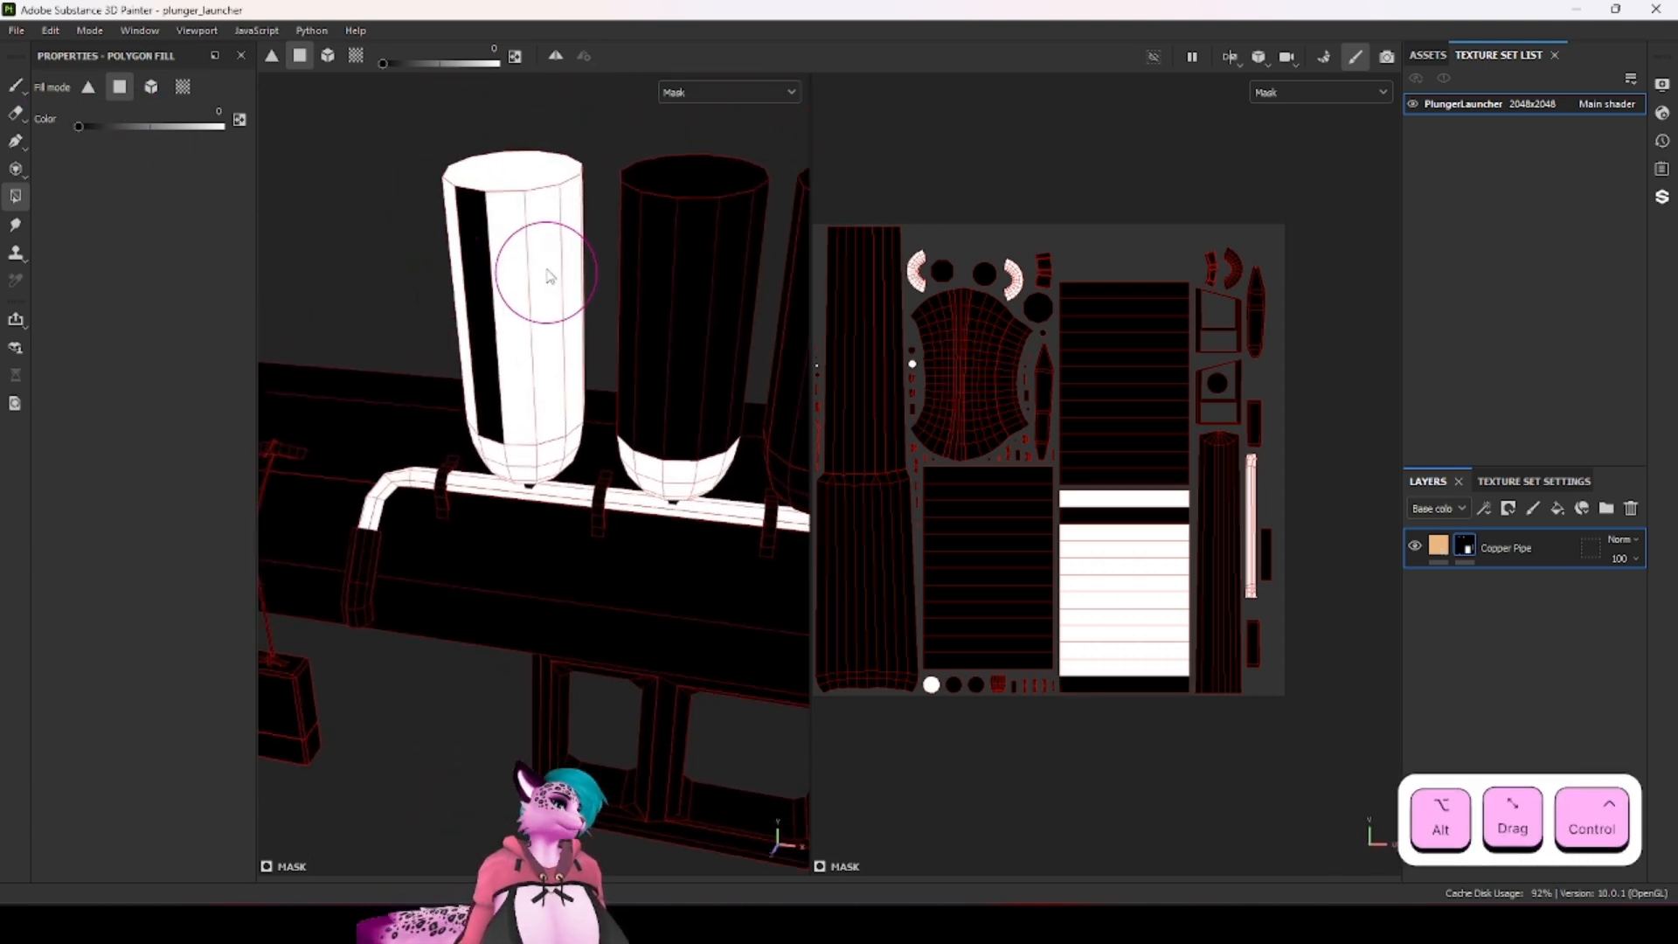
click(543, 263)
alt+drag(586, 200, 569, 236)
click(581, 217)
scroll(559, 229, down, 2)
scroll(562, 229, down, 1)
drag(405, 195, 622, 327)
Step: Use mesh mode with color 0 to remove the remaining mask fill from the first and middle canisters
click(152, 87)
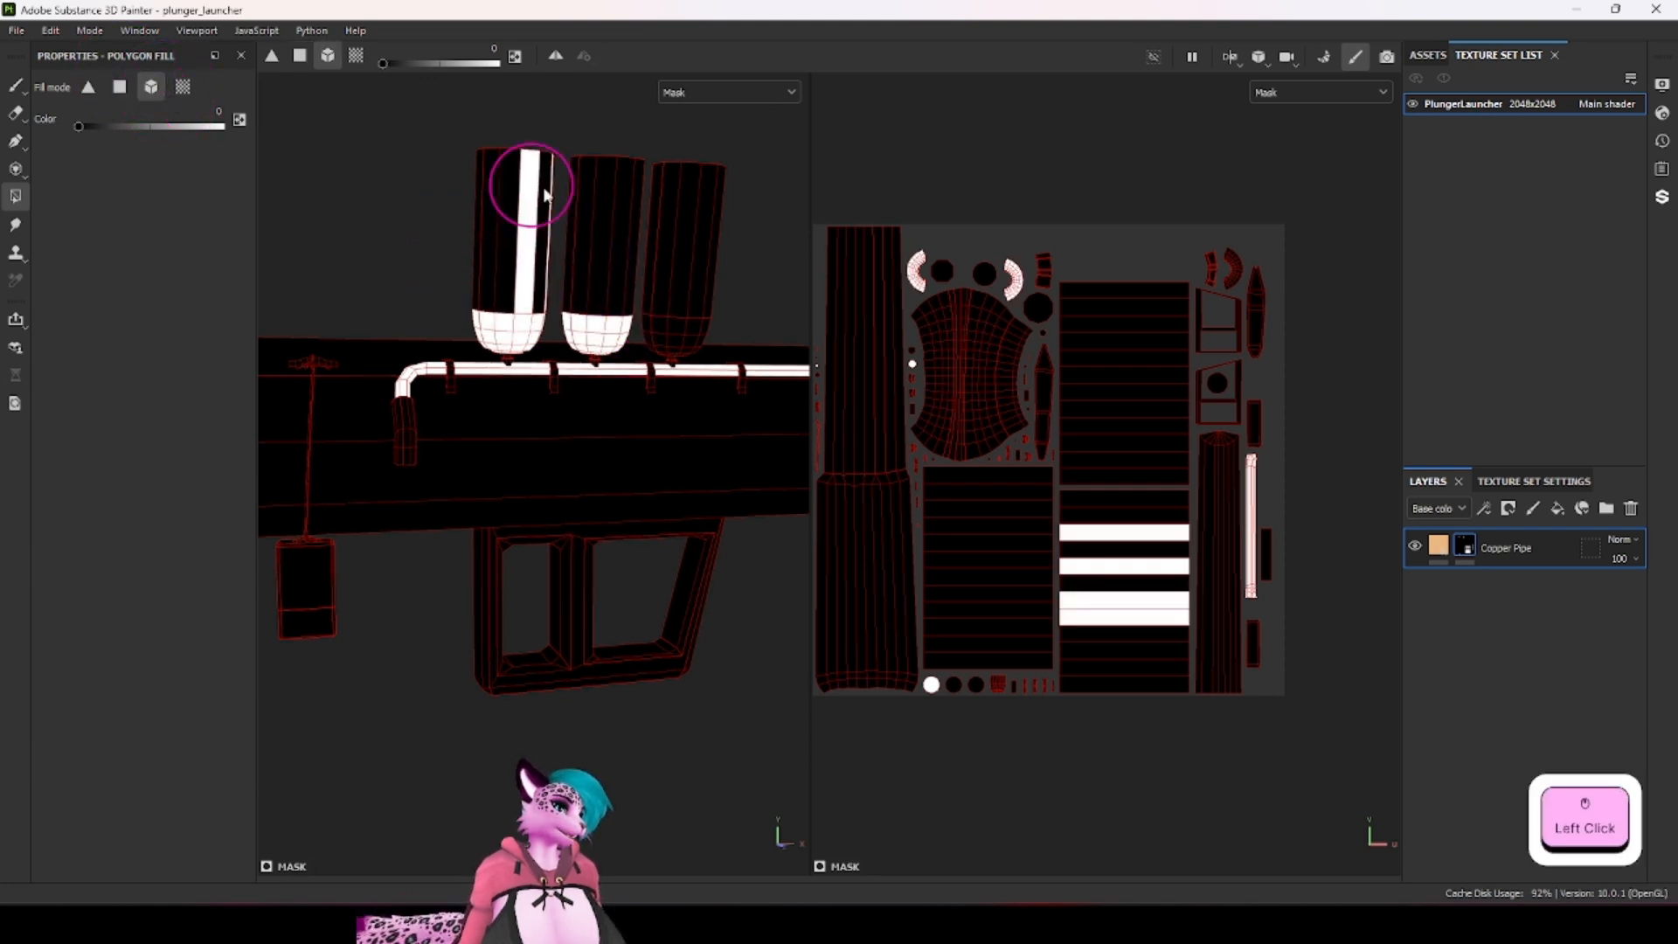
click(511, 246)
click(600, 248)
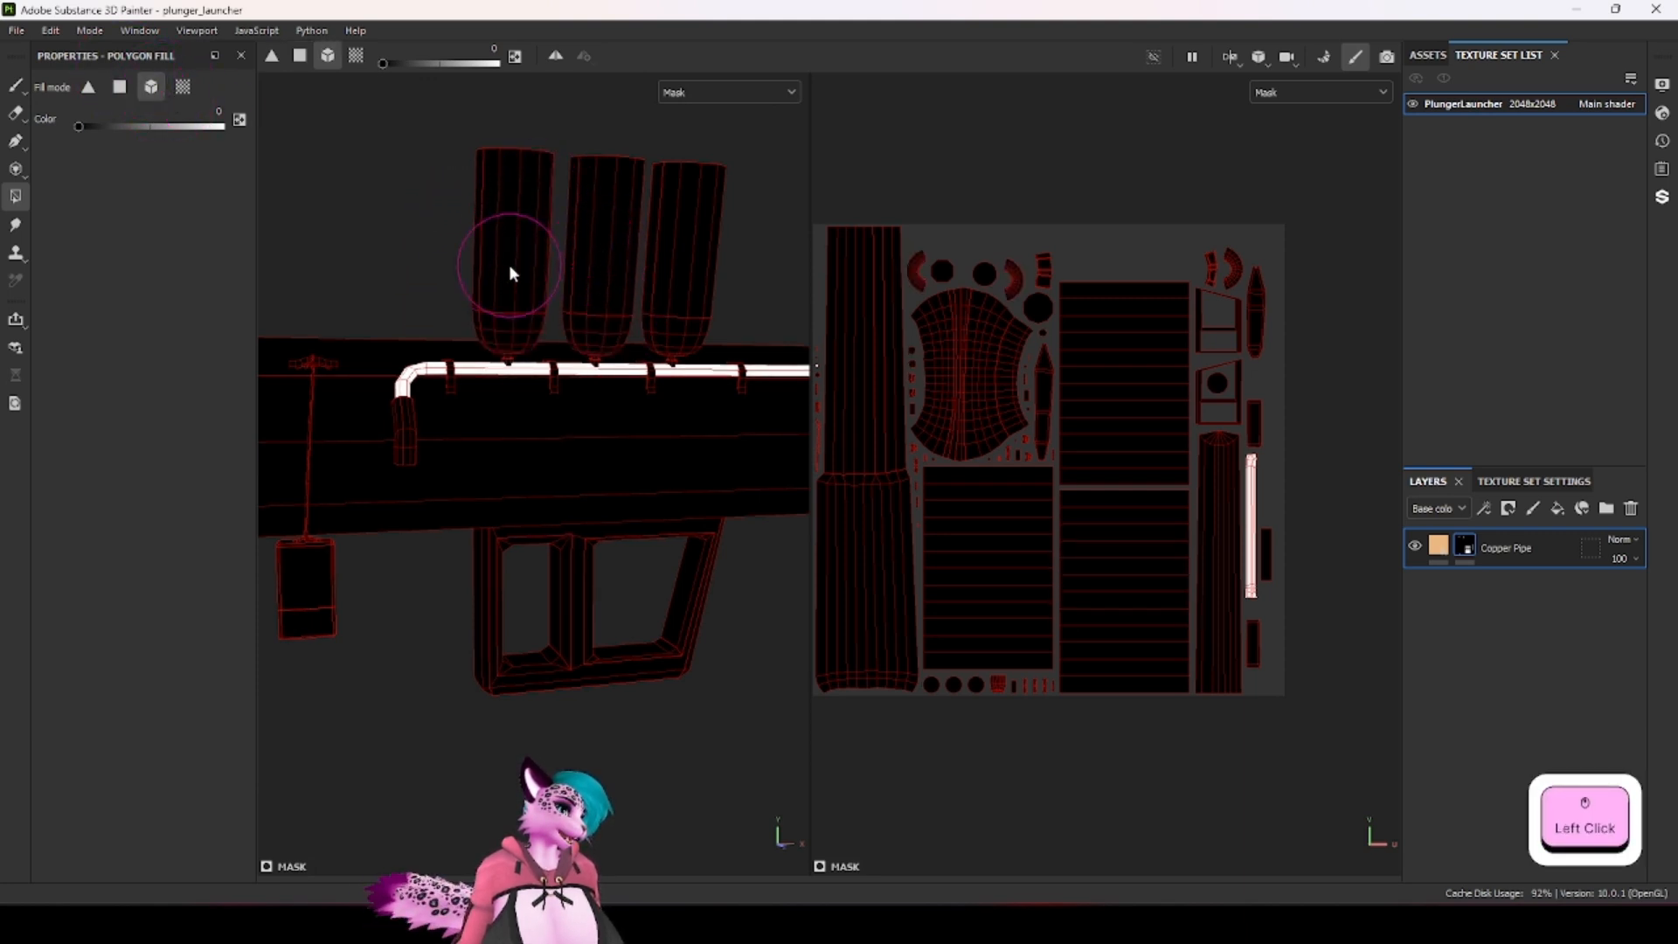
Step: Select the Copper Pipe layer's fill content and enable its height channel
scroll(478, 367, up, 2)
scroll(478, 367, up, 1)
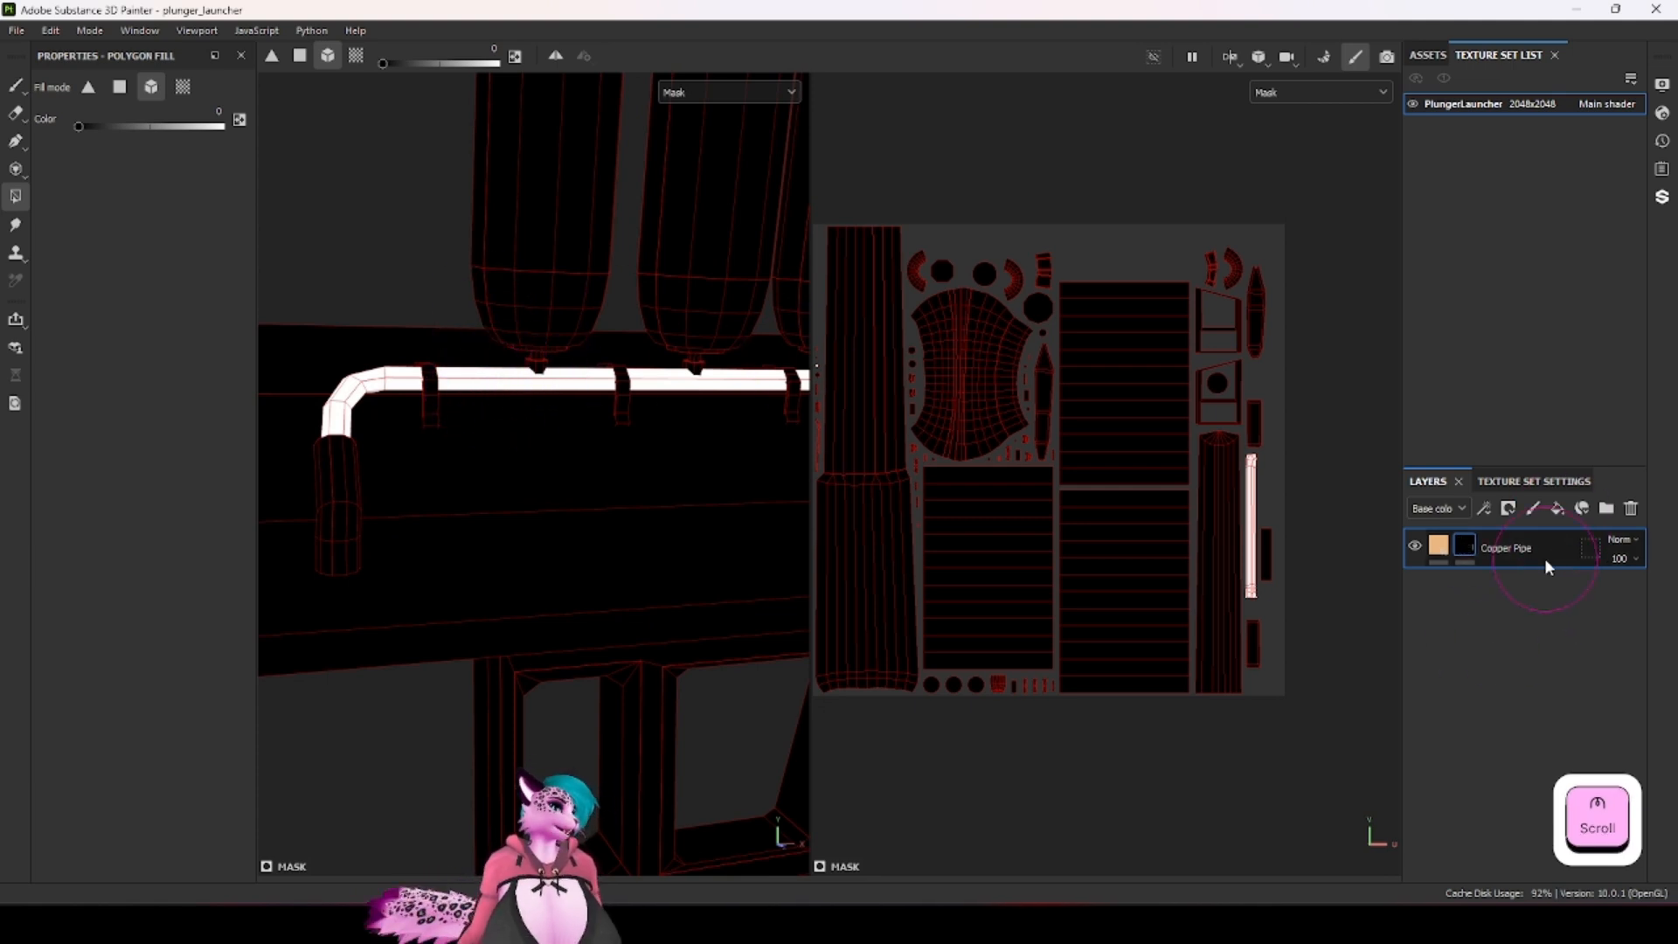
click(1439, 545)
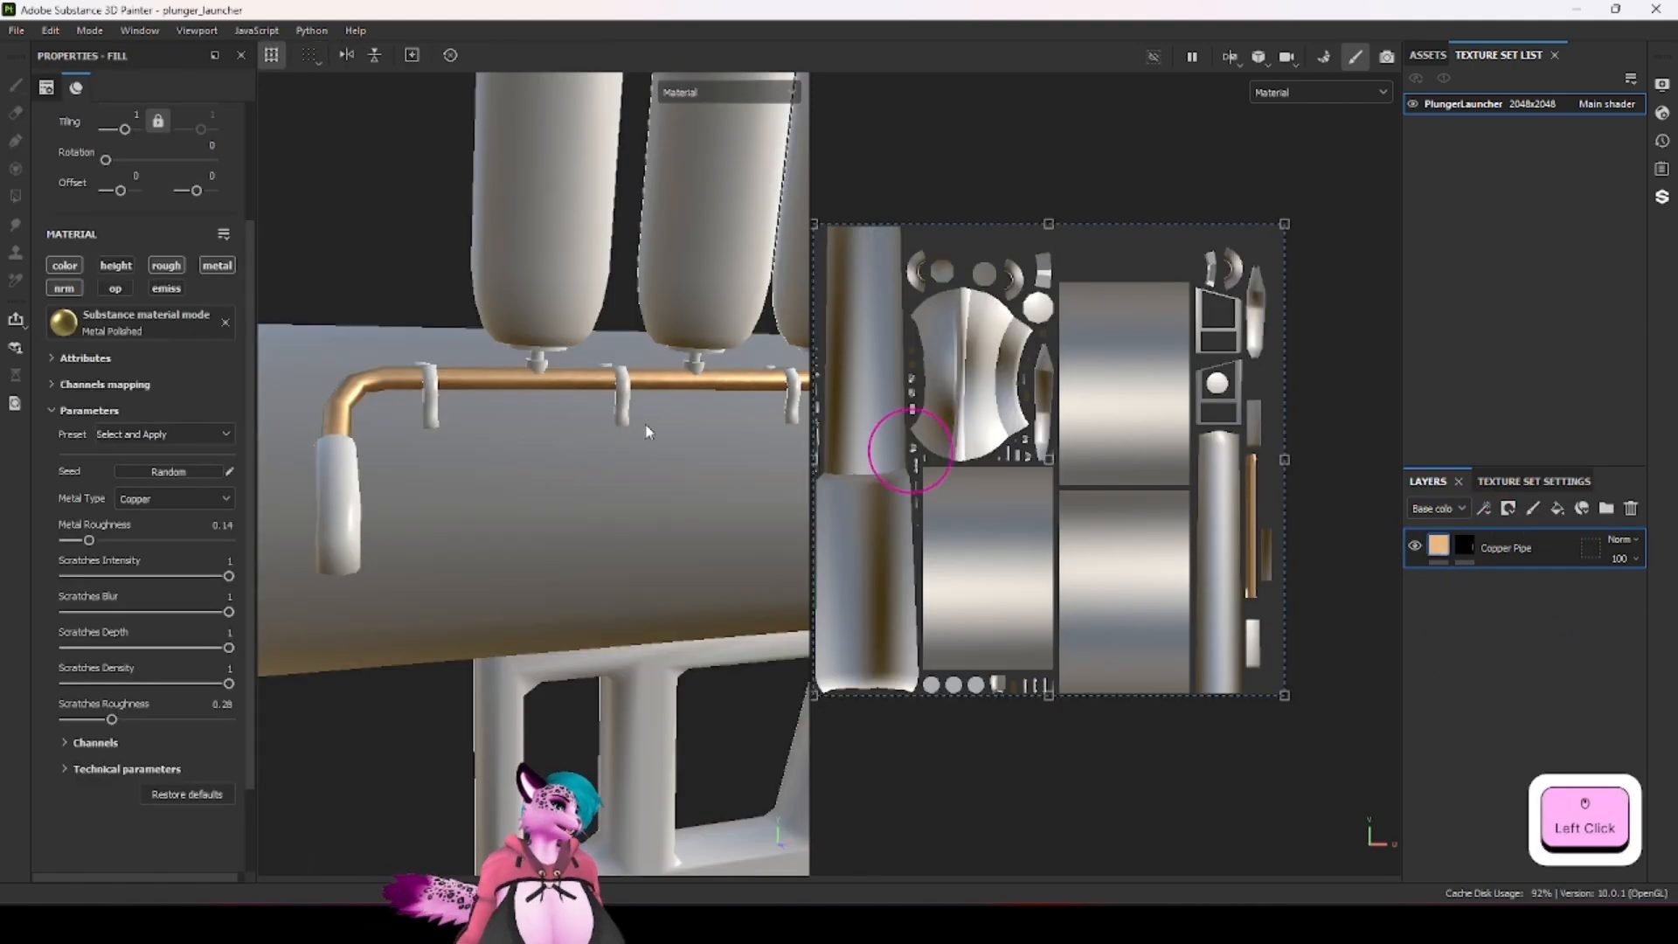
scroll(585, 350, up, 5)
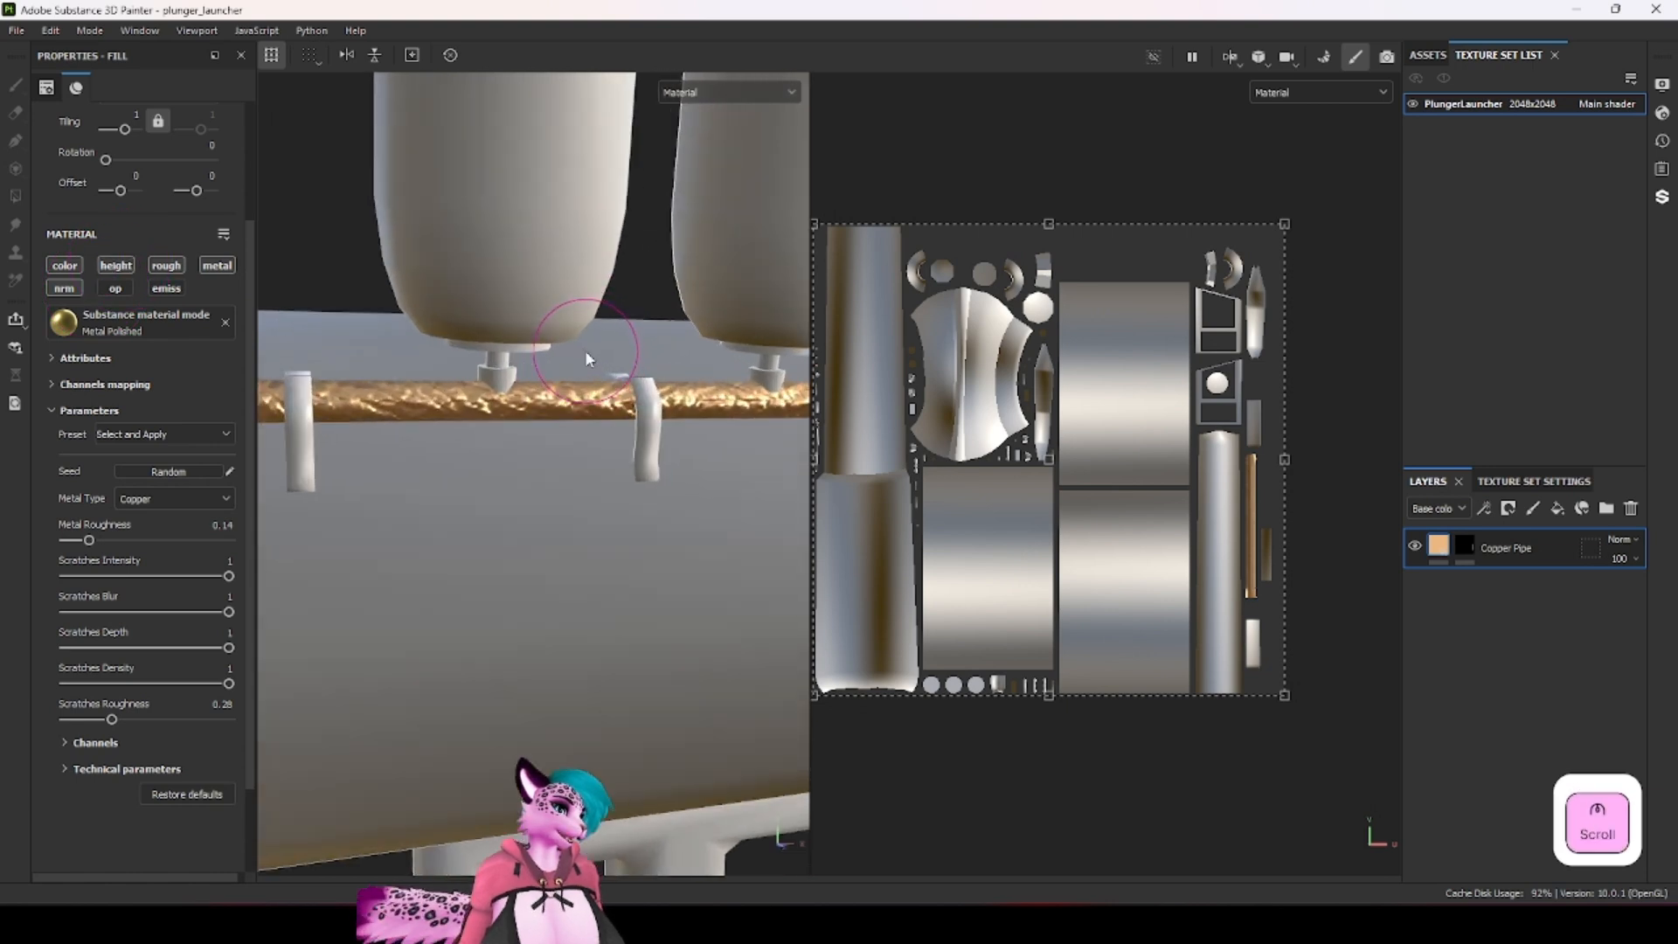
Step: Try a Metal Roughness of 0.05 on the copper pipe's material, then settle on 0.16
alt+drag(553, 367, 372, 516)
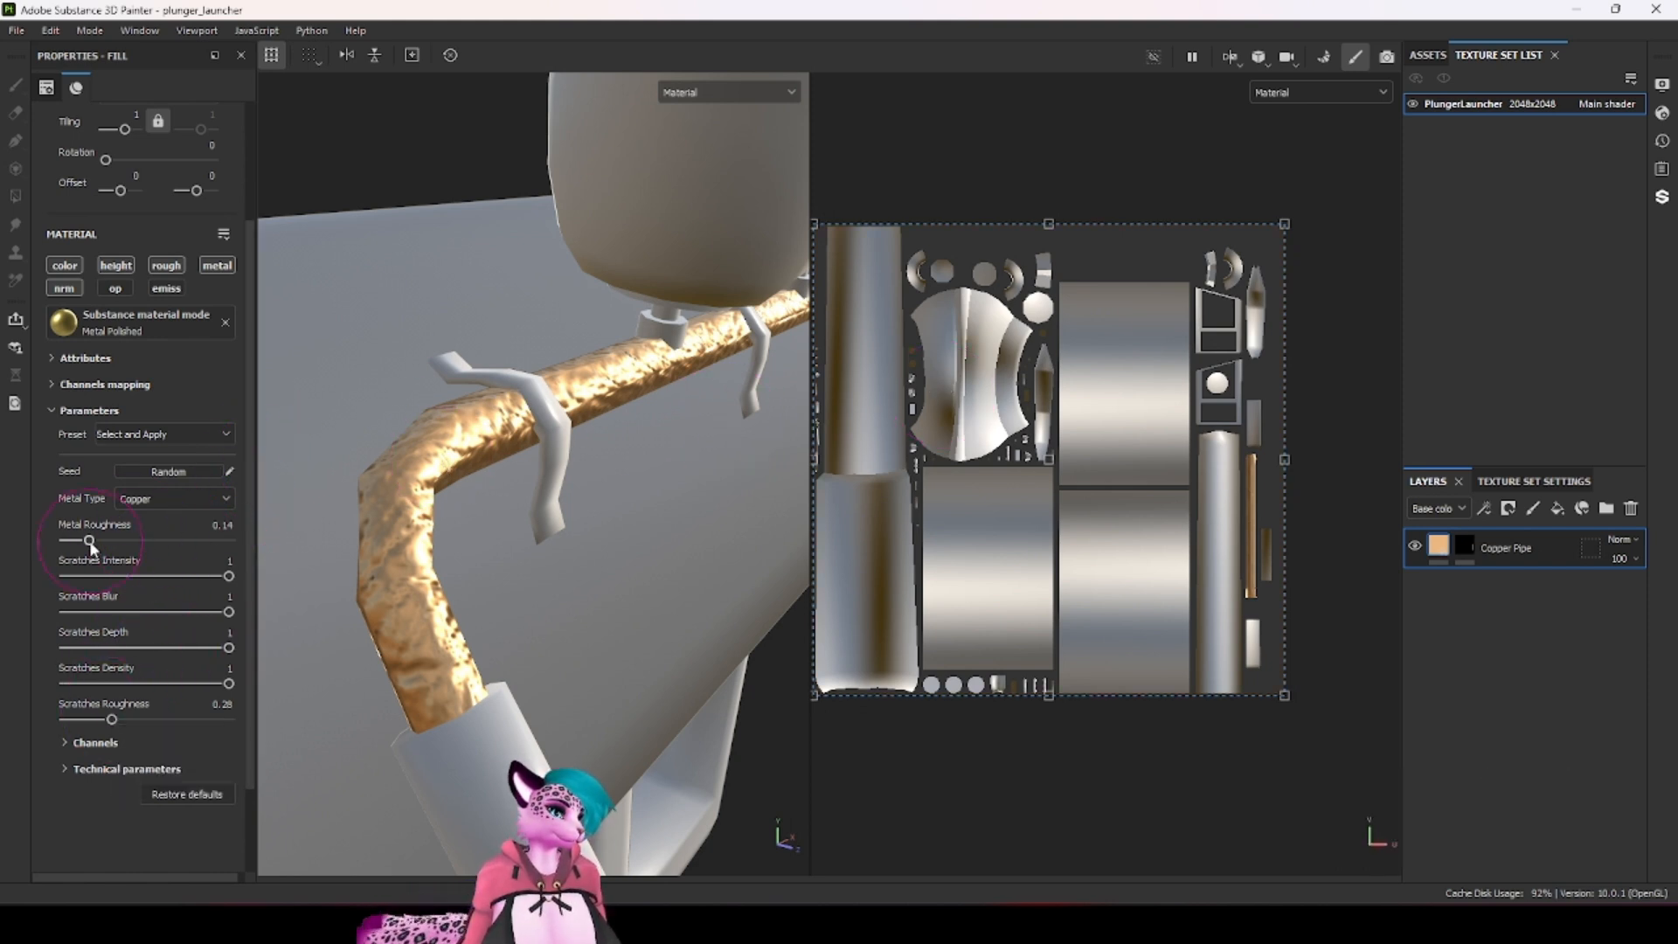
drag(89, 540, 83, 542)
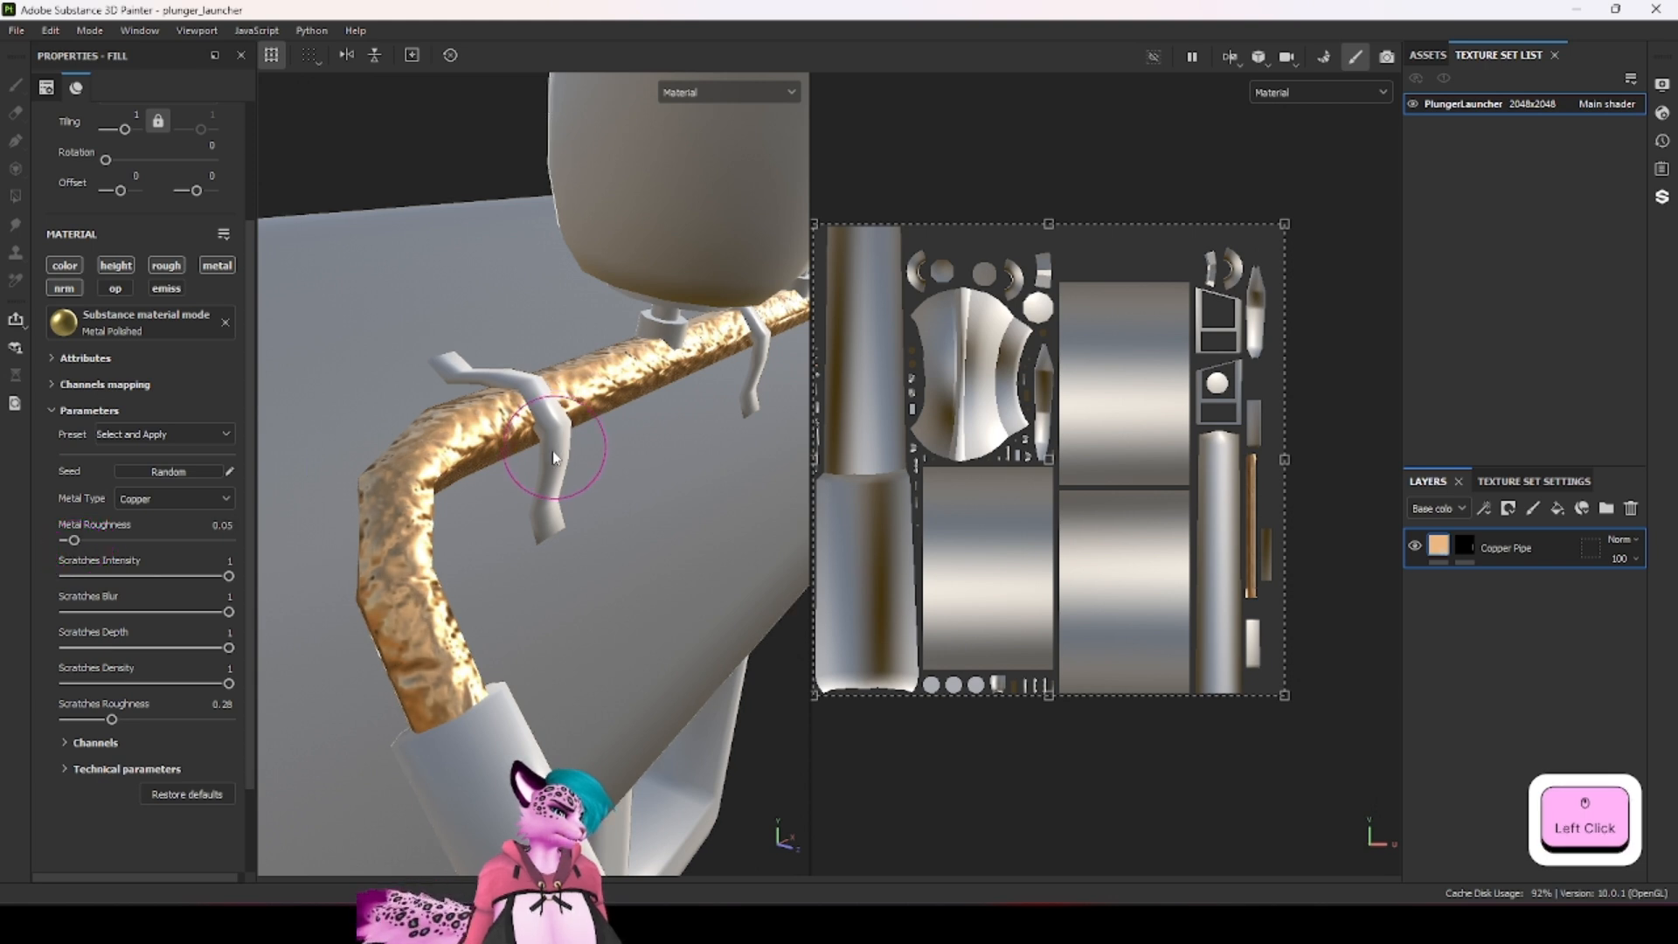
scroll(544, 451, down, 8)
scroll(546, 464, up, 5)
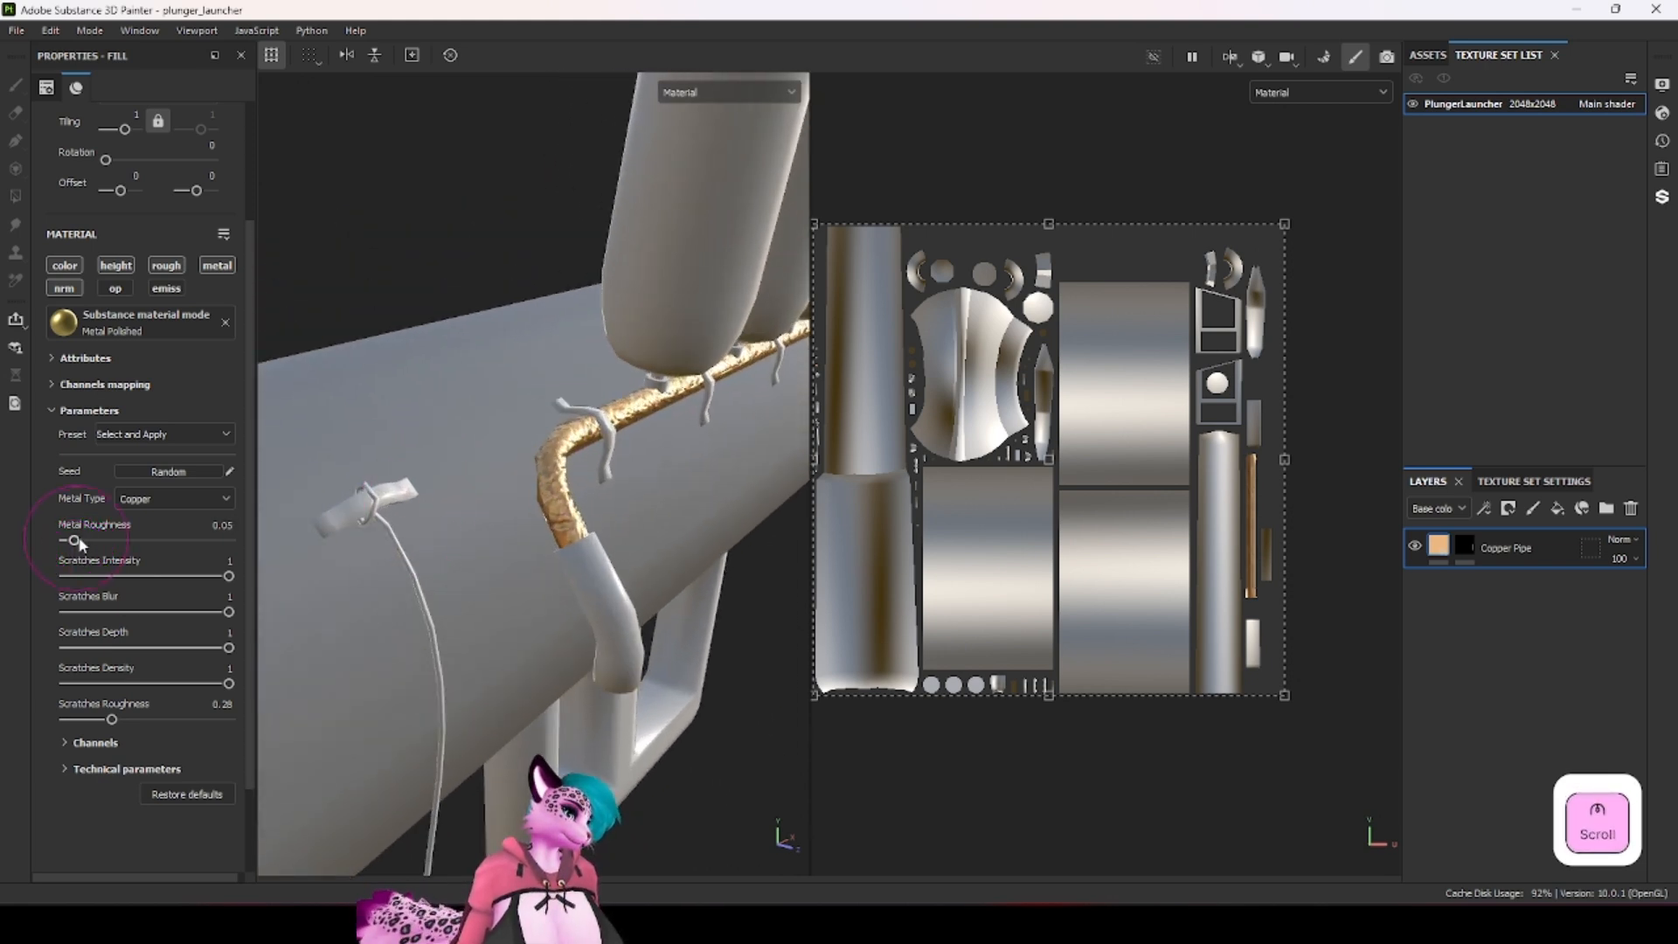
mouse_move(76, 541)
mouse_down()
mouse_move(101, 541)
mouse_move(85, 542)
mouse_up()
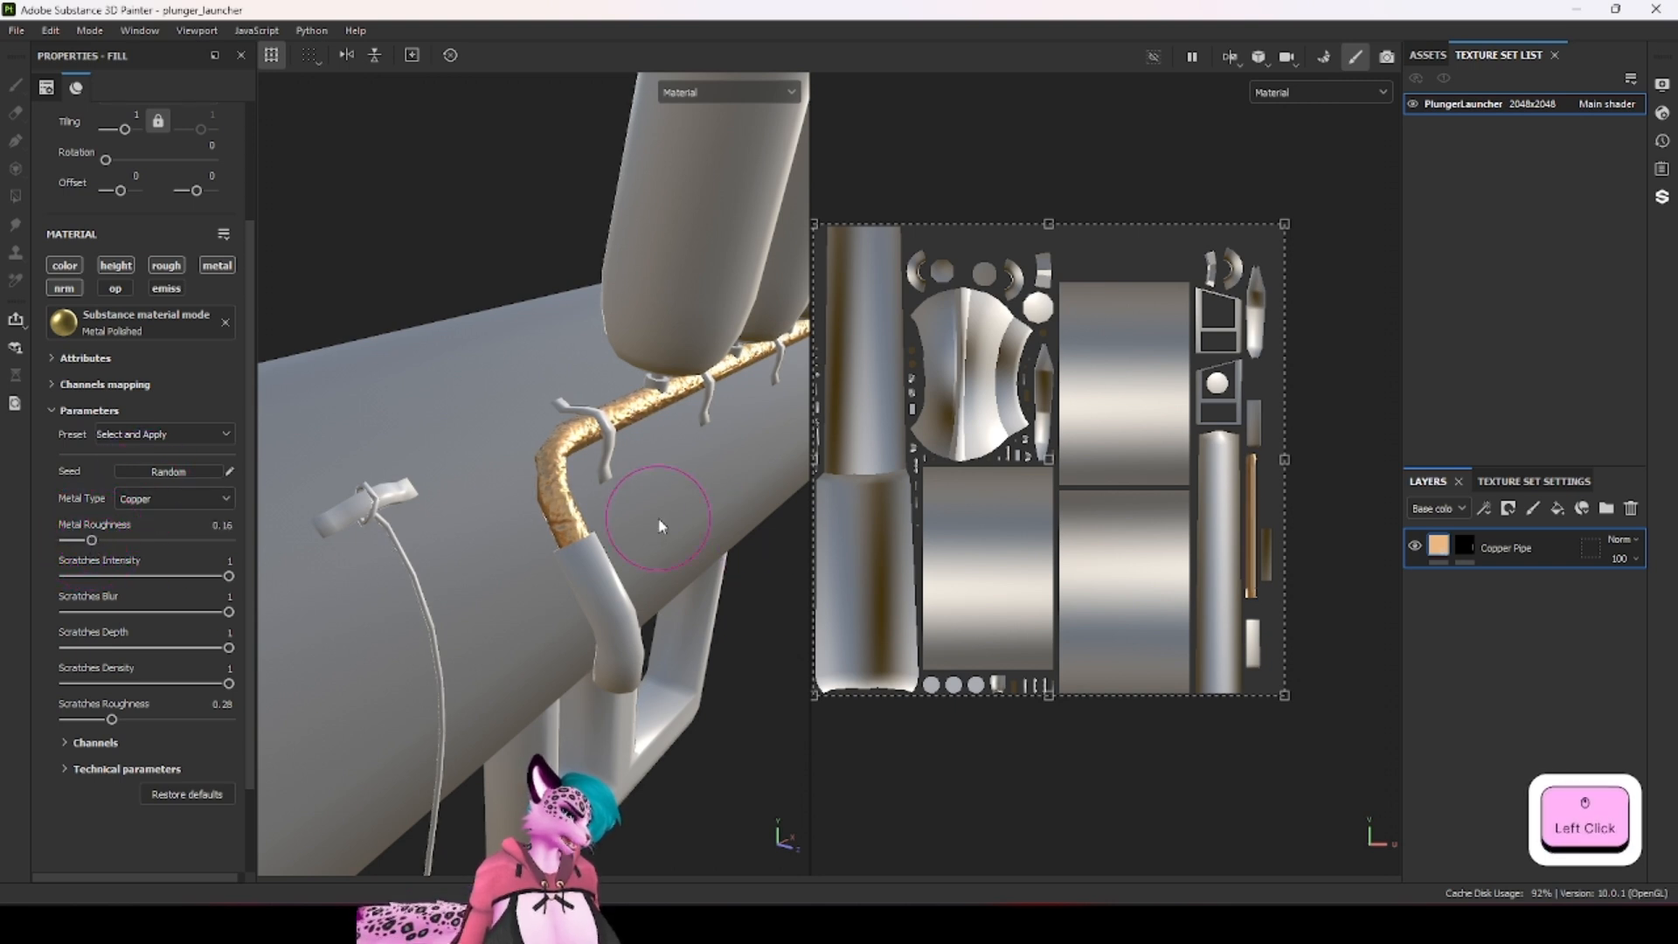
scroll(658, 518, up, 4)
scroll(601, 625, down, 2)
scroll(602, 624, down, 1)
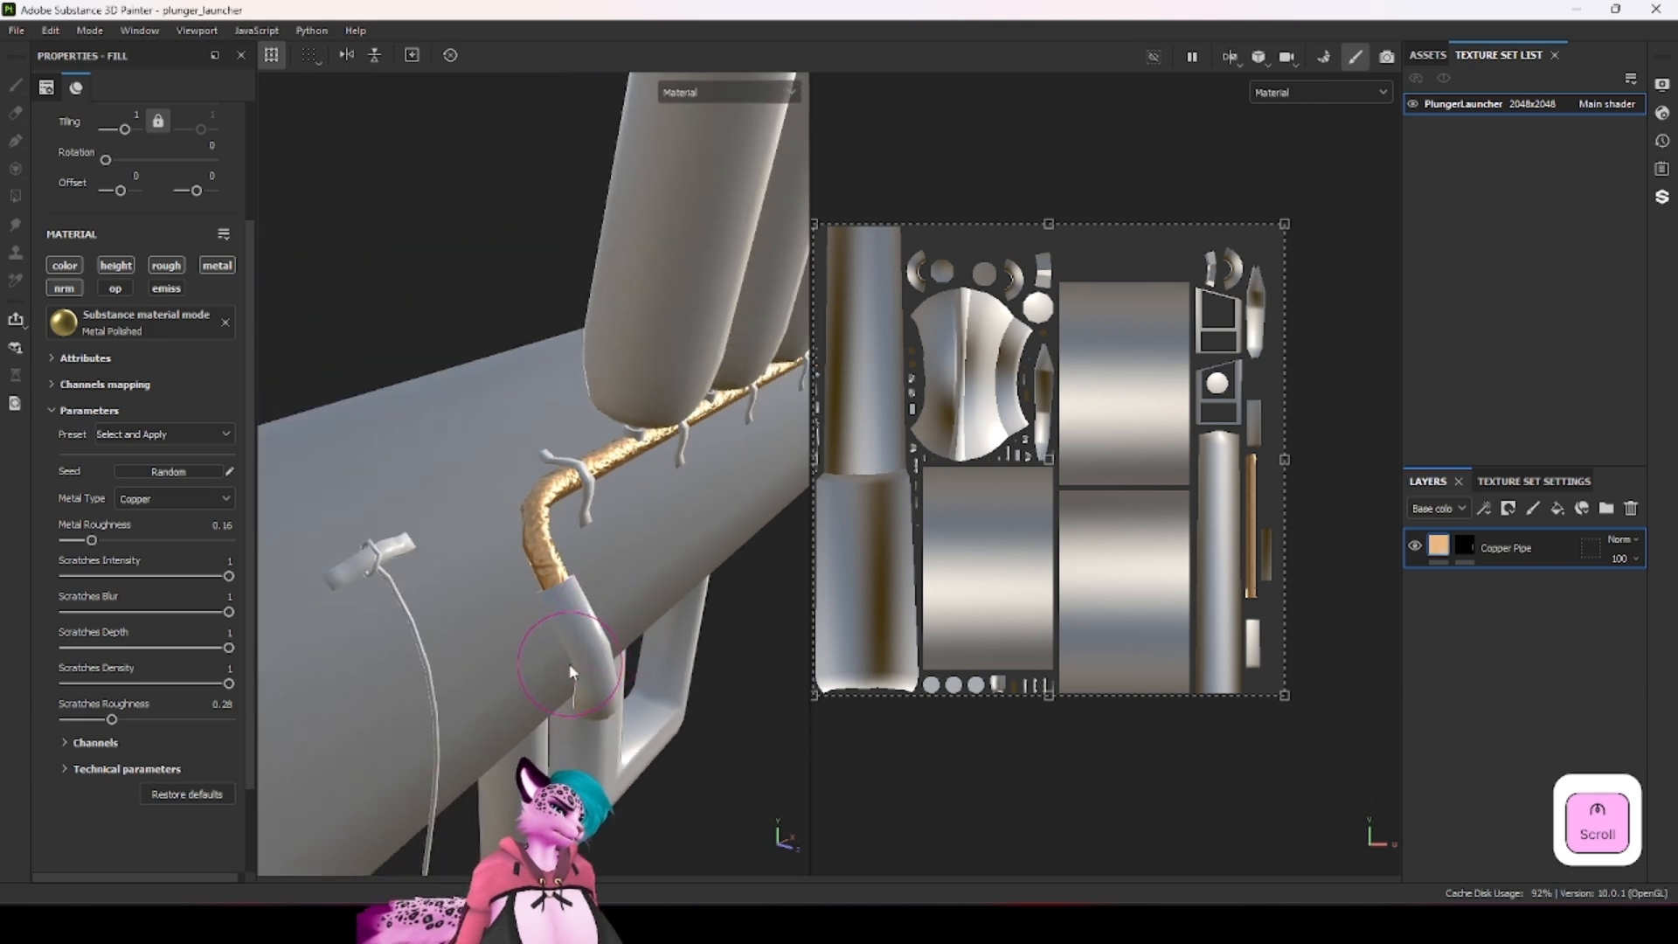
Step: Add a fill layer with the Metal Polished material and rename it Brass Fitting
click(1557, 511)
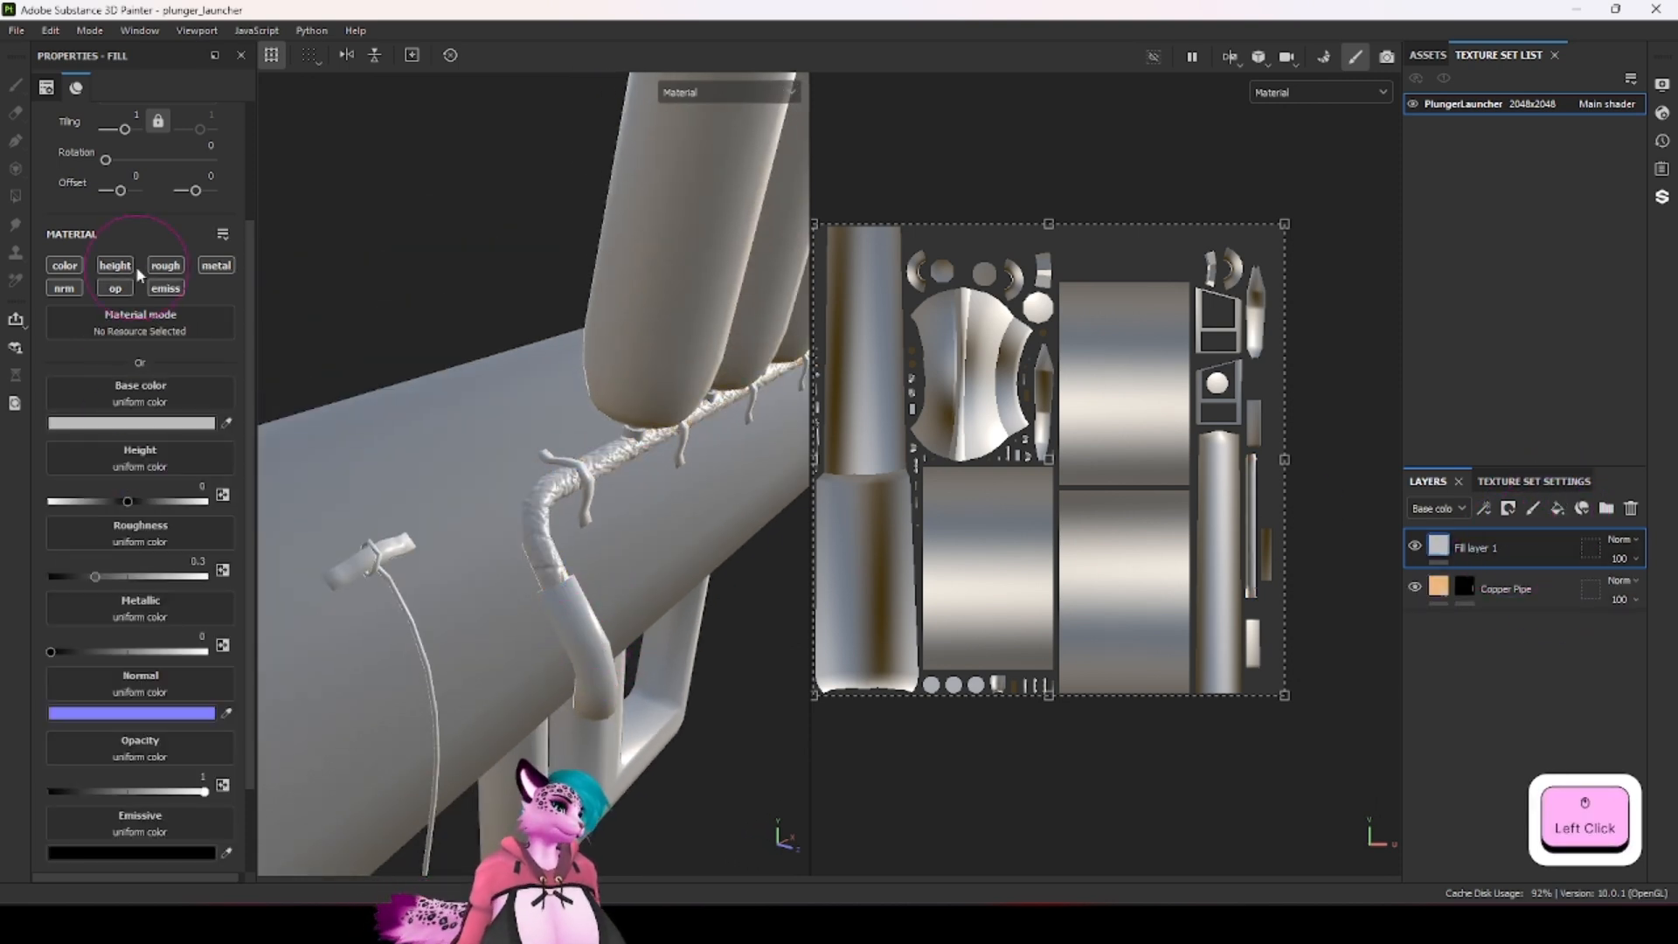
click(134, 323)
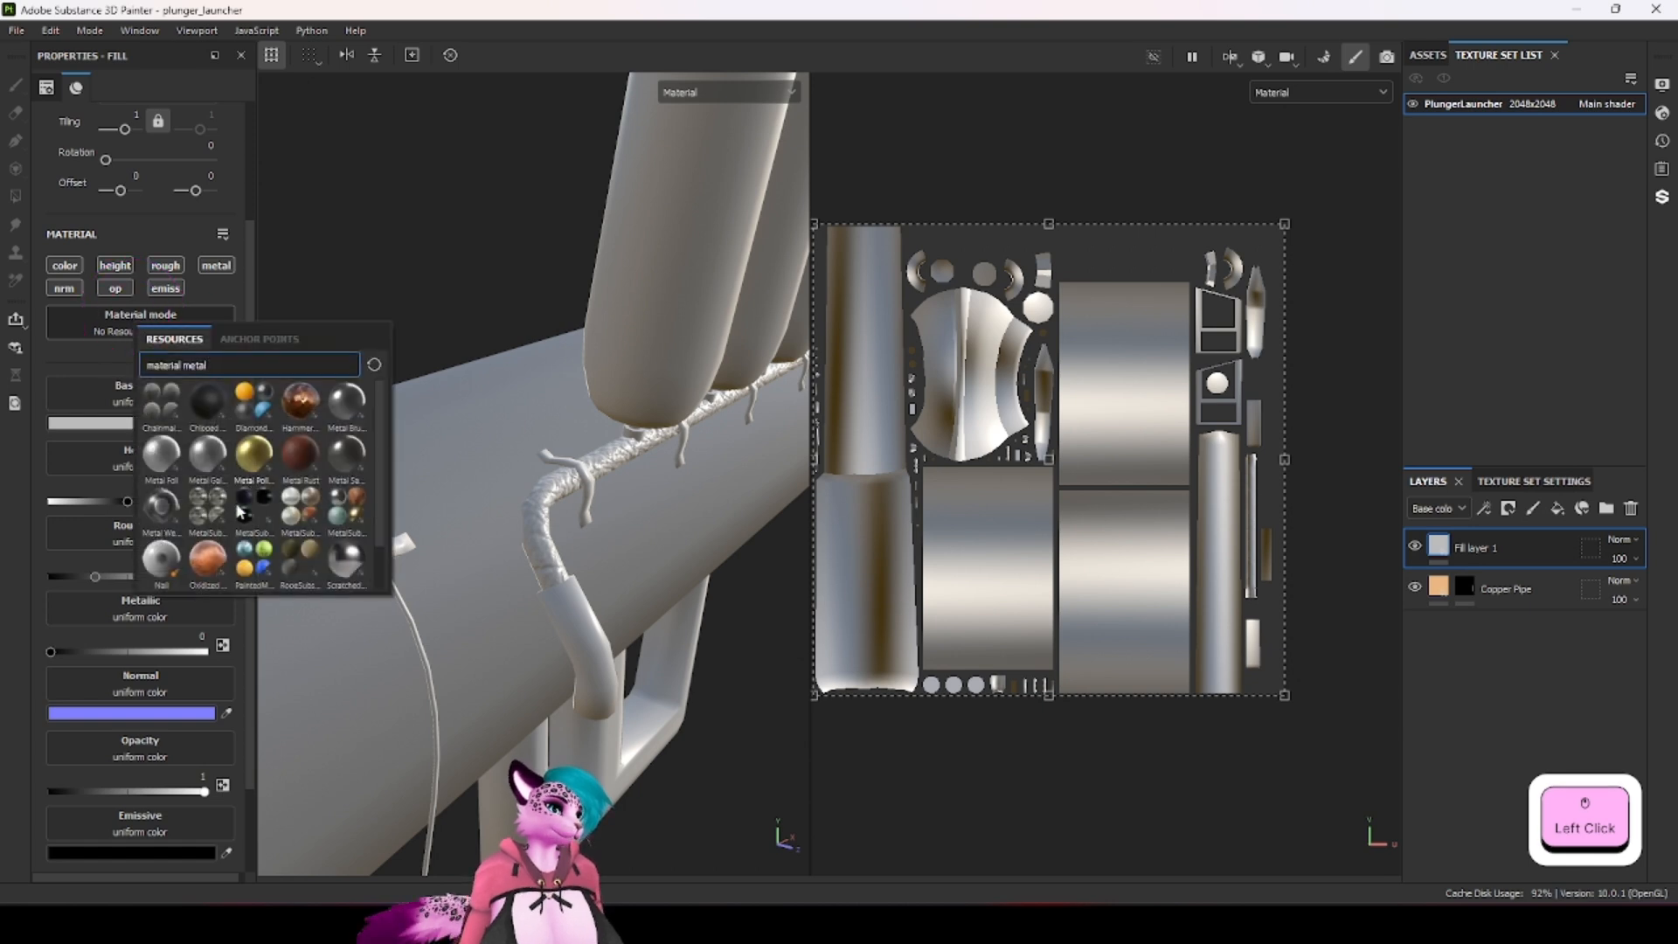
click(254, 452)
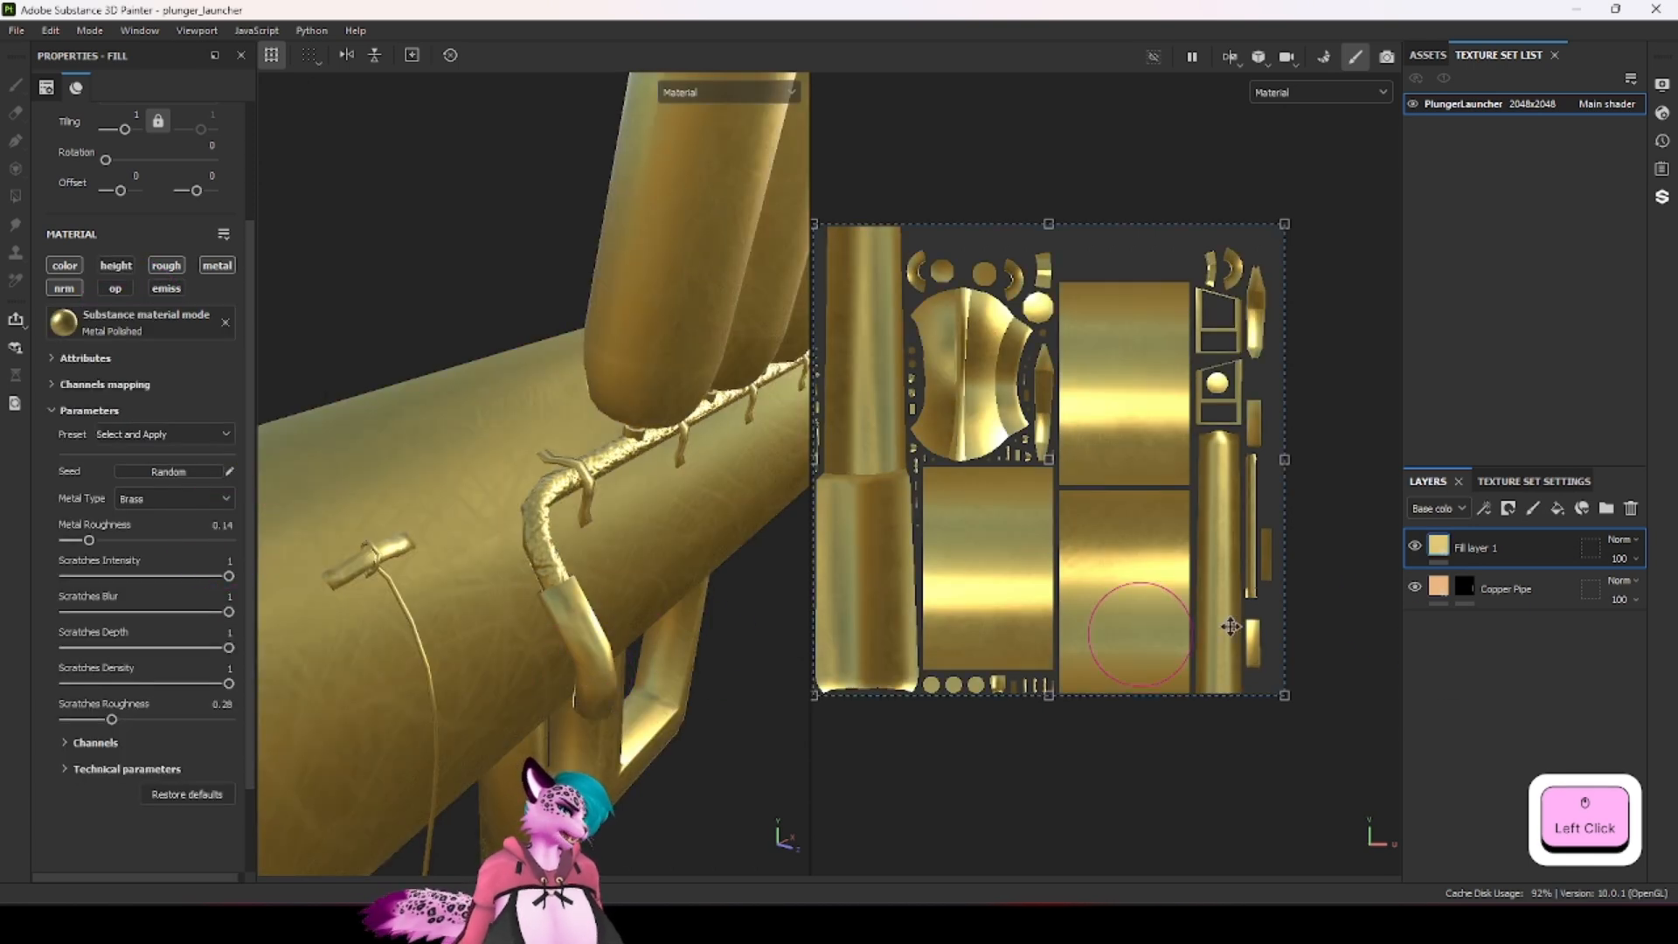
double_click(1516, 550)
text(Brass Fitting)
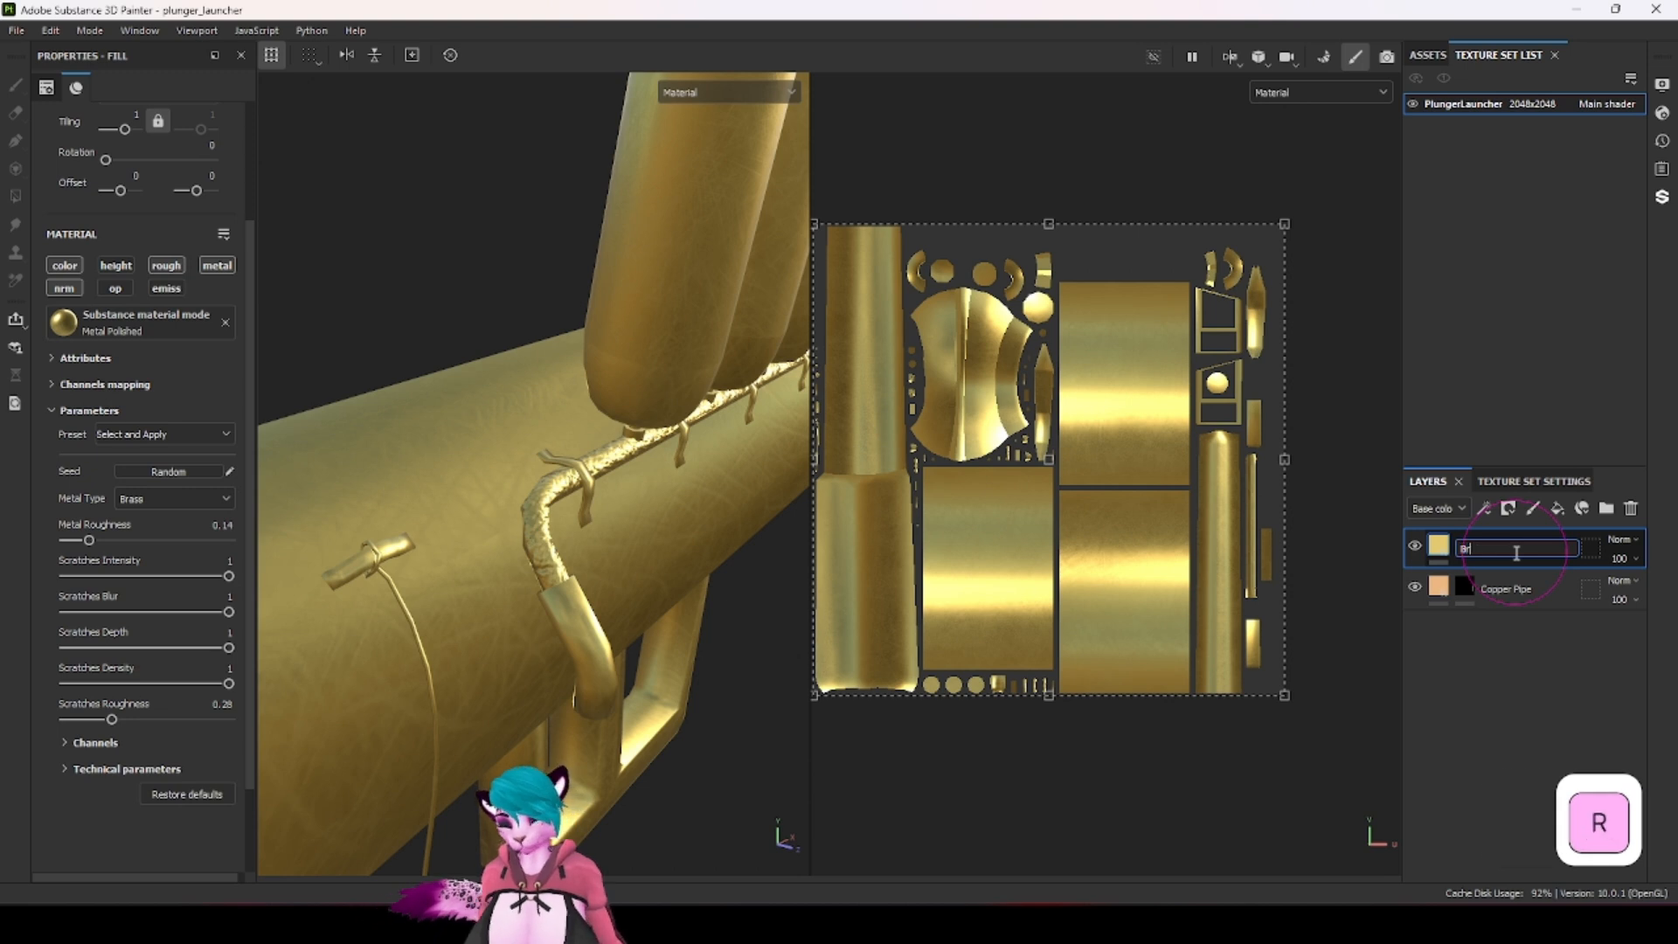
key(Return)
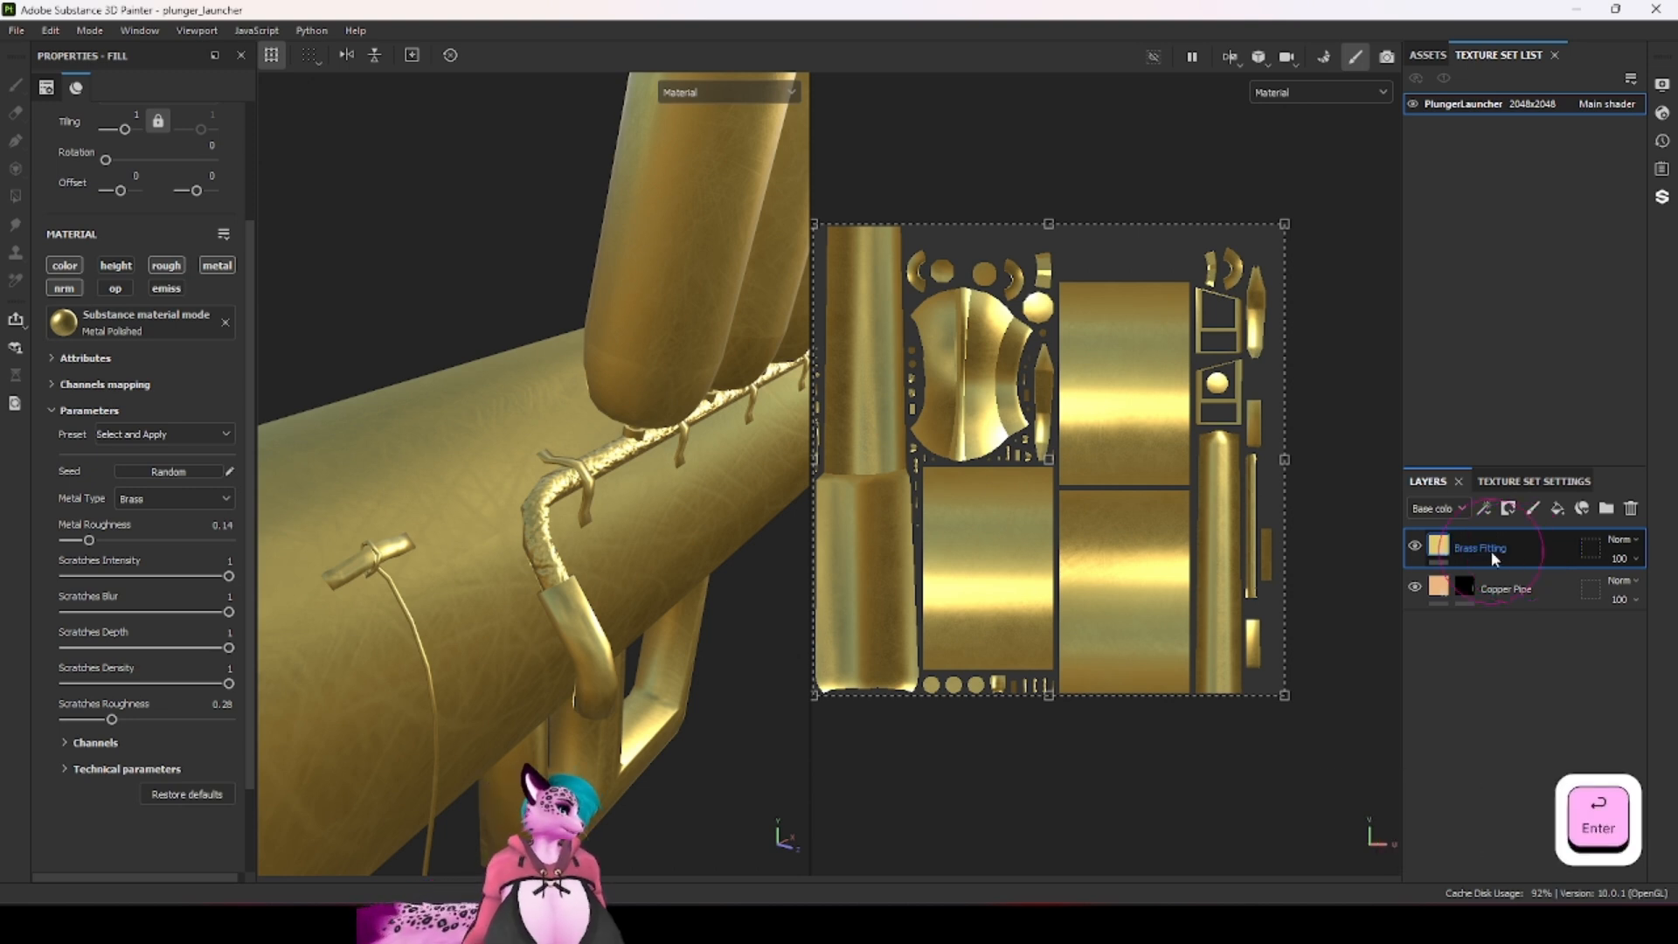
Step: Add a black mask to the Brass Fitting layer and Polygon Fill the fitting at the copper pipe's end in mesh mode
right_click(1491, 551)
click(1604, 39)
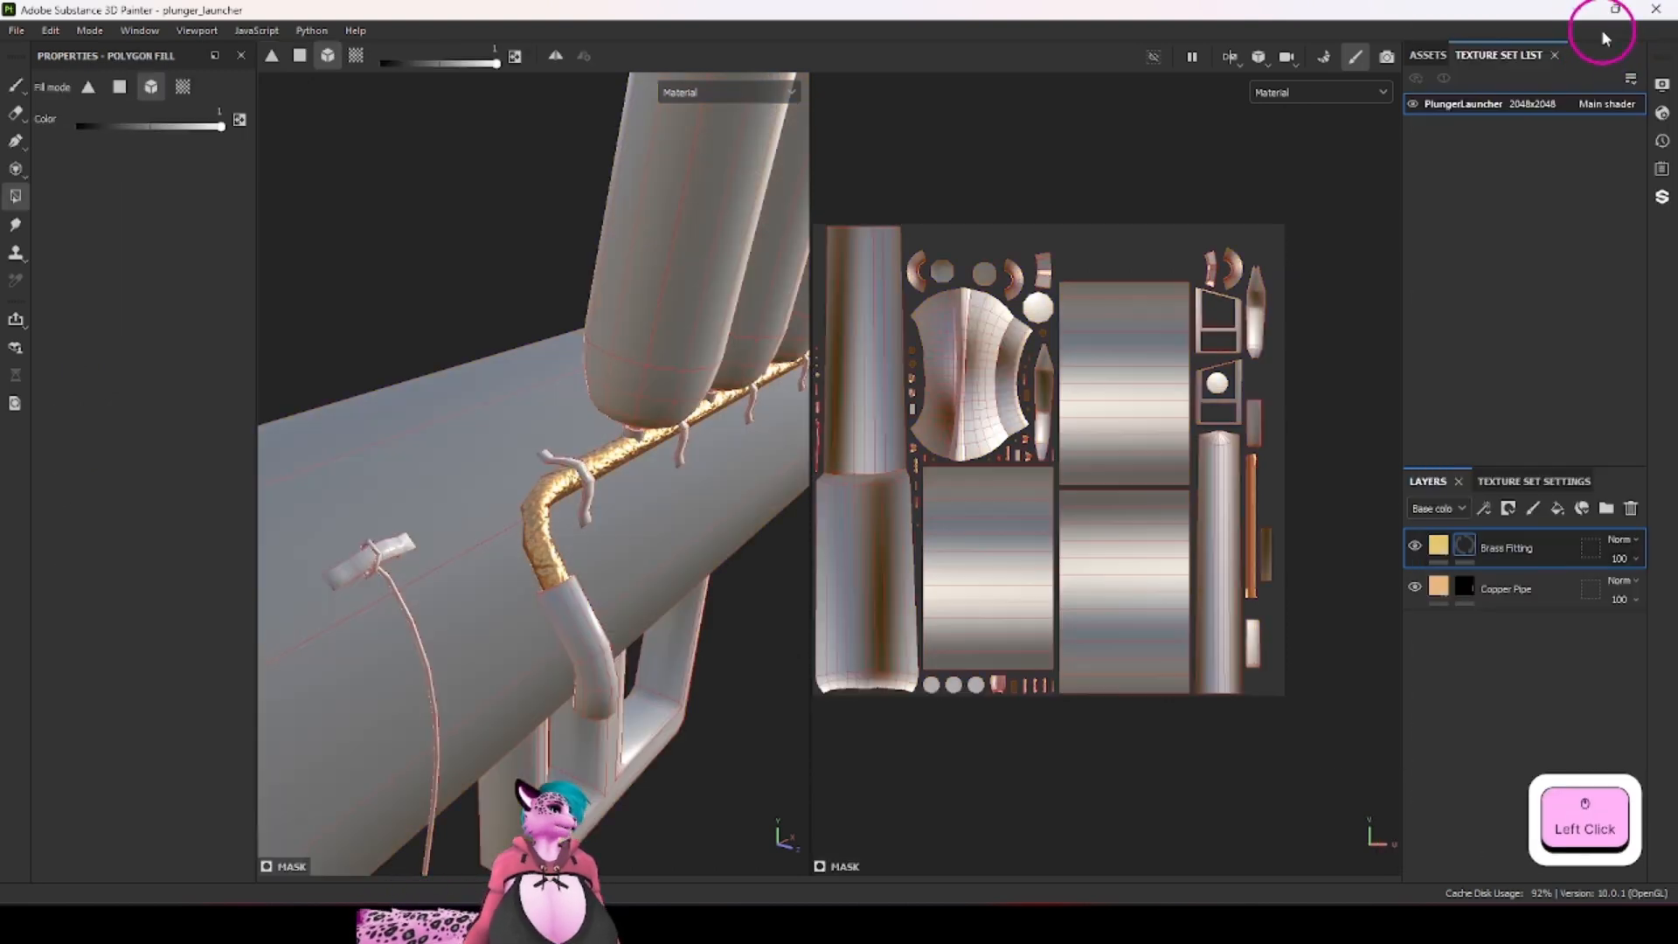
click(591, 635)
scroll(599, 657, up, 5)
scroll(657, 793, down, 5)
Step: Examine the brass fitting and copper pipe from several angles and distances, including the fitting's open end and the launcher's handle
alt+drag(657, 794, 595, 674)
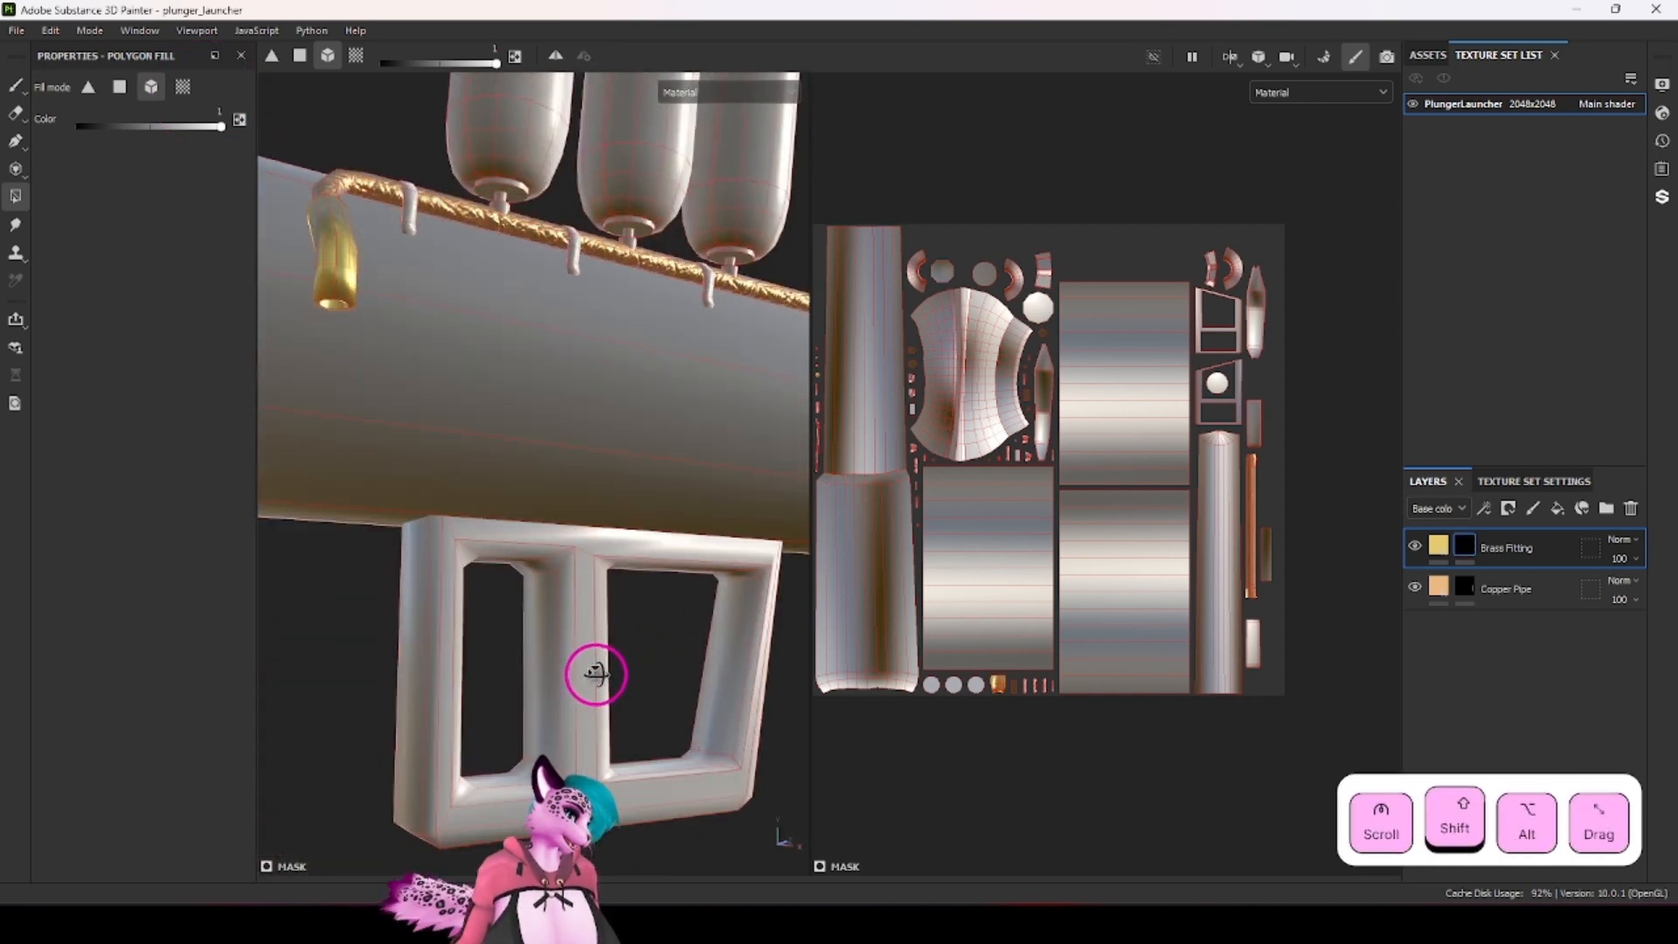
ctrl+alt+drag(413, 317, 600, 472)
scroll(535, 418, up, 5)
scroll(622, 393, down, 5)
ctrl+alt+drag(624, 391, 617, 499)
scroll(619, 501, up, 5)
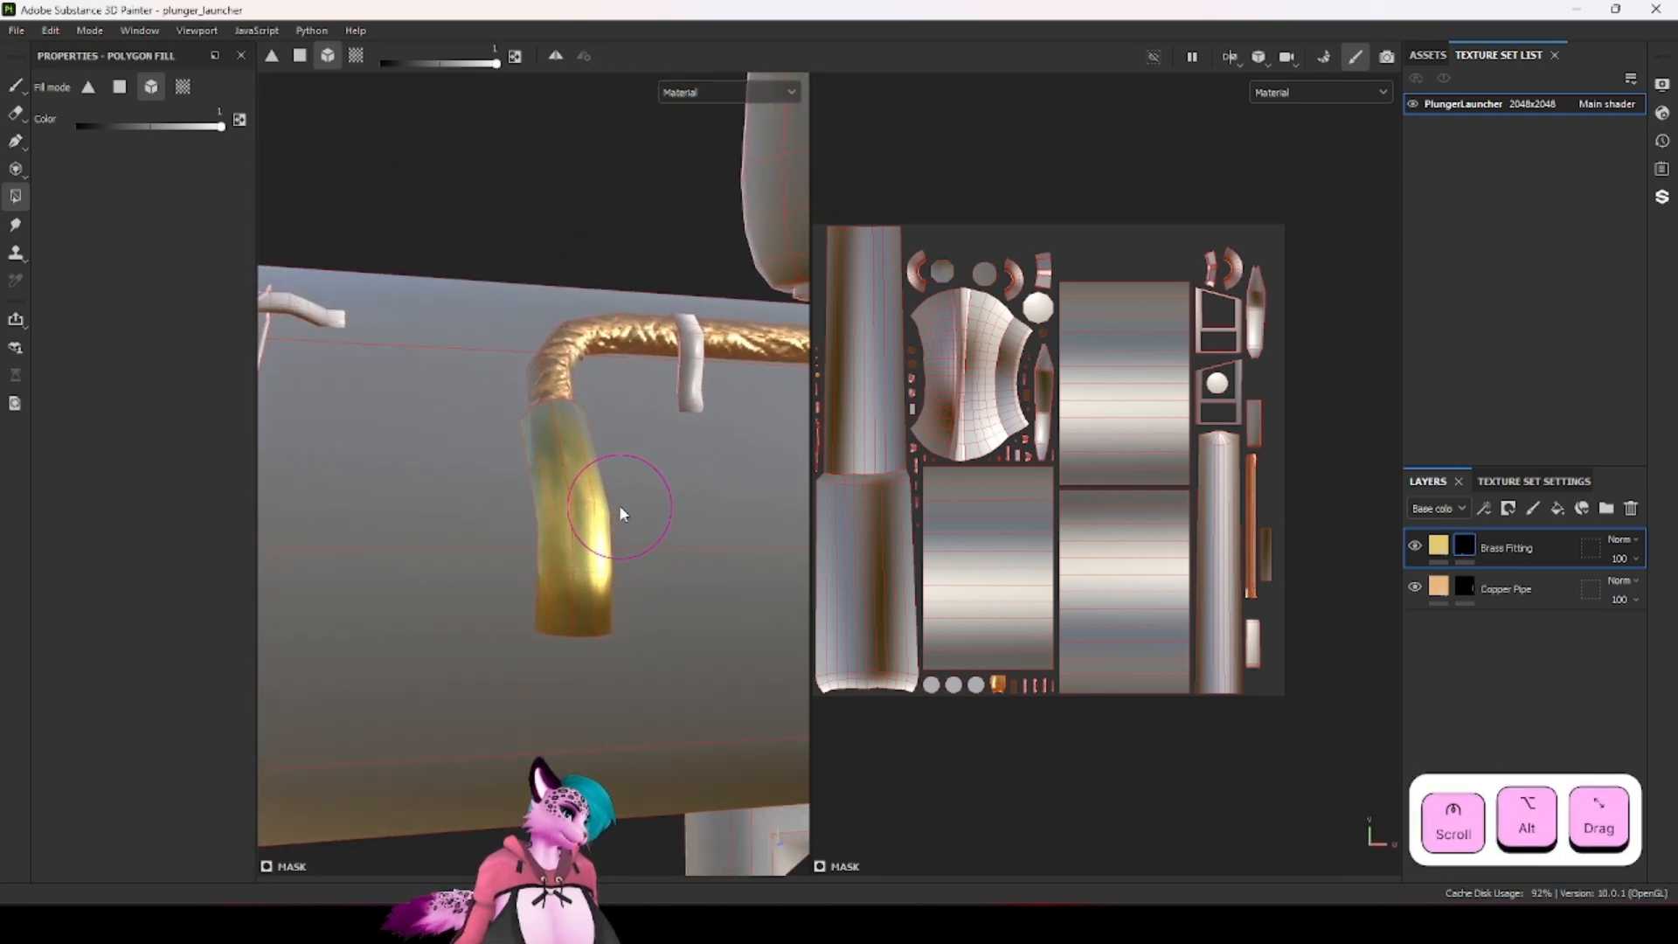
scroll(619, 501, down, 4)
scroll(619, 500, down, 4)
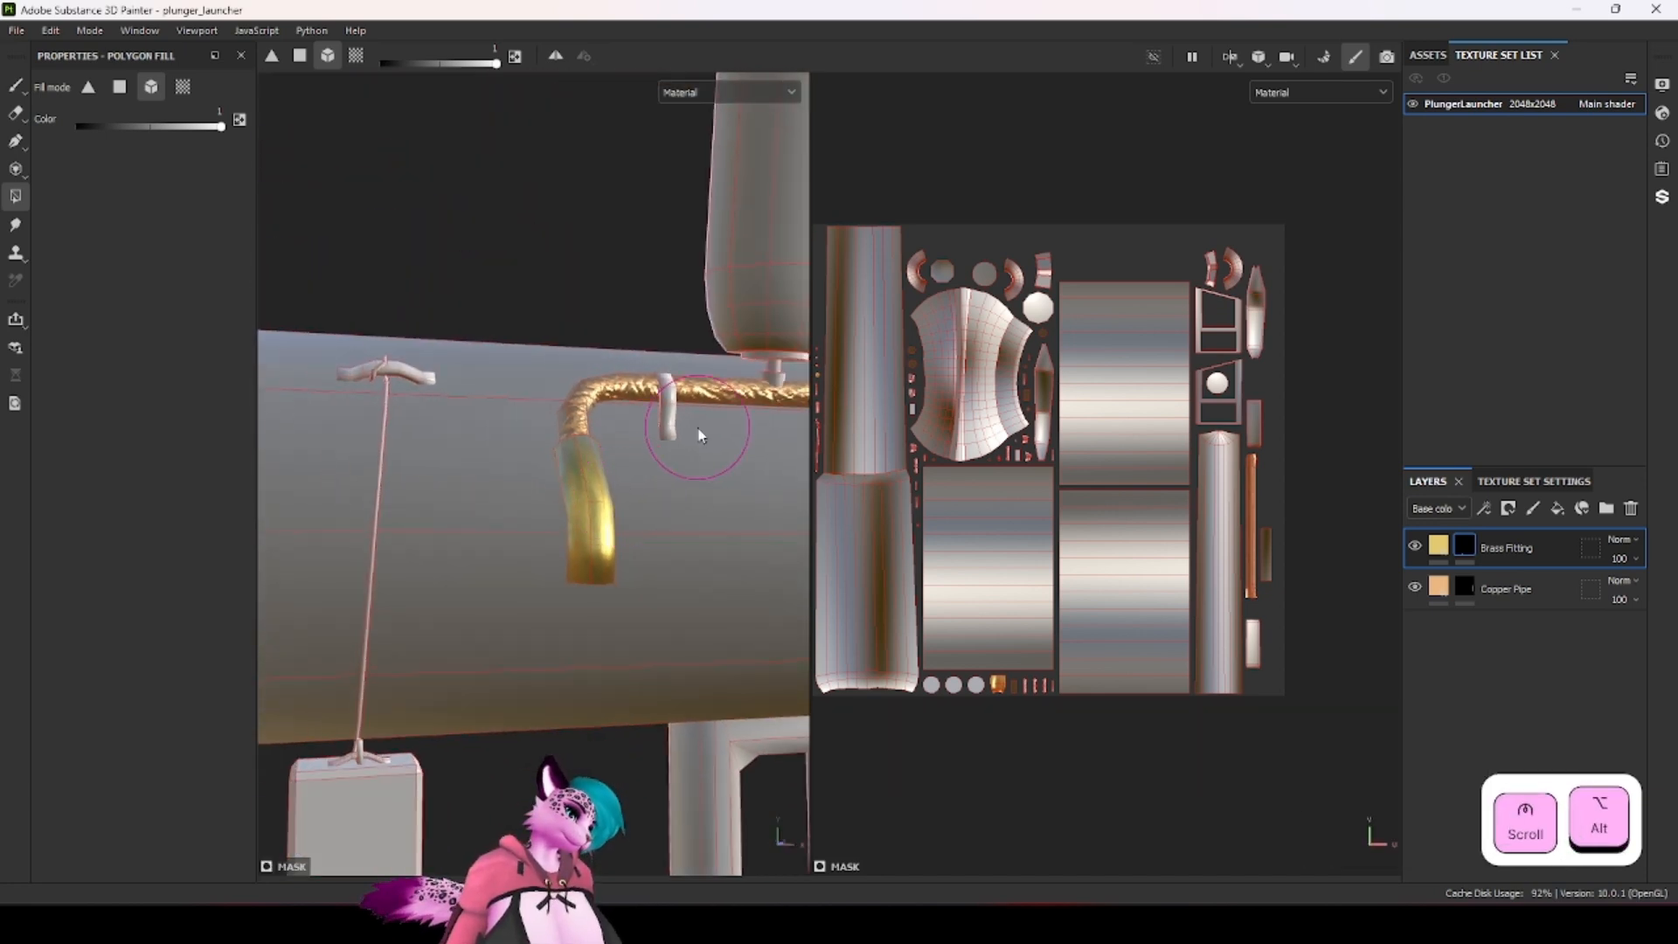
scroll(642, 472, up, 2)
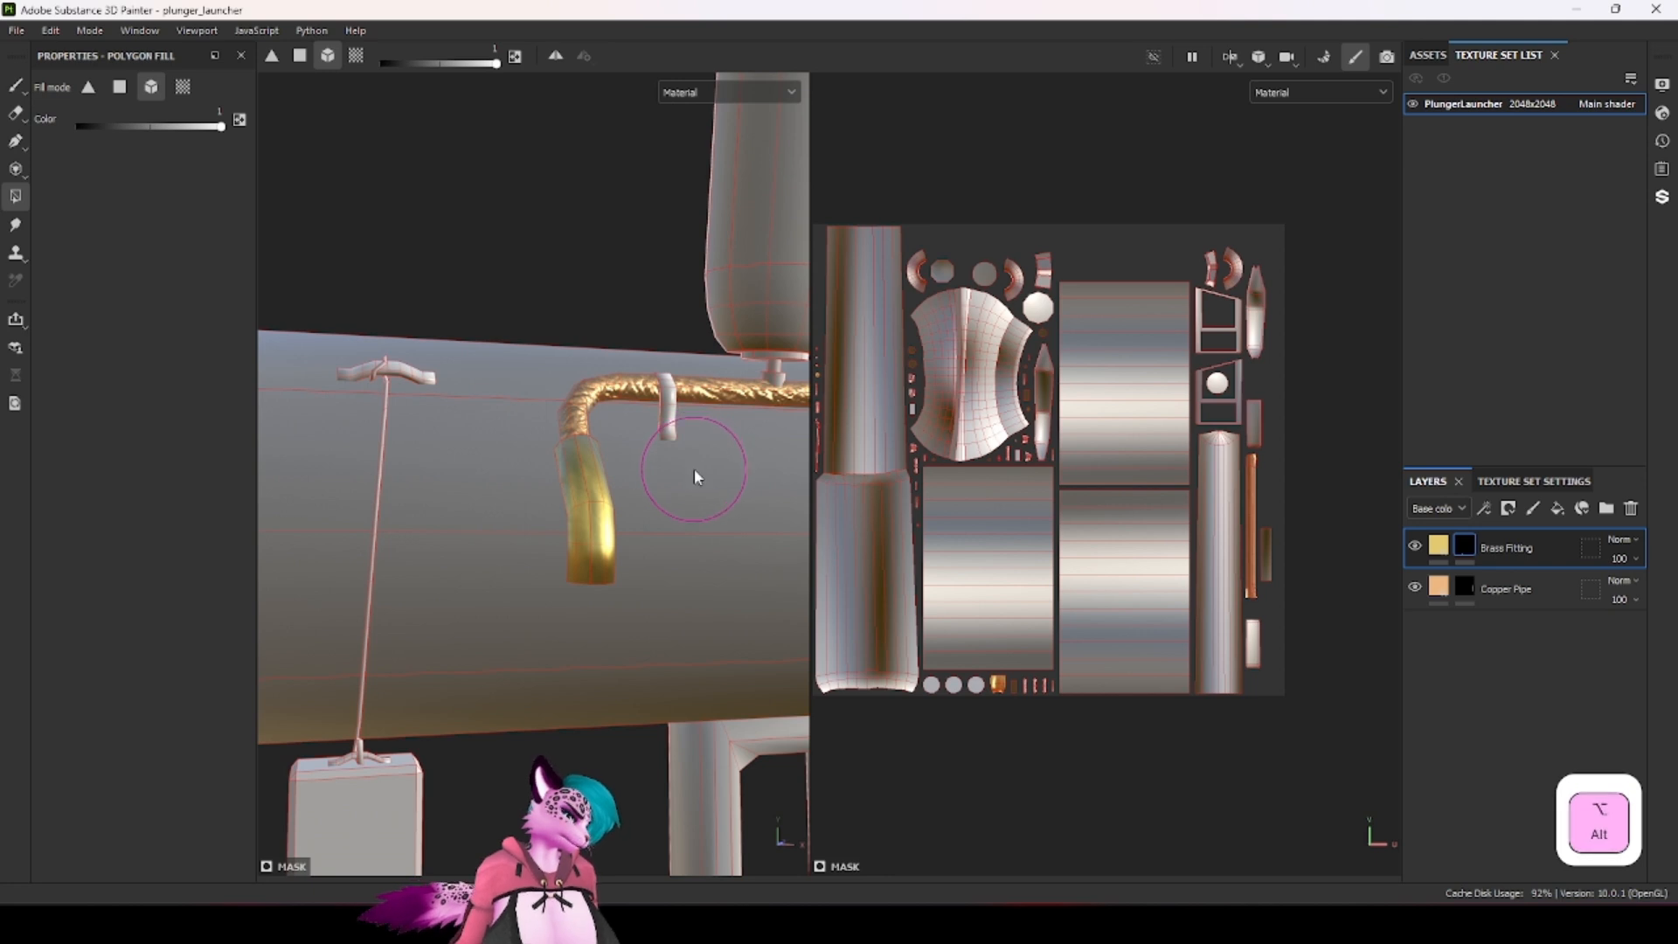
alt+drag(696, 475, 699, 603)
alt+drag(699, 603, 632, 548)
scroll(757, 561, down, 3)
scroll(632, 548, down, 2)
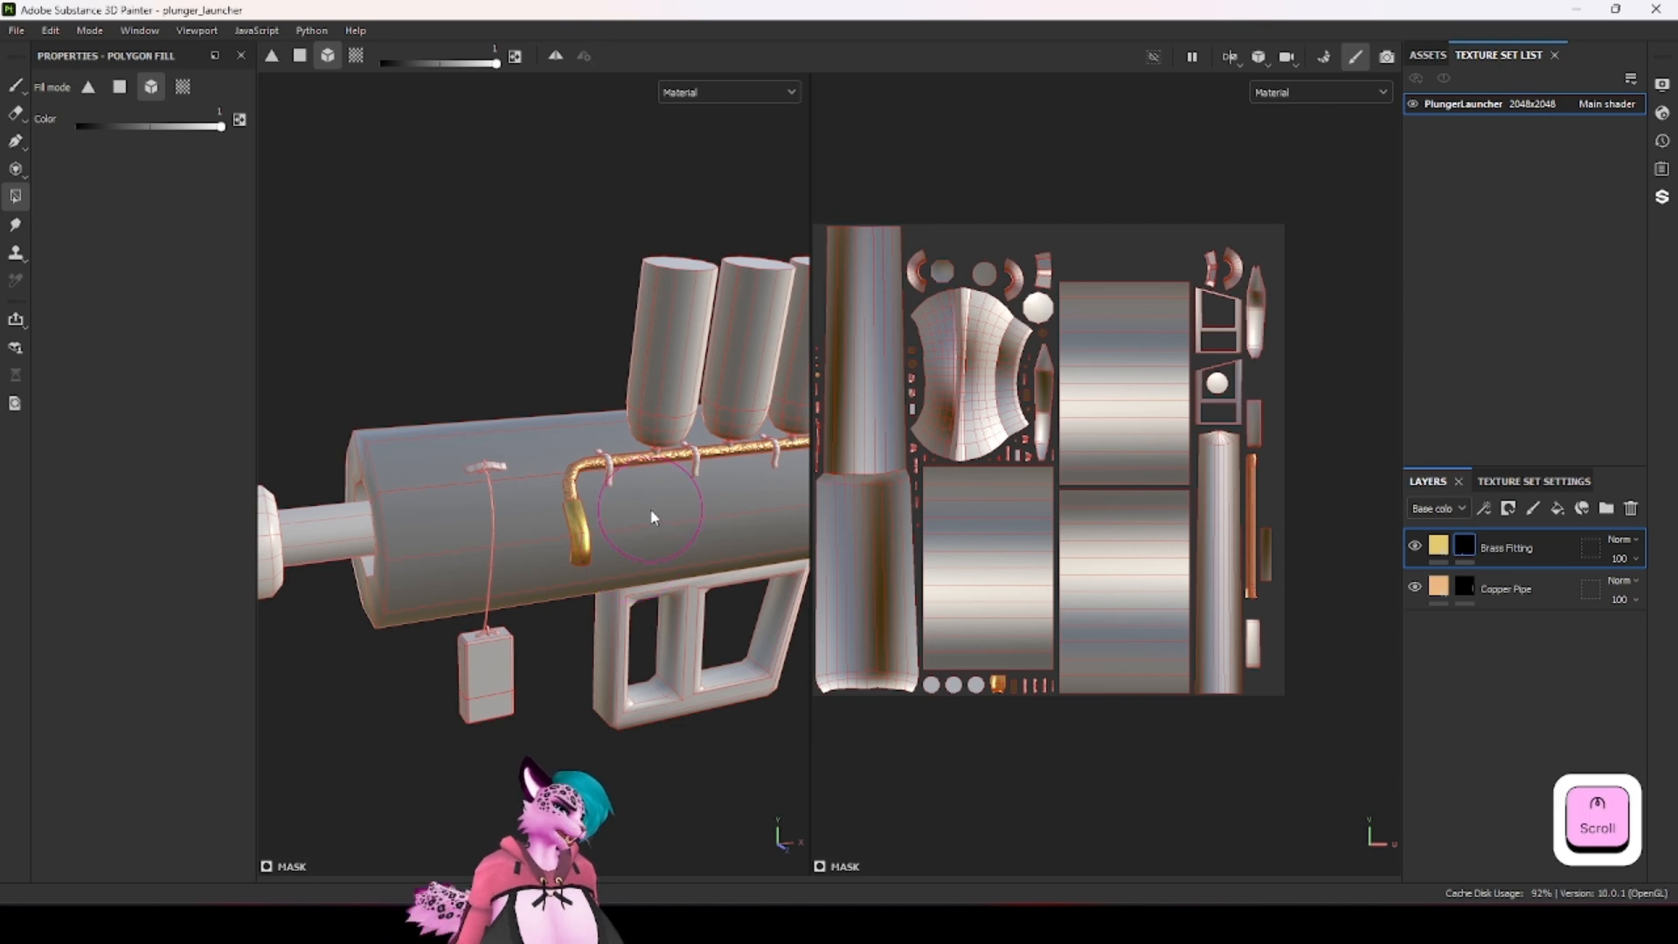
Step: Examine the hanging box, its string and the brass fitting up close on the side of the launcher body
scroll(715, 510, up, 3)
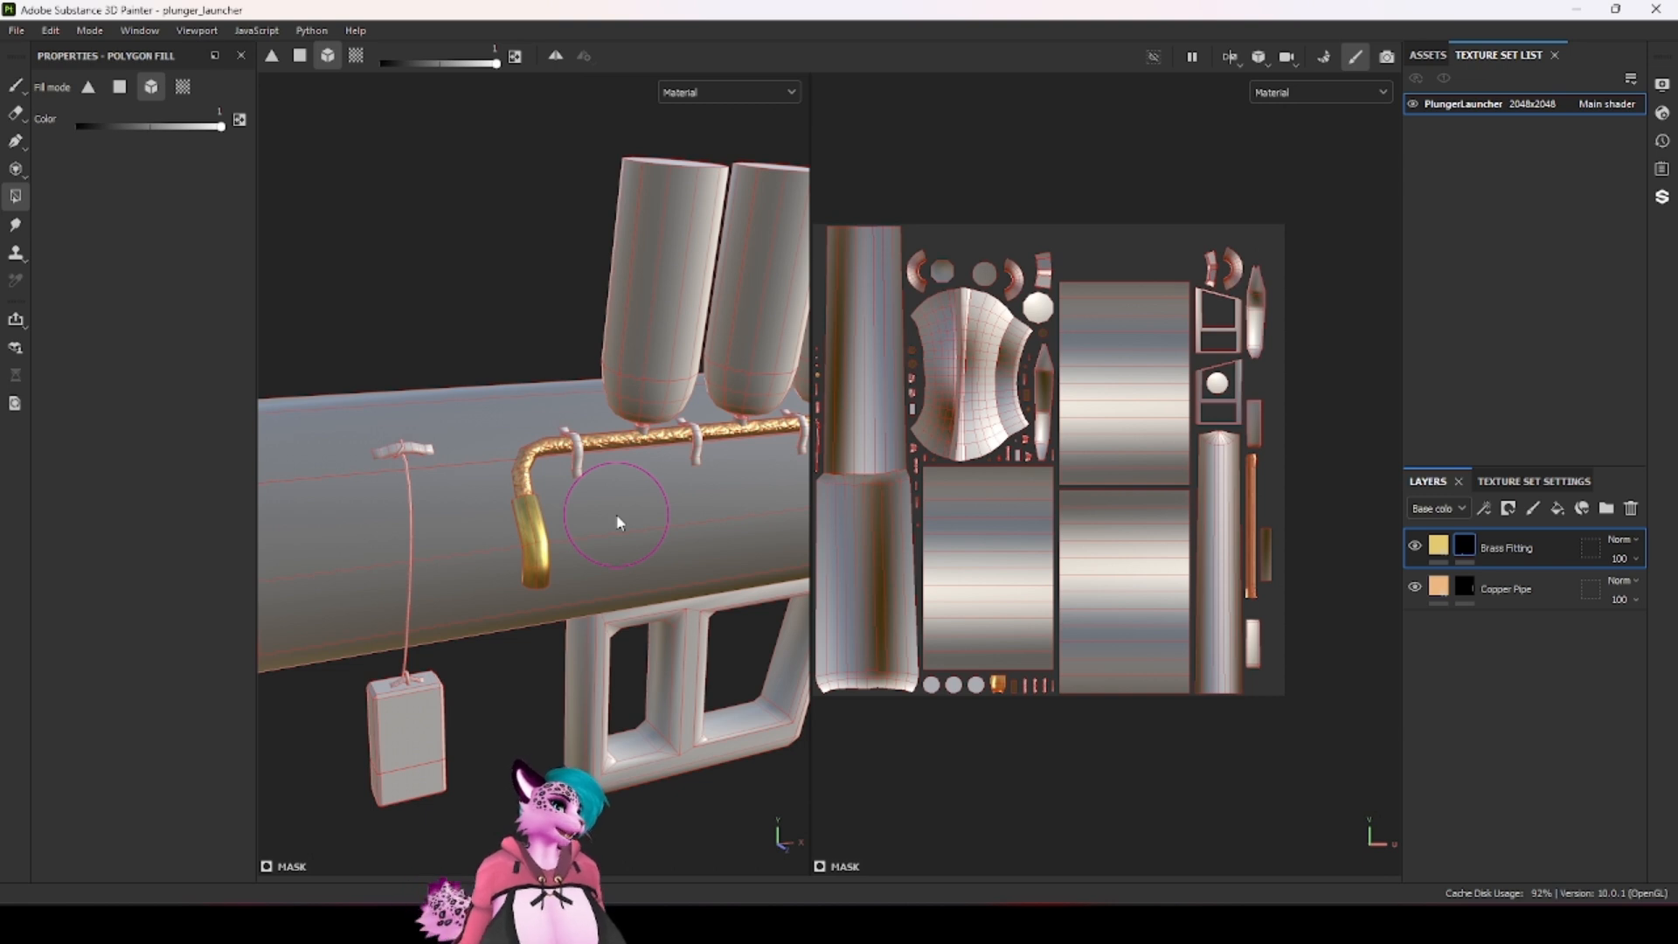
scroll(417, 757, up, 2)
scroll(418, 757, up, 3)
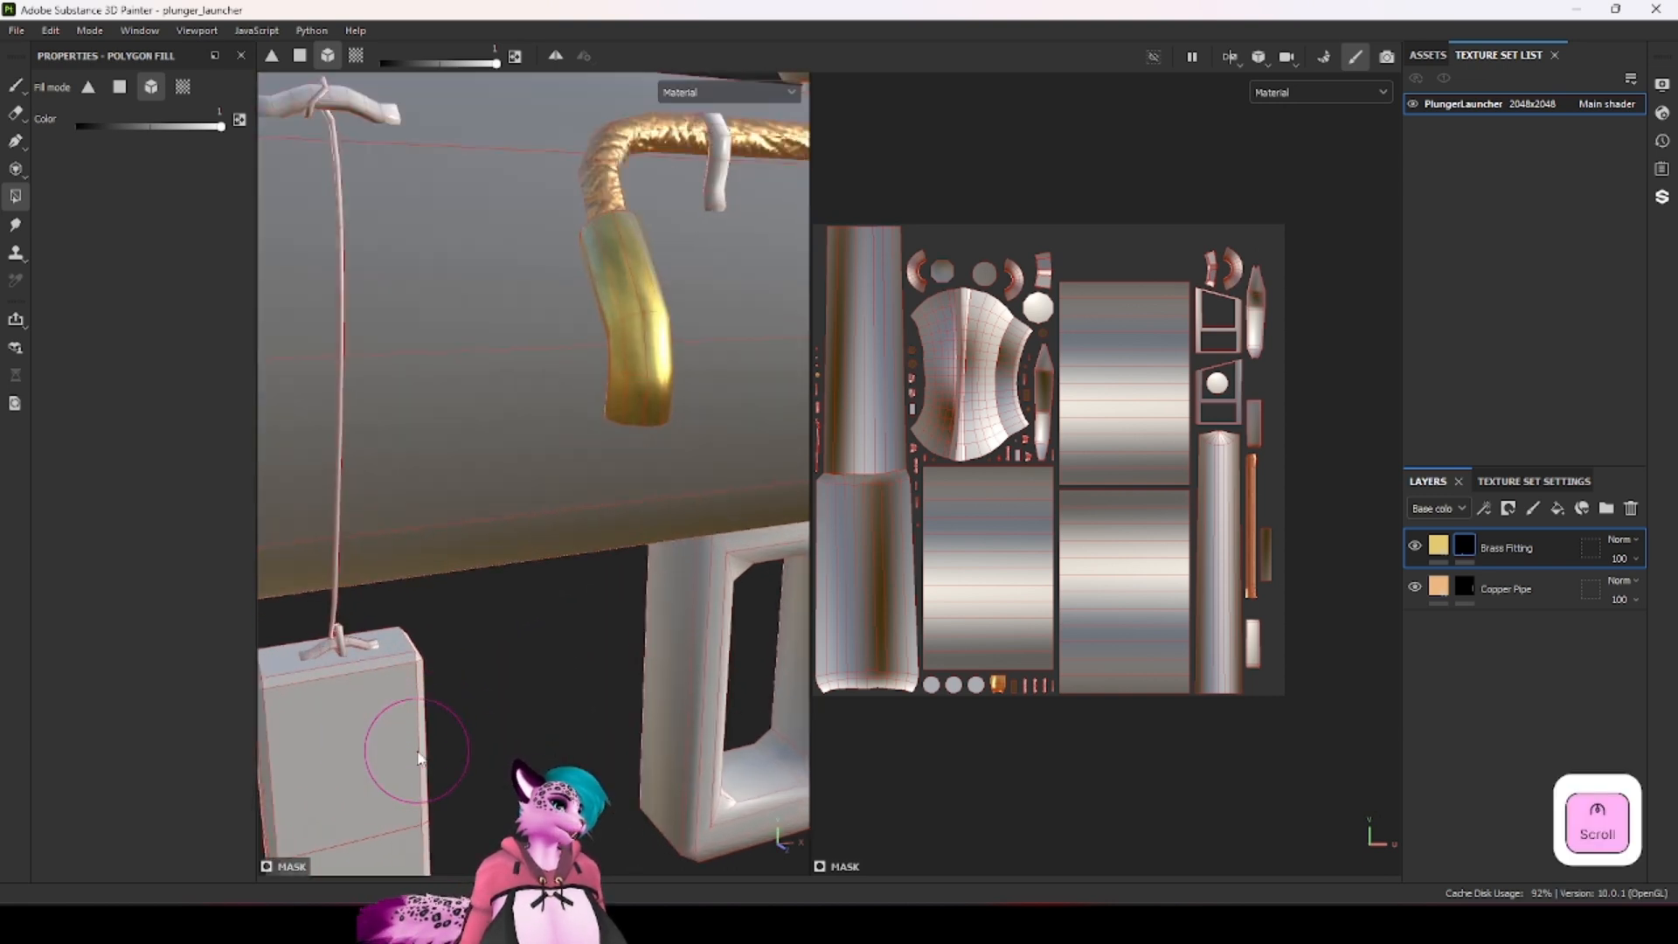
ctrl+alt+drag(474, 783, 569, 590)
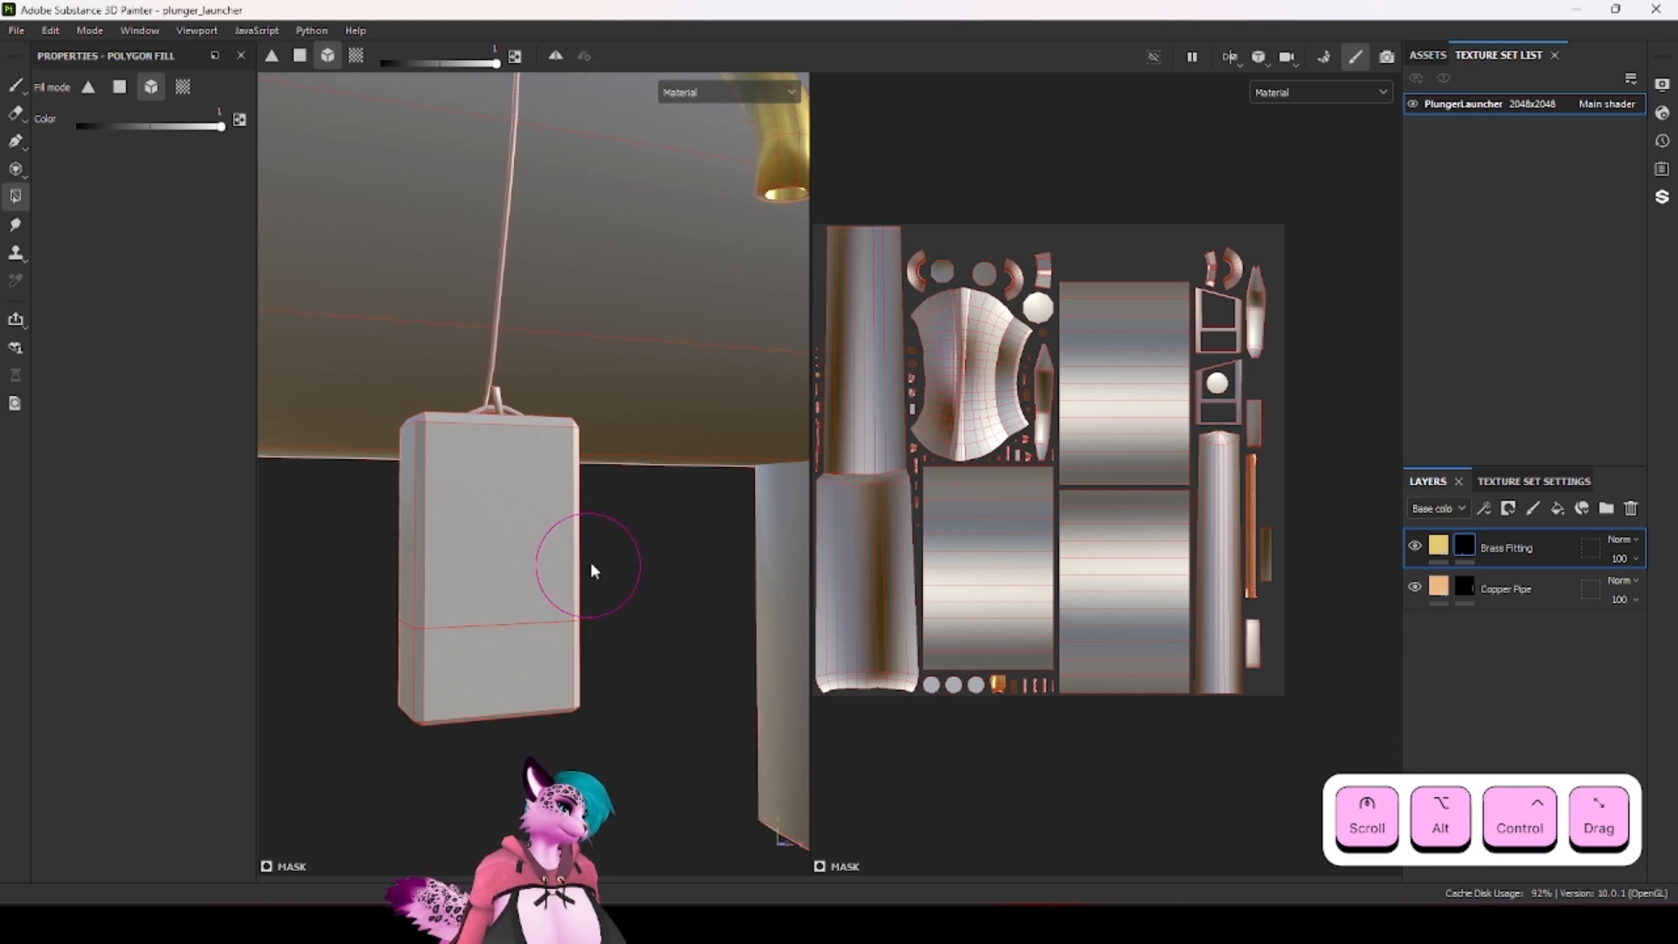
scroll(636, 362, down, 2)
ctrl+alt+drag(641, 313, 585, 588)
scroll(693, 352, up, 4)
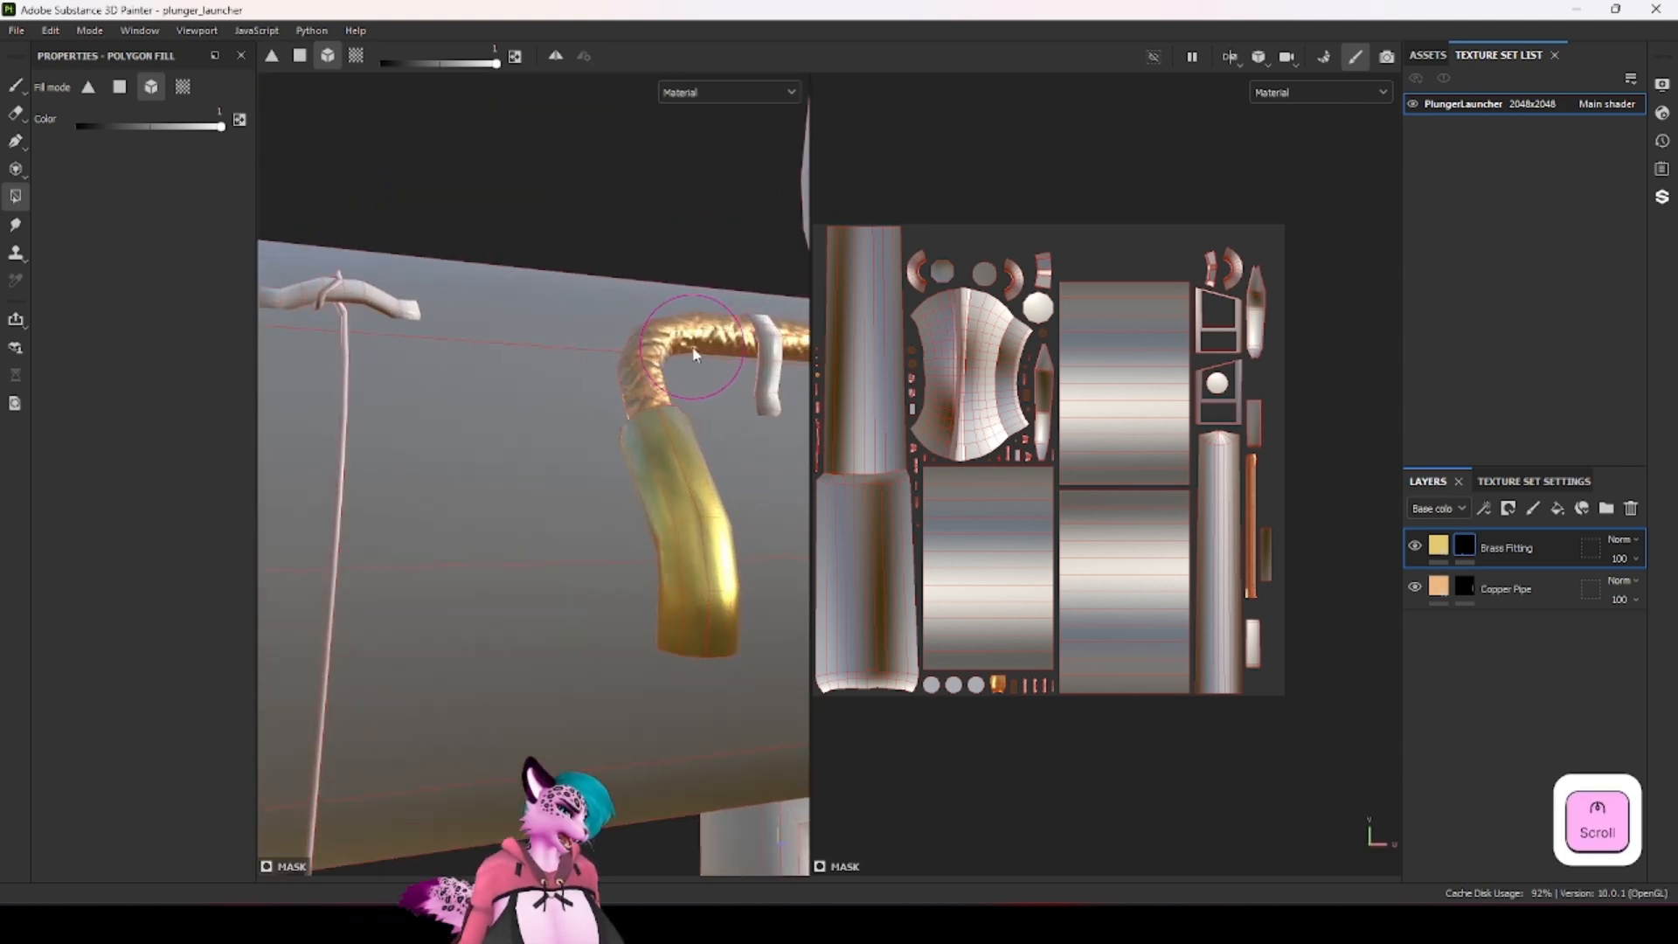
alt+drag(693, 352, 655, 467)
scroll(686, 401, up, 3)
scroll(683, 389, down, 3)
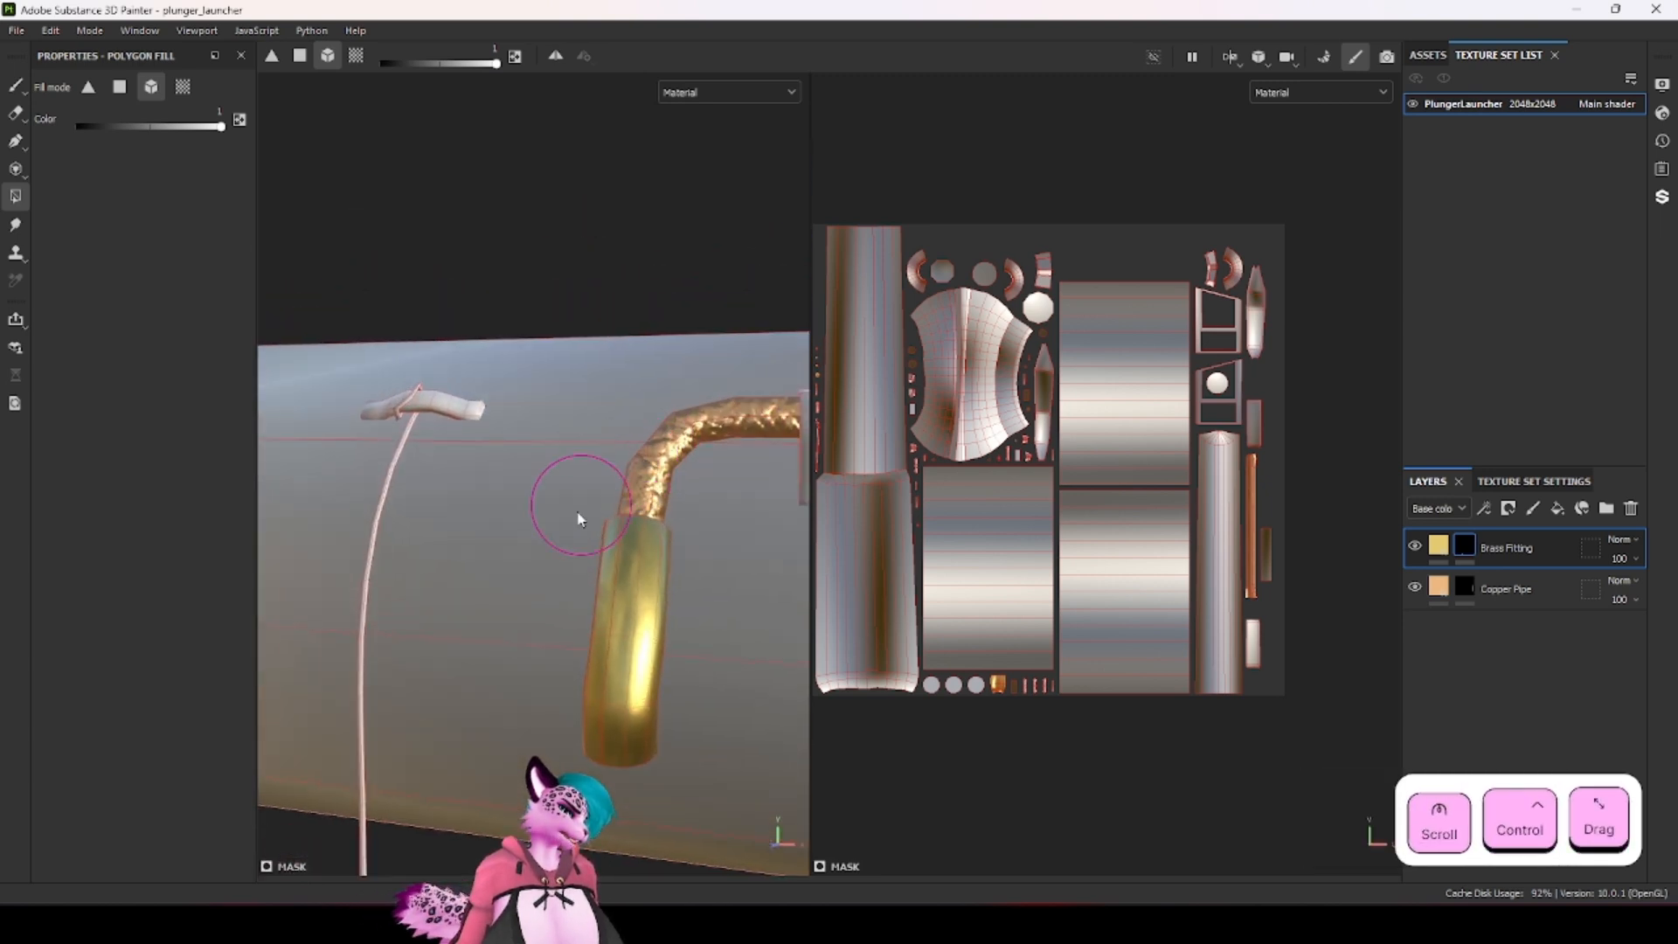
scroll(578, 515, down, 3)
alt+drag(584, 533, 655, 566)
scroll(657, 566, up, 1)
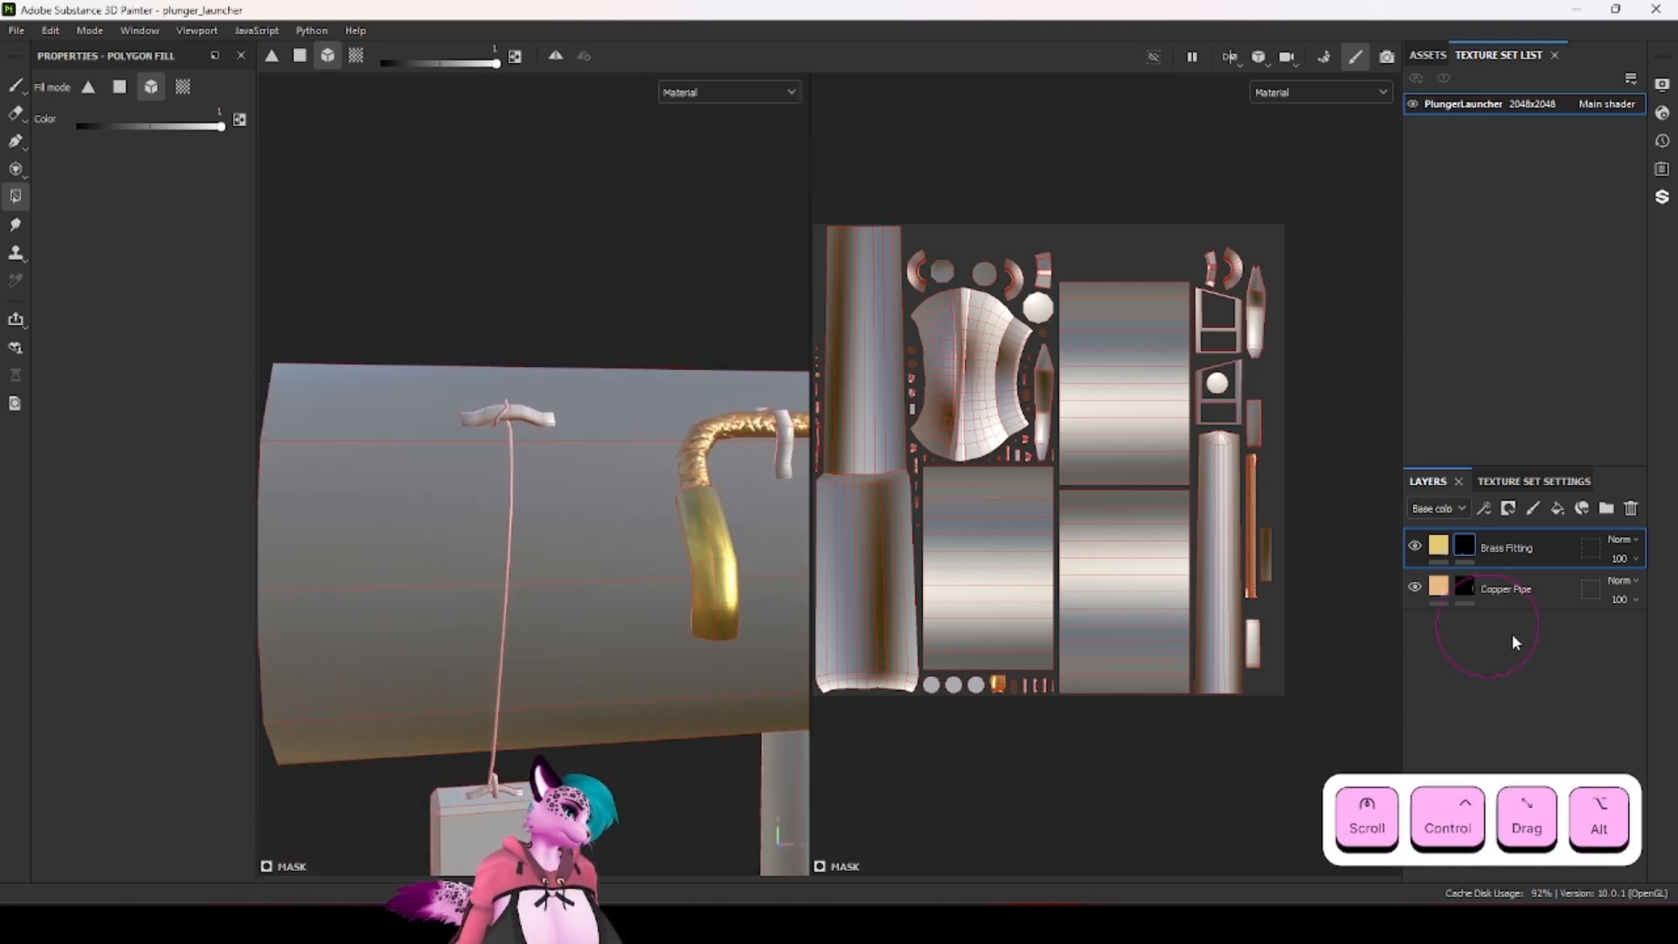
Step: Add a new fill layer above Brass Fitting and assign it the Metal Rust material
click(1547, 512)
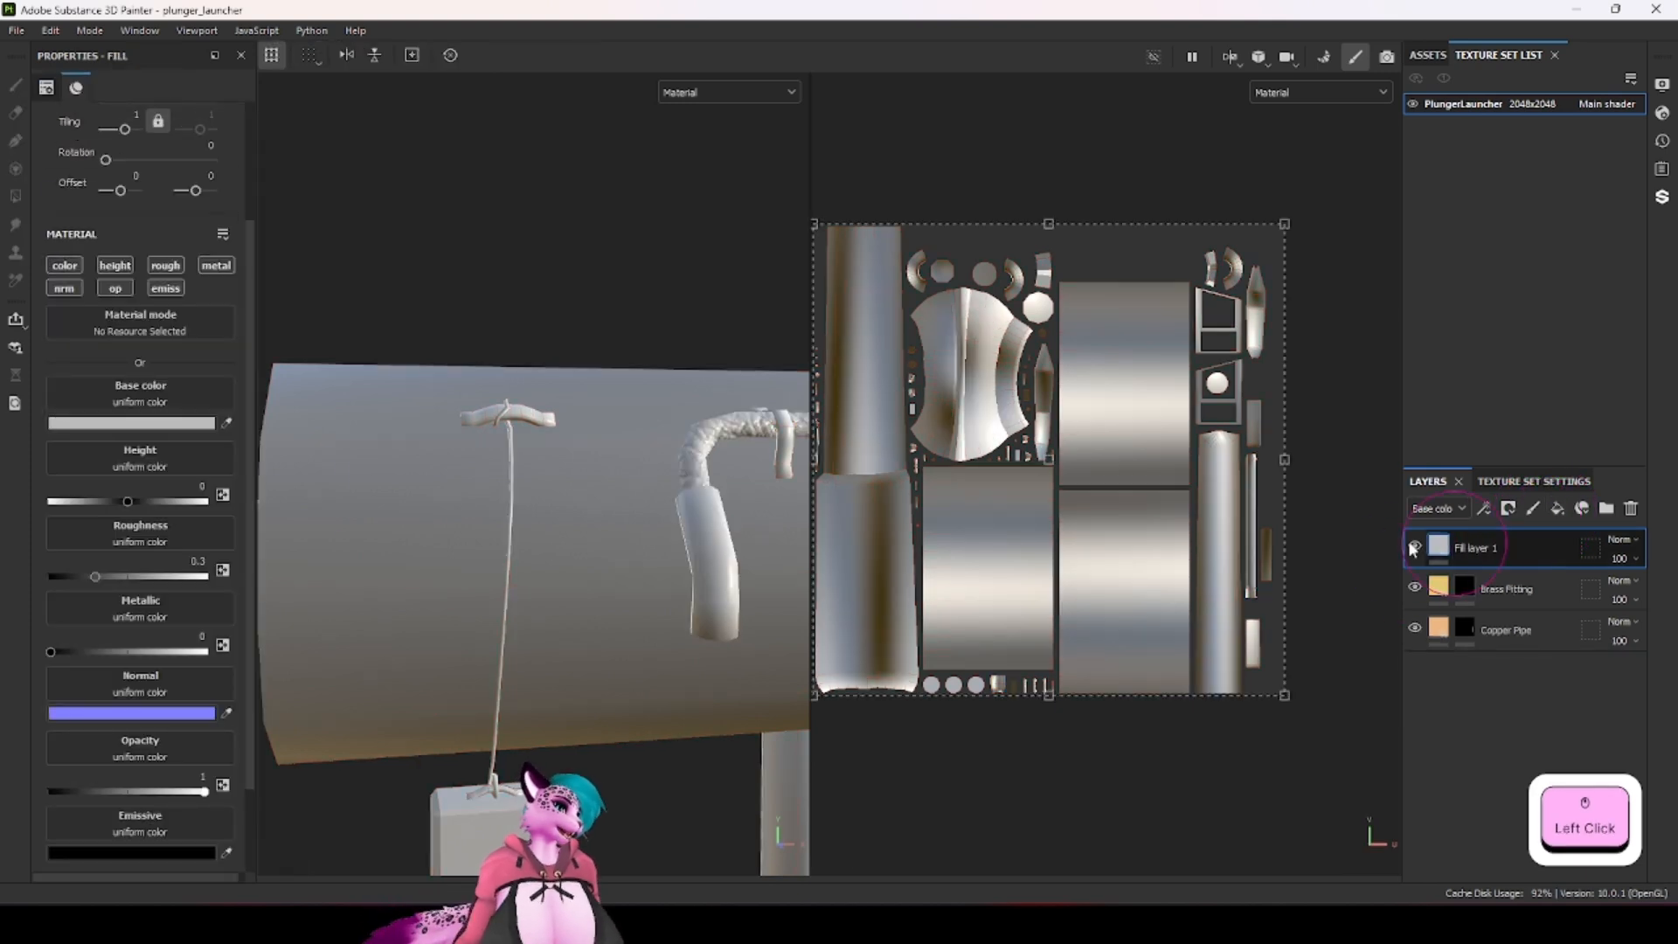
click(118, 330)
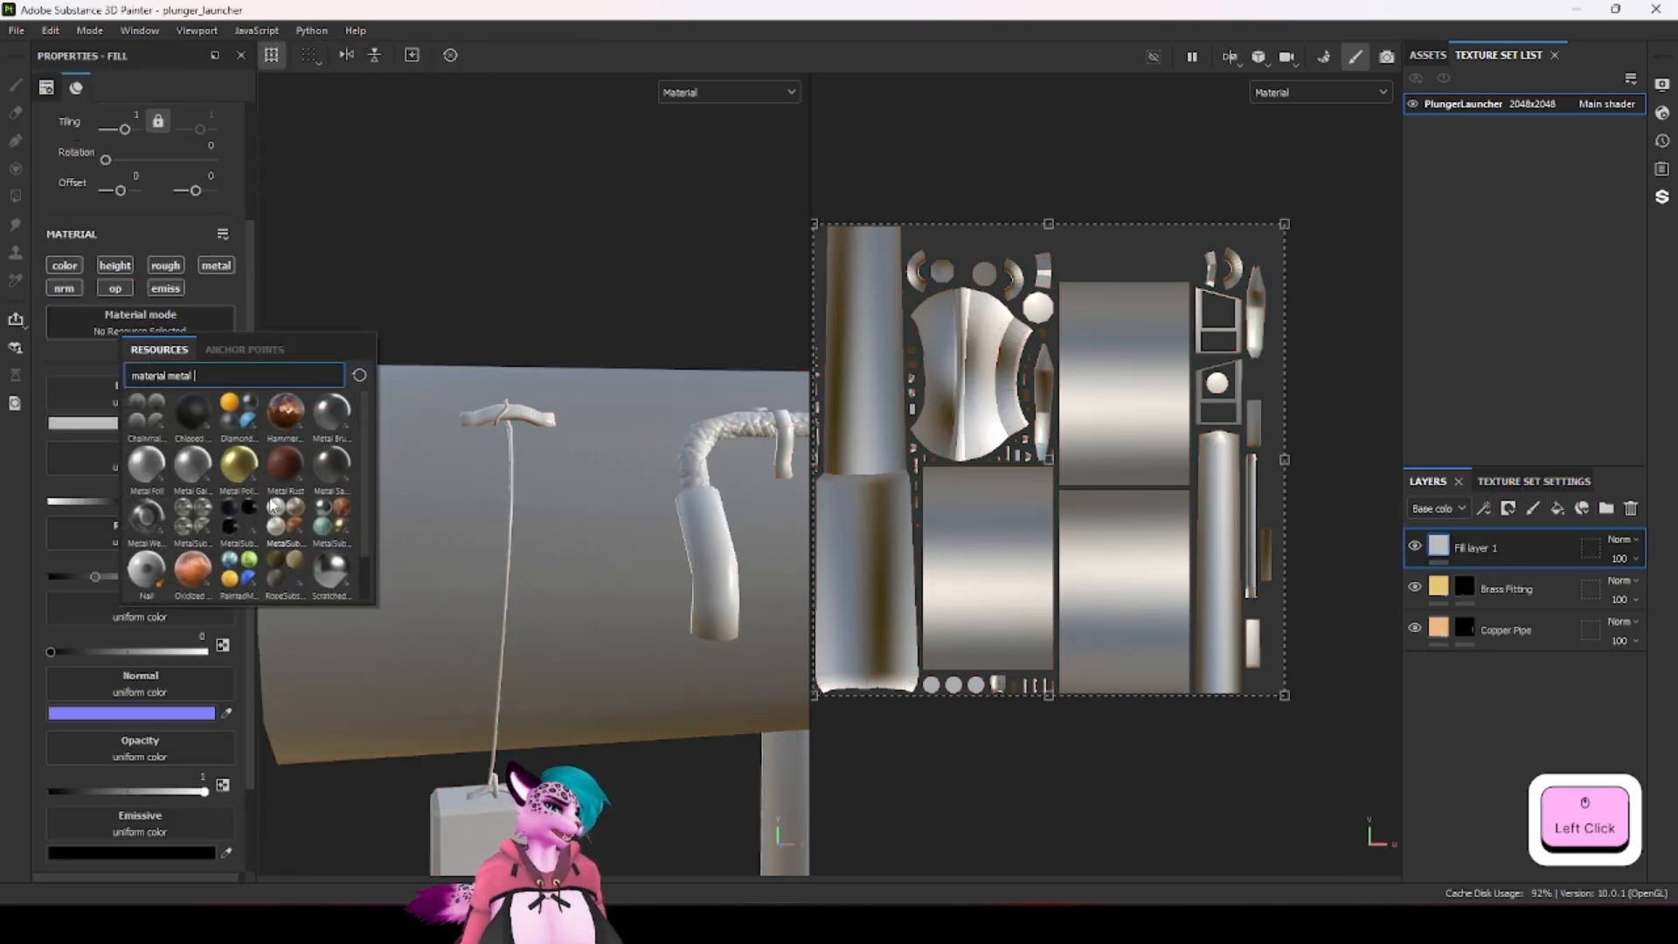
click(285, 465)
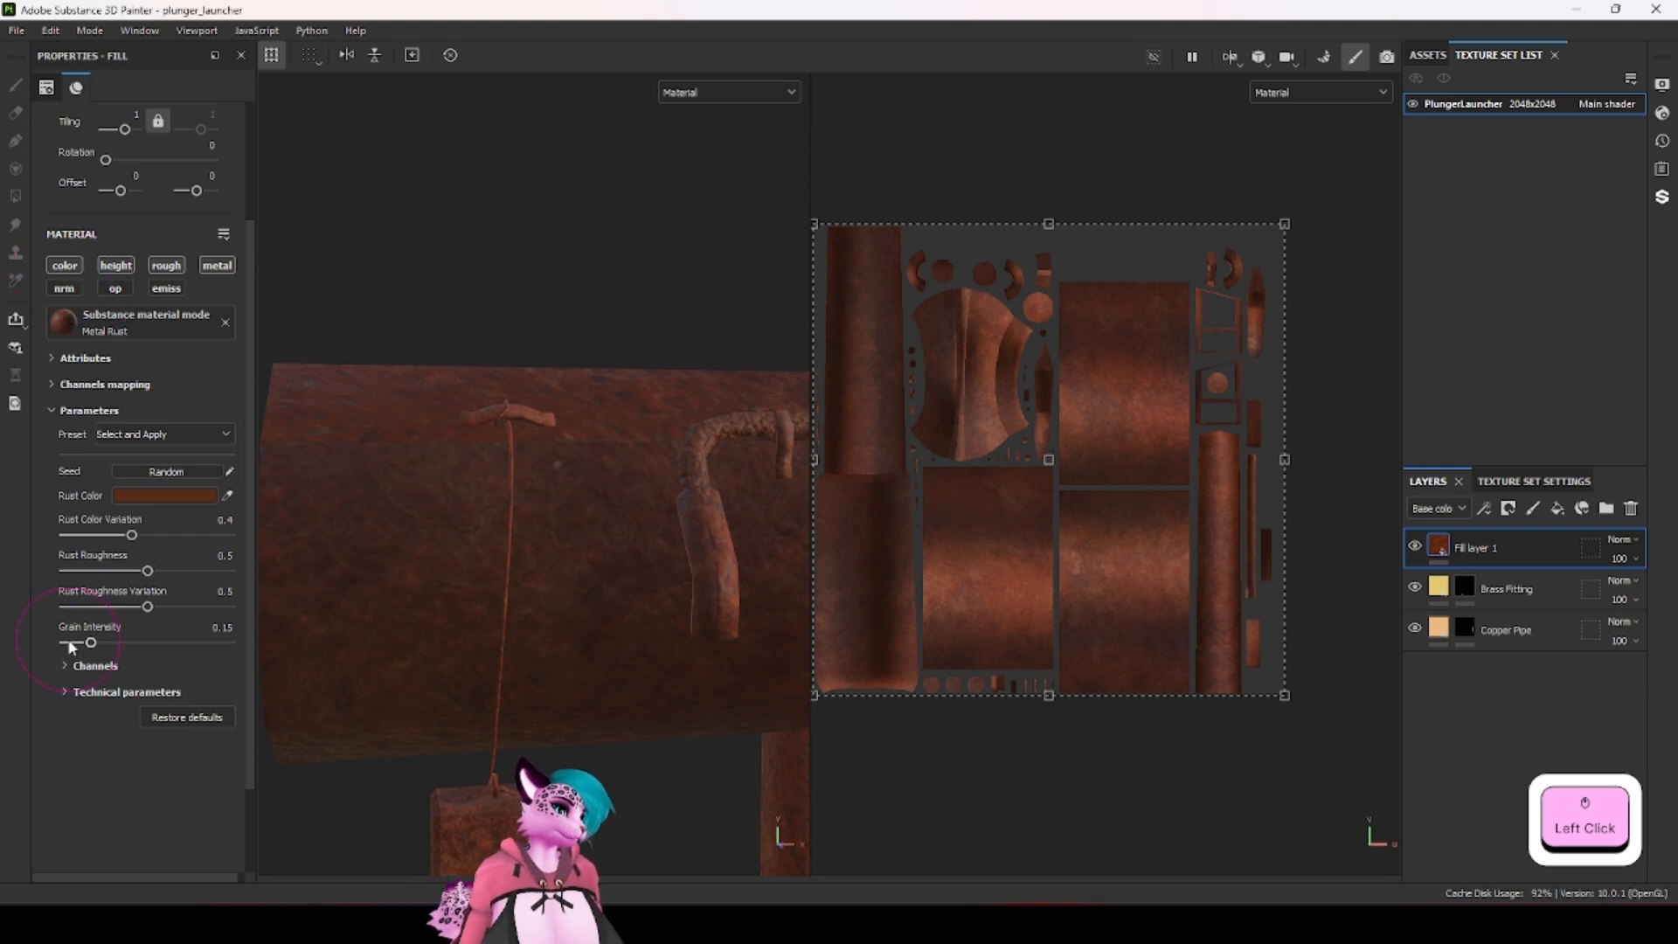
Step: Enable the rust material's normal channel and set its Grain Intensity to 0.9
click(86, 321)
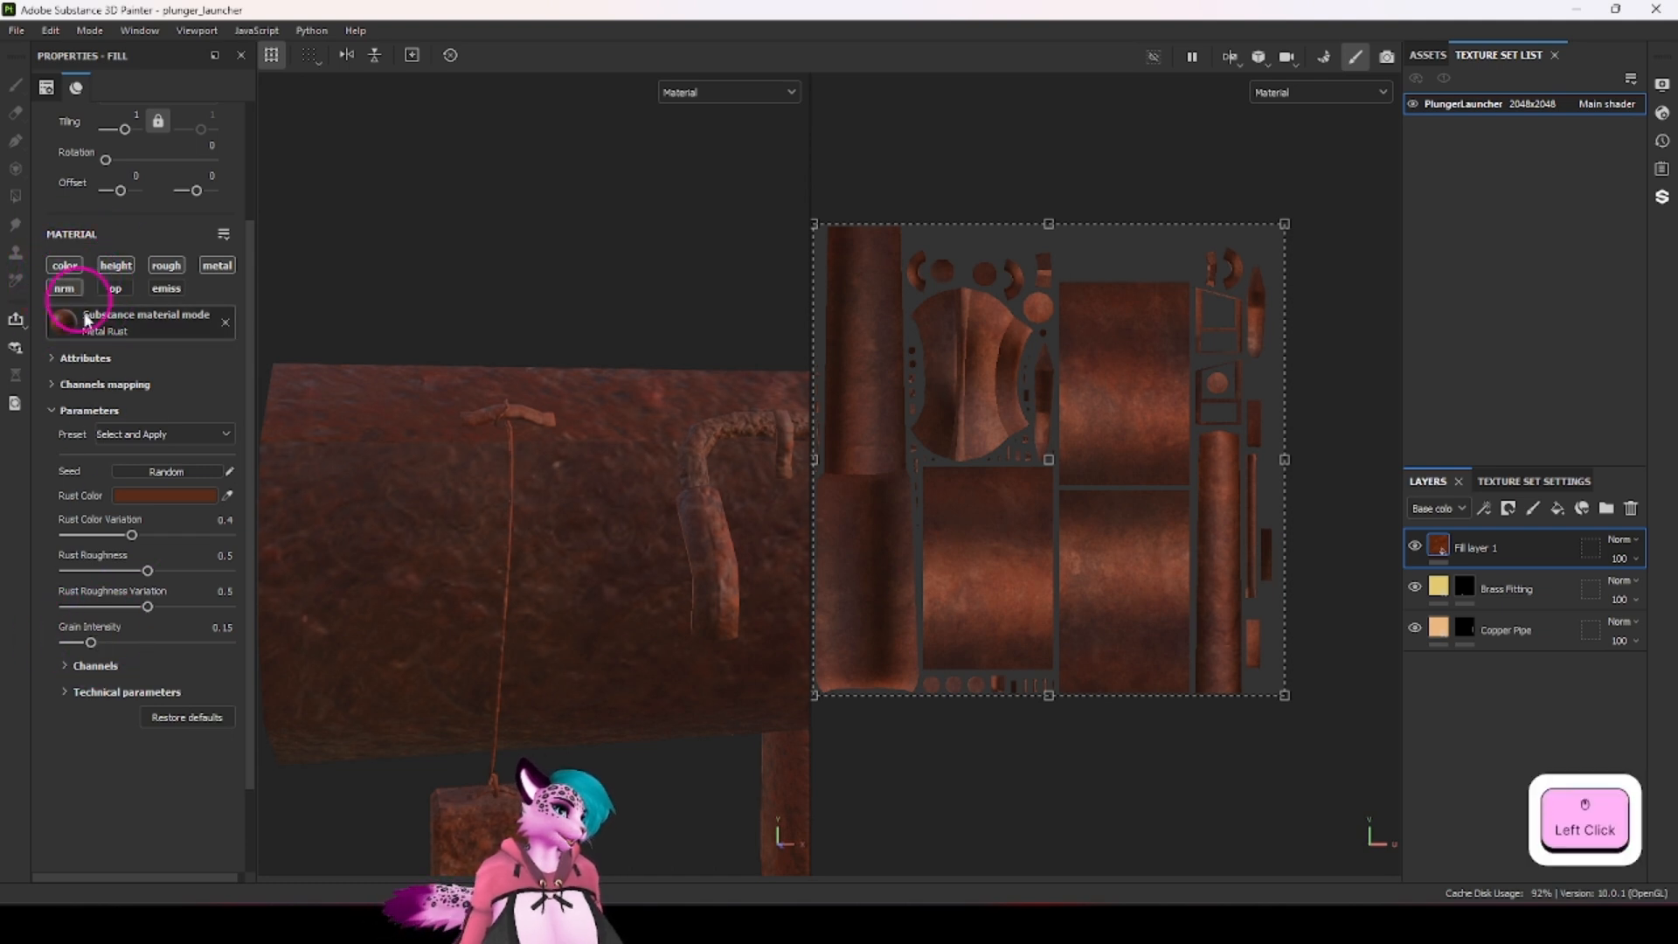
drag(96, 643, 212, 648)
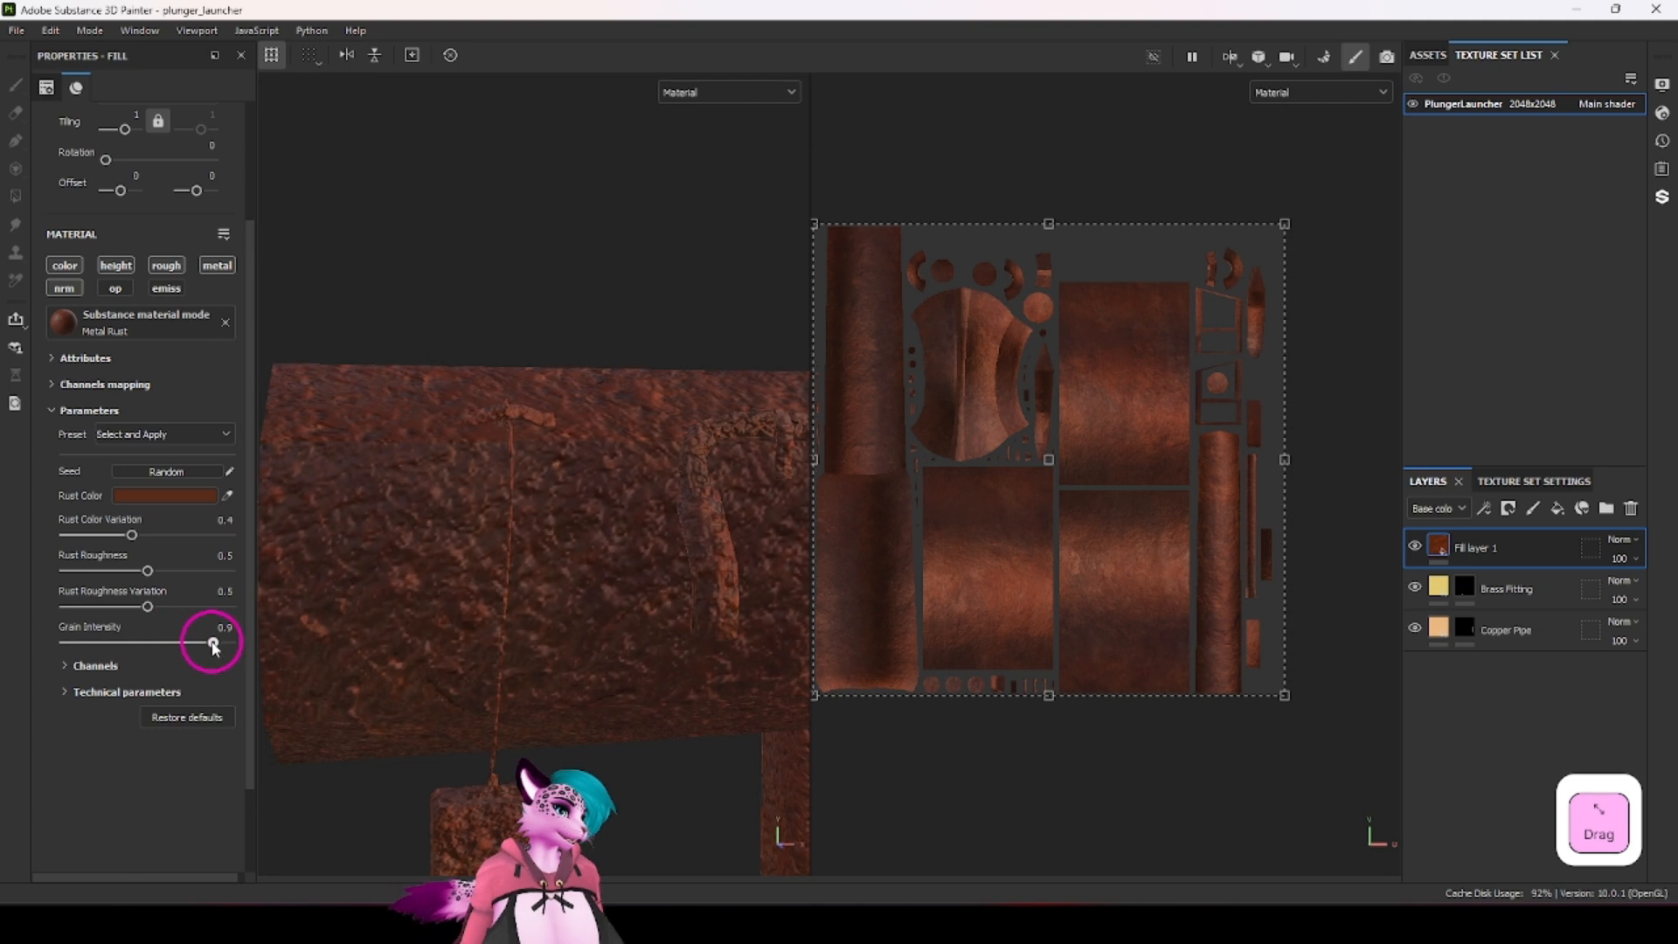
scroll(580, 571, down, 2)
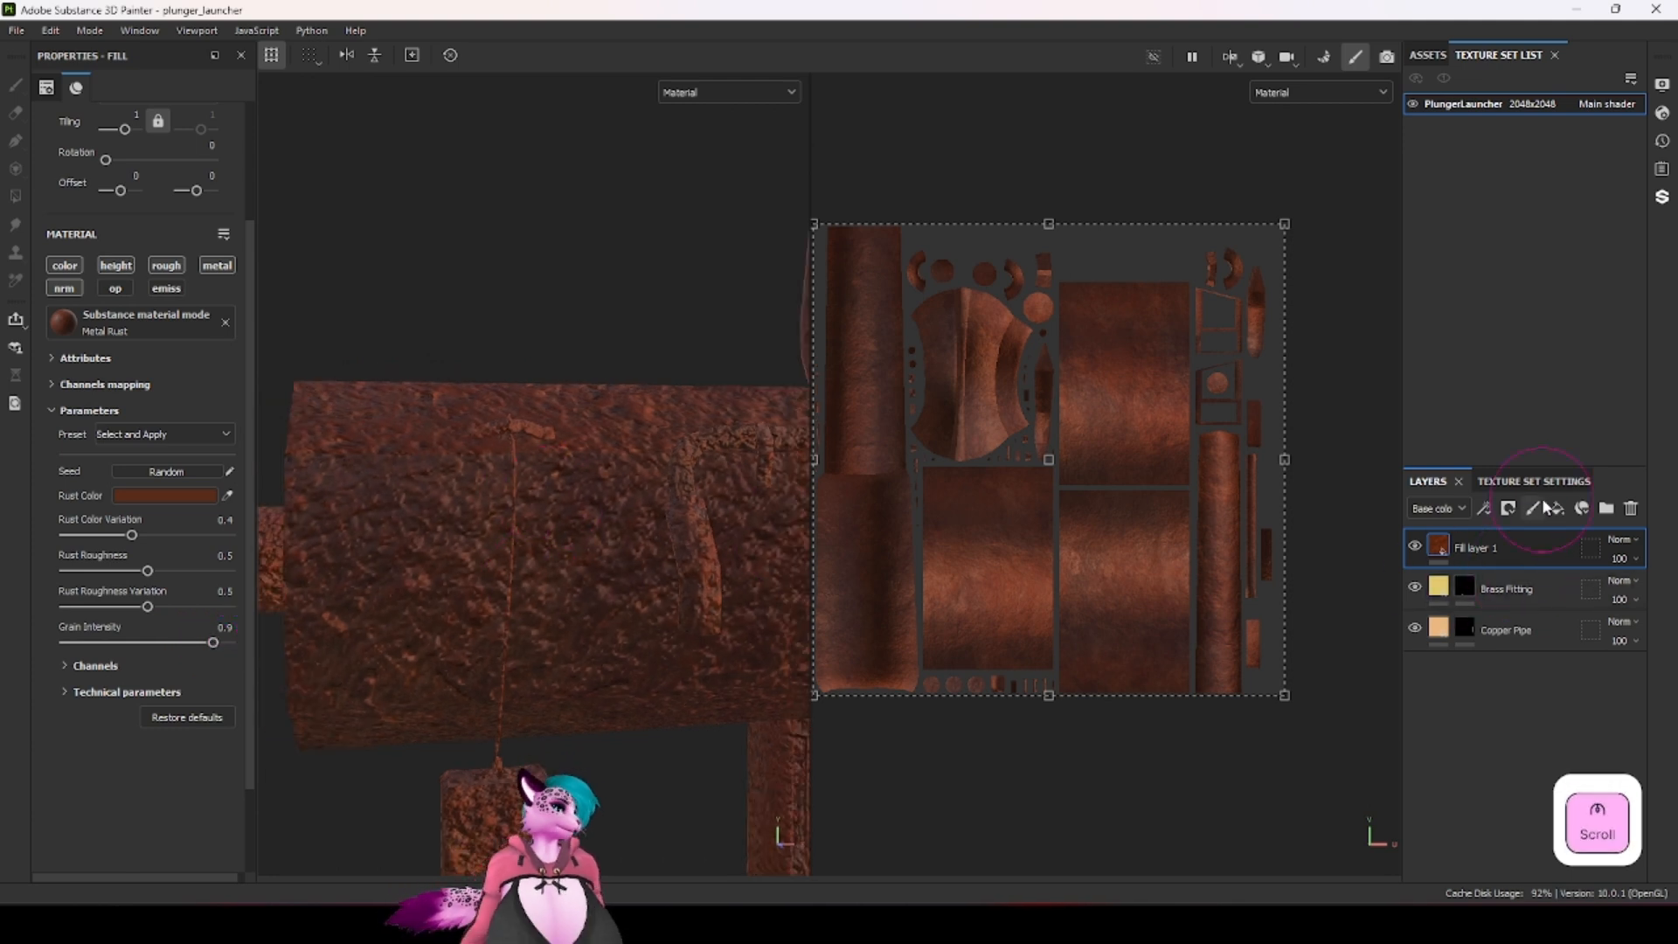
Step: Add a black mask to the rust fill layer and Polygon Fill the launcher's main body in mesh mode
right_click(1491, 545)
click(1489, 42)
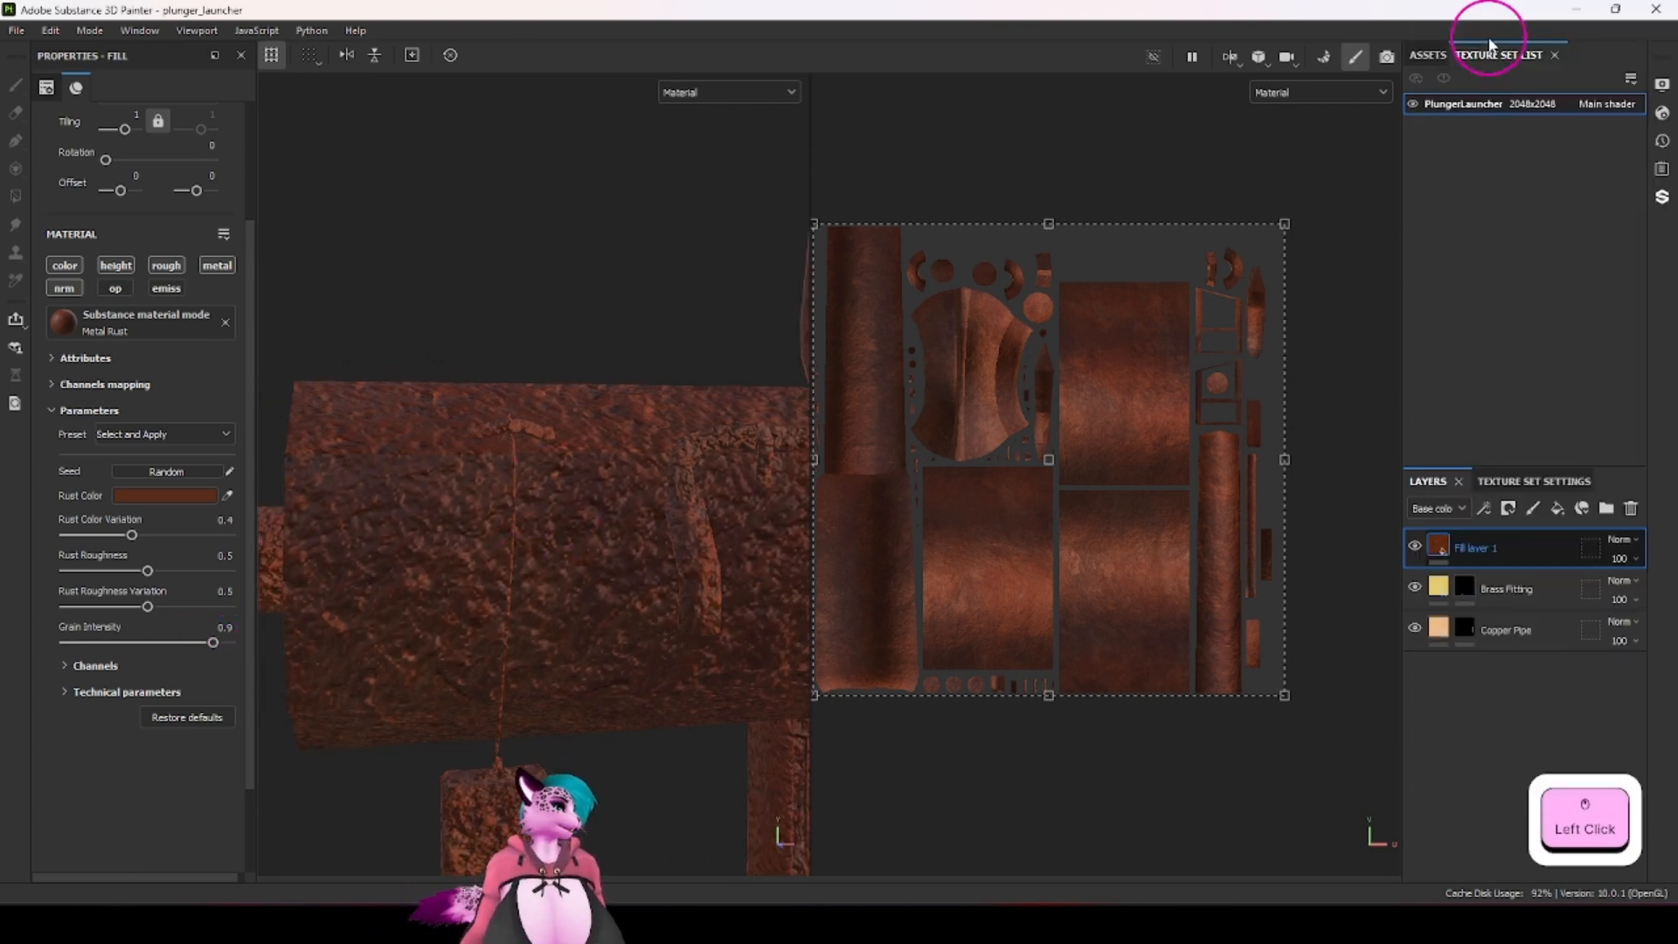
click(414, 513)
scroll(606, 444, up, 3)
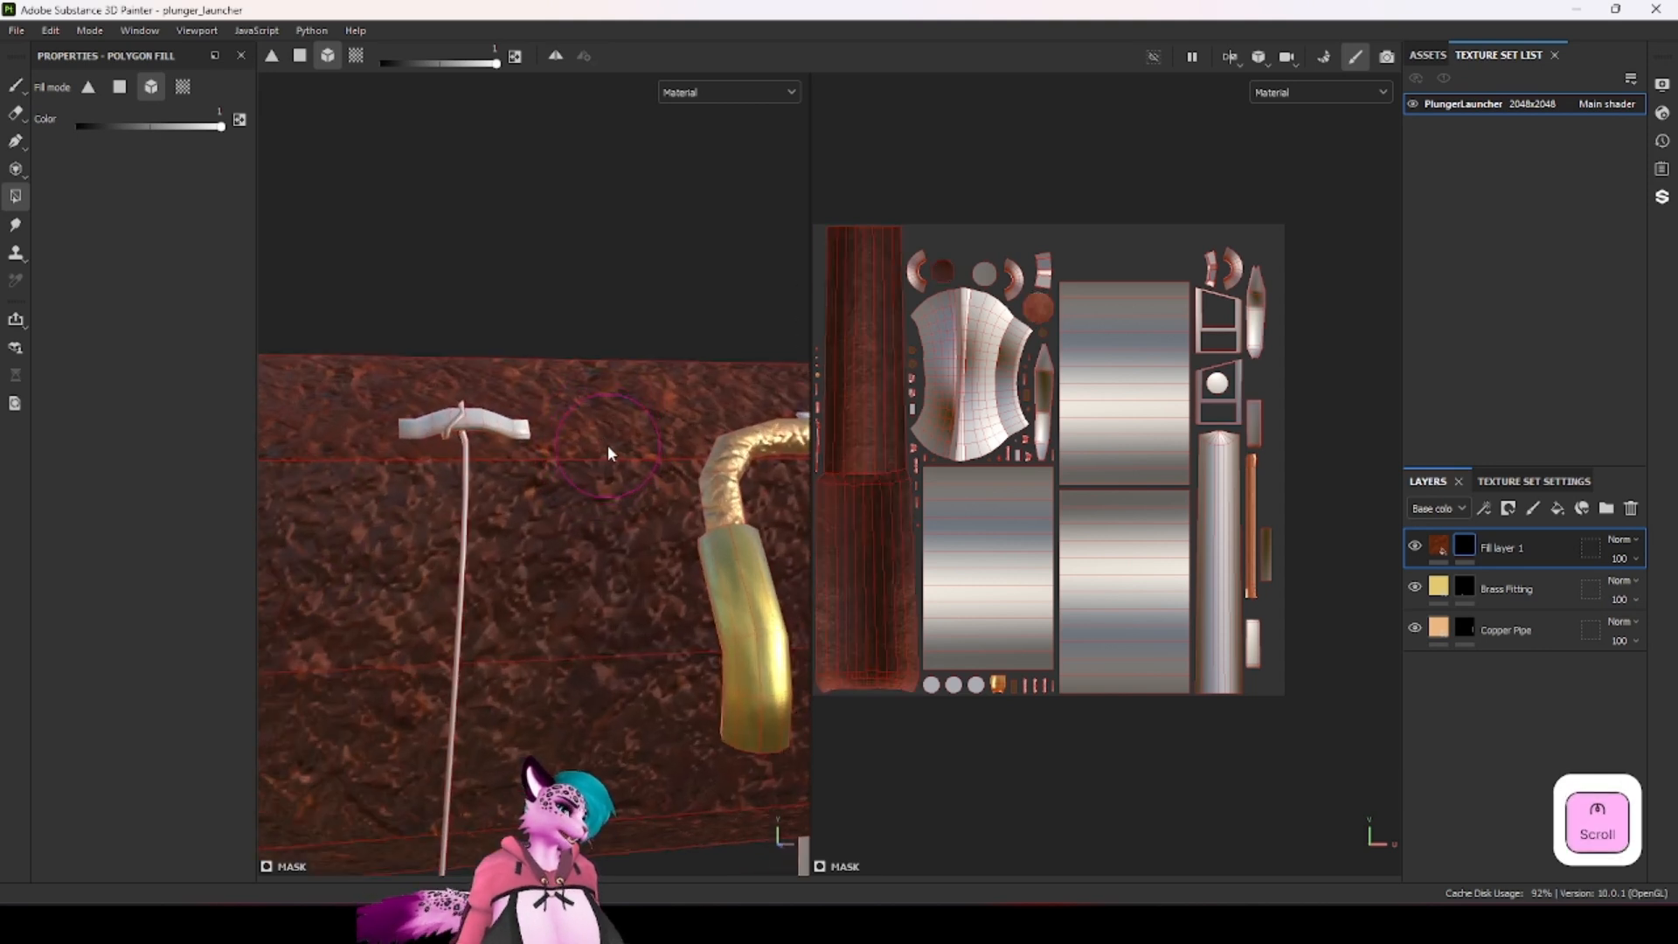
alt+drag(607, 444, 706, 500)
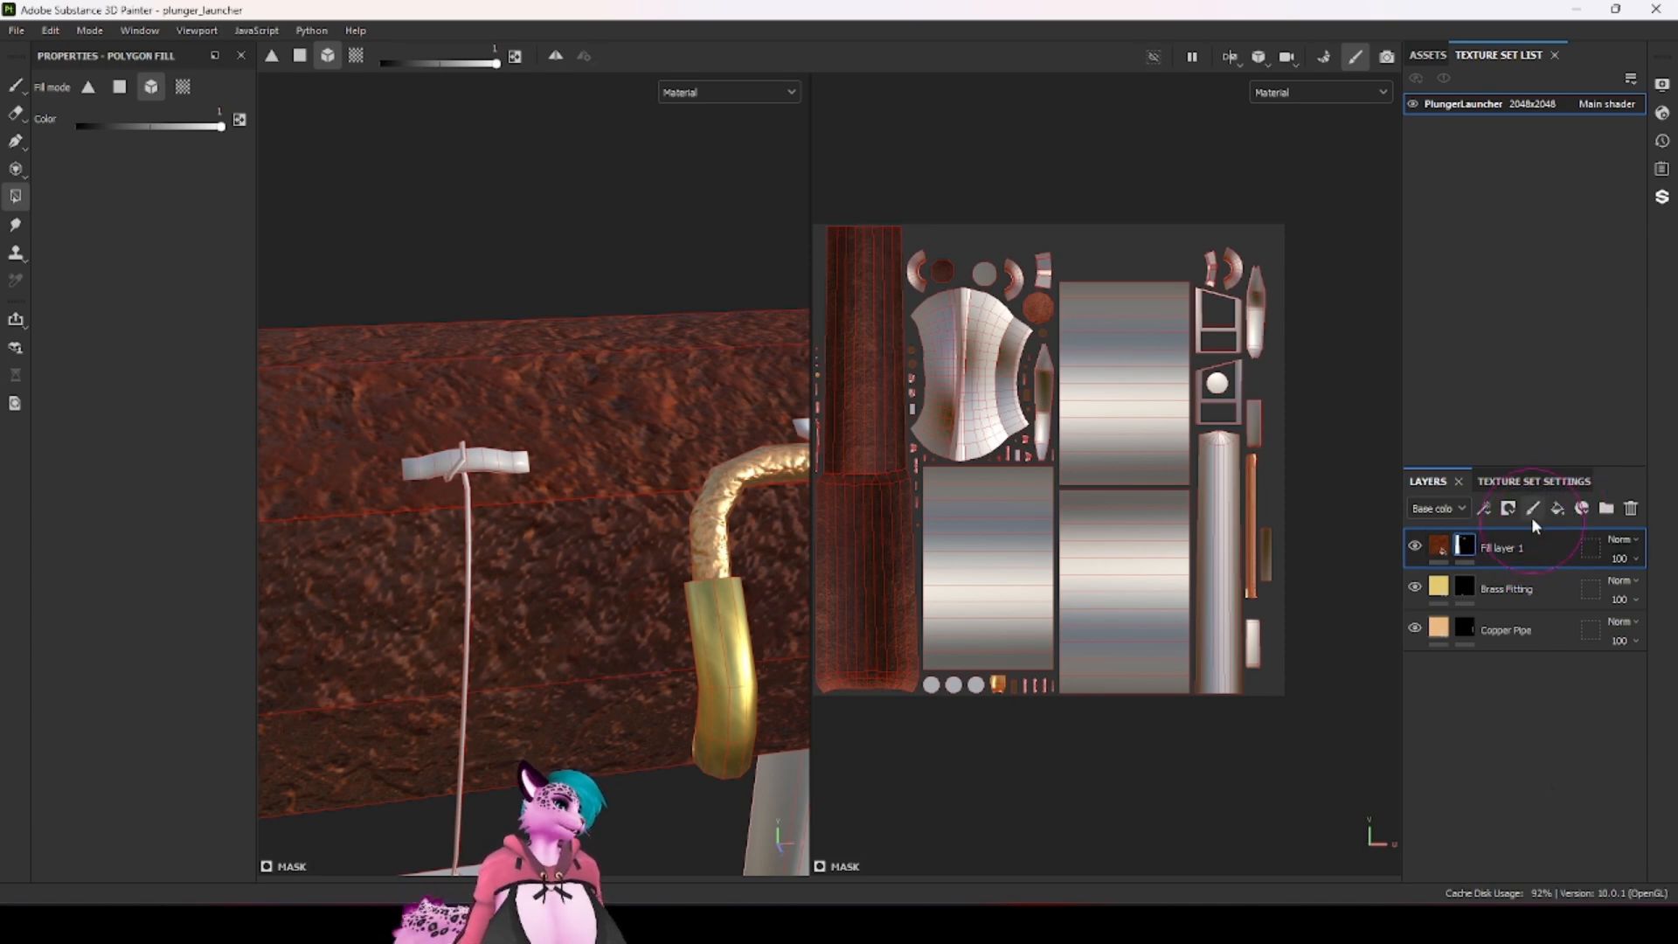
Step: Add another fill layer above the rust layer with the Metal Polished material and give it a black mask
click(1557, 514)
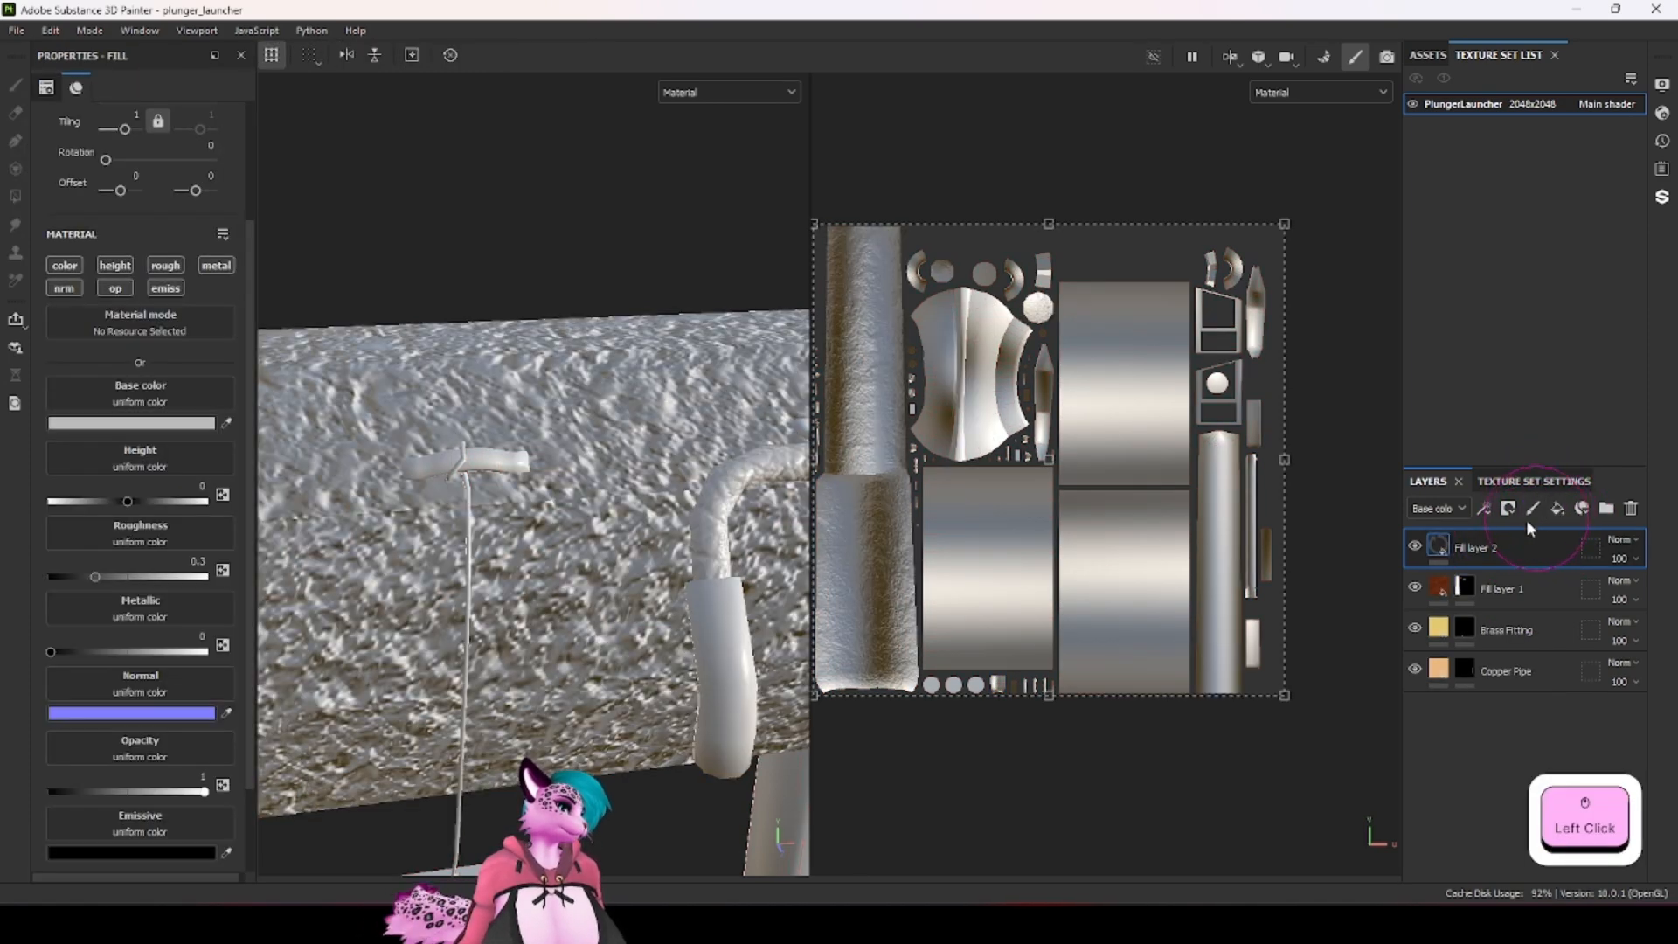
click(143, 328)
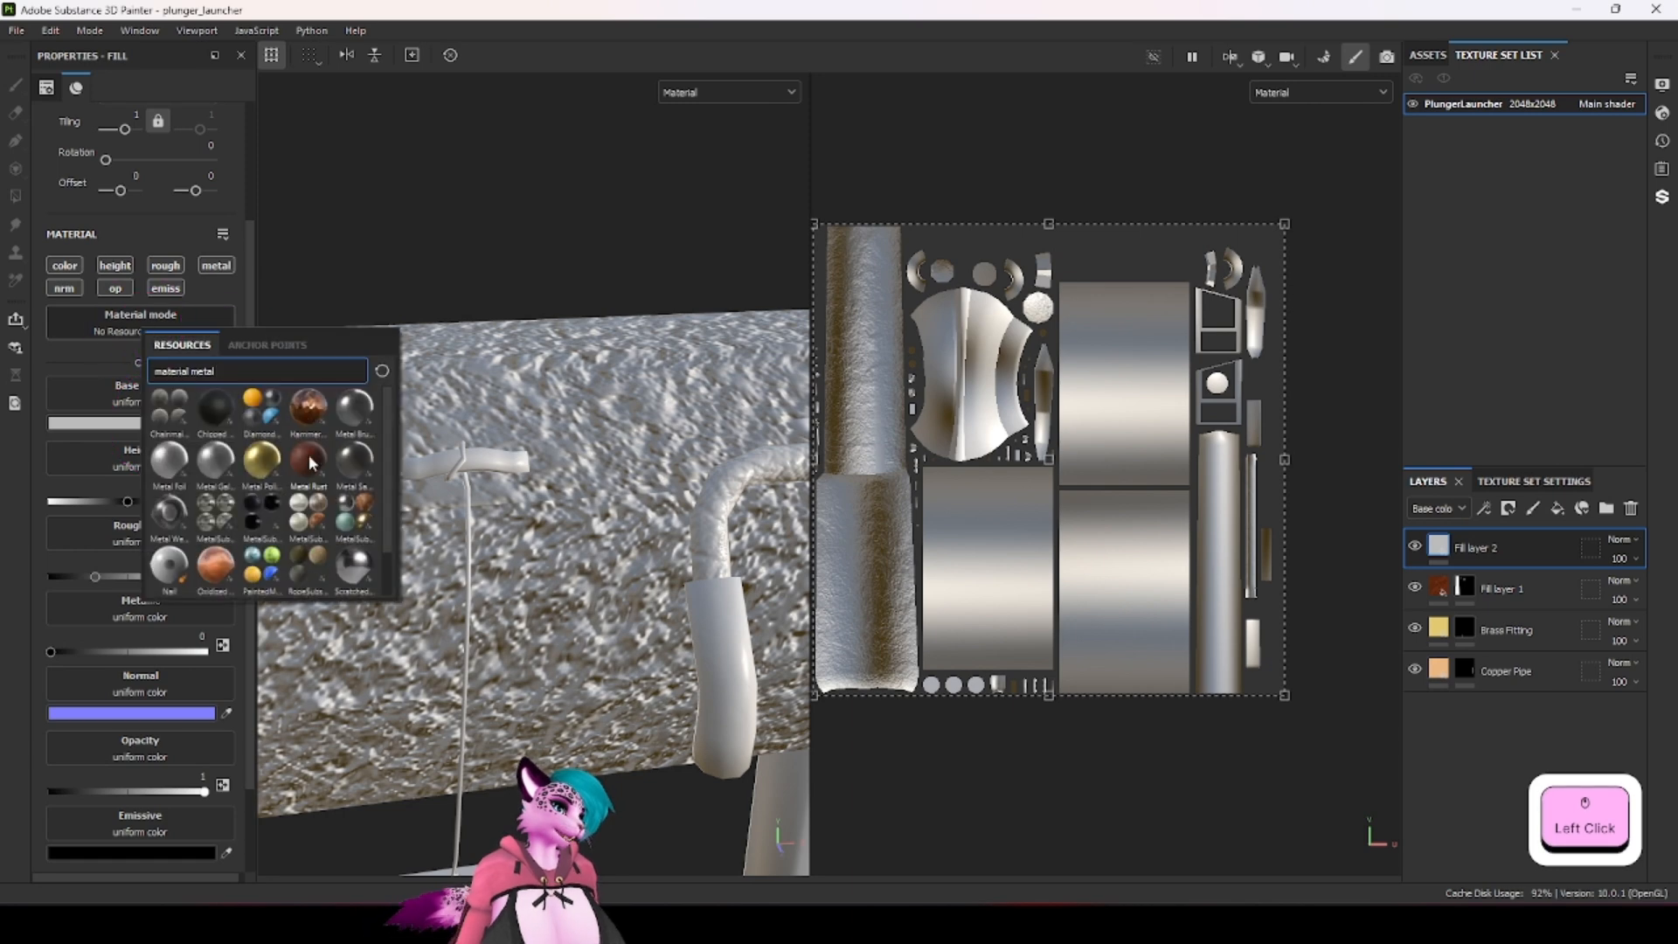
click(269, 464)
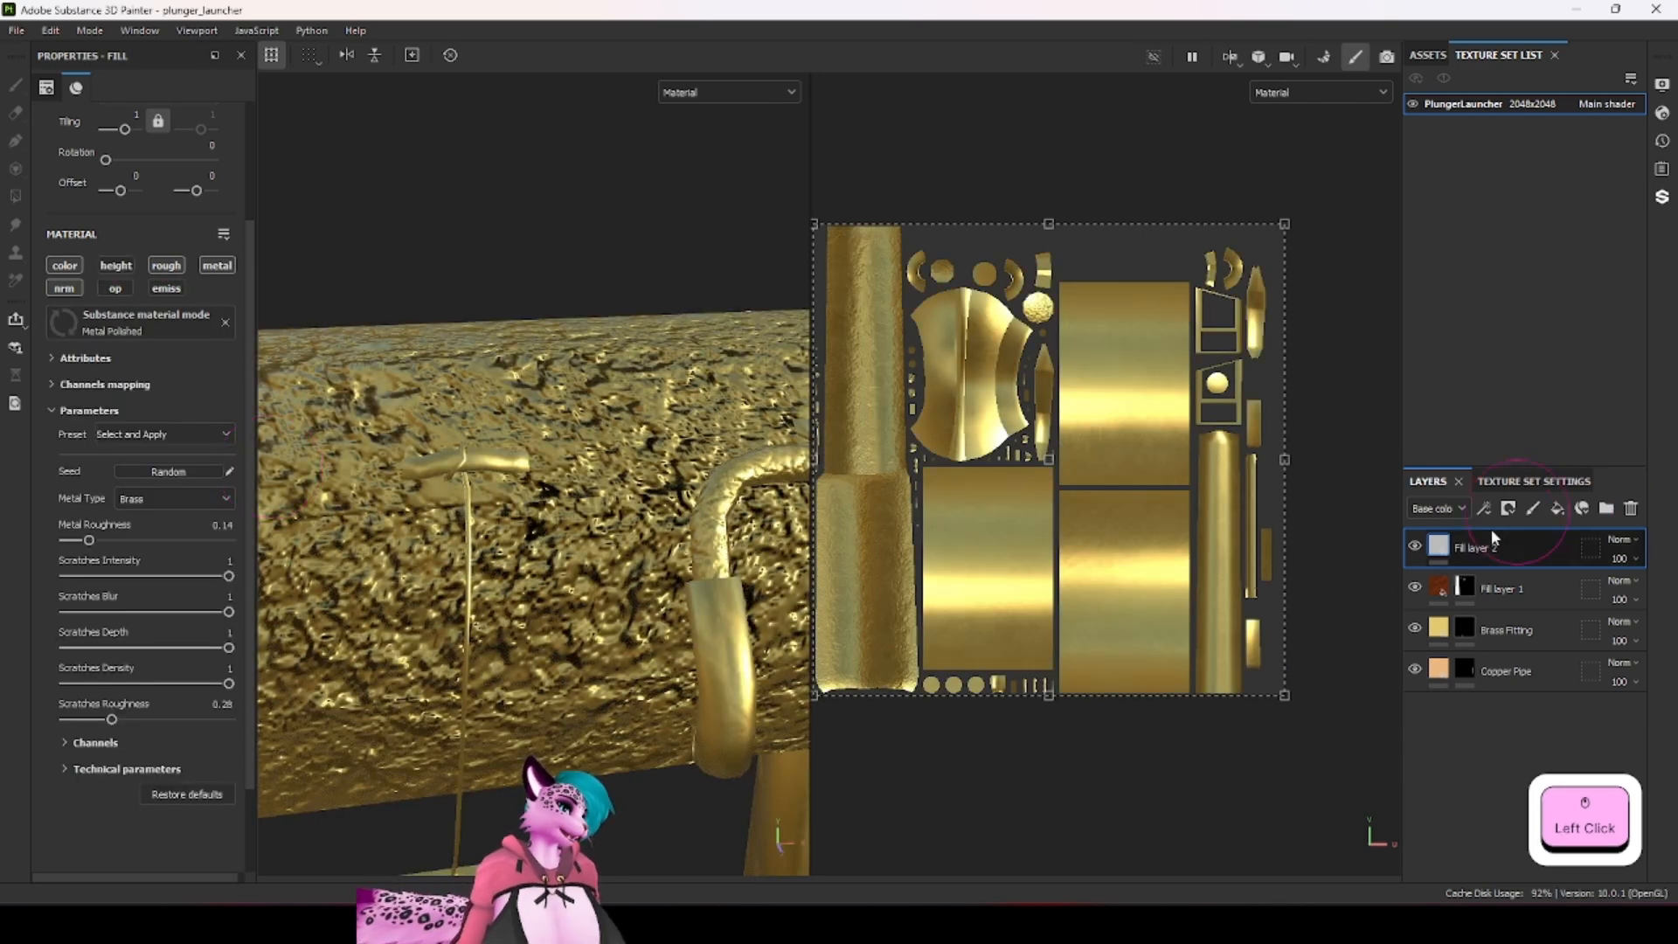
right_click(1483, 552)
click(1500, 41)
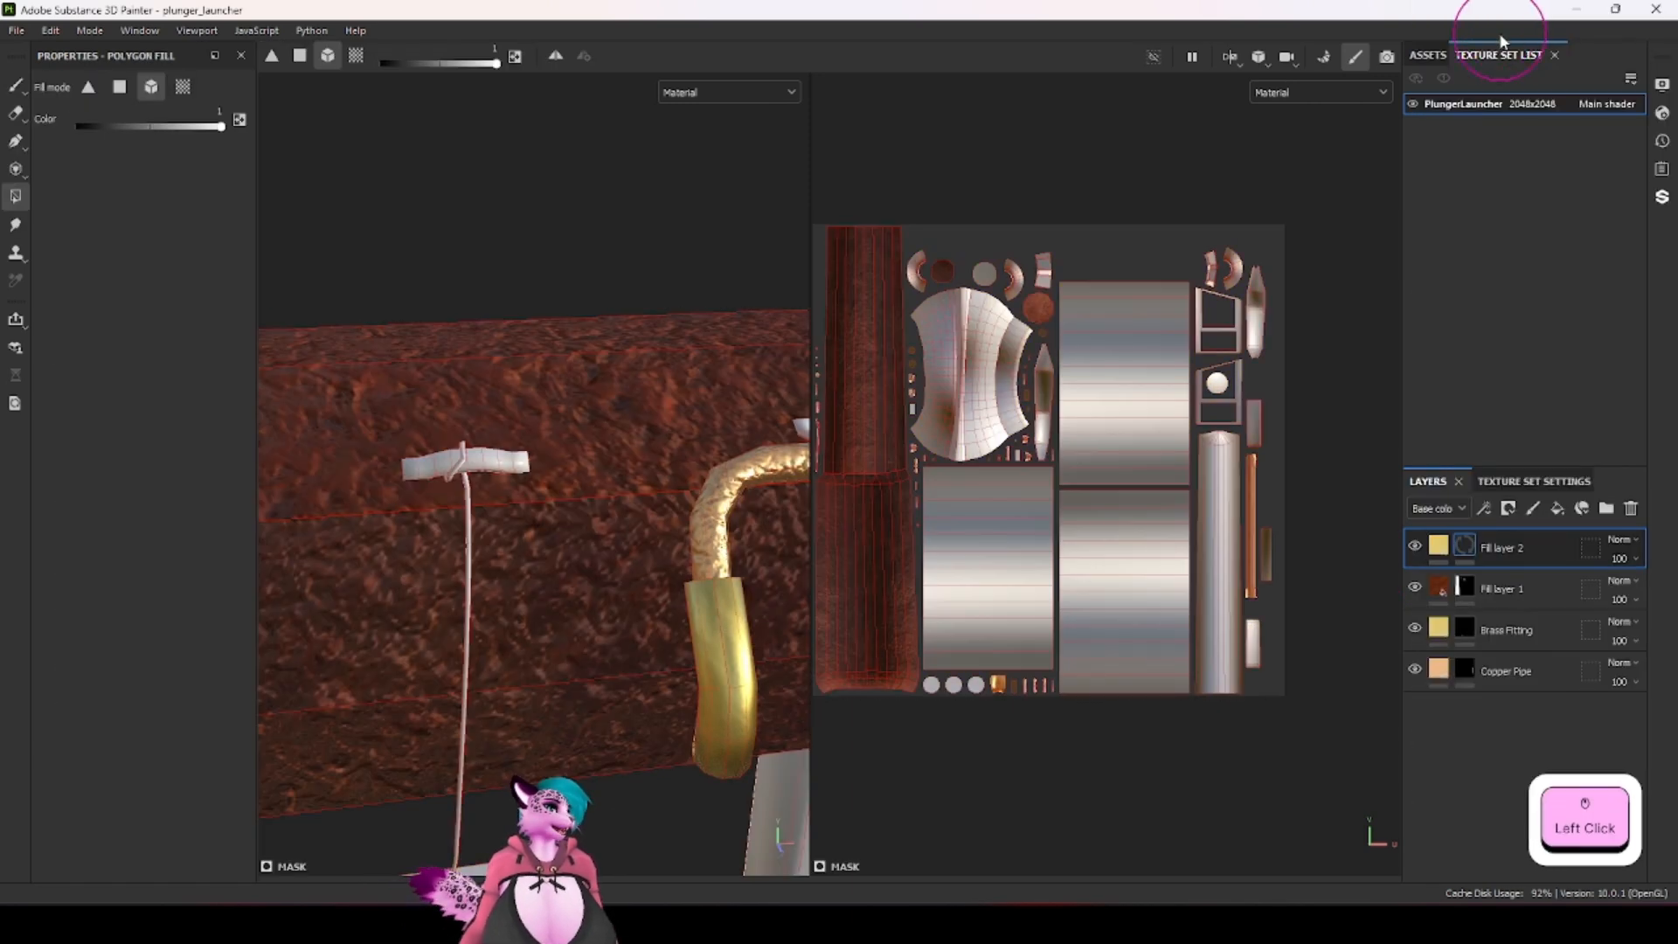
Step: Paint a soft brass patch on the rusted main body in the polished metal layer's mask, using a brush size of 6.58
drag(600, 420, 627, 463)
key(ctrl+z)
key(1)
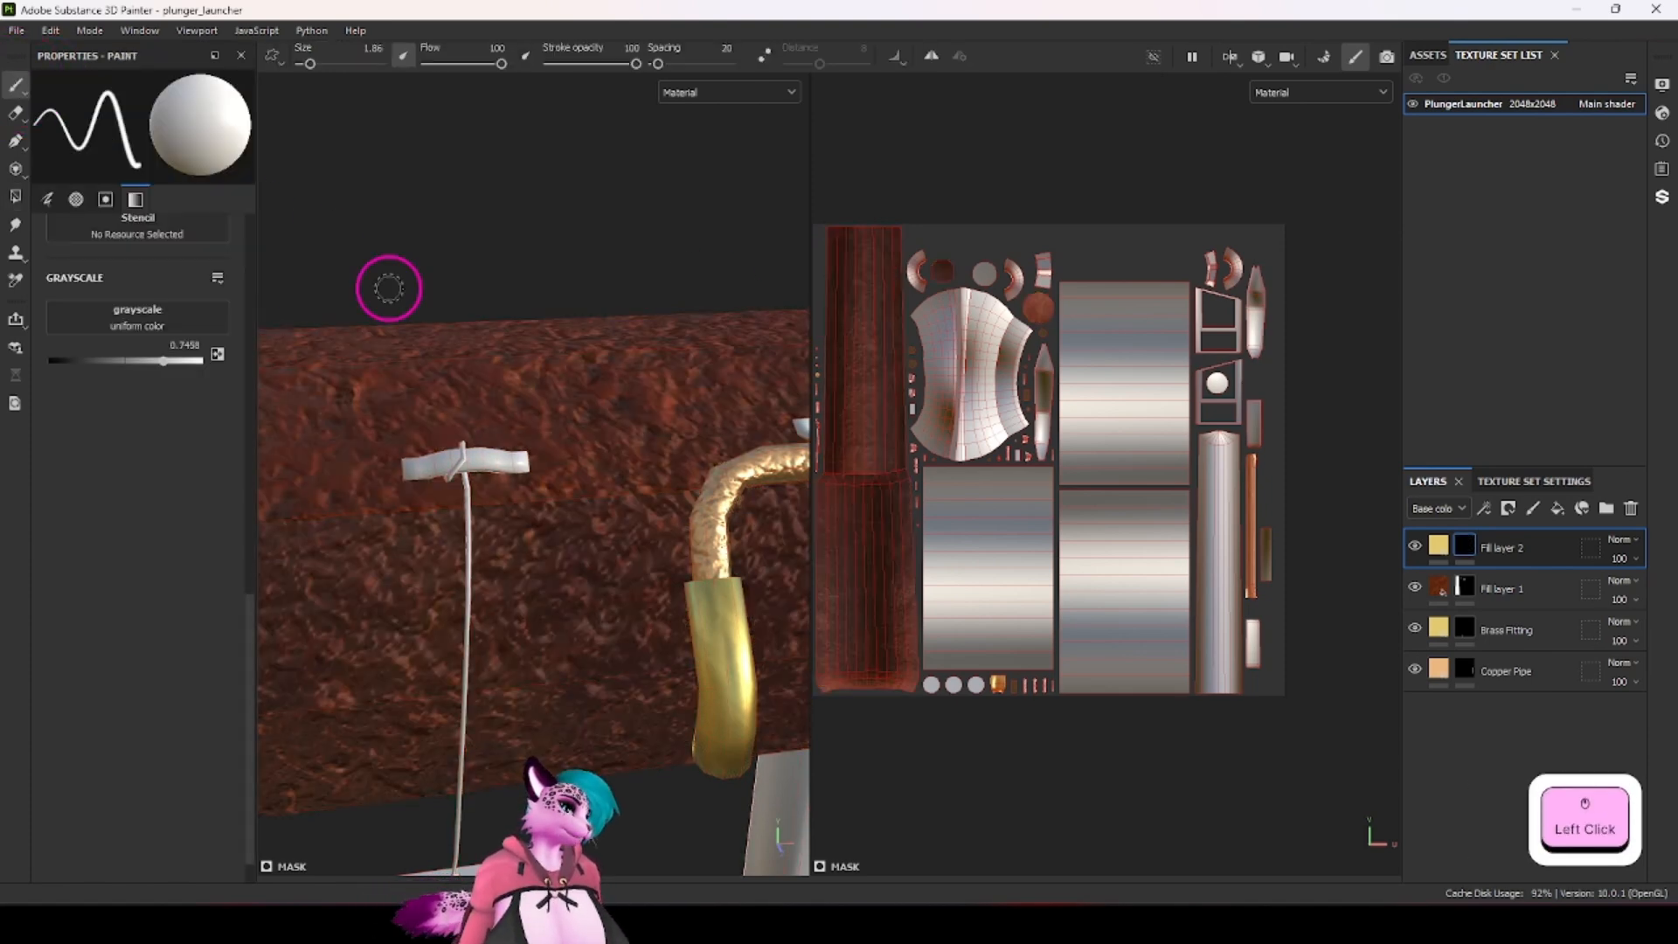
ctrl+scroll(588, 399, up, 5)
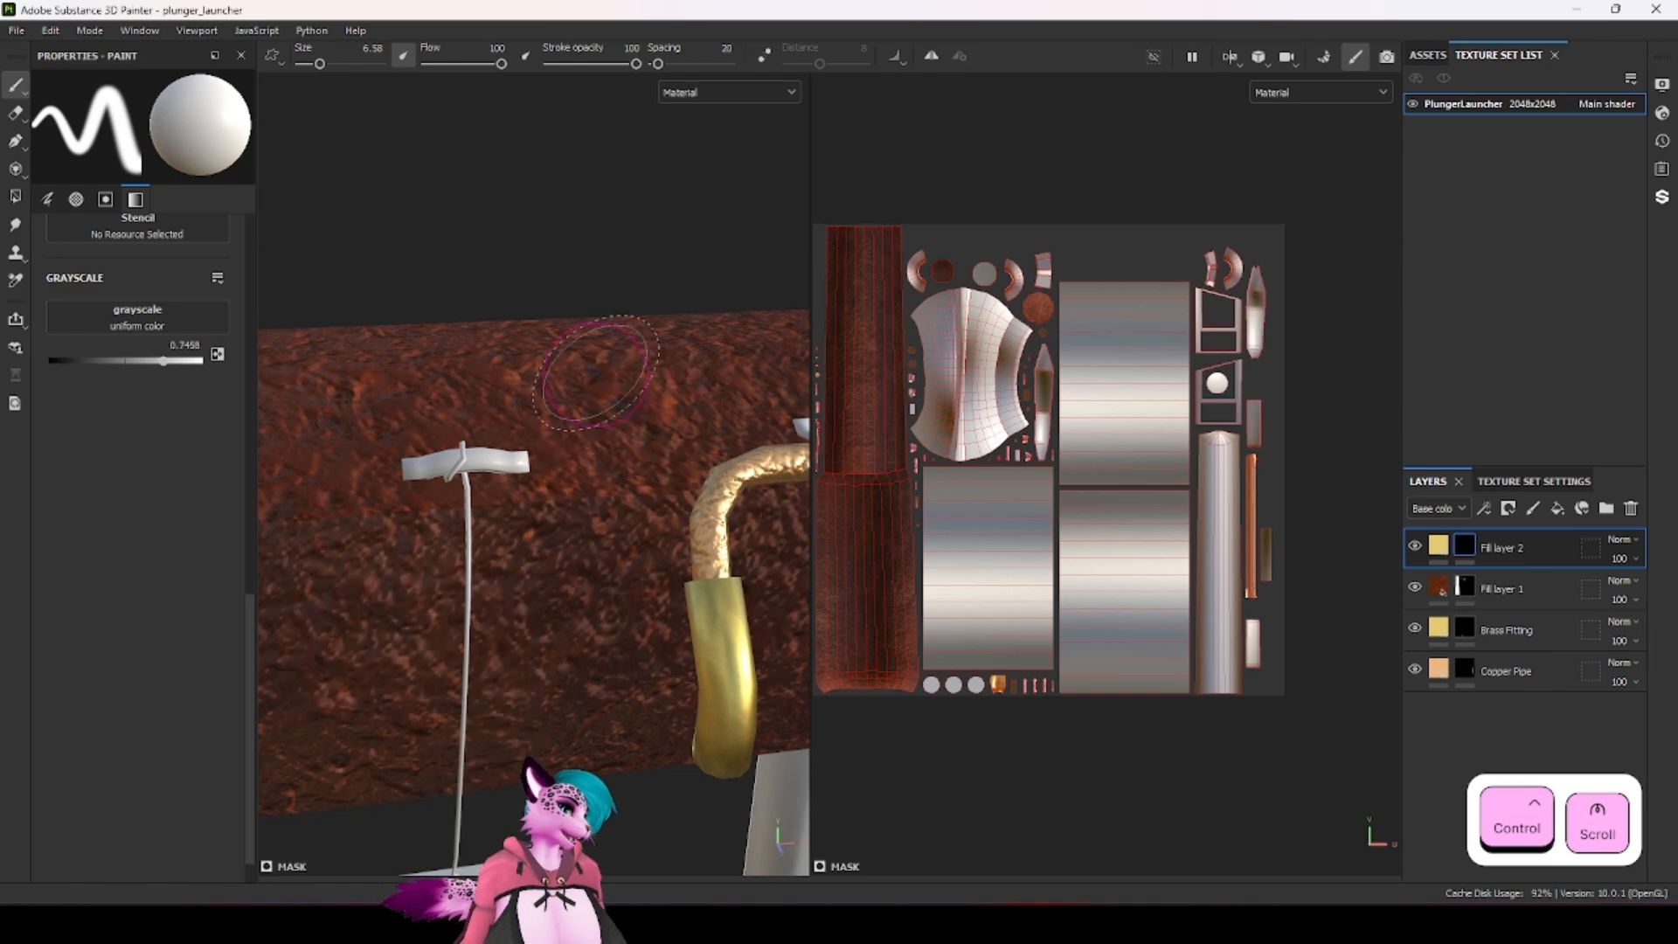
mouse_move(633, 394)
alt+mouse_down()
mouse_move(678, 419)
mouse_move(606, 377)
mouse_move(616, 388)
mouse_move(542, 381)
alt+mouse_up()
scroll(664, 385, up, 2)
alt+scroll(603, 466, down, 3)
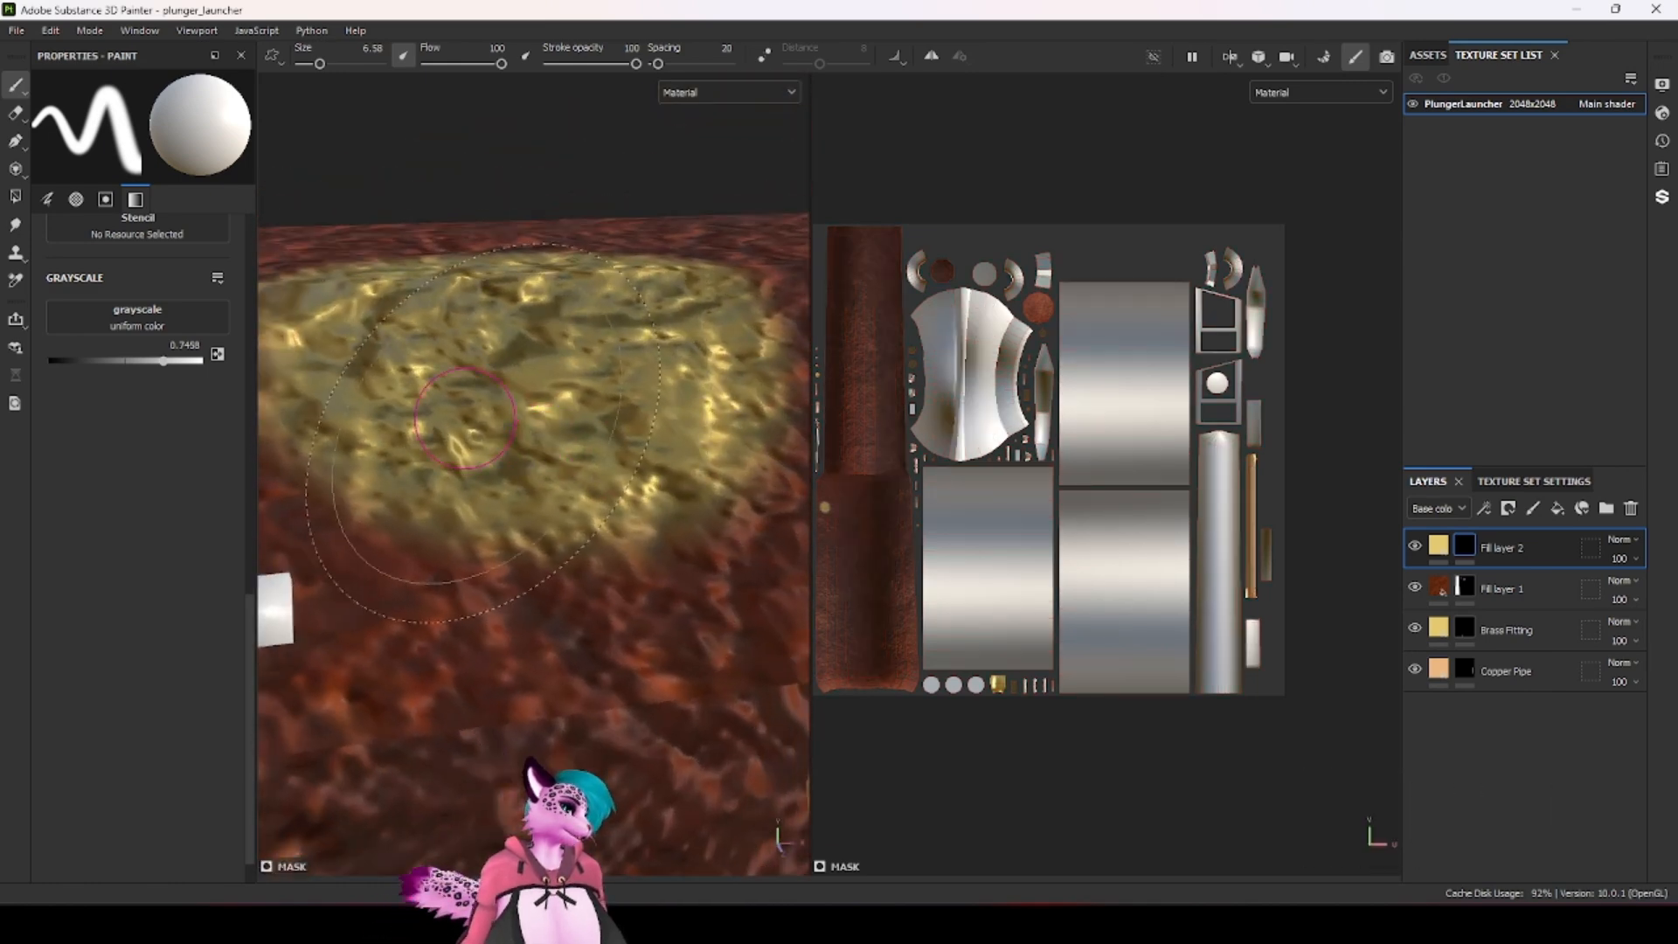
Step: Try a Metal Roughness of 0.79 on the polished brass fill, and settle on 0.16
click(1448, 564)
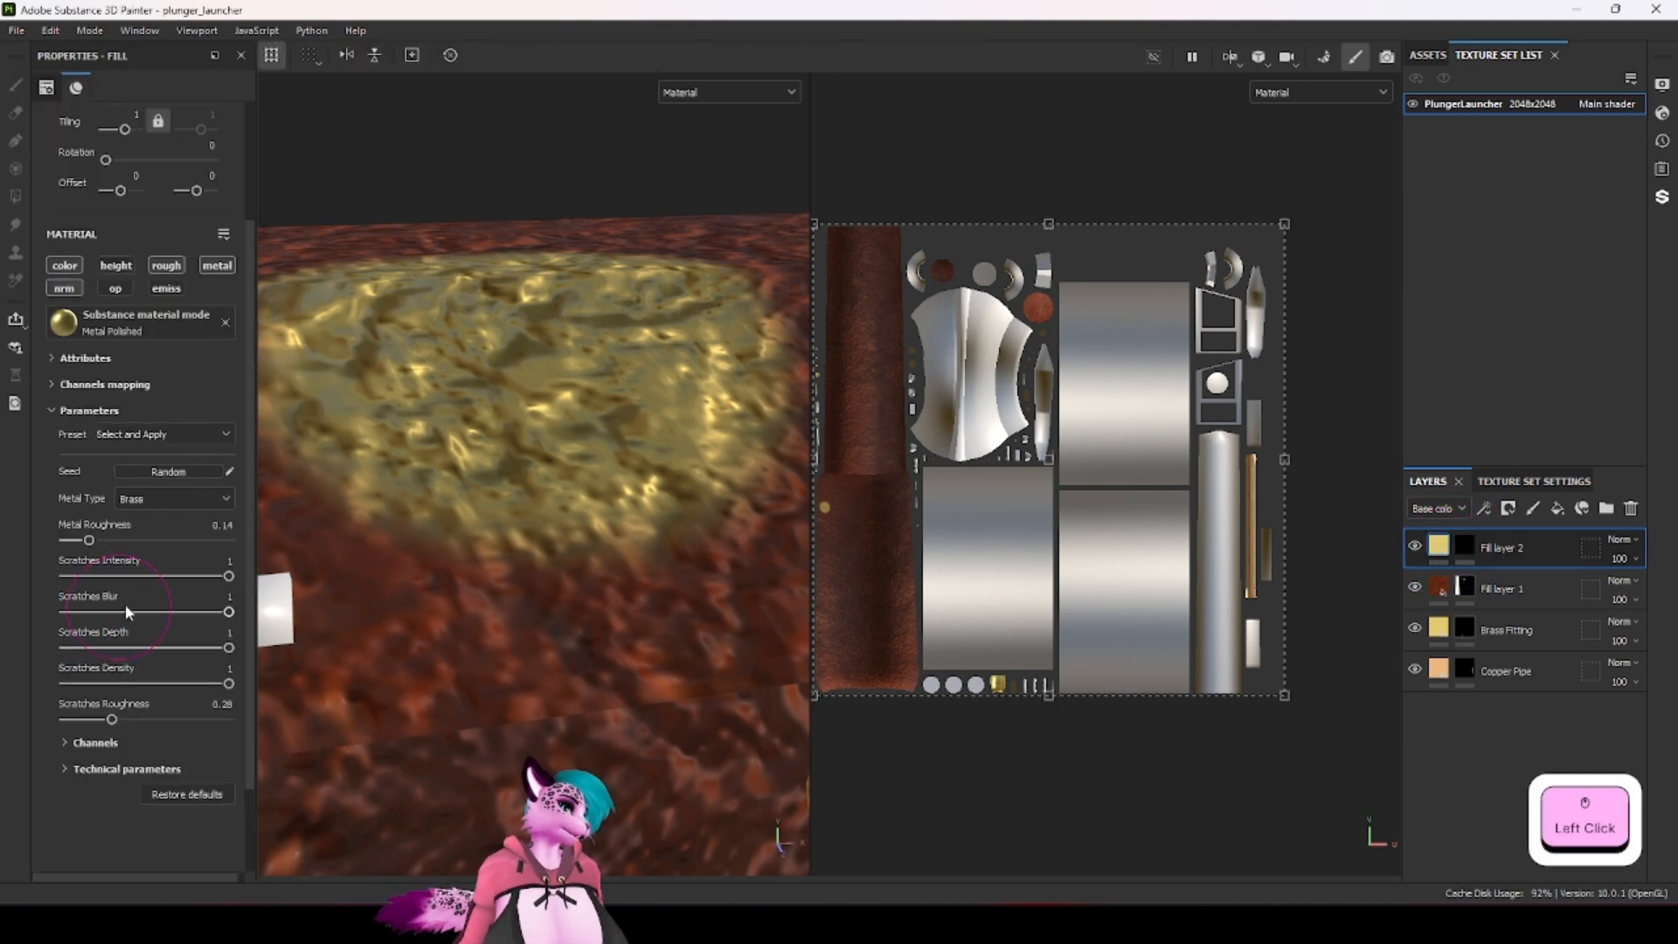
drag(87, 539, 194, 539)
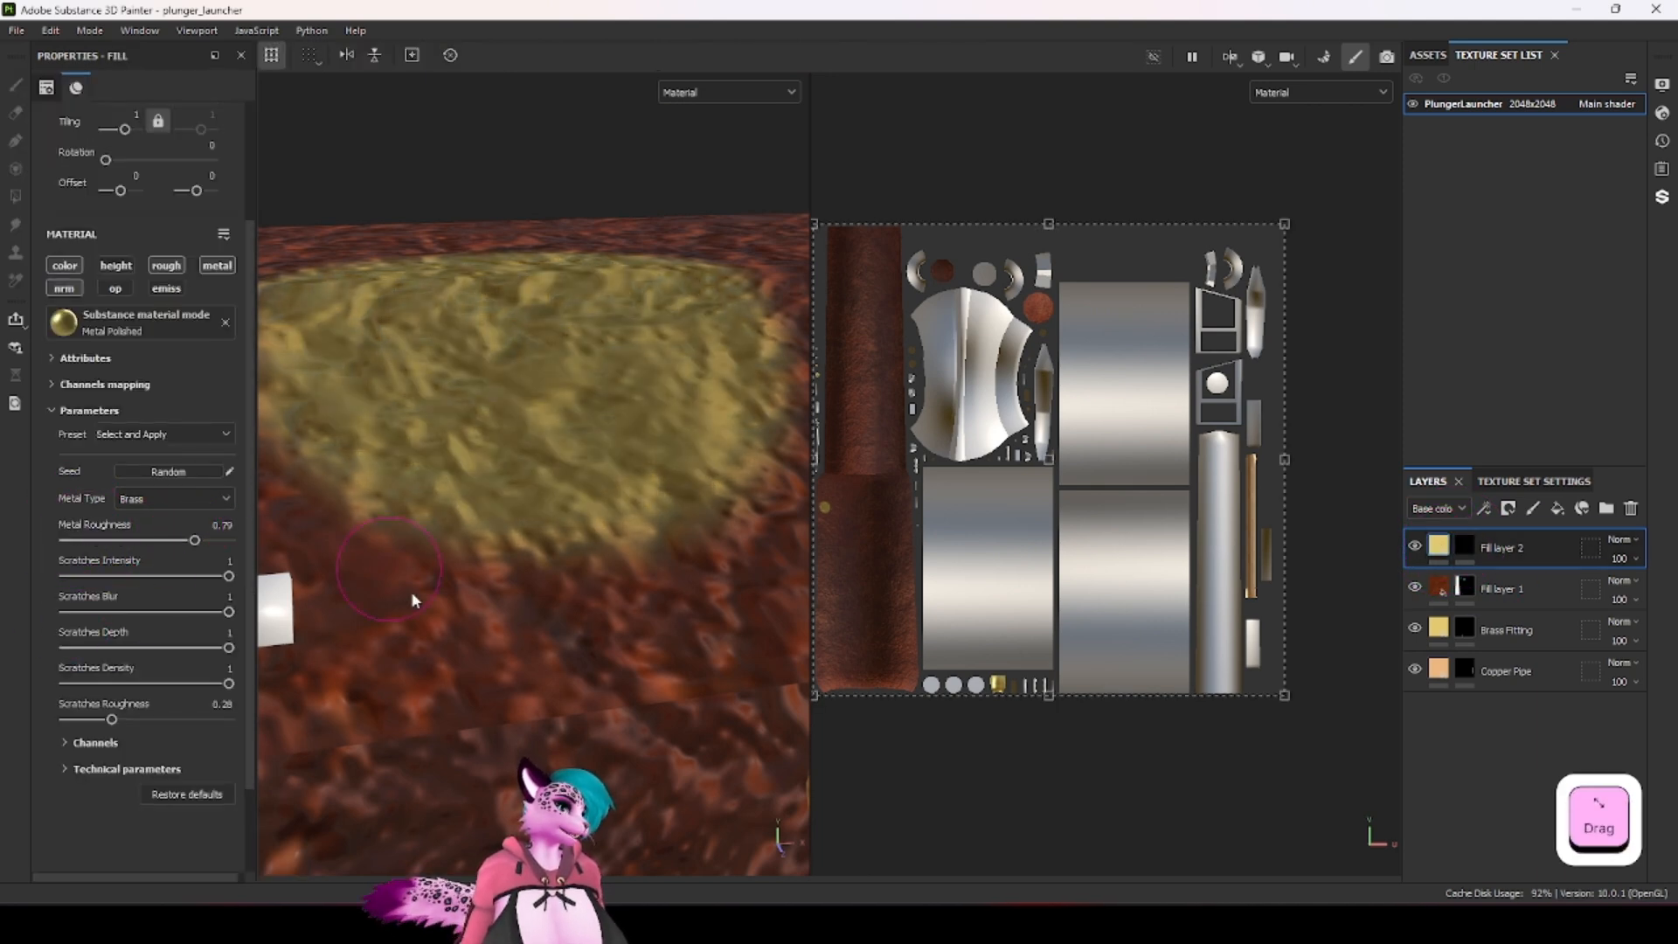
click(122, 267)
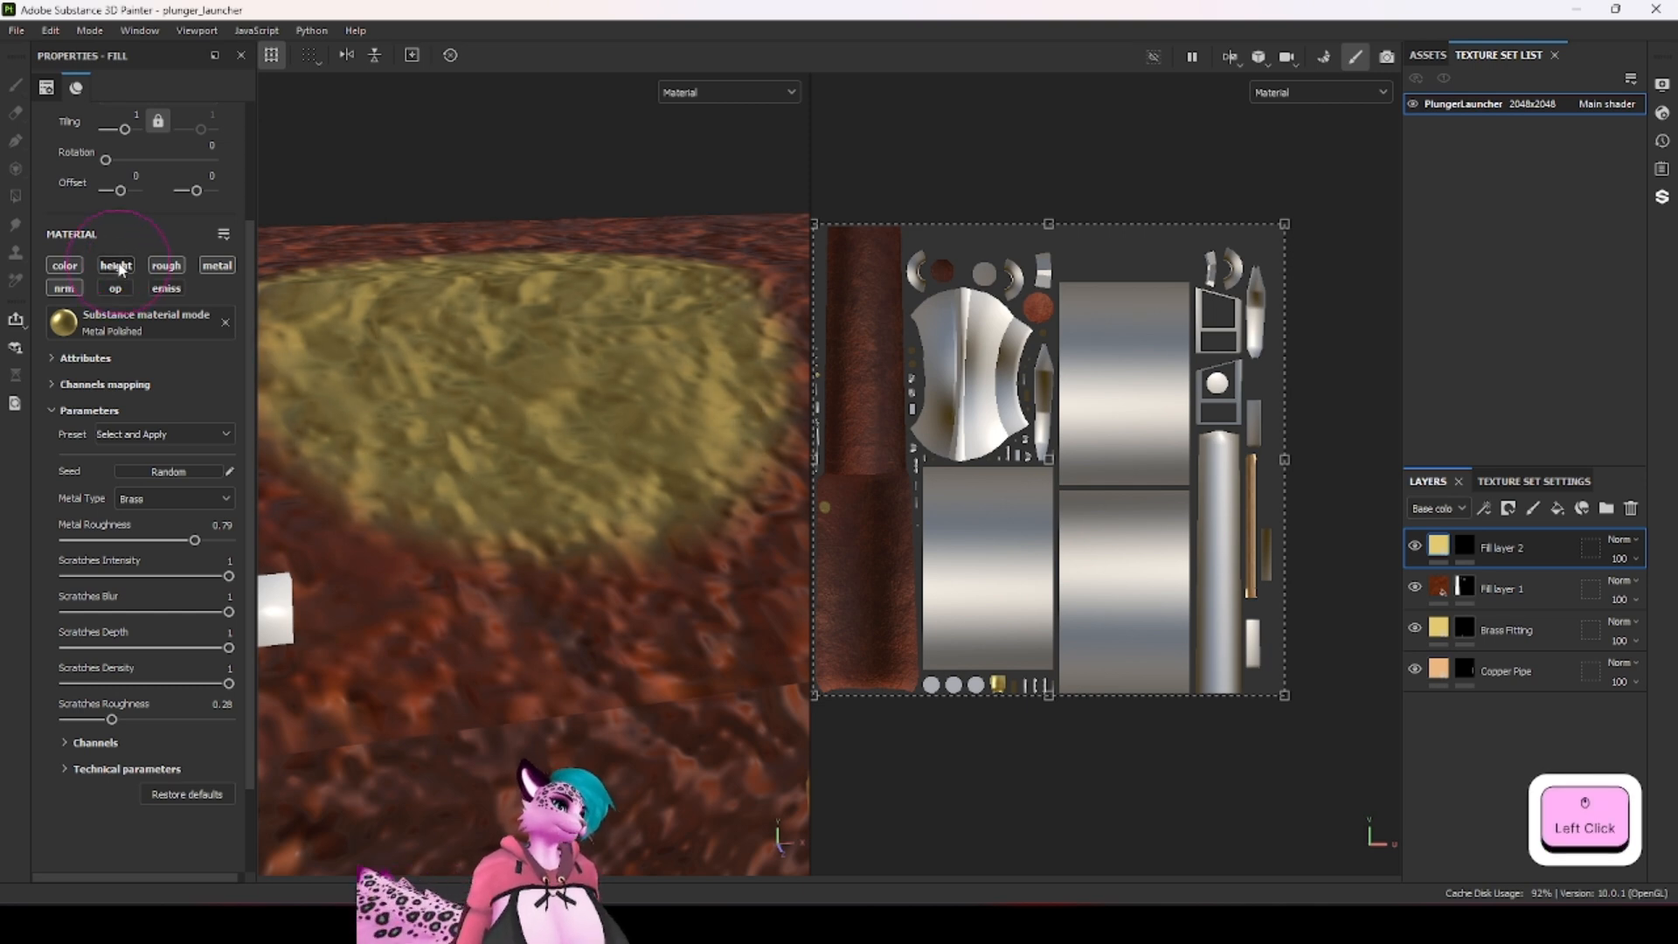
scroll(584, 433, down, 3)
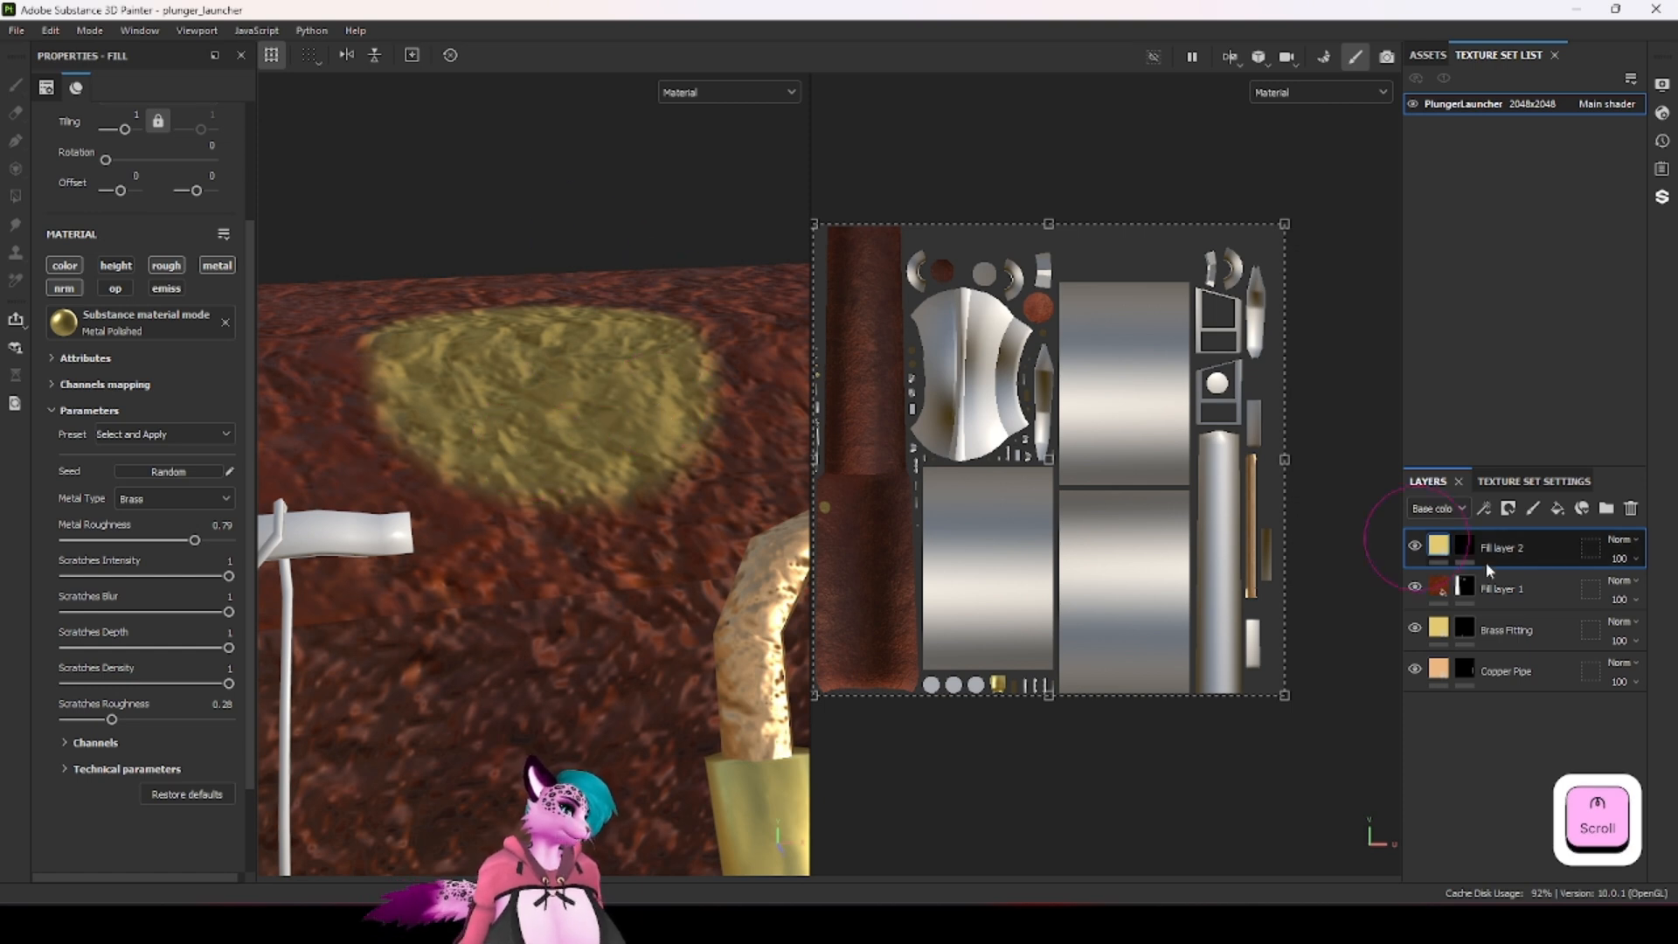
scroll(429, 474, down, 2)
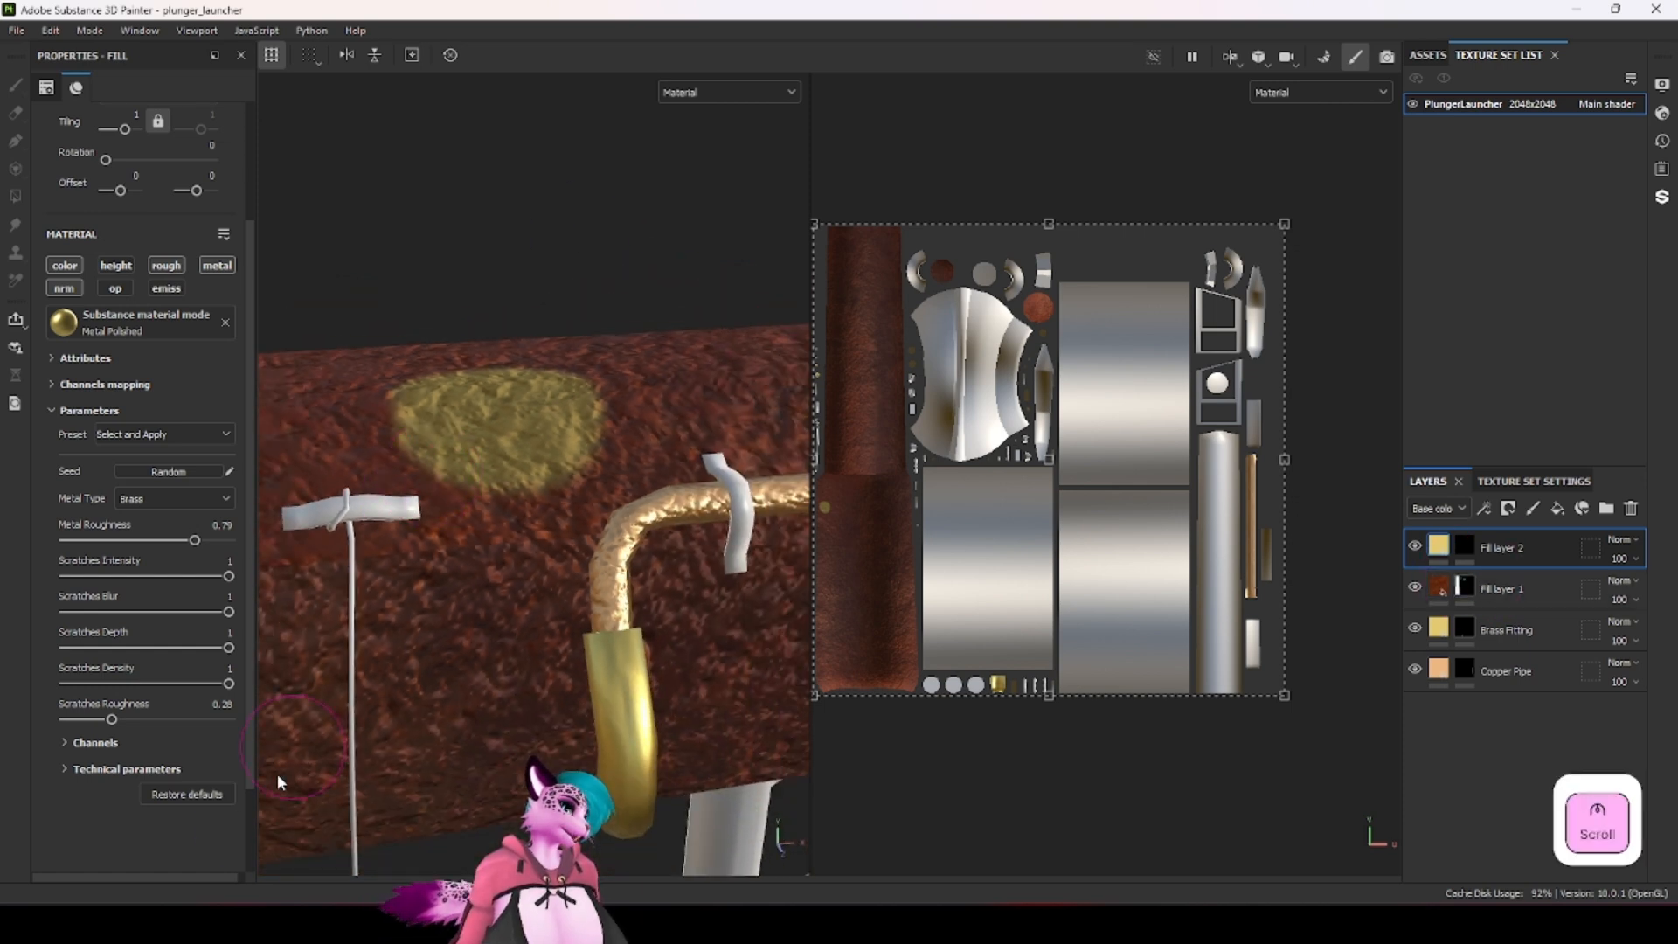
drag(145, 542, 91, 542)
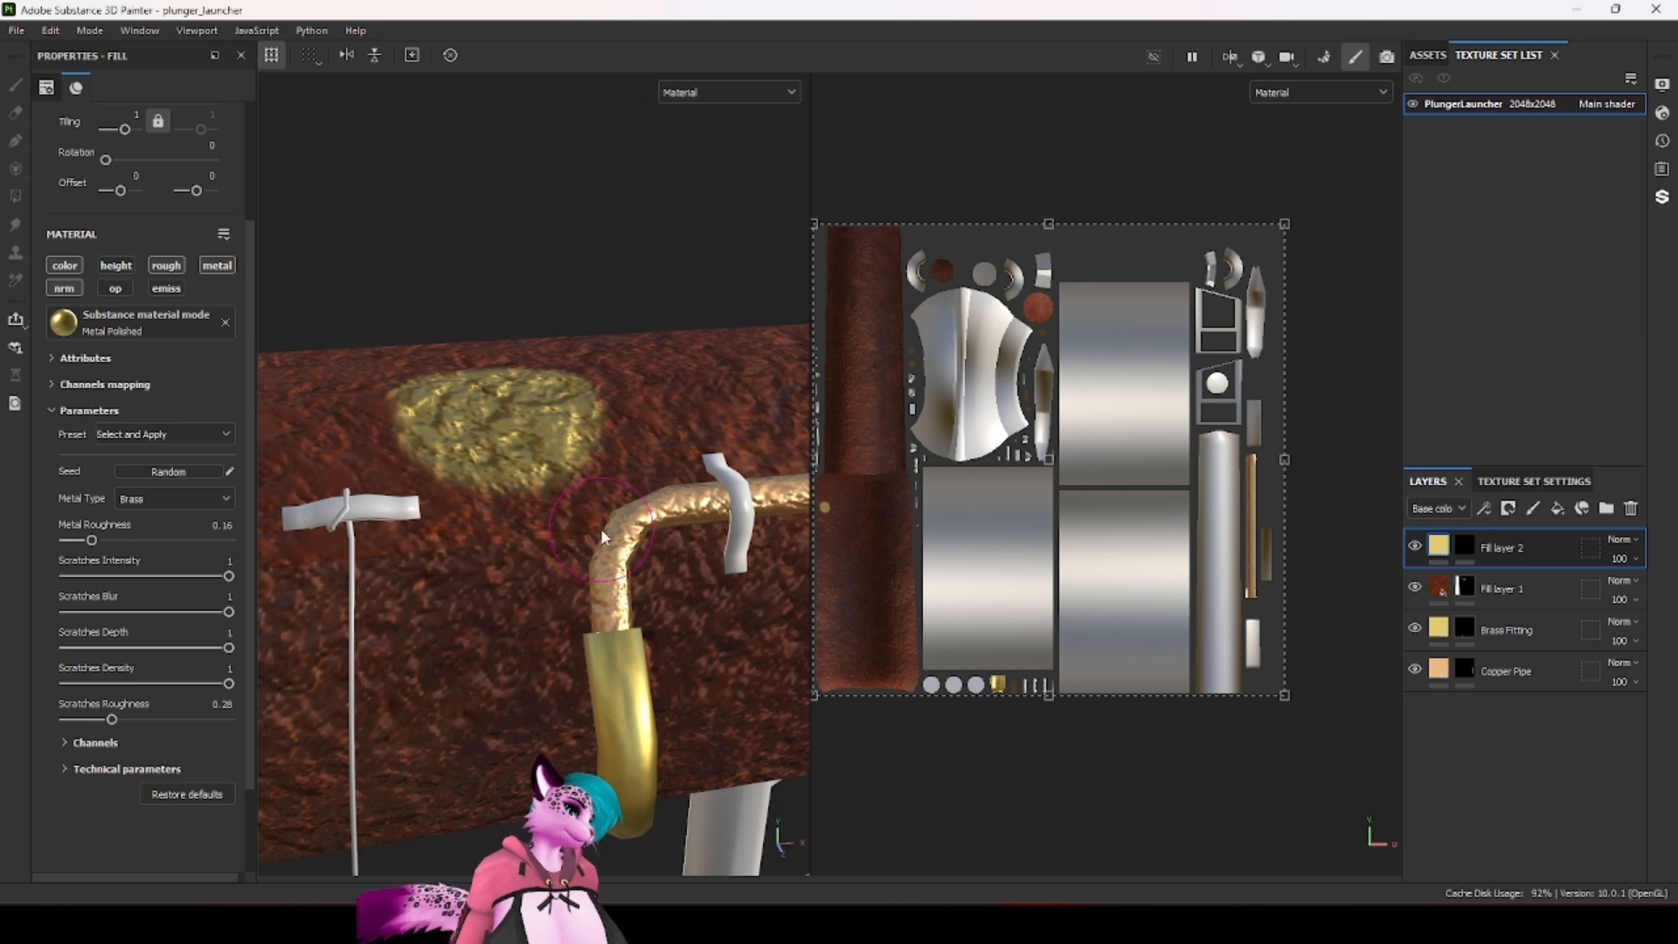
Step: Display Fill layer 2's mask, set the brush grayscale to 1, and repaint the patch in full white
alt+click(1466, 546)
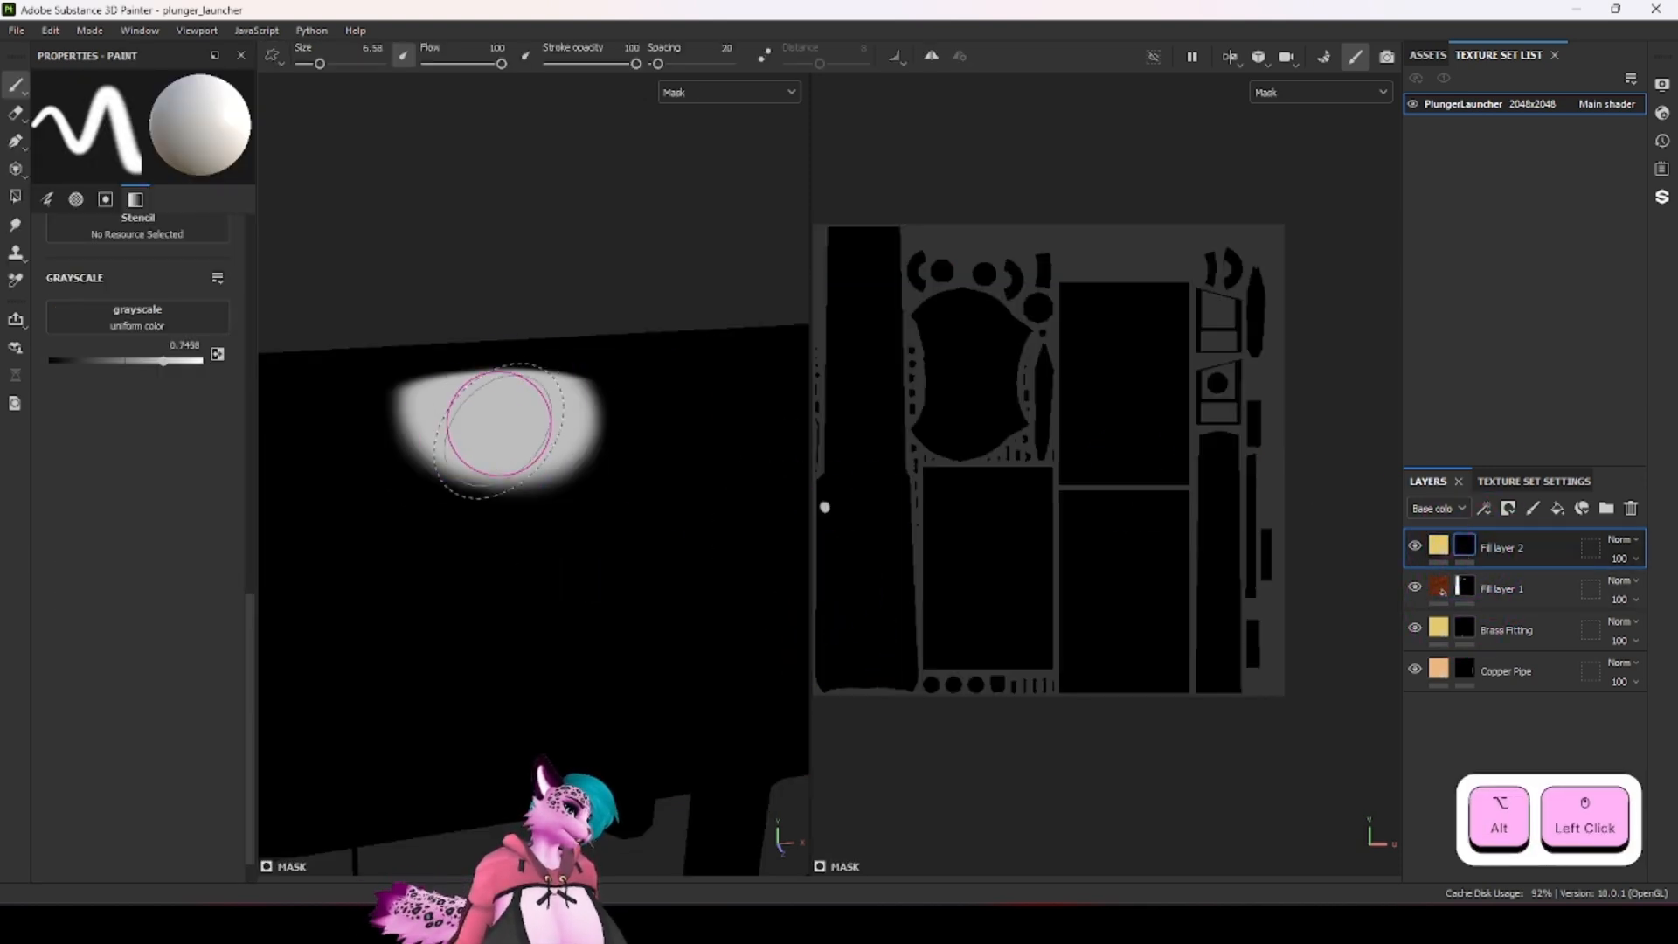
drag(163, 360, 201, 360)
drag(410, 393, 563, 438)
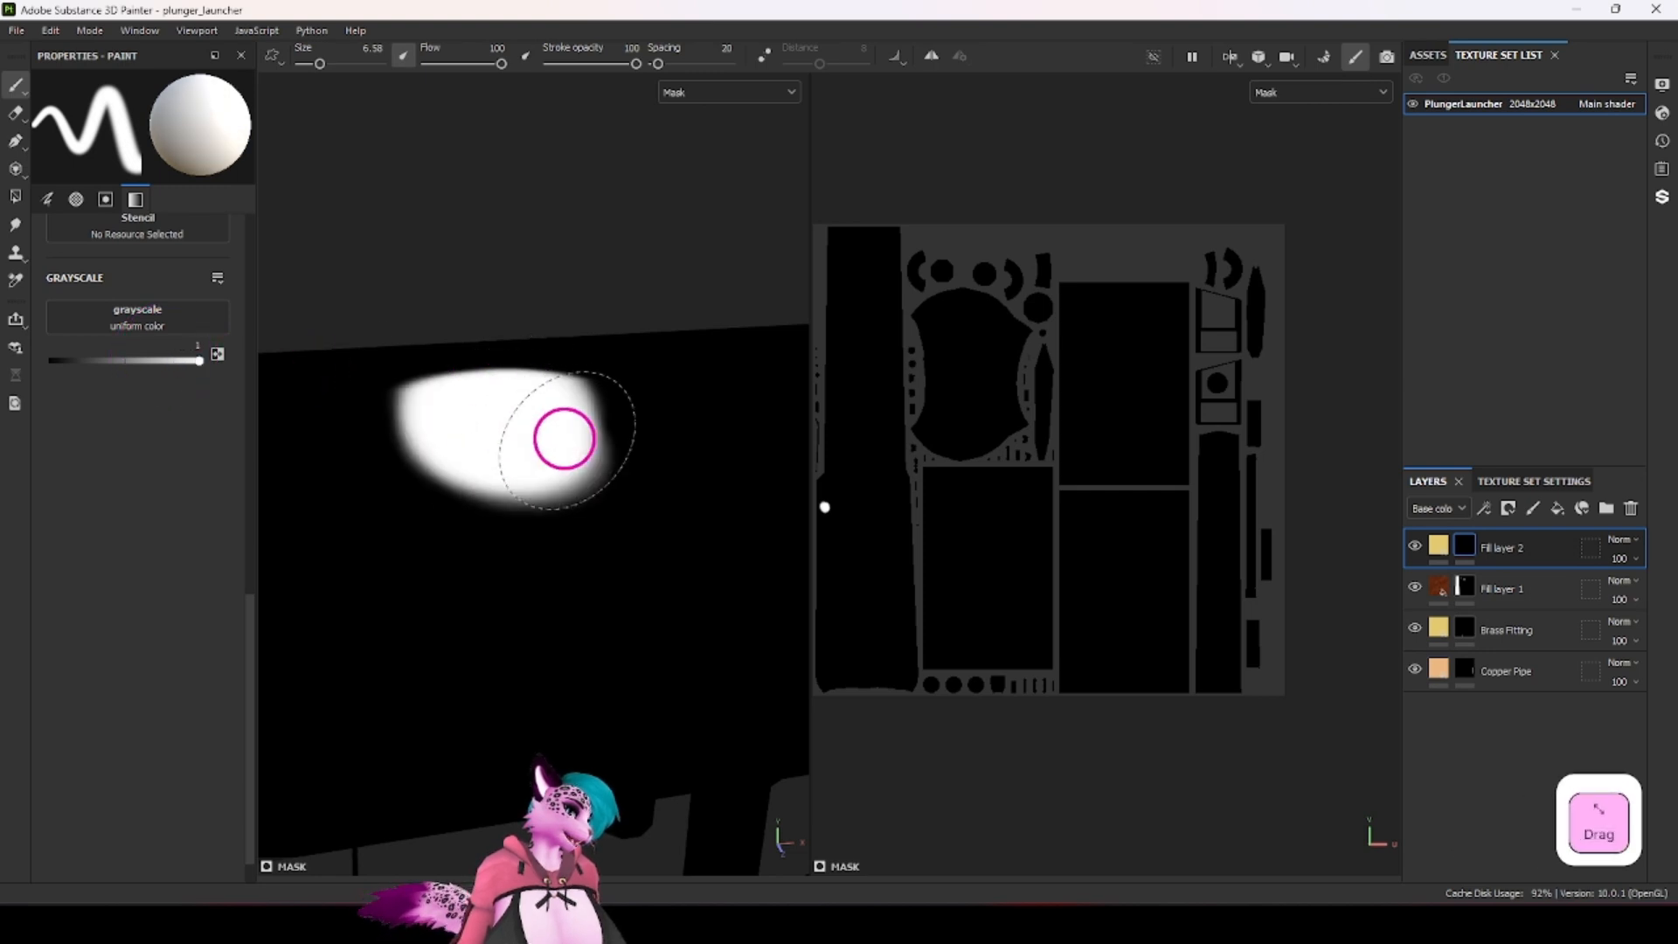
click(1438, 545)
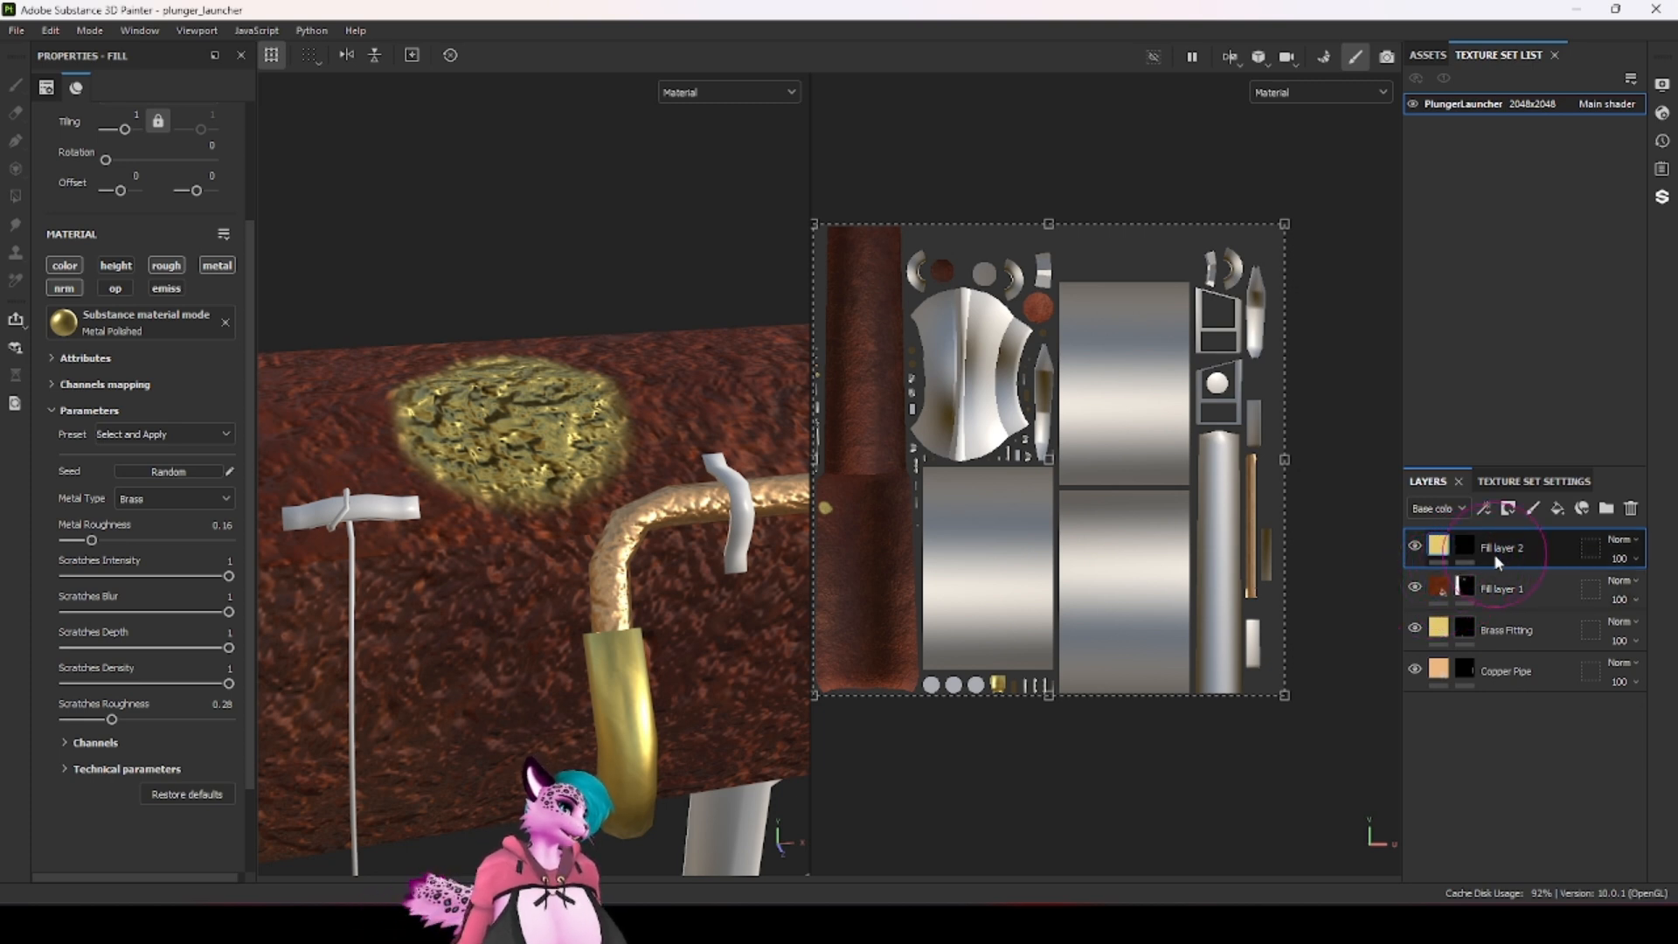
Step: Move Fill layer 2 below the rust layer and add an anchor point to its mask
drag(1500, 543, 1502, 603)
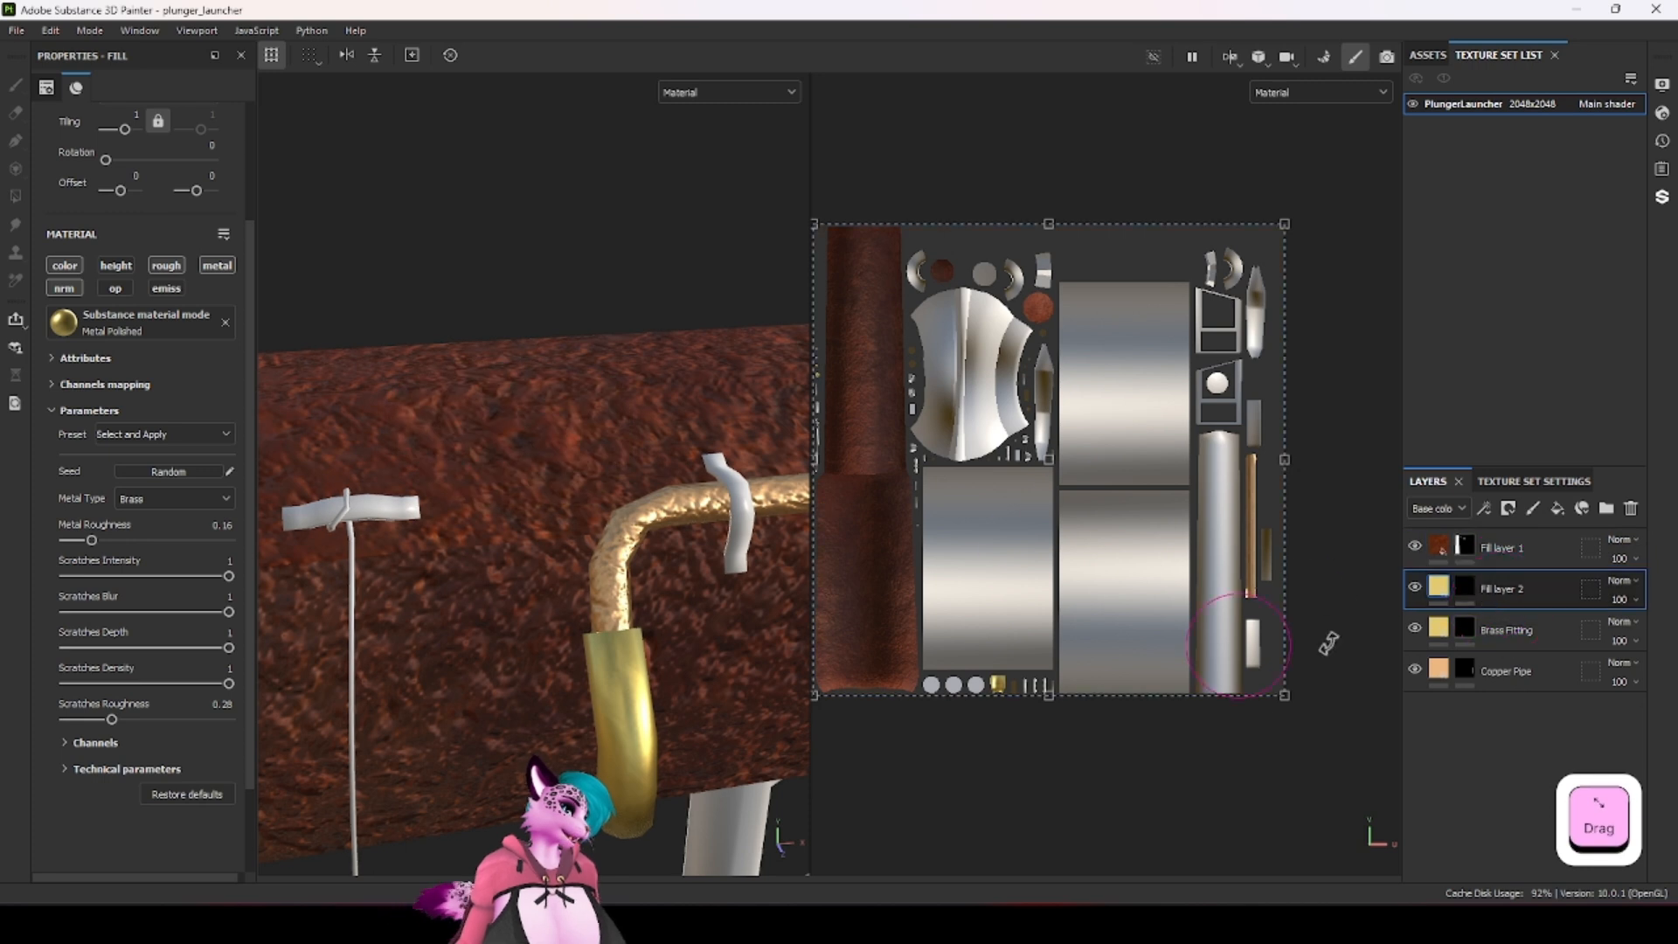
click(1467, 583)
right_click(1467, 582)
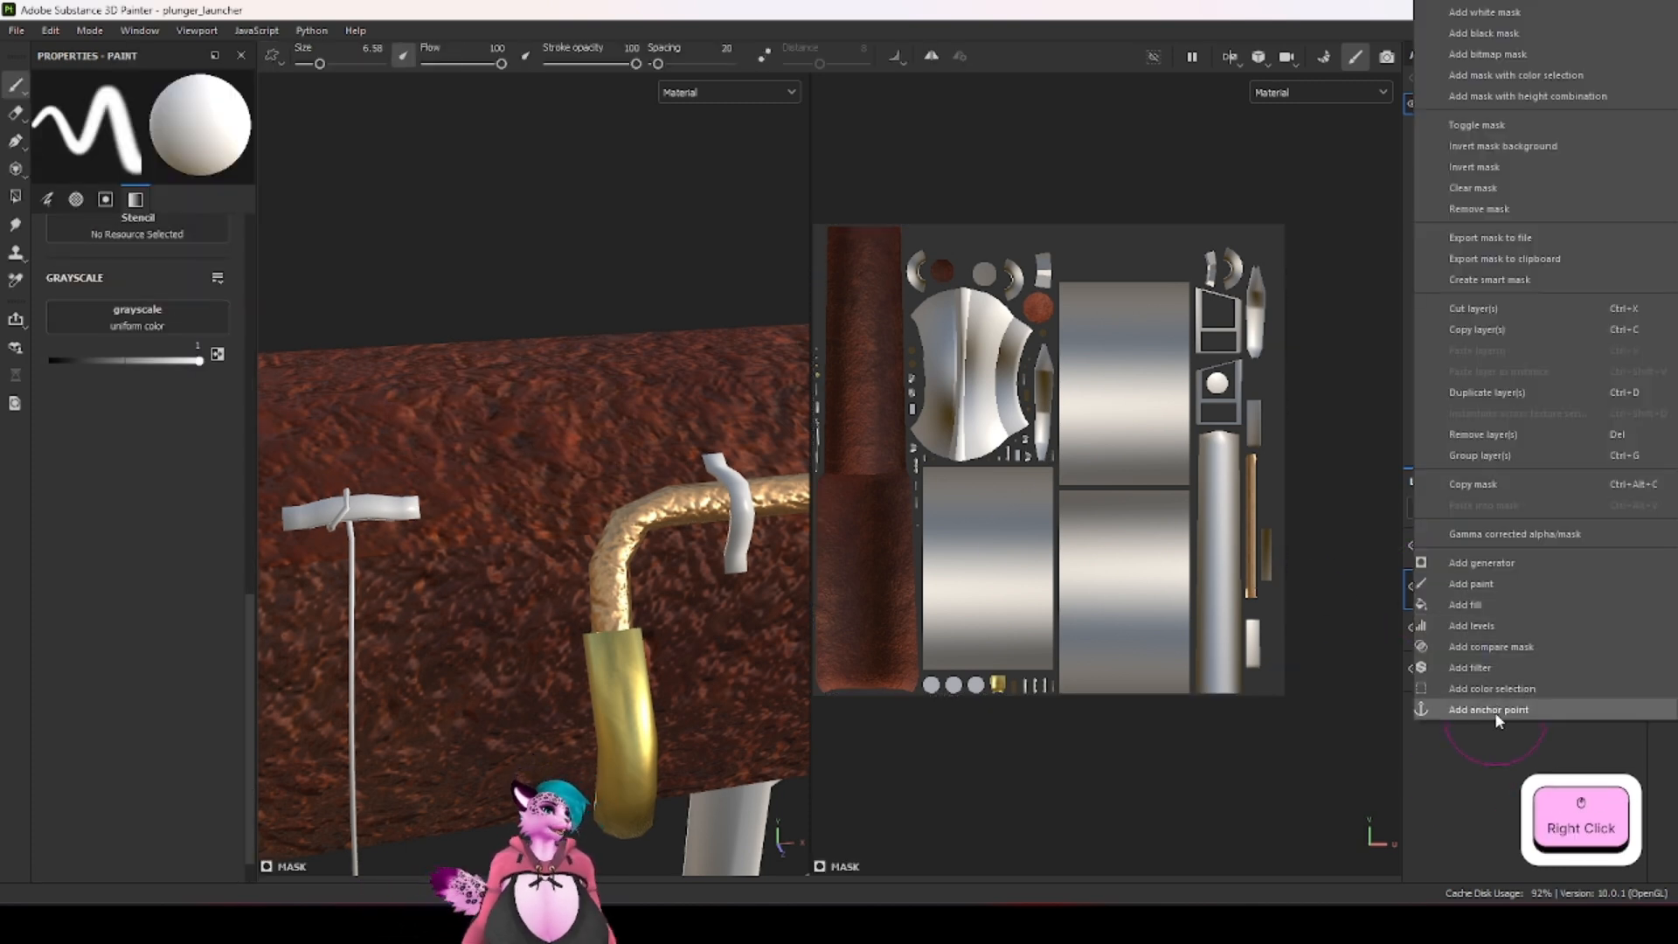
click(1494, 709)
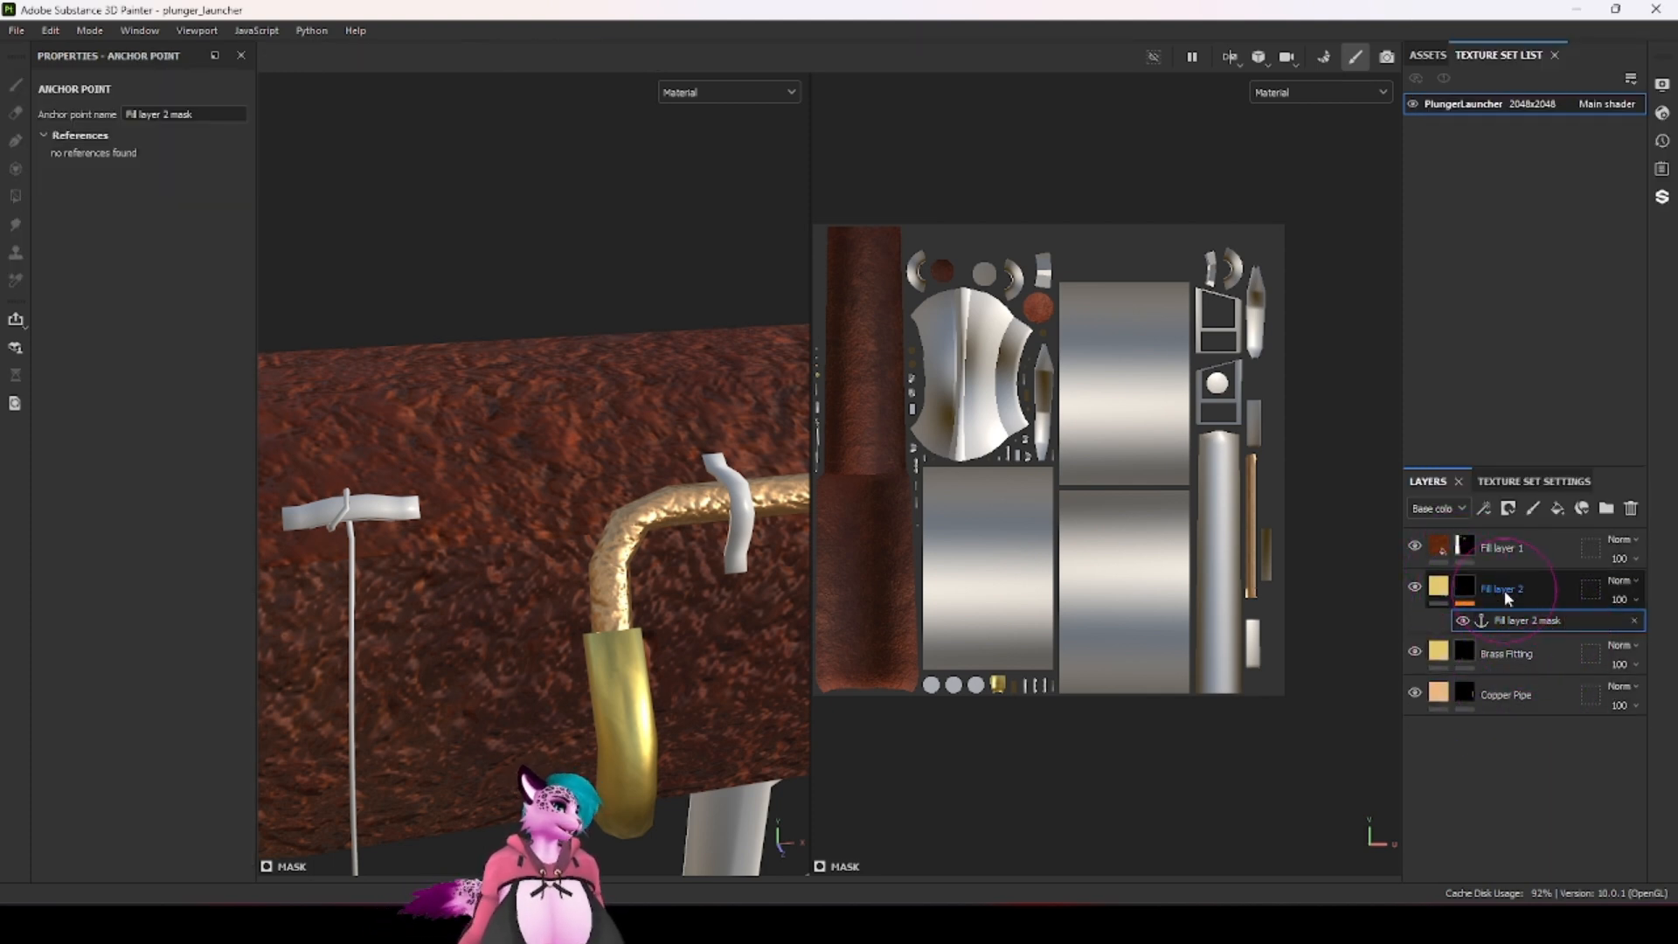
Step: Add a fill effect to the rust layer's mask and use the "Fill layer 2 mask" anchor point as its grayscale source
click(1464, 546)
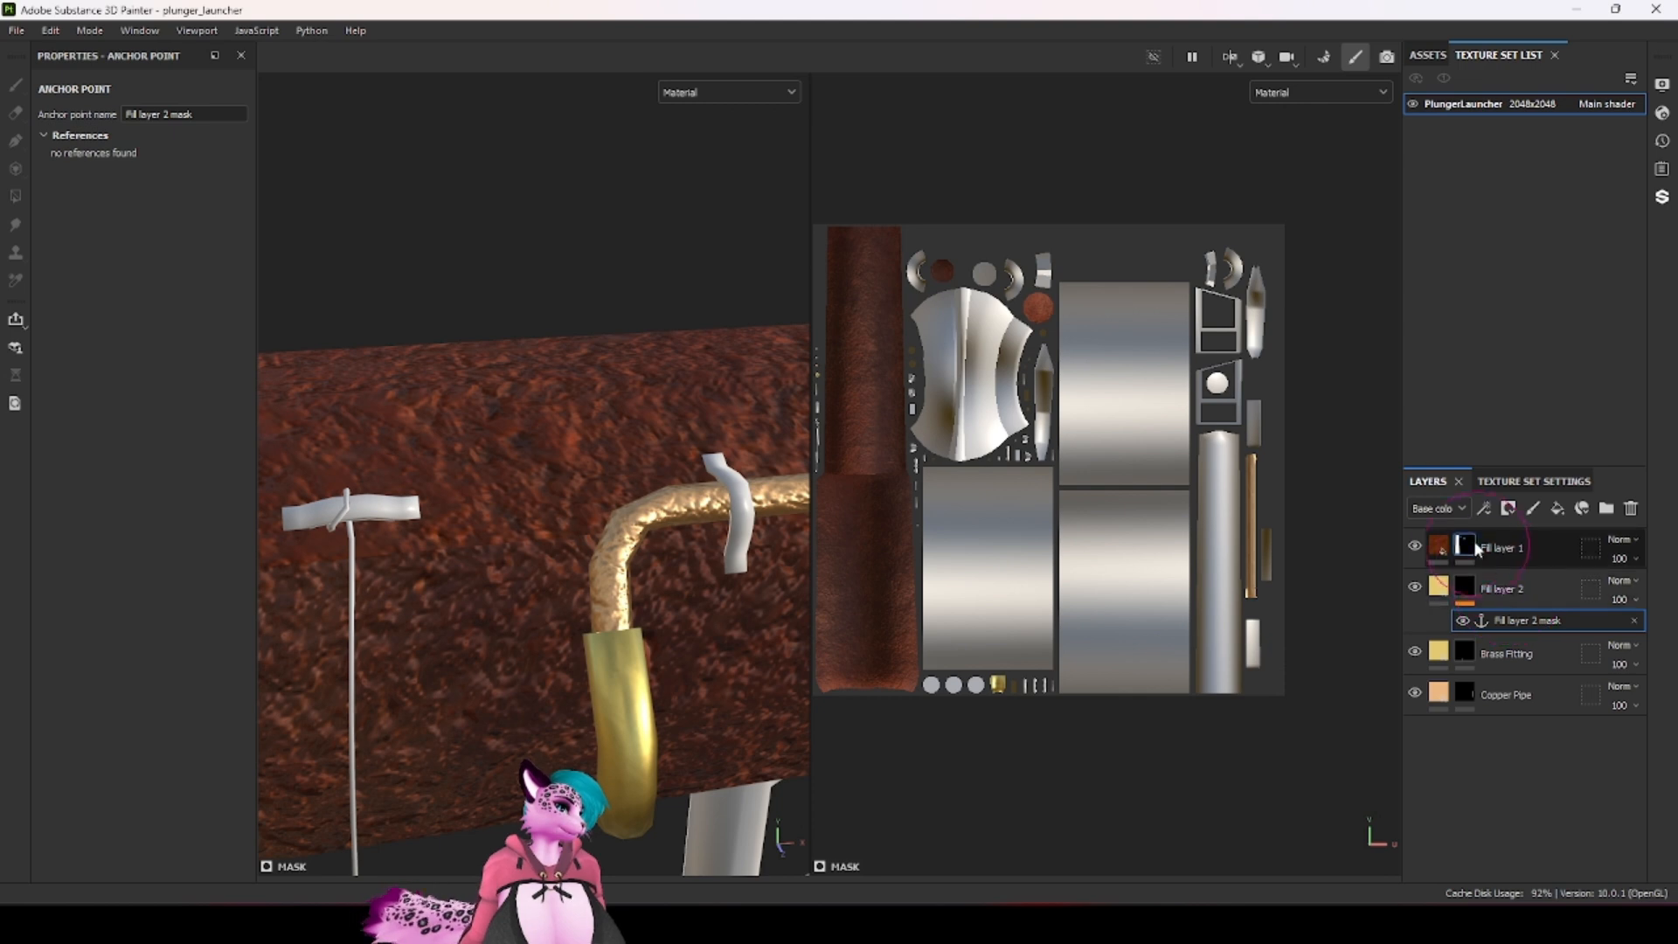
click(1466, 548)
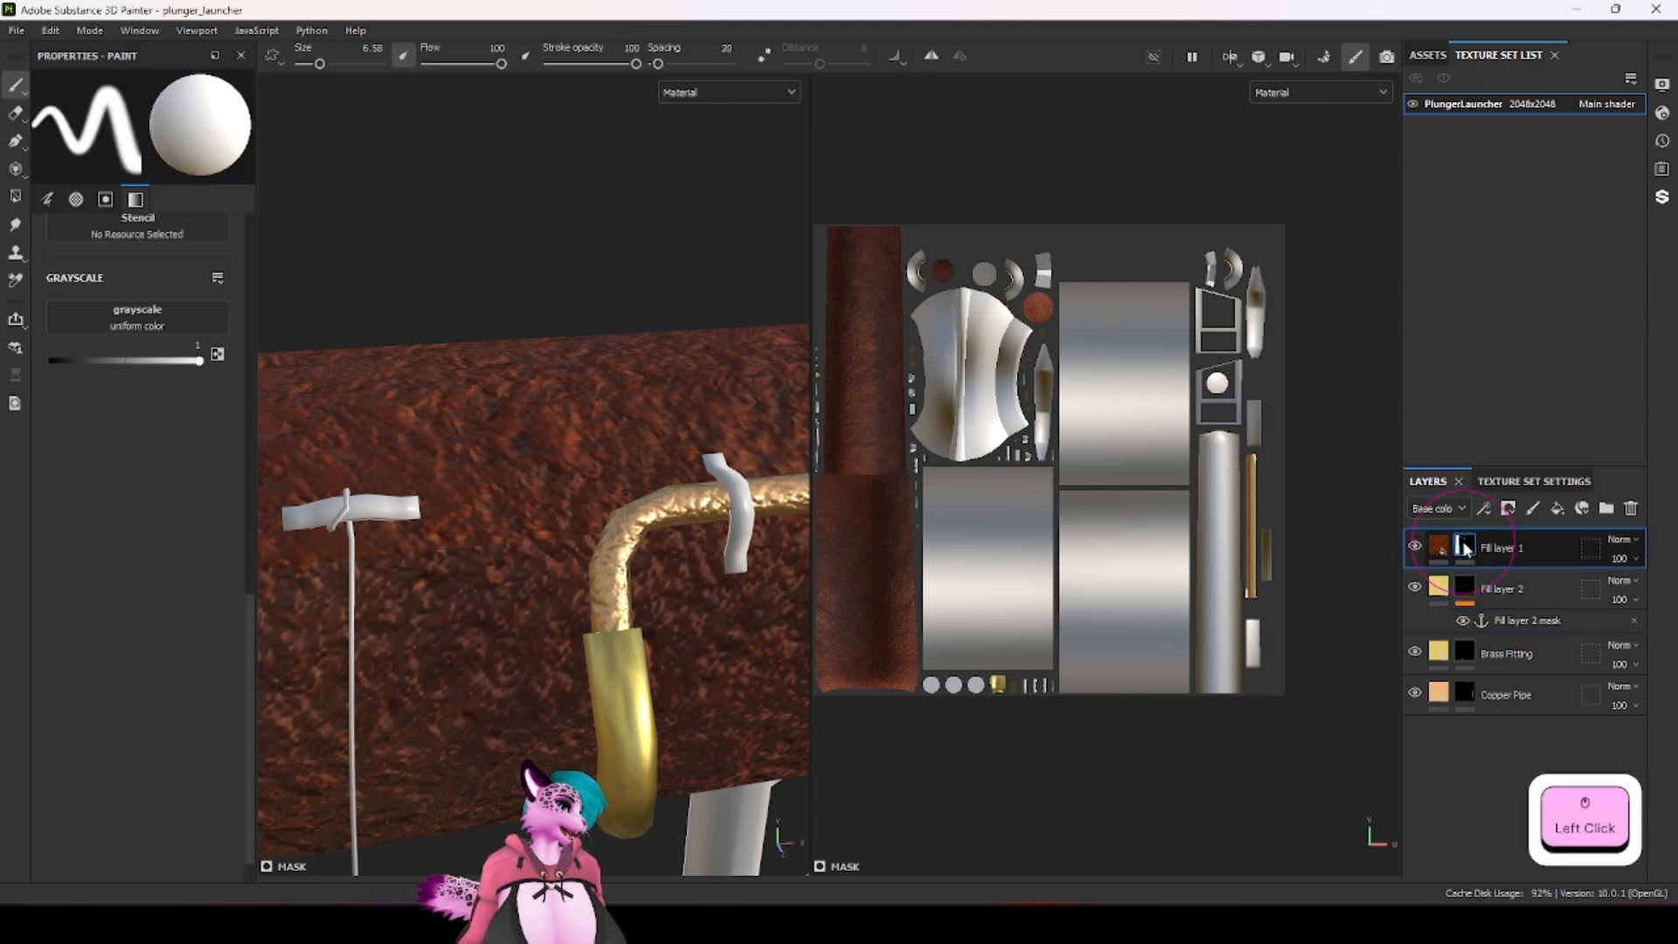
mouse_move(1467, 548)
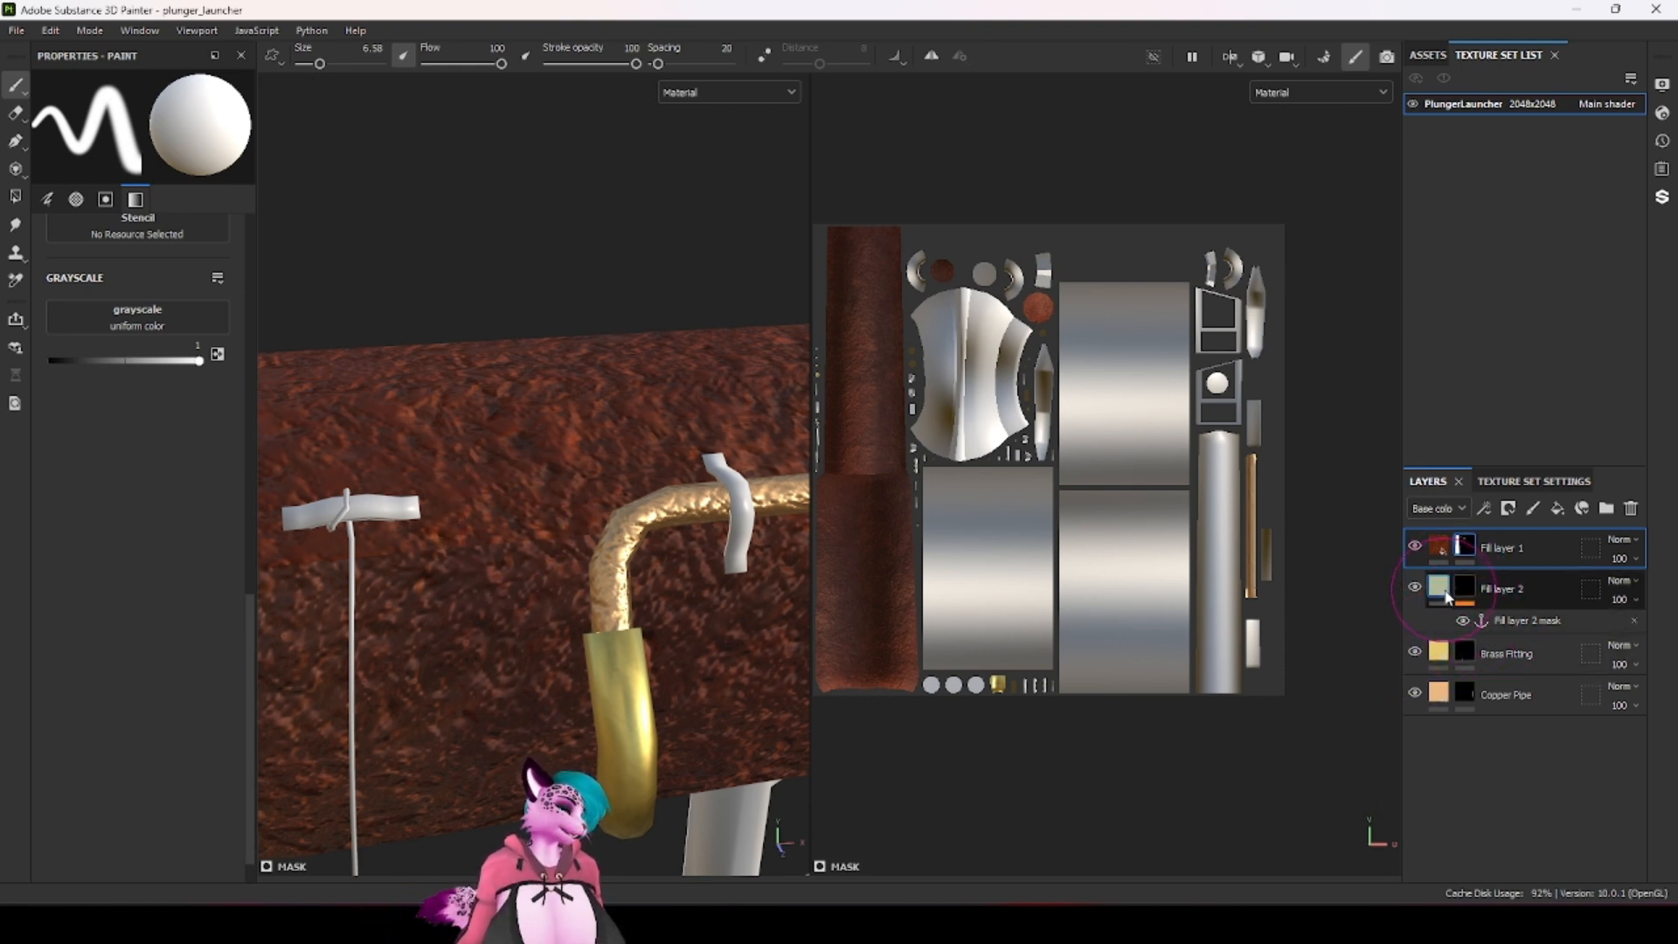
right_click(1504, 576)
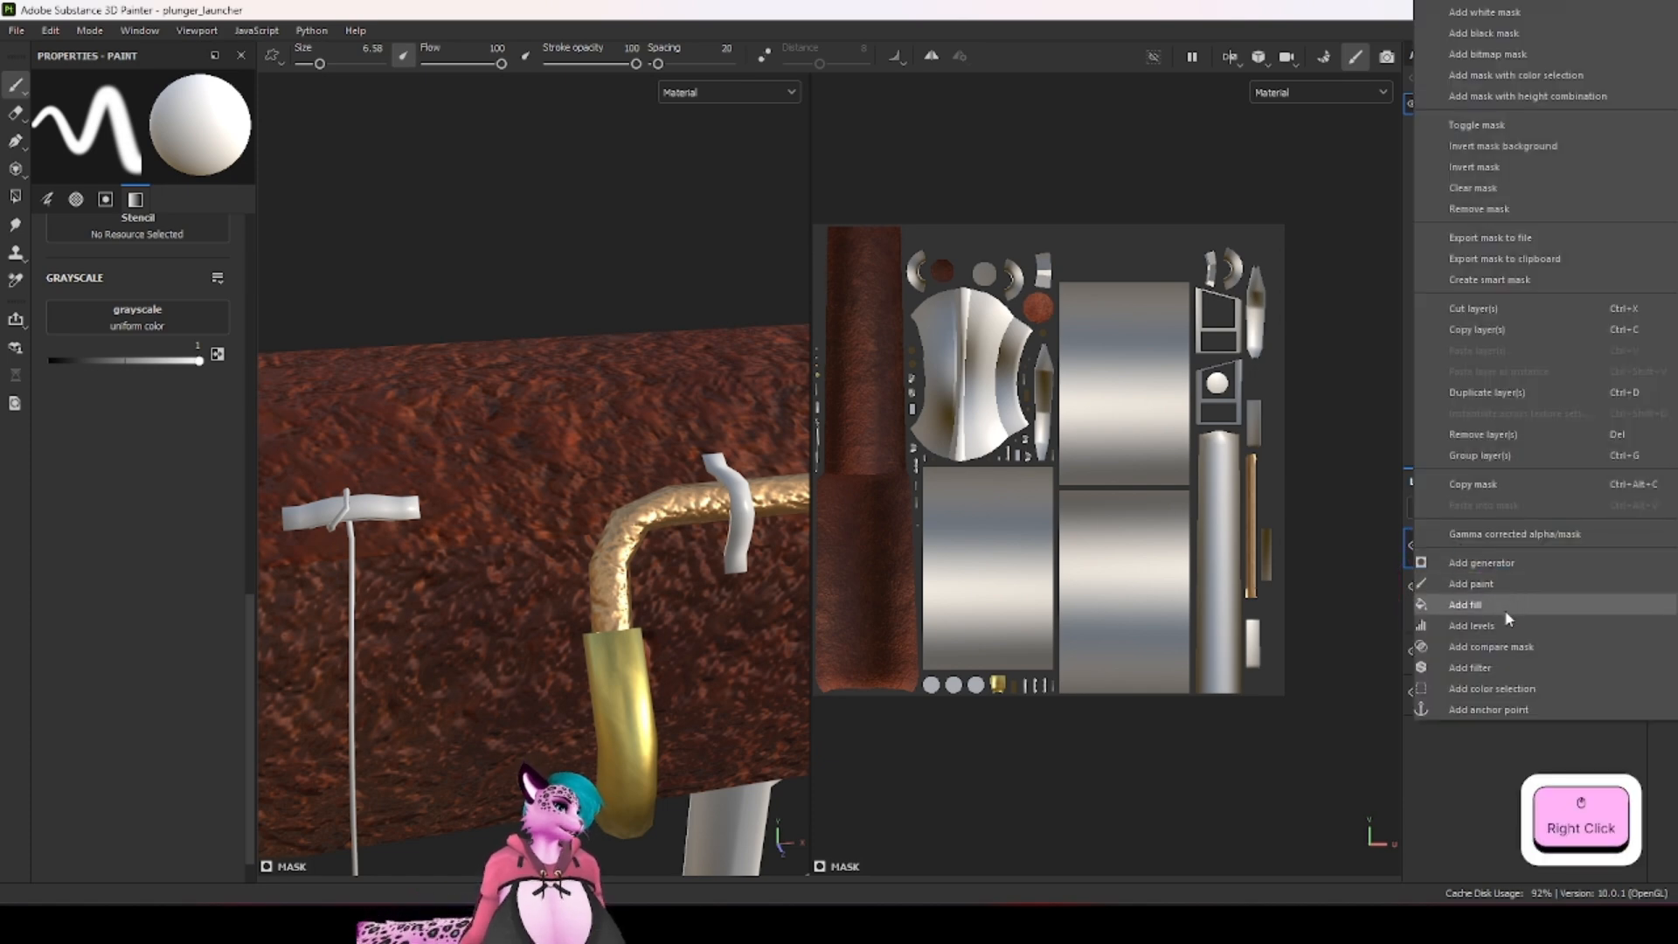
click(1506, 611)
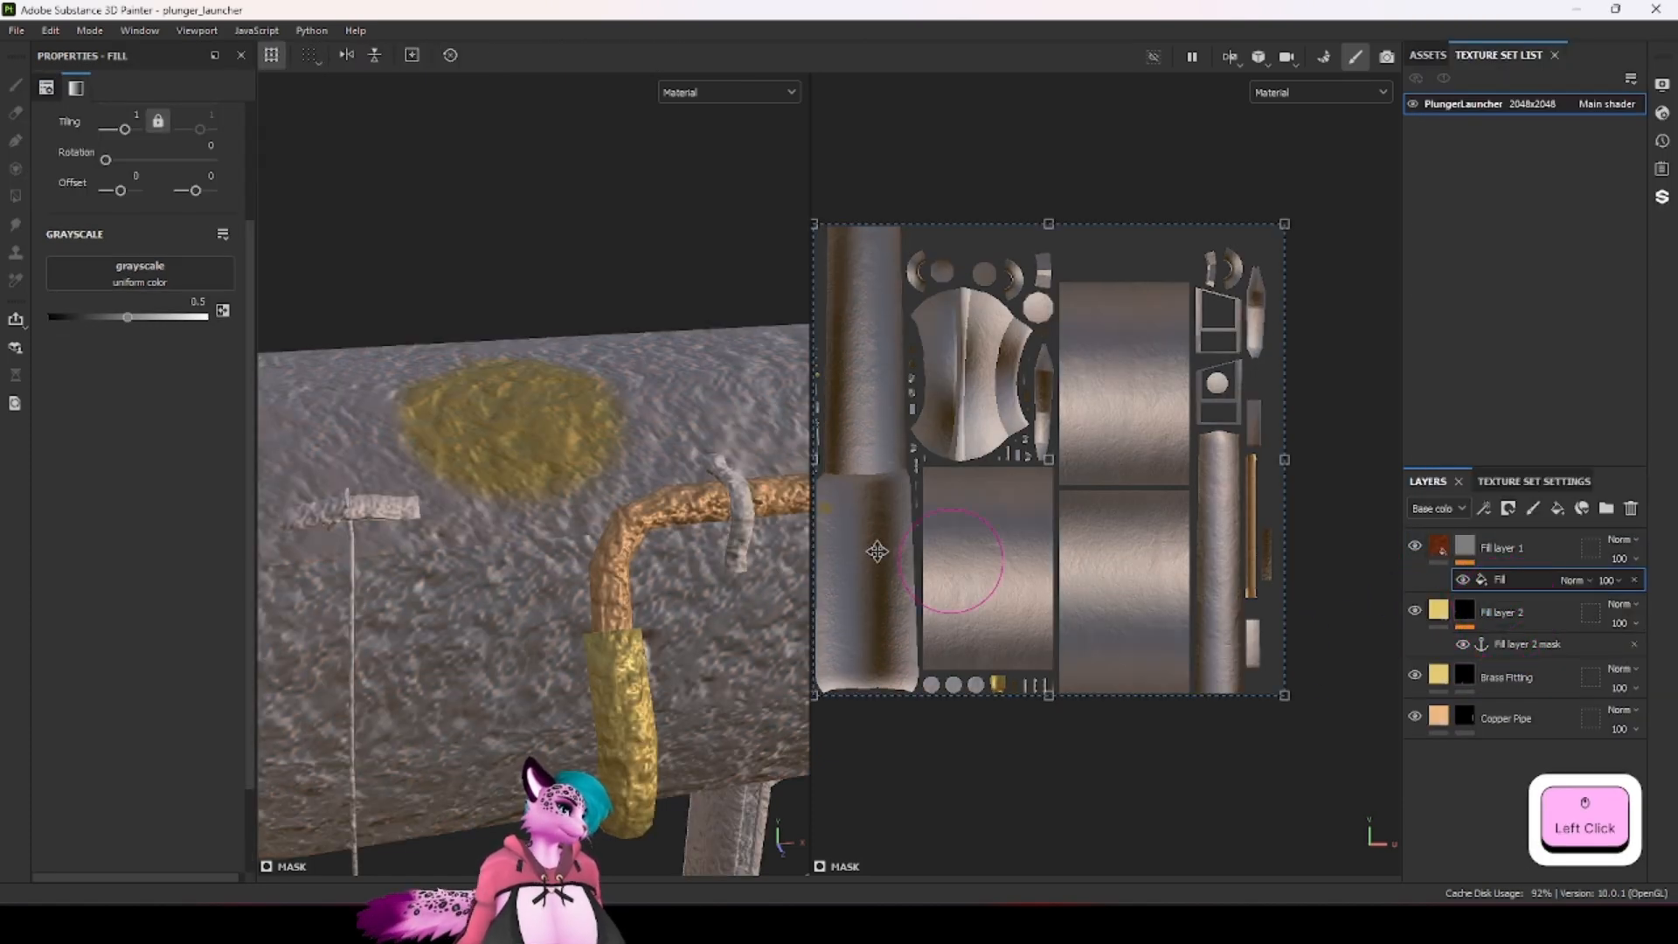
click(128, 276)
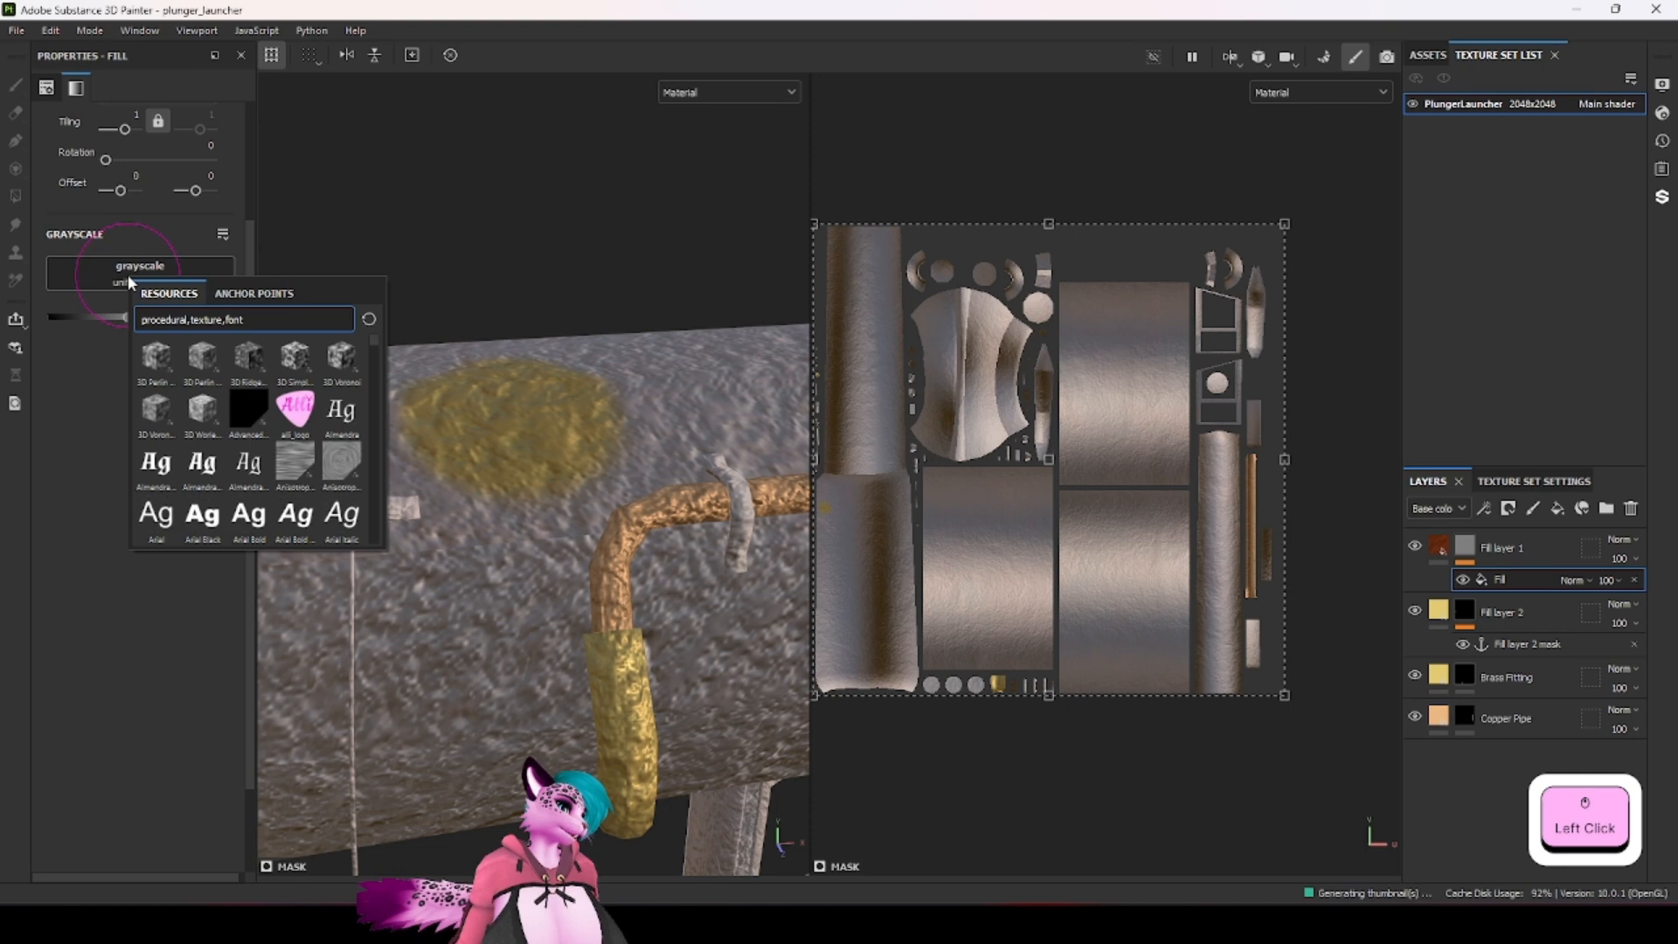
click(254, 293)
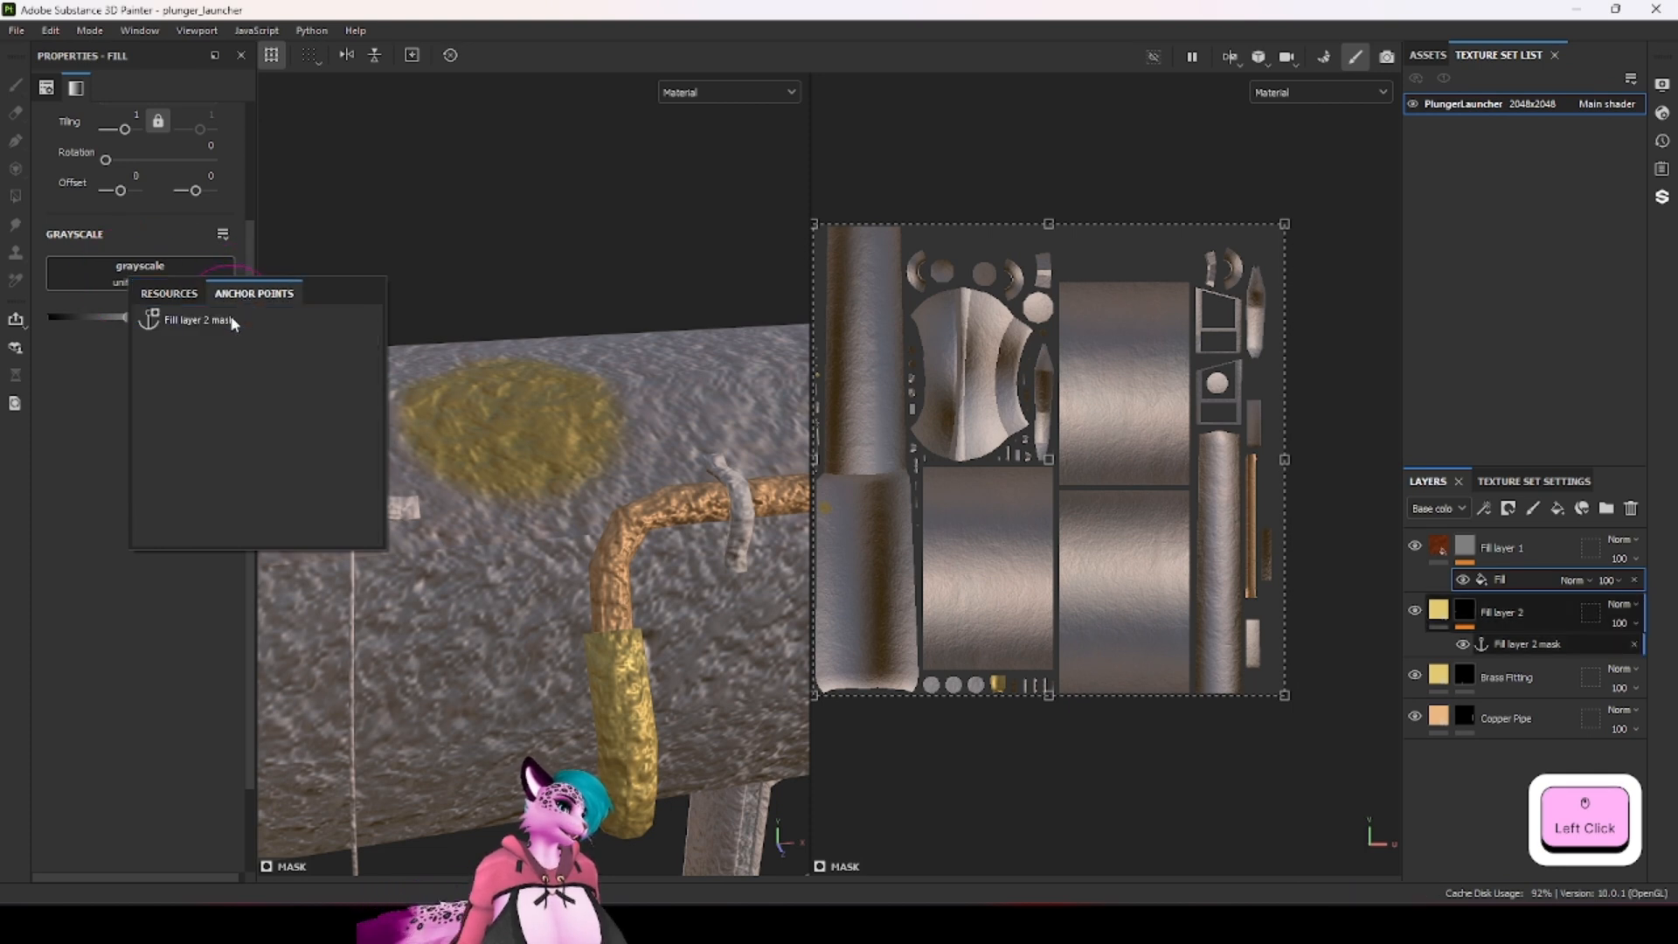
click(199, 320)
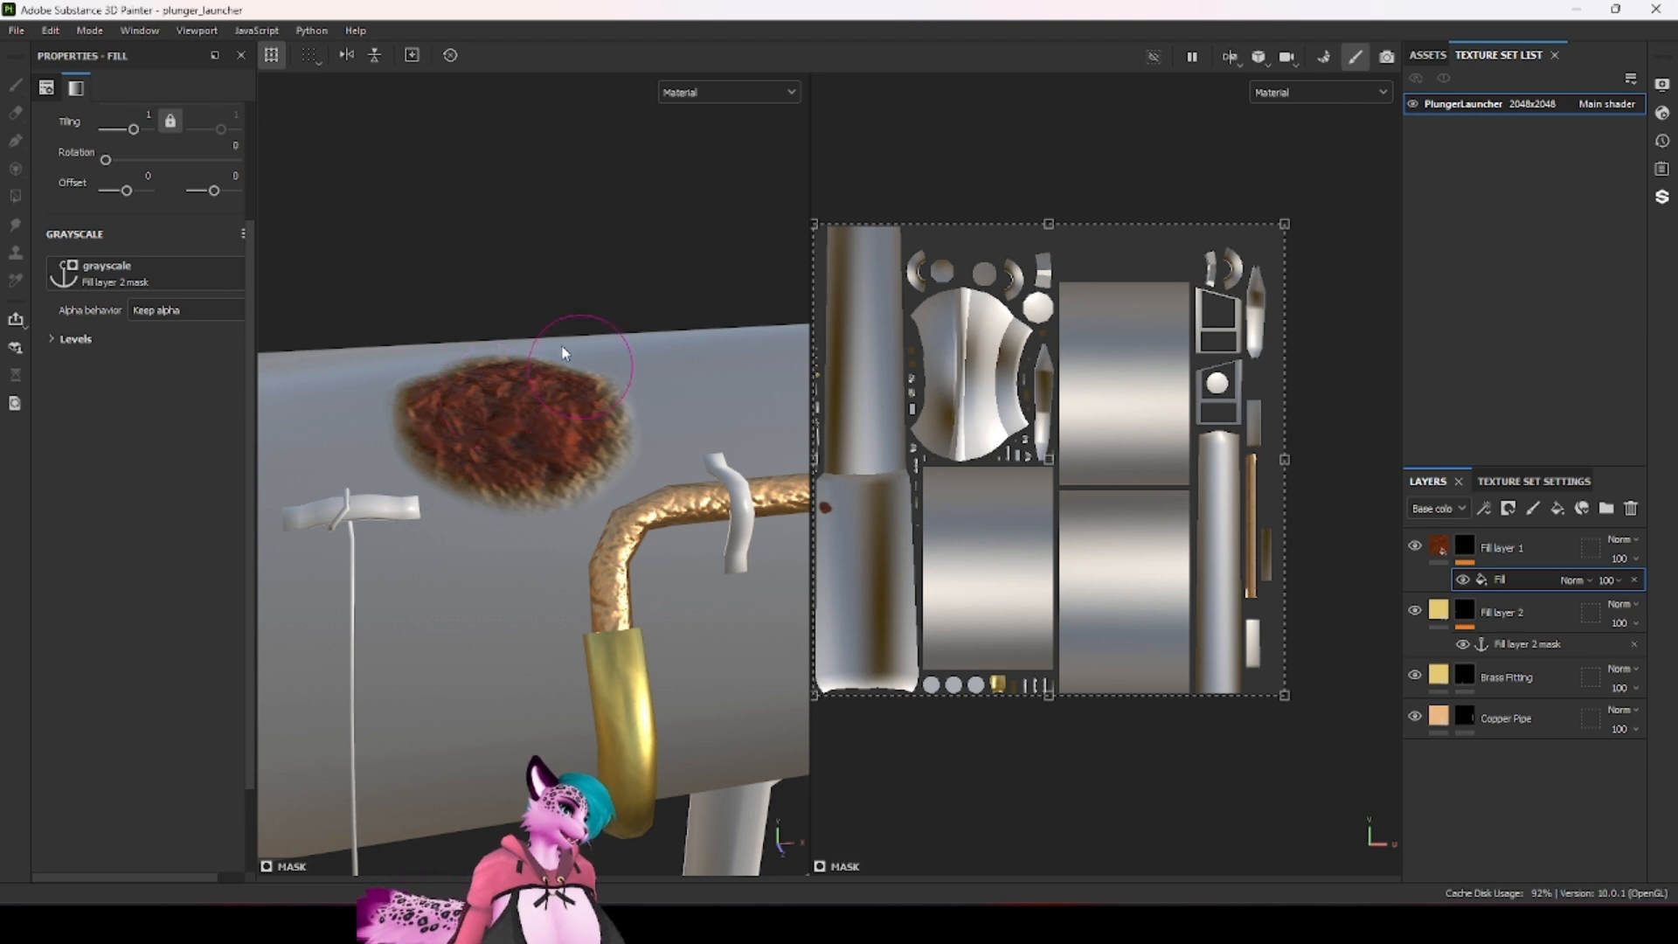
Step: Paint a second patch on the body in Fill layer 2's mask, and set the rust mask's fill effect to Subtract blending
click(1464, 610)
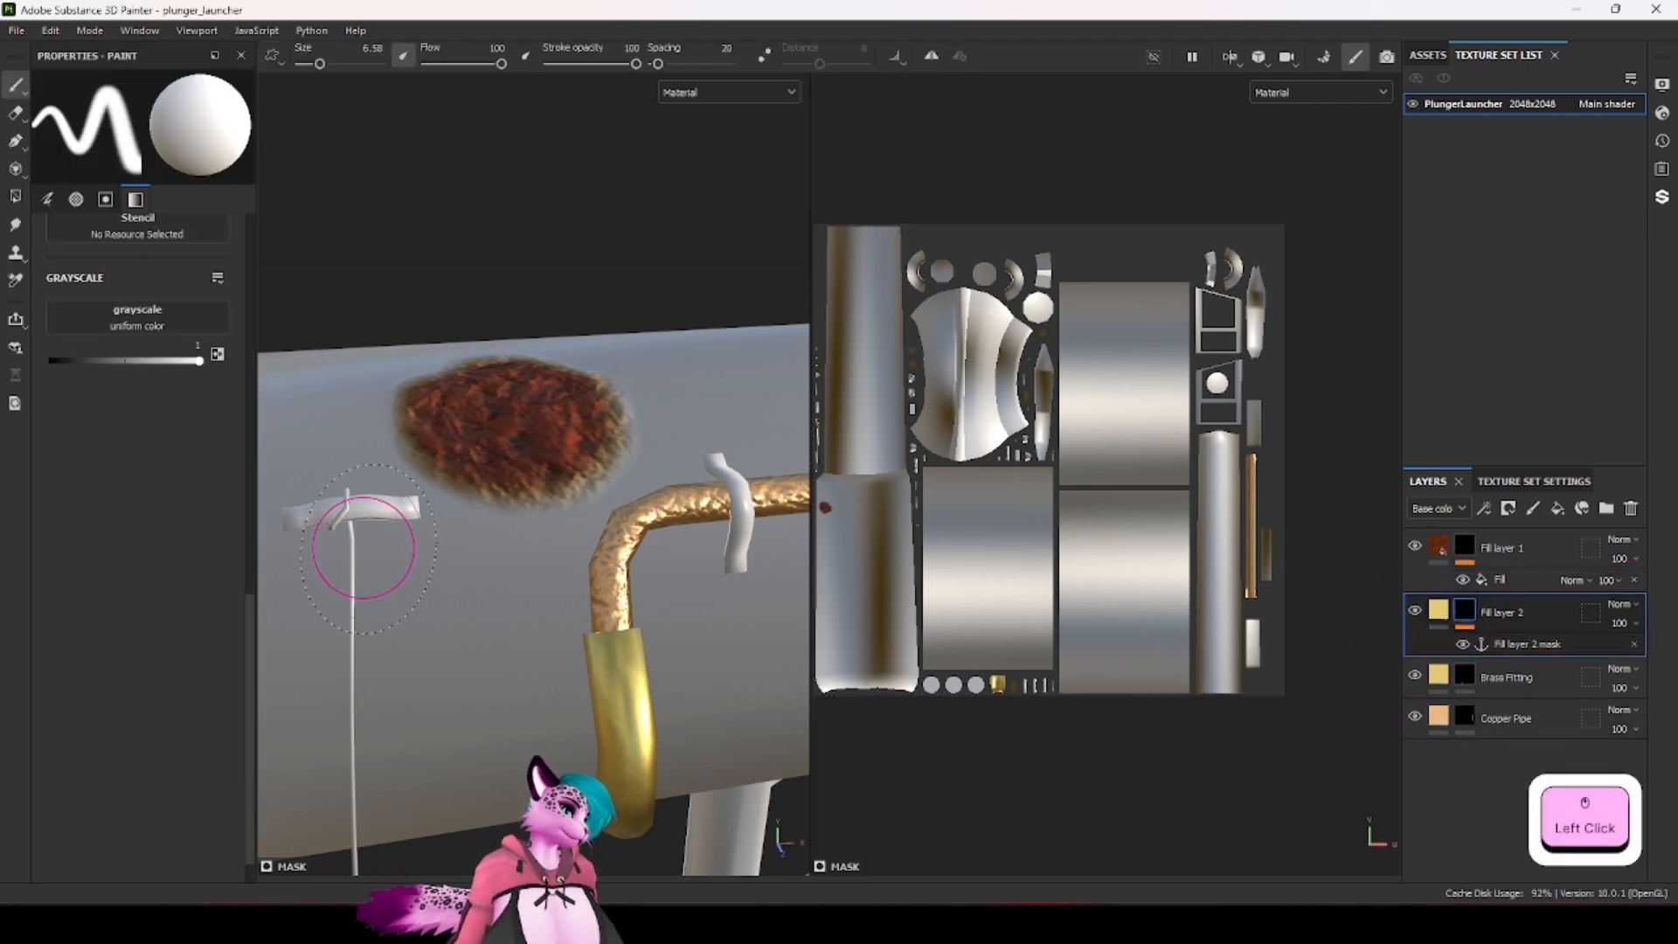
mouse_move(411, 577)
mouse_down()
mouse_move(486, 611)
mouse_move(496, 690)
mouse_up()
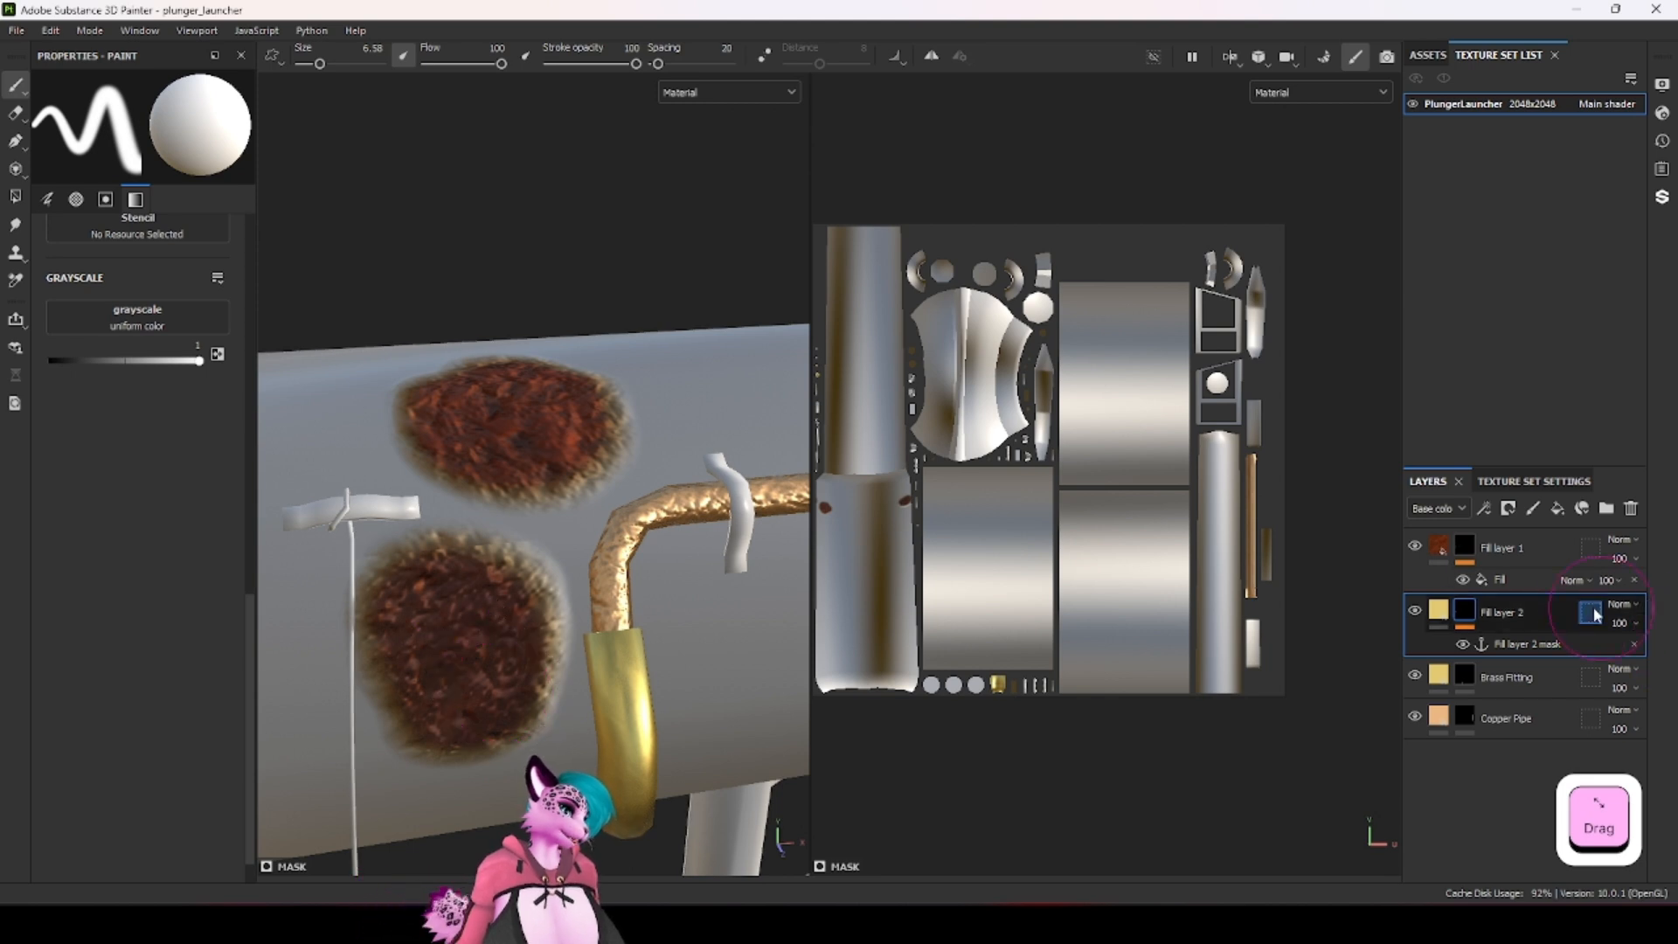
click(1510, 581)
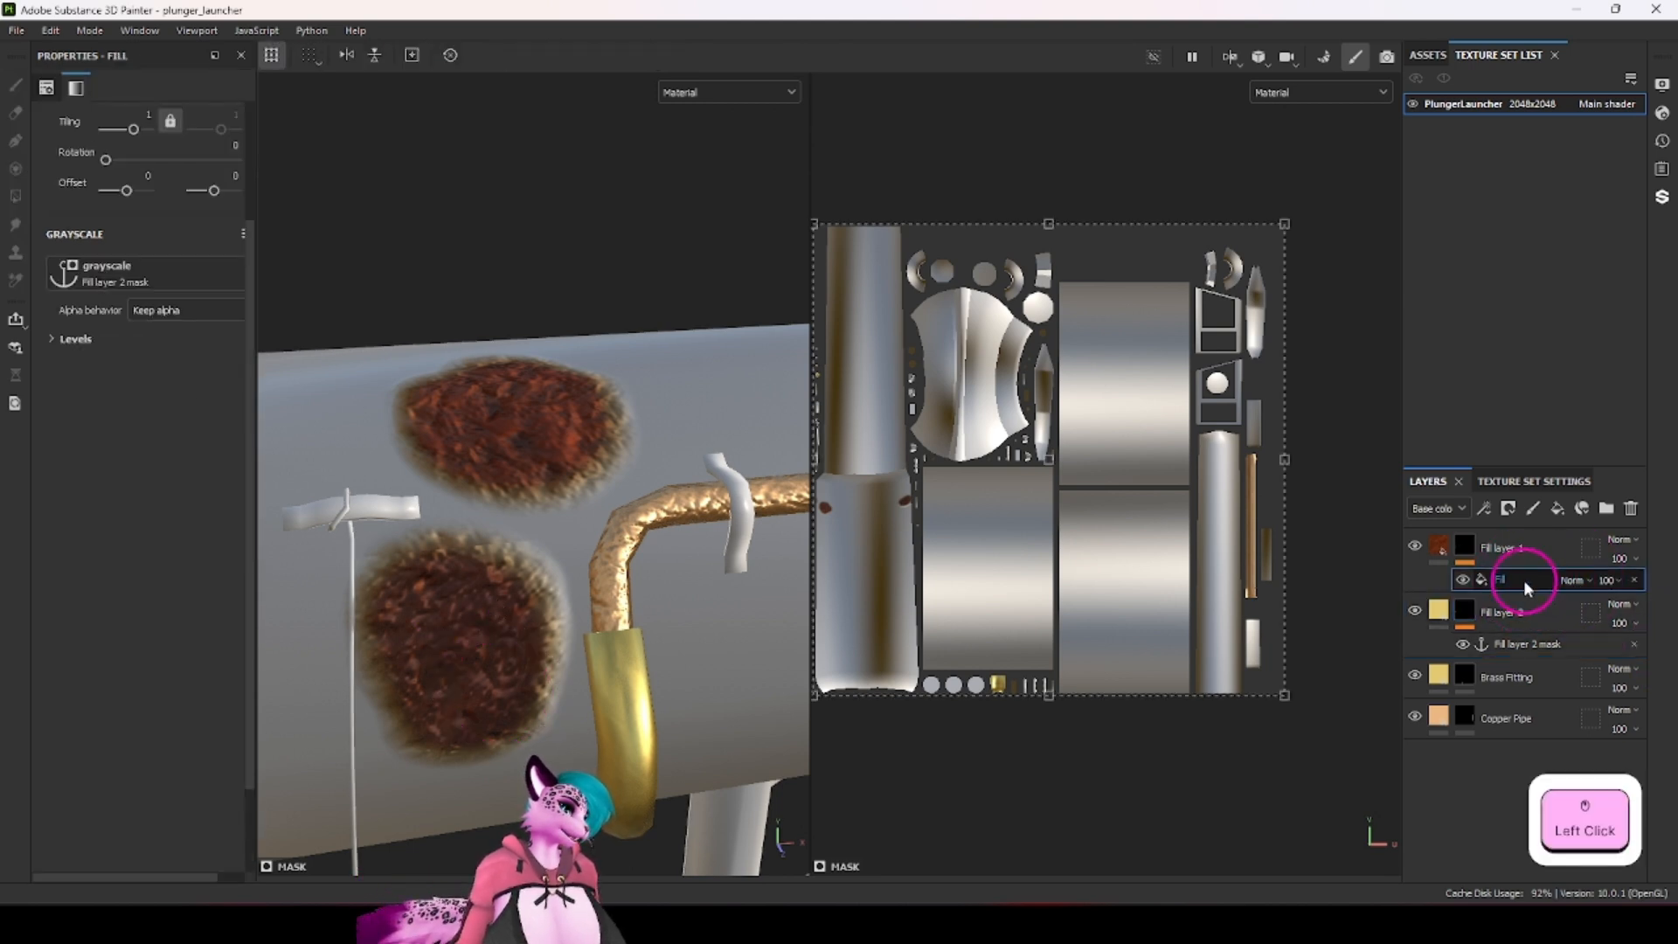
click(1575, 579)
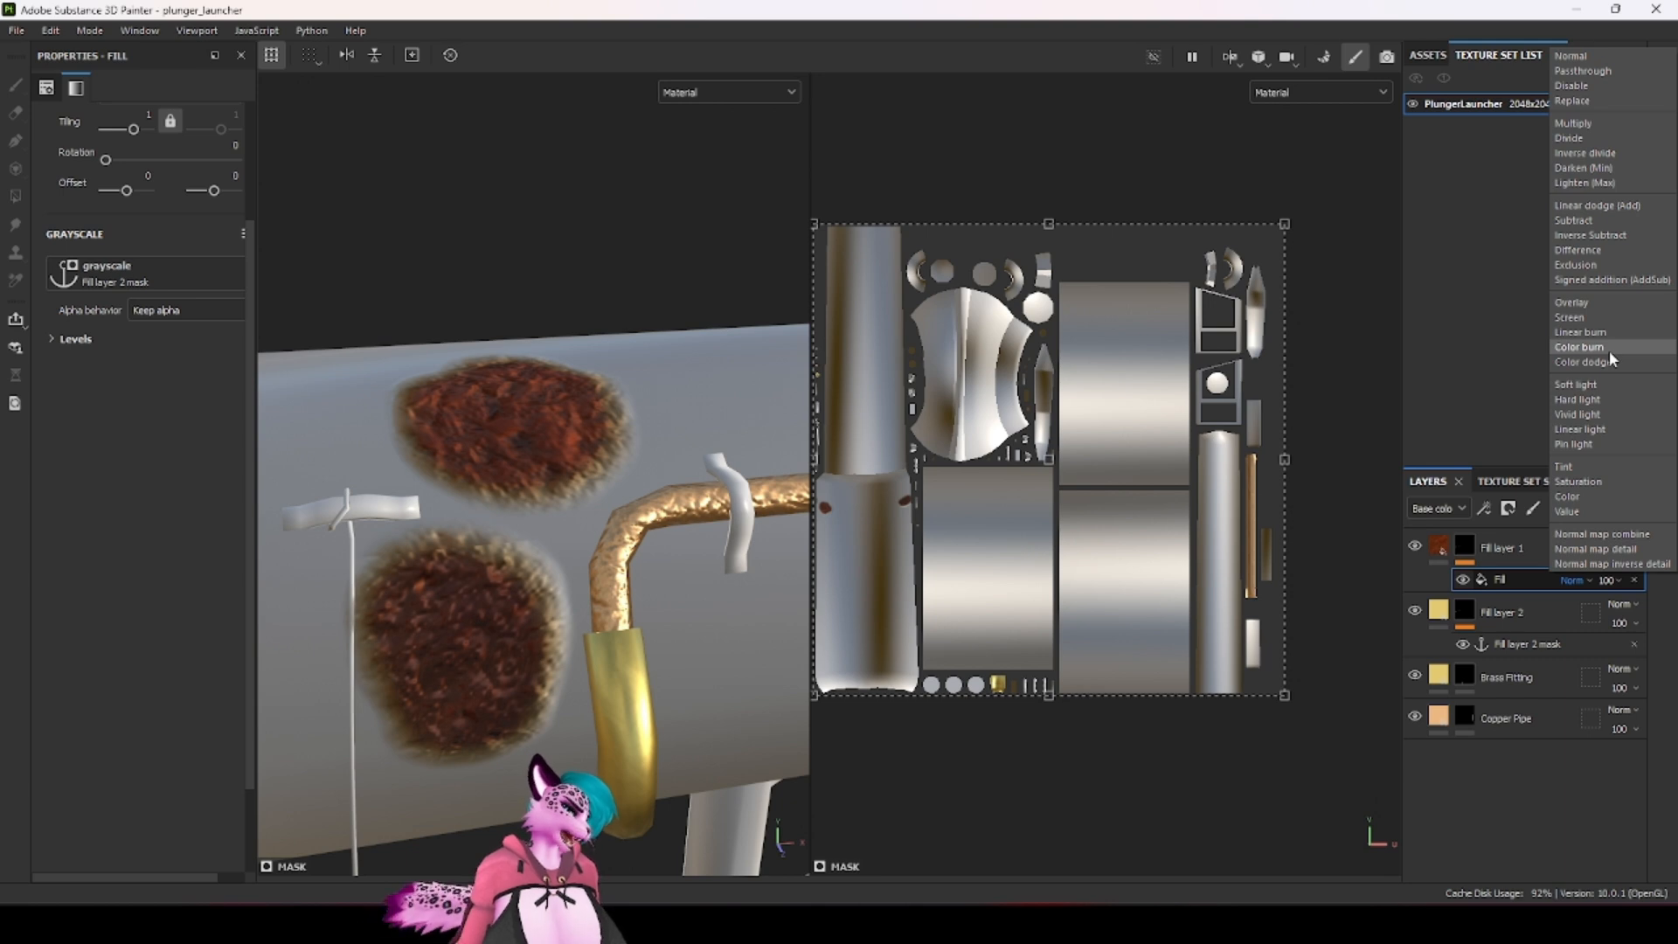
click(1592, 229)
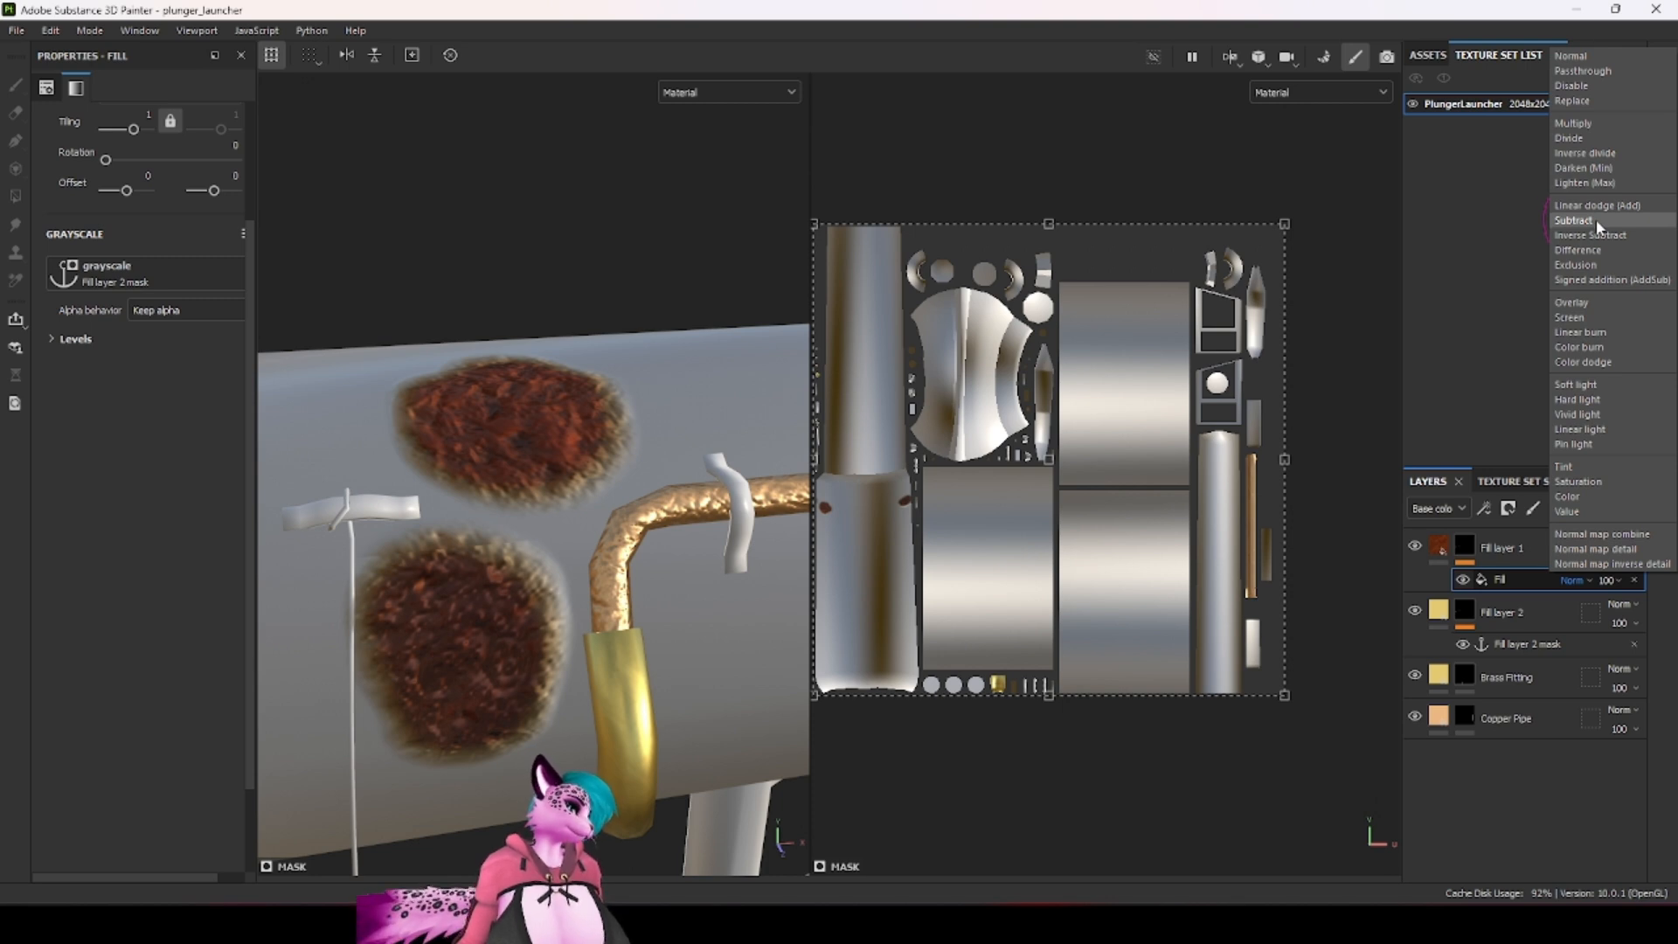
click(1595, 220)
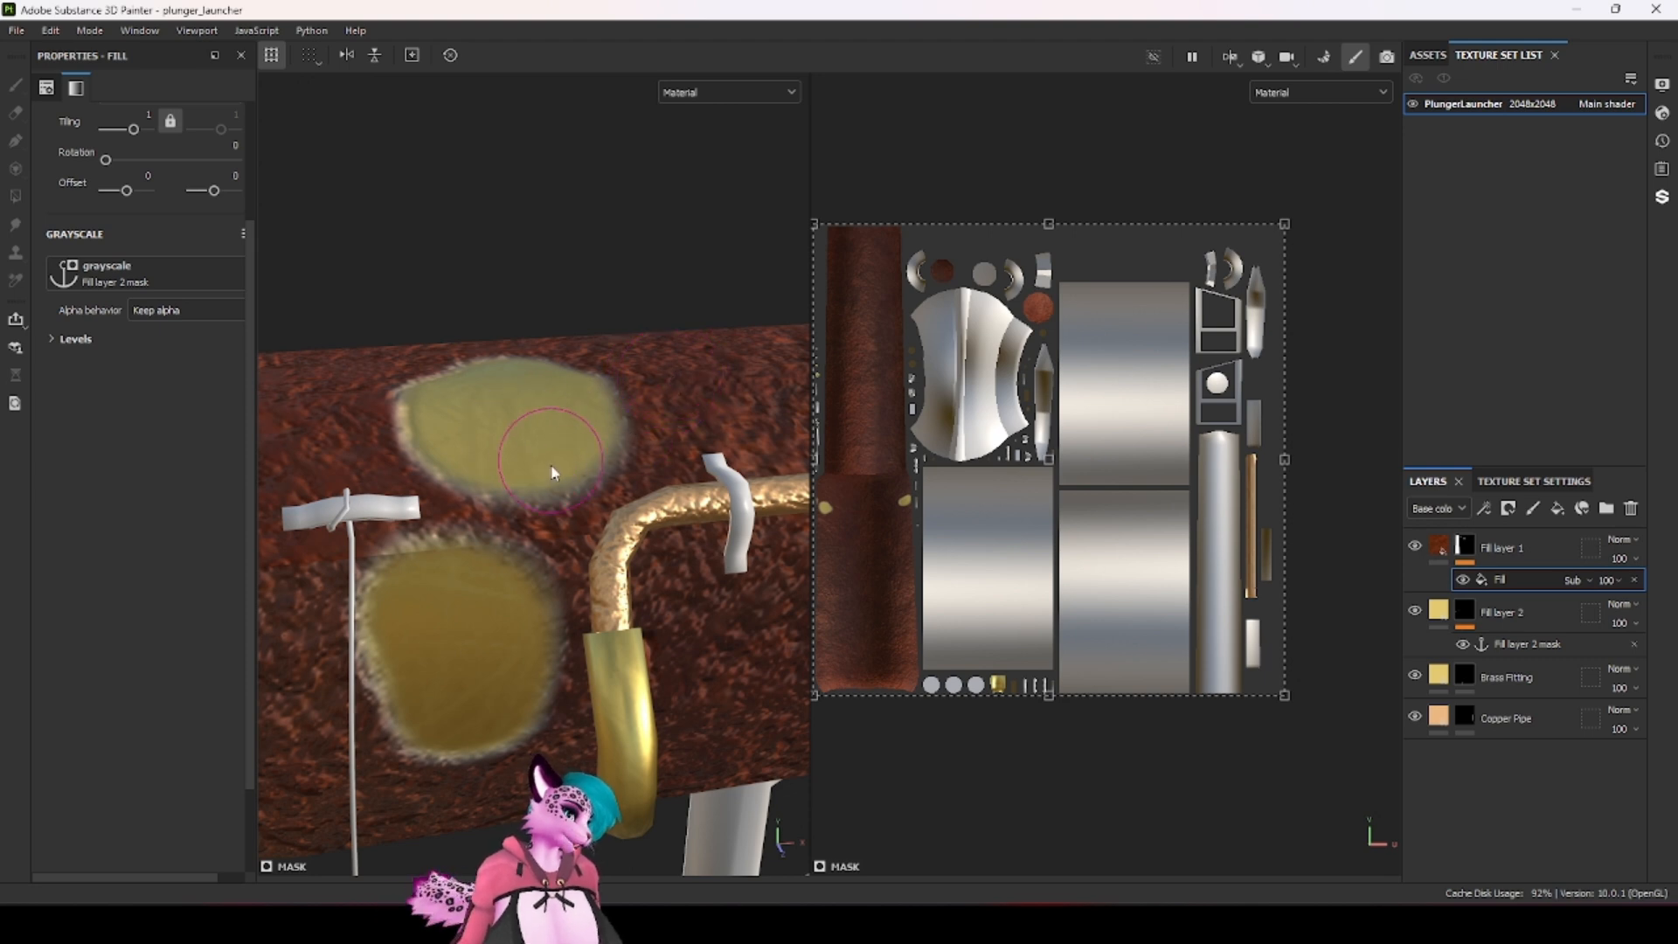
Step: Examine the rust layer's mask on its own to check how the painted patches cut into it
click(1465, 546)
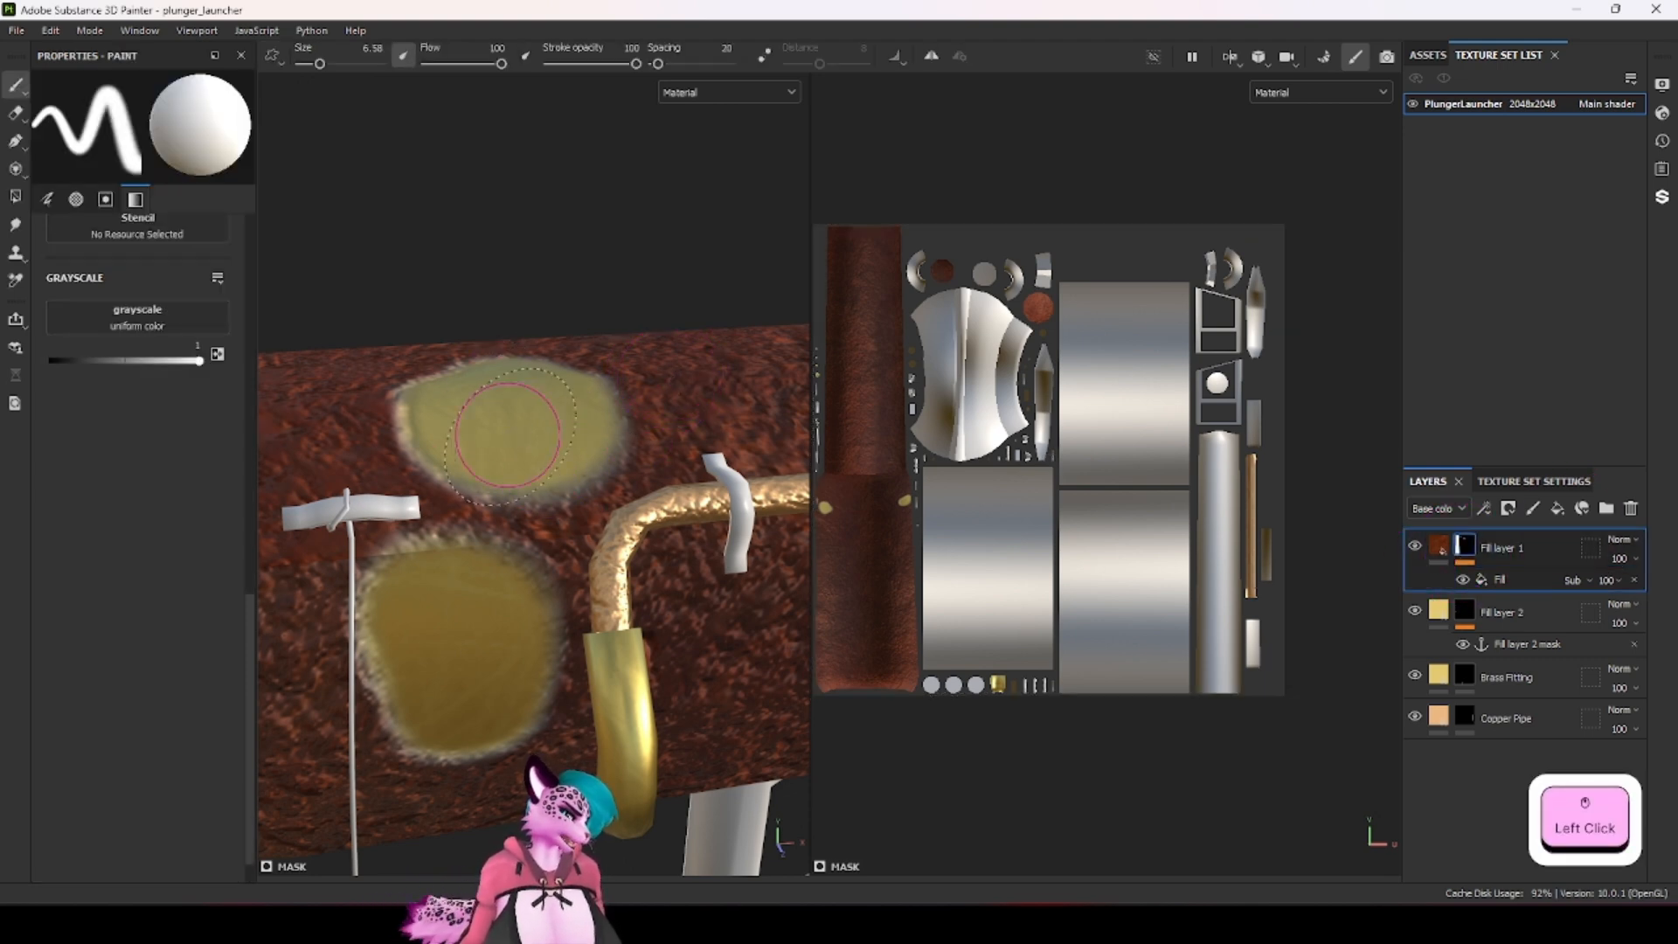
alt+click(1464, 547)
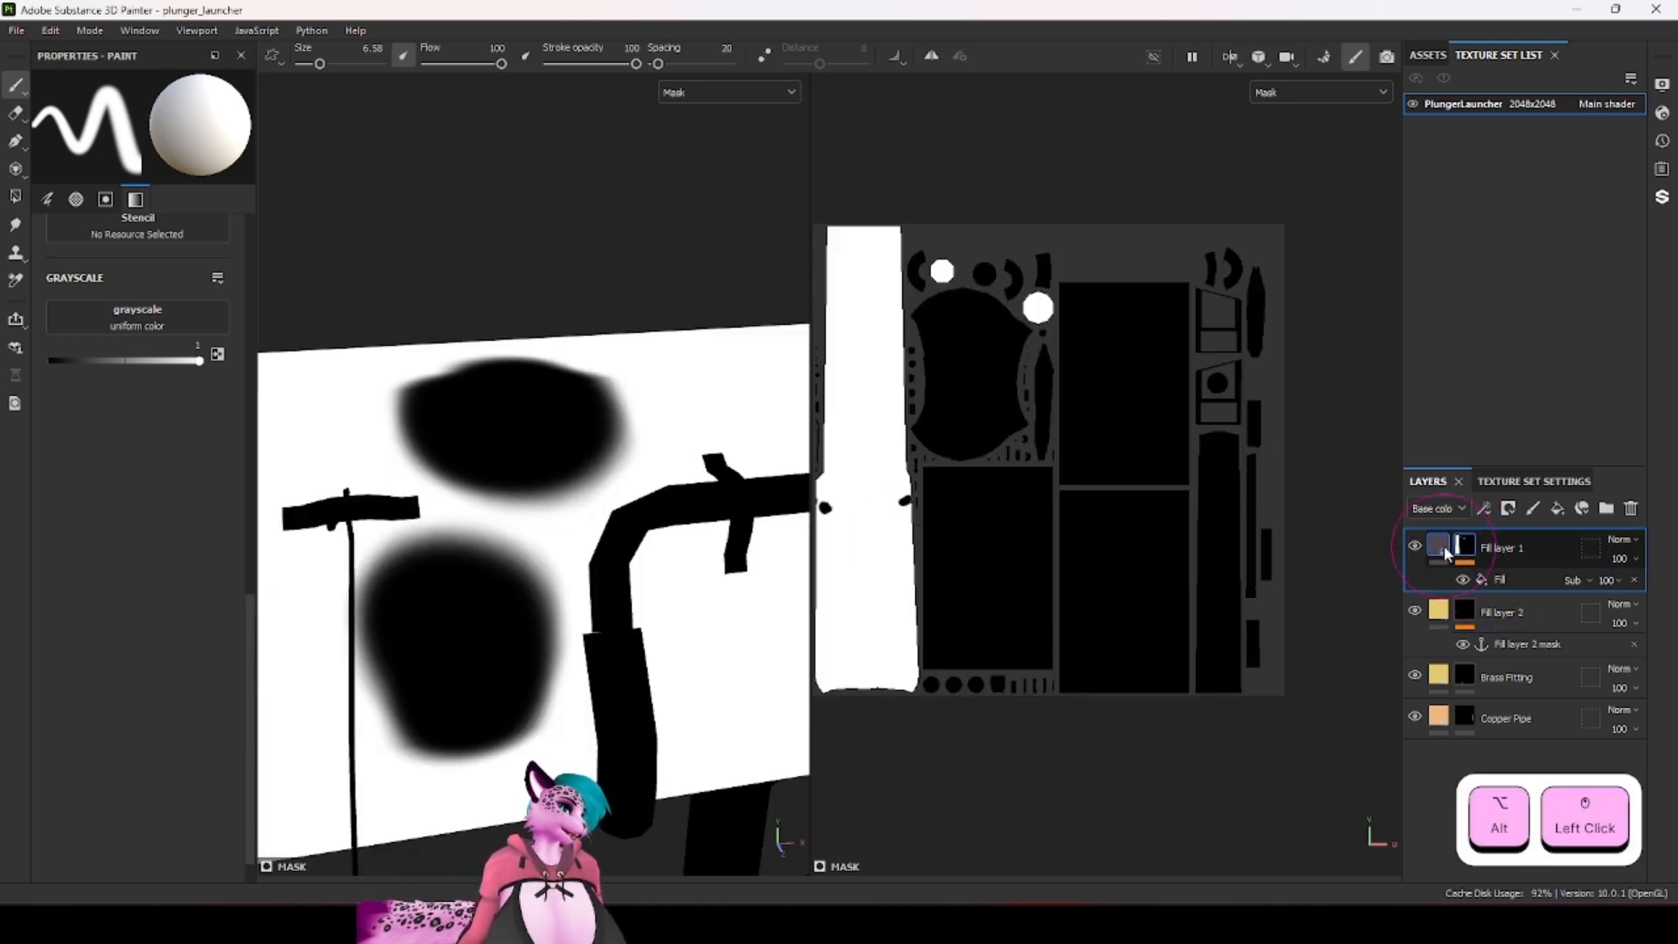
click(1439, 549)
Step: Paint more brass patches along the side of the main body, including below the copper pipe, in Fill layer 2's mask
click(1465, 591)
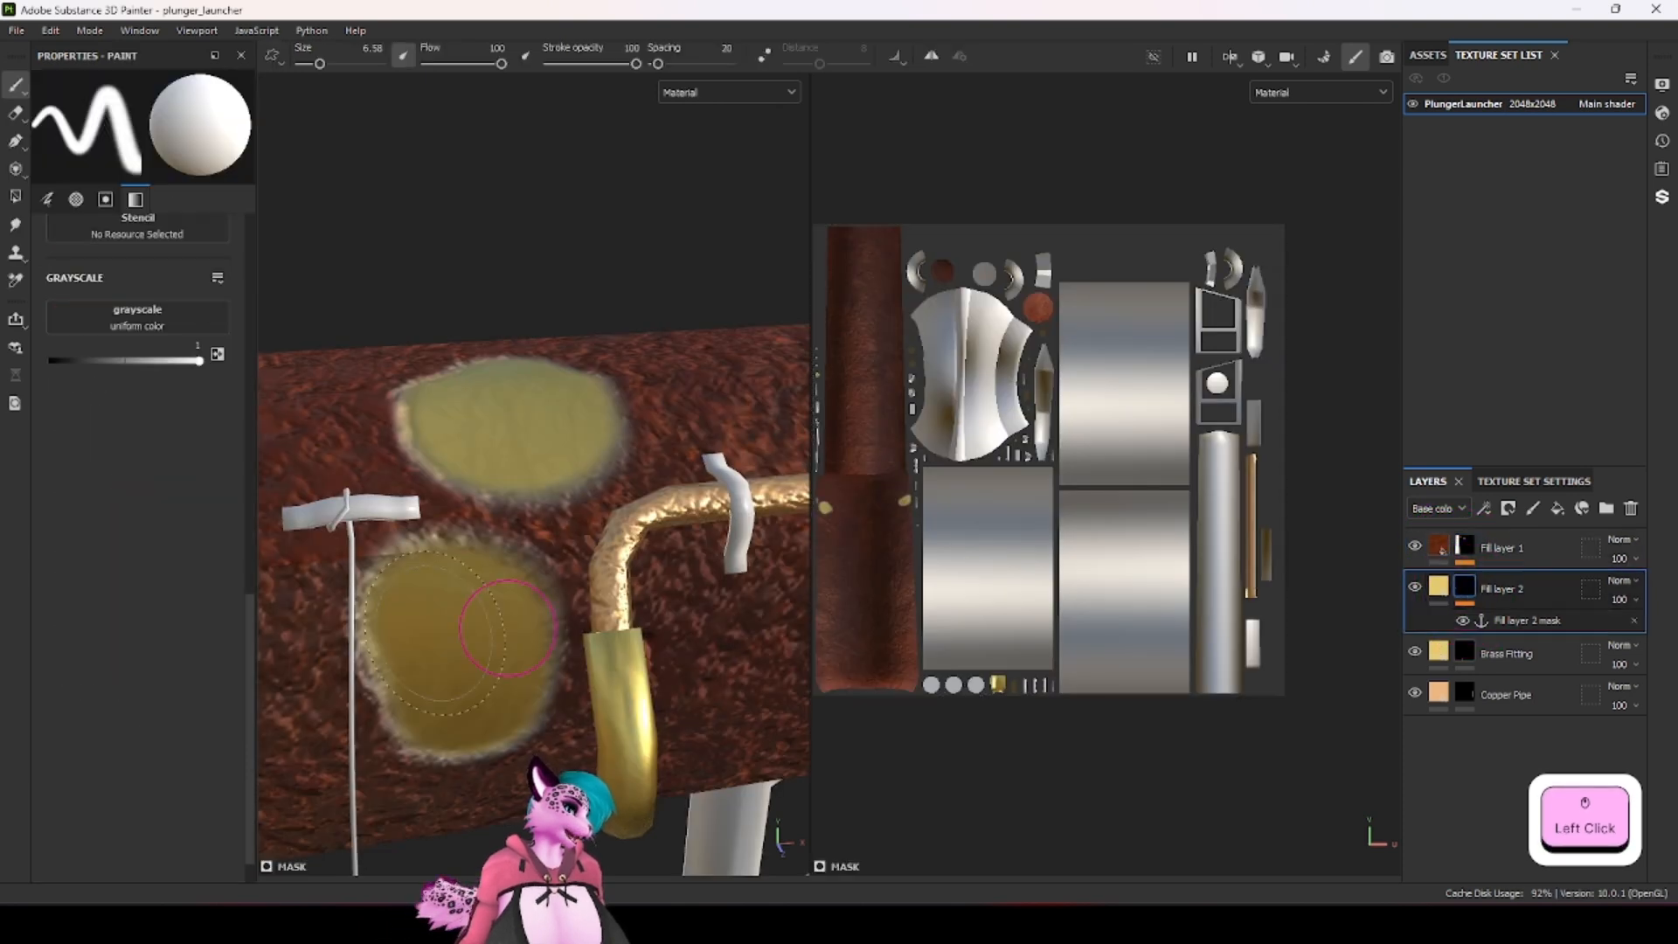
scroll(457, 495, down, 3)
ctrl+alt+drag(459, 494, 686, 469)
mouse_move(539, 477)
mouse_down()
mouse_move(517, 591)
mouse_move(618, 536)
mouse_move(682, 644)
mouse_move(694, 630)
mouse_up()
click(748, 581)
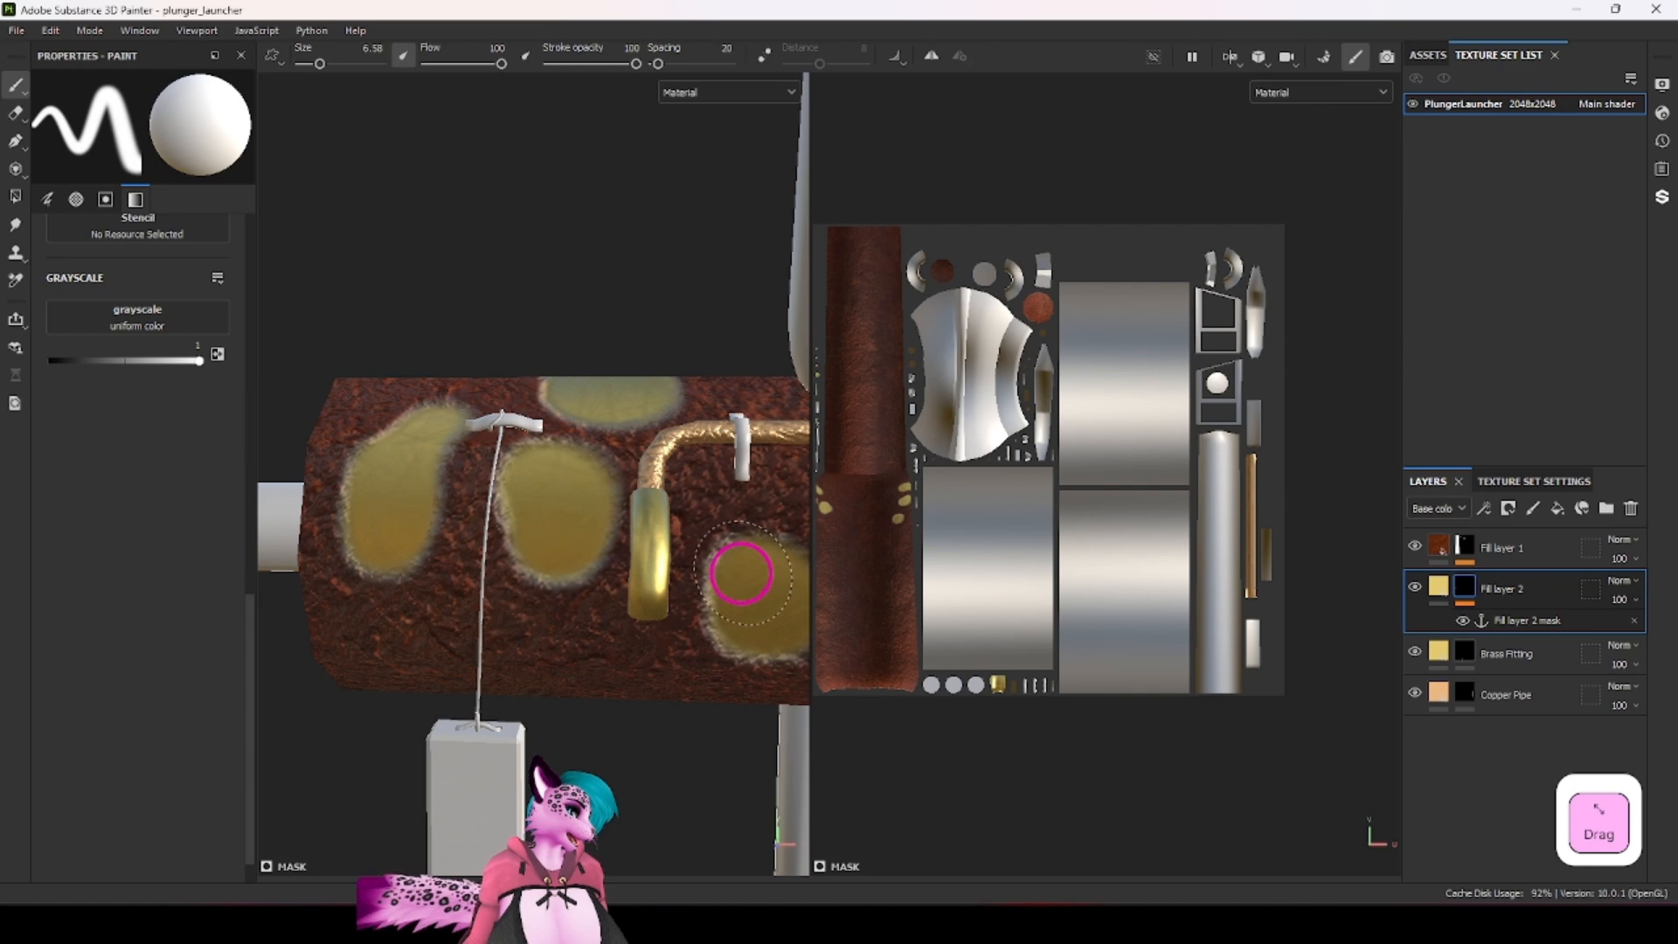
scroll(594, 564, up, 5)
drag(583, 567, 648, 521)
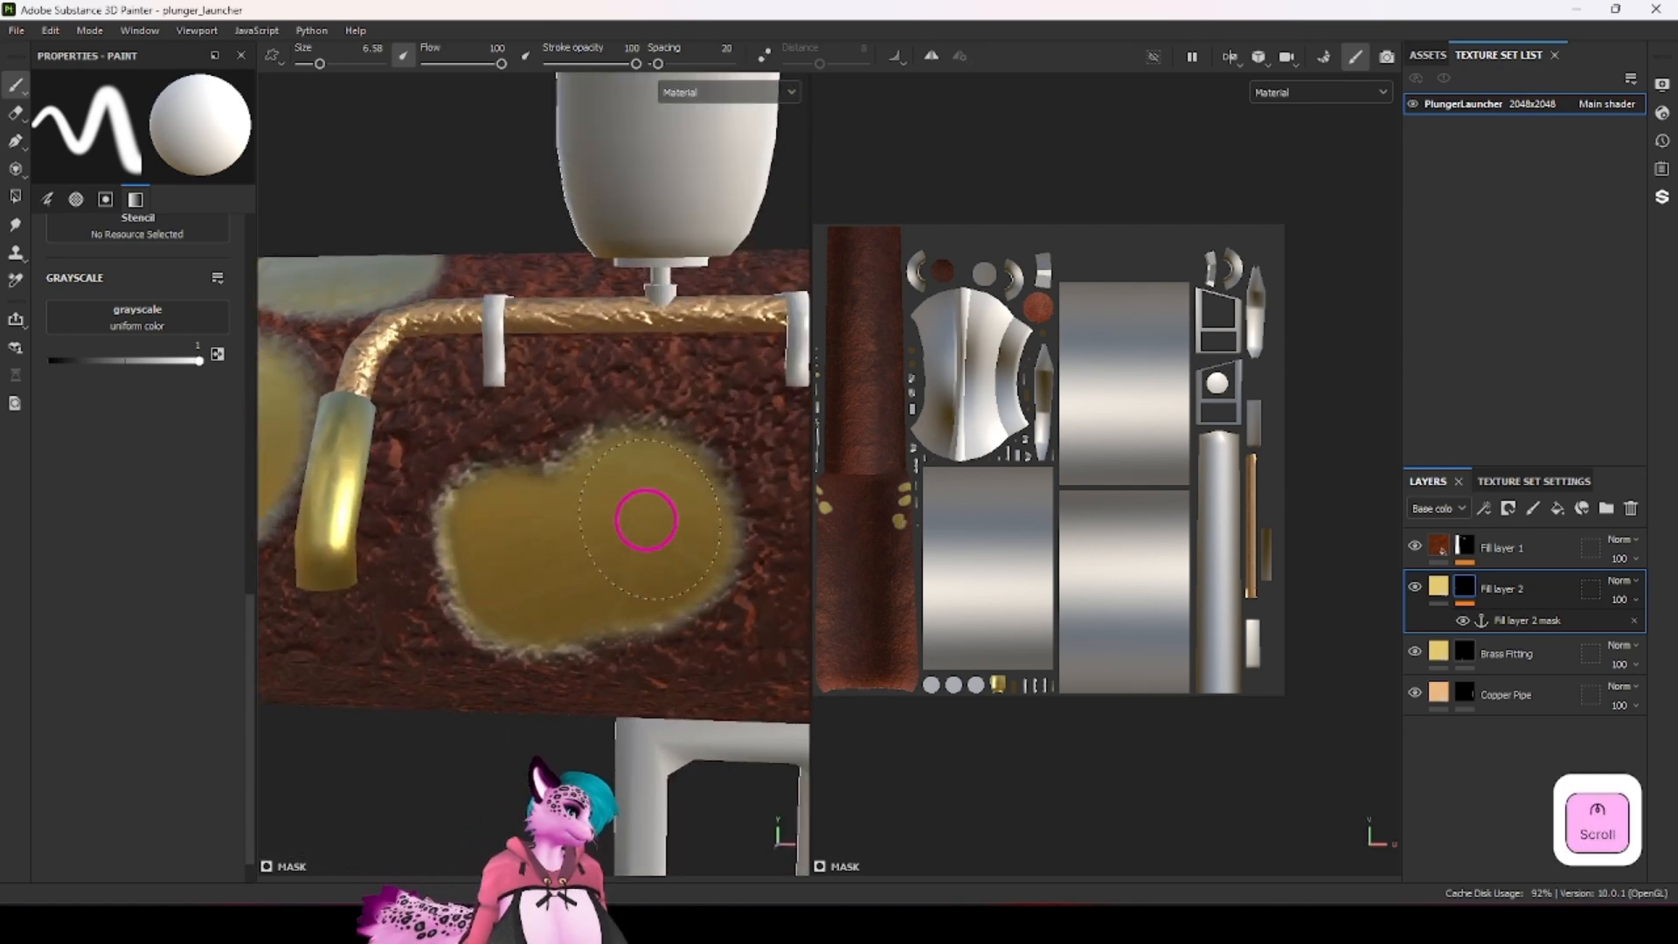
Step: Inspect the edge between the brass patch below the copper pipe and the surrounding rust up close
scroll(699, 494, down, 3)
ctrl+alt+drag(577, 598, 637, 617)
mouse_move(637, 617)
alt+mouse_down()
mouse_move(742, 583)
mouse_move(717, 541)
alt+mouse_up()
scroll(740, 583, down, 3)
scroll(618, 563, up, 5)
mouse_move(618, 564)
alt+mouse_down()
mouse_move(562, 404)
mouse_move(580, 363)
mouse_move(618, 389)
mouse_move(616, 374)
alt+mouse_up()
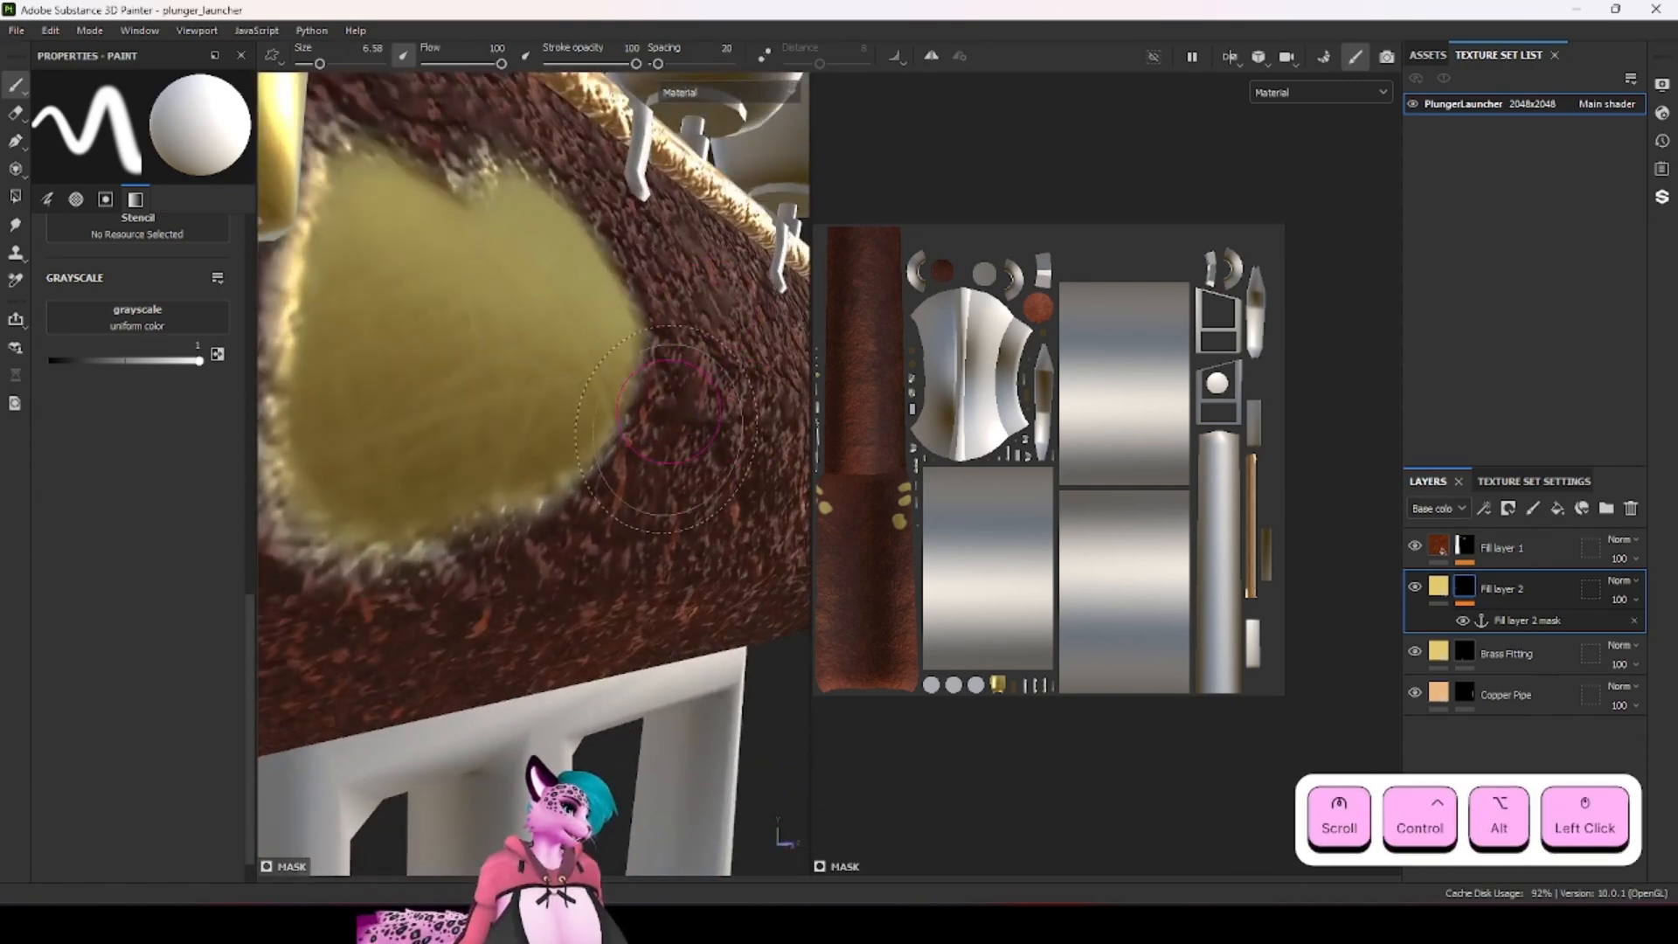
Step: Examine the painted brass patches and their worn rust edges along the main body from several angles
ctrl+scroll(492, 363, down, 3)
ctrl+scroll(491, 364, down, 4)
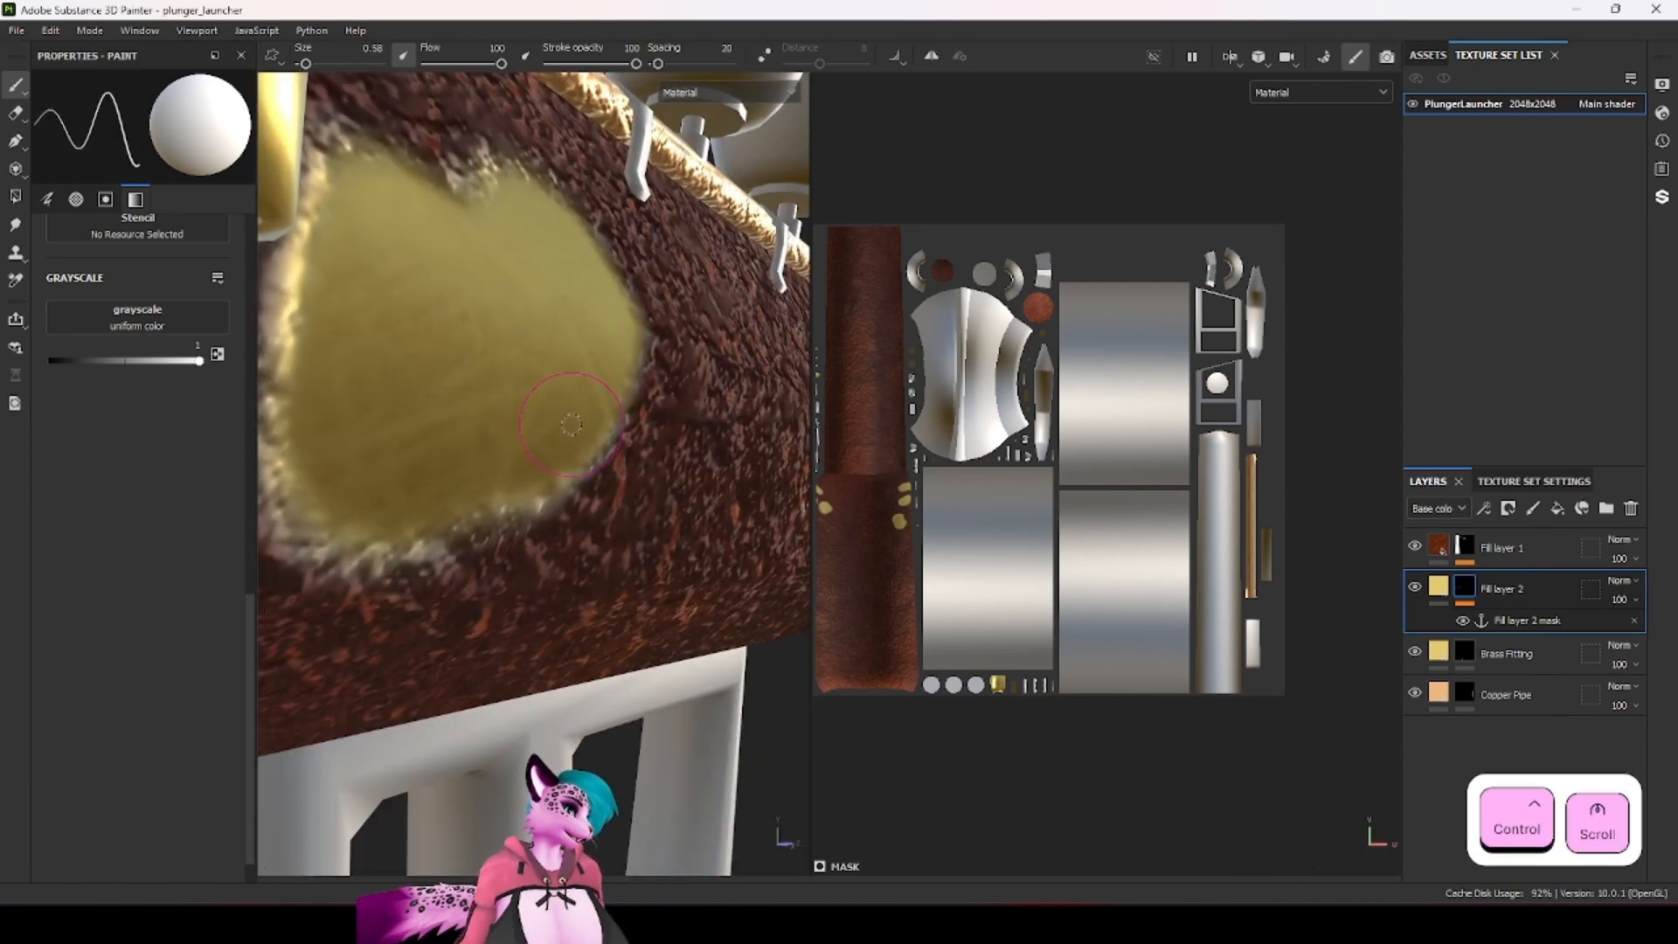
mouse_move(588, 333)
alt+mouse_down()
mouse_move(471, 475)
mouse_move(554, 580)
mouse_move(592, 562)
mouse_move(546, 527)
mouse_move(699, 533)
alt+mouse_up()
scroll(471, 474, down, 2)
scroll(546, 527, down, 3)
mouse_move(262, 449)
alt+mouse_down()
mouse_move(419, 457)
mouse_move(534, 545)
alt+mouse_up()
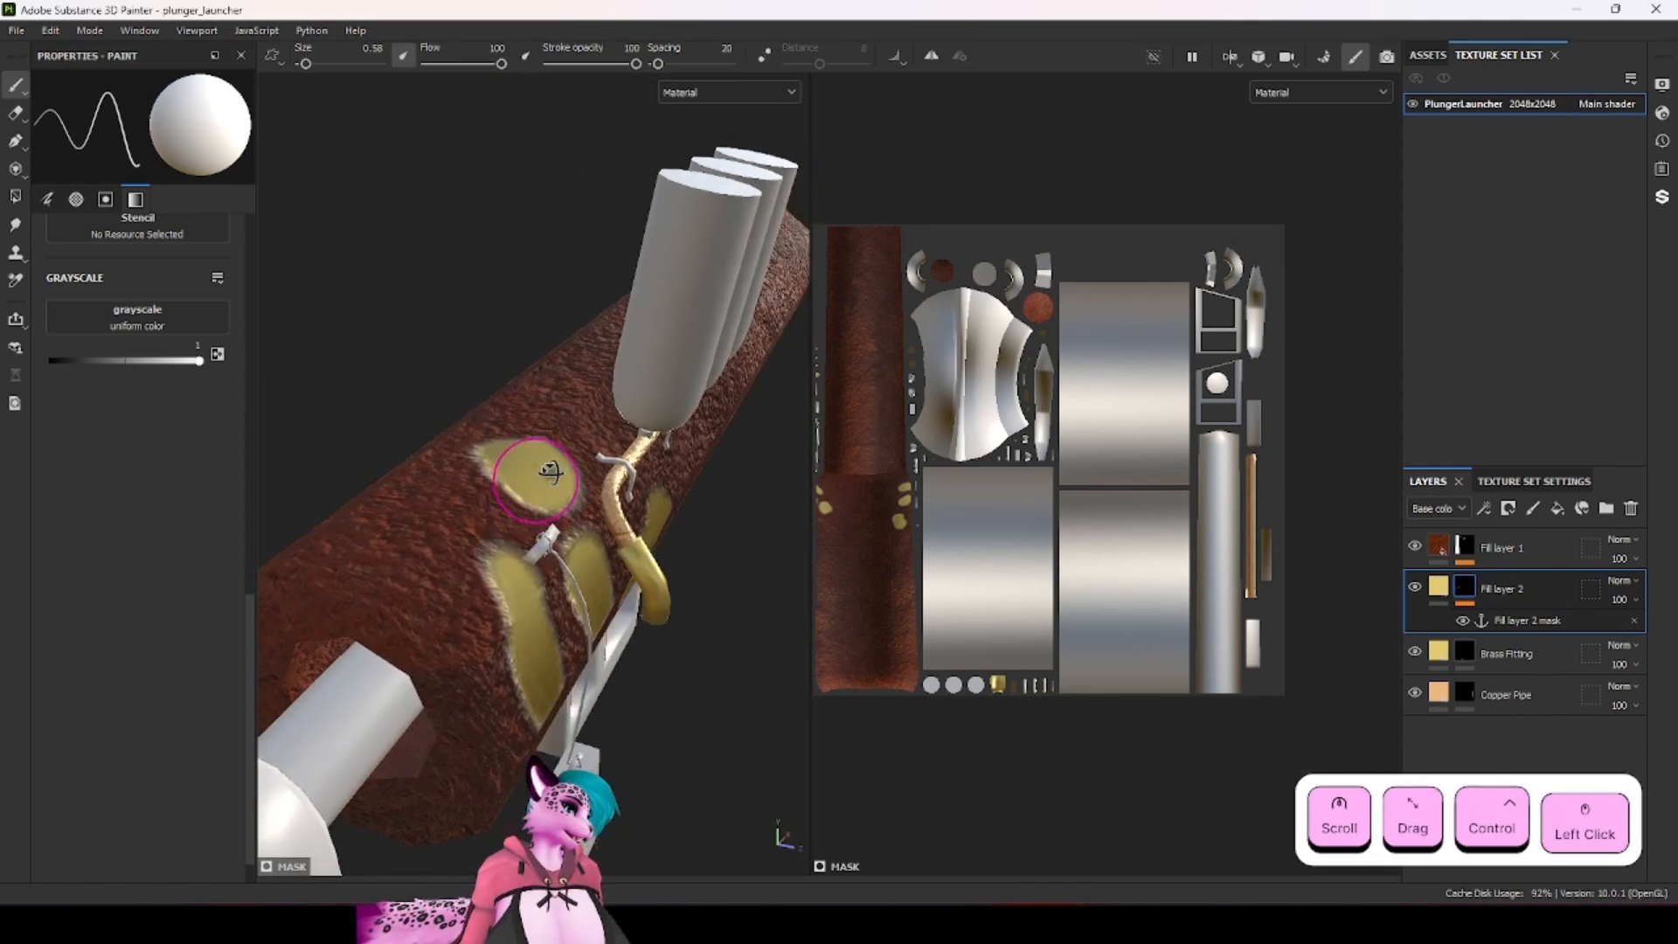
mouse_move(551, 472)
alt+mouse_down()
mouse_move(546, 569)
mouse_move(333, 558)
alt+mouse_up()
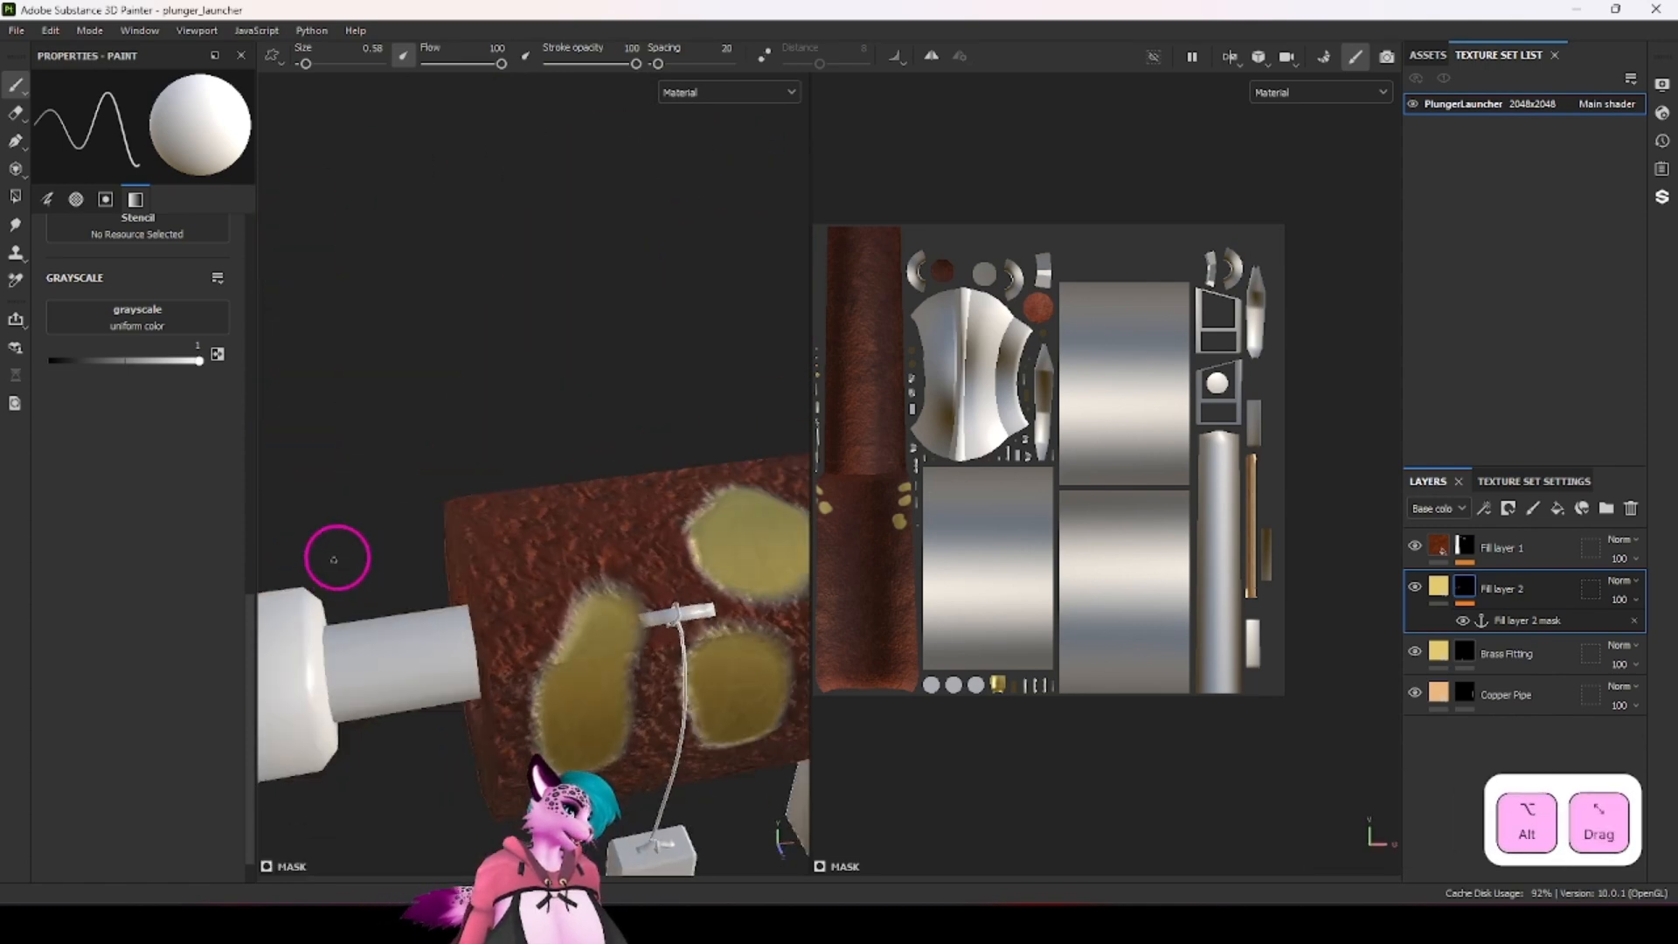
mouse_move(659, 644)
ctrl+alt+mouse_down()
mouse_move(494, 457)
mouse_move(500, 477)
ctrl+alt+mouse_up()
scroll(498, 462, down, 3)
alt+drag(577, 491, 560, 446)
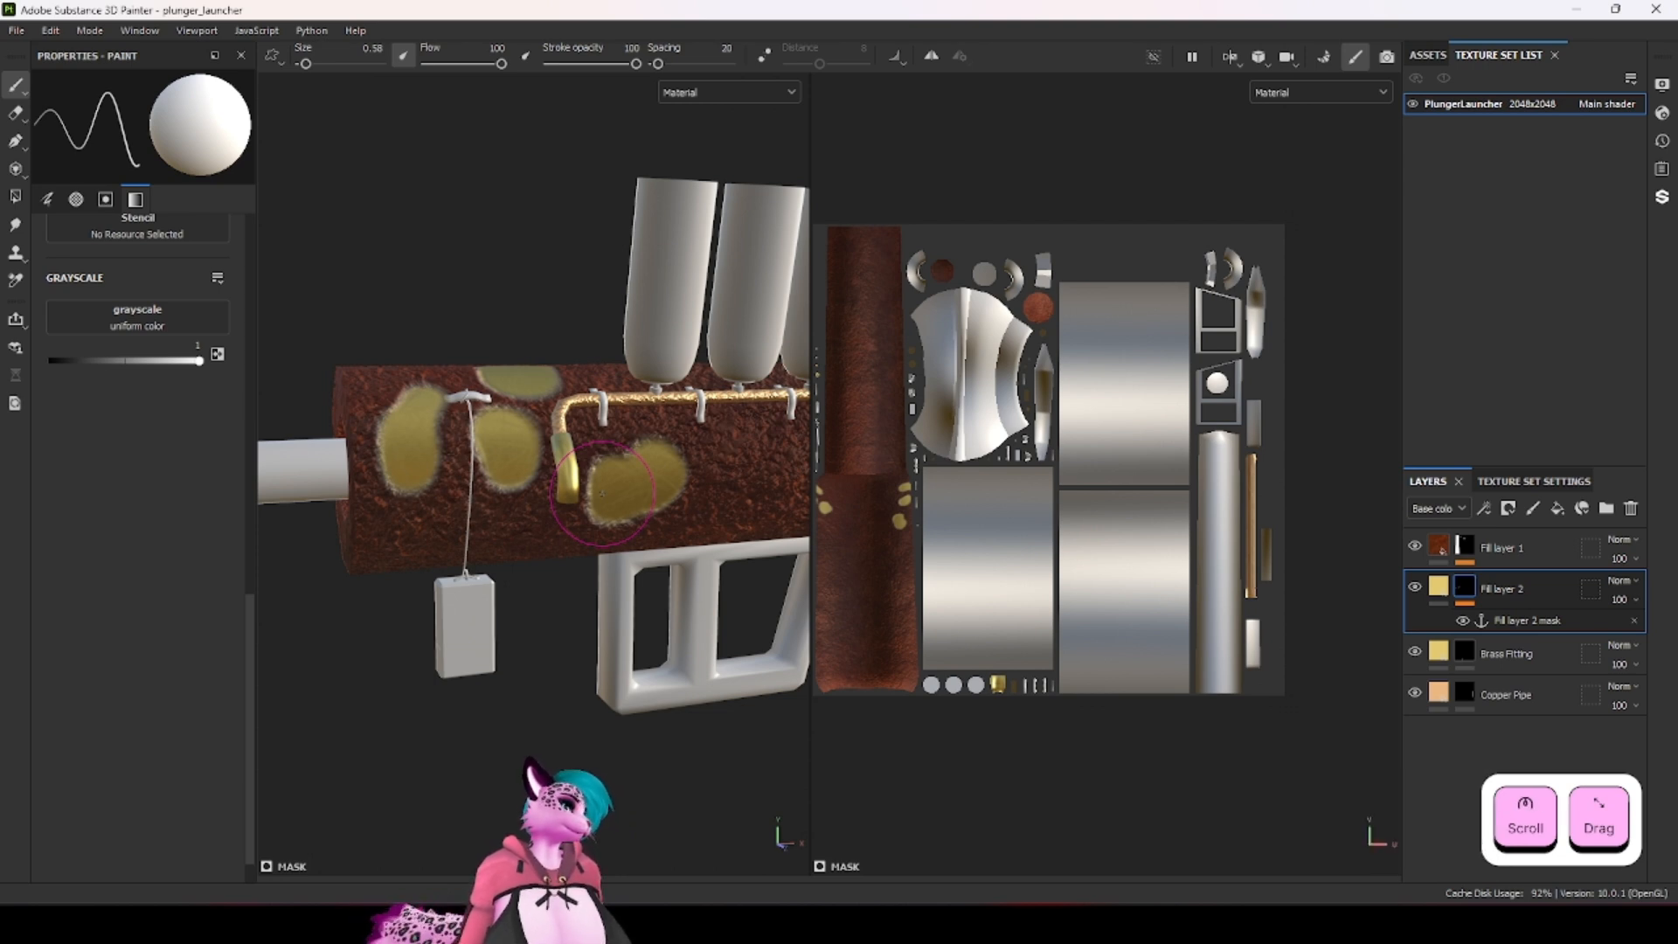
Step: Delete the rust layer Fill layer 1 and the brass patch layer Fill layer 2
click(1559, 551)
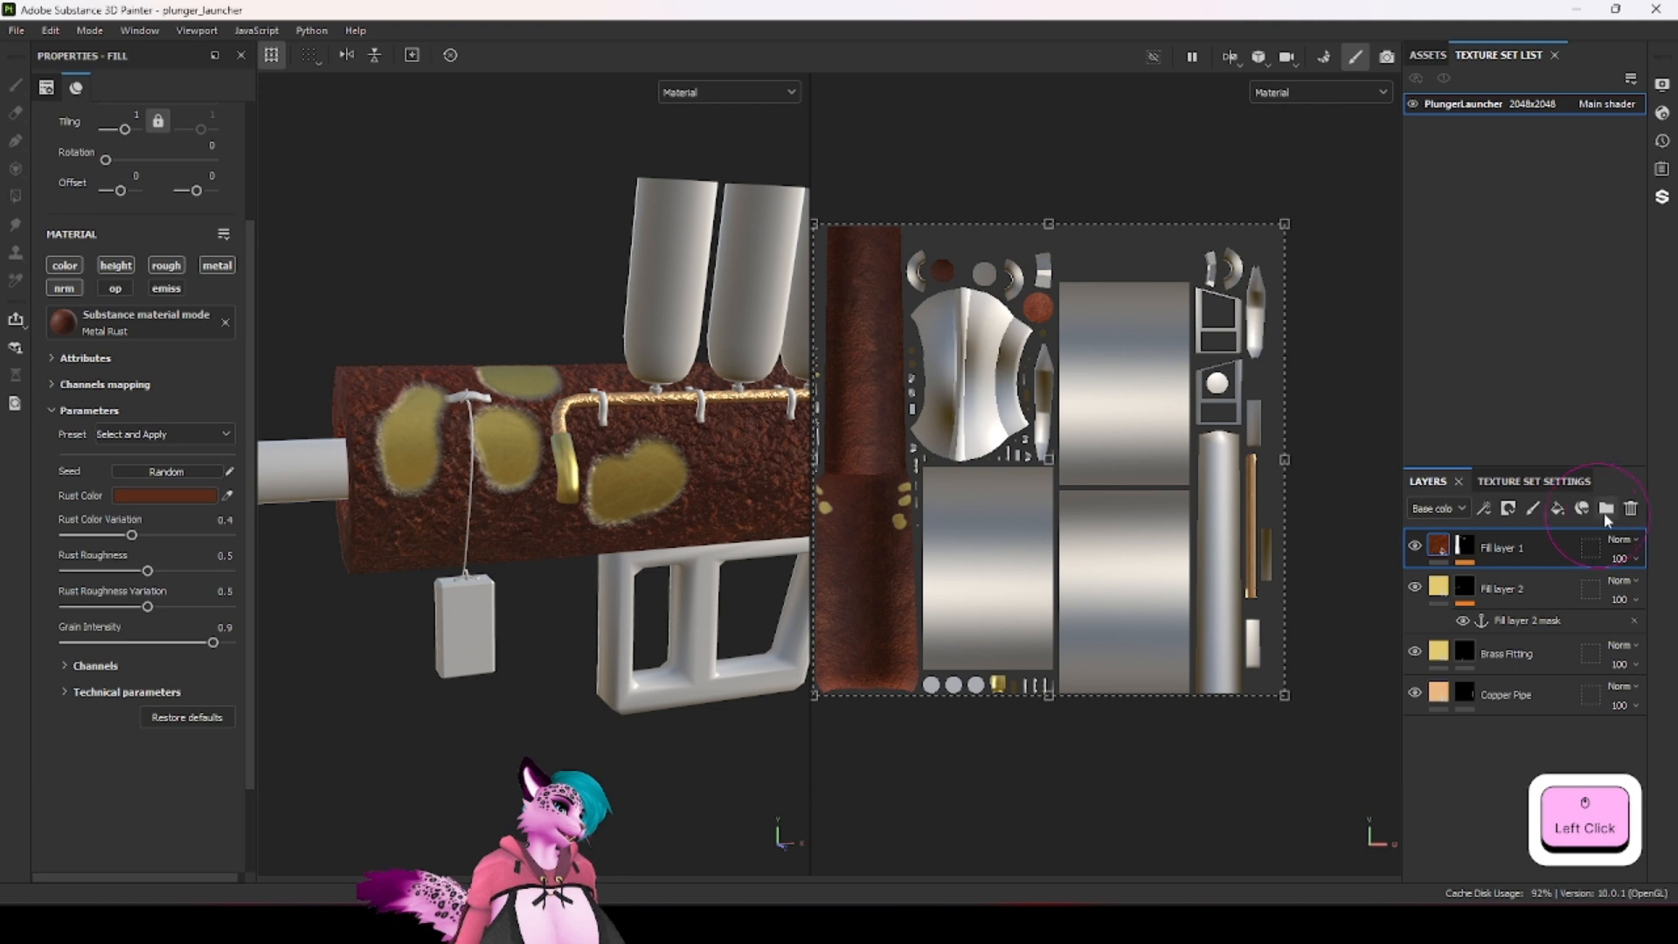
click(1630, 512)
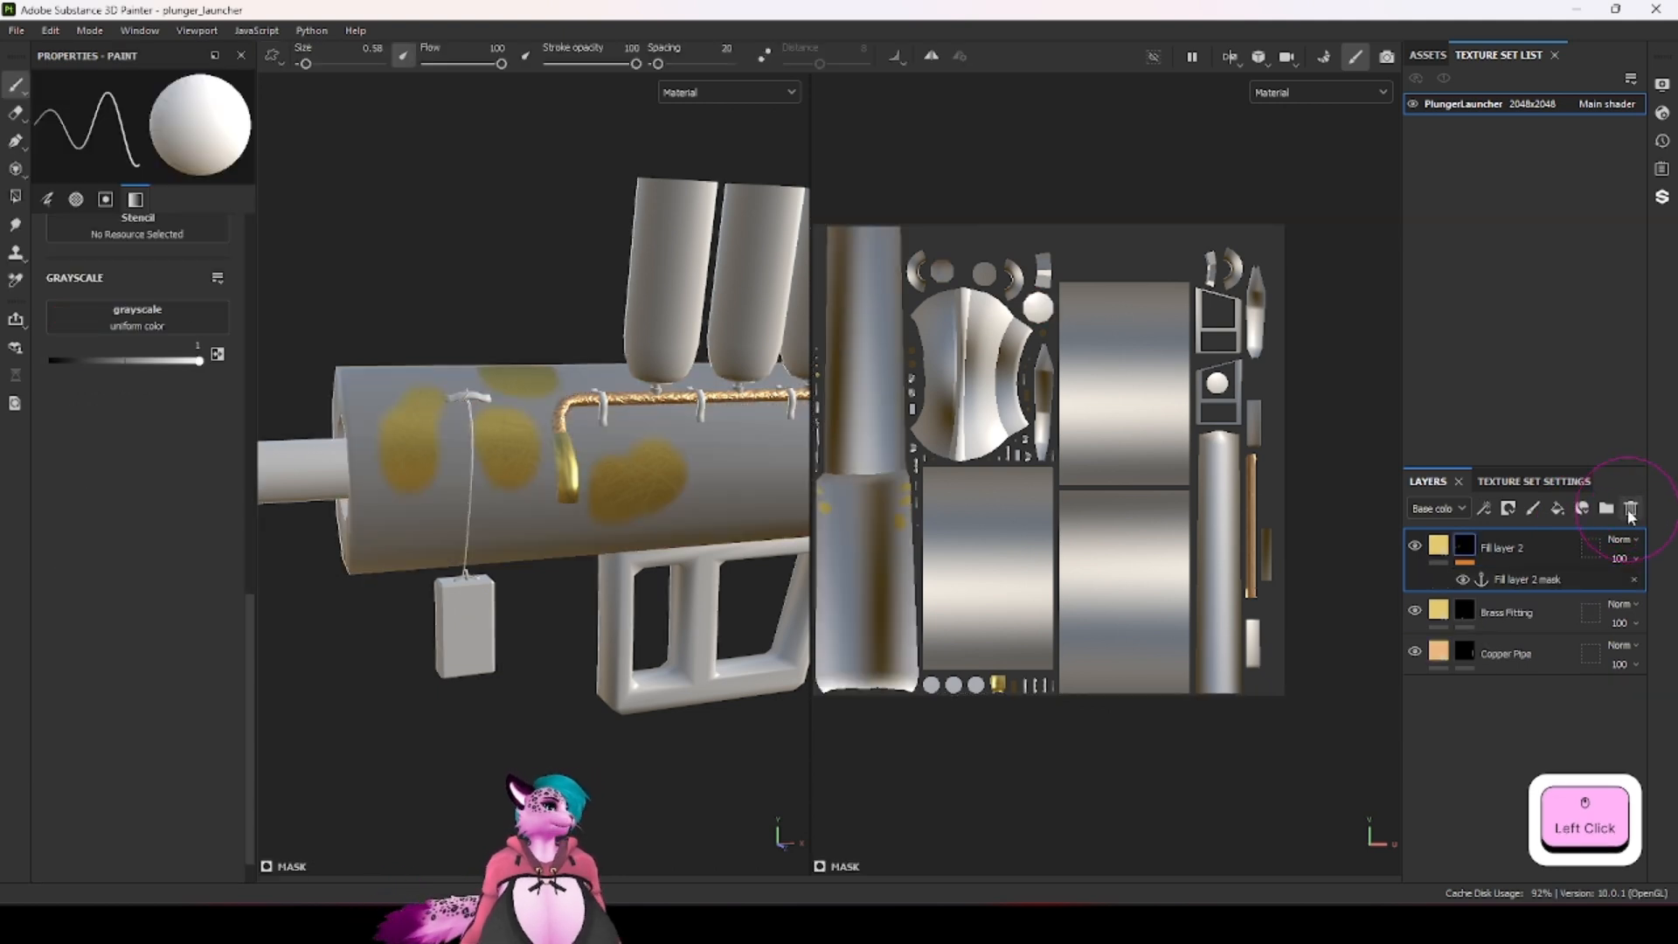
click(1630, 512)
Step: Add a fill layer named Galvanized Metal and assign it the Metal Galvanized material
click(1557, 511)
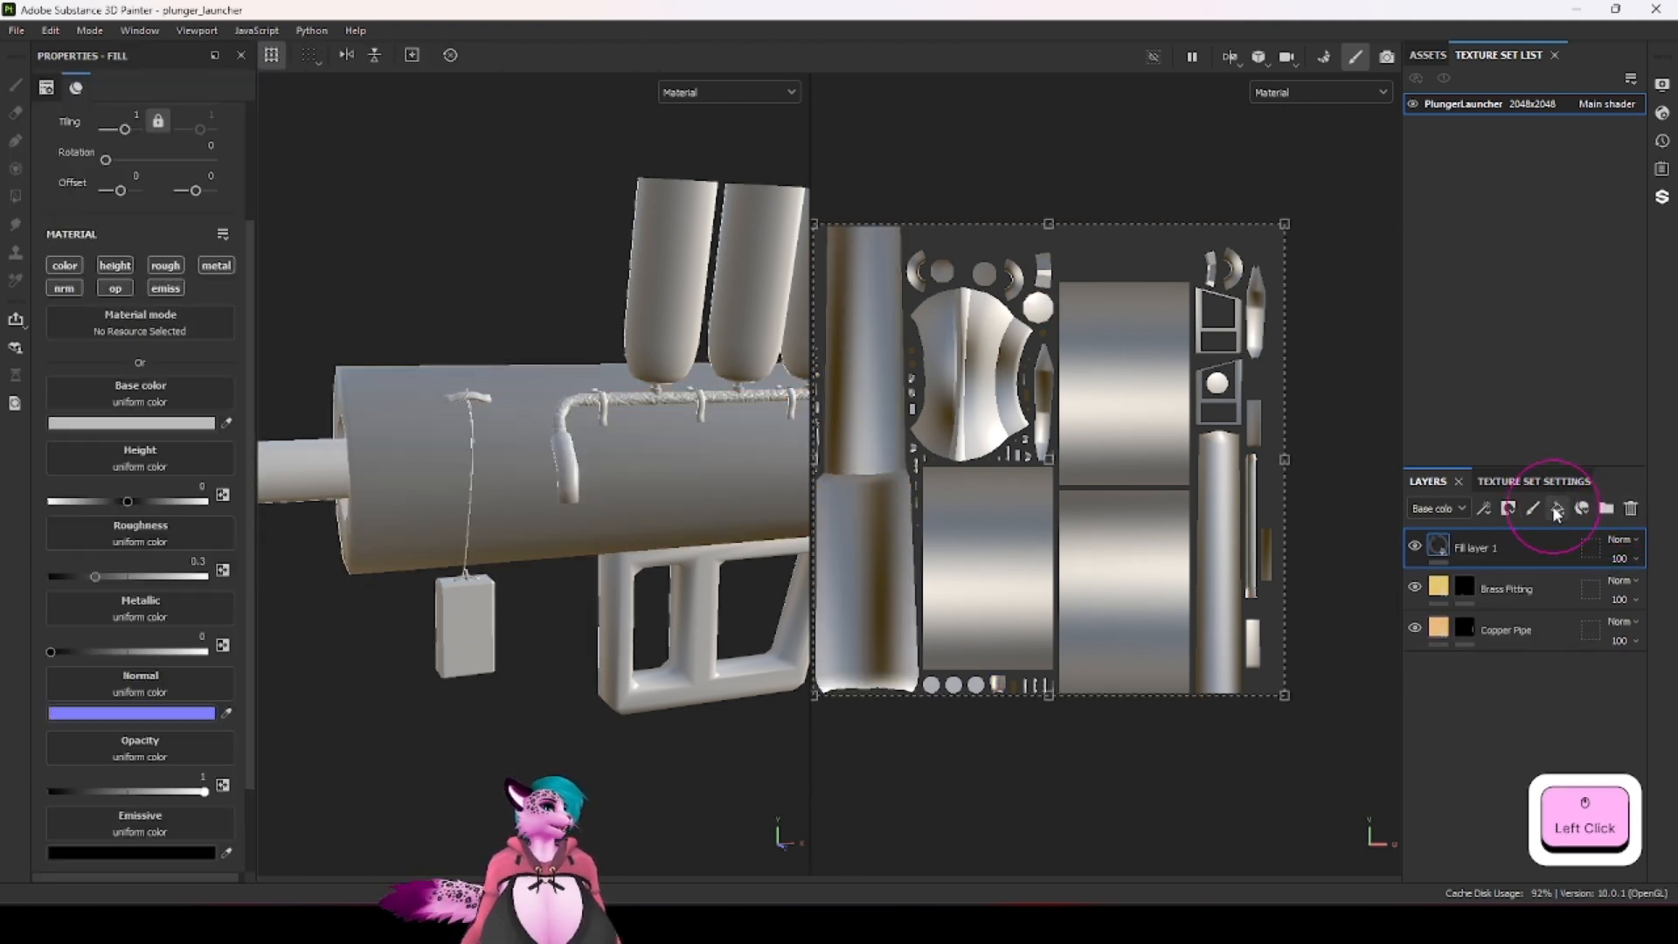
double_click(1497, 547)
text(Galva)
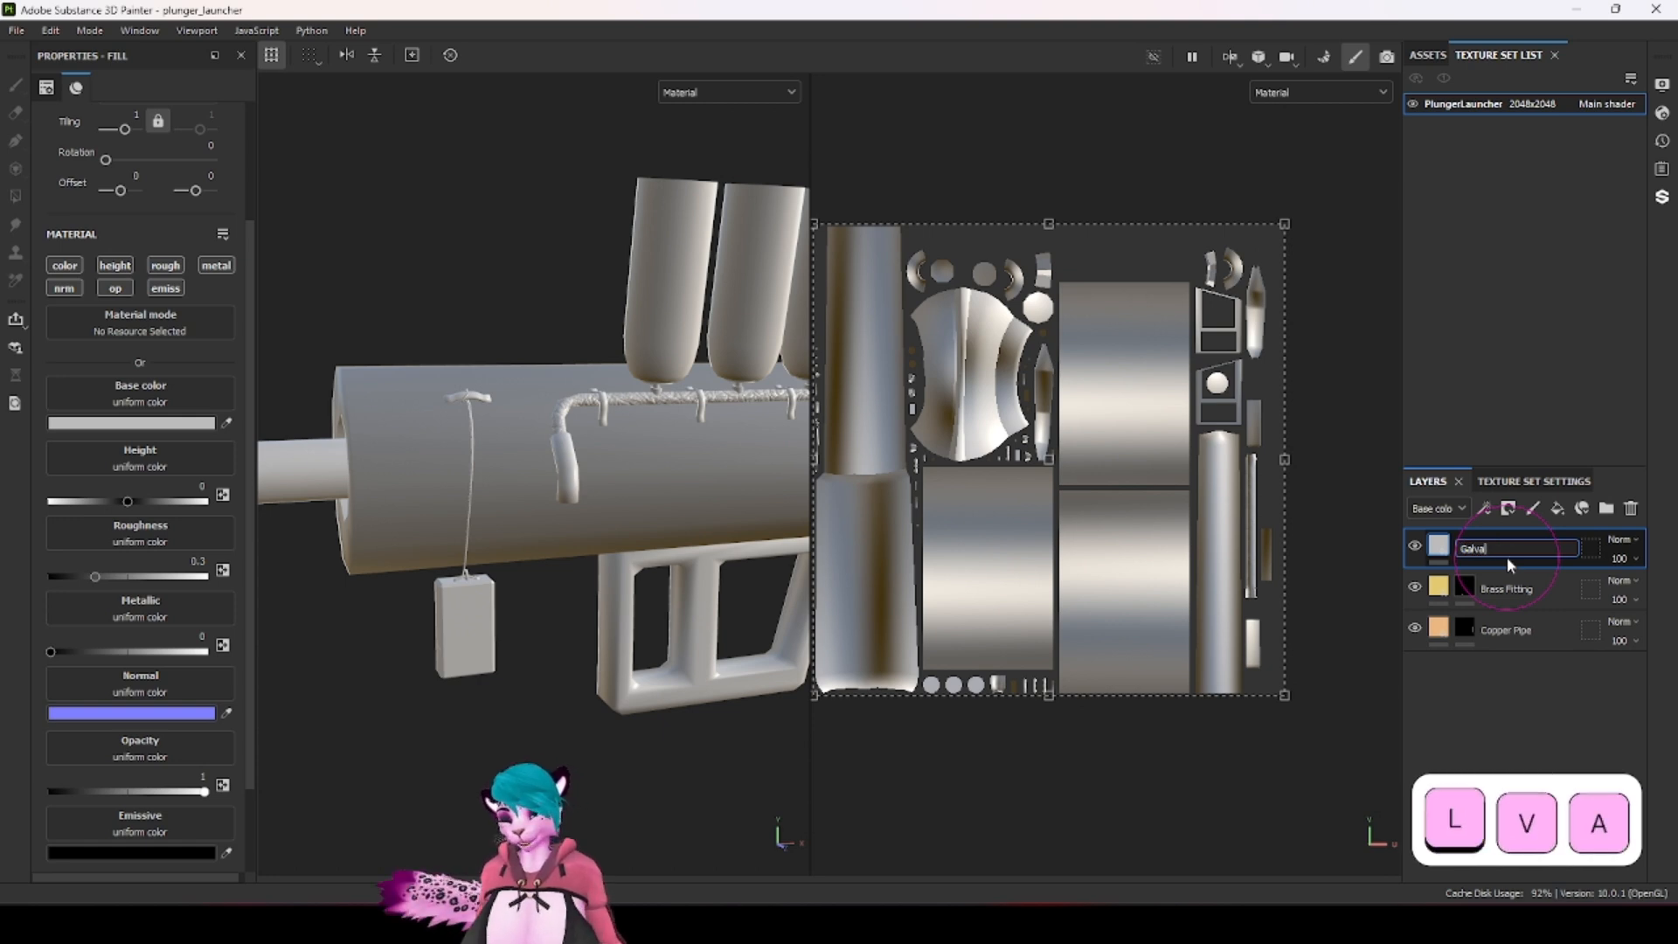
text(nized Metal)
key(Return)
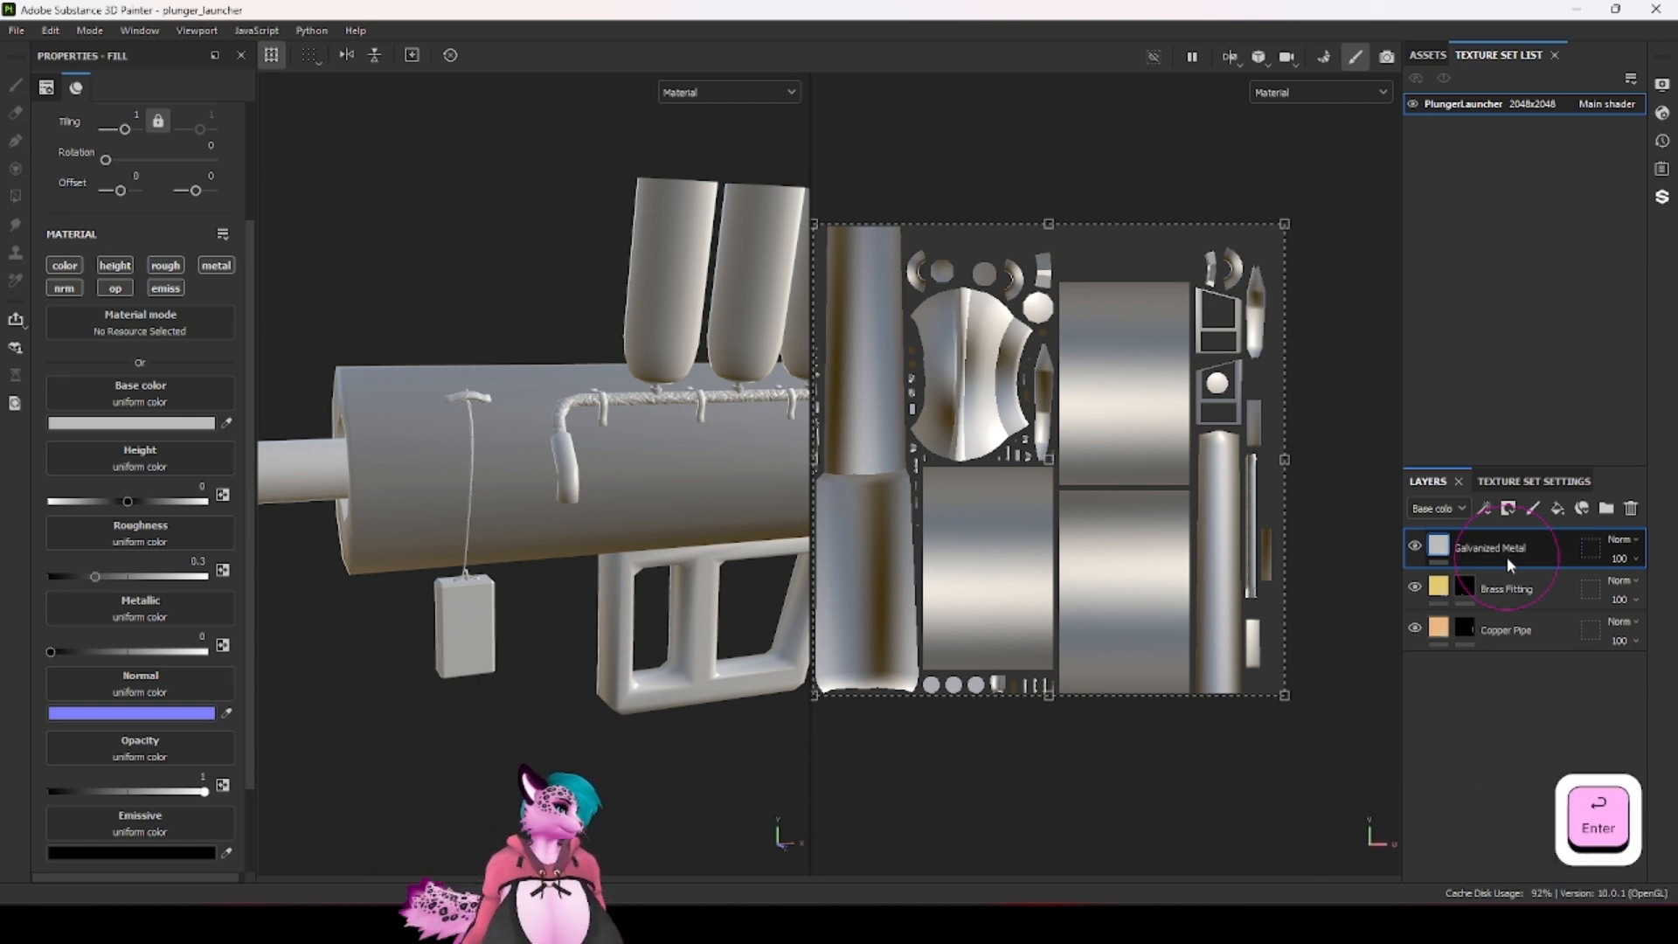
click(140, 321)
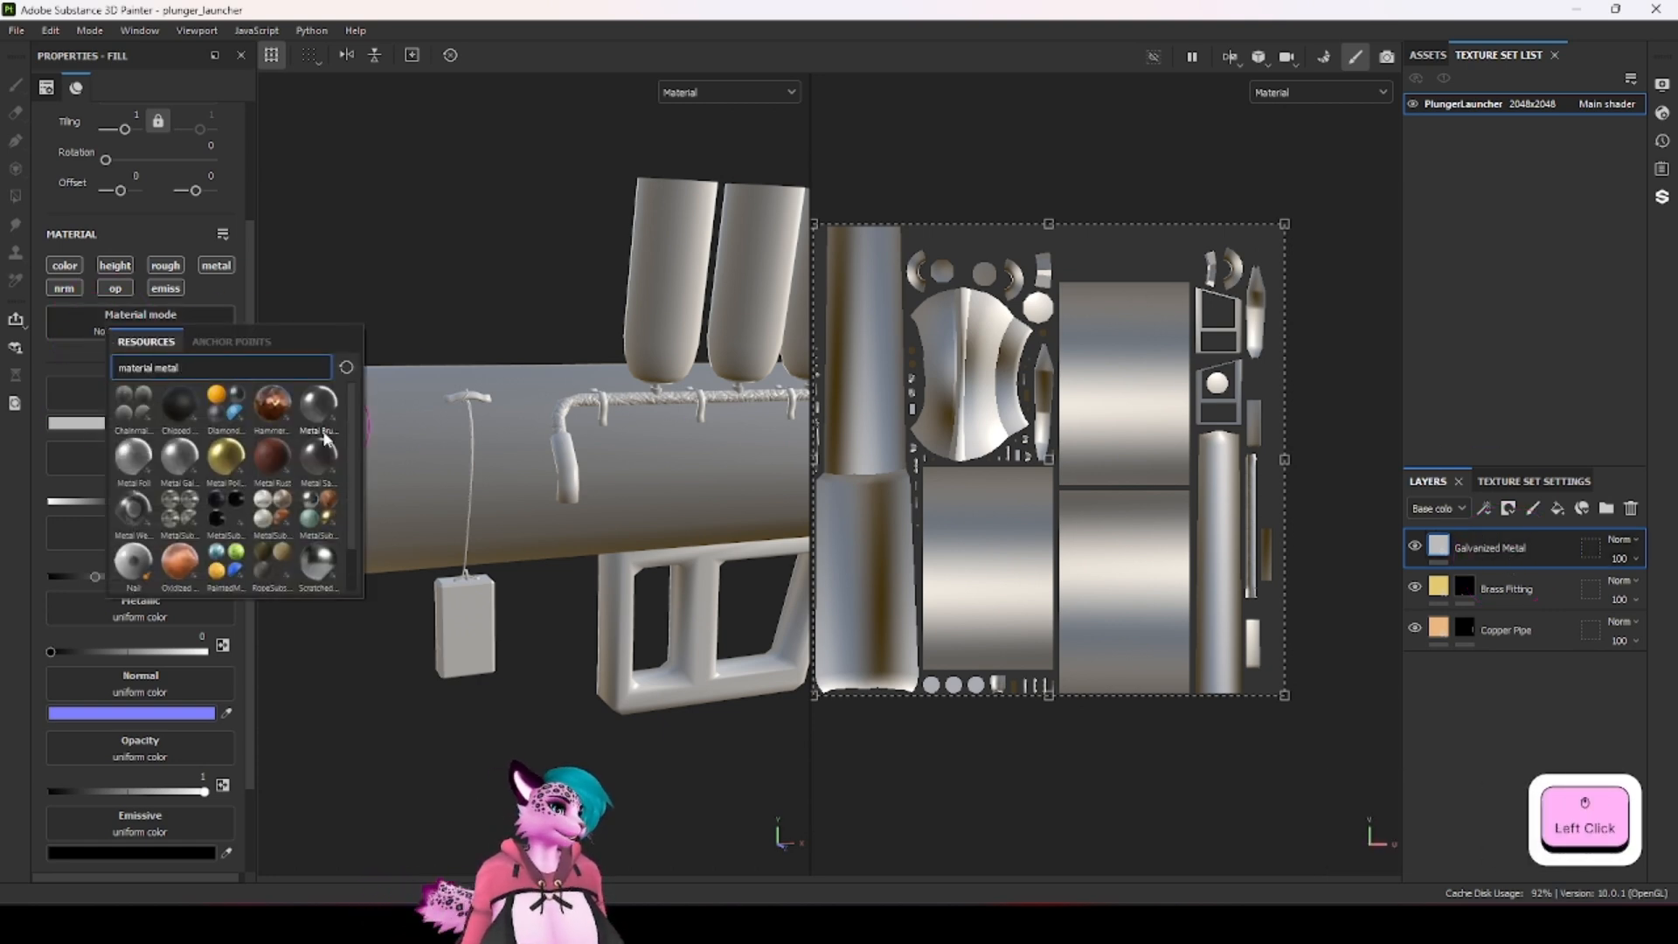
click(185, 479)
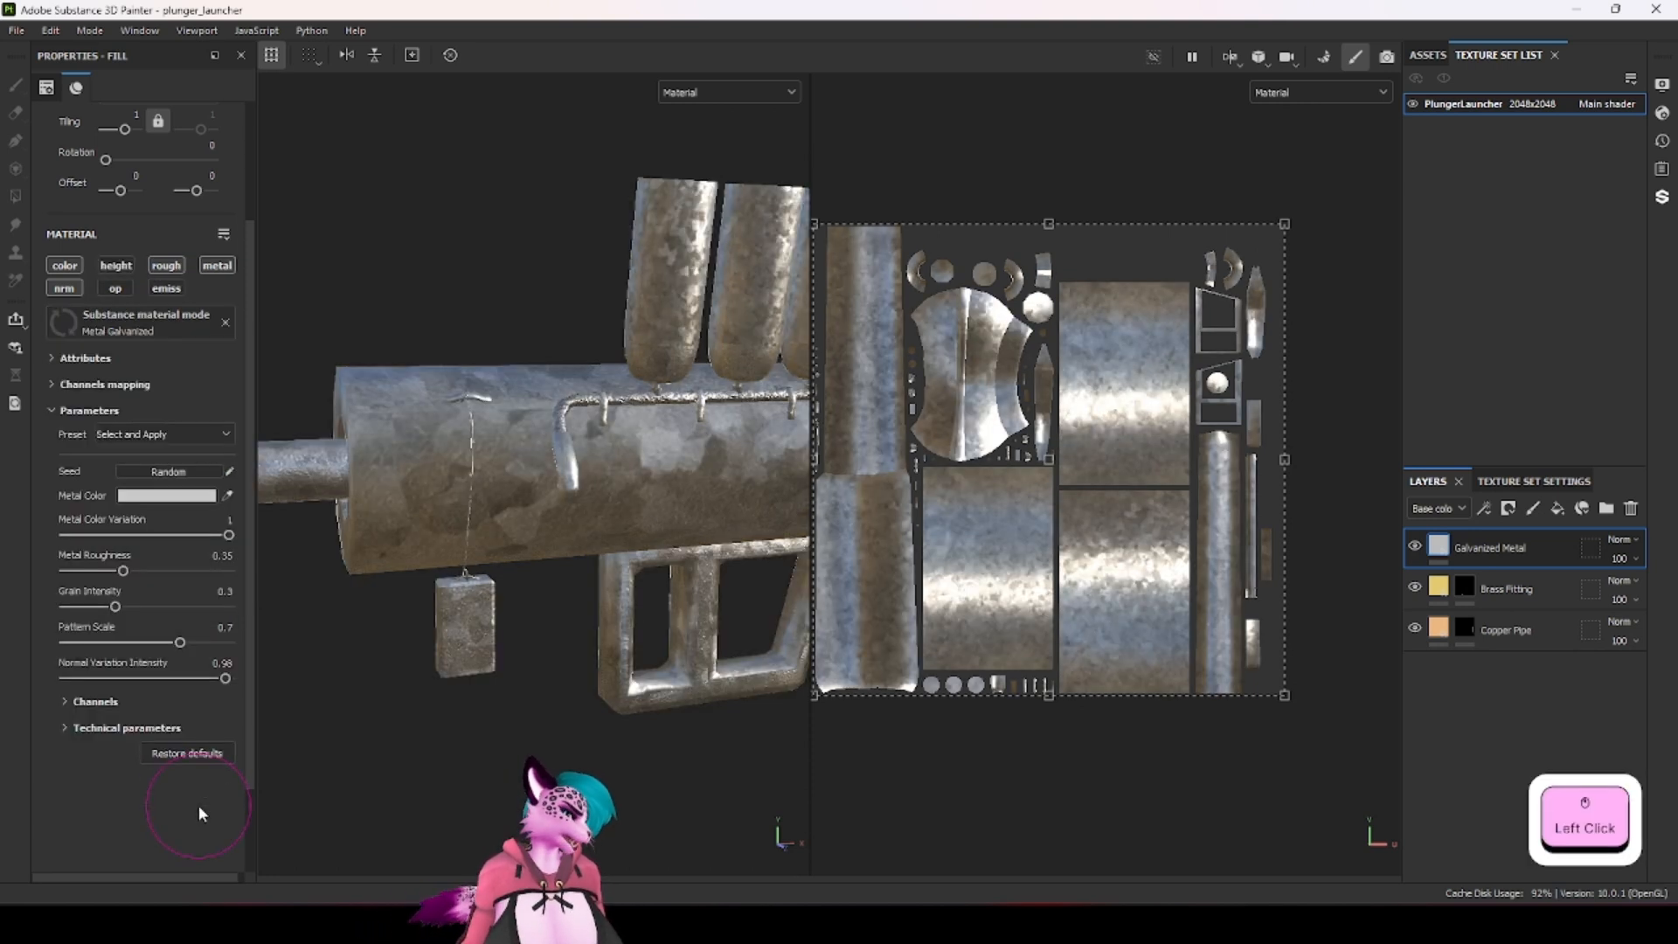
Step: Add a black mask to the Galvanized Metal layer and reveal the main body with a mesh-mode polygon fill
right_click(1511, 552)
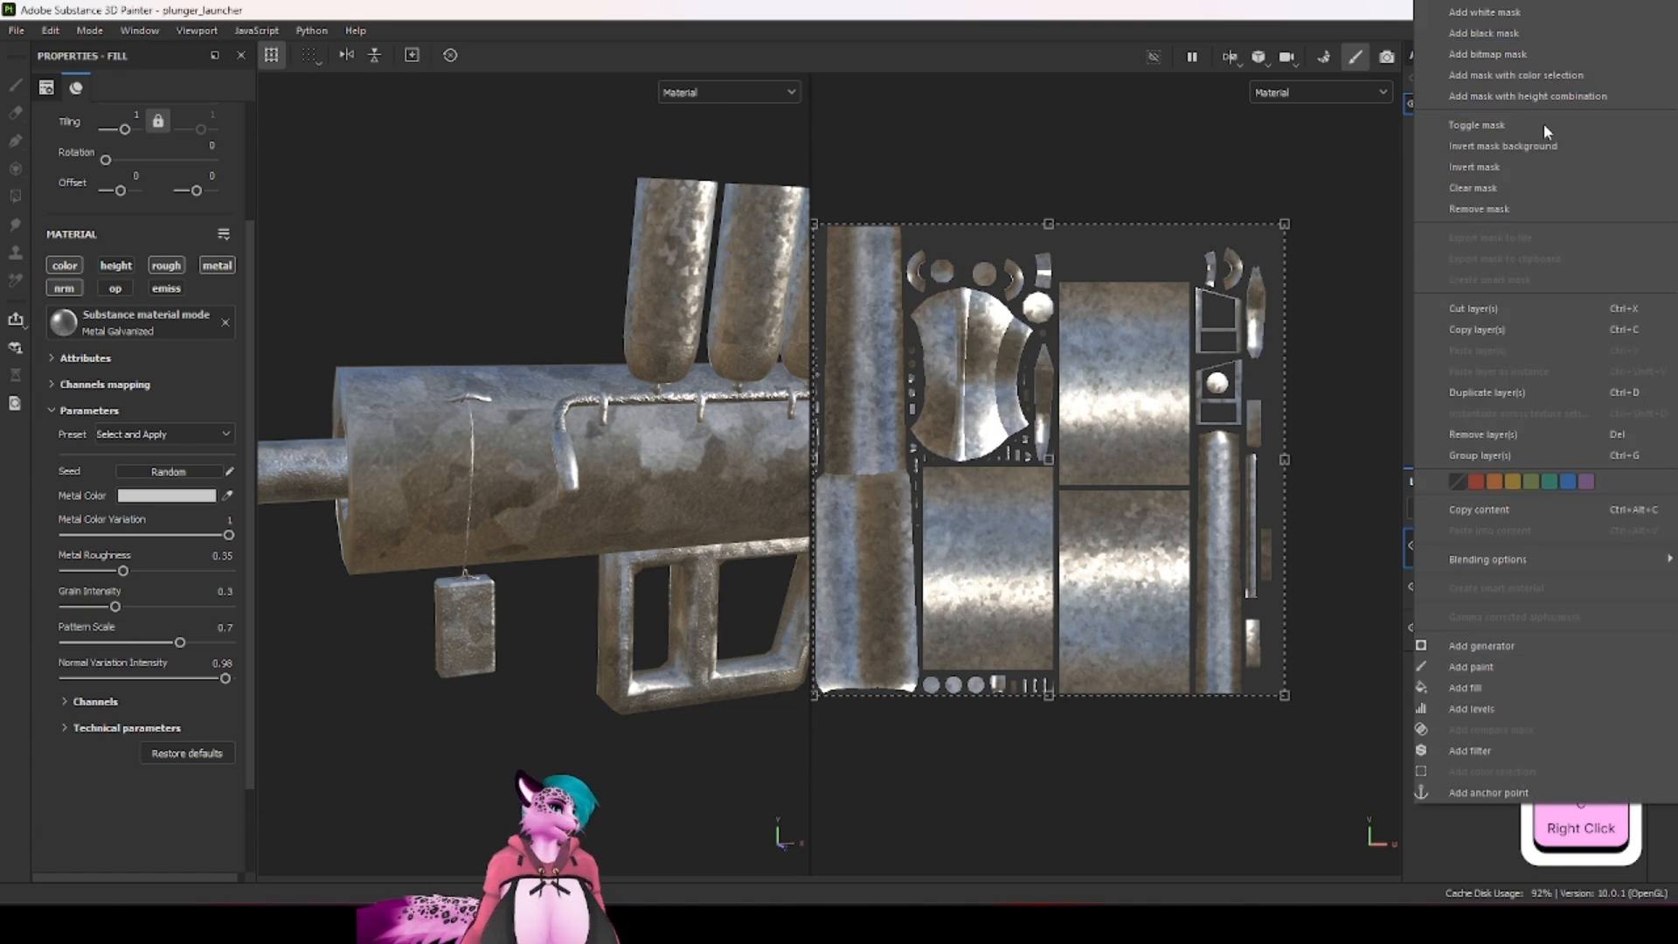
click(1485, 36)
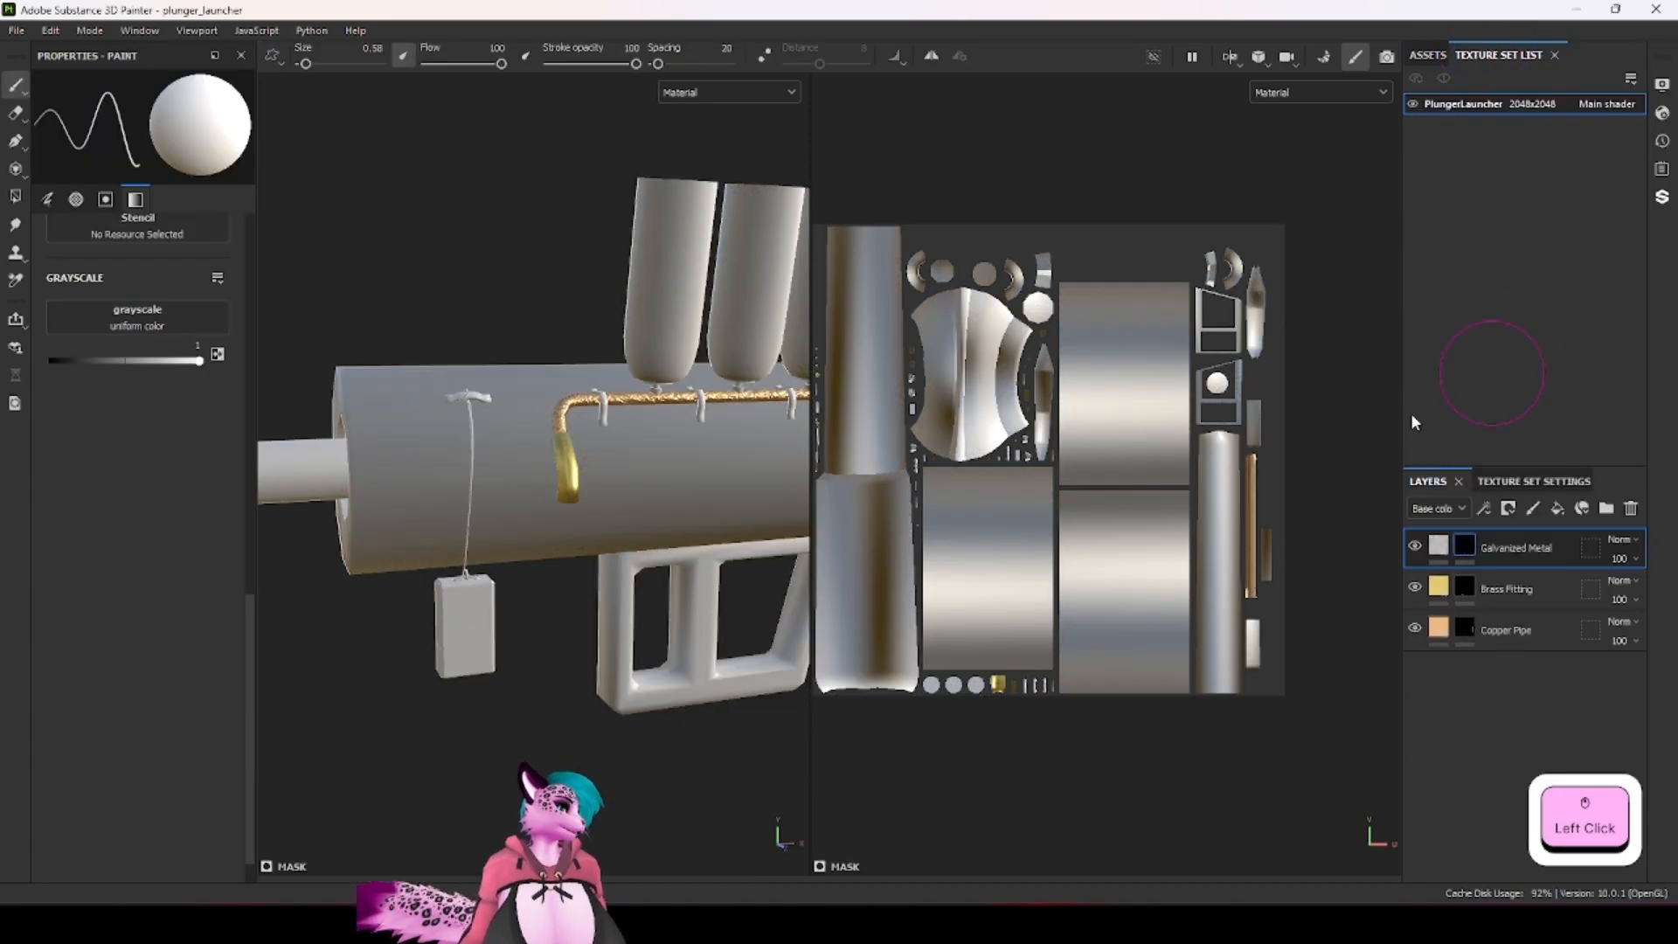
click(16, 196)
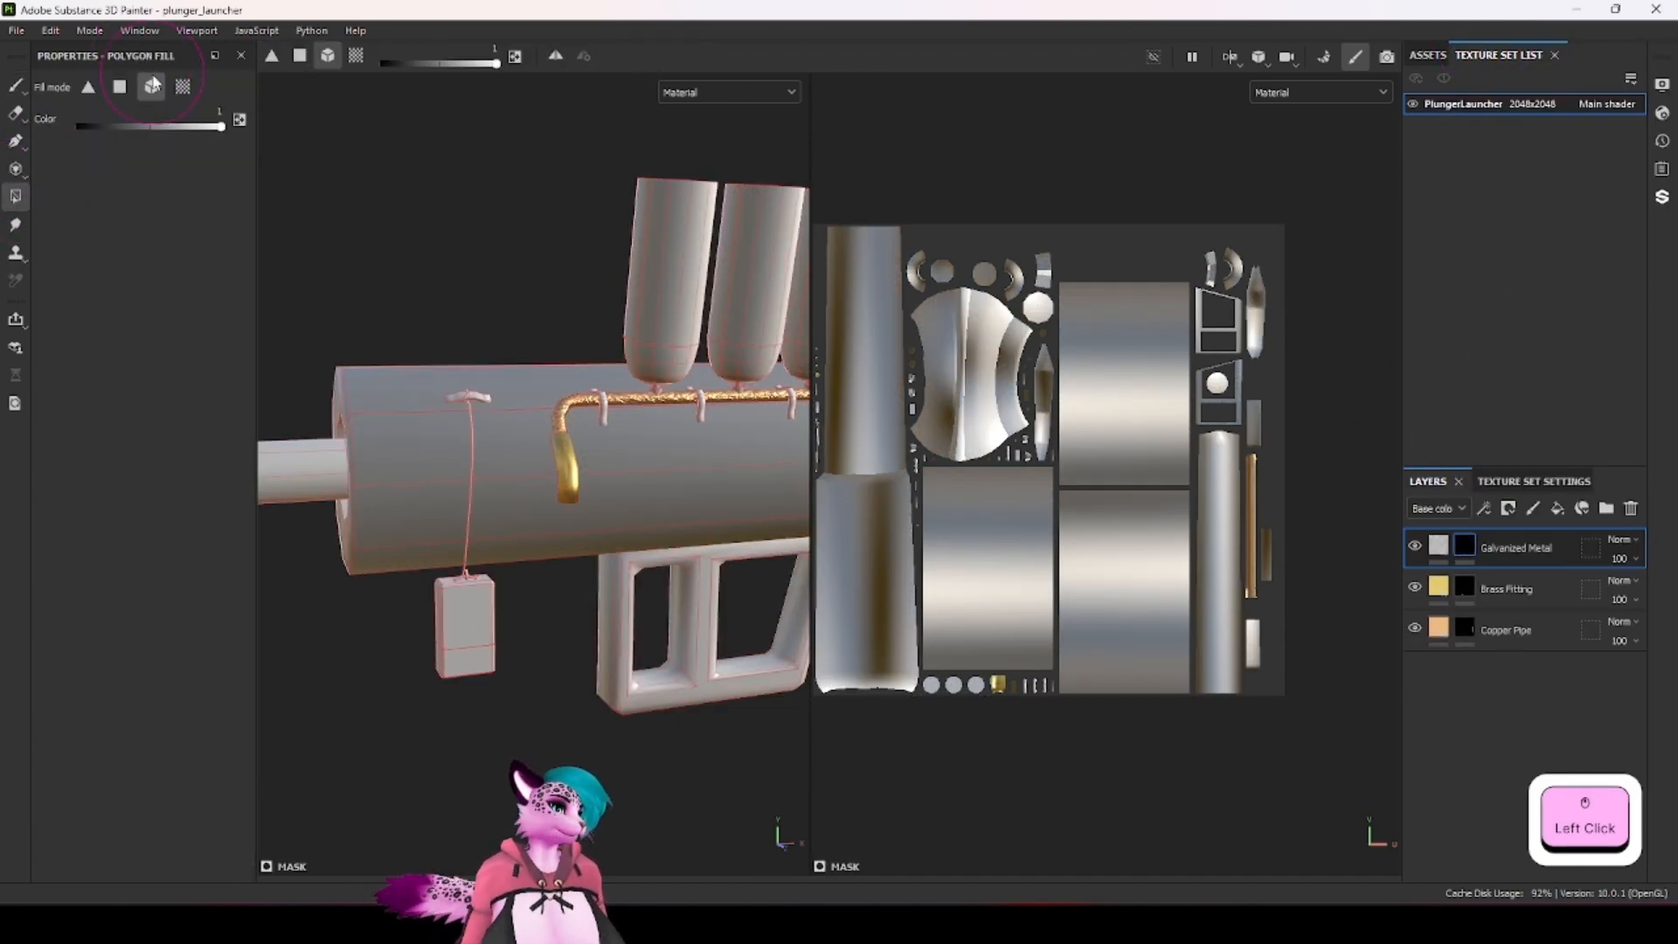
click(519, 418)
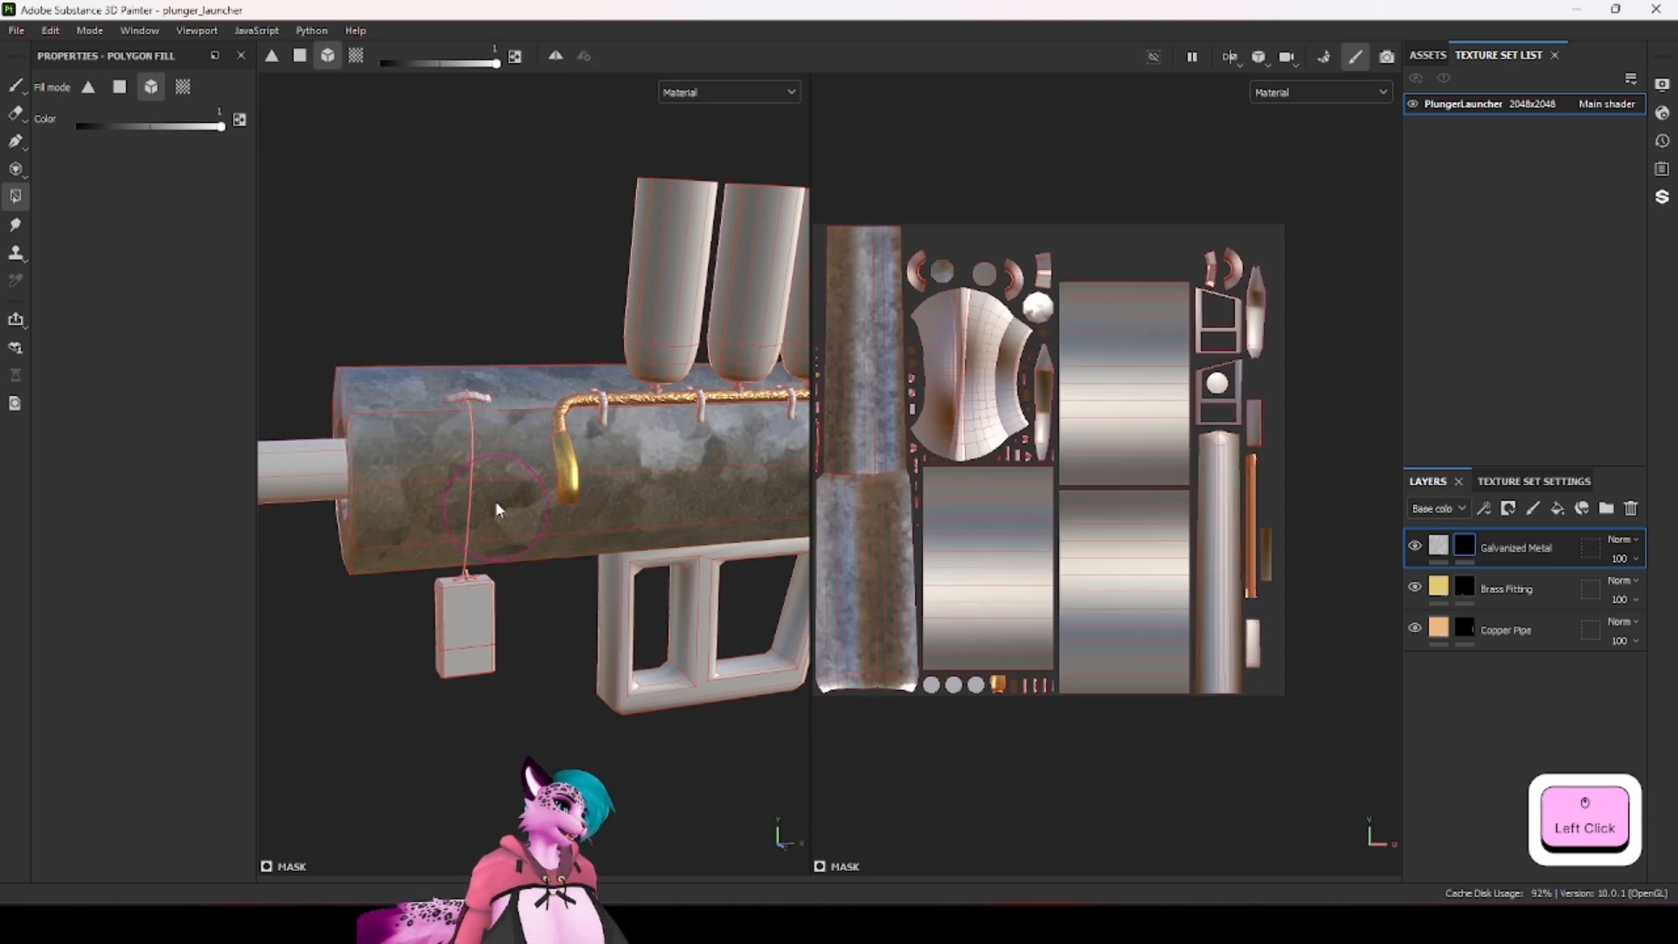
Step: Set the Galvanized Metal layer's UV tiling to 3.33
alt+drag(664, 453, 350, 476)
scroll(538, 481, down, 5)
alt+drag(539, 481, 779, 457)
scroll(587, 553, up, 3)
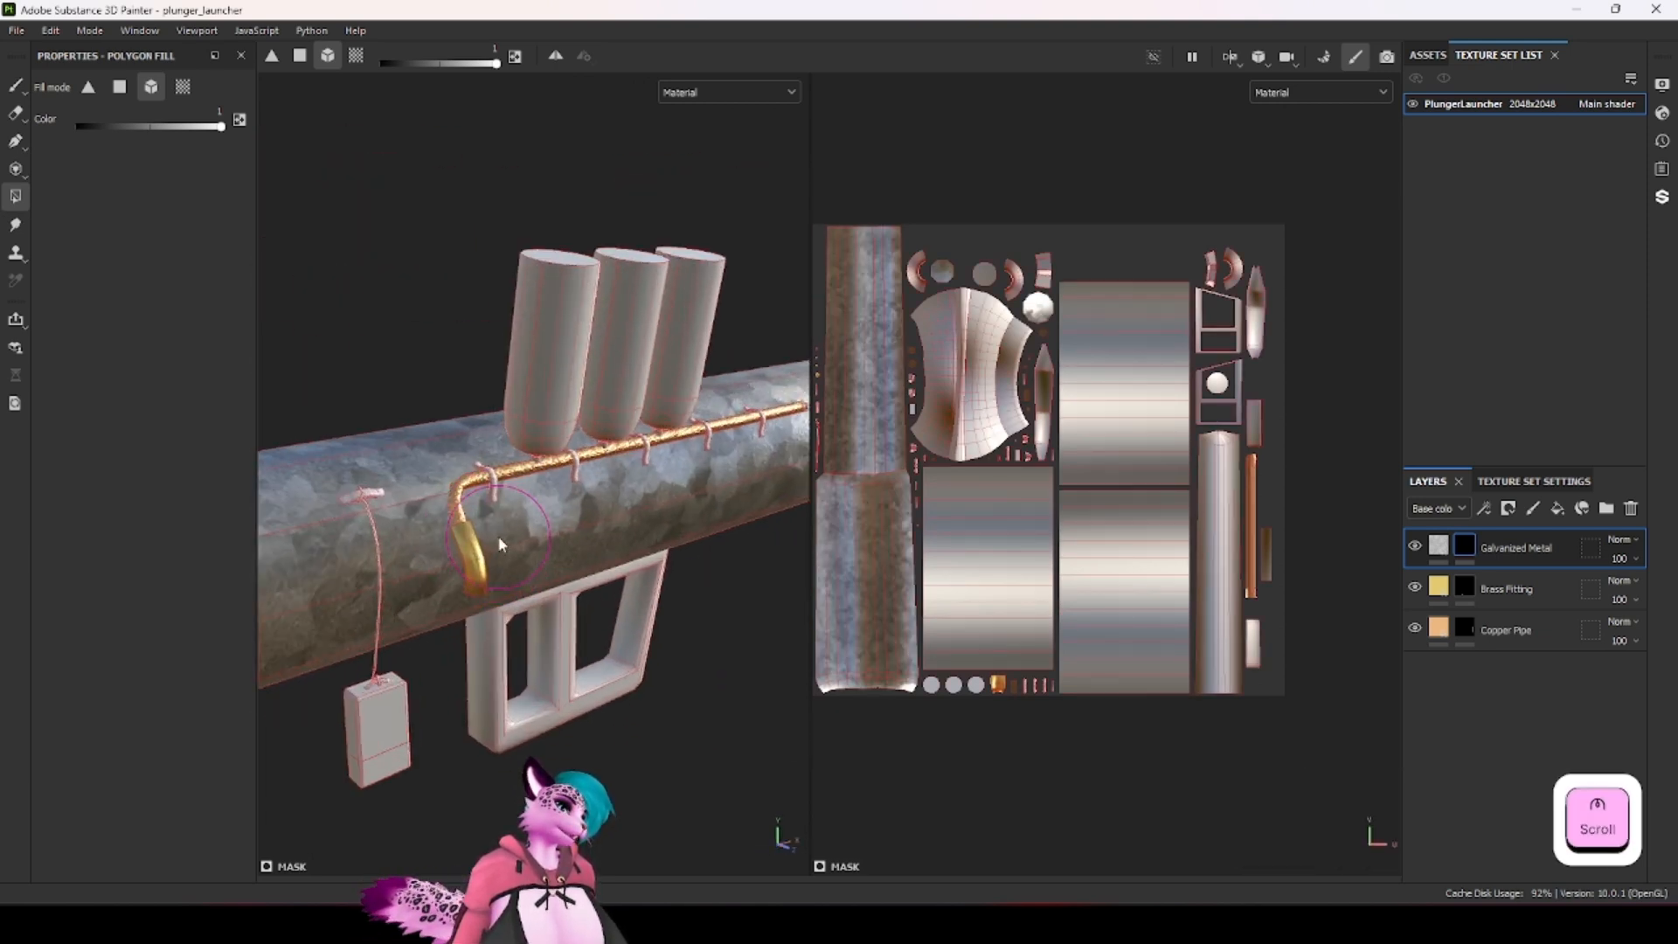
scroll(587, 553, up, 5)
alt+drag(588, 585, 569, 569)
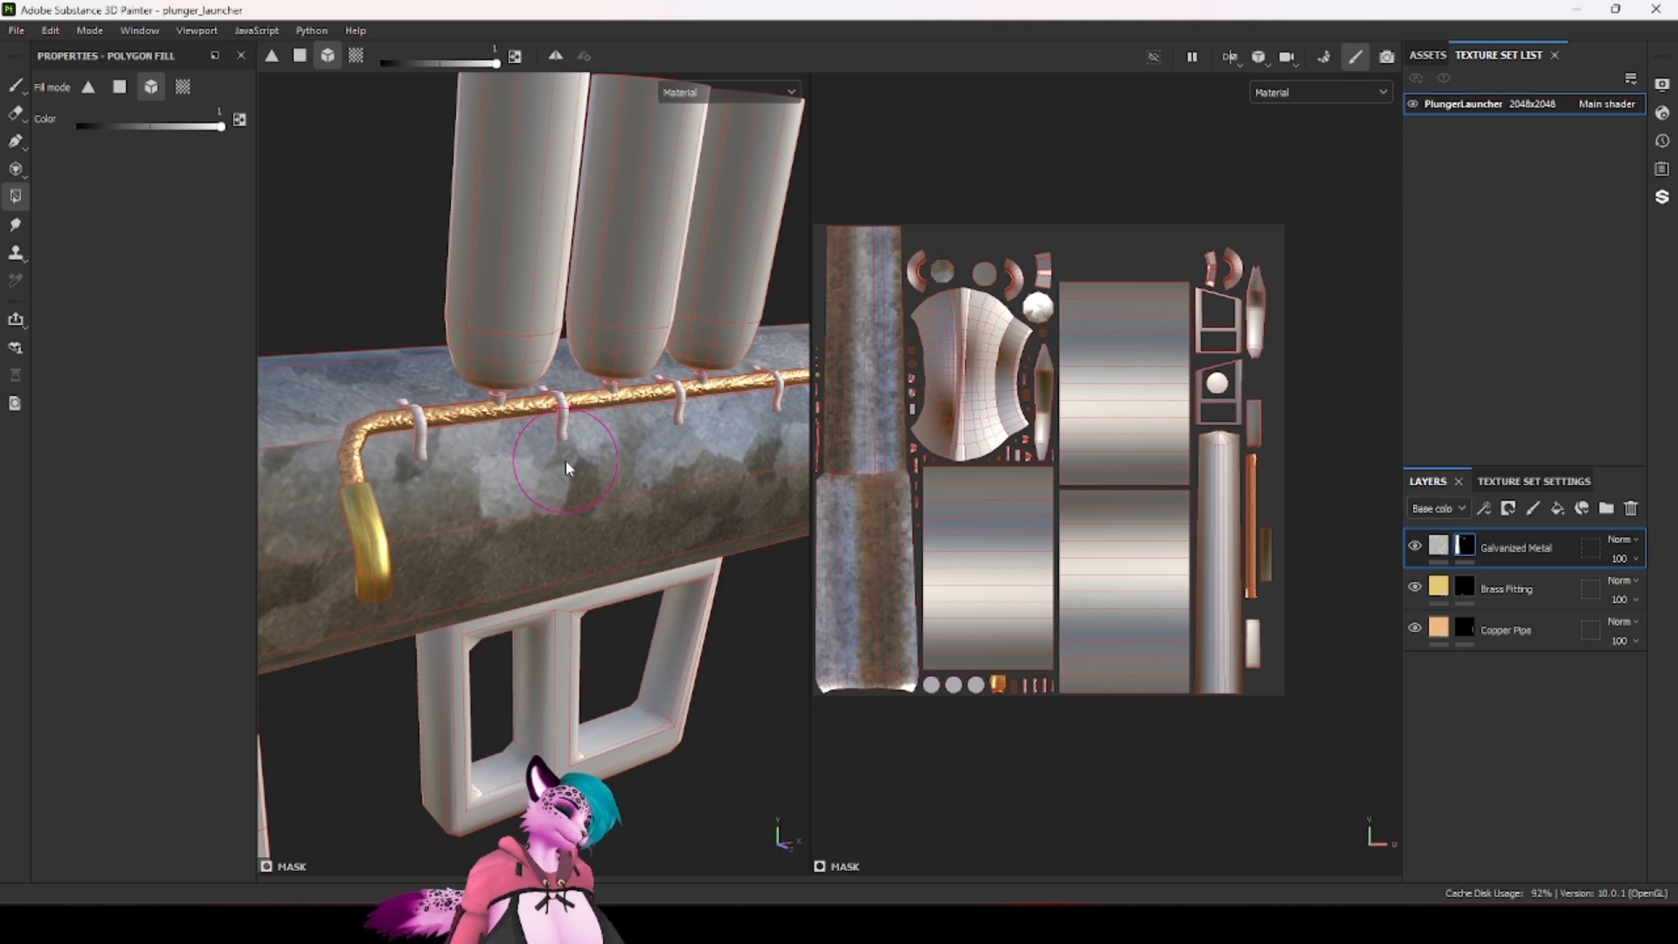
click(1503, 547)
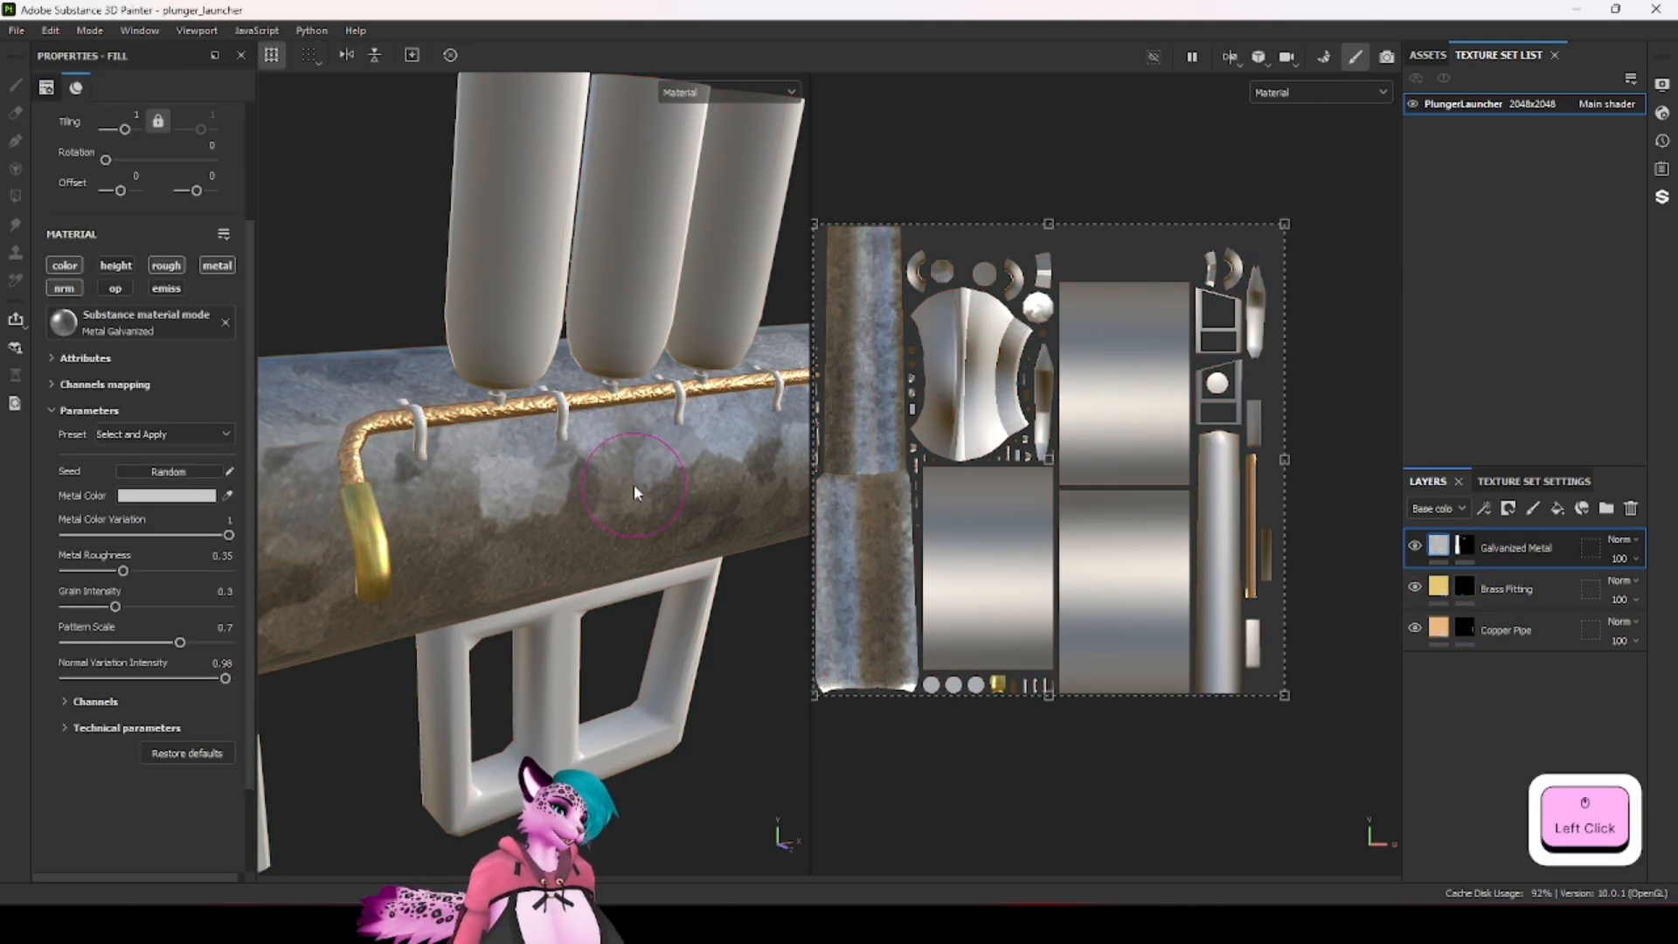
scroll(52, 367, up, 3)
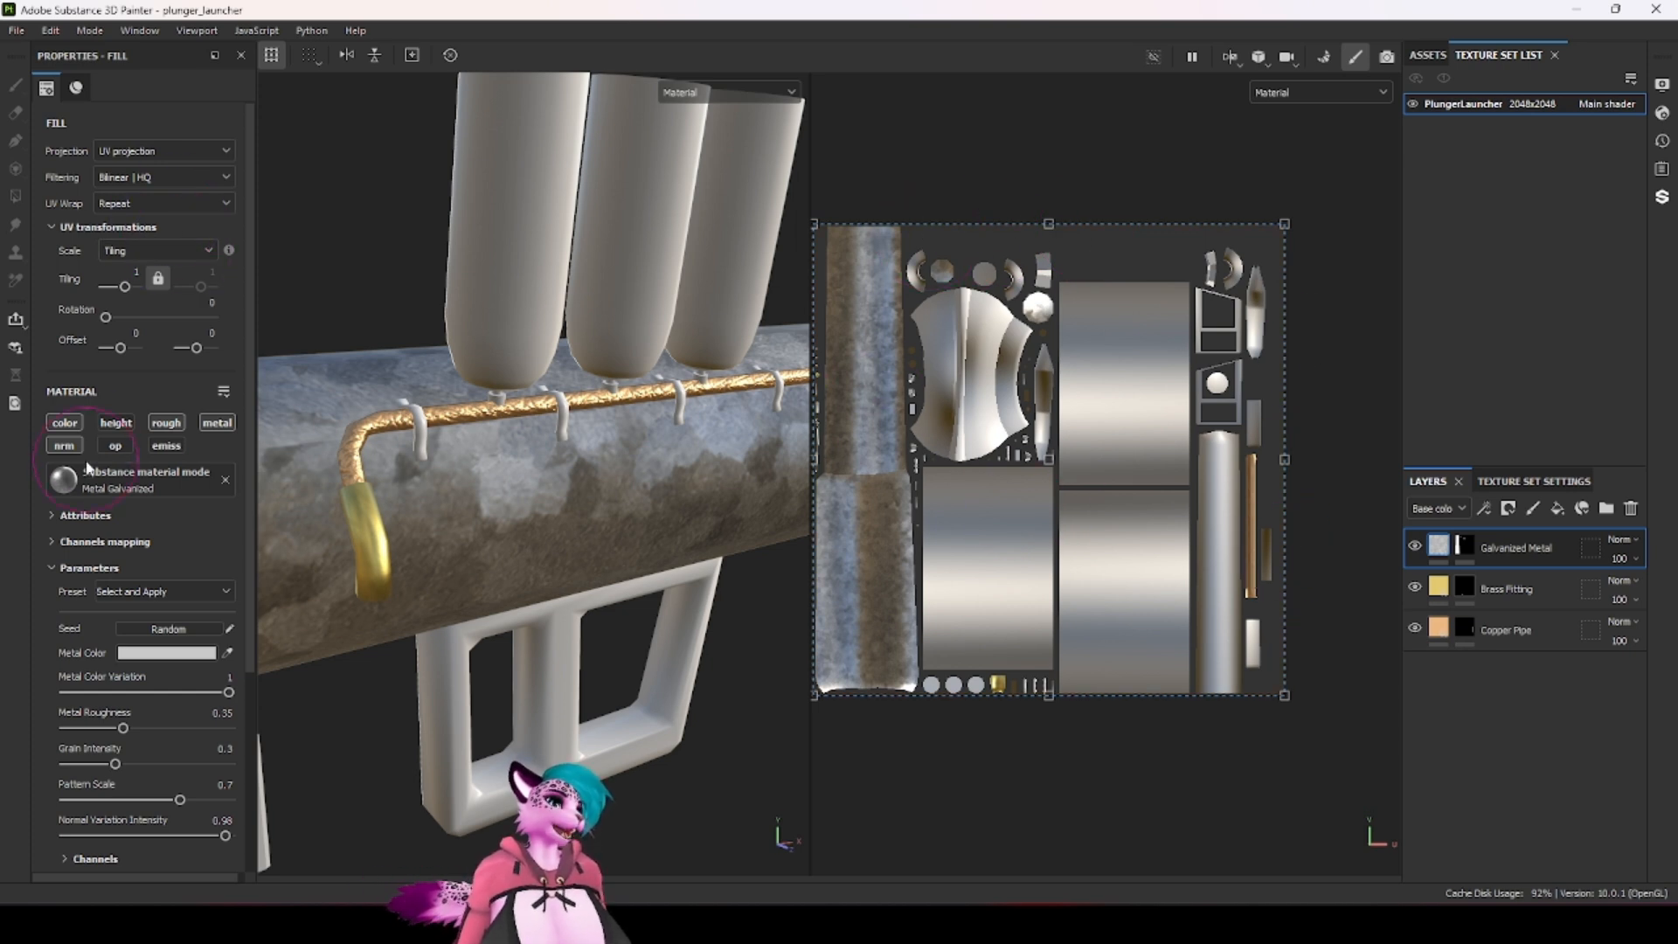
drag(124, 289, 128, 289)
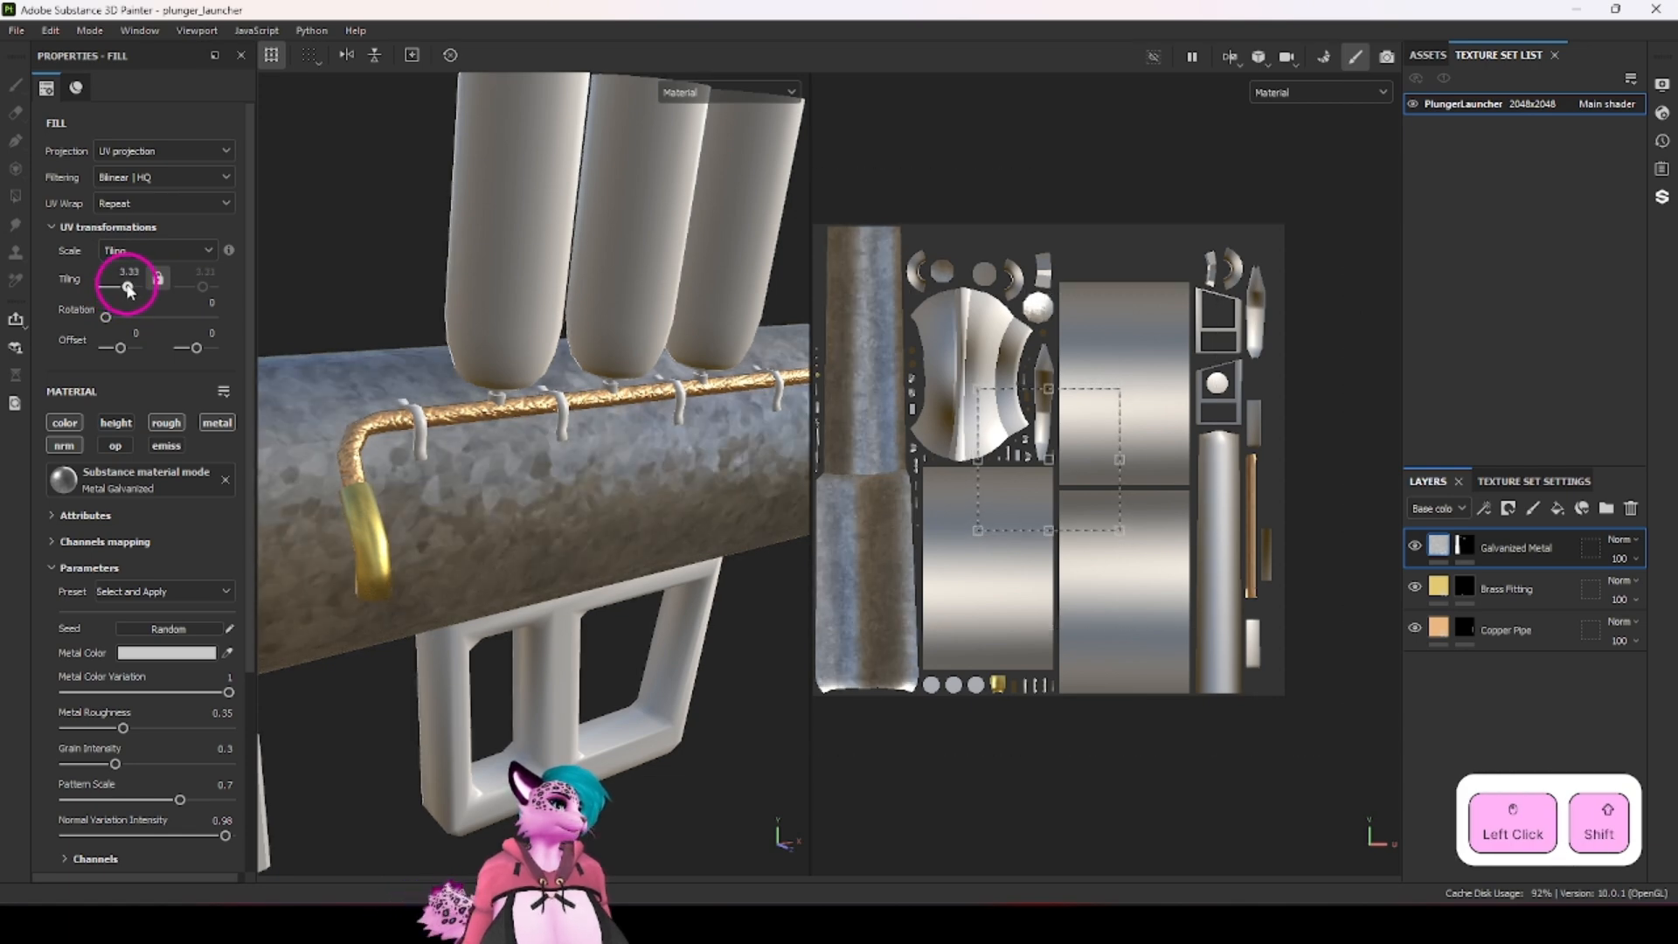
Step: Set the galvanized material's Pattern Scale to 0.8
alt+drag(486, 462, 568, 476)
ctrl+alt+drag(568, 476, 654, 496)
scroll(421, 490, down, 3)
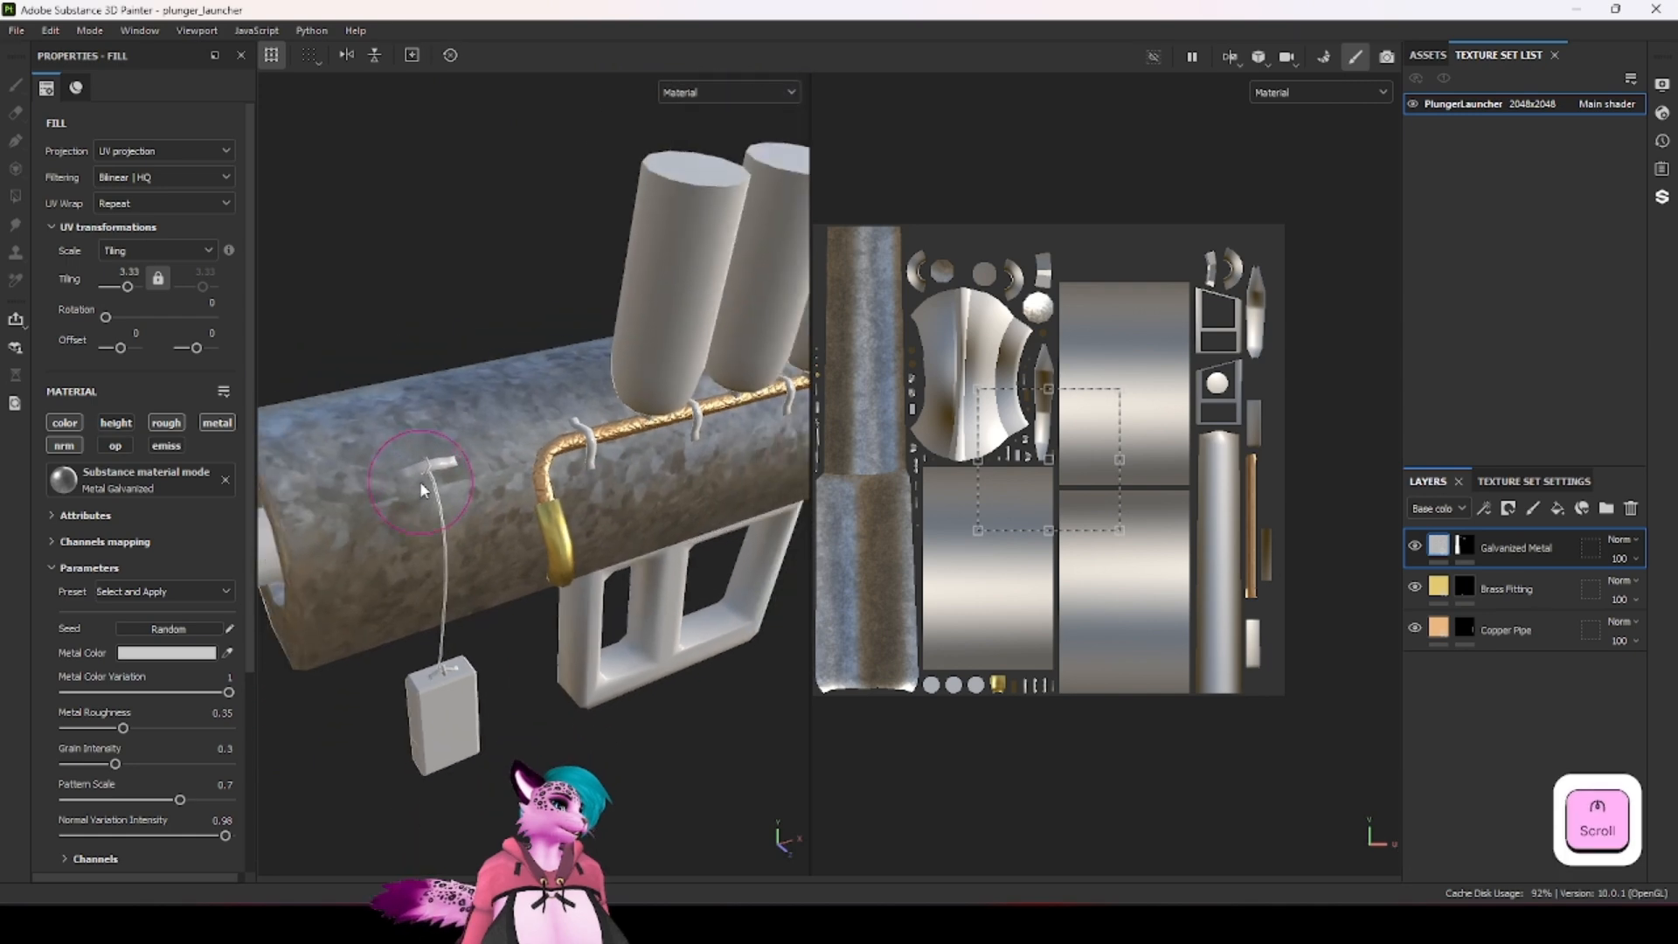
mouse_move(421, 489)
alt+mouse_down()
mouse_move(468, 480)
mouse_move(365, 437)
mouse_move(416, 465)
mouse_move(627, 432)
mouse_move(454, 492)
alt+mouse_up()
scroll(630, 444, up, 5)
scroll(184, 619, down, 1)
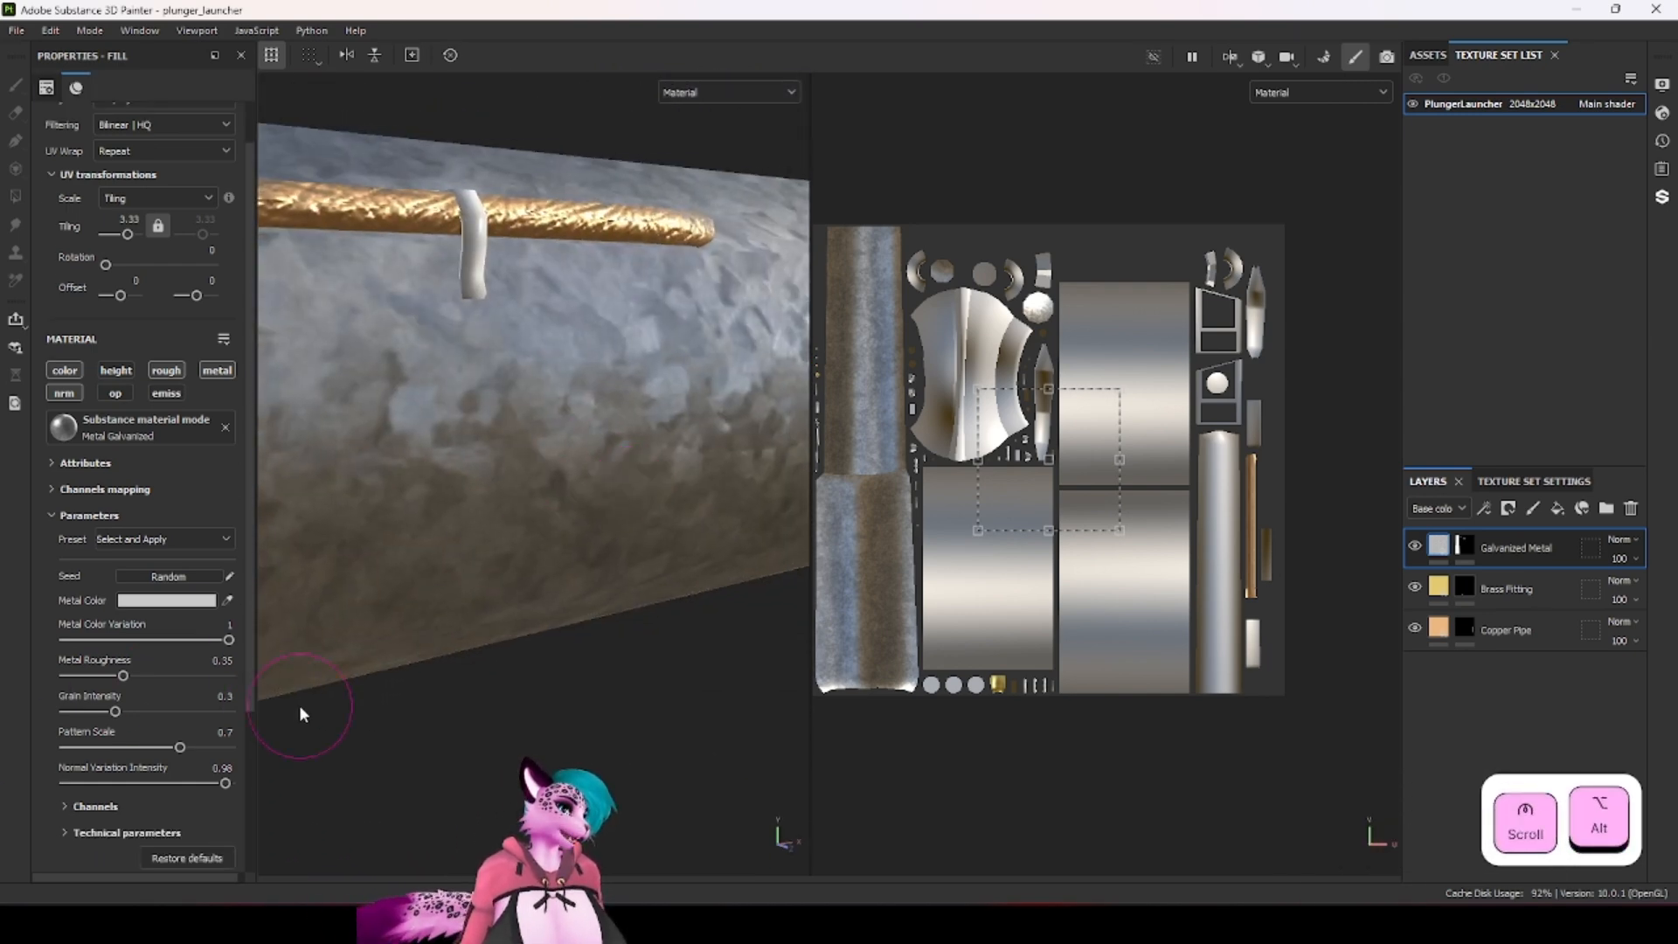
mouse_move(192, 745)
mouse_down()
mouse_move(113, 726)
mouse_move(226, 748)
mouse_move(197, 758)
mouse_up()
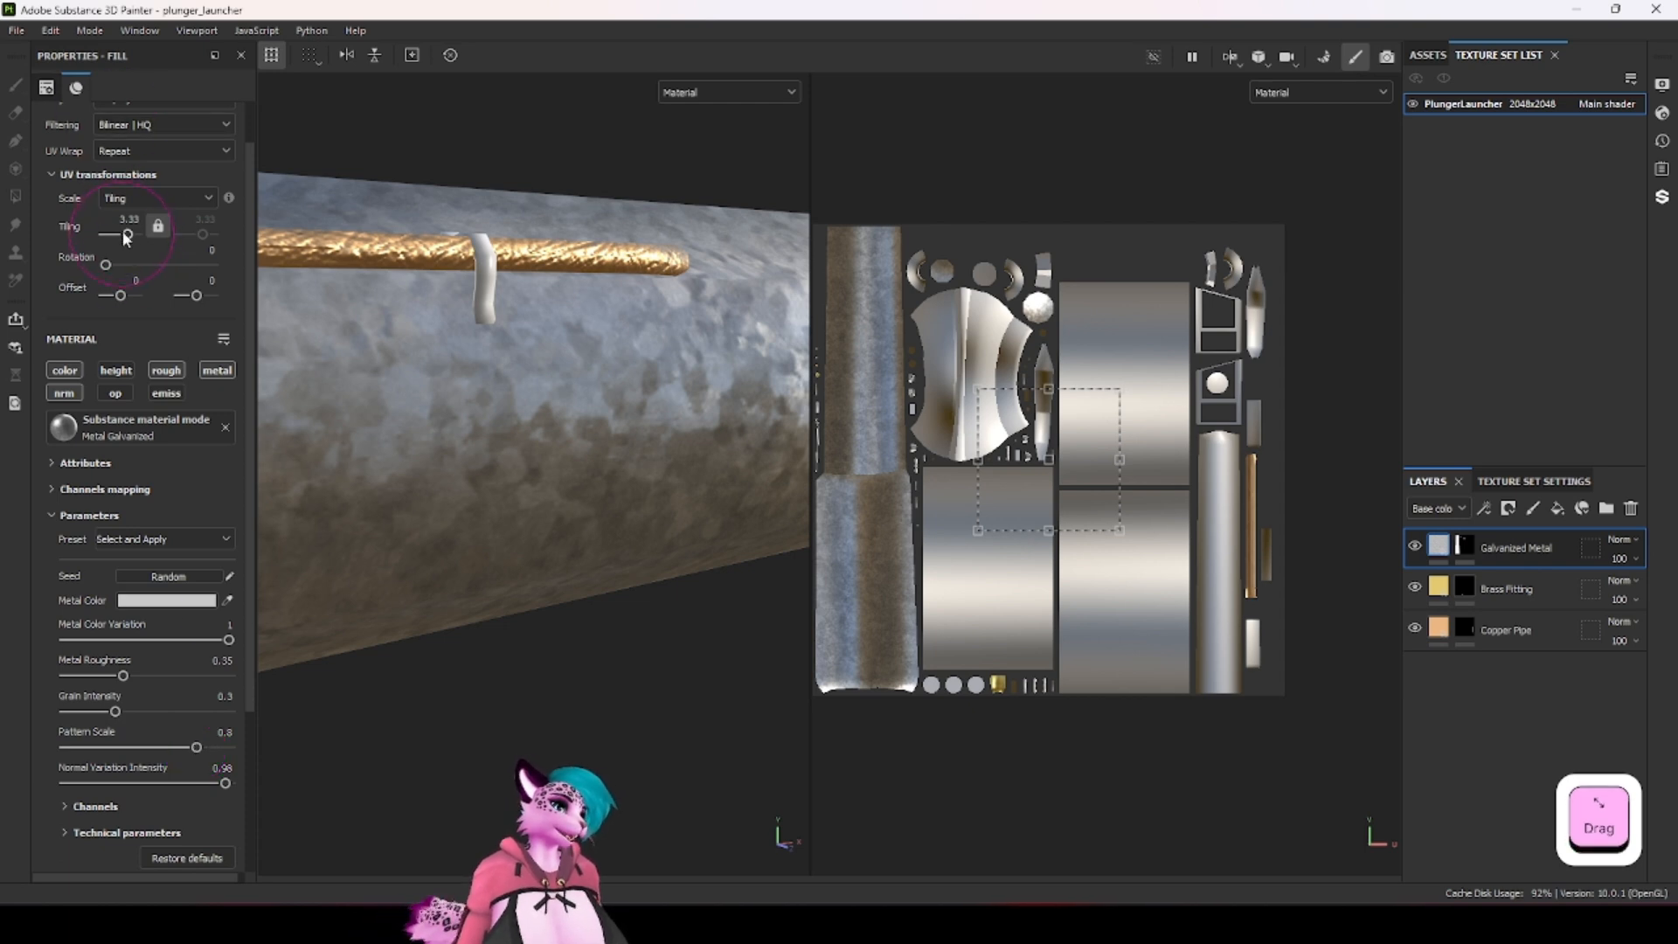
Step: Try rotating the galvanized fill's UV projection to about 326 degrees, and undo the rotation
scroll(475, 390, down, 4)
alt+drag(476, 390, 446, 367)
ctrl+alt+drag(590, 298, 569, 397)
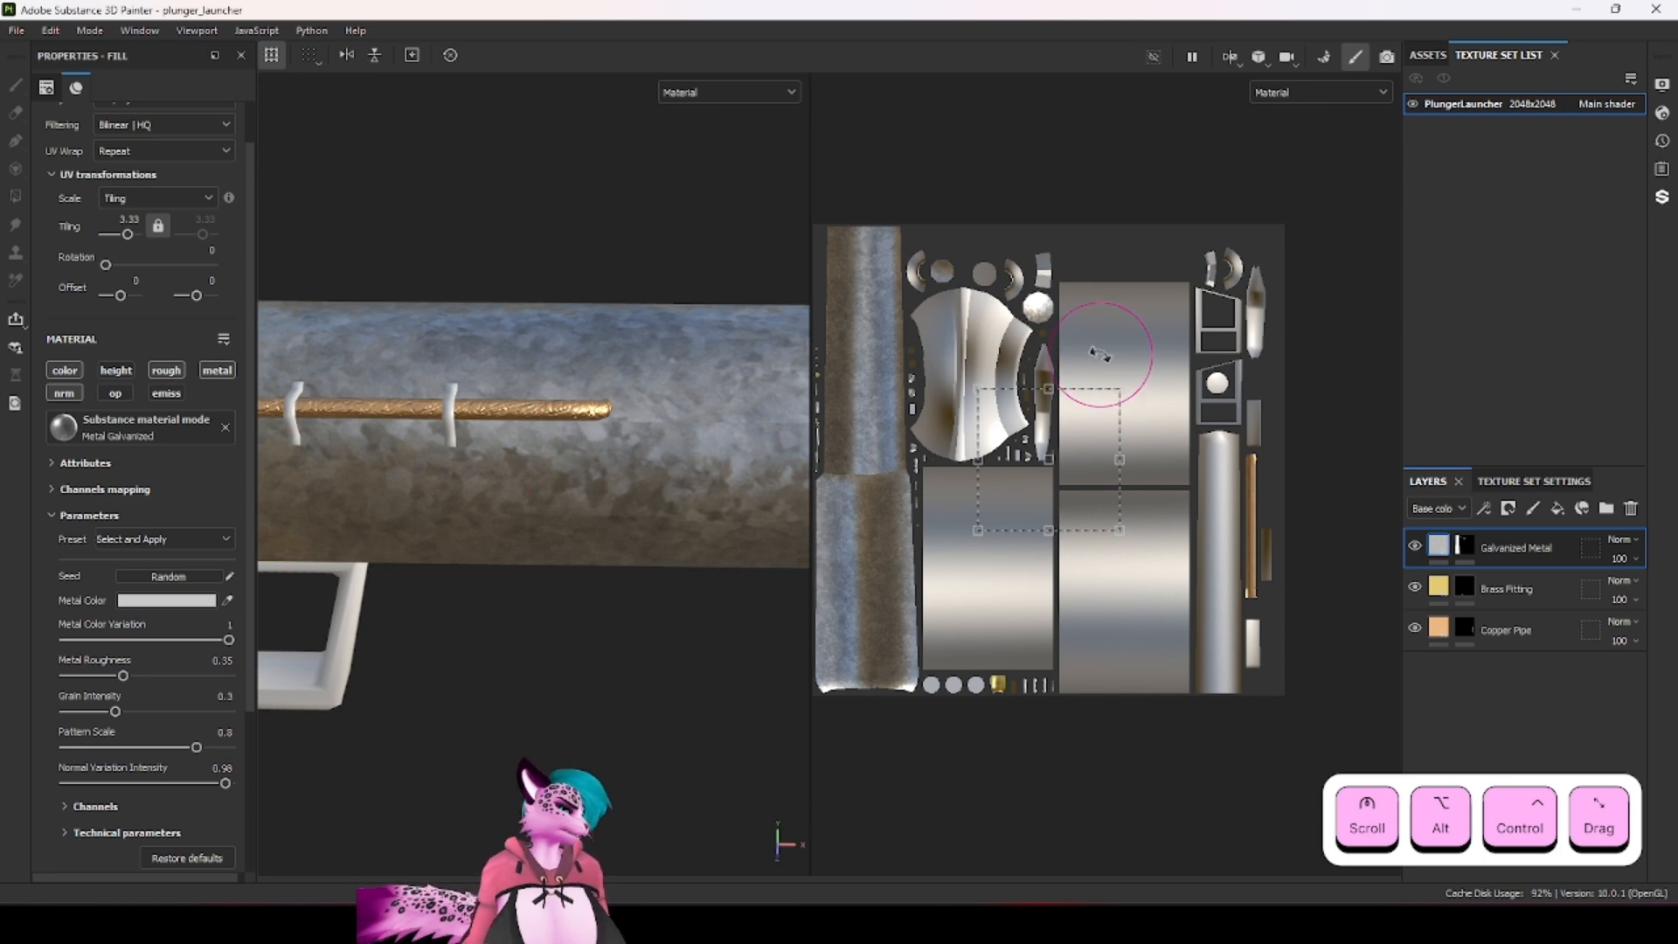
drag(1099, 354, 1175, 397)
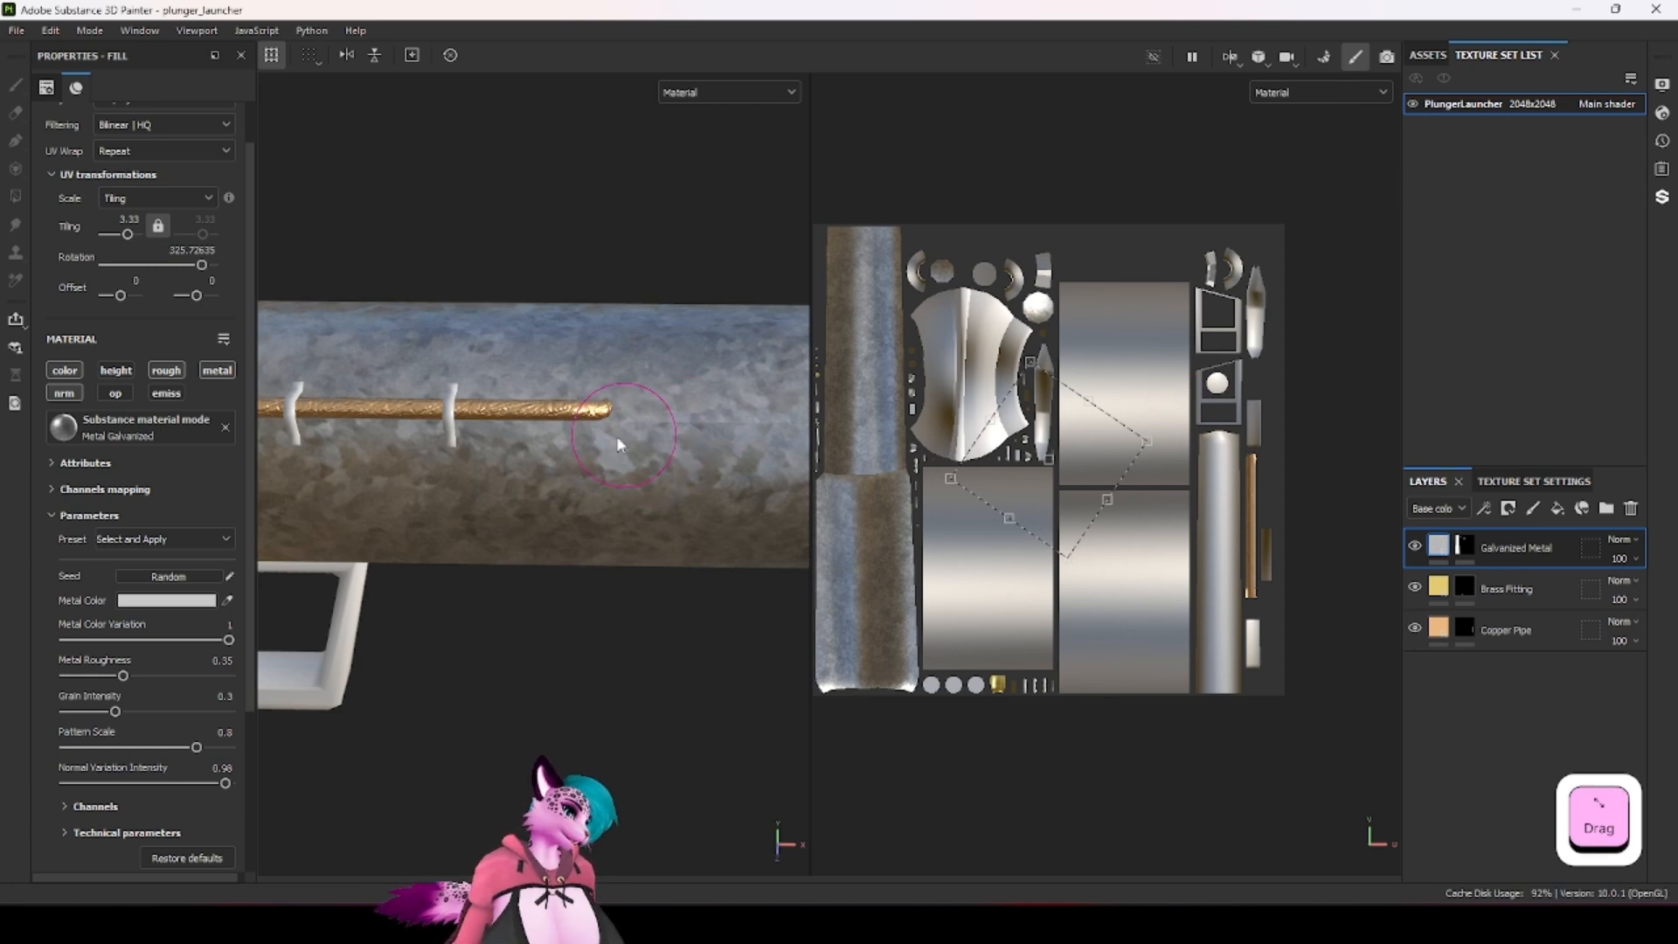
key(ctrl+z)
Step: Search the material resources for wood and try Stylized Wood Bark on the Galvanized Metal layer
click(106, 419)
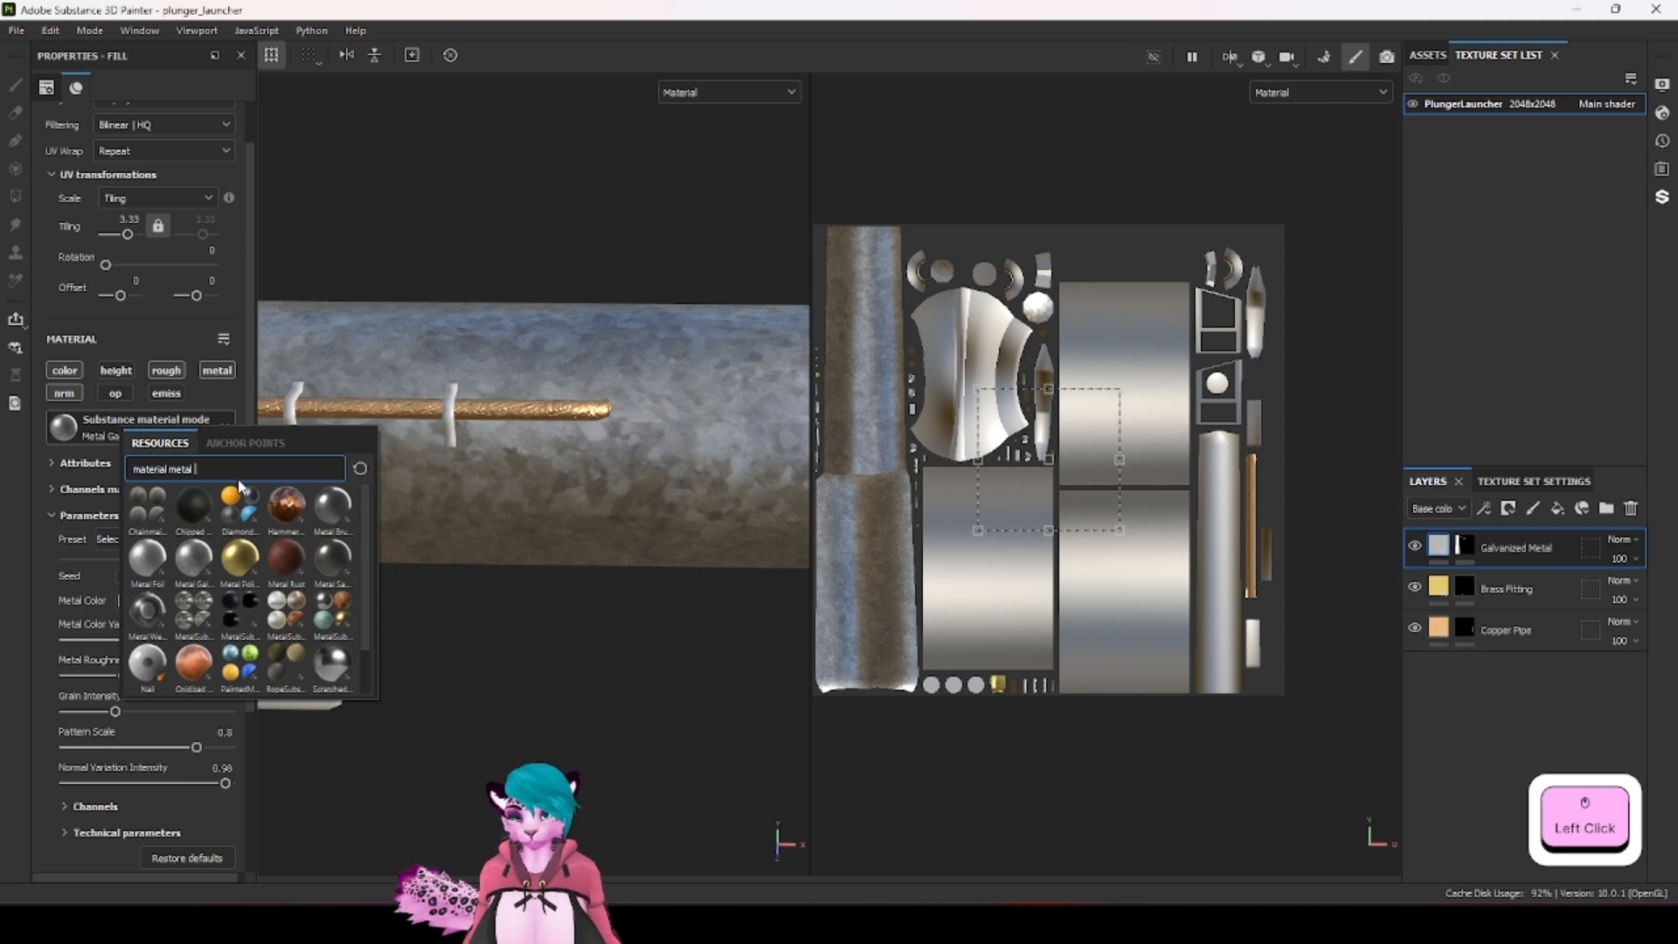
key(BackSpace)
key(BackSpace)
key(BackSpace)
key(BackSpace)
key(BackSpace)
text(wood)
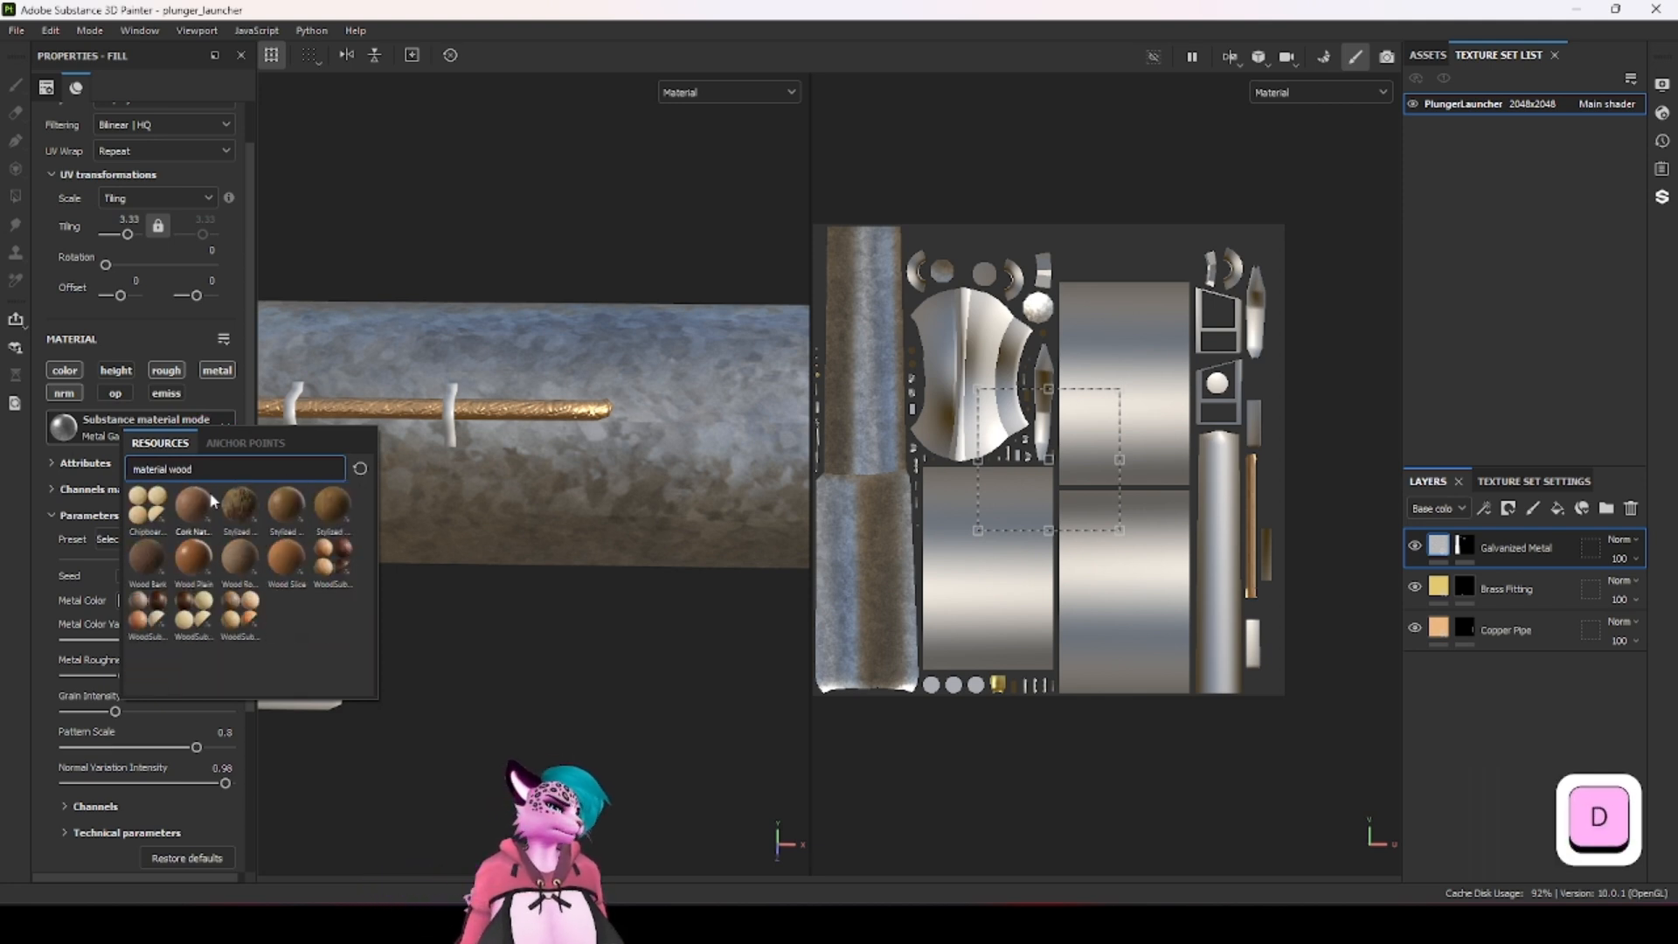
click(236, 502)
scroll(638, 486, down, 4)
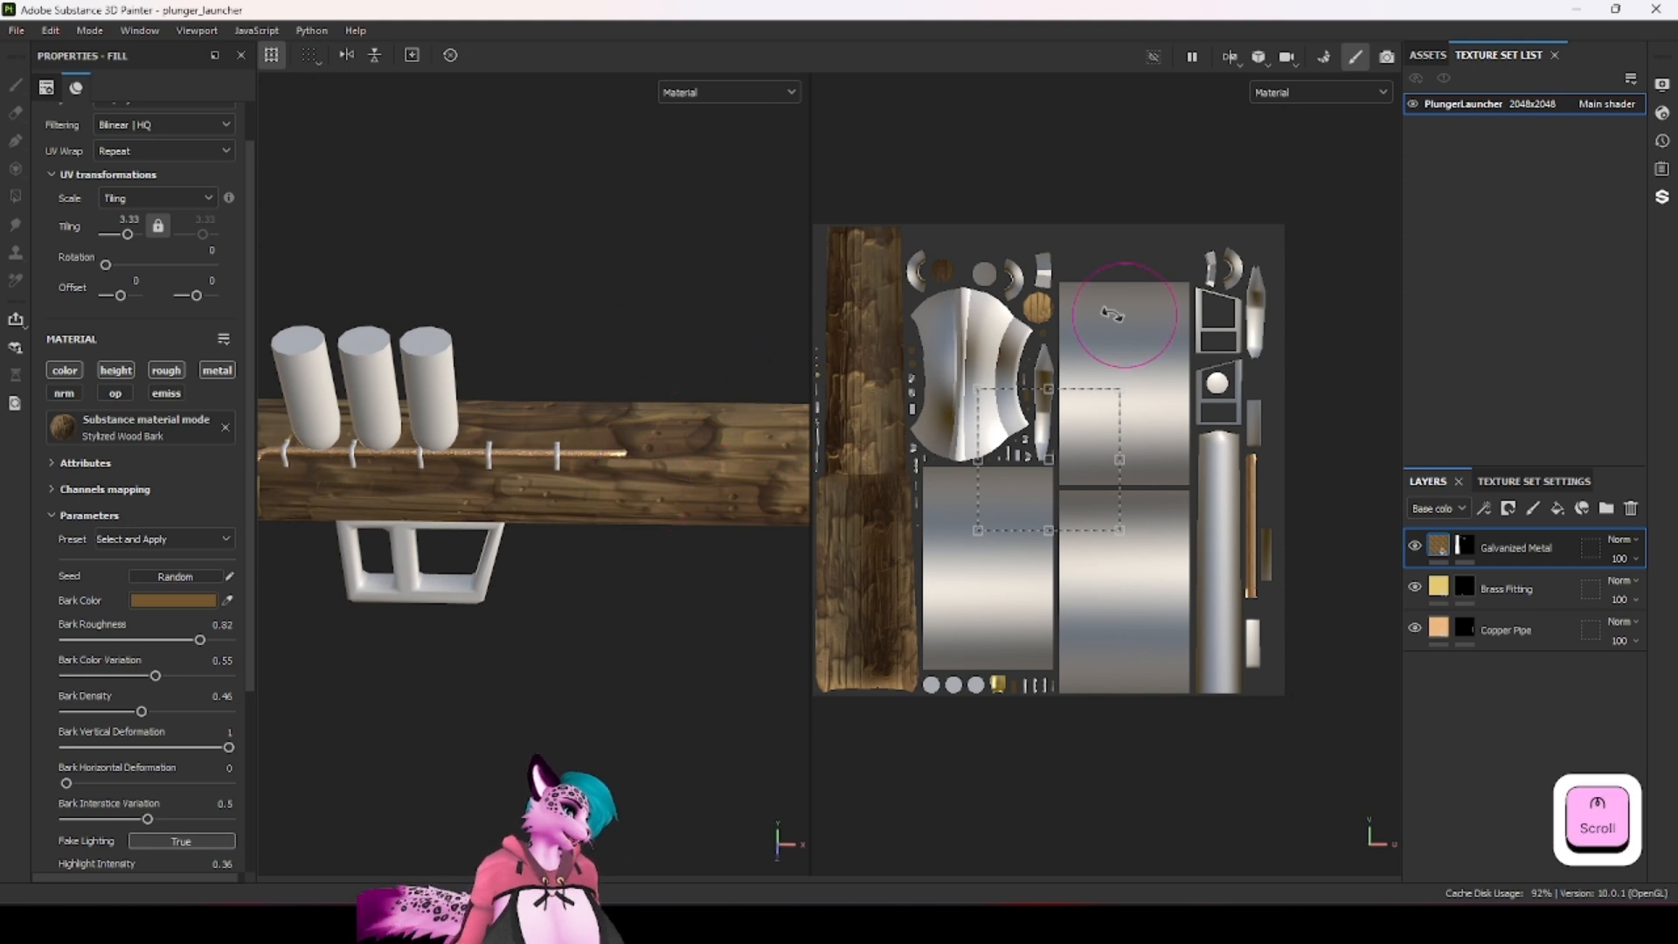
Step: Try rotating the wood bark projection to about 325 degrees, and undo back to the Metal Galvanized material
drag(1108, 334, 1164, 404)
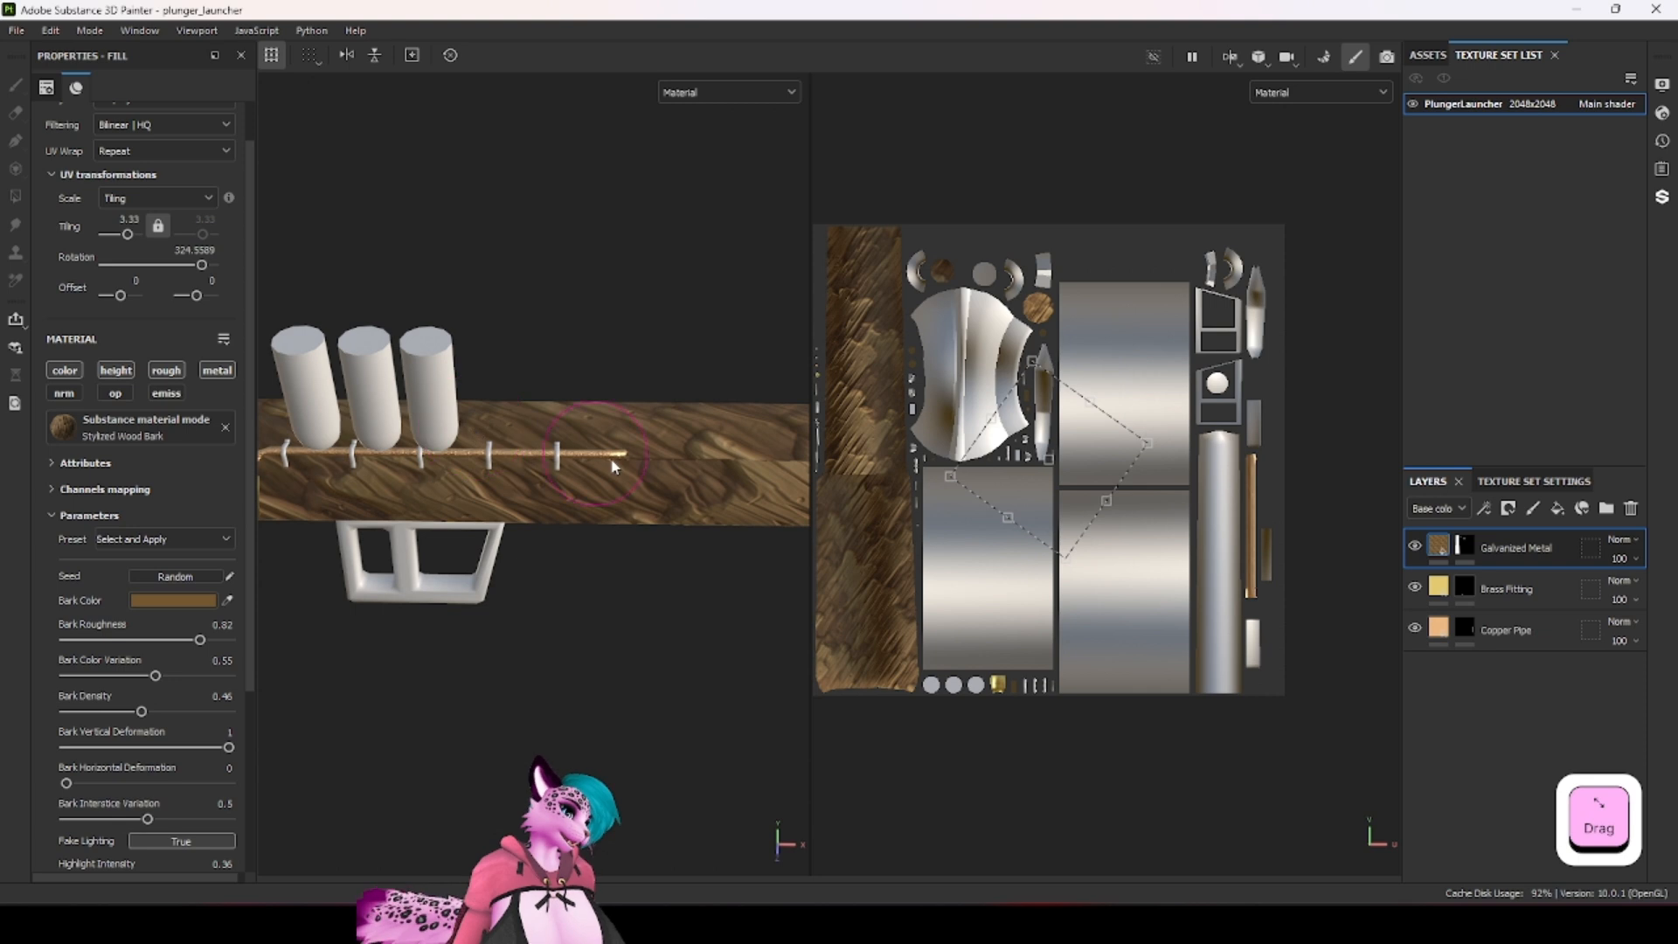
scroll(760, 597, up, 3)
key(ctrl+z)
key(ctrl+z)
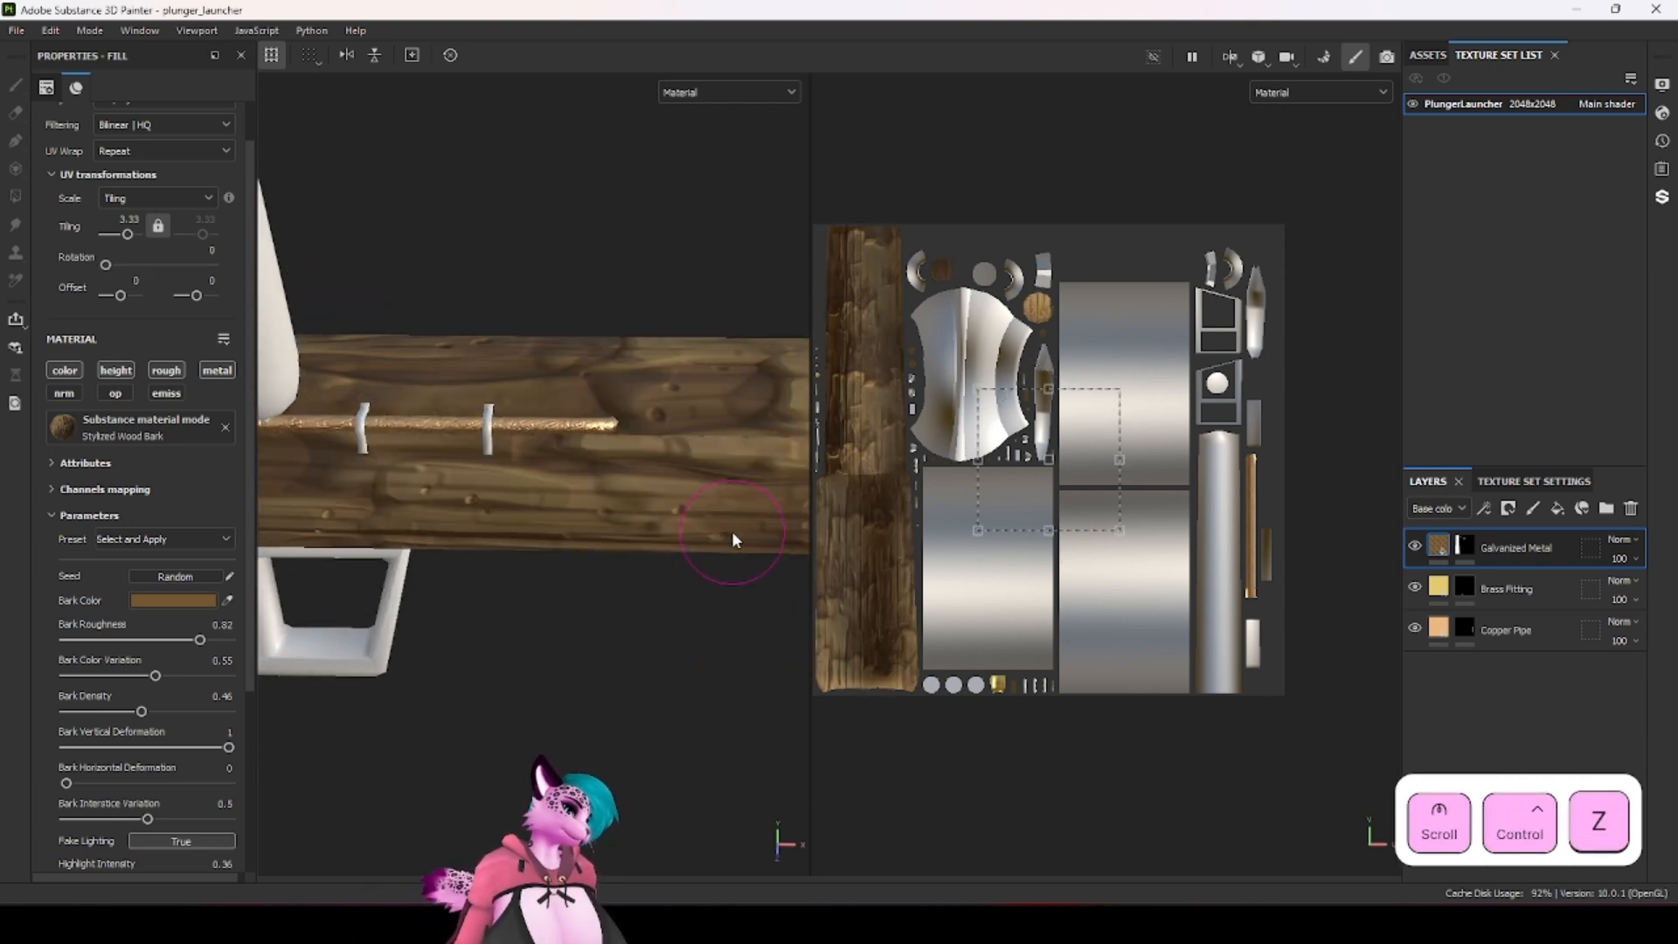
scroll(594, 465, up, 3)
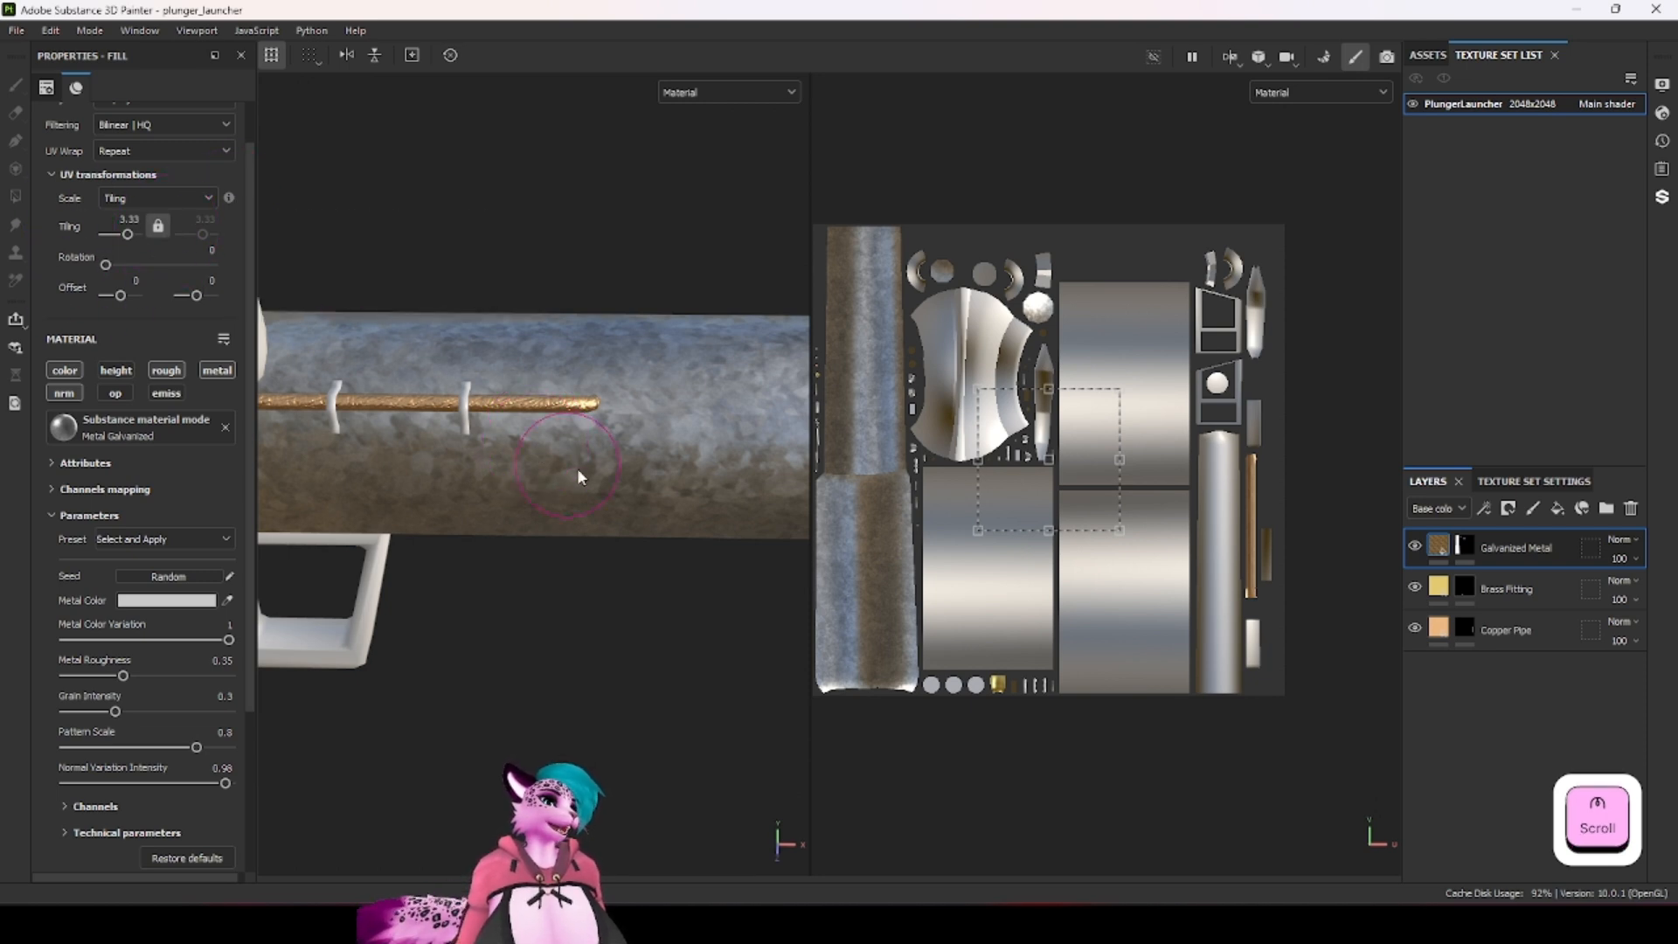
Step: Examine the texture seam along the galvanized body up close and compare it with the body's UV islands
scroll(611, 454, down, 2)
alt+drag(663, 401, 516, 483)
scroll(470, 460, up, 3)
scroll(490, 463, up, 2)
ctrl+scroll(852, 485, up, 3)
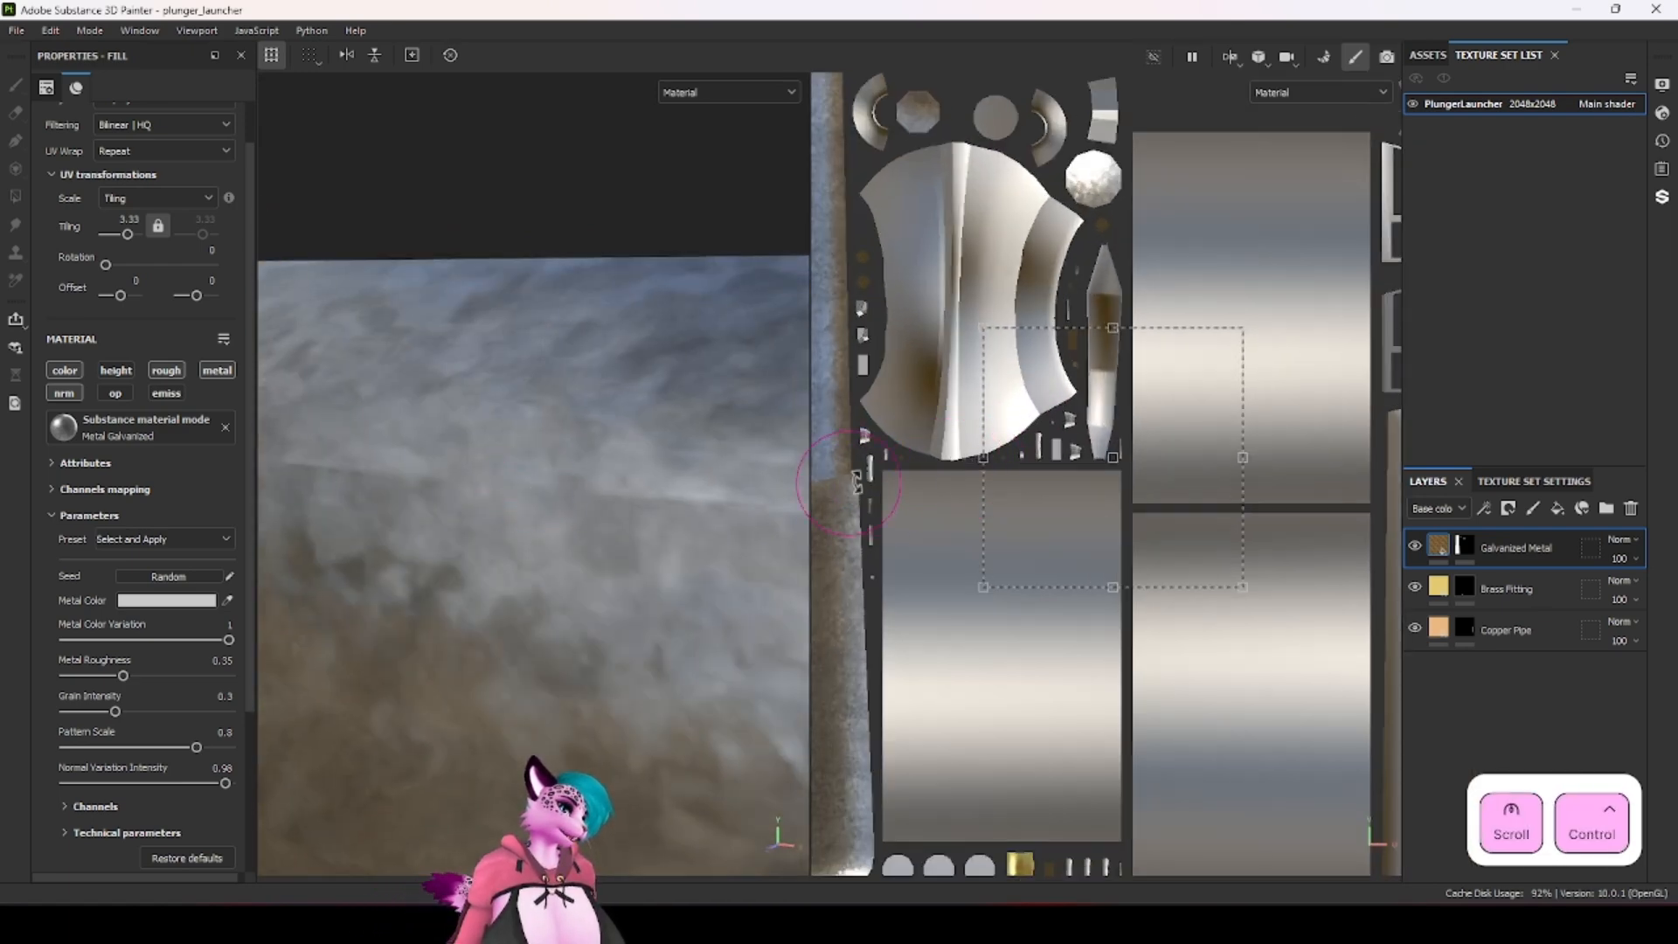
middle_drag(856, 481, 1135, 487)
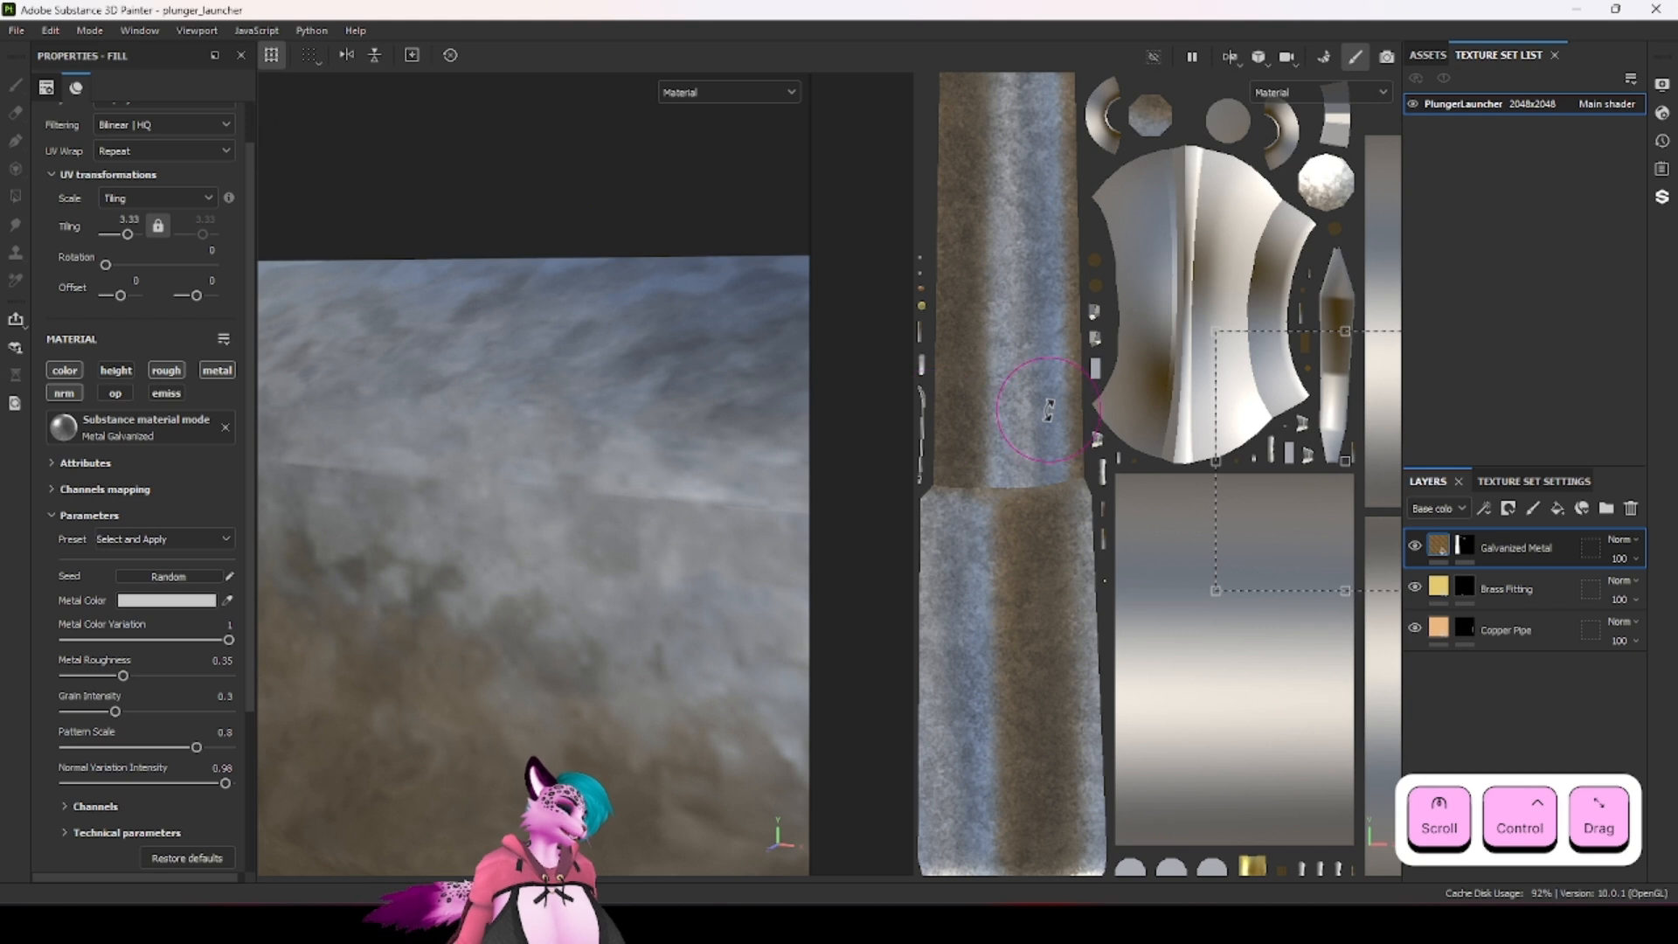
scroll(489, 414, down, 3)
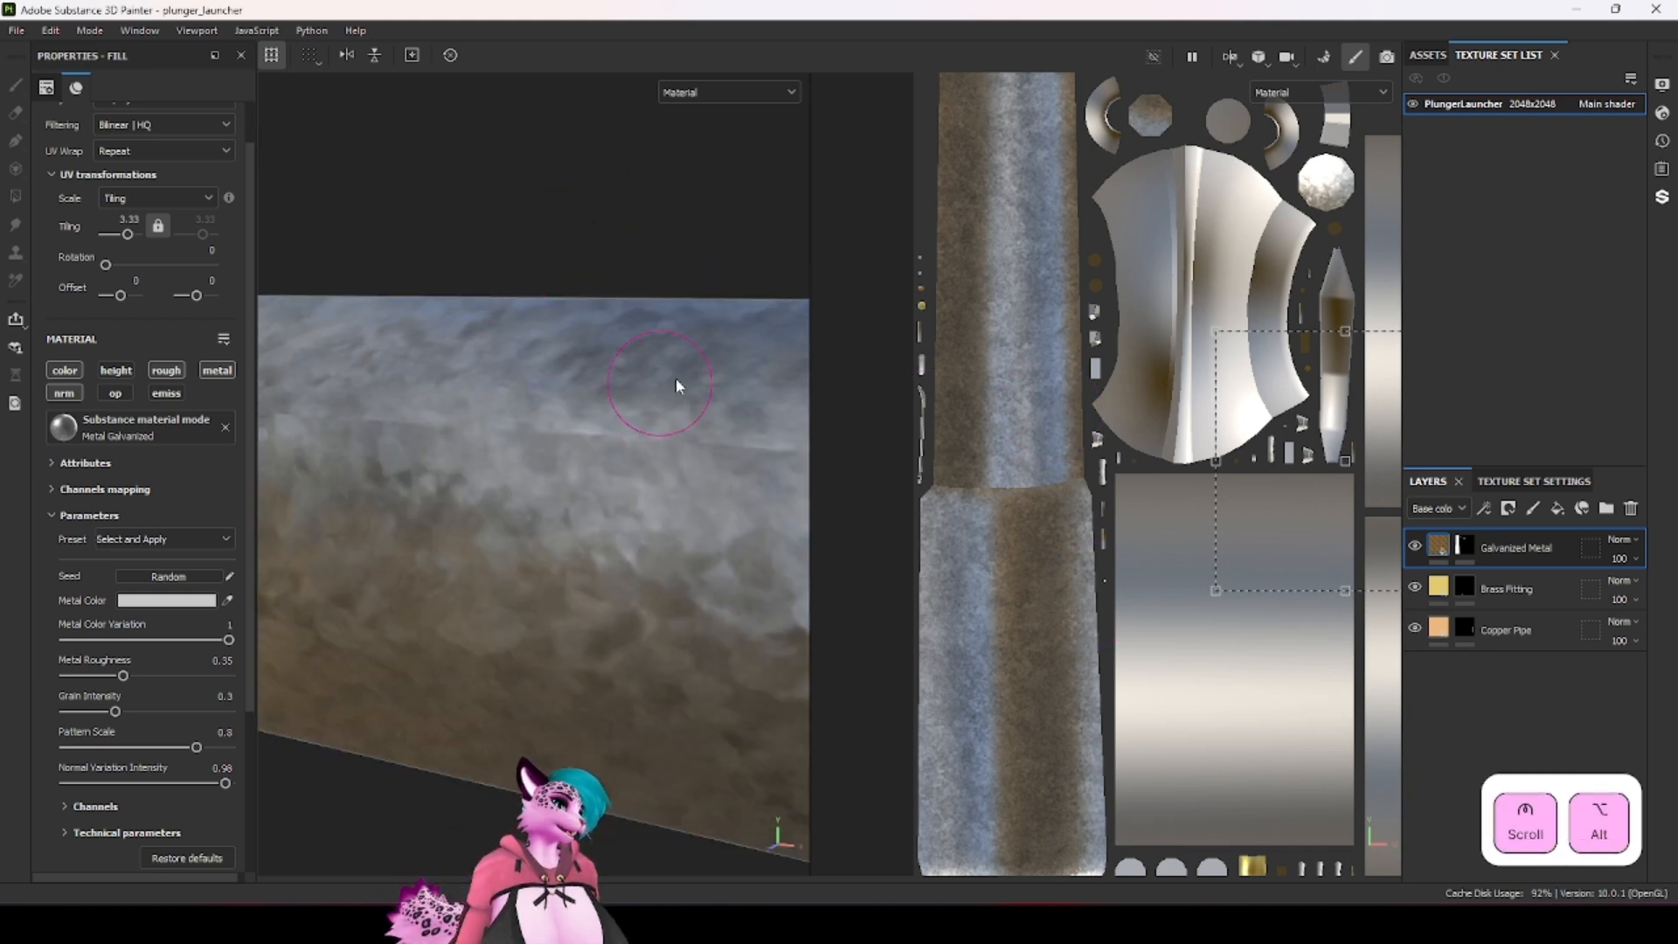
alt+drag(678, 385, 1057, 547)
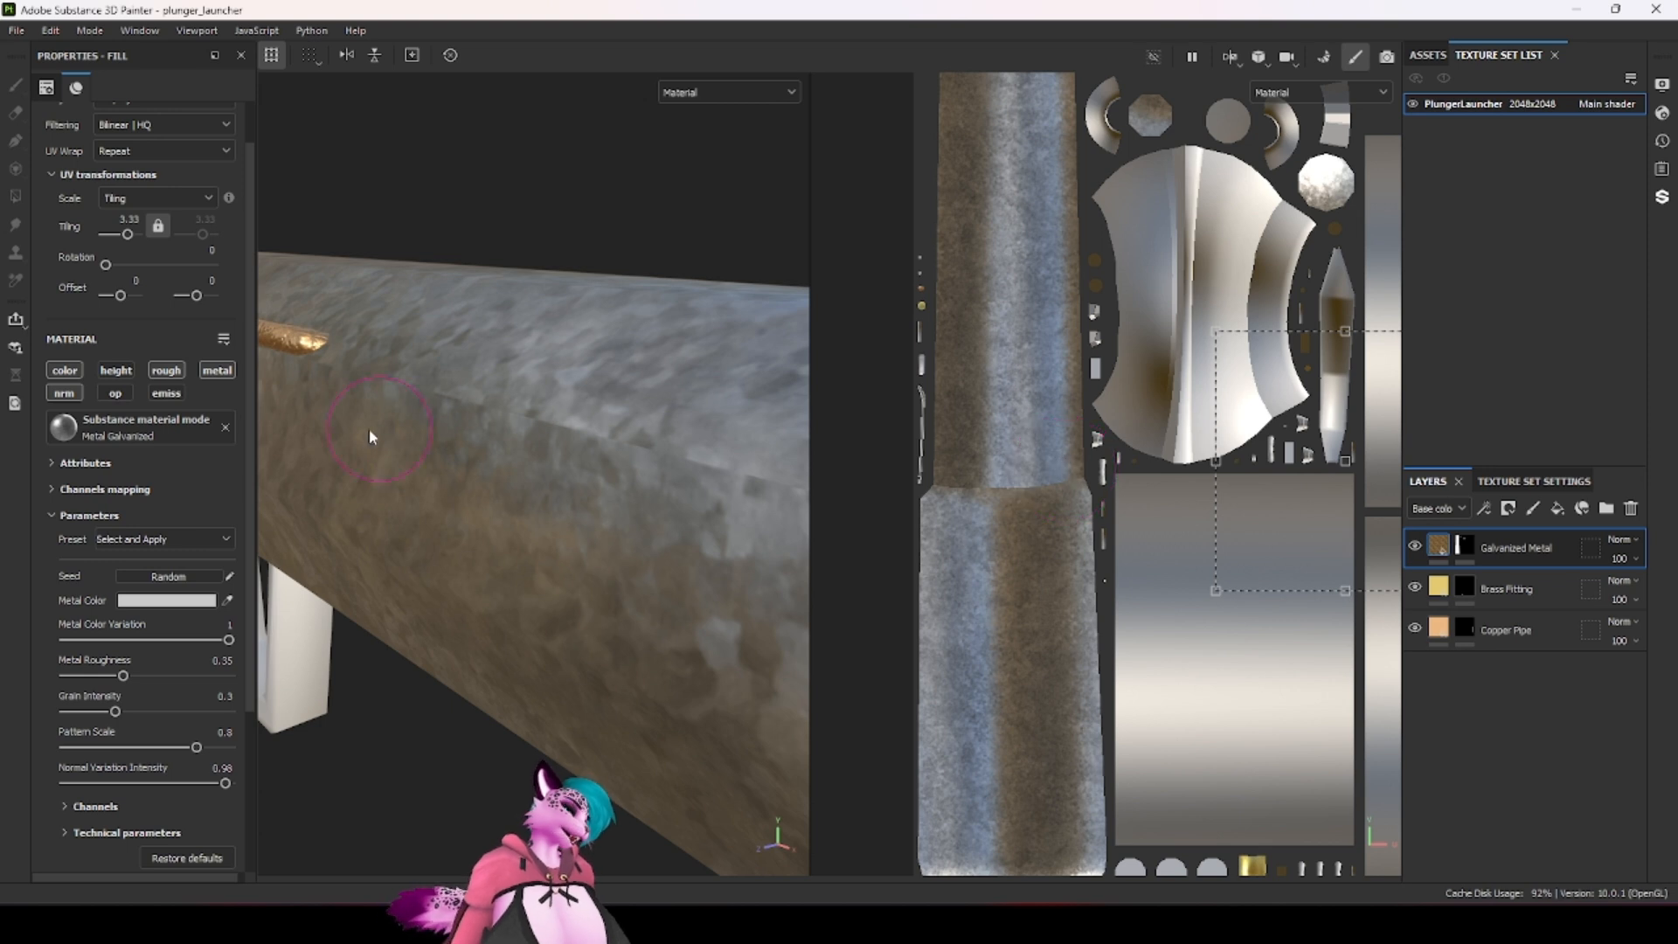
Step: Try tri-planar projection on the Galvanized Metal layer's fill
scroll(373, 403, down, 6)
alt+drag(437, 425, 673, 442)
scroll(503, 413, down, 5)
alt+drag(524, 434, 572, 460)
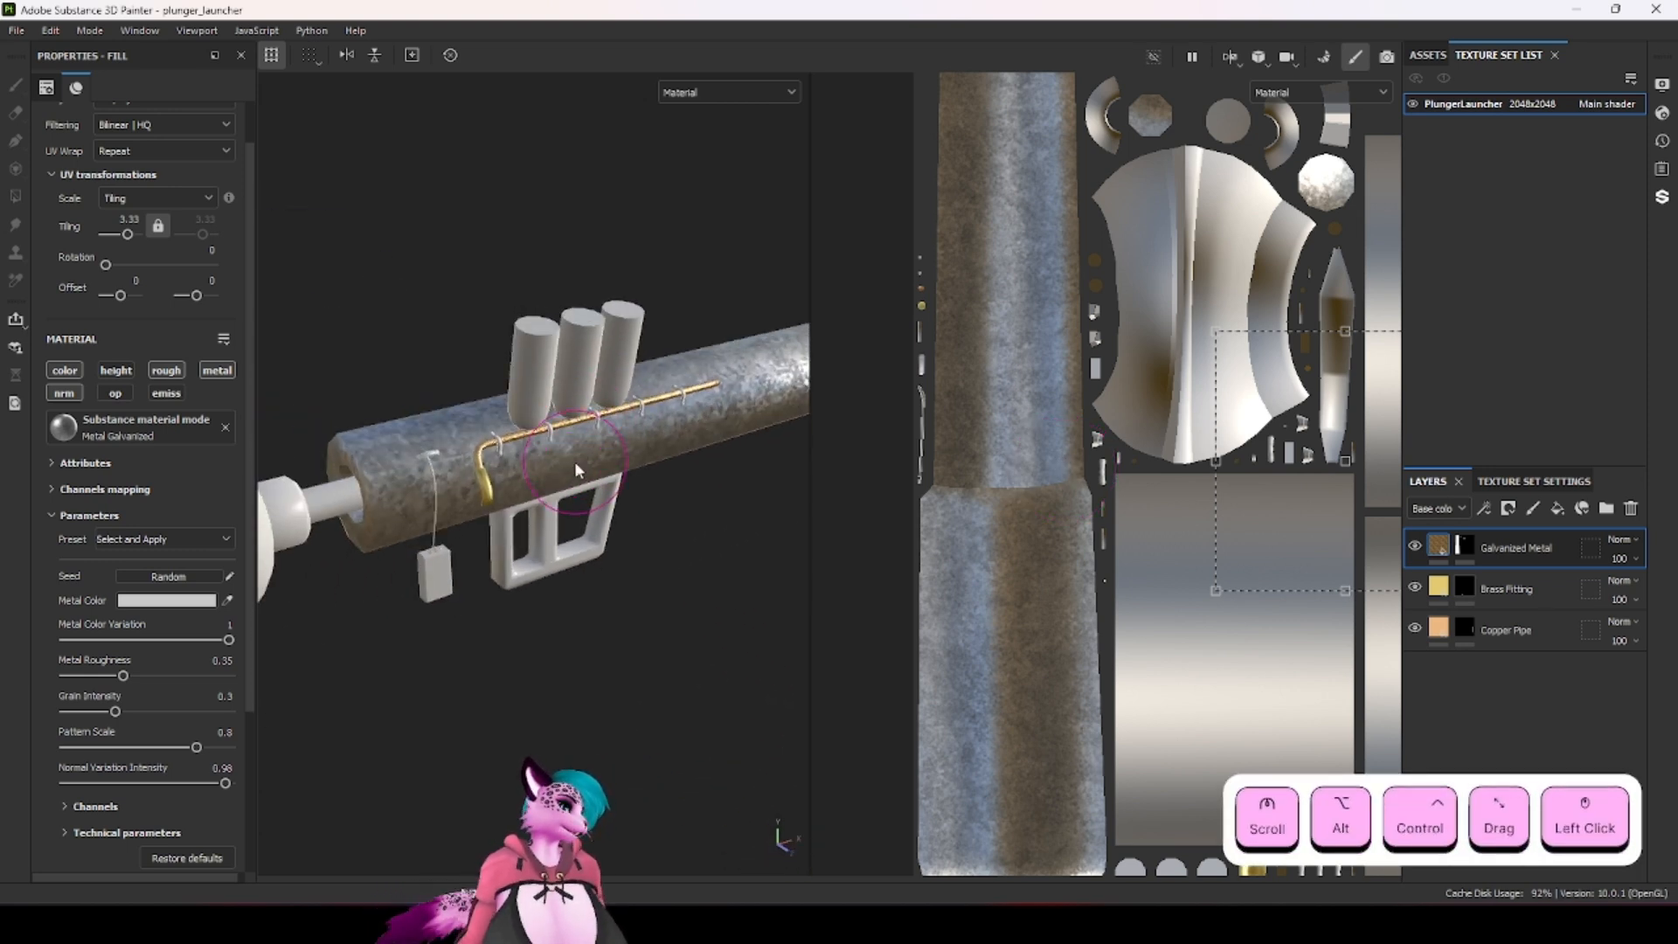
click(1424, 546)
scroll(617, 417, down, 2)
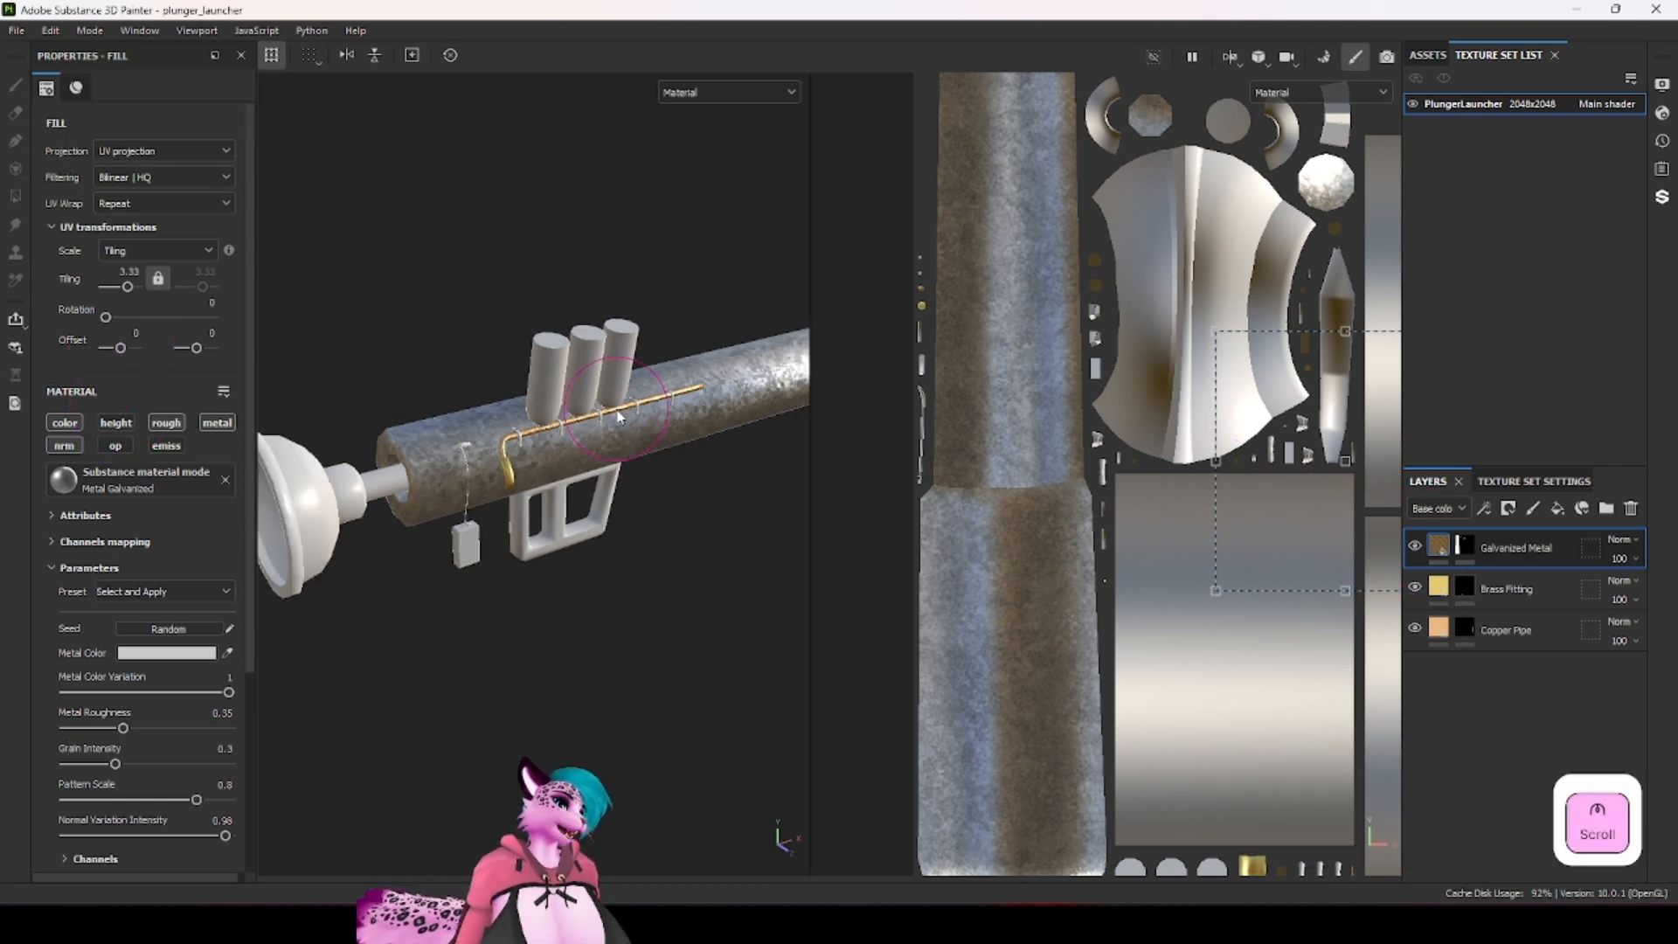
scroll(617, 417, down, 1)
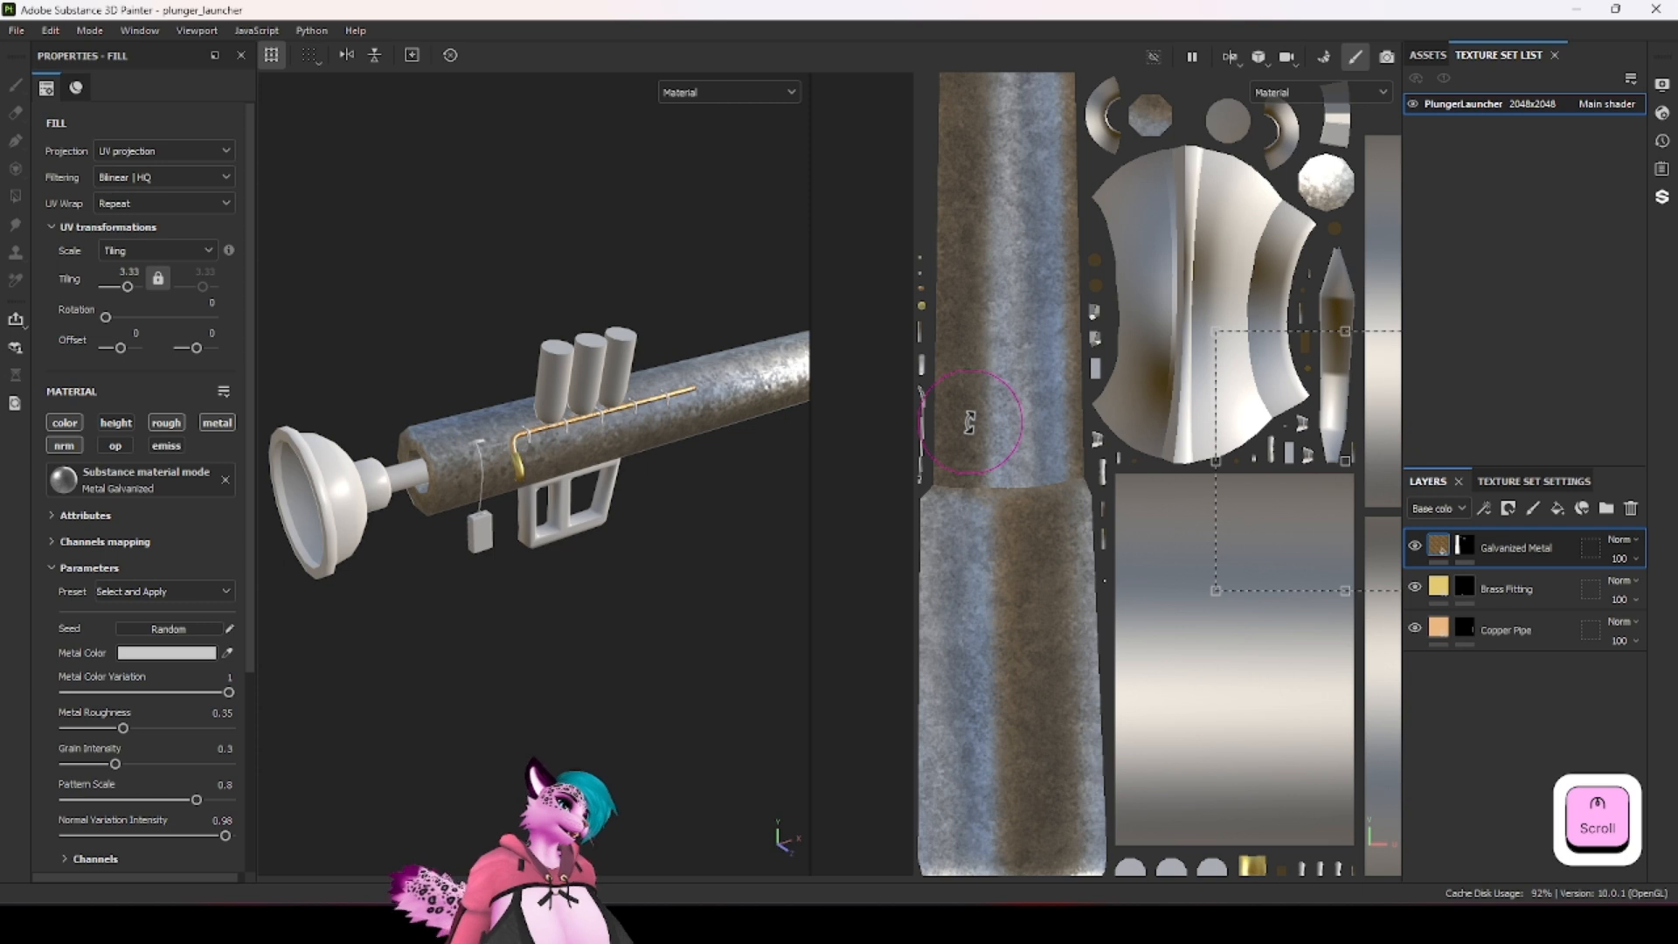
click(152, 152)
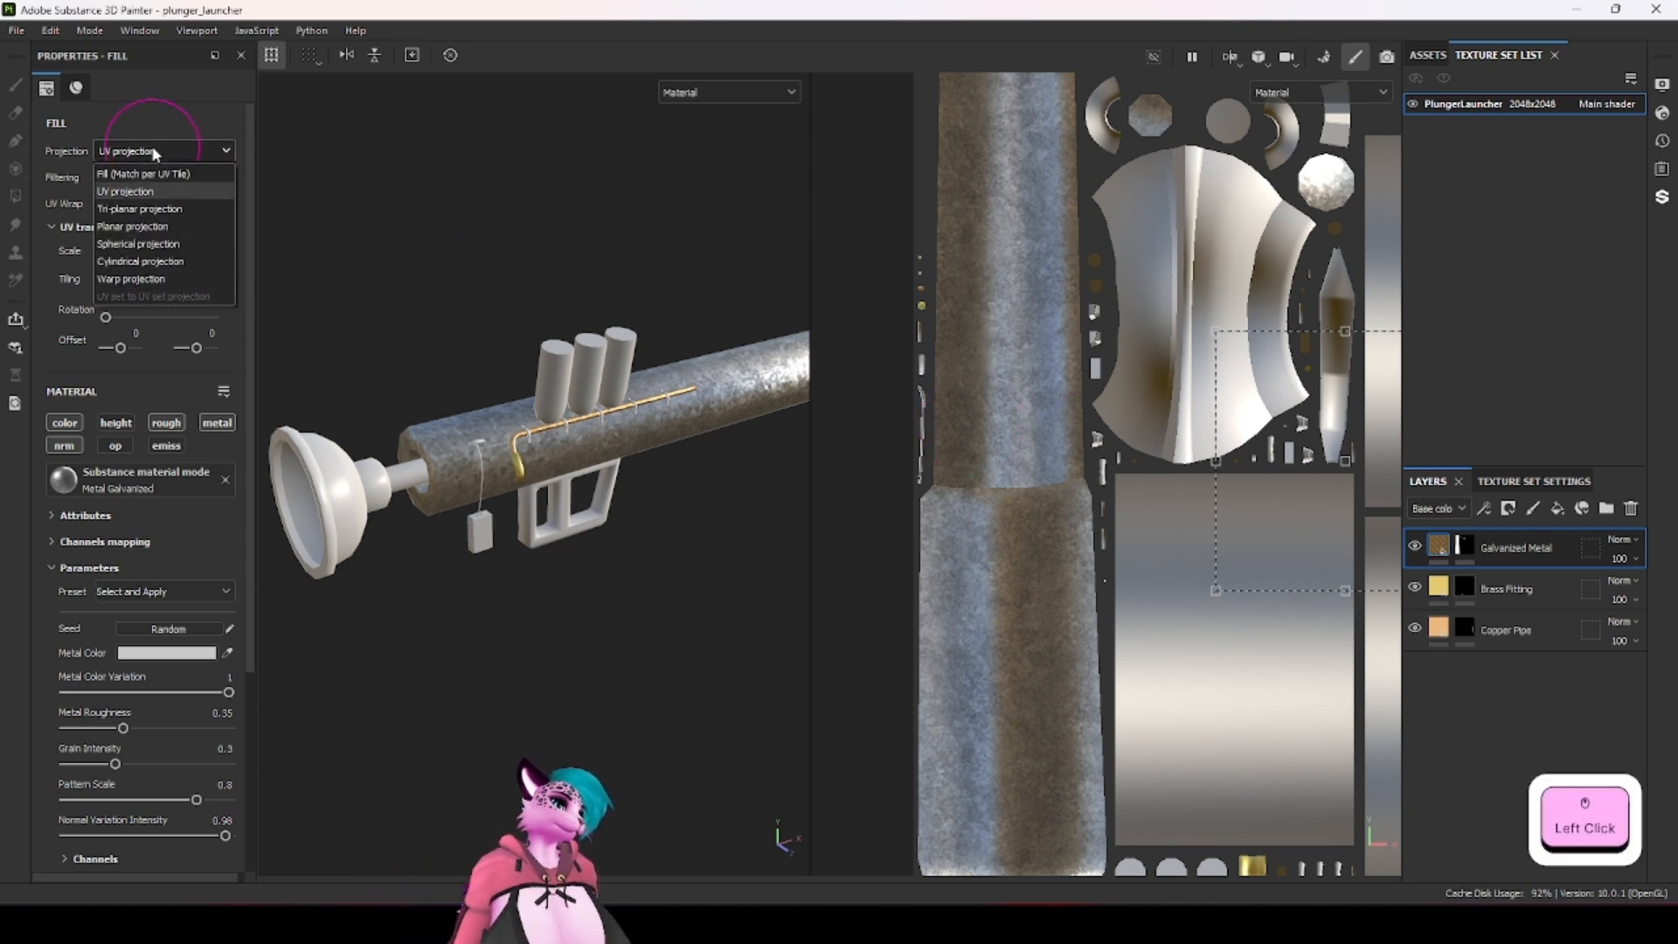
click(153, 210)
scroll(635, 402, up, 2)
scroll(635, 402, down, 2)
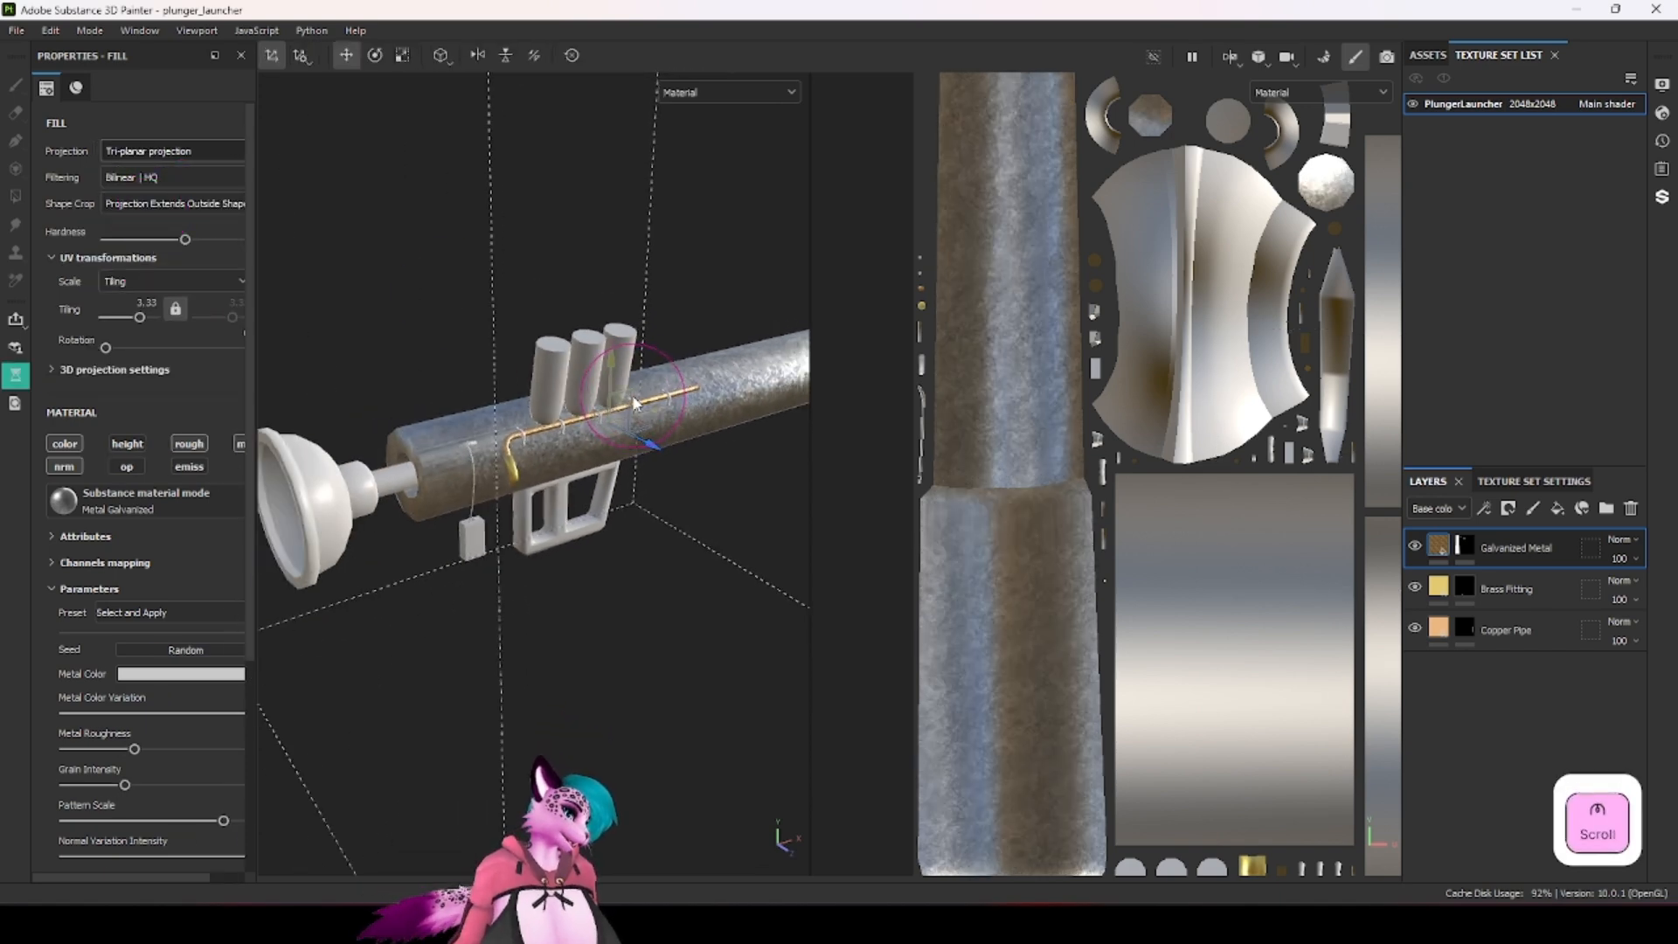
Step: Raise the hardness of the galvanized fill's tri-planar projection to 1
scroll(691, 342, down, 3)
alt+drag(547, 354, 576, 374)
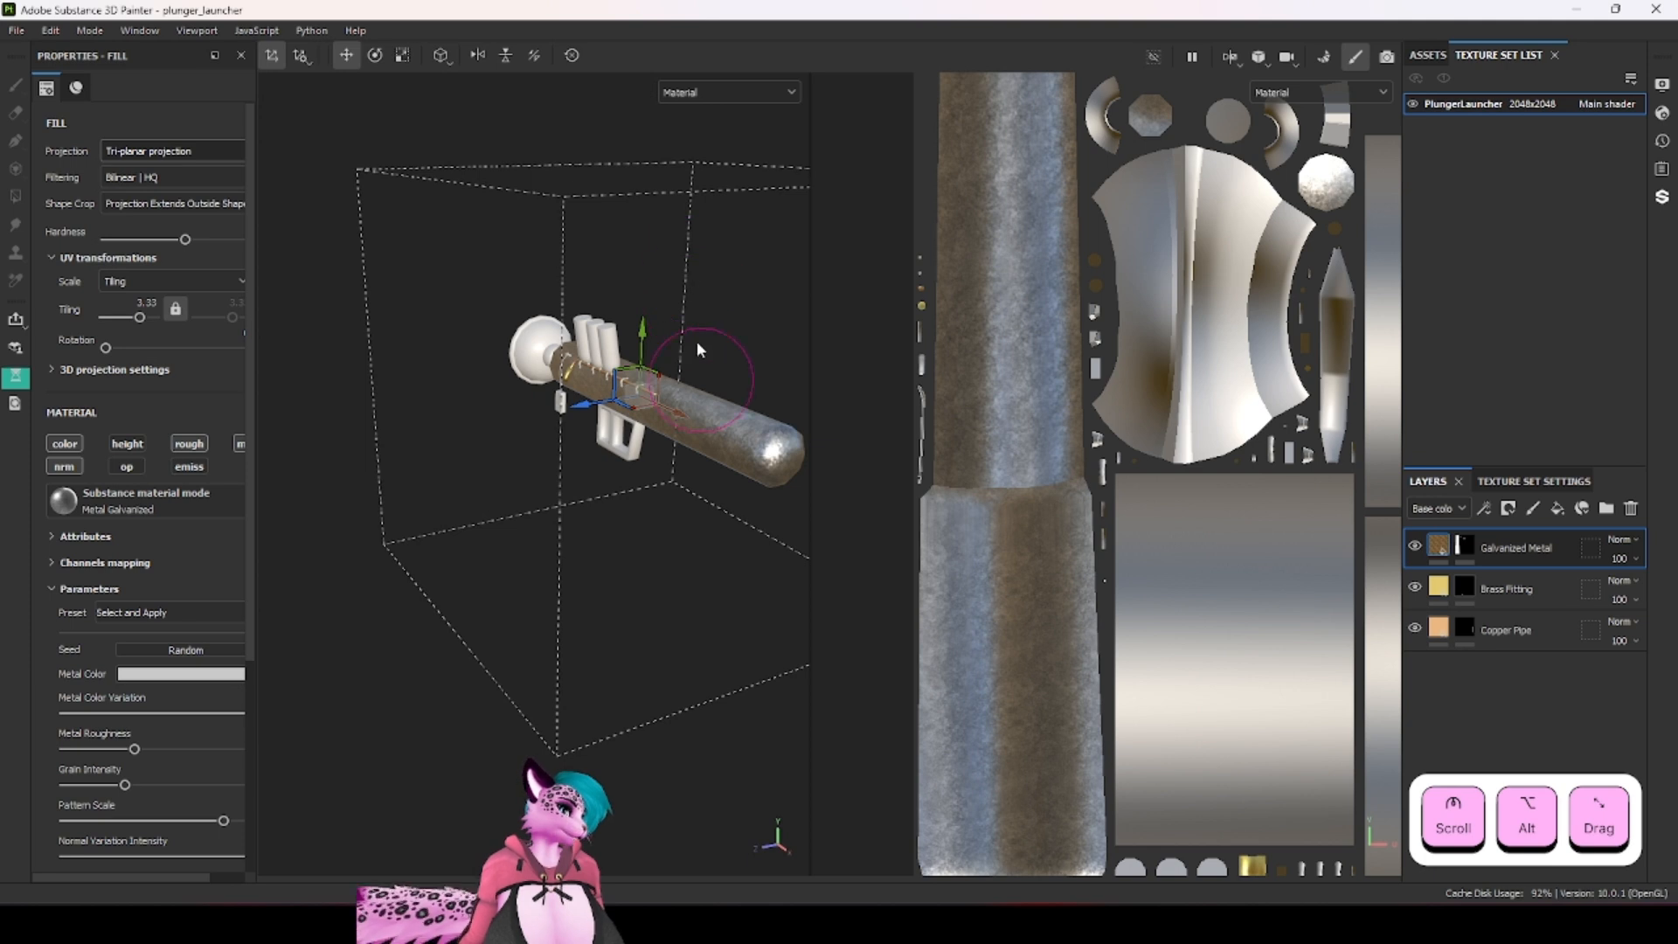
scroll(693, 436, up, 4)
alt+drag(749, 390, 675, 457)
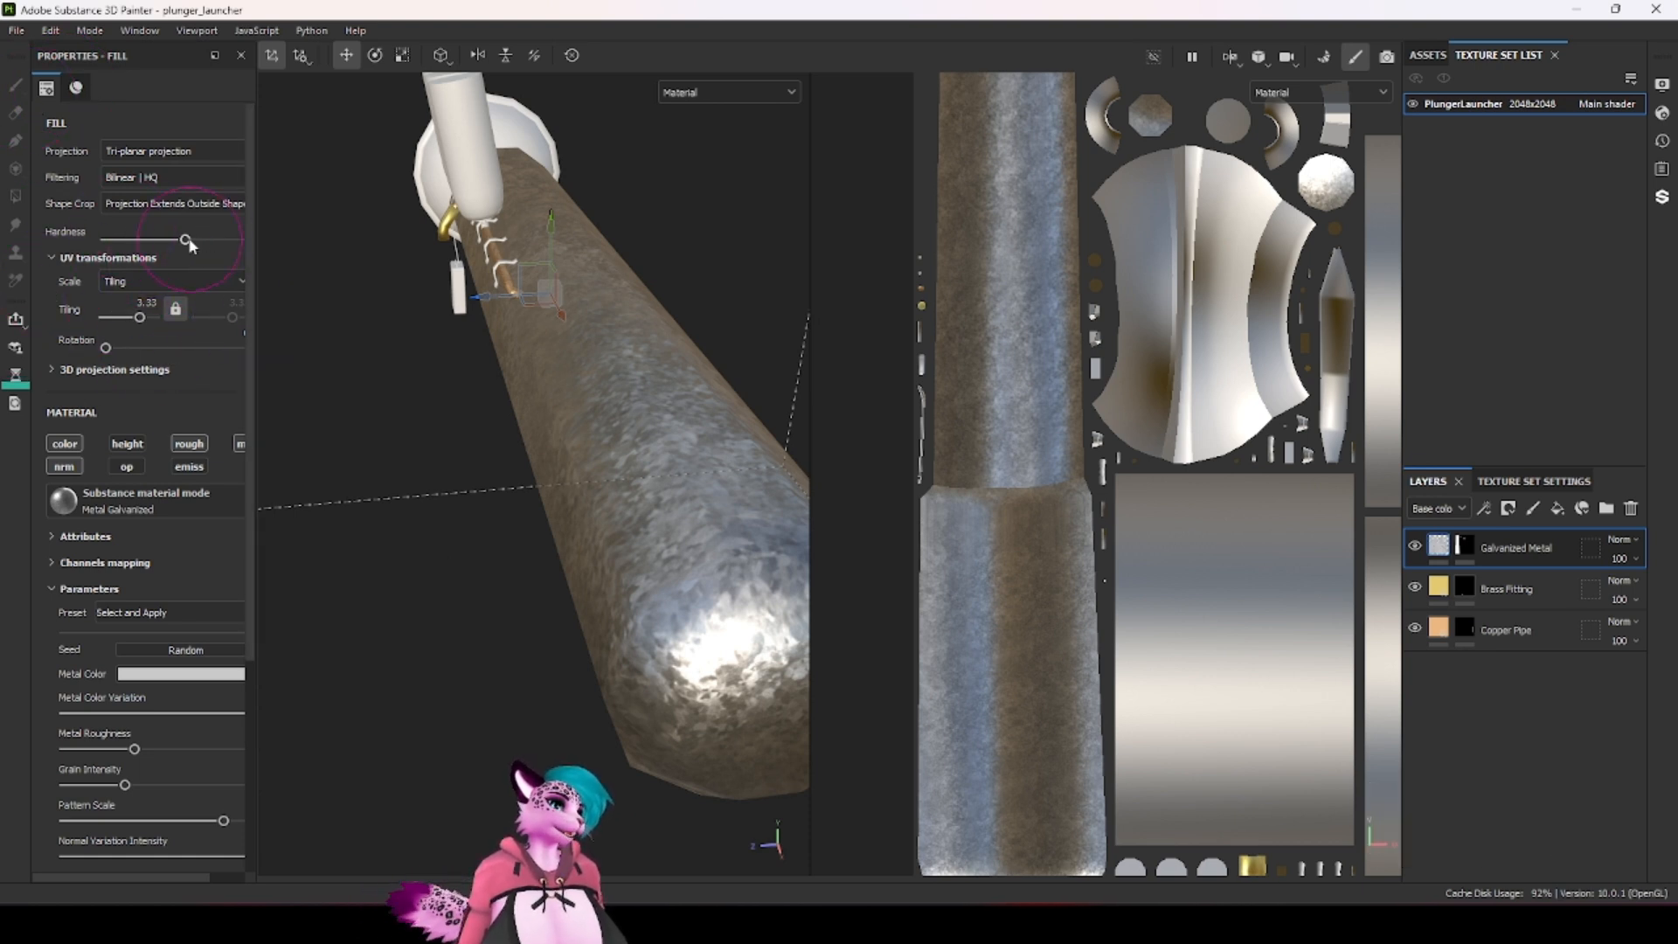
mouse_move(254, 232)
mouse_down()
mouse_move(277, 232)
mouse_move(257, 244)
mouse_up()
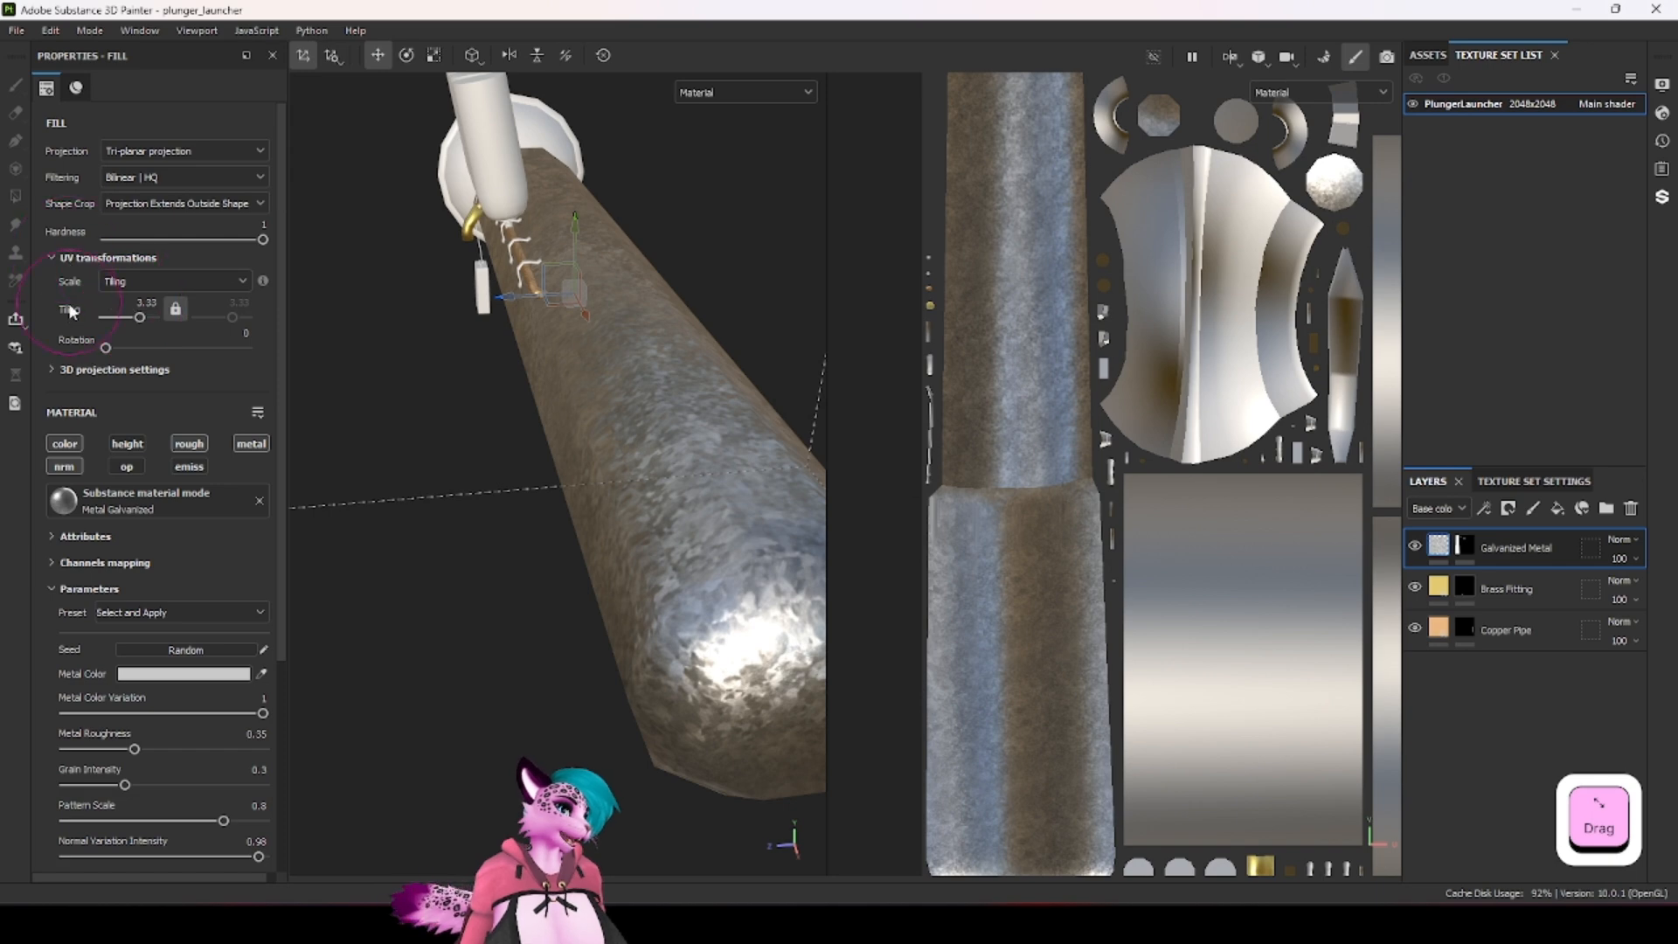
click(51, 371)
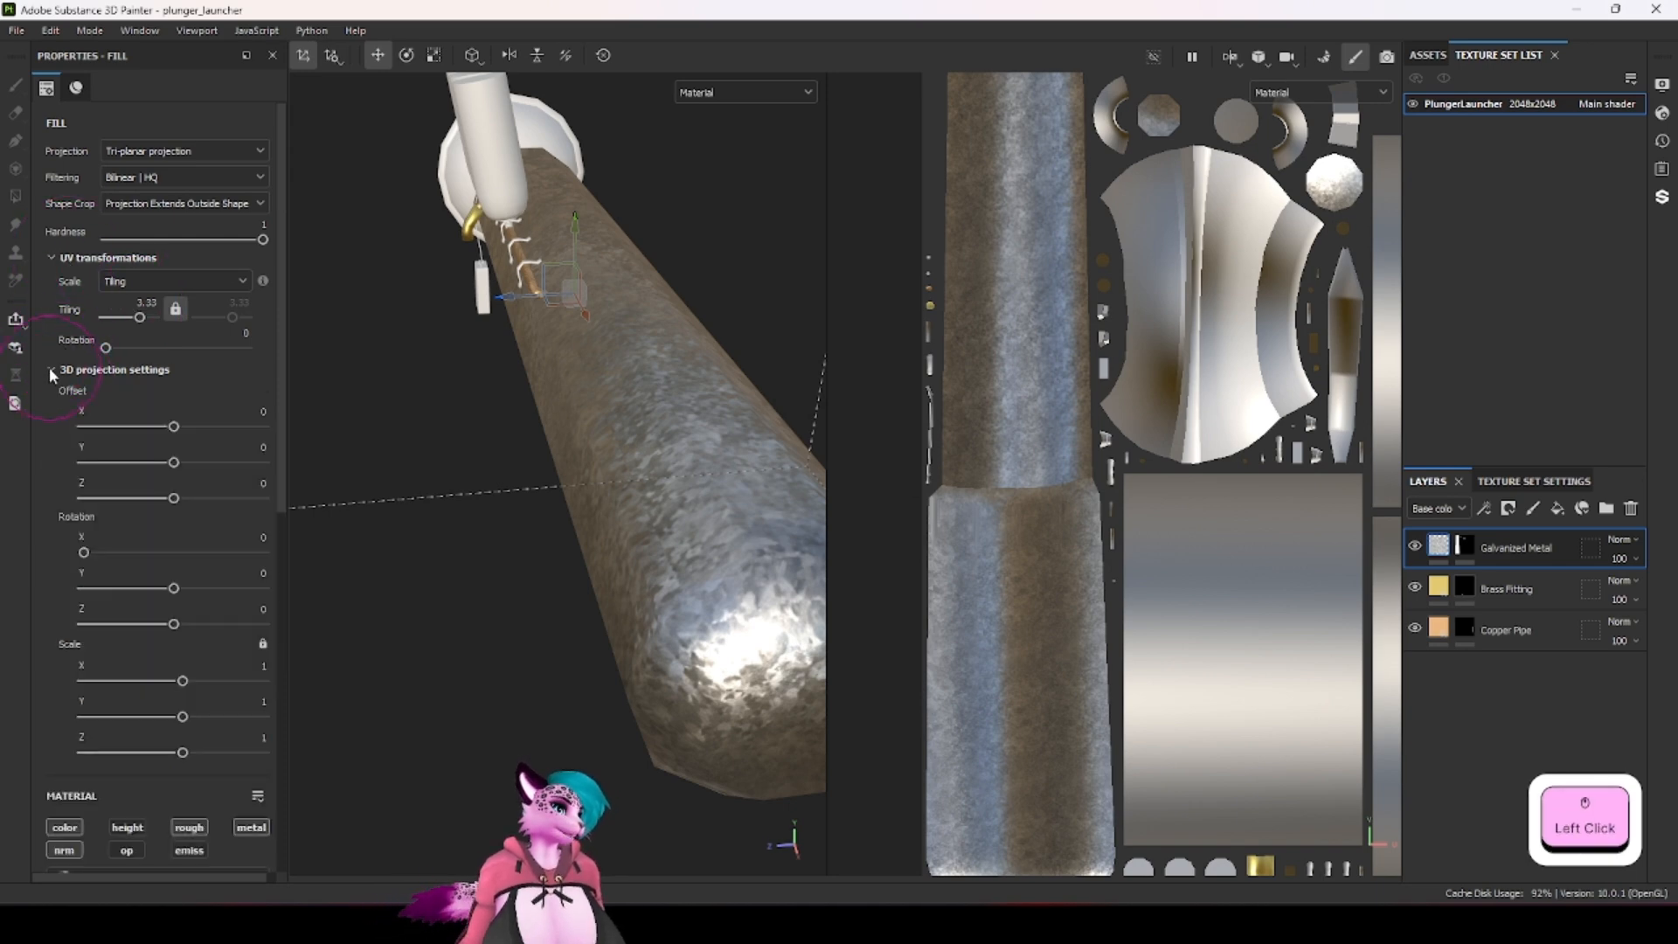
click(51, 371)
Step: Inspect the galvanized body's side up close and set the tri-planar projection's hardness to 0.55
alt+drag(393, 562, 513, 438)
scroll(619, 458, up, 3)
mouse_move(619, 458)
alt+mouse_down()
mouse_move(637, 408)
mouse_move(600, 450)
alt+mouse_up()
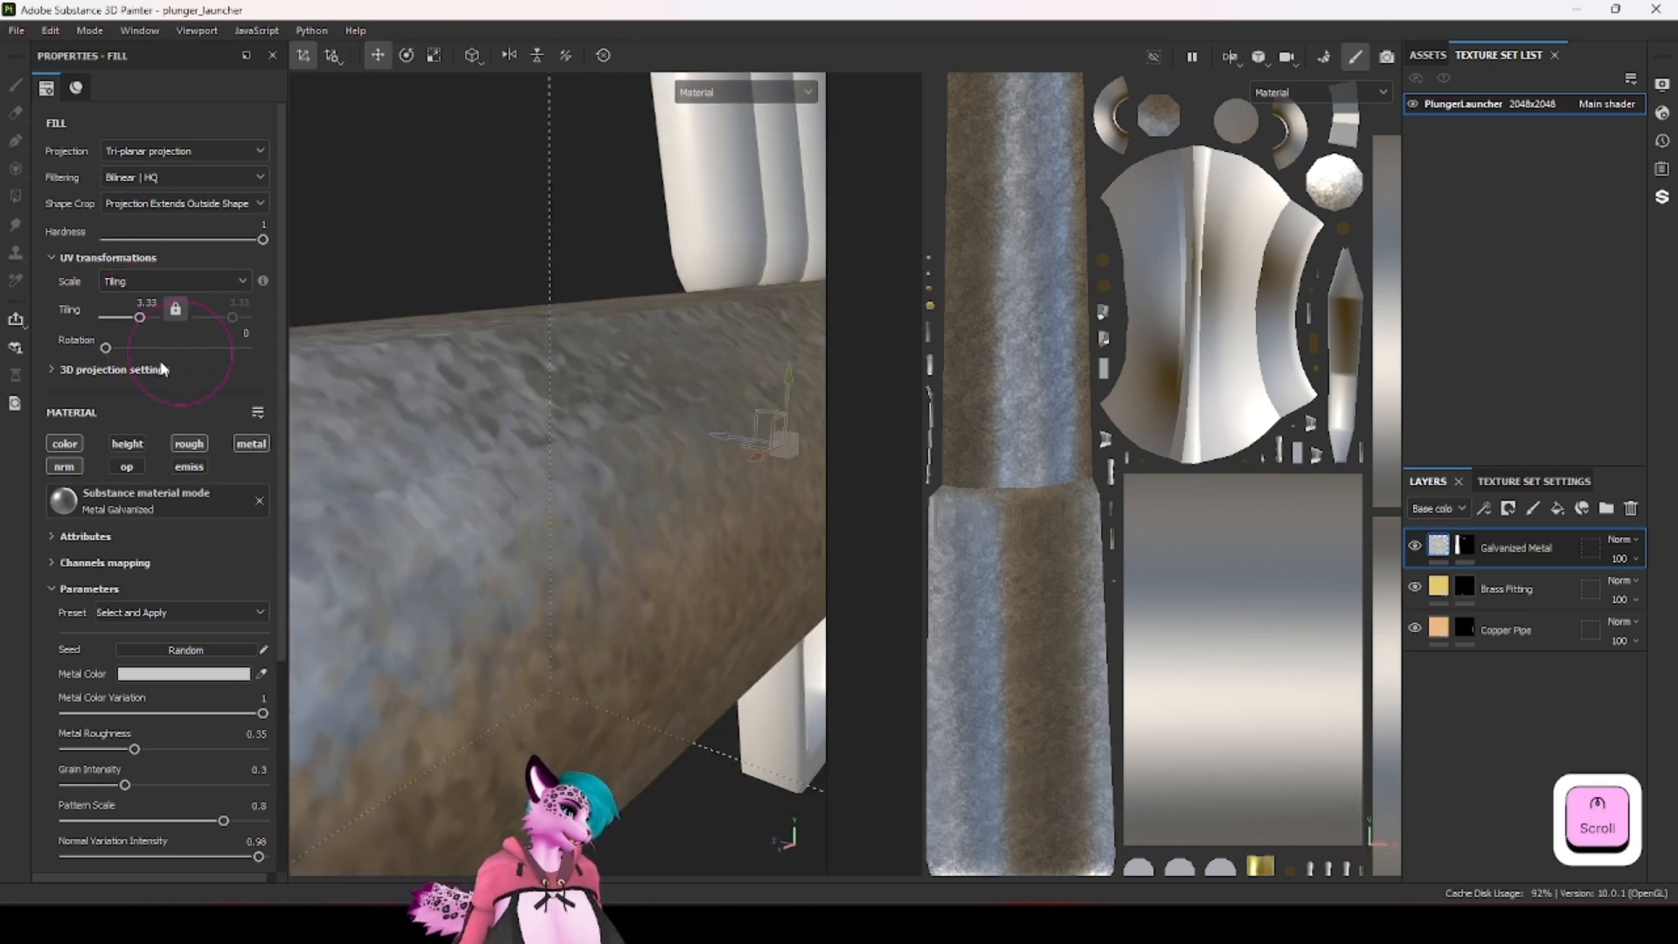
drag(242, 233, 192, 240)
Step: Examine how the tri-planar galvanized texture blends along the body, from the rounded rear end to the plunger end
scroll(559, 472, down, 5)
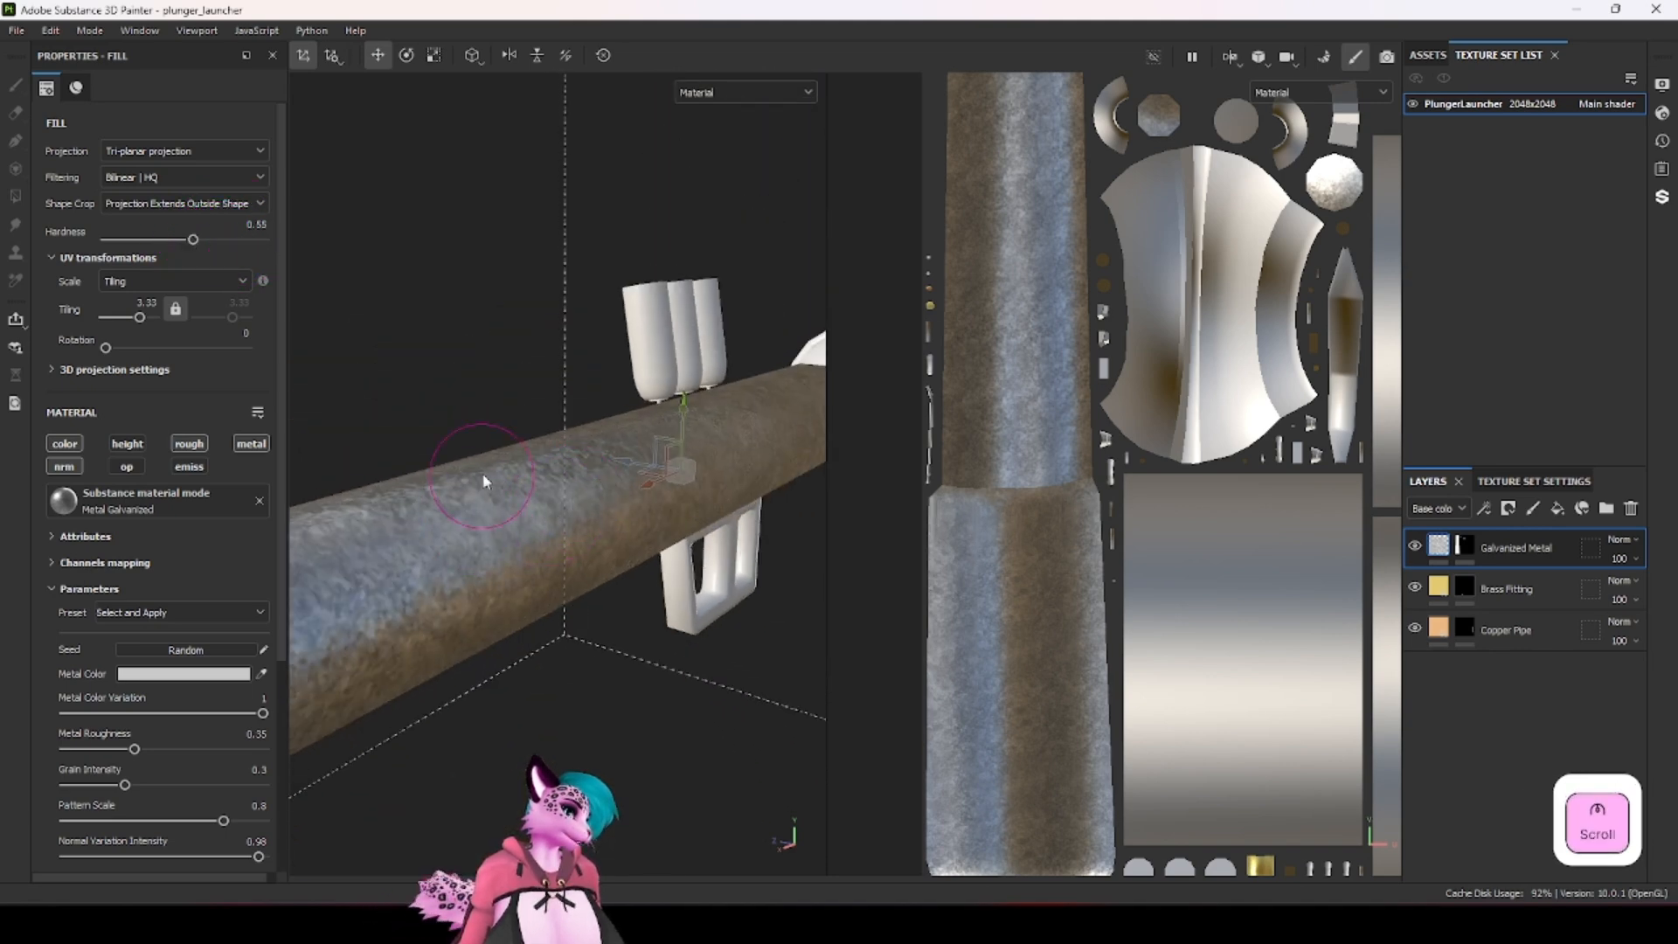
scroll(483, 476, down, 3)
alt+drag(435, 561, 622, 563)
ctrl+alt+drag(623, 564, 681, 539)
ctrl+alt+drag(473, 601, 750, 491)
alt+drag(603, 507, 647, 524)
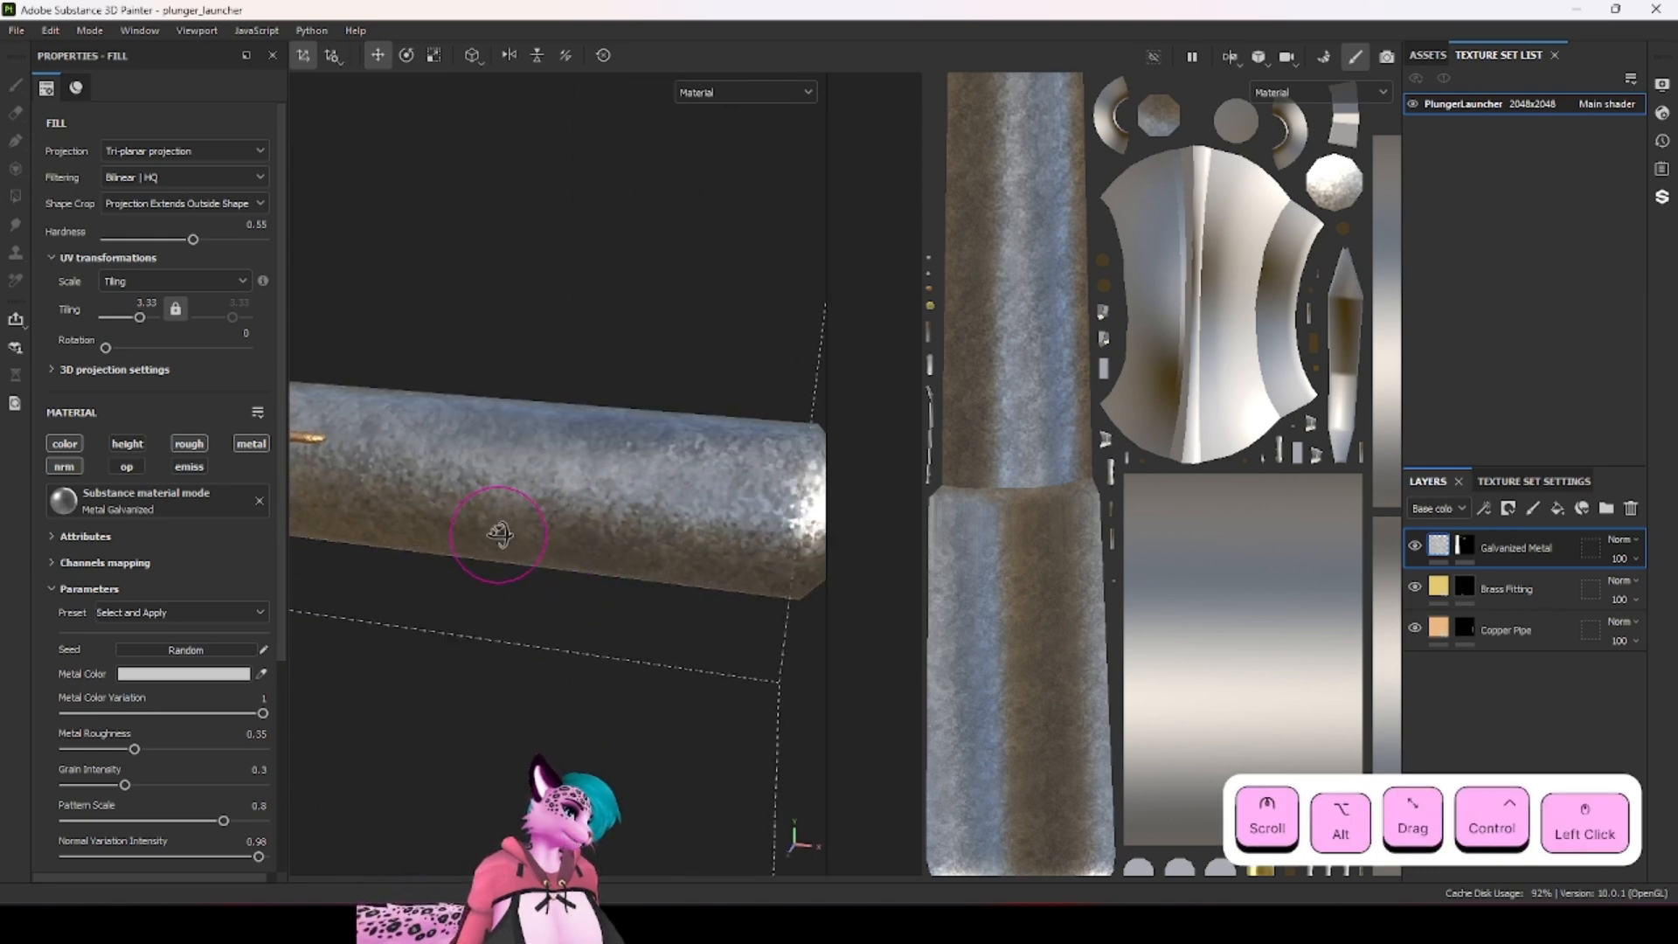
mouse_move(498, 529)
alt+mouse_down()
mouse_move(727, 517)
mouse_move(506, 624)
mouse_move(533, 673)
mouse_move(532, 618)
alt+mouse_up()
scroll(727, 518, up, 2)
scroll(505, 626, down, 5)
scroll(456, 673, up, 2)
alt+drag(458, 678, 576, 587)
scroll(459, 627, up, 4)
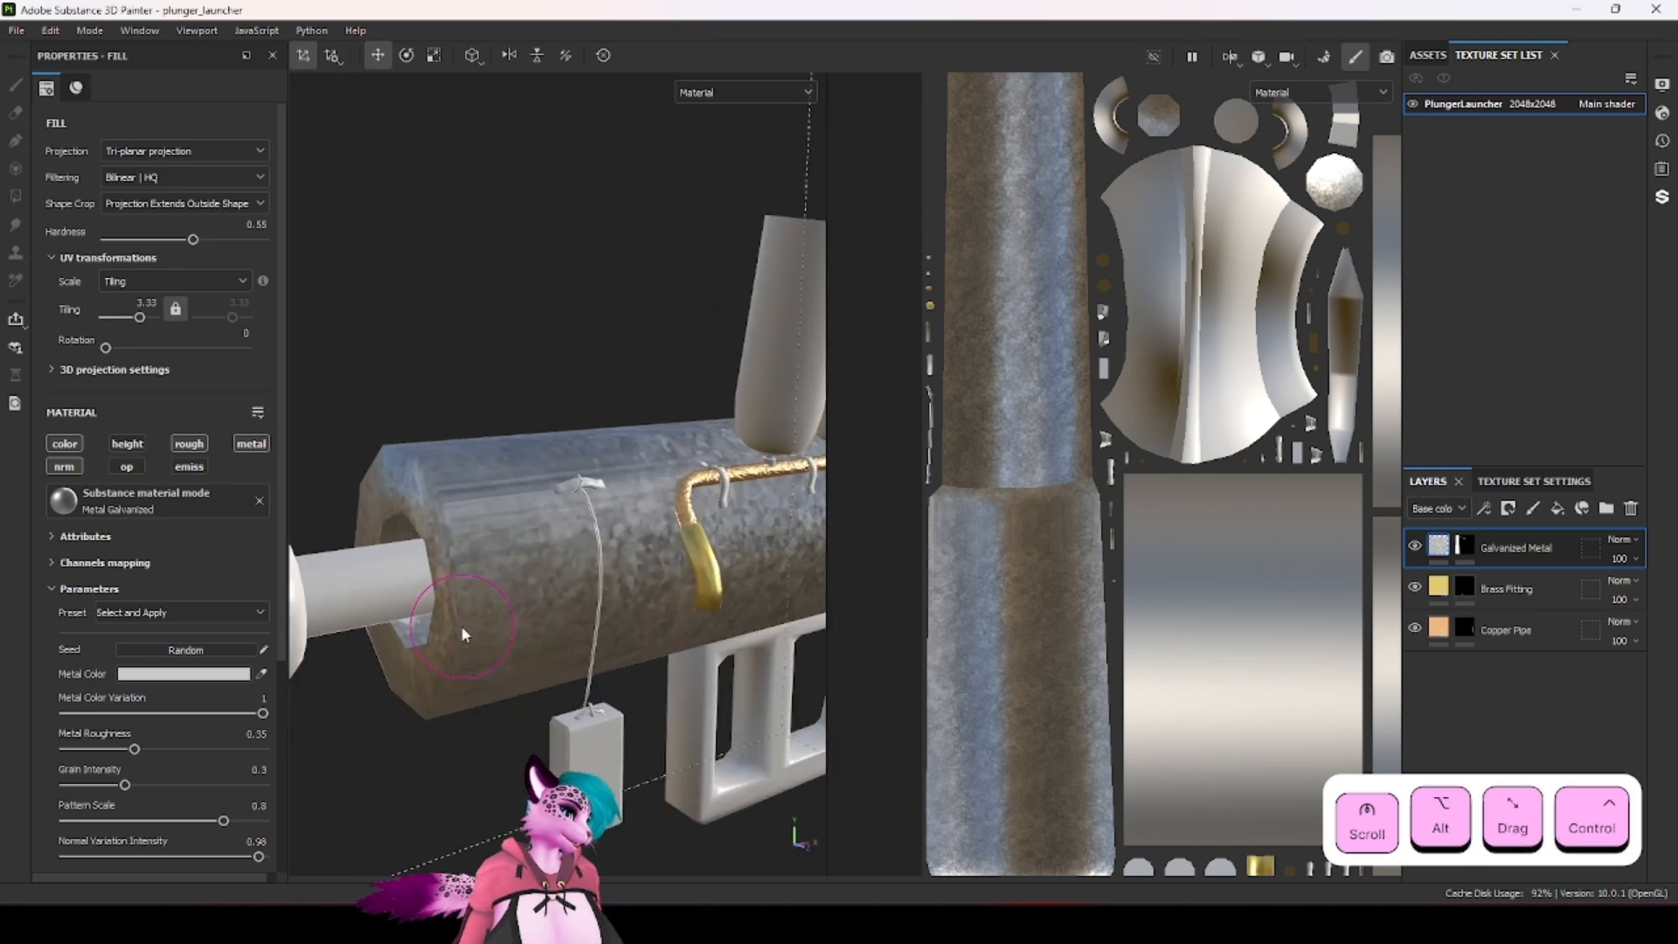
alt+drag(528, 456, 549, 402)
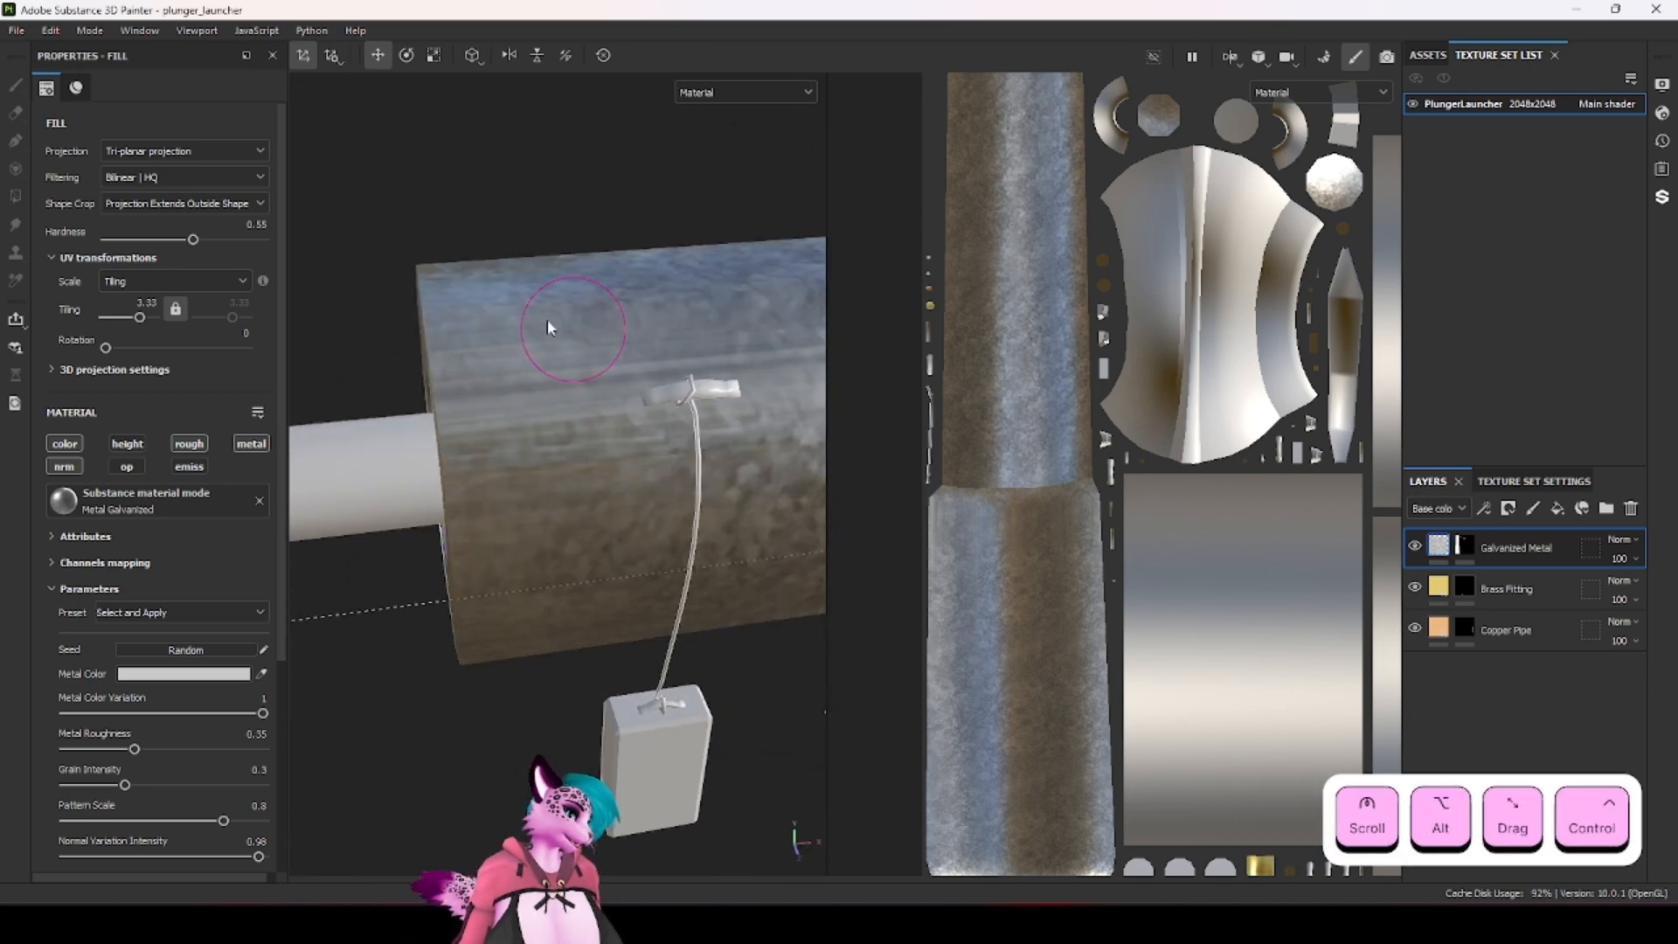
scroll(477, 404, down, 3)
alt+drag(538, 636, 622, 612)
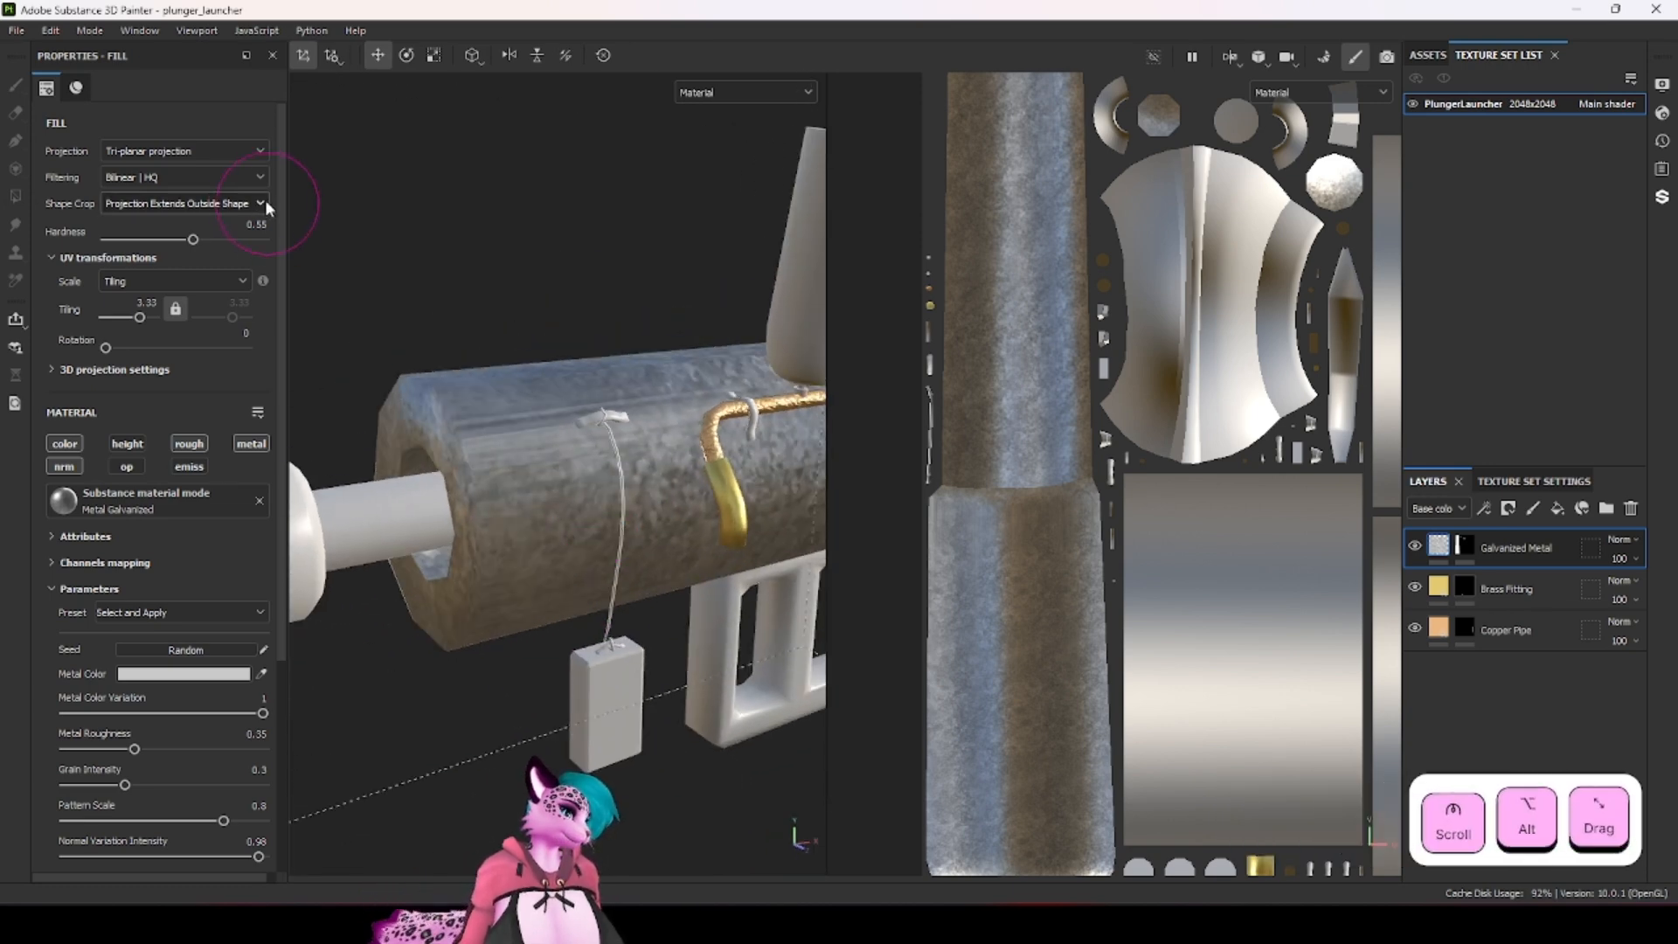
Step: Switch the galvanized fill to cylindrical projection and view the launcher from the side
click(184, 151)
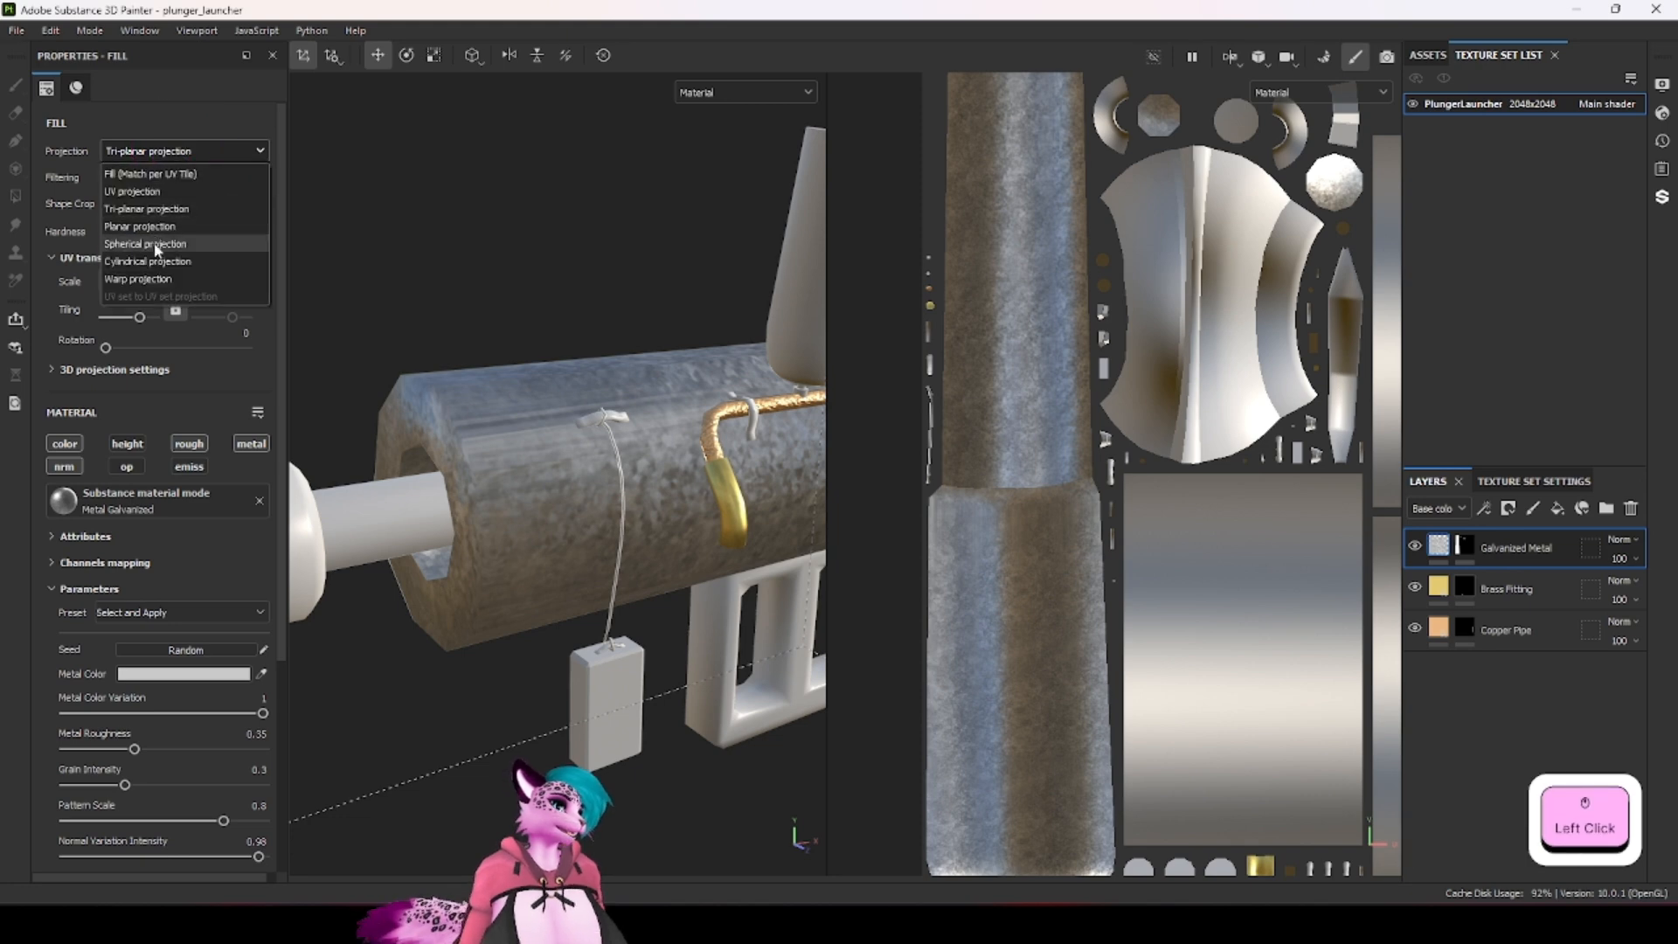
click(147, 261)
scroll(500, 313, down, 4)
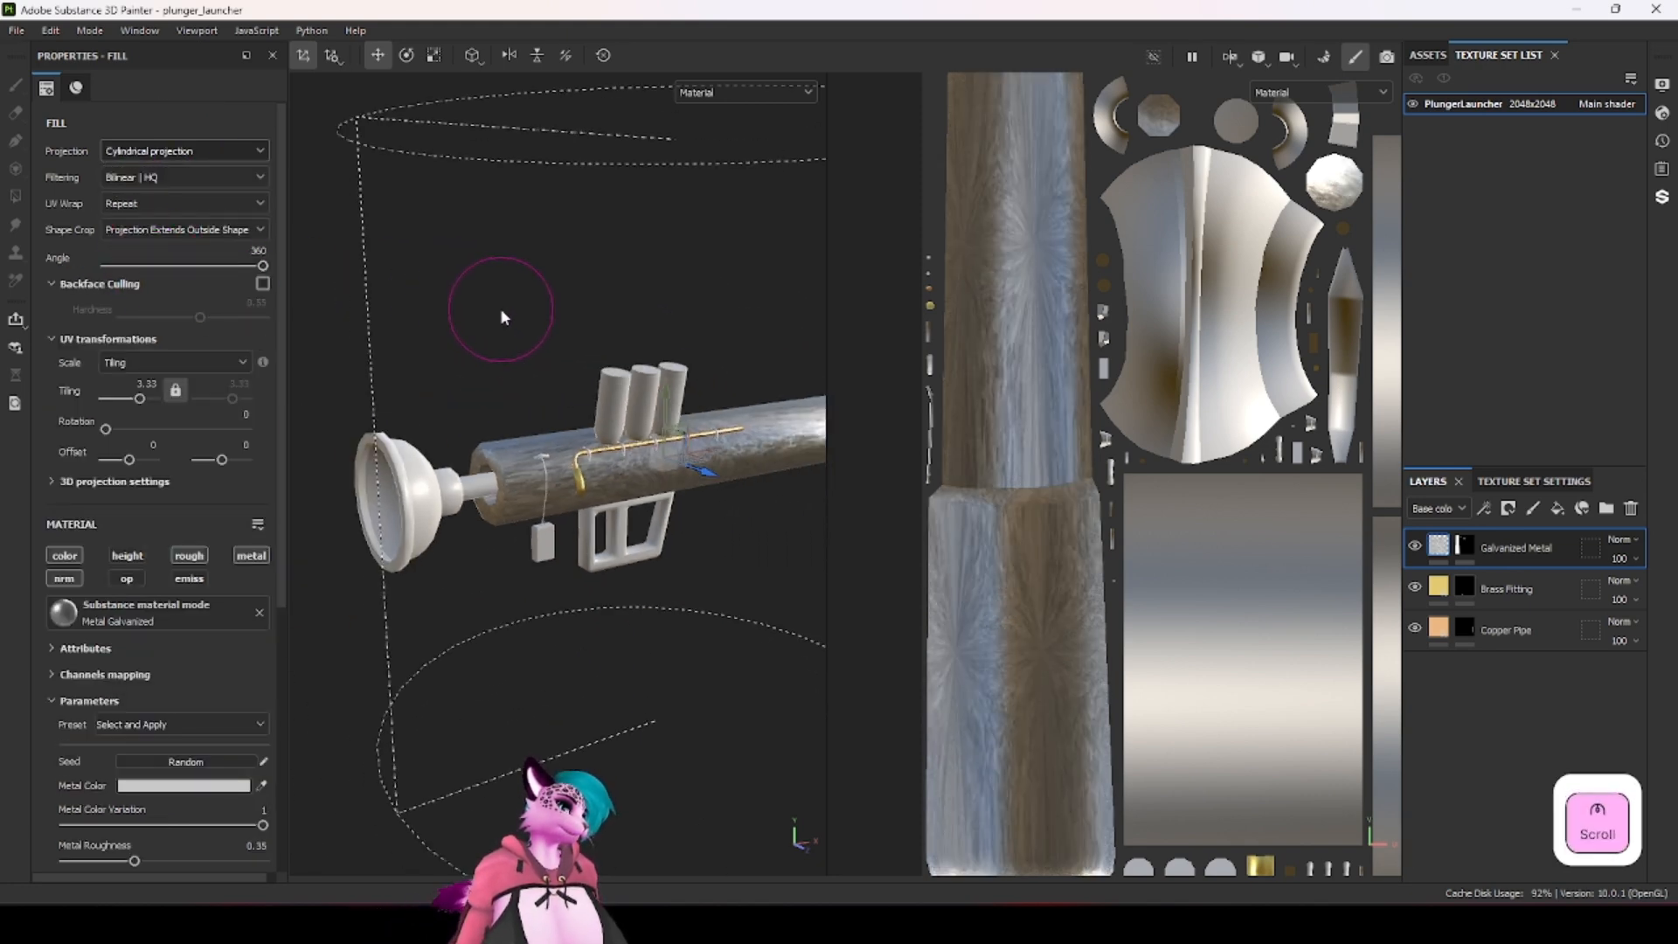
scroll(489, 349, up, 5)
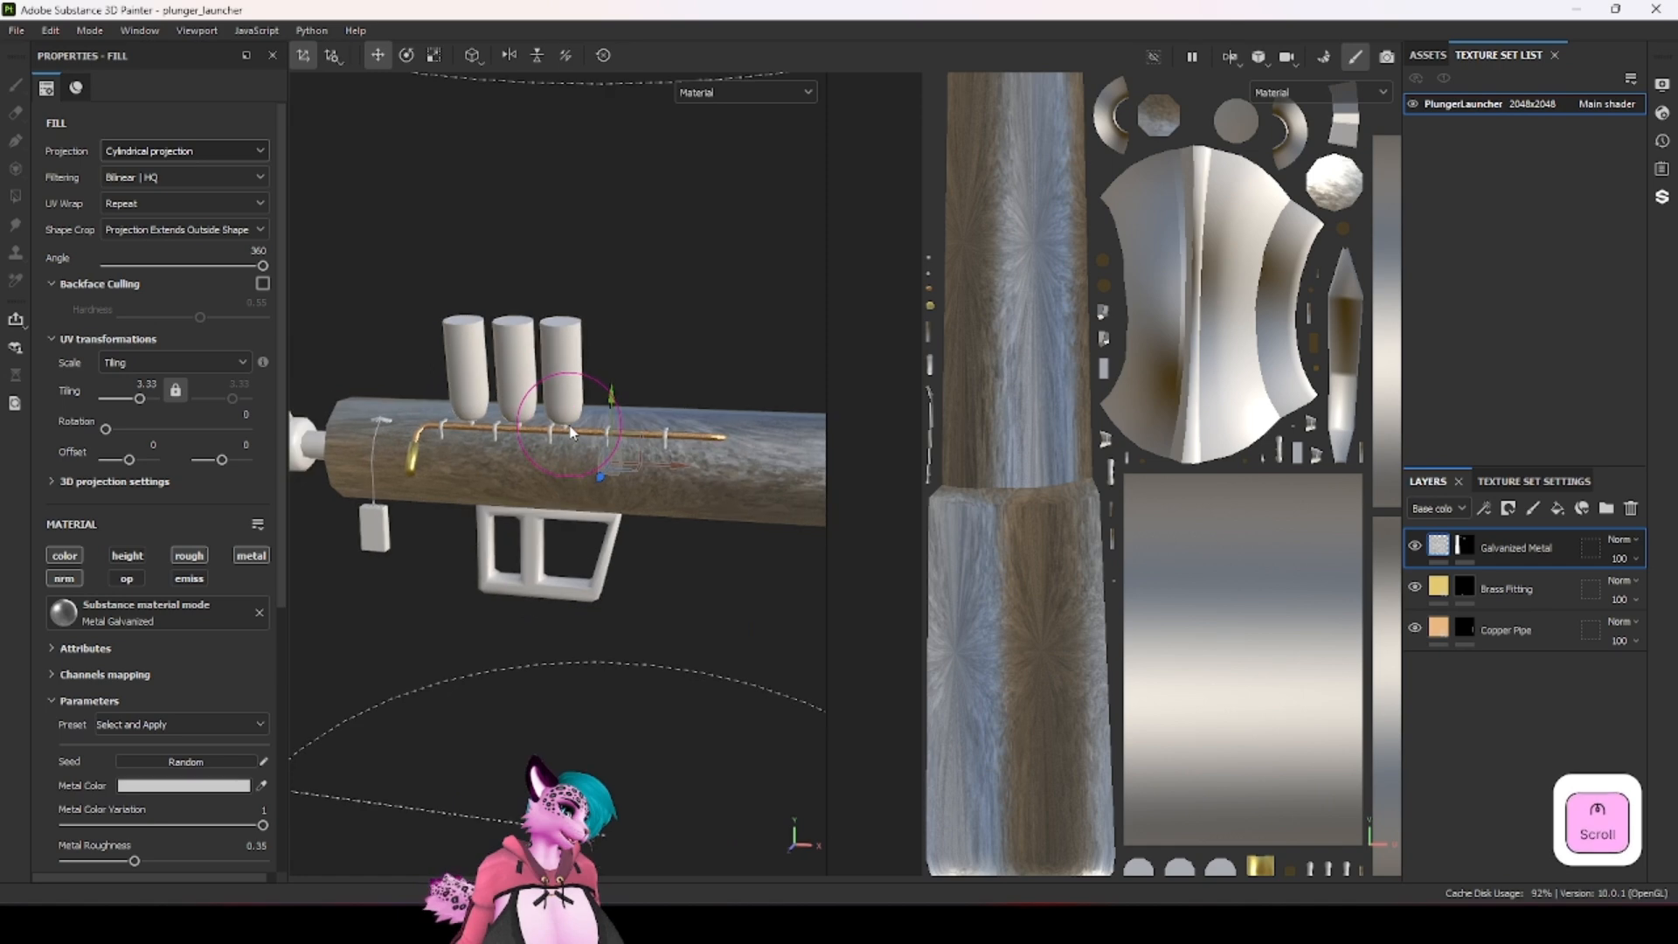
alt+drag(570, 430, 562, 131)
alt+drag(562, 535, 560, 408)
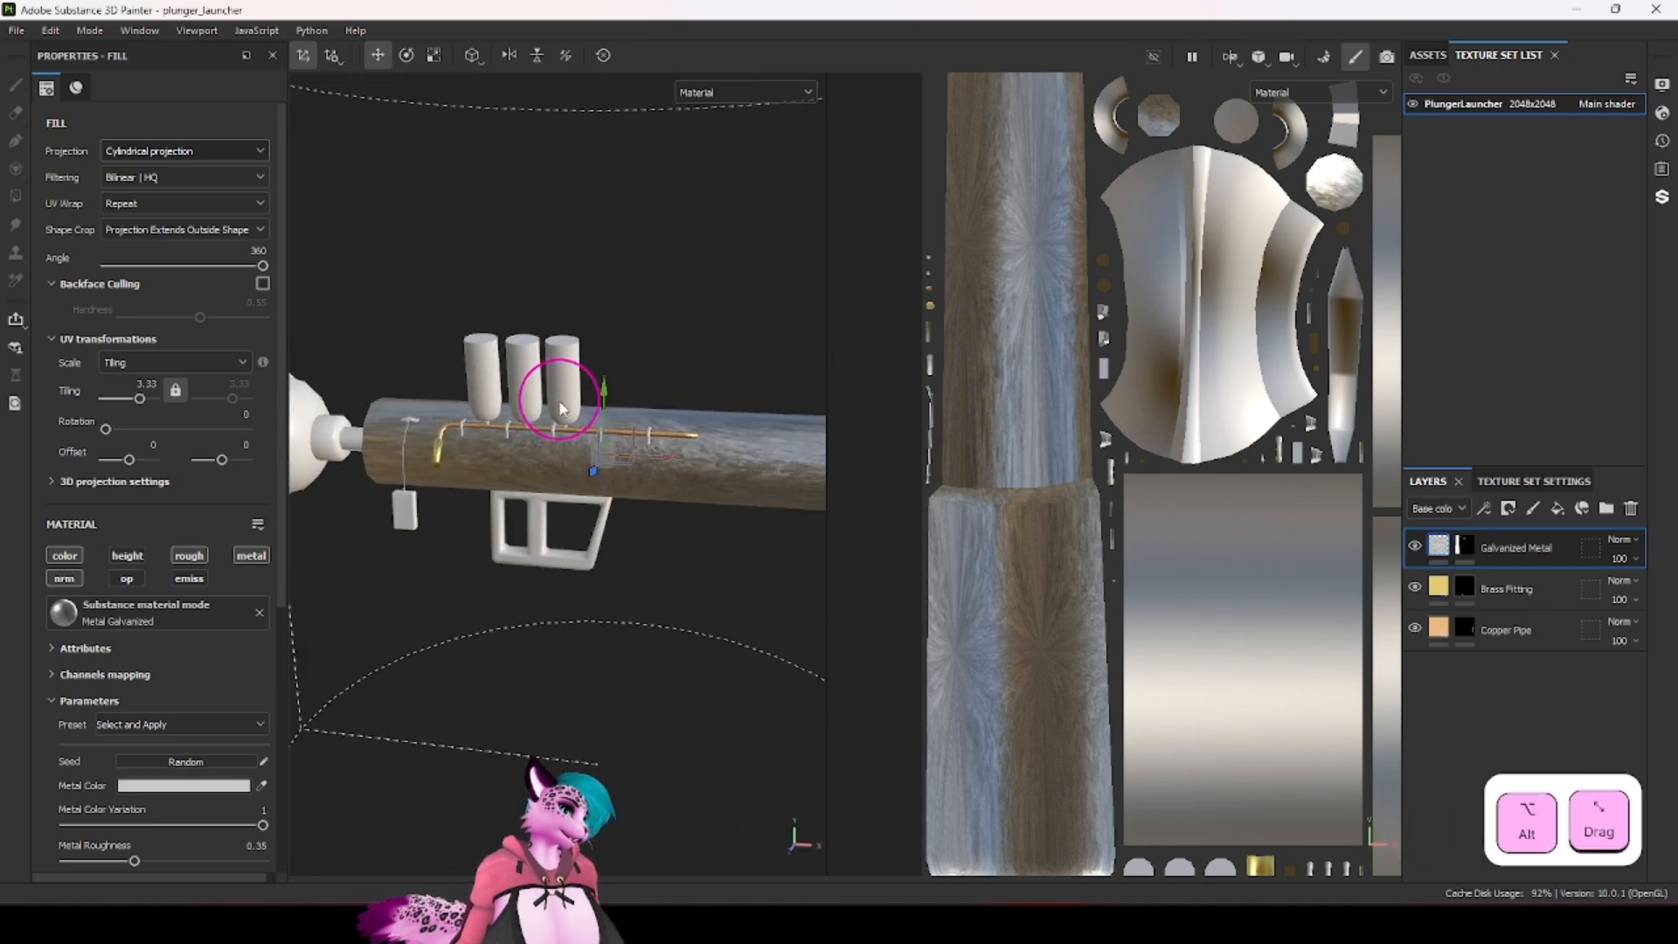
Step: Rotate the cylindrical projection to line up with the launcher body, setting its Z rotation to exactly 90
click(407, 58)
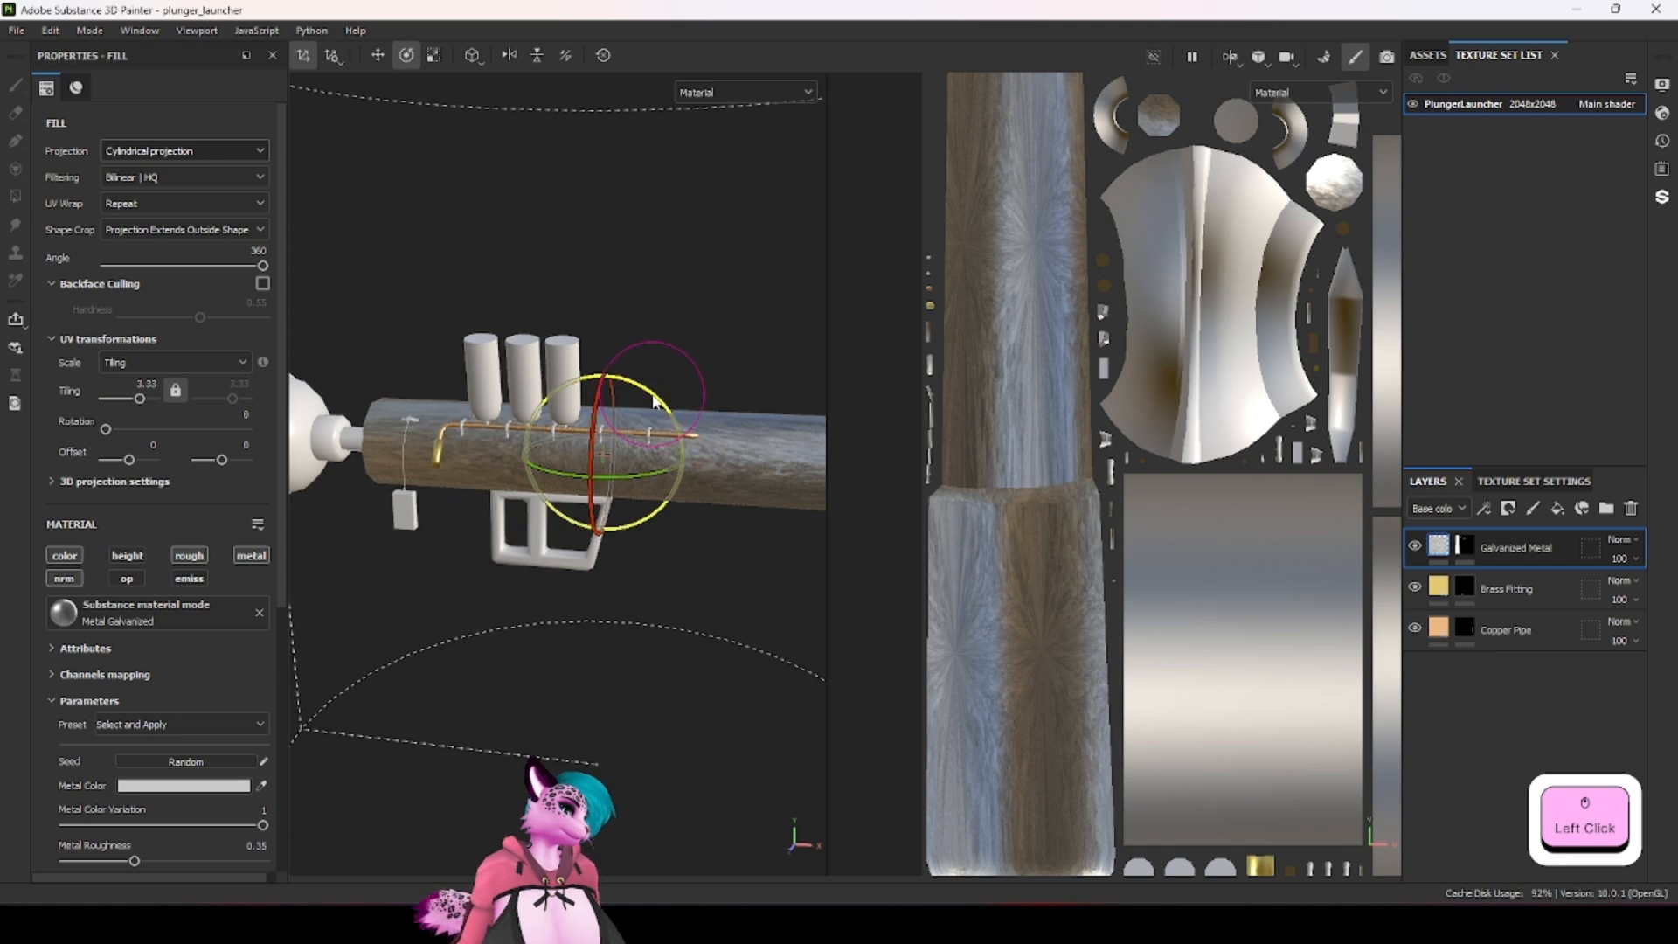
drag(654, 401, 540, 350)
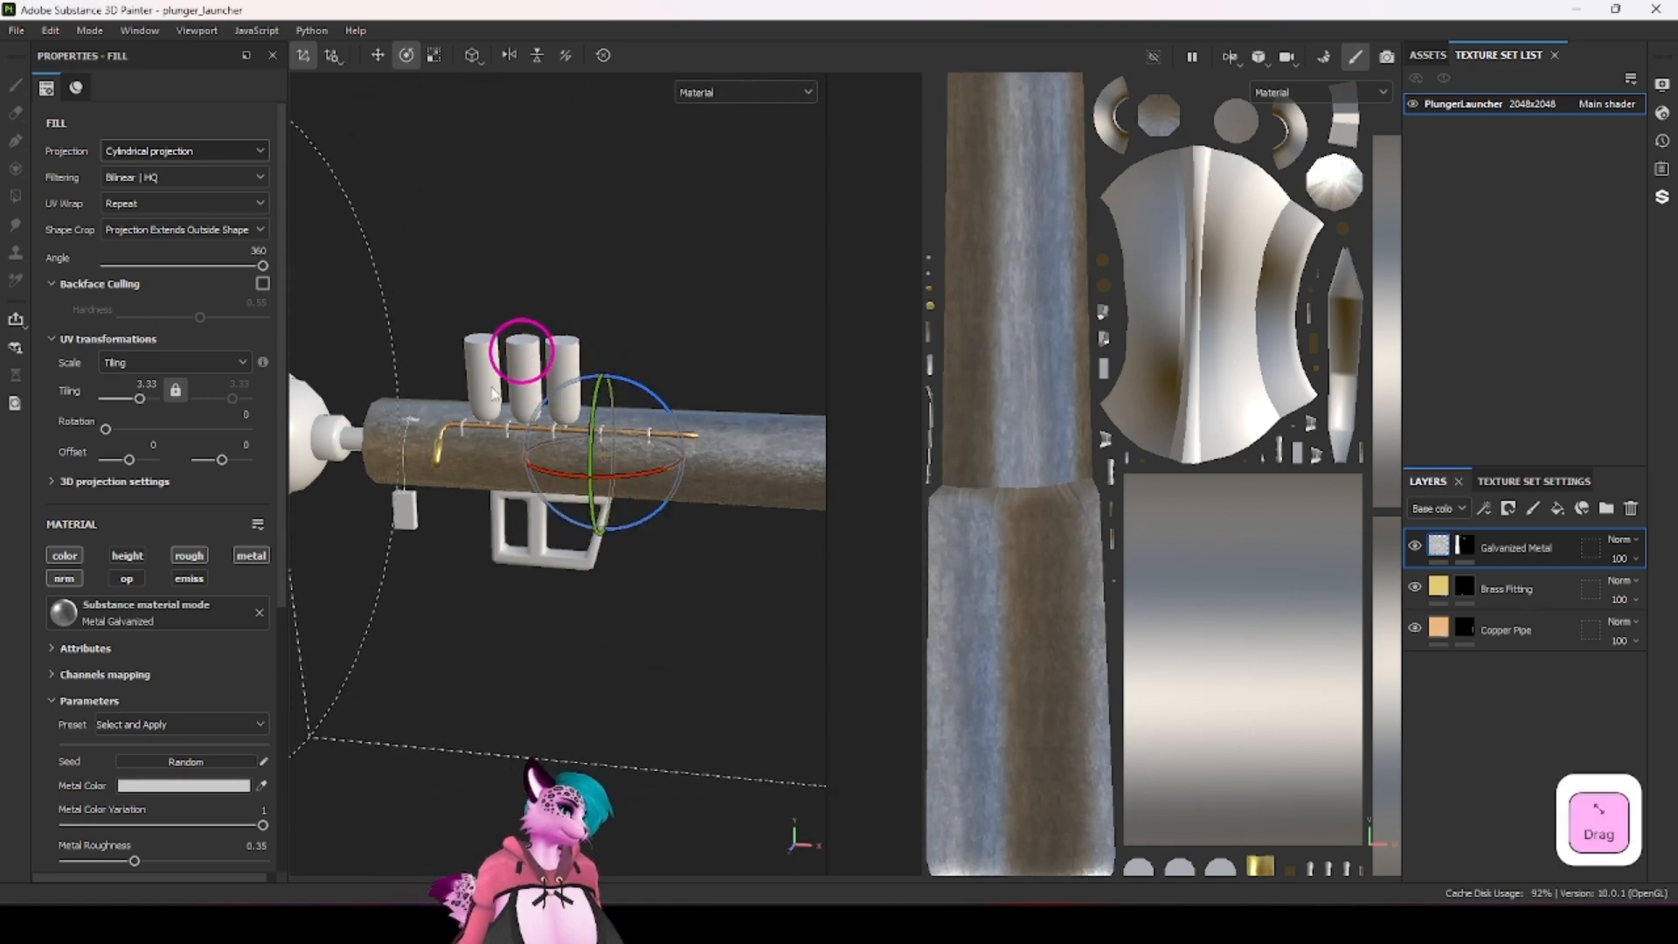
click(52, 484)
scroll(128, 554, down, 2)
double_click(248, 616)
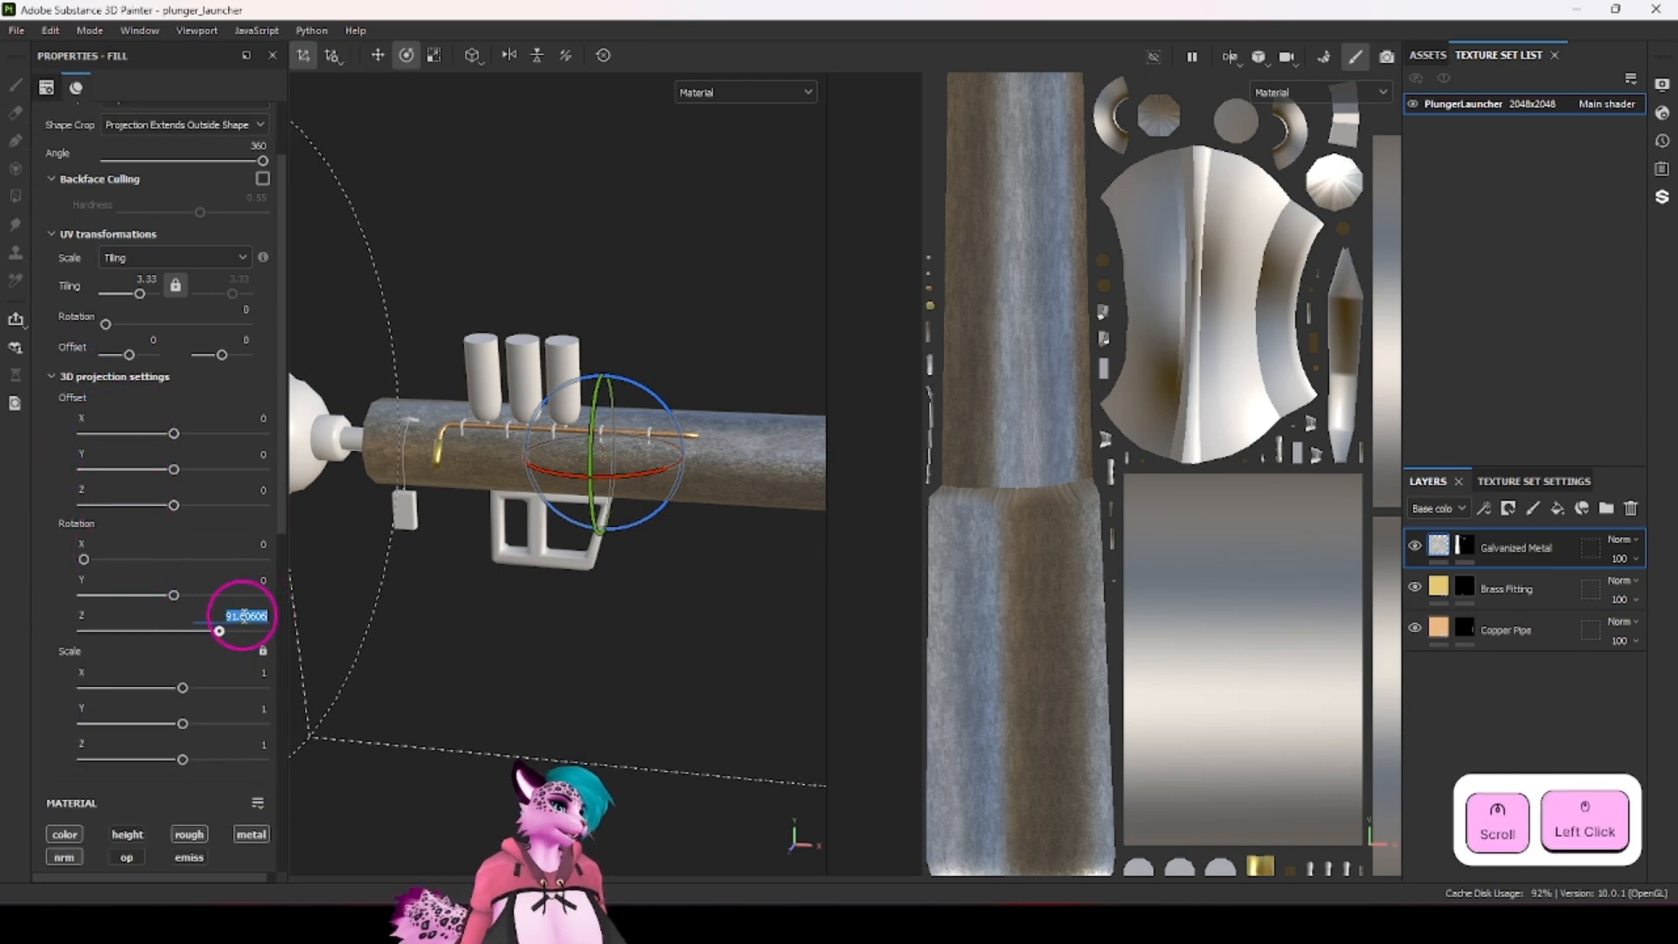
text(90)
key(Return)
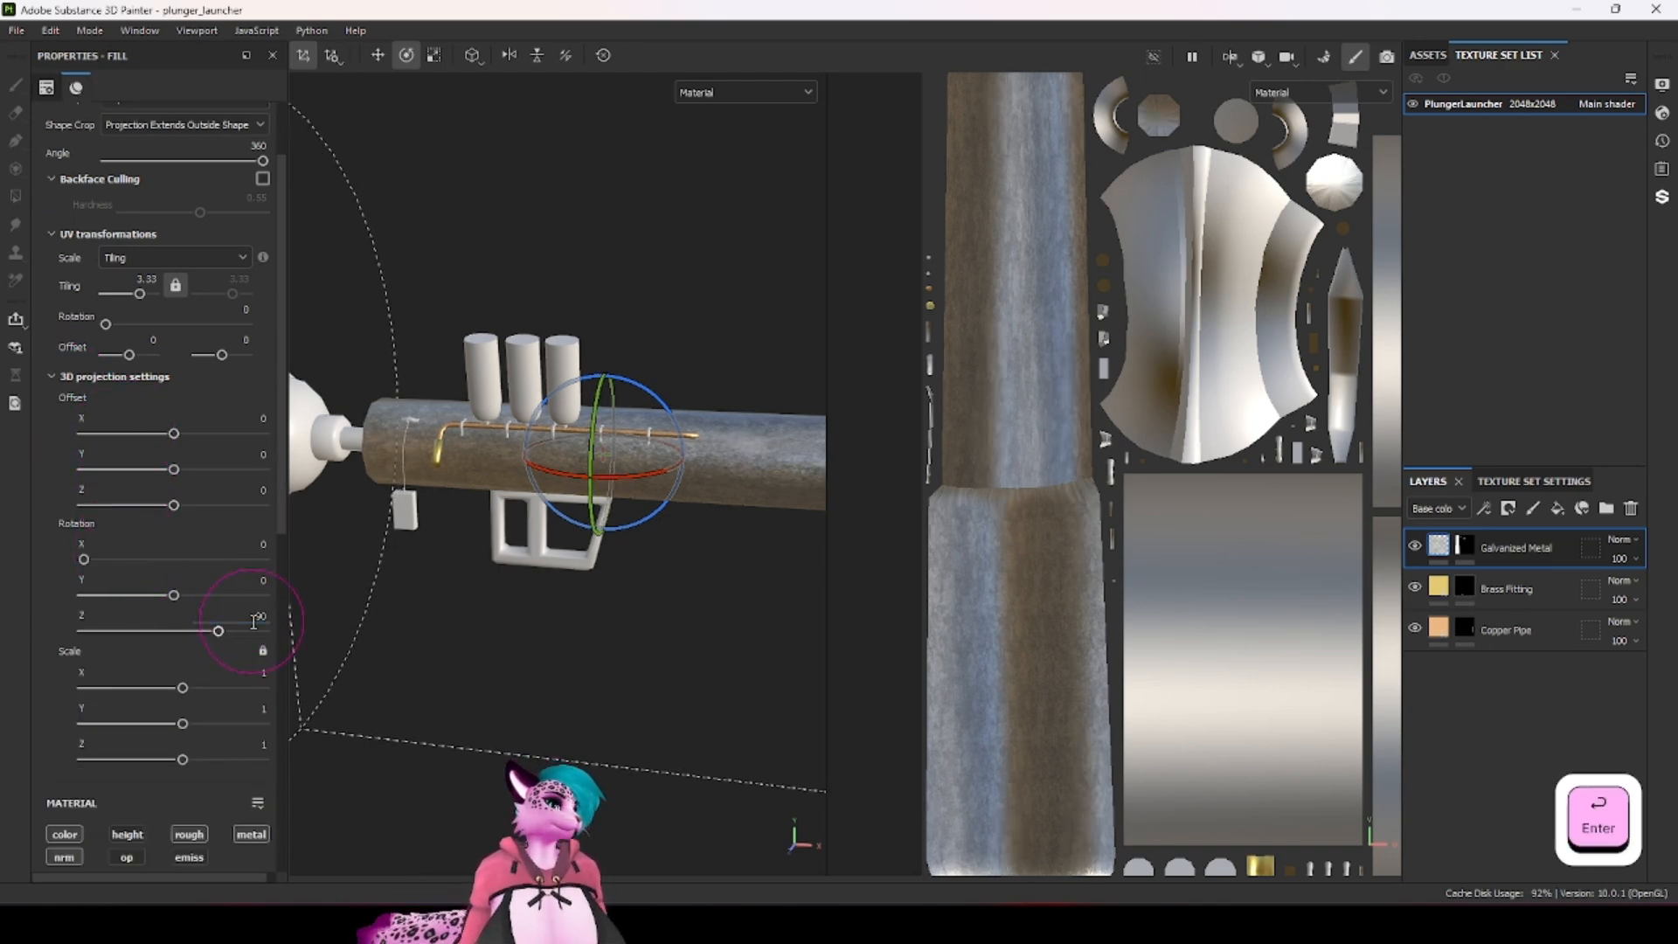
Step: Examine the cylindrical galvanized texture around the body and on the end face behind the plunger
alt+drag(559, 420, 384, 411)
ctrl+alt+drag(671, 447, 607, 433)
mouse_move(607, 432)
alt+mouse_down()
mouse_move(443, 434)
mouse_move(658, 457)
mouse_move(656, 476)
mouse_move(742, 498)
mouse_move(554, 412)
mouse_move(637, 401)
mouse_move(595, 377)
mouse_move(627, 436)
mouse_move(601, 413)
alt+mouse_up()
scroll(637, 401, down, 3)
scroll(639, 400, down, 2)
scroll(706, 414, up, 3)
alt+drag(386, 384, 738, 382)
alt+drag(491, 397, 668, 397)
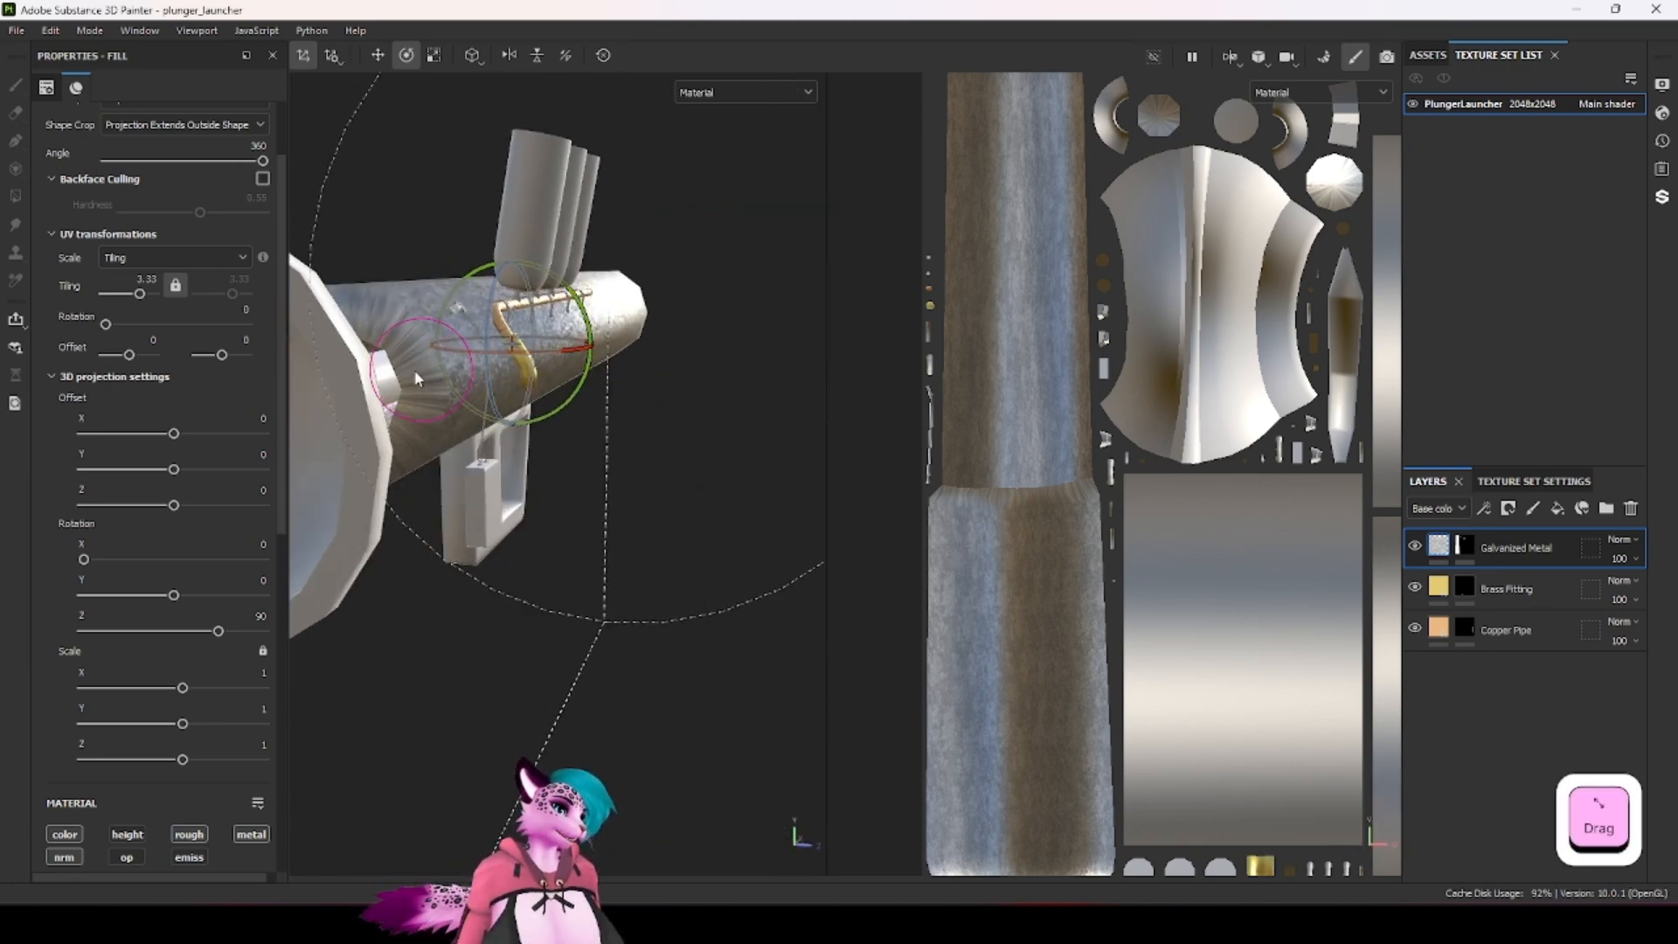
alt+drag(398, 382, 685, 386)
scroll(530, 387, down, 2)
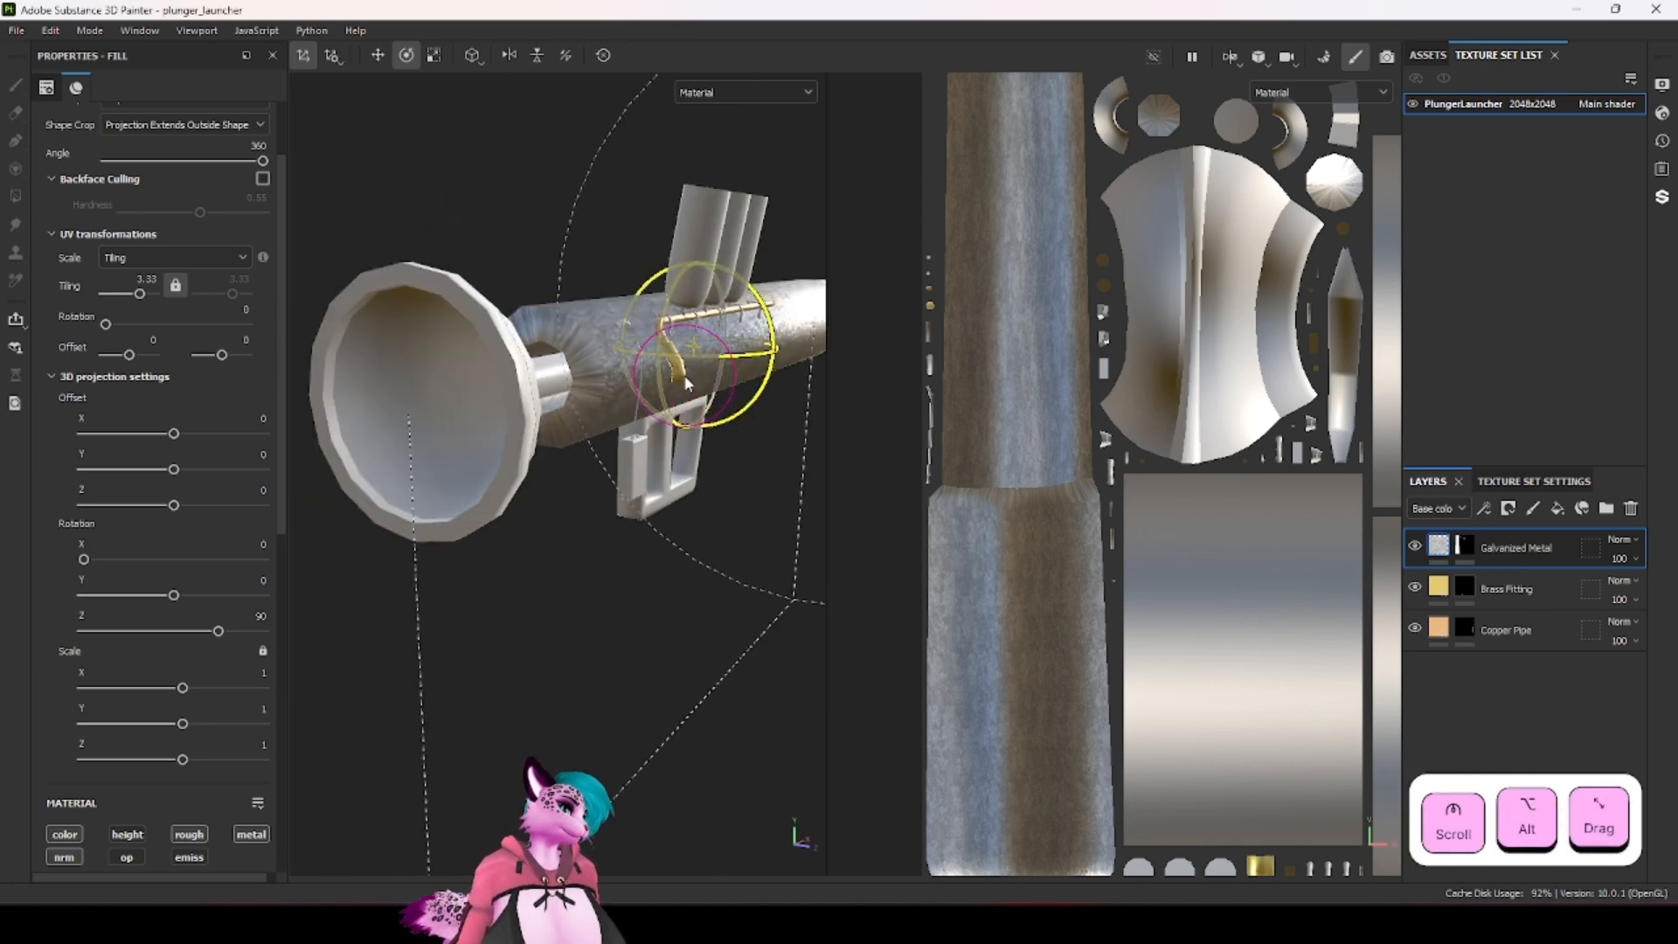
scroll(685, 386, up, 3)
ctrl+alt+drag(570, 386, 611, 392)
scroll(611, 392, up, 2)
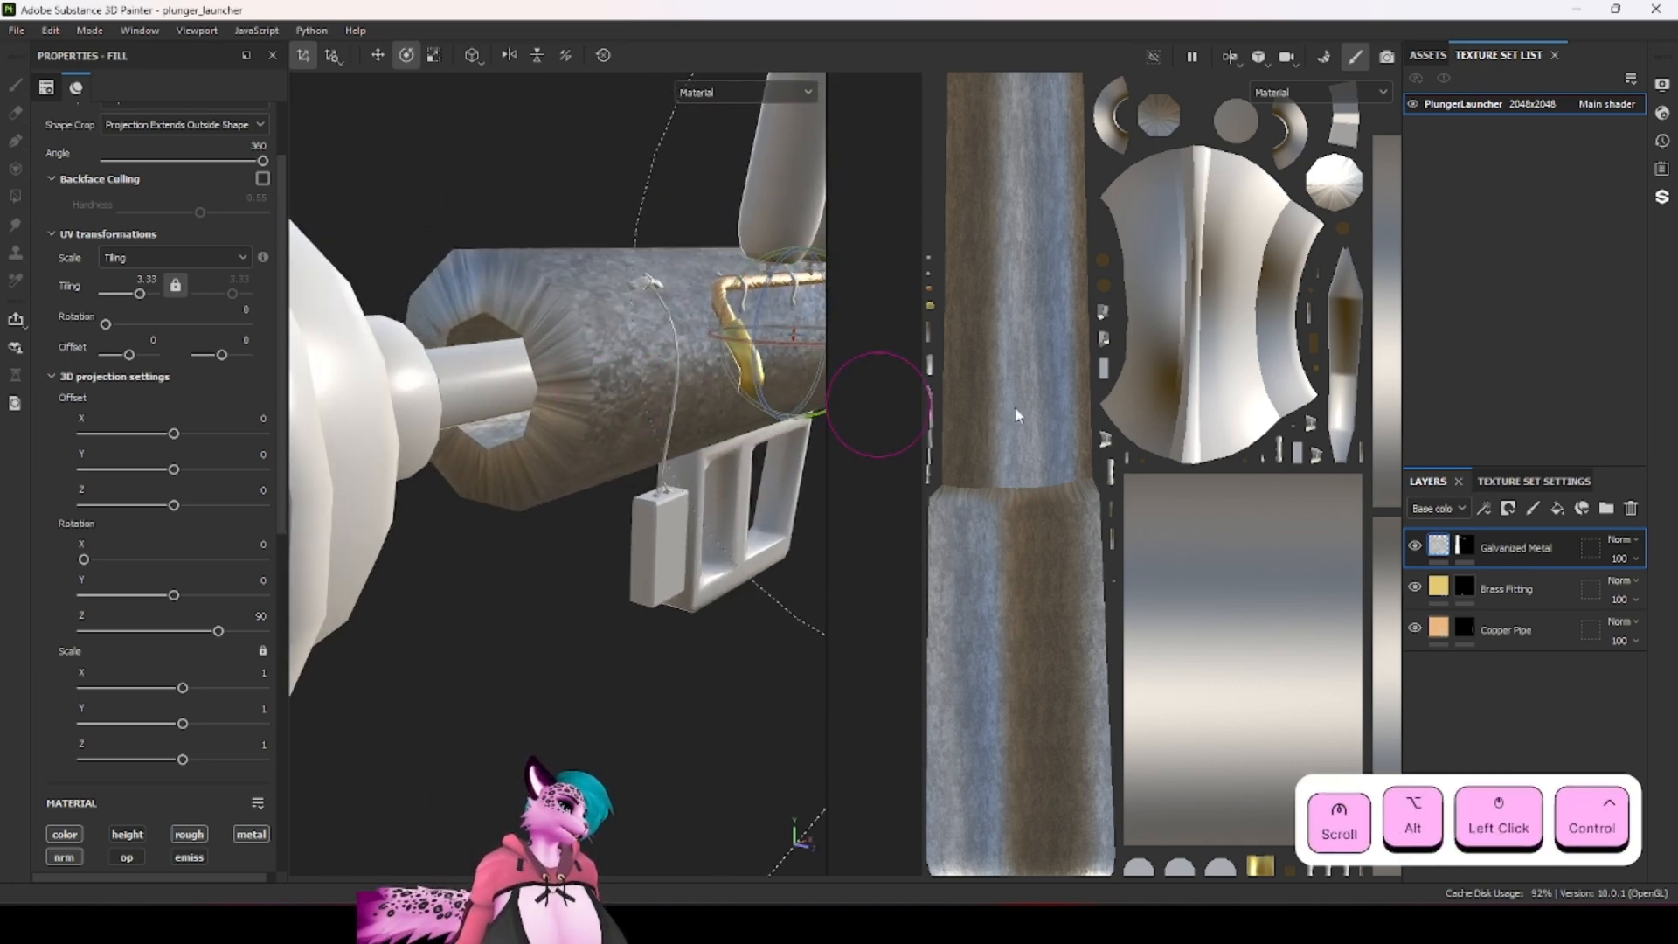
Step: Show the Galvanized Metal layer's mask and set the polygon fill to single faces with a black color of 0
double_click(1556, 552)
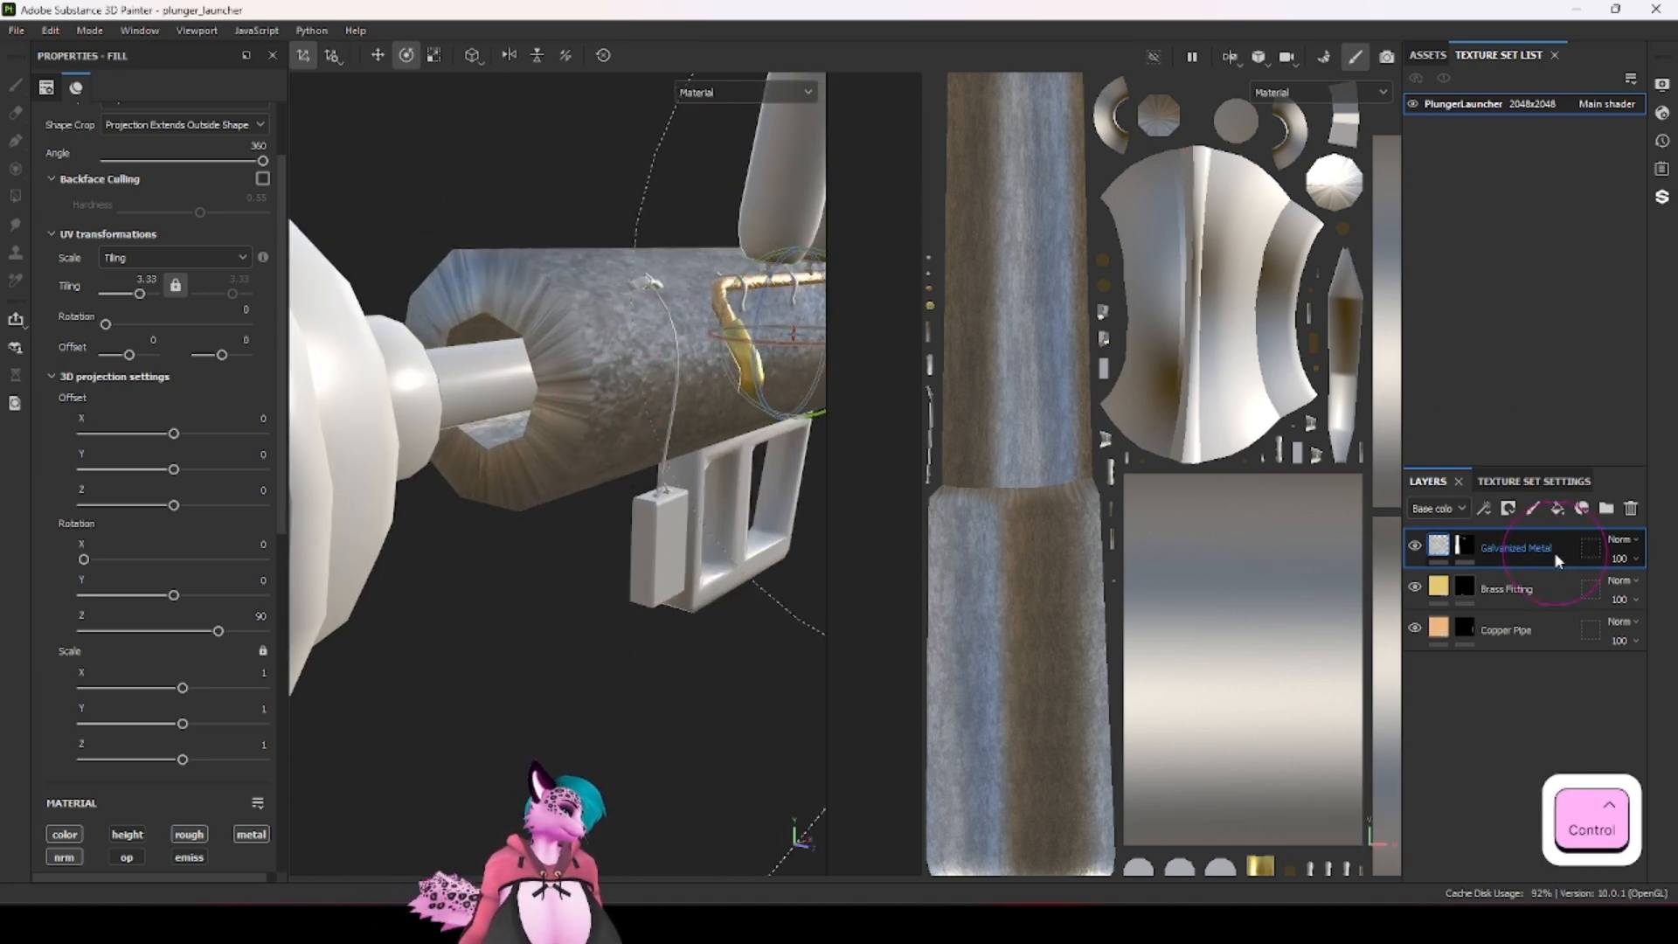
alt+click(1461, 547)
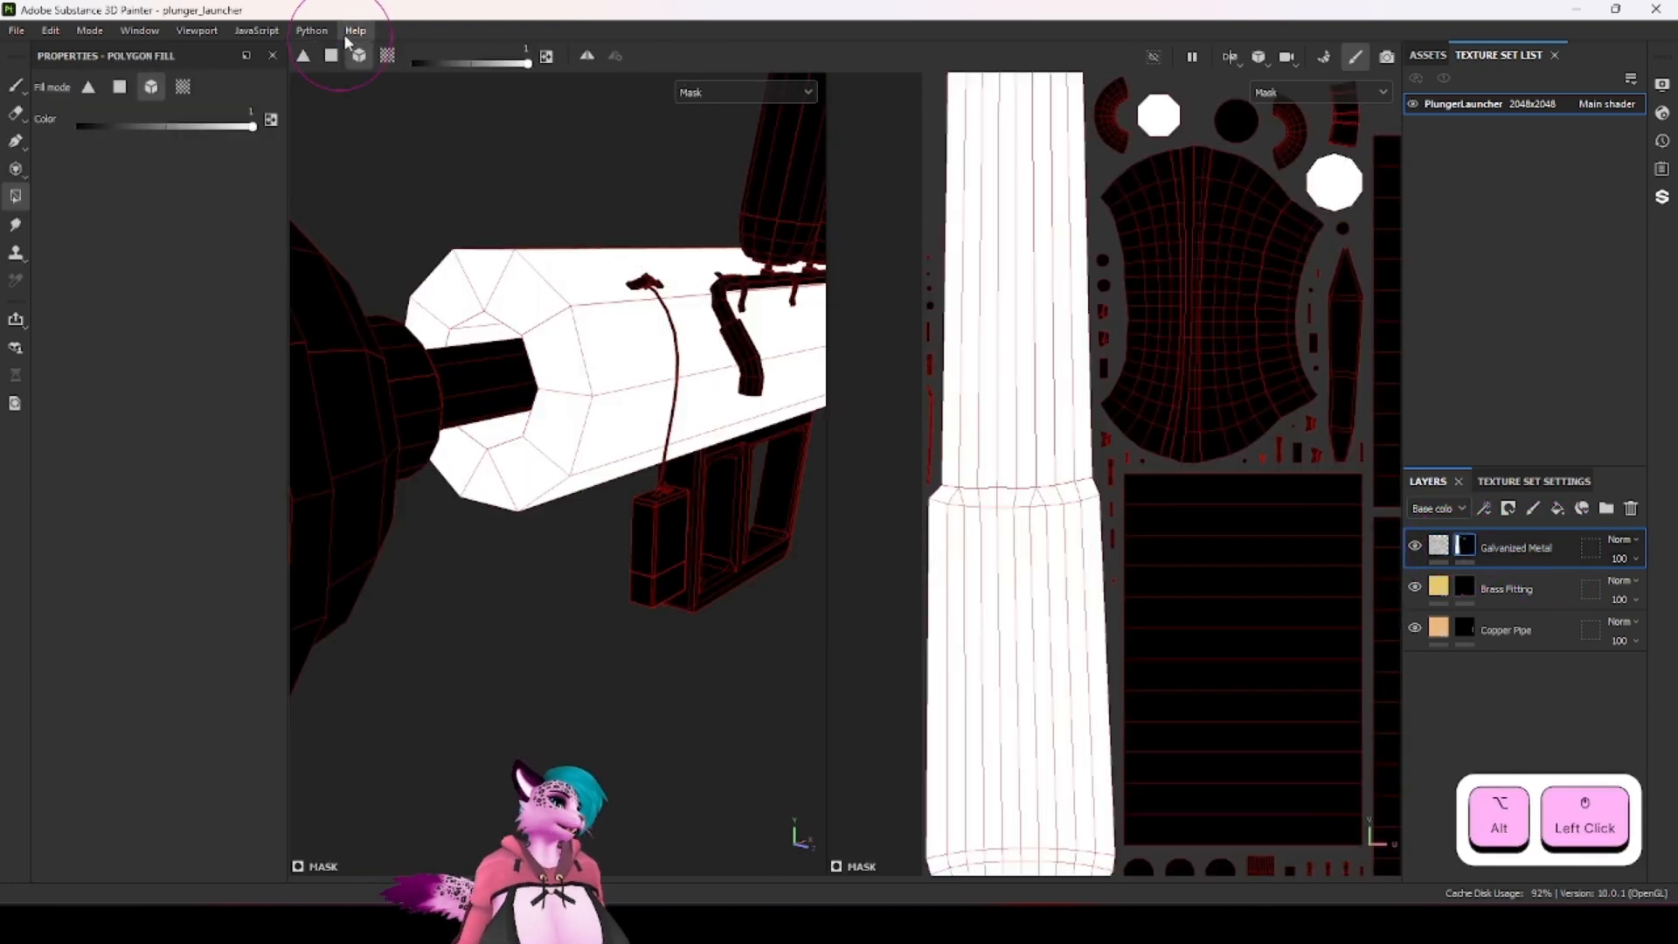
click(120, 86)
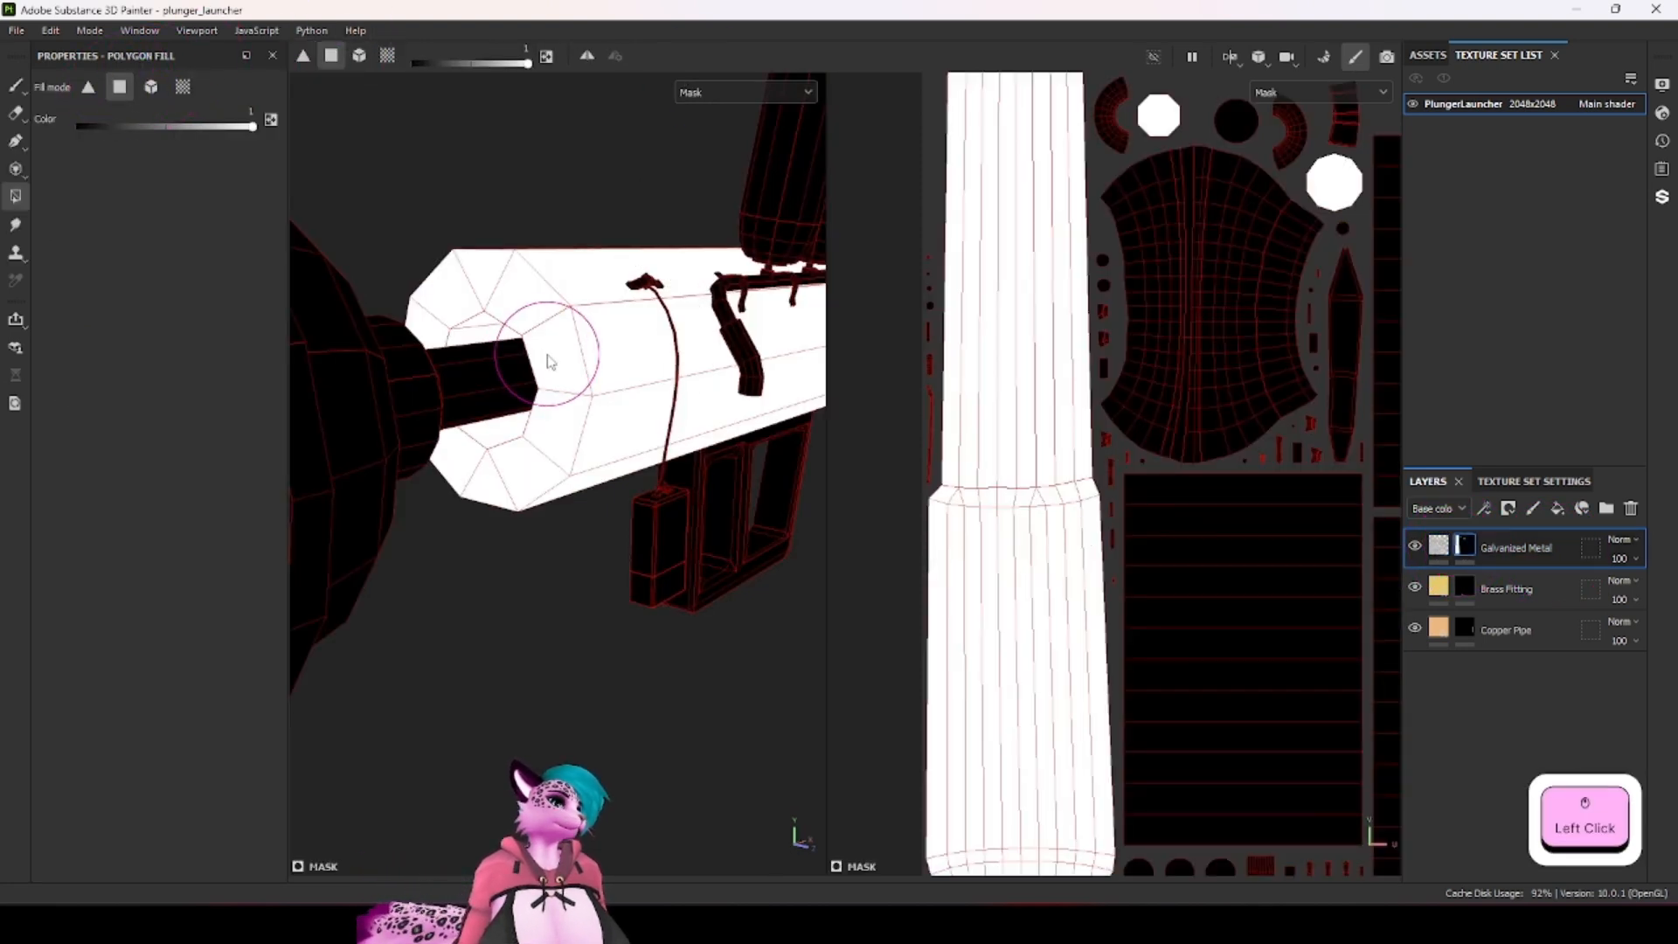
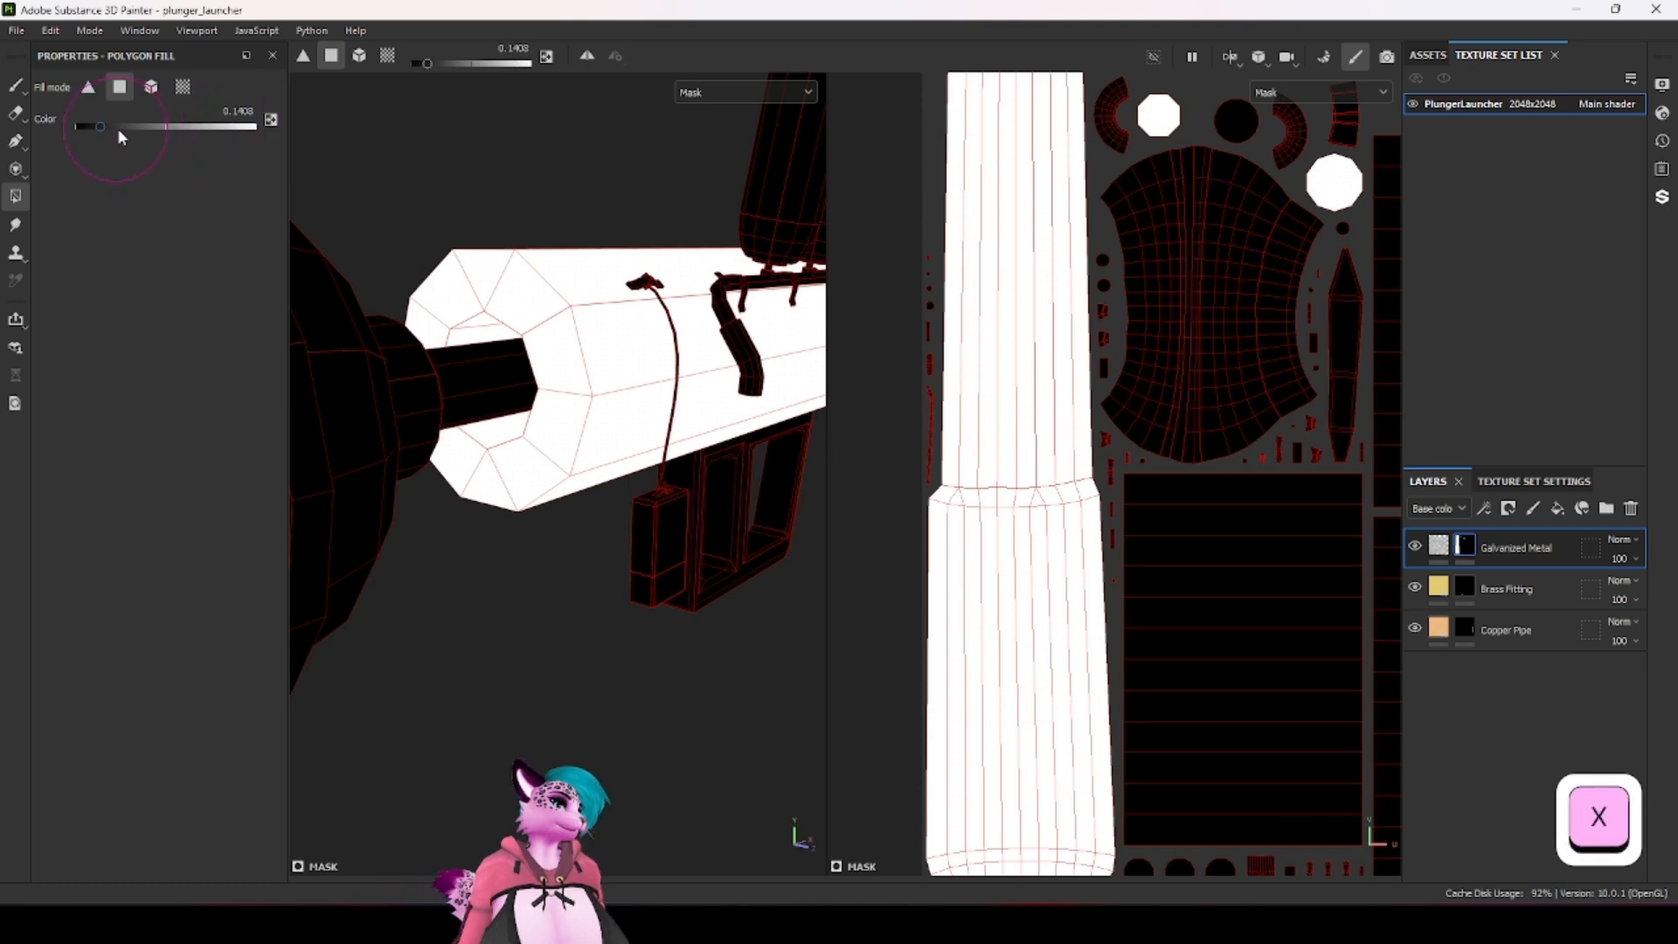
click(229, 127)
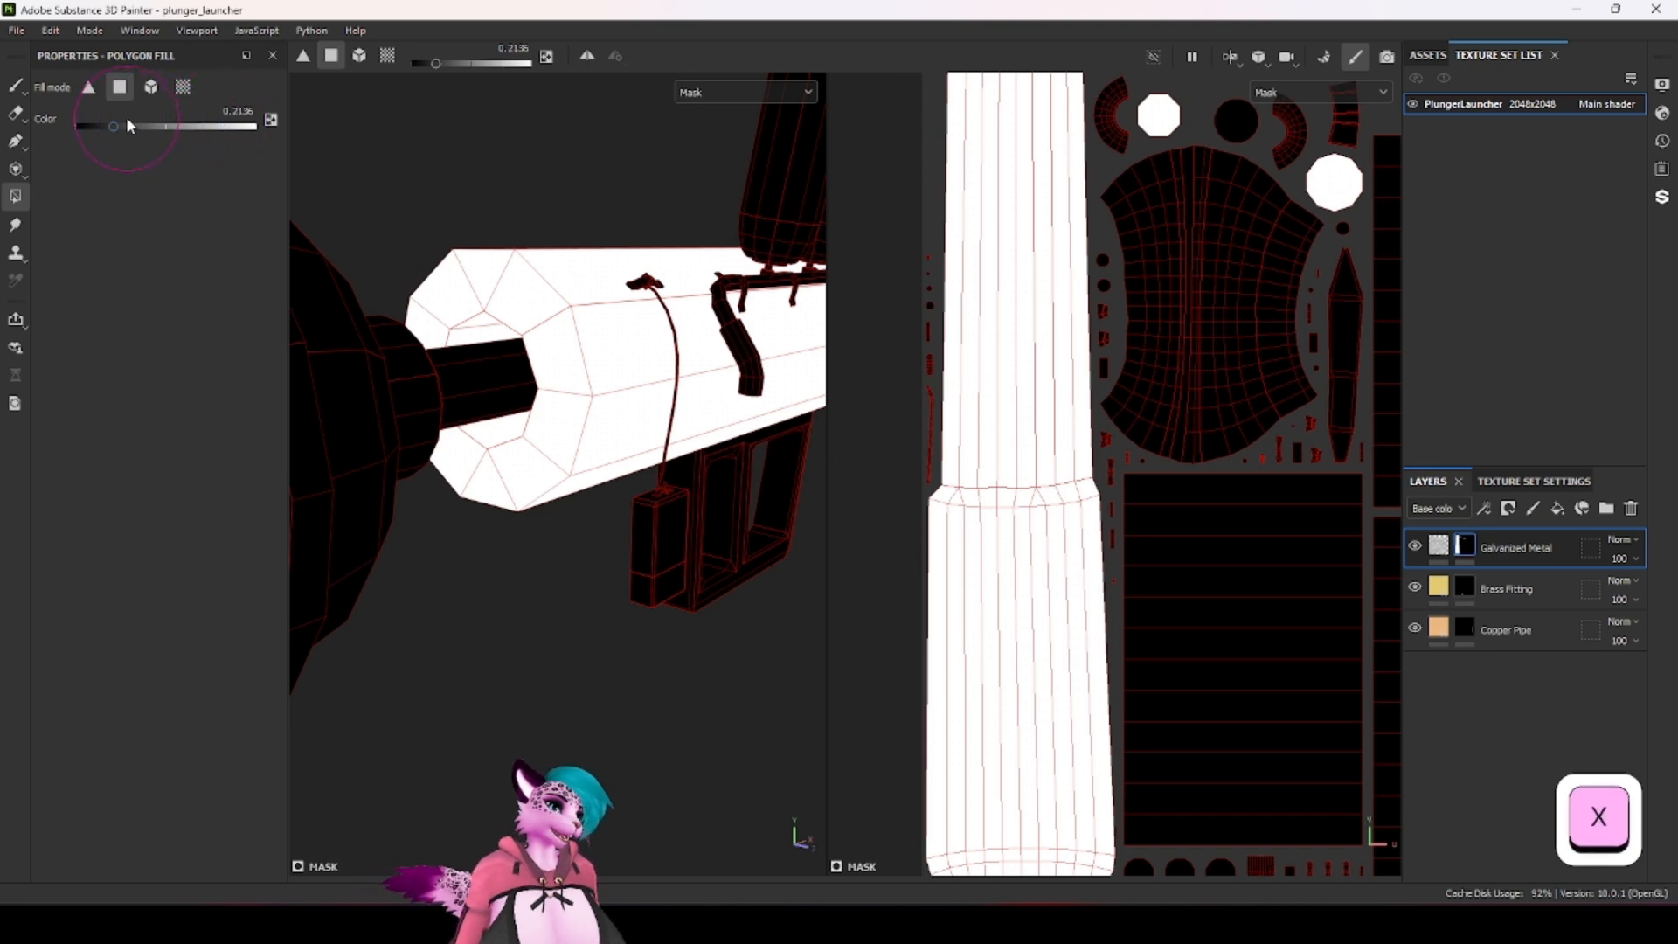
drag(118, 125, 290, 131)
key(x)
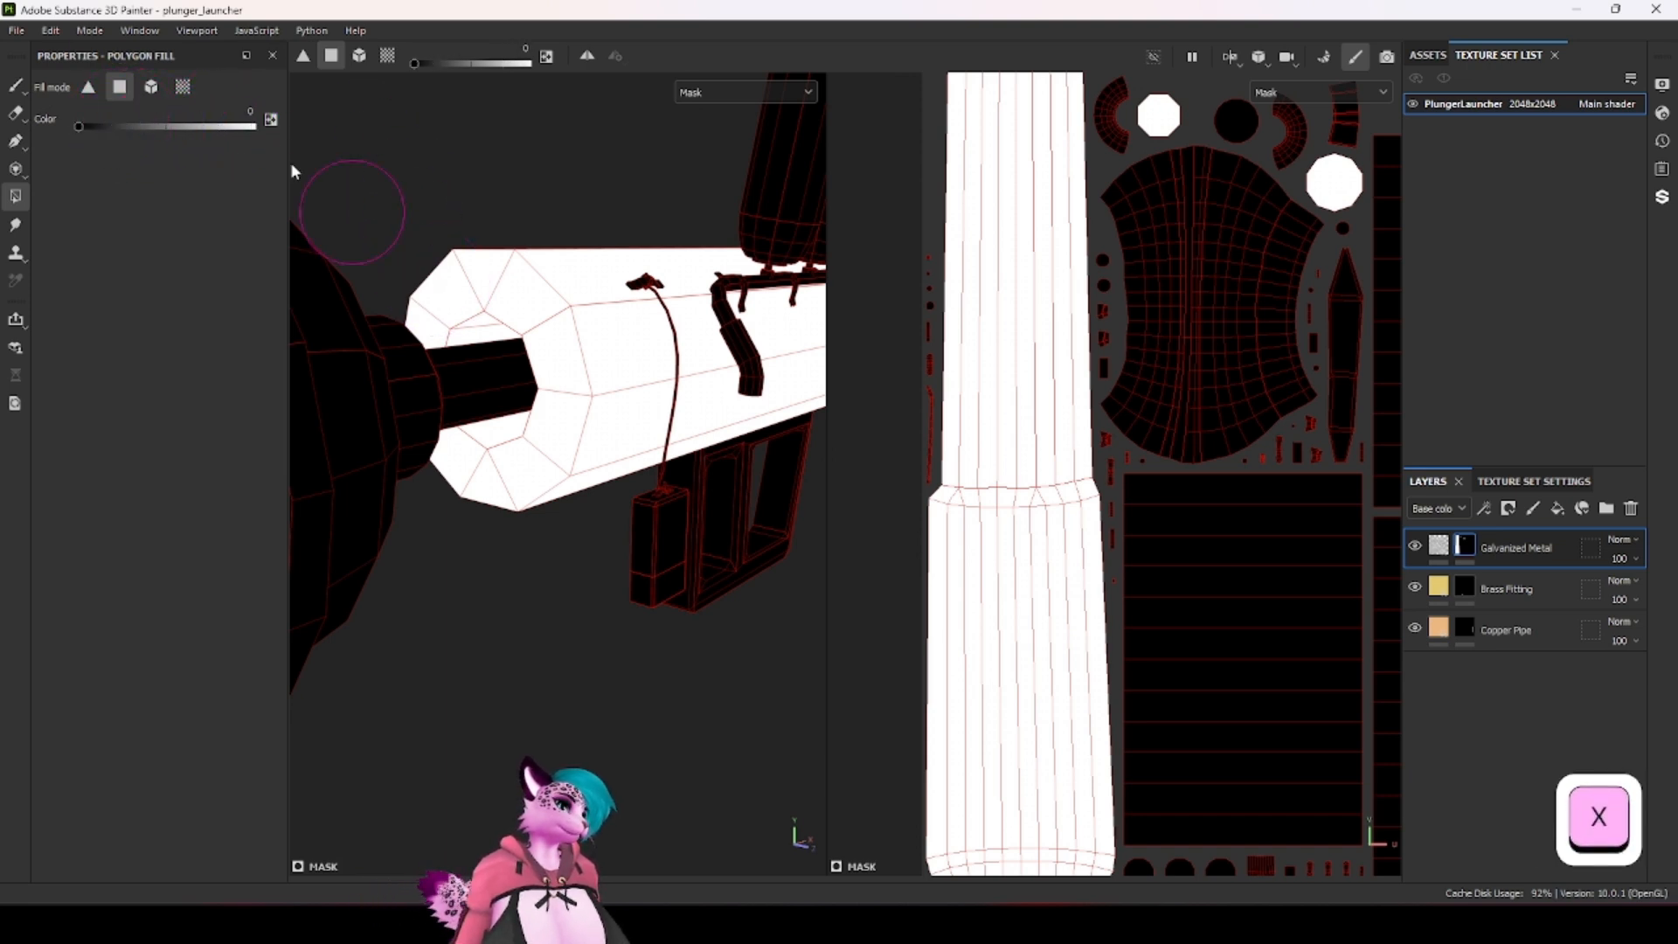
Step: Black out the ring faces on the launcher body's open end behind the plunger in the Galvanized Metal mask
click(555, 374)
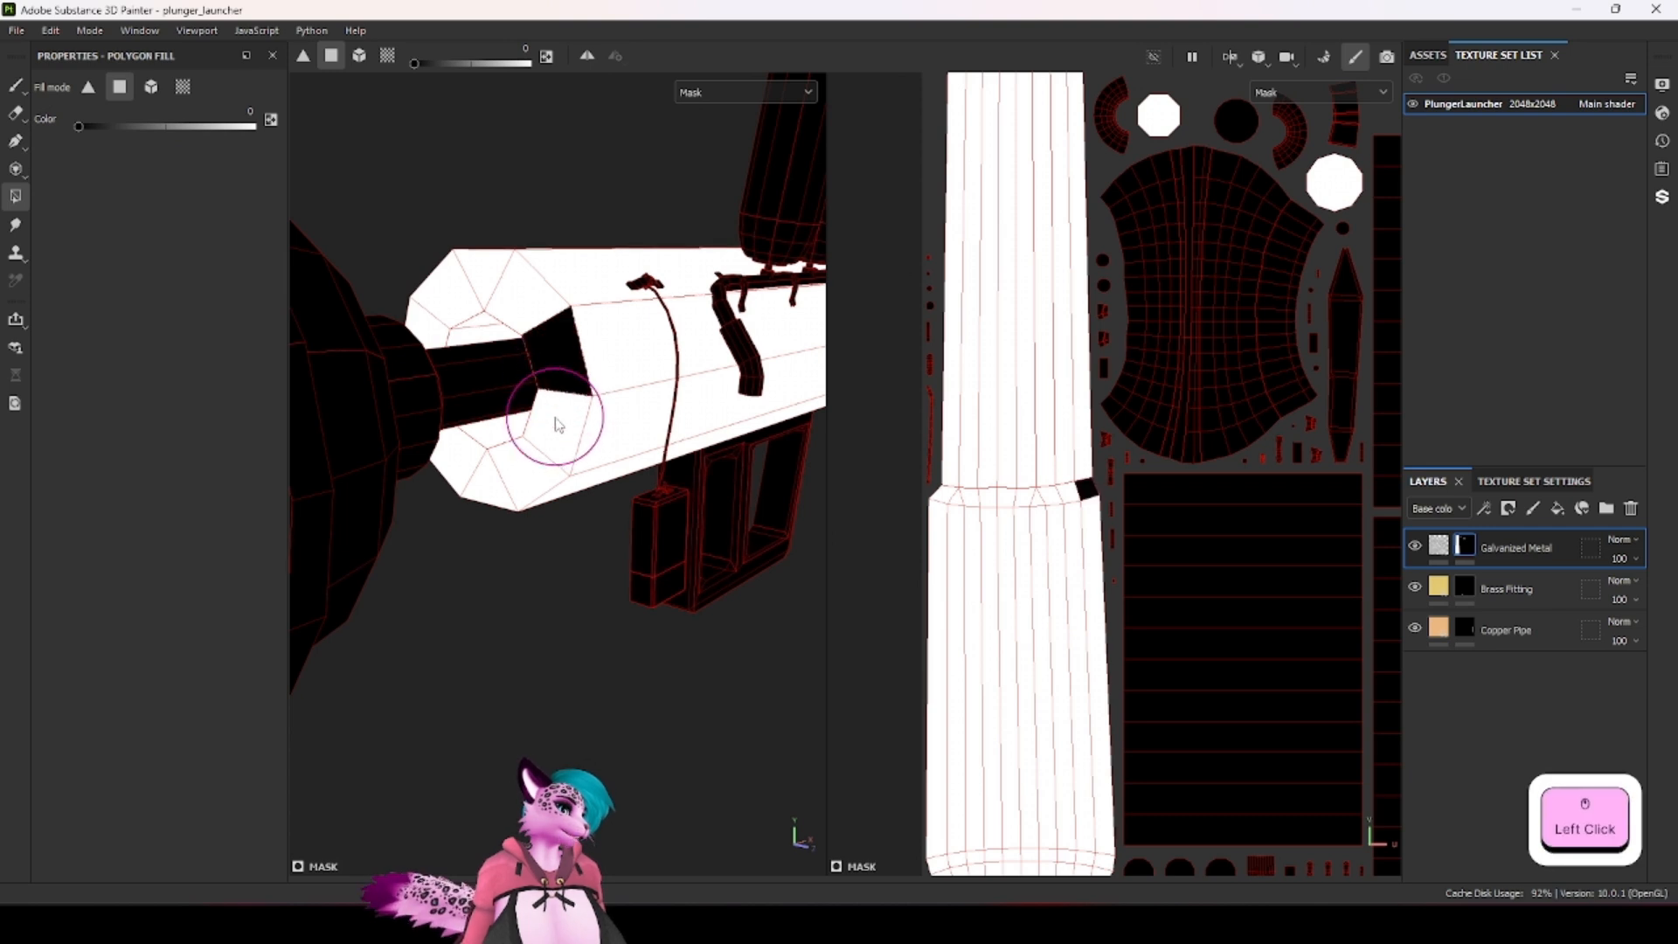
drag(555, 425, 465, 486)
mouse_move(469, 329)
alt+mouse_down()
mouse_move(457, 300)
mouse_move(626, 367)
mouse_move(393, 450)
mouse_move(396, 365)
mouse_move(442, 288)
mouse_move(535, 283)
alt+mouse_up()
scroll(880, 454, down, 1)
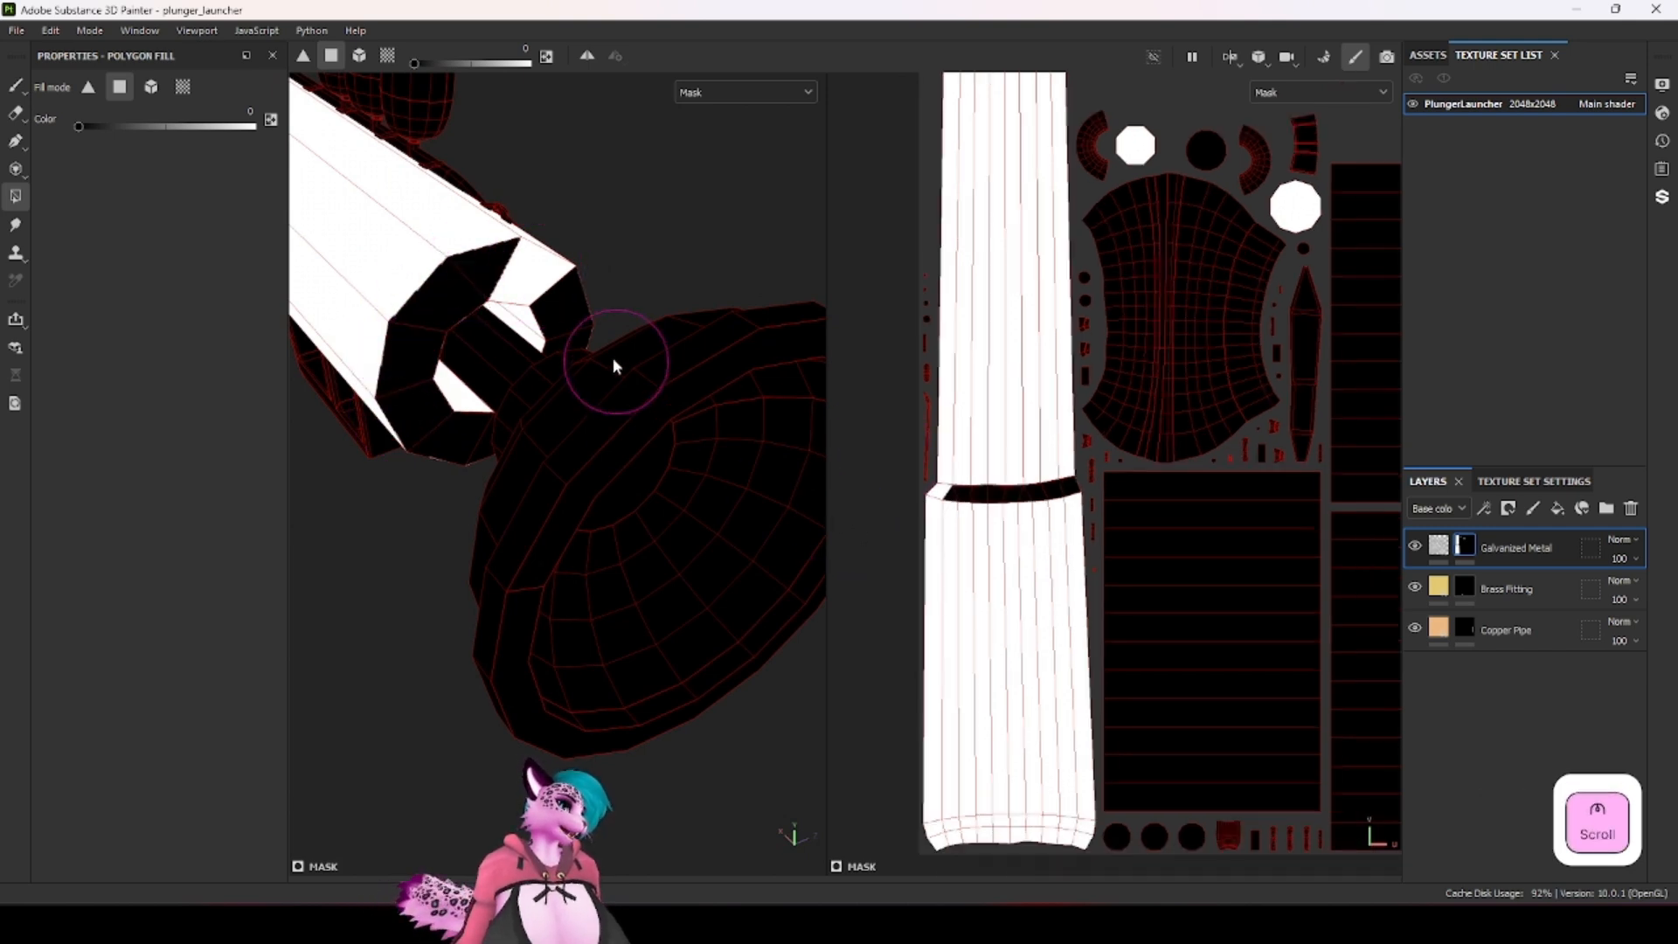
scroll(925, 425, down, 1)
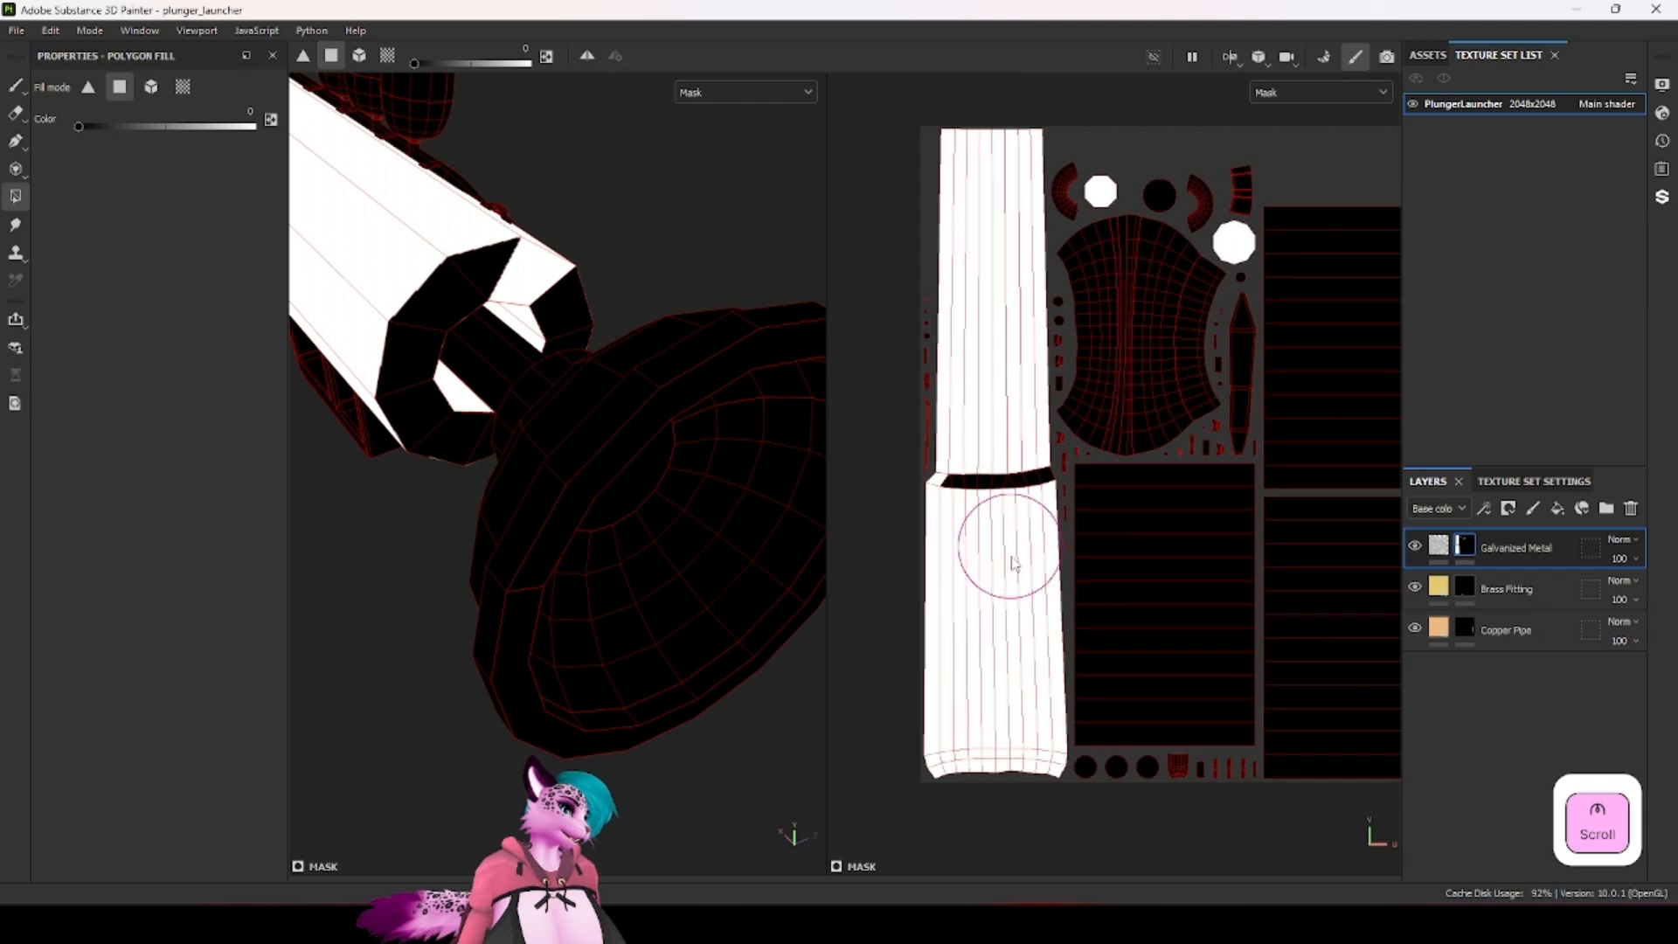
alt+drag(454, 289, 482, 122)
click(559, 349)
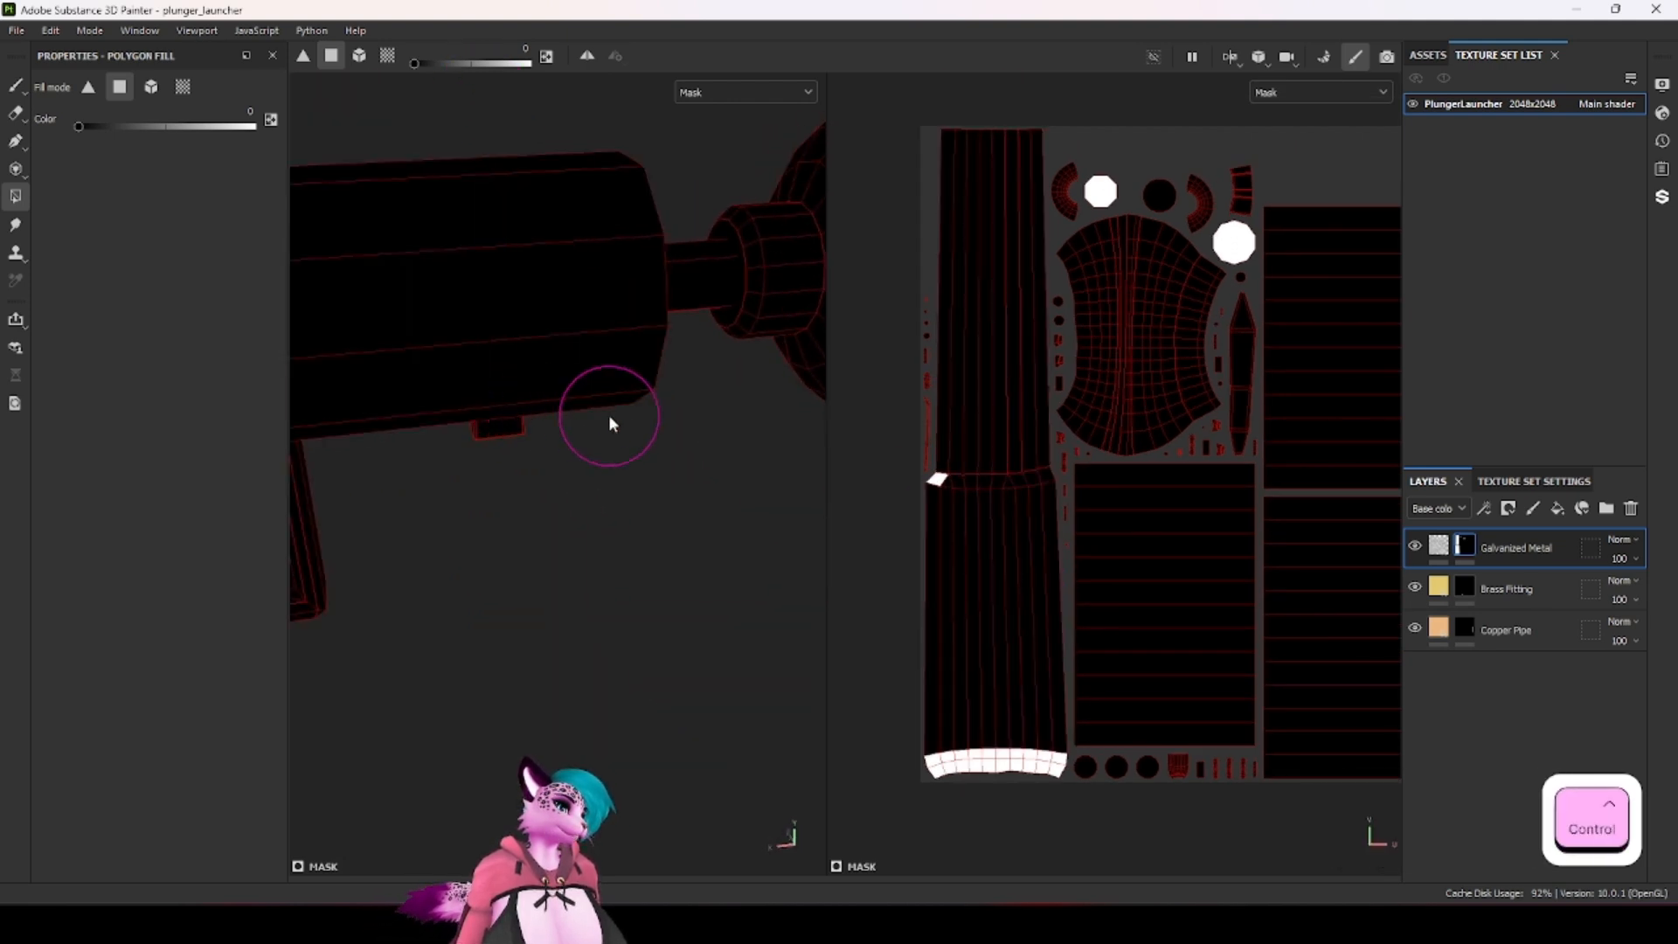
key(ctrl+z)
scroll(996, 463, up, 2)
click(997, 316)
drag(997, 315, 1044, 311)
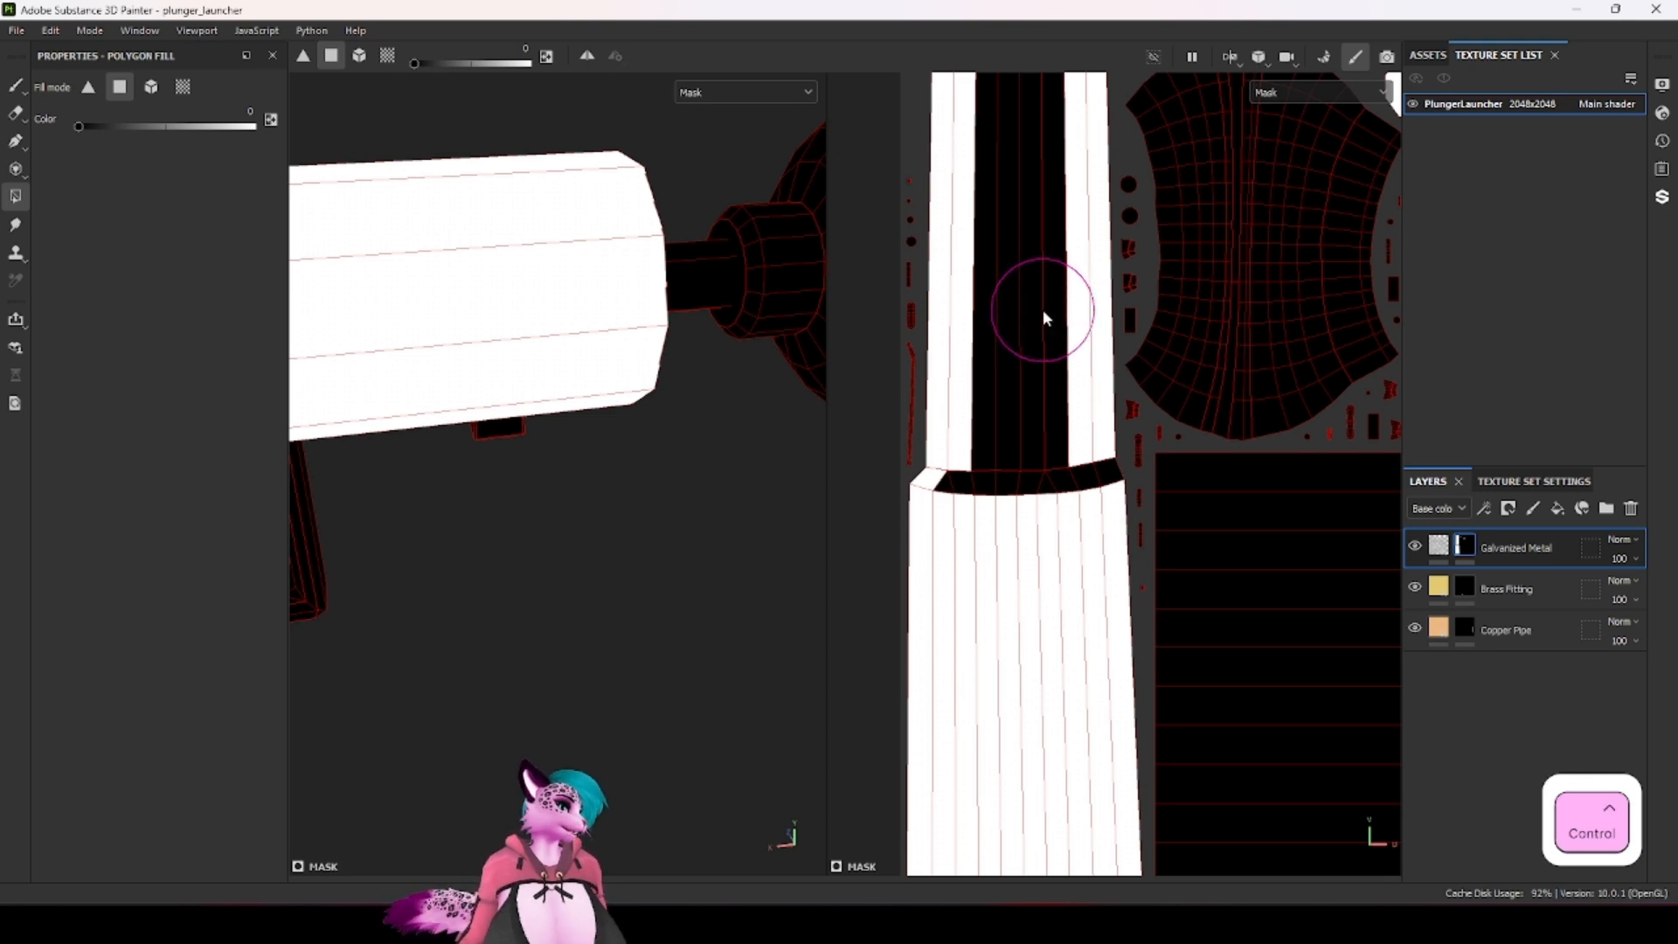
key(ctrl+z)
Step: Black out the cap and its surrounding ring of faces at the launcher body's closed end in the mask
alt+drag(743, 463, 652, 374)
scroll(1040, 559, down, 4)
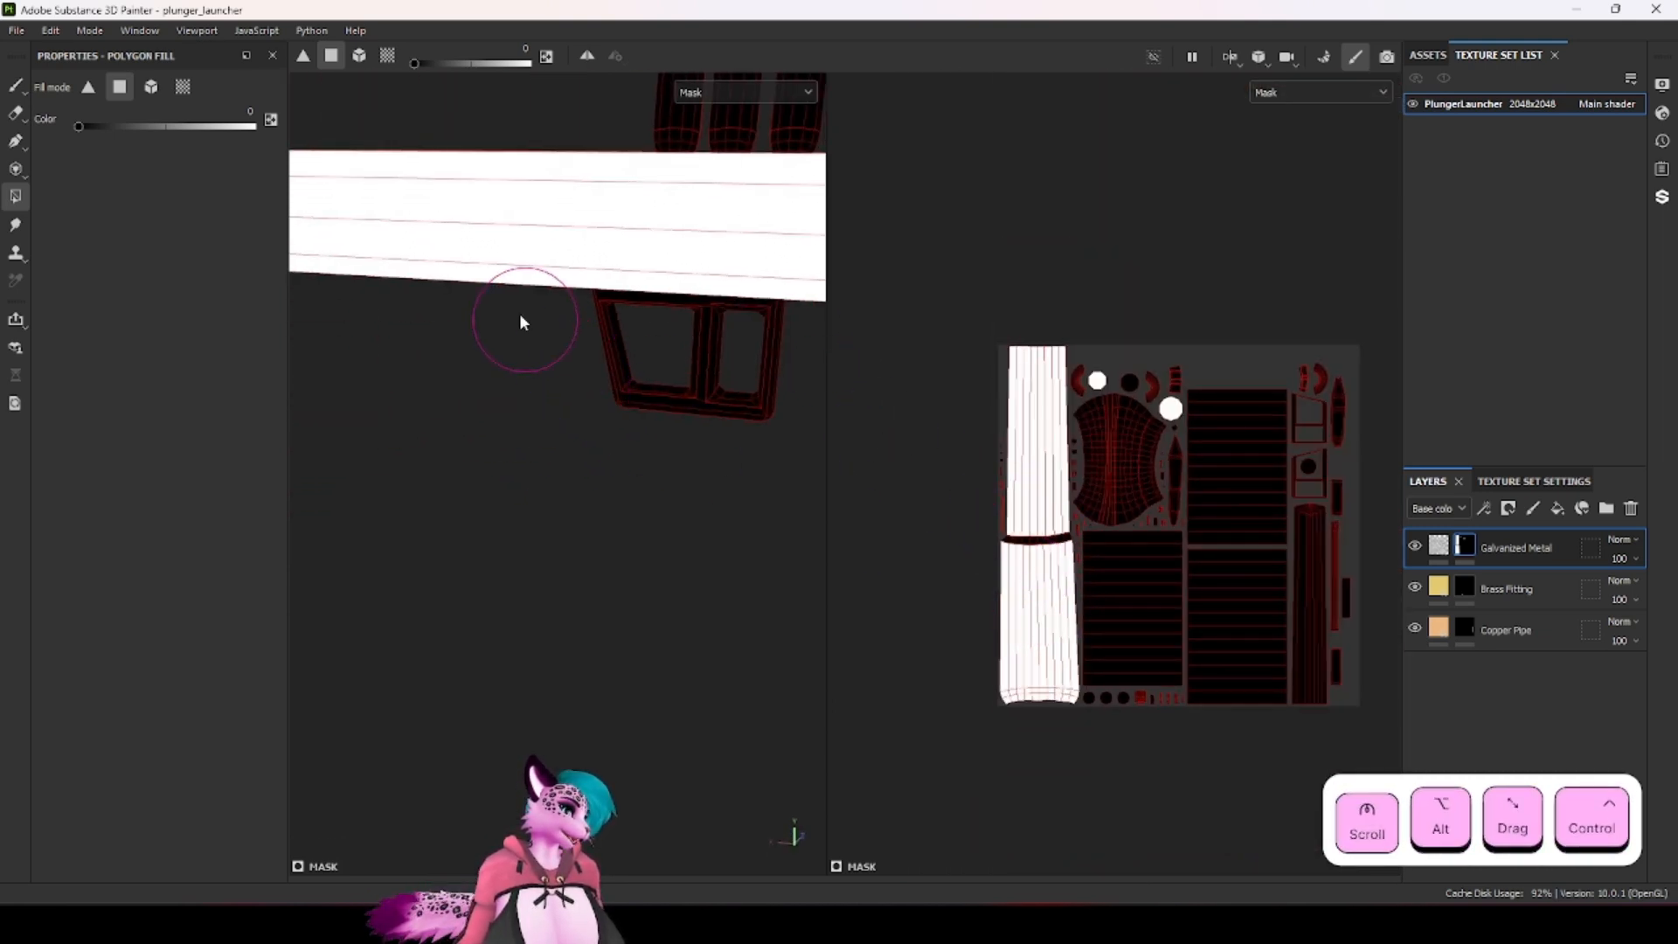
alt+drag(521, 320, 743, 341)
ctrl+alt+drag(703, 414, 629, 395)
scroll(490, 296, up, 5)
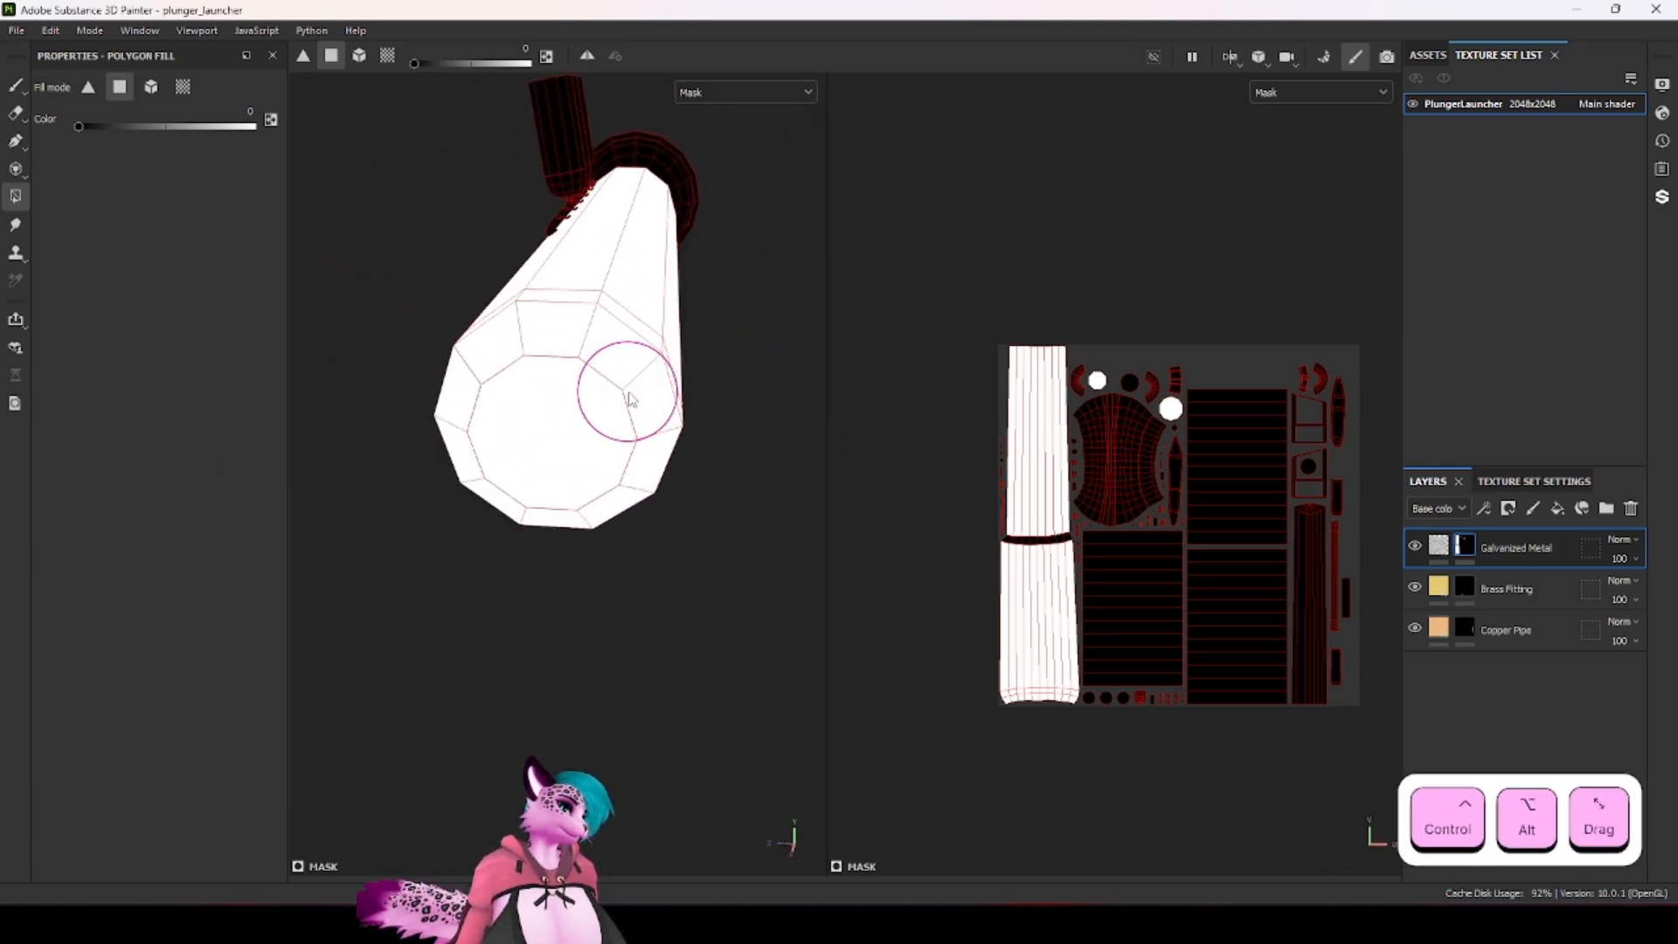
click(631, 395)
click(614, 362)
click(550, 429)
scroll(1297, 673, up, 2)
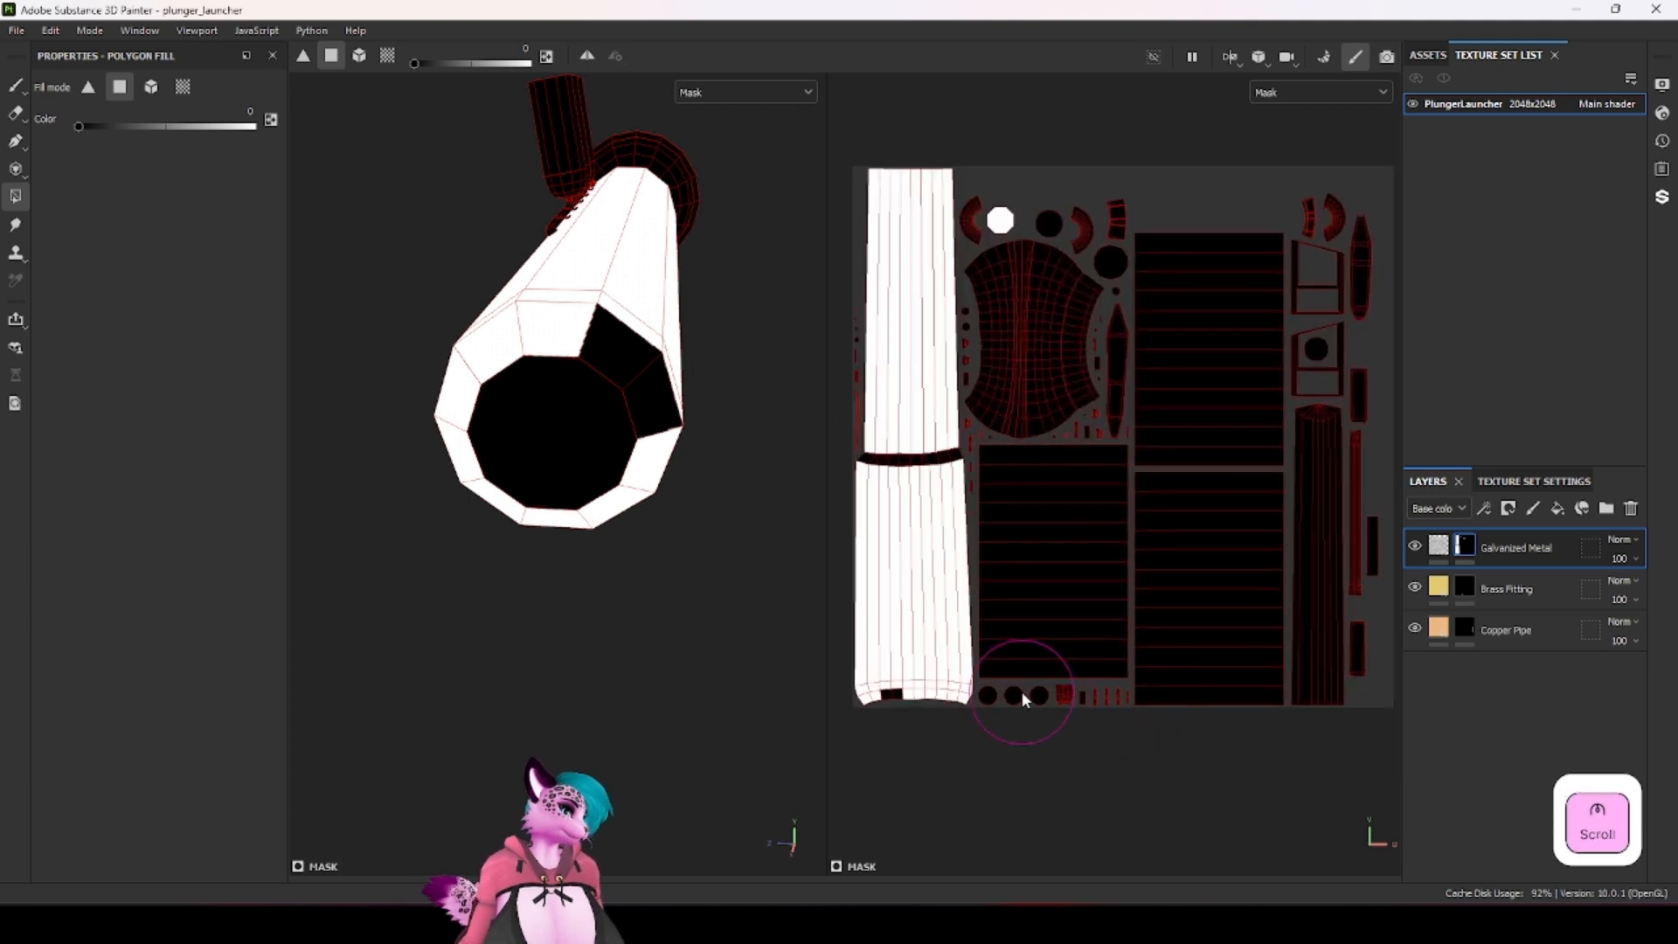
scroll(1023, 692, up, 2)
ctrl+alt+drag(945, 706, 982, 630)
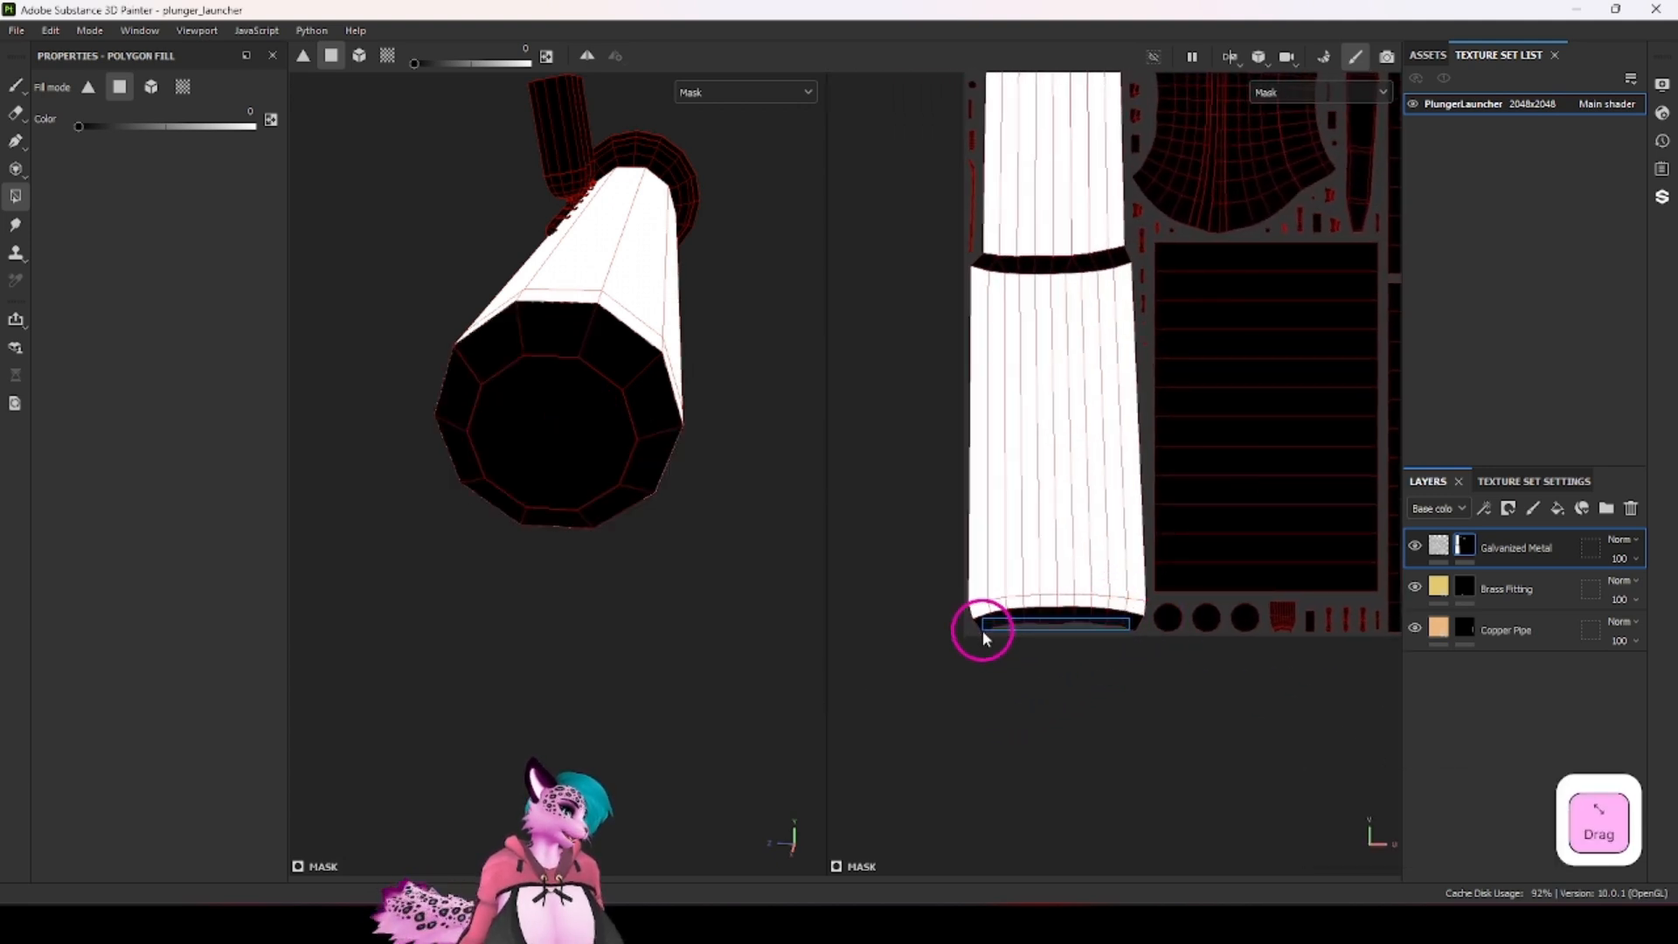
scroll(586, 381, up, 2)
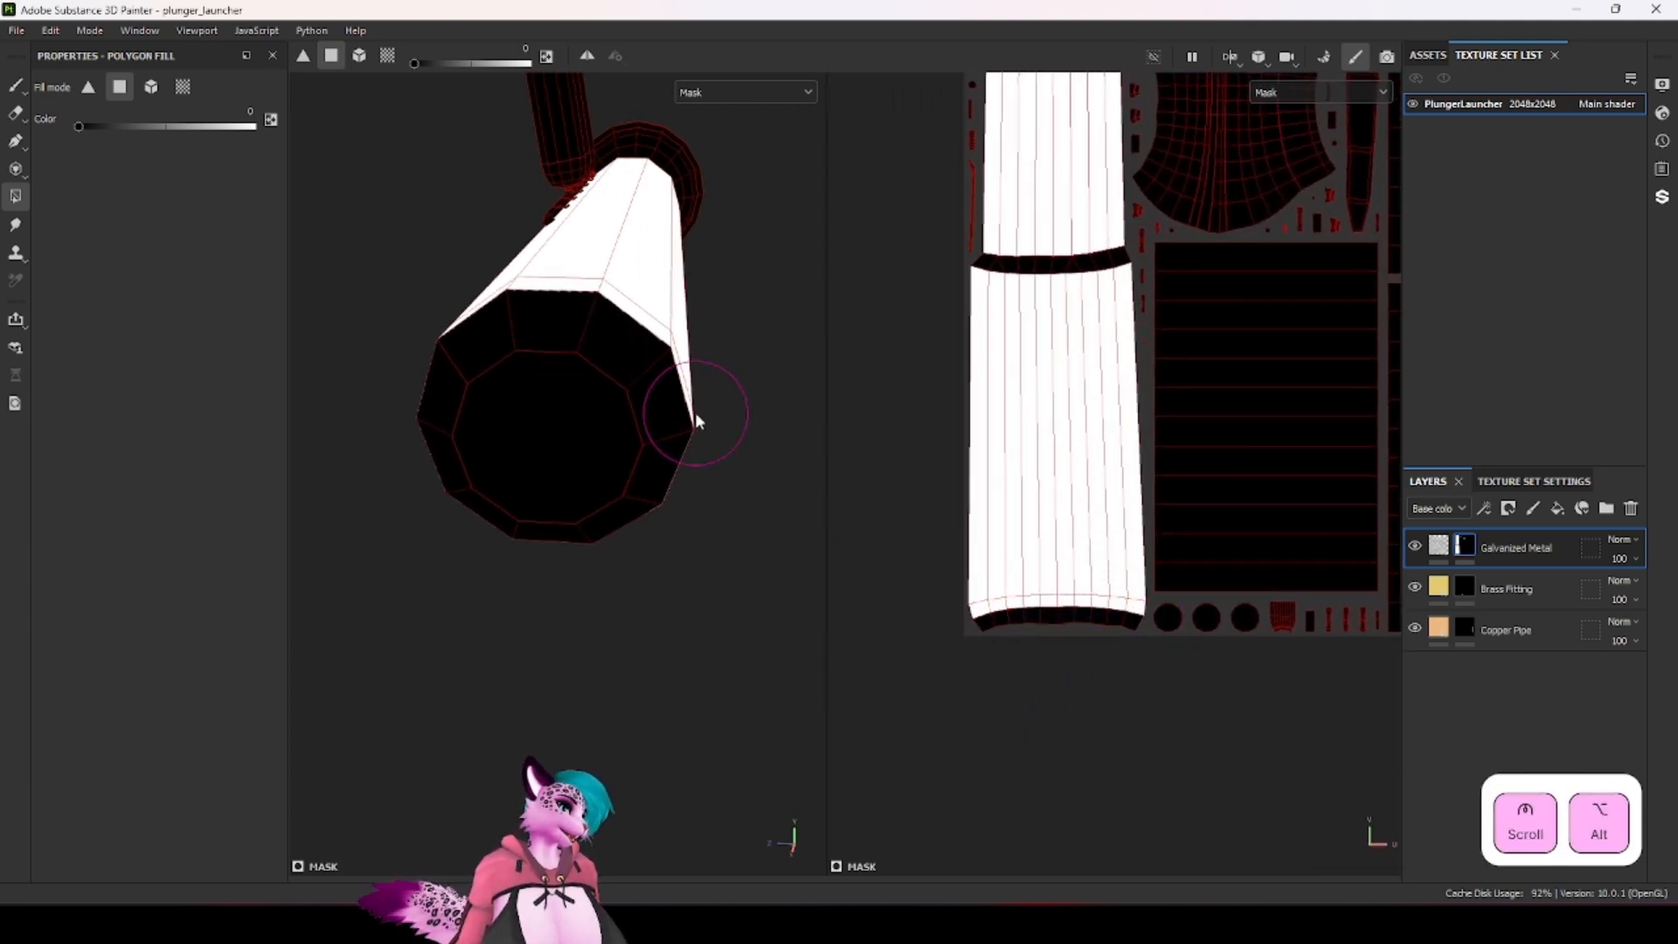
click(1437, 555)
alt+drag(1194, 521, 1190, 519)
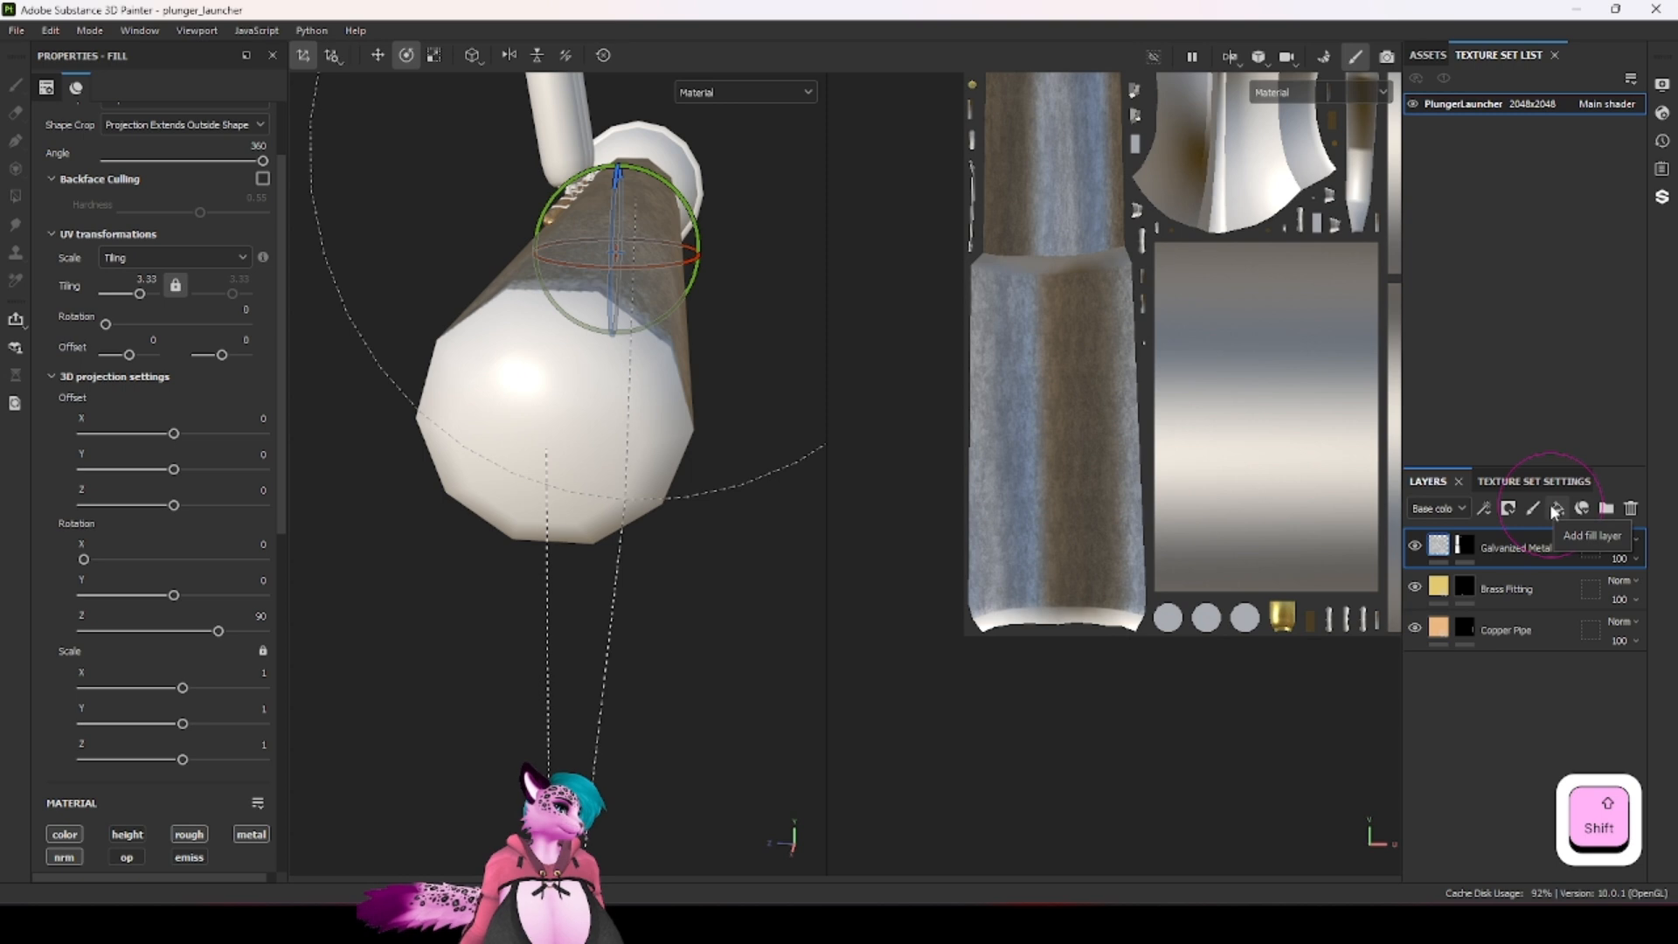
drag(1549, 524, 1513, 605)
click(1523, 550)
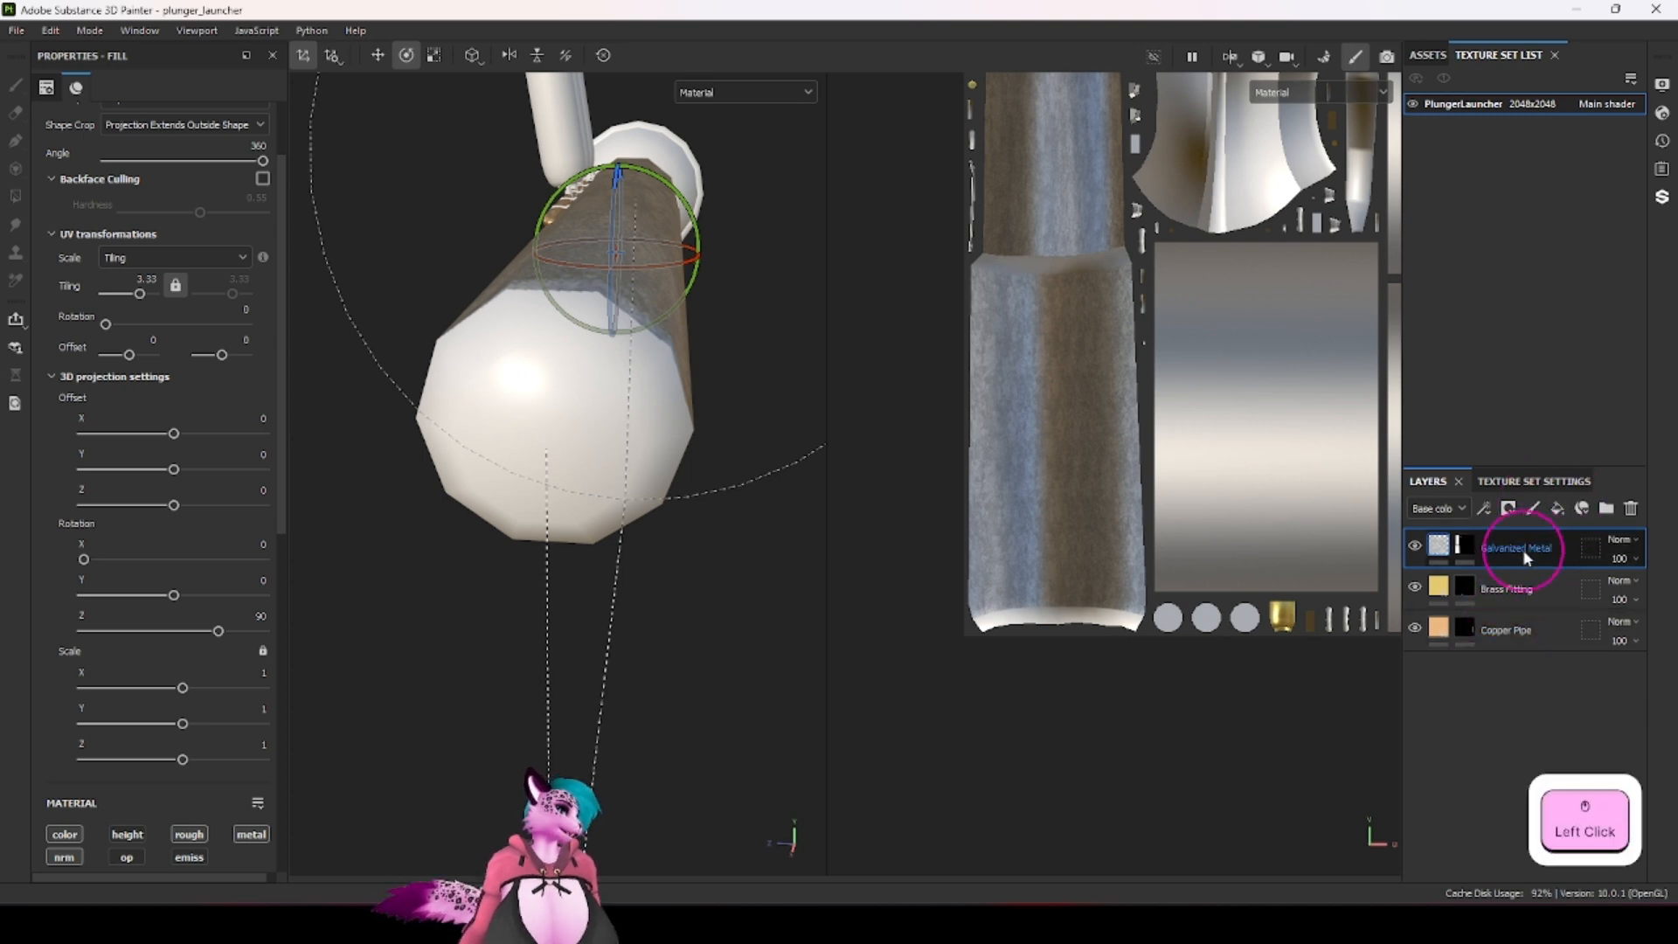
right_click(1522, 548)
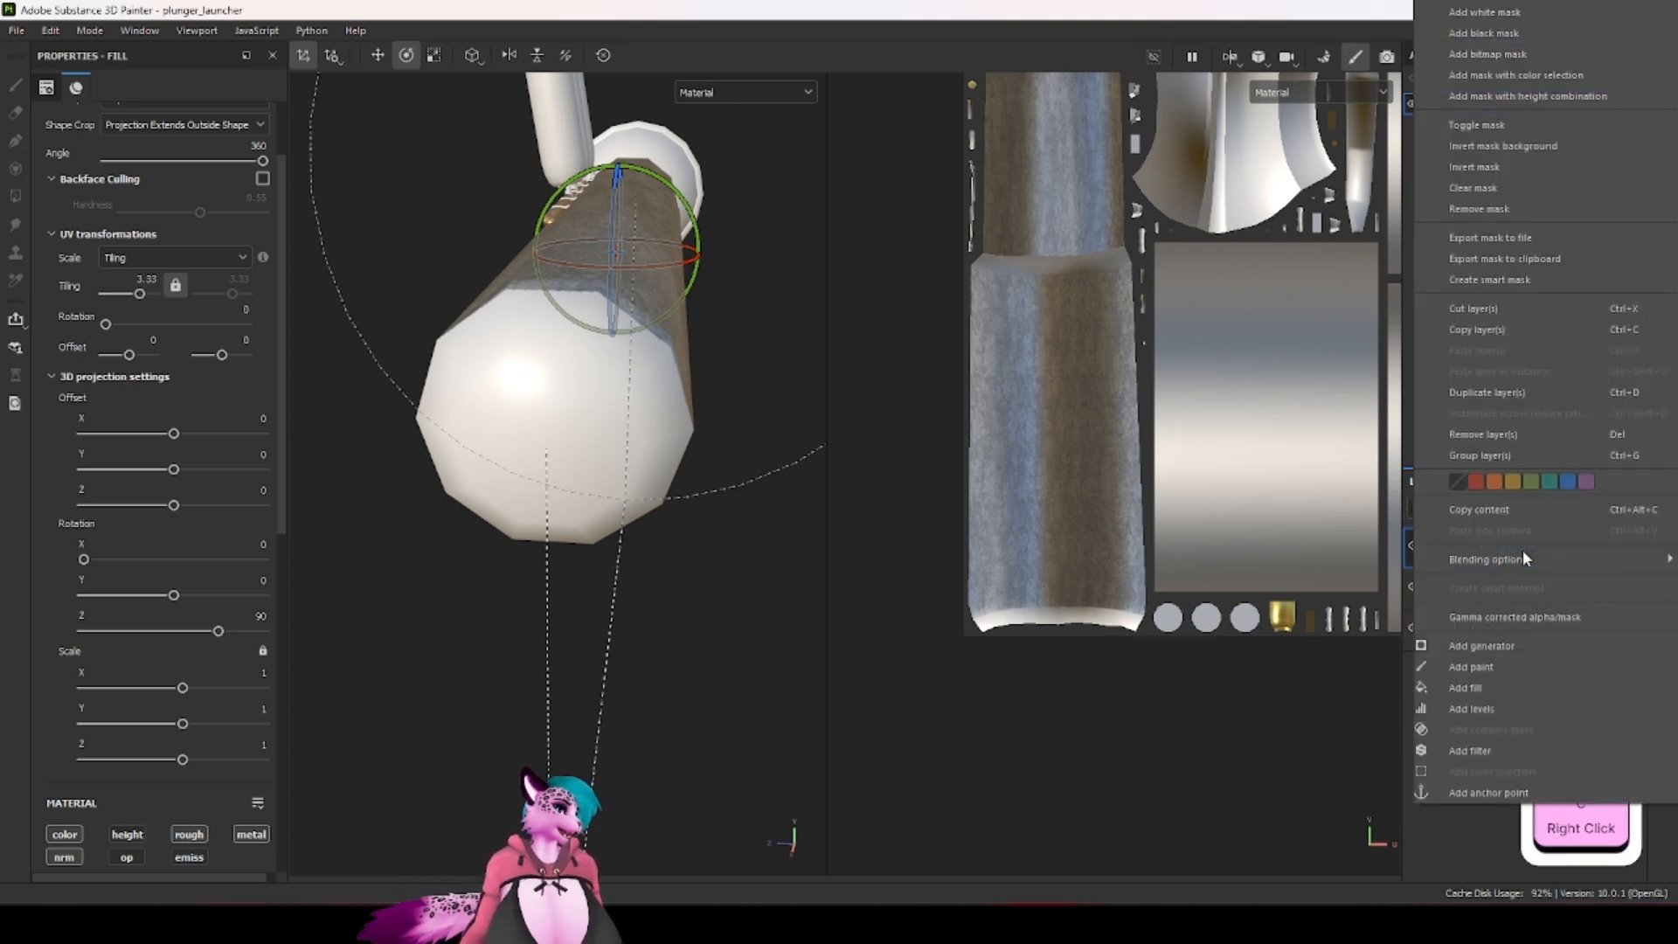
click(1537, 392)
key(ctrl+z)
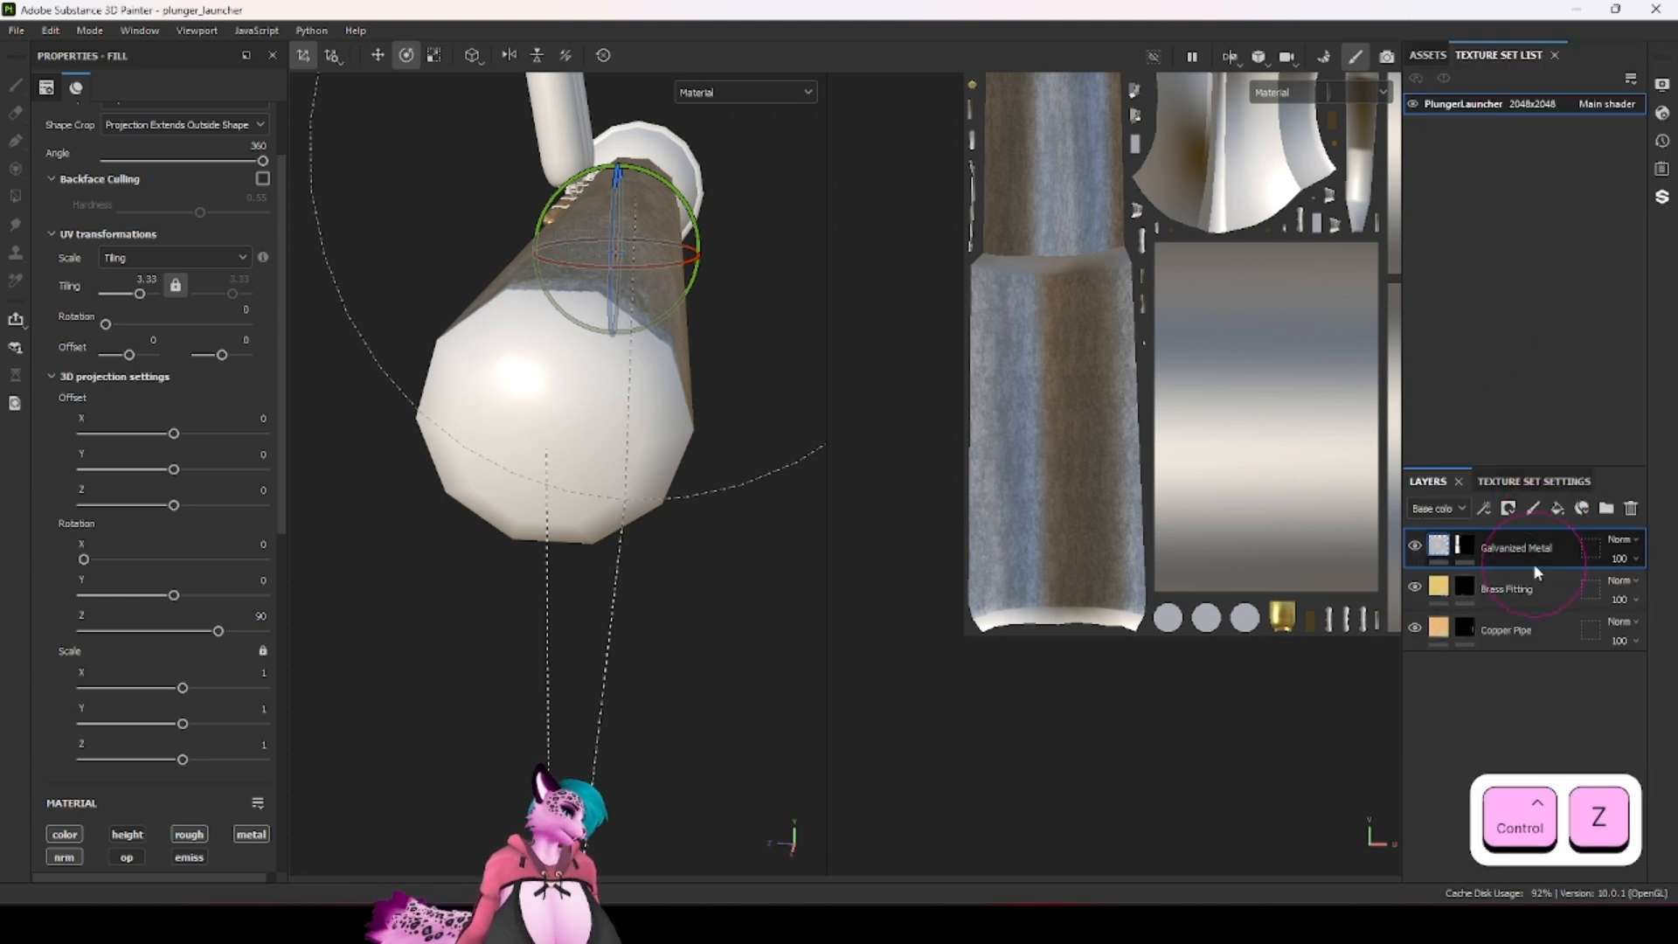
Step: Copy and paste the Galvanized Metal layer and clear the upper copy's mask
key(ctrl+c)
key(ctrl+v)
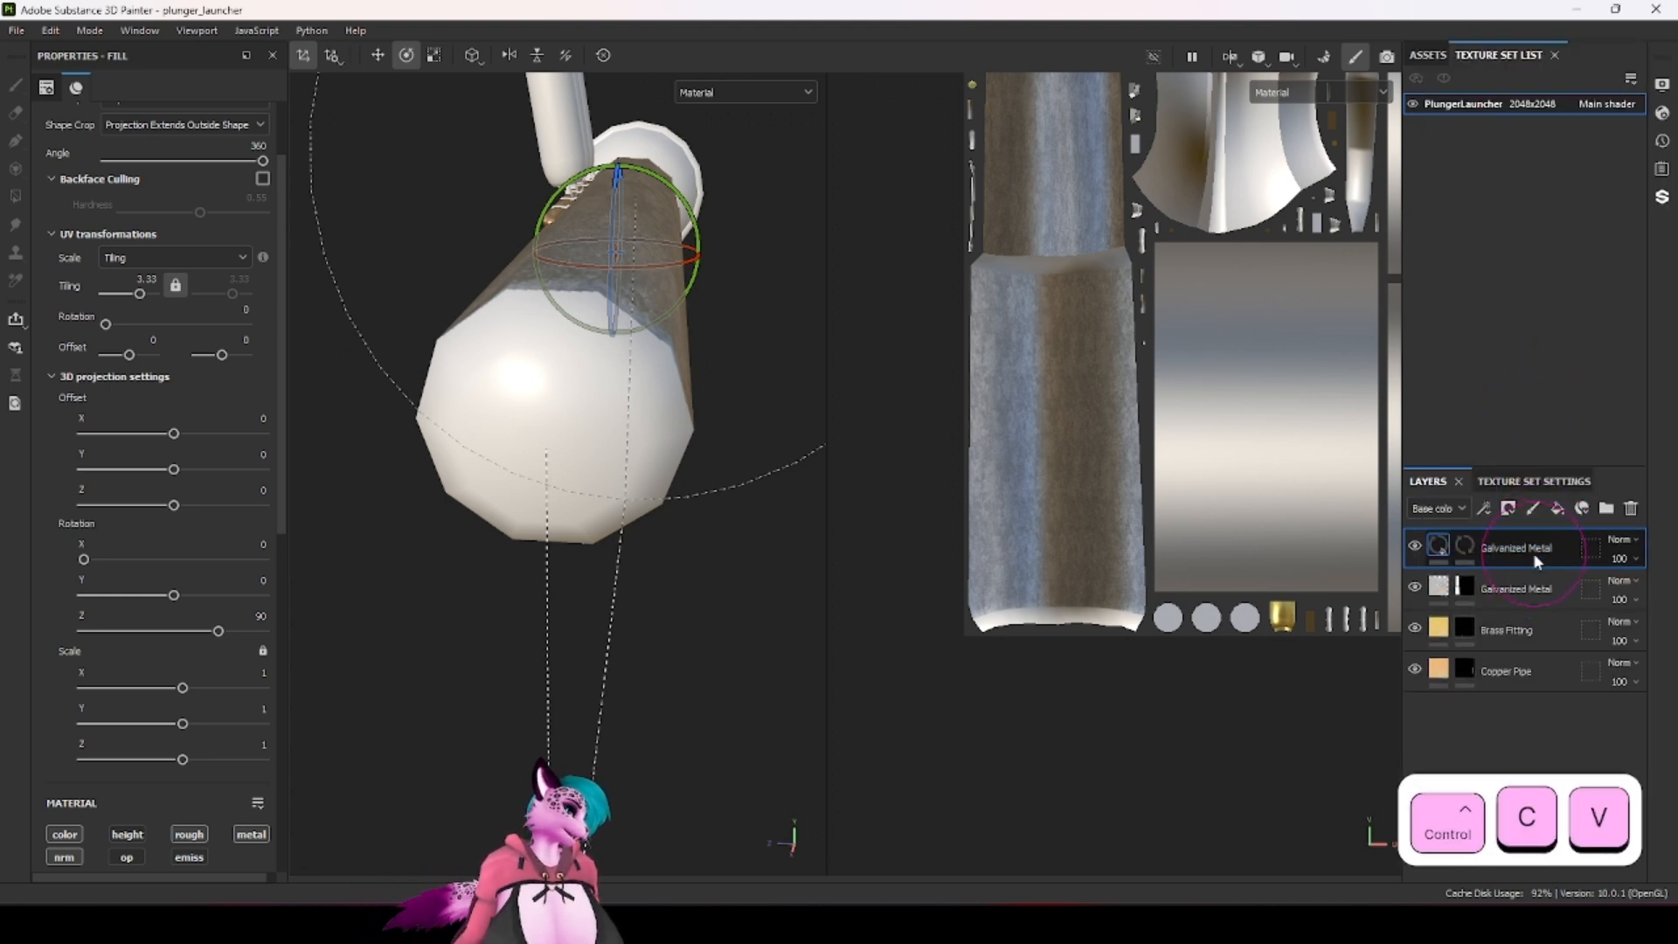
right_click(1466, 545)
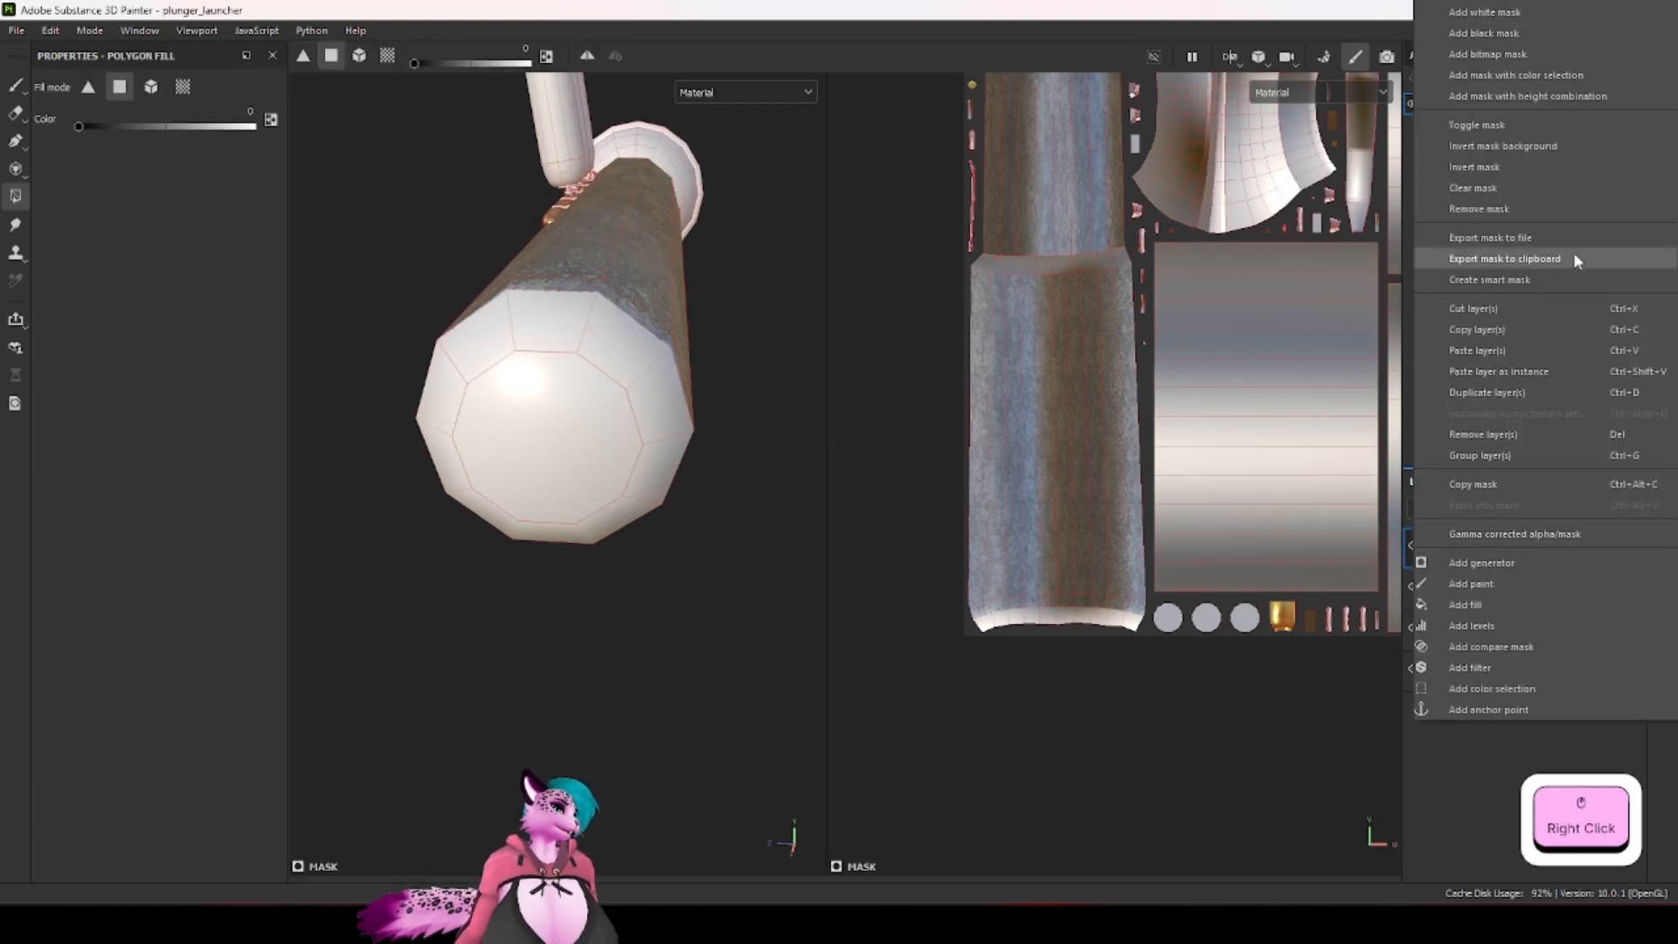
click(1491, 187)
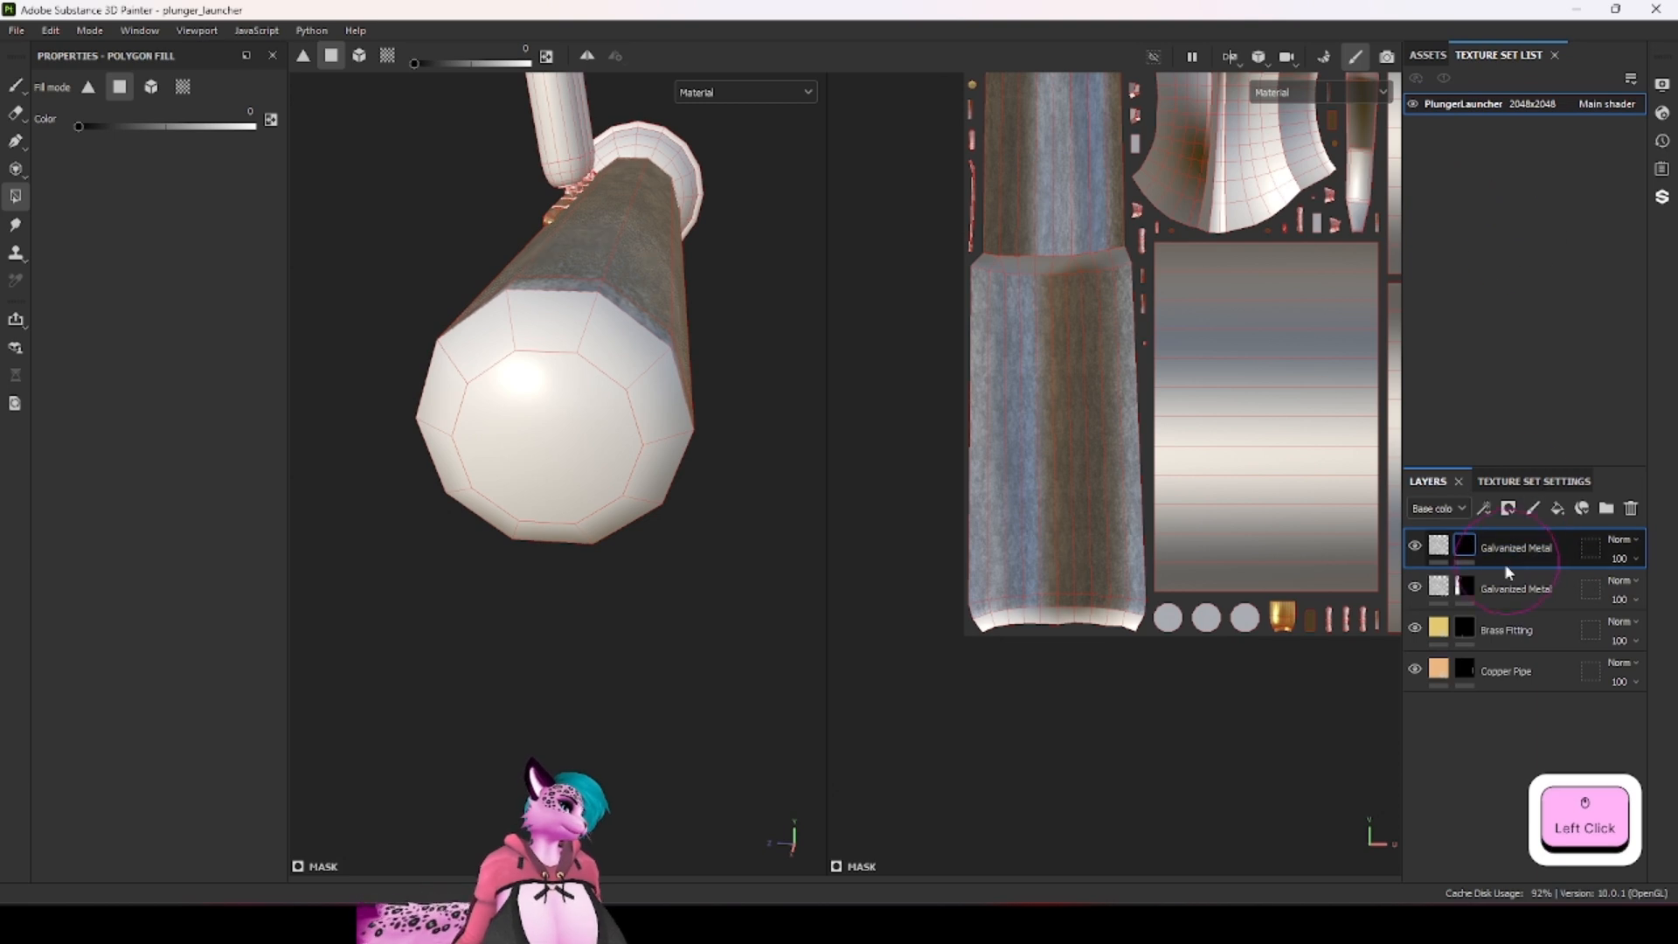
Step: Set the upper Galvanized Metal copy's fill to tri-planar projection
click(1439, 544)
scroll(64, 296, up, 2)
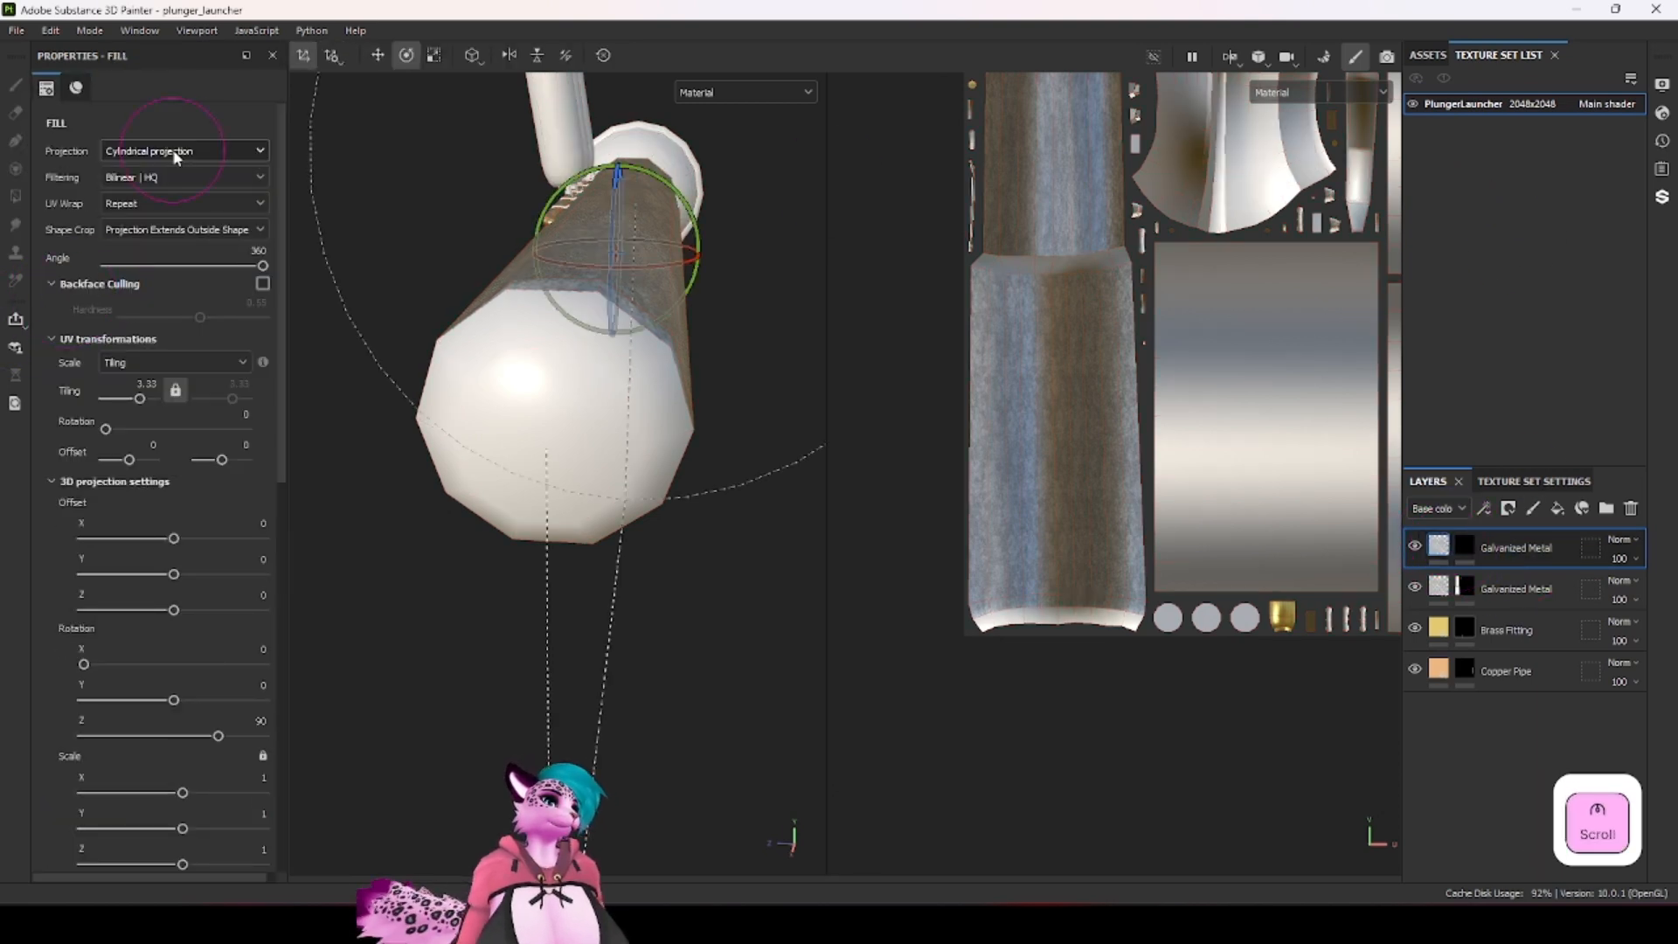
click(173, 150)
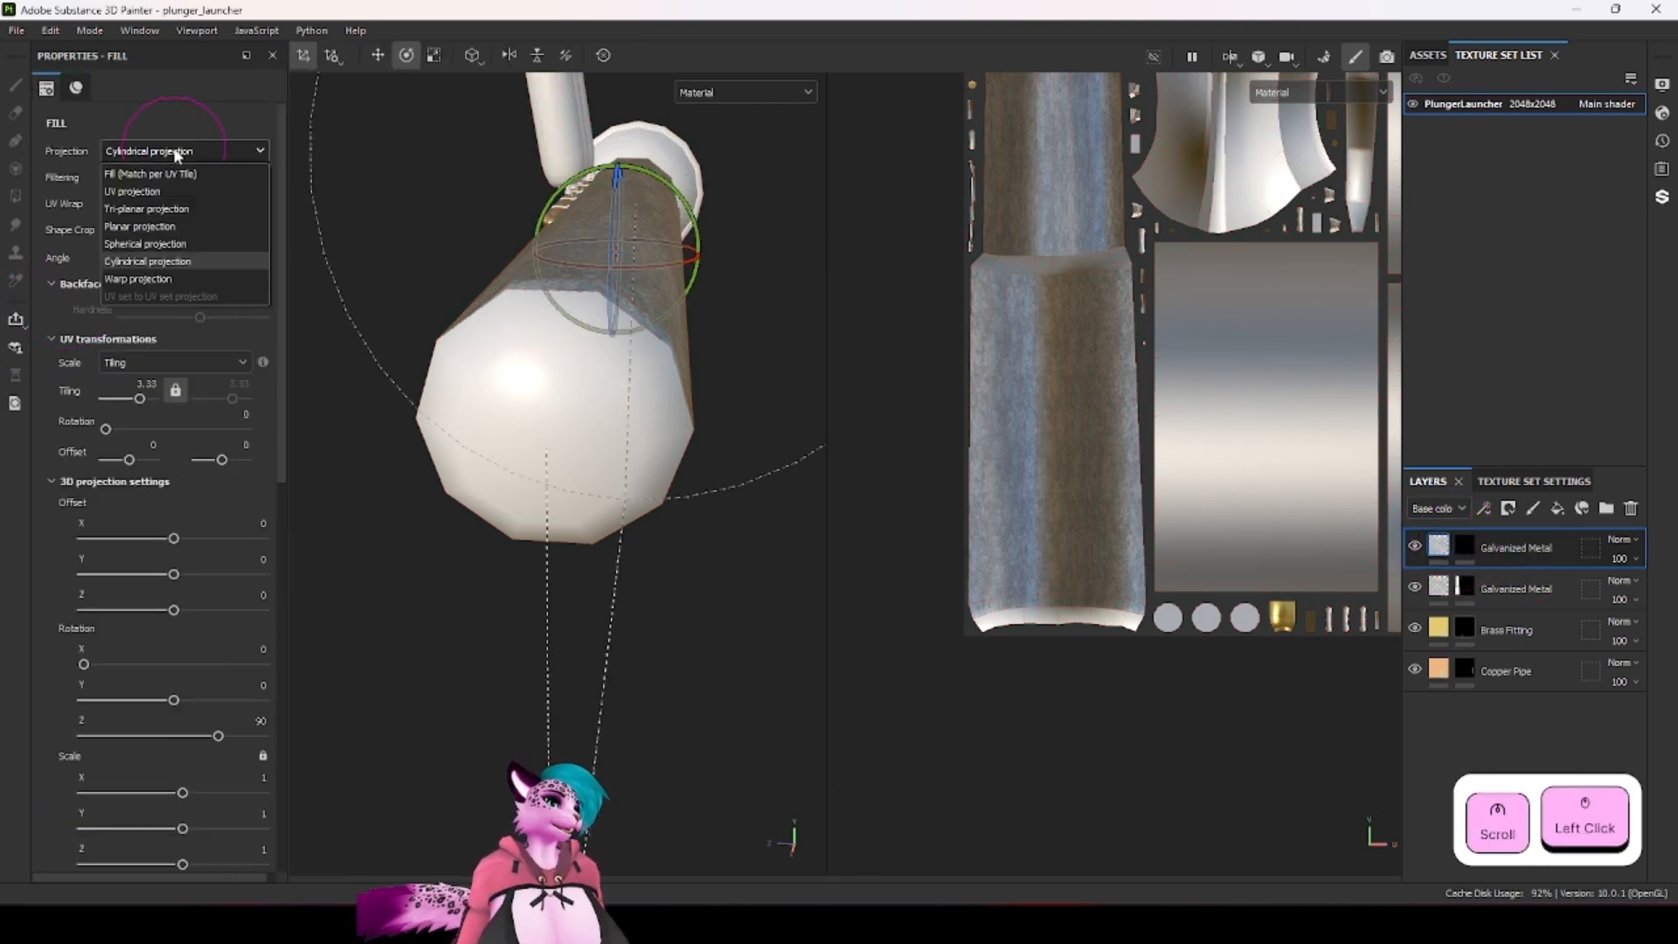
click(173, 210)
Step: Fill the closed end's cap and surrounding ring faces with white (1) in the upper Galvanized Metal copy's mask
click(1446, 548)
click(1458, 552)
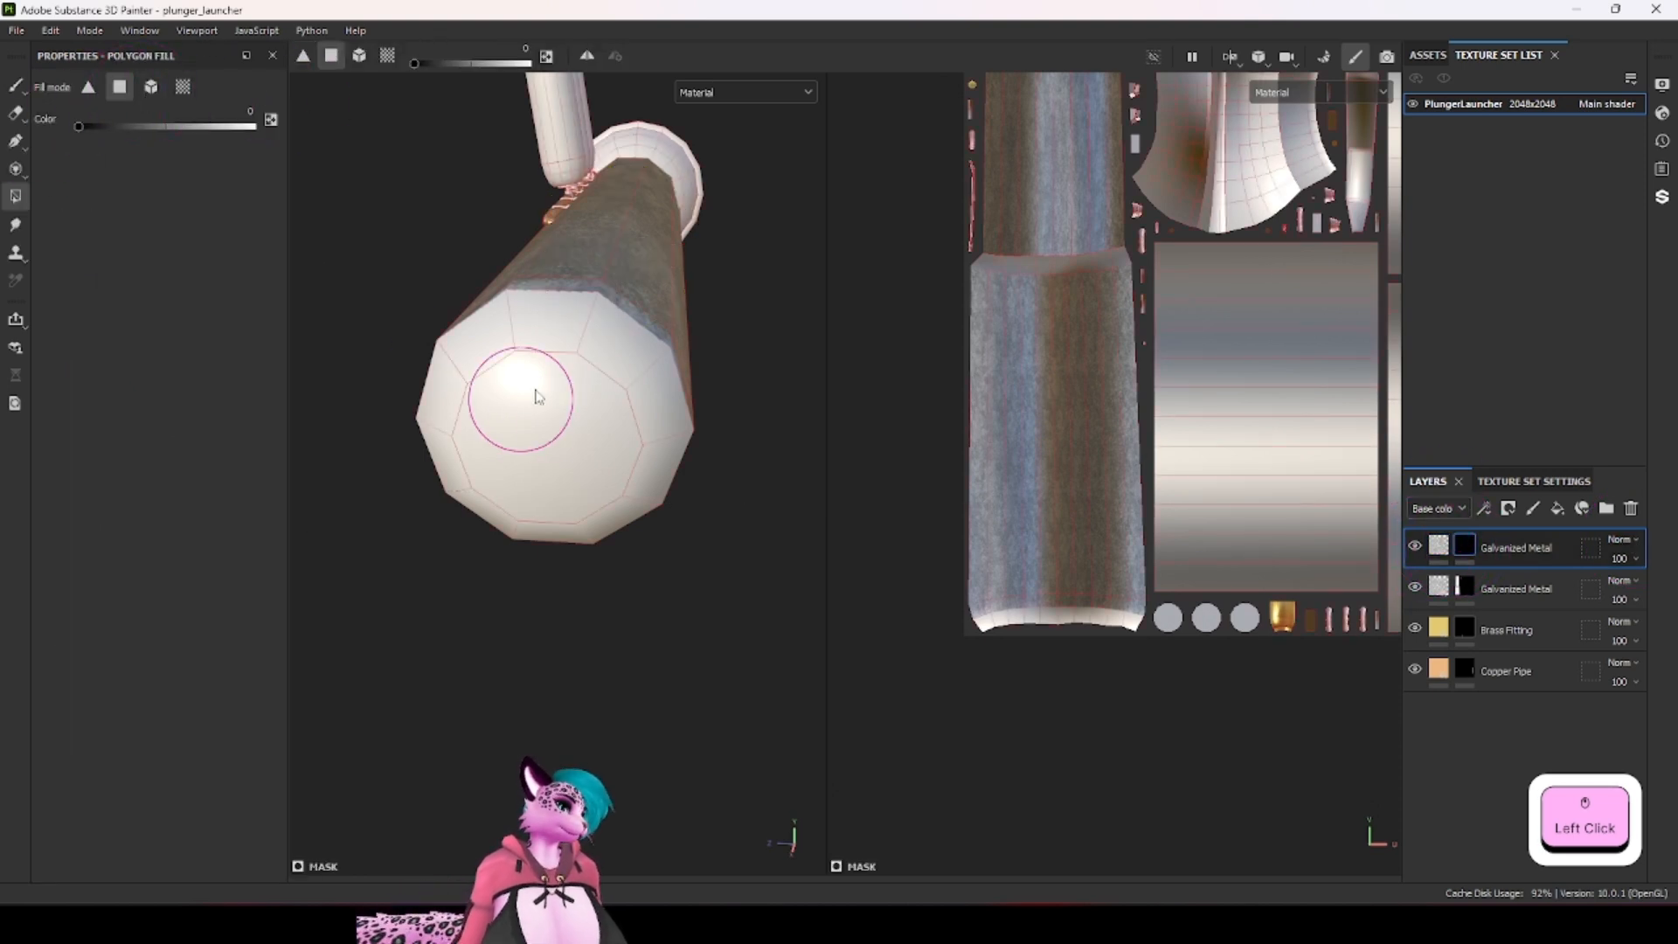
key(x)
click(599, 374)
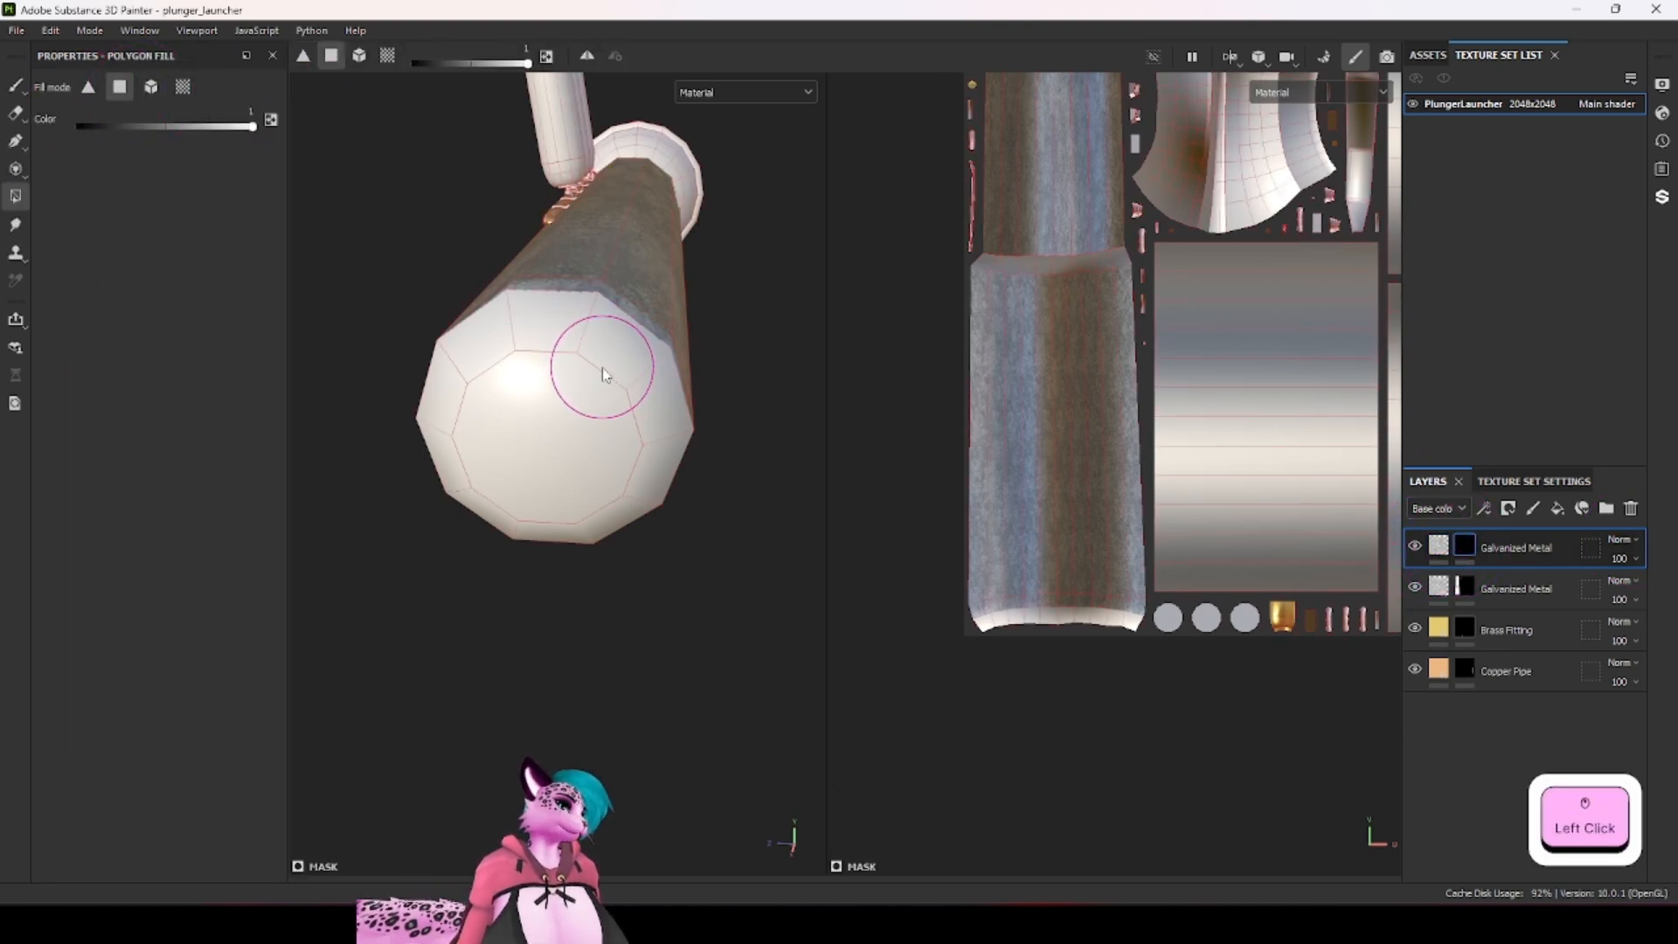
click(637, 412)
click(628, 470)
click(545, 332)
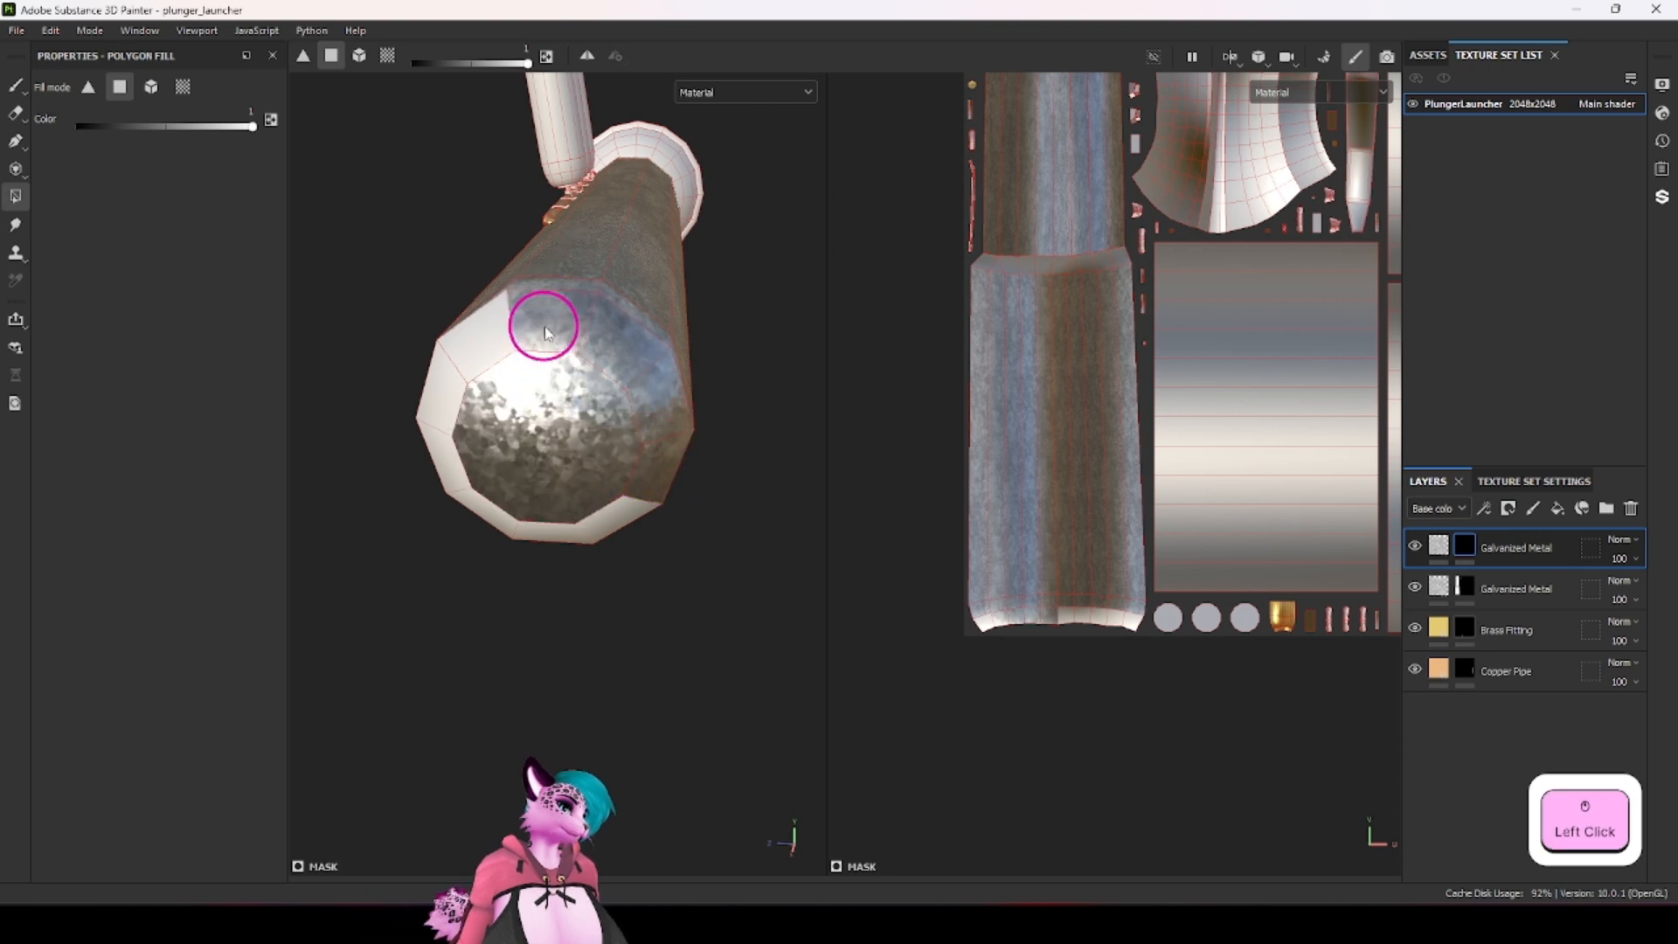
alt+drag(617, 521, 553, 570)
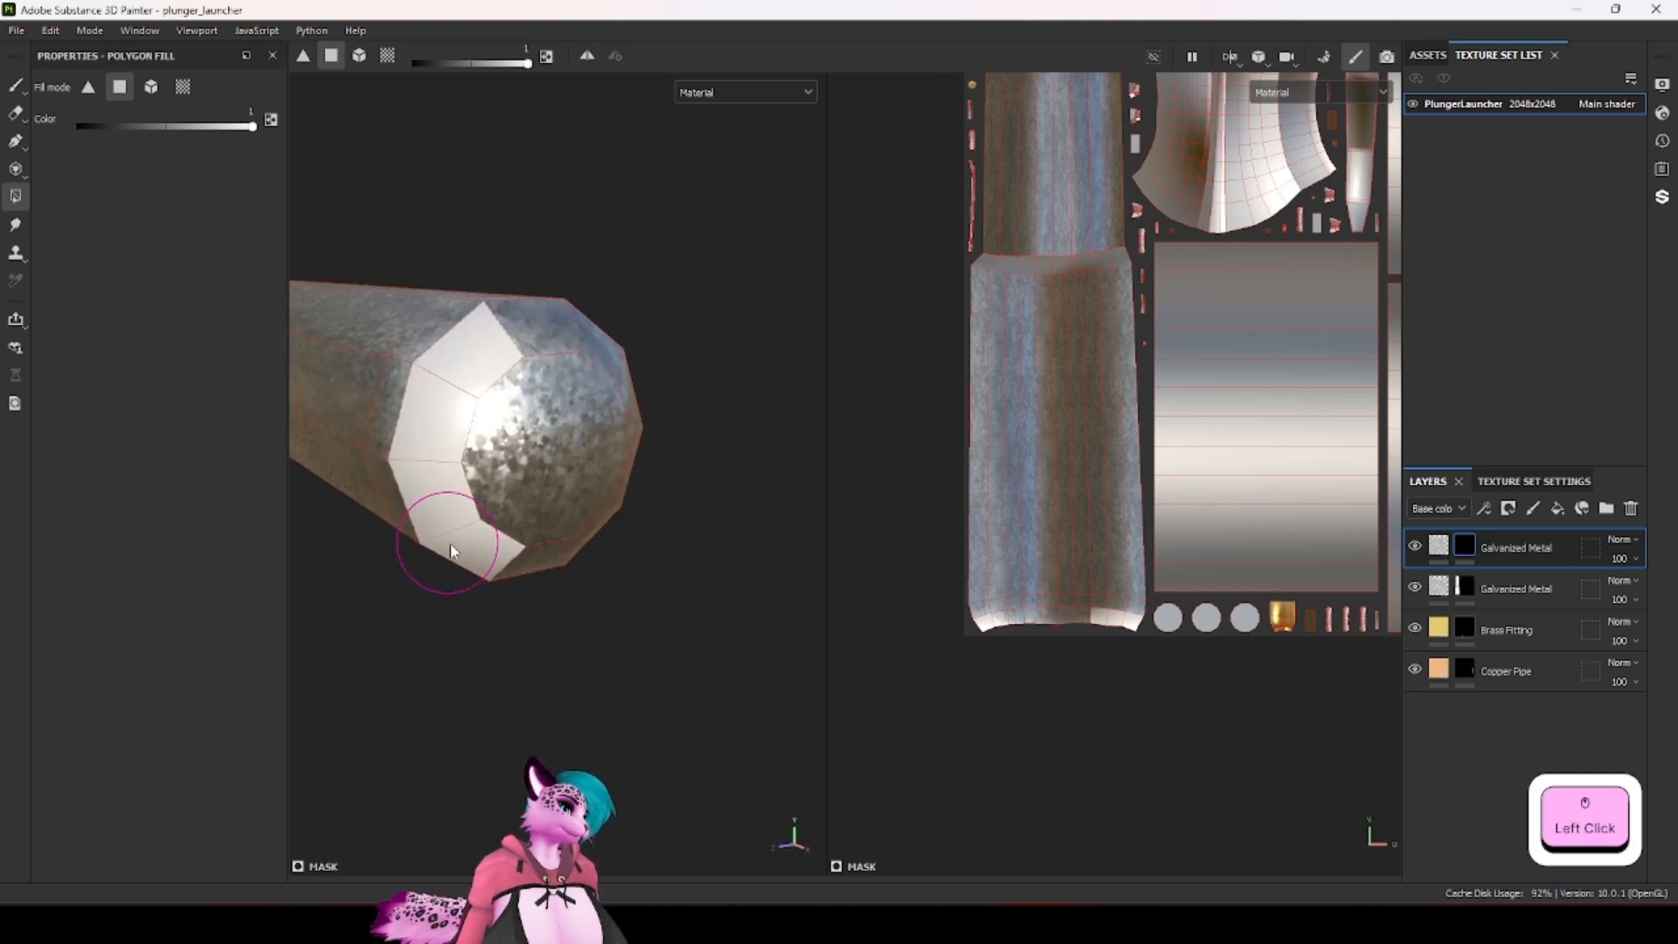
click(468, 363)
click(448, 423)
Step: Fill the upper ring faces of the body's open end behind the plunger with white in the same mask
scroll(565, 485, down, 3)
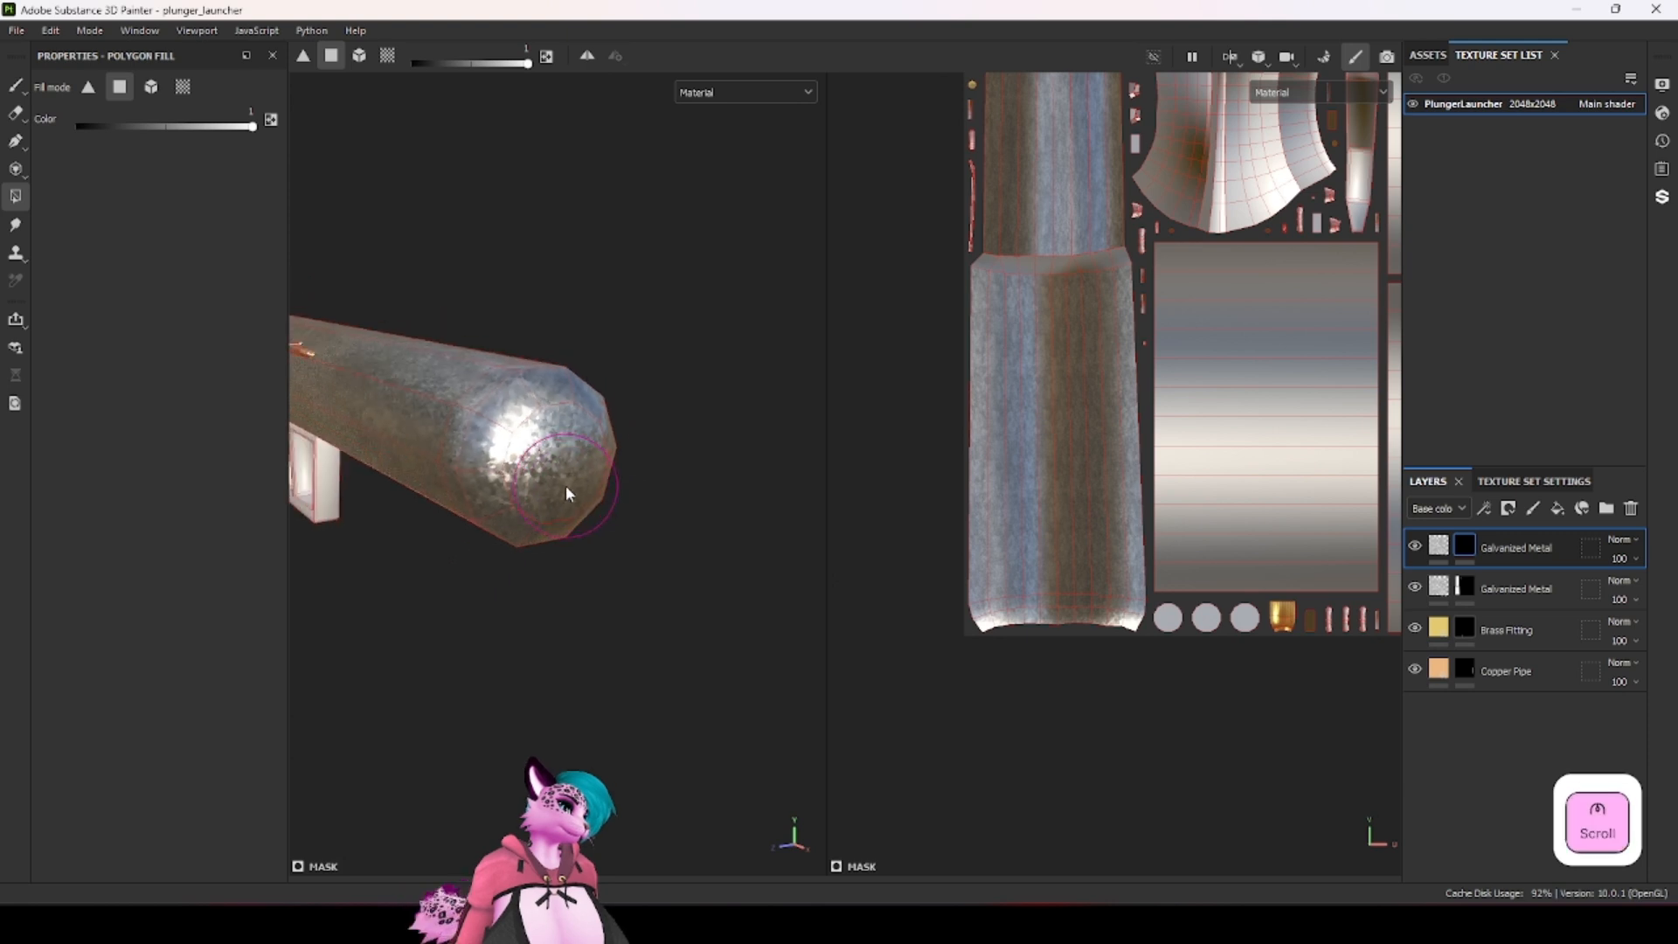
ctrl+alt+drag(565, 485, 821, 397)
scroll(509, 349, up, 6)
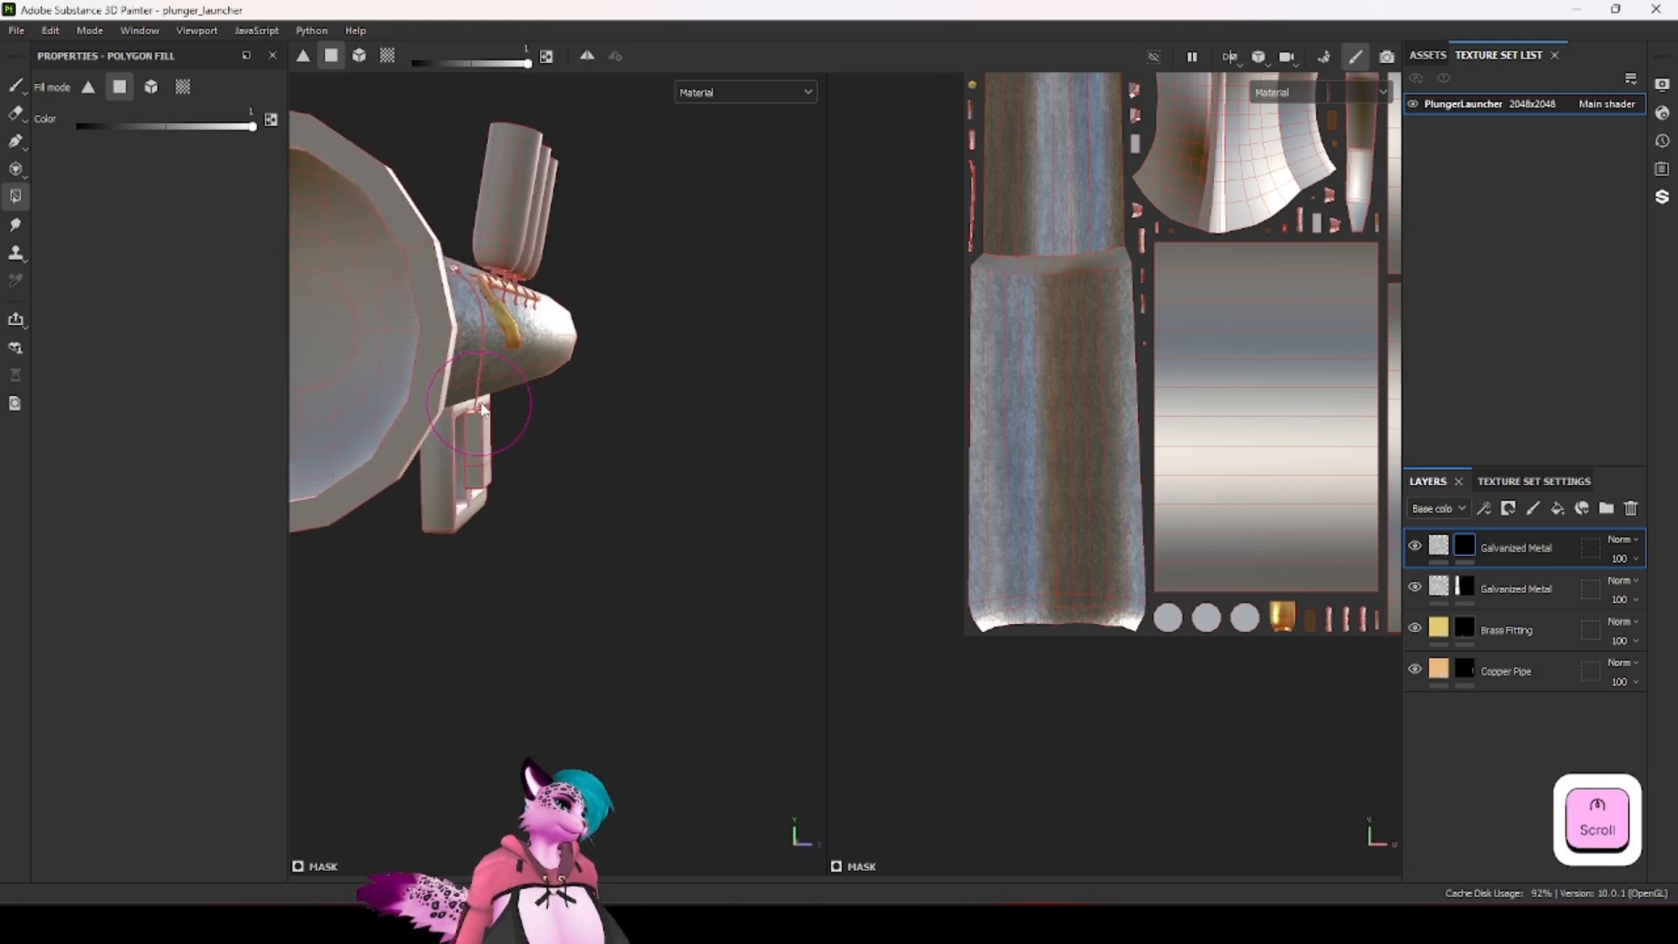
ctrl+alt+drag(517, 408, 860, 550)
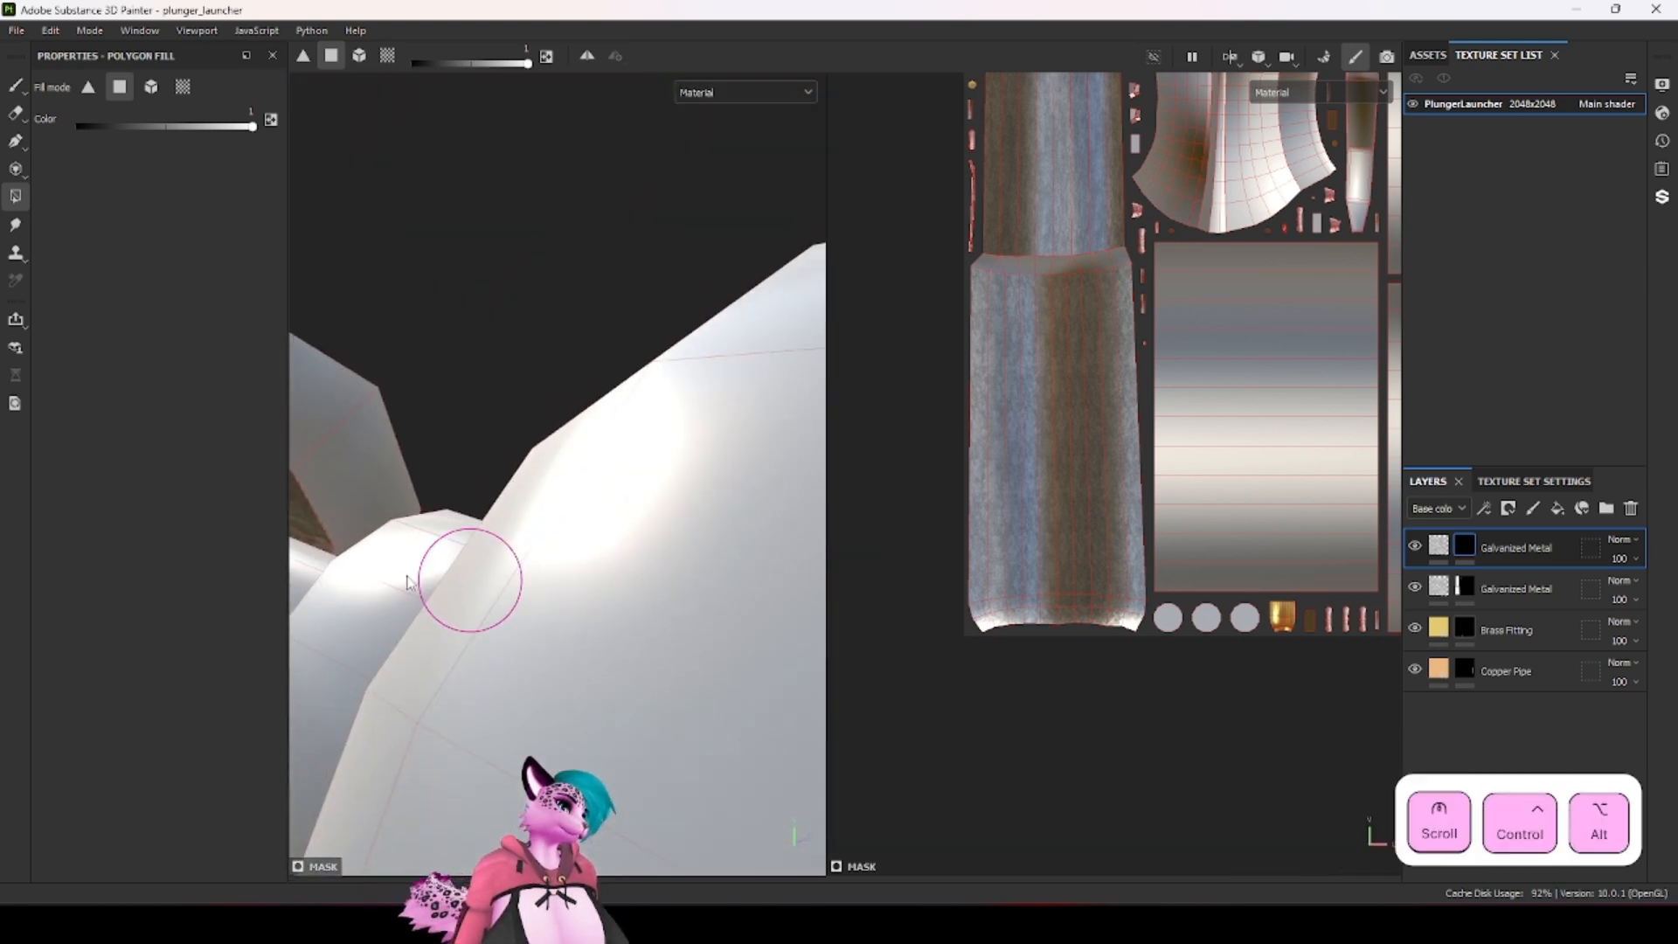
alt+drag(469, 580, 562, 486)
click(453, 466)
click(396, 423)
alt+drag(396, 422, 633, 508)
click(595, 360)
click(525, 421)
scroll(547, 351, down, 1)
scroll(547, 352, down, 2)
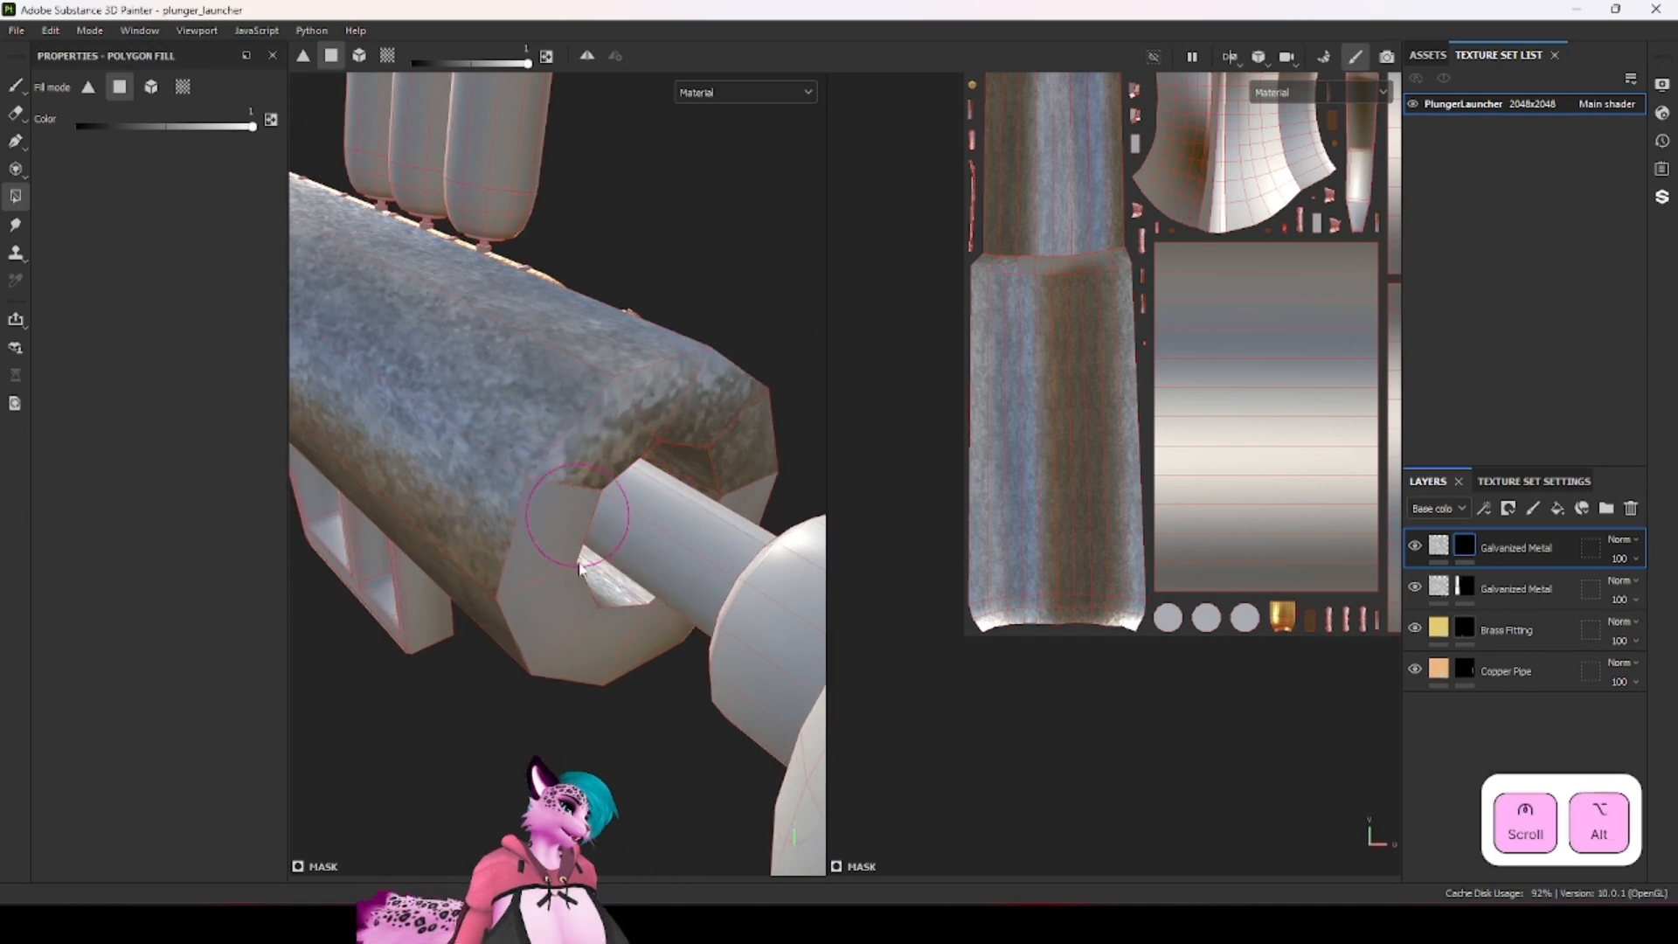
Step: Fill the remaining side and lower ring faces around the plunger rod with white in the mask
click(559, 535)
click(562, 585)
alt+drag(606, 651, 629, 572)
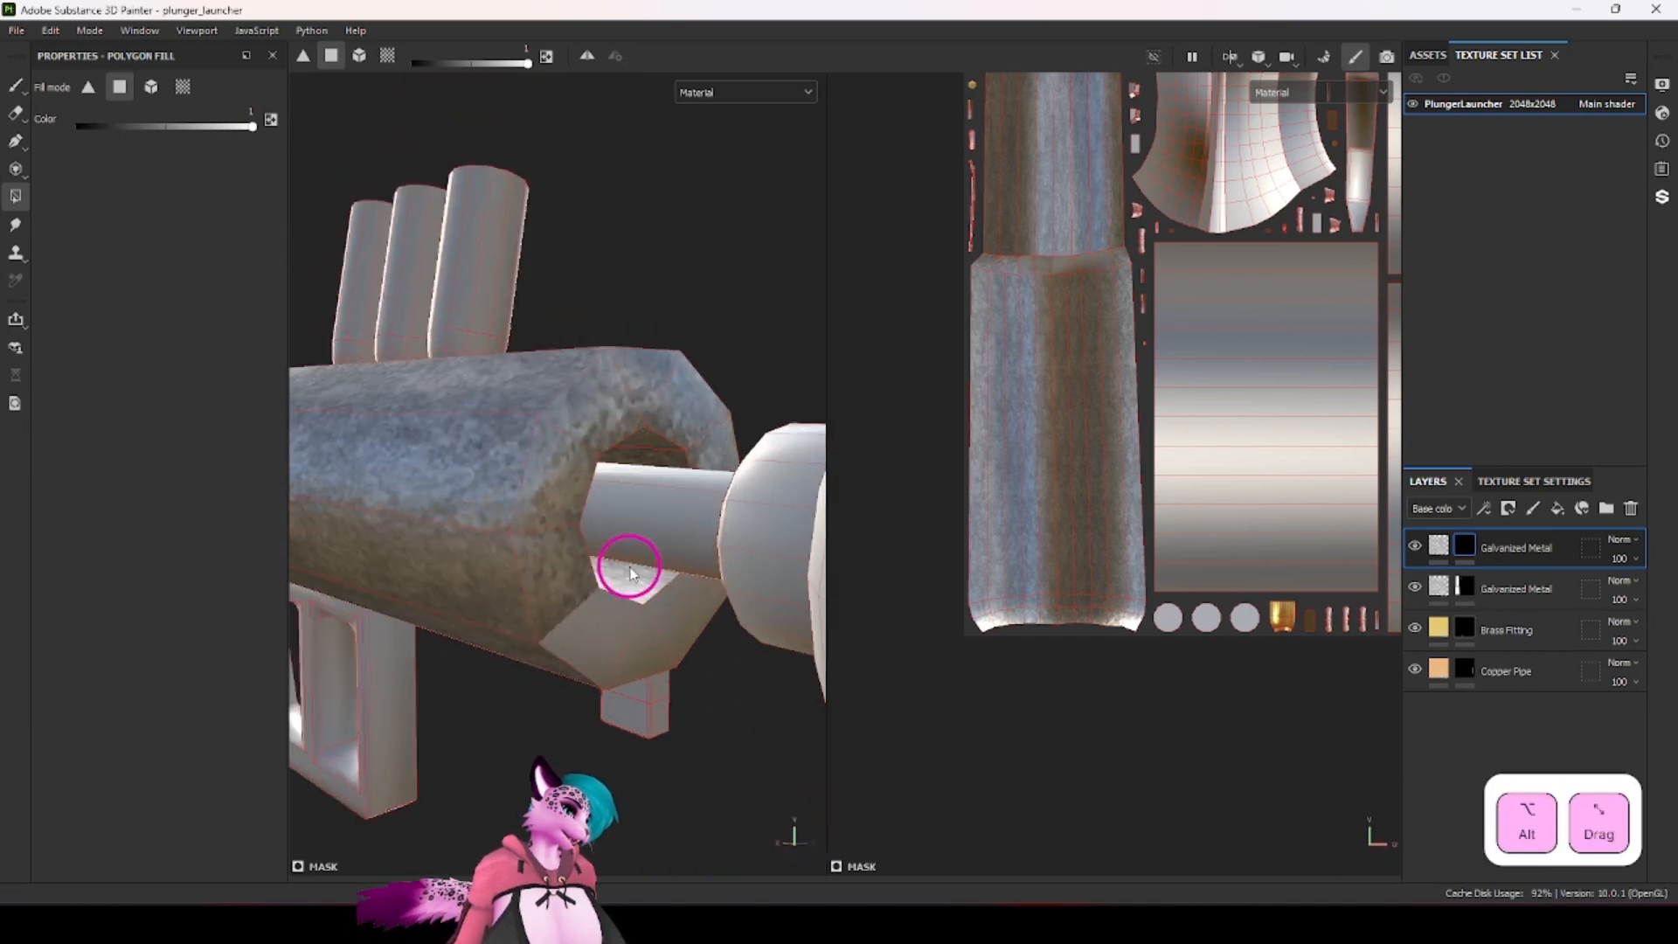
click(688, 631)
click(625, 660)
alt+drag(726, 713, 609, 686)
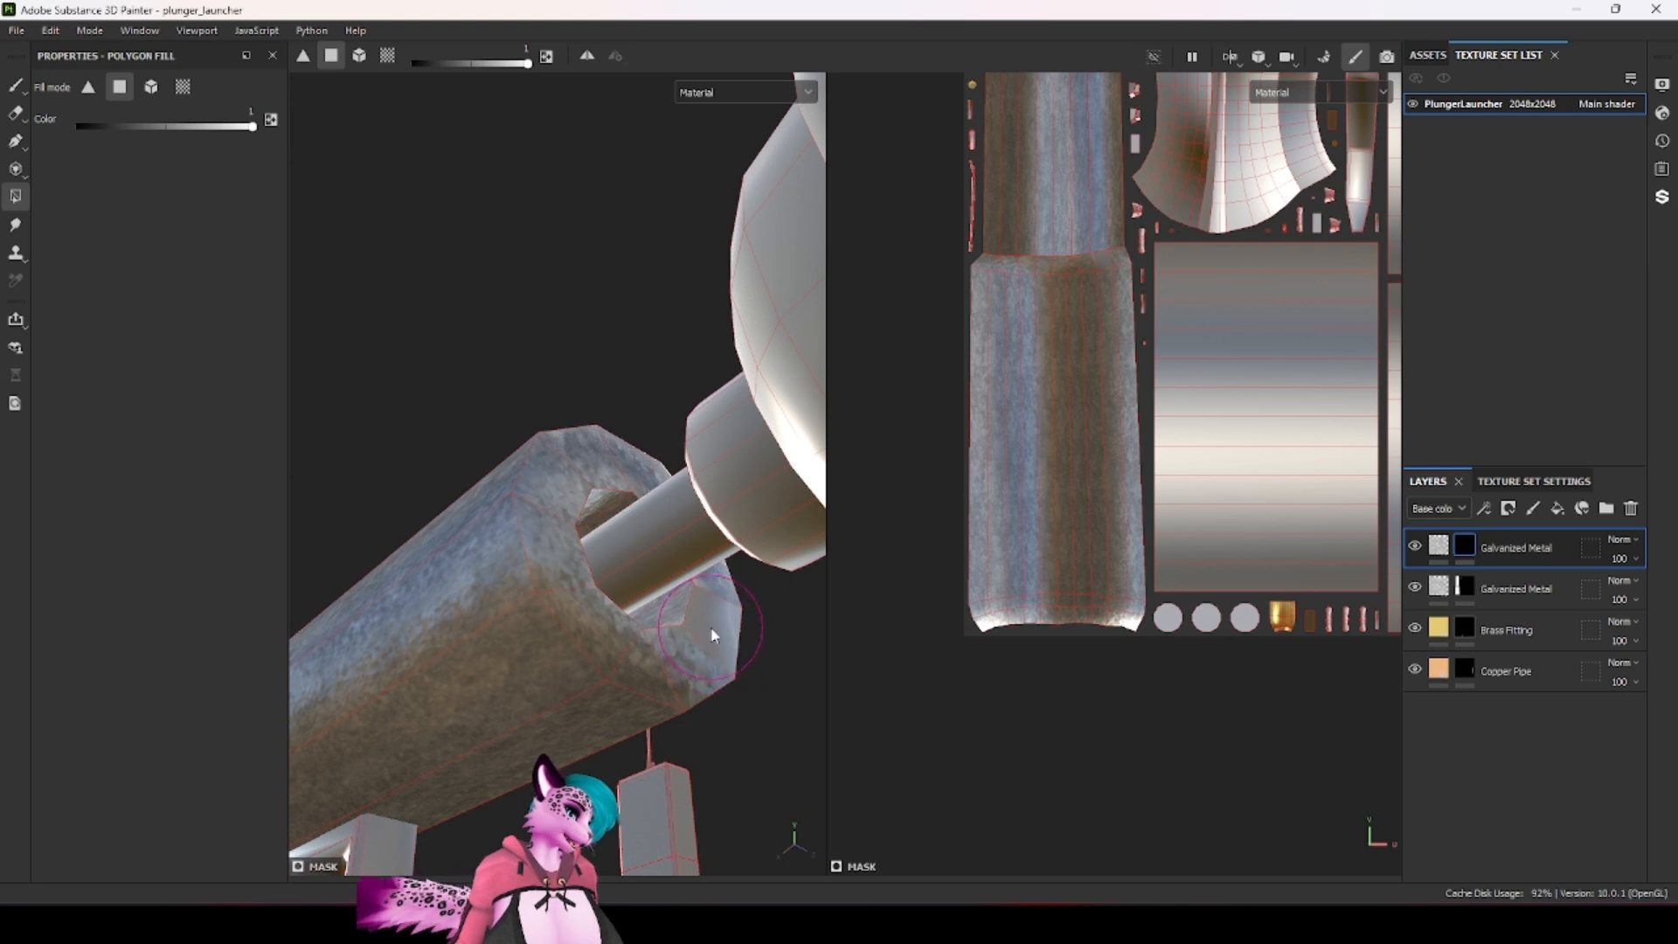
click(725, 662)
Step: Examine how the tri-planar end faces meet the cylindrical body texture at the launcher's closed end
alt+drag(718, 624, 752, 489)
scroll(617, 493, down, 3)
alt+drag(402, 419, 695, 517)
scroll(681, 503, up, 4)
mouse_move(637, 464)
alt+mouse_down()
mouse_move(644, 498)
mouse_move(629, 479)
alt+mouse_up()
scroll(579, 489, up, 5)
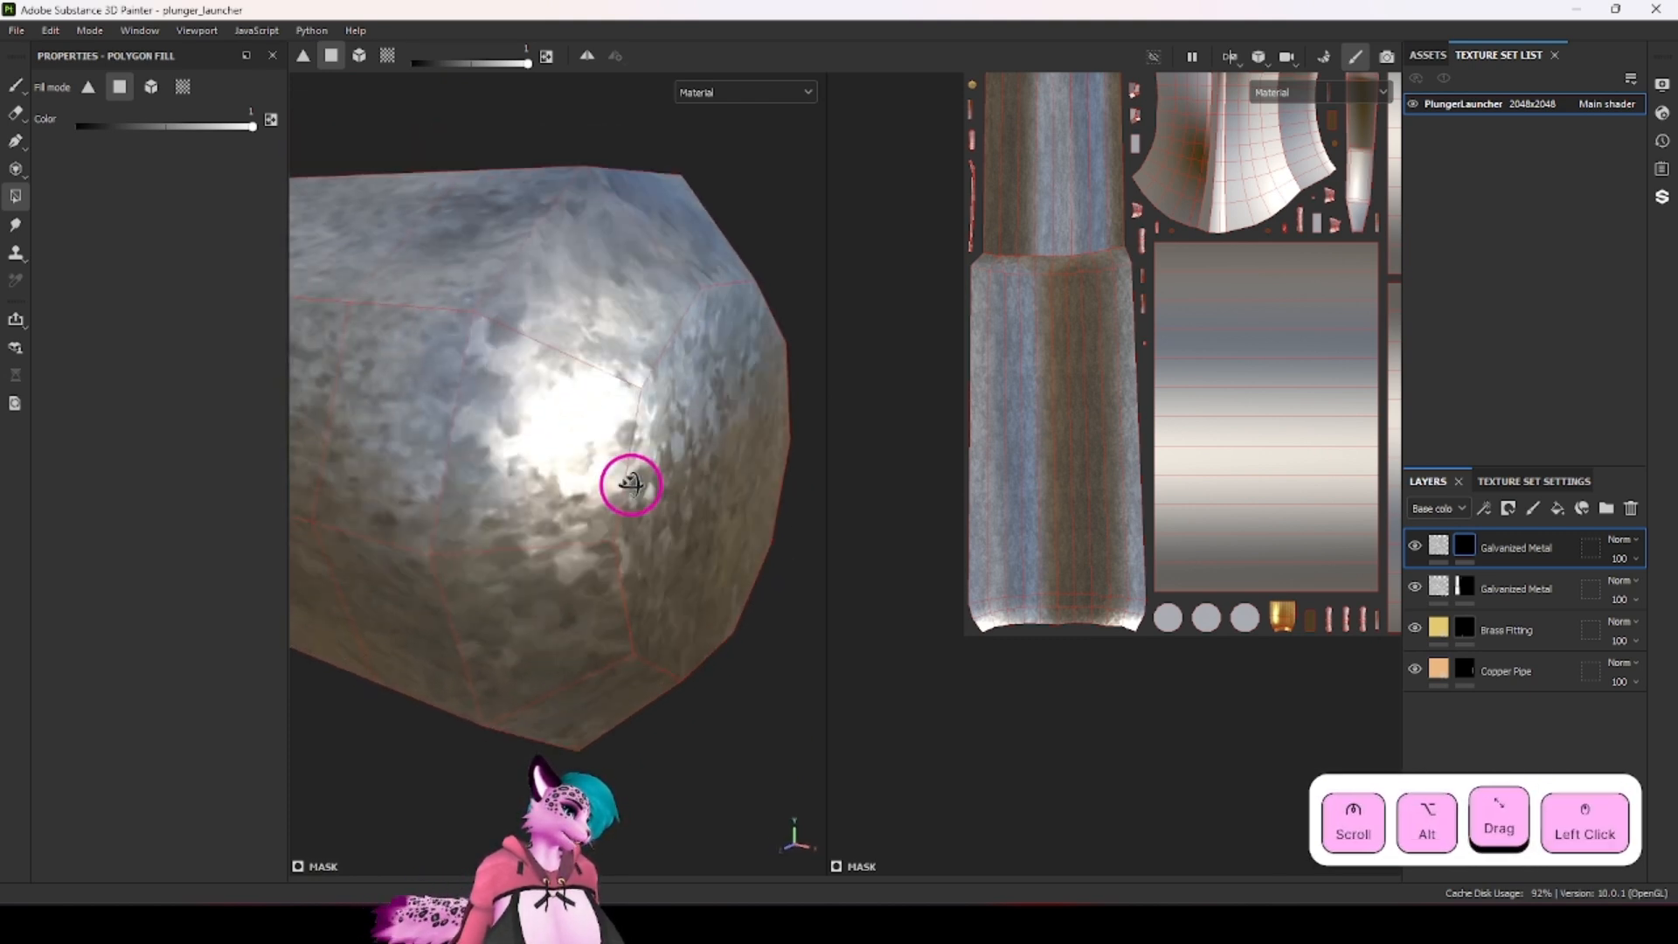
Step: Try a tiling of 0.36 on the upper Galvanized Metal copy's tri-planar fill and undo it
click(1468, 551)
click(1439, 546)
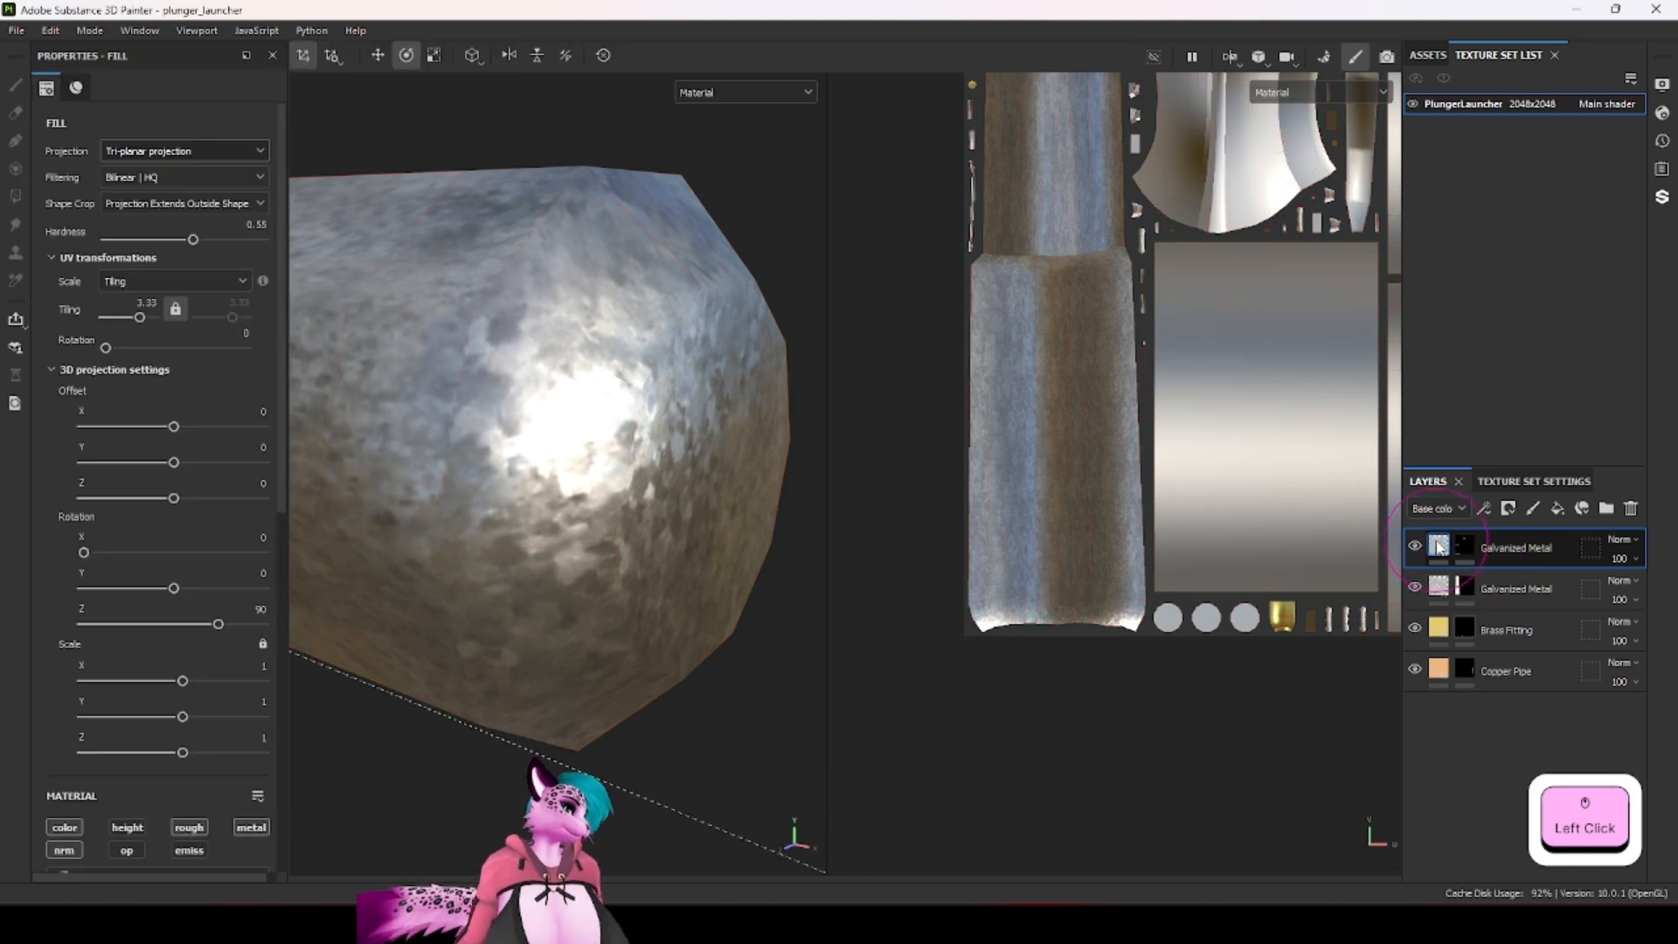
scroll(555, 351, up, 1)
scroll(556, 350, down, 3)
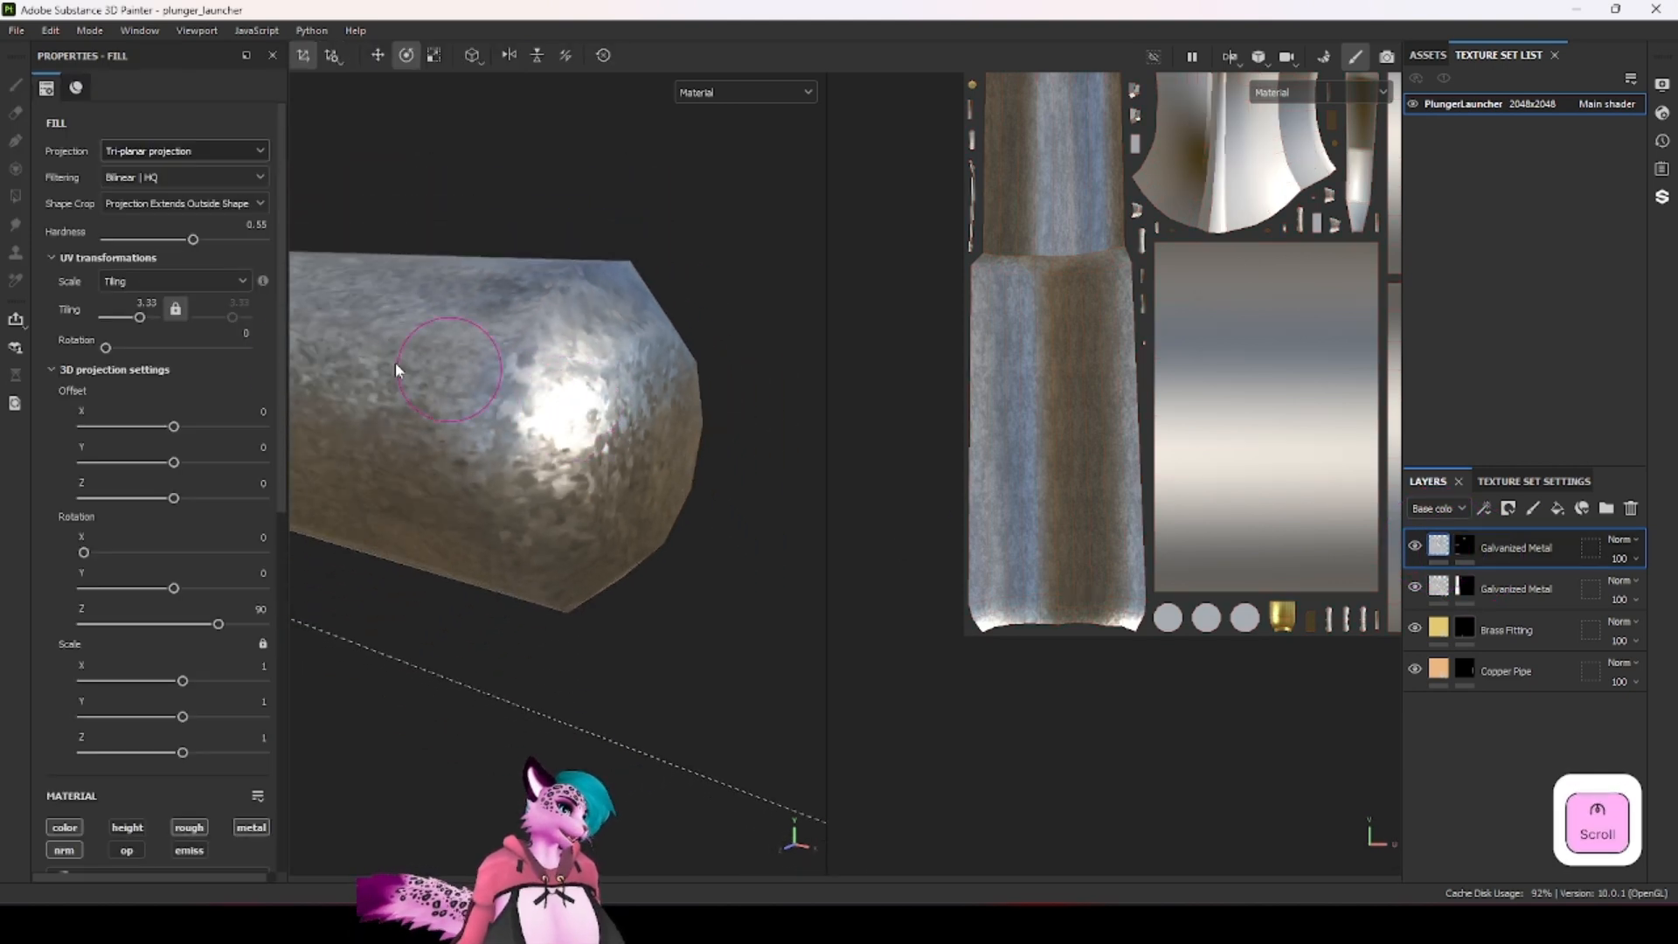
drag(138, 317, 135, 317)
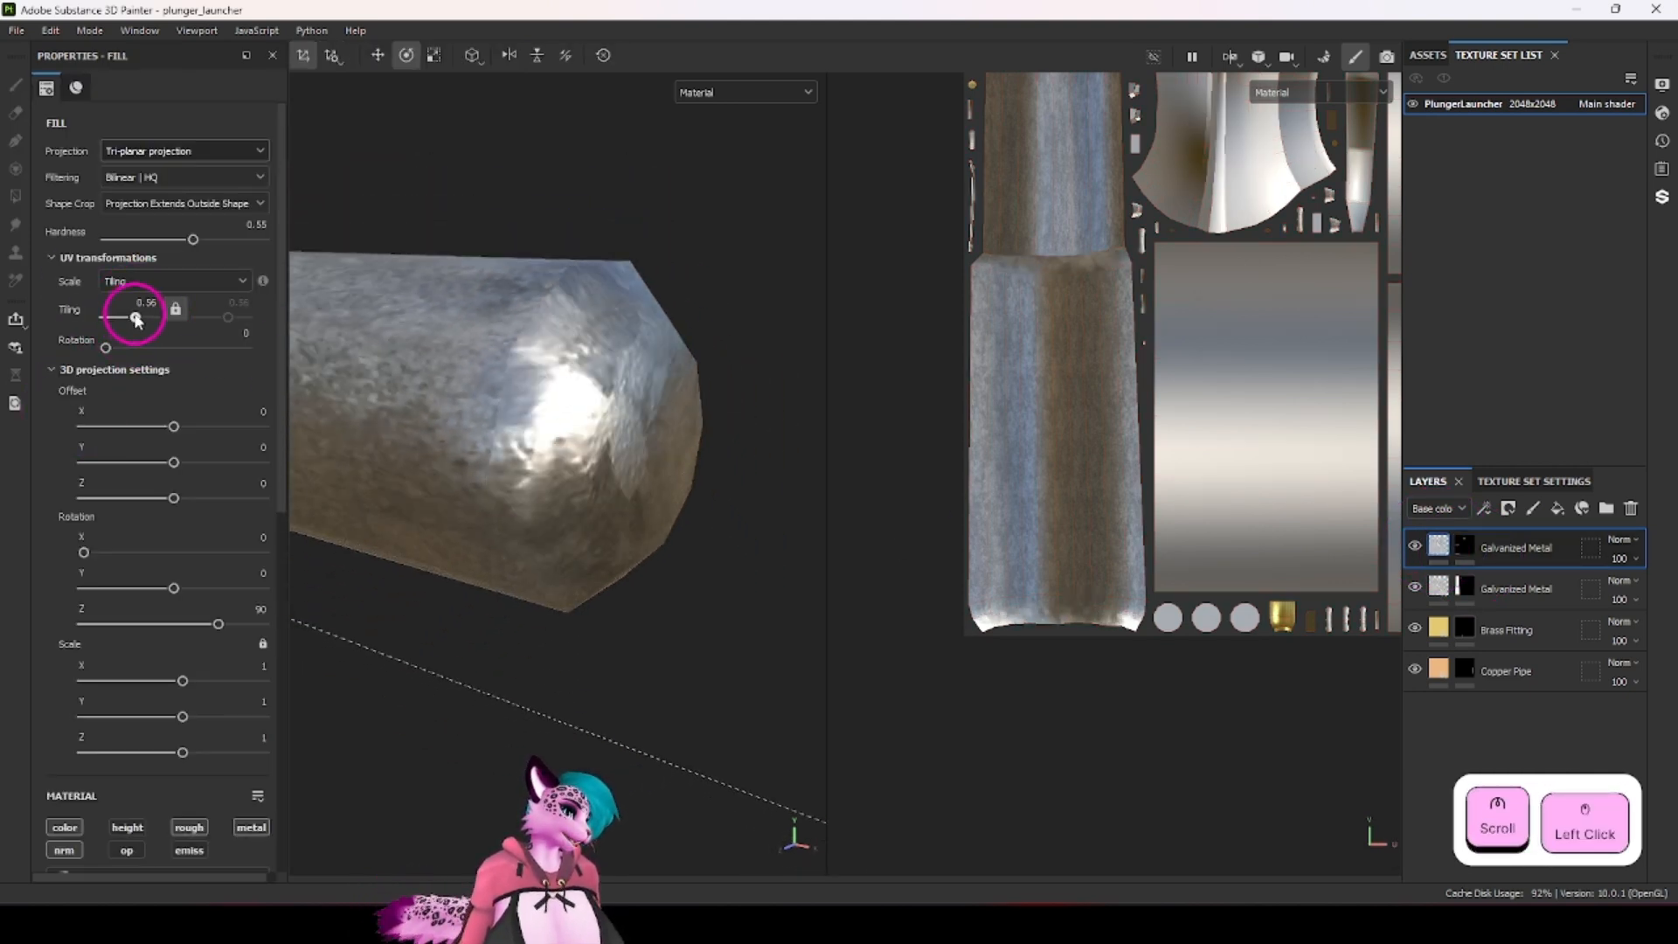
key(ctrl+z)
scroll(658, 427, down, 2)
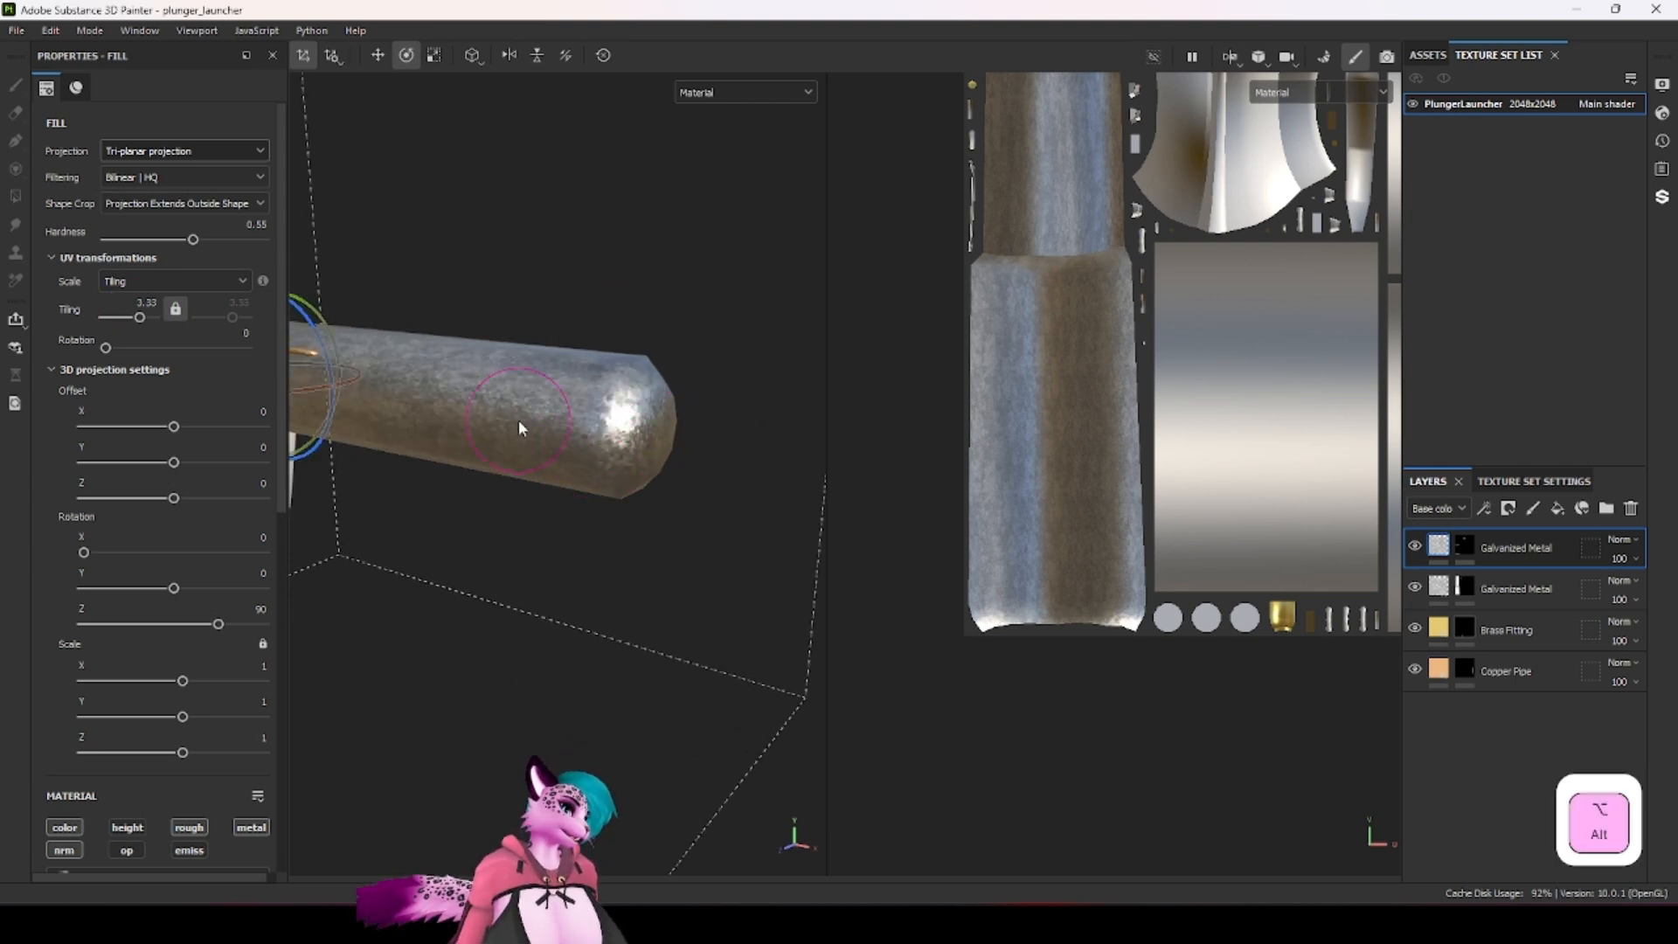
alt+drag(519, 421, 679, 456)
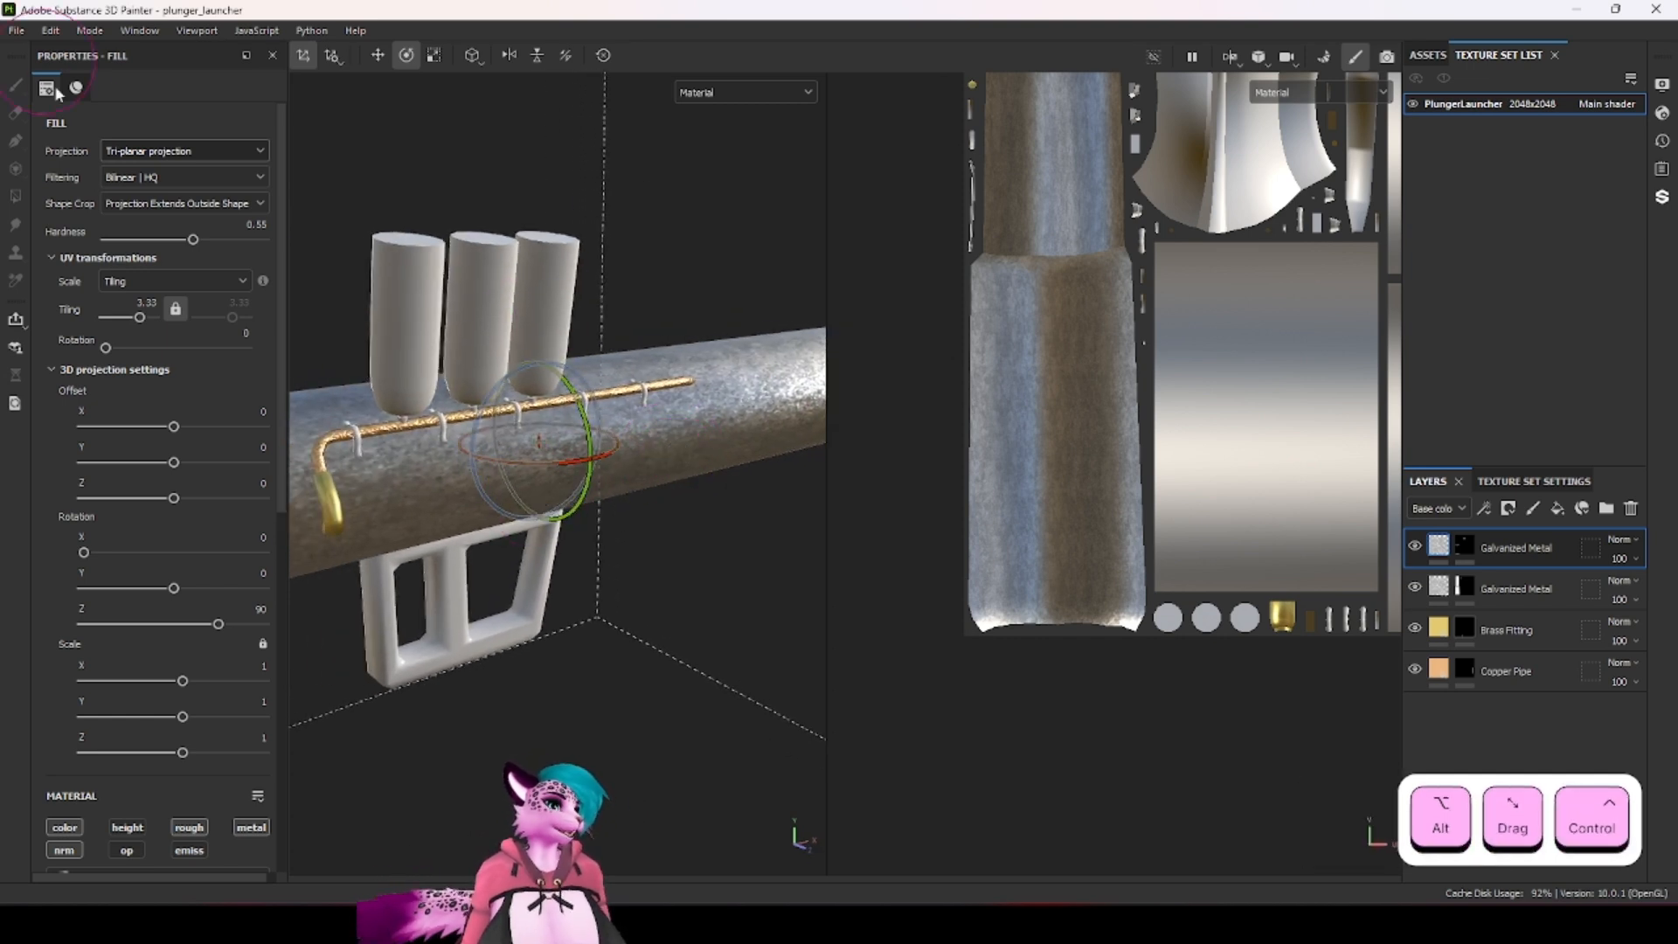
Step: Try spherical projection on the lower Galvanized Metal layer's fill and undo it
click(1464, 590)
click(1439, 591)
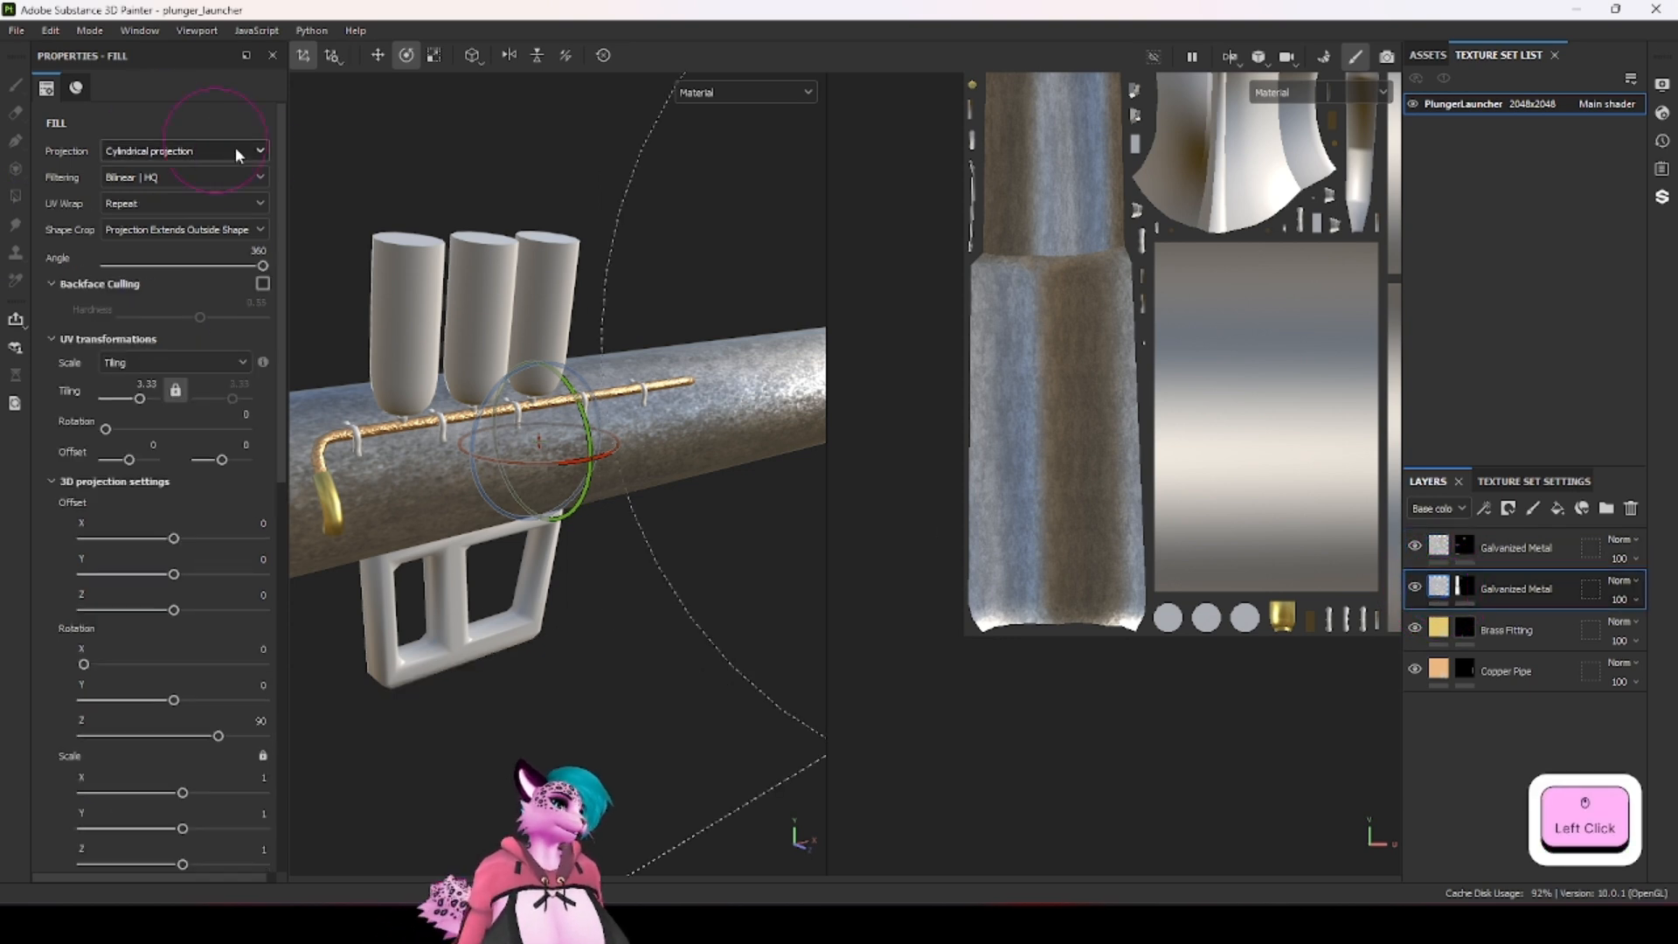
click(198, 152)
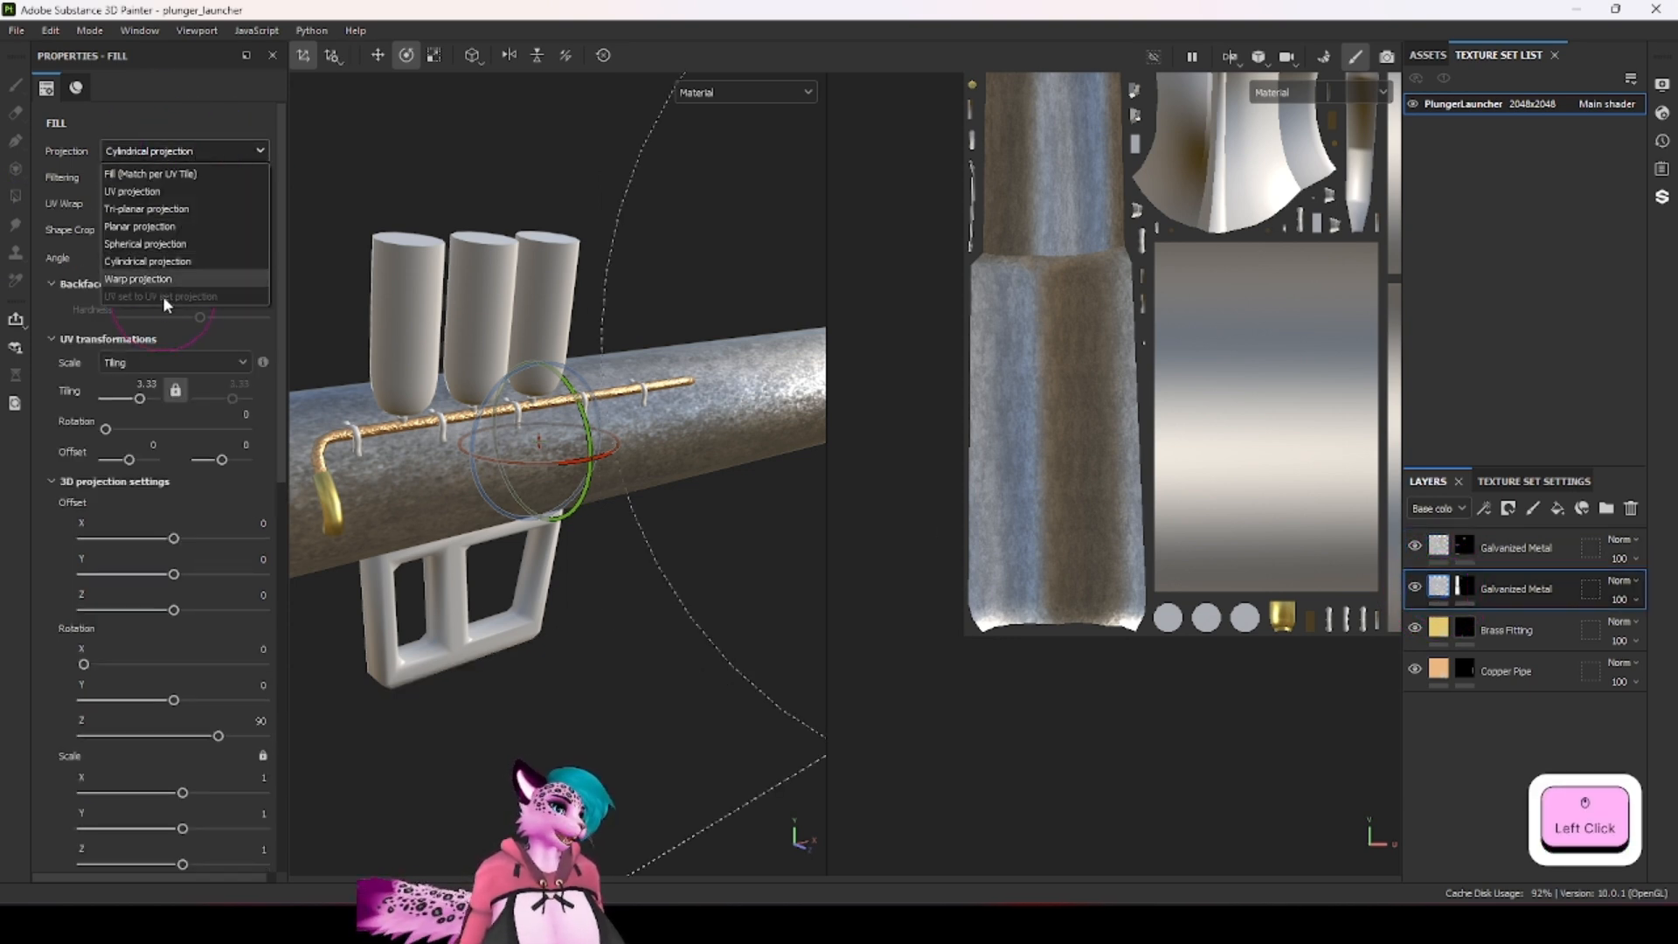
click(183, 246)
scroll(595, 408, down, 1)
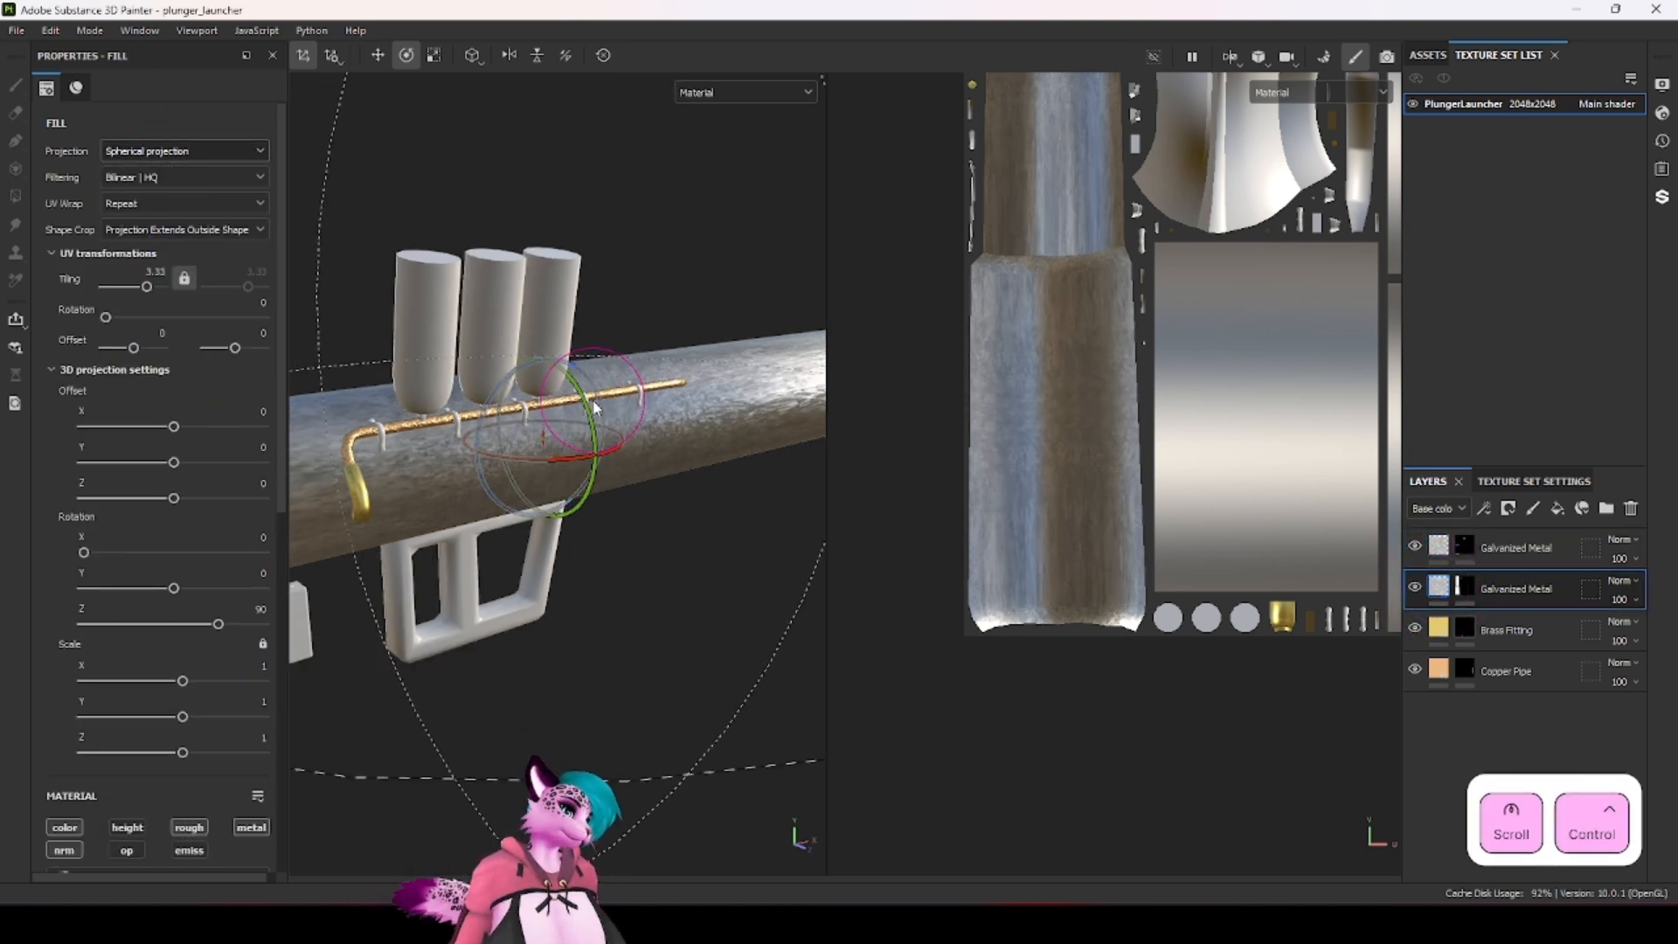
key(ctrl+z)
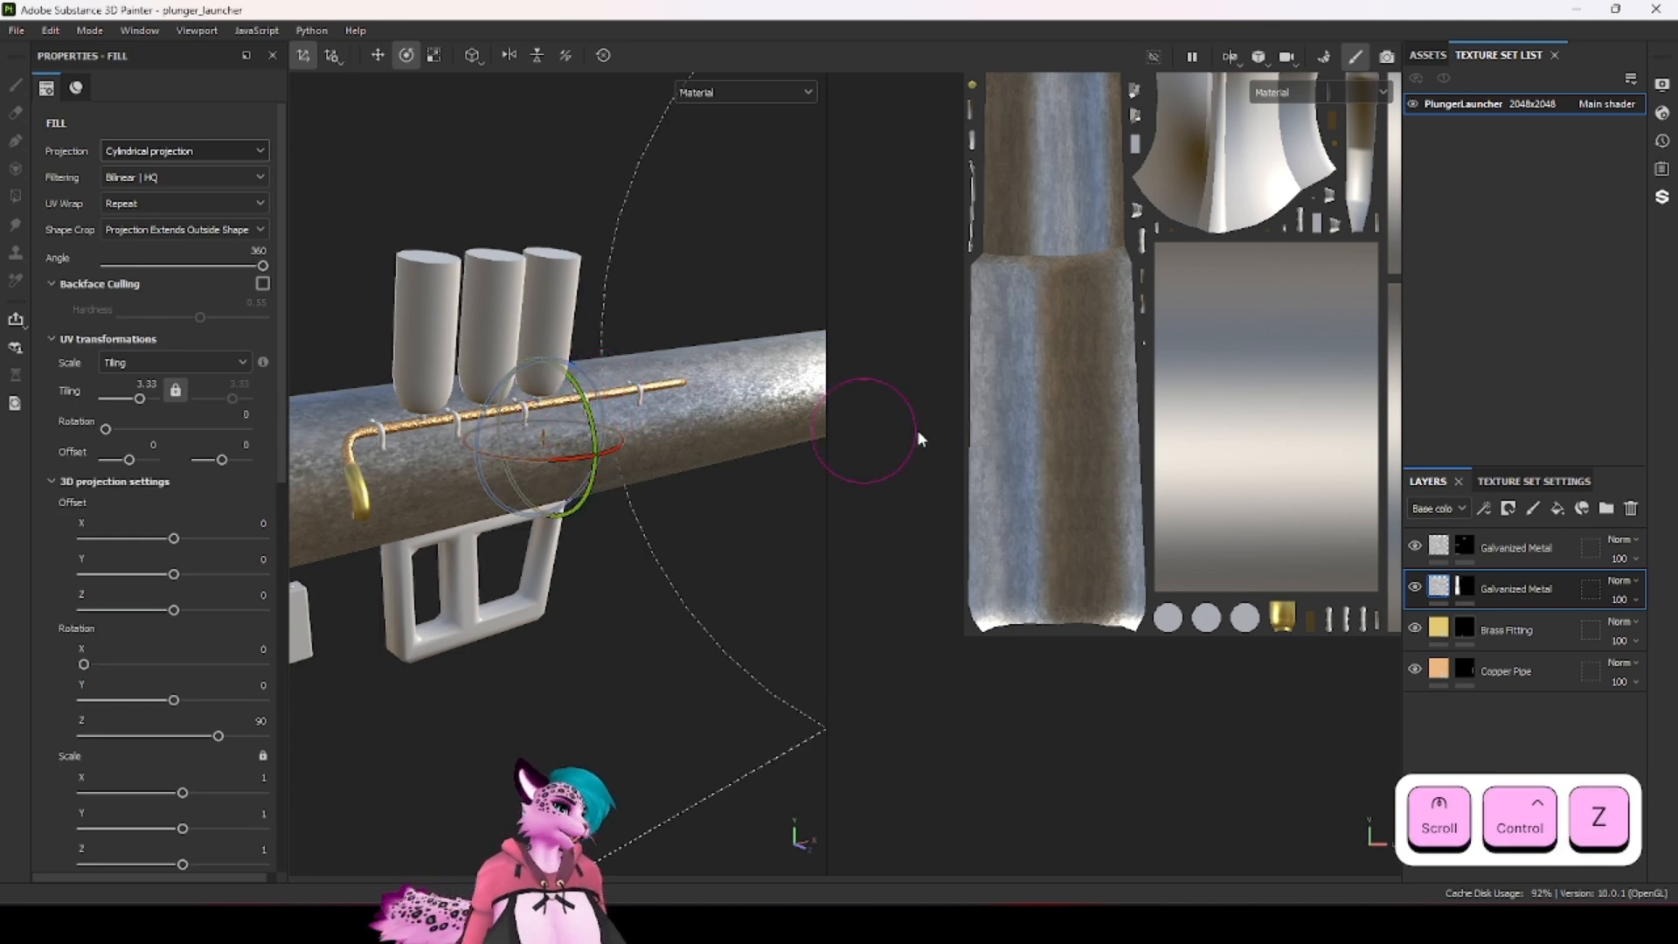
Step: Add a fill layer at the top of the stack with only the color channel active and alli_logo as its base color
click(1557, 508)
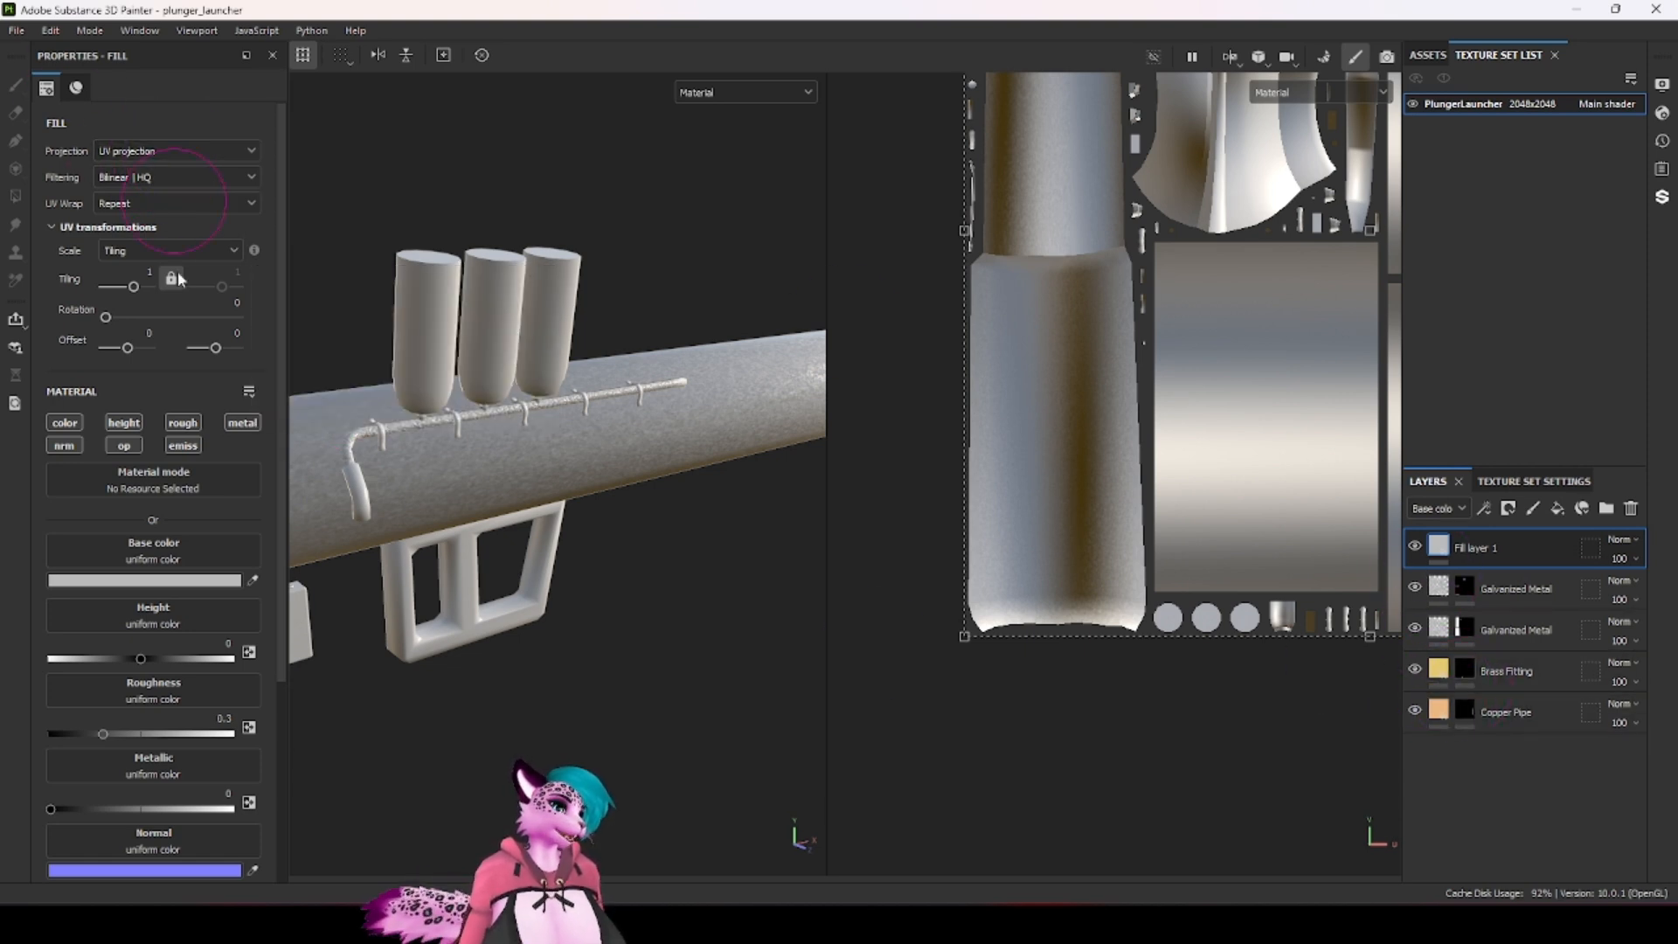
key(alt)
alt+click(64, 423)
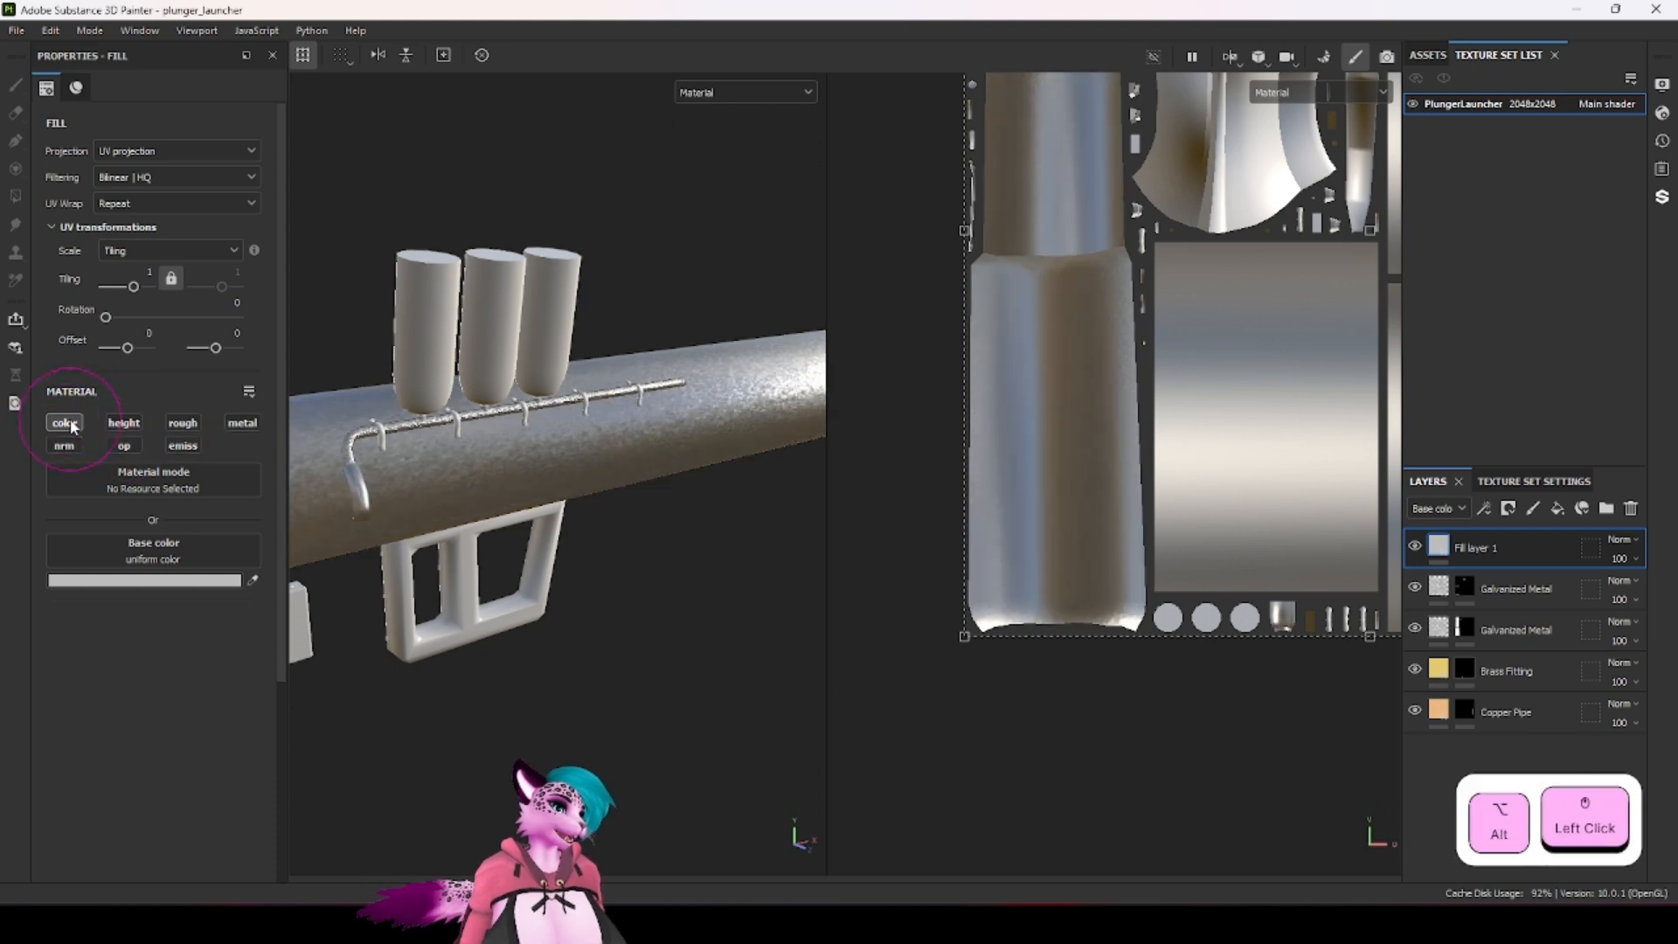
click(185, 577)
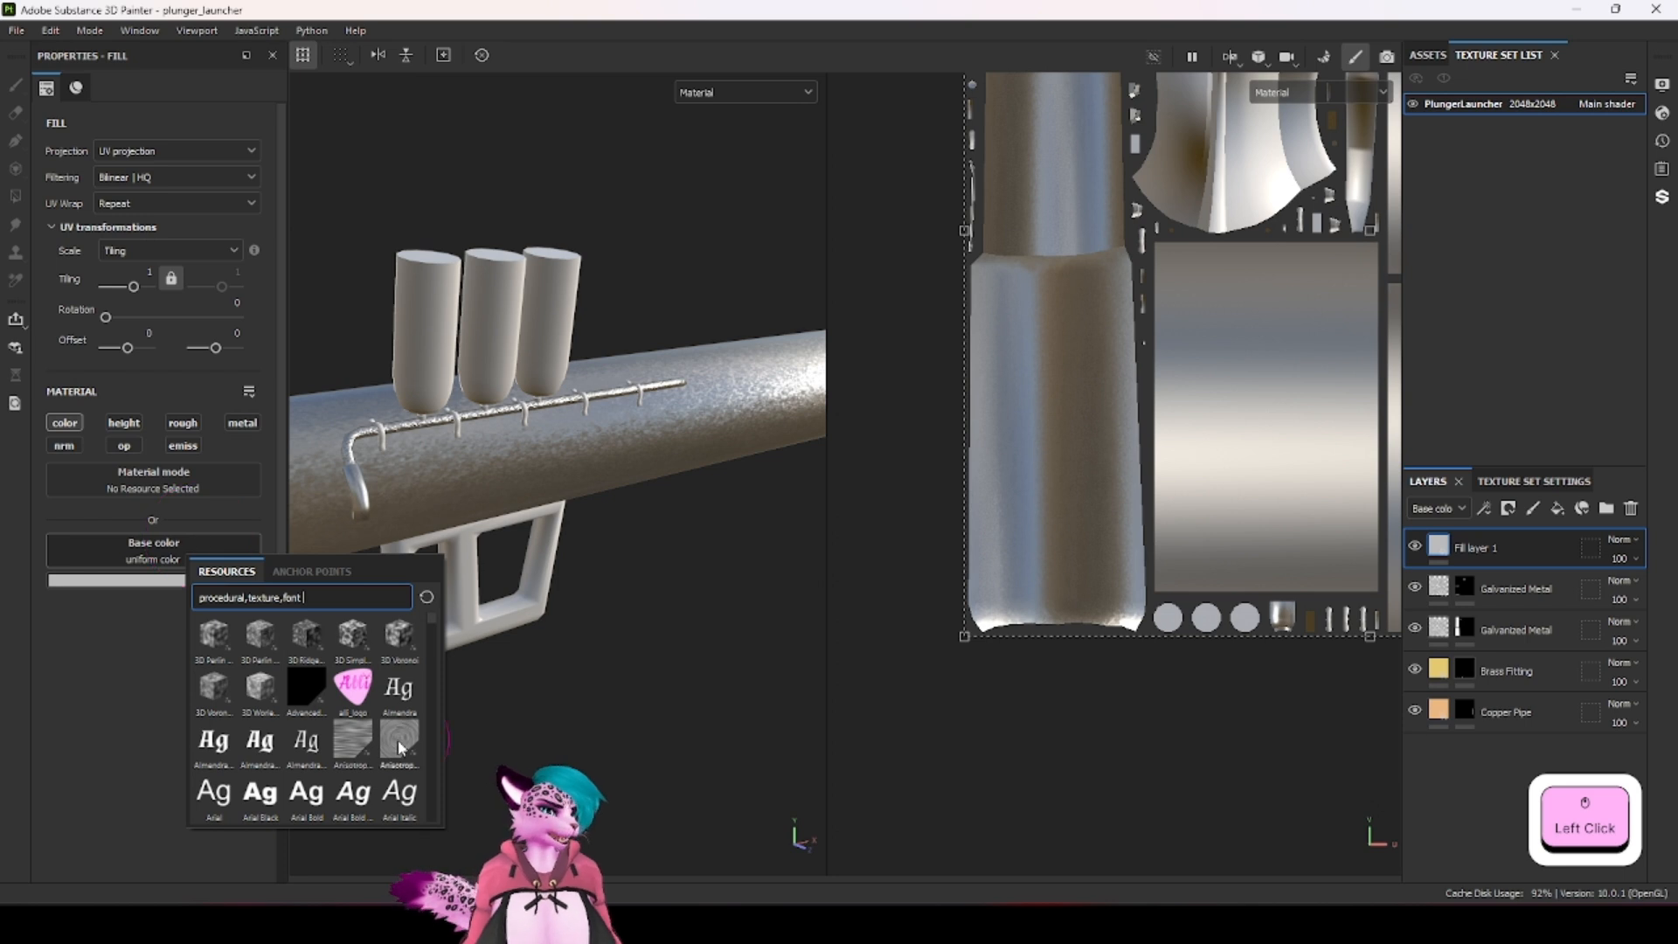
click(353, 689)
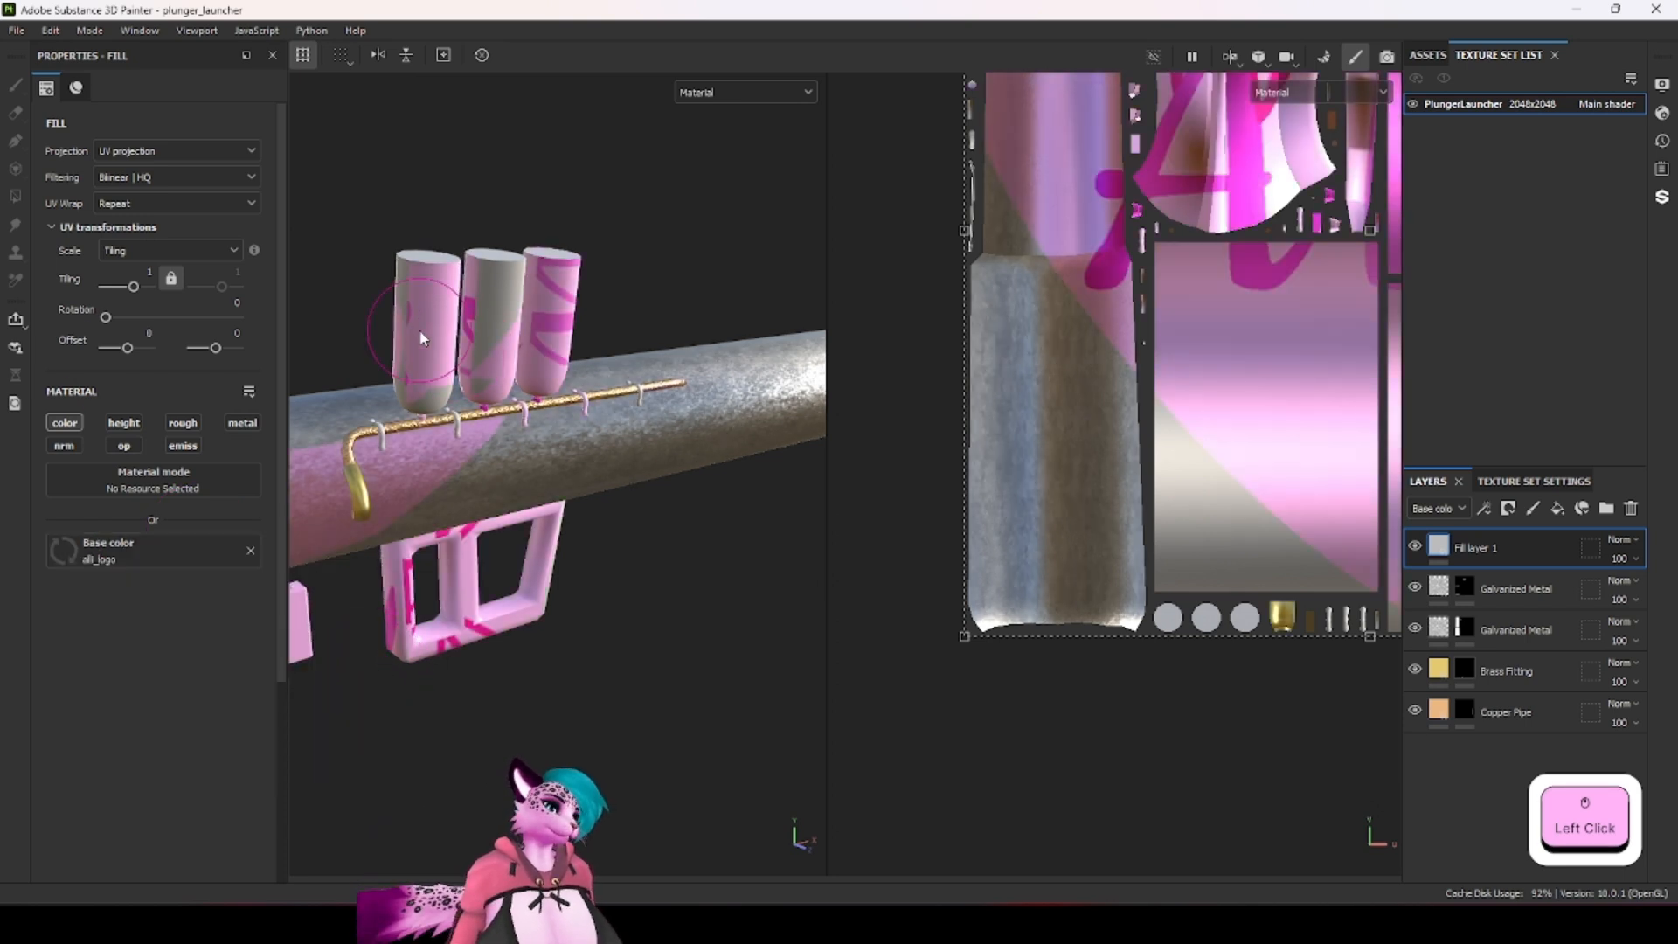
Step: Scale the logo fill to a tiling of about 3.72 and move it near the lower part of the body's UV island
scroll(1327, 360, down, 2)
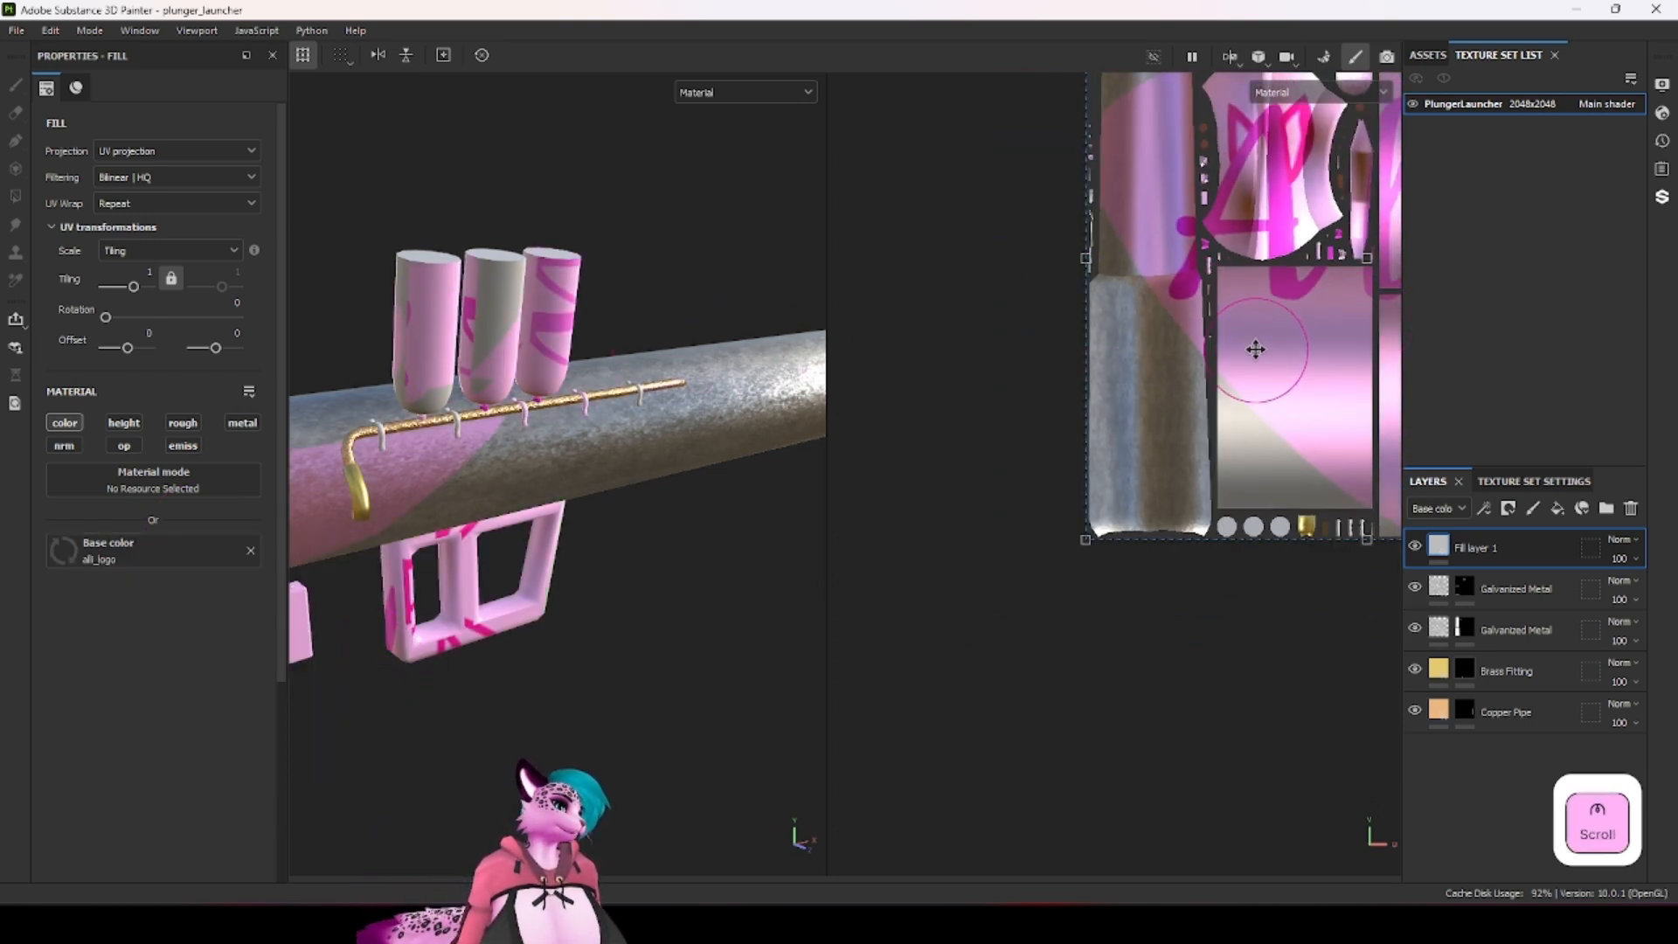
drag(1255, 350, 1318, 229)
scroll(1318, 229, down, 2)
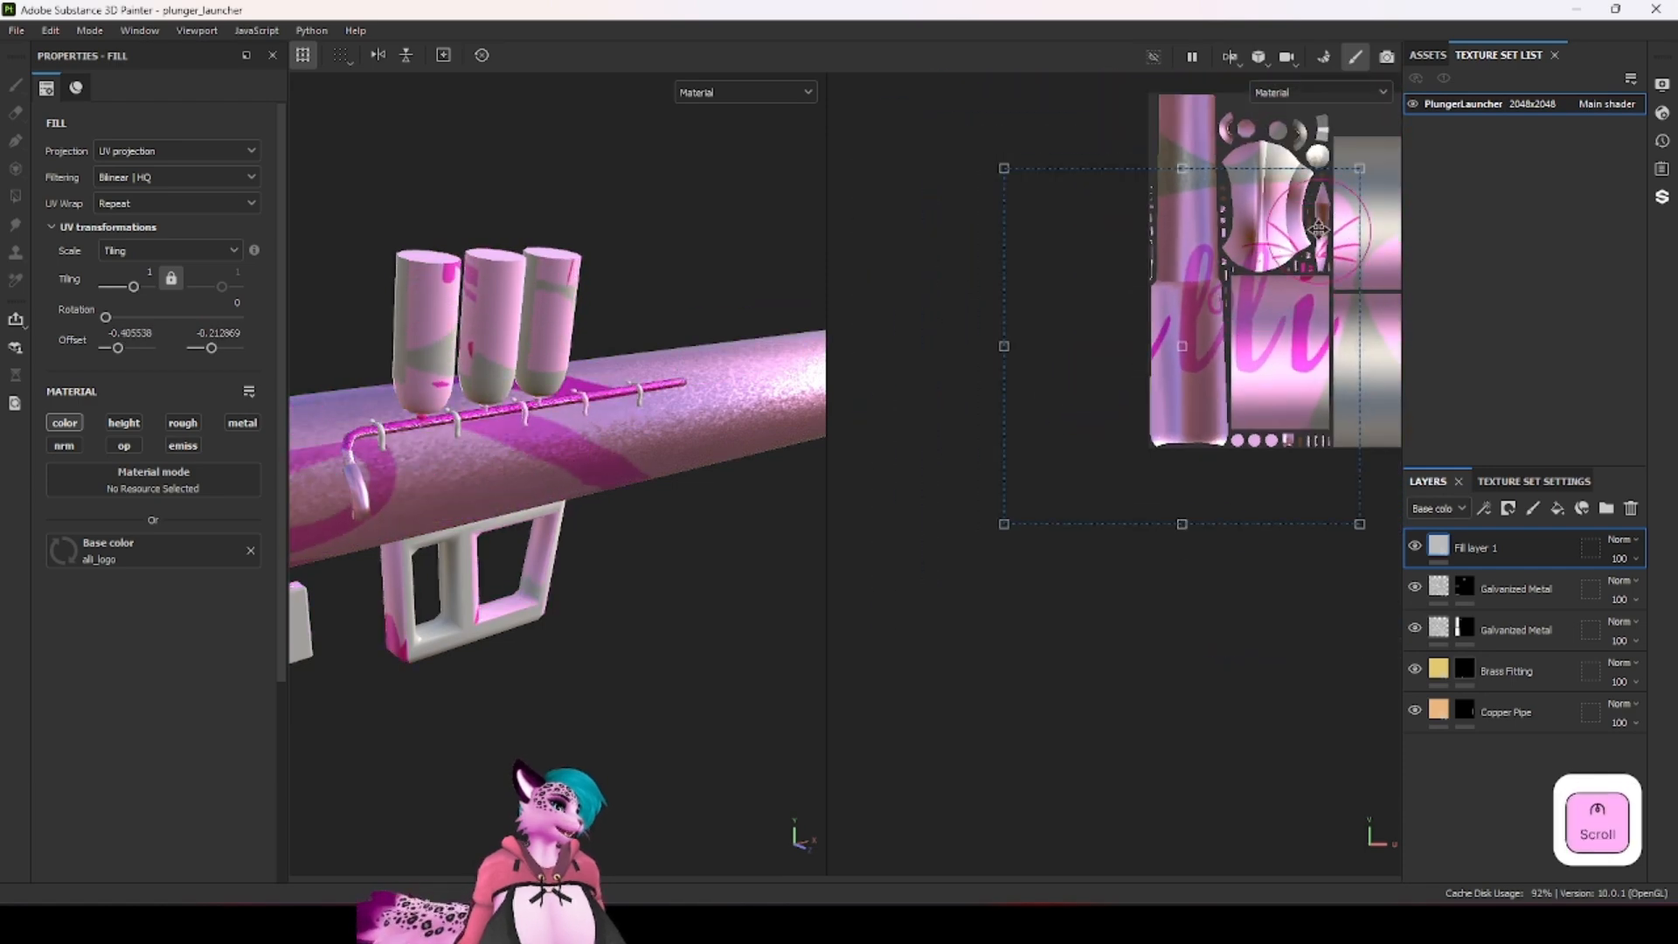
shift+drag(1362, 169, 1158, 377)
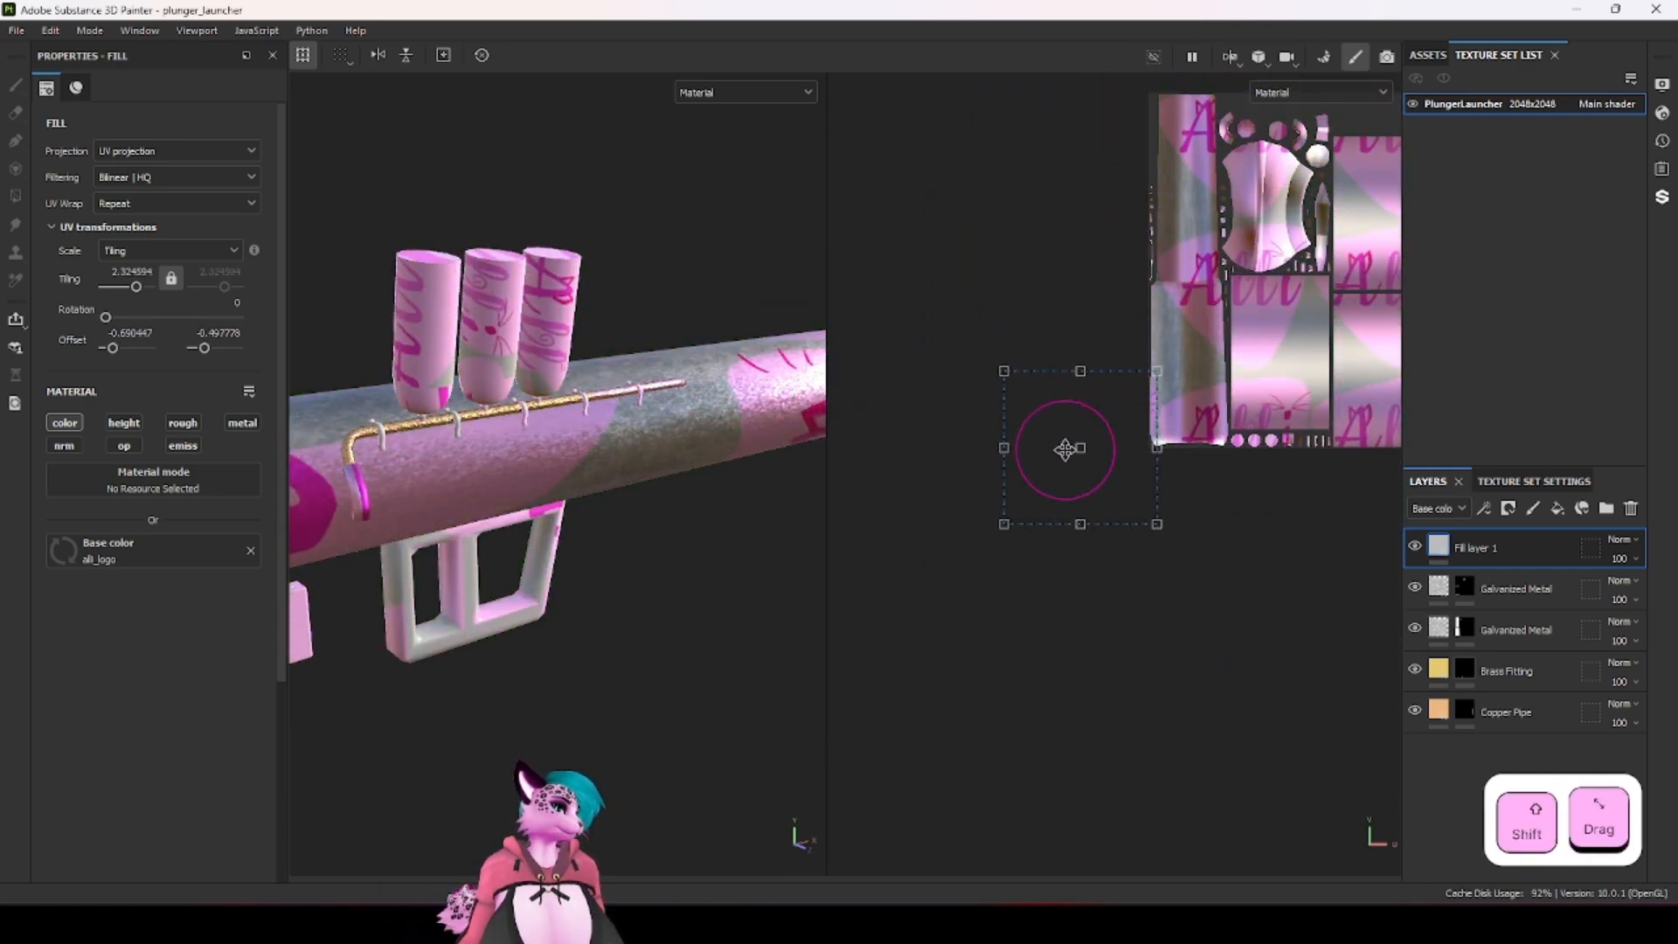
drag(1065, 450, 1180, 431)
scroll(1262, 360, up, 3)
drag(1305, 287, 1200, 393)
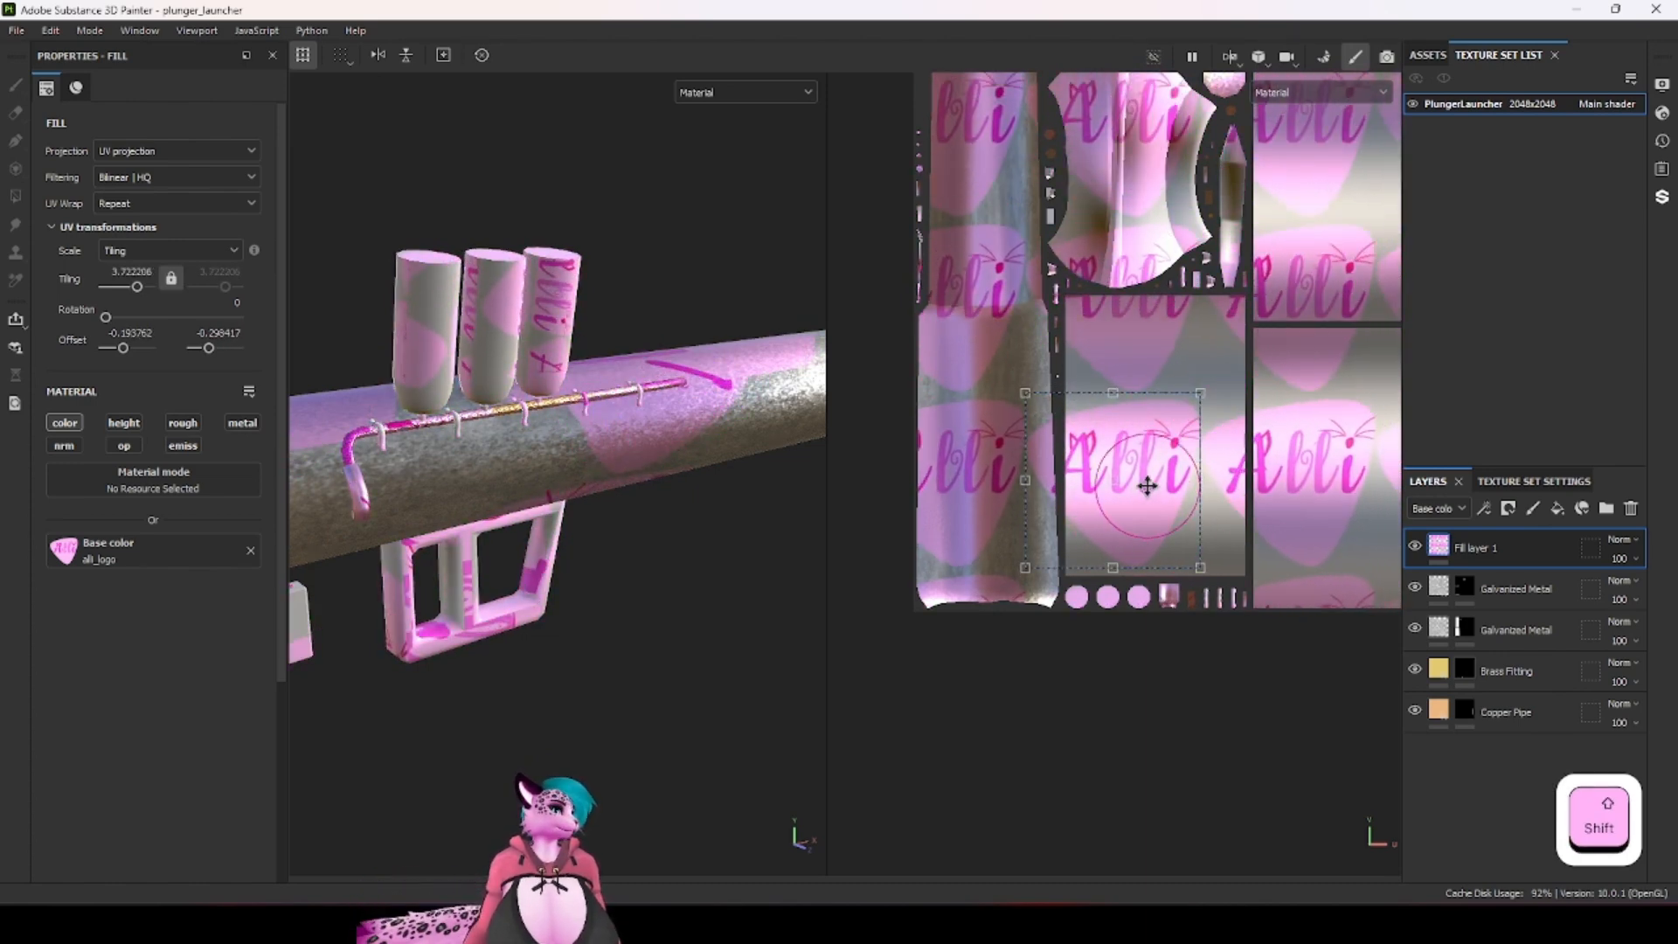
Step: Set the logo fill's UV wrap to None and shrink the logo to a tiling of about 6.71
click(165, 207)
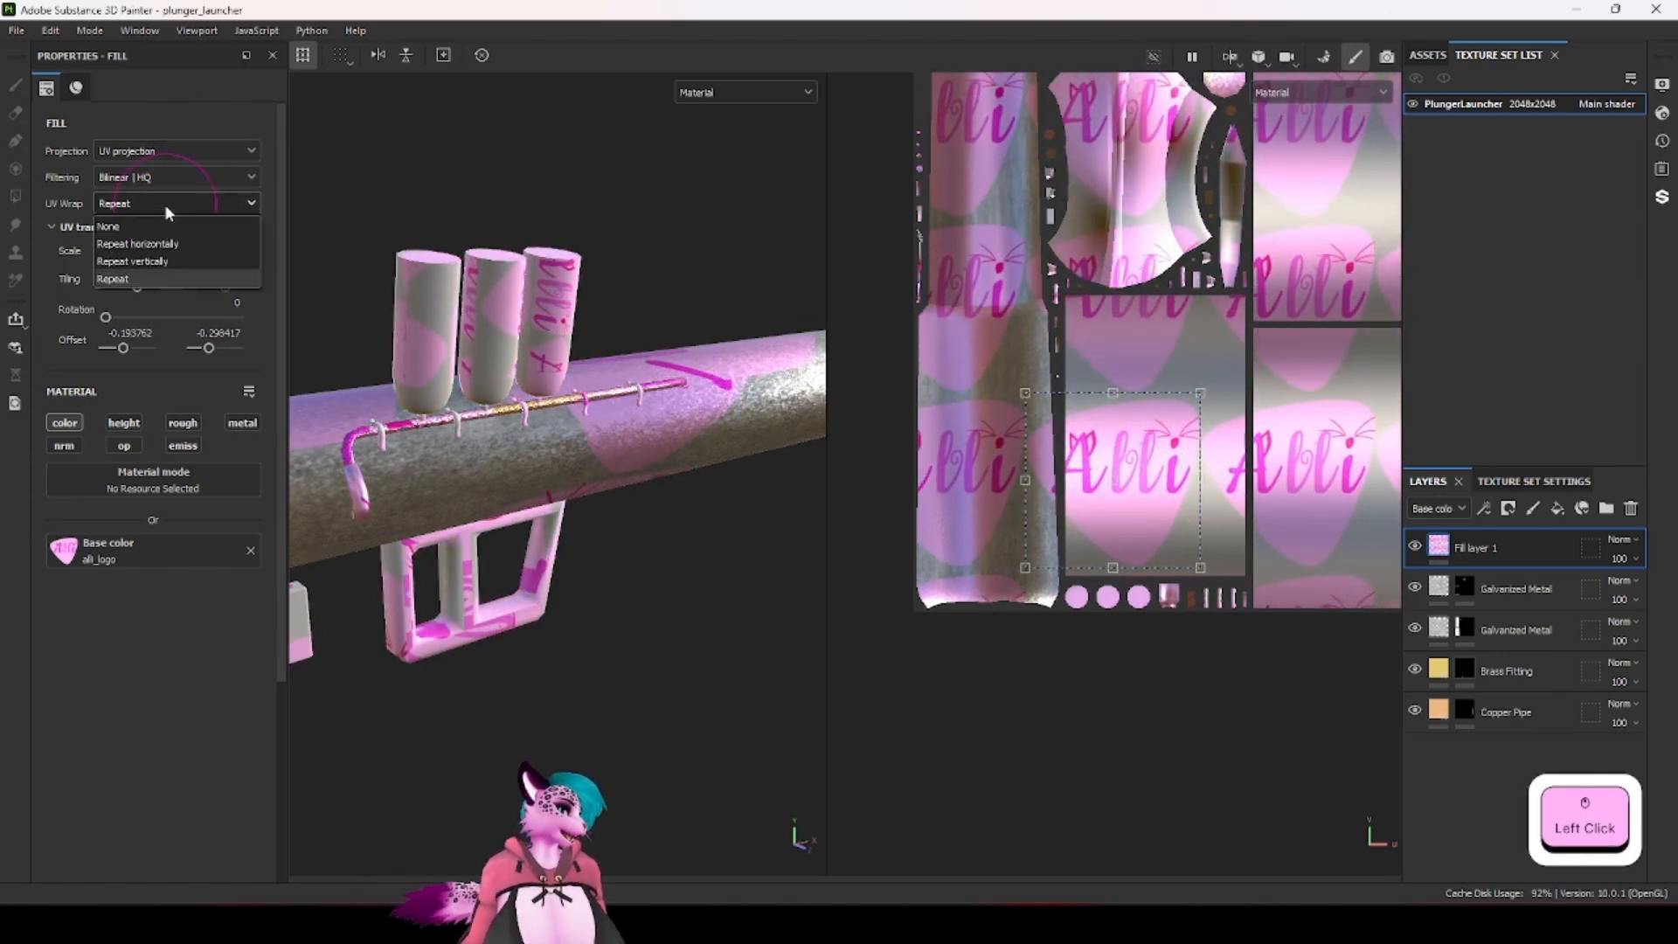
click(149, 226)
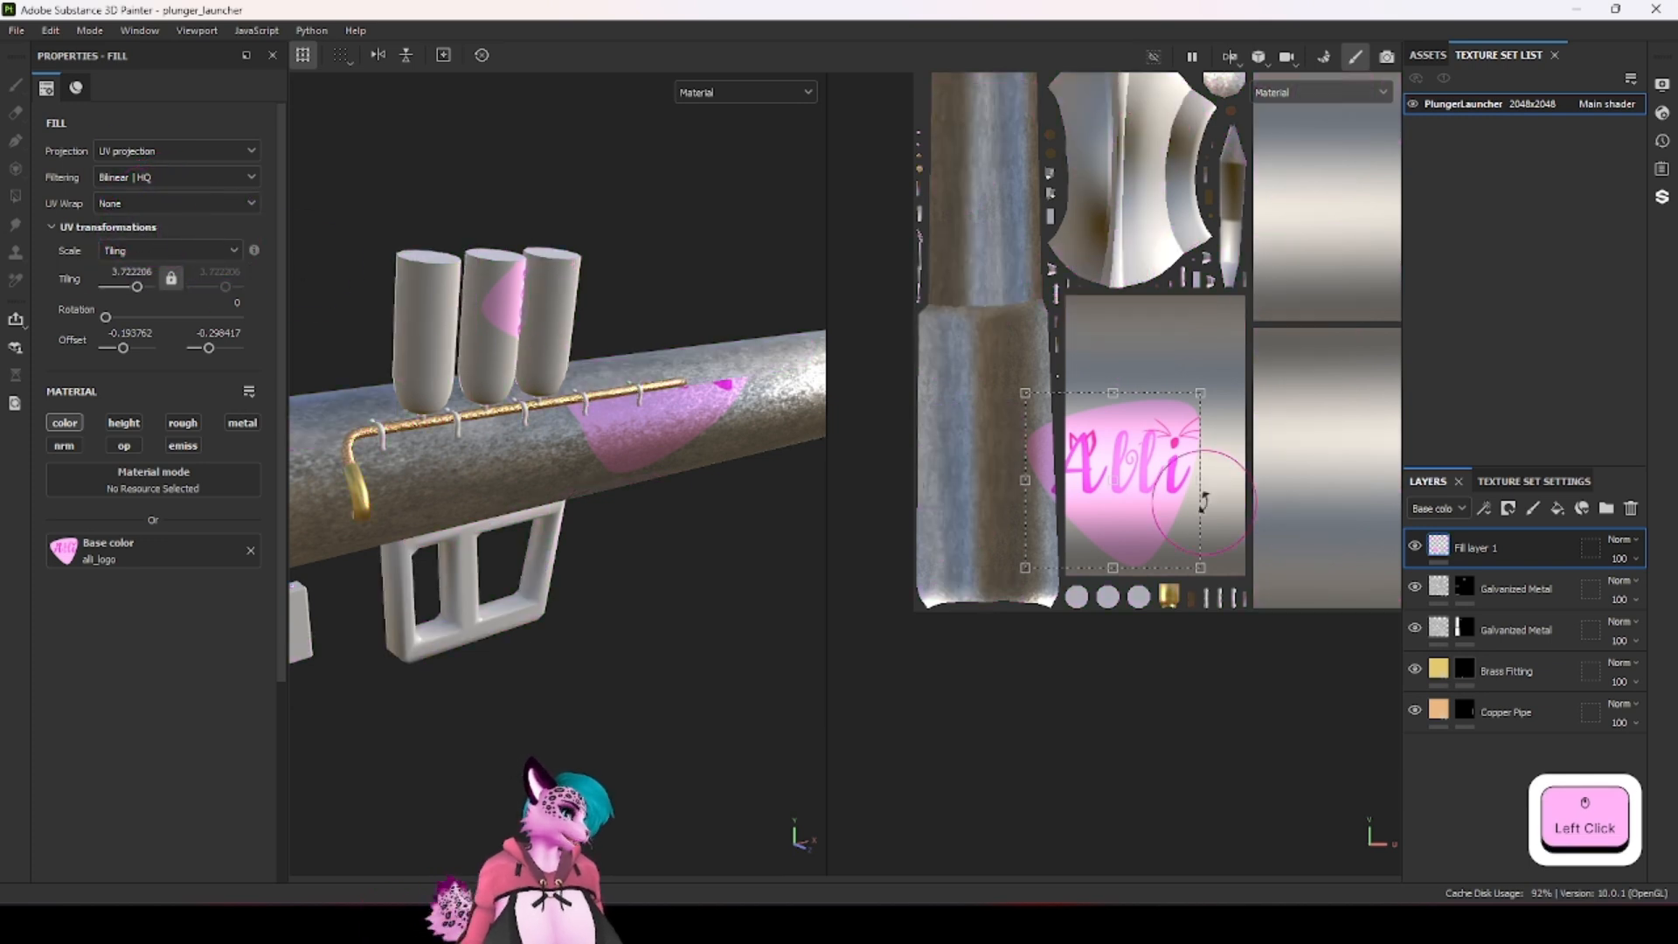
shift+drag(1200, 393, 1119, 470)
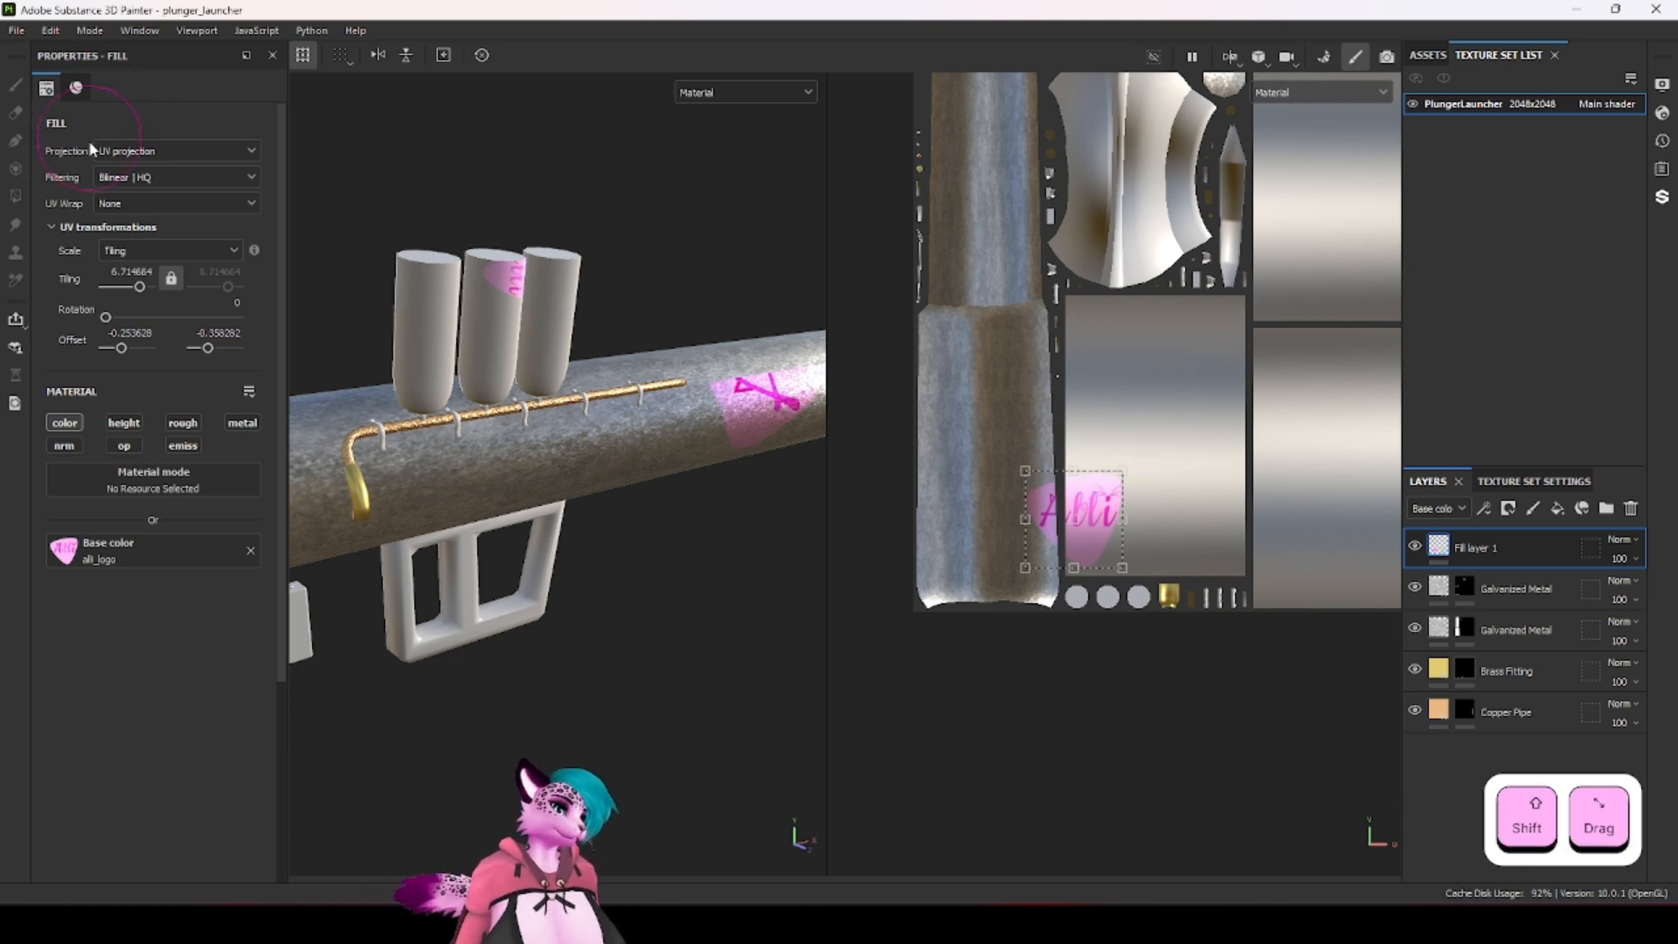
Step: Try the Repeat horizontally and Repeat vertically UV wraps on the logo fill and set the wrap back to None
click(137, 153)
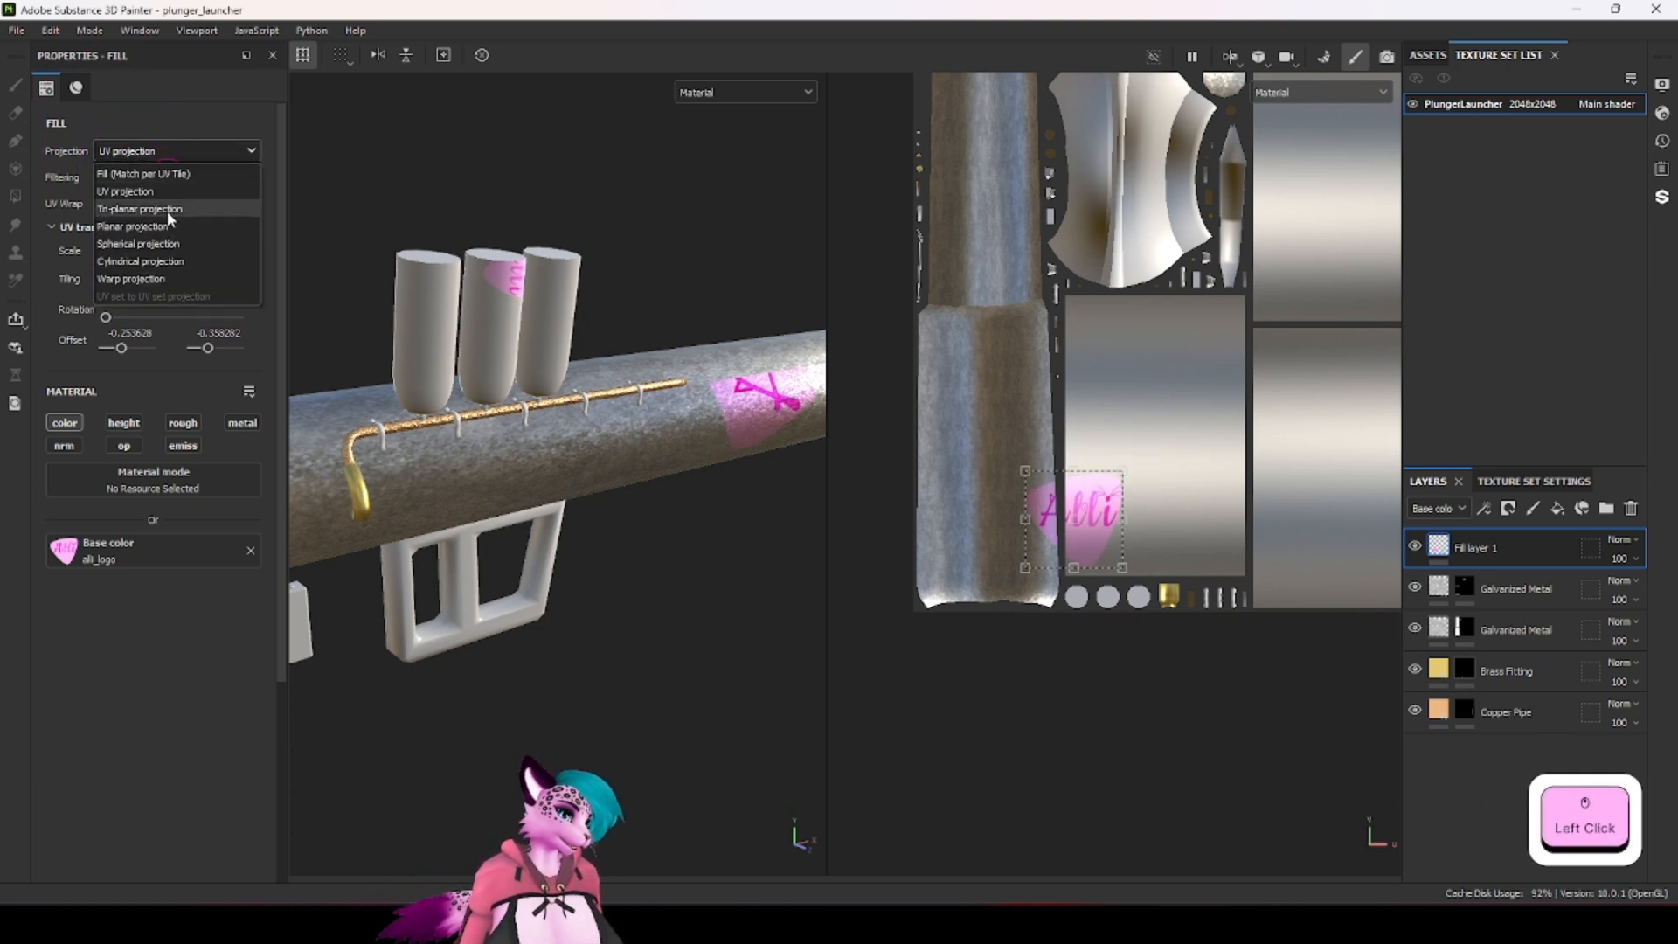
click(85, 138)
click(136, 208)
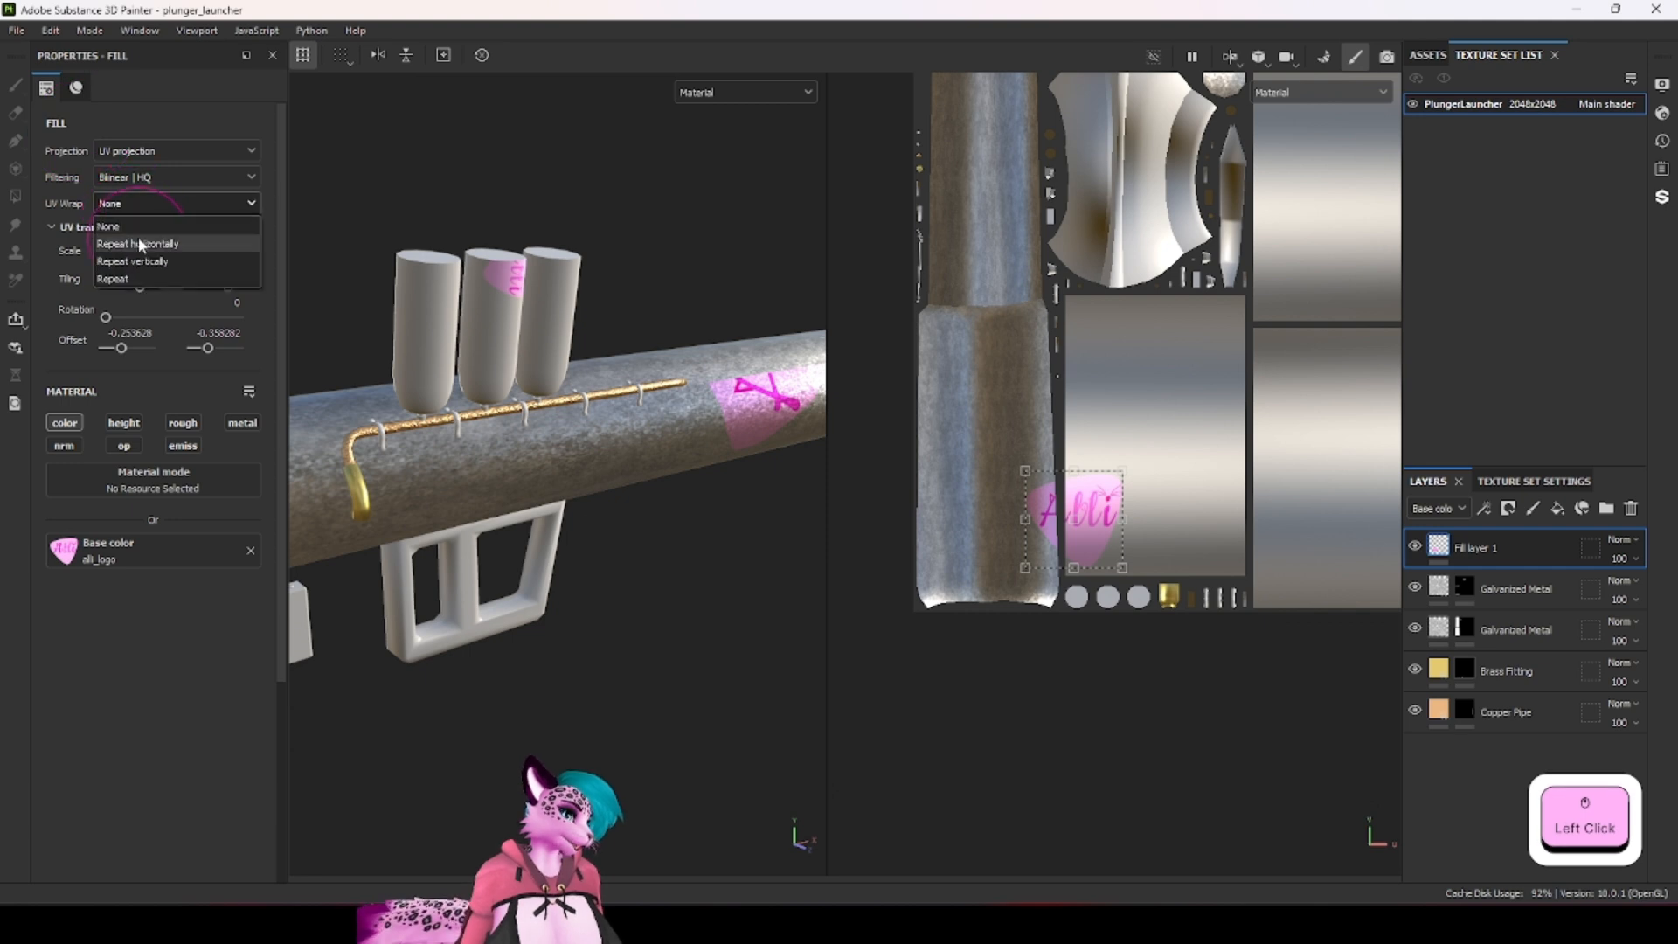
click(138, 238)
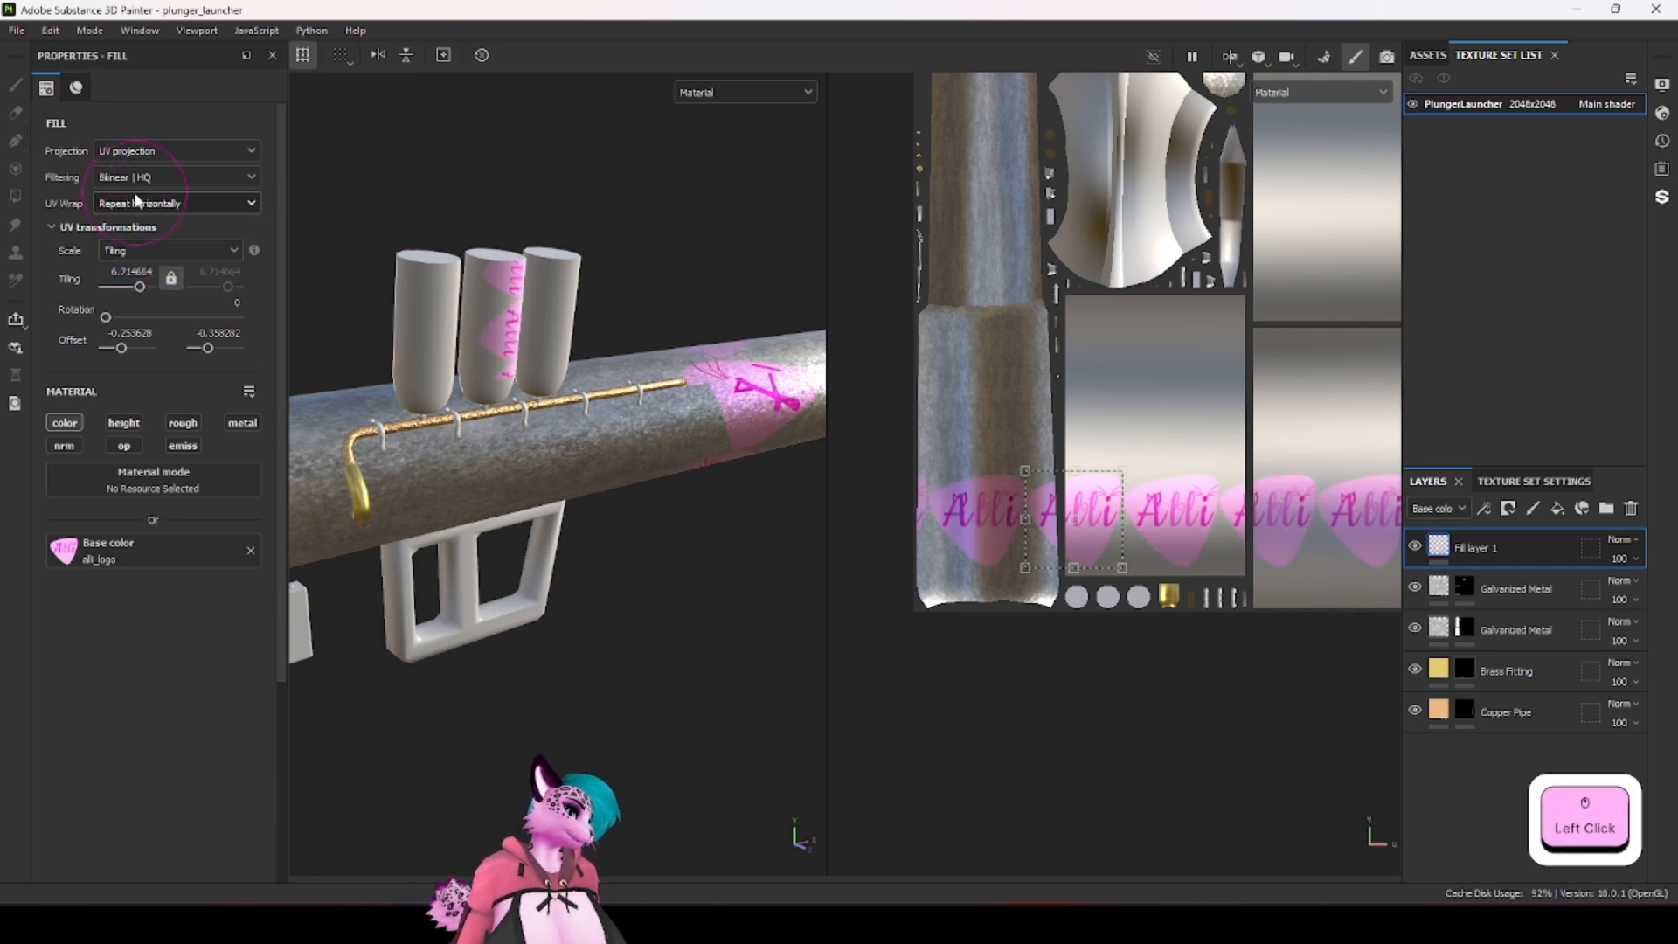
click(135, 203)
click(160, 262)
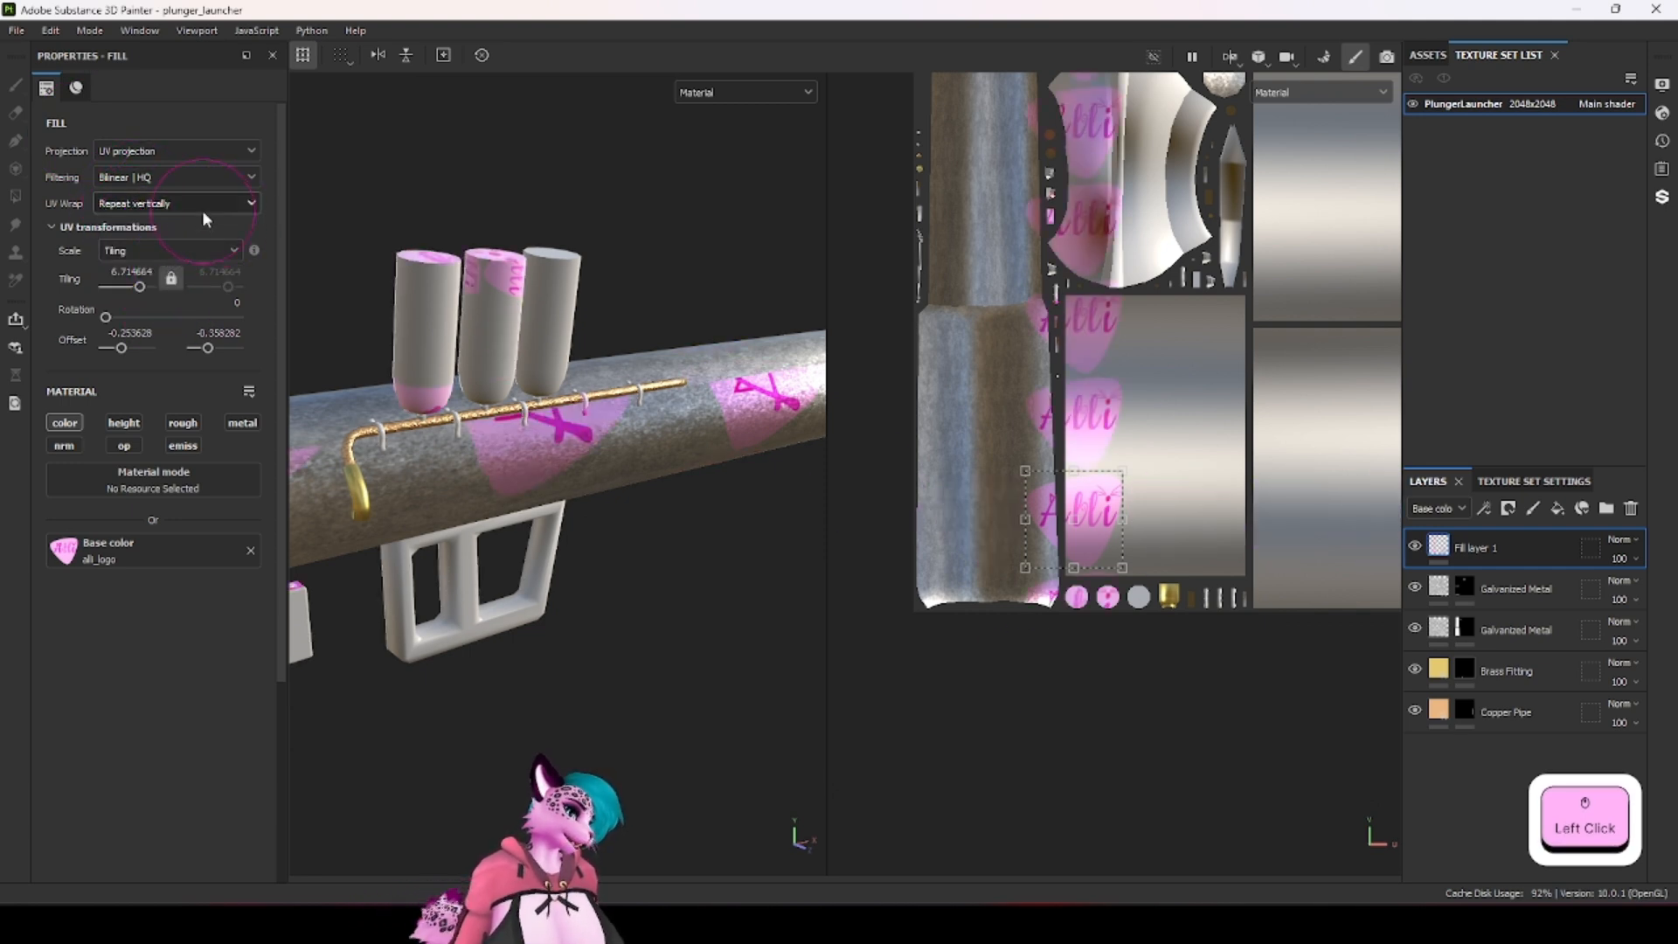
click(185, 202)
click(208, 222)
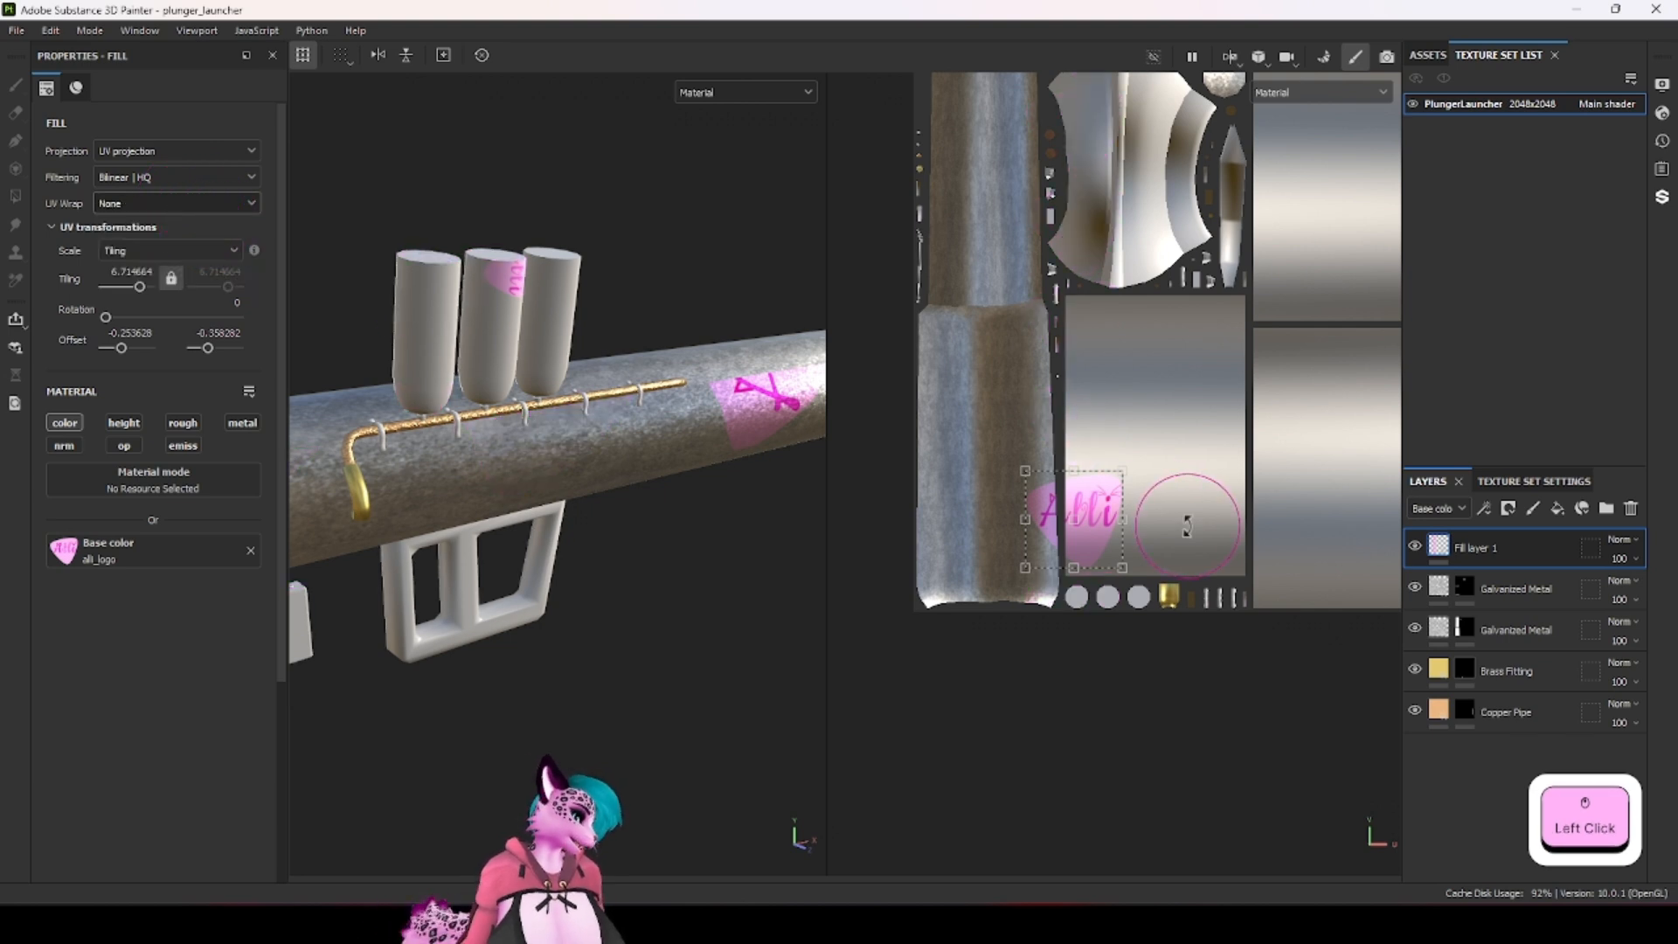
Step: Move the logo in UV space to an offset of about -0.252, -0.298, across the edge of the body's island
drag(1084, 523, 1058, 505)
drag(1013, 479, 1086, 471)
scroll(560, 501, down, 3)
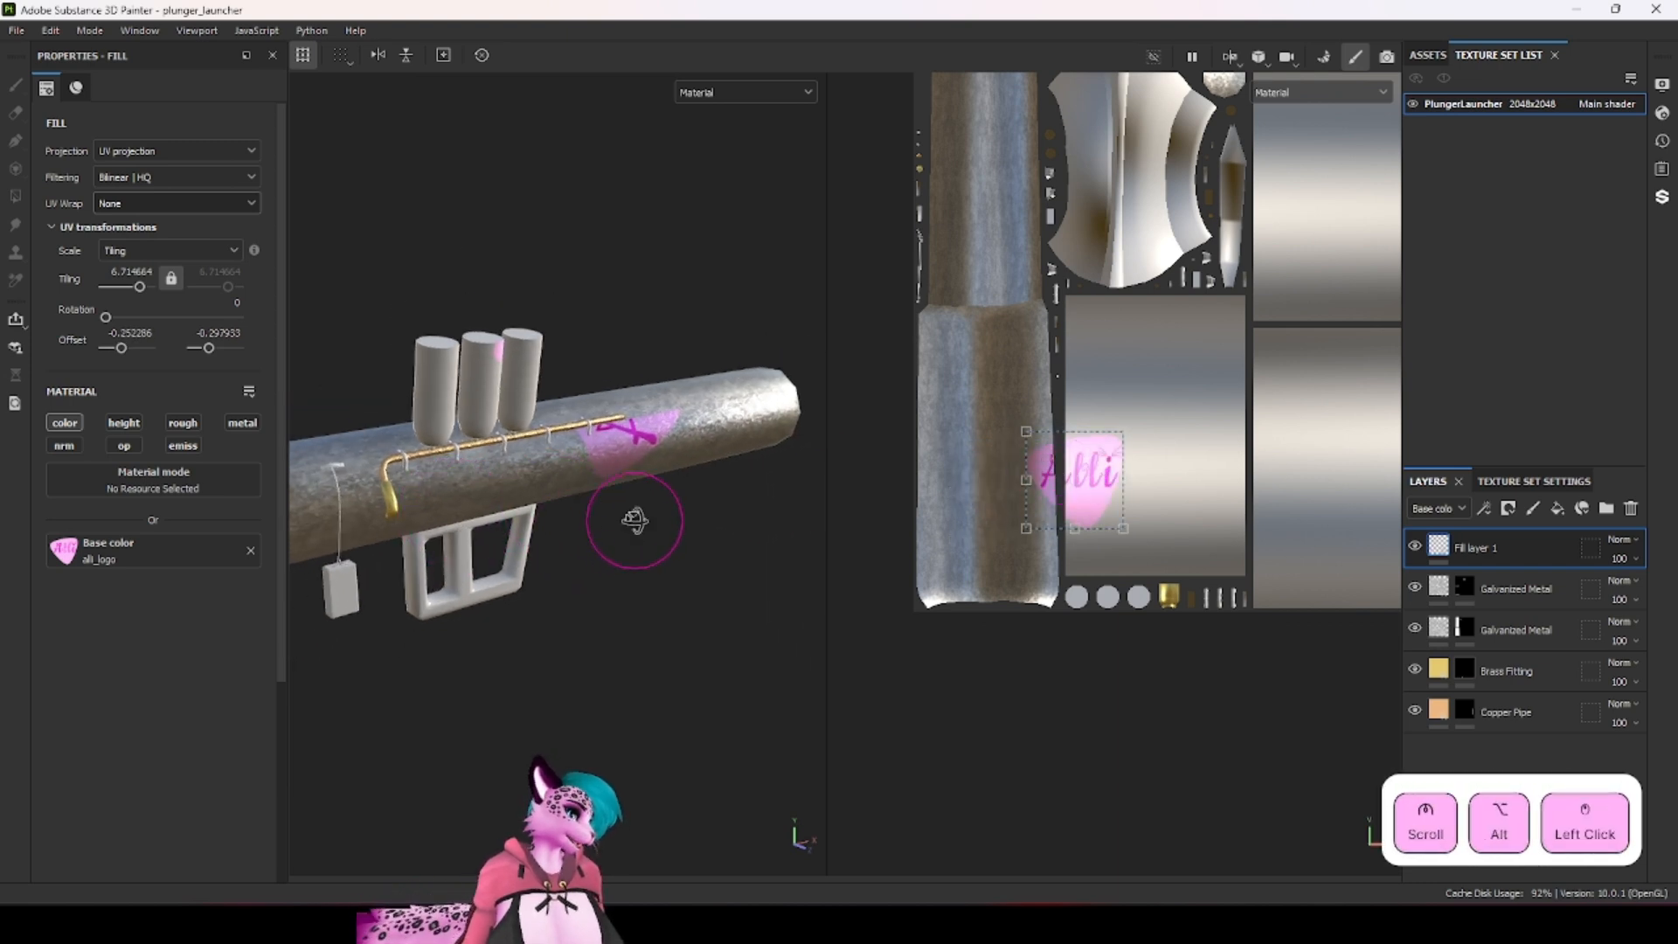
alt+shift+drag(637, 525, 516, 609)
Step: Switch the logo fill layer to planar projection
click(138, 152)
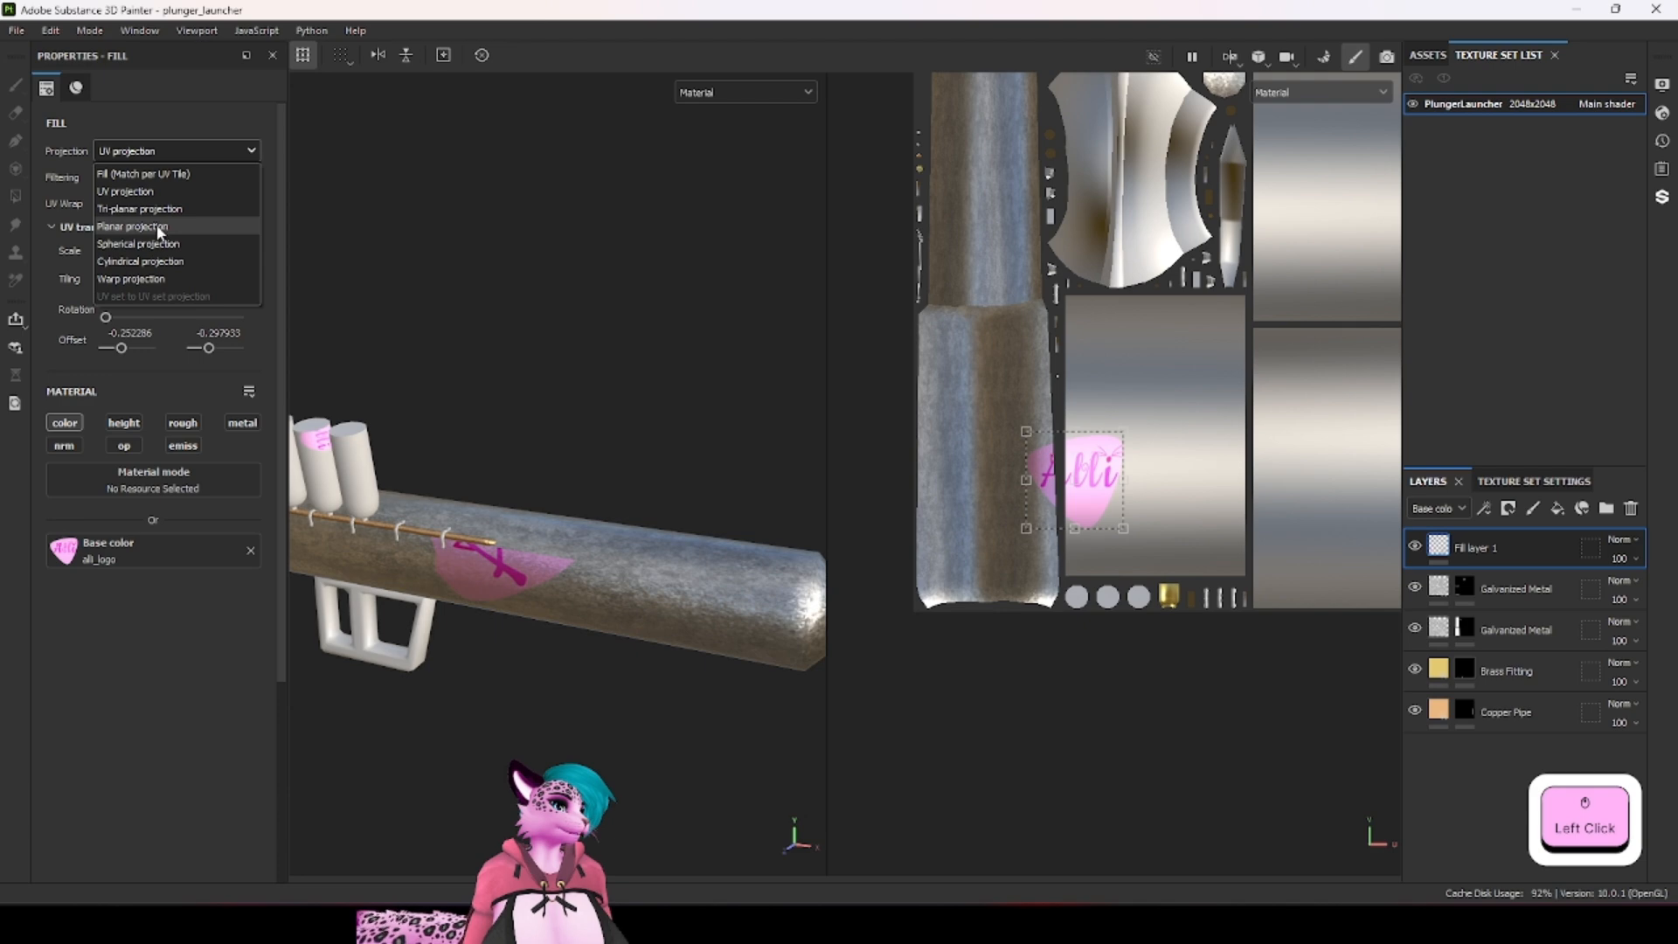
click(158, 226)
scroll(563, 496, down, 3)
alt+drag(578, 470, 732, 464)
scroll(668, 489, up, 3)
alt+drag(620, 519, 546, 424)
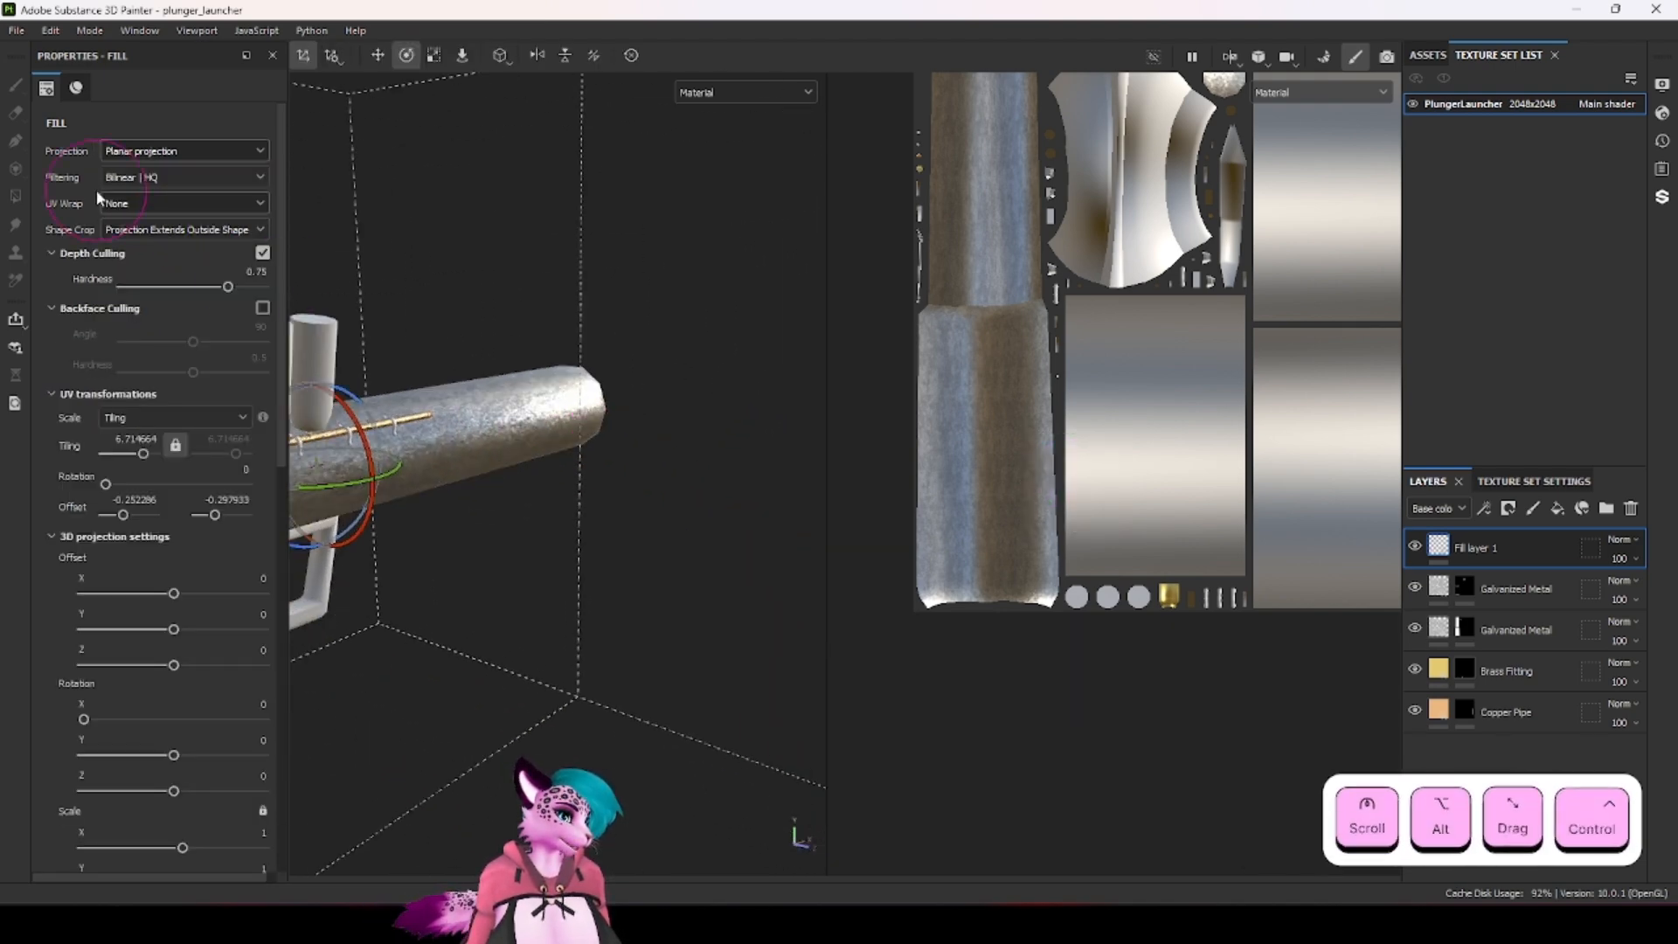
Step: Move the planar projection along the launcher to a Z offset of about 0.226 and rotate it about 78.3° around X
click(375, 55)
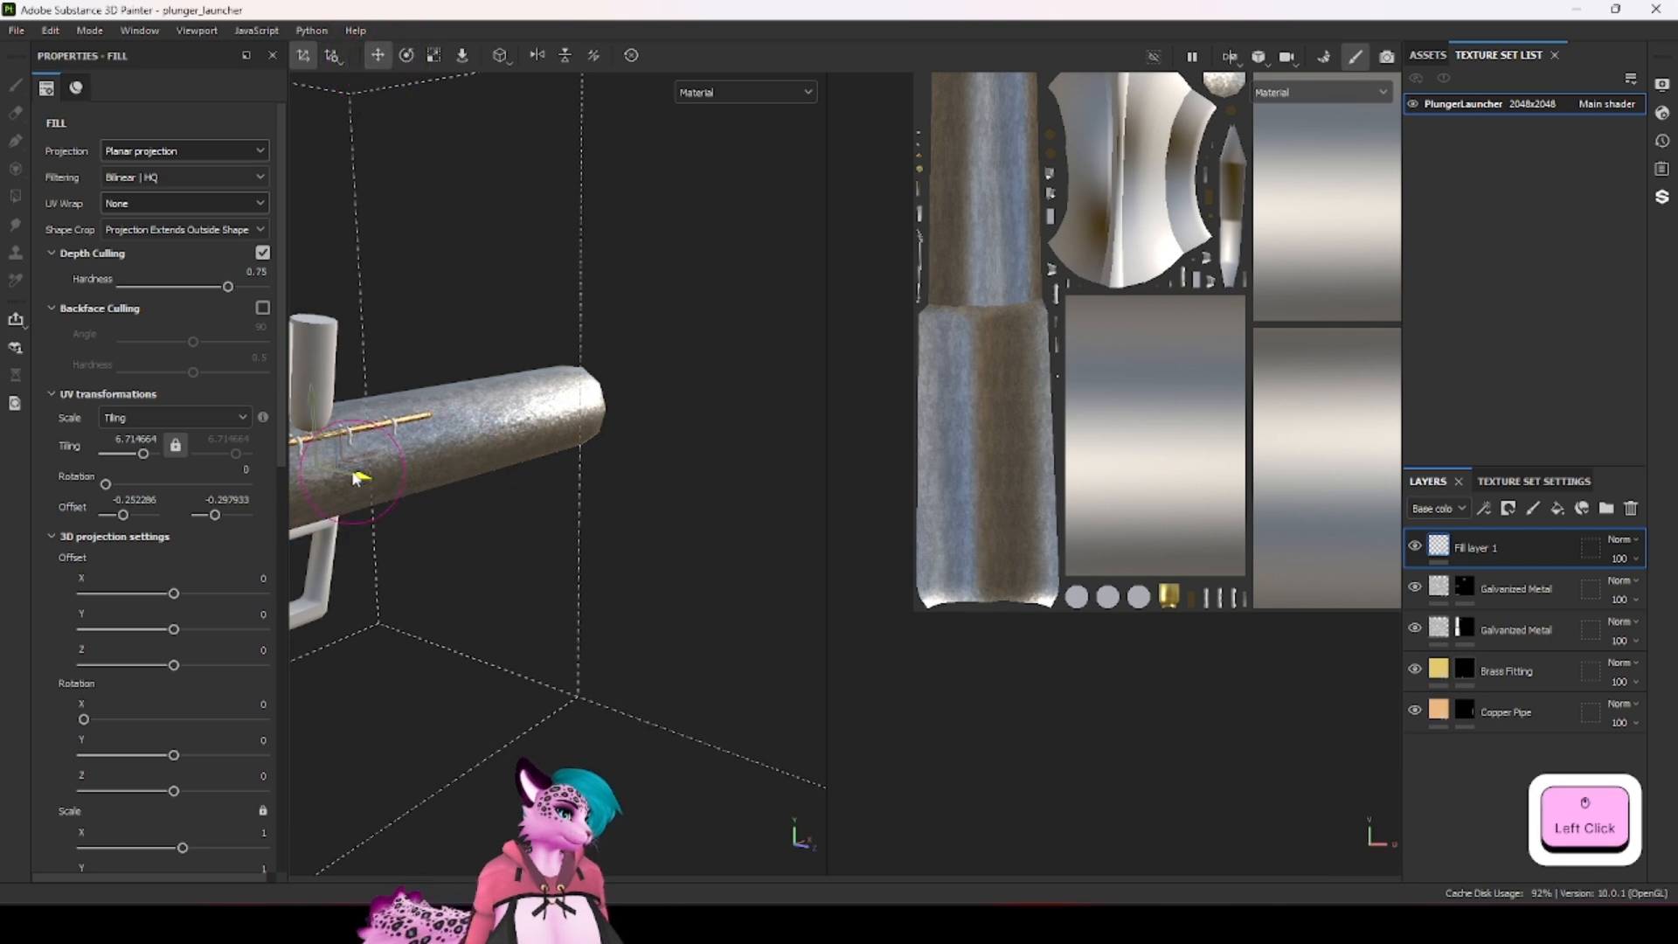
drag(354, 474, 559, 453)
click(413, 54)
scroll(1117, 483, up, 2)
scroll(1117, 484, up, 3)
scroll(1143, 450, down, 2)
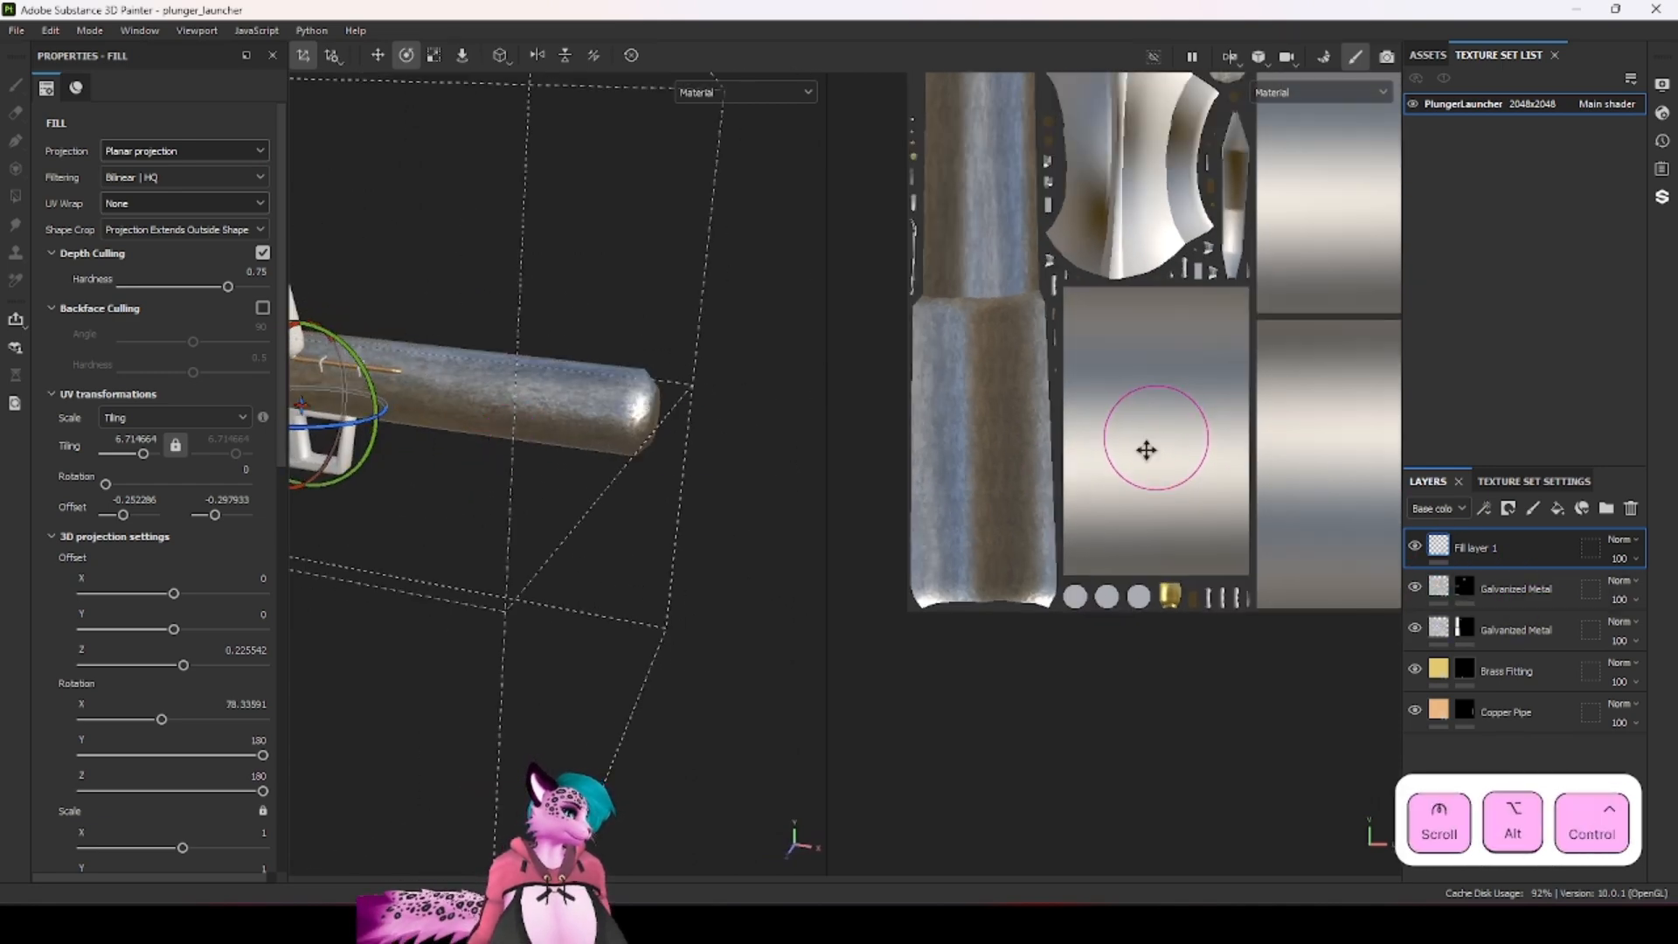
Step: Shift the planar projection to offsets of about Y -0.130 and Z -0.416, and turn its X rotation to about 178.9°
ctrl+alt+drag(1146, 449, 996, 660)
alt+drag(460, 220, 354, 241)
ctrl+alt+drag(354, 240, 465, 173)
click(378, 56)
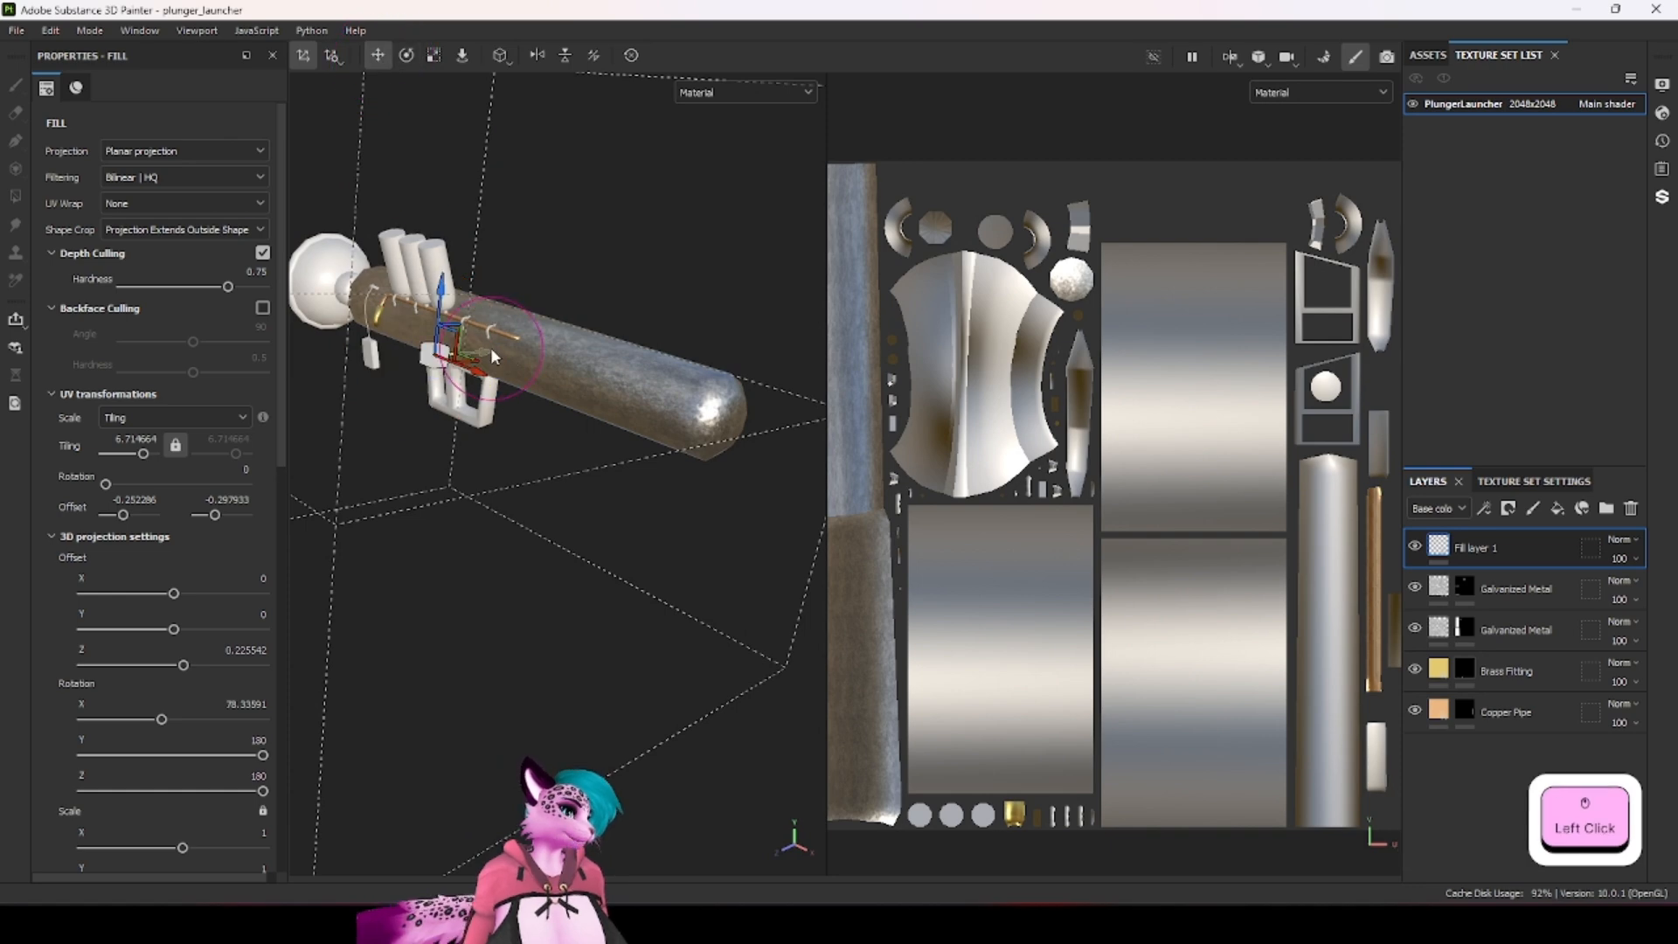
drag(490, 348, 614, 340)
drag(584, 276, 436, 359)
click(408, 57)
ctrl+alt+drag(437, 359, 301, 375)
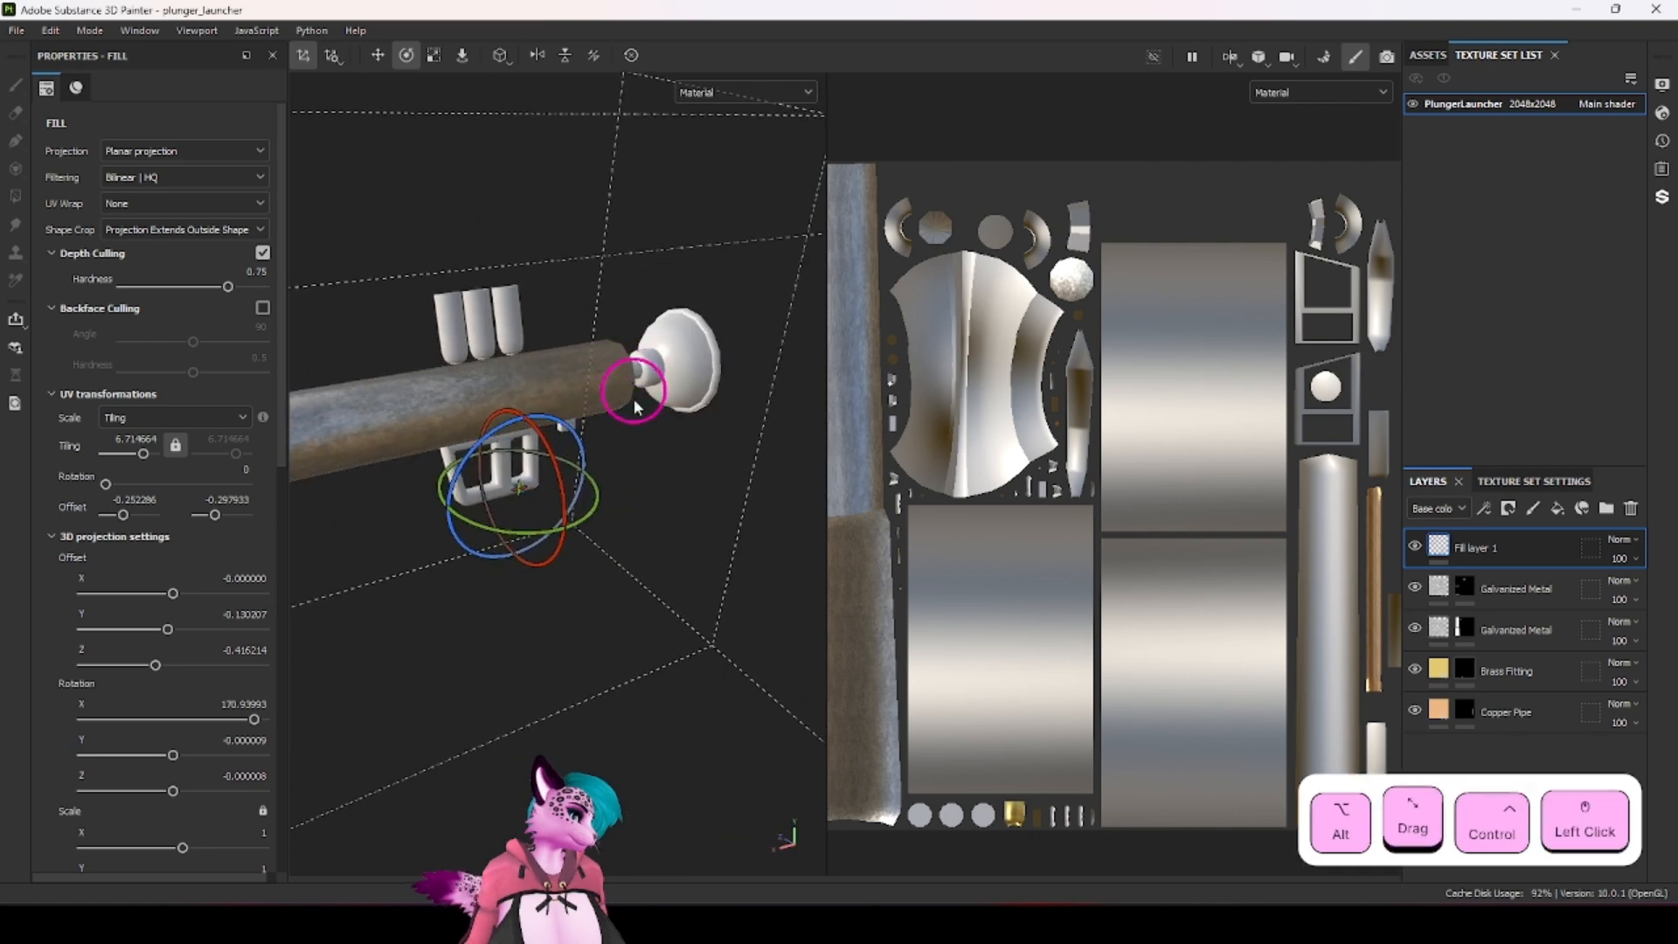
Step: Move the planar projection back toward the body to offsets of about Y -0.077 and Z -0.080
mouse_move(632, 399)
alt+mouse_down()
mouse_move(629, 372)
mouse_move(638, 408)
alt+mouse_up()
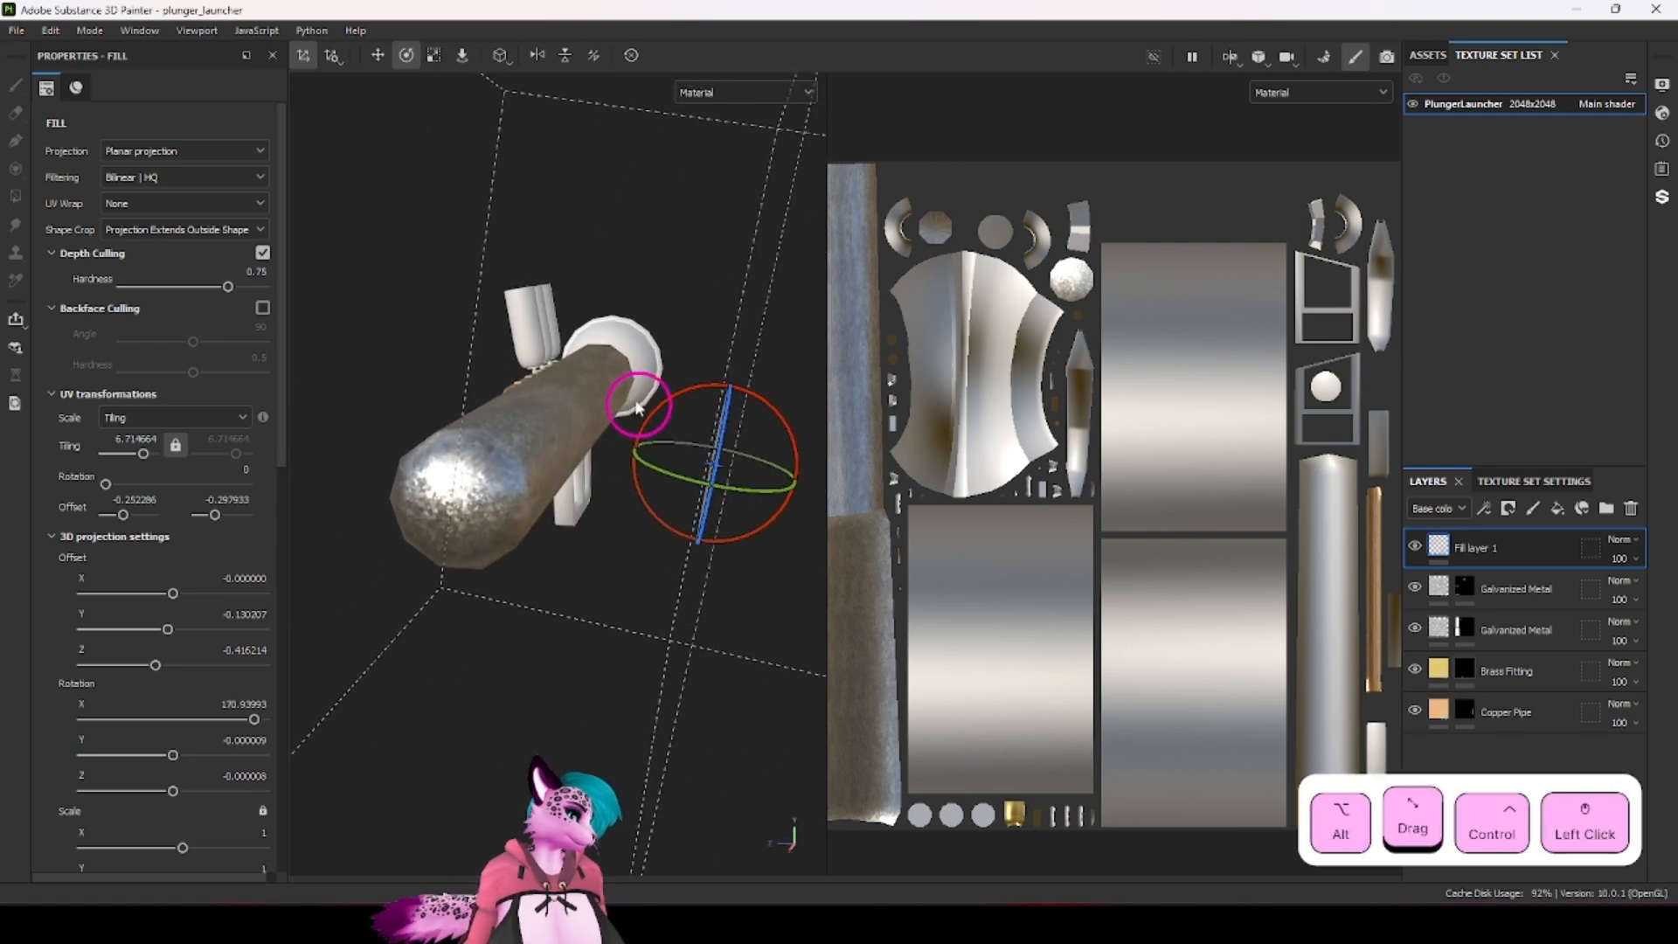
click(378, 55)
drag(756, 446, 522, 443)
alt+drag(524, 448, 792, 457)
alt+drag(690, 458, 699, 547)
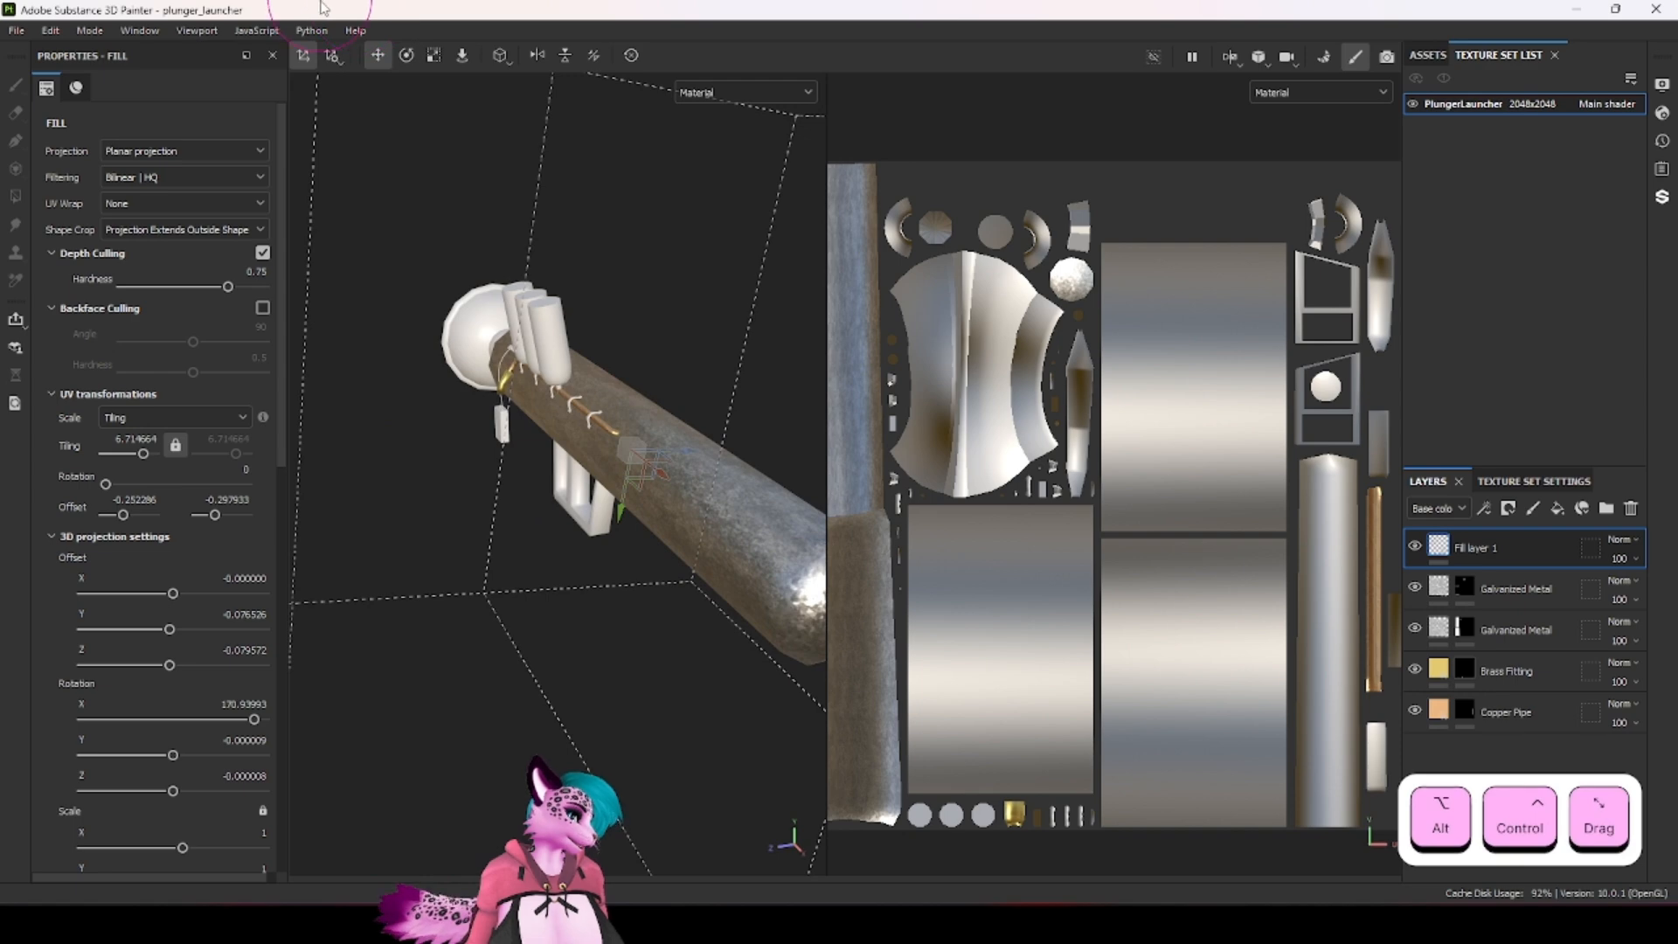
Step: Rotate the planar projection to an X rotation of about 90.4°
click(406, 55)
drag(671, 364, 804, 301)
ctrl+alt+drag(804, 301, 529, 526)
scroll(528, 528, down, 2)
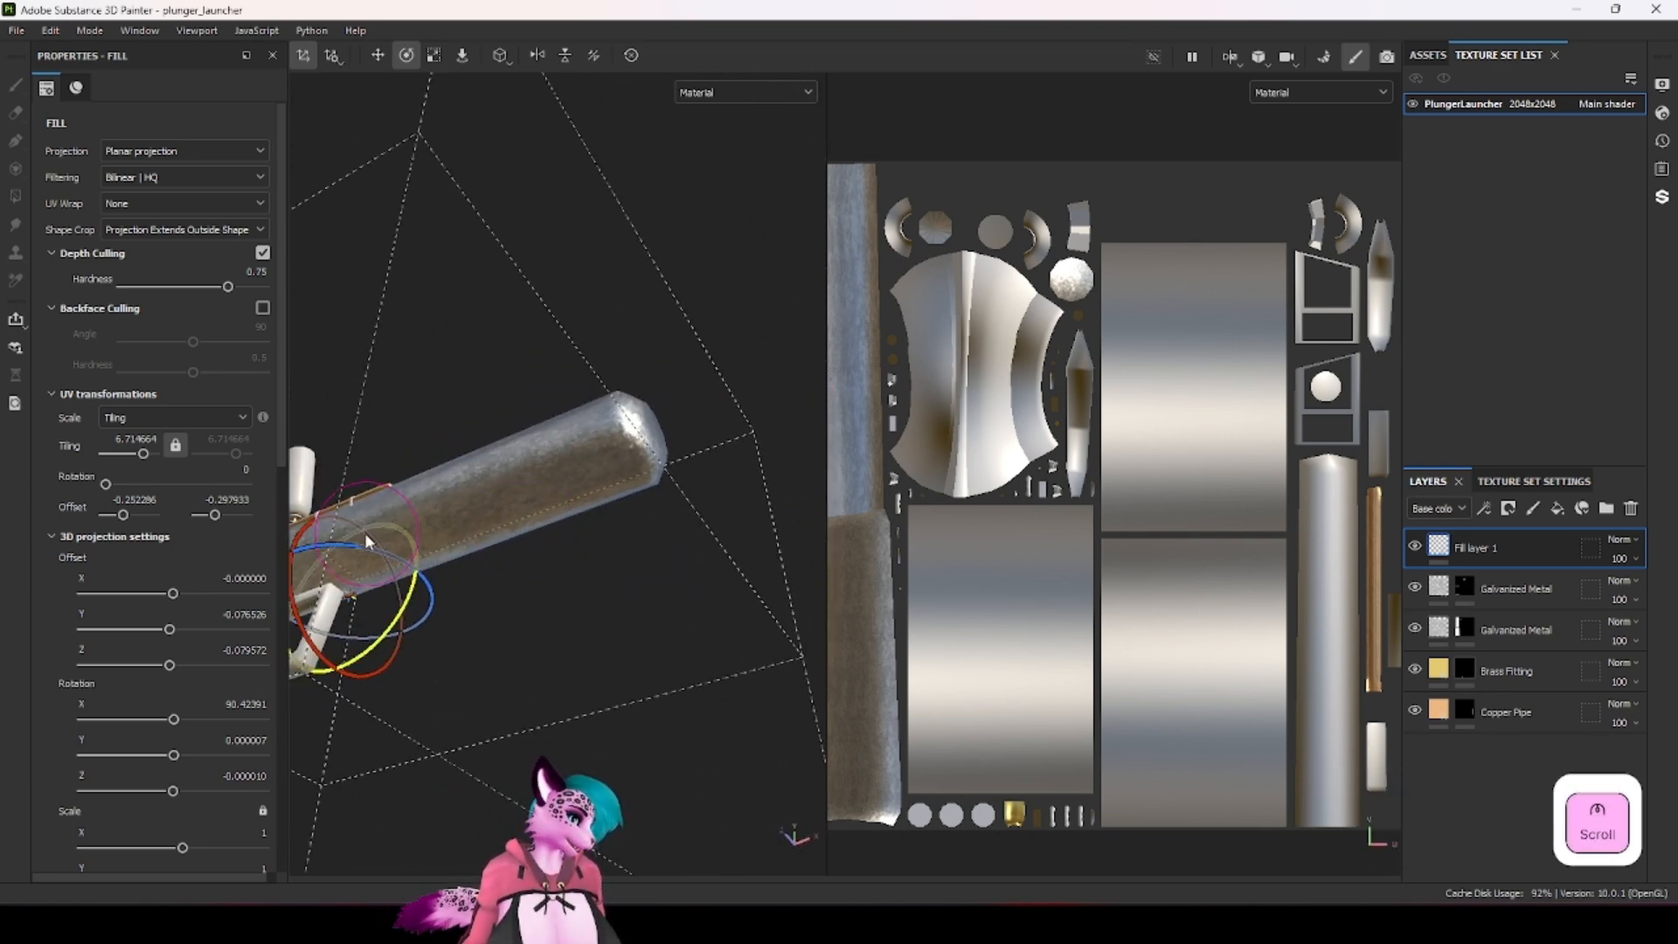
Step: Set the tiling of Fill layer 1's planar projection to 1
double_click(132, 438)
text(1)
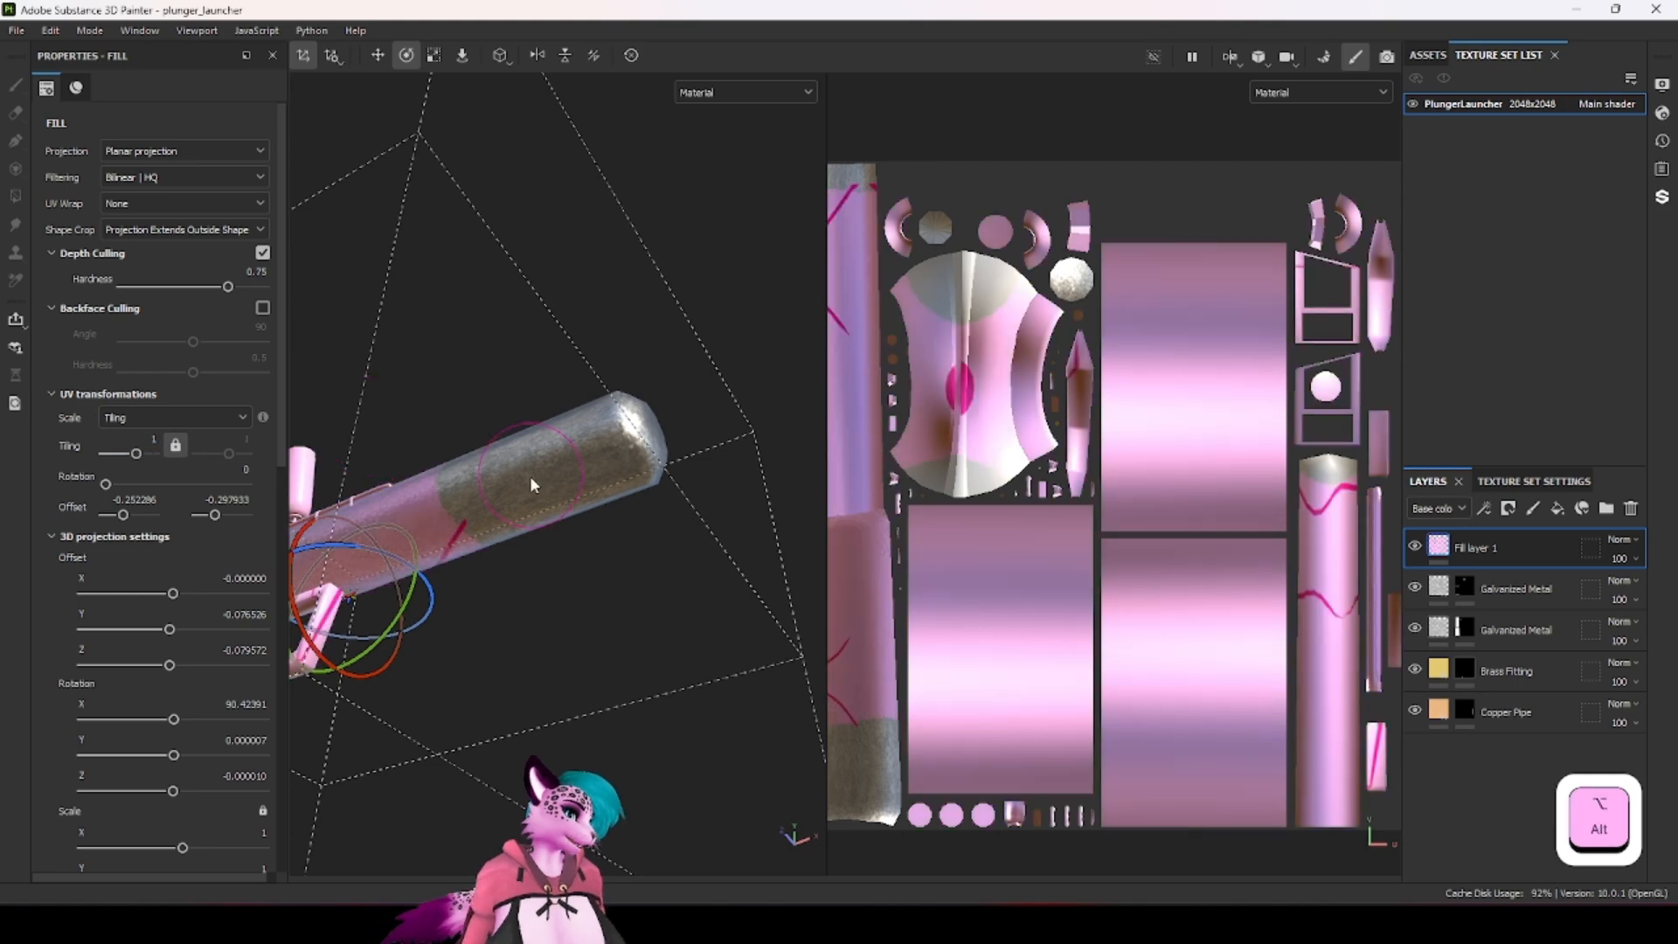
alt+drag(533, 479, 647, 594)
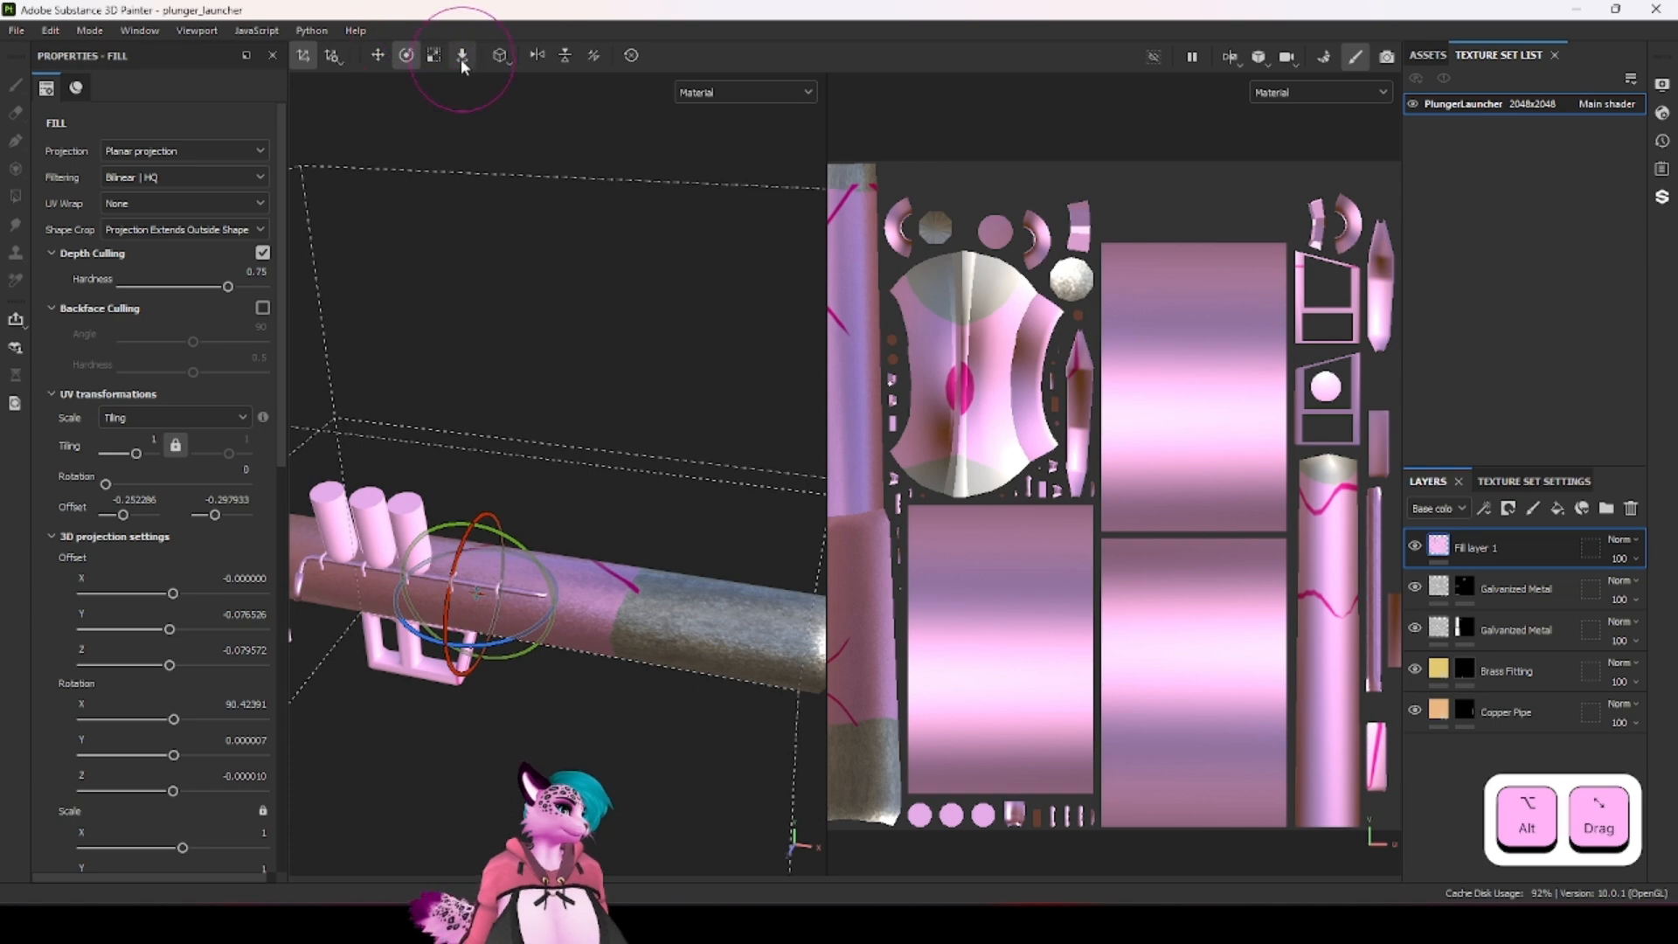
Step: Scale Fill layer 1's planar projection box down uniformly to about 0.147
click(435, 55)
drag(474, 597, 328, 224)
mouse_move(727, 450)
alt+mouse_down()
mouse_move(659, 435)
mouse_move(655, 581)
mouse_move(655, 468)
alt+mouse_up()
scroll(662, 568, up, 3)
mouse_move(625, 559)
mouse_down()
mouse_move(611, 614)
mouse_move(564, 635)
mouse_move(611, 599)
mouse_move(511, 591)
mouse_move(785, 543)
mouse_move(618, 581)
mouse_up()
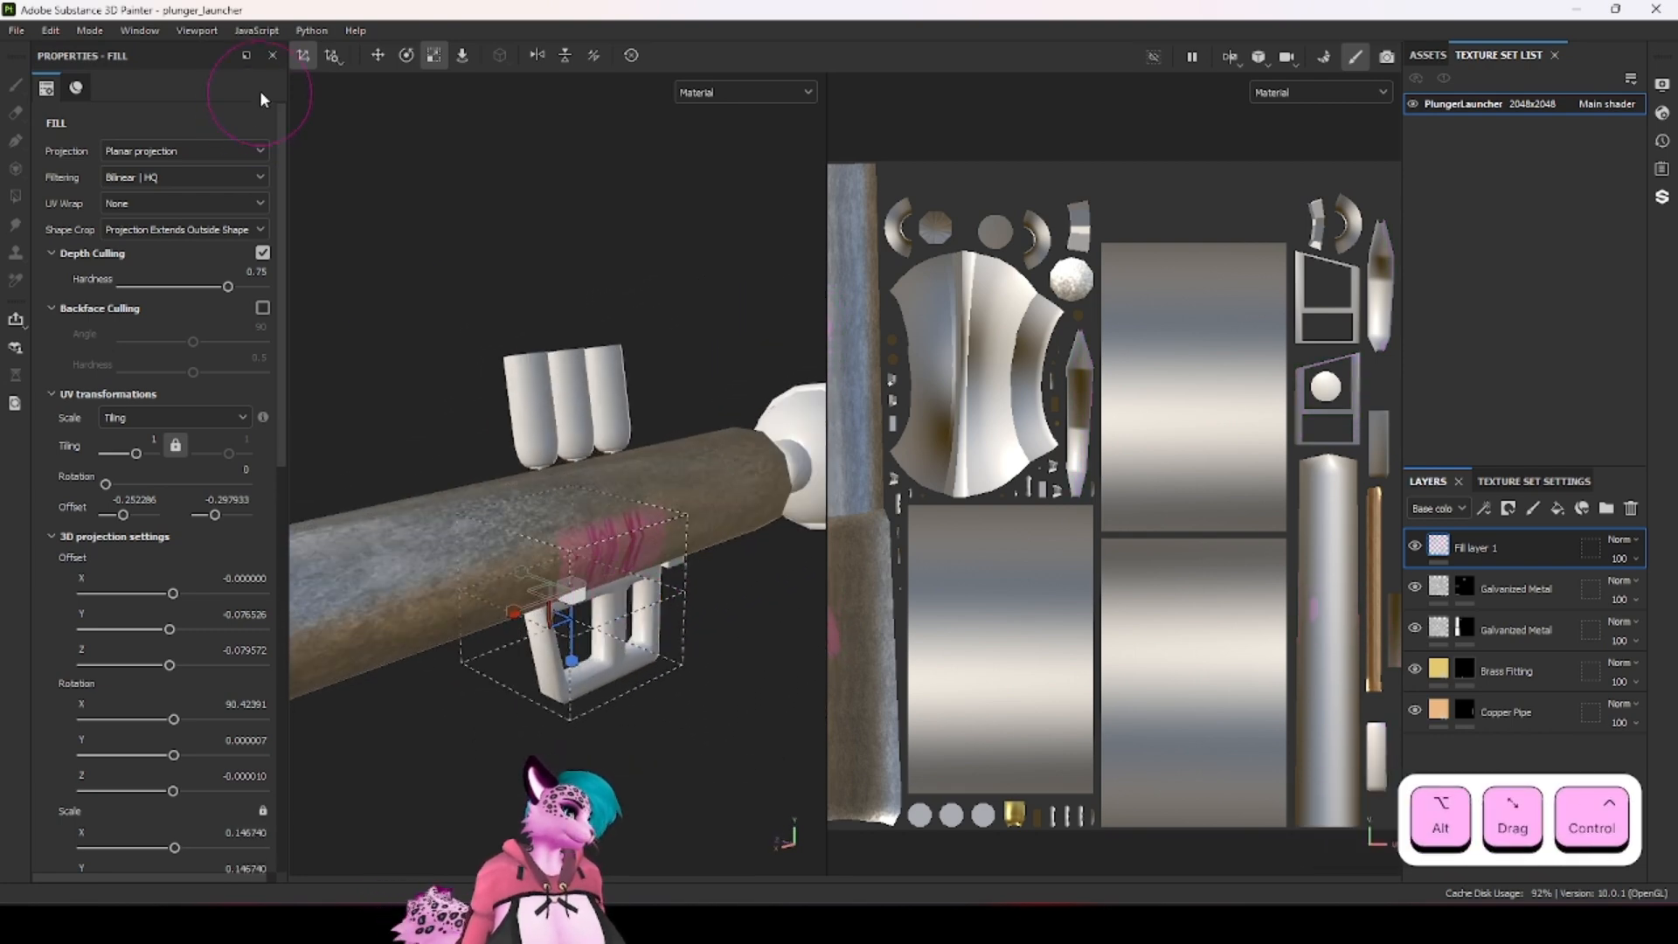
Step: Move the planar projection box beside the pipe, to offsets of about X 0.01, Y 0.033 and Z -0.144
click(381, 55)
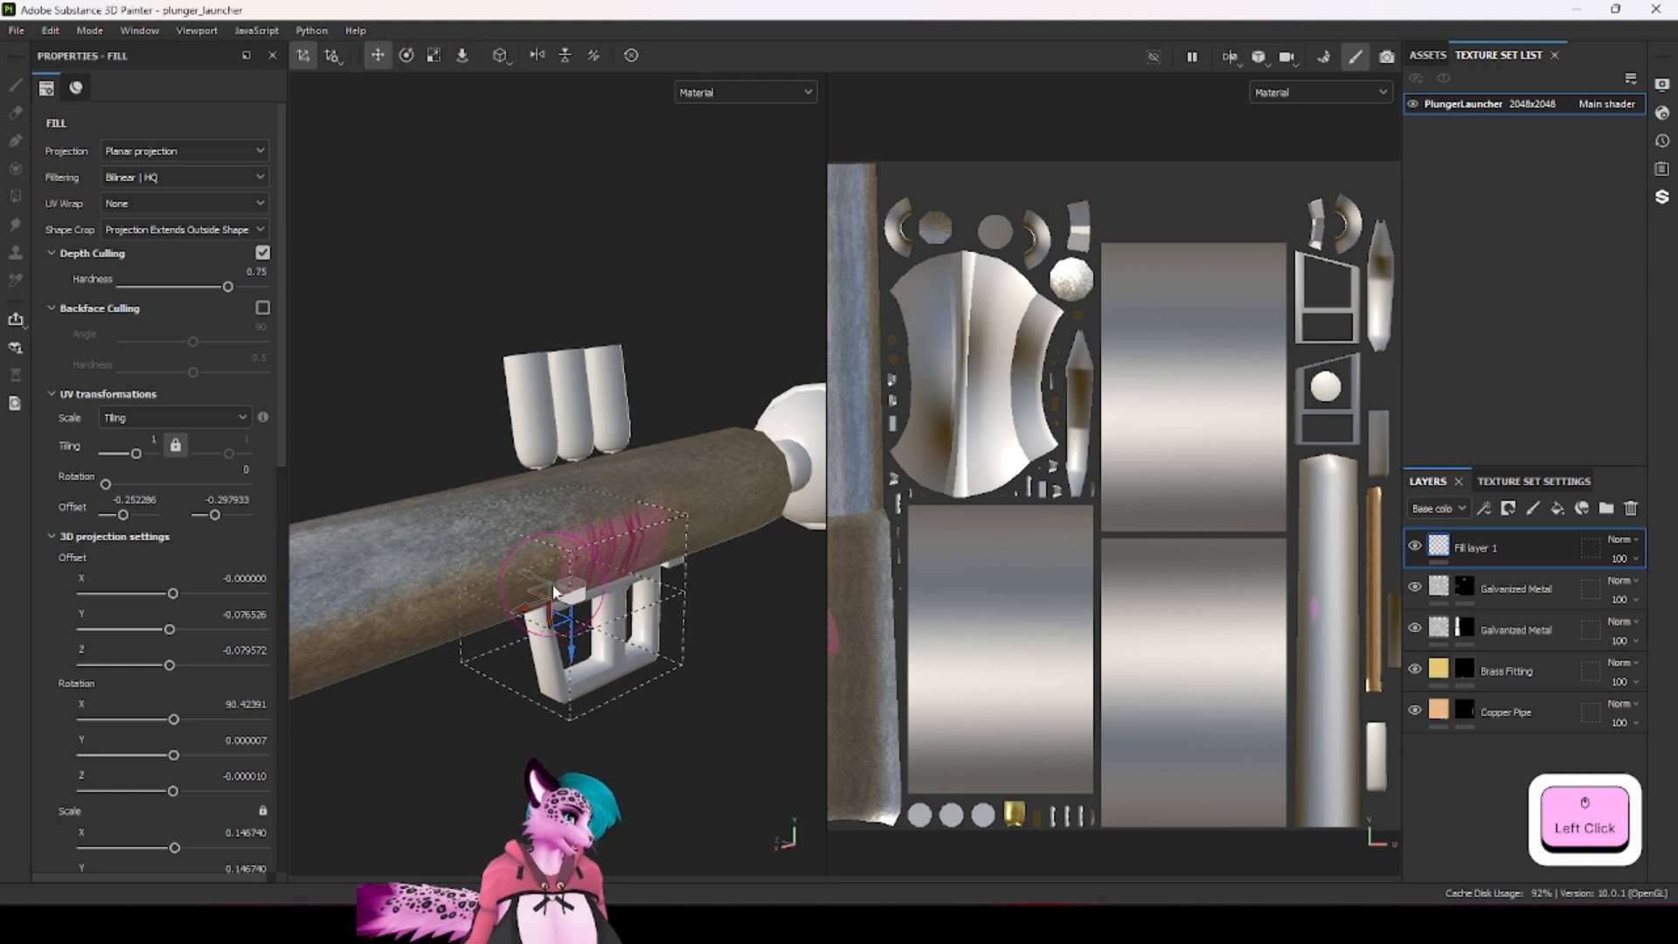
drag(551, 597, 748, 602)
drag(637, 550, 589, 543)
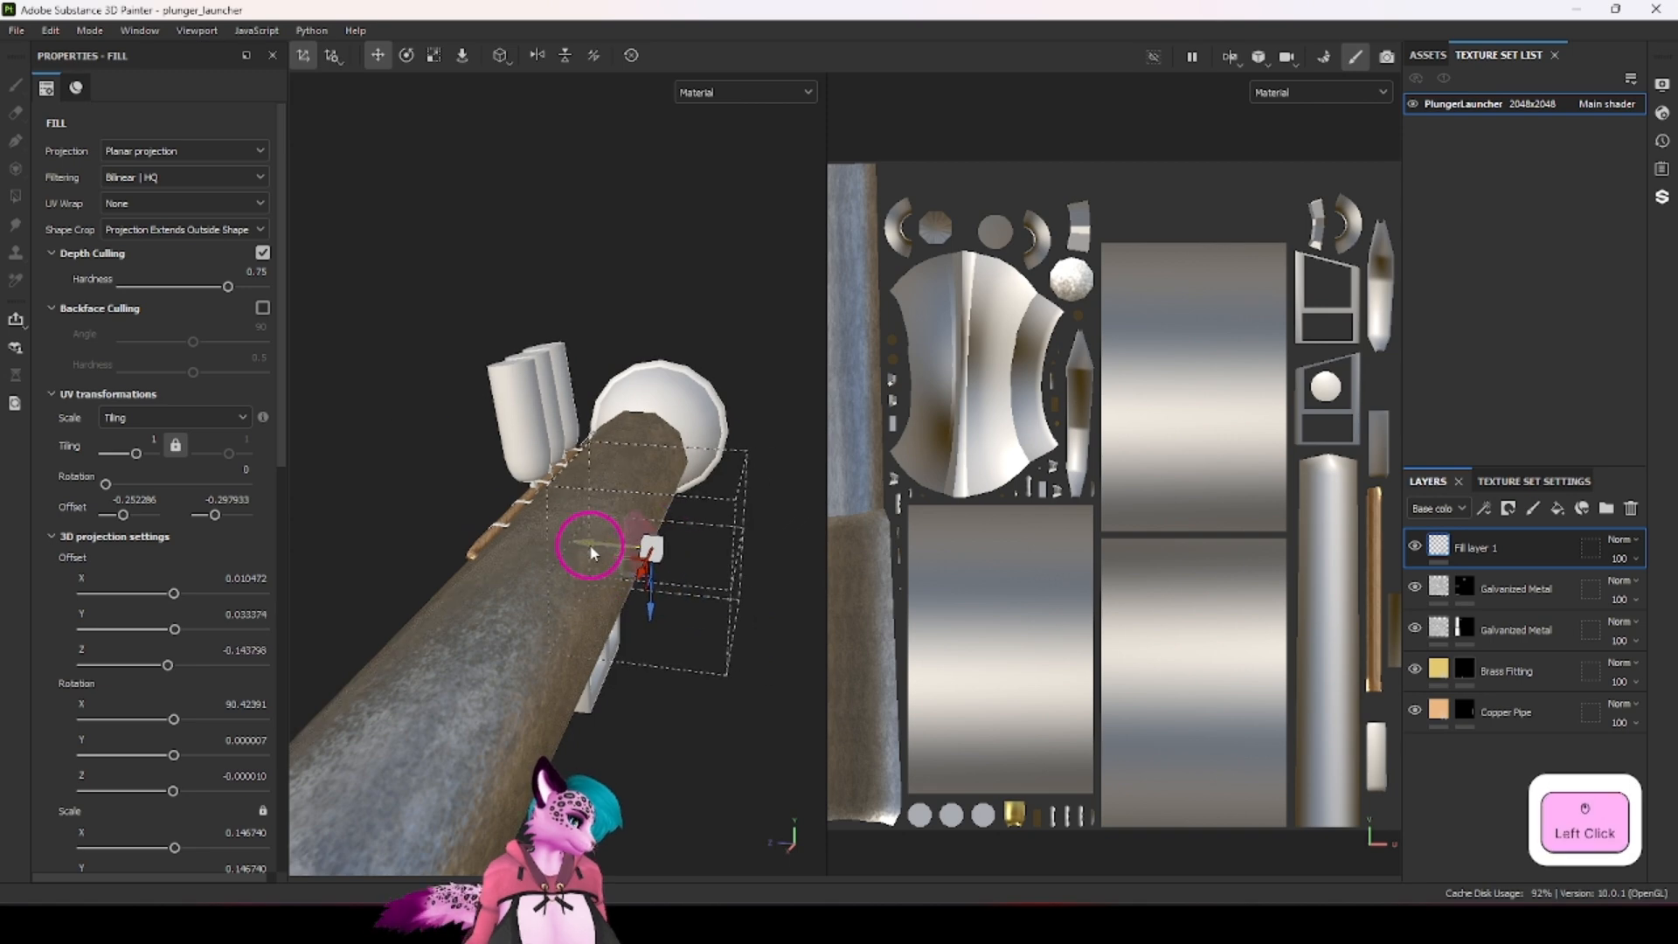
Step: Rotate the planar projection to about 2.1 on X to face the pipe's side, and shift its Y offset to about 0.07
click(404, 56)
scroll(526, 453, up, 3)
alt+drag(625, 490, 559, 491)
drag(750, 583, 763, 733)
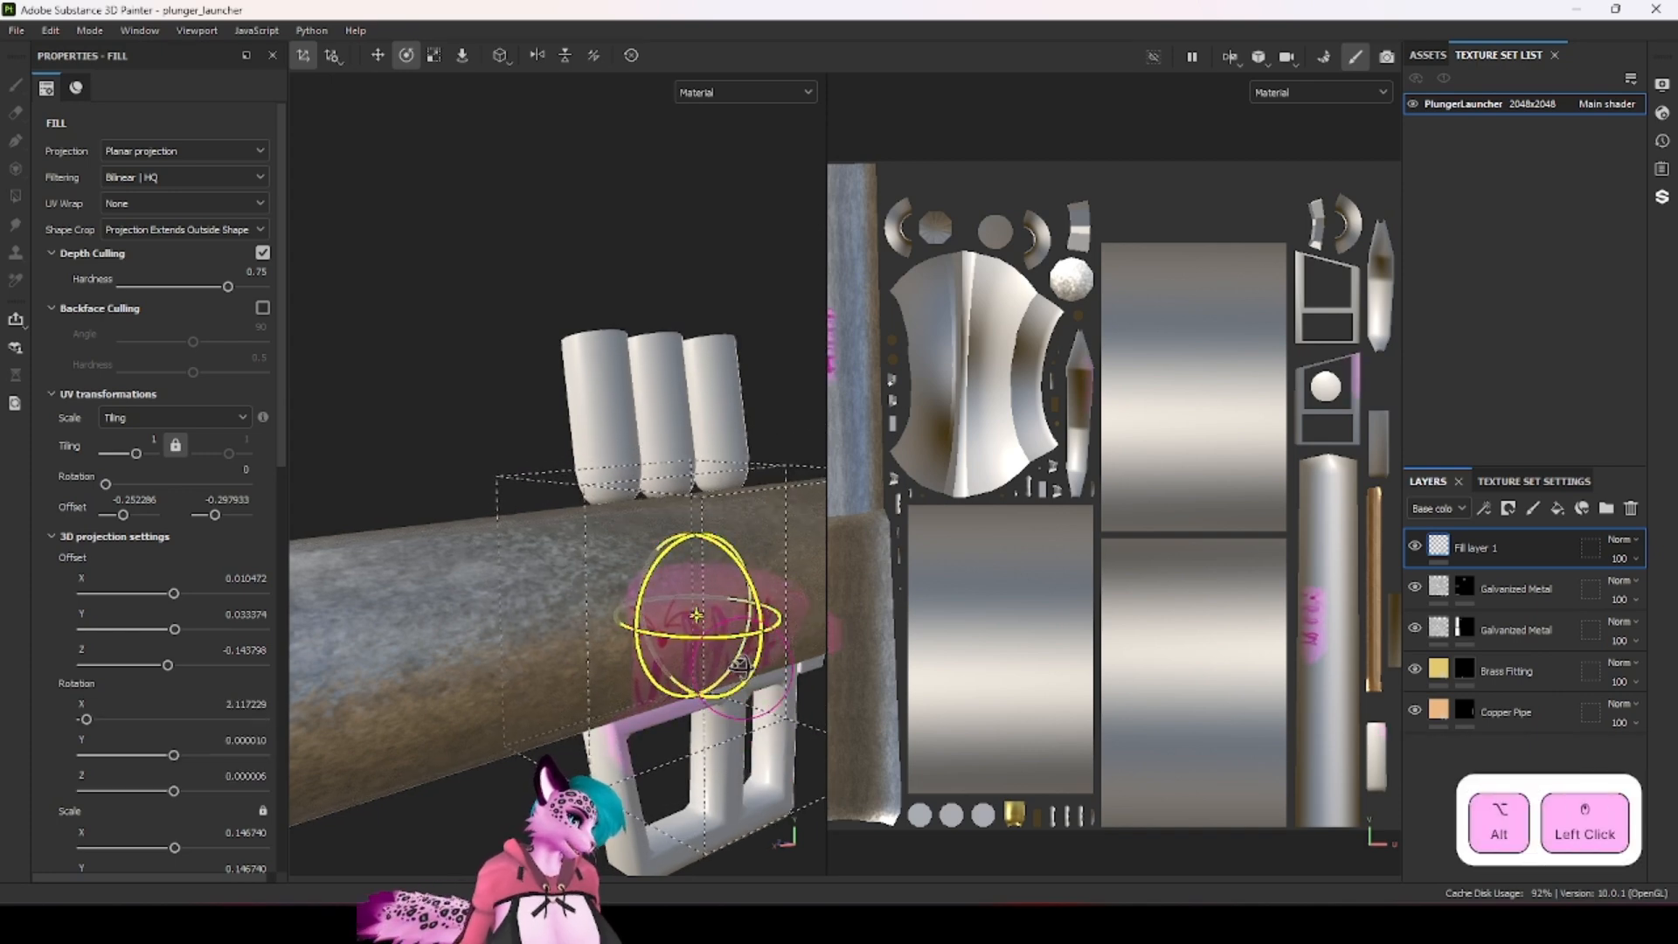
alt+drag(677, 668, 725, 603)
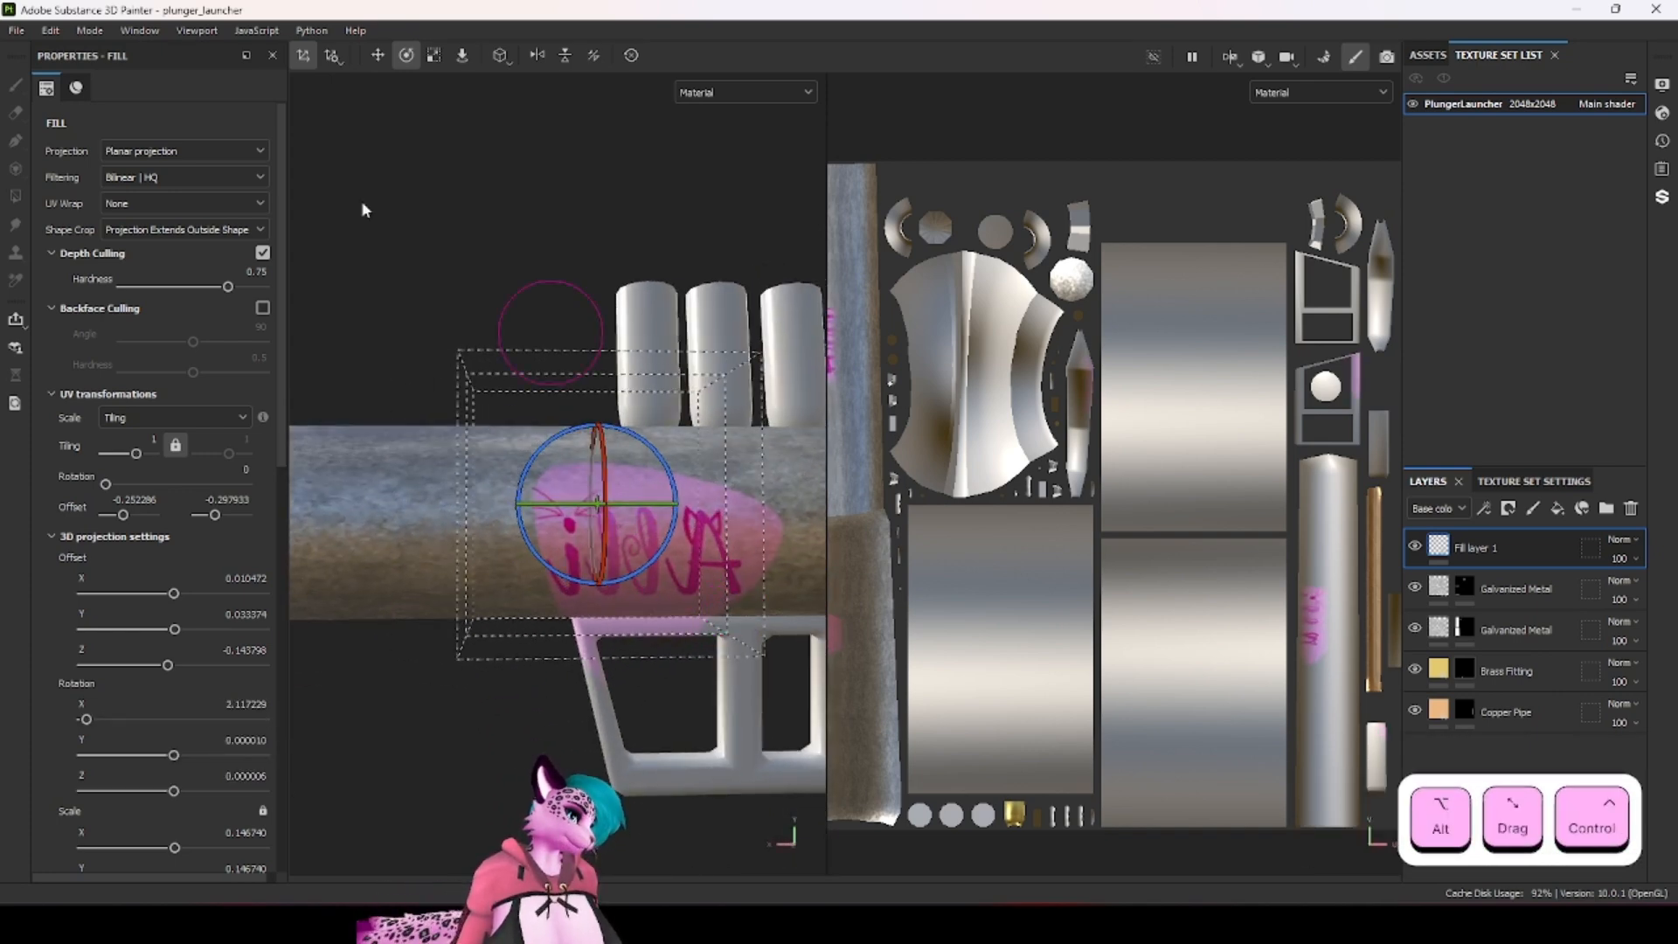
click(379, 54)
alt+drag(500, 495, 595, 404)
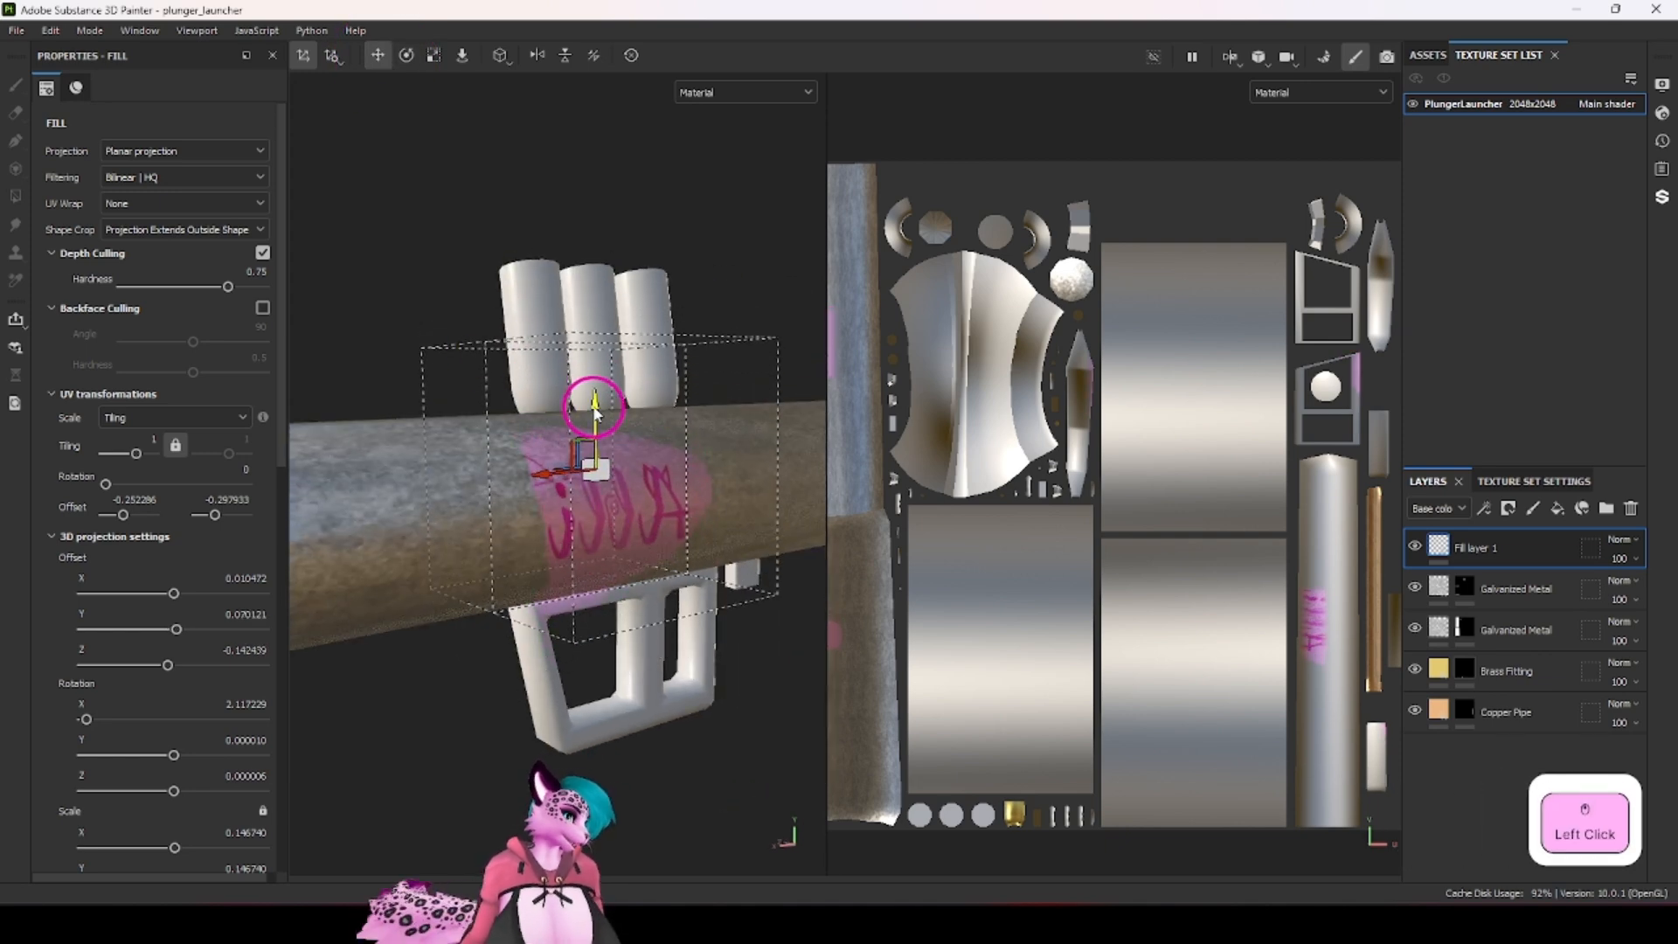
click(172, 152)
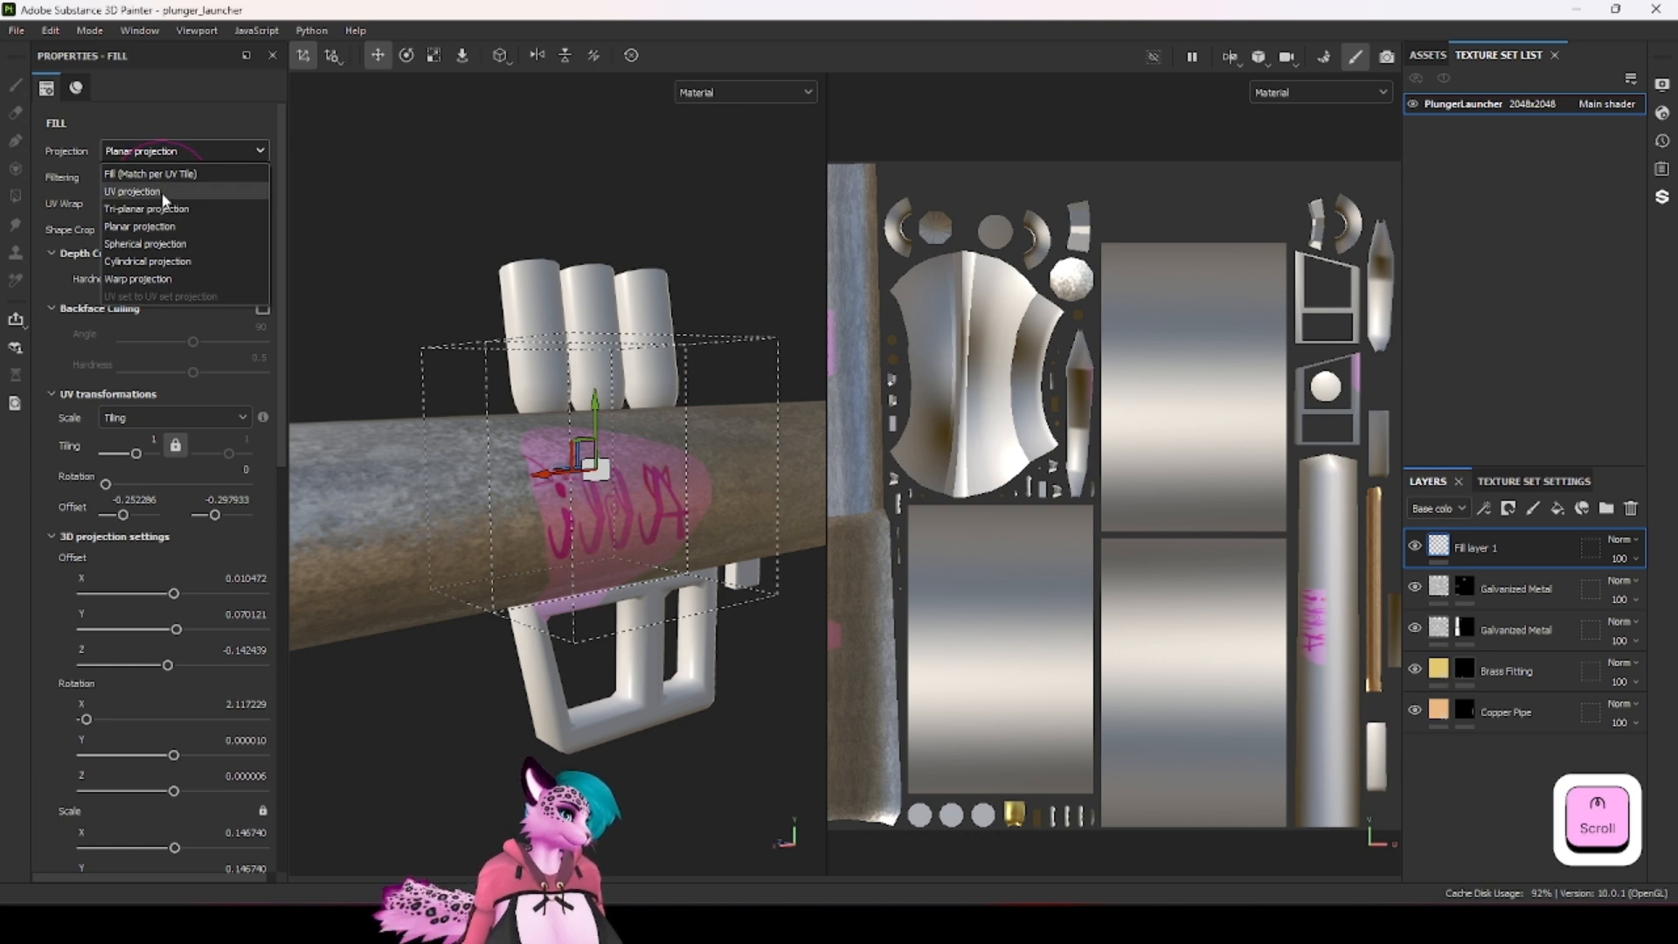
click(155, 279)
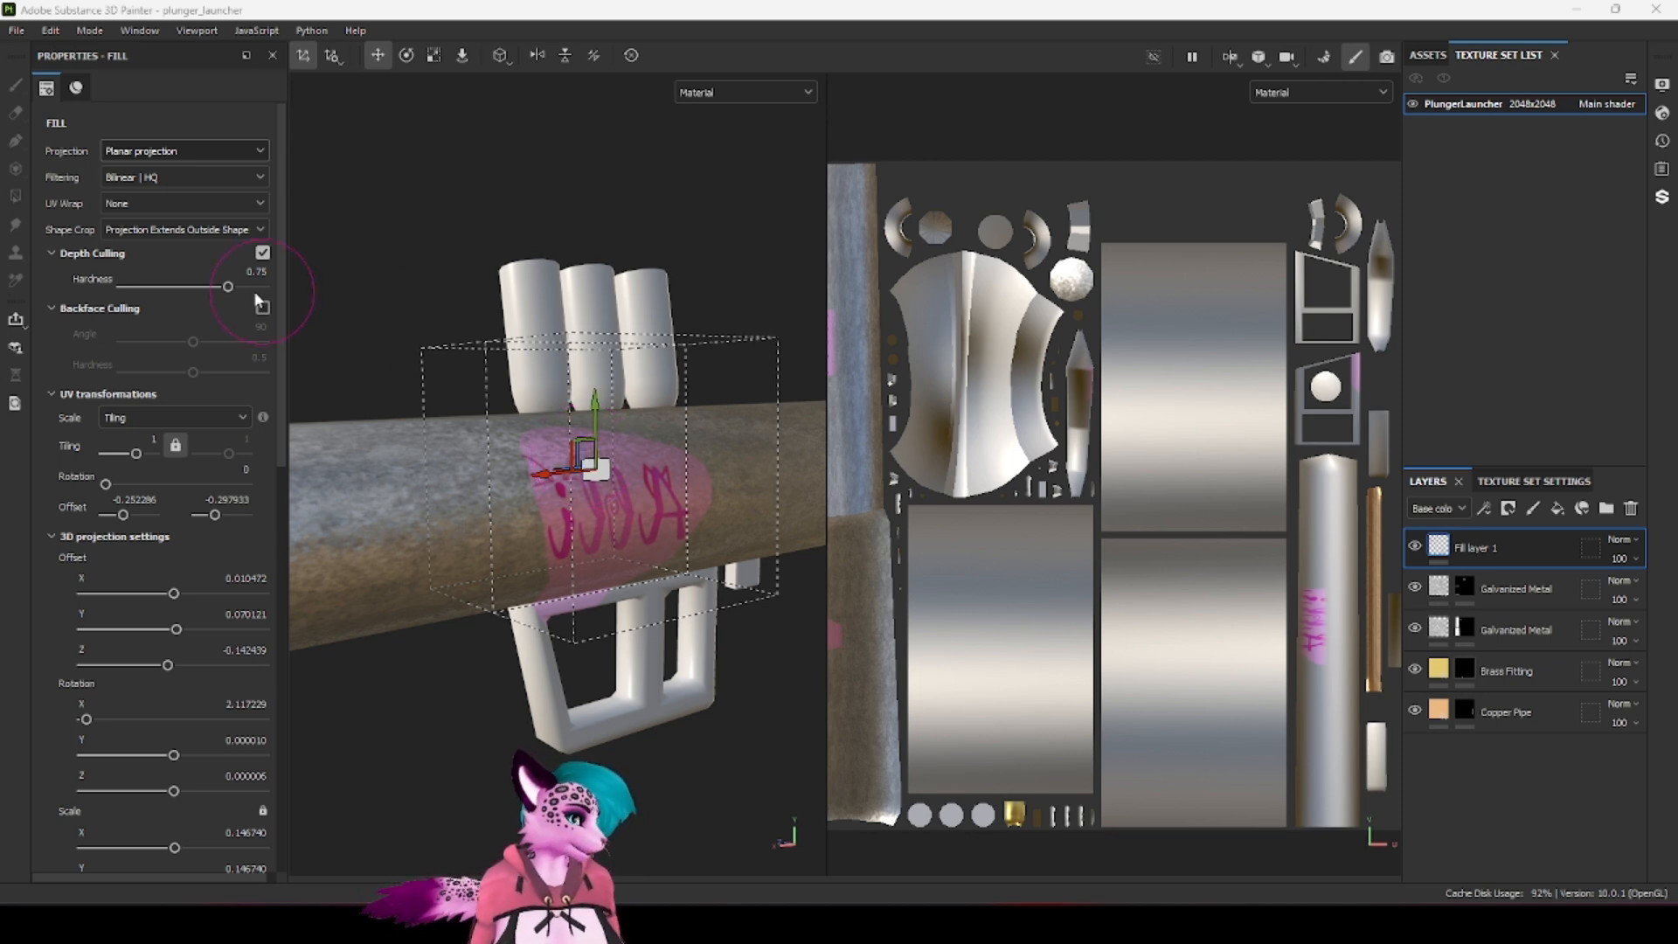
click(103, 150)
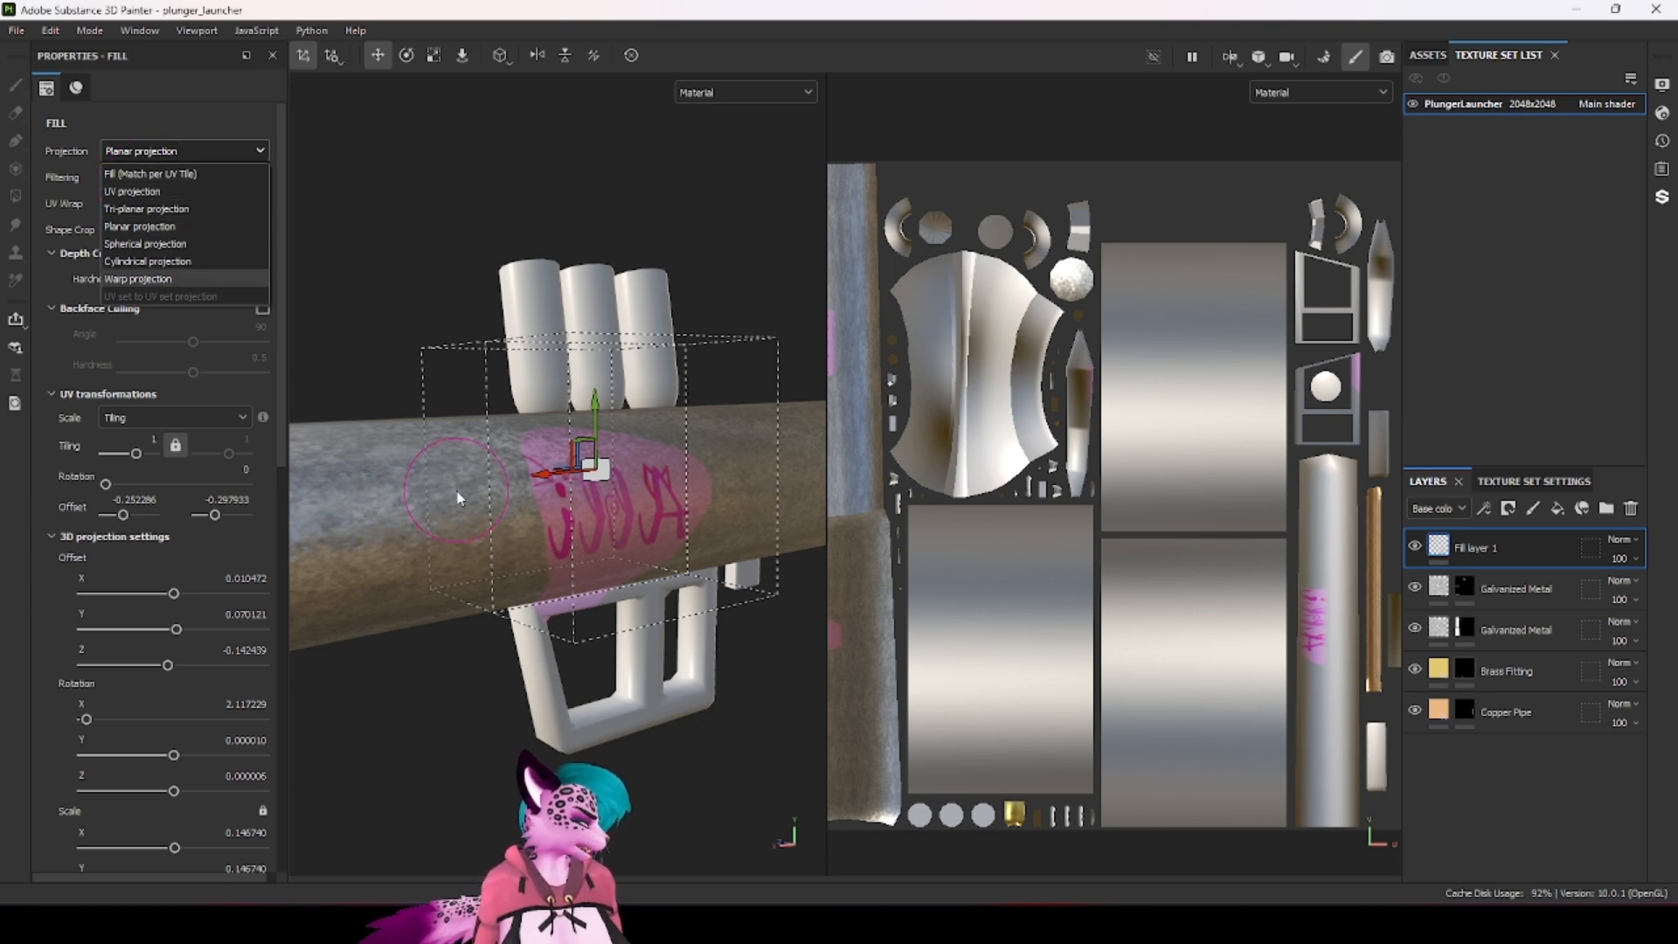
scroll(457, 499, down, 1)
key(Escape)
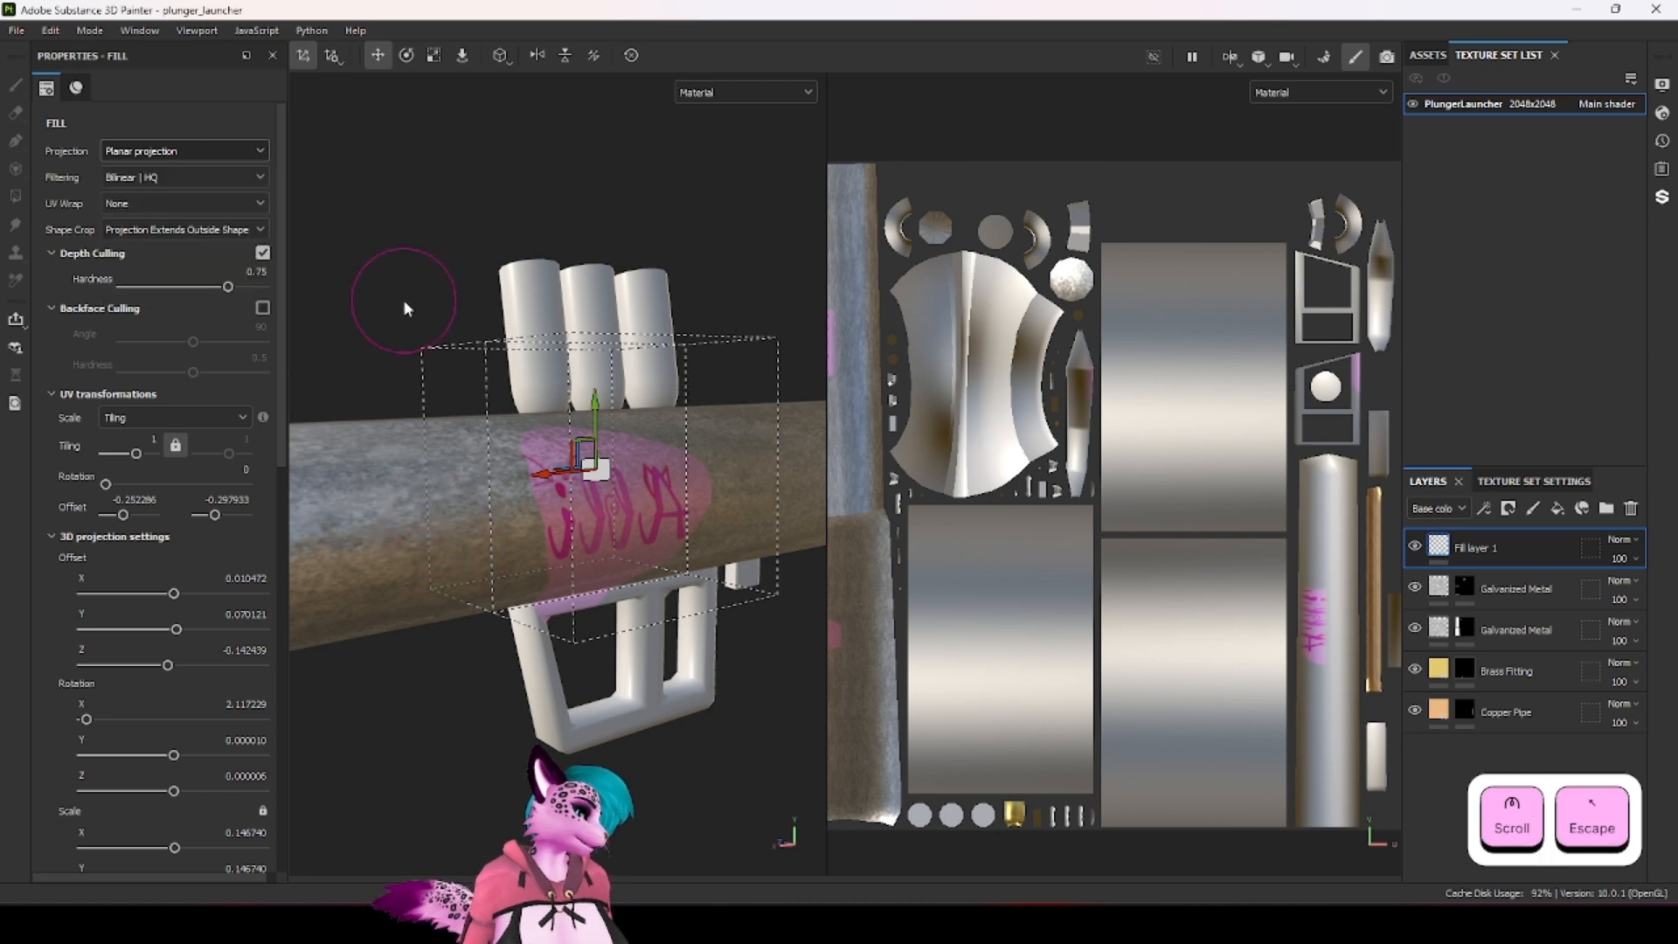
Step: Delete Fill layer 1 from the layer stack
alt+drag(402, 298, 538, 516)
scroll(636, 475, down, 3)
scroll(580, 542, up, 2)
scroll(638, 524, up, 2)
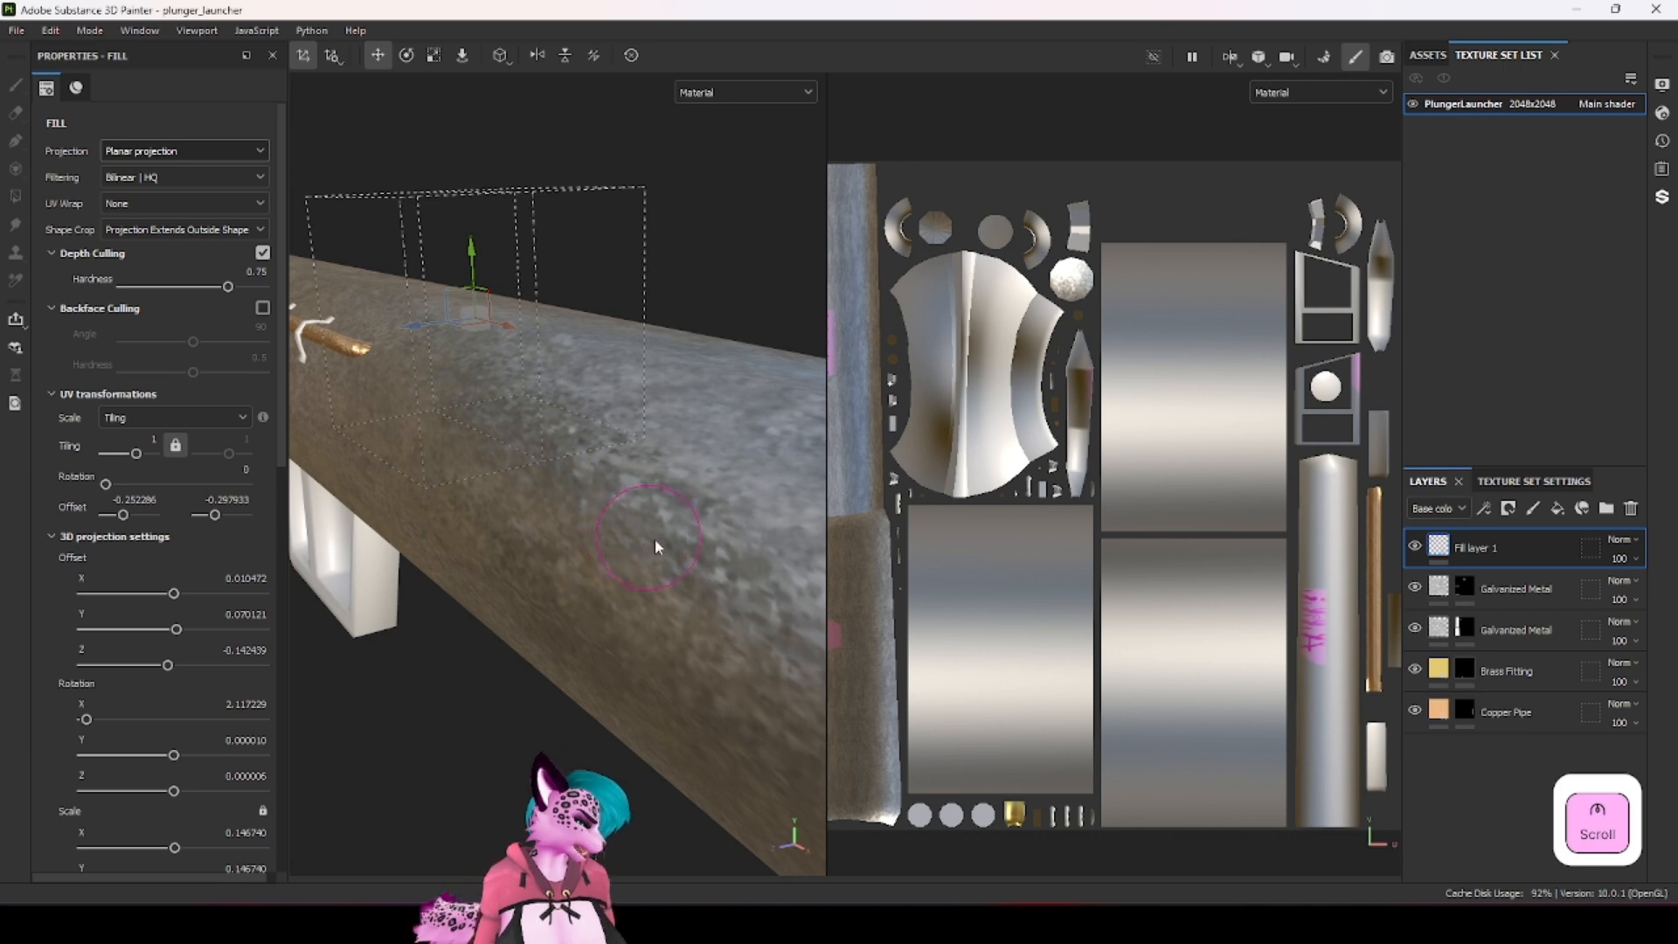
scroll(653, 538, down, 3)
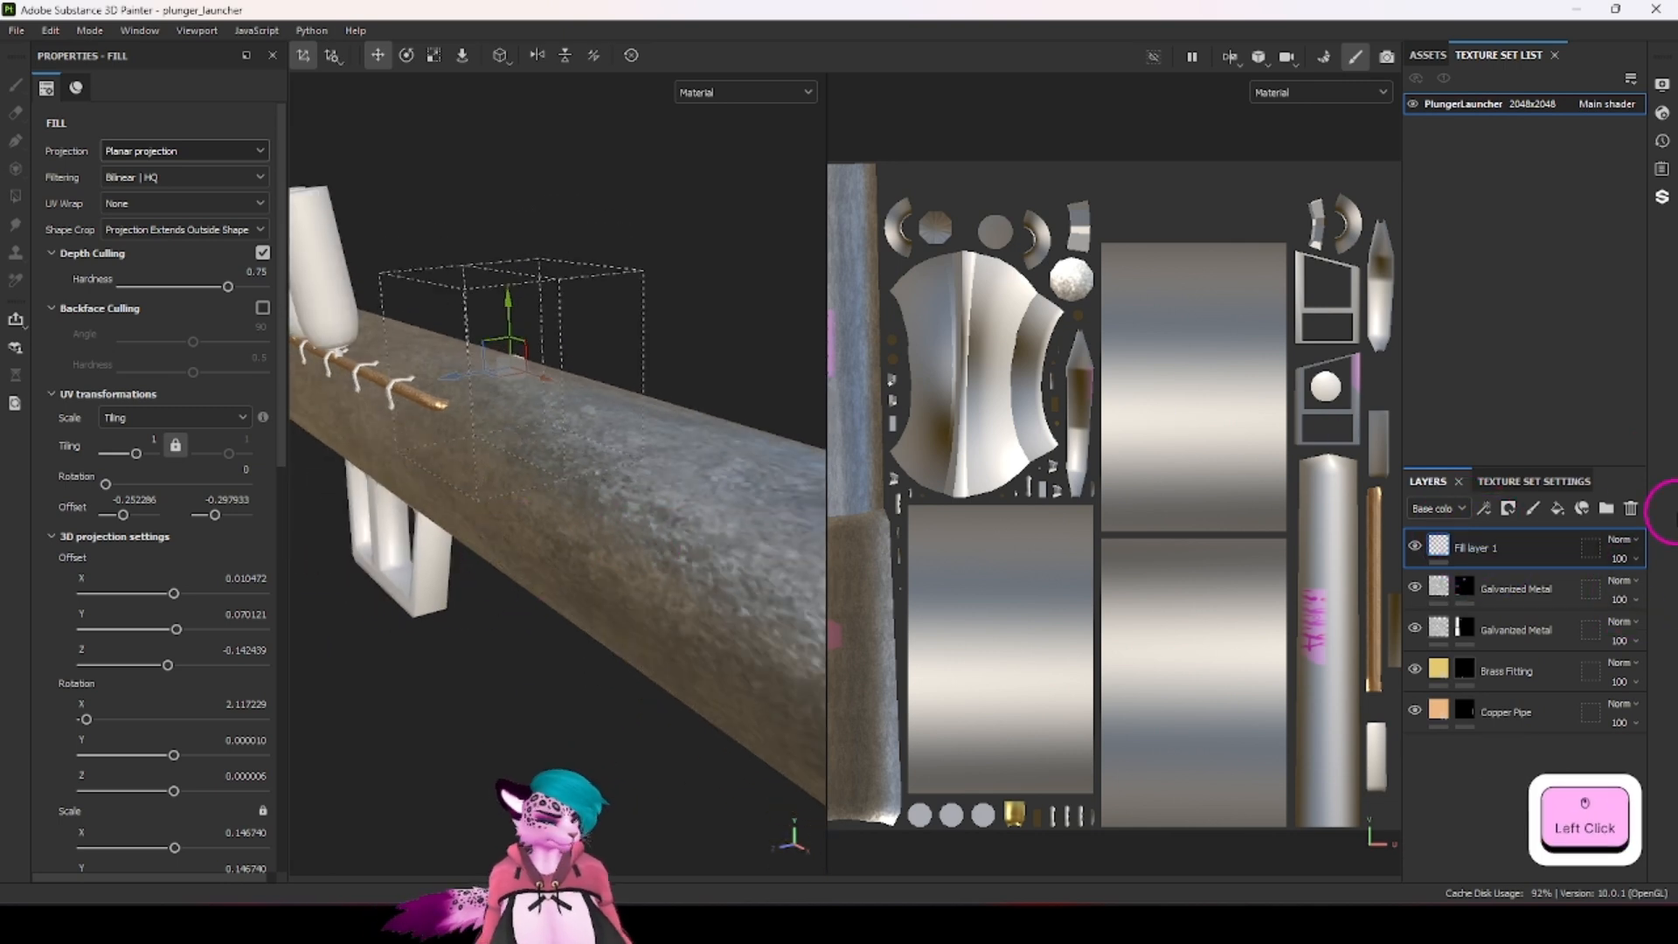
click(1638, 512)
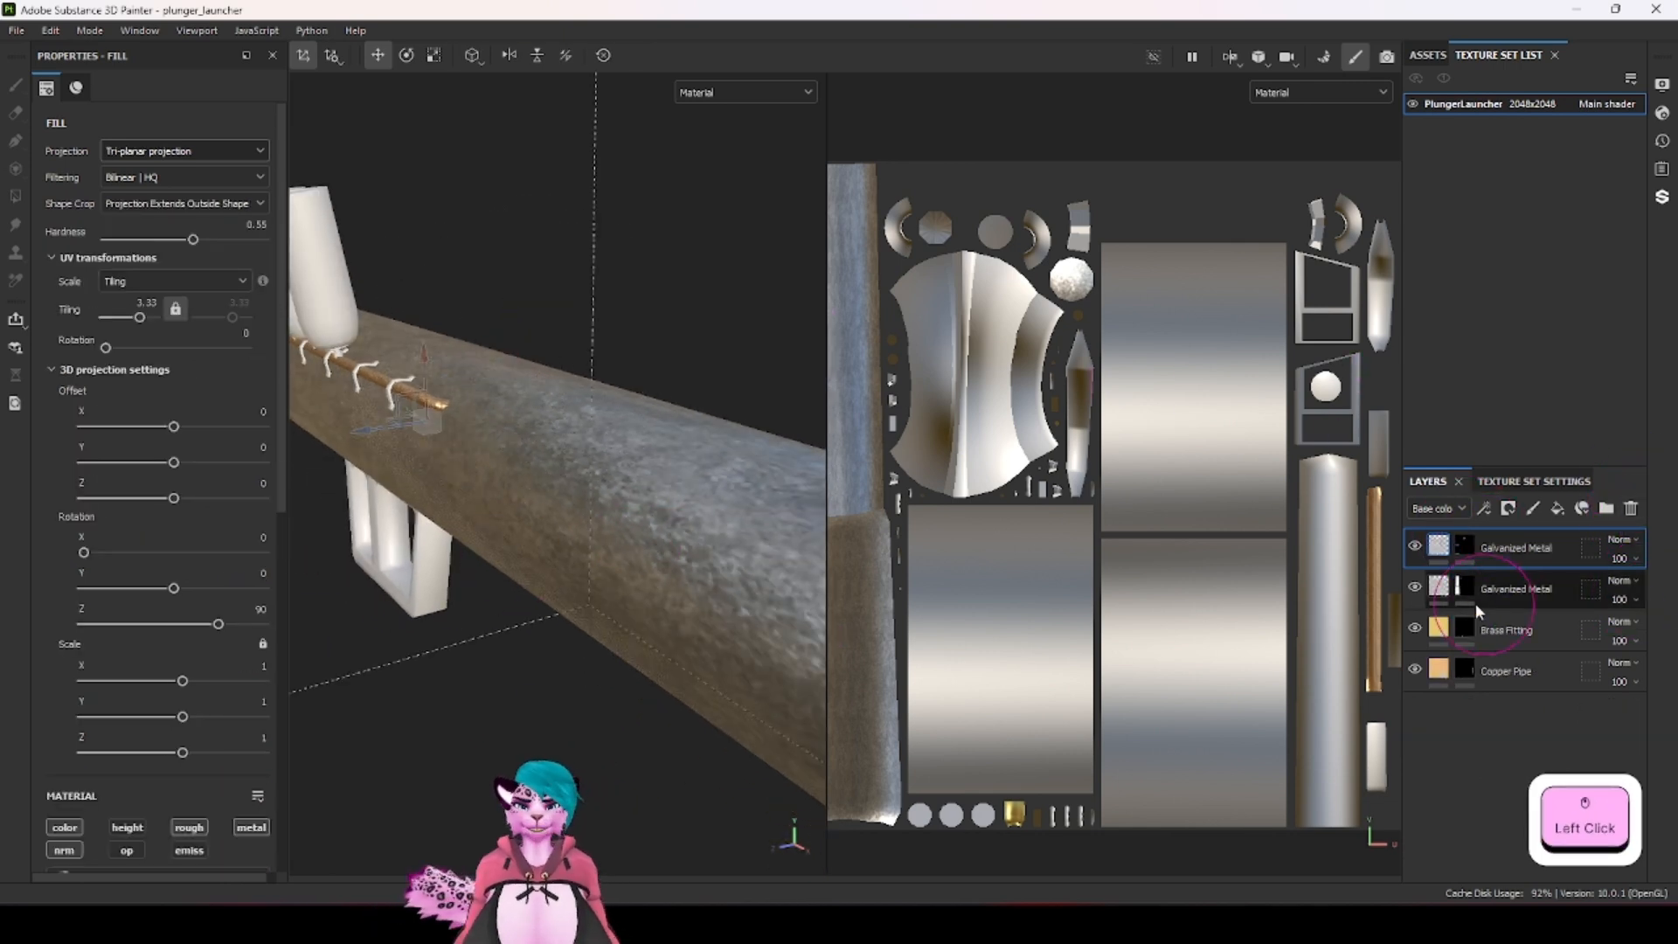
Step: Set the tiling of the cylindrically projected Galvanized Metal layer to 2
click(1415, 586)
click(1415, 586)
click(1433, 588)
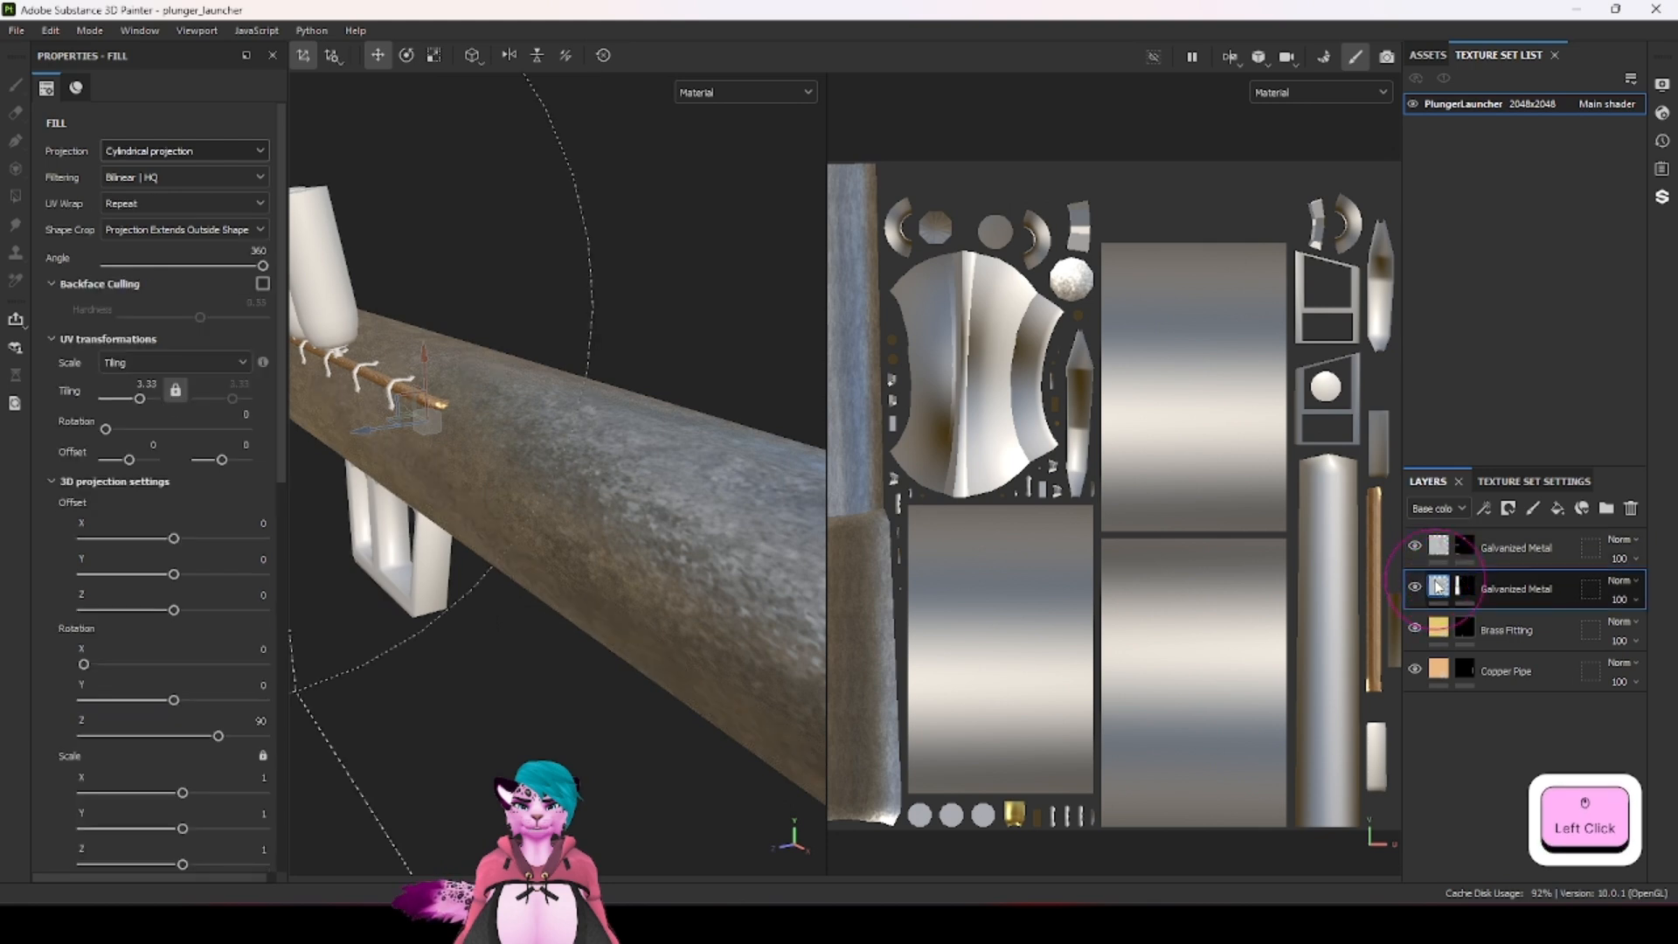
click(156, 384)
text(2)
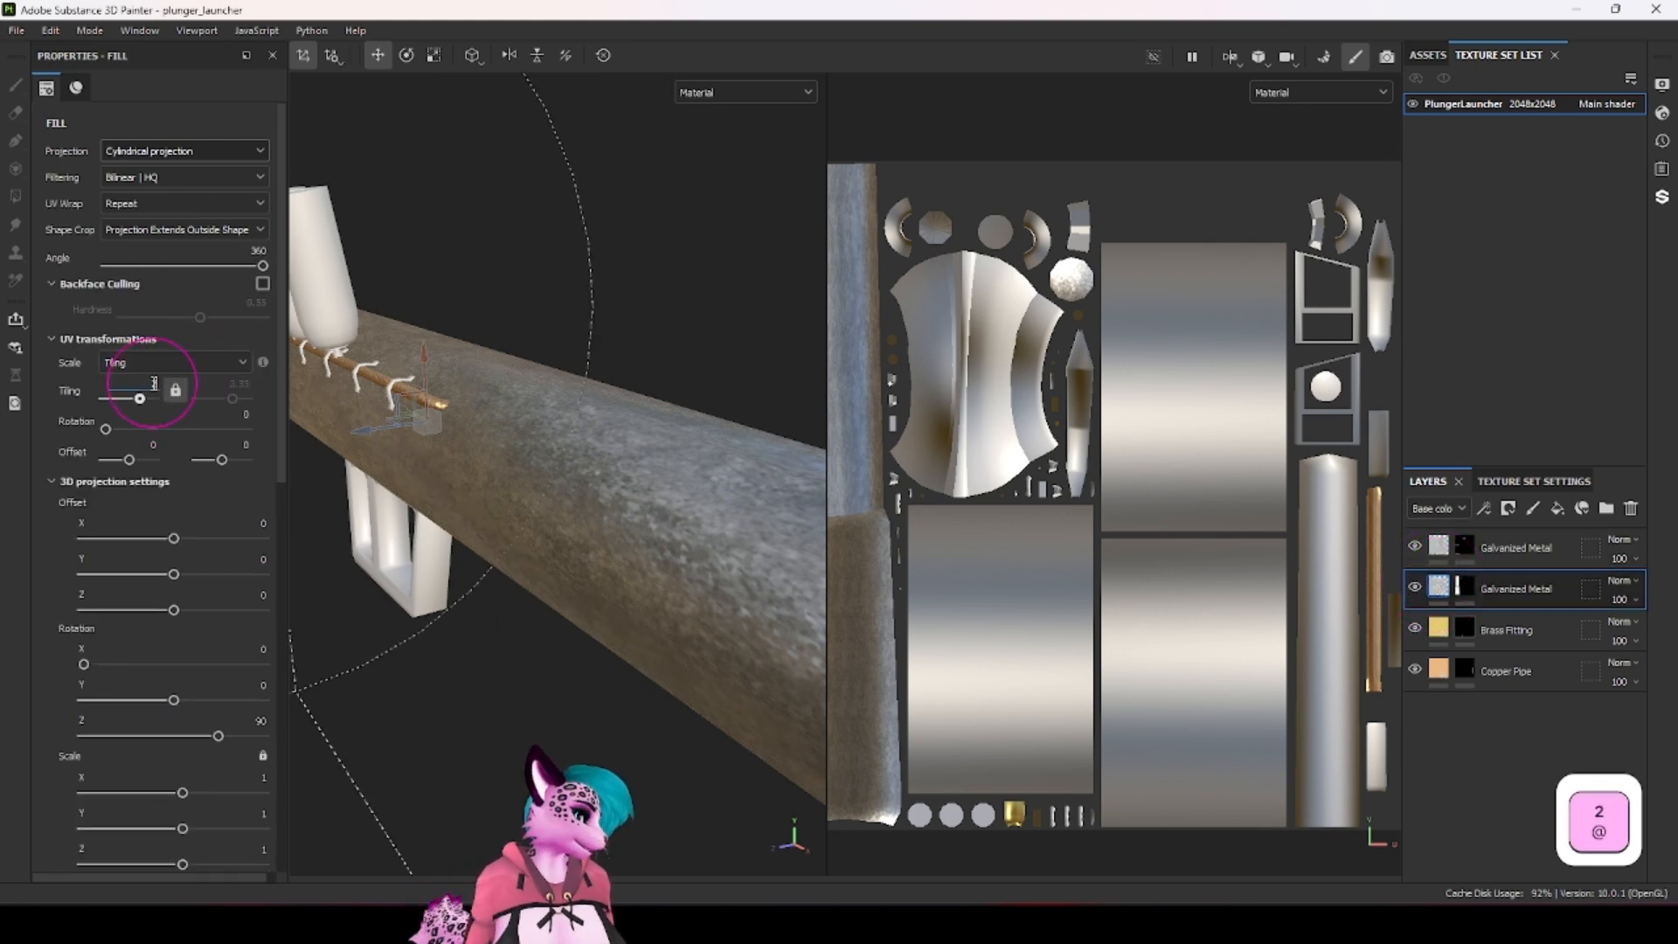
key(Return)
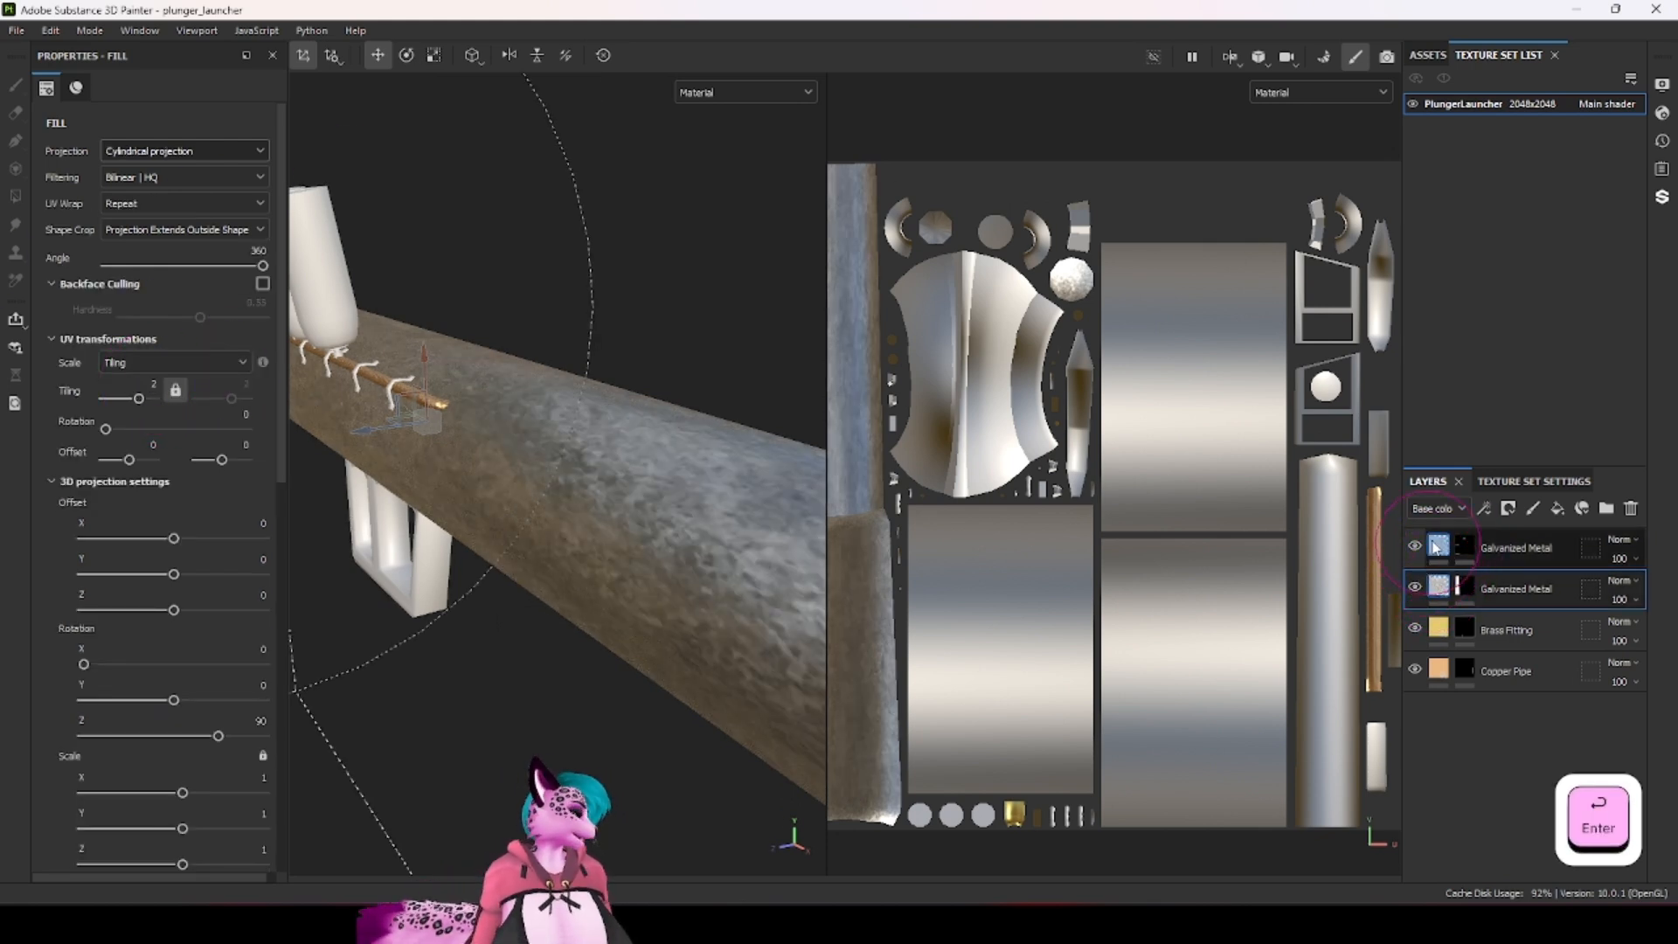
Step: Set the tiling of the tri-planar Galvanized Metal layer to 2 and inspect the pattern on the pipe's end
click(1434, 547)
double_click(139, 305)
text(2)
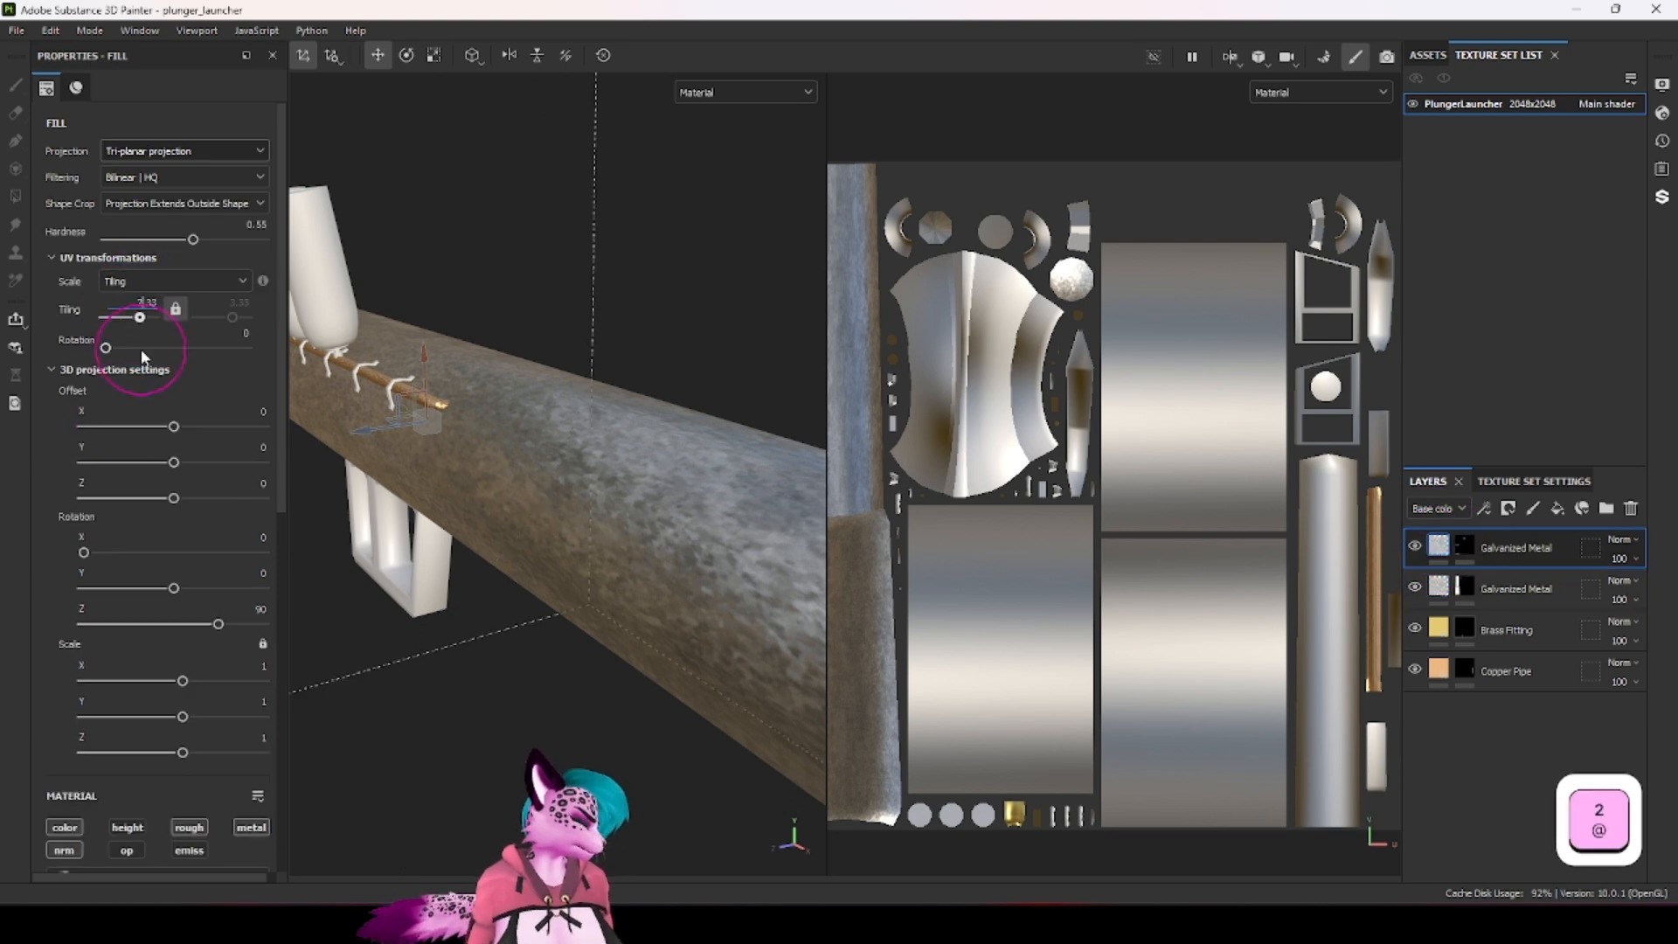
key(ctrl+a)
text(2)
key(Return)
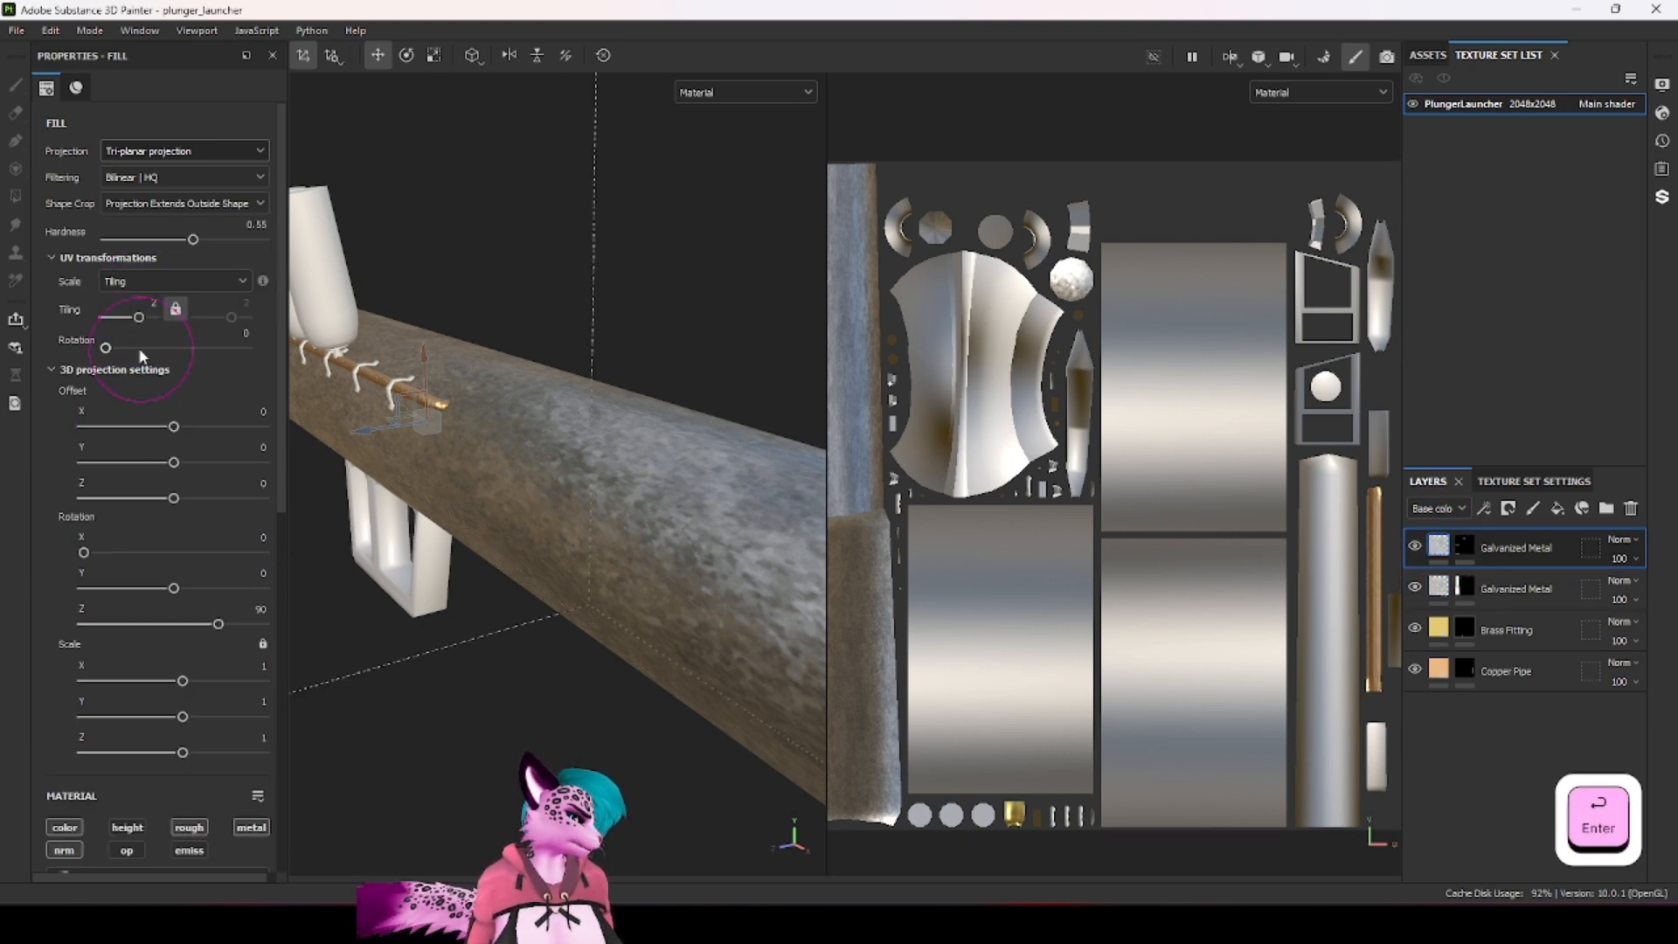
scroll(659, 581, down, 3)
alt+drag(659, 580, 731, 582)
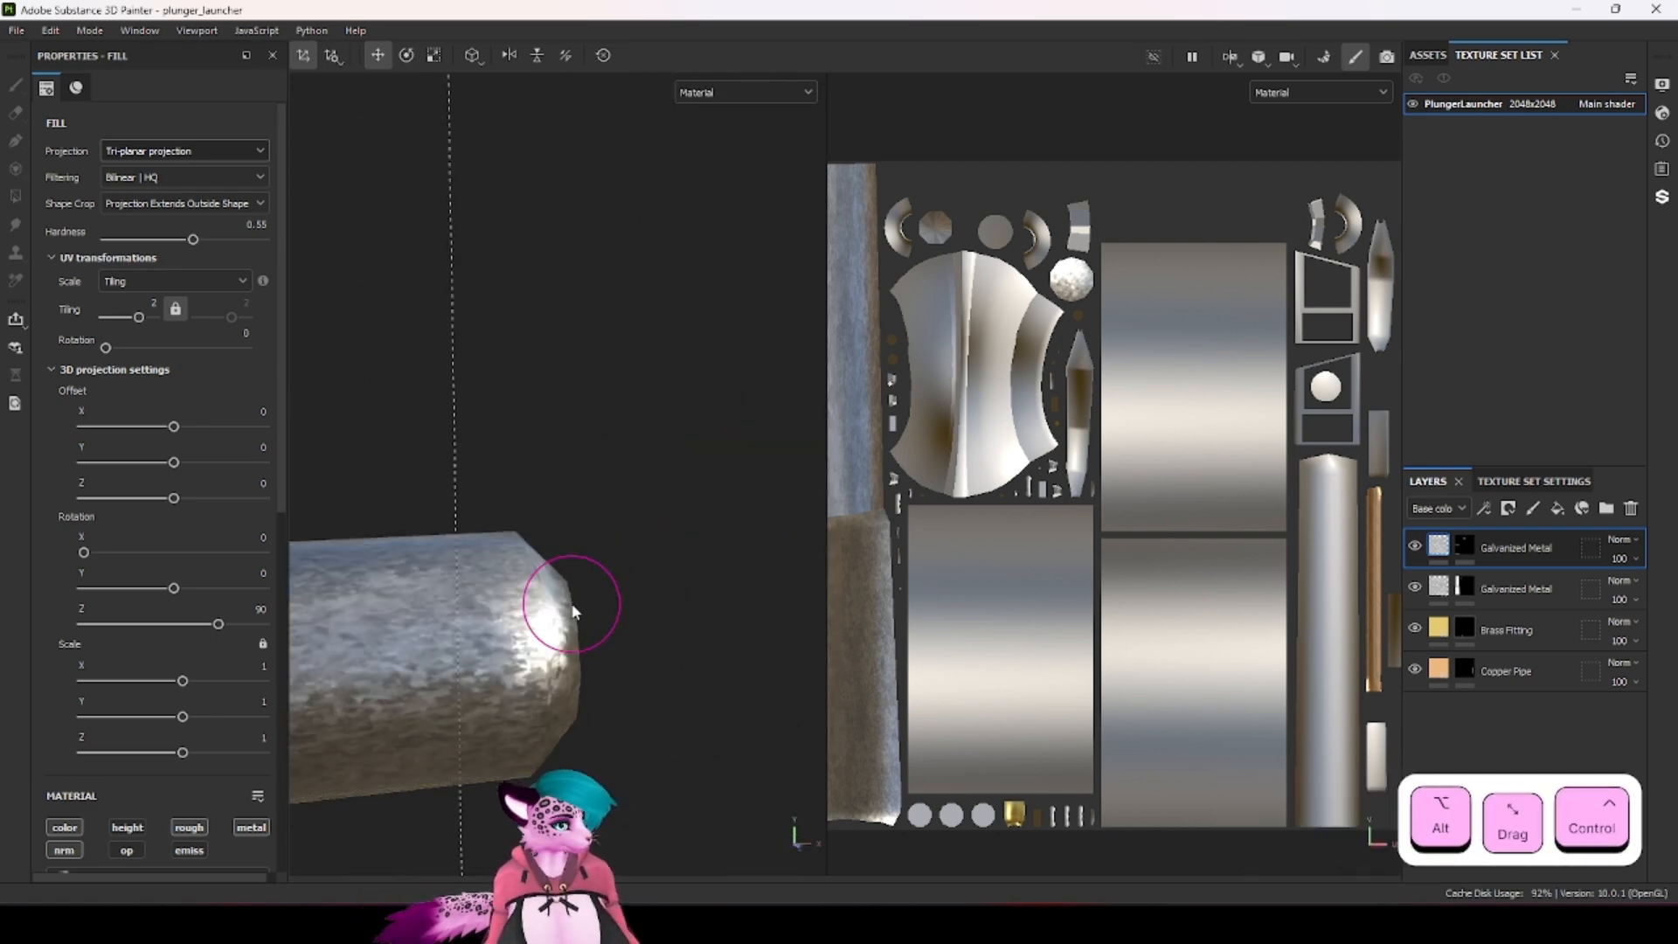
ctrl+alt+drag(568, 607, 766, 560)
Step: Enable the height channel in the material of the tri-planar Galvanized Metal layer
scroll(209, 625, down, 3)
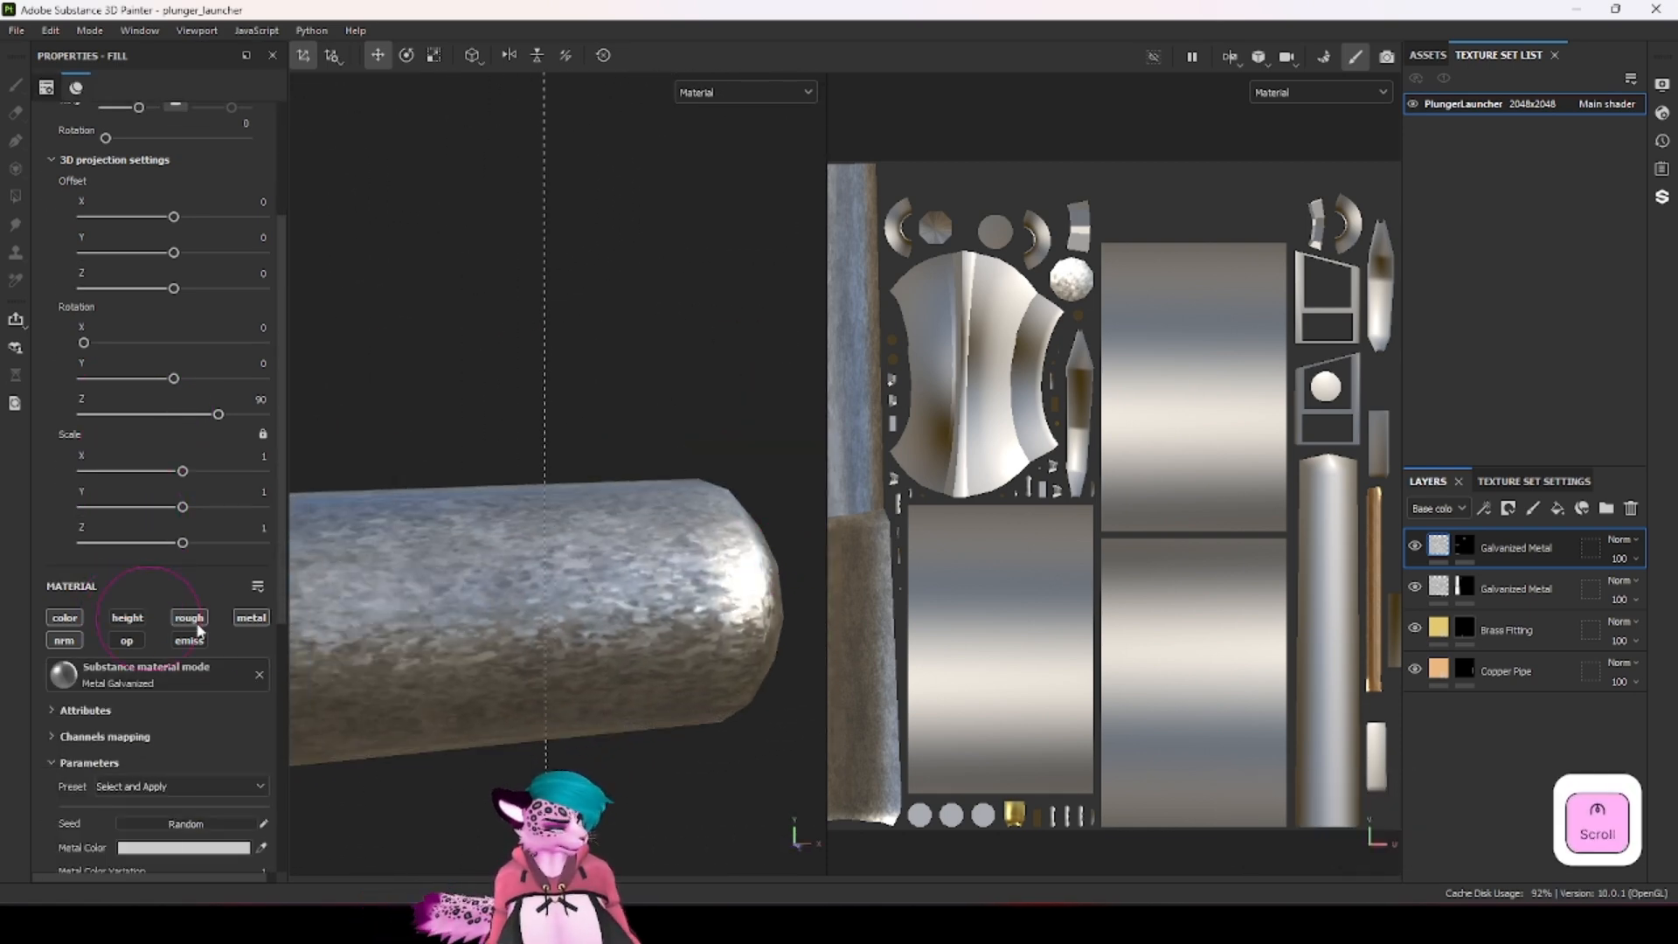
click(1496, 584)
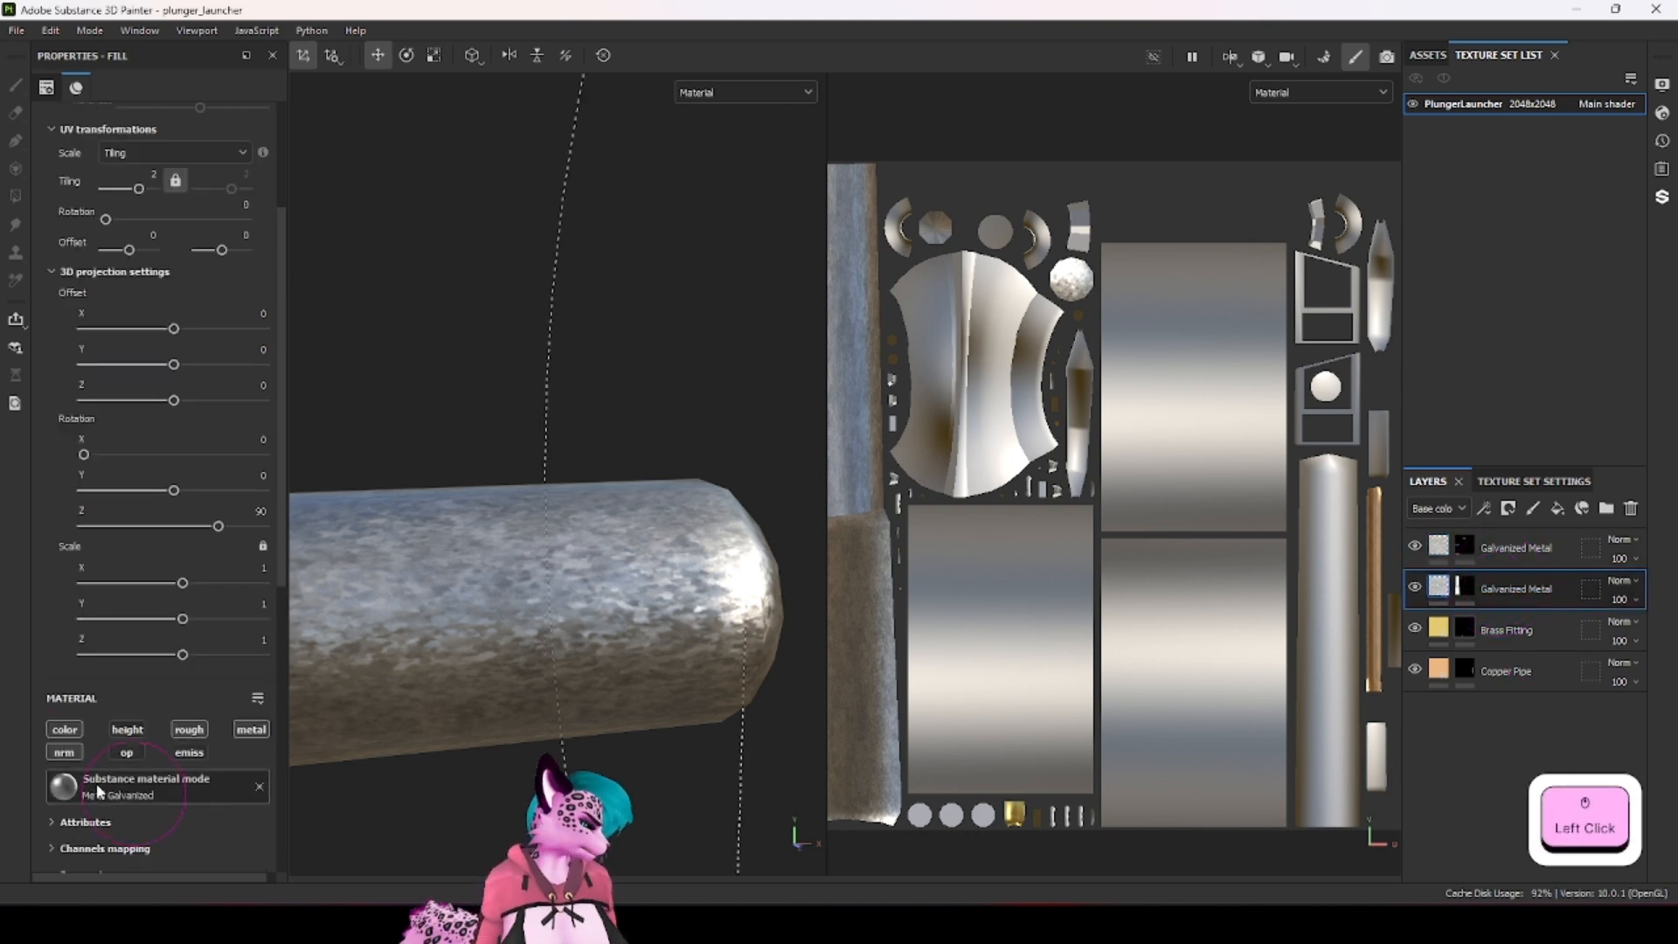
scroll(111, 744, down, 3)
scroll(111, 744, up, 5)
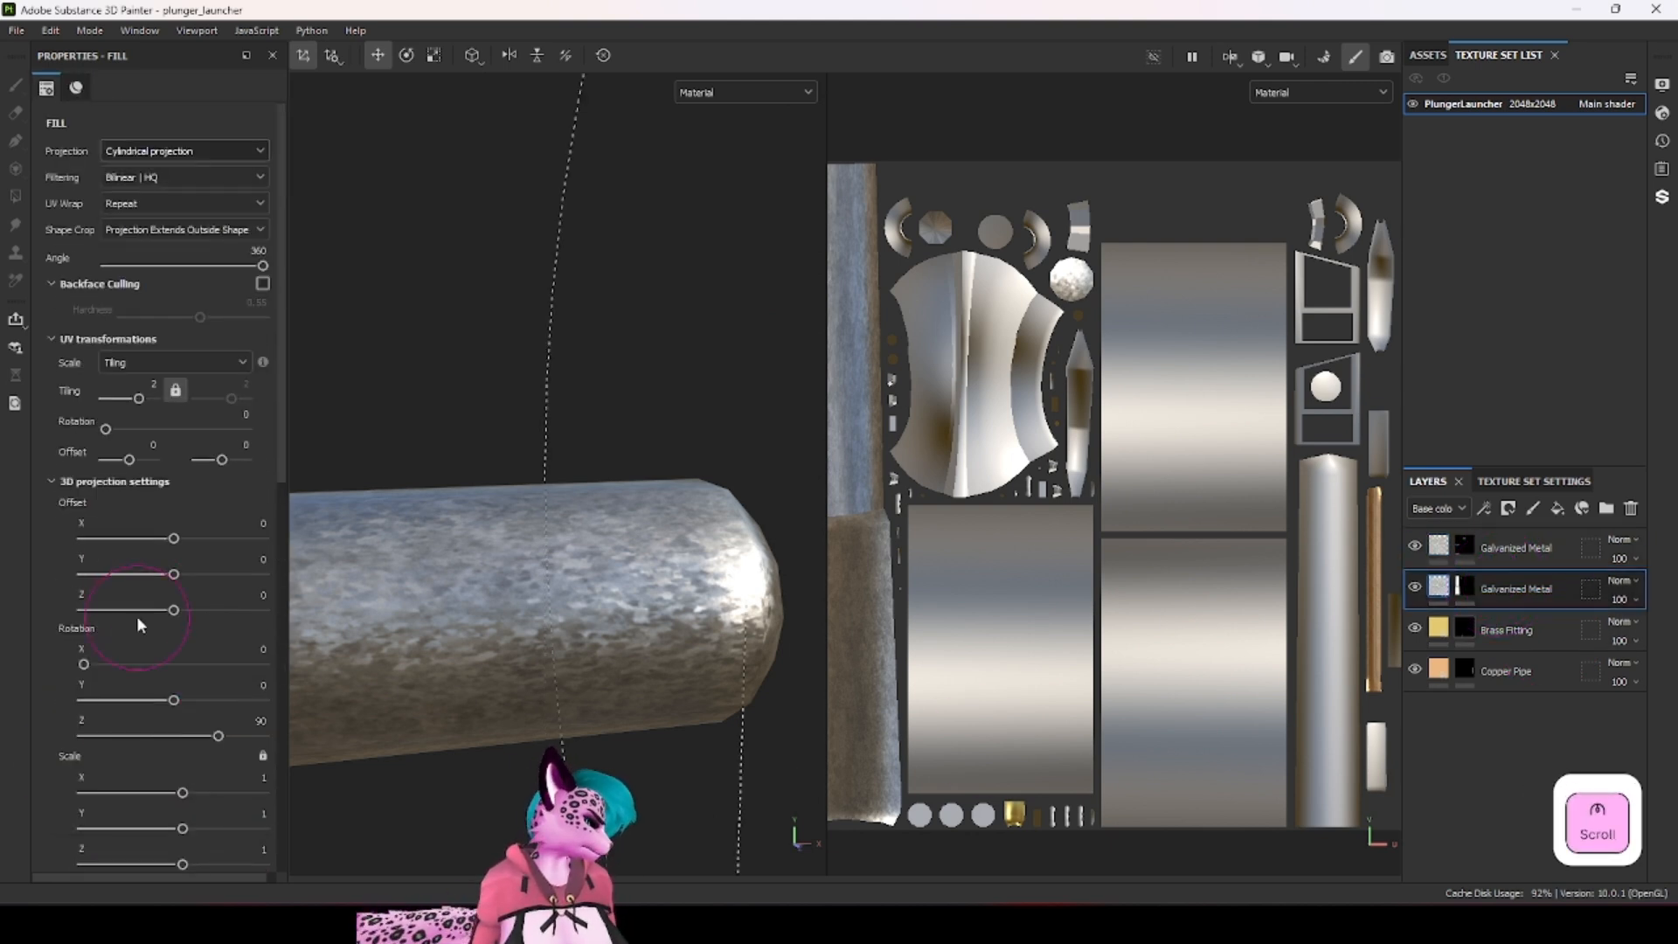
click(50, 480)
scroll(131, 569, down, 1)
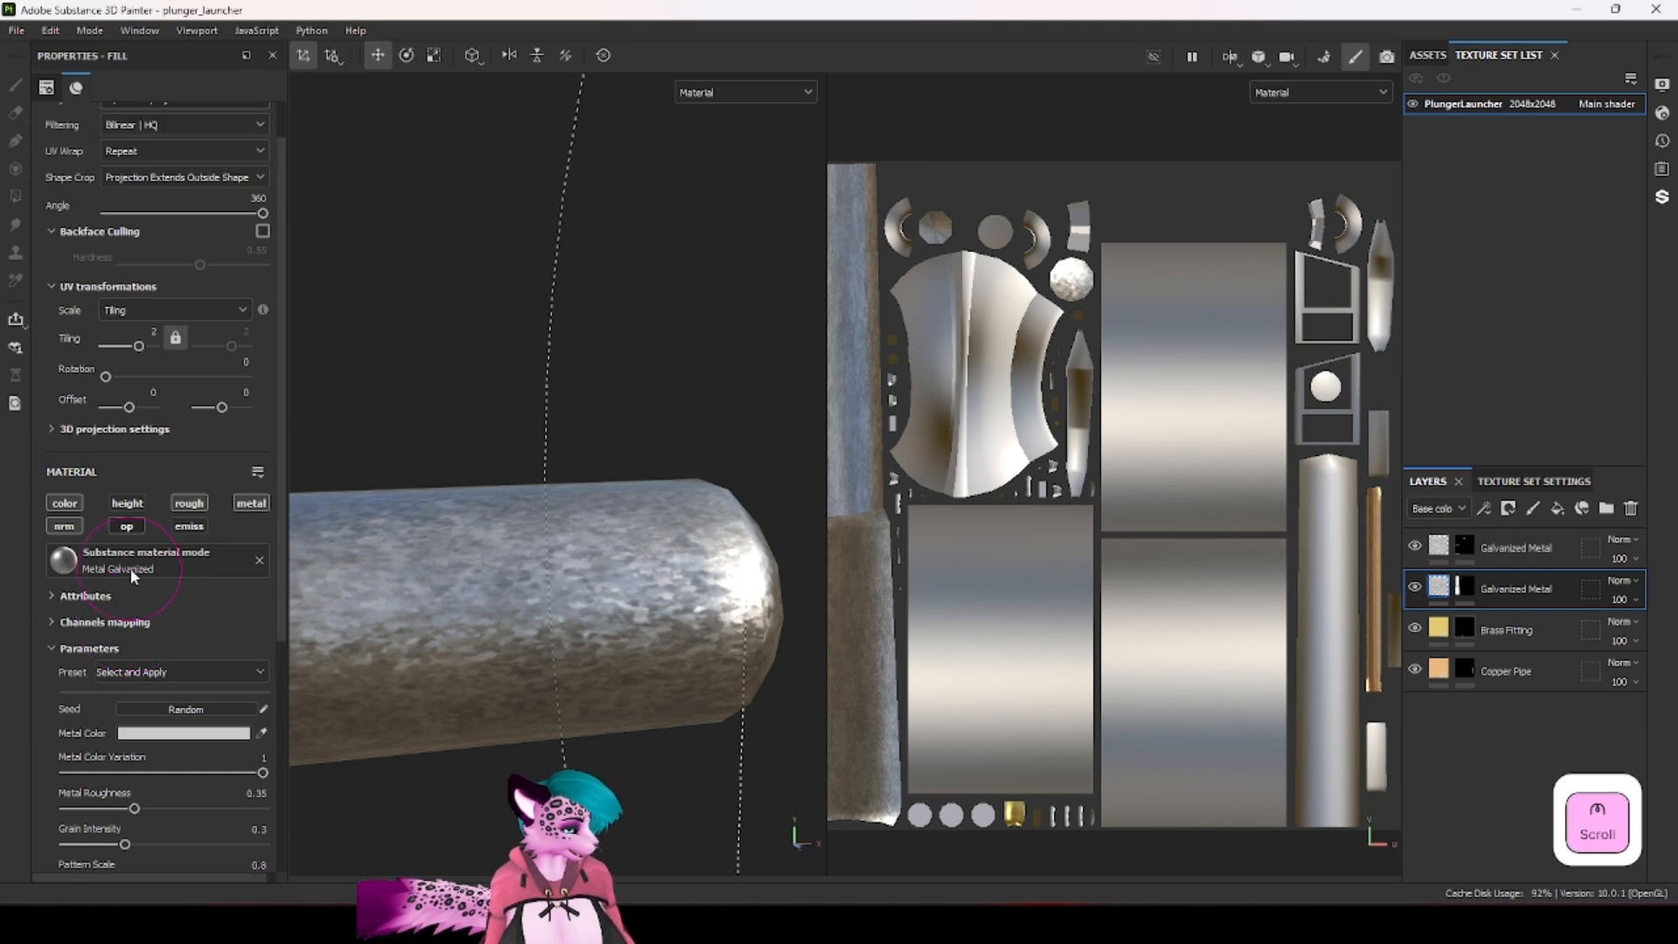
scroll(131, 570, up, 1)
click(1475, 547)
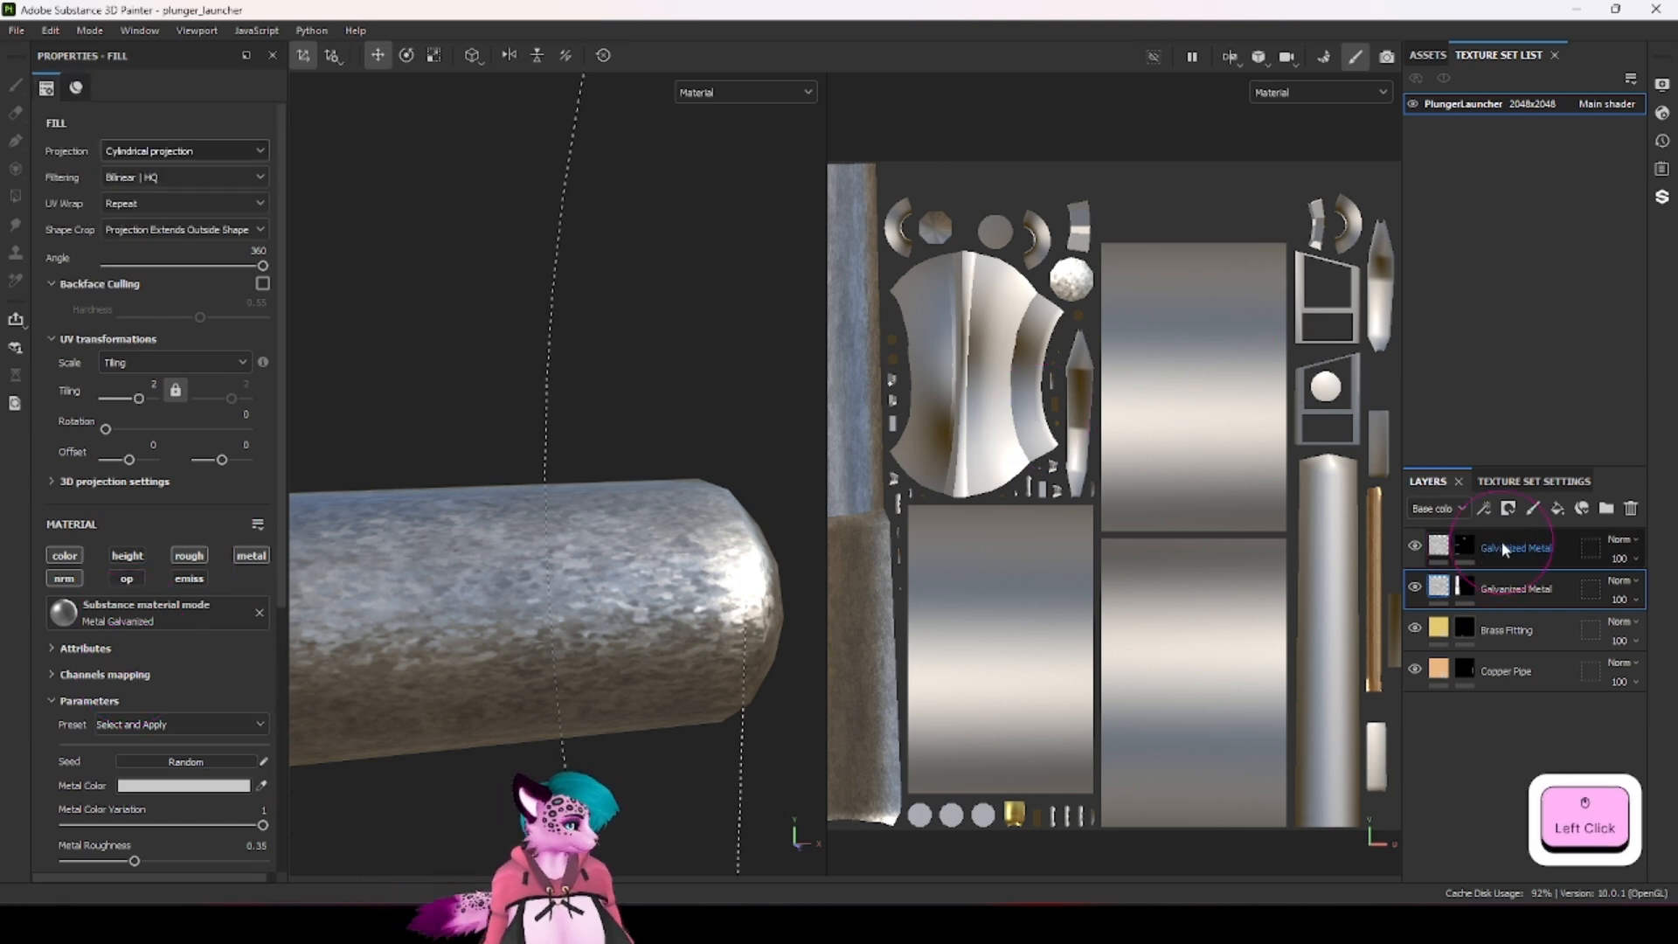
scroll(124, 367, down, 4)
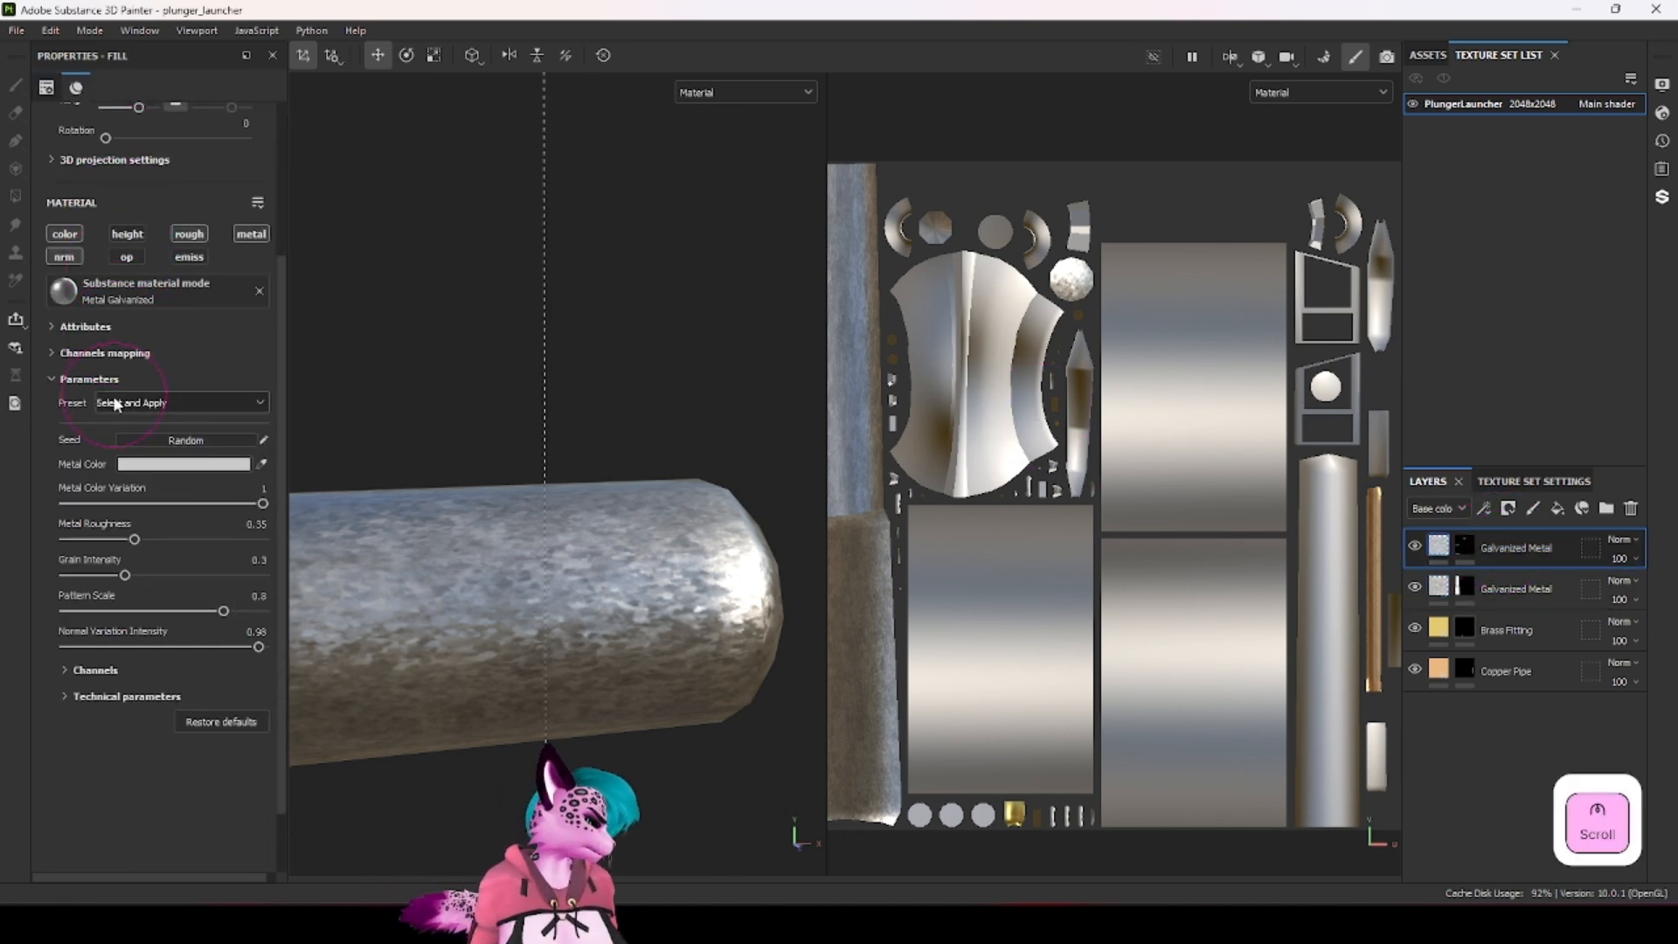
scroll(123, 374, up, 2)
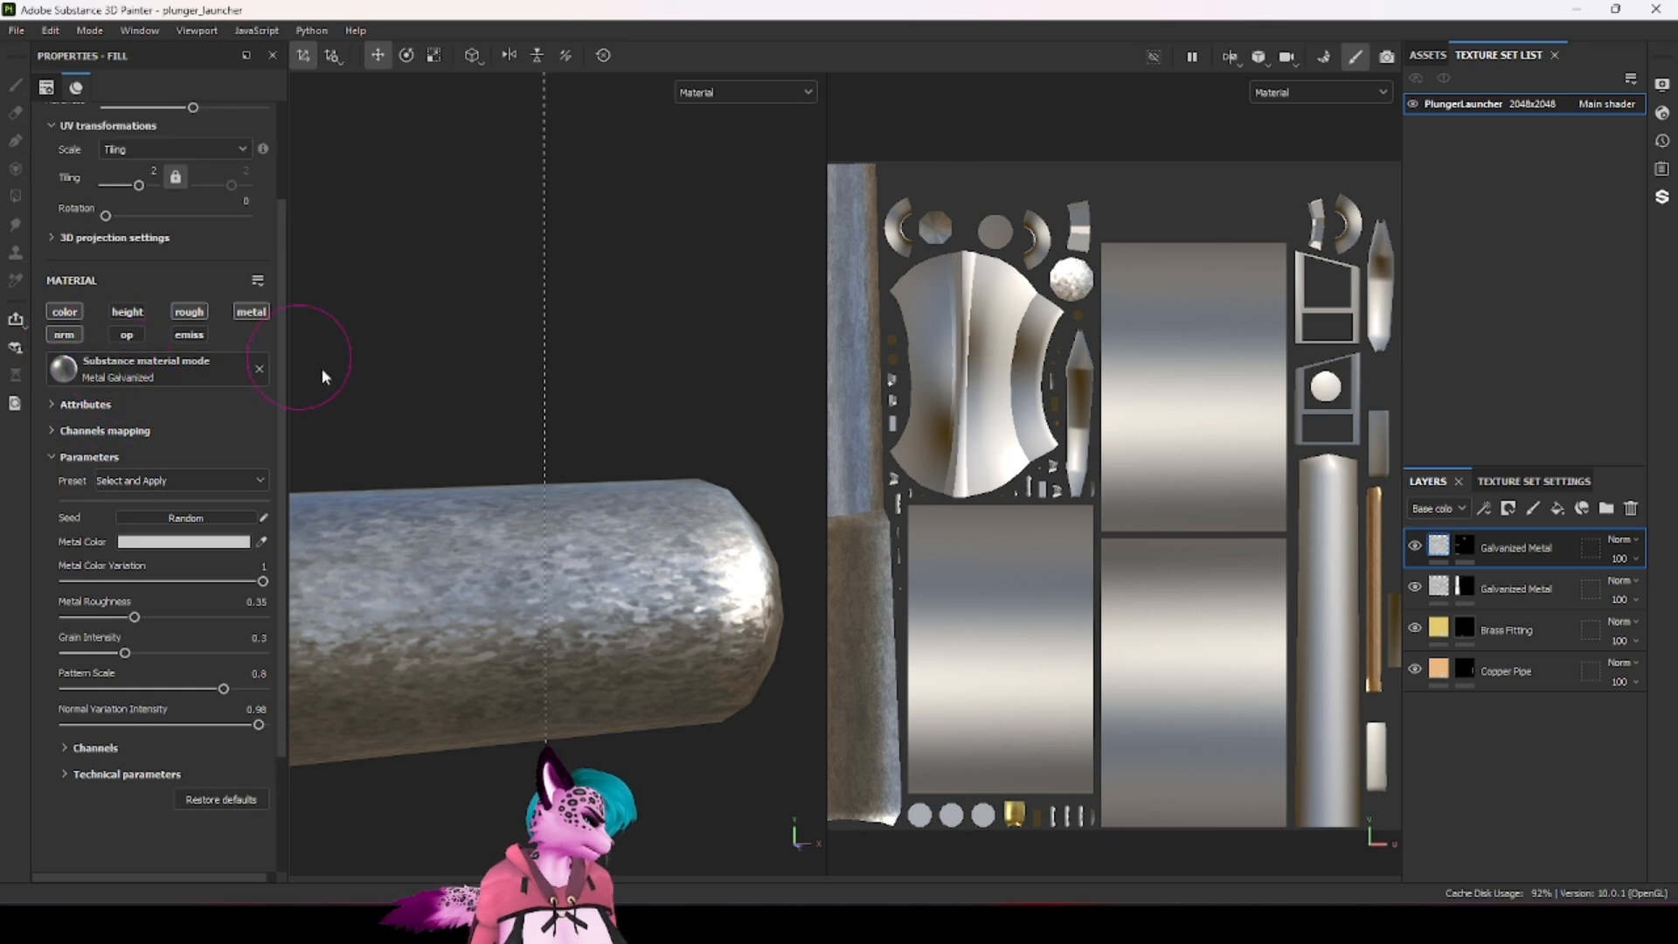
click(140, 313)
alt+drag(505, 442, 1235, 562)
Step: Enable the height channel for the cylindrically projected Galvanized Metal layer and inspect the pipe's surface relief
click(1438, 592)
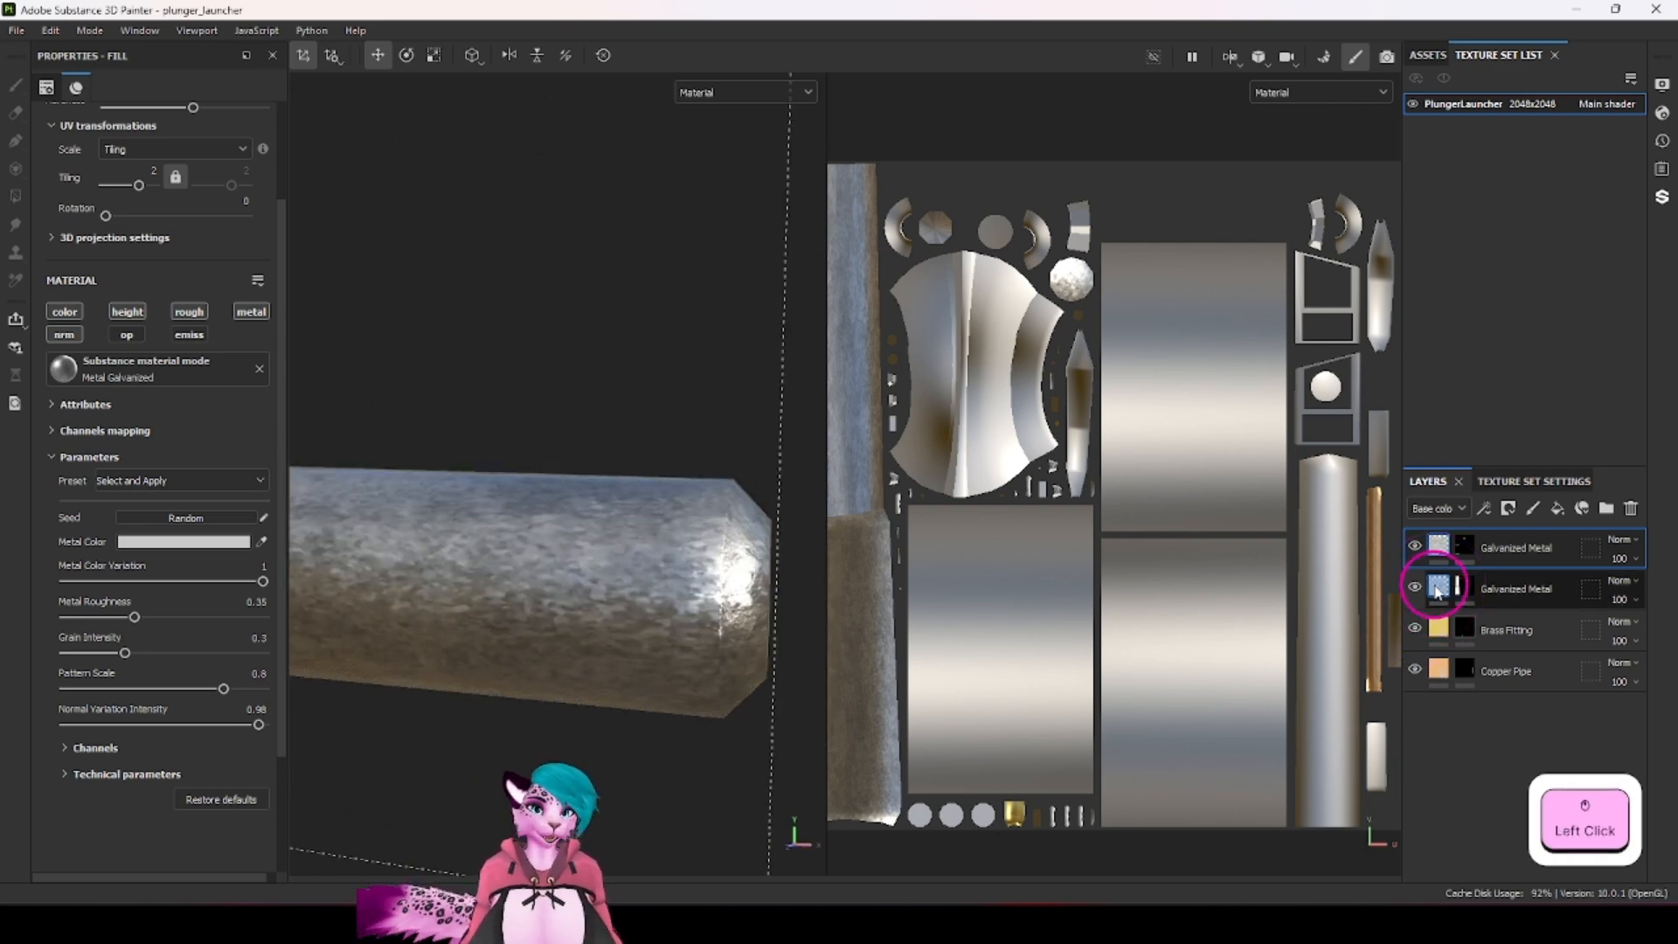
click(124, 427)
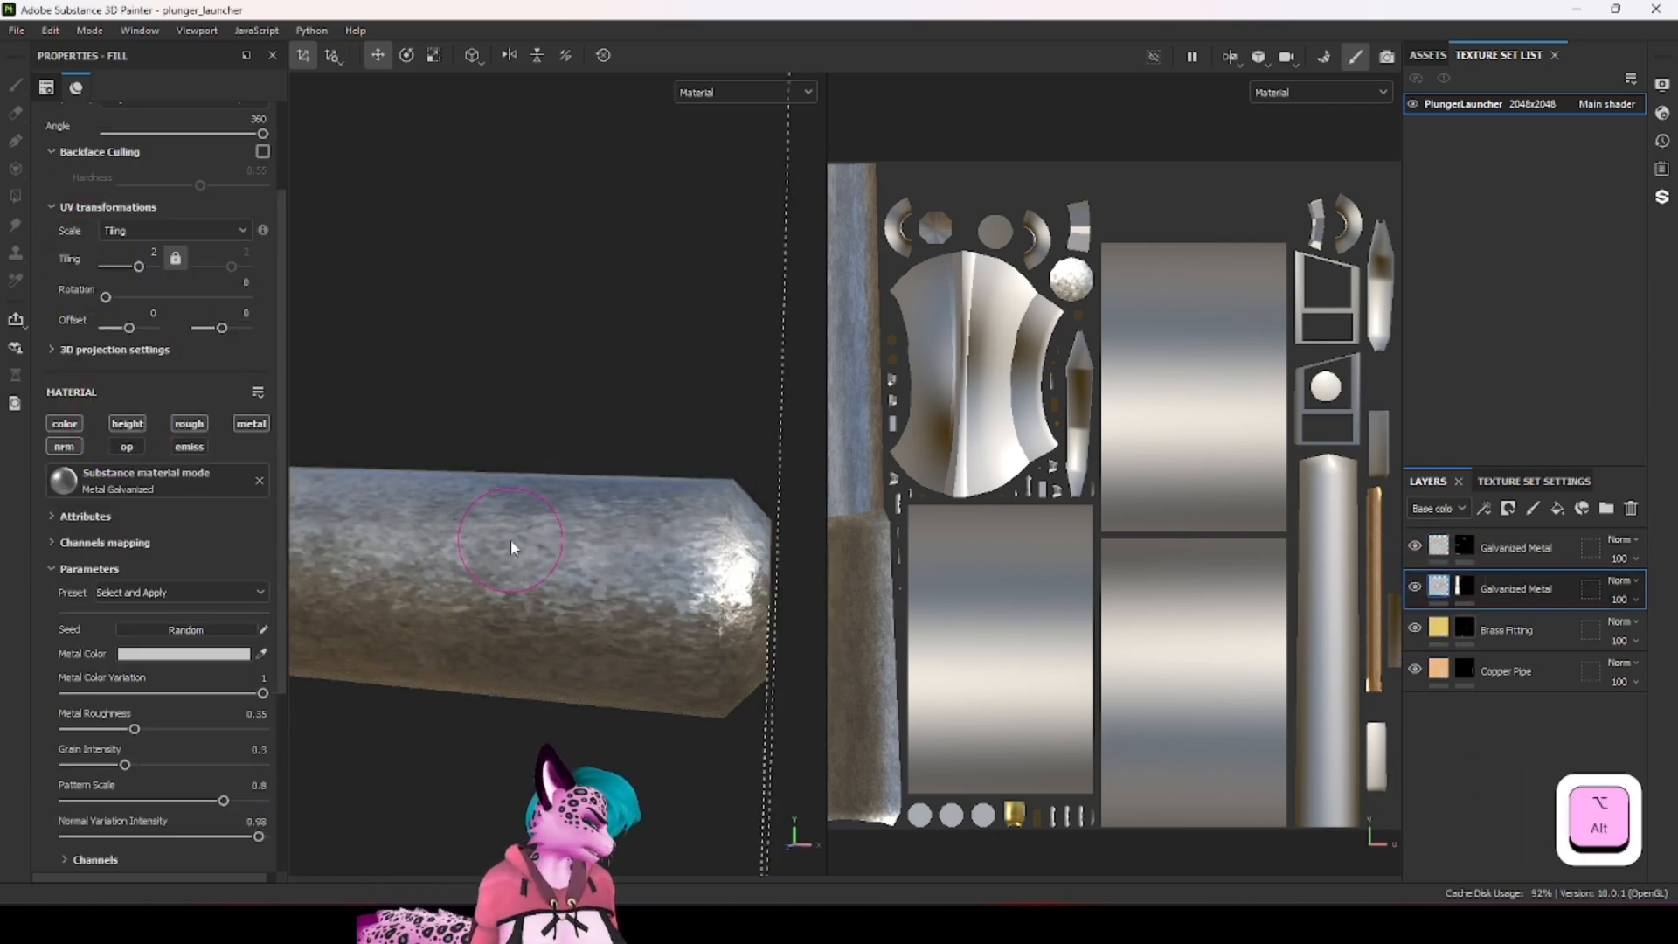
scroll(612, 547, up, 3)
scroll(651, 507, down, 3)
alt+drag(664, 427, 569, 487)
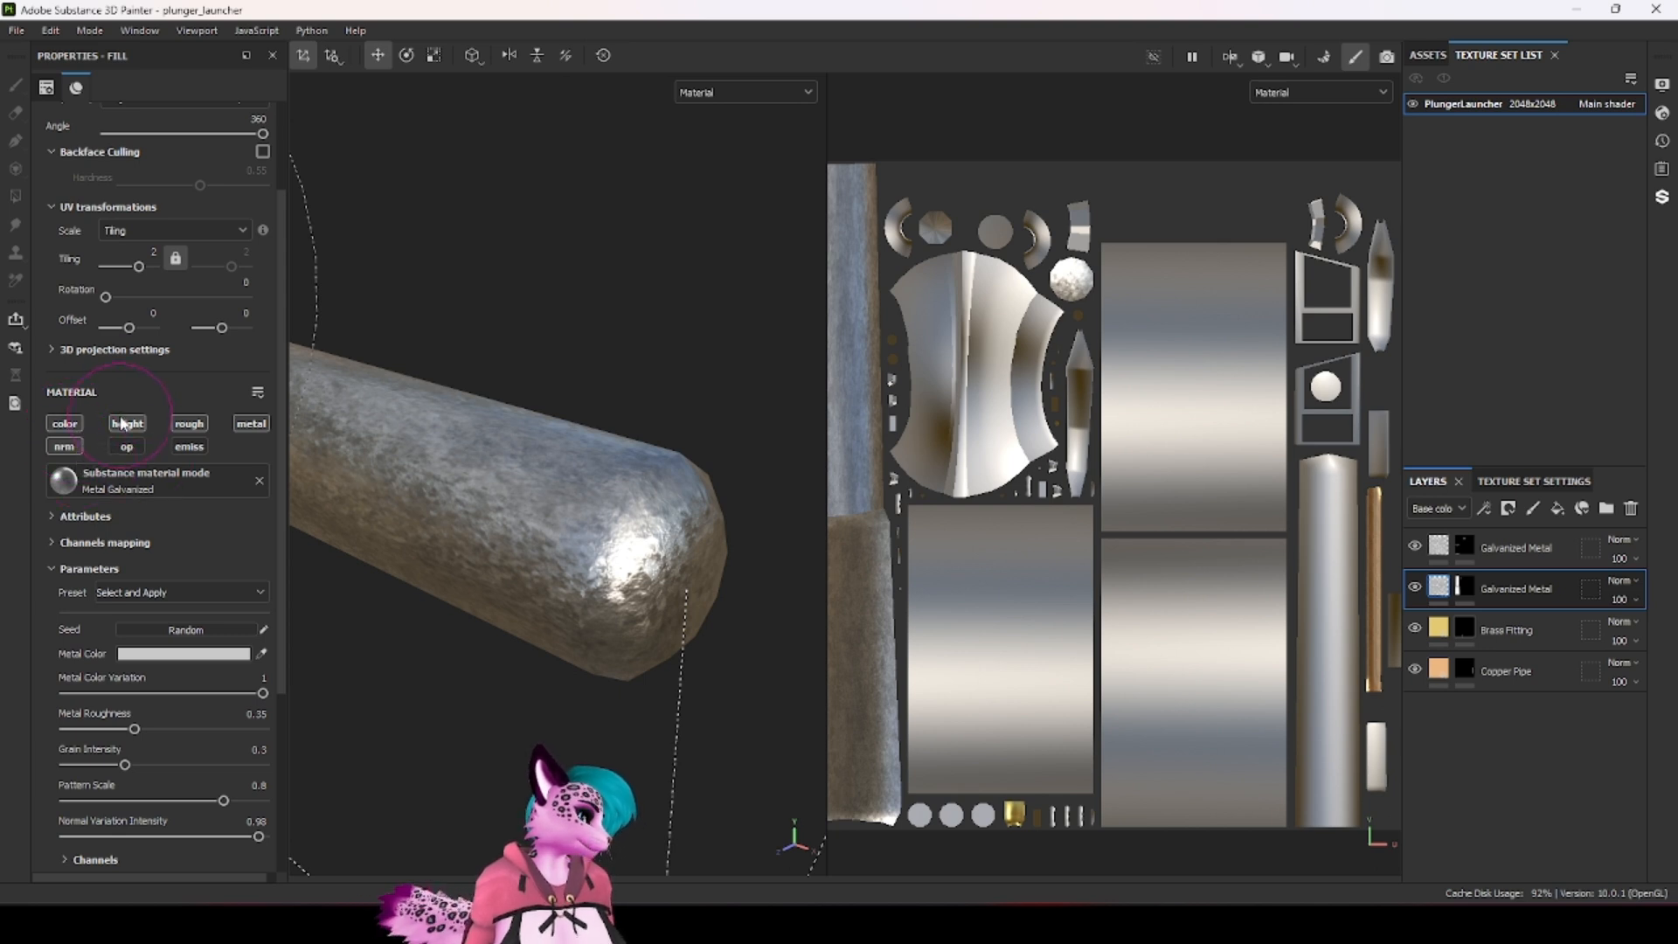
click(17, 30)
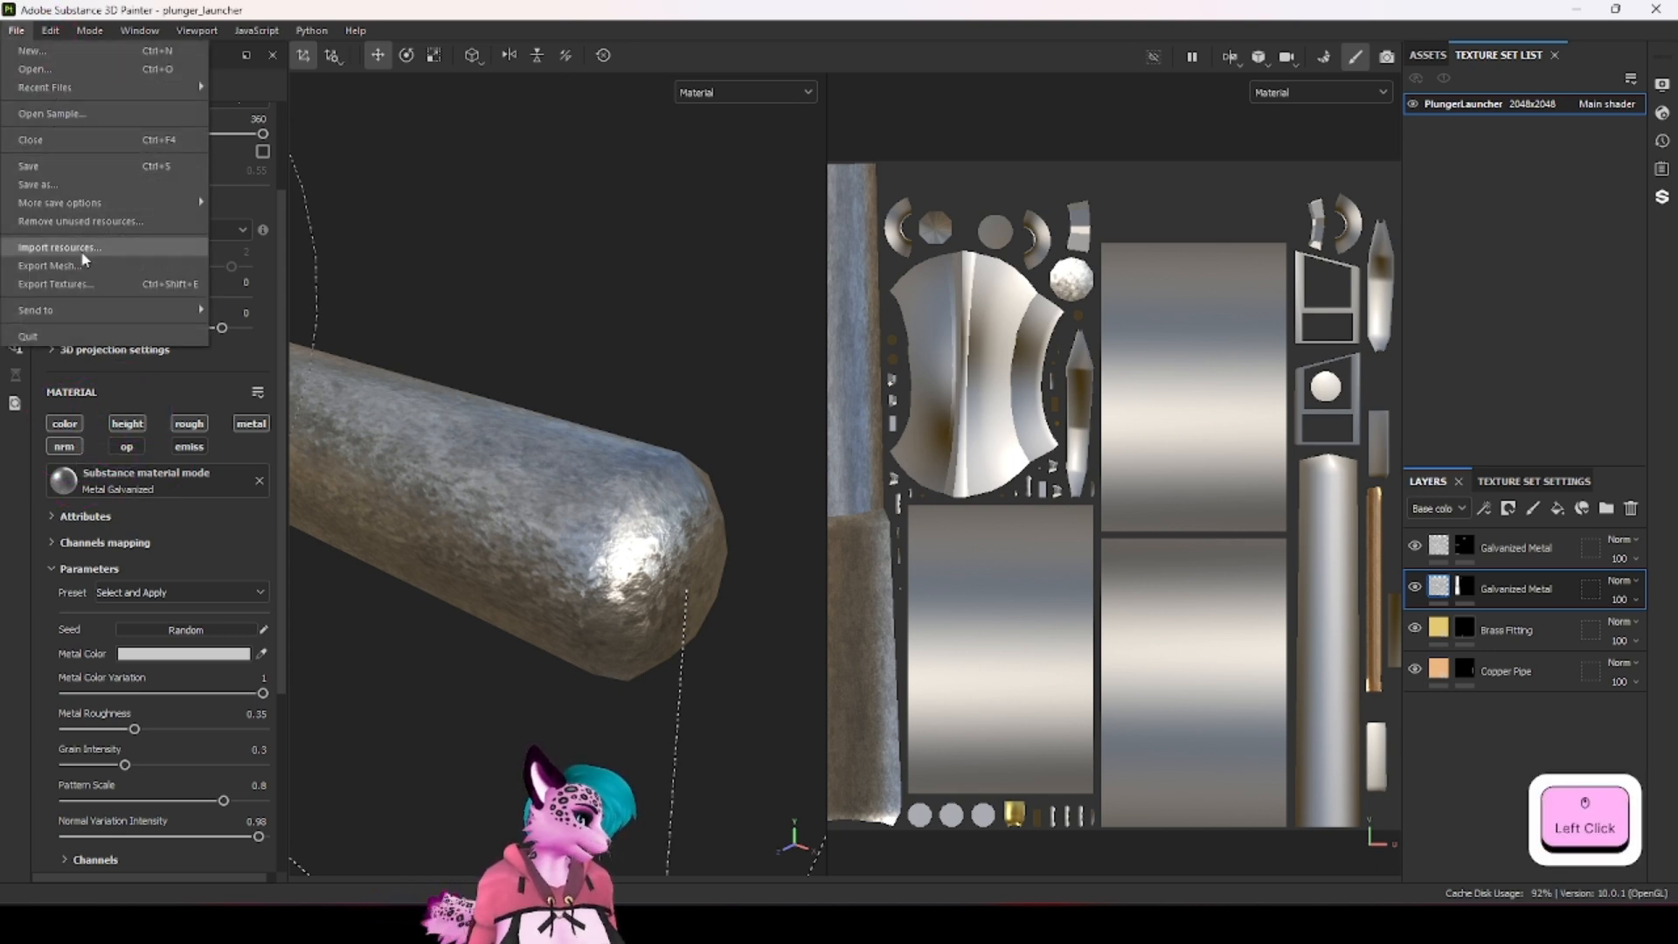
click(83, 284)
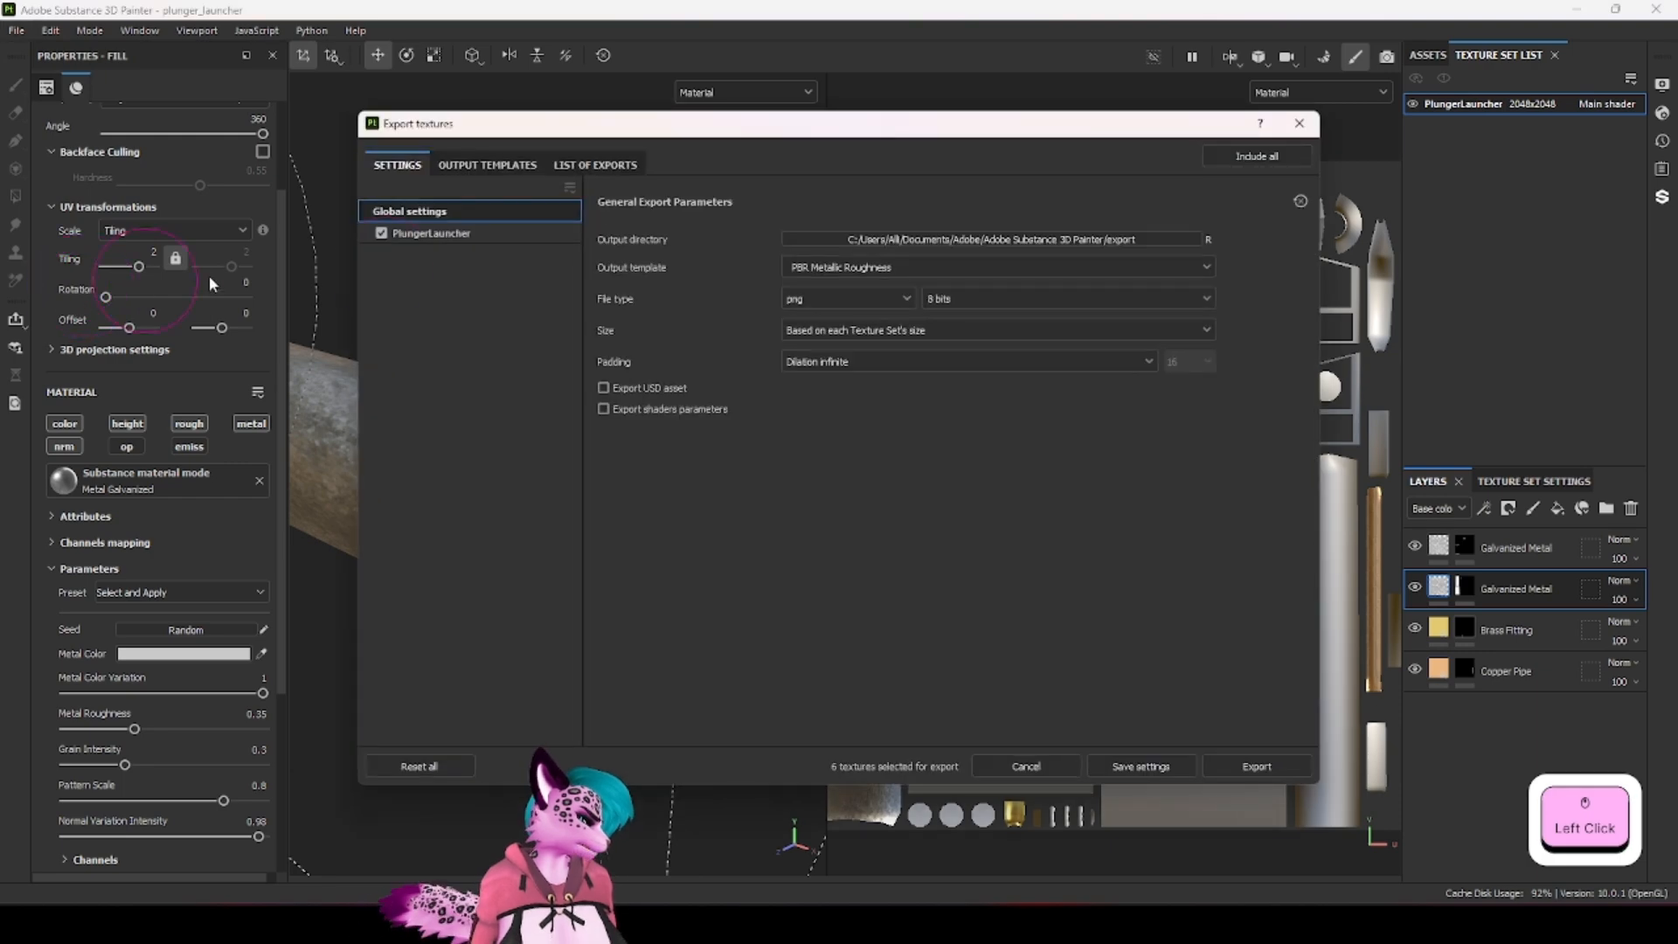
click(1300, 125)
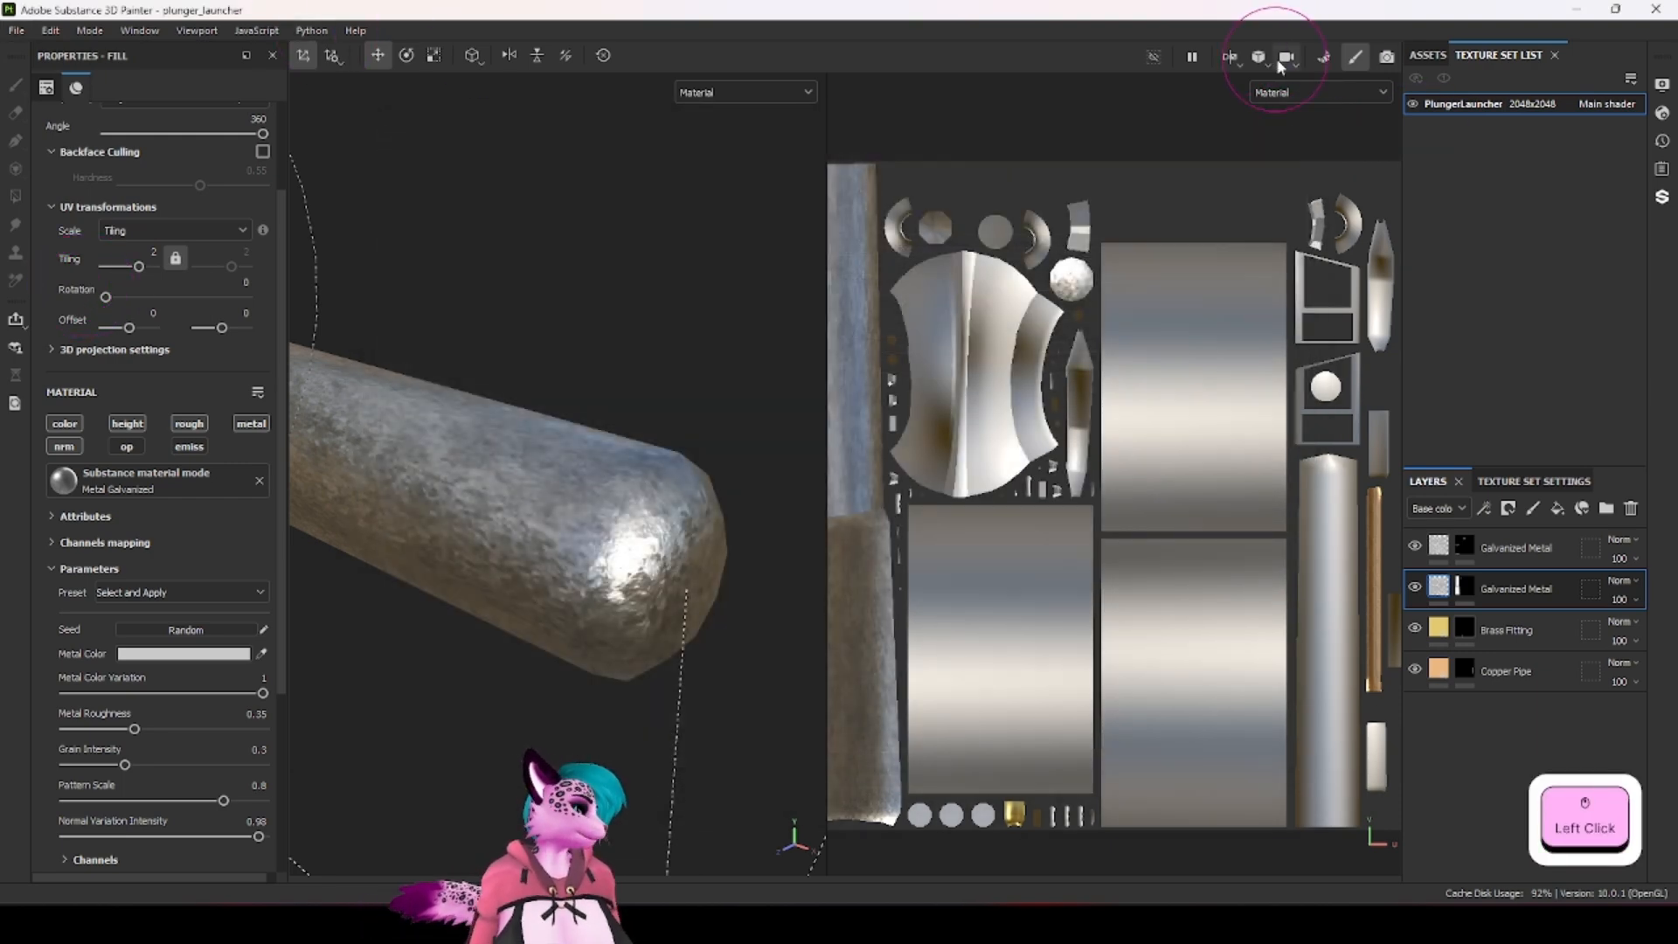
Step: Try isolating the Thickness map in the mesh map bakers, undo the selection and return to painting mode
click(1325, 56)
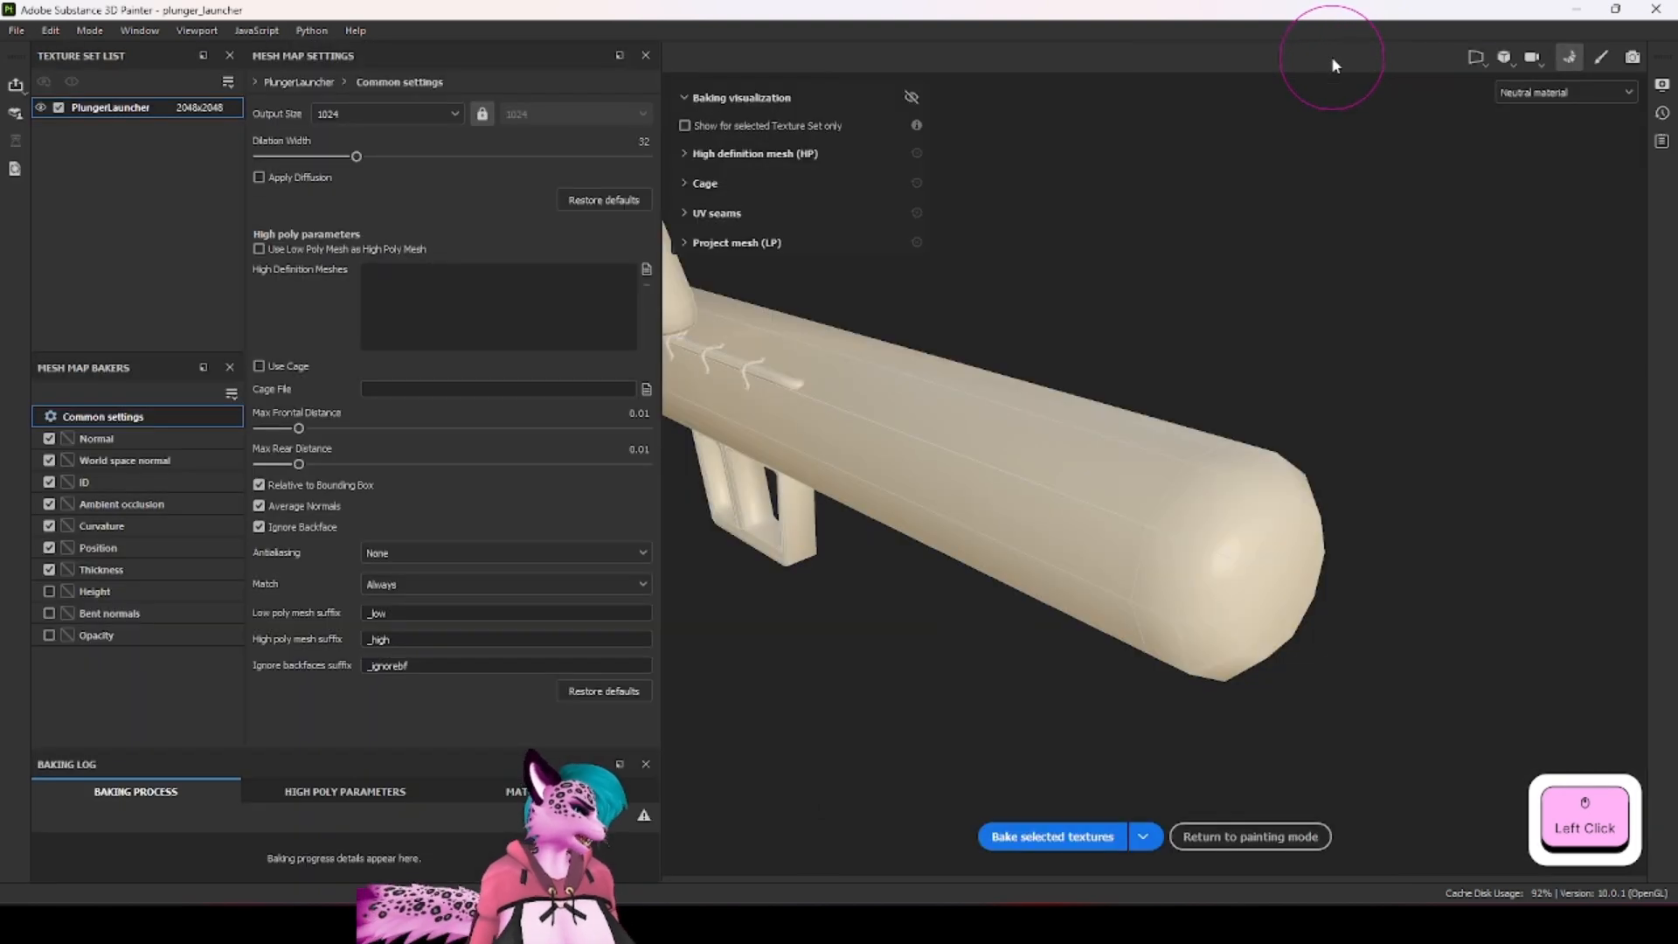
alt+click(49, 569)
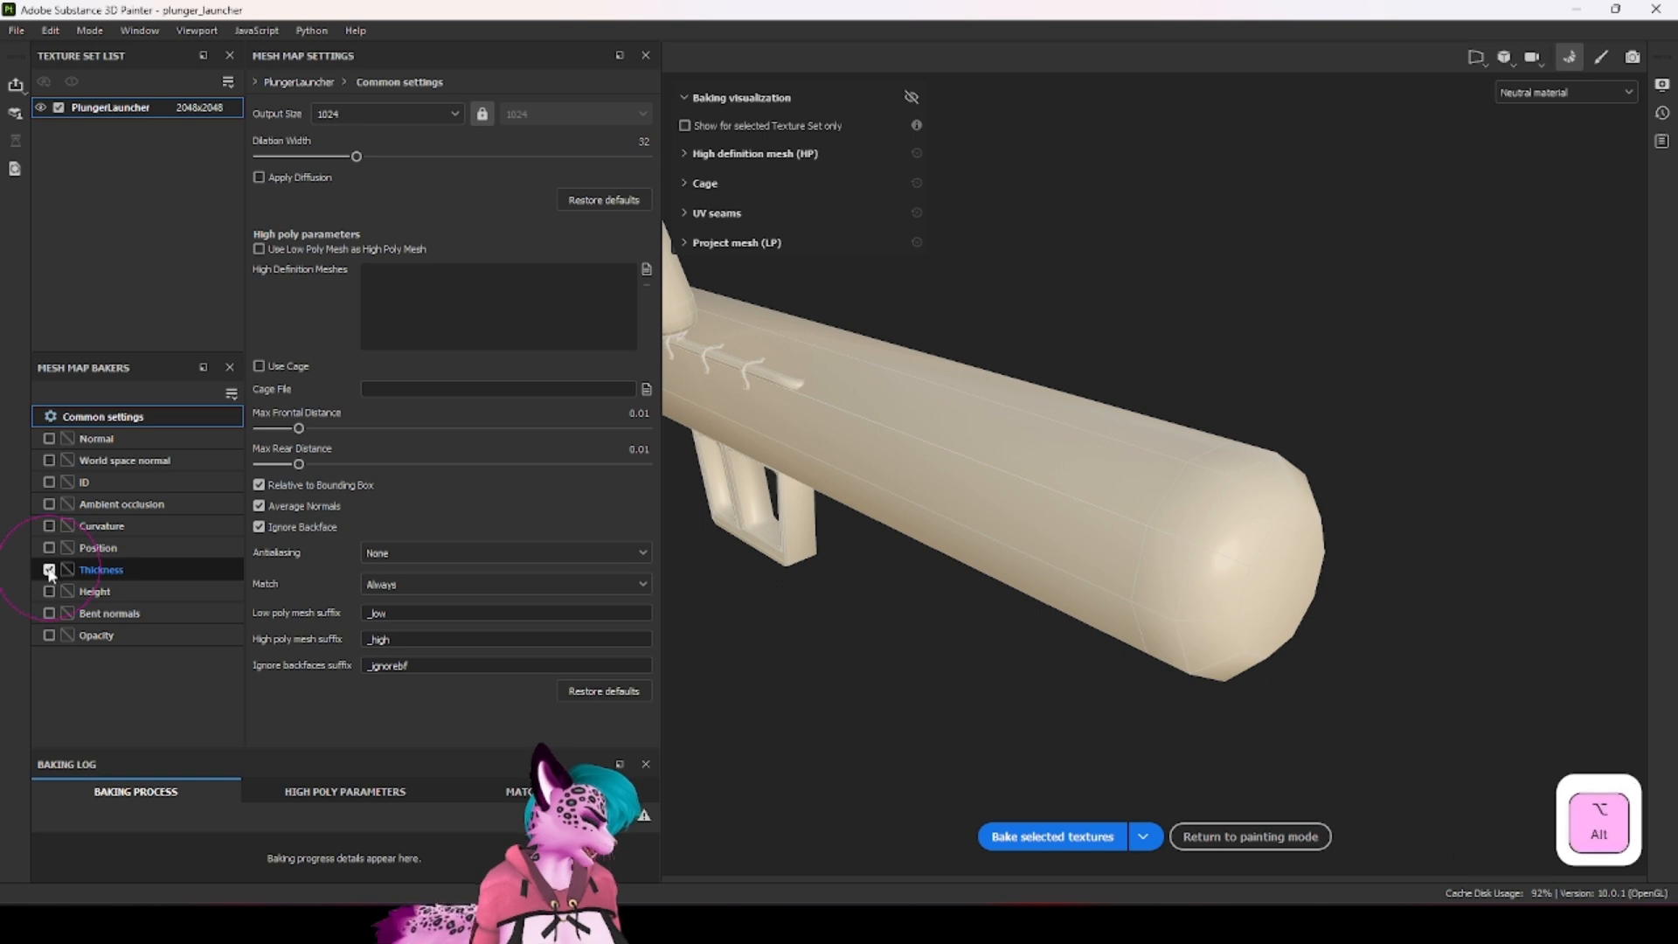
key(ctrl+z)
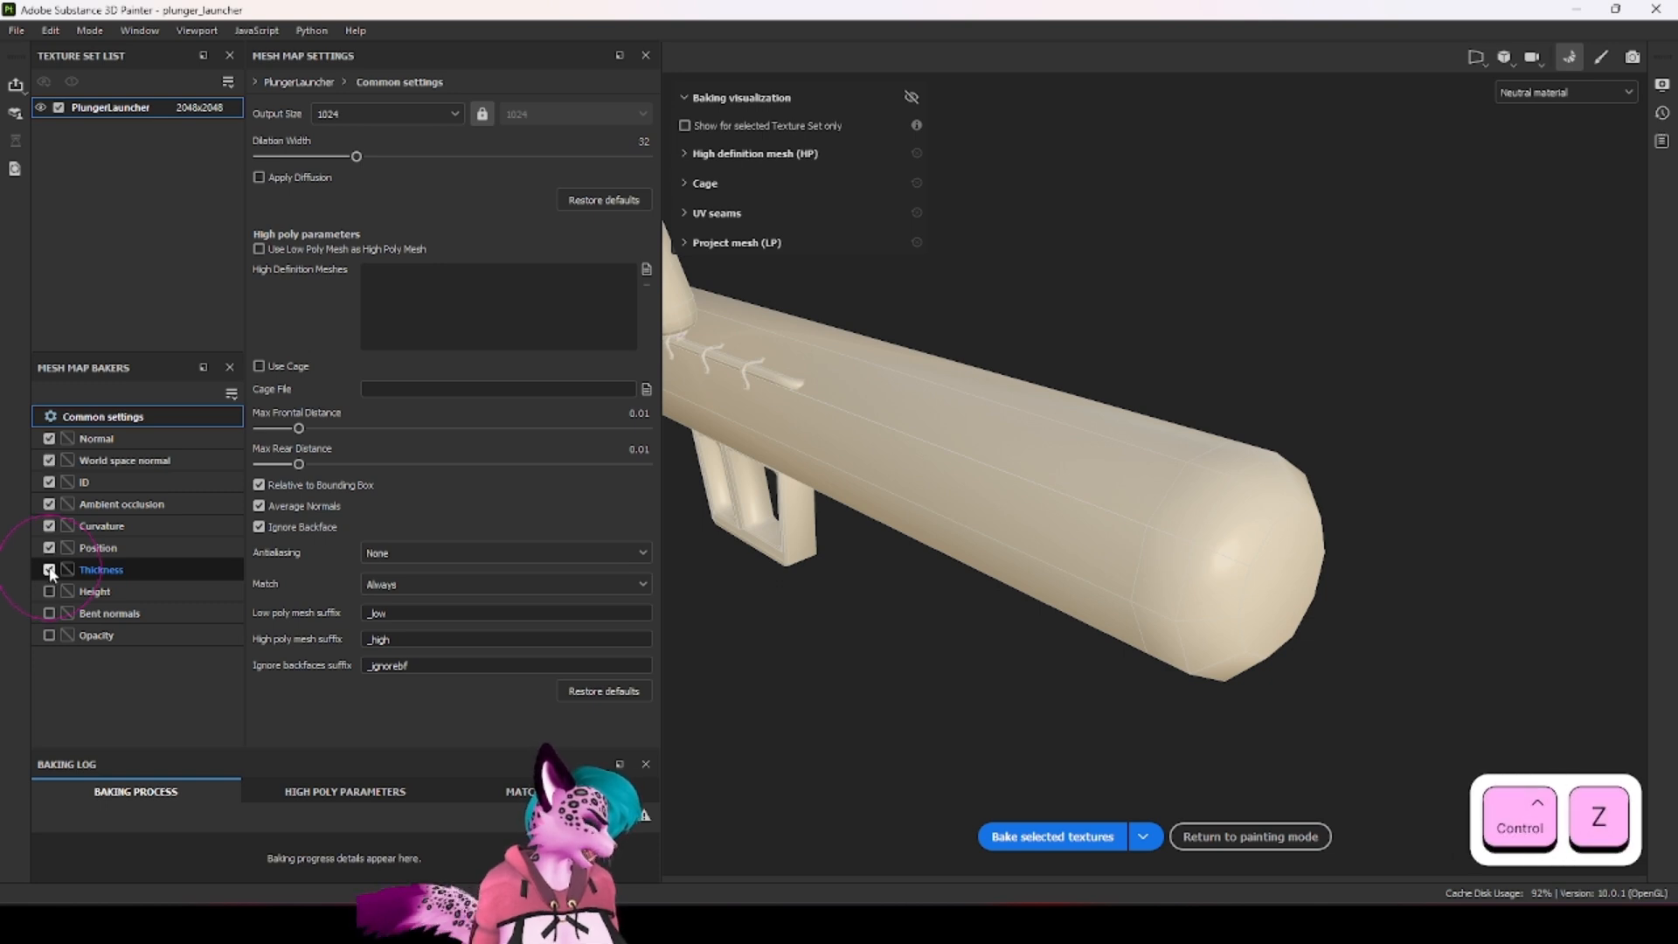
key(ctrl+shift+z)
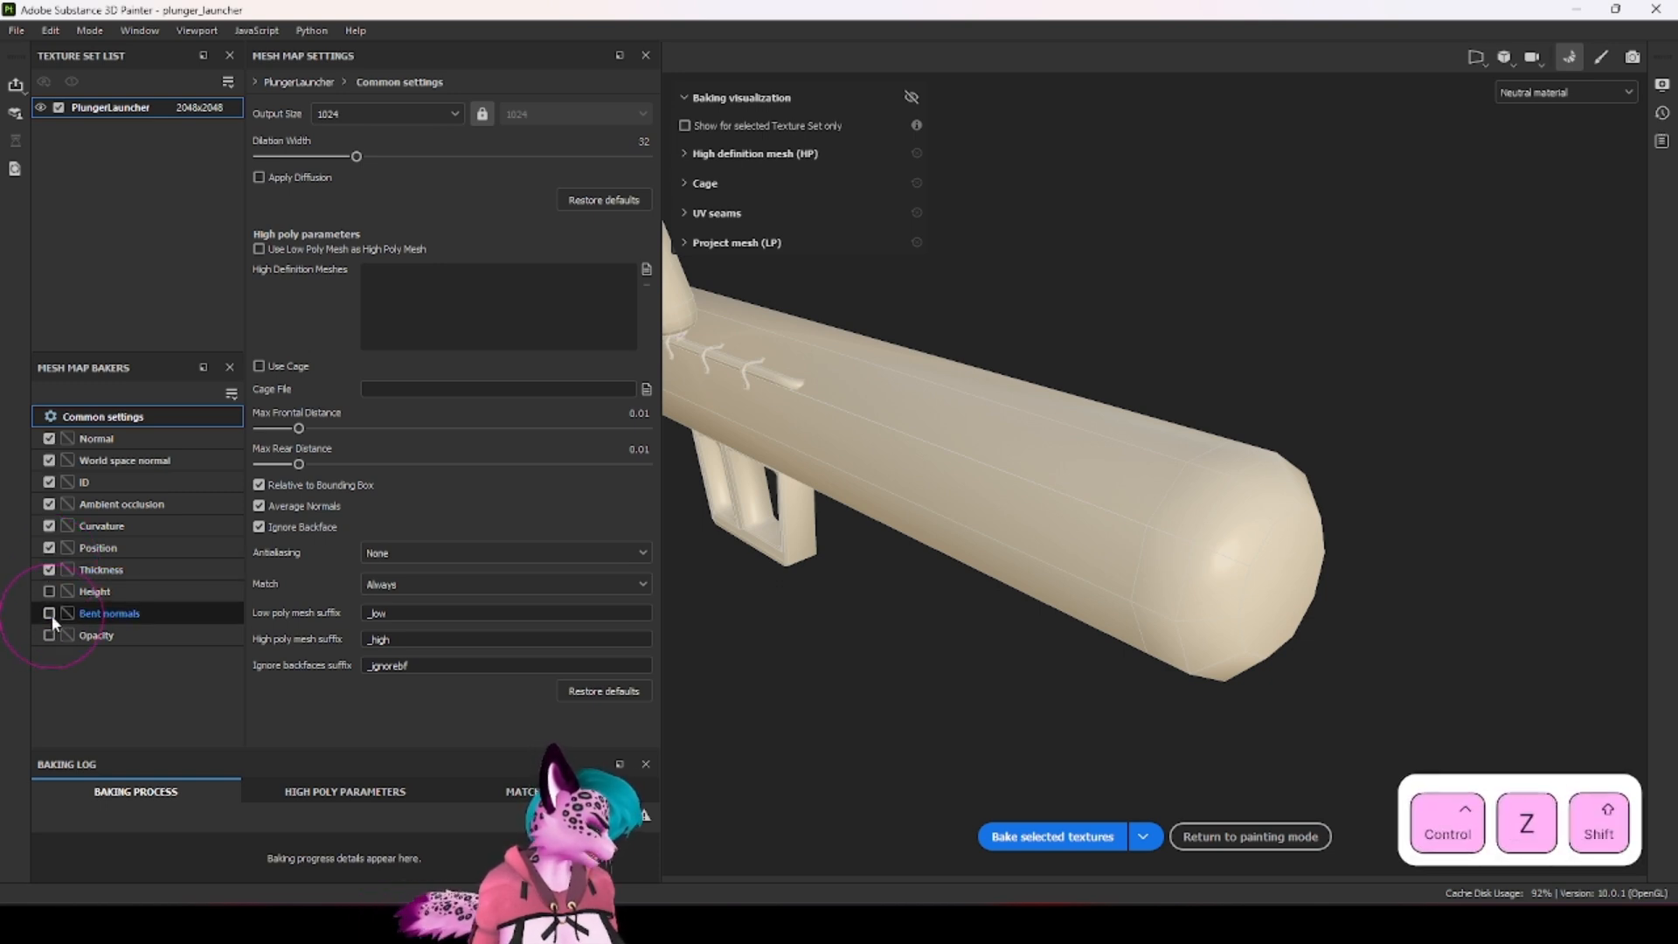
click(1250, 836)
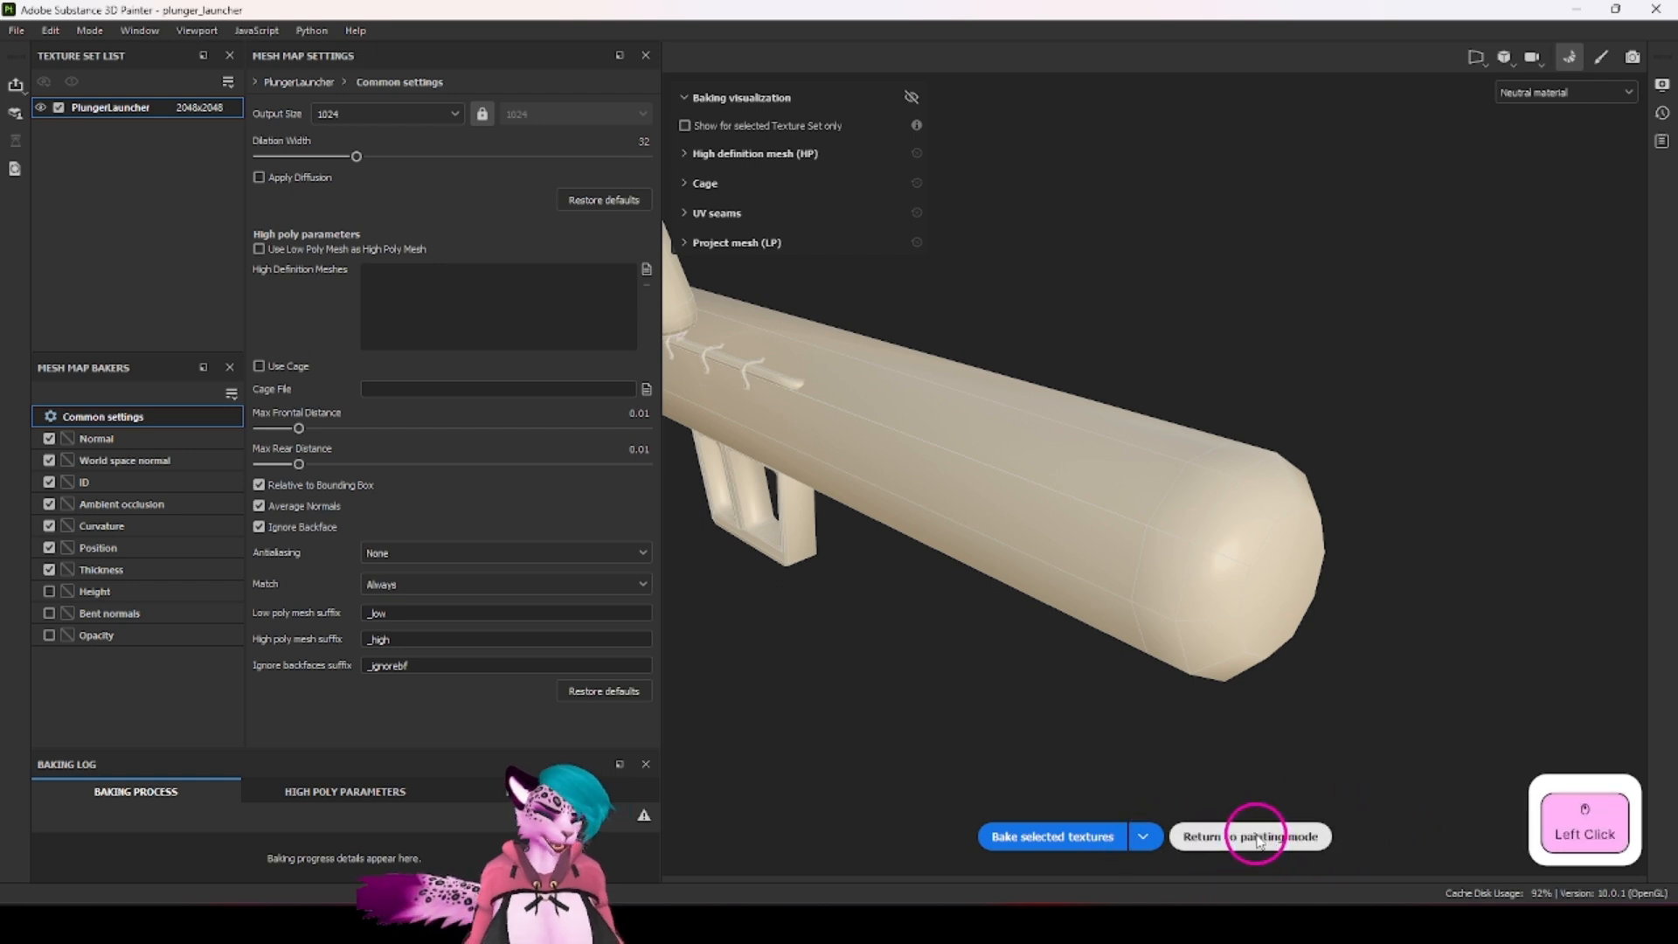
Step: Isolate the color channel of the cylindrically projected Galvanized Metal layer and inspect the pipe
click(64, 424)
alt+click(66, 425)
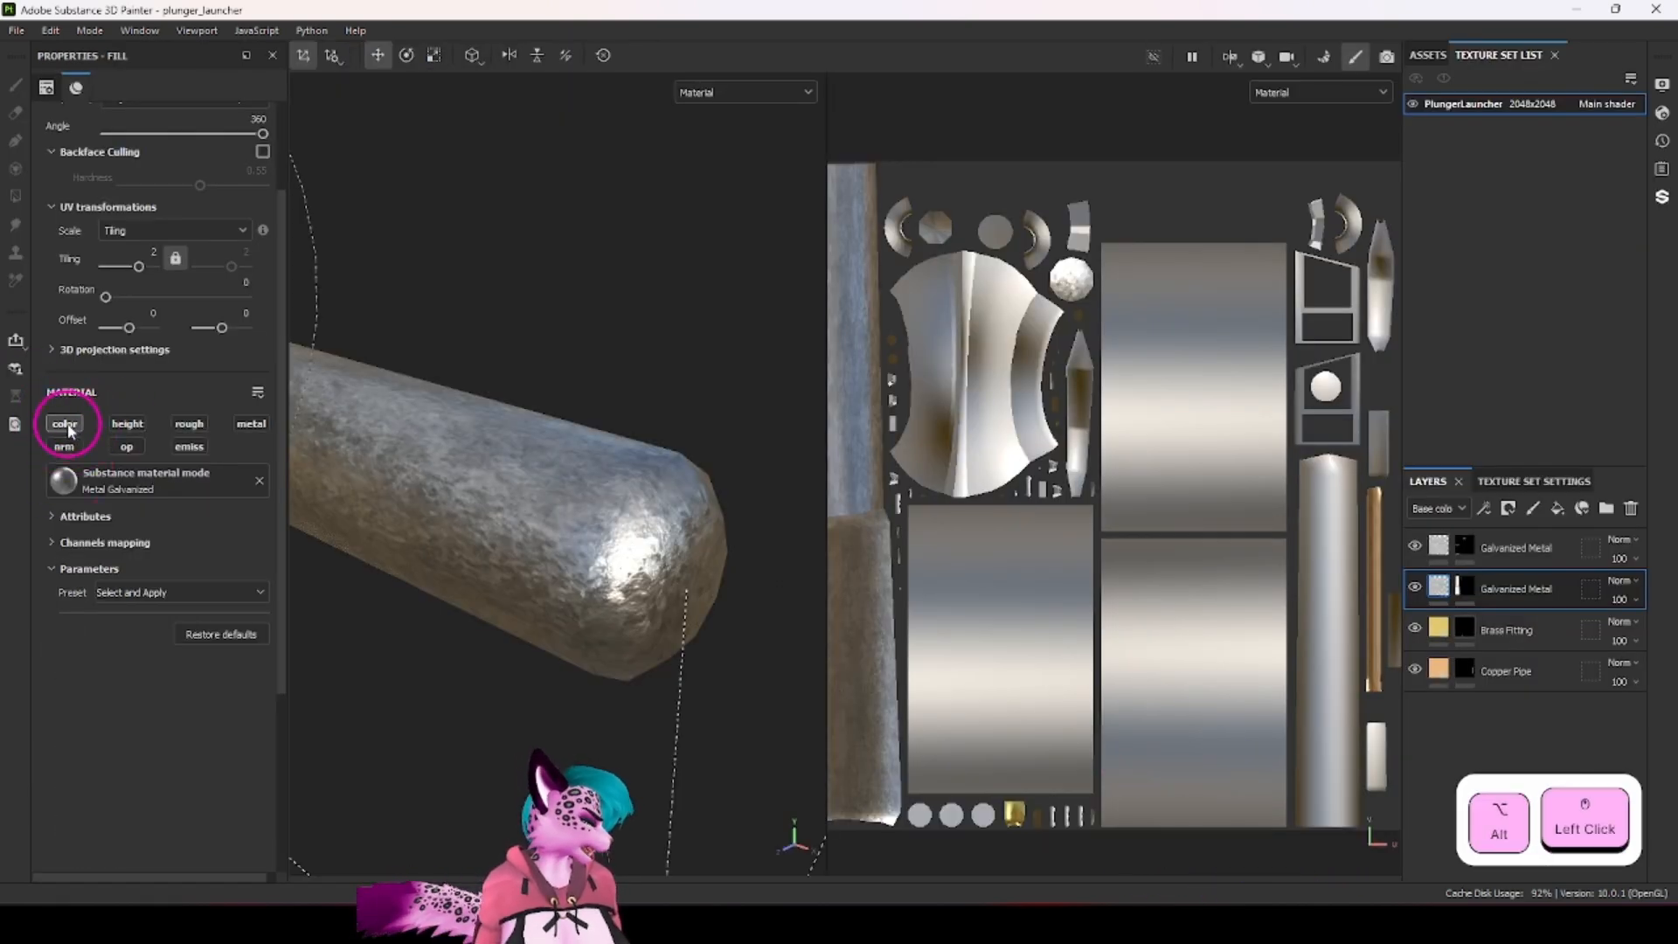
scroll(553, 507, up, 3)
alt+drag(463, 509, 743, 524)
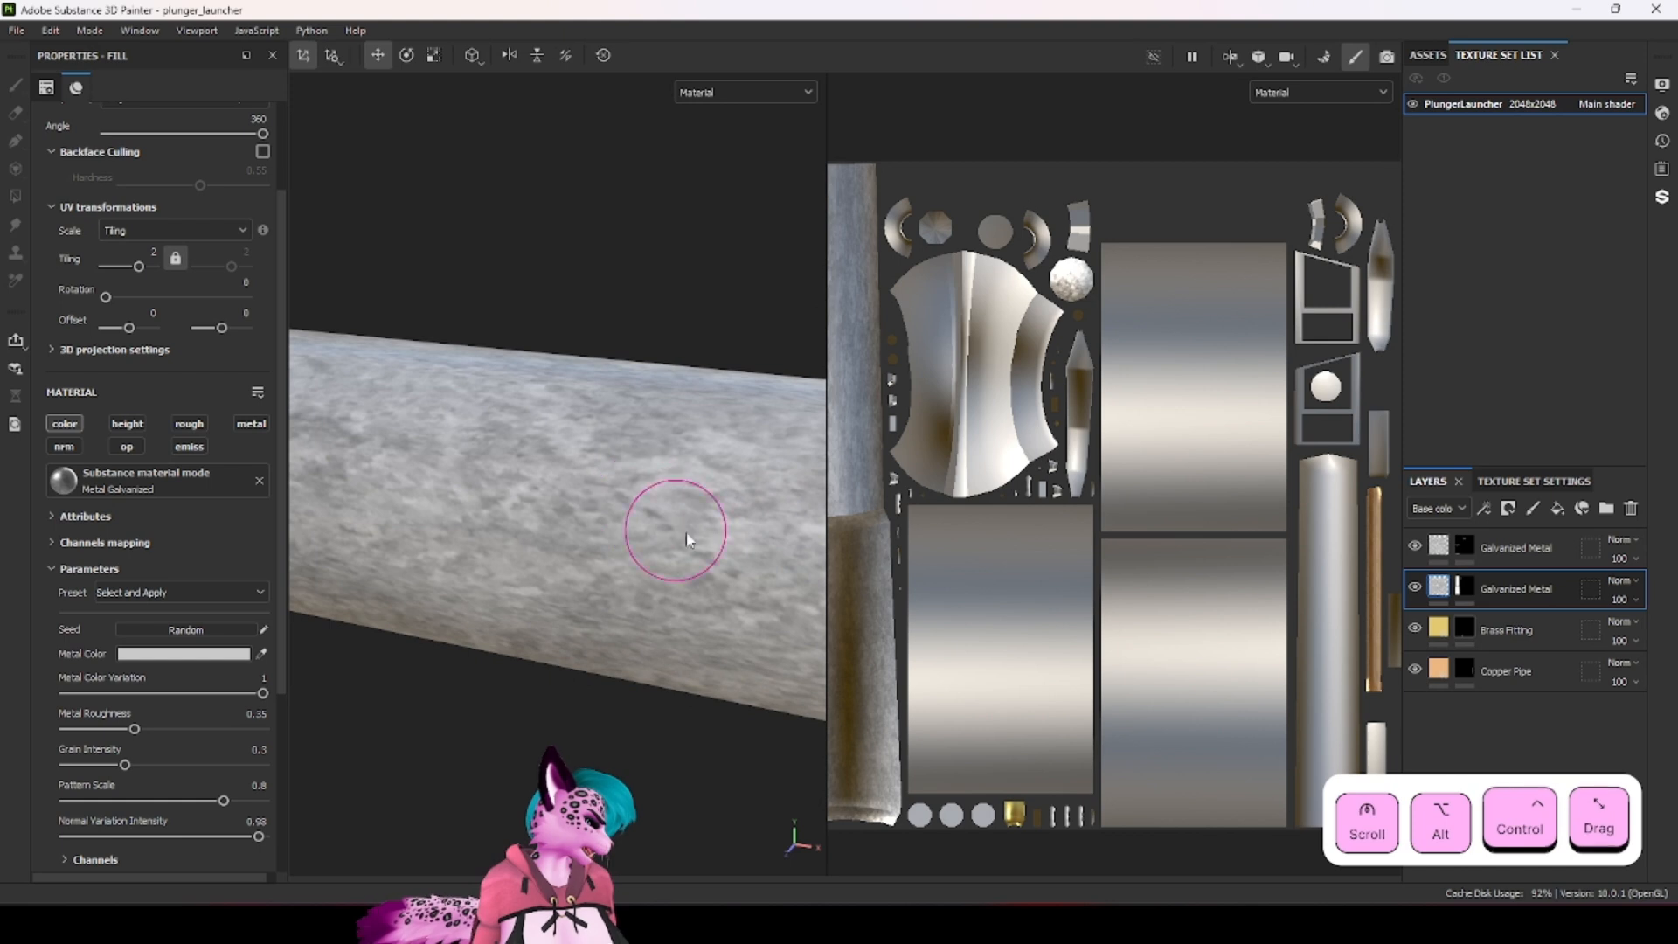
alt+drag(545, 496, 562, 356)
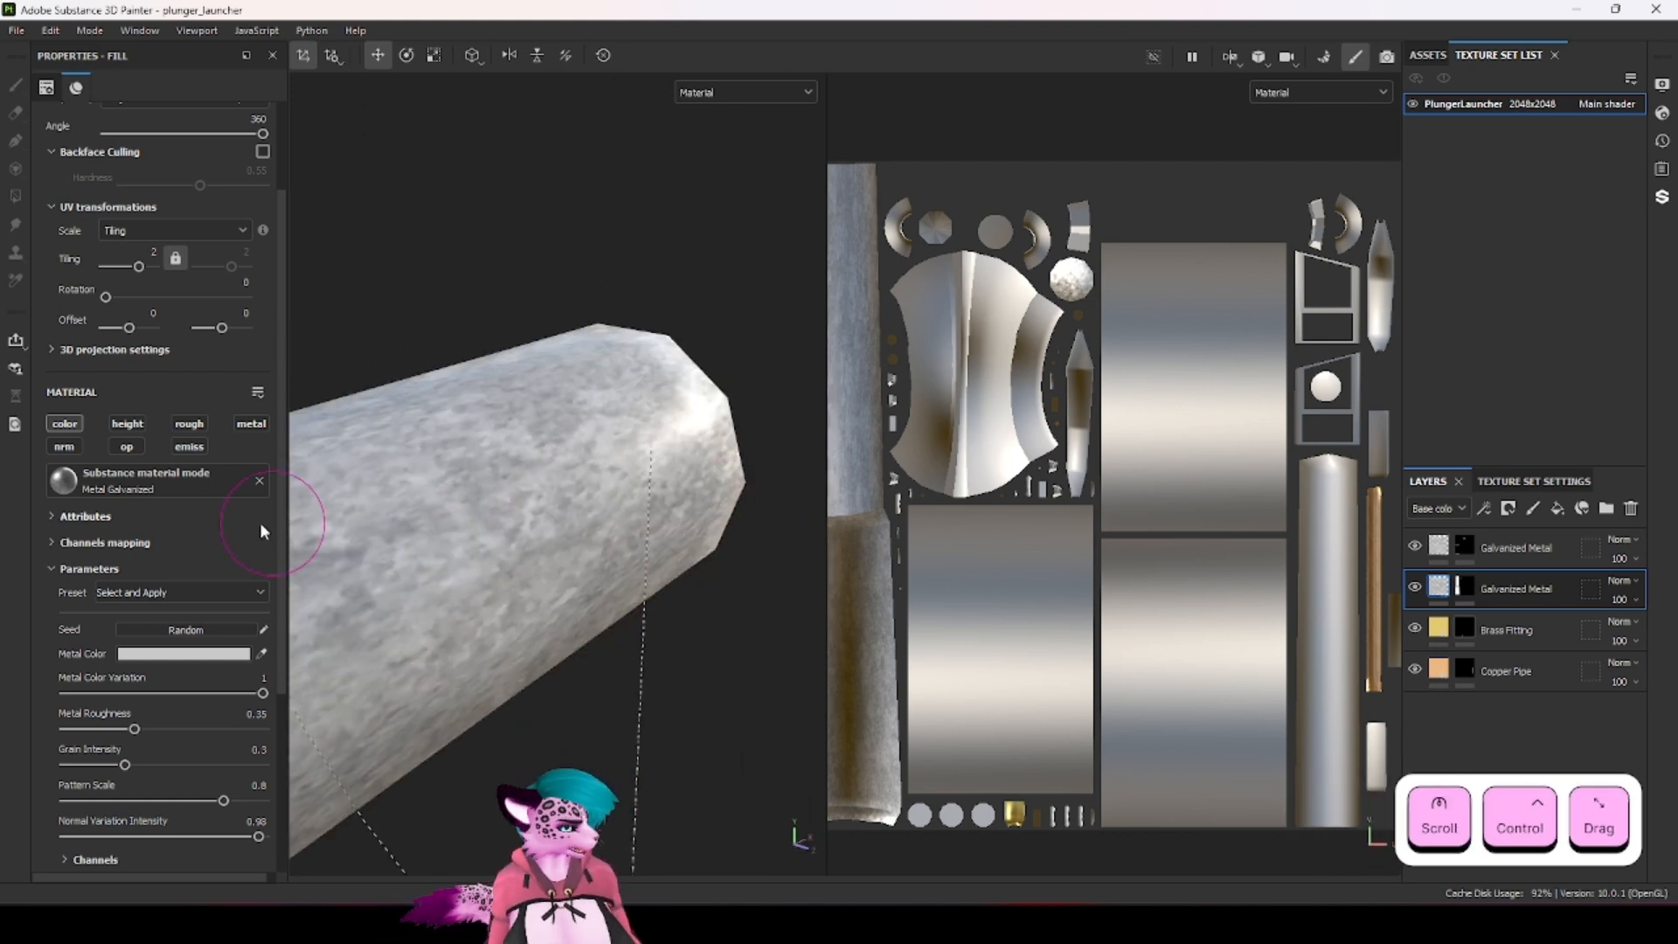
Step: Isolate the metallic channel of the cylindrically projected Galvanized Metal layer and add the height channel back for inspection
alt+click(251, 424)
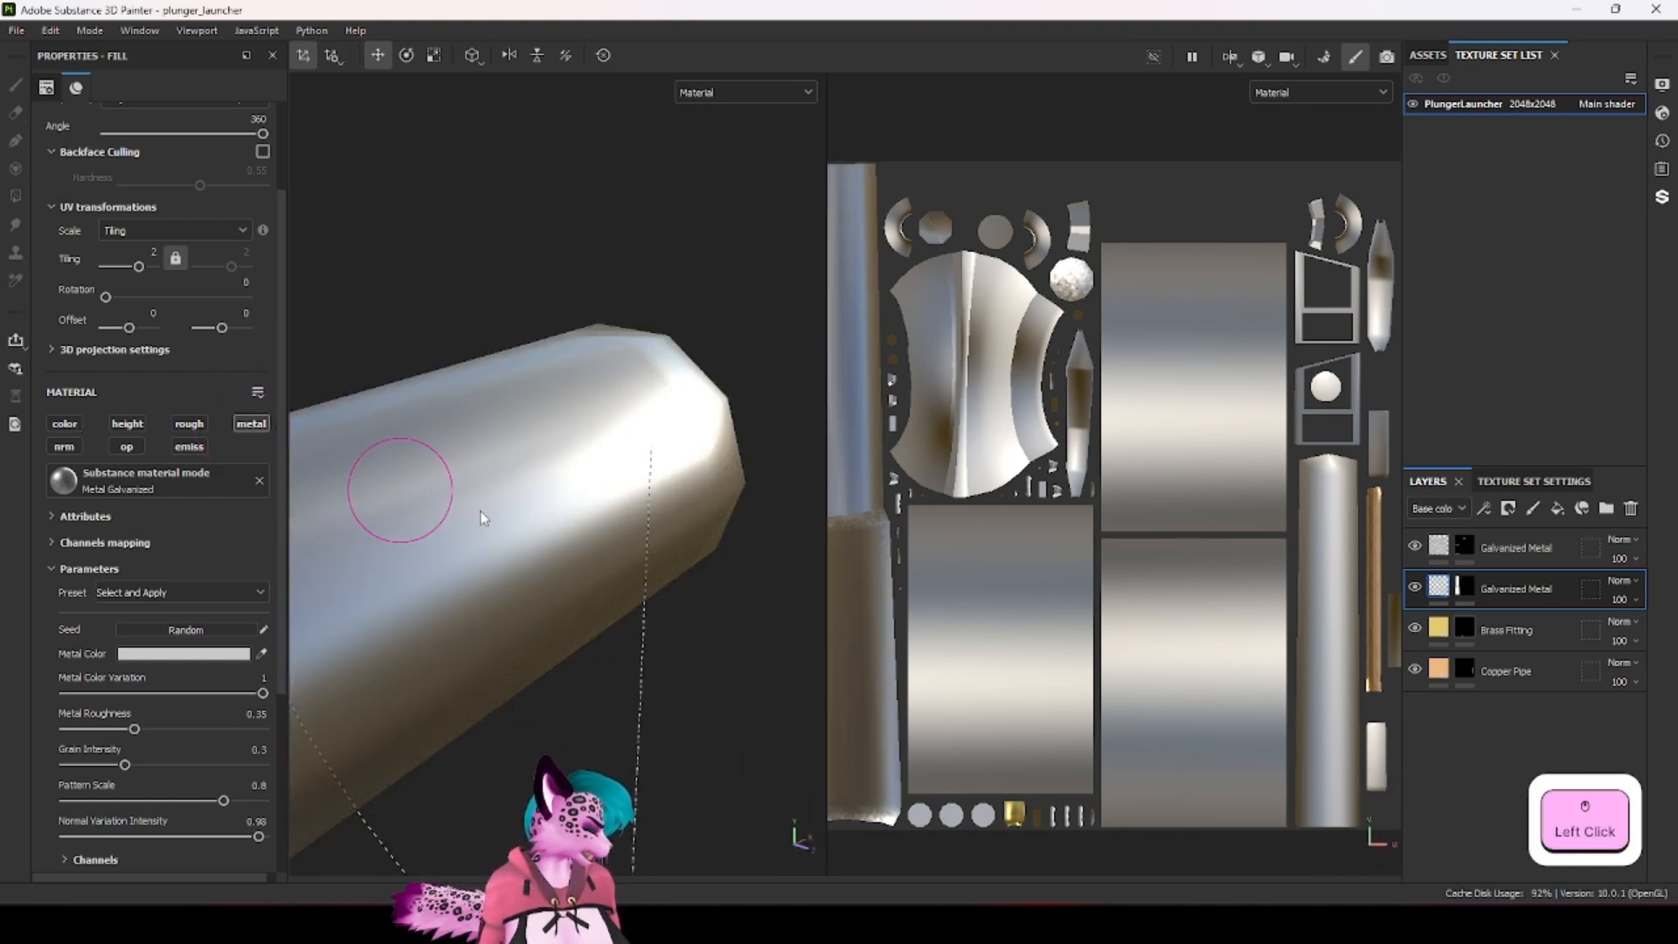
alt+drag(400, 479, 431, 543)
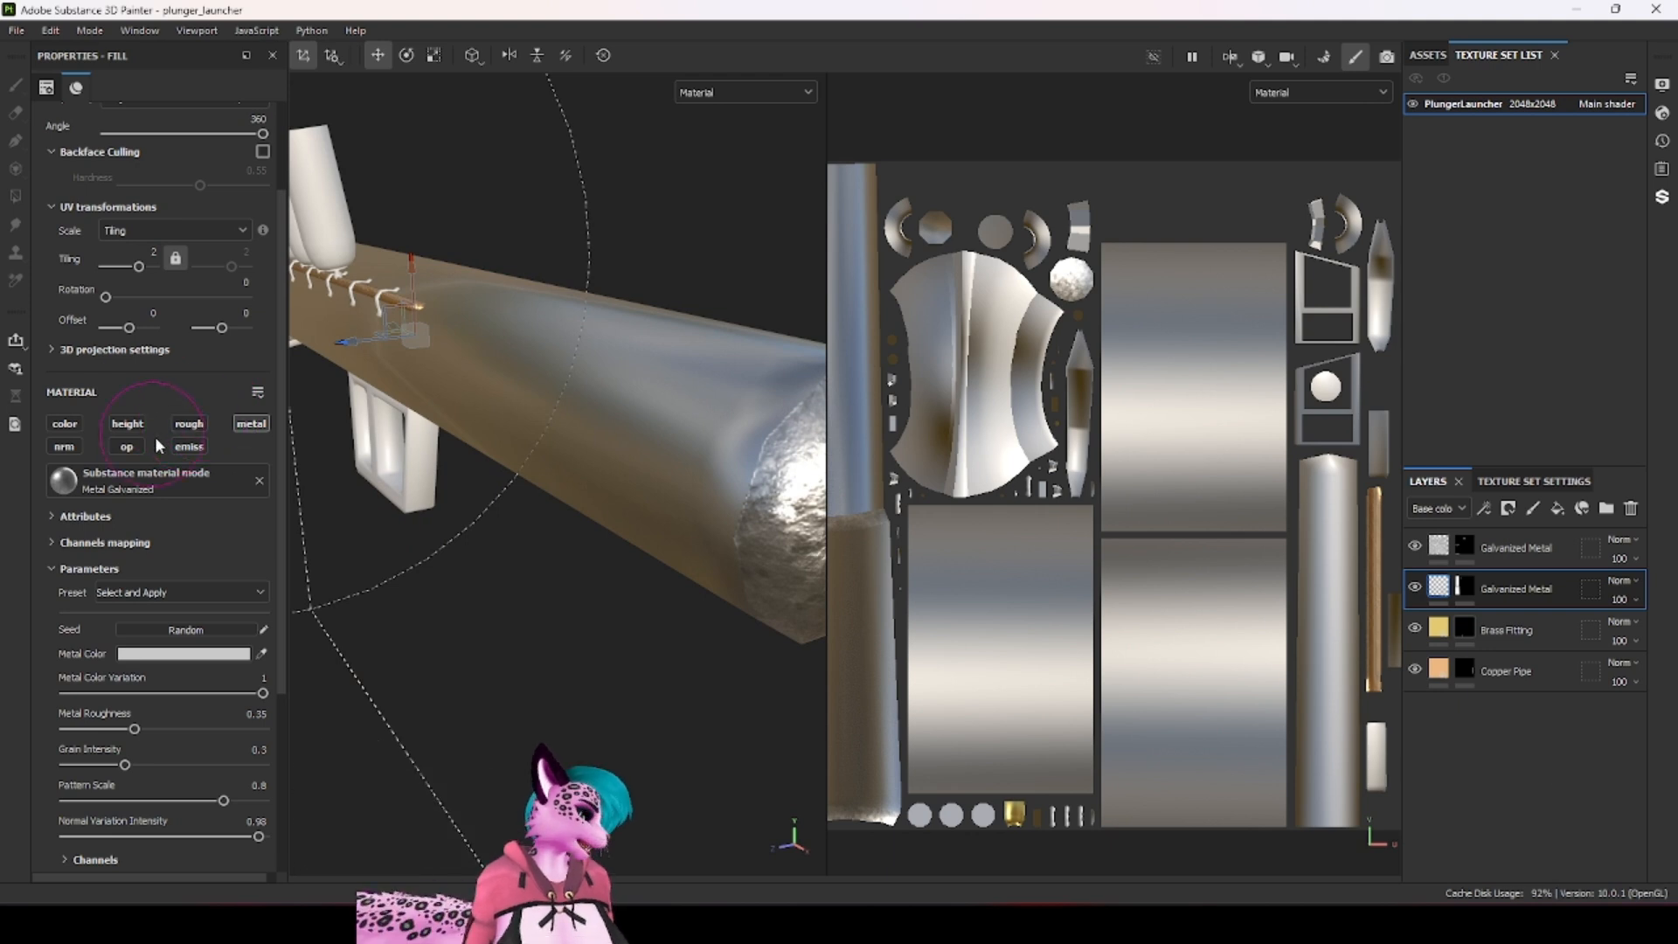
click(131, 426)
alt+drag(618, 435, 767, 449)
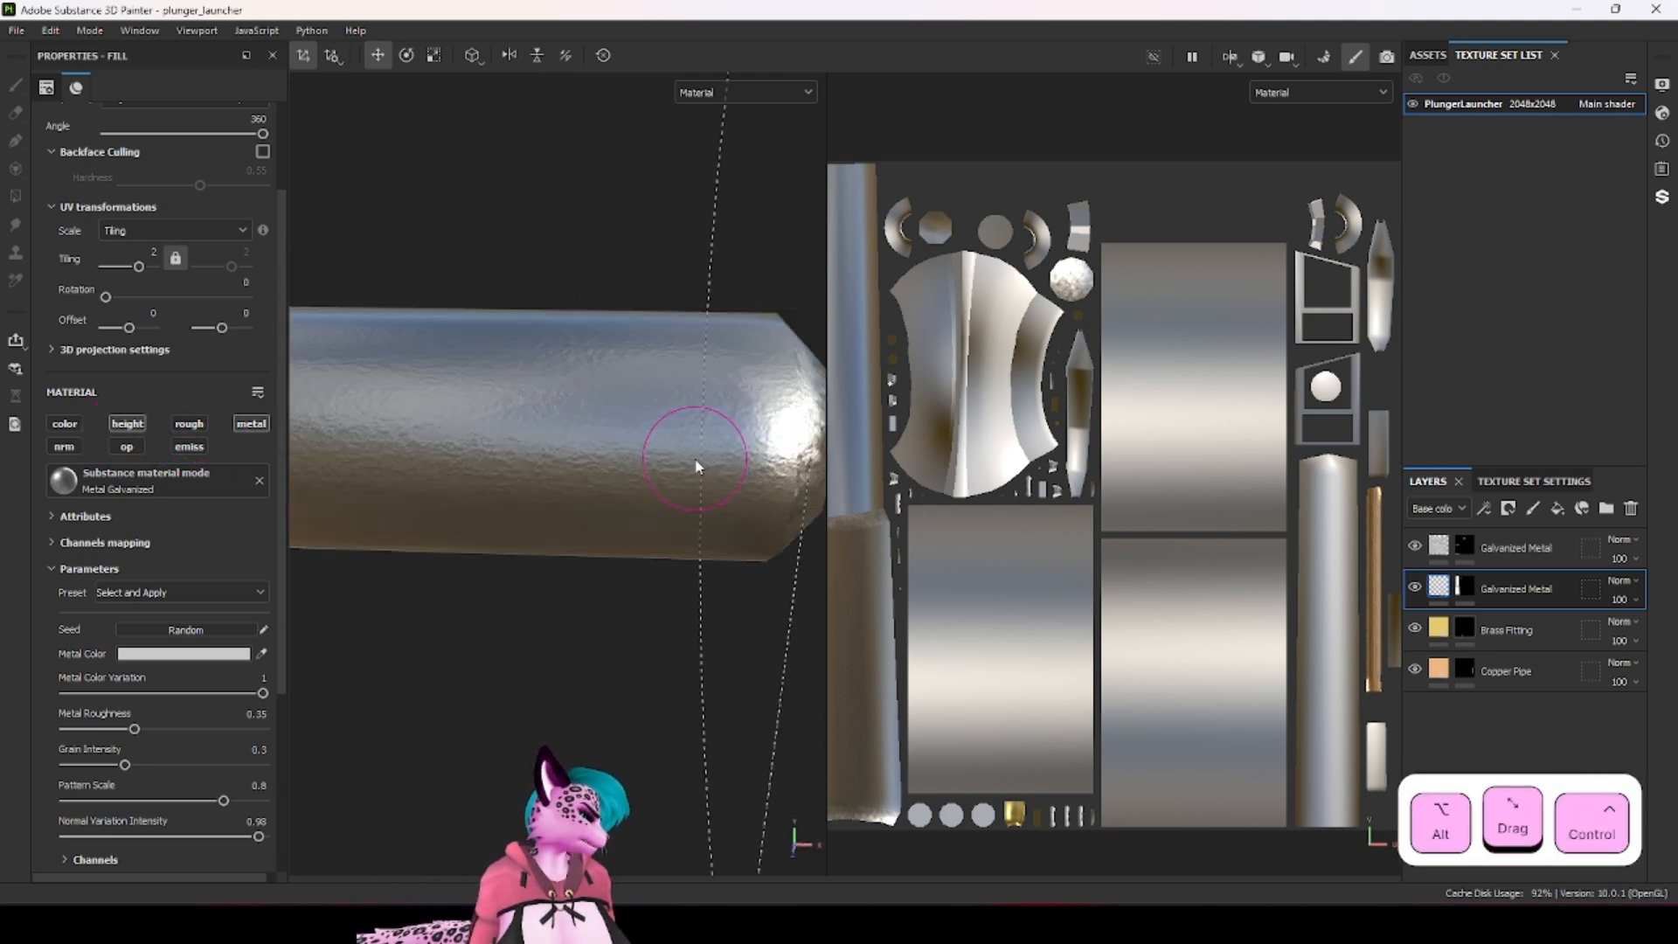
Step: Re-enable the roughness, normal and color channels of the cylindrically projected Galvanized Metal layer and inspect the launcher
click(208, 424)
click(65, 449)
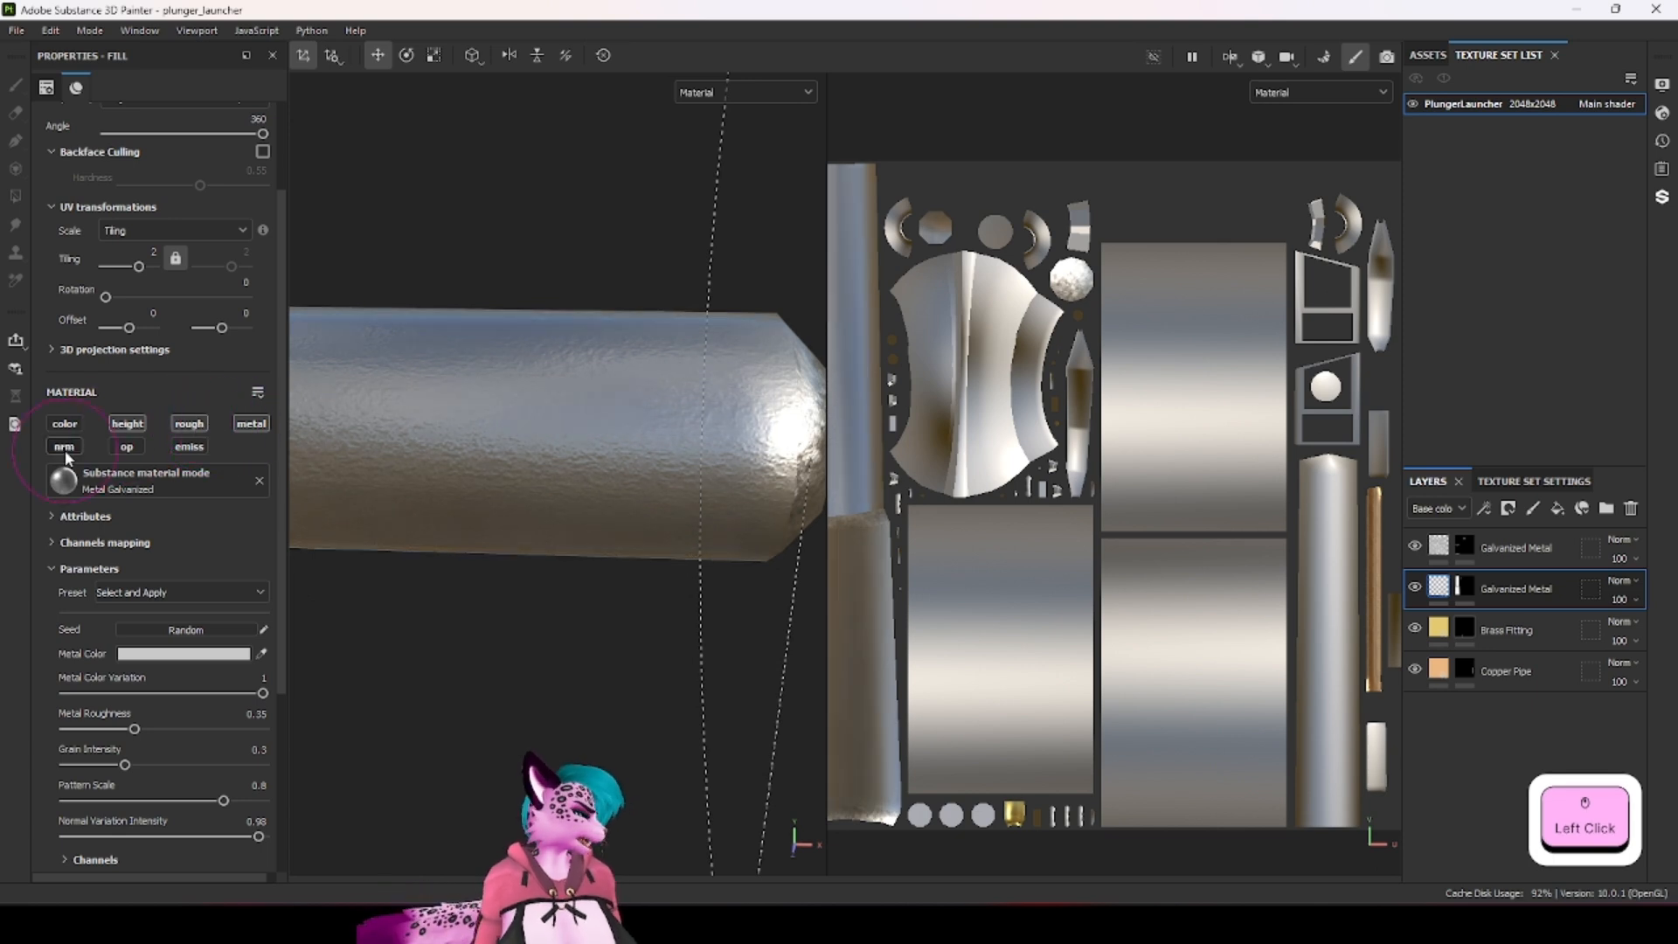
click(64, 446)
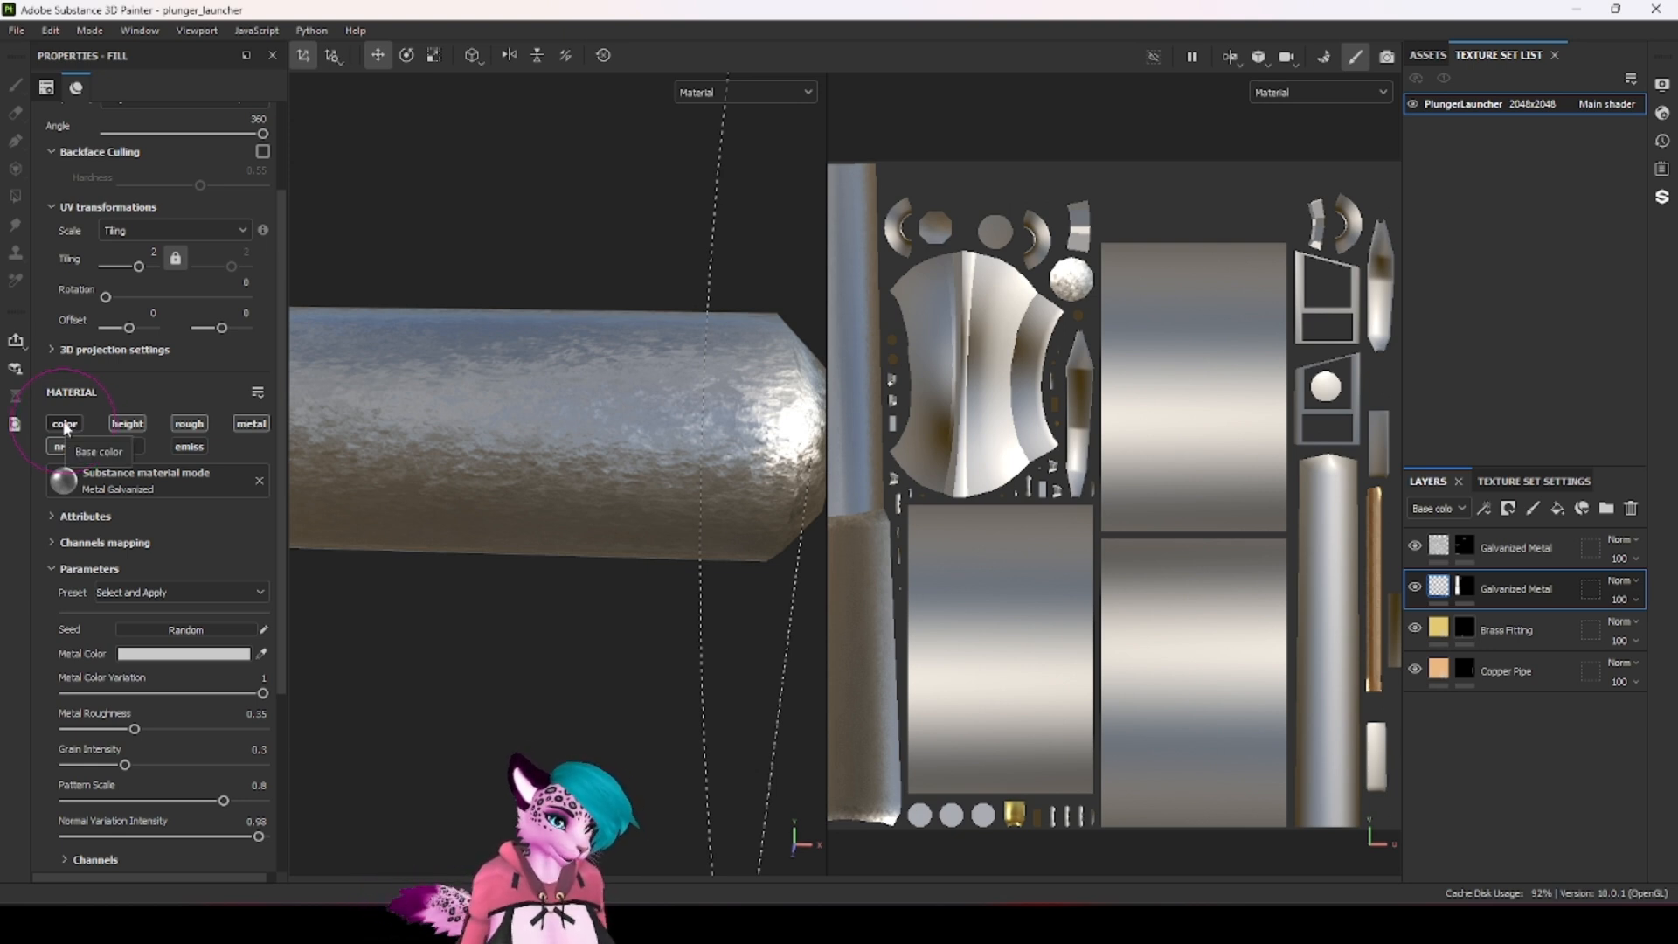
click(65, 425)
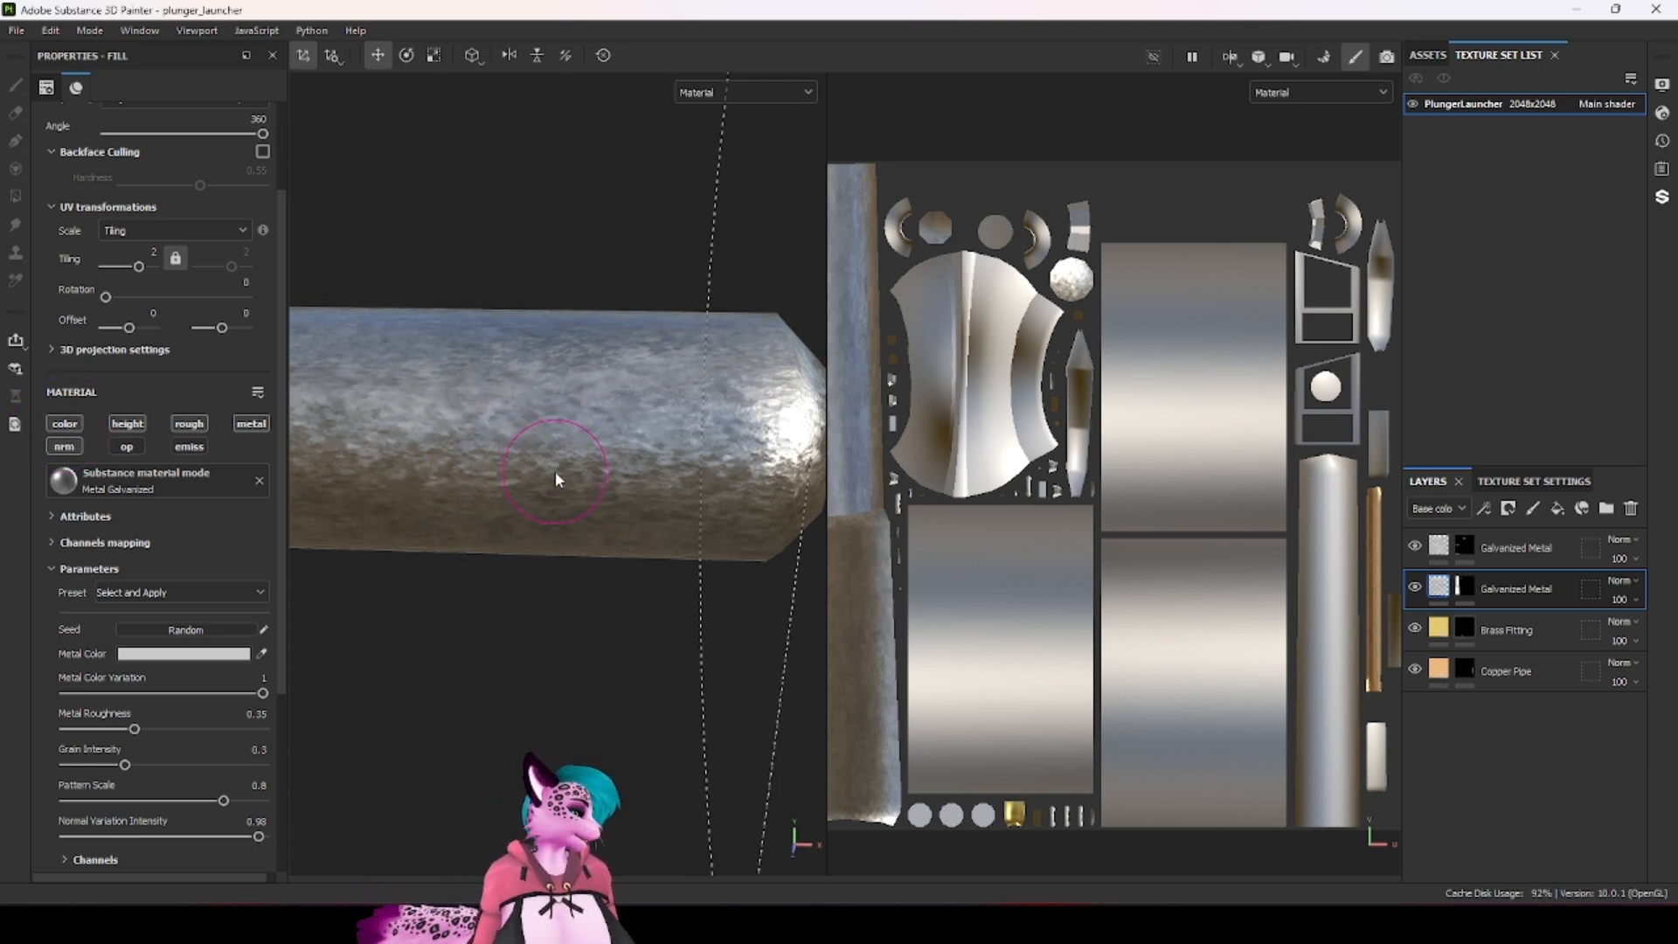
scroll(554, 470, down, 5)
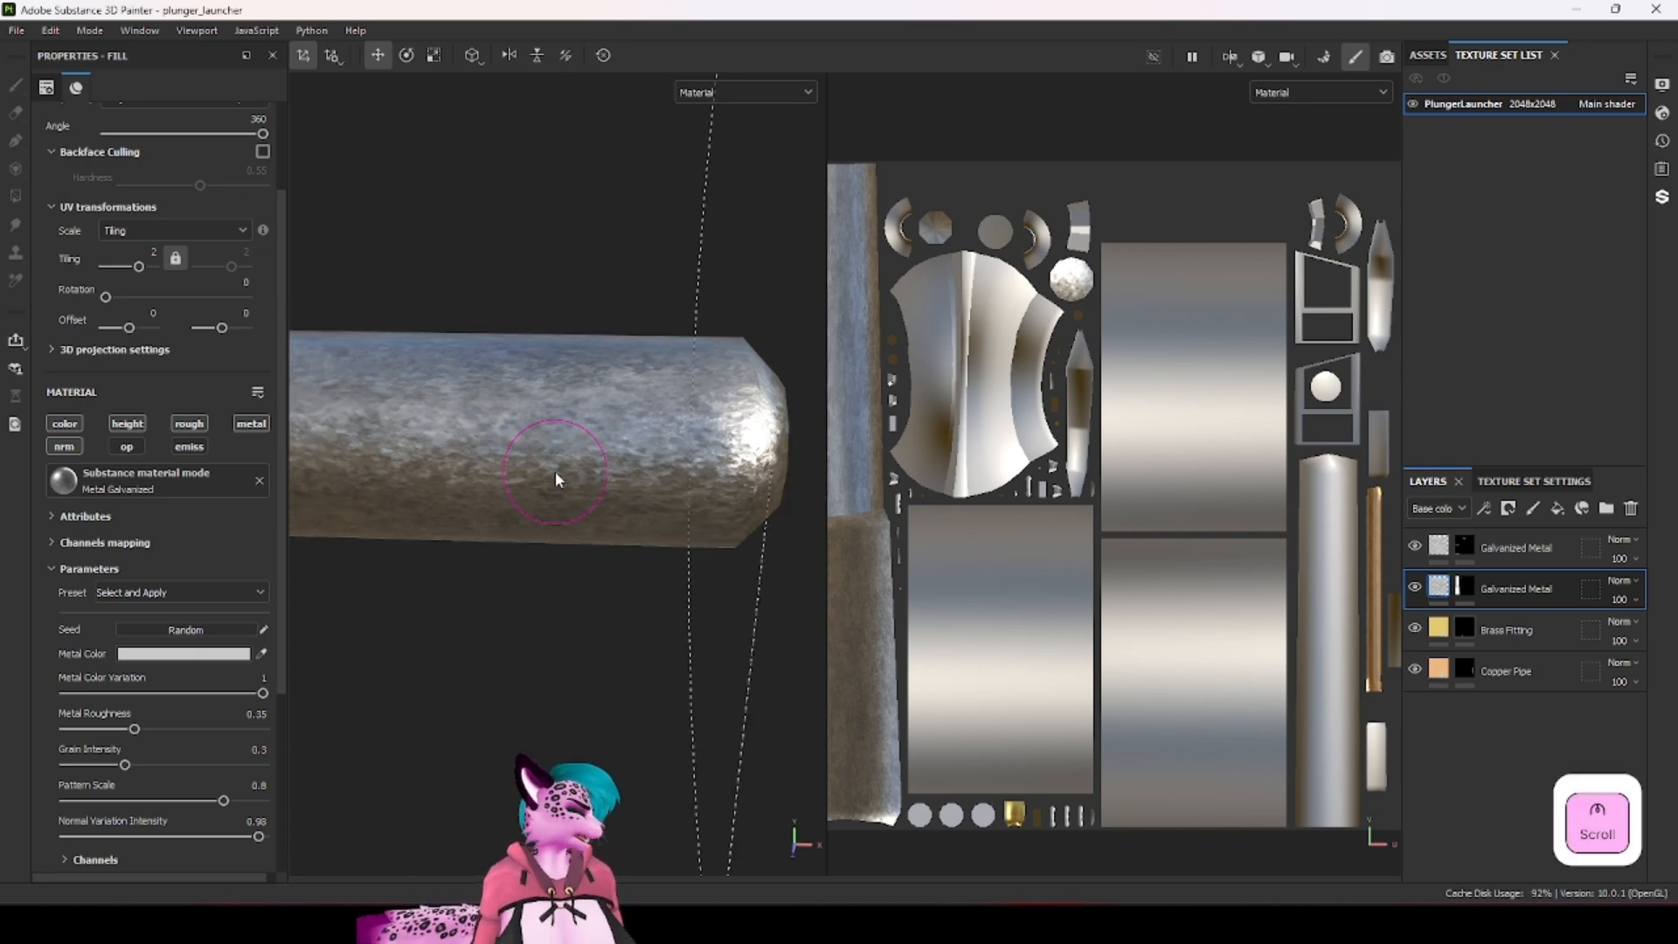
alt+drag(511, 491, 603, 437)
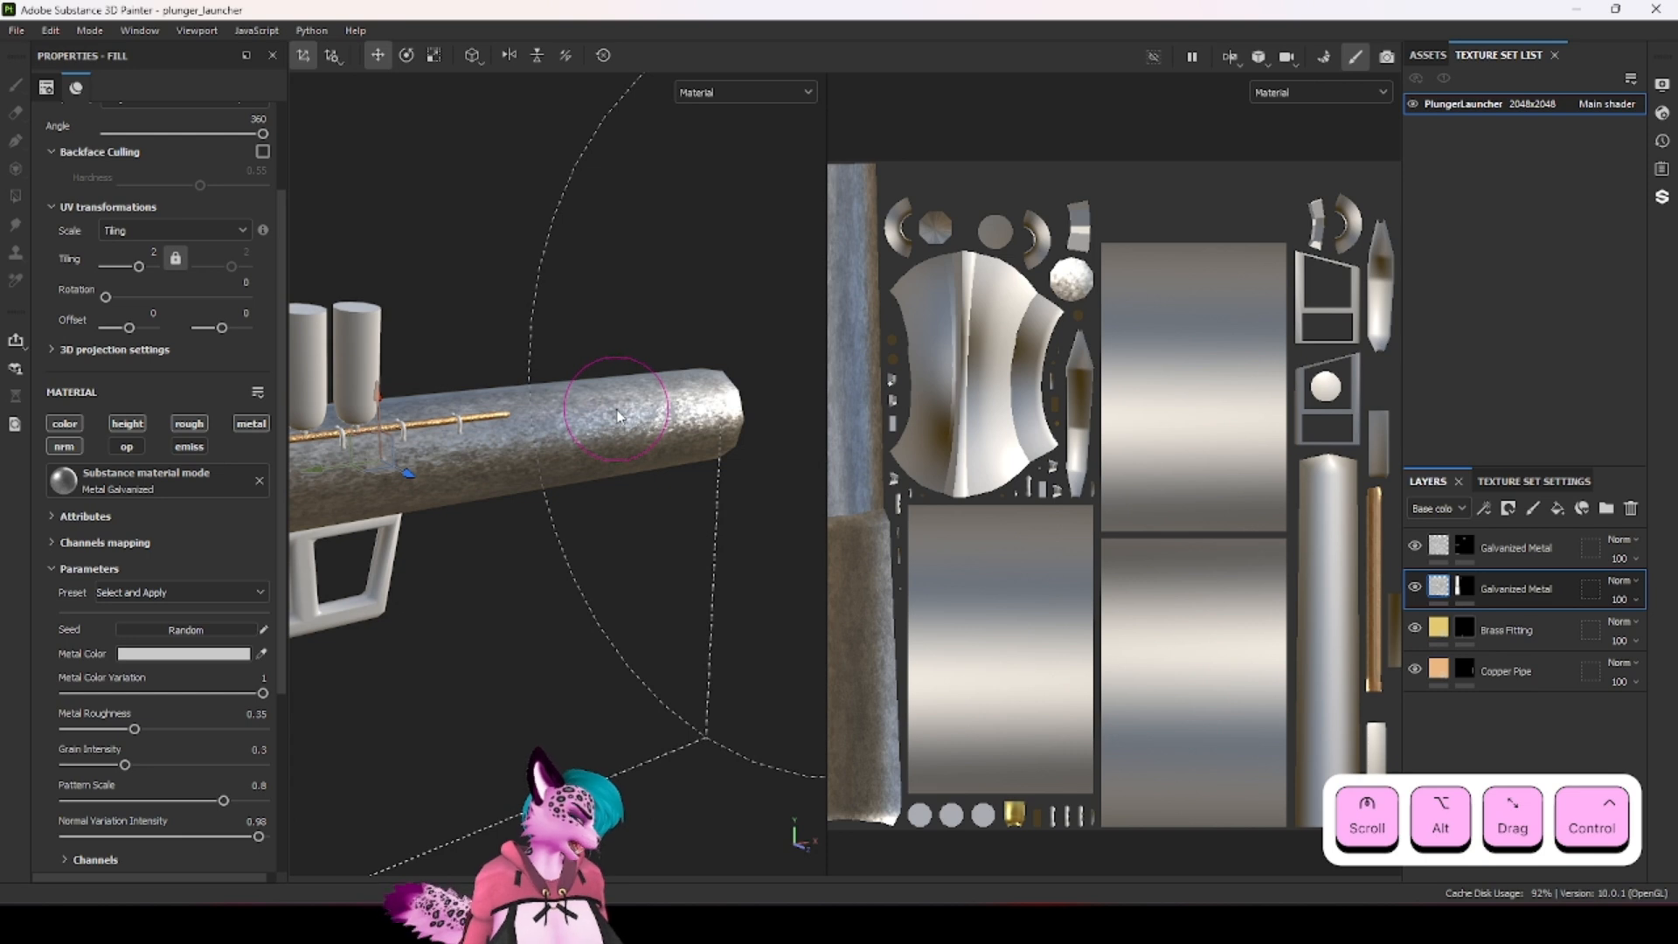
Step: Add a fill layer above the Galvanized Metal layers, limit it to the height channel and set its height to -0.3803
click(1512, 550)
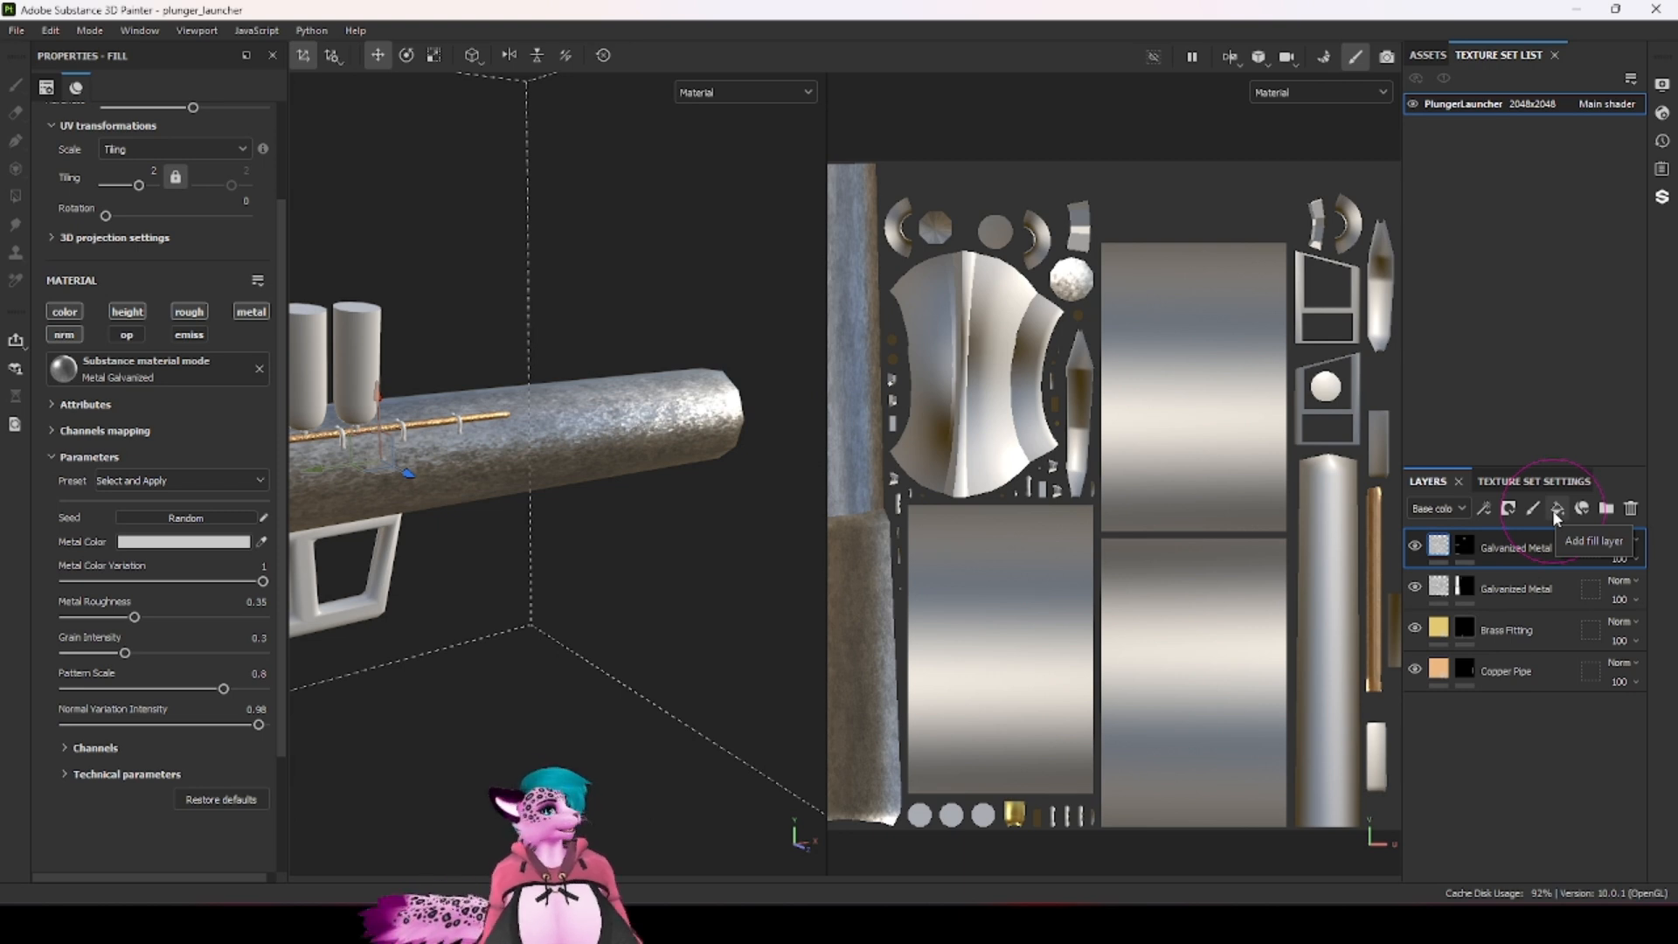
click(1556, 510)
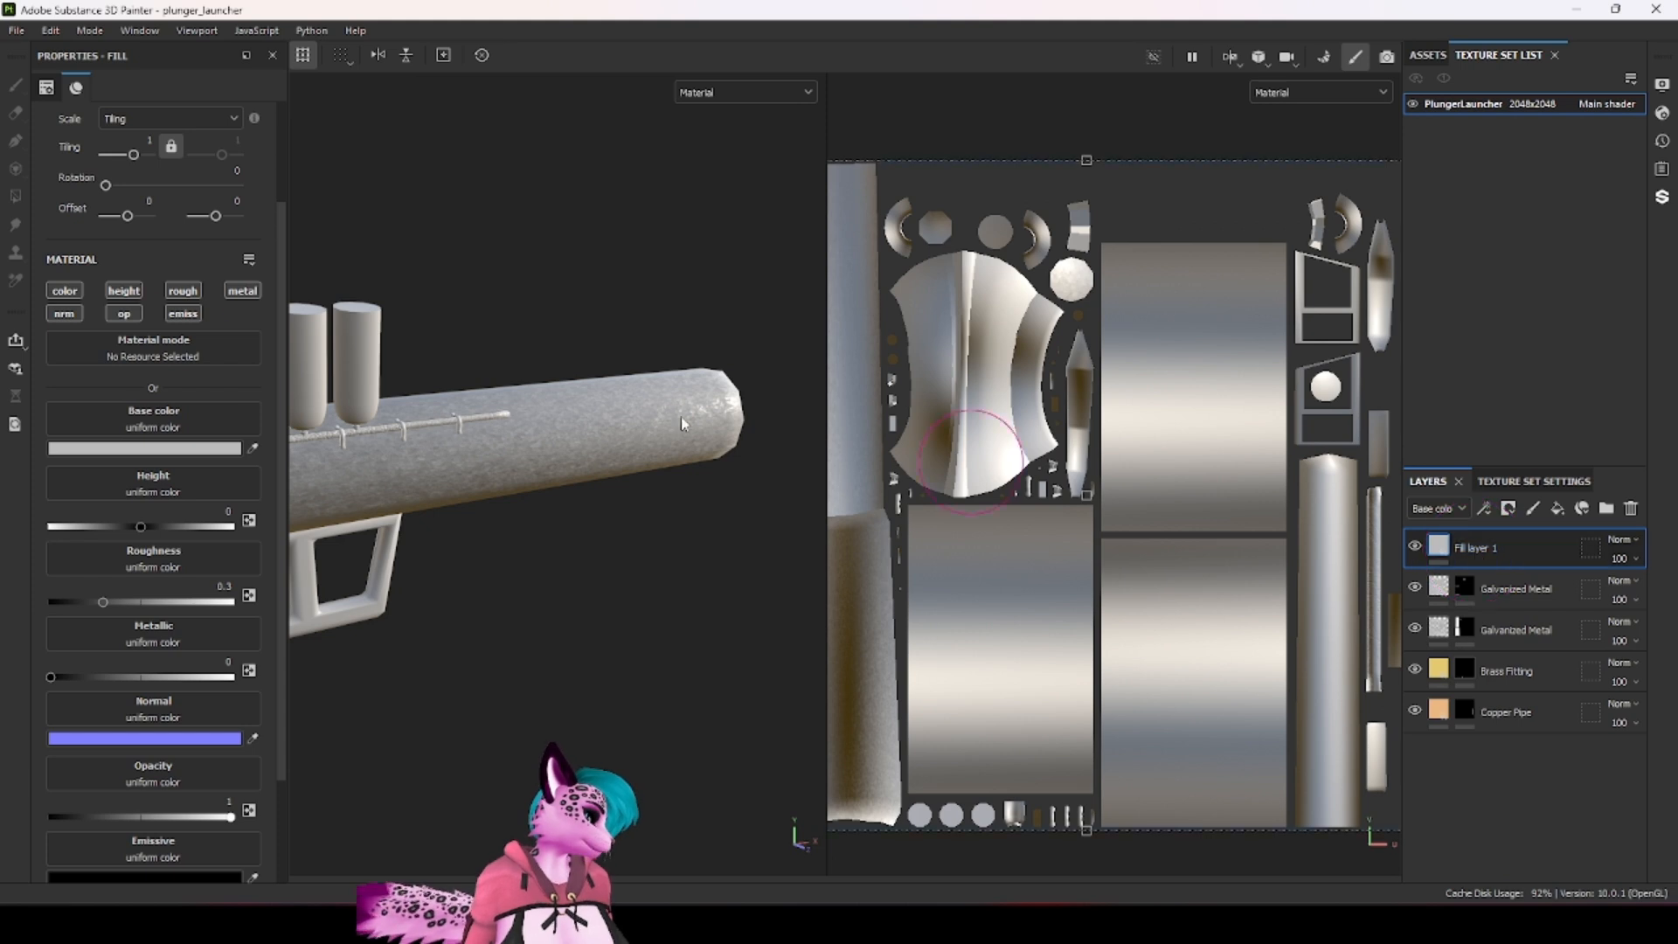
scroll(603, 440, up, 2)
scroll(559, 434, up, 1)
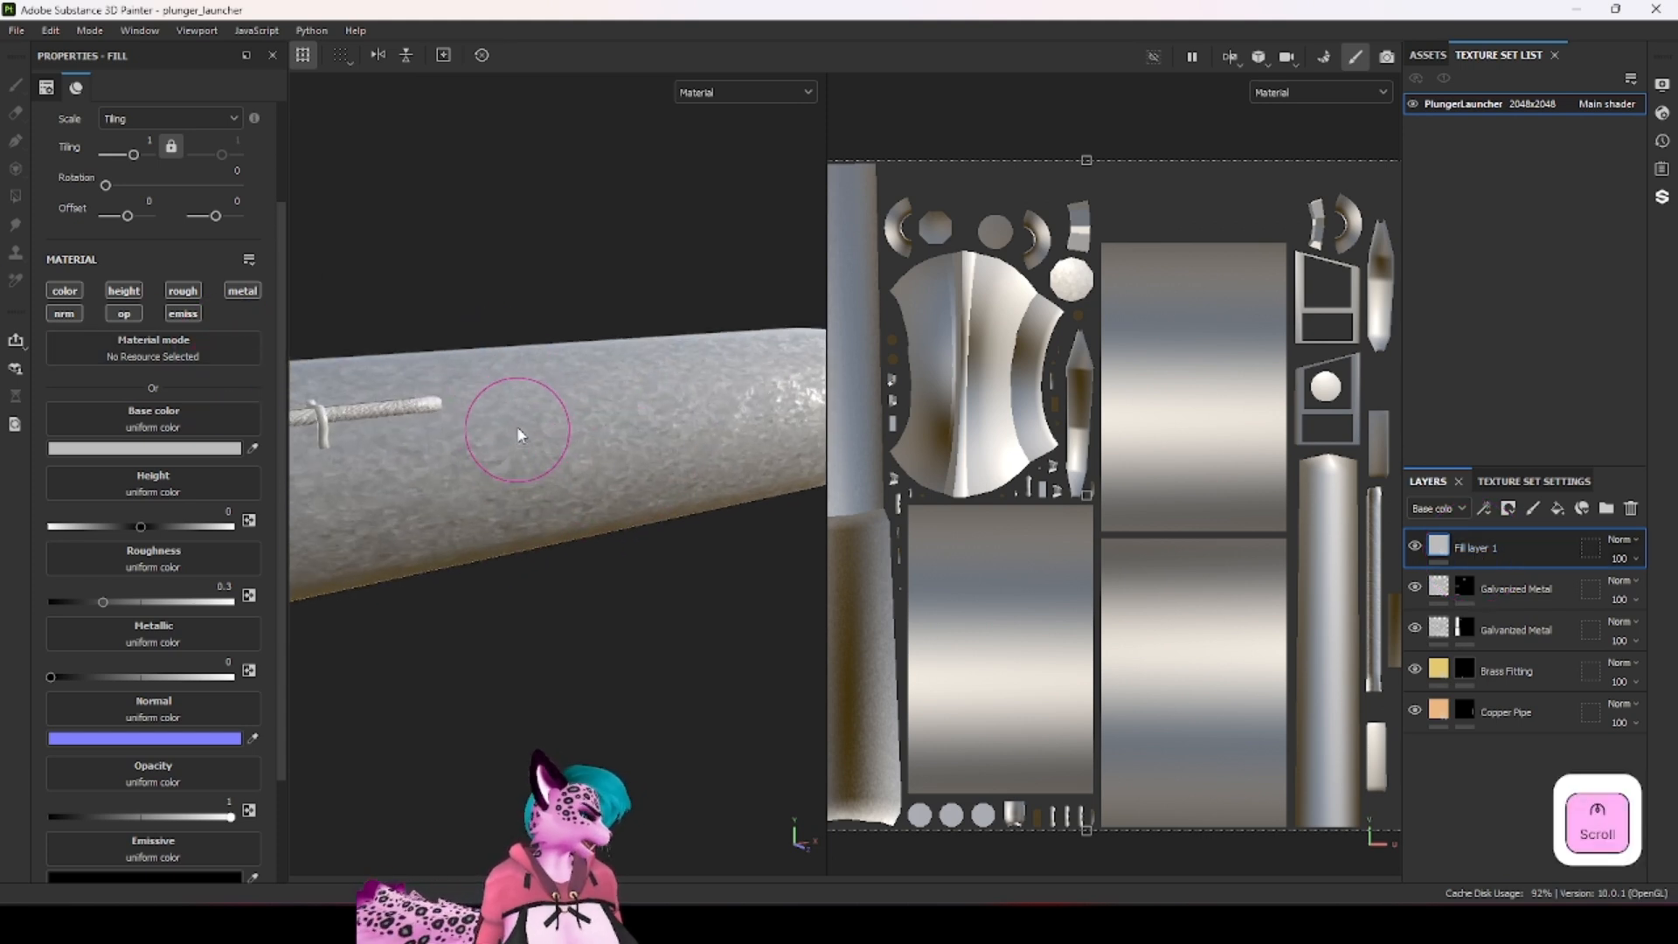
scroll(519, 427, down, 1)
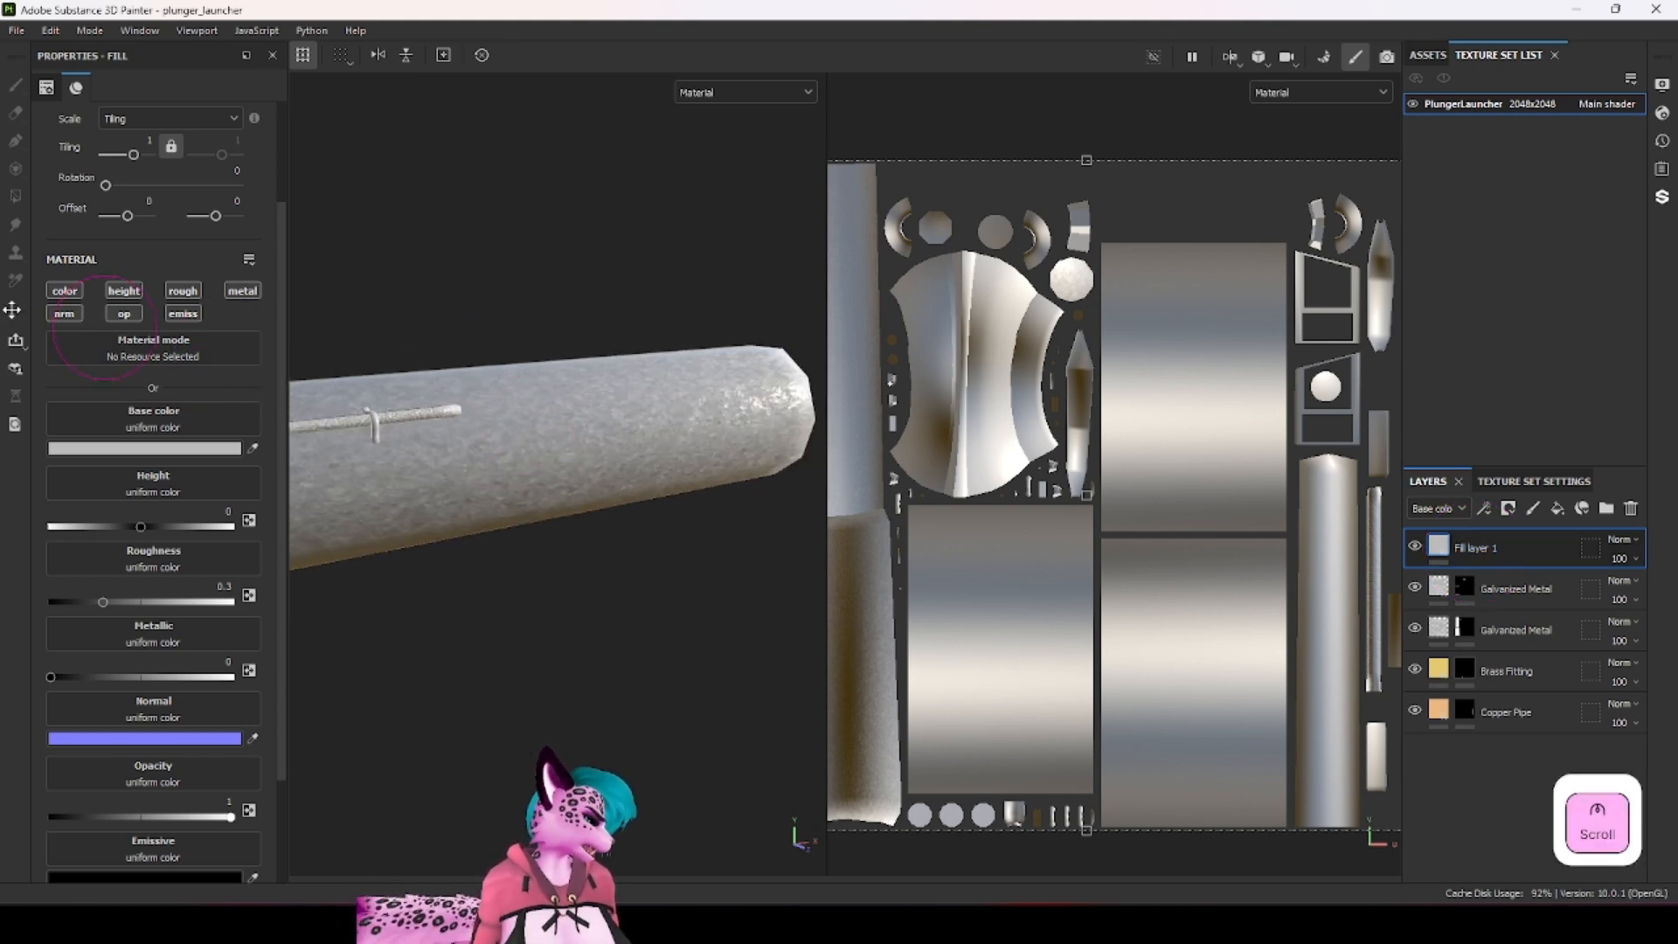
alt+click(123, 290)
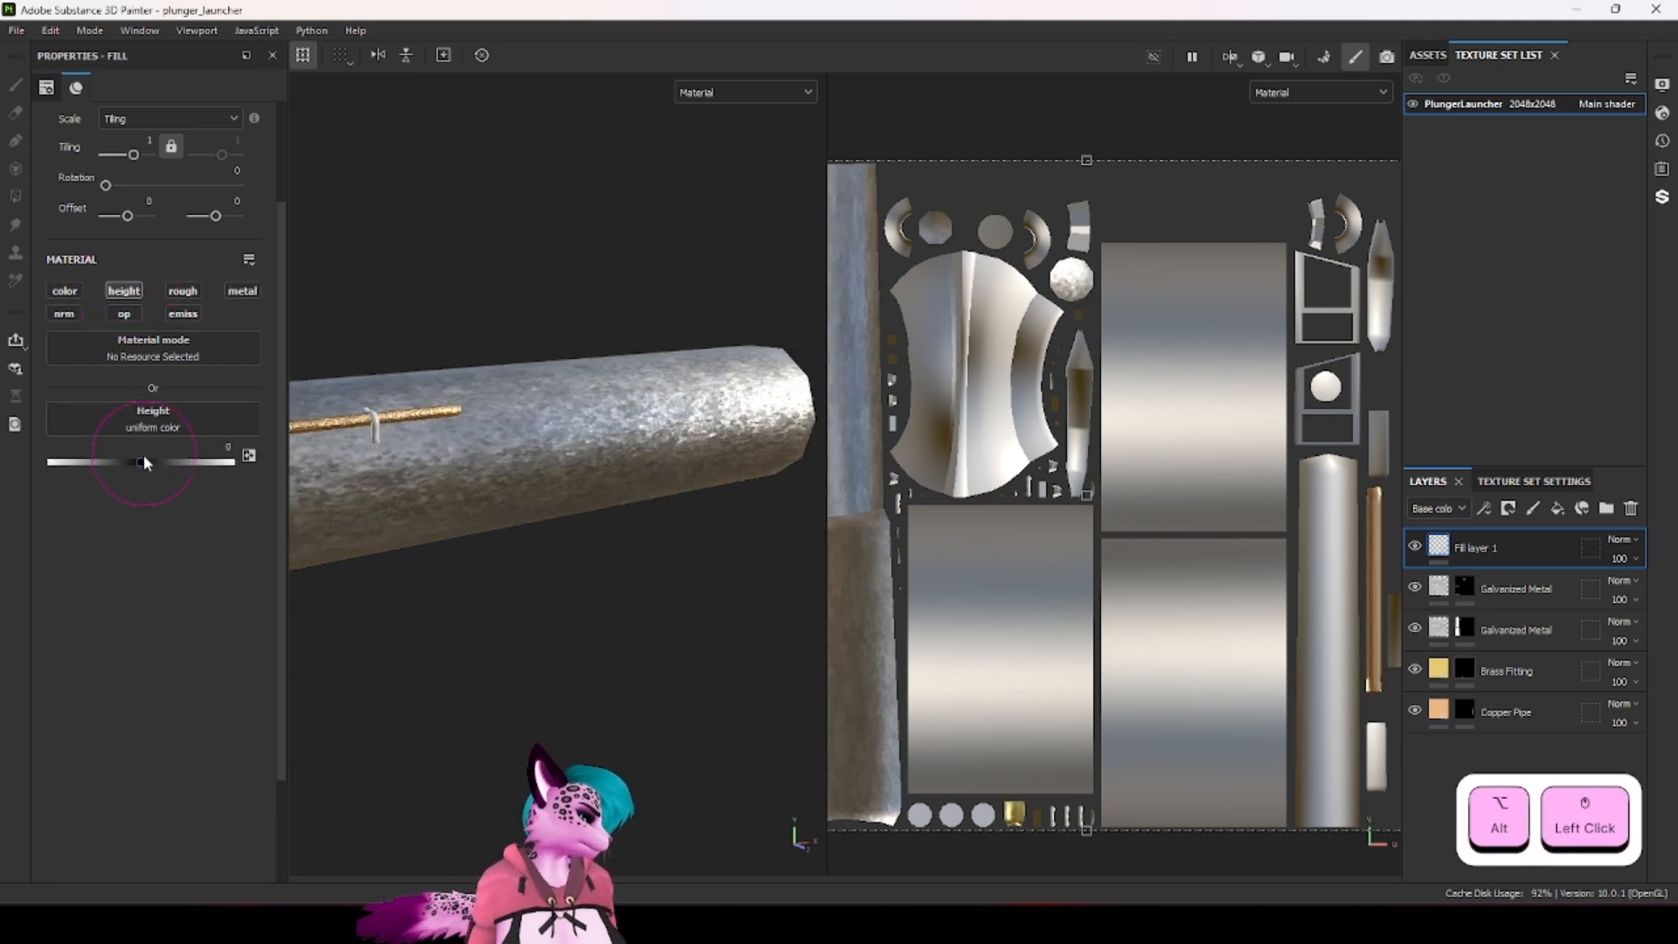
drag(140, 461, 105, 466)
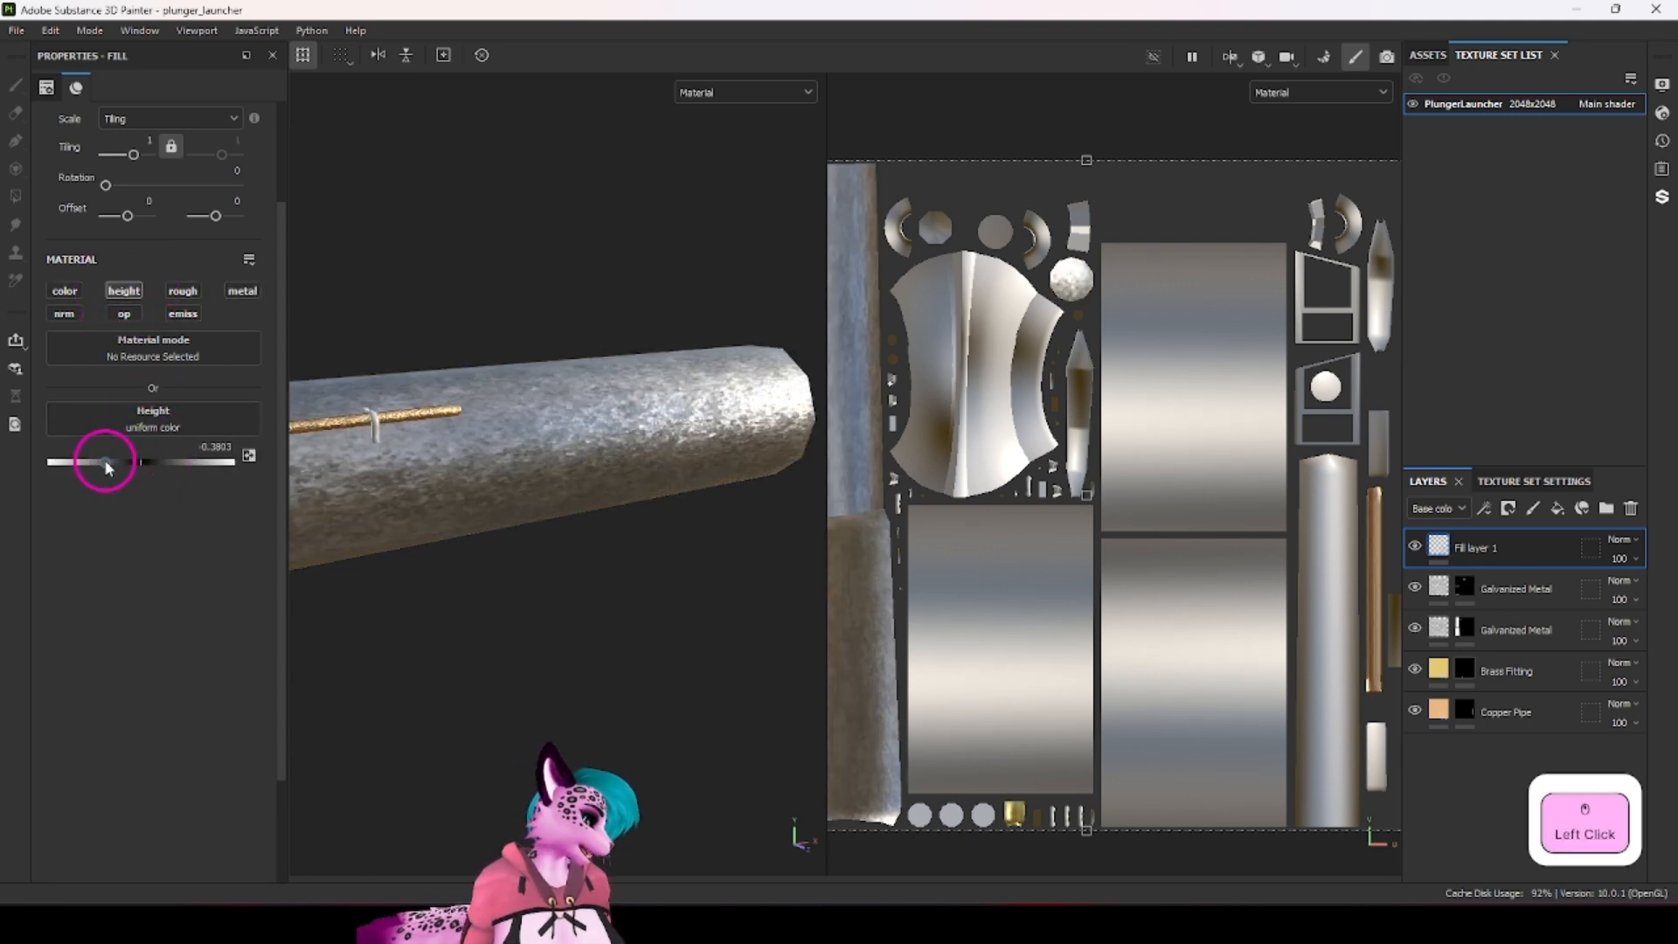
Step: Enable the color channel on the new fill layer and set its base color to black (000000)
click(67, 291)
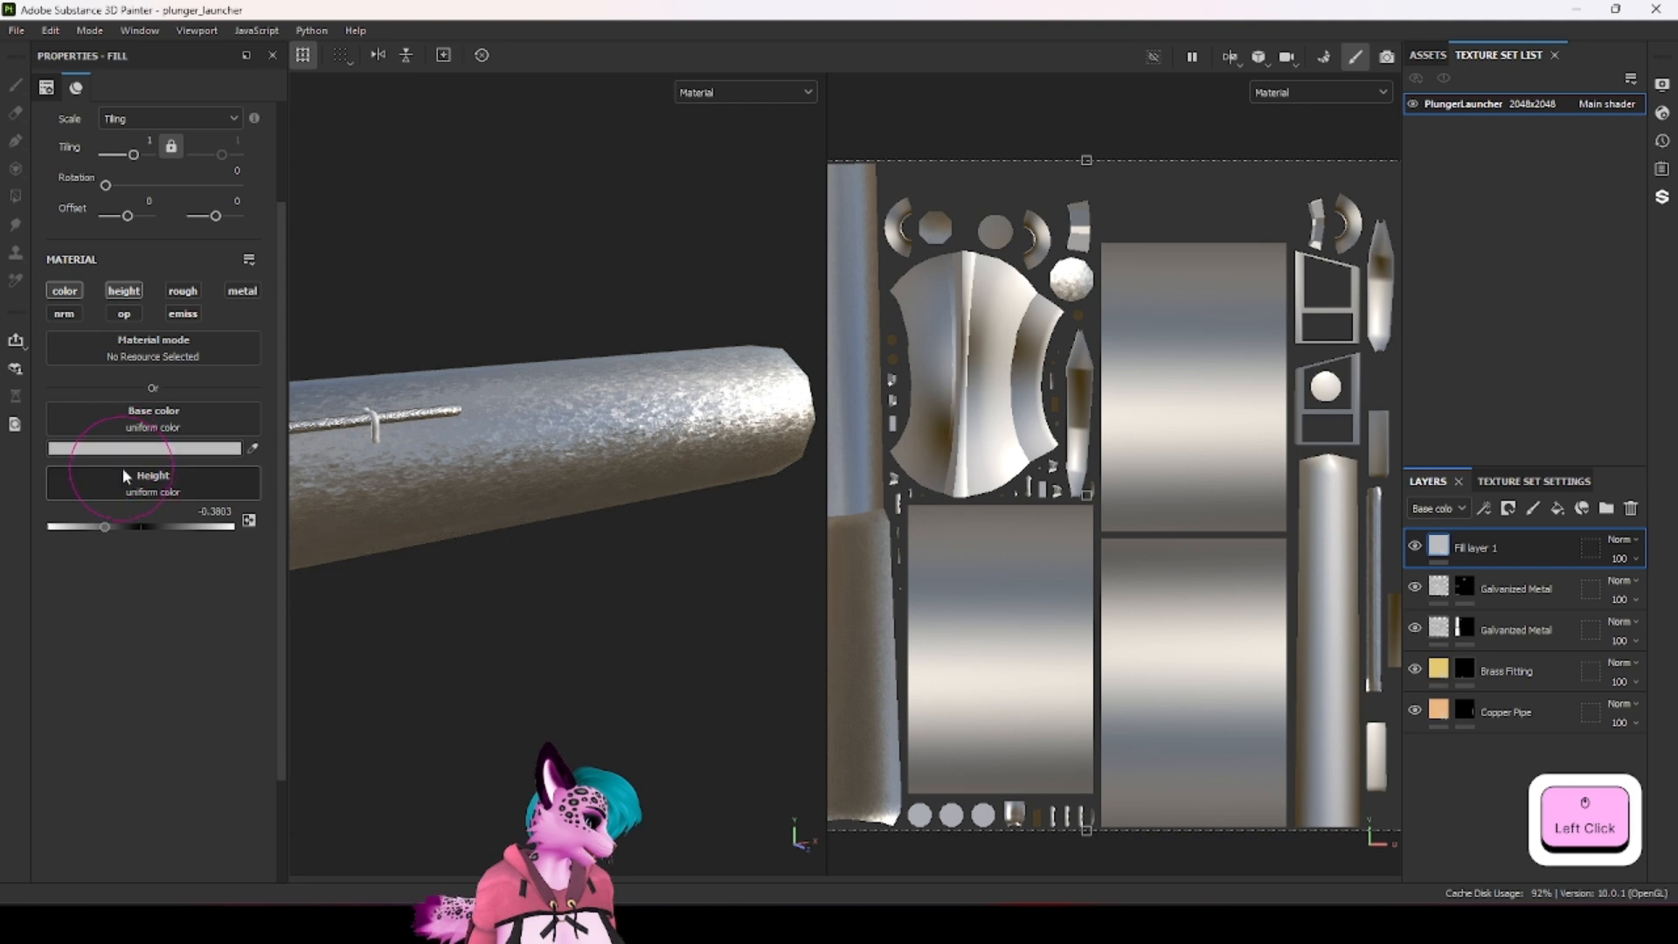
click(140, 448)
drag(224, 506, 180, 713)
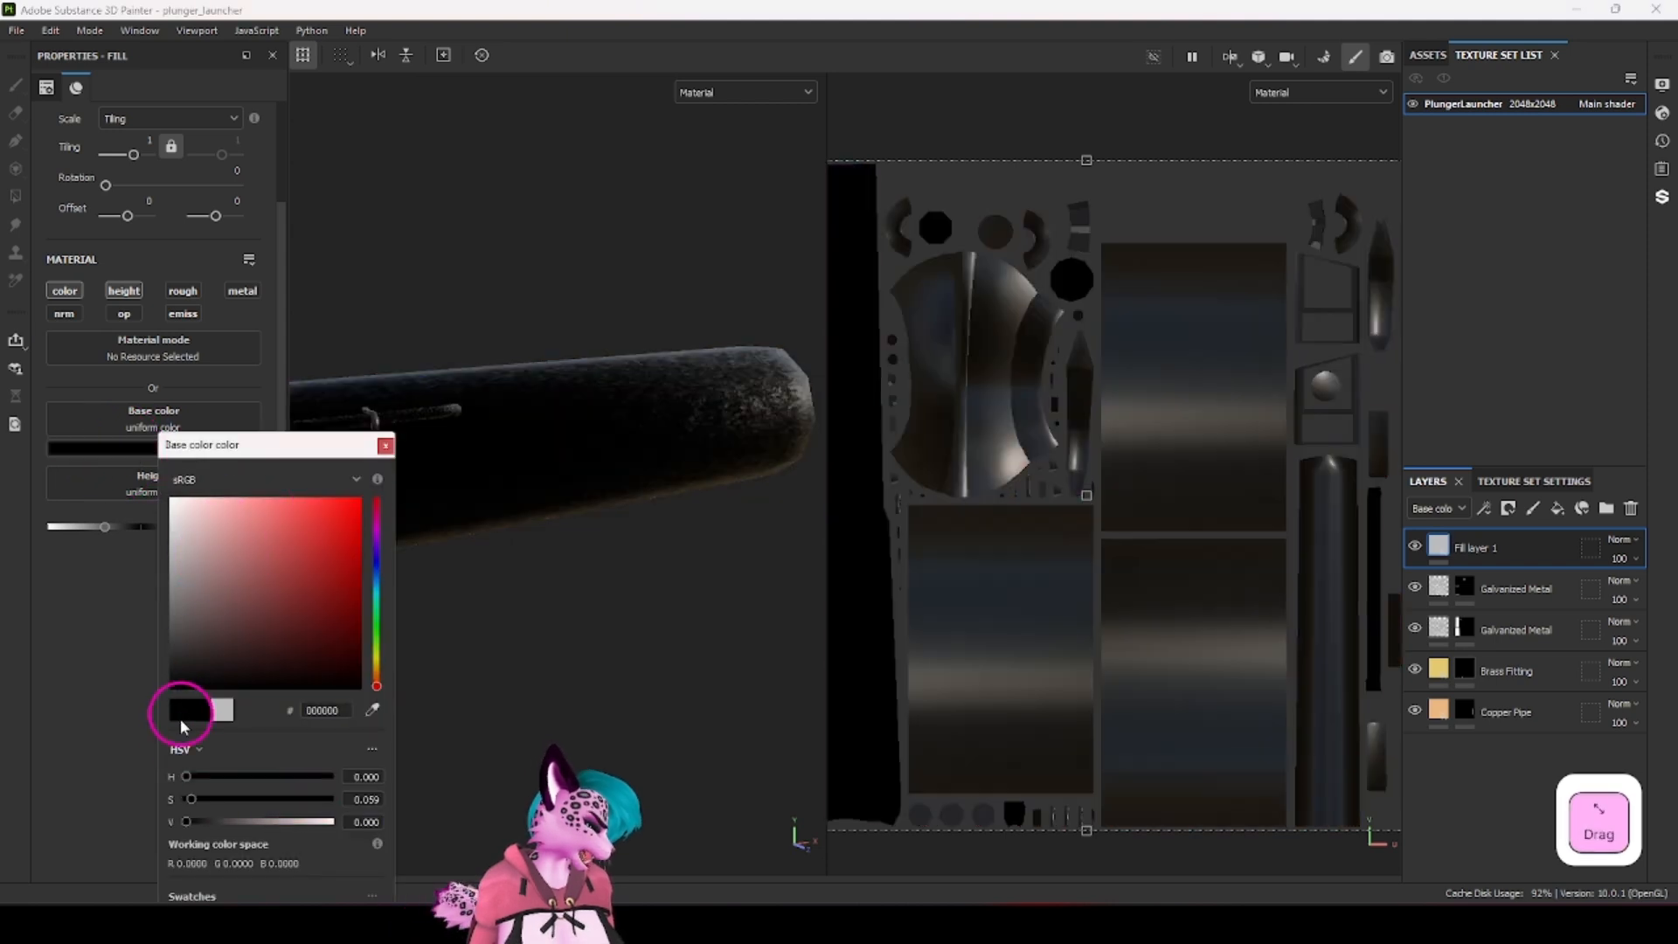
click(385, 447)
Step: Add a black mask to the new black fill layer
click(1462, 550)
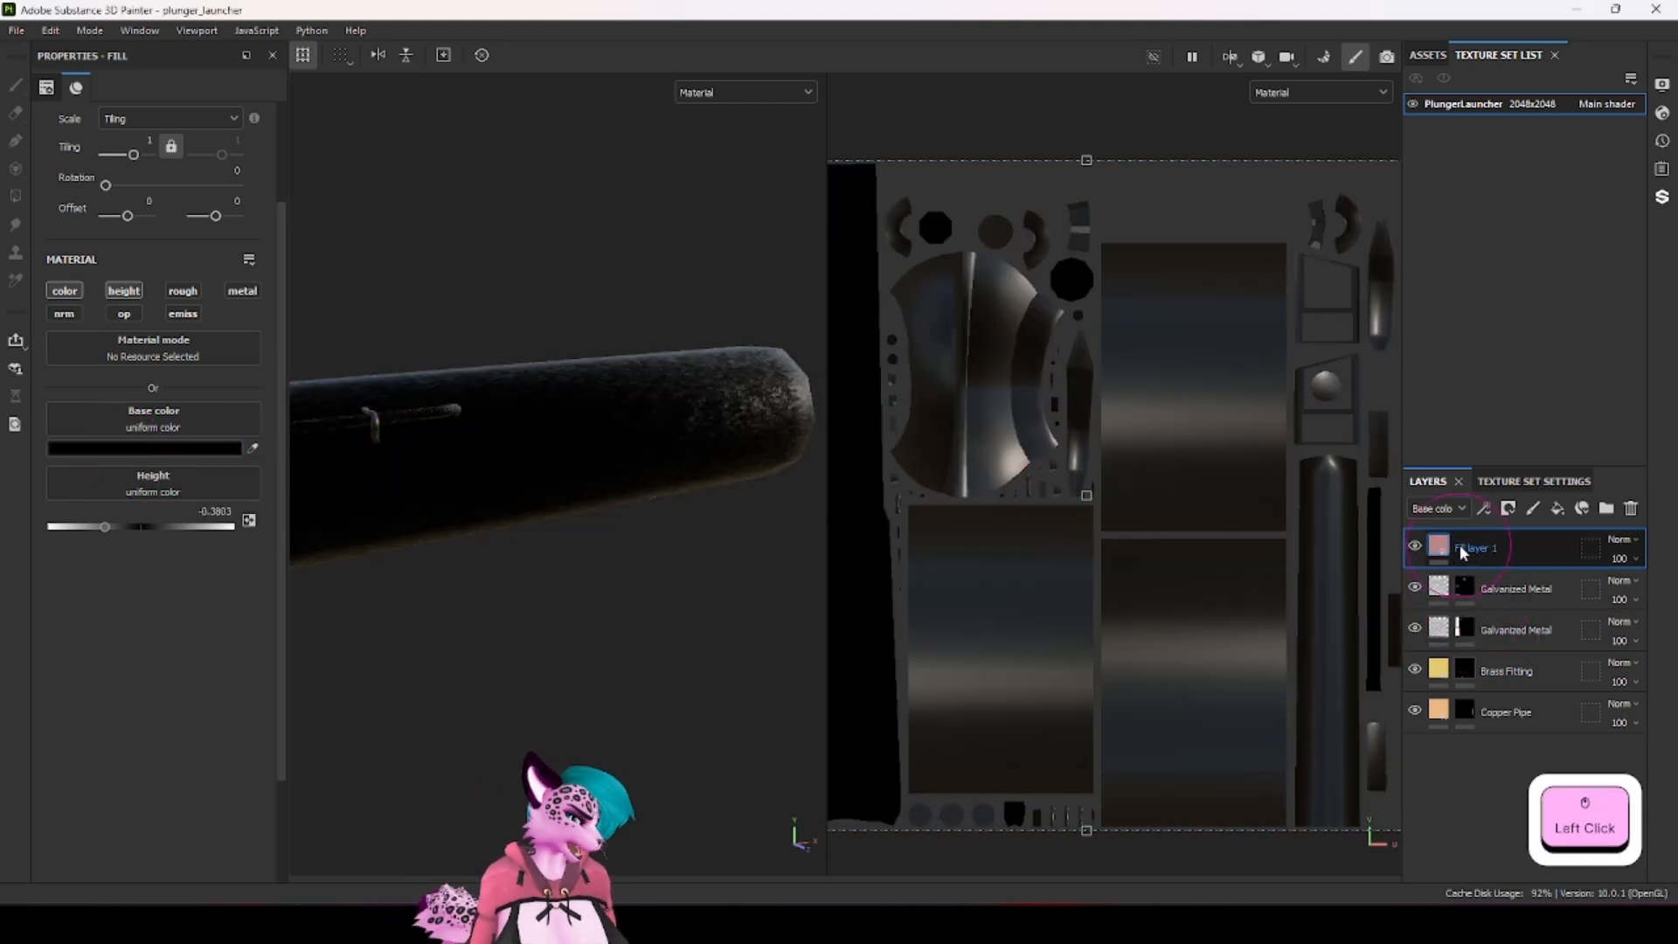
right_click(1461, 550)
click(1561, 31)
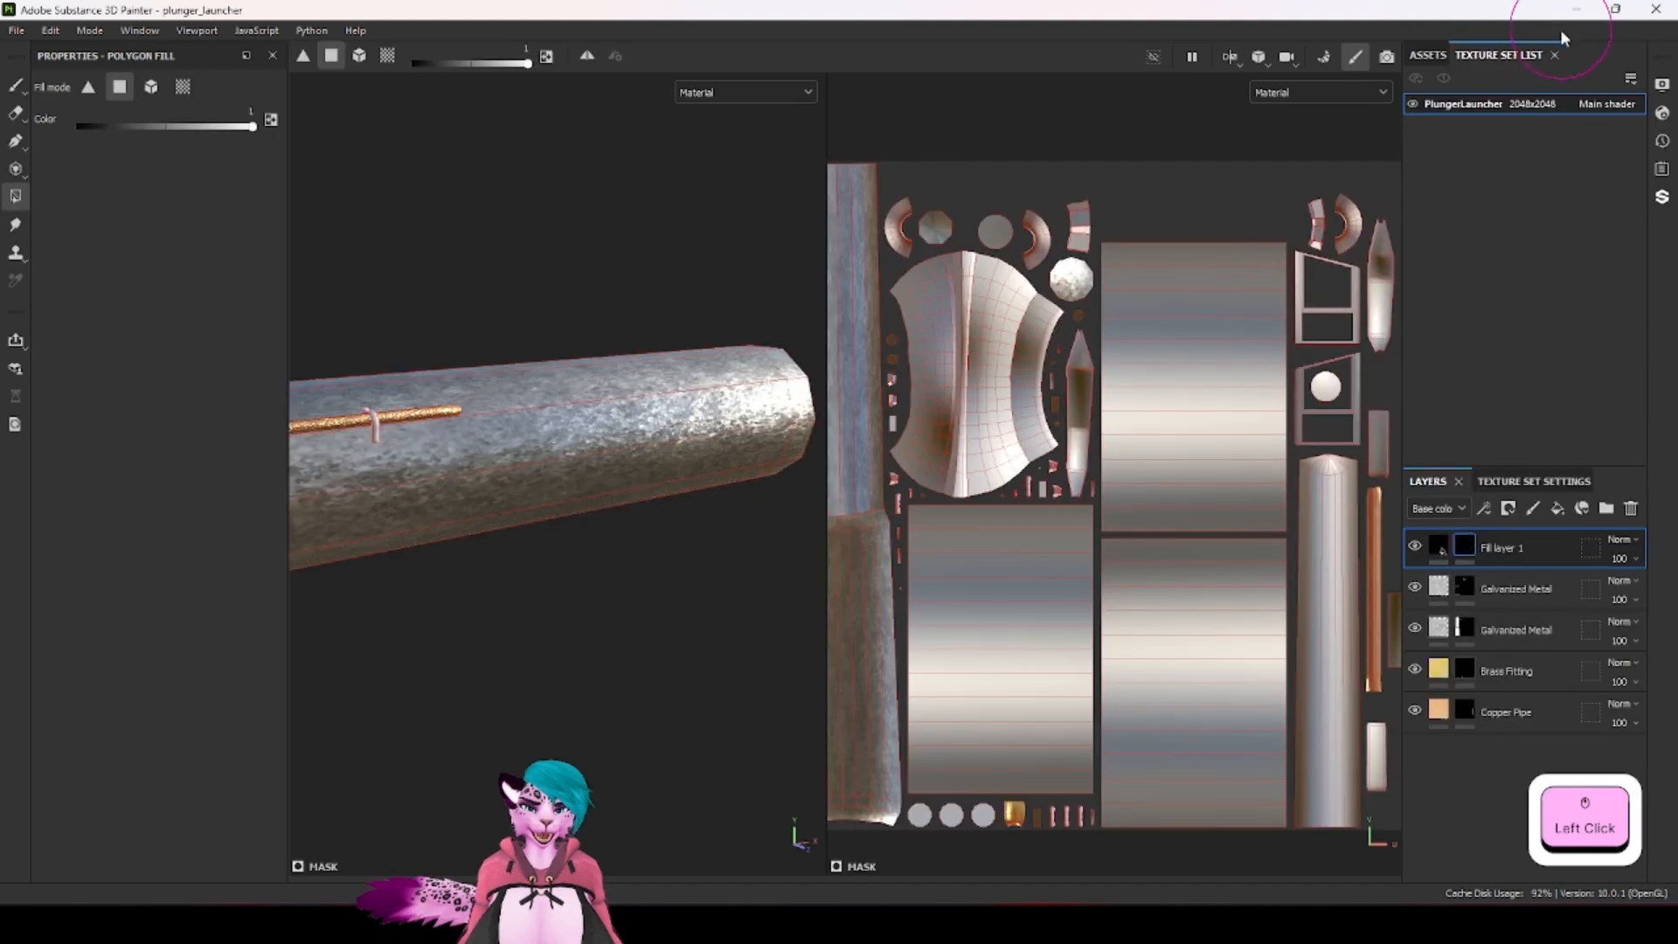
Step: Rename the masked fill layer as Scratches
double_click(1521, 548)
text(Sc)
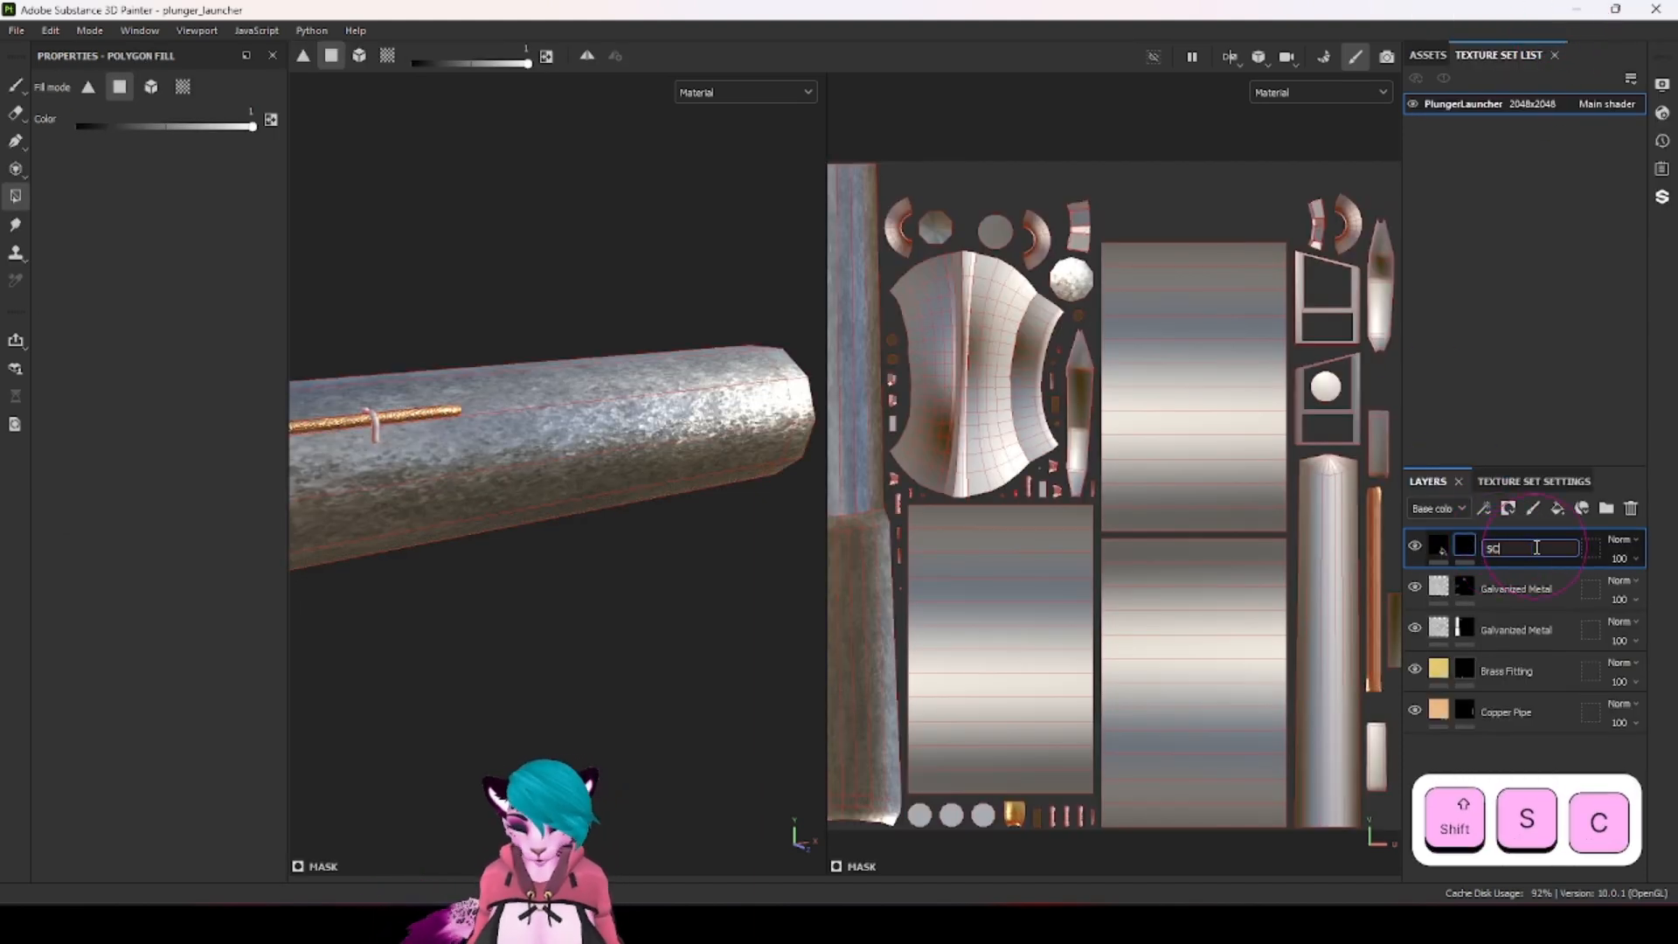
text(ratc h)
key(BackSpace)
key(BackSpace)
key(BackSpace)
key(BackSpace)
key(BackSpace)
key(BackSpace)
text(c)
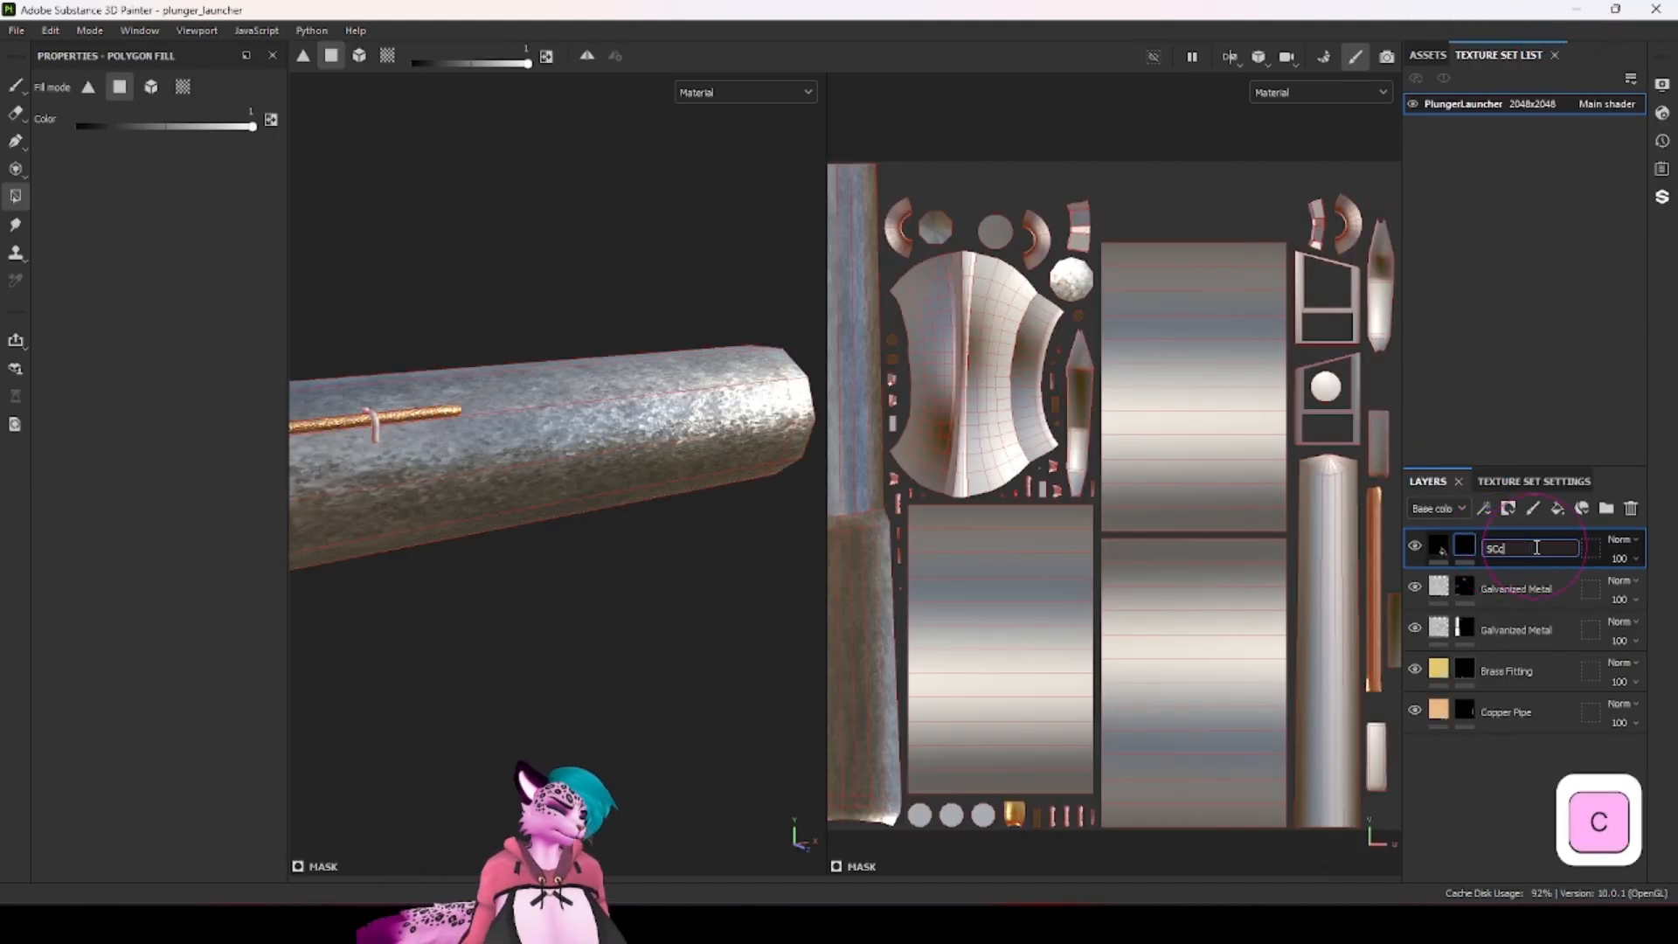
key(BackSpace)
text(ratches)
key(Return)
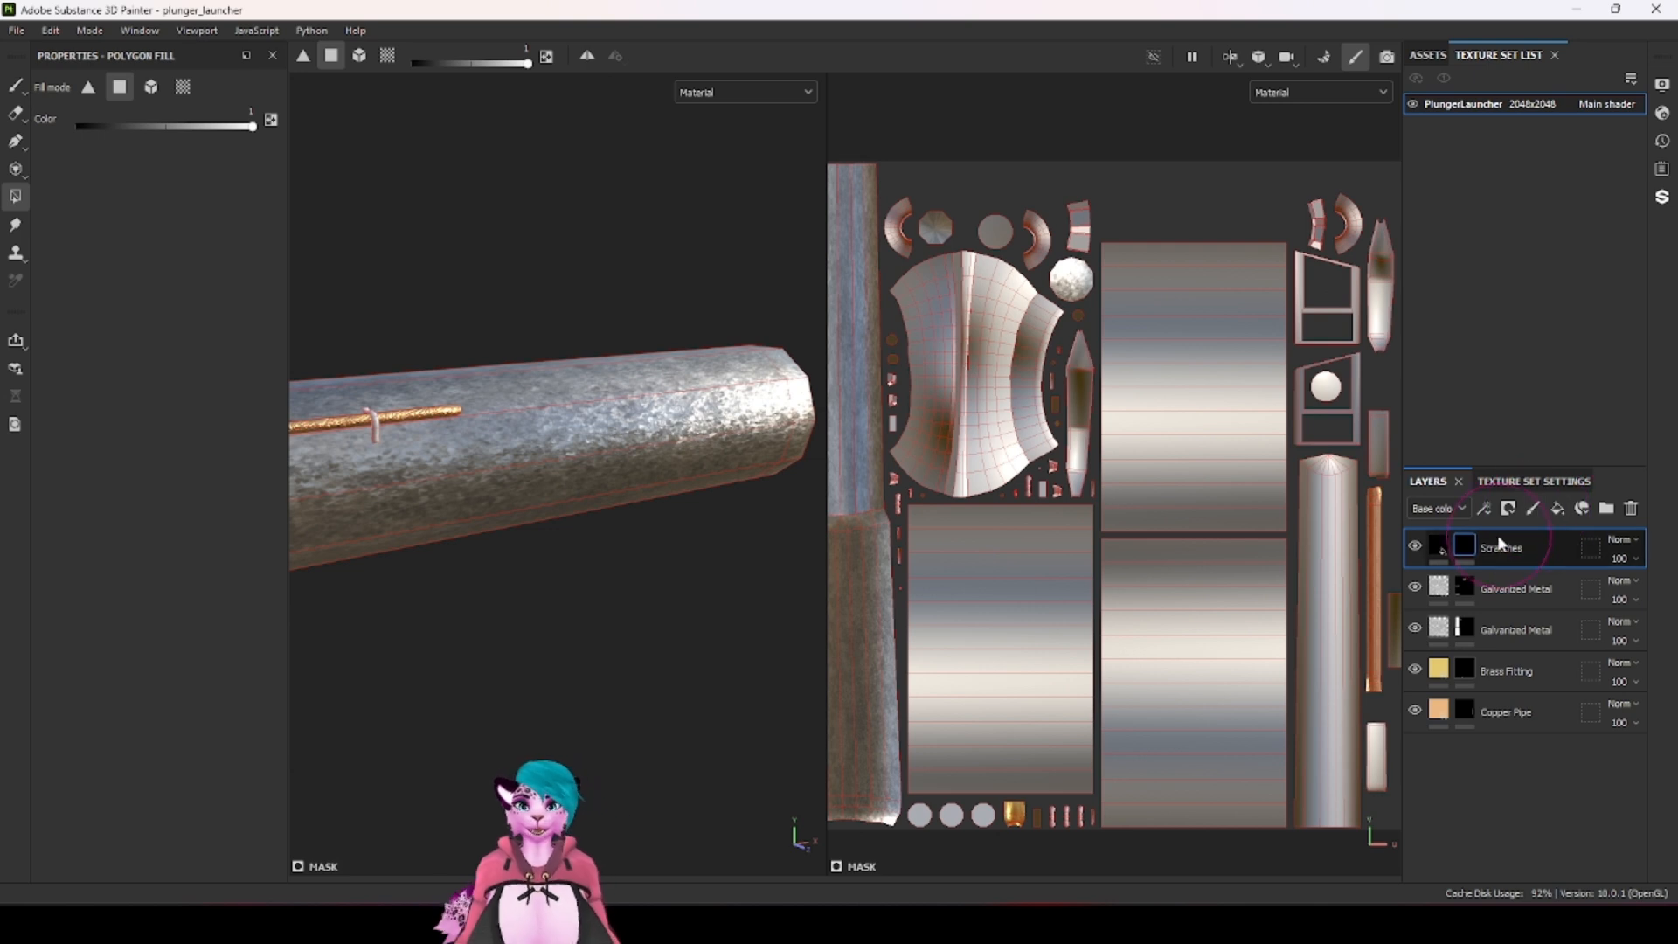
Step: Add a fill to the Scratches layer's mask and search its grayscale resources for "scratch"
right_click(1475, 547)
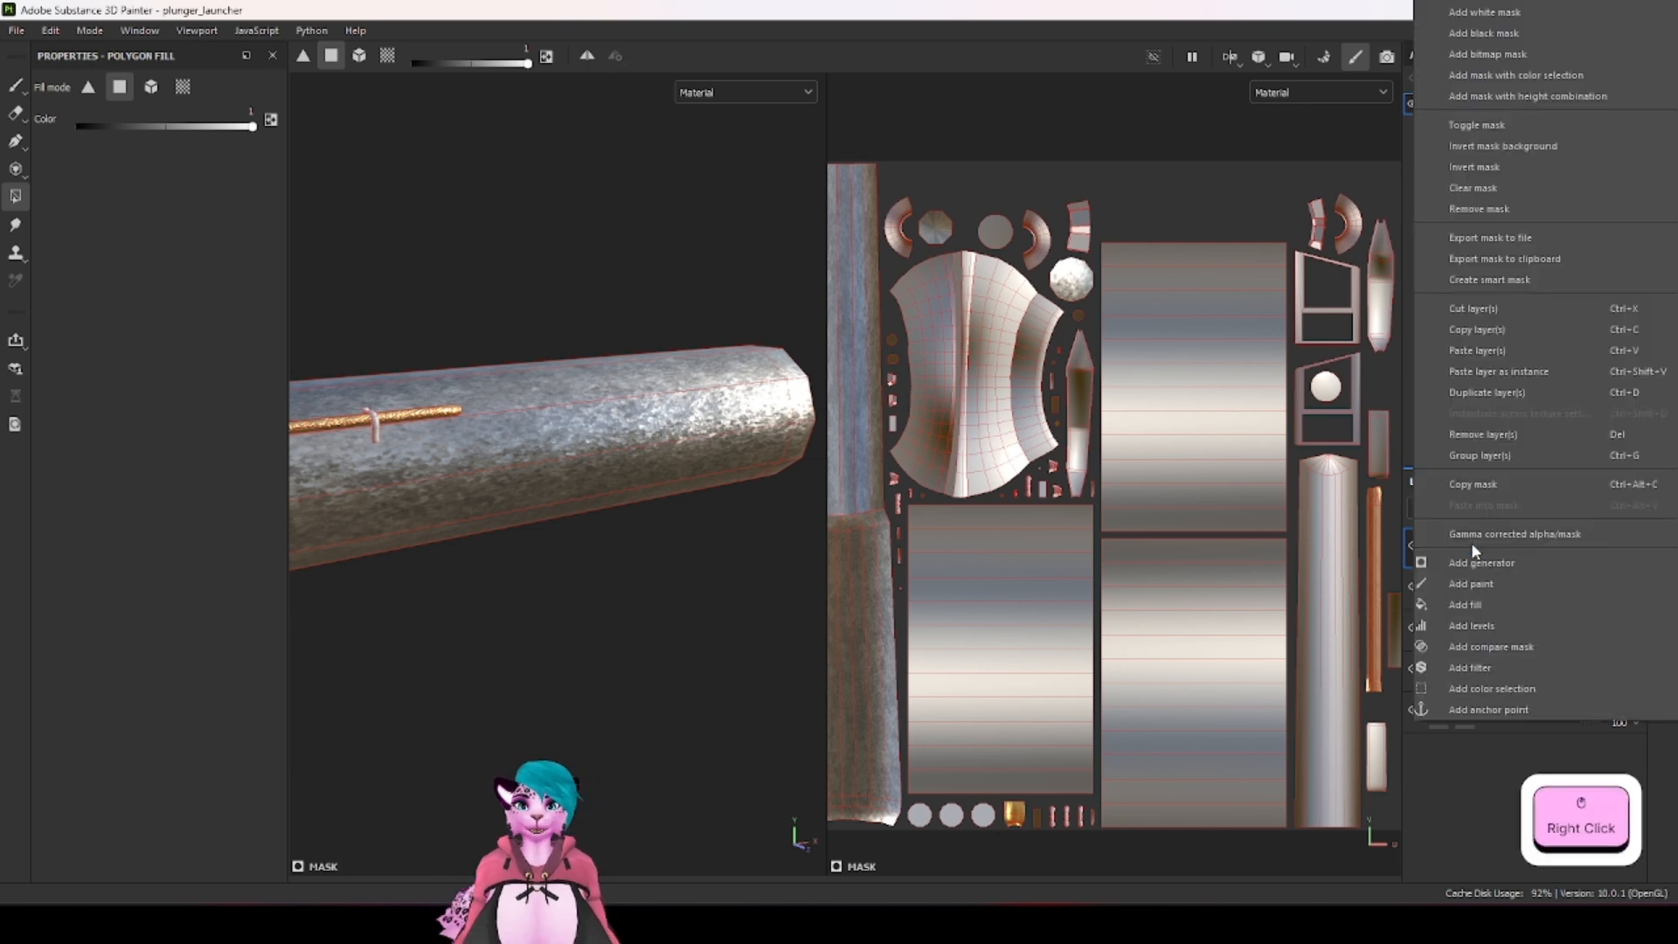
click(1482, 603)
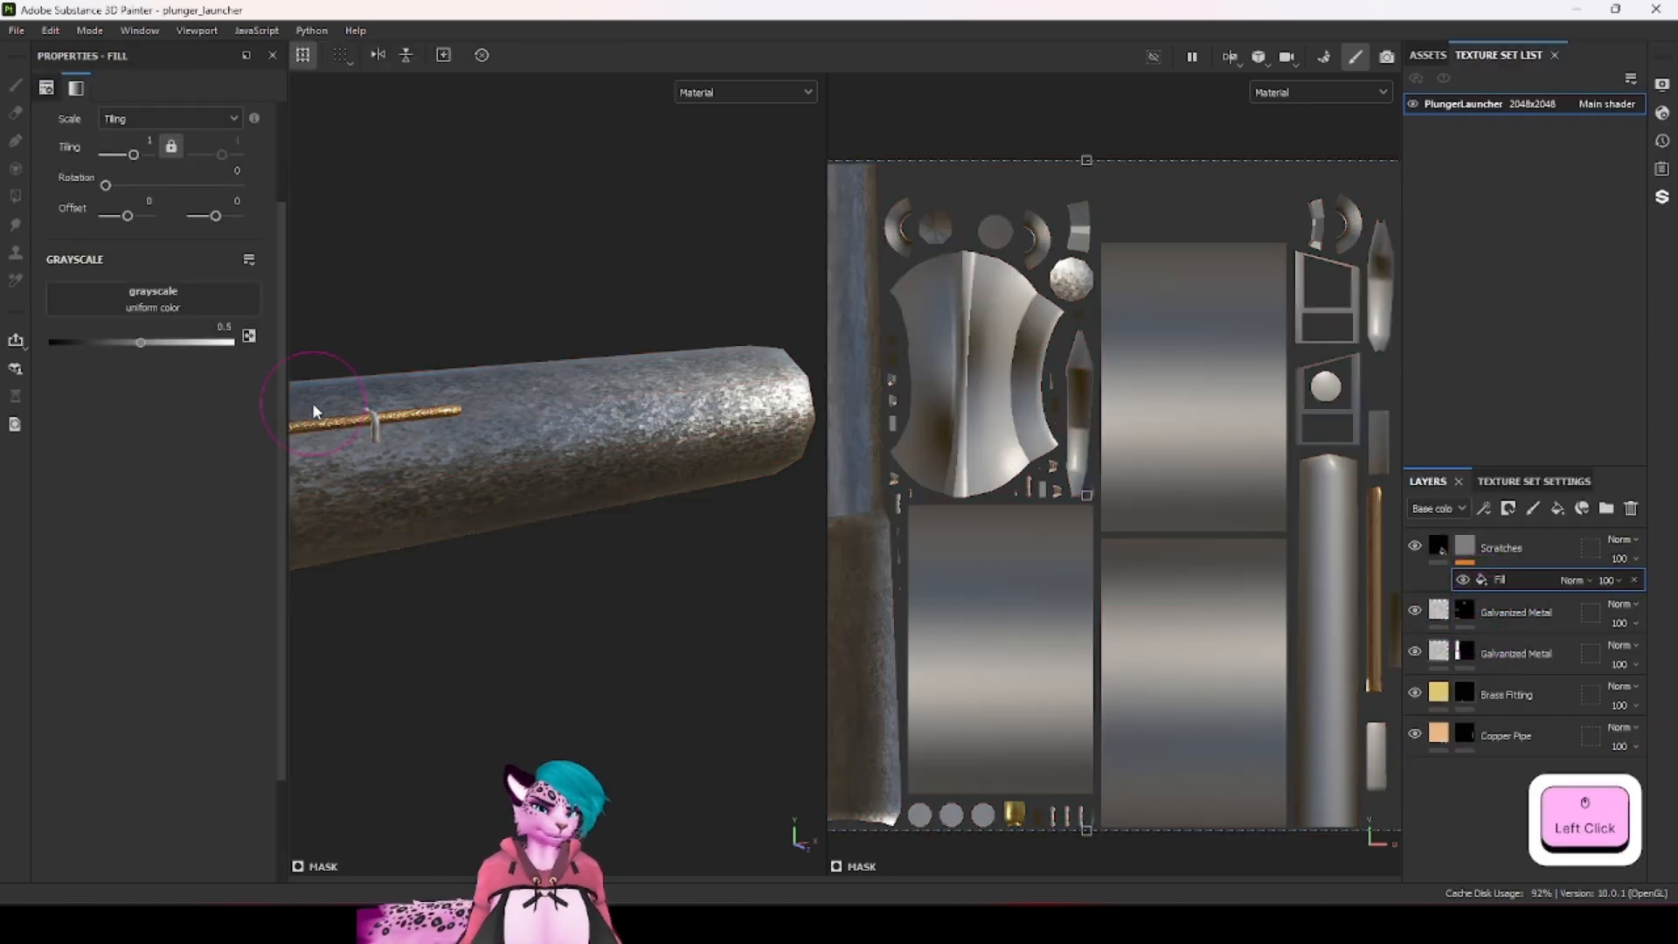
click(208, 303)
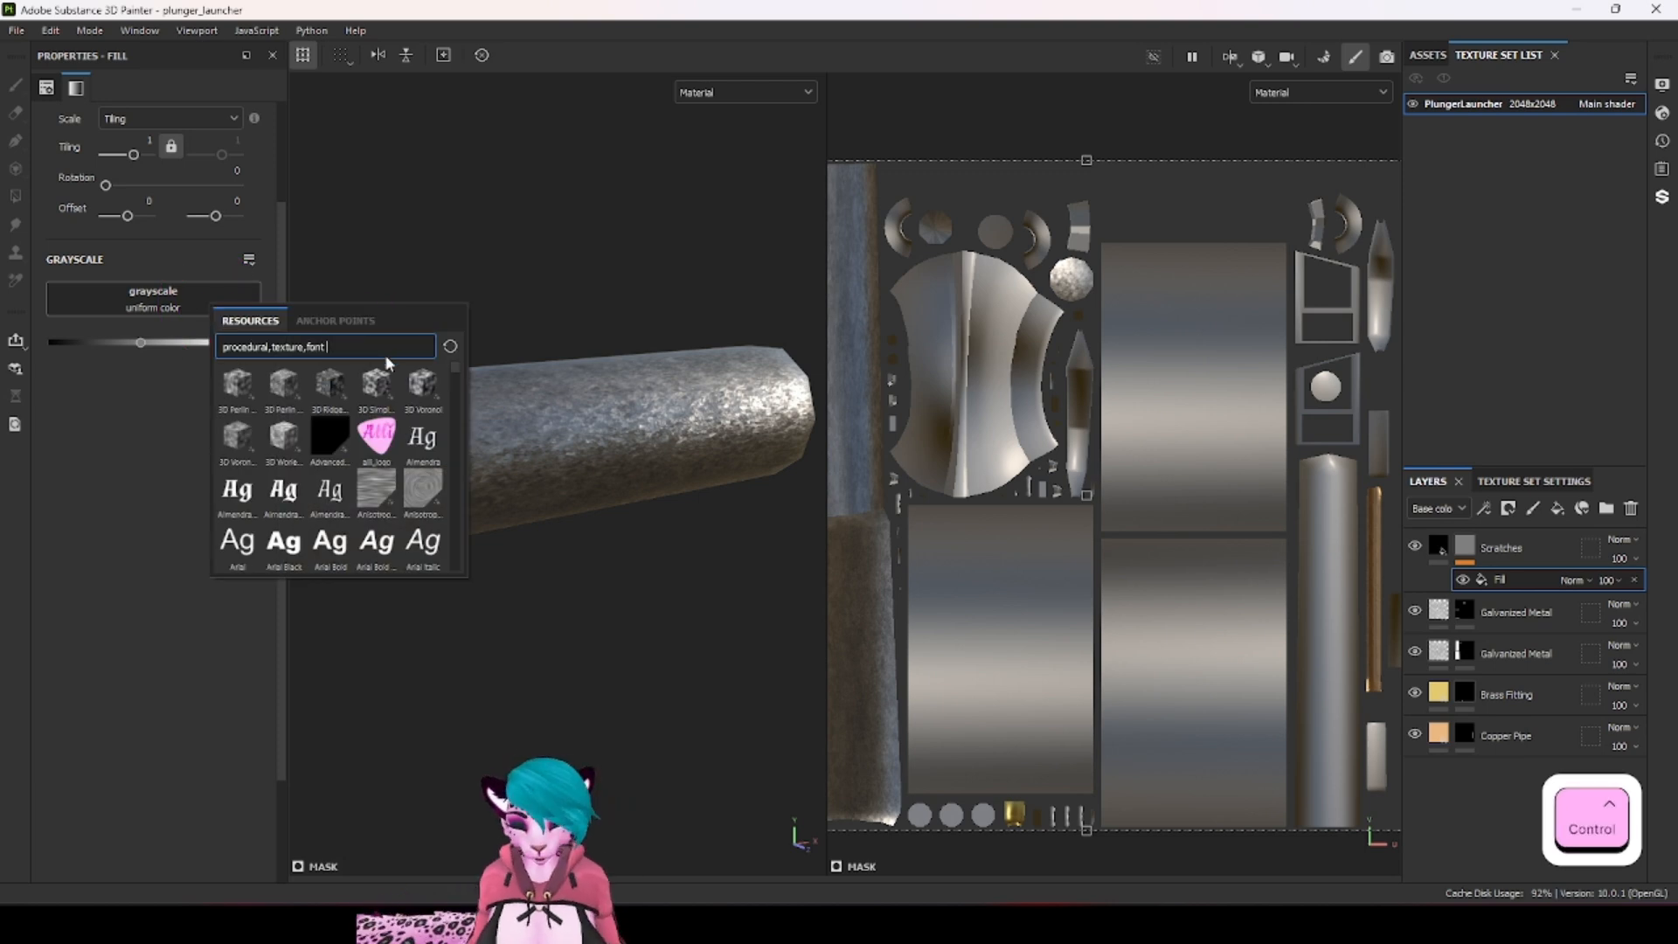
key(ctrl+a)
text(scratch)
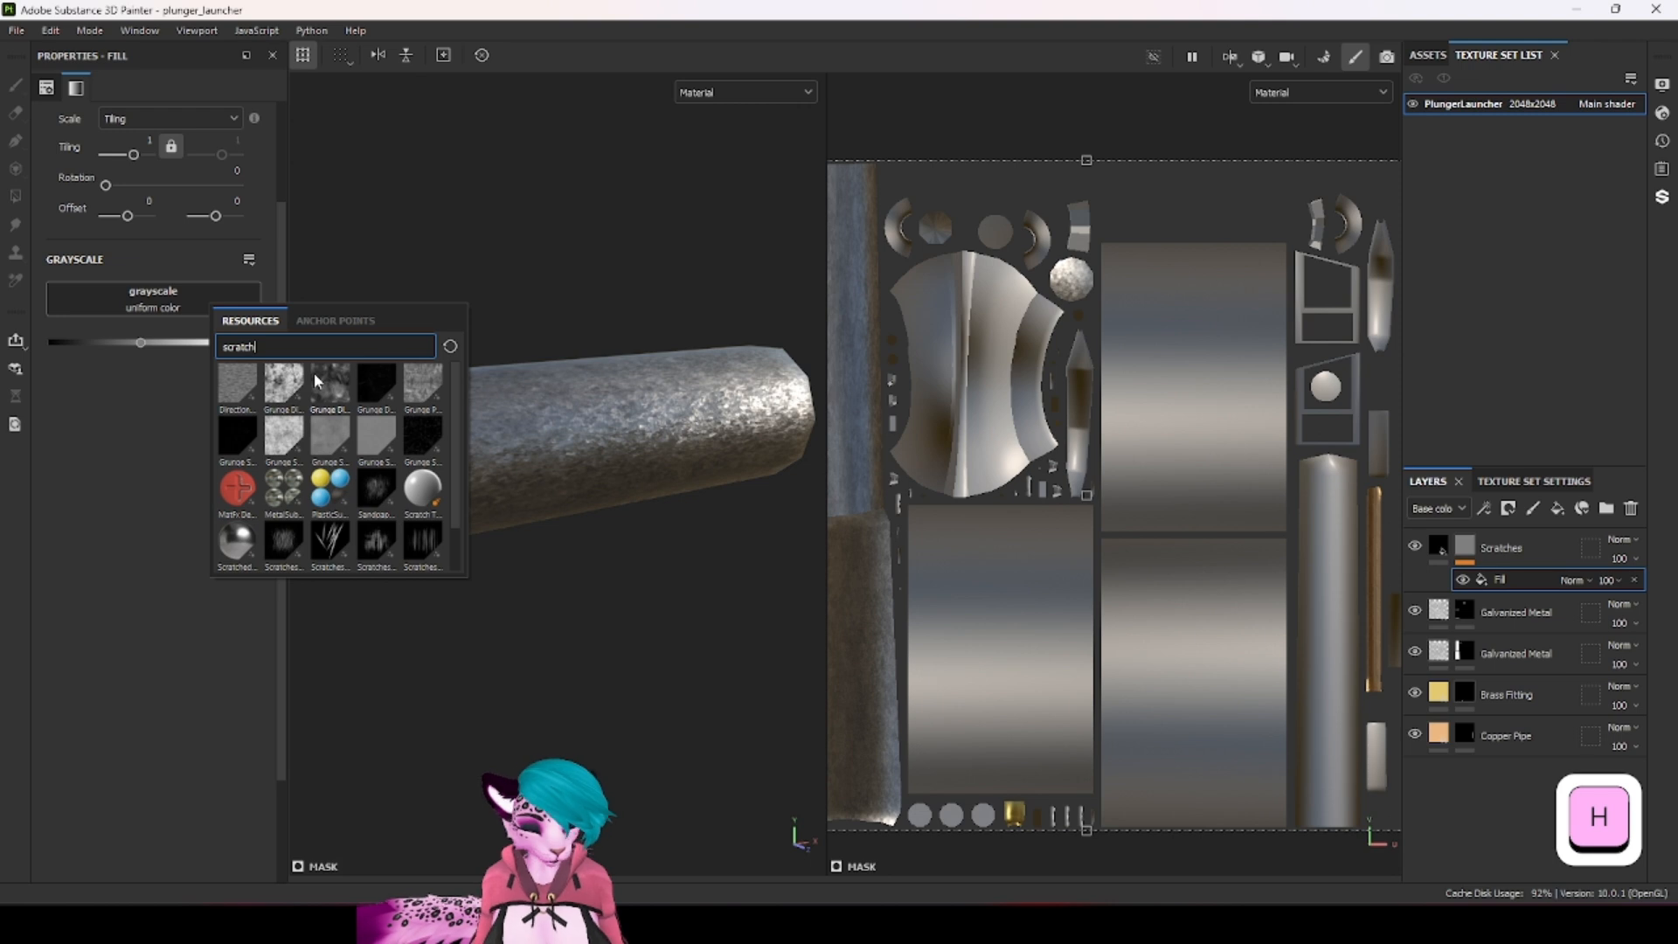
Step: Search the grayscale resources for "grunge" and browse the textures for a suitable scratch pattern
mouse_move(313, 373)
key(ctrl+a)
text(grunge)
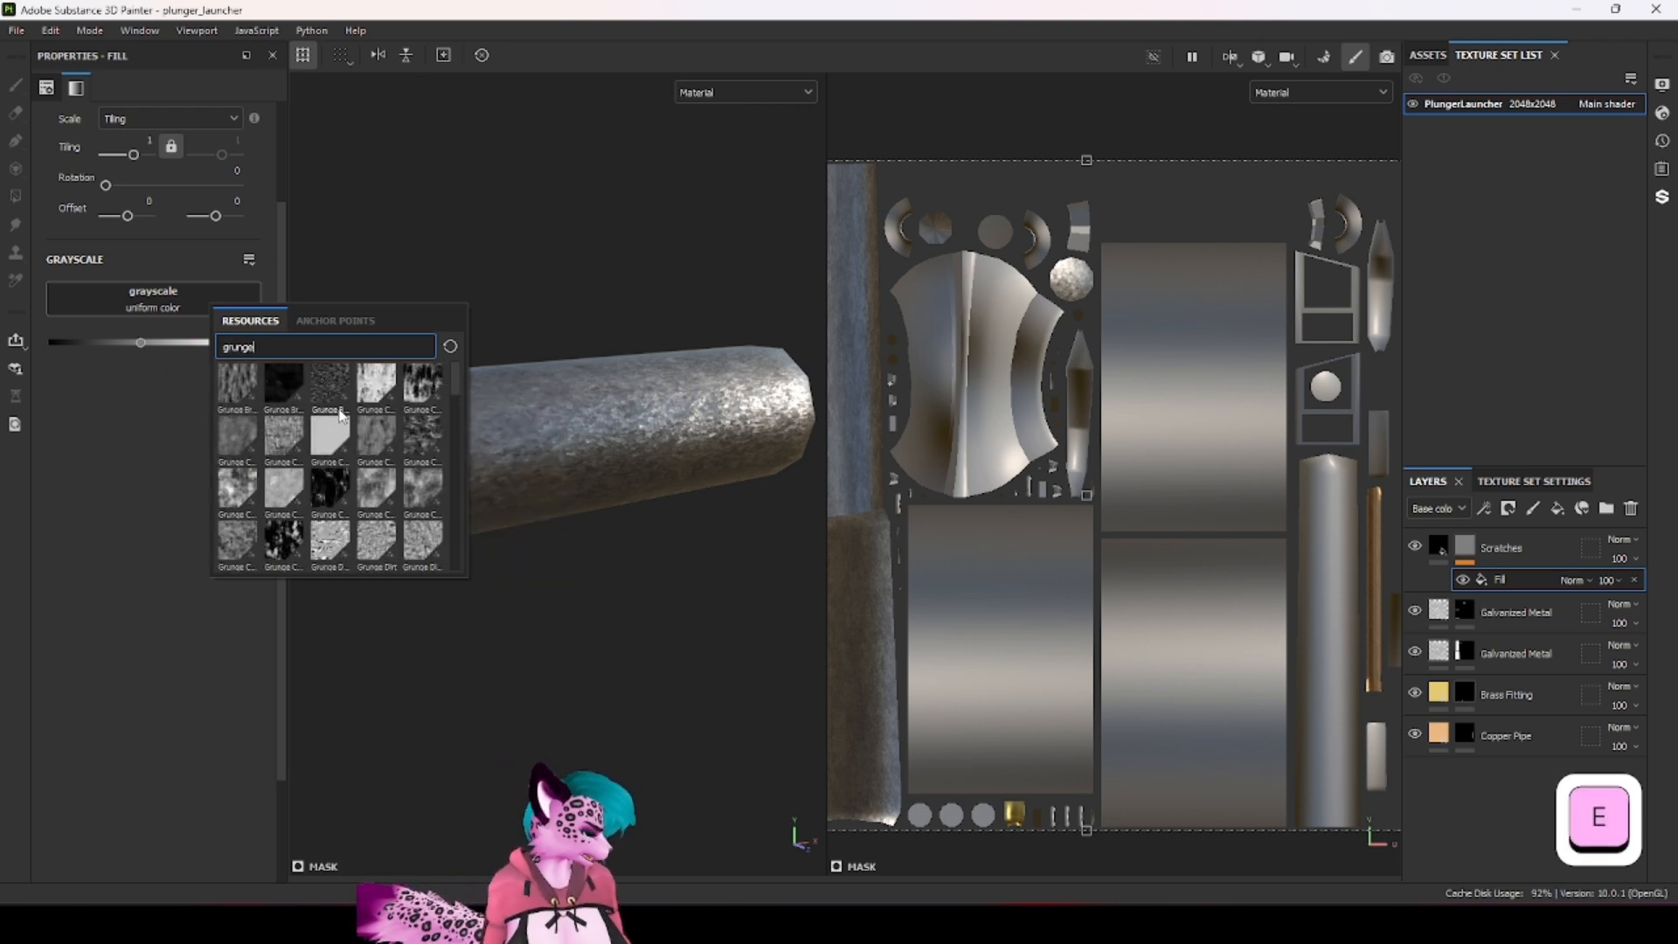
mouse_move(328, 425)
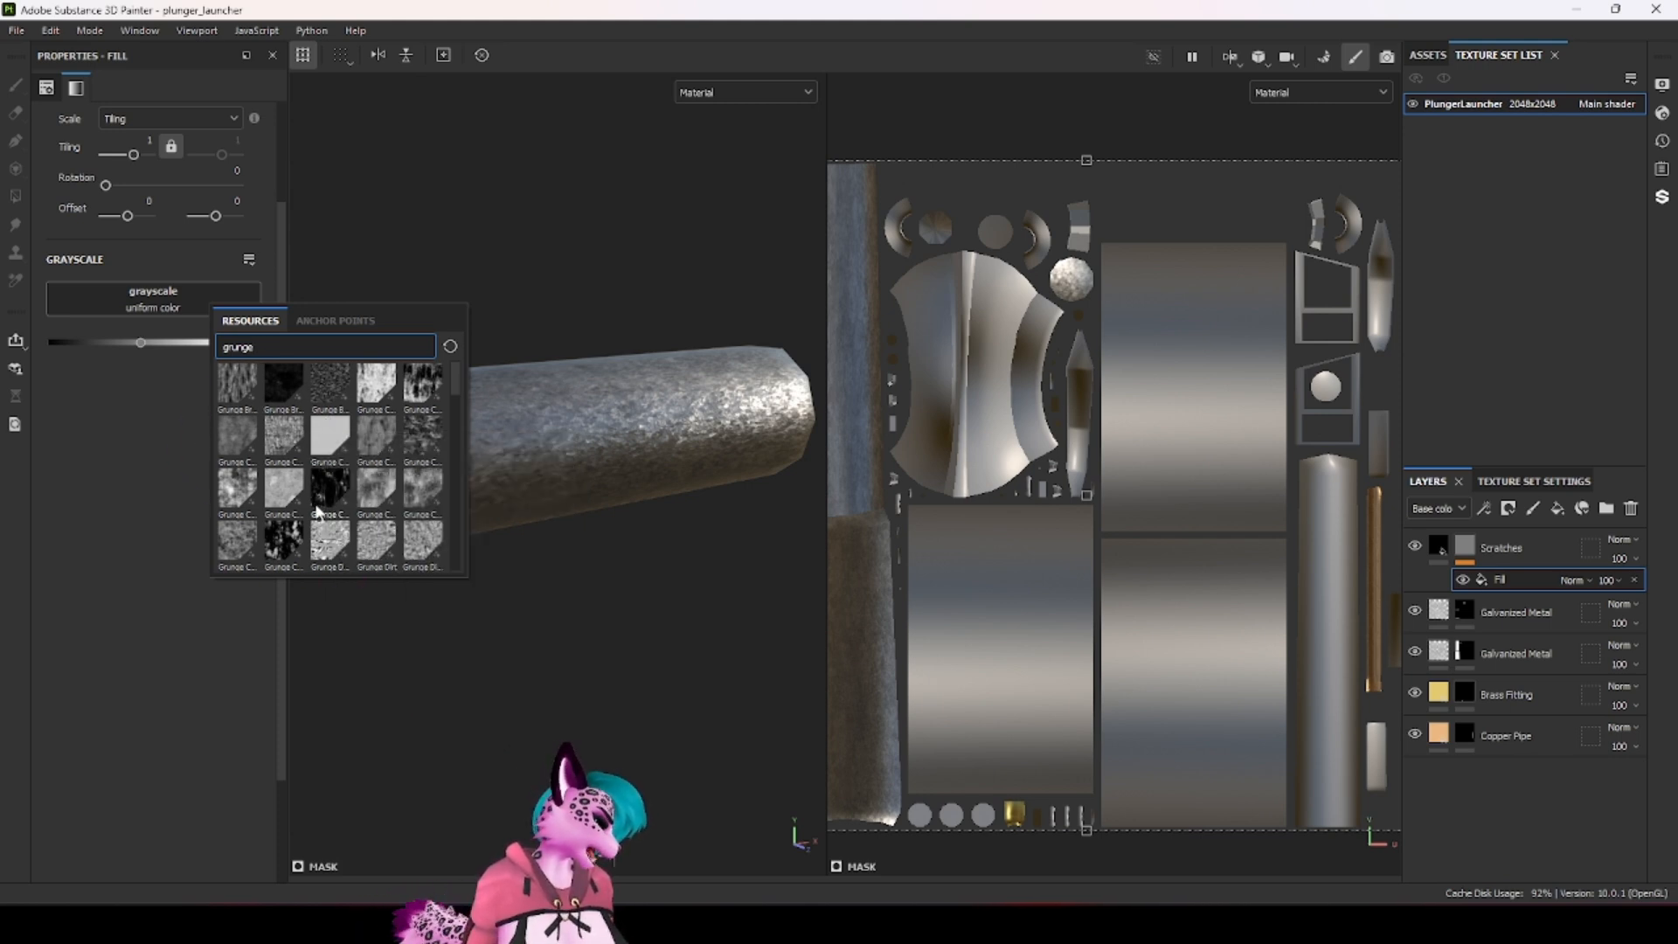
scroll(323, 509, down, 3)
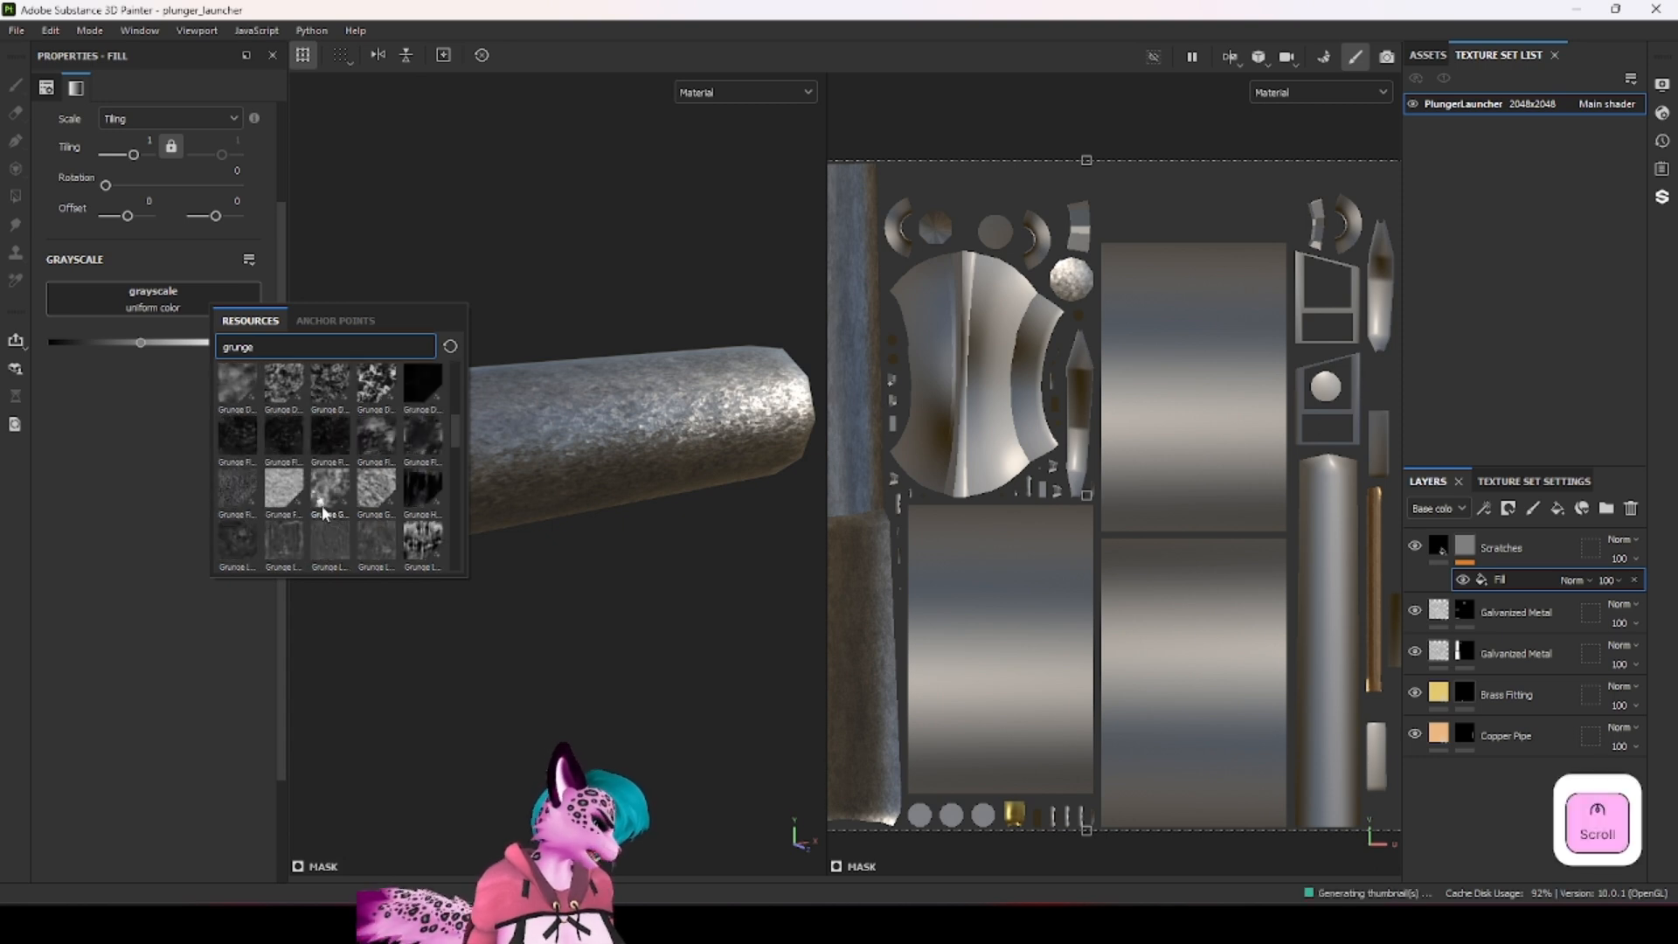
mouse_move(328, 515)
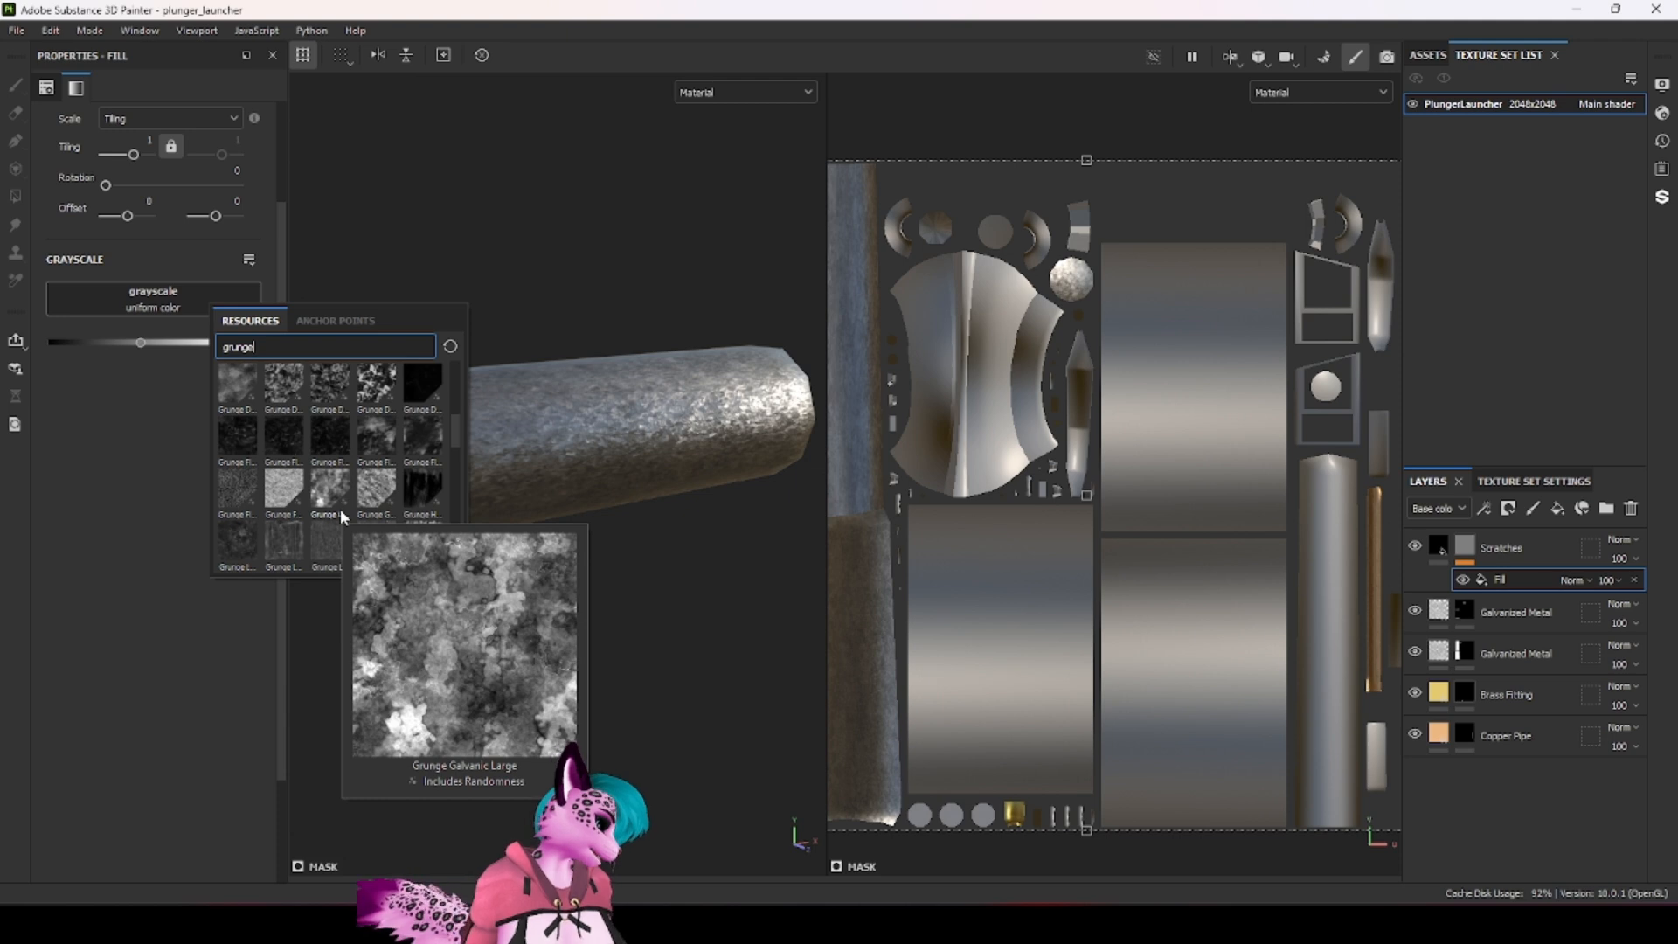
scroll(364, 461, down, 3)
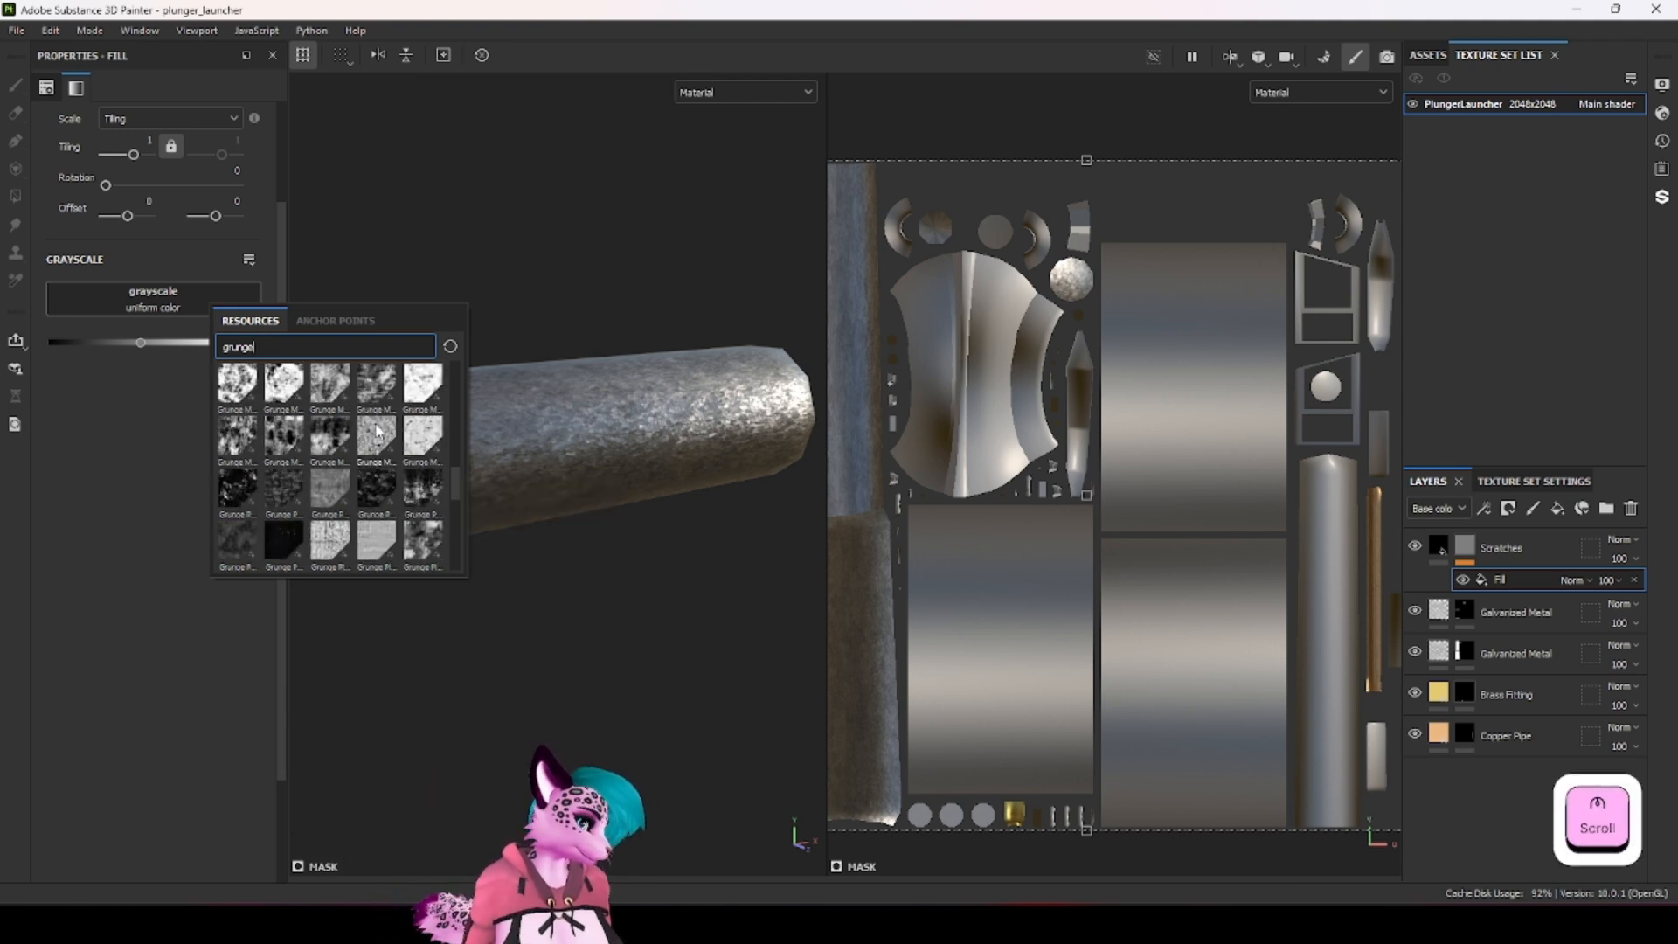
Step: Search the resources for "scratch" and assign Grunge Scratch Generator as the mask fill's grayscale texture
key(ctrl+a)
text(s)
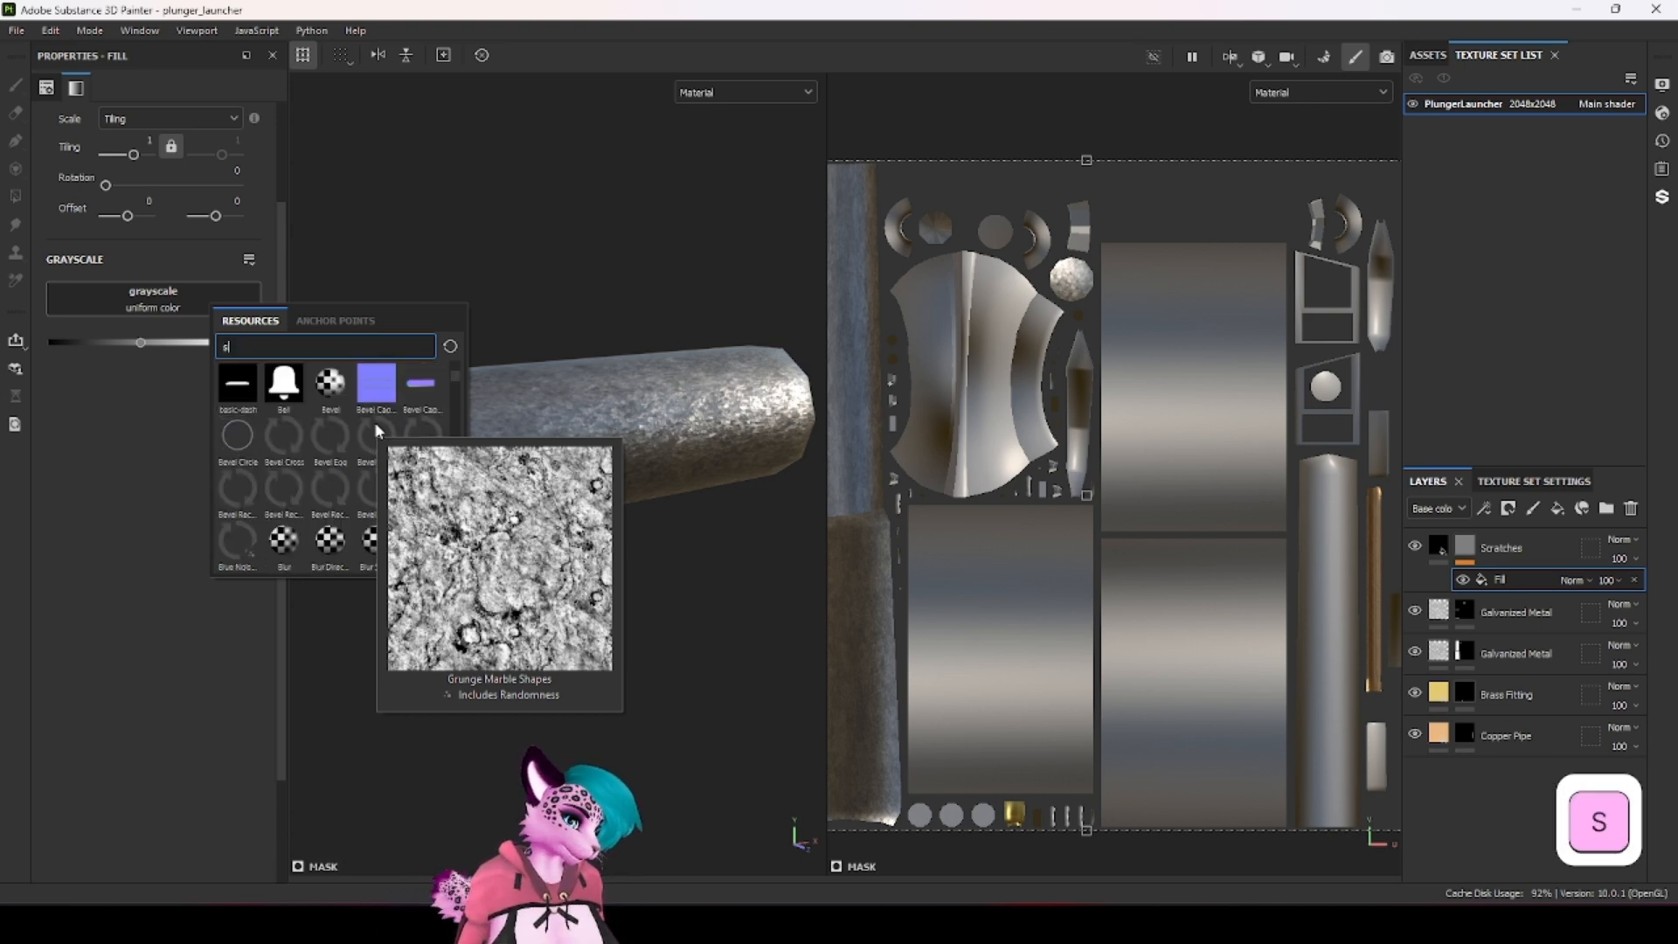
text(cratch)
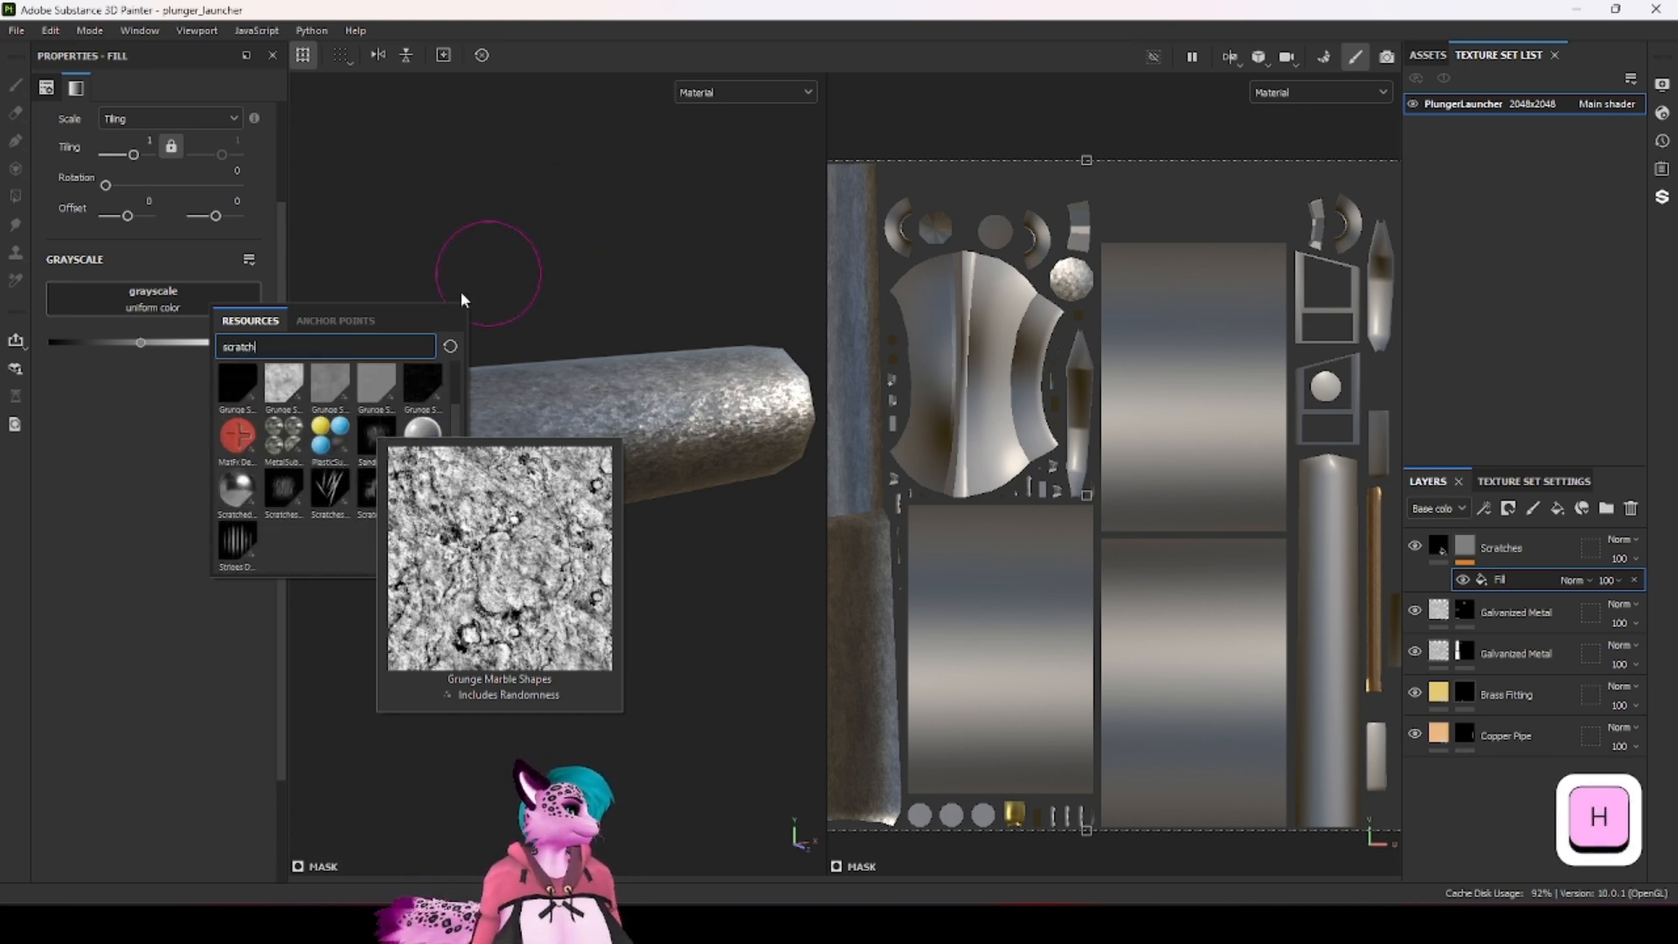
scroll(288, 492, up, 1)
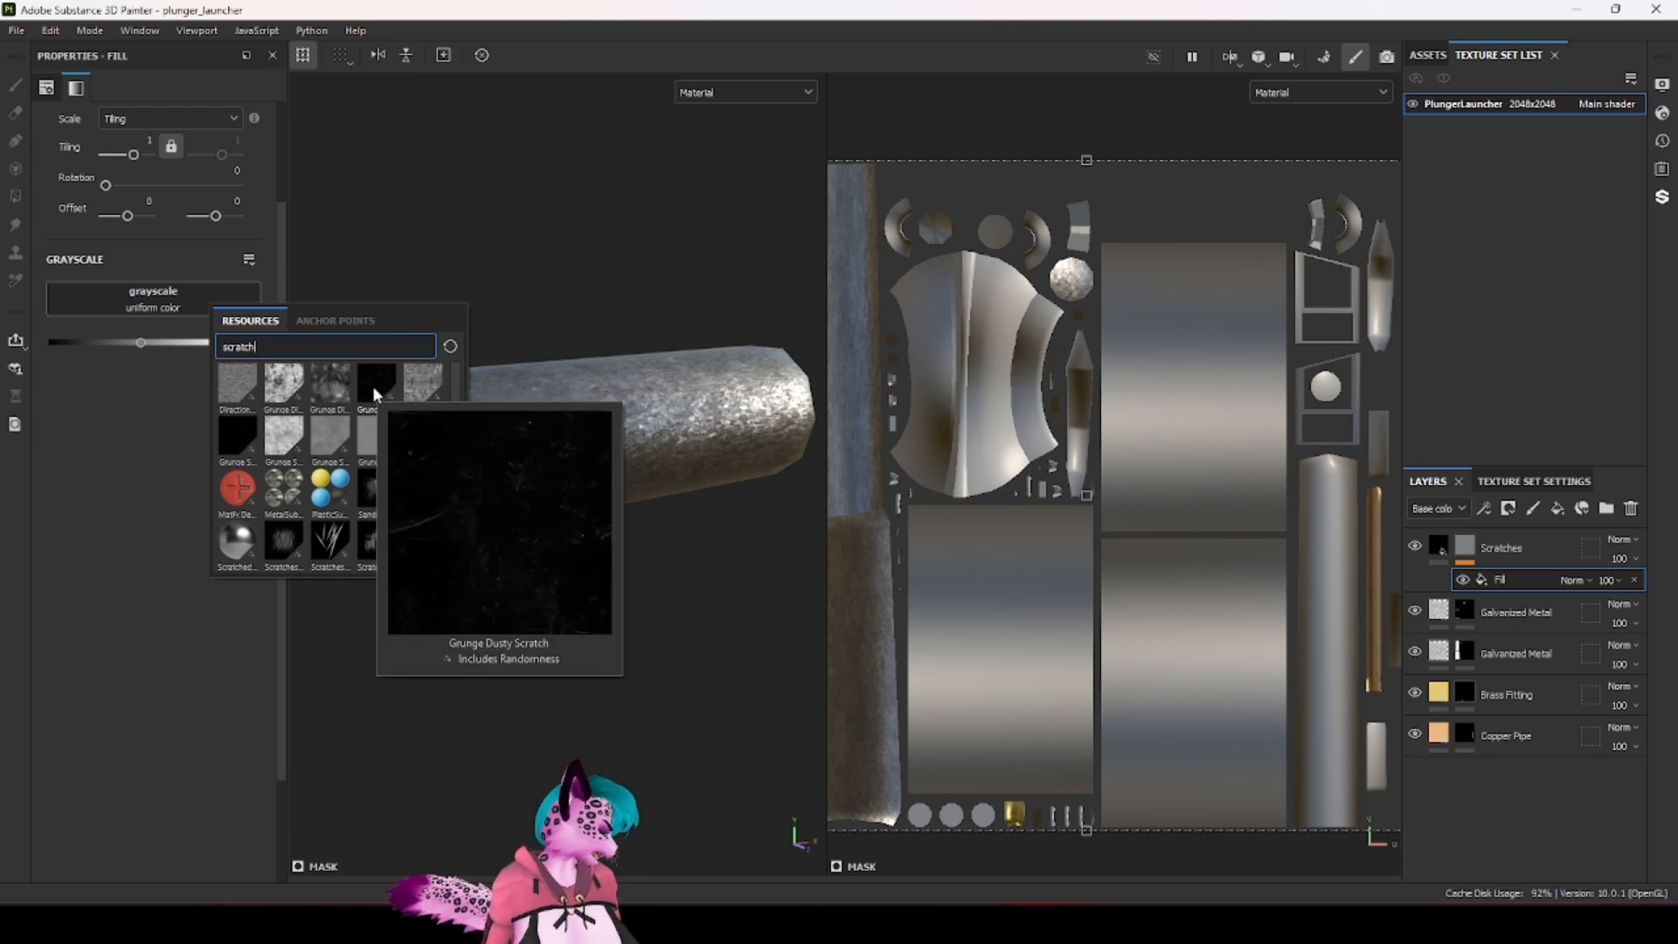
mouse_move(238, 430)
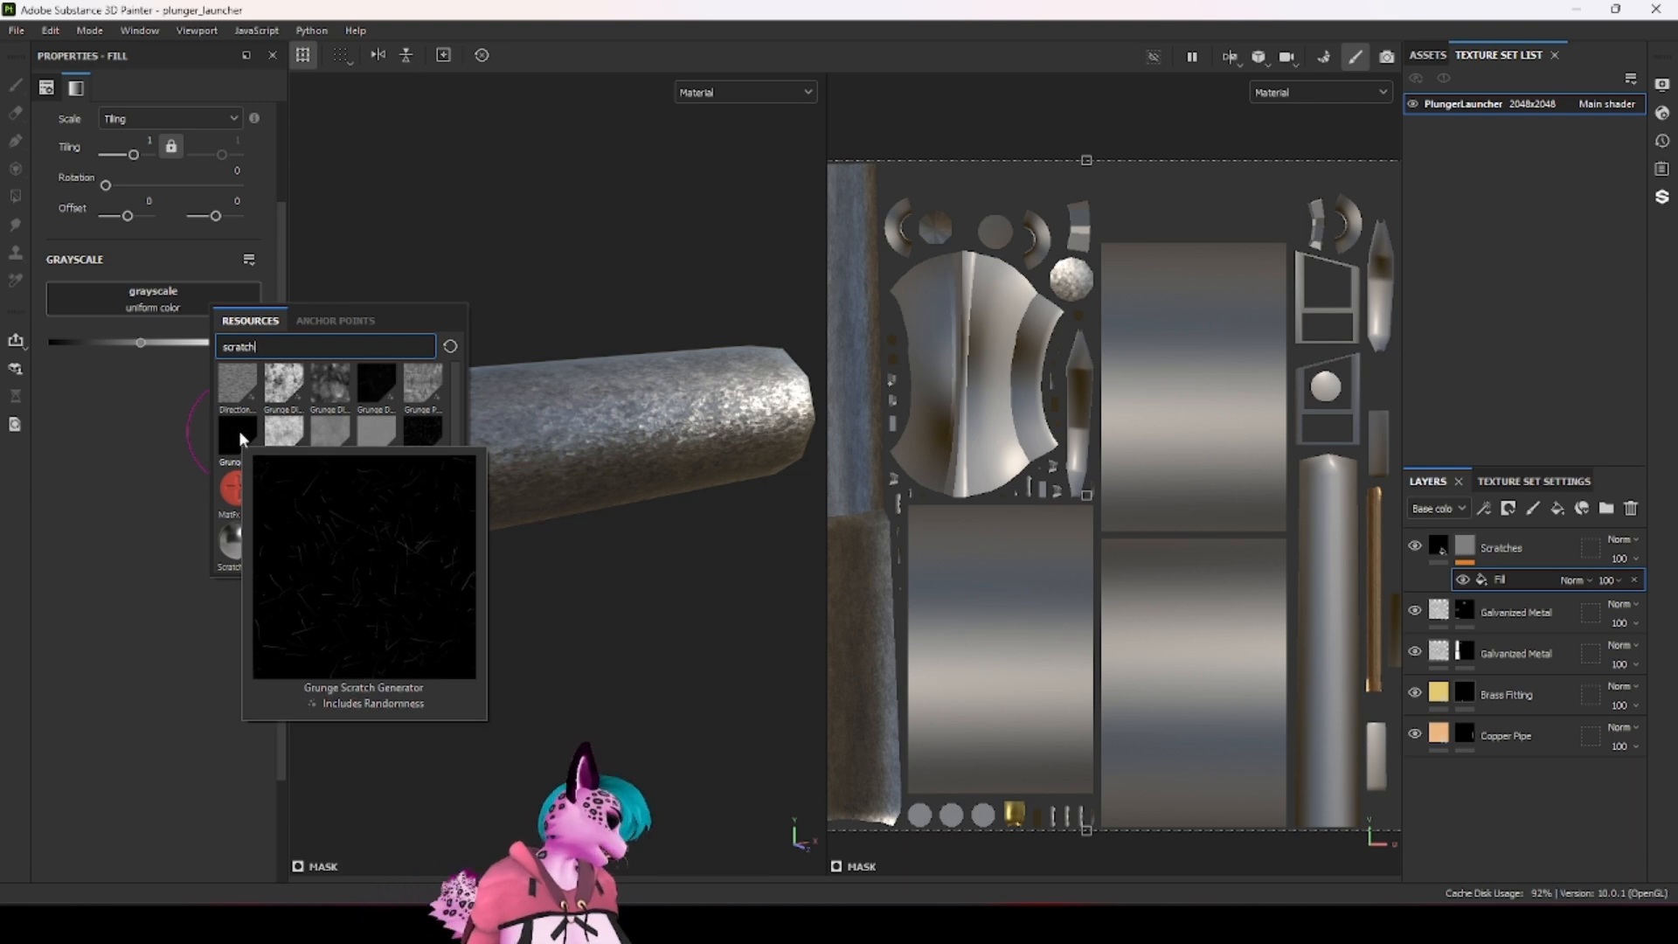
click(239, 429)
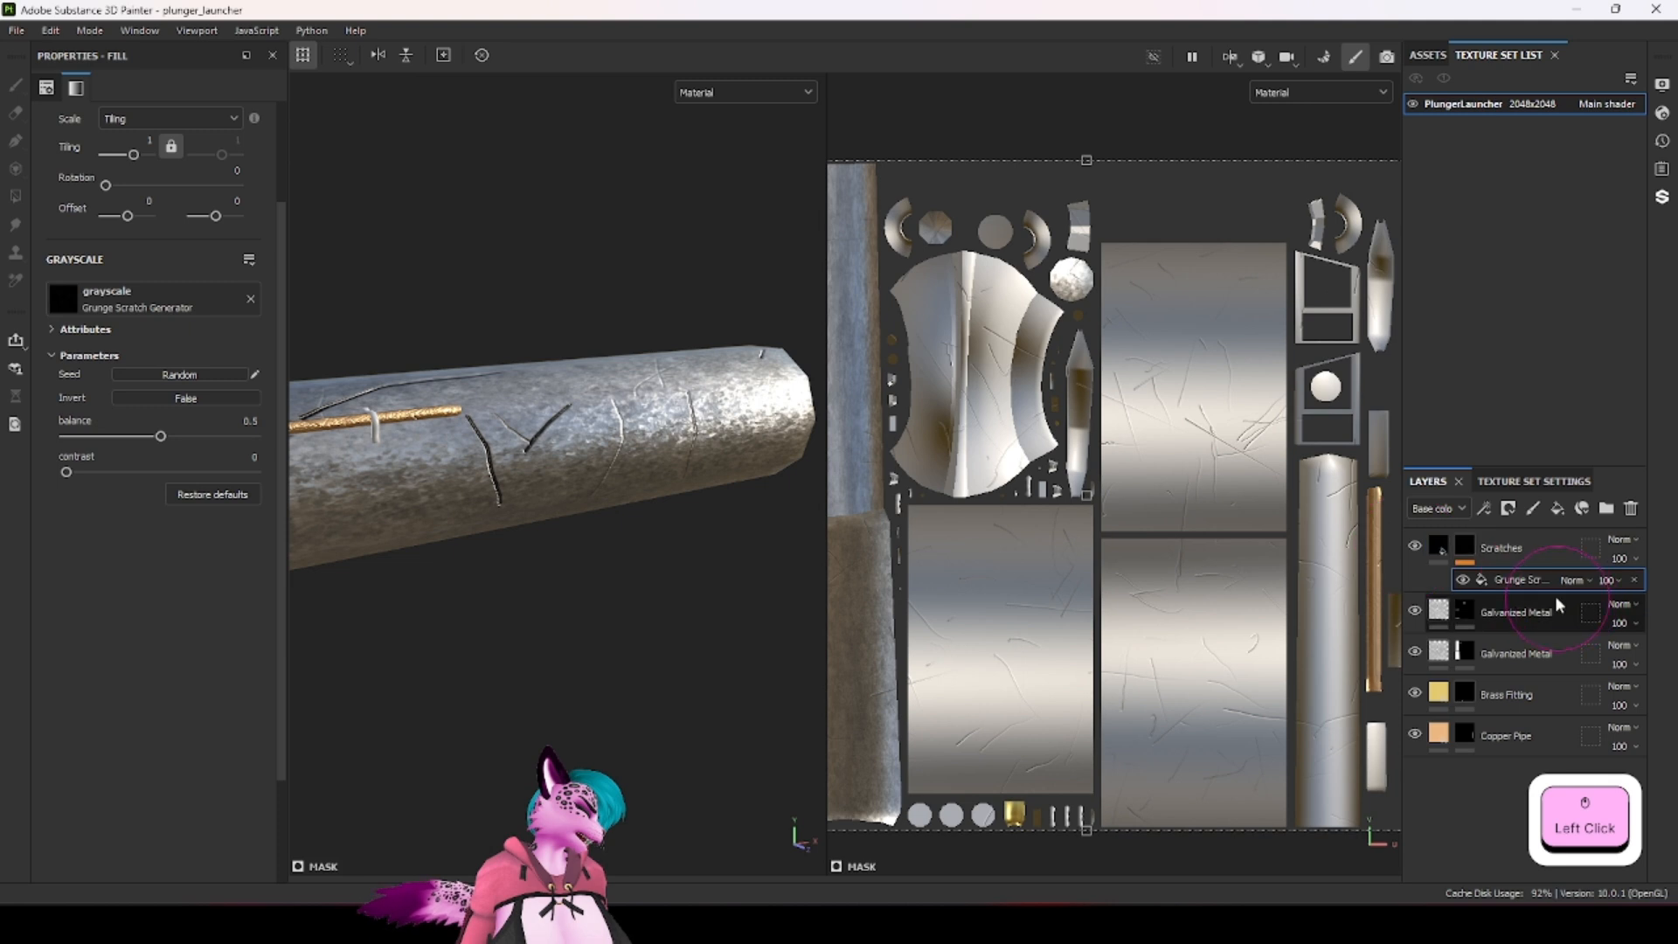
Step: Display the Scratches mask alone and examine the scratch pattern along the launcher's barrel
alt+click(1473, 549)
scroll(427, 348, up, 3)
alt+drag(507, 447, 538, 435)
scroll(476, 457, down, 3)
scroll(595, 446, down, 3)
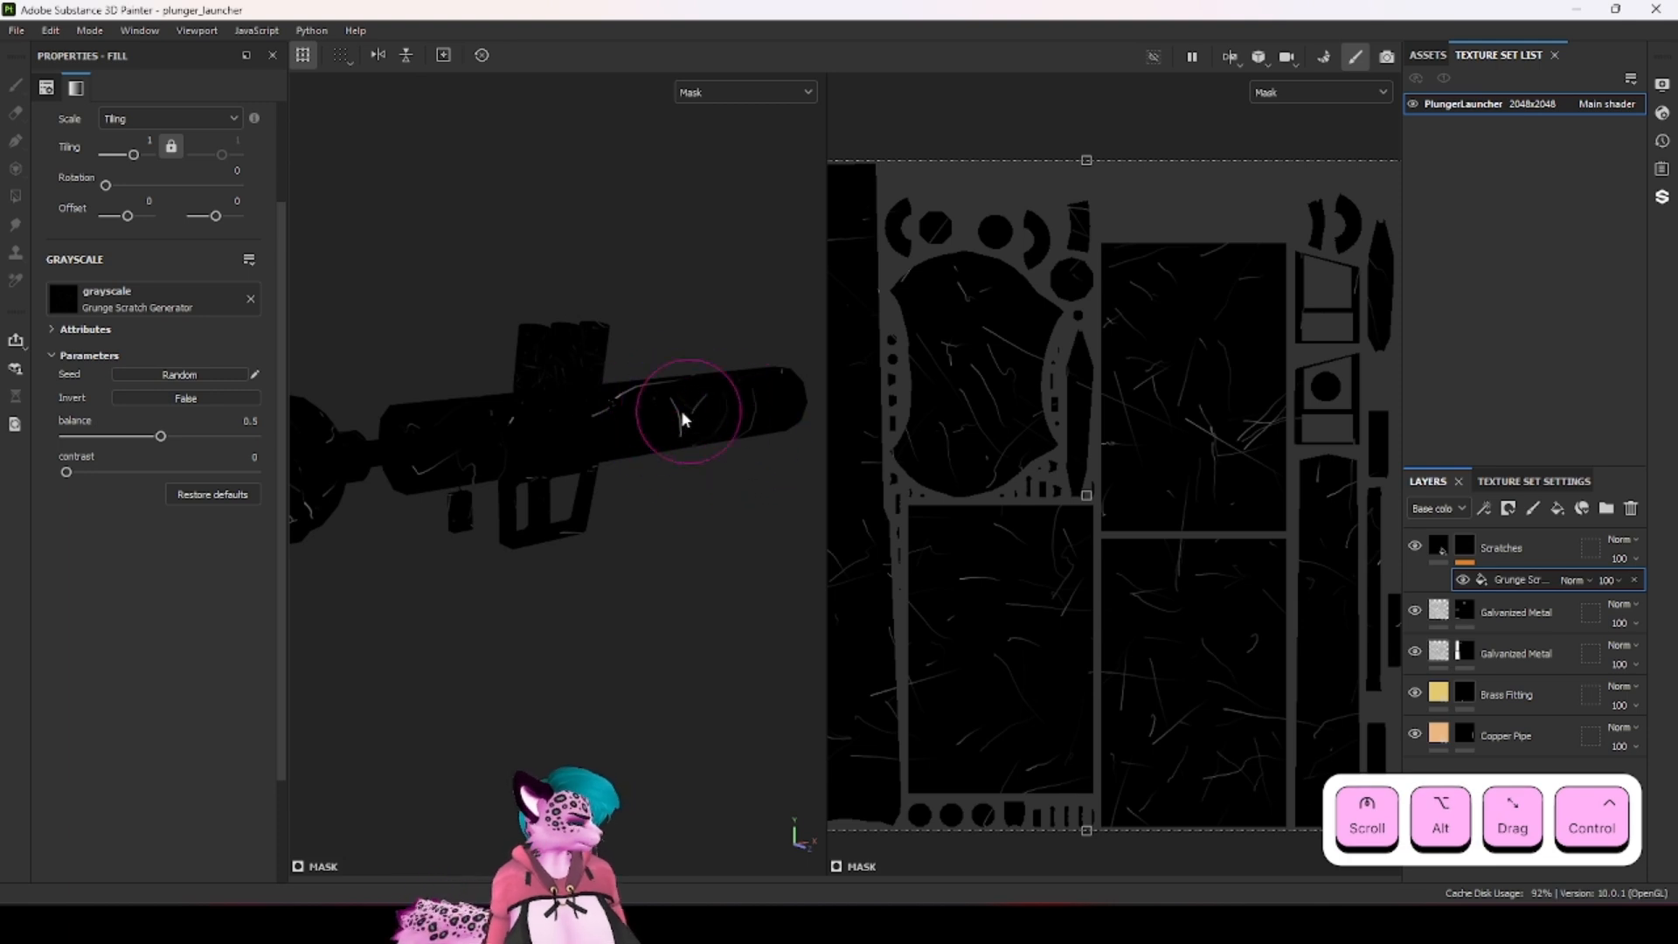
scroll(666, 433, up, 3)
alt+drag(666, 434, 592, 401)
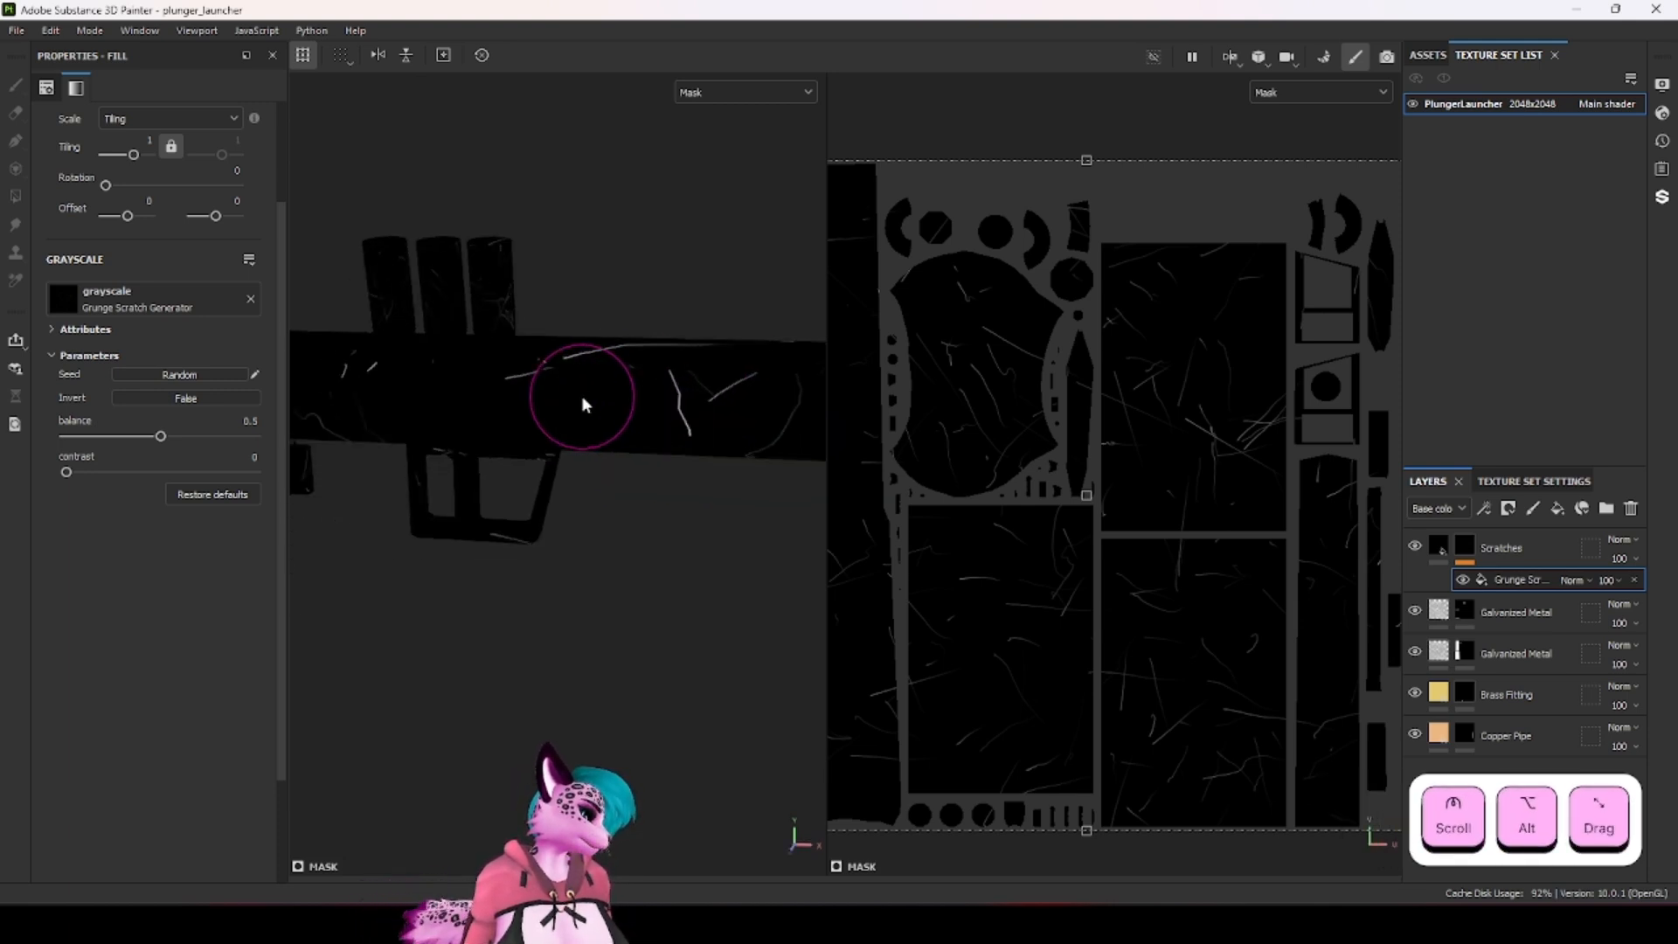
Step: Return to the material view and select the Grunge Scratch Generator fill in the Scratches mask
click(1463, 546)
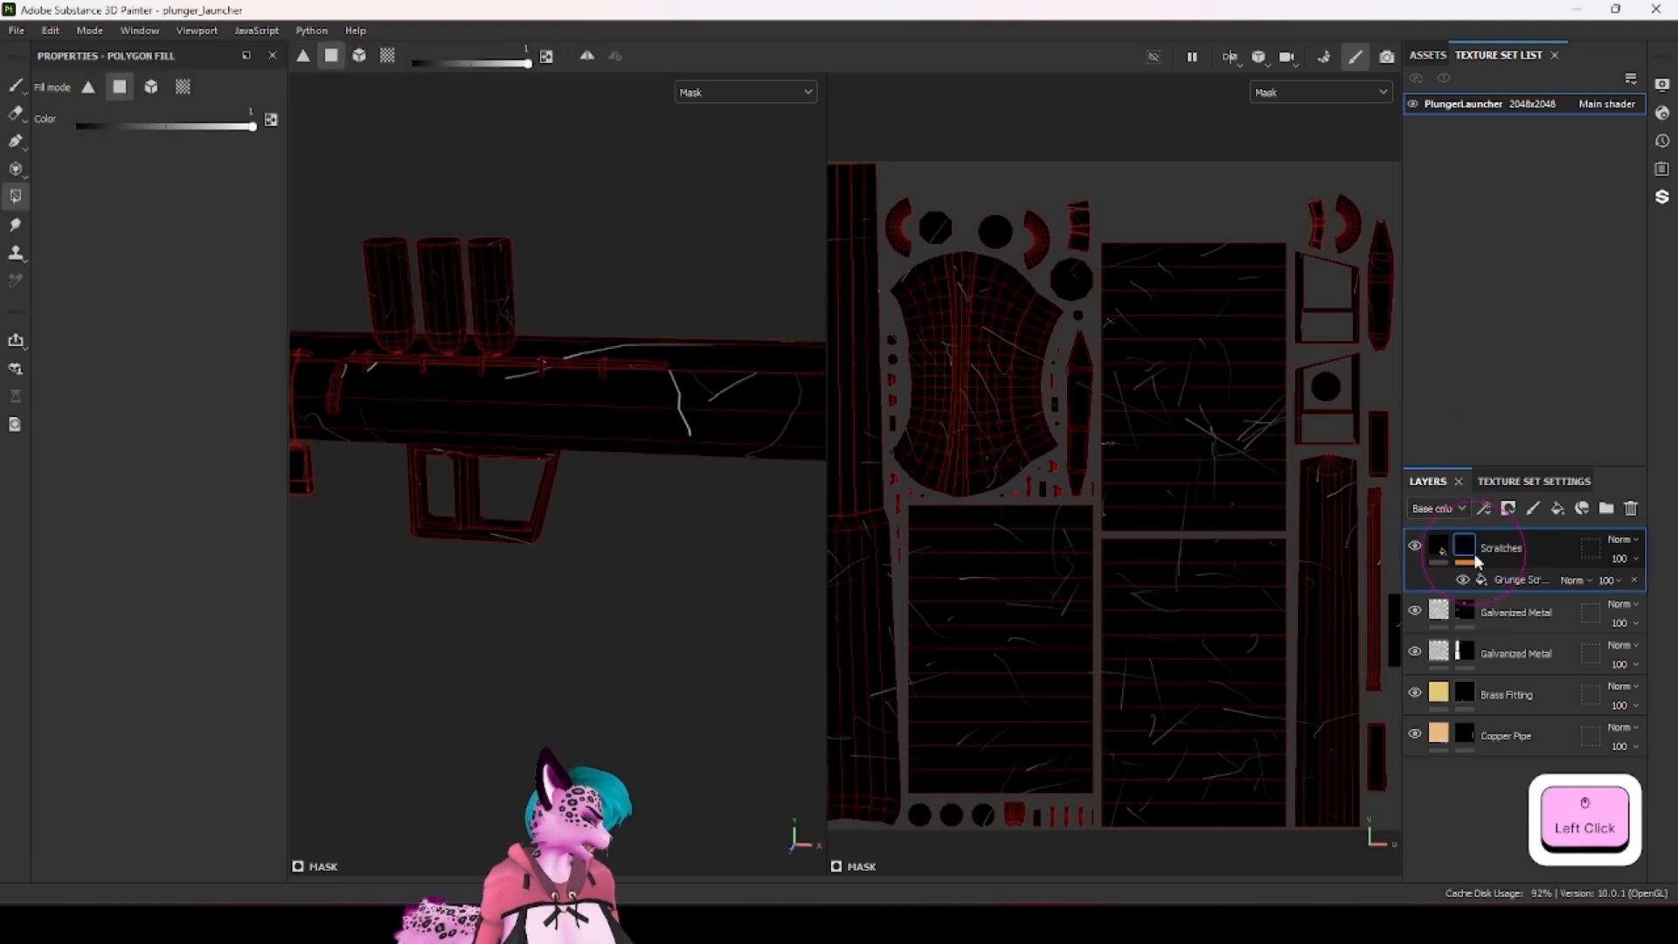
click(1437, 547)
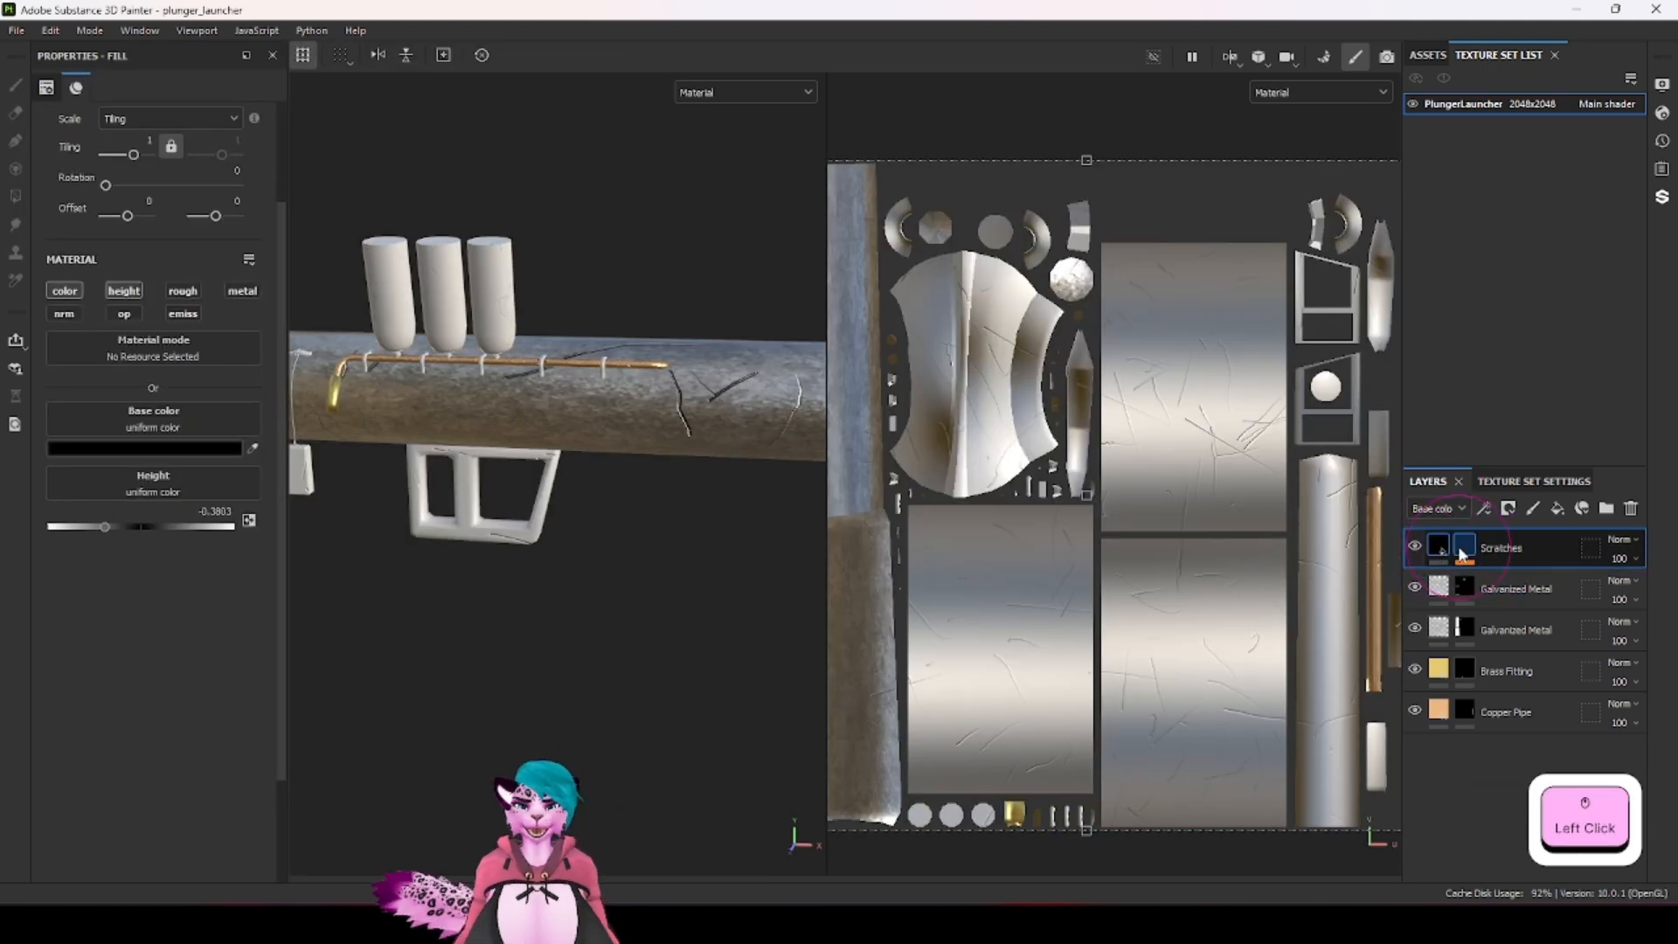
click(1439, 557)
click(1439, 548)
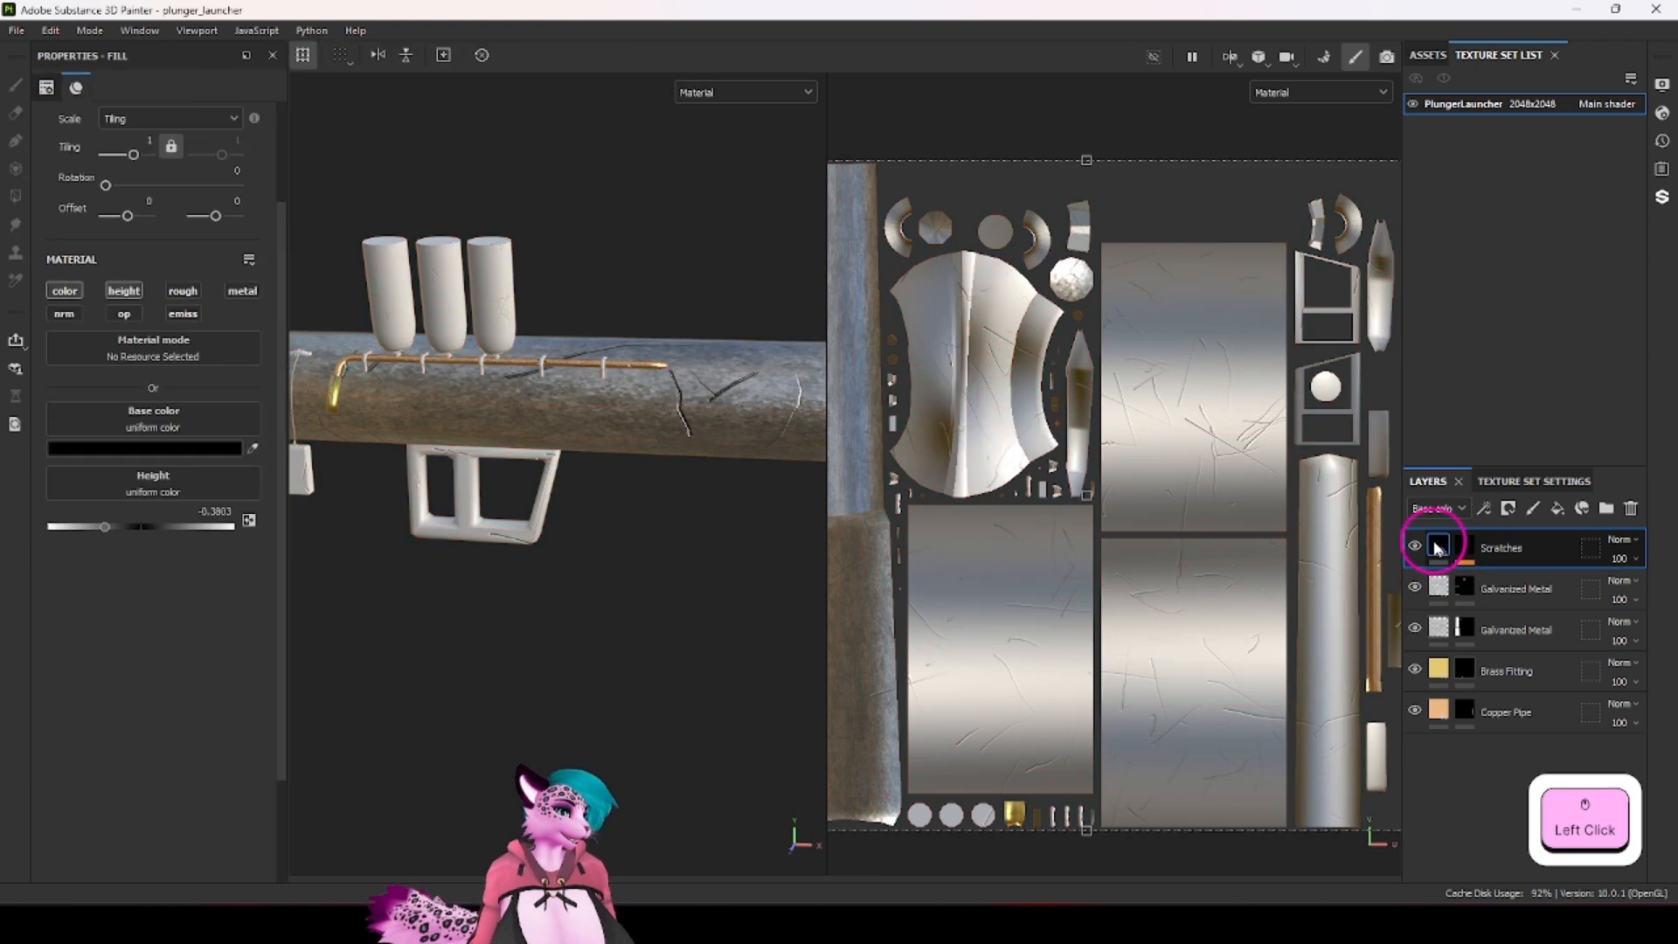
click(1463, 547)
click(1482, 579)
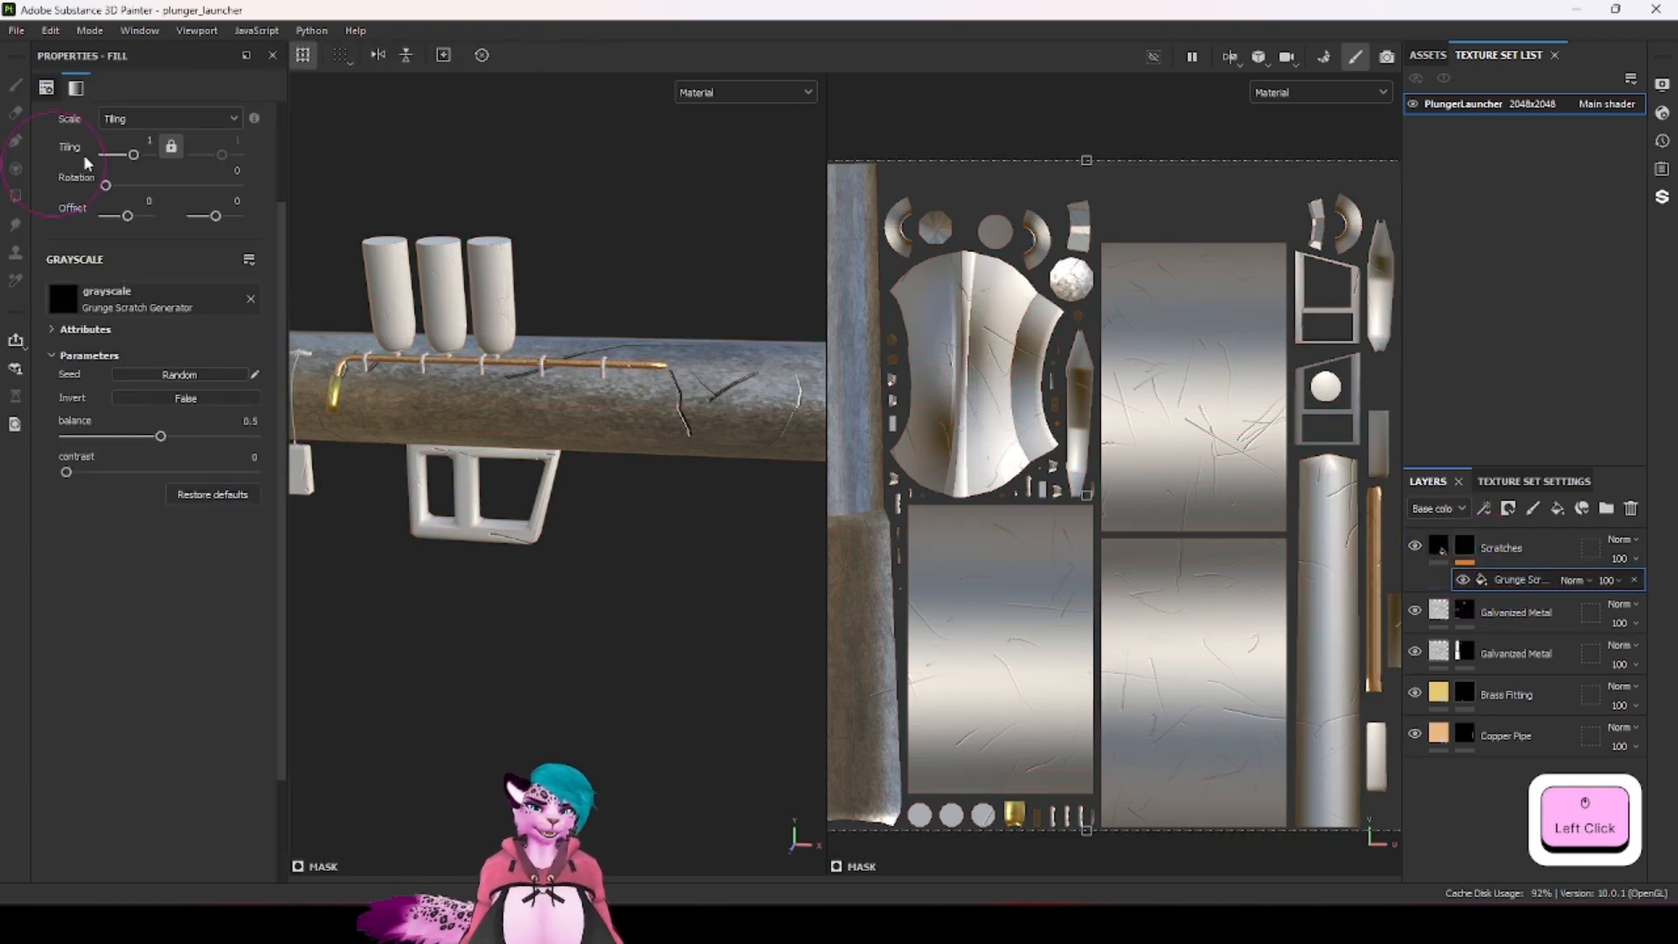
Step: Set the Grunge Scratch Generator fill's tiling to 18.75 and check the scratches up close on the barrel
scroll(88, 163, up, 3)
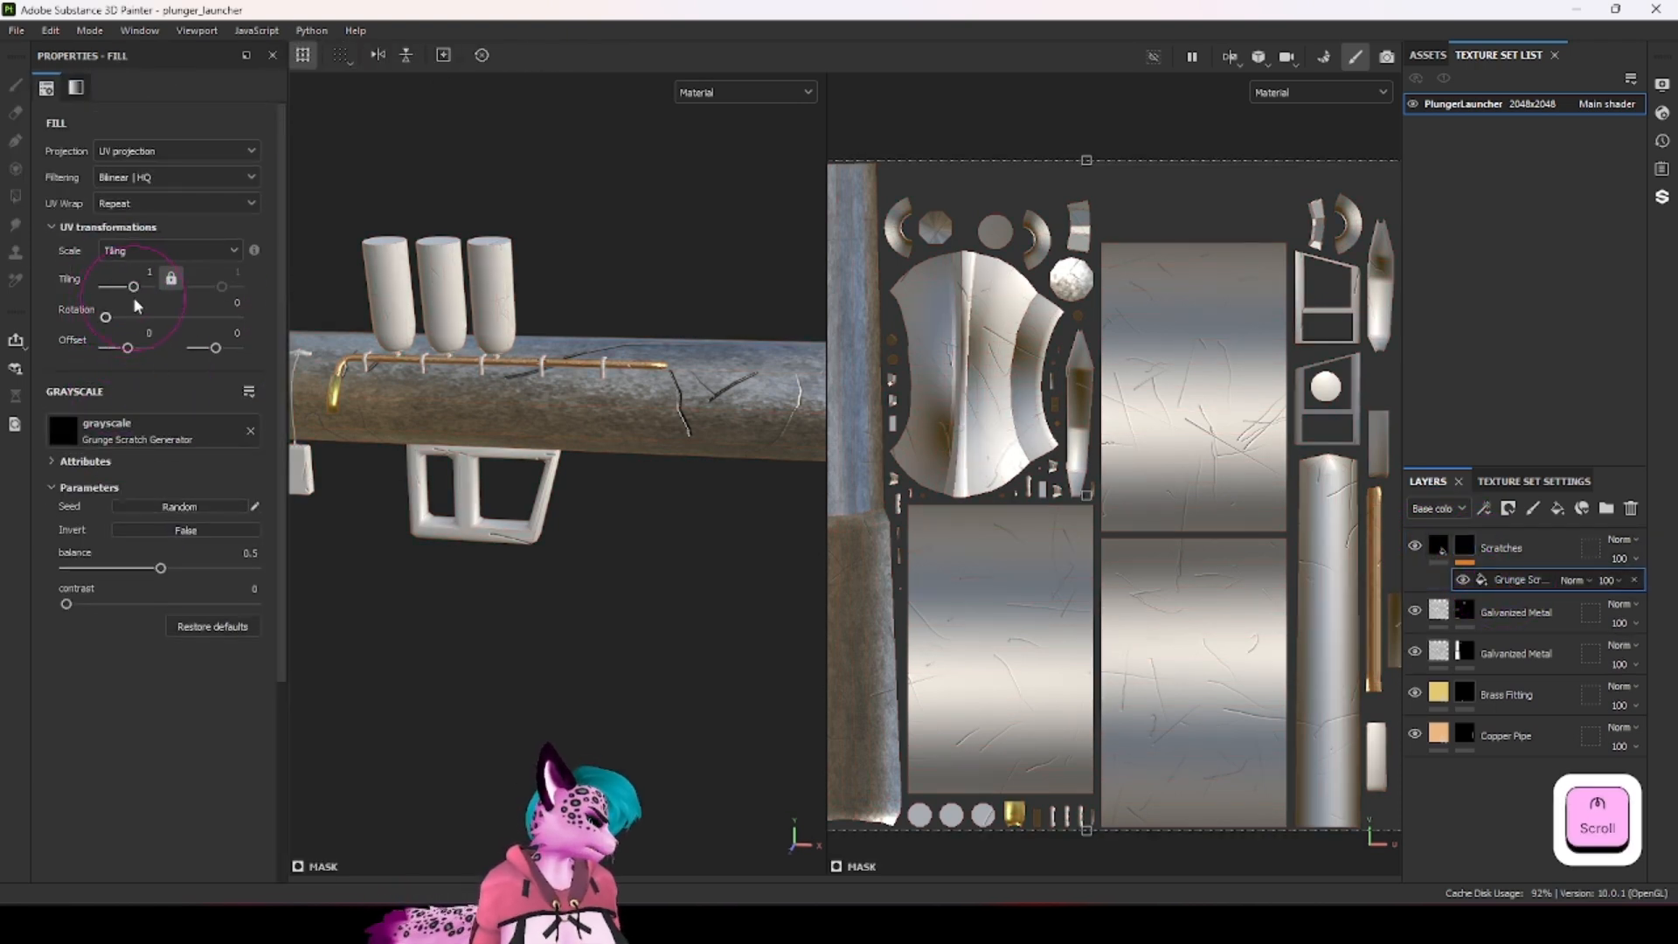
click(145, 288)
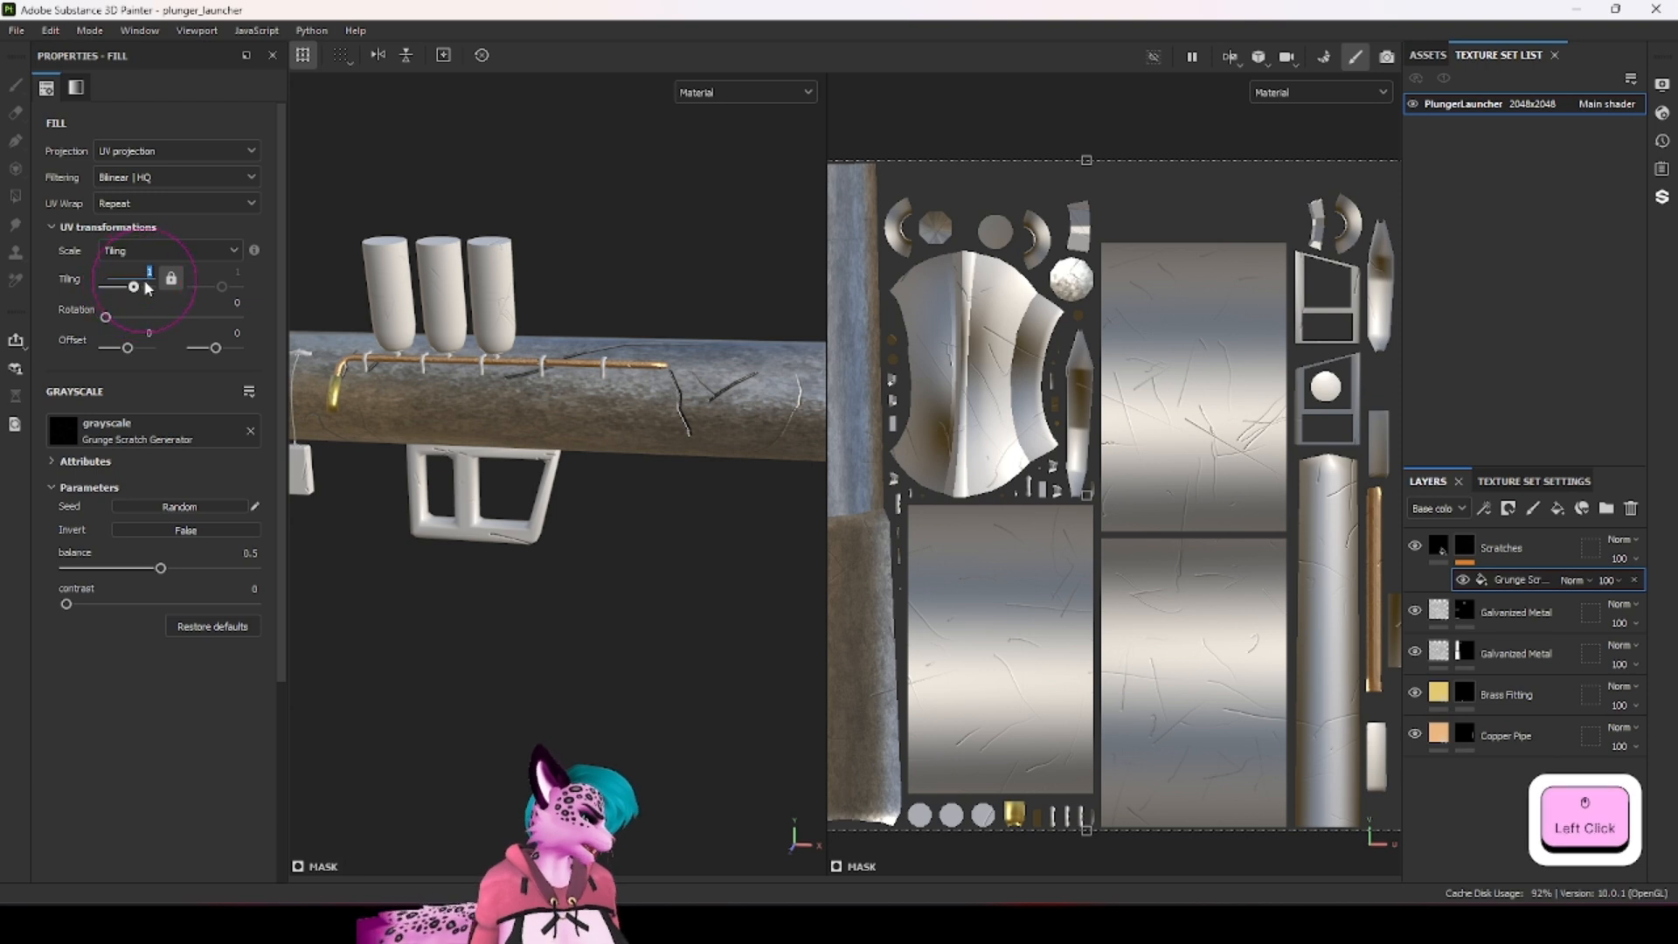
key(shift+Return)
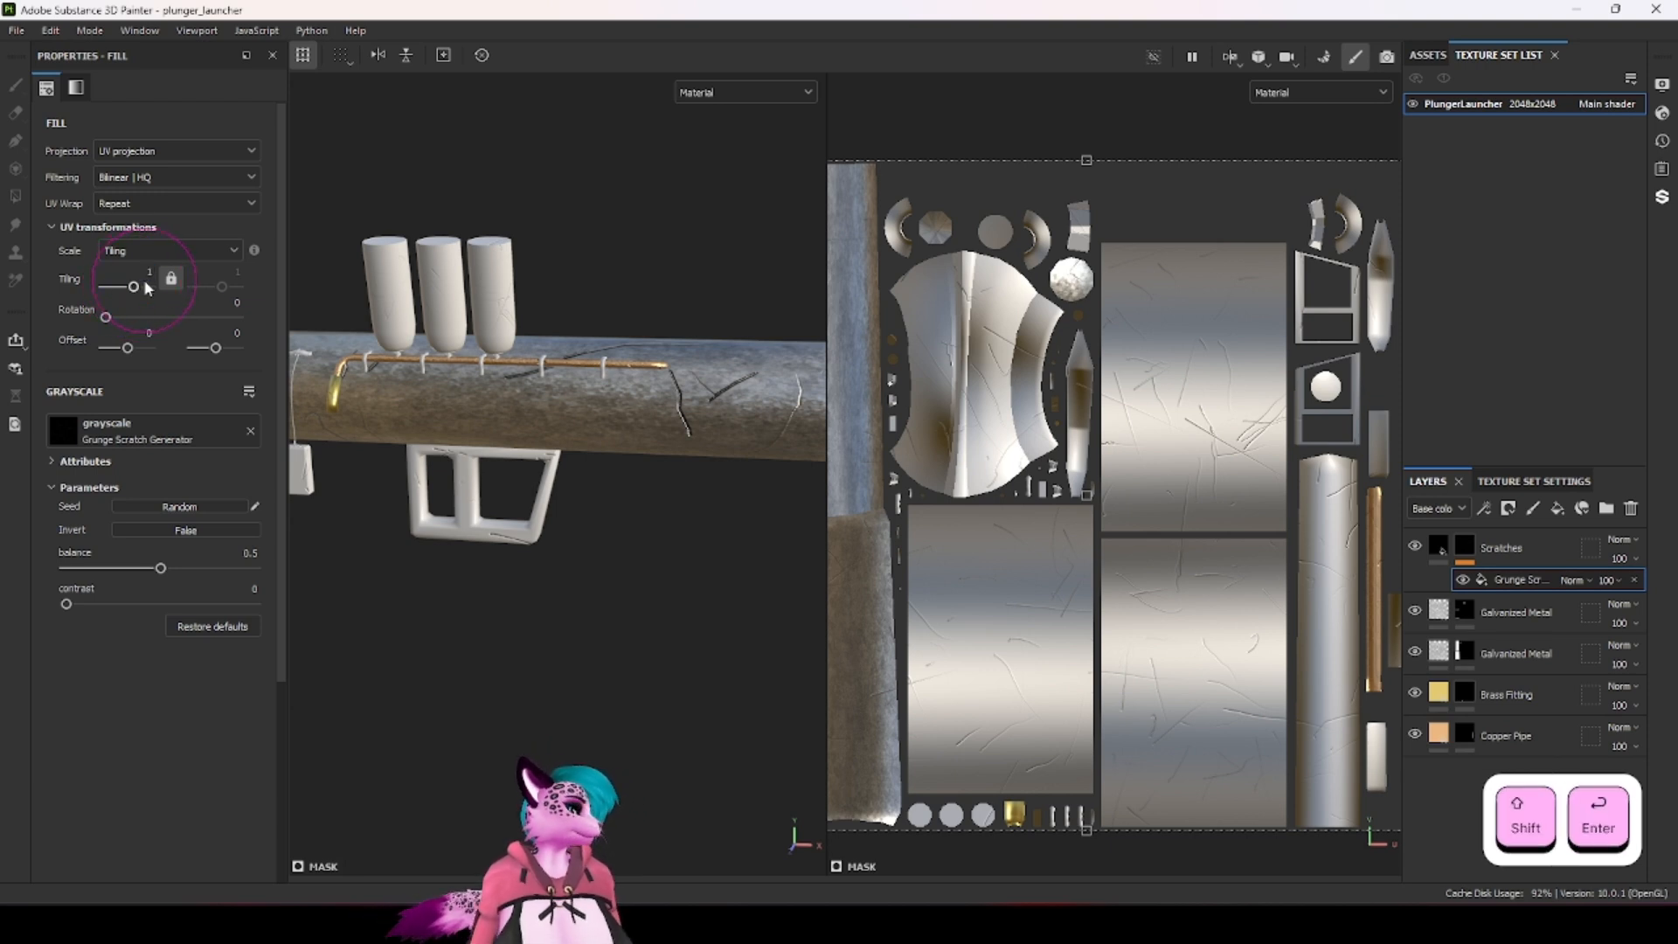
click(145, 286)
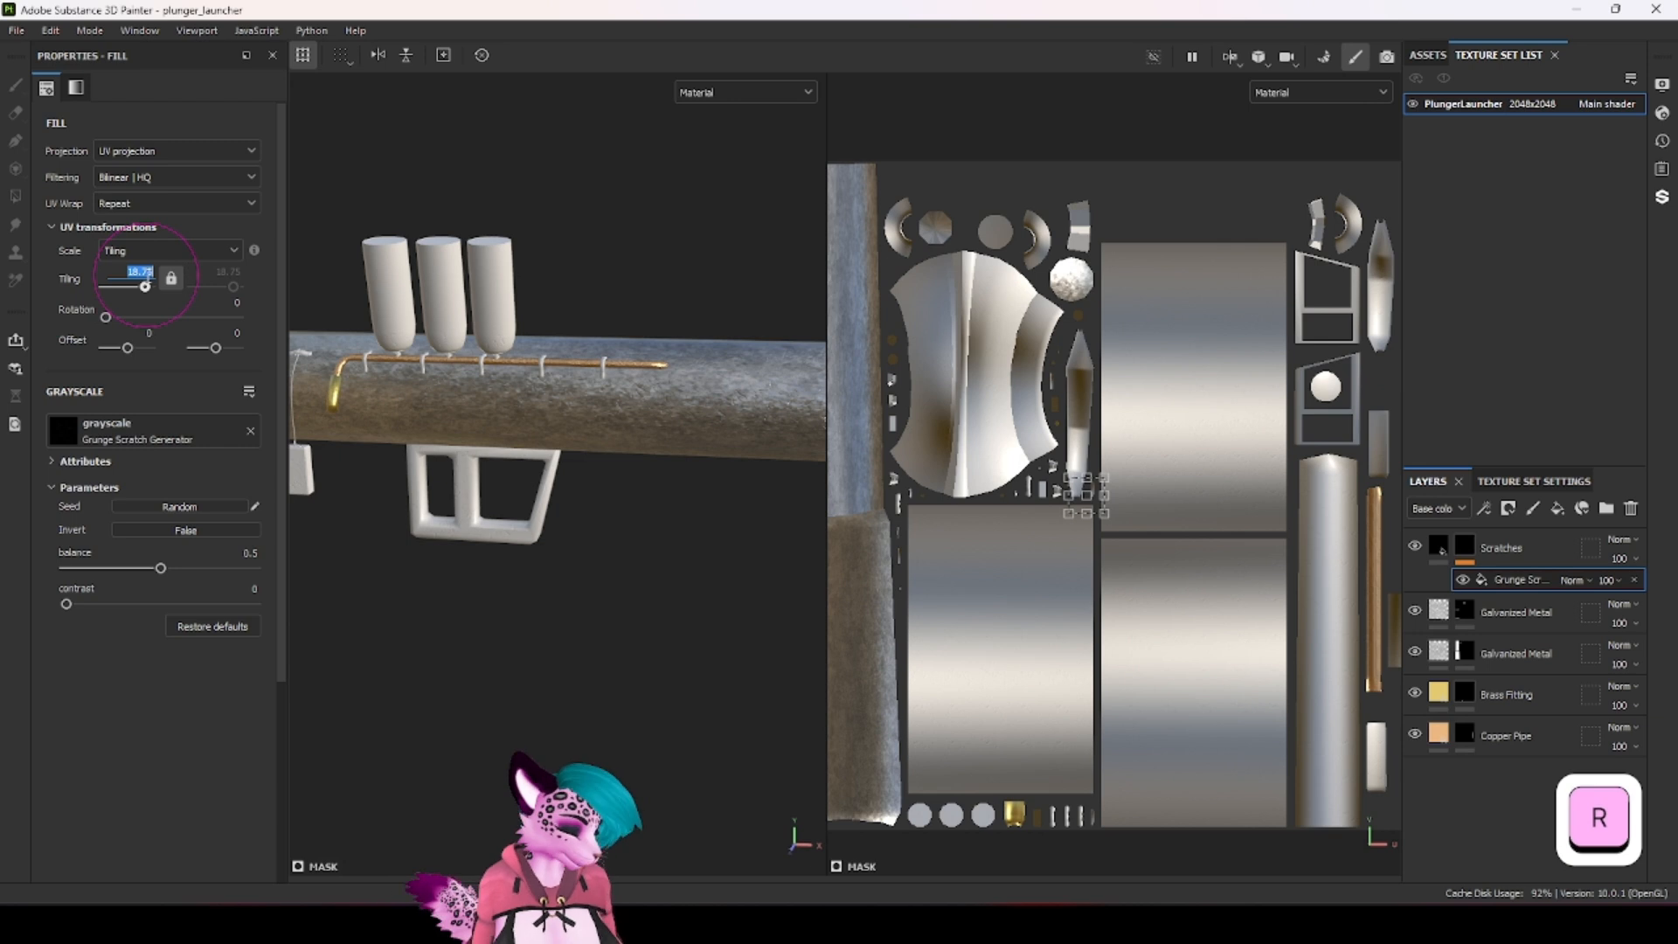
key(shift+Return)
scroll(696, 496, up, 3)
scroll(696, 496, up, 3)
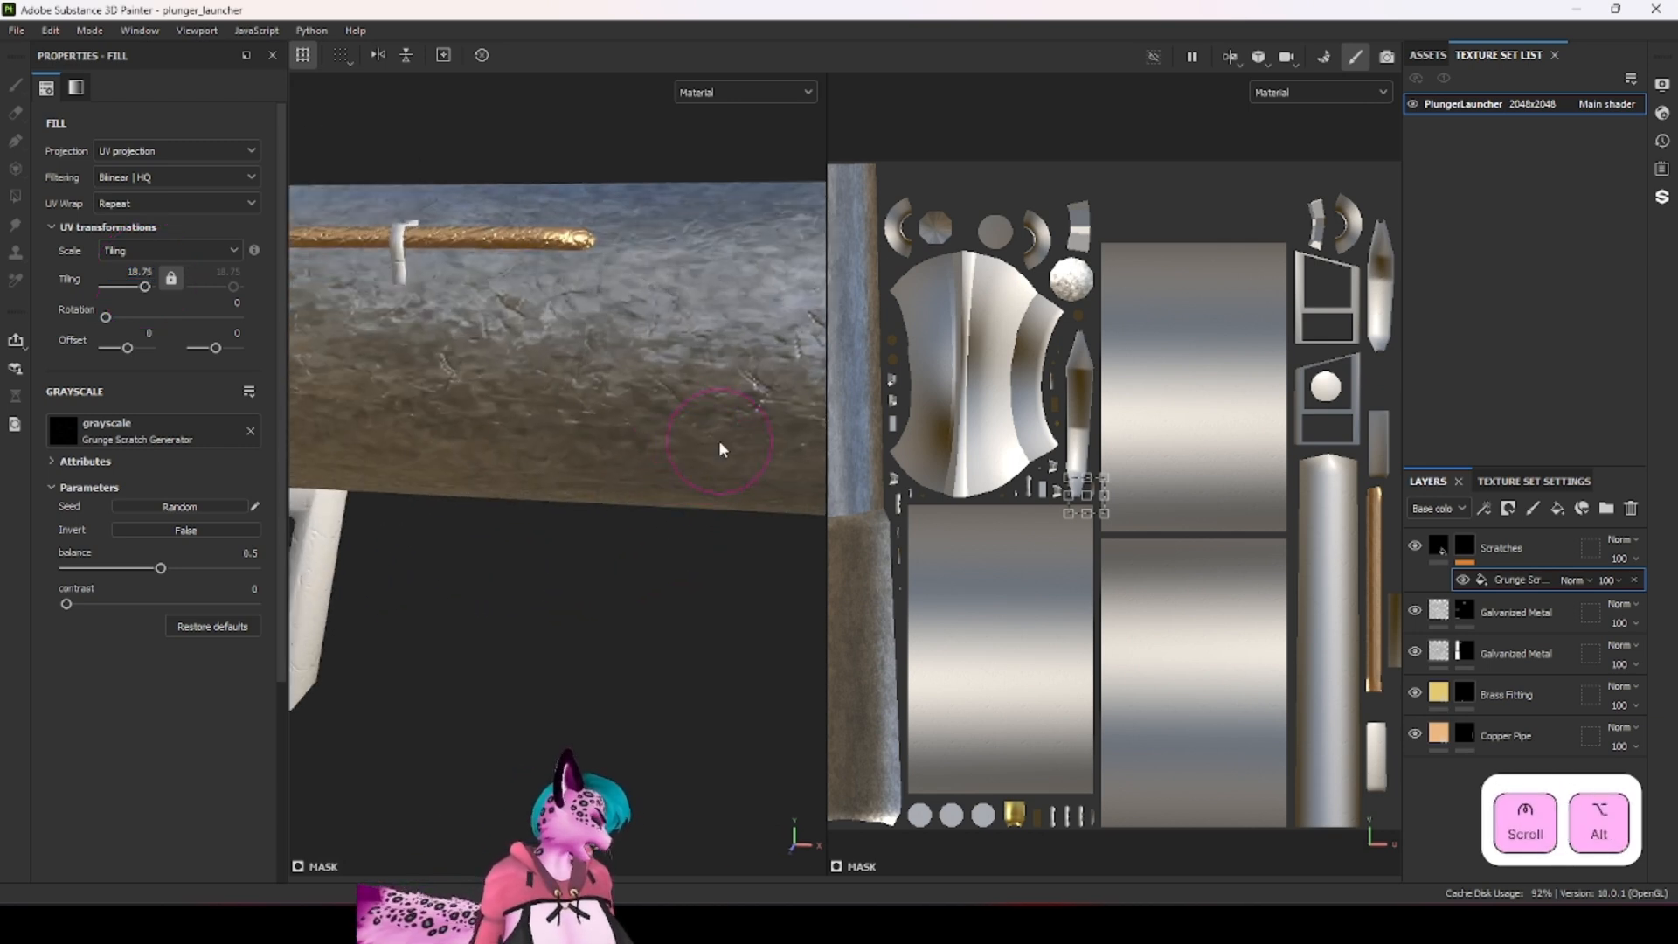
Step: Display the Scratches mask alone and set the scratch fill's tiling to 3
click(1466, 547)
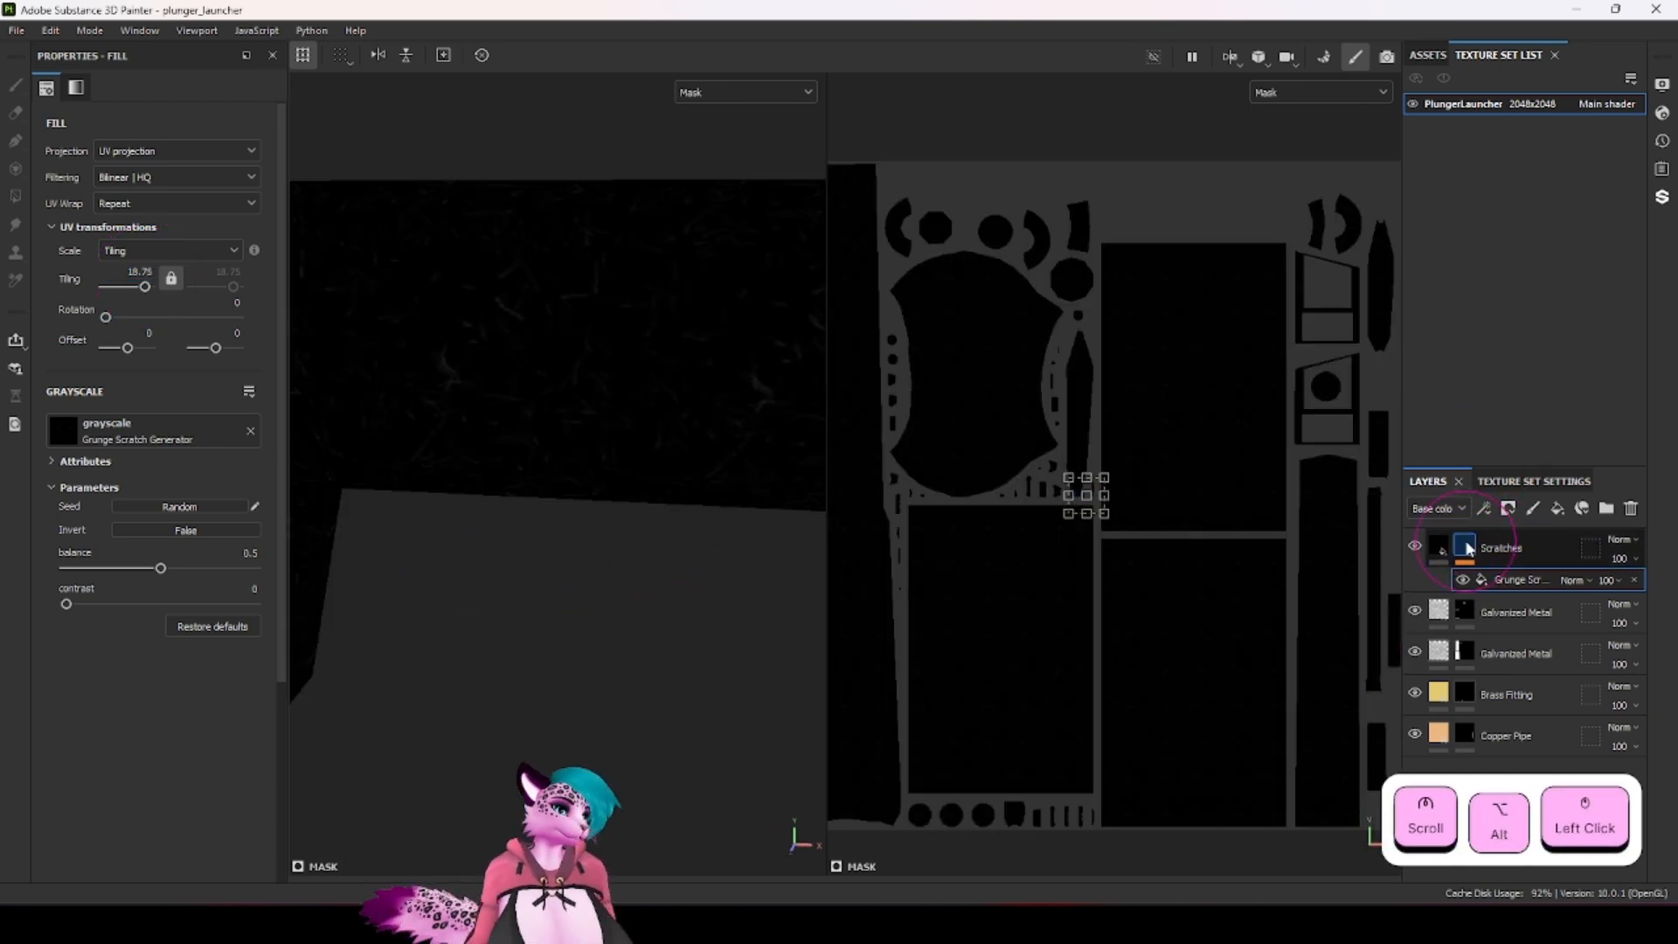
scroll(457, 363, down, 3)
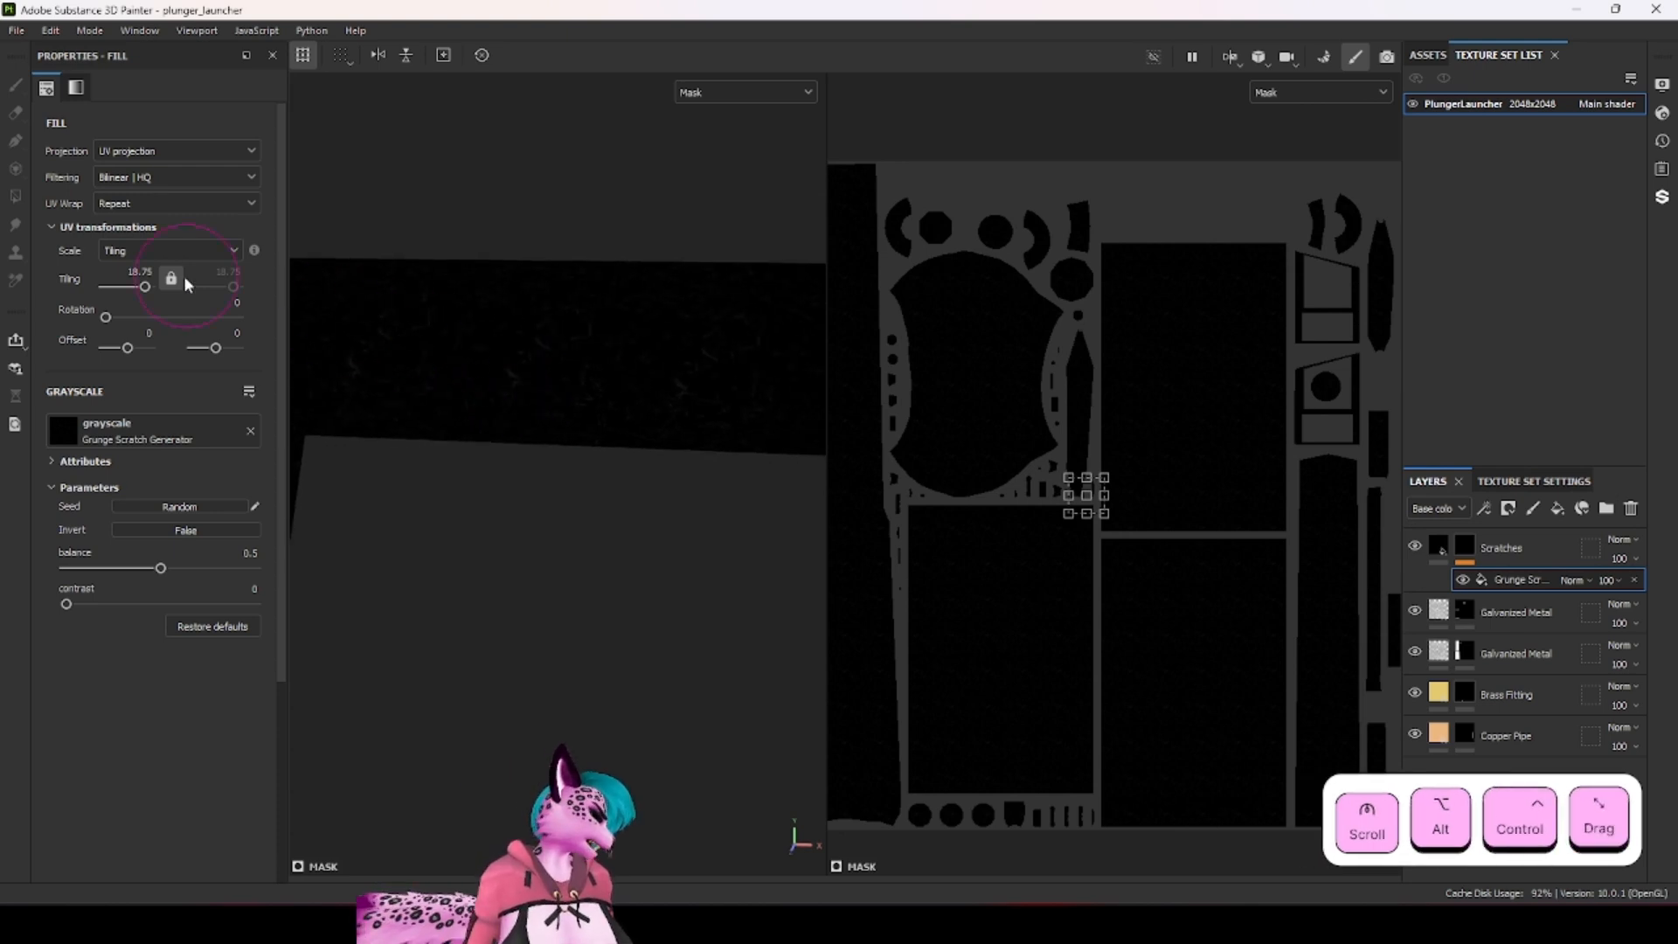
click(141, 272)
text(3)
key(Return)
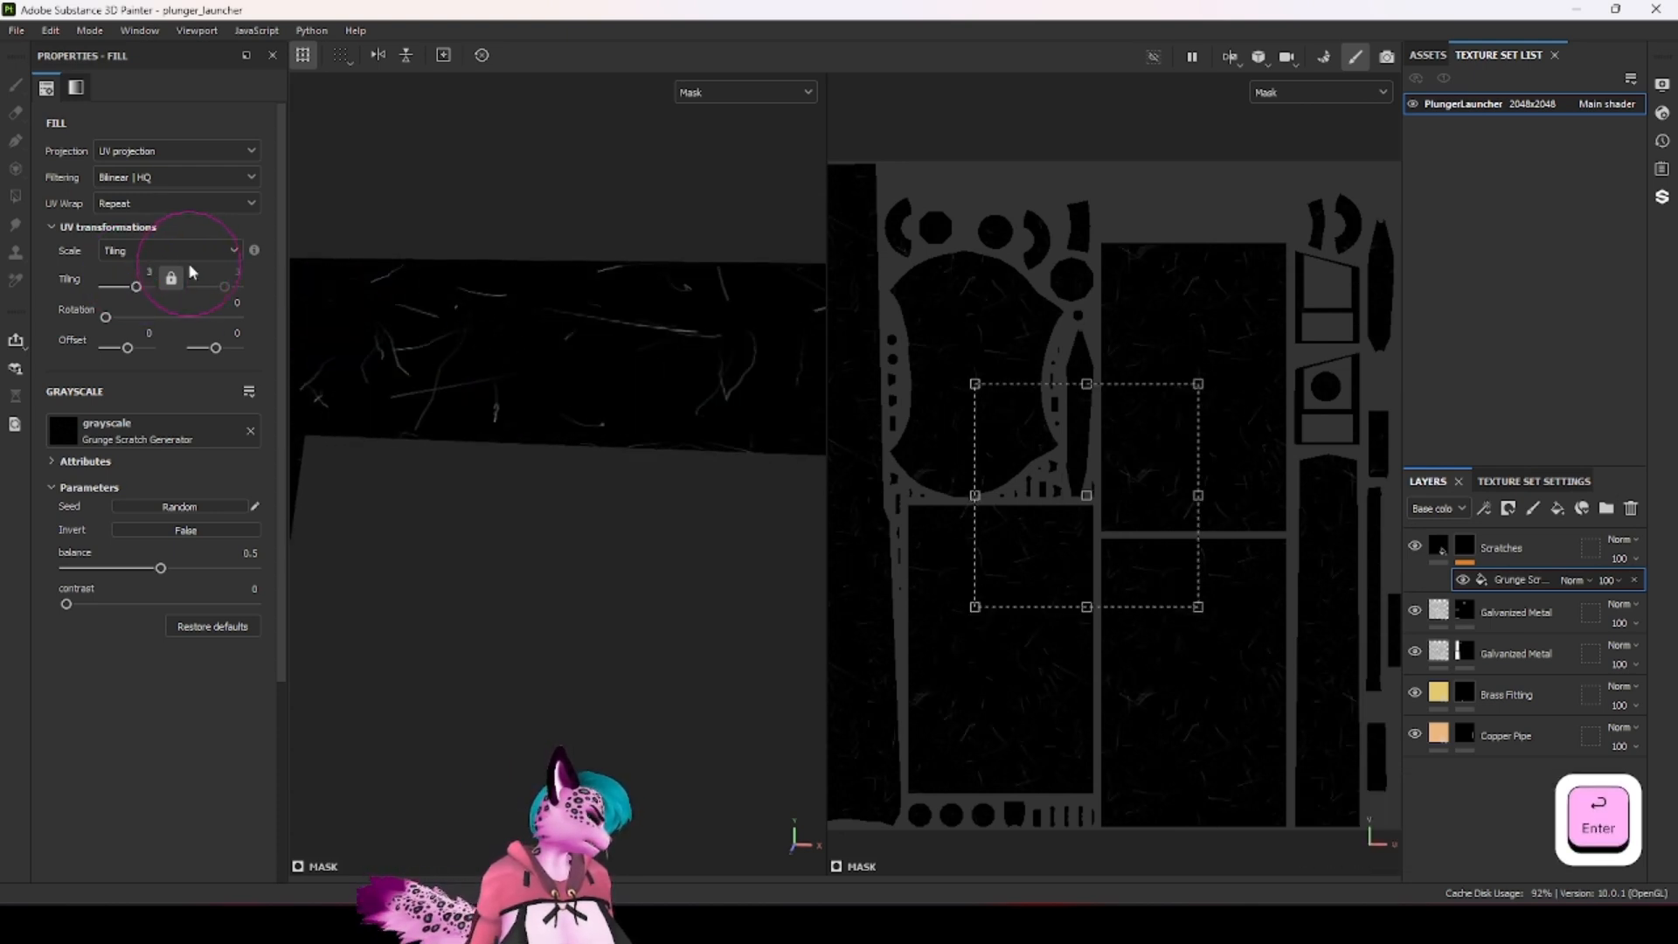
Step: Set the Grunge Scratch Generator's balance to 0.89 and keep its contrast at 0, checking the material view and the isolated mask
alt+click(1456, 613)
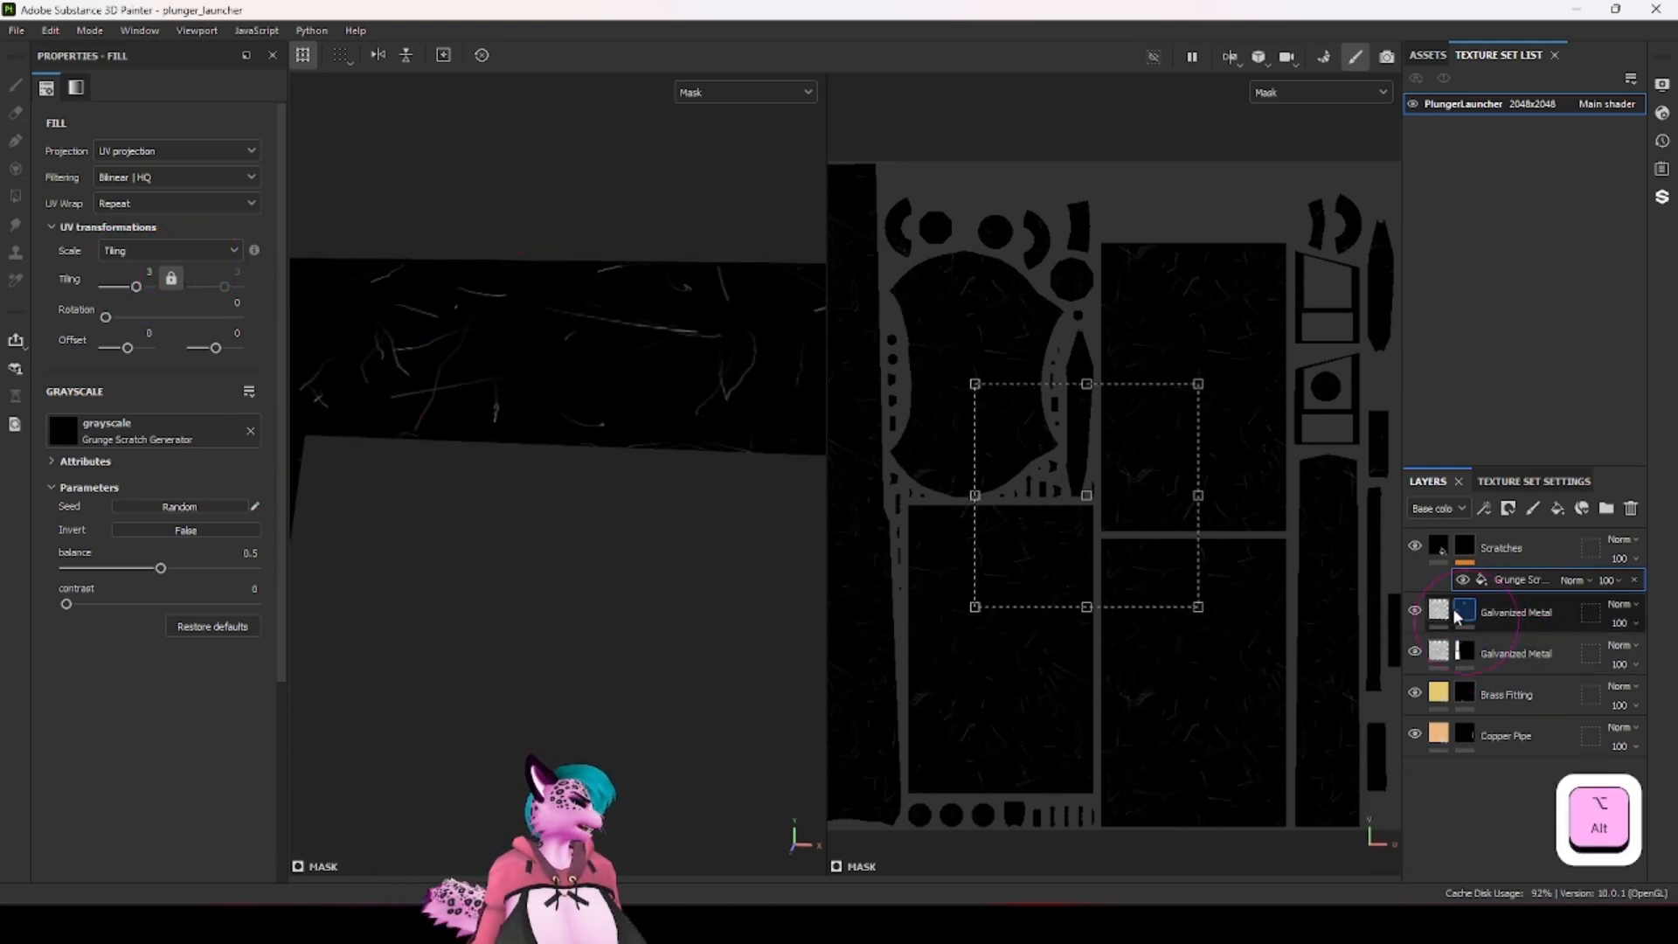
click(1442, 549)
click(1464, 549)
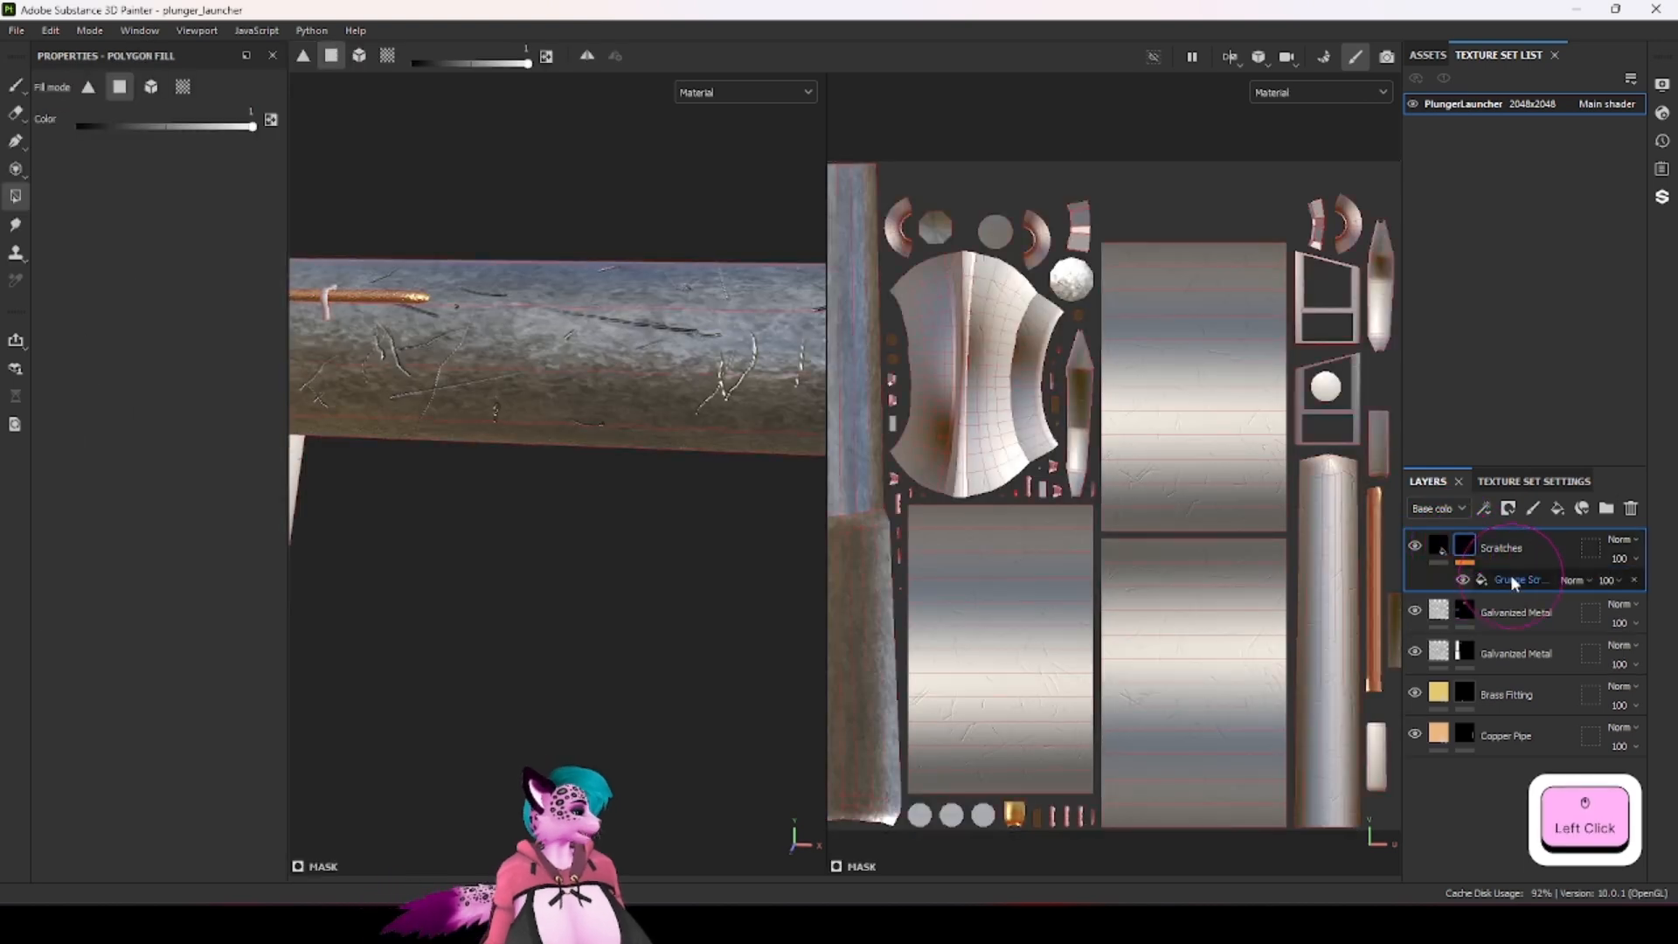
click(1514, 581)
scroll(528, 468, up, 2)
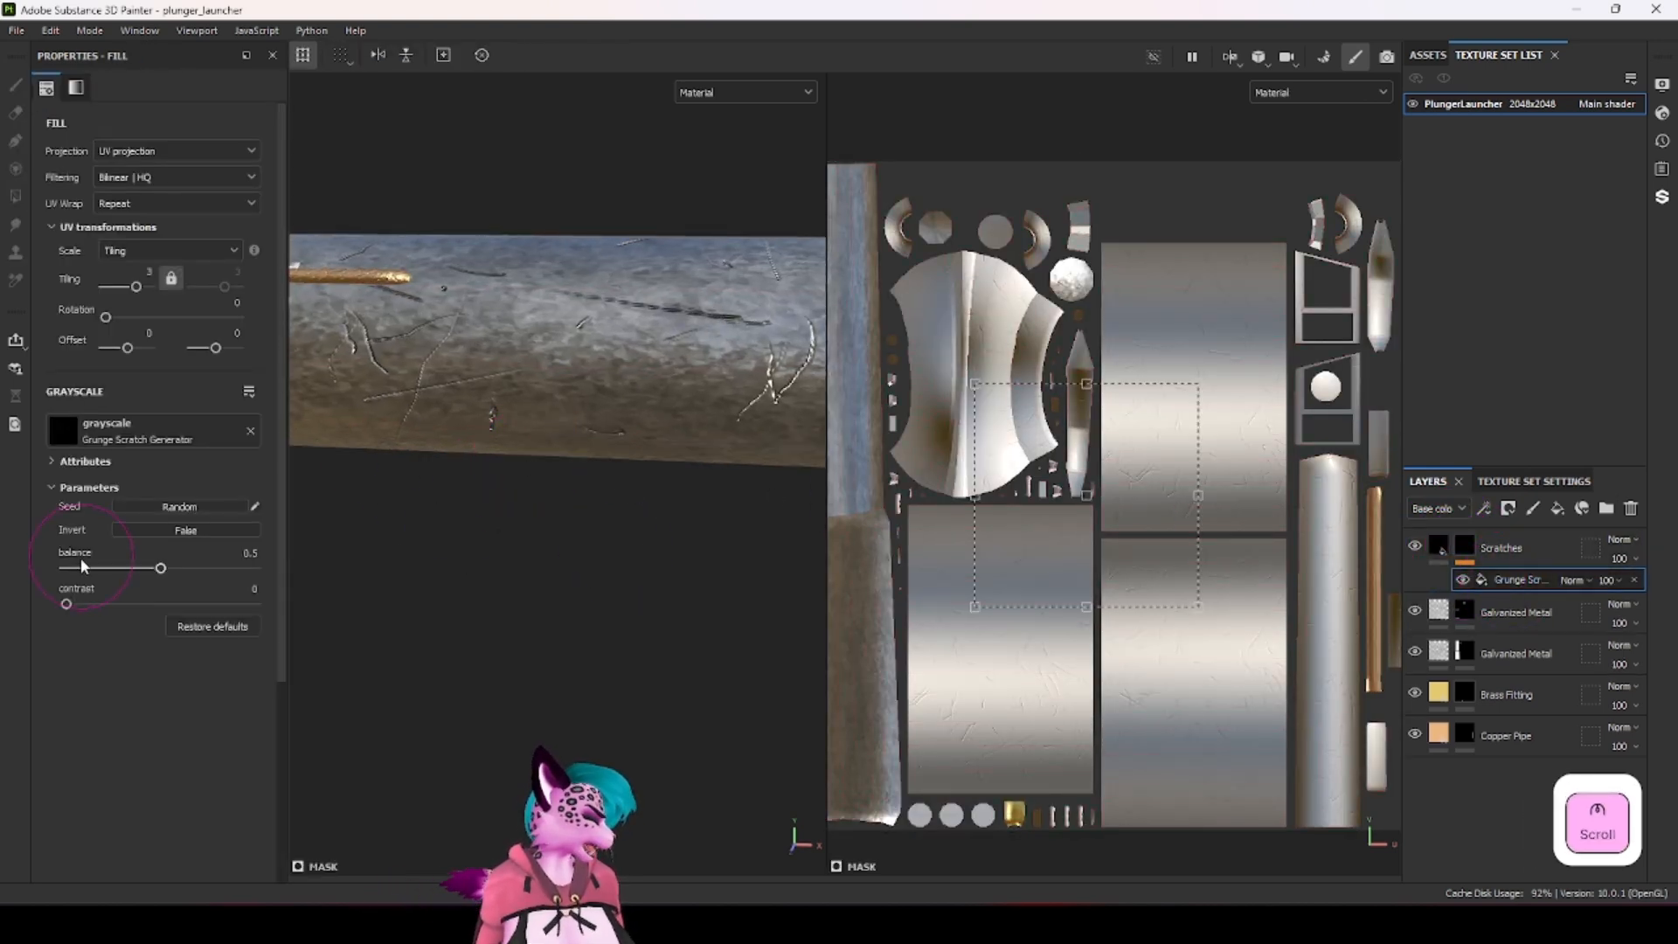
drag(169, 569, 233, 568)
alt+click(1471, 543)
drag(67, 605, 2, 601)
scroll(597, 336, up, 5)
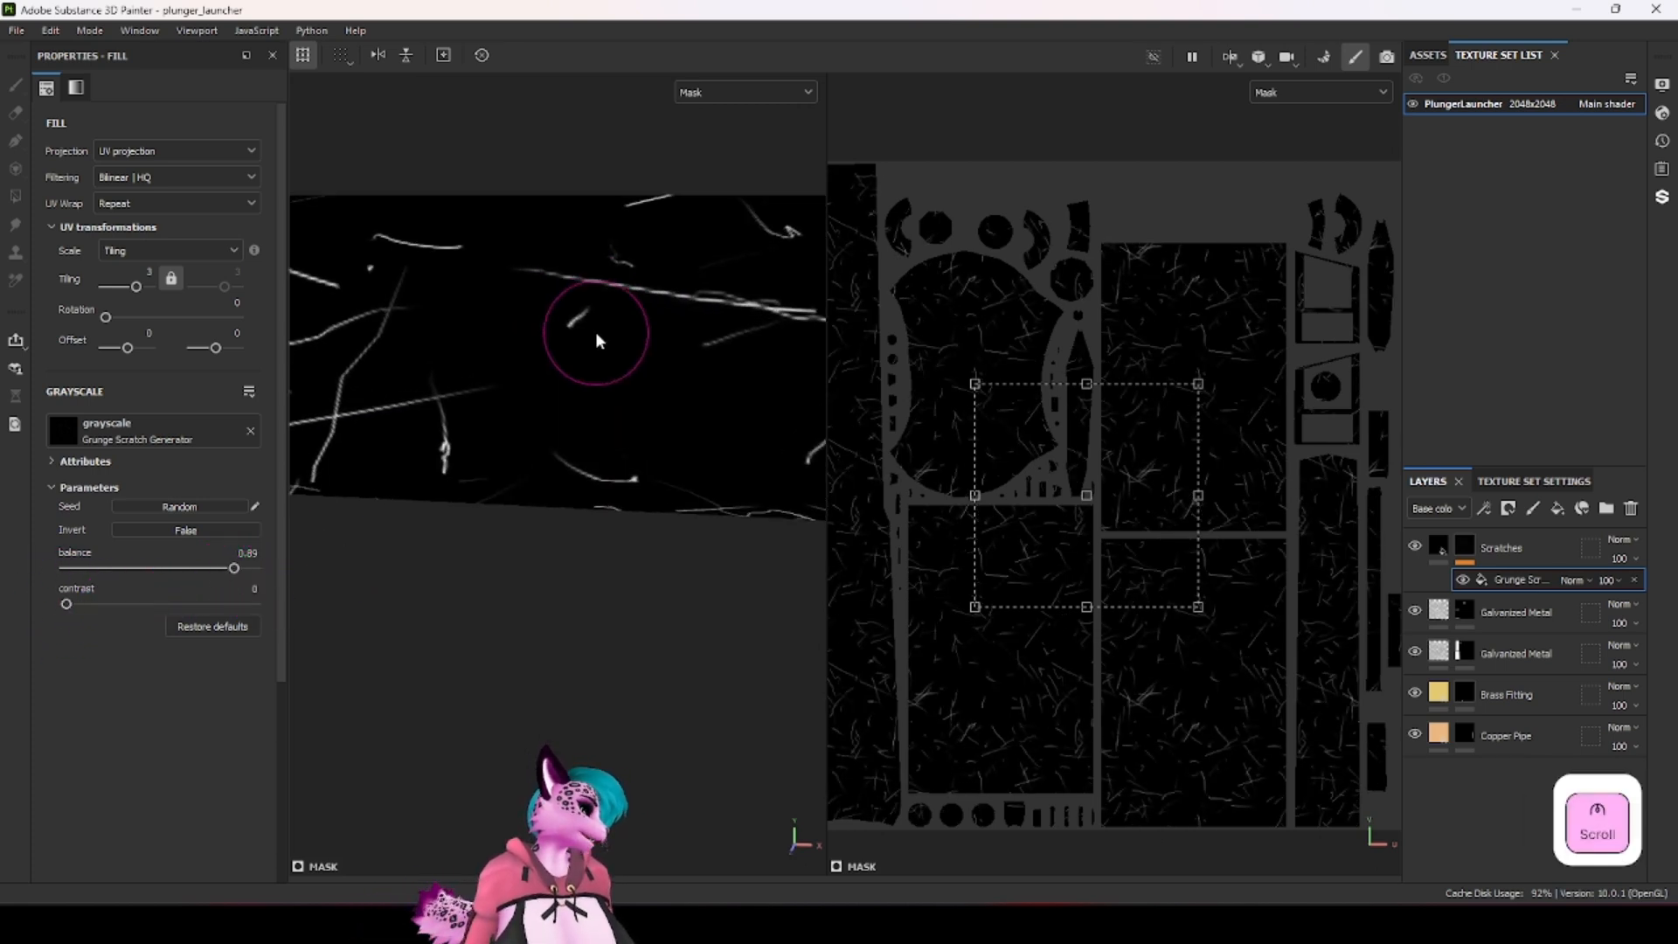
alt+drag(599, 337, 597, 358)
mouse_move(233, 568)
mouse_down()
mouse_move(257, 568)
mouse_move(233, 568)
mouse_up()
Step: Set the scratch fill's tiling to 2, leaving contrast at 0, and inspect the scratches on the barrel in the mask view
click(151, 277)
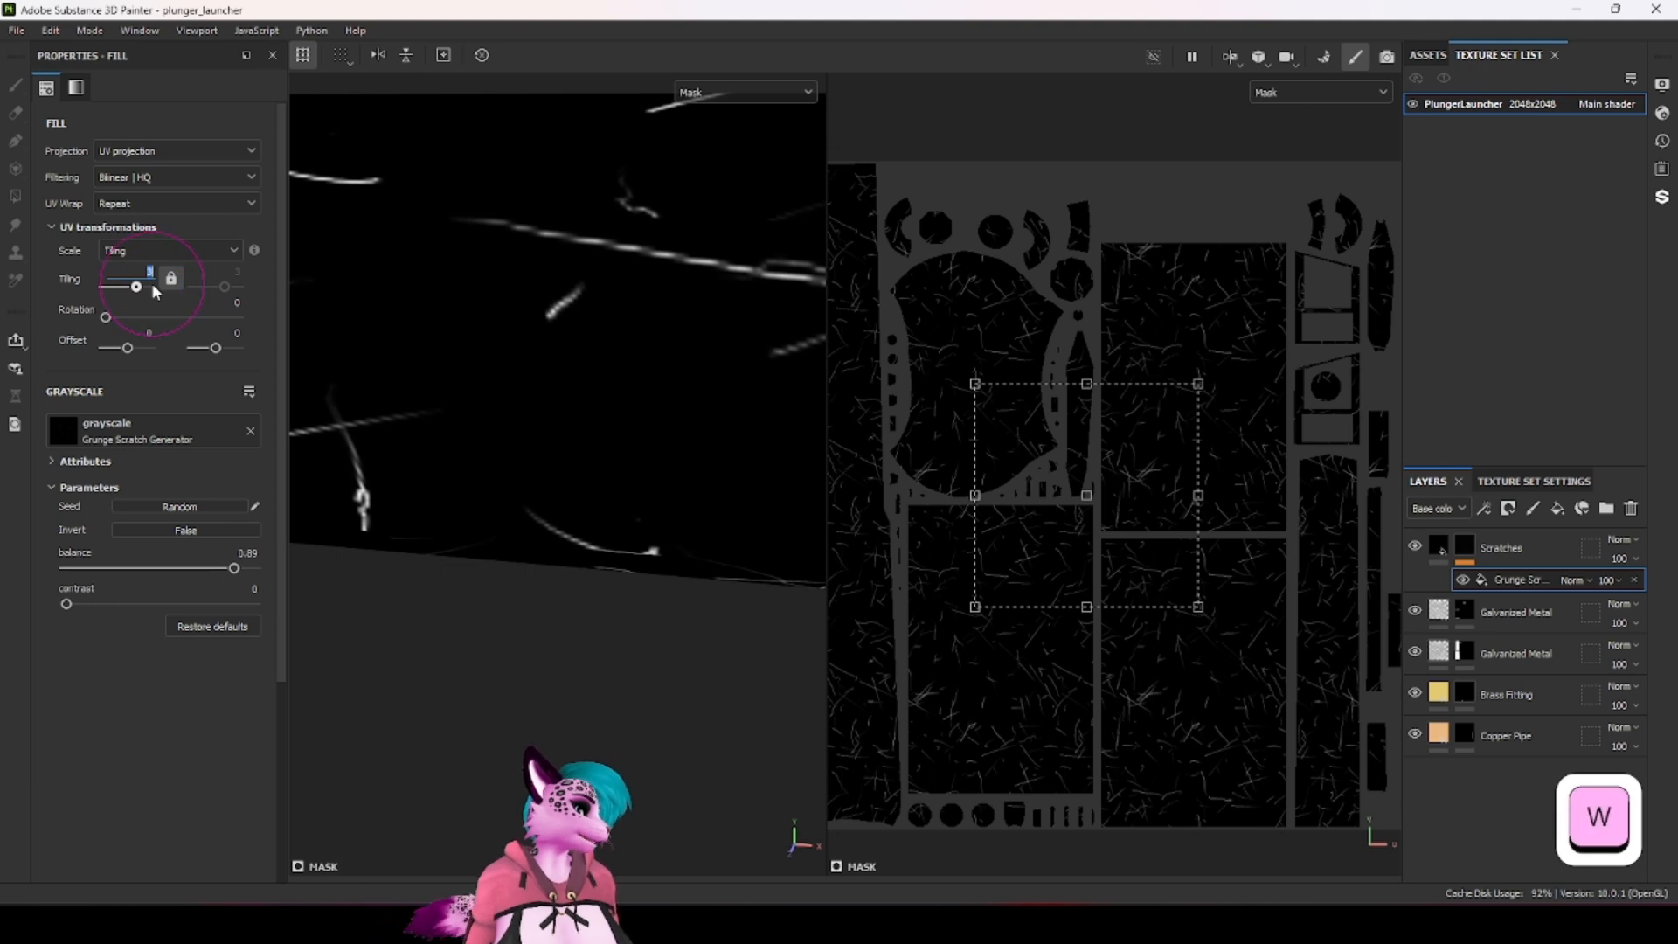
text(2)
key(Return)
scroll(523, 349, down, 3)
mouse_move(522, 349)
alt+mouse_down()
mouse_move(565, 356)
mouse_move(549, 407)
mouse_move(495, 266)
mouse_move(521, 358)
alt+mouse_up()
scroll(472, 294, up, 3)
drag(74, 602, 13, 602)
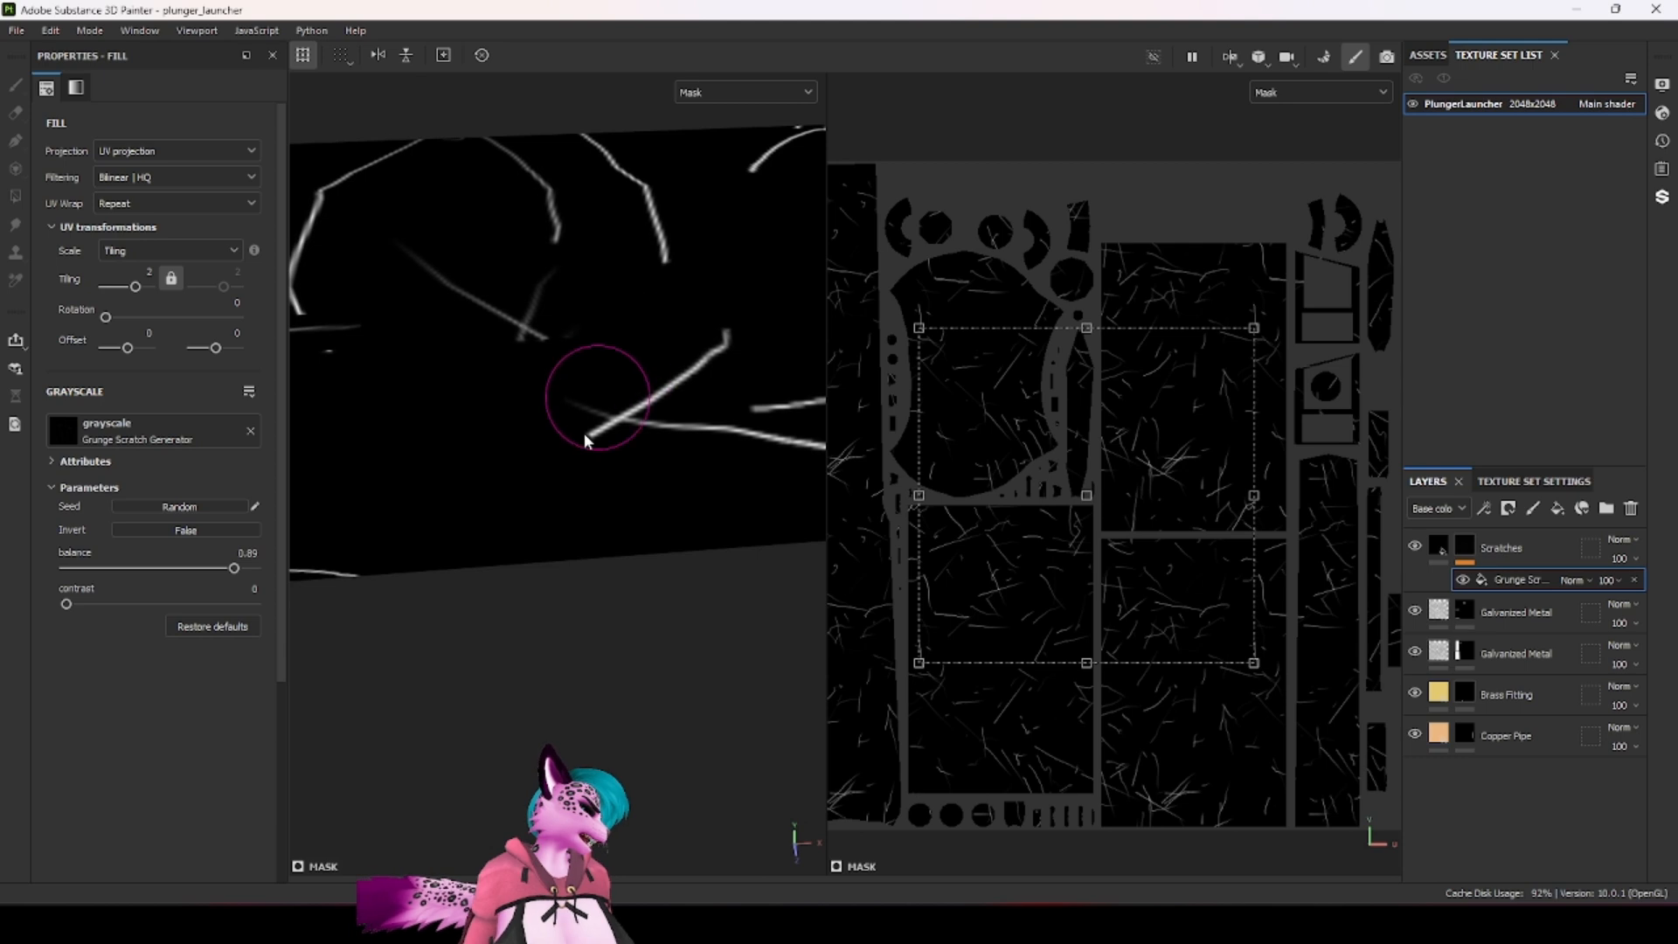
scroll(584, 433, down, 5)
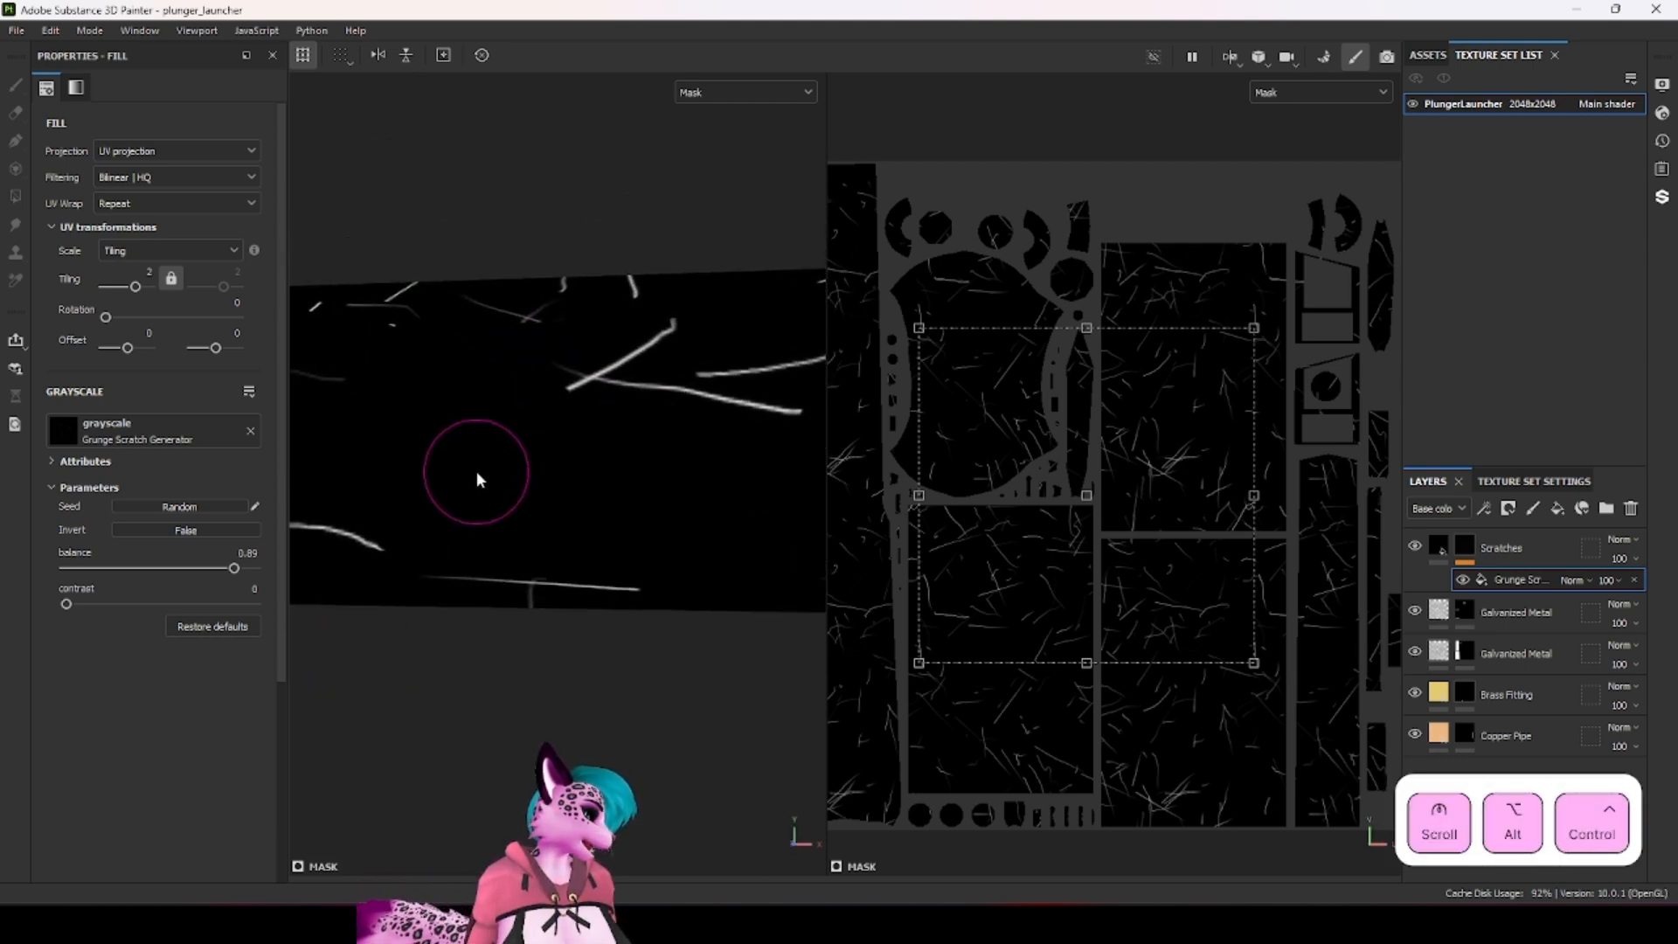
Step: Randomize the Grunge Scratch Generator's seed repeatedly to try different scratch patterns on the launcher in the mask view
alt+drag(476, 479, 470, 546)
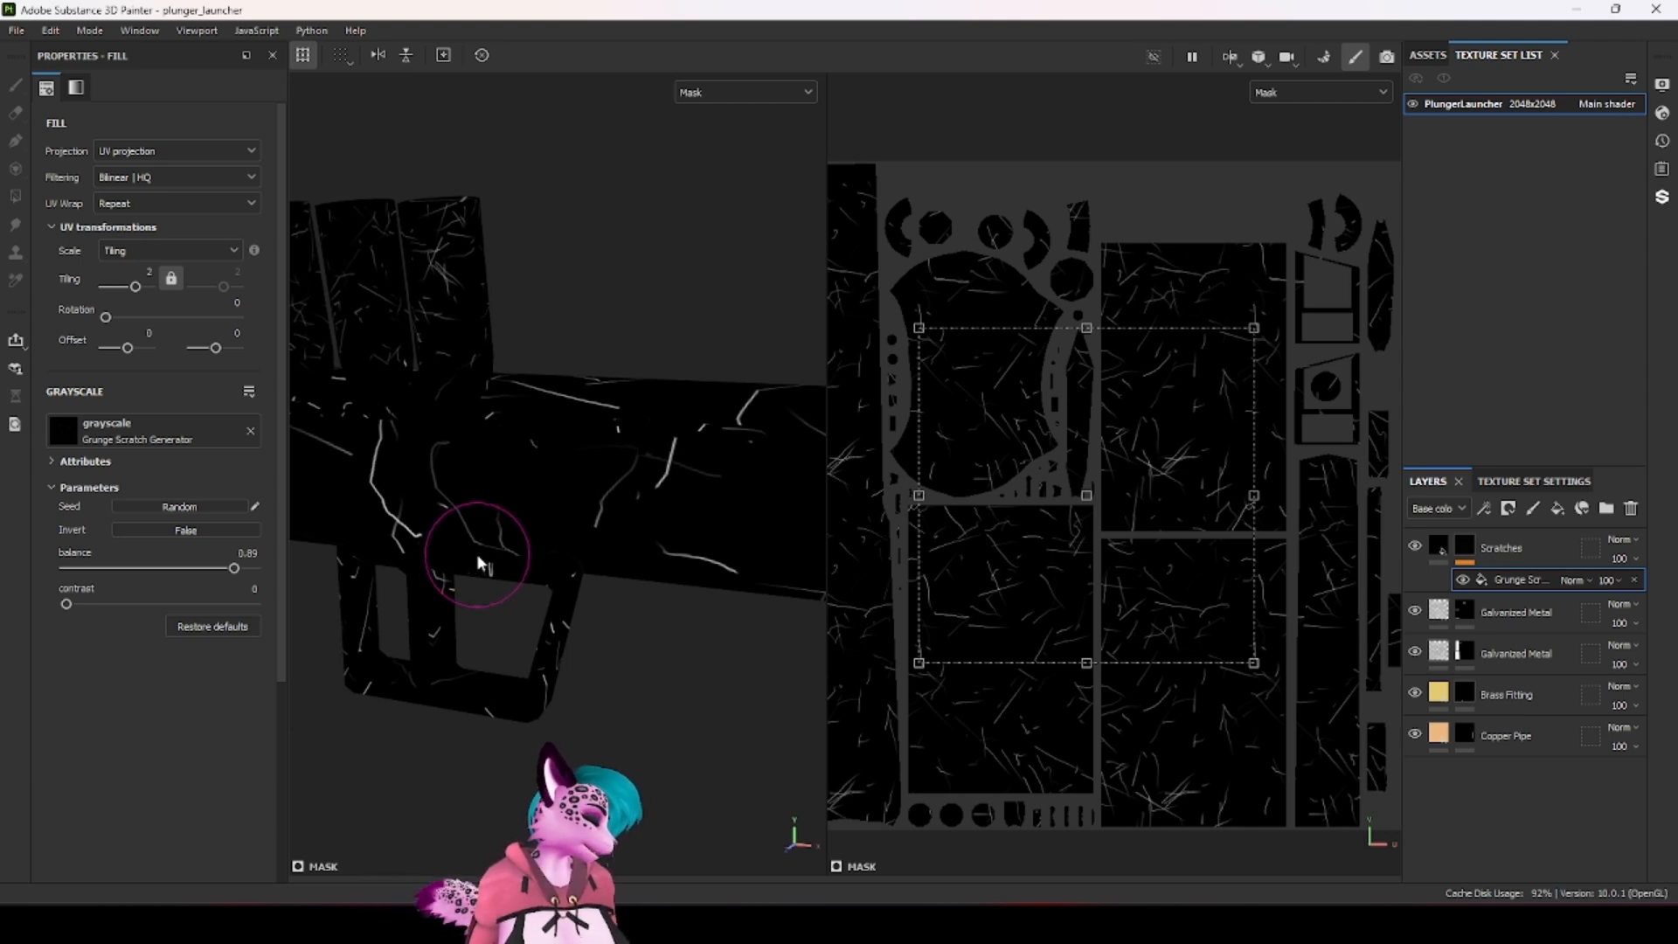
ctrl+alt+drag(476, 552, 510, 447)
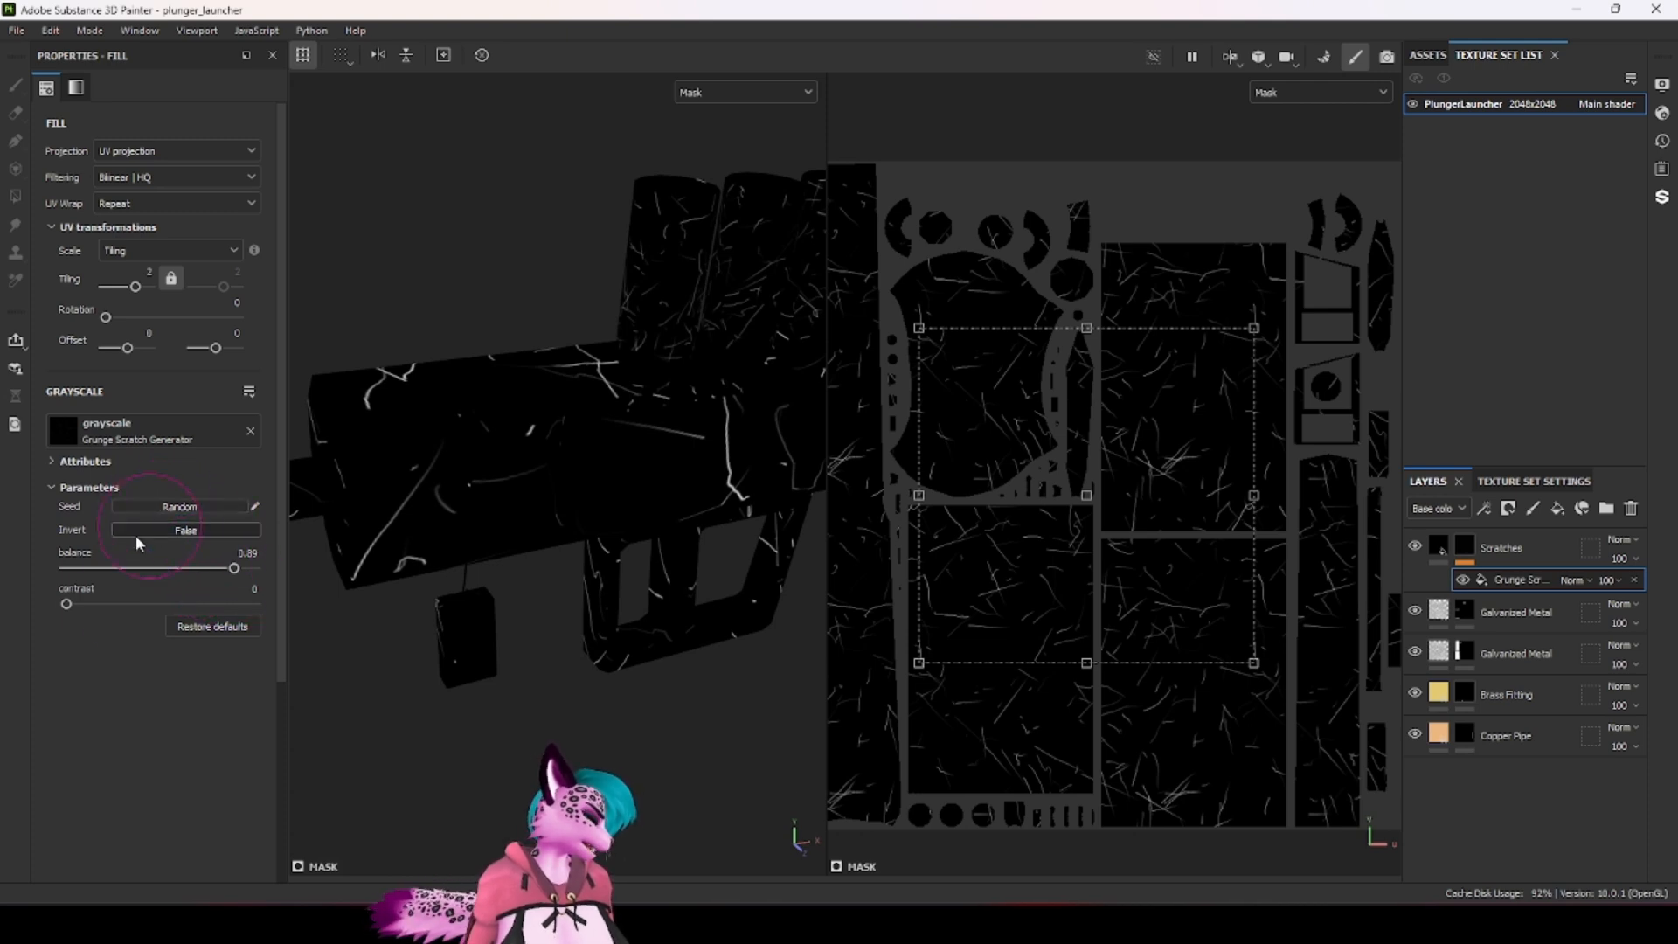
click(179, 510)
click(180, 509)
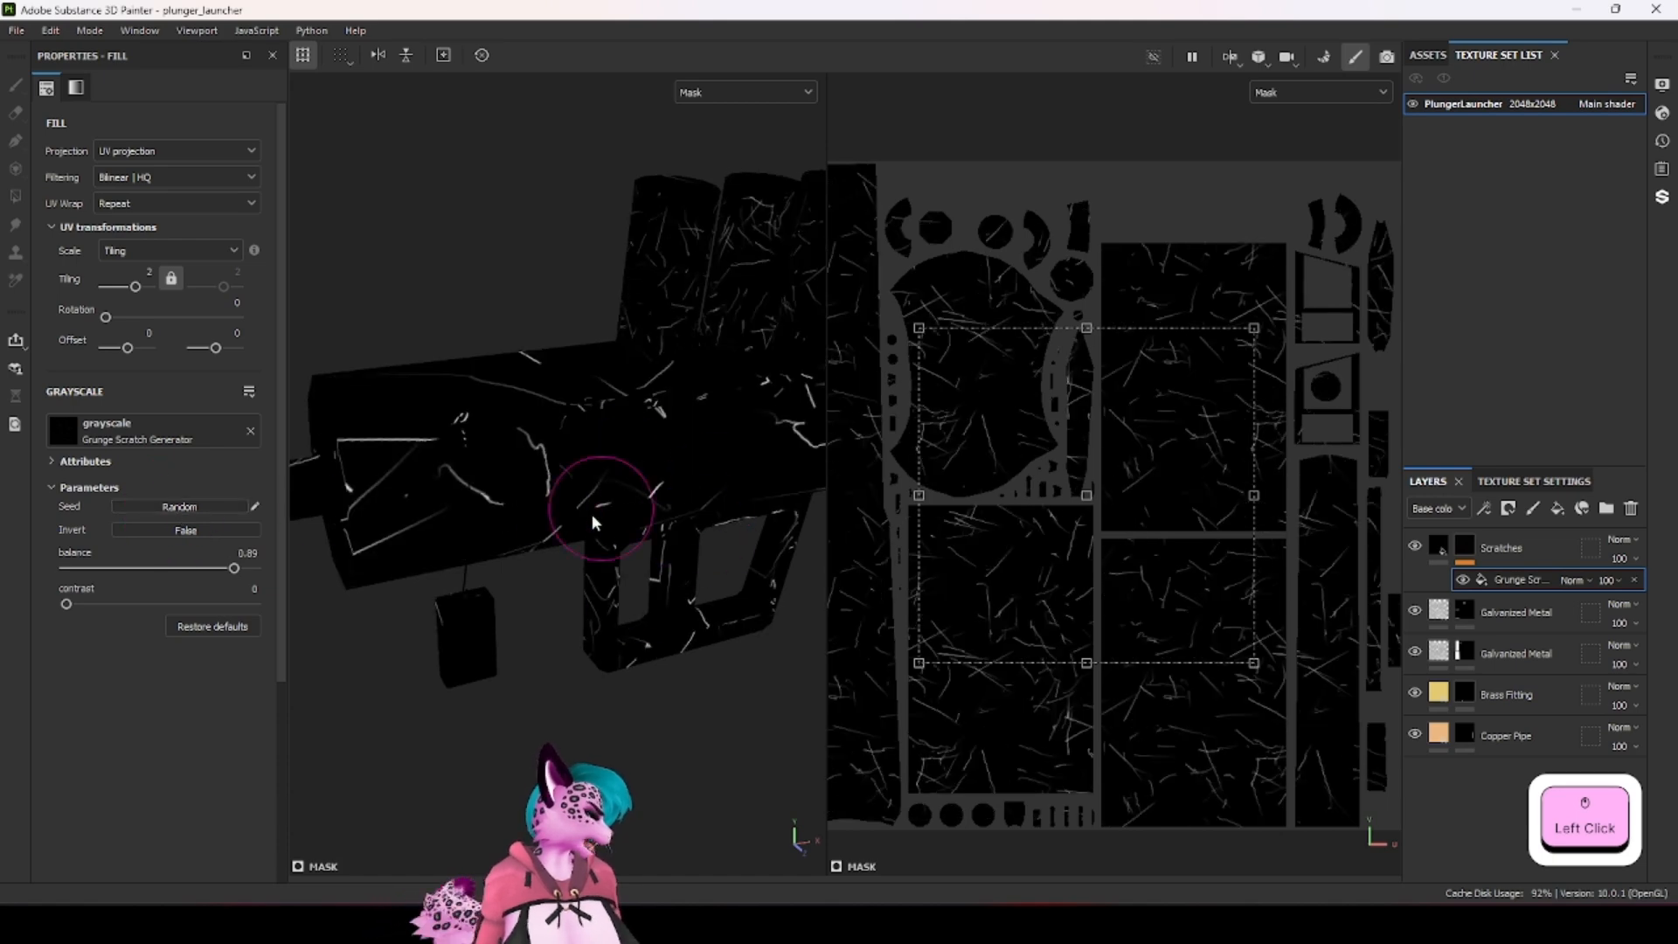
click(197, 508)
click(197, 508)
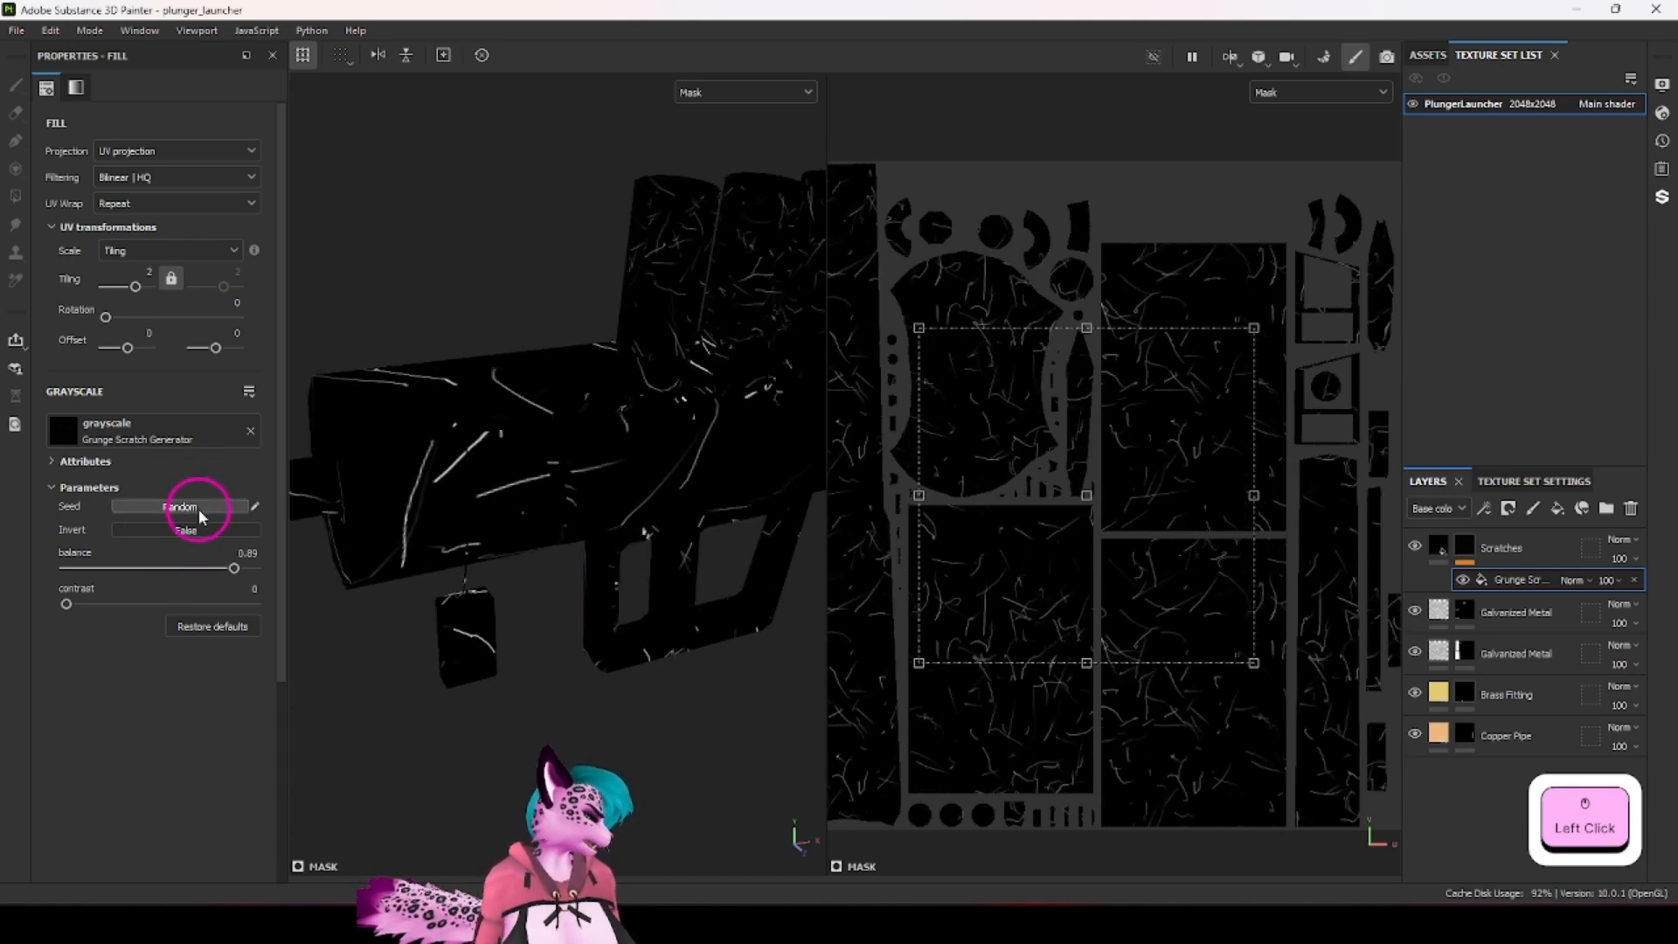
click(197, 508)
click(197, 508)
click(197, 508)
click(197, 508)
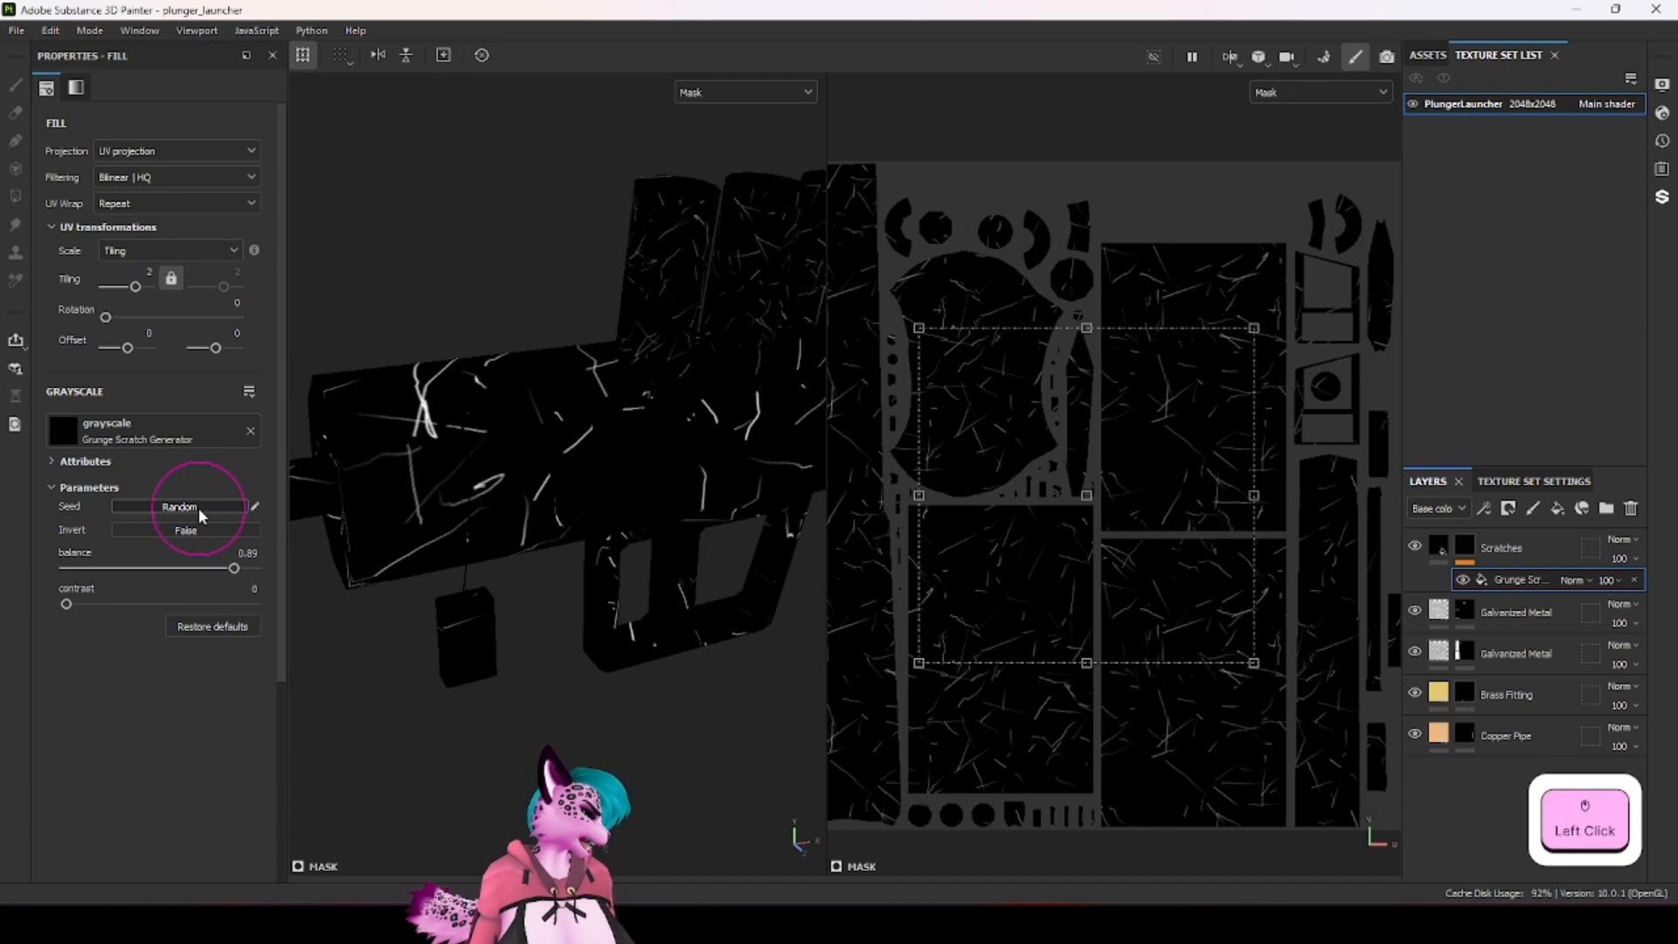
click(197, 508)
click(198, 509)
click(197, 508)
click(197, 509)
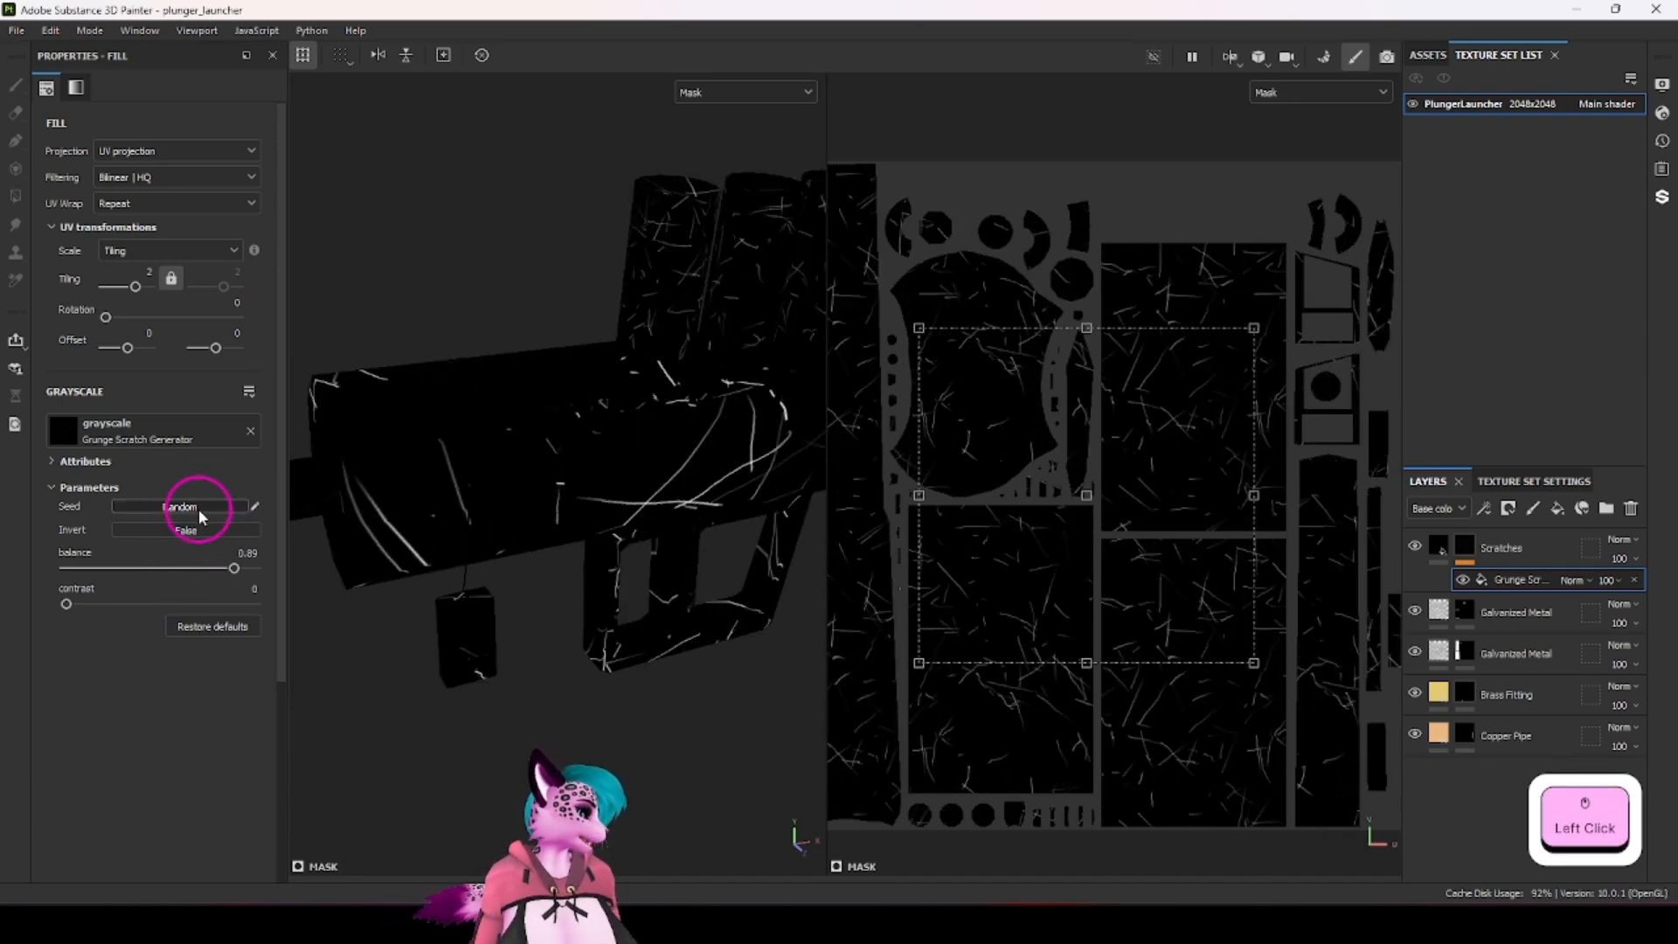
click(198, 509)
click(197, 508)
click(198, 509)
click(198, 508)
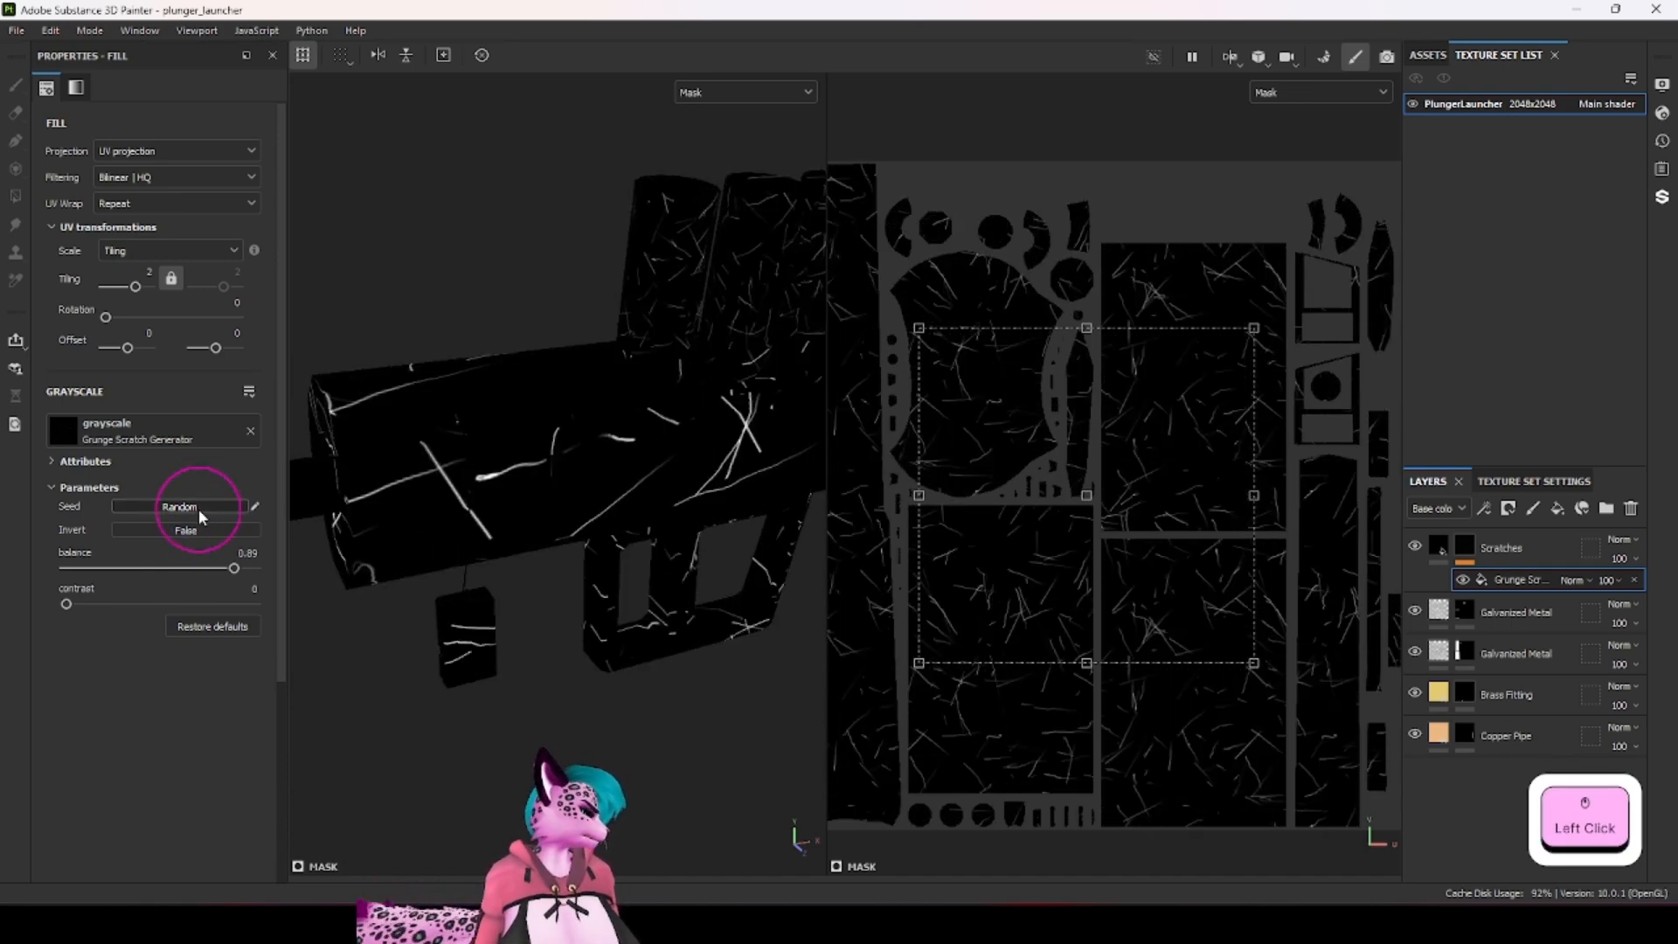
click(197, 508)
click(197, 508)
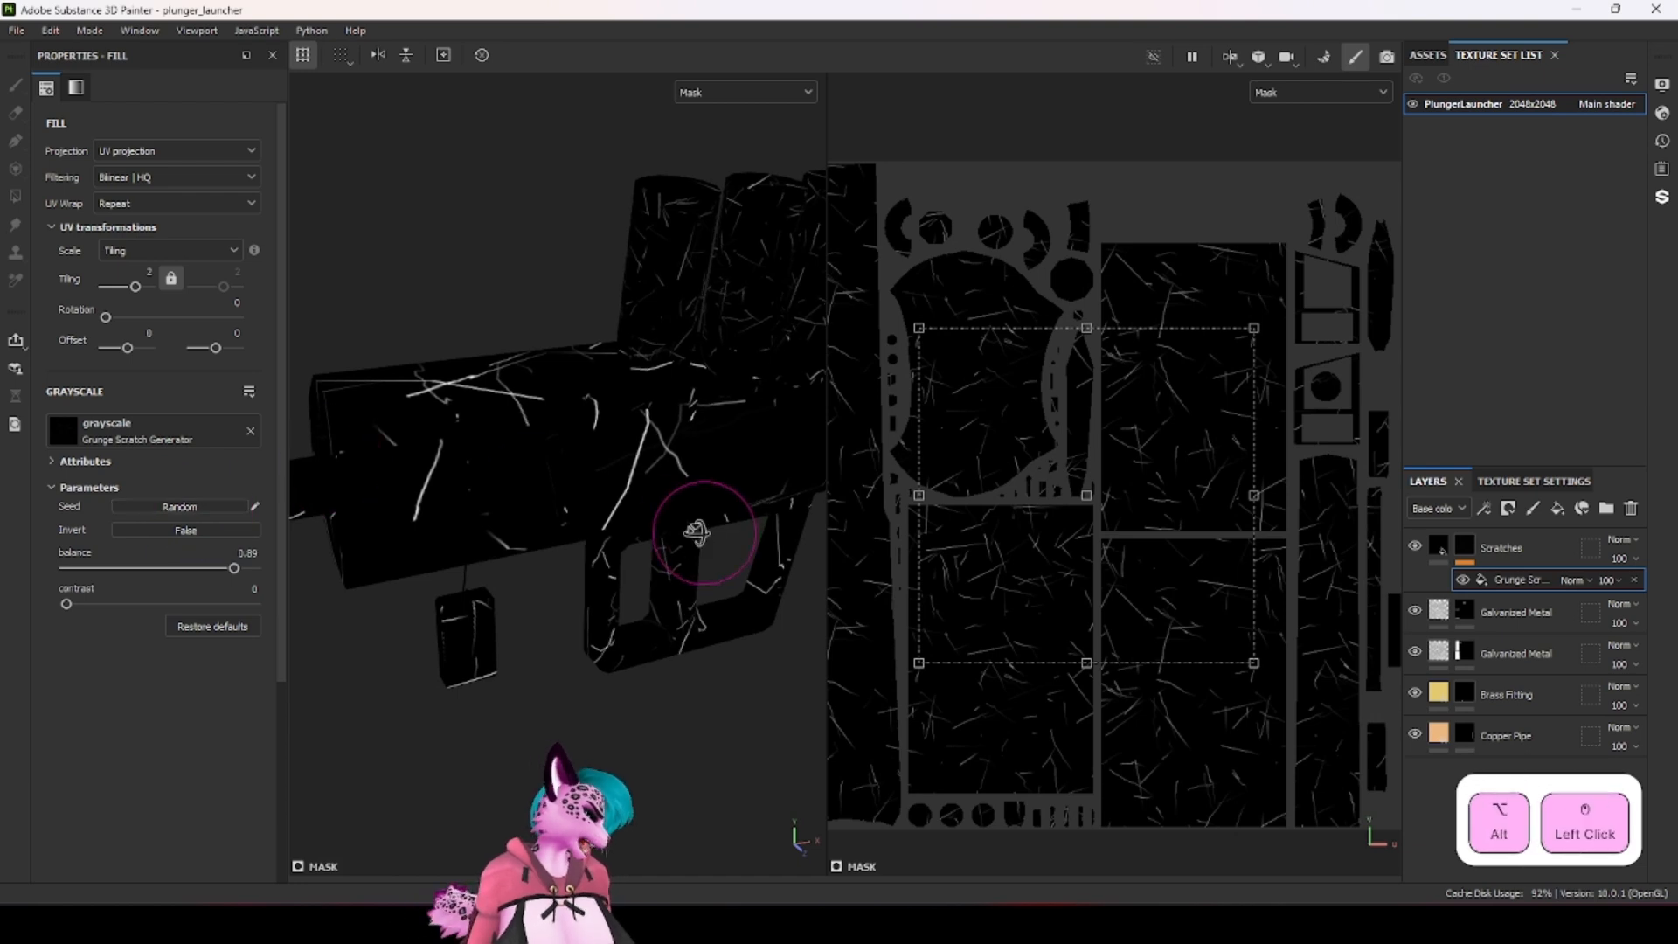
Step: Check the scratch pattern from the launcher's rear and barrel sides, randomizing the generator's seed again for each view
ctrl+alt+drag(697, 531, 528, 517)
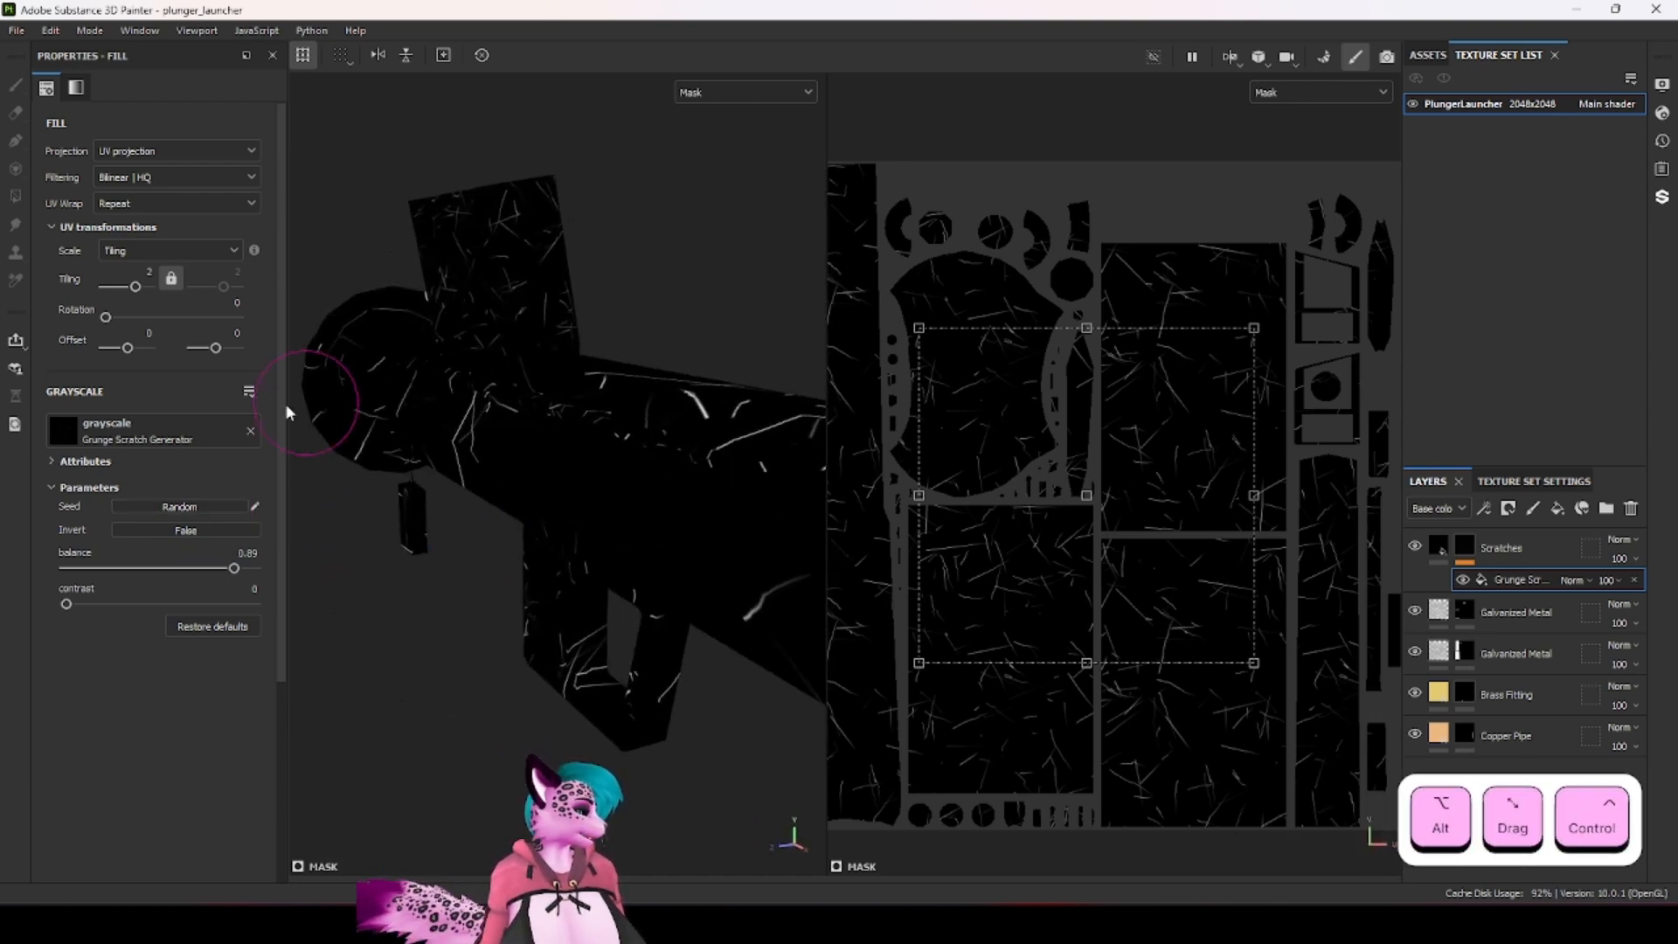
click(163, 509)
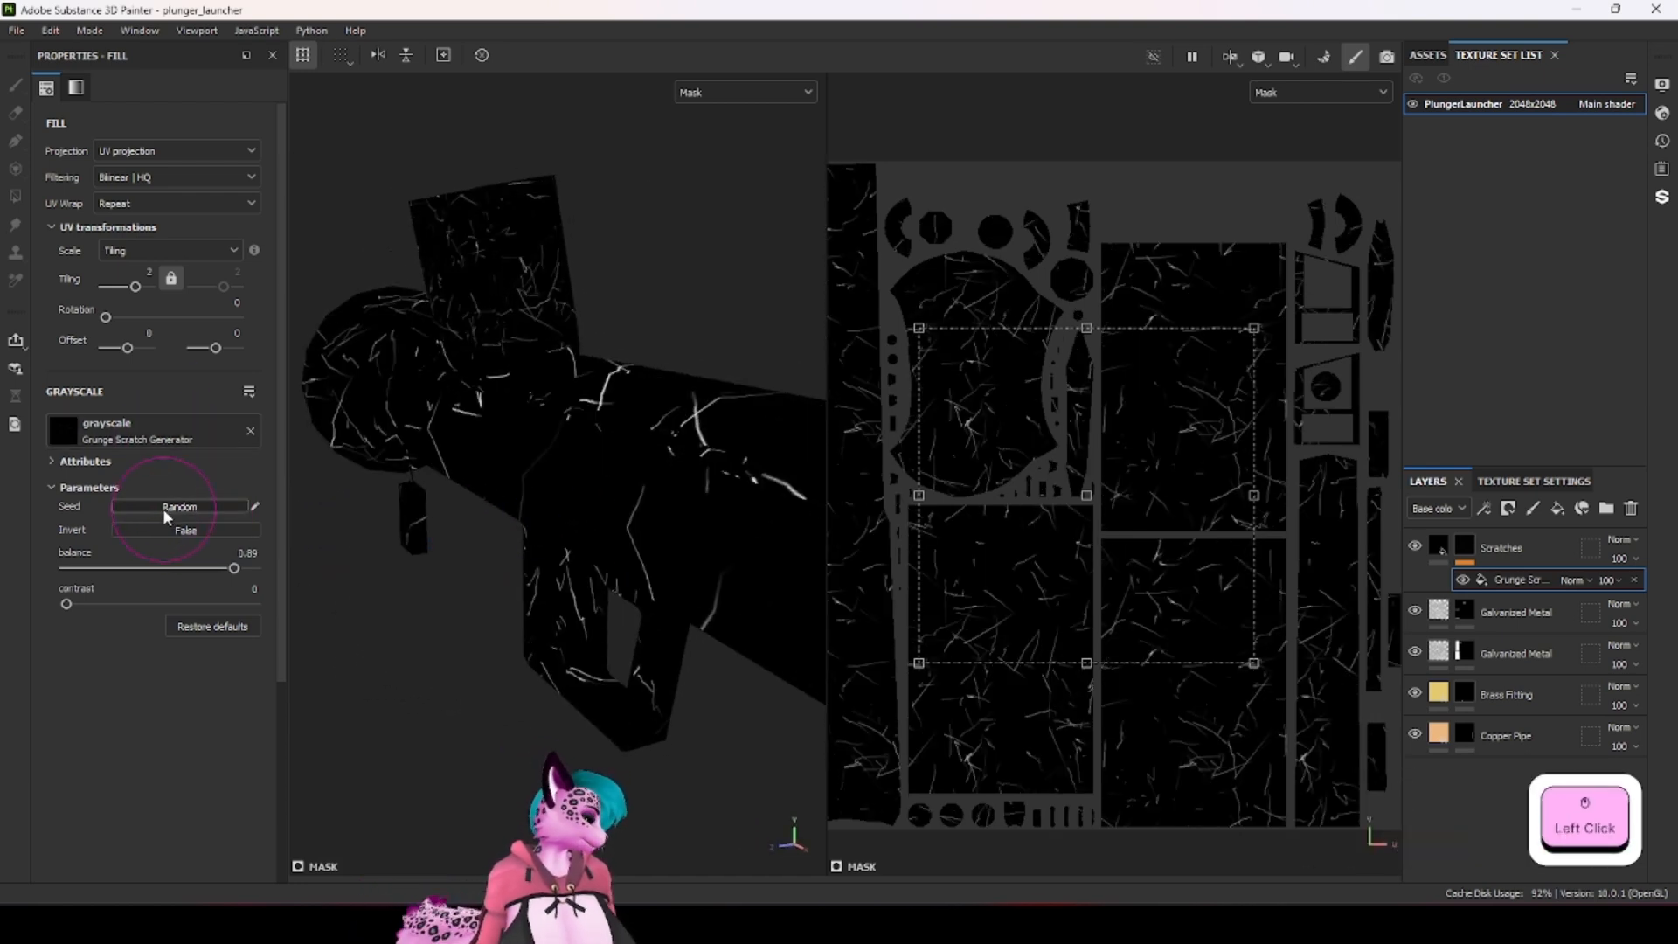
alt+drag(799, 385, 498, 467)
scroll(489, 463, down, 2)
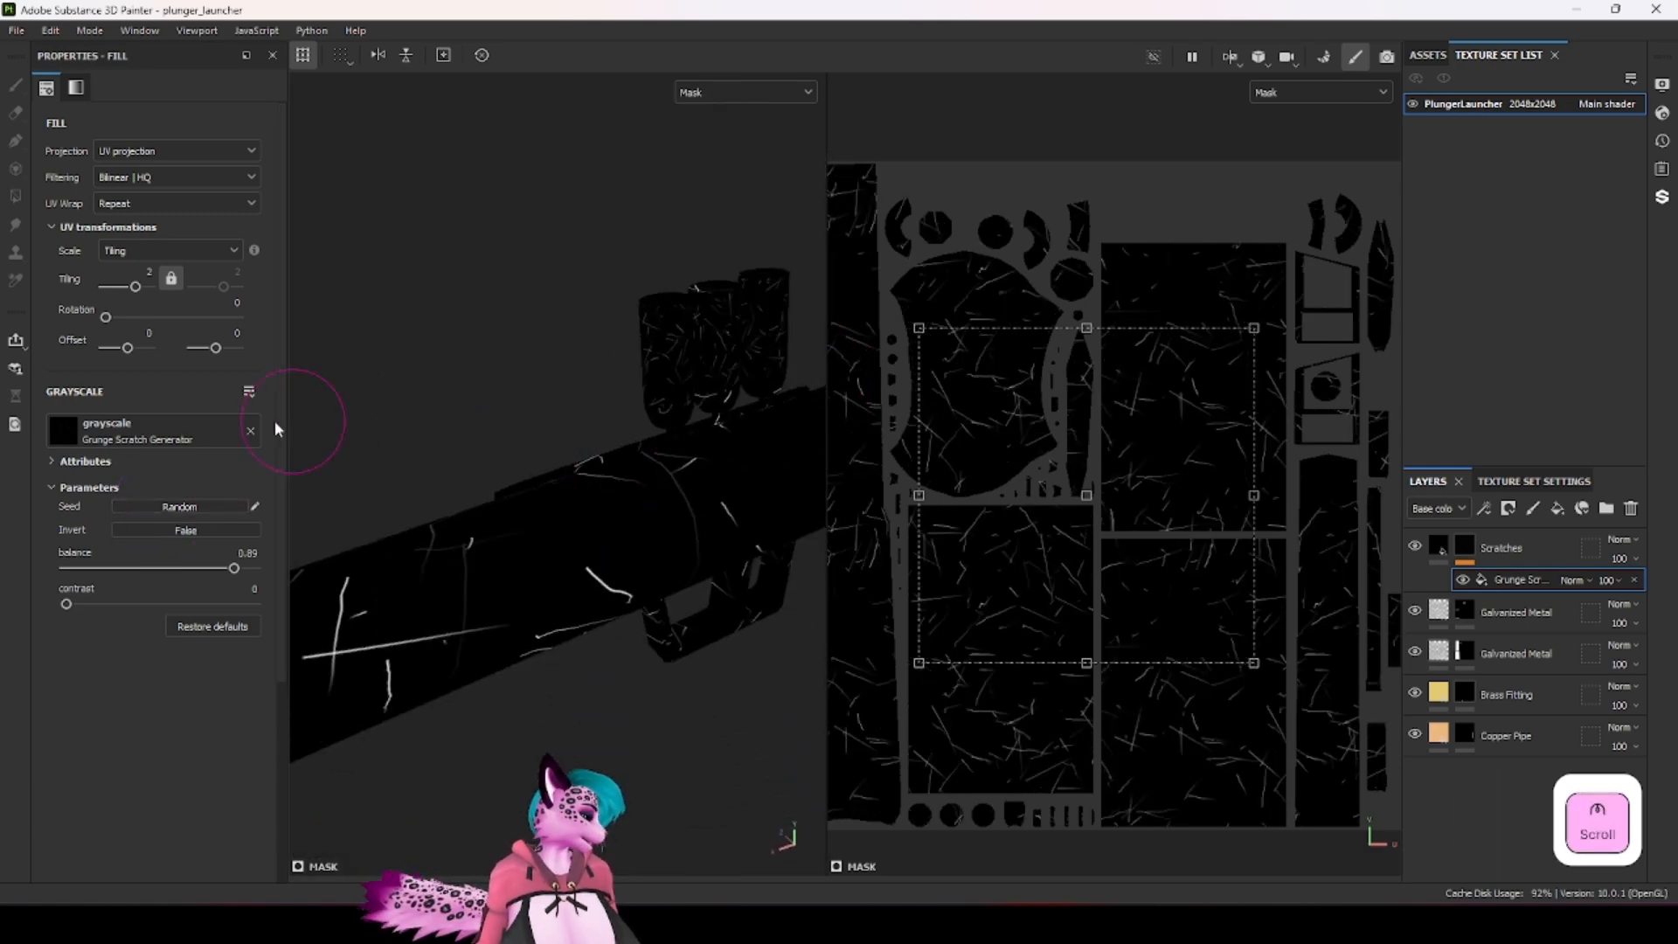
click(211, 506)
Step: Try a scratch generator seed of 200, set the seed to 0, and inspect the scratches in the mask and material views
click(254, 508)
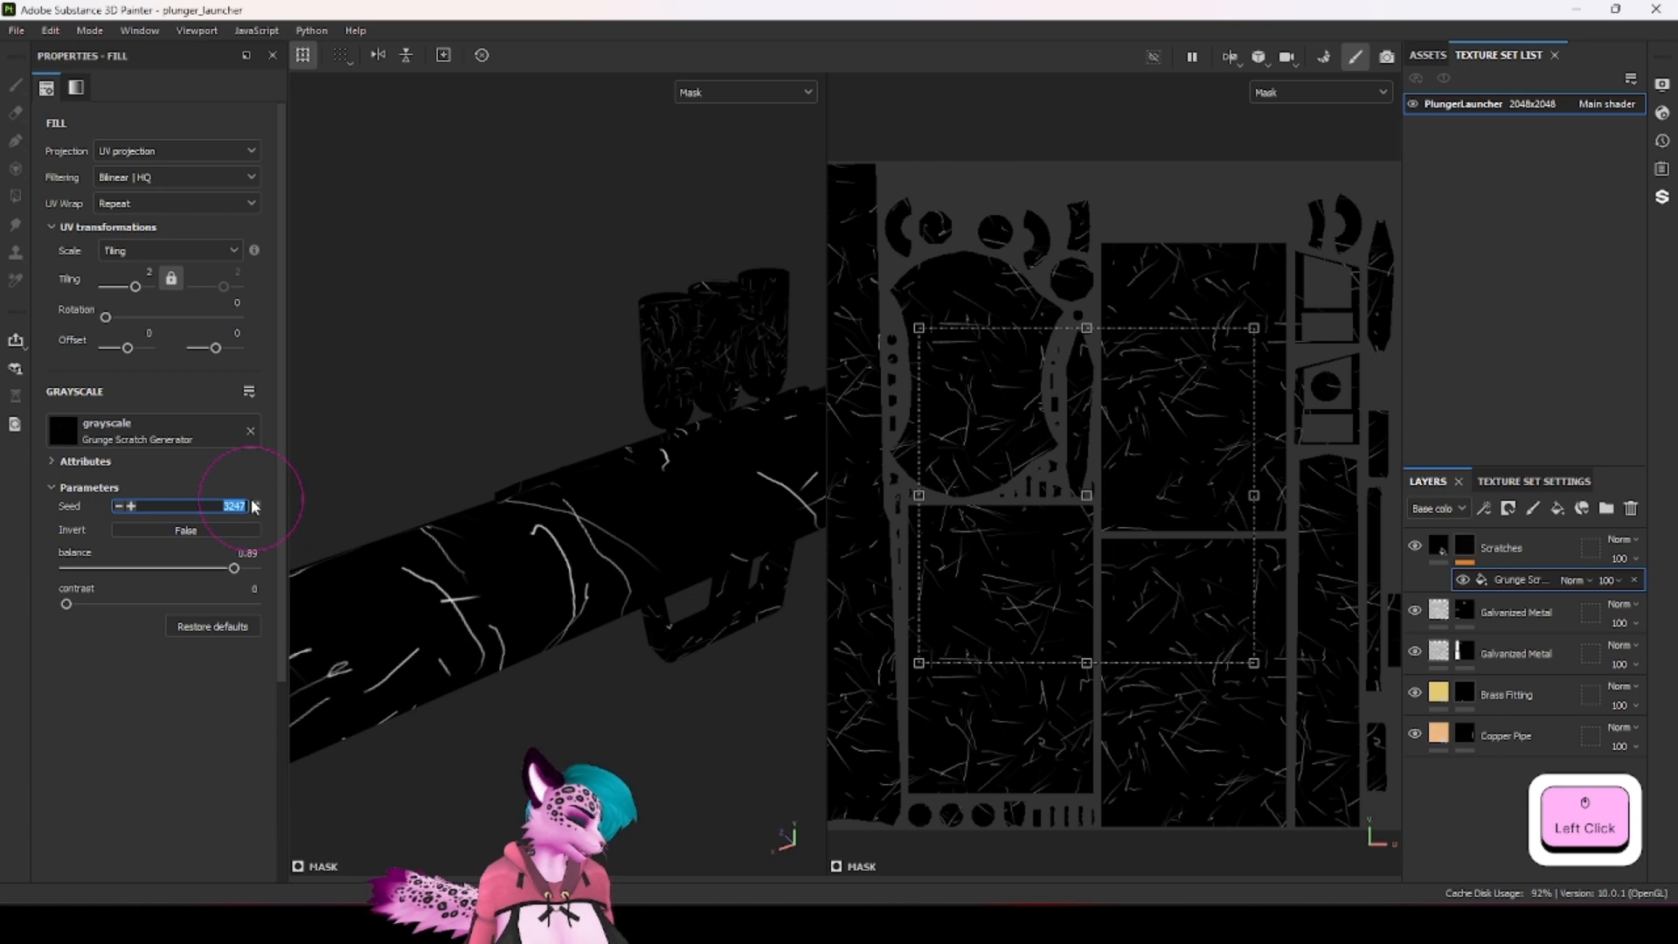
text(200)
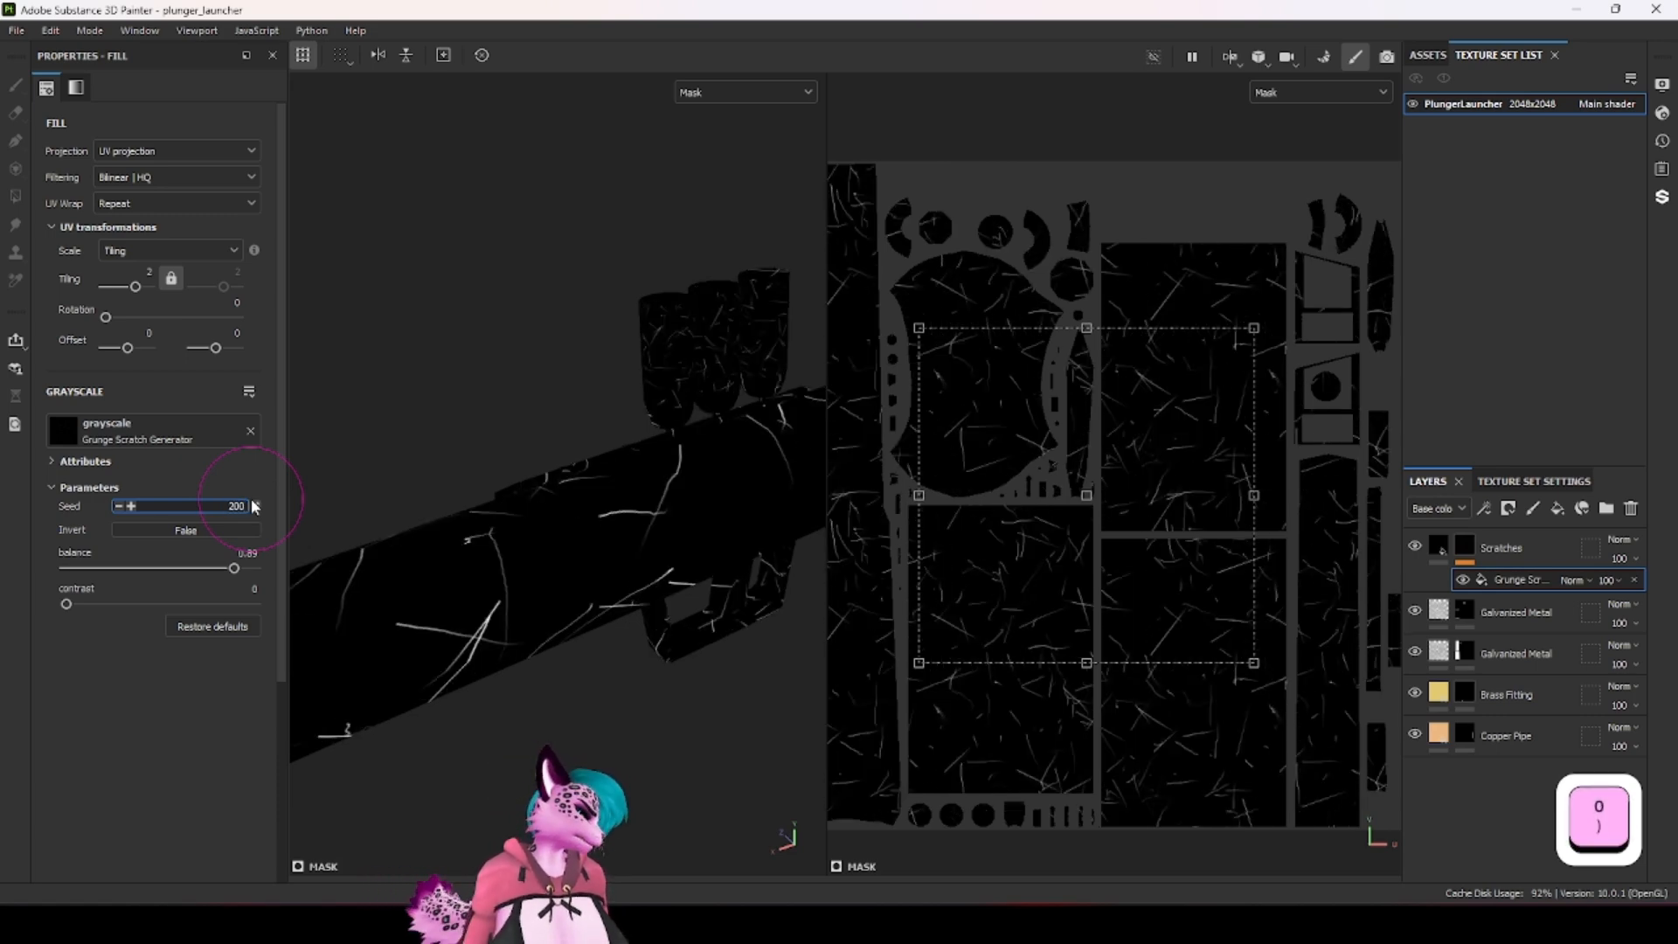
key(BackSpace)
key(BackSpace)
key(BackSpace)
text(0)
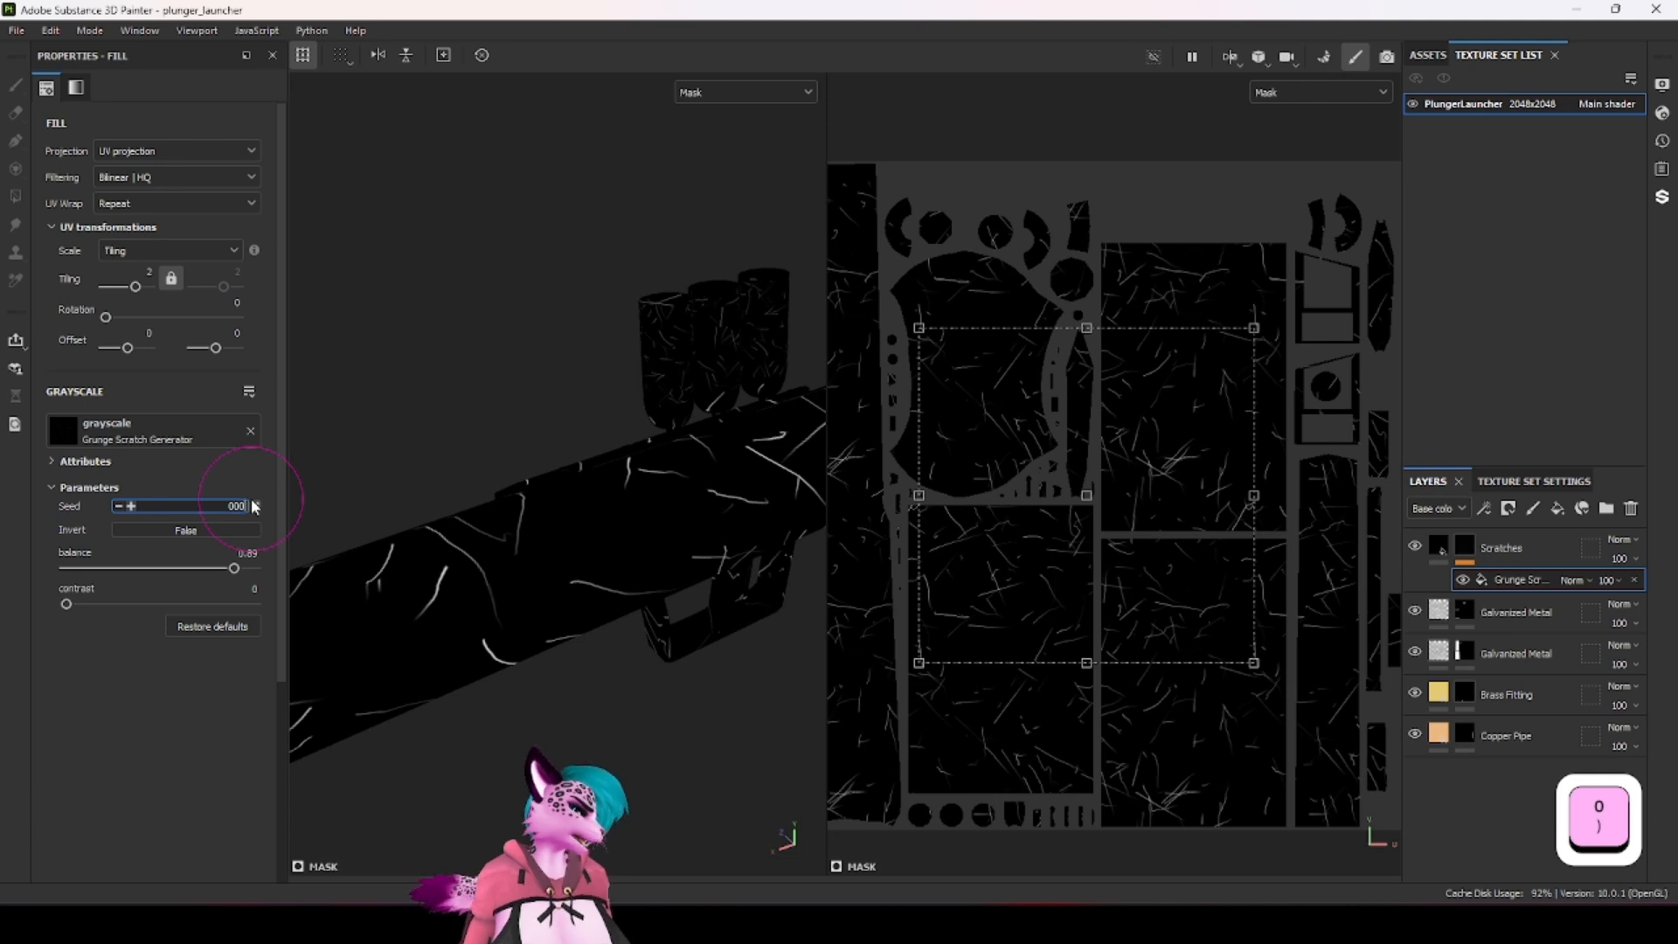
key(Return)
alt+drag(436, 430, 718, 425)
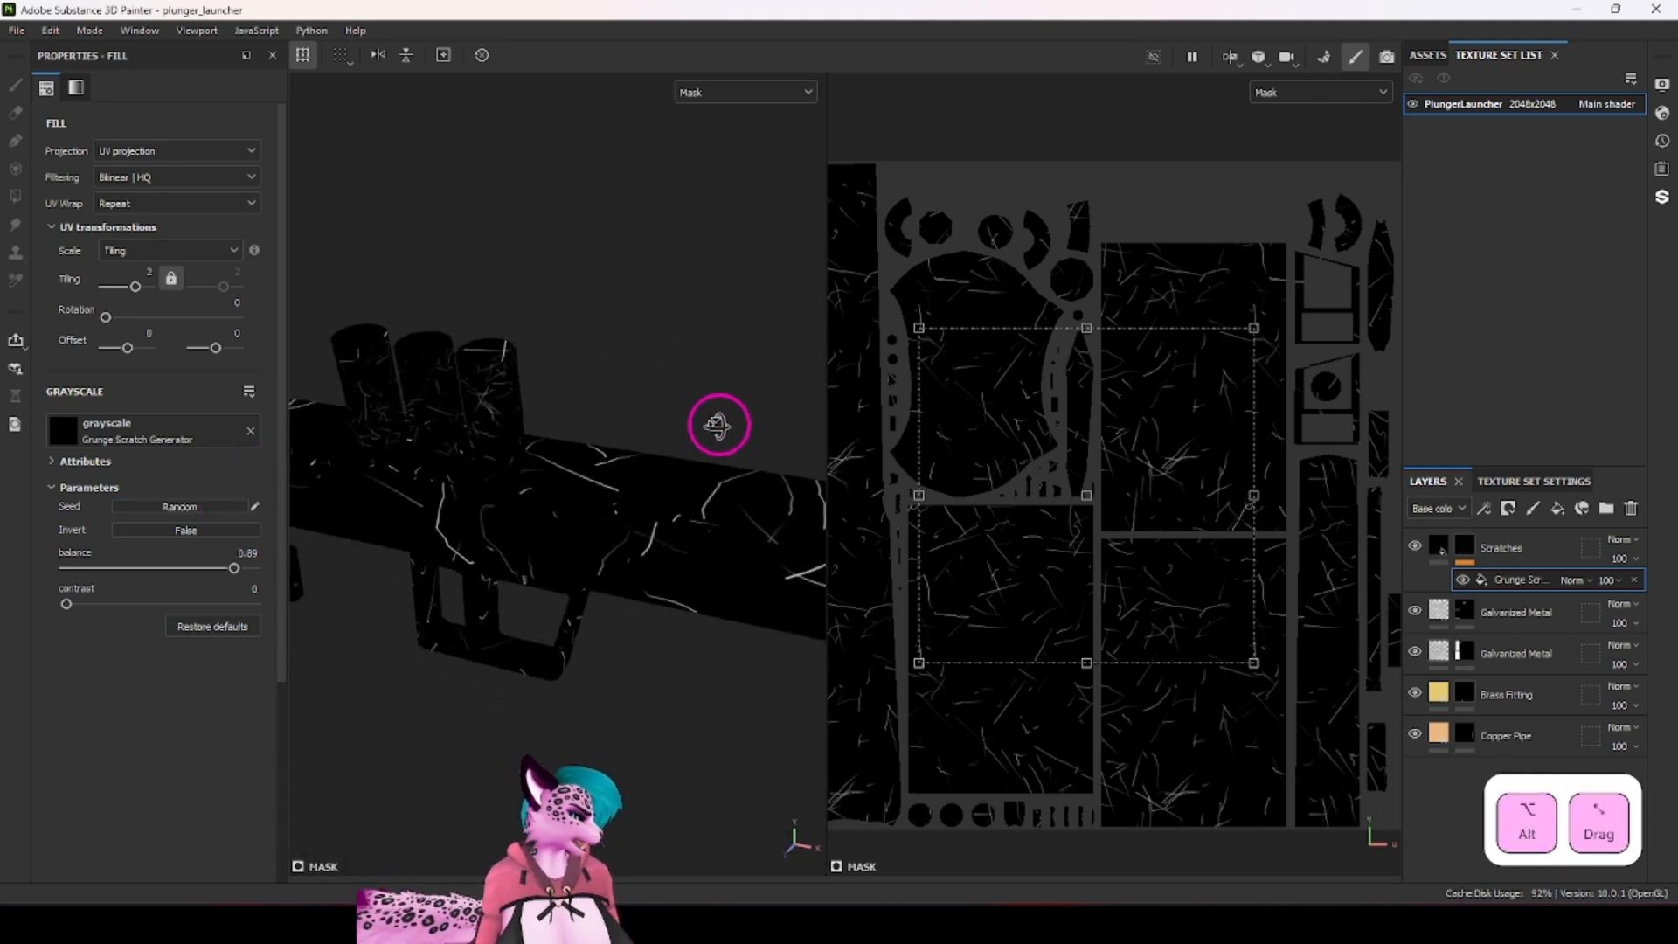
scroll(654, 522, down, 2)
ctrl+alt+drag(654, 522, 713, 436)
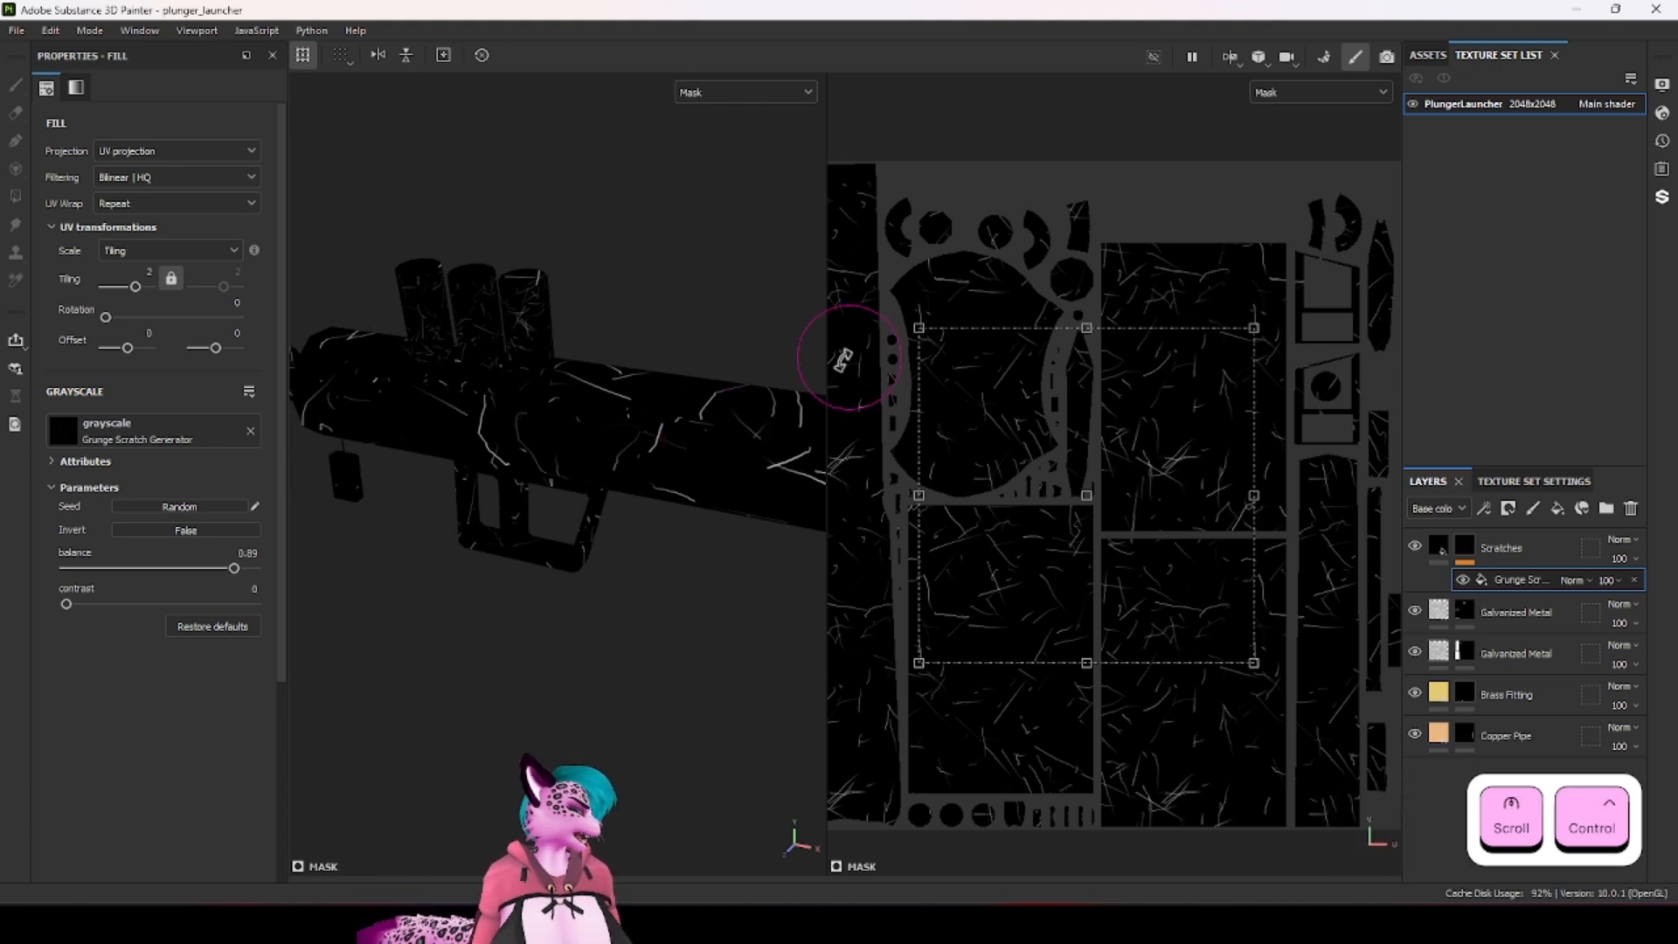
click(1438, 546)
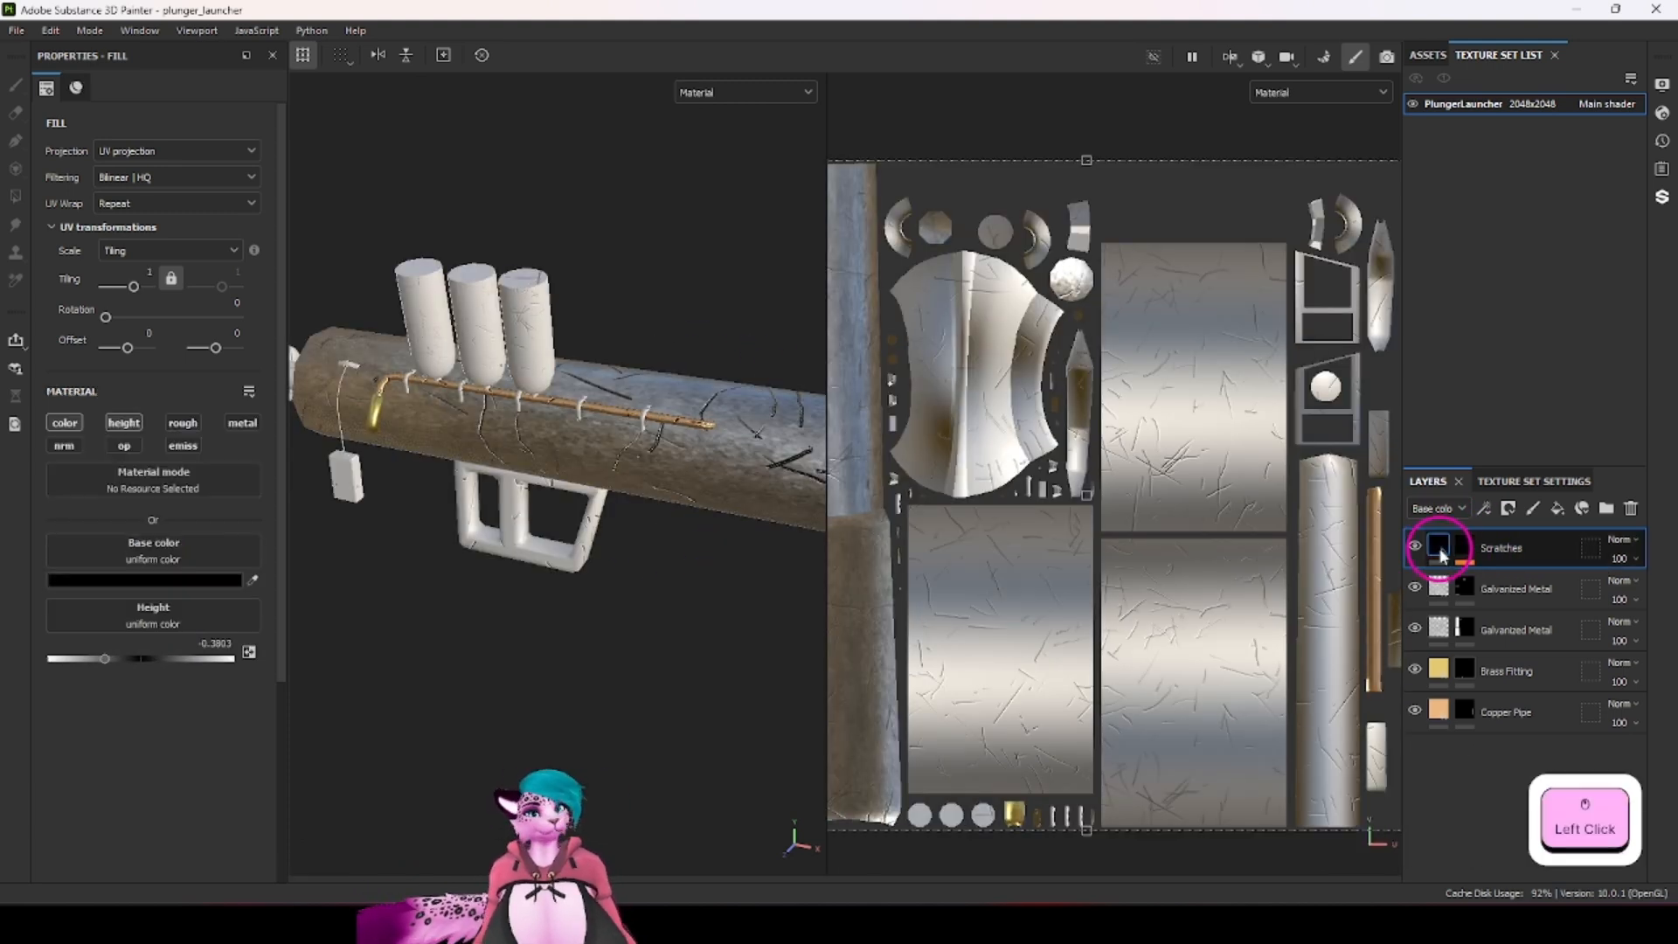
scroll(790, 528, up, 4)
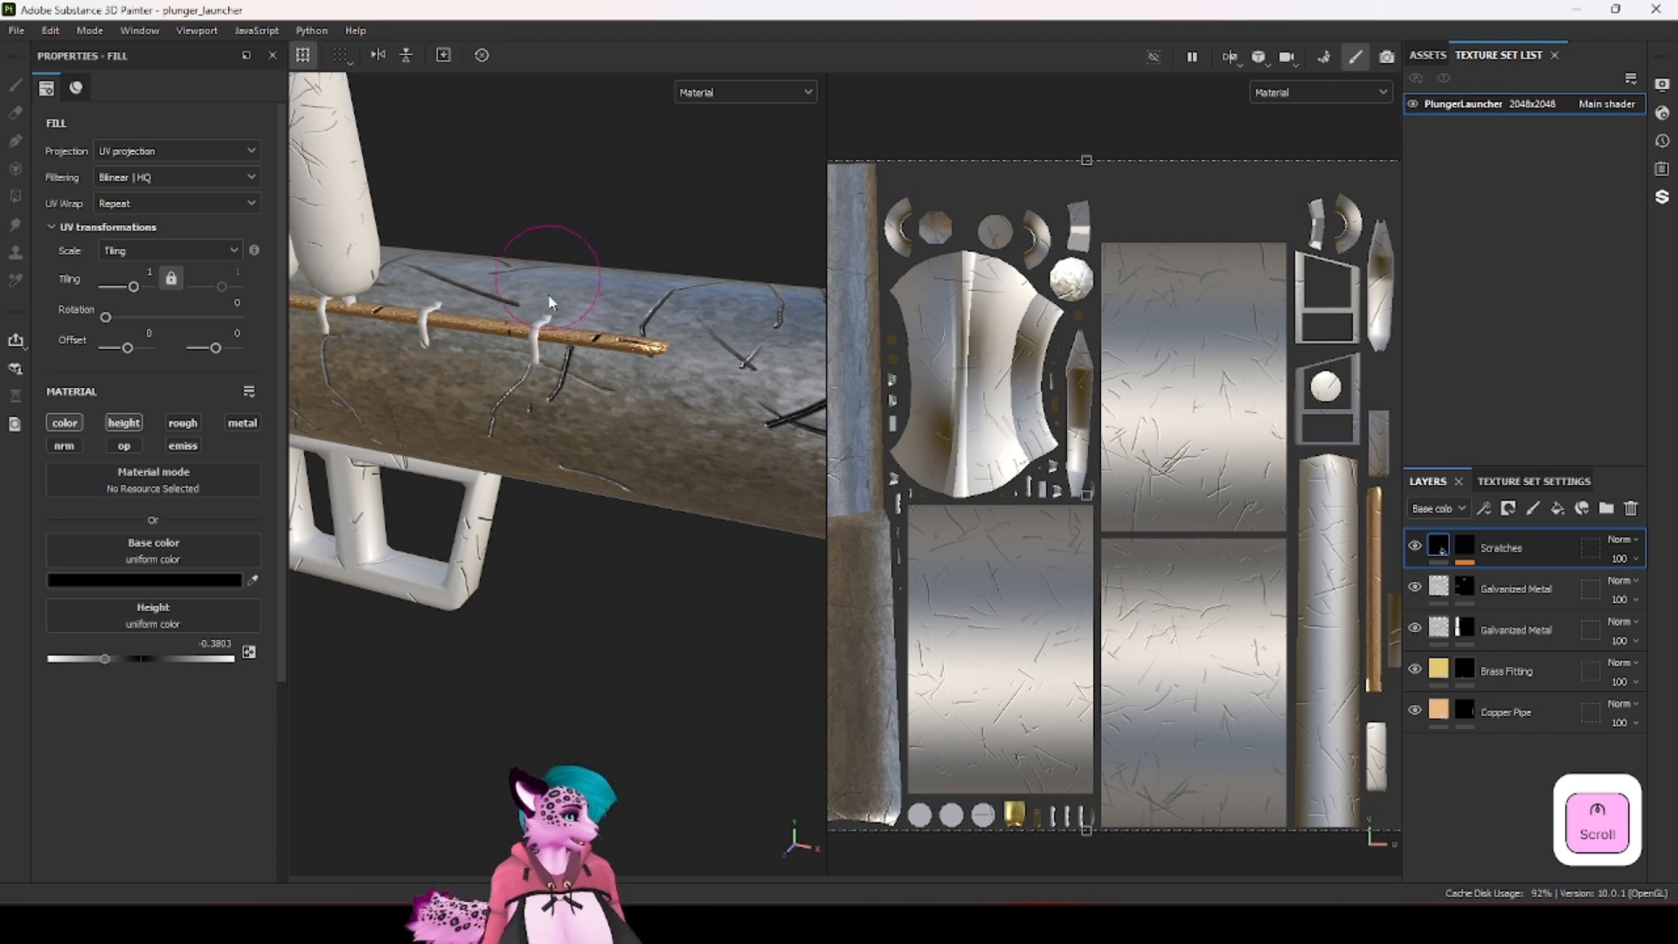
Step: Hide the Grunge Scratch Generator fill and fill the whole barrel mesh white in the isolated Scratches mask with mesh-mode Polygon Fill
click(1465, 547)
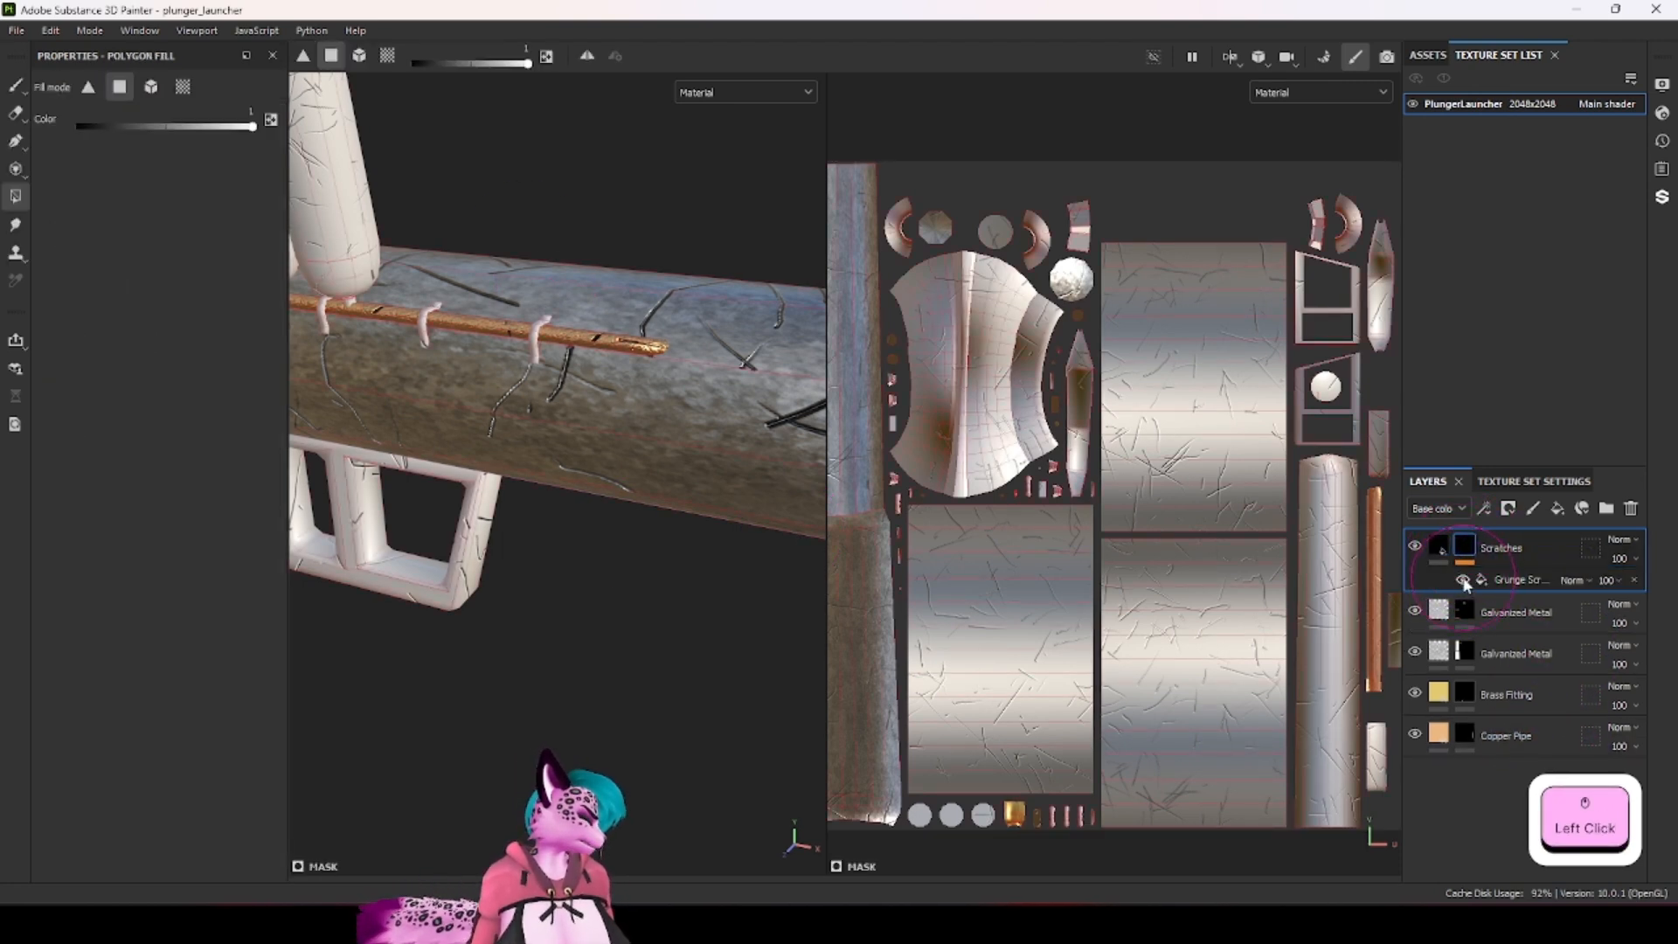
click(1463, 580)
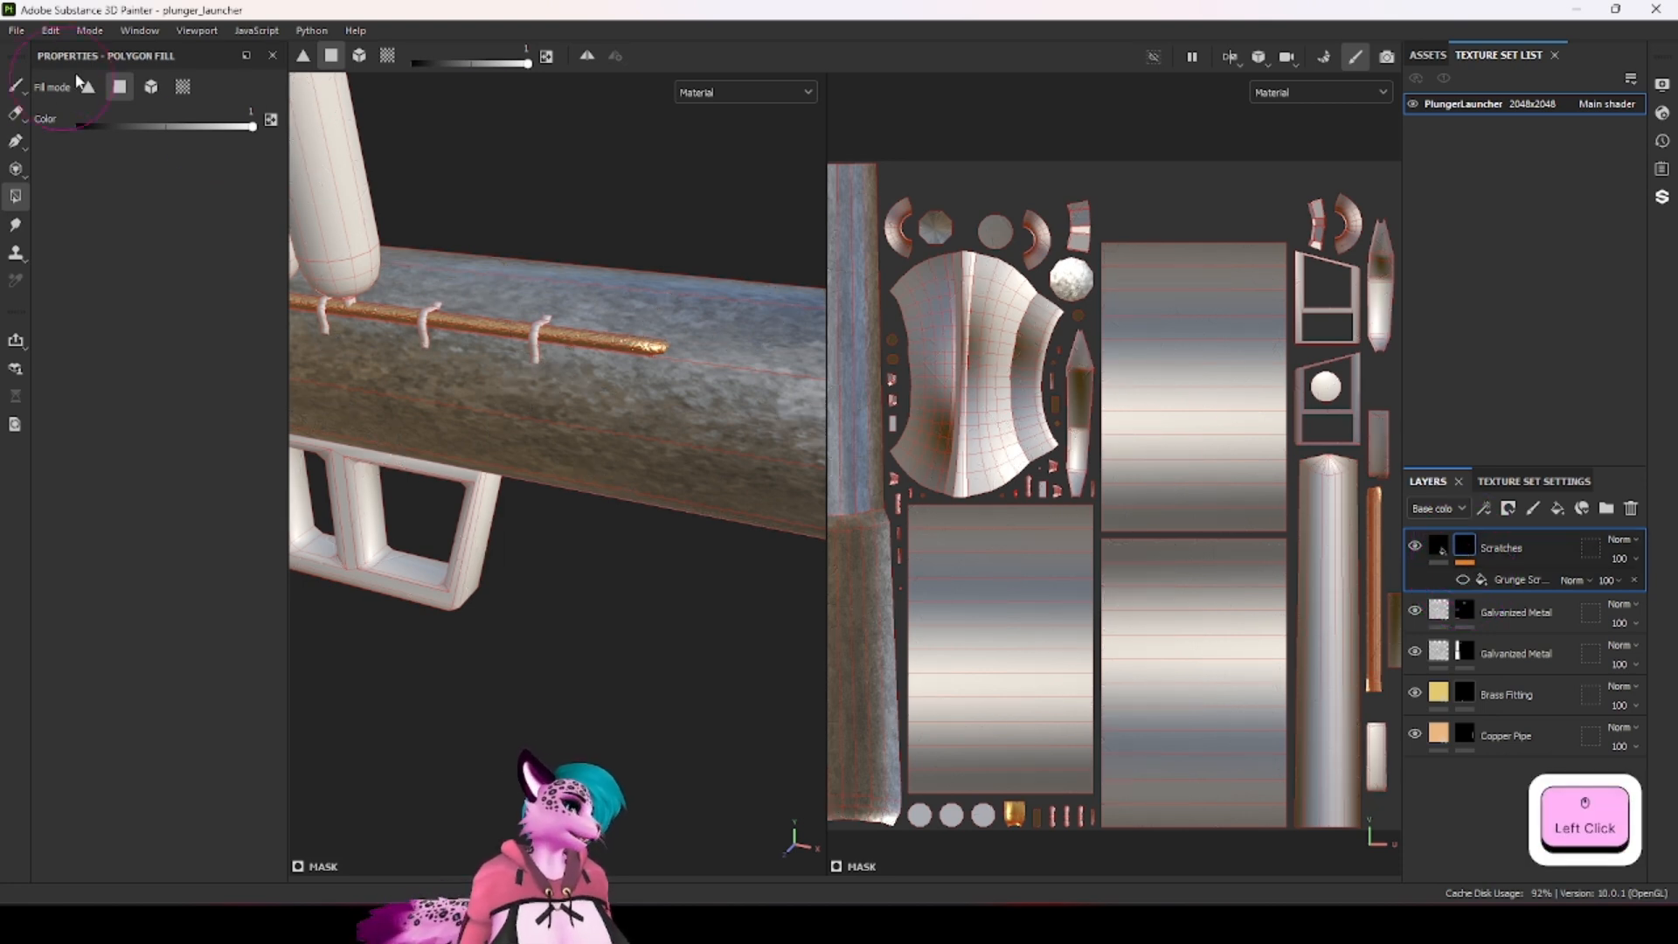
click(151, 88)
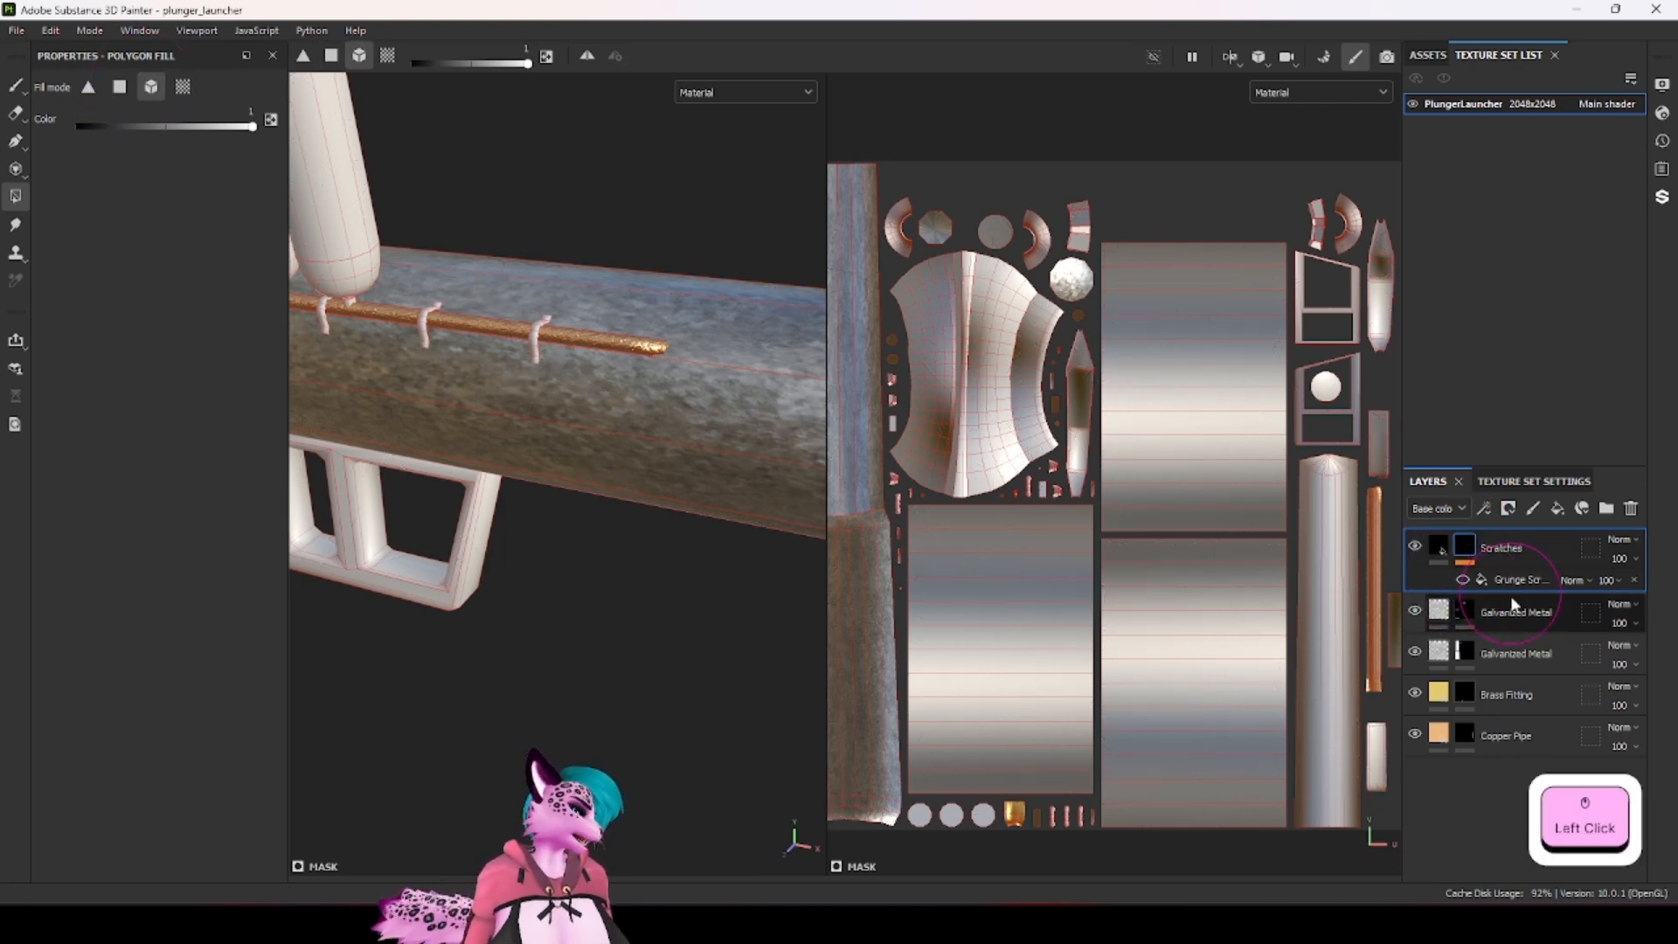
alt+click(1475, 543)
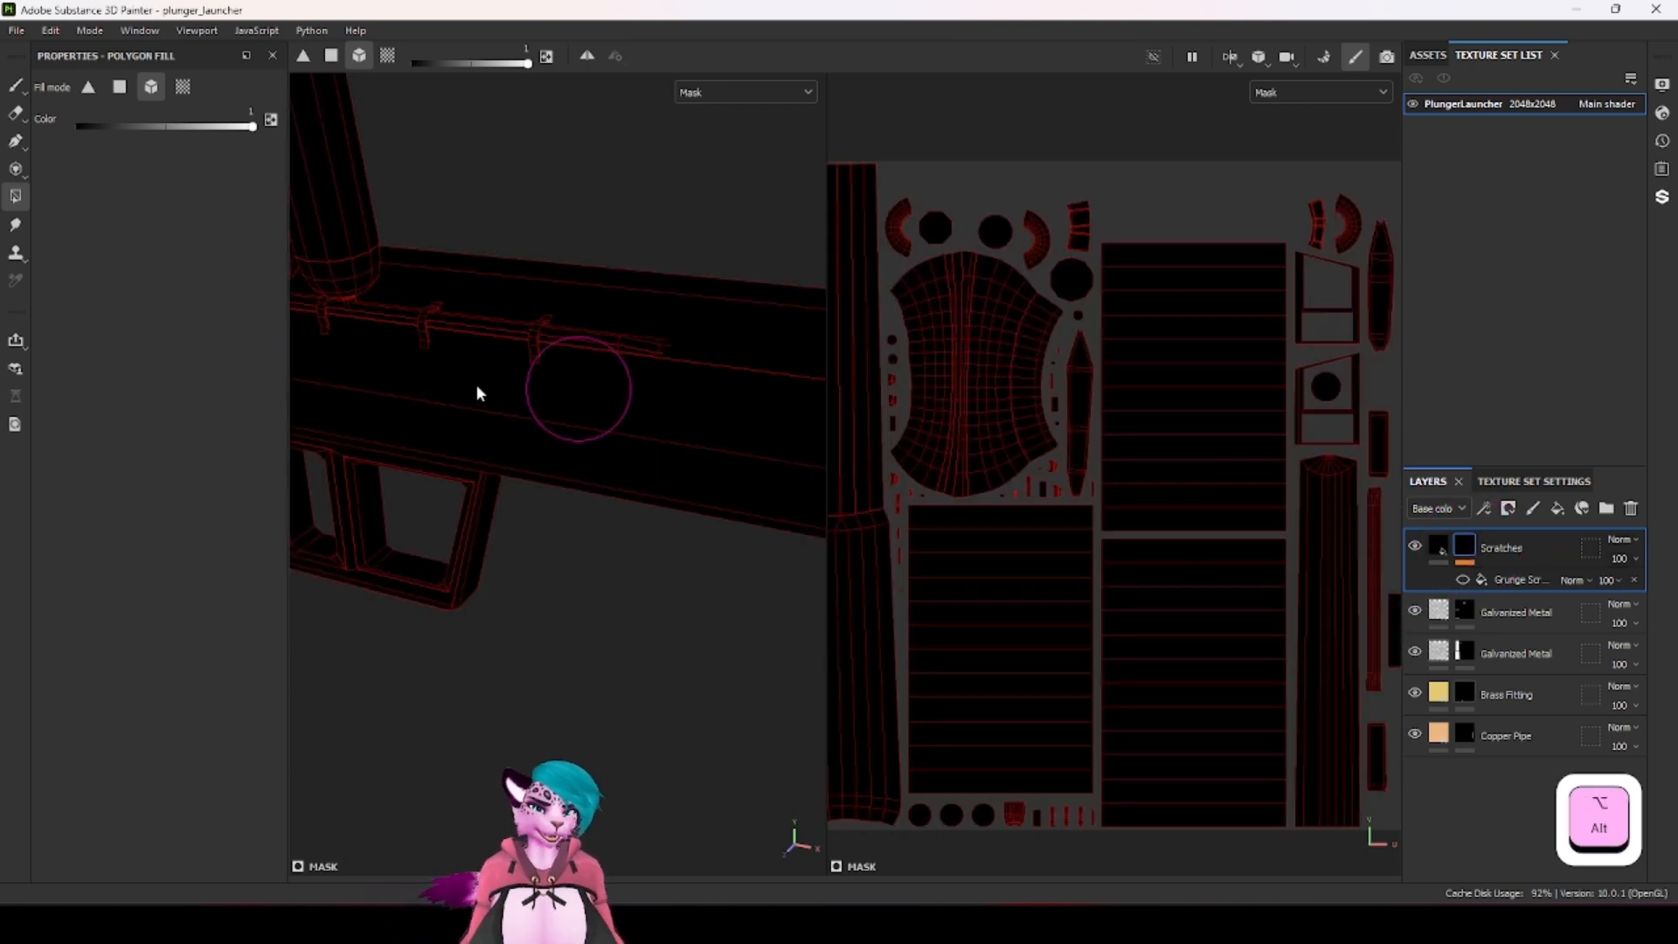
click(1462, 579)
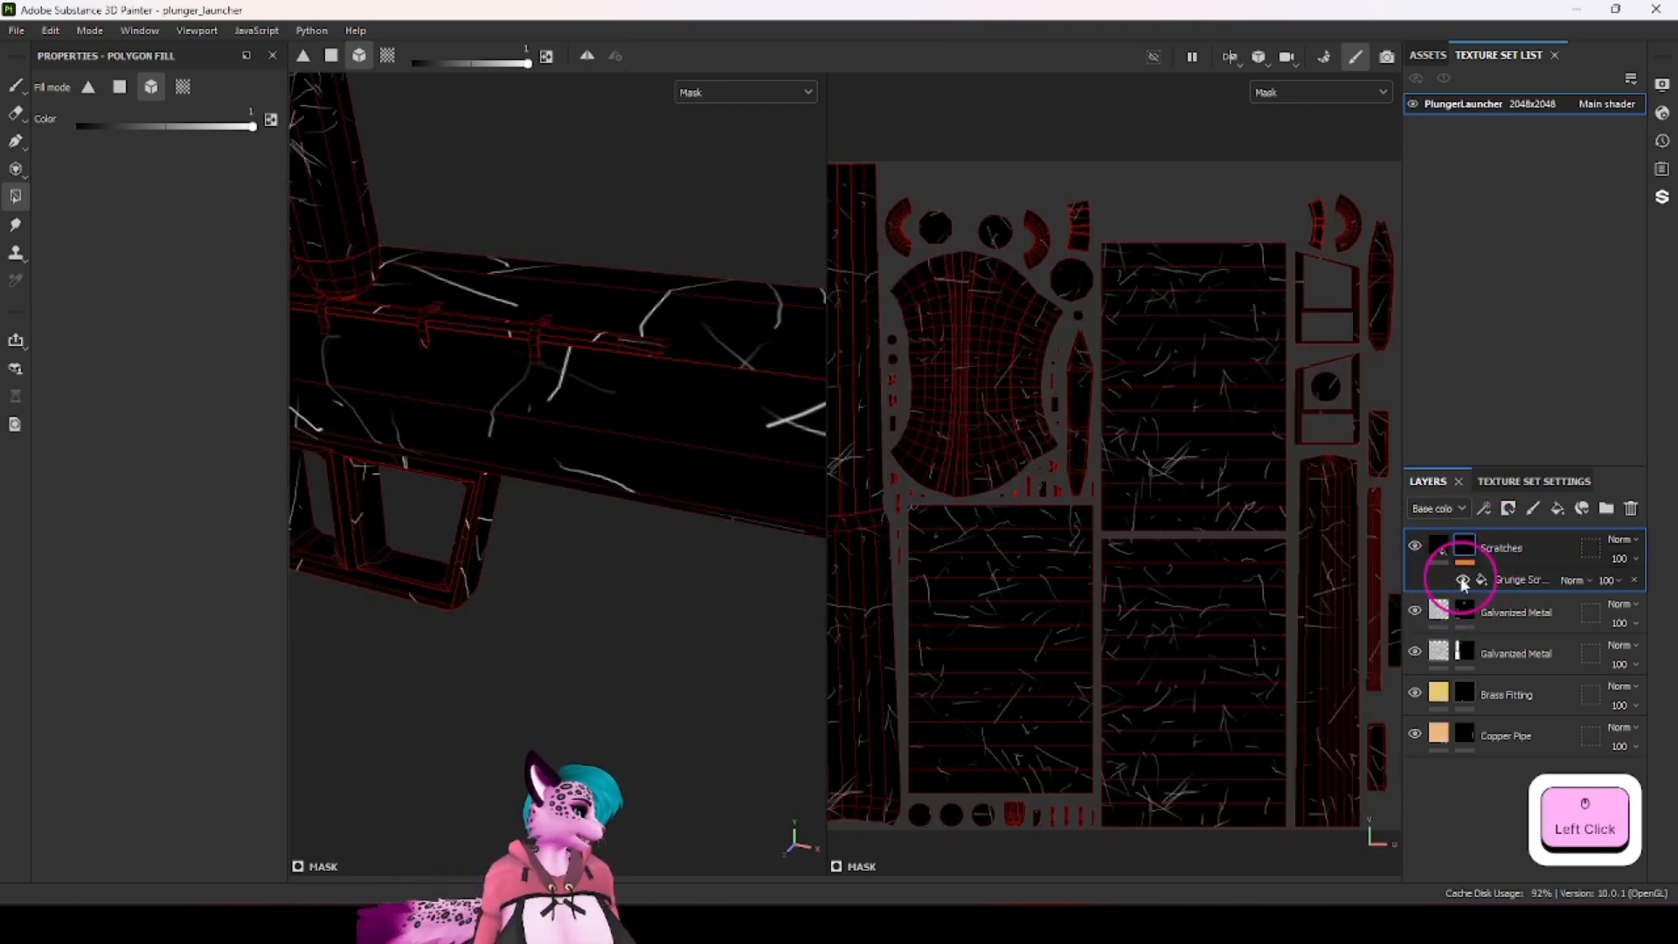
click(1462, 580)
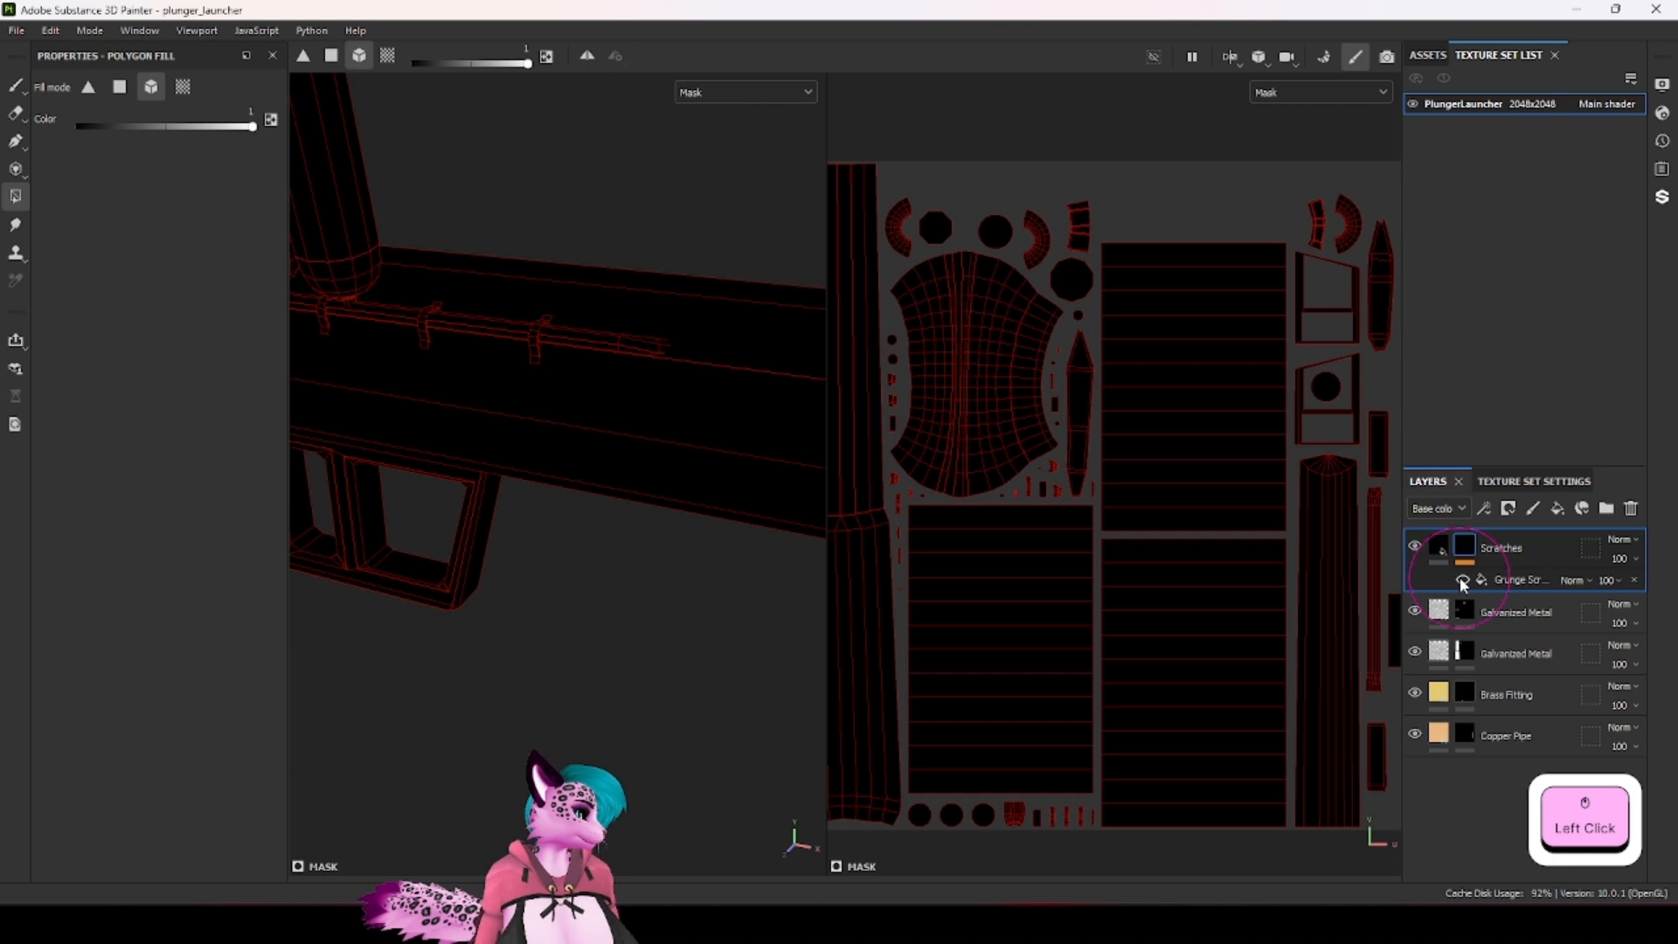
click(722, 426)
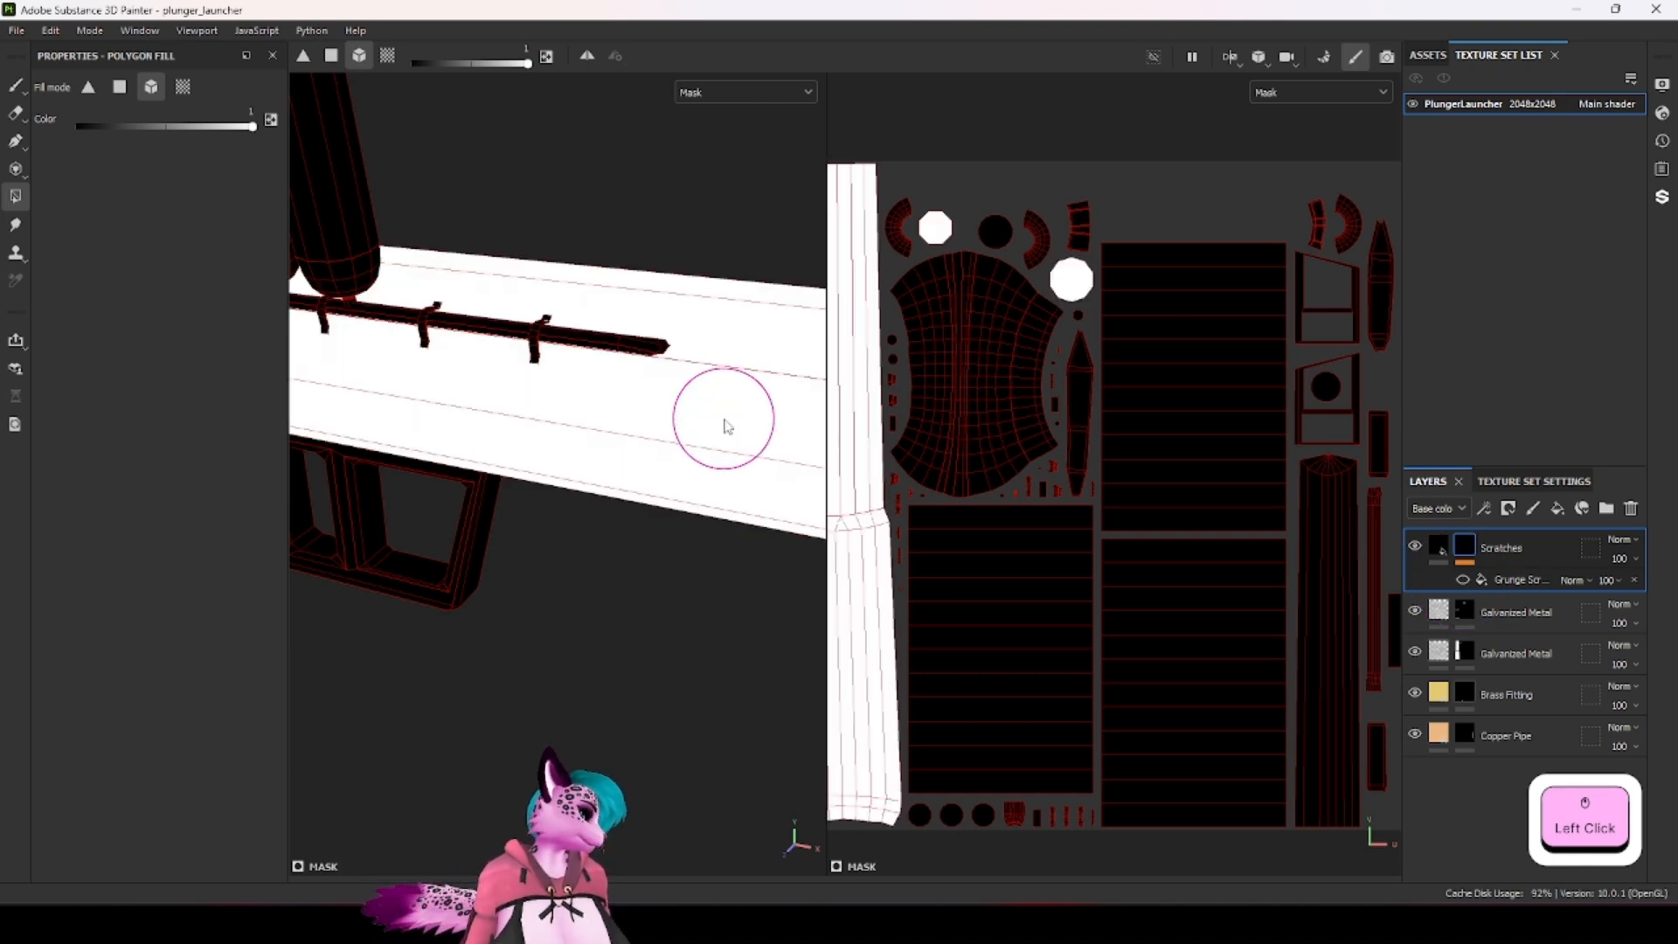
alt+drag(723, 426, 682, 470)
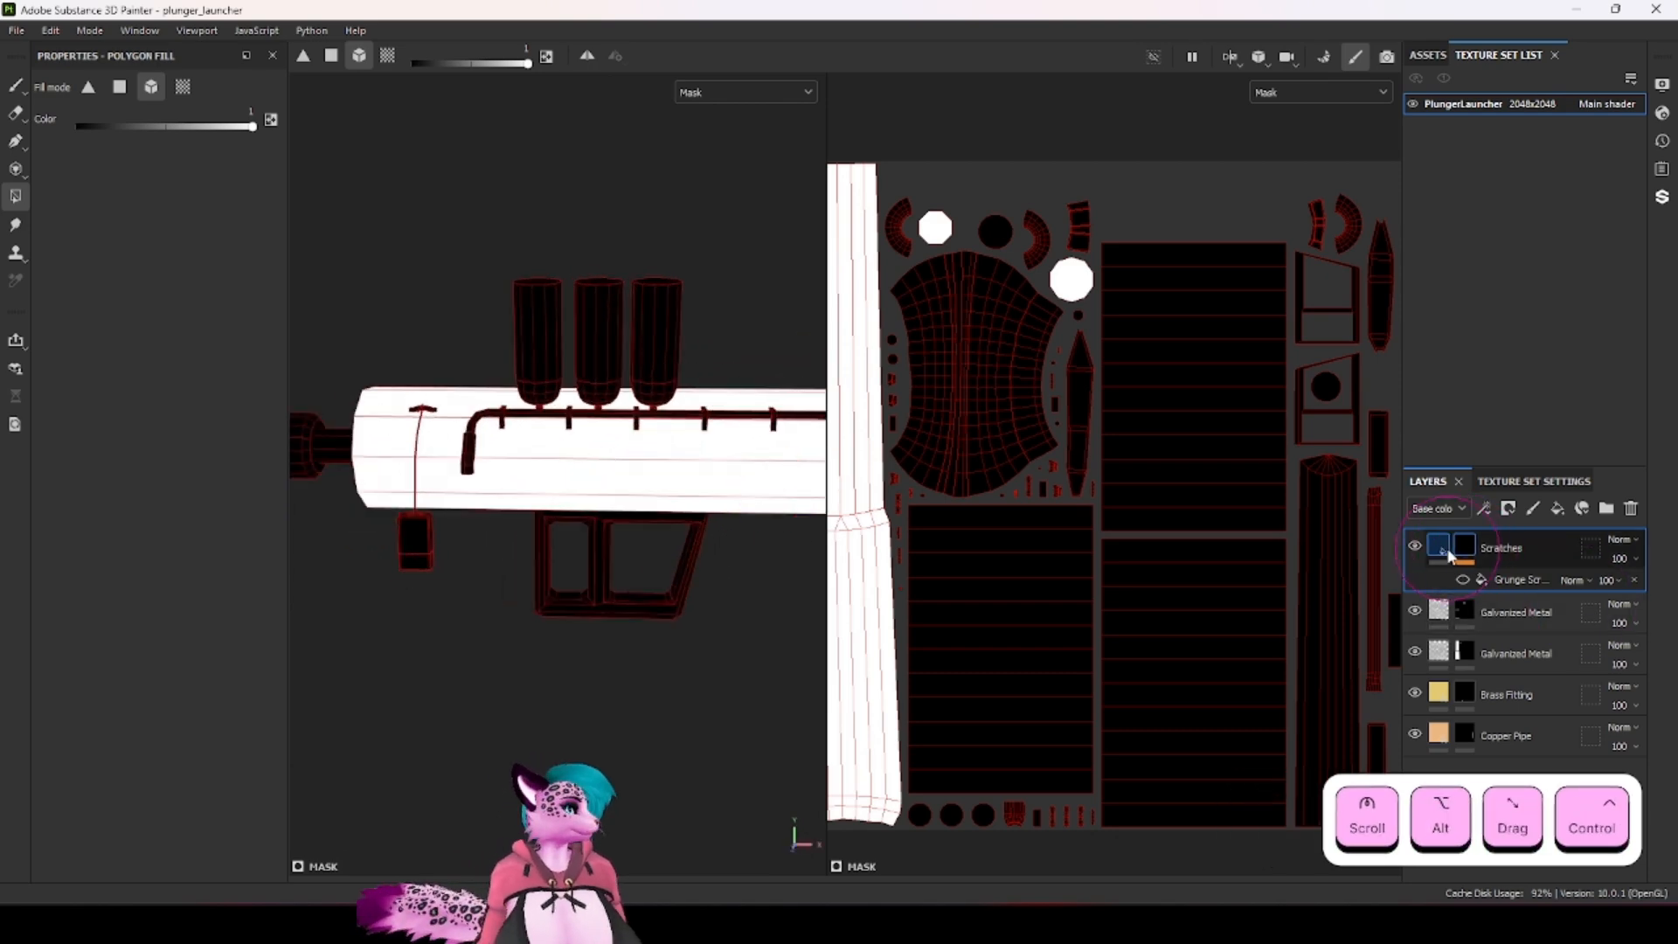
Step: Return to the material view, show the Grunge Scratch Generator fill again, and set its blend mode to Multiply
click(1448, 554)
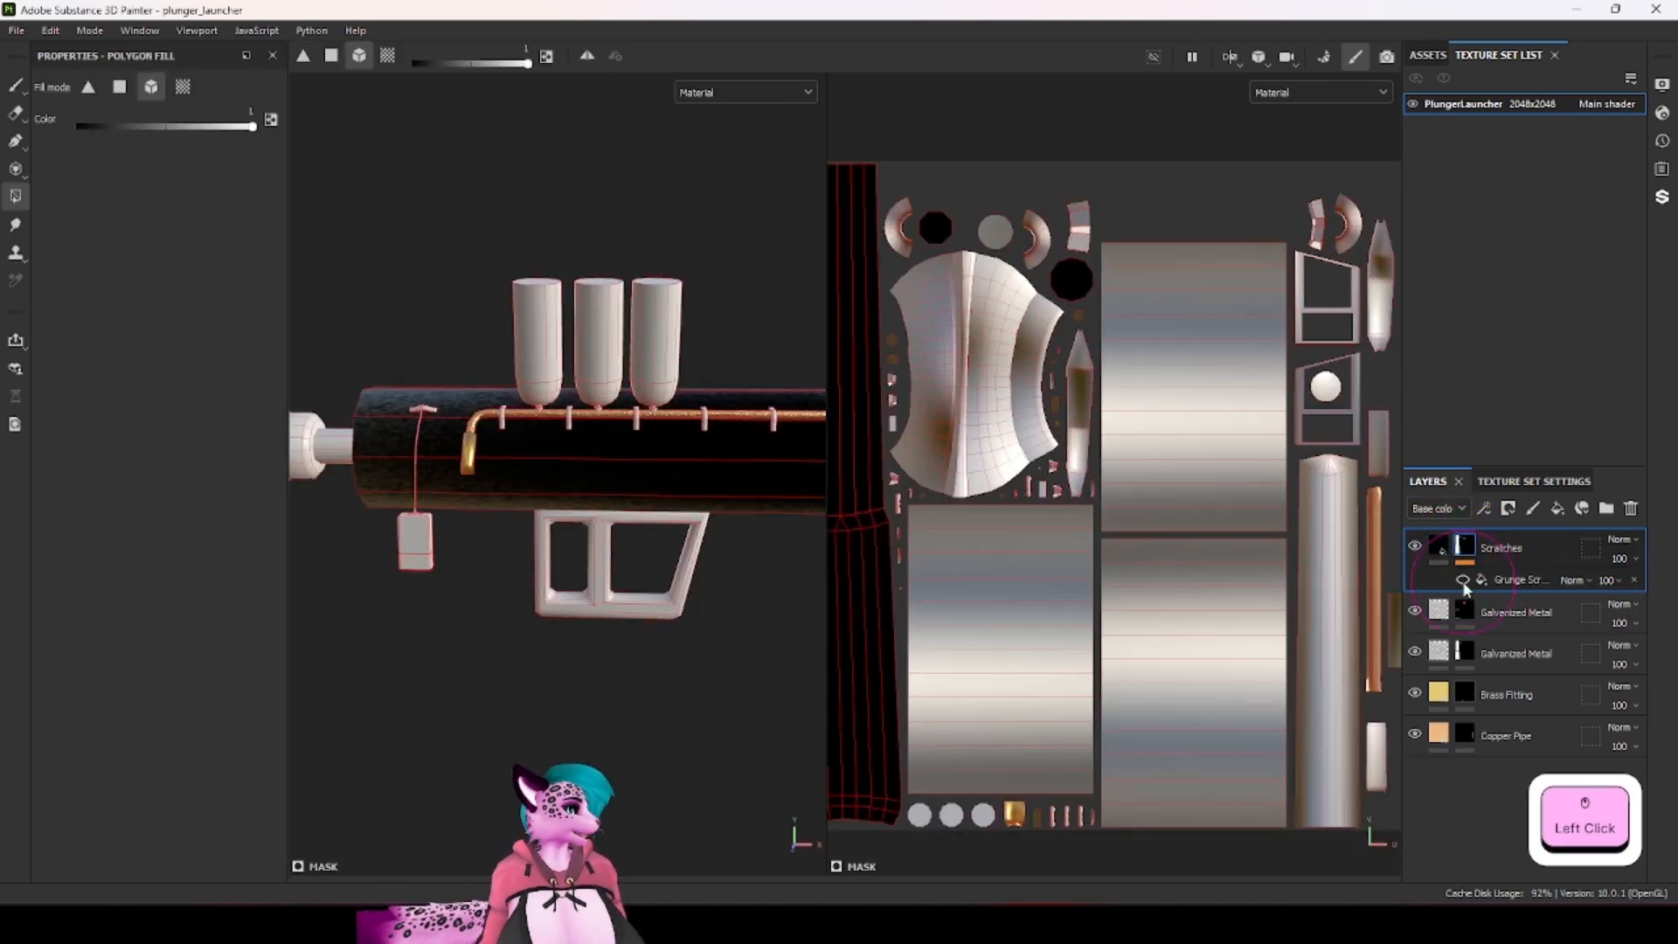
click(1462, 581)
alt+drag(709, 543, 642, 546)
scroll(642, 546, up, 4)
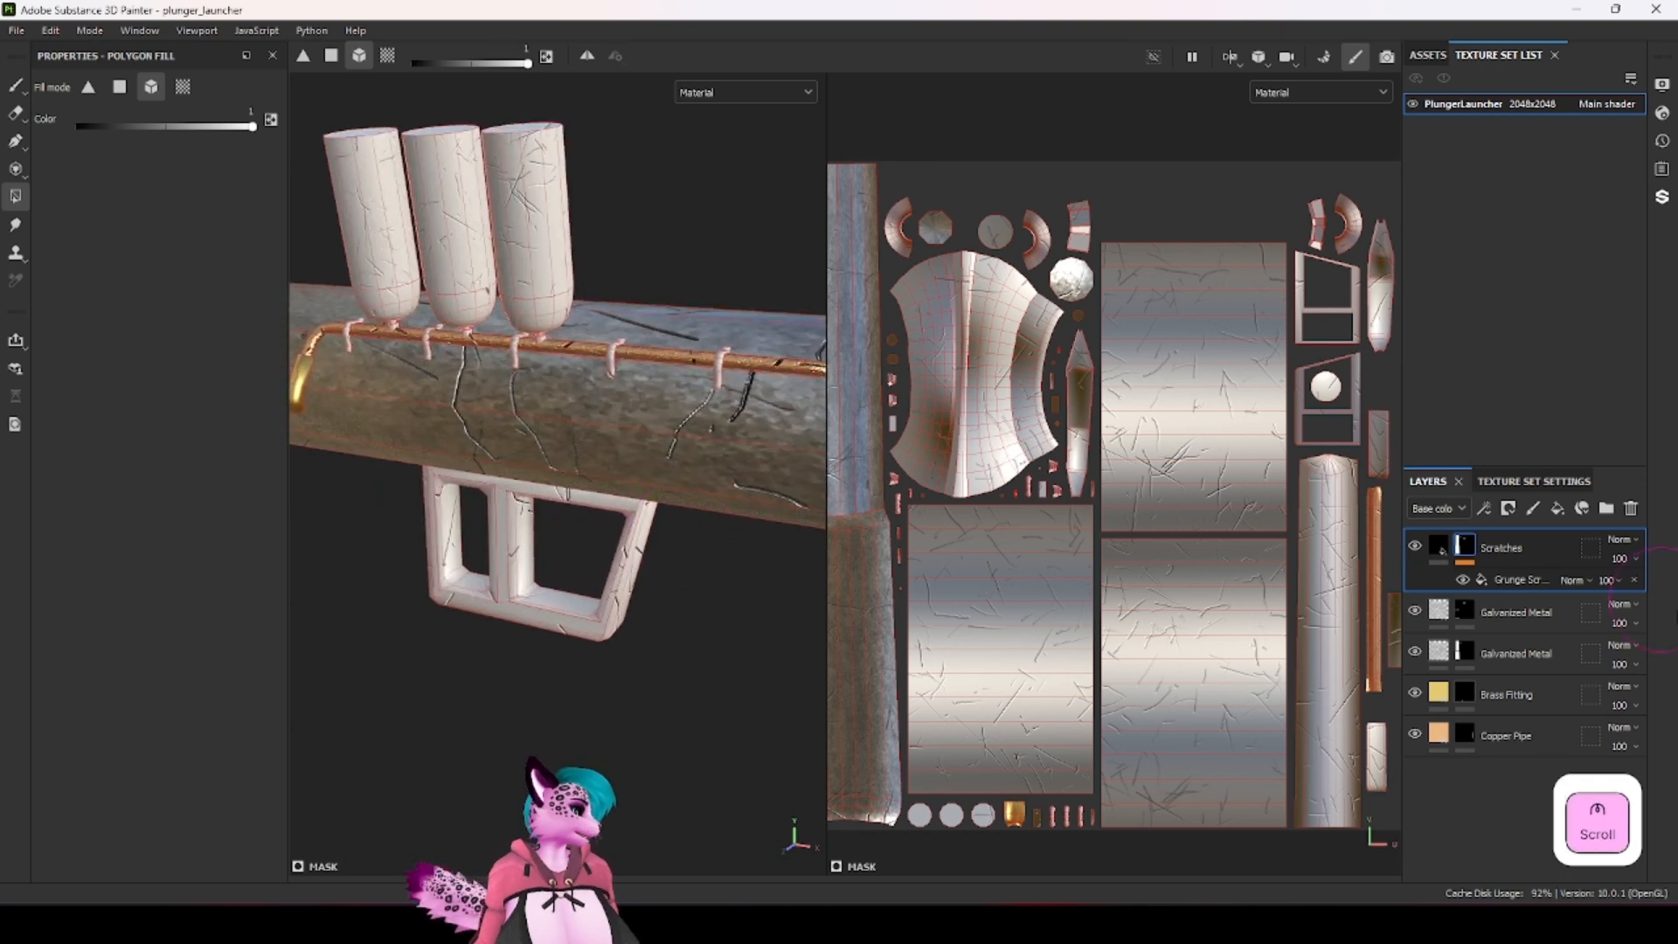
click(1573, 580)
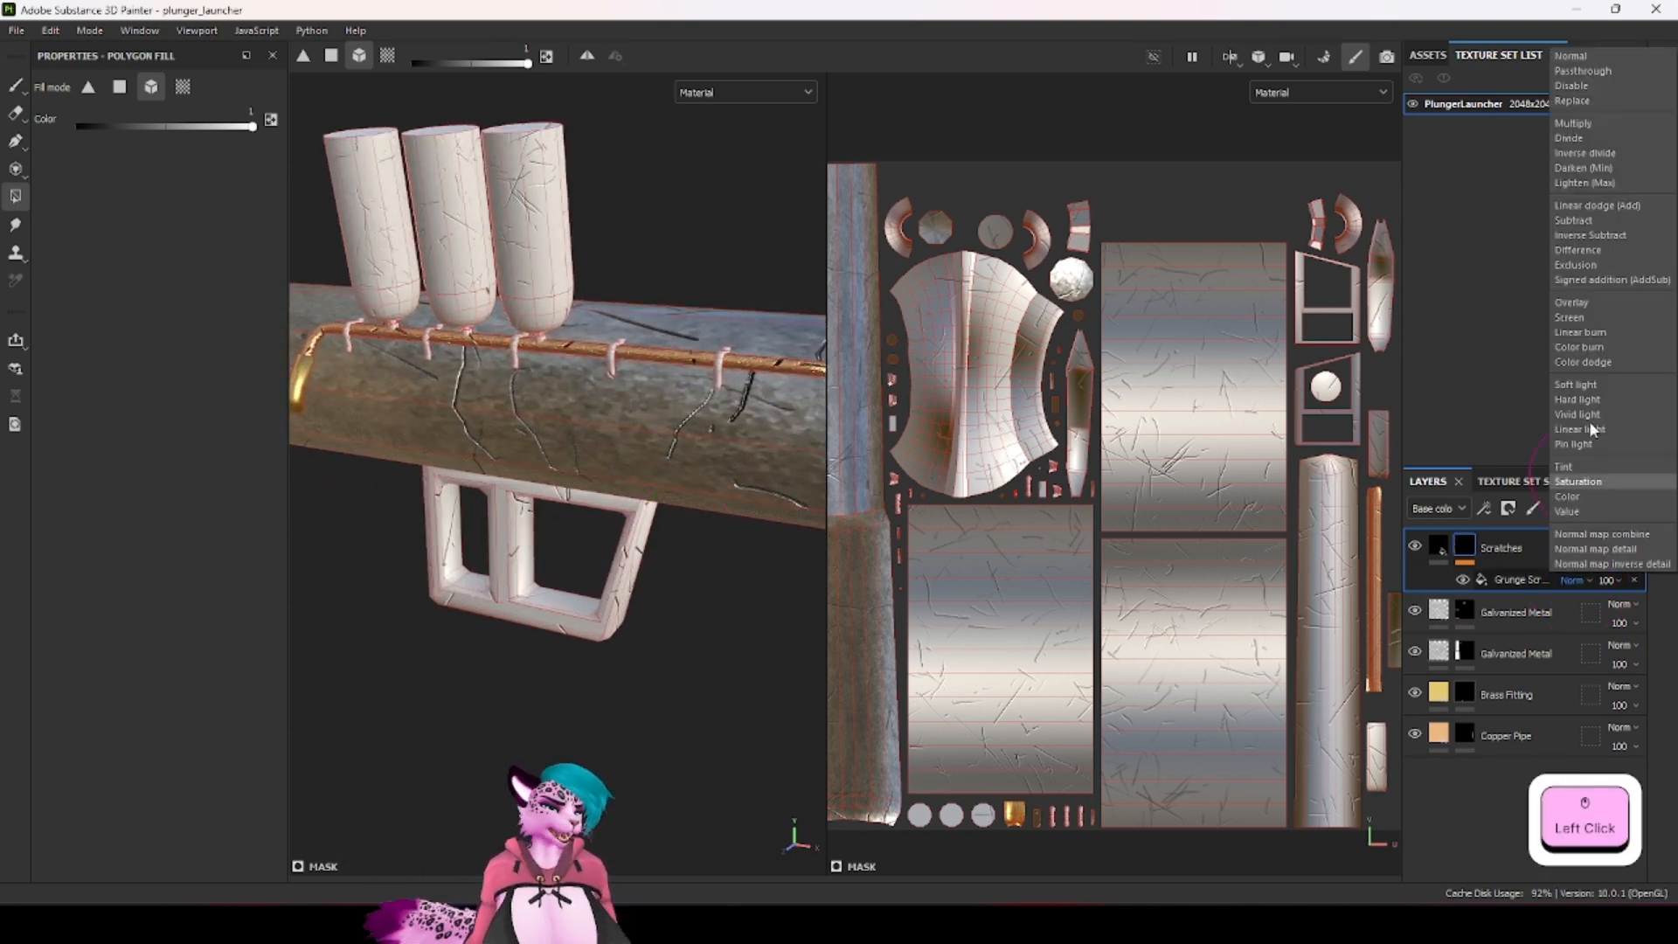
click(1618, 126)
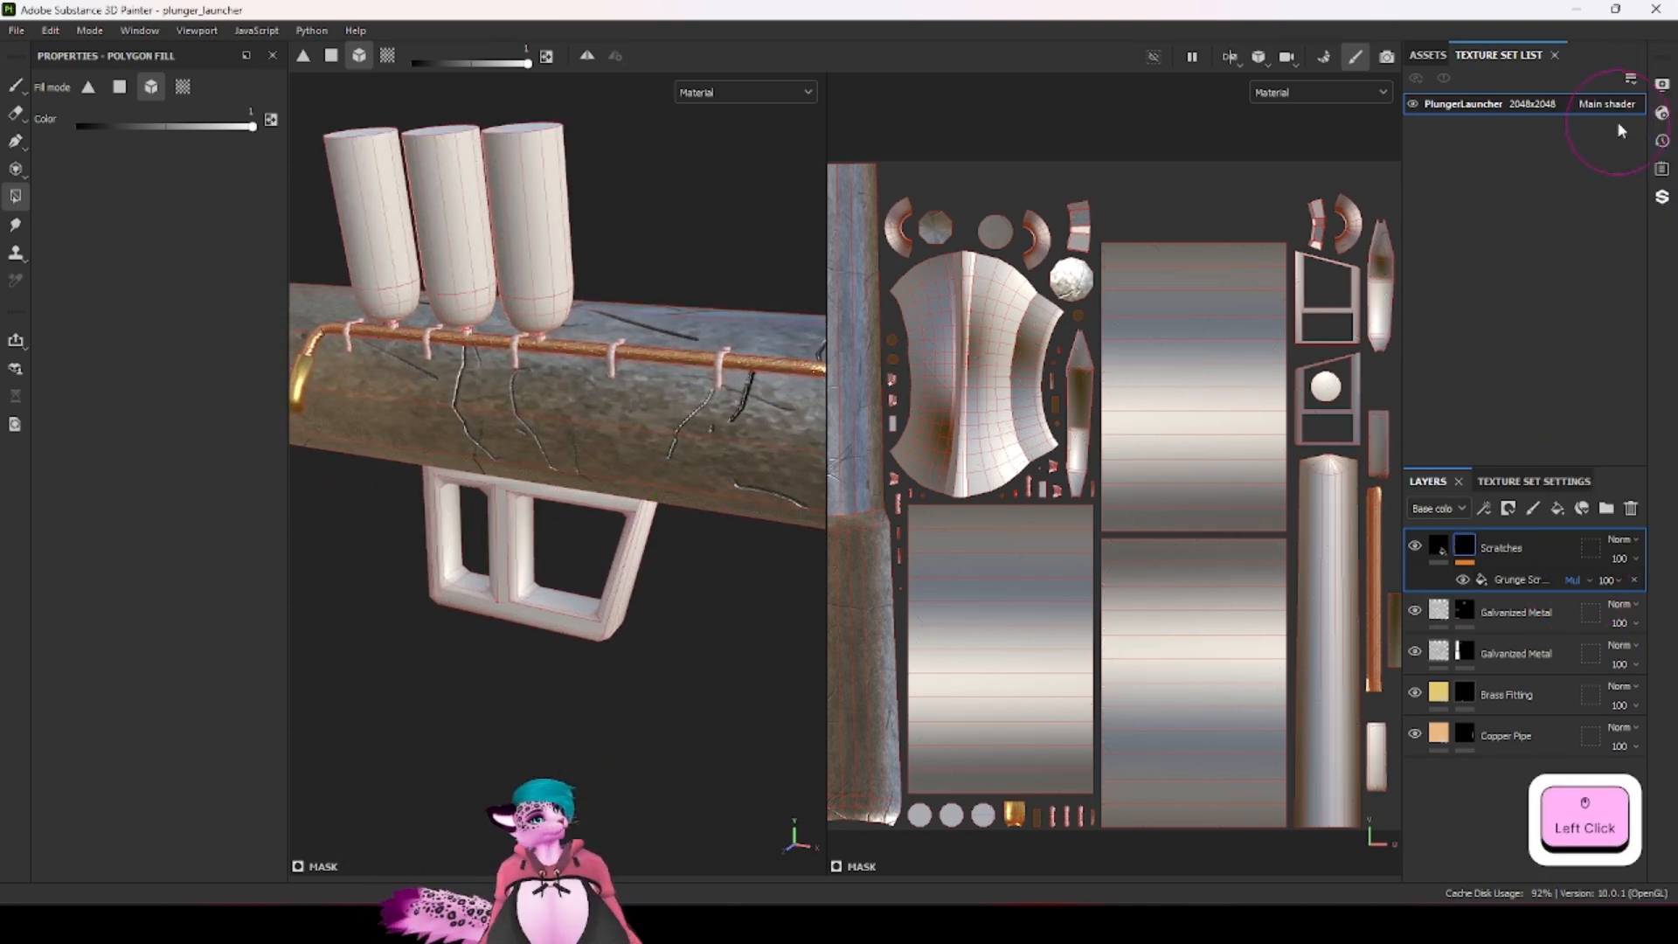
Step: Display the Scratches mask alone, inspect the barrel and handle, and undo the polygon fill on the handle
alt+click(1464, 545)
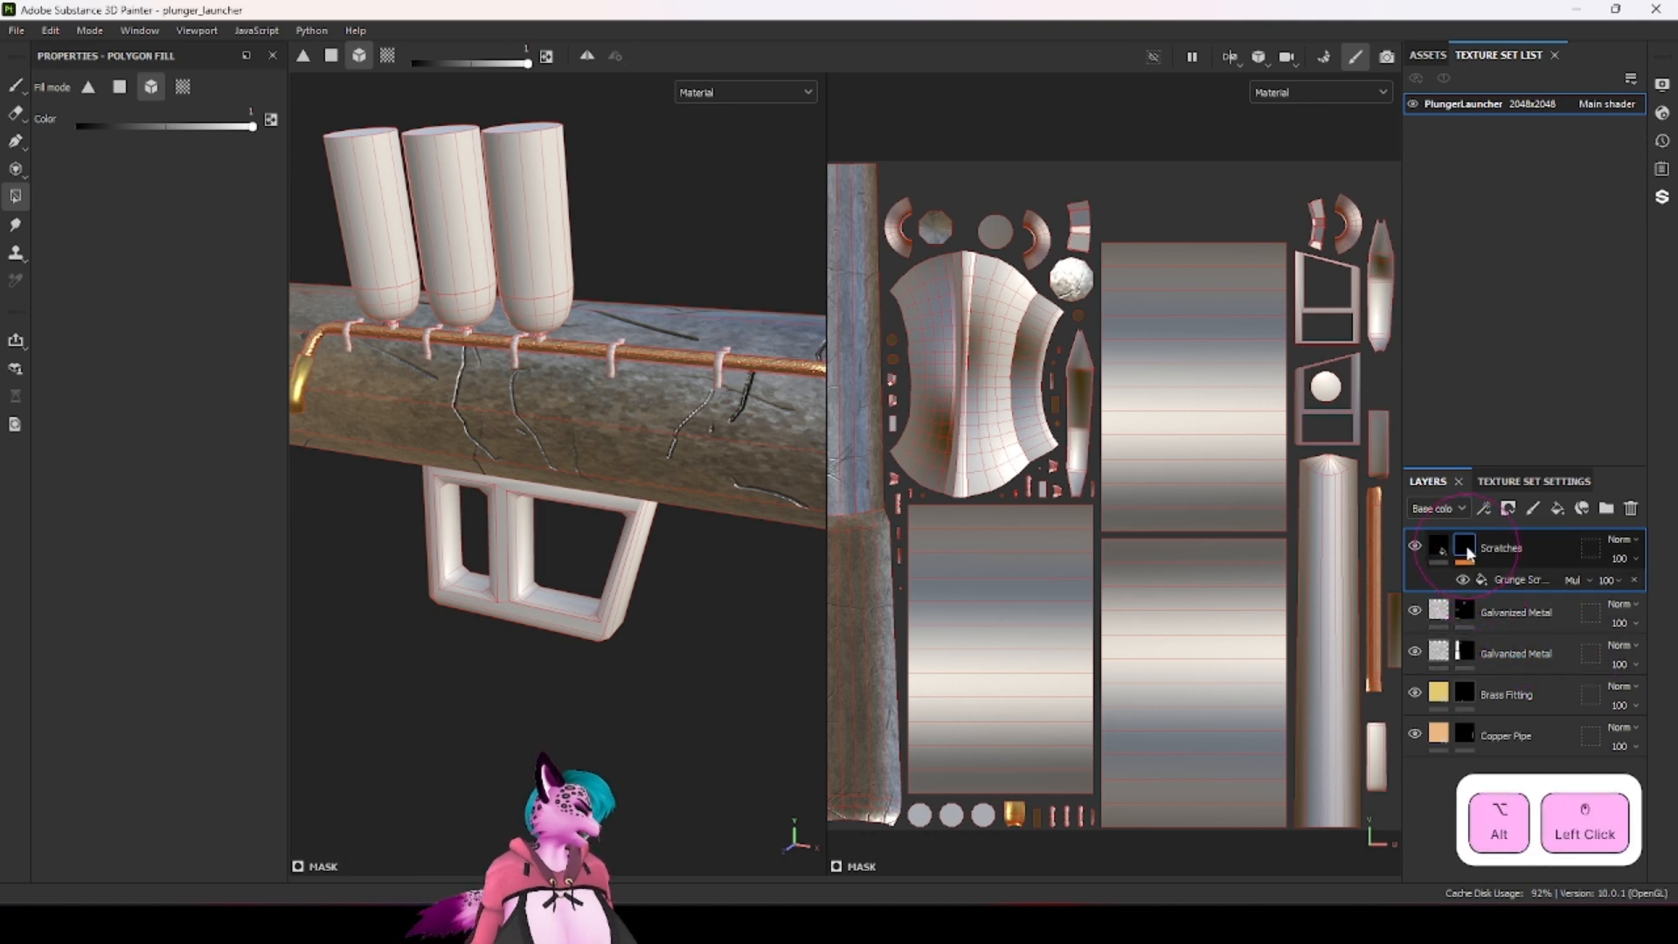
alt+drag(522, 403, 474, 165)
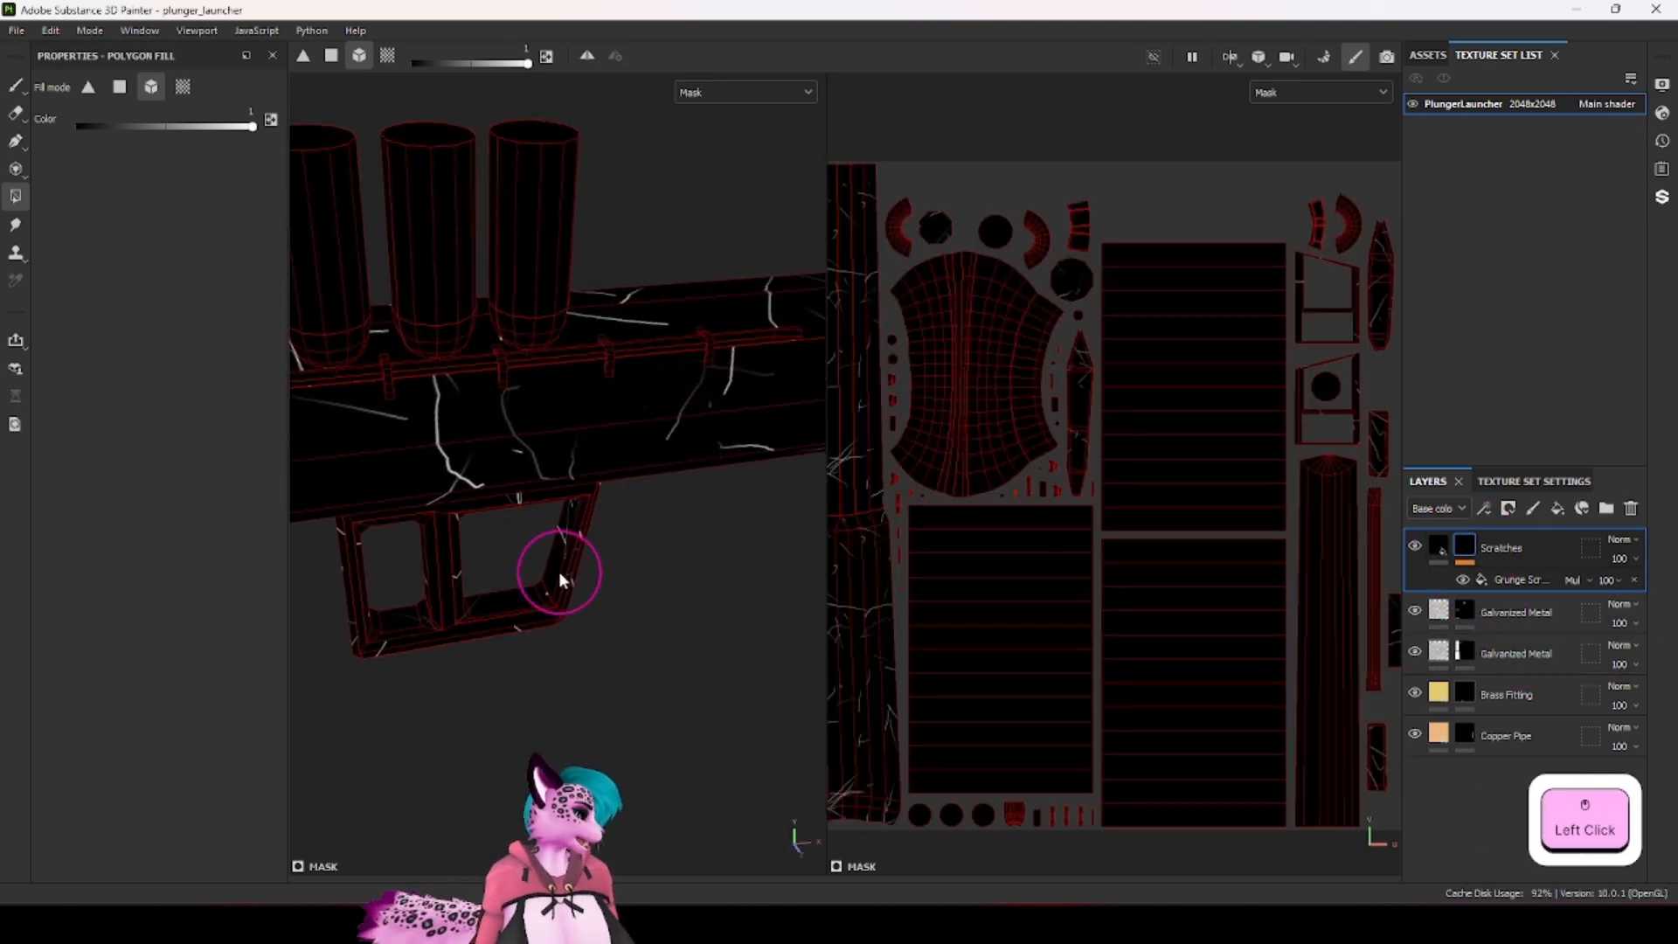
key(ctrl)
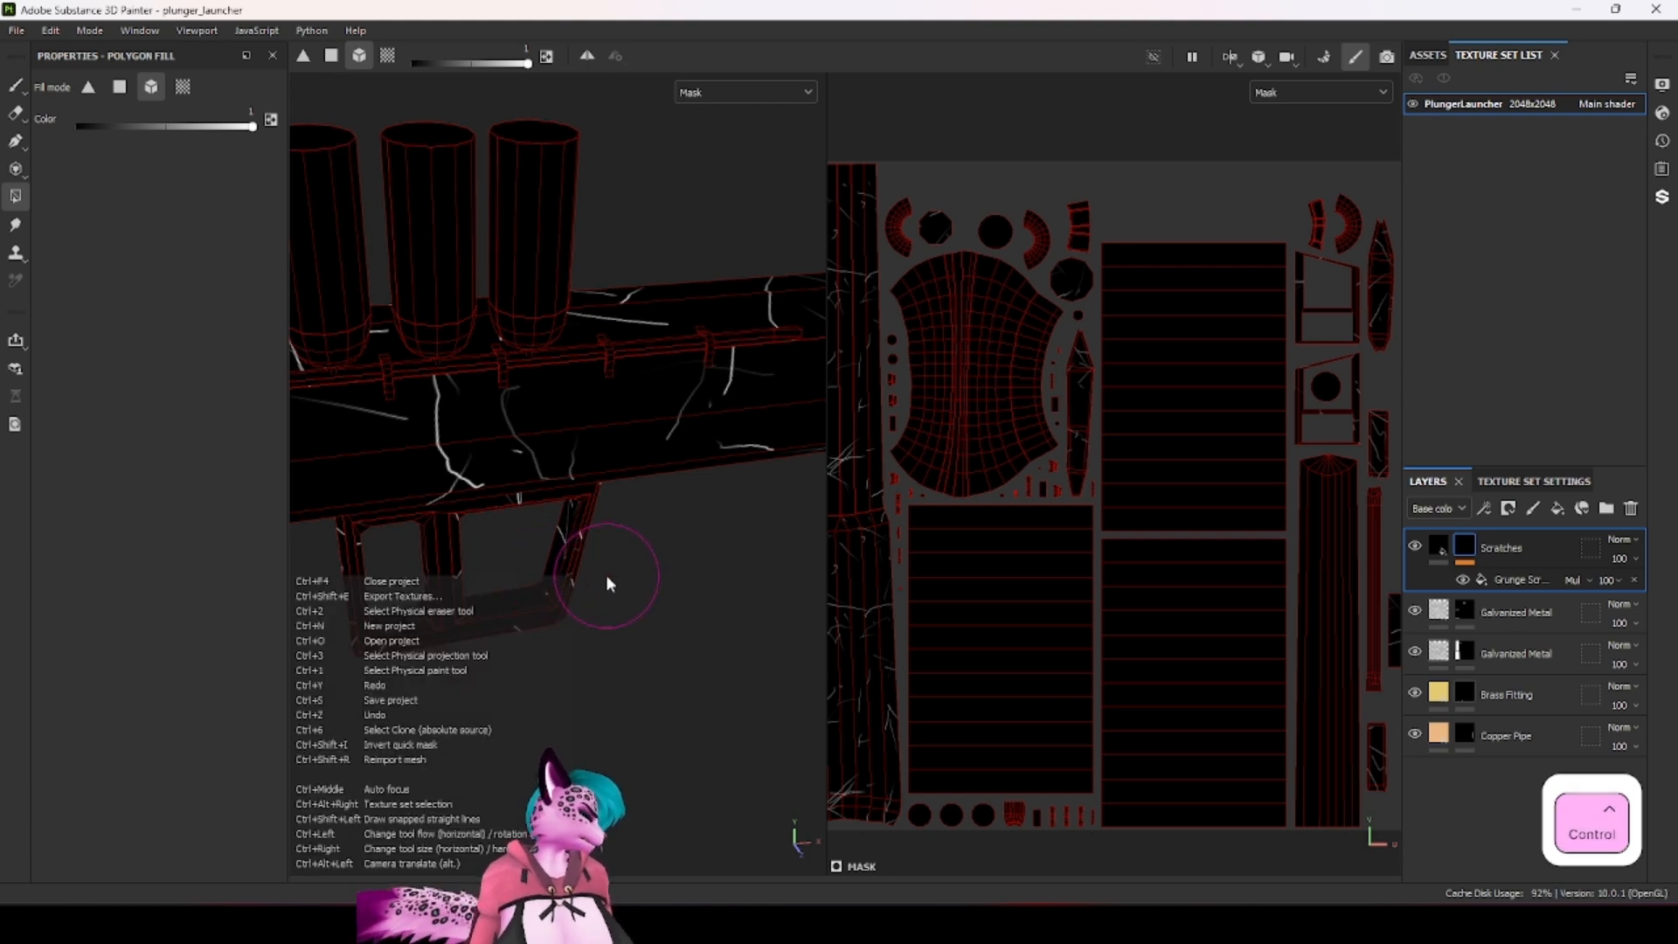
key(ctrl+z)
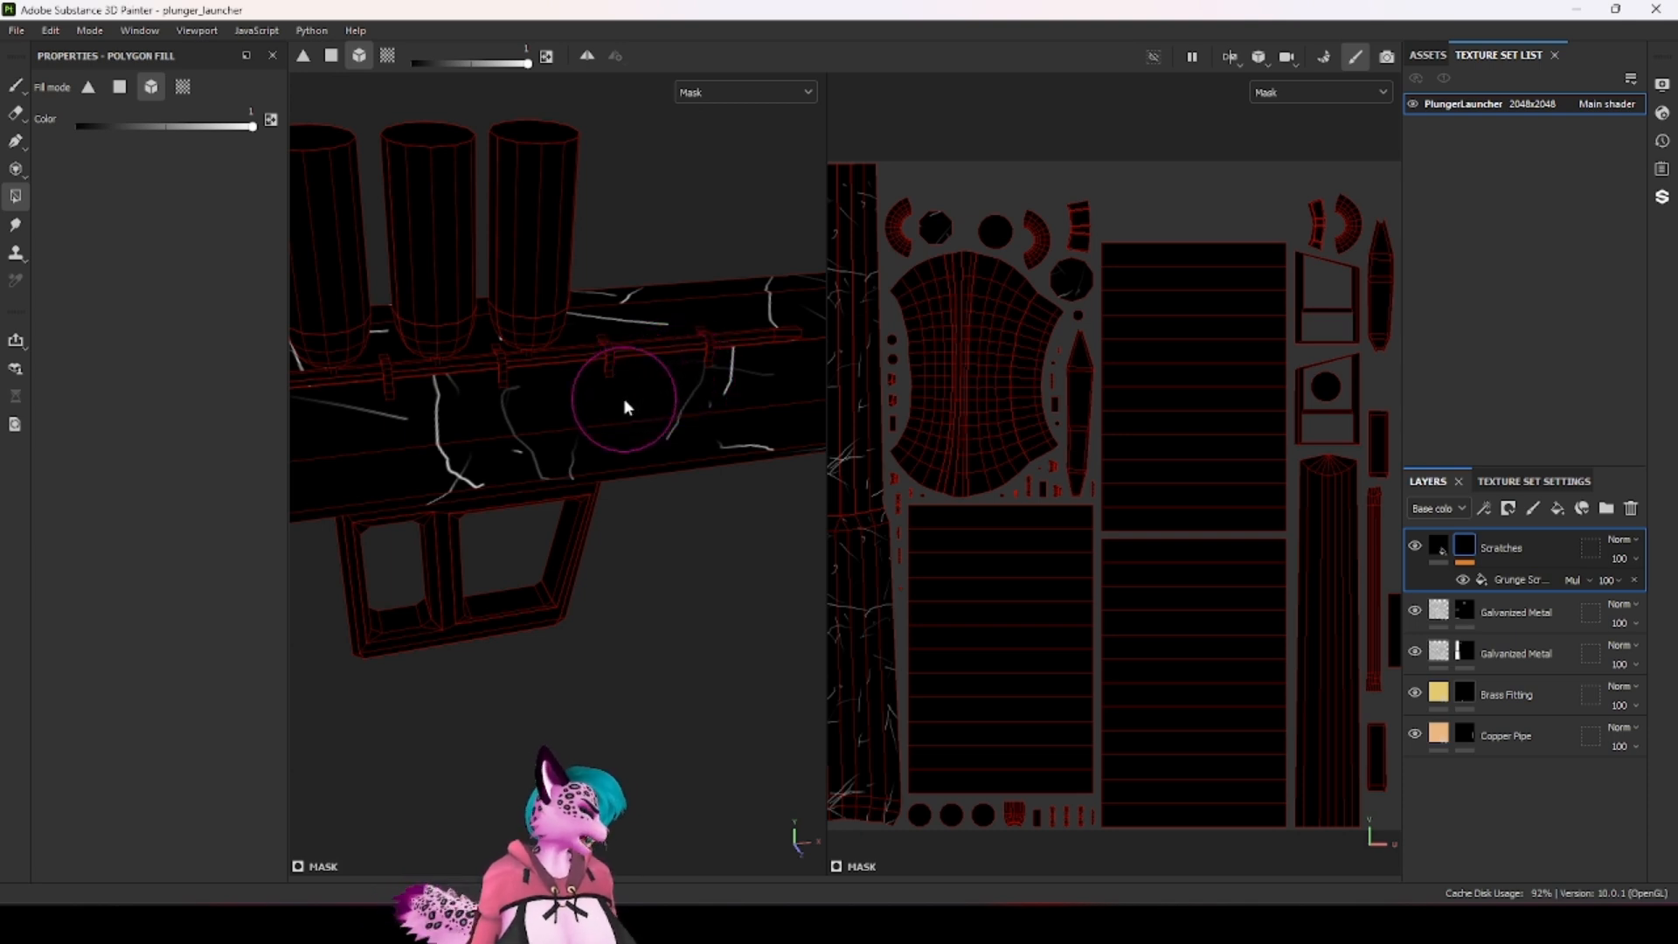
Step: Leave the Grunge Scratch Generator fill on Multiply, return to the Scratches material view, and inspect the scratches around the barrel
click(1564, 580)
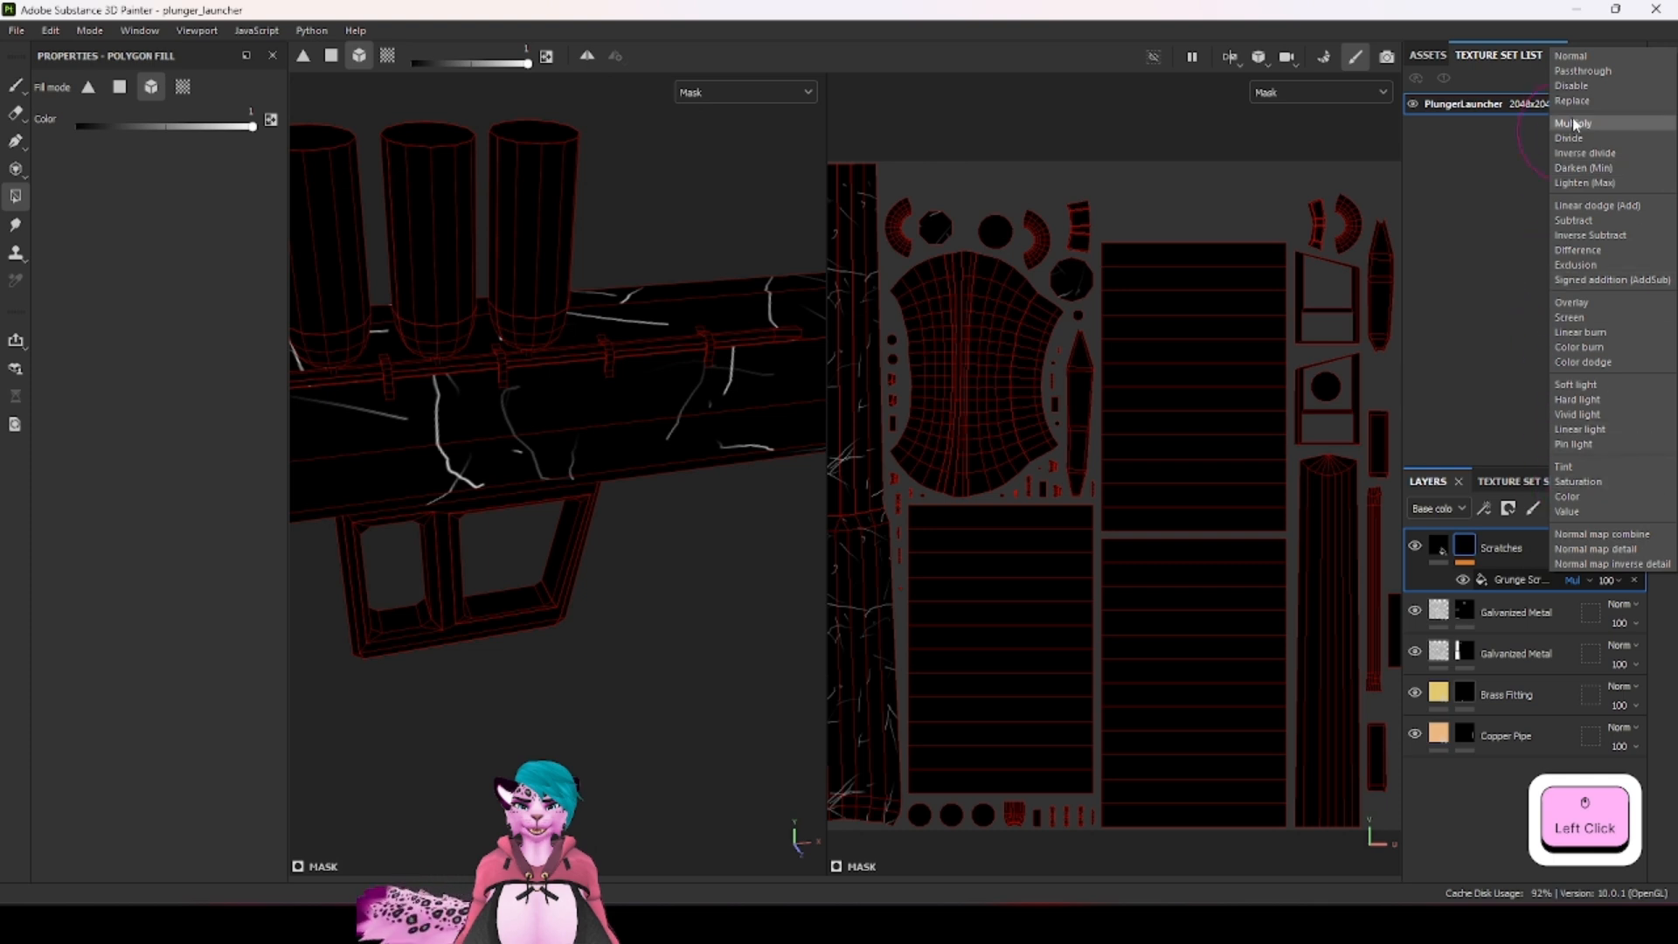
click(1454, 400)
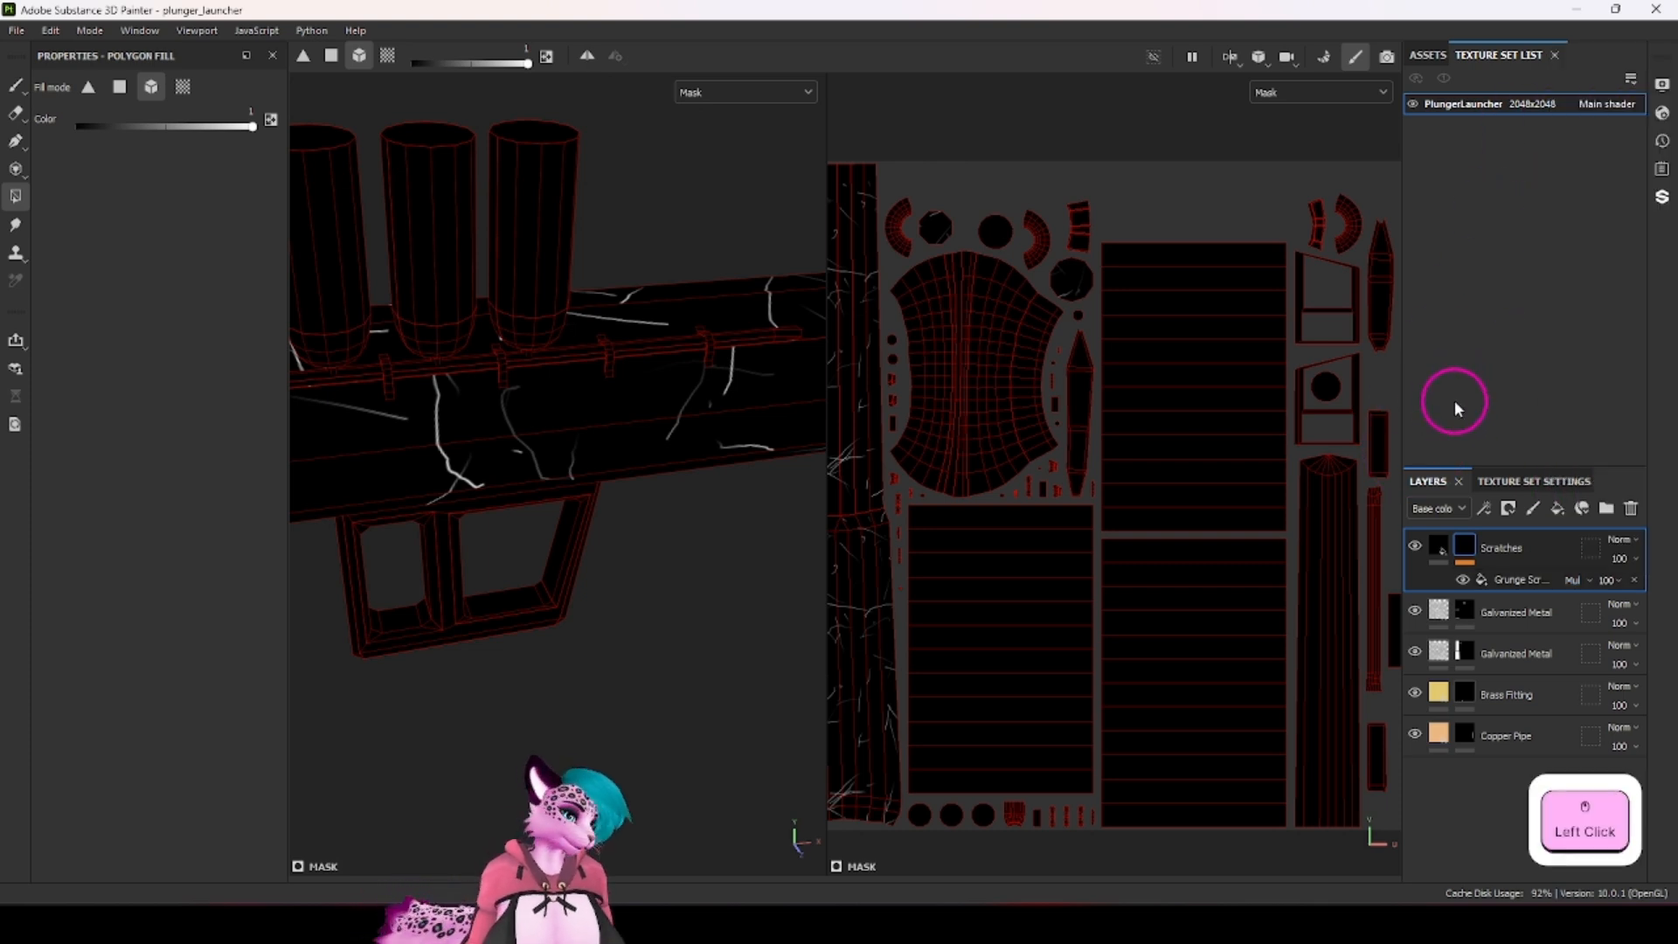
click(1438, 546)
scroll(656, 410, up, 5)
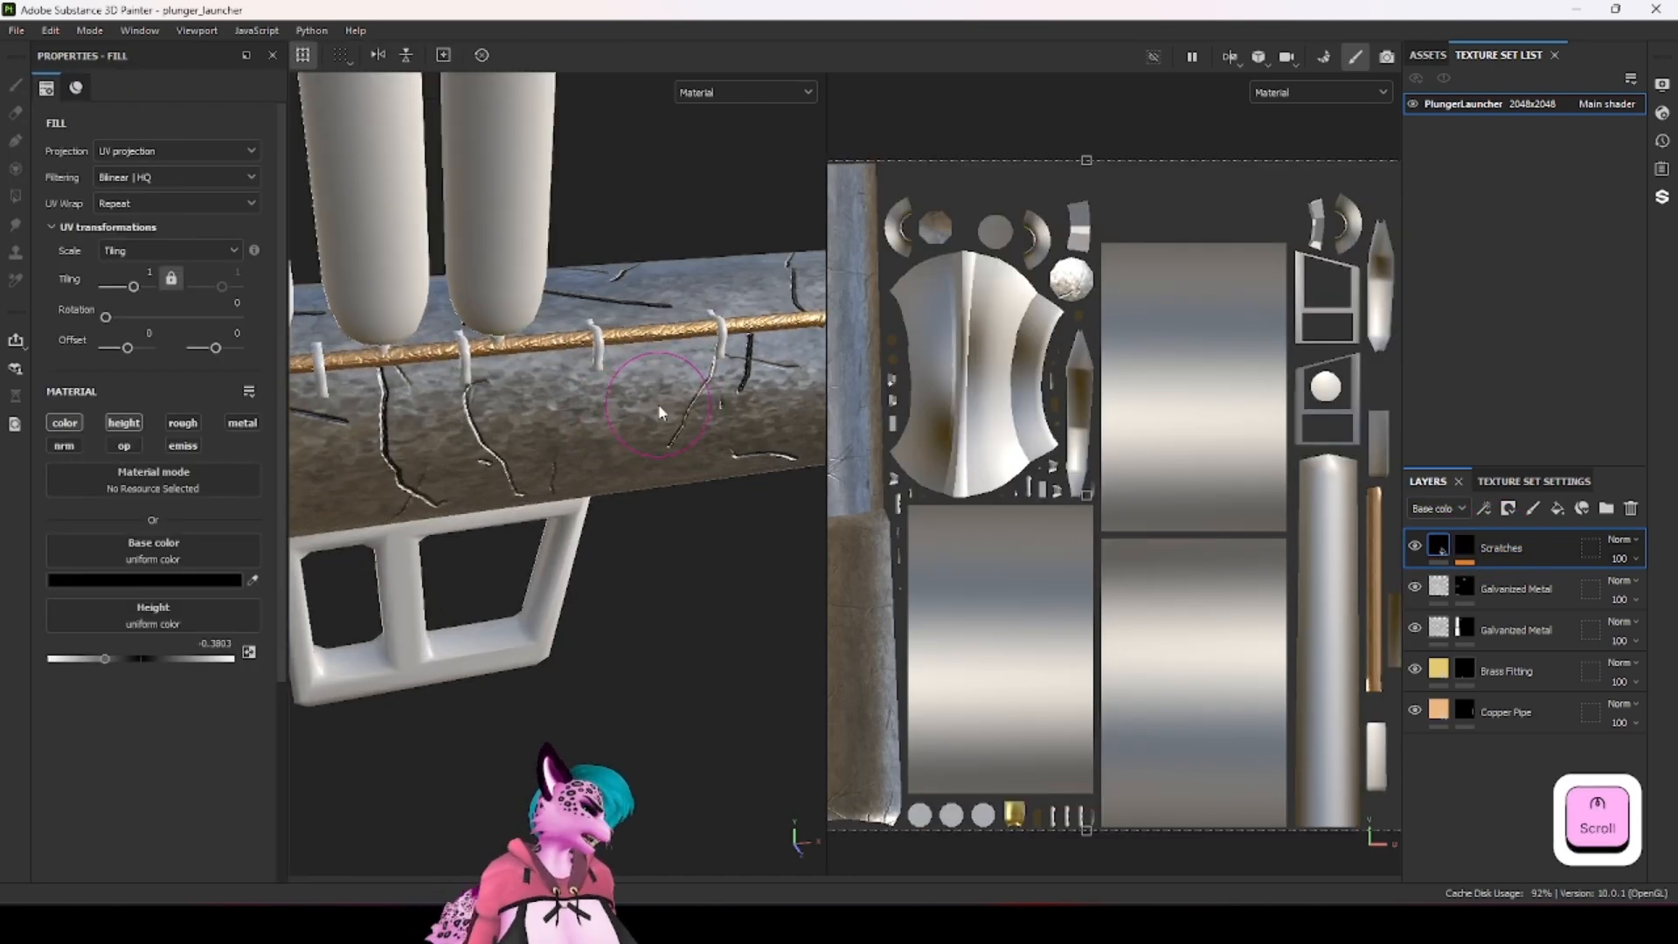
alt+drag(678, 495, 664, 405)
scroll(522, 325, up, 3)
scroll(523, 325, down, 3)
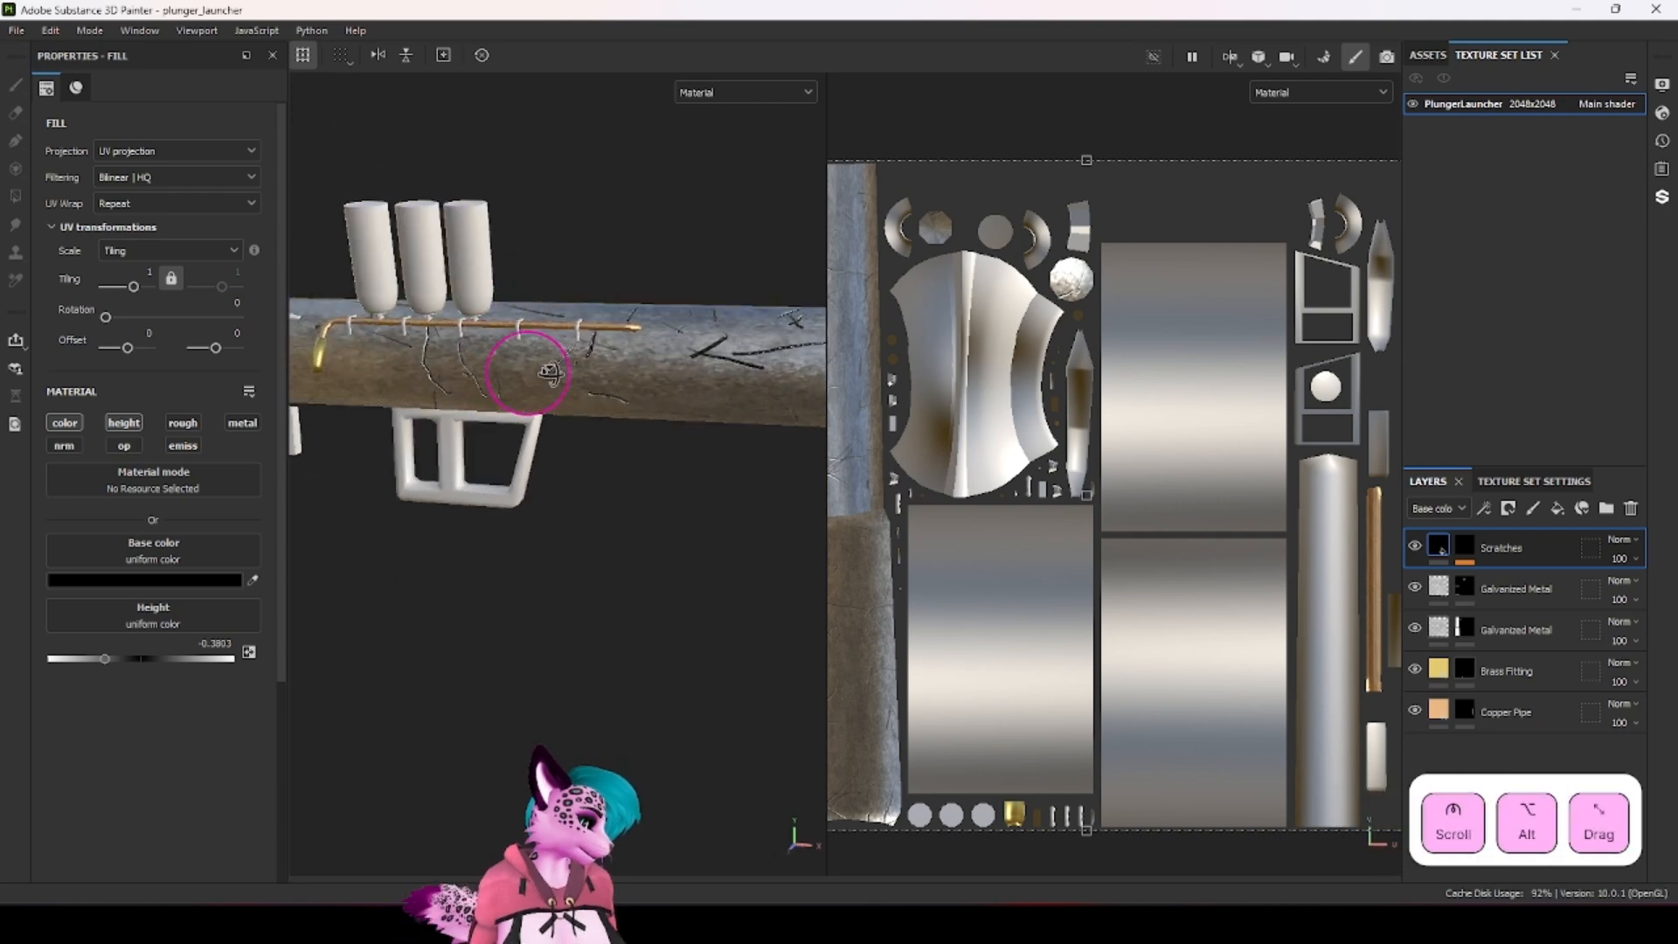
alt+drag(523, 363, 686, 411)
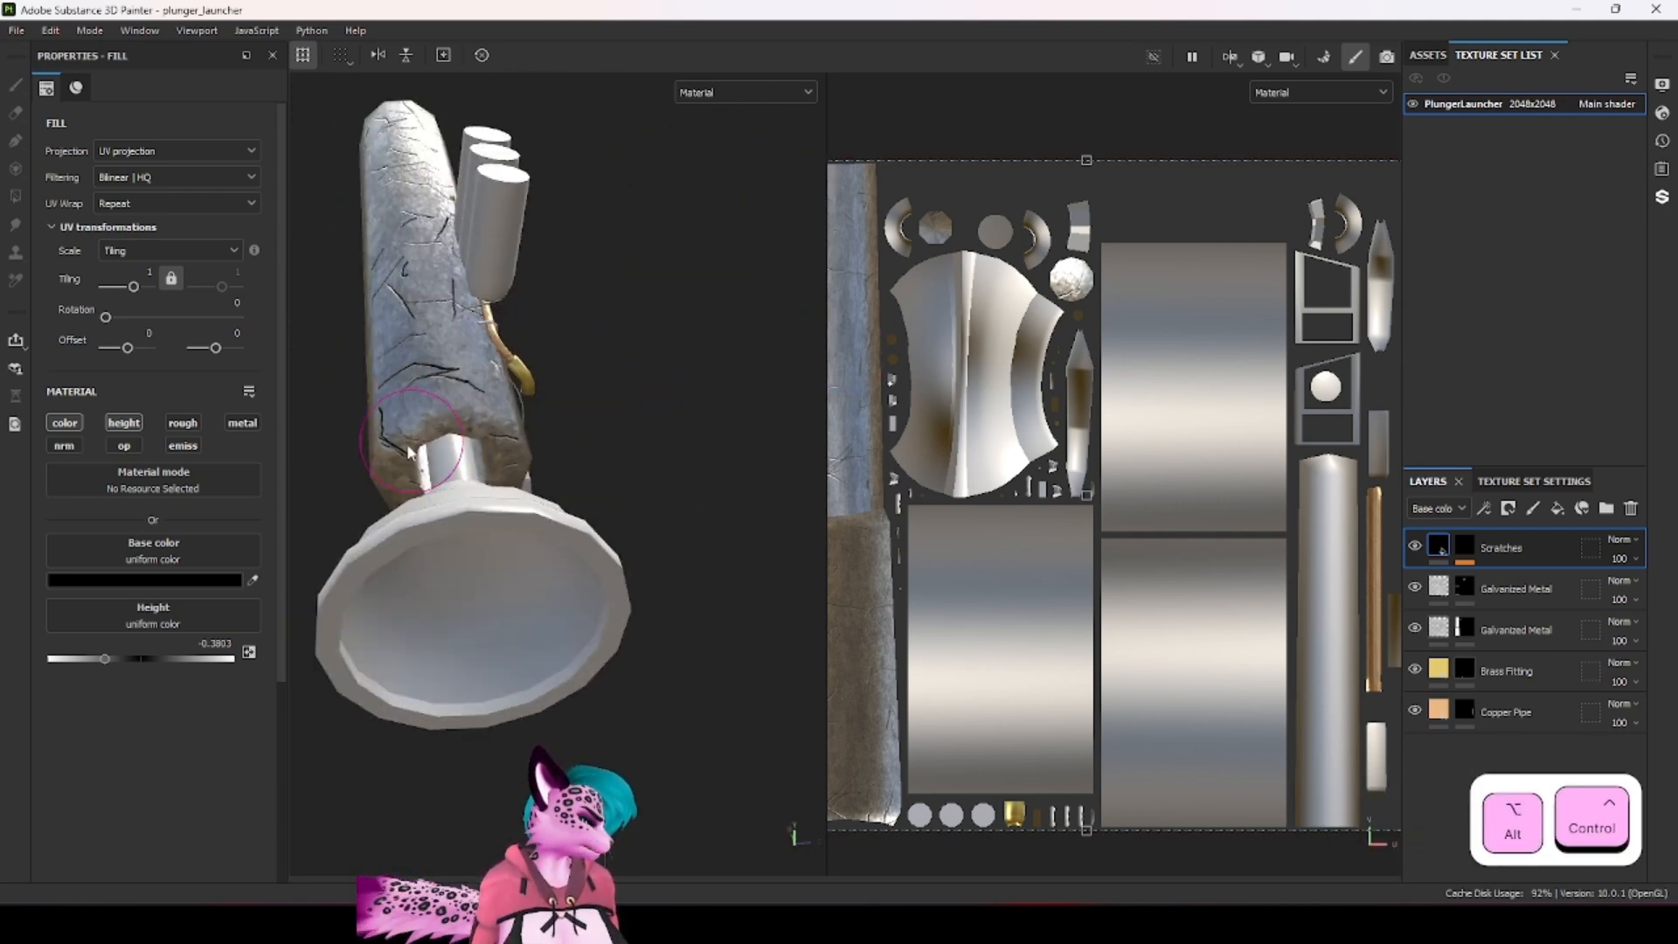
alt+drag(478, 390, 594, 391)
ctrl+alt+drag(489, 398, 725, 362)
scroll(325, 494, up, 1)
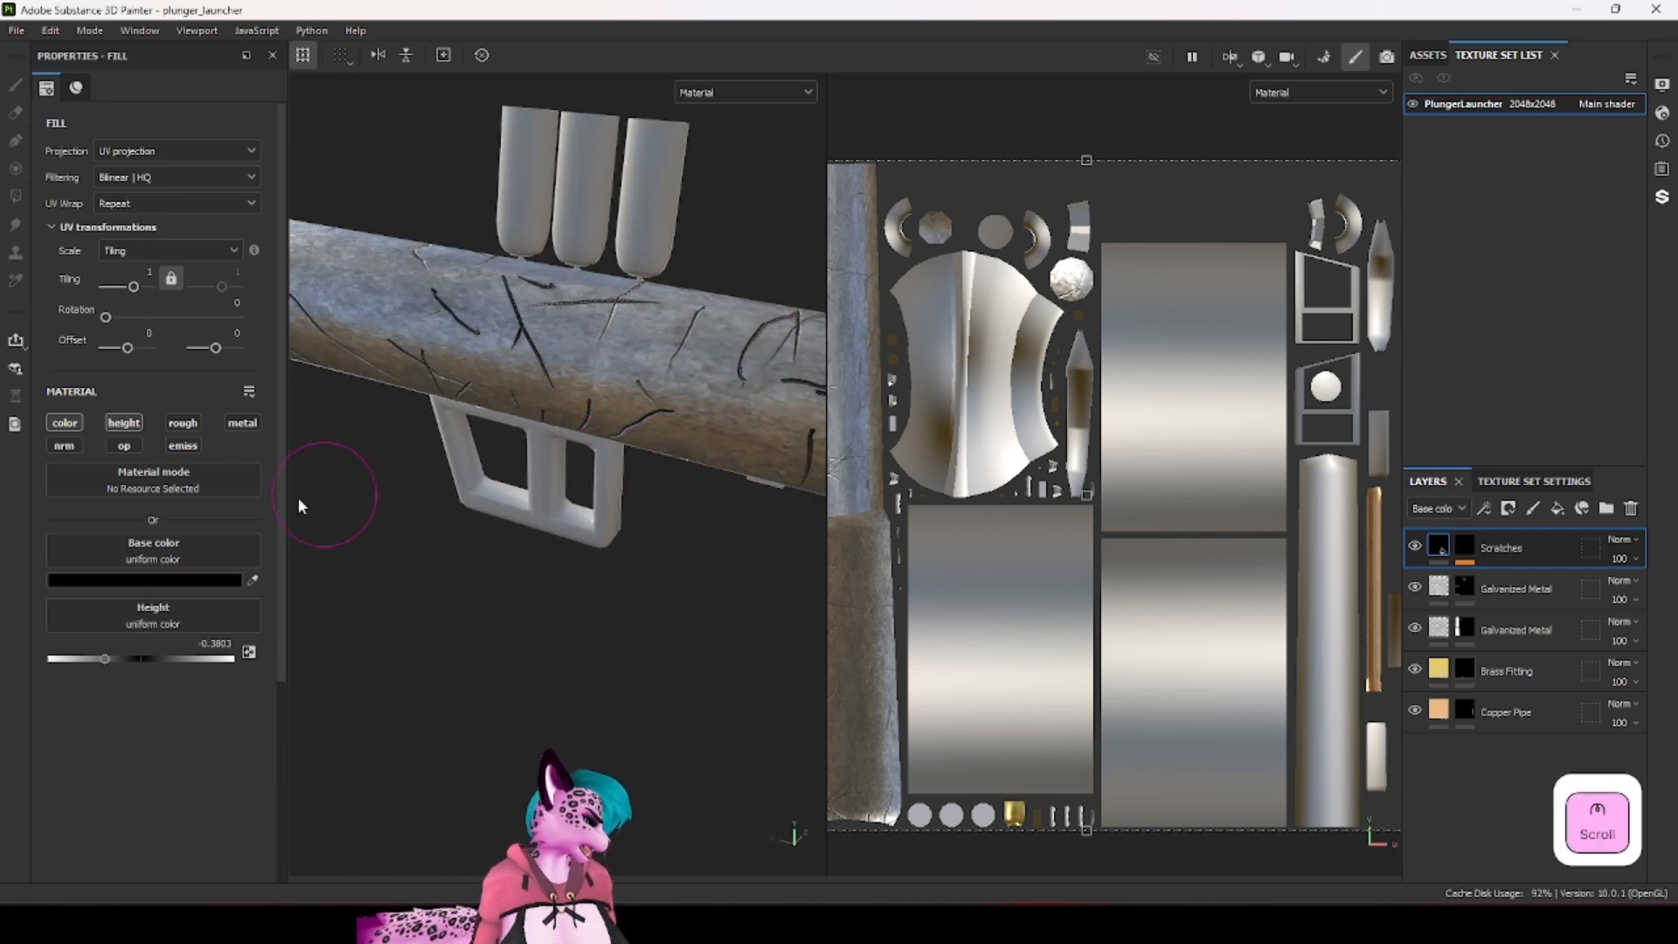
Step: Set the Grunge Scratch Generator fill's balance to 0.76 and its UV tiling to 3 in the Scratches mask
click(1462, 550)
click(1526, 577)
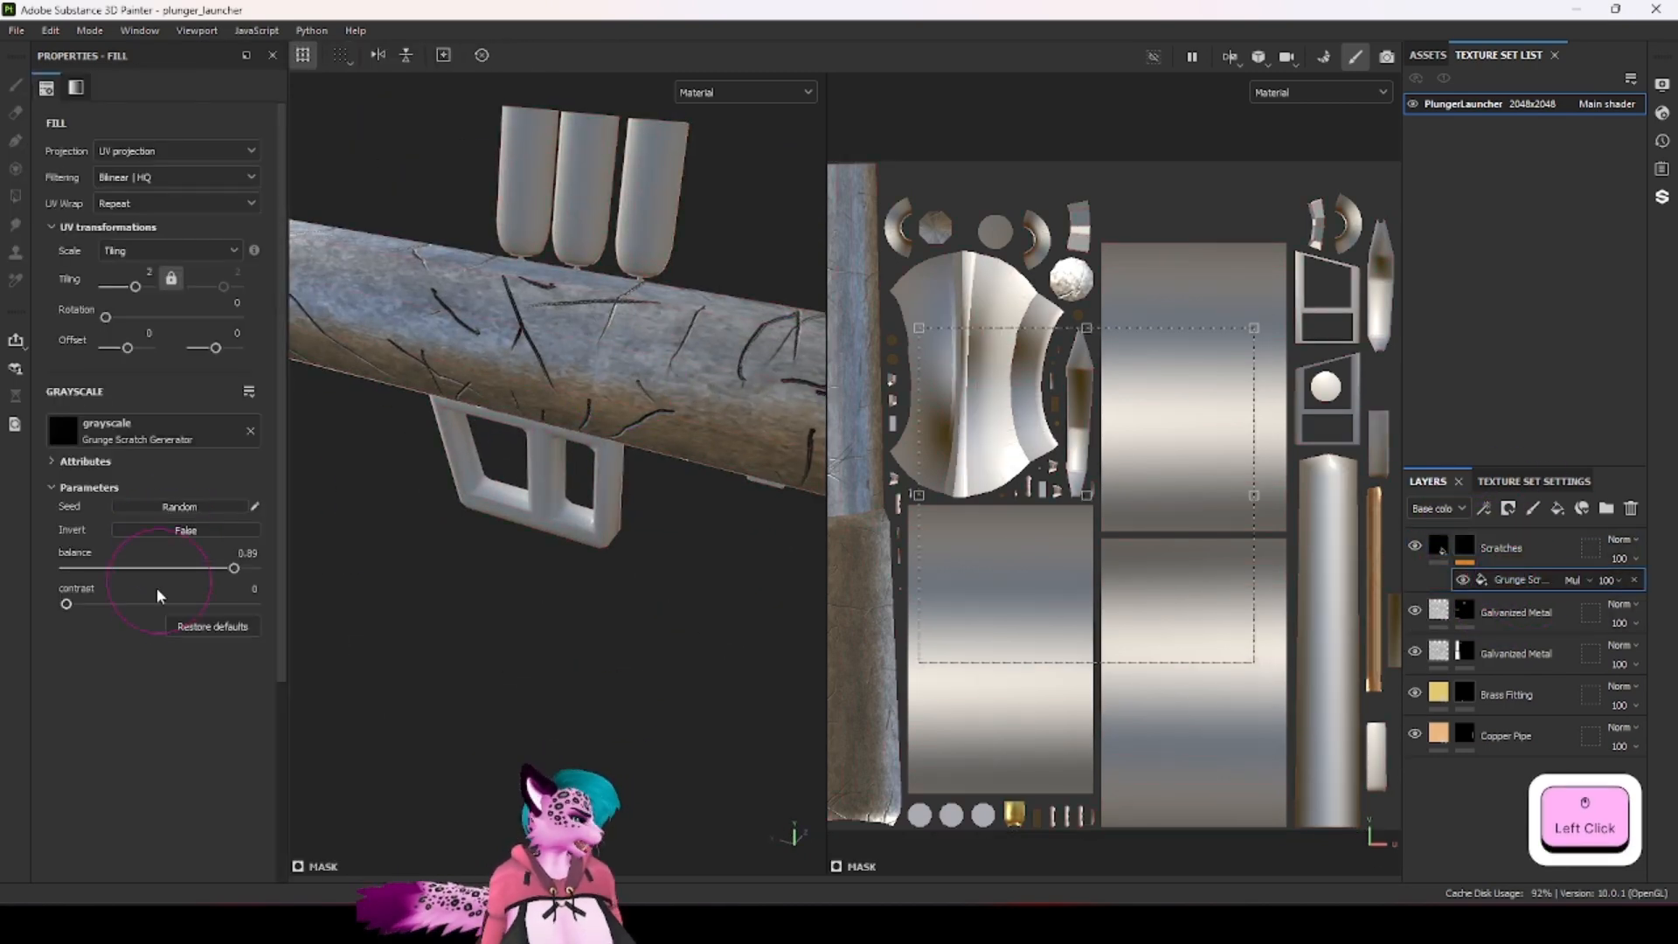
mouse_move(231, 568)
mouse_down()
mouse_move(170, 570)
mouse_move(209, 568)
mouse_up()
scroll(507, 454, down, 3)
alt+drag(524, 442, 633, 402)
ctrl+alt+drag(633, 402, 236, 476)
click(155, 283)
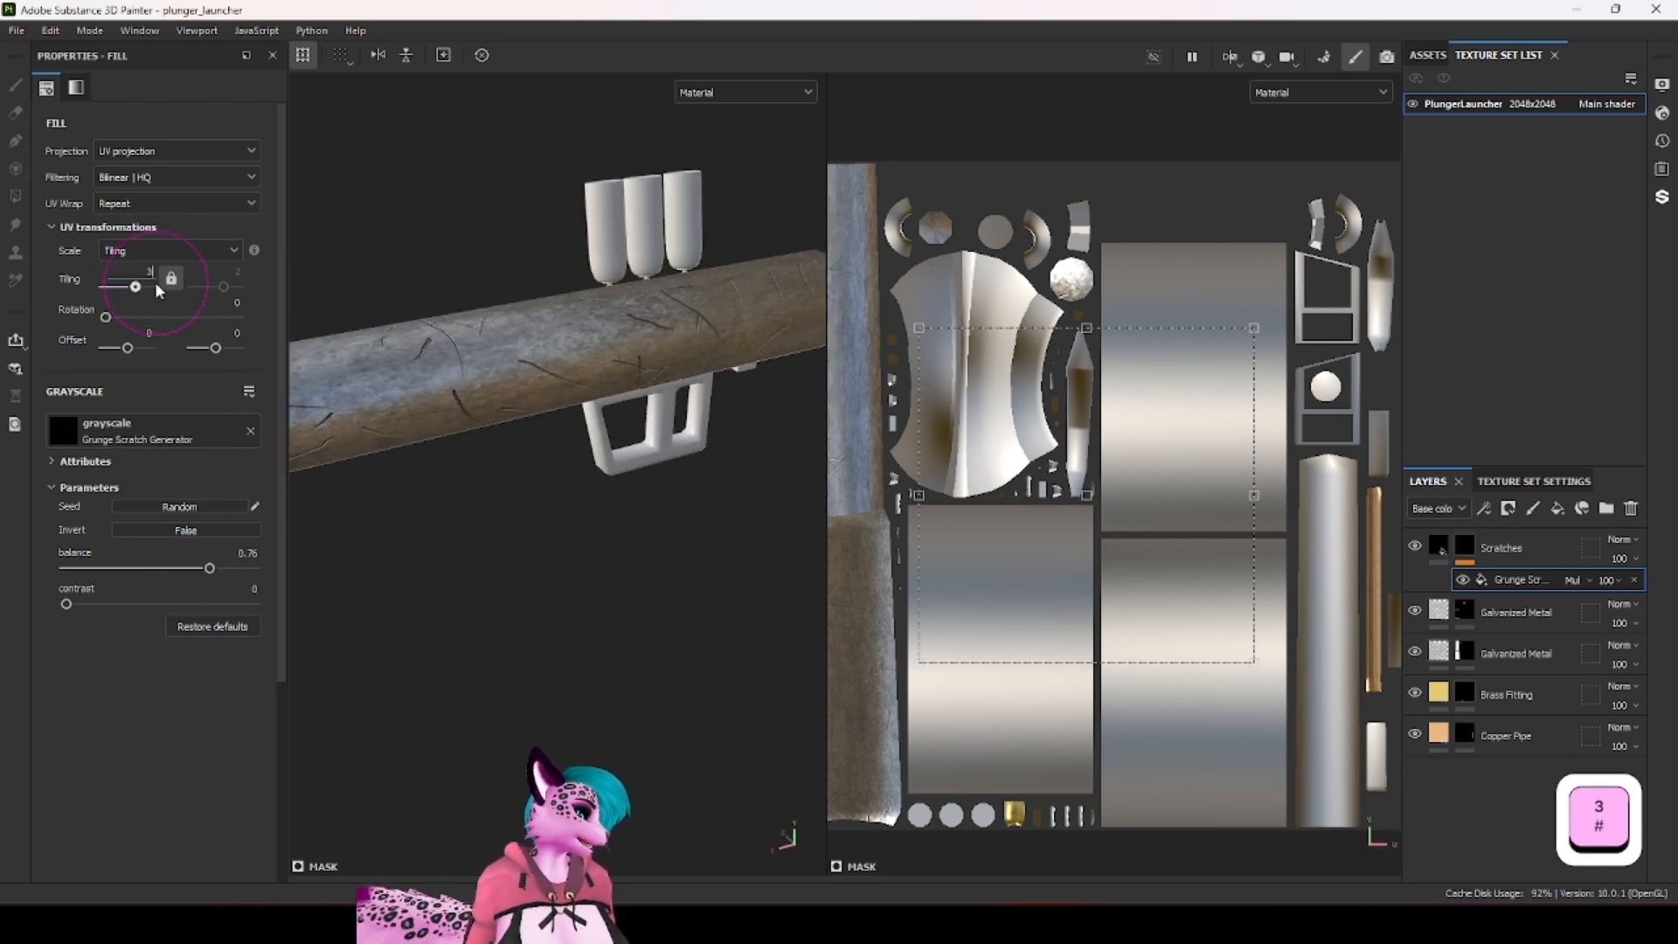
text(3)
key(Return)
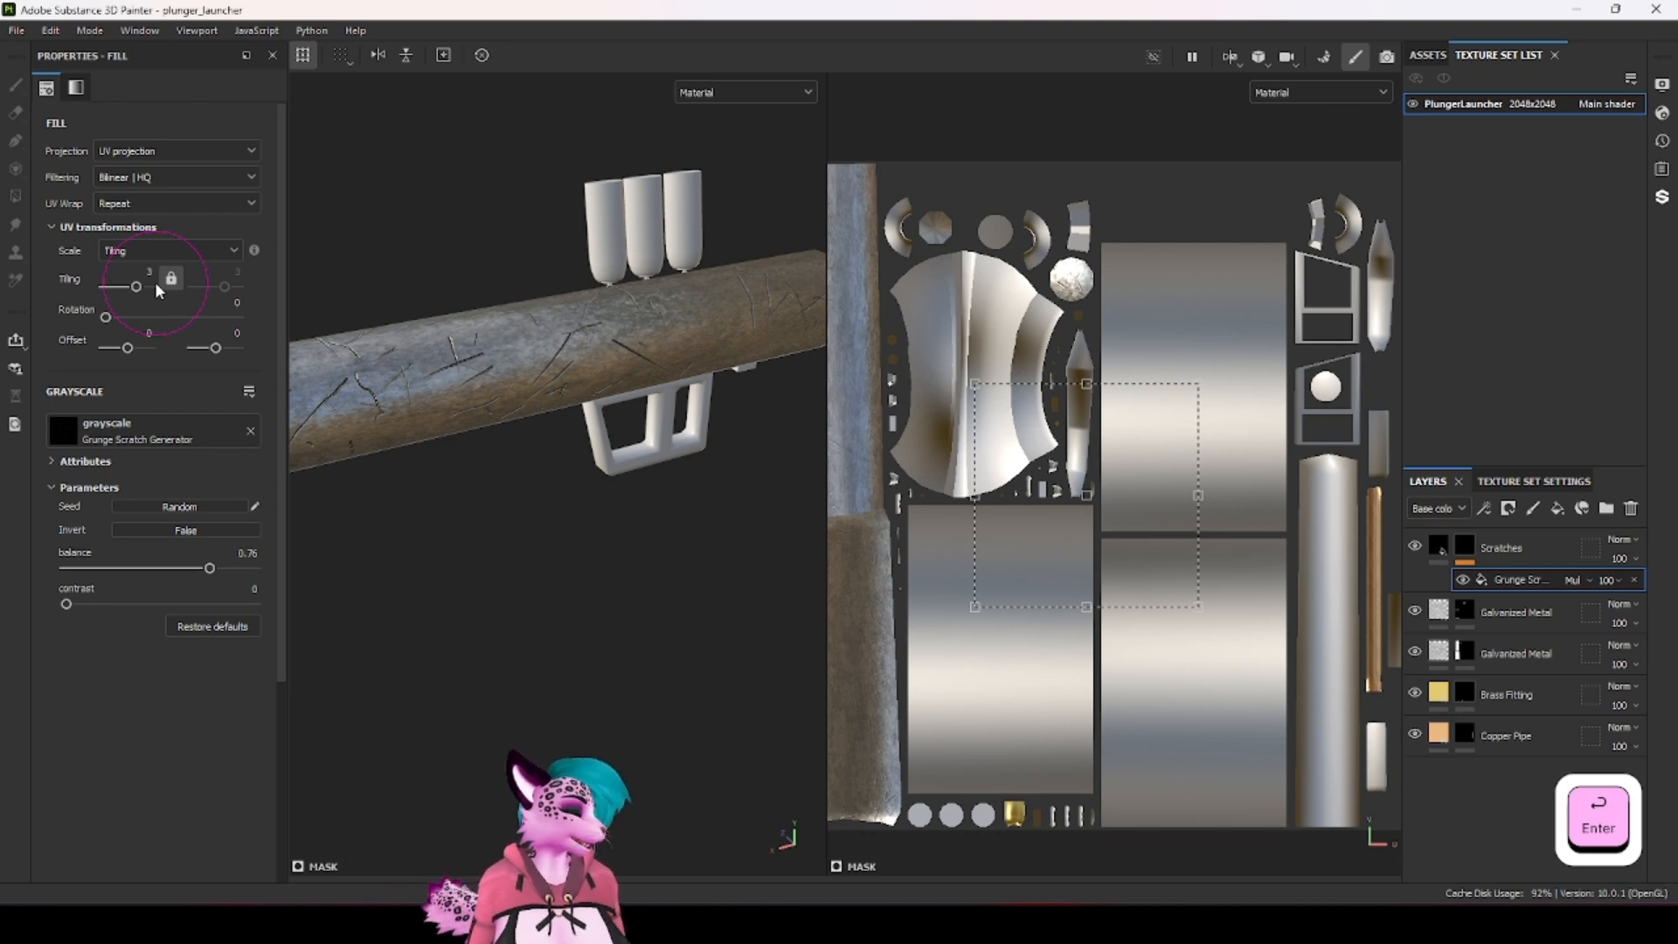
Step: Show the entire mesh in the viewport and examine the scratch size and distribution on all sides of the barrel
alt+drag(434, 454, 489, 401)
scroll(477, 398, down, 3)
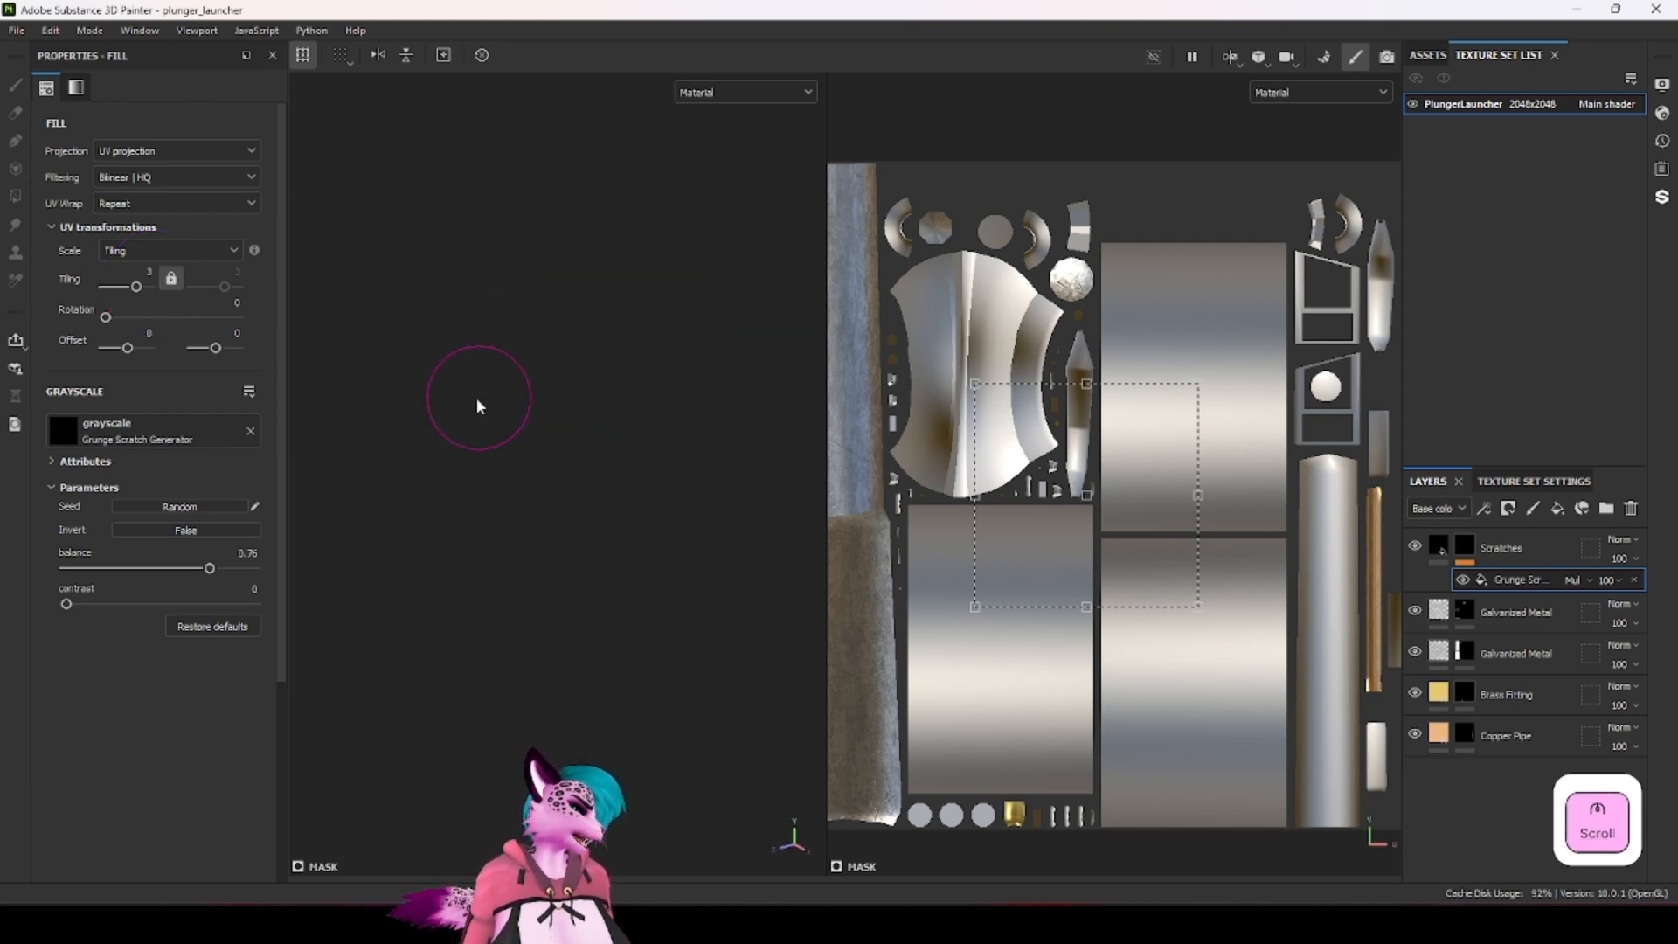
alt+drag(647, 344, 715, 364)
ctrl+alt+drag(595, 436, 596, 436)
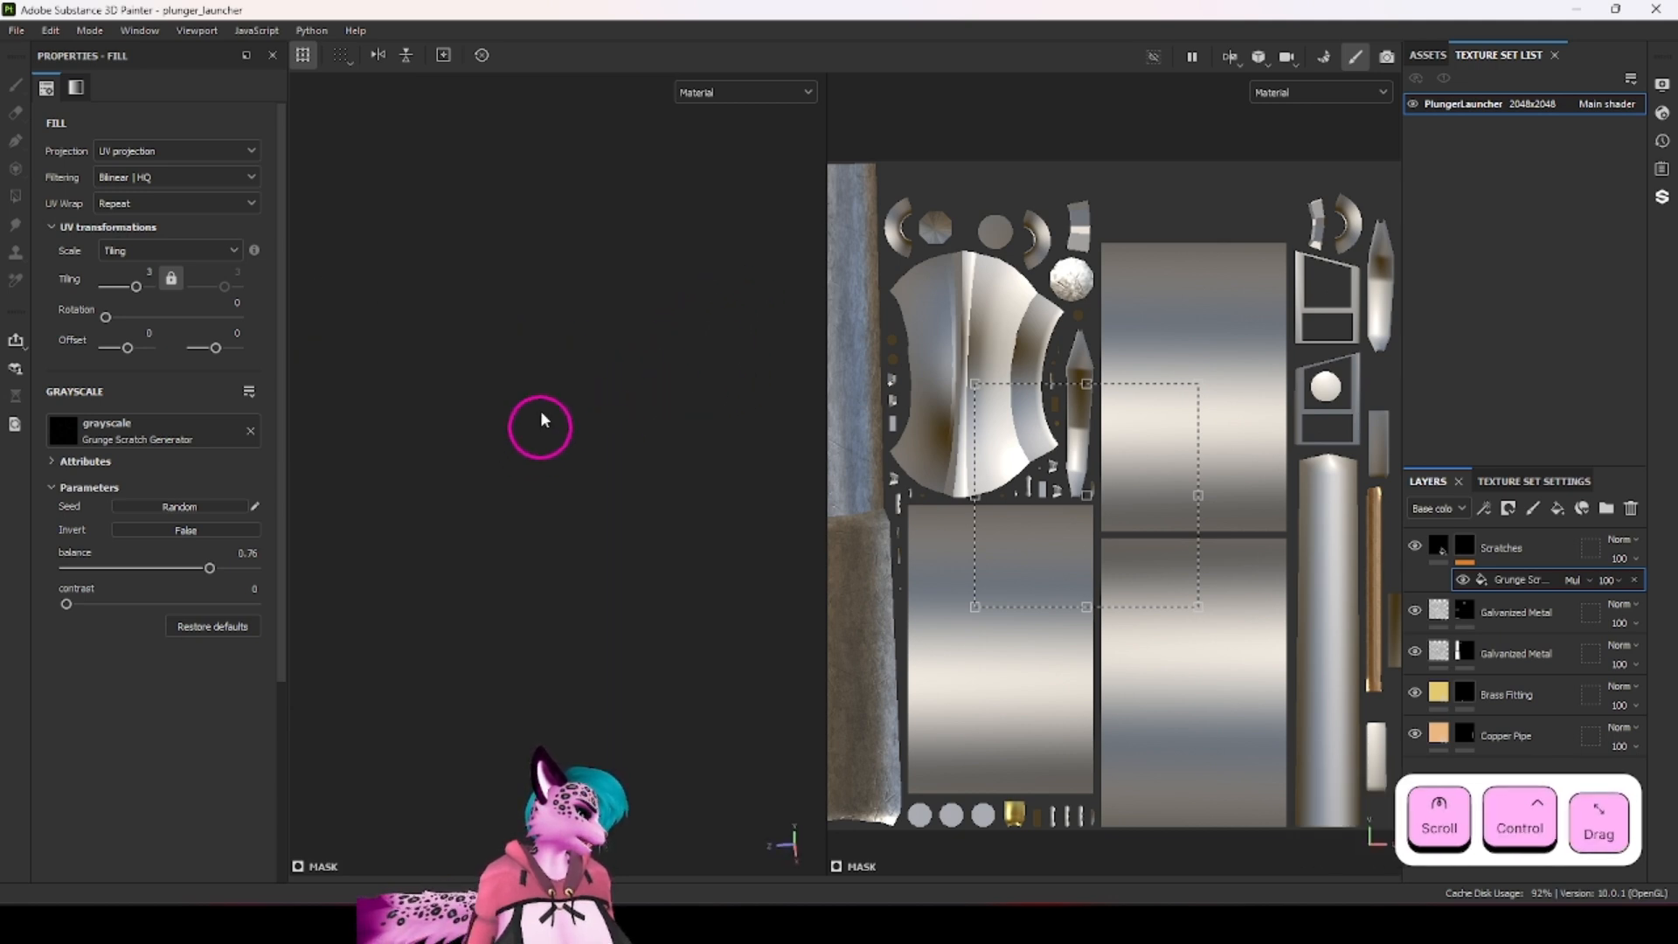
click(210, 35)
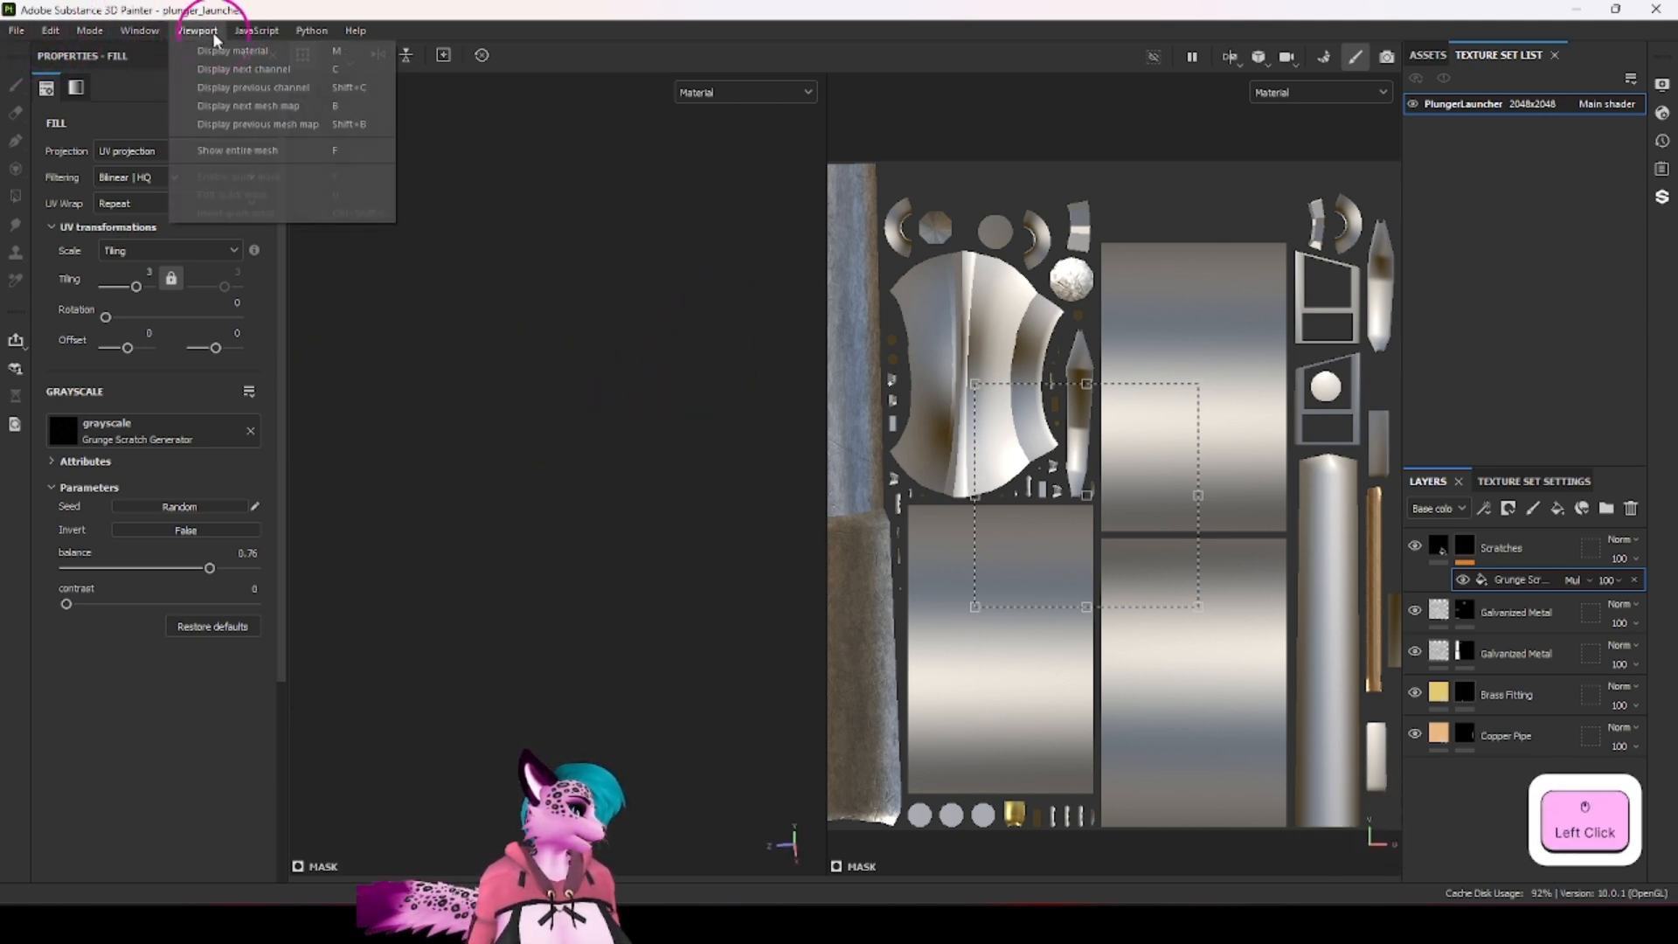
click(283, 149)
mouse_move(568, 454)
alt+mouse_down()
mouse_move(600, 487)
mouse_move(503, 516)
mouse_move(705, 464)
mouse_move(559, 468)
alt+mouse_up()
scroll(720, 480, up, 4)
scroll(577, 466, up, 4)
scroll(773, 448, down, 4)
alt+drag(772, 447, 625, 449)
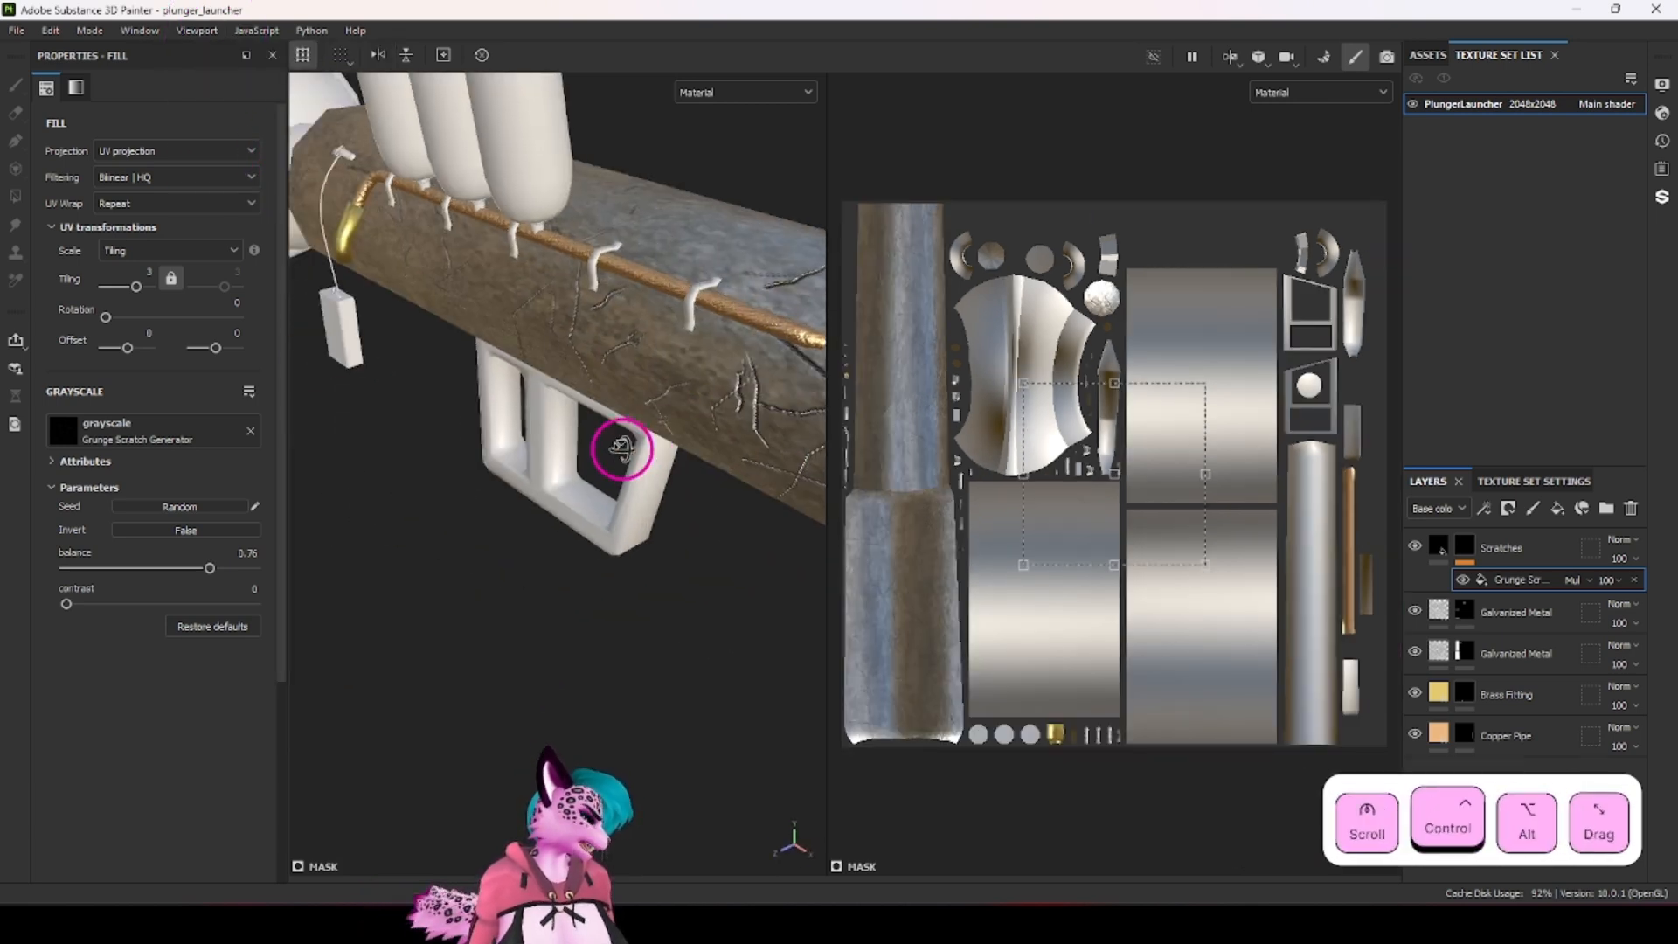
scroll(722, 401, down, 2)
ctrl+alt+drag(723, 401, 314, 442)
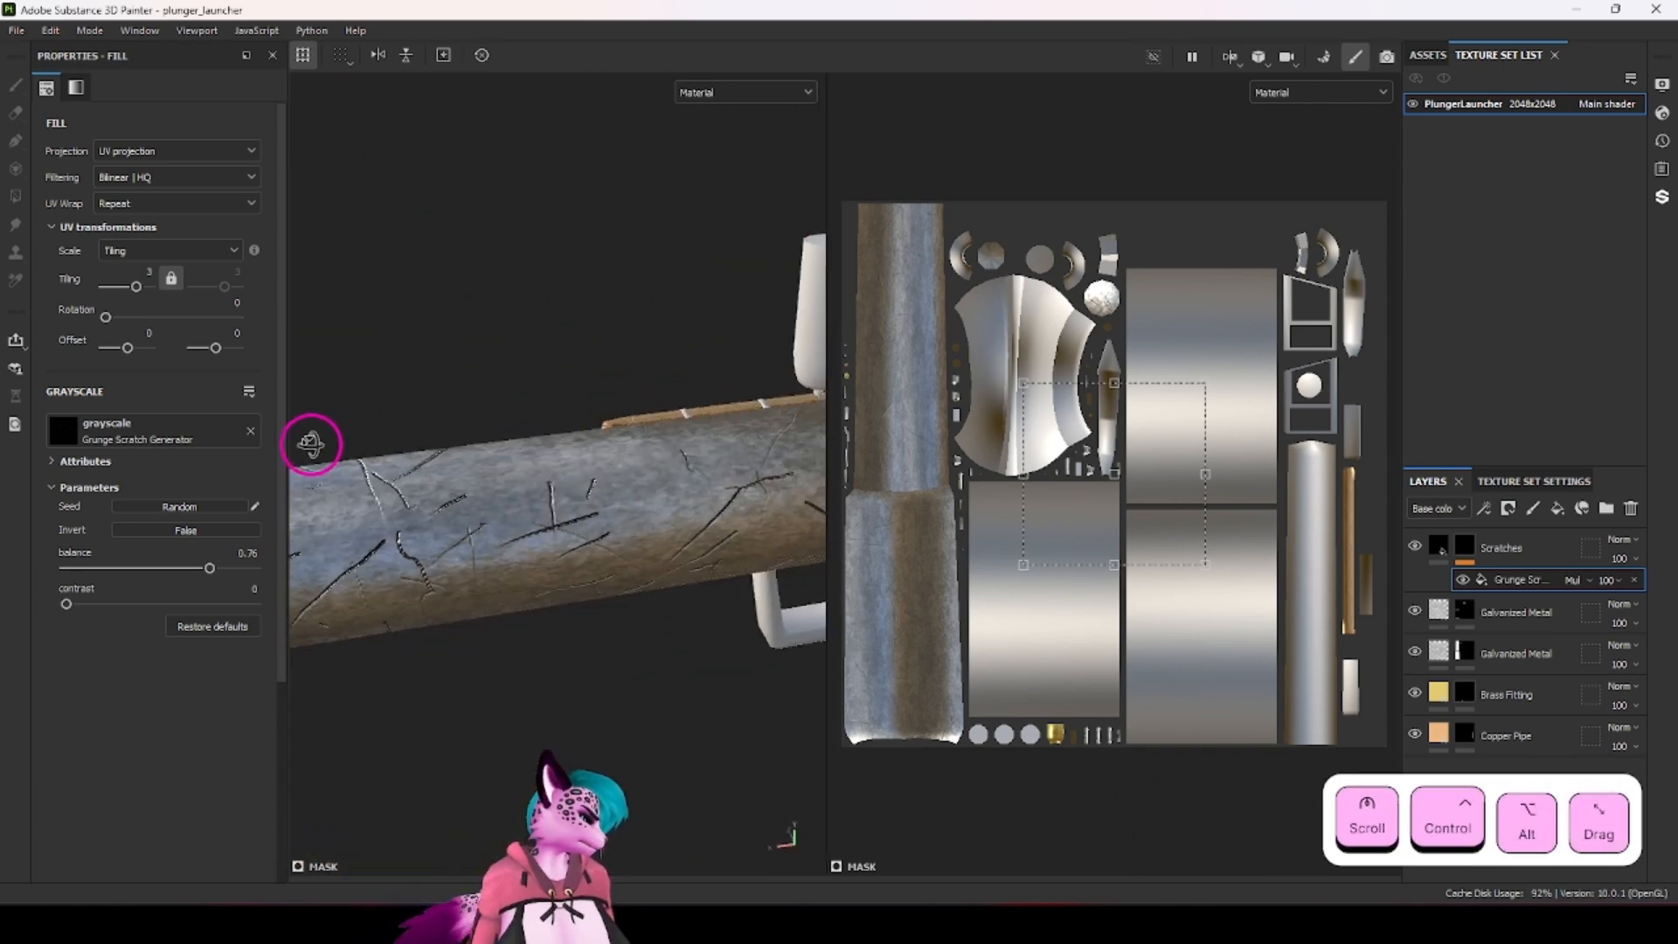
ctrl+alt+drag(646, 446, 398, 429)
alt+drag(550, 431, 430, 440)
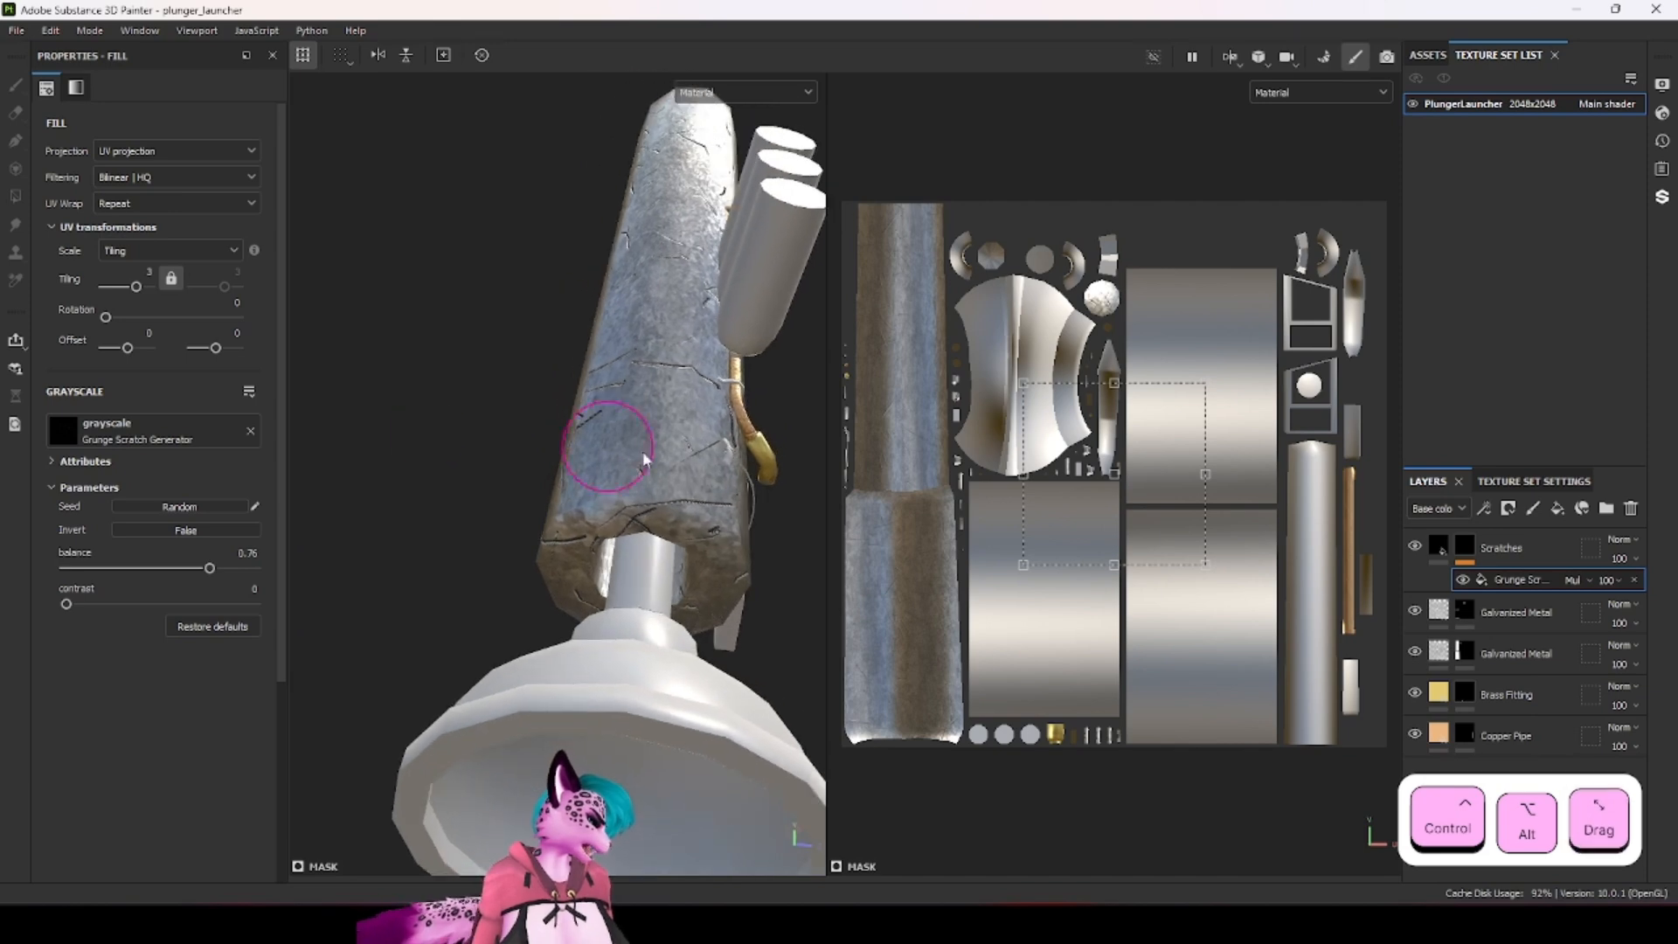
ctrl+alt+drag(649, 463, 436, 440)
ctrl+alt+drag(759, 440, 677, 375)
scroll(659, 438, down, 4)
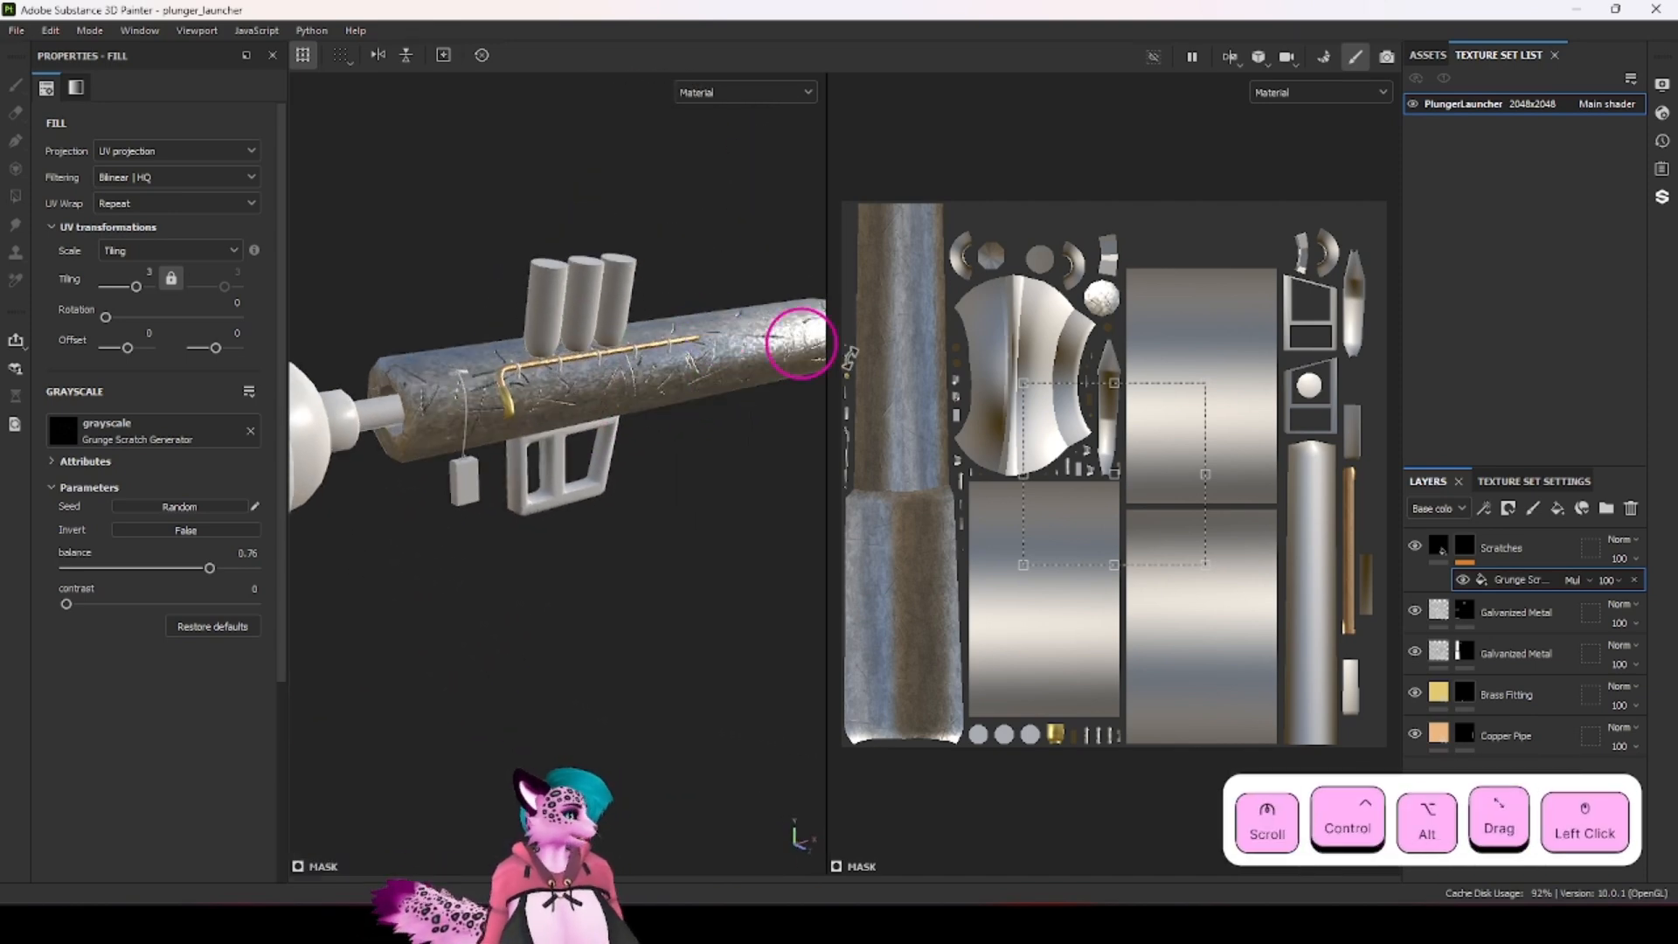
Step: Add a paint layer above Scratches and apply a Metal Edge Wear generator to it
click(1522, 535)
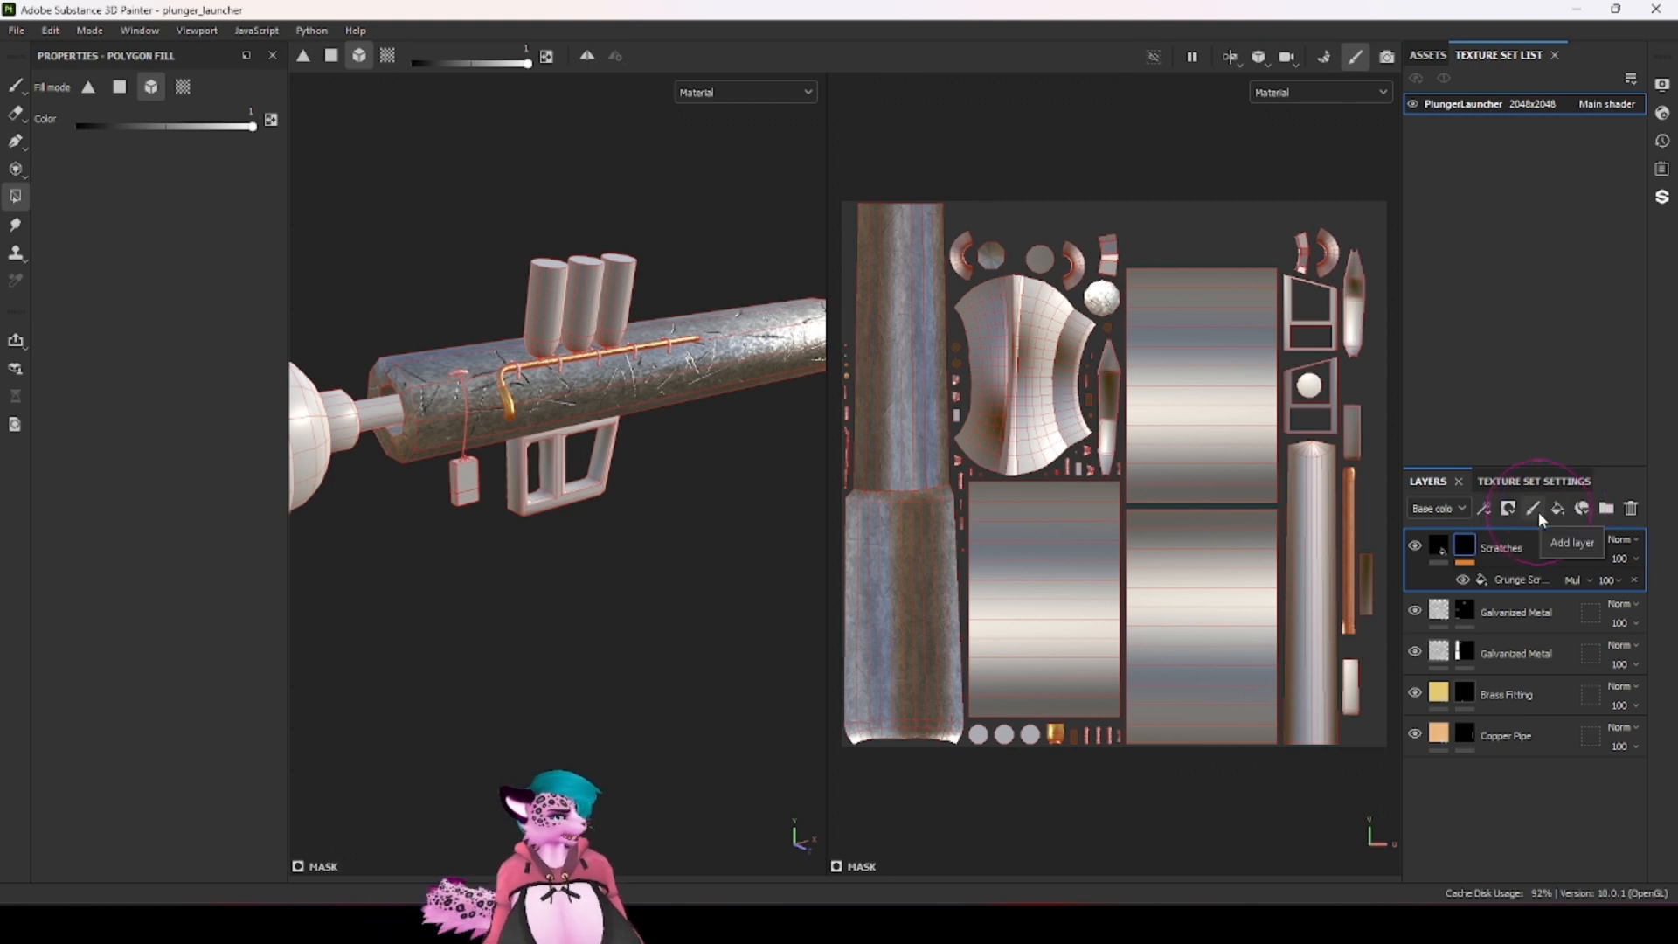
click(1532, 508)
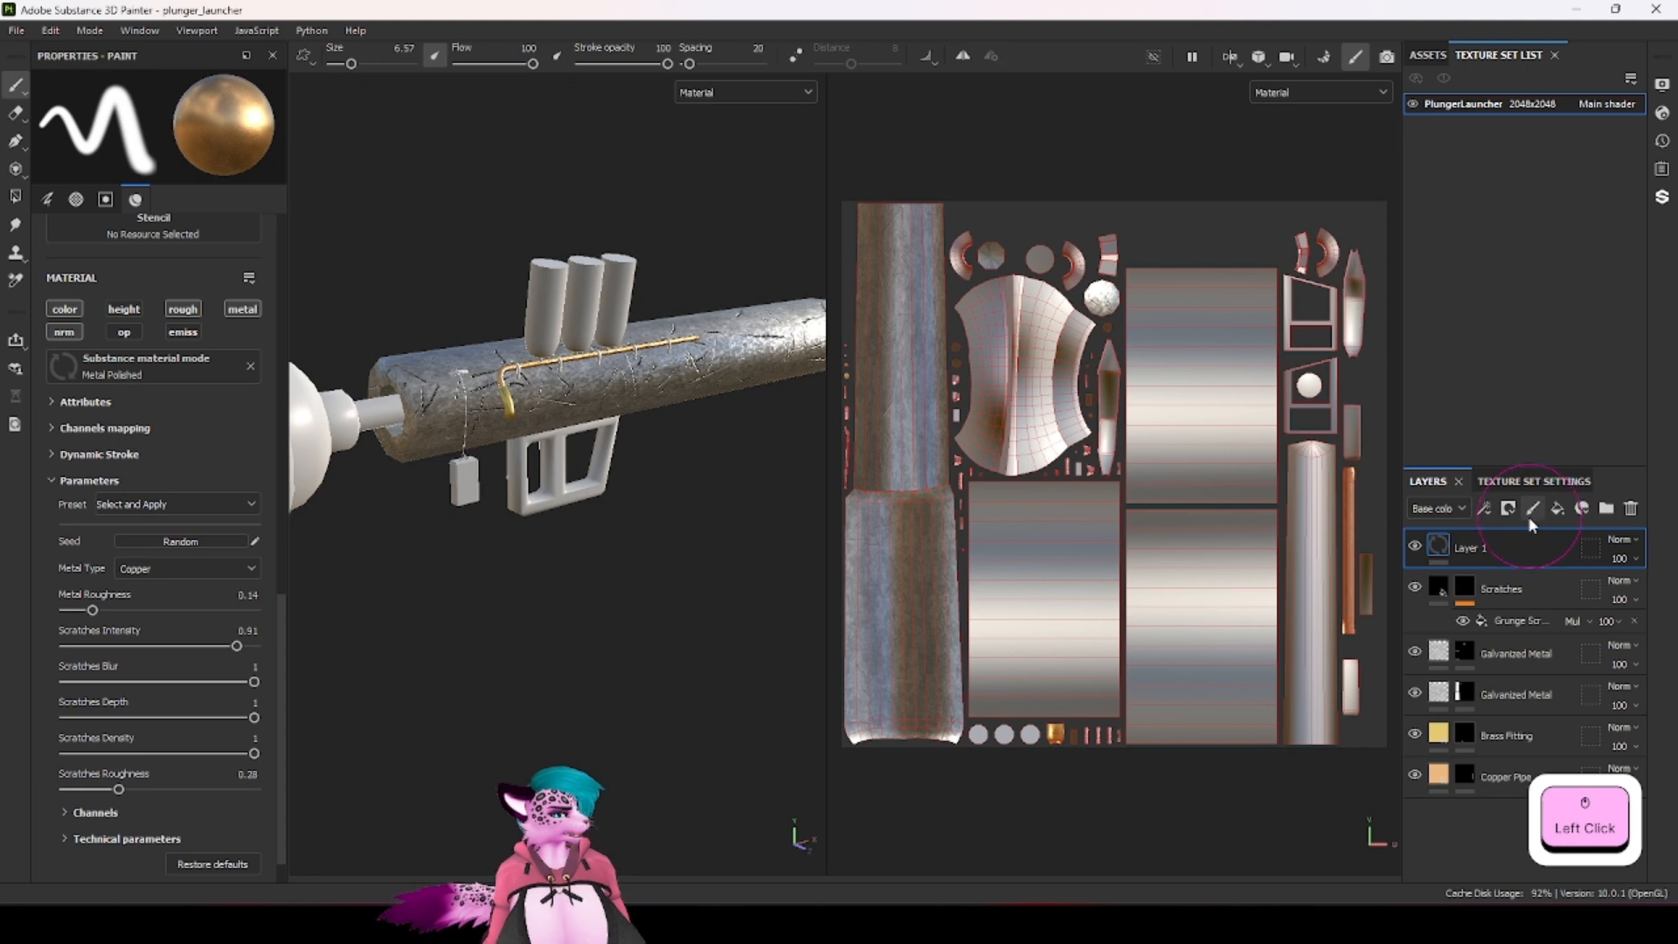
right_click(1440, 550)
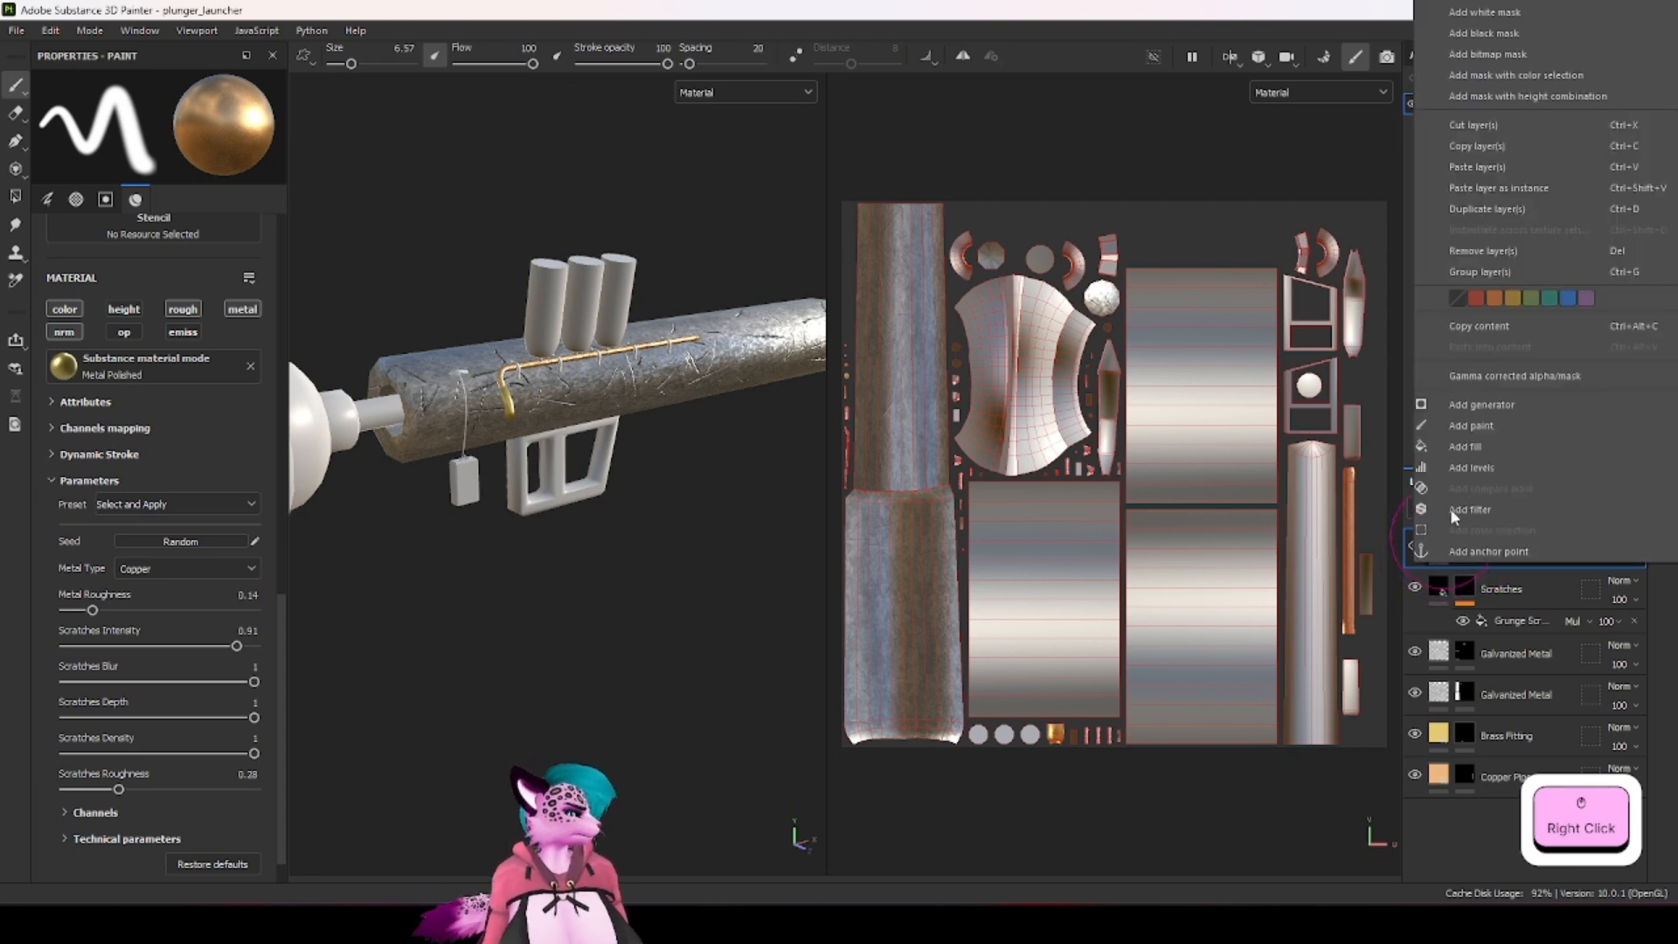
click(1484, 411)
click(183, 176)
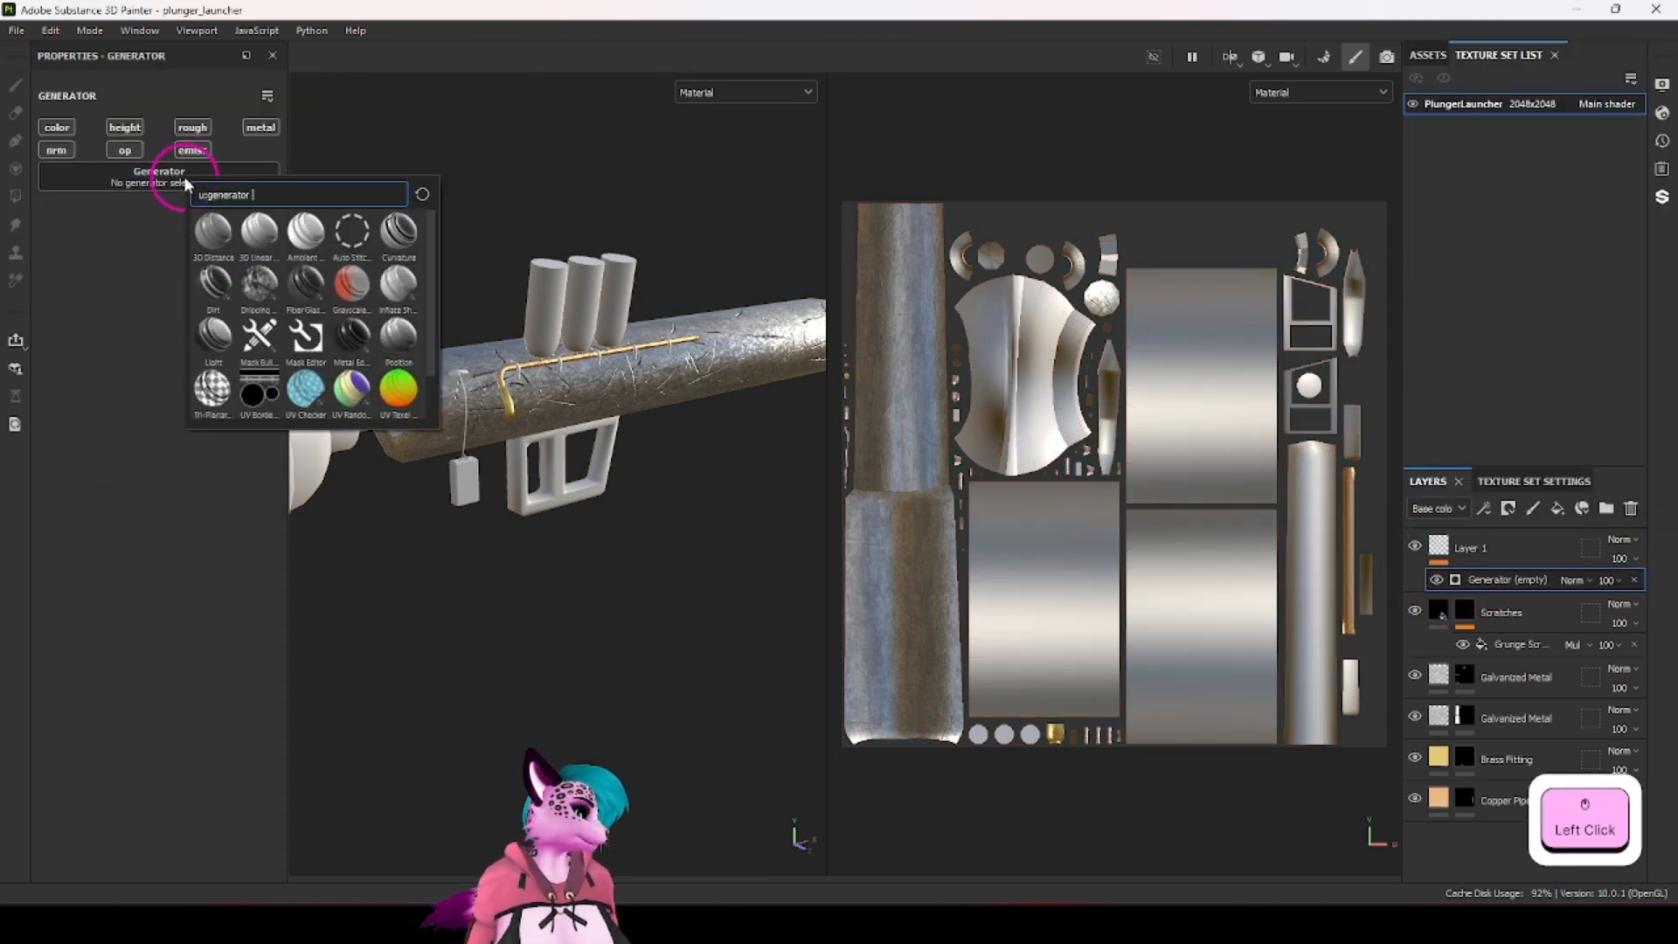
click(352, 335)
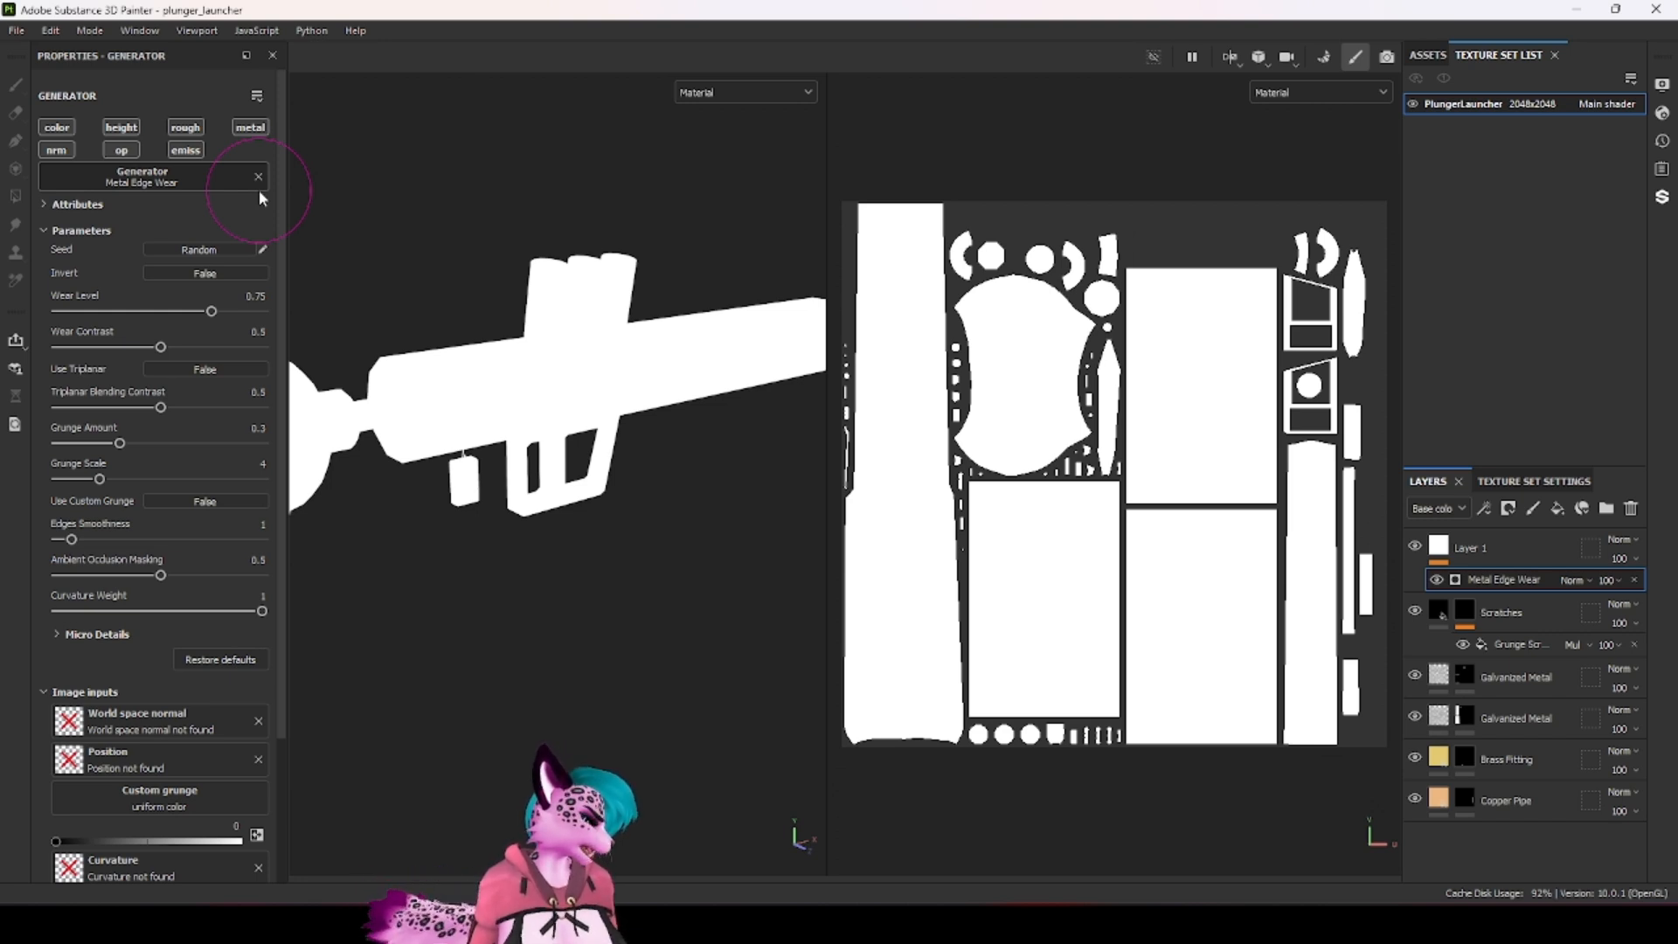
Step: Check the generator's image inputs, and set ambient occlusion baking to Ignore Backface Always, Self Occlusion Only Same Mesh Name, and Attenuation None
scroll(320, 715, down, 2)
scroll(158, 751, down, 3)
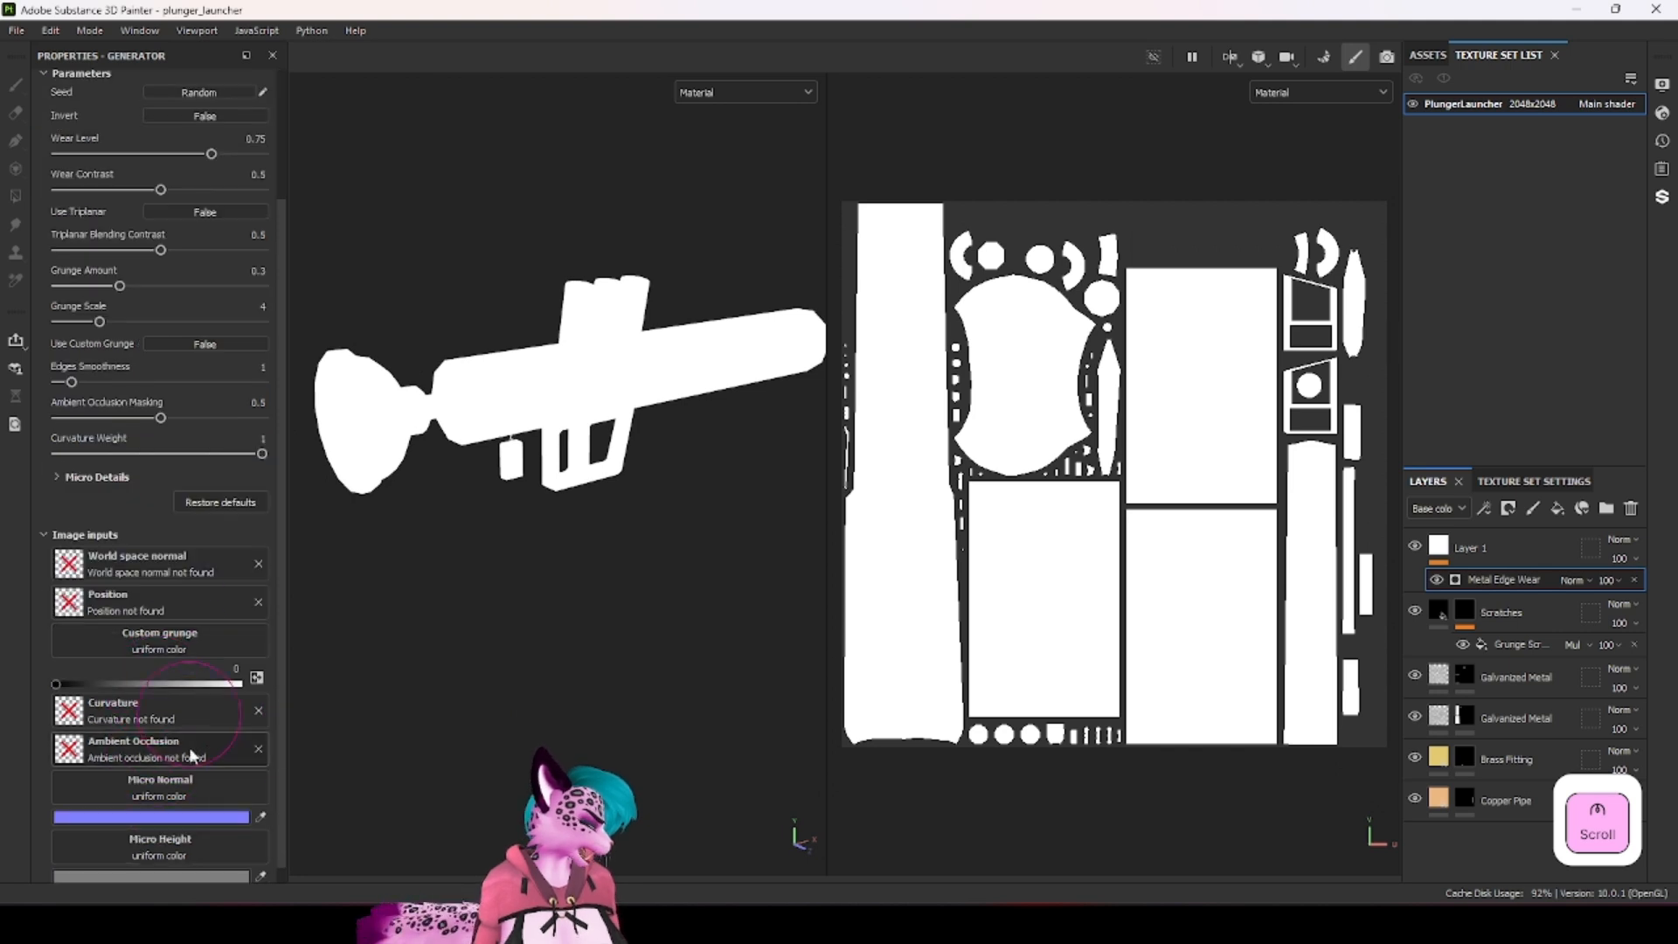
scroll(192, 754, down, 1)
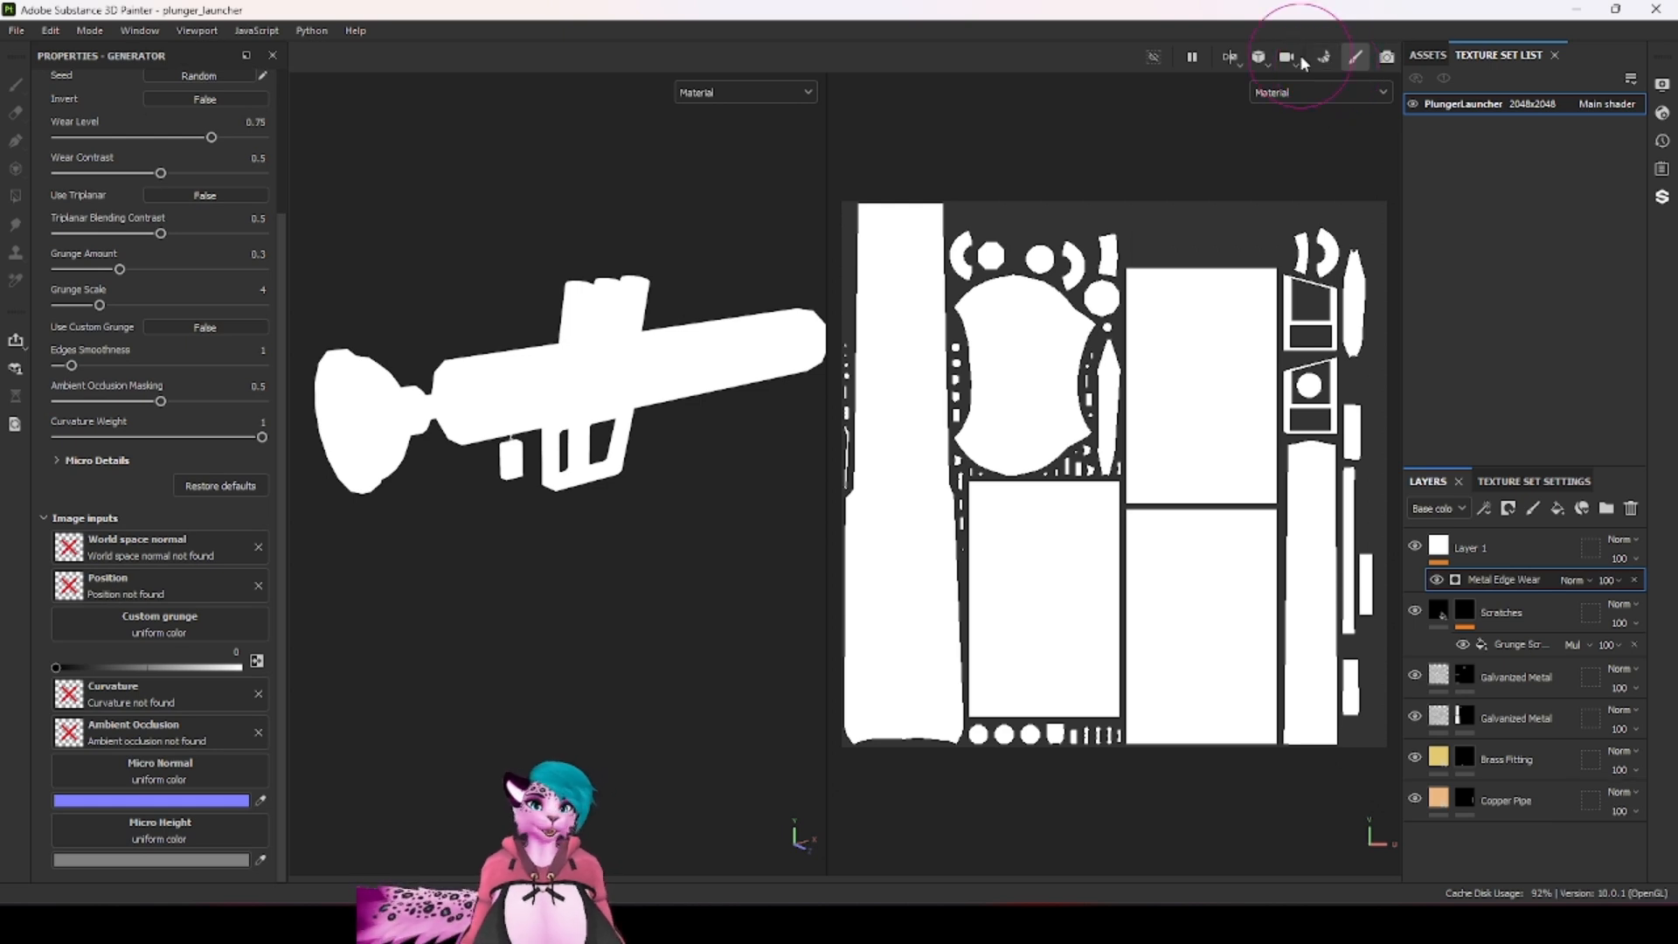
click(1323, 58)
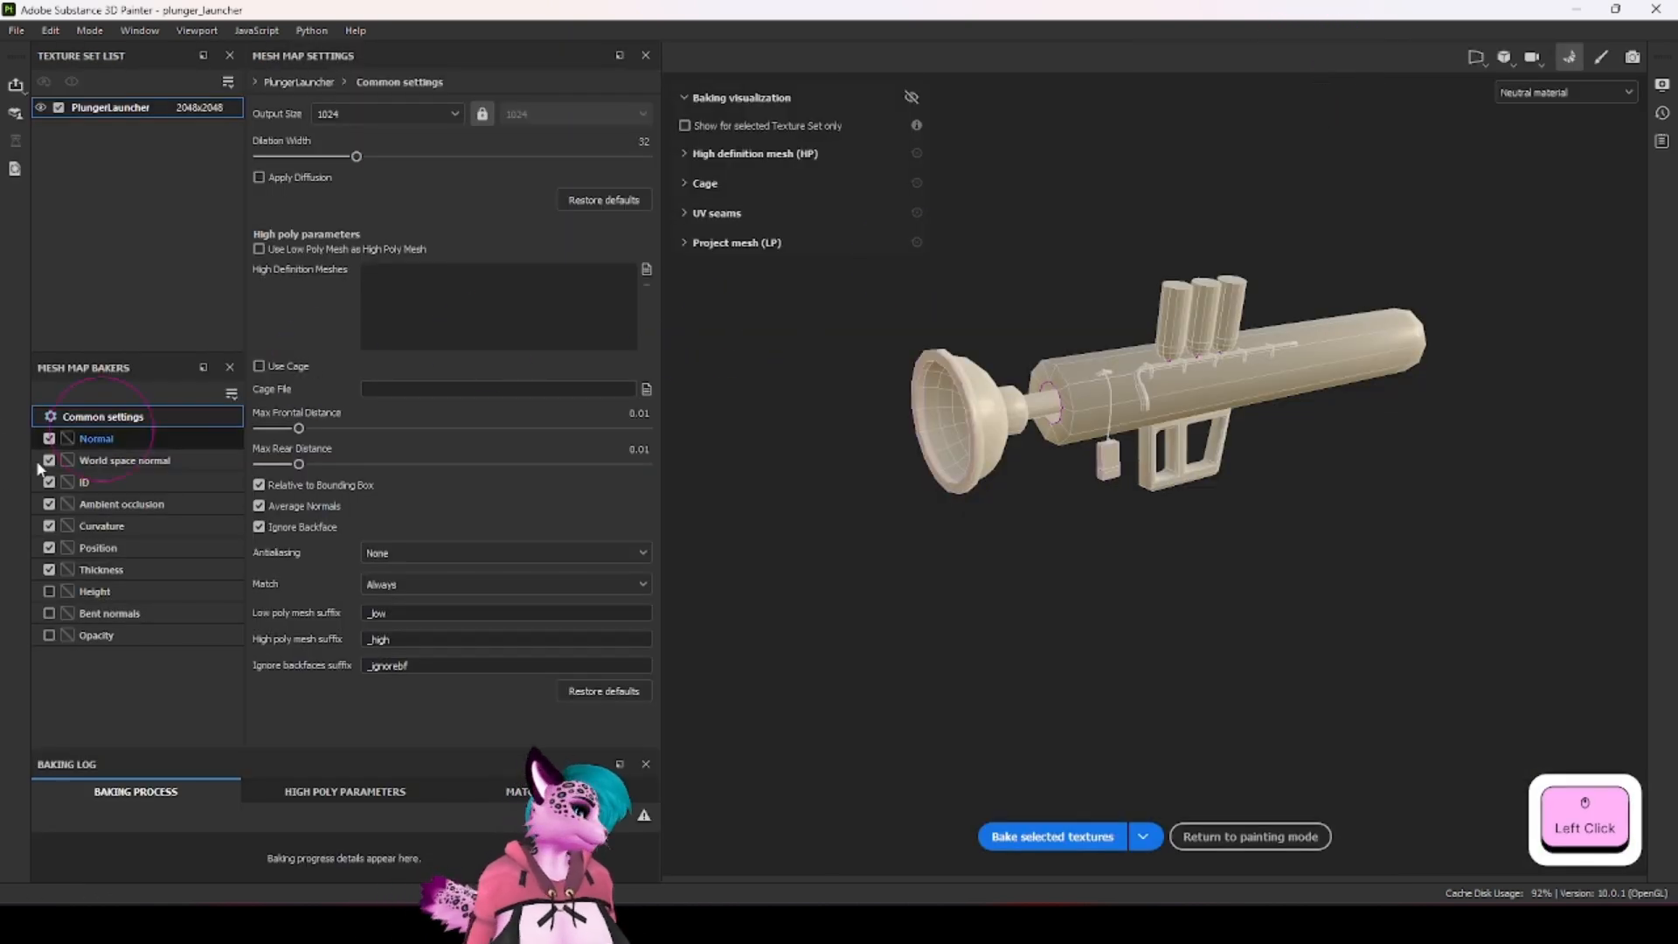
click(139, 504)
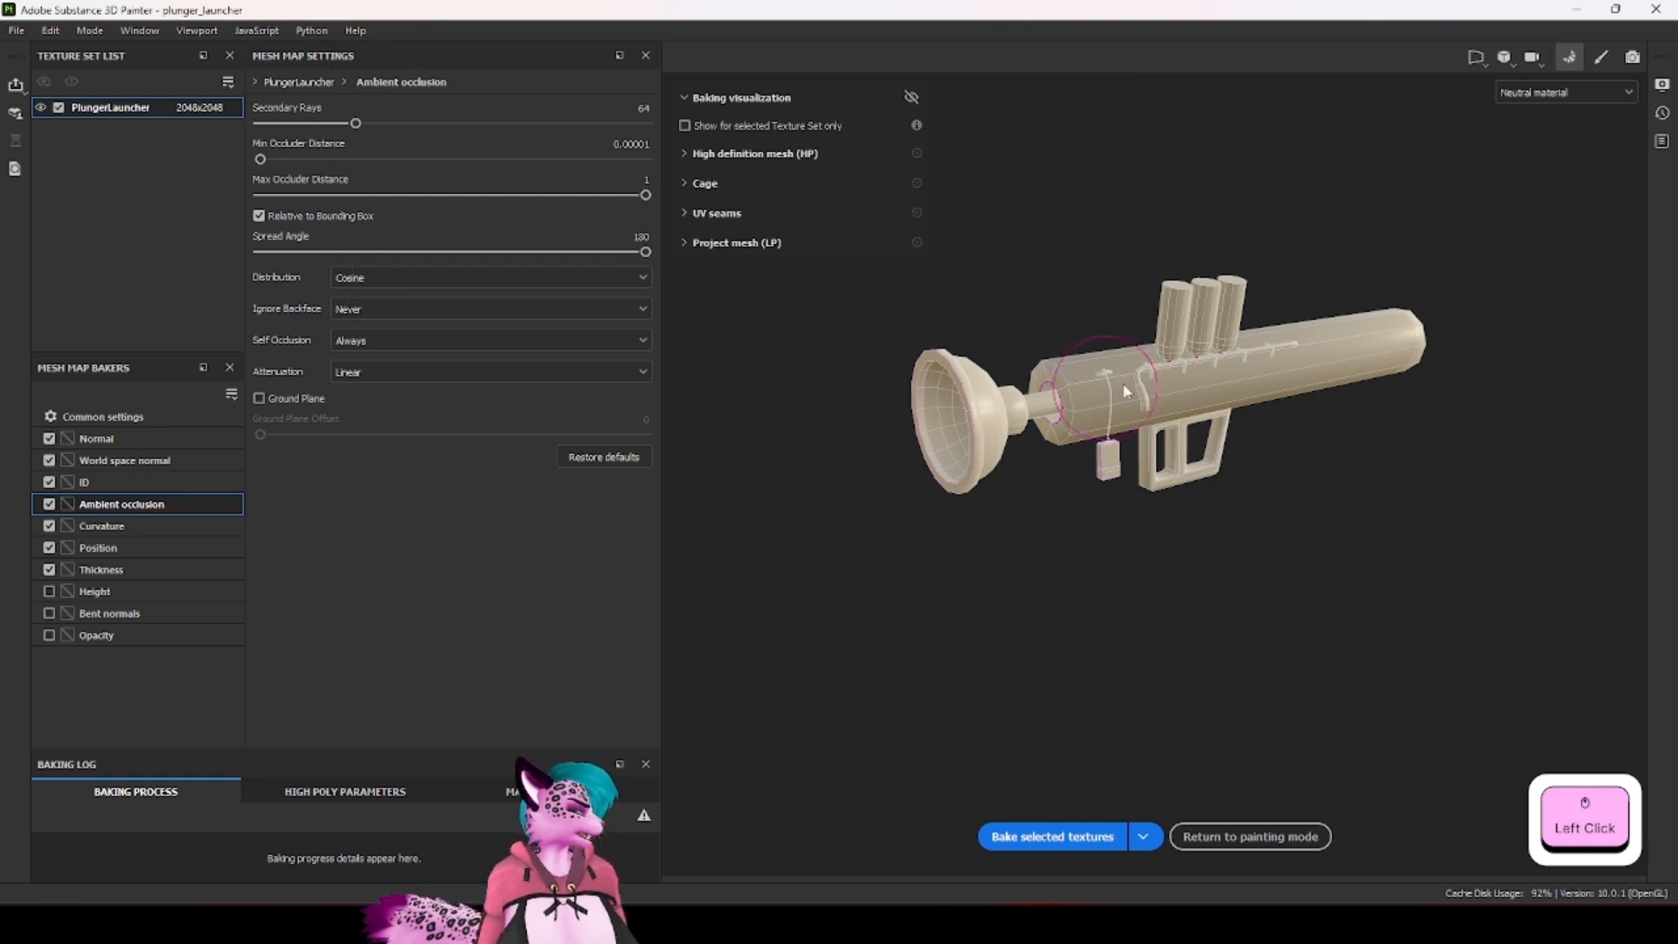
click(358, 310)
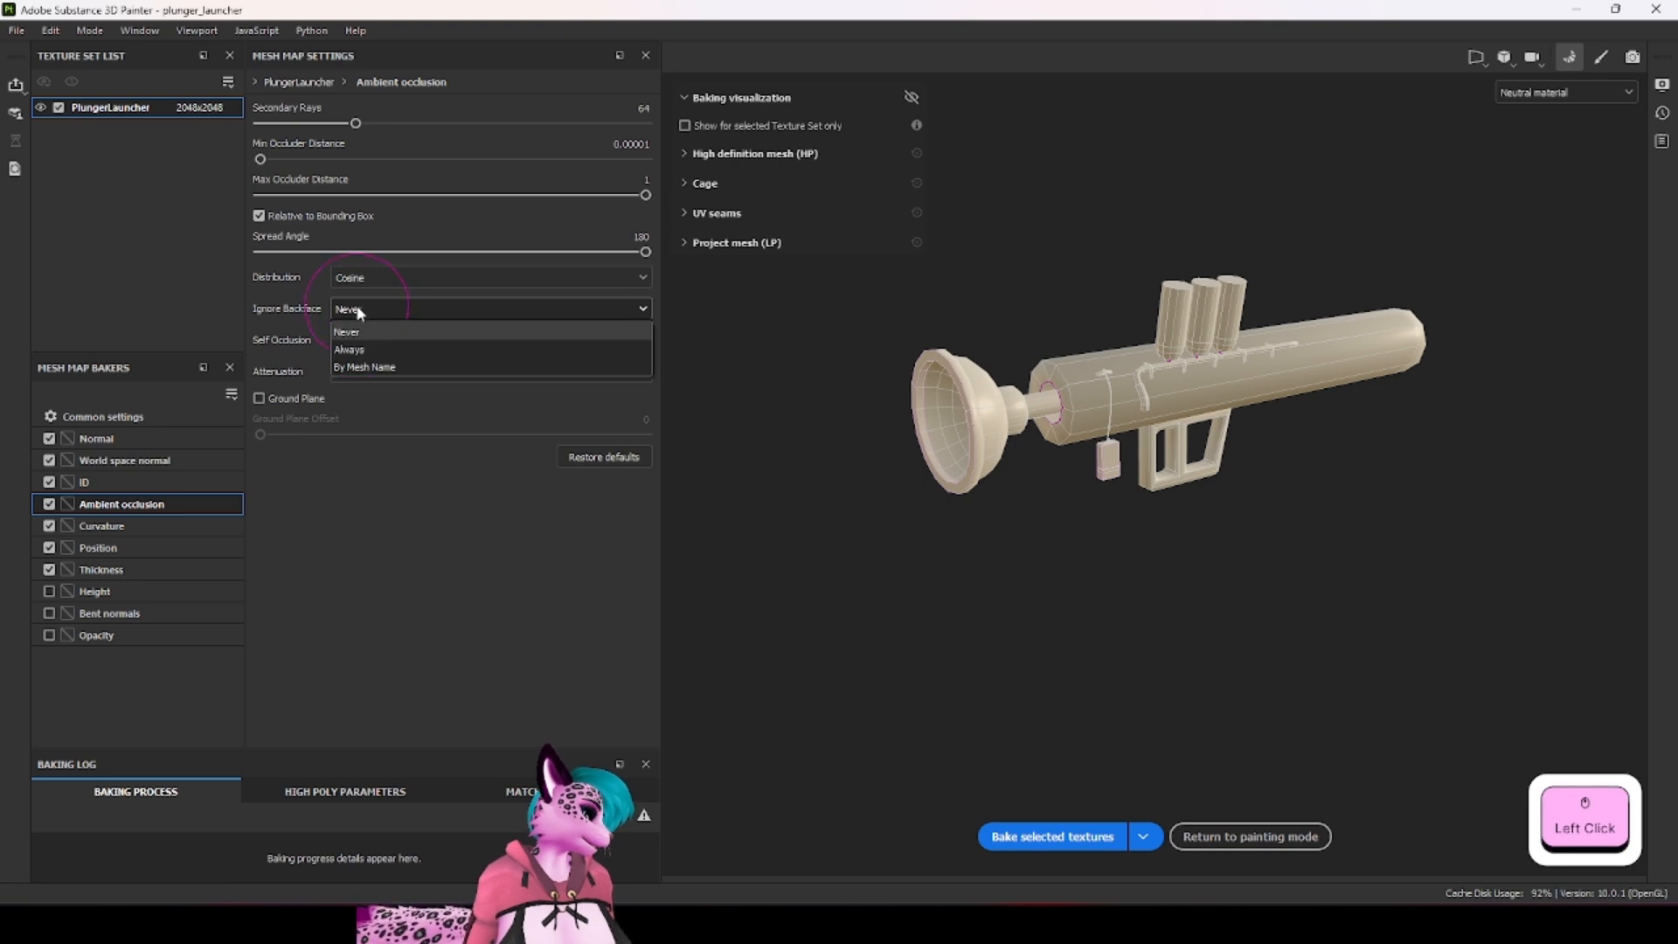
click(362, 348)
click(359, 341)
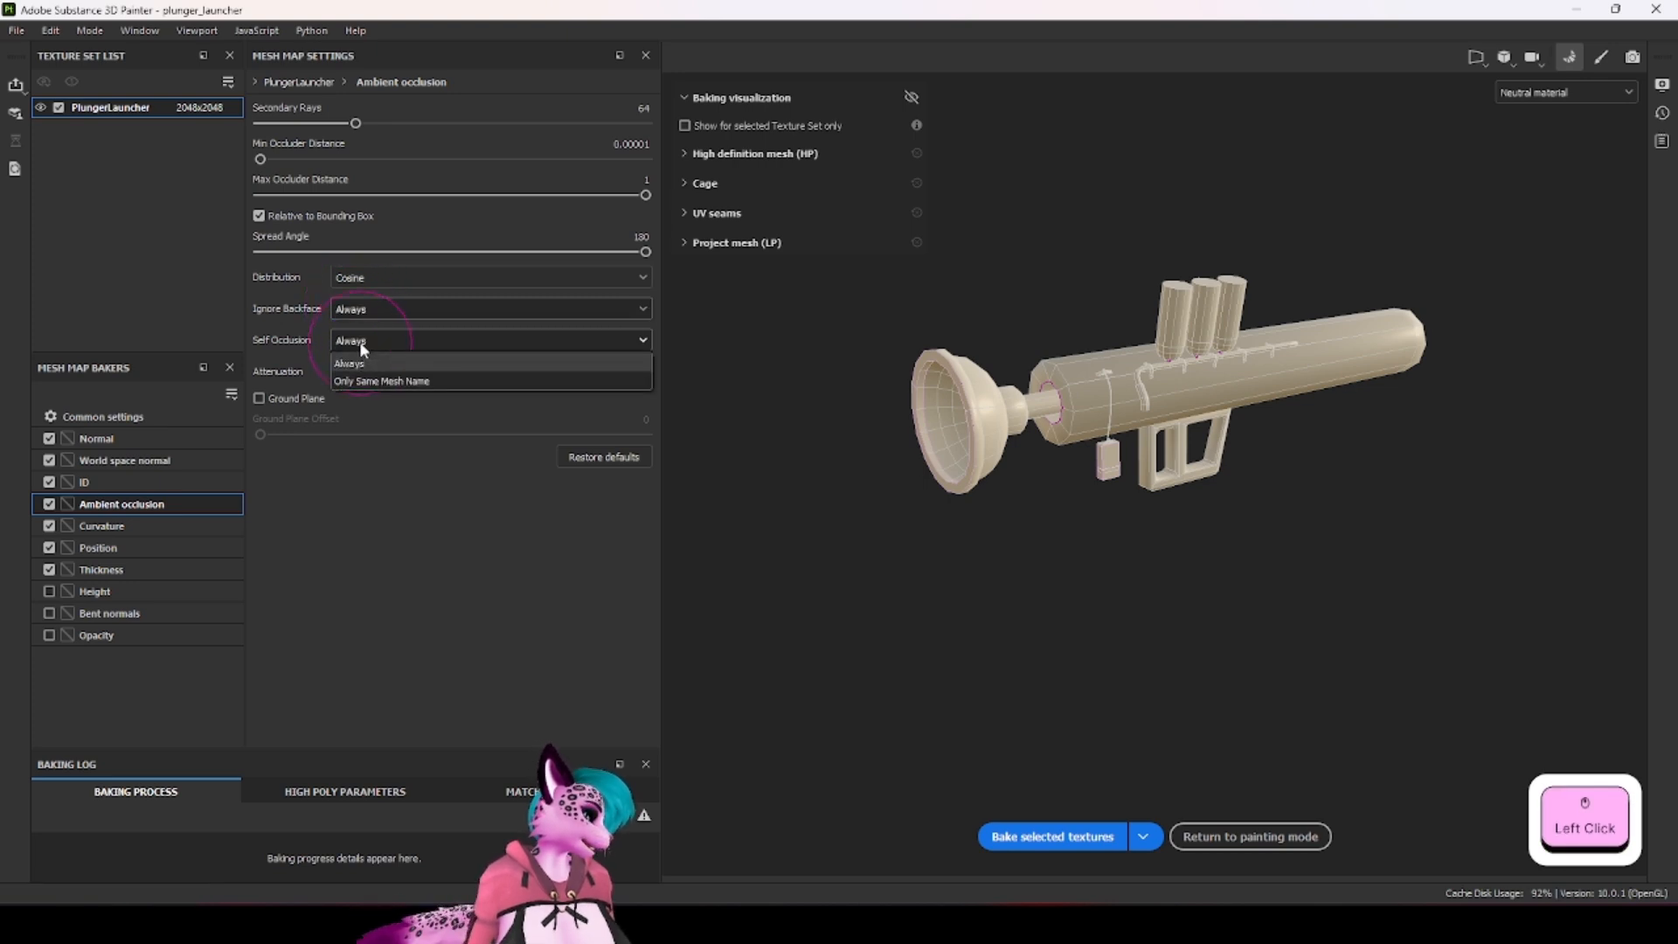
click(367, 382)
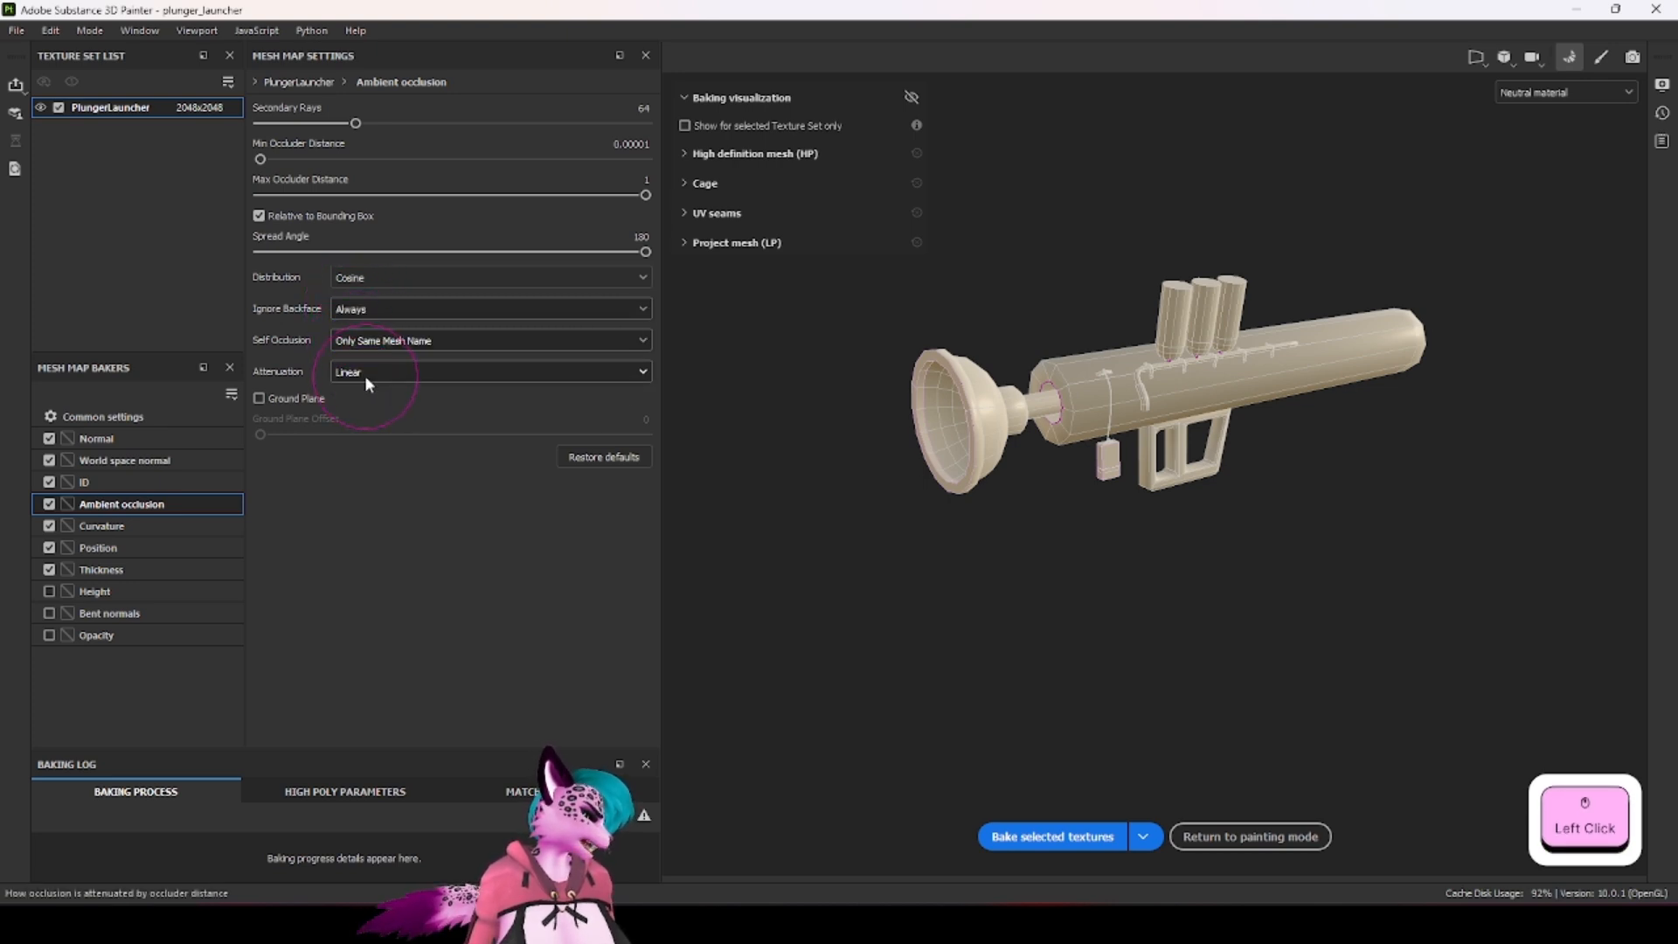
click(364, 375)
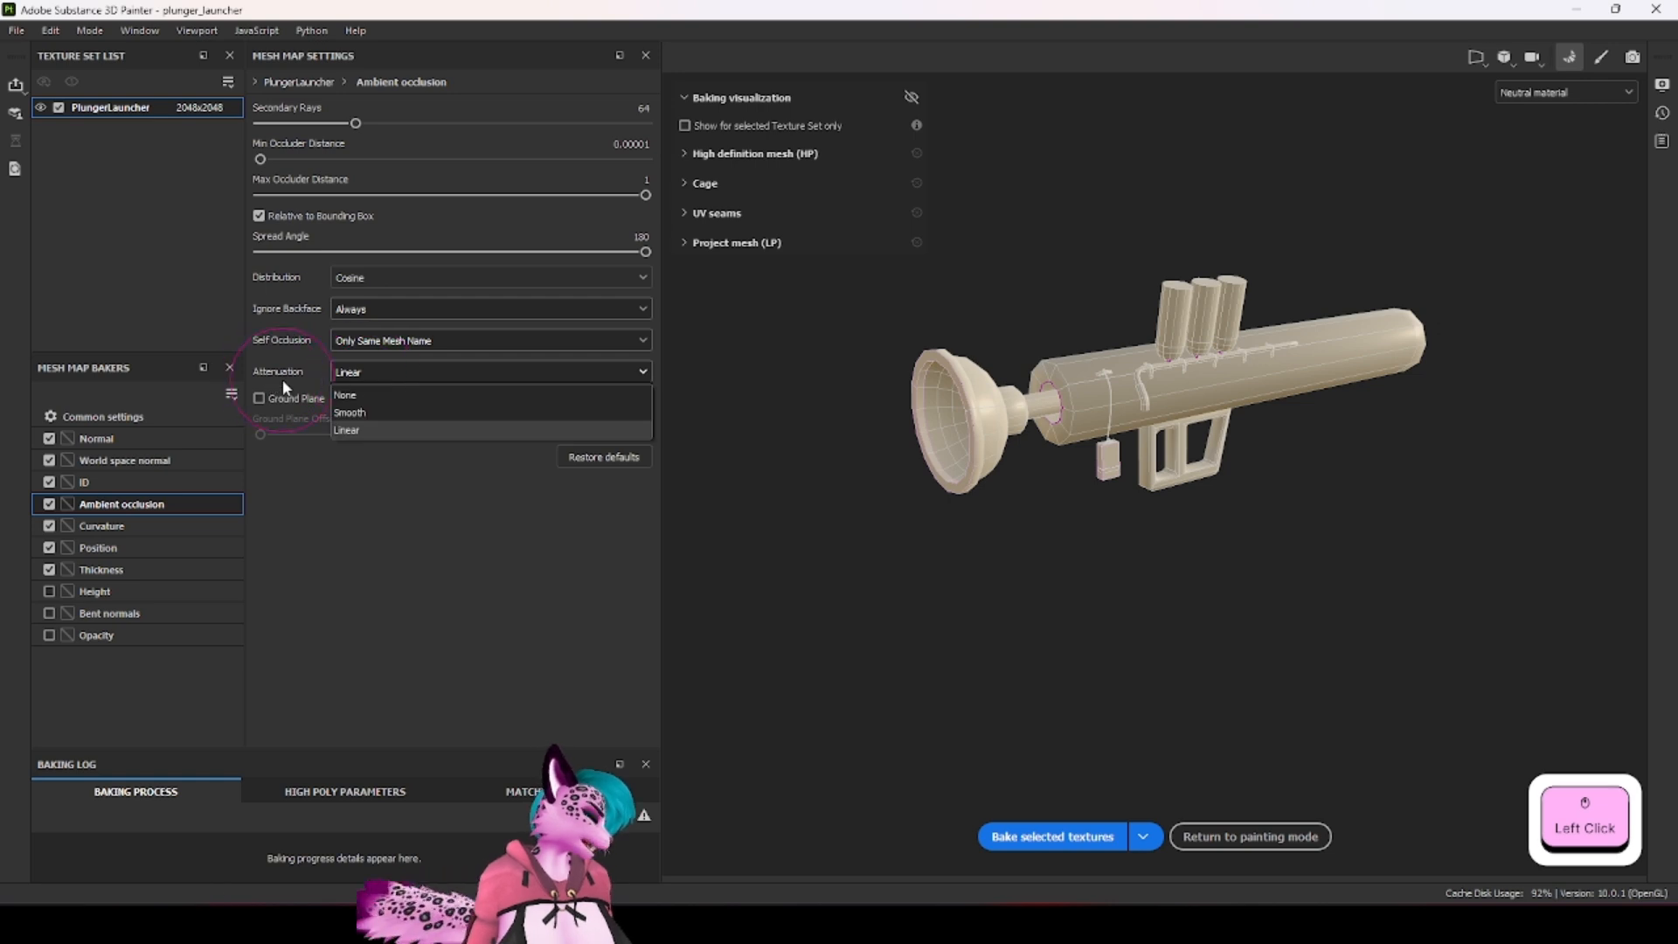
click(360, 395)
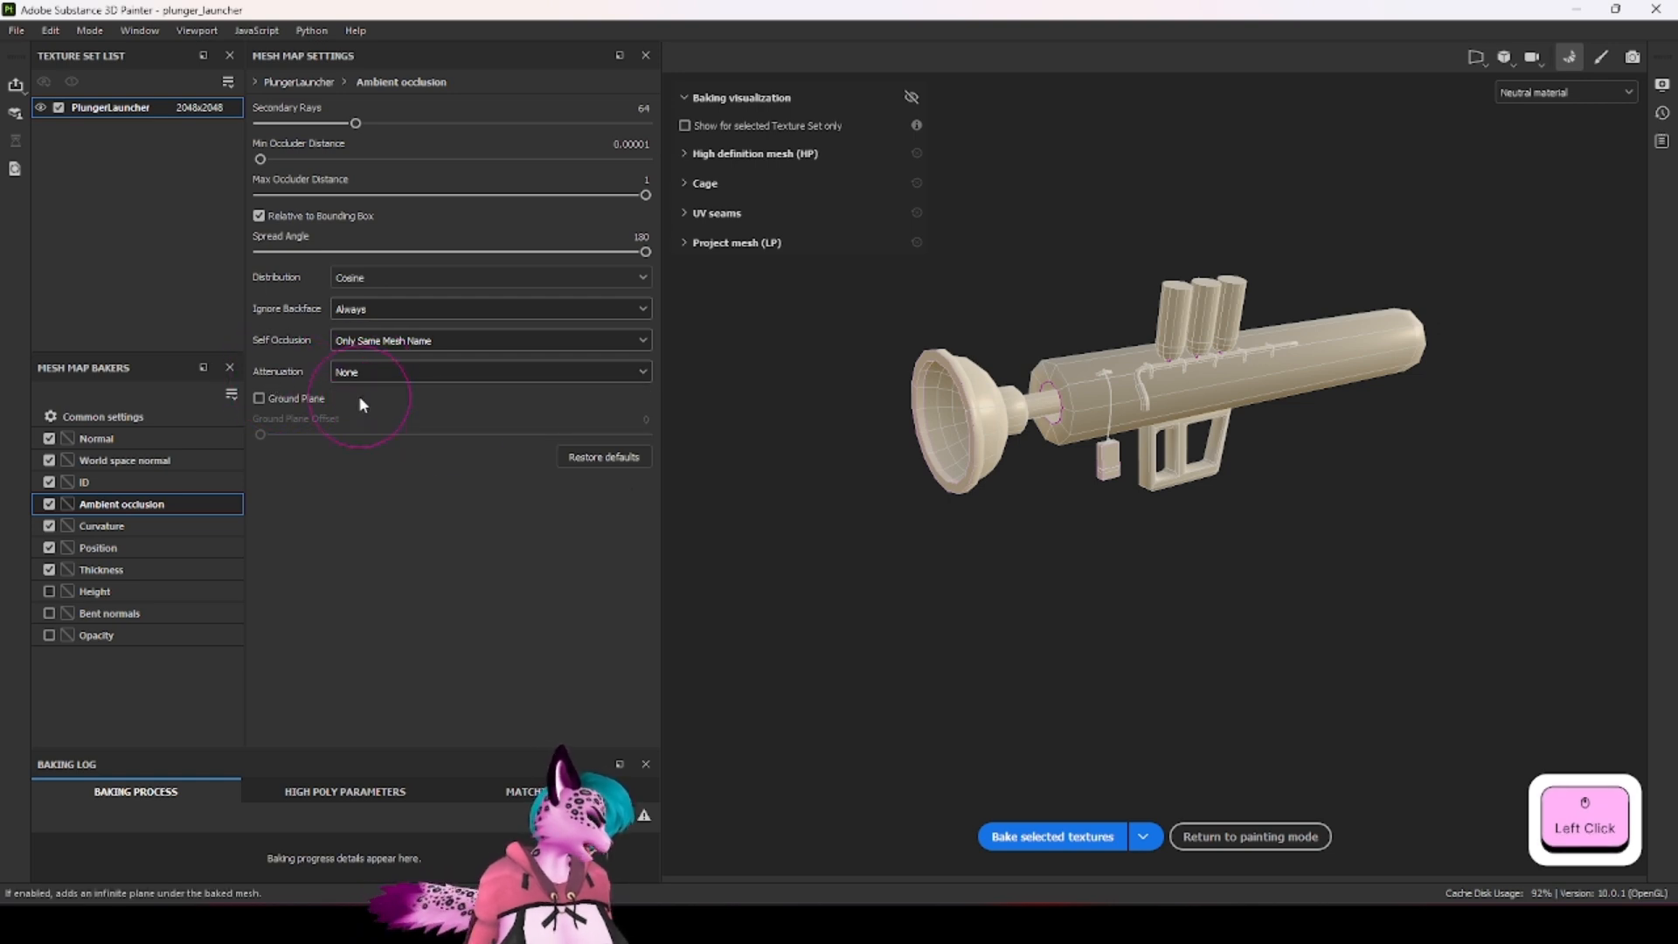
Step: Bake the selected mesh maps for PlungerLauncher and return to painting mode to view the edge wear near the handle
click(1086, 839)
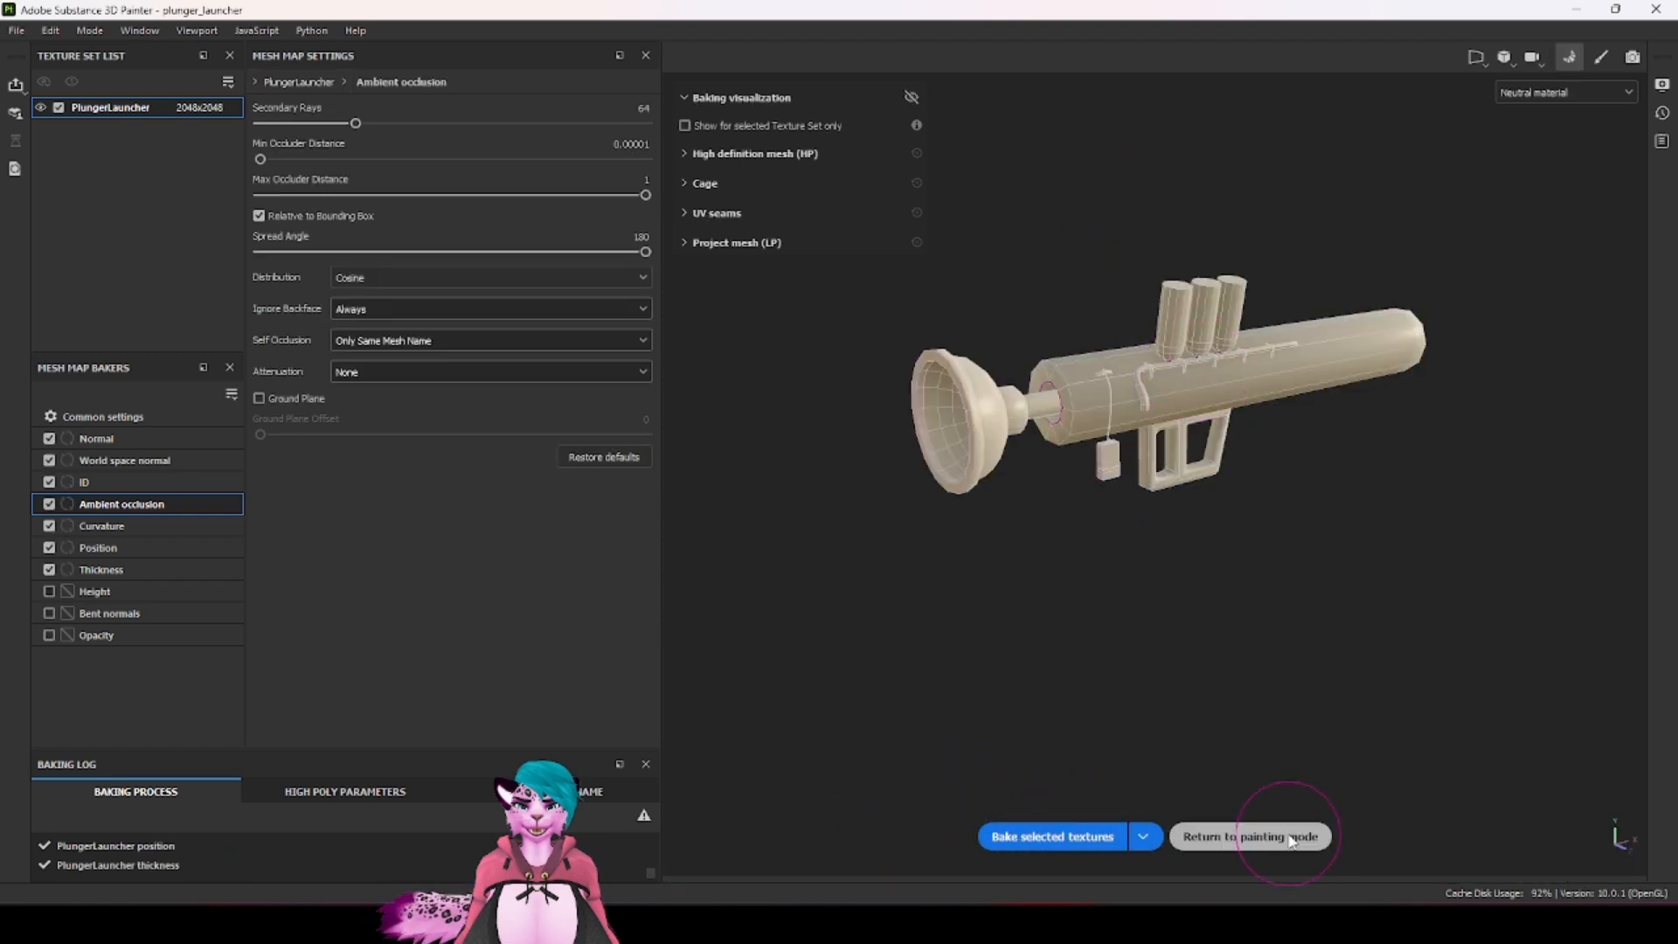
click(1279, 838)
scroll(584, 440, up, 6)
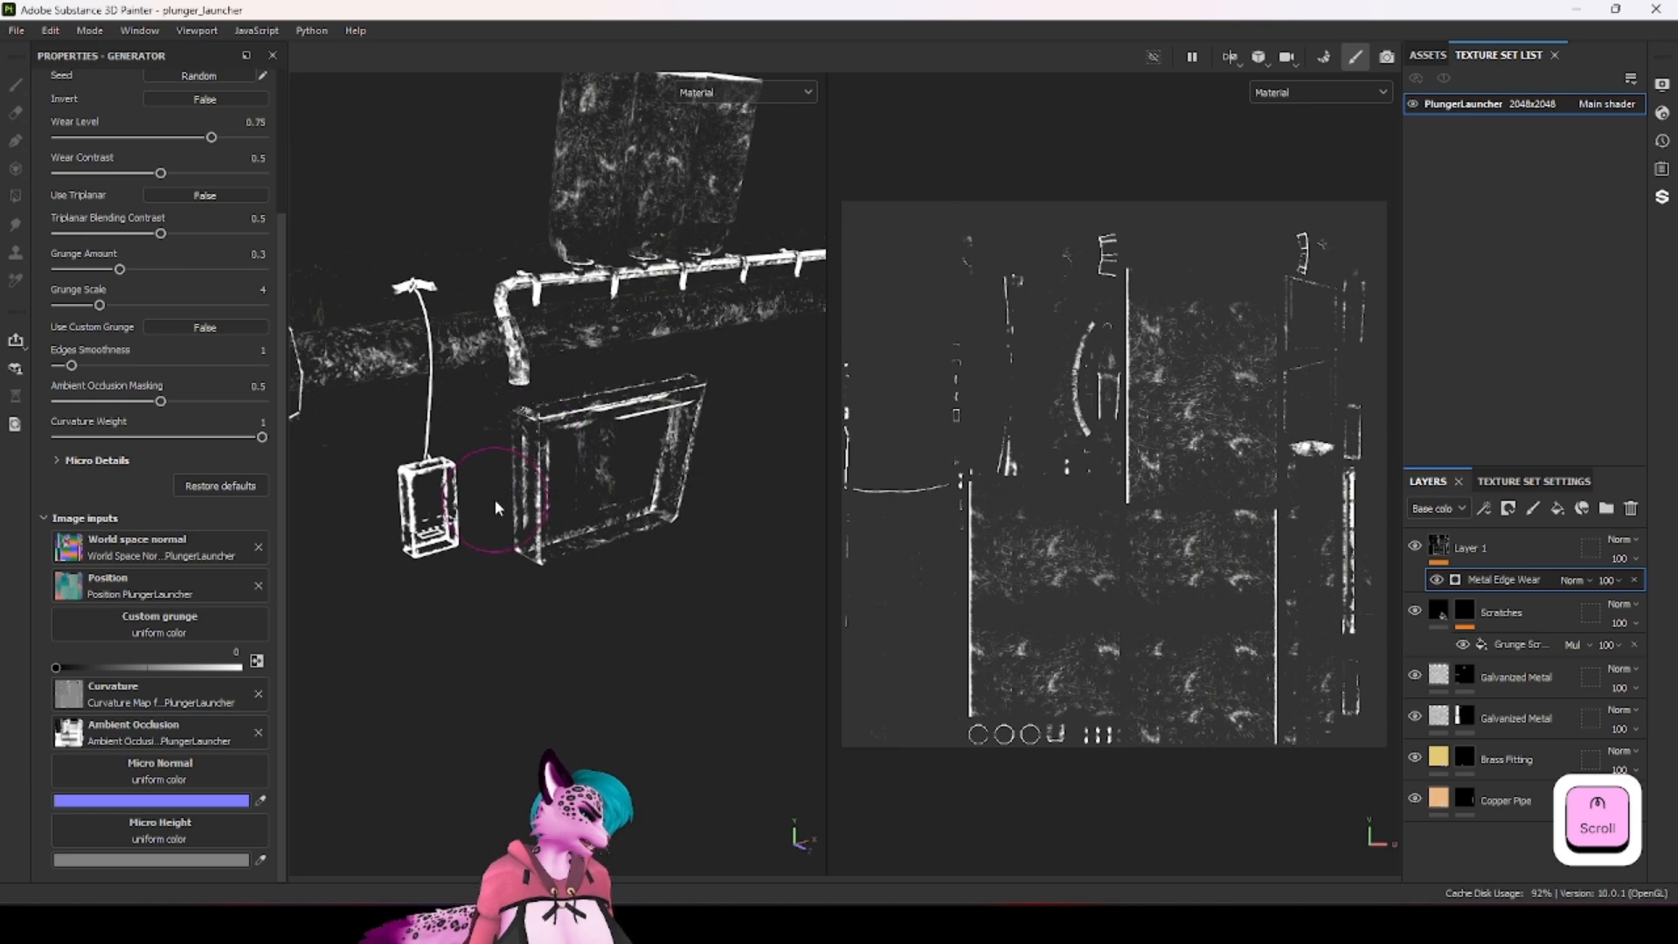
scroll(496, 508, up, 3)
key(space)
Step: Turn off the opacity channel of the Metal Edge Wear generator and check the edge wear on the model
scroll(140, 423, up, 4)
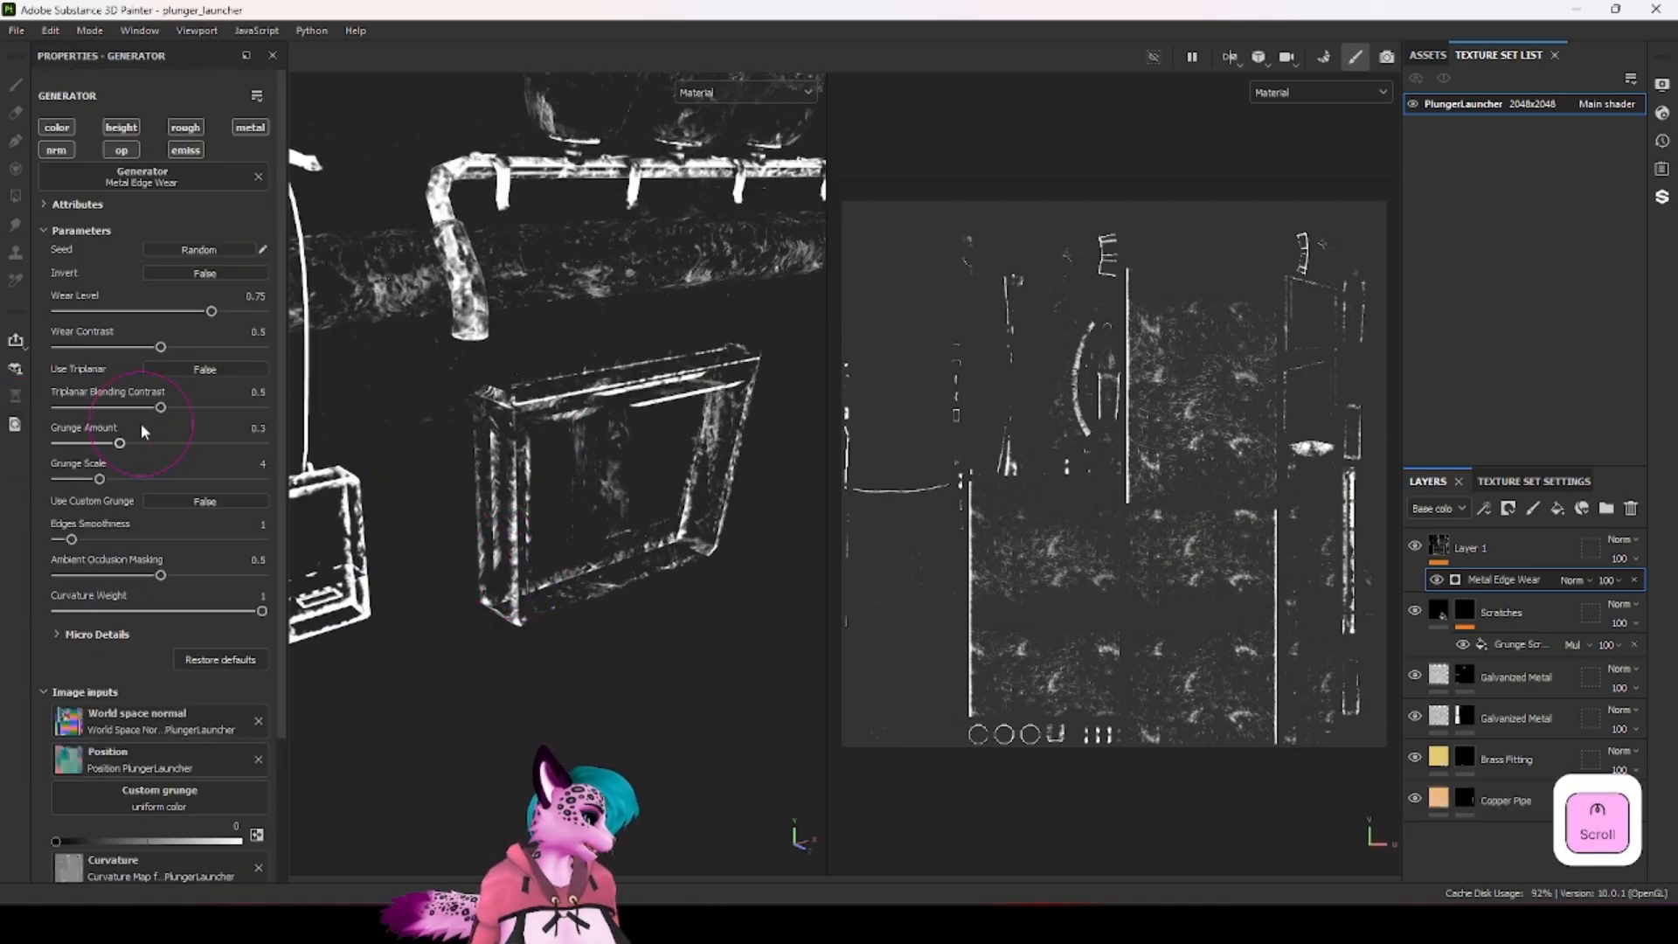
click(125, 152)
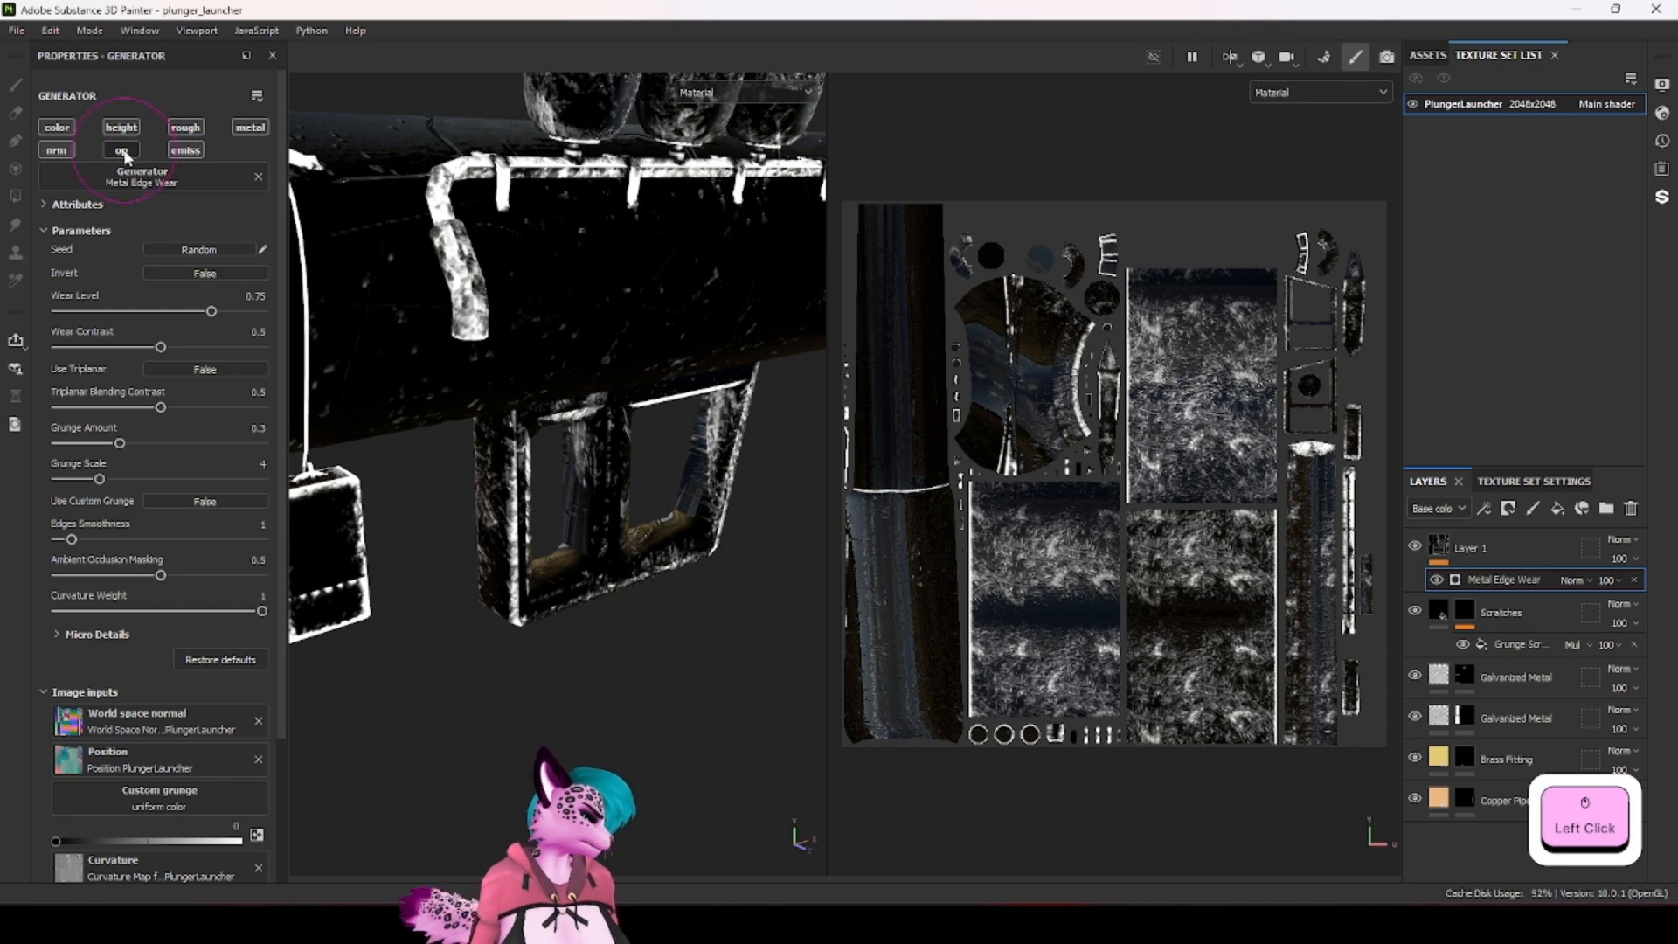
scroll(517, 354, down, 2)
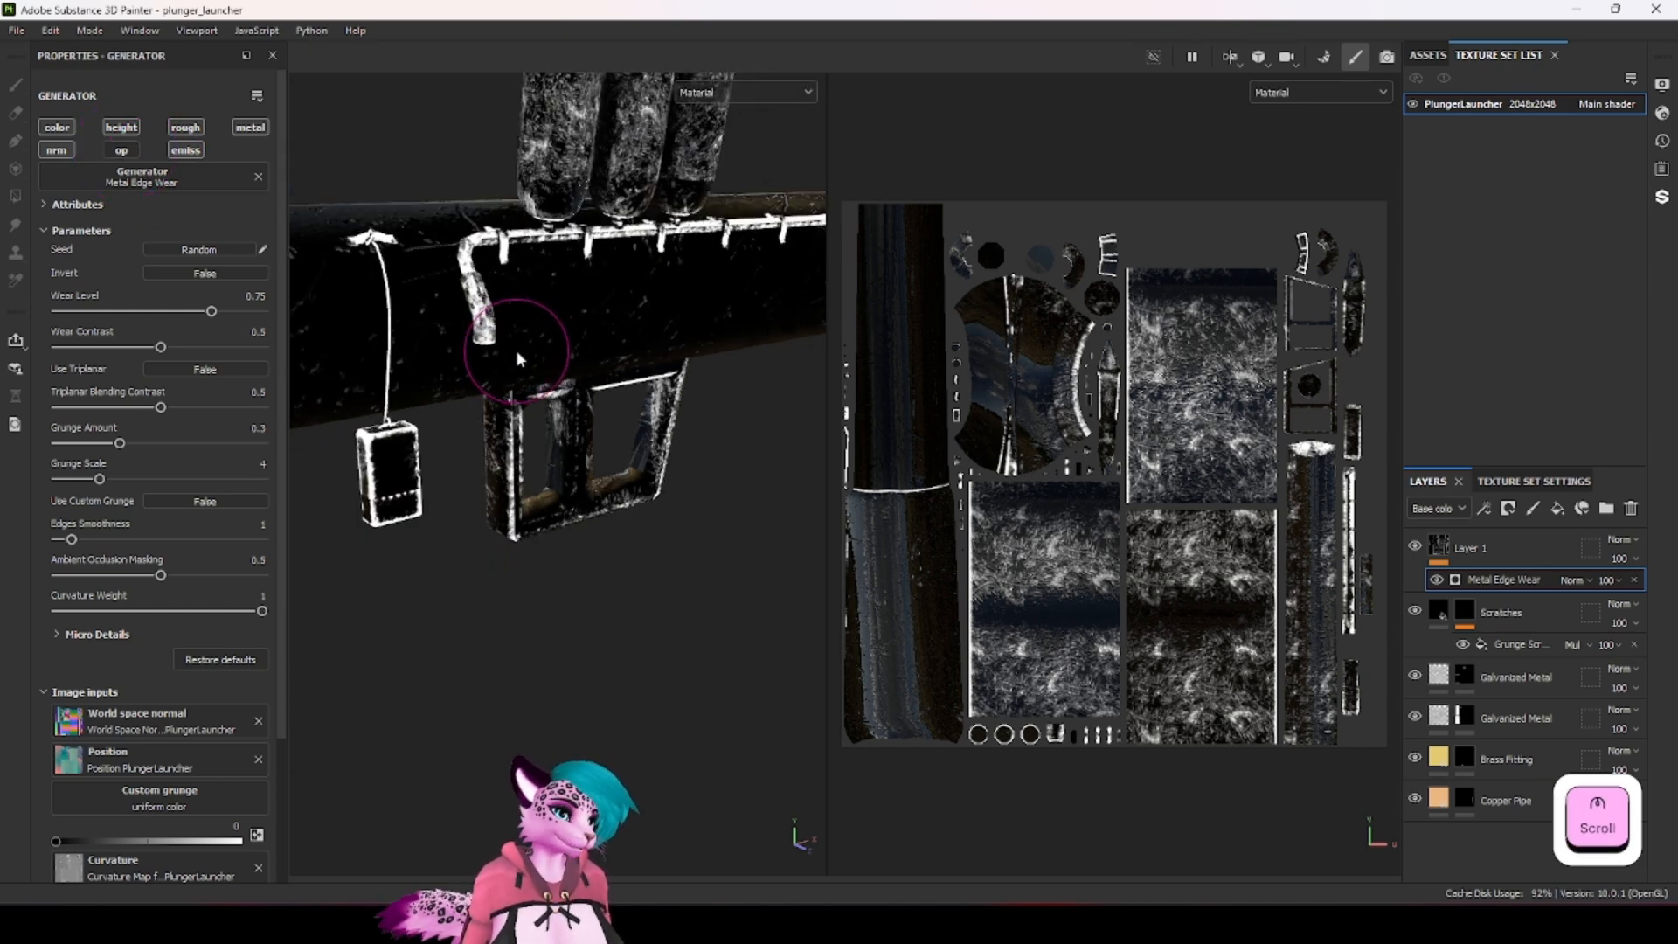
Step: Delete the paint layer above Scratches that carries the Metal Edge Wear generator
scroll(515, 350, down, 3)
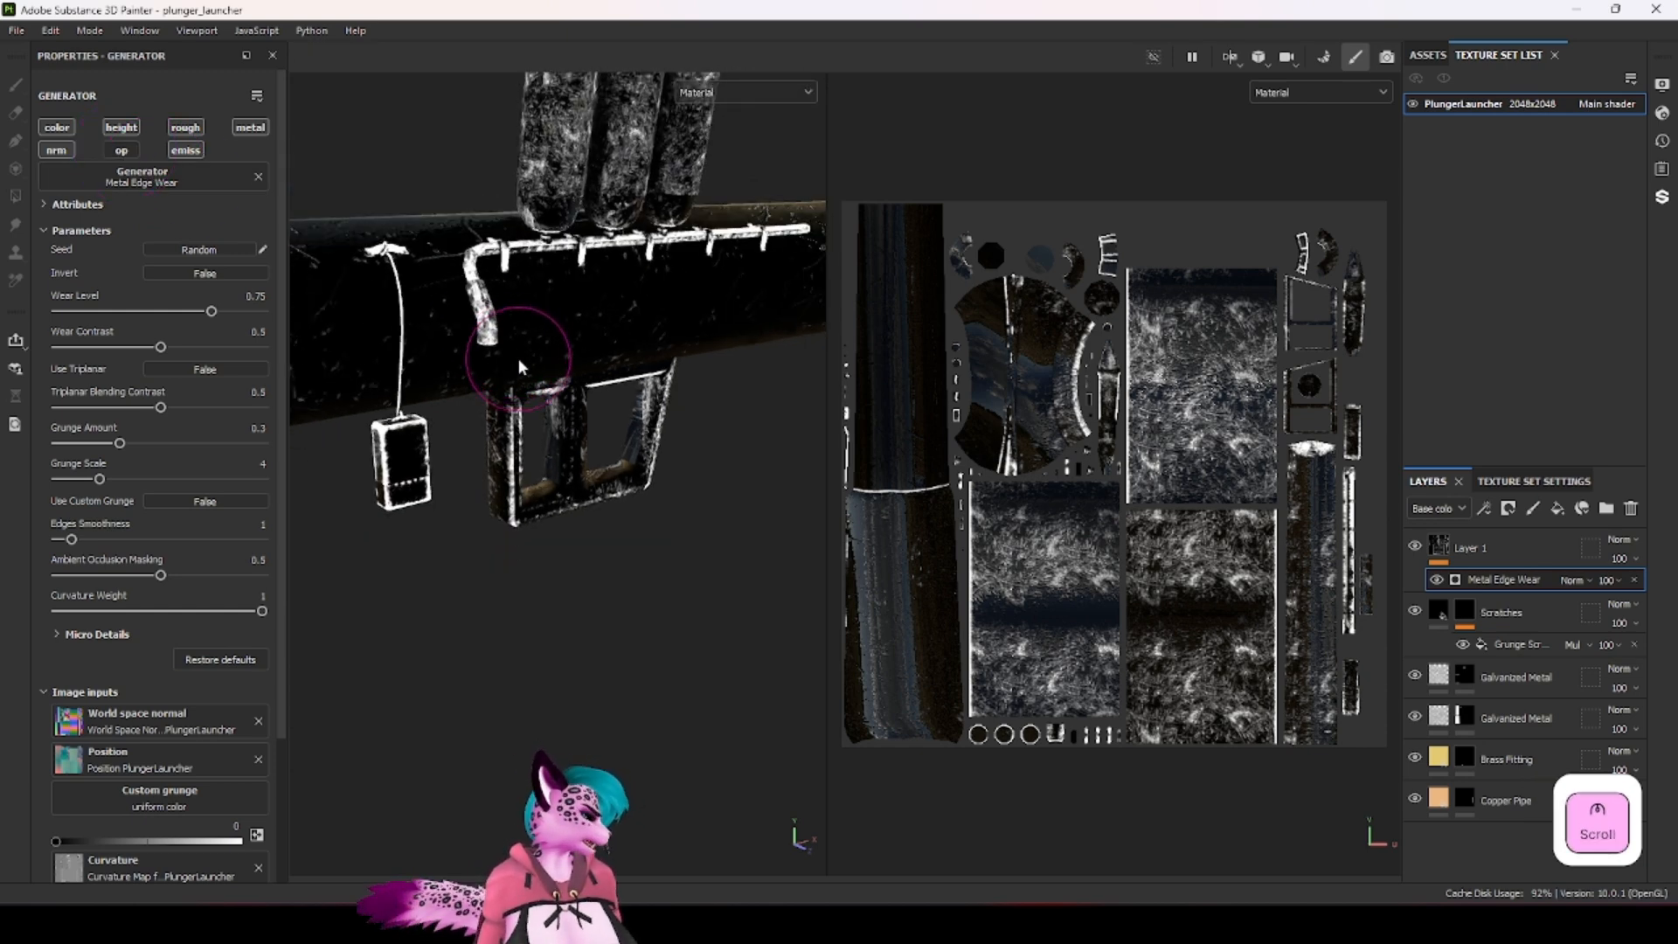
scroll(491, 333, down, 2)
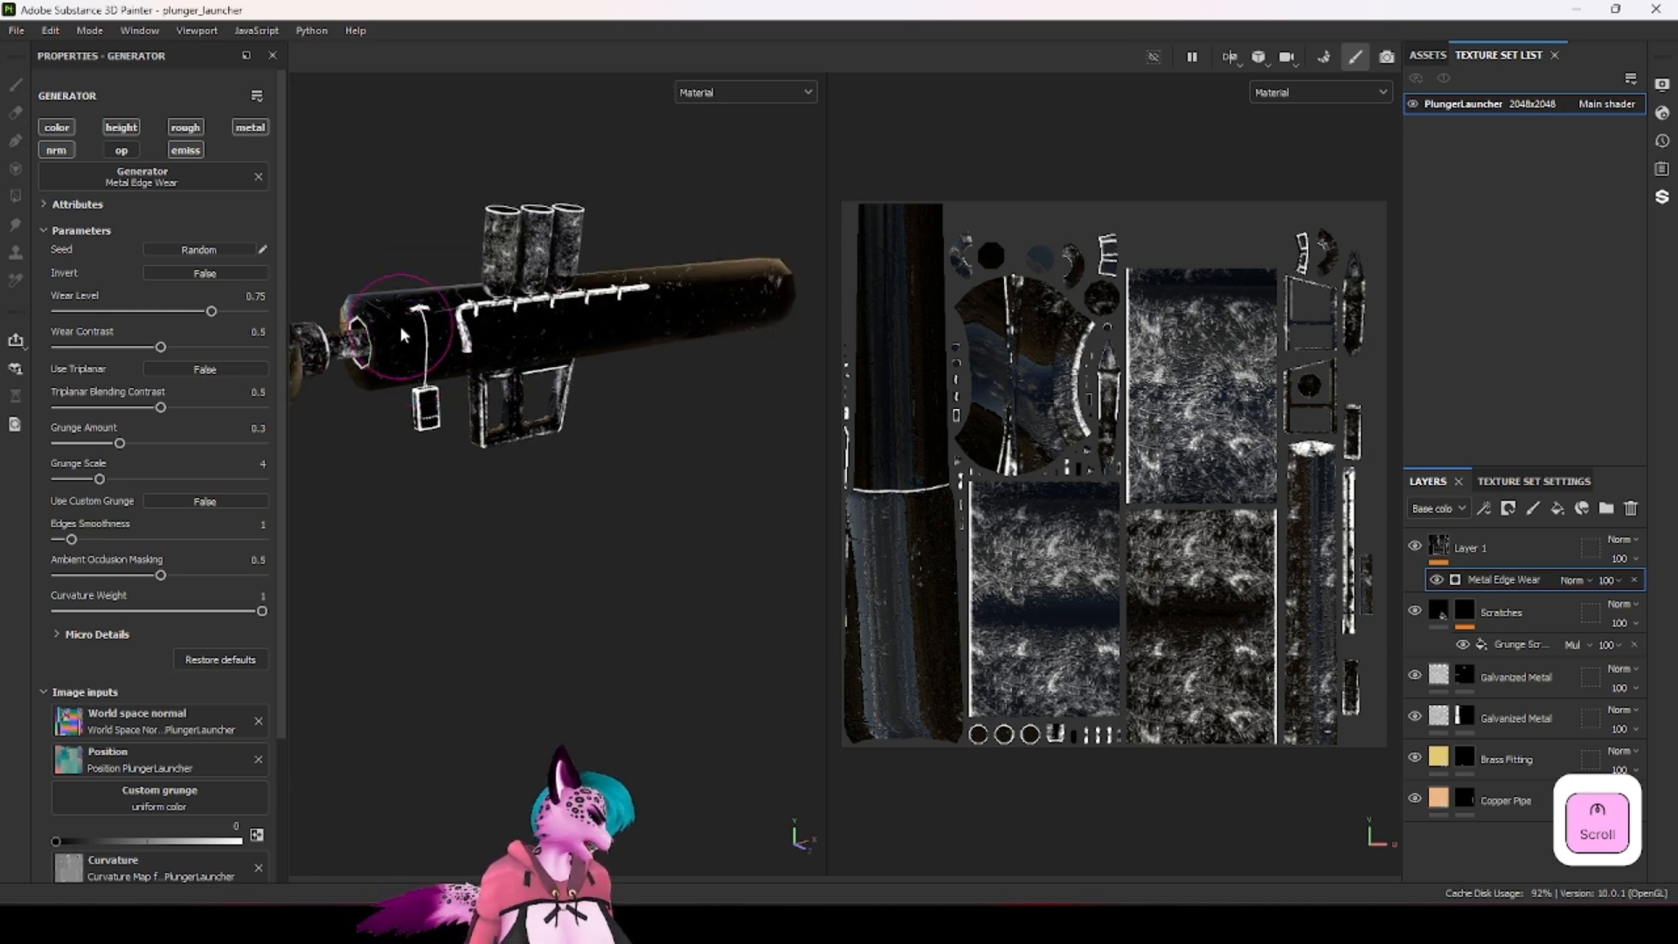
scroll(376, 367, up, 2)
scroll(496, 353, up, 2)
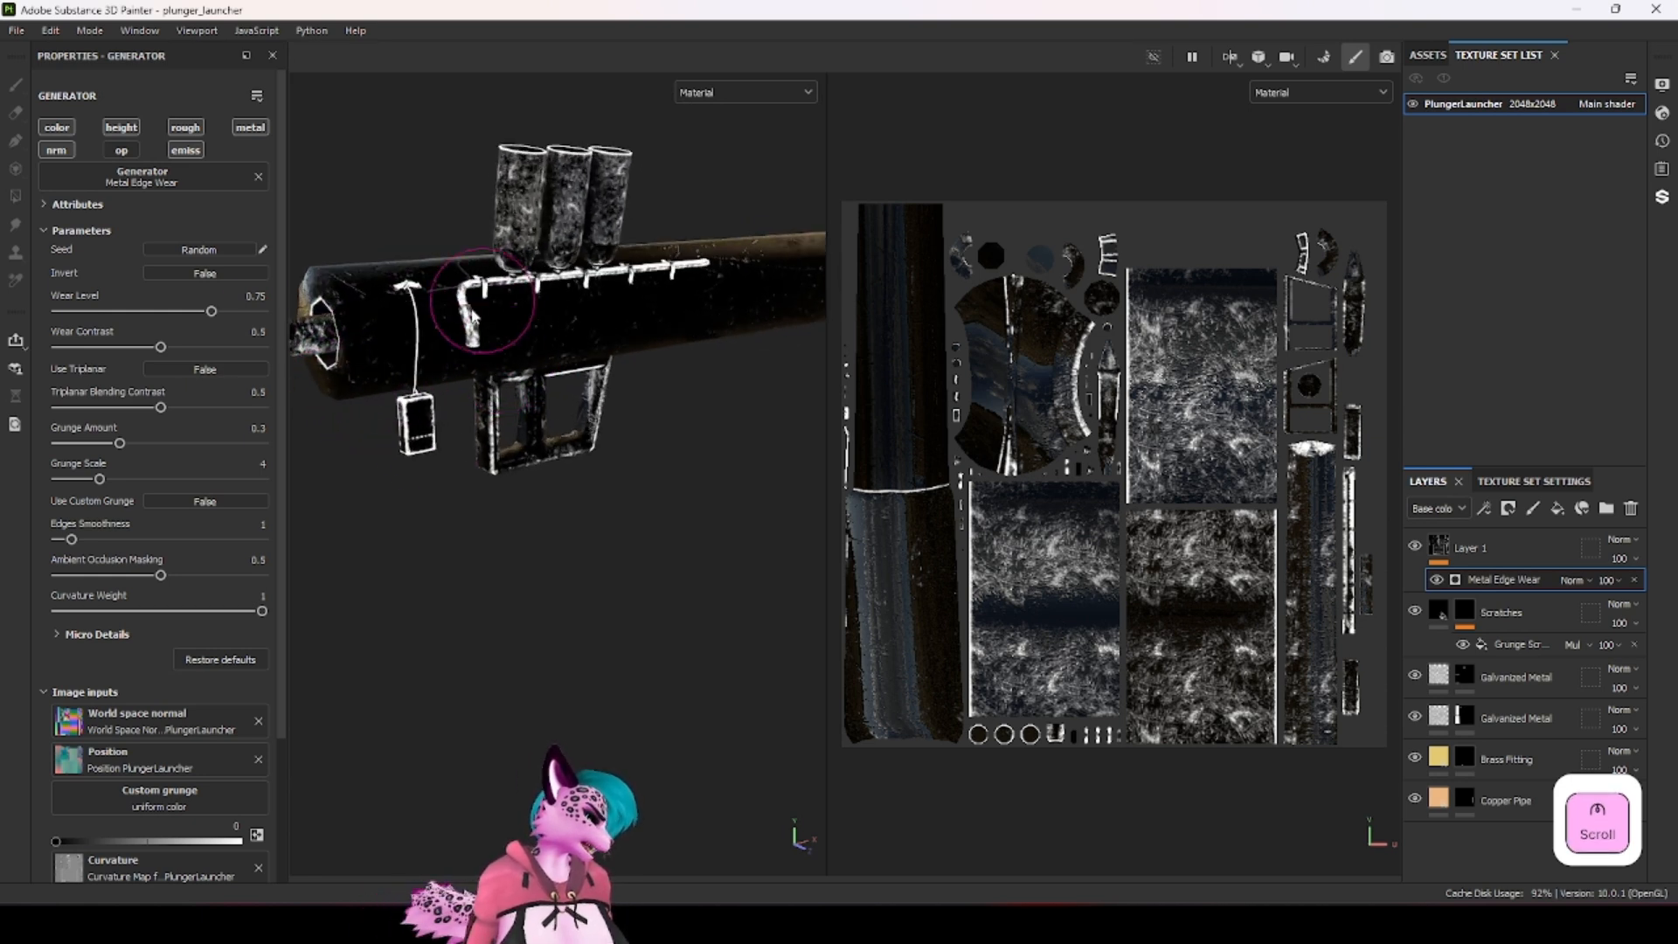
click(1552, 555)
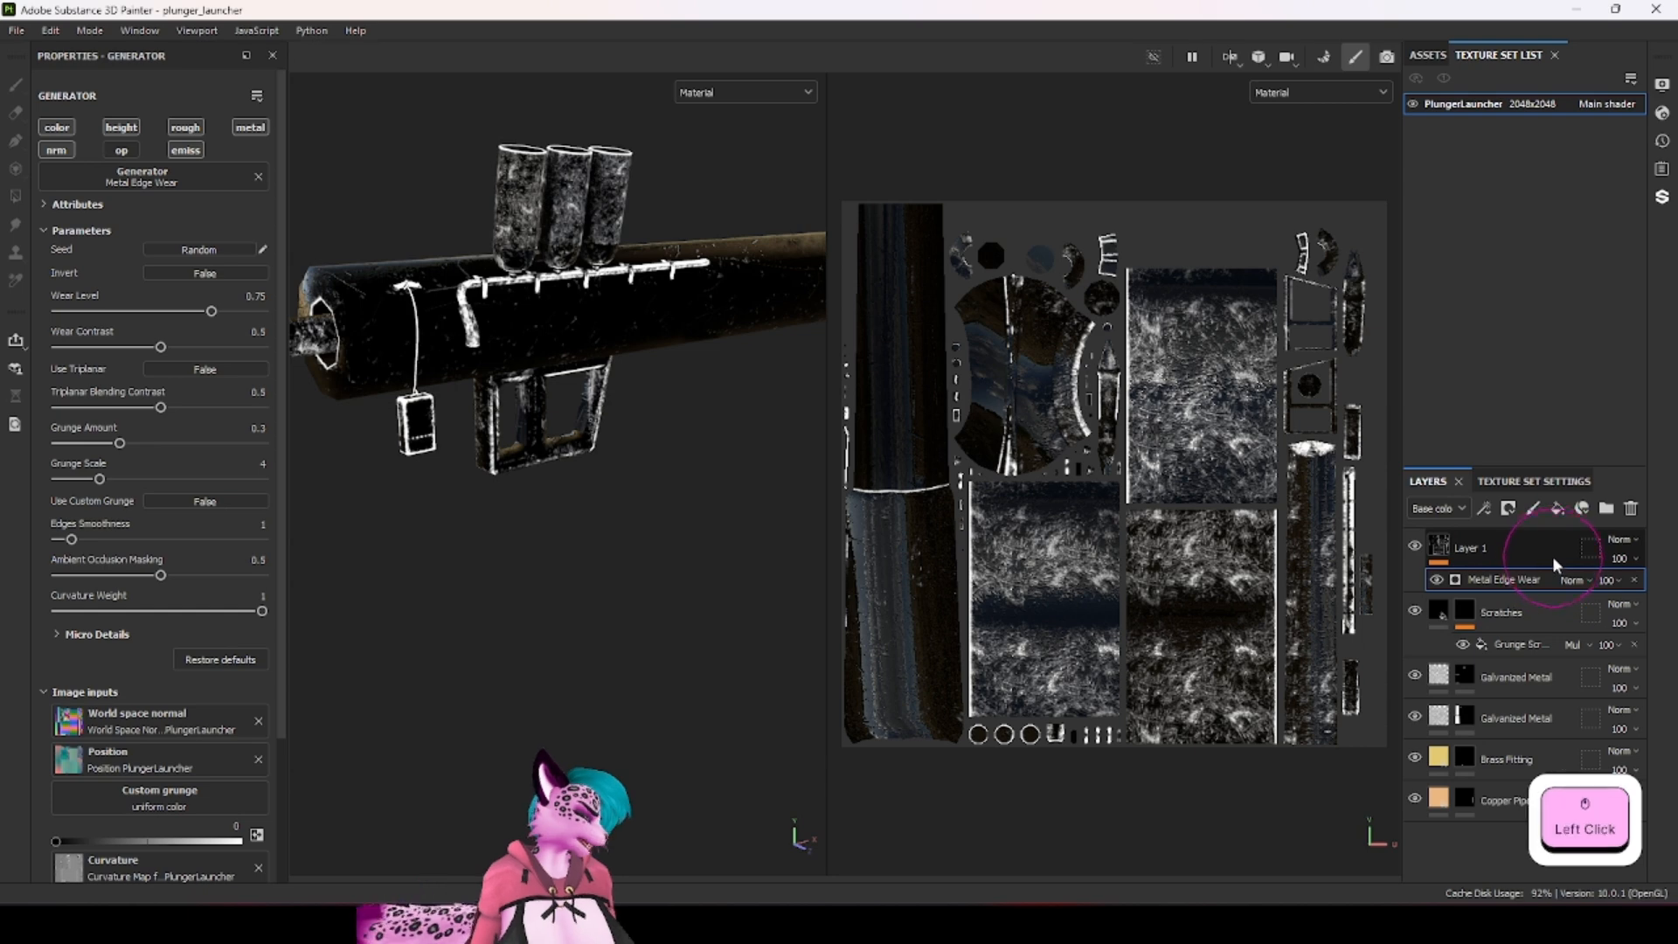
click(1631, 508)
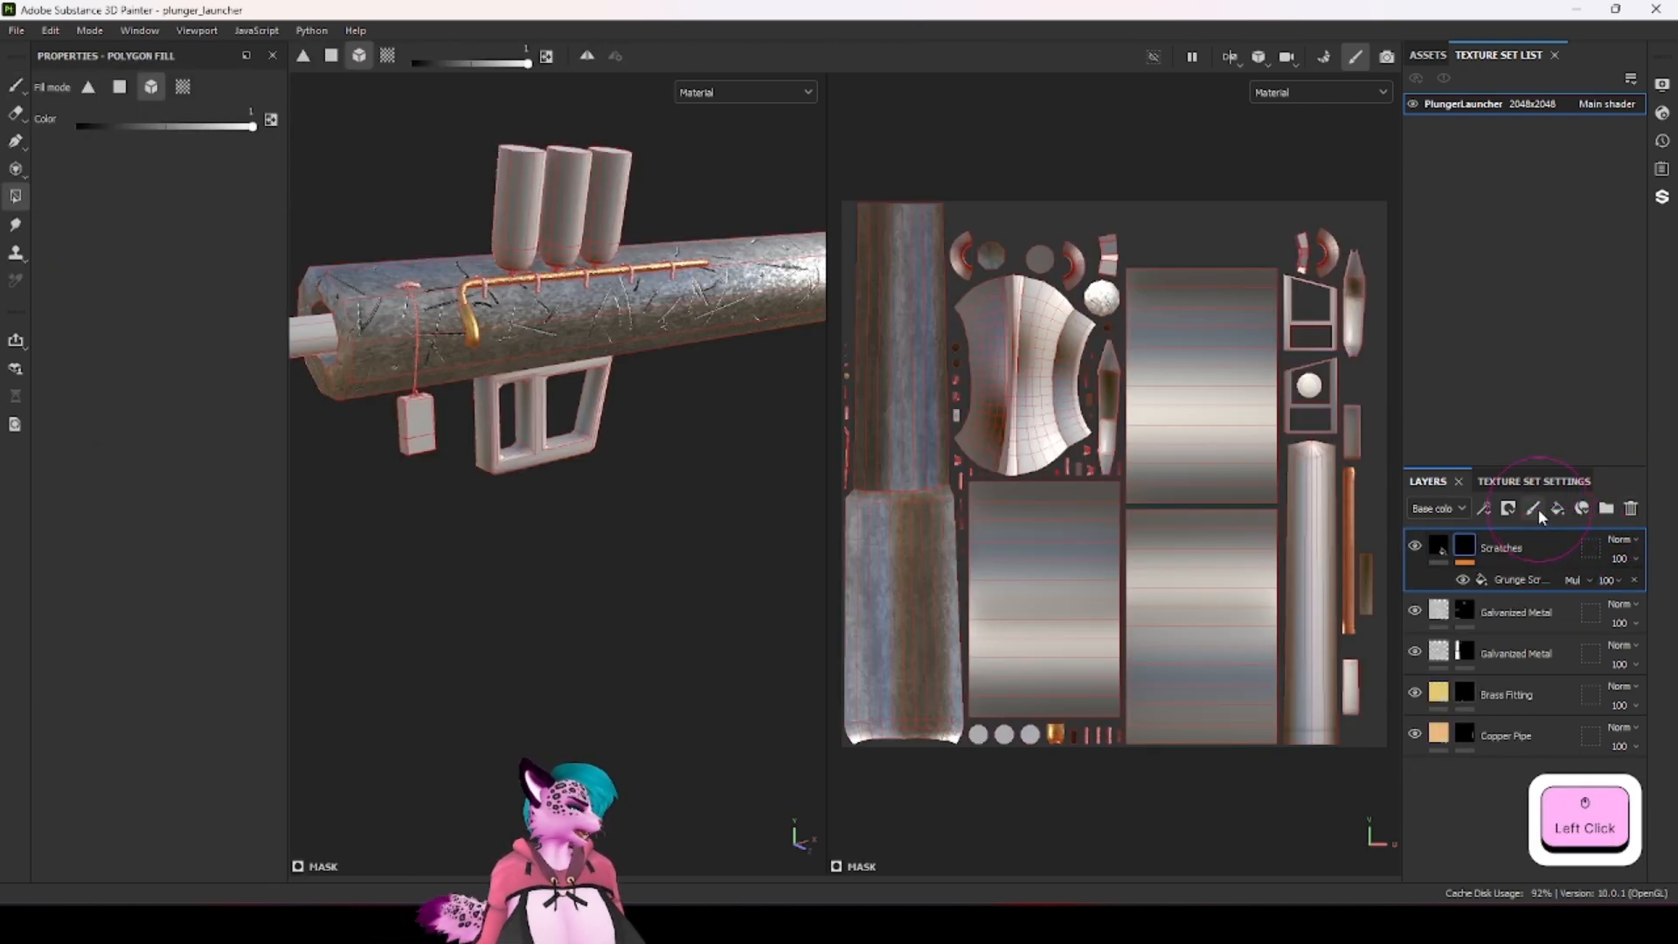
Step: Add a fill layer above Scratches, give it a black mask, and add a generator to that mask
click(1557, 510)
right_click(1475, 544)
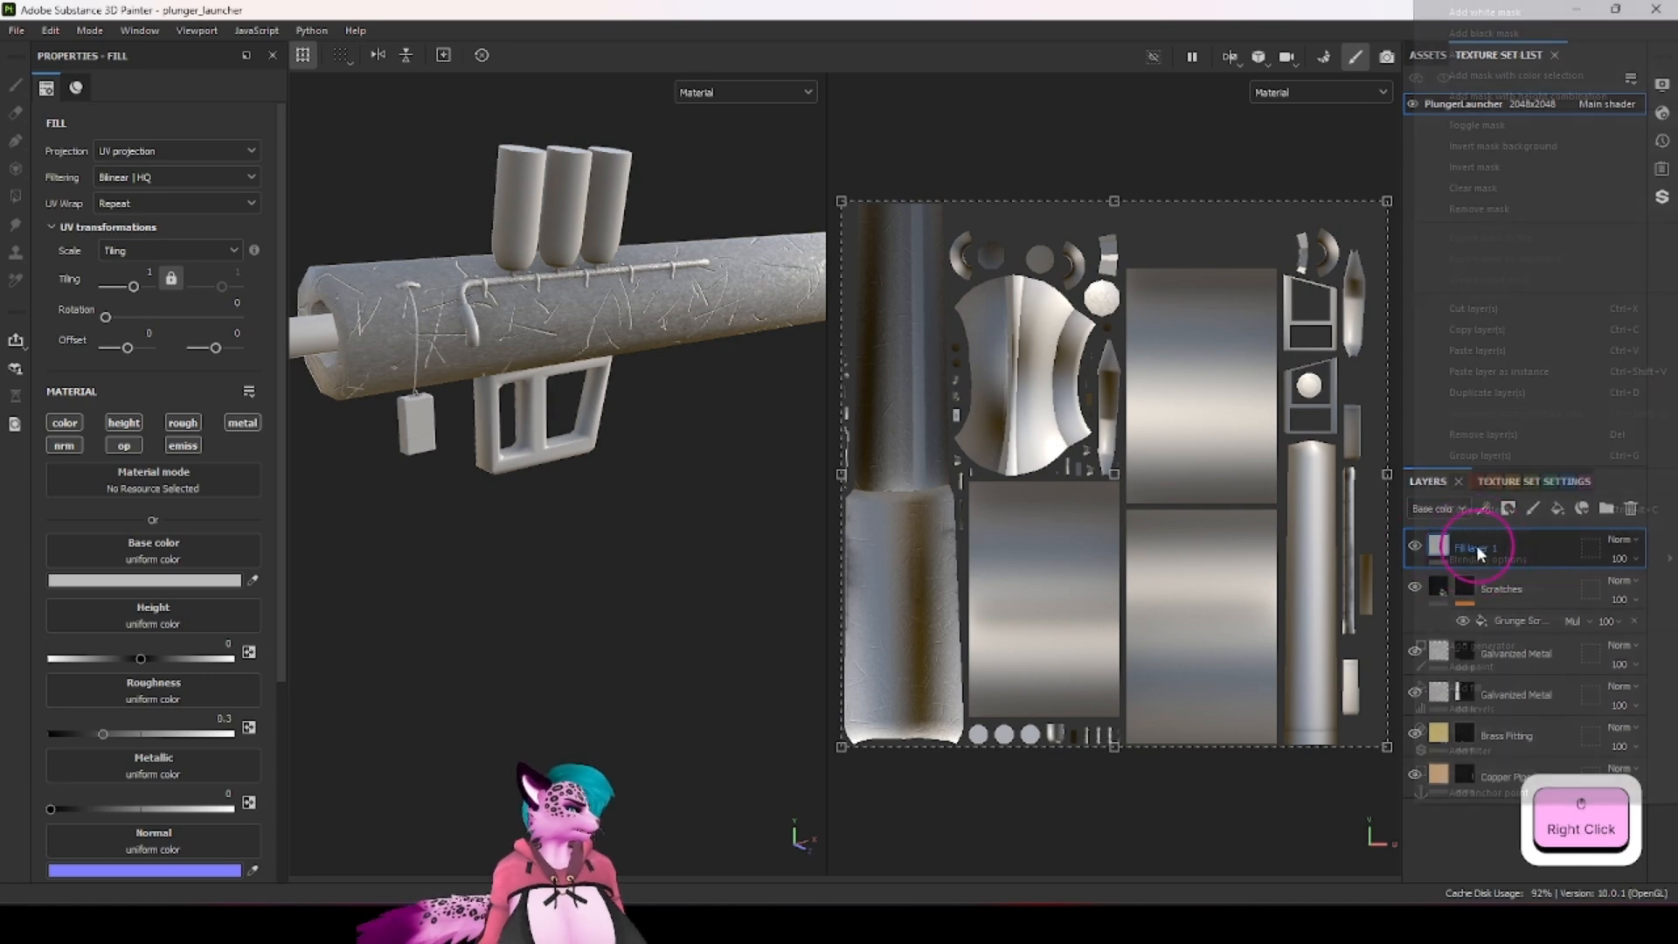
click(1450, 30)
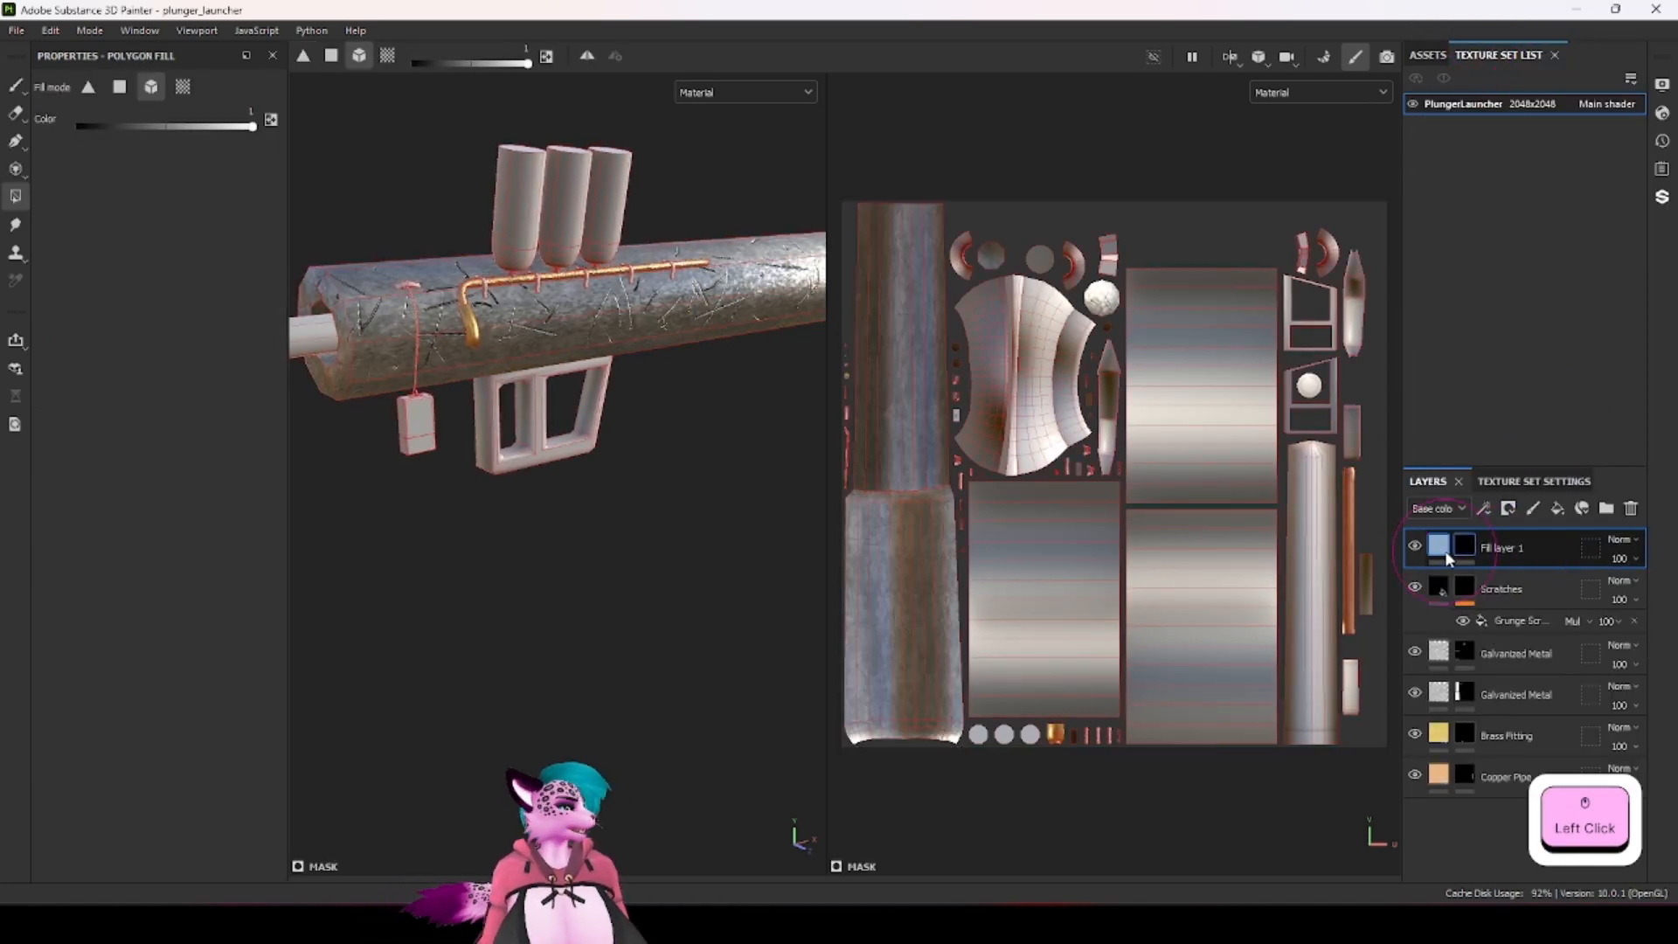
right_click(1465, 542)
click(1481, 563)
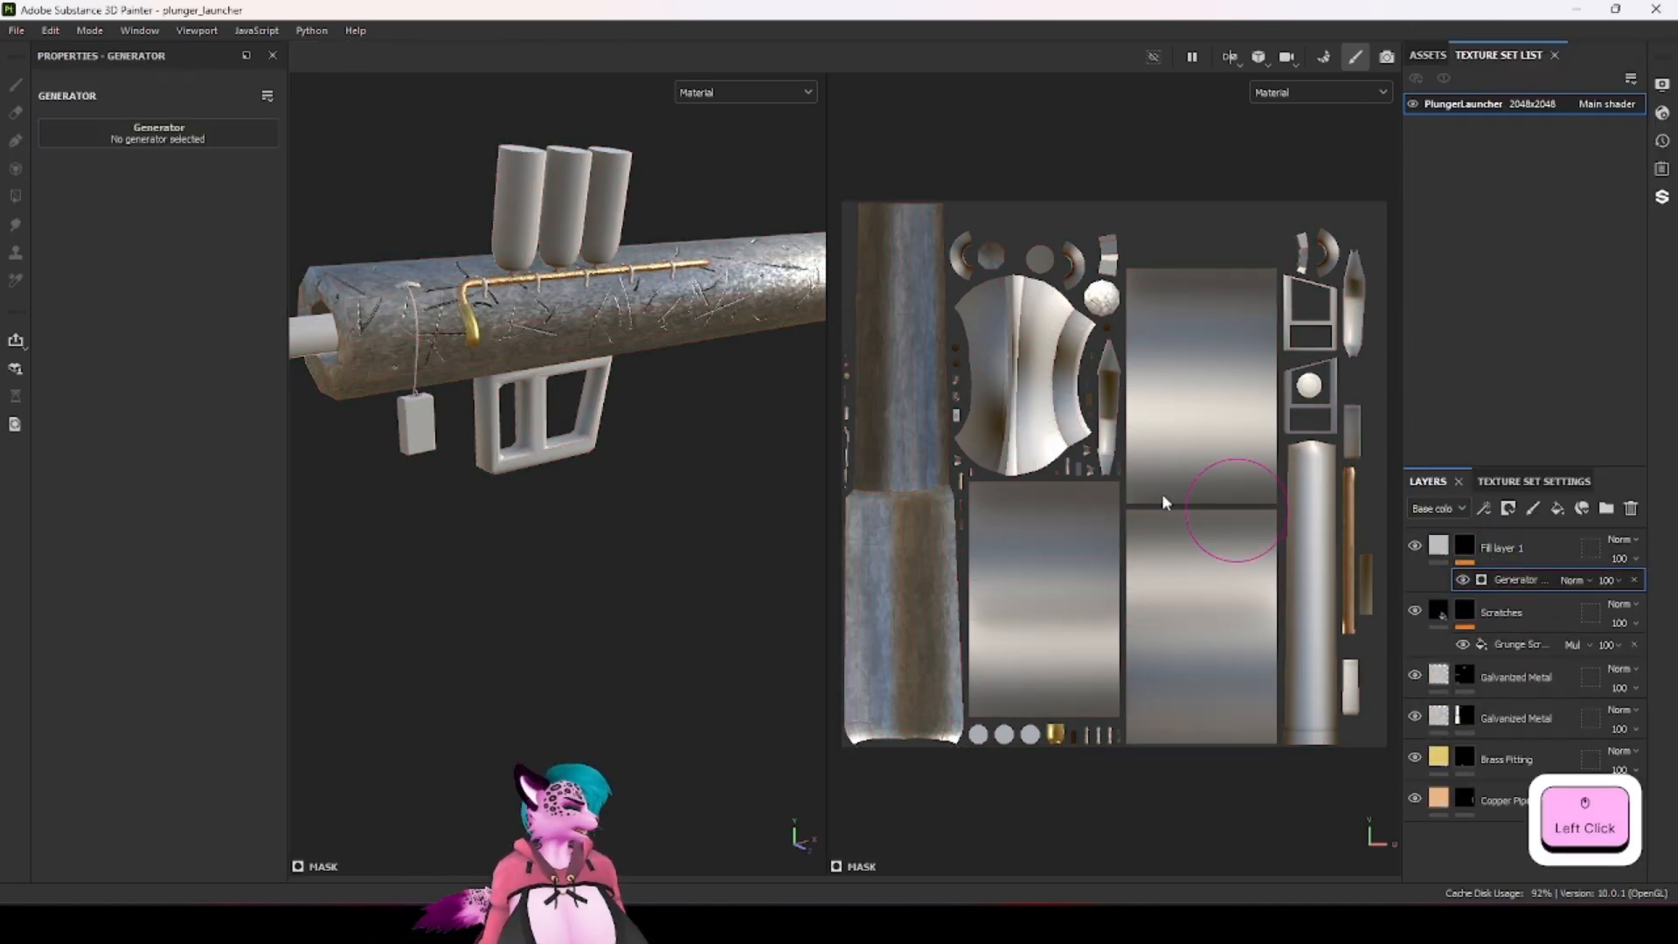
Step: Assign Metal Edge Wear to the fill layer's mask generator, preview the mask in black and white, and return to the fill's material settings
click(109, 129)
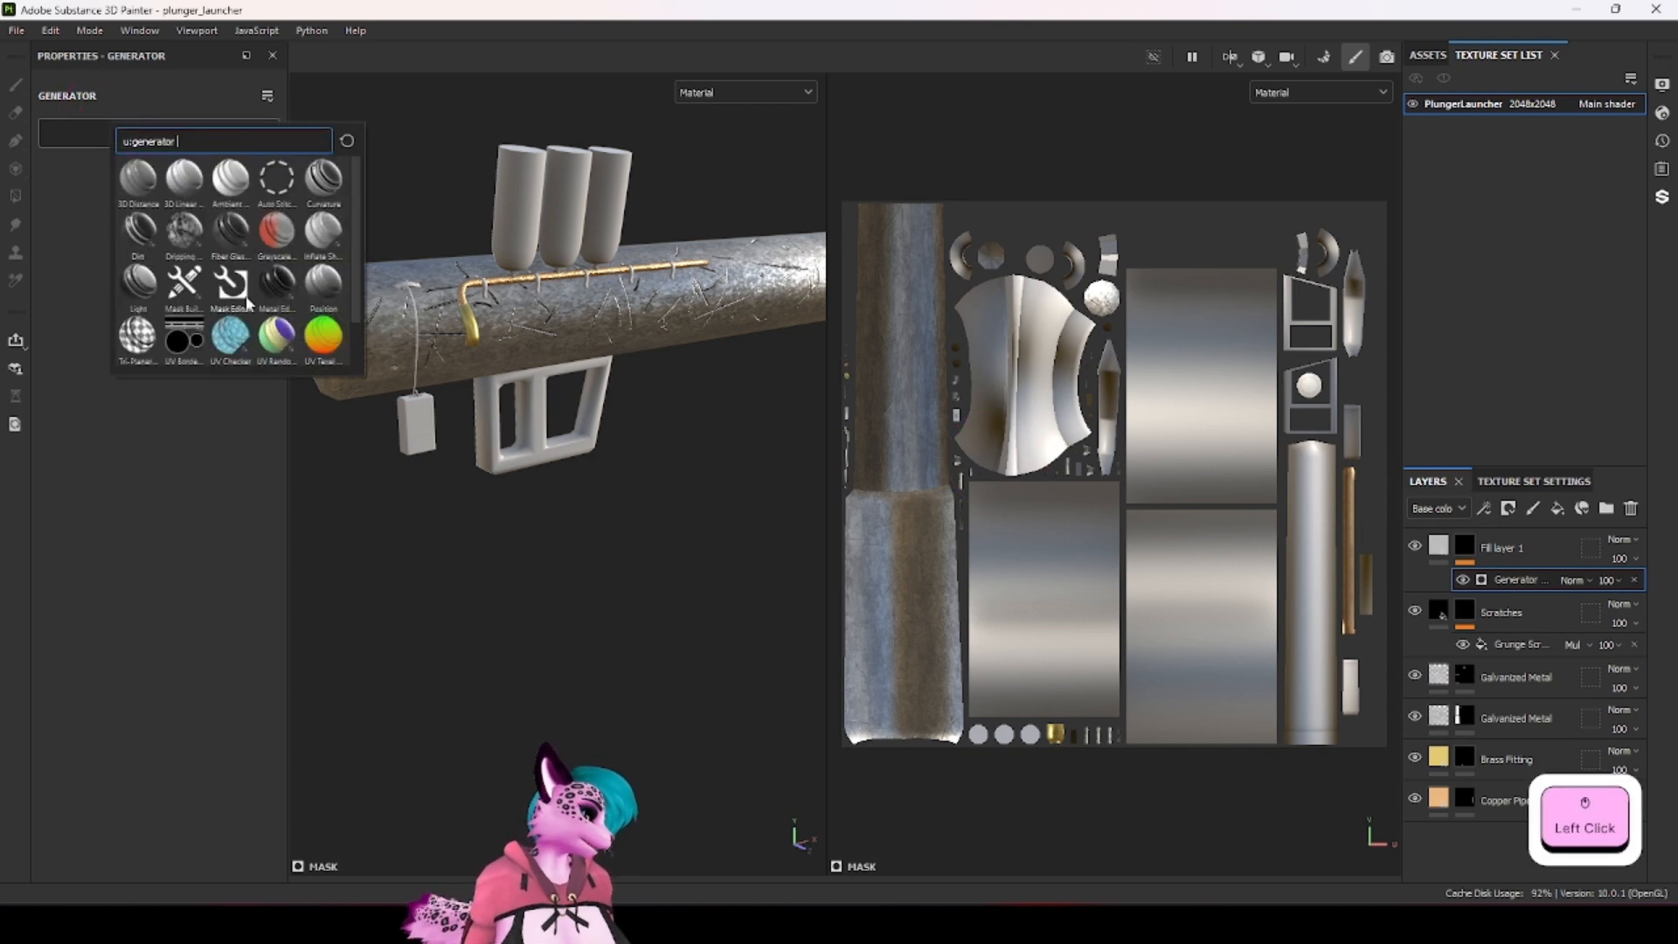
click(280, 296)
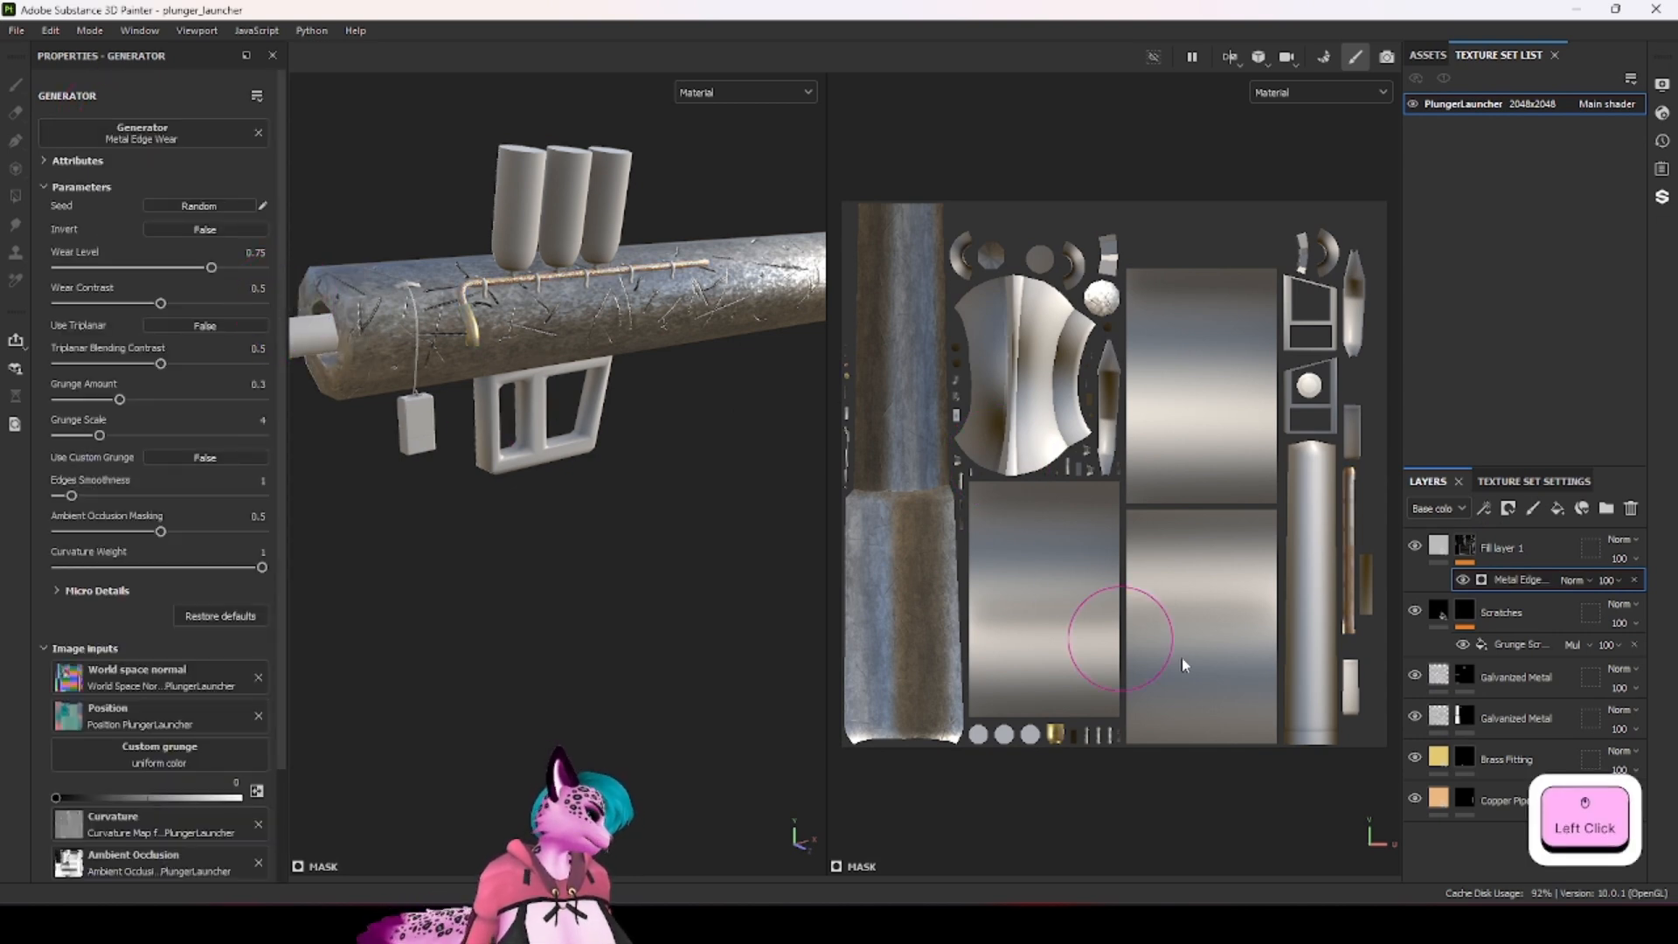
alt+click(1555, 572)
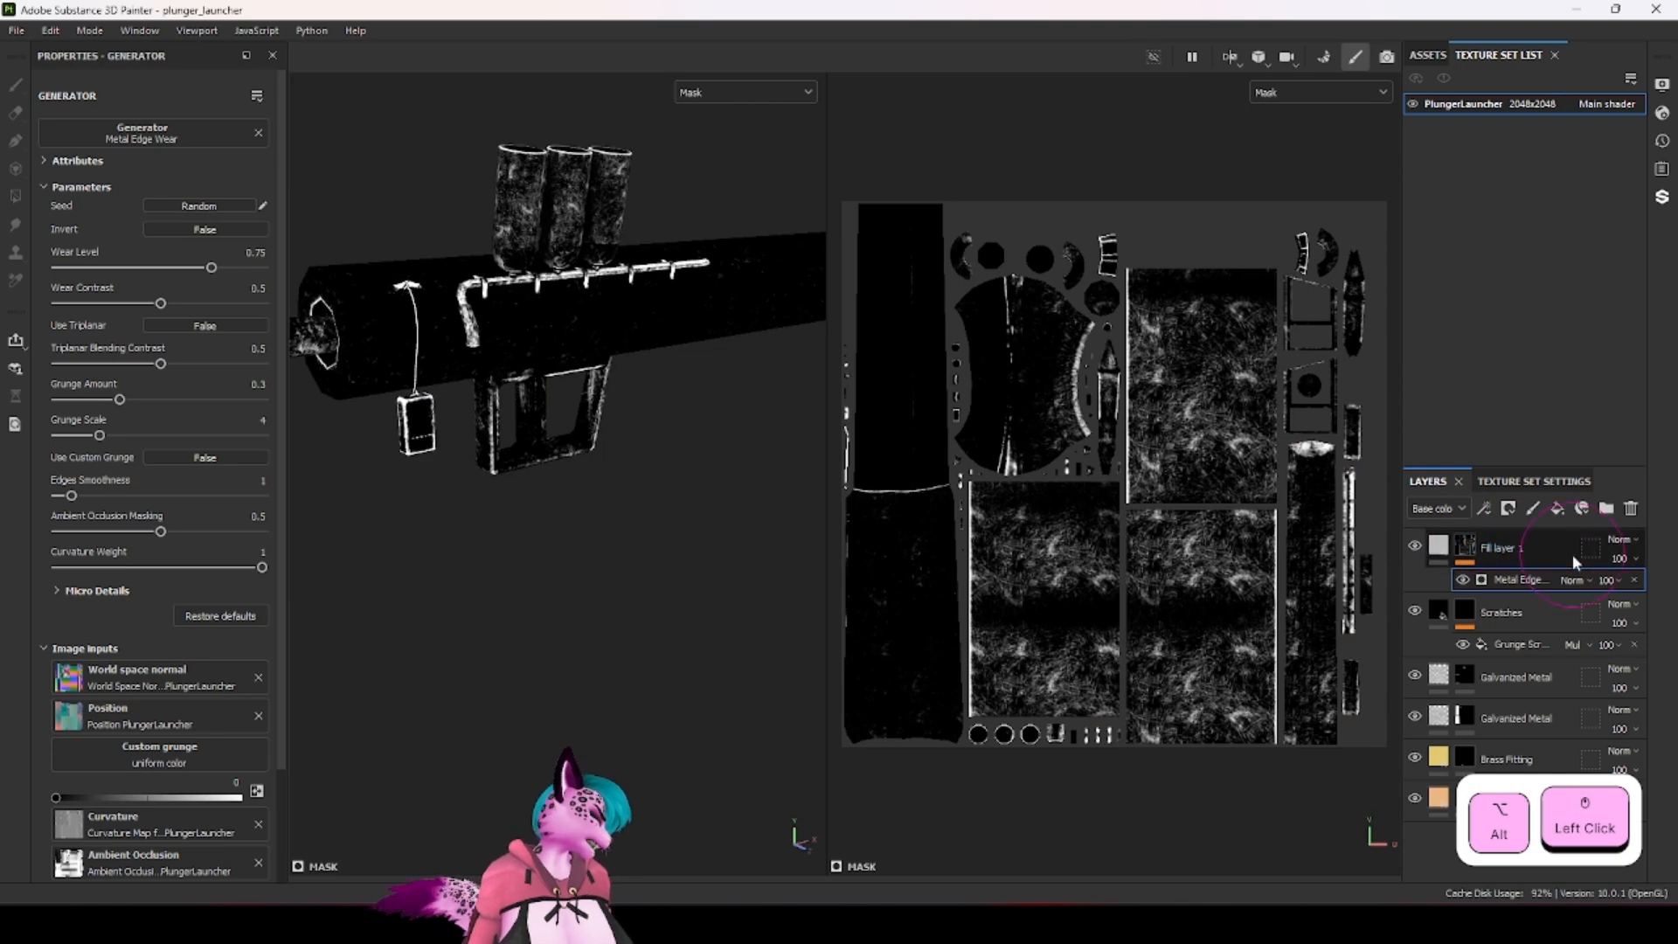
click(1466, 550)
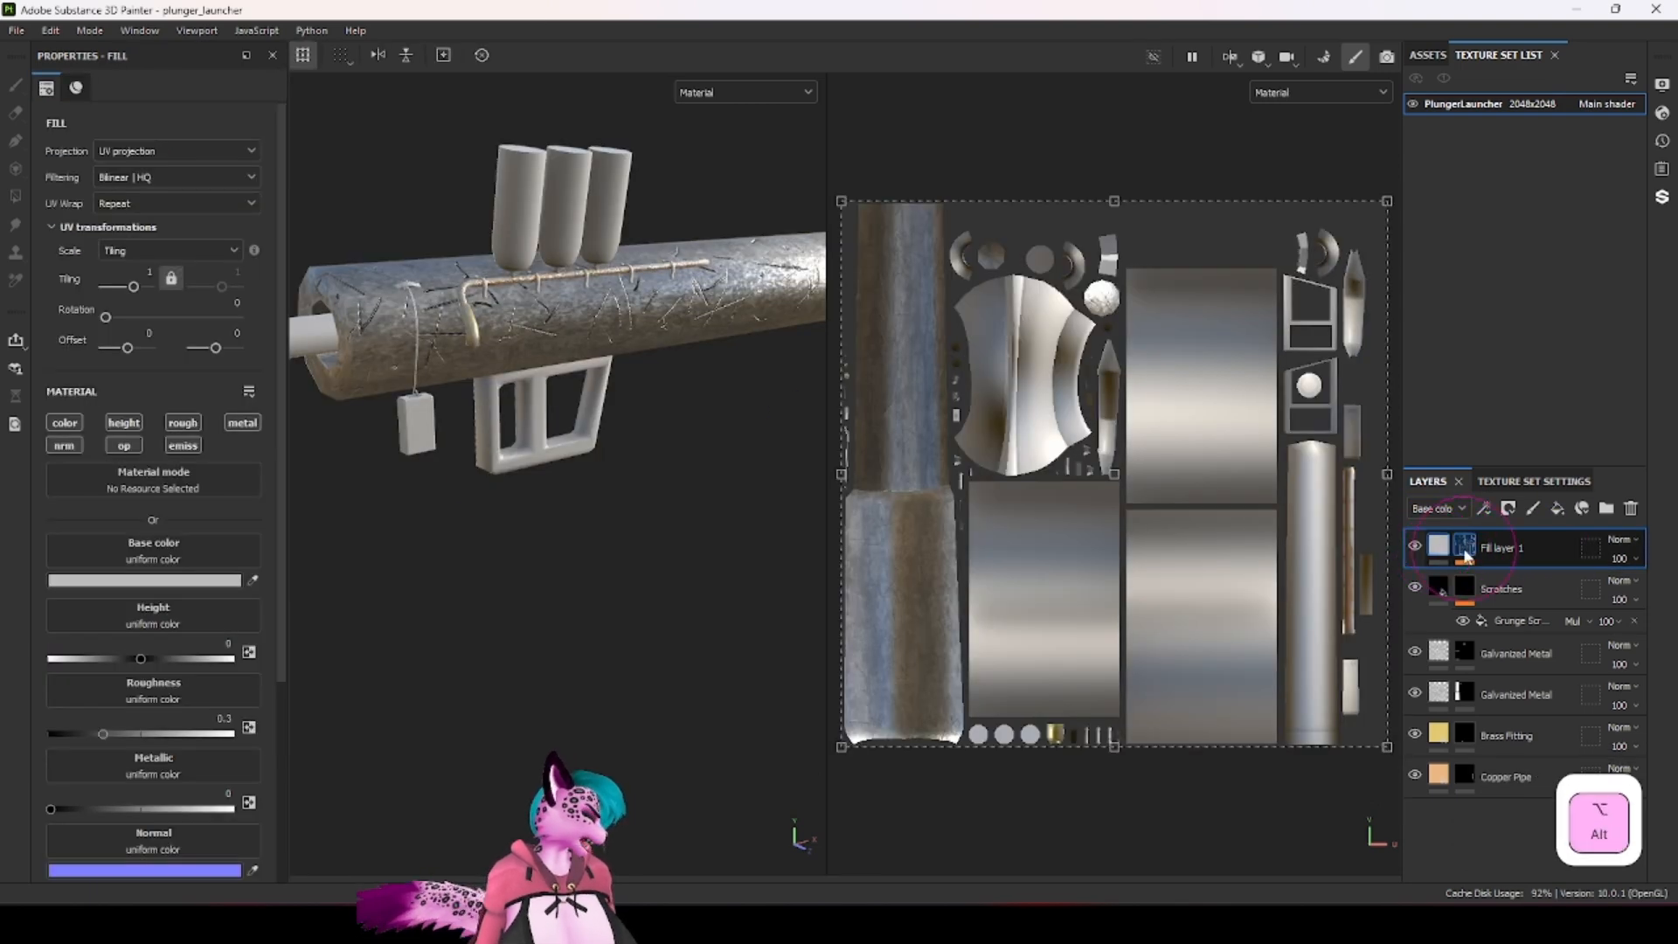
alt+click(1466, 550)
alt+click(1440, 551)
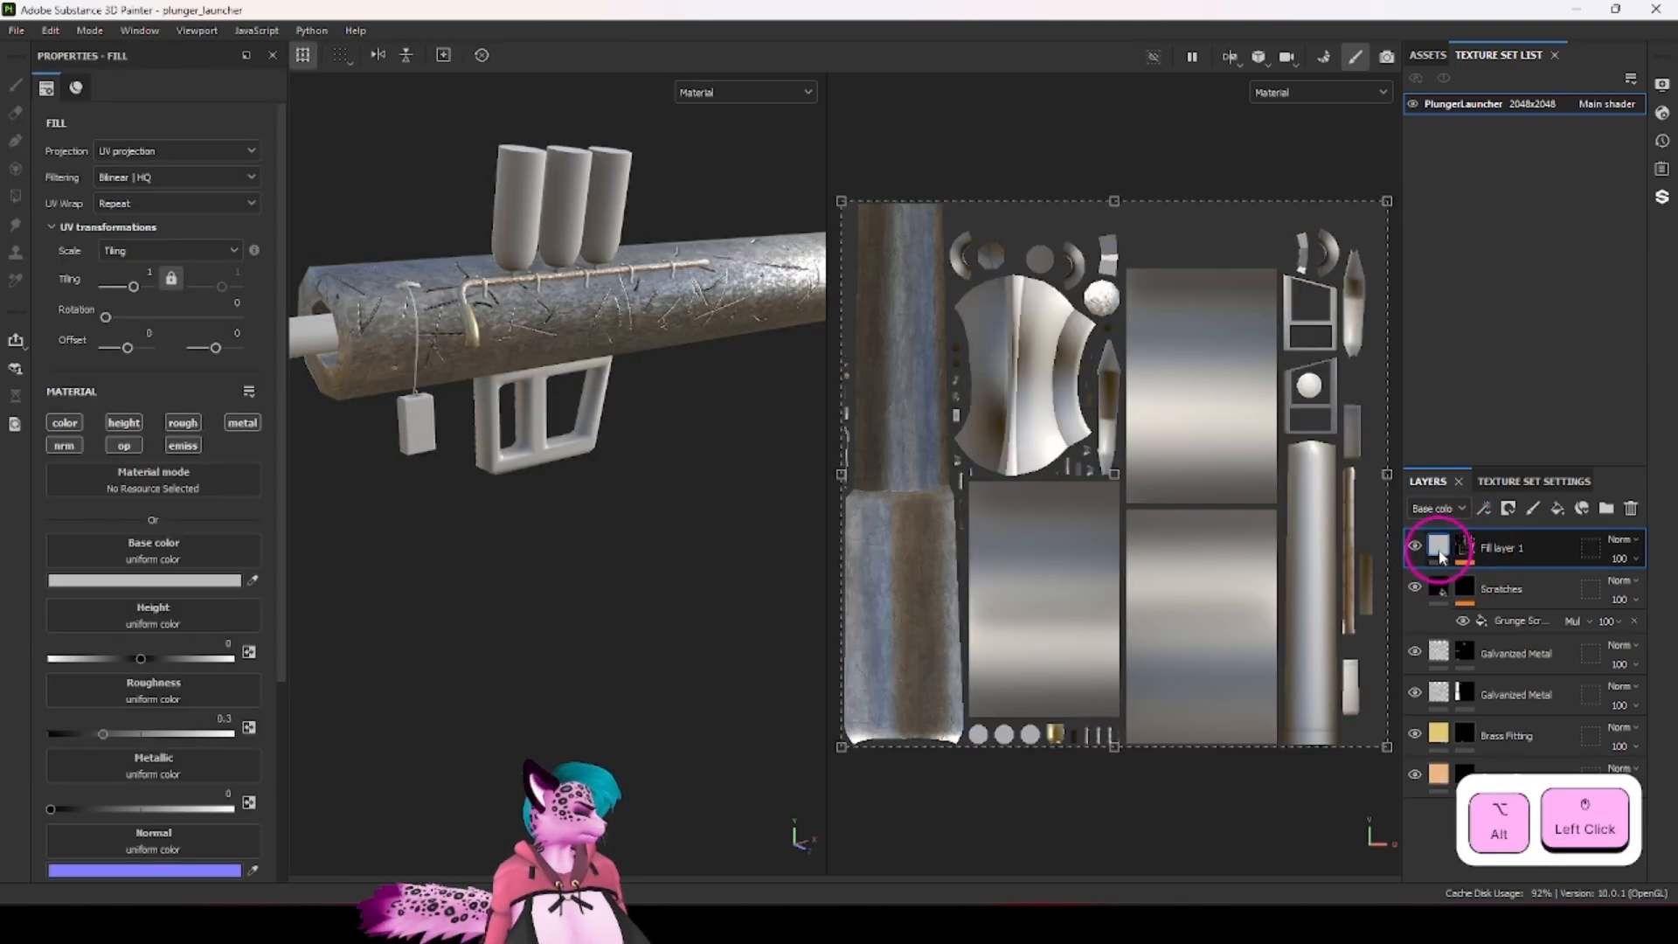
Step: Limit the fill layer to the color and roughness channels and set its roughness to 0.7371
scroll(577, 289, up, 5)
ctrl+alt+drag(577, 289, 615, 470)
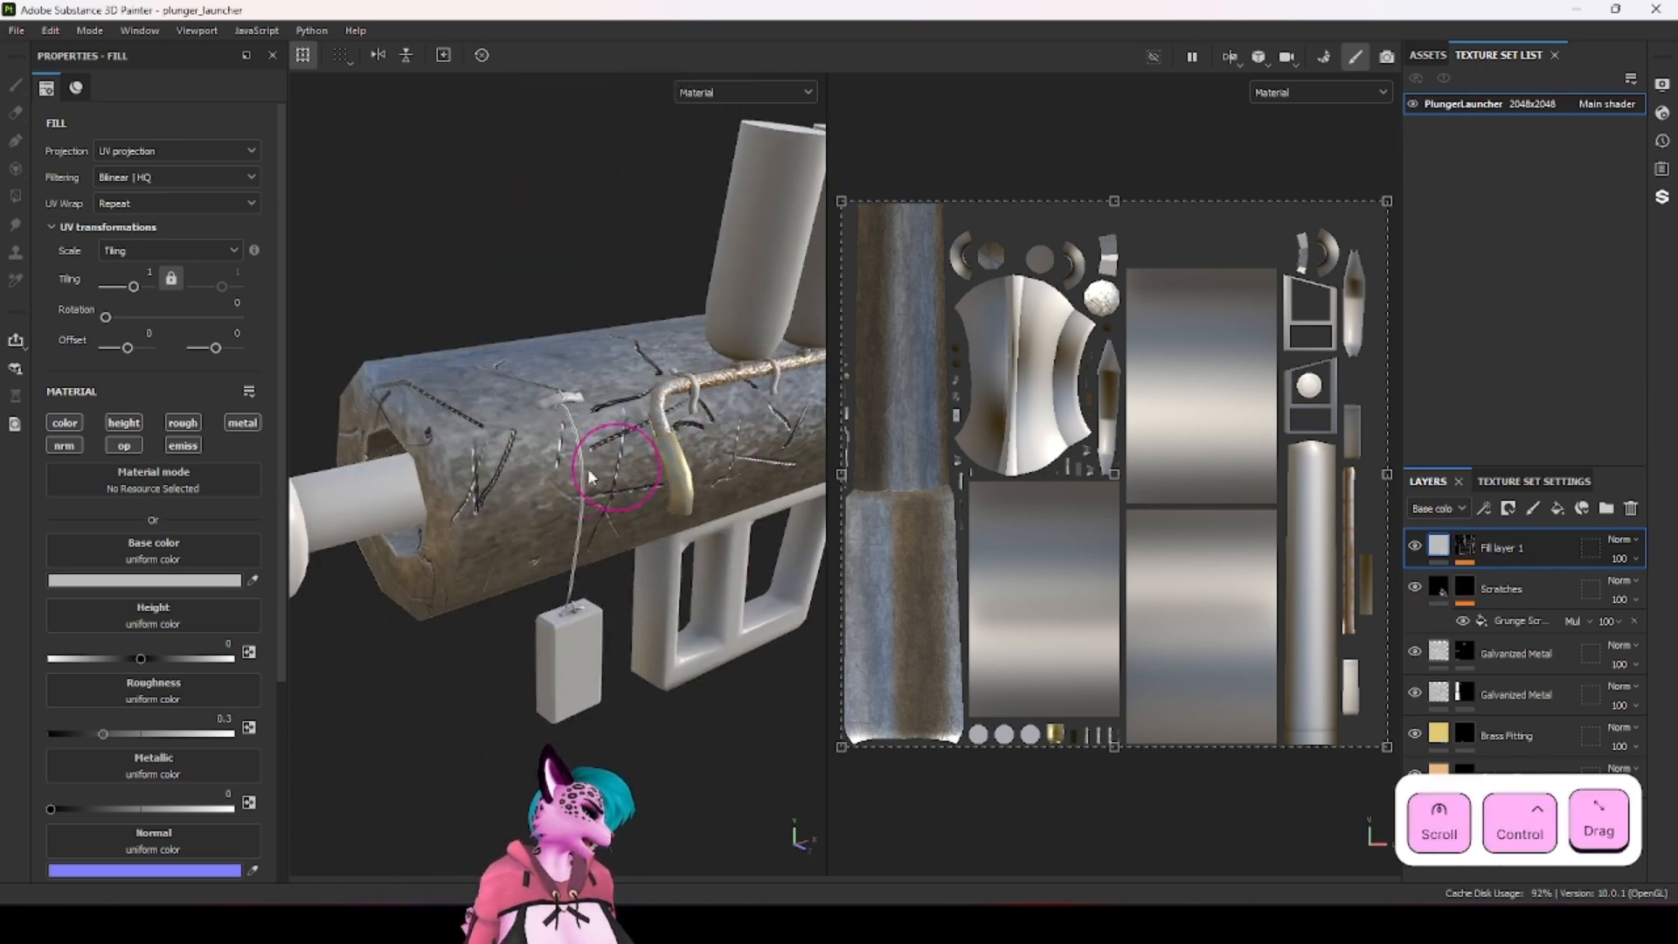
click(242, 422)
click(64, 446)
click(123, 422)
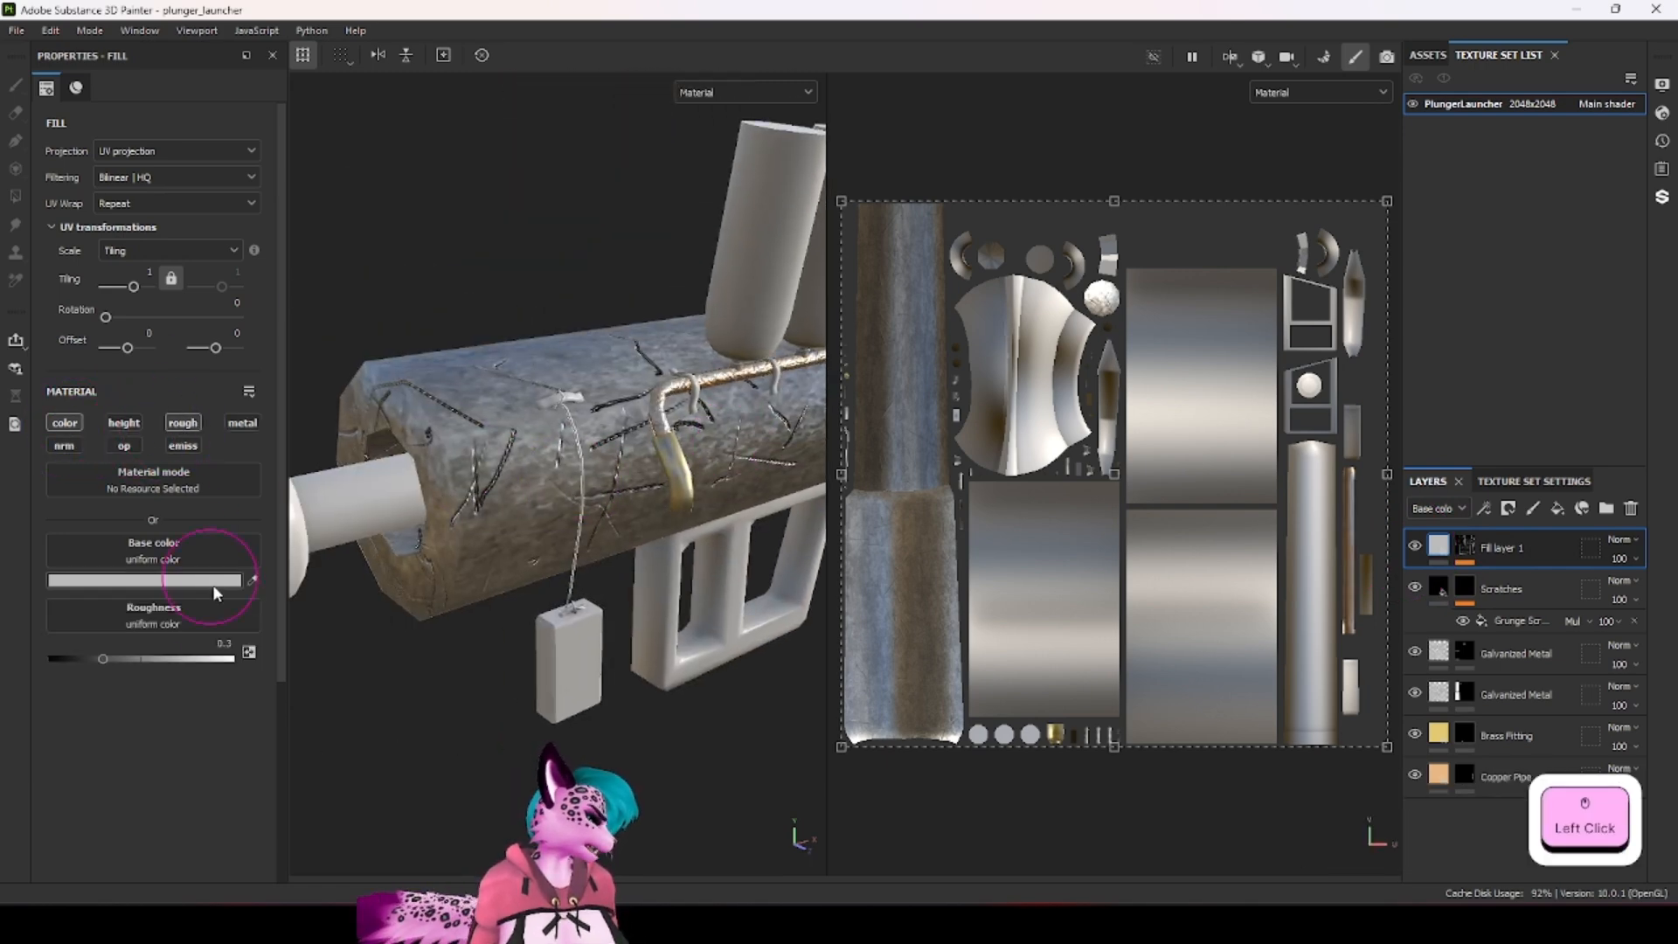
drag(106, 657, 185, 660)
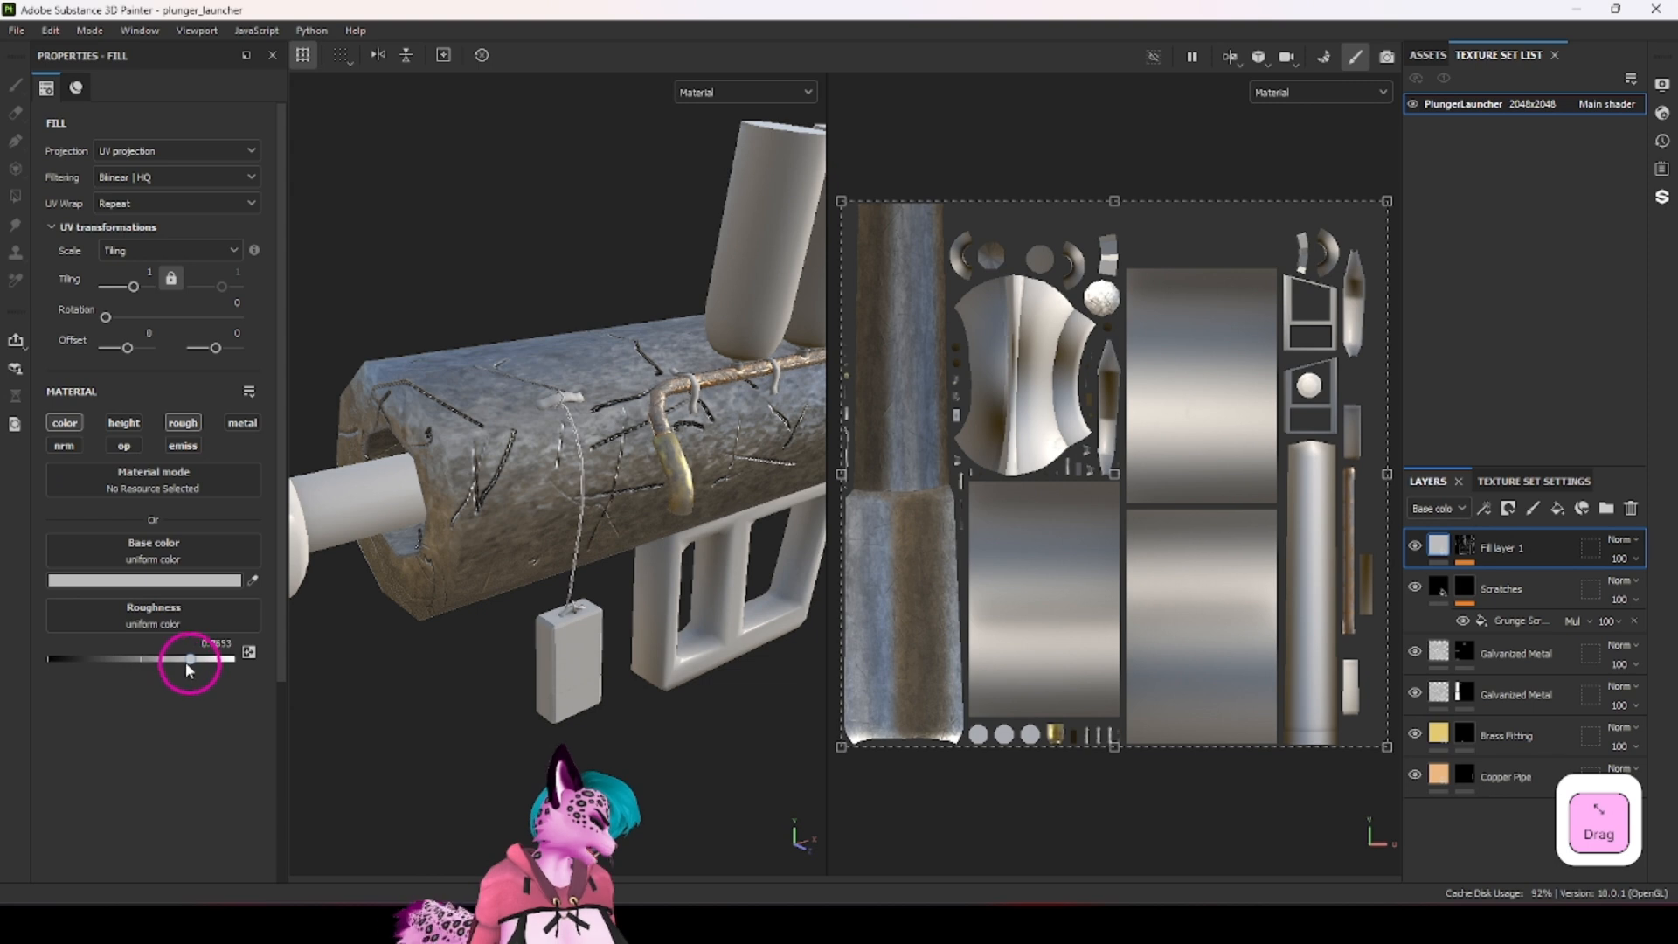
Step: Set the fill layer's base color to dark grey, about 3E3D3D, and check the wear on the model
click(147, 581)
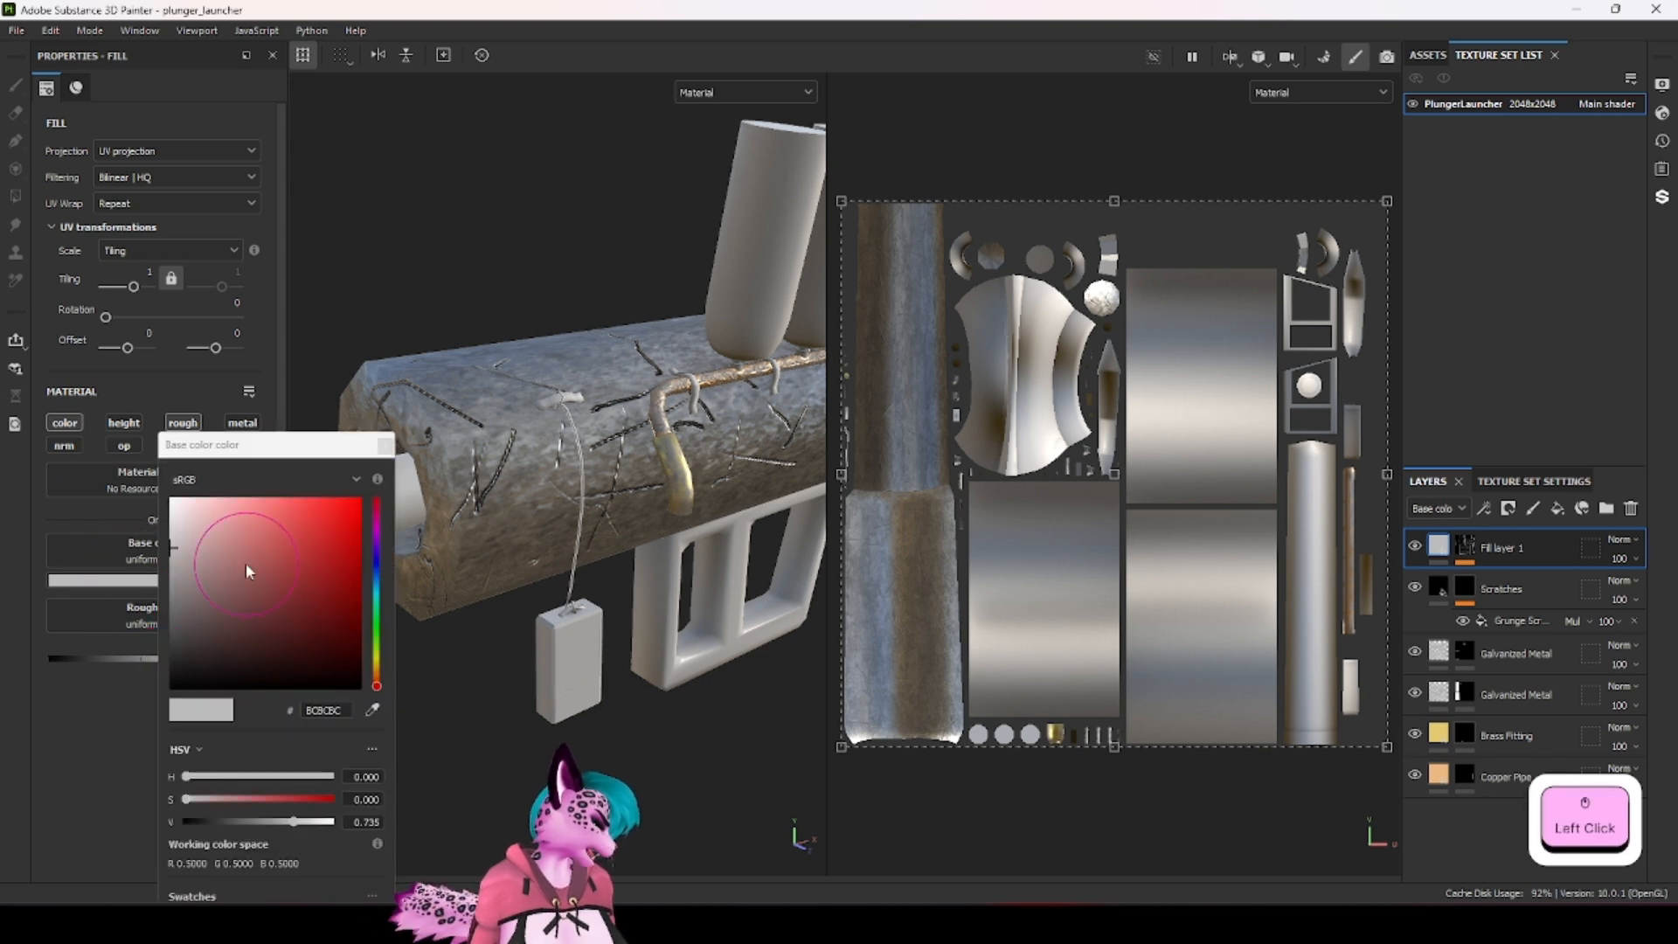
drag(189, 577, 172, 647)
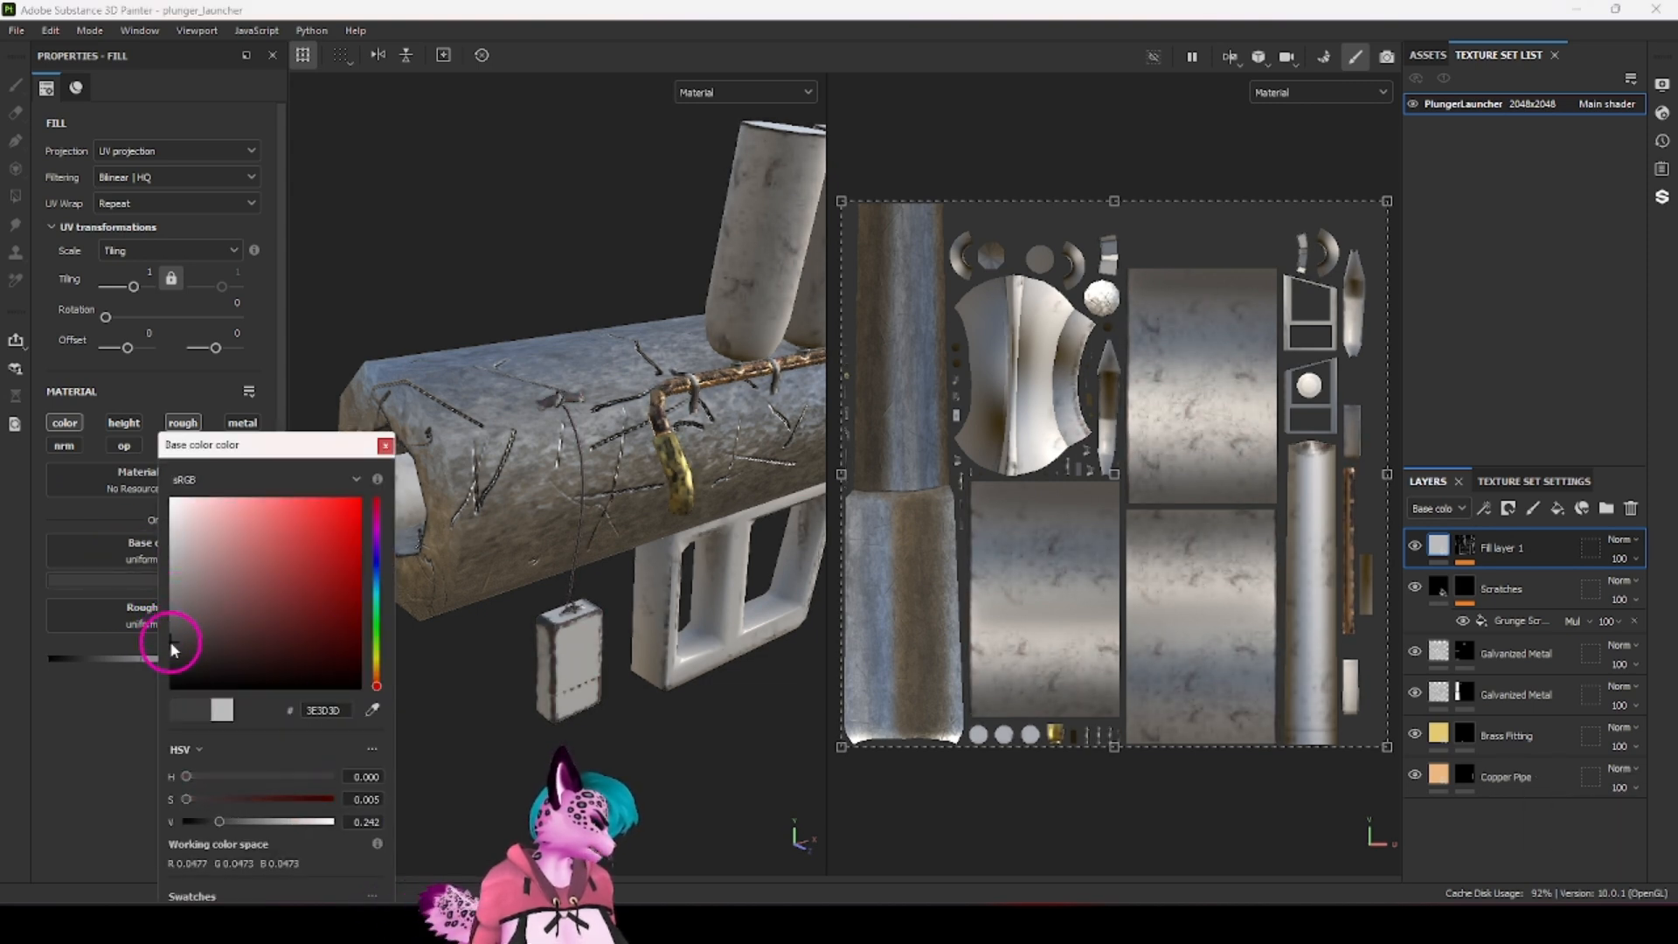
click(385, 446)
scroll(510, 522, up, 4)
alt+drag(510, 522, 487, 505)
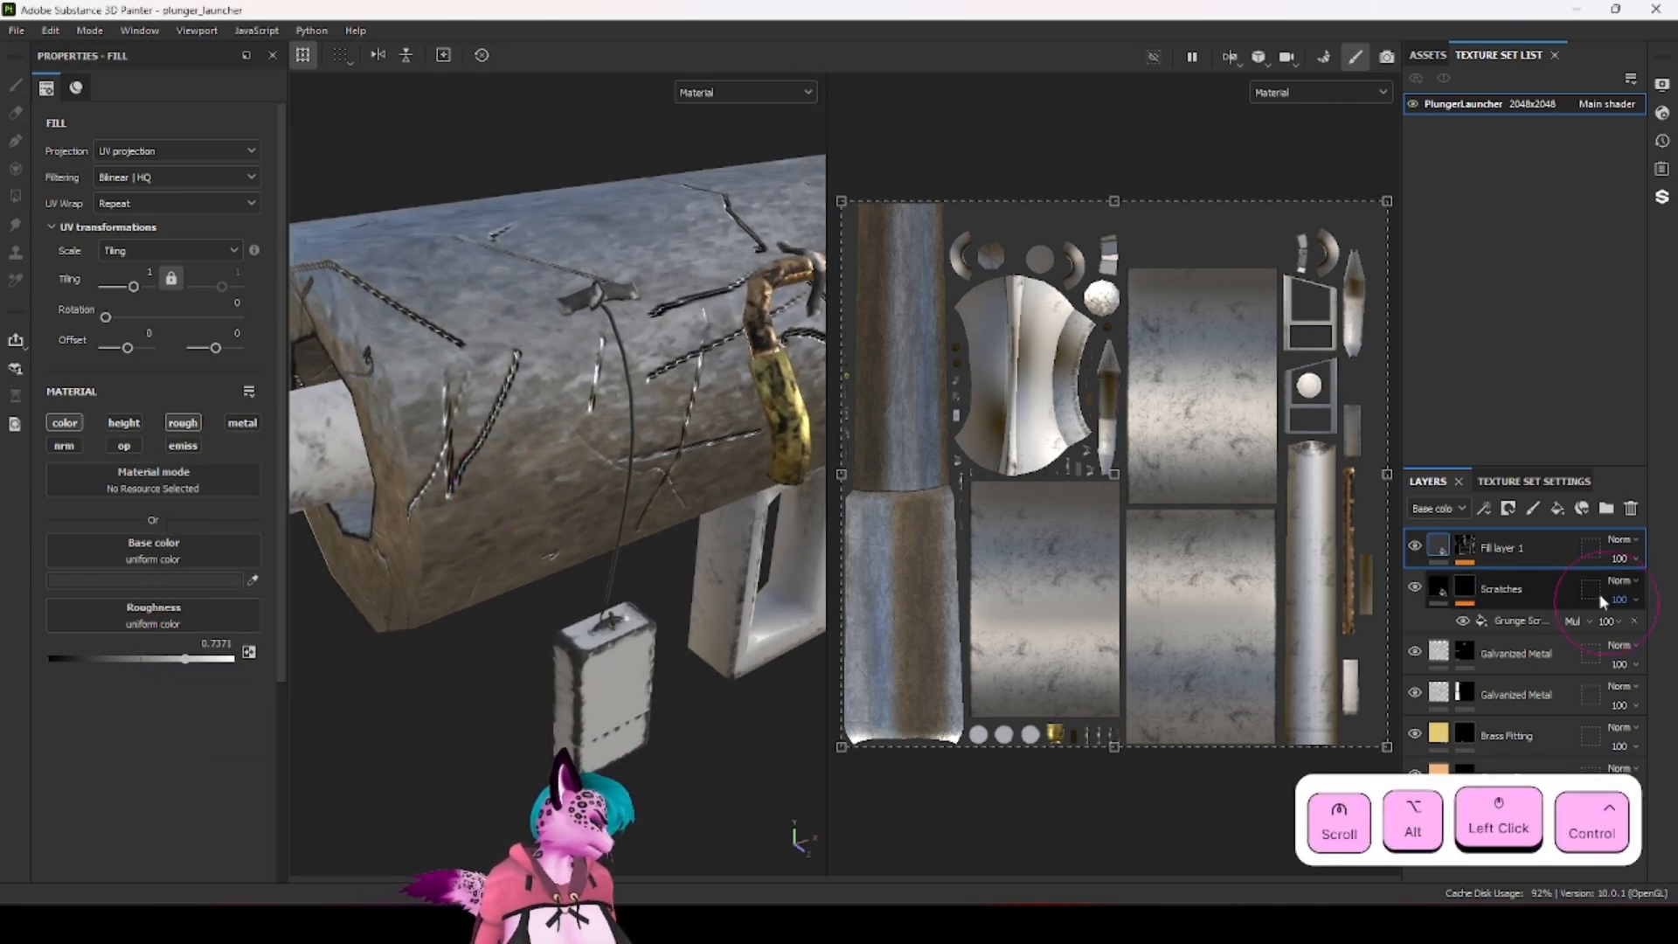
Step: Raise the Metal Edge Wear generator's Wear Level to 0.89 while previewing the mask on the model
click(1474, 555)
click(1471, 555)
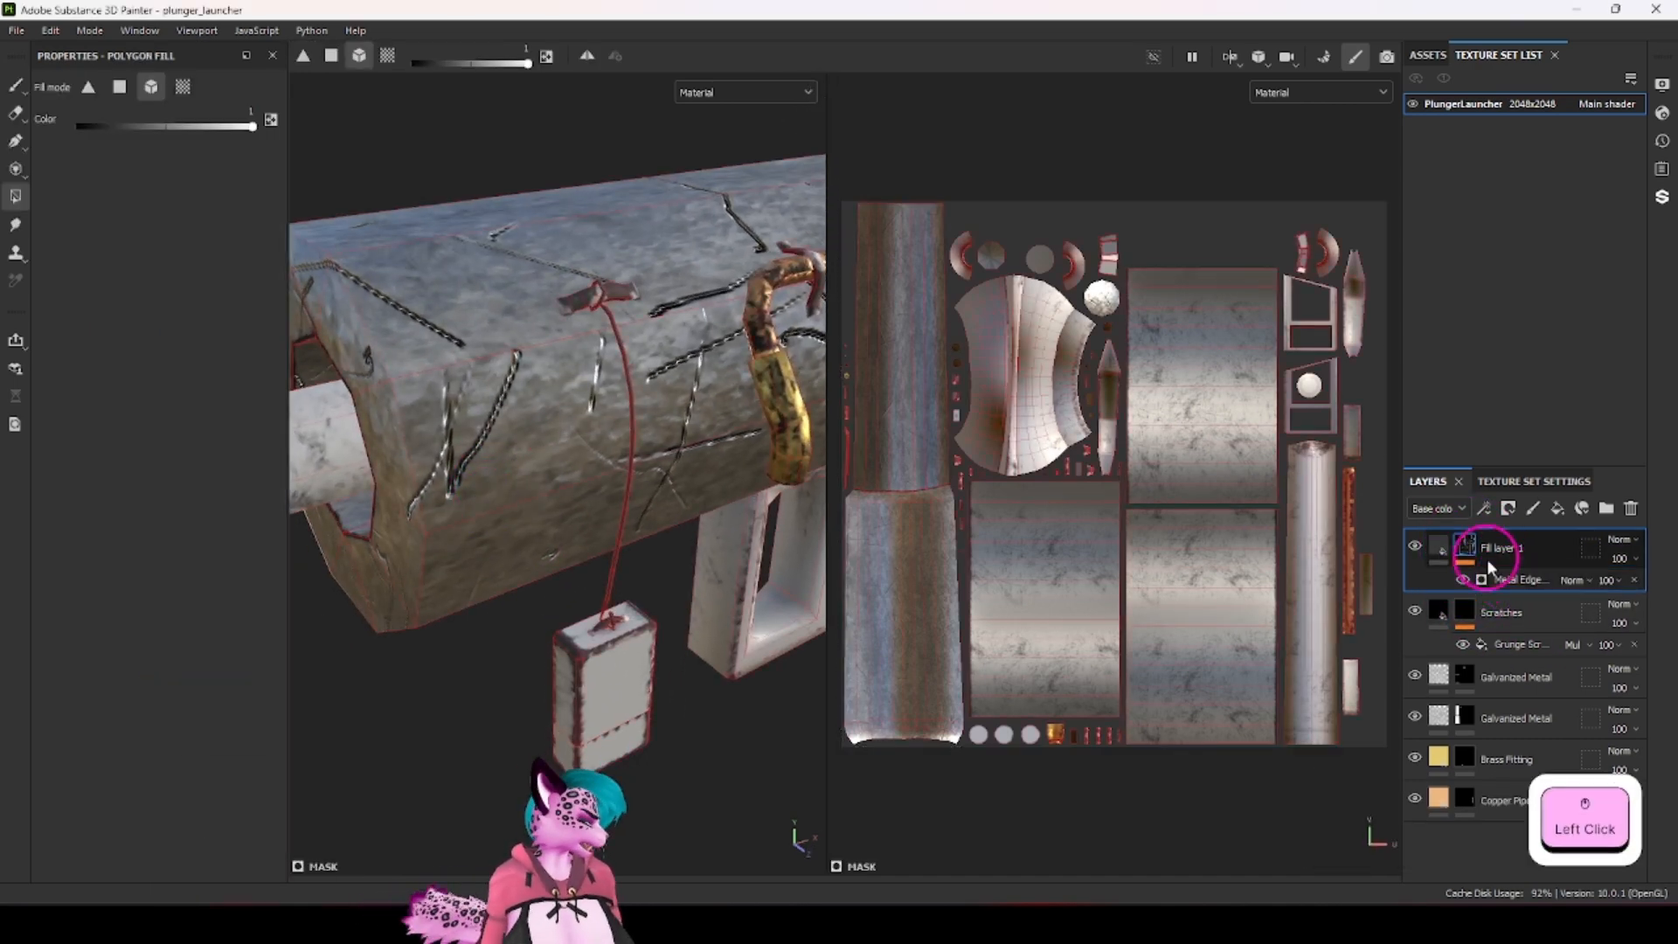
click(1517, 580)
drag(210, 267, 216, 267)
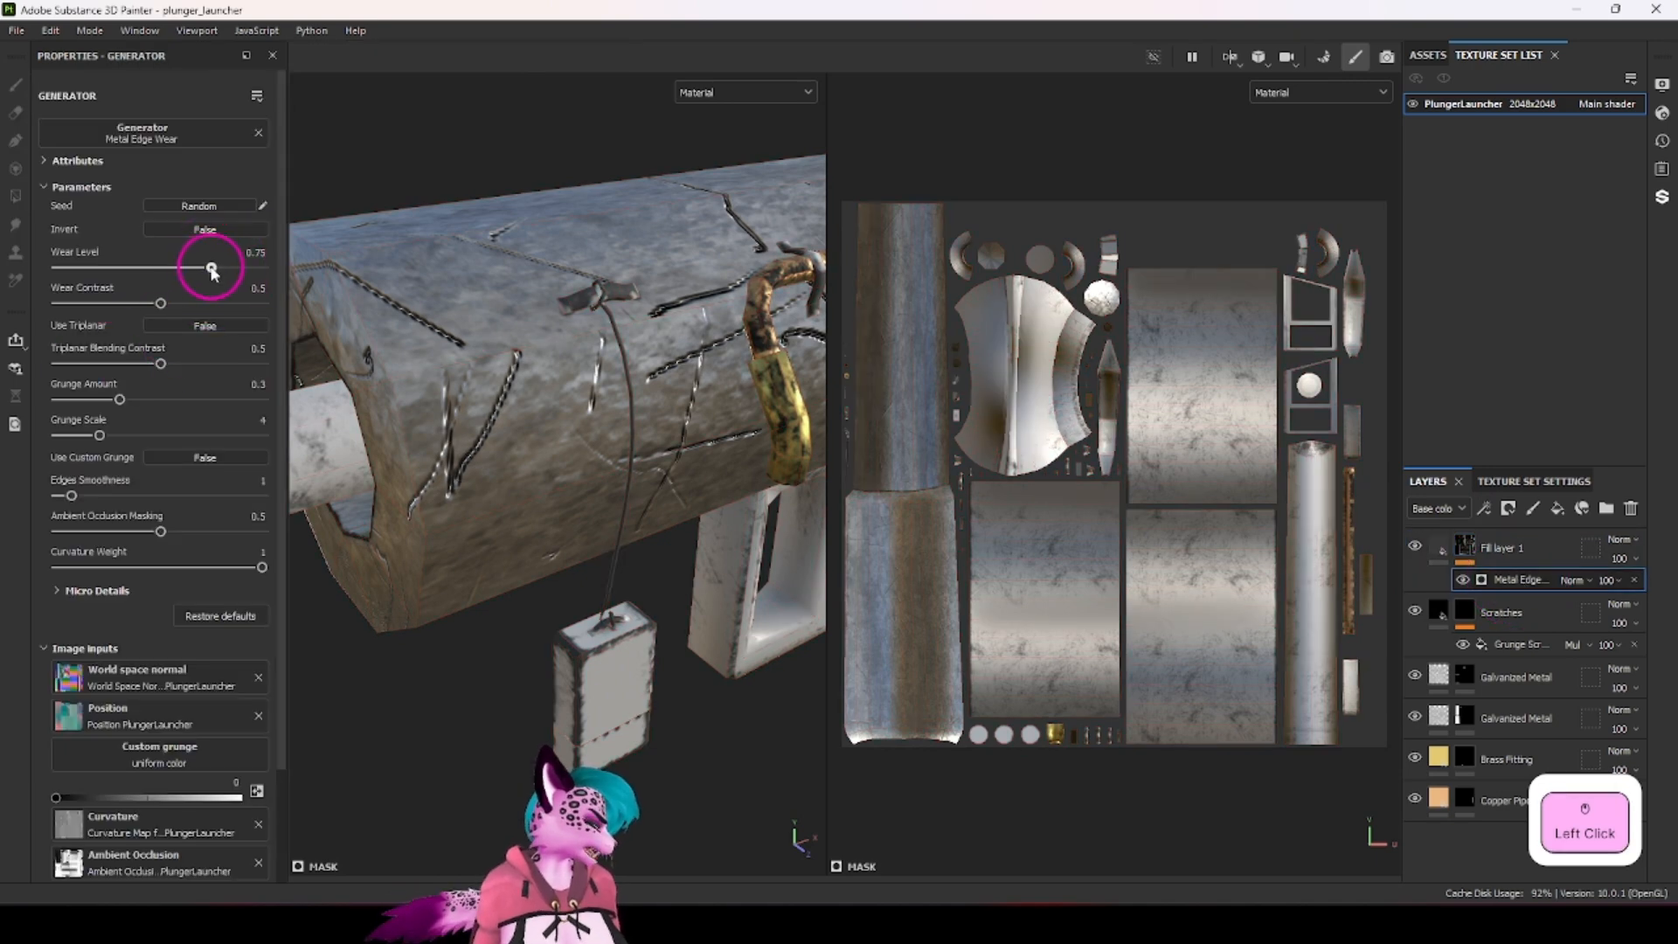
alt+click(1466, 549)
scroll(611, 394, down, 5)
alt+drag(626, 406, 517, 402)
drag(216, 265, 240, 267)
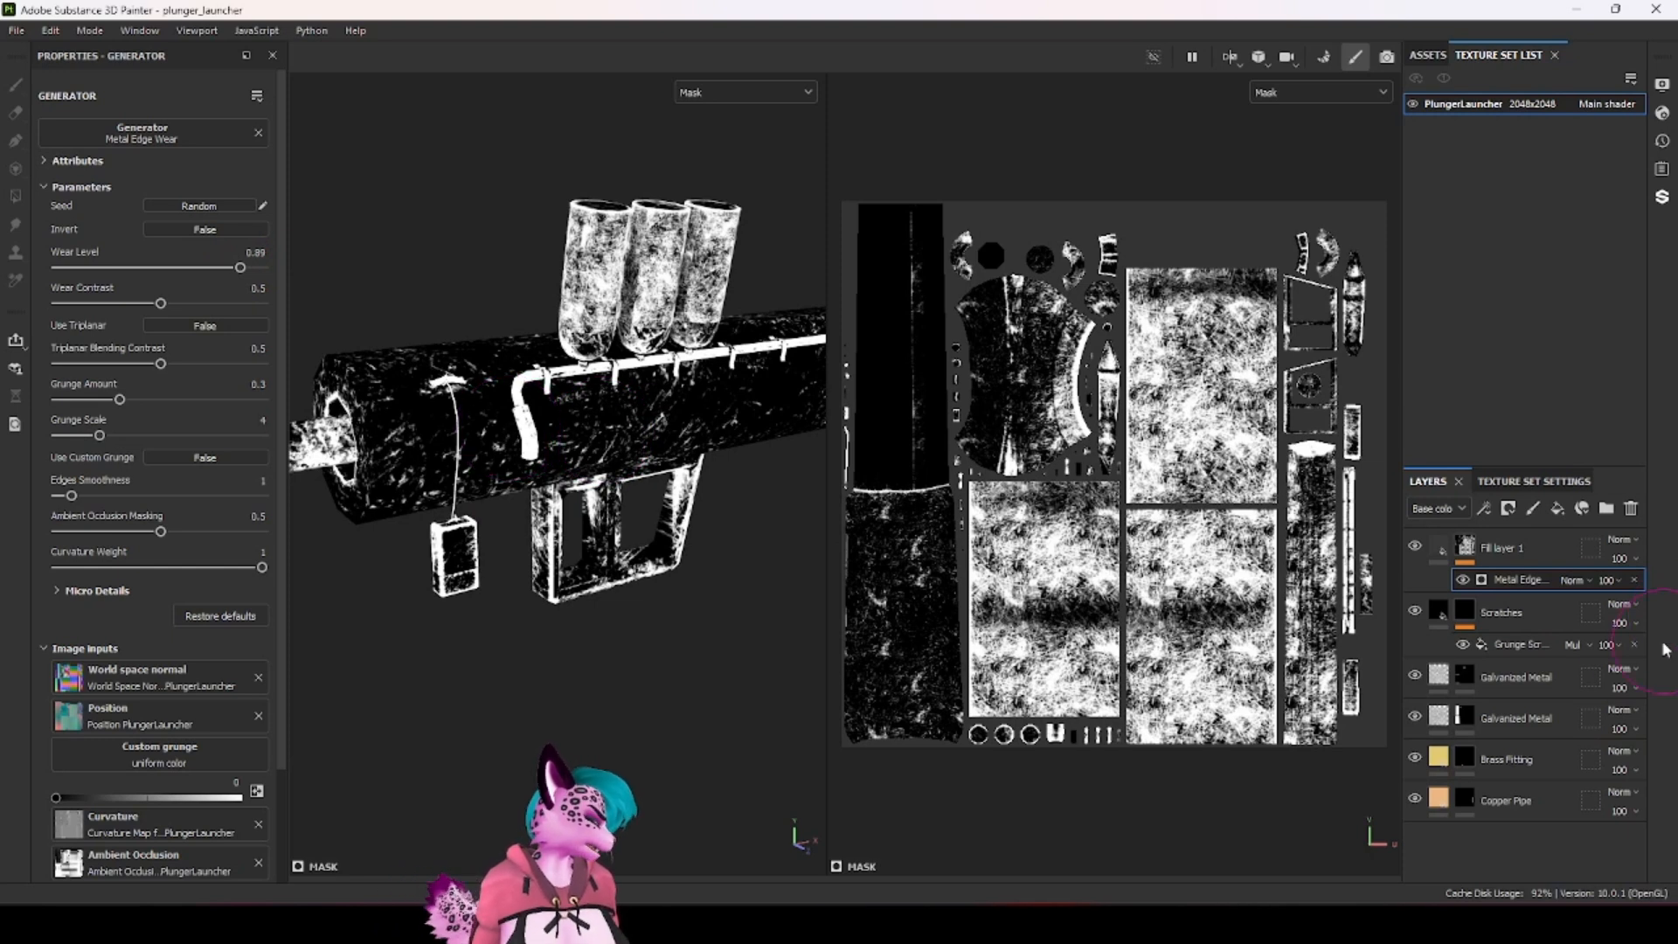
Step: Hide the Metal Edge Wear generator, fill the barrel white in the fill layer's mask, and show the generator again
click(1460, 578)
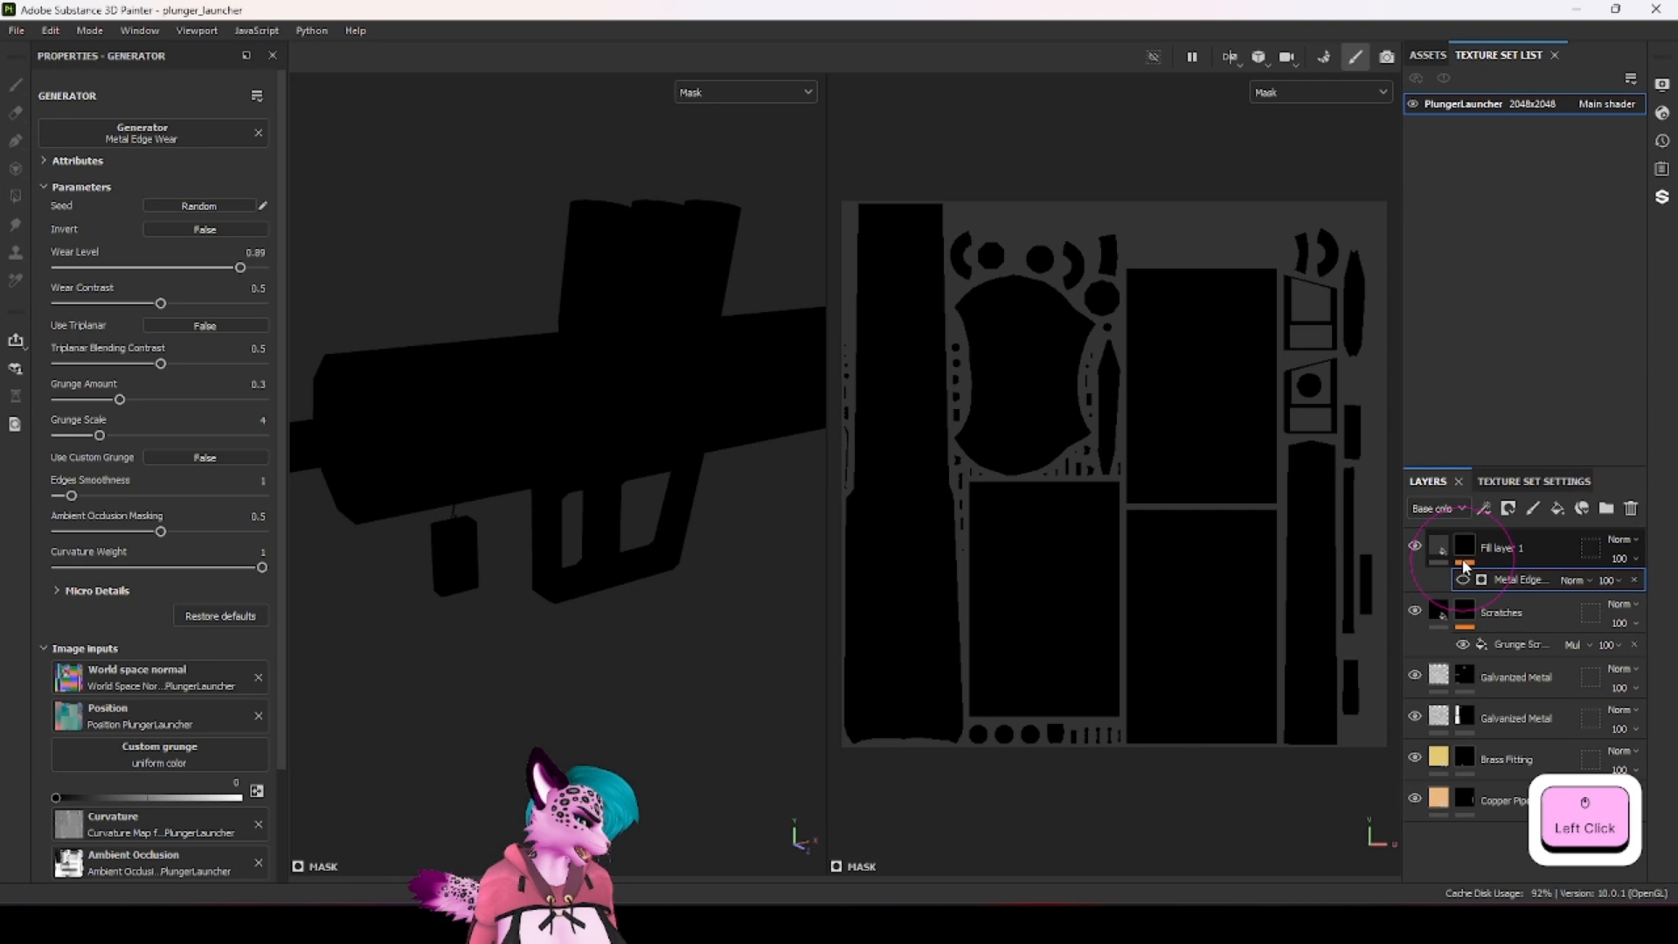
click(1463, 547)
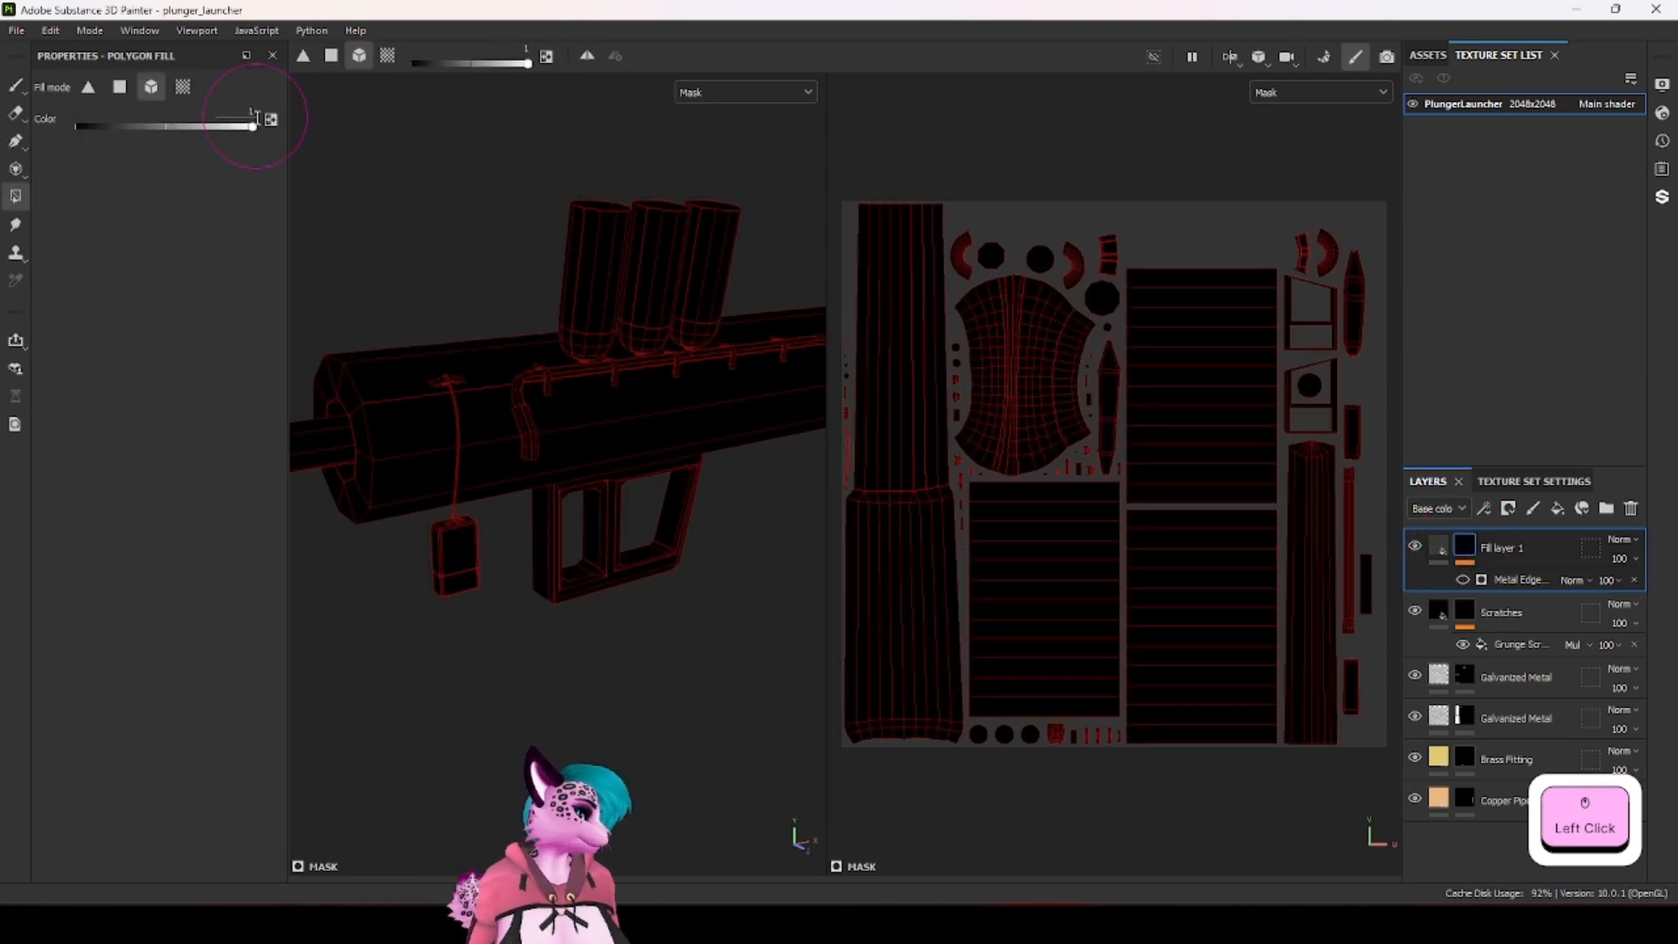
click(388, 443)
click(1462, 579)
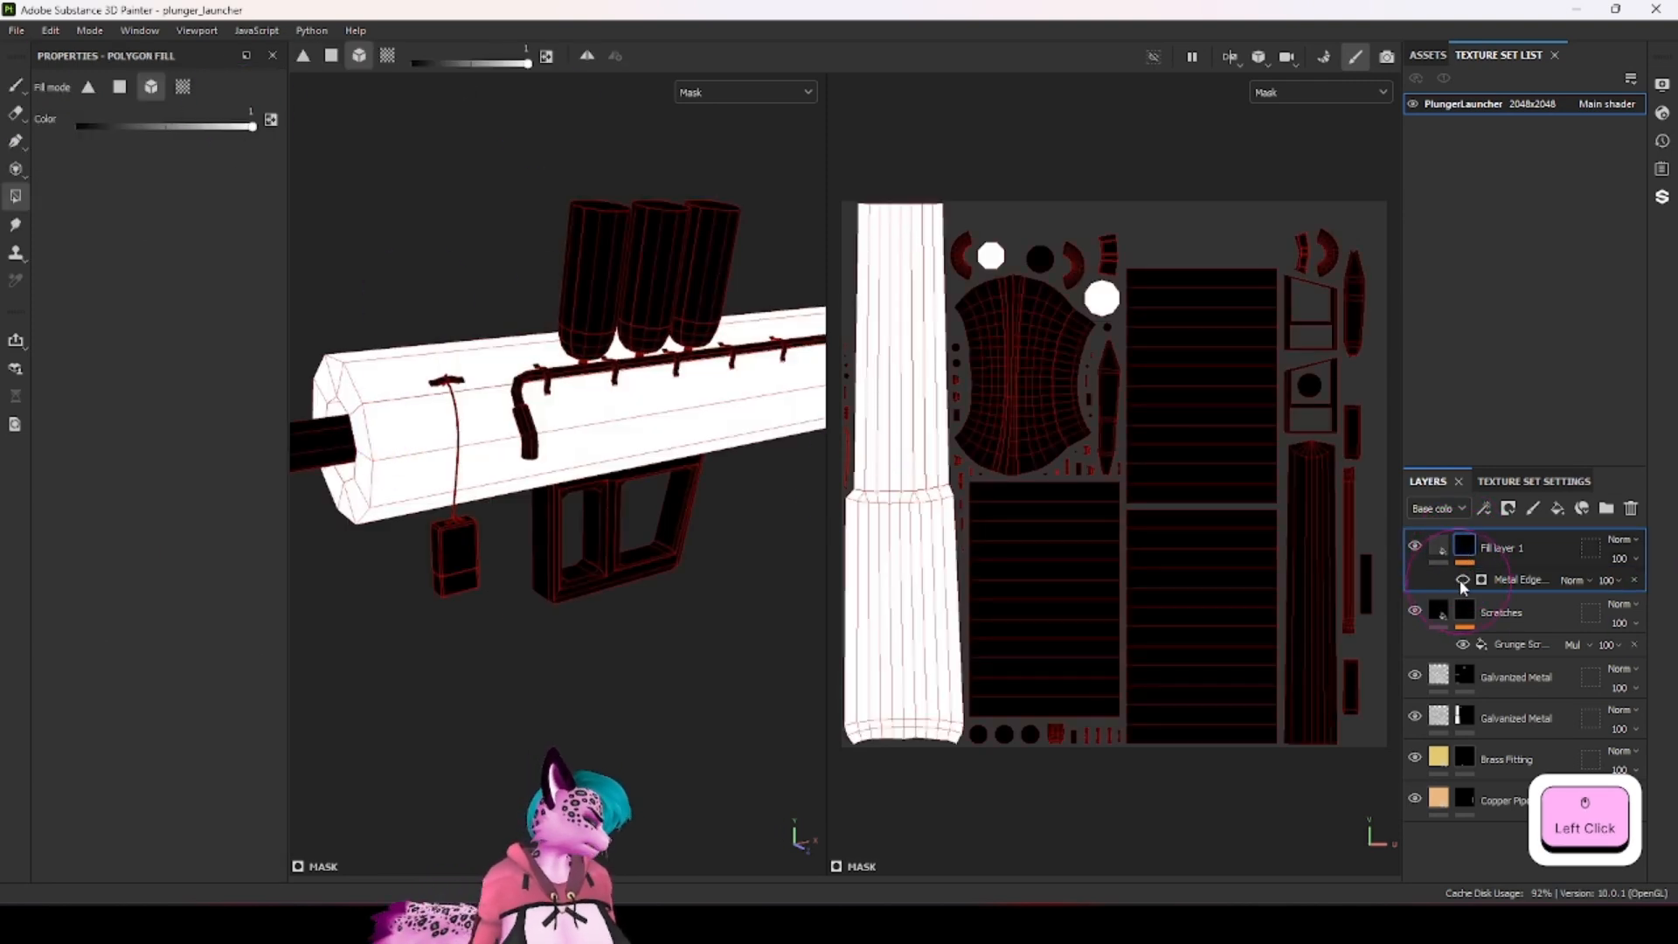
Step: Set the Metal Edge Wear generator's blending mode to Multiply to restrict the wear to the barrel
click(1571, 580)
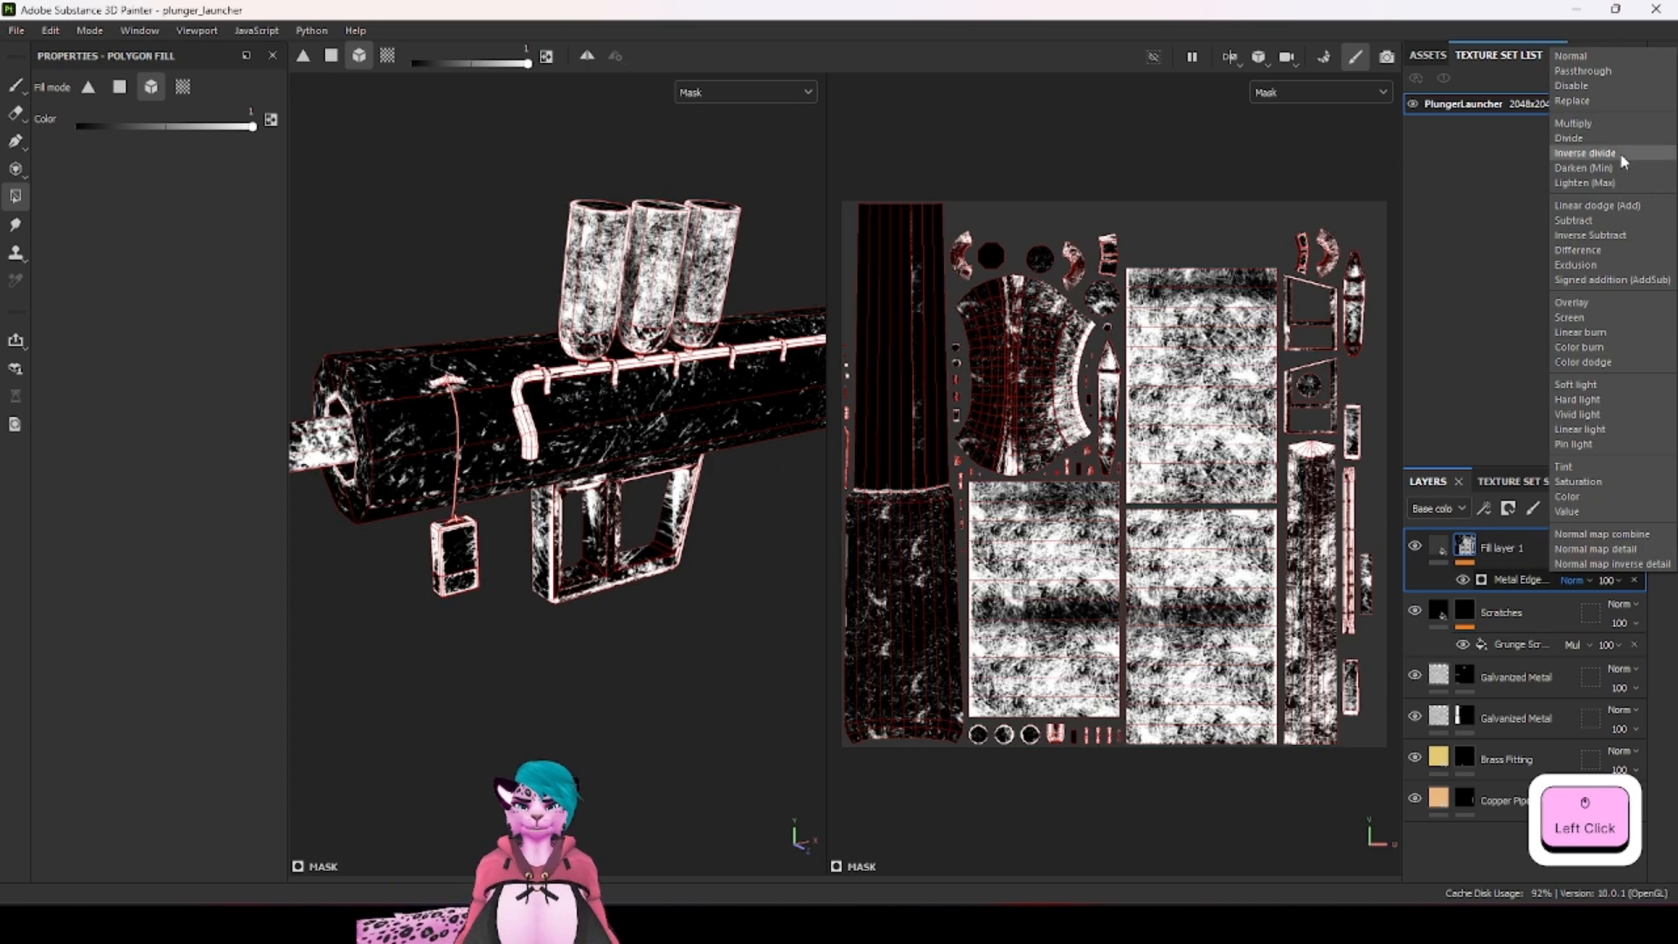
click(1613, 125)
scroll(657, 420, up, 4)
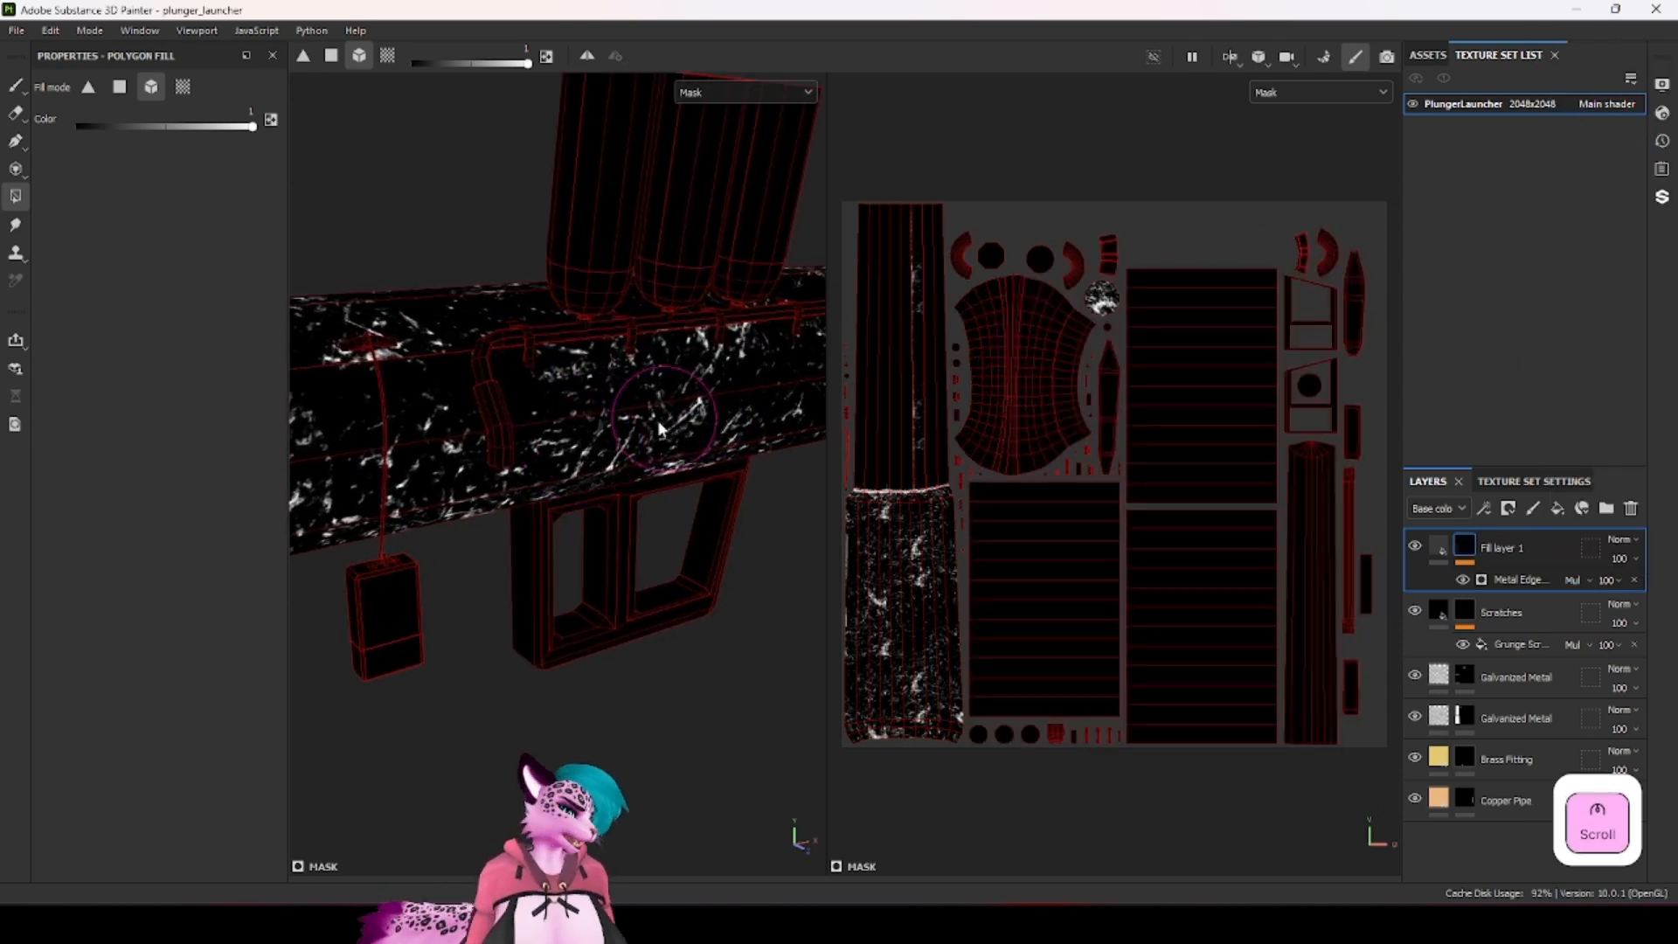
alt+drag(619, 533, 685, 626)
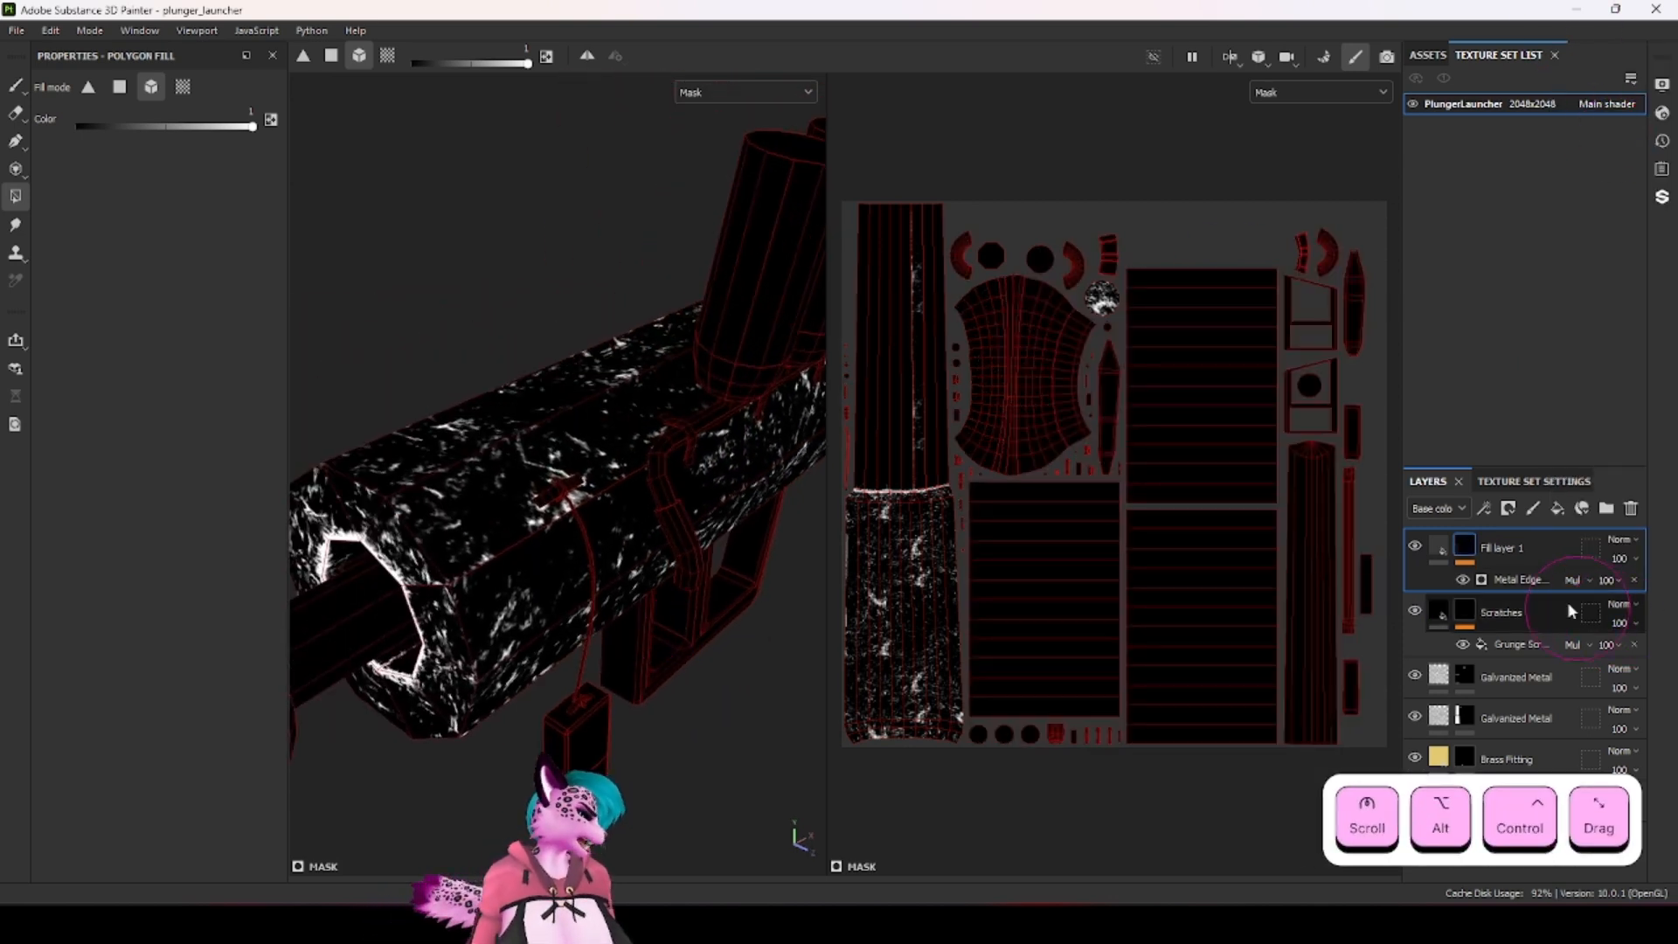
Step: Enable the fill layer's height channel and set its height to -0.2394 for indented wear on the barrel
click(1443, 550)
click(1444, 550)
alt+drag(568, 528, 463, 547)
ctrl+alt+drag(489, 552, 630, 529)
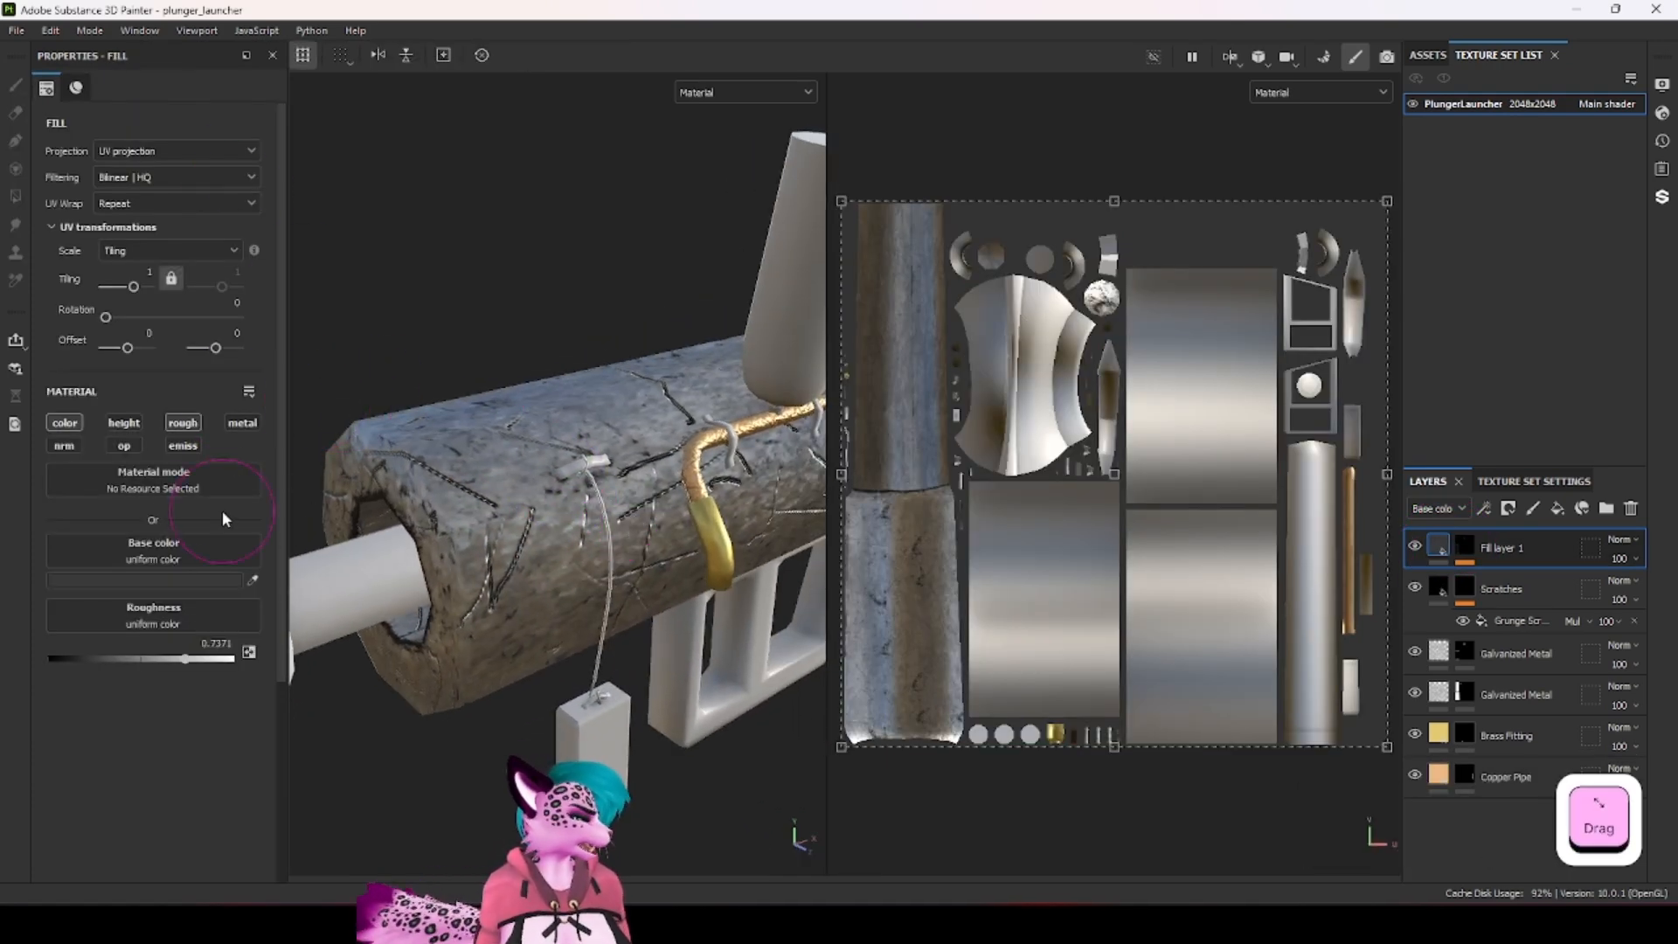
click(125, 424)
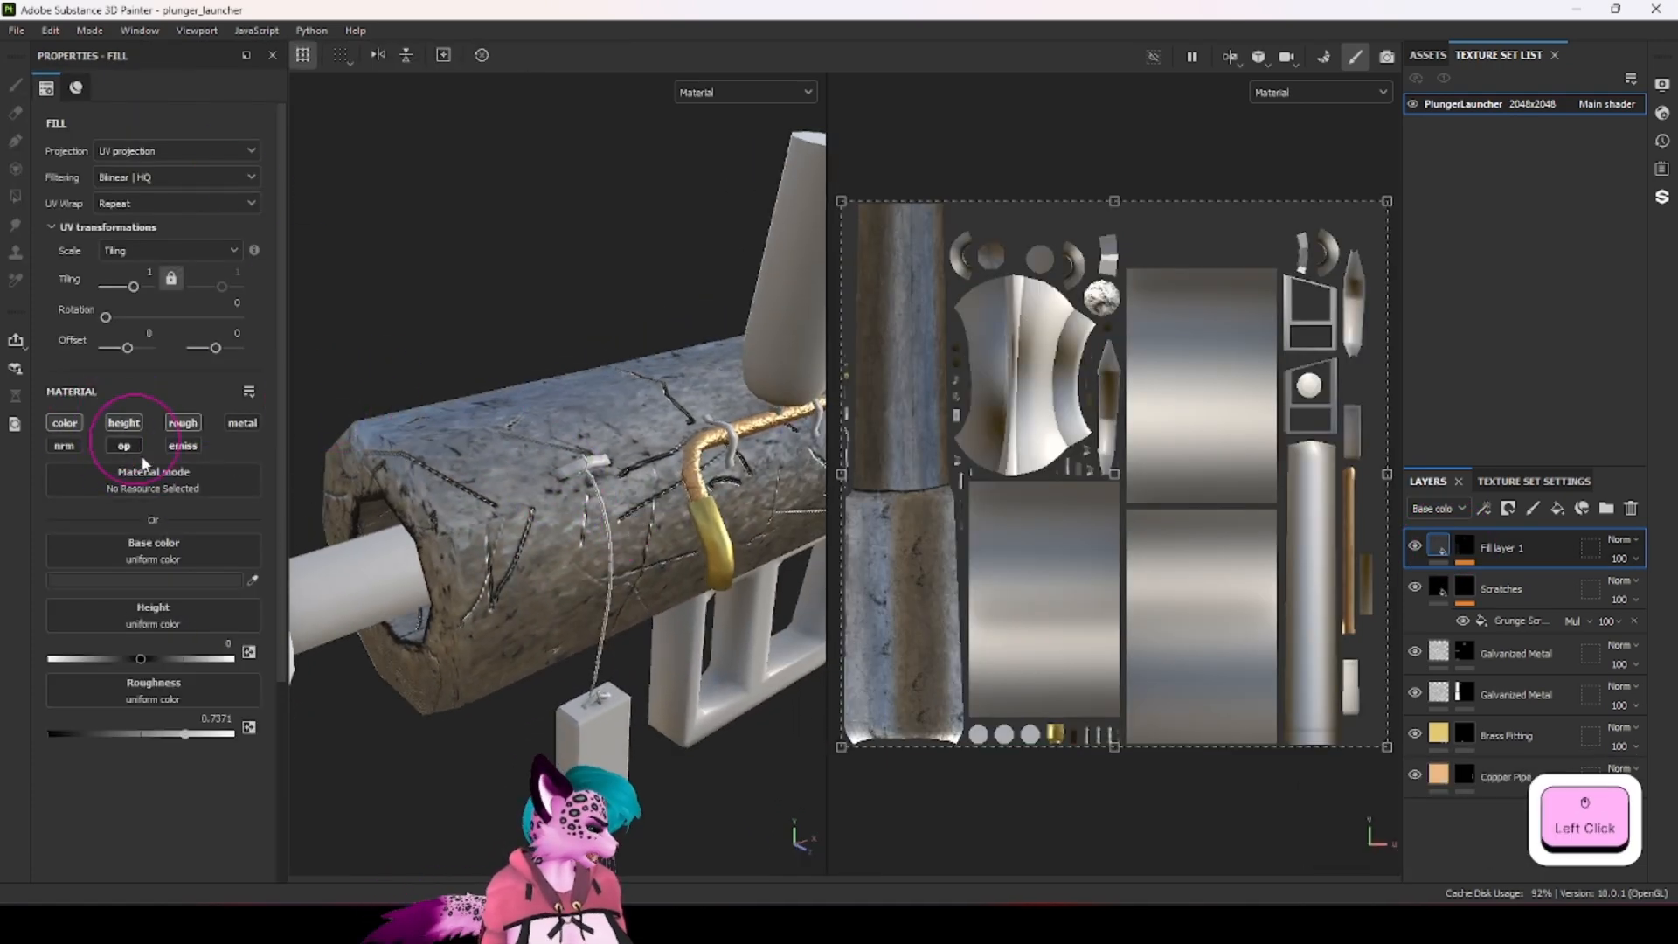
click(143, 659)
drag(139, 657, 118, 659)
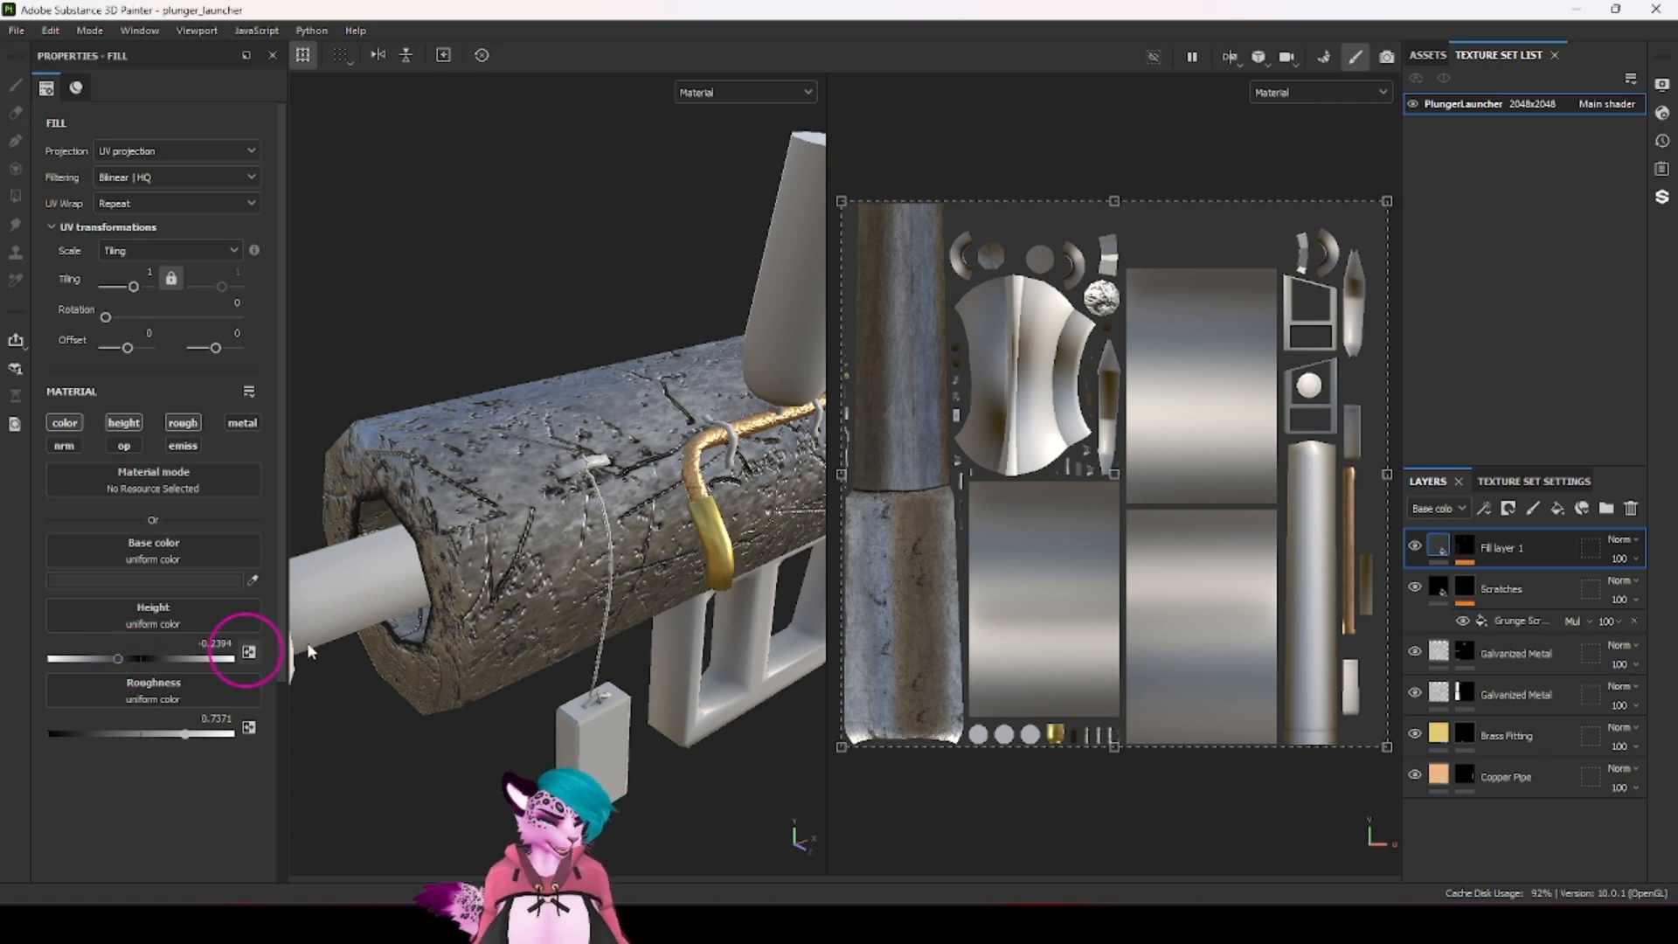
Step: Examine the barrel's indented wear from several angles and reduce its depth by setting the fill layer's height to -0.1737
alt+drag(739, 554, 660, 517)
ctrl+alt+drag(795, 515, 692, 504)
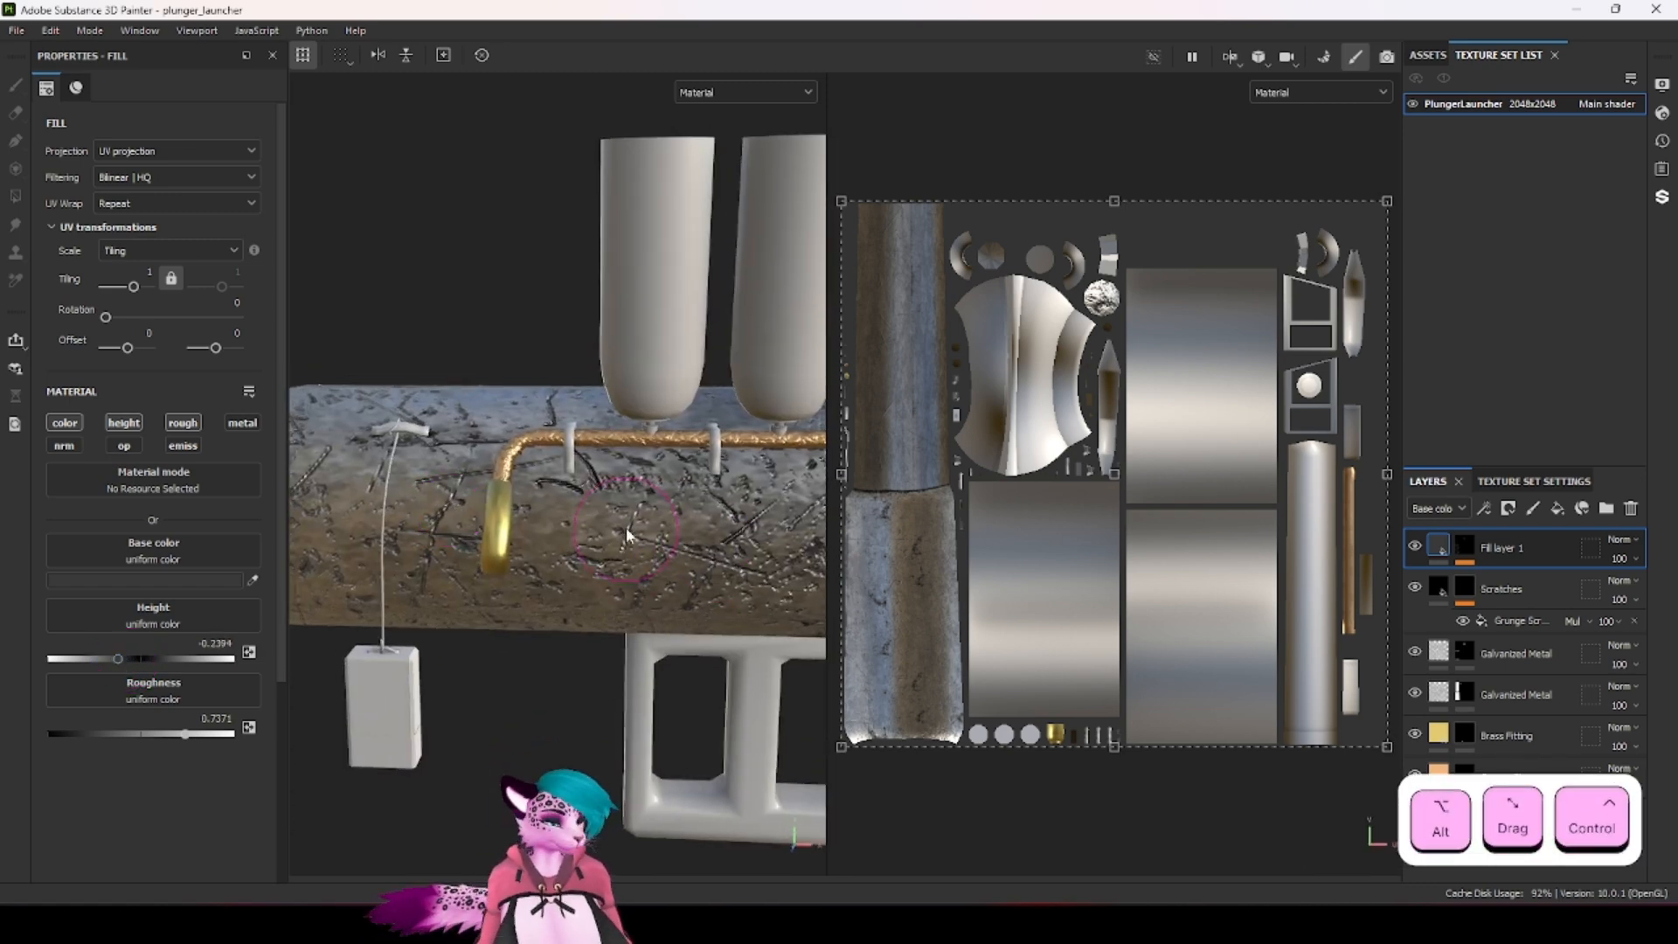
scroll(625, 527, up, 4)
scroll(511, 526, down, 5)
alt+drag(510, 526, 595, 493)
ctrl+alt+drag(709, 567, 327, 605)
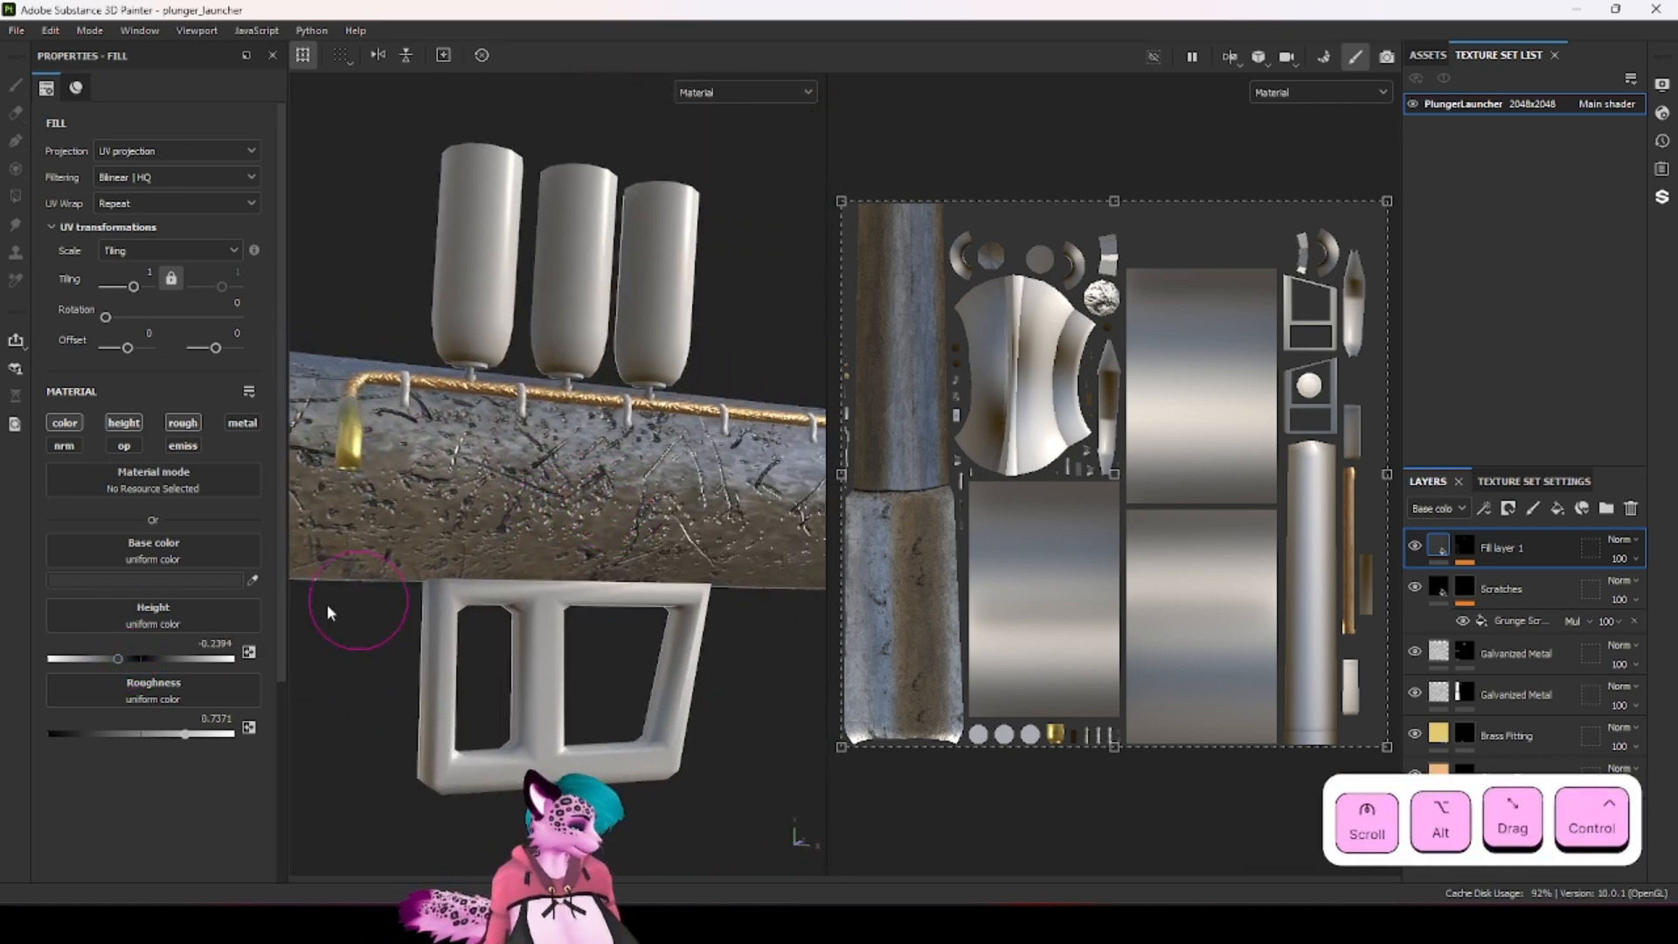
click(135, 660)
drag(134, 661, 124, 660)
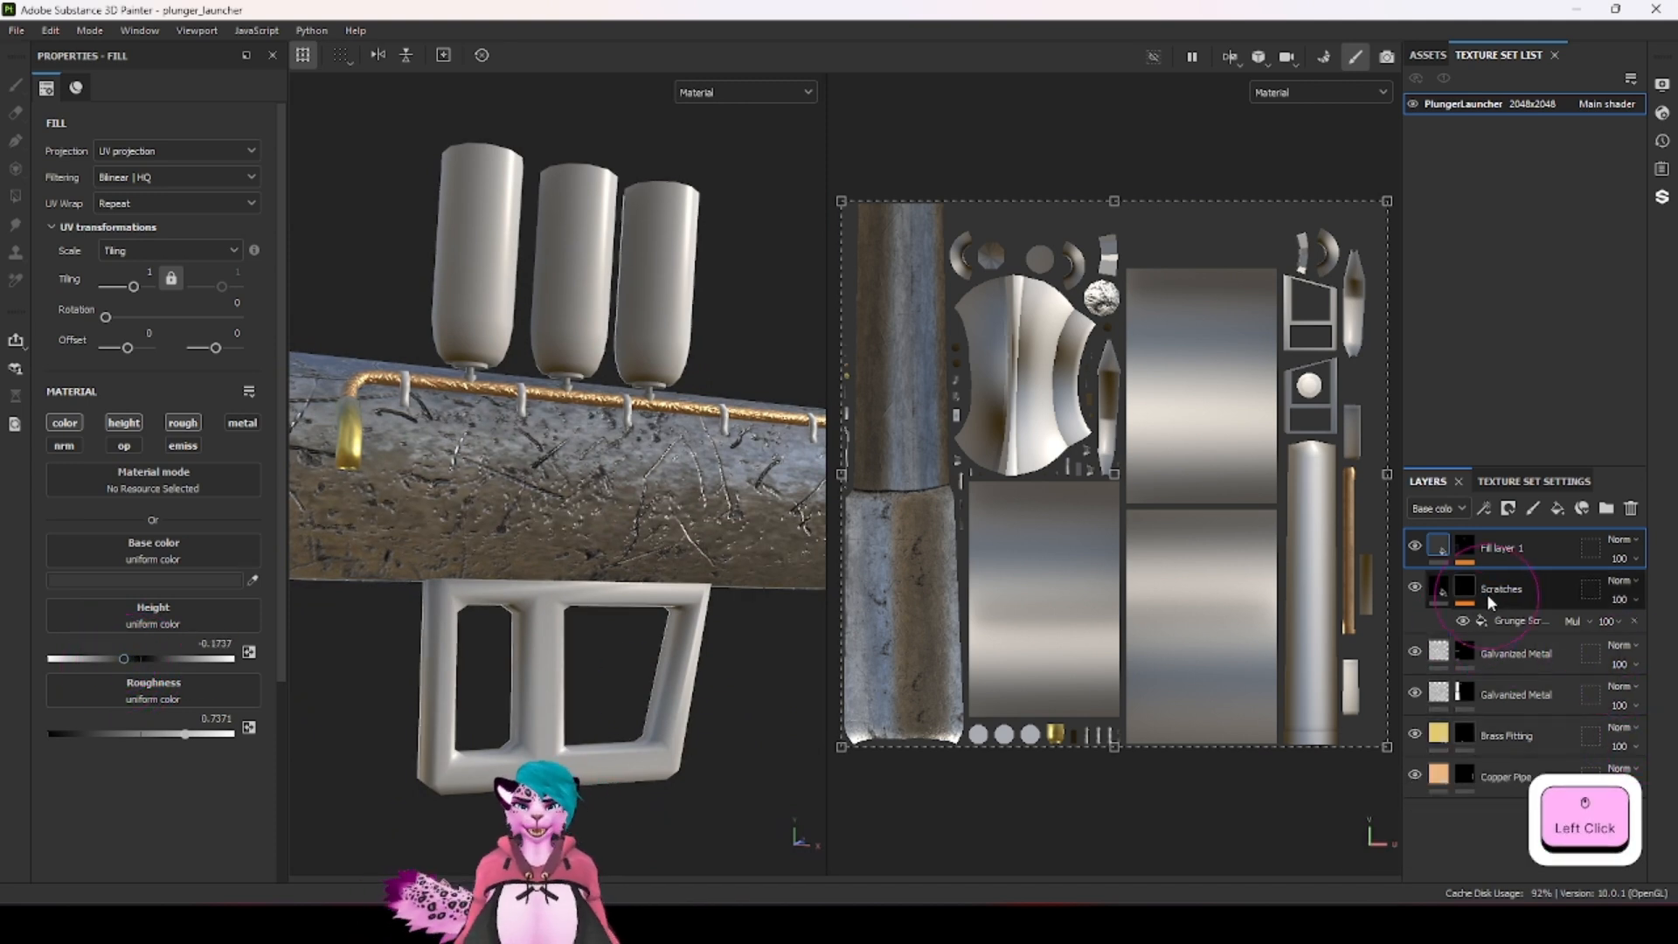
Step: Display the fill layer's mask alone and set the Metal Edge Wear generator's Wear Contrast to 0.21
click(1503, 617)
click(1473, 544)
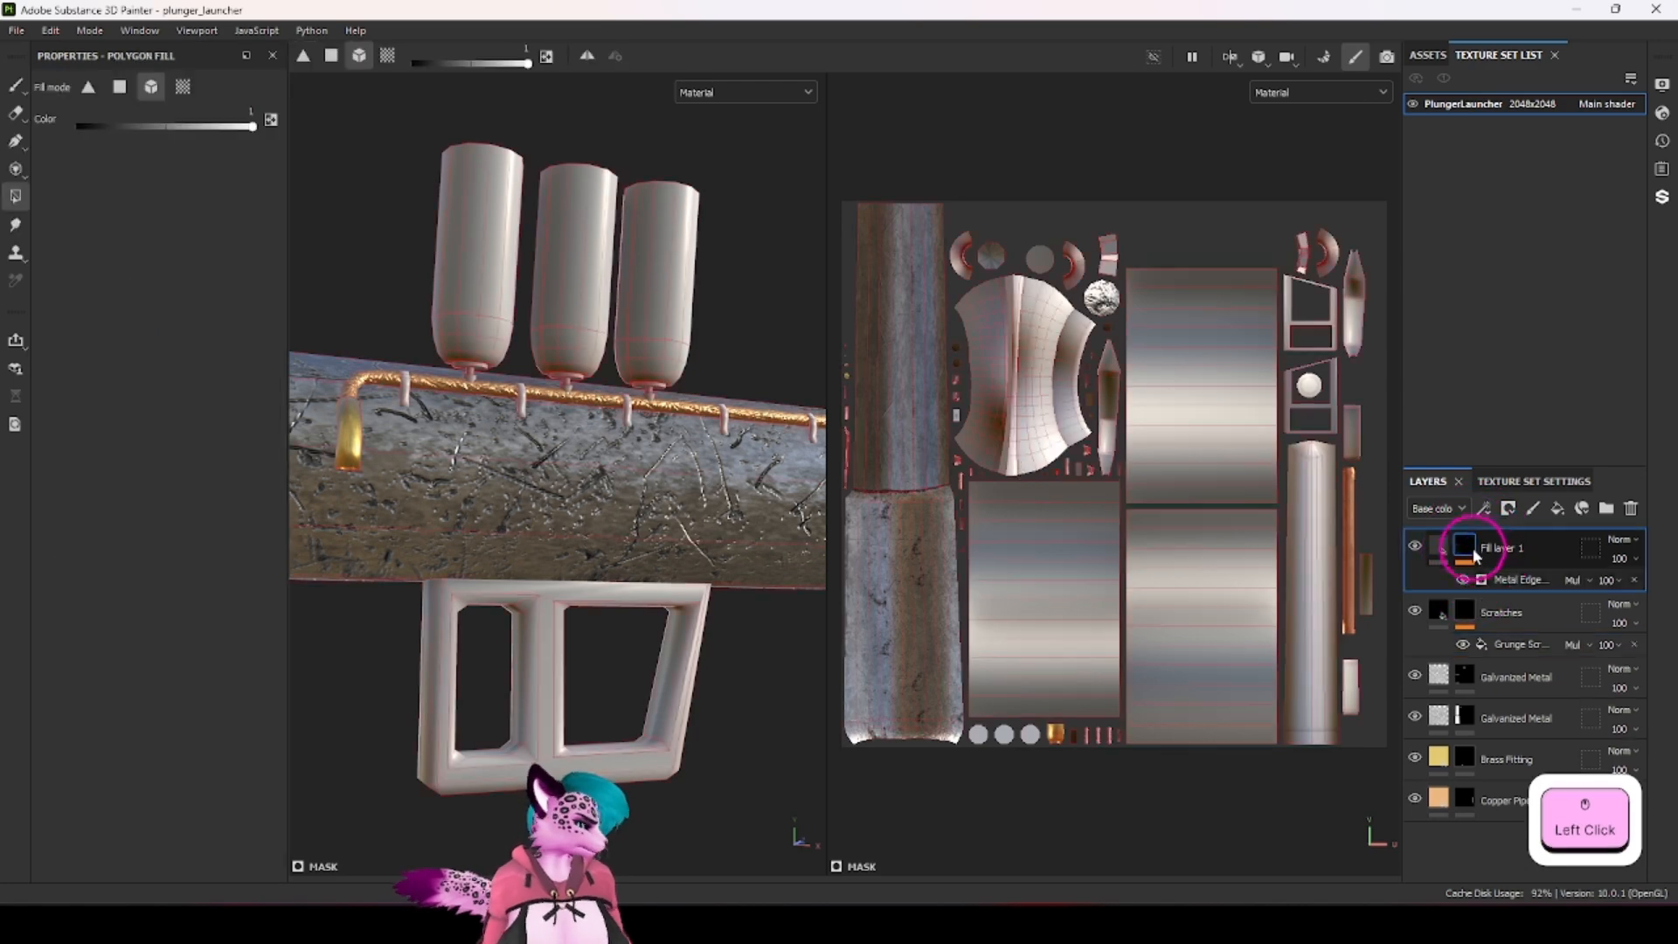
click(1515, 579)
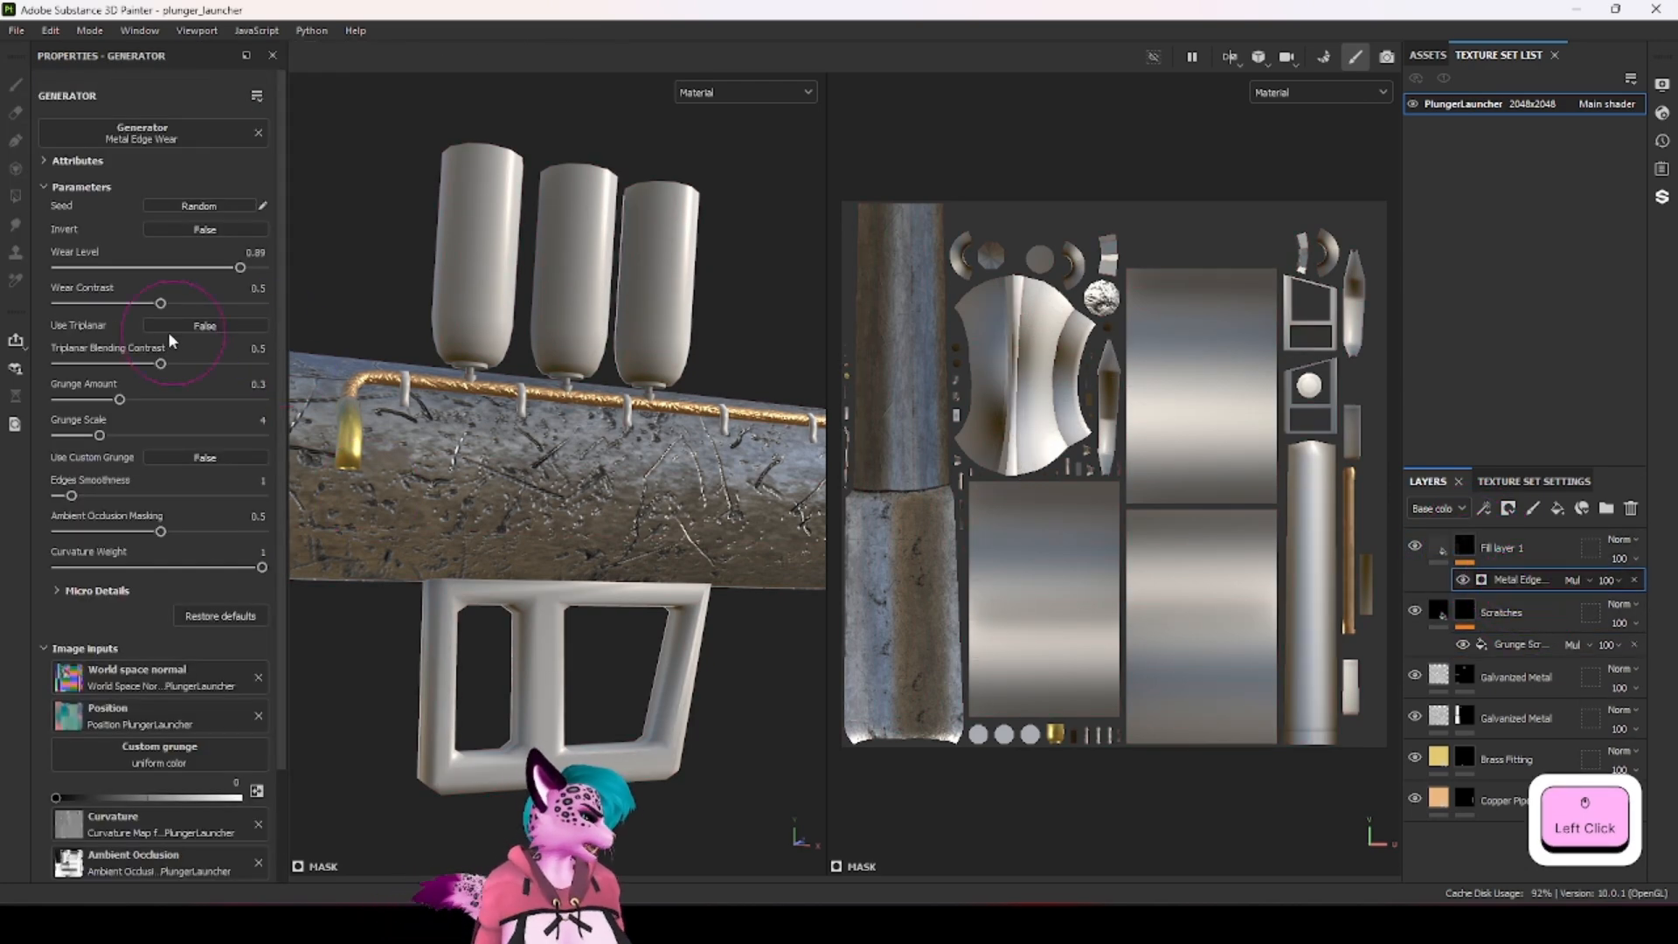
alt+click(1464, 547)
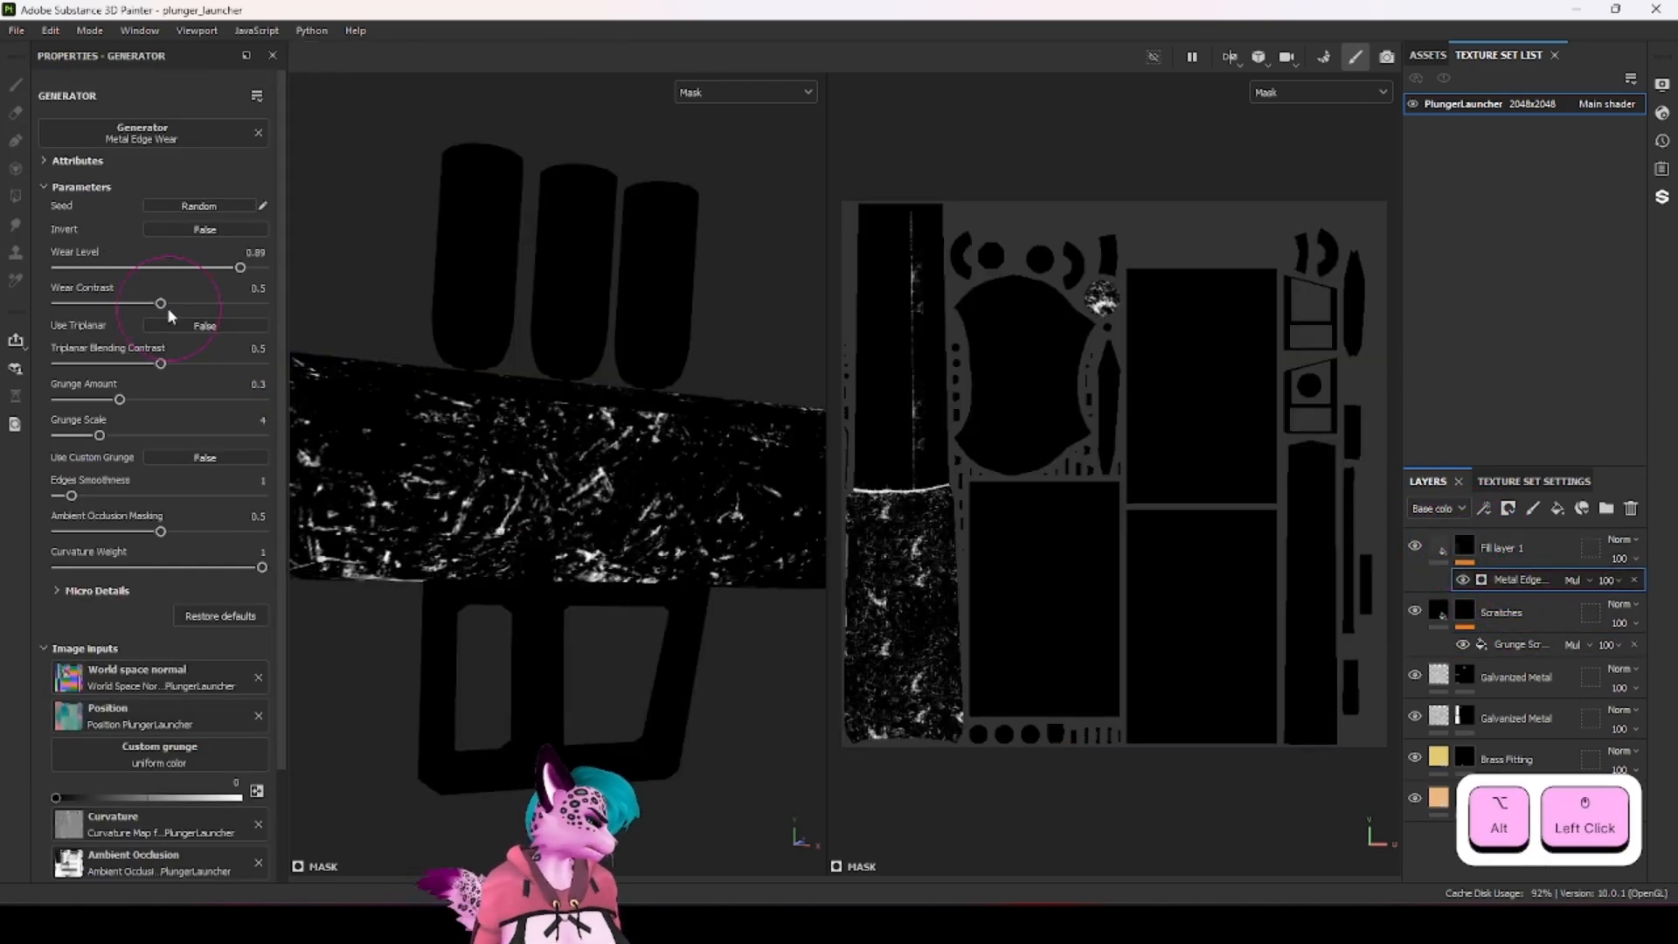
drag(171, 316, 79, 354)
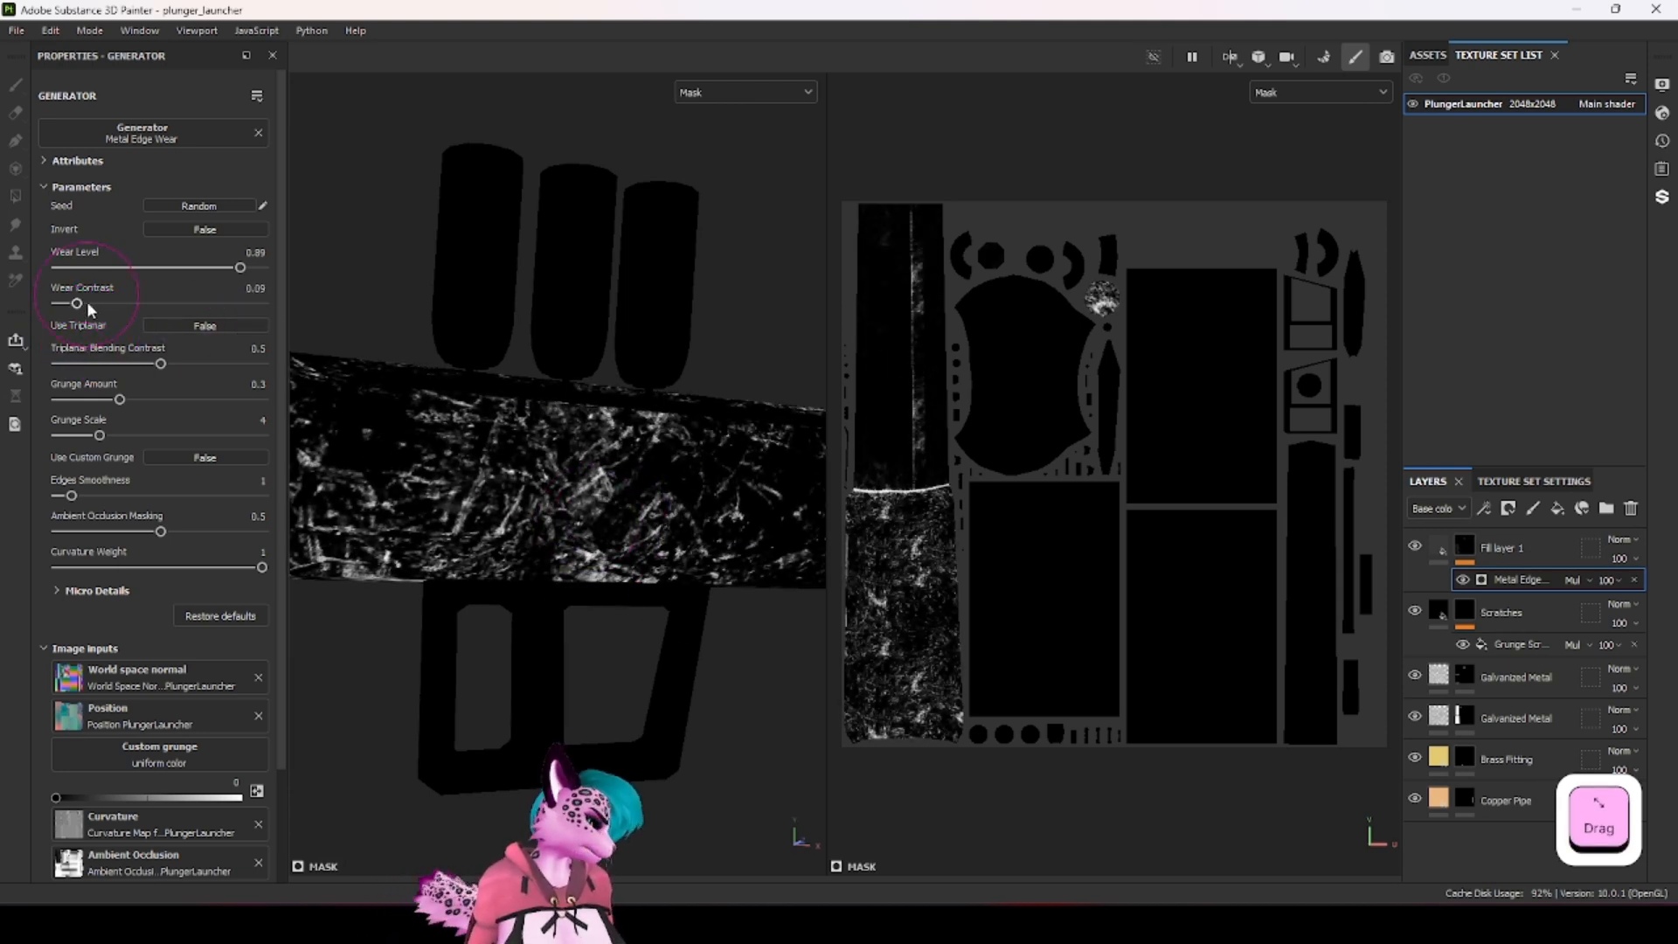
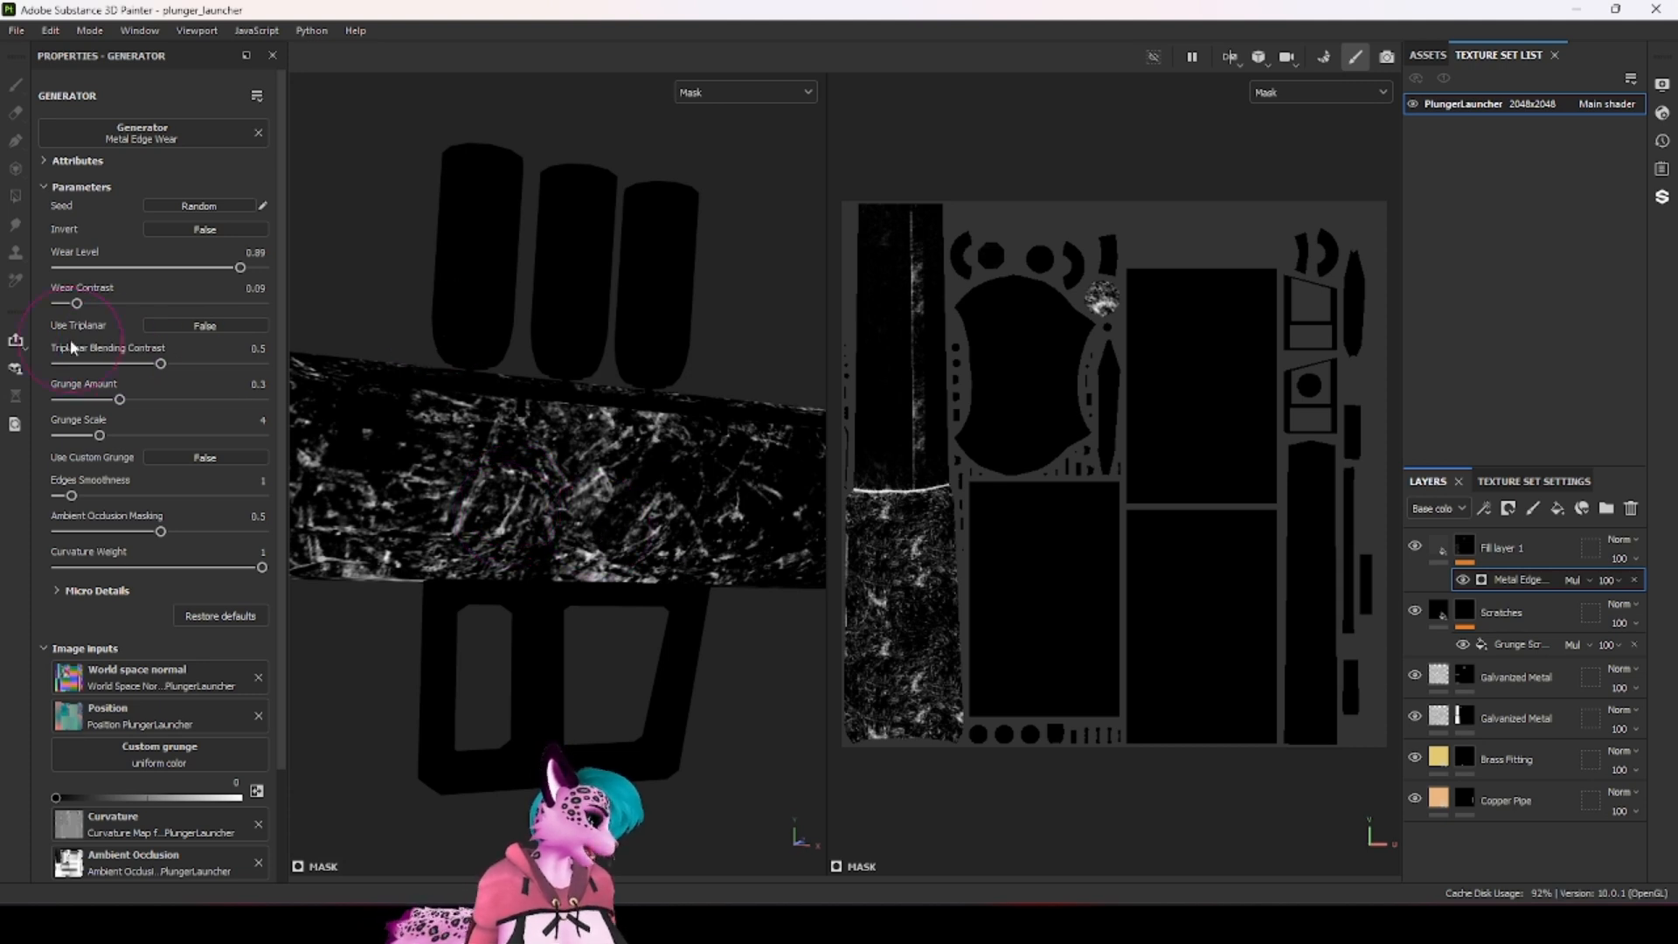
drag(78, 311, 102, 306)
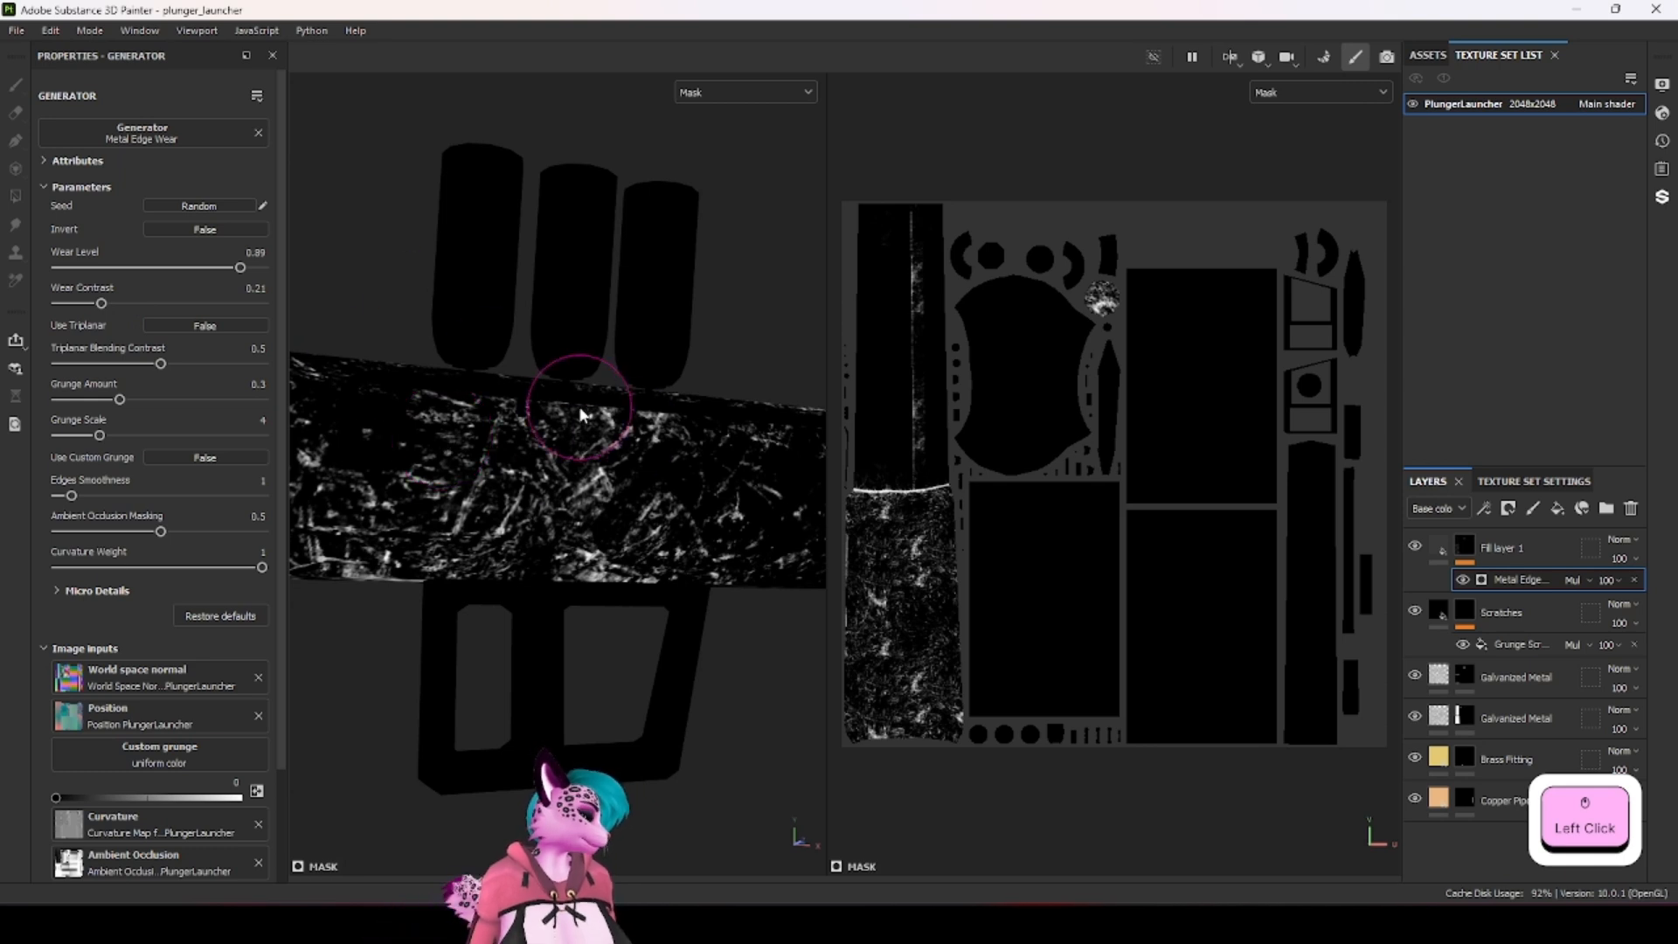
Step: Try triplanar mapping in the Metal Edge Wear generator with Triplanar Blending Contrast at 0.96, and turn triplanar off again
click(218, 324)
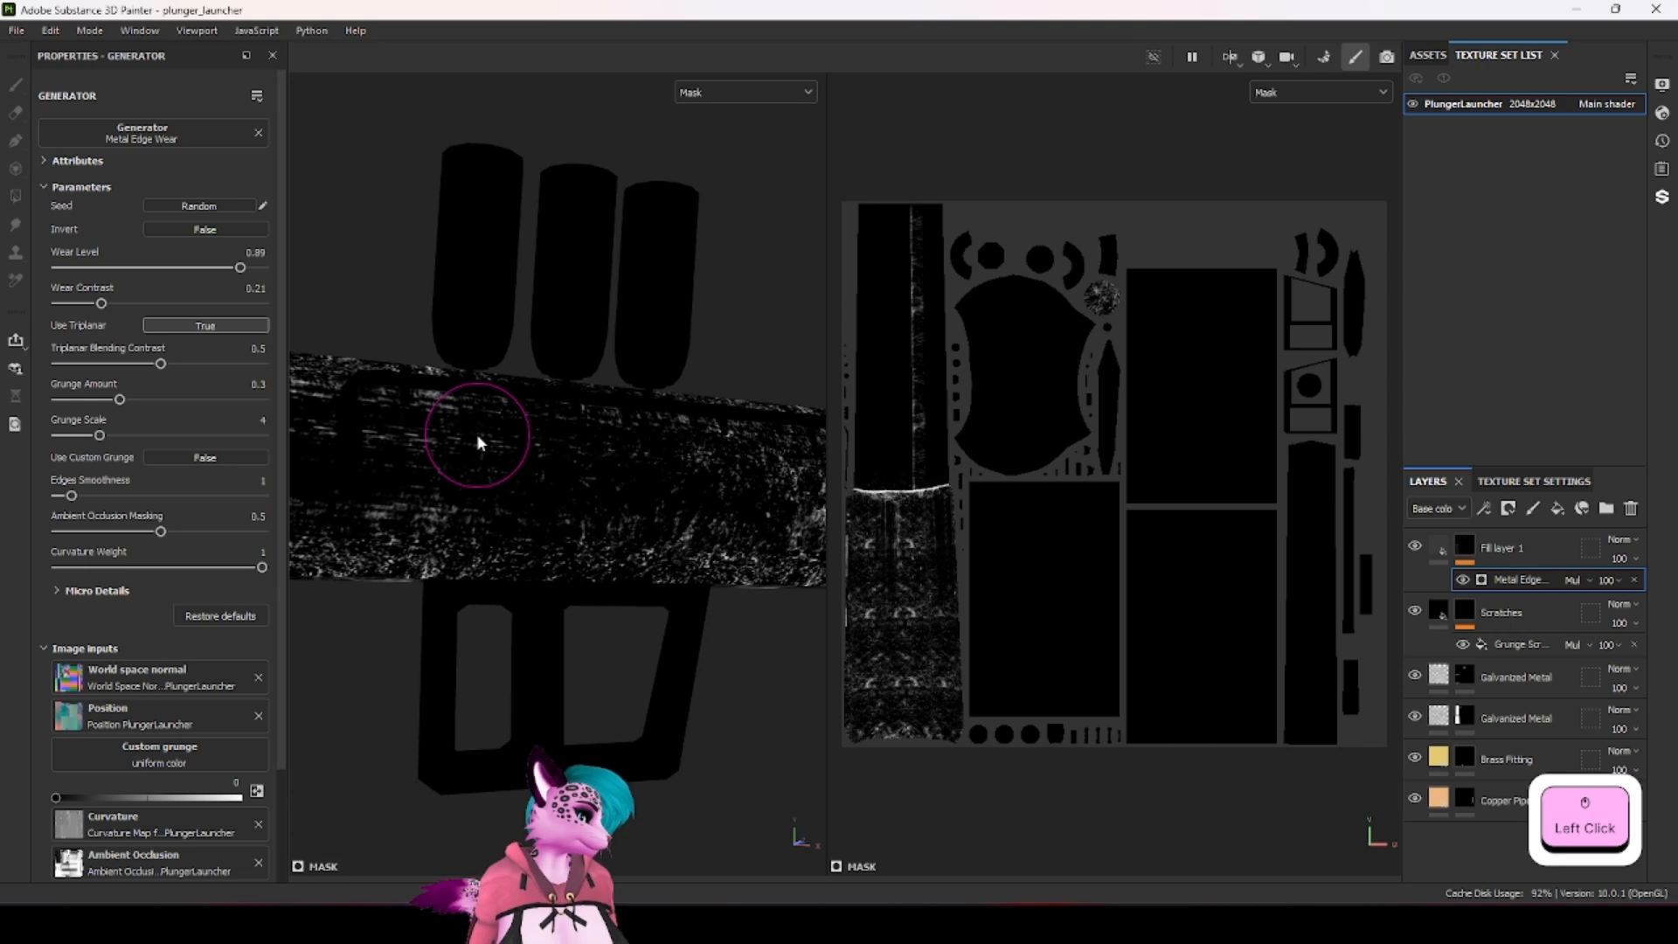
alt+drag(477, 437, 612, 515)
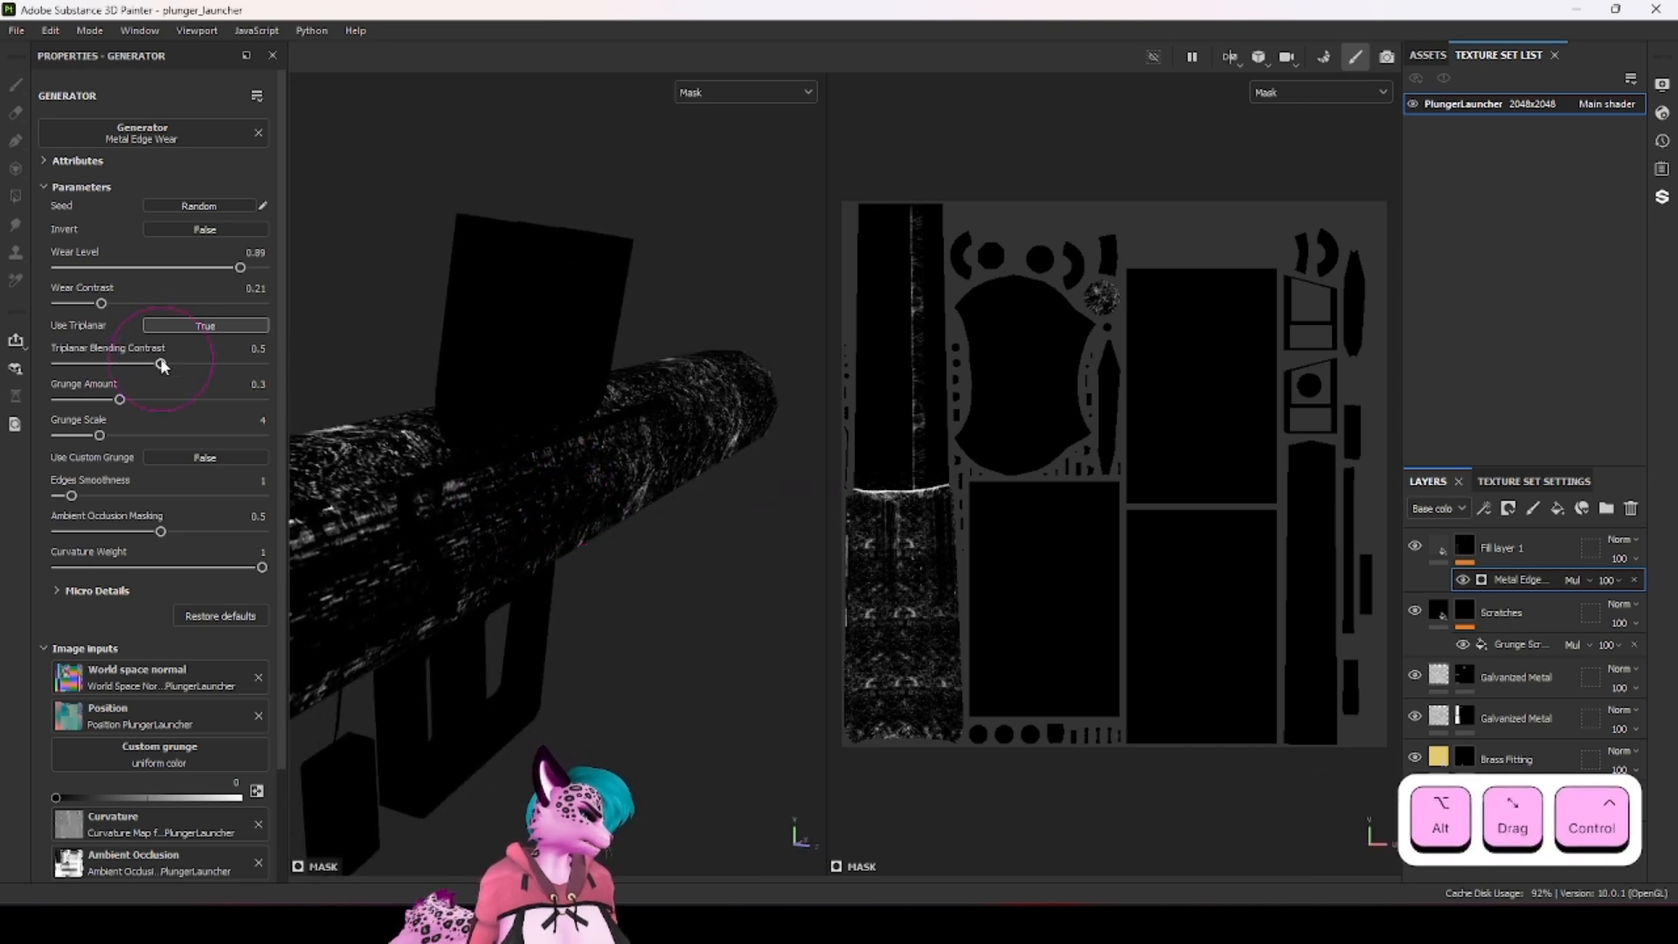
drag(171, 364, 256, 365)
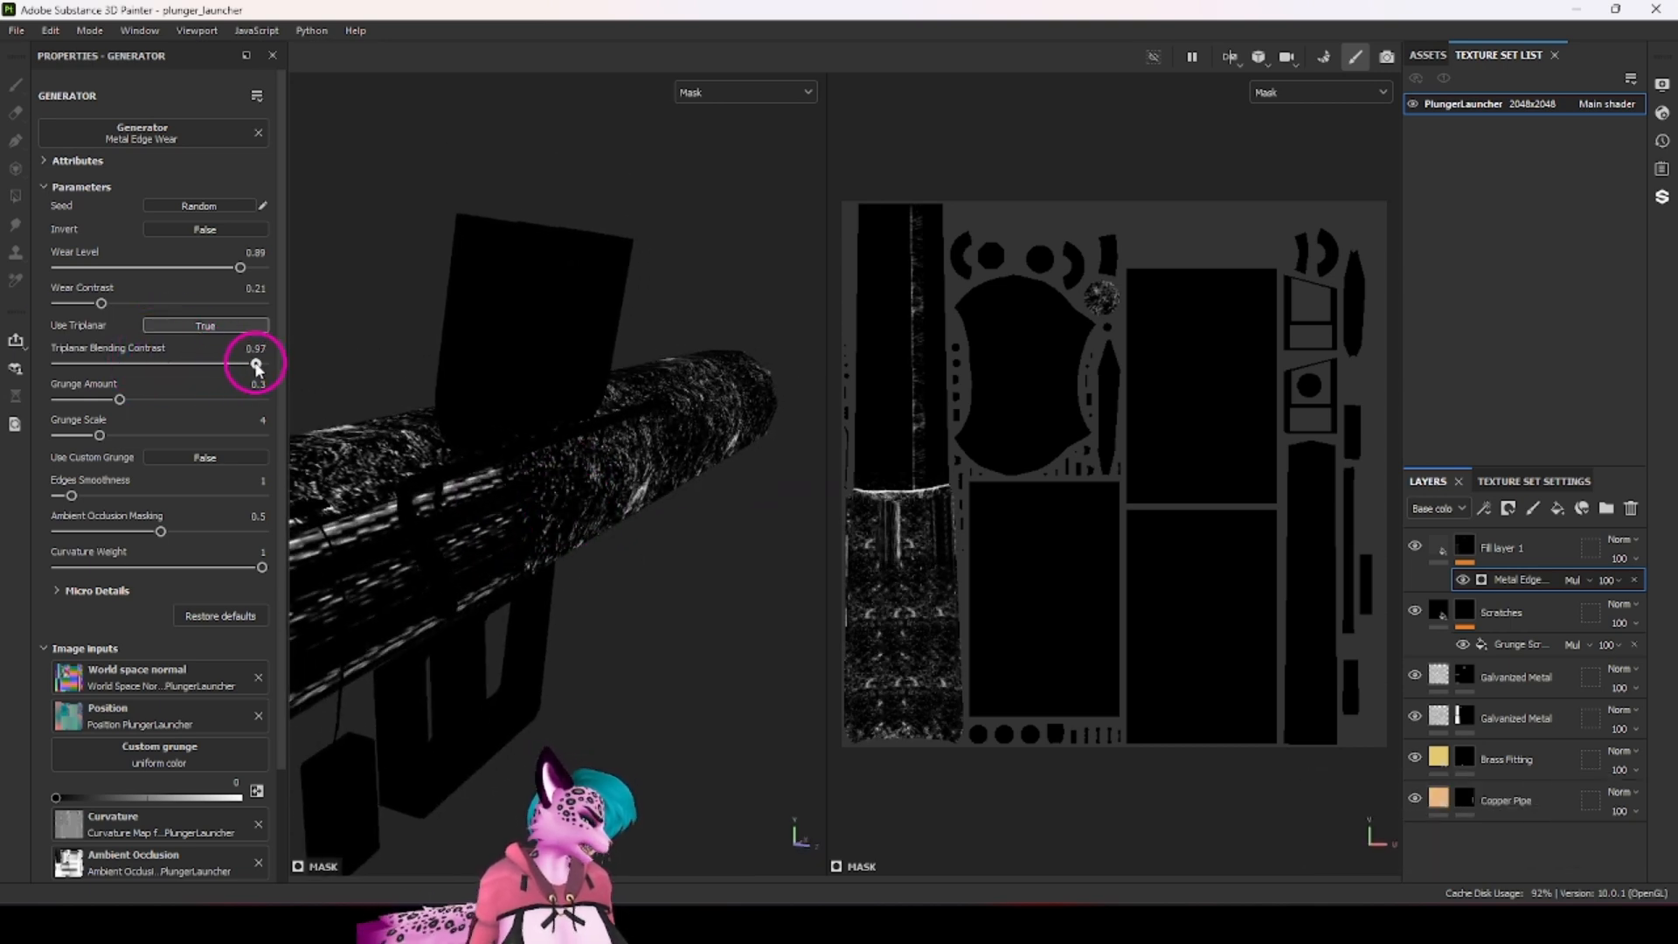
click(225, 326)
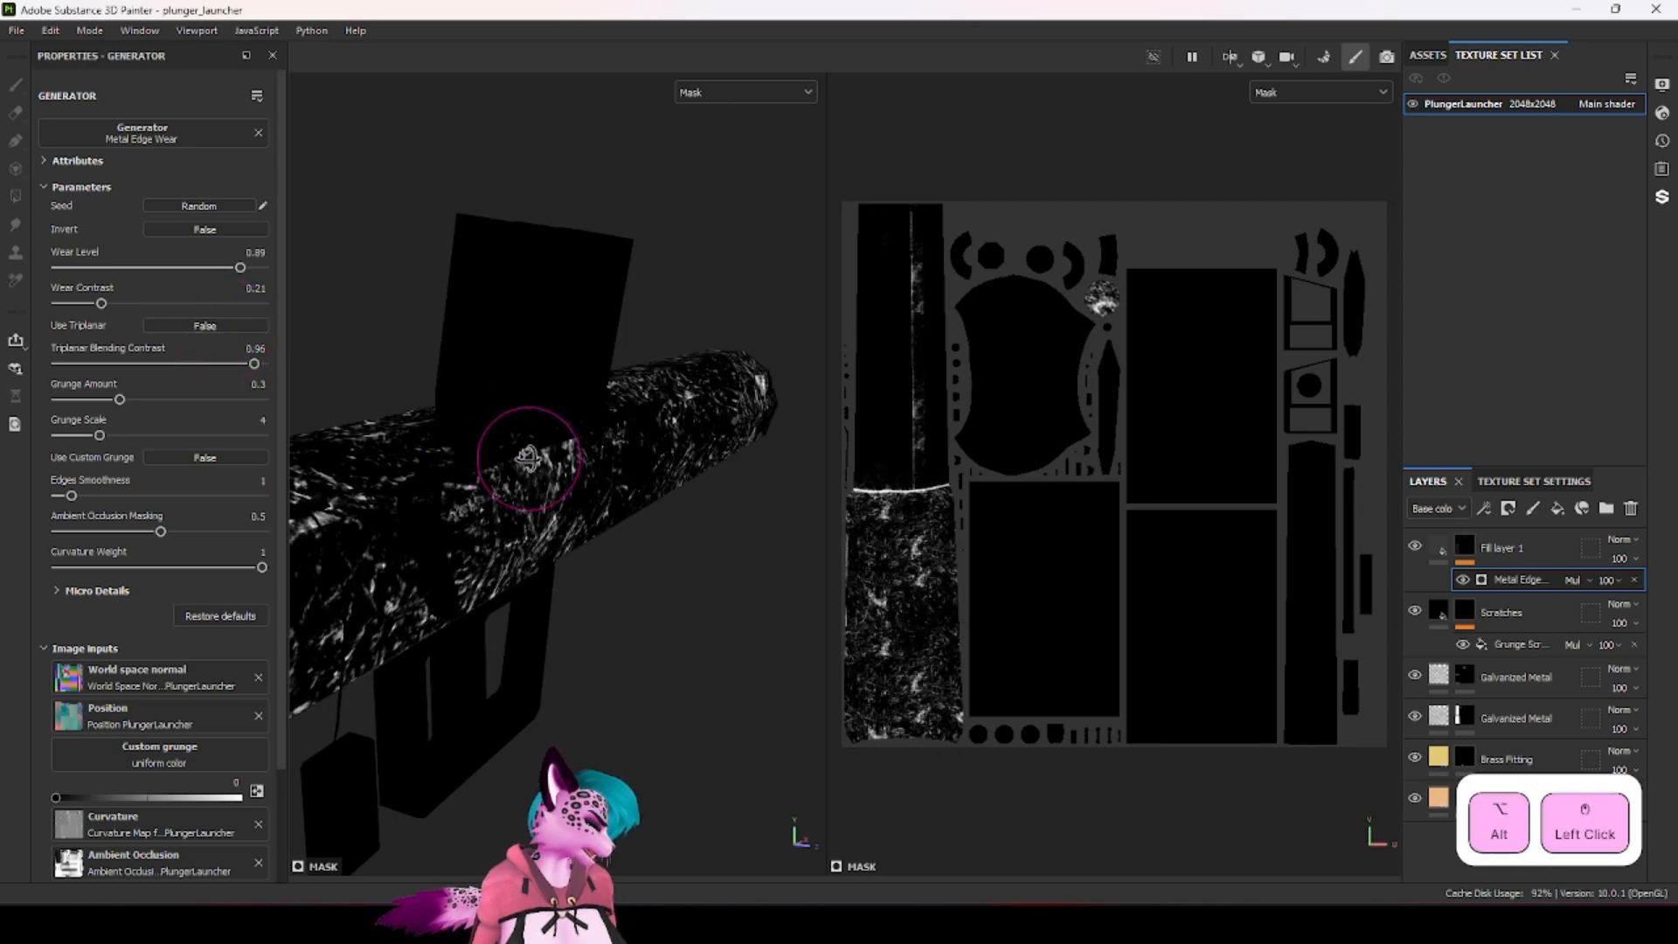
Step: Set the Metal Edge Wear generator's Grunge Amount to 0.41 and Grunge Scale to 6
alt+drag(525, 457, 480, 434)
drag(120, 399, 154, 435)
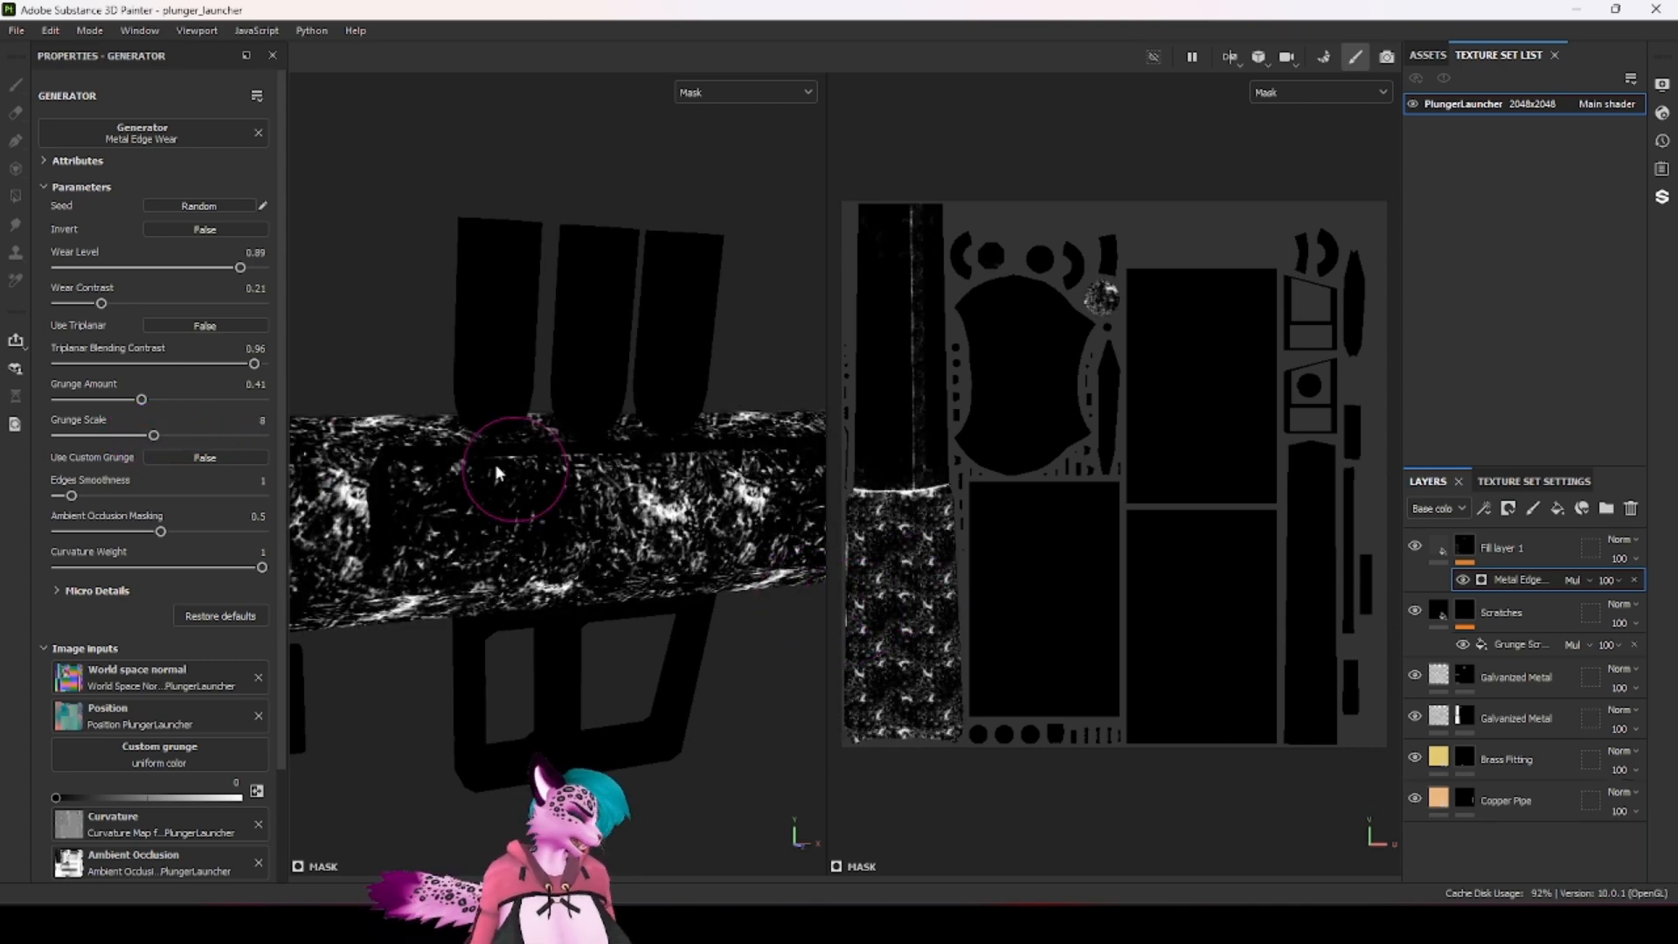
drag(154, 436, 127, 436)
Step: Examine the wear mask around the barrel's open end and its UV islands, briefly hiding the generator to compare
scroll(1031, 433, up, 3)
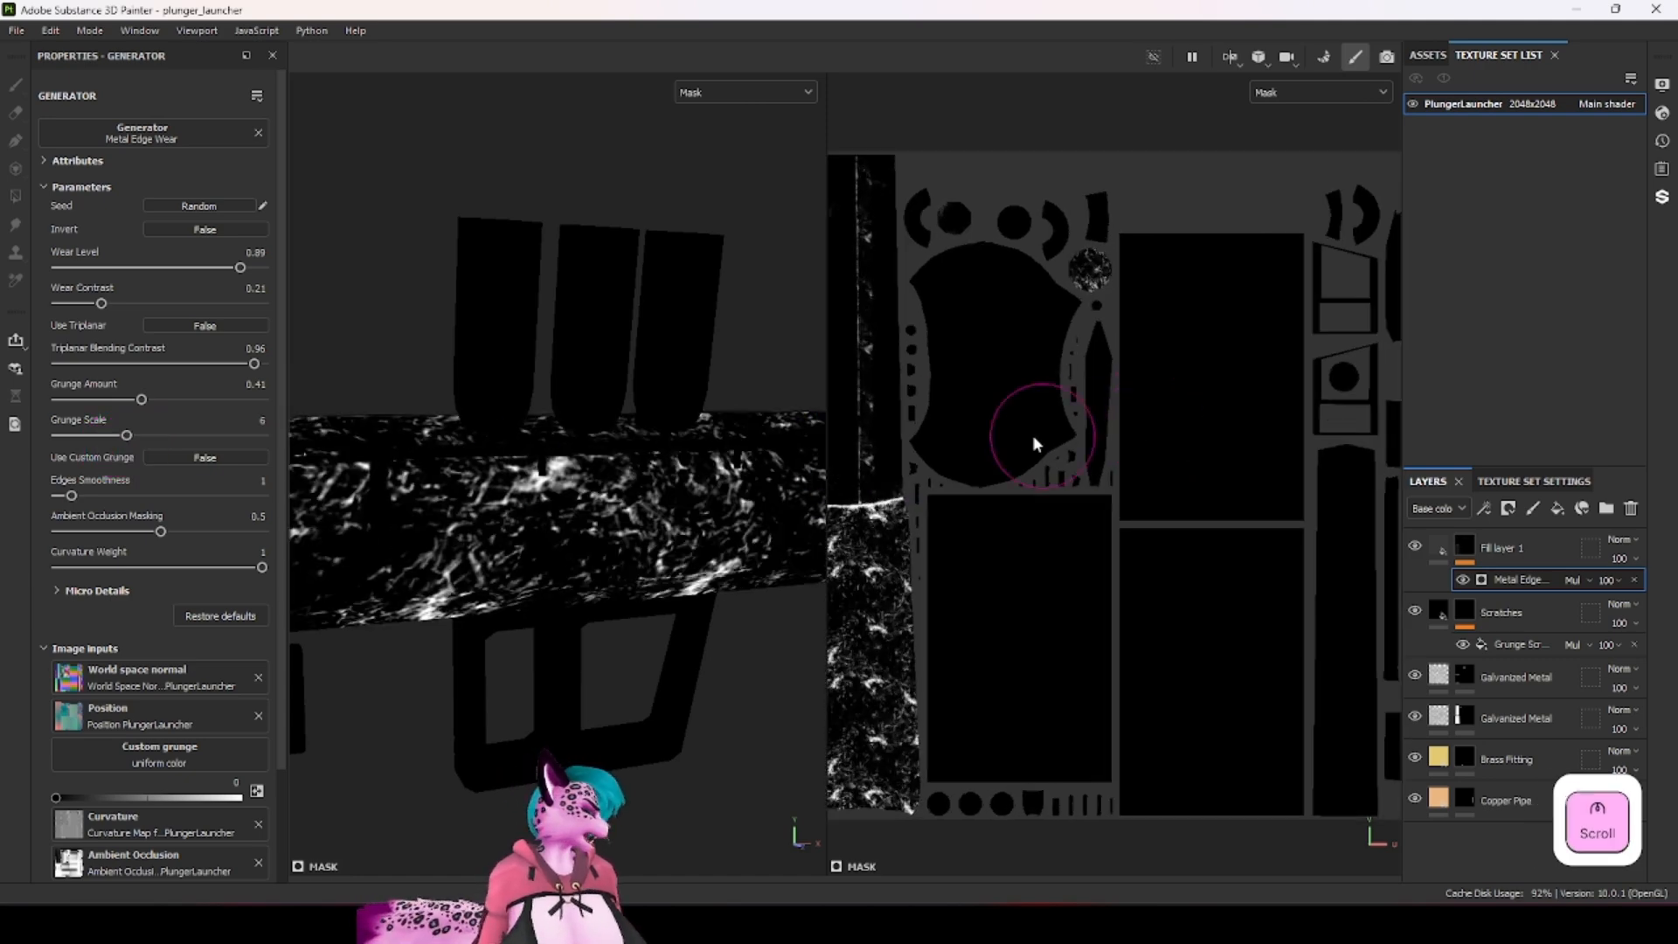
ctrl+alt+drag(926, 430, 974, 514)
alt+drag(642, 539, 580, 509)
scroll(584, 540, up, 2)
scroll(585, 540, up, 2)
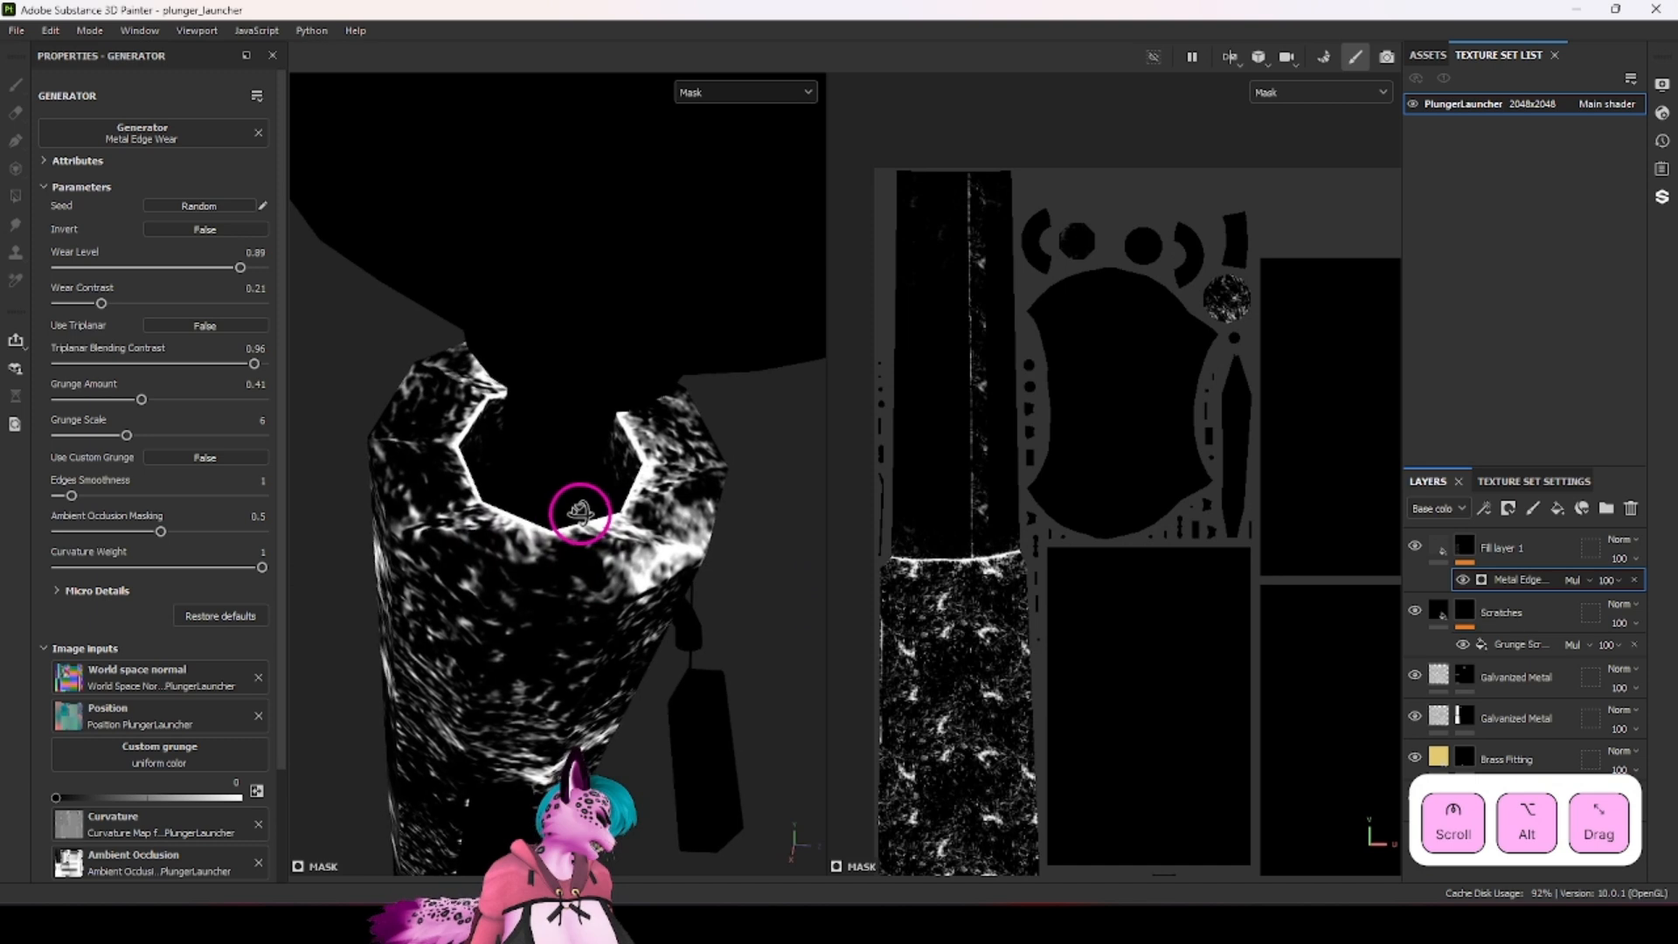
scroll(580, 510, up, 2)
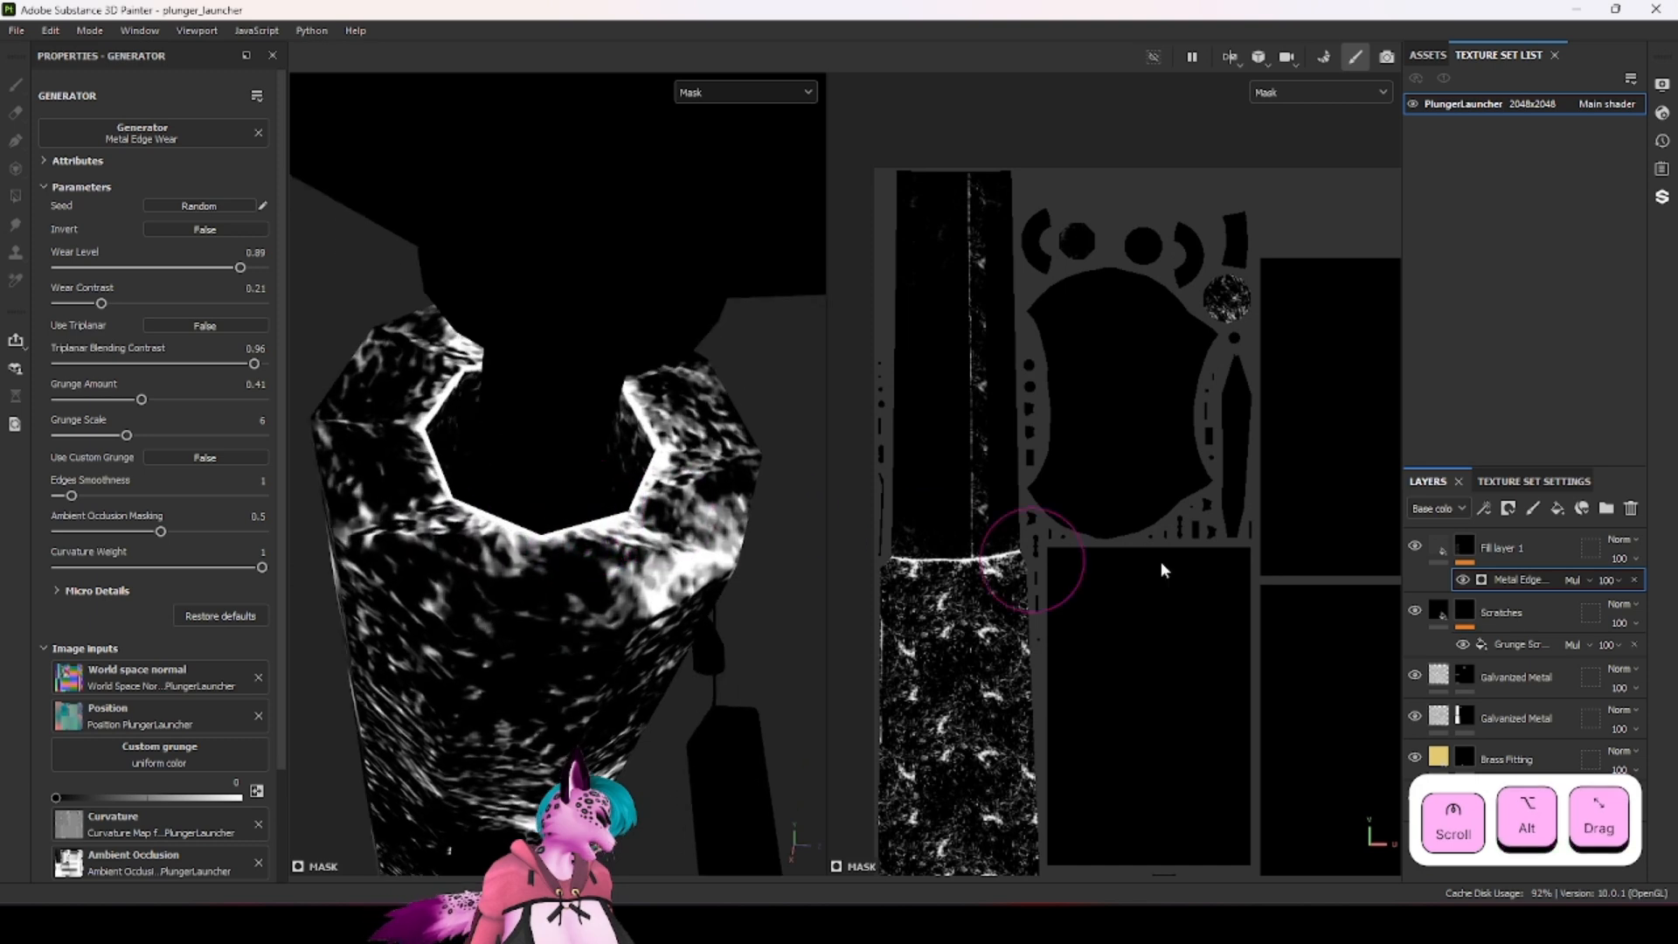
alt+click(1465, 548)
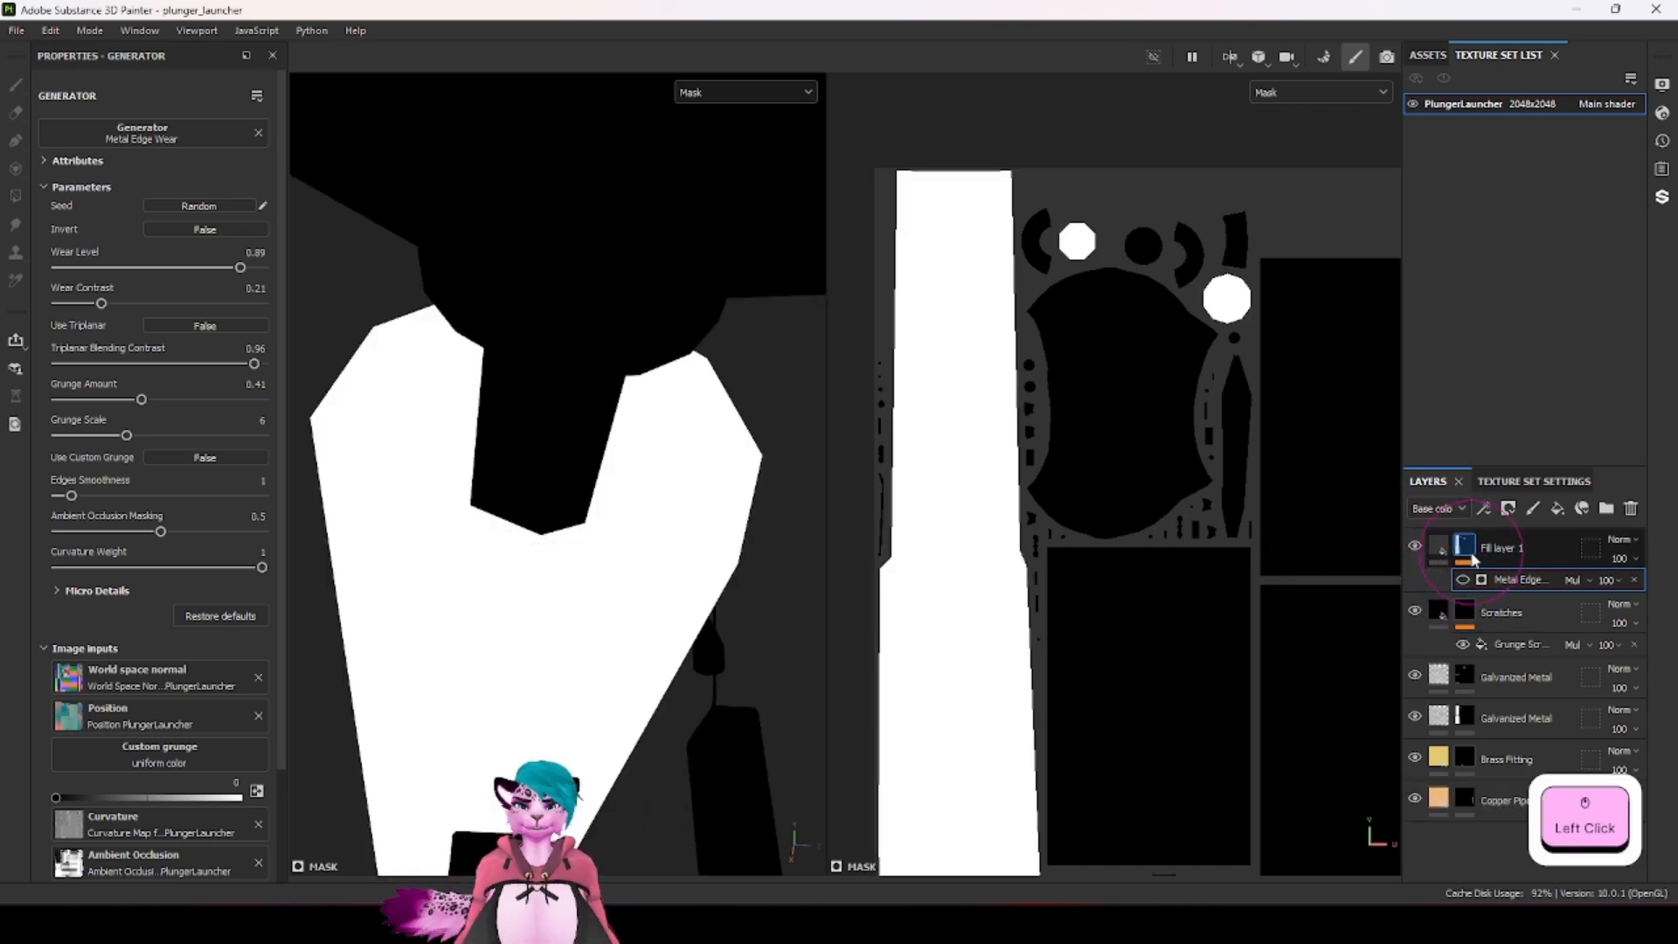
click(1463, 579)
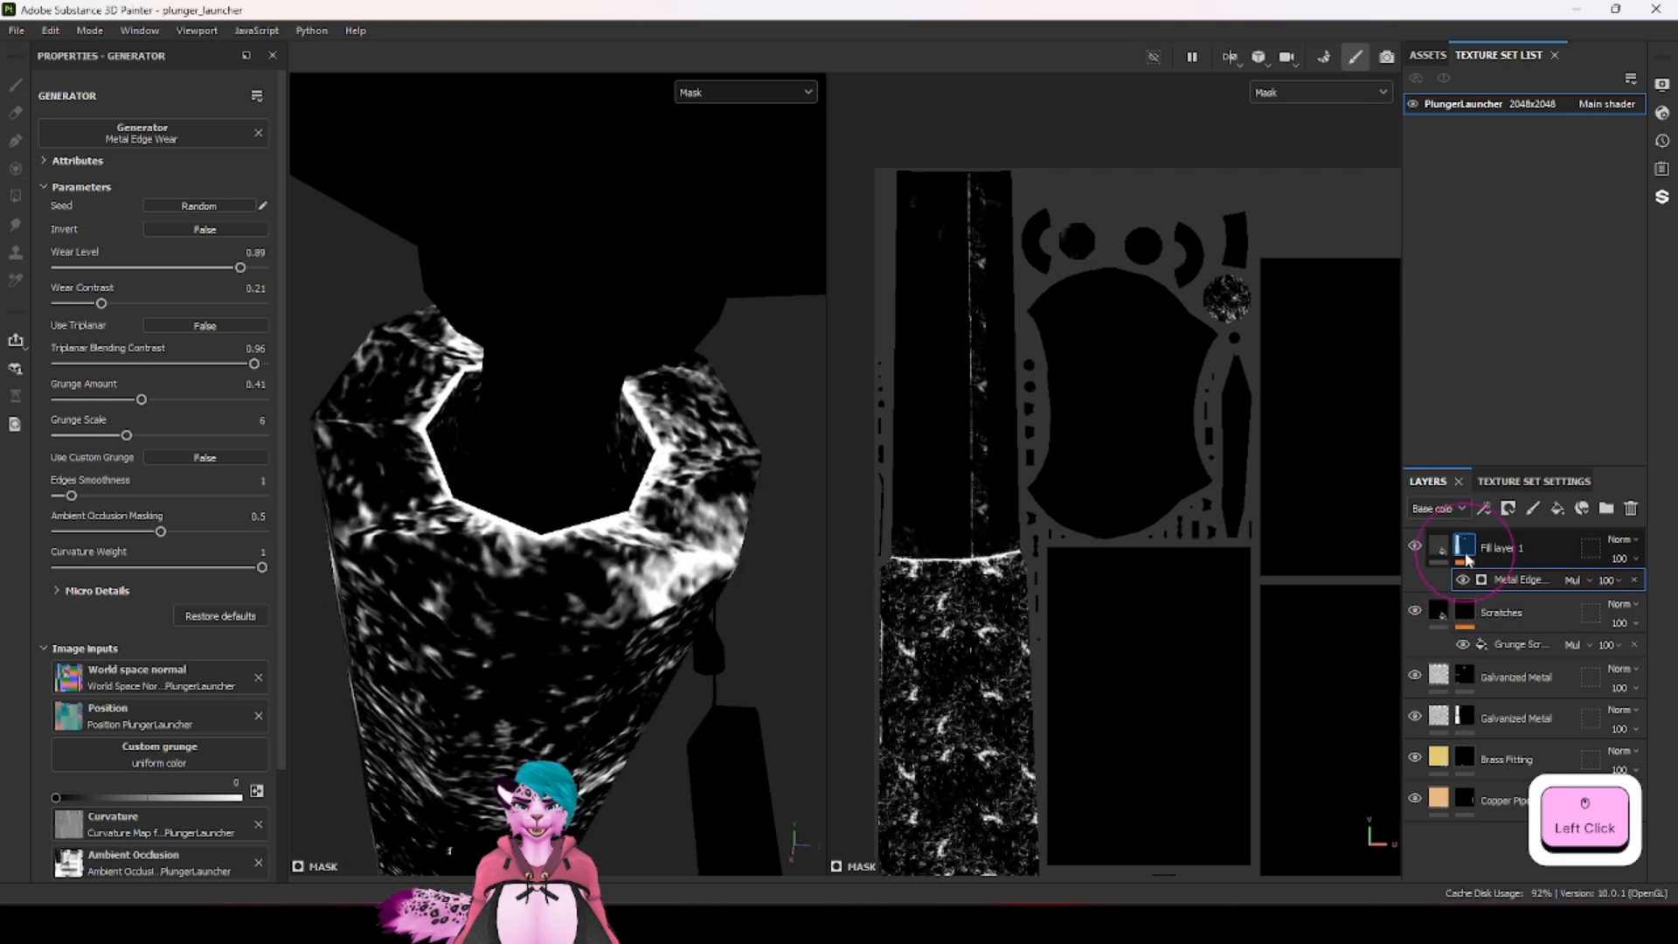
scroll(936, 475, down, 2)
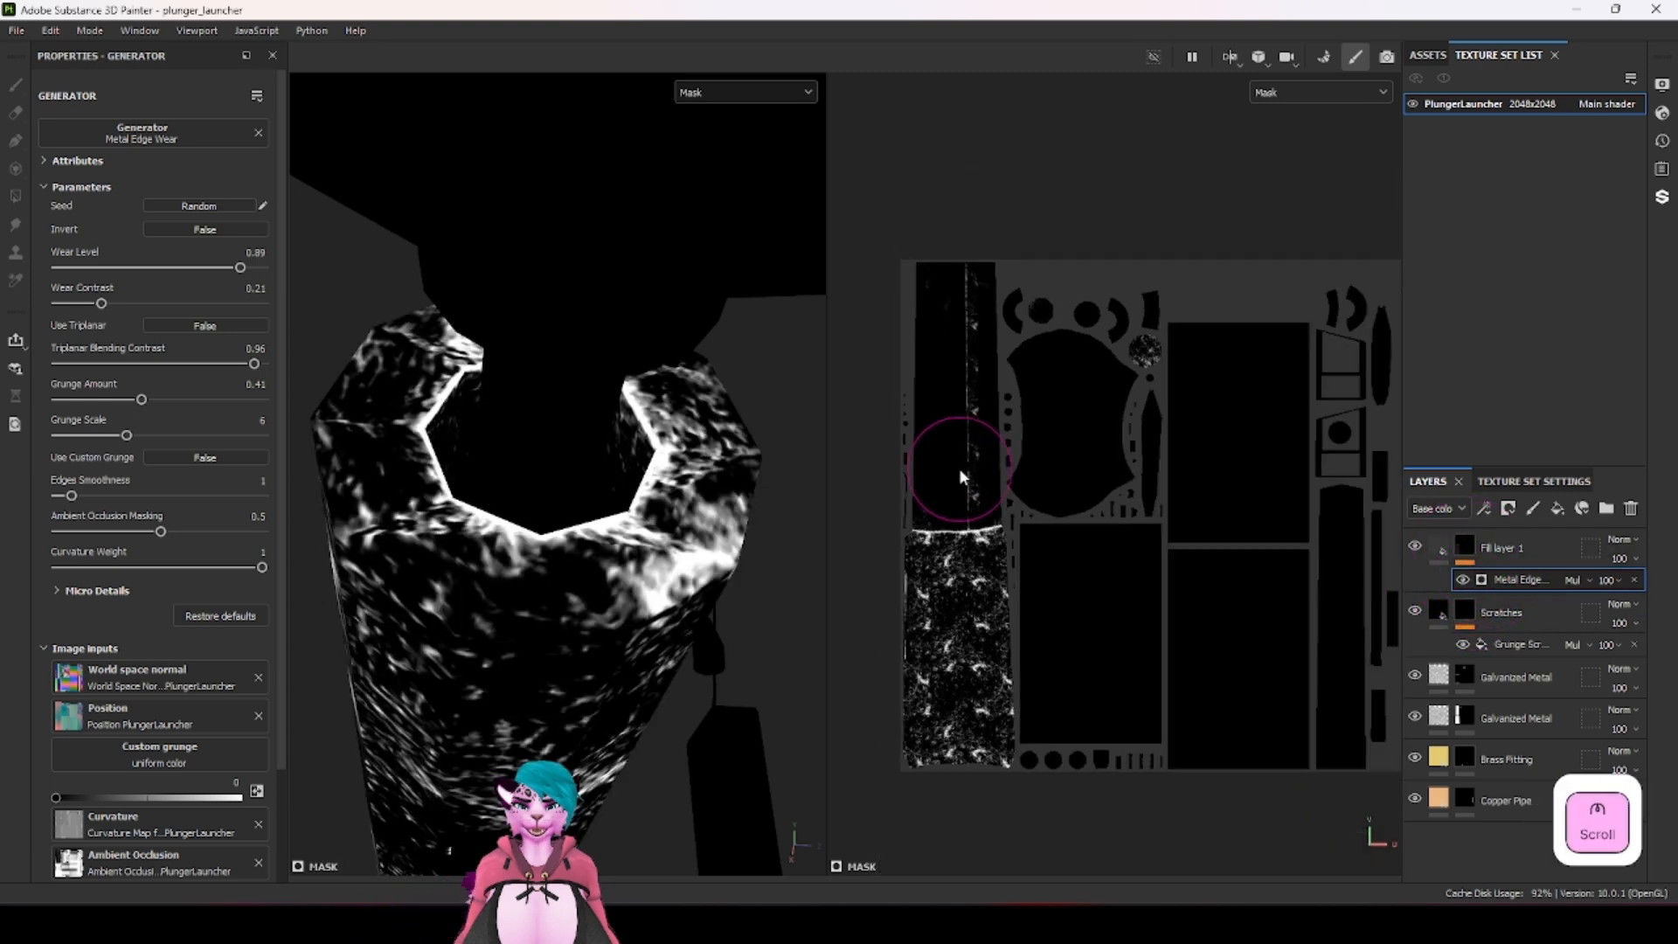
alt+drag(559, 463, 402, 699)
scroll(629, 442, down, 2)
ctrl+alt+drag(636, 437, 523, 600)
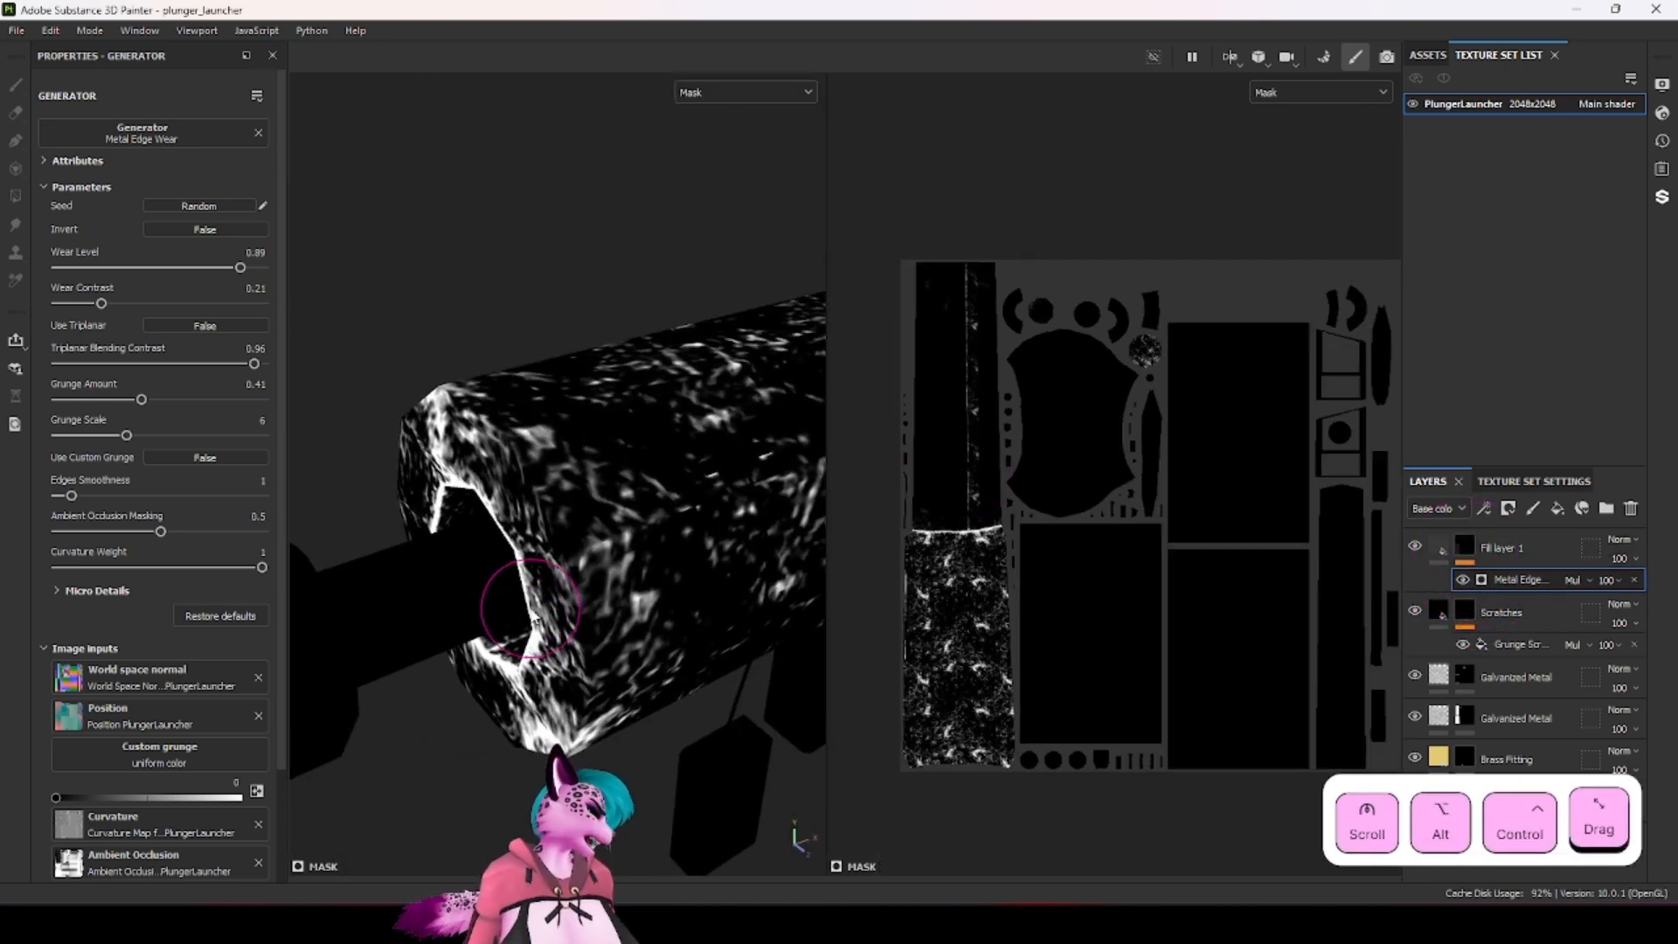
Step: Randomize the Metal Edge Wear generator's seed several times and inspect the wear pattern along the barrel
click(189, 208)
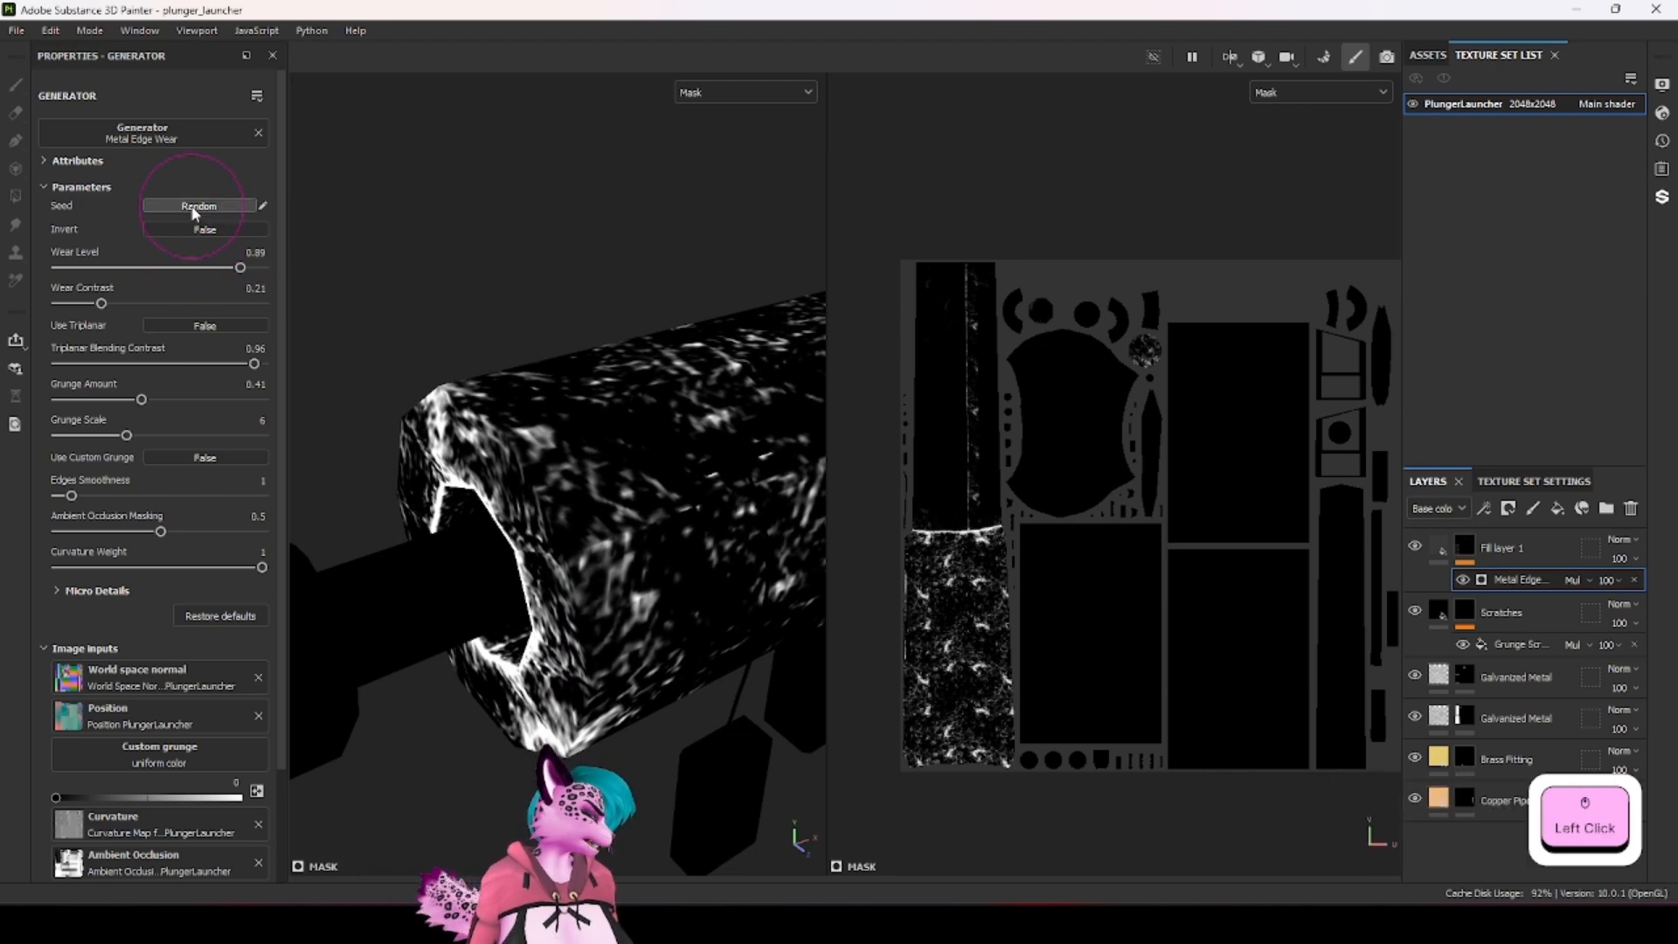
click(189, 208)
click(189, 208)
click(189, 209)
alt+drag(645, 509, 717, 476)
scroll(463, 611, down, 4)
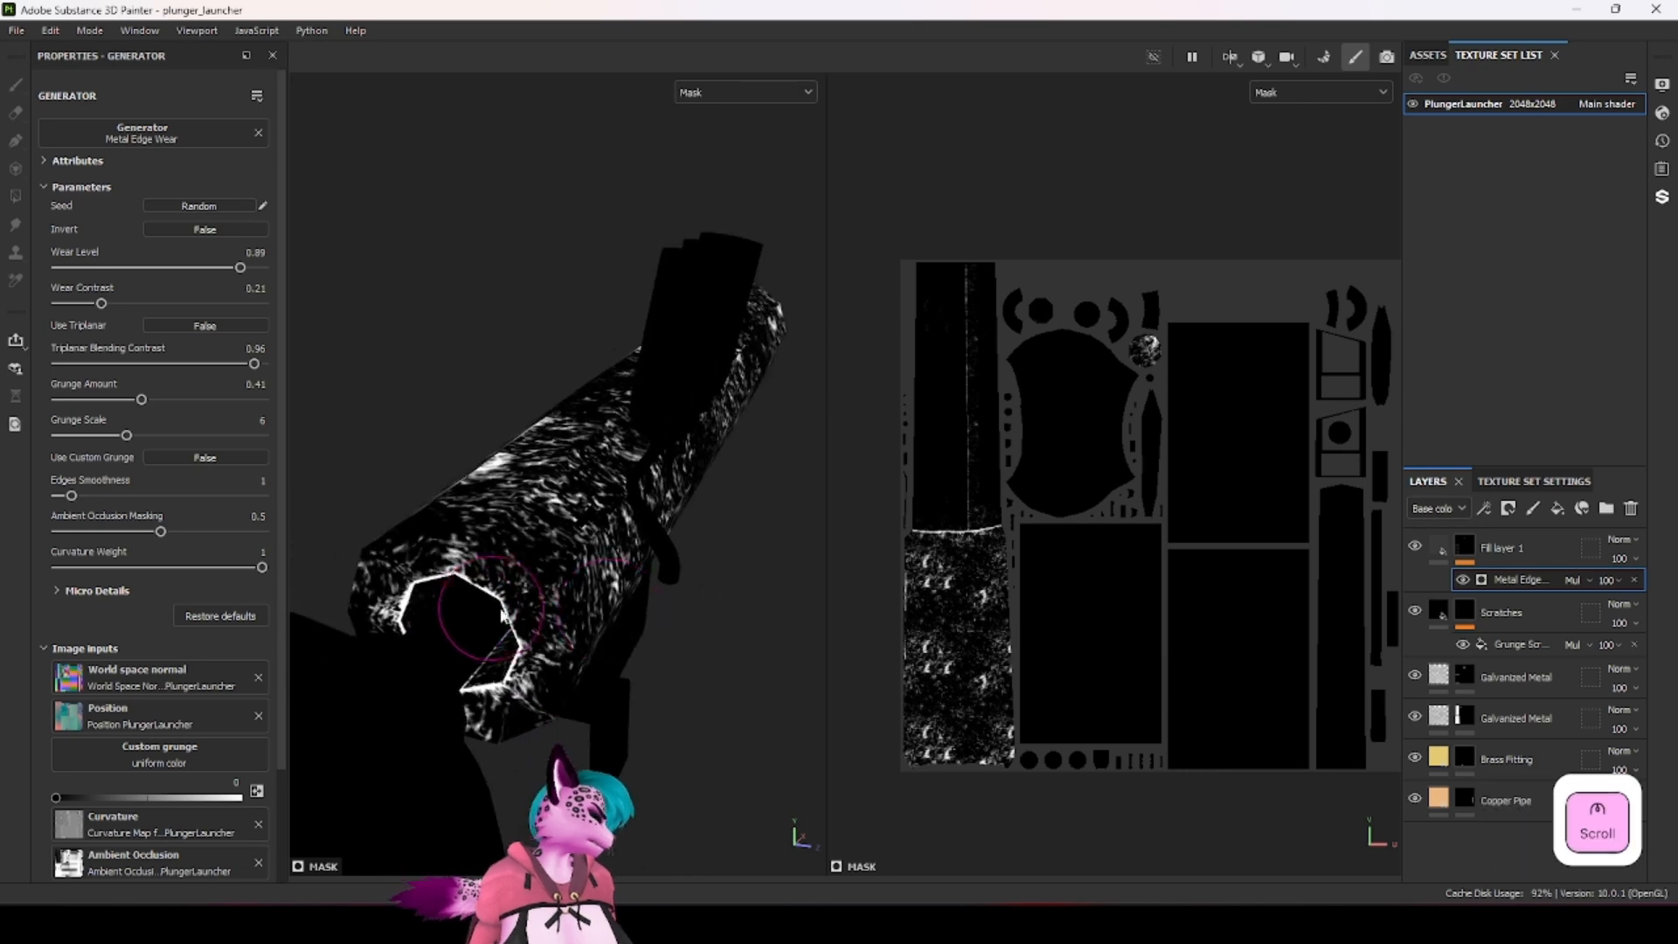
alt+drag(647, 594, 146, 356)
alt+drag(498, 420, 659, 487)
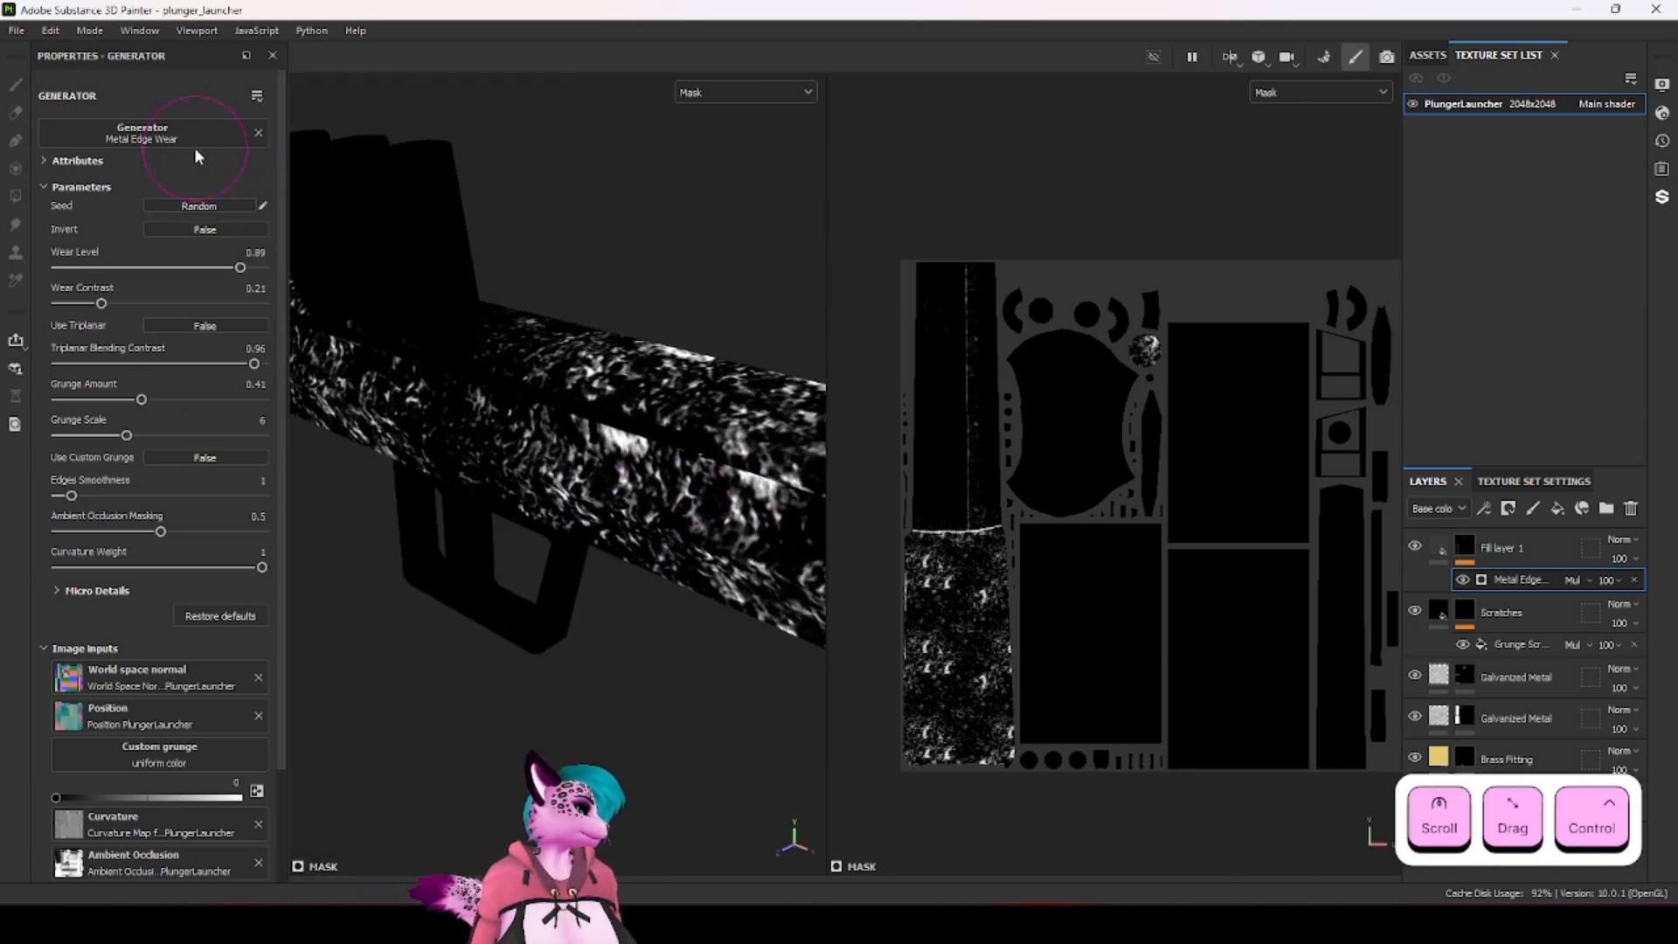
scroll(222, 144, down, 1)
scroll(222, 152, up, 1)
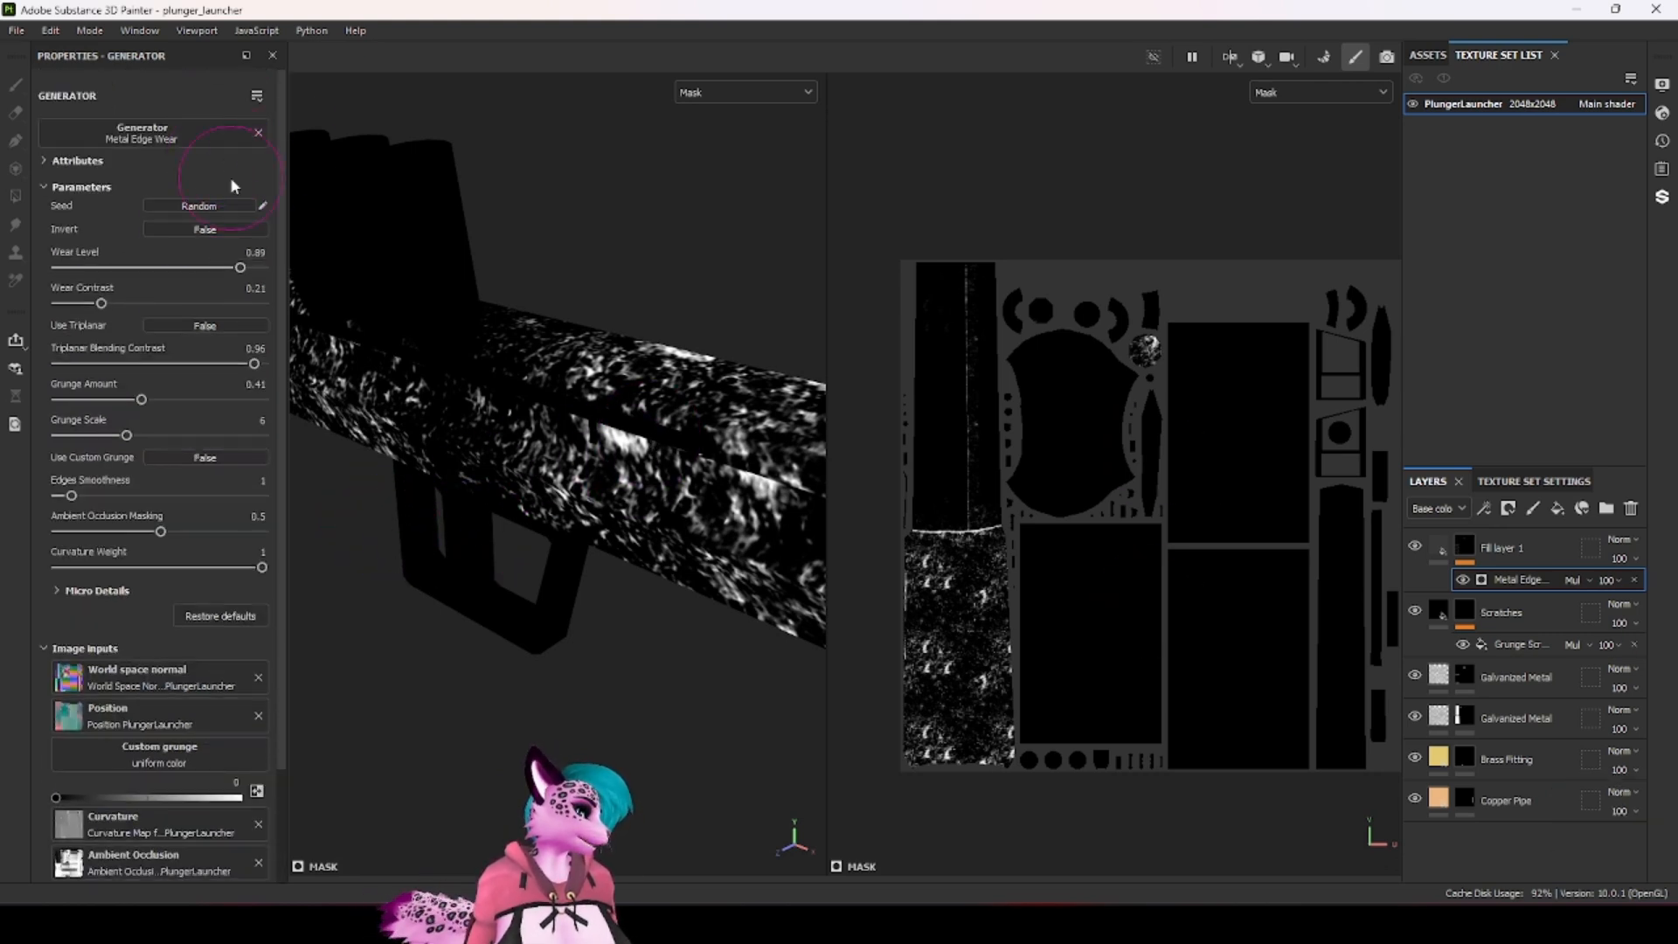
Step: Compare the generator's wear with triplanar mapping on and off, leave it off, and randomize the seed once more
click(191, 331)
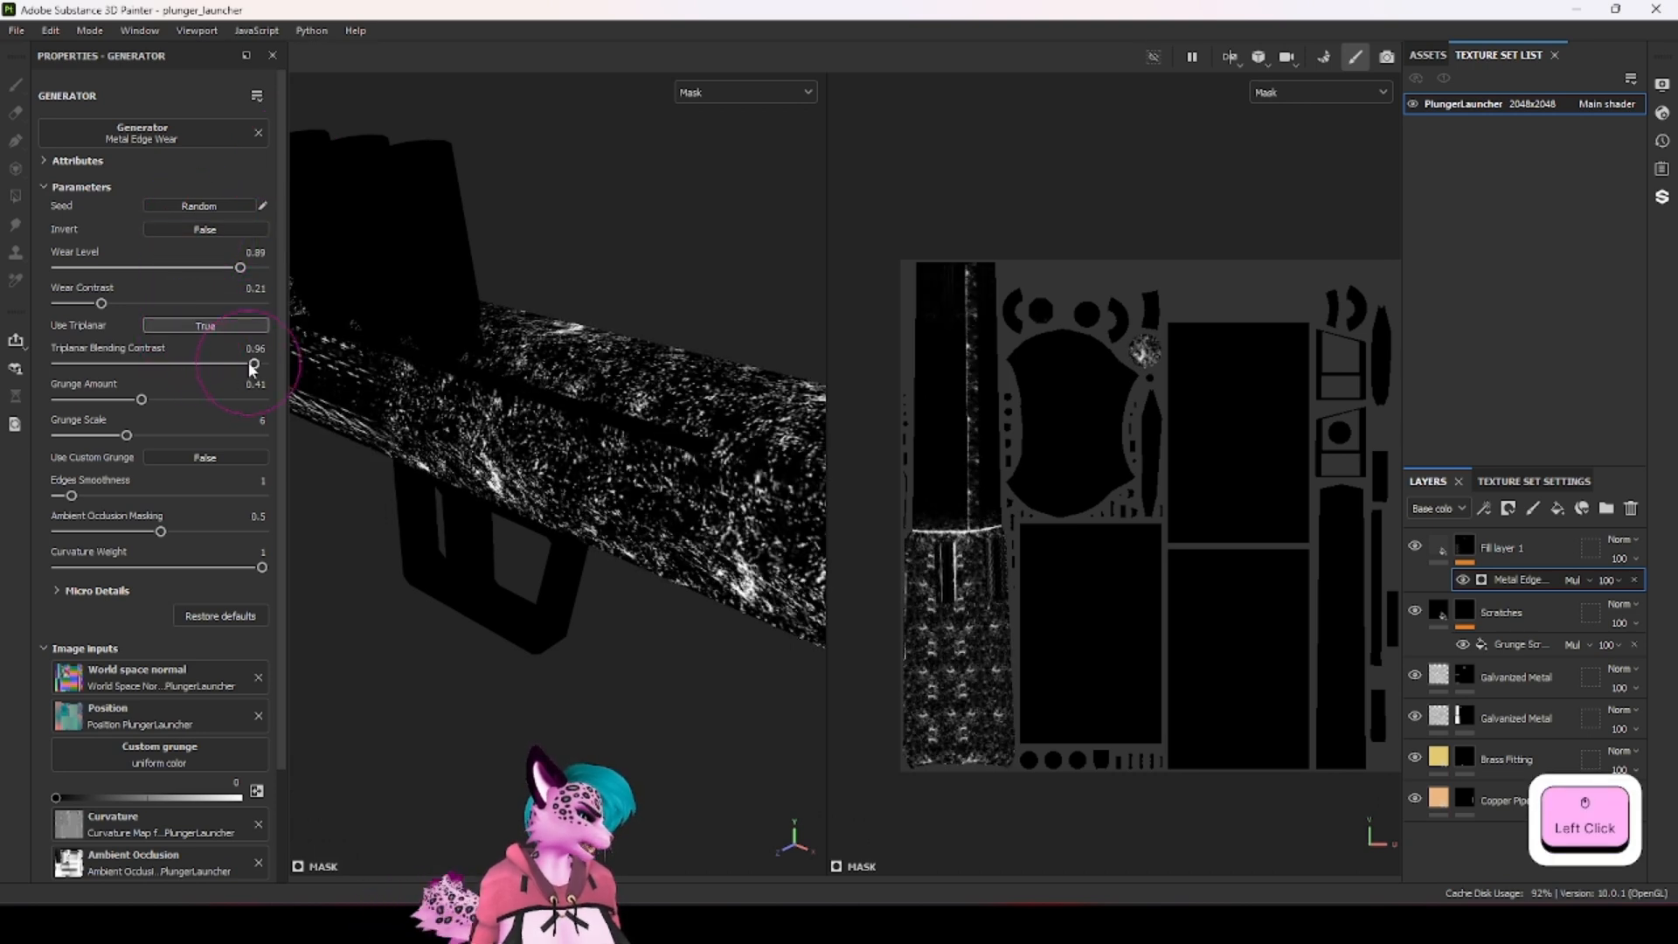
mouse_move(251, 363)
mouse_down()
mouse_move(123, 370)
mouse_move(252, 363)
mouse_up()
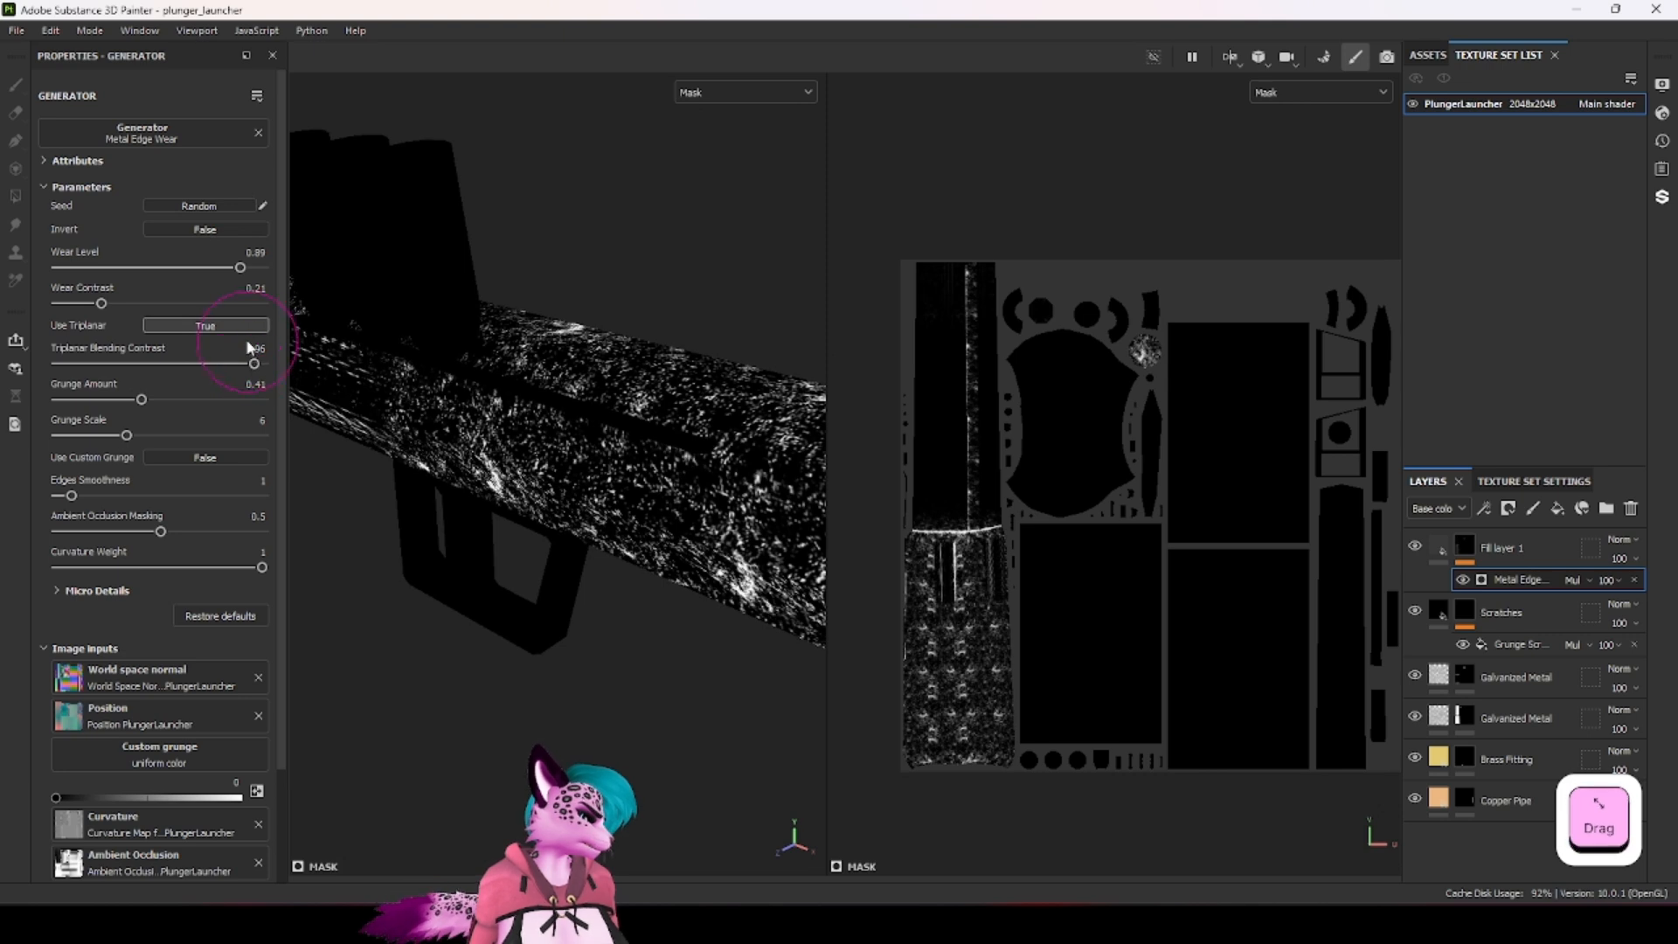
click(244, 330)
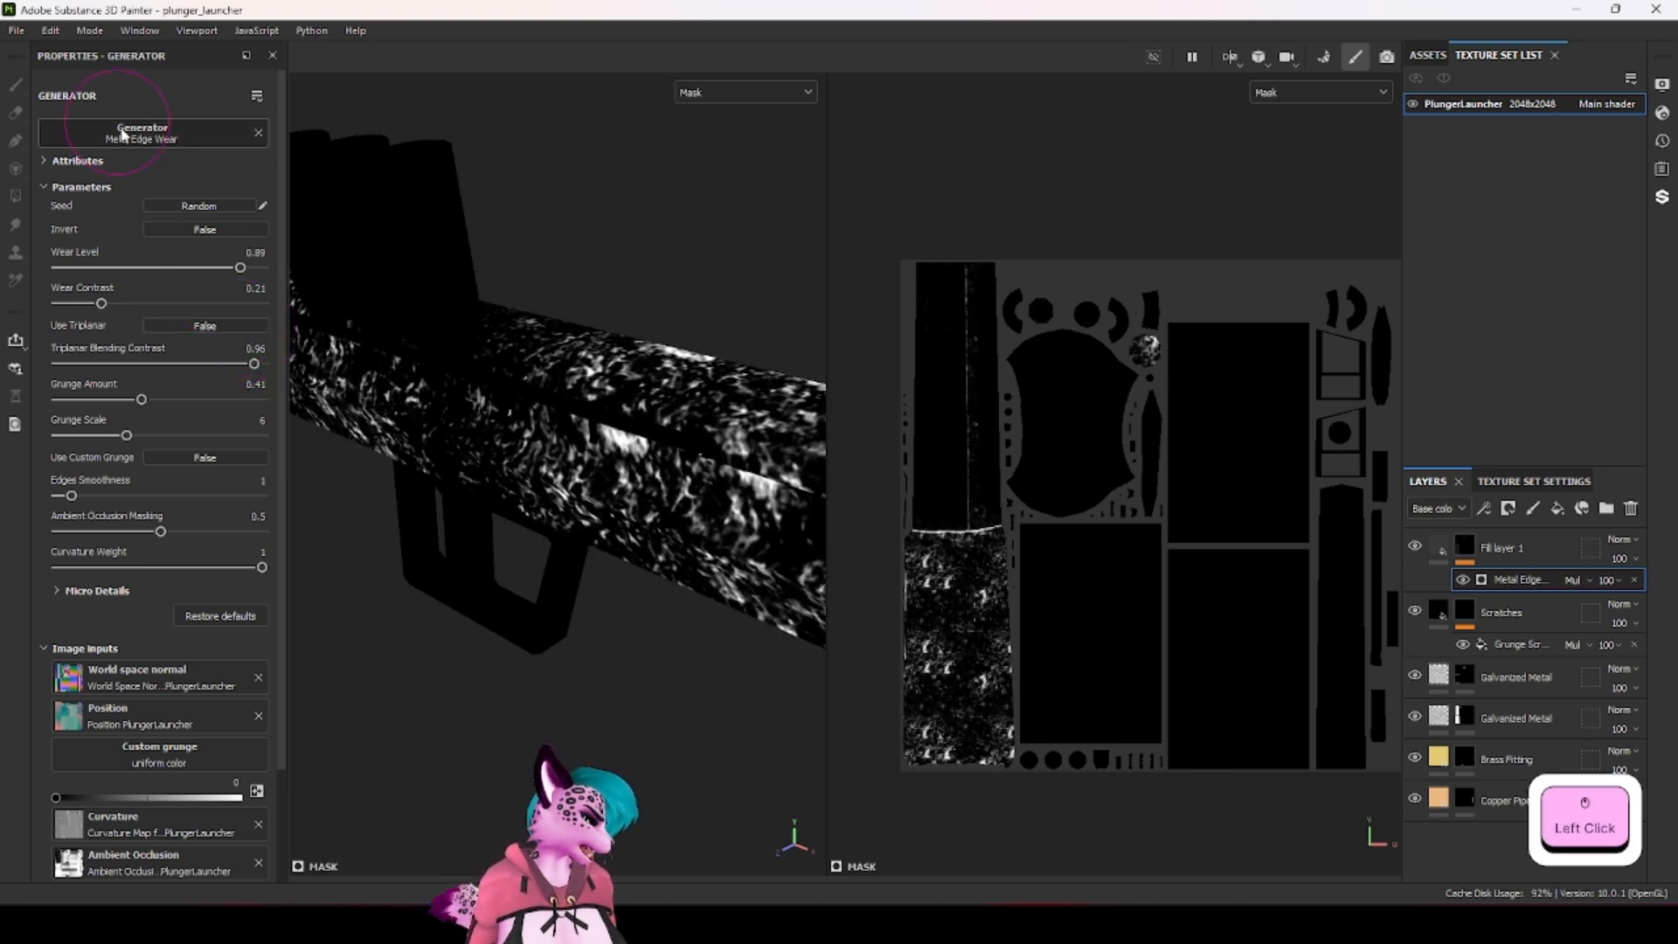
click(213, 212)
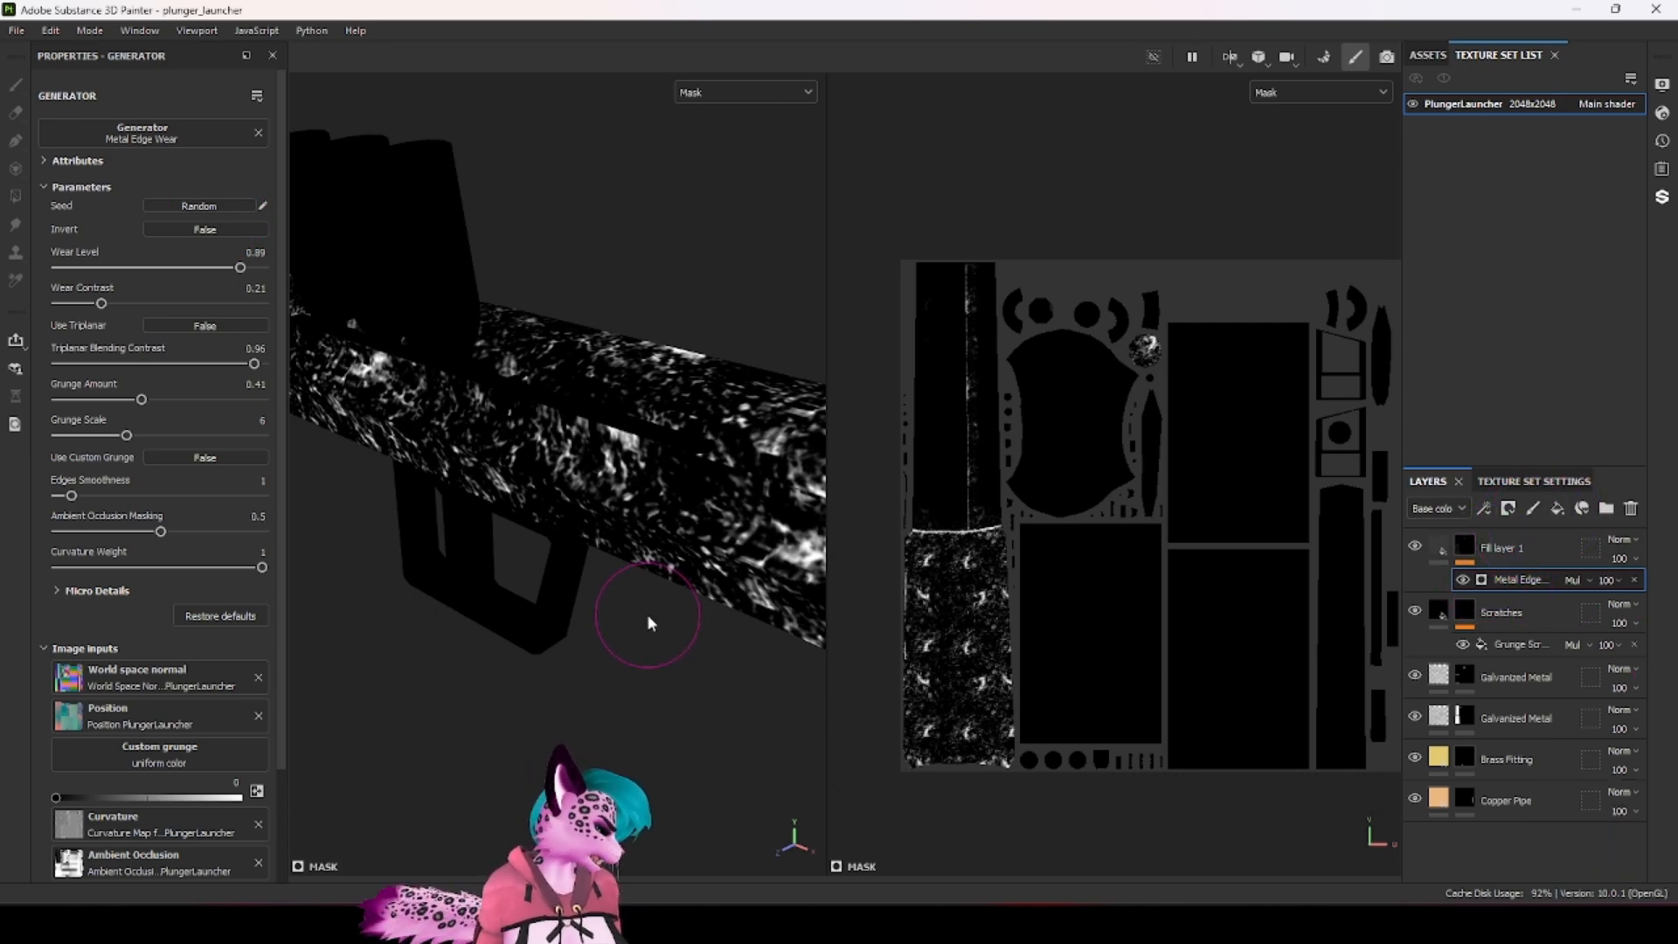
Step: Add a fill to the fill layer's mask and assign Metal Edge Wear as its grayscale source
right_click(1473, 542)
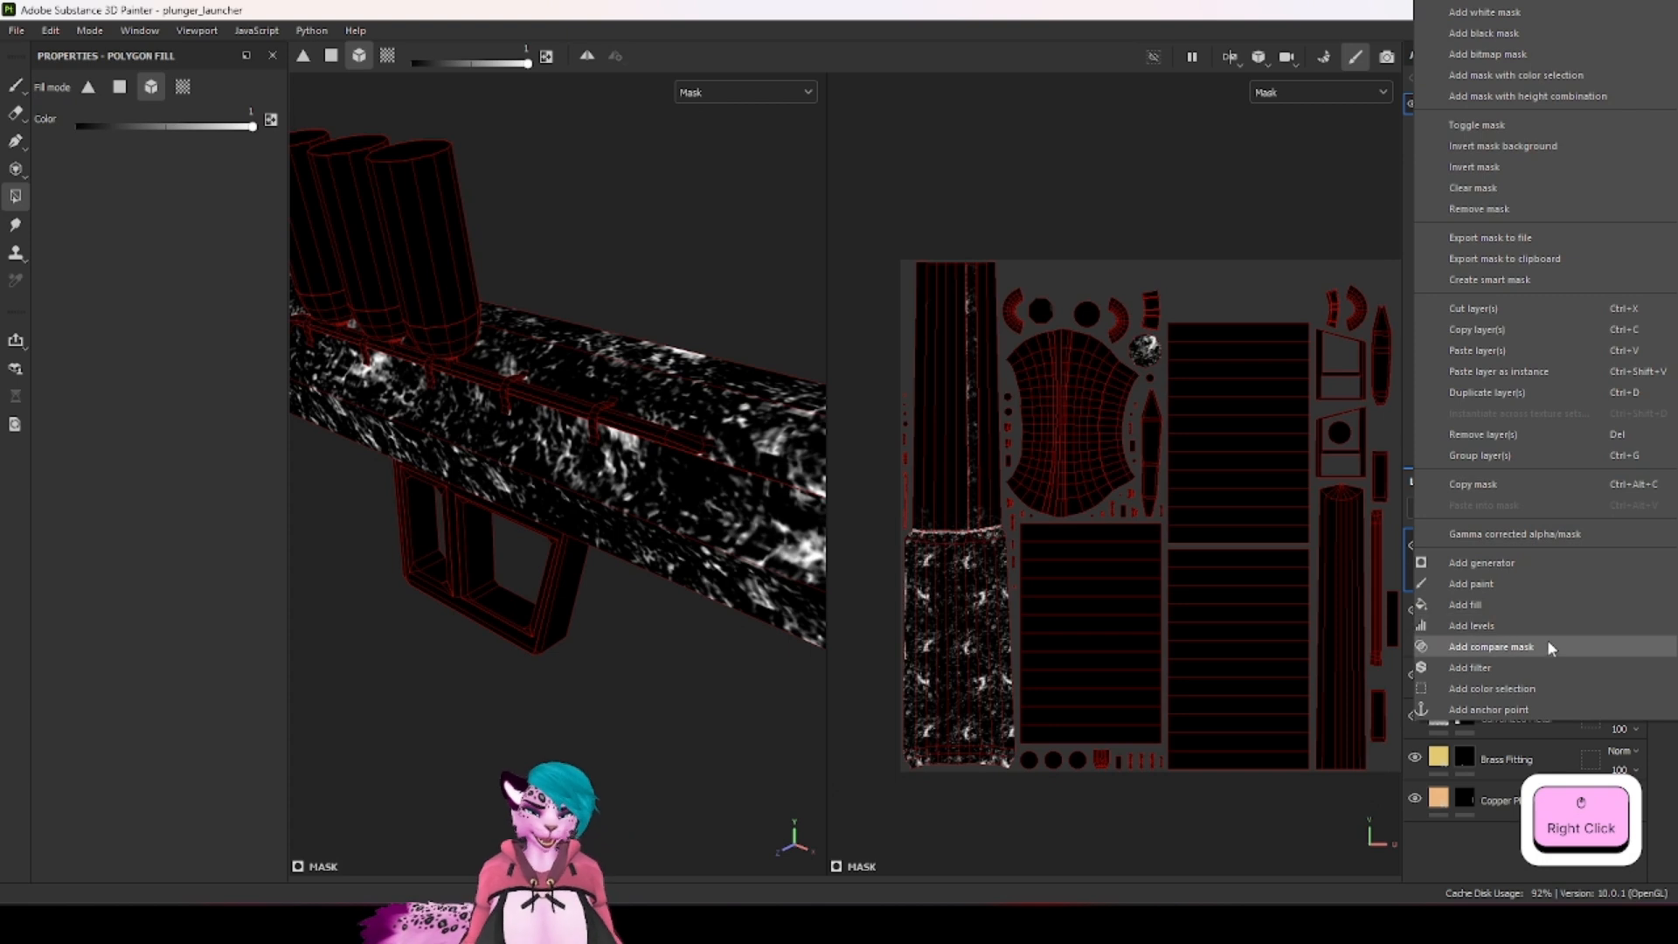
click(1540, 604)
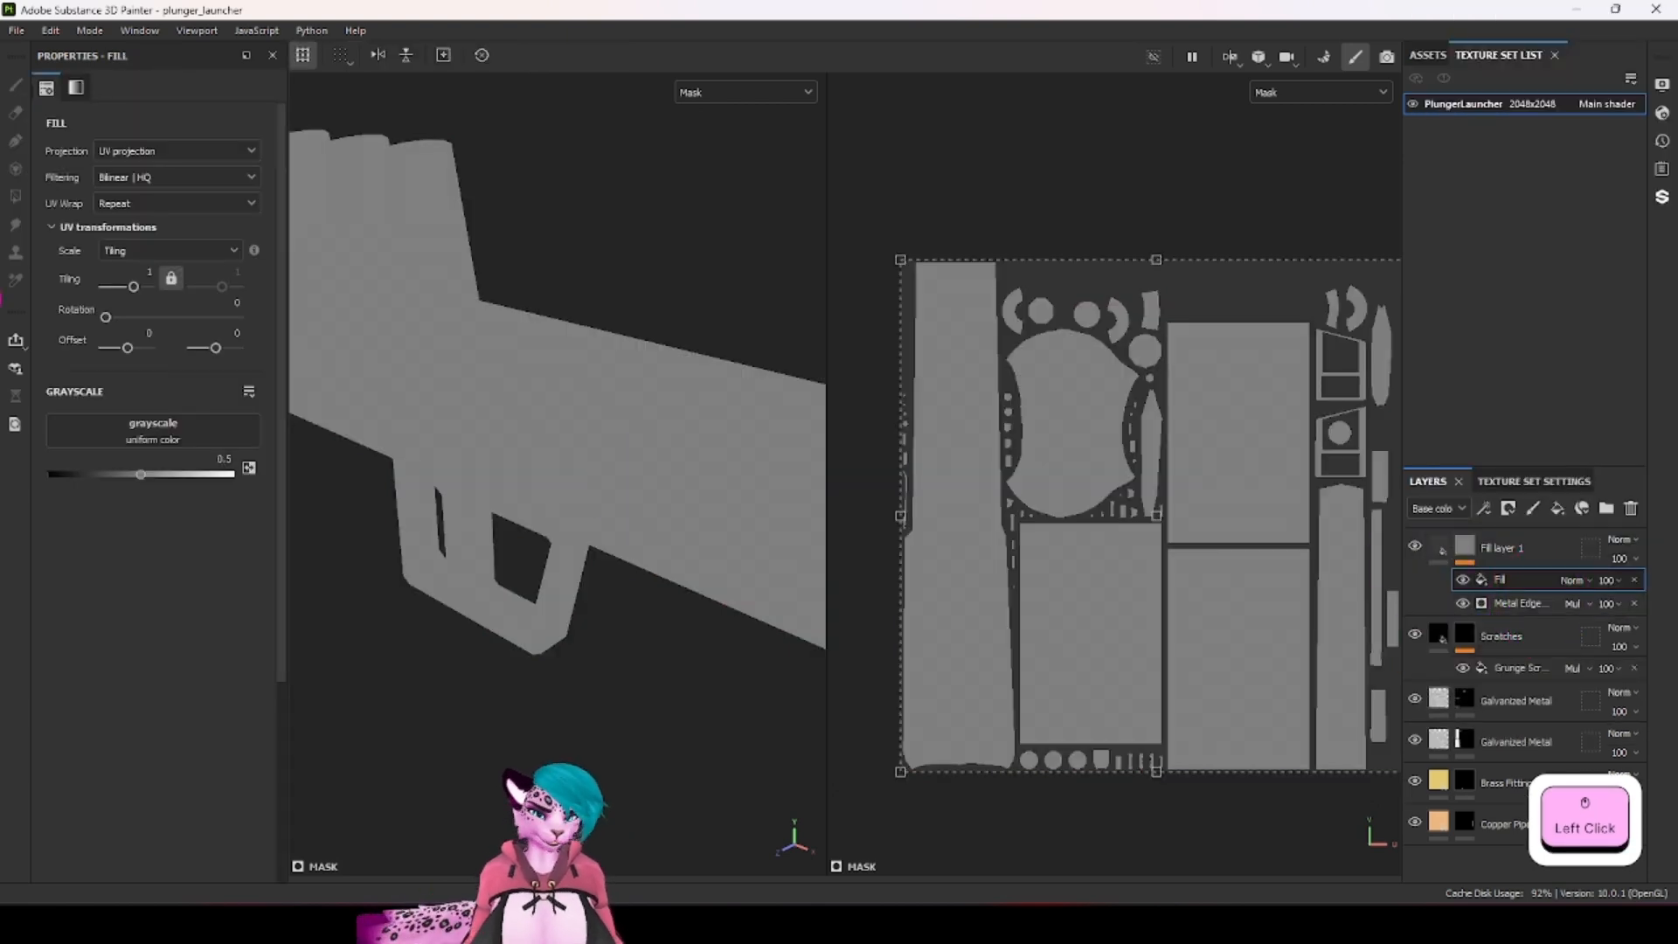
click(101, 416)
text(meta)
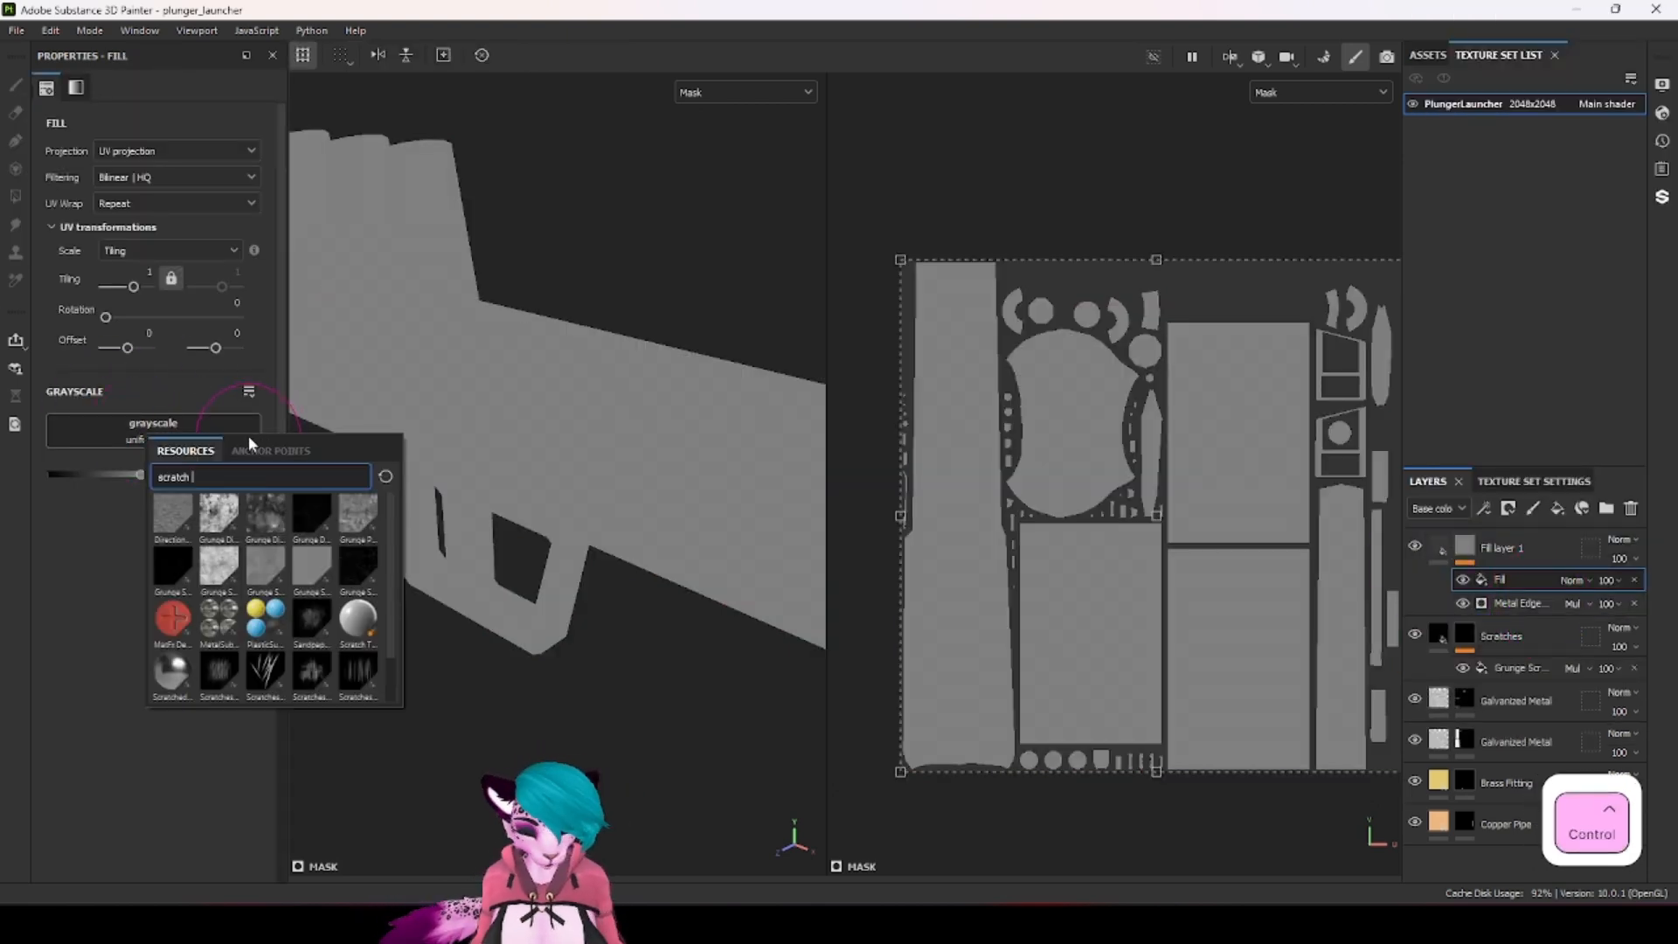
text(l edge)
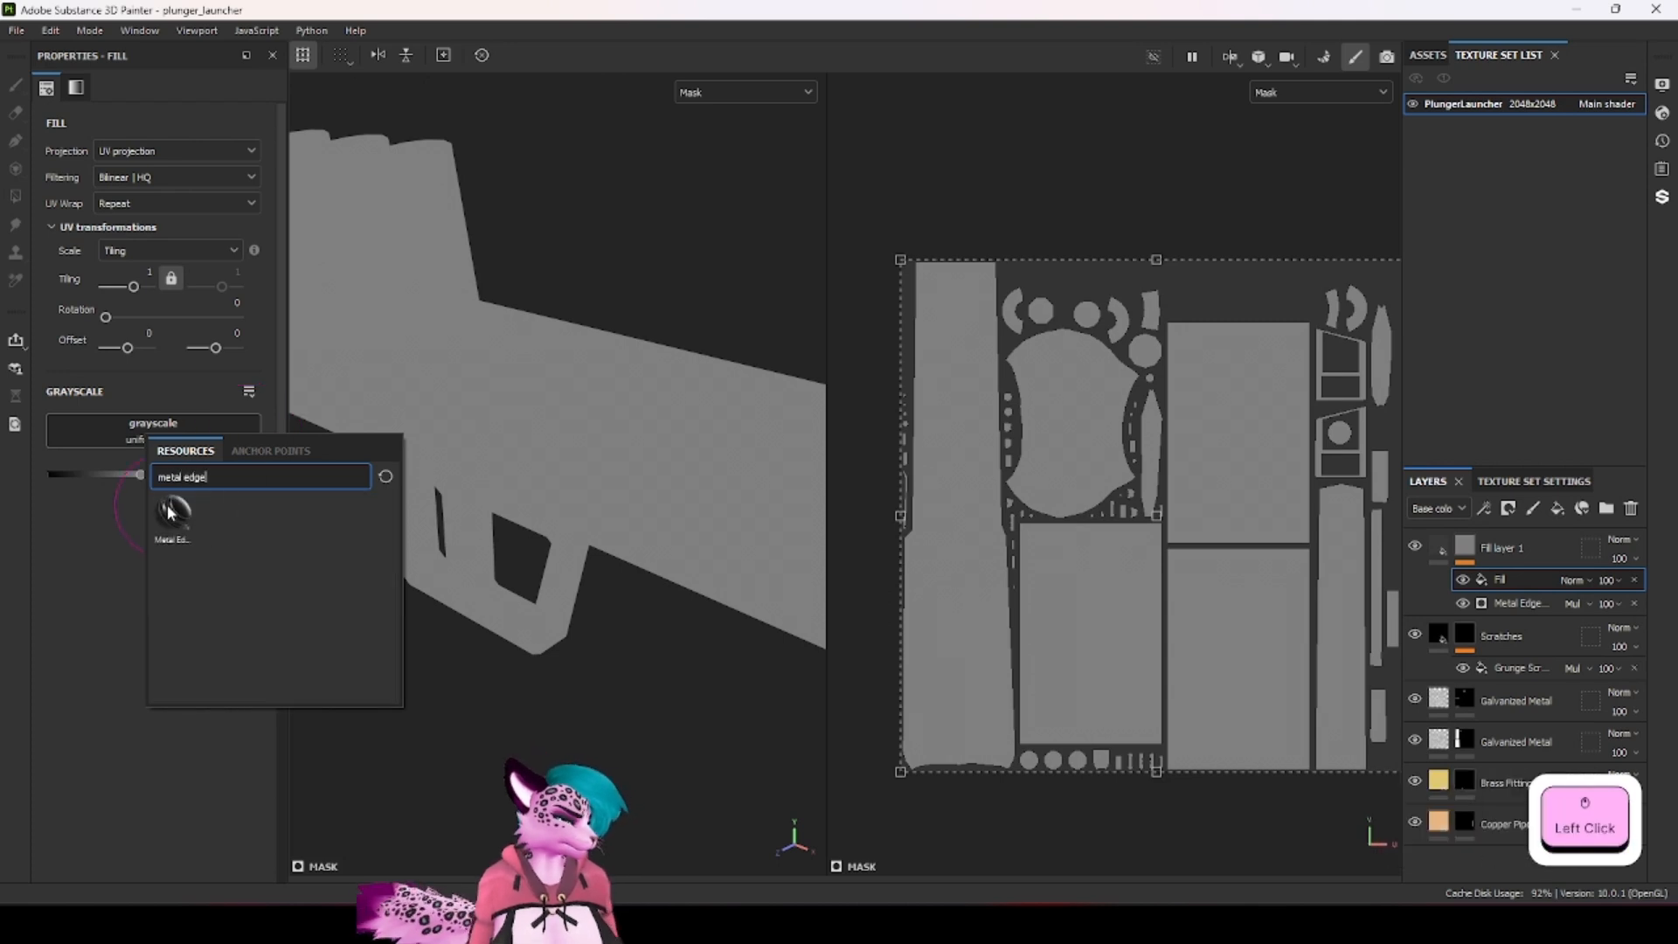
click(171, 511)
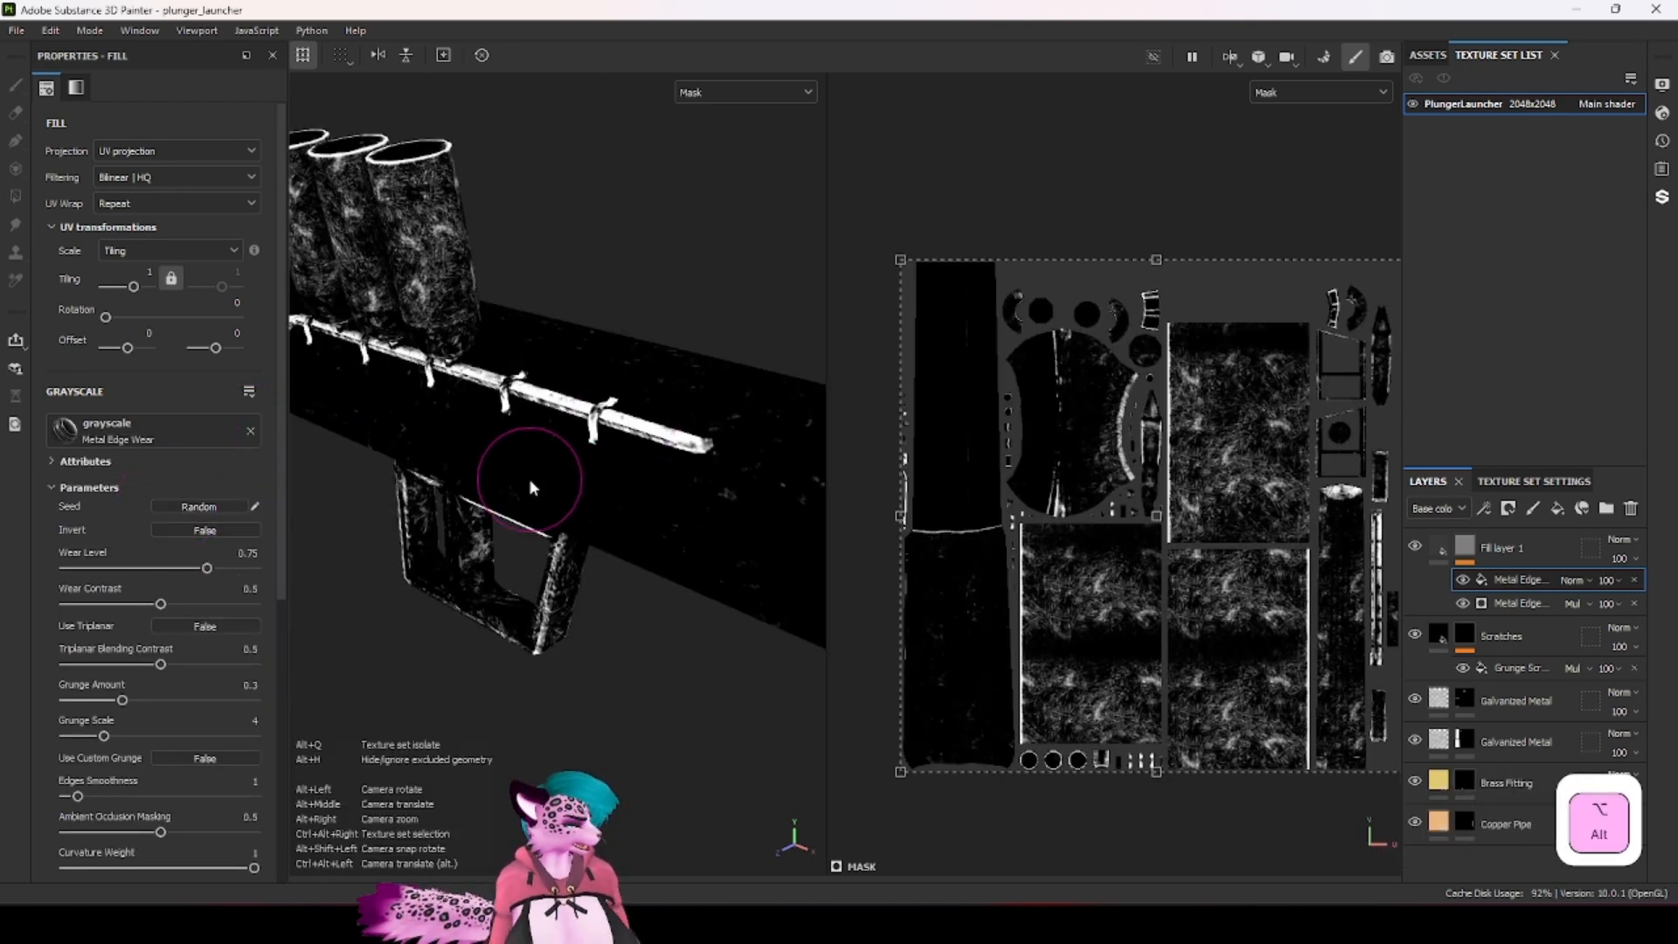
Step: Set the new Metal Edge Wear mask fill to Cylindrical projection and inspect it on the barrel
mouse_move(528, 479)
alt+mouse_down()
mouse_move(542, 487)
mouse_move(505, 494)
alt+mouse_up()
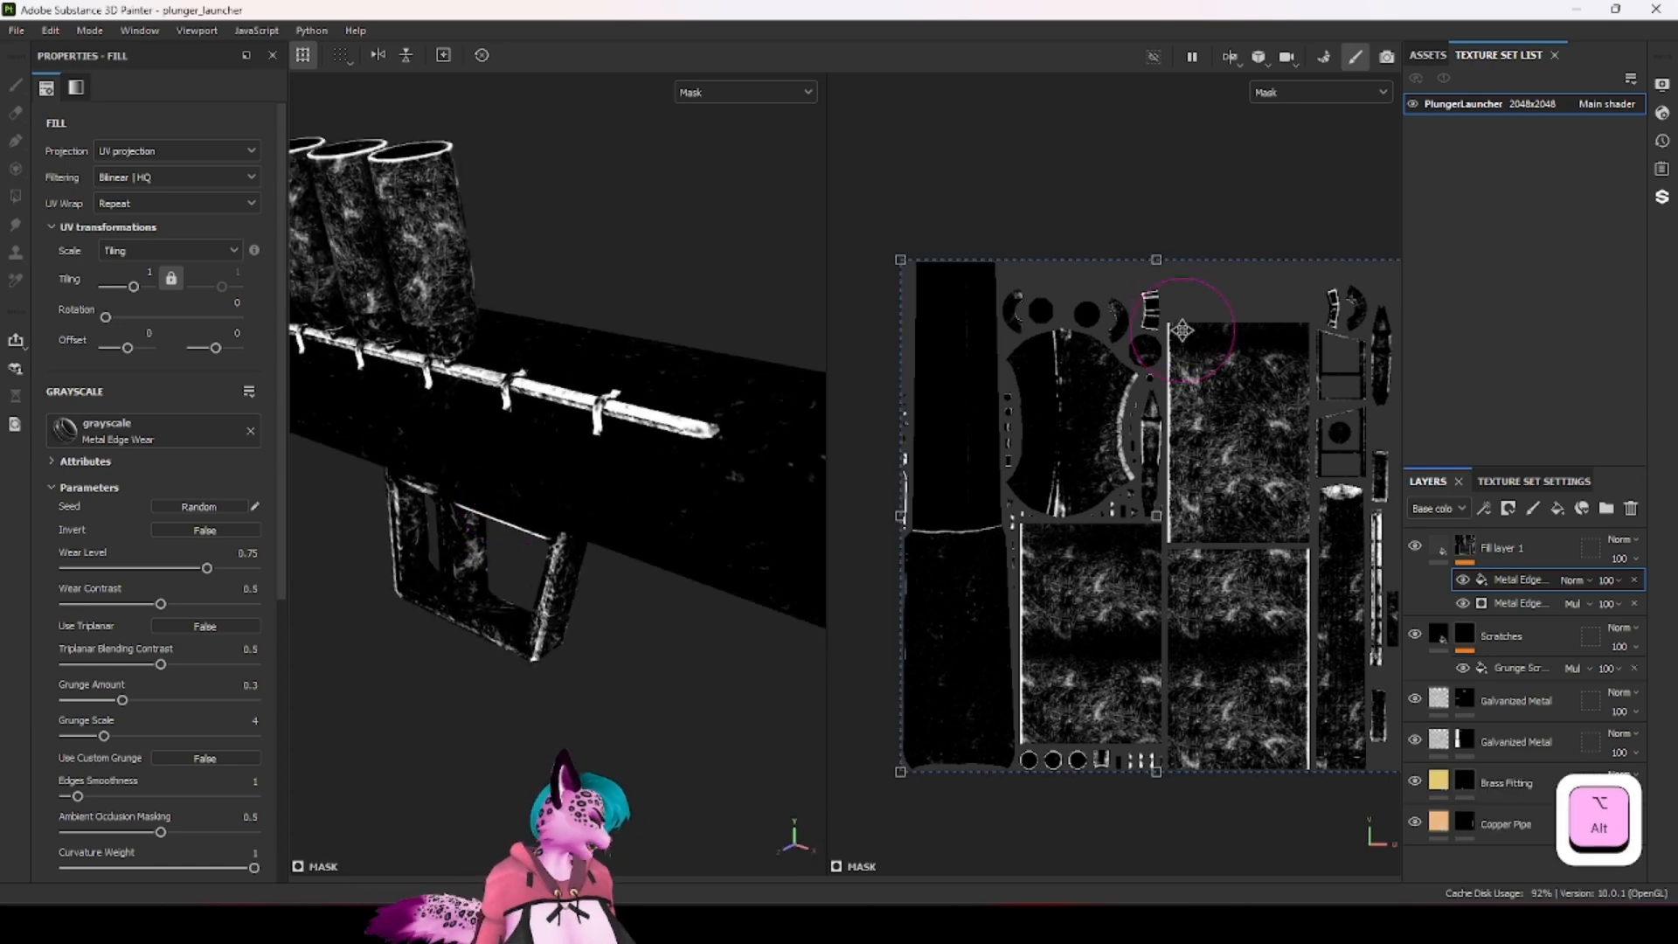
scroll(1206, 327, down, 1)
click(139, 195)
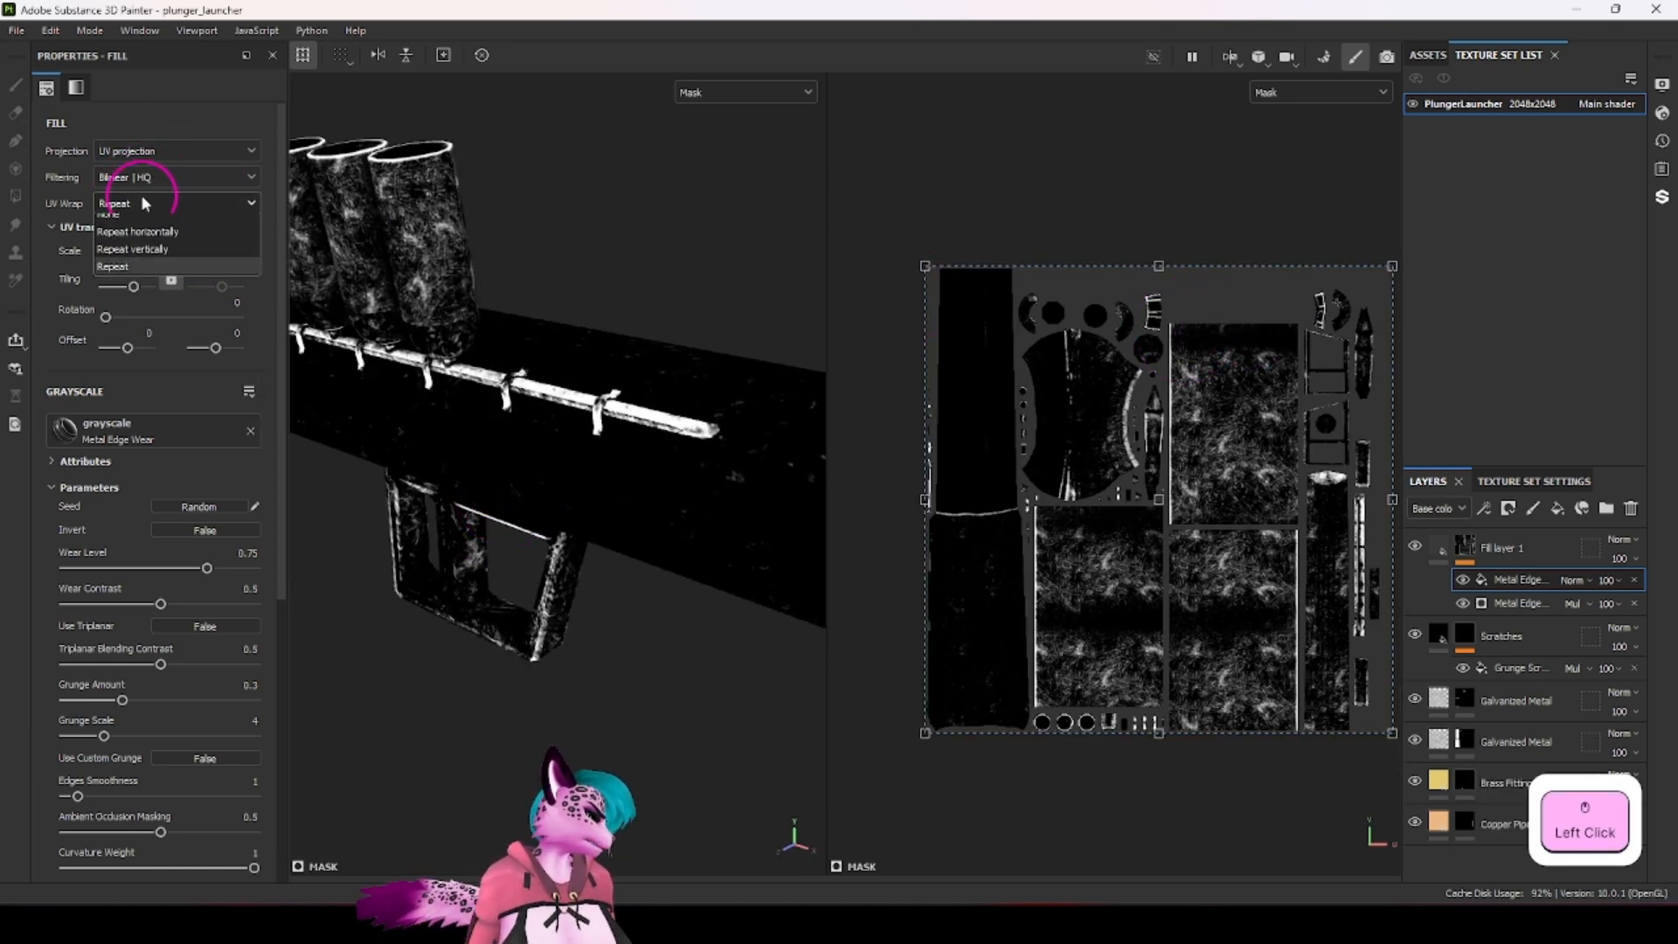
click(144, 155)
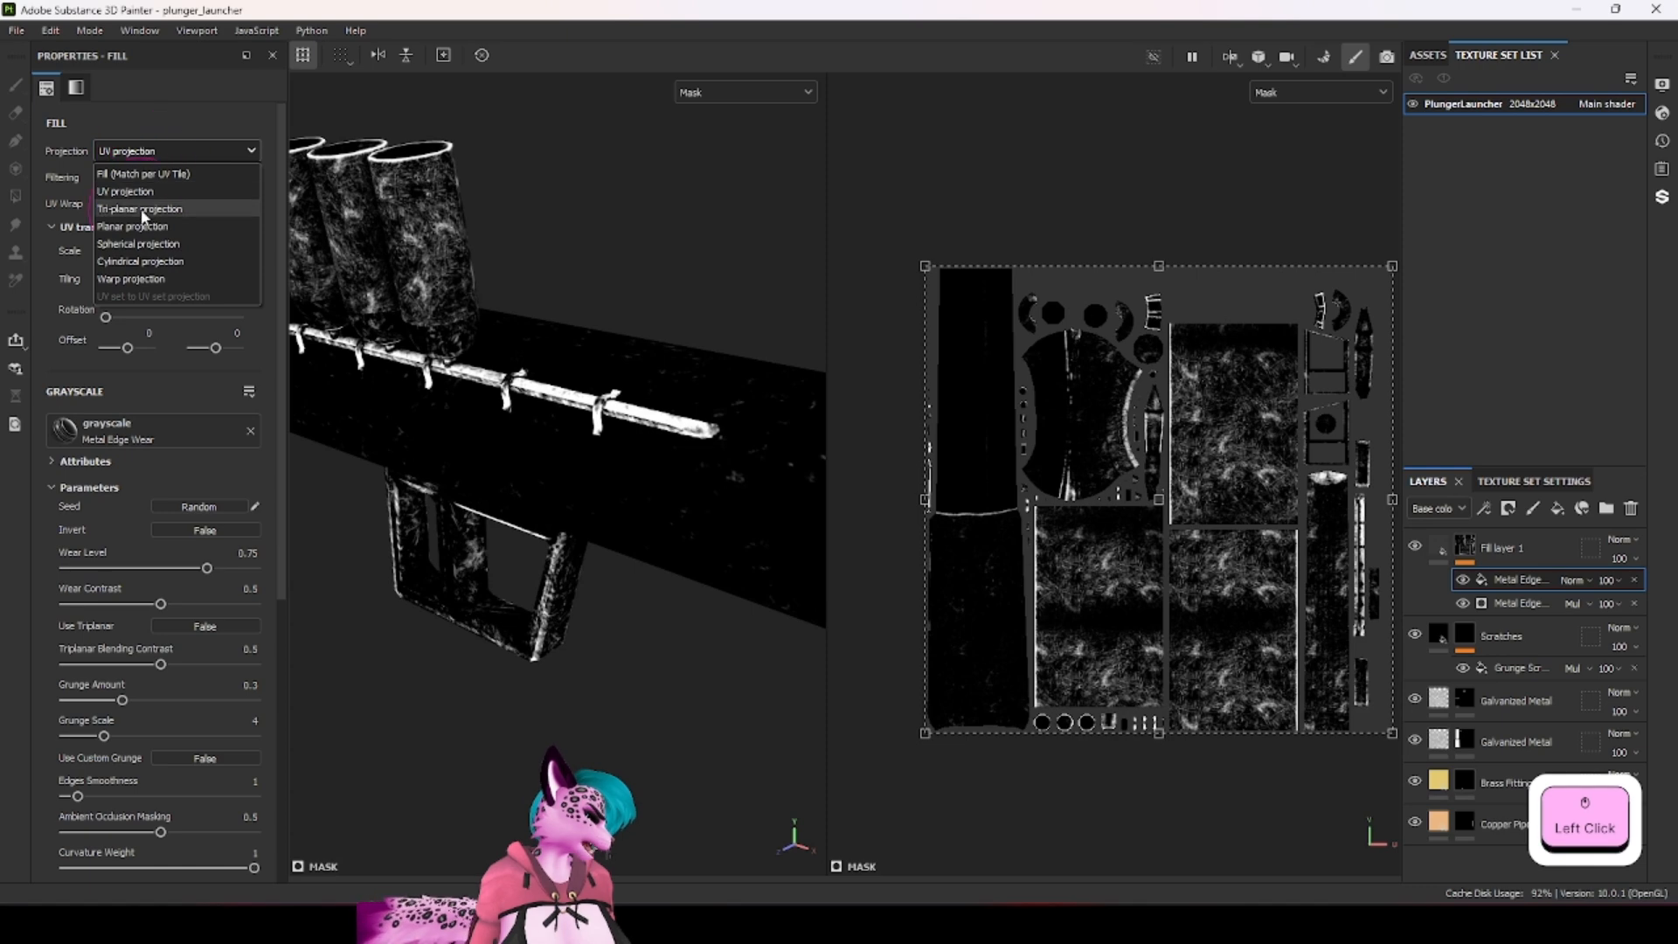
click(131, 260)
scroll(584, 456, down, 5)
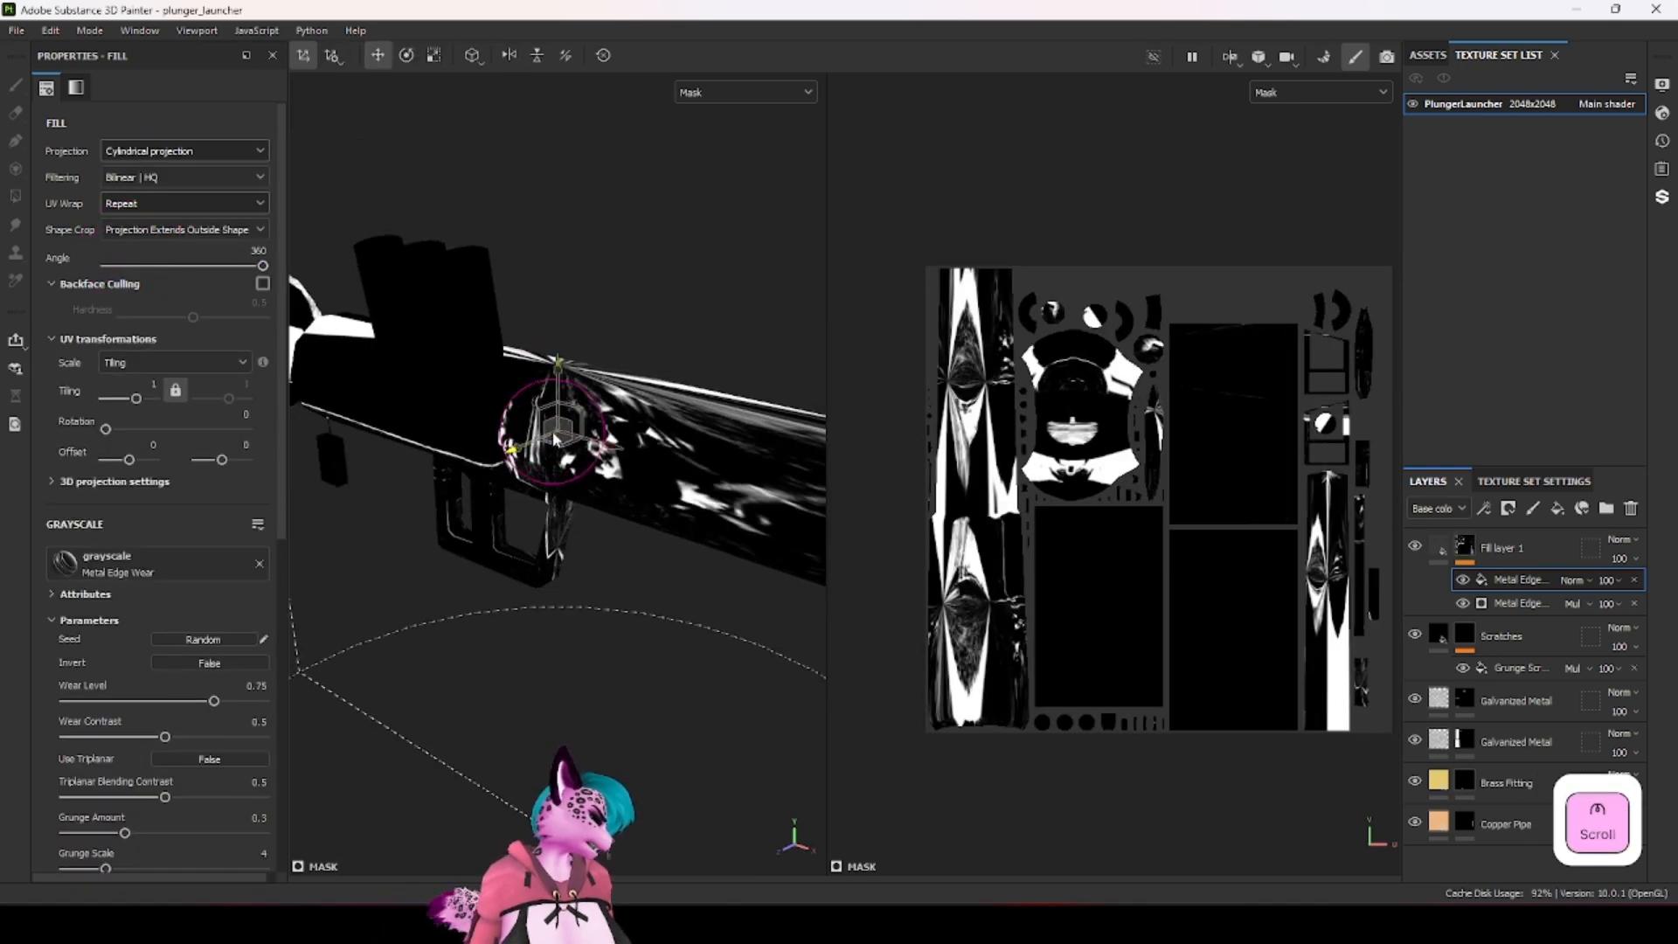
Step: Try rotating the mask fill's cylindrical projection to line up with the barrel, then undo back to UV projection
scroll(583, 457, down, 3)
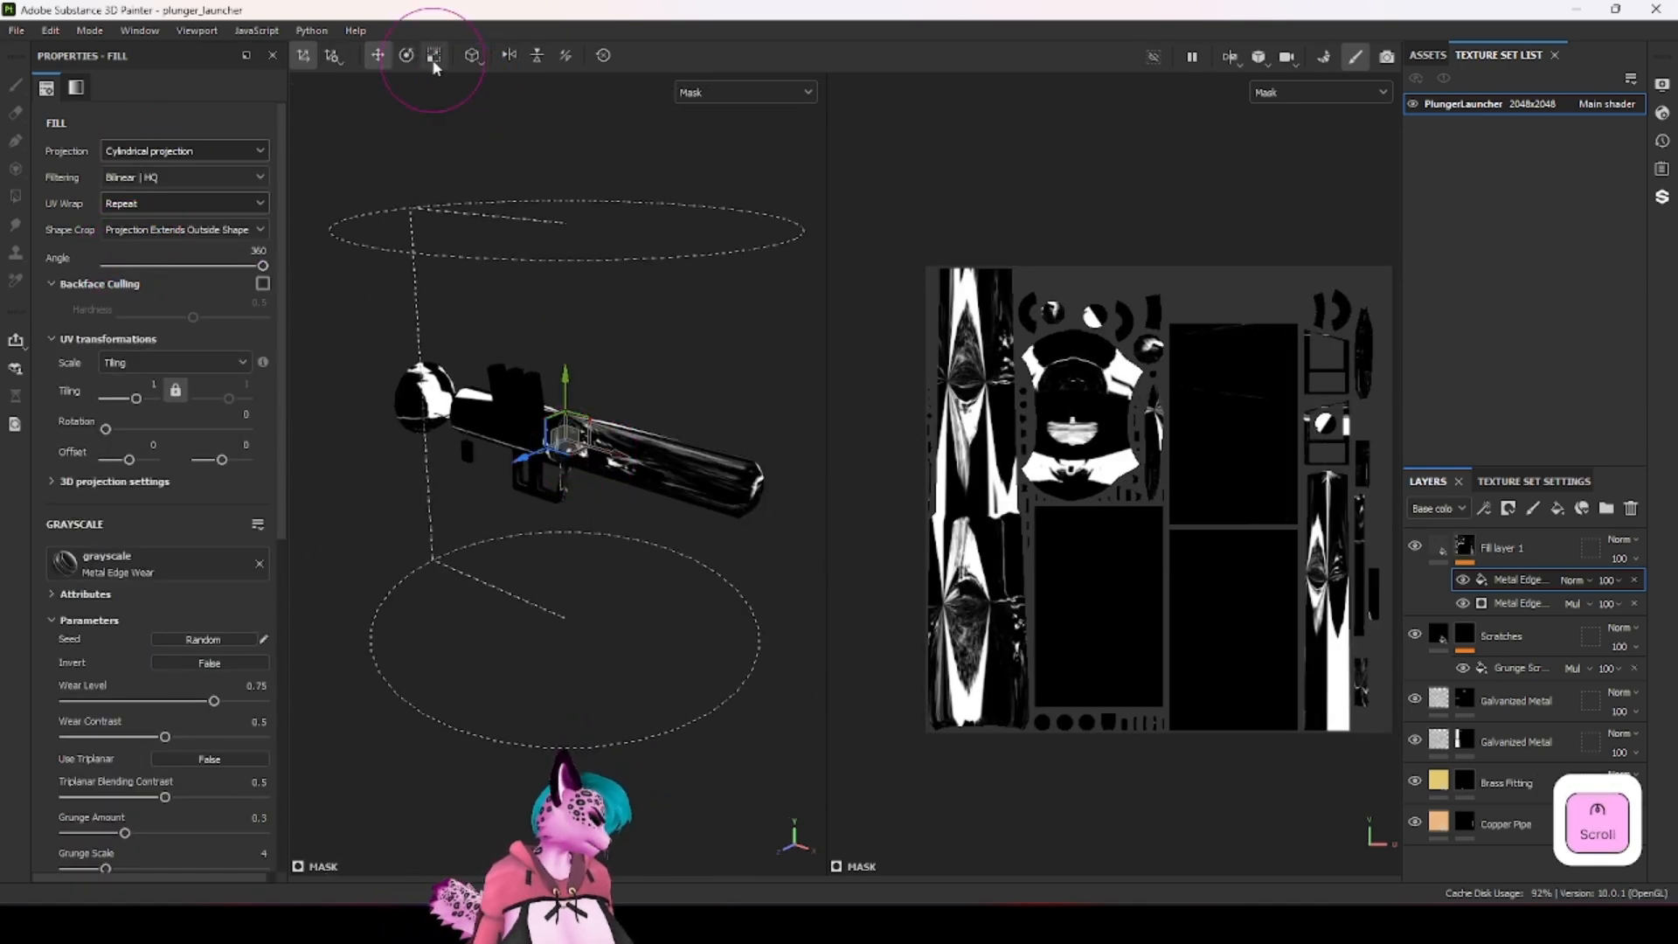
click(407, 55)
drag(648, 470, 559, 319)
scroll(732, 485, up, 5)
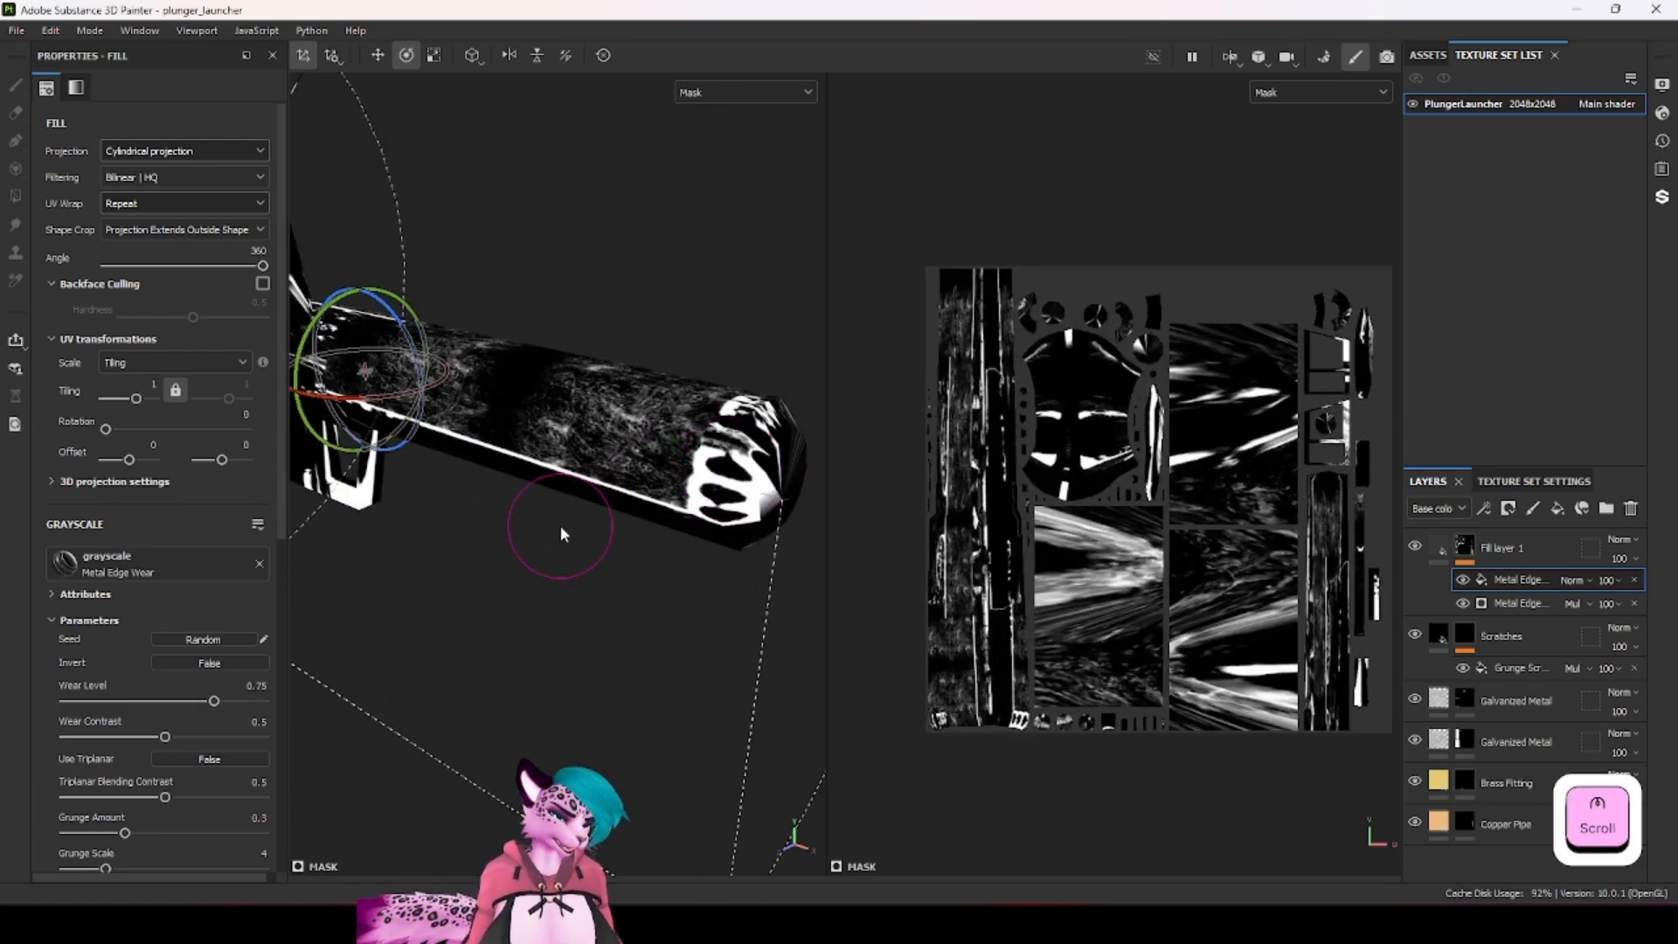
key(ctrl)
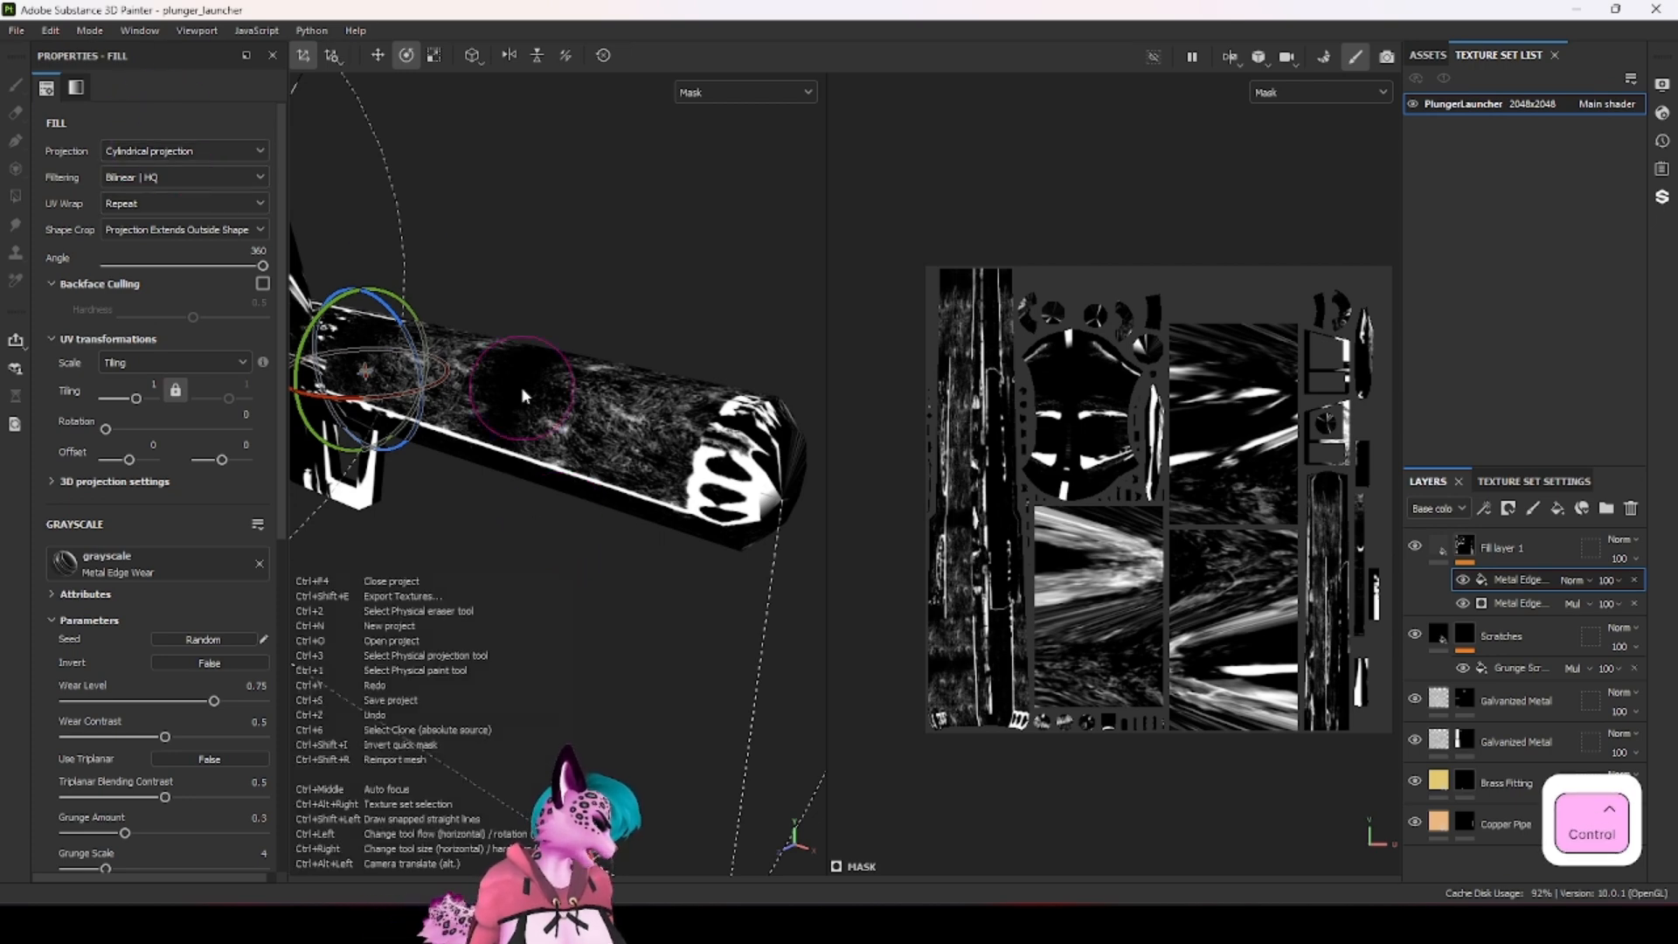
key(ctrl+z)
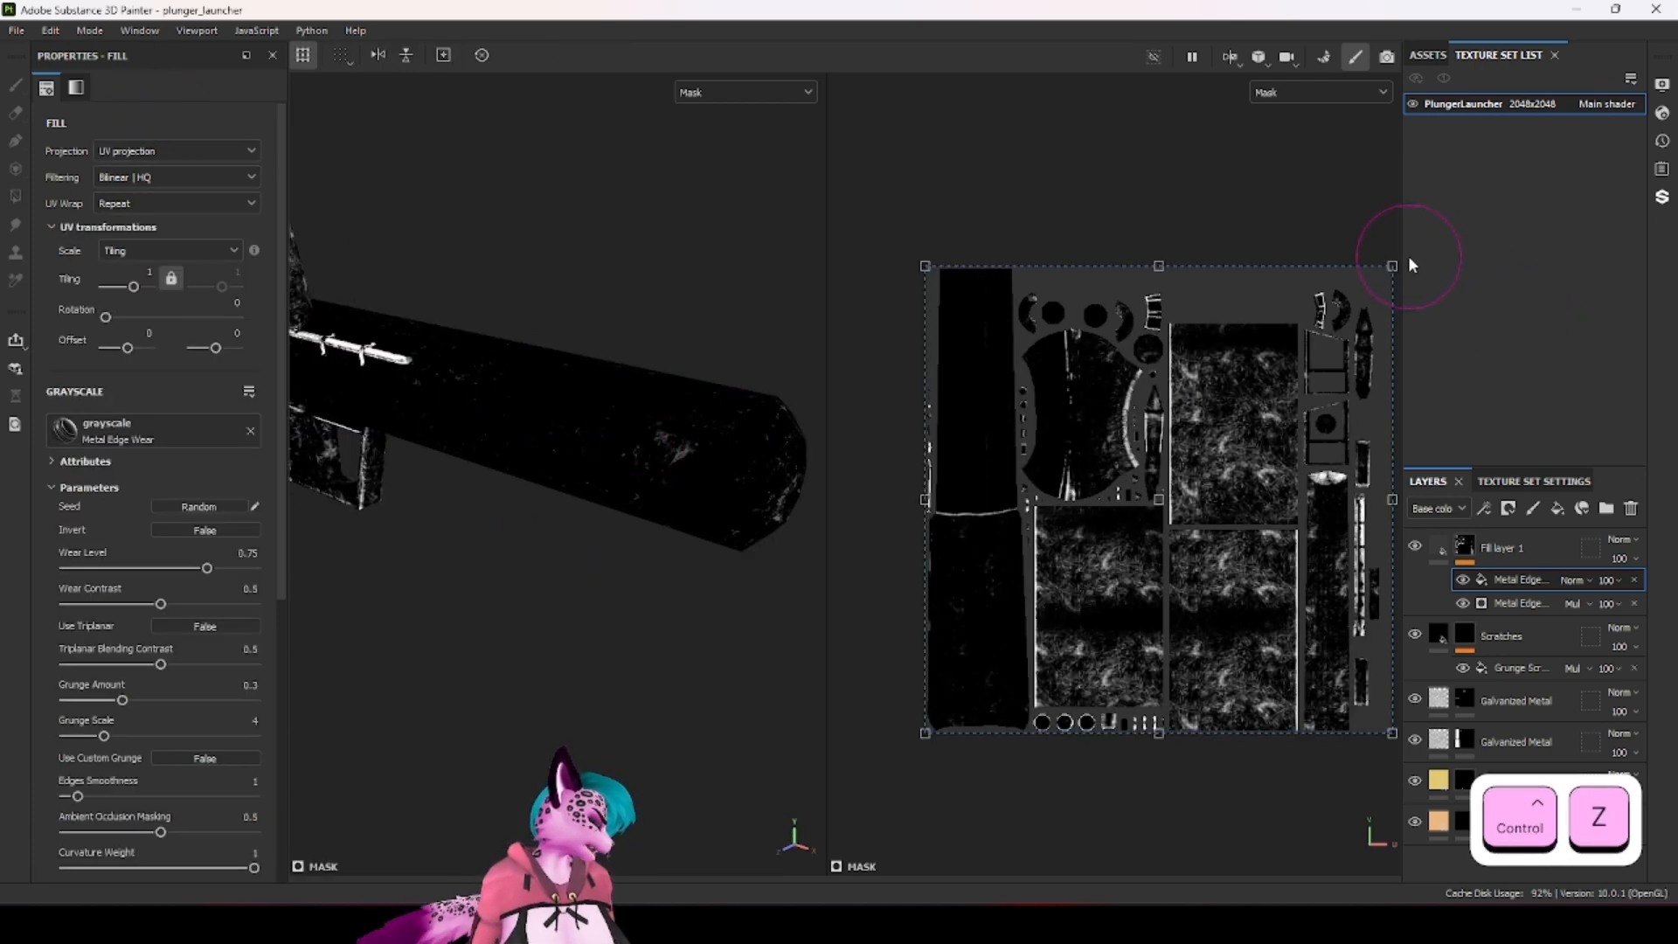
Step: Try scaling the UV-projected Metal Edge Wear fill down uniformly to about a third of the UV tile's width and inspect the pattern
drag(1392, 266, 1322, 335)
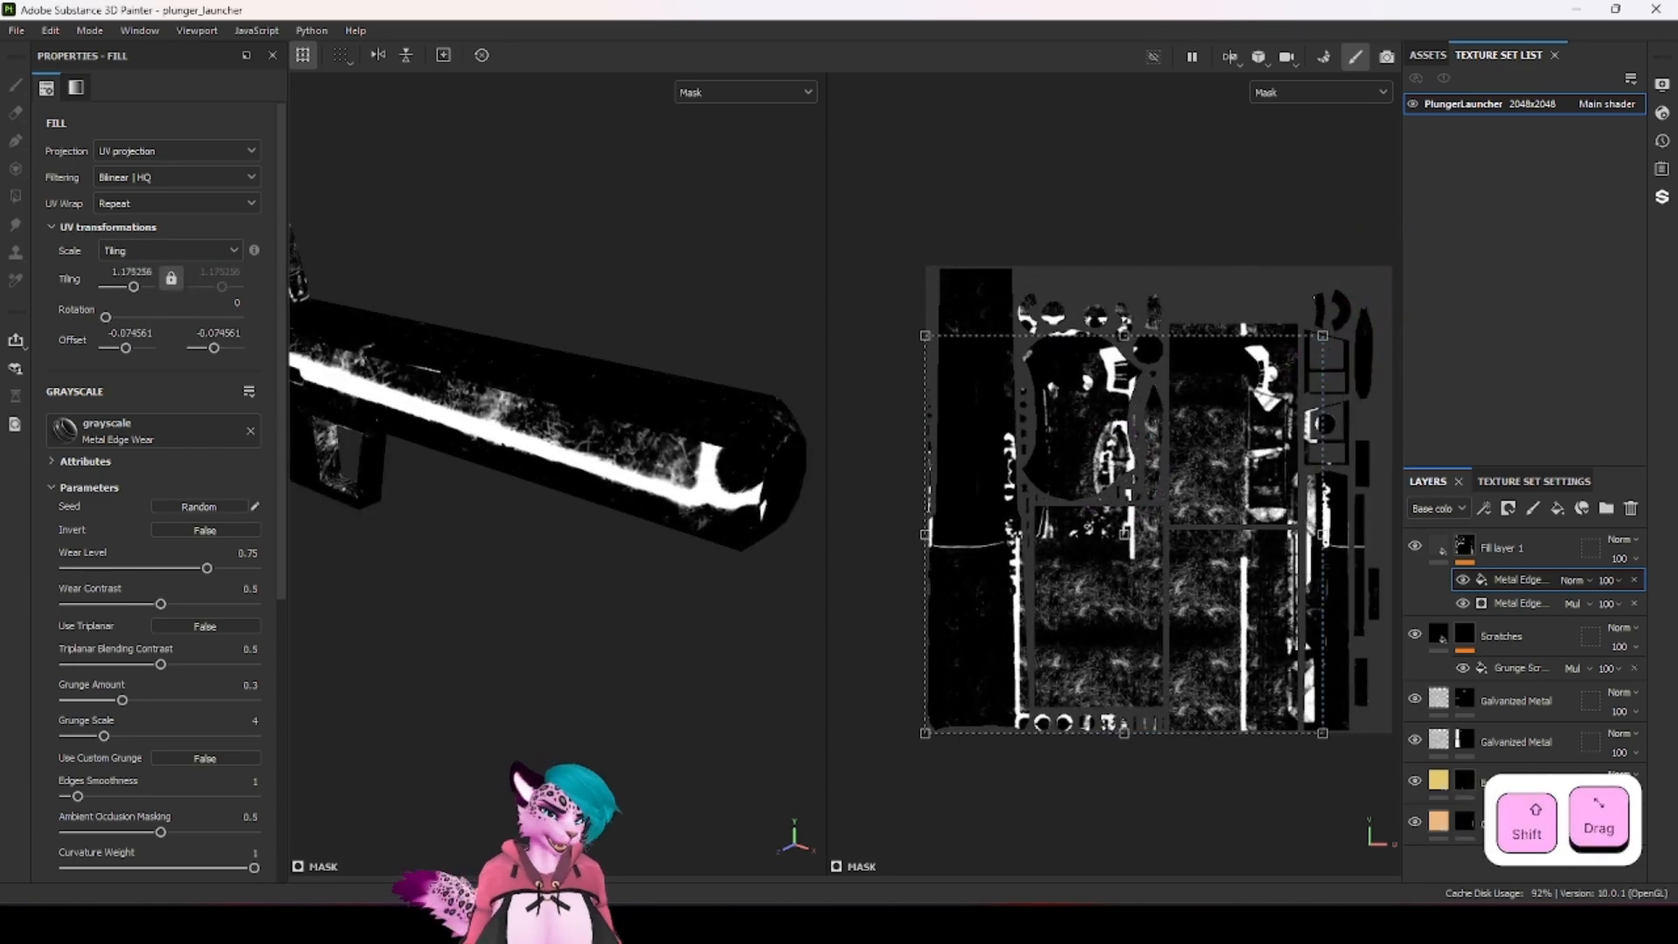
scroll(199, 513, down, 5)
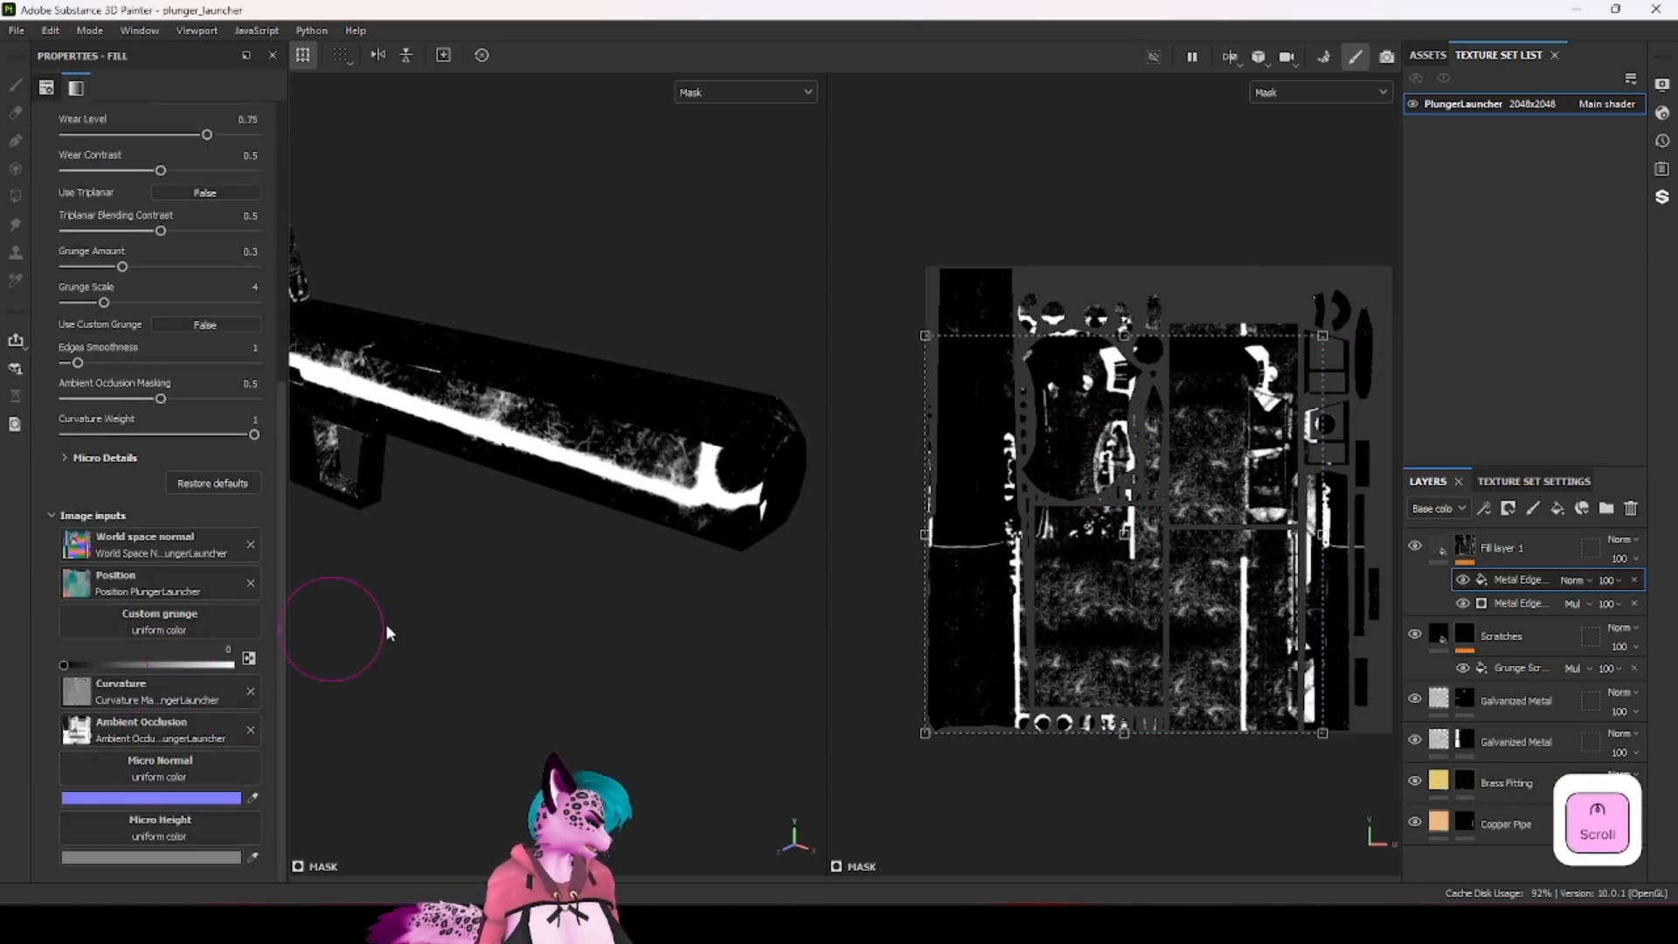
shift+drag(1324, 334, 1093, 577)
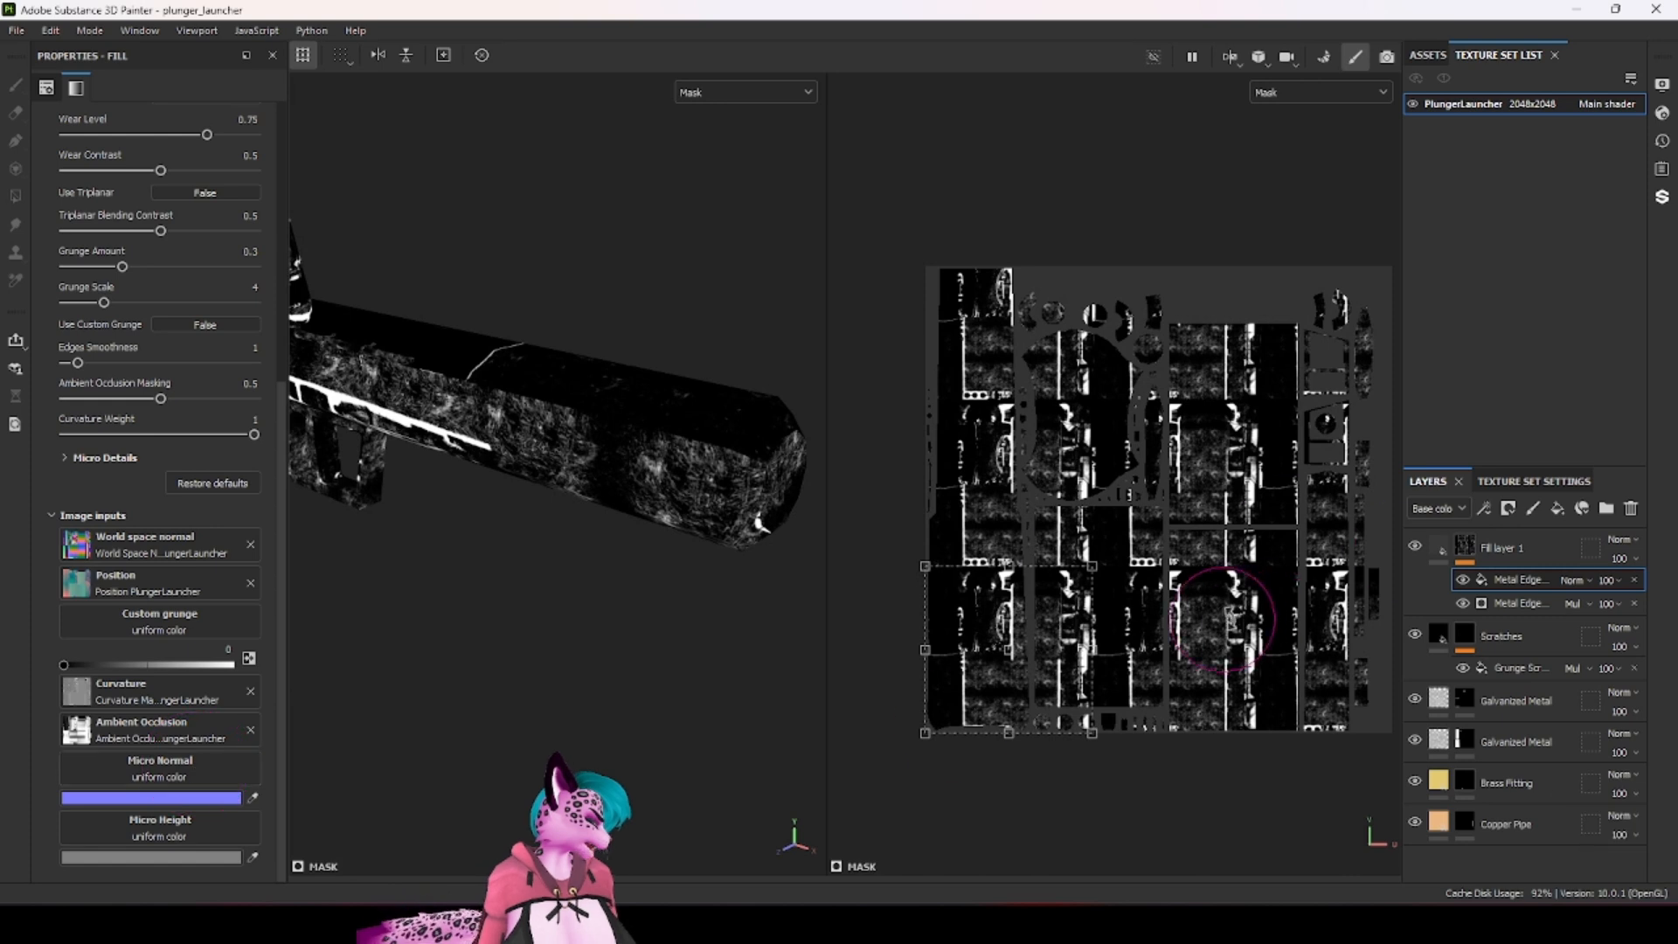
key(shift)
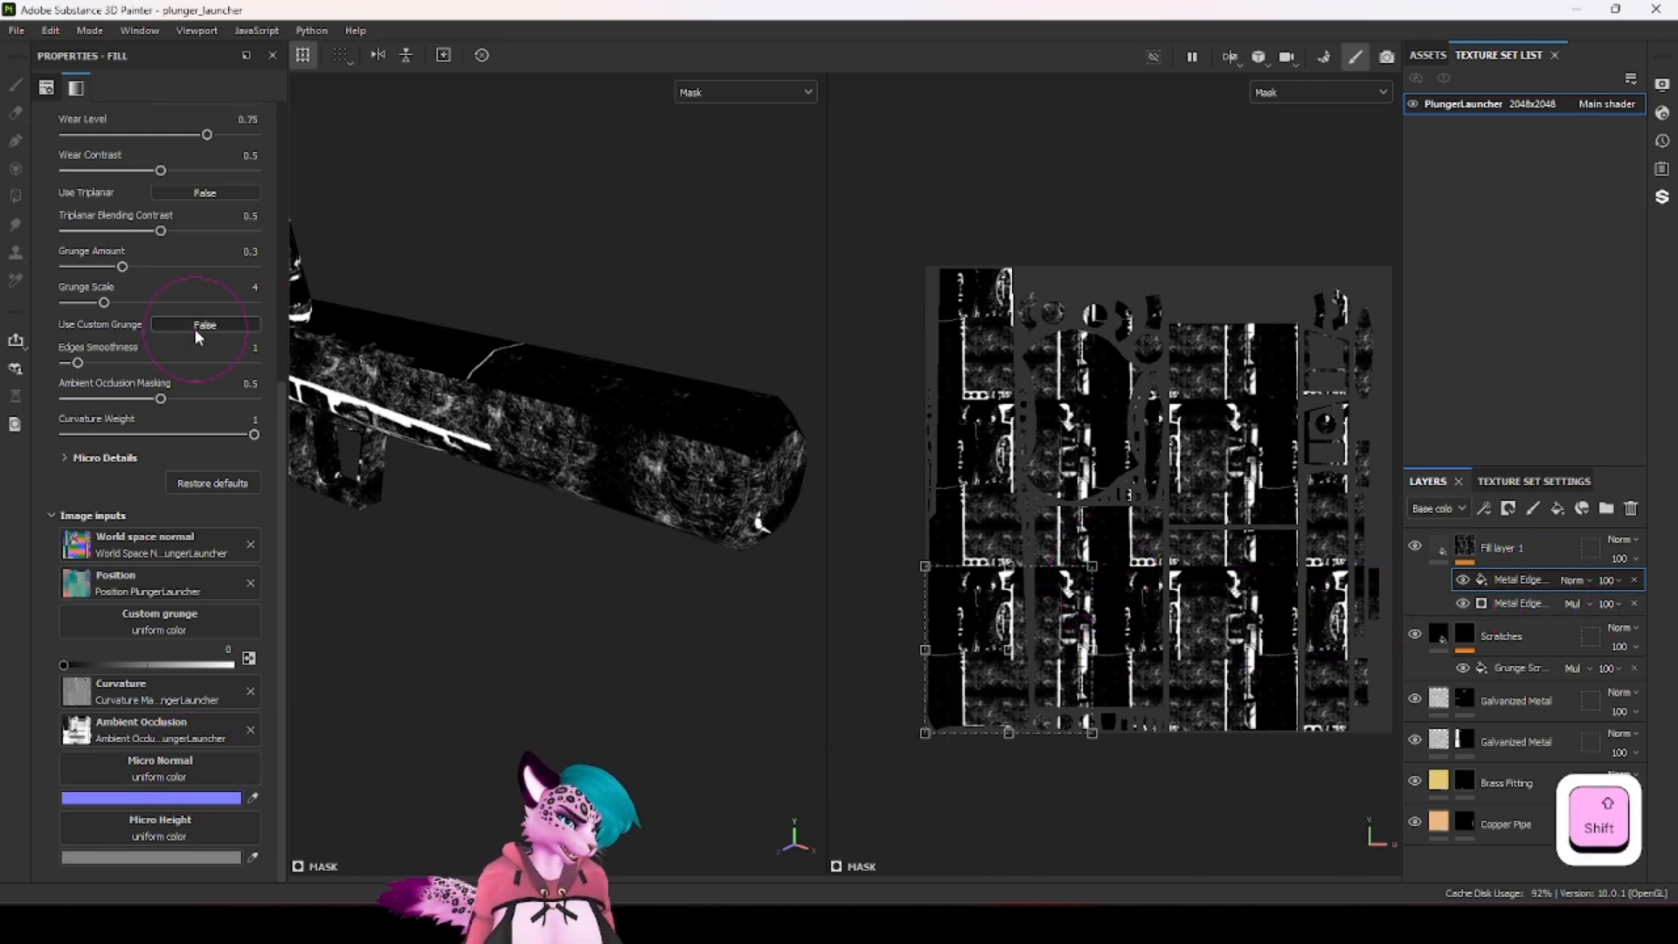
scroll(194, 328, up, 4)
scroll(192, 534, down, 4)
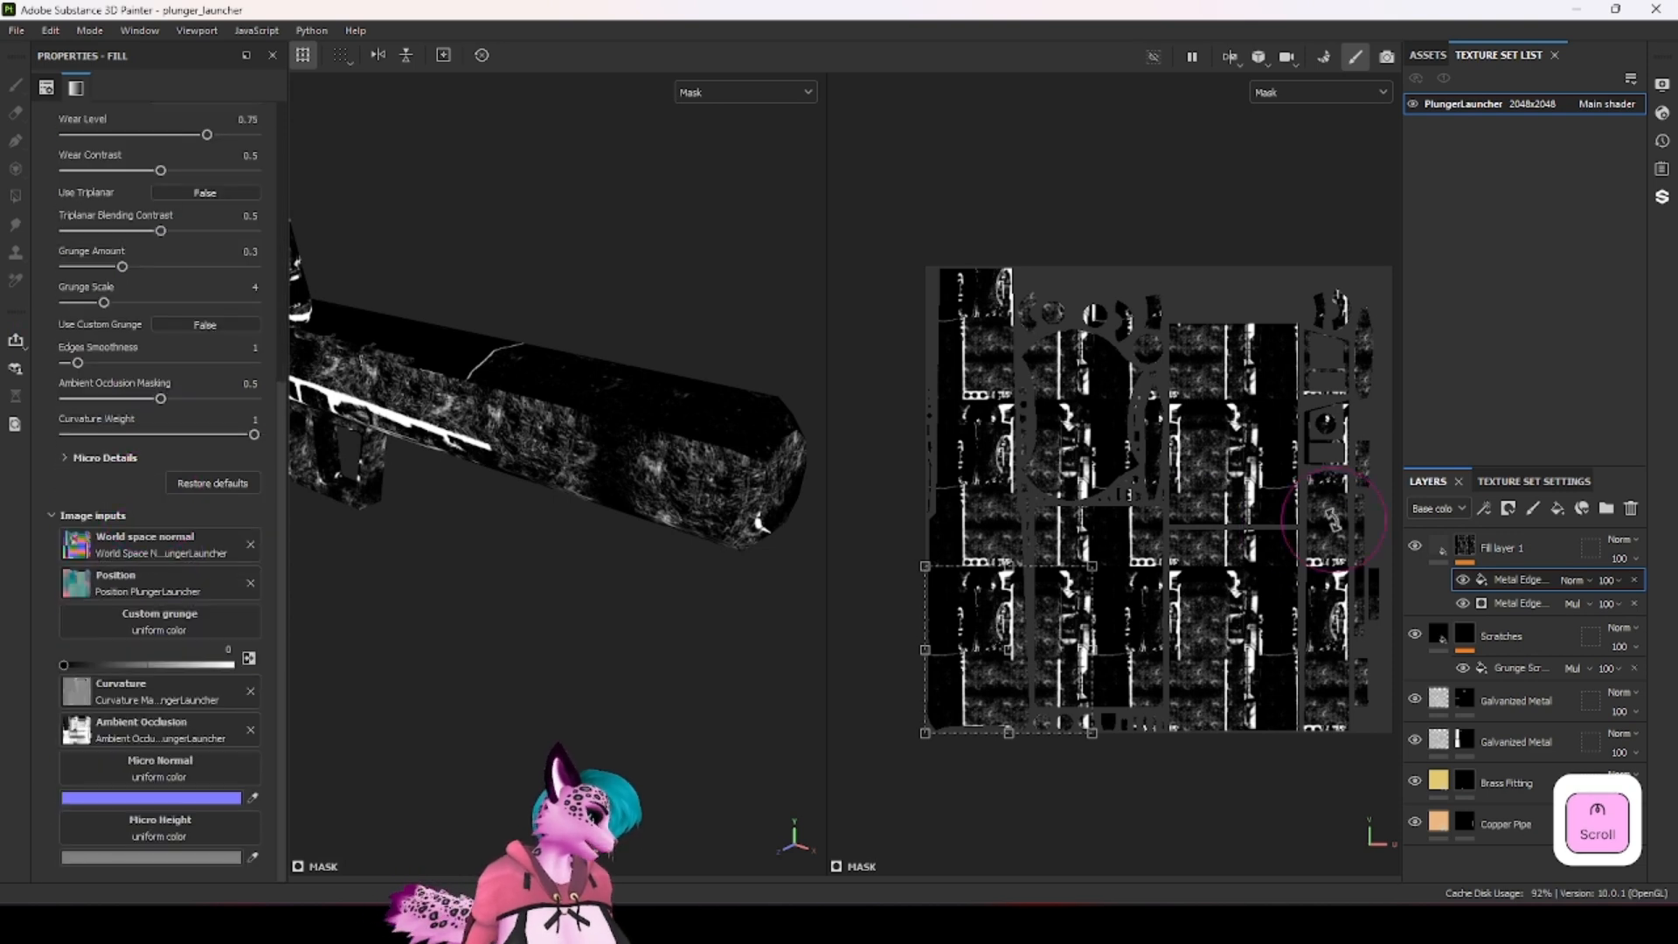
key(shift)
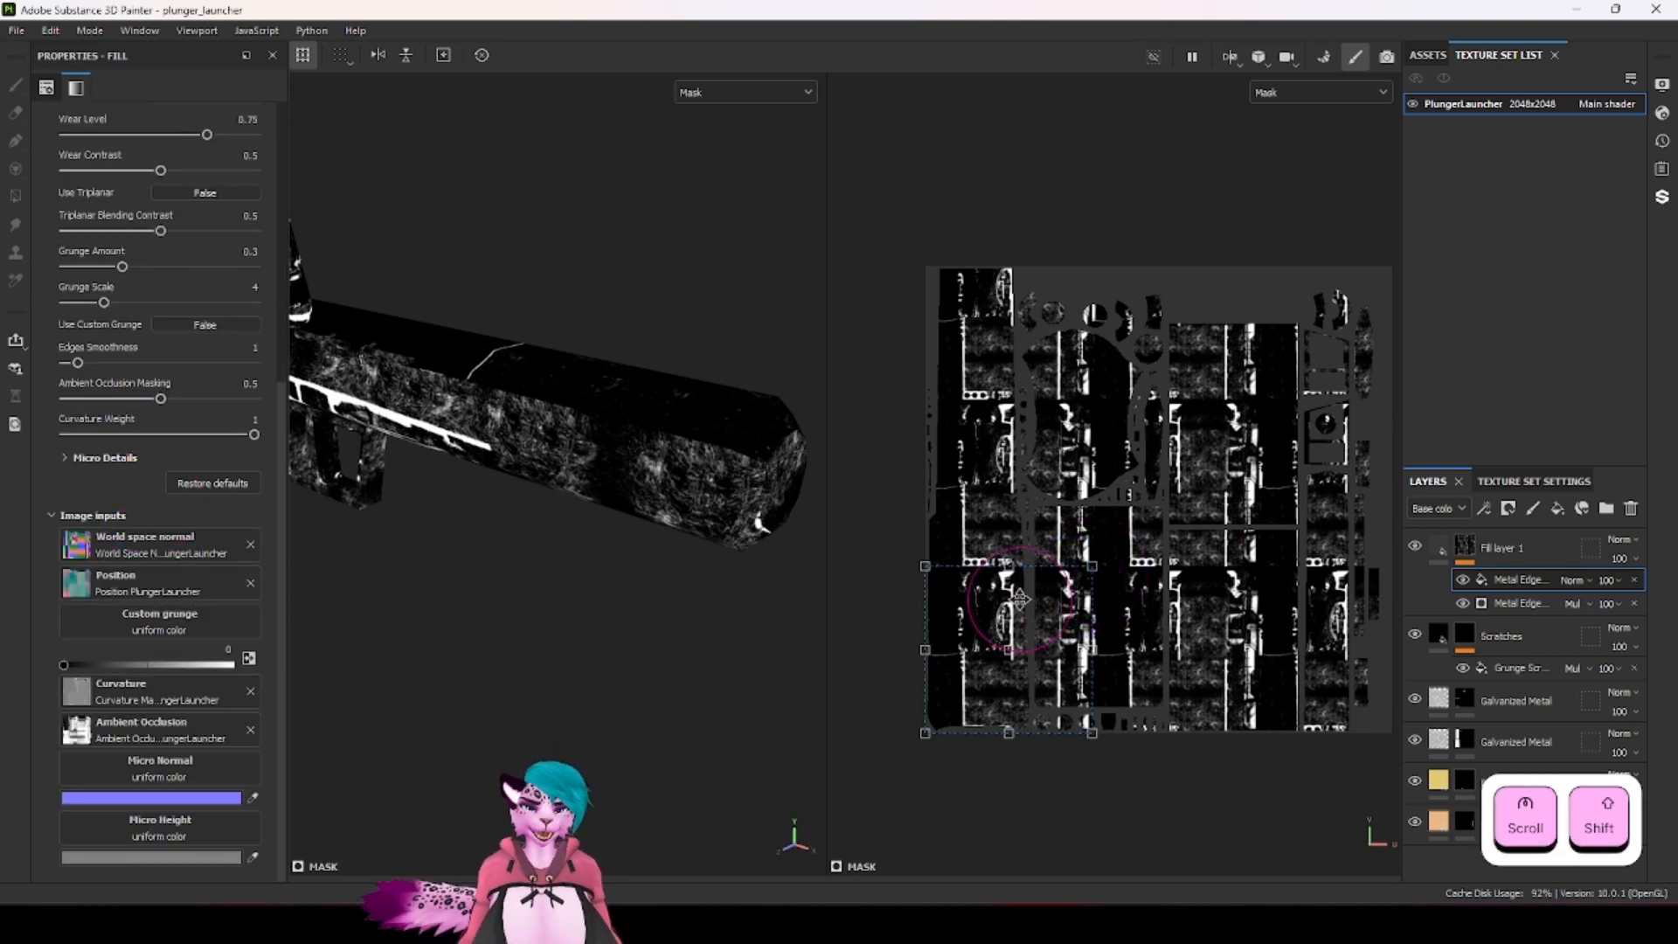
Step: Delete the Metal Edge Wear fill from the mask and set the remaining generator's Curvature Weight to 0.78
click(1633, 580)
ctrl+alt+drag(405, 383, 123, 276)
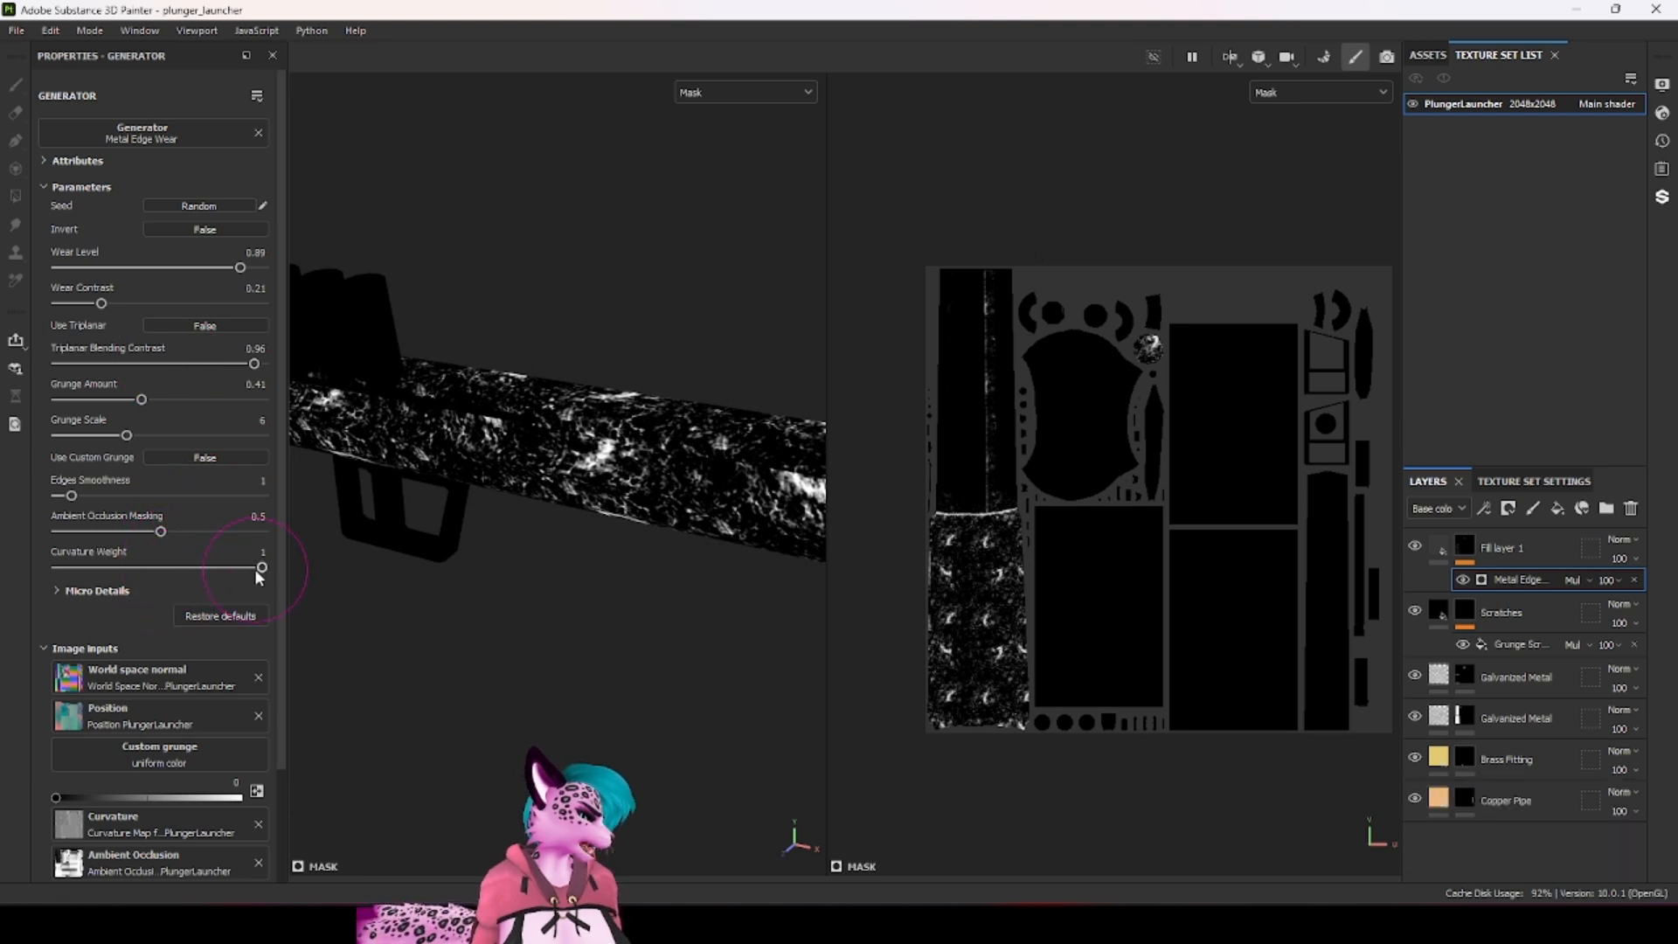
drag(256, 573, 180, 568)
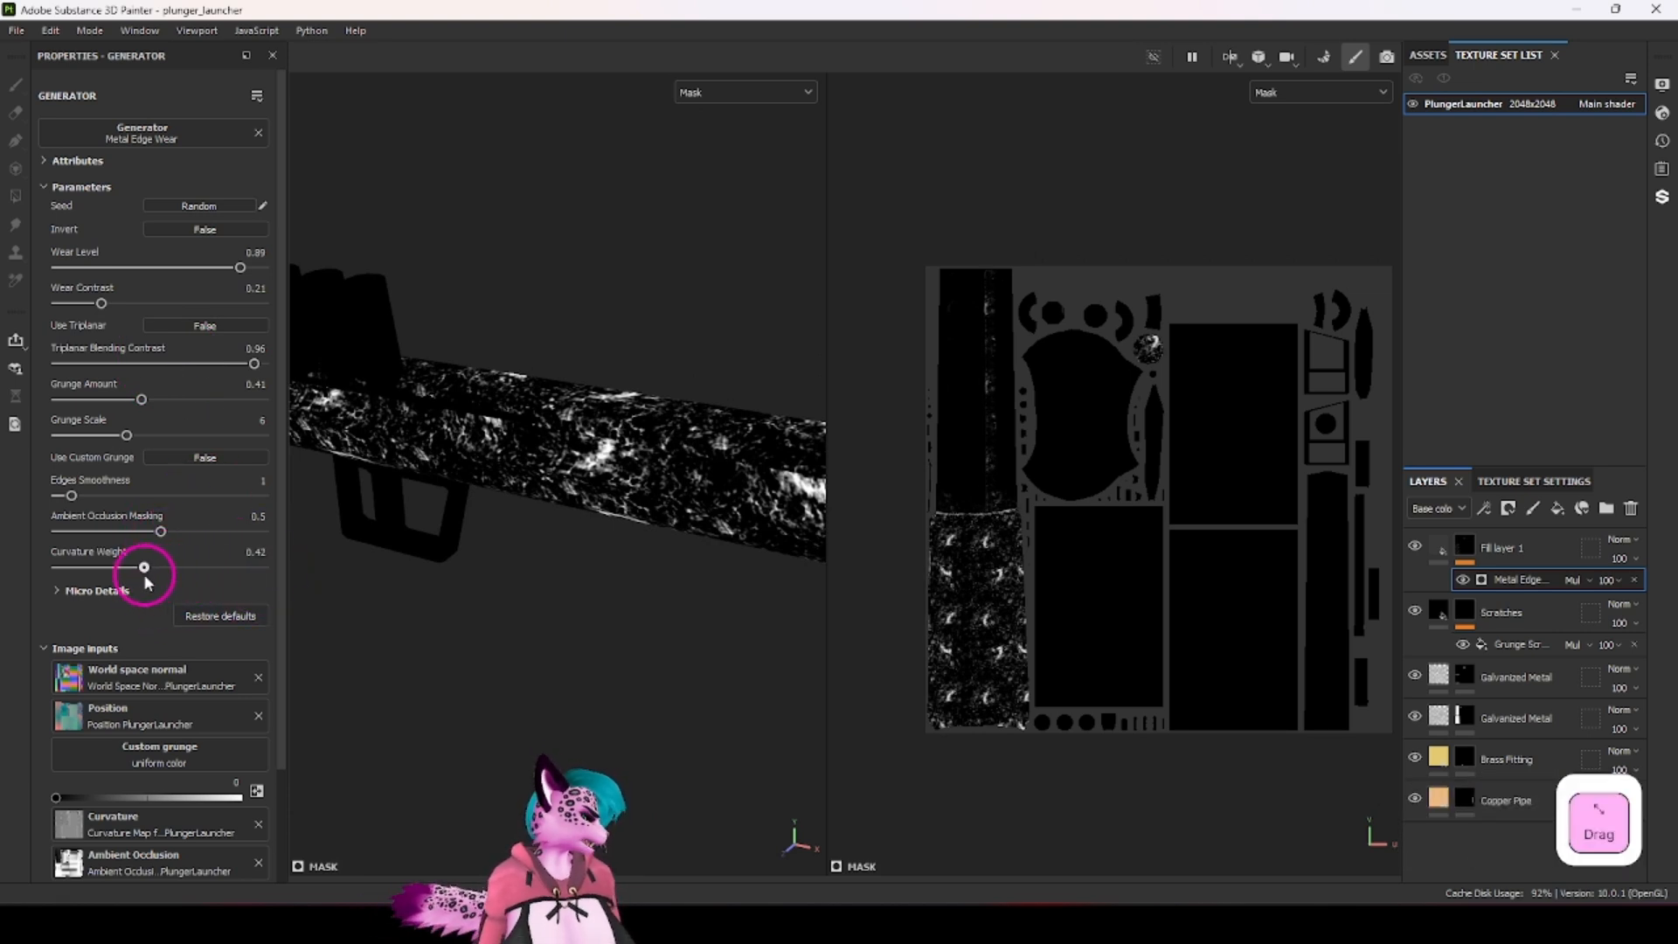
alt+click(1466, 548)
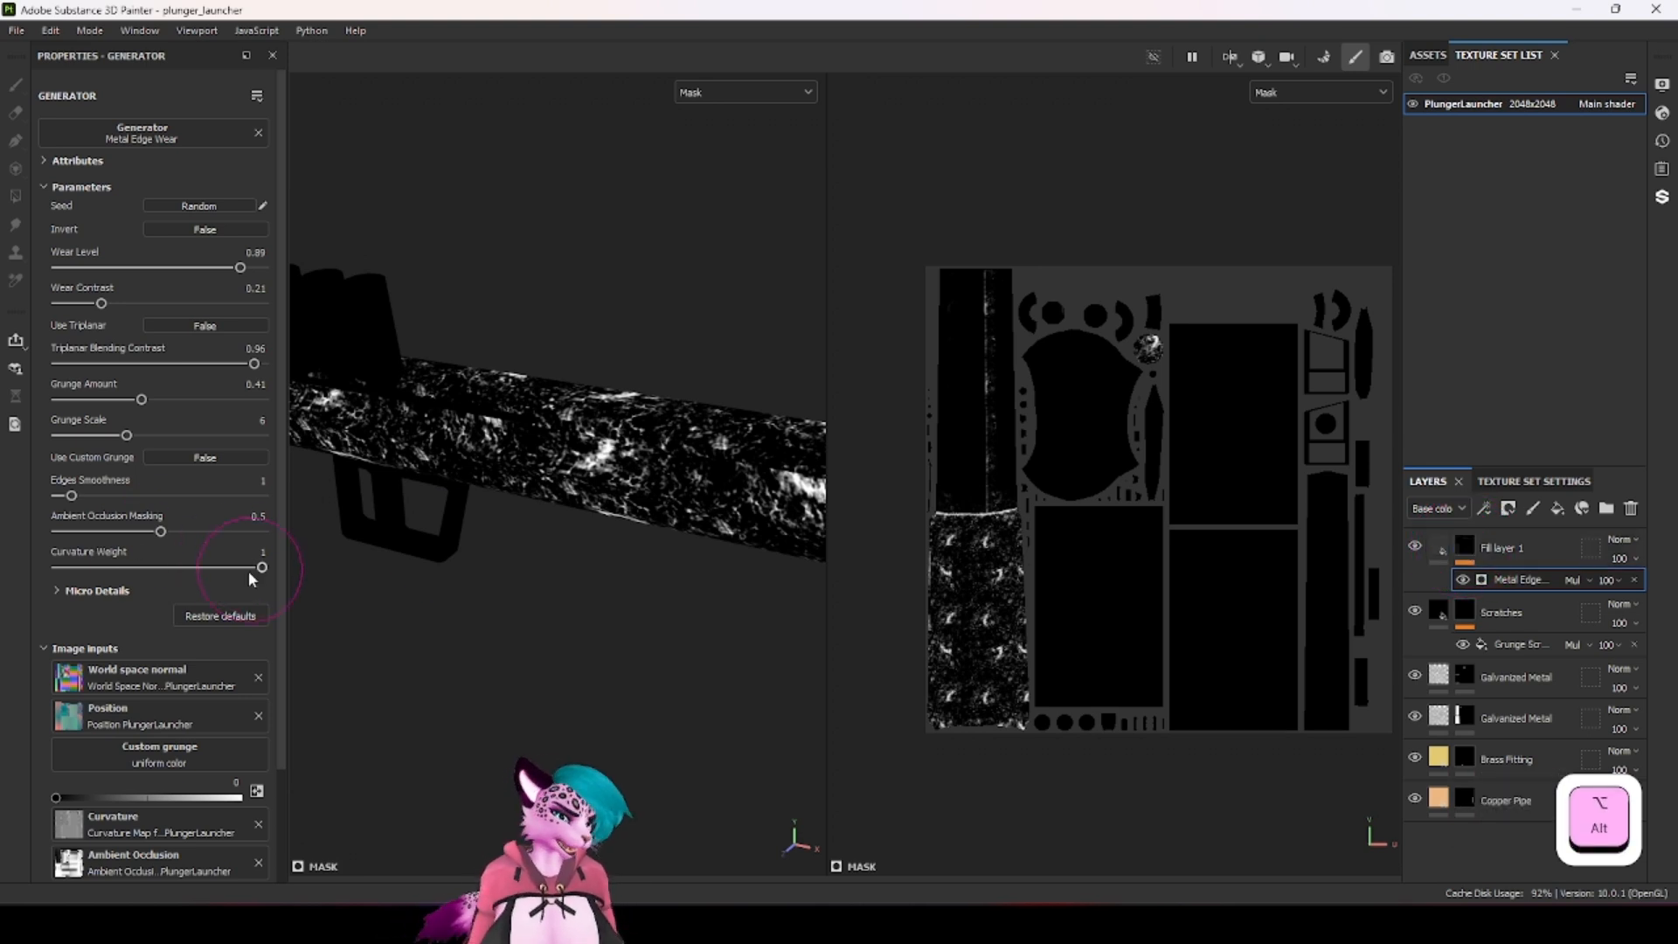
drag(252, 573, 129, 572)
alt+drag(411, 466, 547, 401)
ctrl+alt+drag(436, 397, 686, 345)
alt+drag(454, 398, 534, 395)
drag(132, 568, 219, 537)
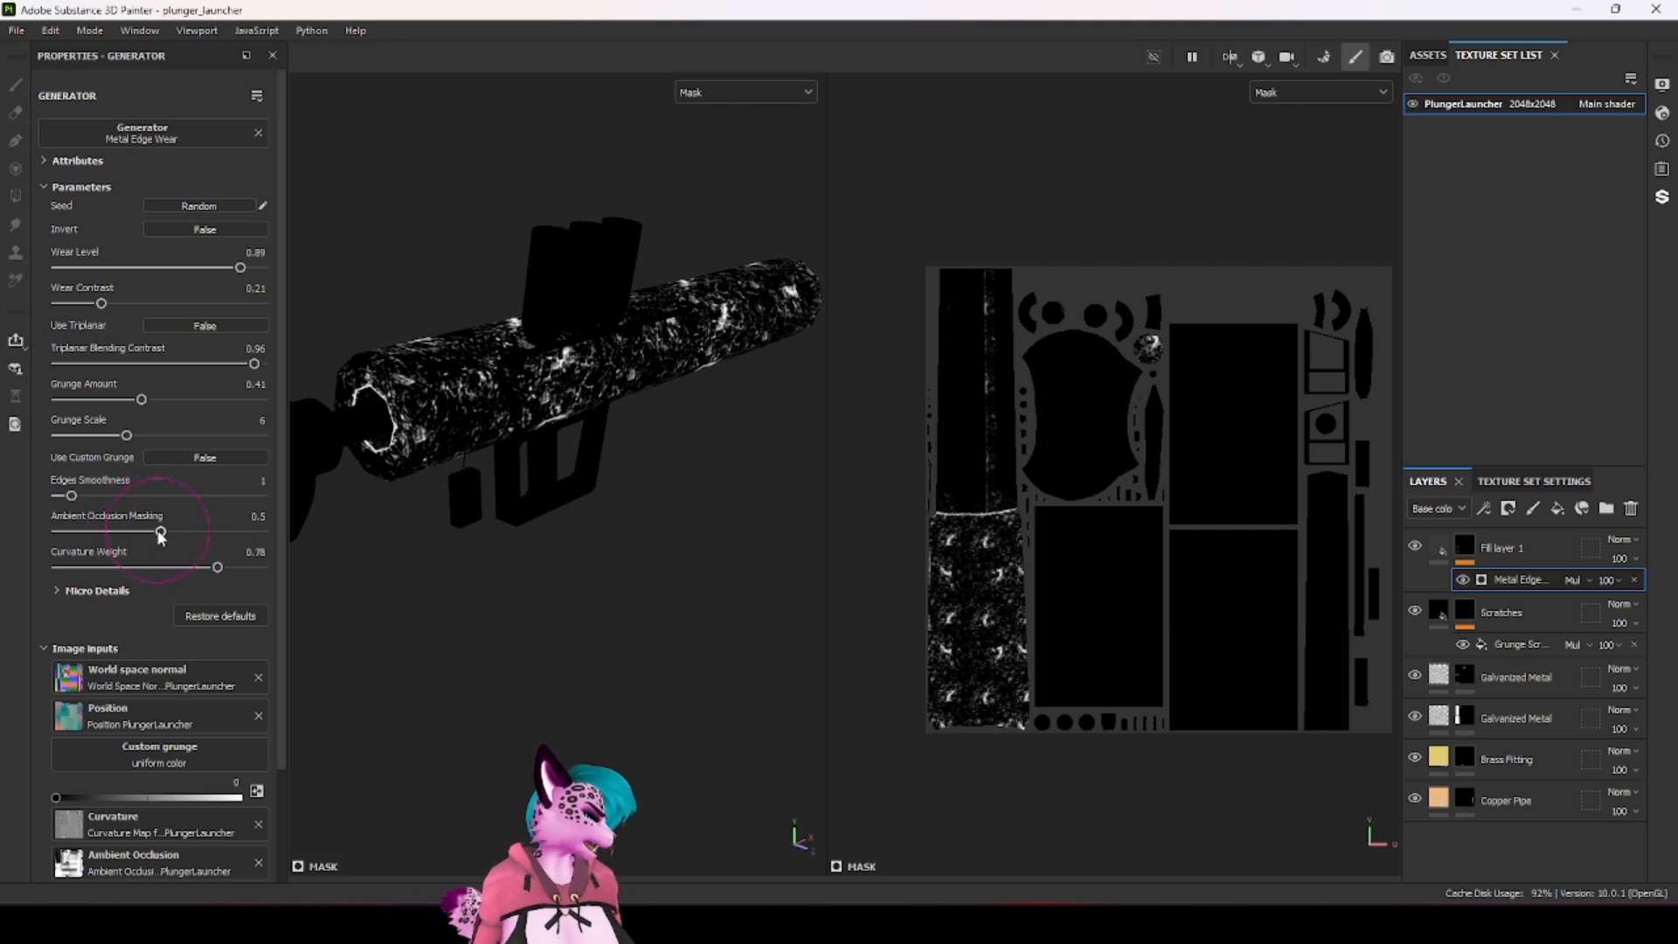
Step: Test a slight Ambient Occlusion Masking change at 0.52, restore it to 0.5, and examine the fill layer's wear on the barrel in material view
mouse_move(159, 534)
mouse_down()
mouse_move(225, 537)
mouse_move(165, 534)
mouse_up()
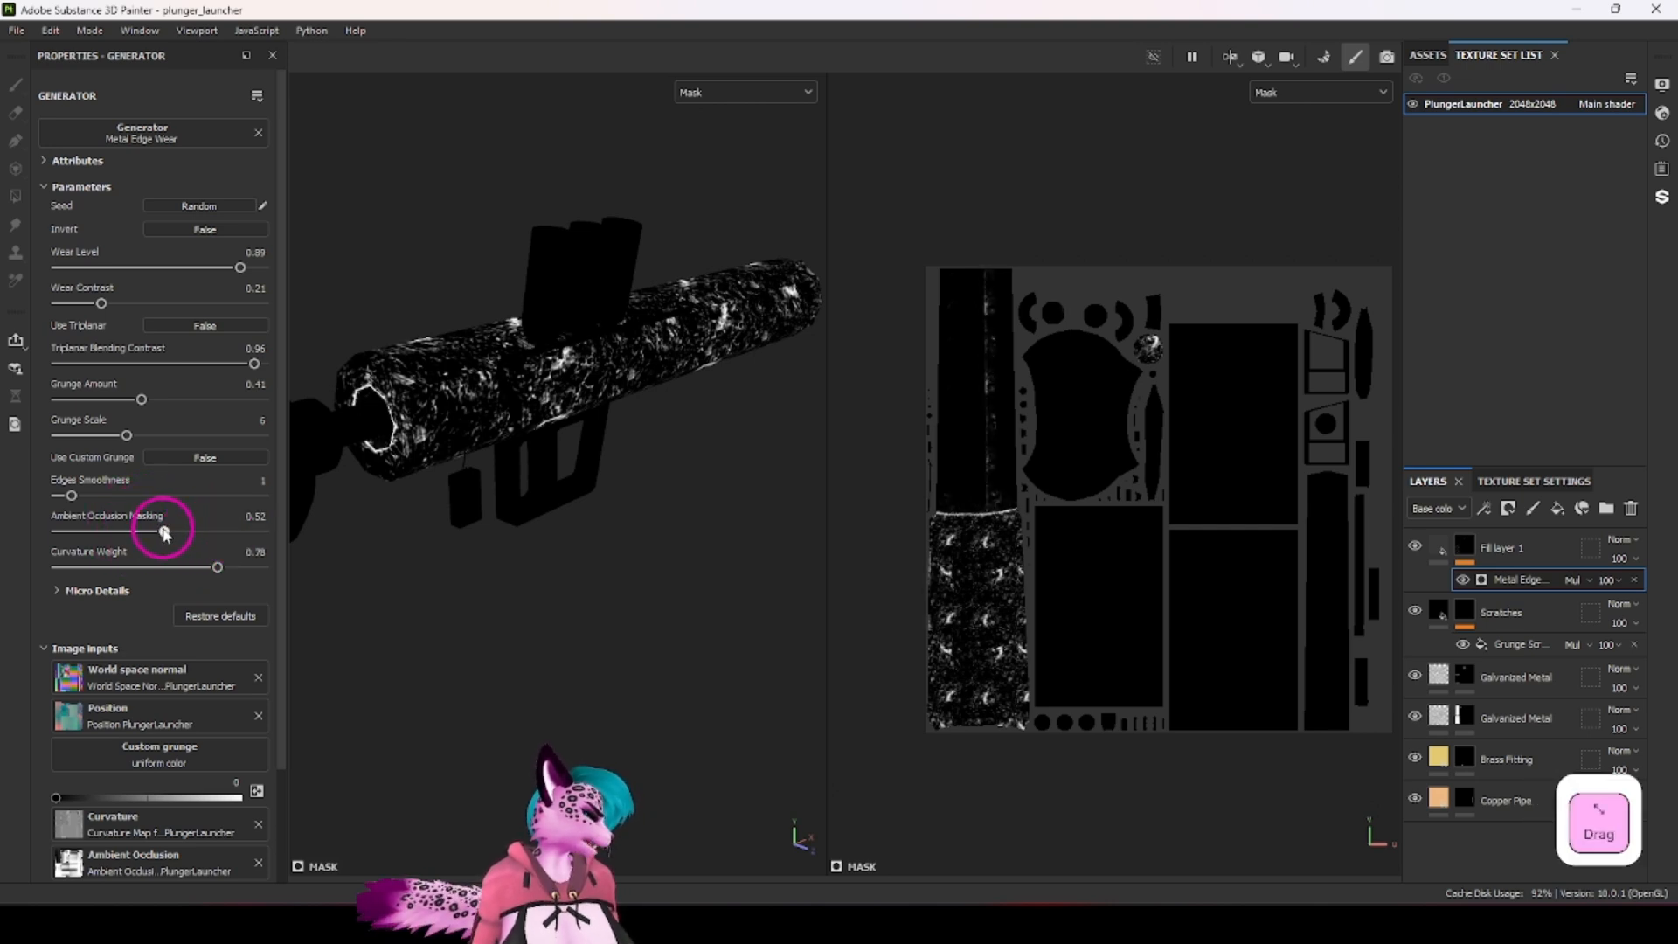
scroll(615, 330, up, 2)
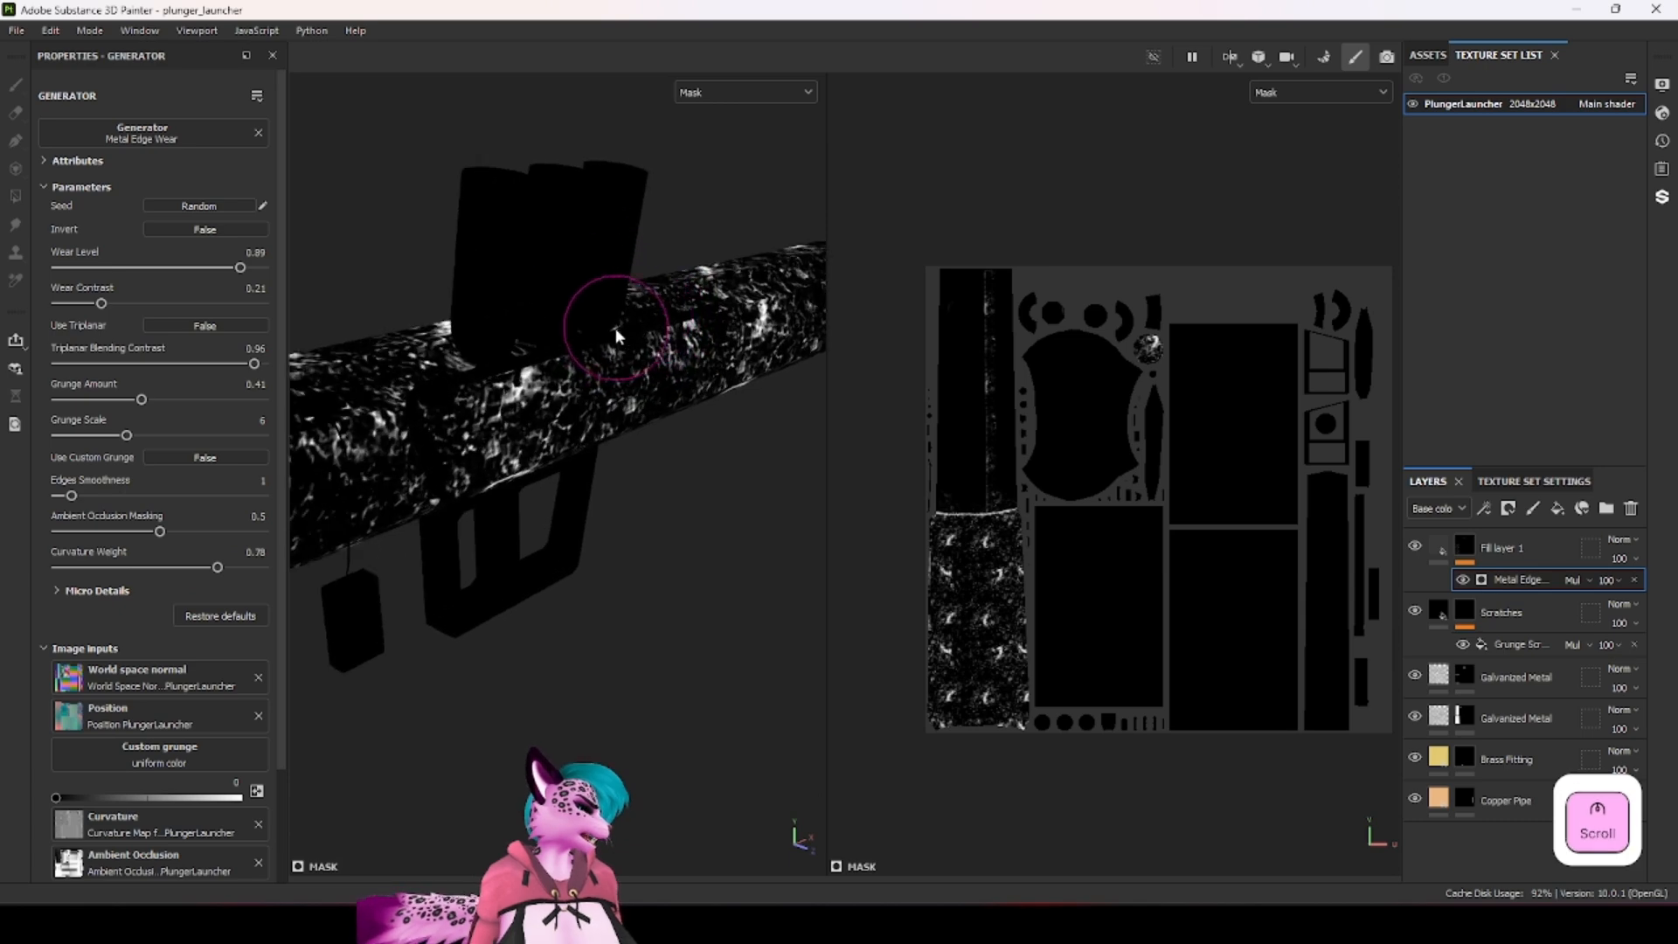
click(1443, 551)
scroll(538, 375, up, 4)
alt+drag(538, 375, 468, 285)
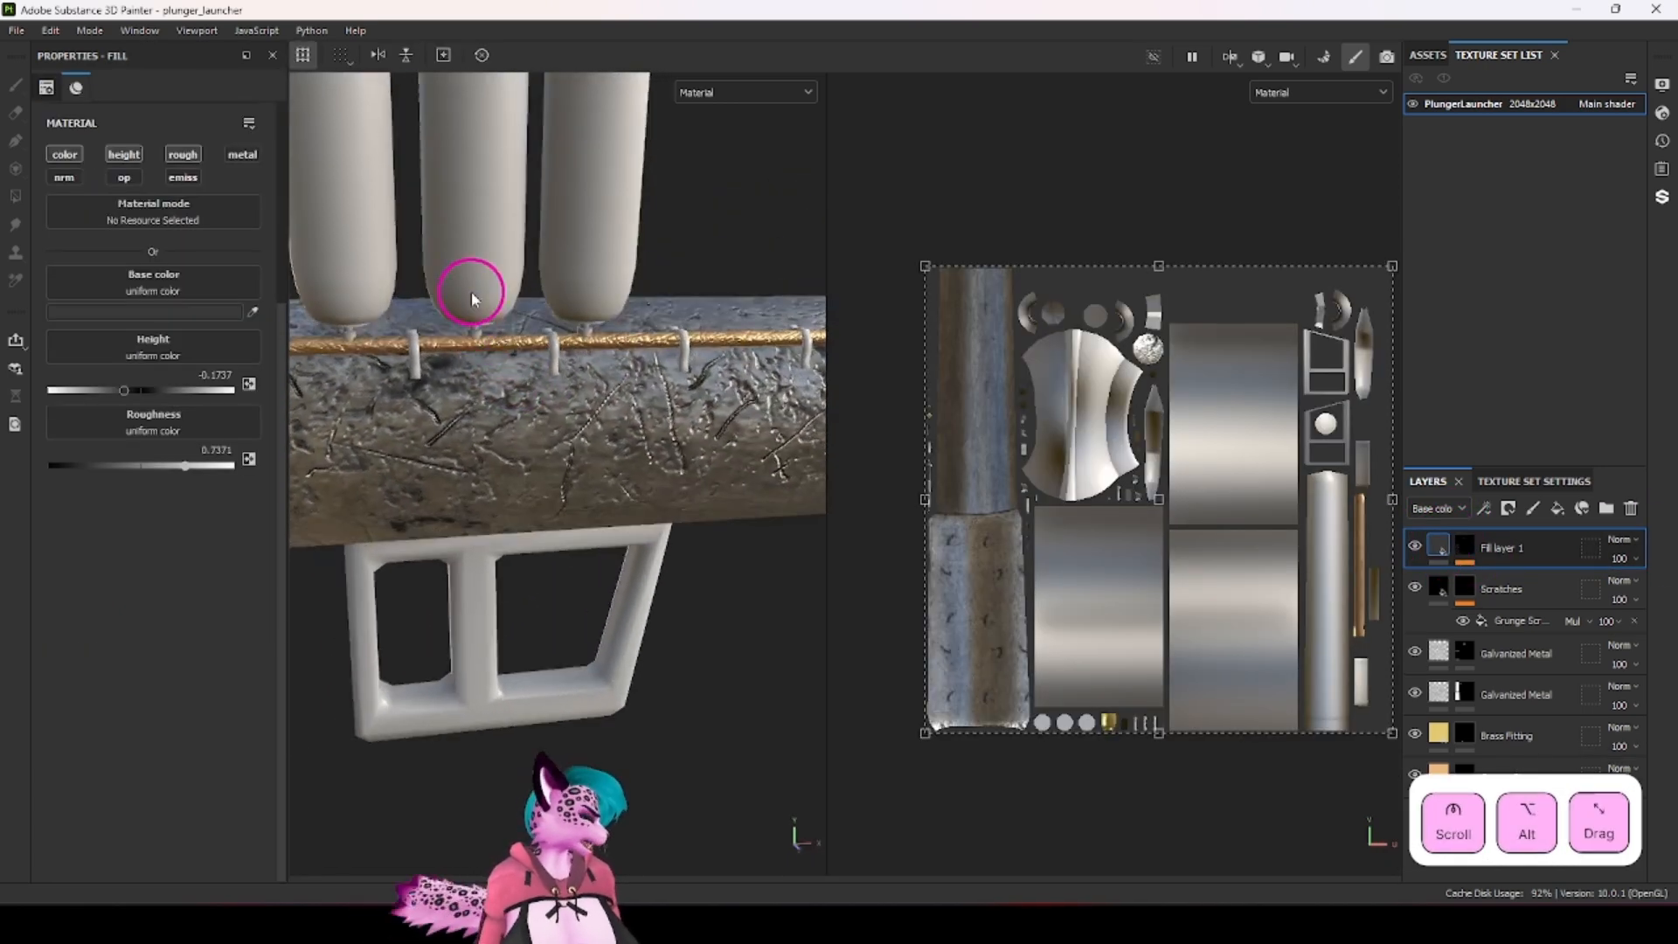
scroll(507, 323, up, 4)
alt+drag(569, 375, 390, 337)
scroll(416, 344, down, 3)
mouse_move(557, 485)
alt+mouse_down()
mouse_move(524, 516)
mouse_move(569, 457)
alt+mouse_up()
Step: Display the Ambient occlusion mesh map on the model and view the barrel beneath the canisters
click(755, 103)
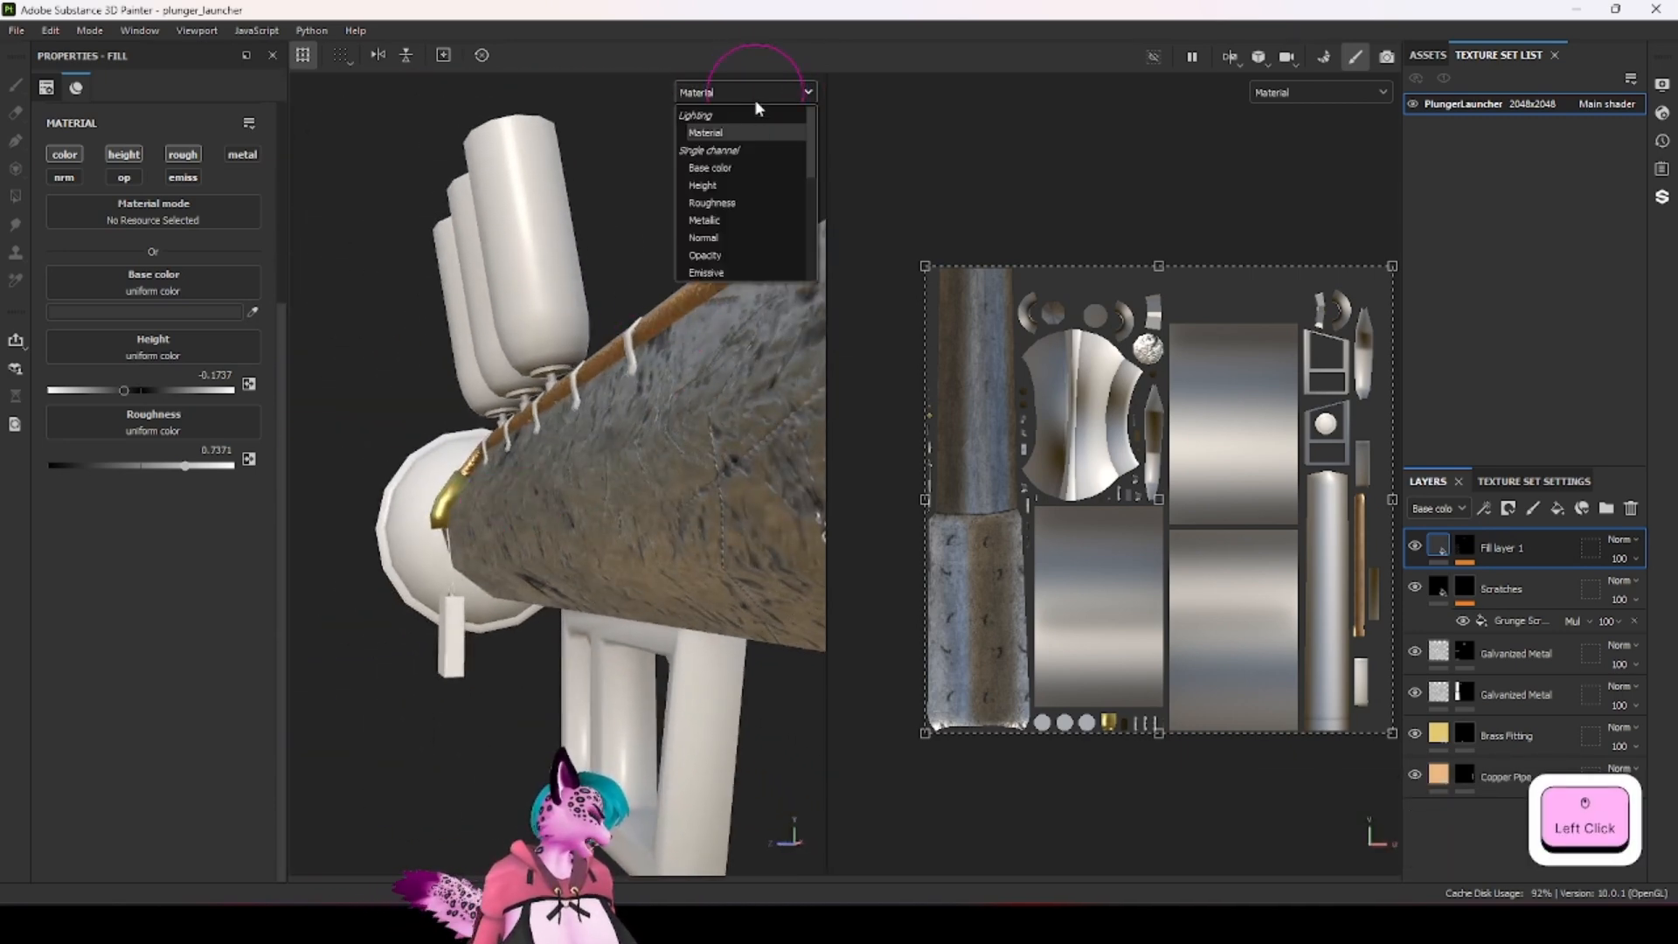
scroll(757, 187, down, 3)
click(753, 185)
mouse_move(650, 380)
alt+mouse_down()
mouse_move(554, 337)
mouse_move(637, 364)
alt+mouse_up()
click(394, 471)
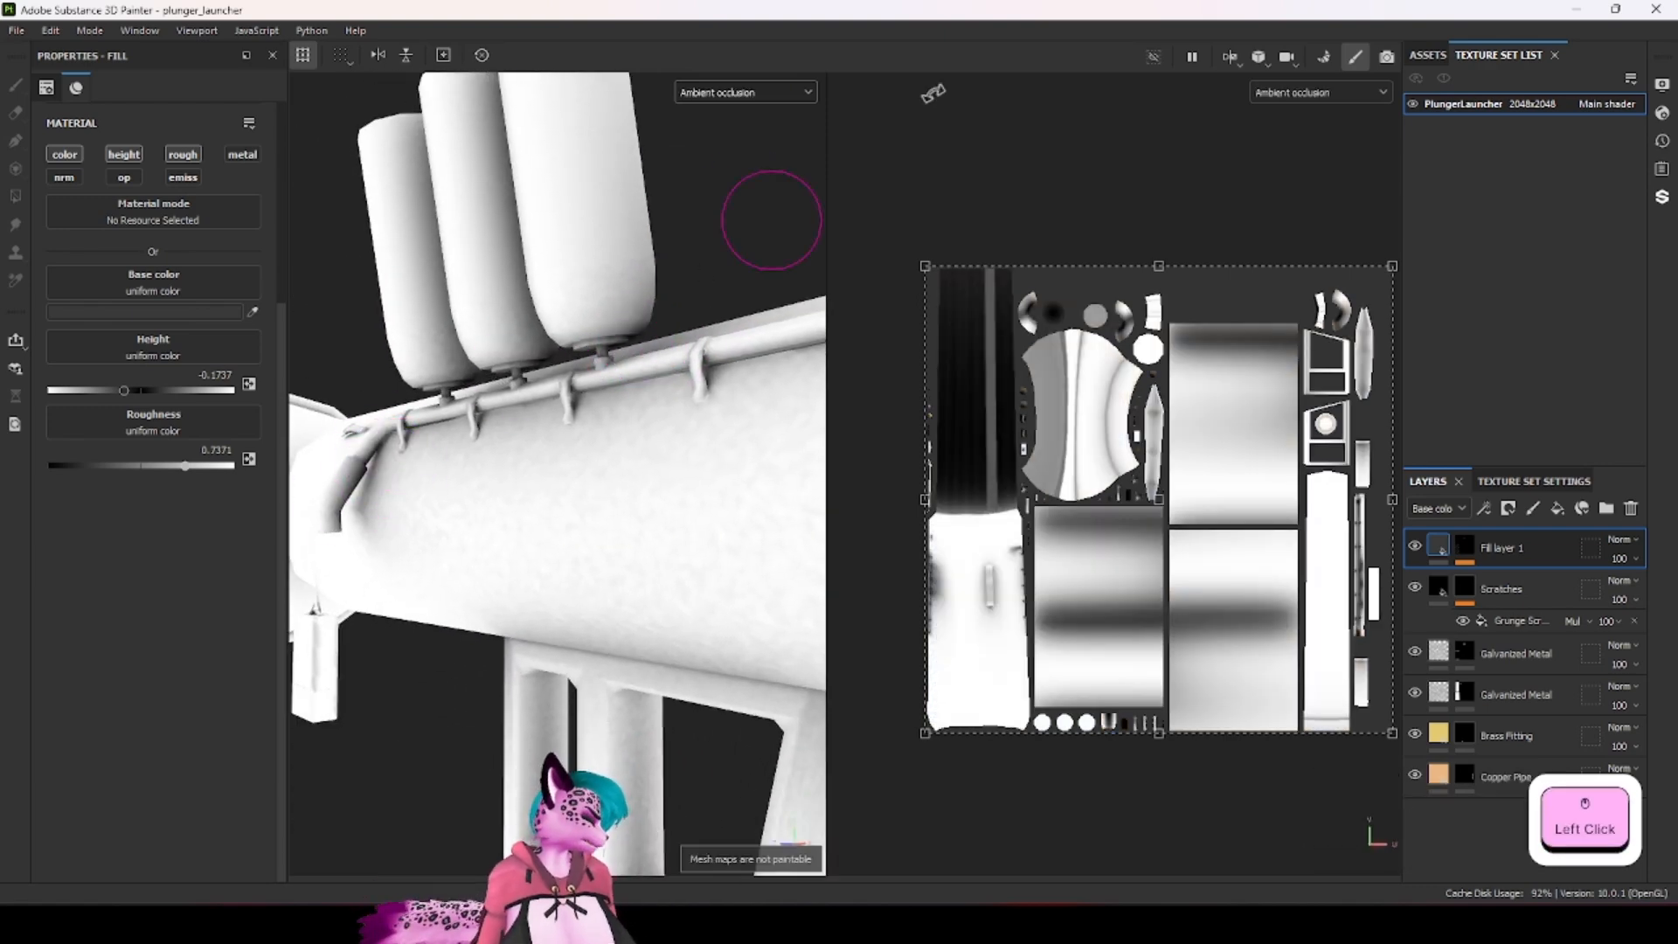
Step: Review the available channels and mesh maps, keep Ambient occlusion displayed, and examine its shading around the pipe and clamps
click(747, 92)
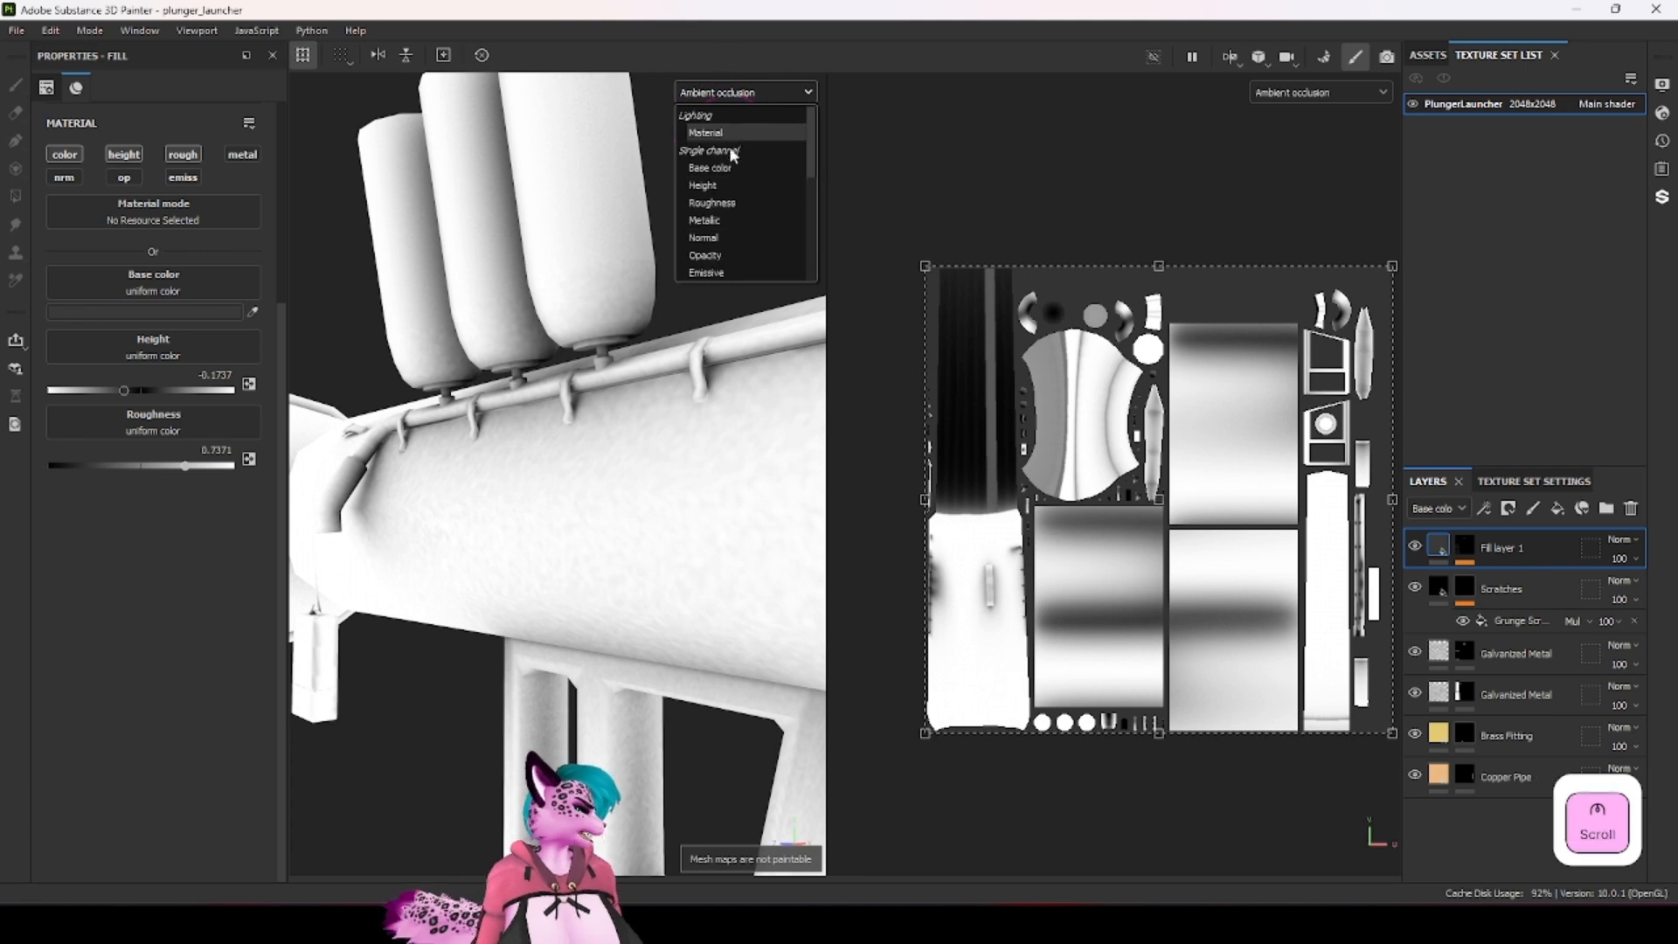
scroll(735, 210, up, 5)
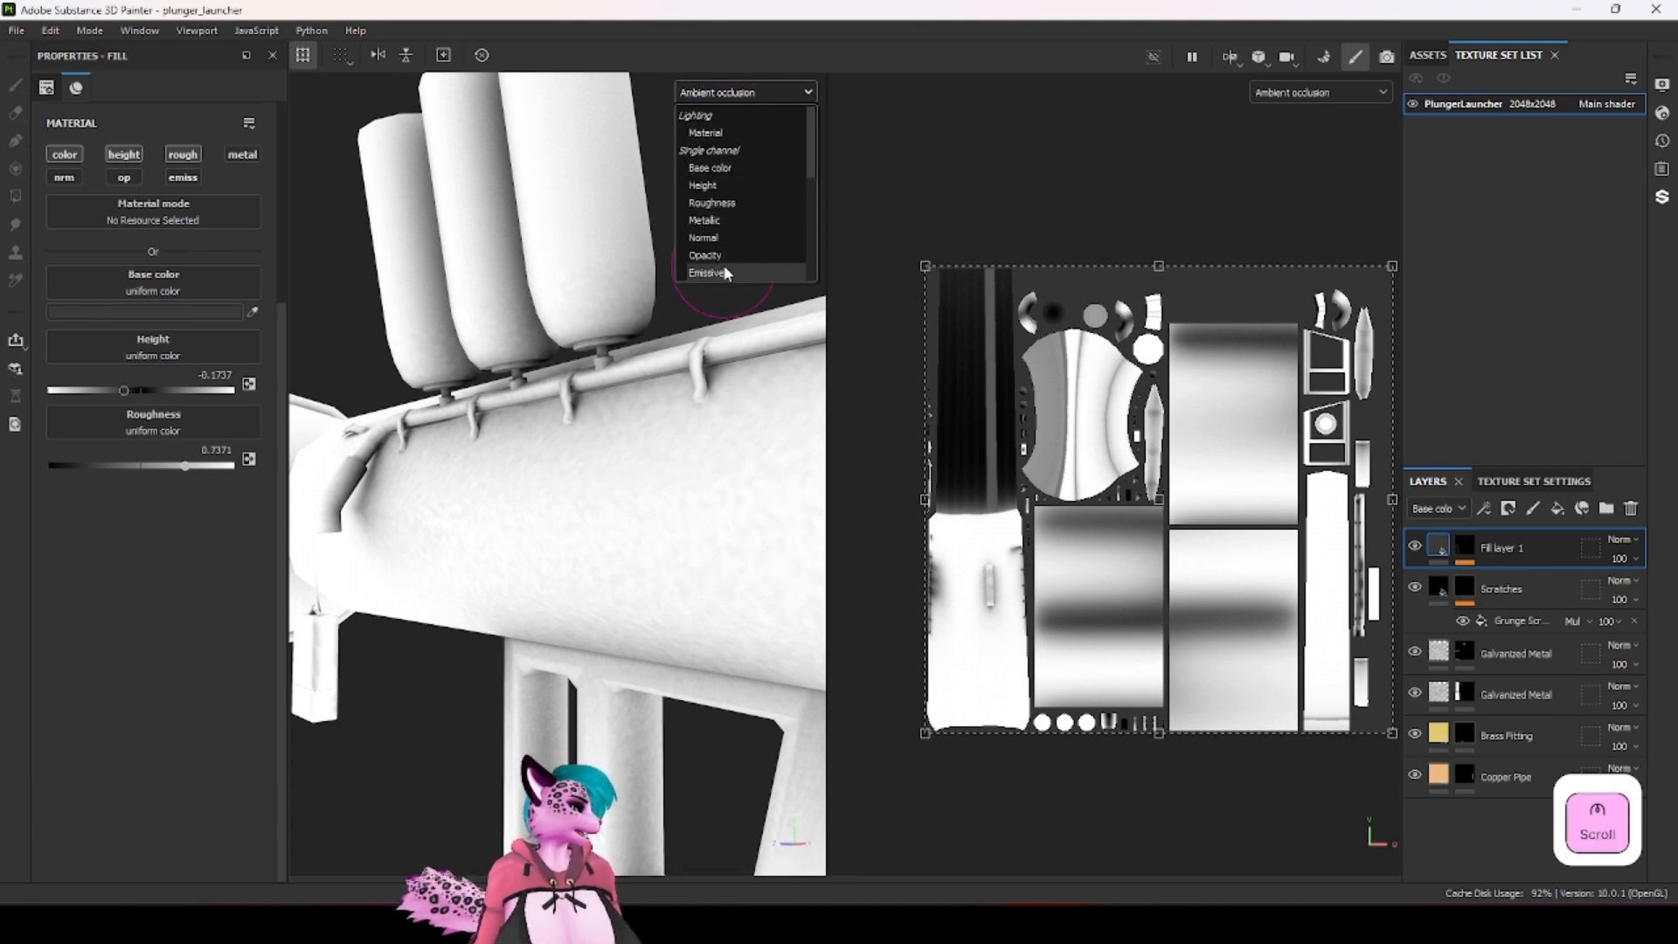
scroll(725, 273, down, 3)
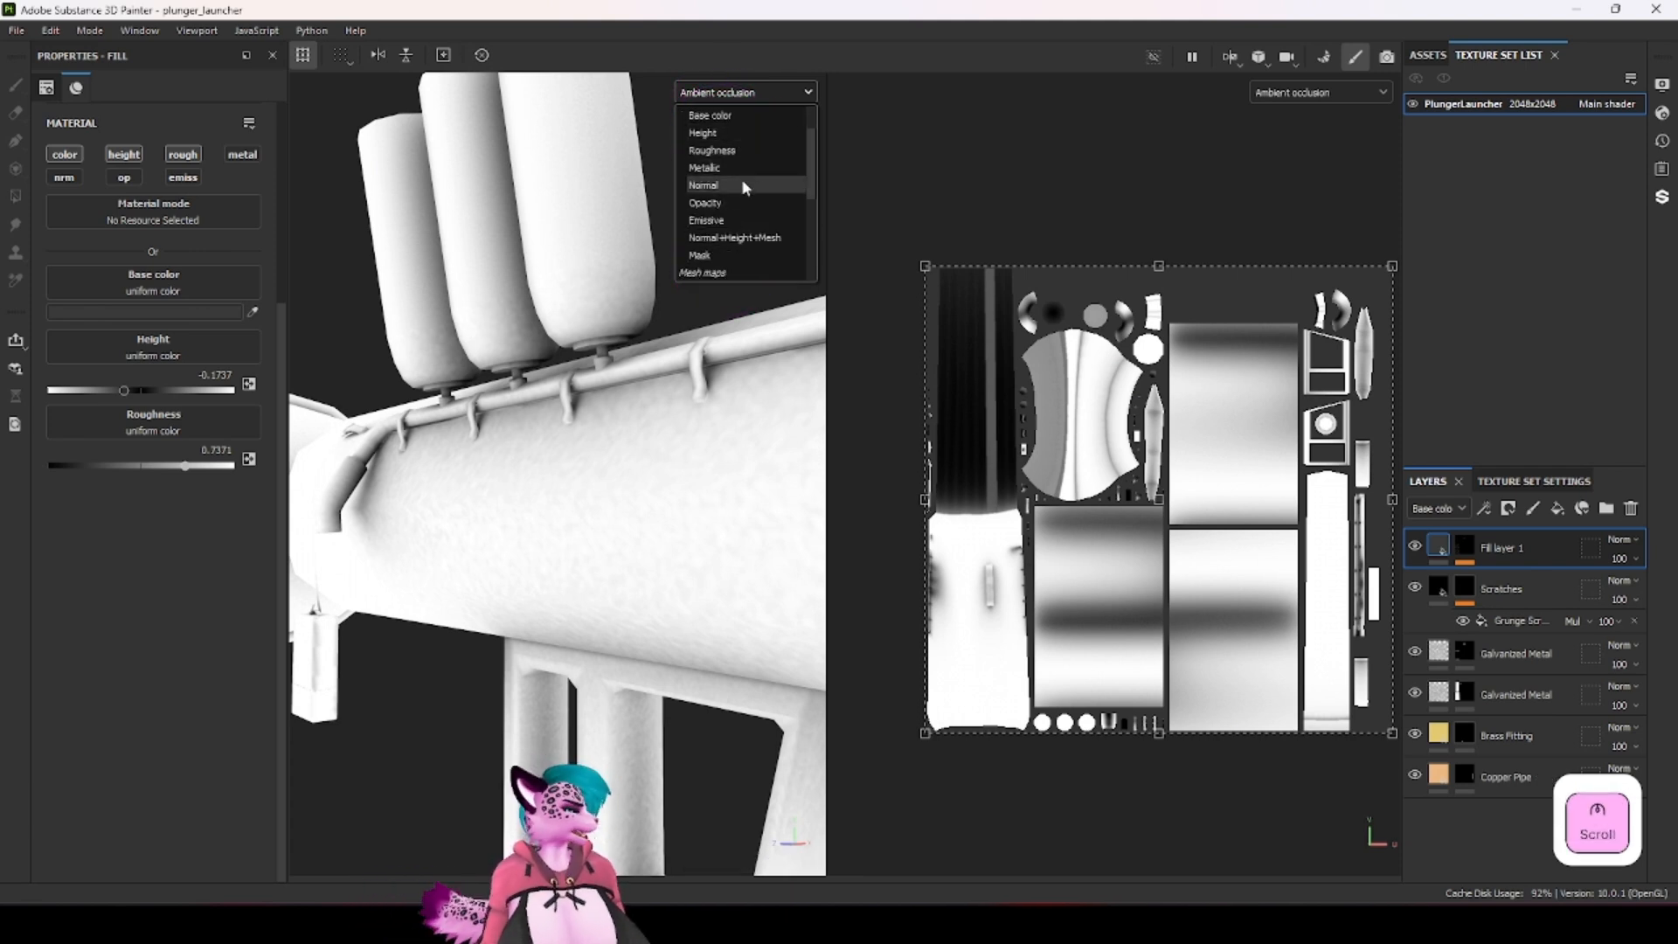
scroll(741, 185, down, 3)
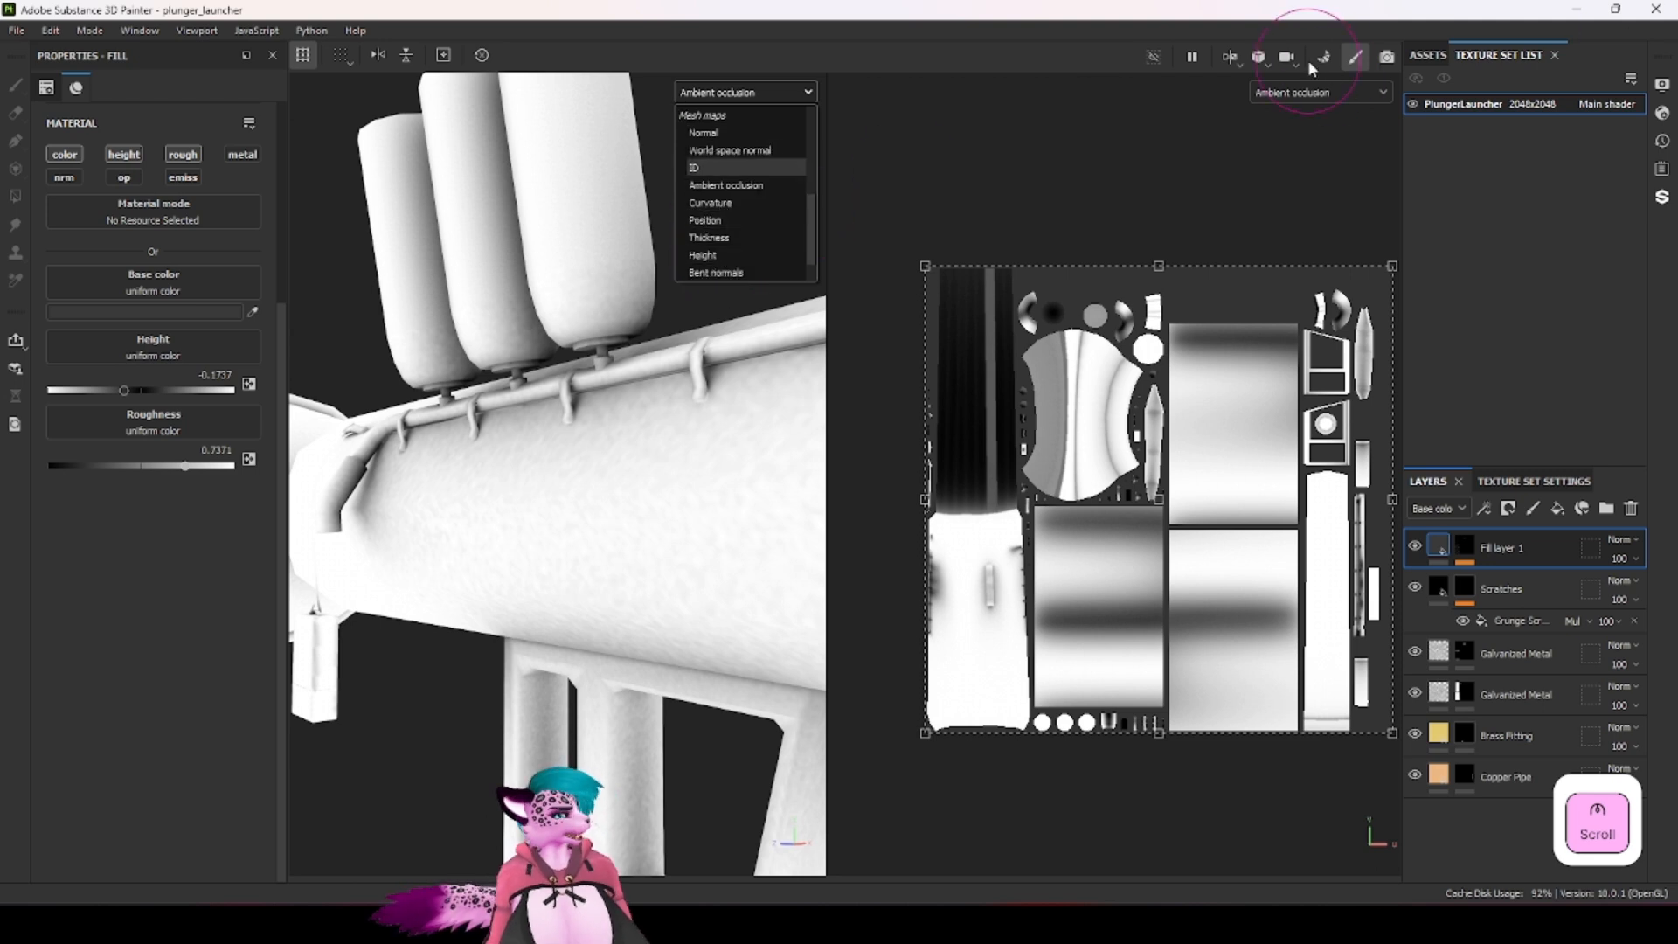
click(721, 241)
click(743, 92)
click(725, 185)
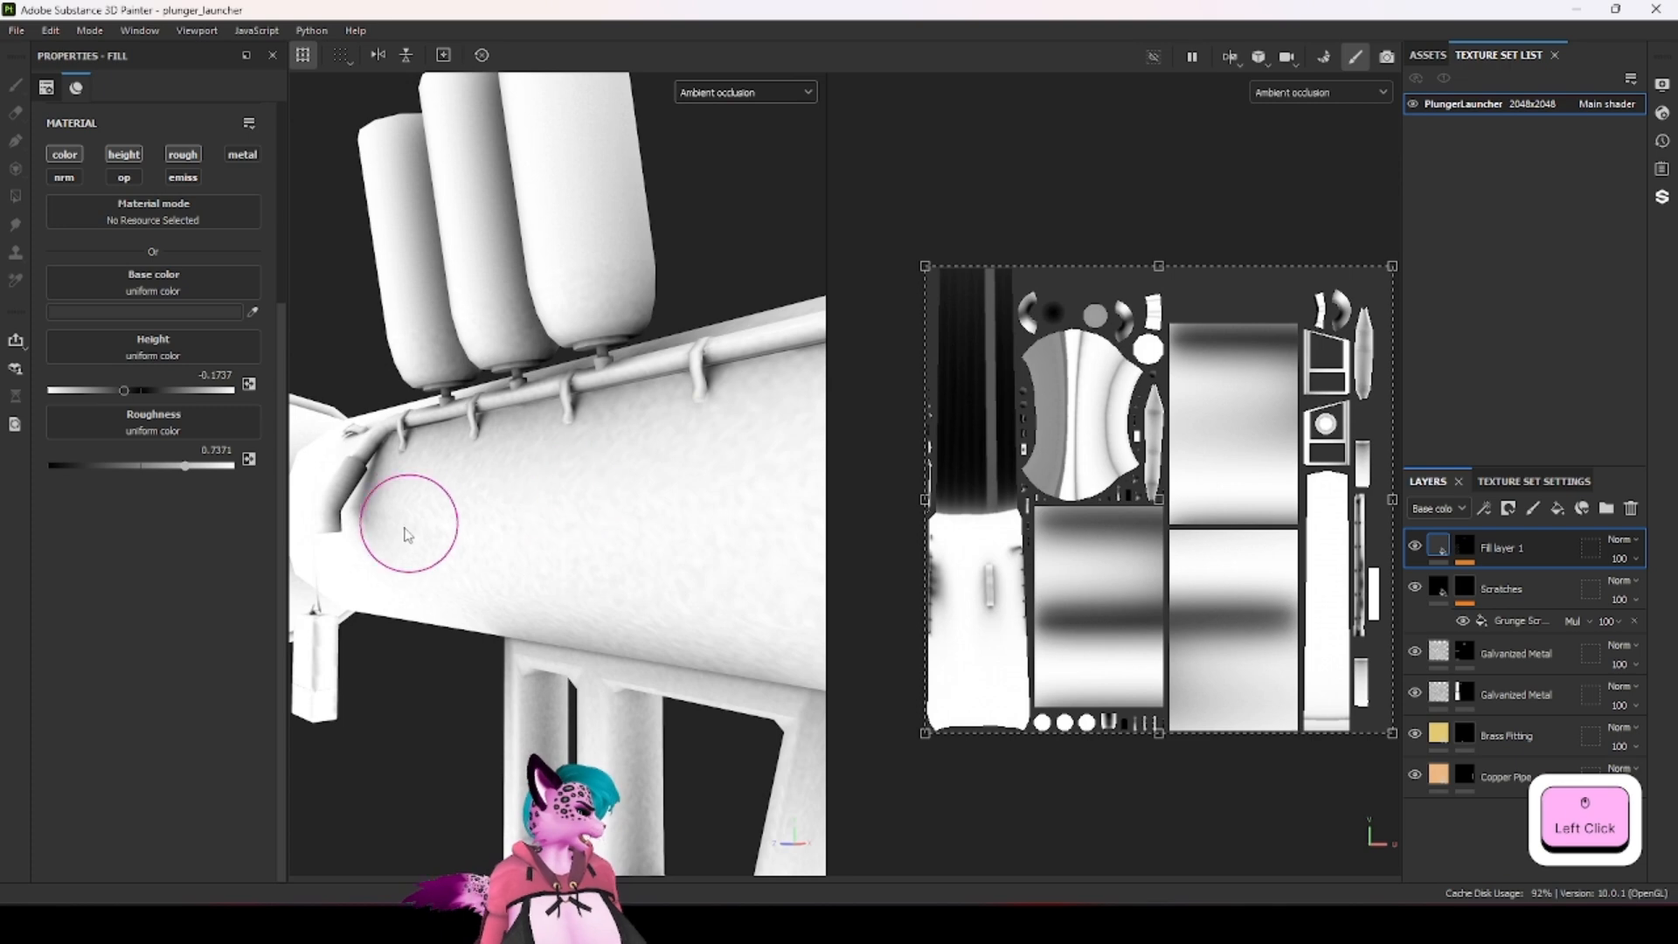
scroll(436, 511, up, 2)
alt+drag(461, 491, 359, 453)
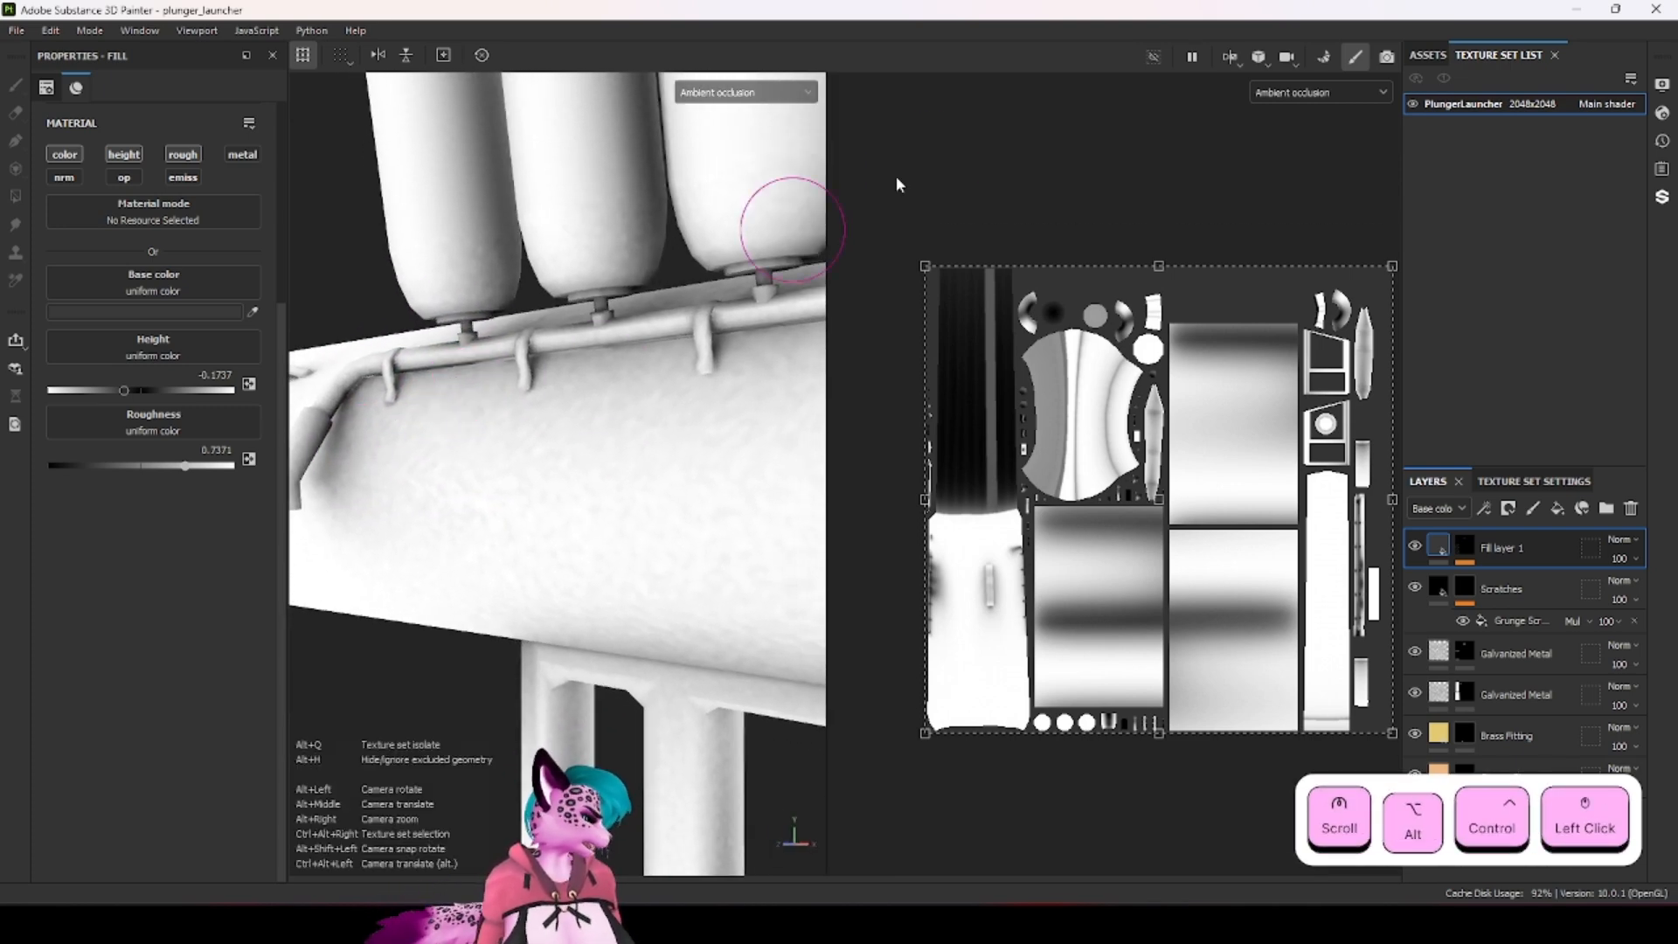
Step: Return the display to Material, select Fill layer 1's Metal Edge Wear generator, and show the layer's mask
click(743, 91)
scroll(748, 143, up, 3)
click(741, 128)
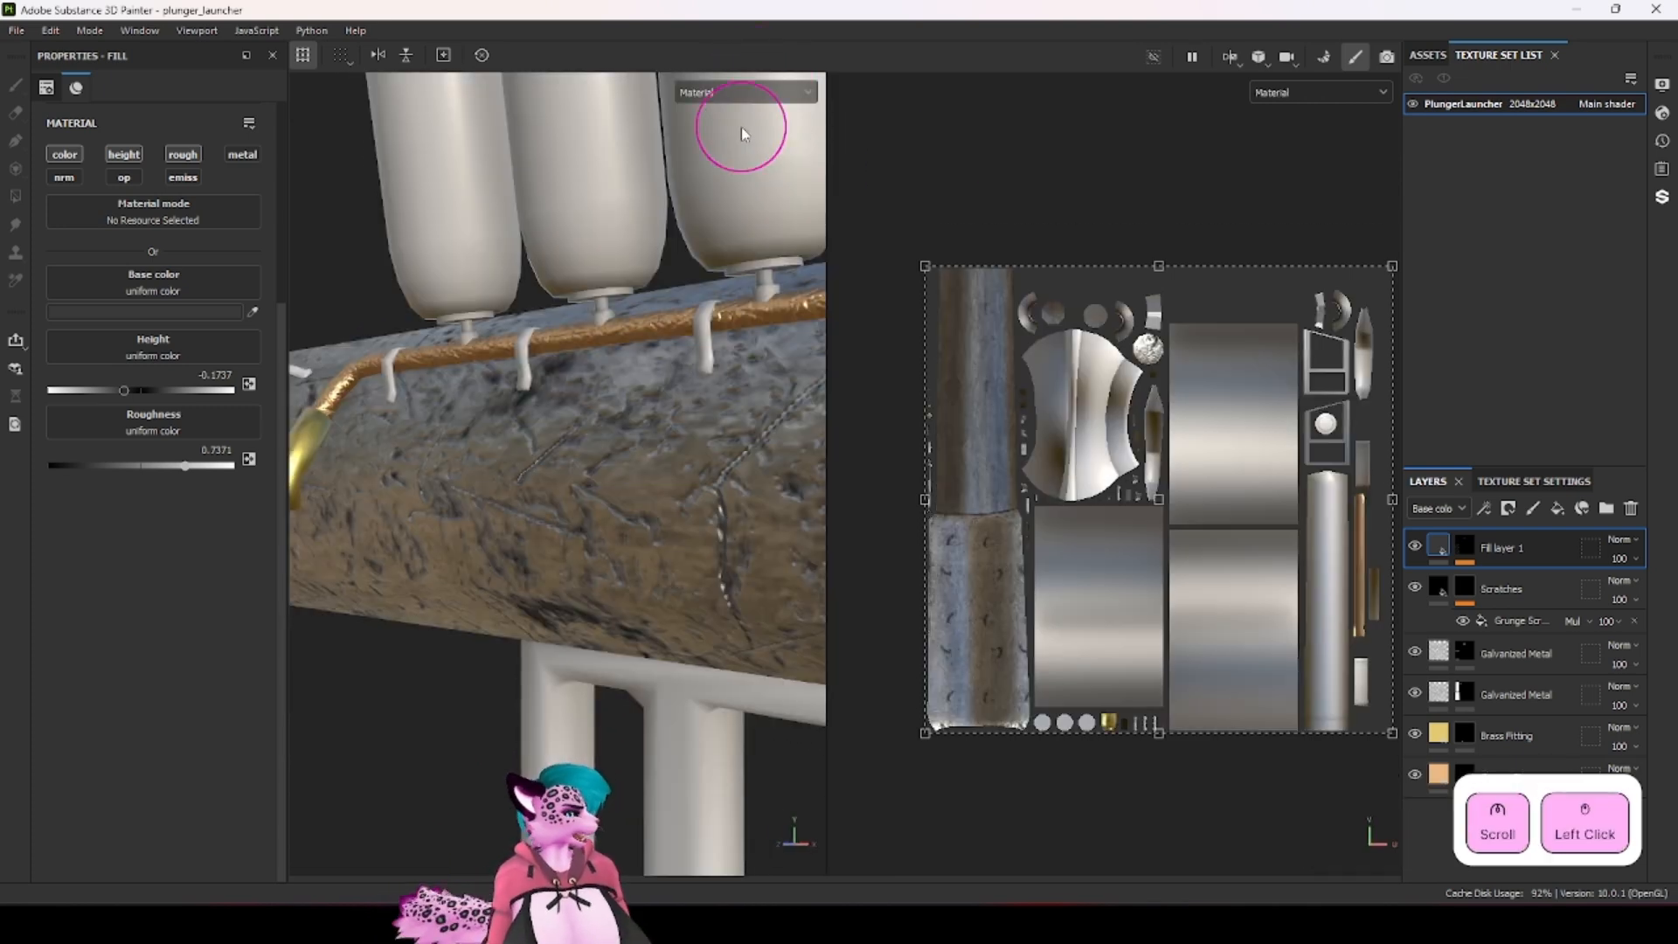
click(1469, 550)
click(1517, 580)
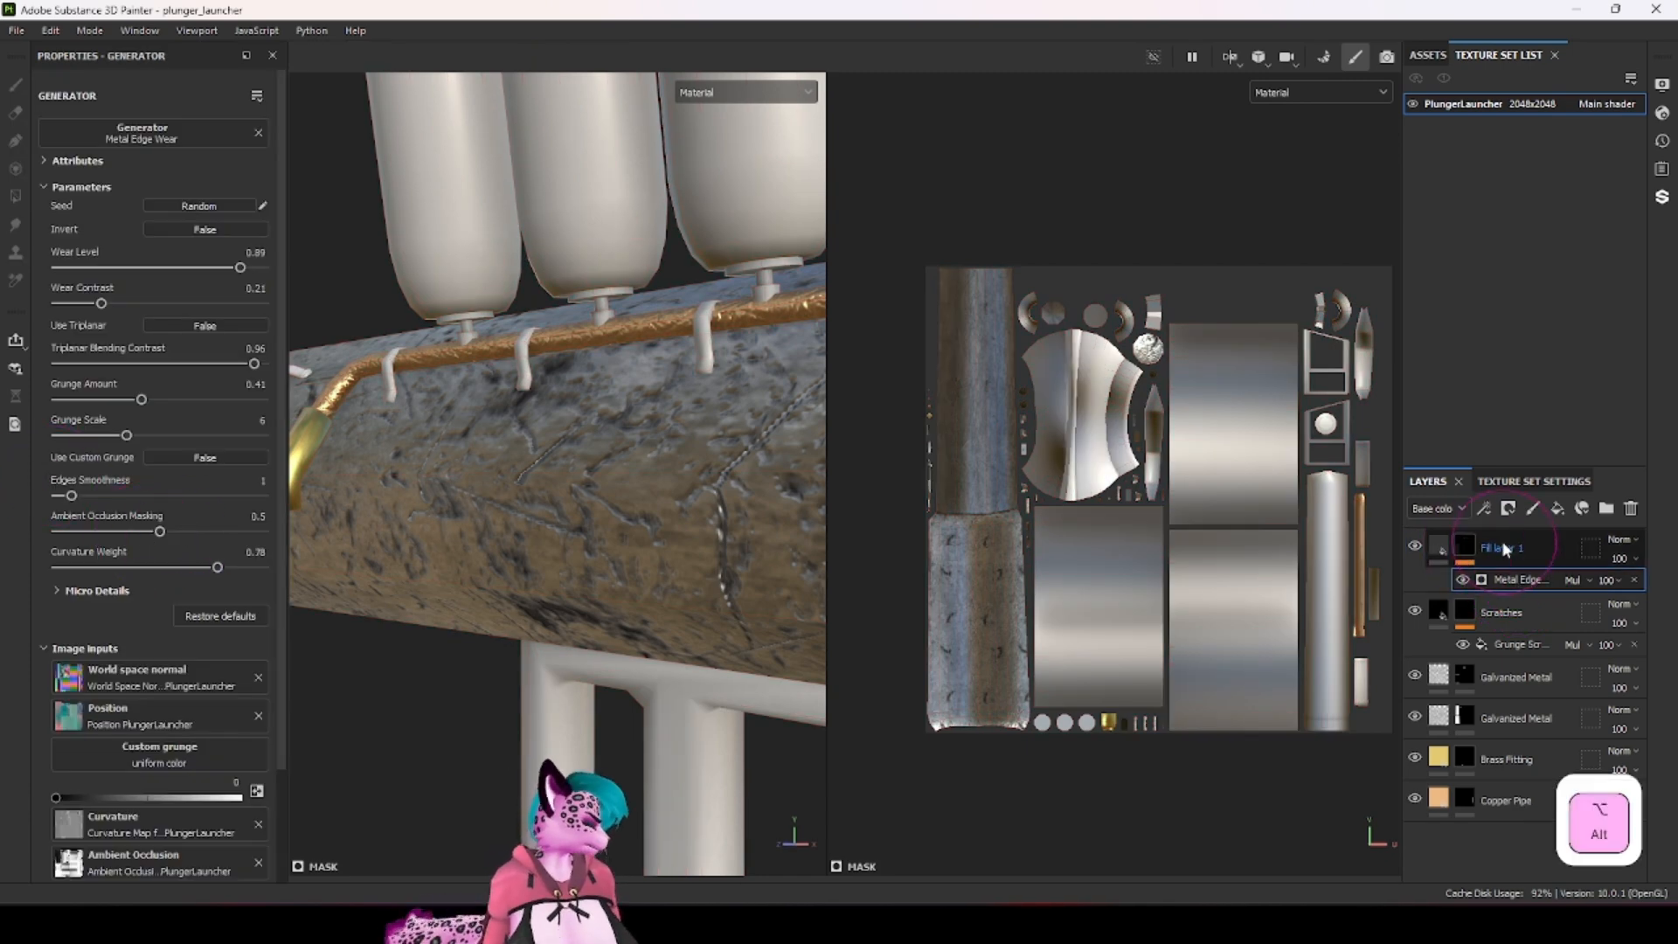
alt+click(1467, 545)
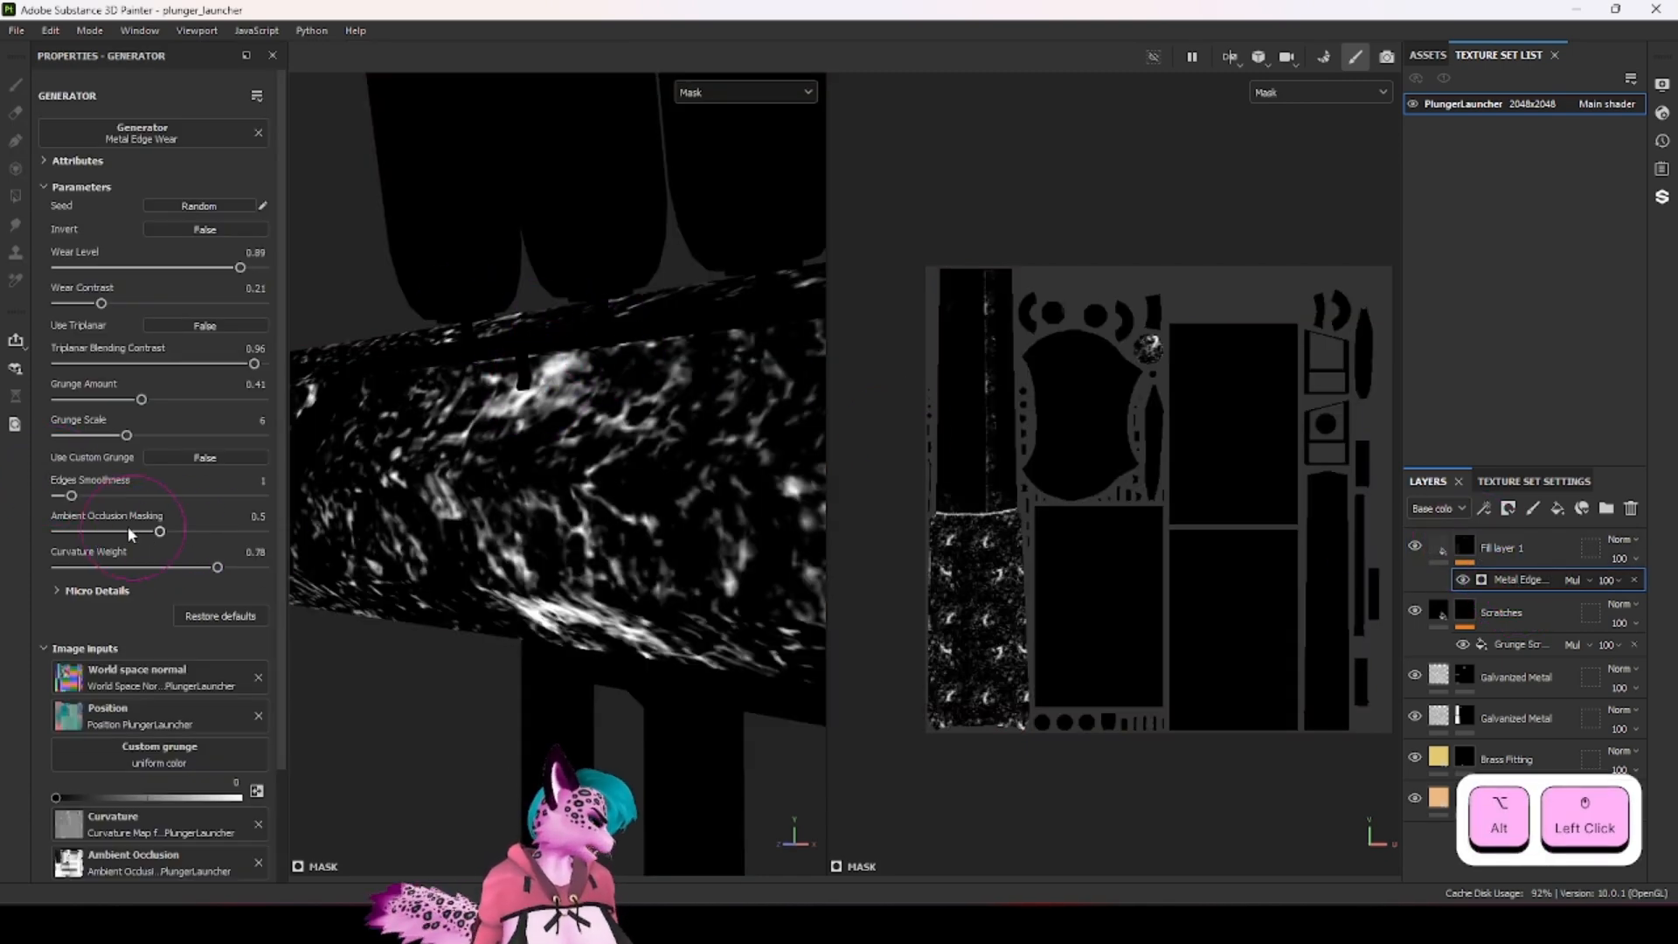
Step: Try Ambient Occlusion Masking at 0.93 on the Metal Edge Wear generator, inspect the barrel, and undo the change
drag(158, 530, 222, 534)
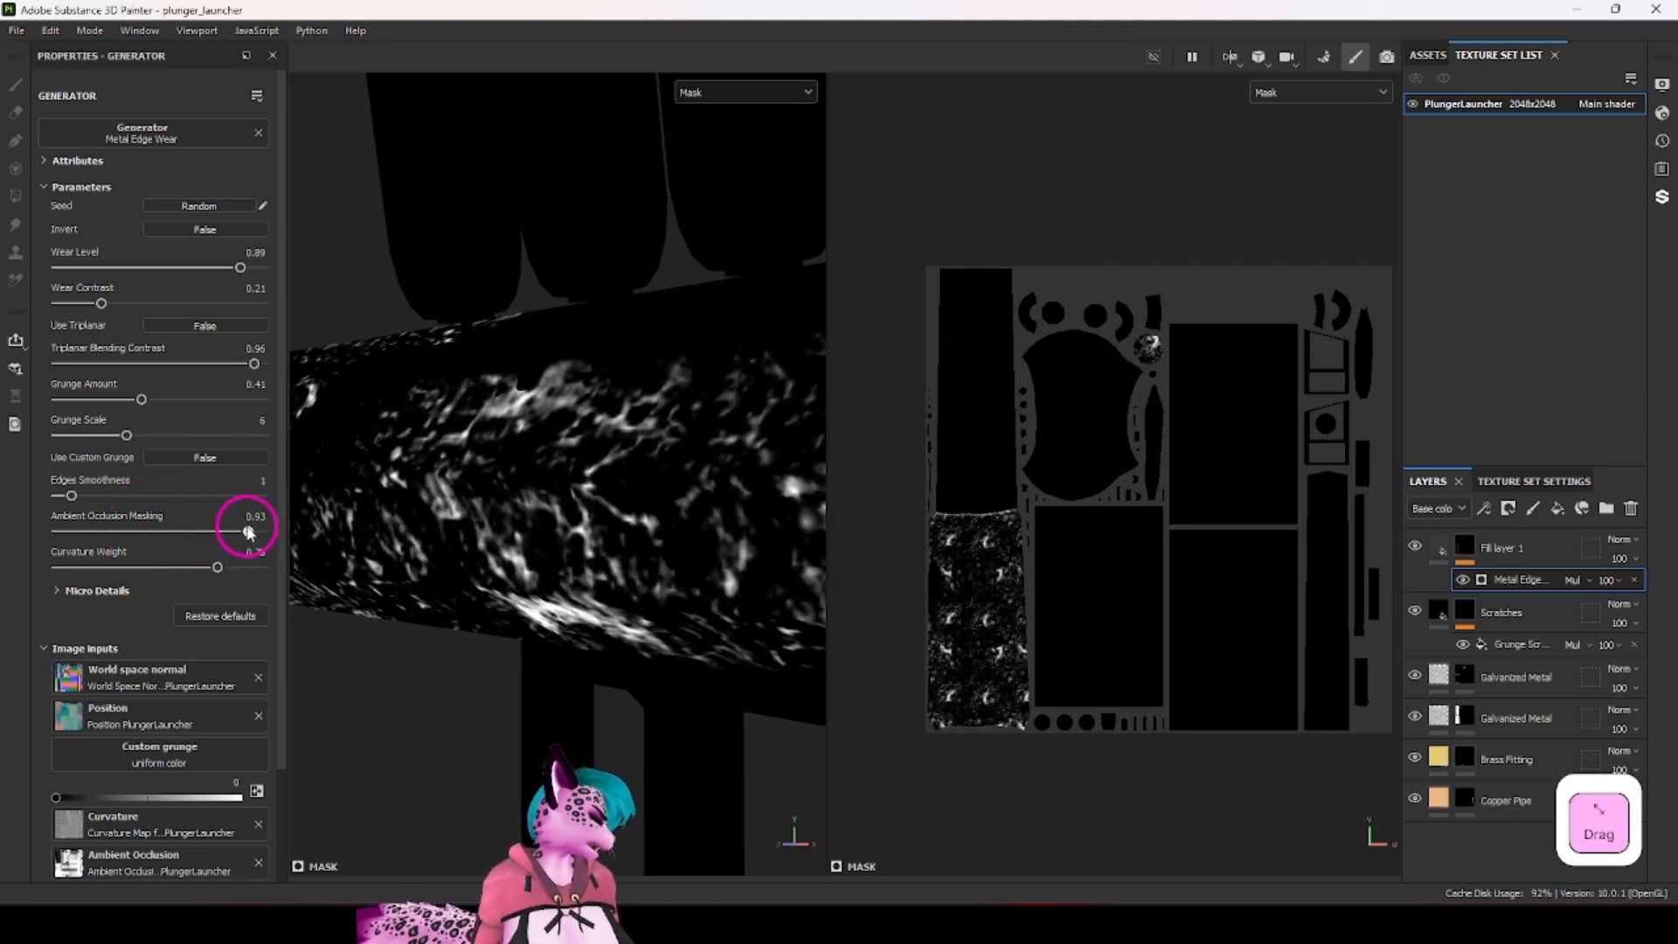
mouse_move(572, 377)
alt+mouse_down()
mouse_move(516, 386)
mouse_move(597, 389)
alt+mouse_up()
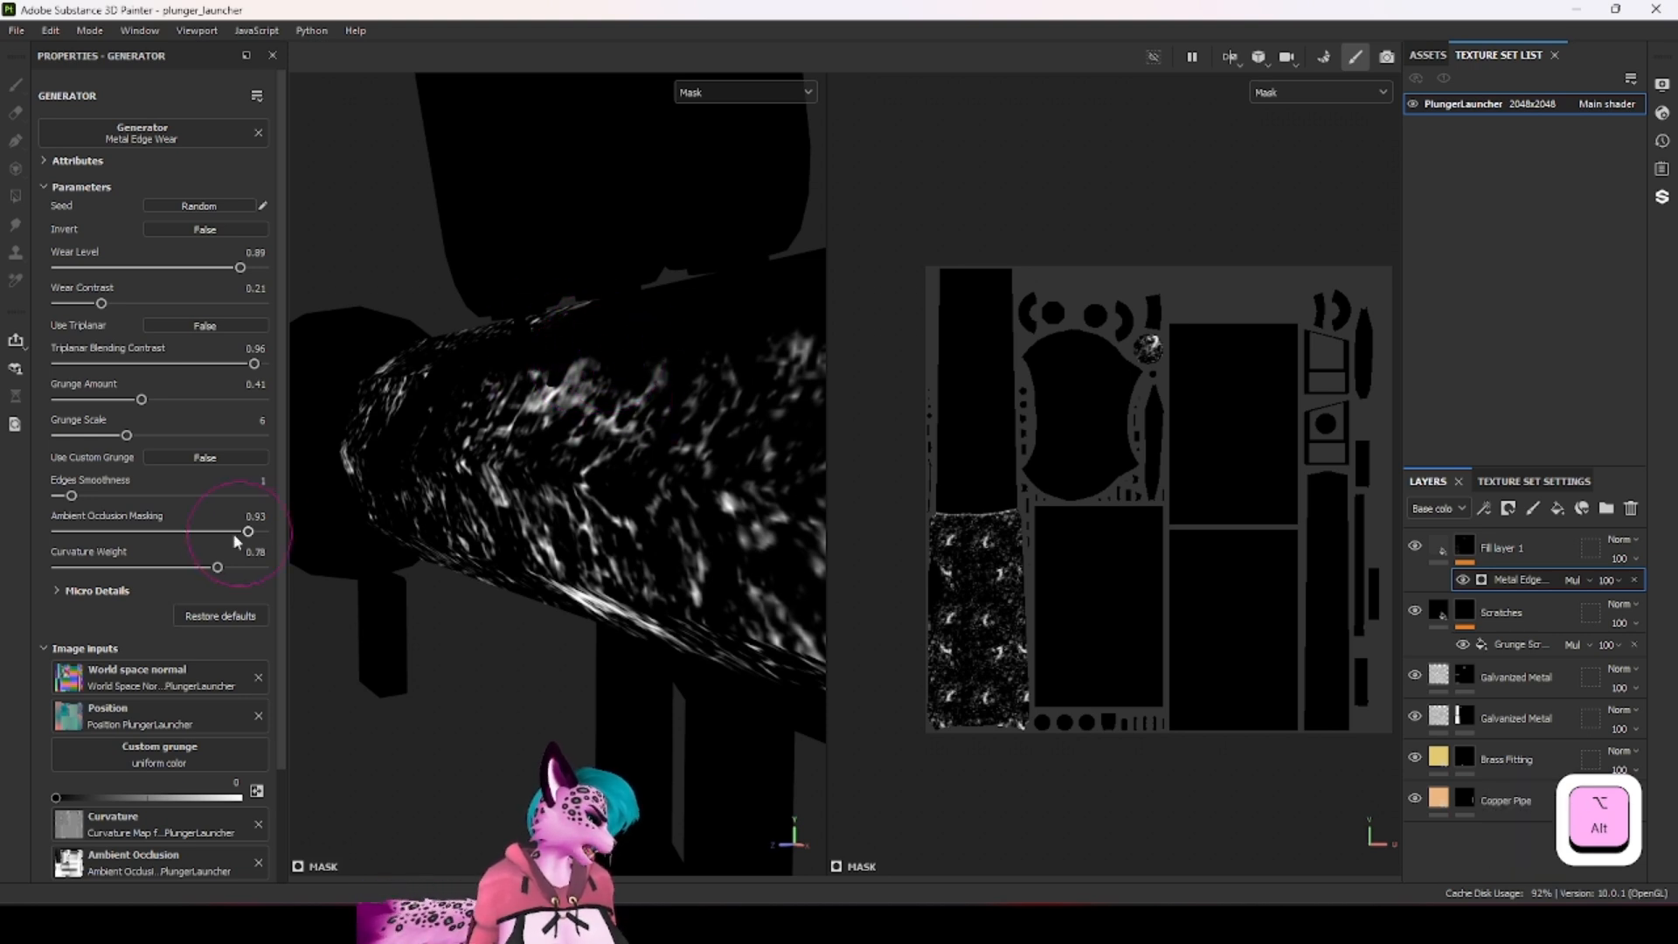
key(ctrl+z)
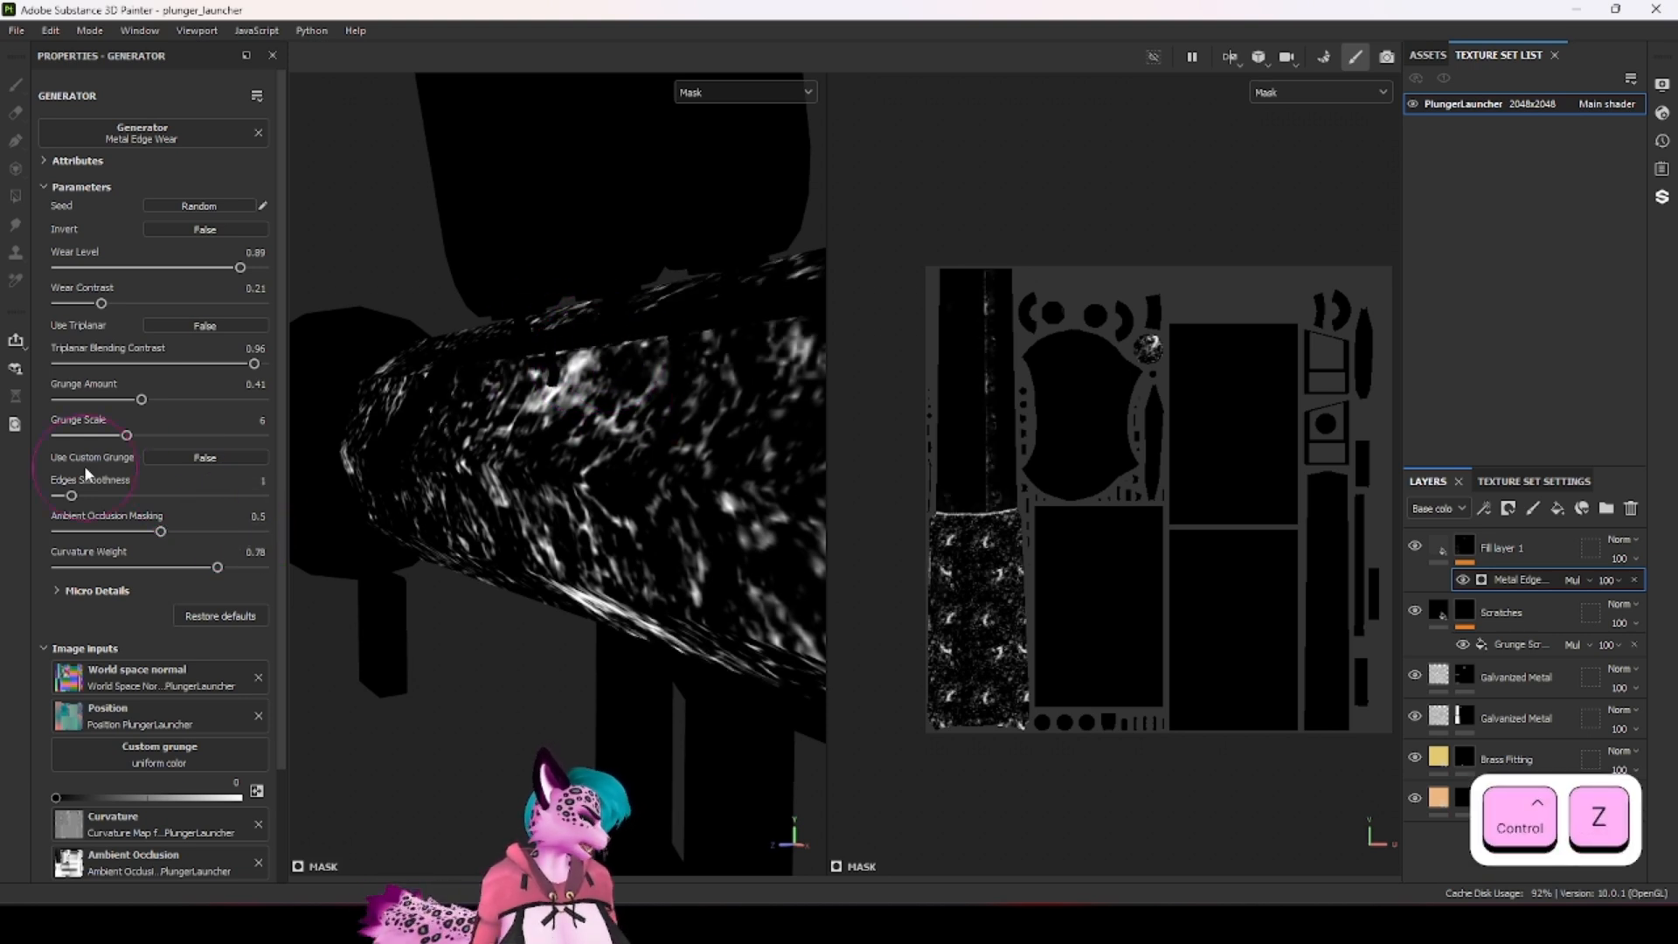
Step: Test the generator's Edges Smoothness at 5.7, set it to 0, and inspect the mask along the barrel
drag(70, 496, 131, 495)
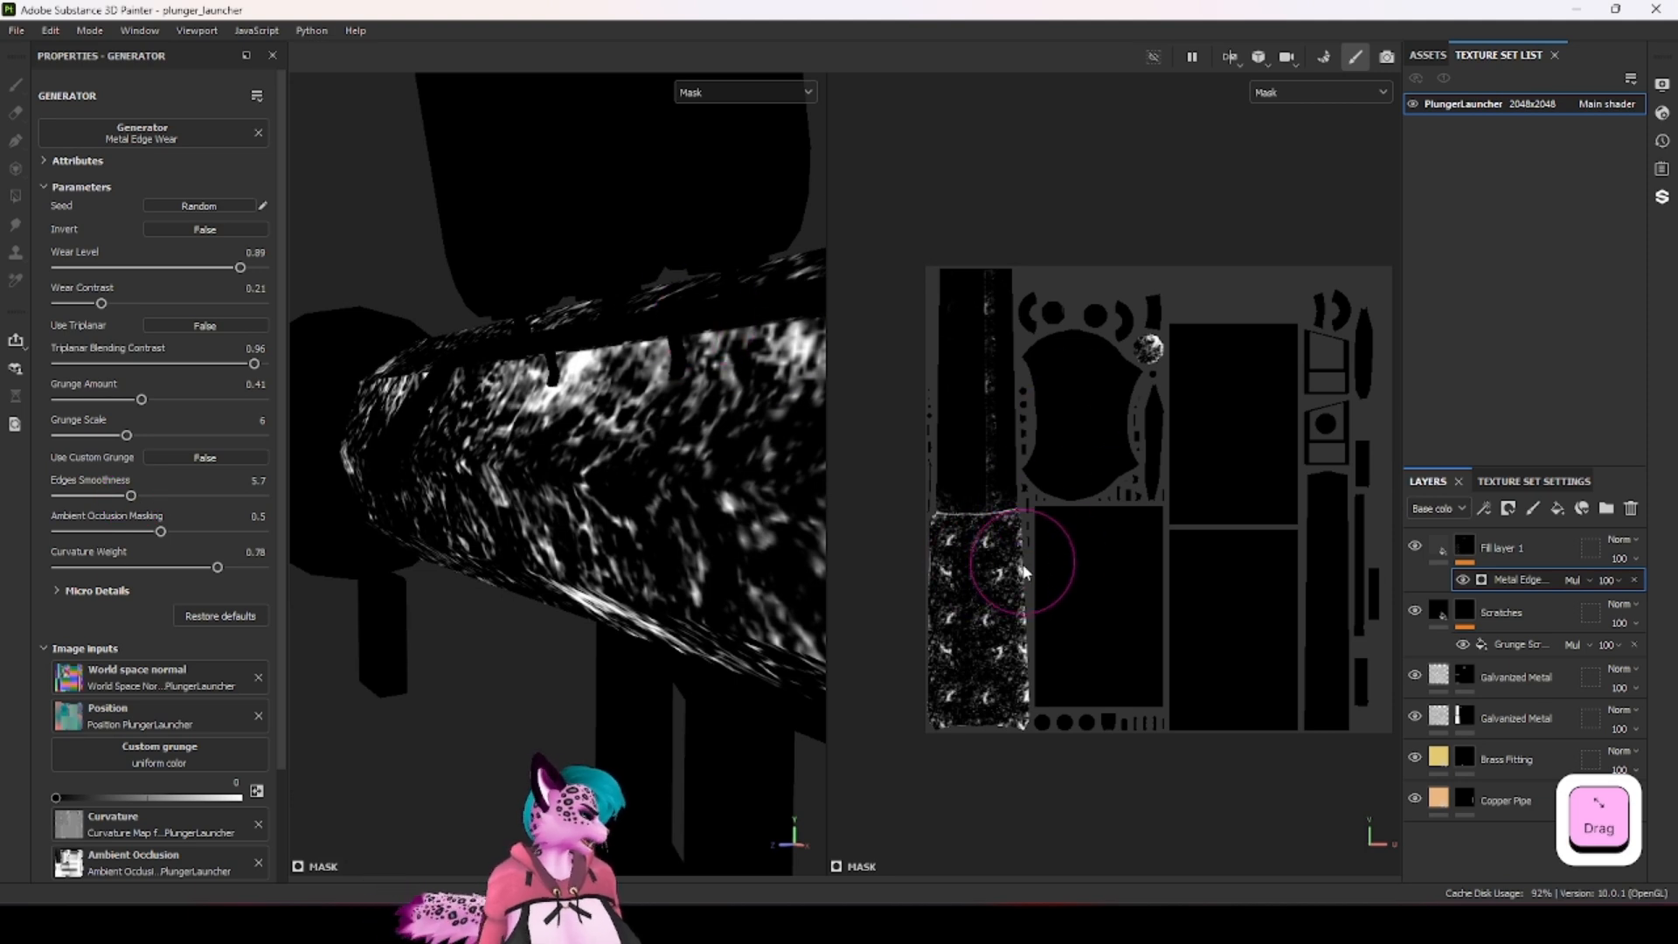
drag(134, 498, 77, 496)
alt+drag(664, 377, 591, 423)
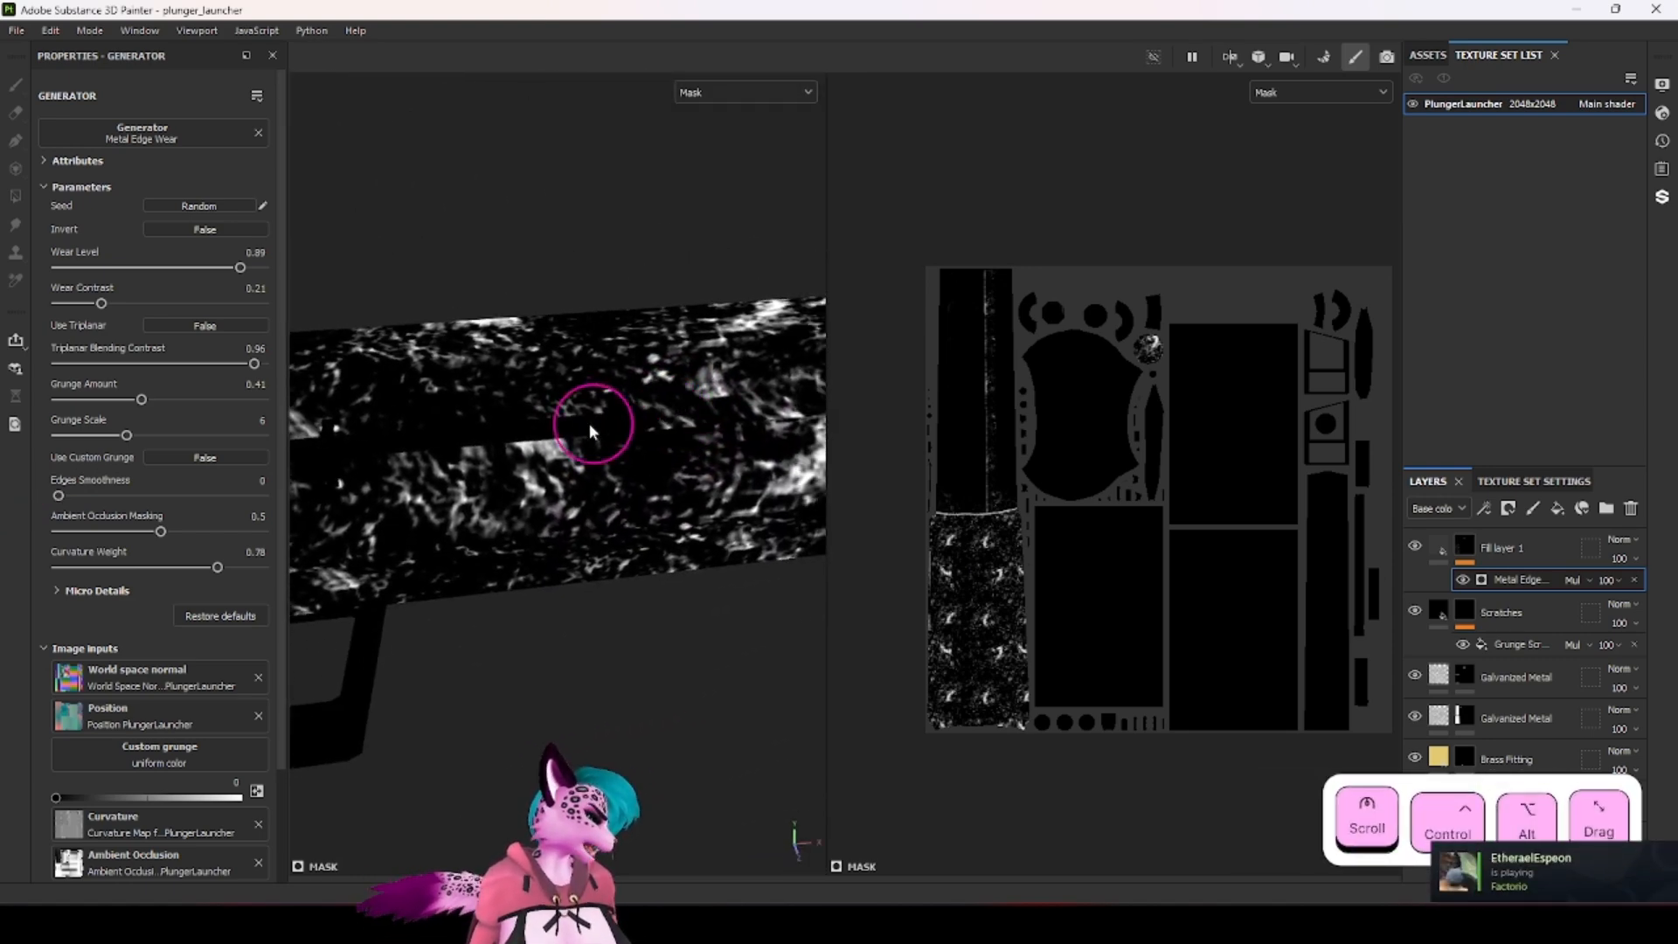
Step: Turn the generator's custom grunge on and back off, and look over its image inputs
click(182, 455)
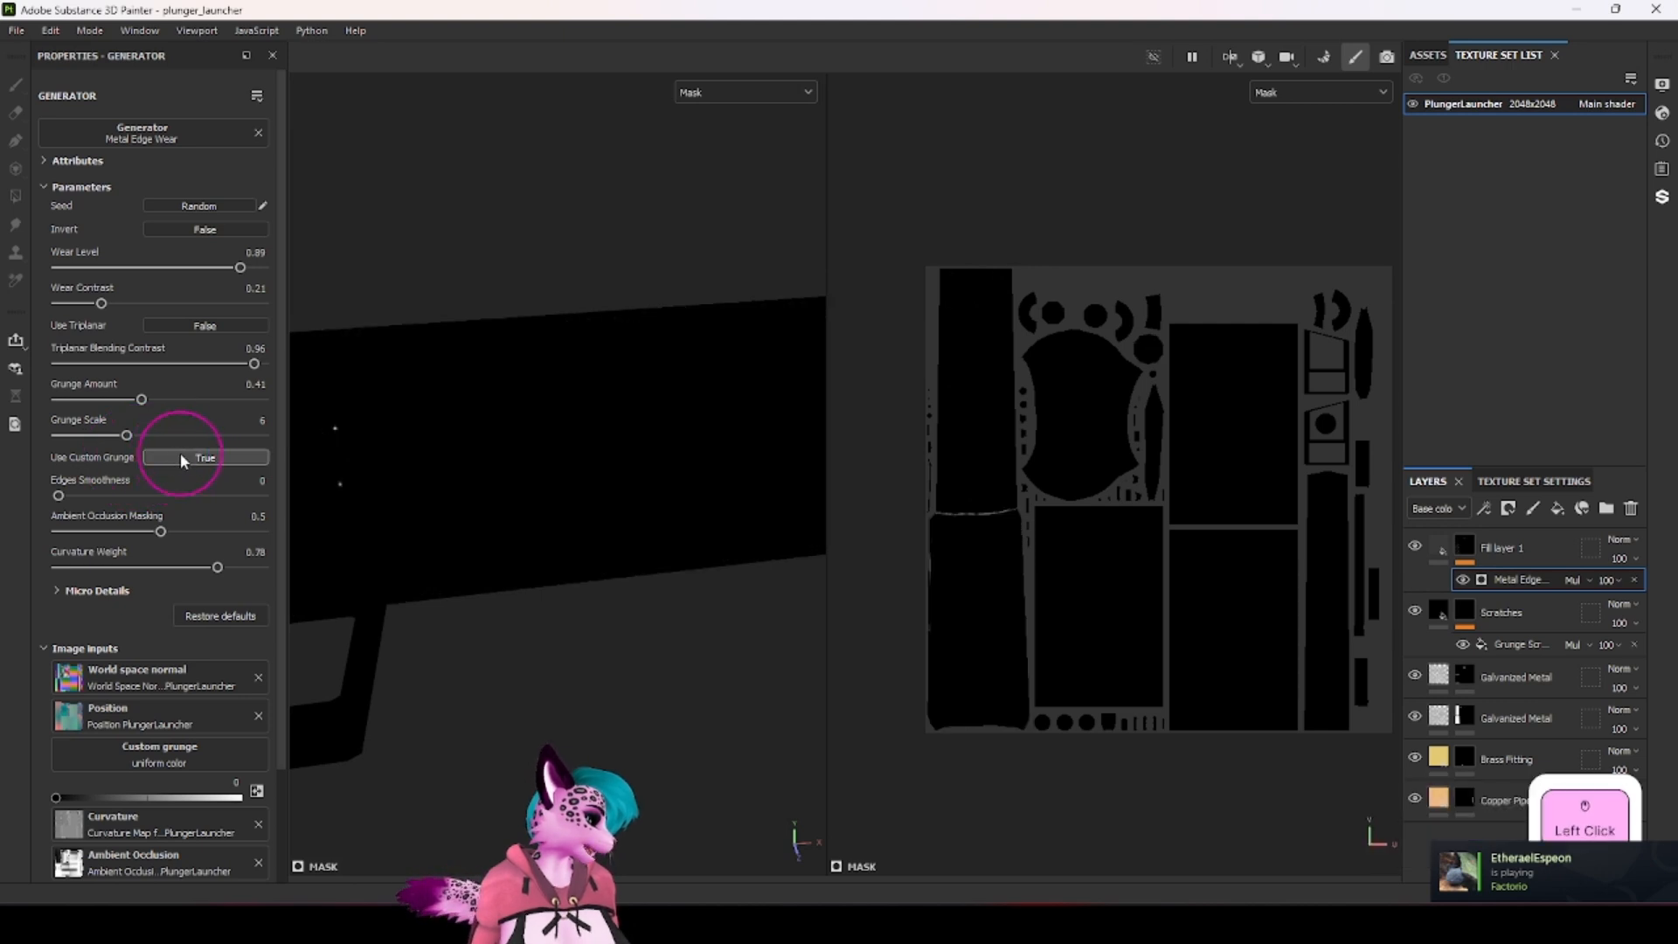
click(180, 455)
scroll(188, 524, down, 3)
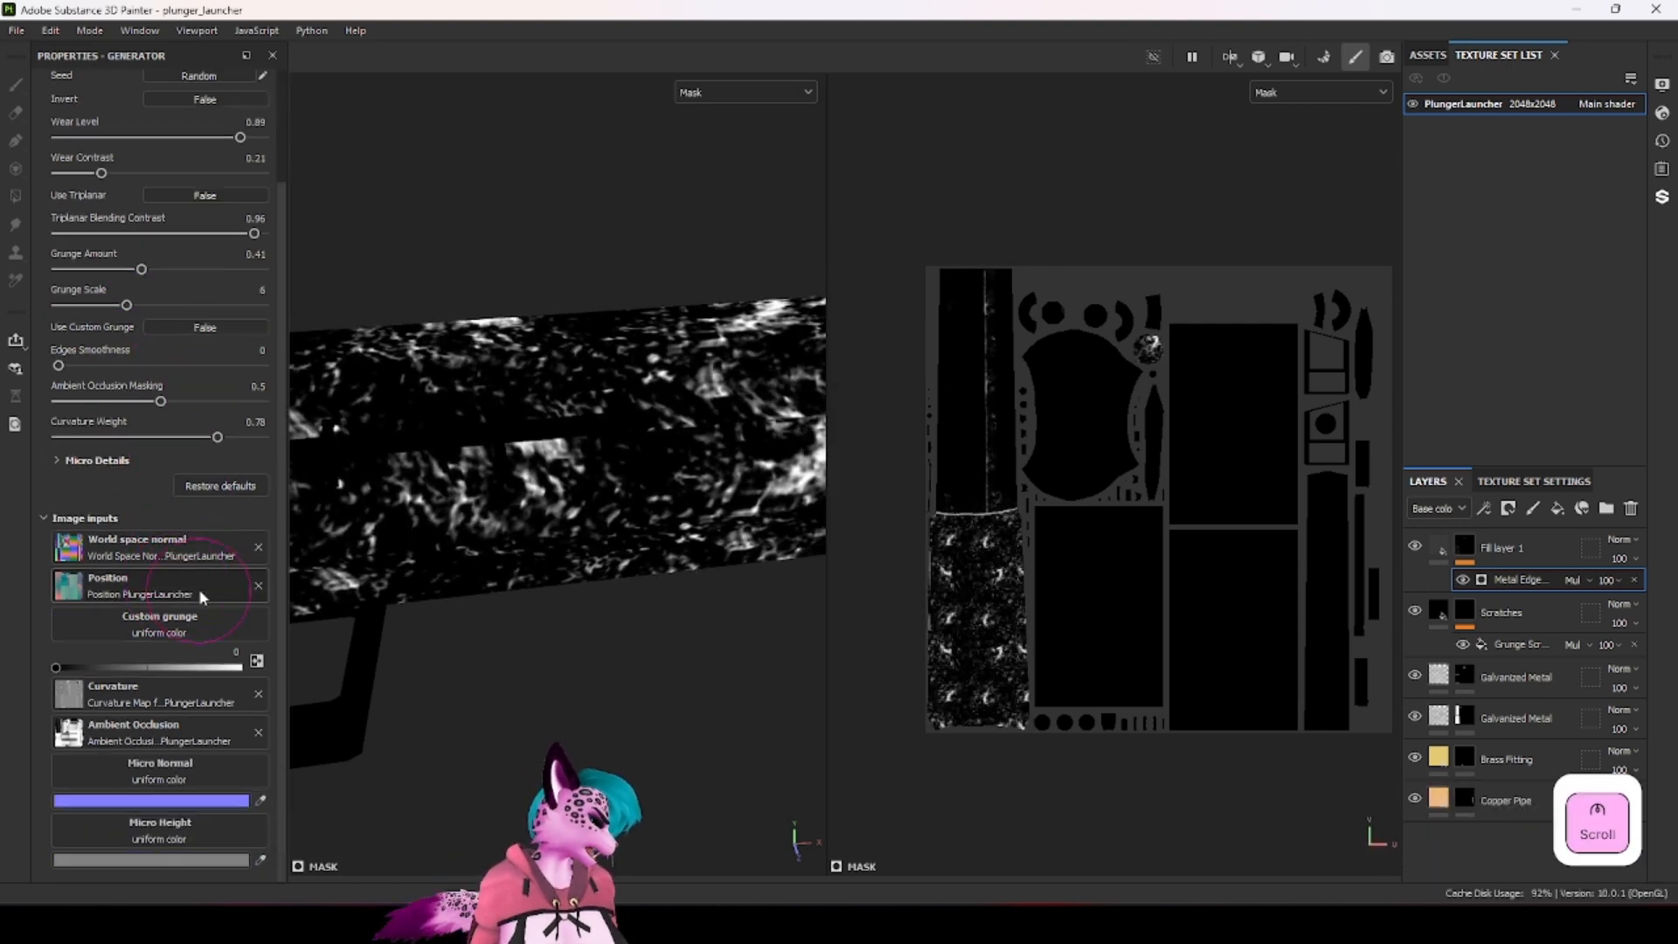
Step: Try the alli_logo image as the Metal Edge Wear generator's custom grunge, and undo the change
click(236, 323)
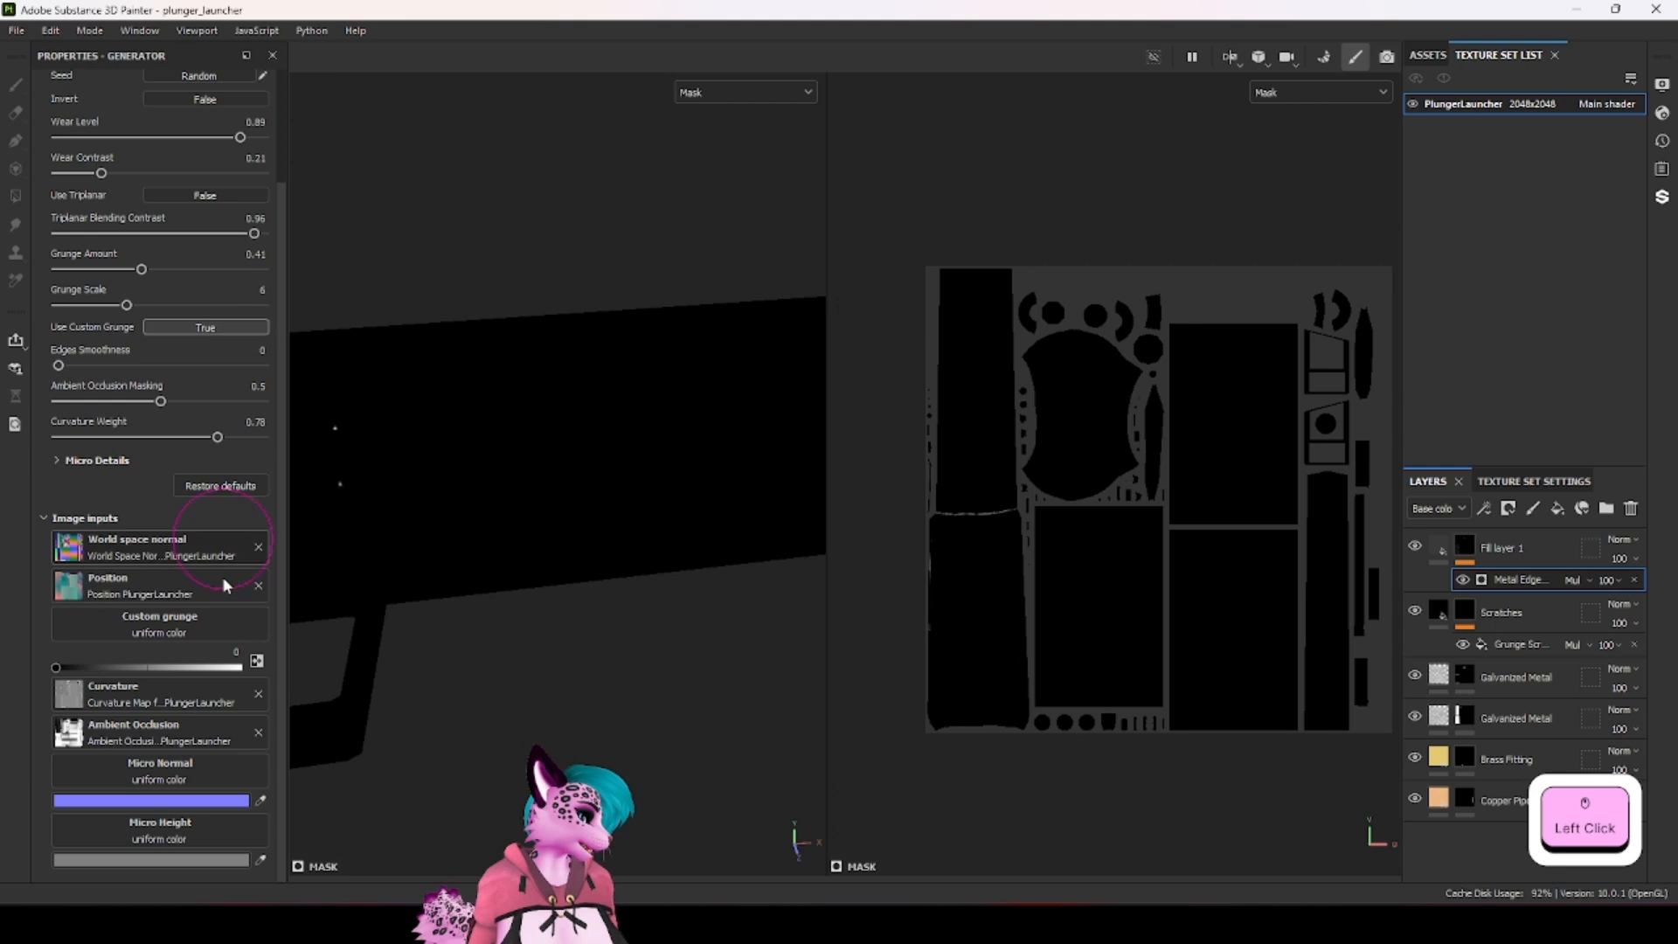
click(203, 627)
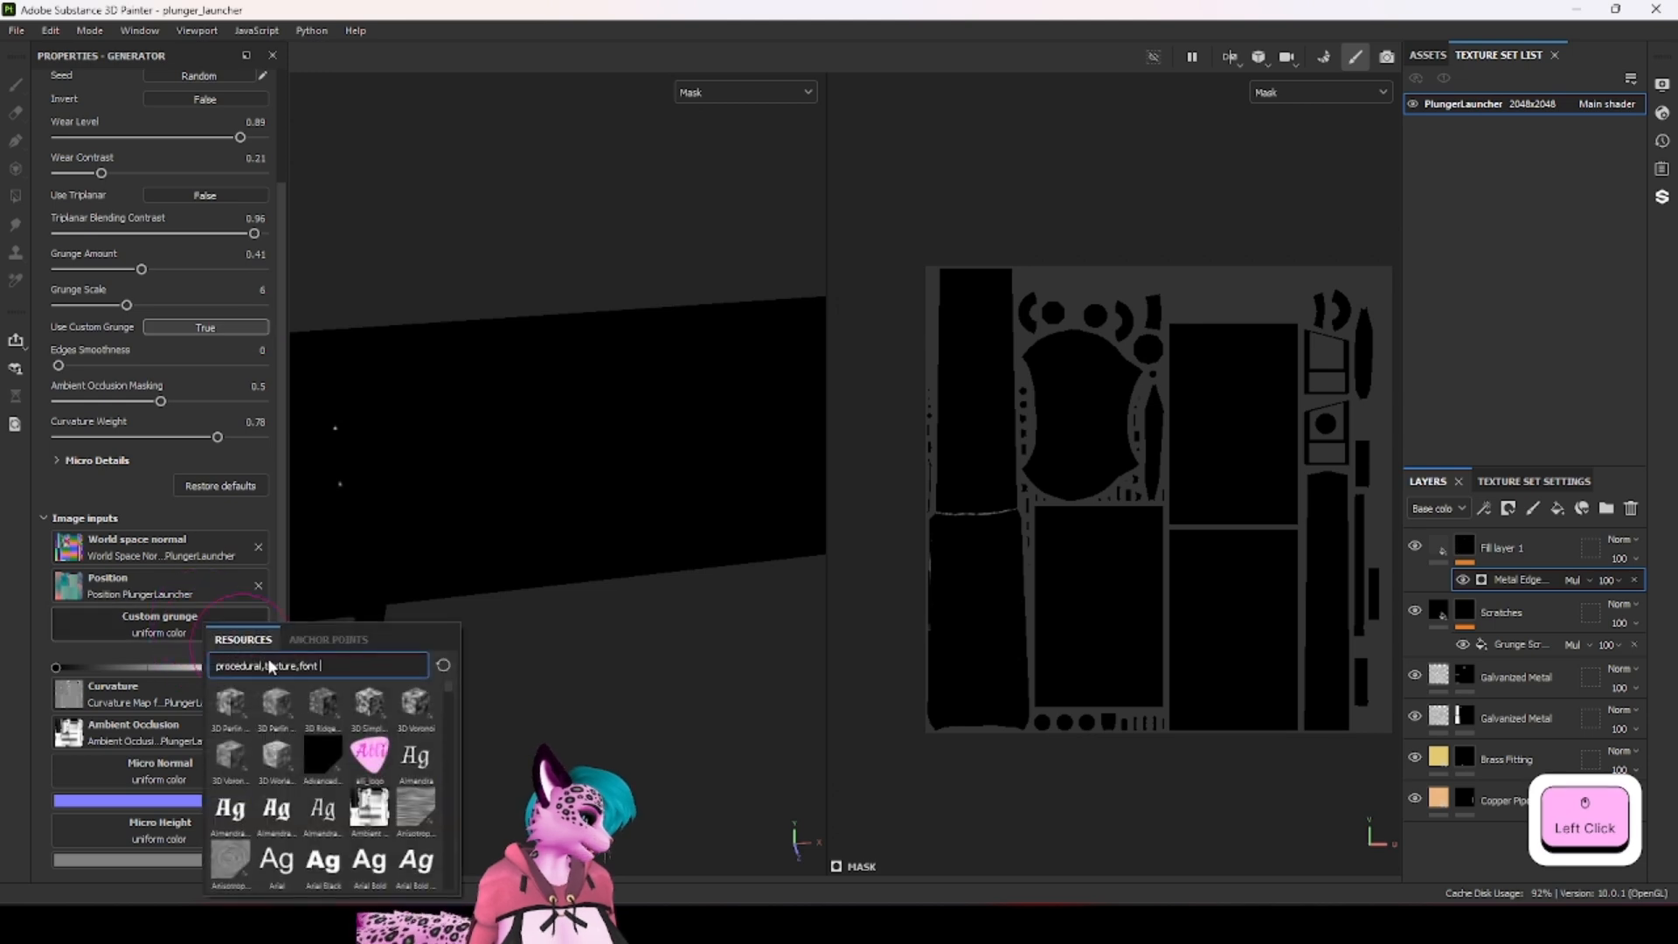
click(371, 758)
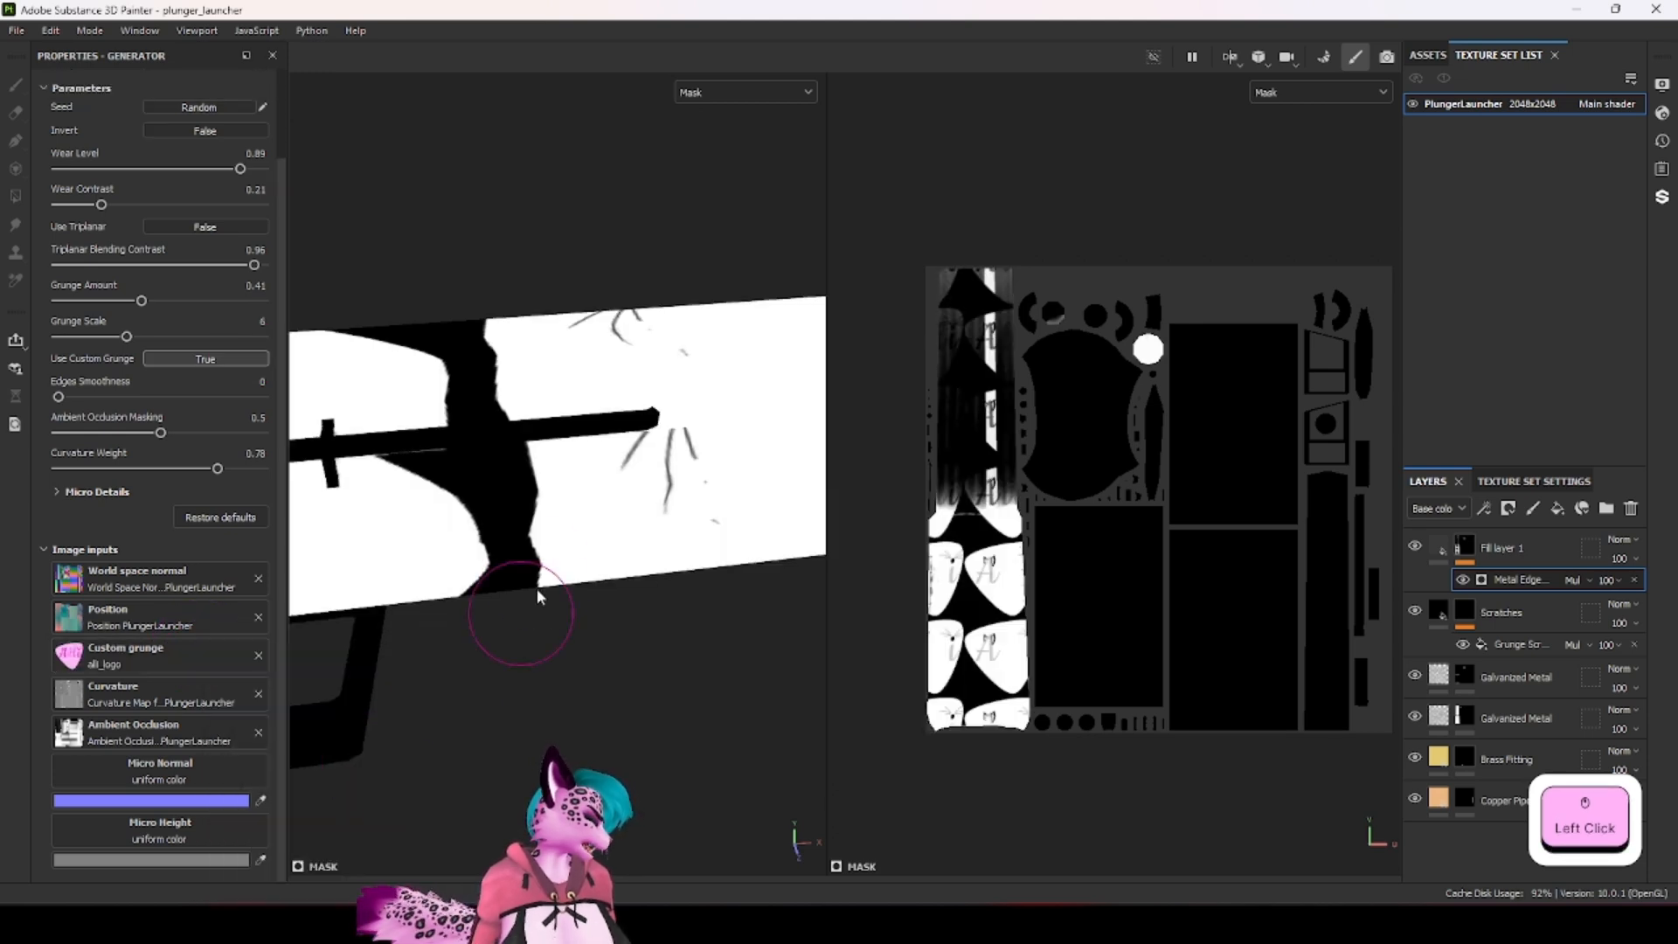
scroll(533, 568, up, 2)
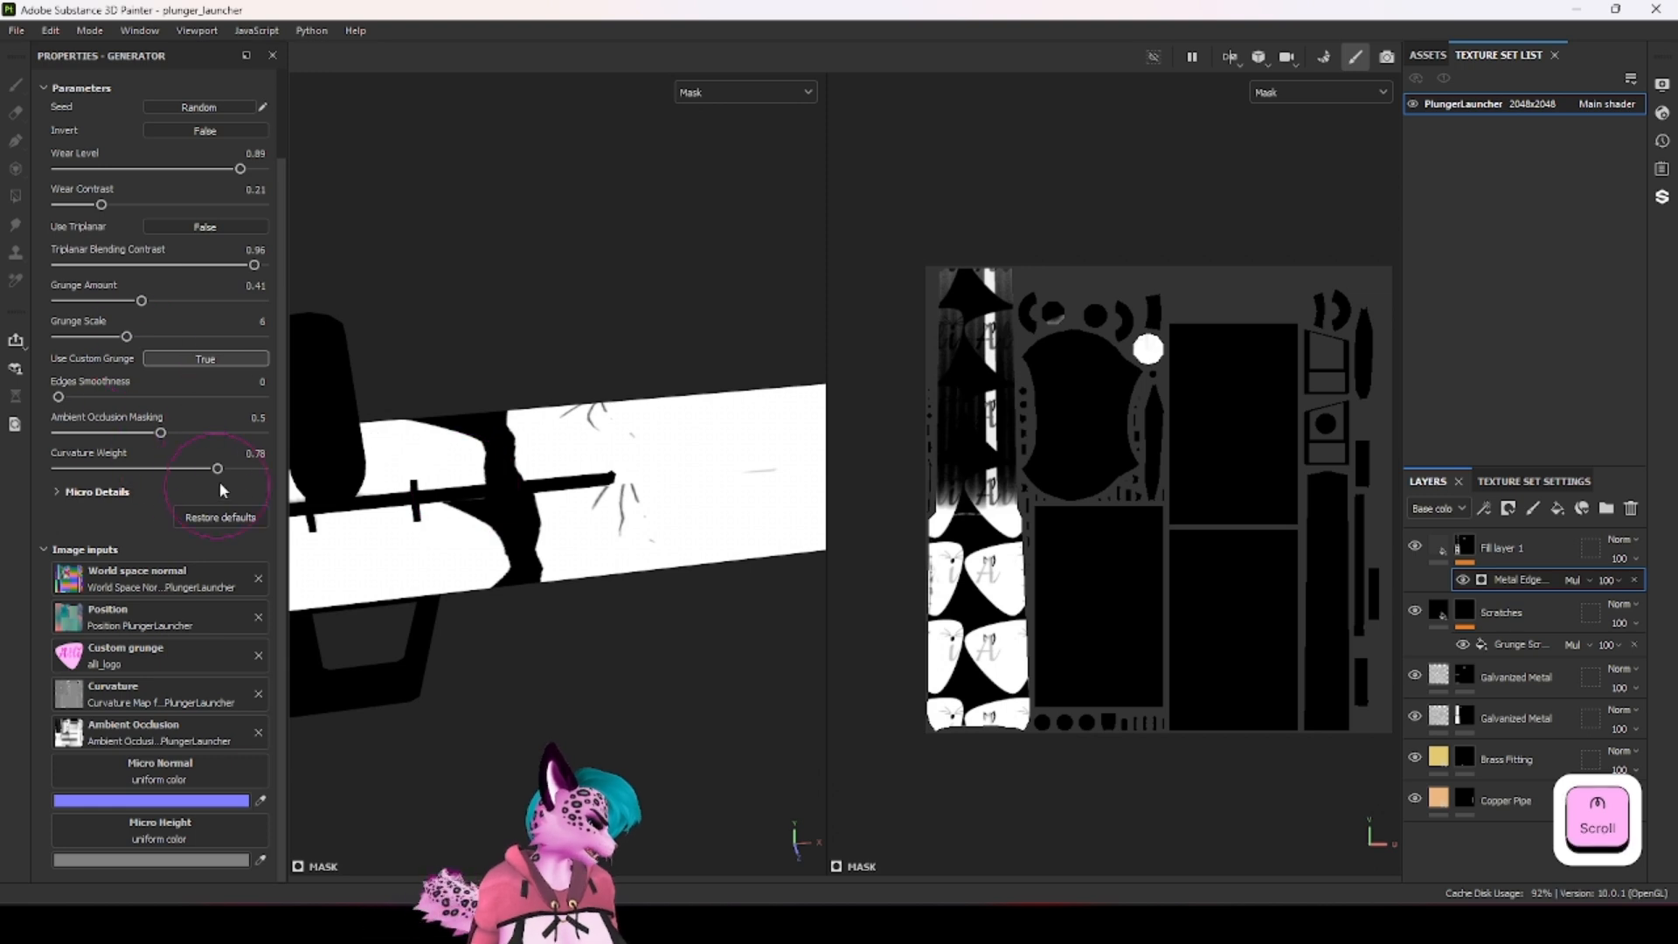
key(ctrl+z)
key(ctrl+z)
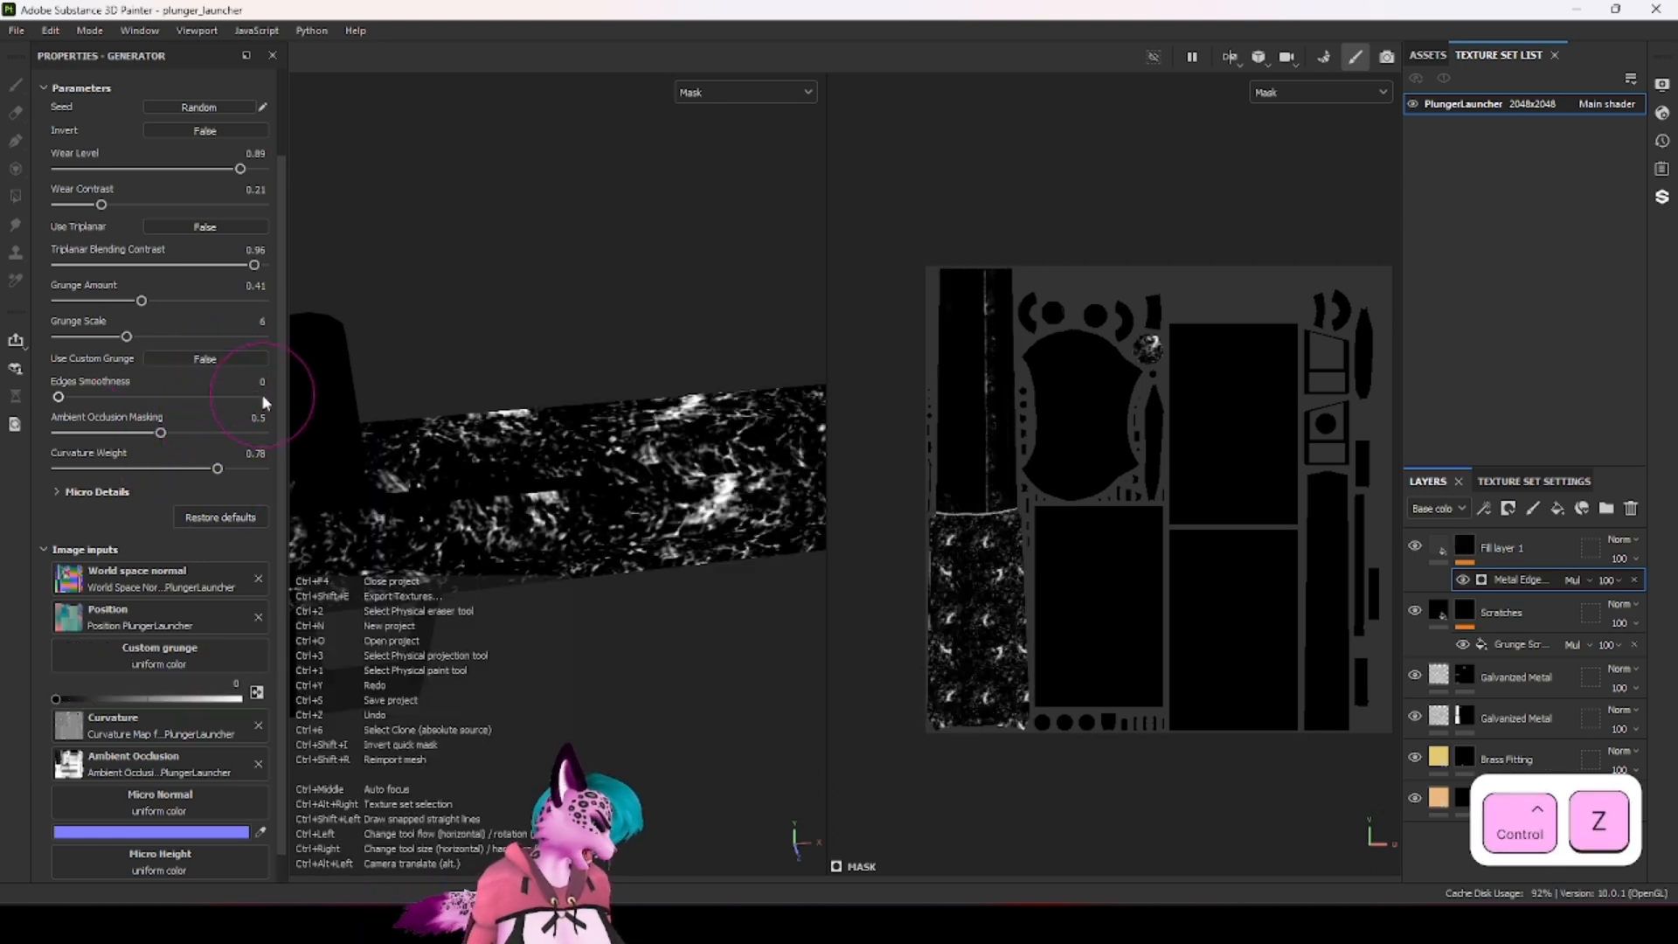
Step: Look over the barrel's wear mask, and browse the available generators, including Dripping Rust and Inflate Shrinkwrap, without replacing Metal Edge Wear
alt+drag(411, 489, 806, 418)
scroll(642, 480, down, 3)
scroll(344, 562, up, 3)
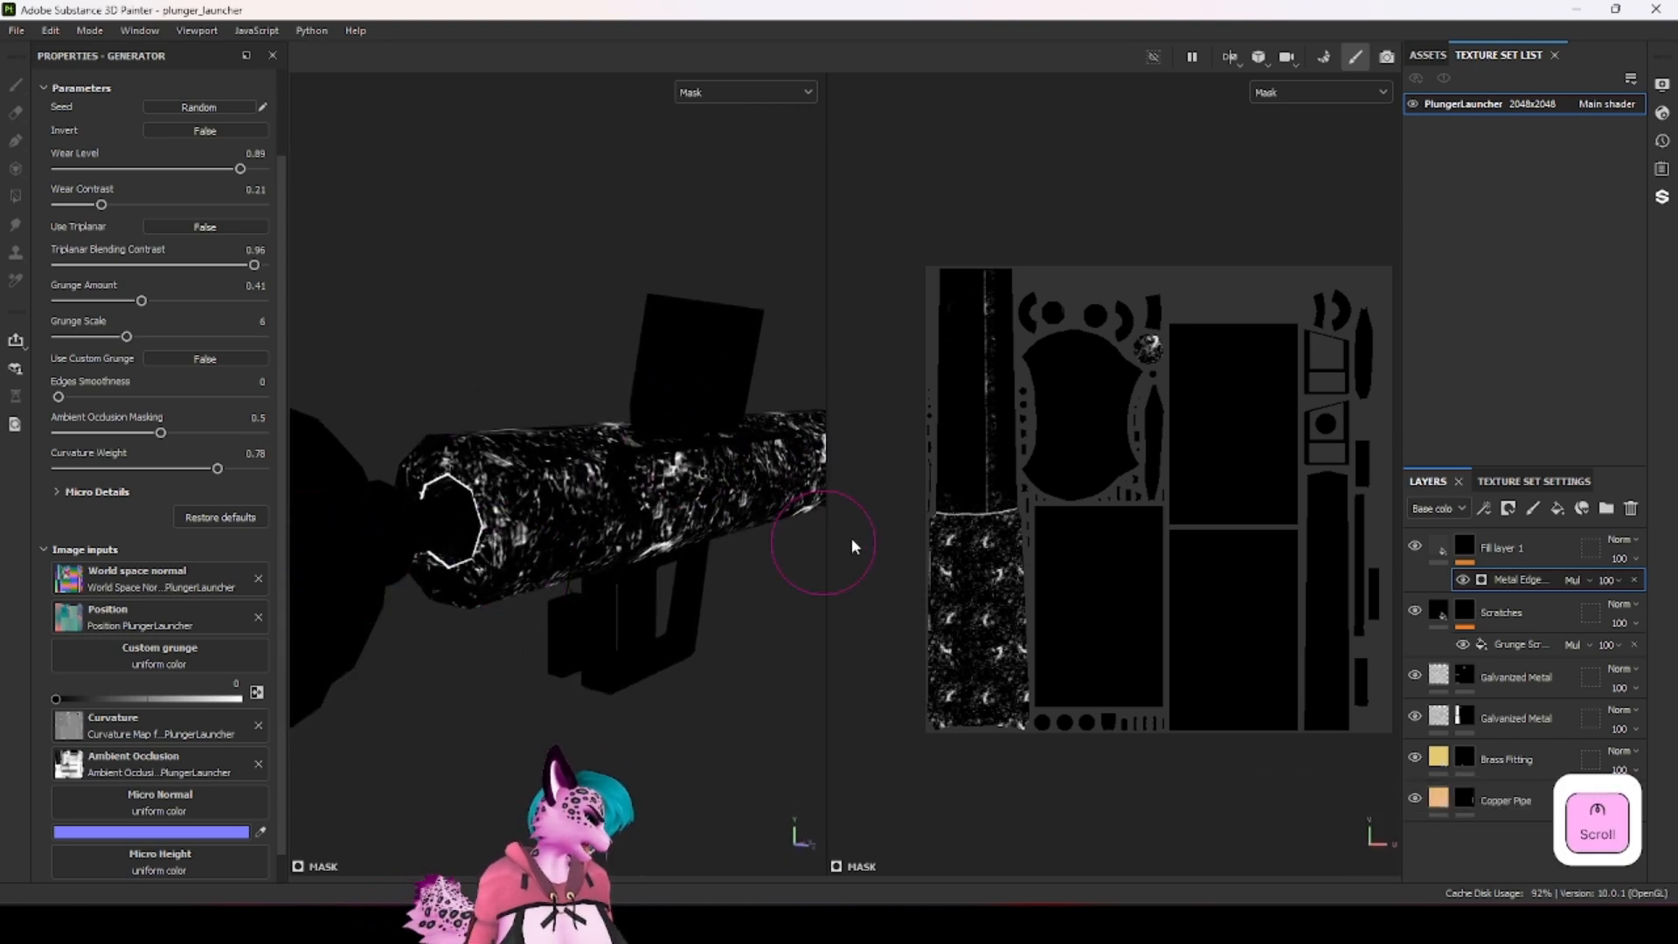
click(1465, 546)
click(1519, 587)
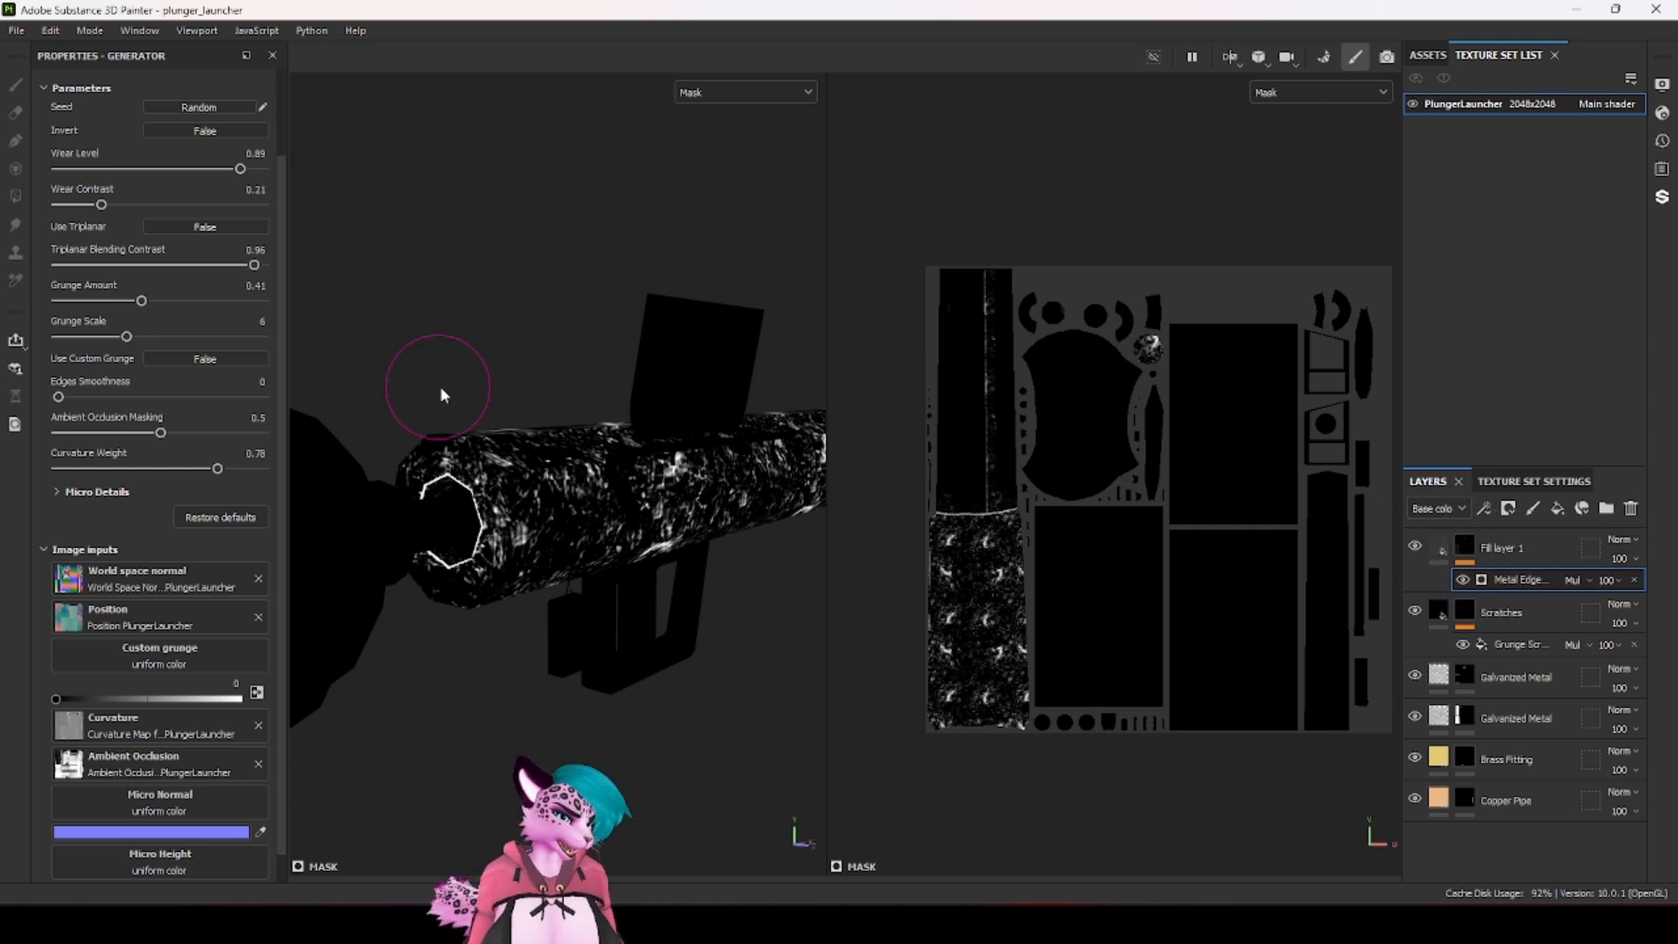
scroll(157, 367, up, 2)
click(184, 138)
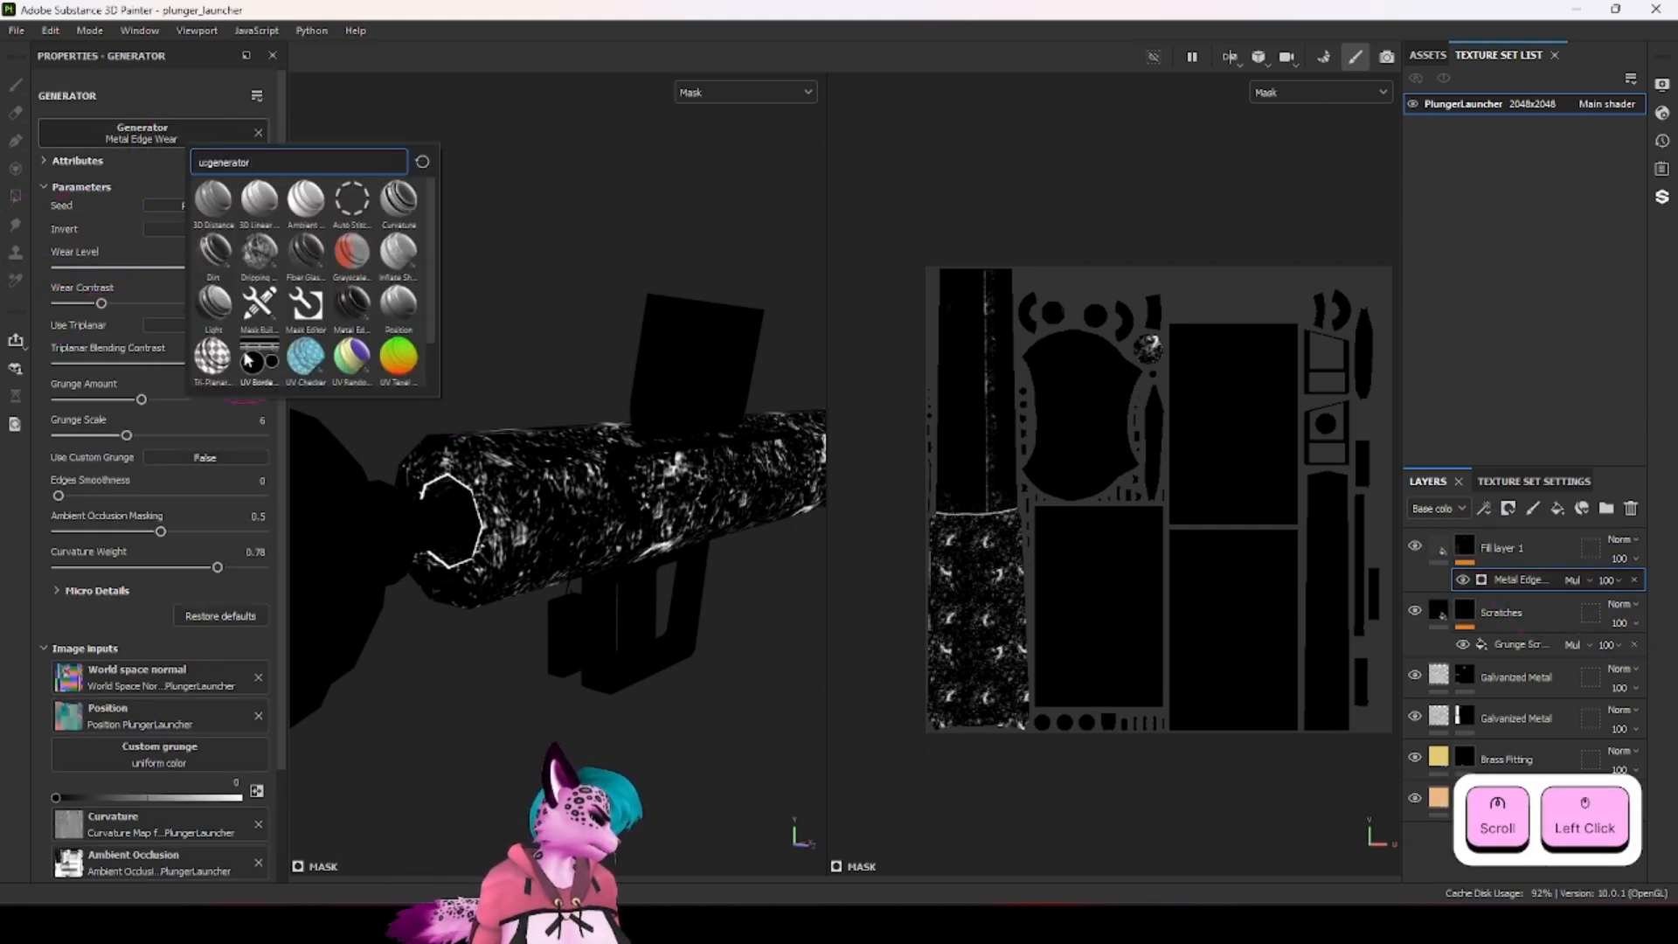
scroll(325, 343, down, 1)
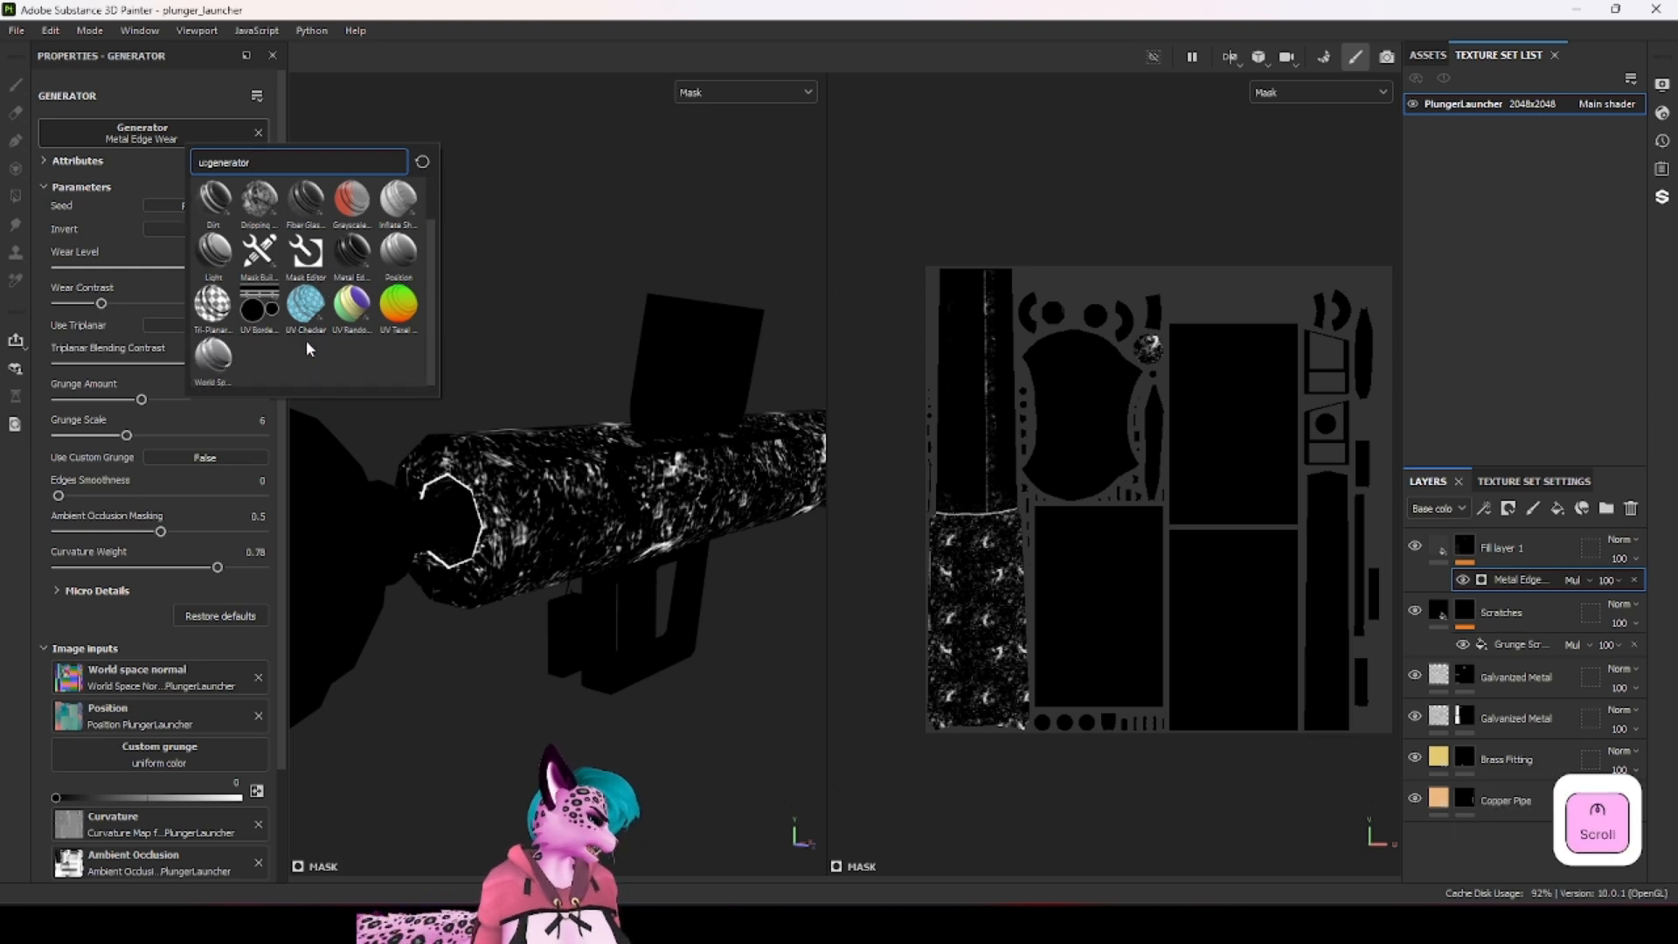
scroll(337, 347, up, 1)
mouse_move(245, 275)
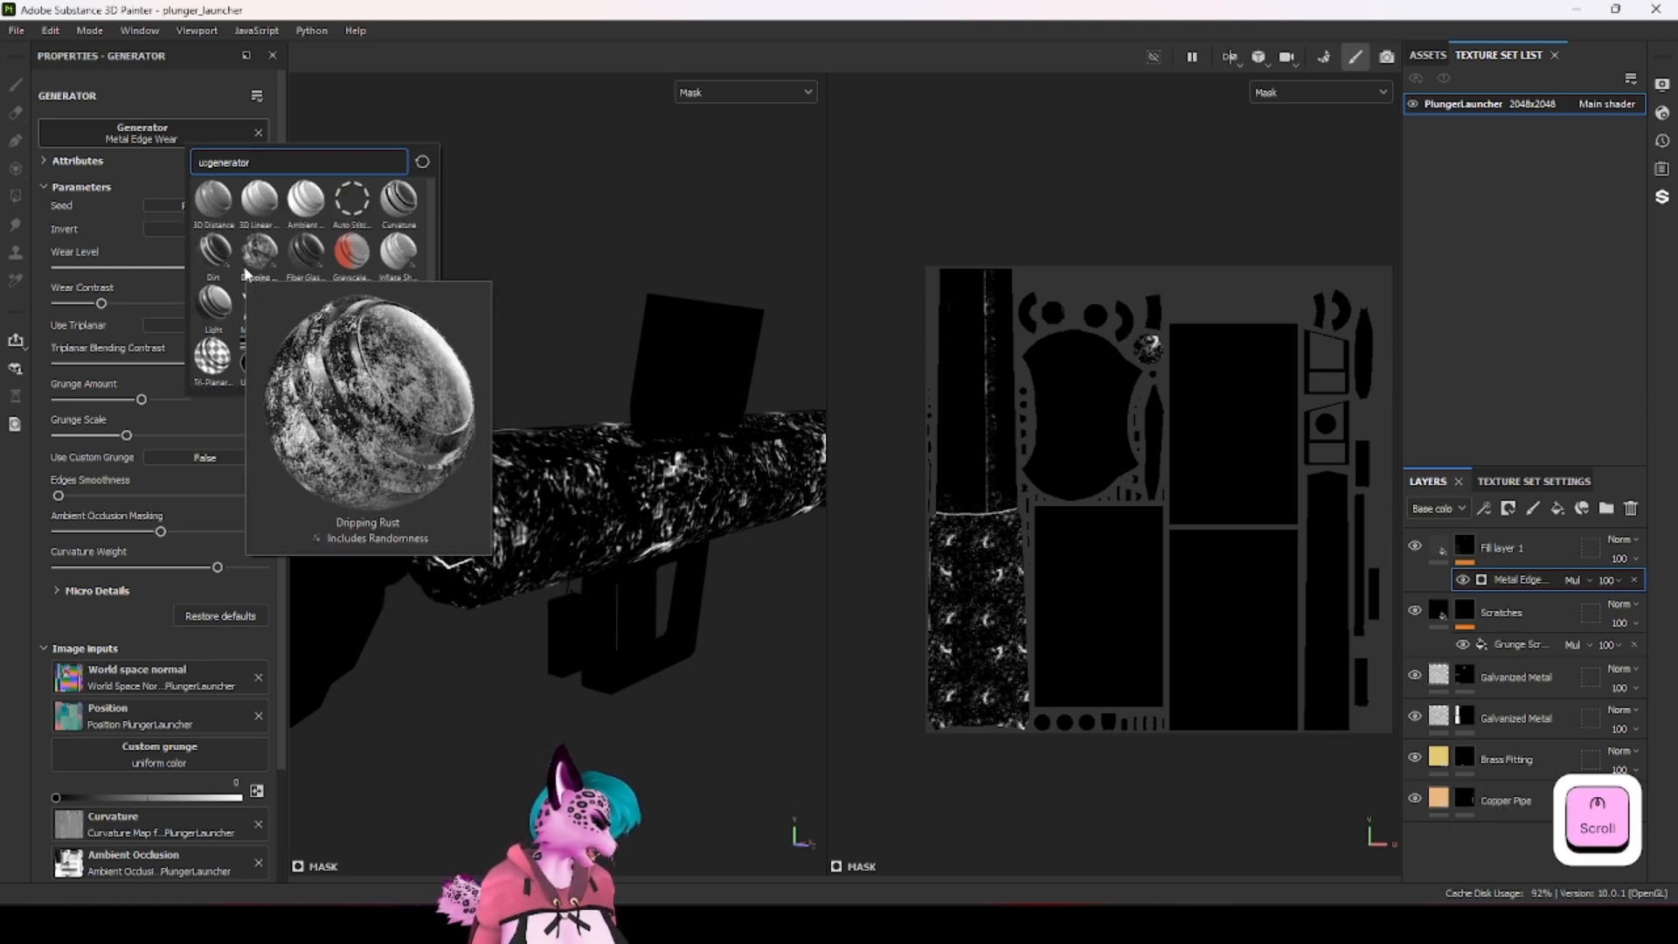
mouse_move(396, 271)
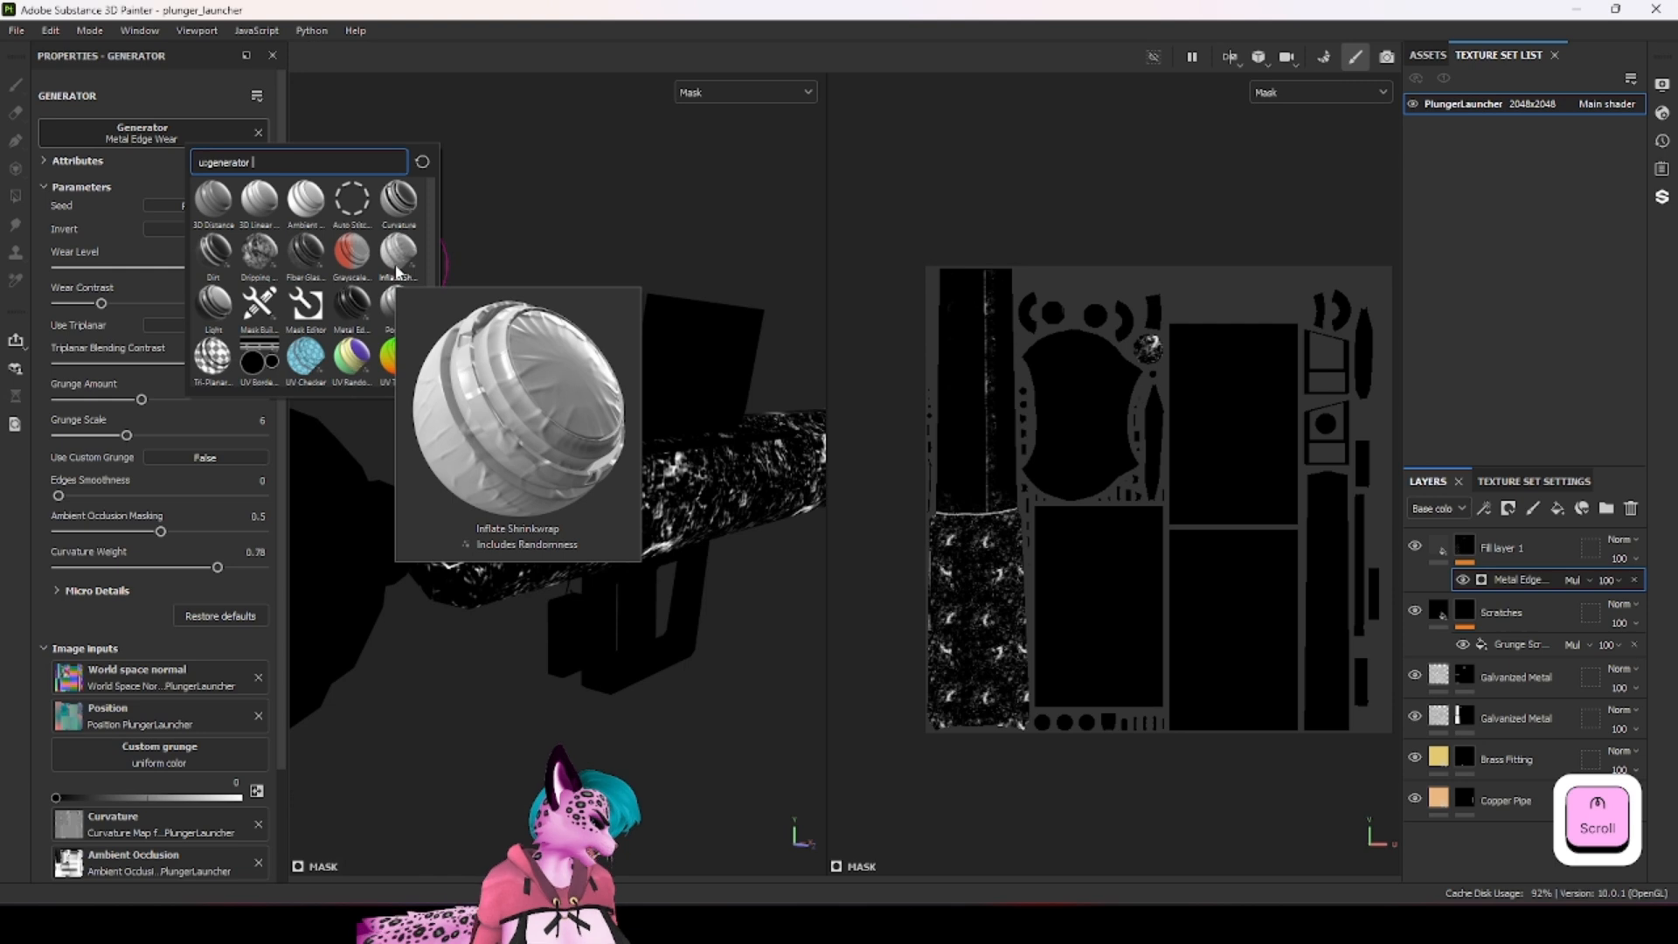
scroll(394, 276, down, 1)
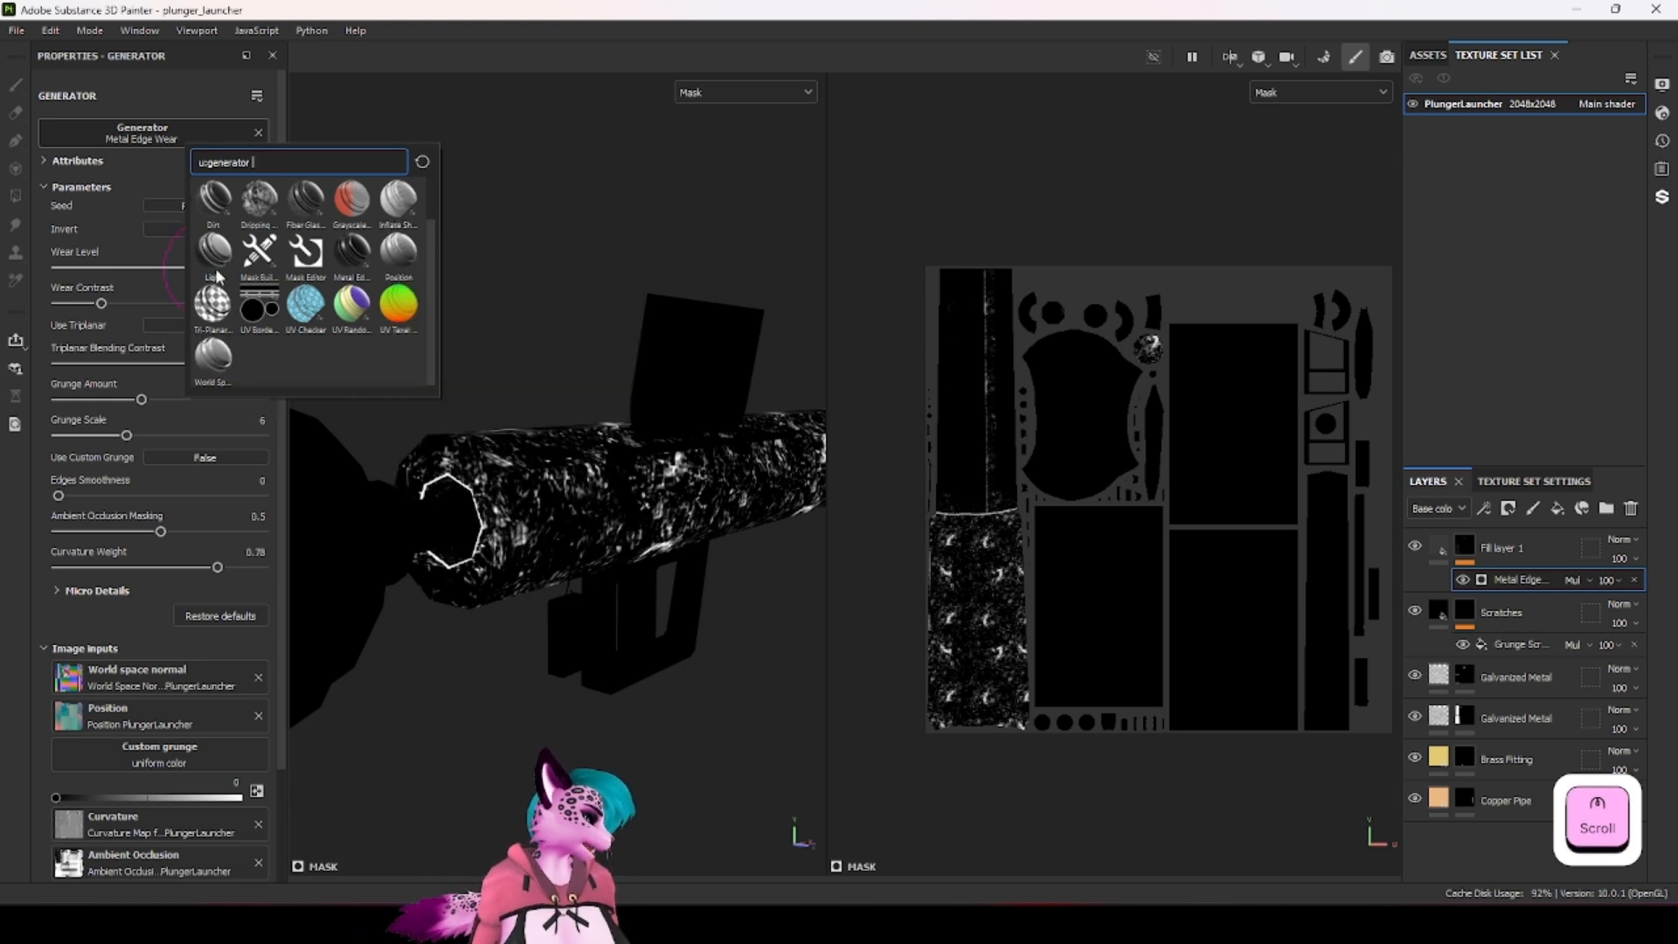
scroll(316, 262, up, 1)
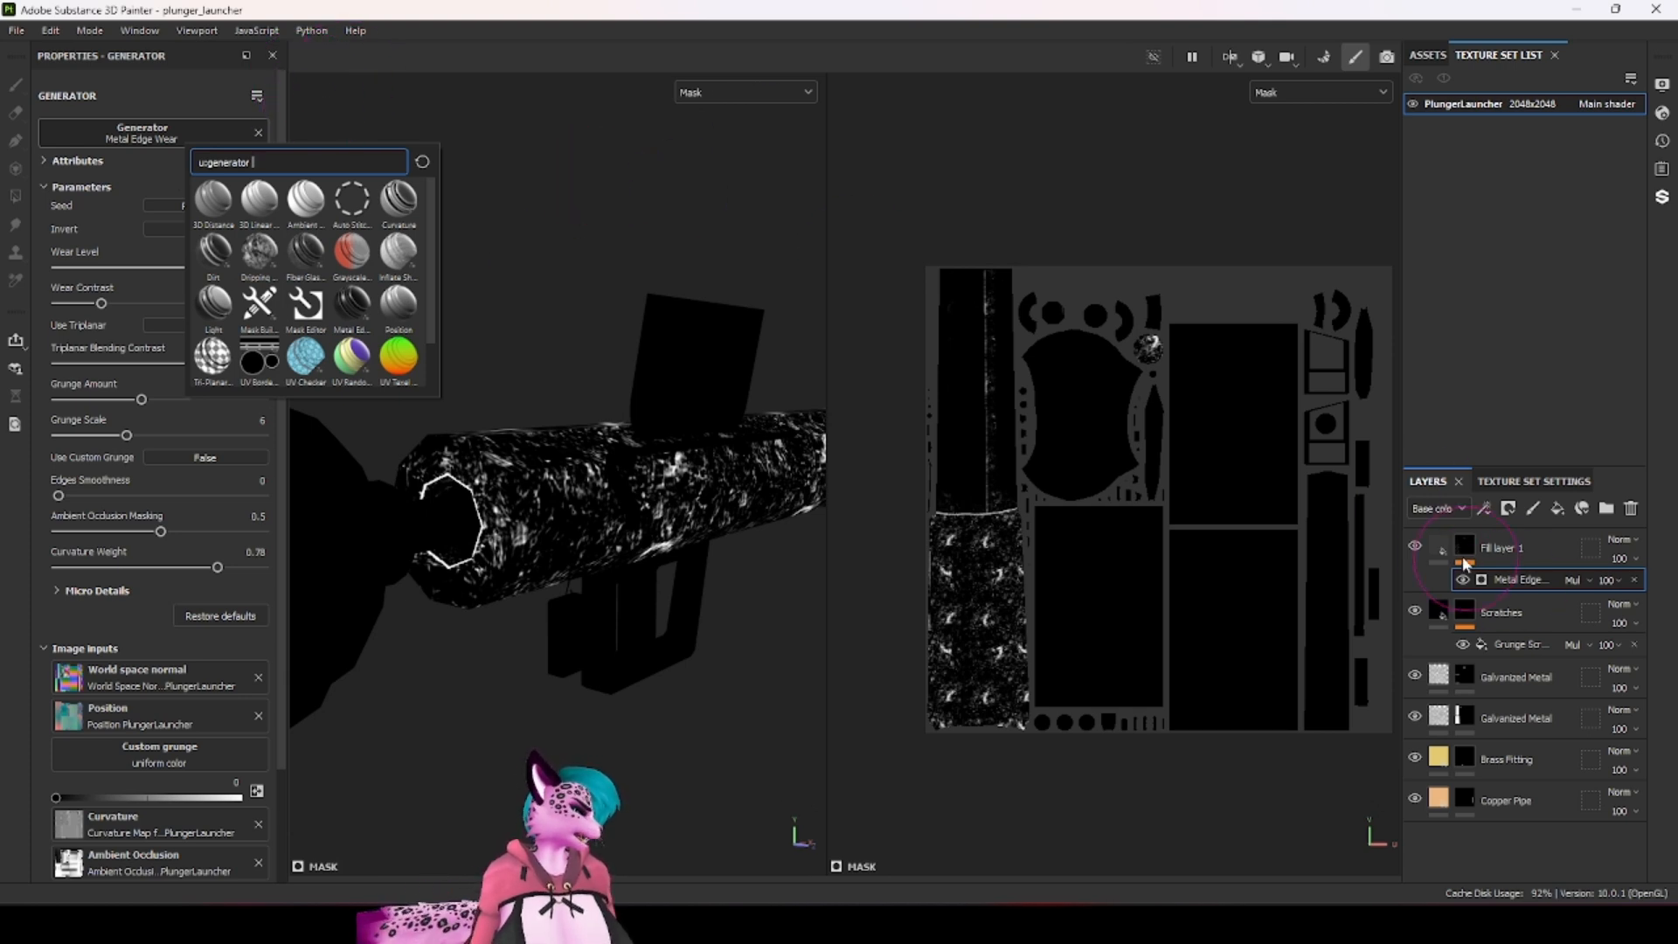
Step: Rename Fill layer 1, which holds the edge wear, as Metal Wear
click(1438, 553)
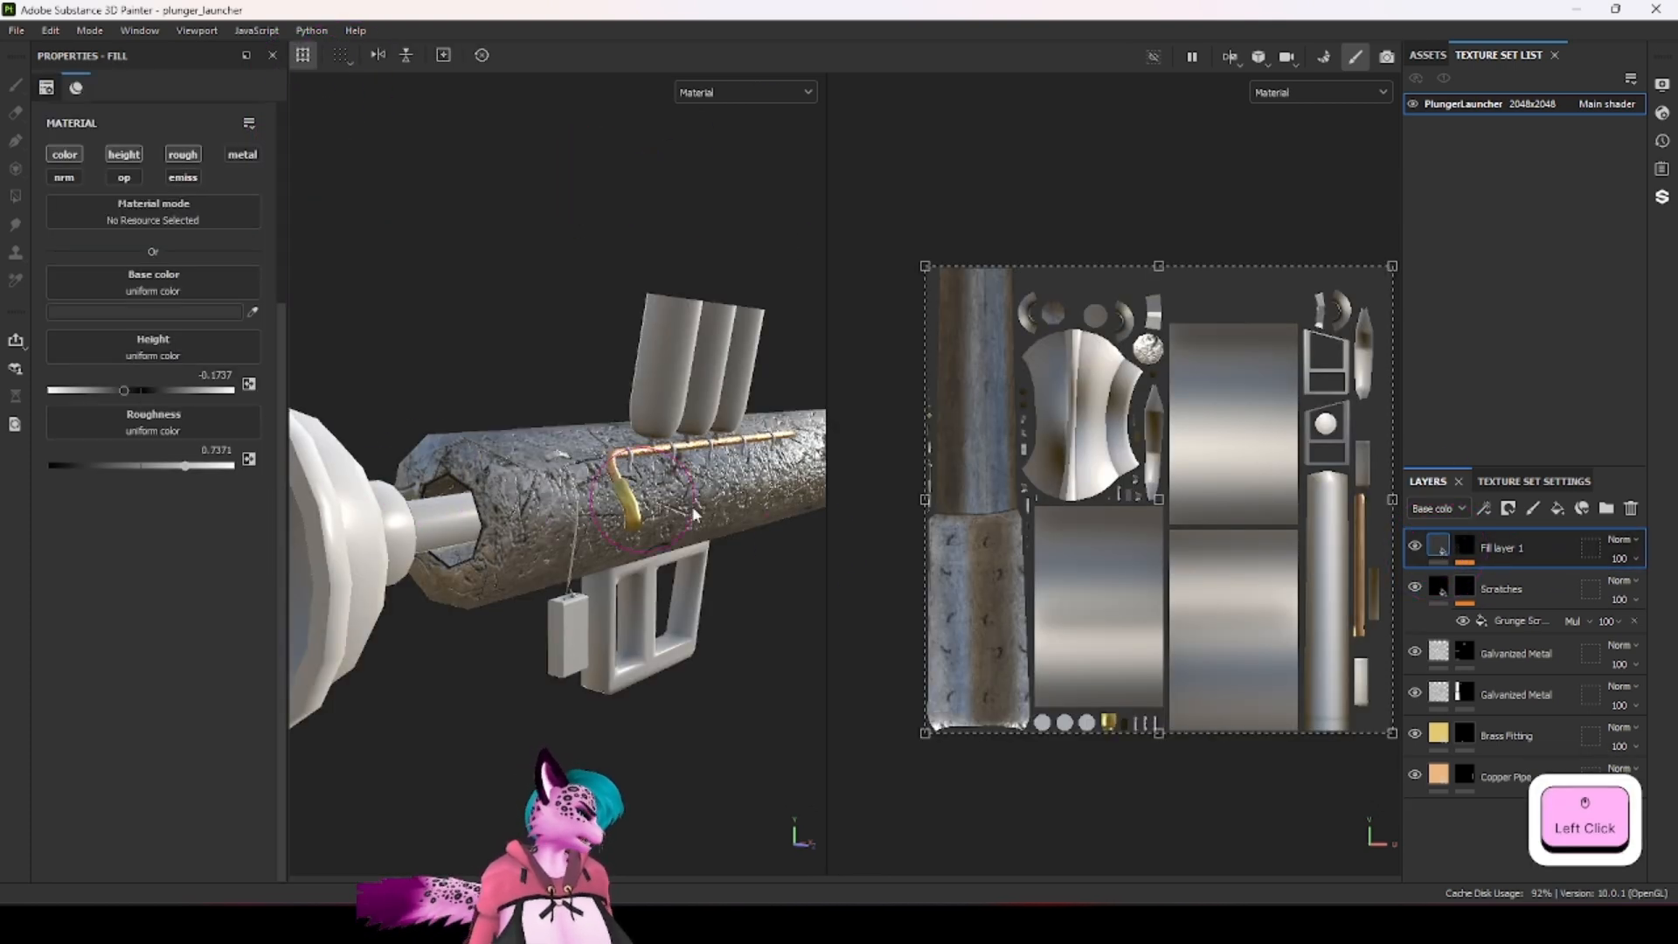
double_click(1540, 547)
text(Me)
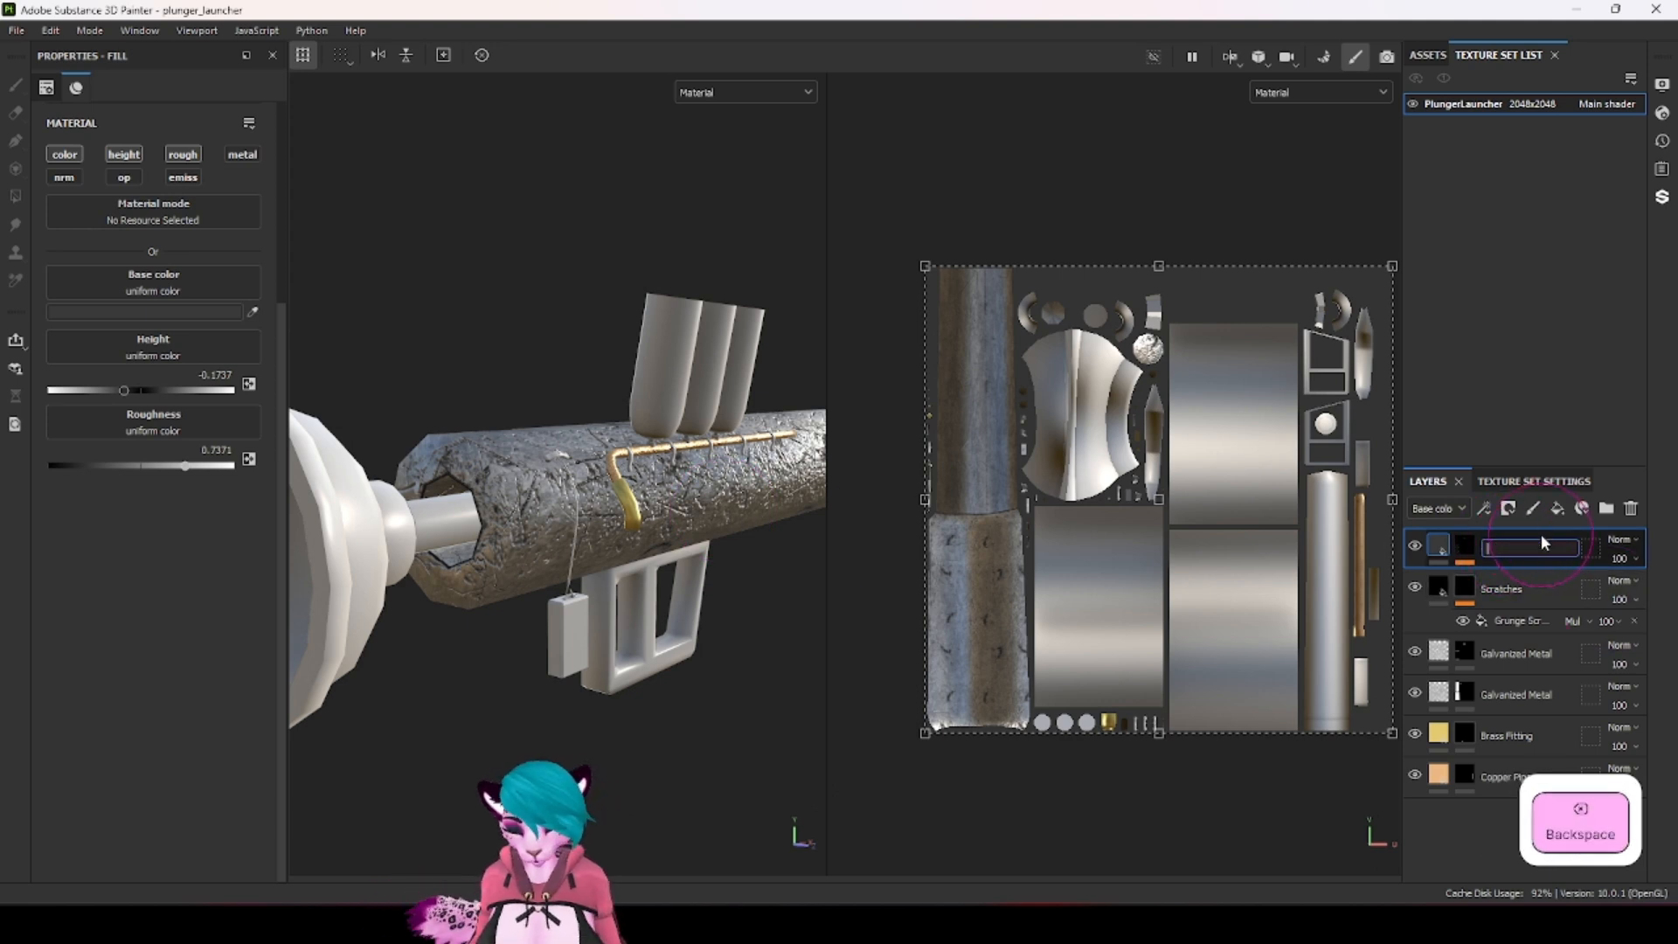
text(tal Wear)
key(Return)
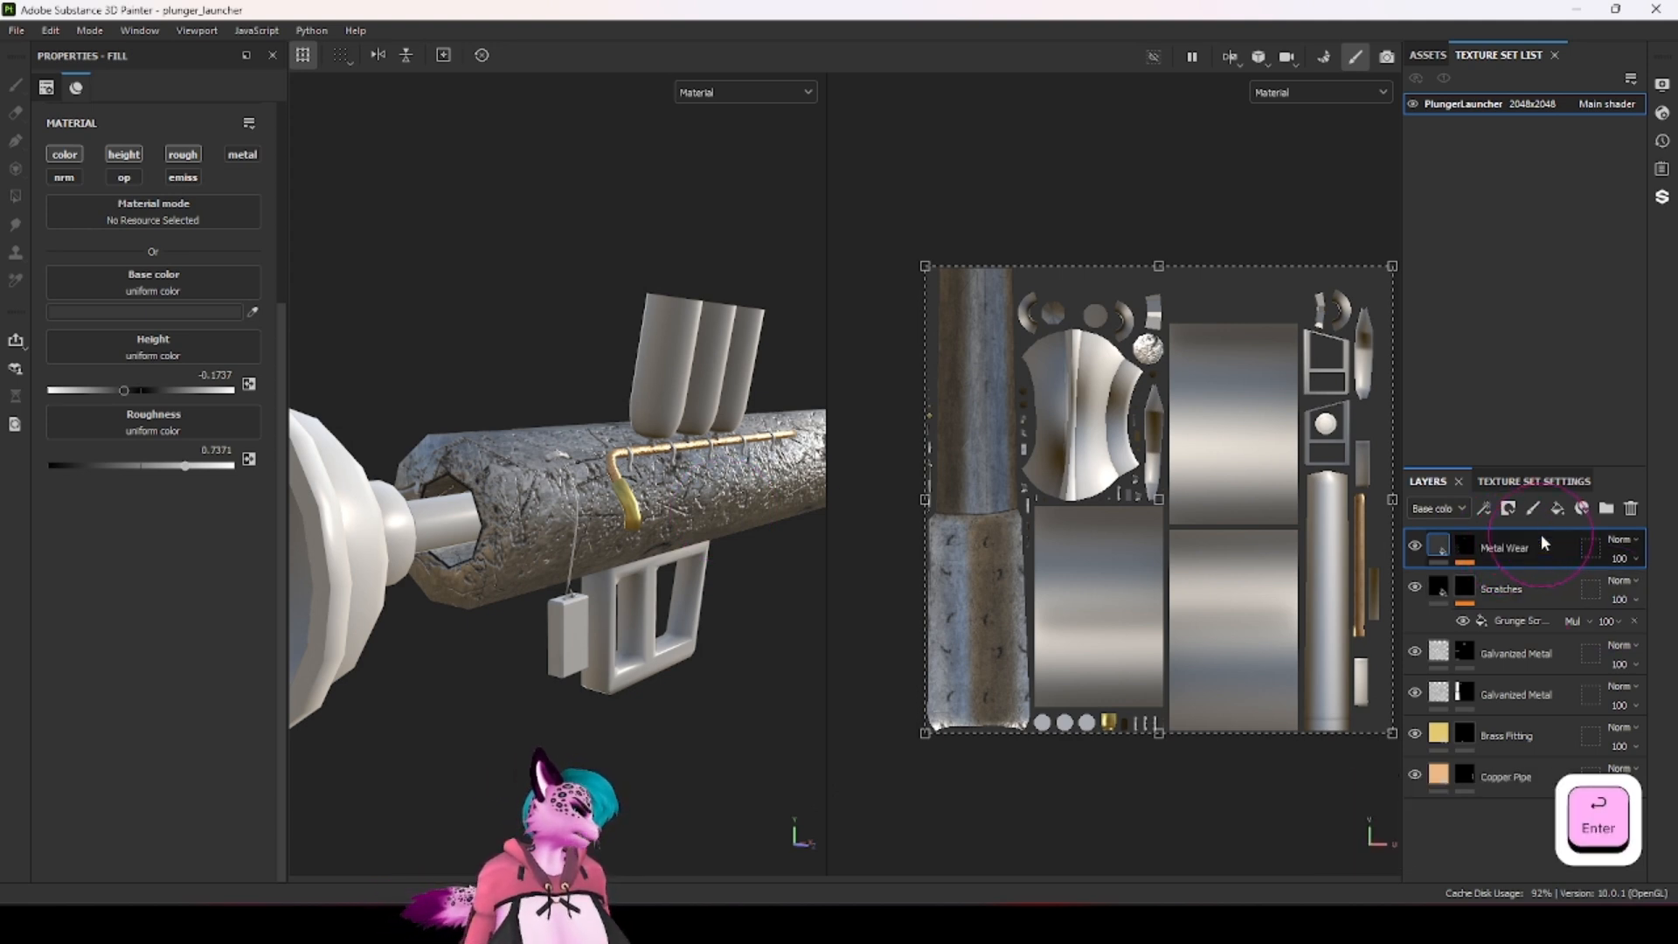
Step: Add a new fill layer above Metal Wear and give it a black mask
scroll(675, 459, up, 5)
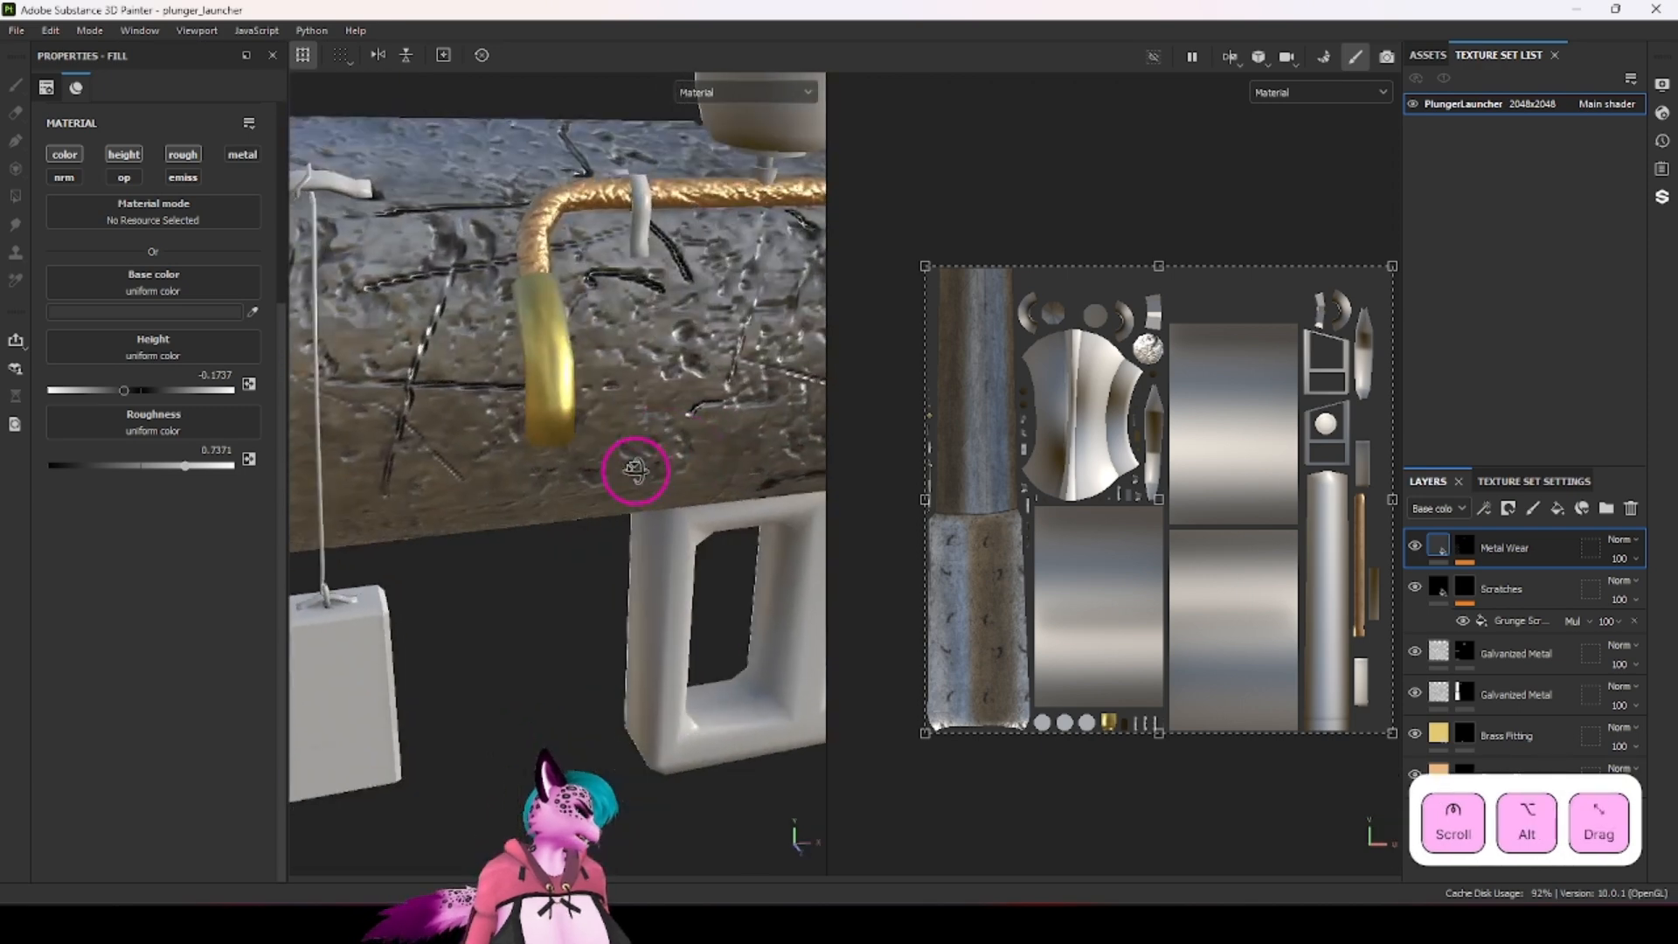
scroll(637, 465, down, 2)
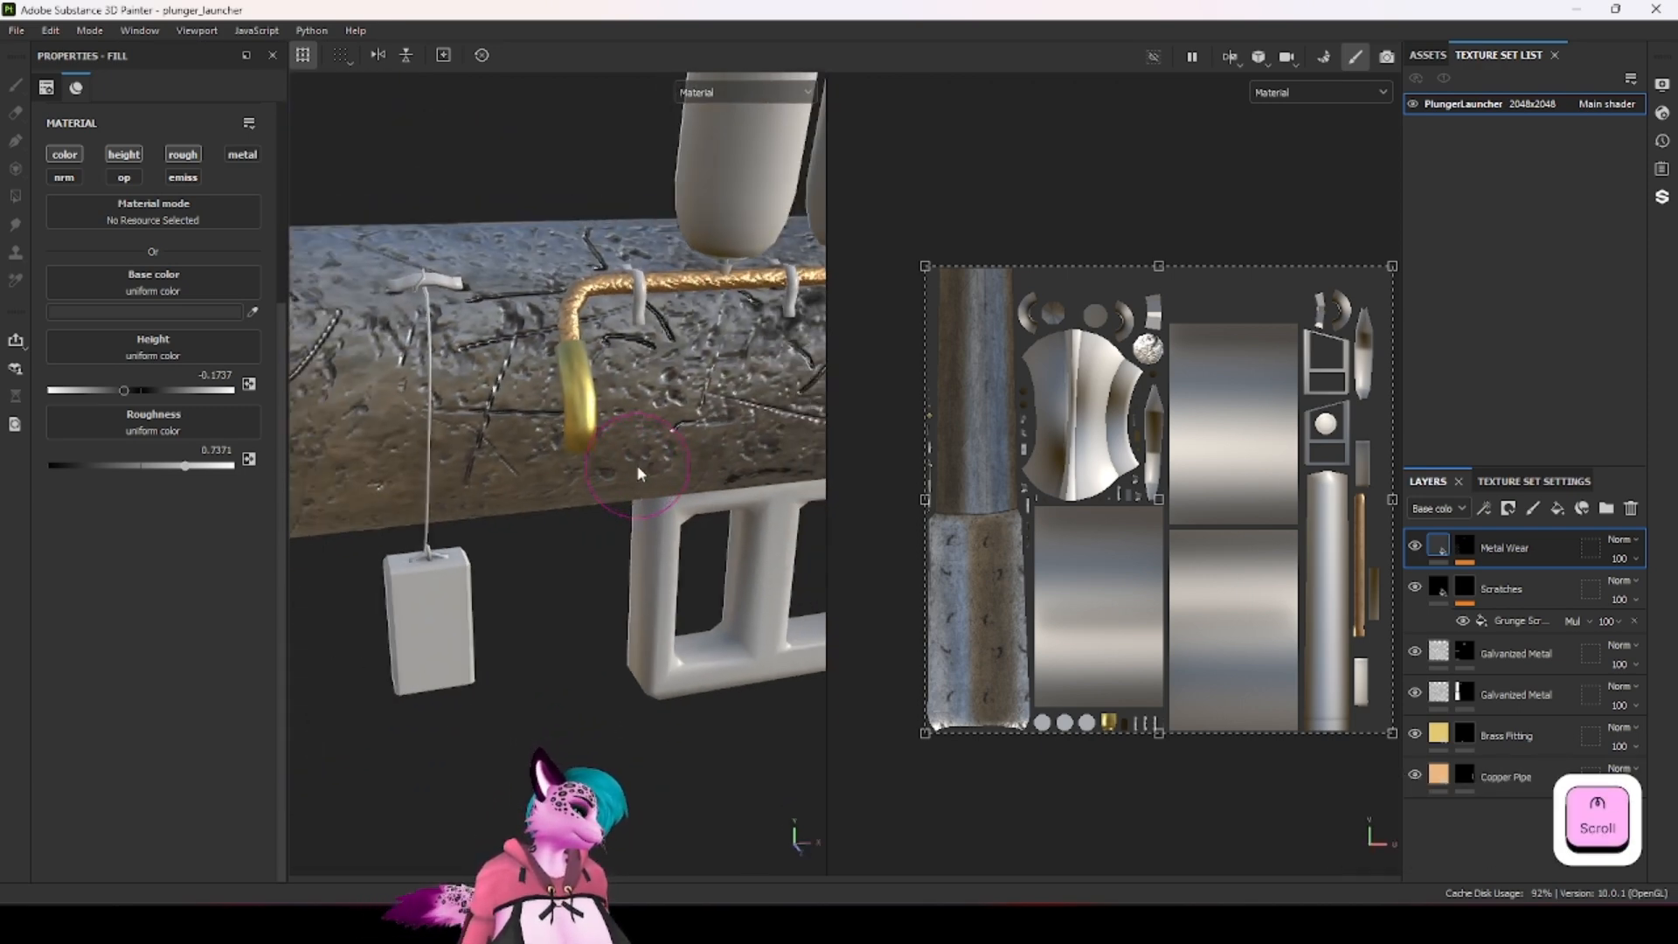
click(1524, 734)
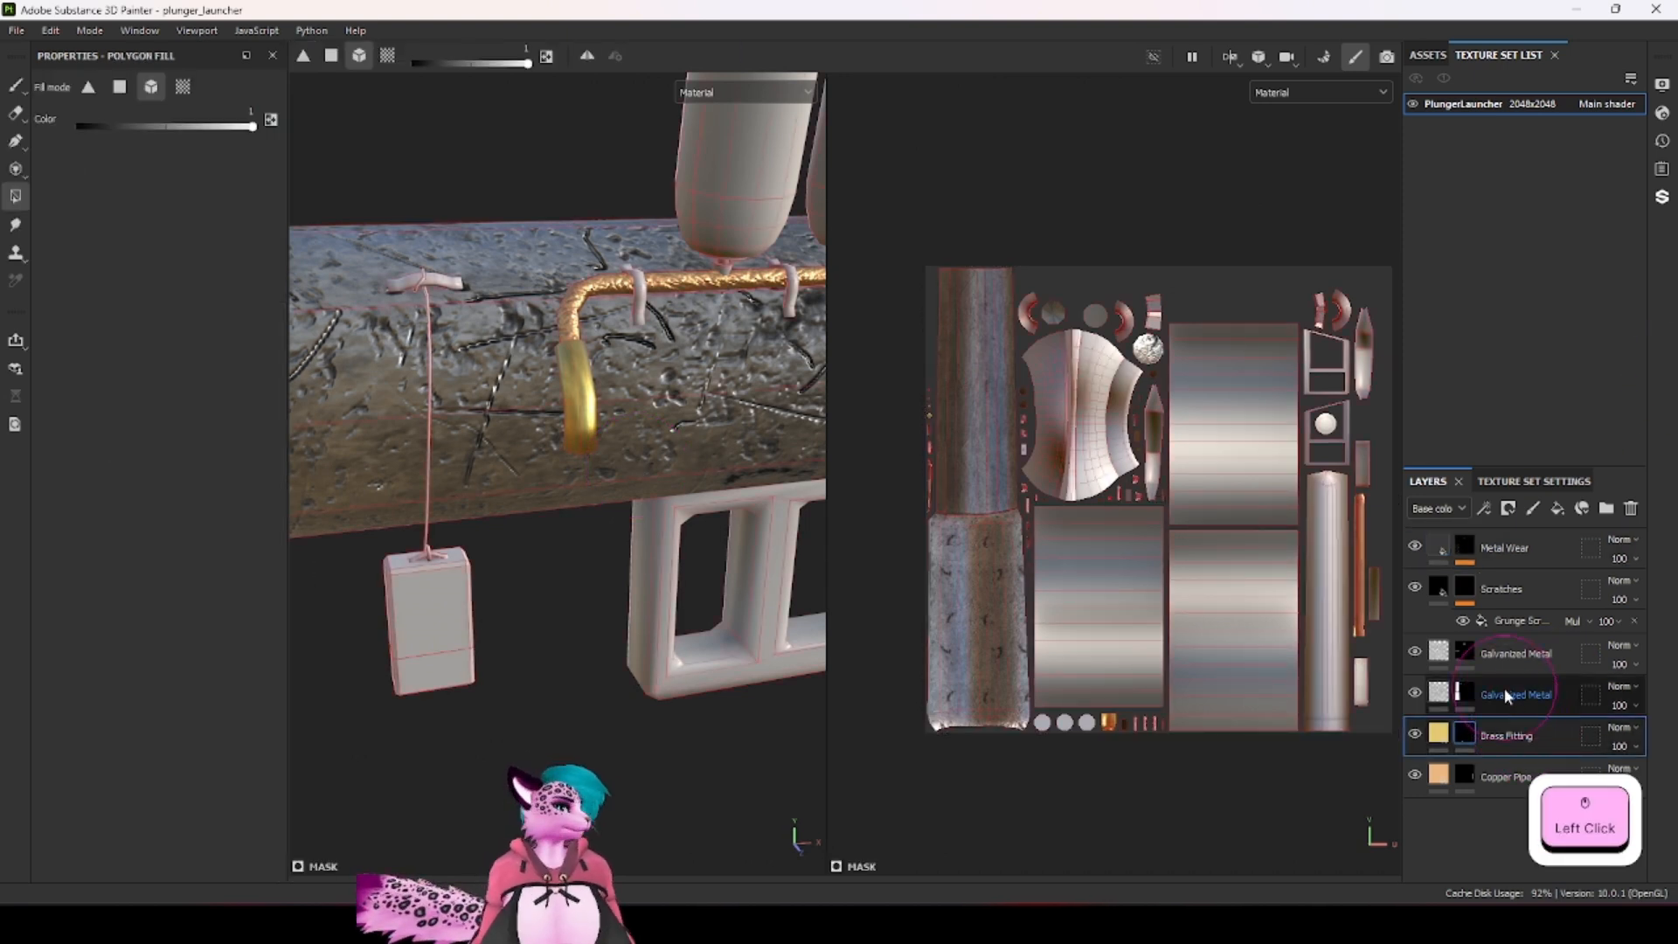
click(1505, 545)
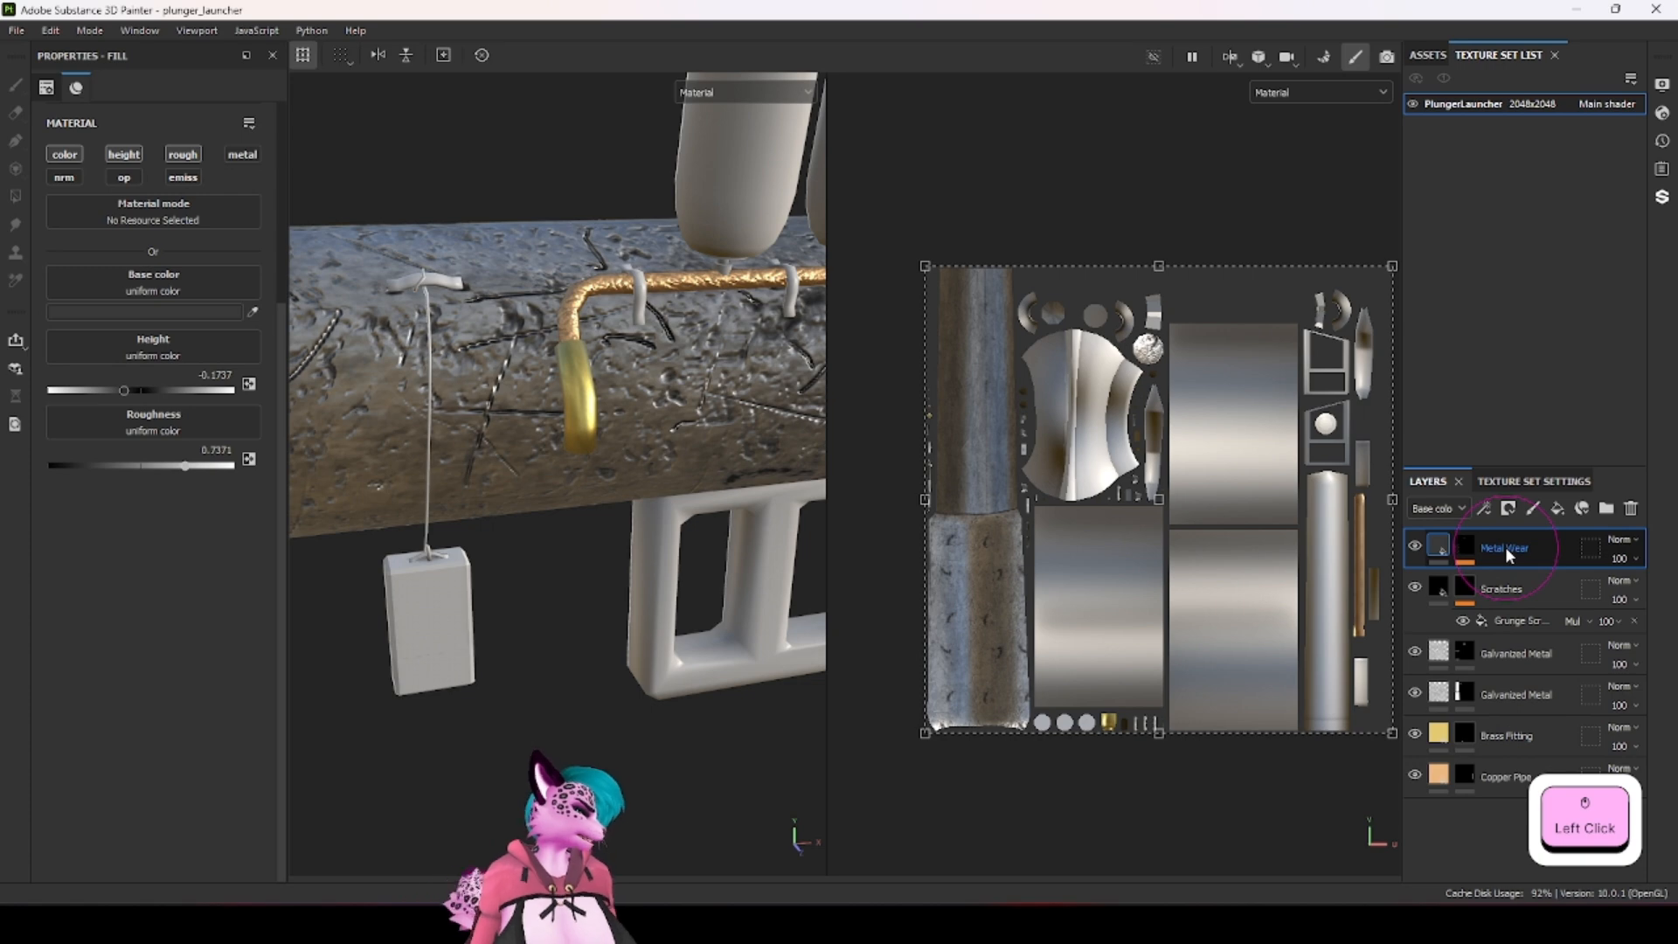
click(1557, 508)
right_click(1489, 548)
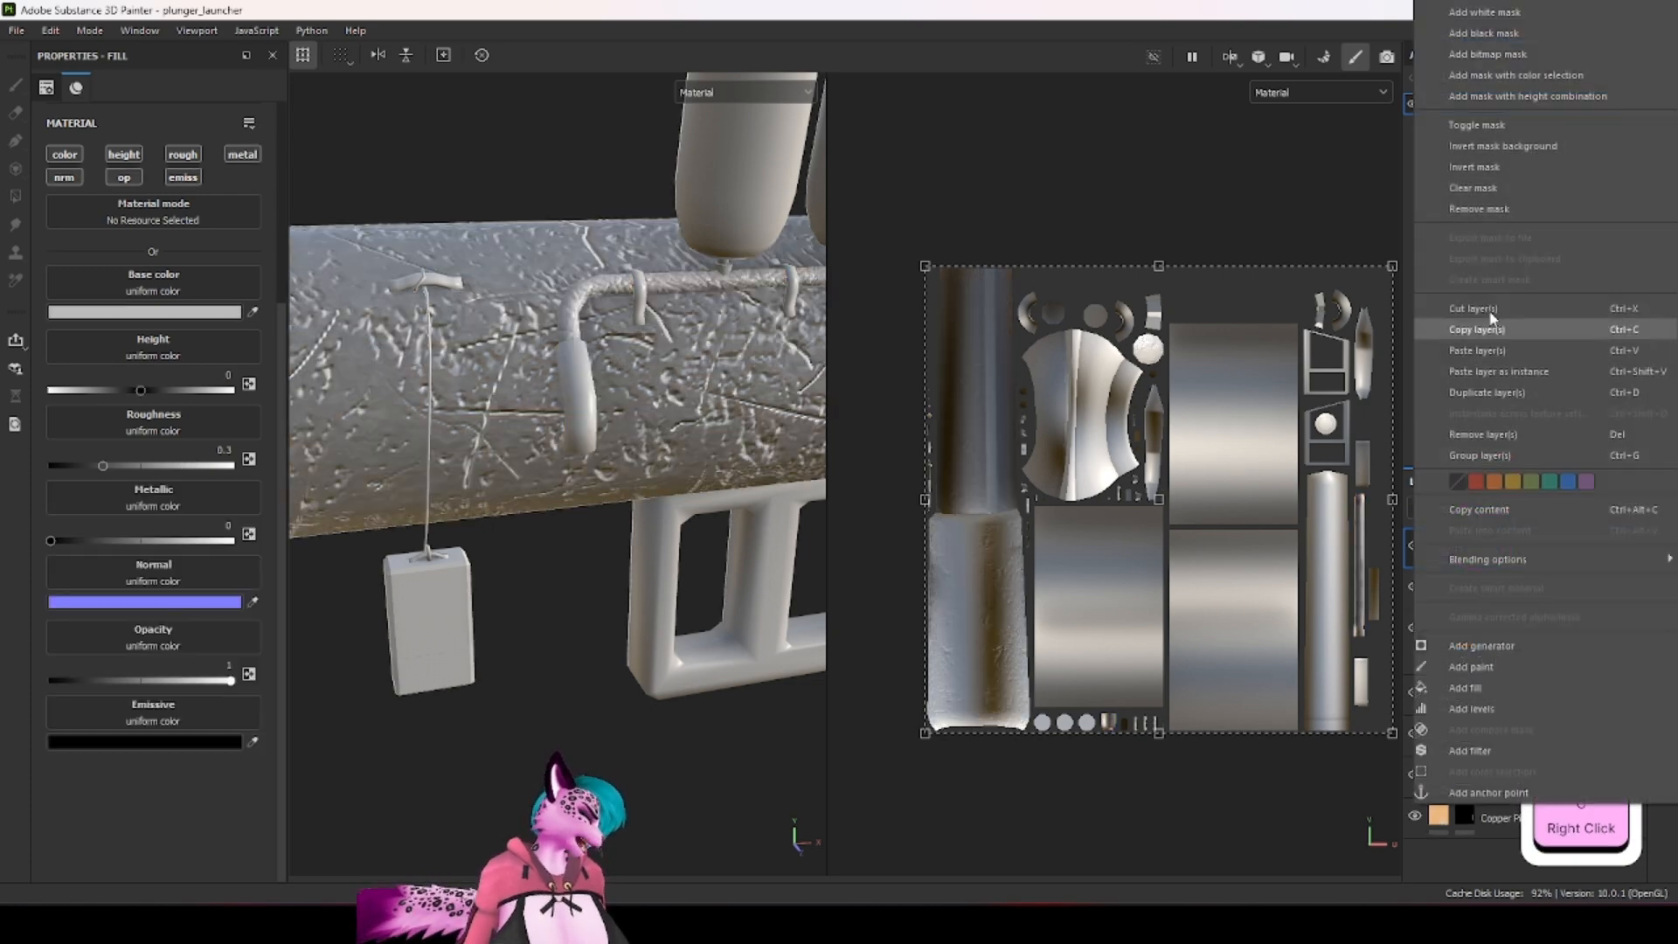
click(1468, 31)
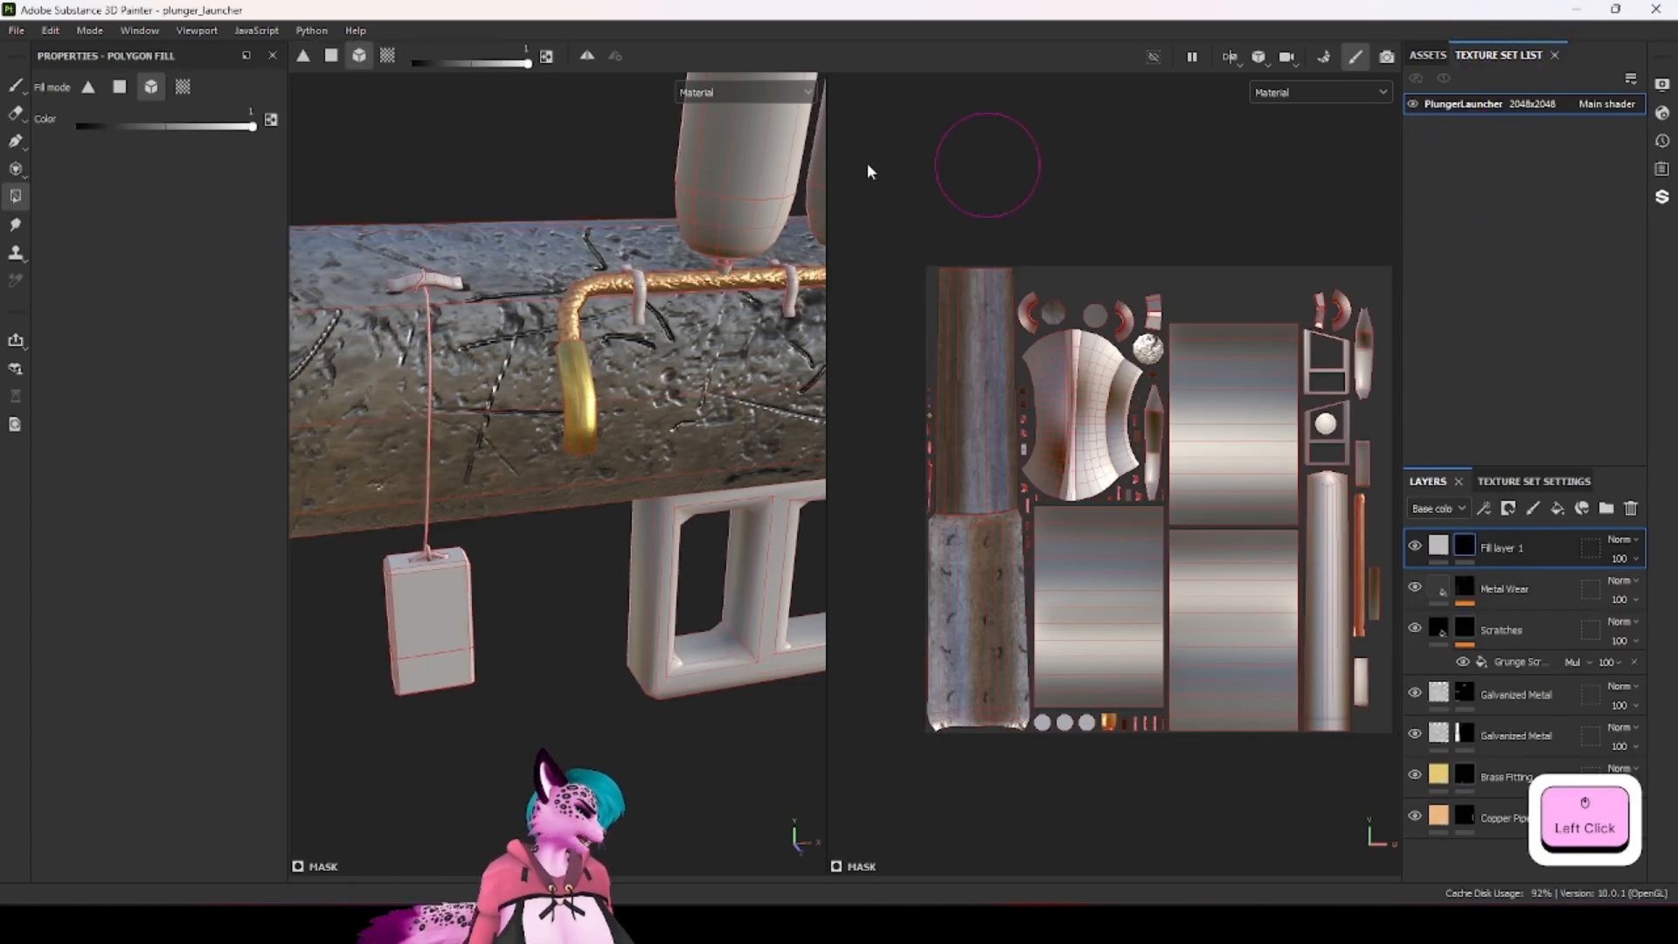
Step: Try filling the brass fitting's mesh into the new fill layer's mask, and undo the fill
click(150, 87)
click(581, 380)
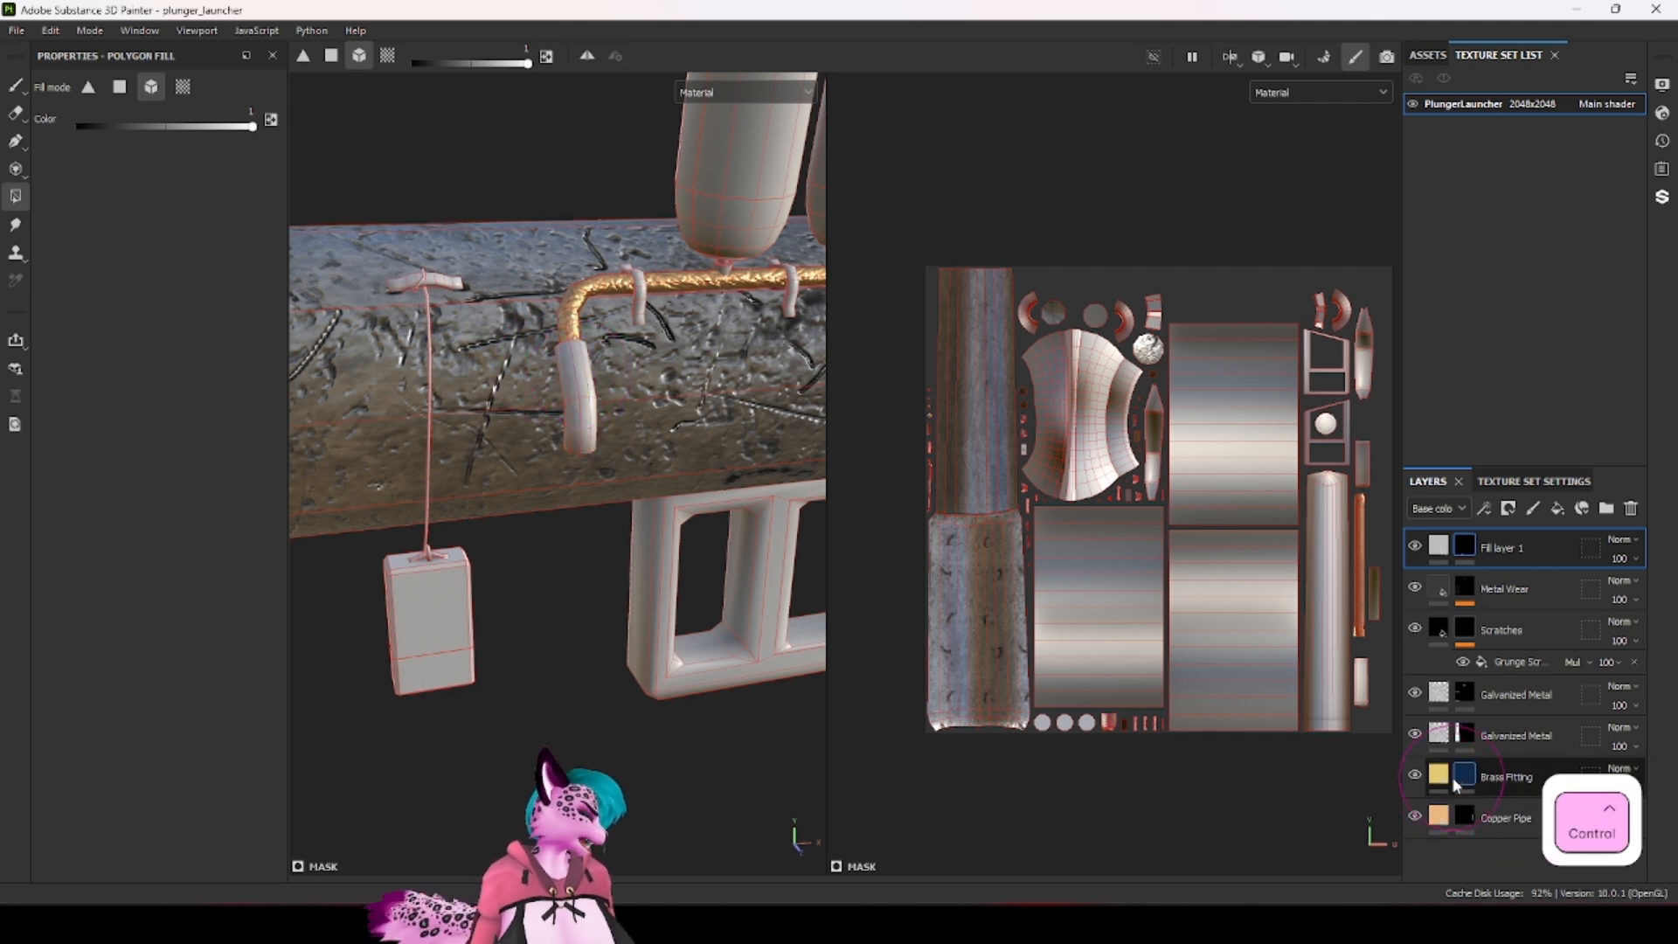
key(ctrl+z)
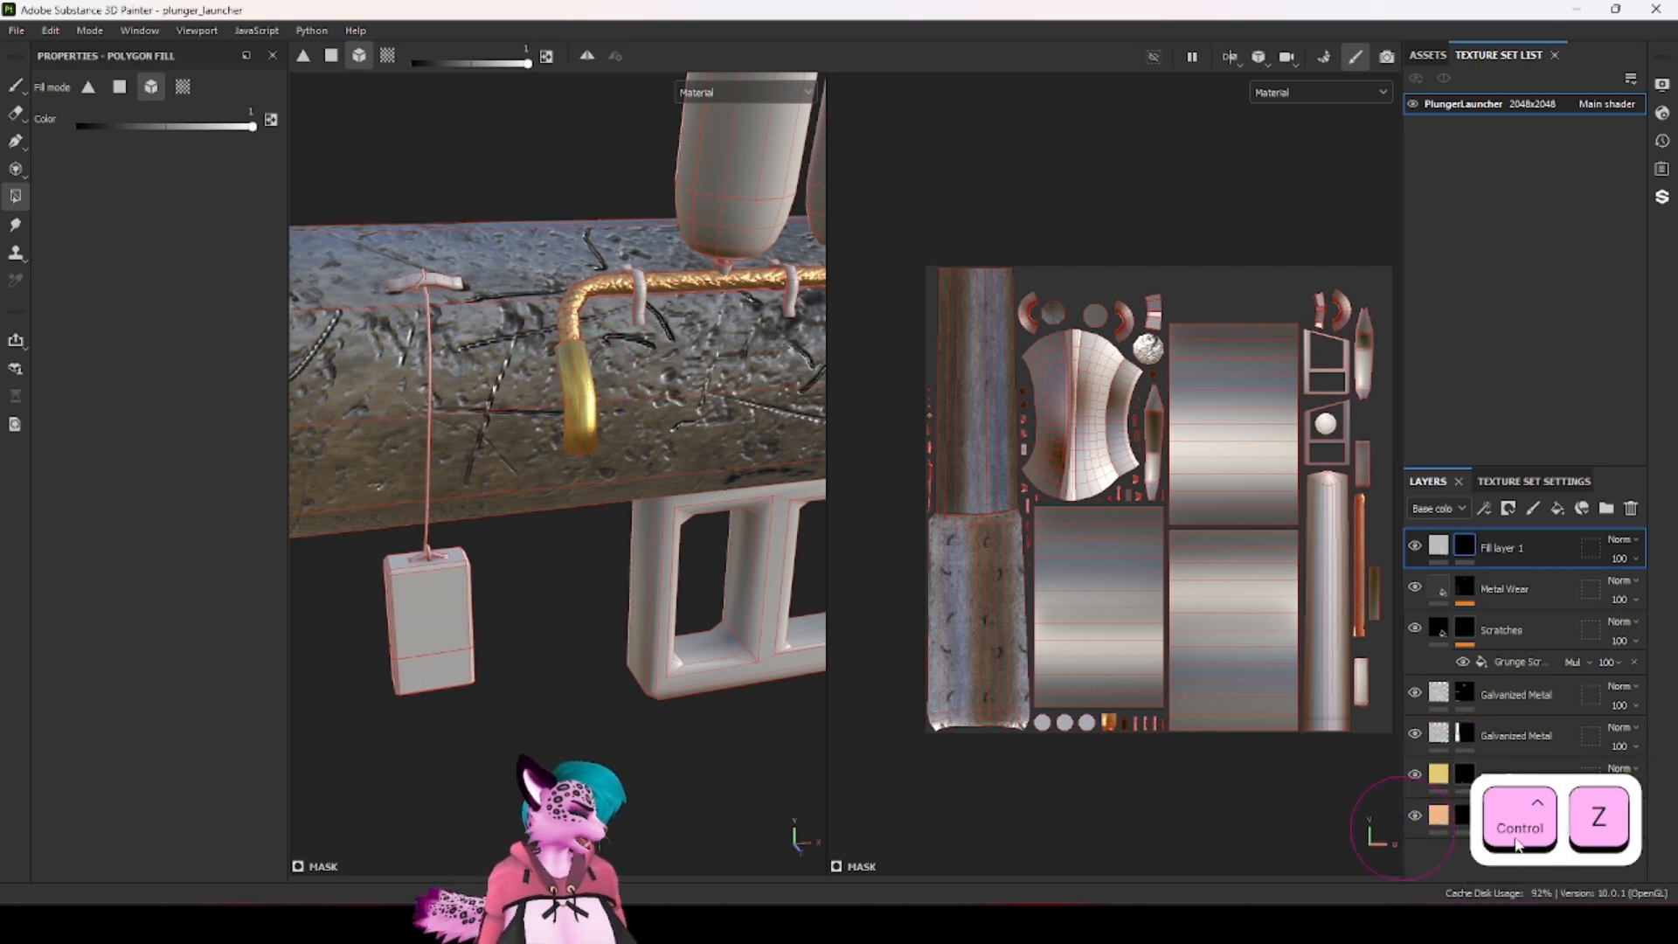
Step: Add an anchor point to the Brass Fitting layer's mask
click(1465, 780)
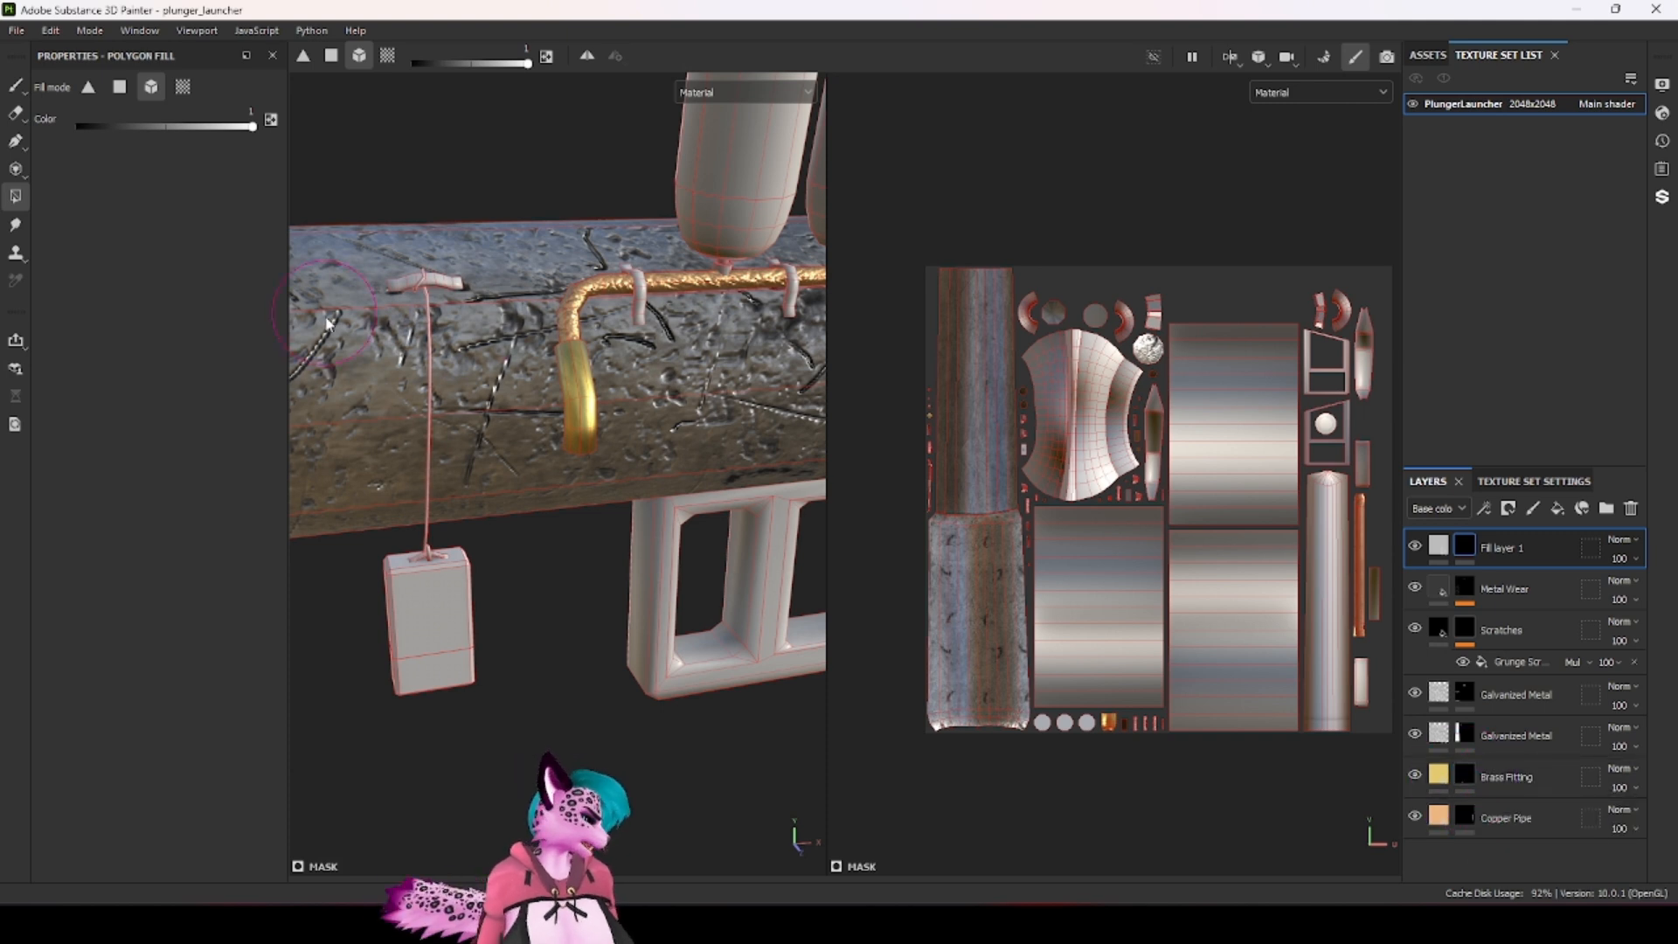
click(1466, 772)
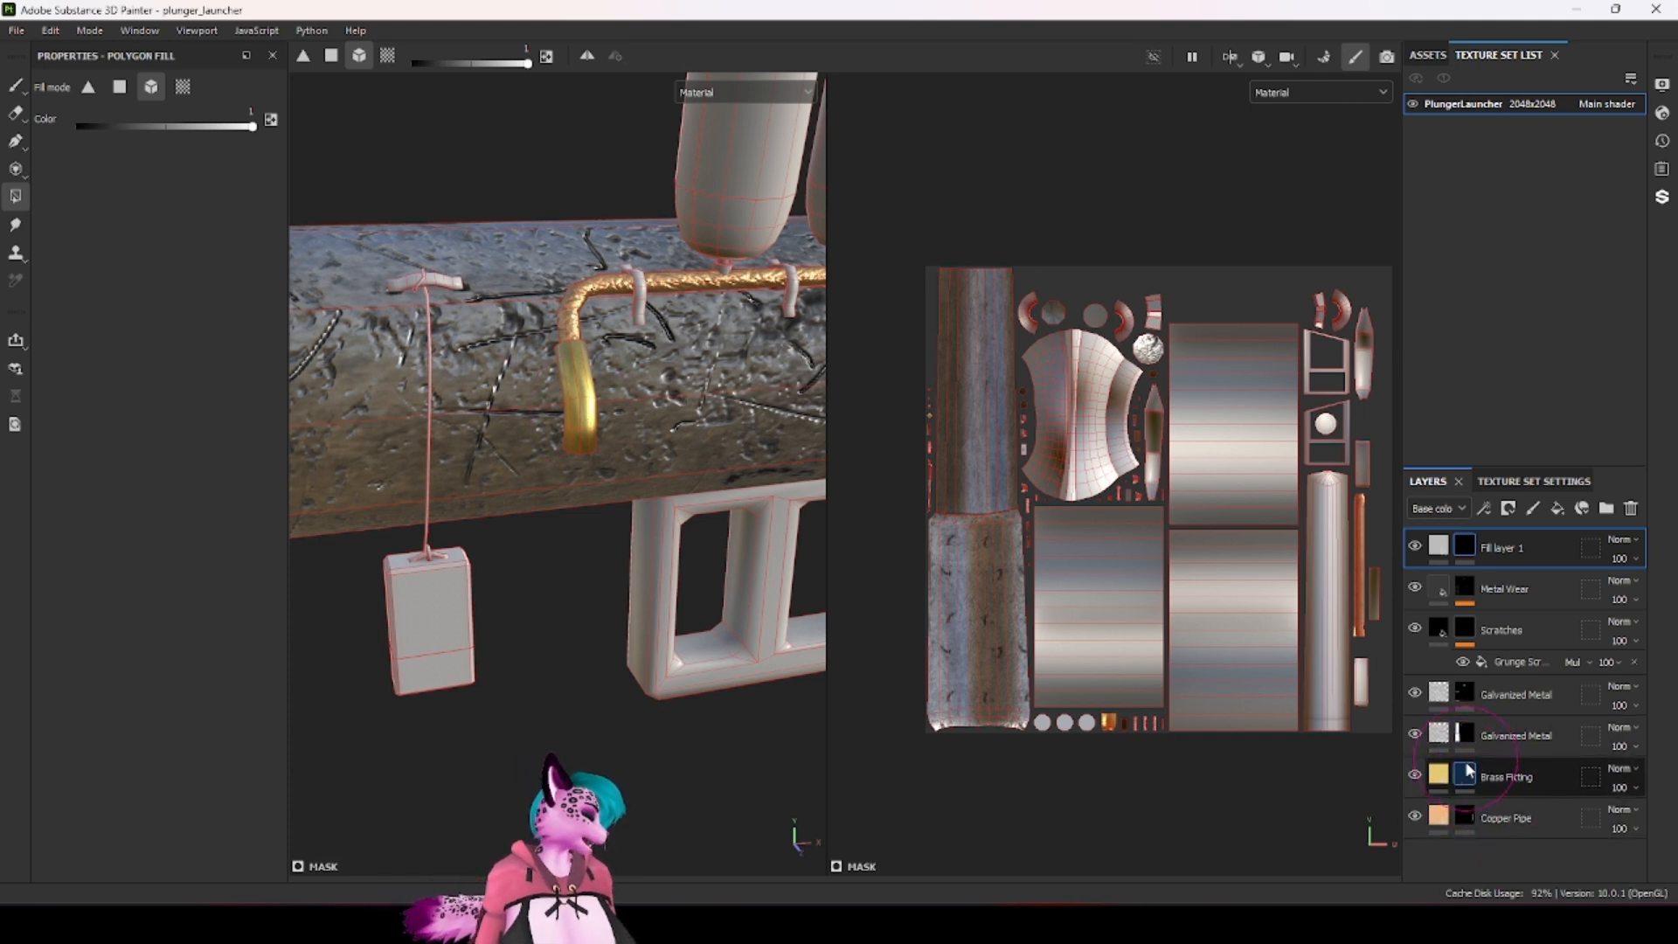
right_click(1467, 779)
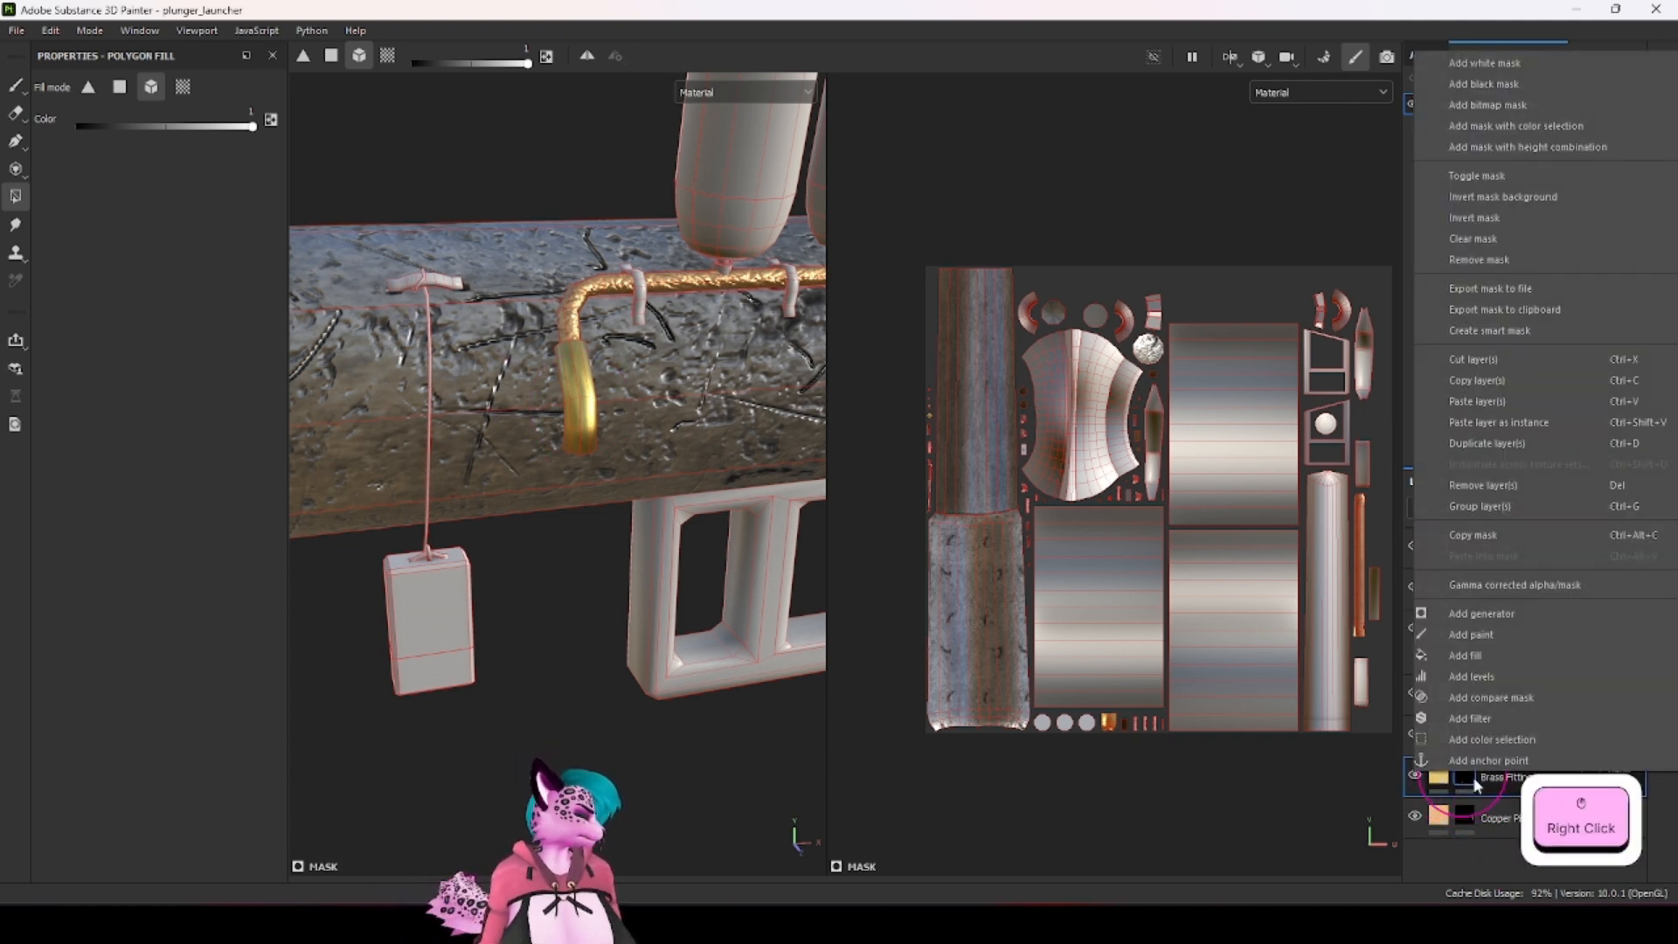
click(1518, 770)
Step: Add a fill to the top fill layer's mask and use the Brass Fitting mask anchor point as its grayscale source
click(1464, 549)
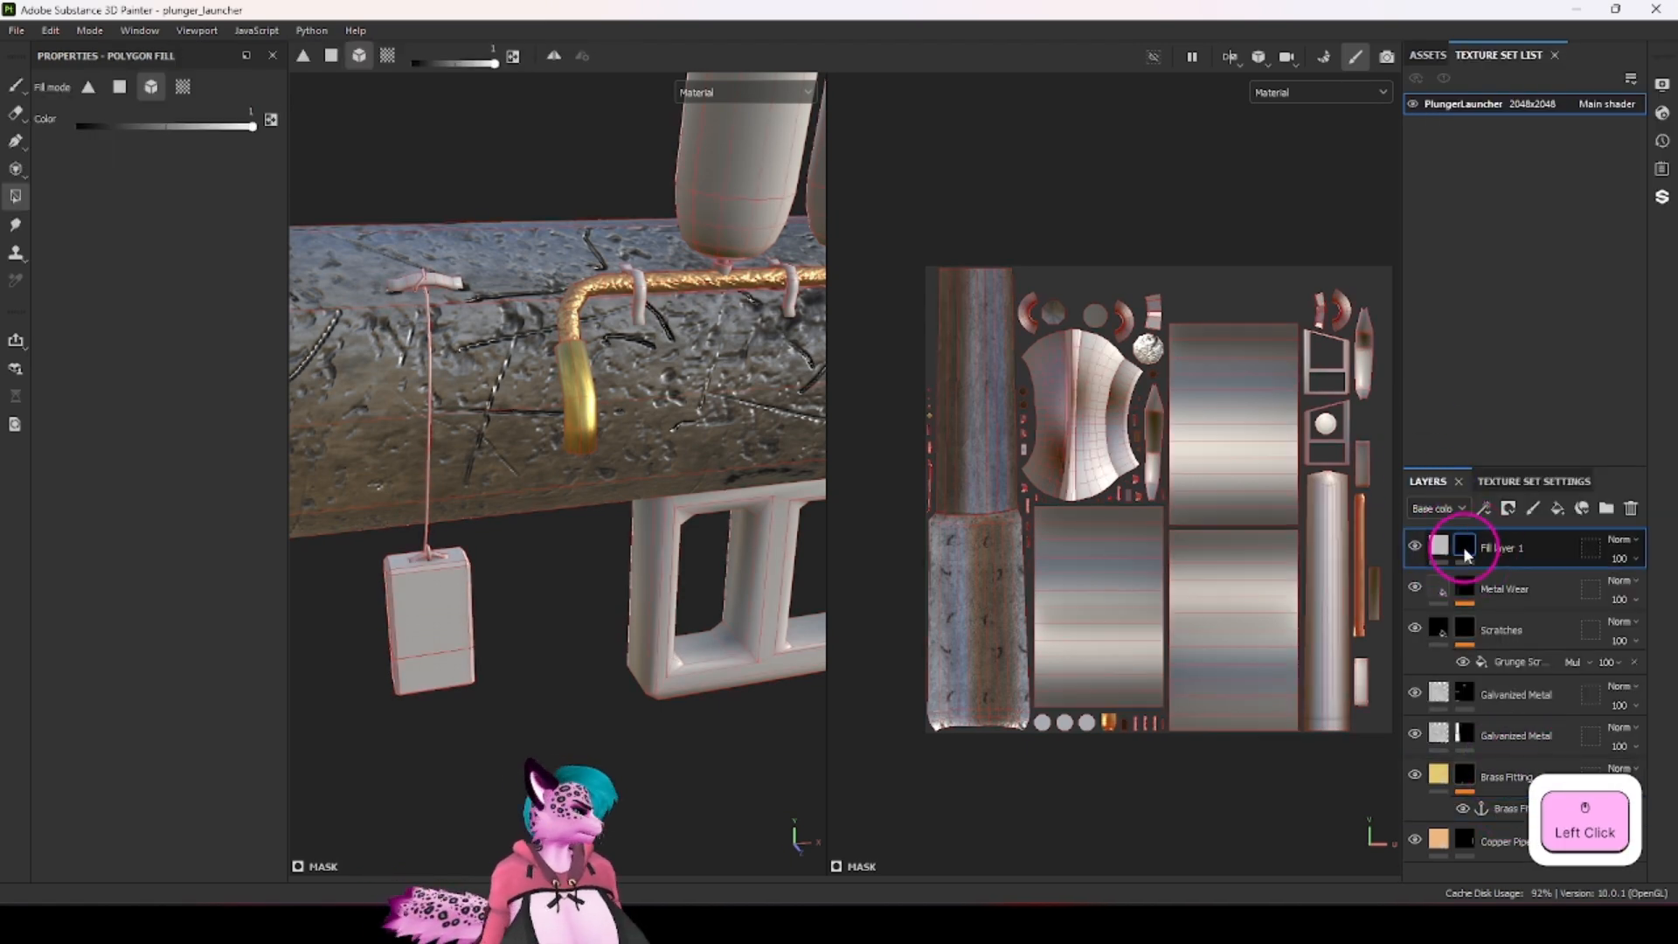
right_click(1464, 554)
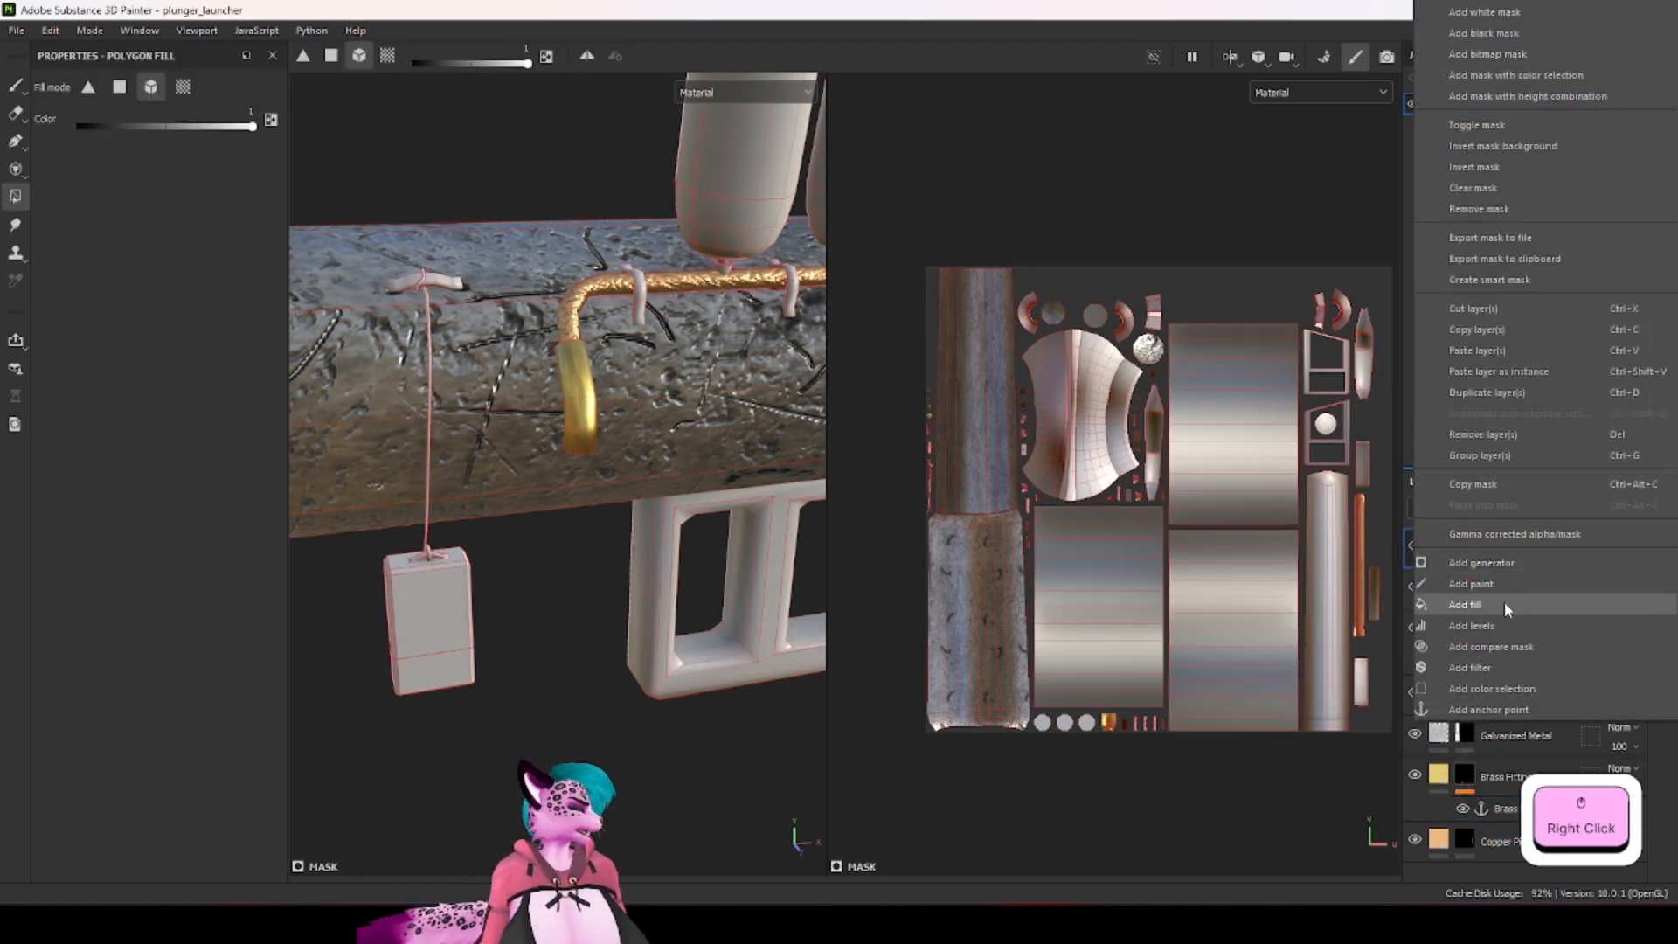
click(1503, 605)
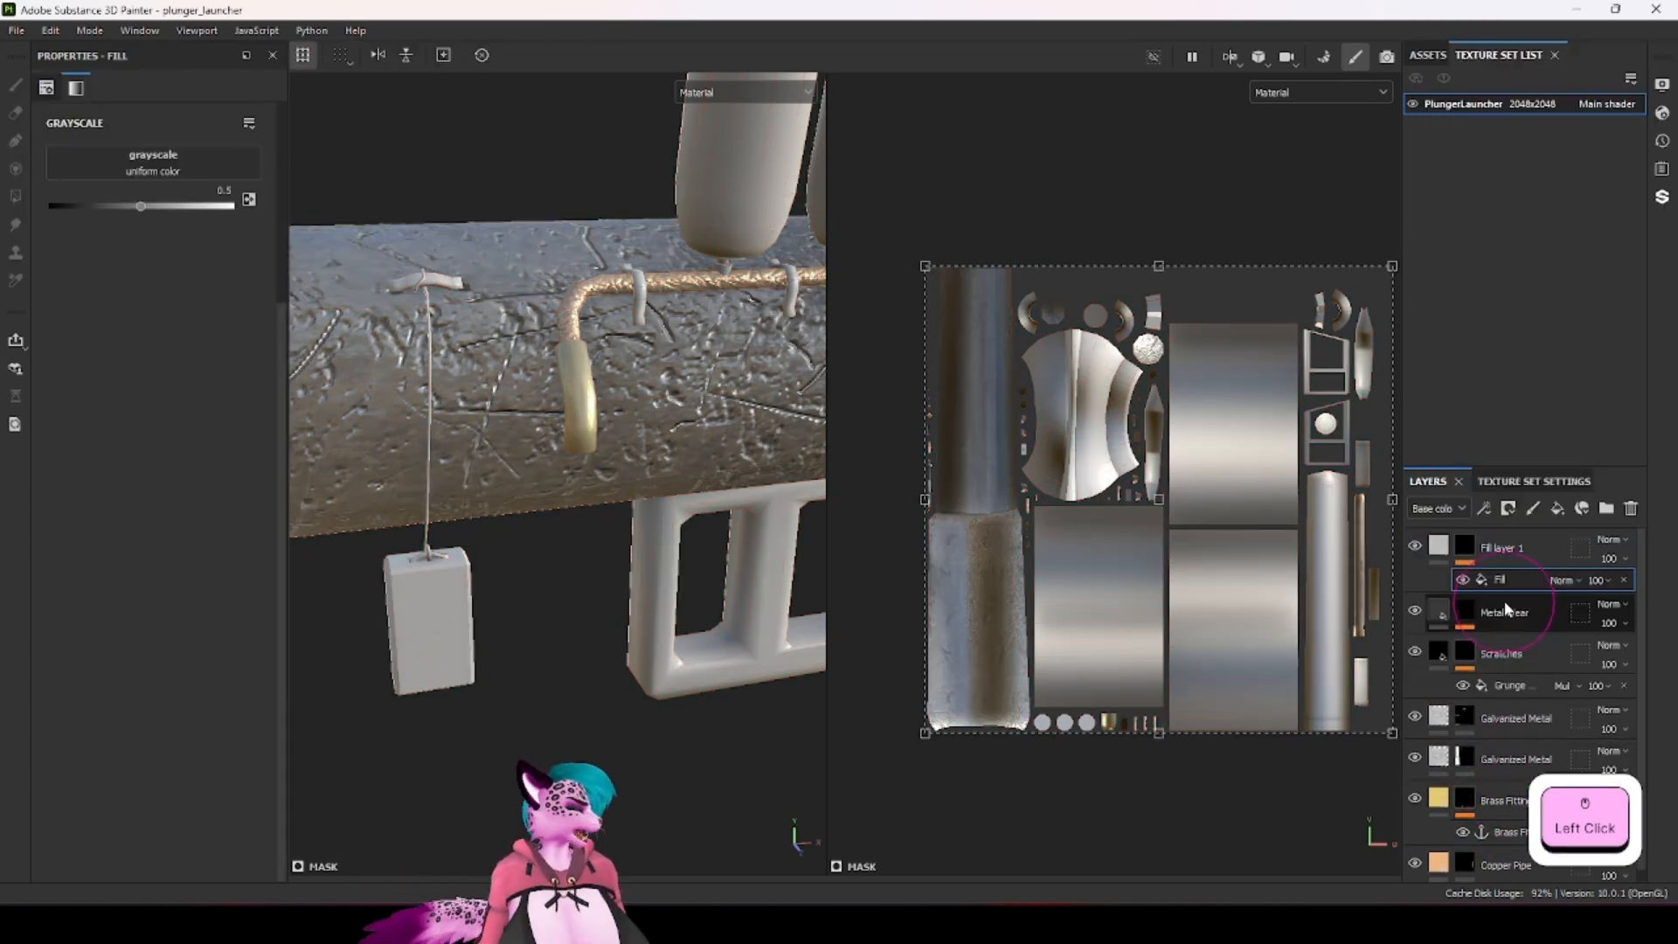
click(102, 157)
click(232, 178)
click(198, 208)
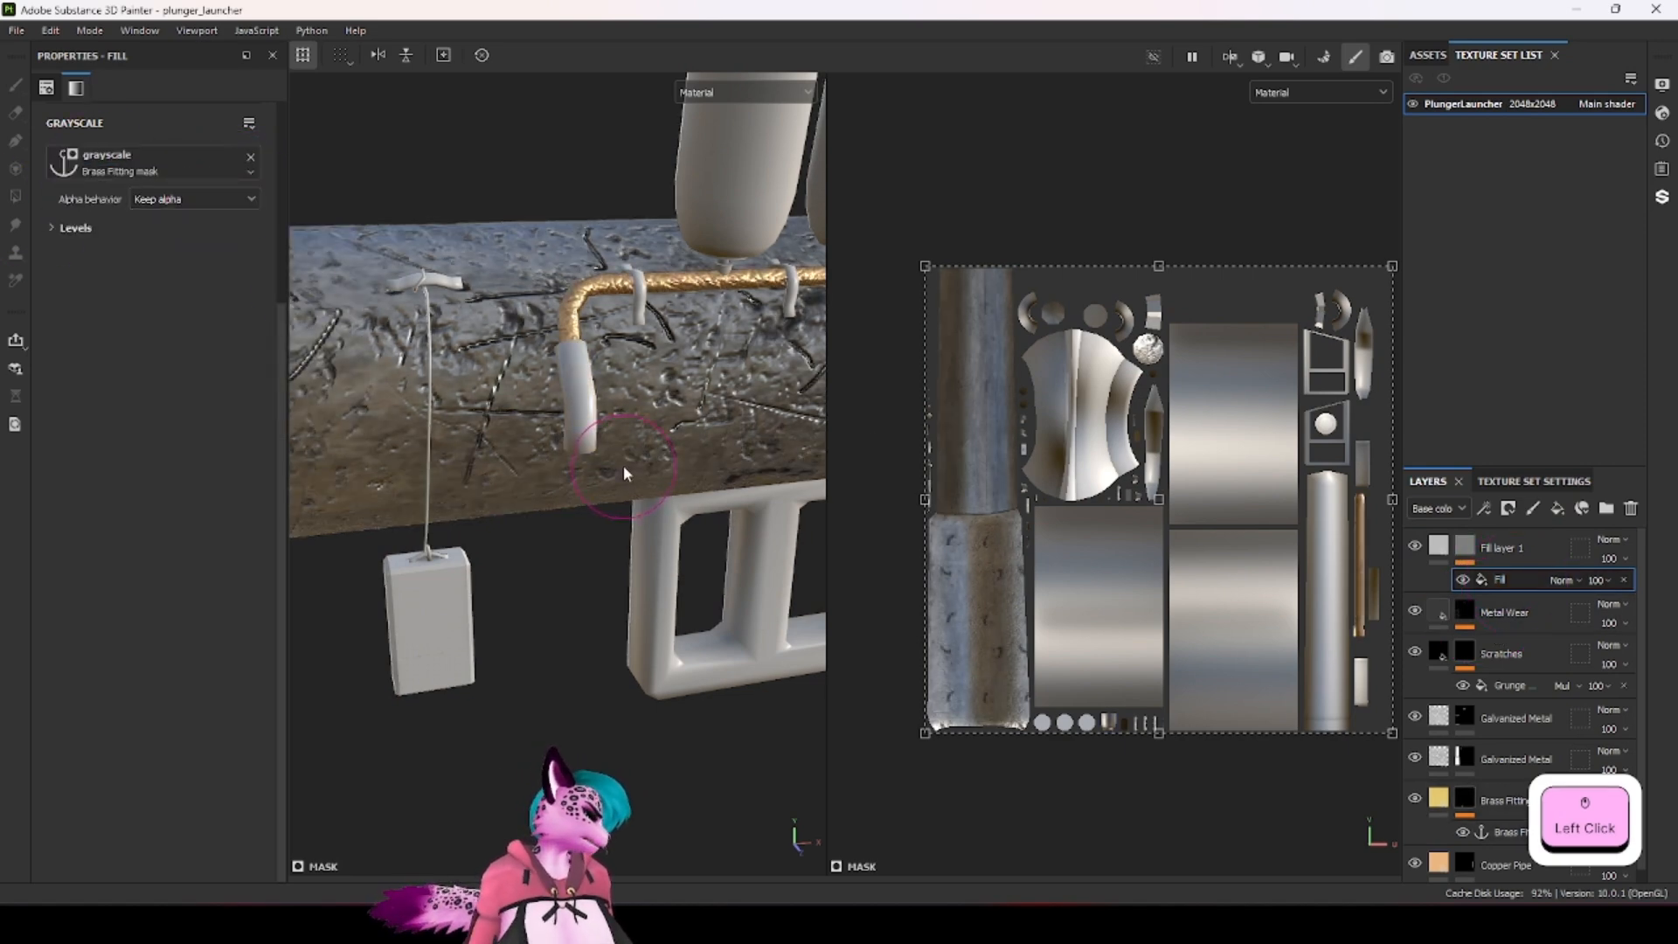
Step: Select the Brass Fitting layer's mask, switch to the Paint tool, and reduce the brush size to 0.1
scroll(624, 473, up, 2)
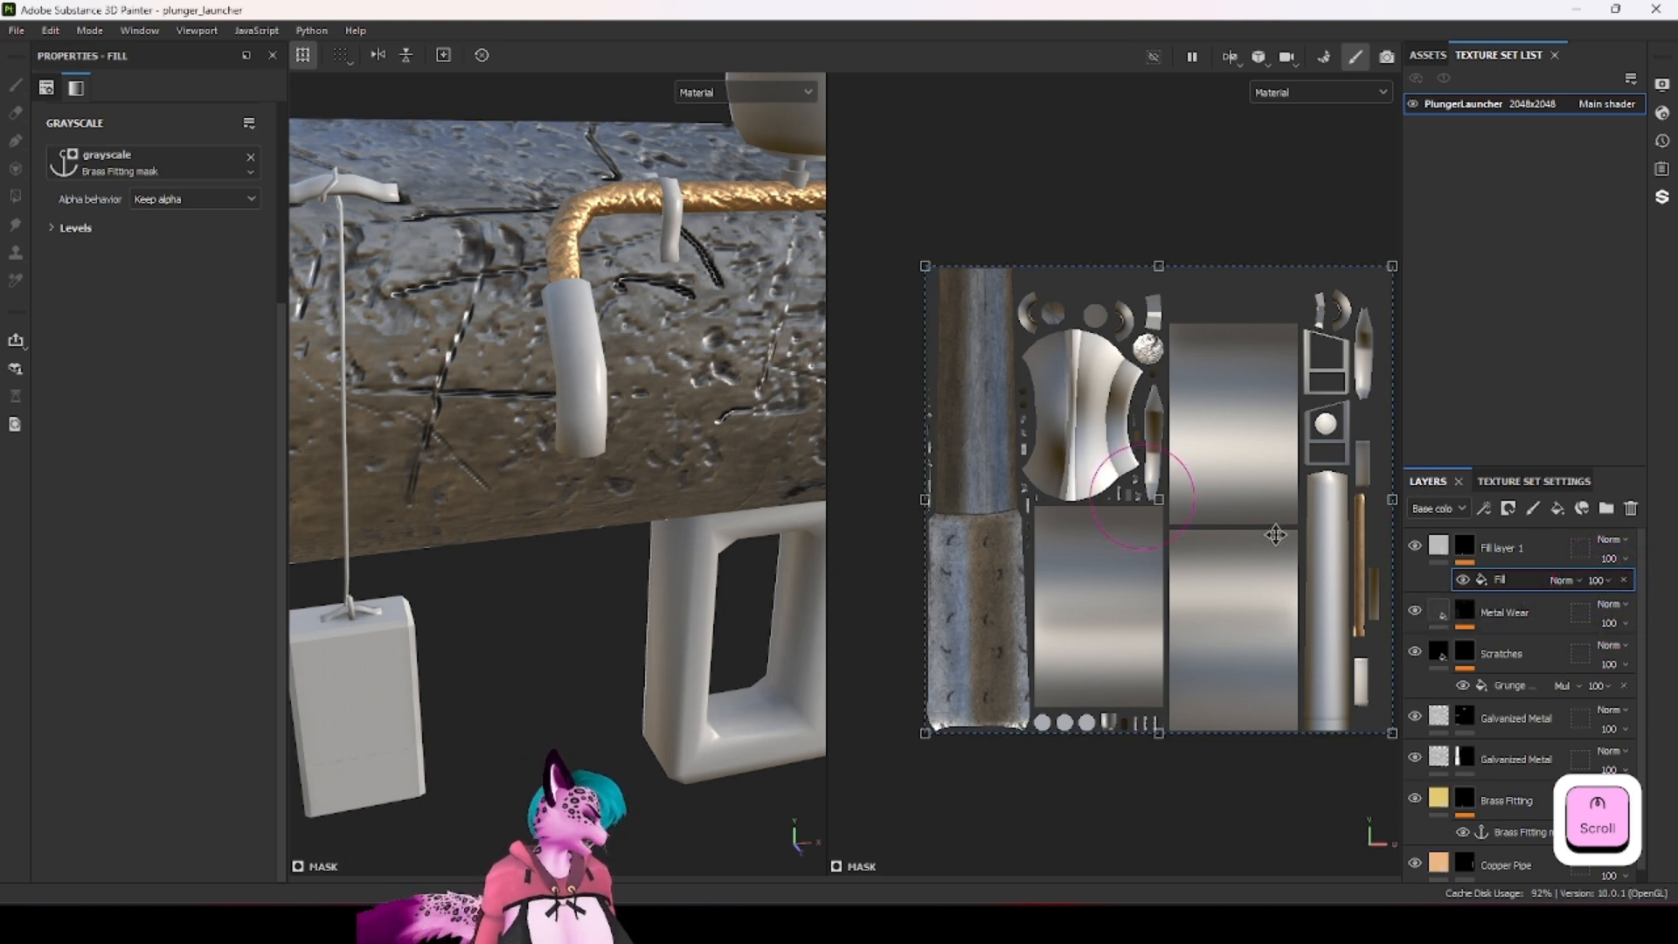
scroll(1516, 787, down, 1)
click(1472, 797)
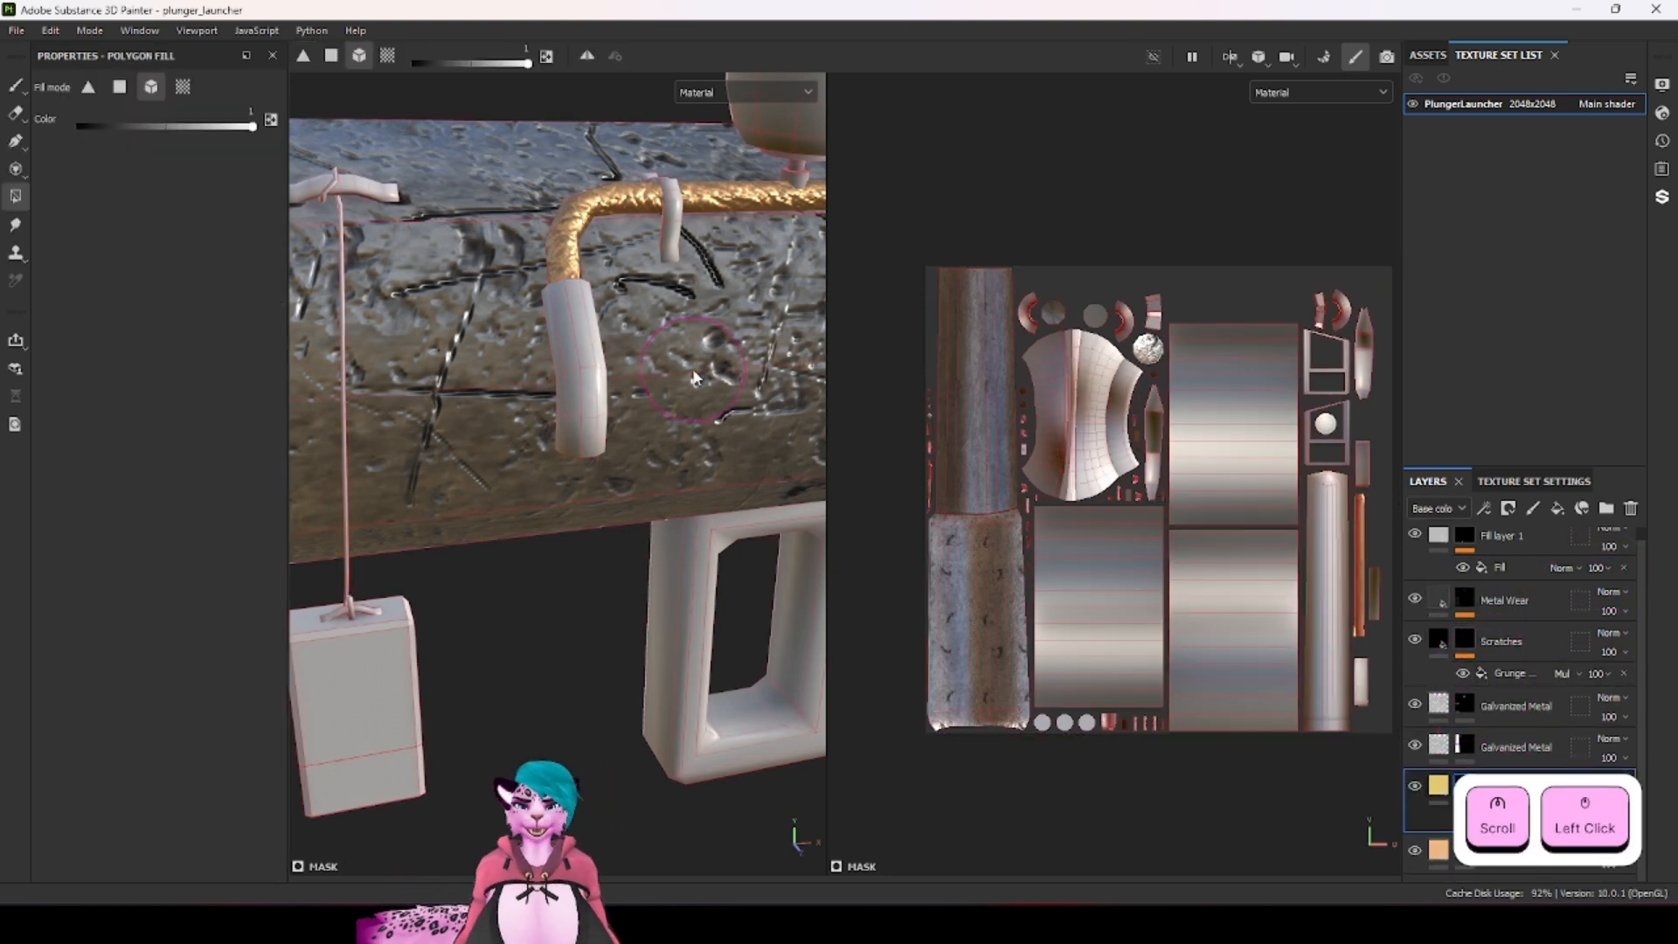
key(ctrl+z)
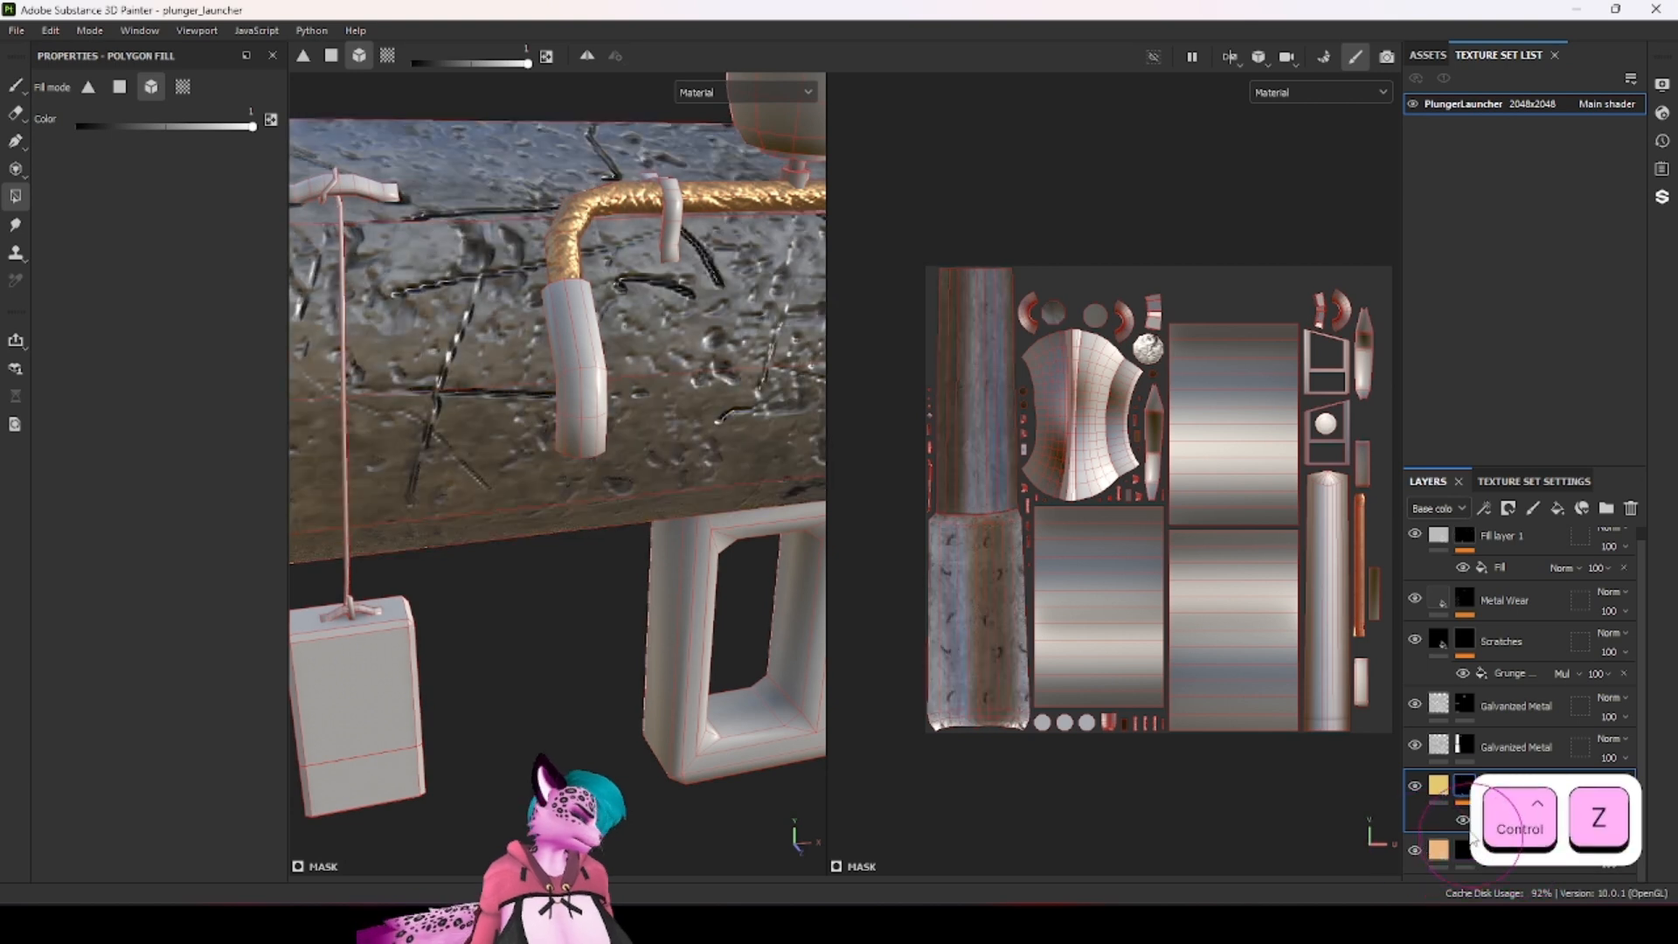
click(16, 85)
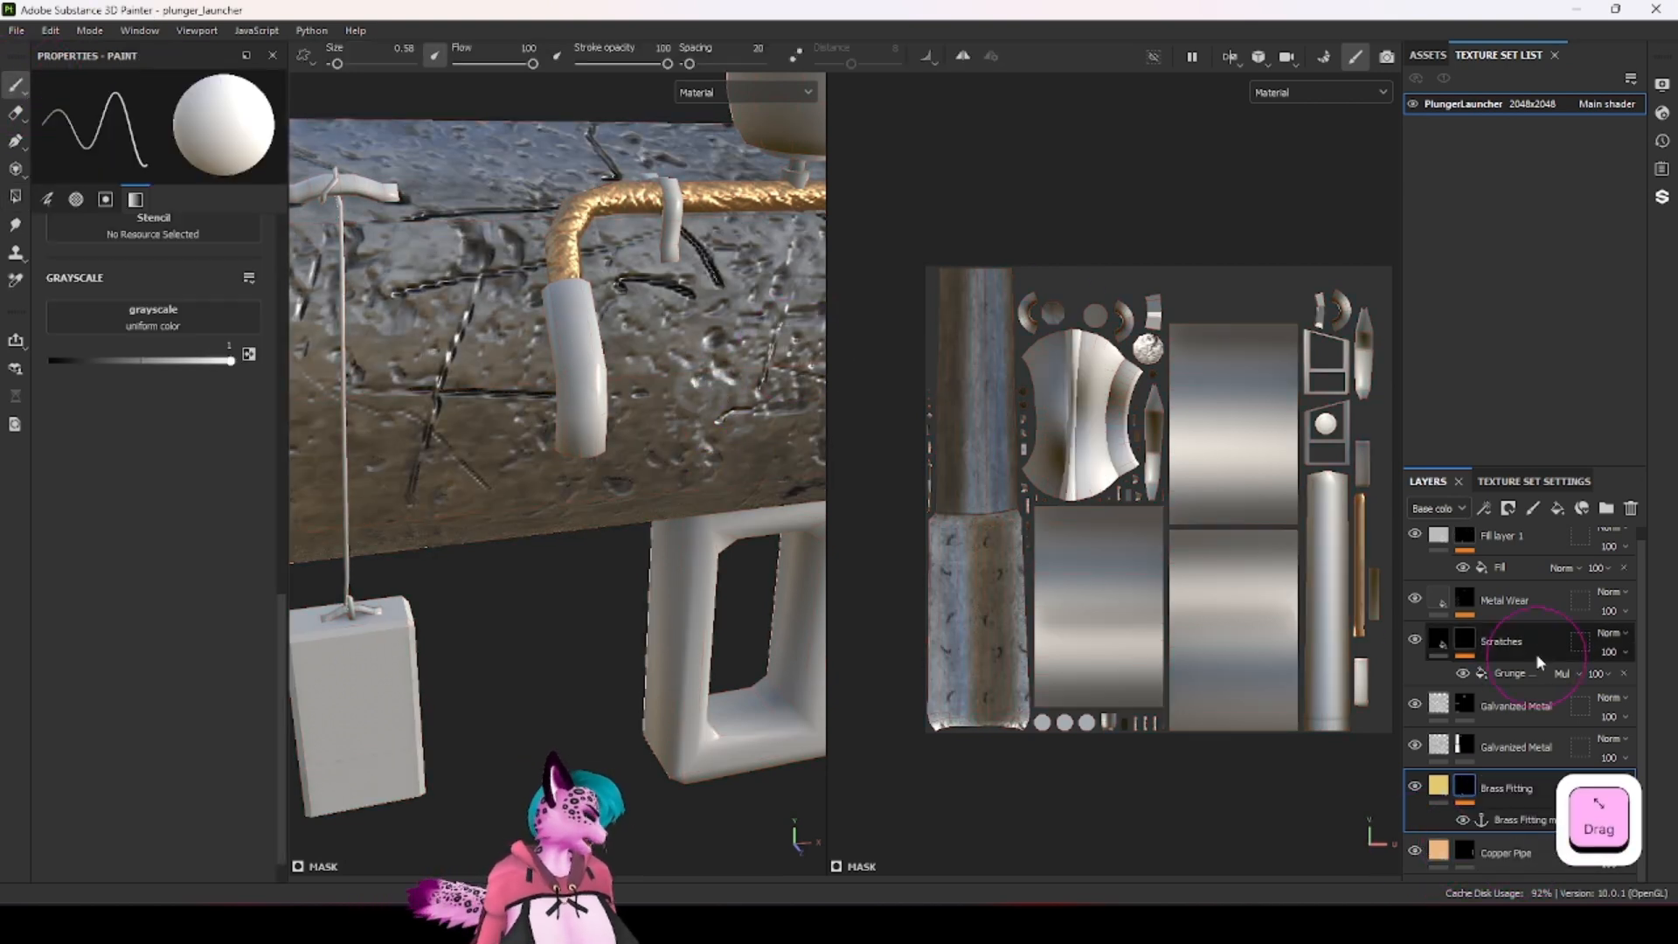
ctrl+scroll(721, 390, down, 5)
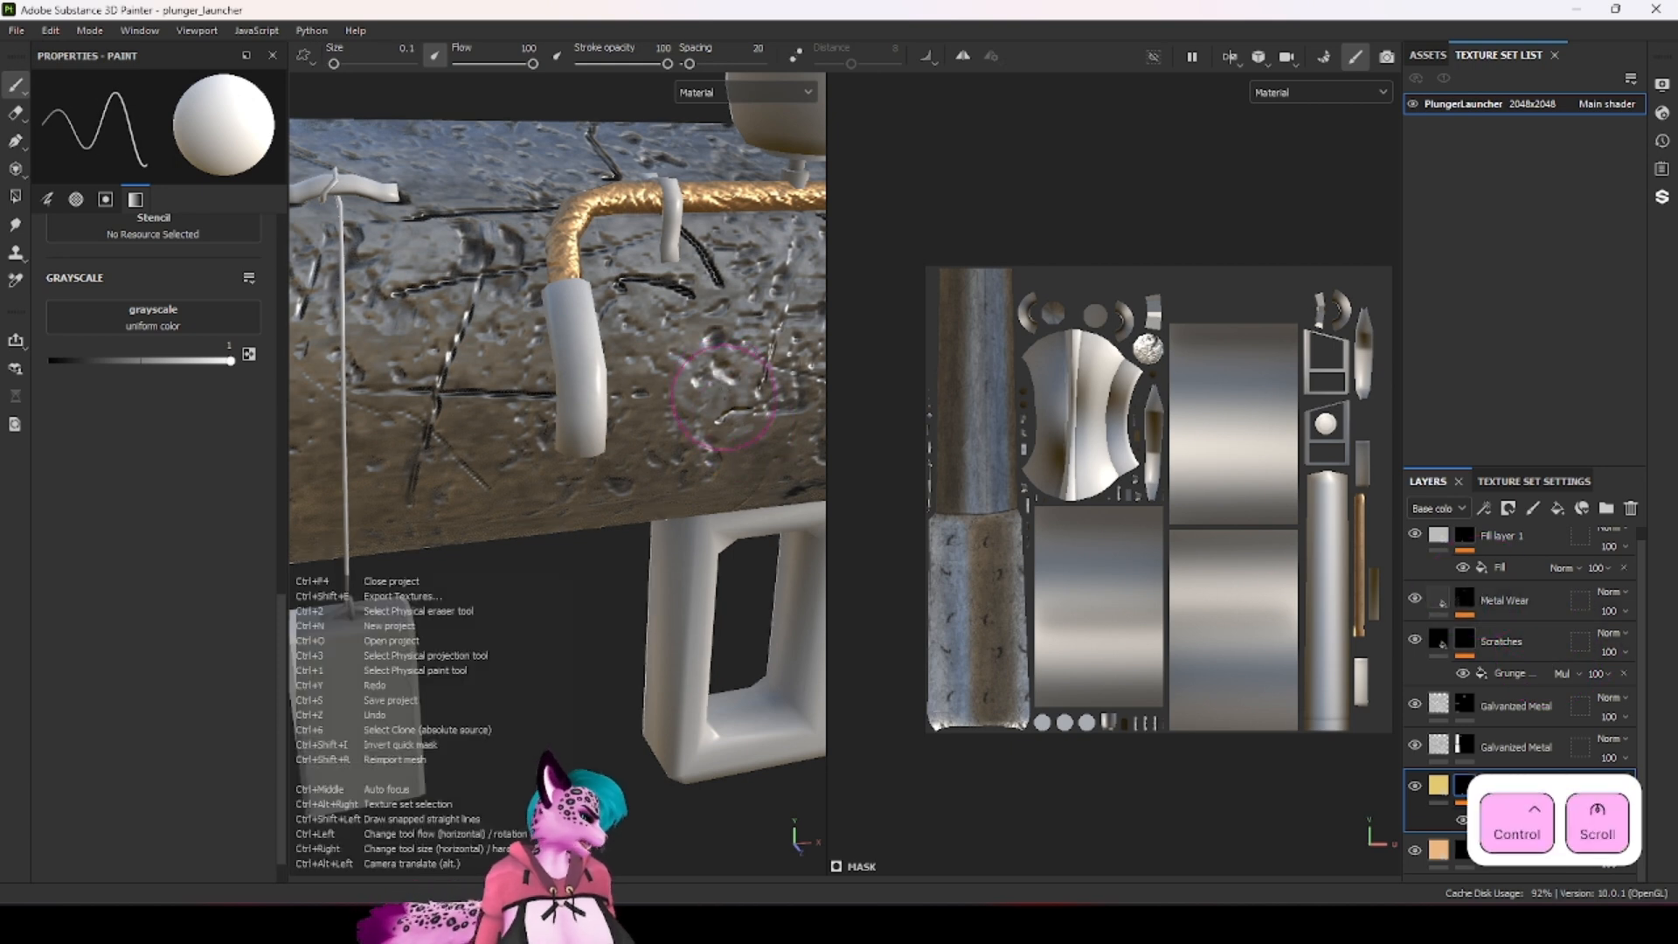
ctrl+scroll(724, 396, up, 5)
drag(727, 405, 714, 413)
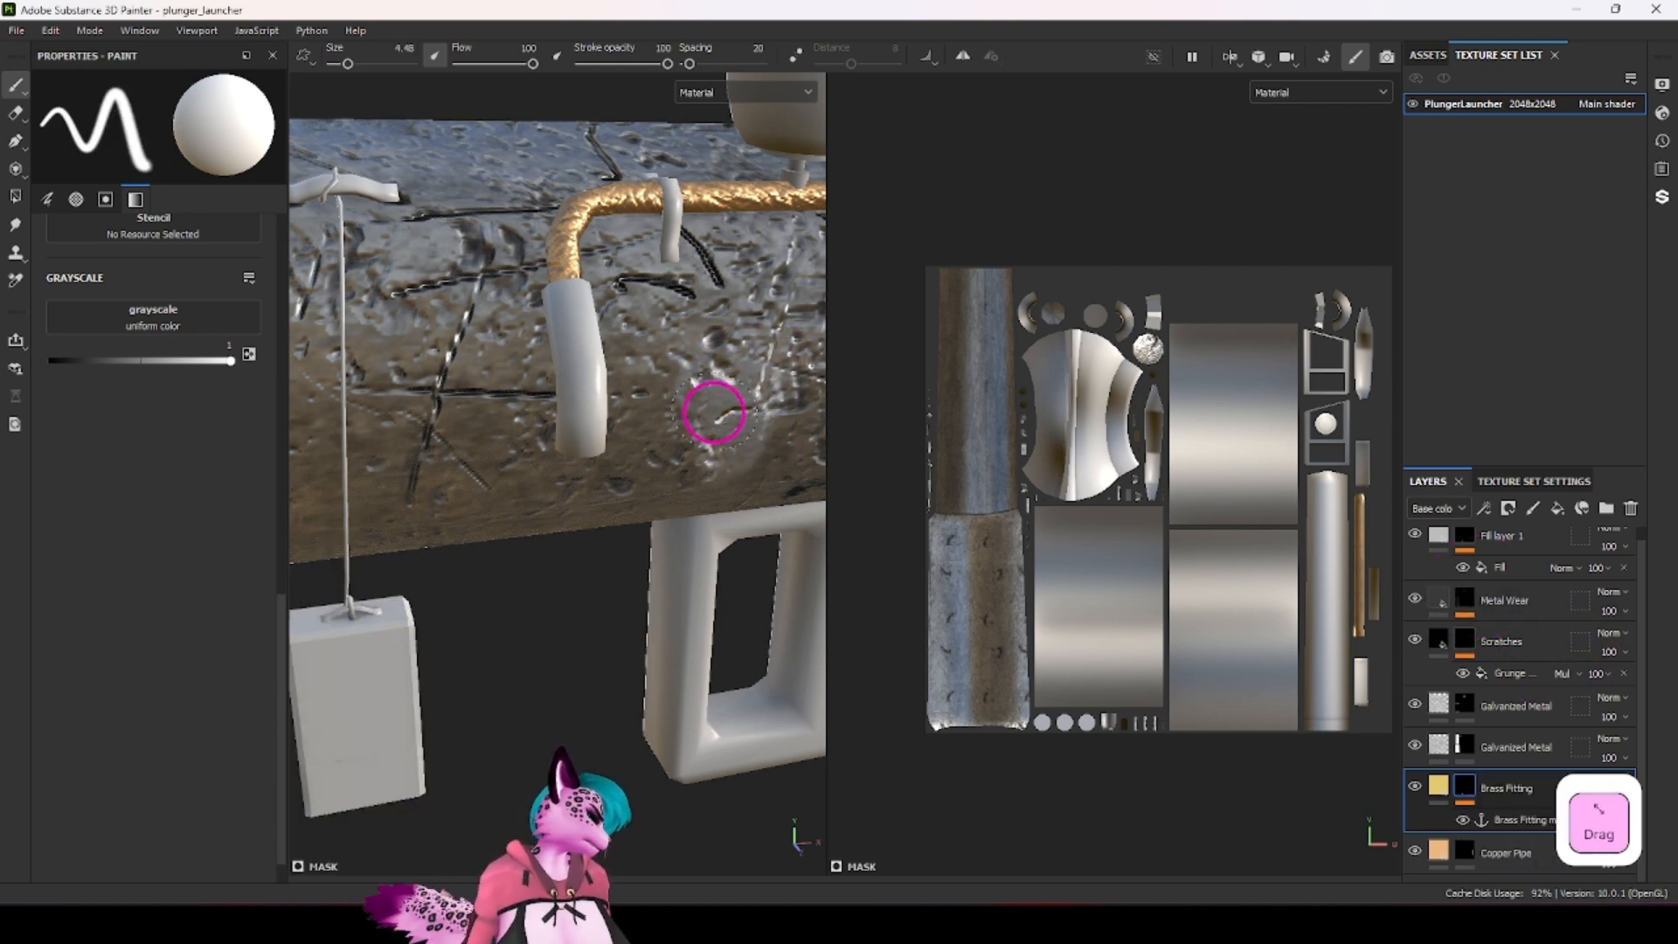
scroll(1485, 611, up, 1)
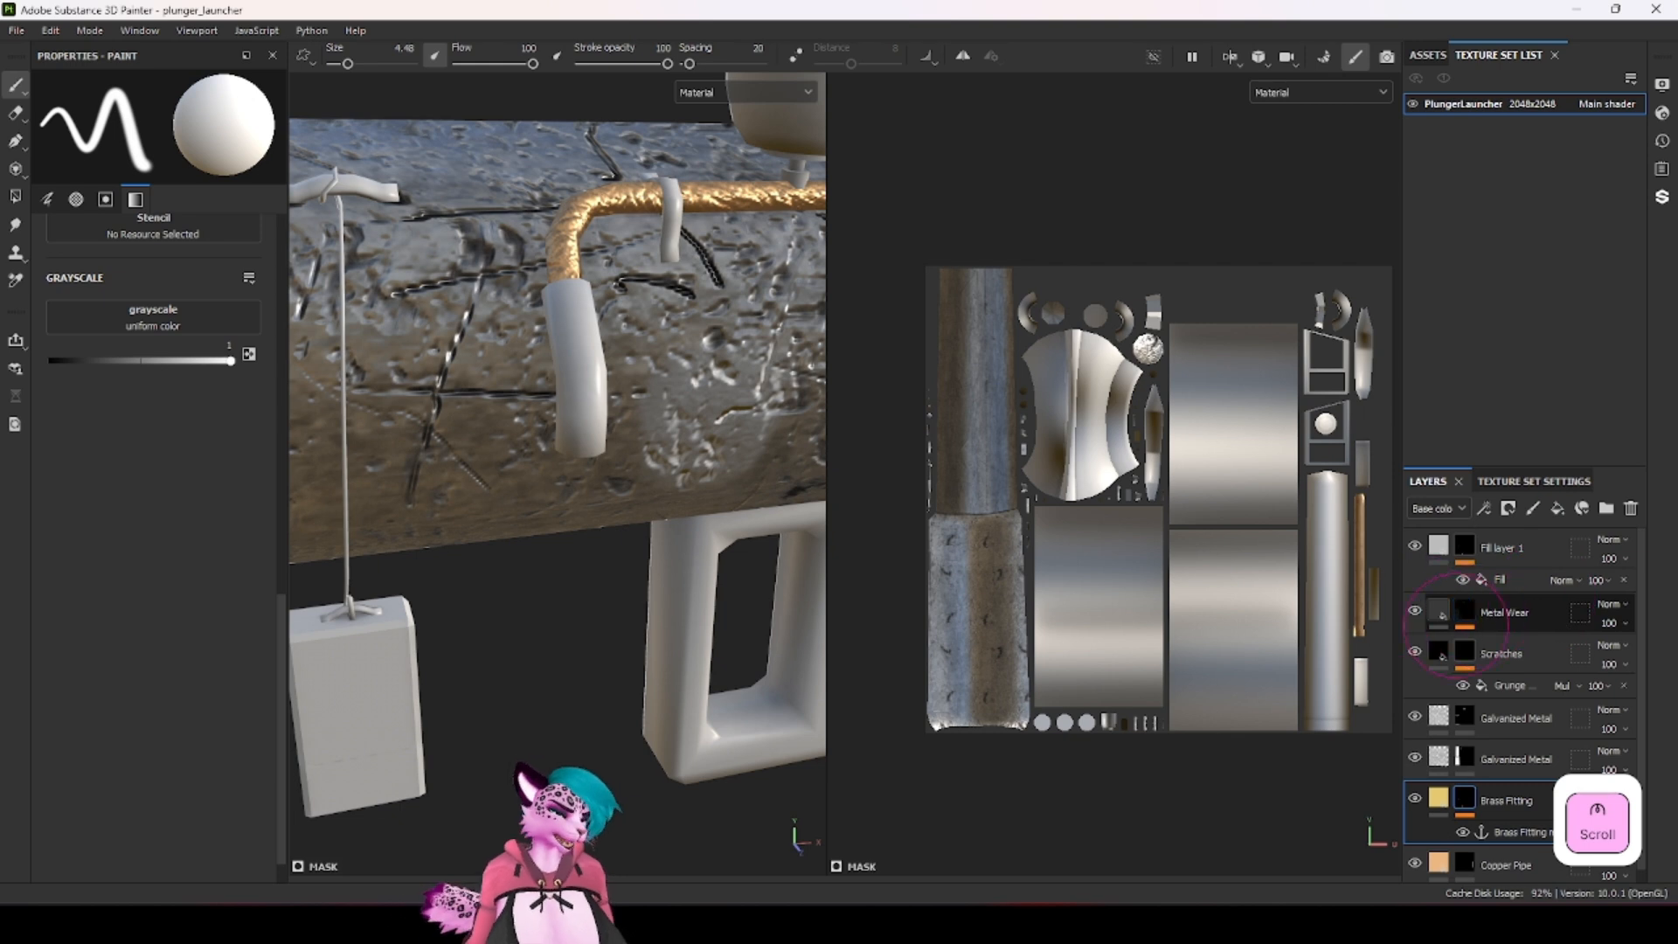
scroll(1482, 670, down, 1)
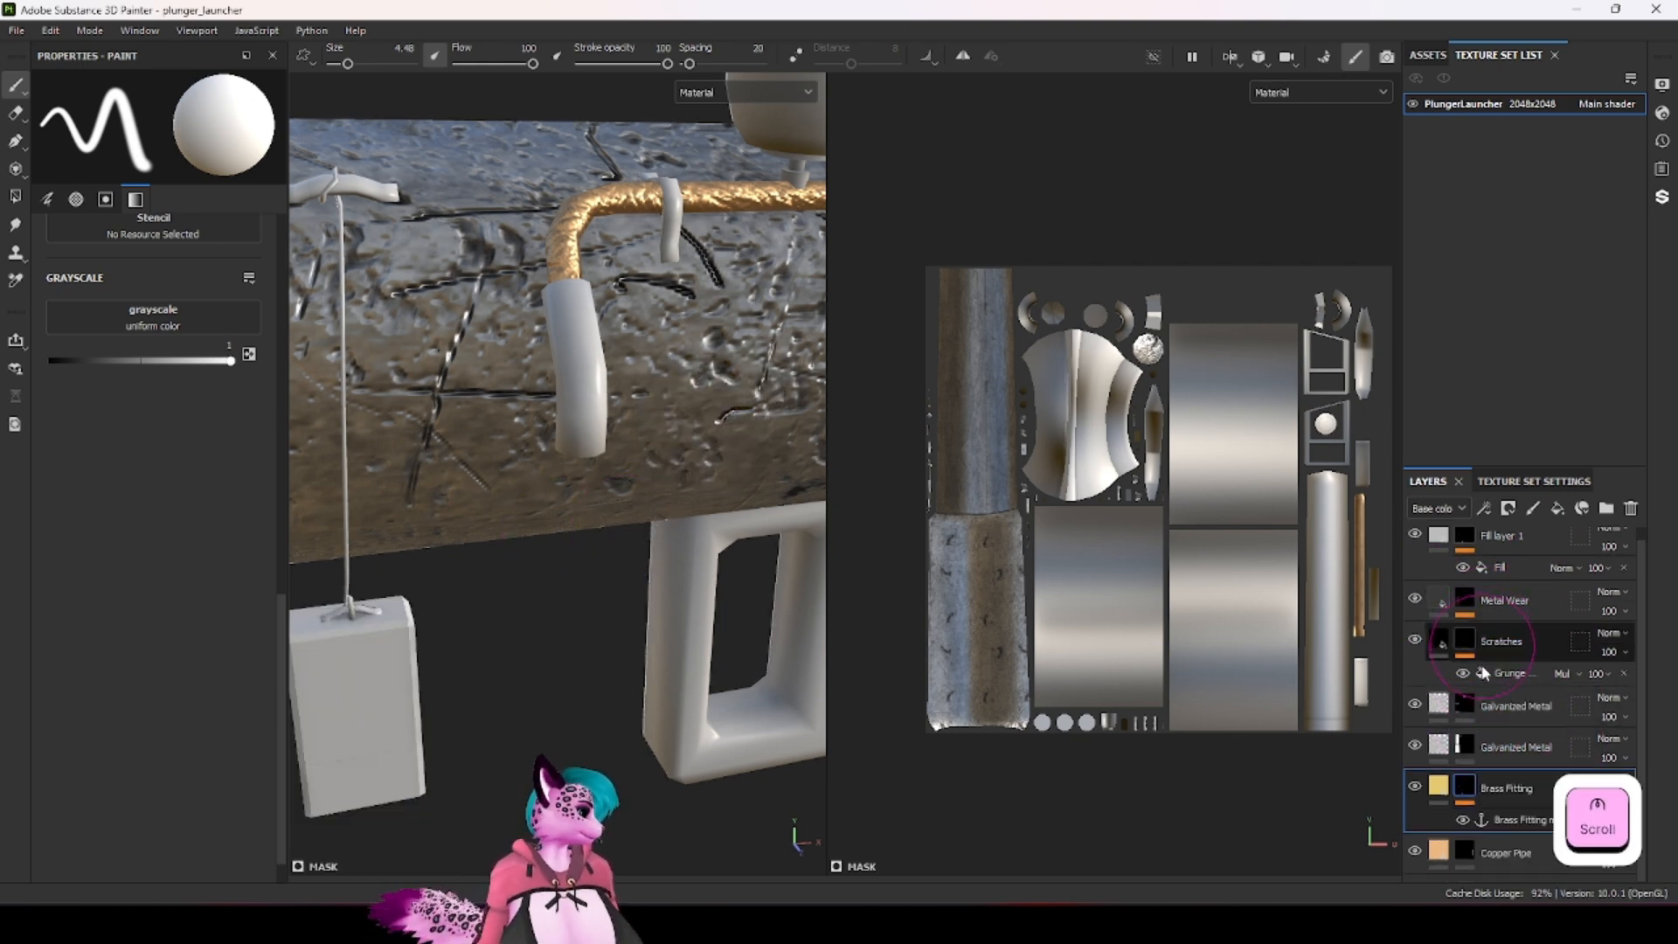
Step: Preview the mask of Fill layer 1 in the viewports
alt+click(1483, 672)
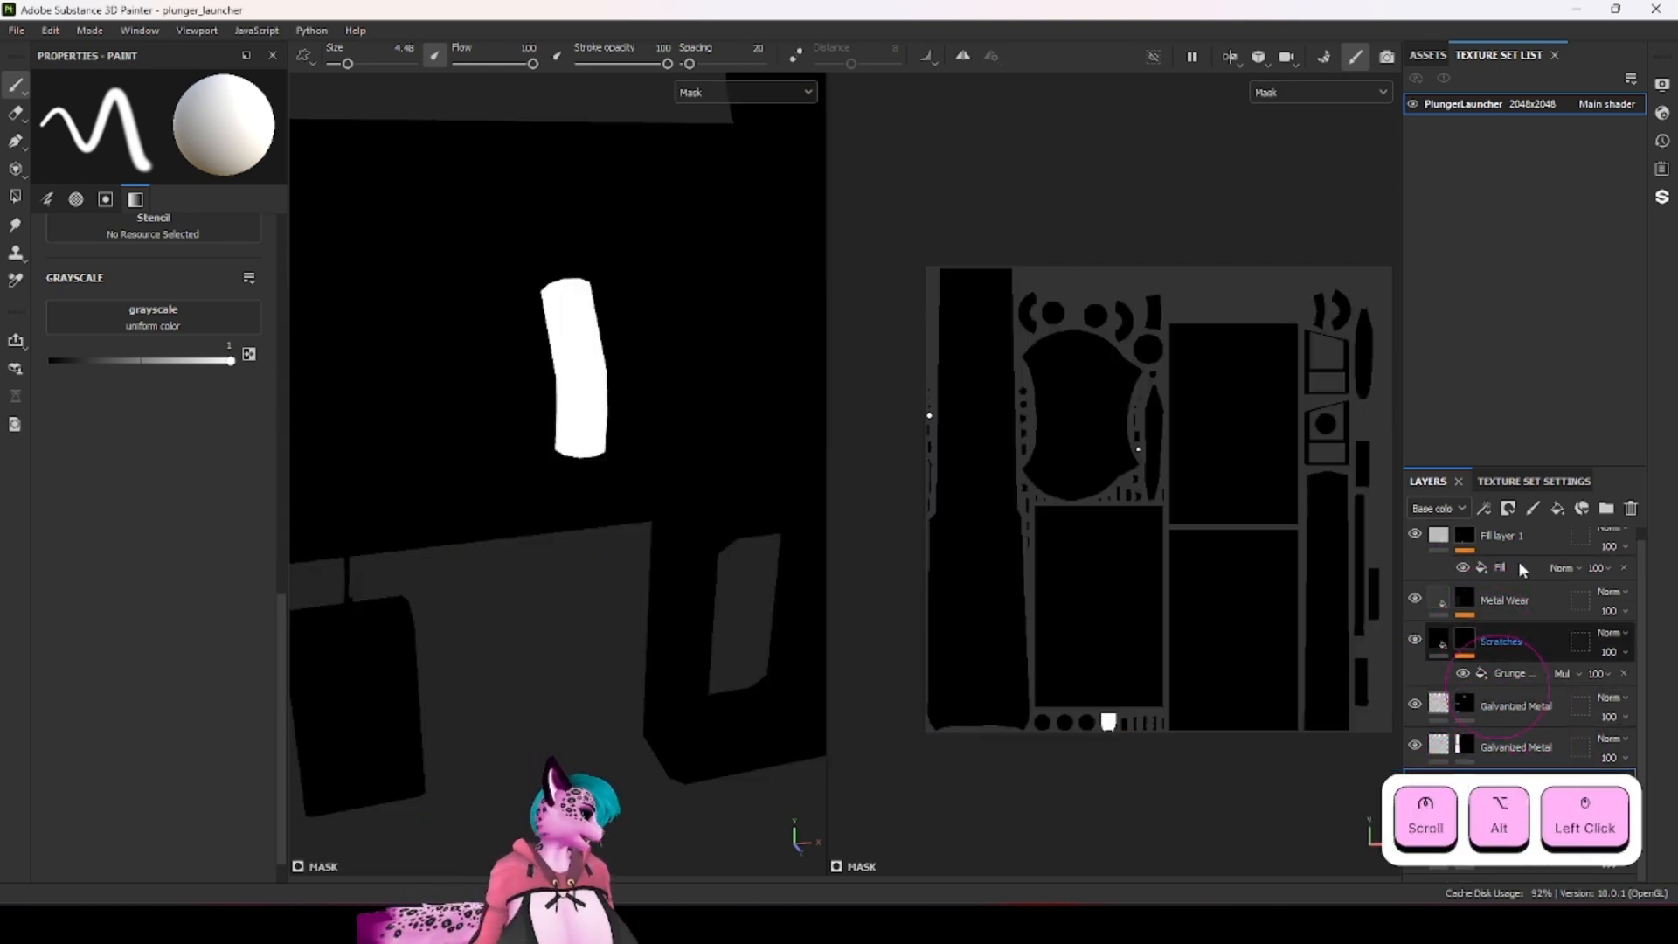
scroll(1505, 577, up, 1)
click(1472, 550)
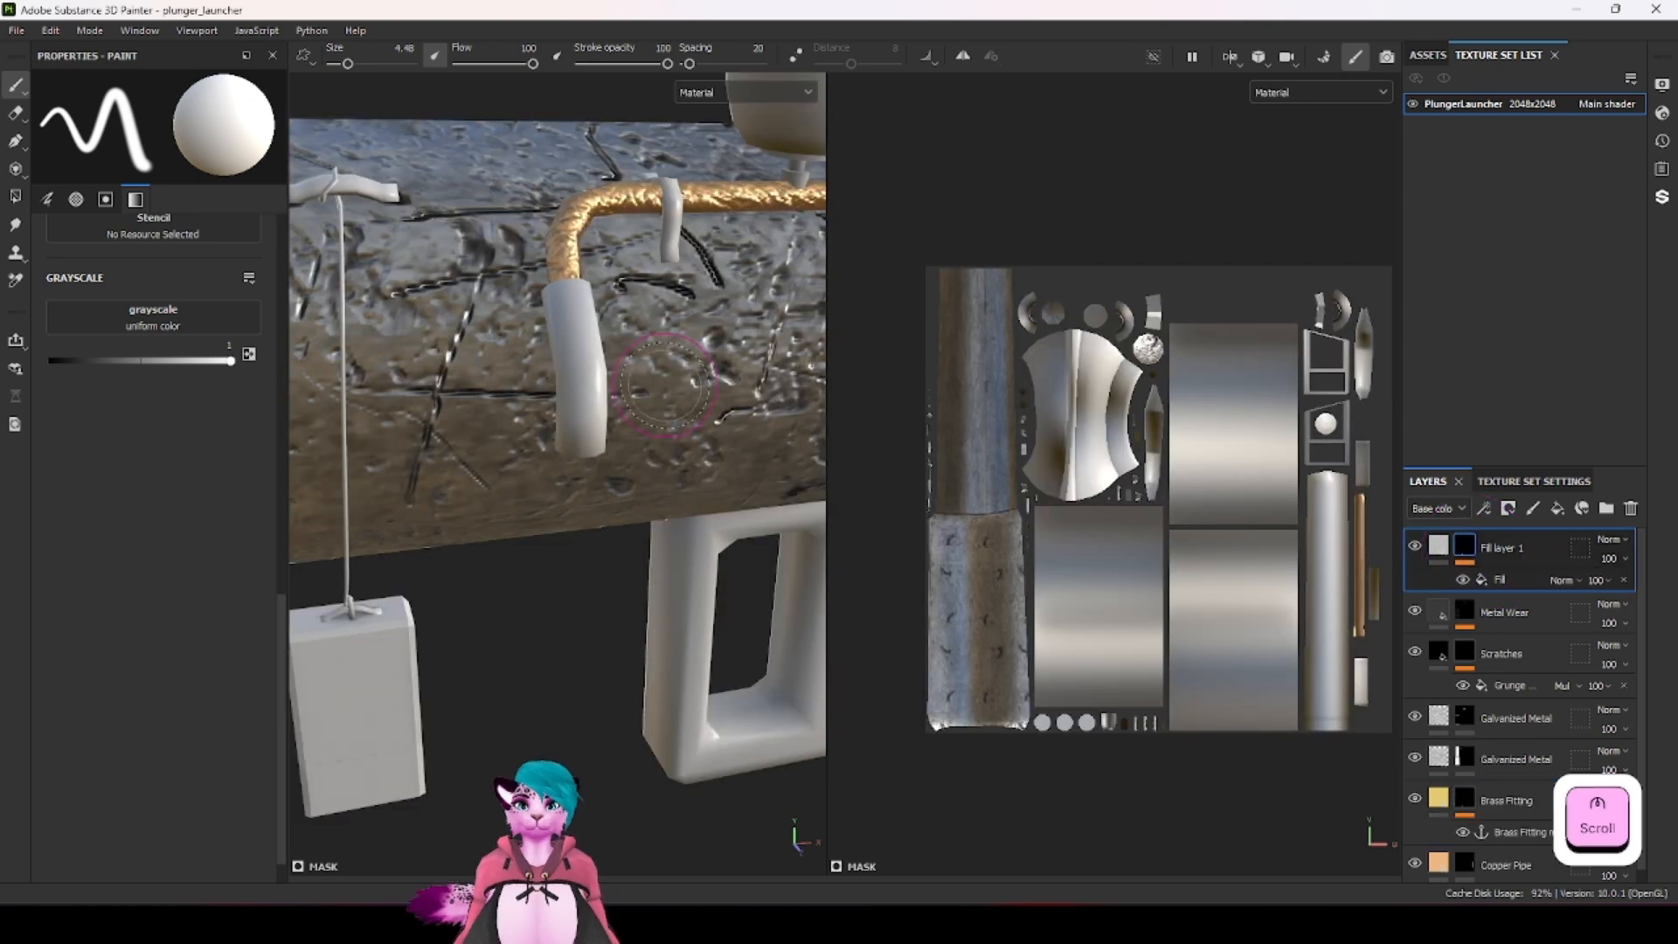
Step: Limit Fill layer 1's material to the roughness channel only and set its roughness to about 0.61
scroll(664, 385, up, 2)
click(1447, 549)
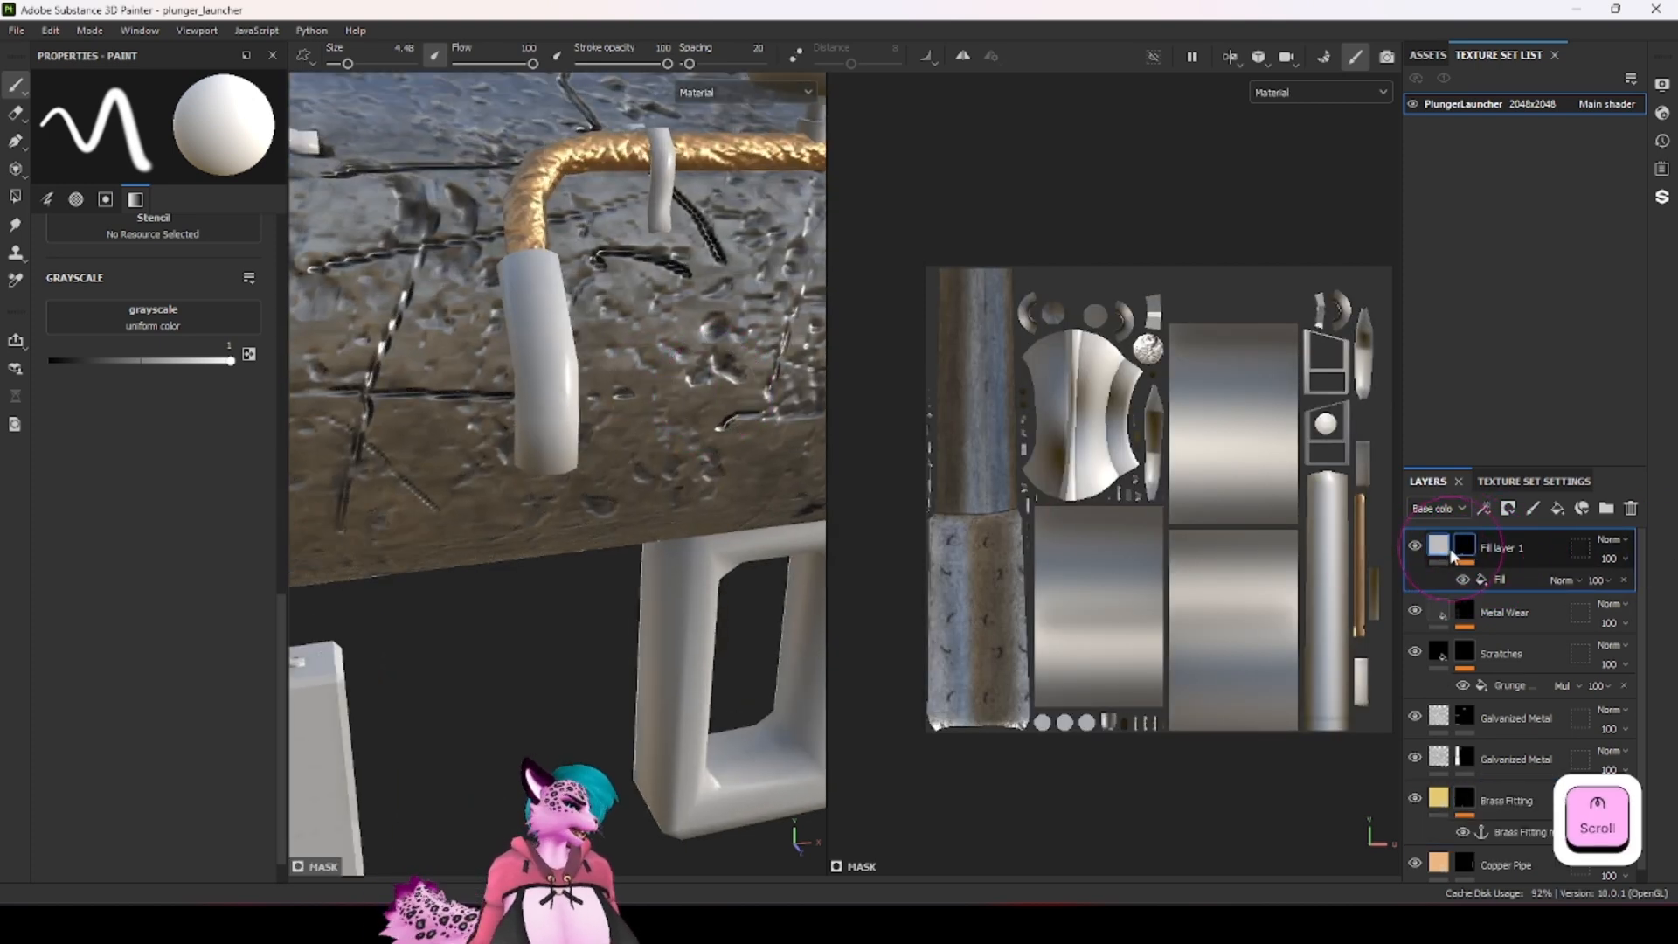
click(1445, 555)
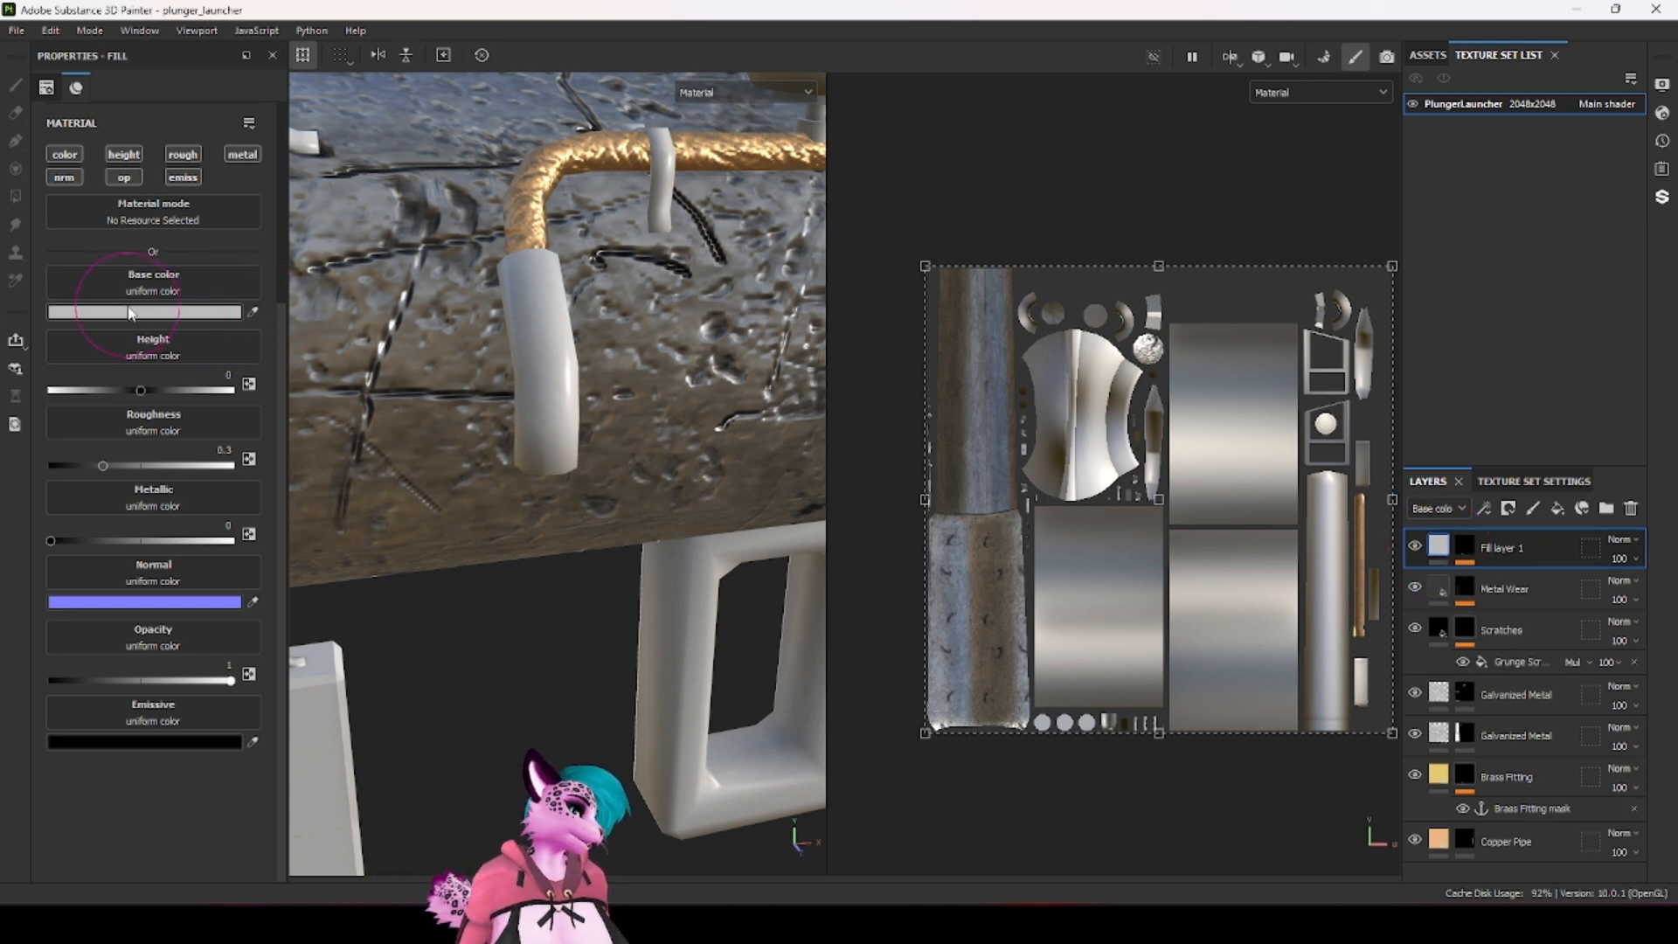
key(alt)
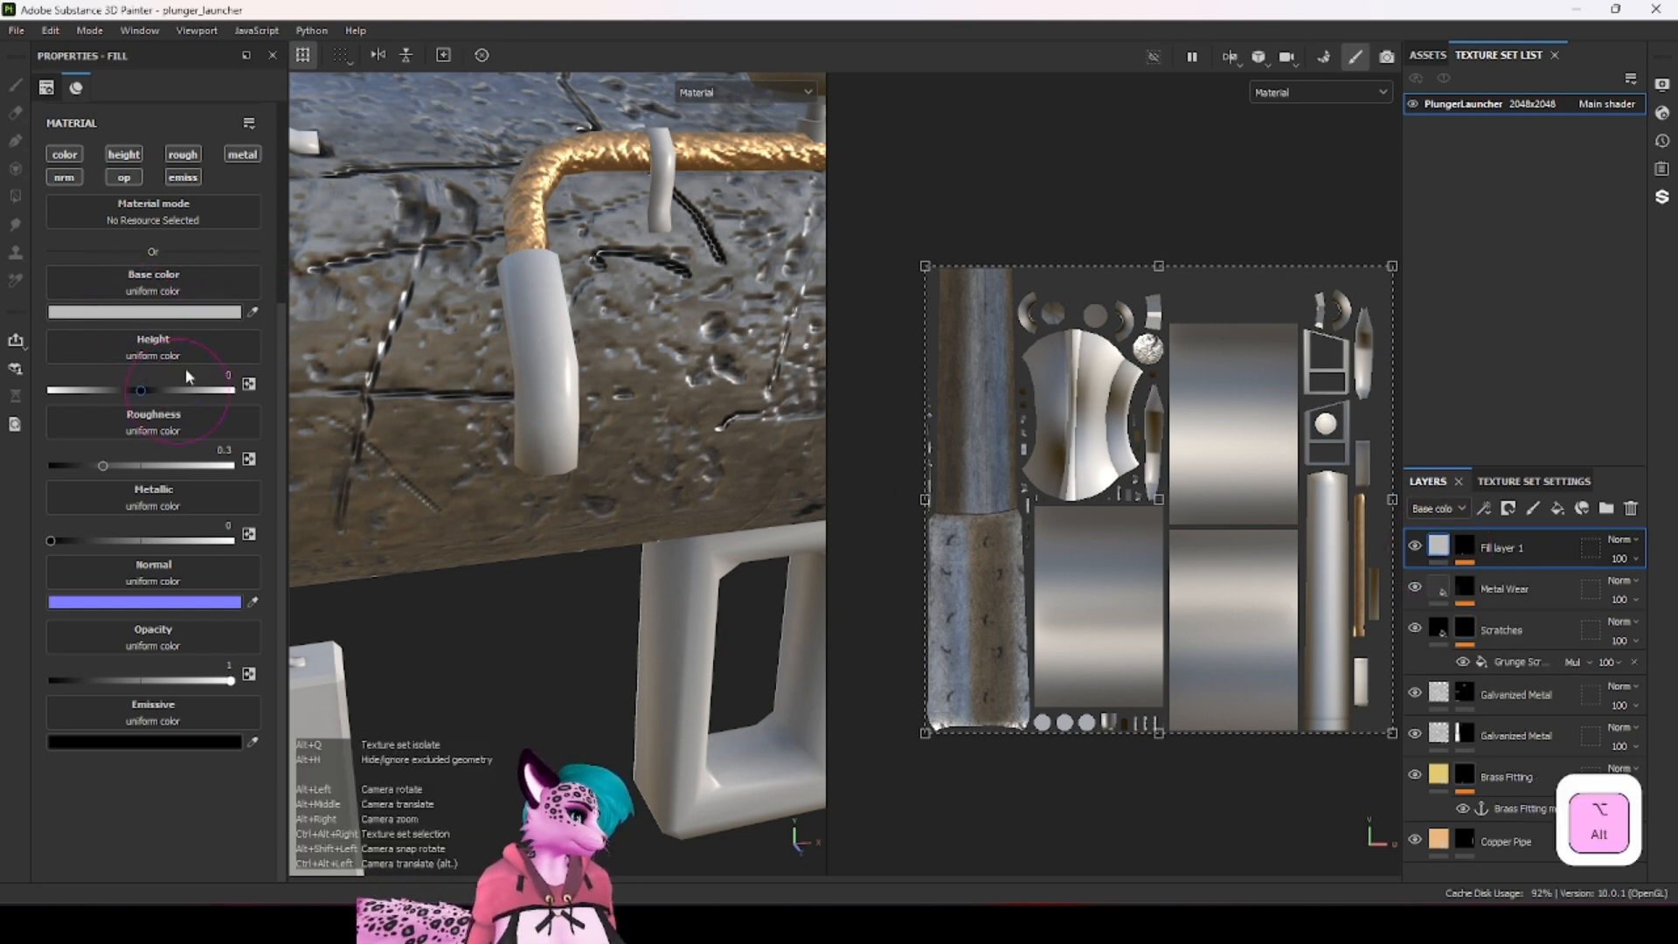
alt+click(183, 155)
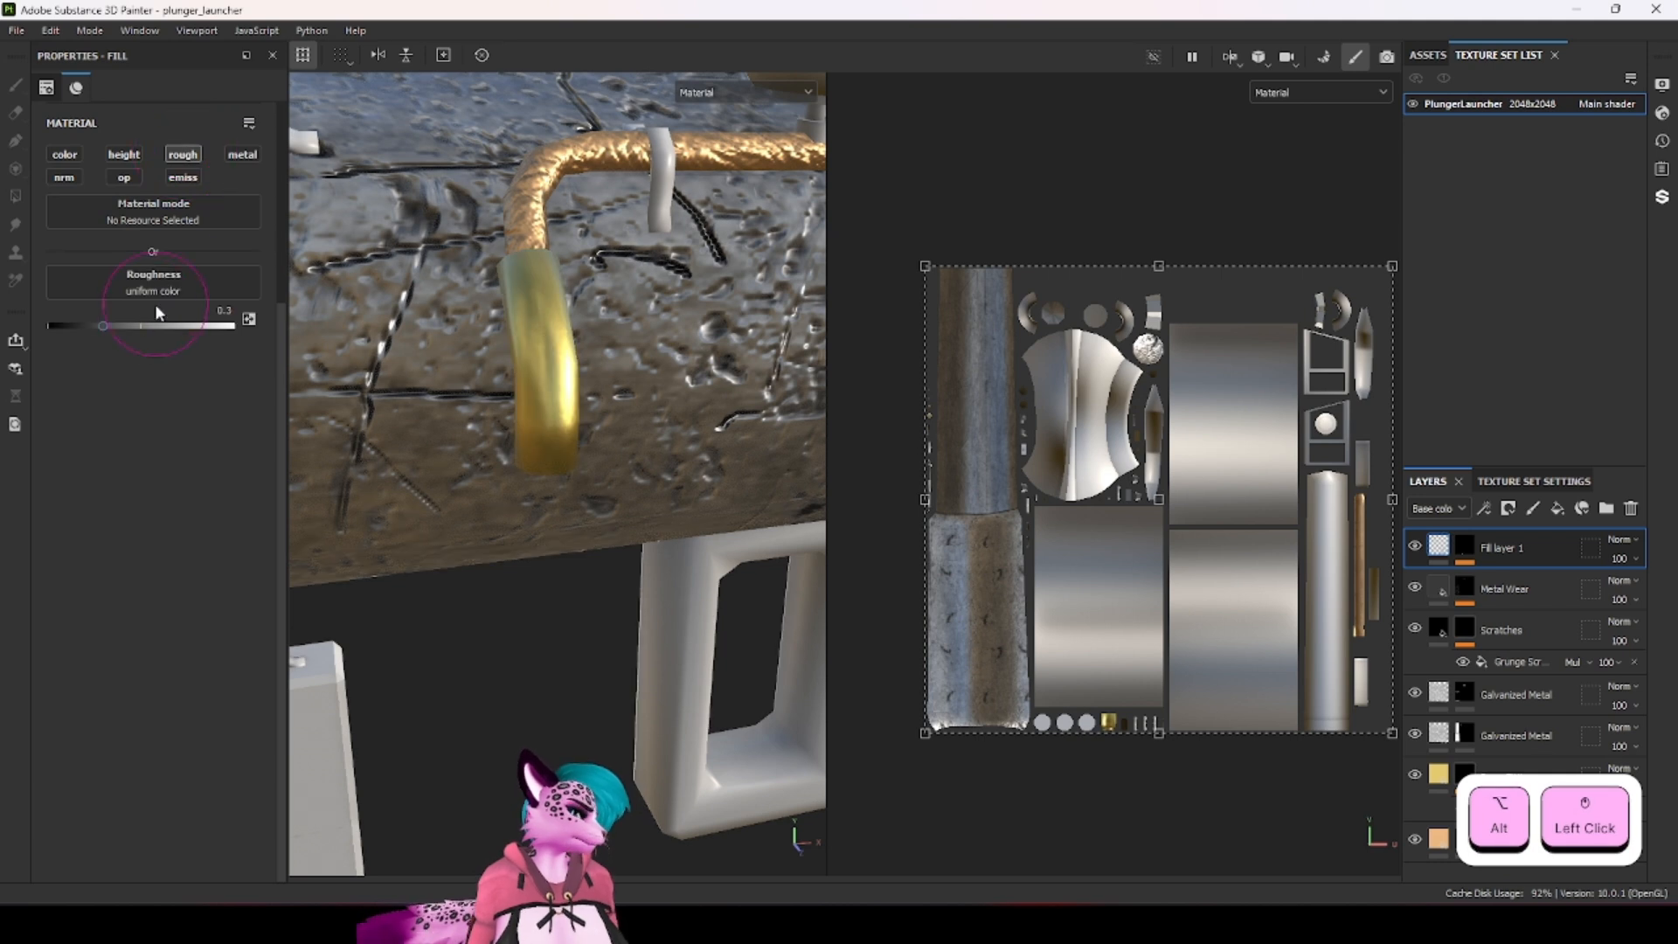
mouse_move(161, 325)
mouse_down()
mouse_move(201, 341)
mouse_move(161, 332)
mouse_up()
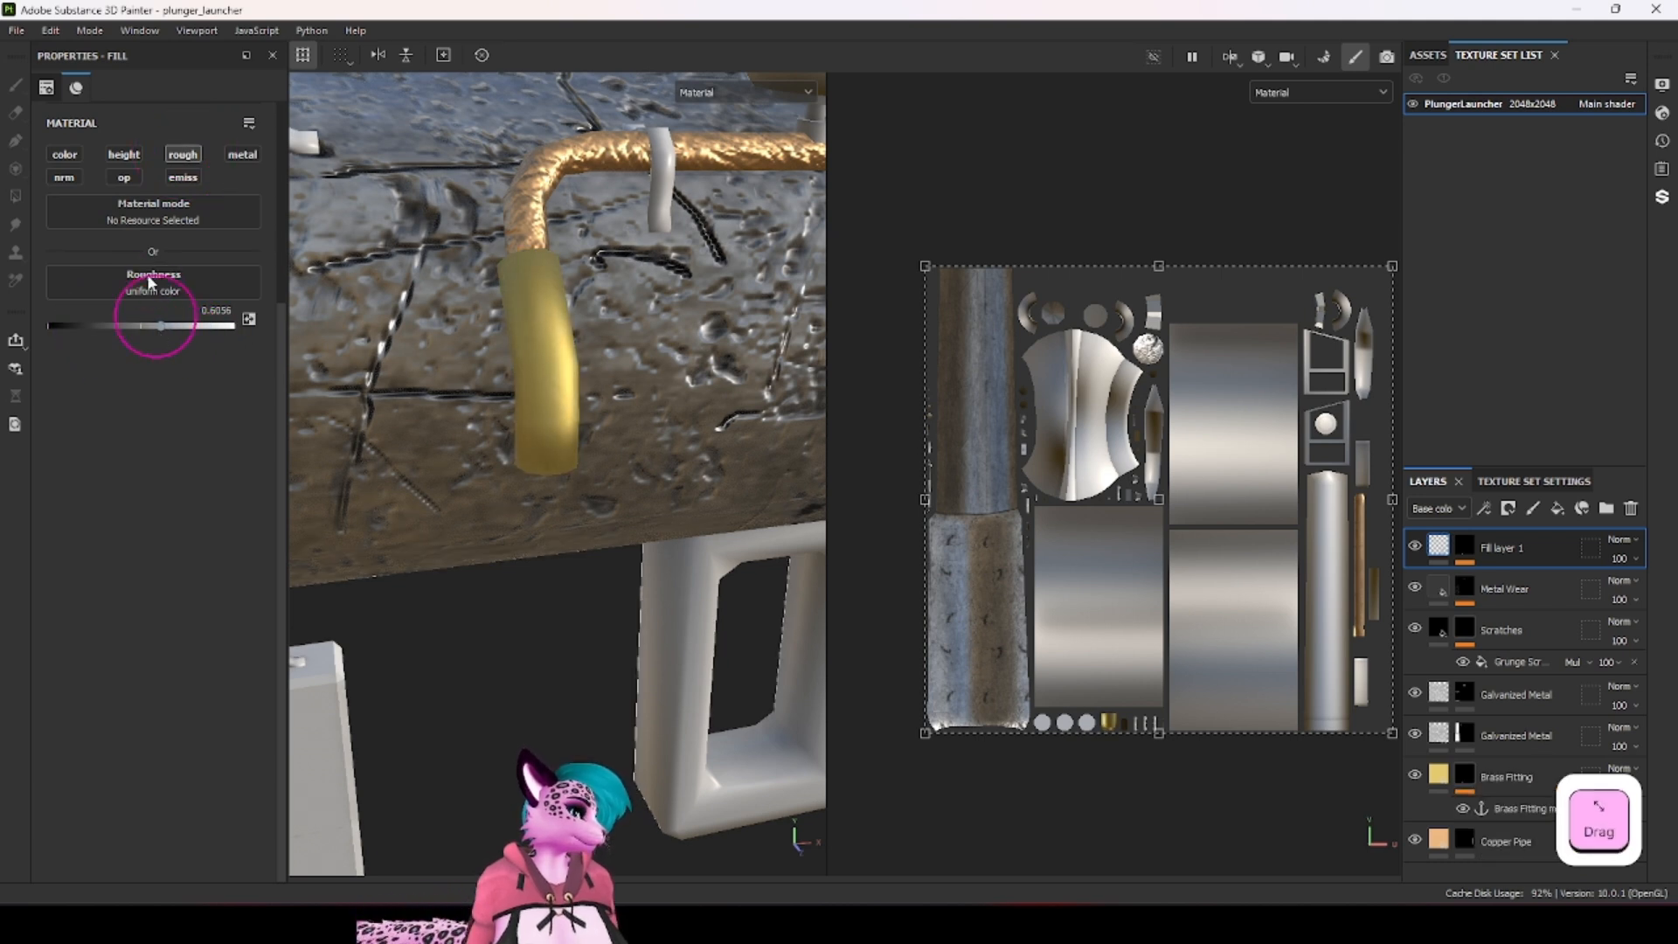
Step: Enable Fill layer 1's color channel, sample the Brass Fitting layer's color as base color, and darken it to AC9954
click(66, 155)
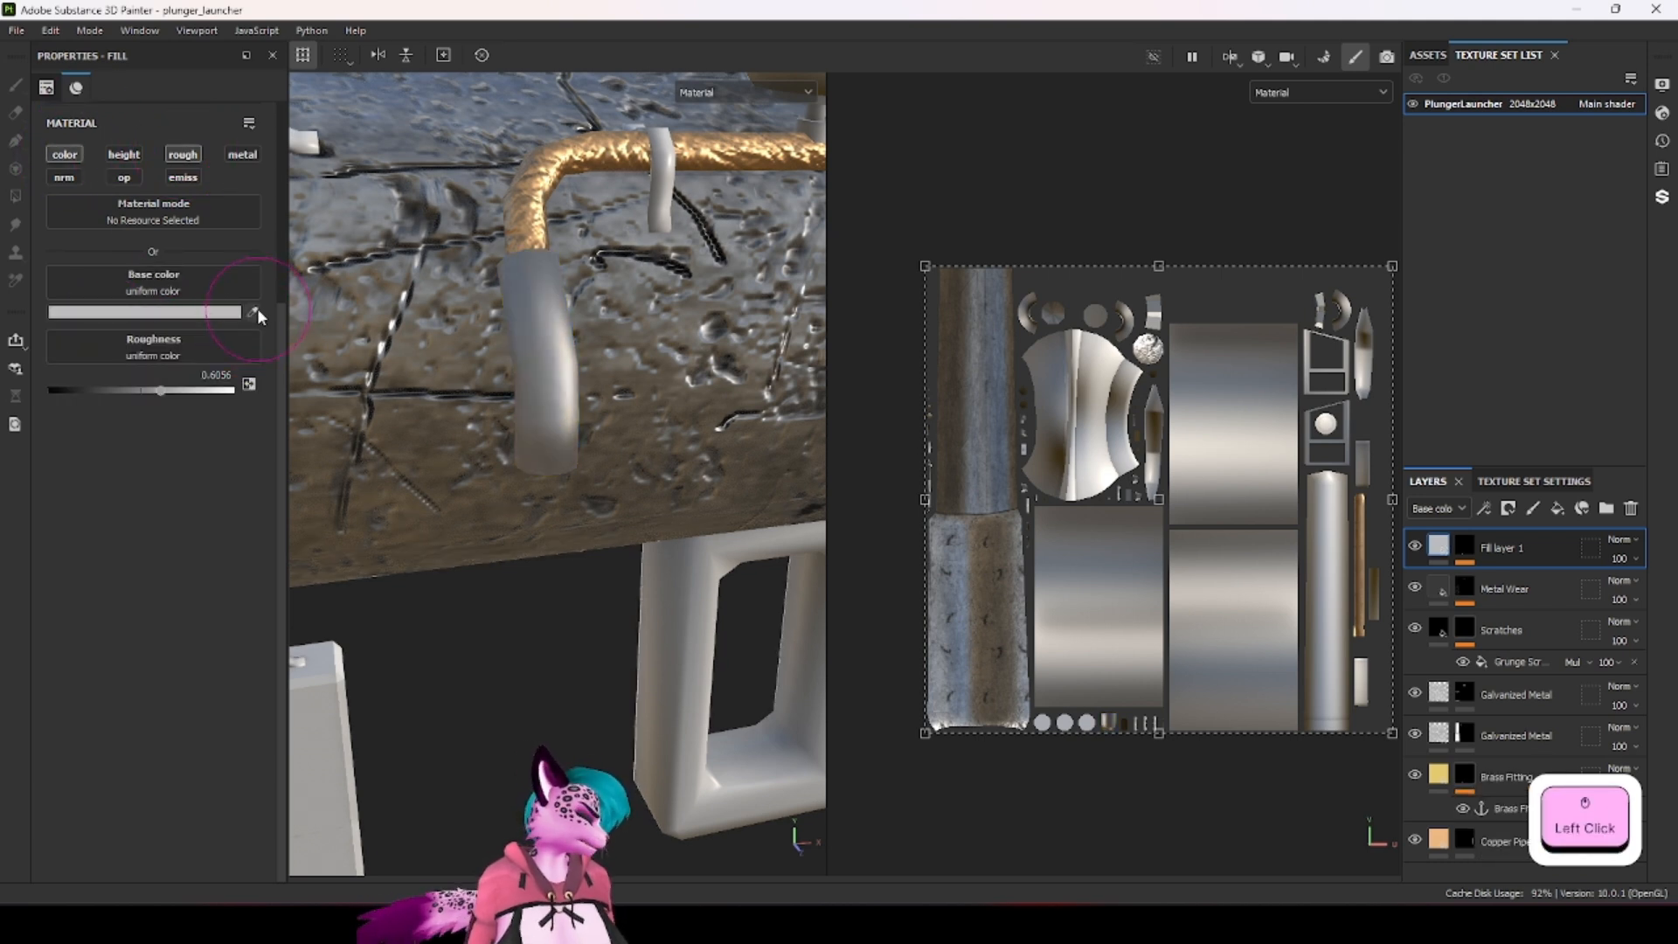
click(252, 312)
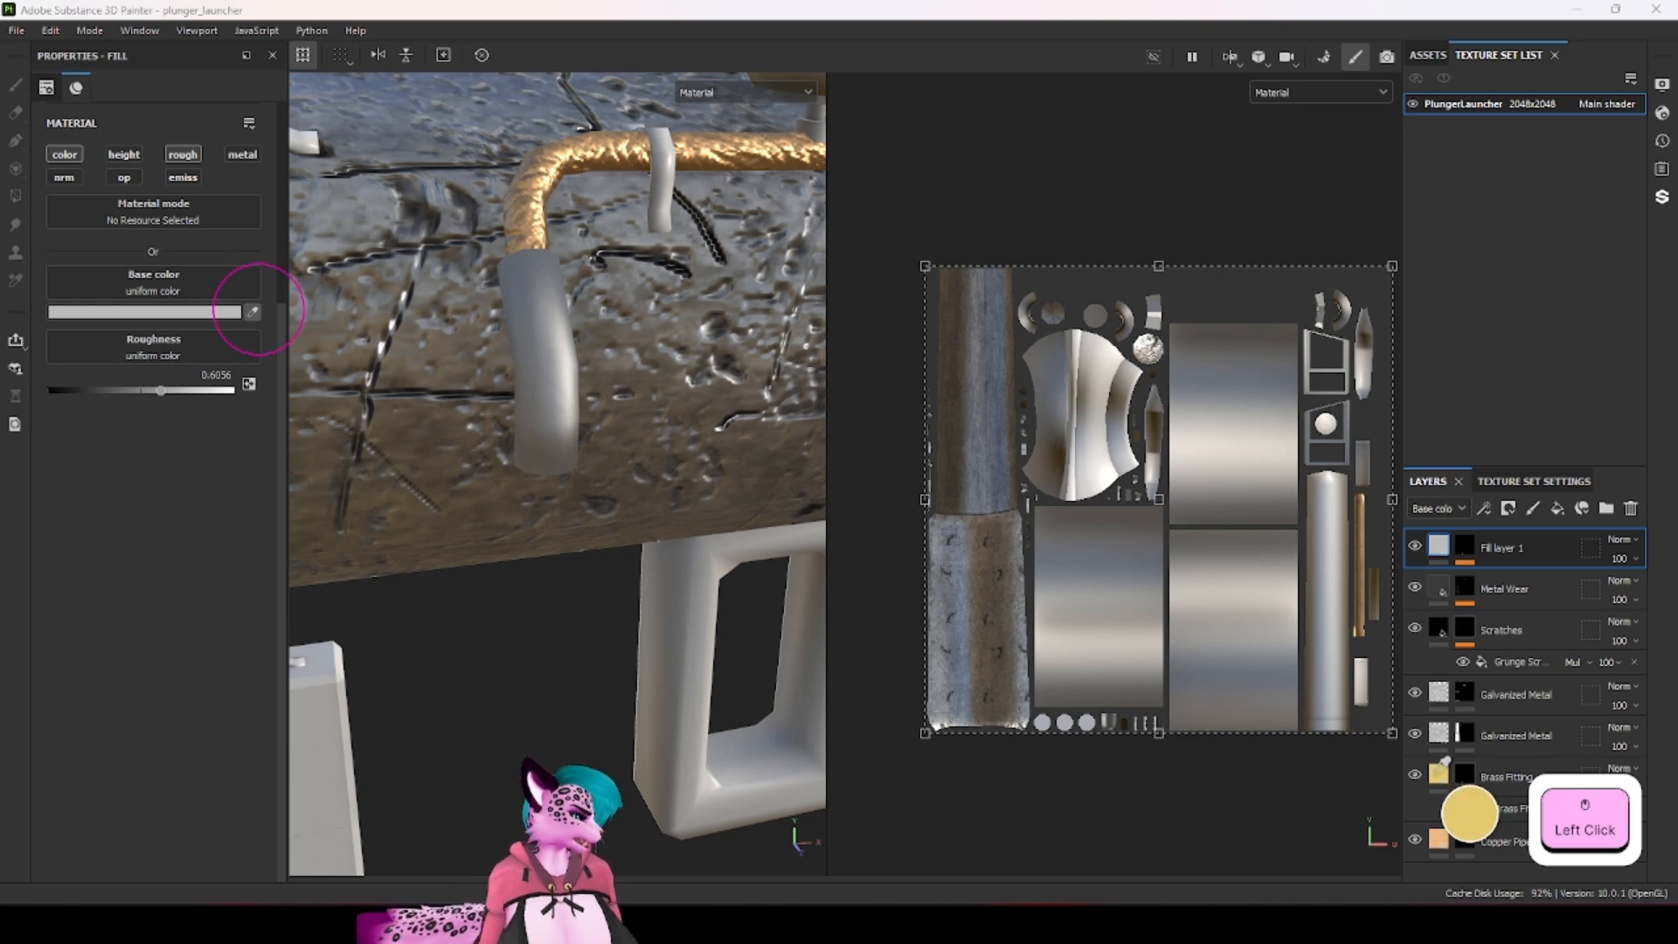
click(1440, 774)
click(229, 312)
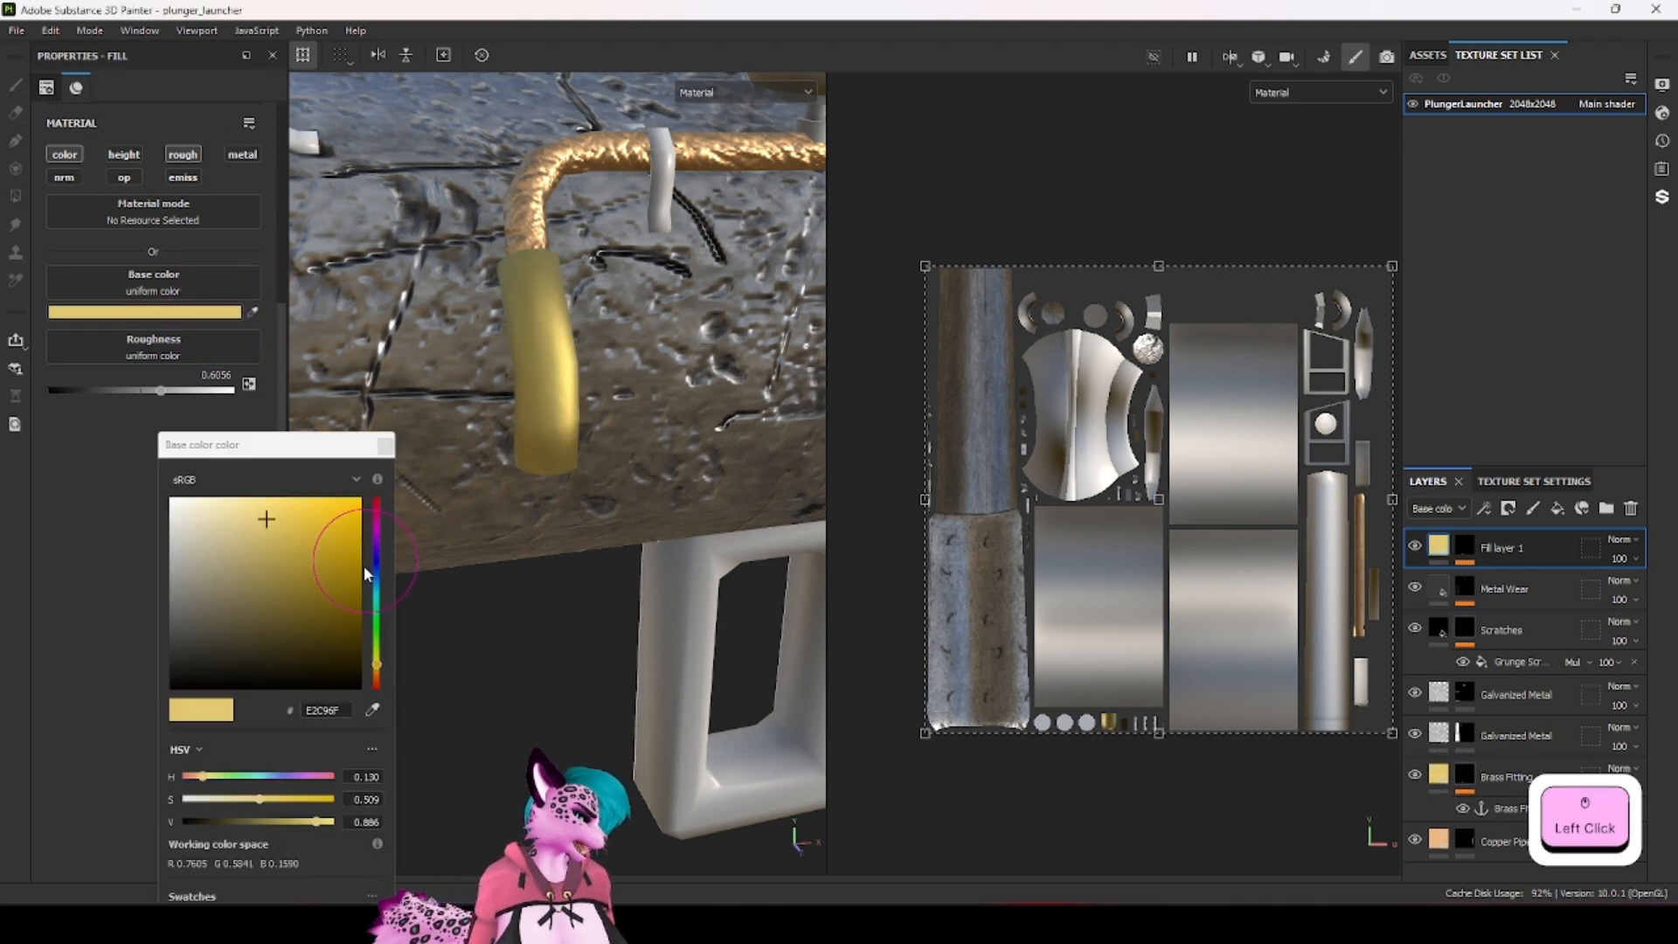
drag(270, 522, 270, 566)
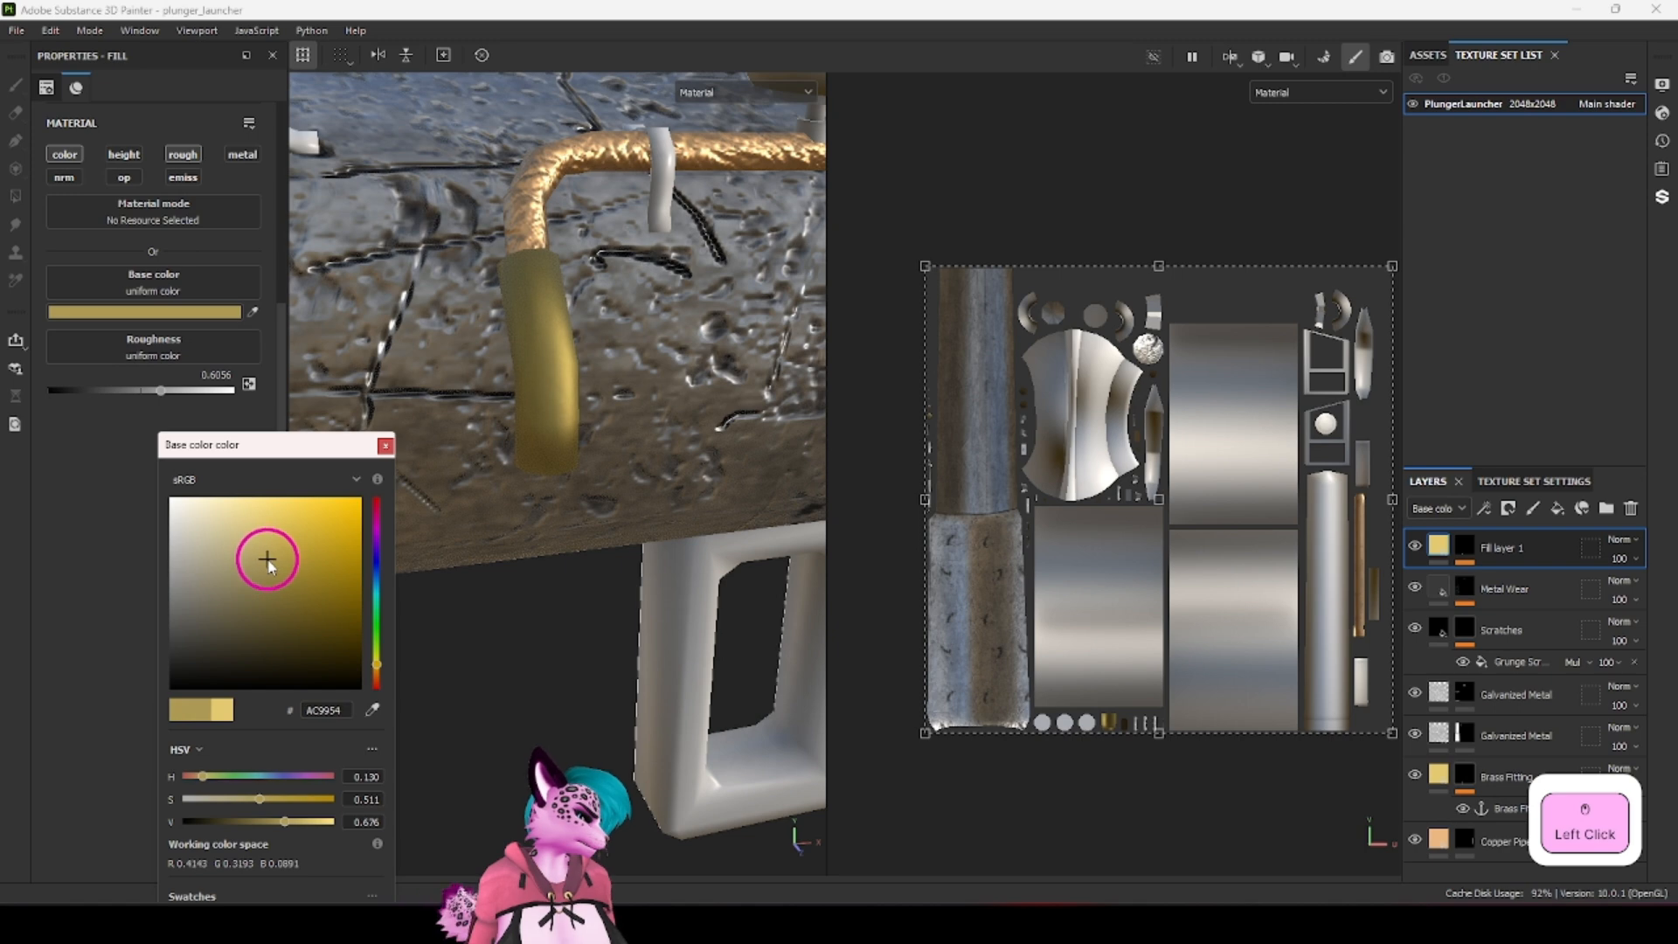
Step: Add a second fill effect to Fill layer 1's mask and rename the existing anchor-based fill Brass Mask
right_click(1463, 550)
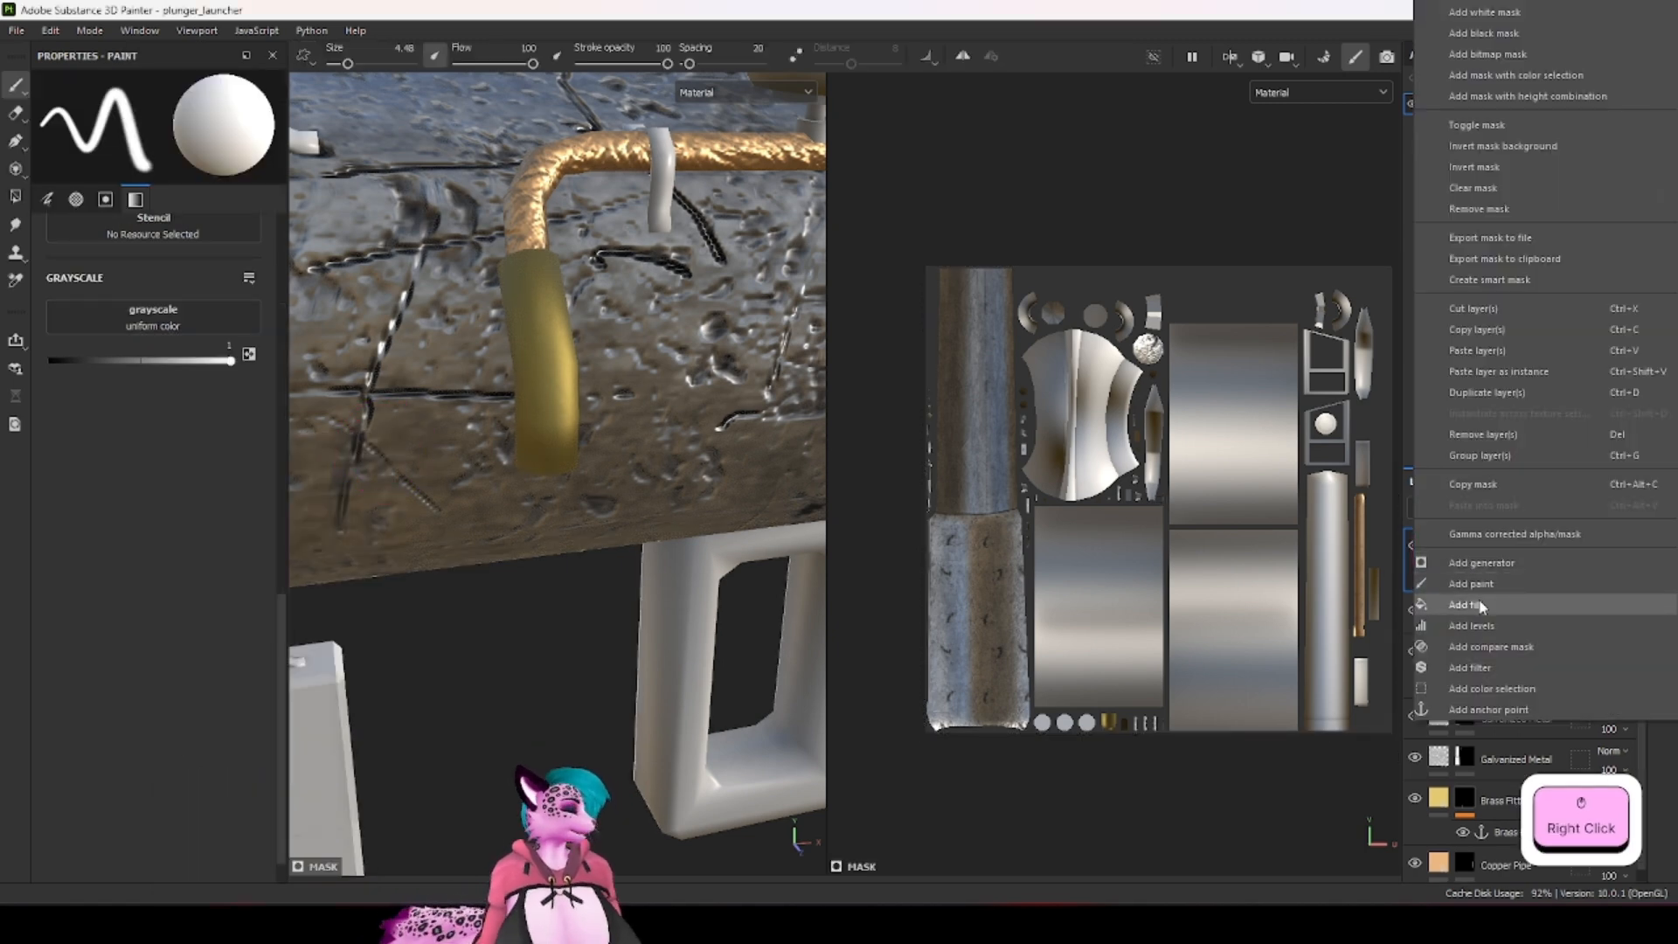
click(1479, 604)
click(1498, 601)
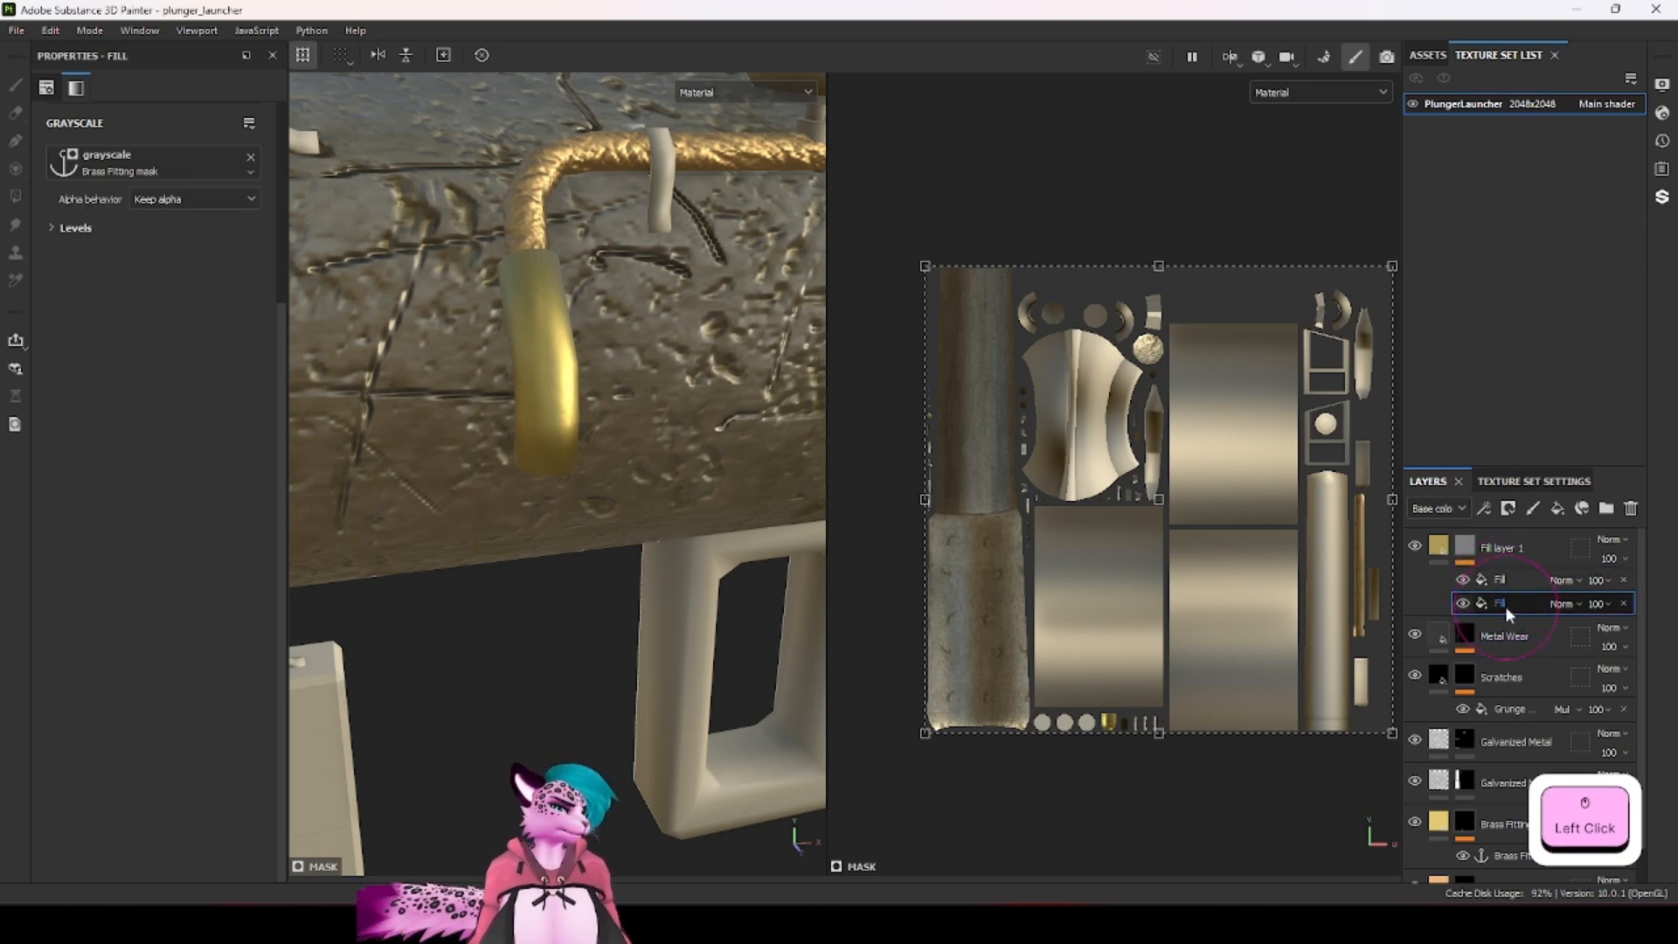
double_click(1505, 606)
key(shift)
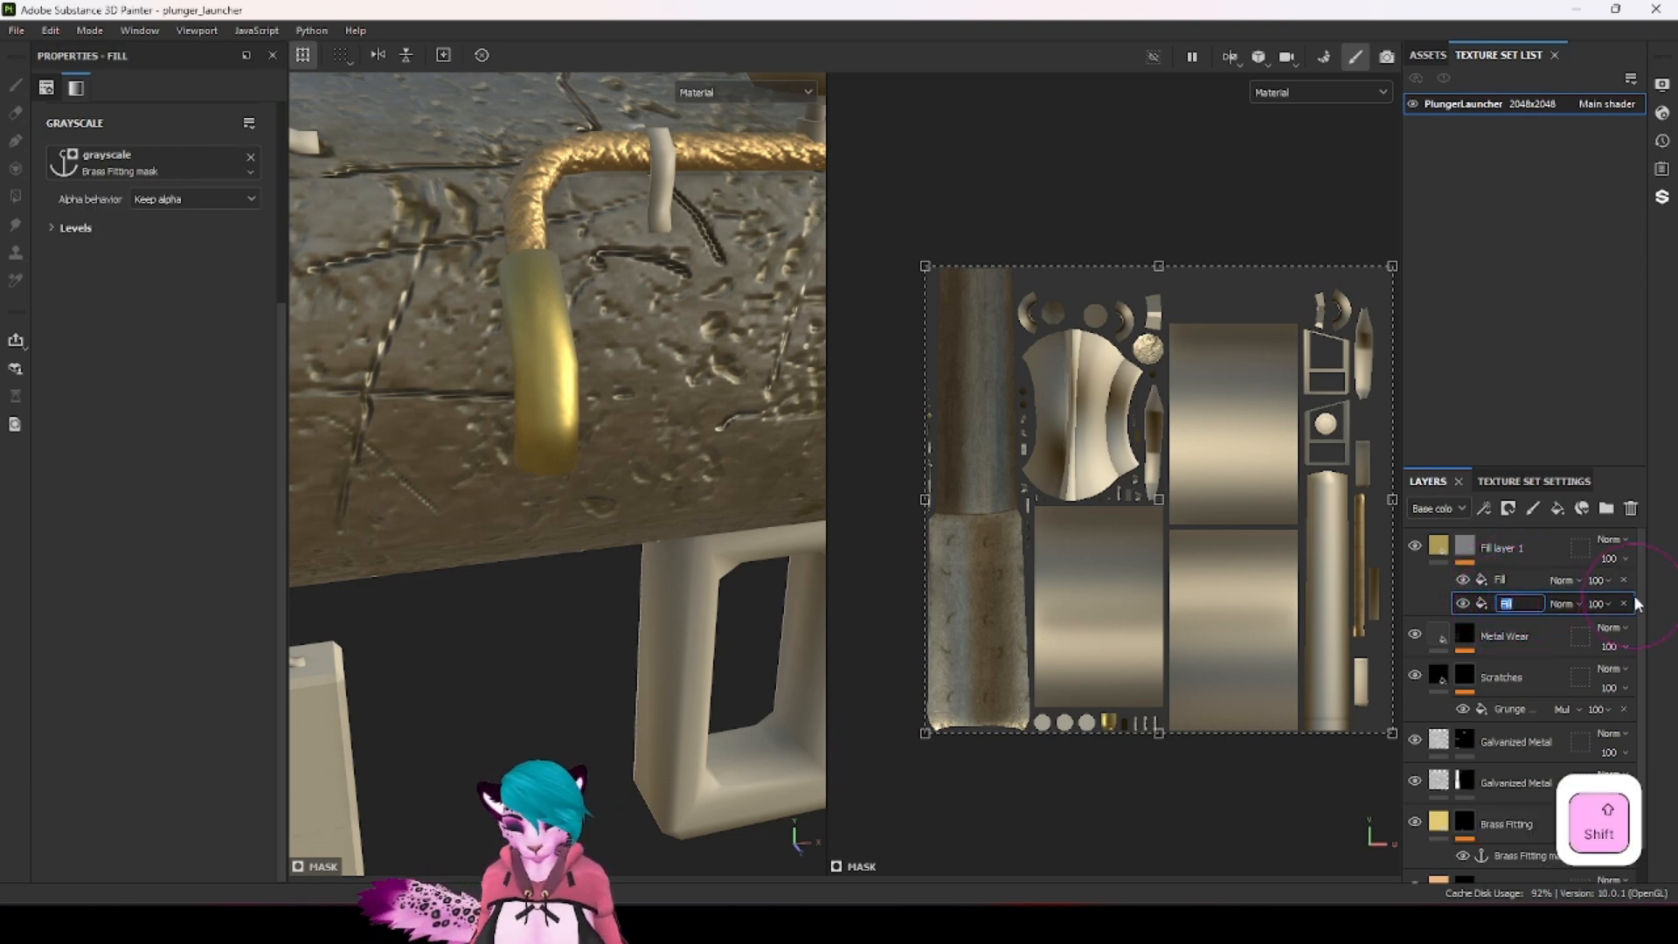
text(Brass Mask)
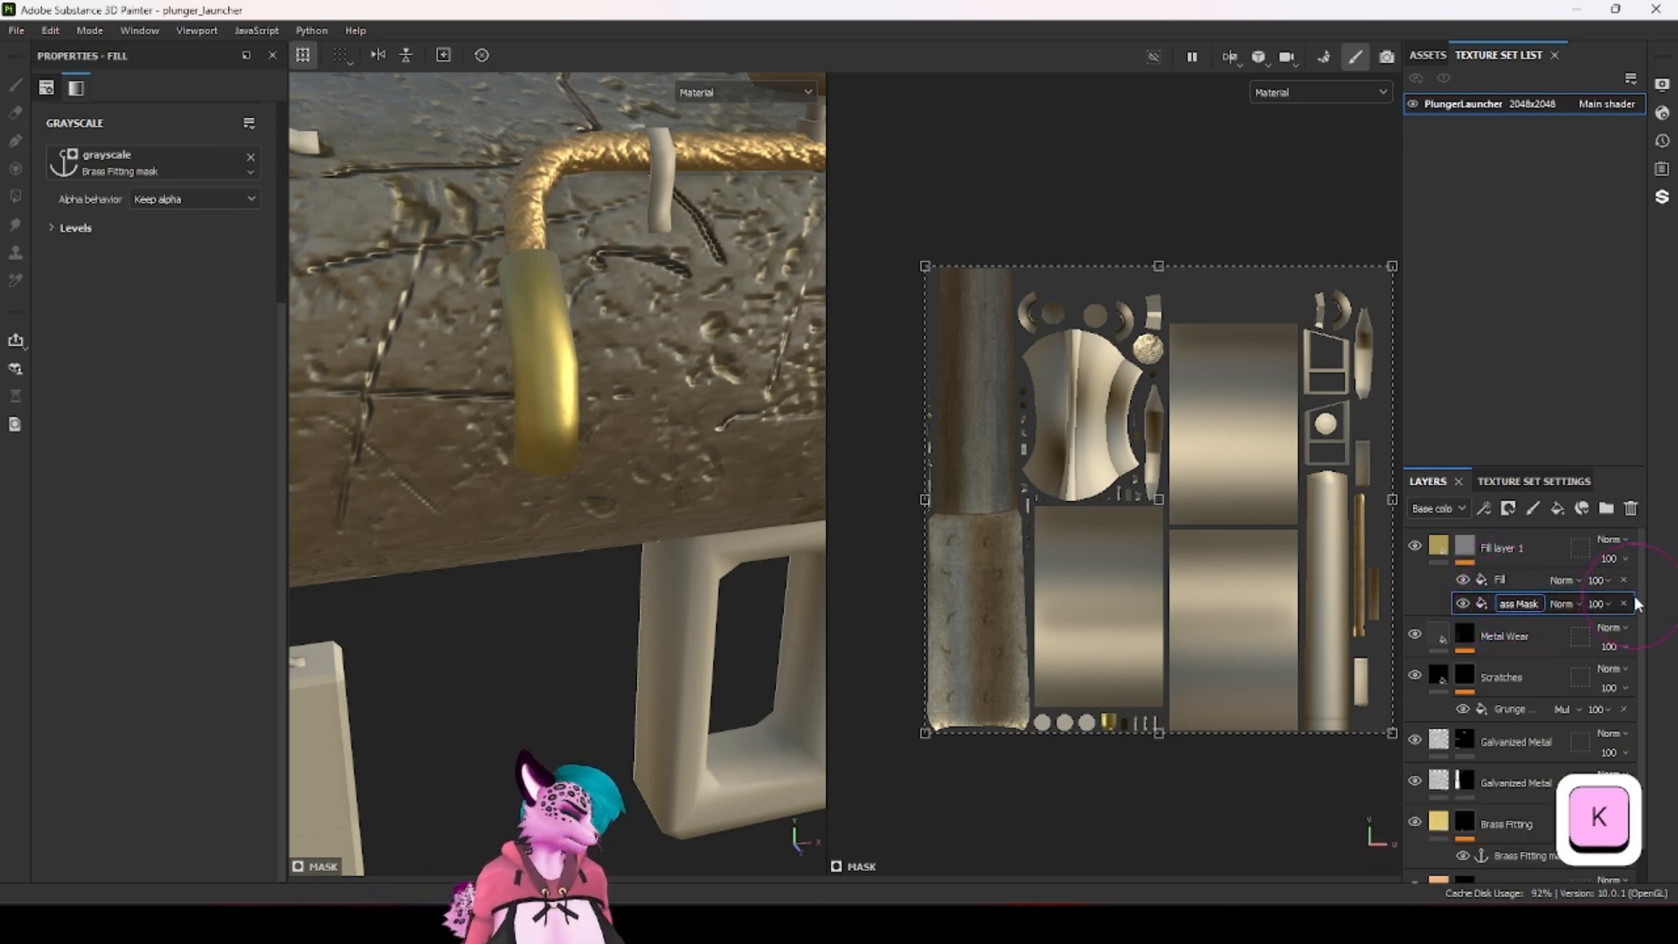
key(Return)
Step: Reopen the Brass Mask fill's name and check its spelling
key(bracketright)
click(1503, 609)
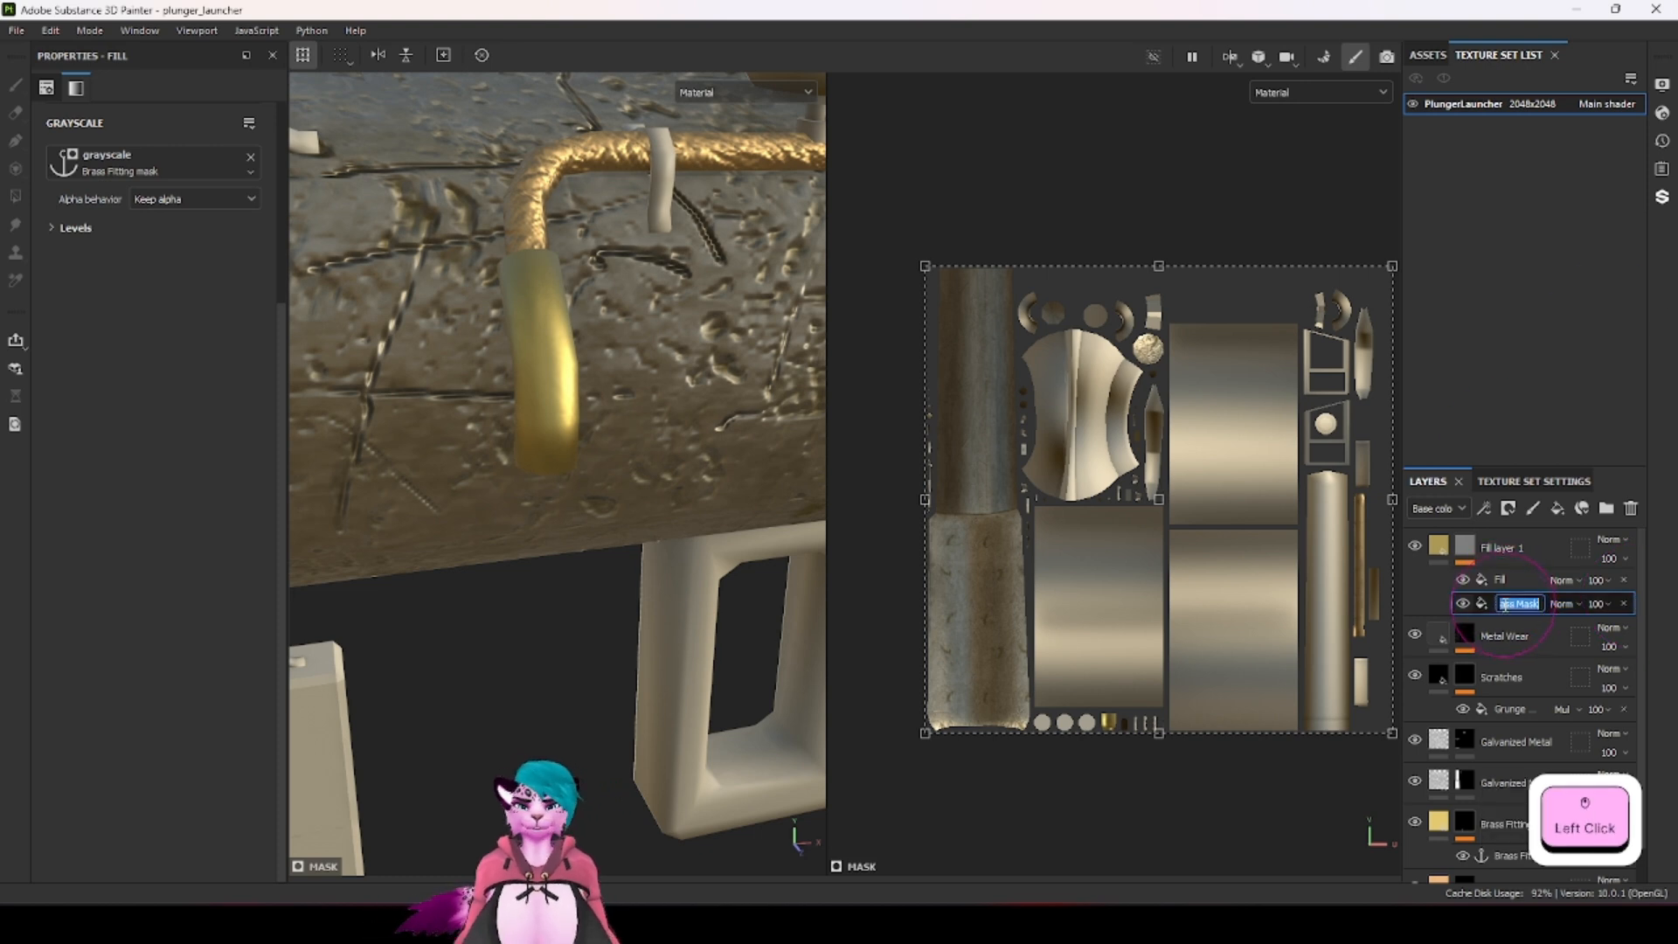
click(1536, 605)
key(Left)
key(Left)
key(Left)
key(Left)
key(Left)
key(Left)
key(Left)
key(Left)
key(Left)
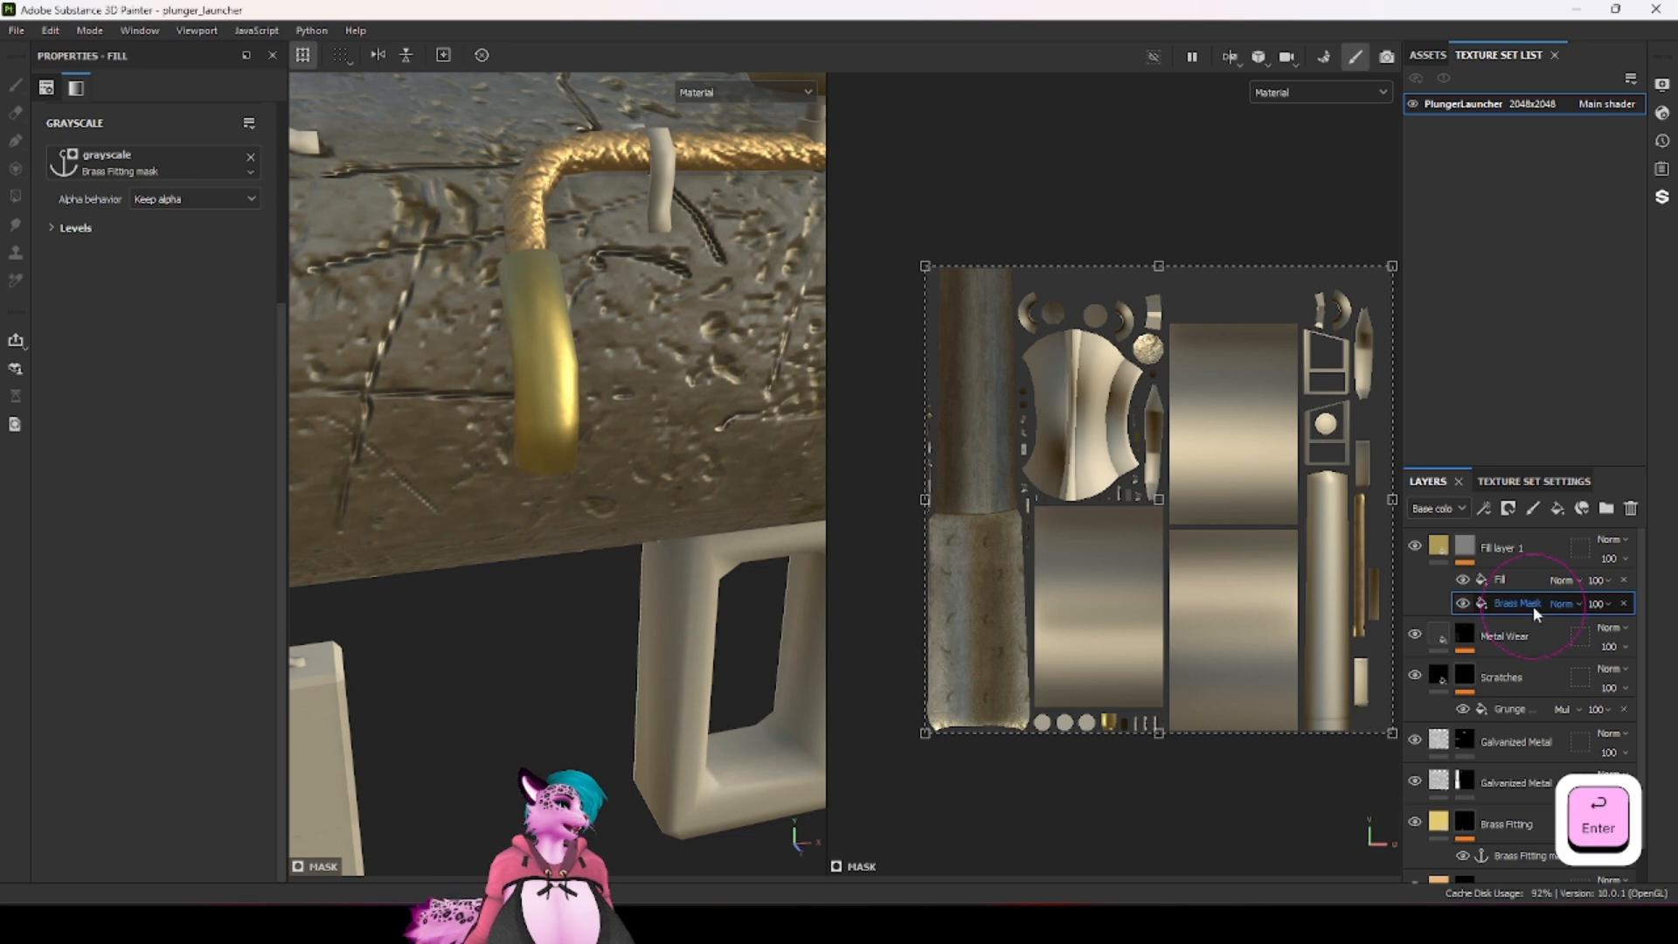
Step: Search the grayscale resources for grunge for the new fill in Fill layer 1's mask
click(1421, 564)
click(144, 159)
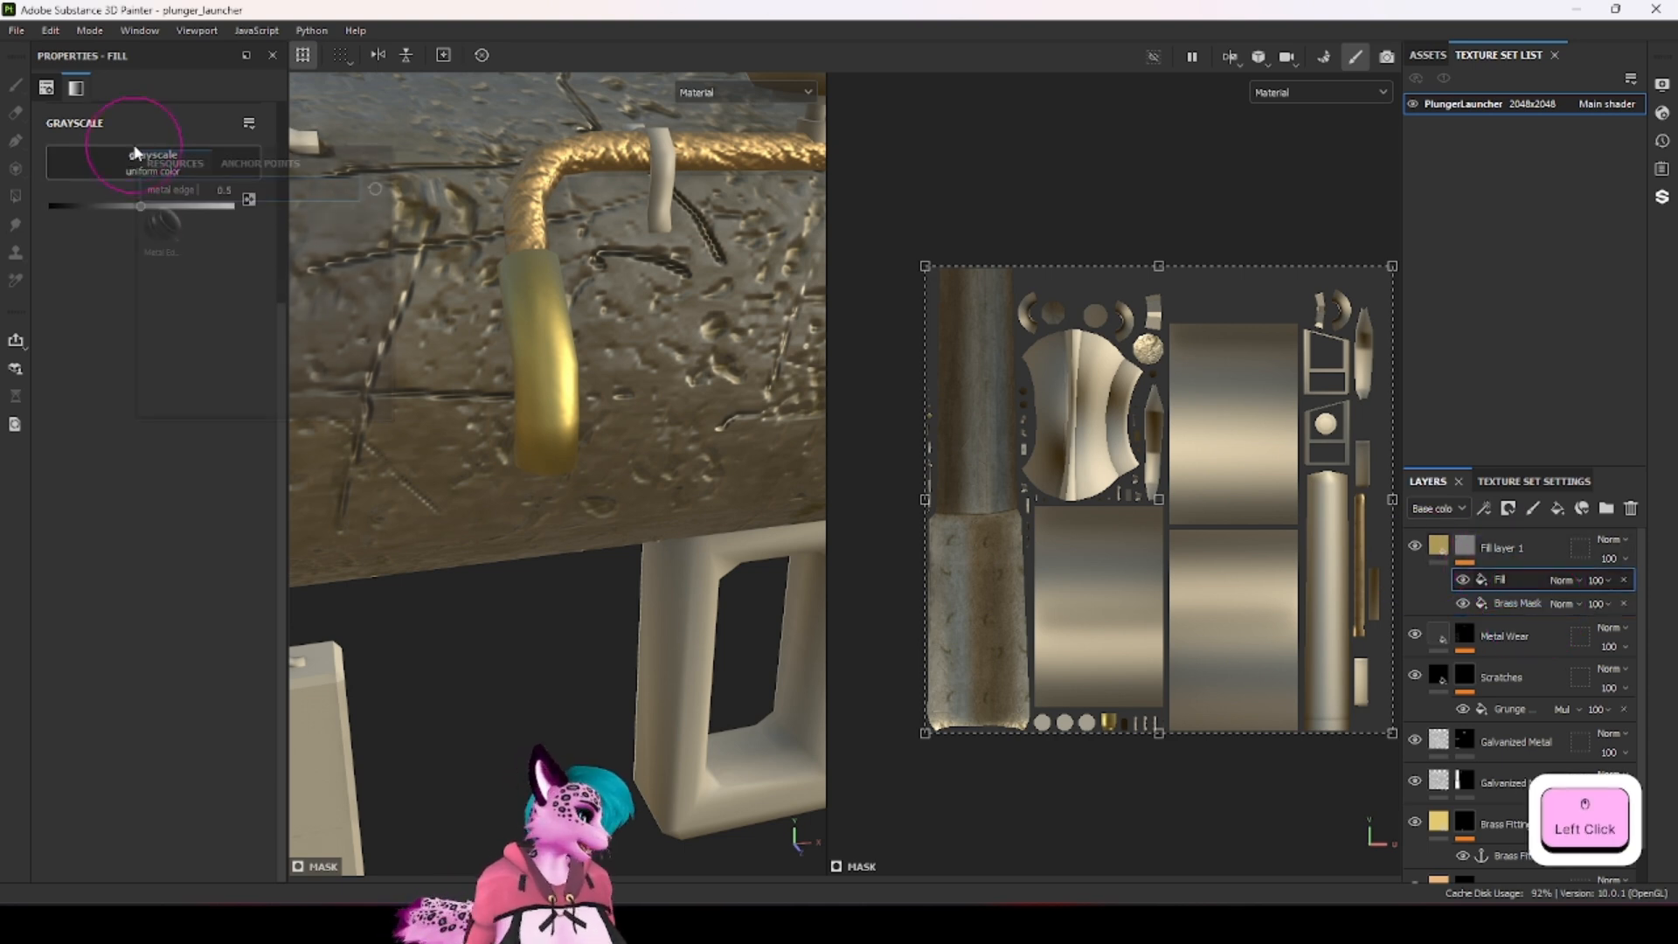
text(metal edge)
key(ctrl+a)
text(grunge)
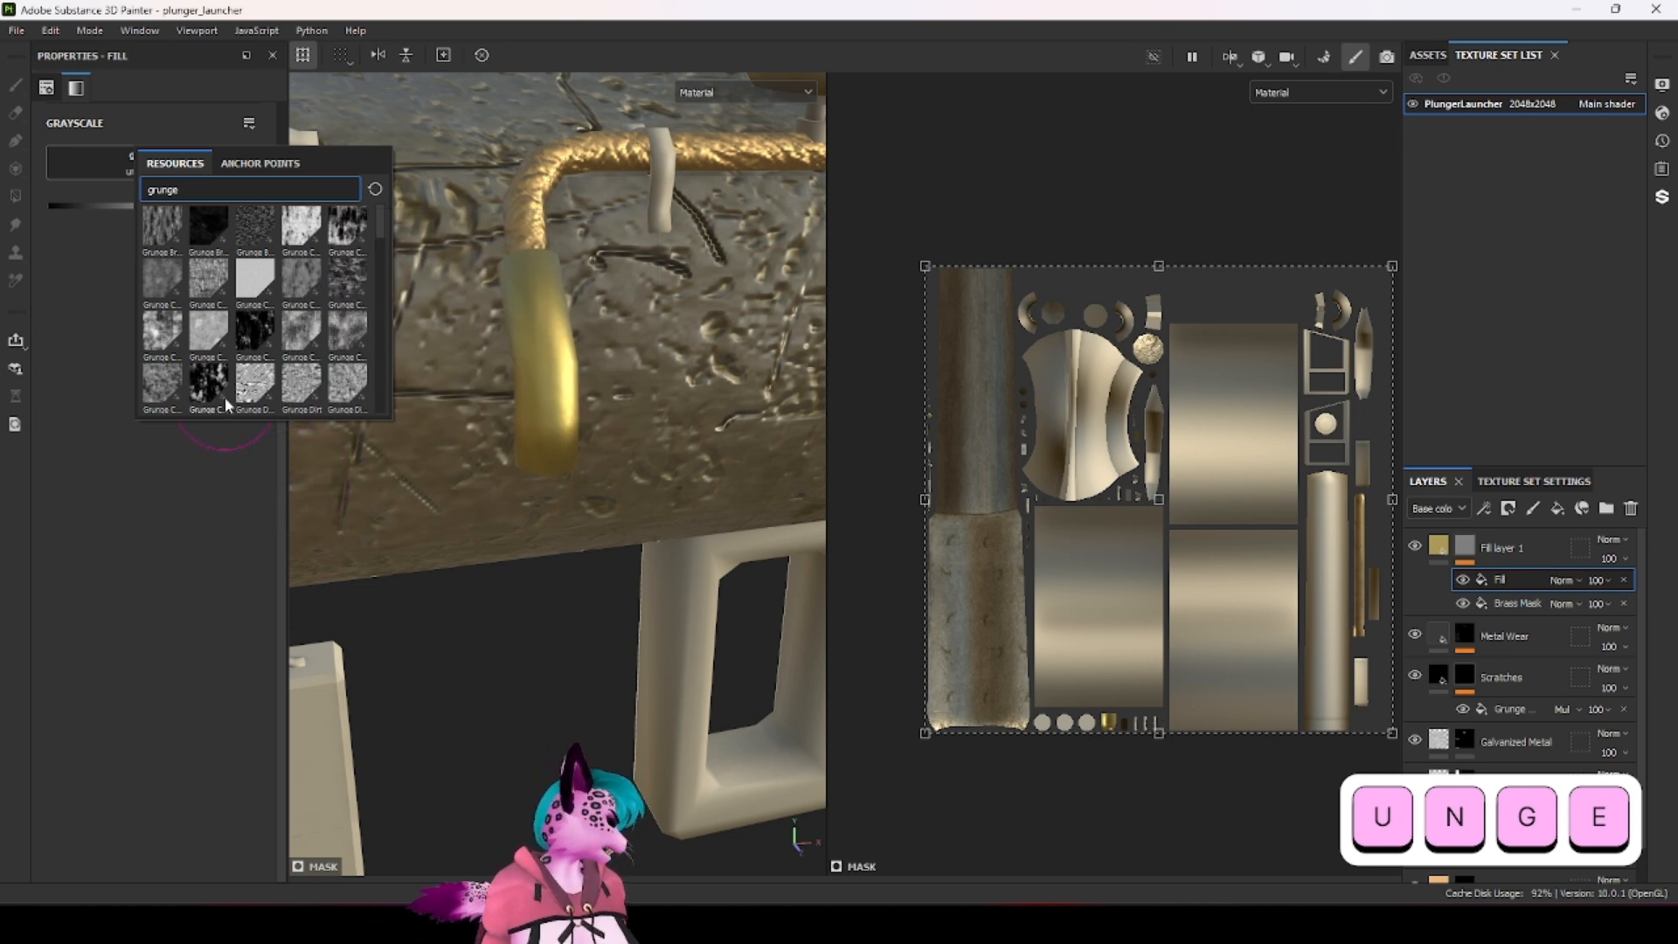
Step: Browse the grunge textures and apply Grunge Map 004 as the new fill's grayscale source
mouse_move(218, 401)
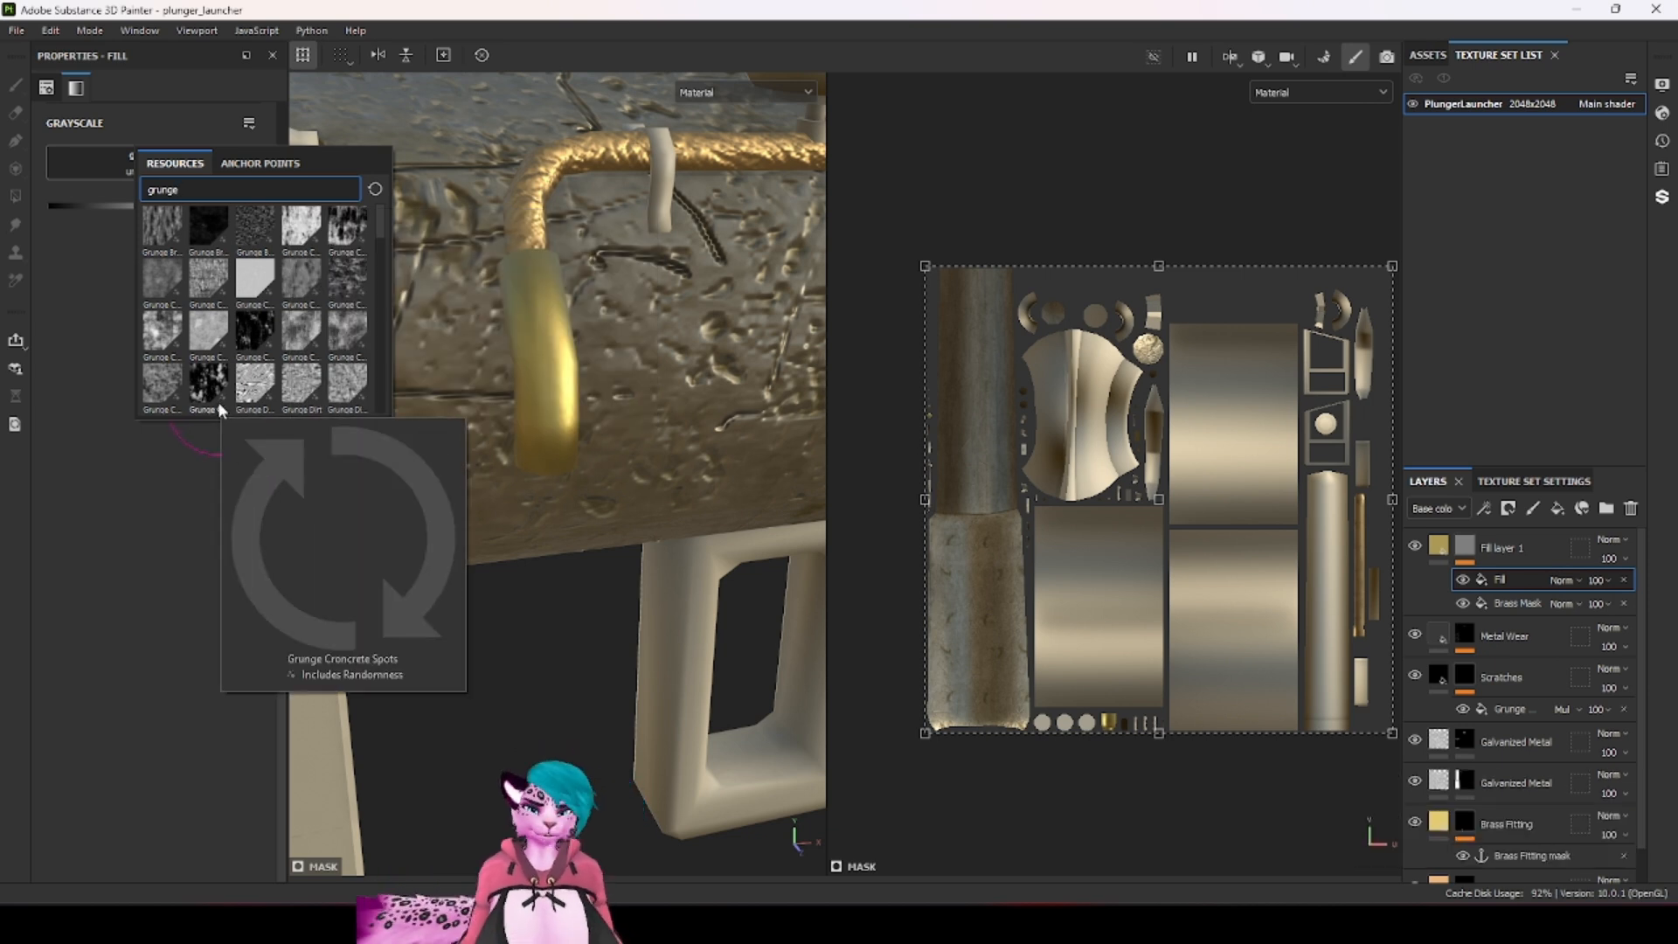
scroll(217, 398, down, 3)
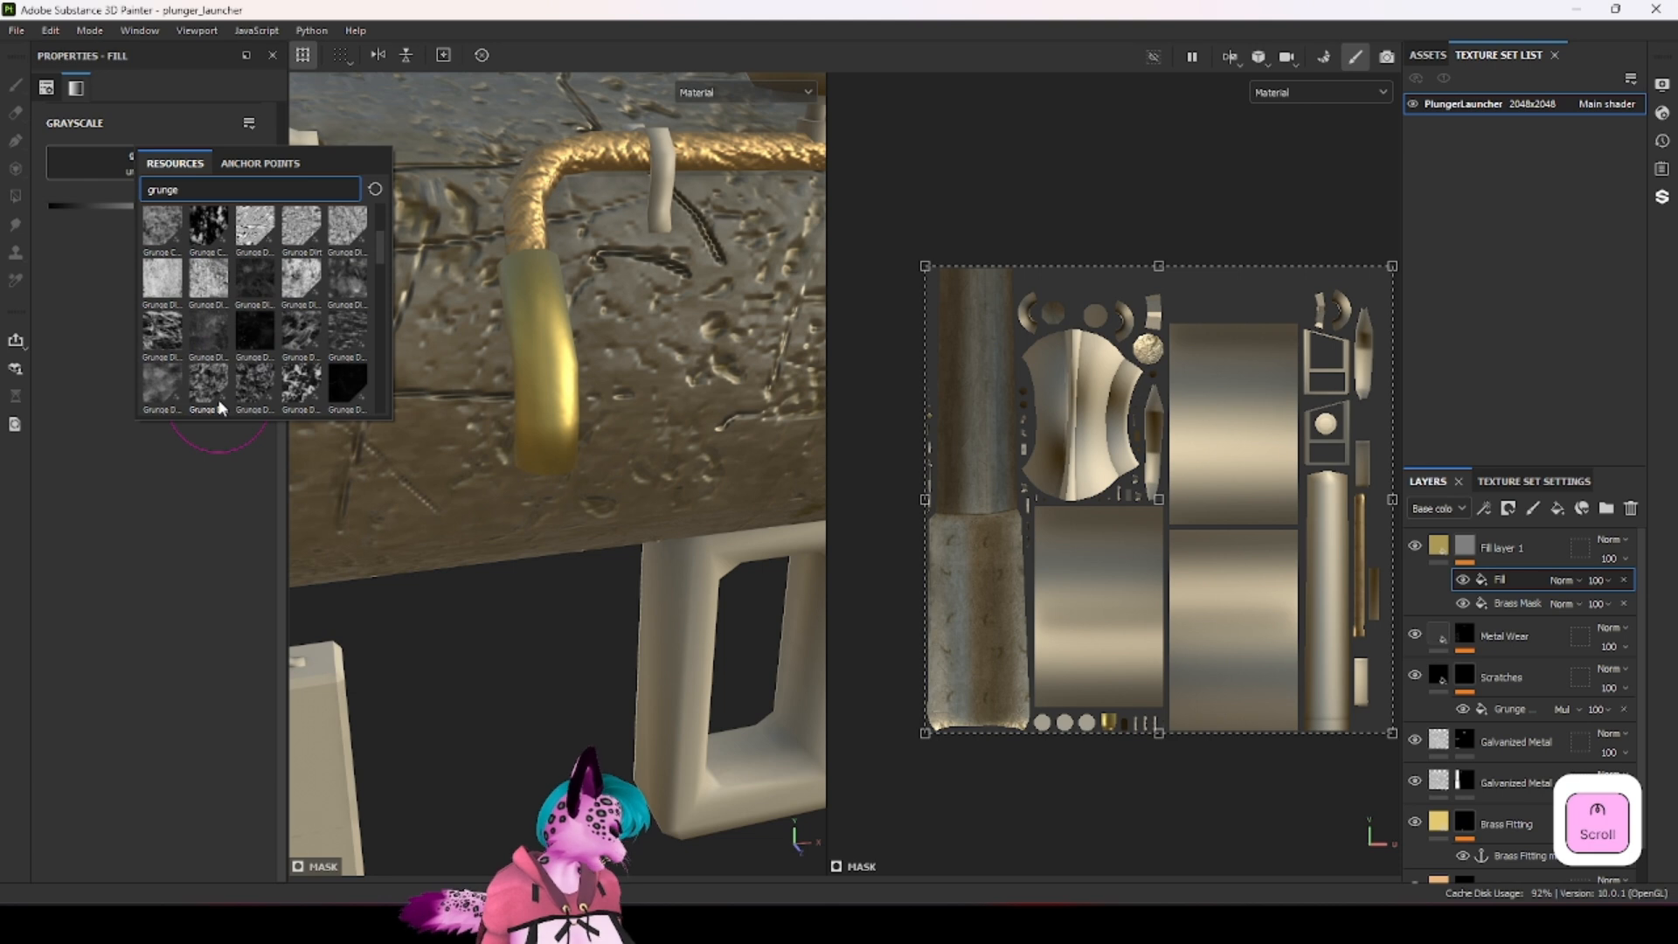
scroll(181, 333, down, 3)
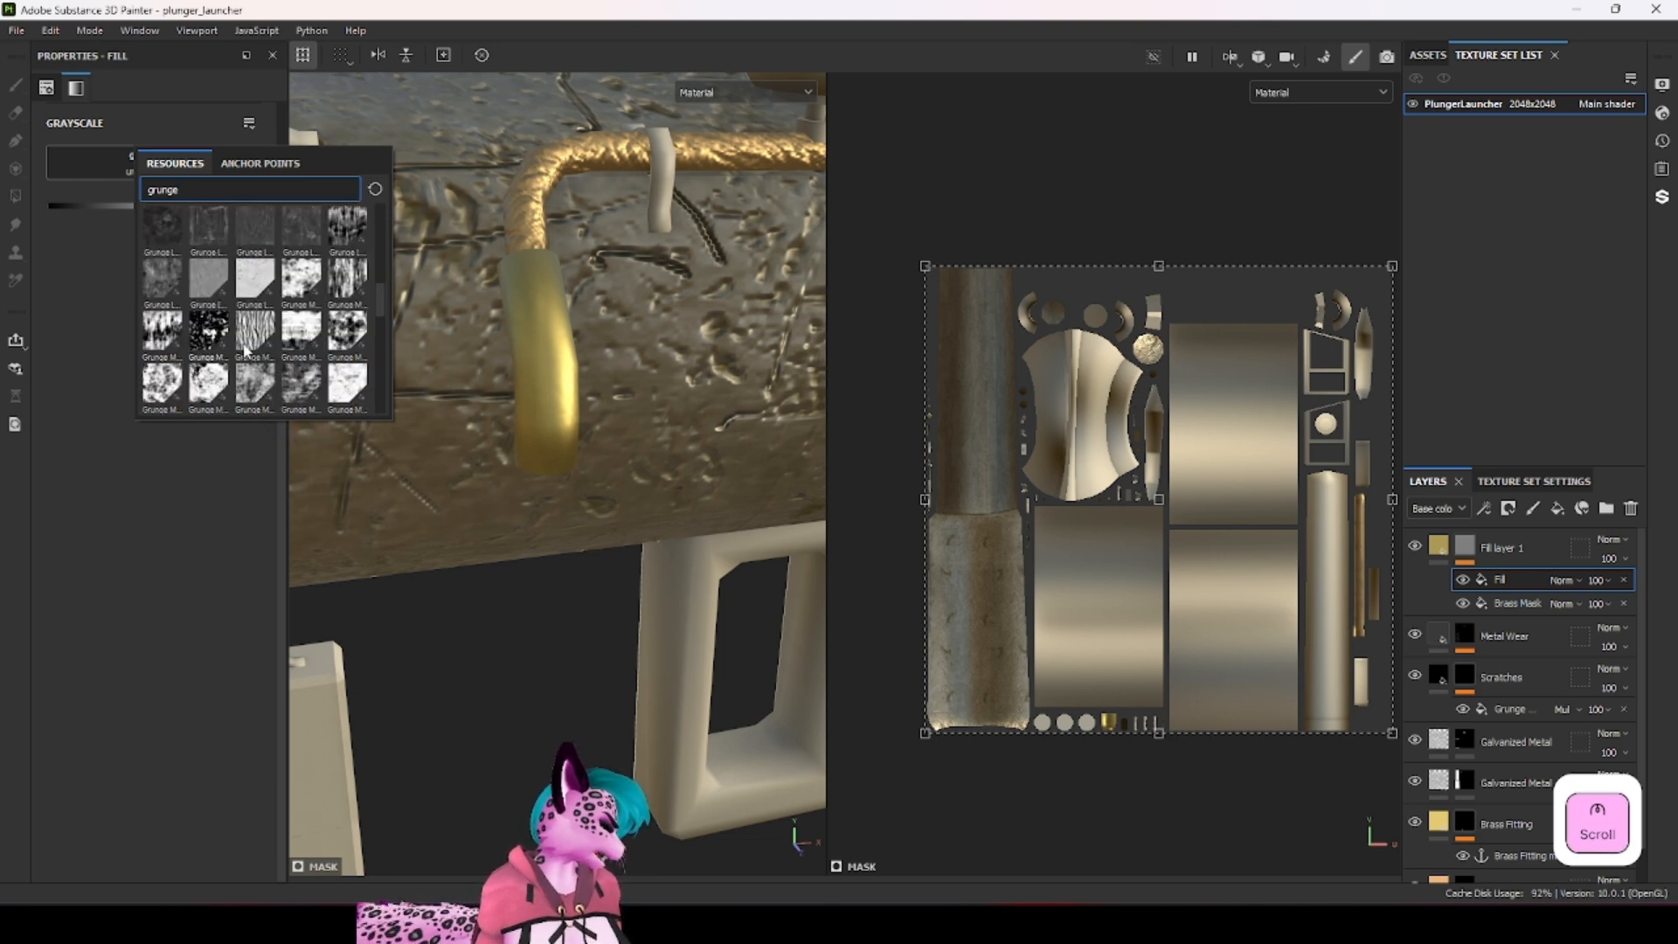
mouse_move(217, 343)
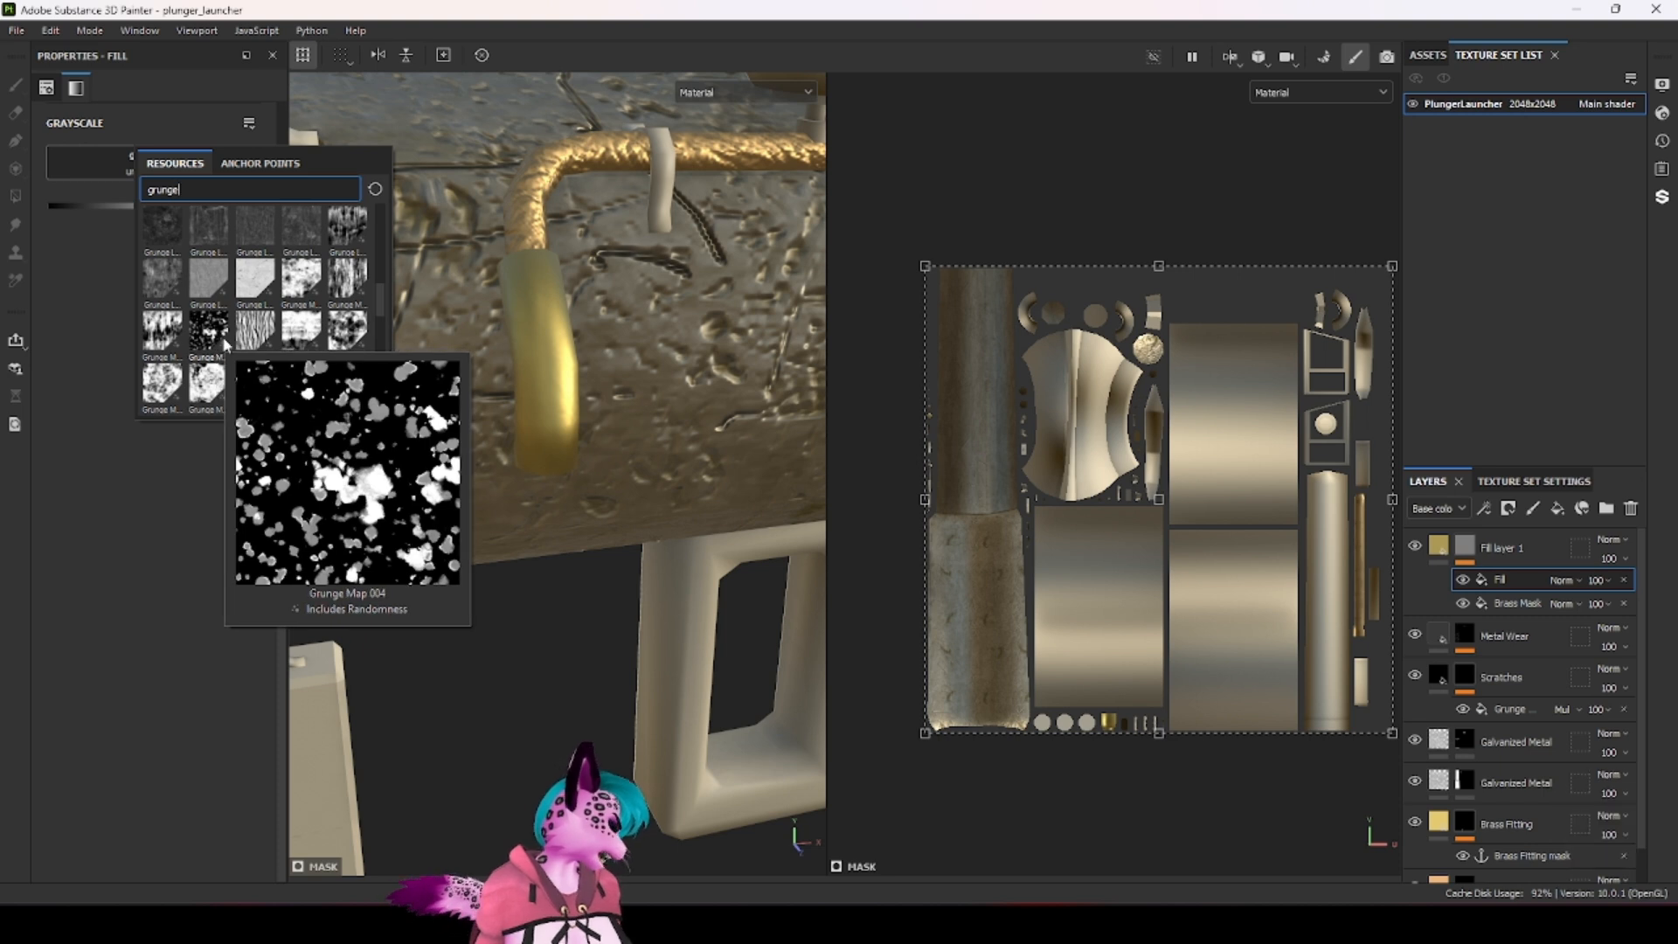
scroll(226, 348, down, 5)
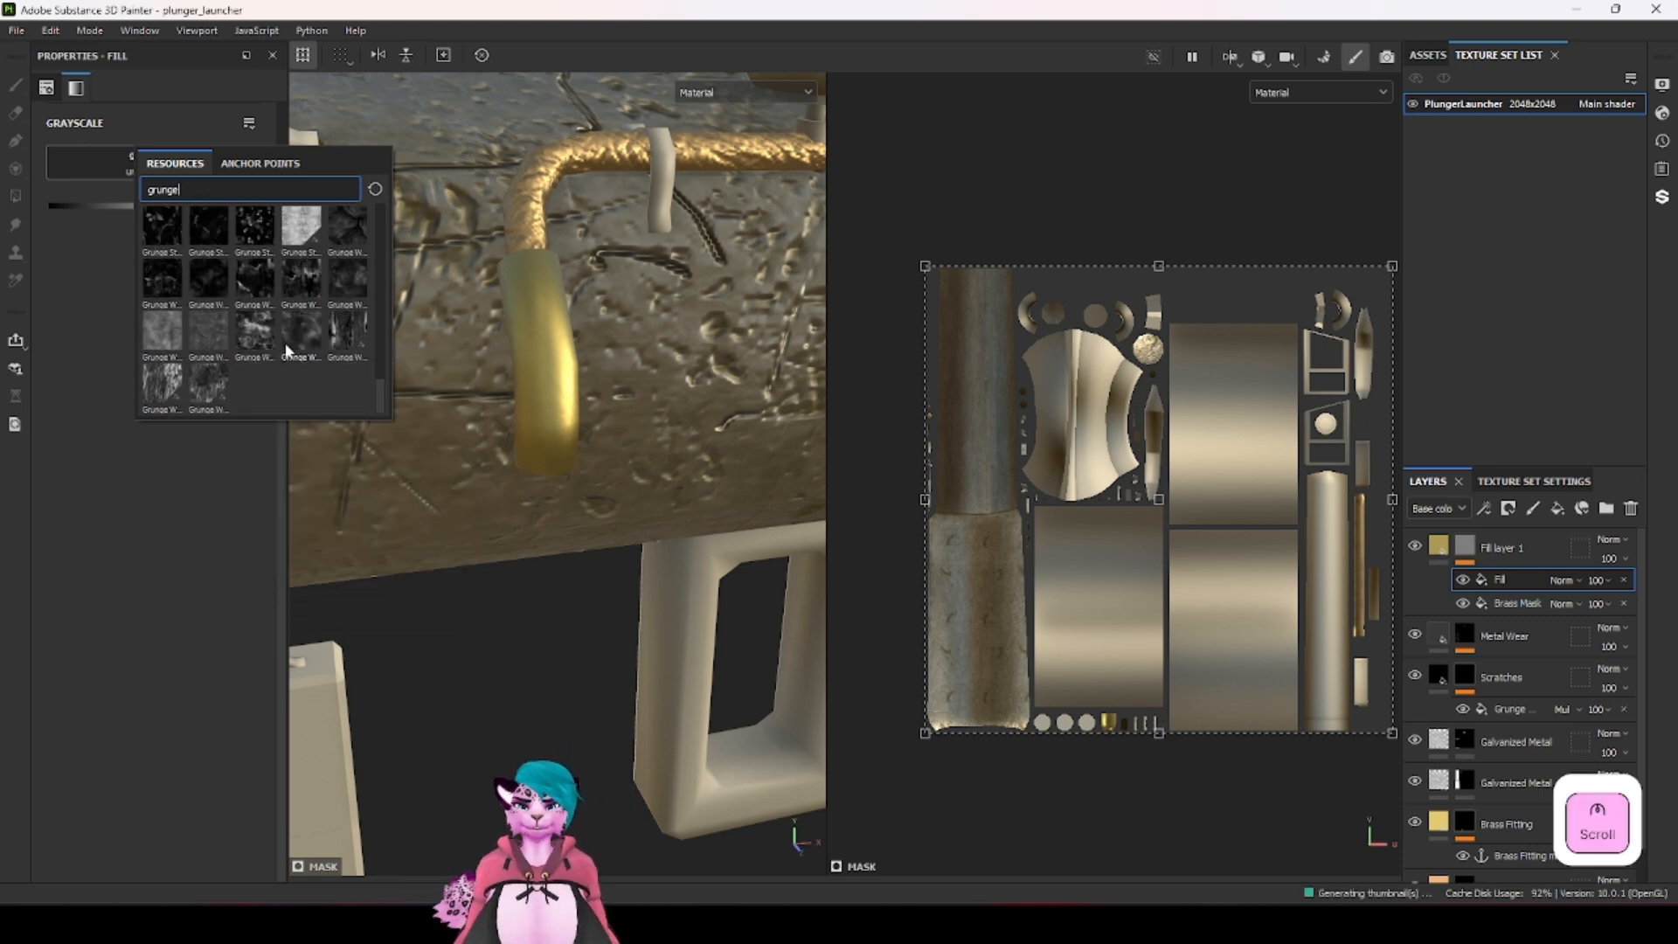
scroll(288, 350, up, 3)
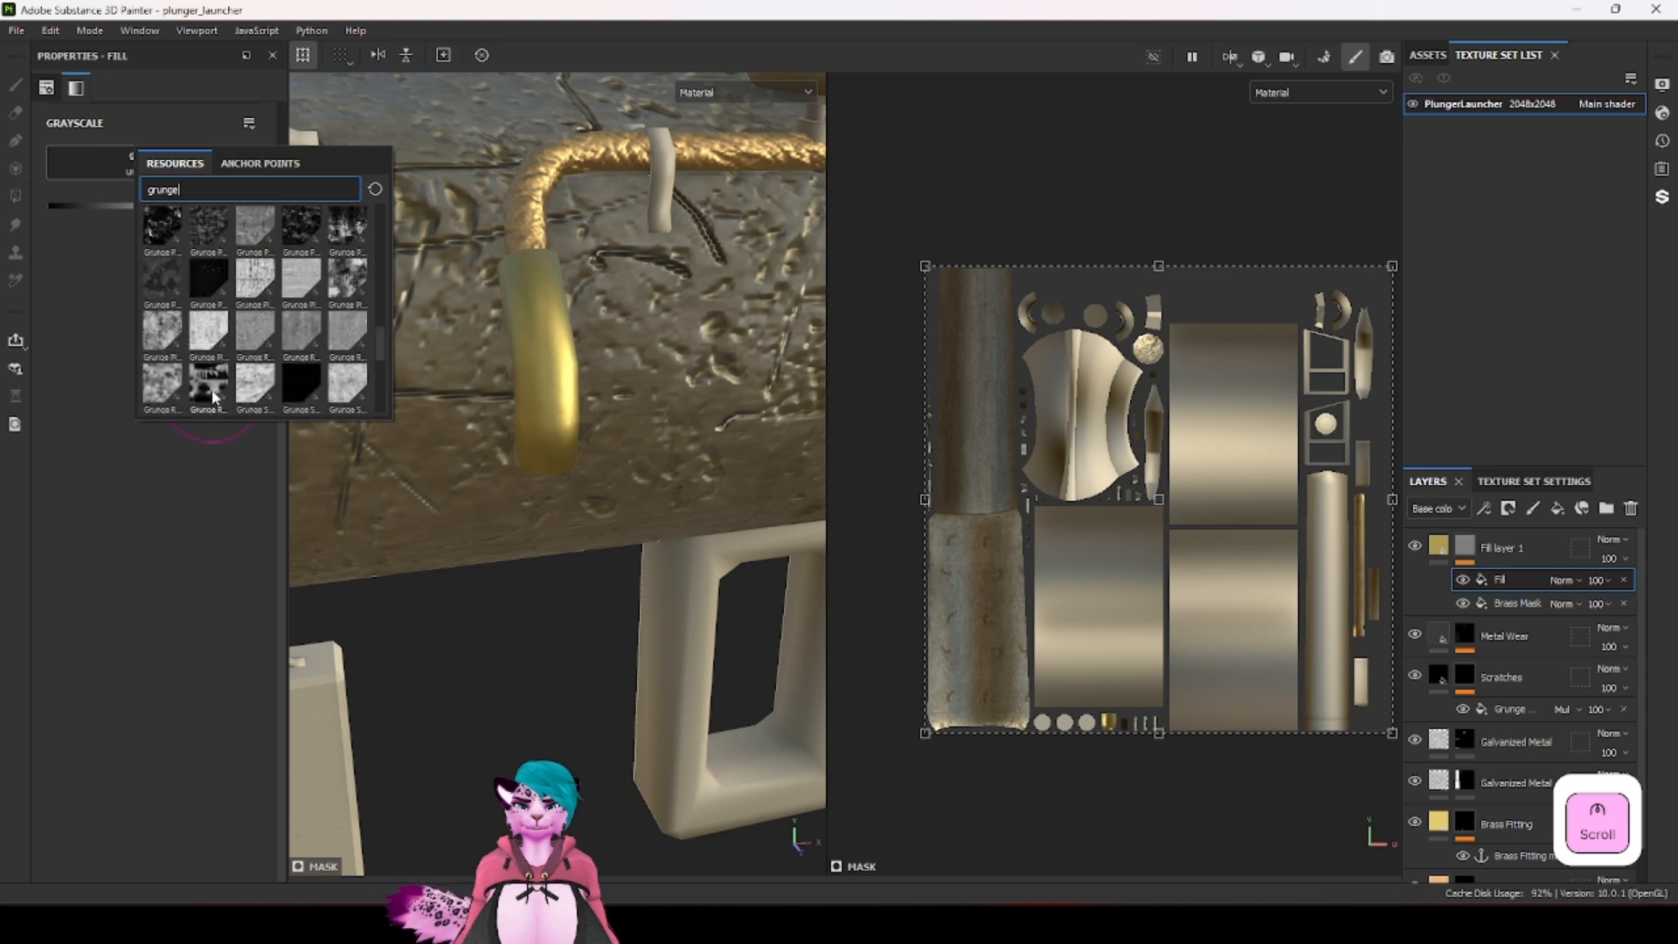
mouse_move(213, 397)
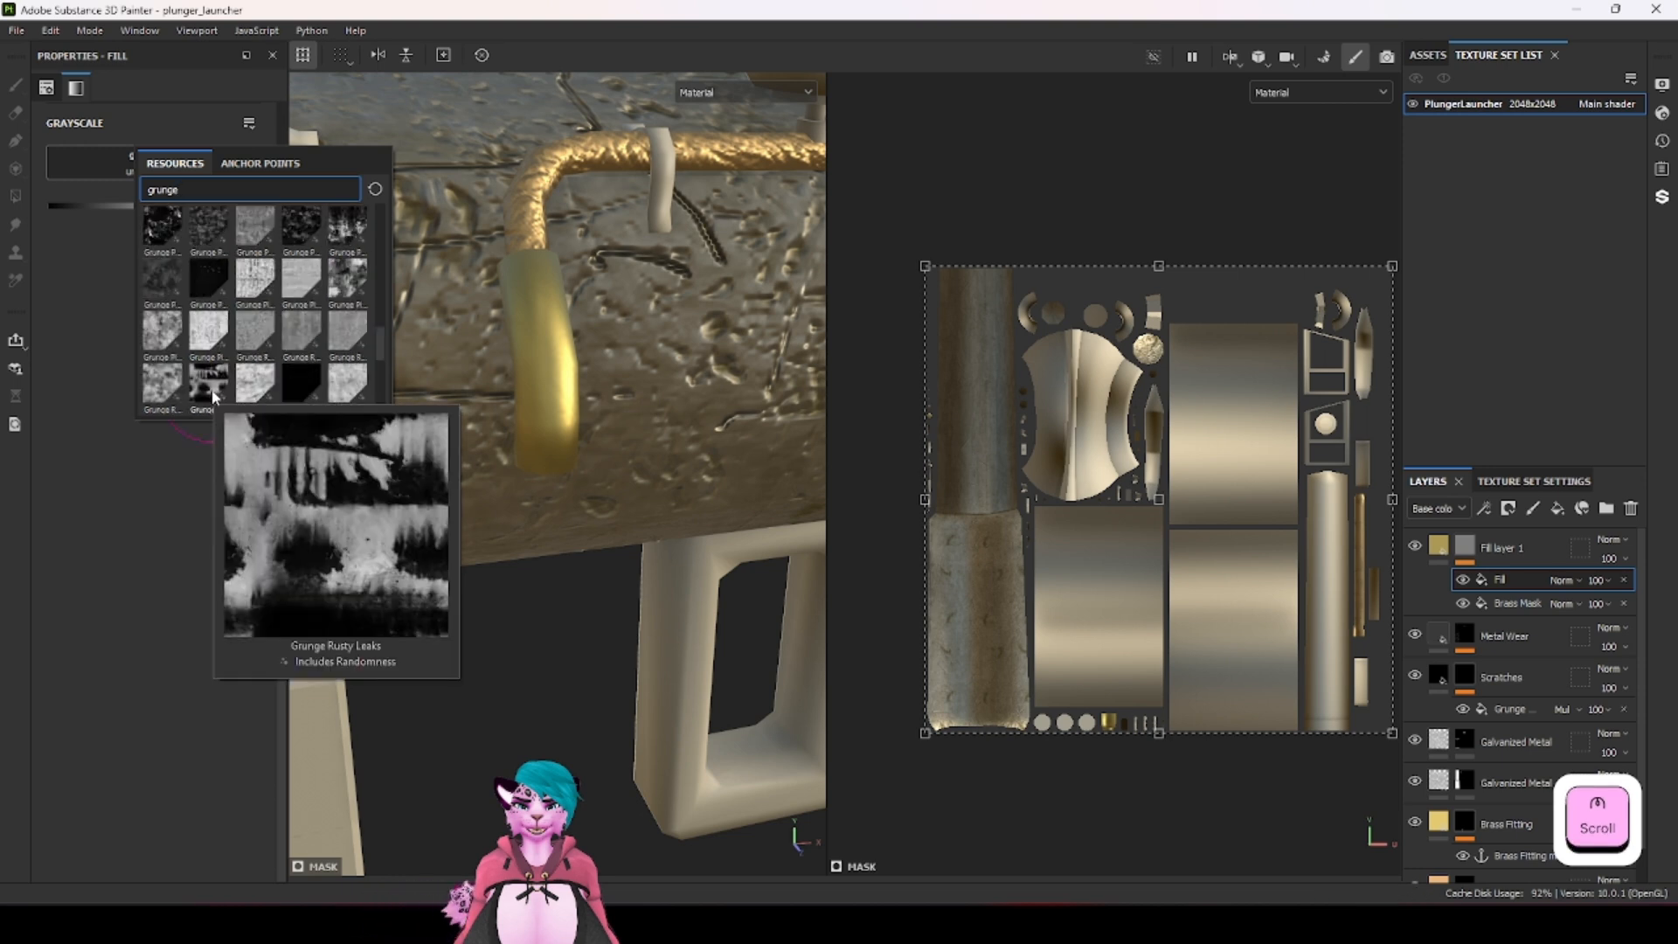
scroll(212, 392, up, 4)
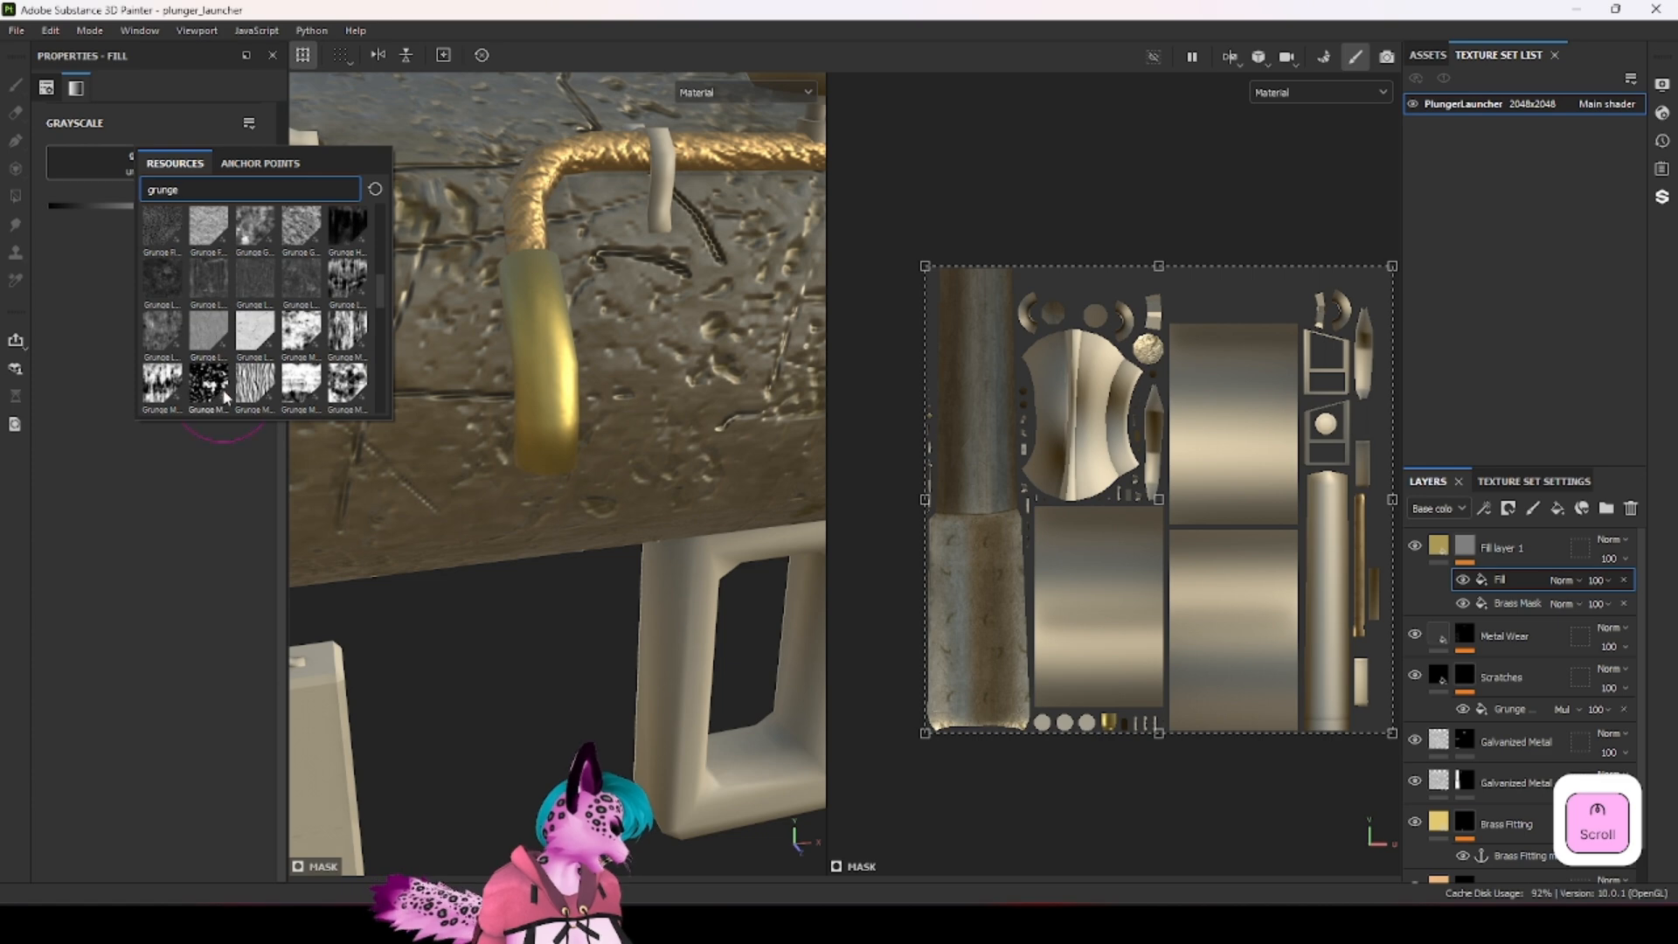
click(224, 395)
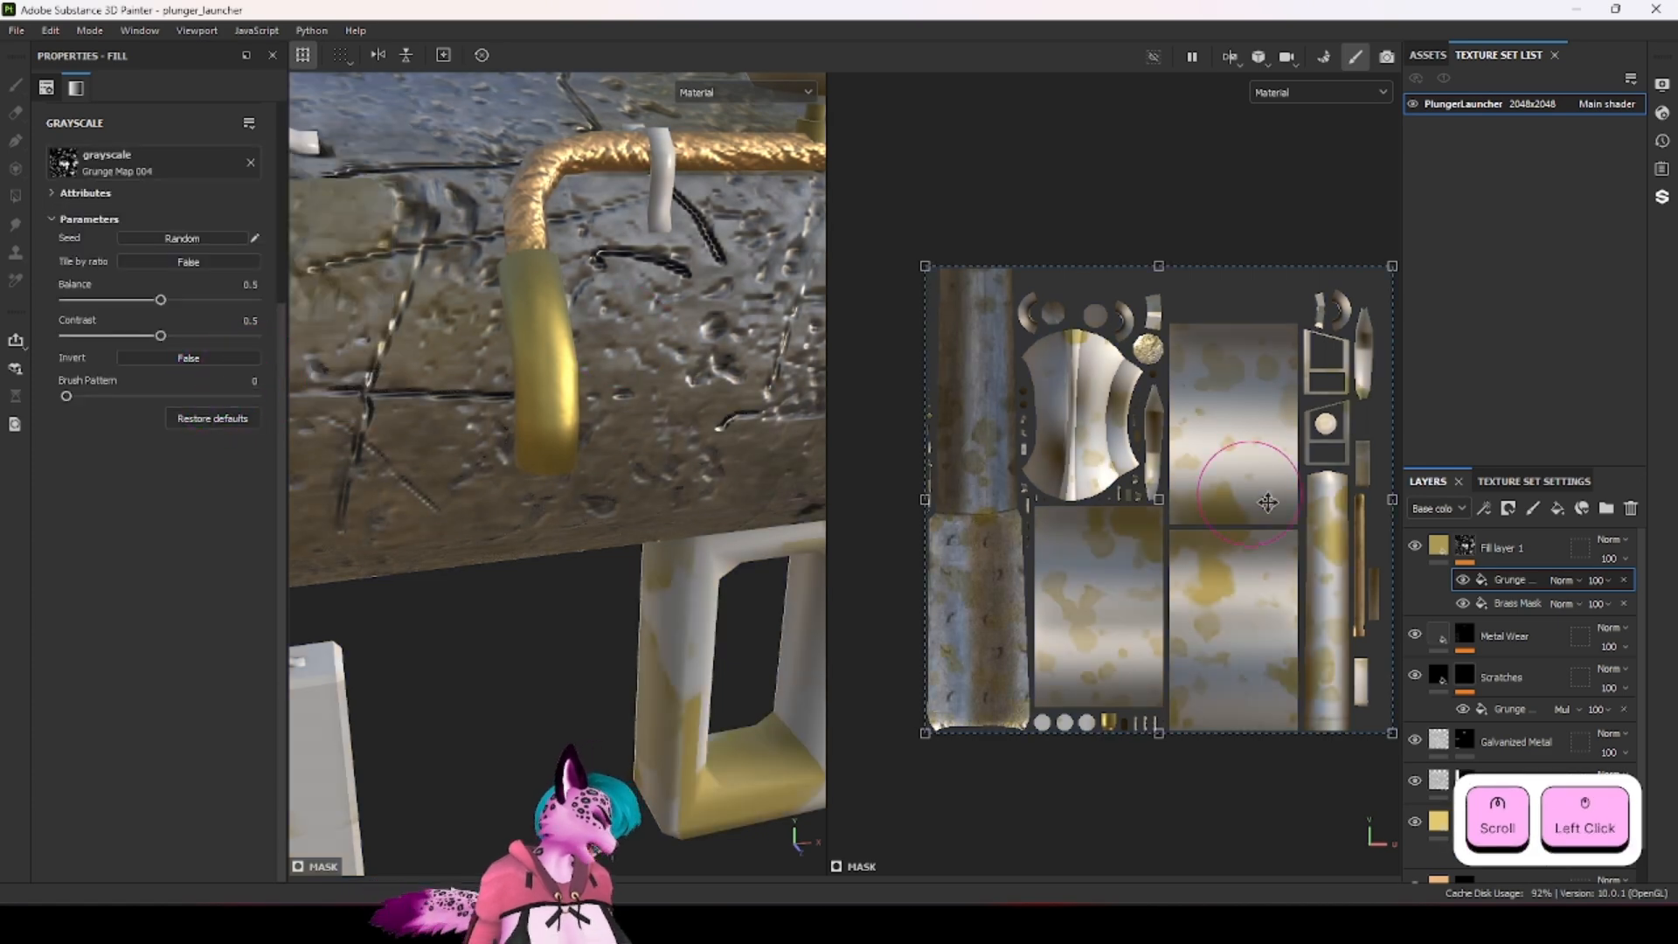
Step: Preview Fill layer 1's mask and set the grunge fill's blend mode to Multiply
alt+click(1465, 546)
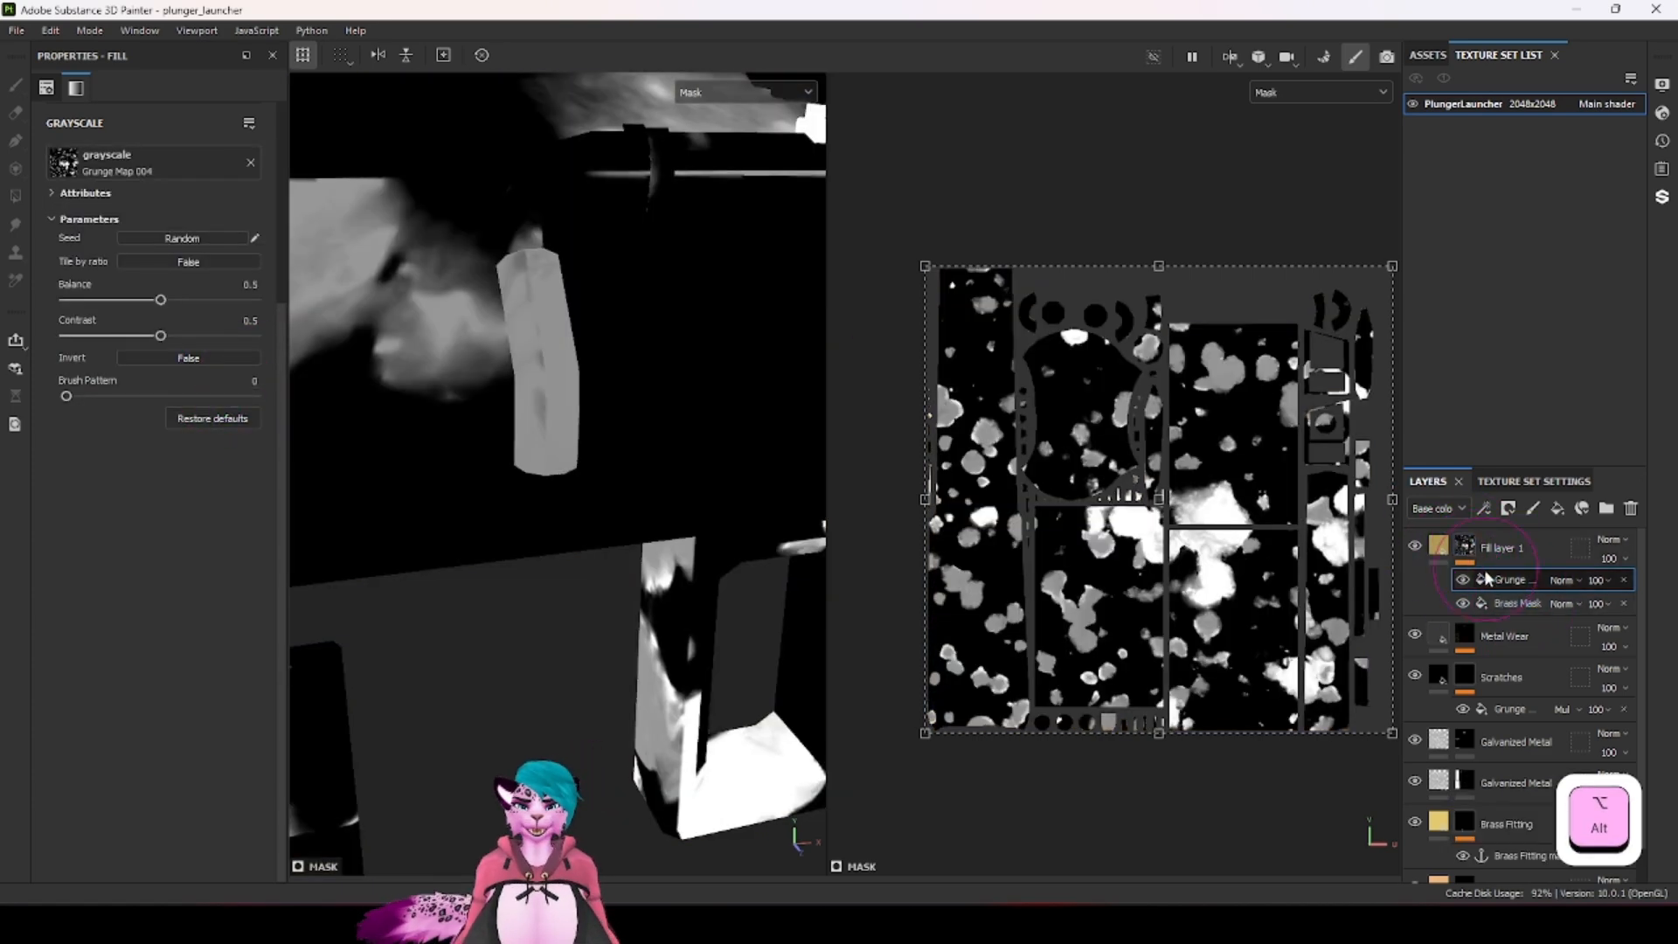
click(1561, 579)
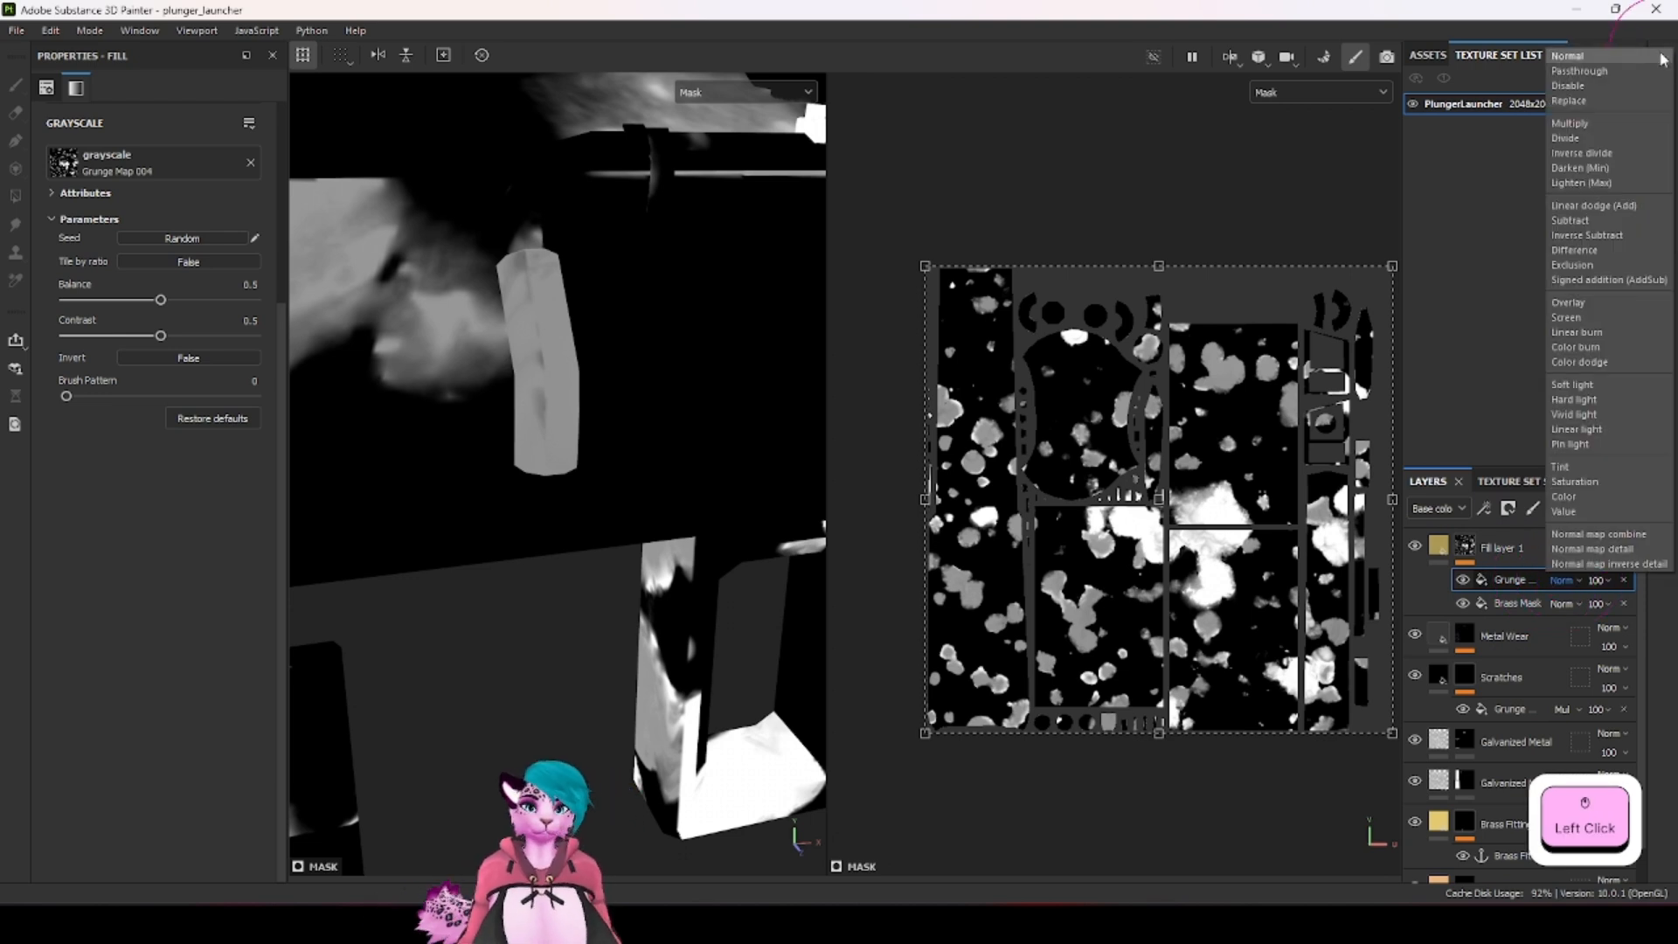
click(1607, 122)
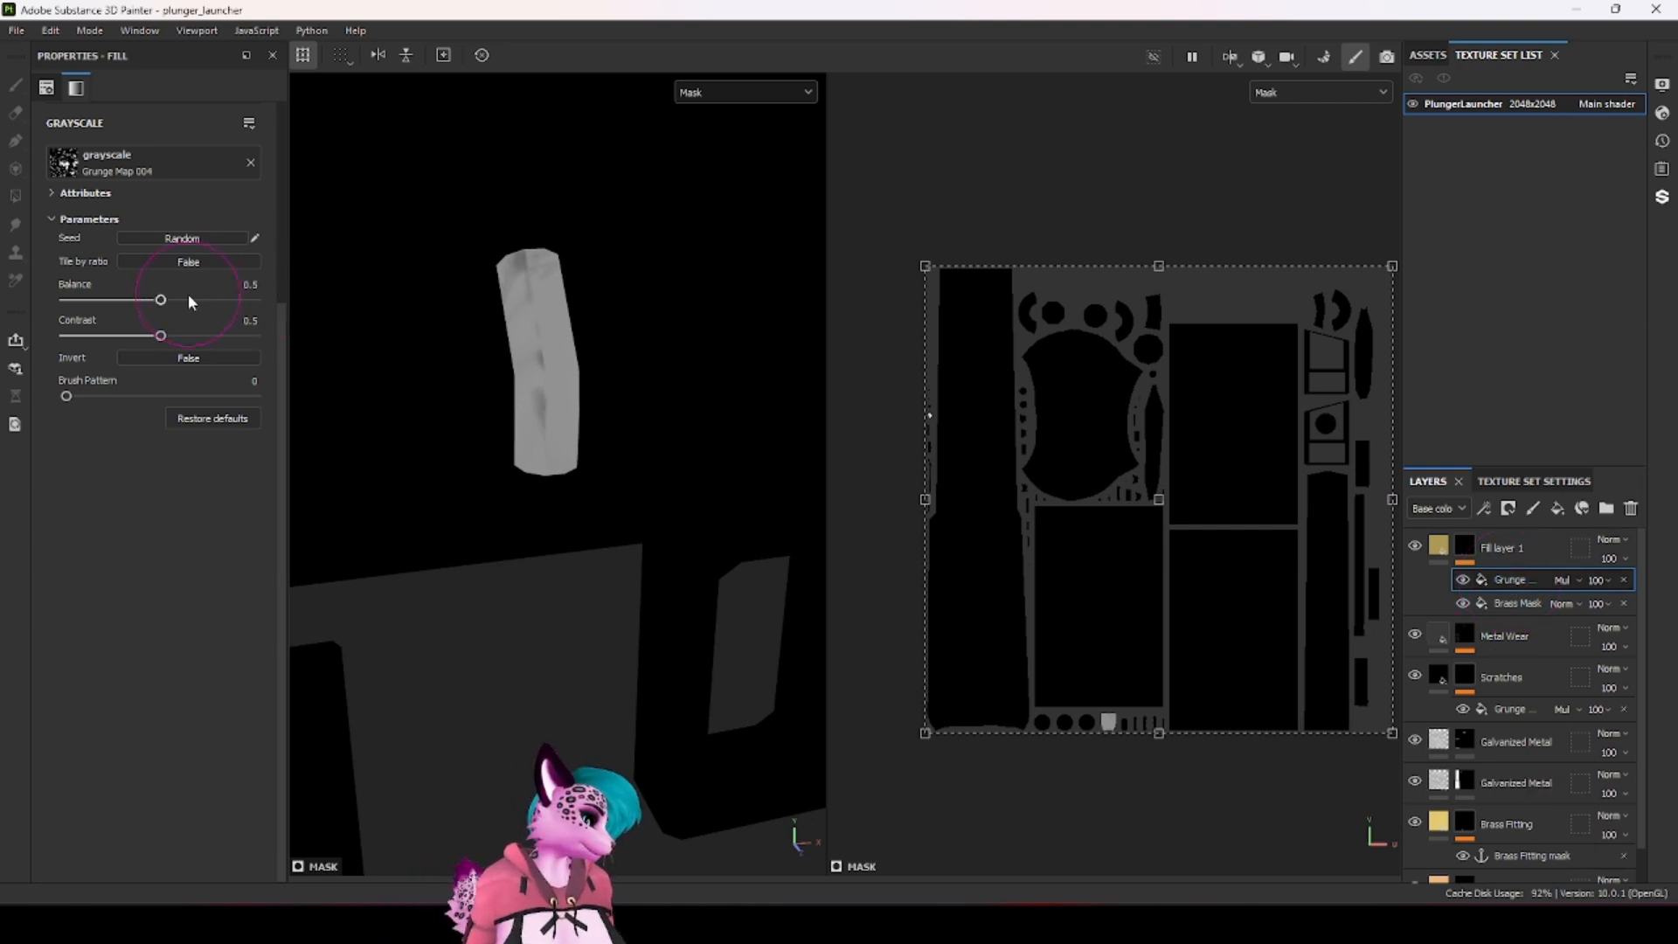
click(166, 263)
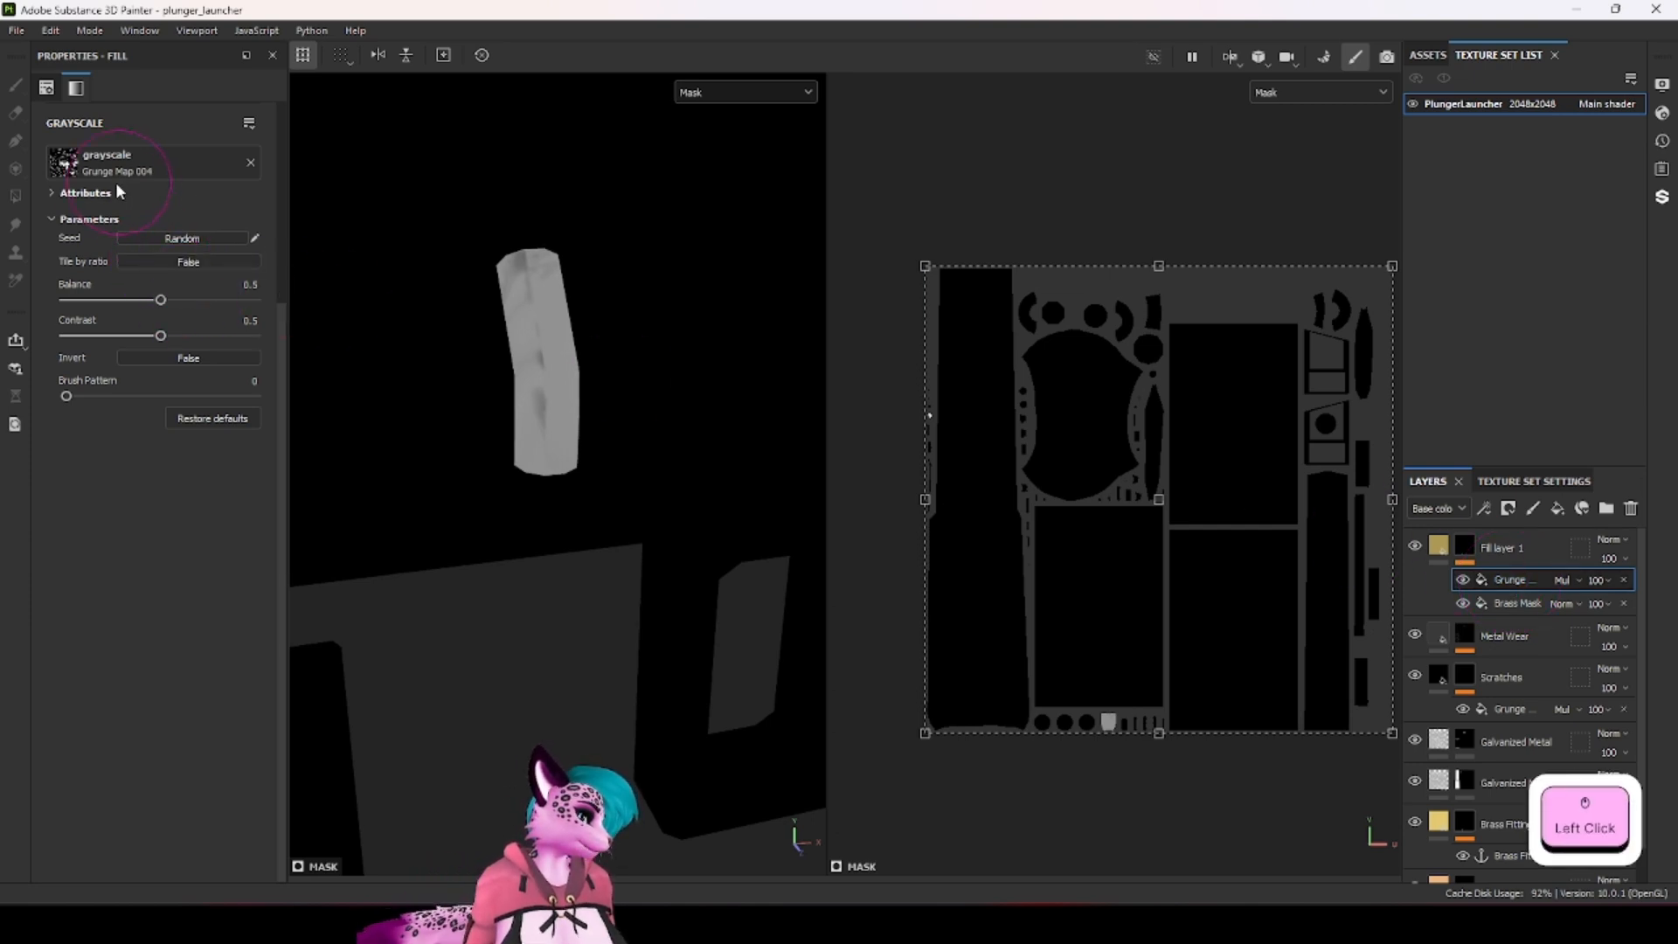
Step: Try a UV tiling of 33 on the grunge fill in Fill layer 1's mask
scroll(122, 210, up, 3)
drag(133, 282, 148, 281)
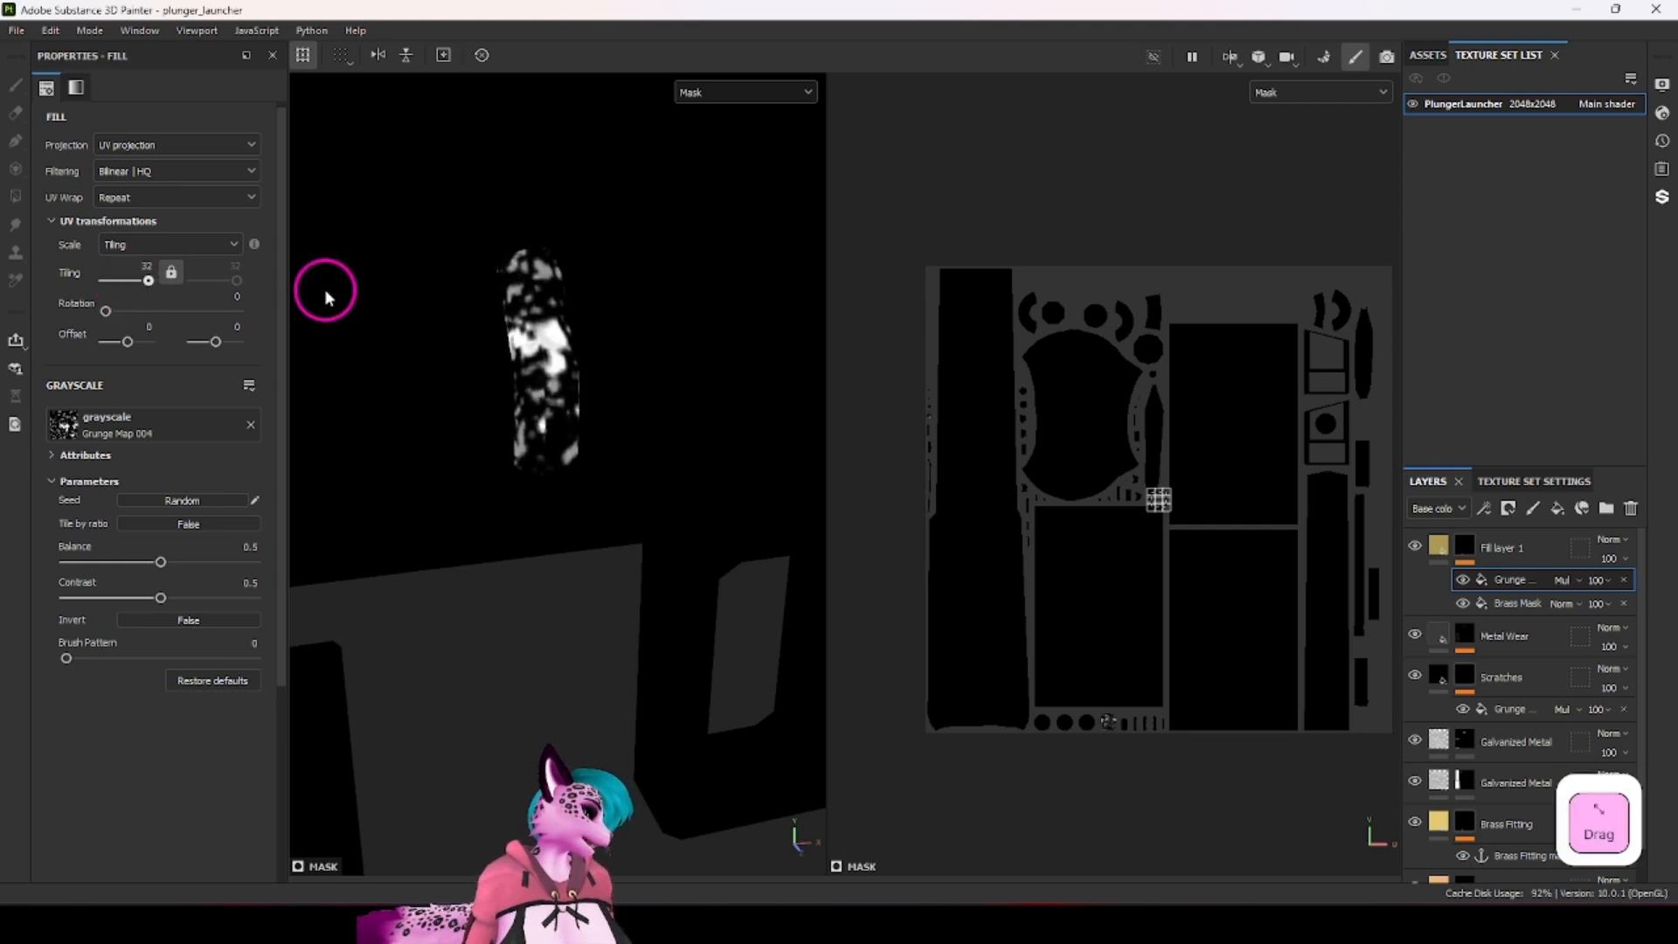
click(147, 265)
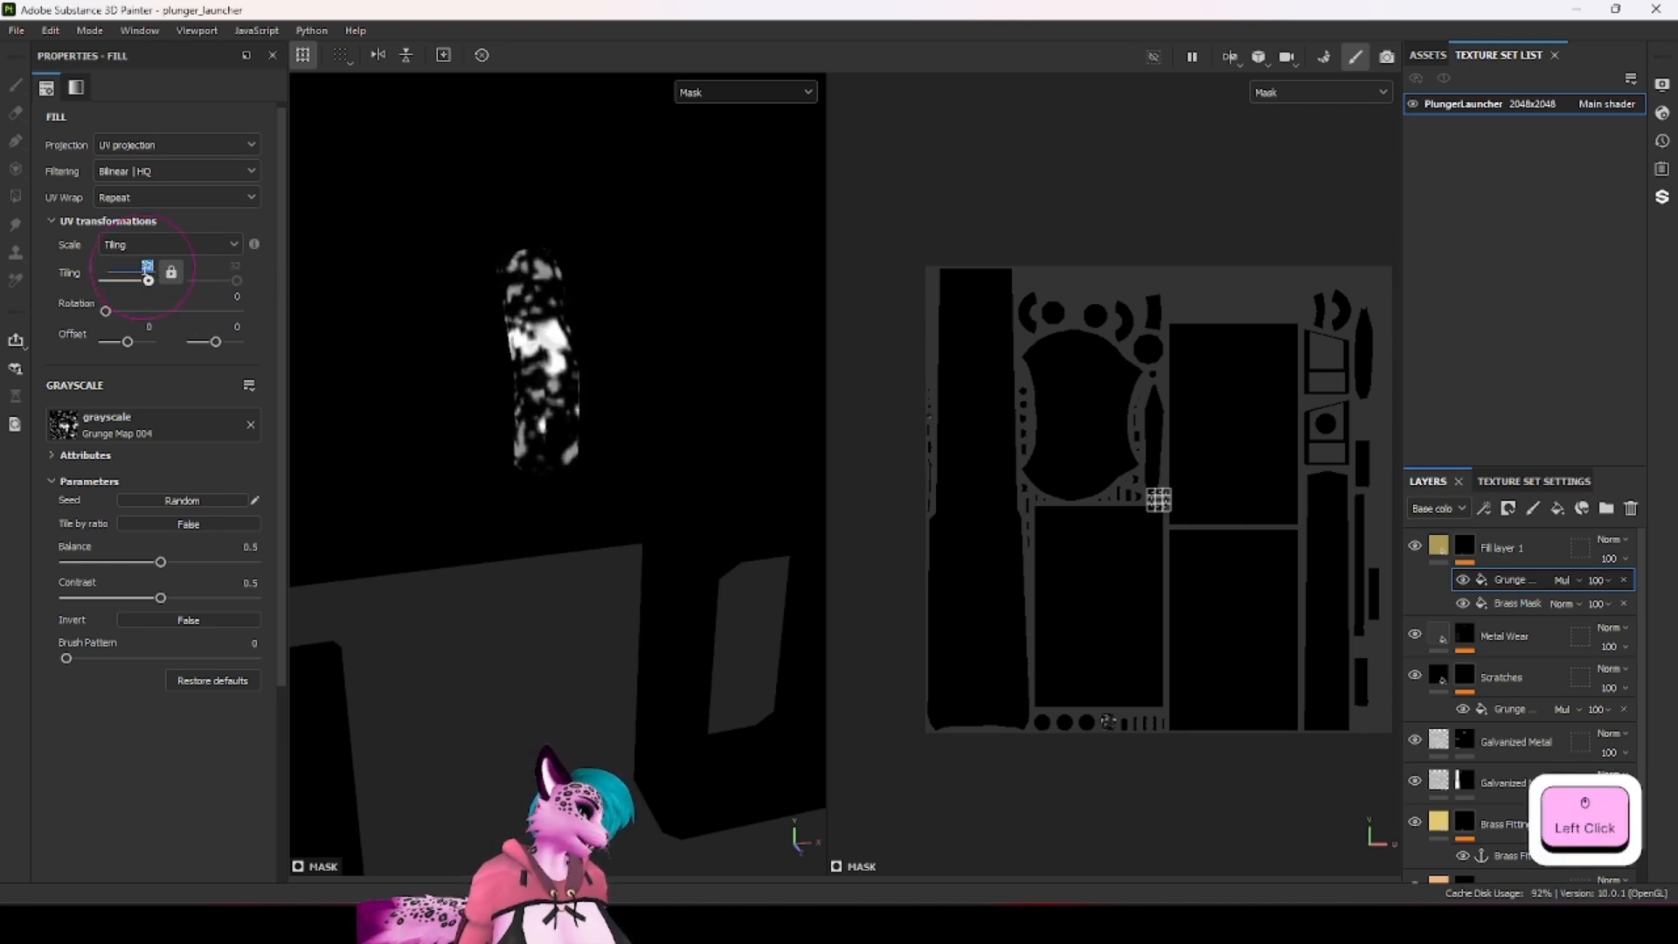
click(61, 159)
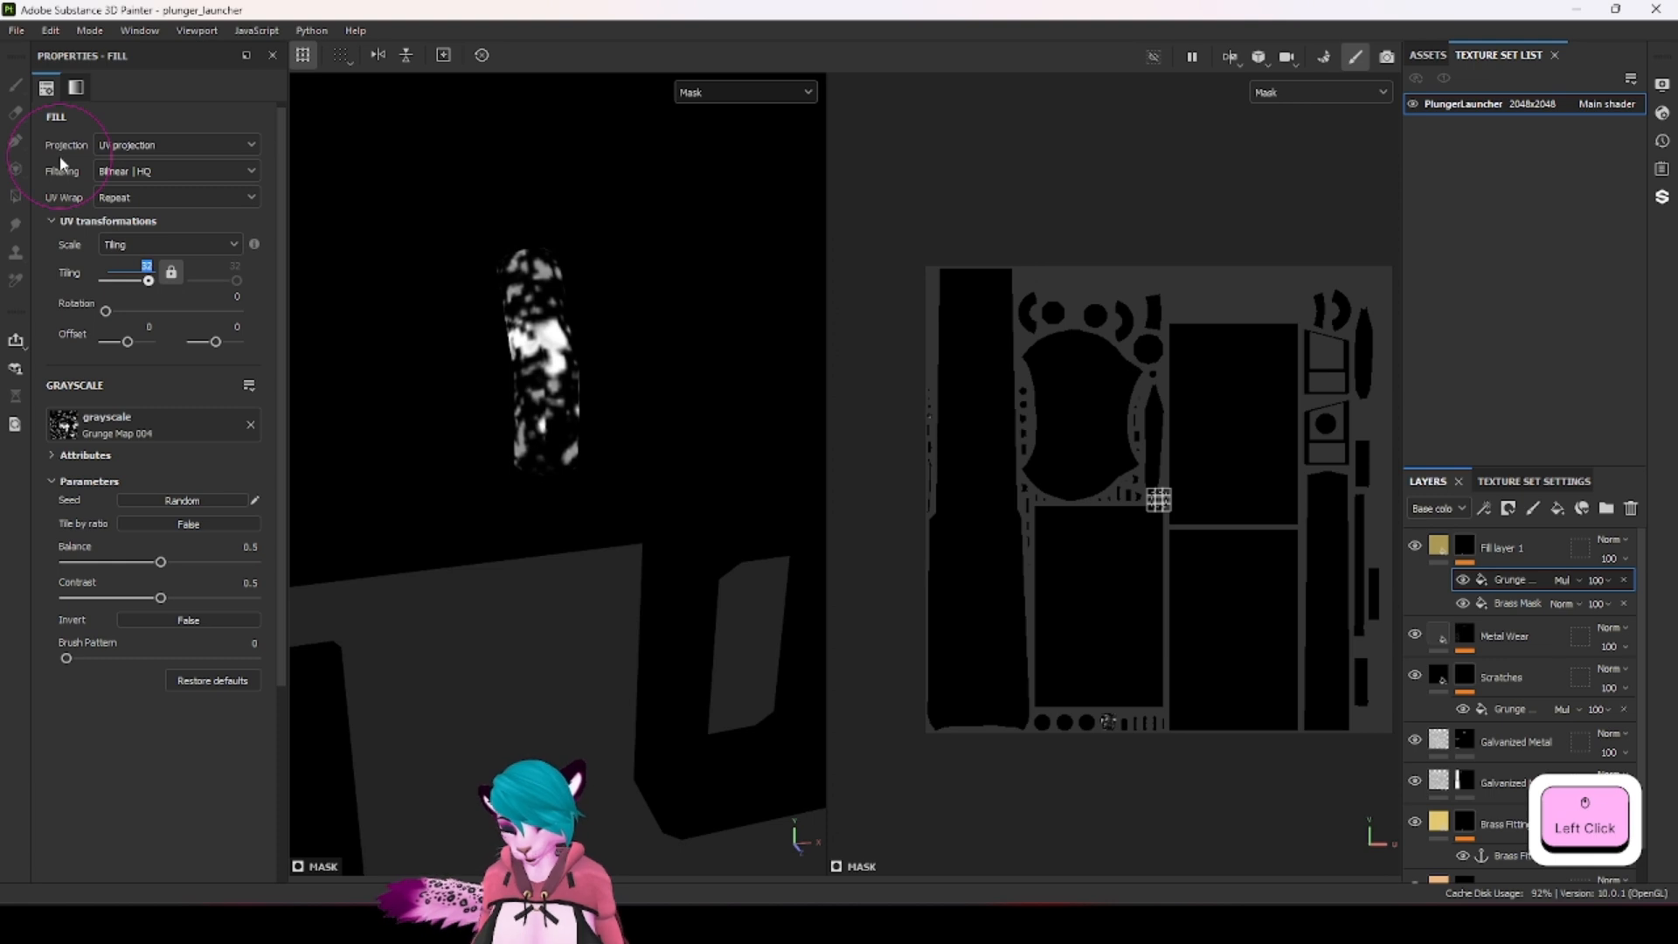
text(33)
key(Return)
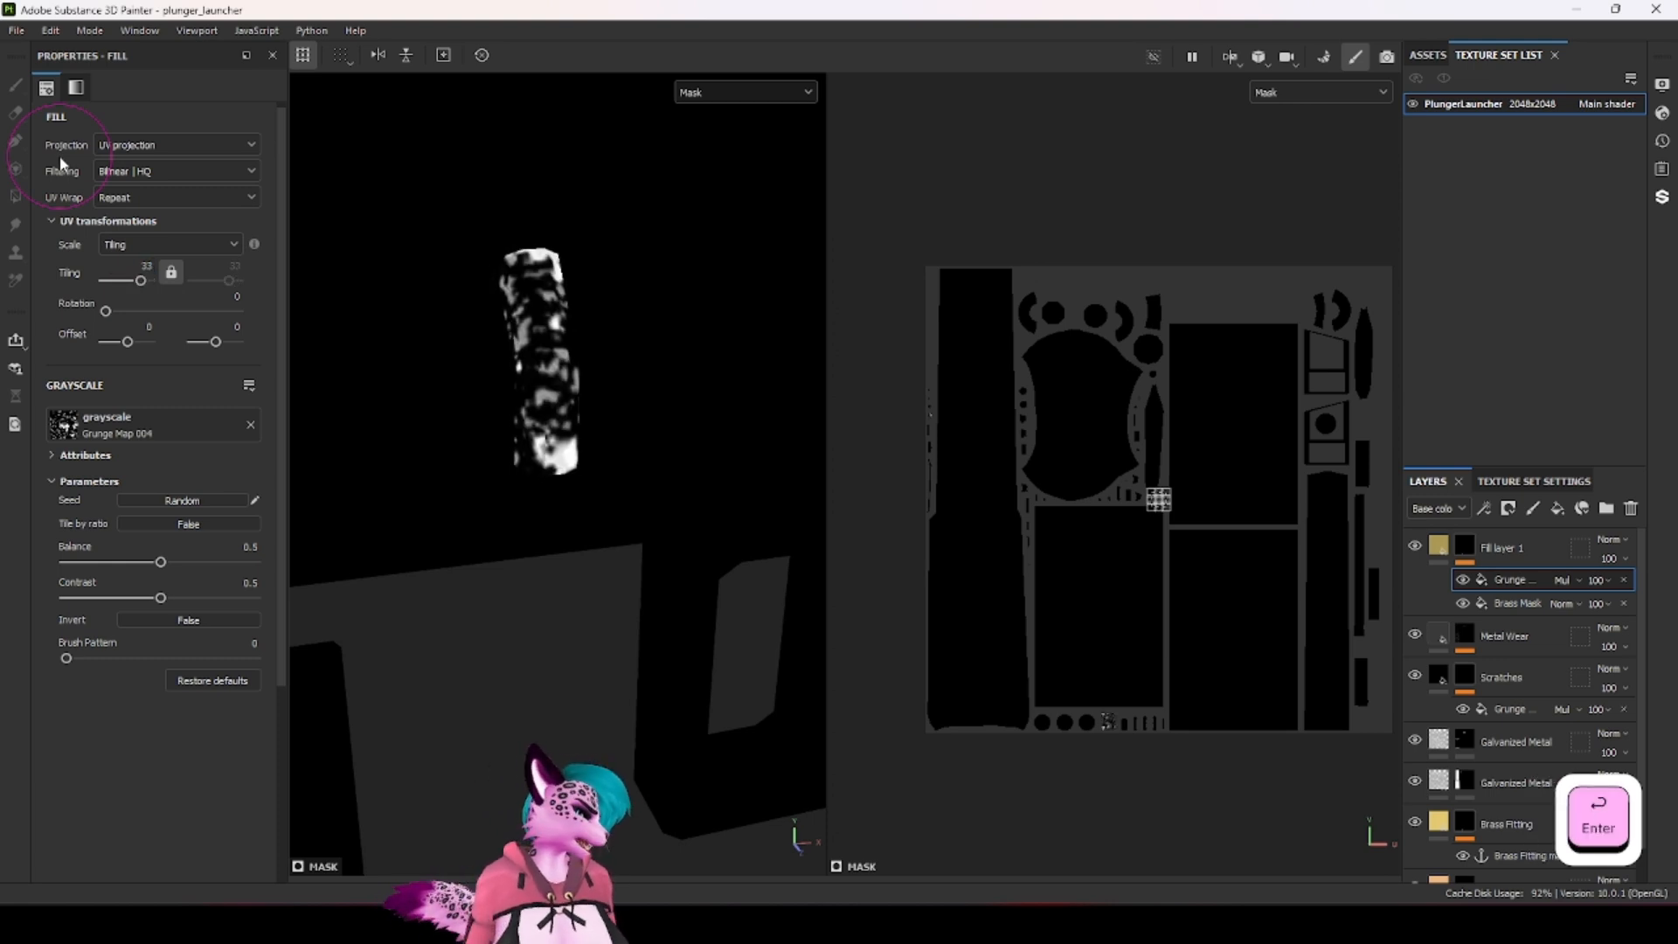
Step: Try much denser tilings on the mask's grunge fill, including 200 and 432
click(127, 279)
drag(139, 281, 152, 281)
click(146, 266)
key(Right)
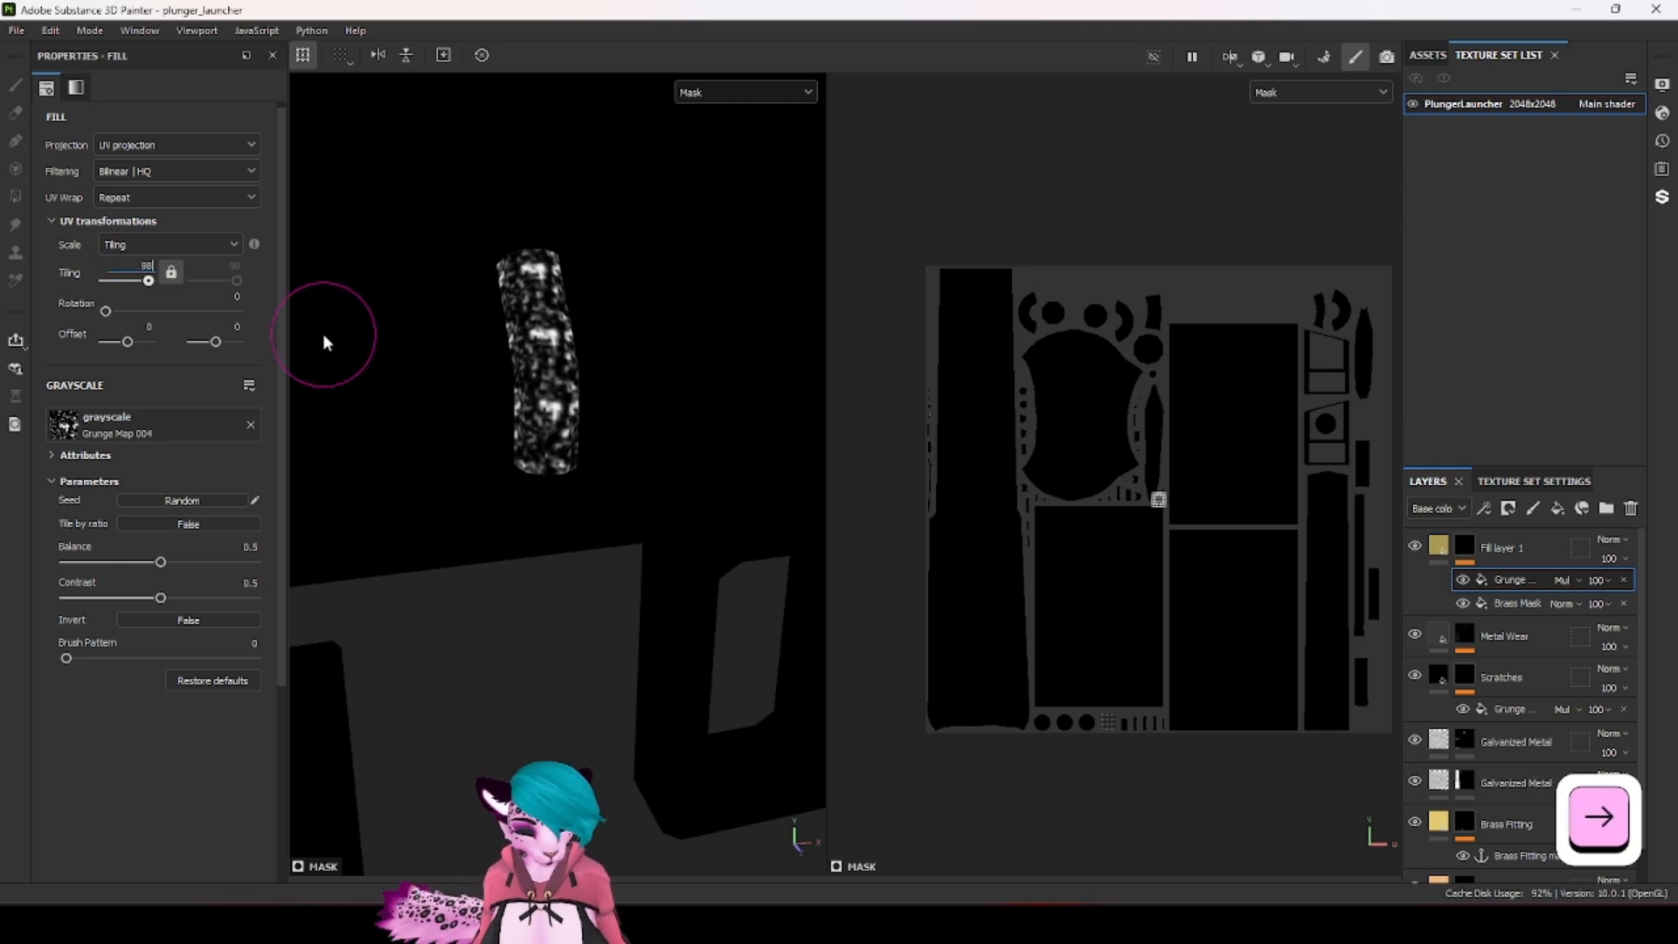
key(BackSpace)
key(BackSpace)
text(200)
key(Return)
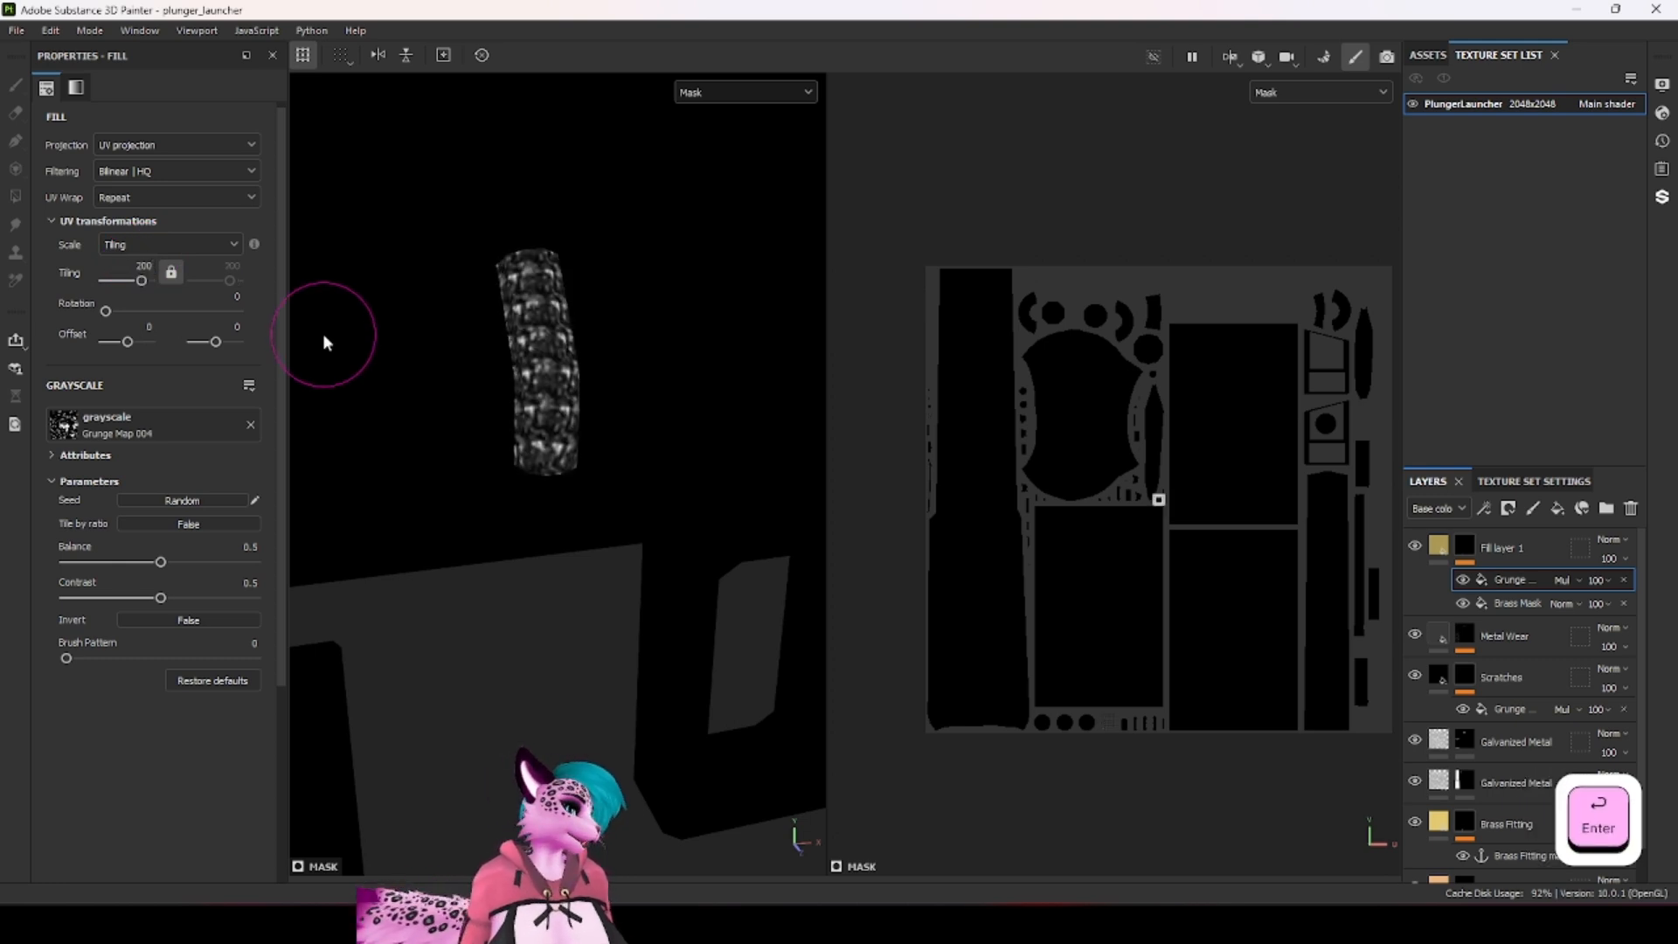
drag(141, 284, 262, 280)
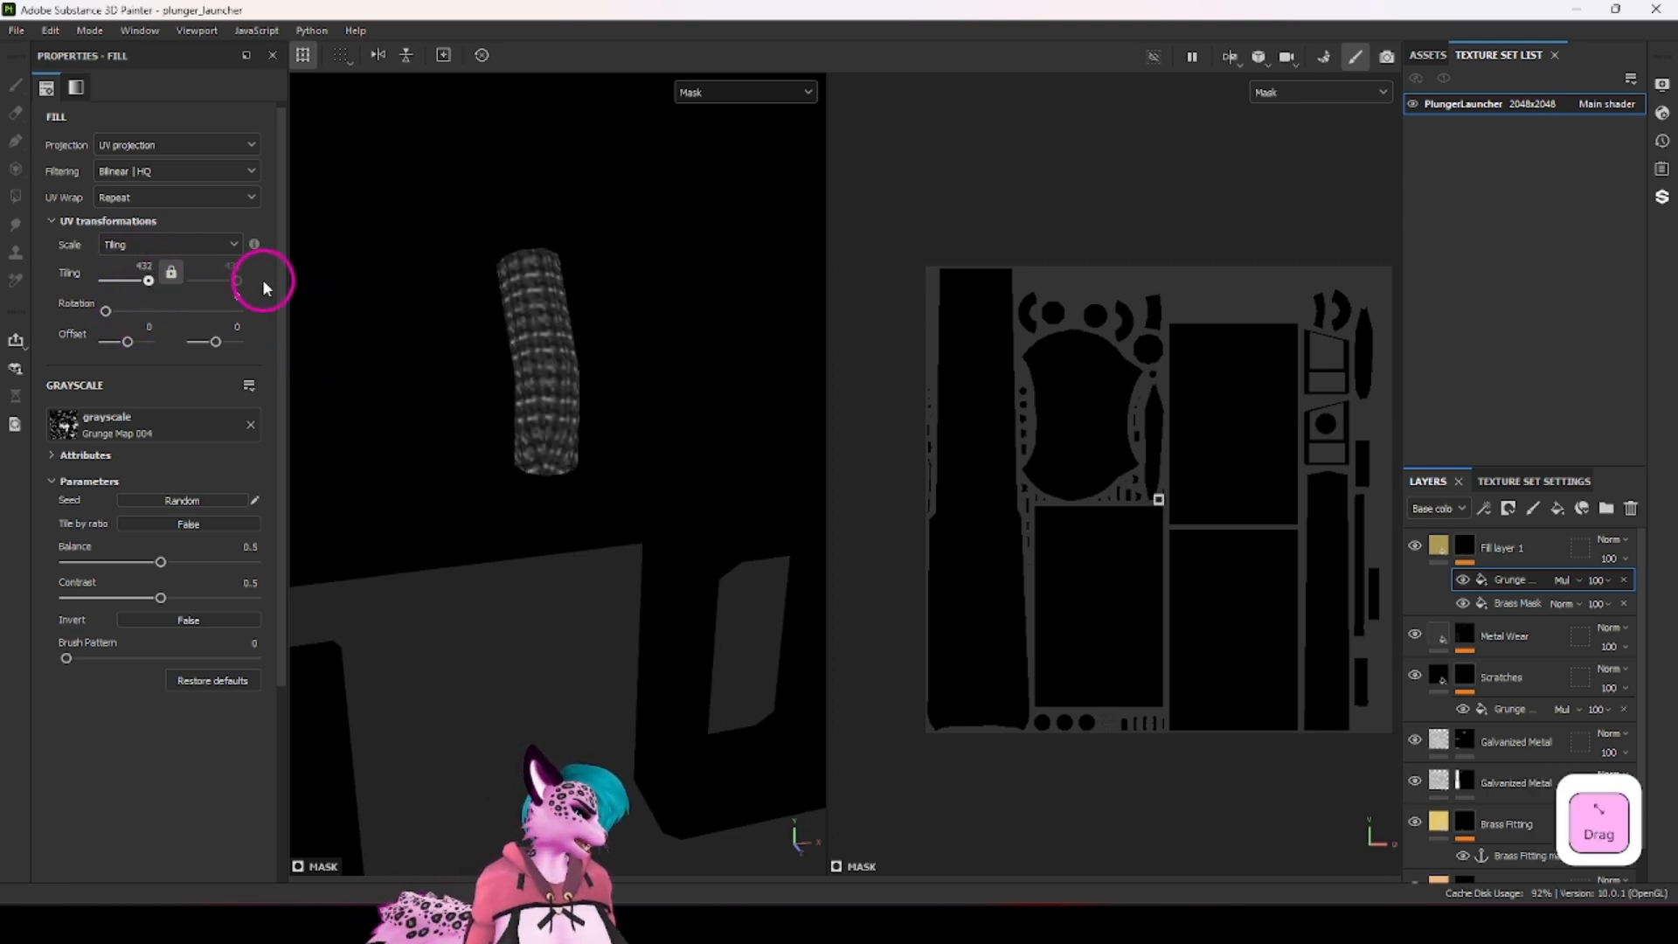
Step: Reduce the grunge fill's tiling to 16 and fine-tune it to 12.2
click(145, 263)
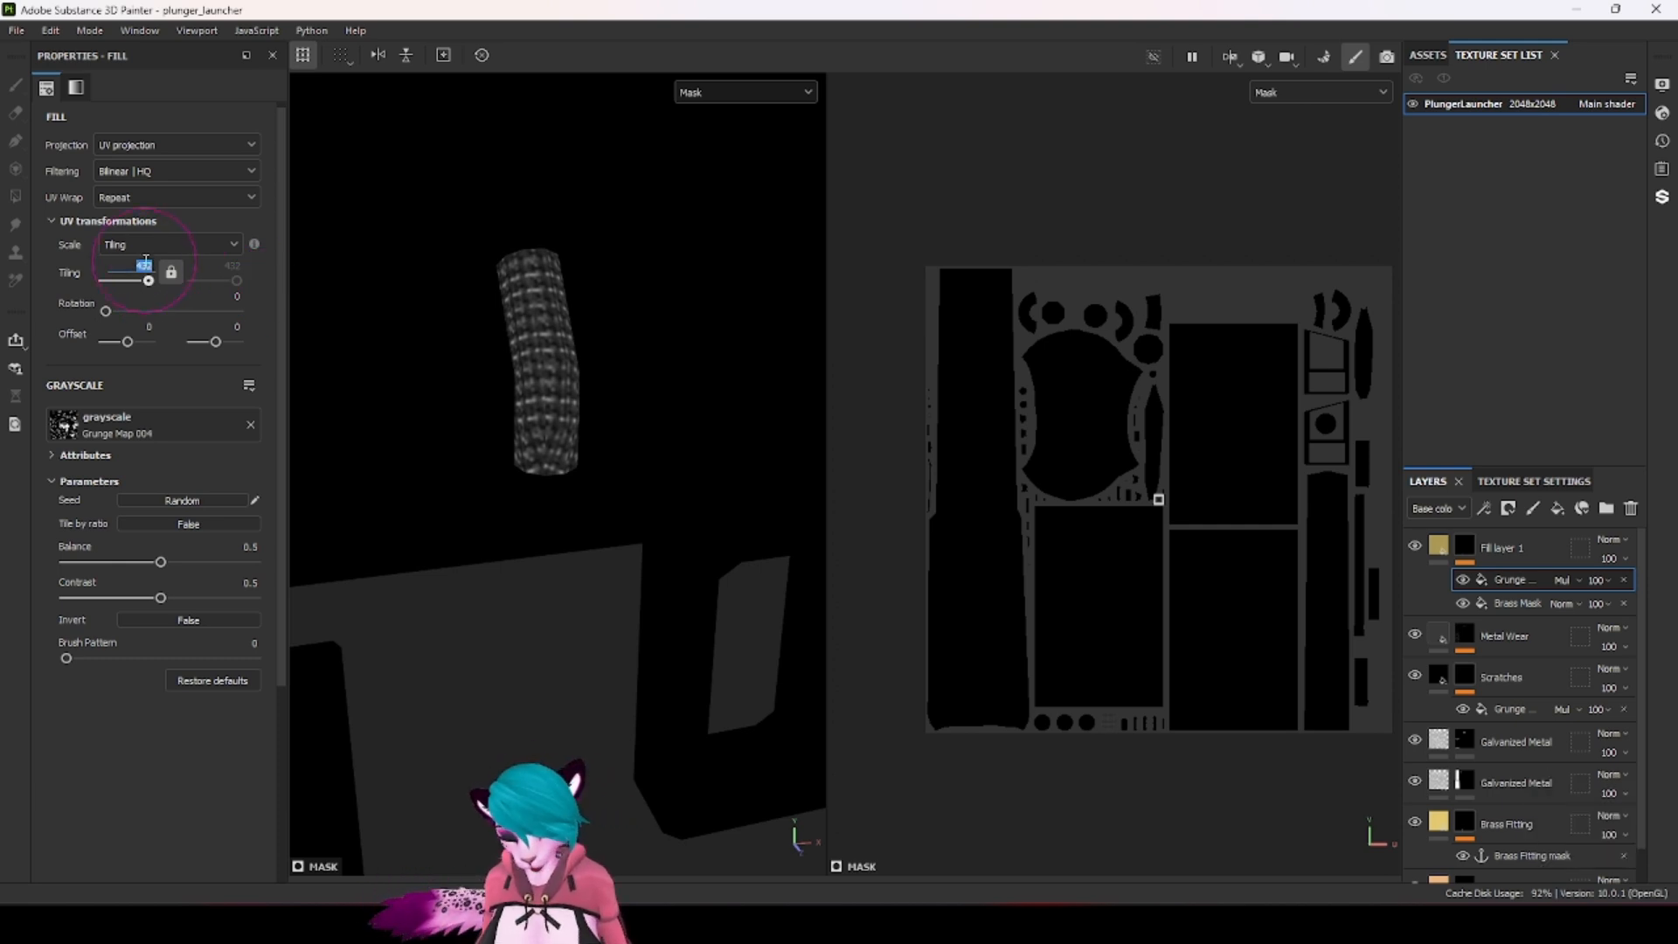
text(16)
key(Return)
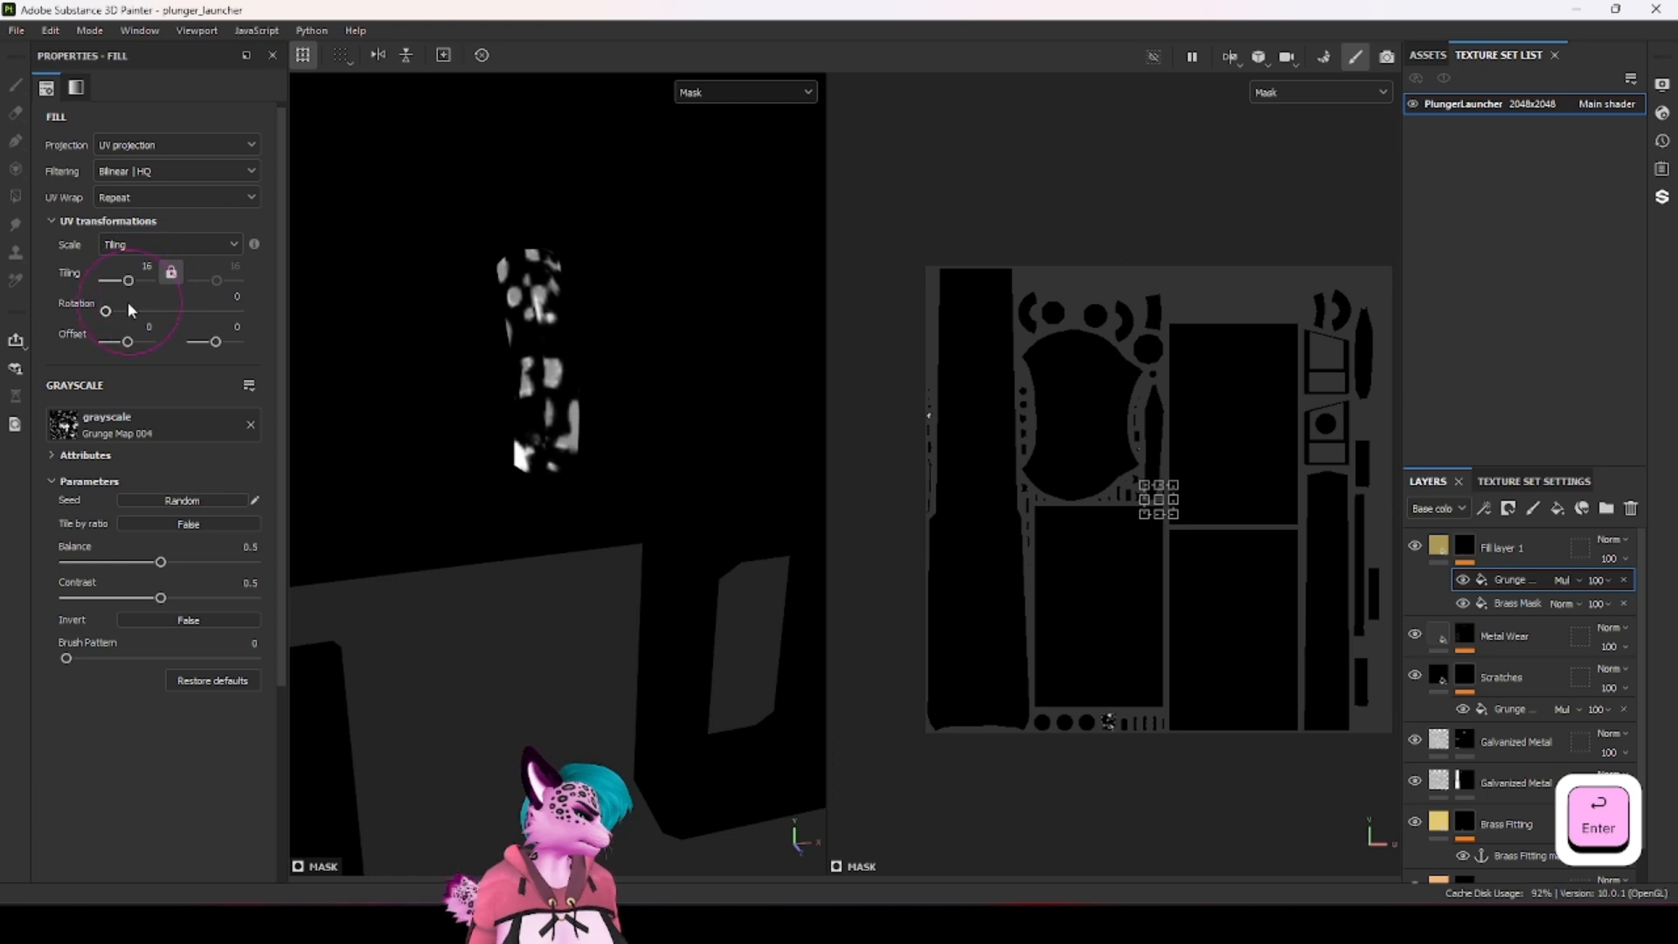
drag(131, 286, 127, 287)
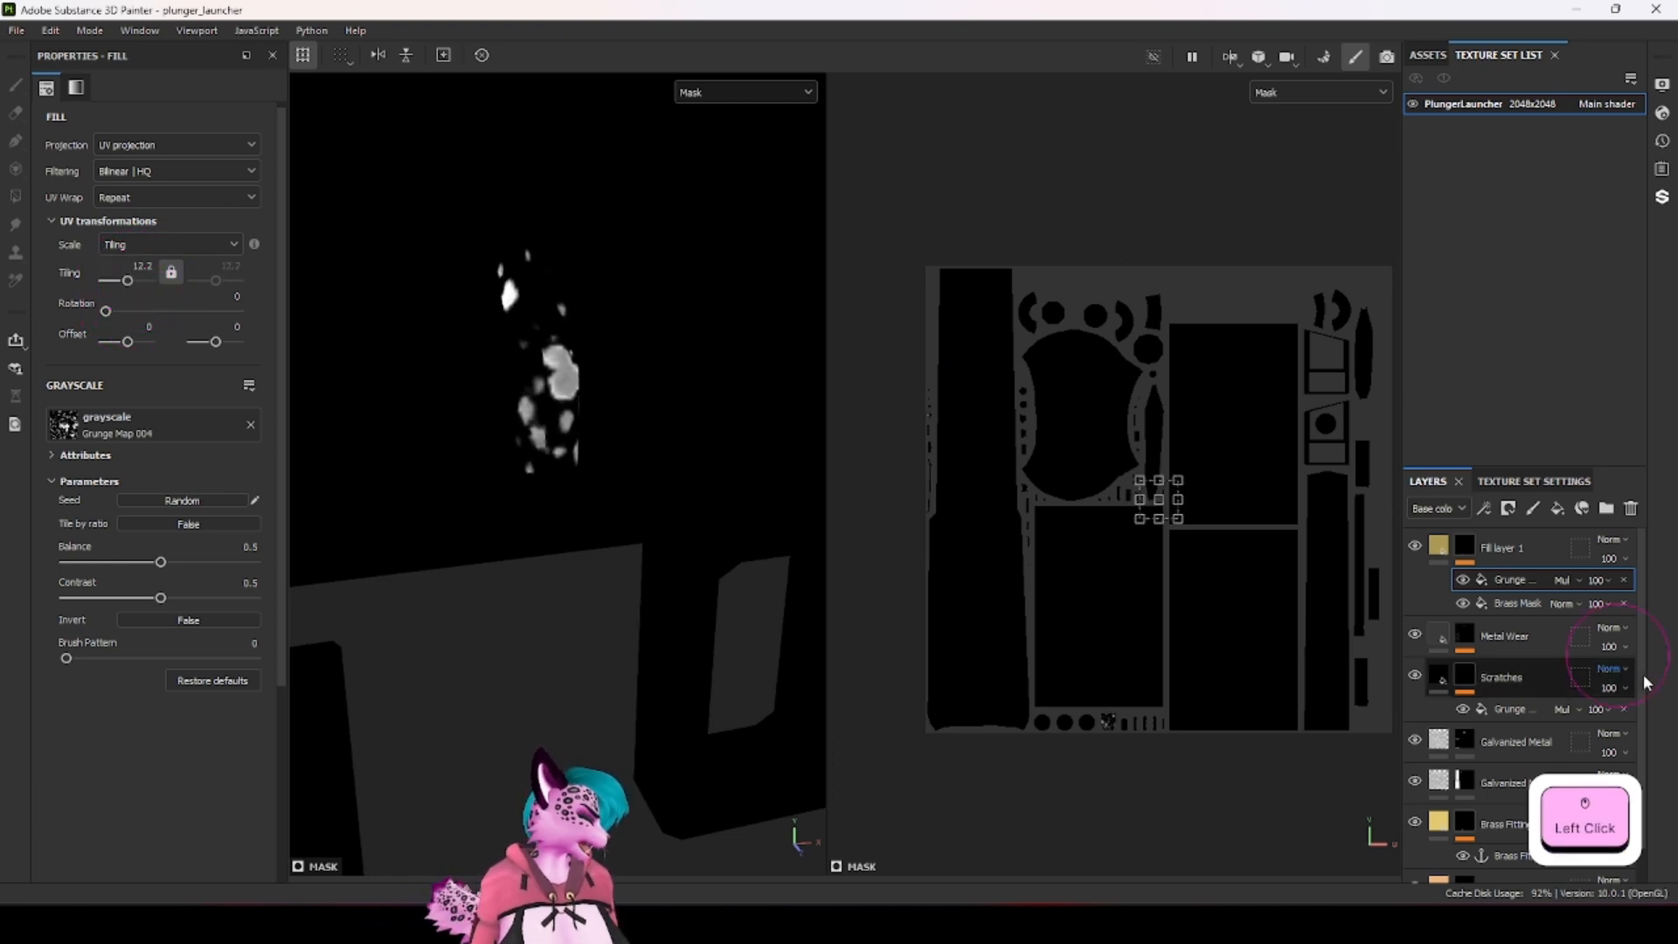
Step: Darken Fill layer 1's base color and raise its roughness to 0.7793
click(1424, 530)
scroll(538, 396, up, 3)
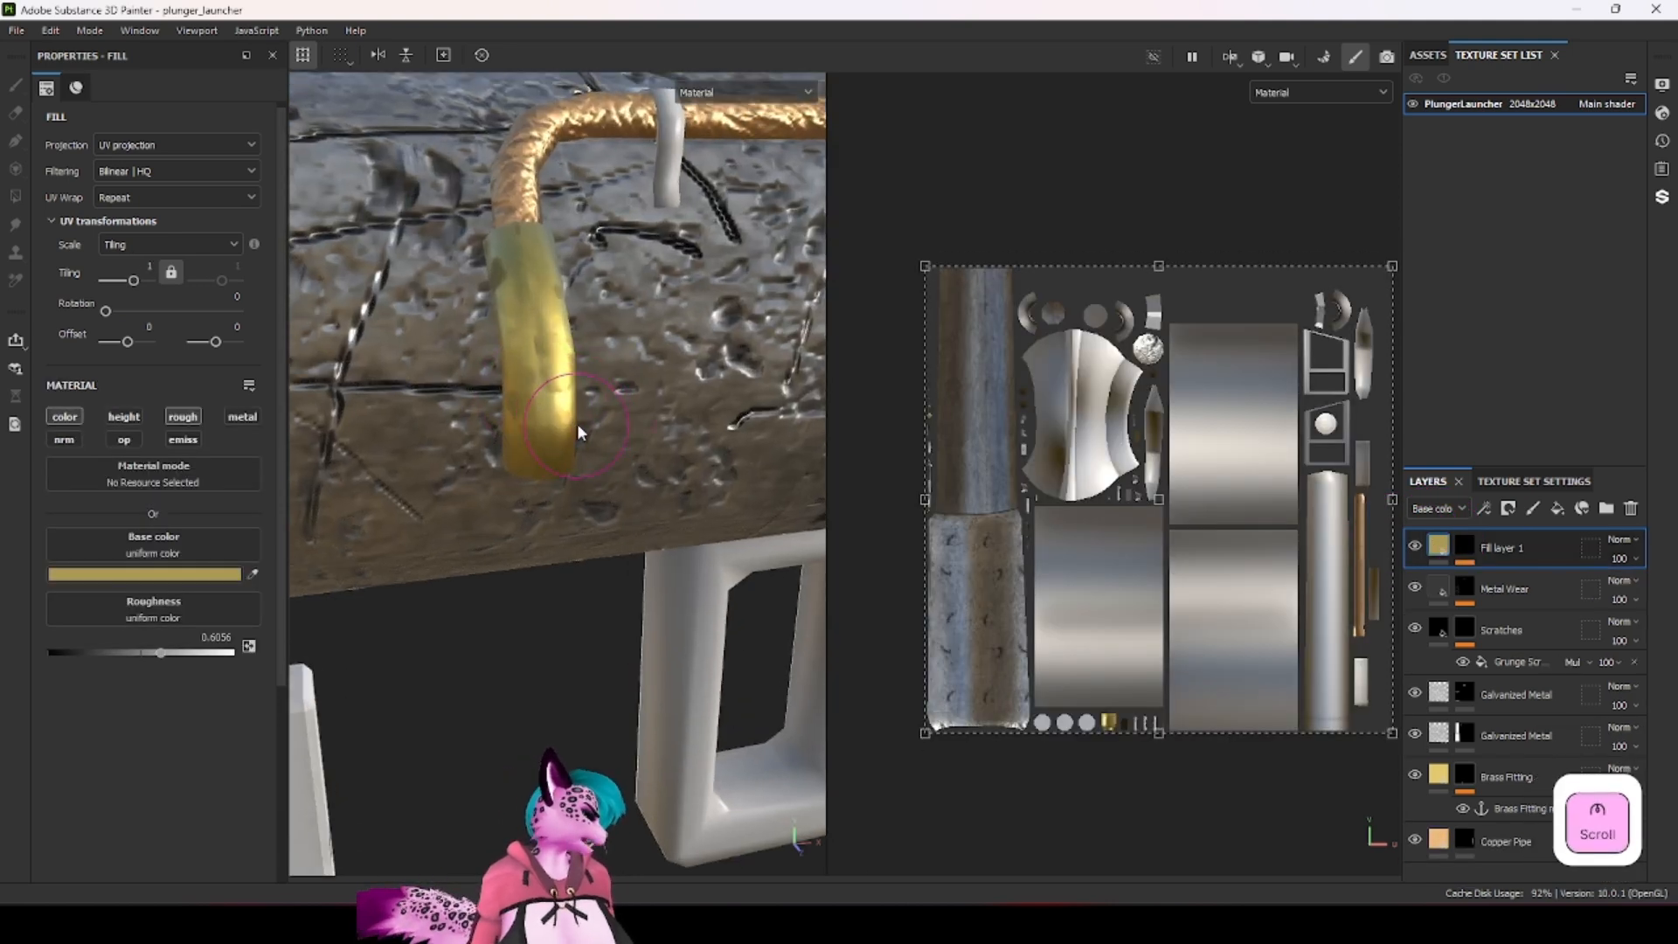
scroll(577, 423, up, 2)
alt+drag(570, 423, 624, 439)
ctrl+alt+drag(625, 440, 667, 449)
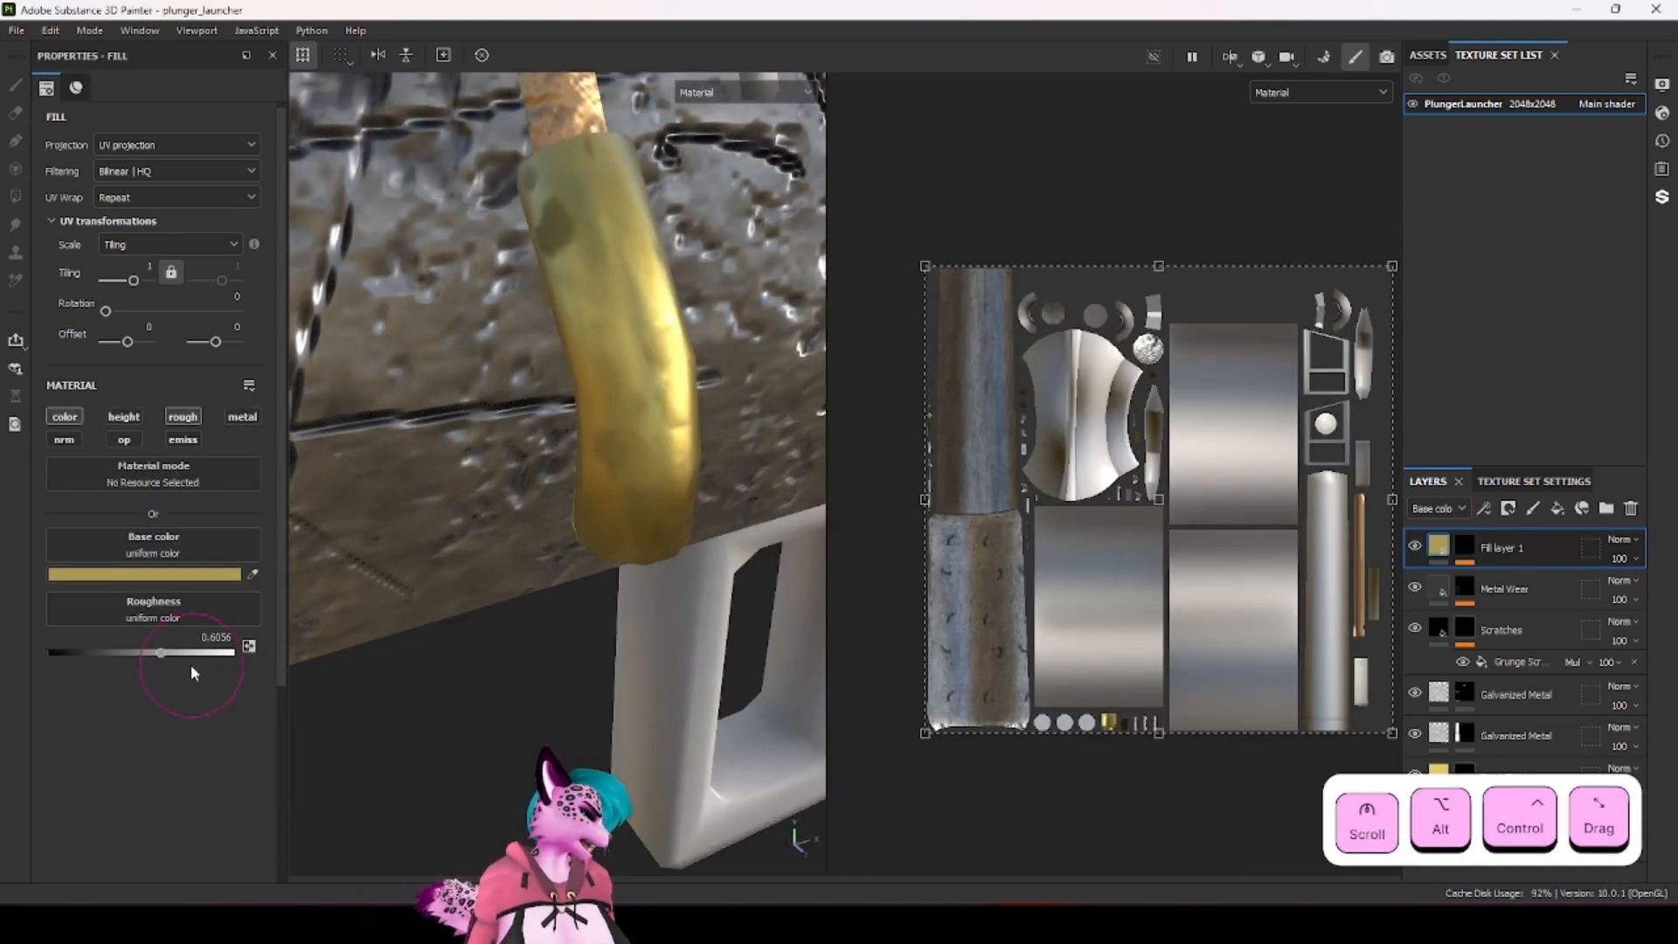
drag(163, 653, 168, 653)
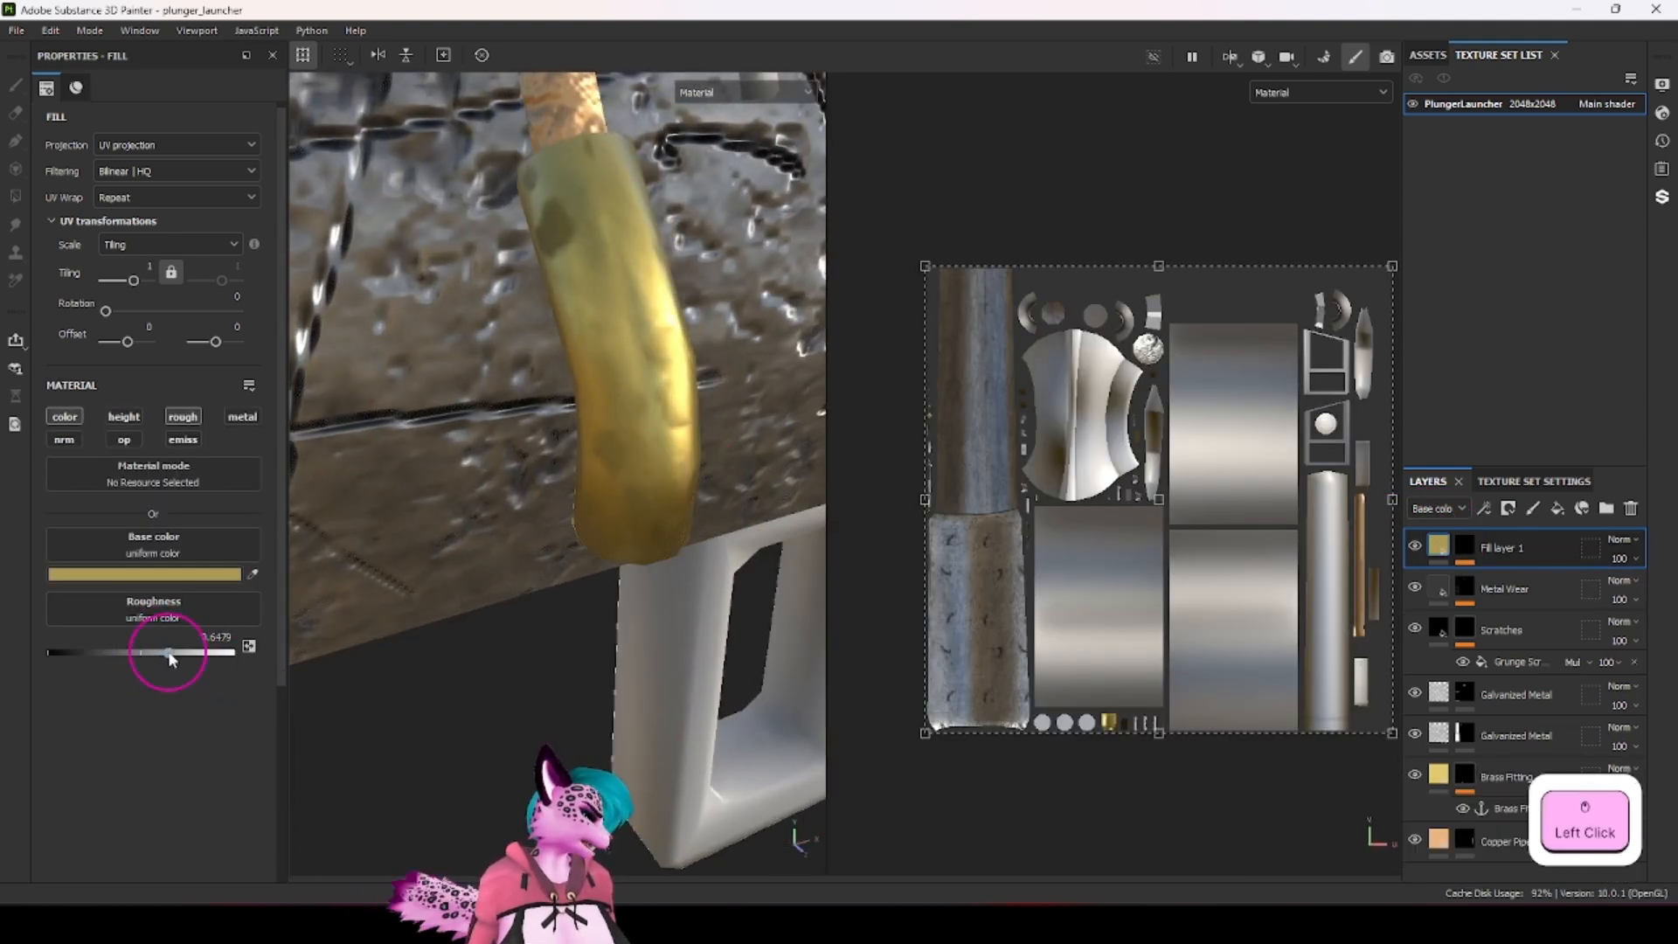
click(189, 575)
drag(268, 555, 269, 597)
click(386, 446)
scroll(629, 489, down, 3)
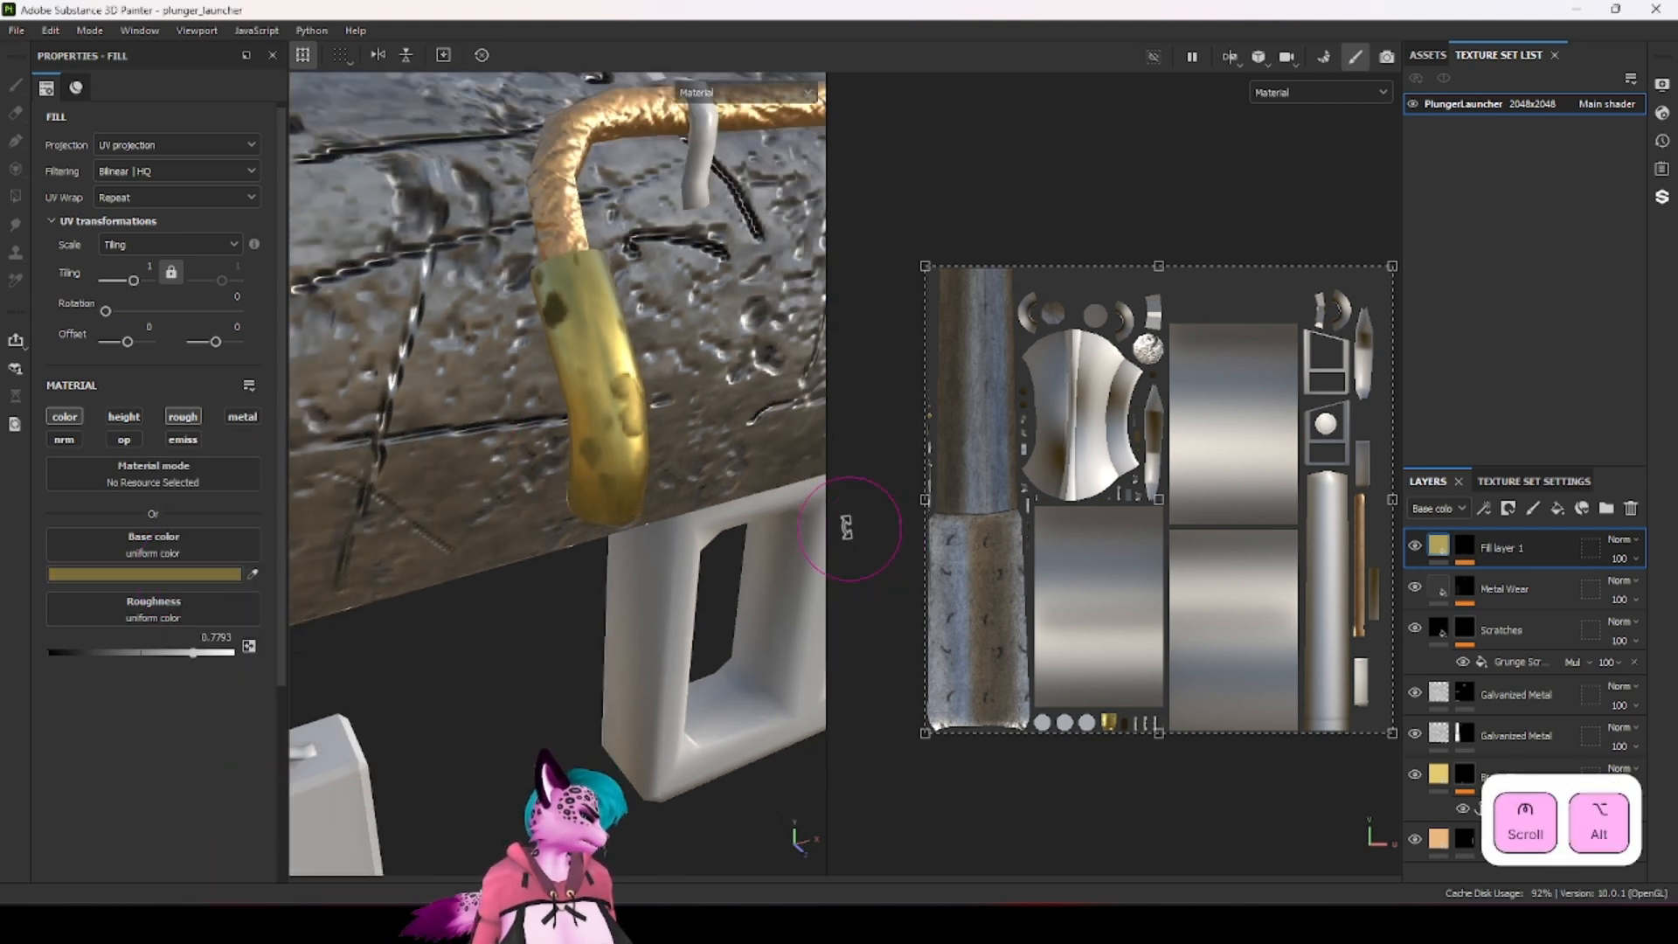
Step: Try adjusting the mask grunge fill's brush pattern and contrast, and undo the changes
alt+drag(847, 528, 924, 504)
alt+drag(602, 478, 687, 514)
scroll(355, 446, down, 3)
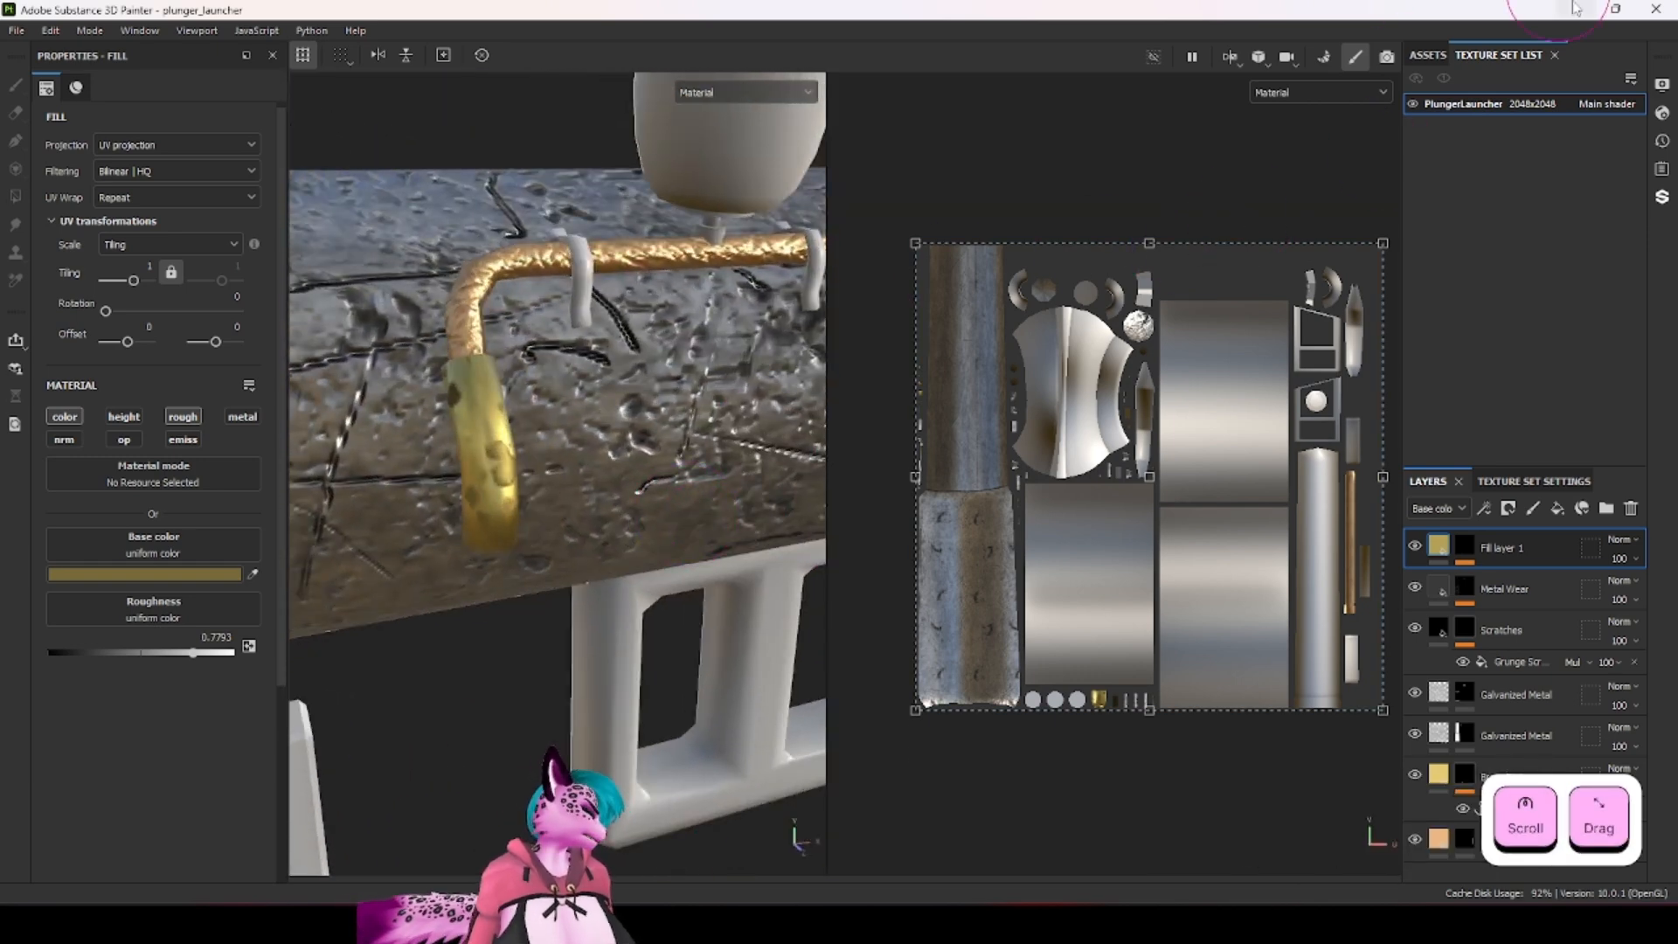
click(1465, 547)
click(1467, 550)
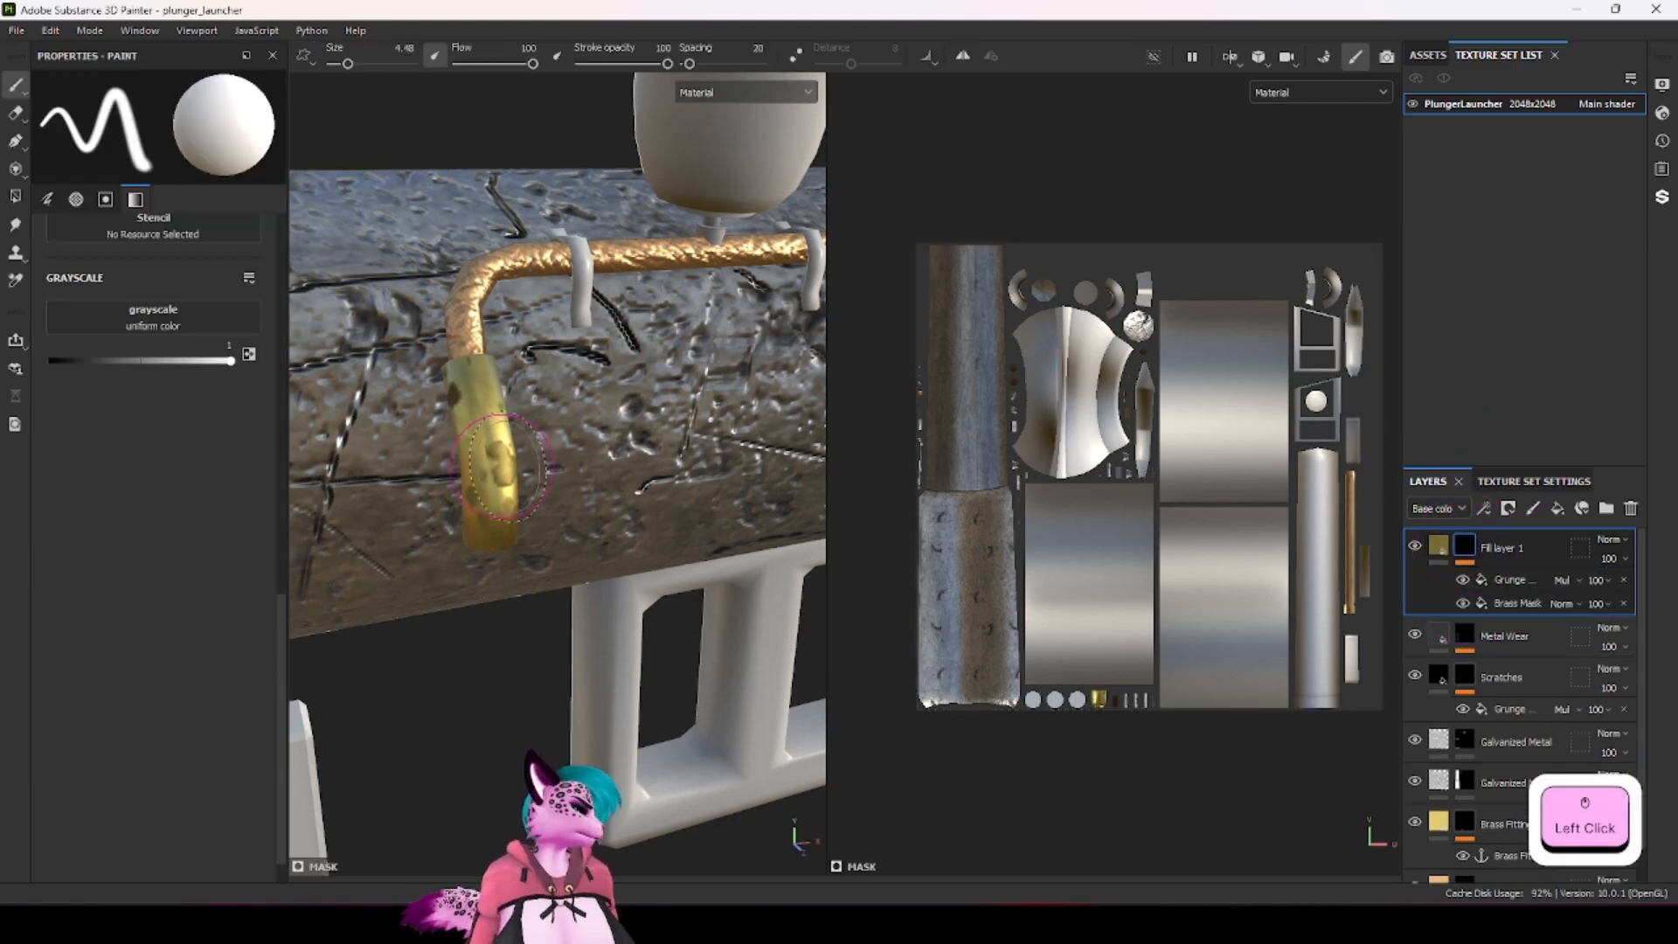
scroll(513, 490, up, 5)
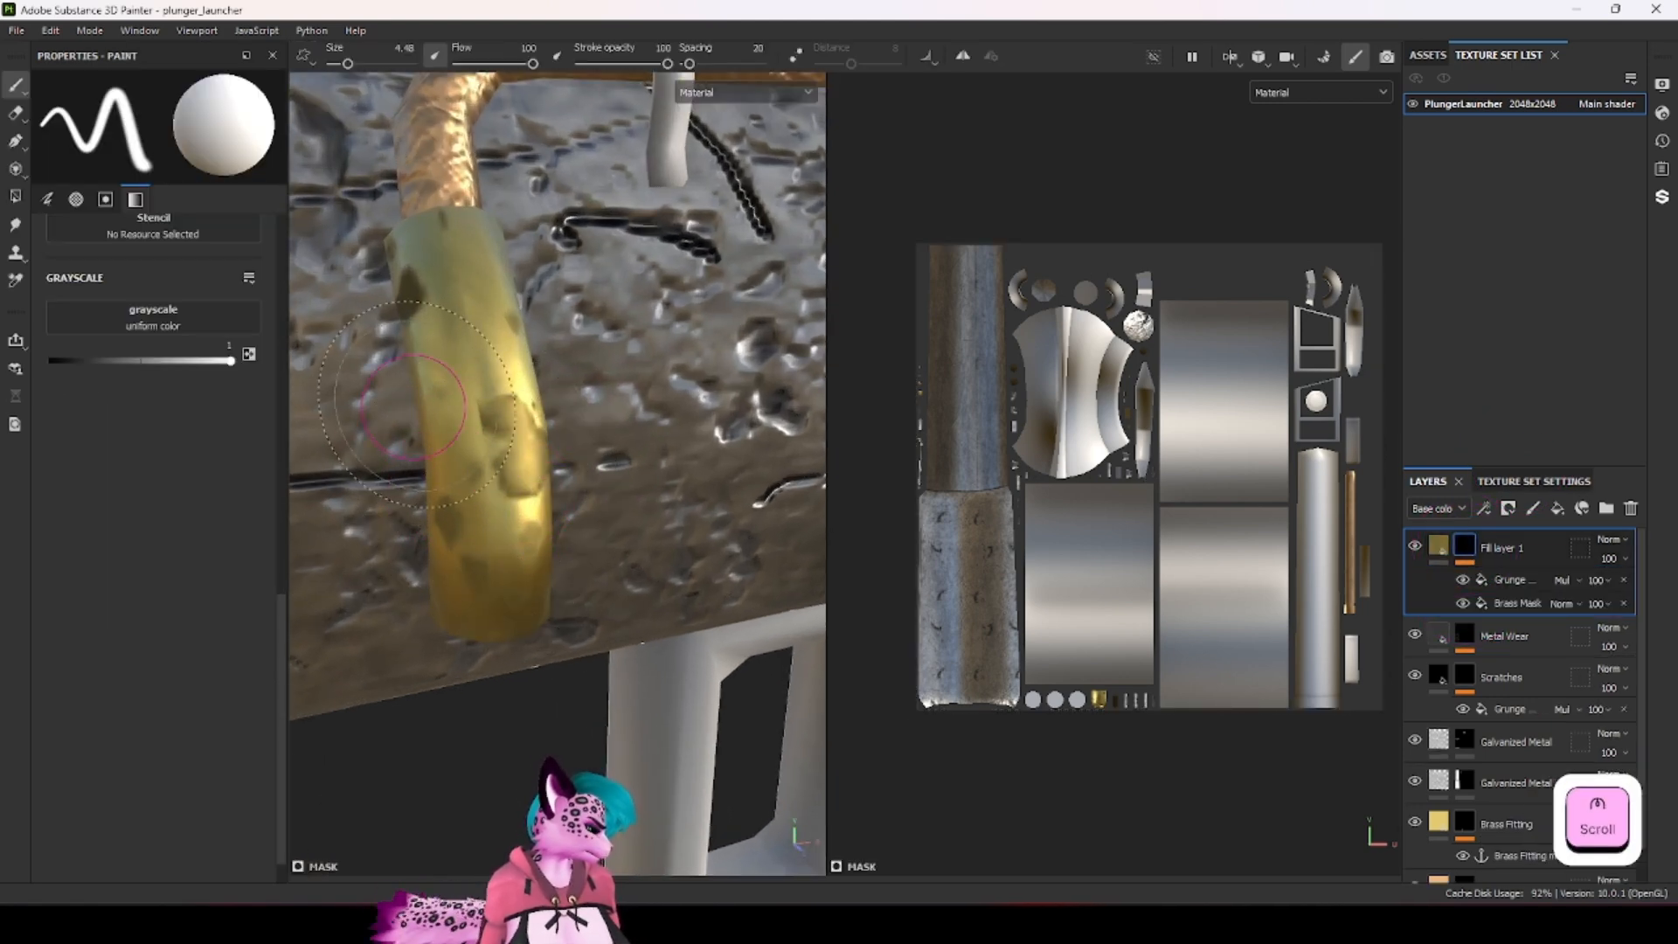
click(1500, 581)
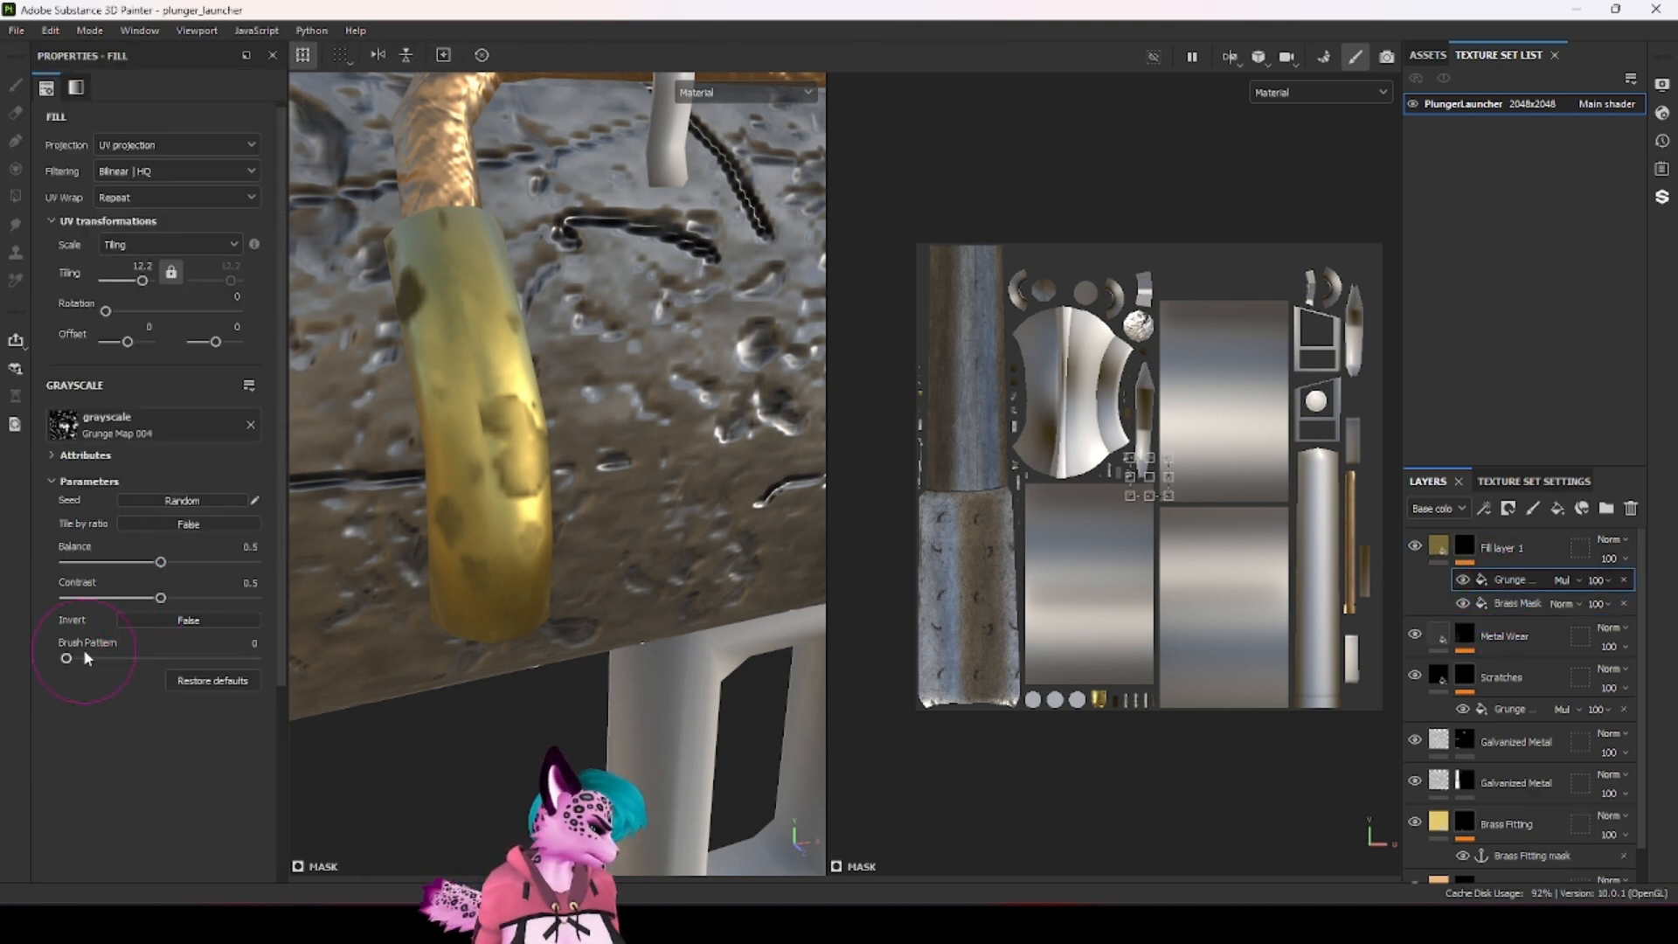
mouse_move(75, 659)
mouse_down()
mouse_move(118, 660)
mouse_move(53, 661)
mouse_up()
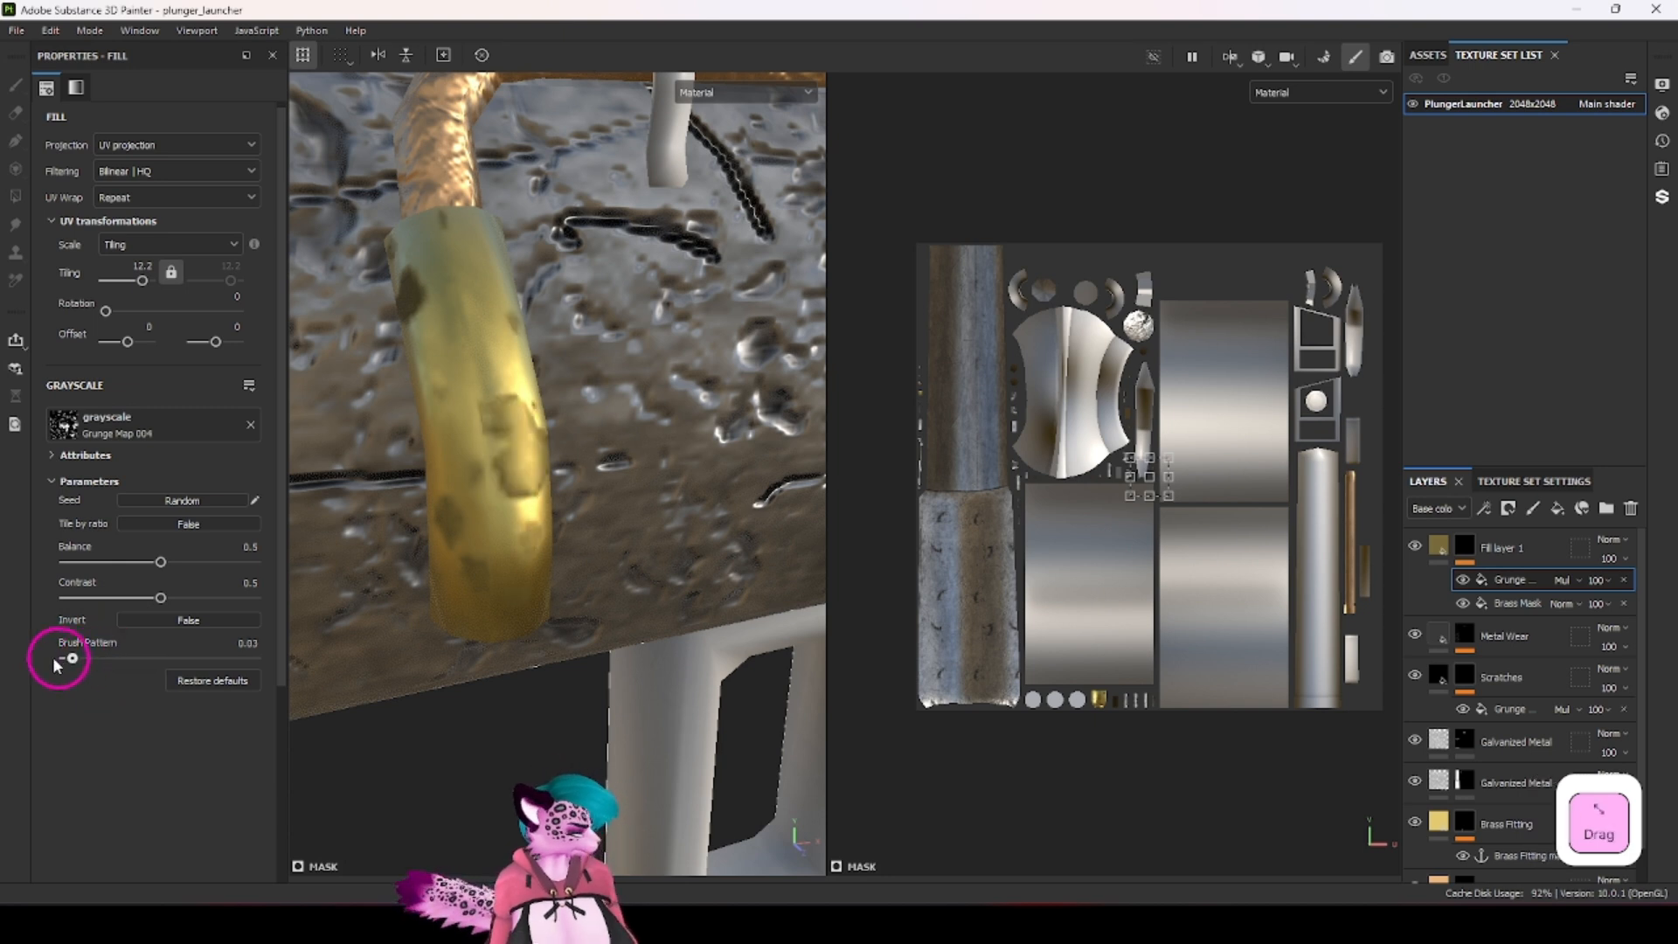
mouse_move(161, 567)
mouse_down()
mouse_move(206, 562)
mouse_move(162, 563)
mouse_move(196, 599)
mouse_move(226, 600)
mouse_move(161, 599)
mouse_up()
click(162, 599)
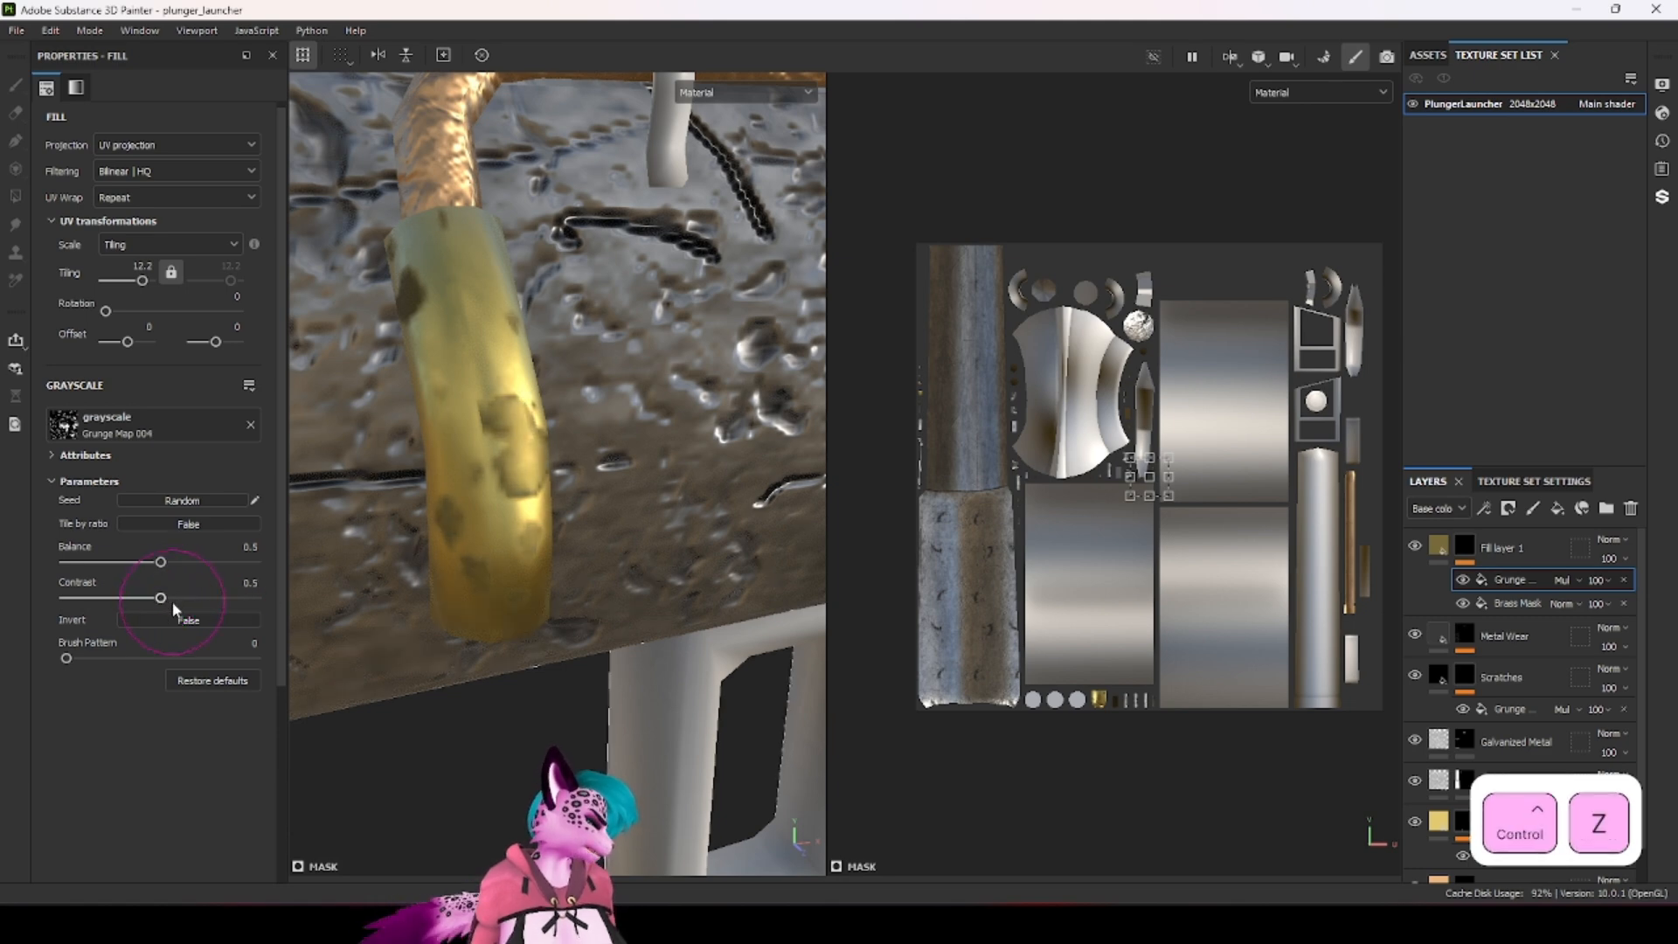
Step: Add a filter to Fill layer 1's mask and choose Blur as the filter
click(1471, 544)
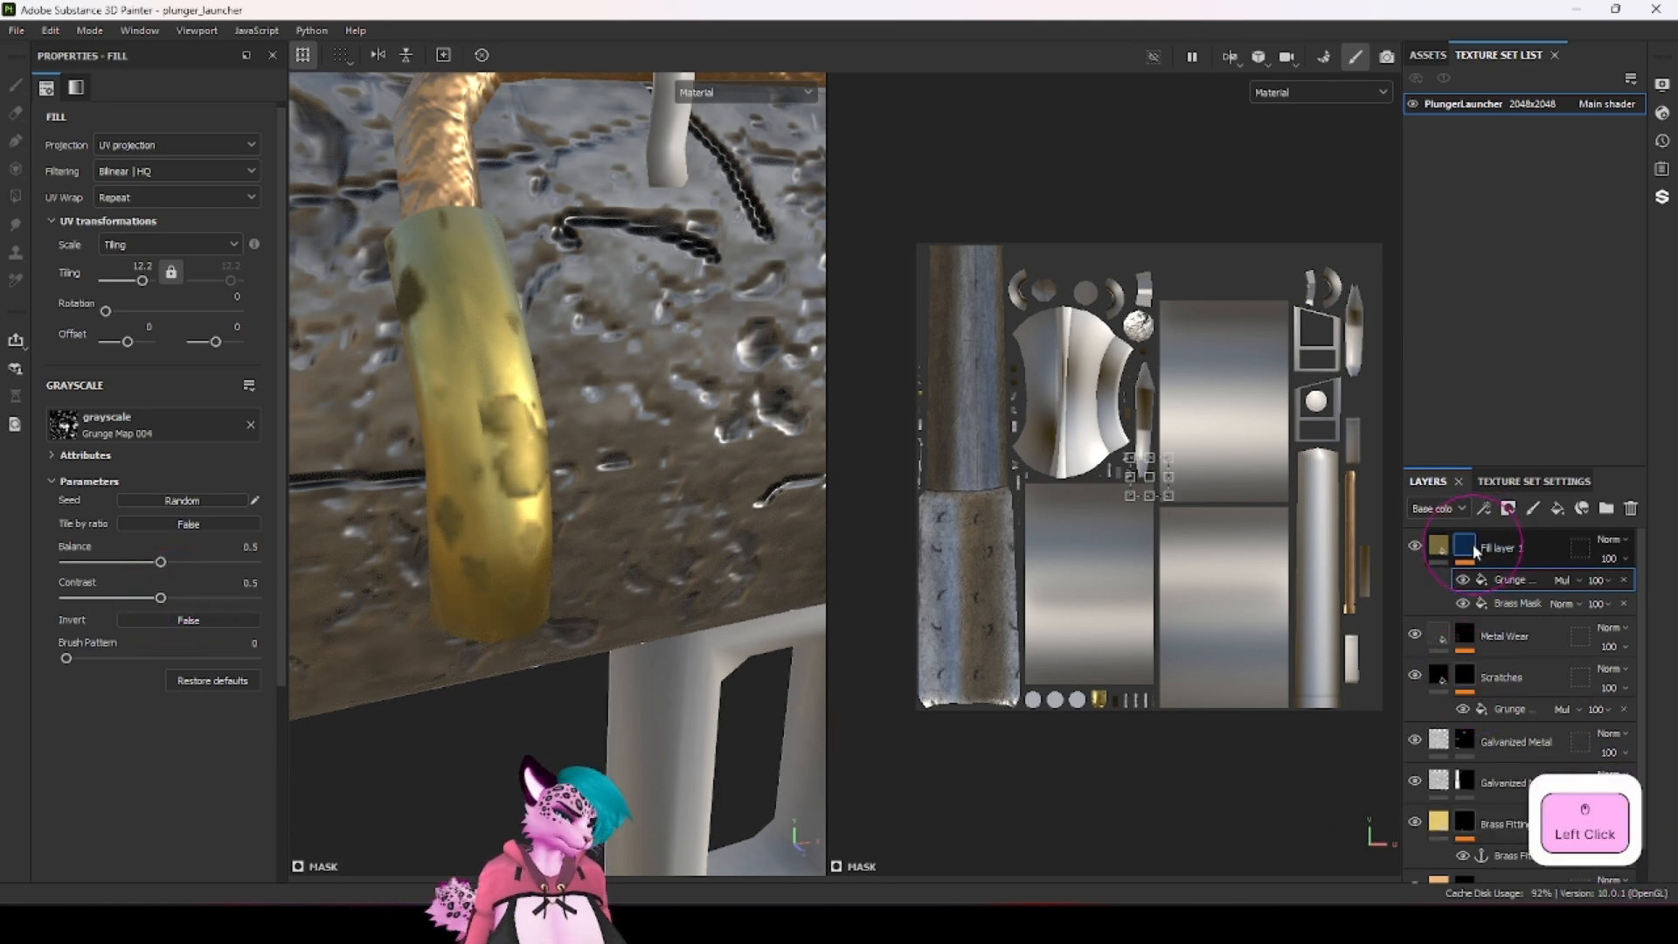
right_click(1471, 543)
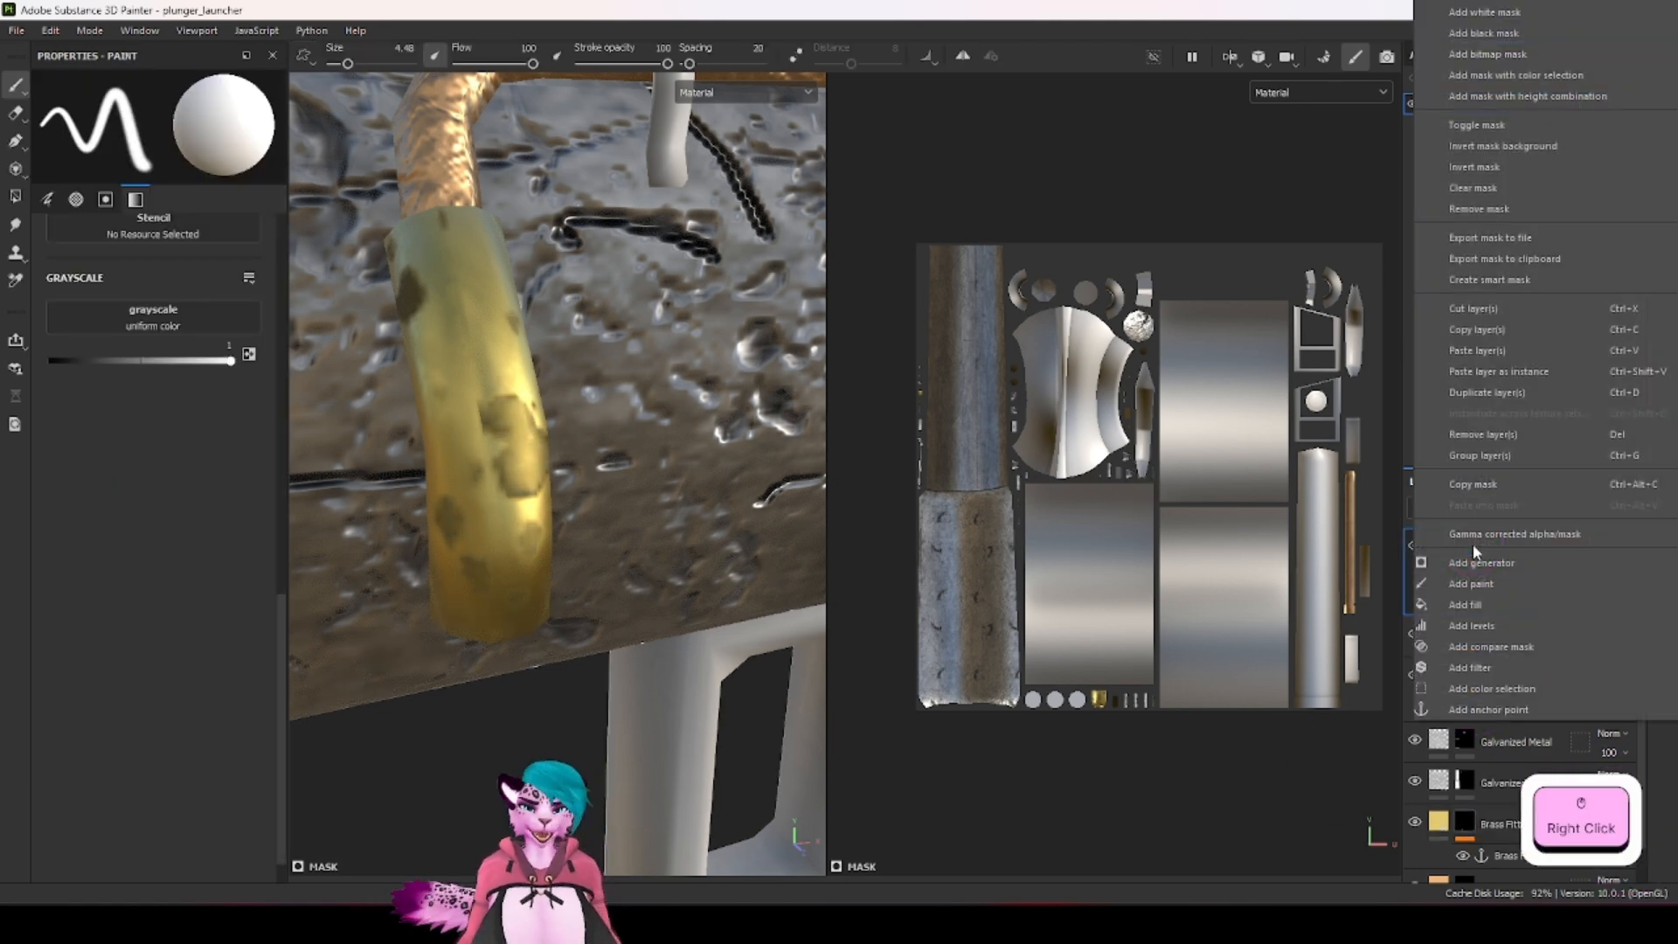
click(1493, 666)
click(191, 125)
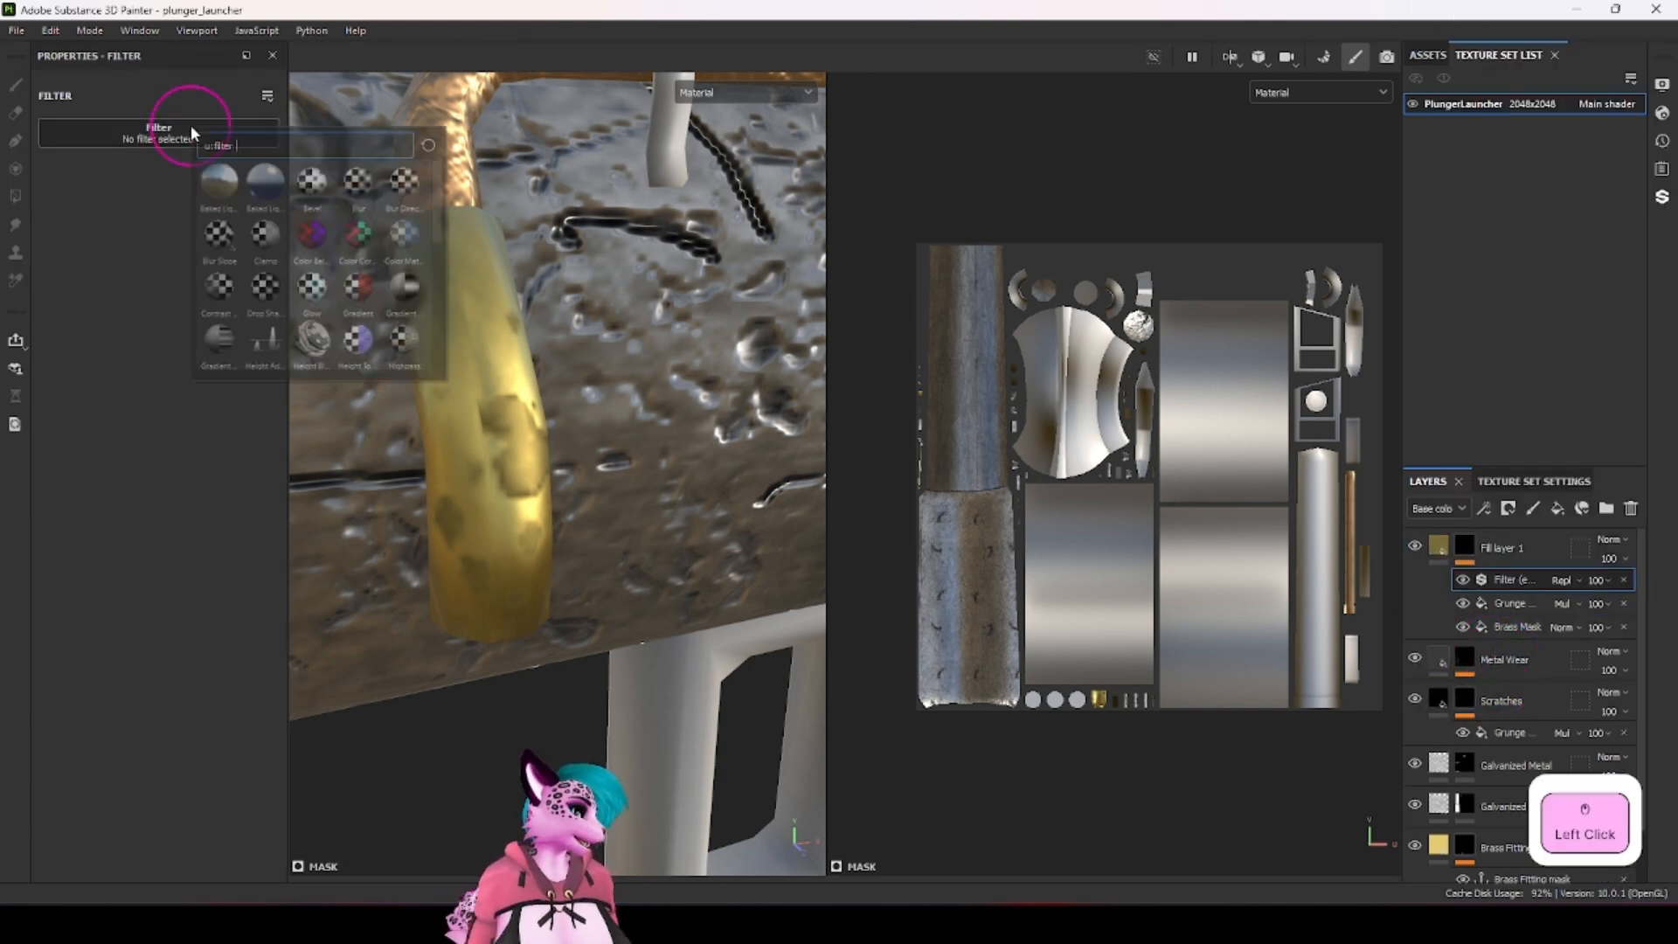
scroll(321, 262, down, 3)
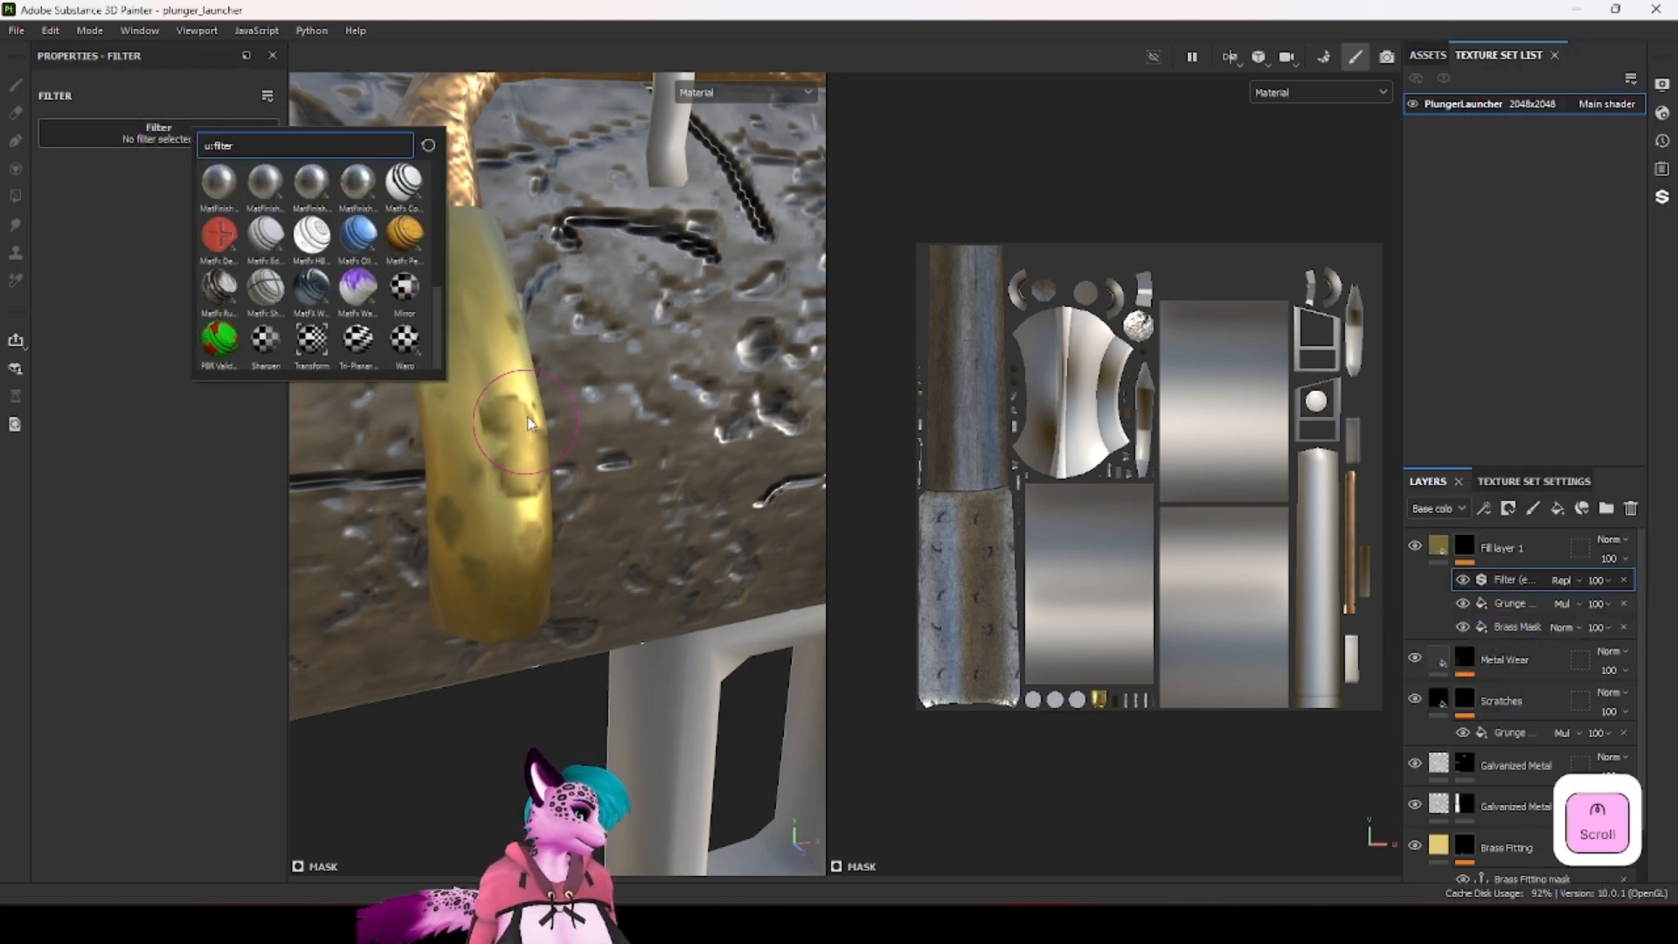
scroll(284, 280, up, 5)
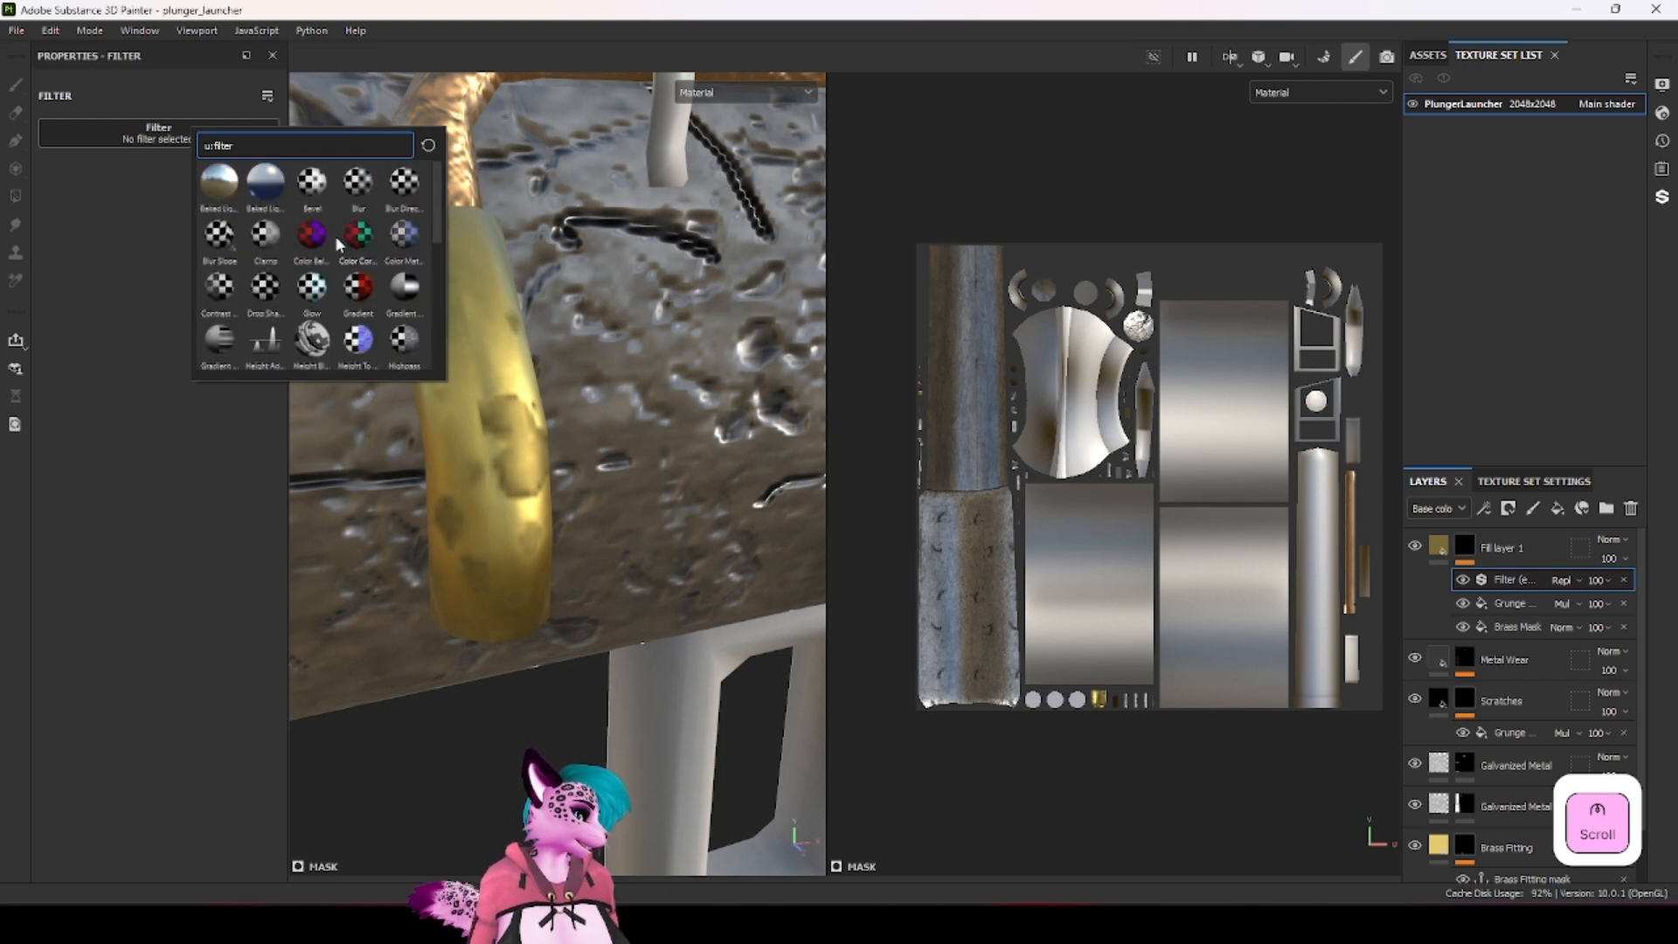
mouse_move(314, 274)
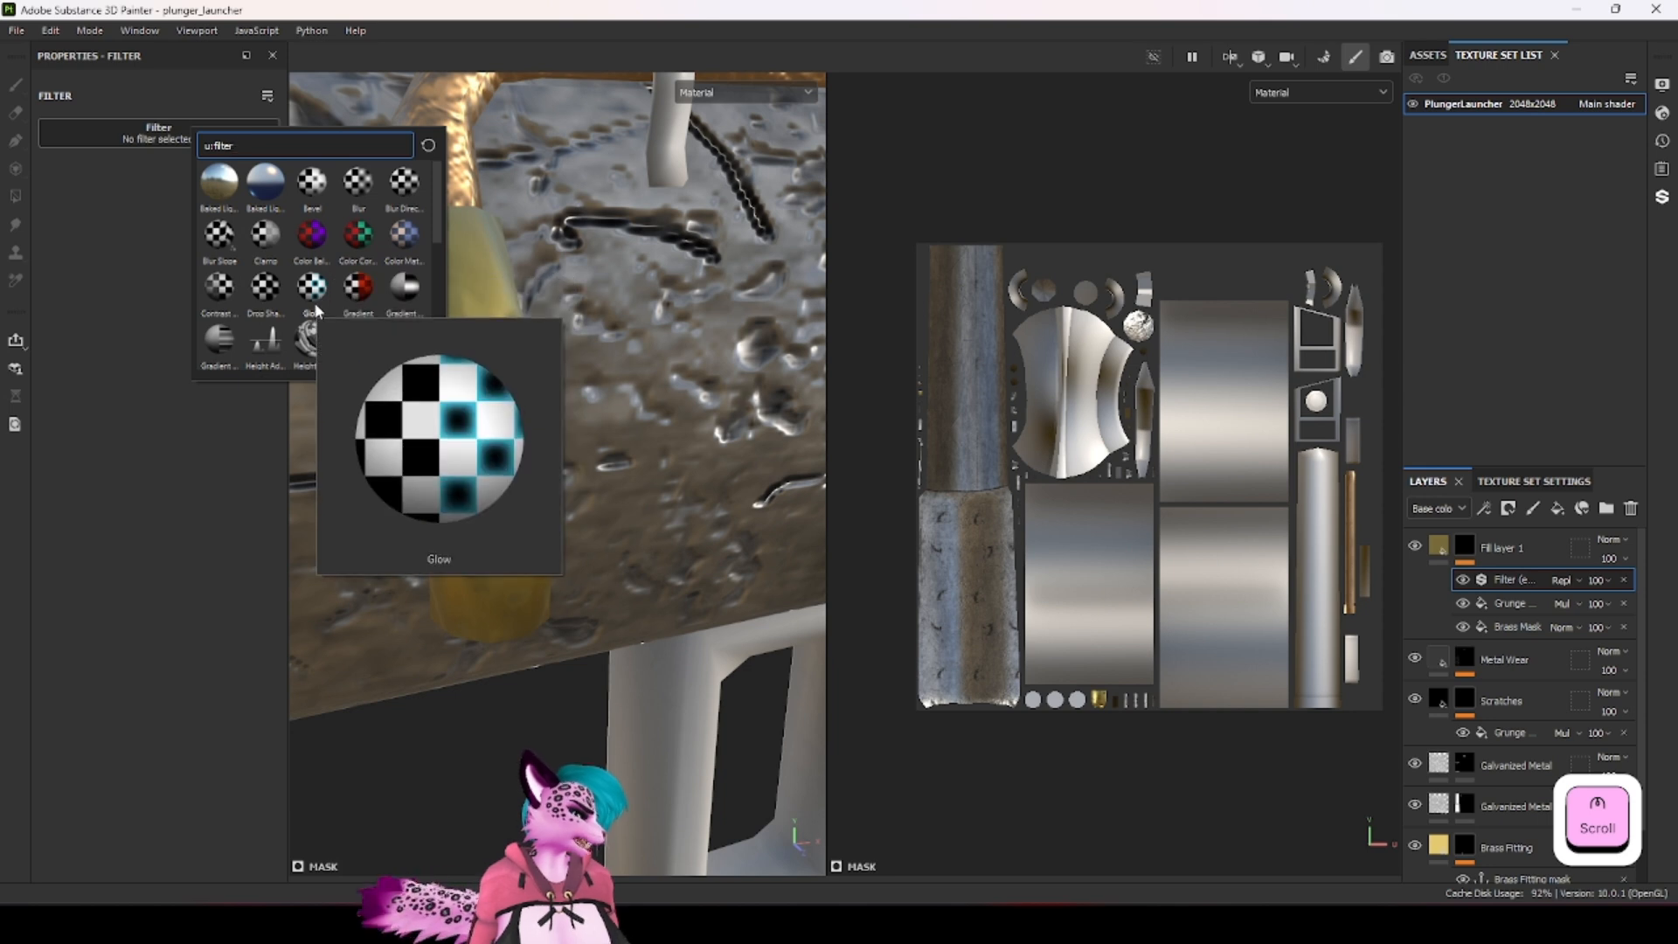
mouse_move(378, 305)
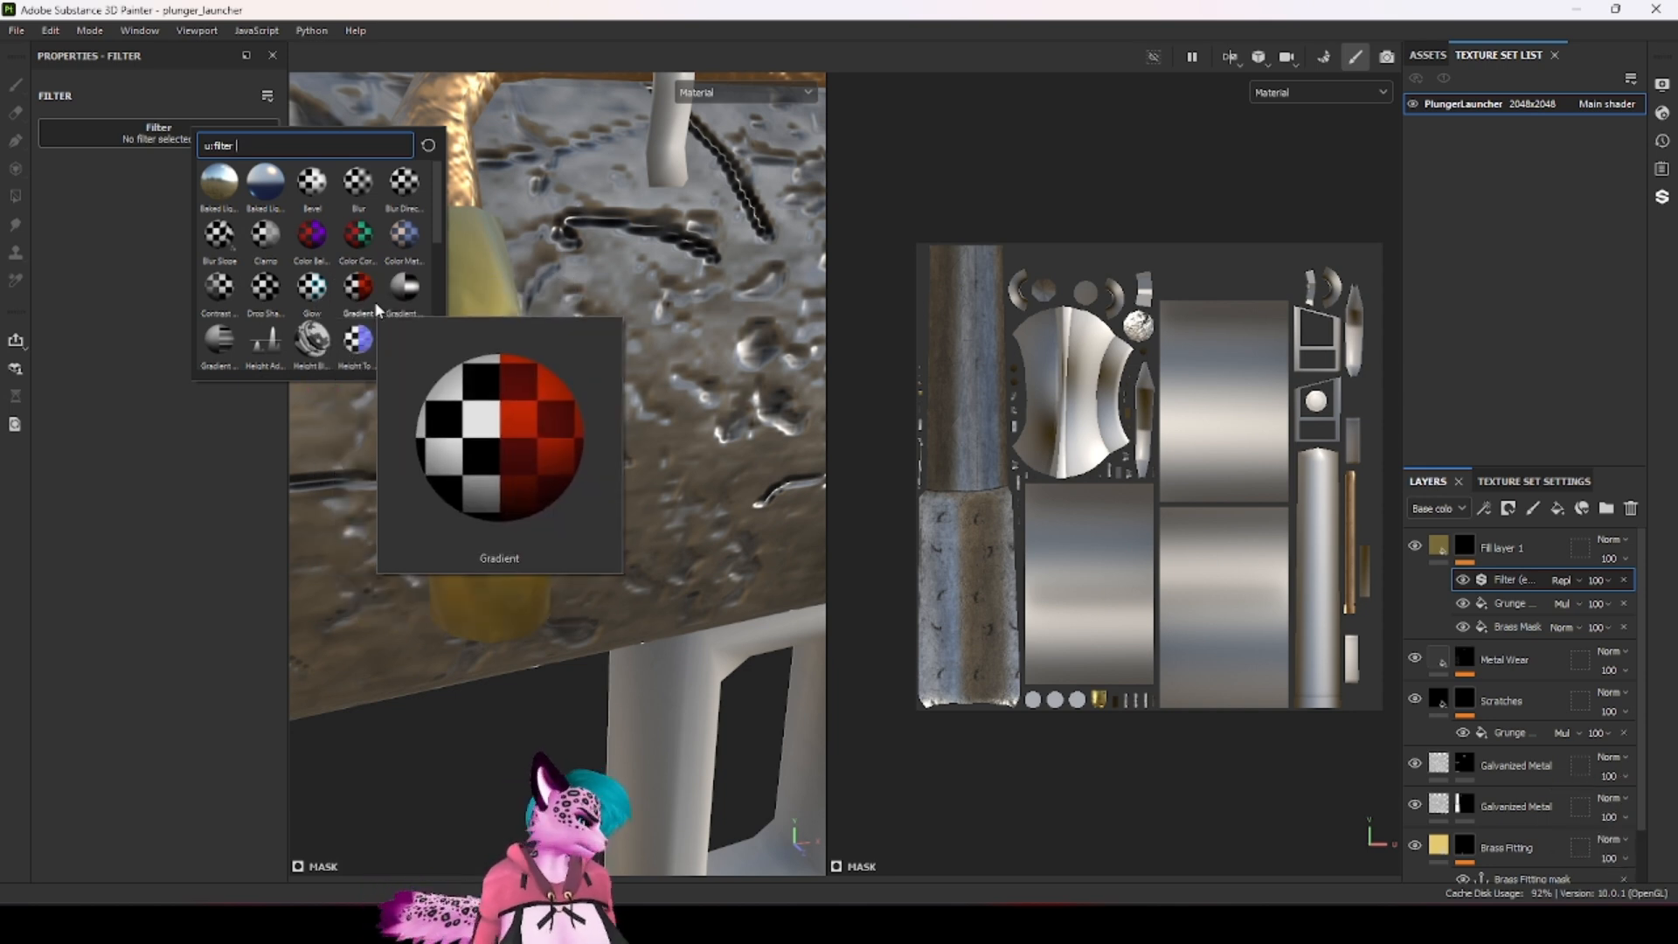
mouse_move(272, 344)
mouse_move(350, 200)
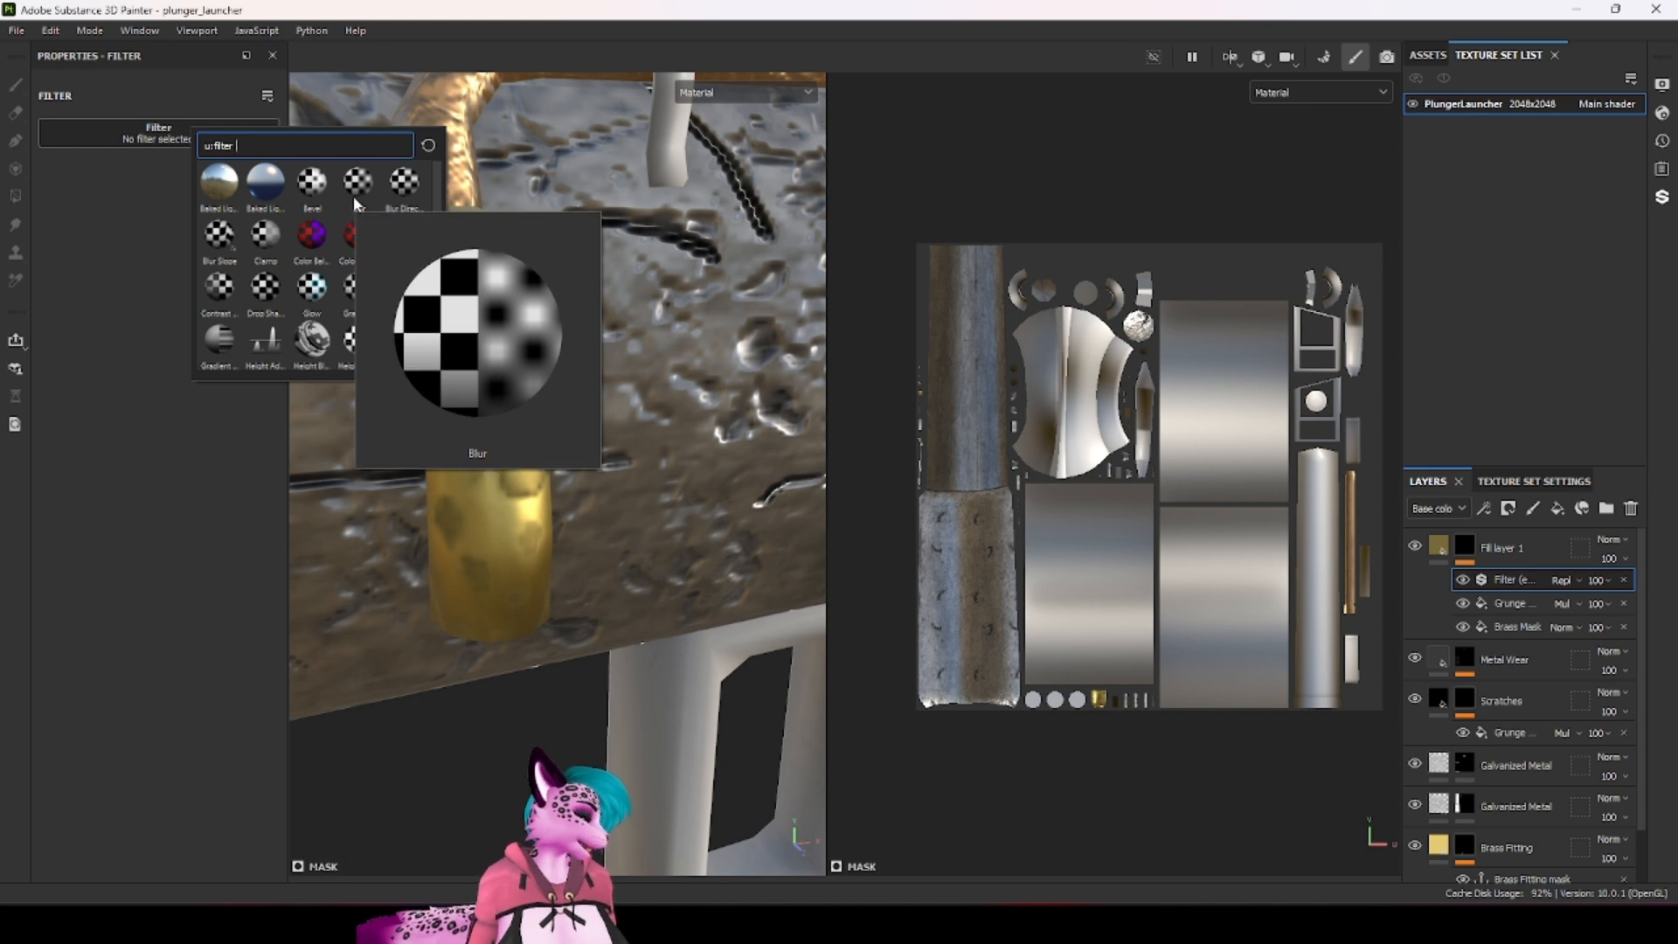
click(353, 181)
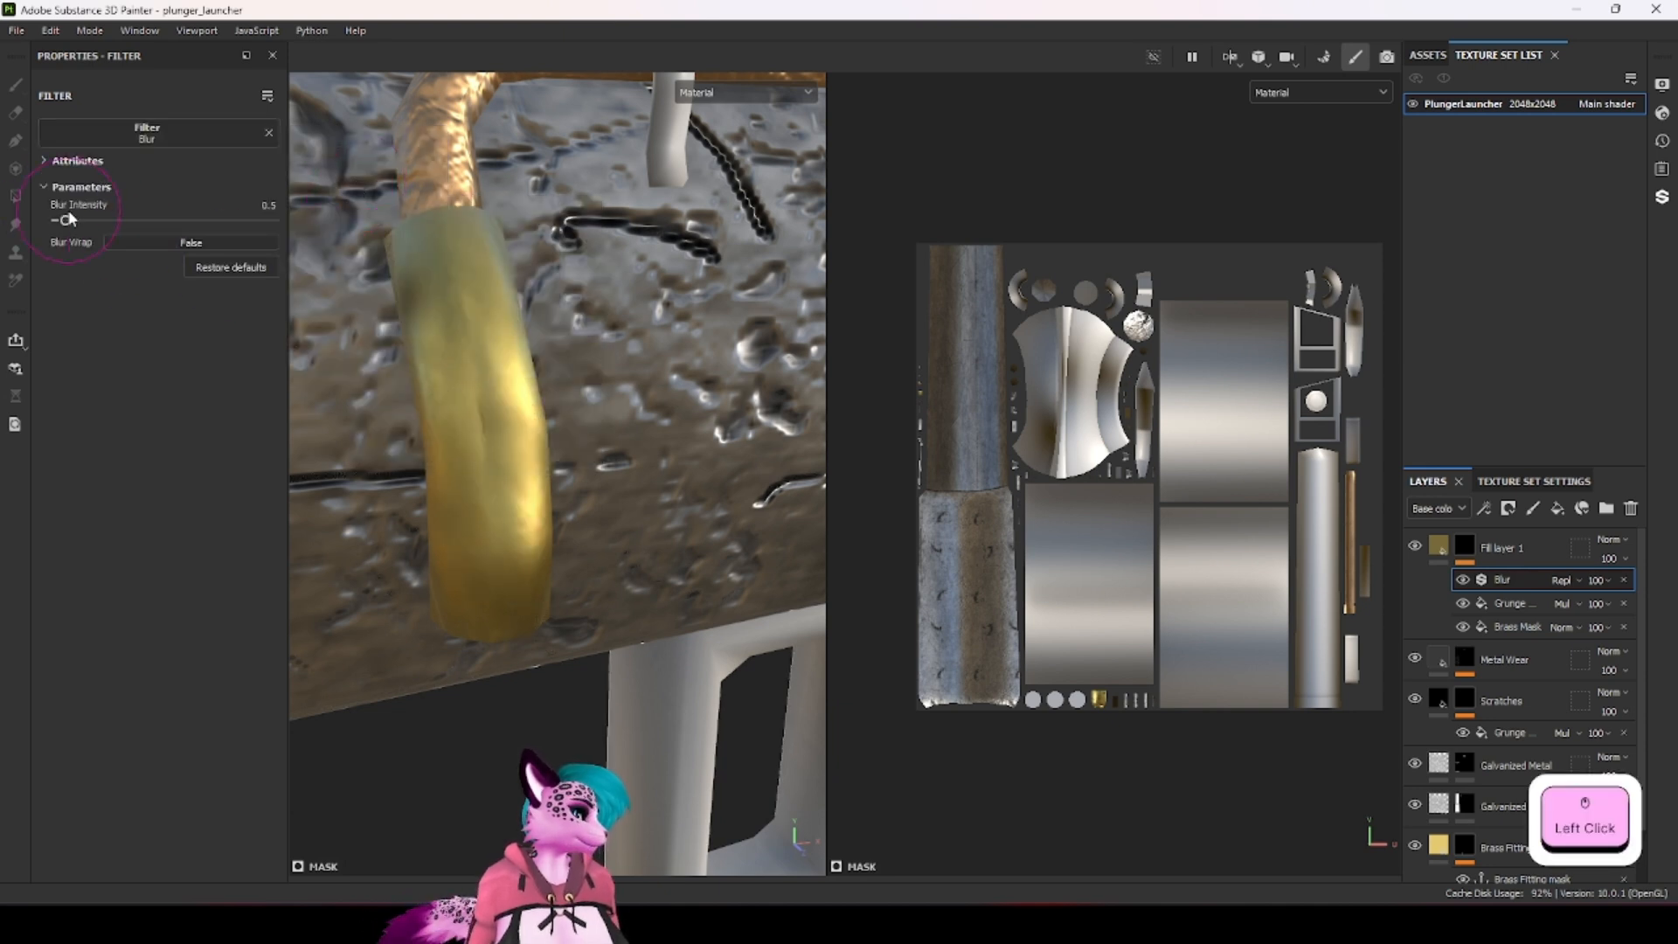
Step: Set the Blur filter's intensity to 0.12 and check the softened grunge on the brass fitting
drag(69, 218, 60, 227)
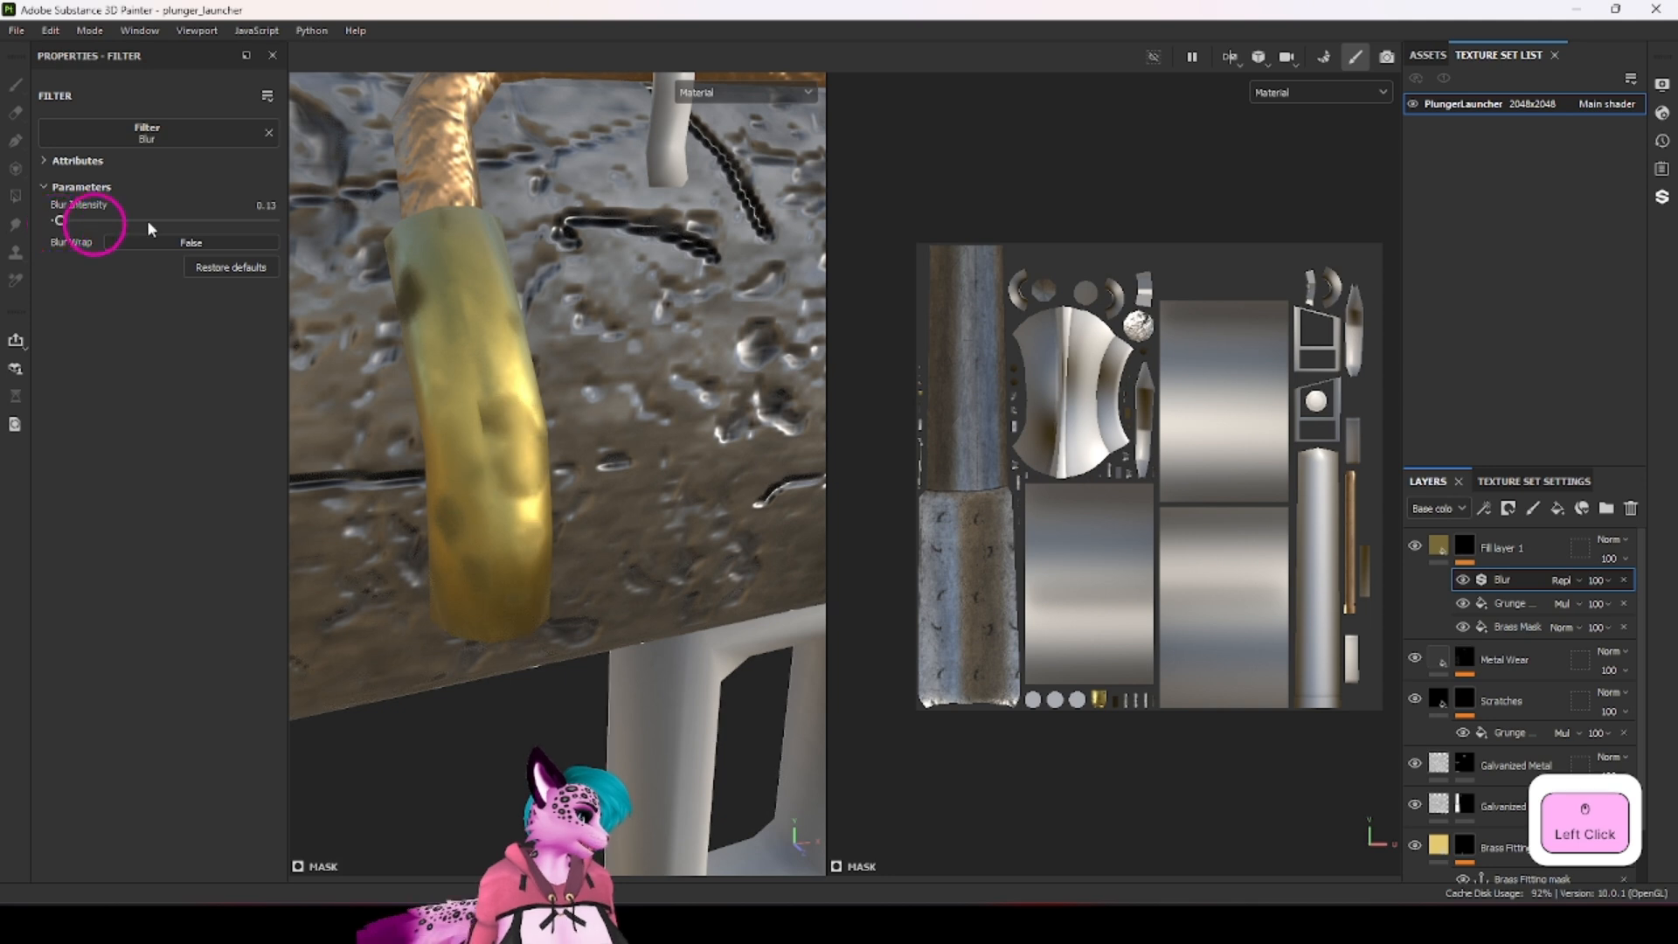
drag(255, 206, 318, 248)
text(0.1)
key(Return)
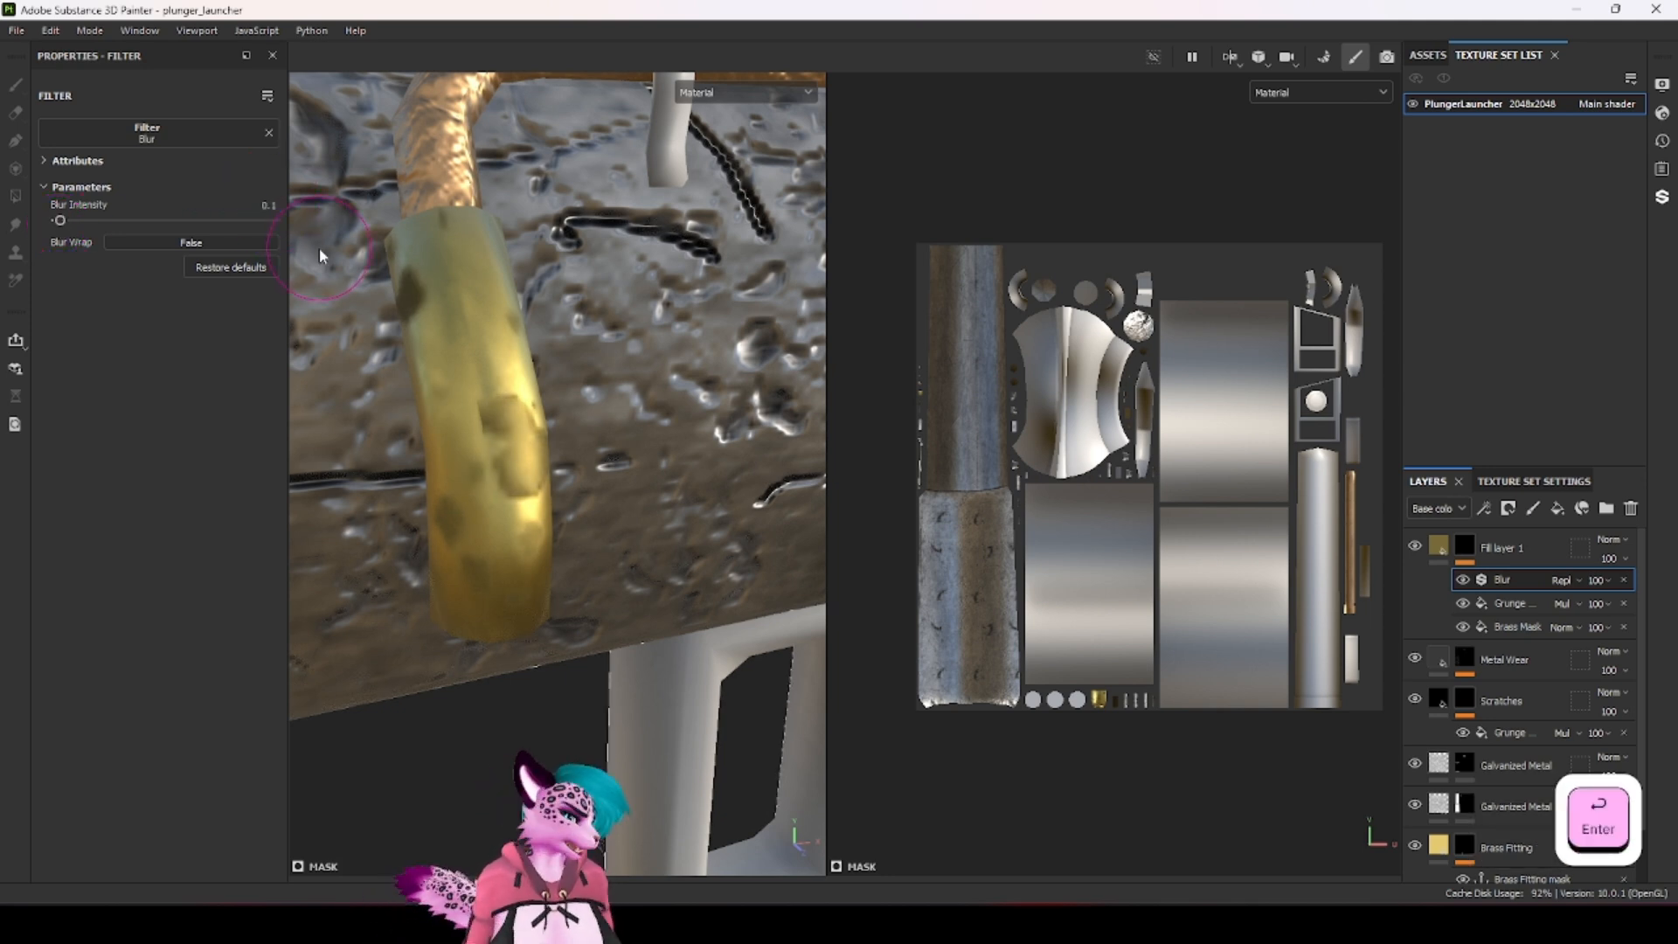
click(266, 202)
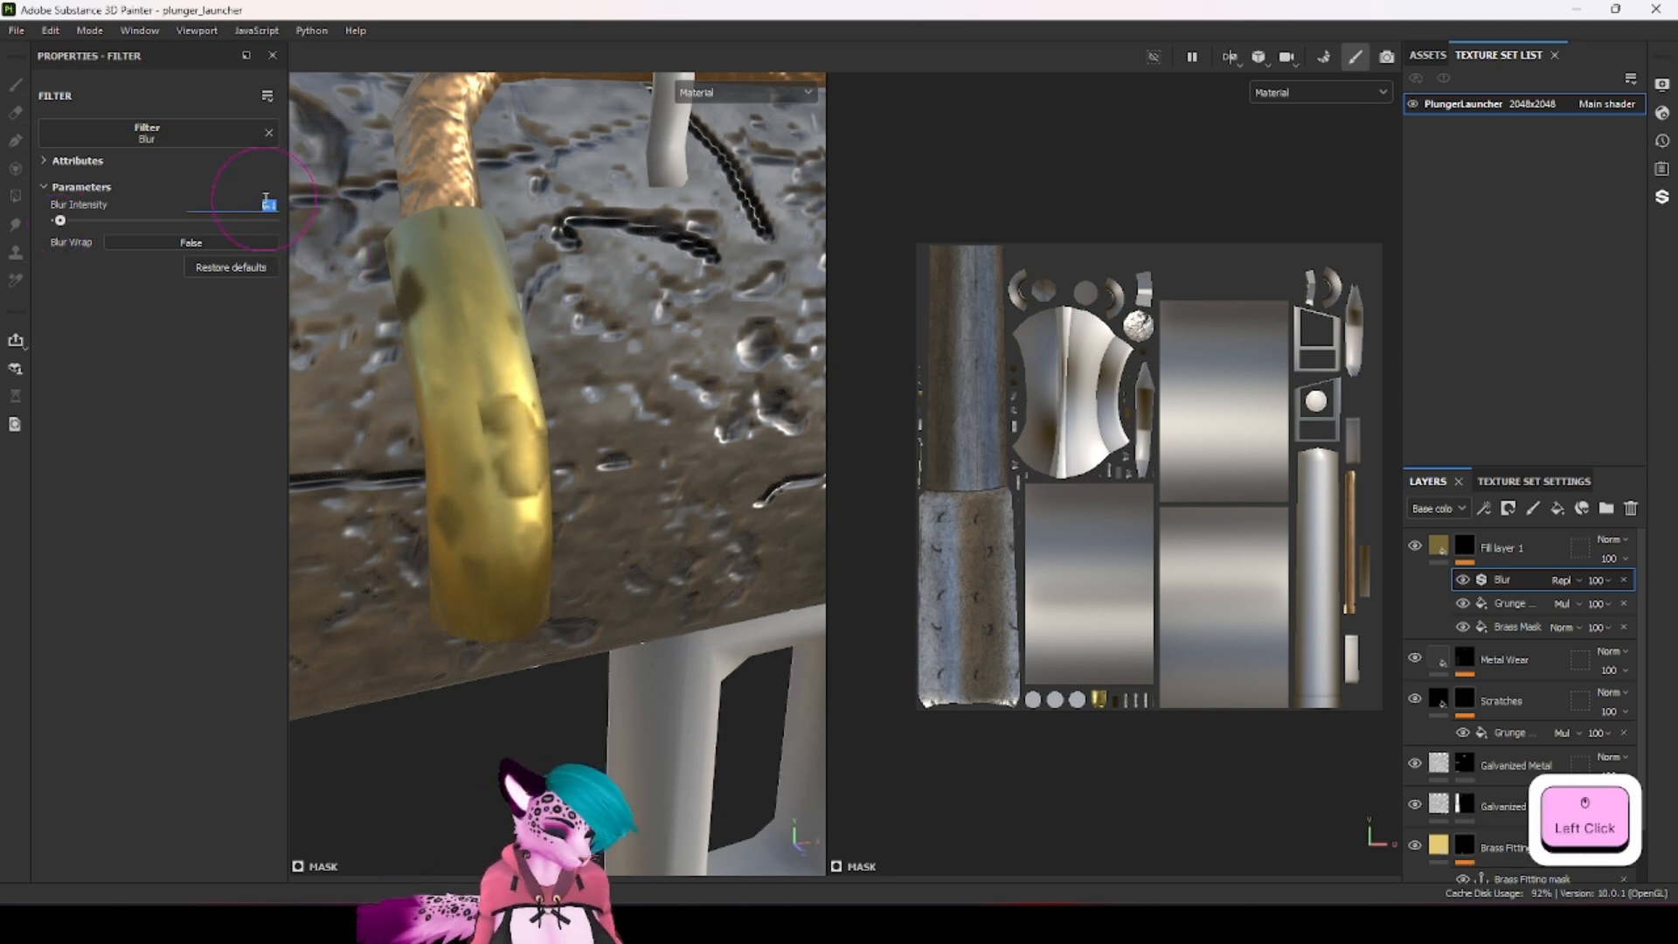
key(Right)
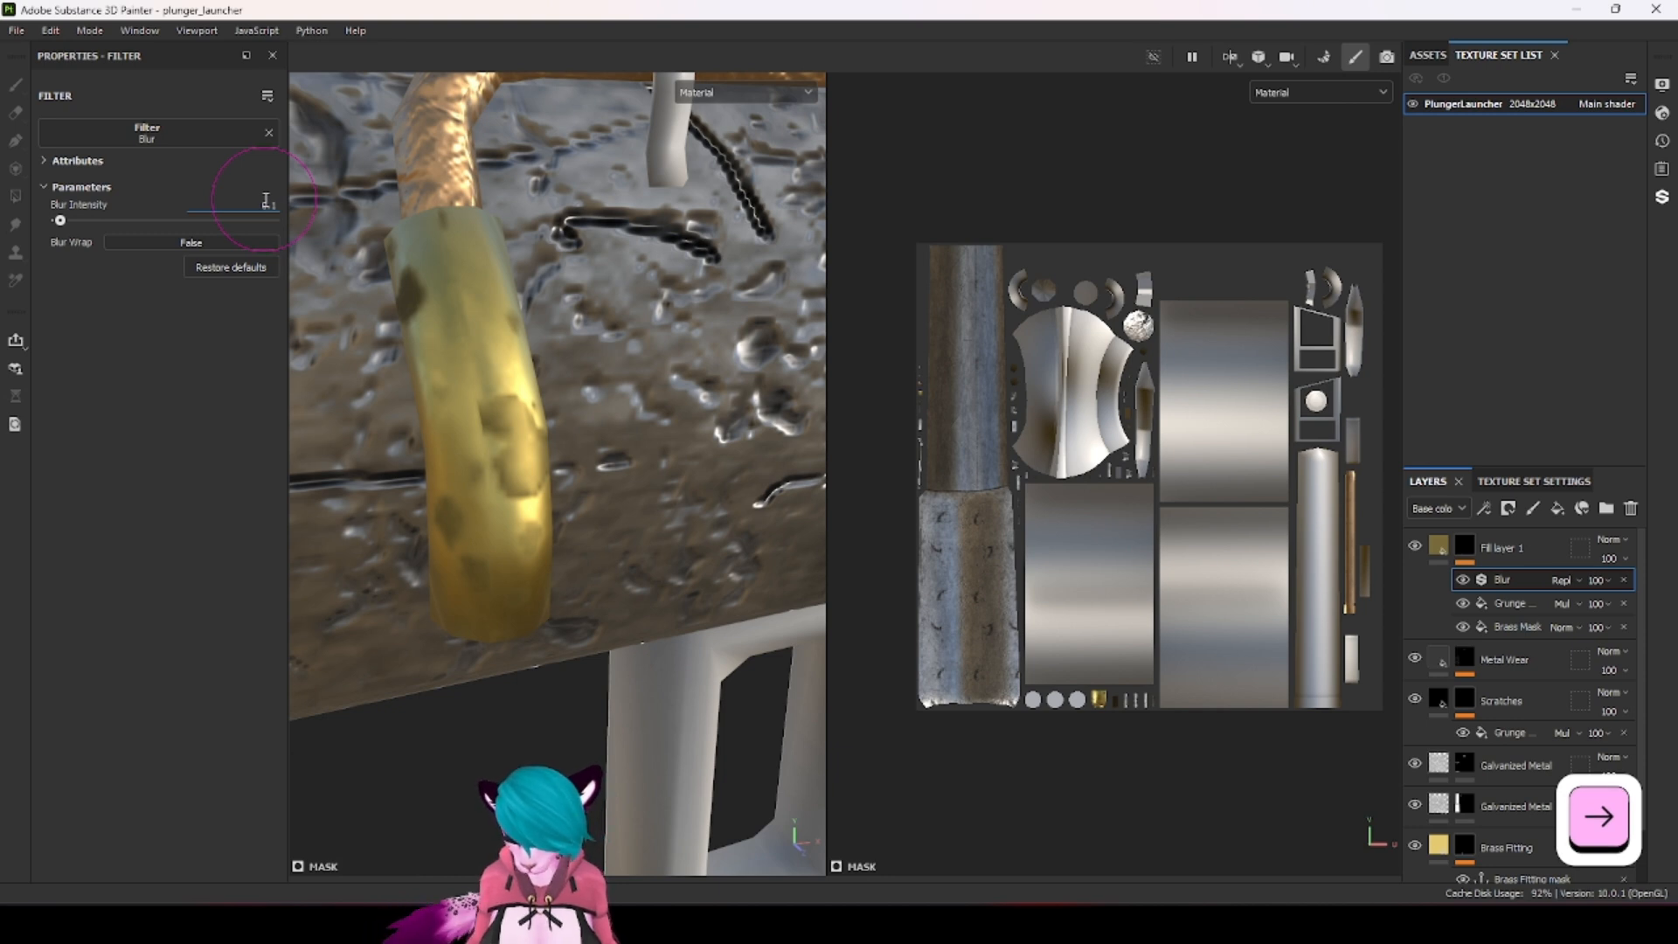
text(2)
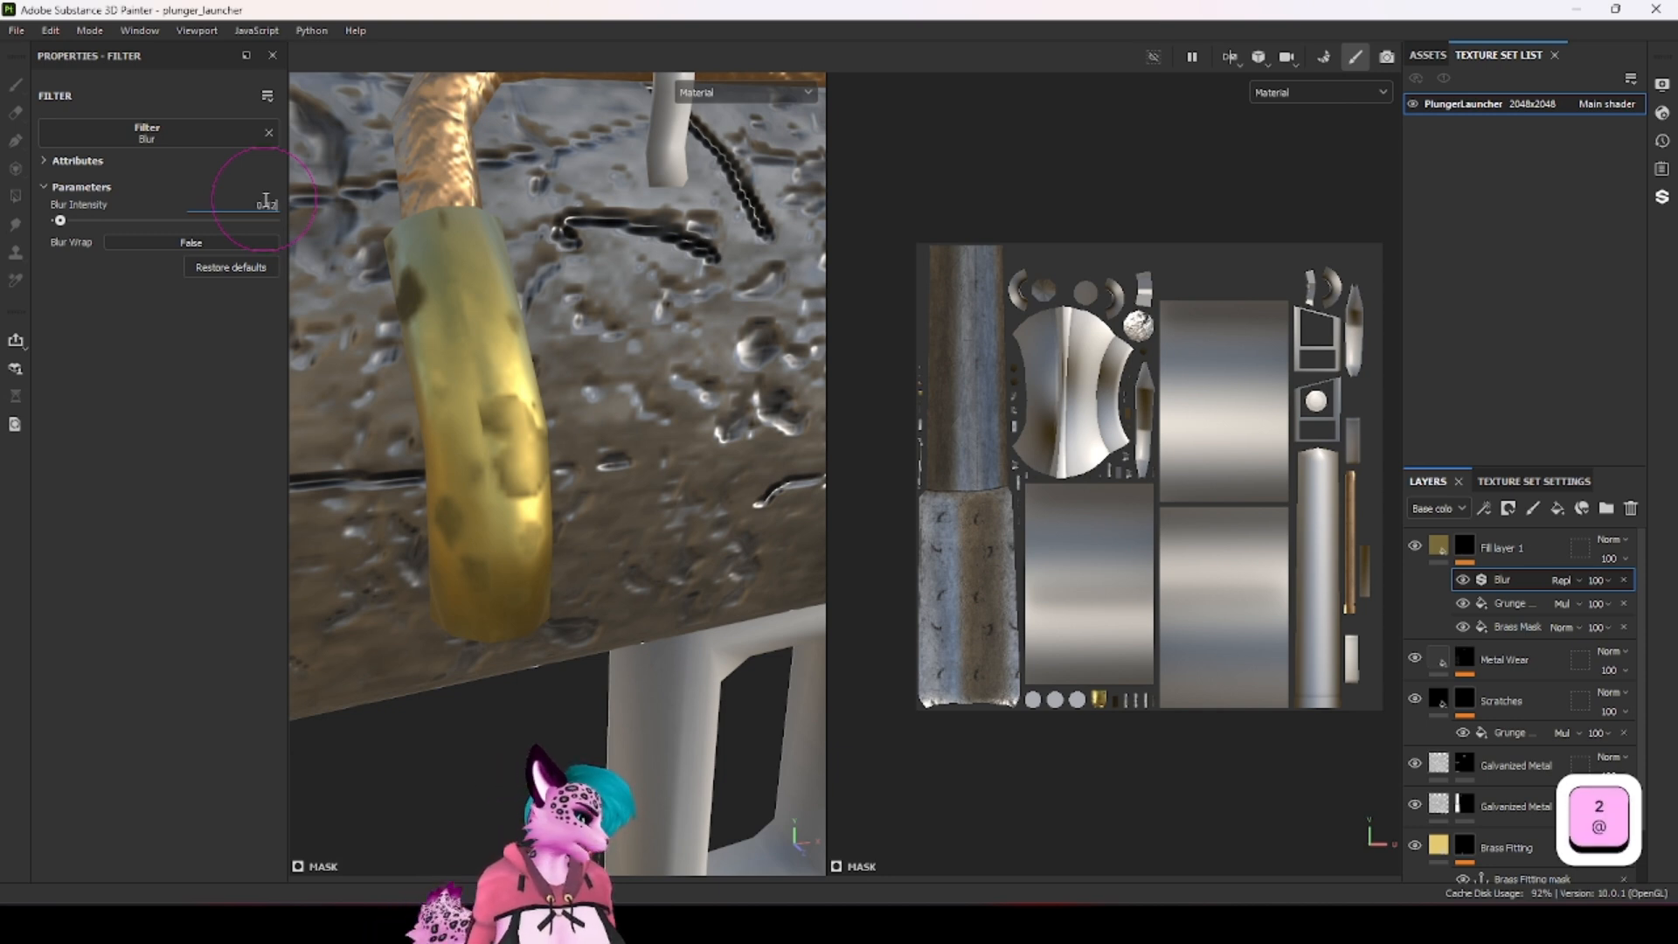
key(Return)
alt+drag(658, 530, 645, 416)
scroll(512, 449, up, 3)
scroll(521, 524, down, 3)
alt+drag(521, 530, 560, 489)
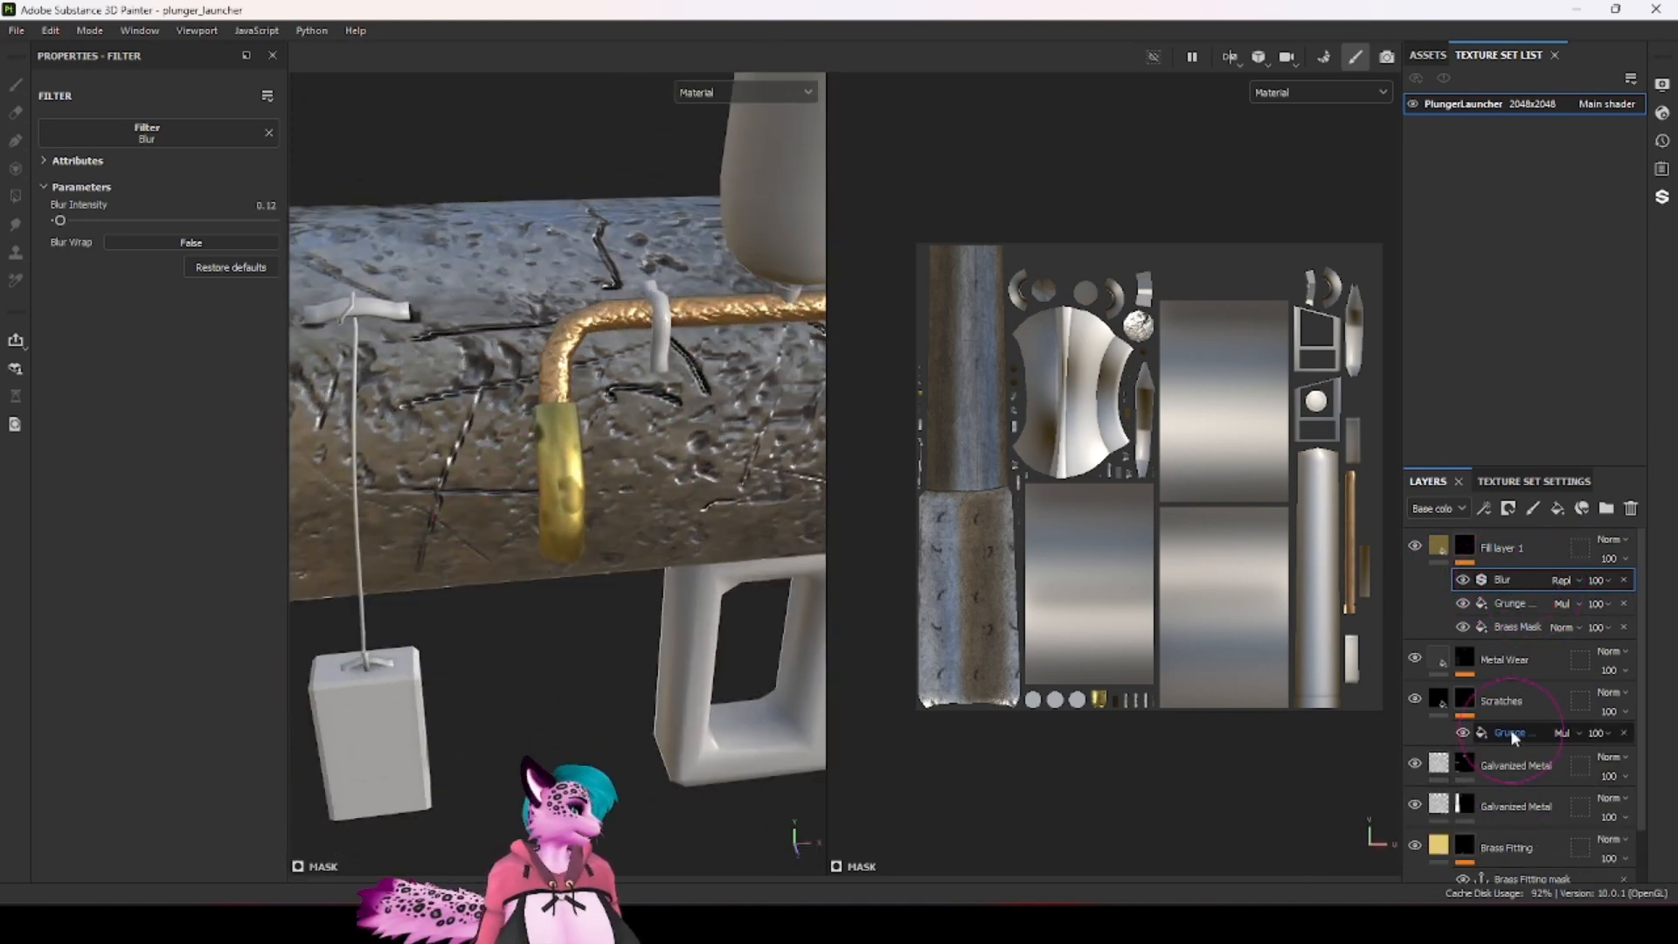
Step: Rename Fill layer 1 as Brass Aging
double_click(1505, 548)
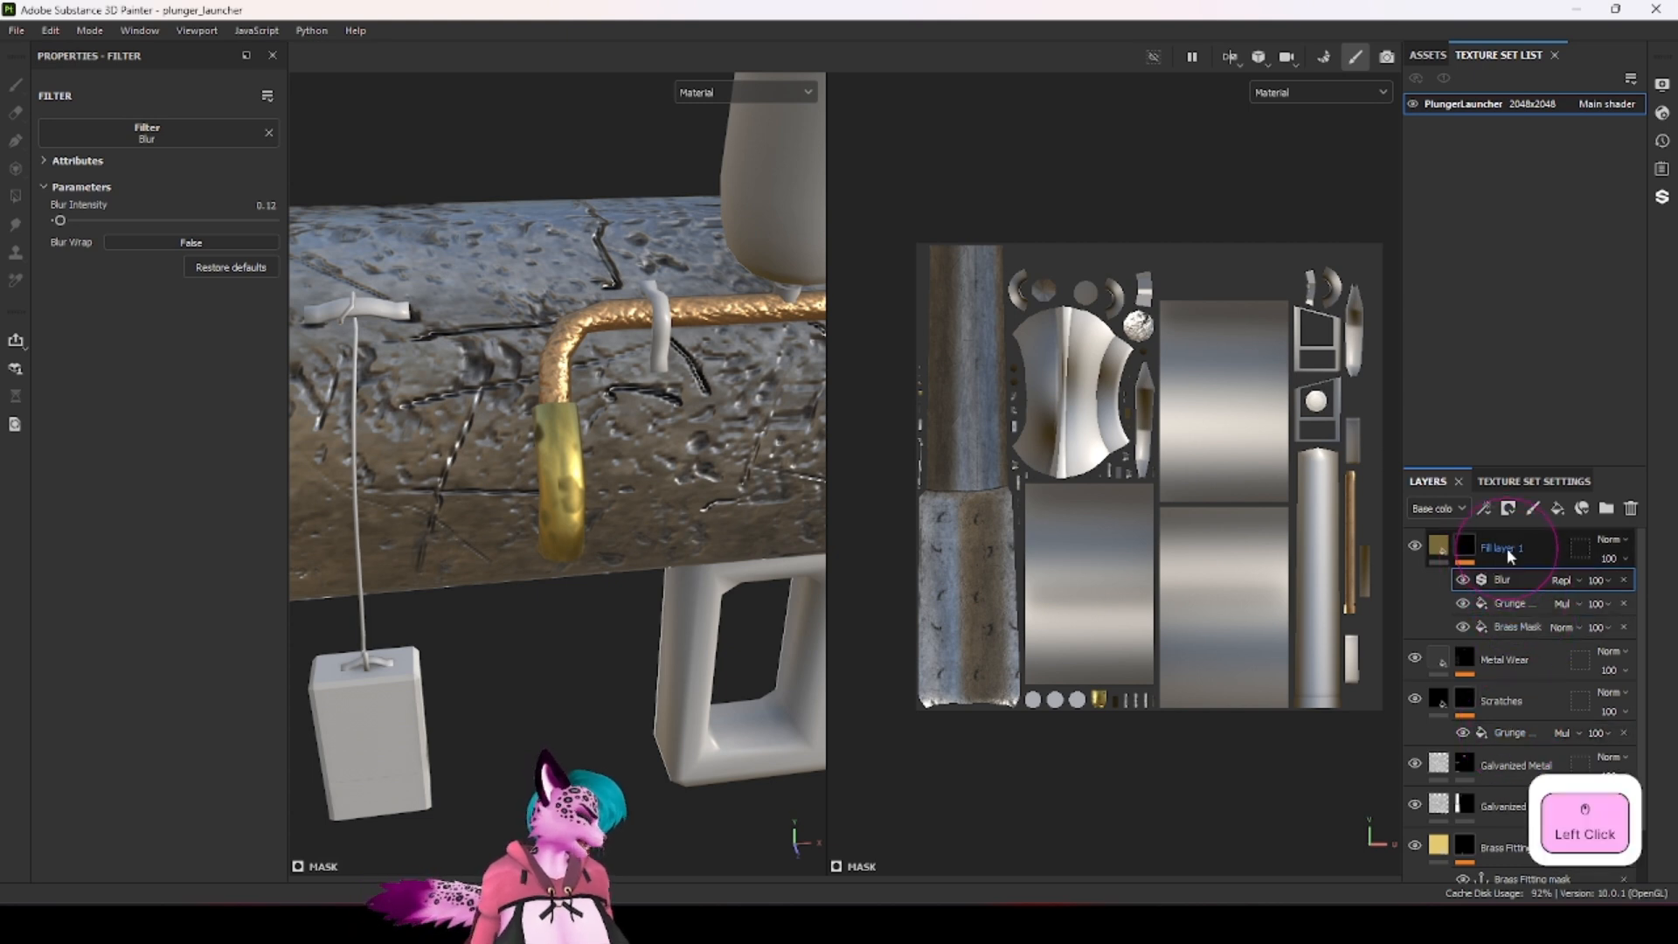
text(Brass A)
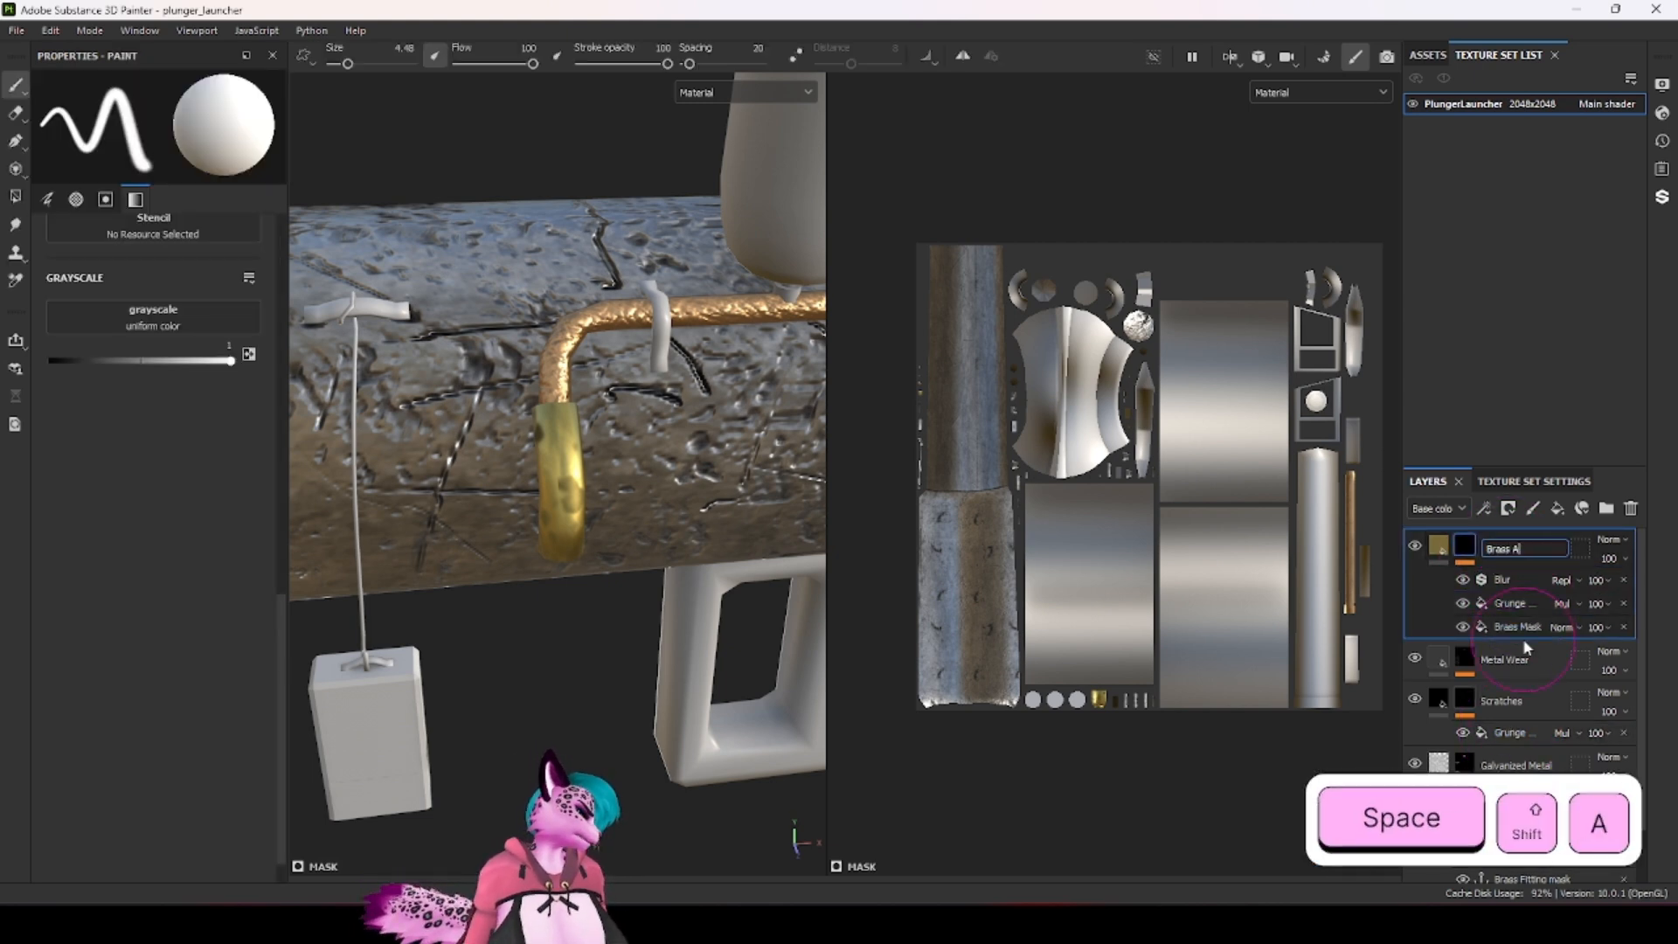
text(ging)
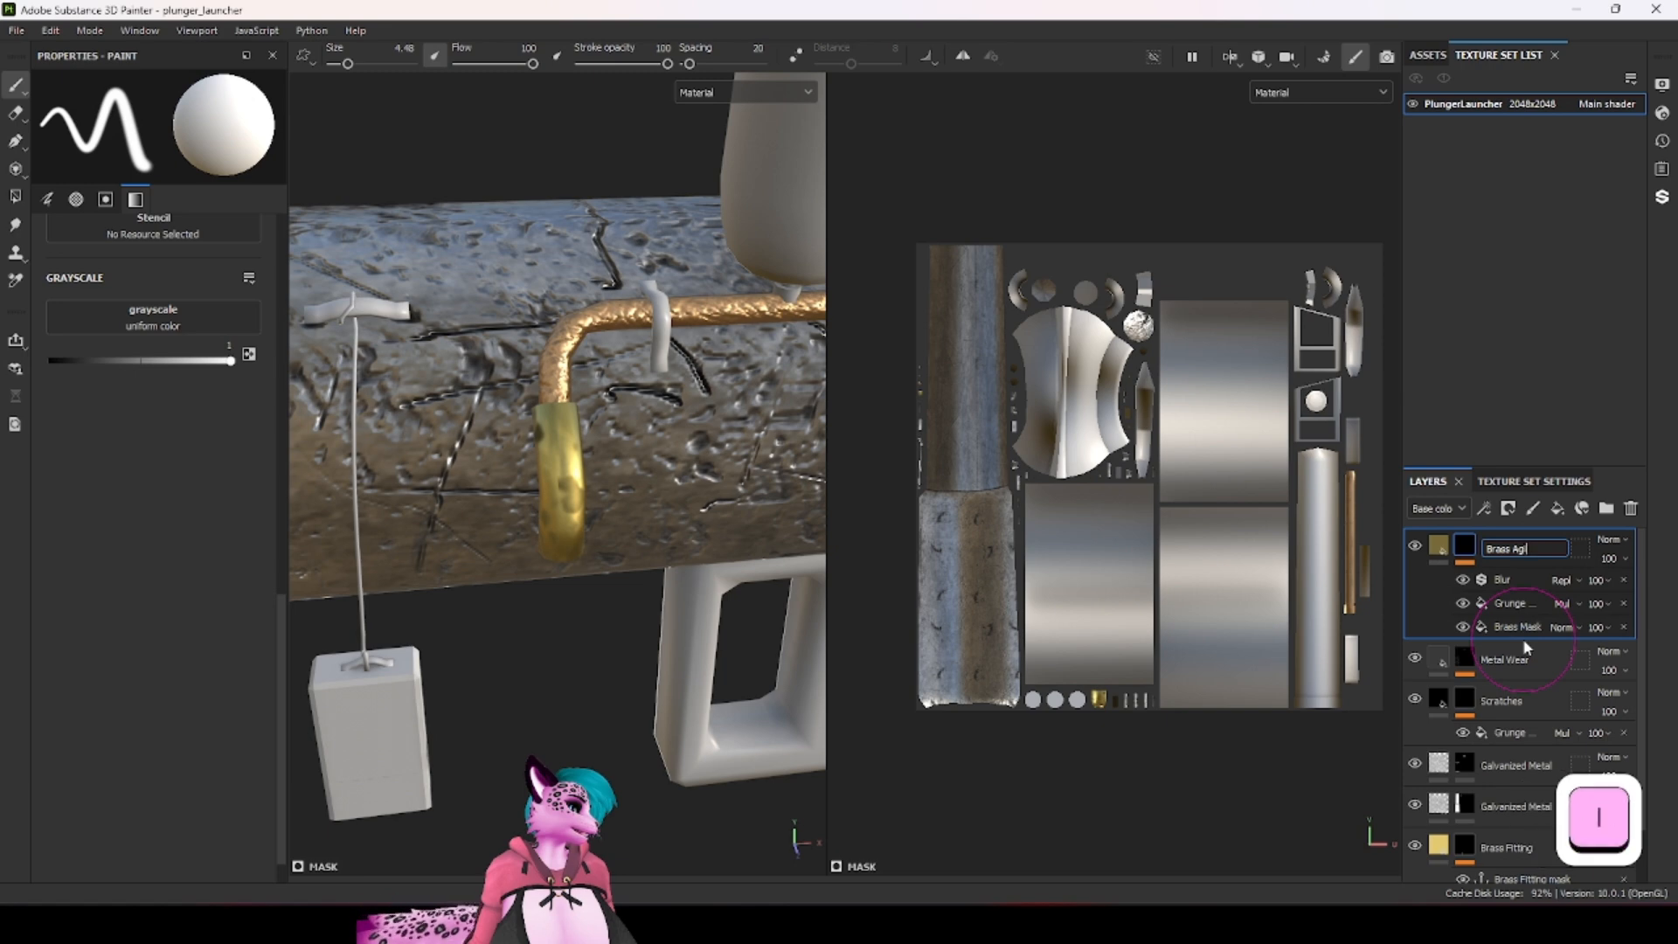
key(Return)
Step: Add a new fill layer above Brass Aging and give it a black mask for the upright canisters
scroll(634, 163, down, 1)
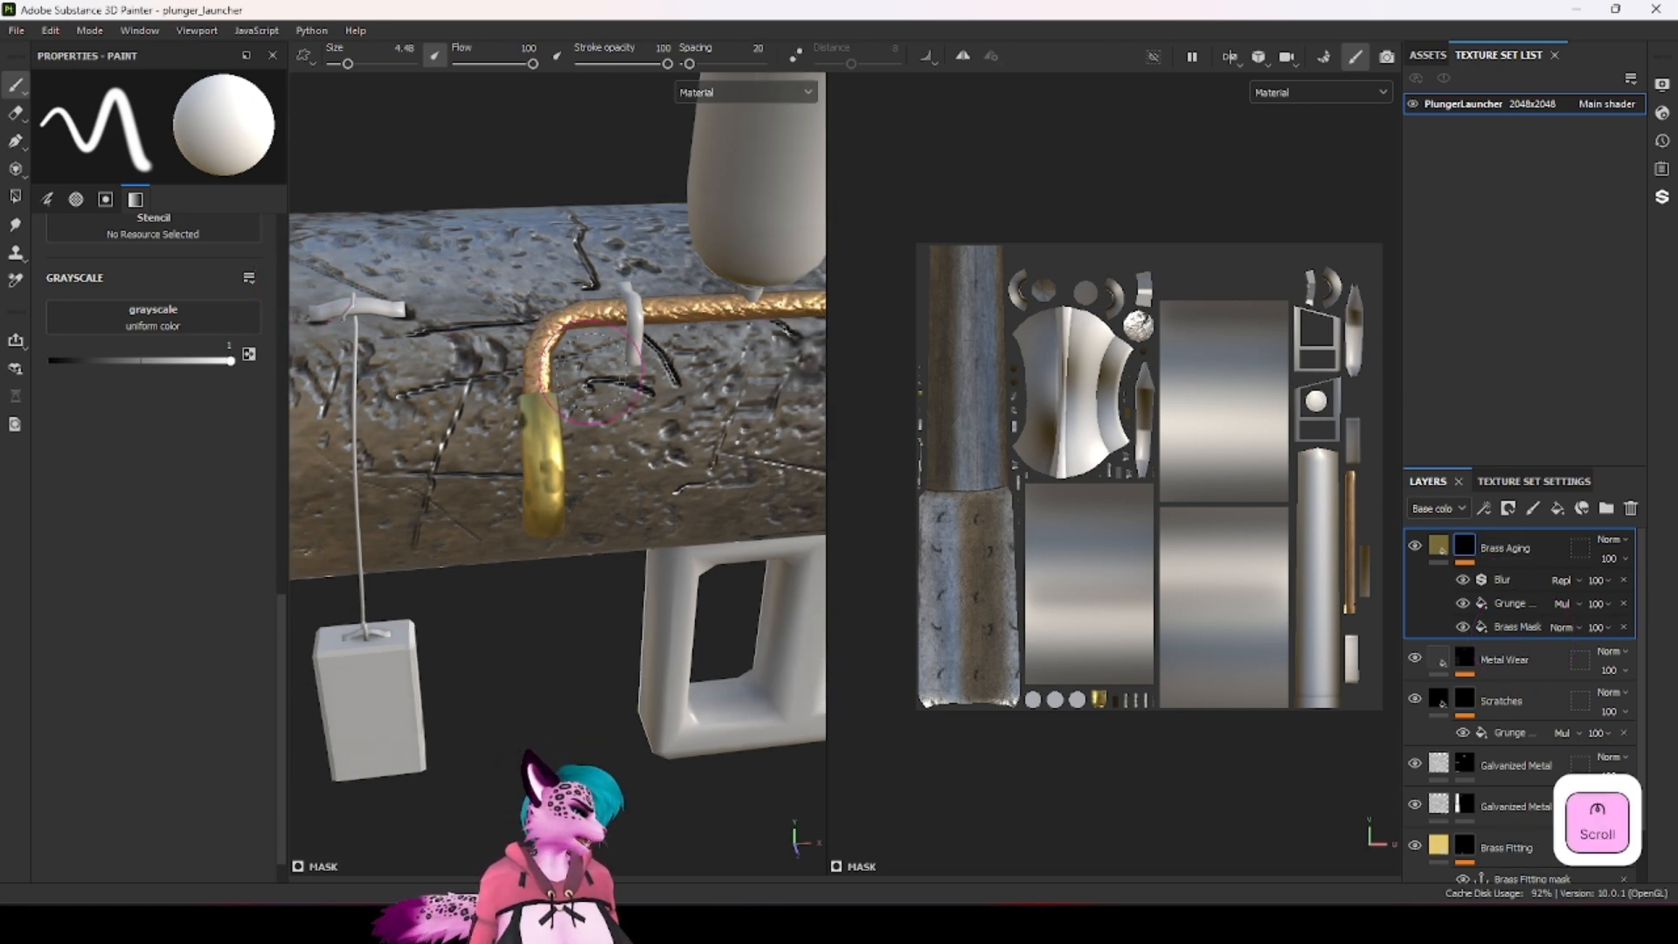
scroll(691, 328, up, 6)
ctrl+alt+drag(700, 323, 699, 490)
alt+drag(700, 490, 643, 441)
scroll(654, 467, down, 4)
scroll(643, 367, down, 3)
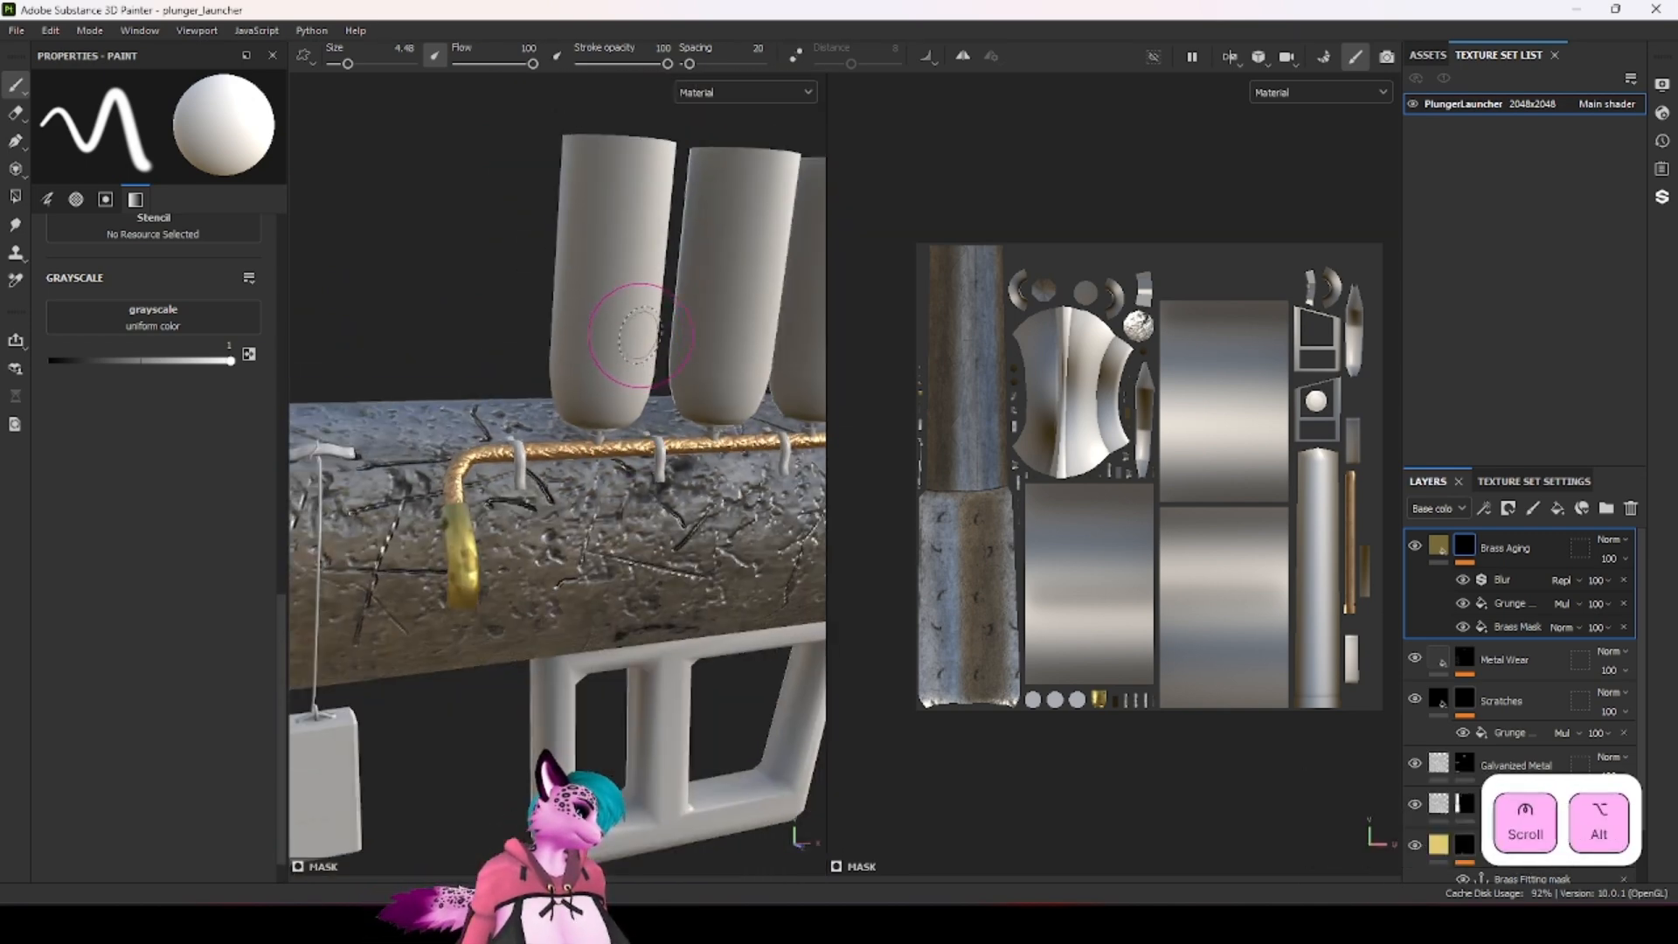
ctrl+alt+drag(644, 338, 654, 480)
scroll(631, 456, up, 3)
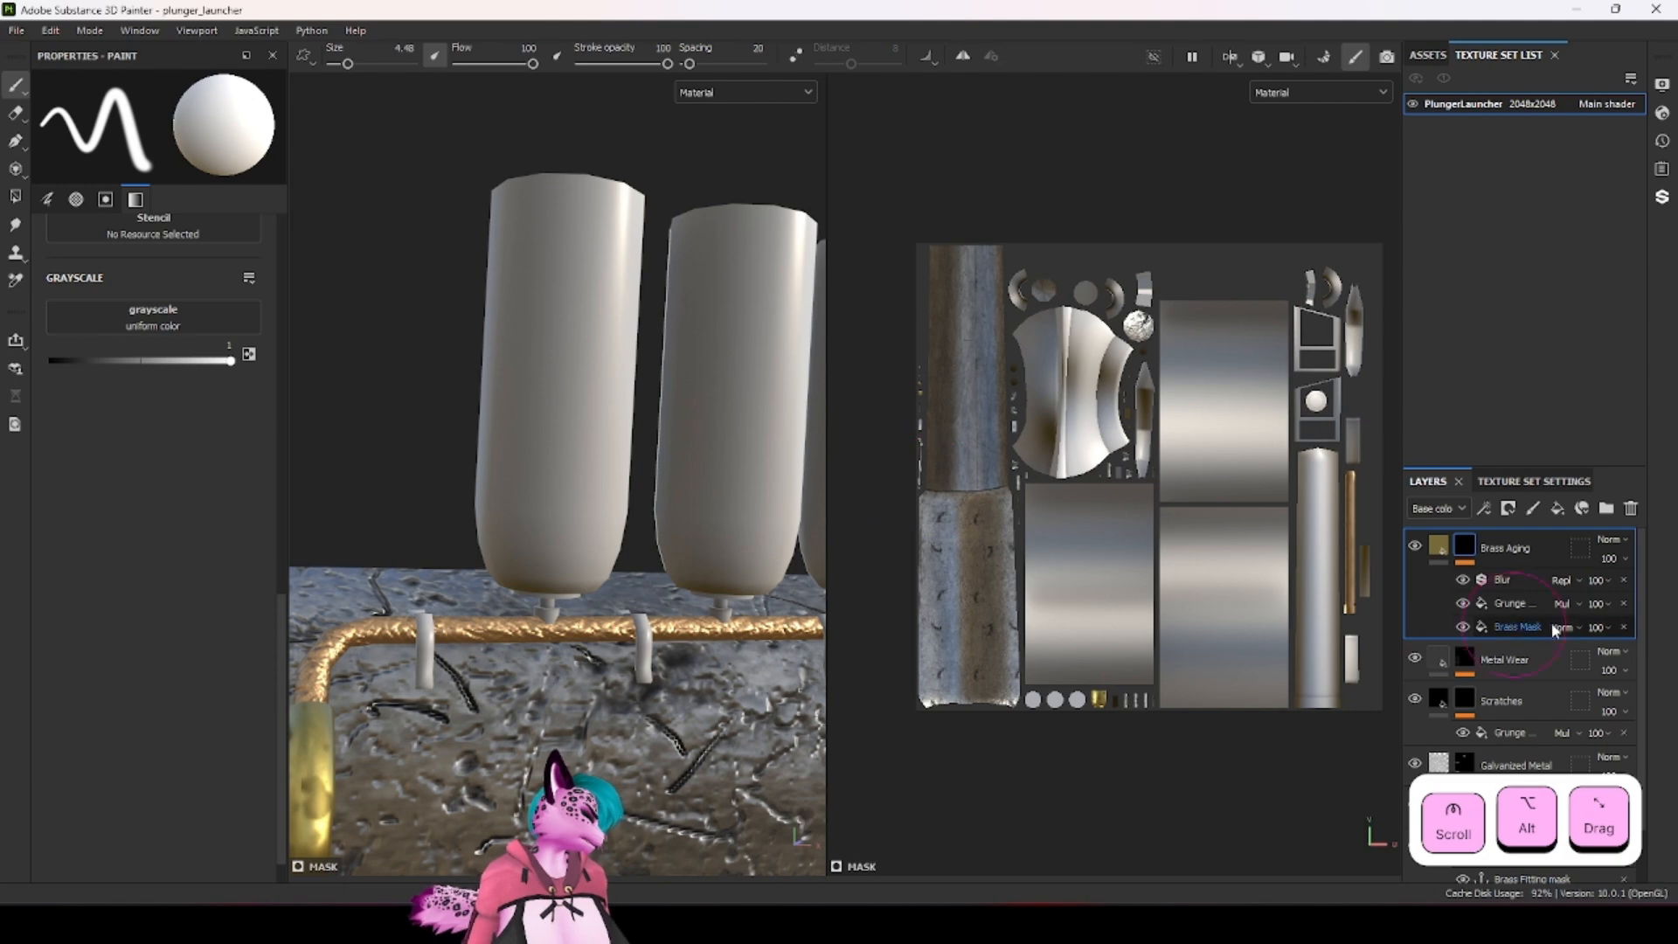
click(1558, 508)
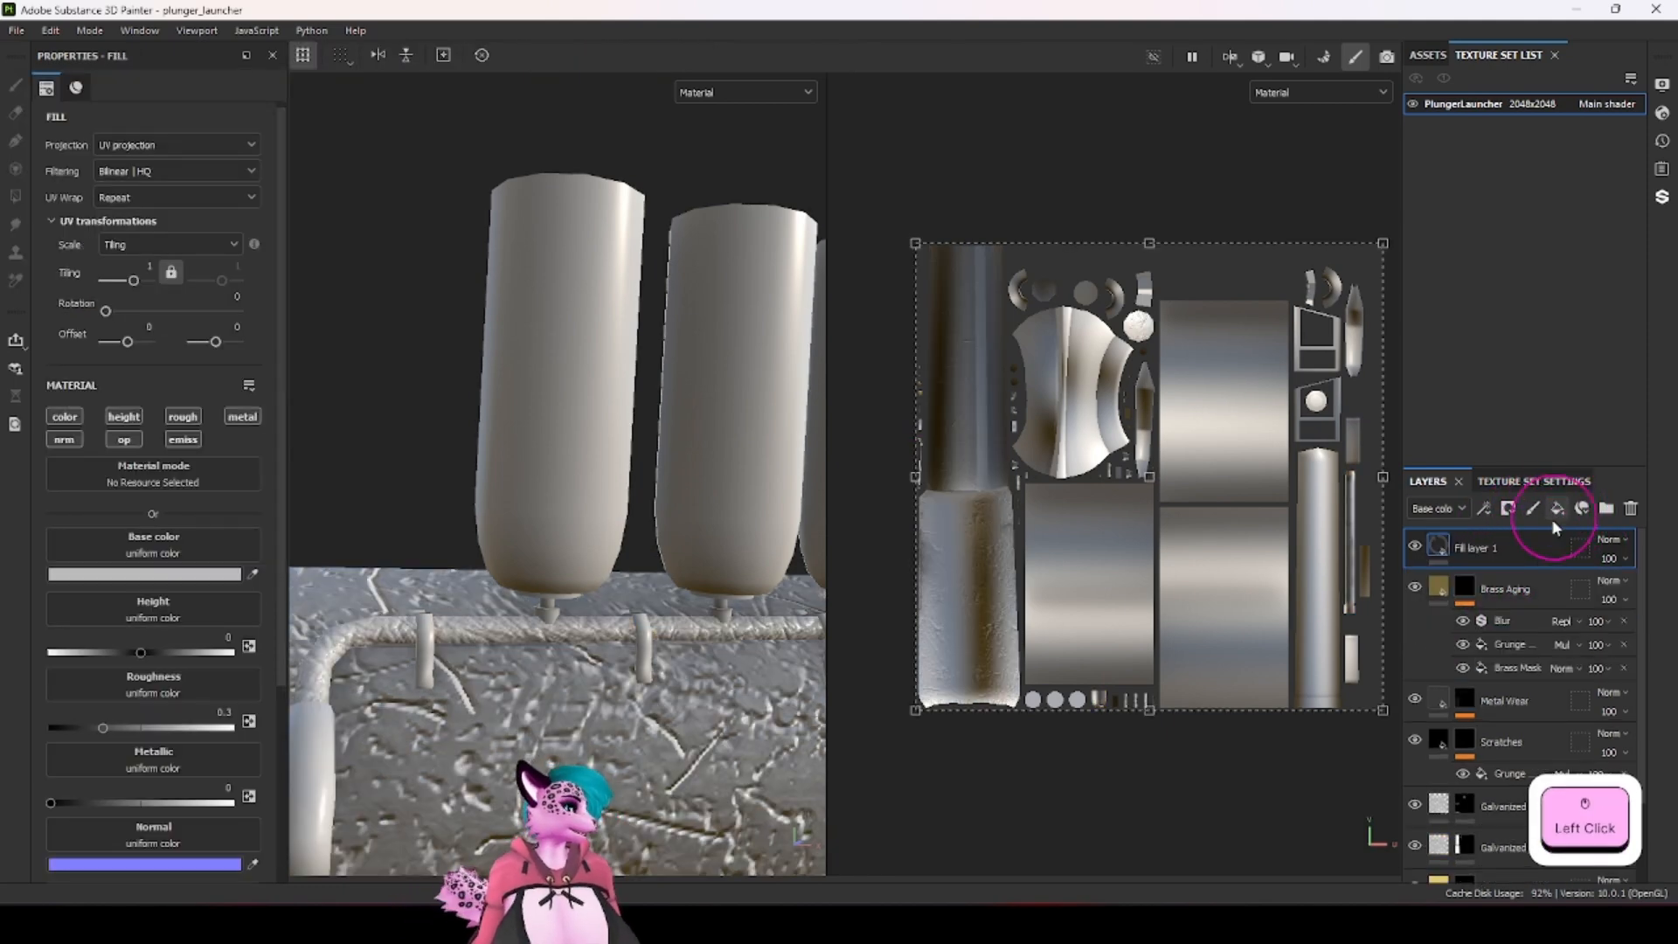
right_click(1499, 535)
click(1509, 32)
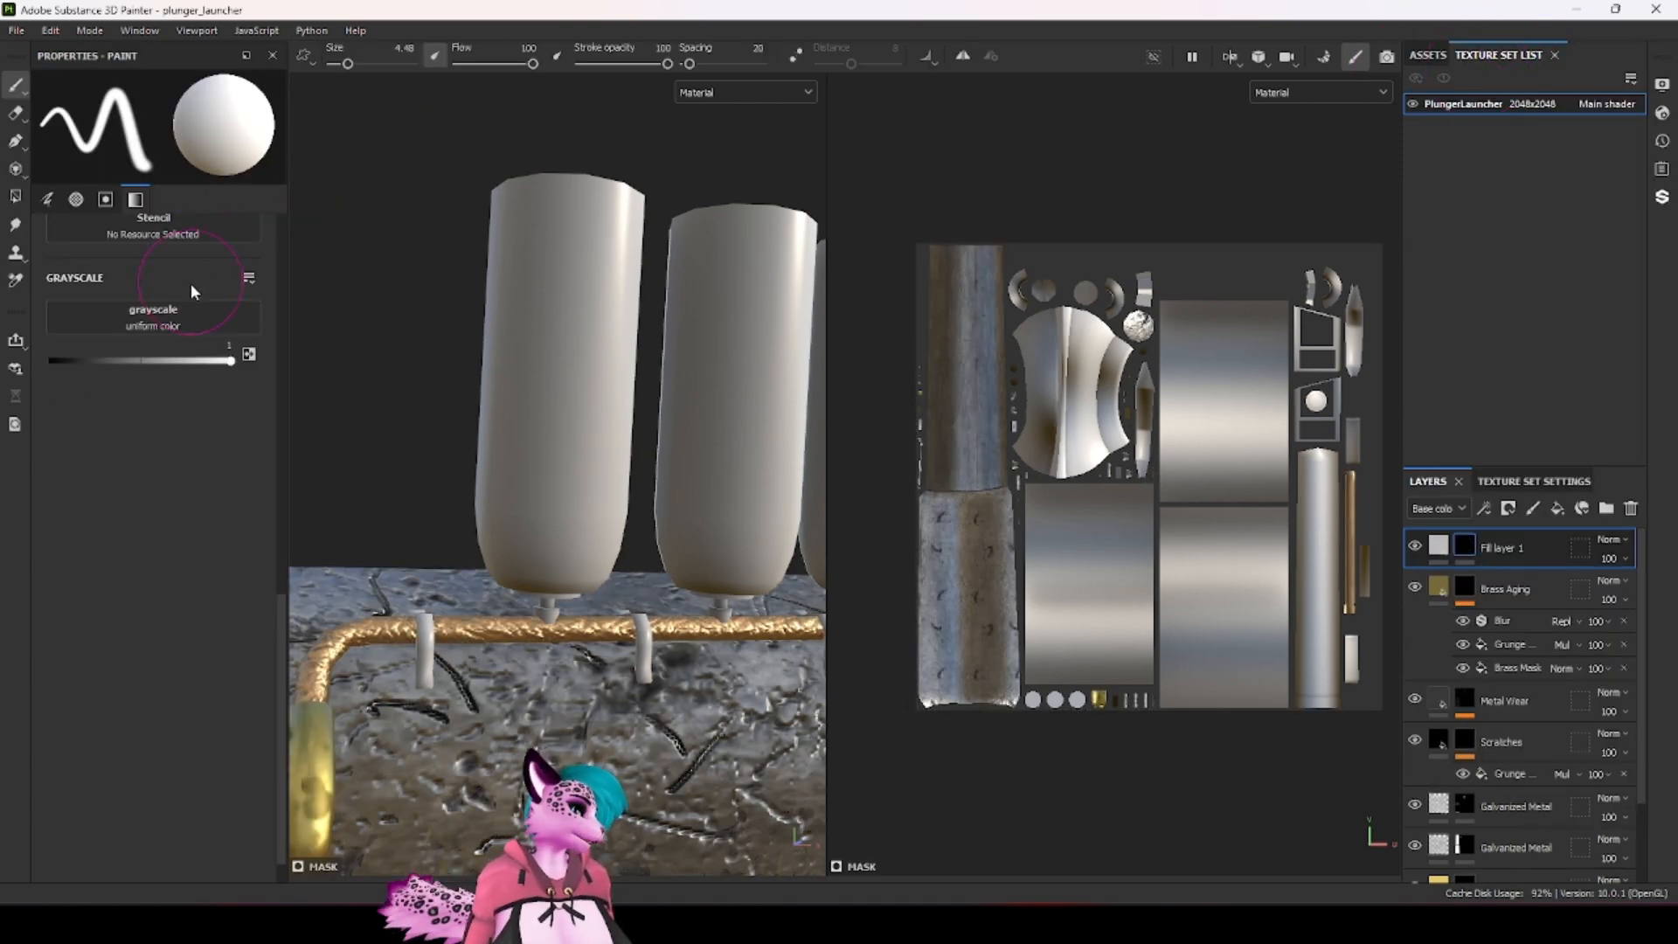
Step: Switch to the web browser and search for hairspray references
scroll(213, 403, up, 6)
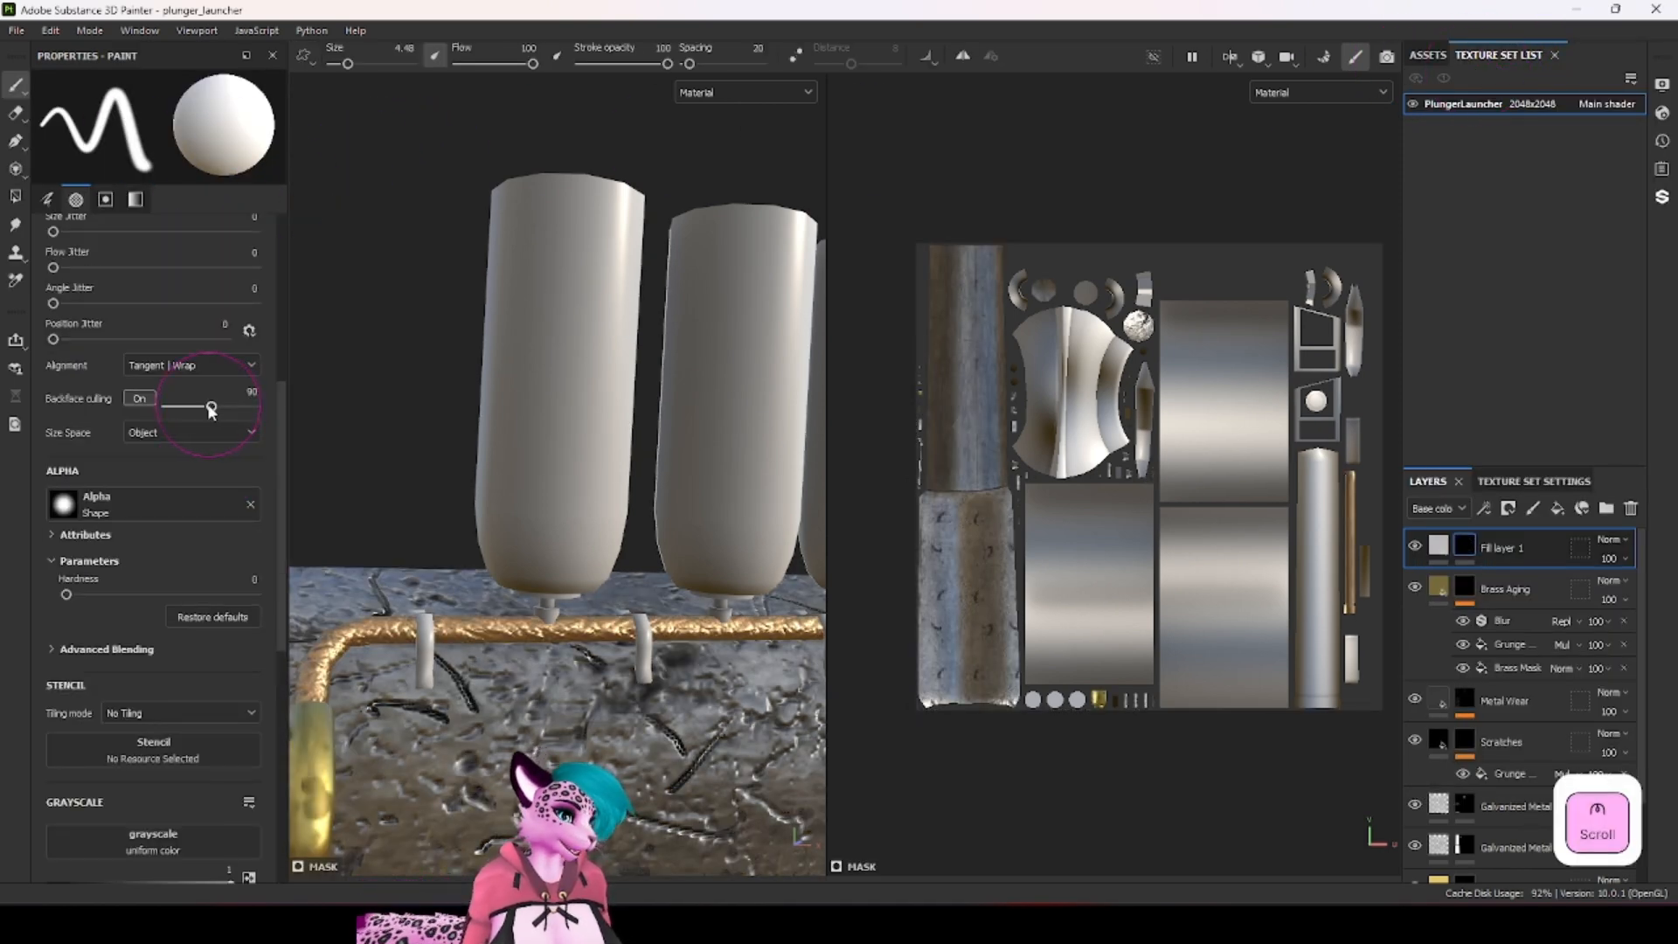
scroll(165, 340, up, 6)
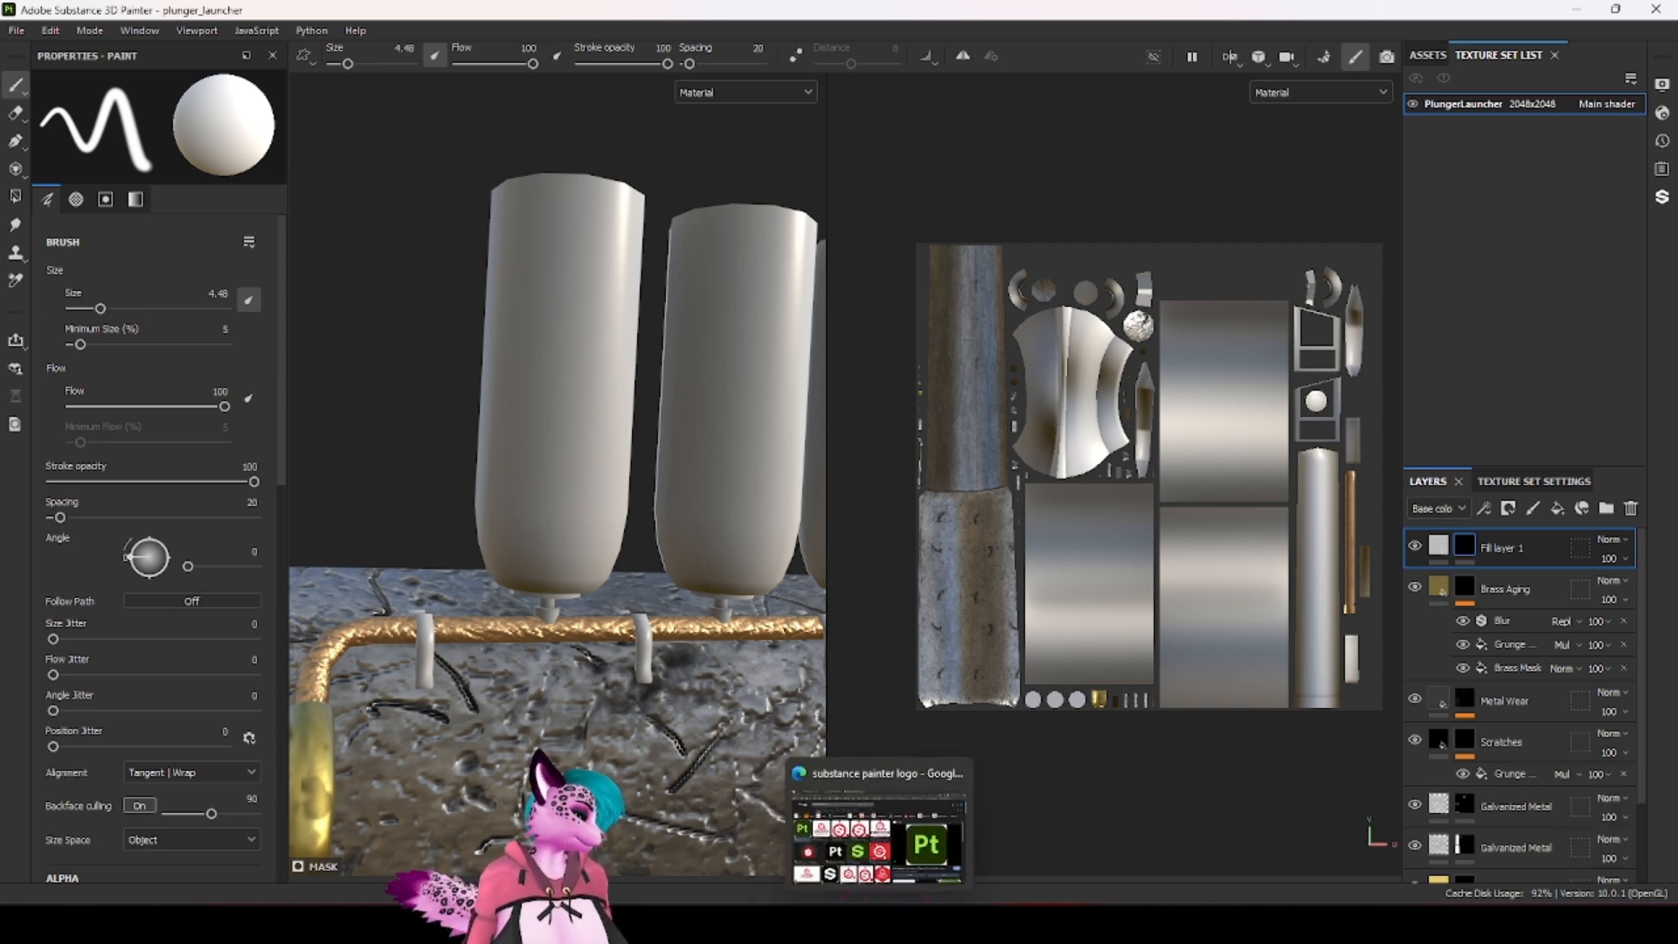
click(878, 922)
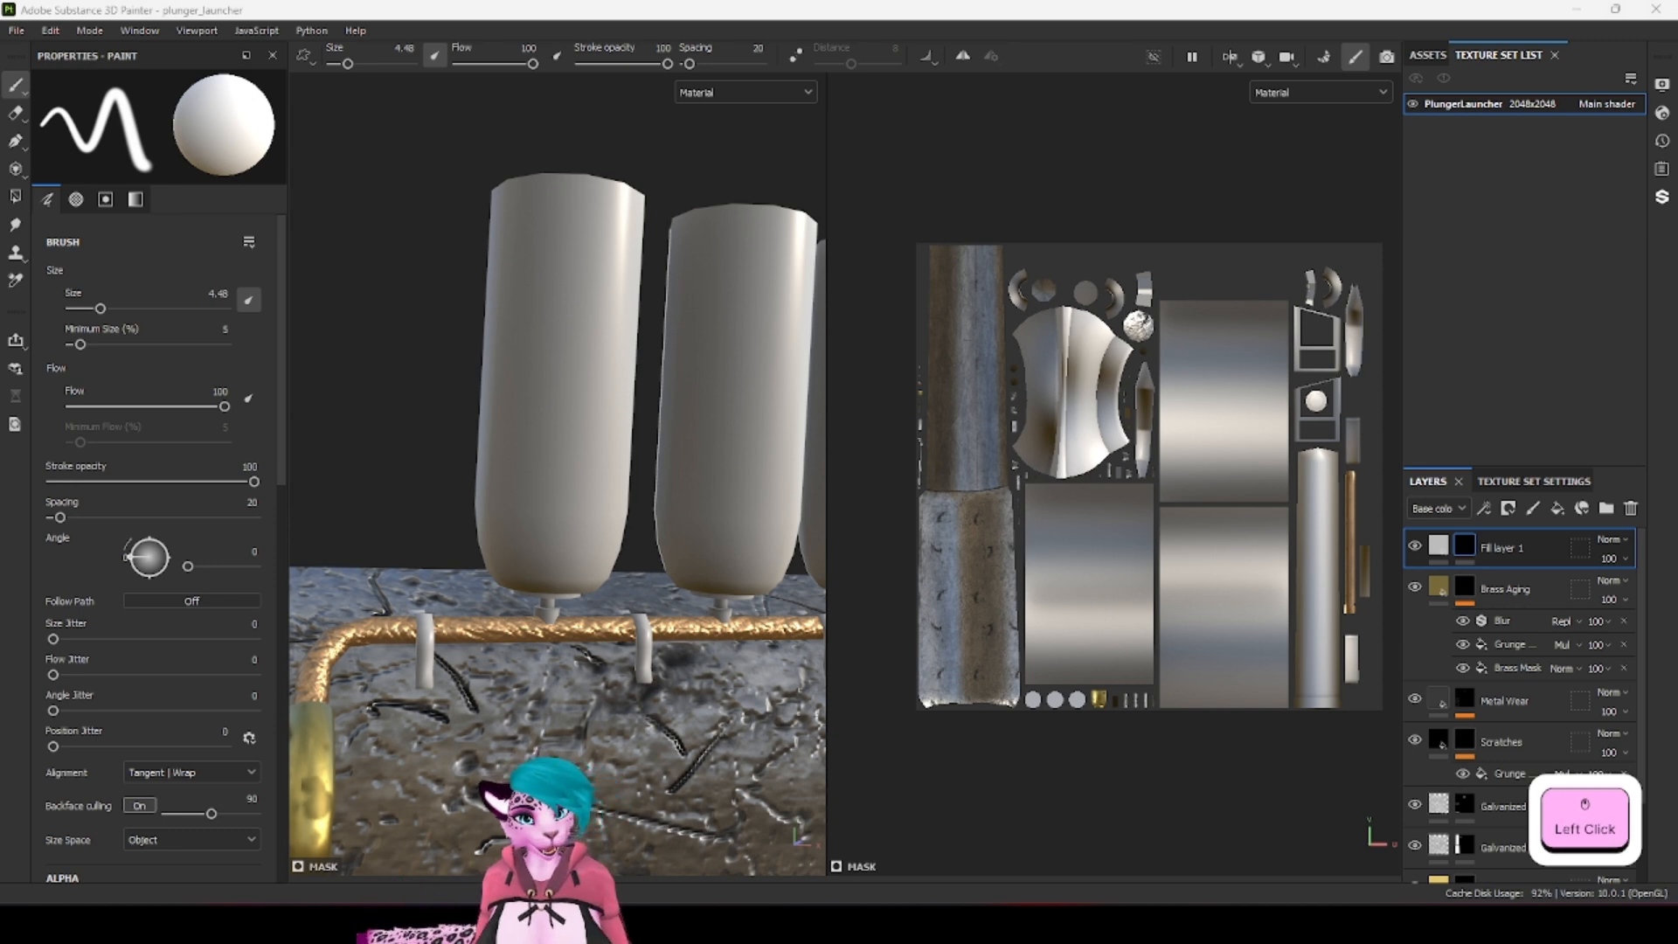
text(hspray)
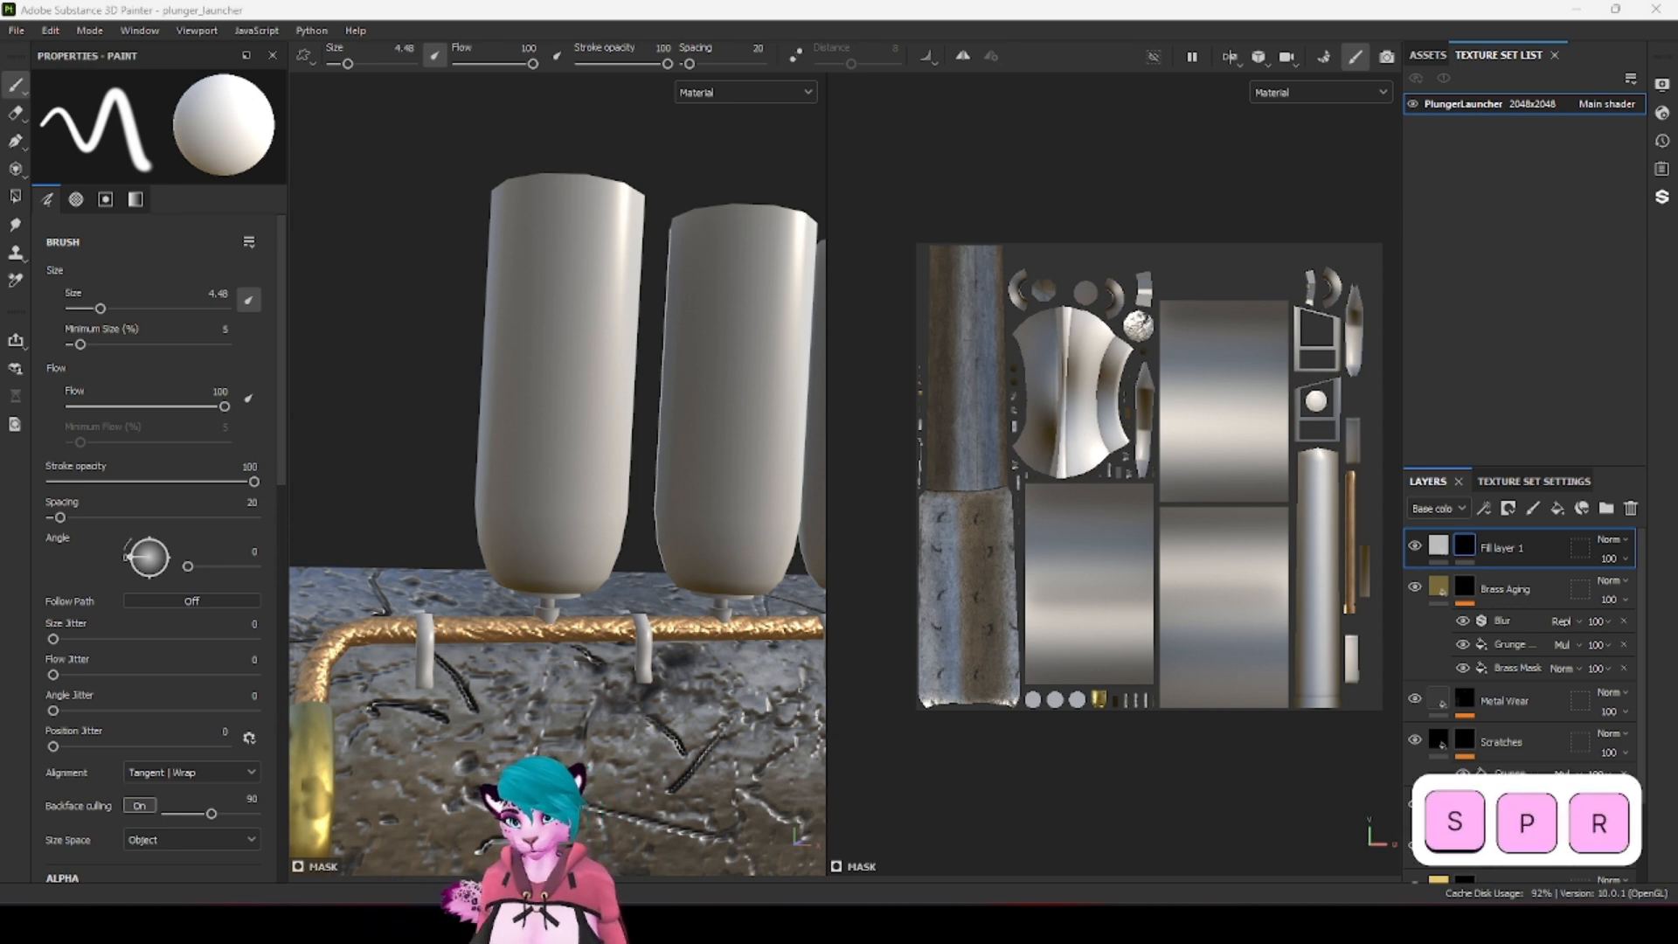
key(Return)
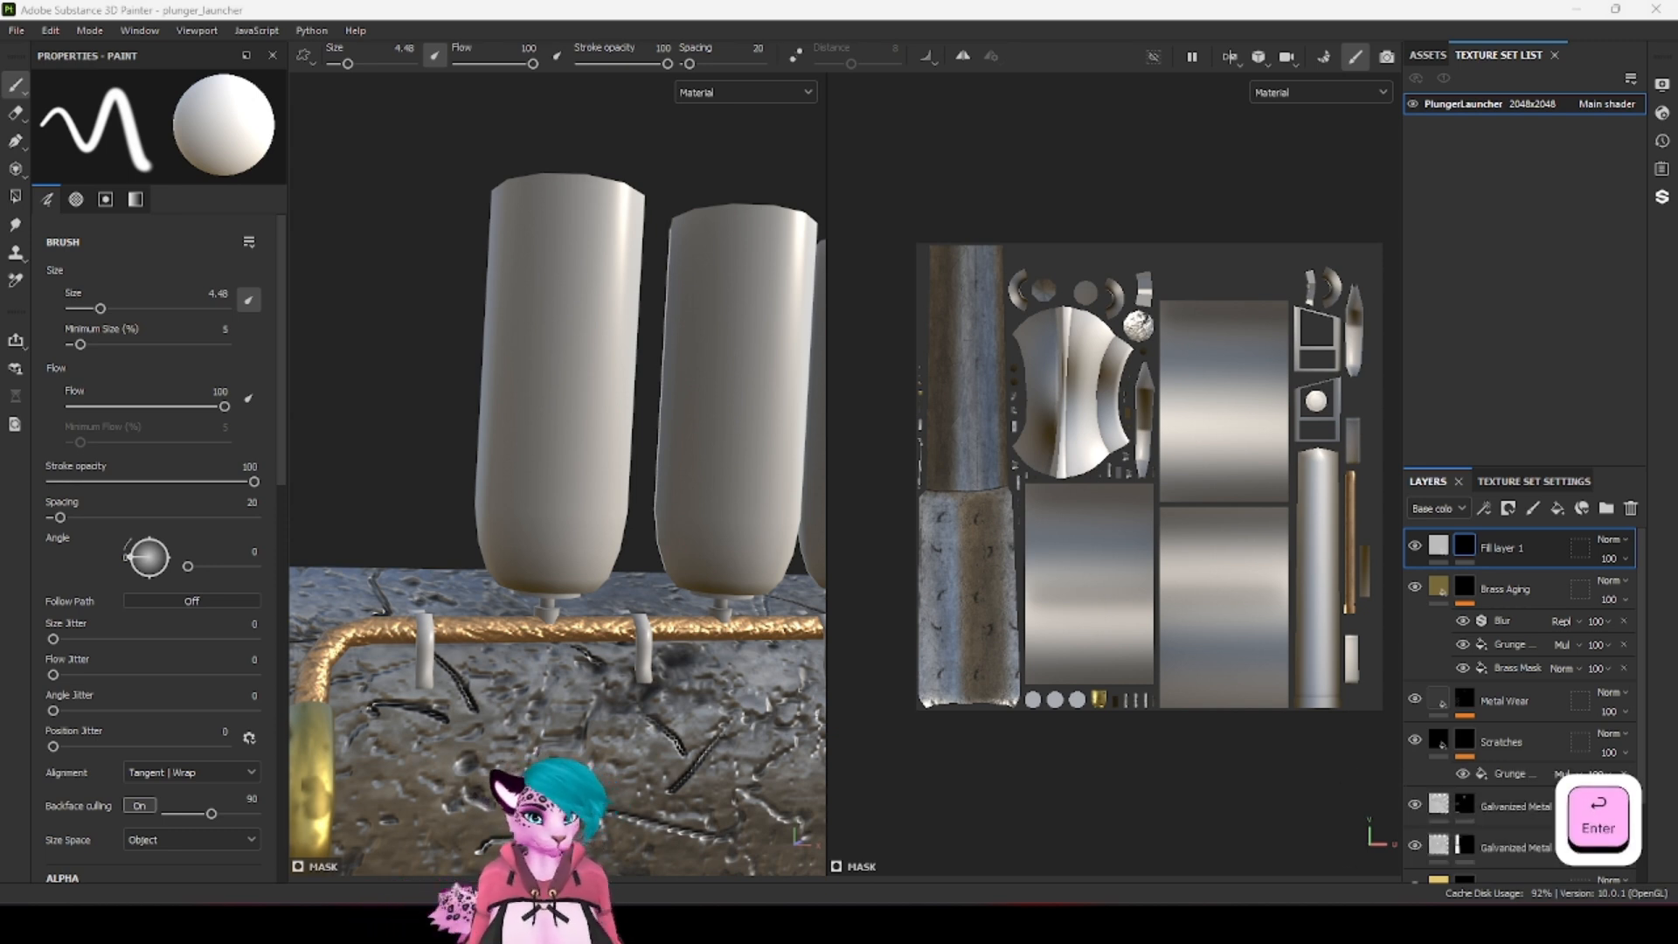
key(space)
key(Return)
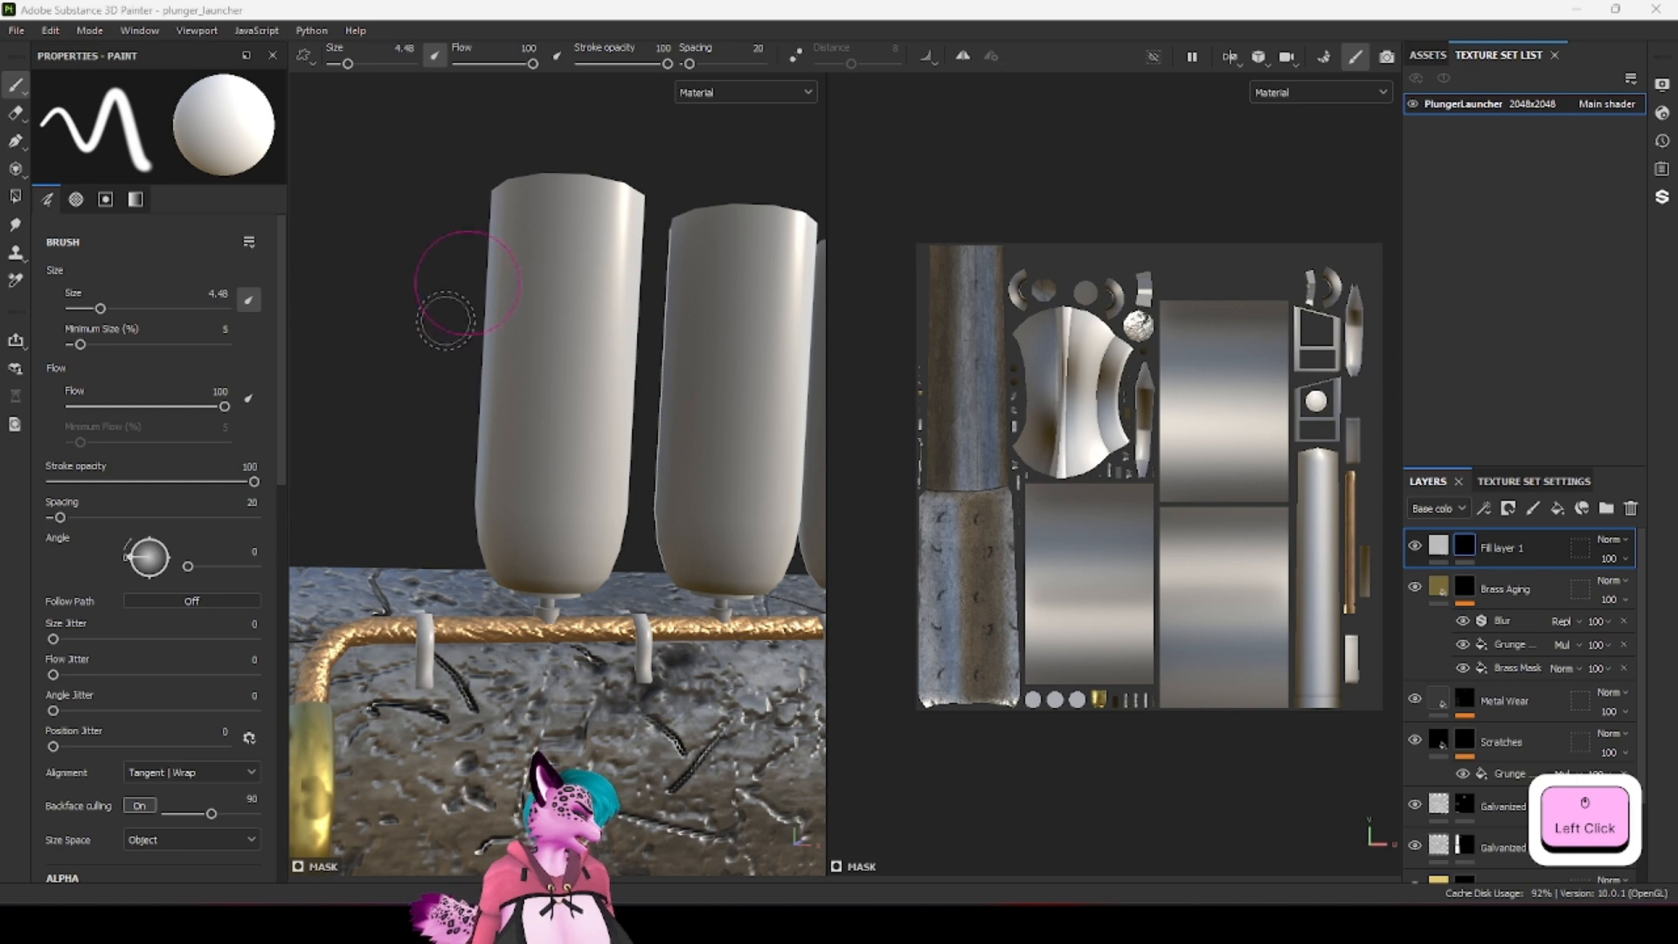
Step: Rename the new black-masked fill layer as Hairspray Paint
double_click(1505, 549)
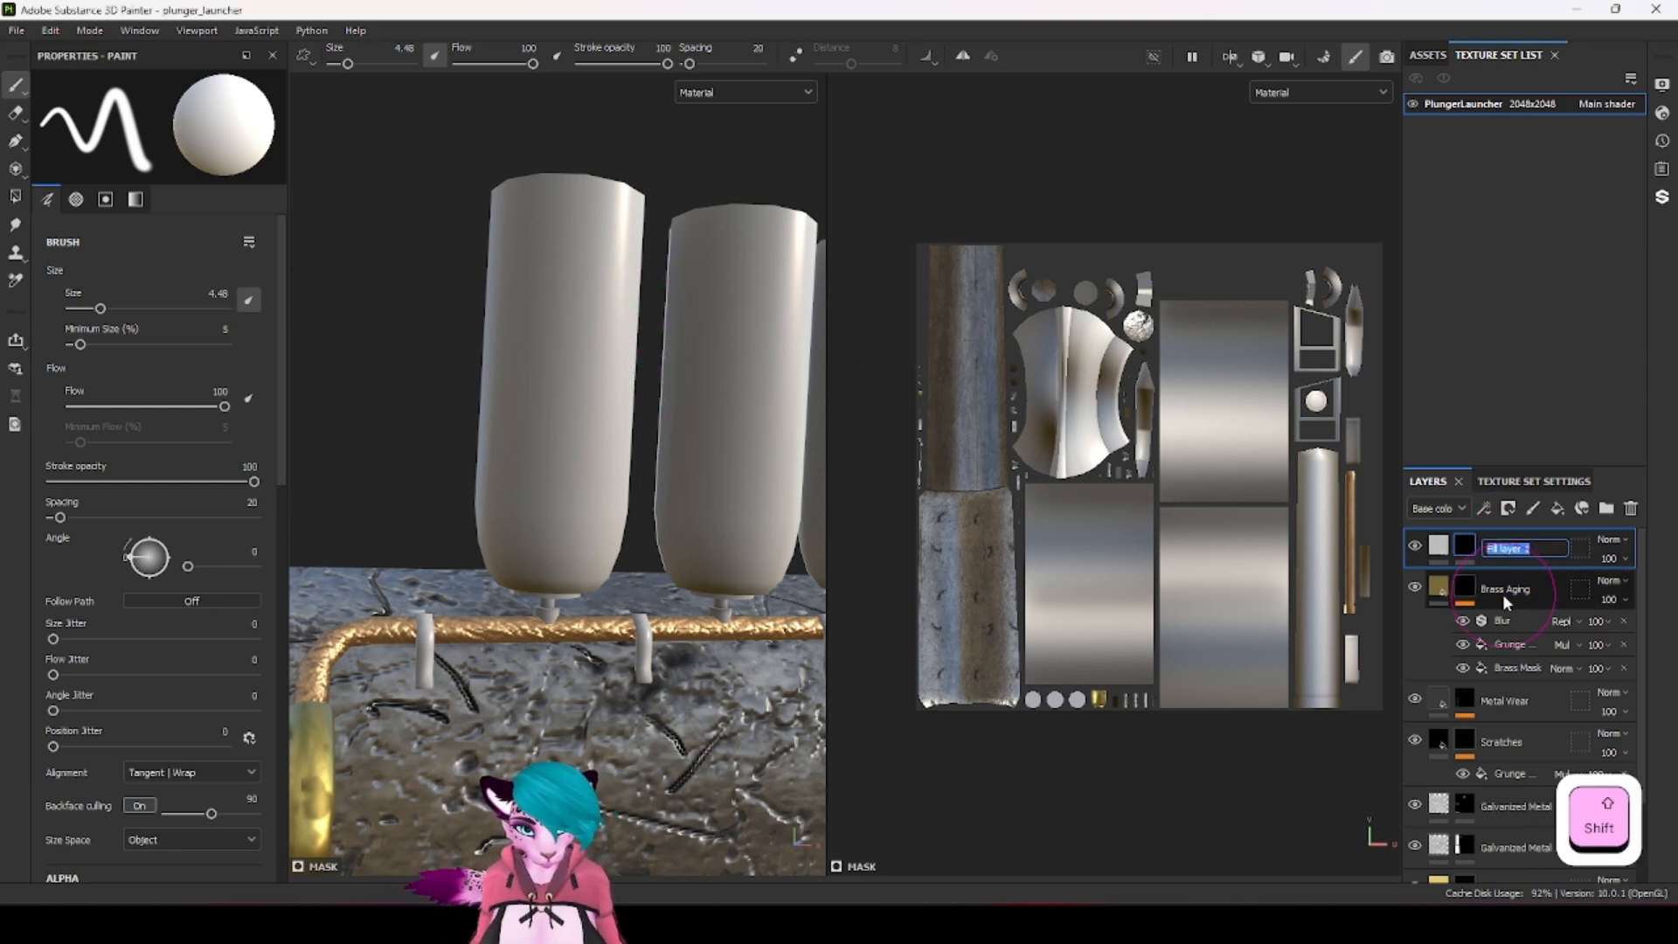
text(H)
key(BackSpace)
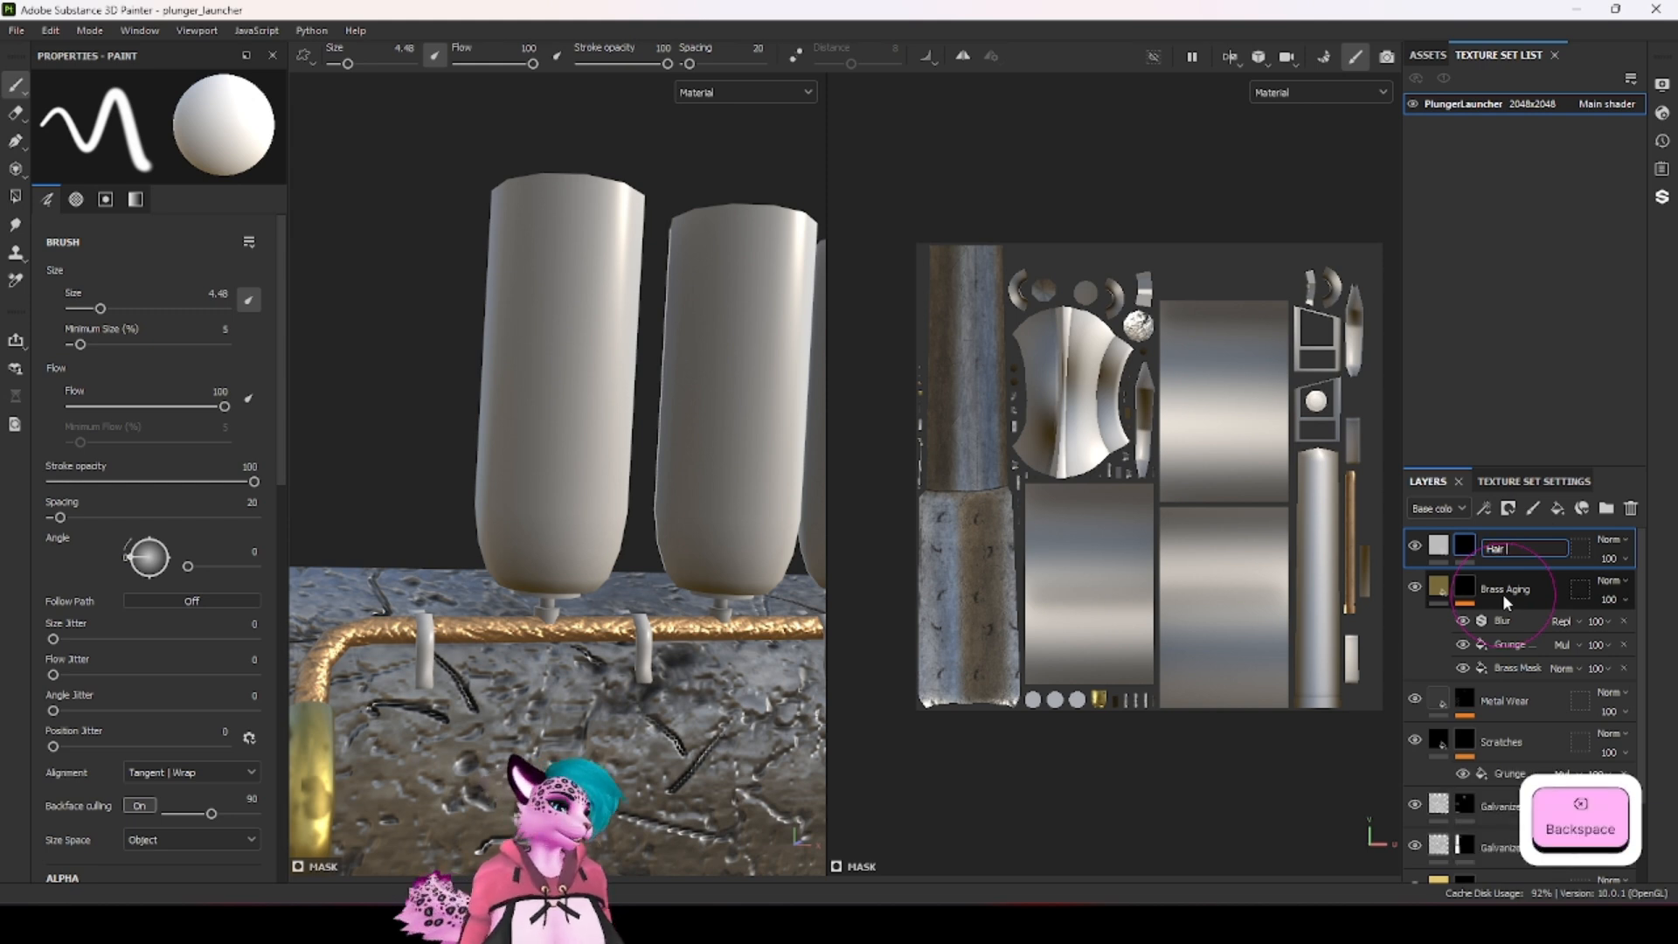
text(spray Paint)
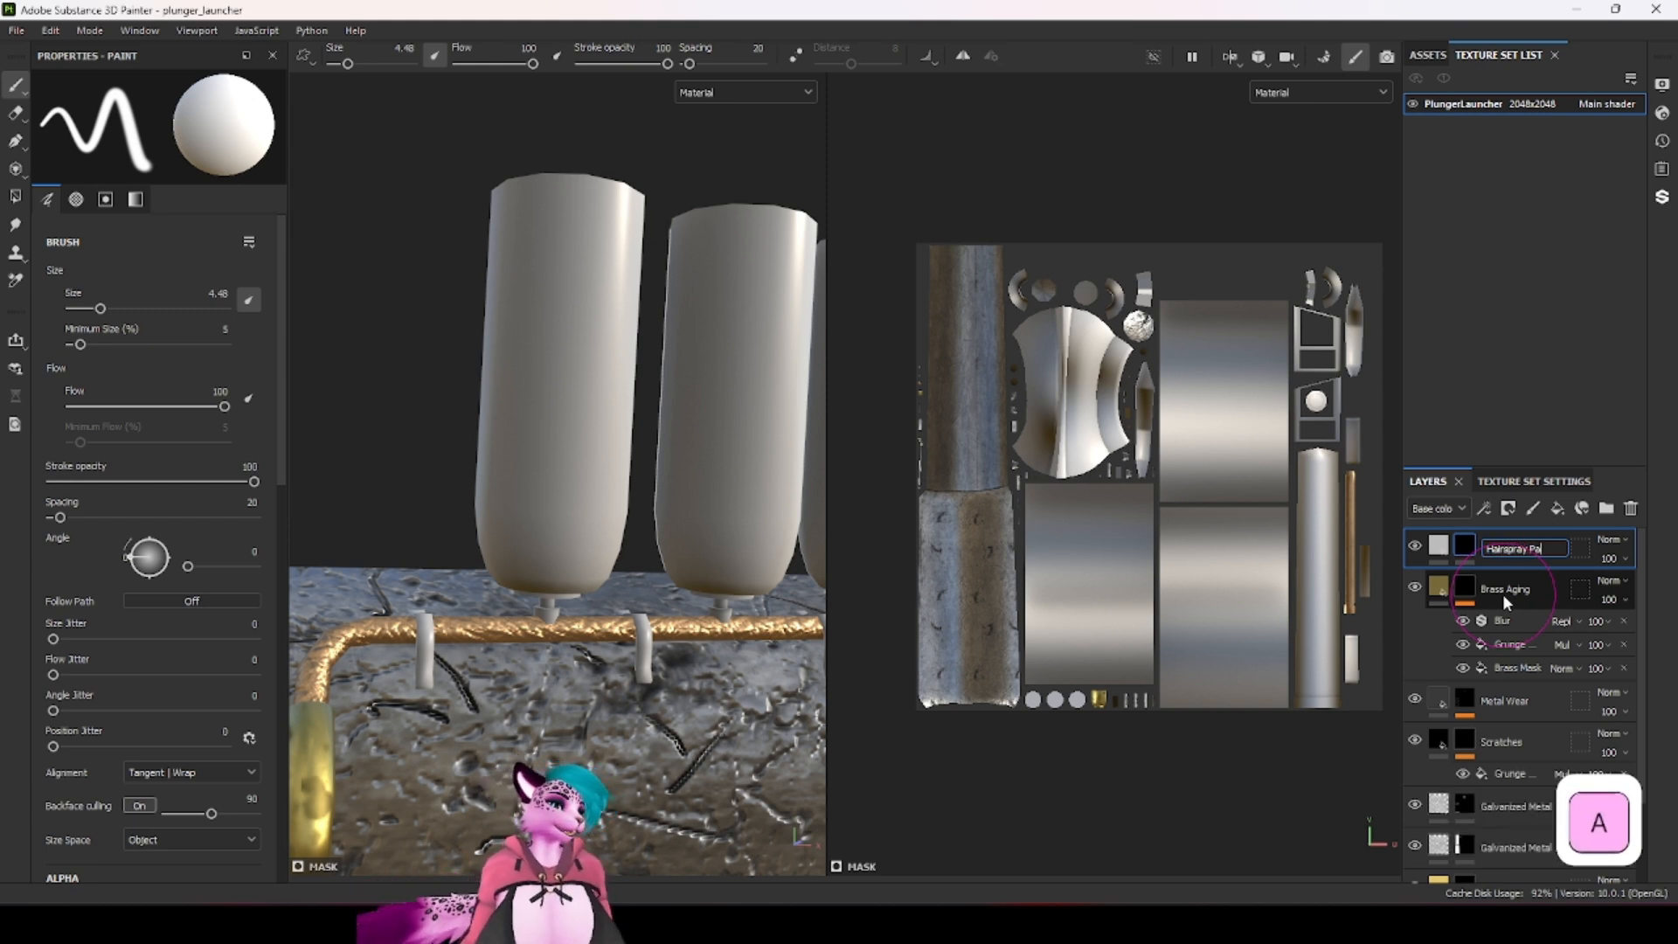
key(Return)
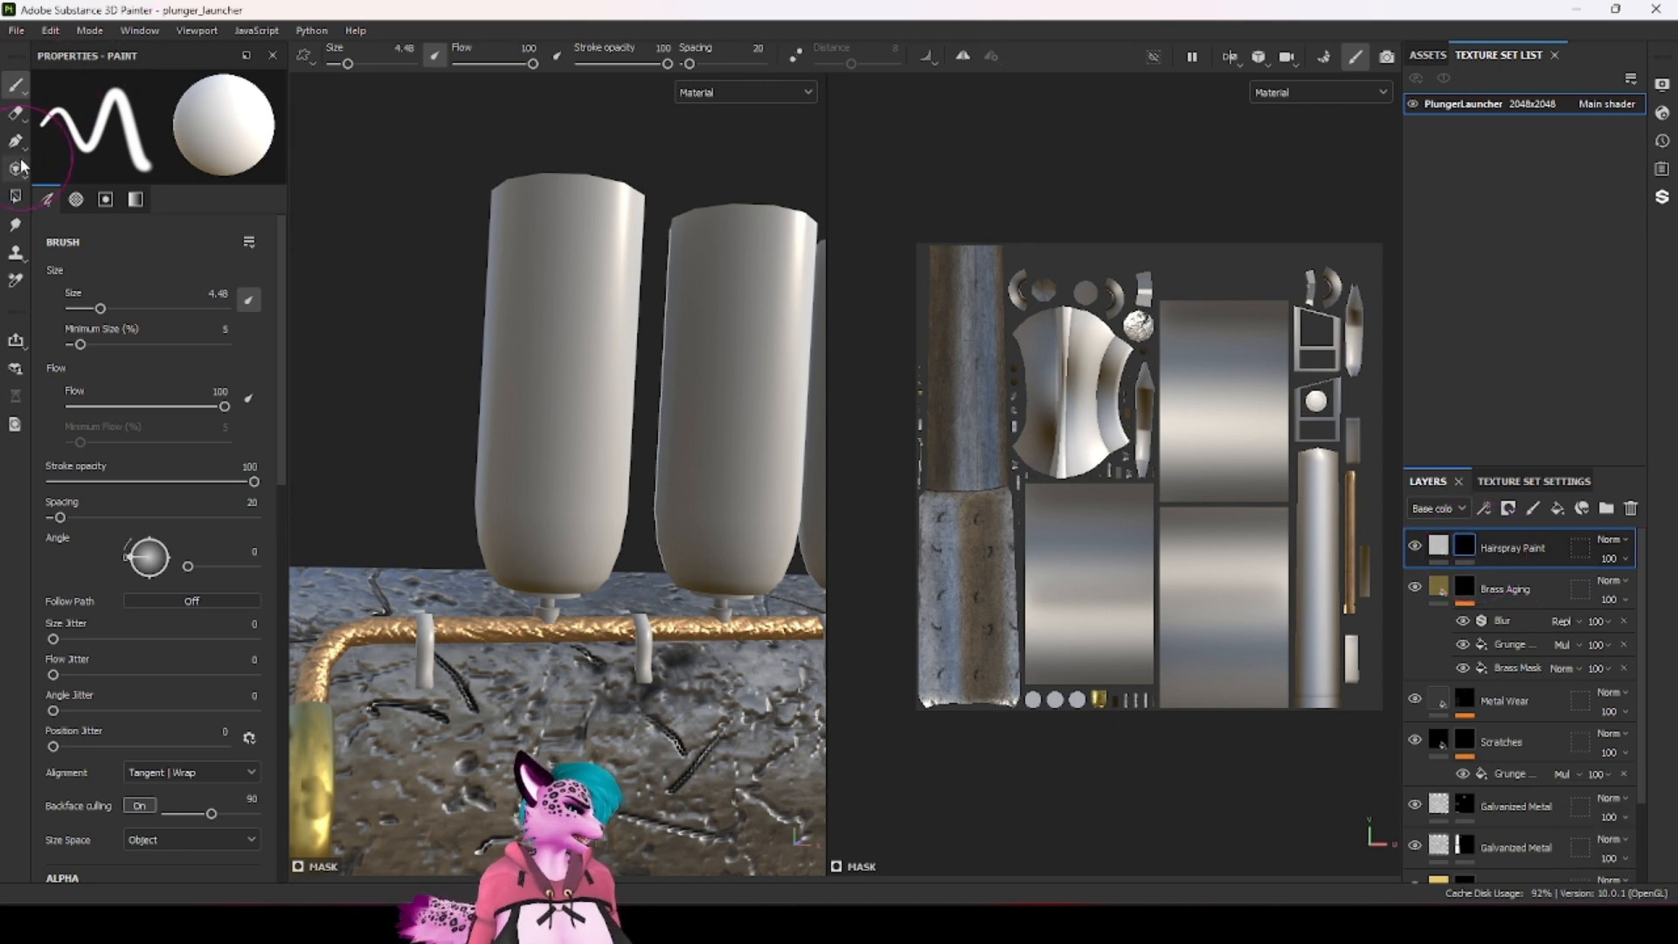
Step: Limit the Hairspray Paint fill to the color and roughness channels, and save the project
scroll(170, 511, down, 5)
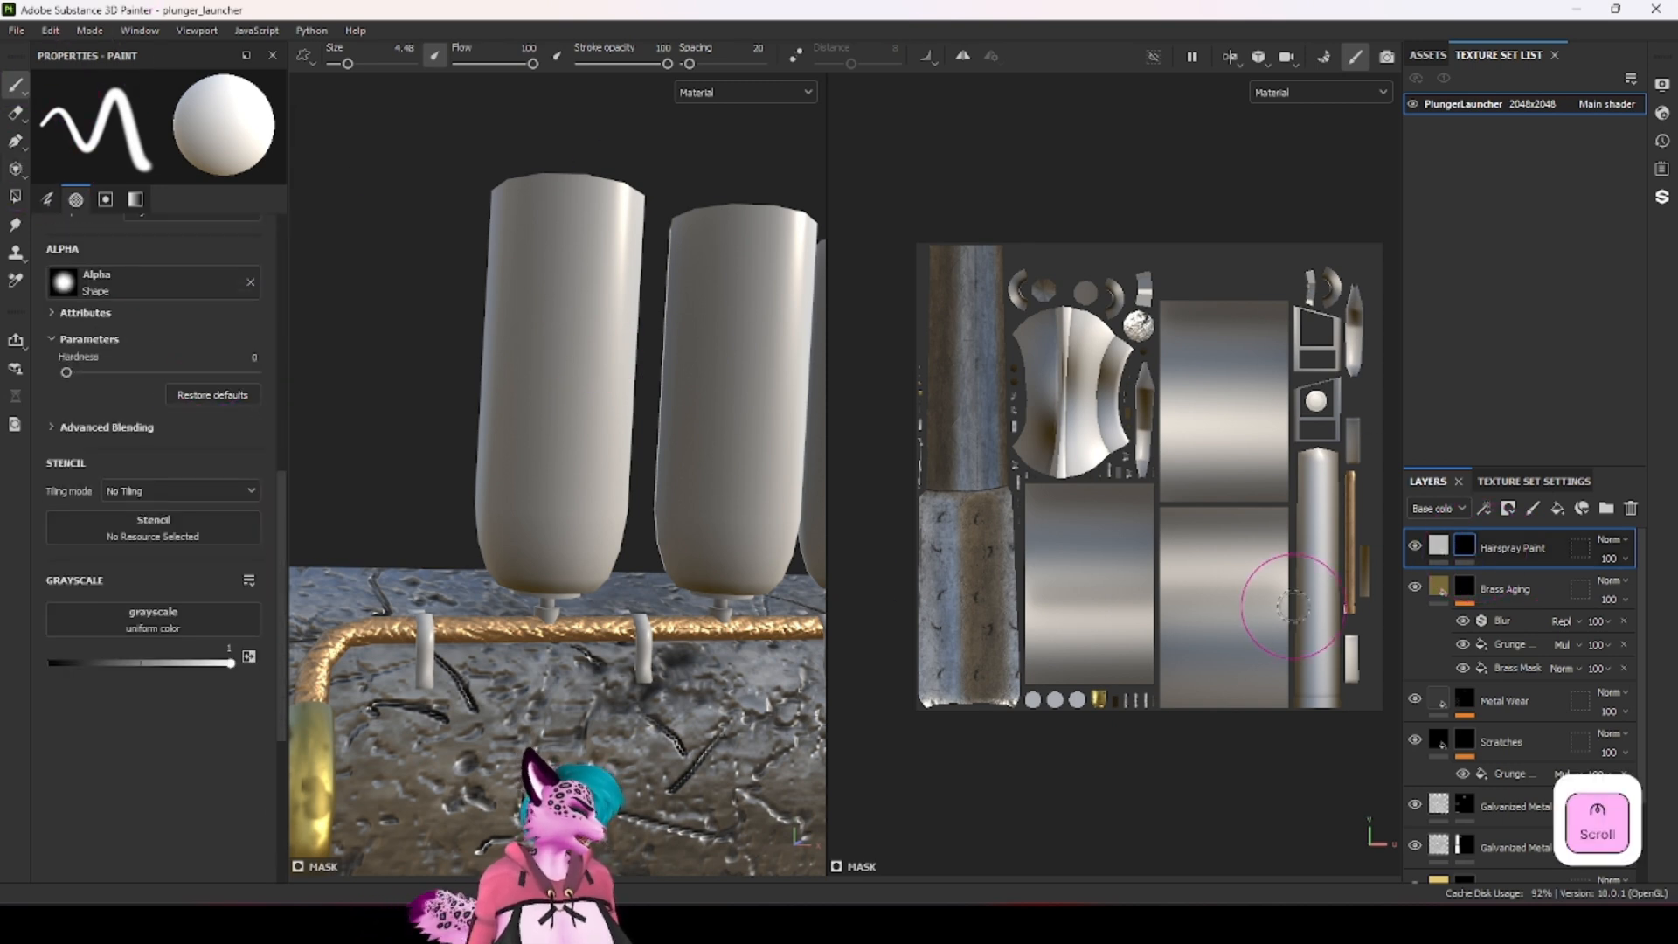
click(1437, 545)
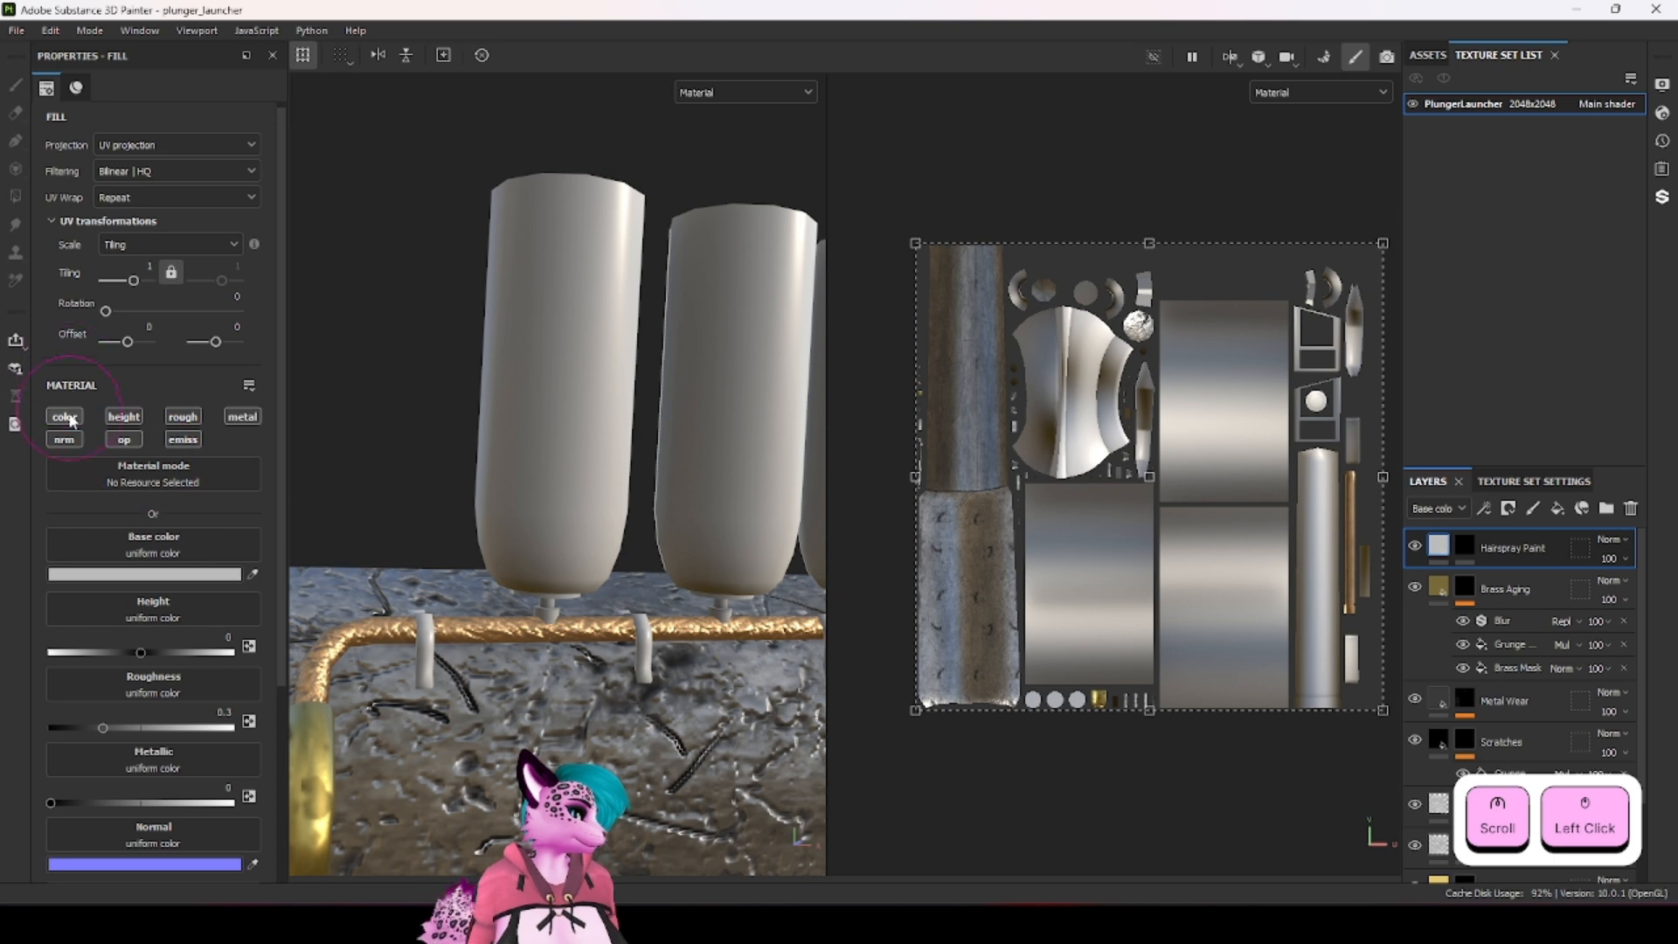
alt+click(68, 417)
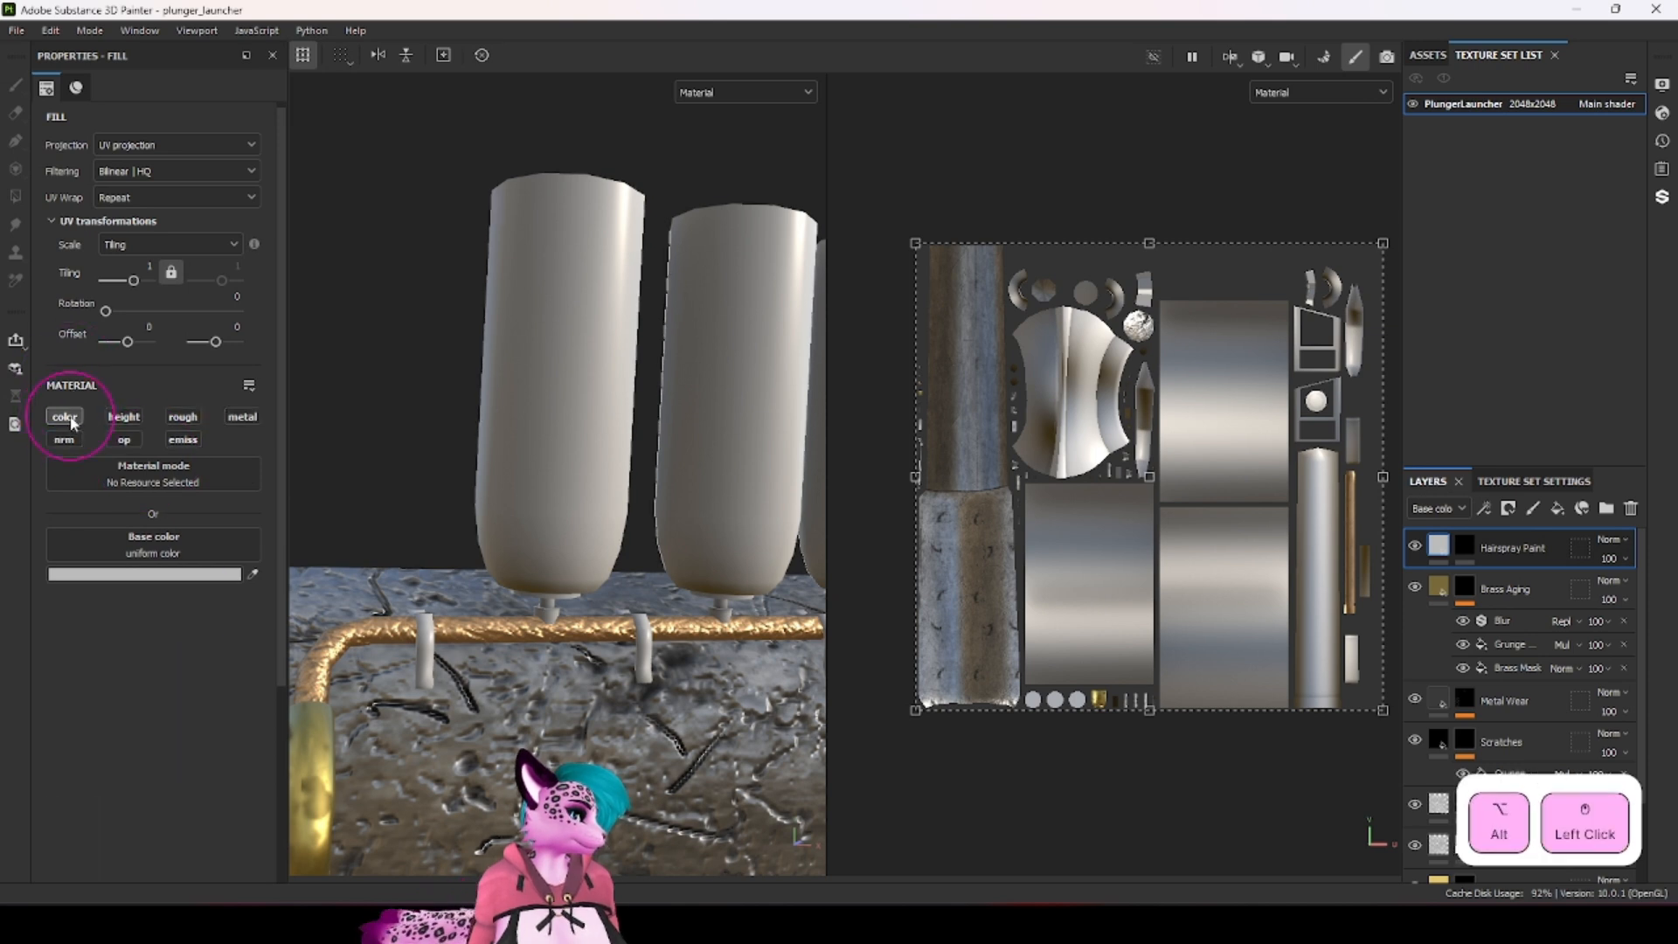
click(179, 417)
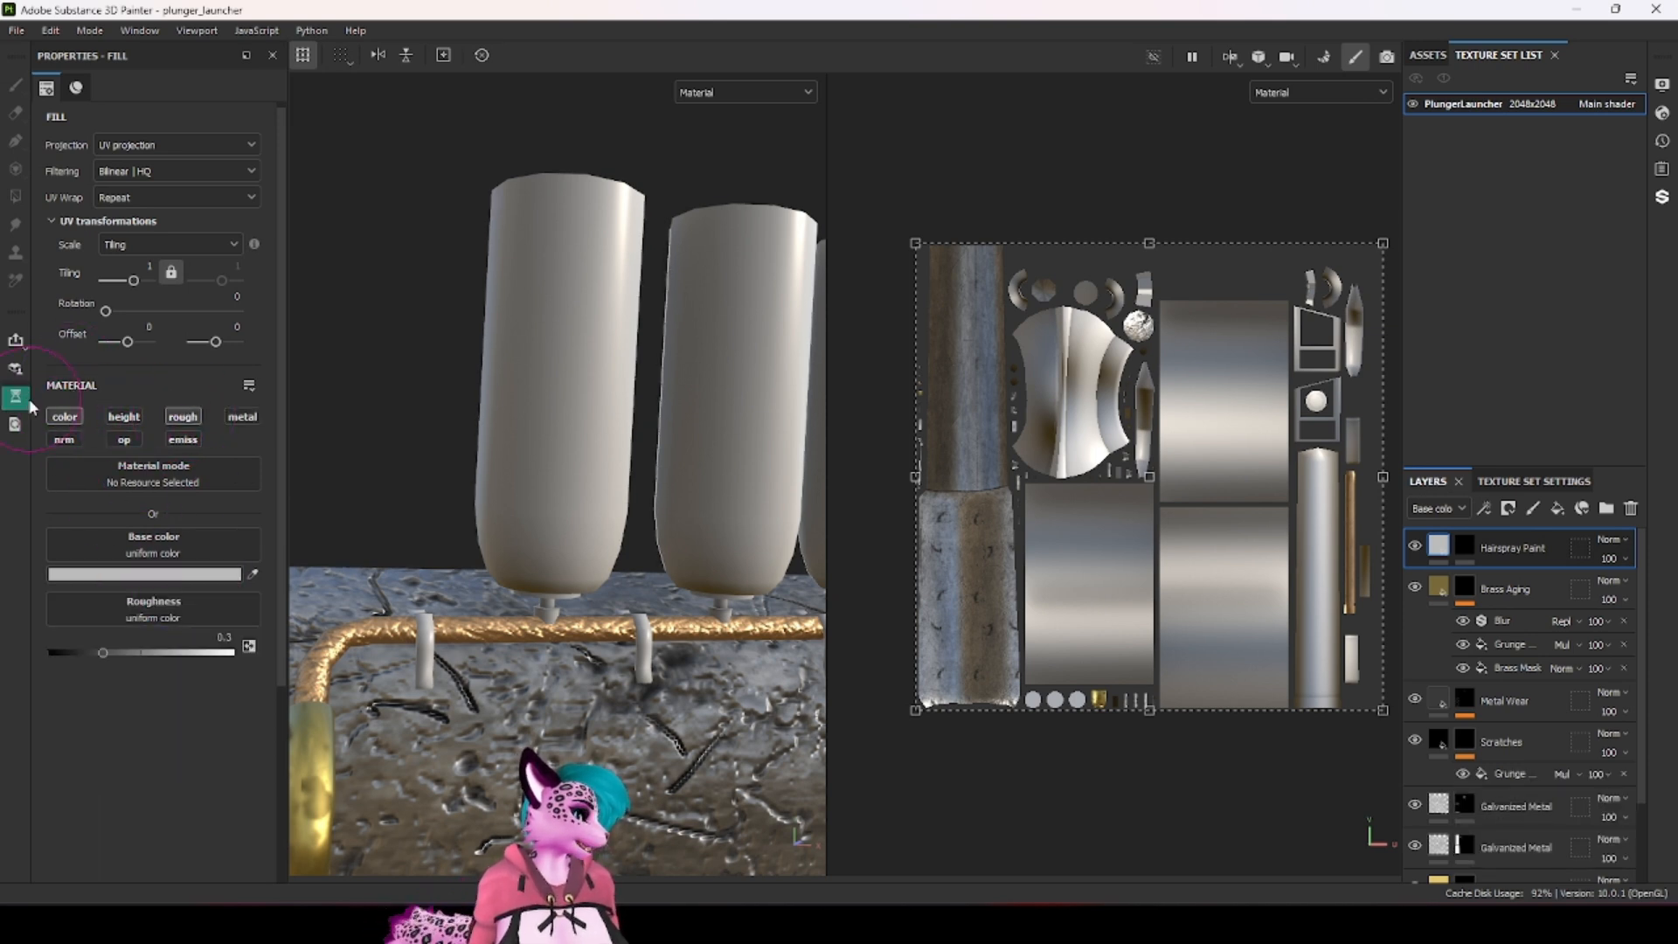
key(ctrl+s)
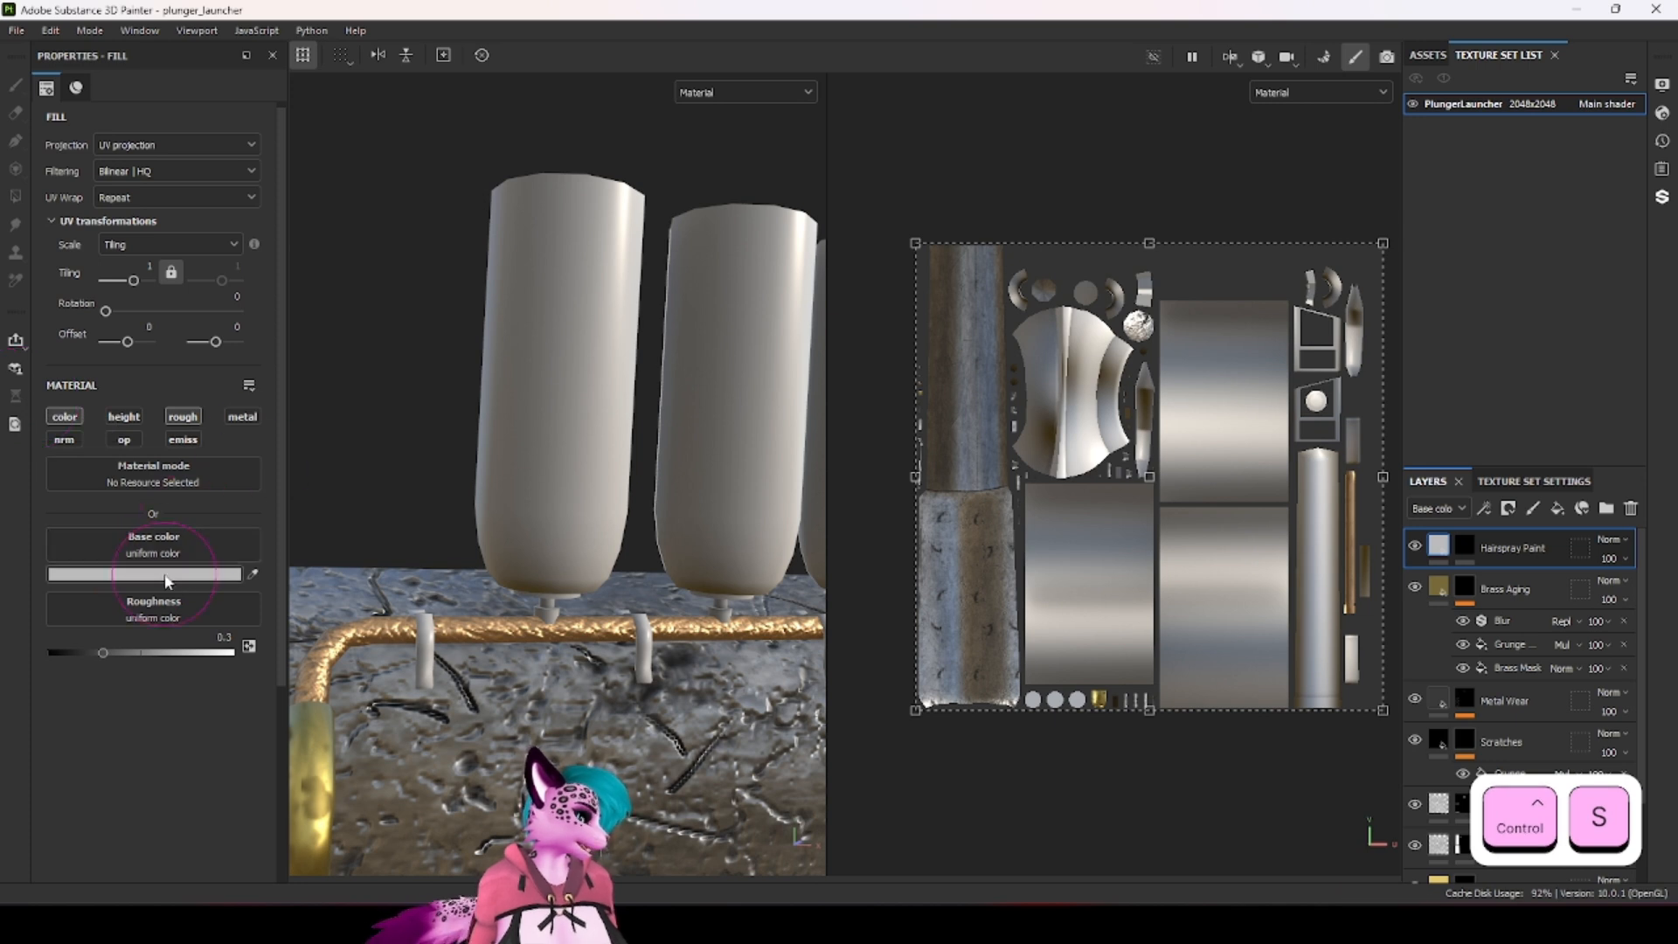
Step: Give the Hairspray Paint layer a bright pink base color and set its roughness to 0.15
click(166, 577)
click(367, 529)
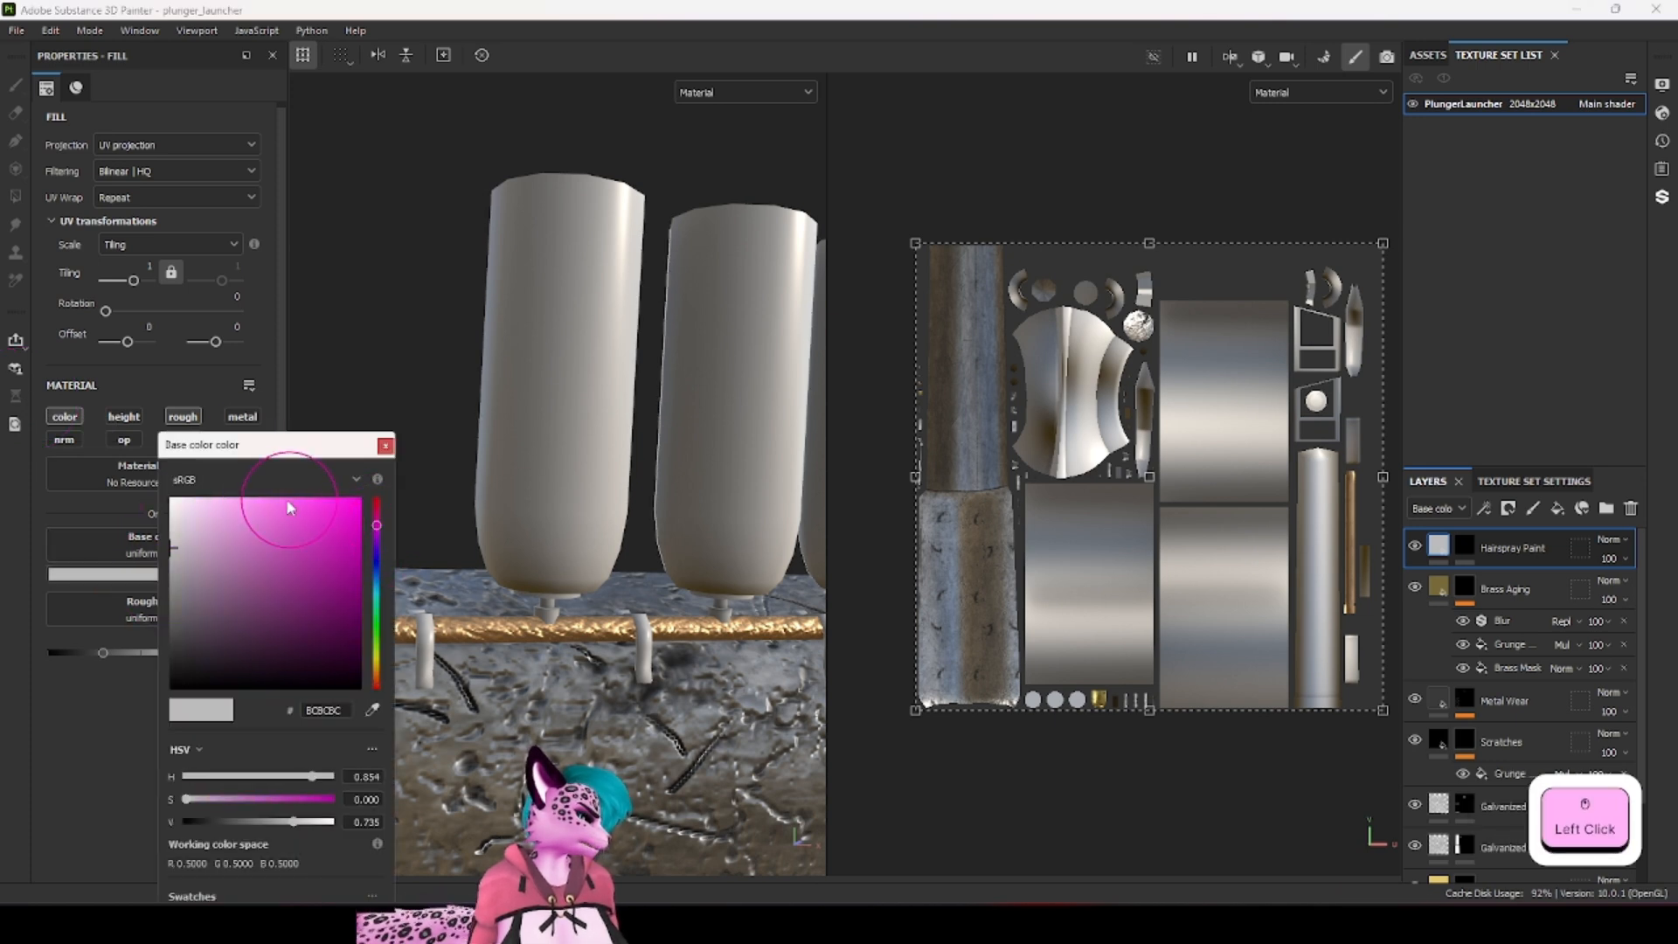
drag(286, 498, 272, 503)
click(382, 450)
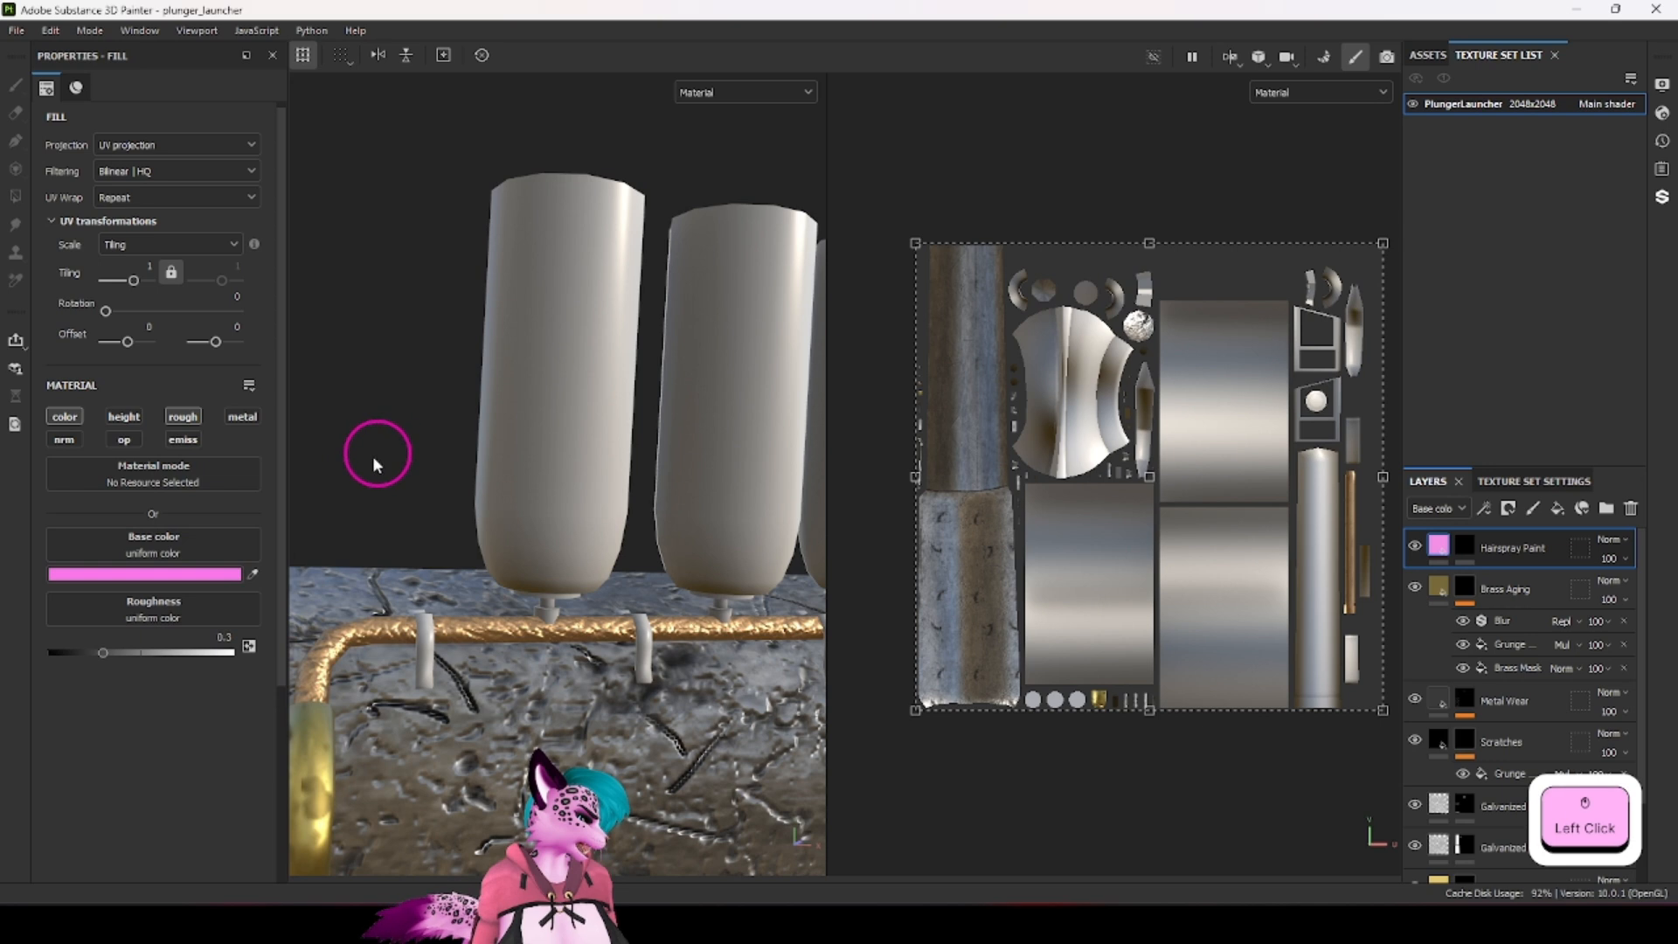
drag(108, 657, 93, 649)
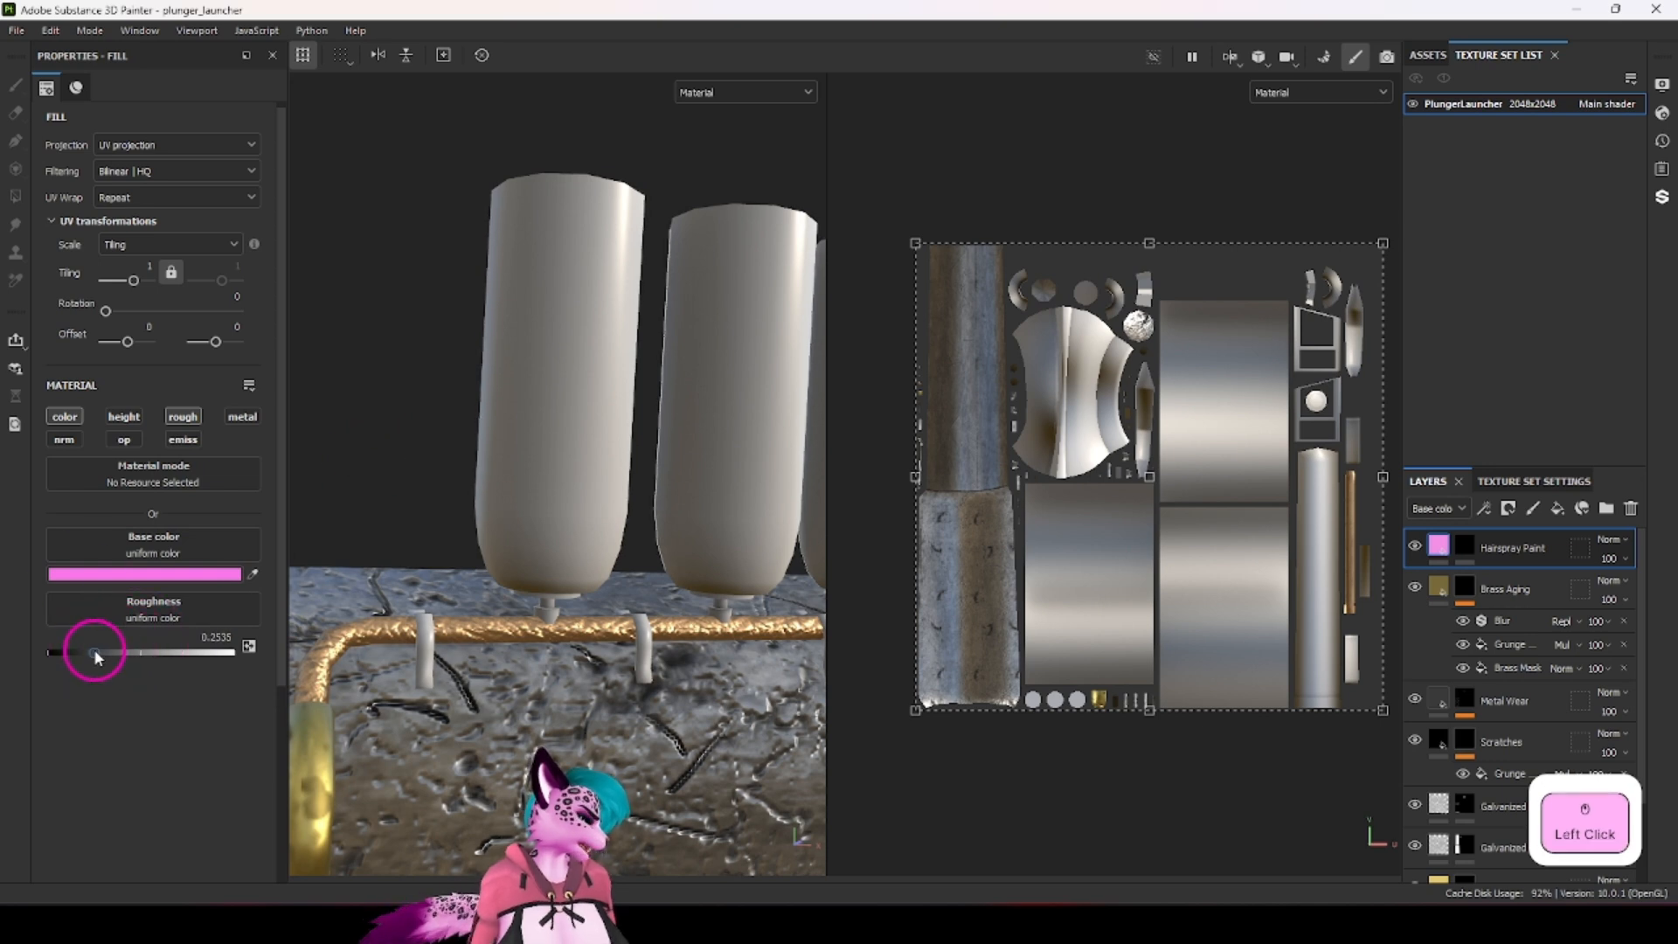
double_click(215, 636)
text(0.15)
key(Return)
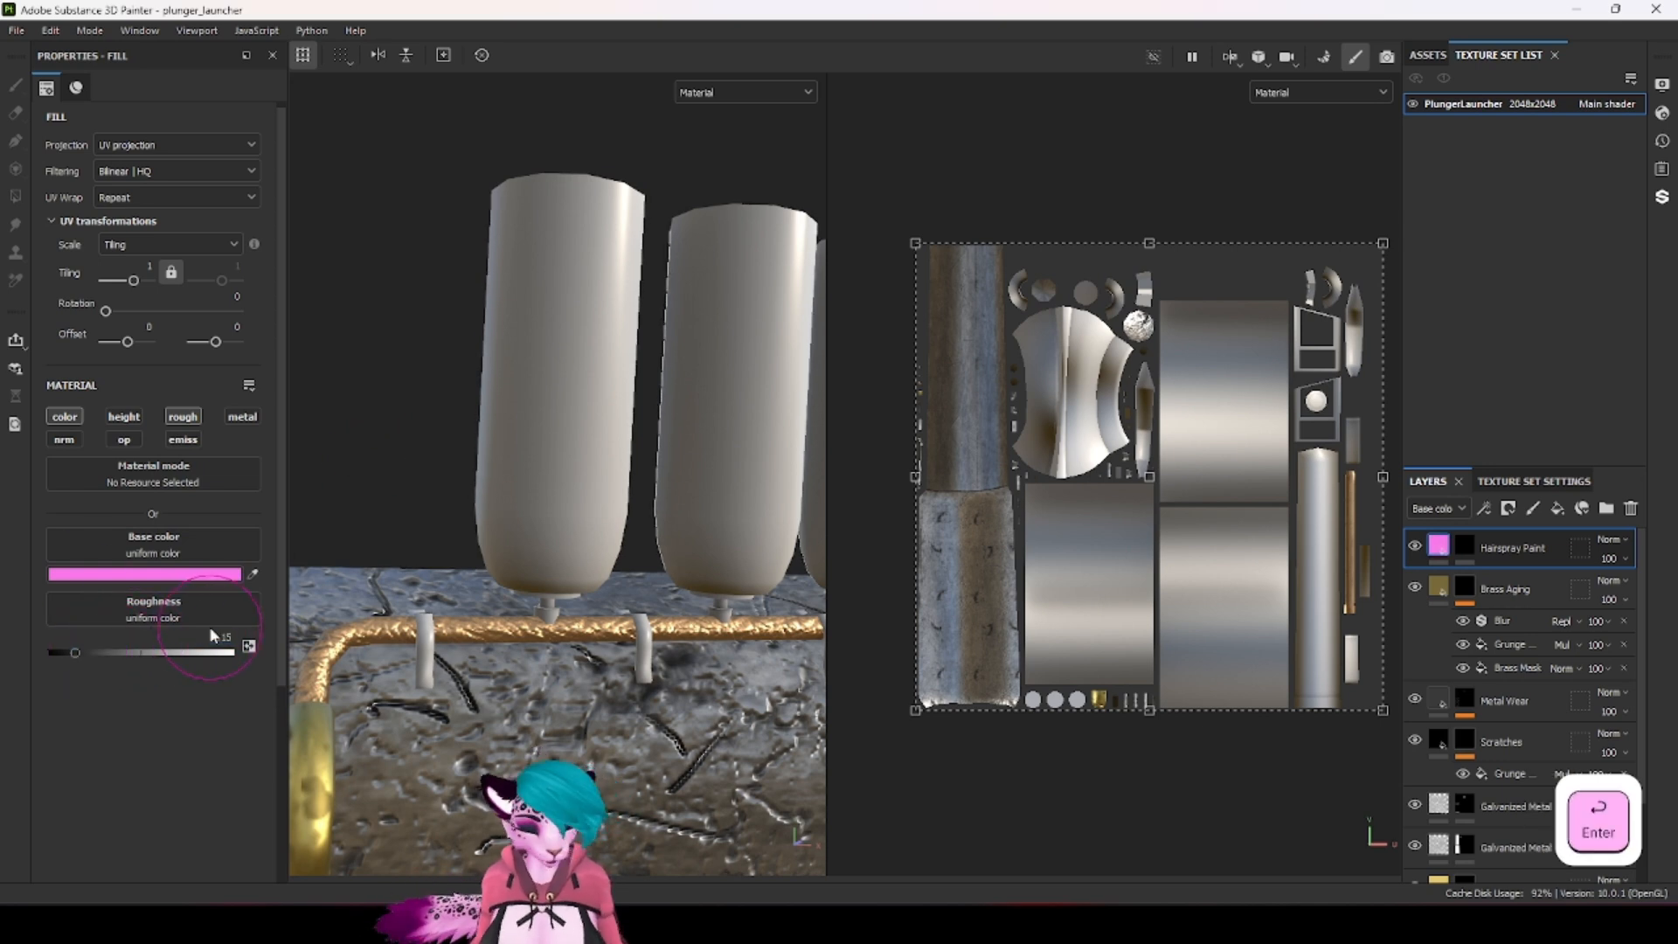
Step: Reveal Hairspray Paint on the bodies of all three canisters by filling their UV islands white in the layer's mask with Polygon Fill
click(1466, 546)
click(17, 197)
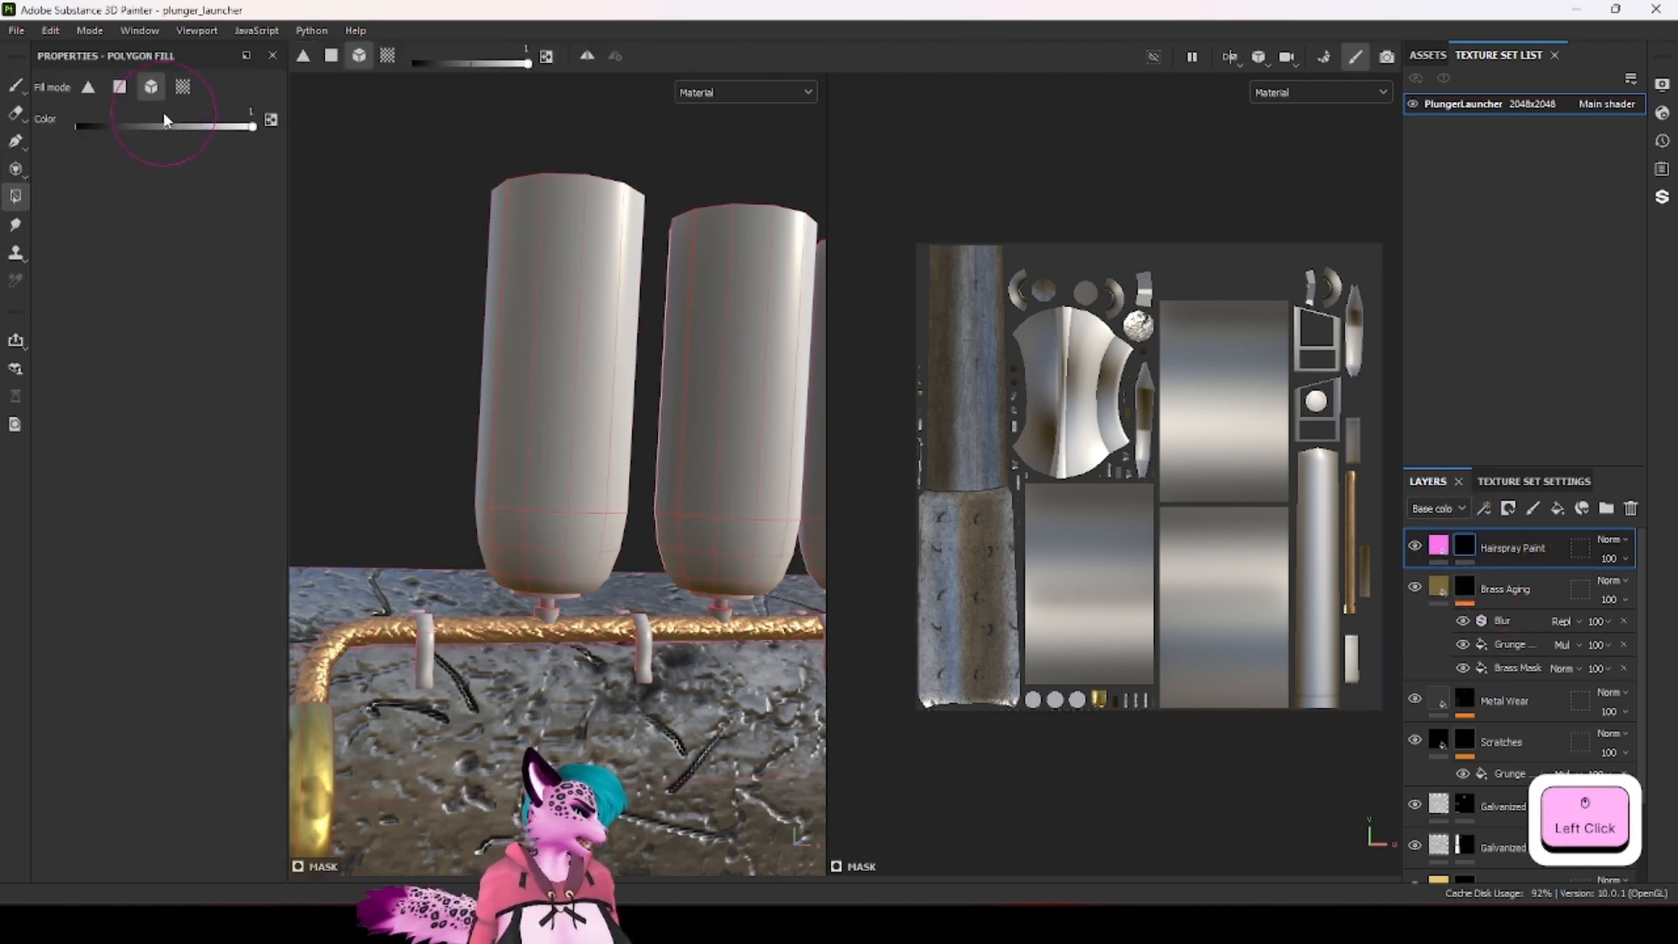
click(182, 87)
click(577, 338)
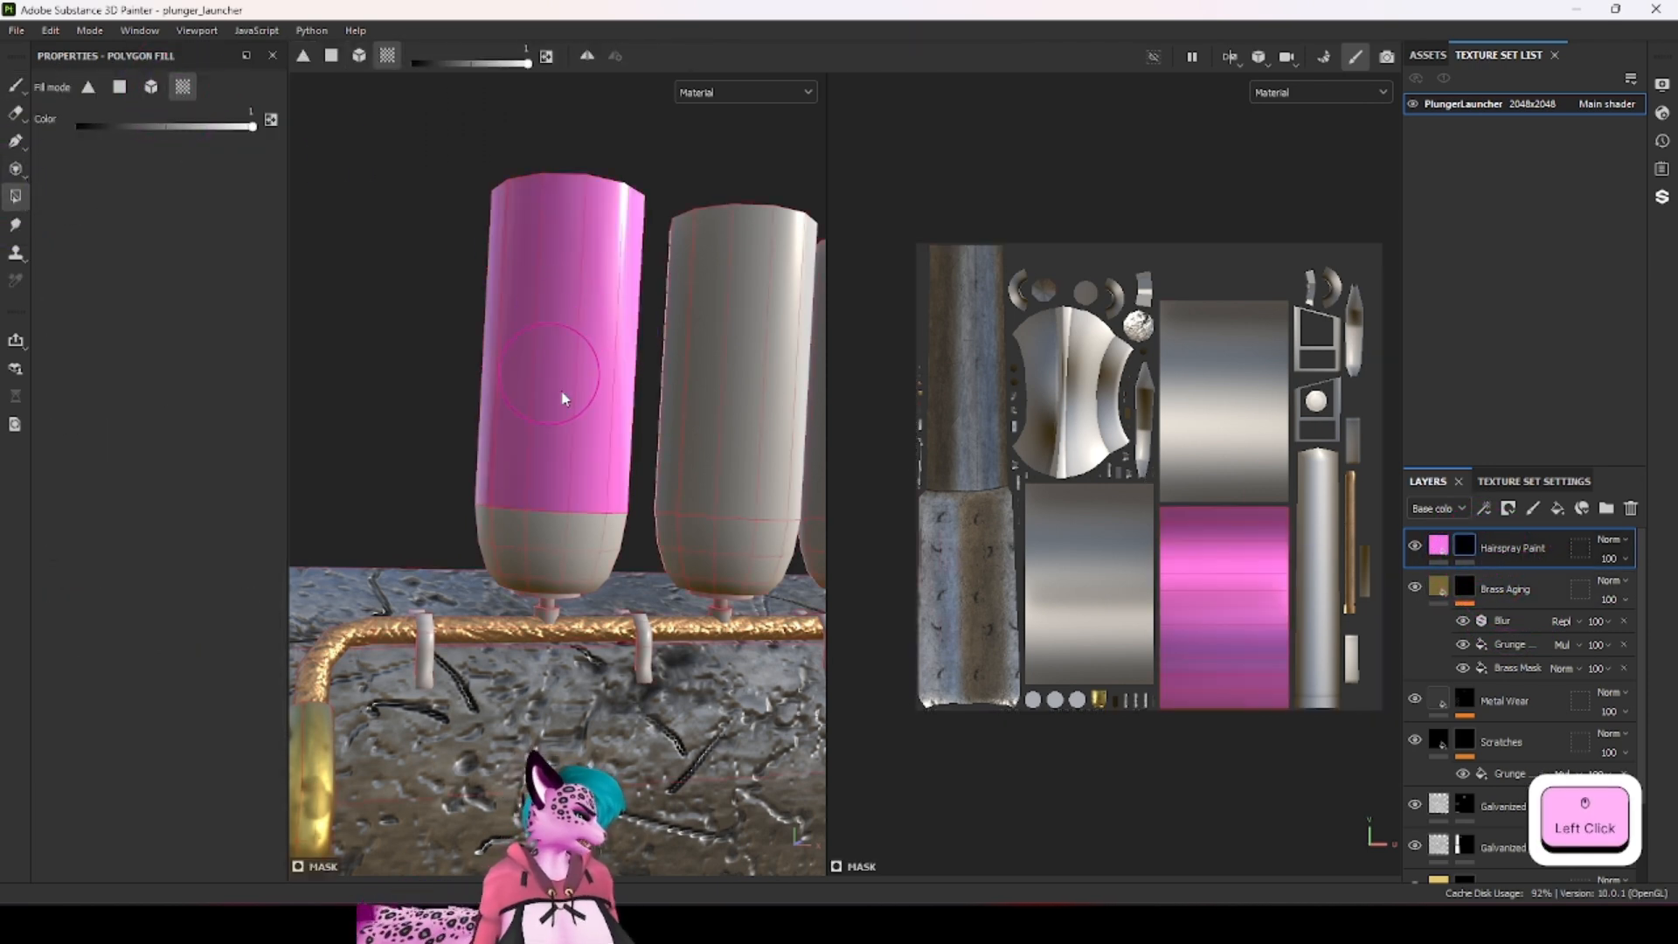
click(775, 379)
alt+drag(775, 379, 411, 375)
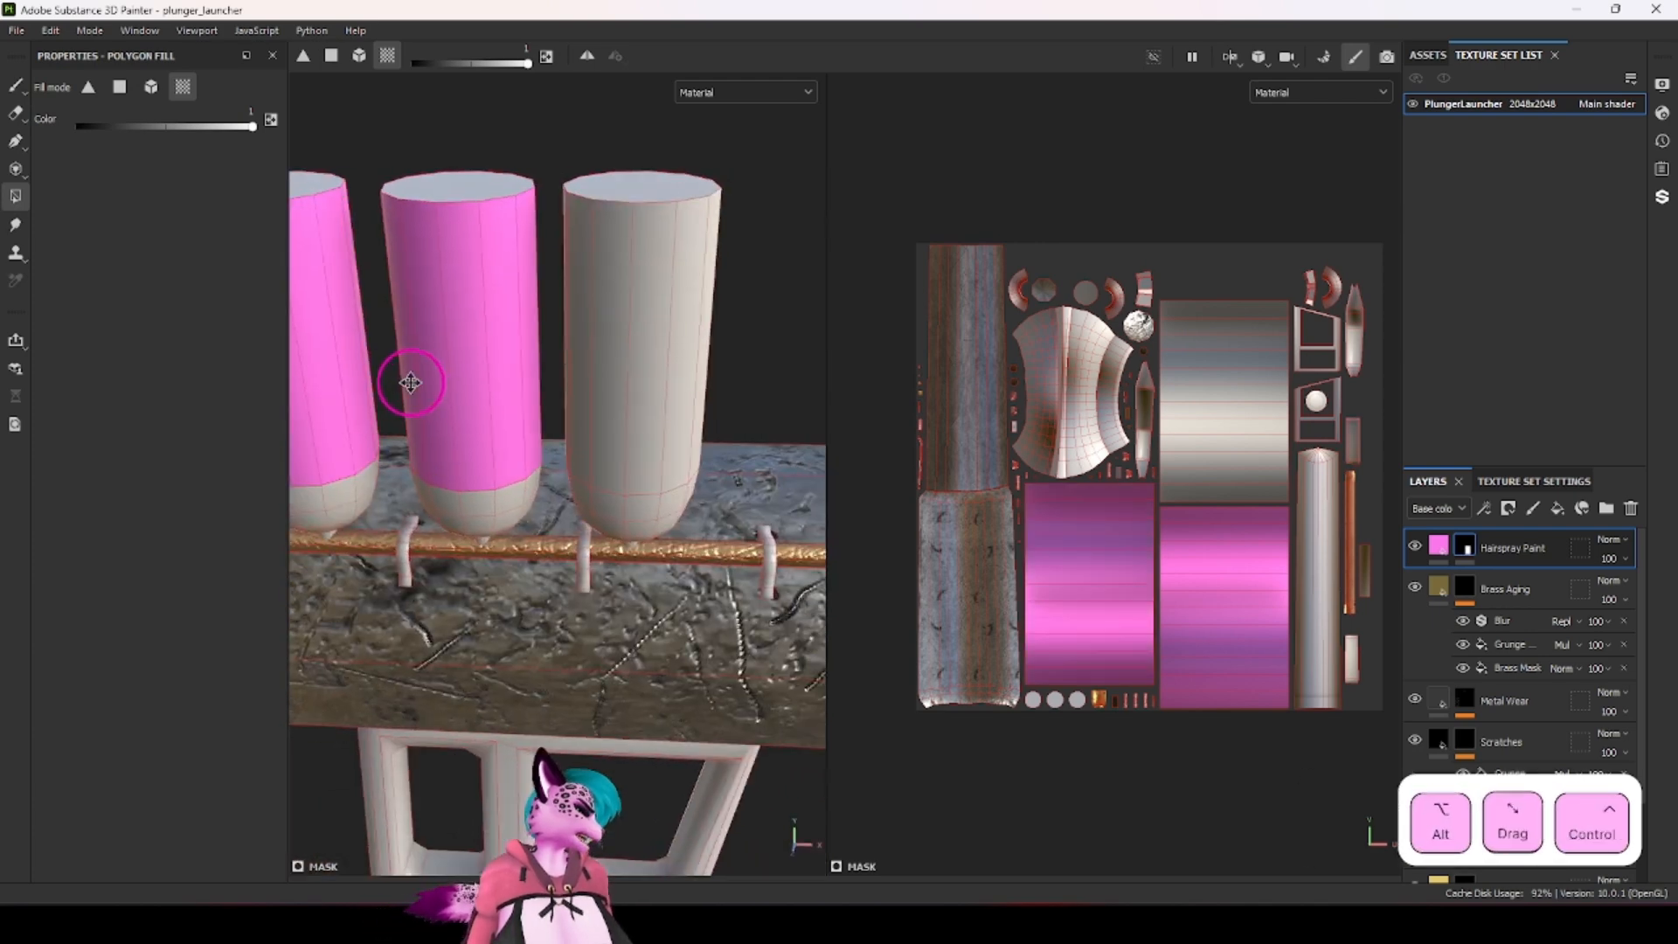
click(619, 376)
alt+drag(618, 376, 696, 364)
alt+drag(641, 202, 646, 332)
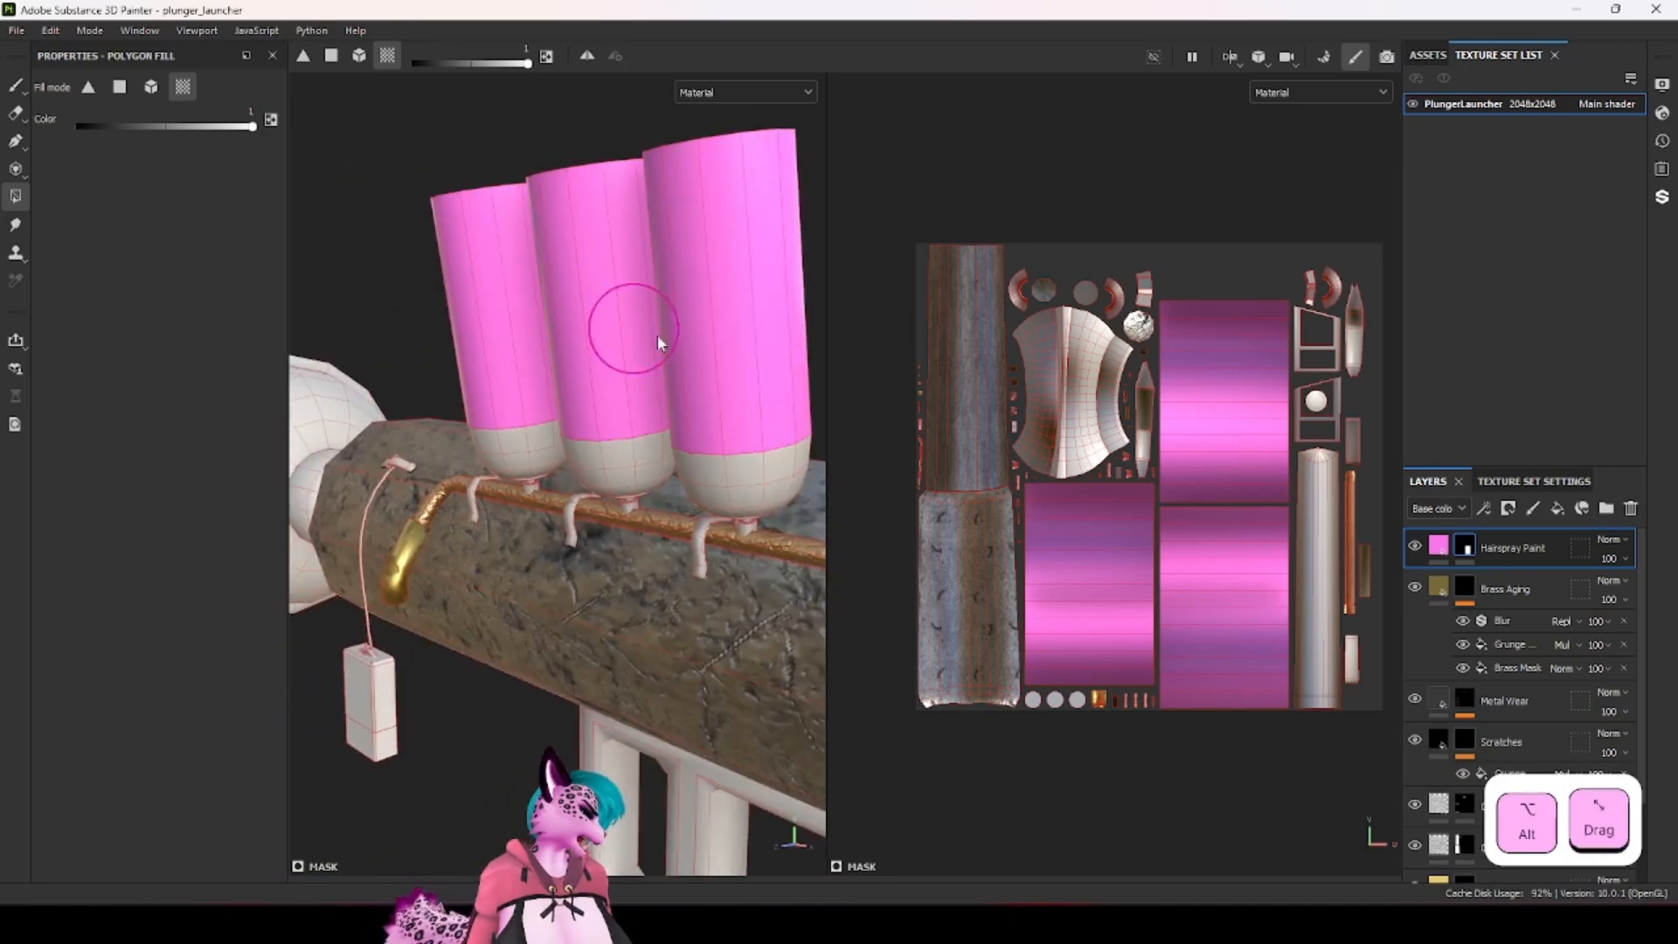
Step: Add another fill layer above Hairspray Paint and name it Hairspray Metal
click(1558, 508)
double_click(1501, 552)
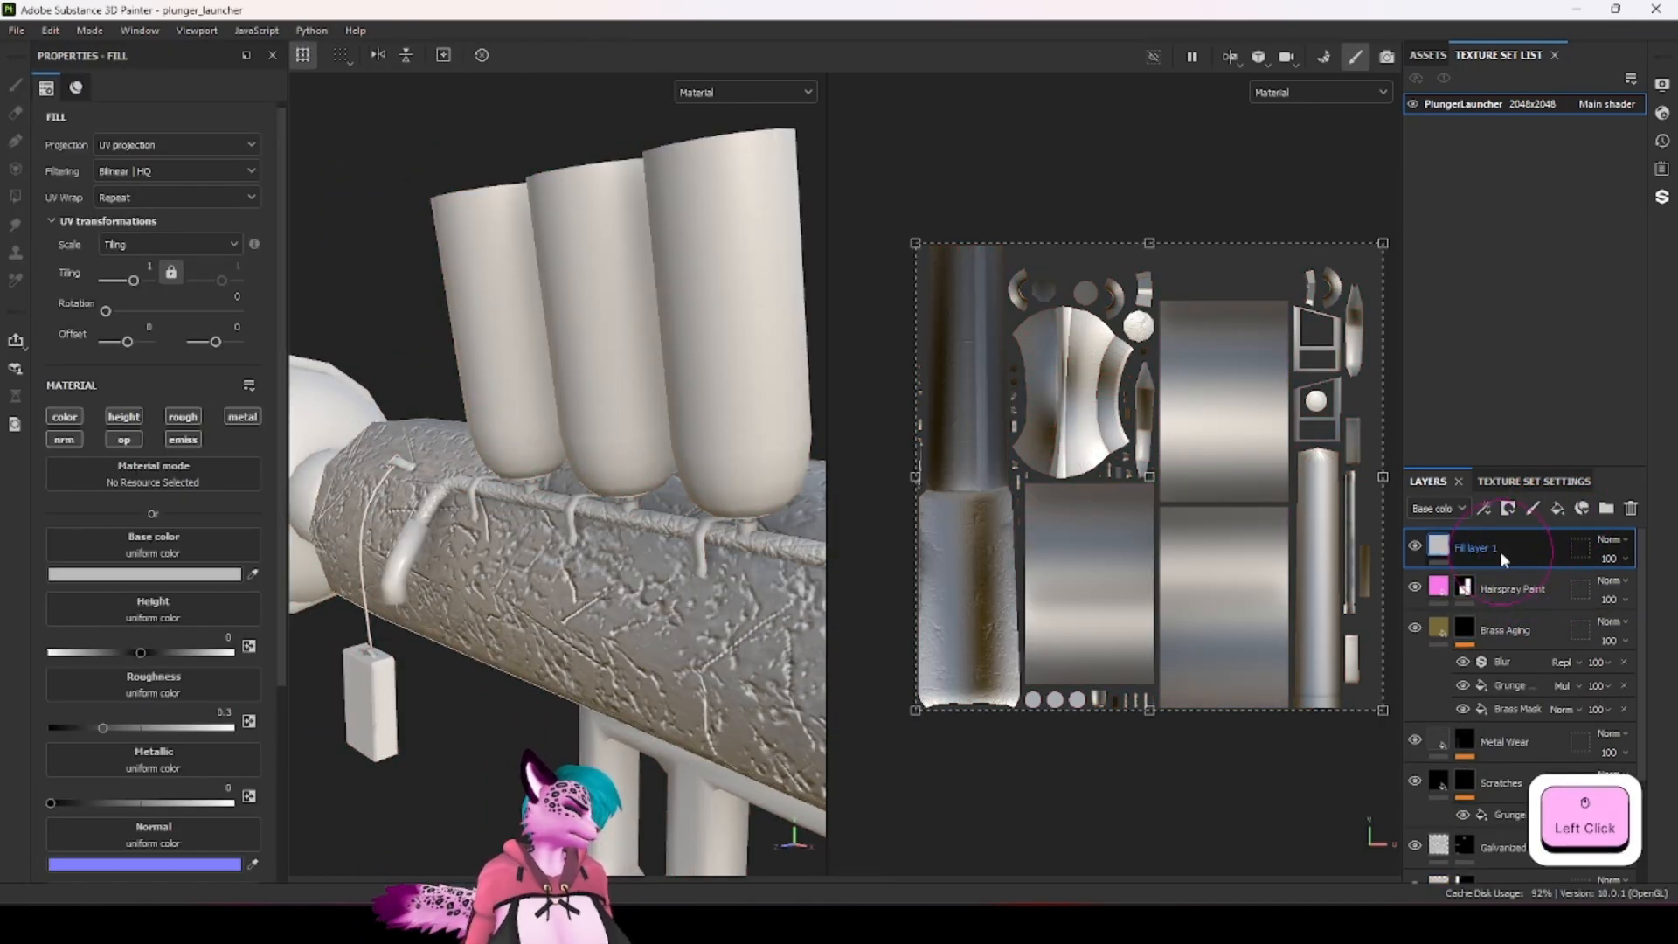
text(Hal)
text(rsp)
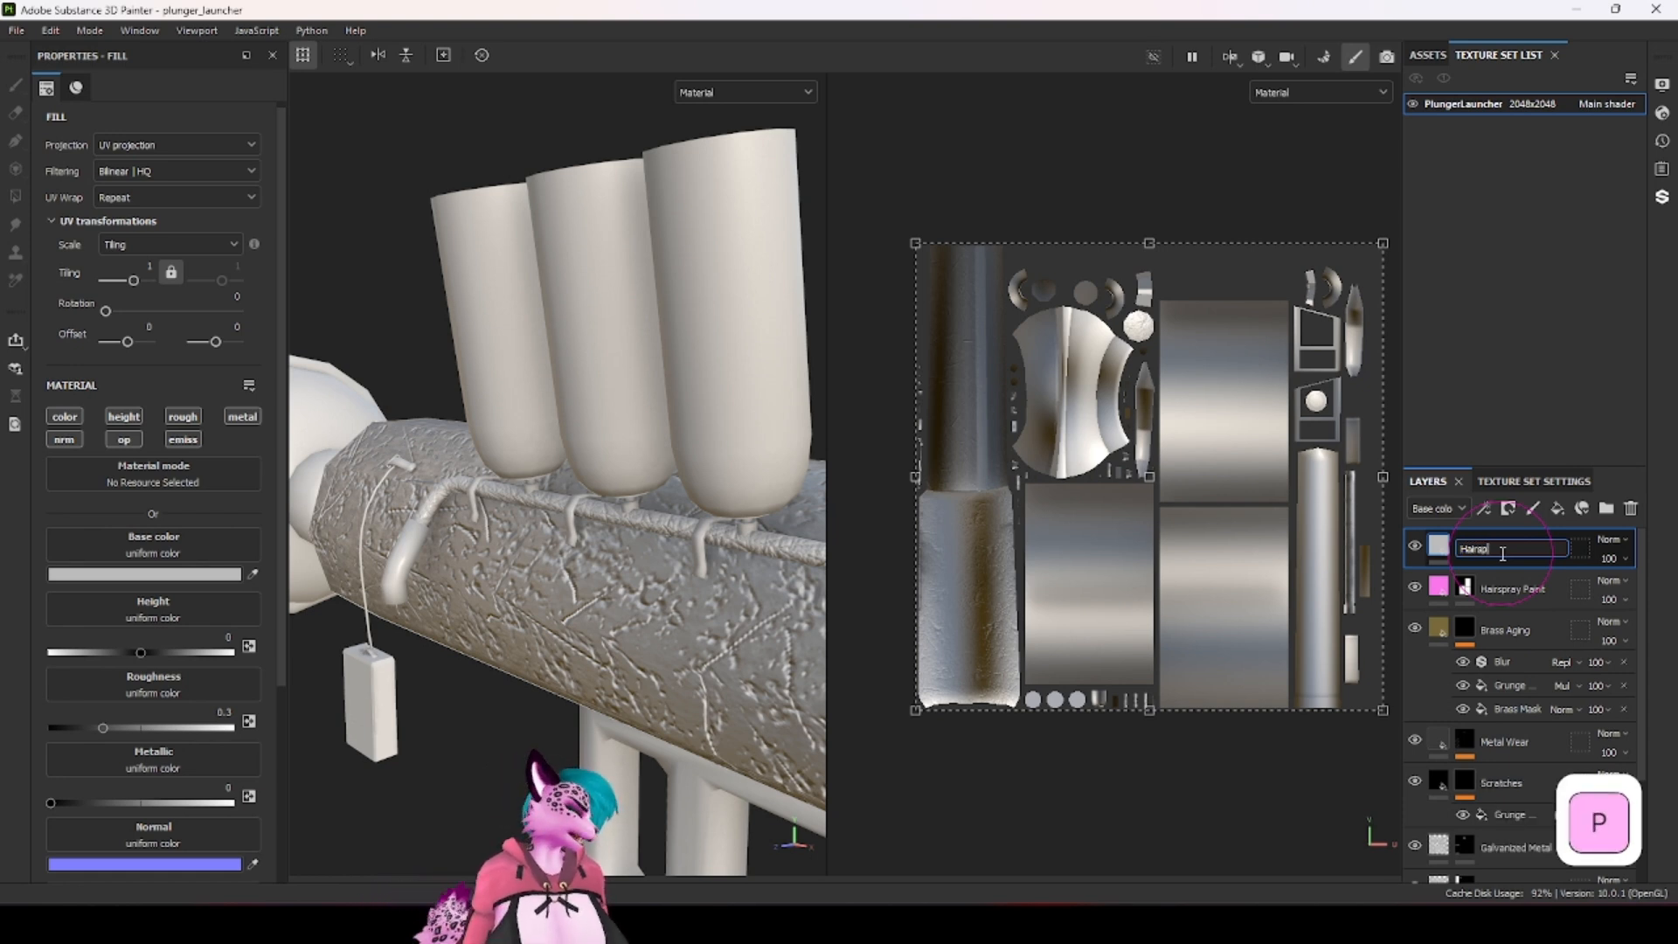
text(rayMet)
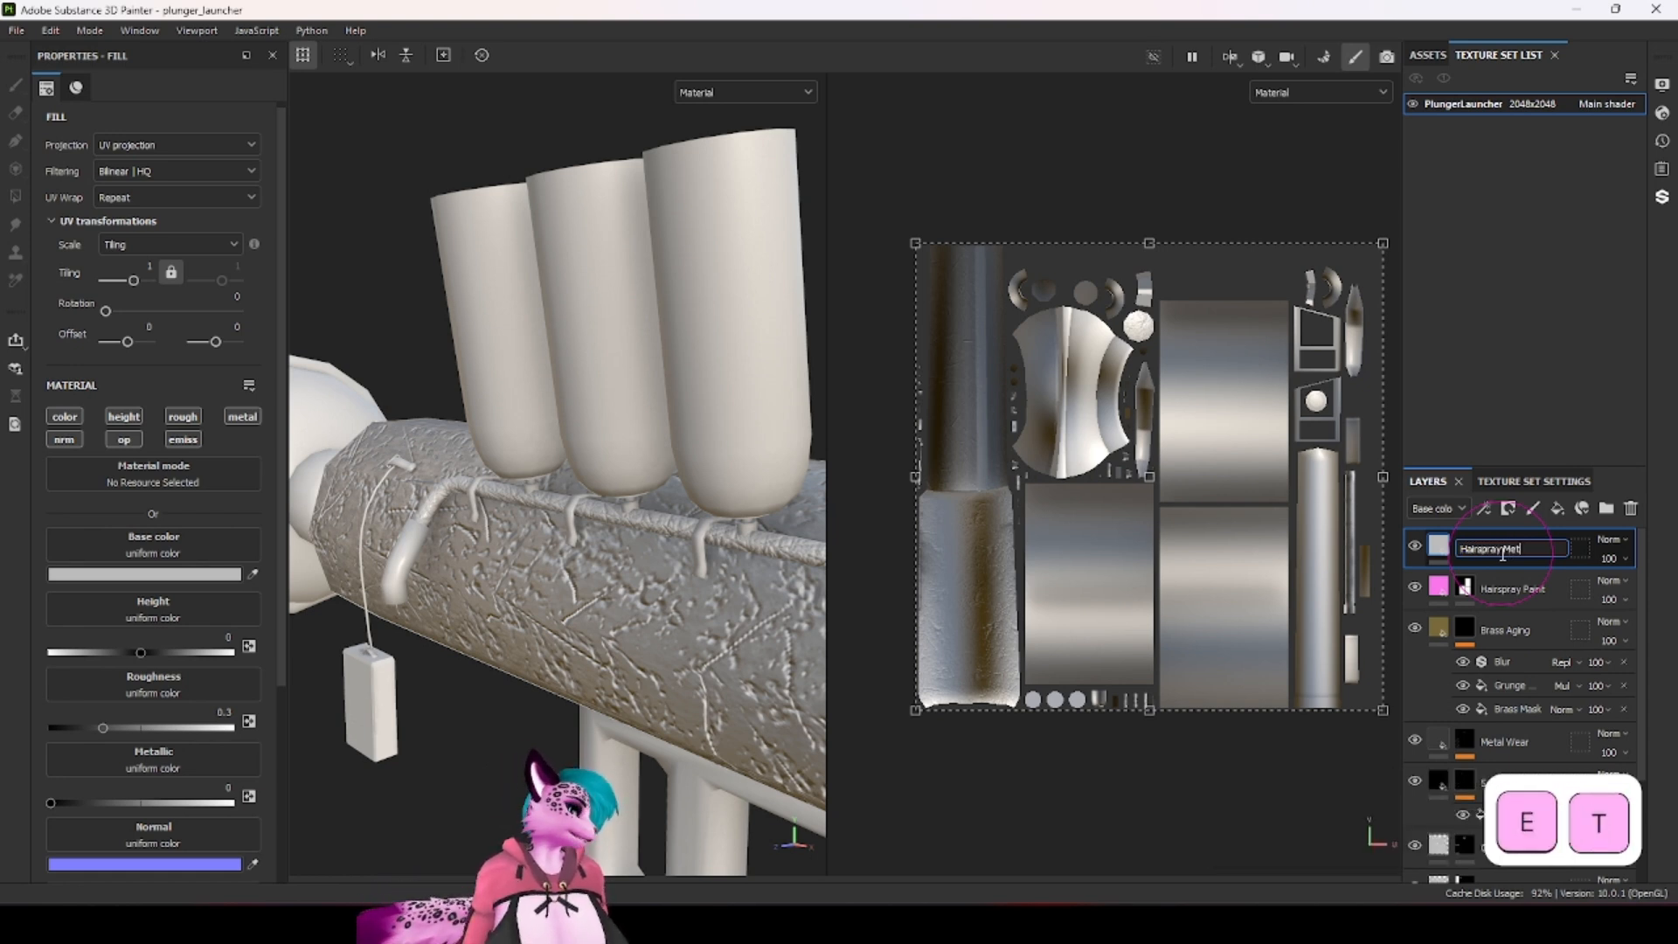
text(al)
key(Return)
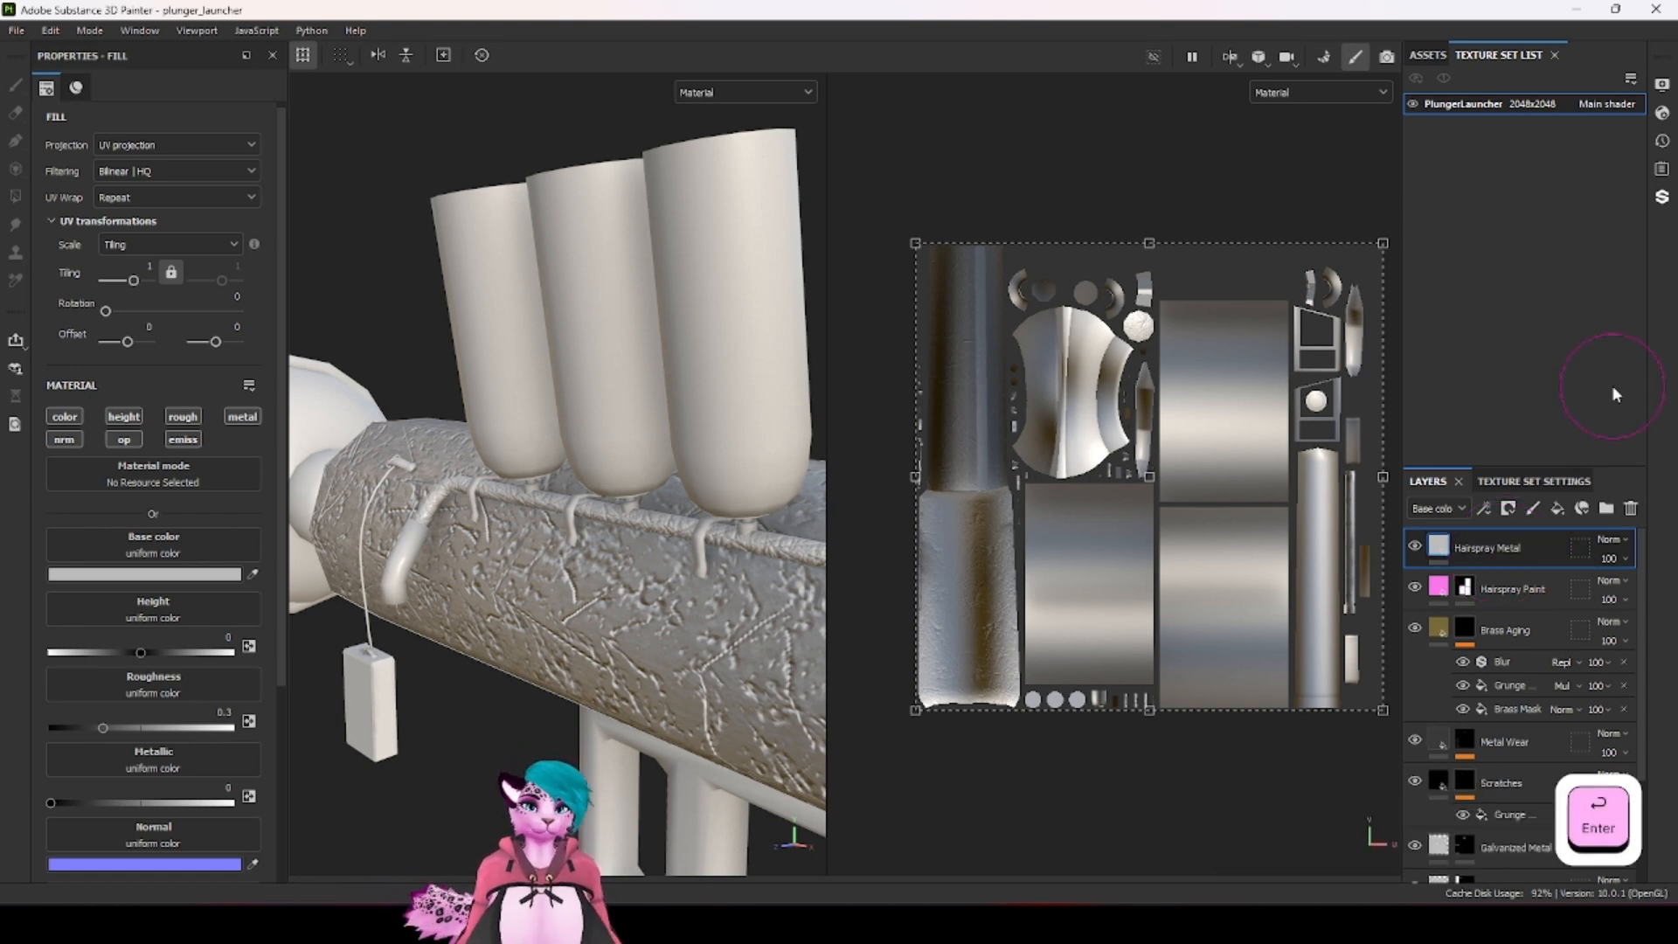
Step: Search the resources for "material metal" and apply the Metal Polished material to the Hairspray Metal fill layer
click(150, 484)
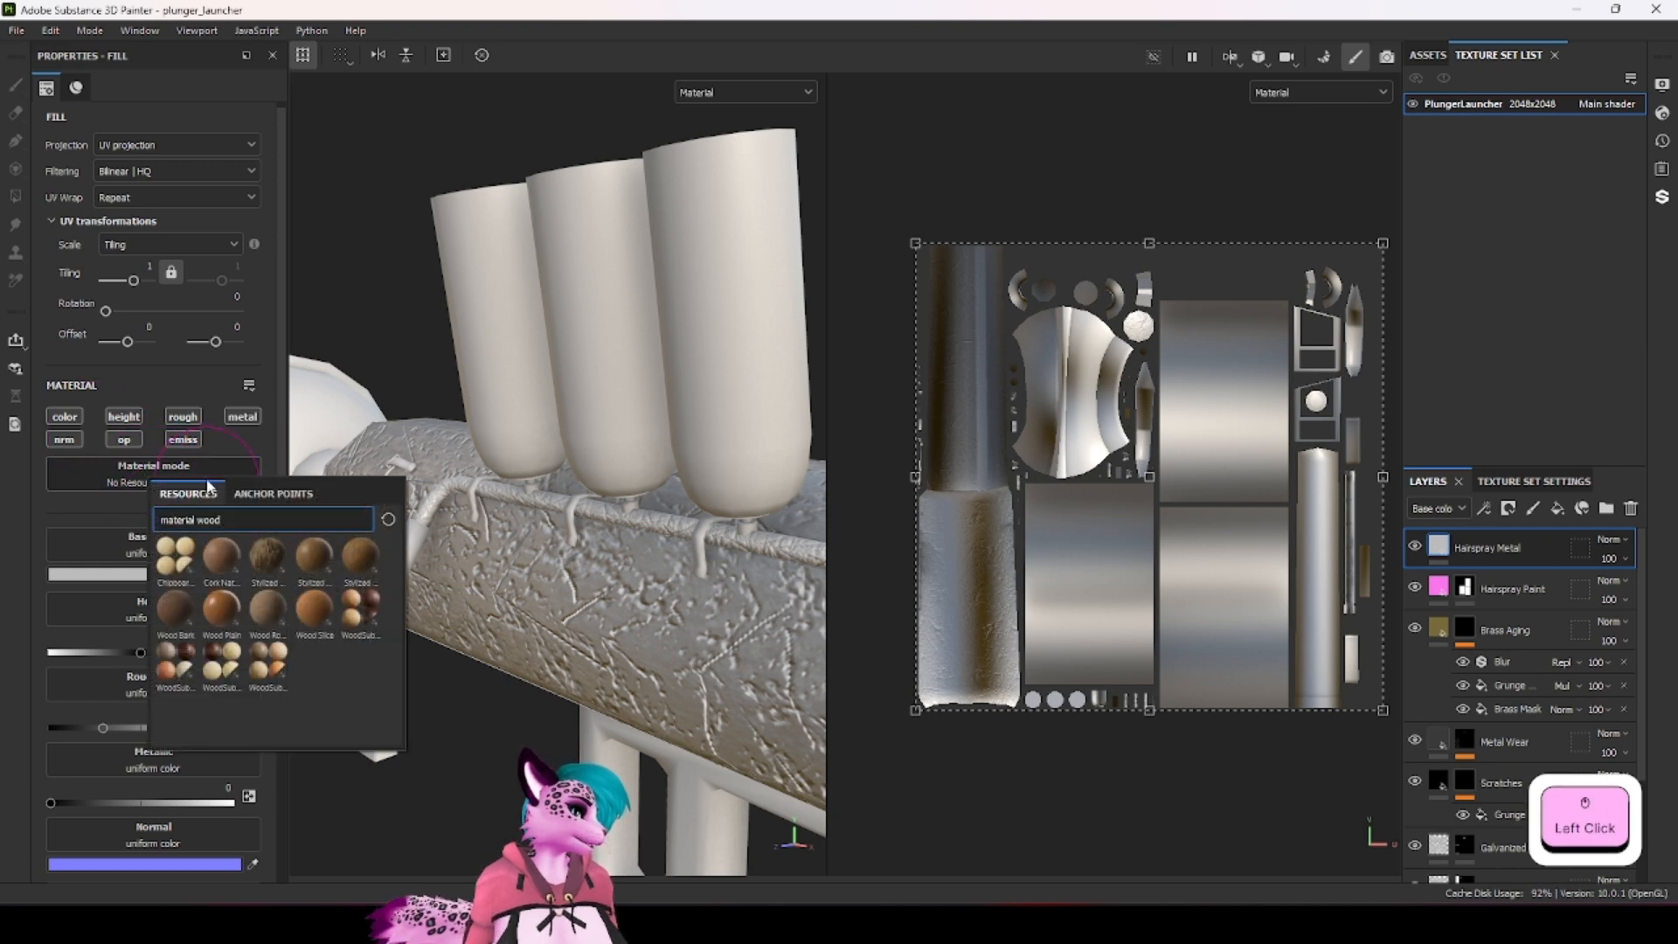
click(96, 486)
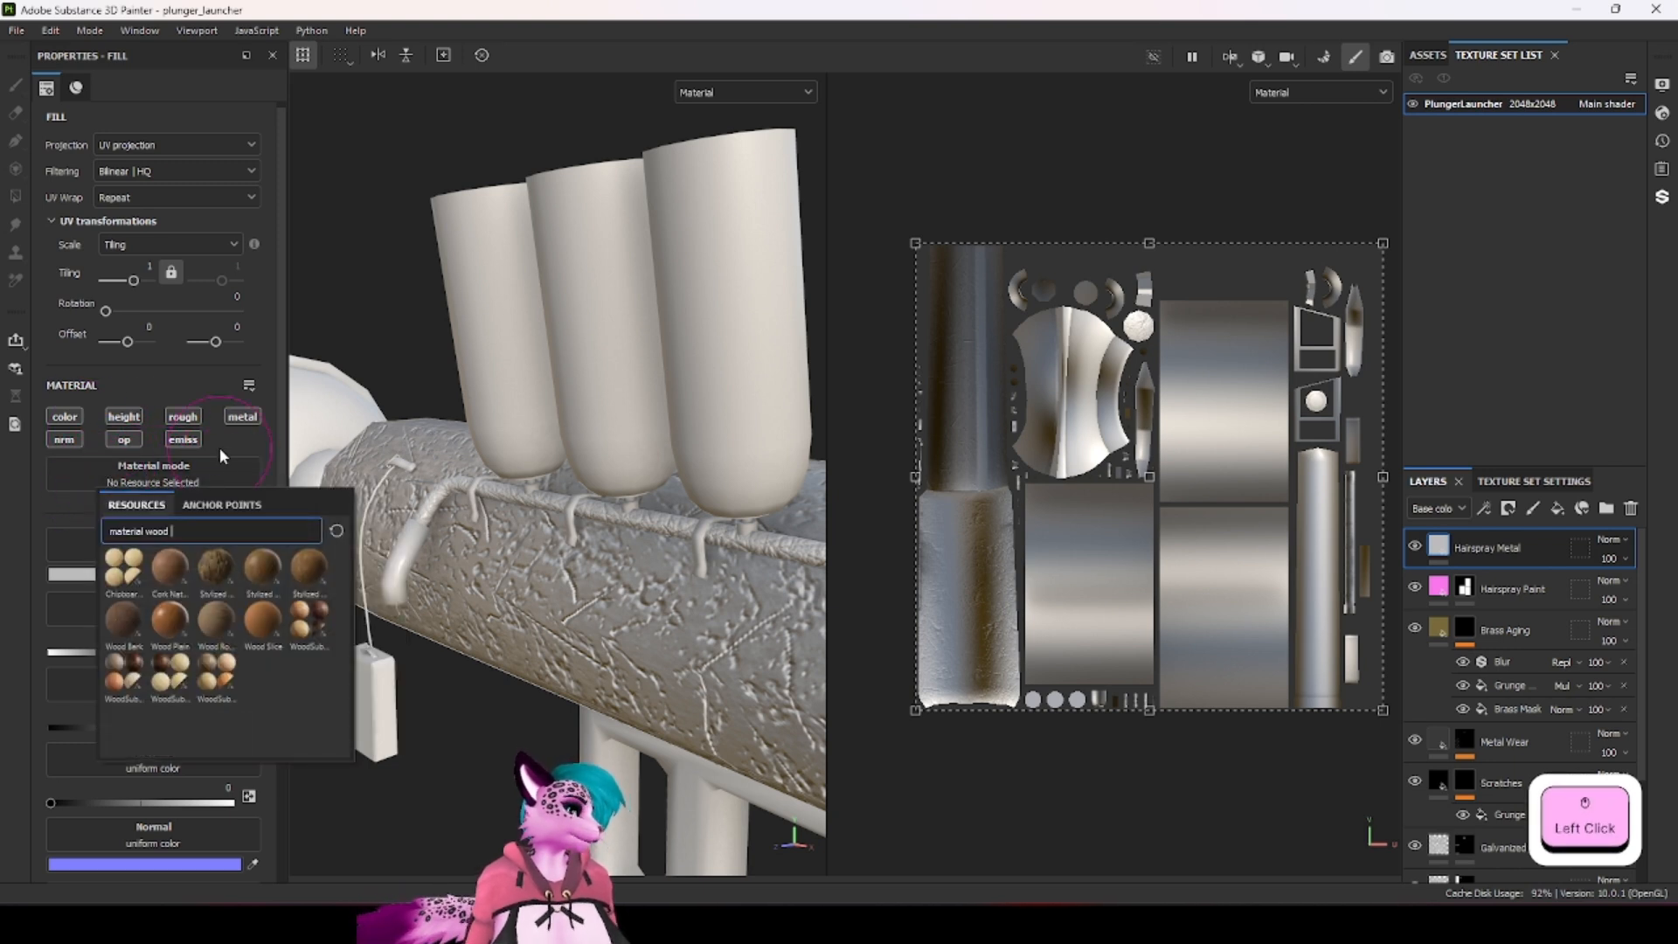
key(BackSpace)
key(BackSpace)
key(BackSpace)
key(BackSpace)
text(metal)
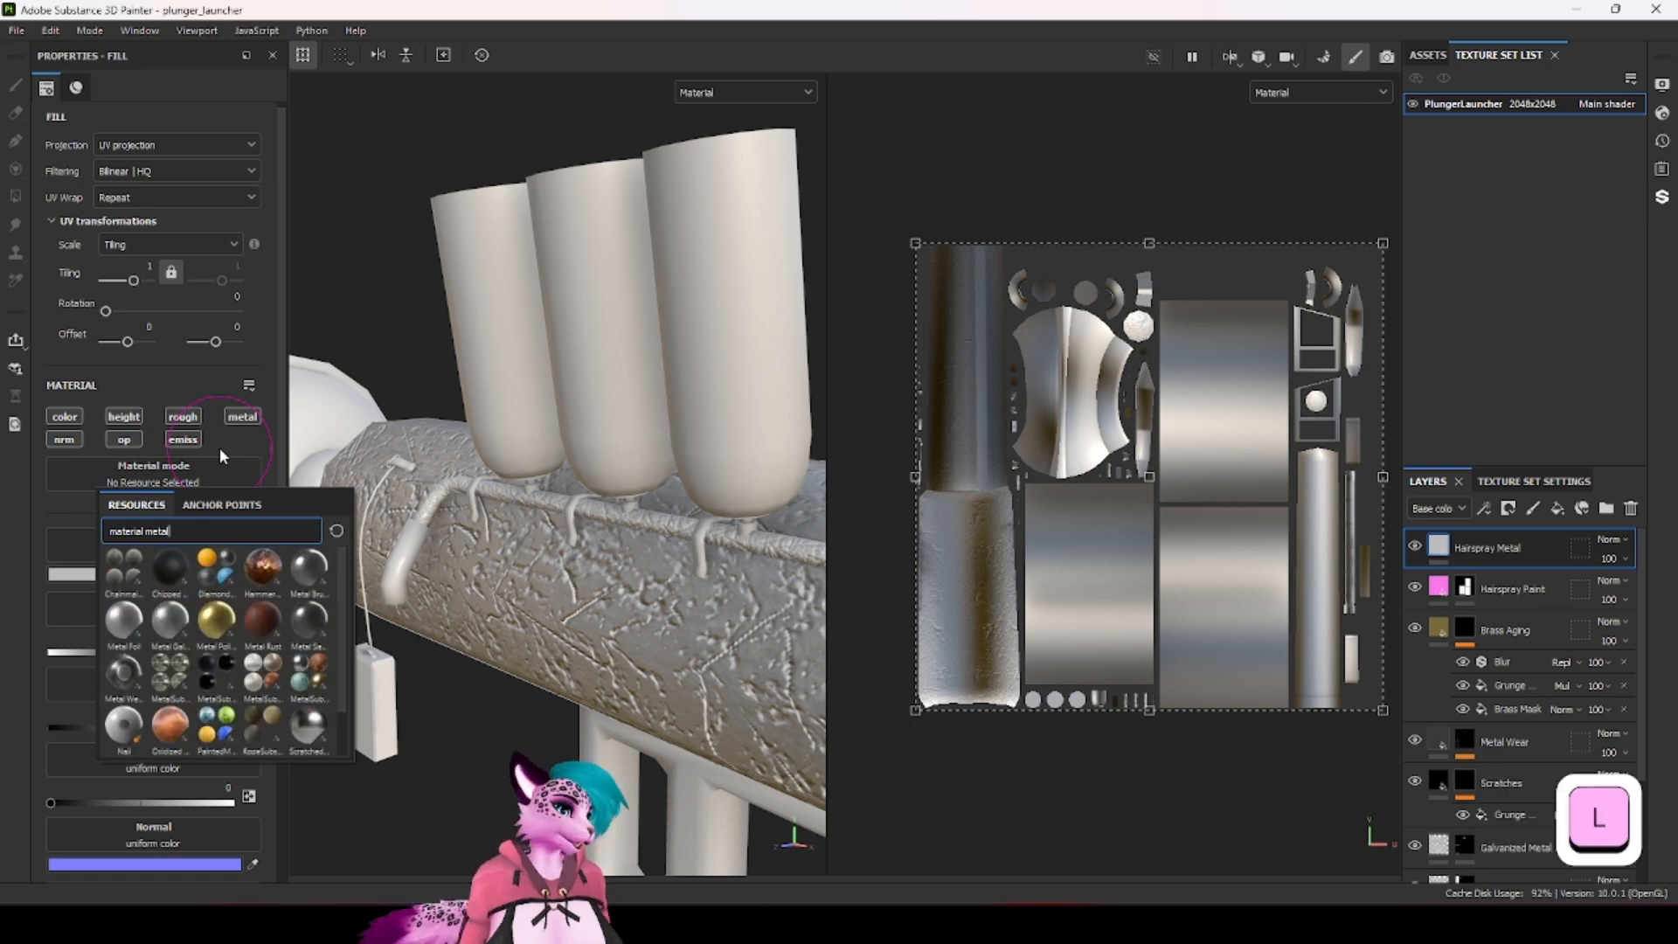
click(216, 620)
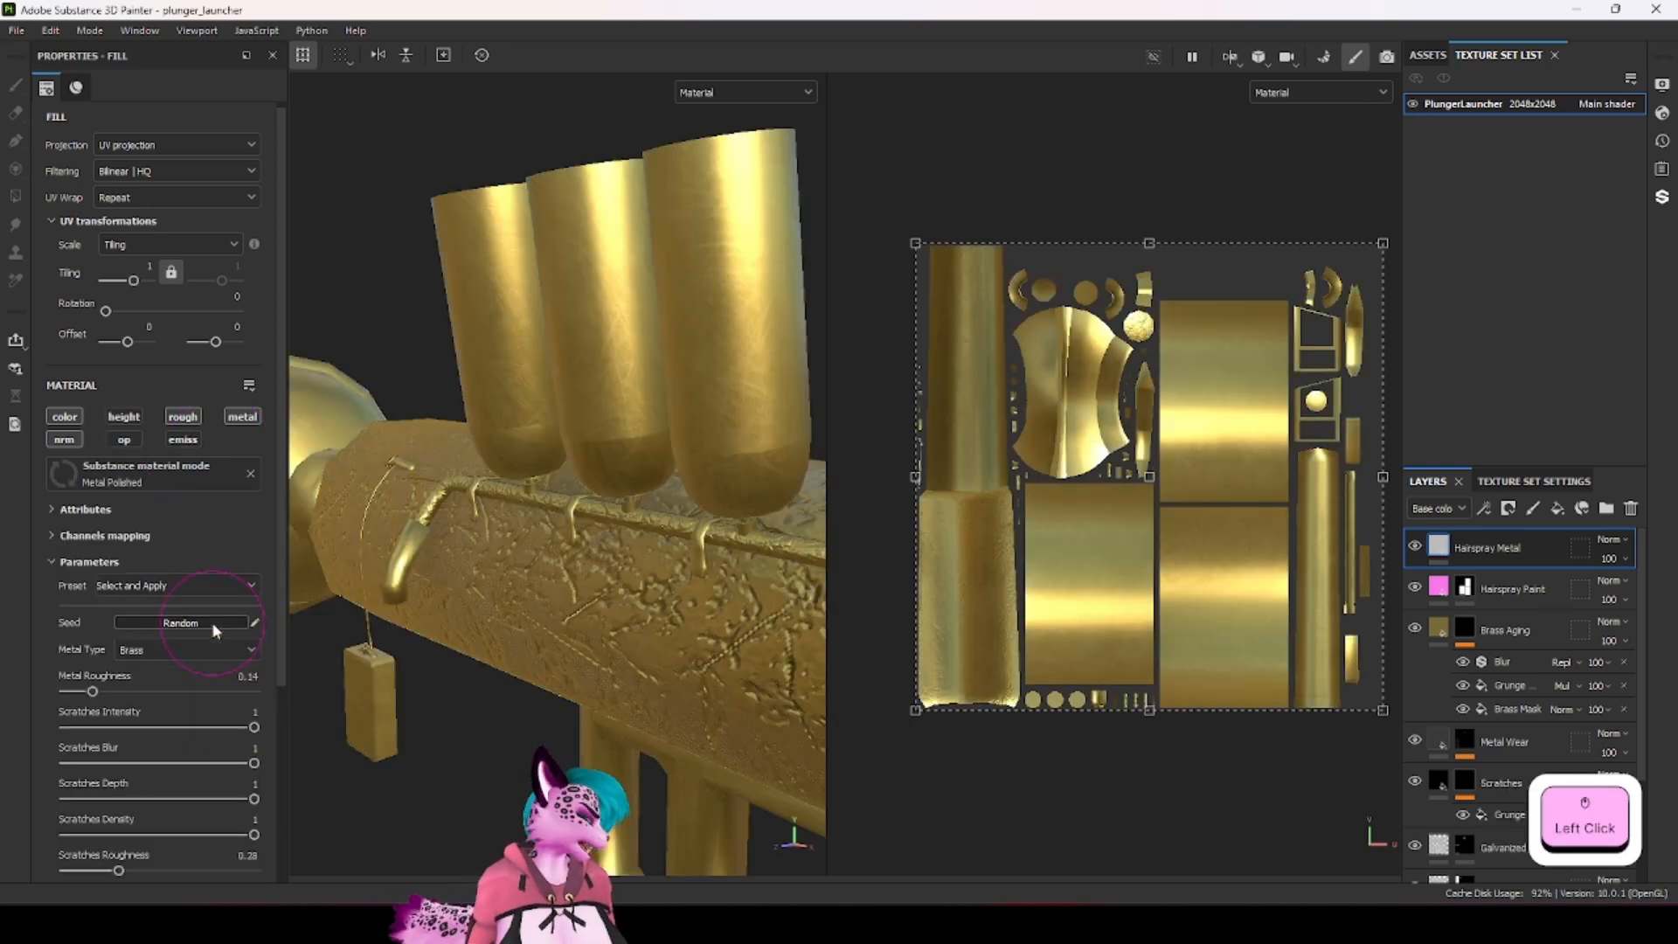
Step: Add a black mask to Hairspray Metal and fill the UV islands of all three cans' rounded lower ends white
right_click(1488, 537)
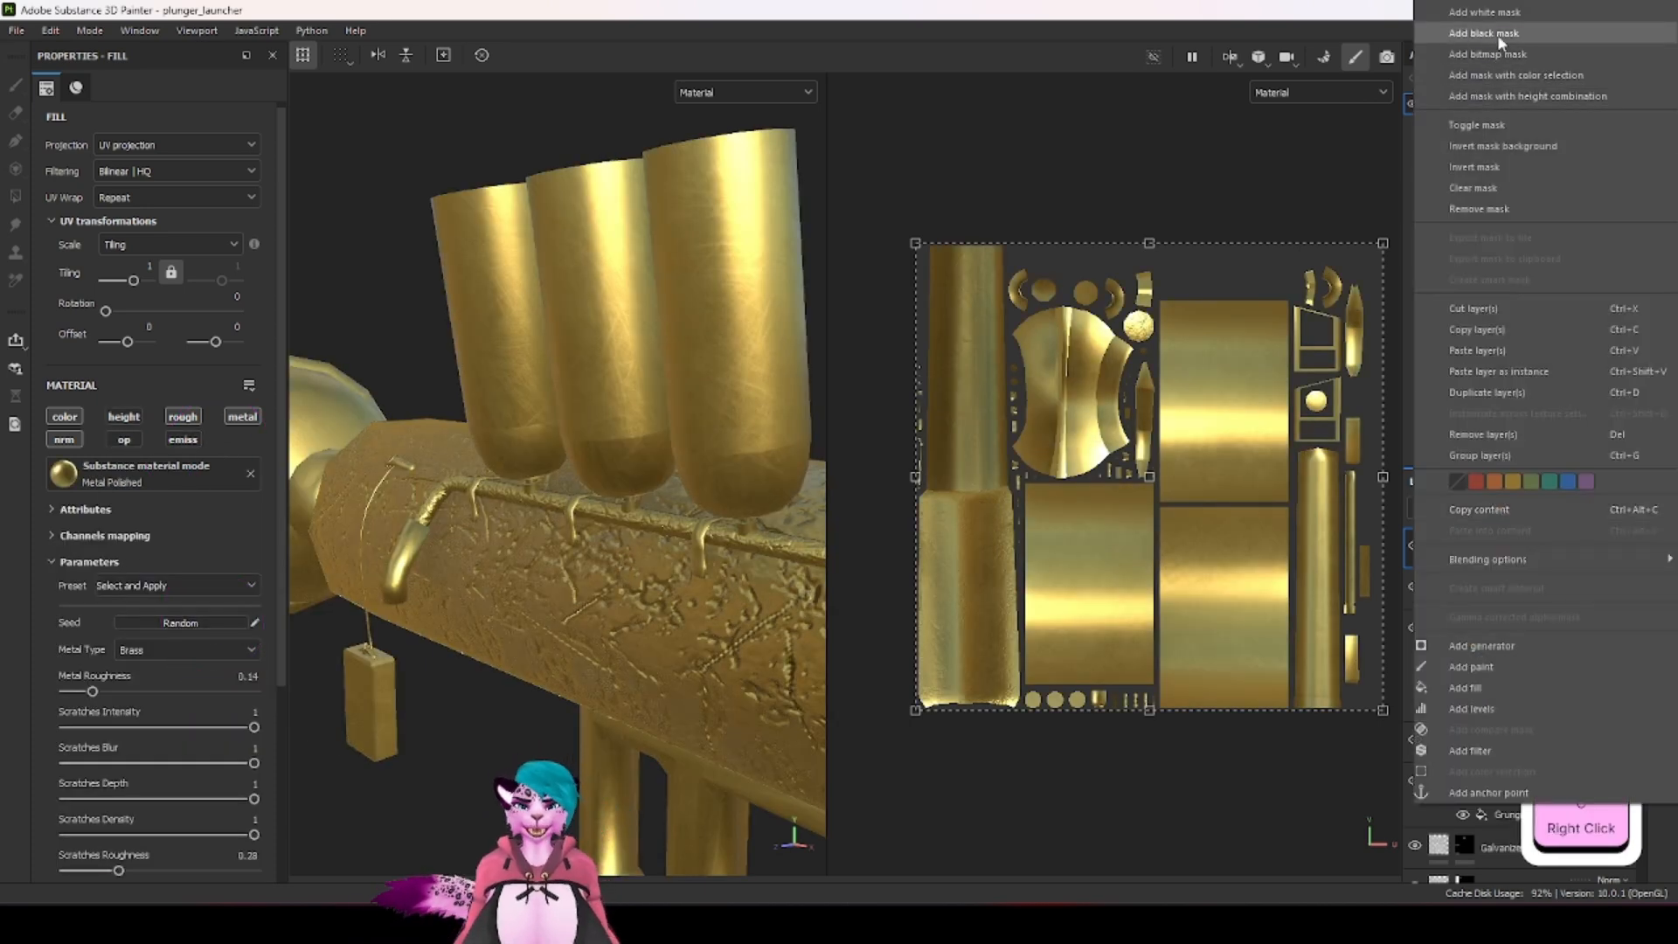
click(1500, 37)
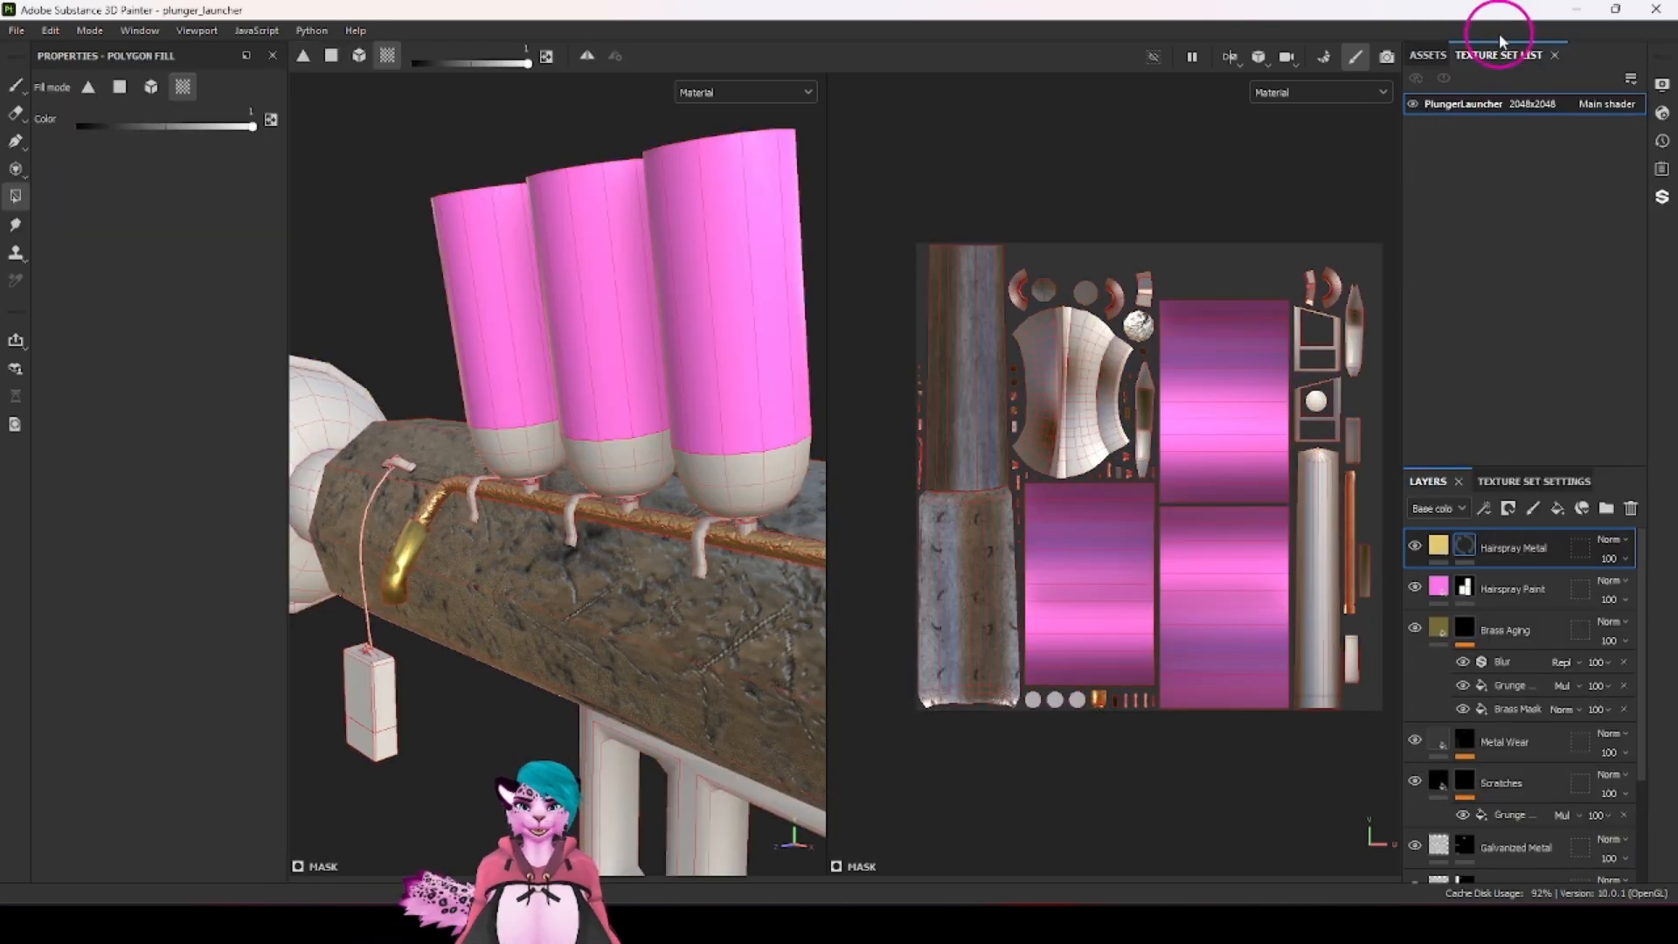
click(746, 496)
click(629, 481)
click(516, 464)
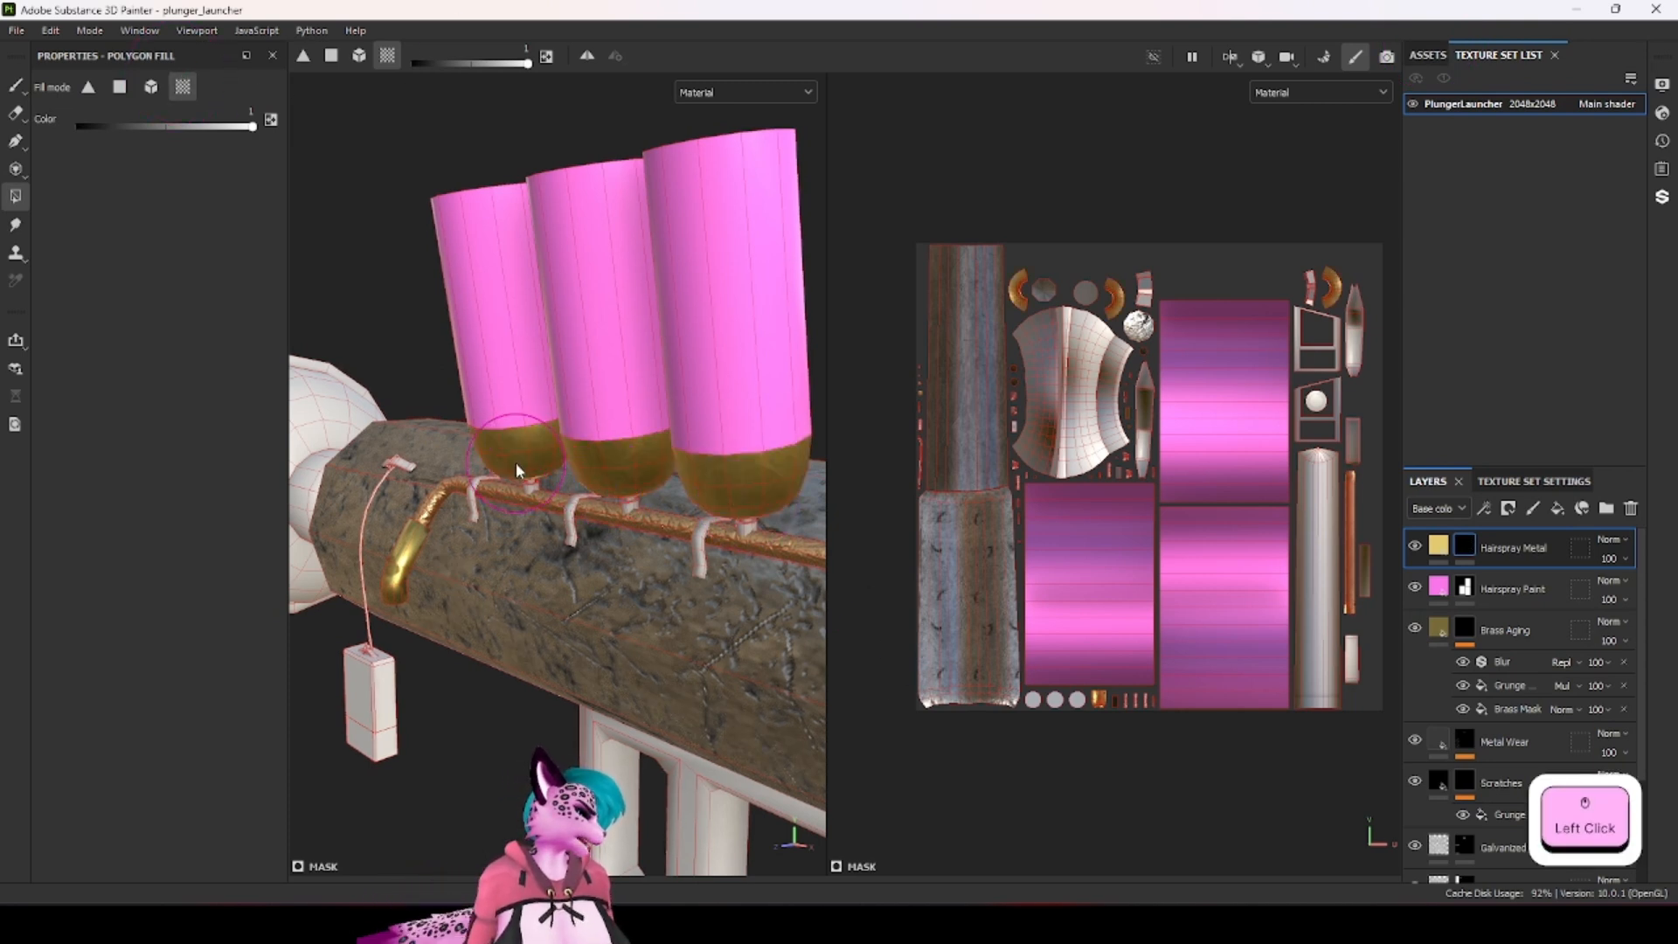
Step: Apply the Mirror Brass preset to the Metal Polished material of the Hairspray Metal fill
click(1464, 547)
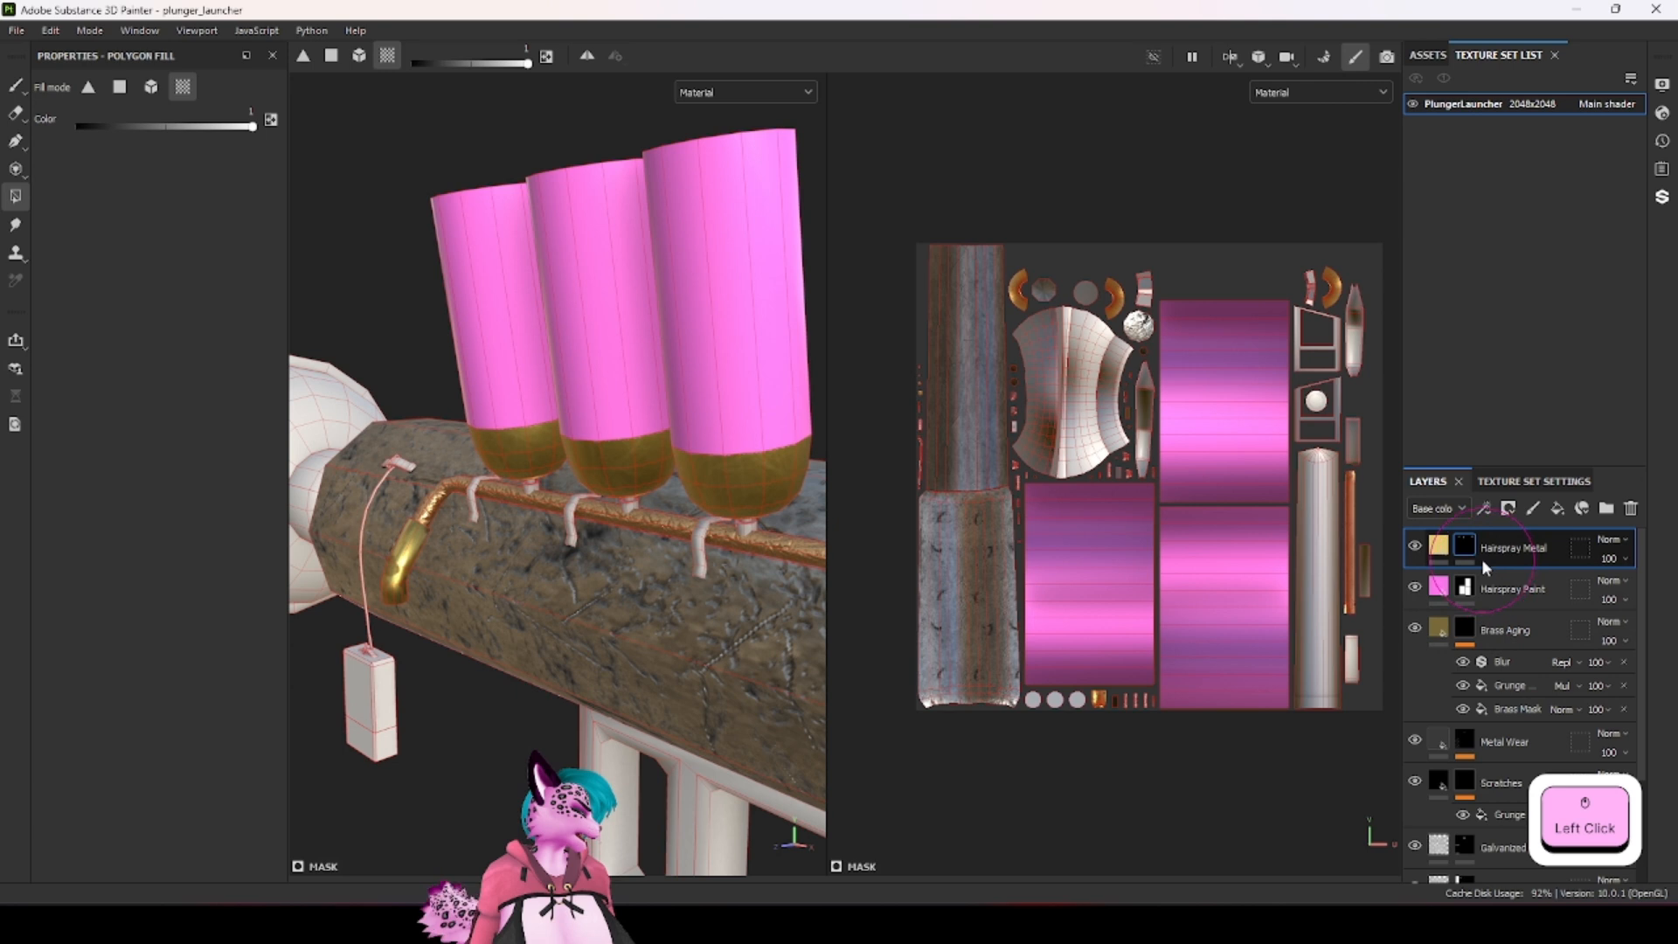
click(1449, 551)
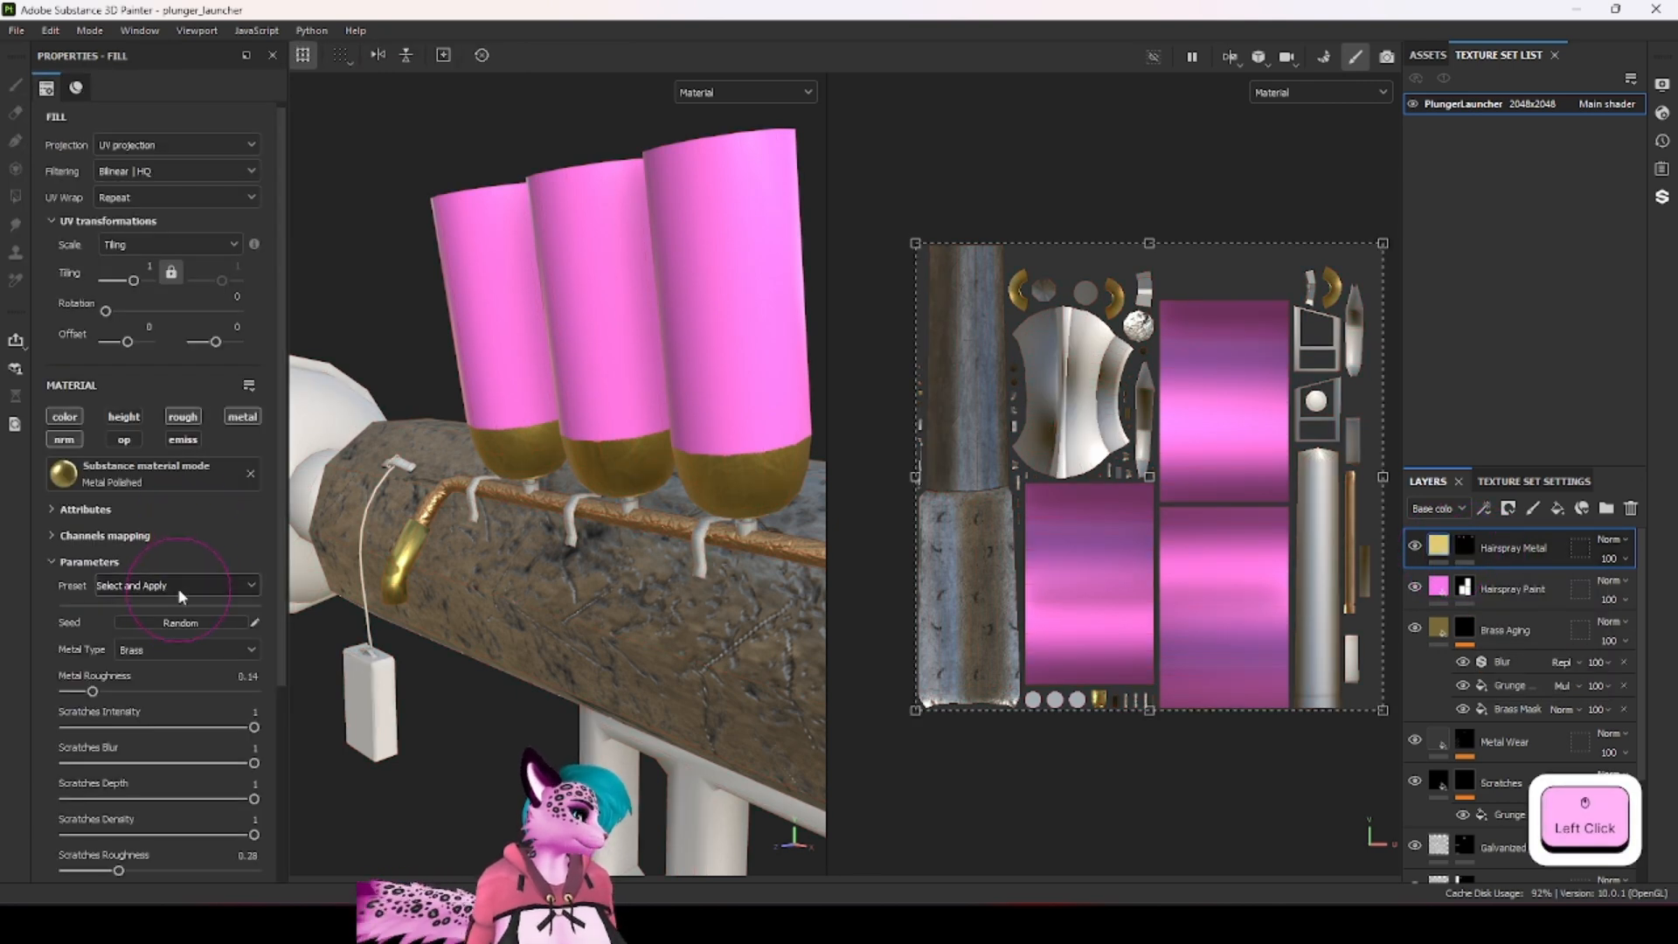
click(163, 584)
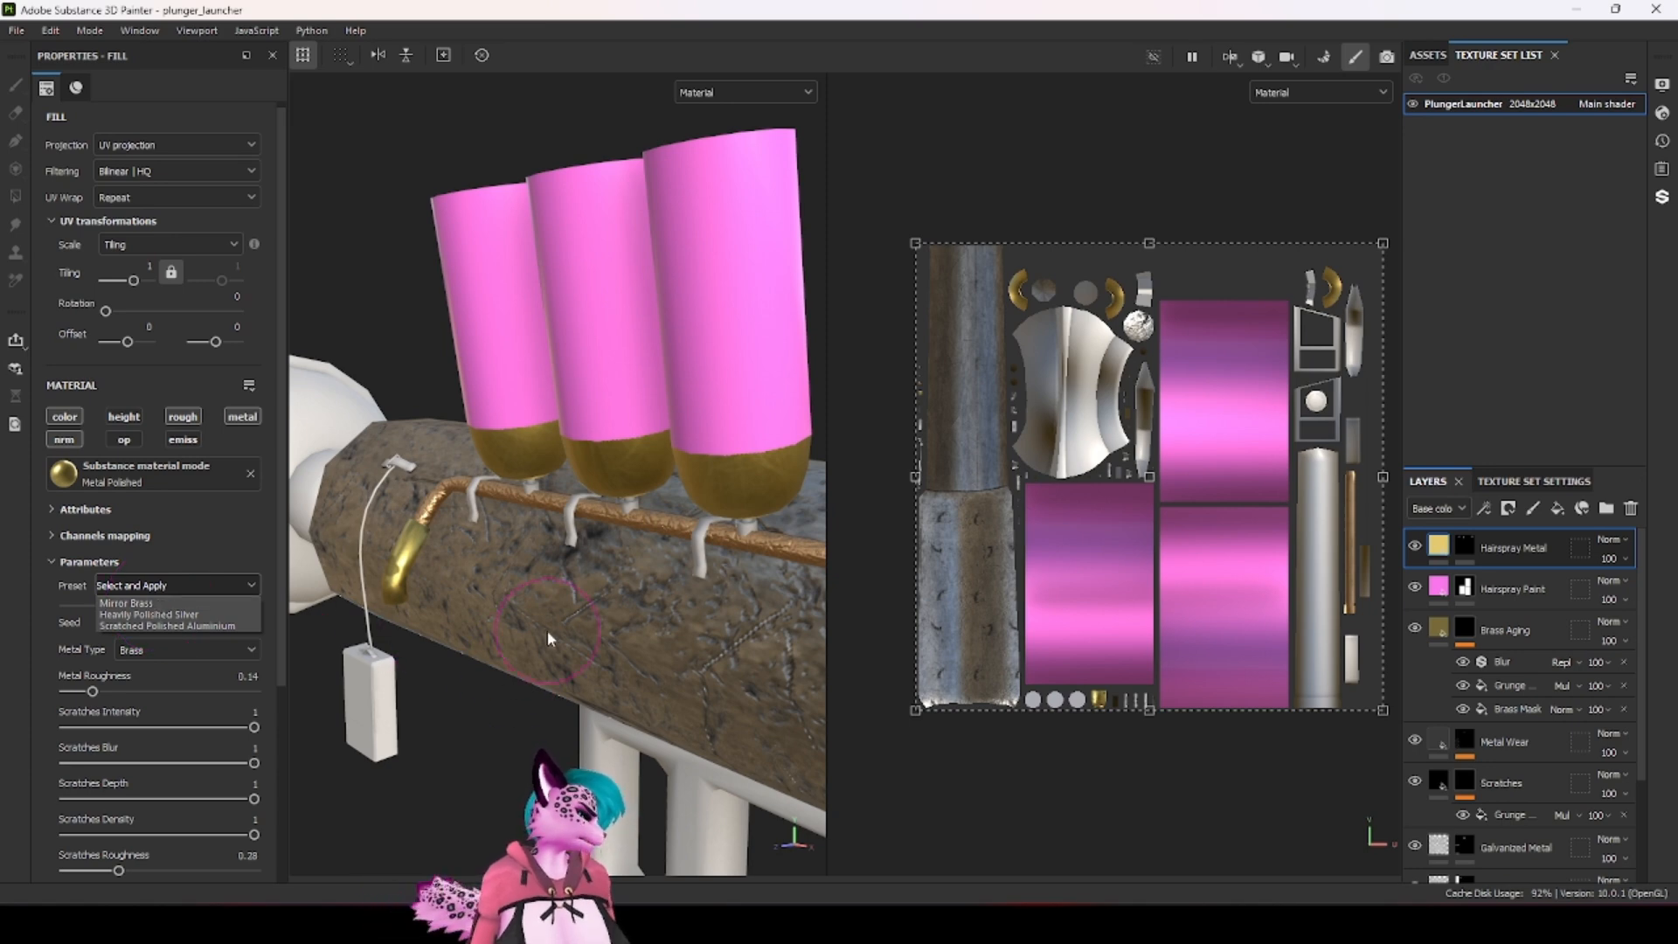
alt+drag(547, 630, 737, 614)
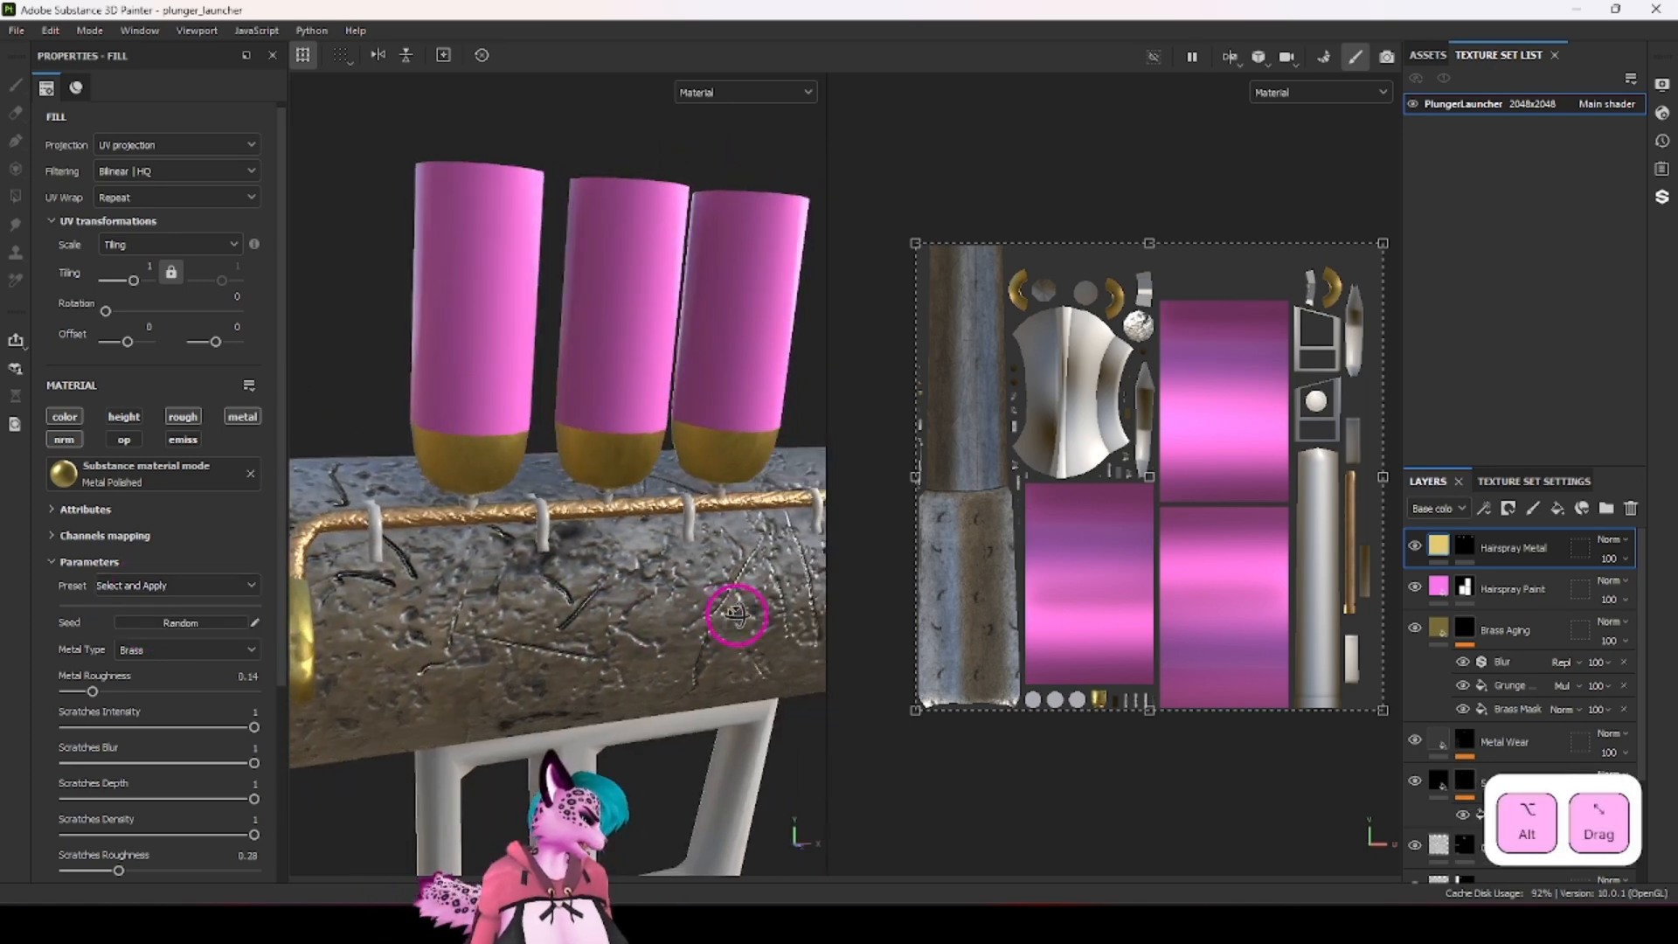
click(180, 585)
click(152, 605)
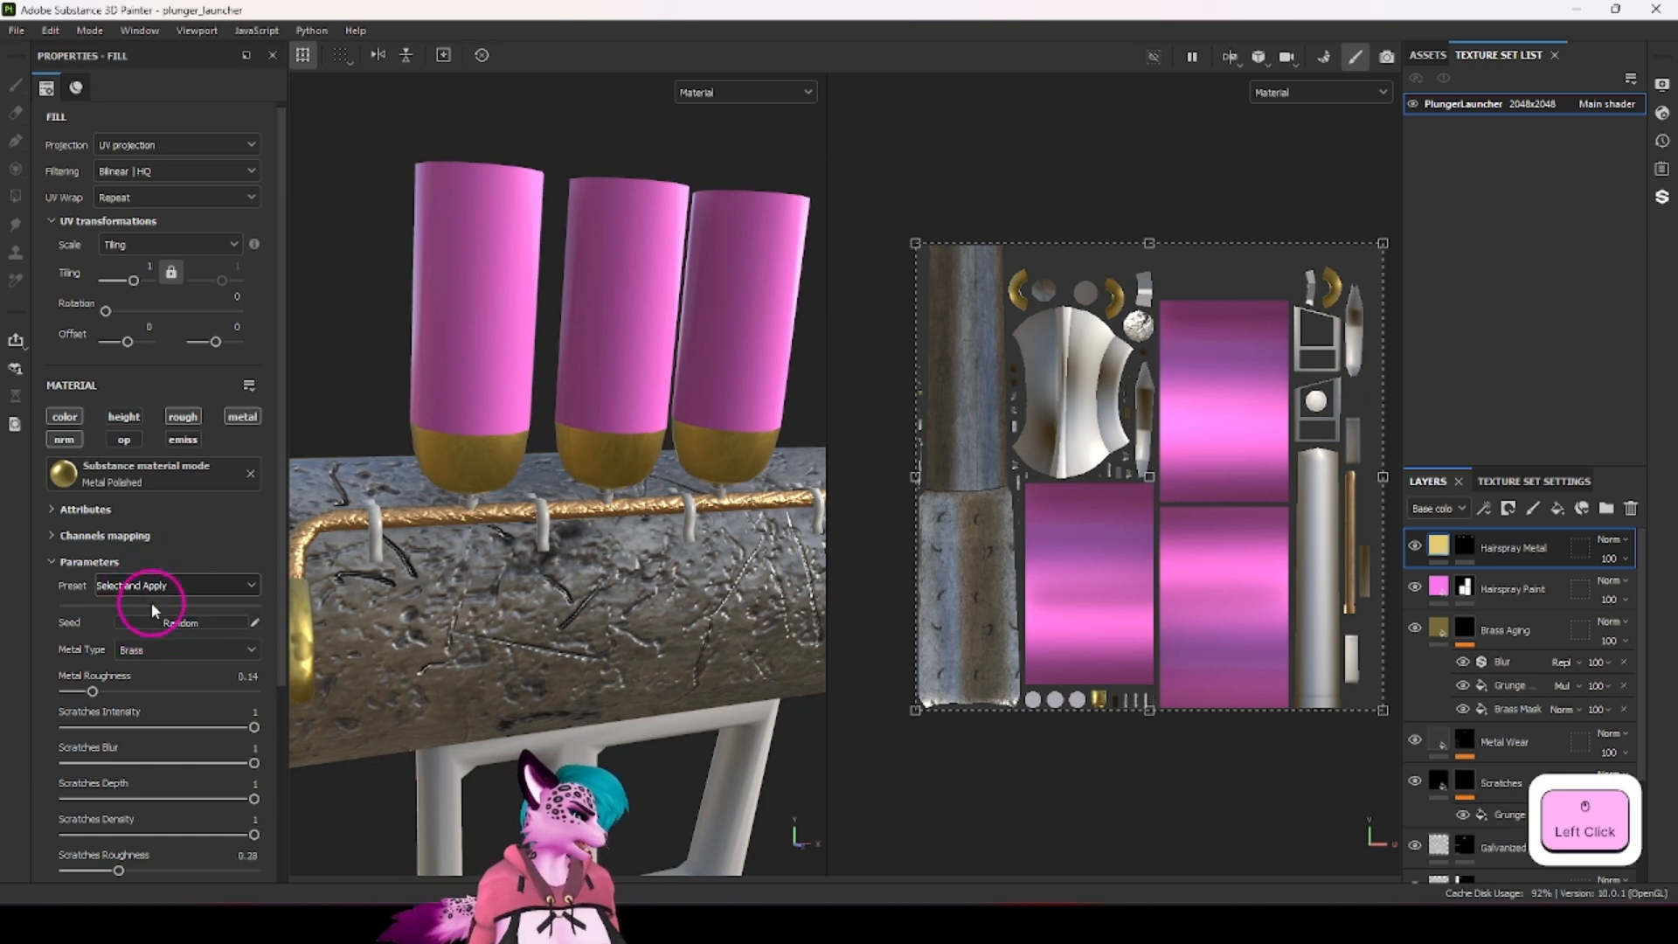
Step: Try Zinc as the metal type of the Hairspray Metal material
scroll(454, 581, up, 3)
click(154, 651)
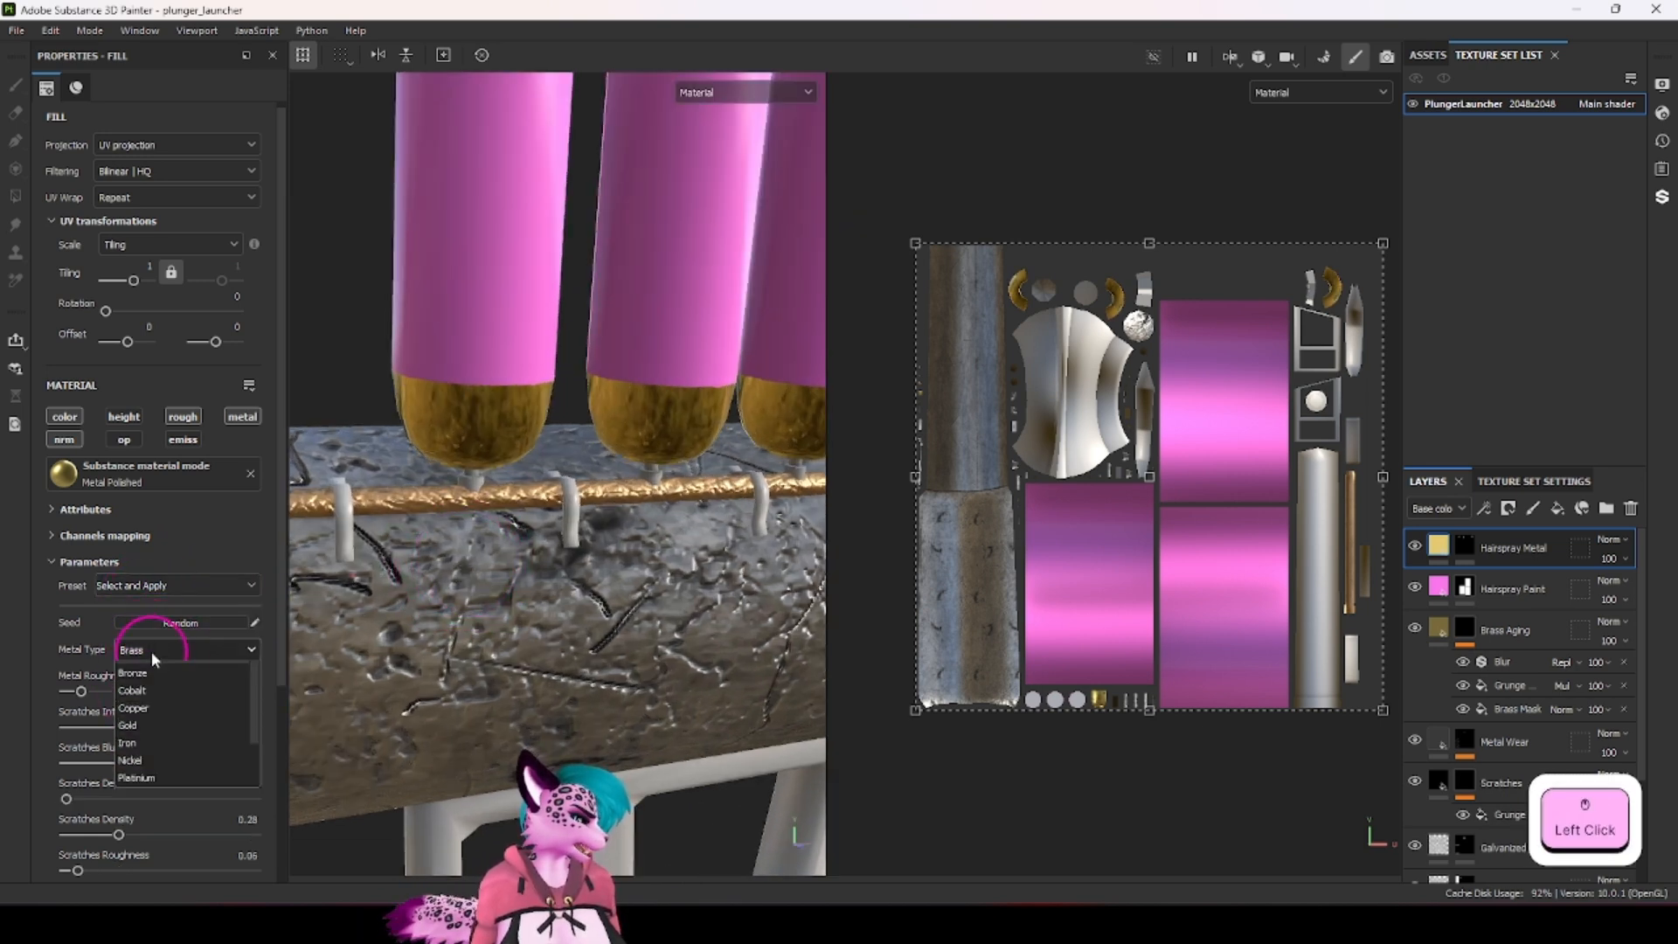
scroll(167, 724, down, 2)
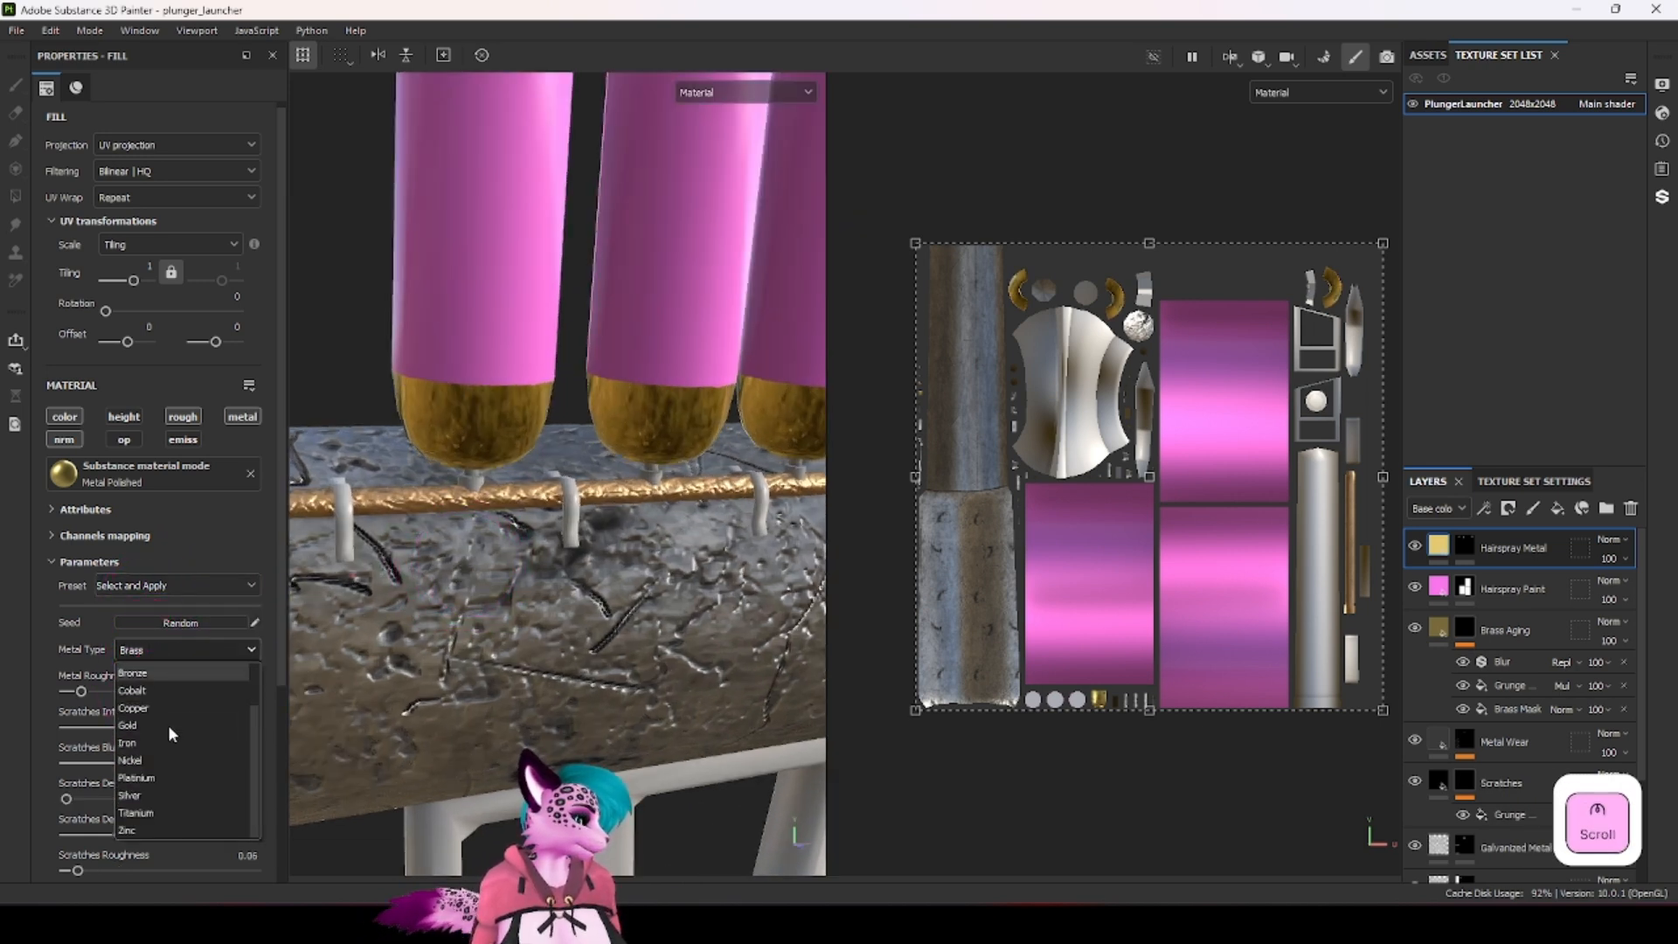
click(145, 823)
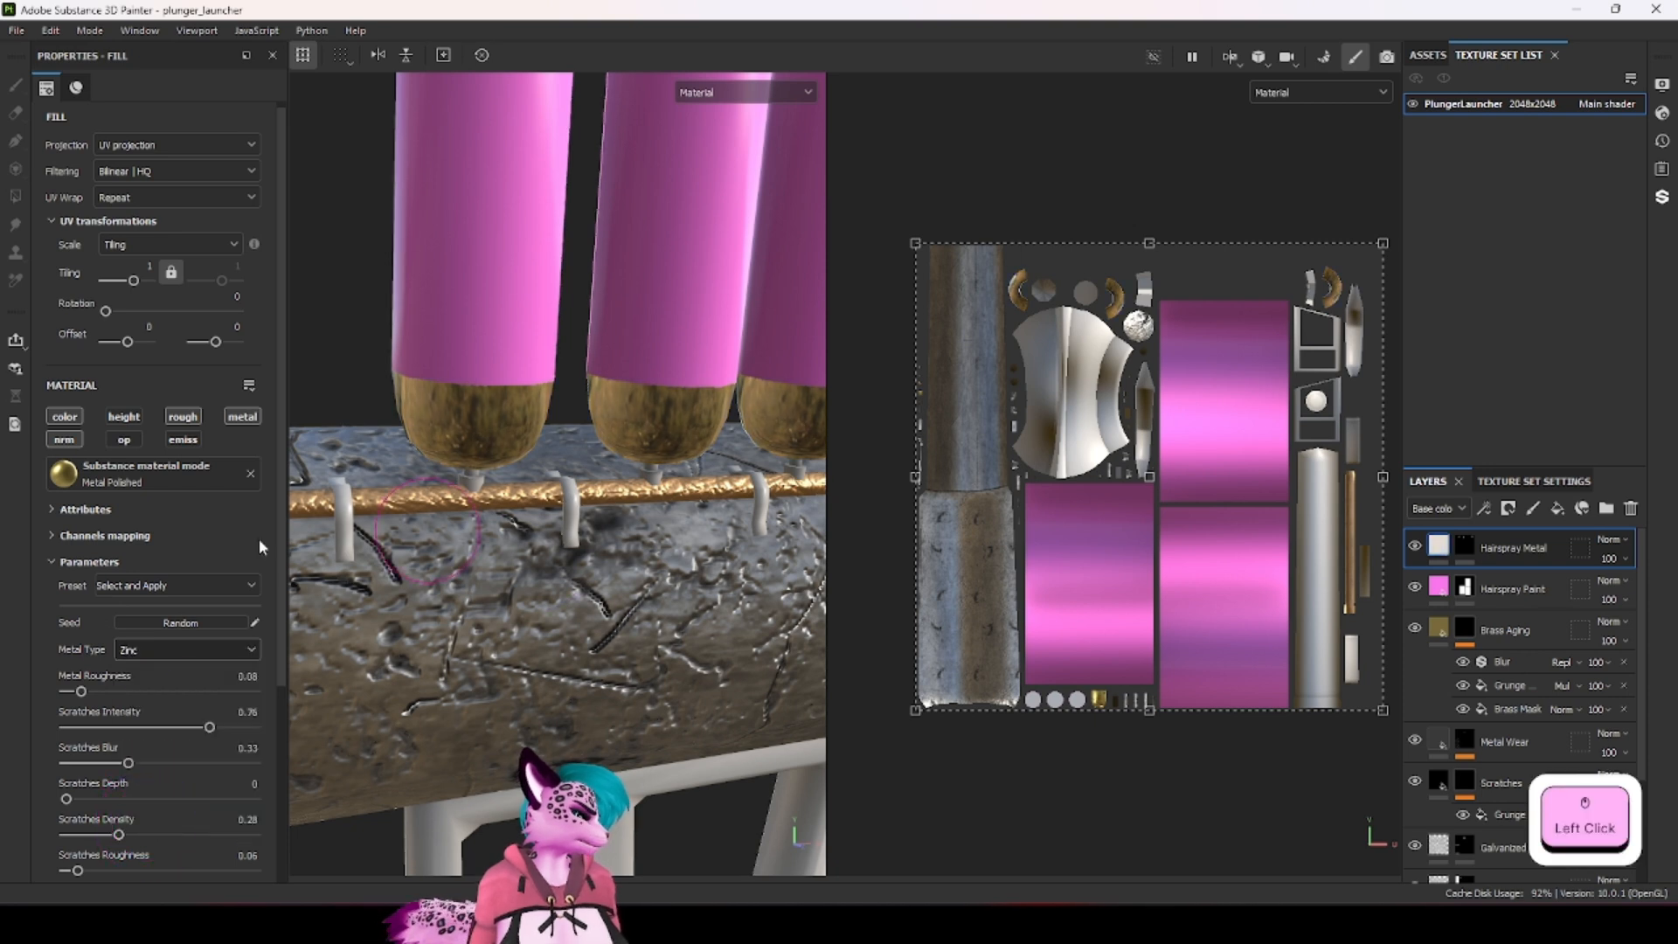
Step: Set the Hairspray Metal material's metal type to Silver and its metal roughness to 0.16
click(152, 652)
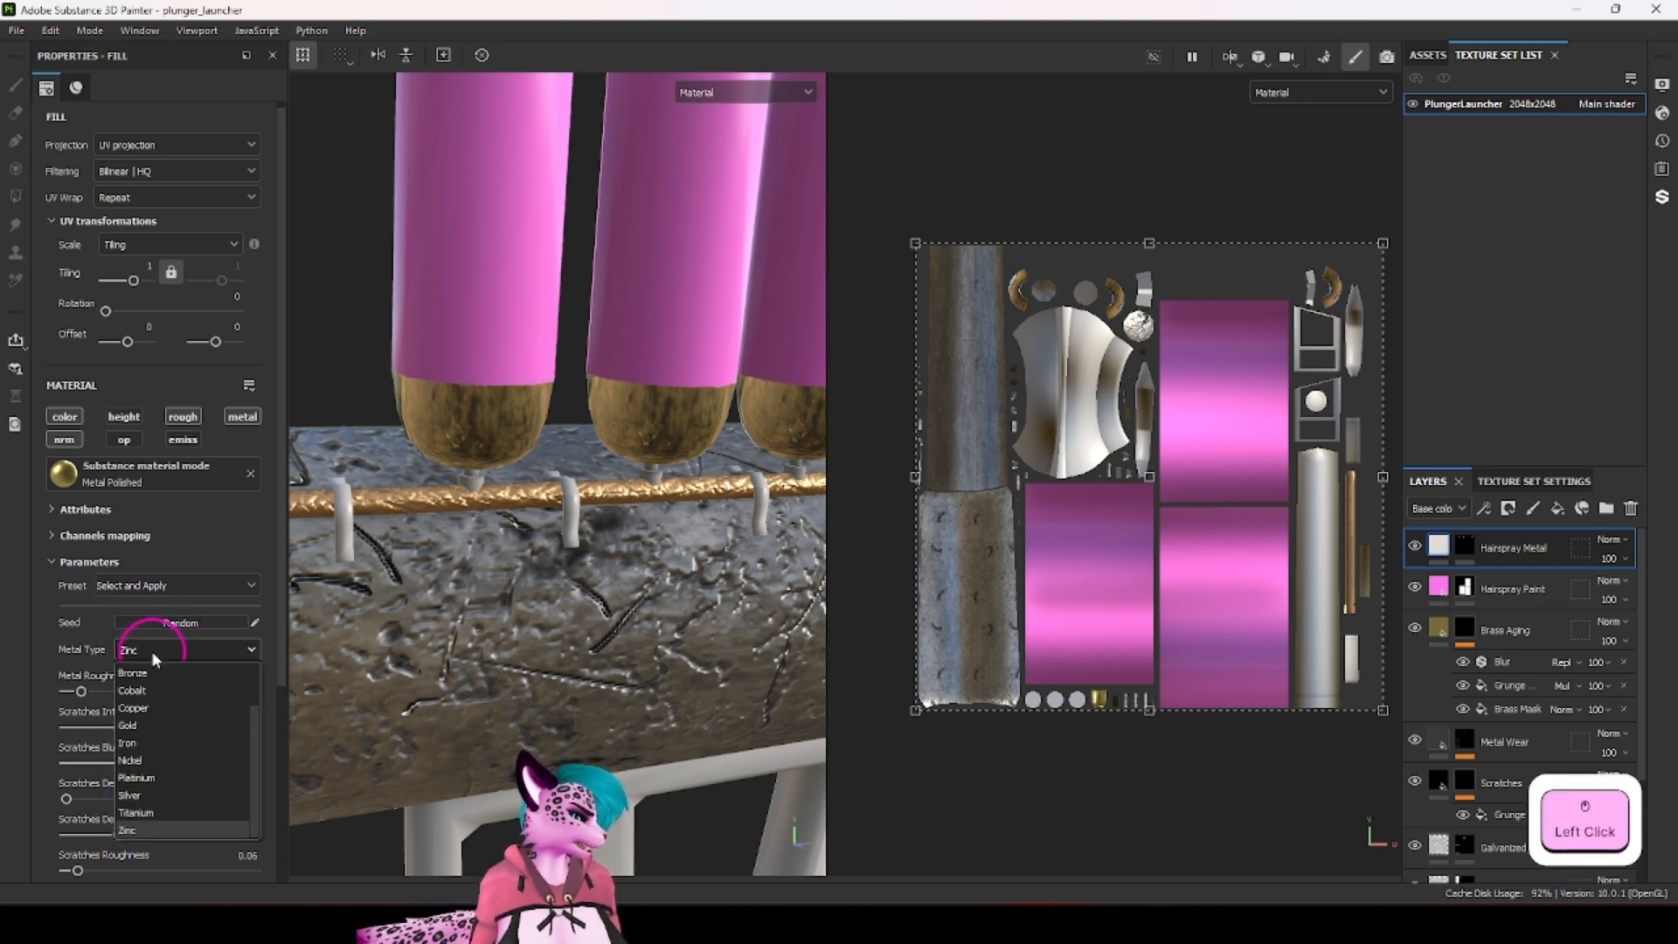
click(171, 794)
alt+drag(717, 564, 722, 526)
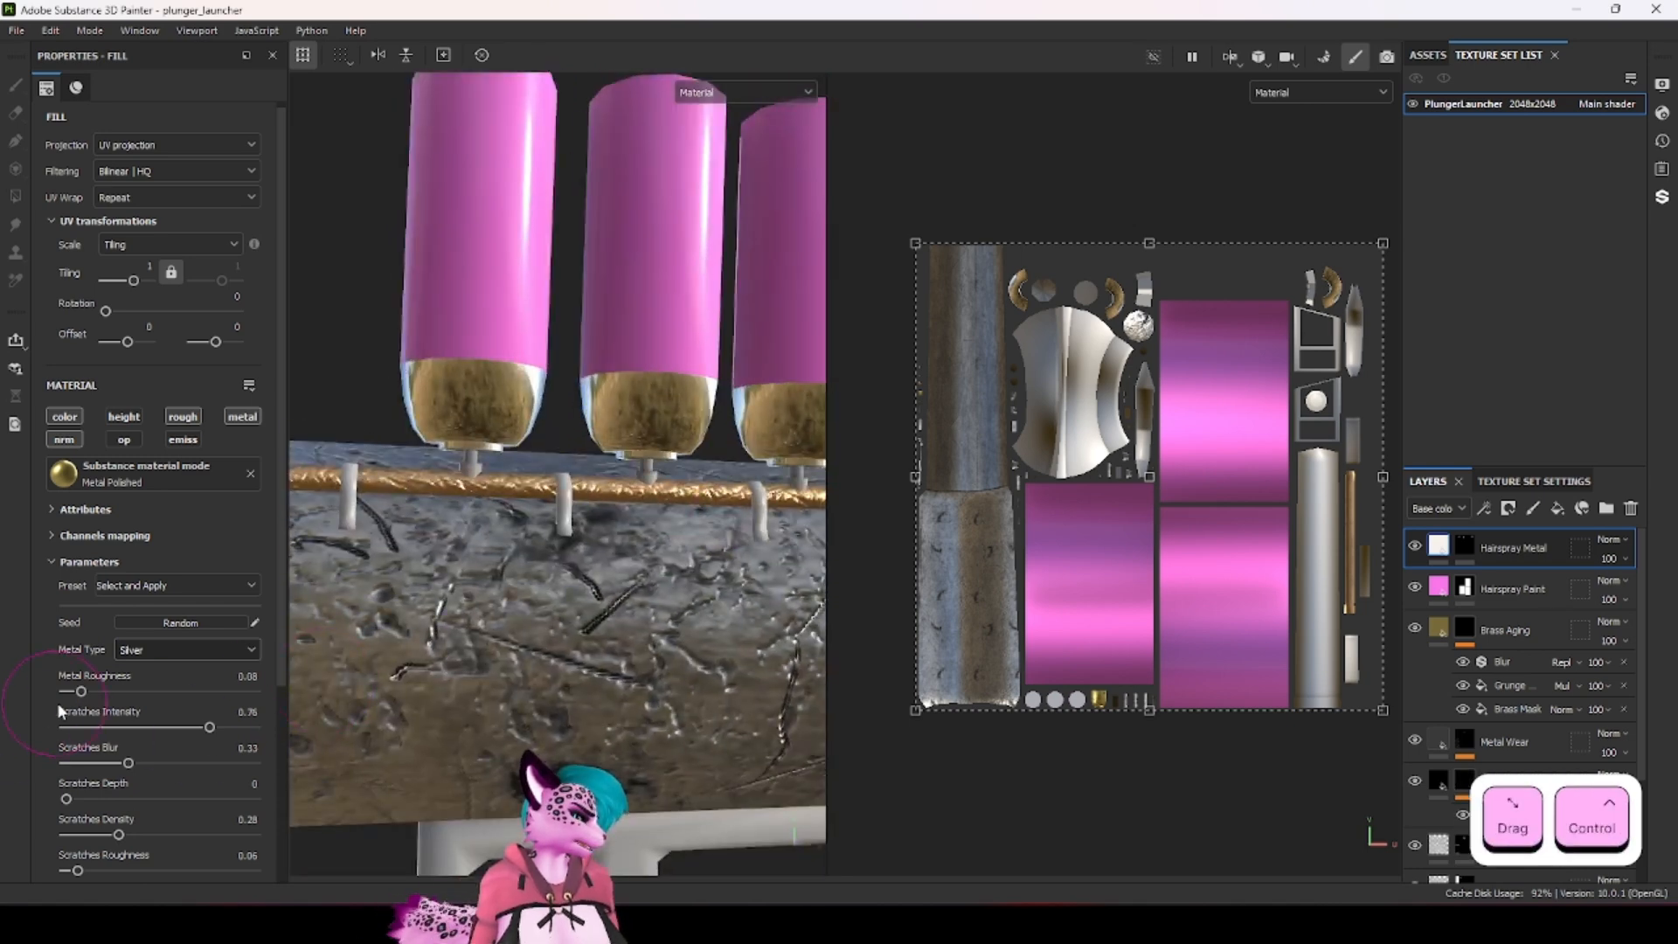
drag(81, 693, 96, 693)
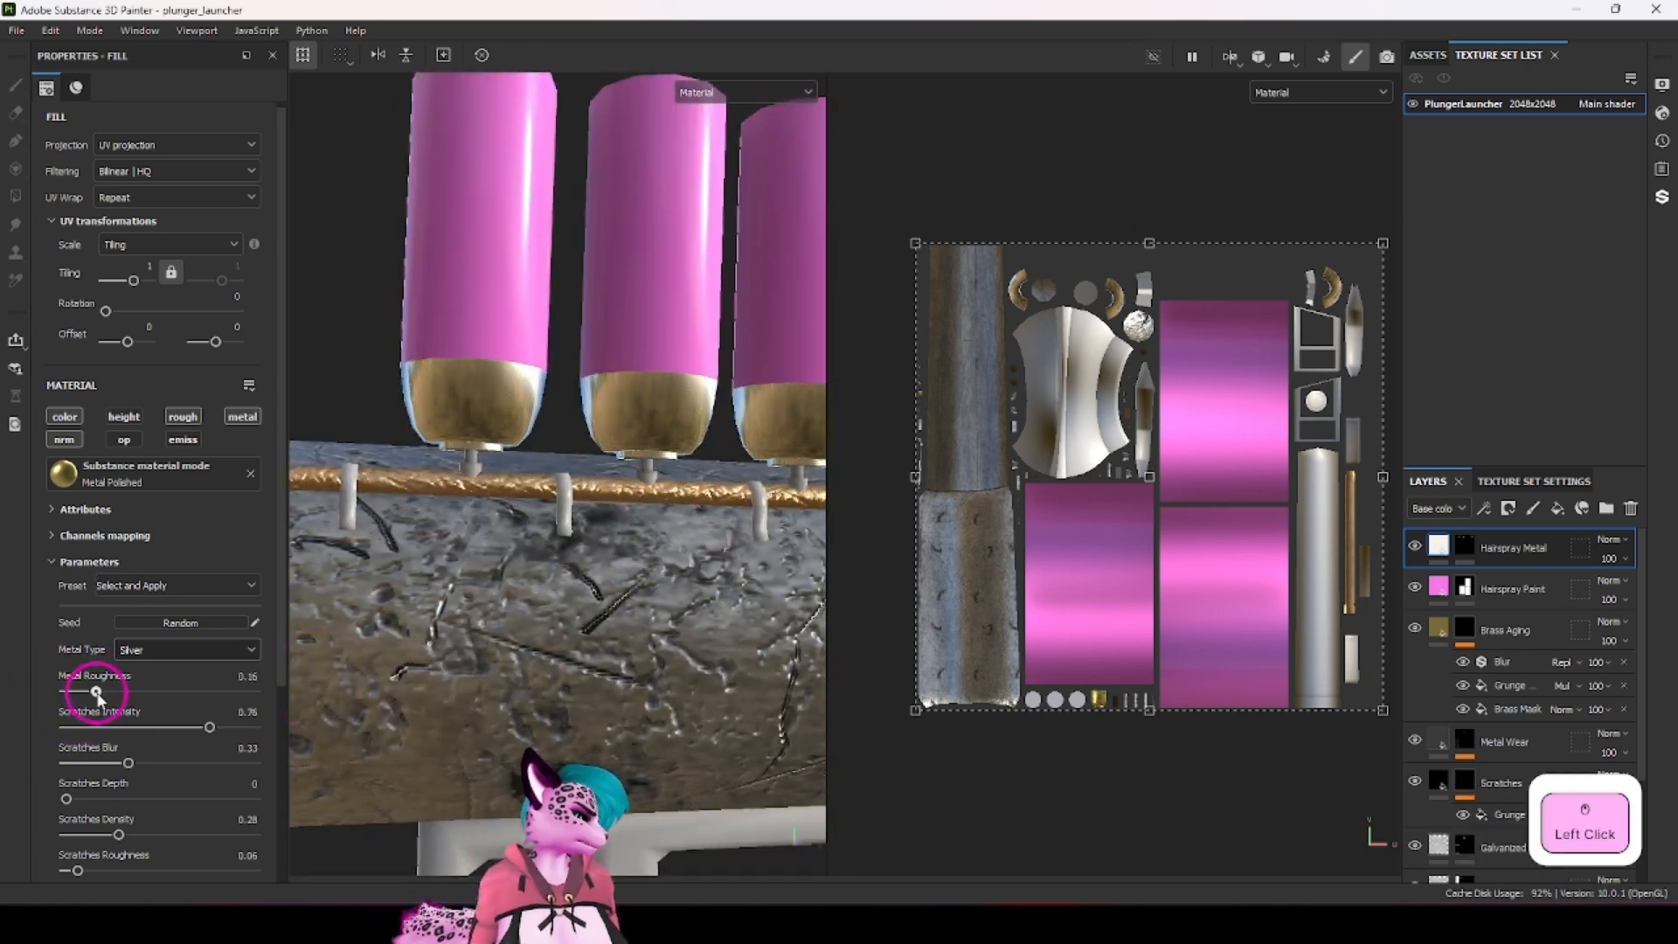
Step: Examine the metal coverage on the cans' rounded lower ends and the circular faces around their nozzles
scroll(580, 354, up, 5)
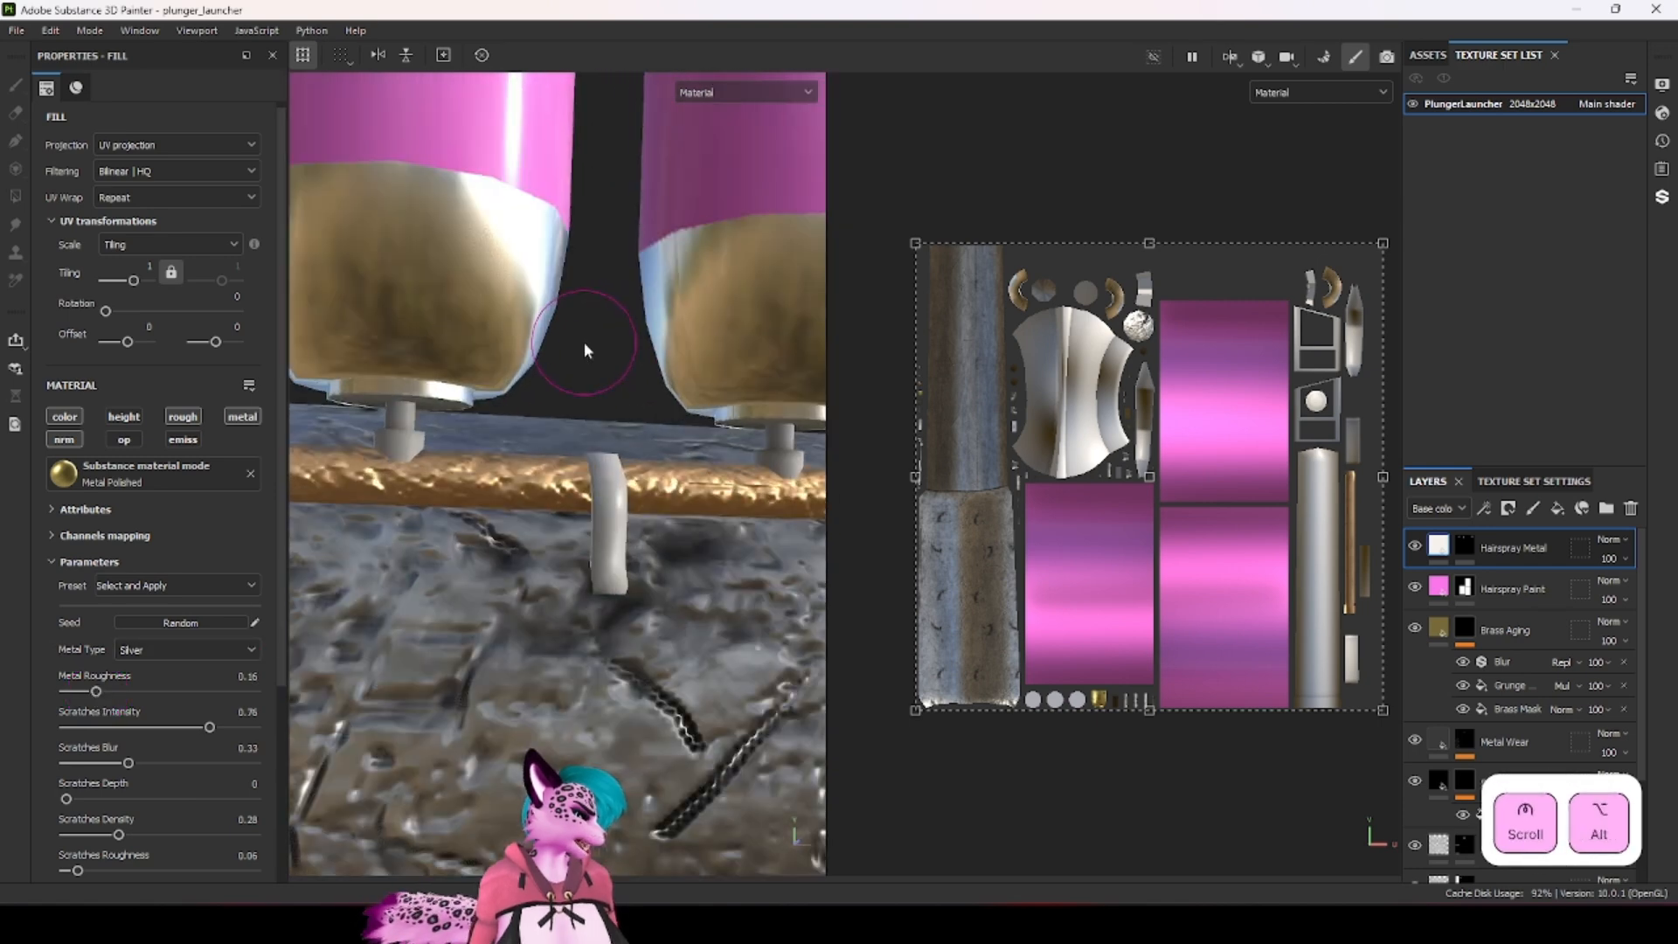
alt+drag(585, 344, 611, 384)
scroll(616, 371, down, 6)
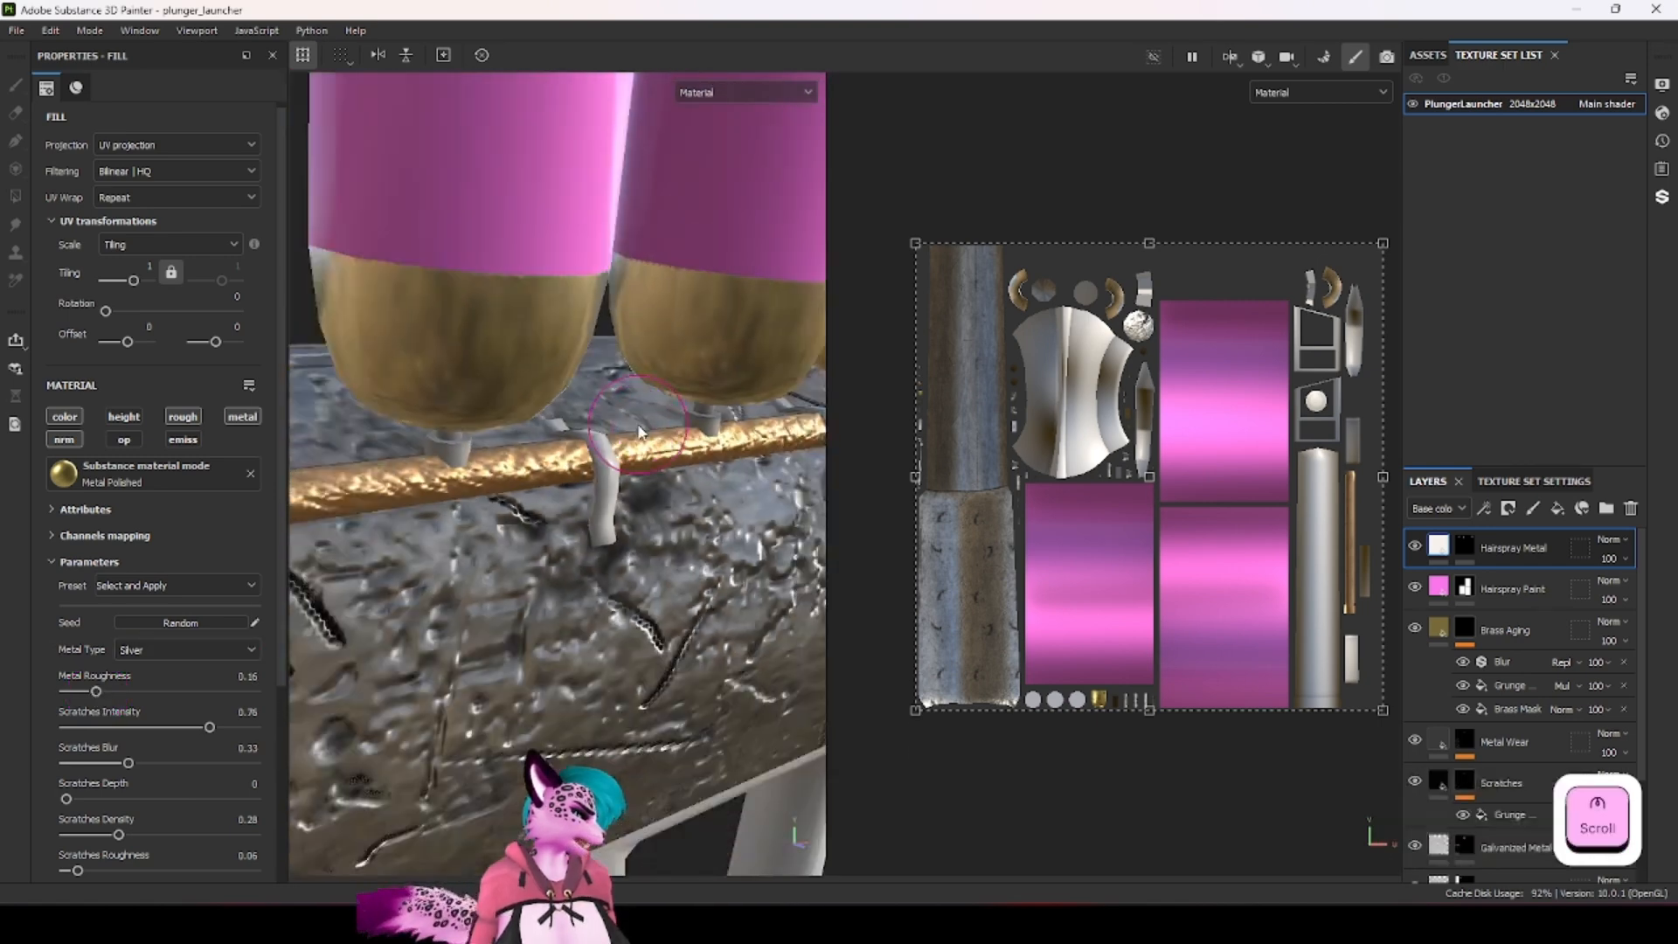
ctrl+alt+drag(638, 310, 607, 531)
alt+drag(608, 531, 627, 526)
scroll(626, 524, up, 8)
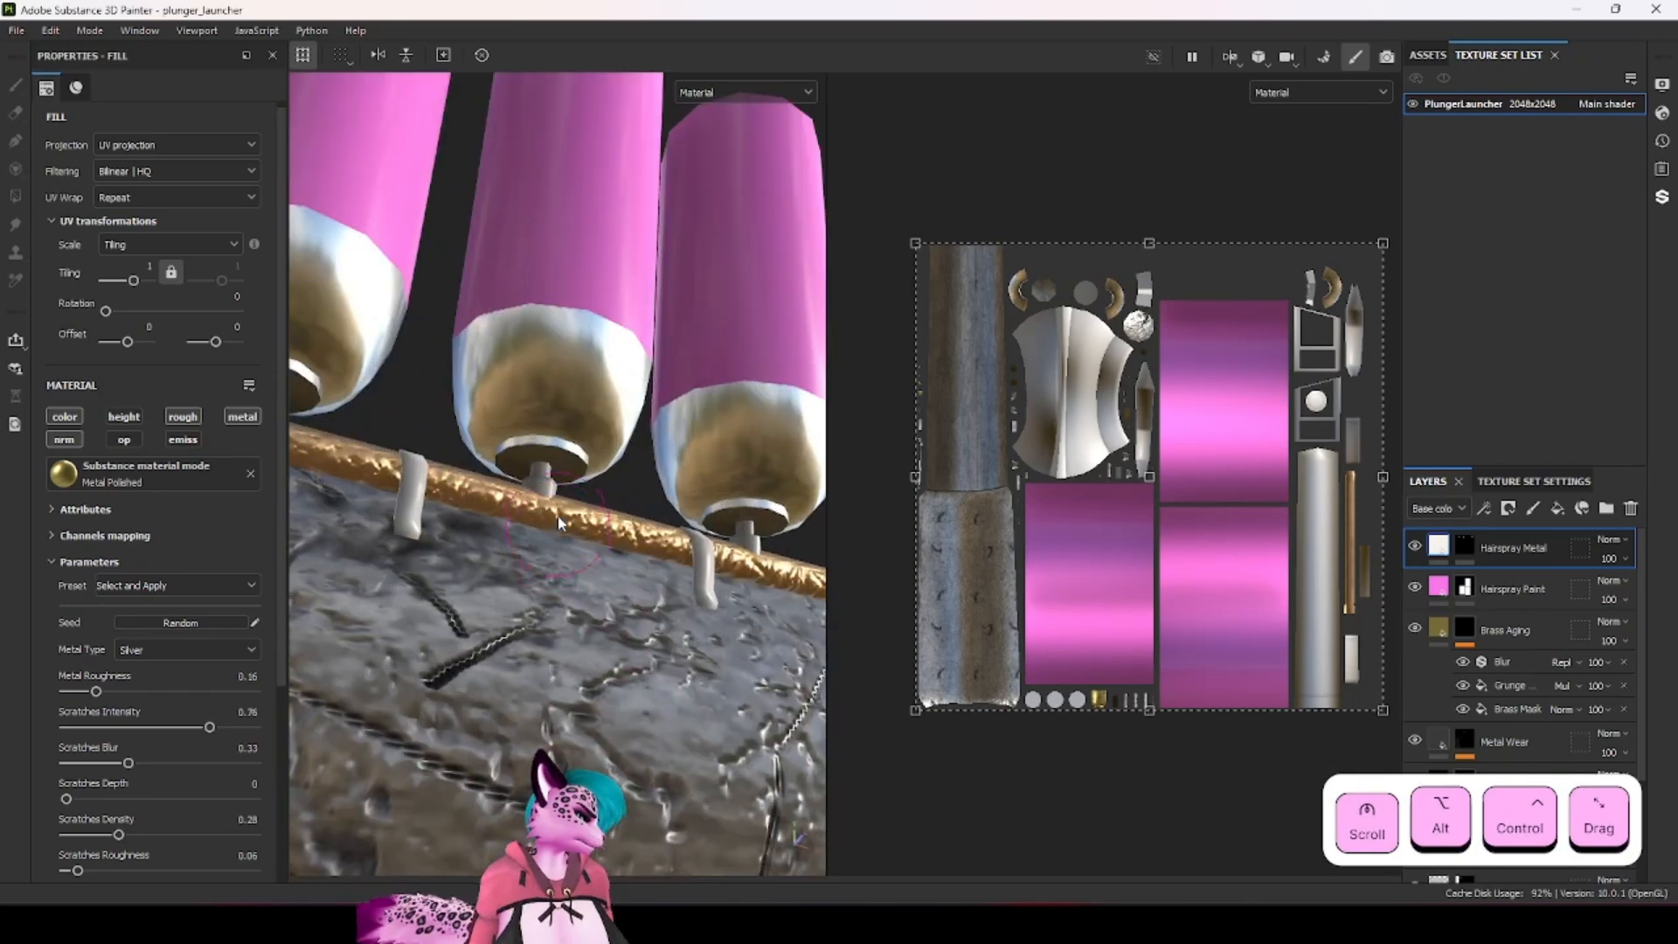
scroll(585, 535, up, 3)
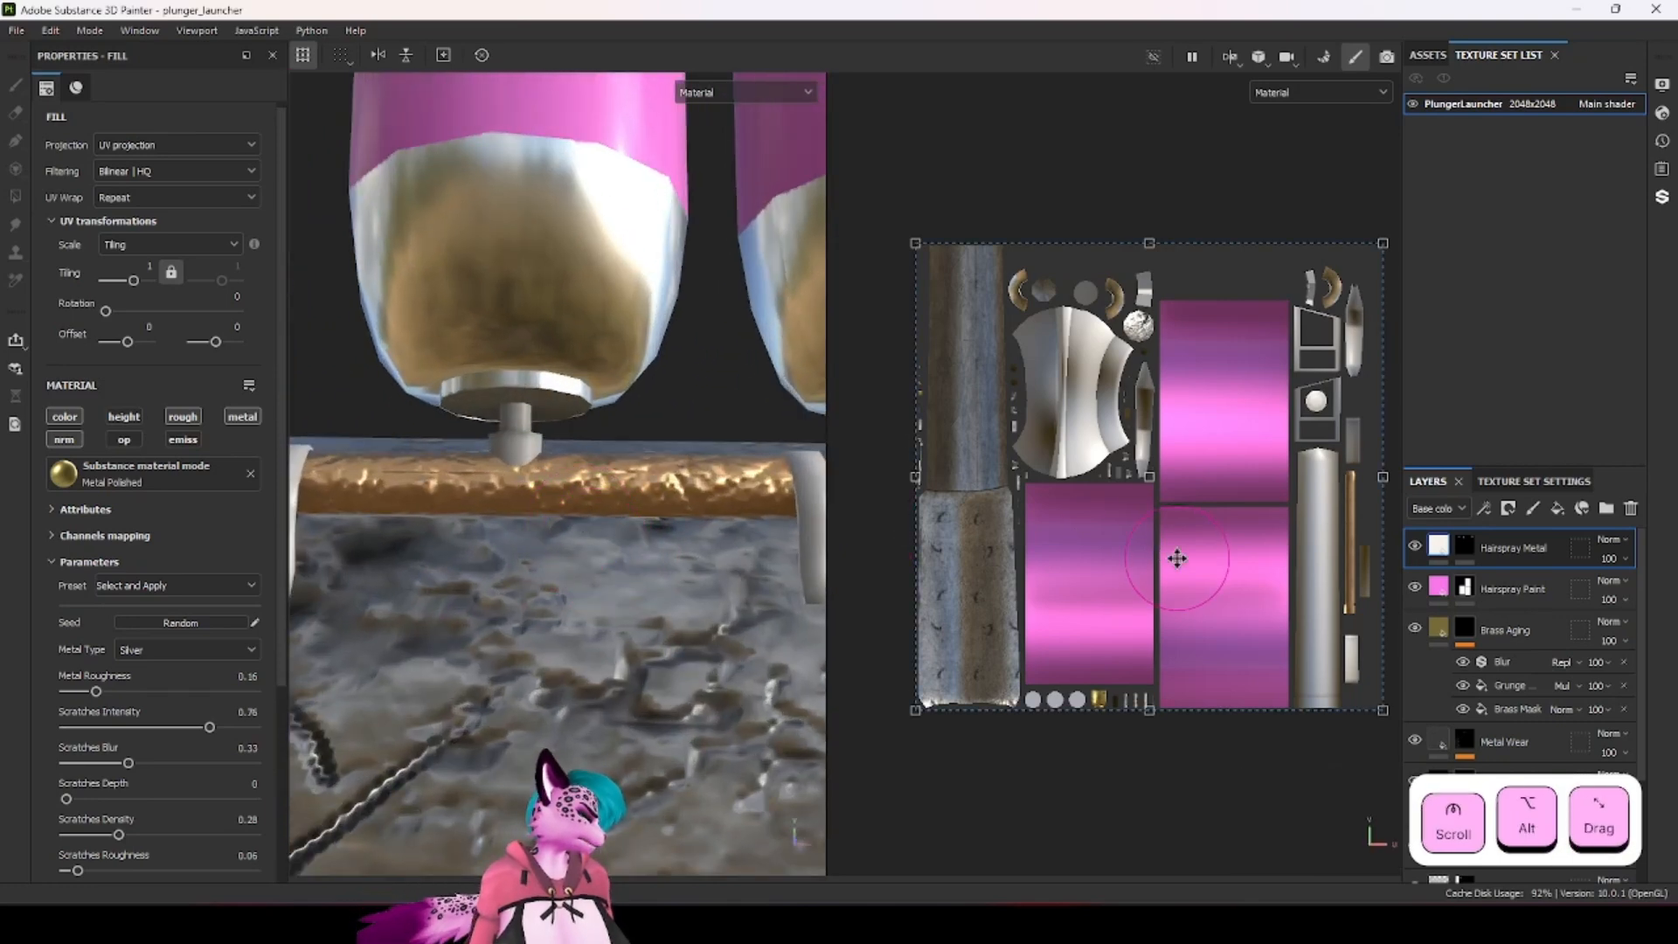
Step: Display the Hairspray Metal mask alone and fill one can's circular end face white using Polygon Fill's quad mode
alt+click(1456, 549)
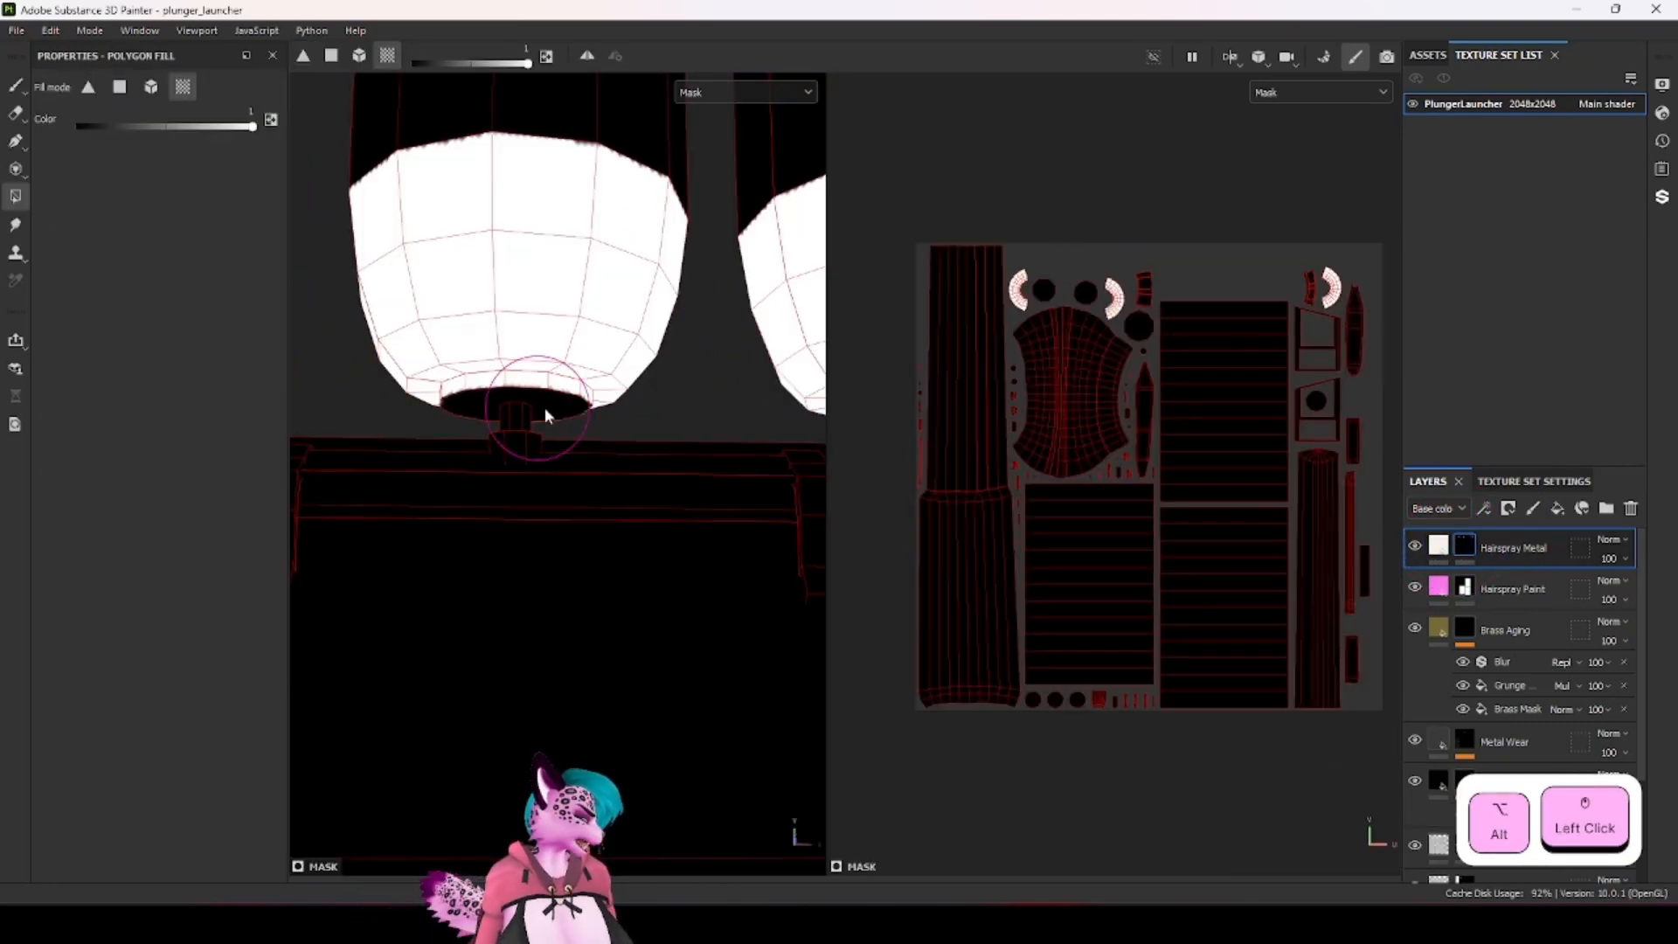
scroll(562, 447, up, 3)
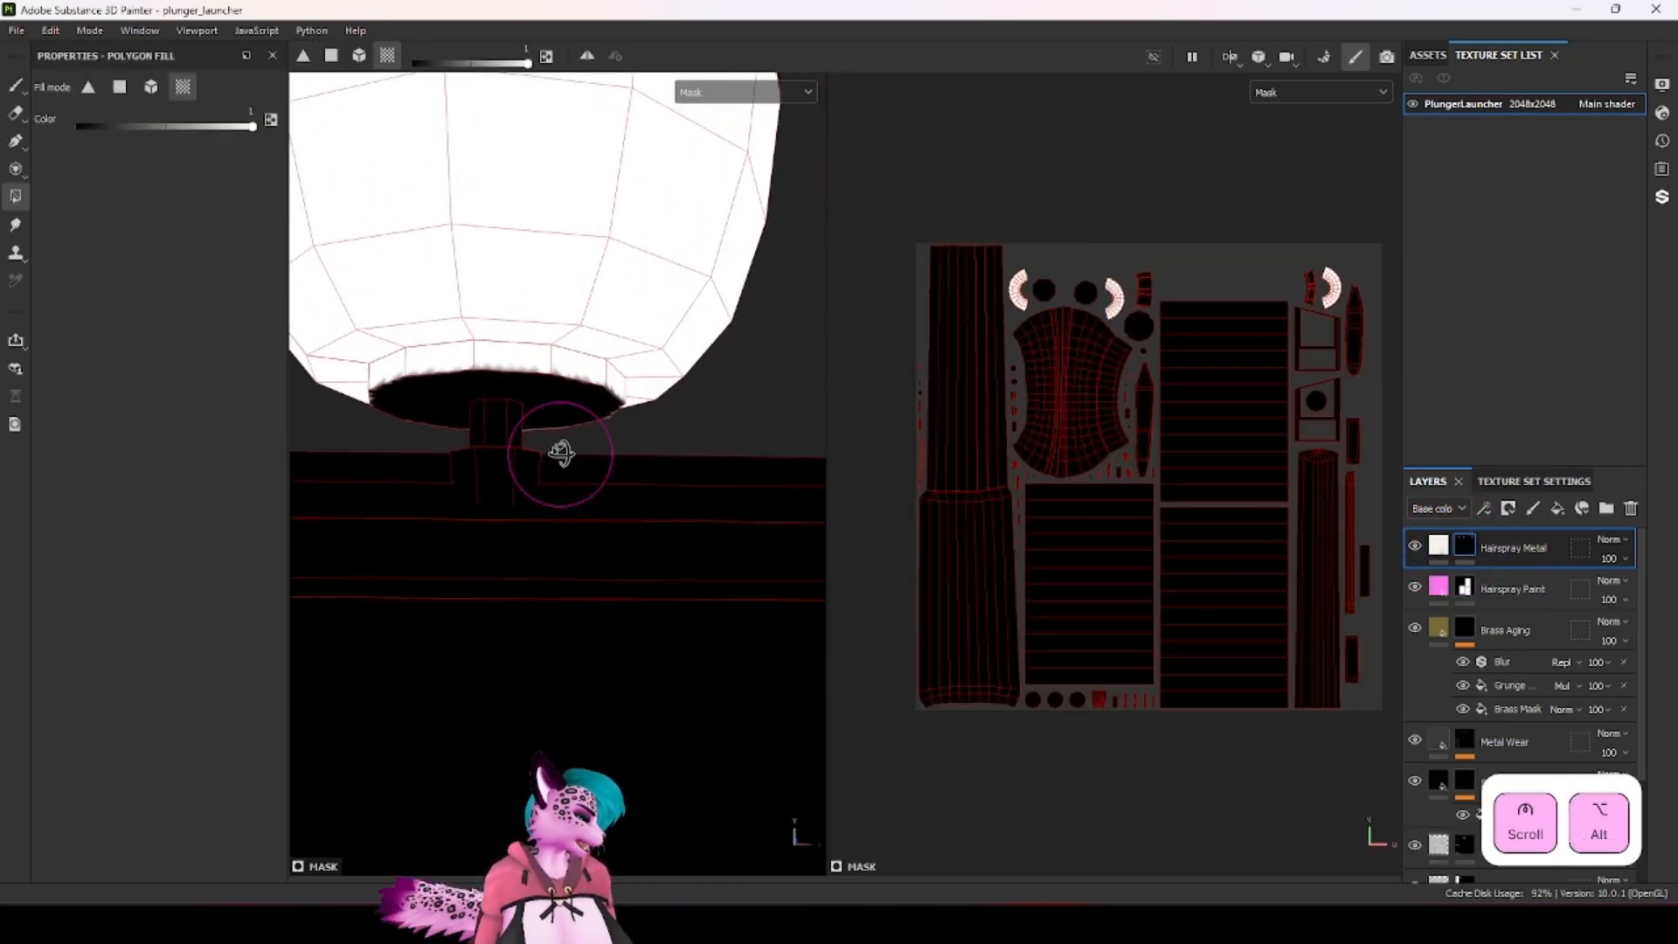
click(119, 87)
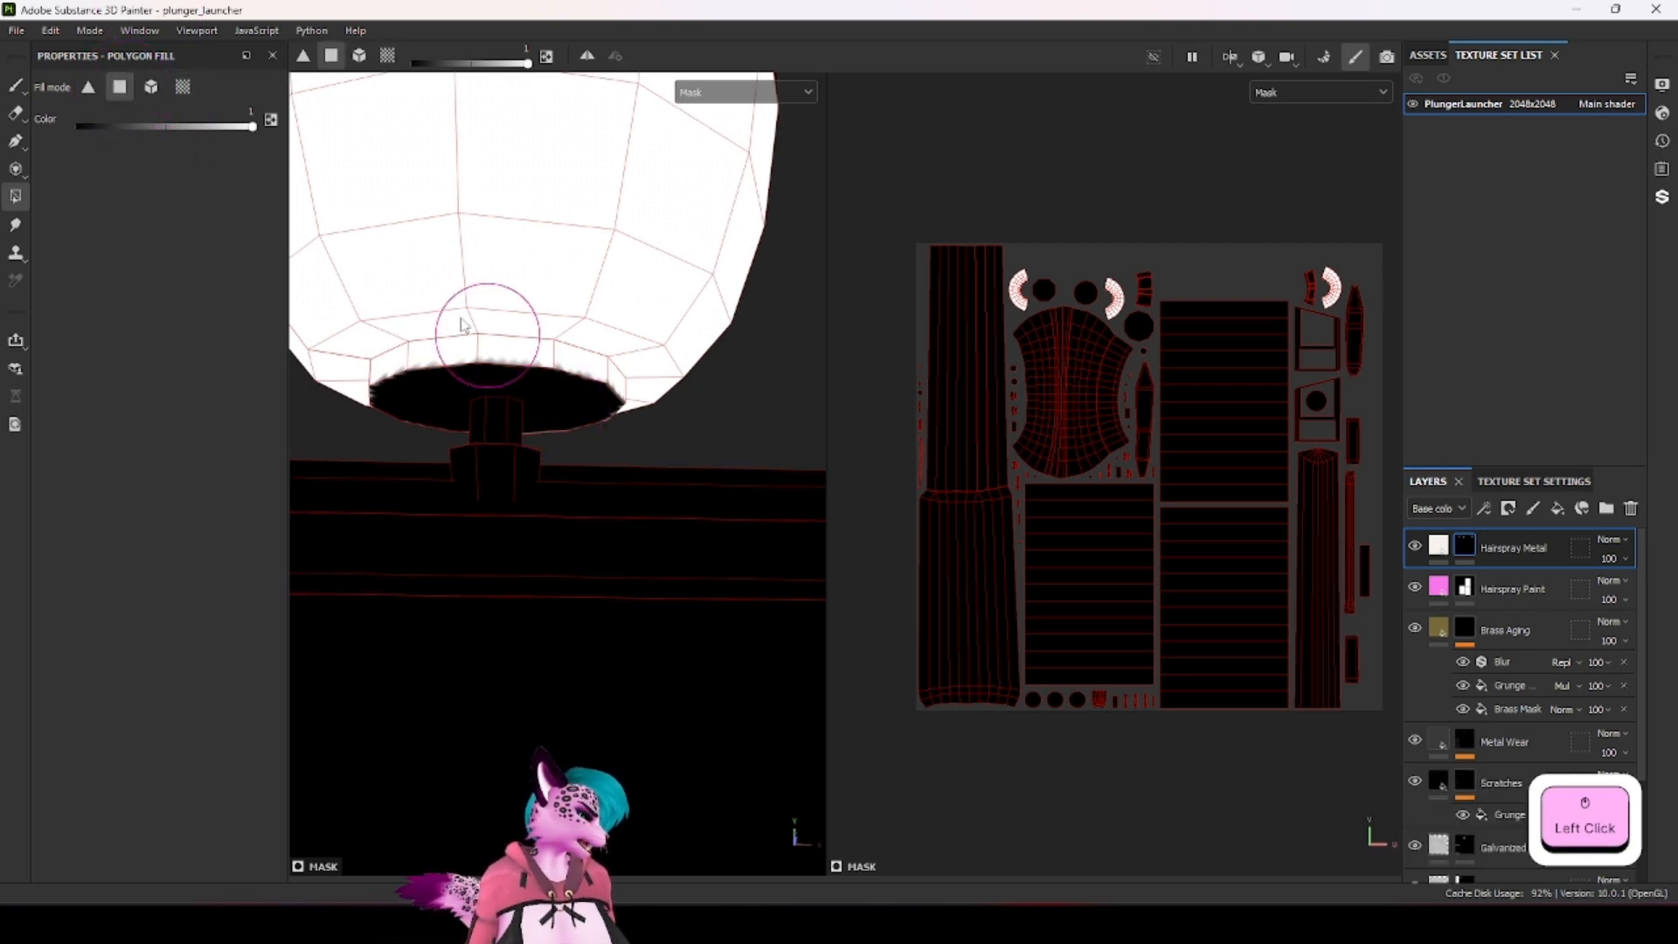
click(580, 419)
Step: Fill the circular end faces of the other two cans white in the Hairspray Metal mask and return to the material view
scroll(584, 425, down, 3)
scroll(586, 425, down, 2)
ctrl+alt+drag(585, 423, 776, 360)
click(511, 381)
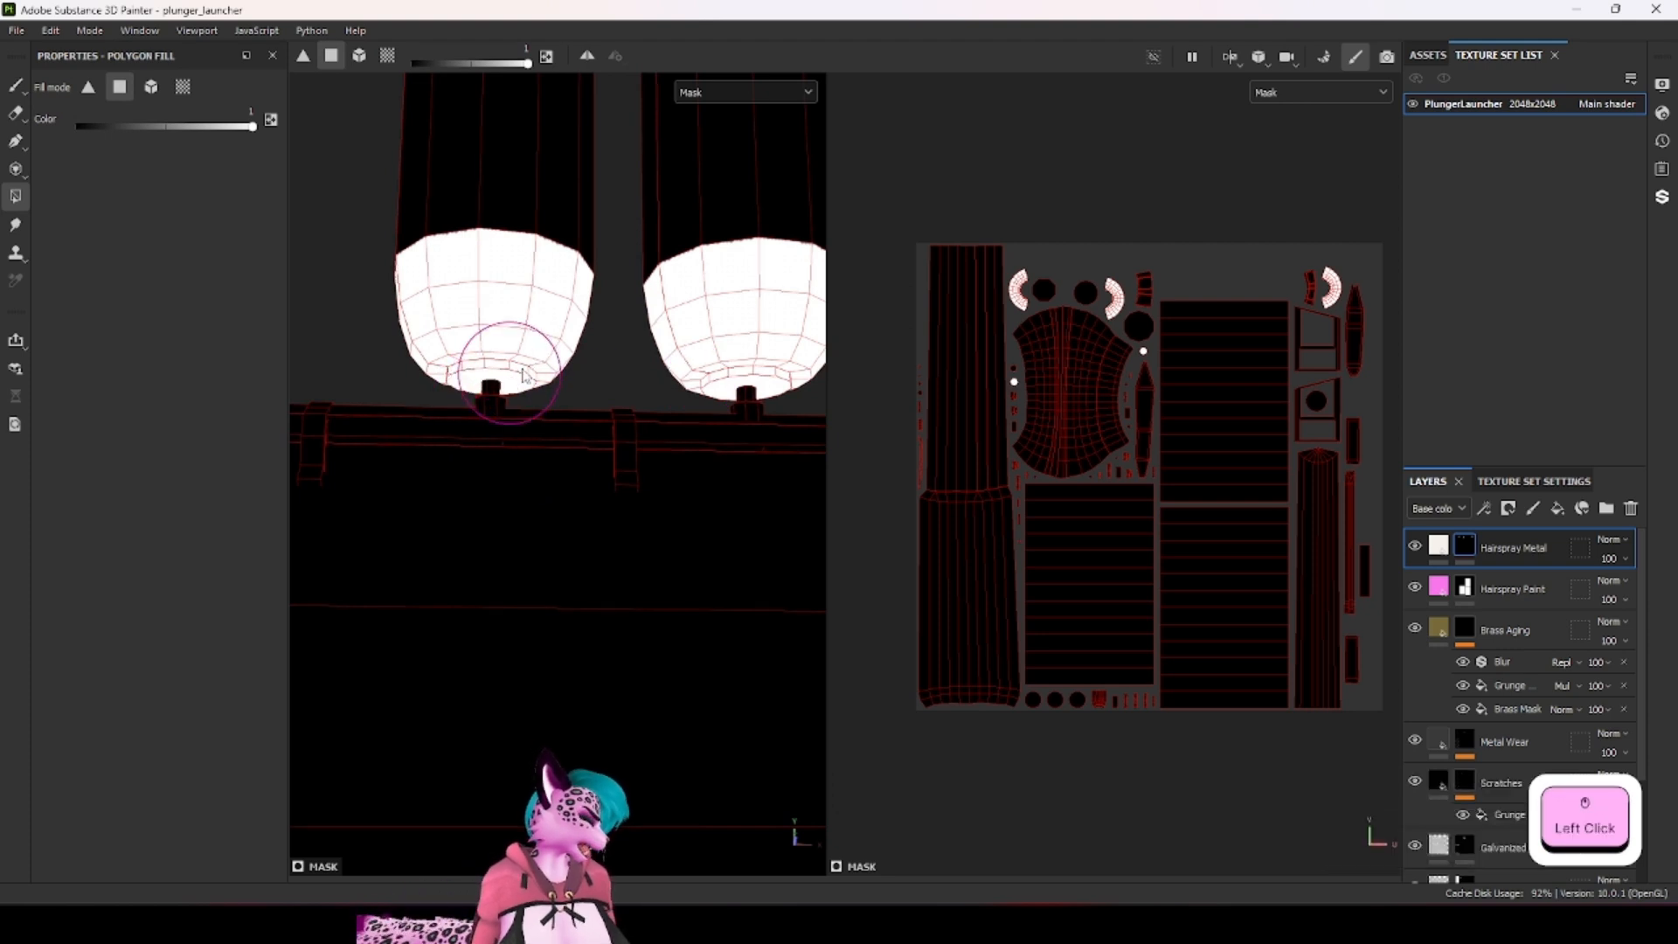
ctrl+alt+drag(511, 381, 591, 442)
click(602, 430)
scroll(599, 428, up, 3)
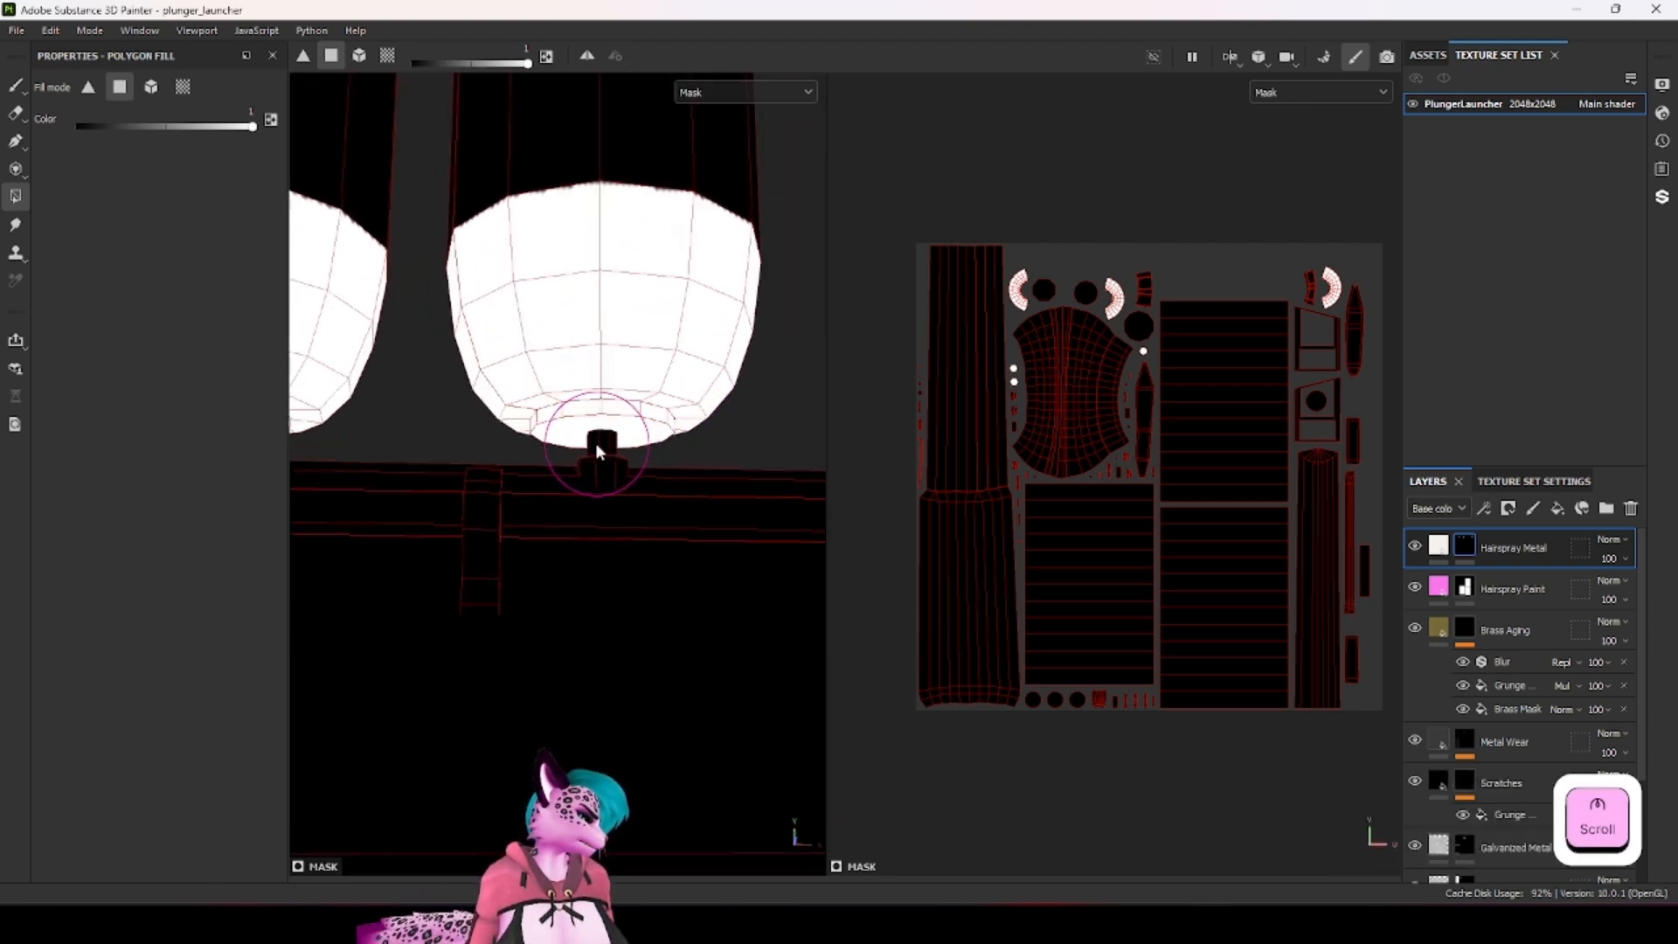
alt+drag(593, 365, 600, 420)
scroll(730, 446, down, 2)
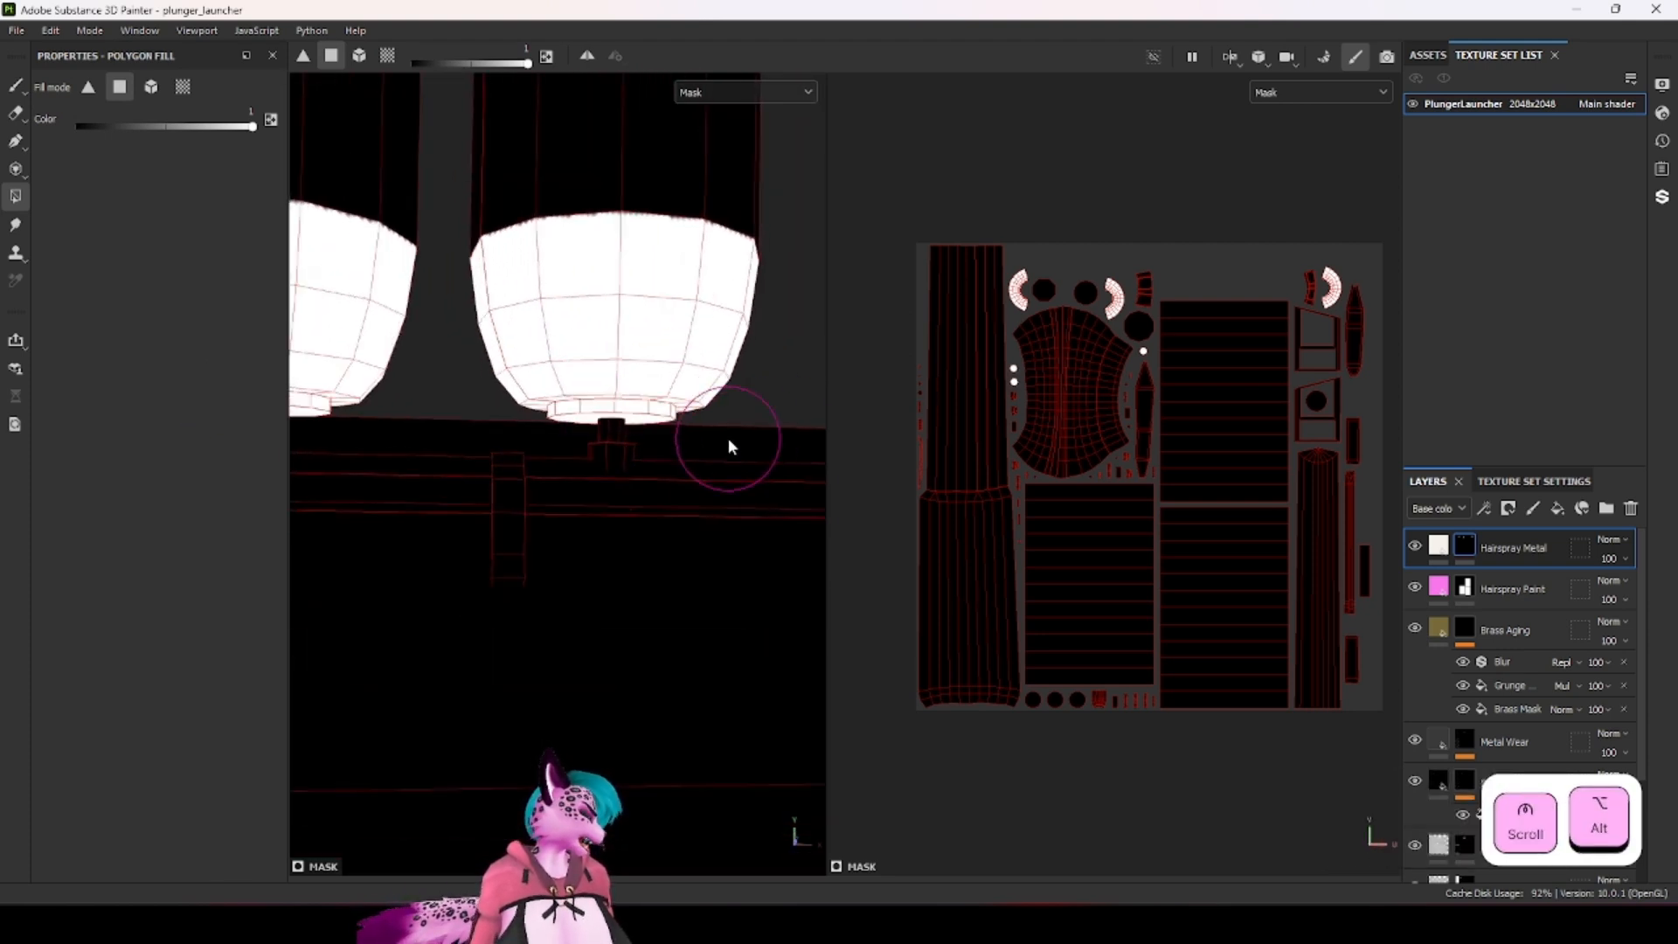
click(1440, 547)
click(1468, 549)
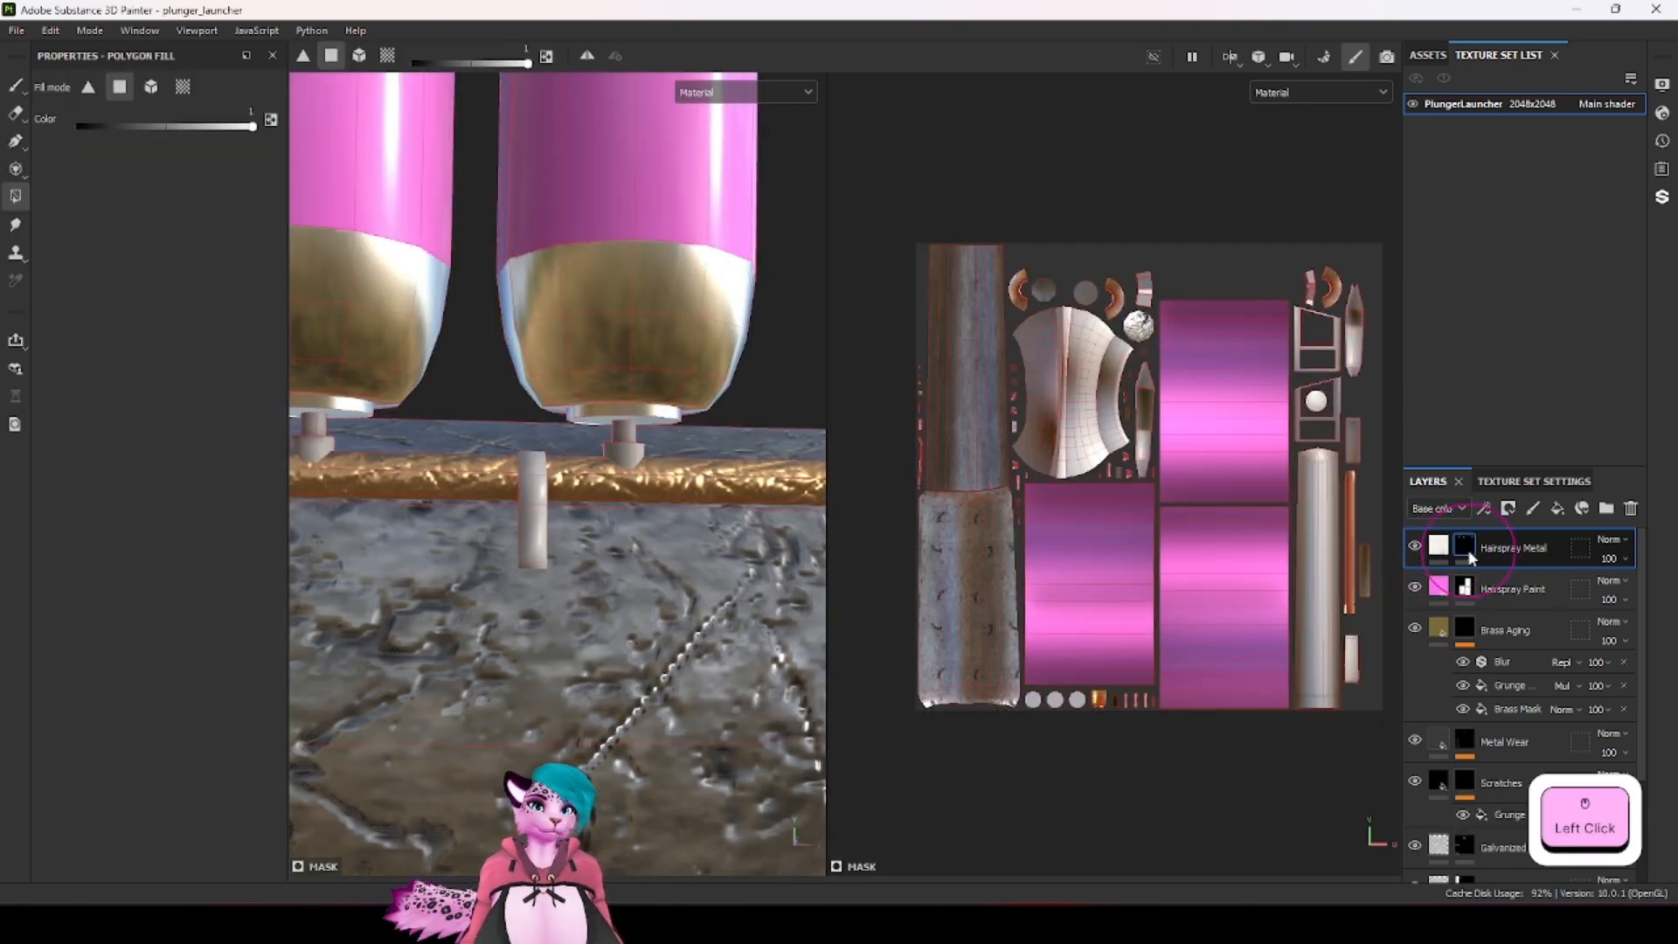
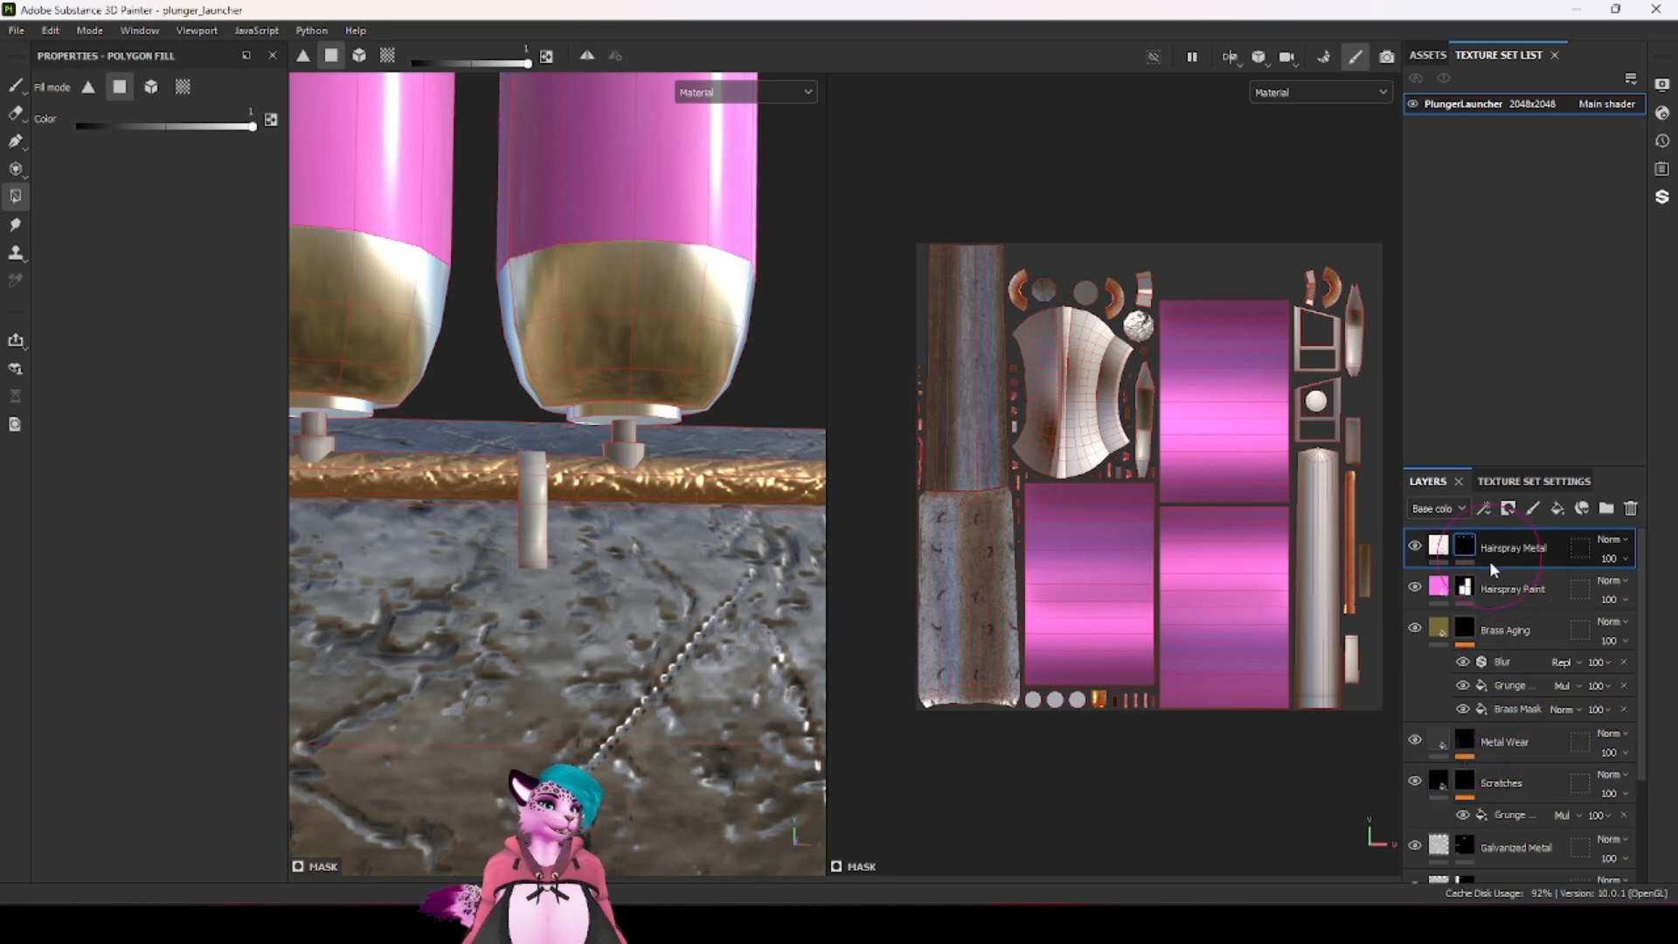
Step: Create a folder at the top of the layer stack and name it Hairspray Cans
scroll(1532, 709, down, 2)
scroll(1503, 786, up, 2)
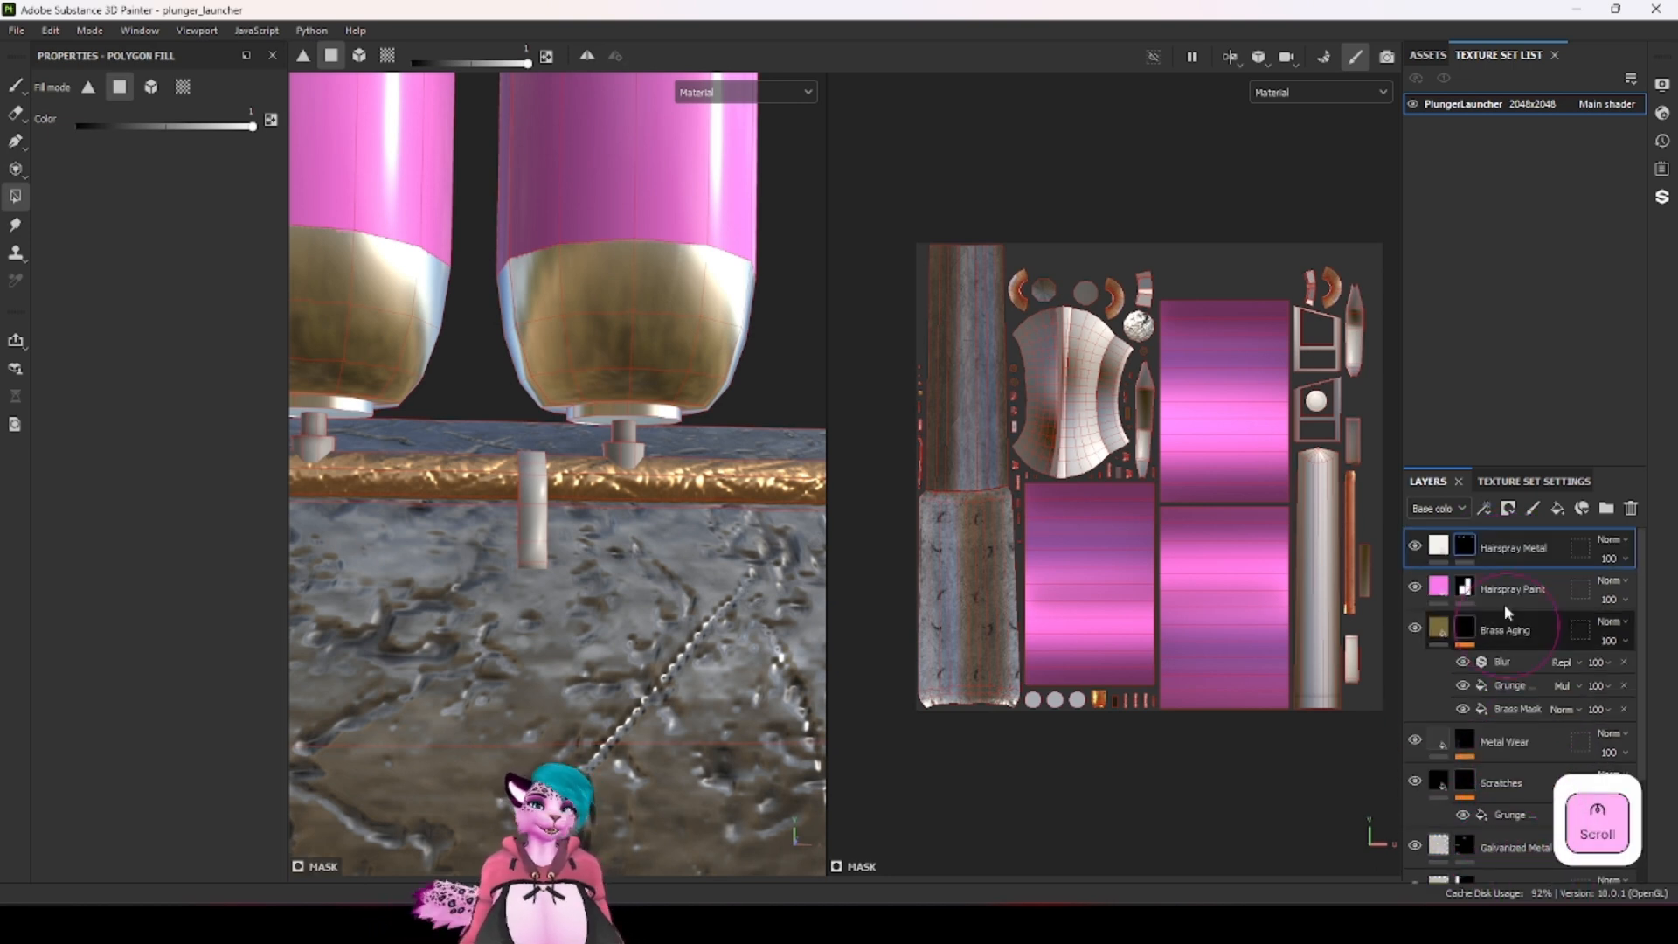
click(1606, 509)
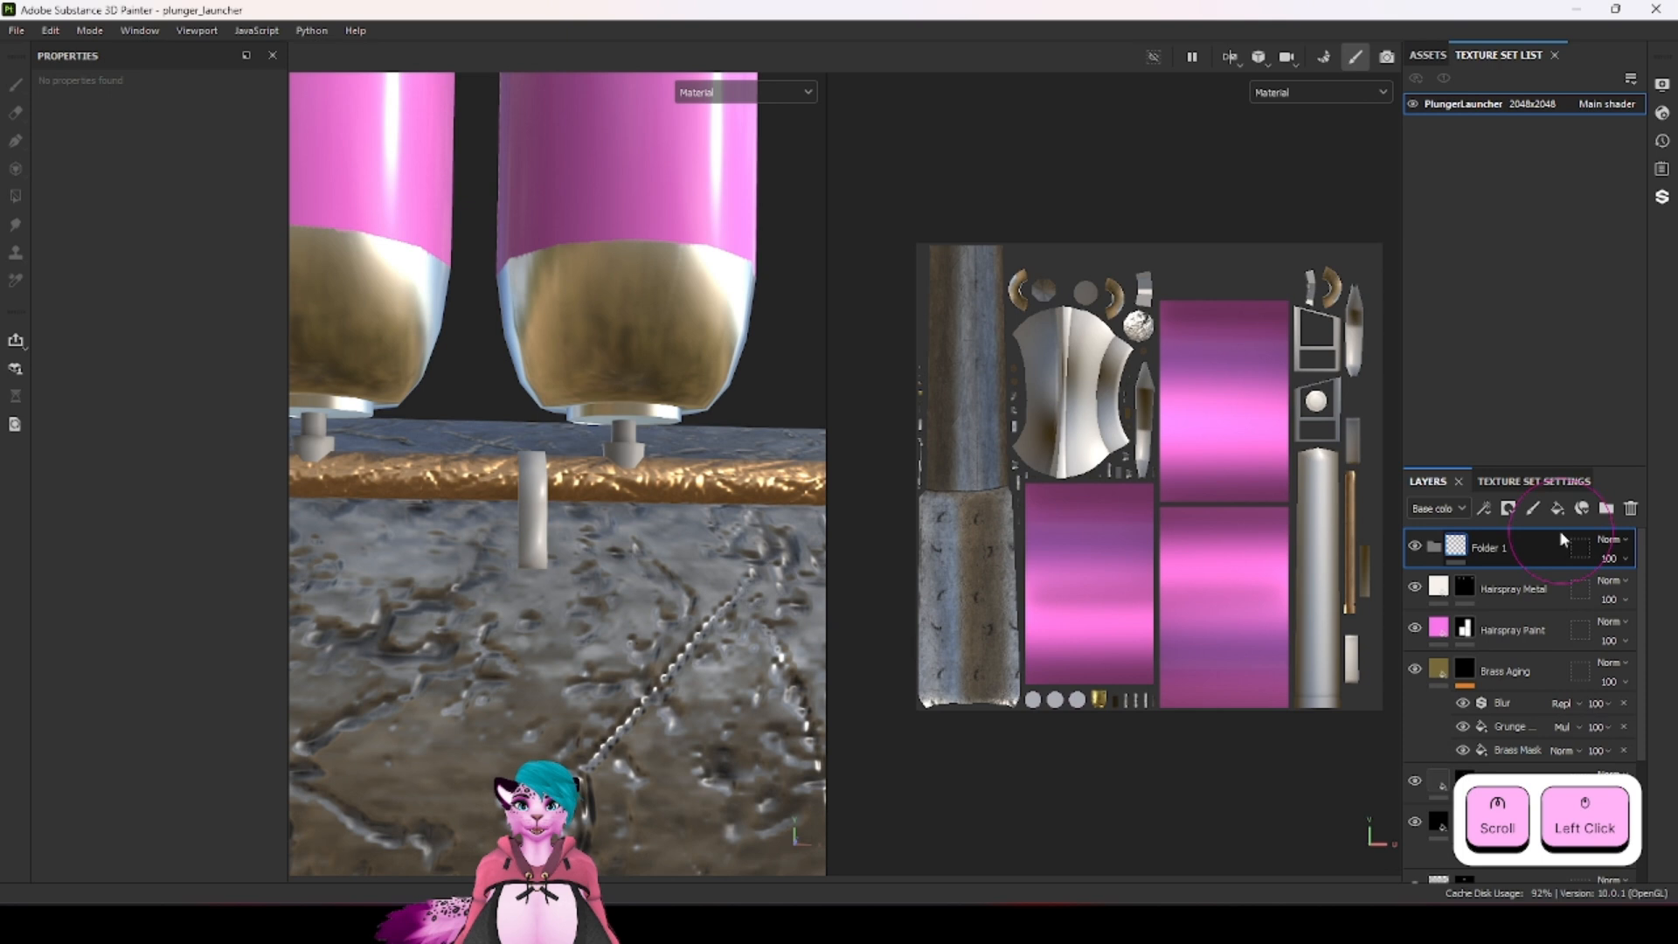
double_click(1508, 549)
text(H)
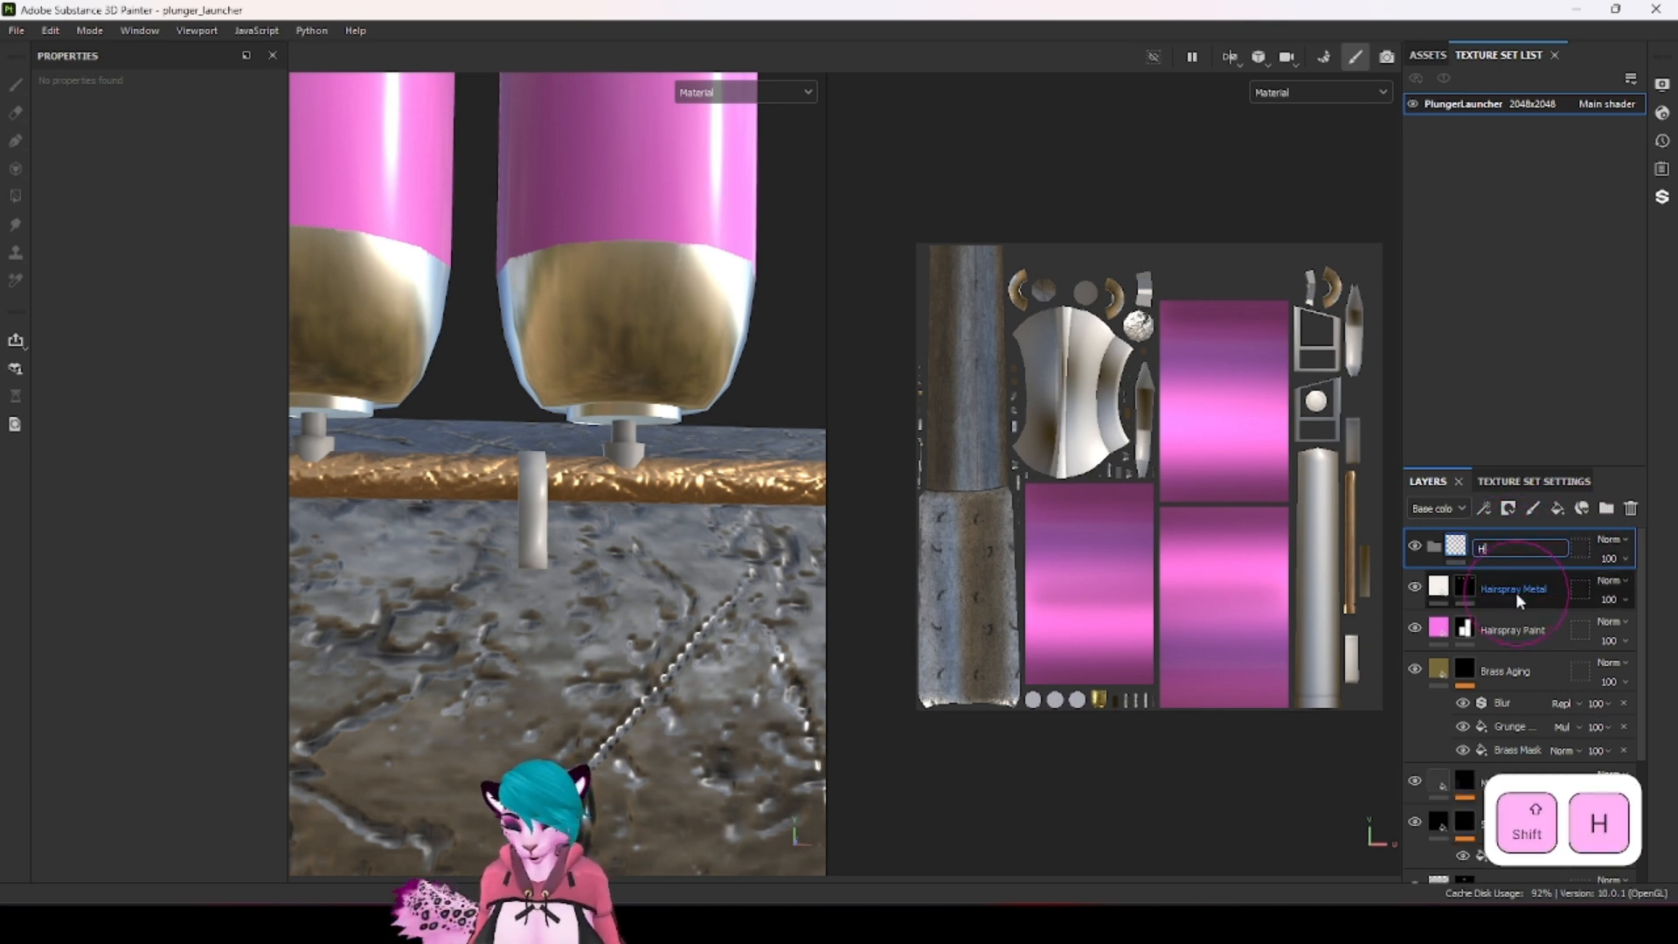
text(airspray Cans)
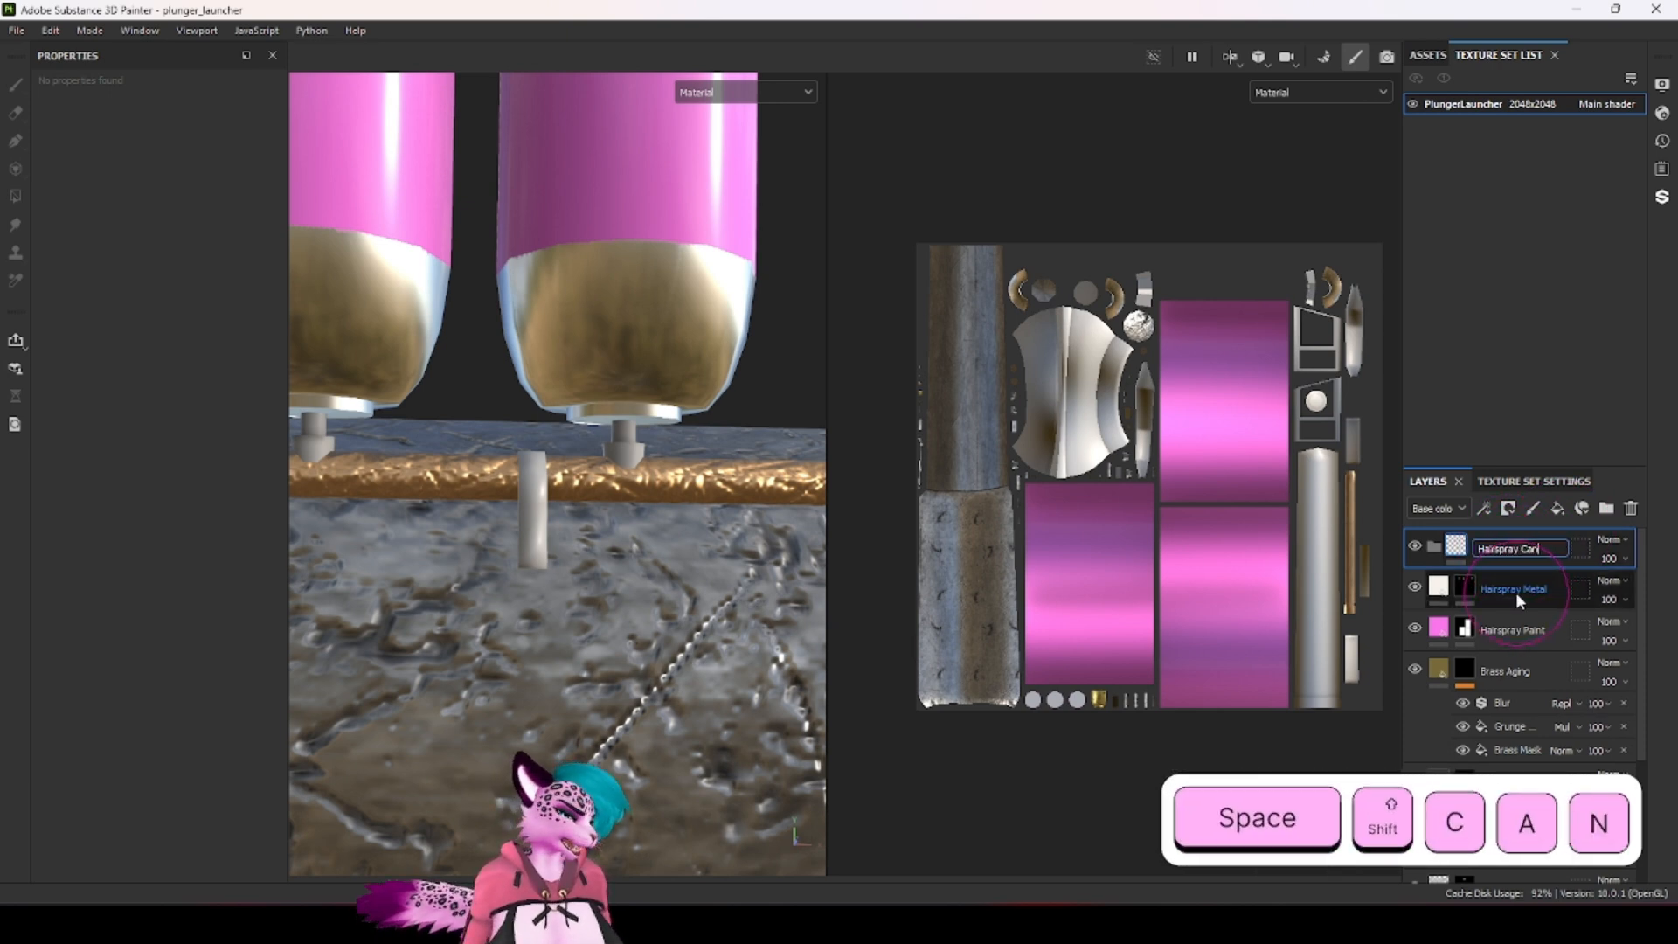
key(Return)
Step: Color-code the Hairspray Cans folder green and move the Hairspray Metal and Hairspray Paint layers into it
right_click(1517, 554)
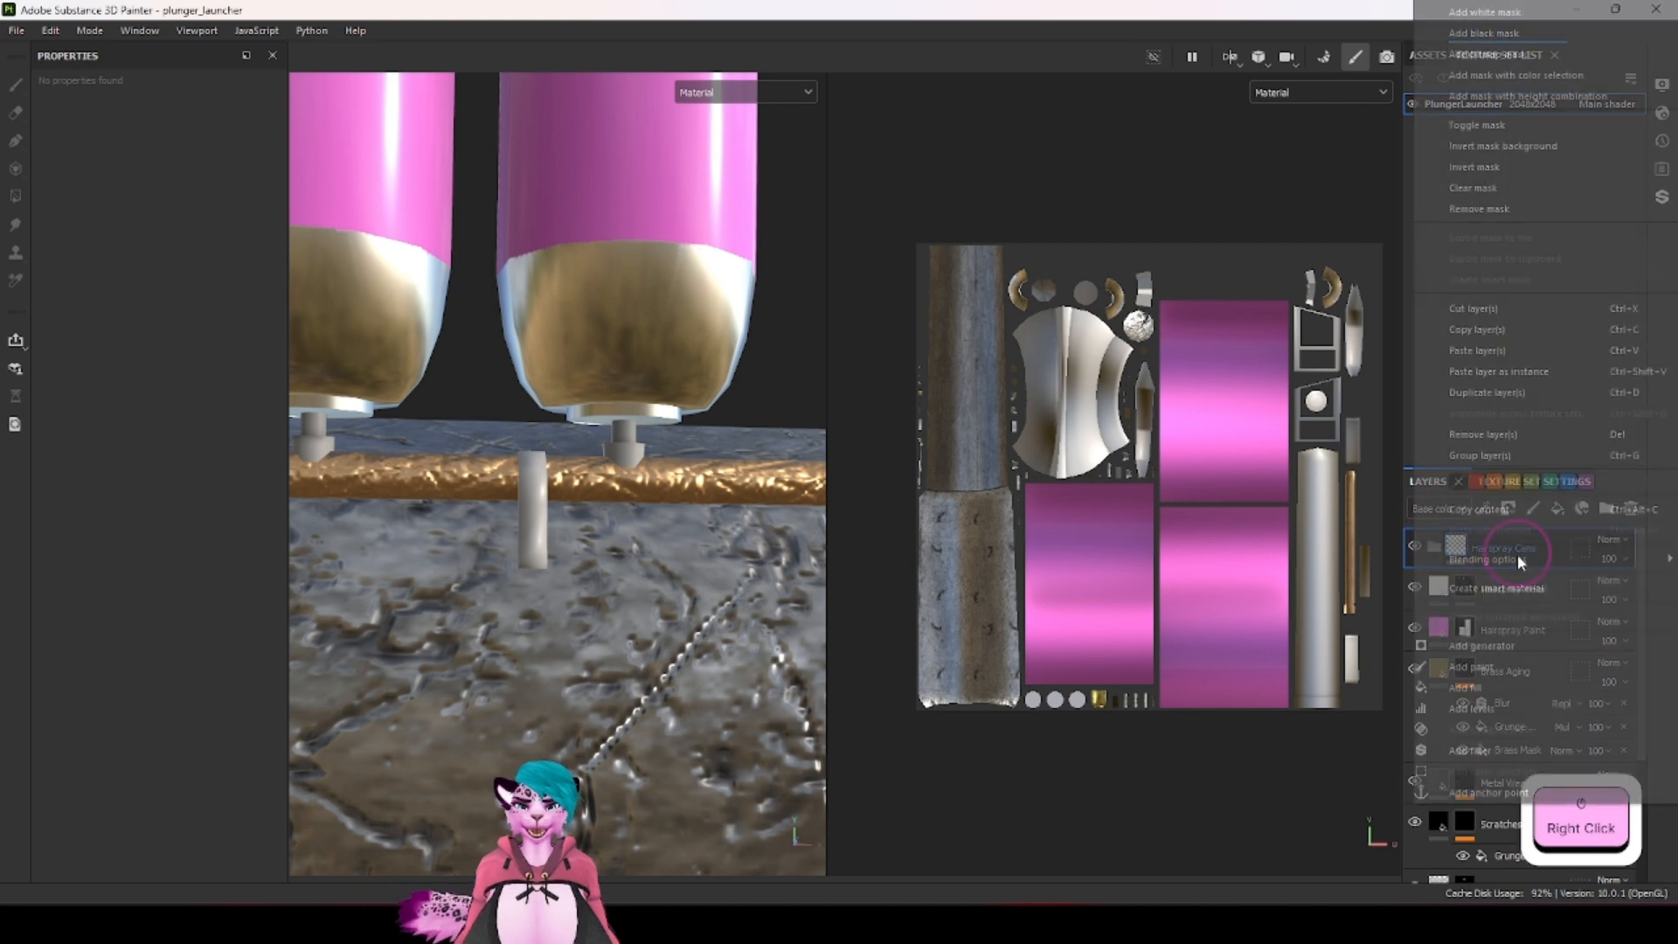
click(1535, 488)
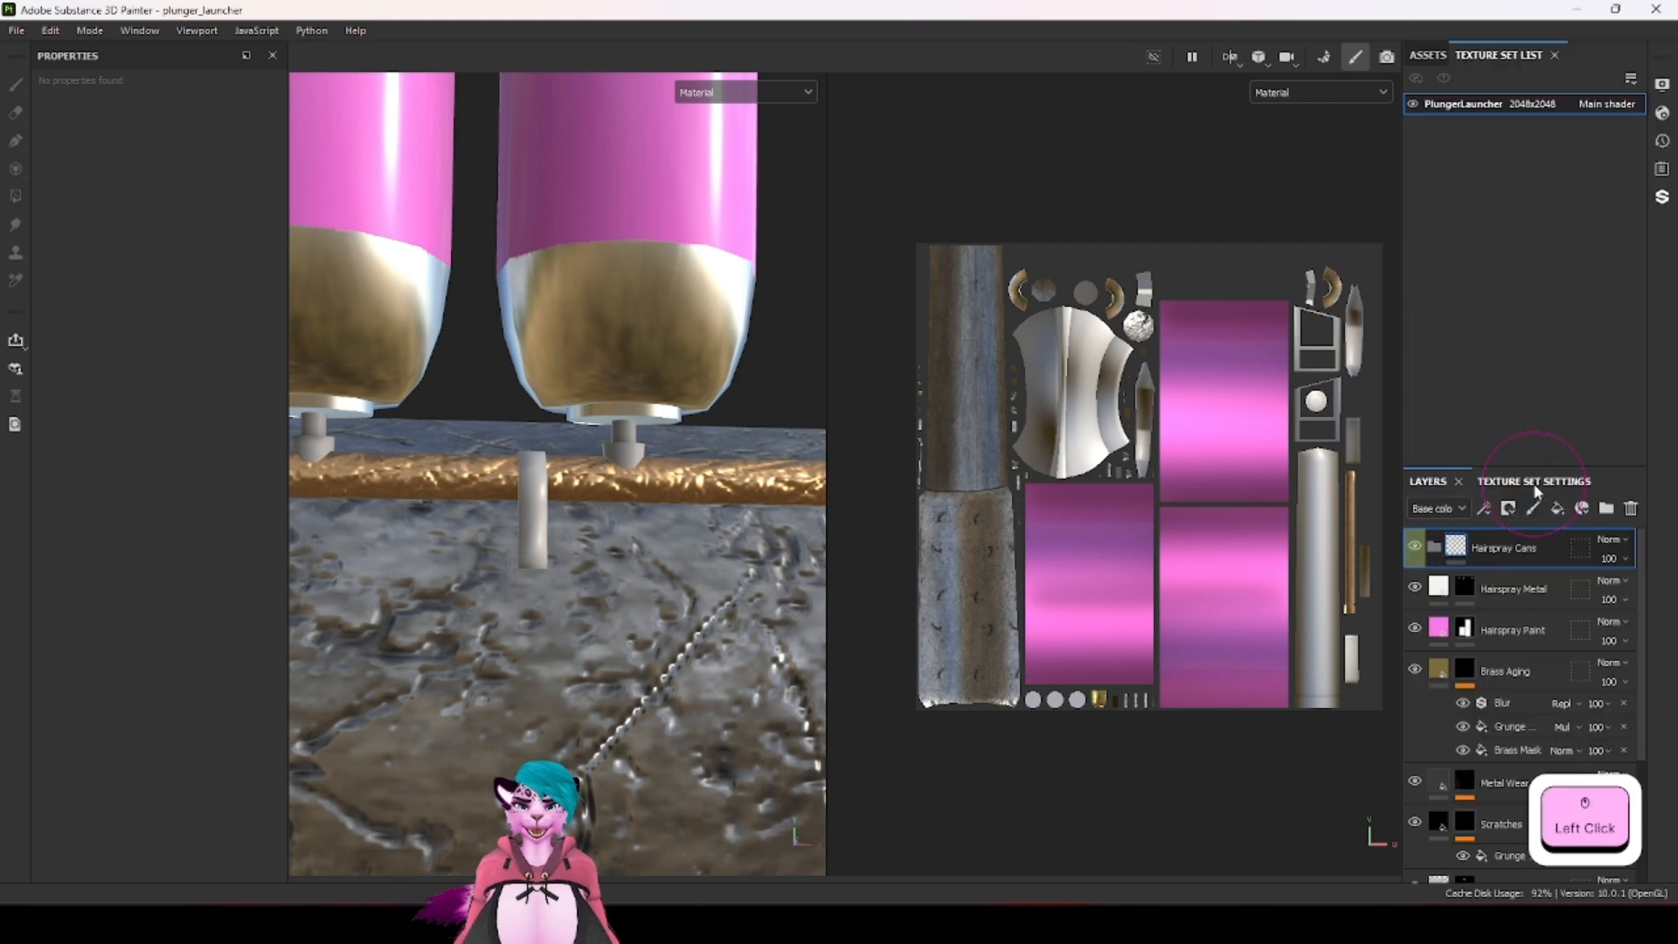
click(1529, 641)
shift+click(1510, 583)
drag(1510, 585, 1511, 558)
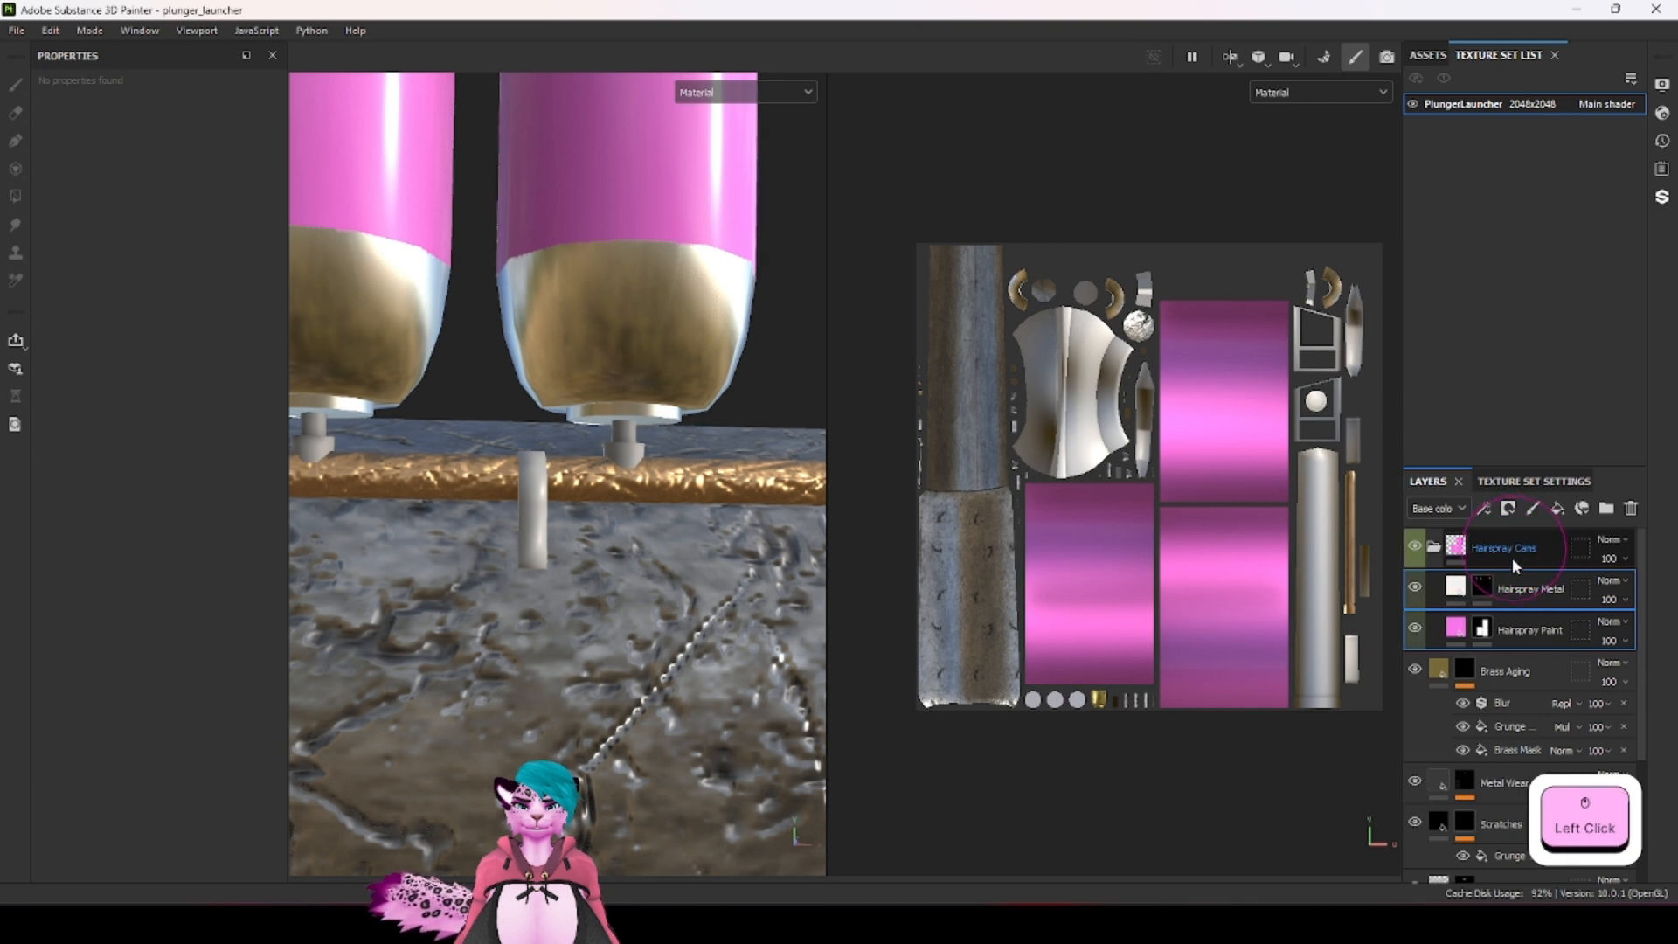
click(1433, 547)
scroll(1454, 636, down, 2)
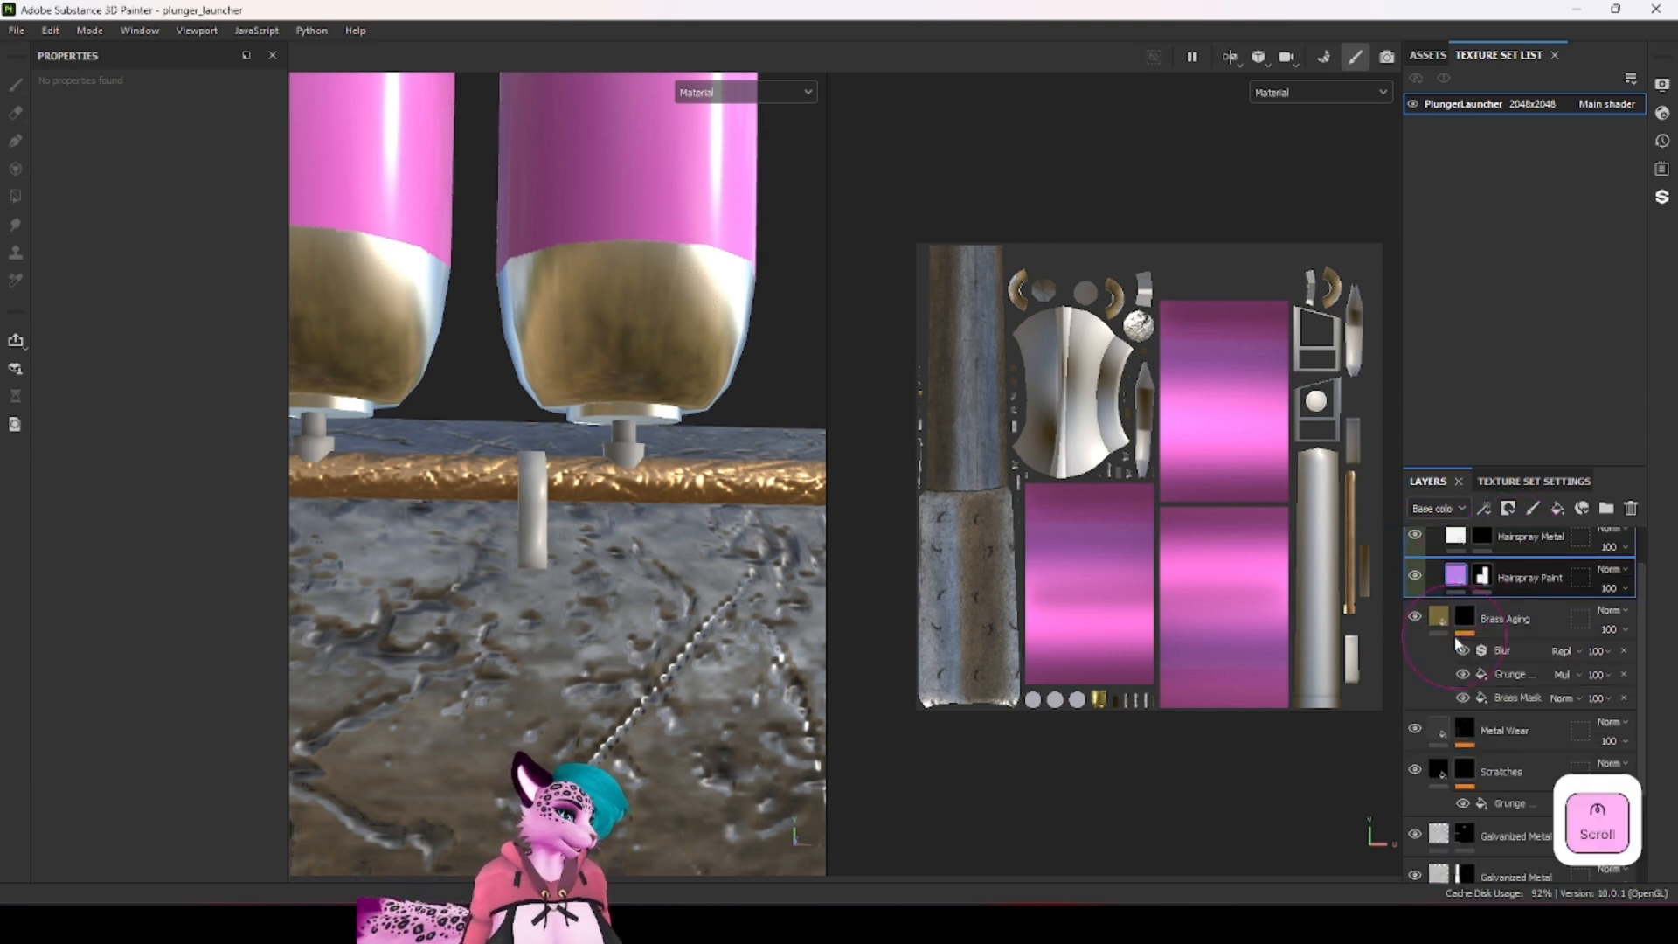
scroll(1457, 640, up, 3)
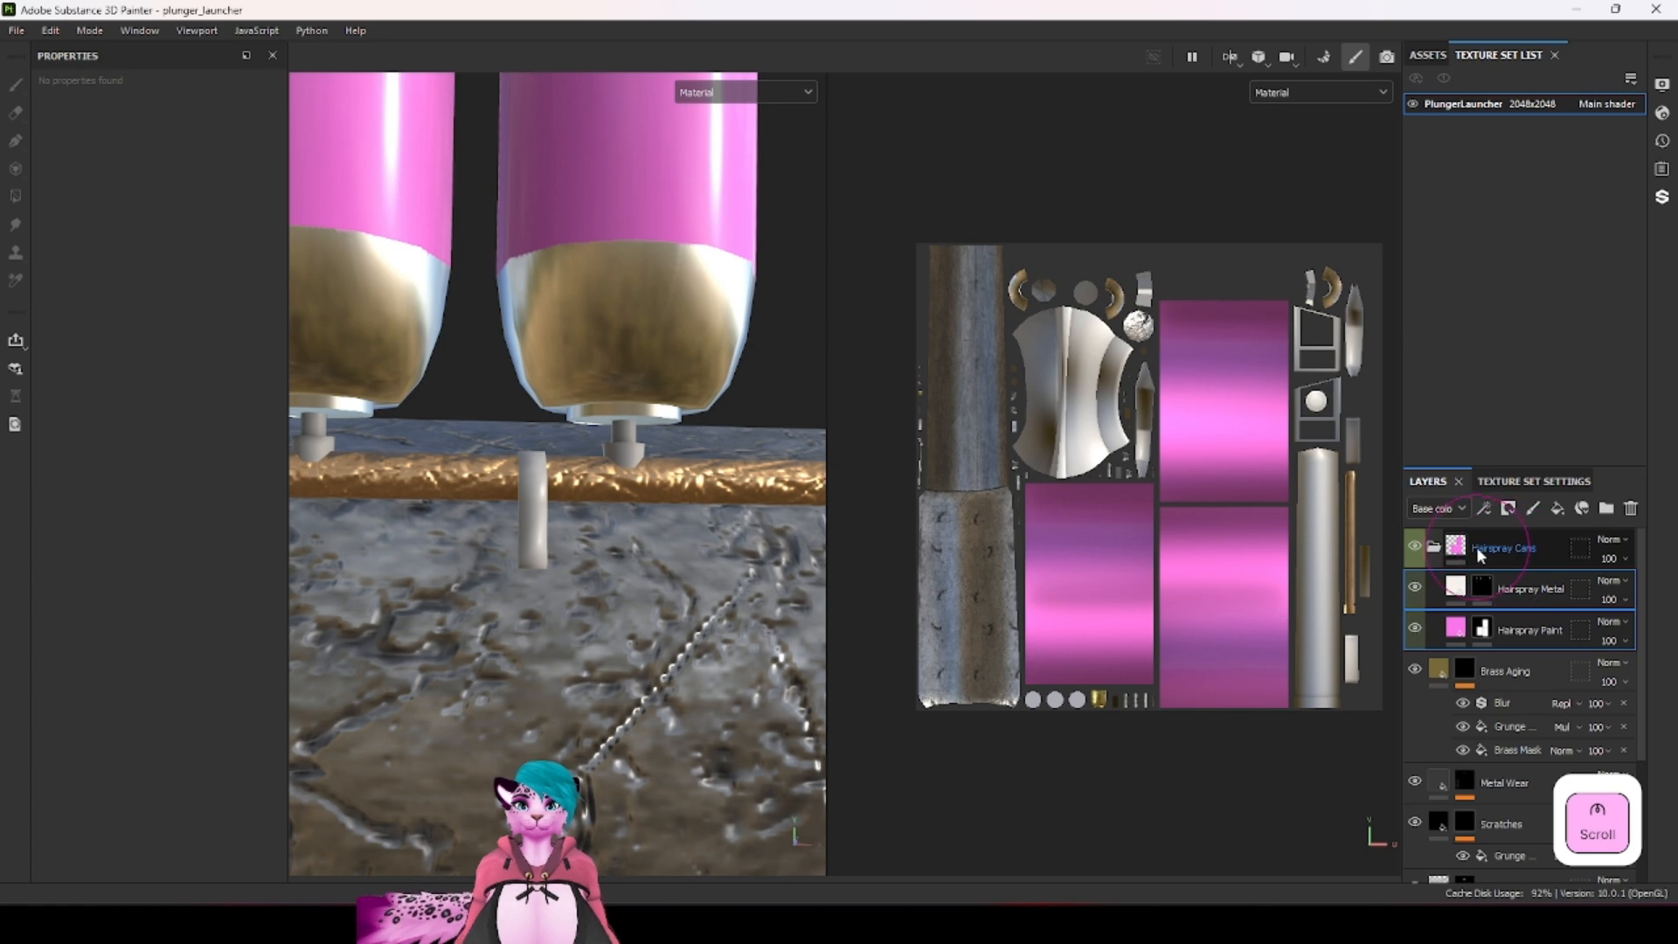
Step: Fill the cans' flat upper end faces white in the Hairspray Metal mask using Polygon Fill's quad mode
scroll(556, 360, down, 1)
scroll(555, 359, down, 5)
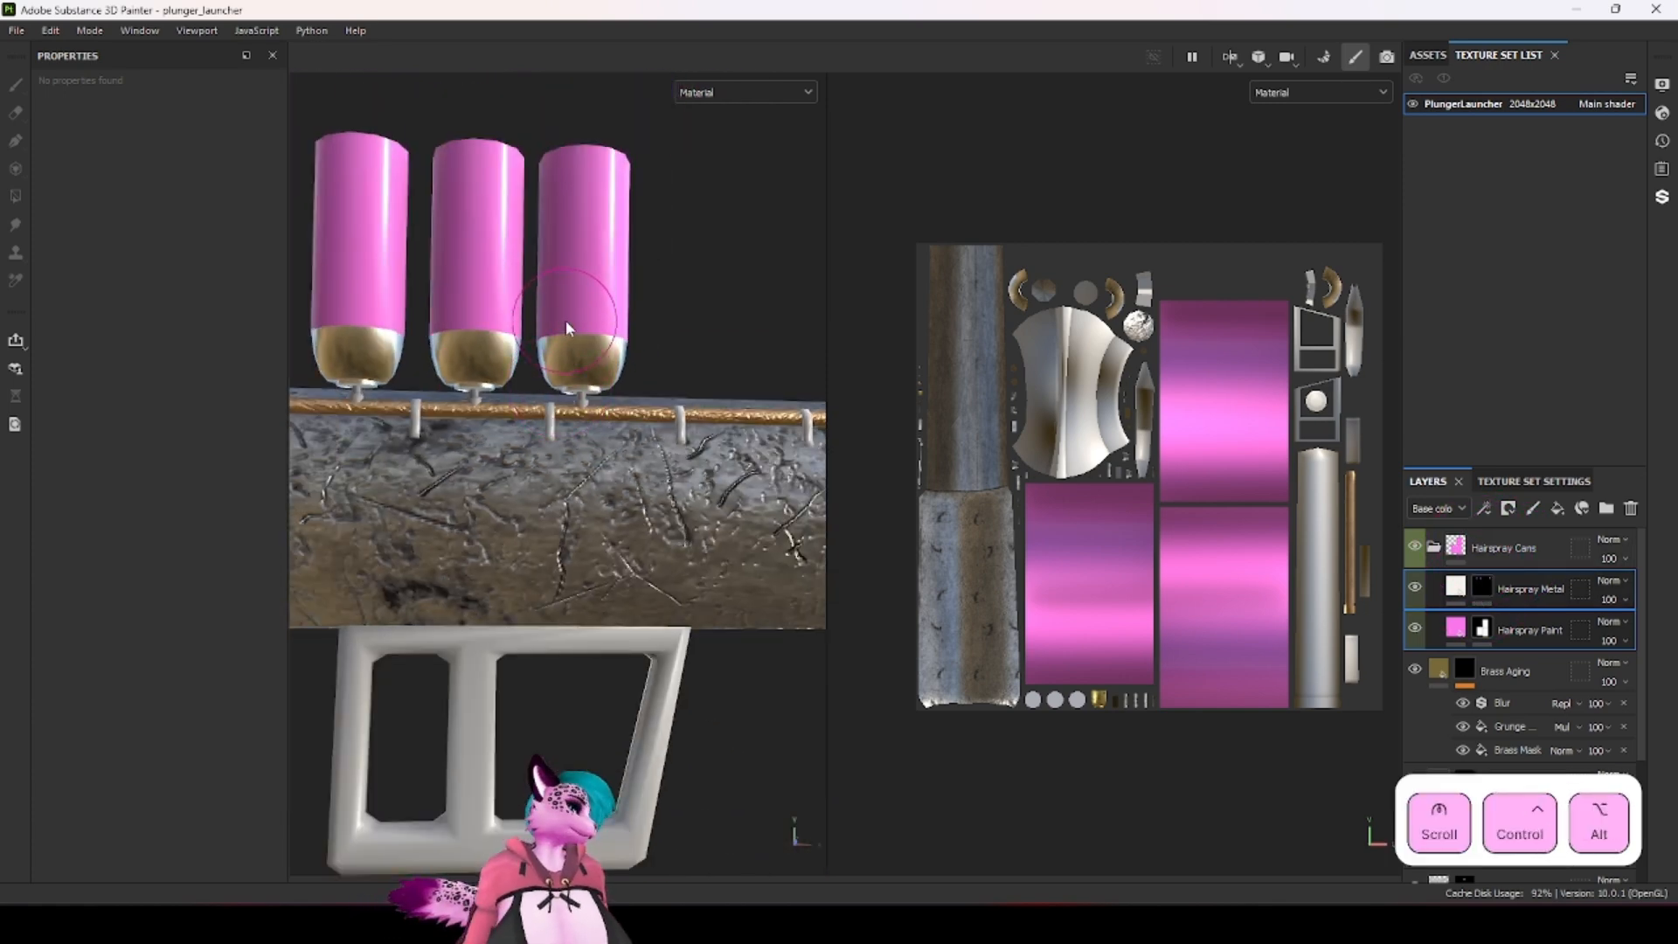
alt+drag(564, 319, 592, 477)
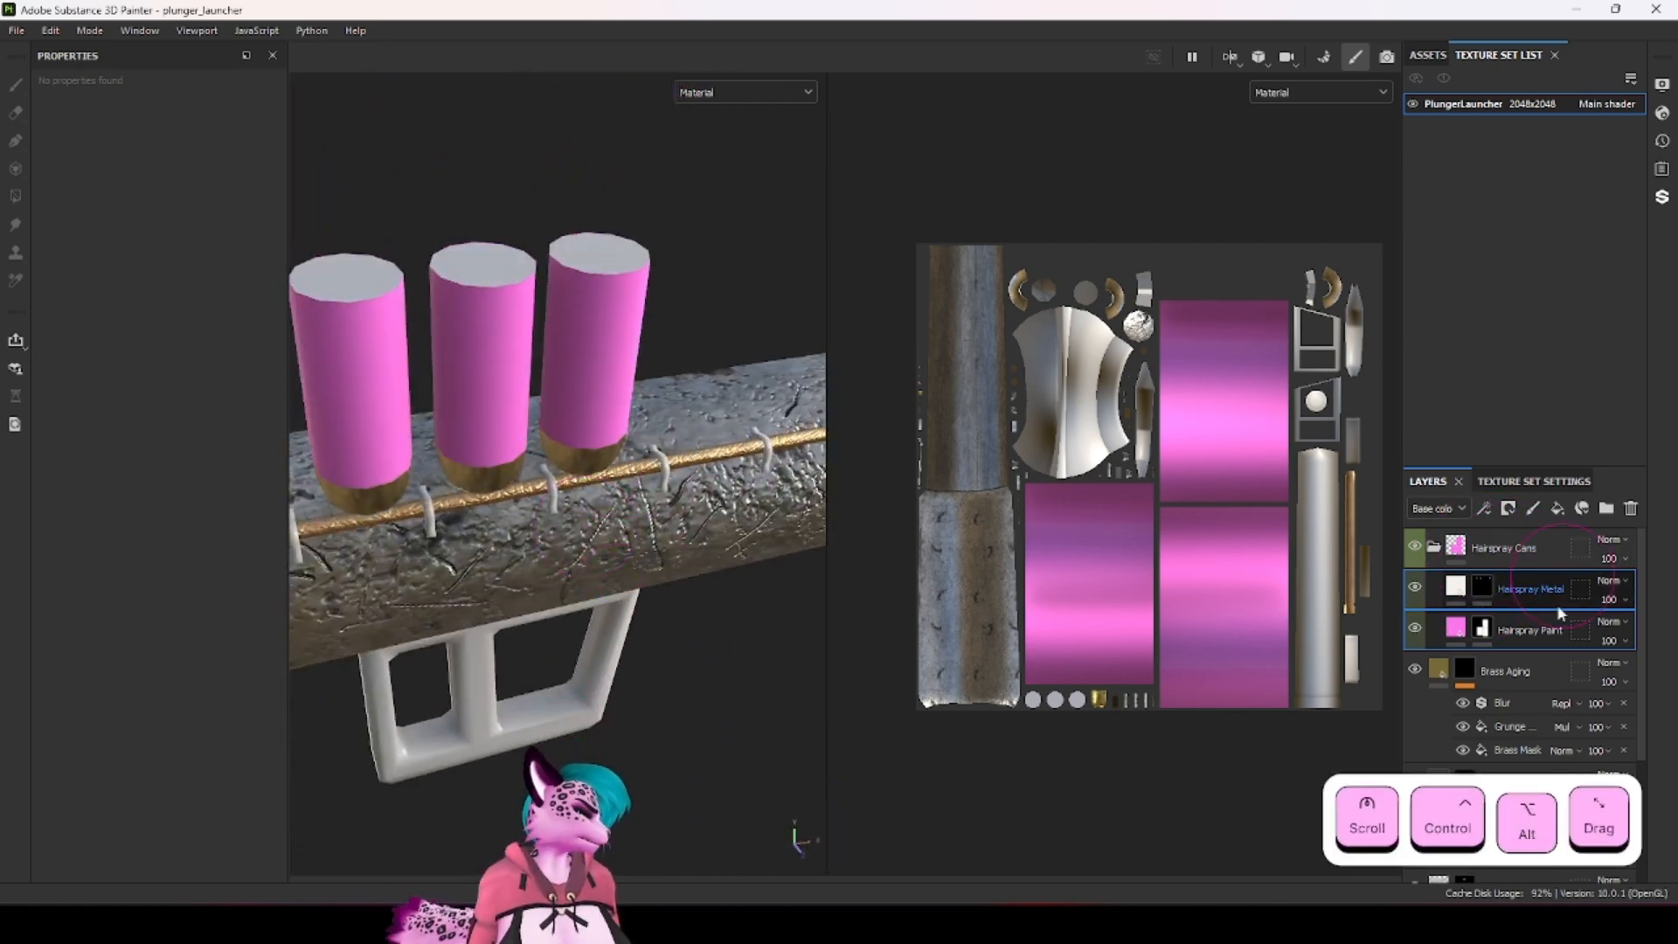
mouse_move(1487, 582)
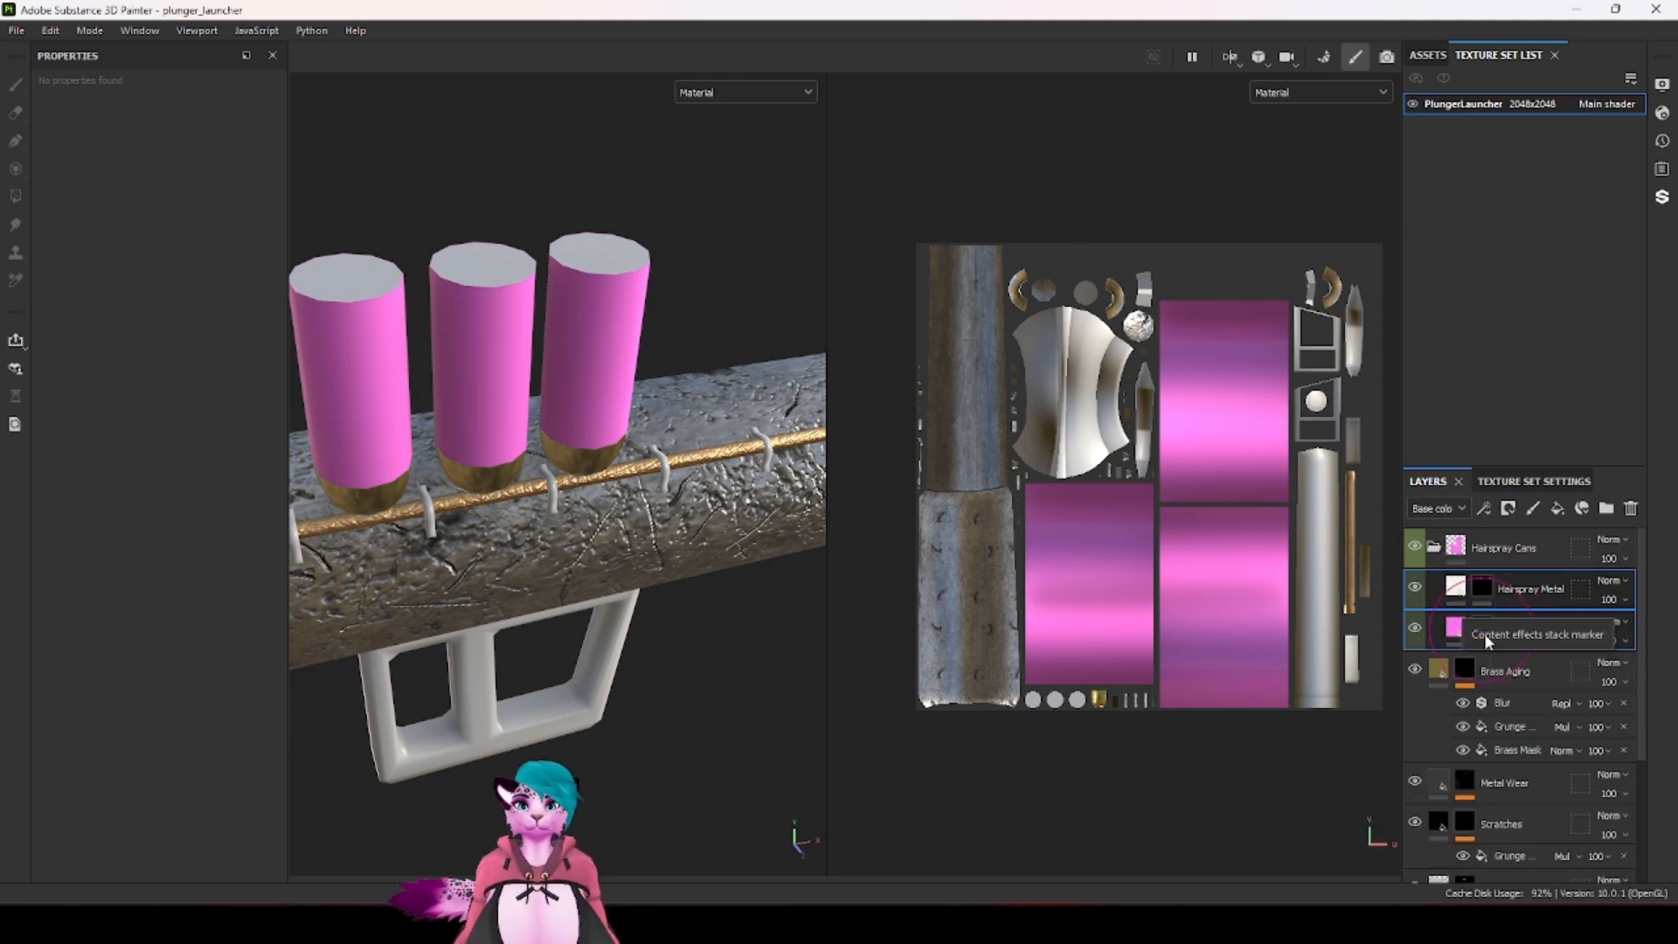
click(1481, 585)
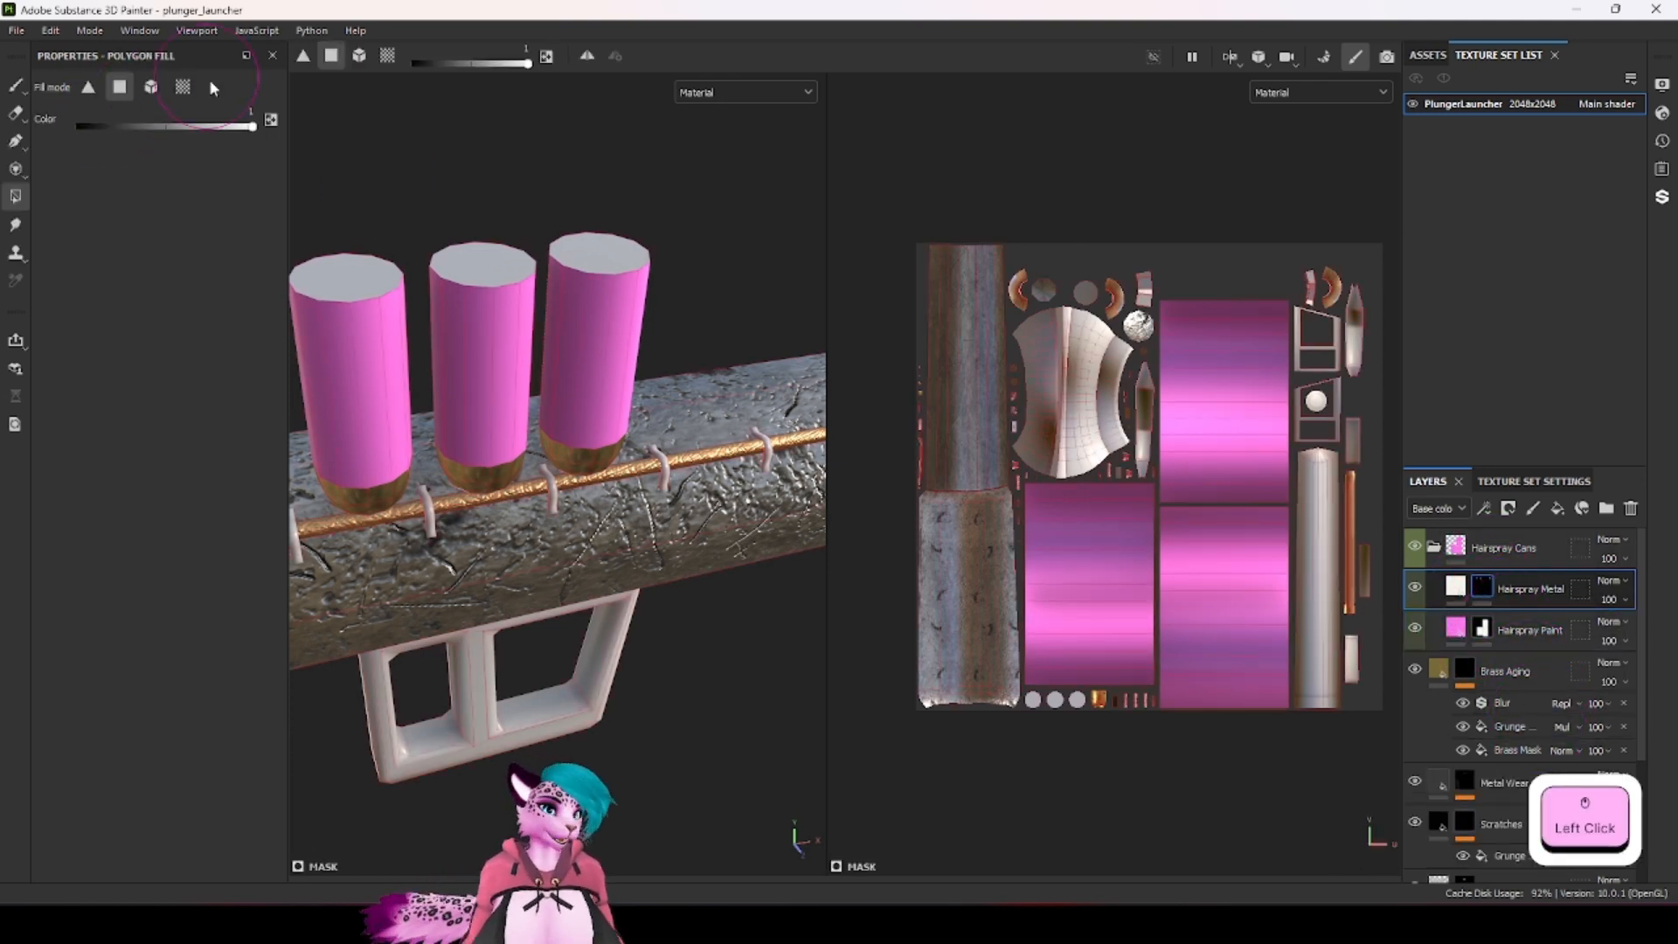
click(183, 86)
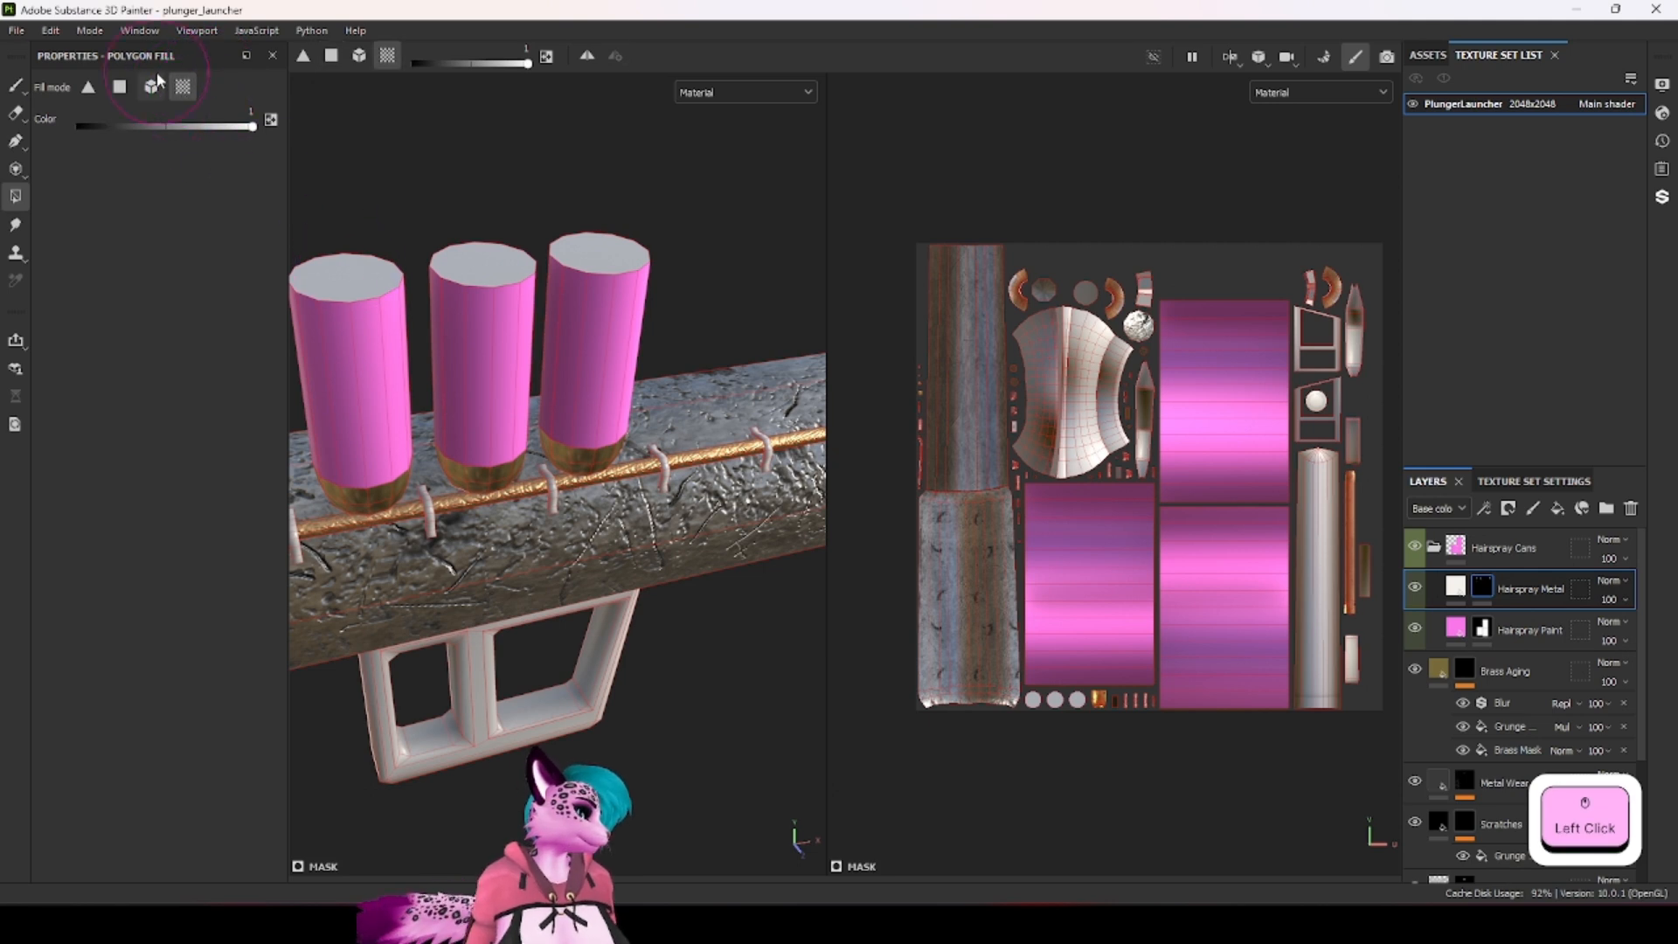
click(120, 87)
key(alt)
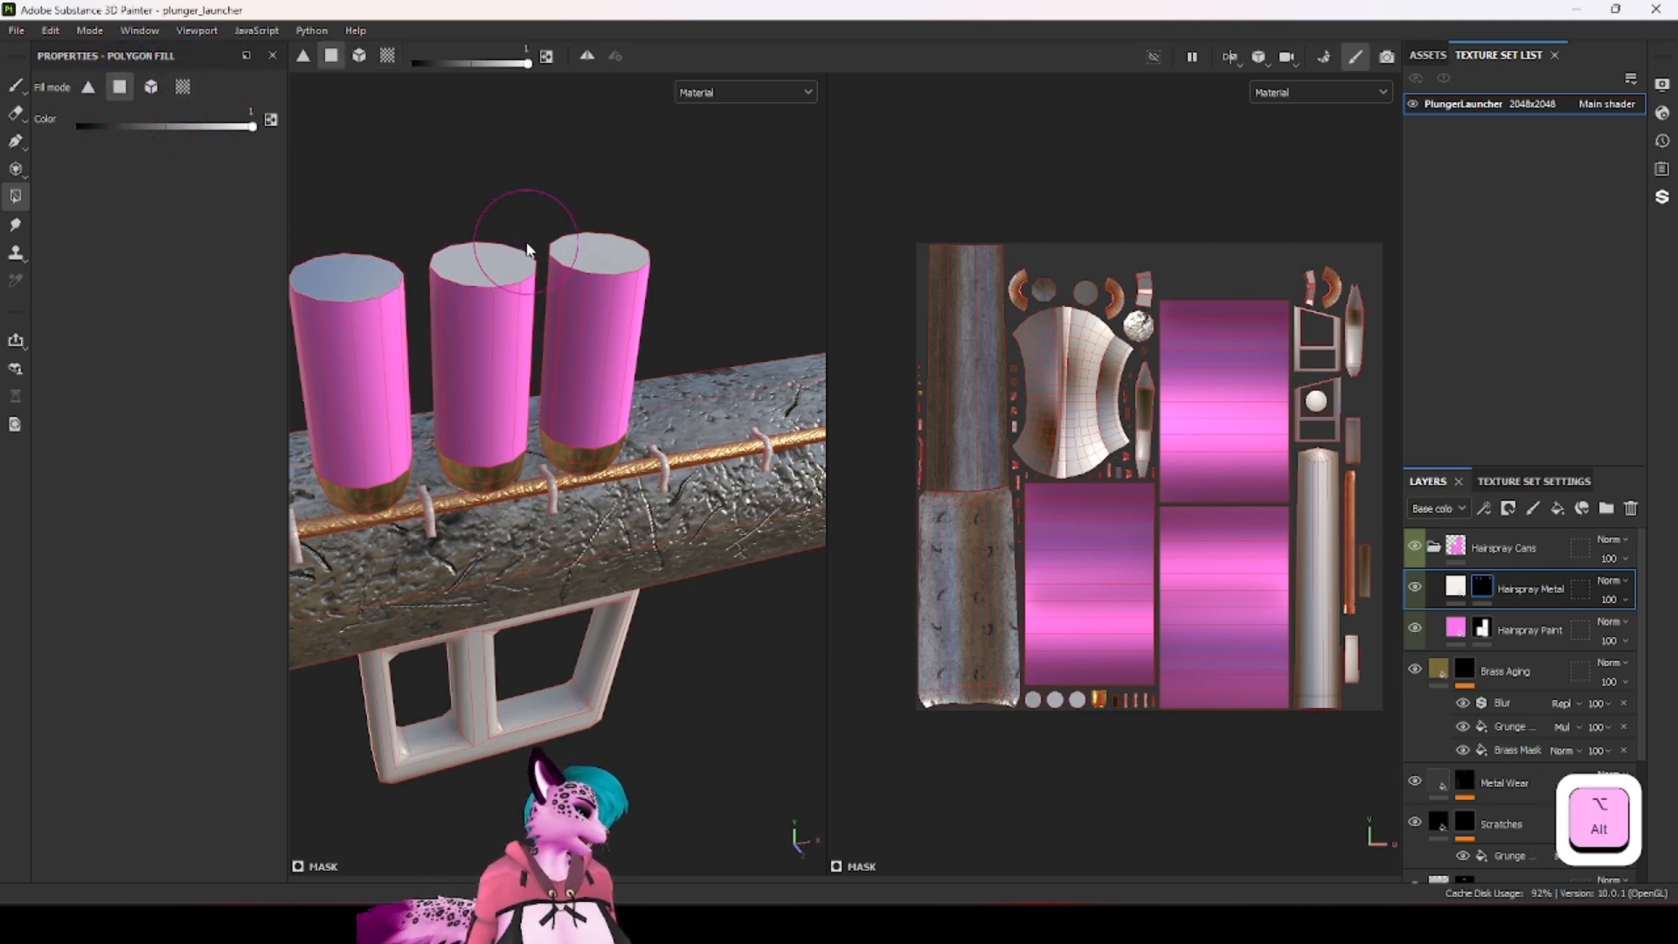
alt+drag(527, 249, 568, 393)
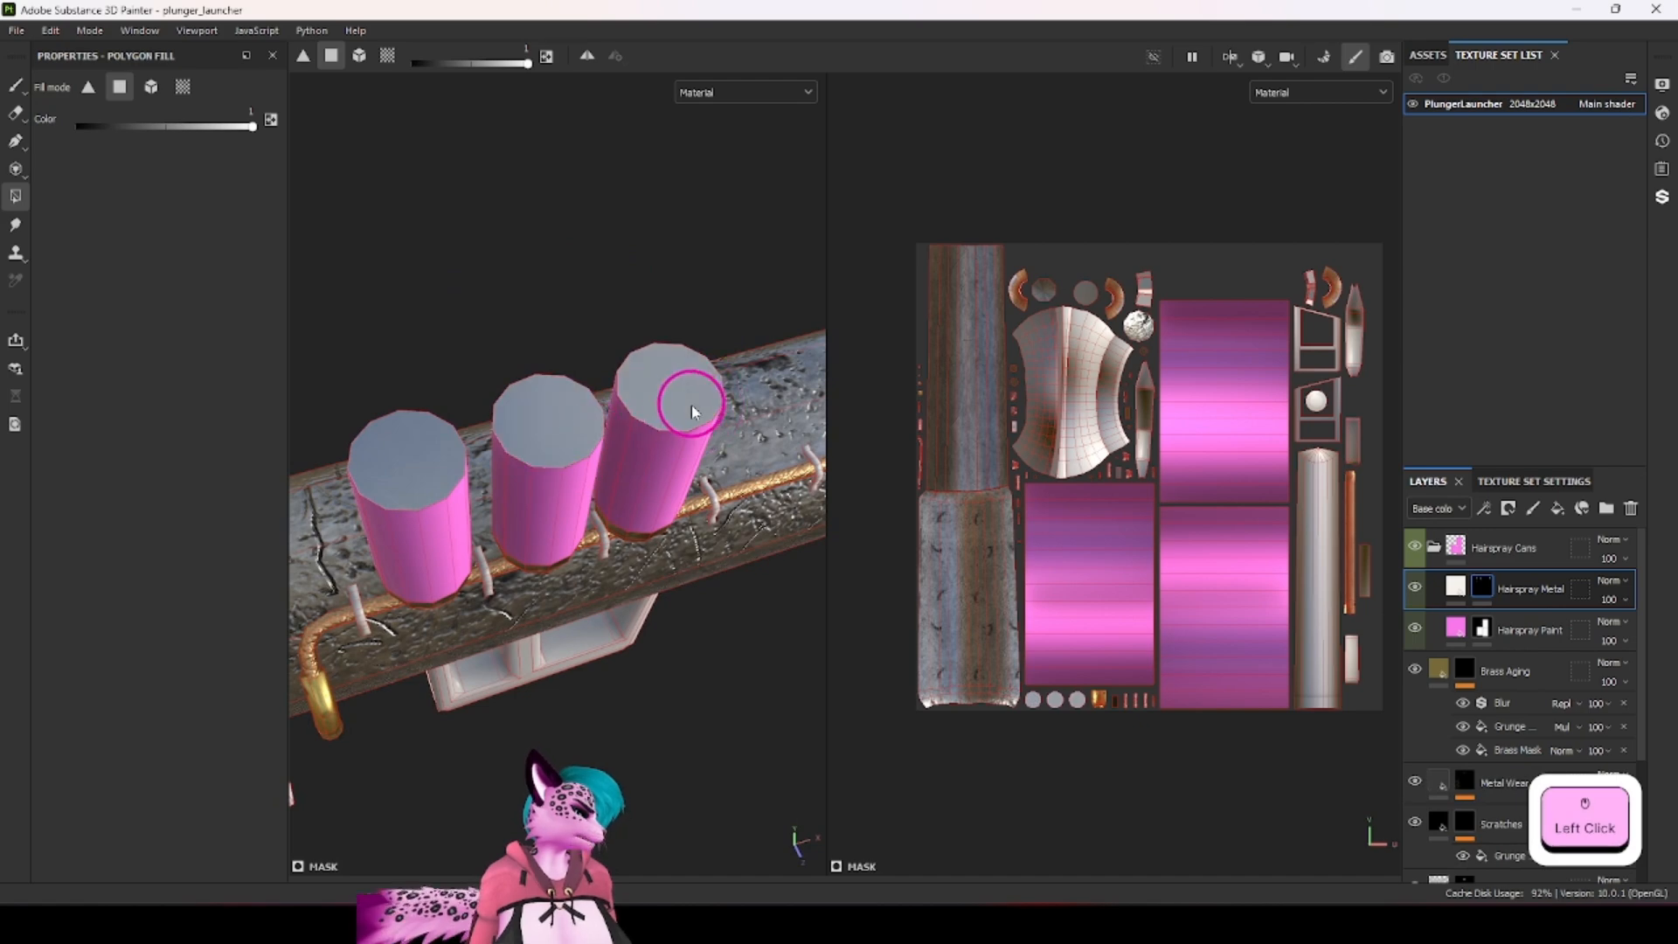
alt+drag(690, 403, 664, 263)
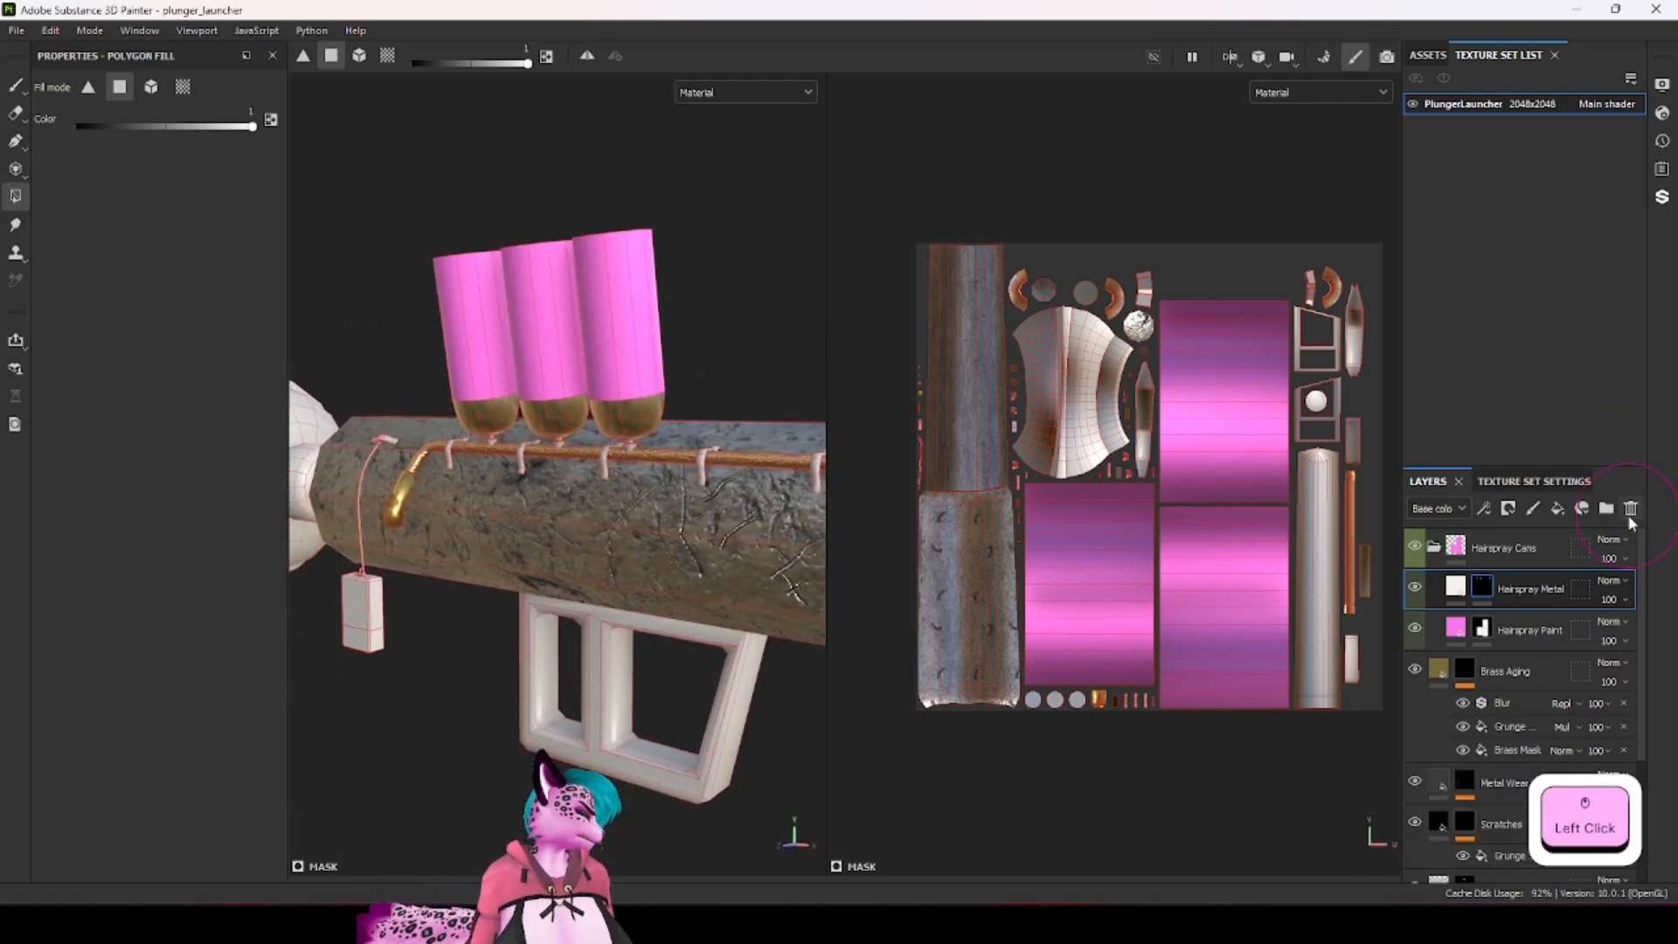
Step: Add a fill layer above Hairspray Metal in the Hairspray Cans folder and keep only its color channel enabled
click(1556, 510)
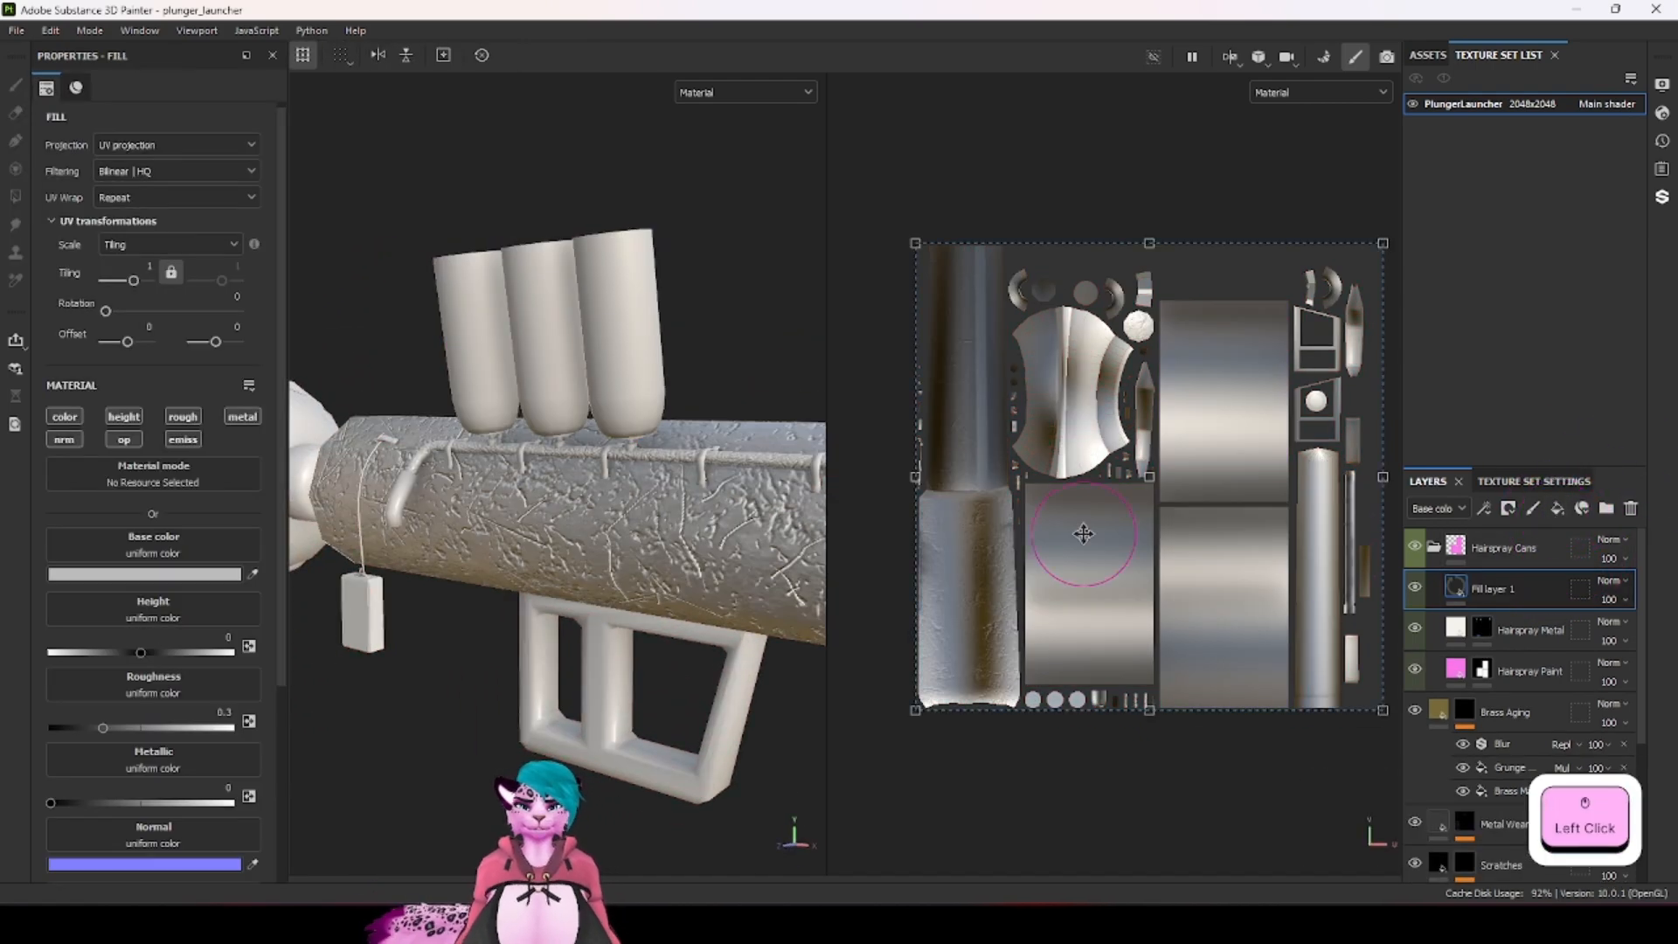
click(156, 472)
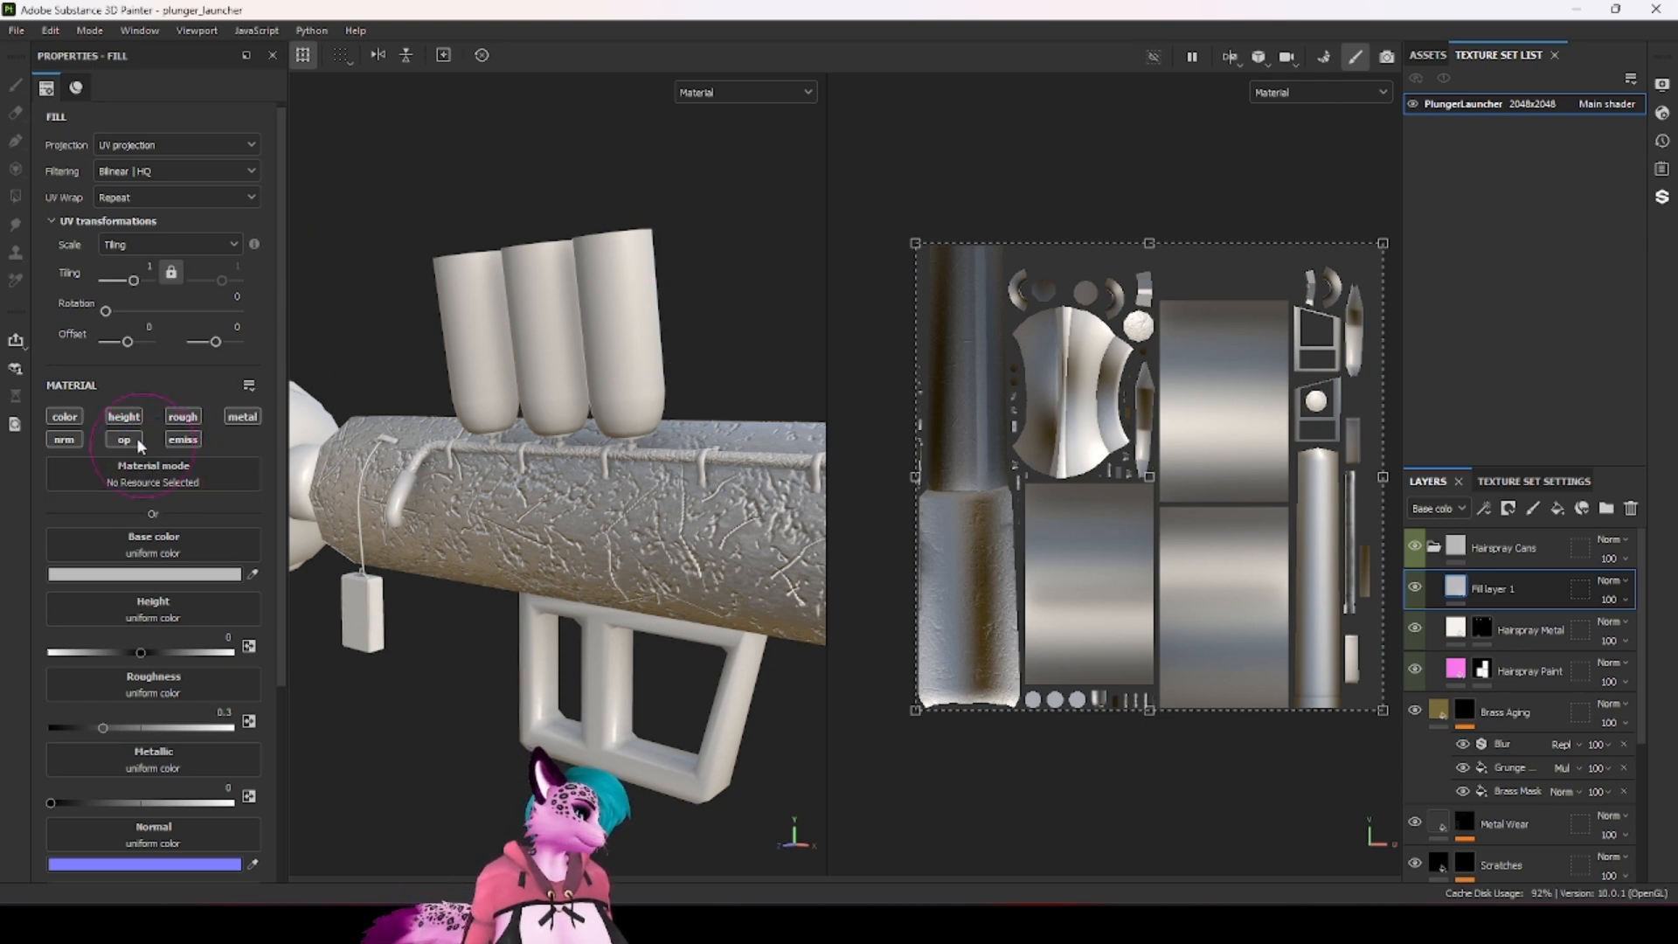
alt+click(65, 416)
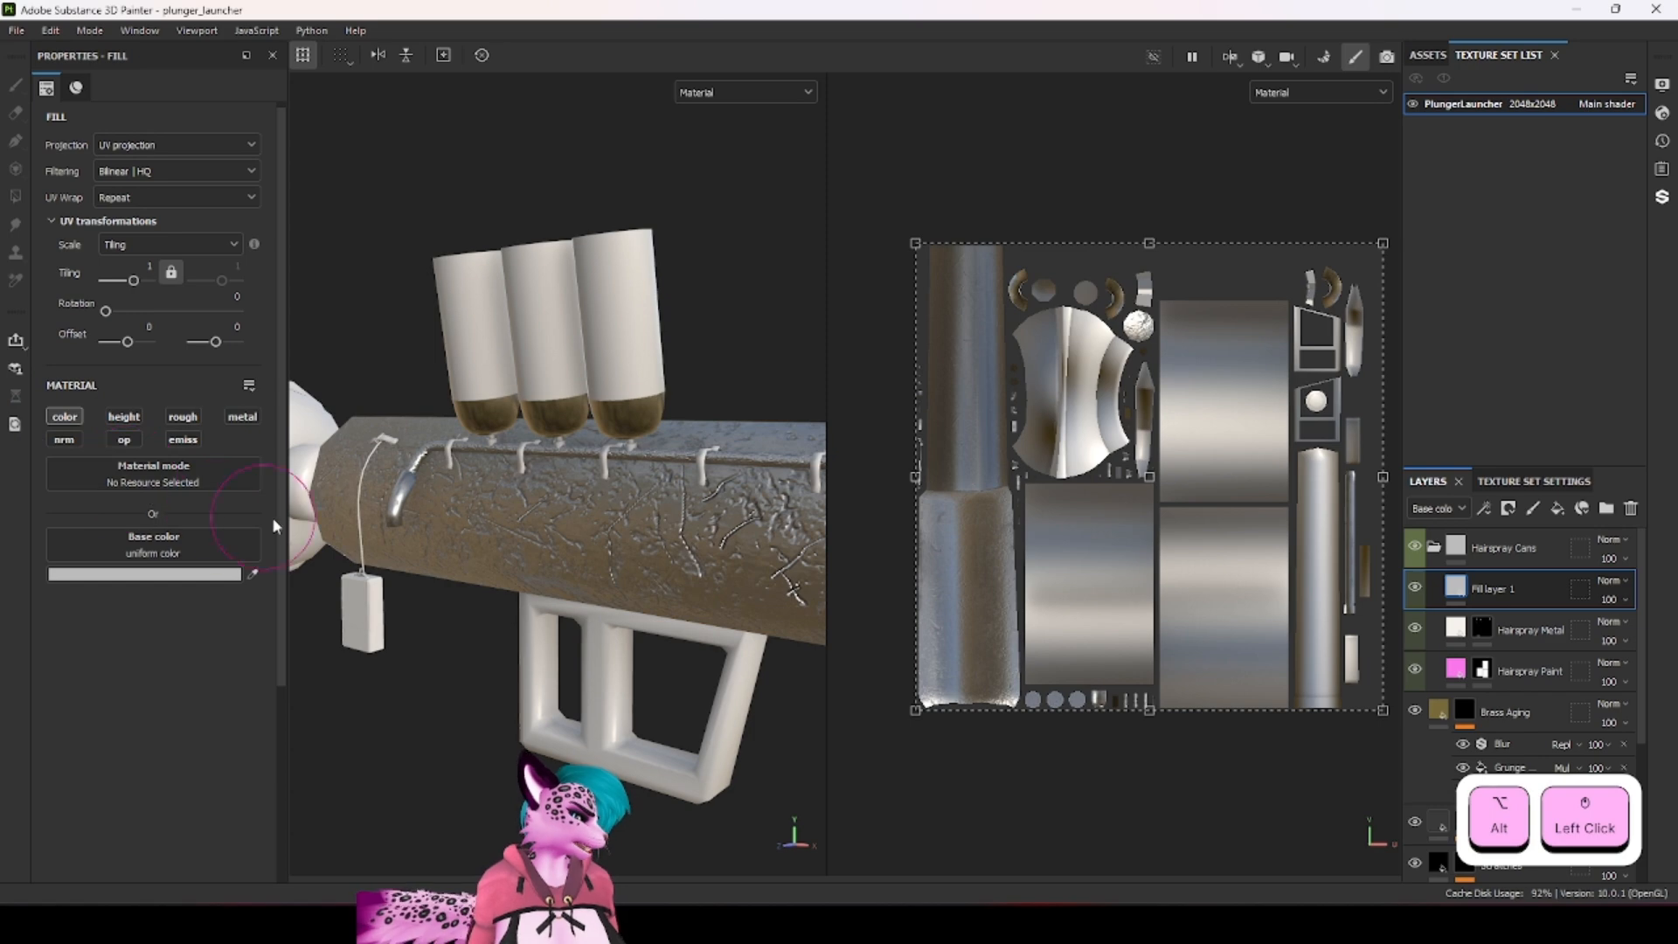
Step: Add a black mask with a fill effect to the Hairspray Cans folder
right_click(1488, 548)
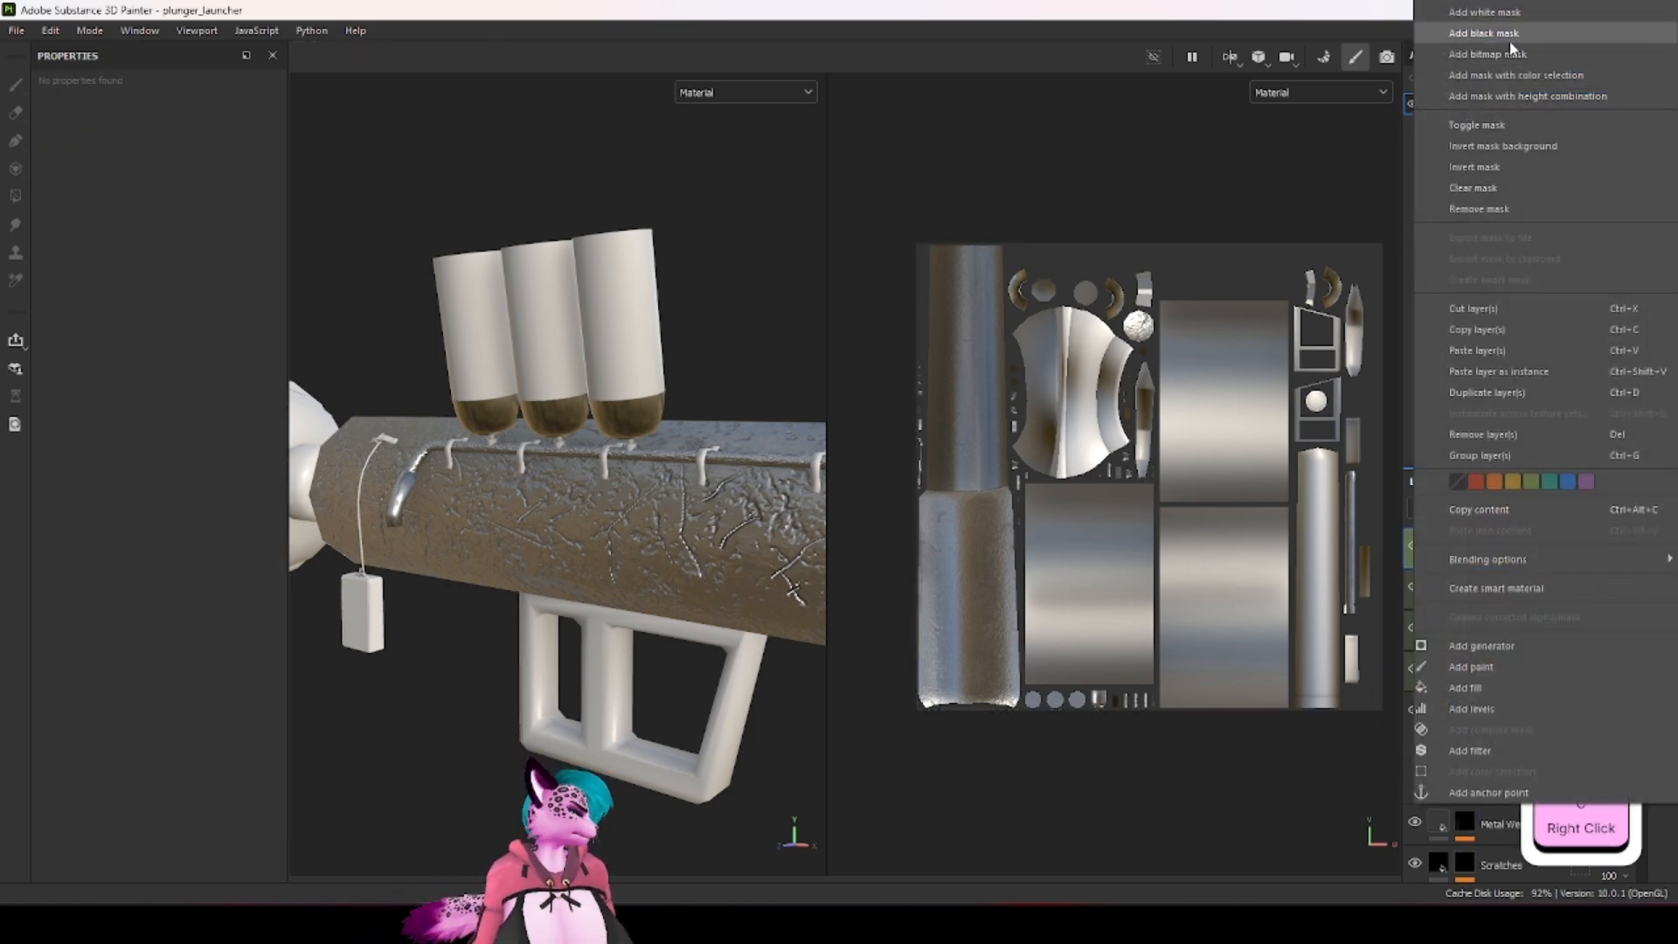
click(1502, 34)
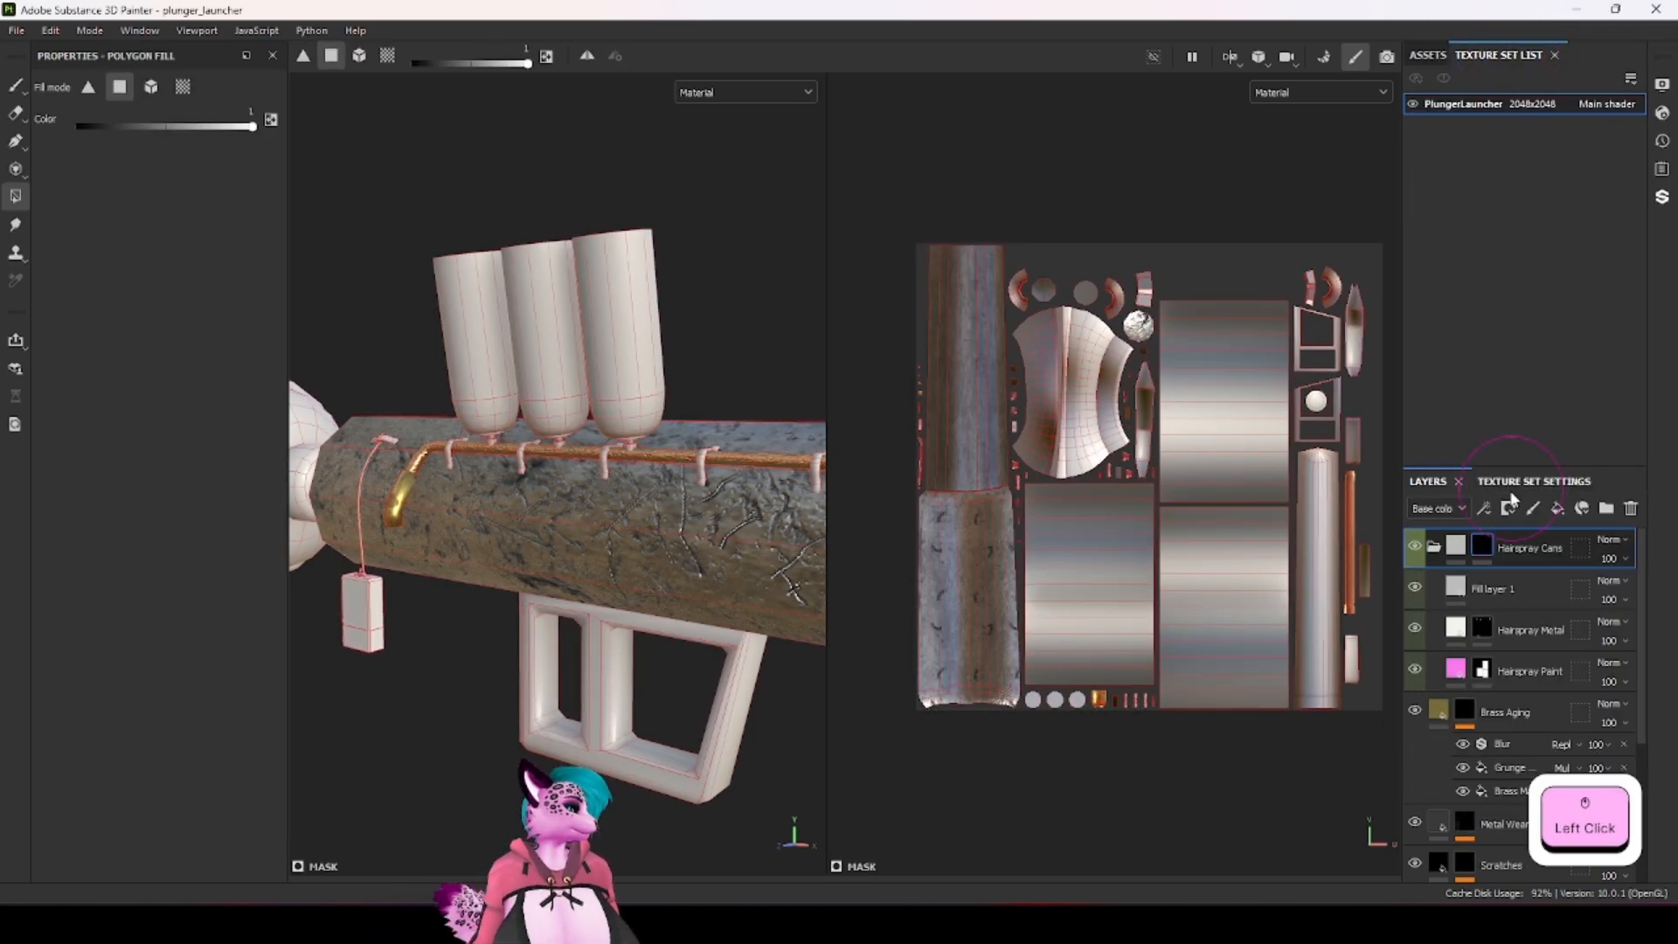
right_click(1506, 552)
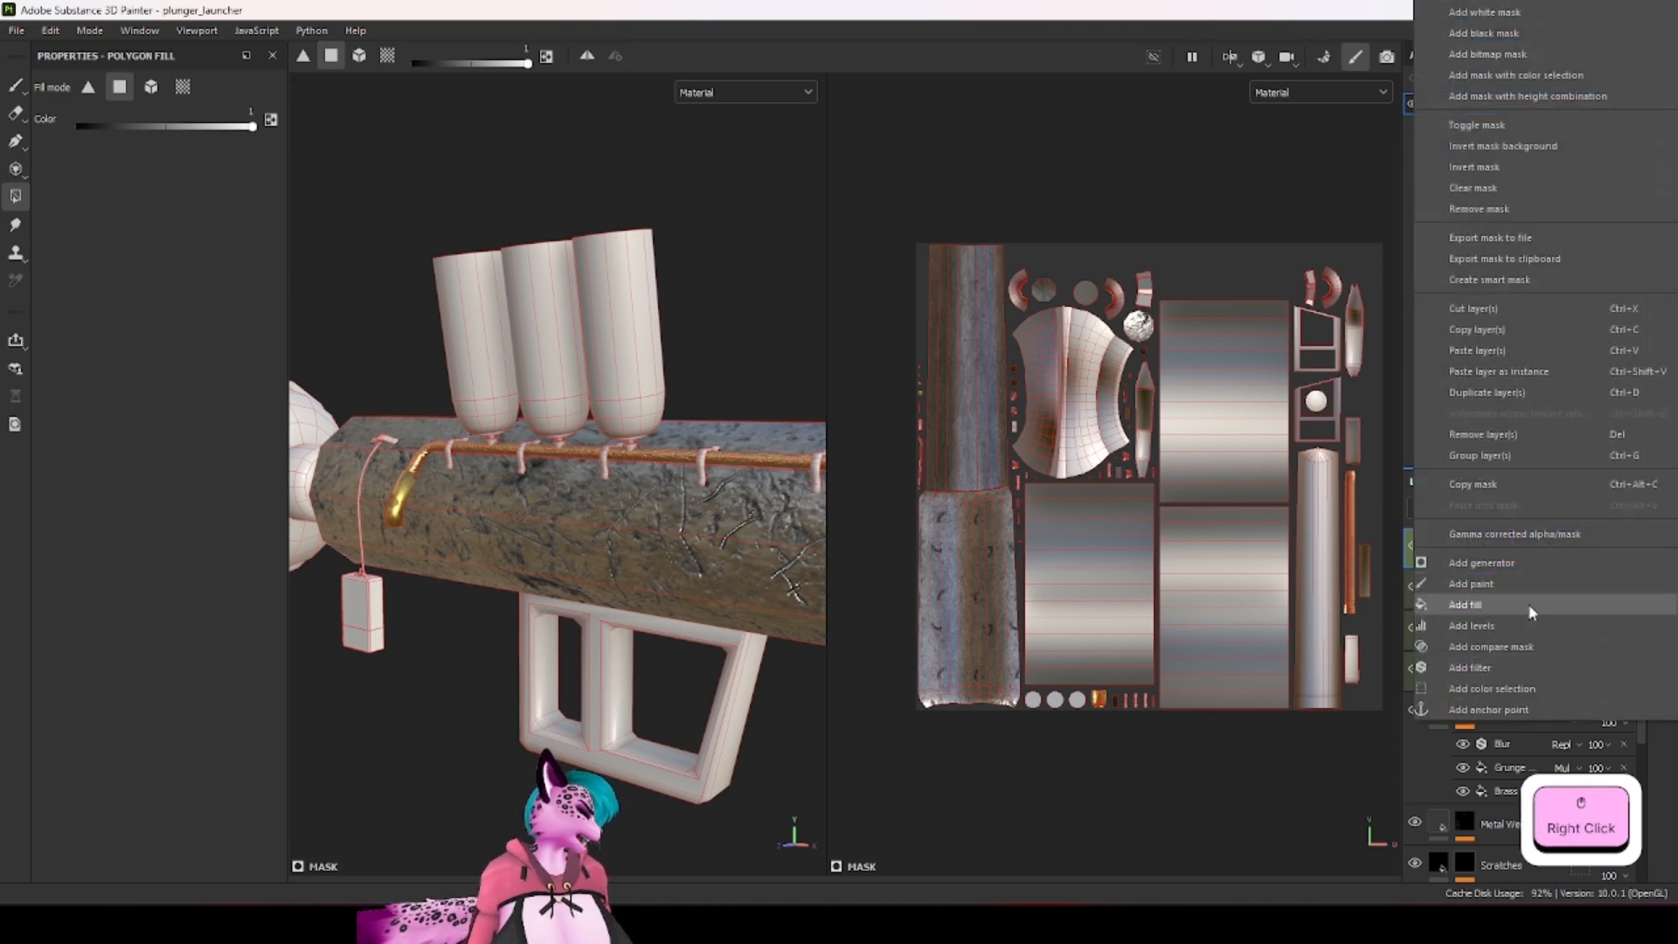
click(1505, 606)
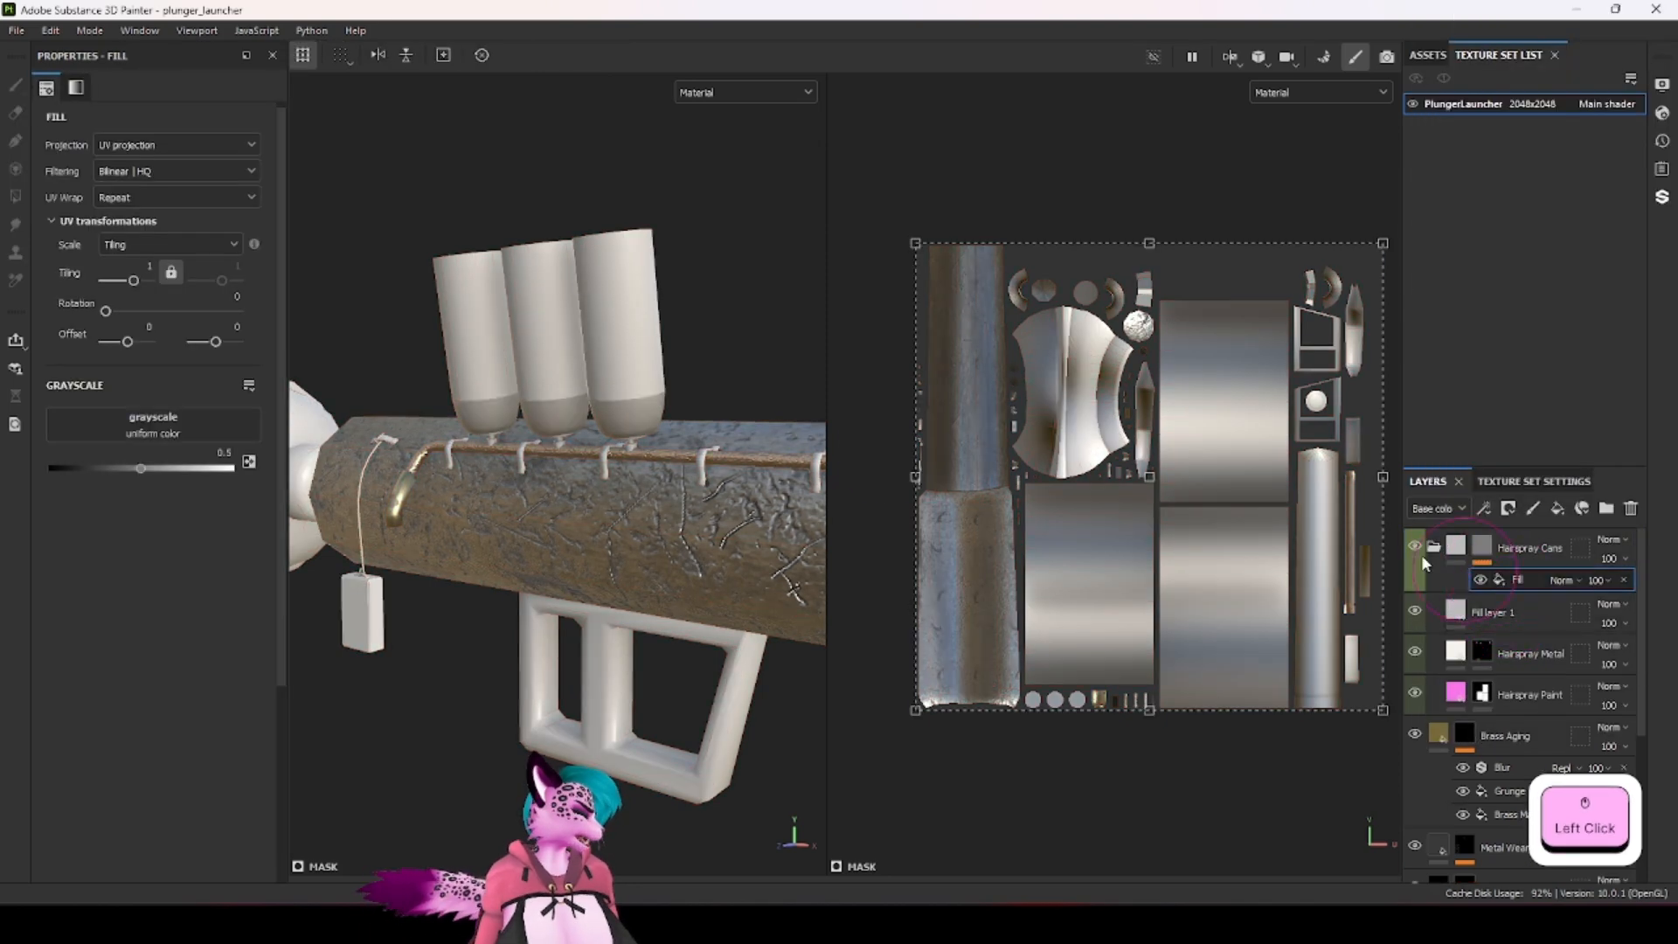
Step: Filter the mask fill's grayscale resources by usage, trying u:material and u:alpha before settling on u:font
click(200, 424)
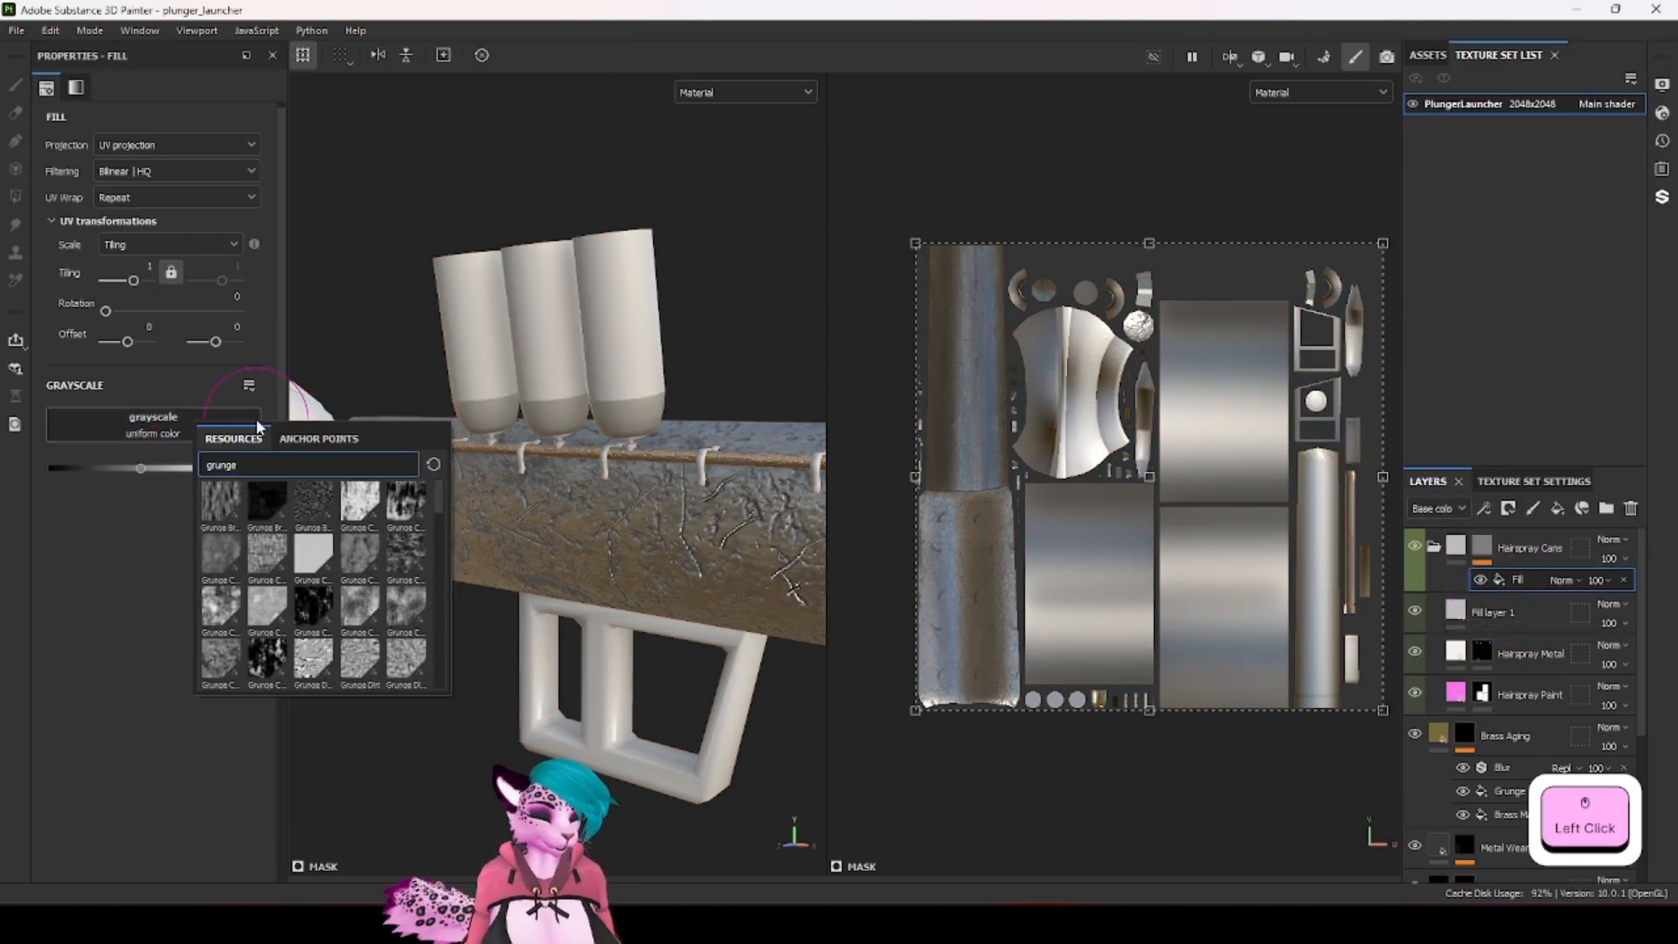
key(ctrl+a)
text(u:)
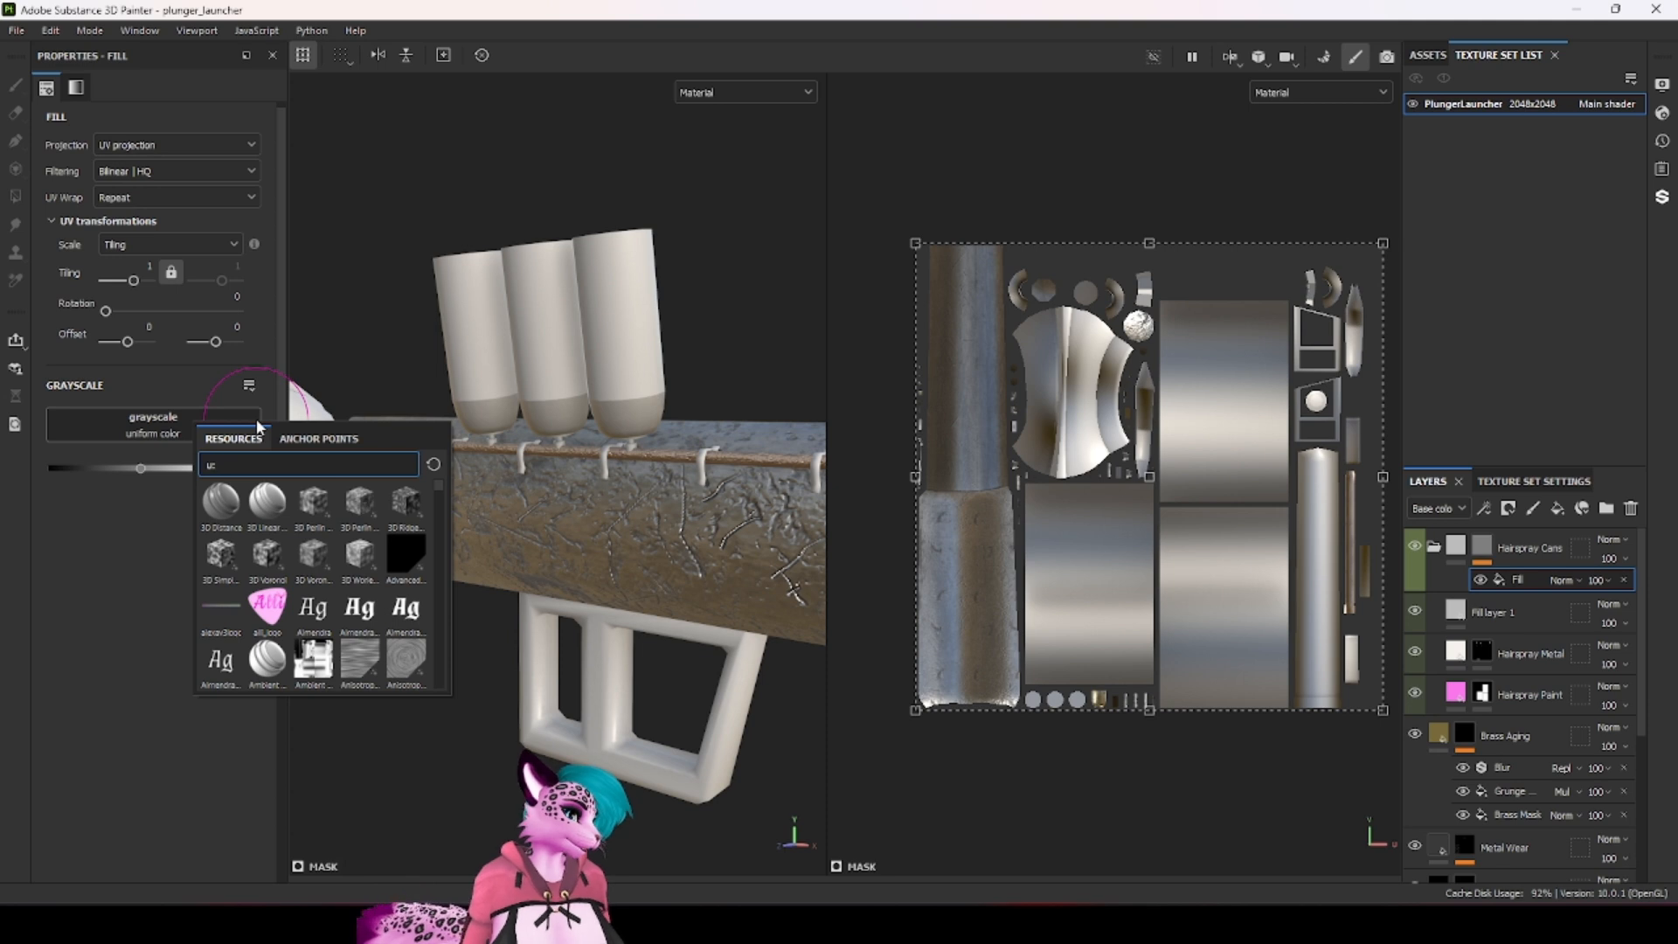
text(material)
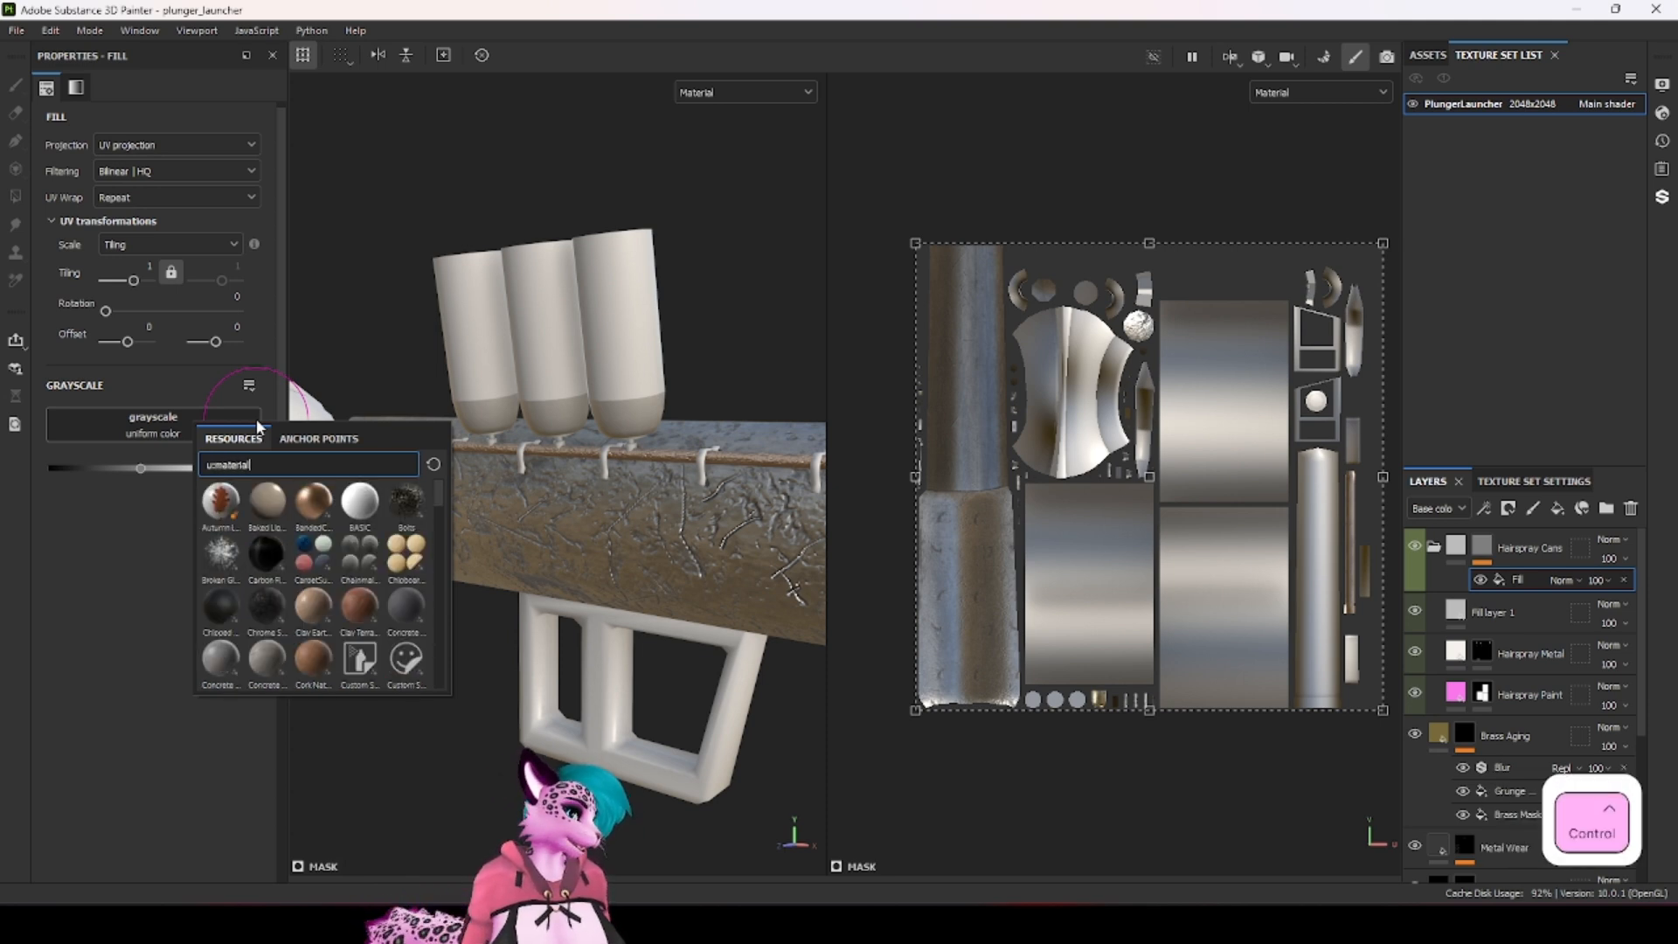
key(ctrl+BackSpace)
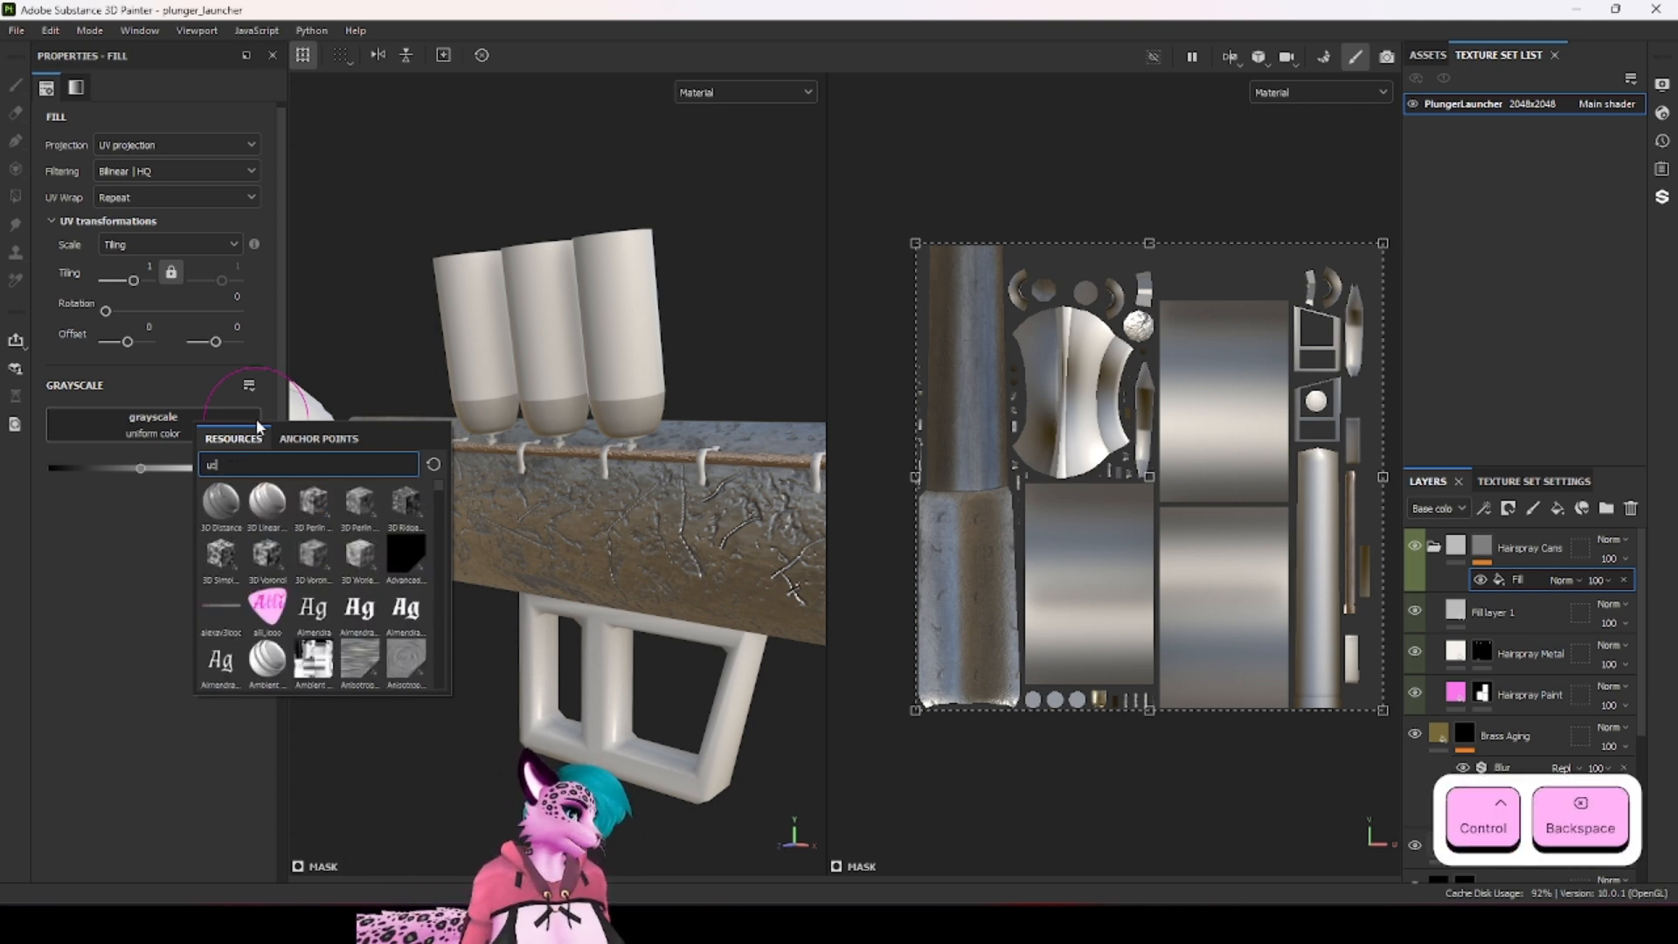
text(alpha)
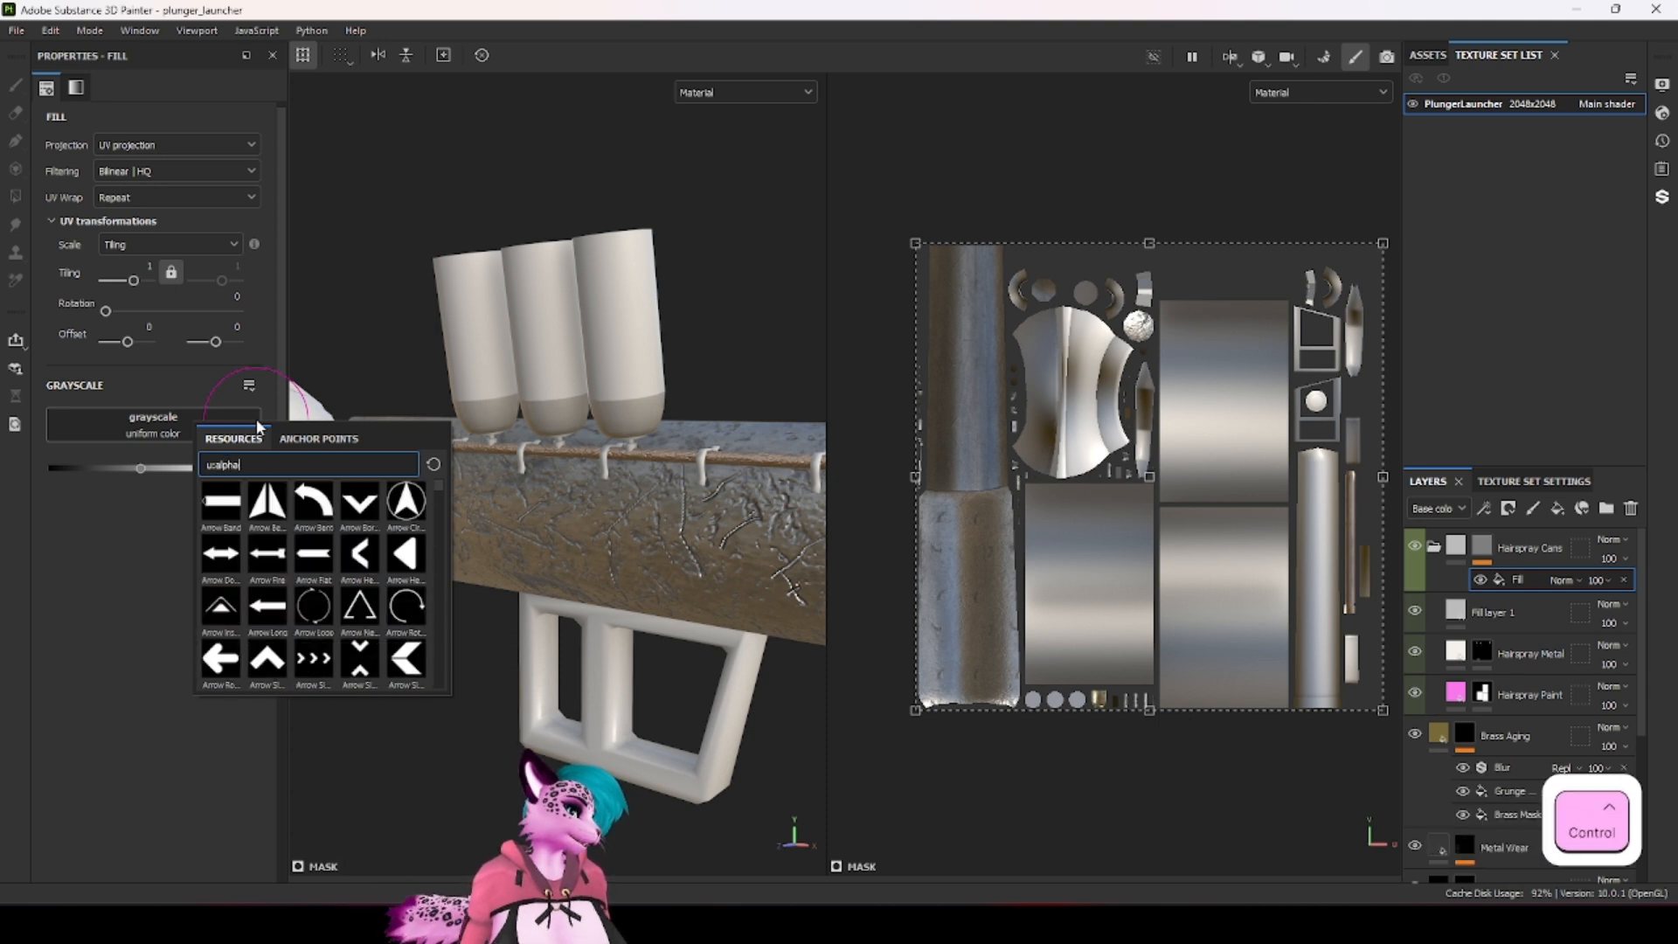
key(ctrl+BackSpace)
text(font)
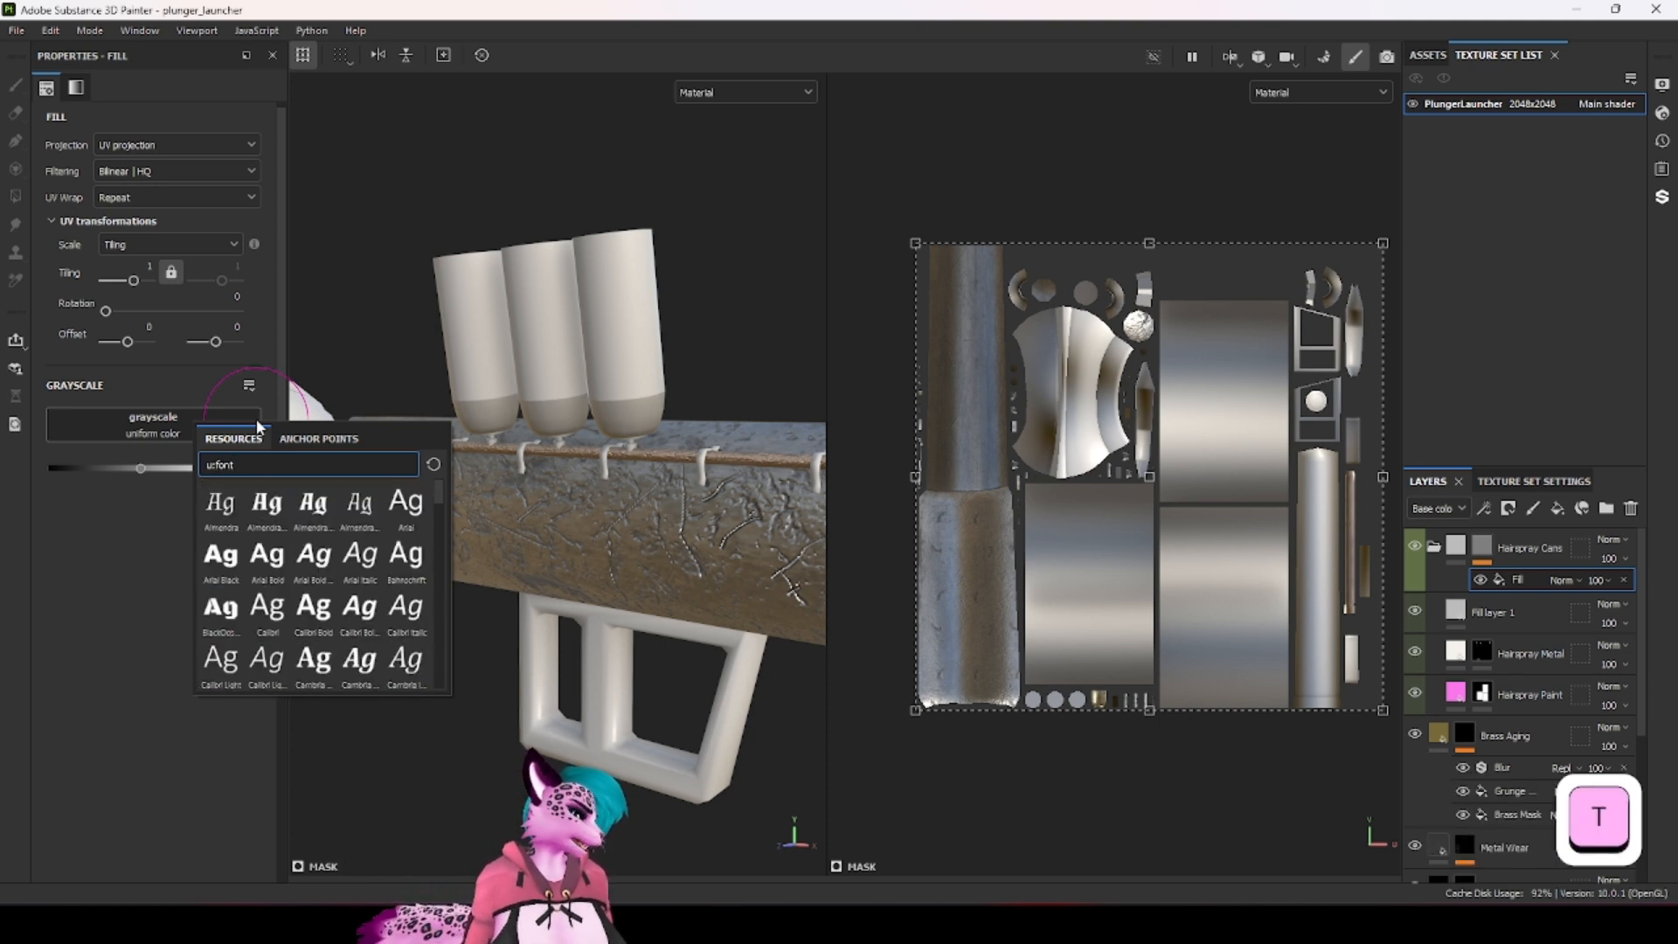
Step: Browse the available fonts and assign Dancing Script Bold as the mask fill's grayscale source
scroll(322, 579, down, 3)
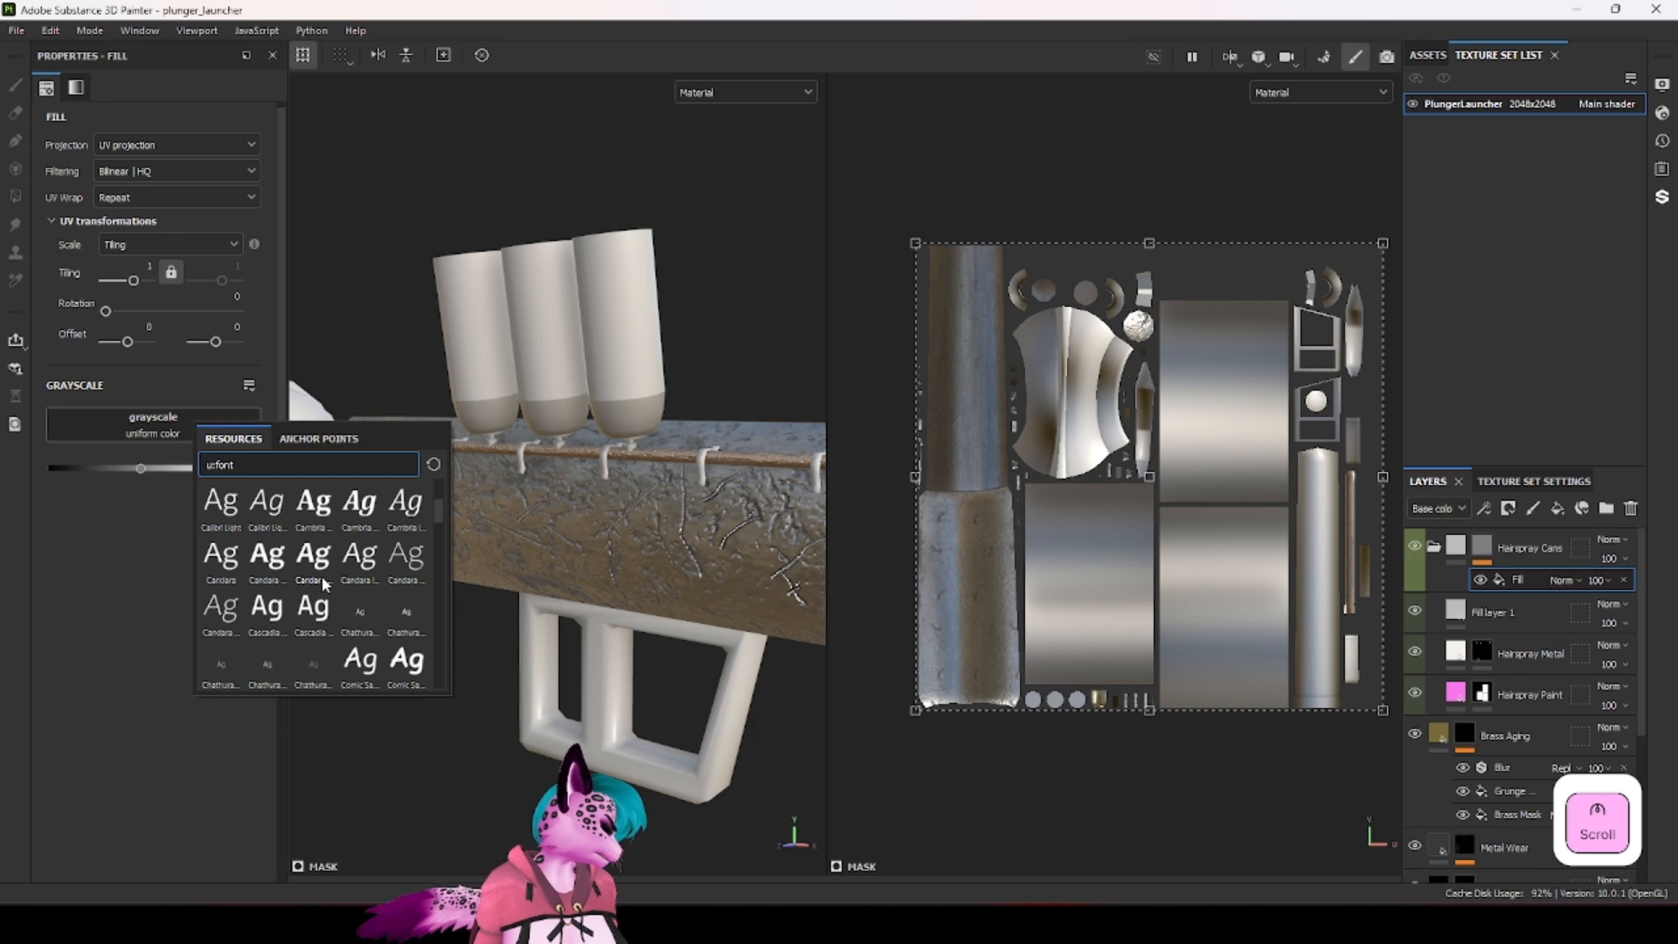
scroll(322, 579, down, 6)
scroll(332, 606, down, 3)
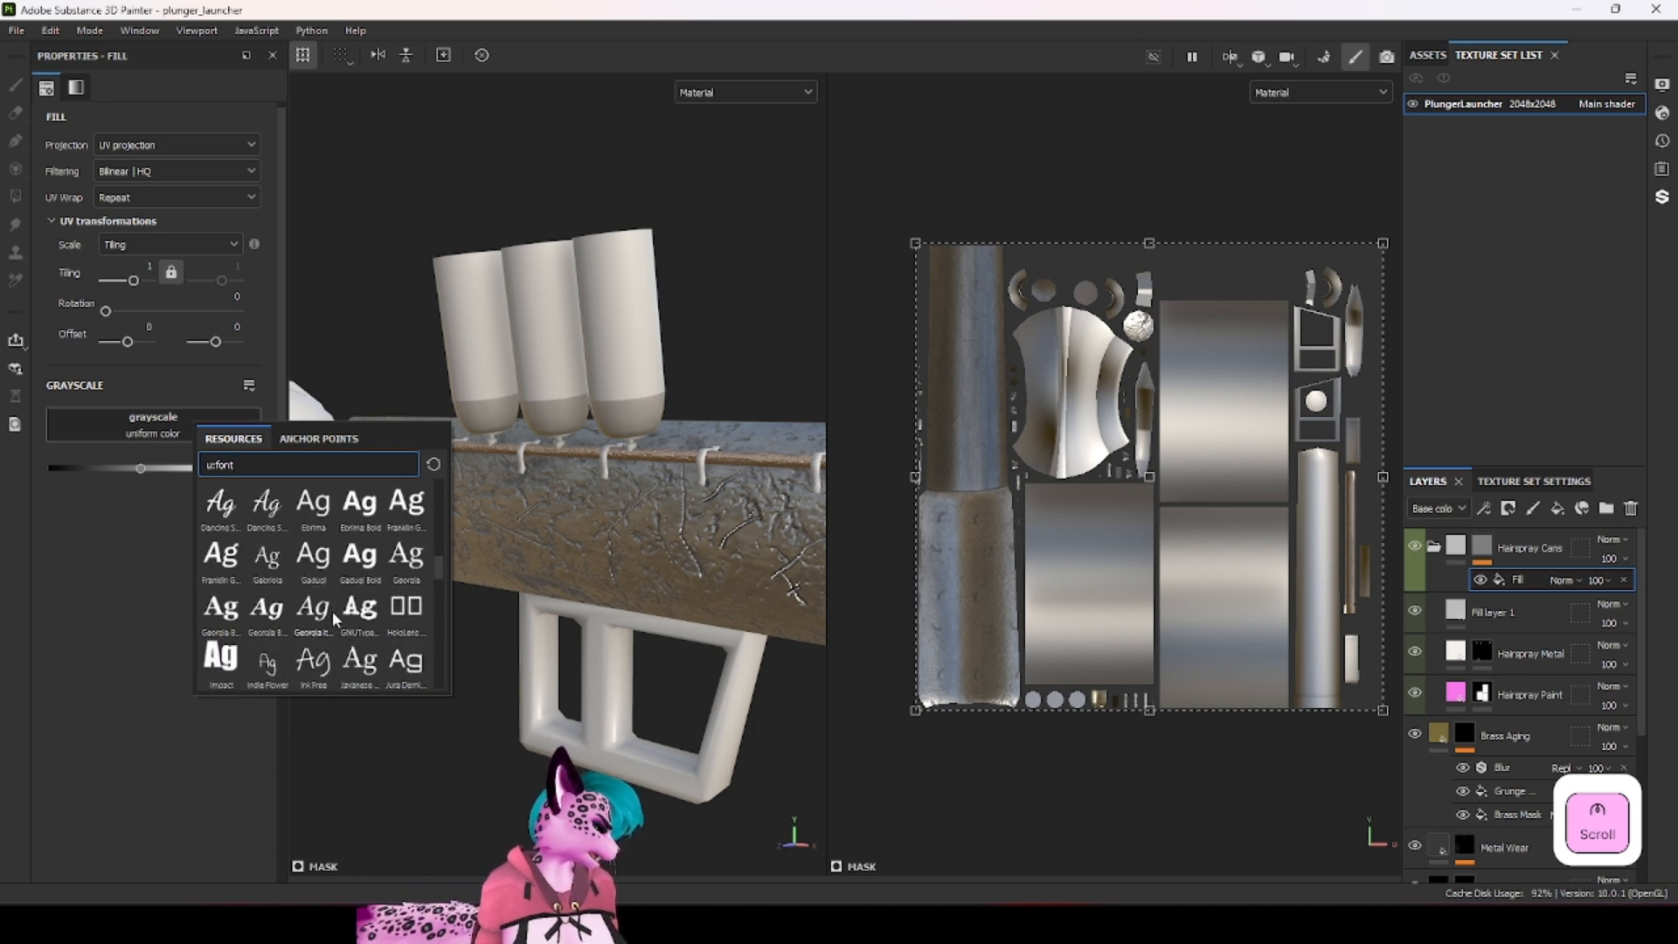
mouse_move(332, 611)
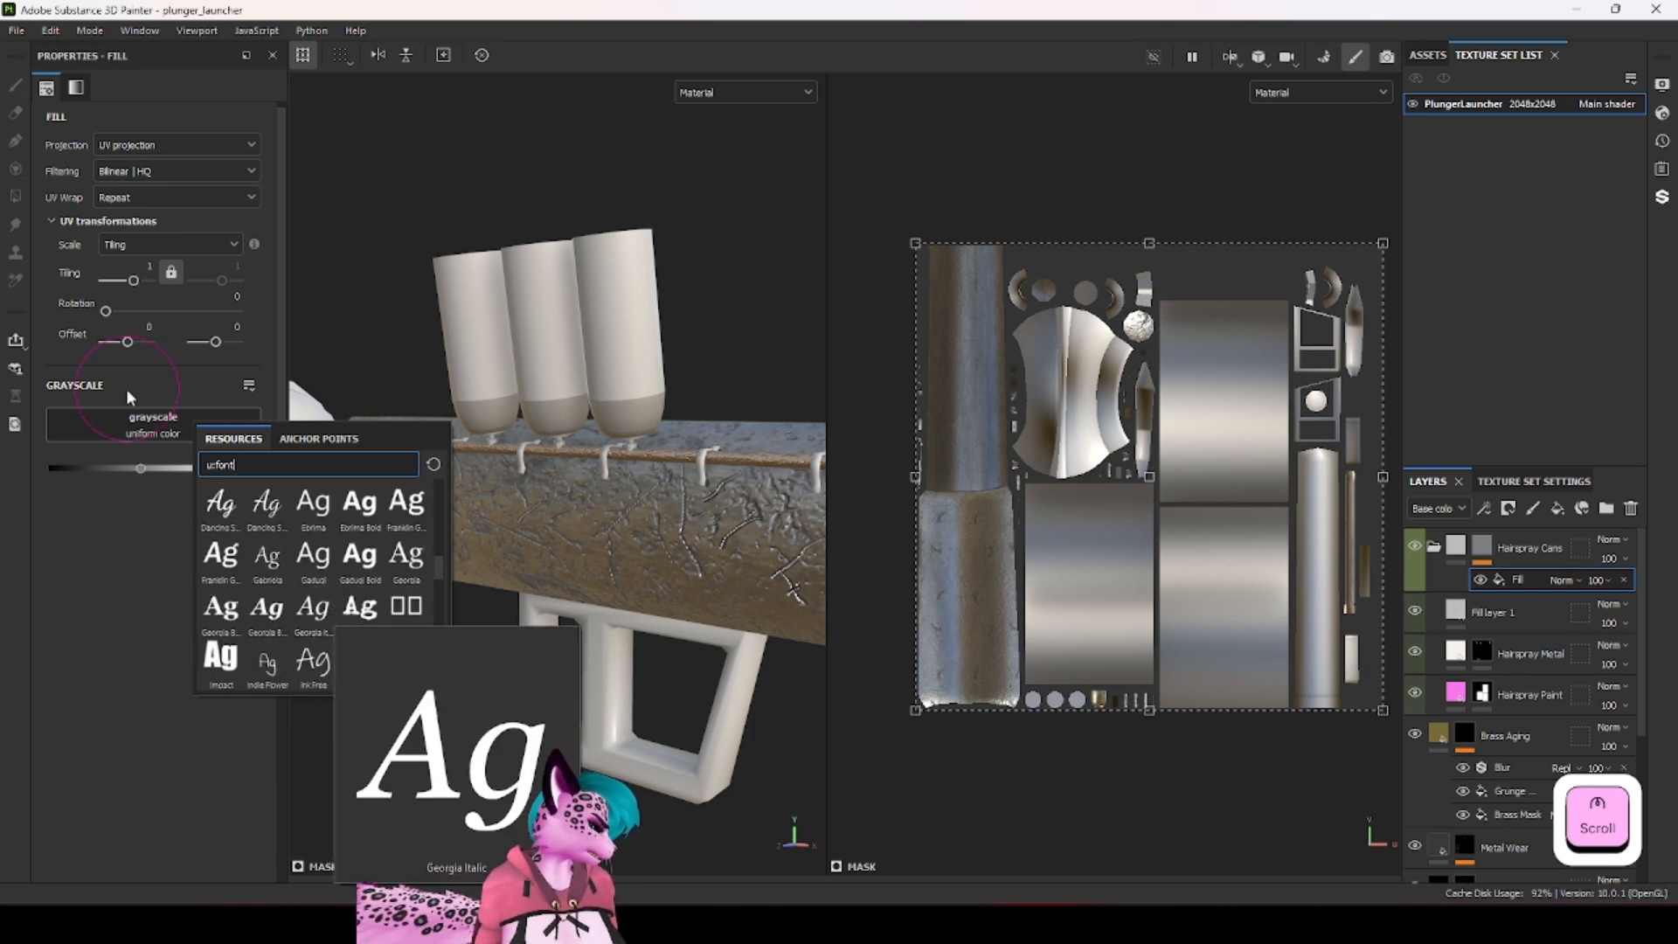
click(222, 509)
Step: Replace the placeholder text in the mask fill with "Hairspray"
click(129, 504)
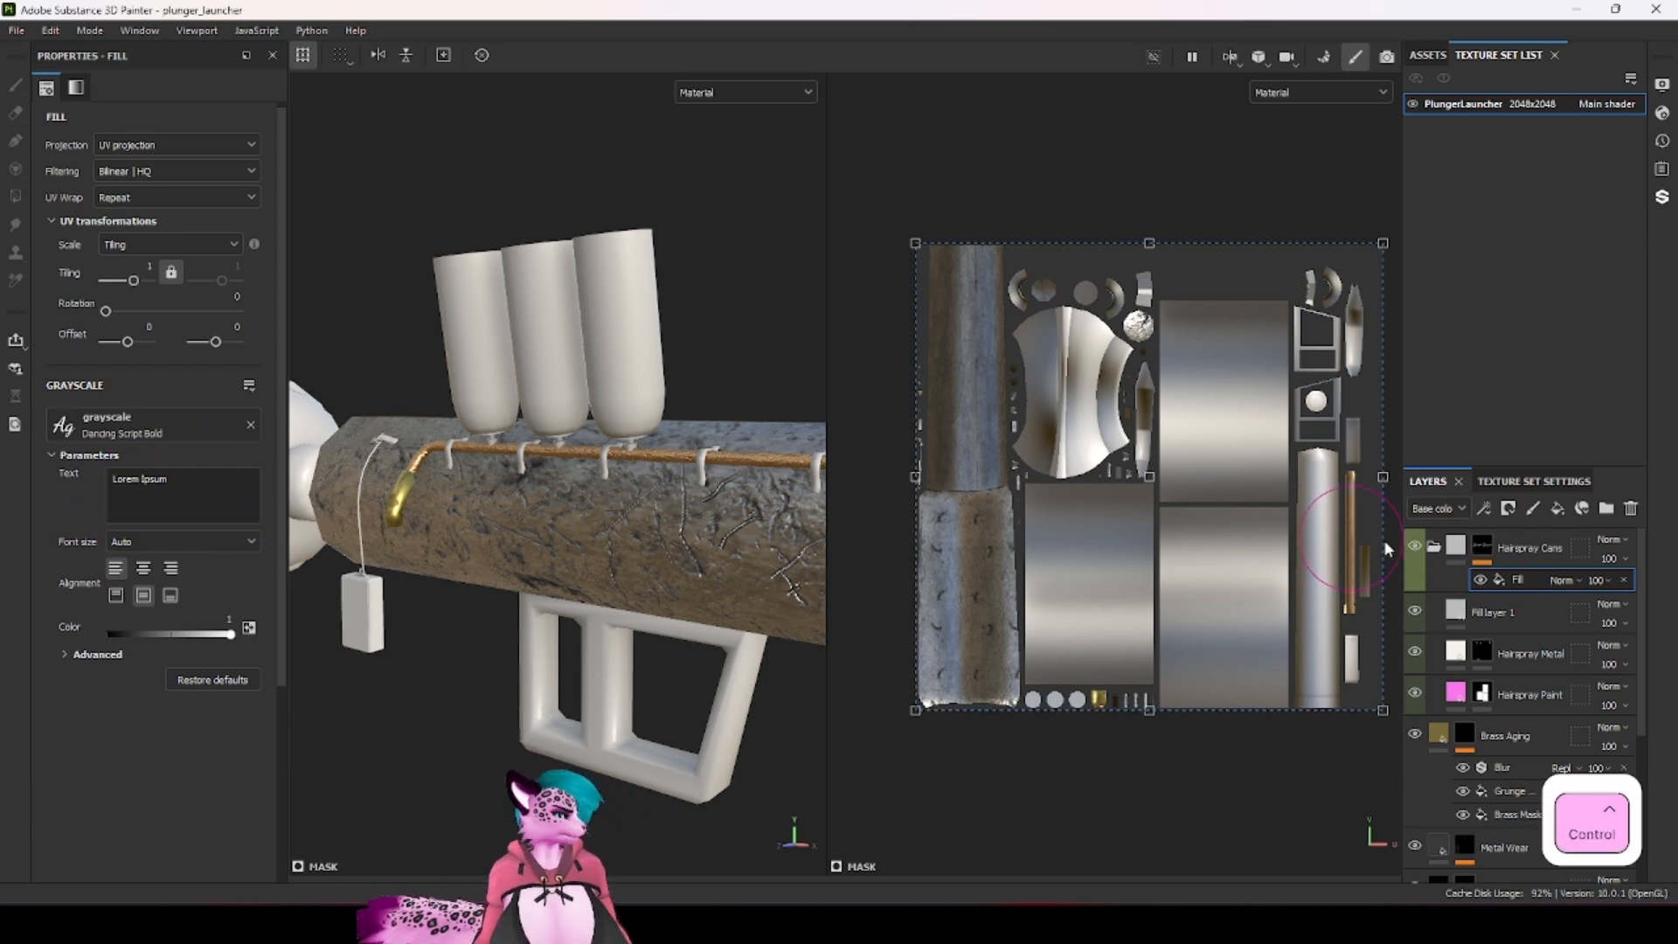
ctrl+click(1491, 559)
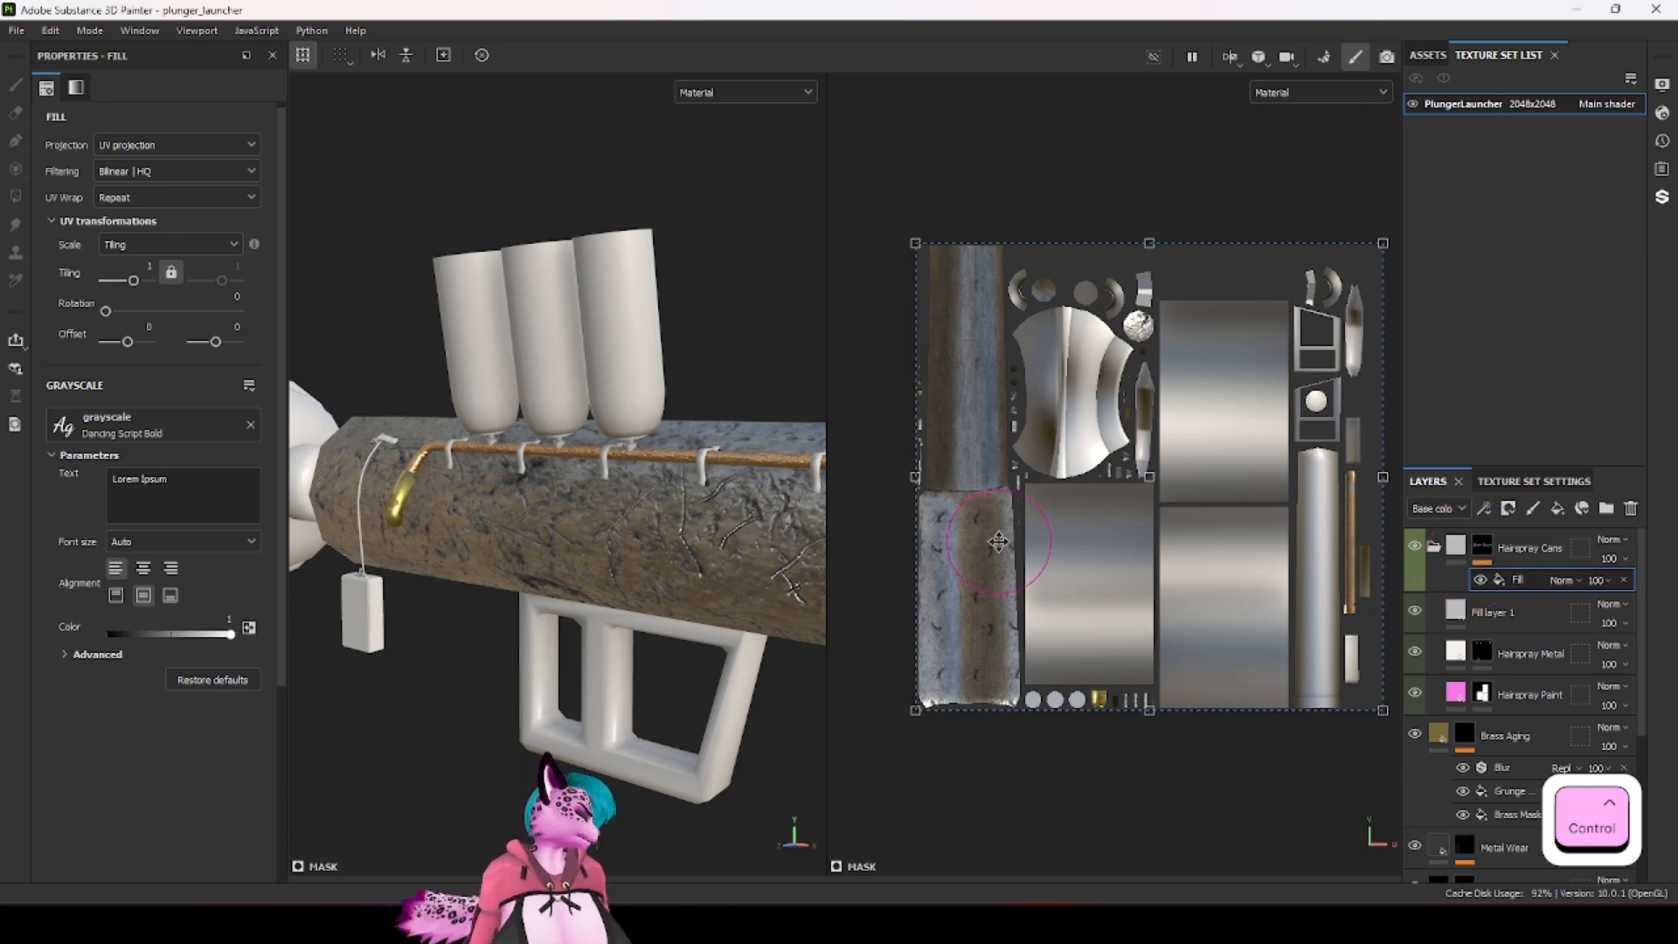
click(150, 501)
key(ctrl+a)
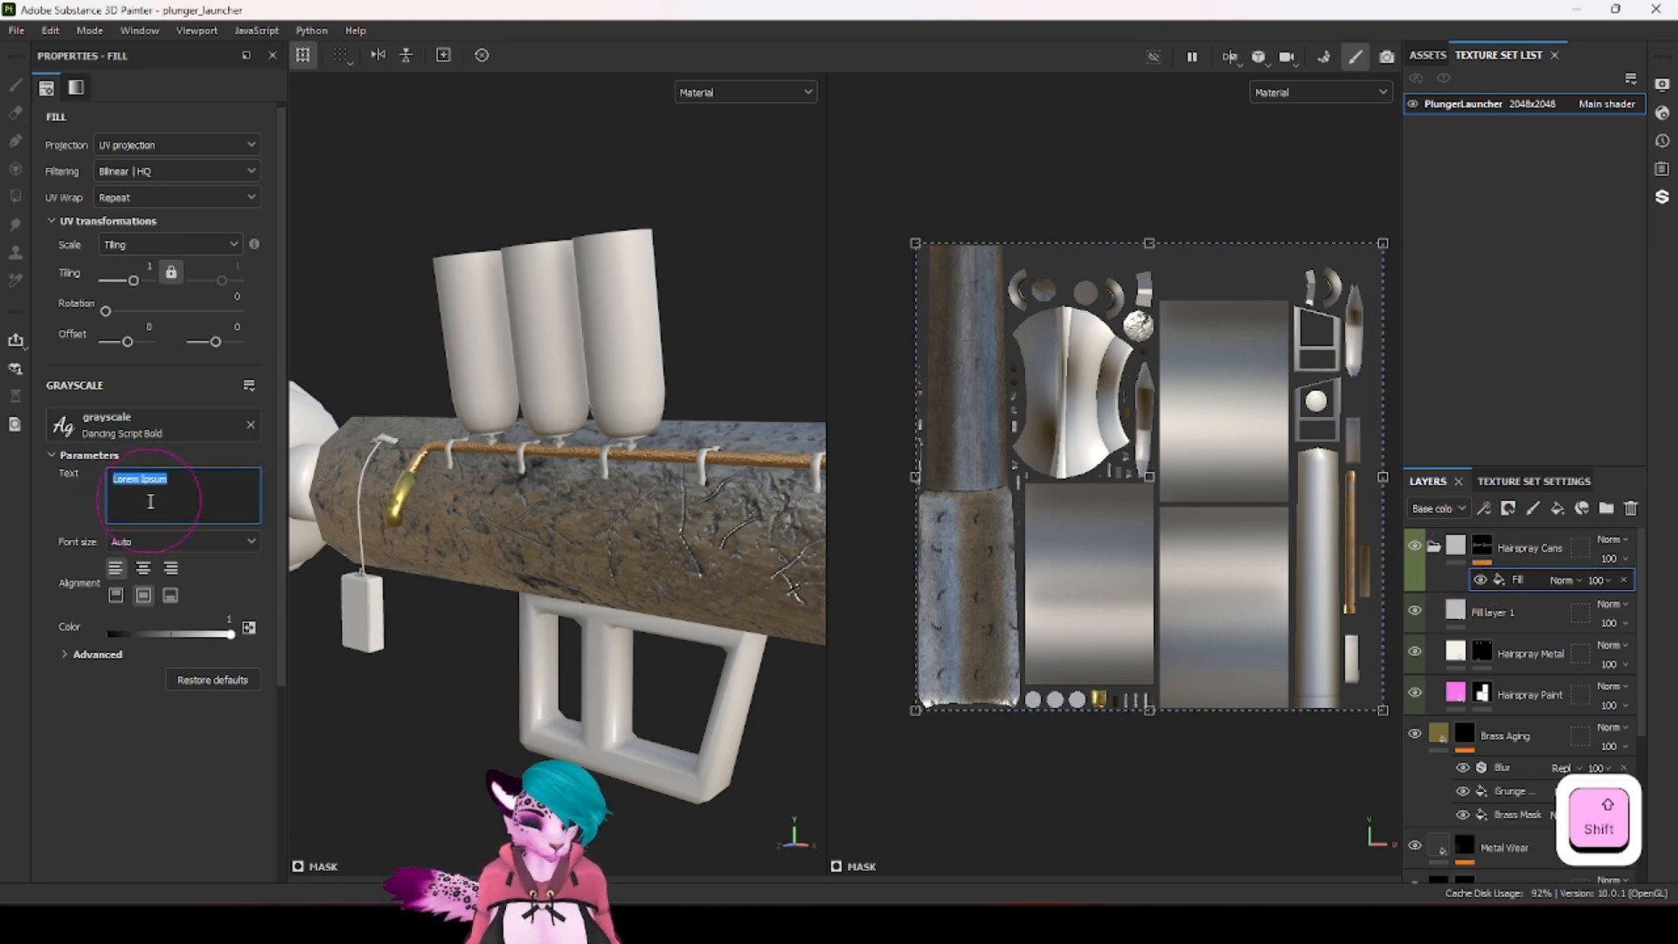
text(Halrspray)
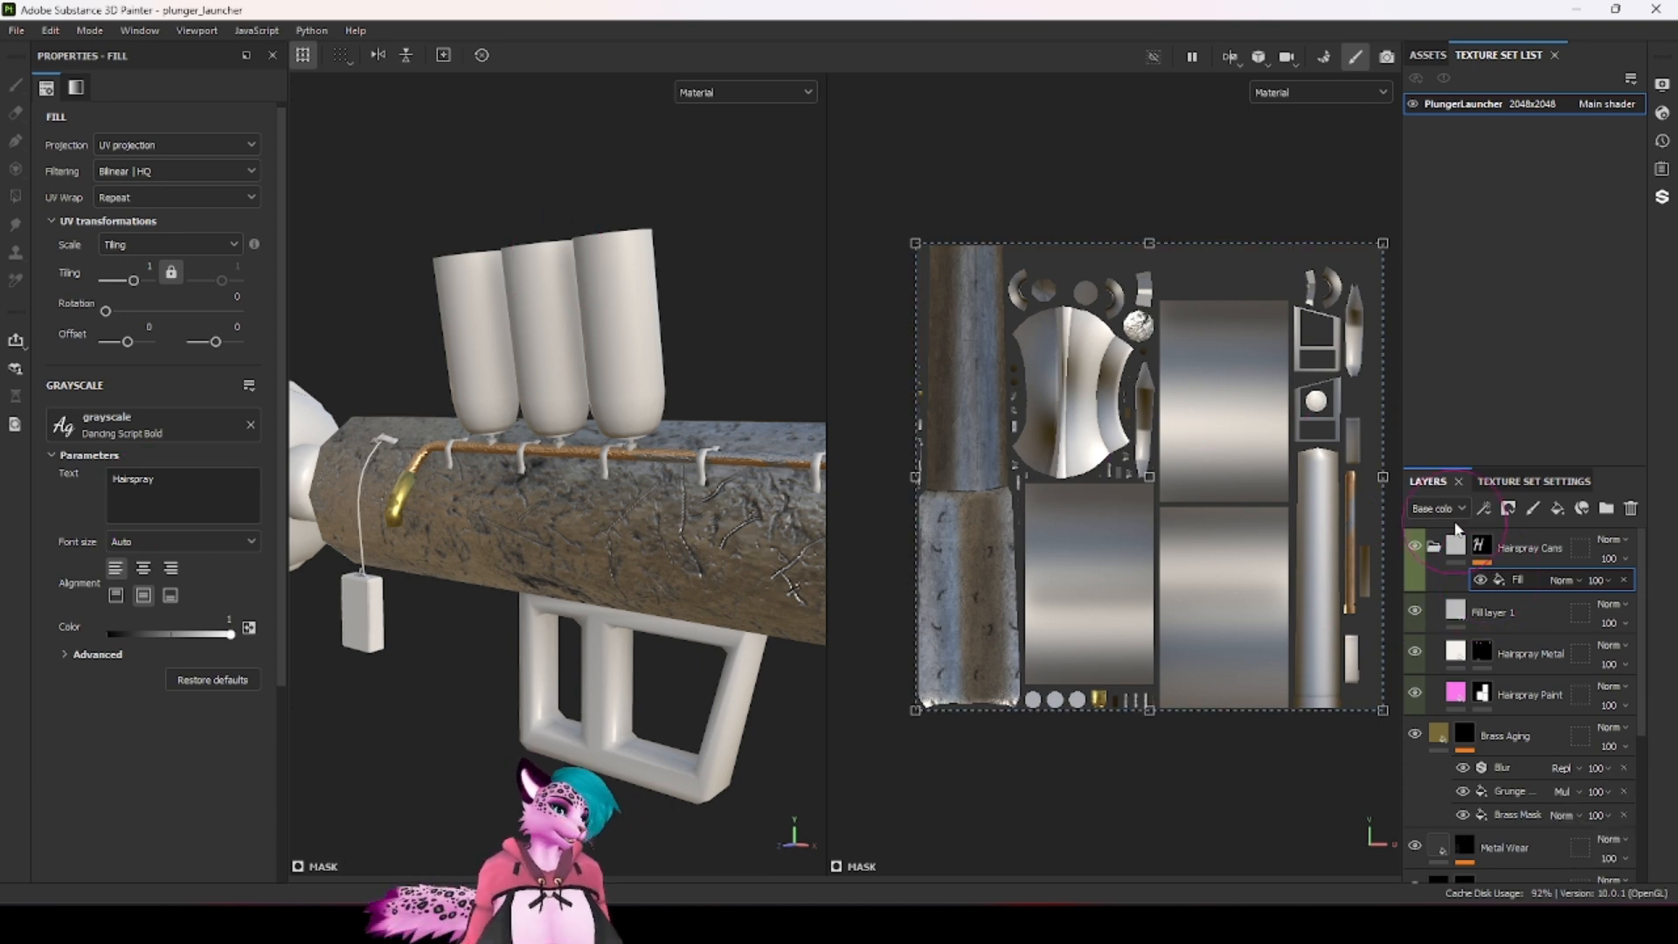
Step: Hide the text fill effect and select the Hairspray Cans folder's mask
click(1479, 579)
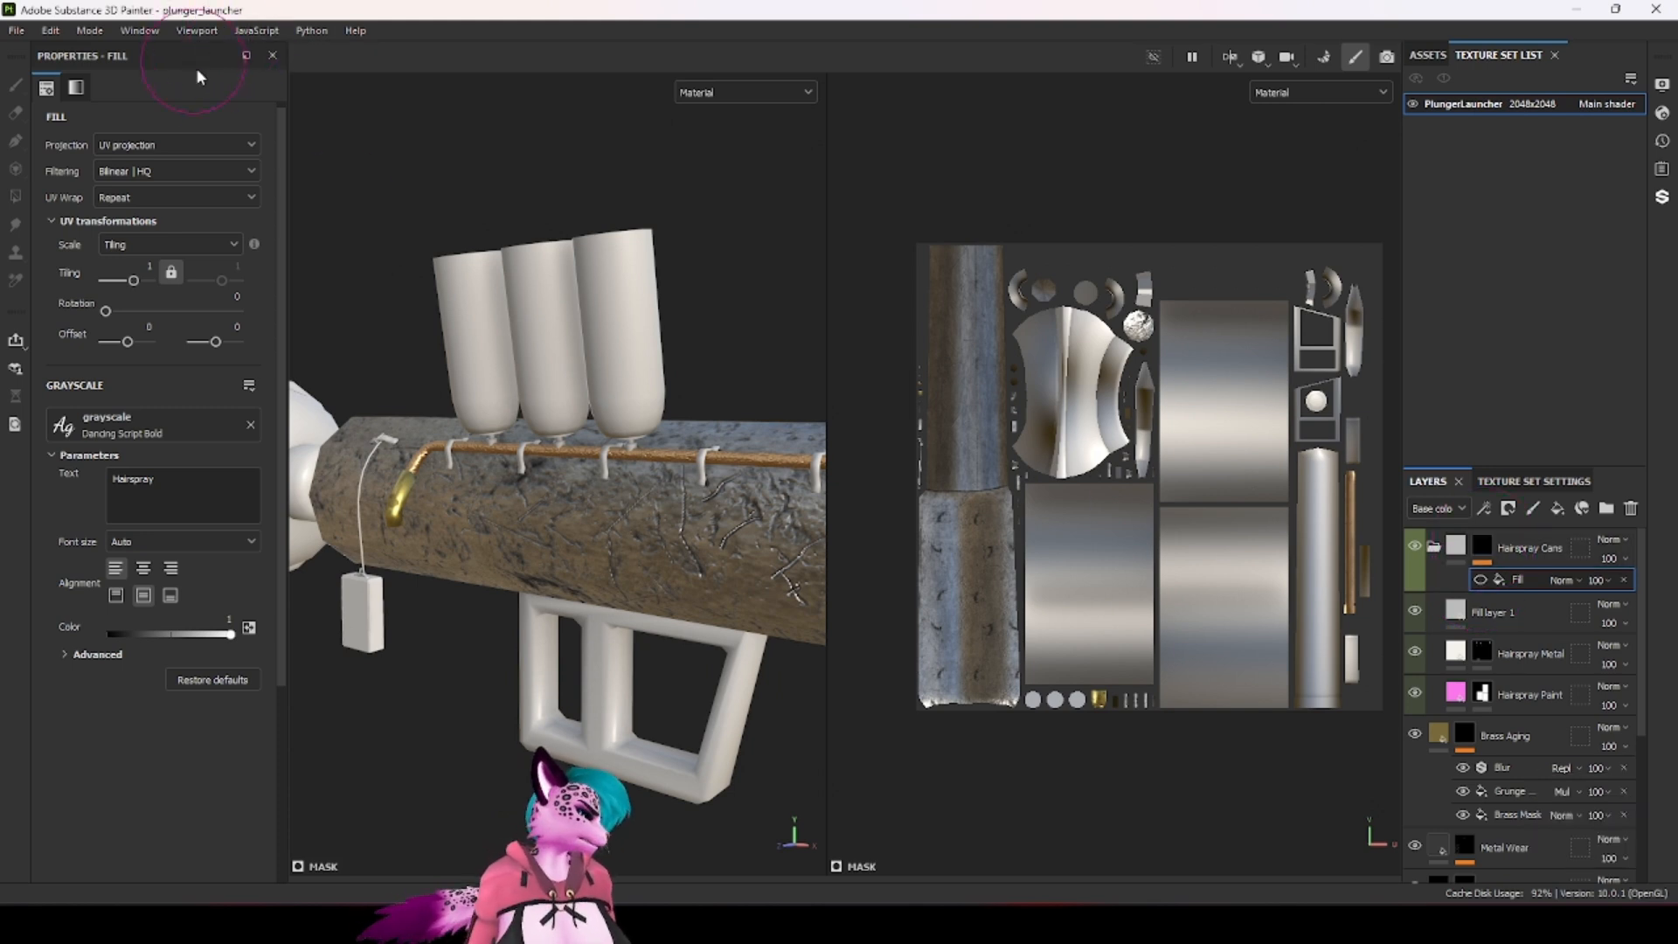
click(1482, 545)
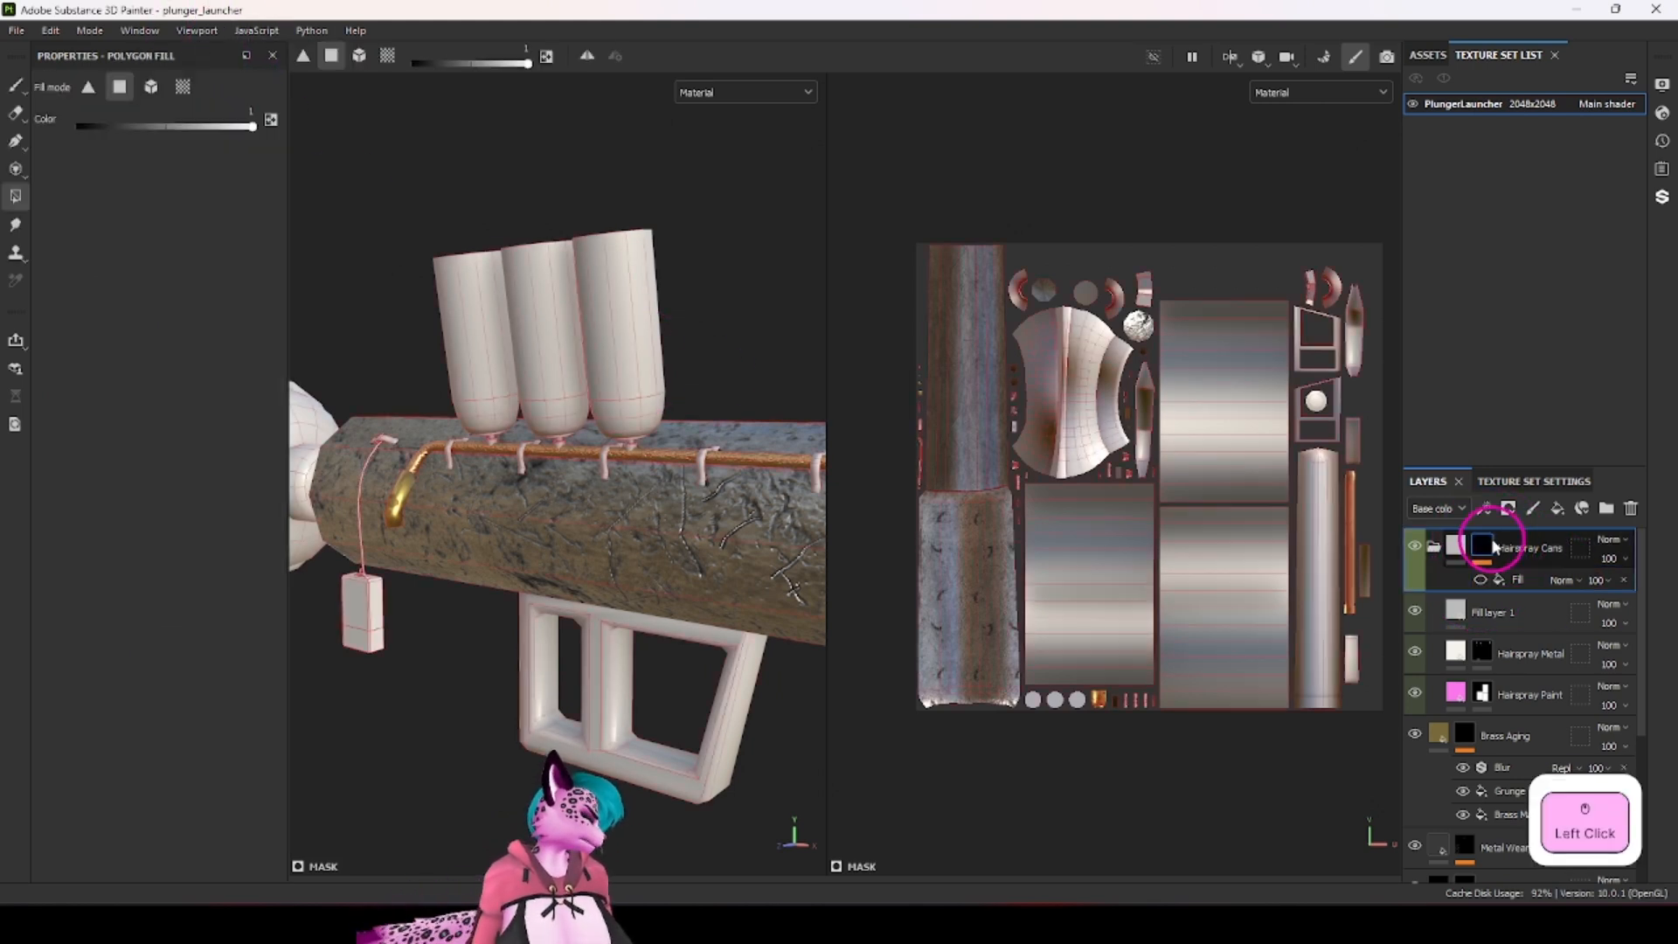
Step: Move the Hairspray text fill effect from the Hairspray Cans folder's mask into a black mask on Fill layer 1
click(160, 86)
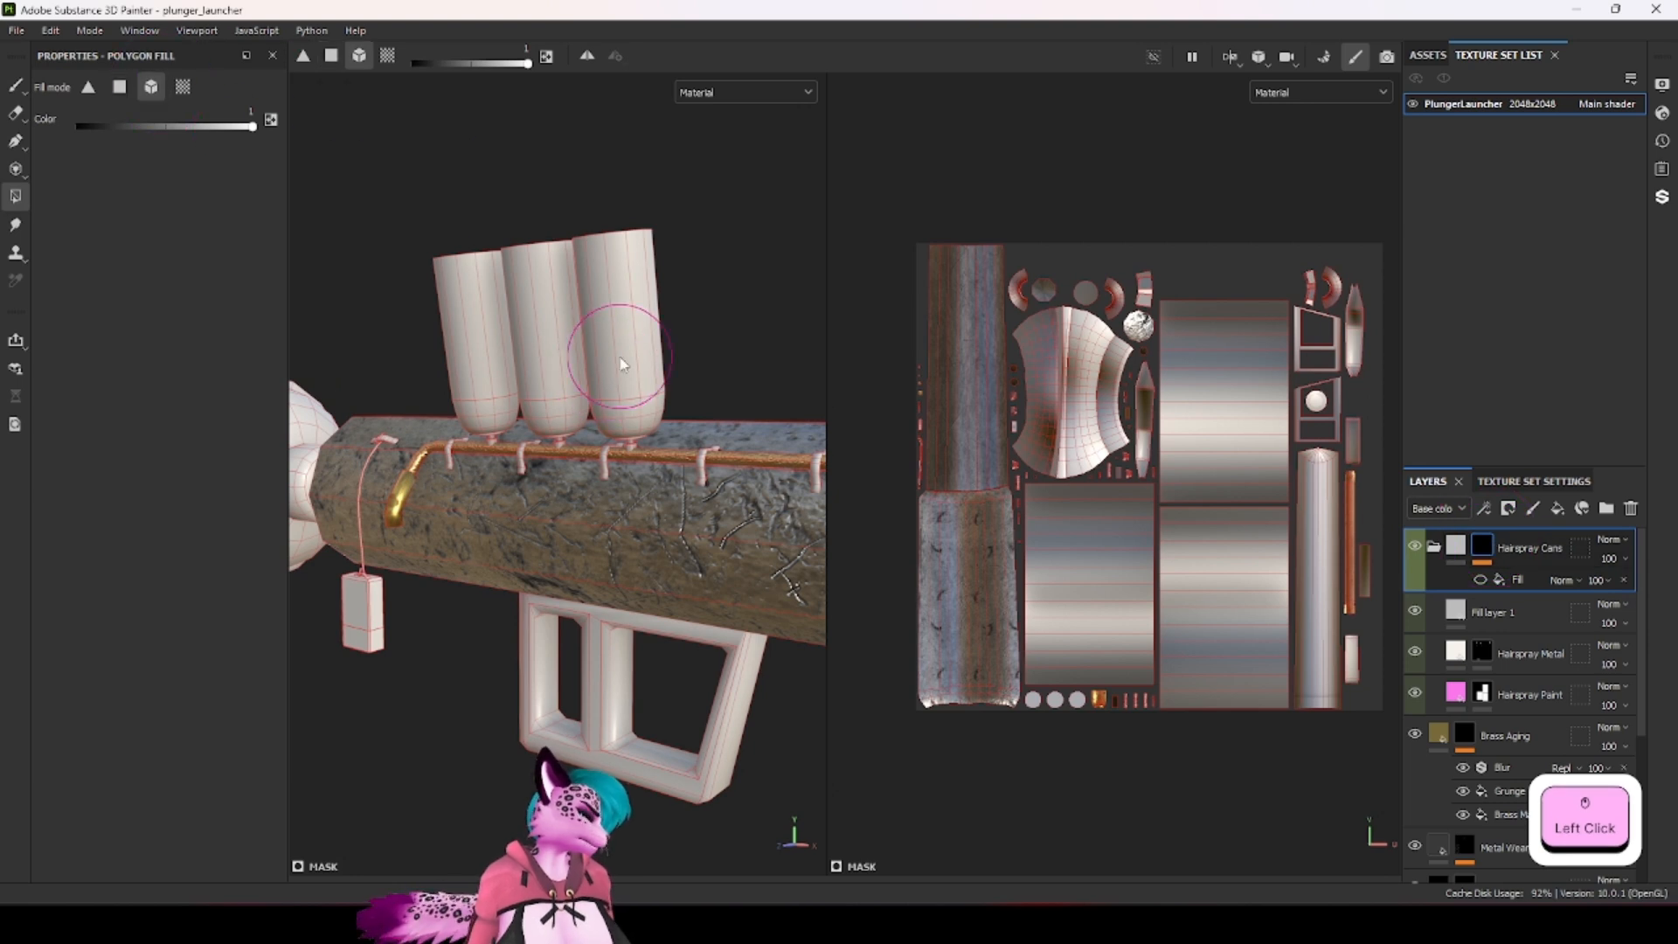
click(1503, 612)
click(1521, 580)
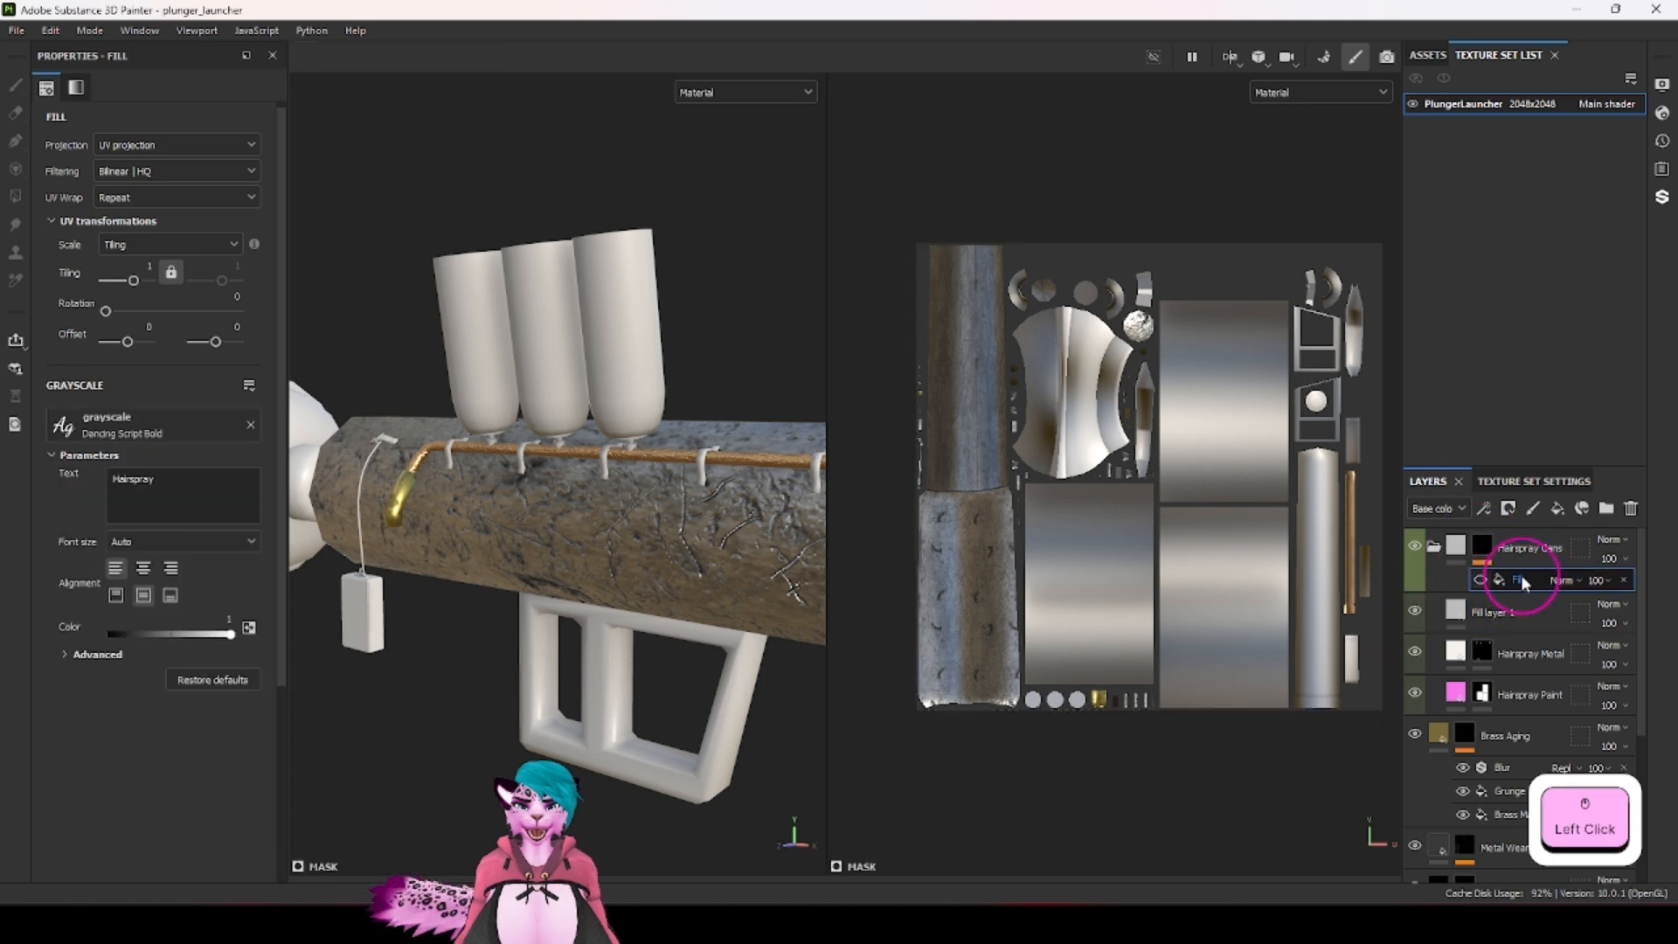
drag(1521, 579, 1511, 622)
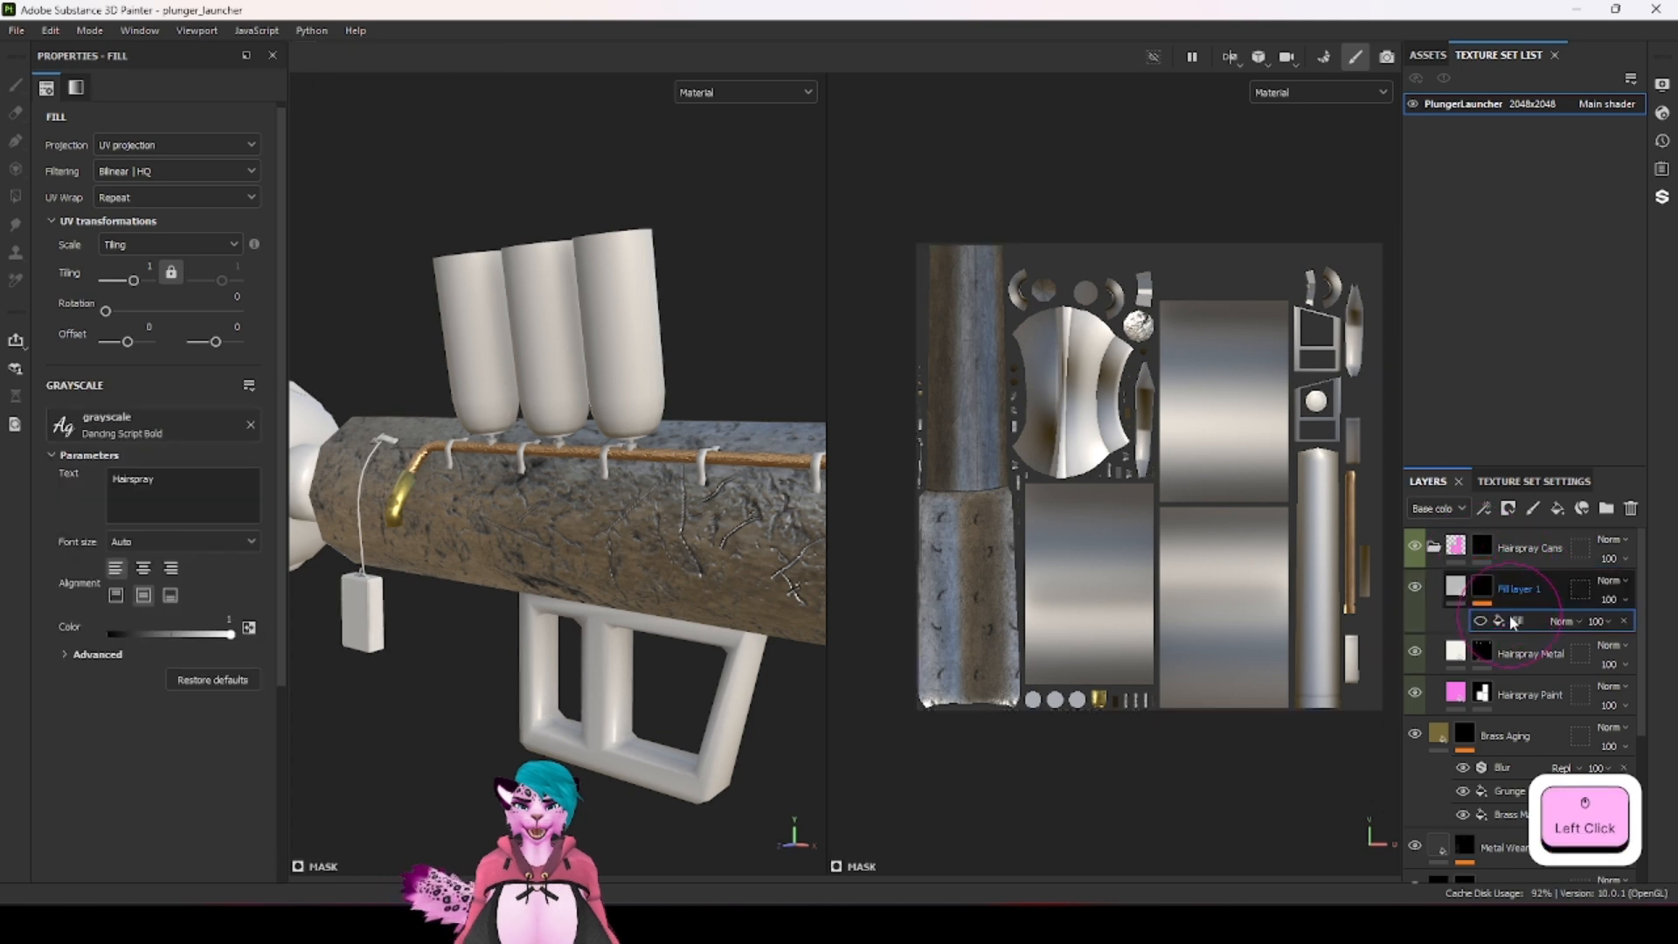
Step: Remove the mask from the Hairspray Cans folder
click(1487, 541)
right_click(1487, 542)
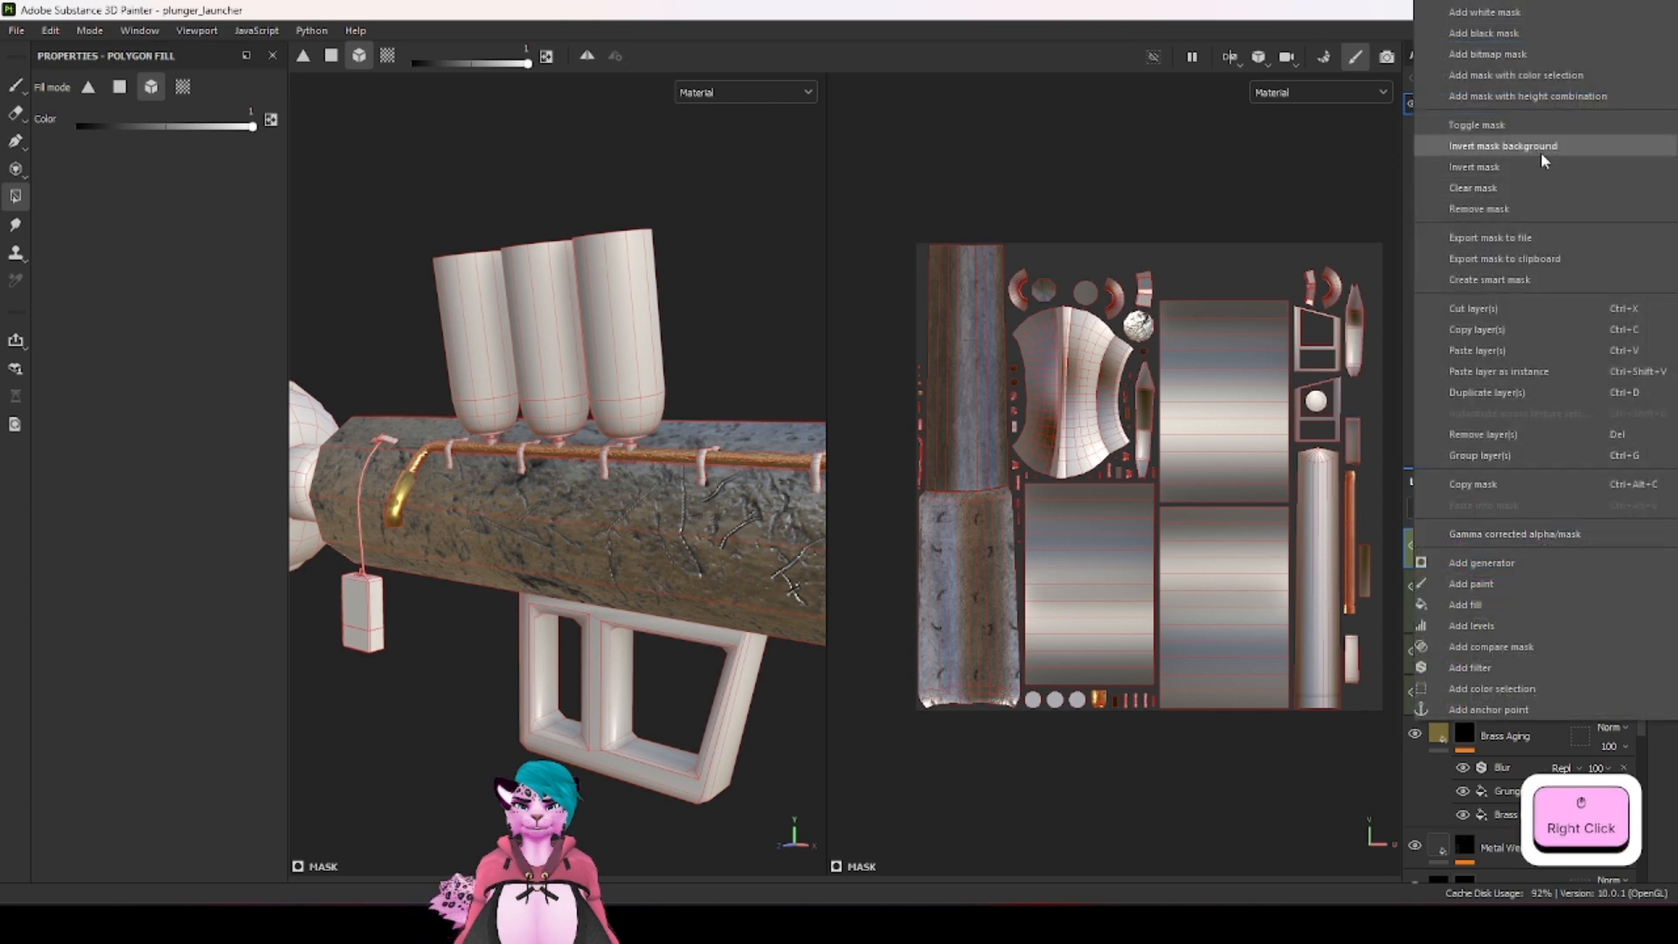
click(1538, 208)
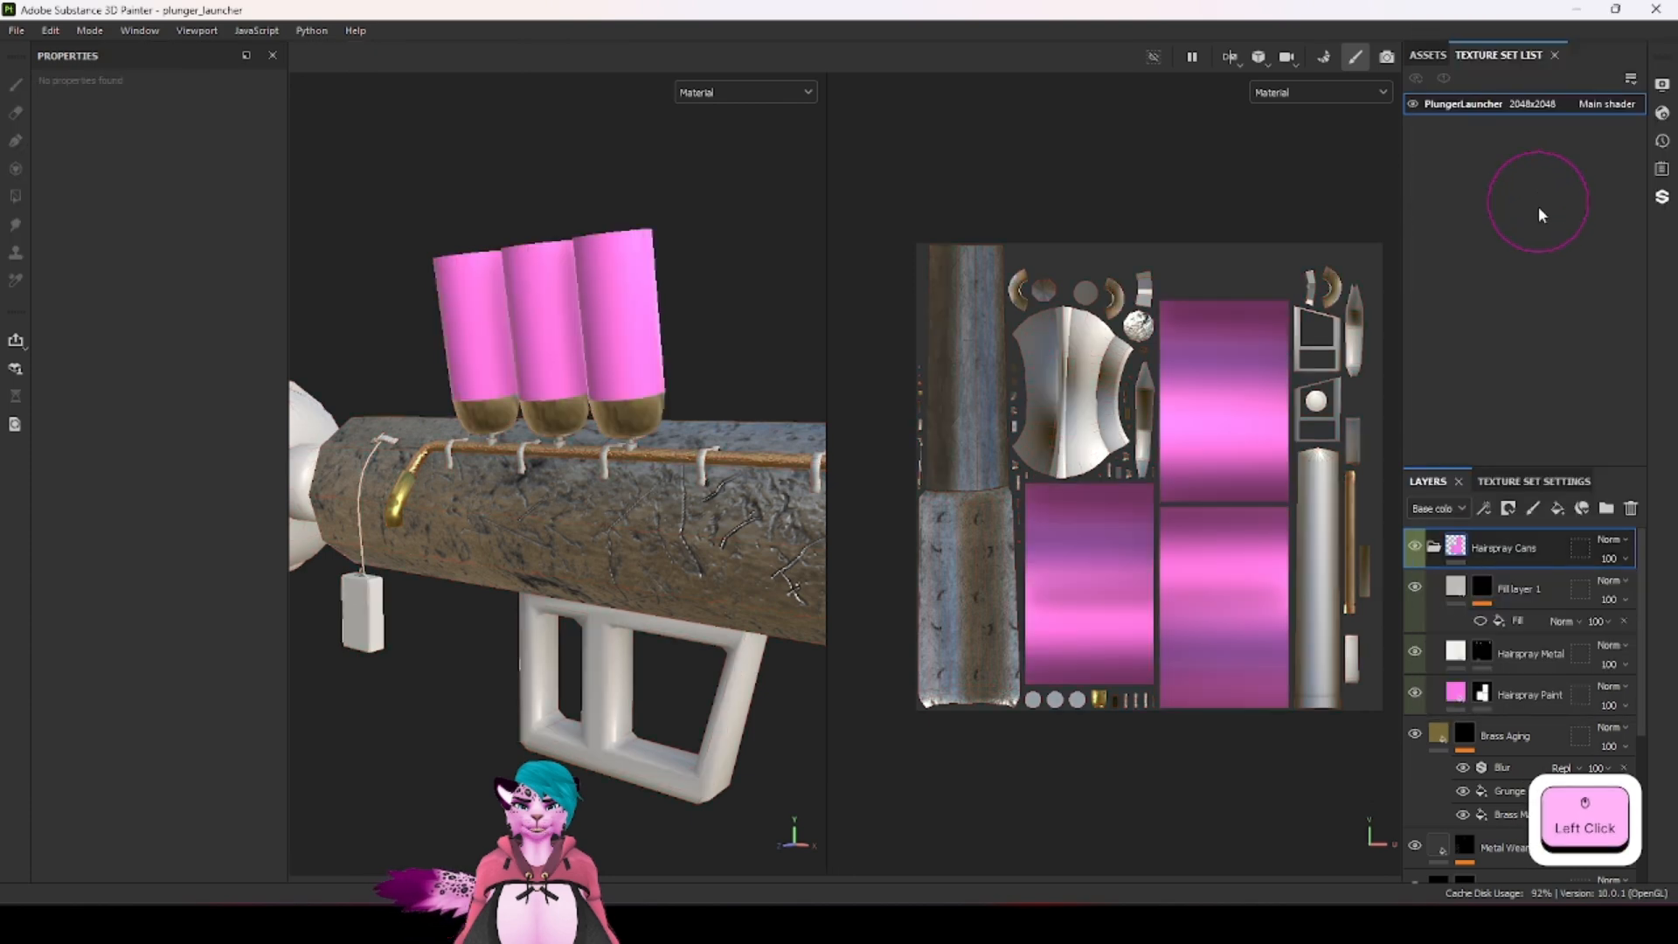
Step: Make the Hairspray text fill effect in Fill layer 1's mask visible and select it
click(1513, 622)
click(1479, 621)
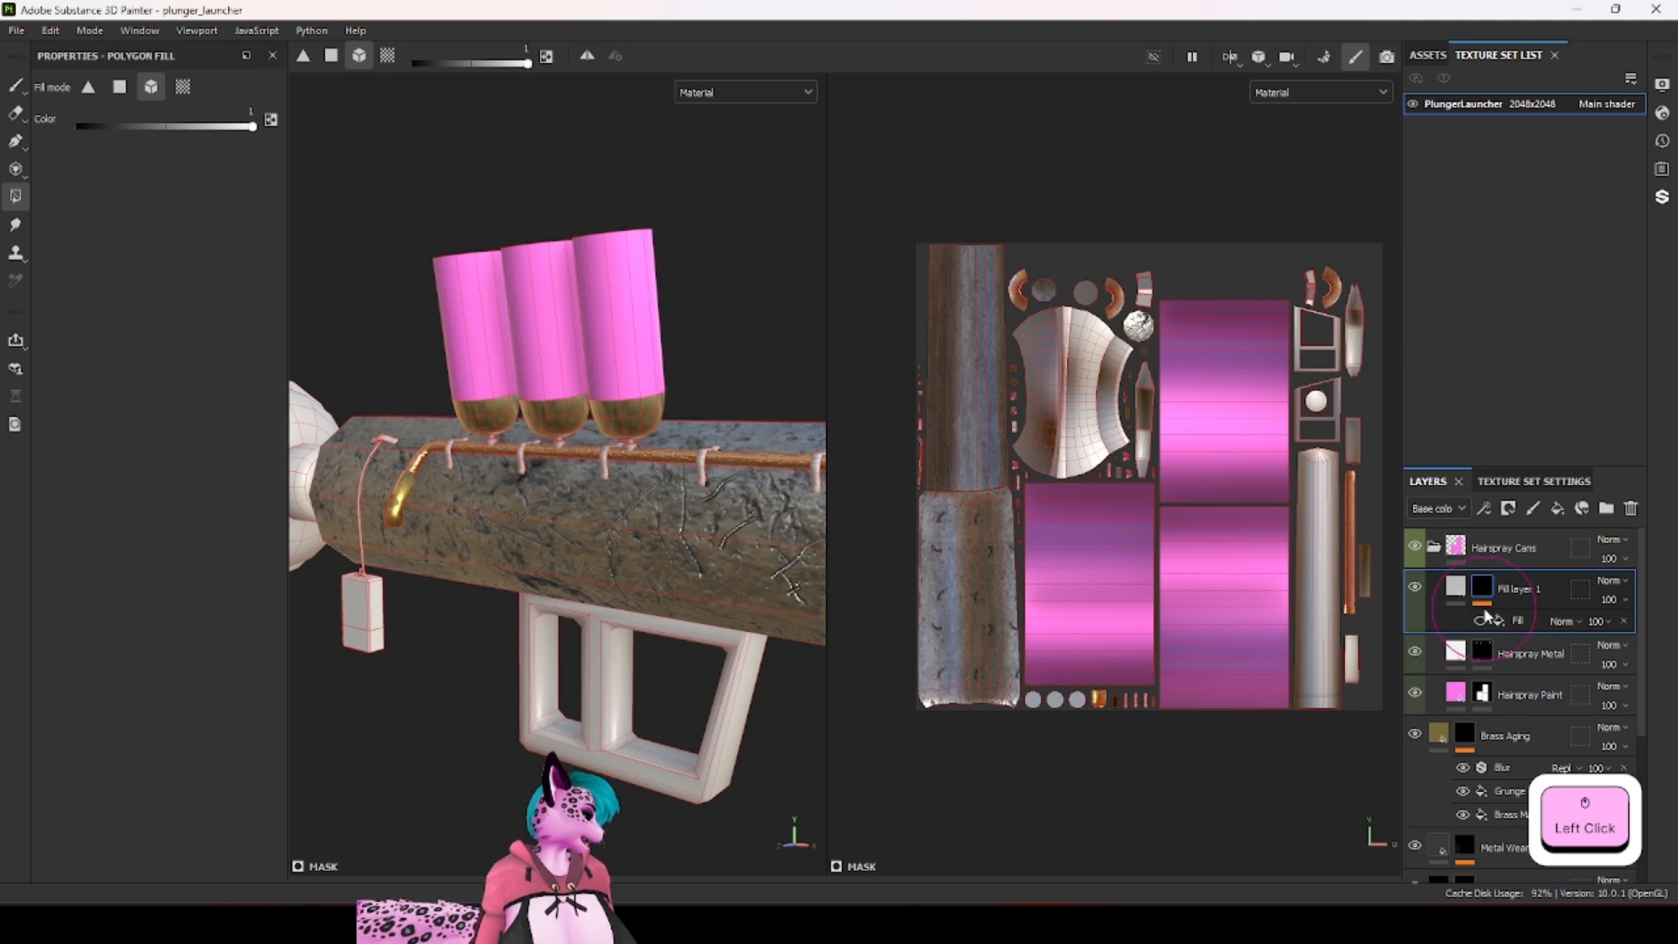
click(1512, 622)
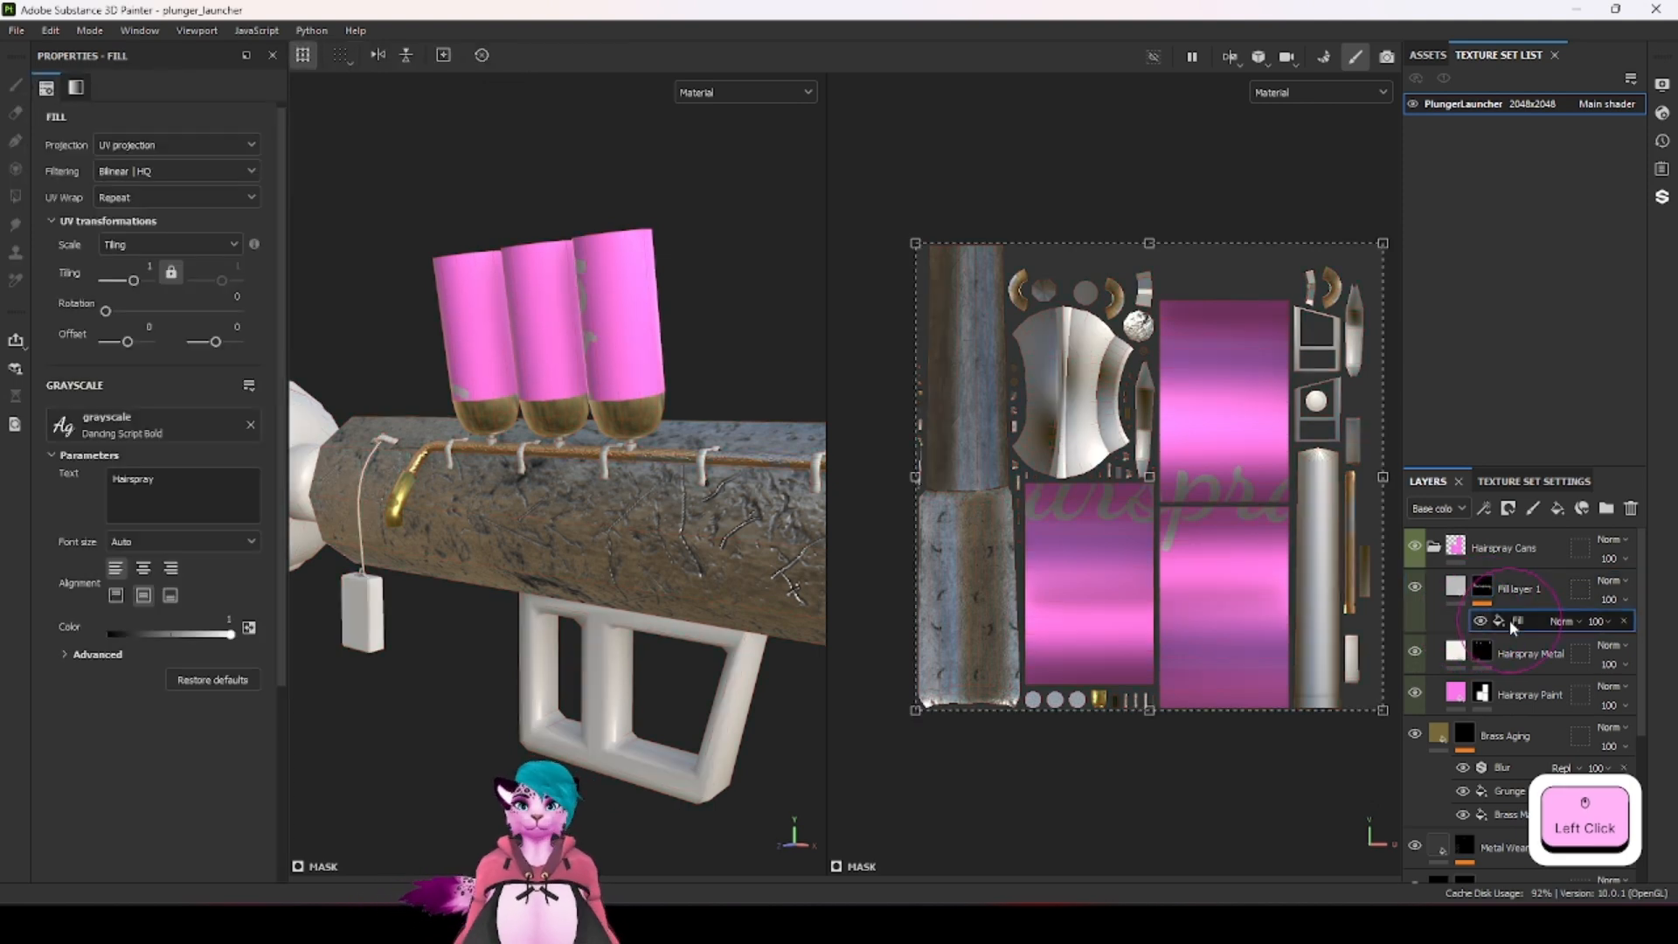
Step: Hide the text fill effect and fill the three hairspray cans white in Fill layer 1's mask
click(1482, 591)
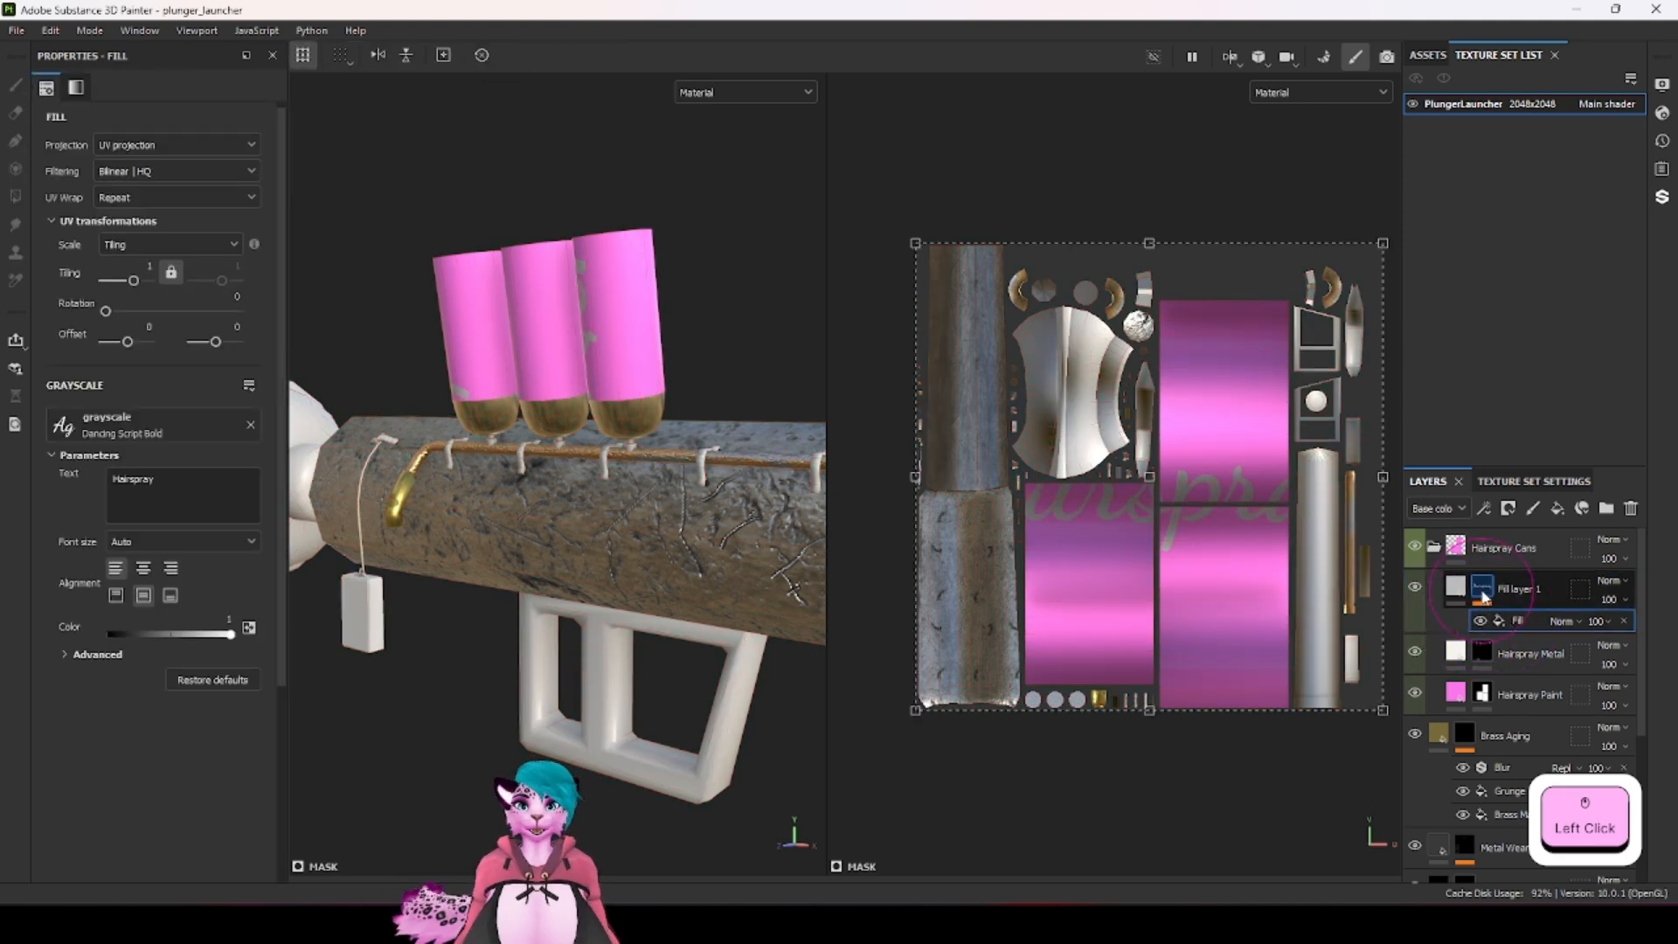
click(1480, 620)
click(611, 307)
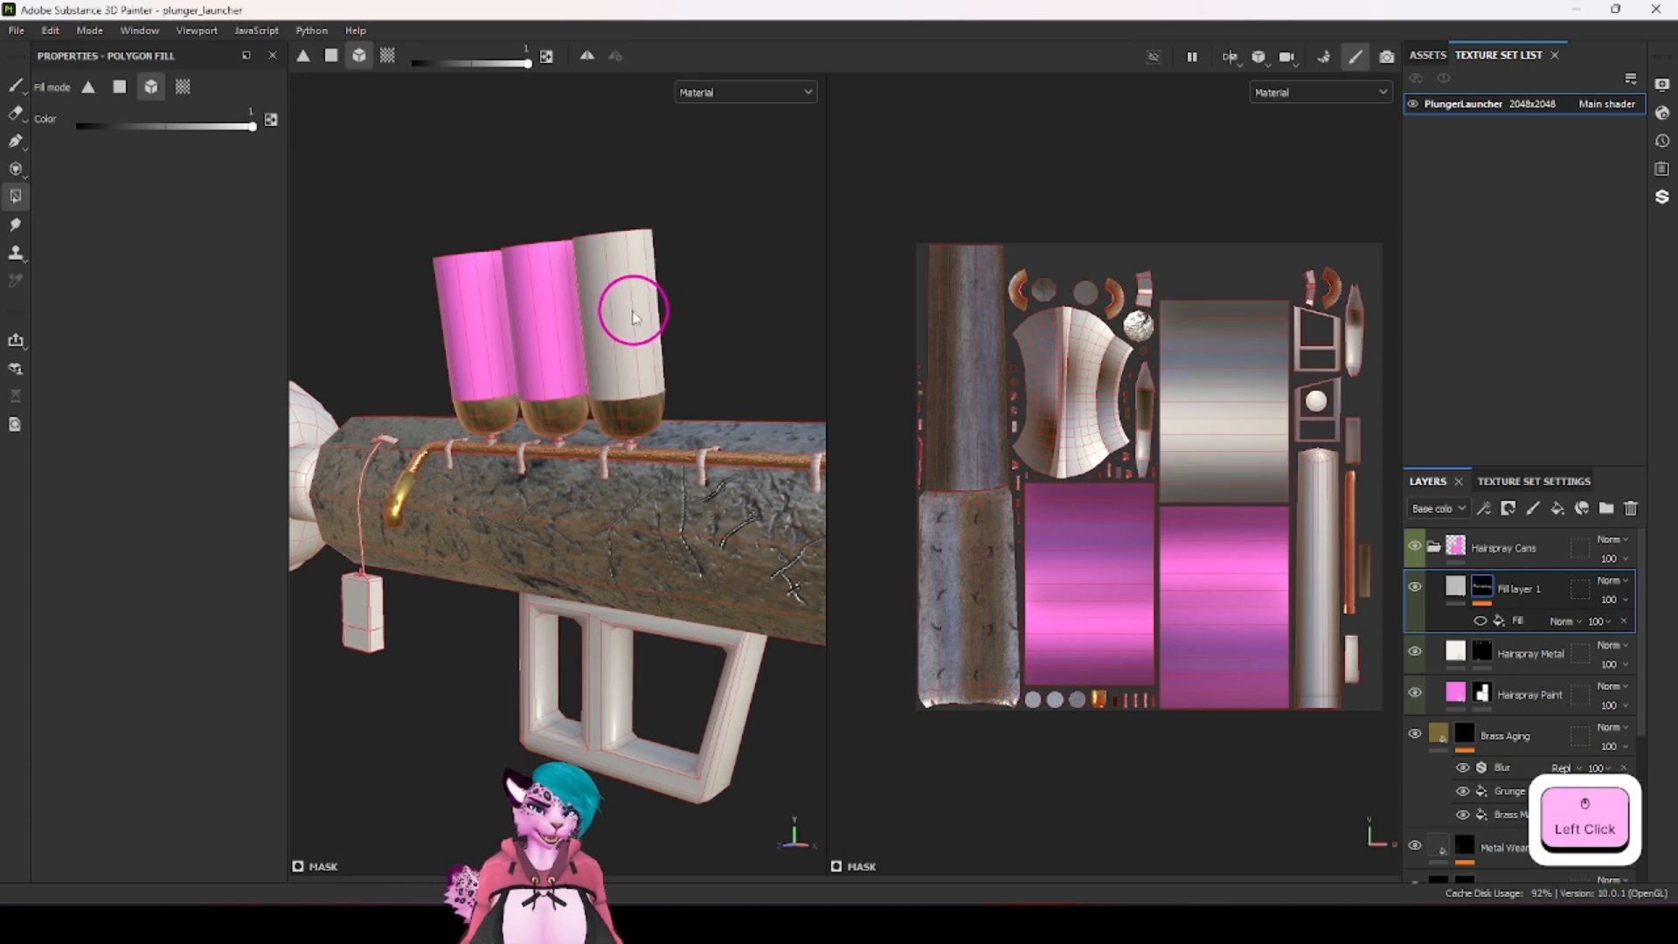
click(542, 334)
click(493, 351)
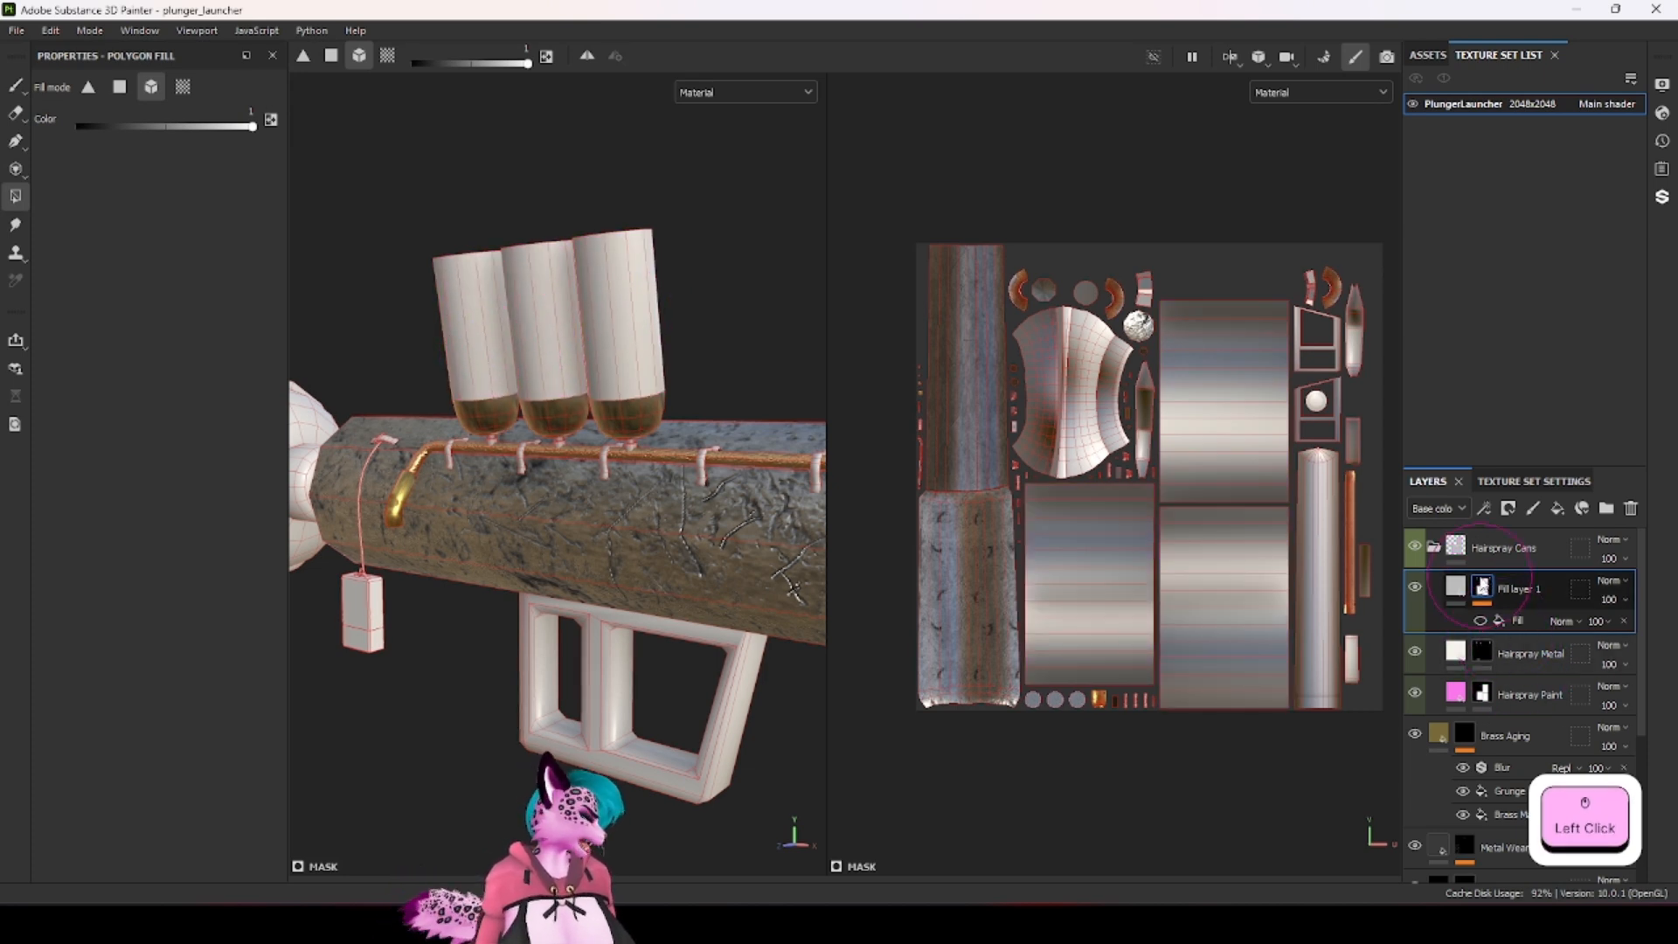
Step: Try the Multiply blend mode on the text fill effect, undo it along with the can fills, and show the text again
click(1480, 622)
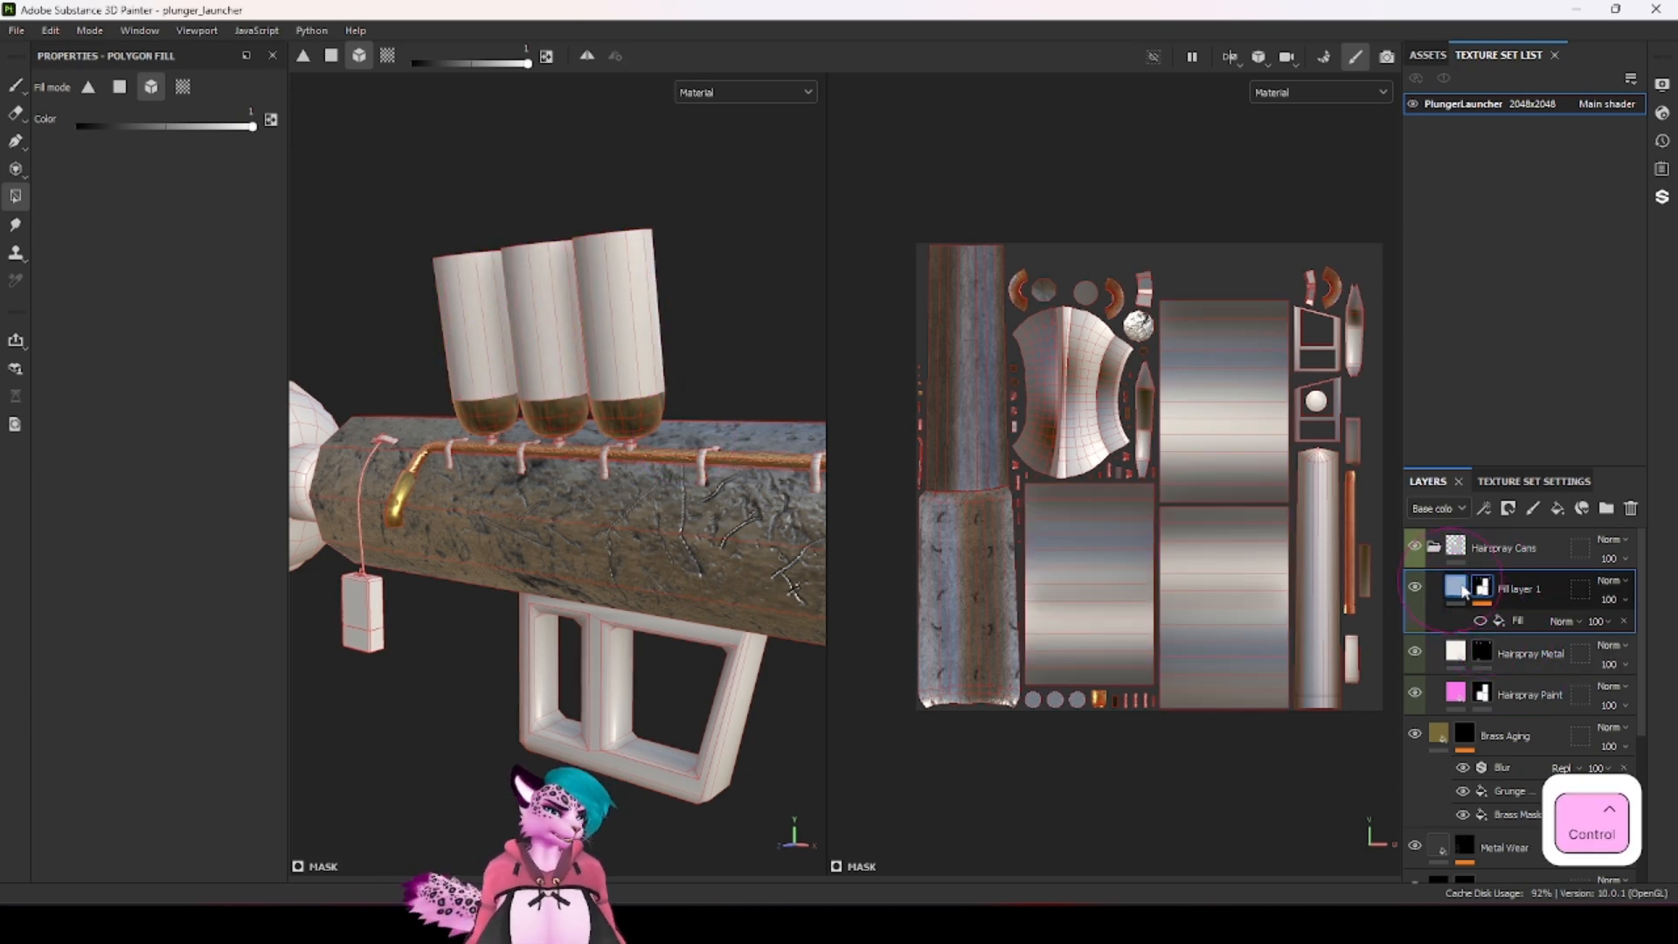
click(1479, 621)
click(1563, 622)
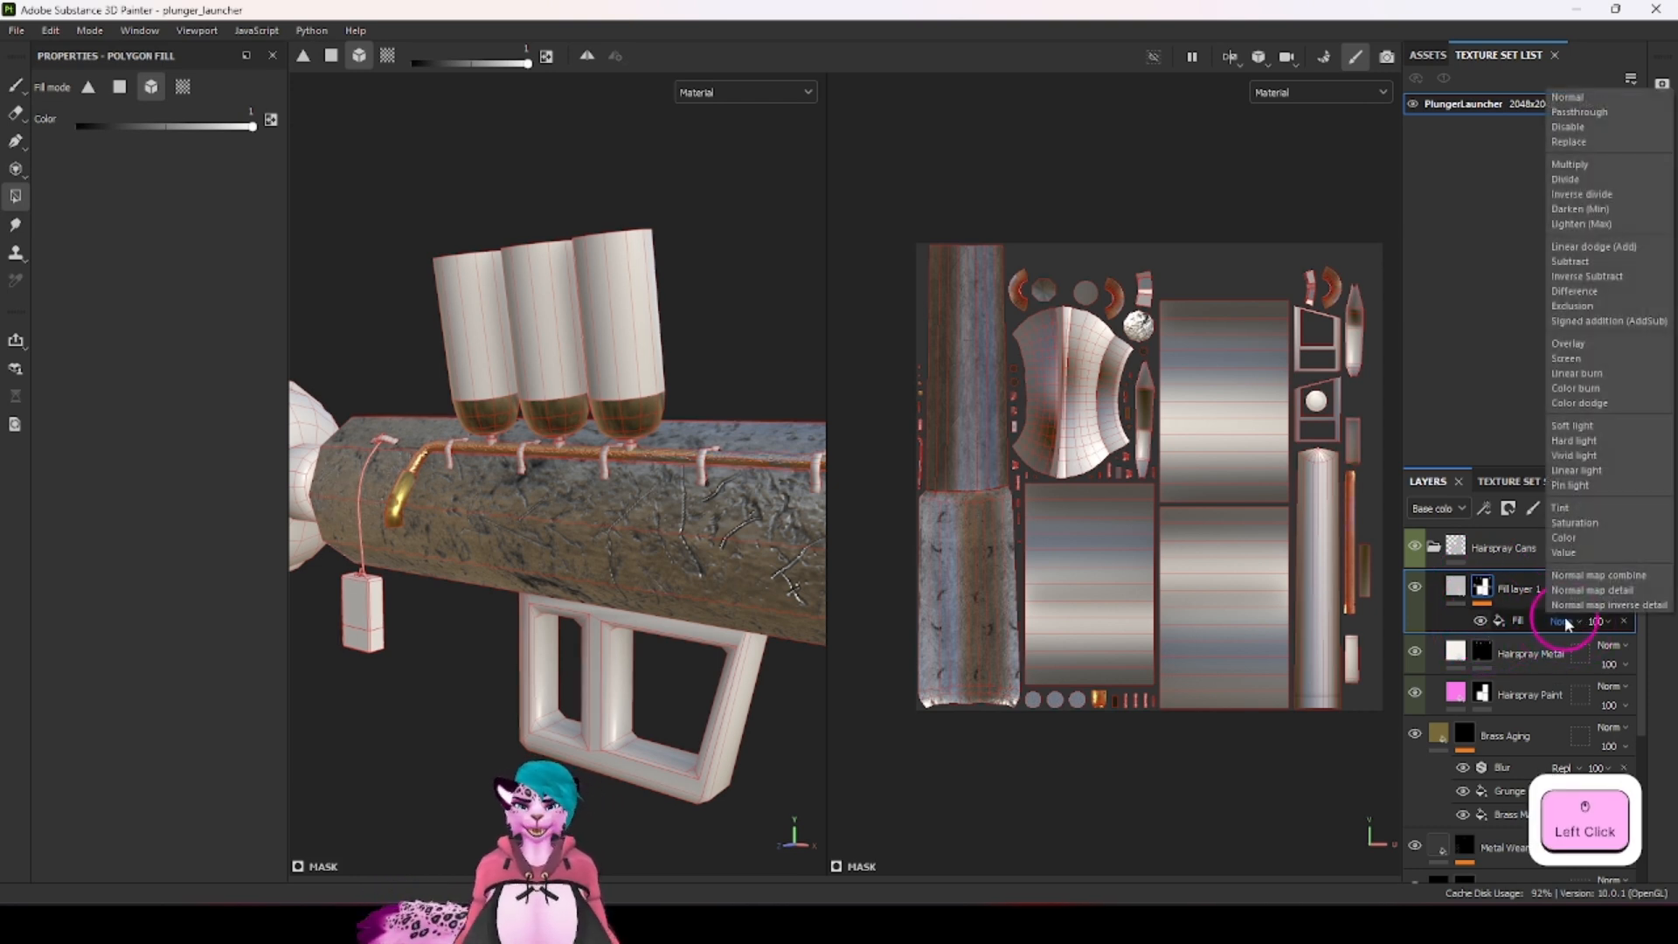
click(1589, 162)
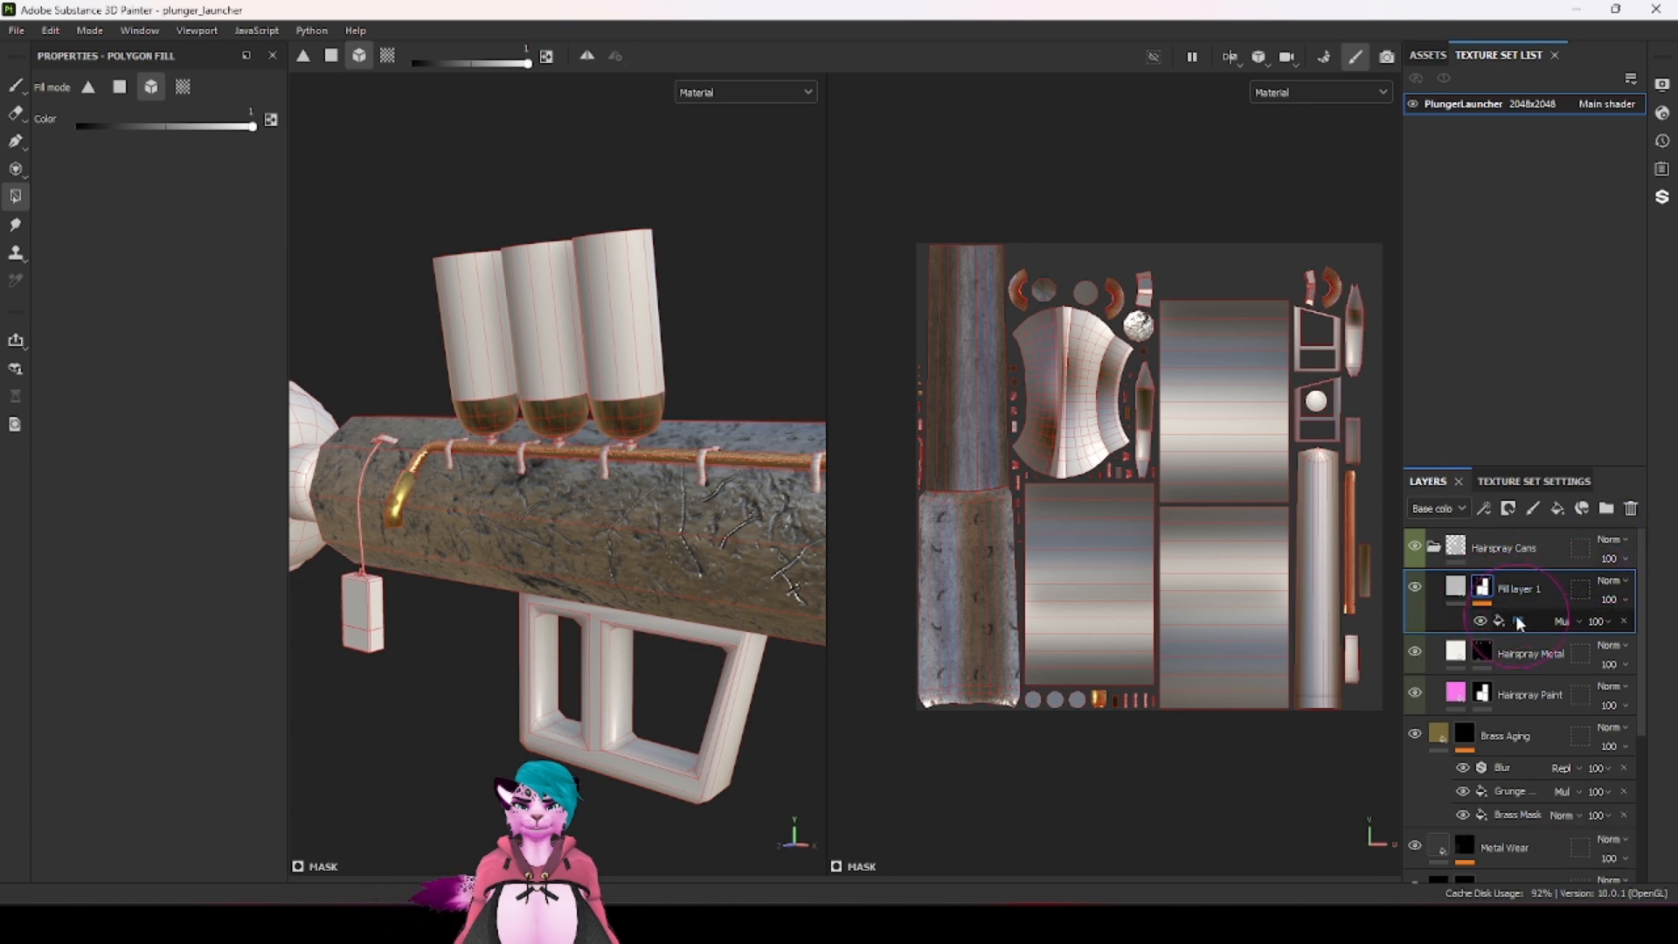
key(ctrl+z)
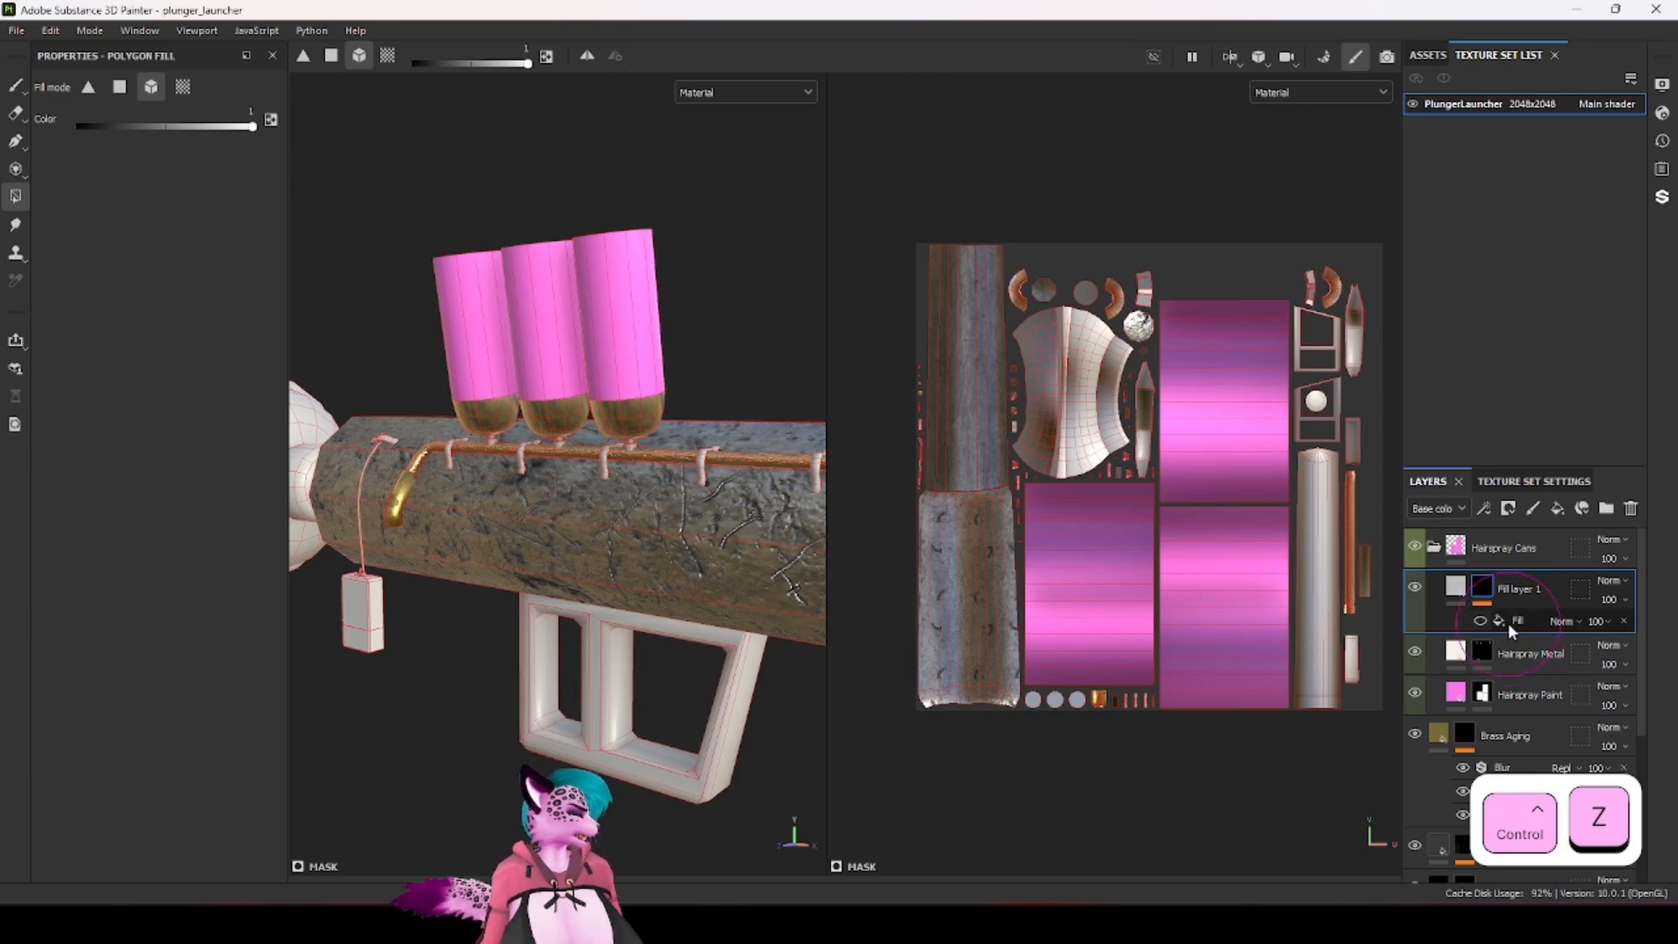
click(1480, 621)
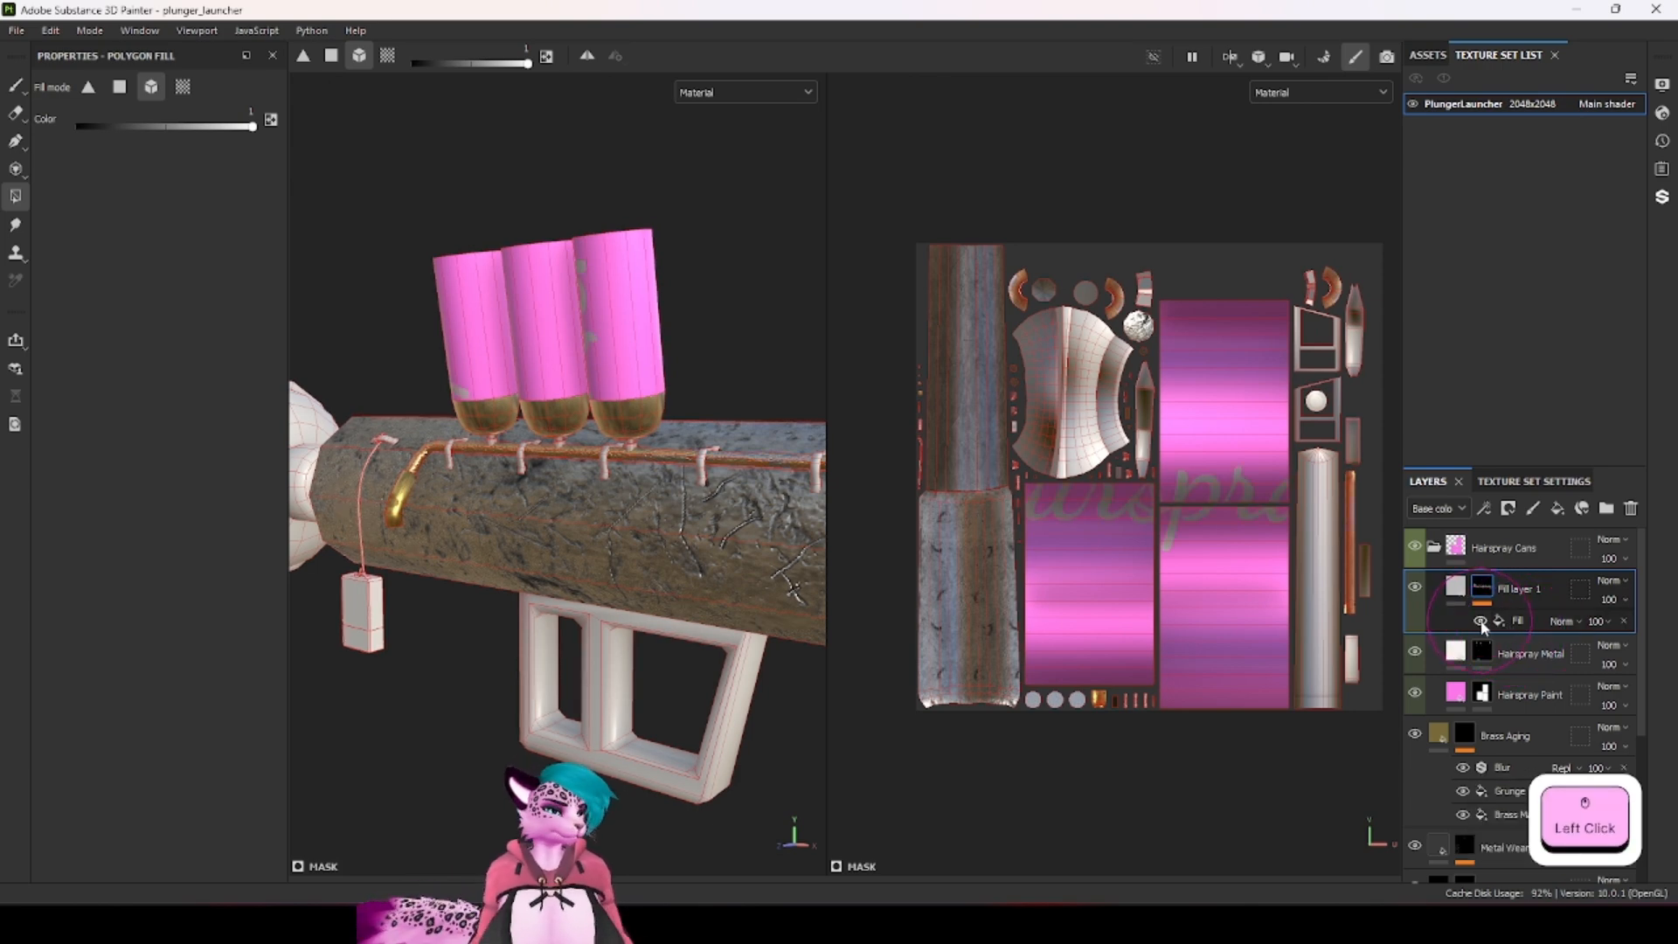
Step: Preview Fill layer 1's mask on its own and set the Hairspray text fill's tiling to about 3.31
scroll(589, 307, up, 5)
alt+drag(590, 311, 725, 356)
alt+click(1482, 586)
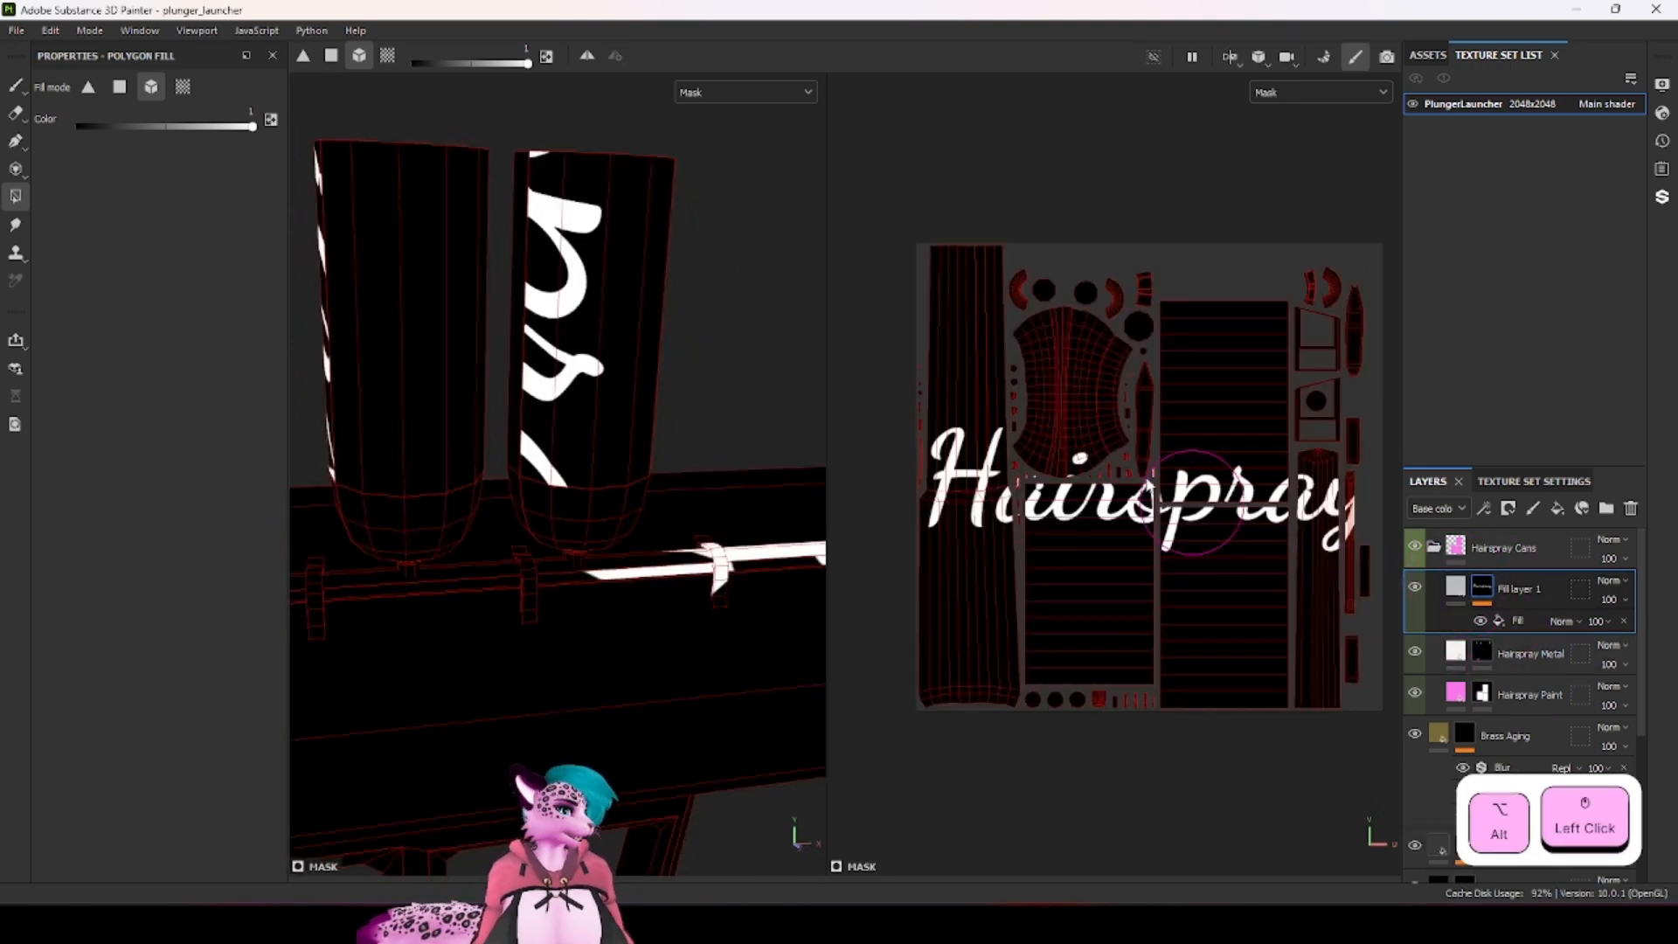
click(1464, 589)
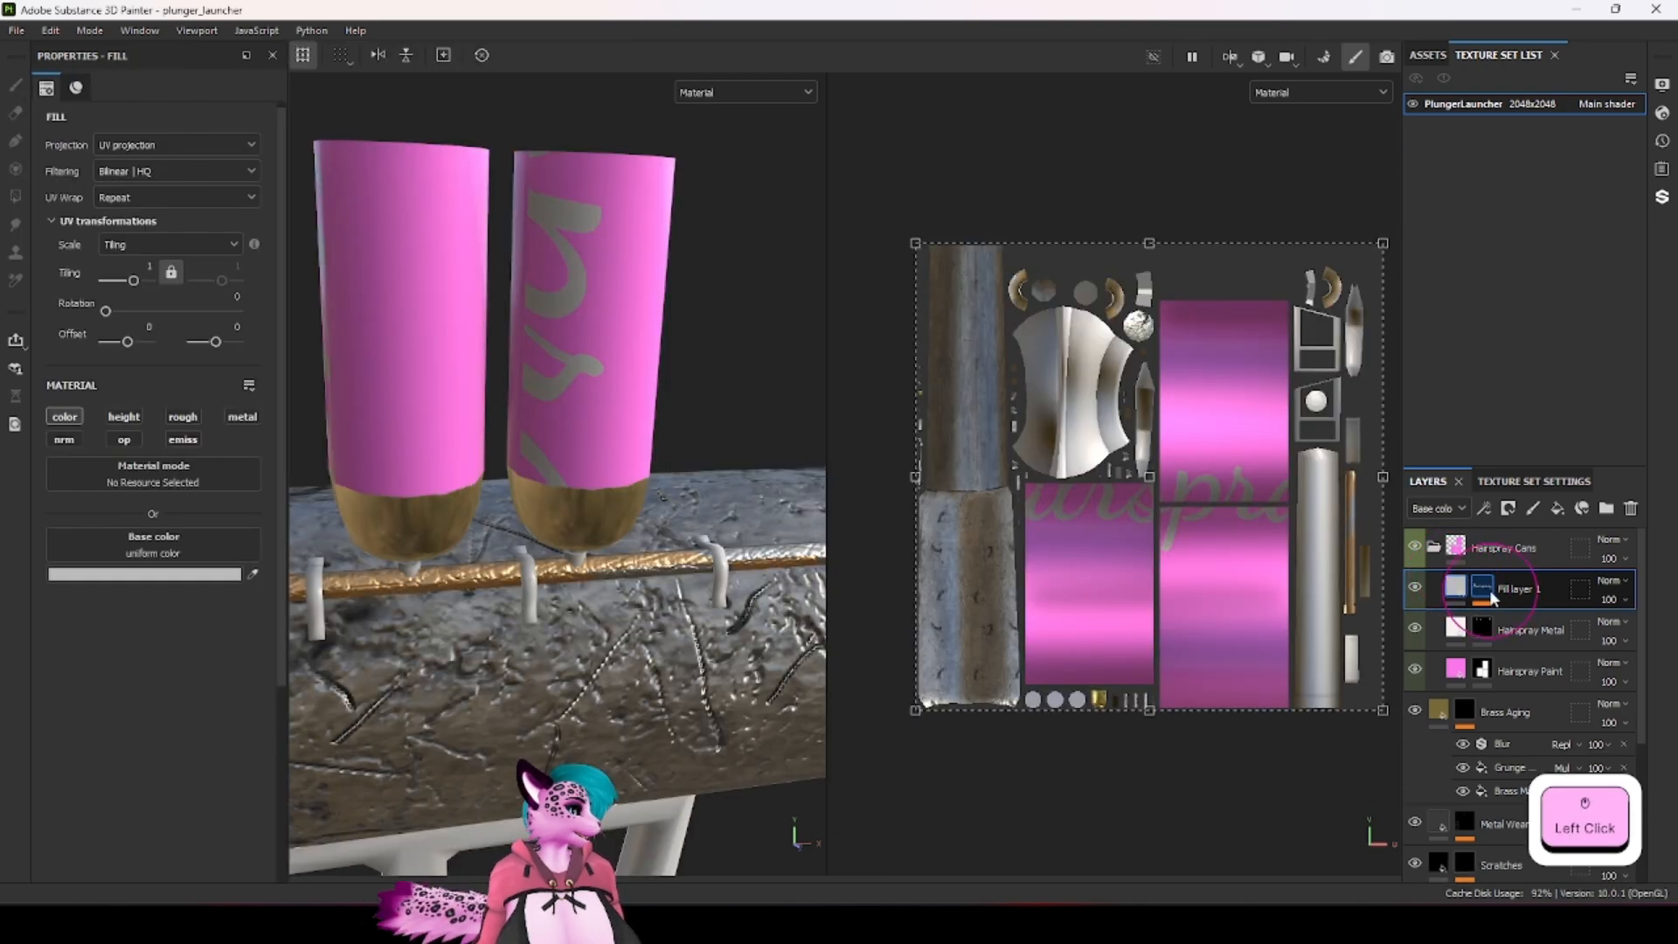
click(1489, 591)
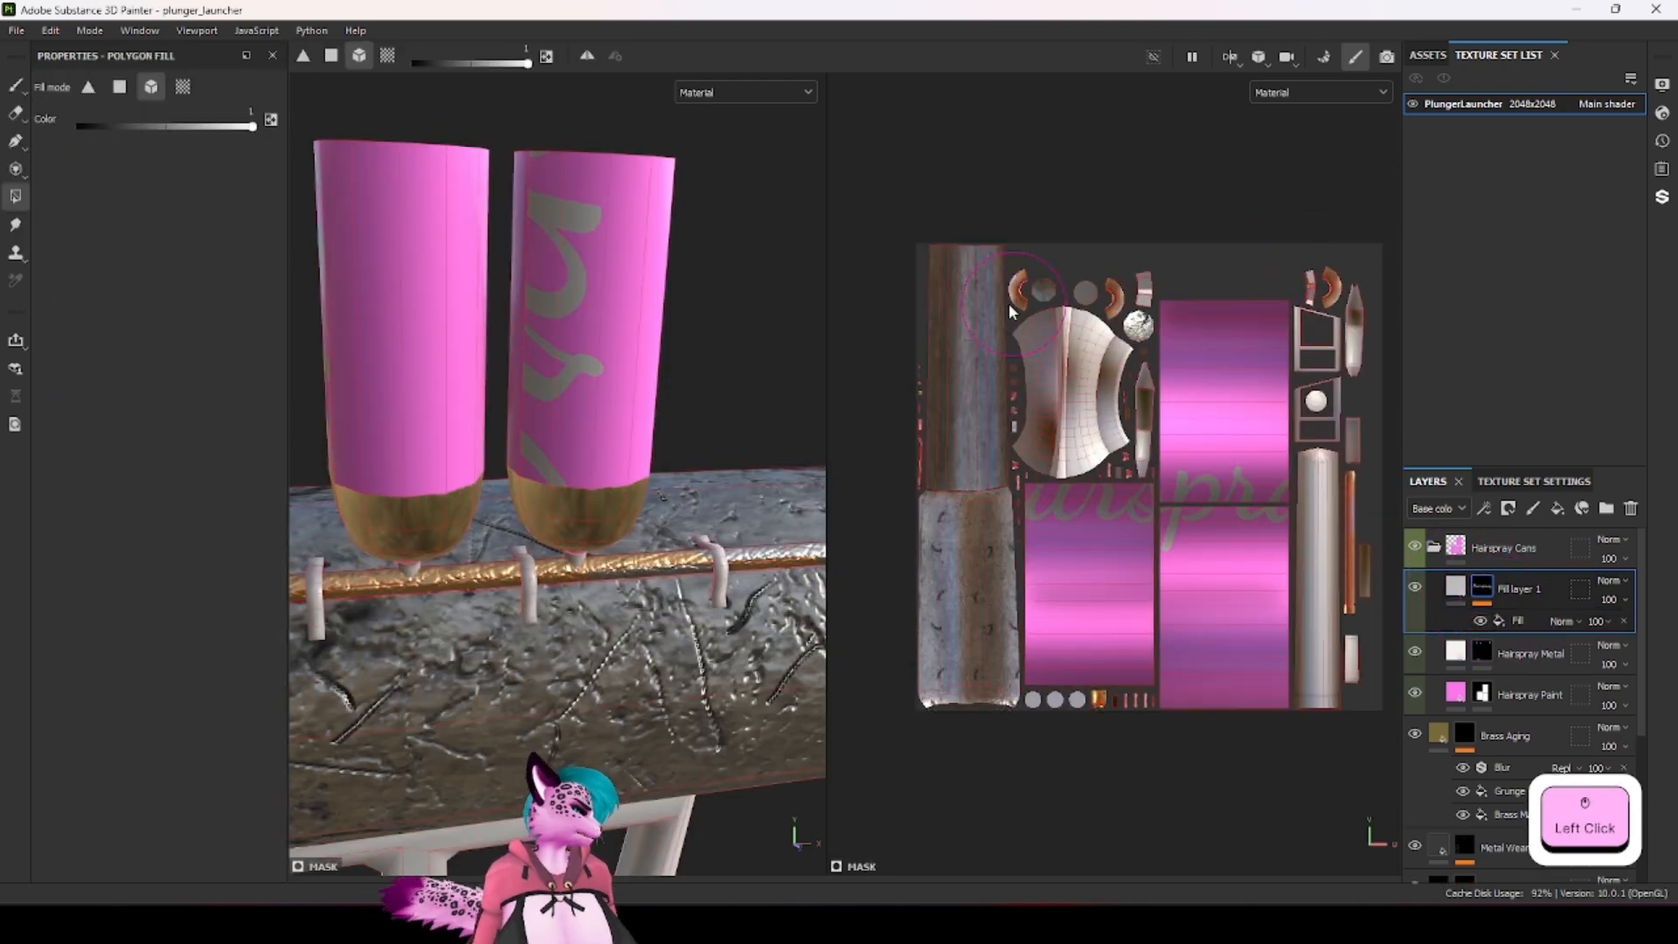
scroll(302, 404, up, 3)
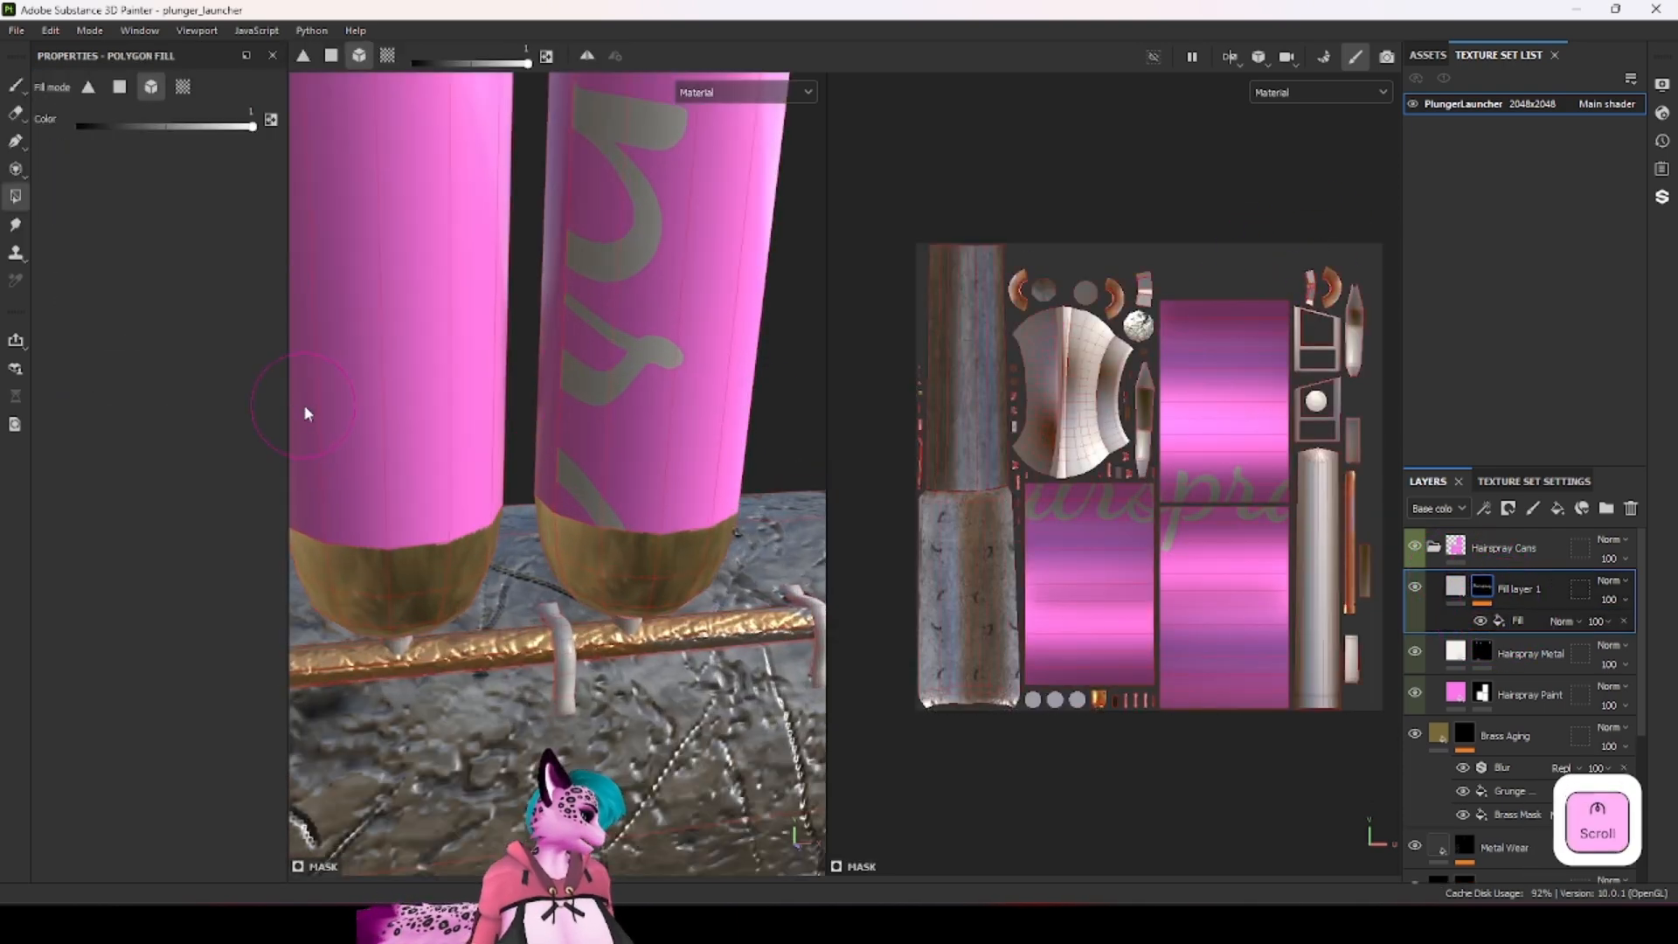
click(1518, 620)
scroll(219, 377, up, 1)
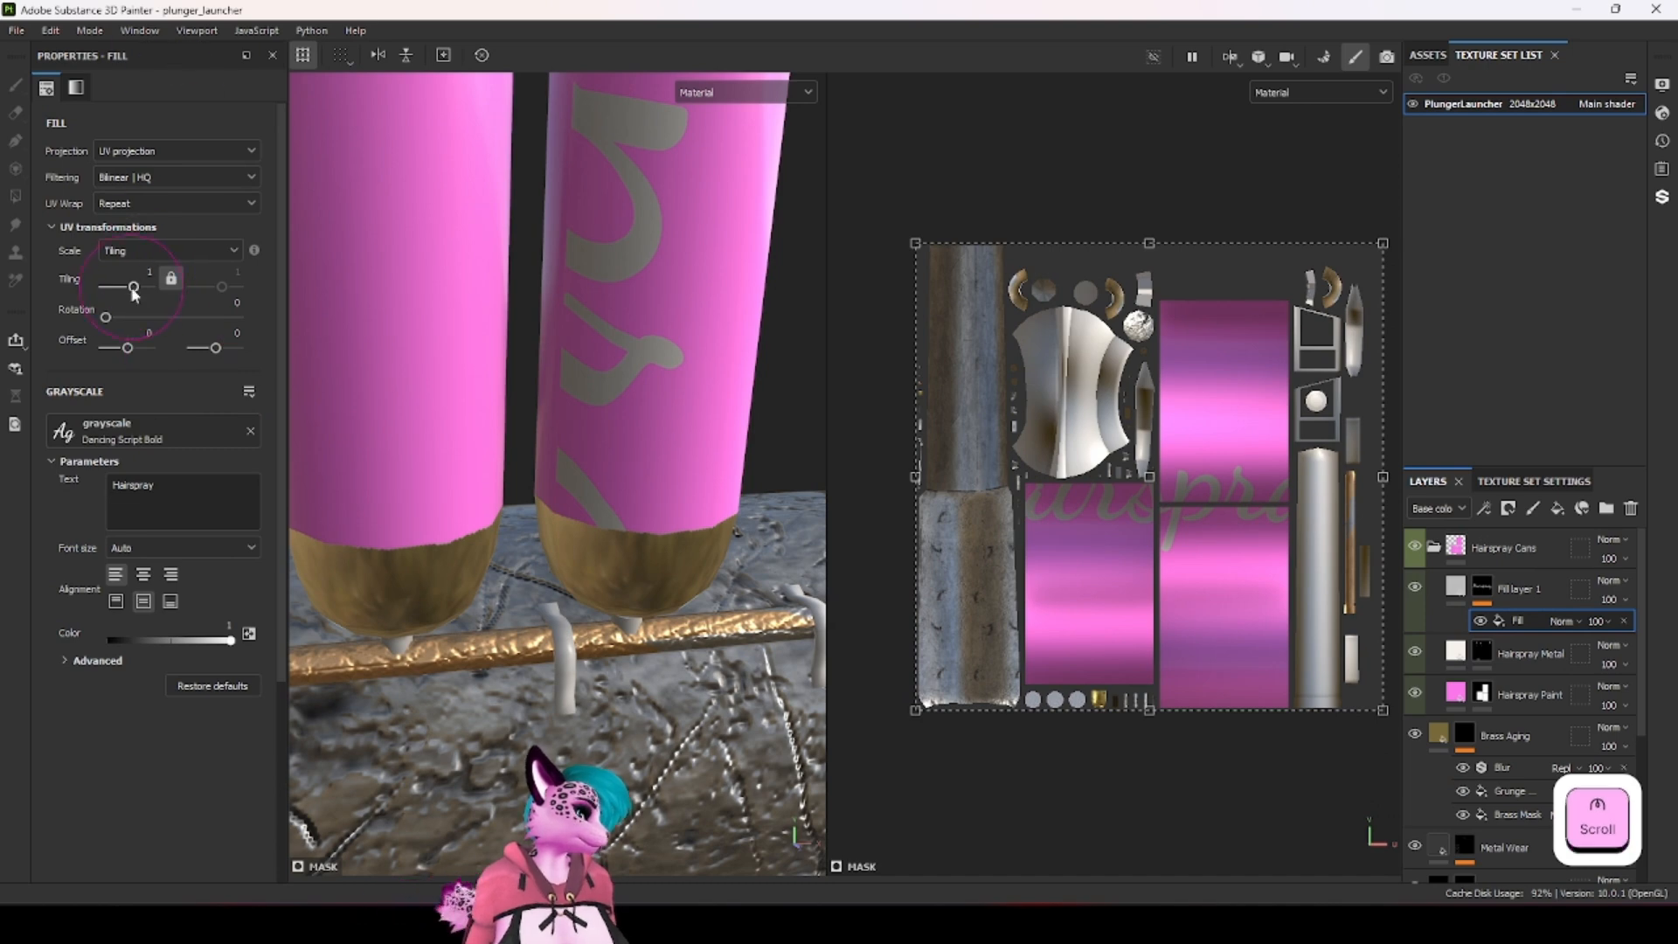
drag(134, 293, 137, 290)
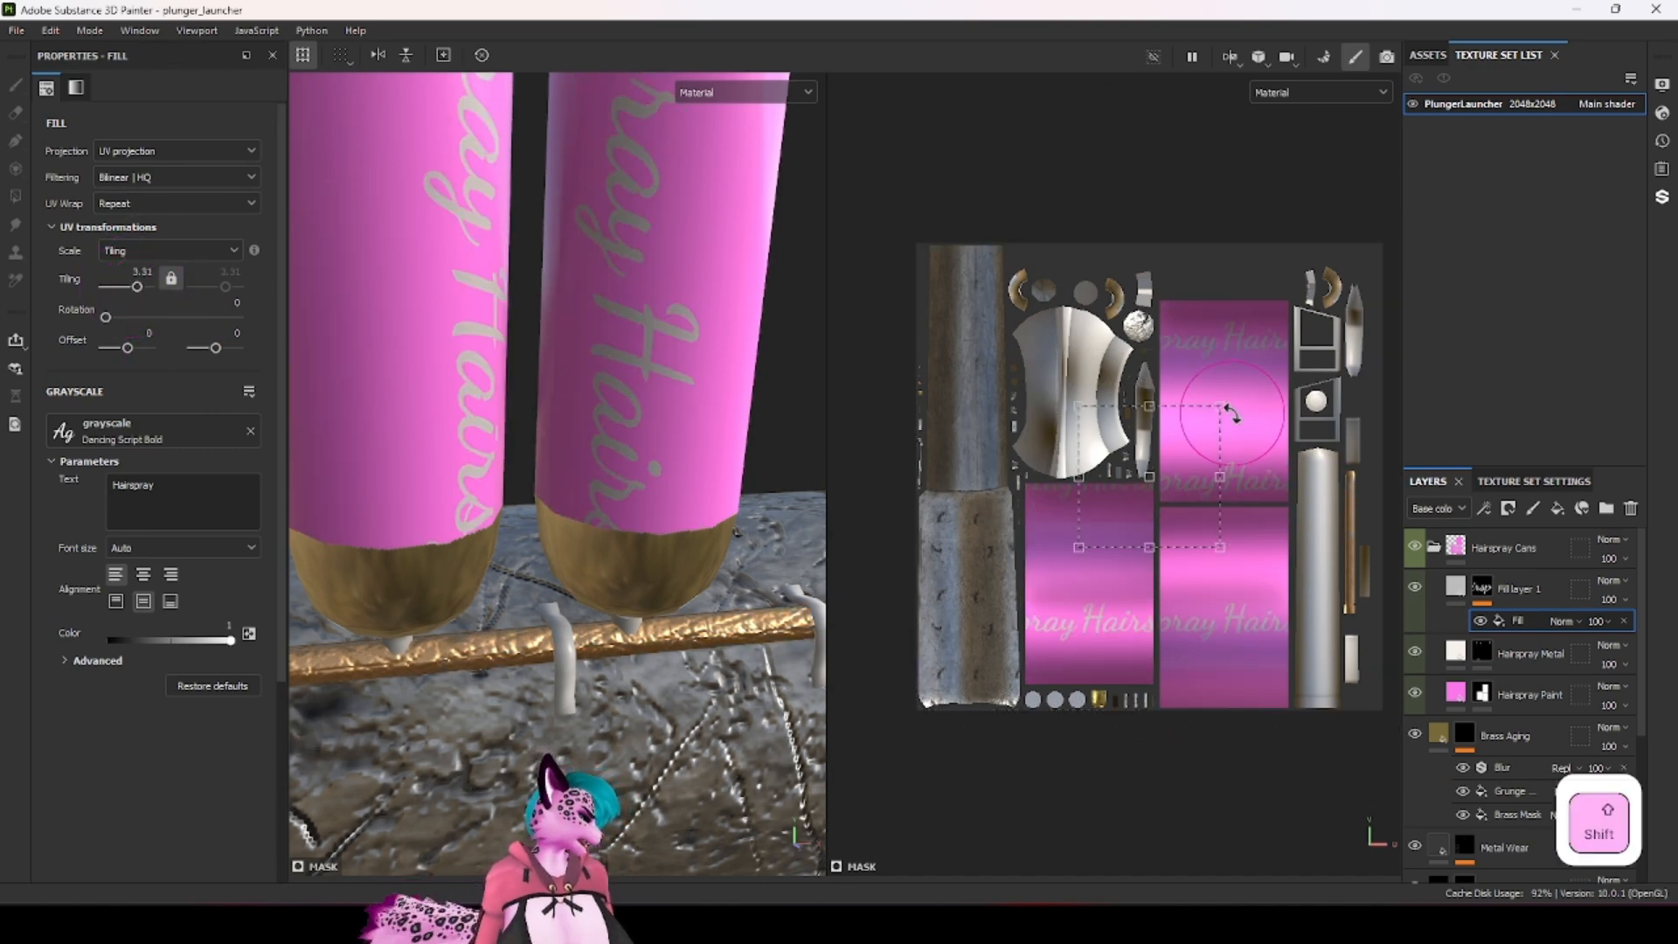
Step: Rotate the Hairspray text to 270 degrees and fit it over the middle can's UV island with a tiling of about 3.33
shift+drag(1219, 407, 1217, 552)
key(ctrl+z)
key(ctrl+z)
scroll(505, 453, down, 2)
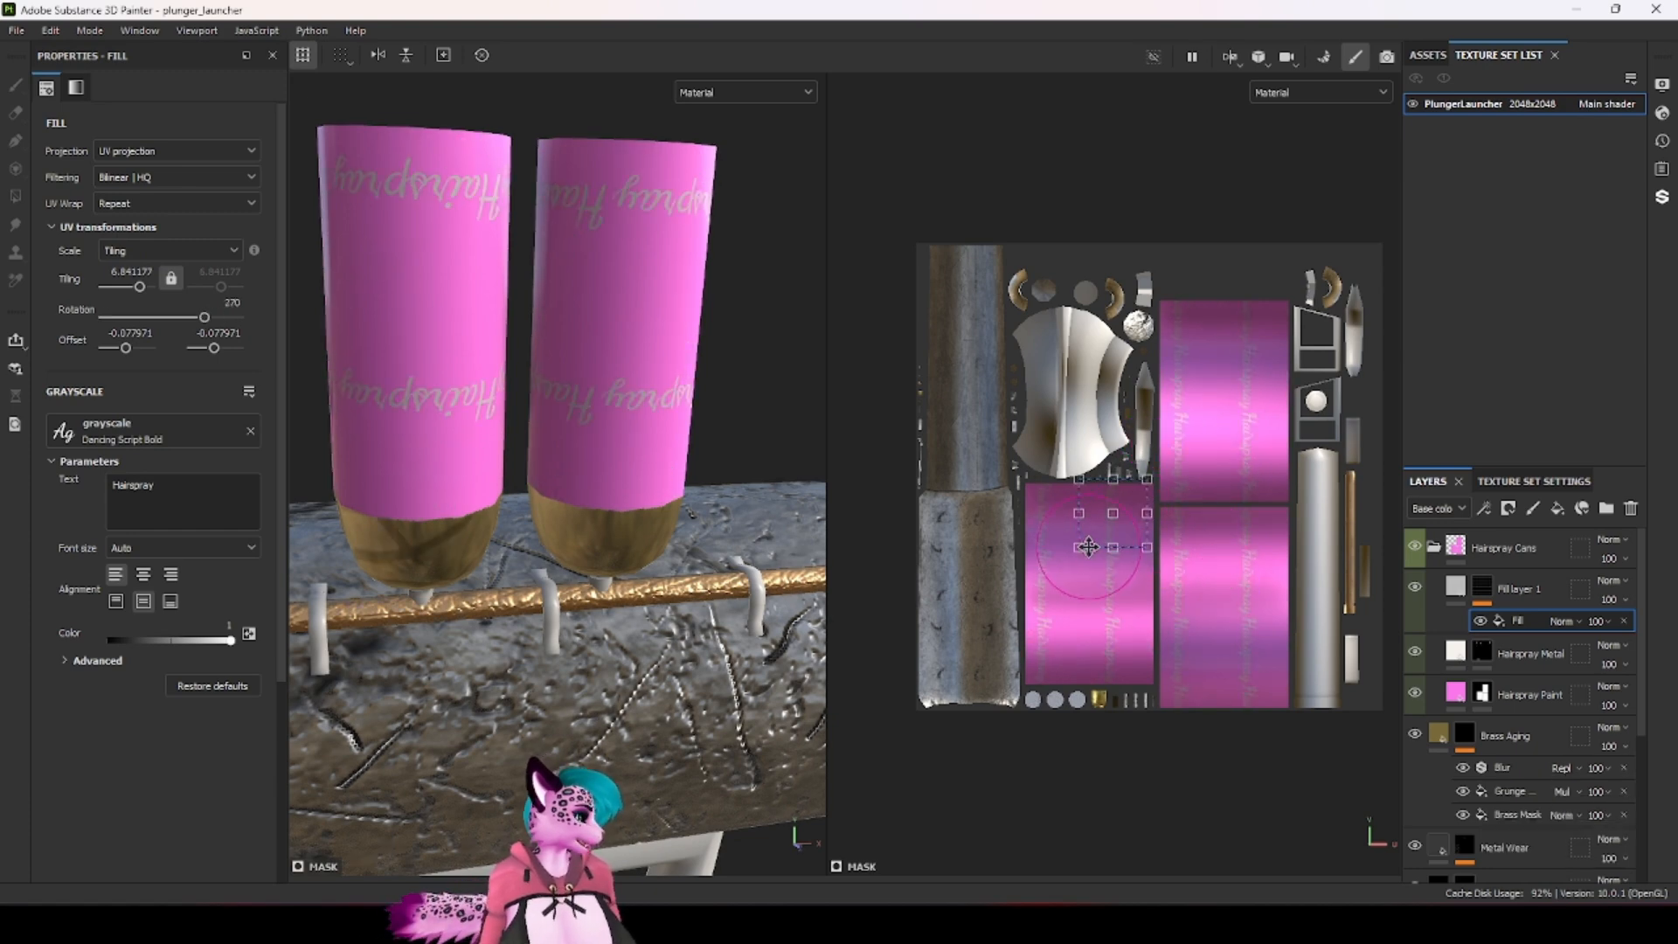
shift+drag(1080, 548, 1040, 615)
drag(1111, 531, 1118, 563)
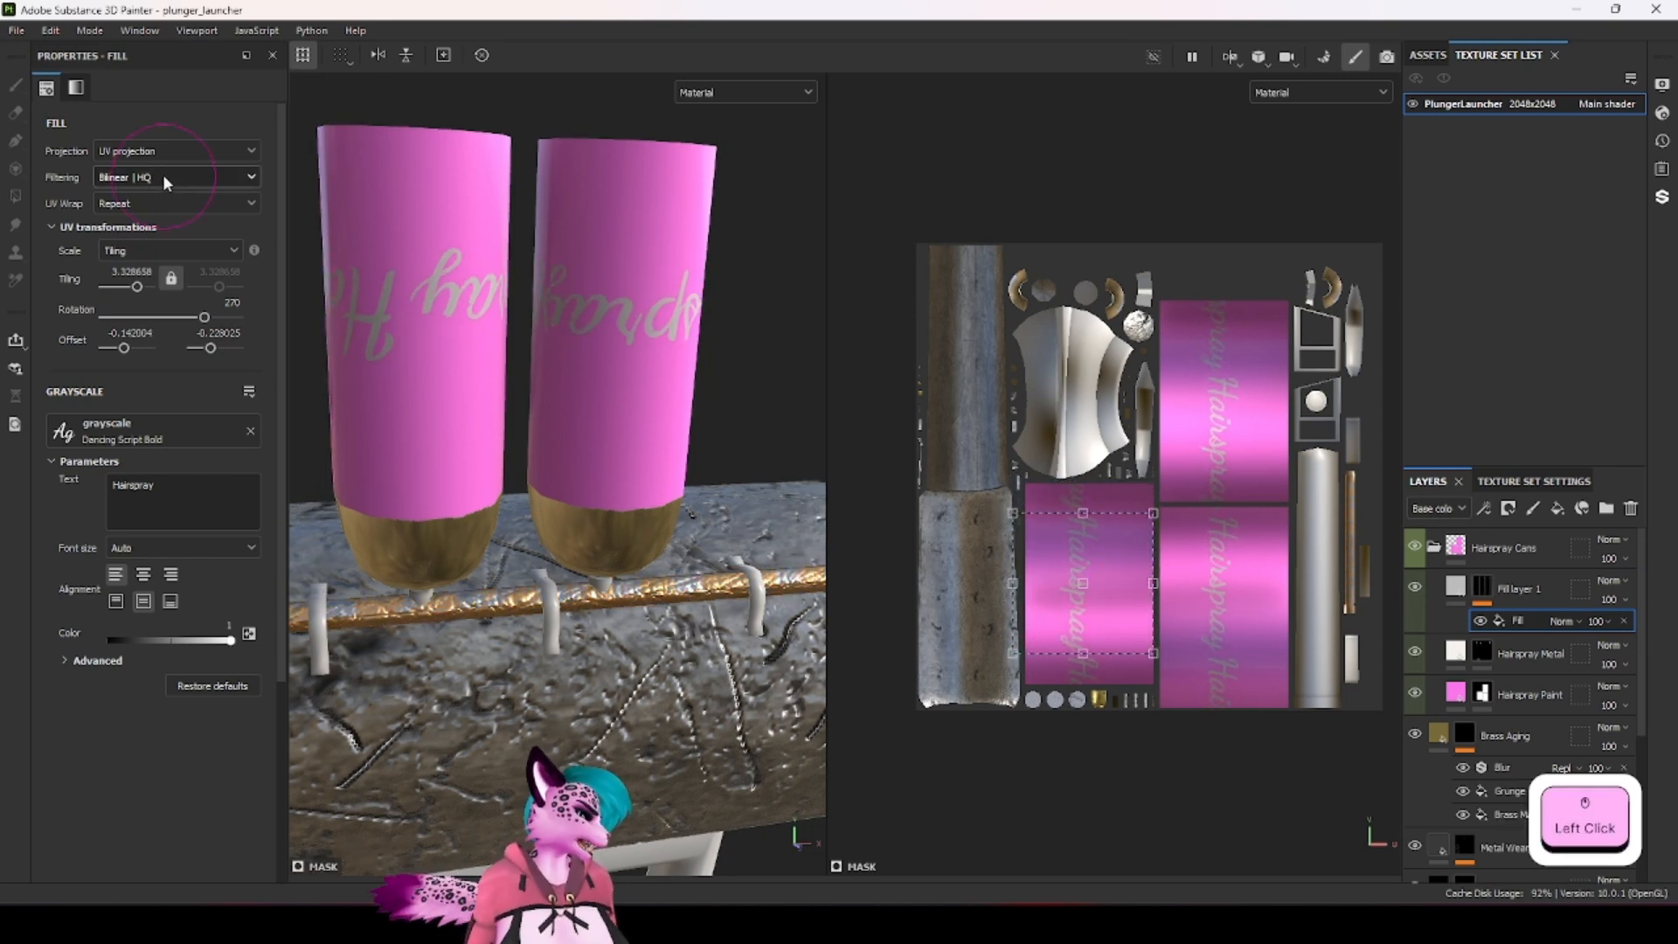
Step: Set the text fill's UV Wrap to None
click(159, 152)
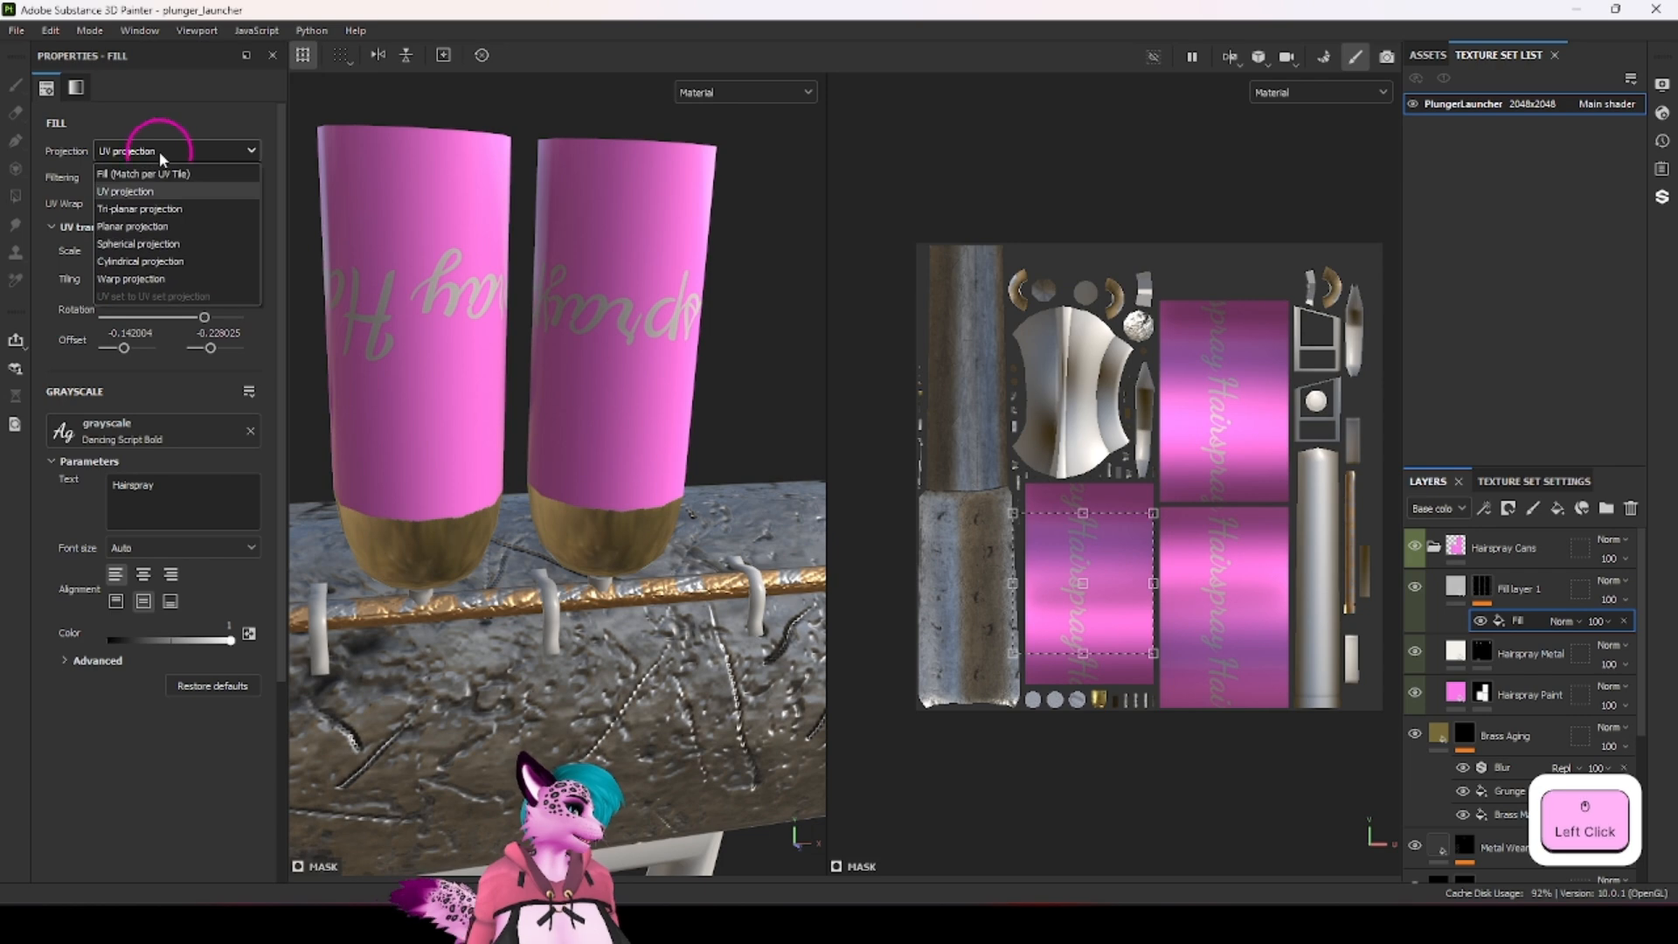
click(201, 110)
click(128, 204)
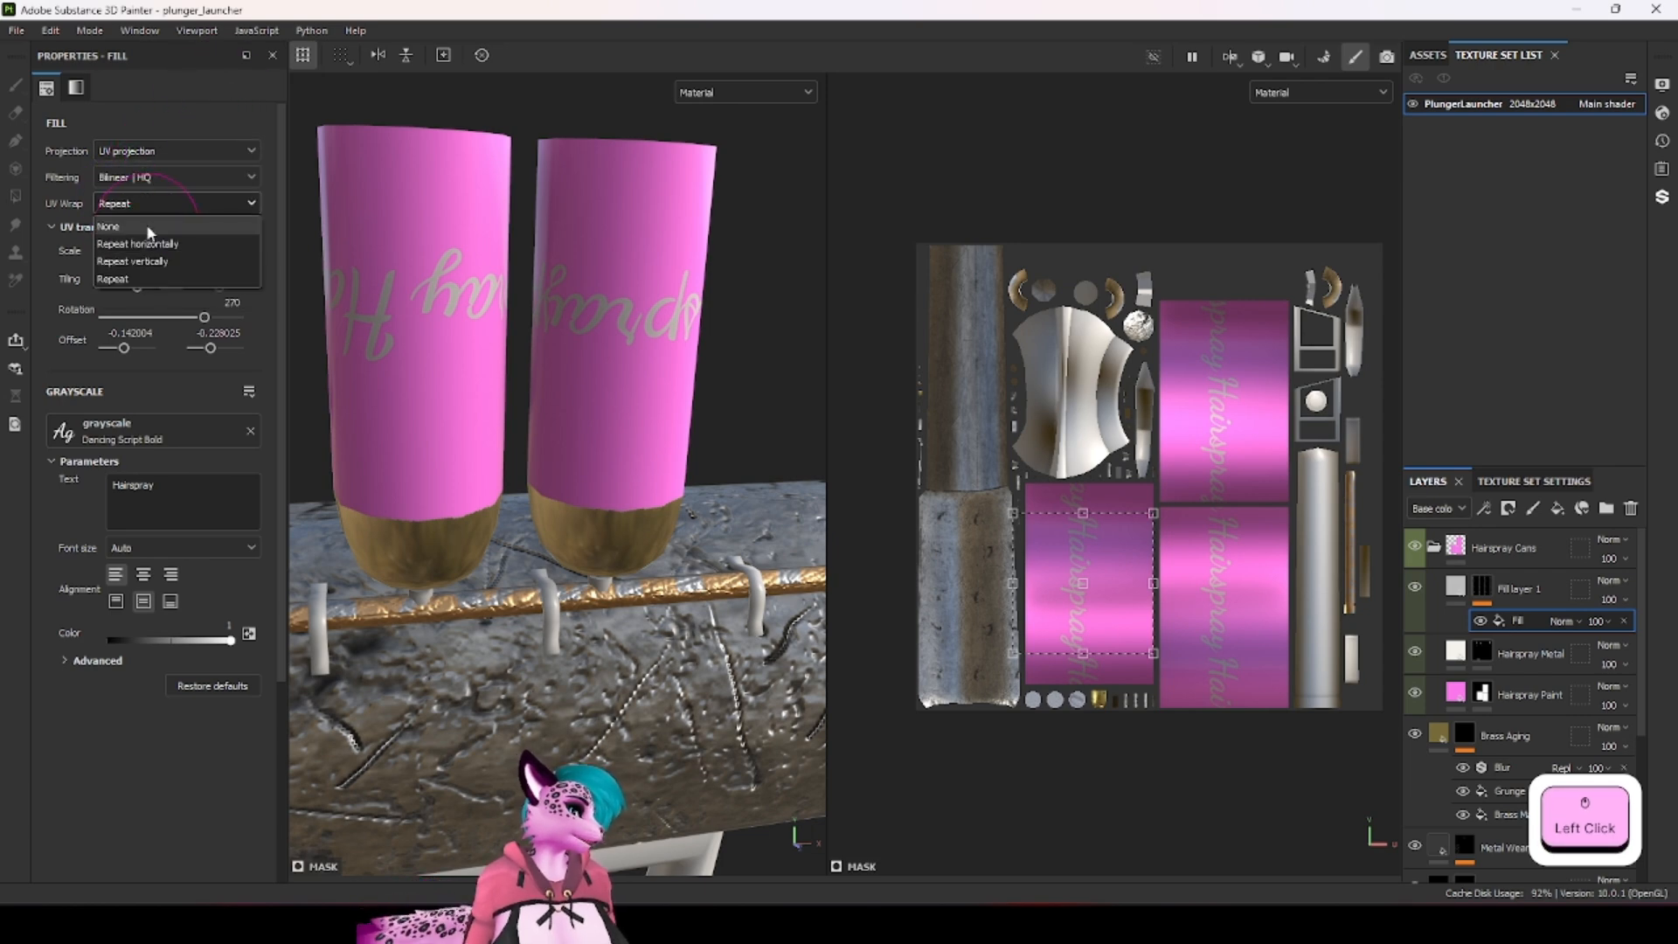
click(147, 227)
alt+drag(645, 332, 512, 375)
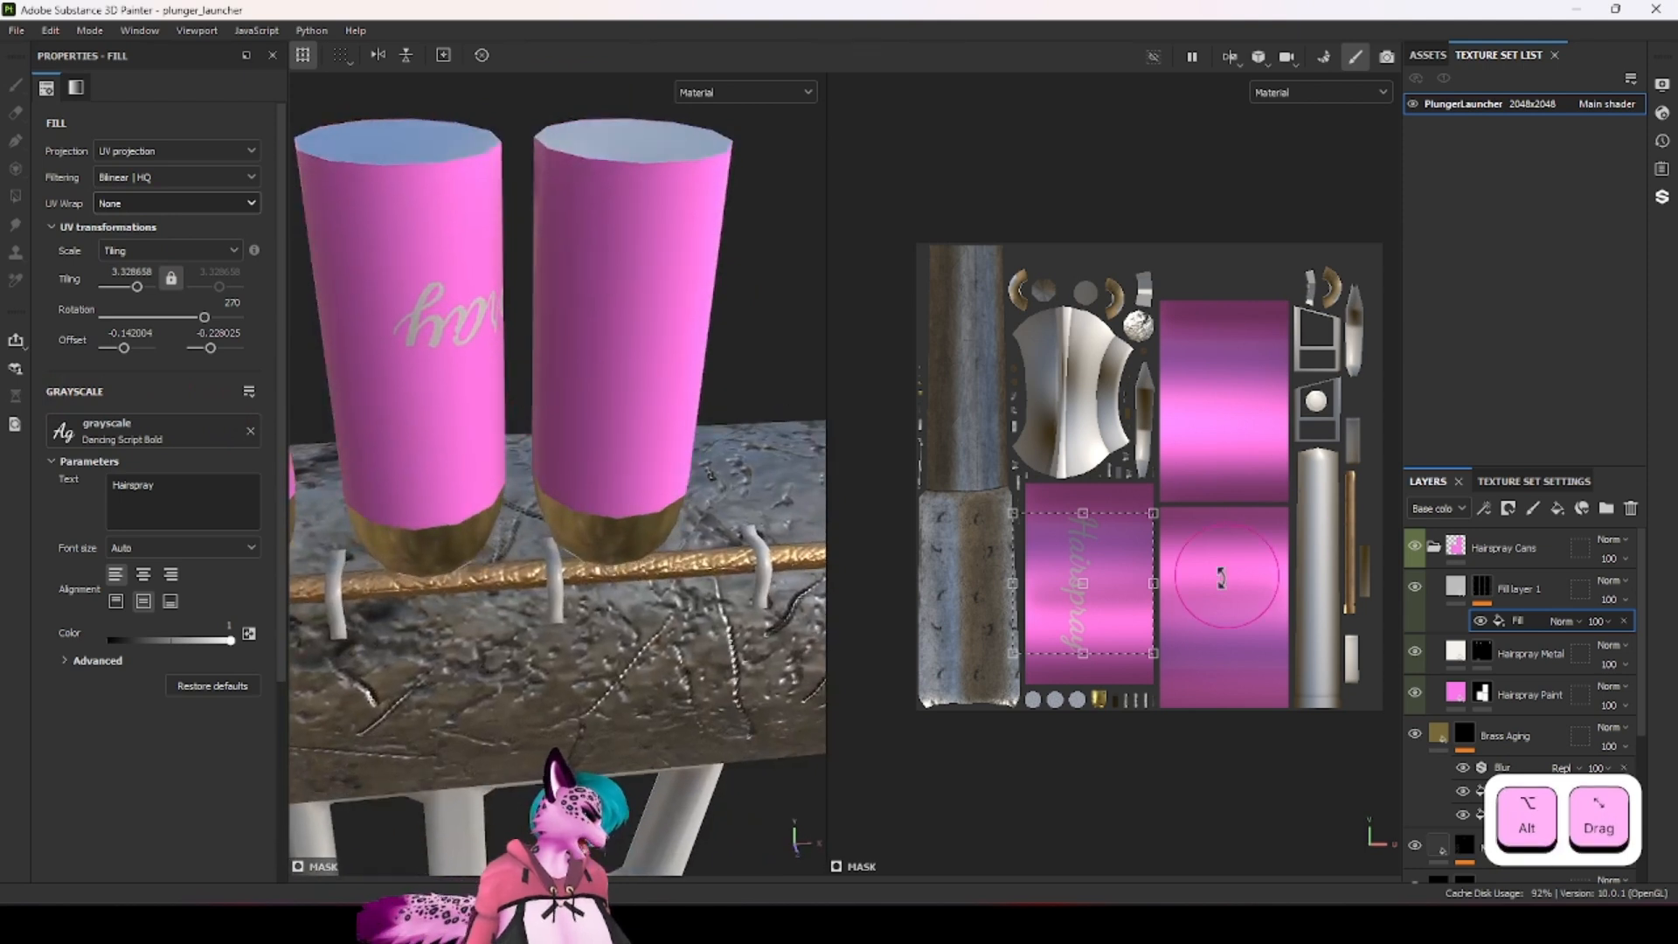
Step: Shift the Hairspray text along the middle can's UV island to an offset of about -0.125 and -0.293
mouse_move(1116, 582)
mouse_down()
mouse_move(1109, 563)
mouse_move(1113, 638)
mouse_move(1115, 581)
mouse_up()
scroll(524, 490, down, 4)
alt+drag(524, 490, 542, 508)
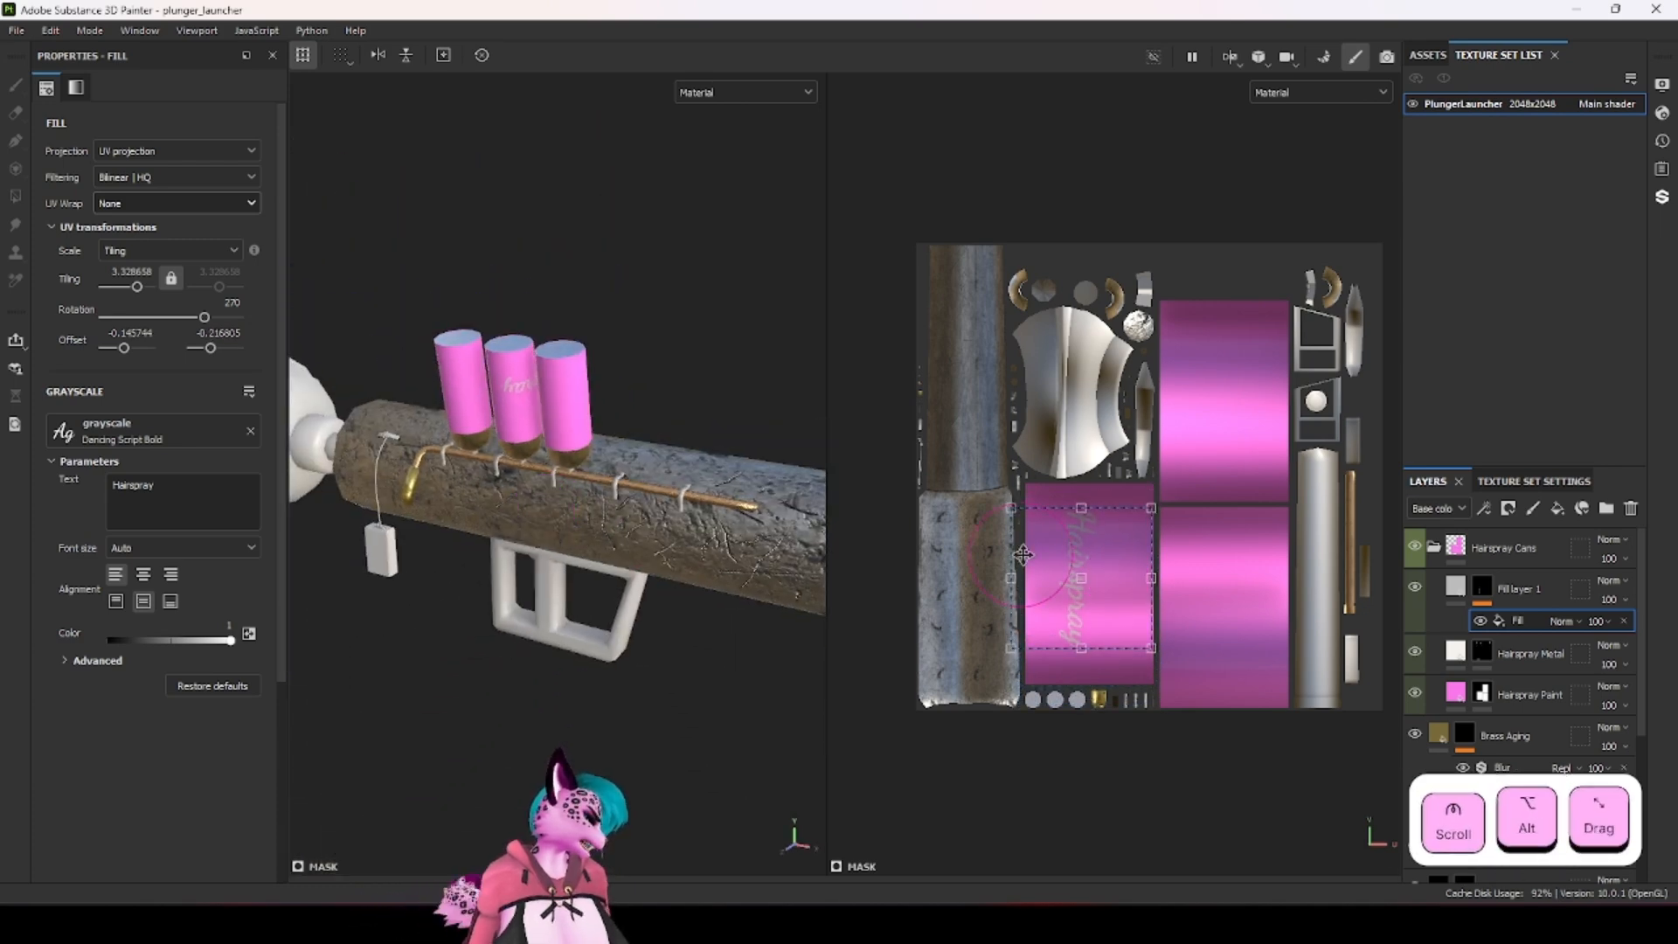
drag(1122, 581, 1123, 581)
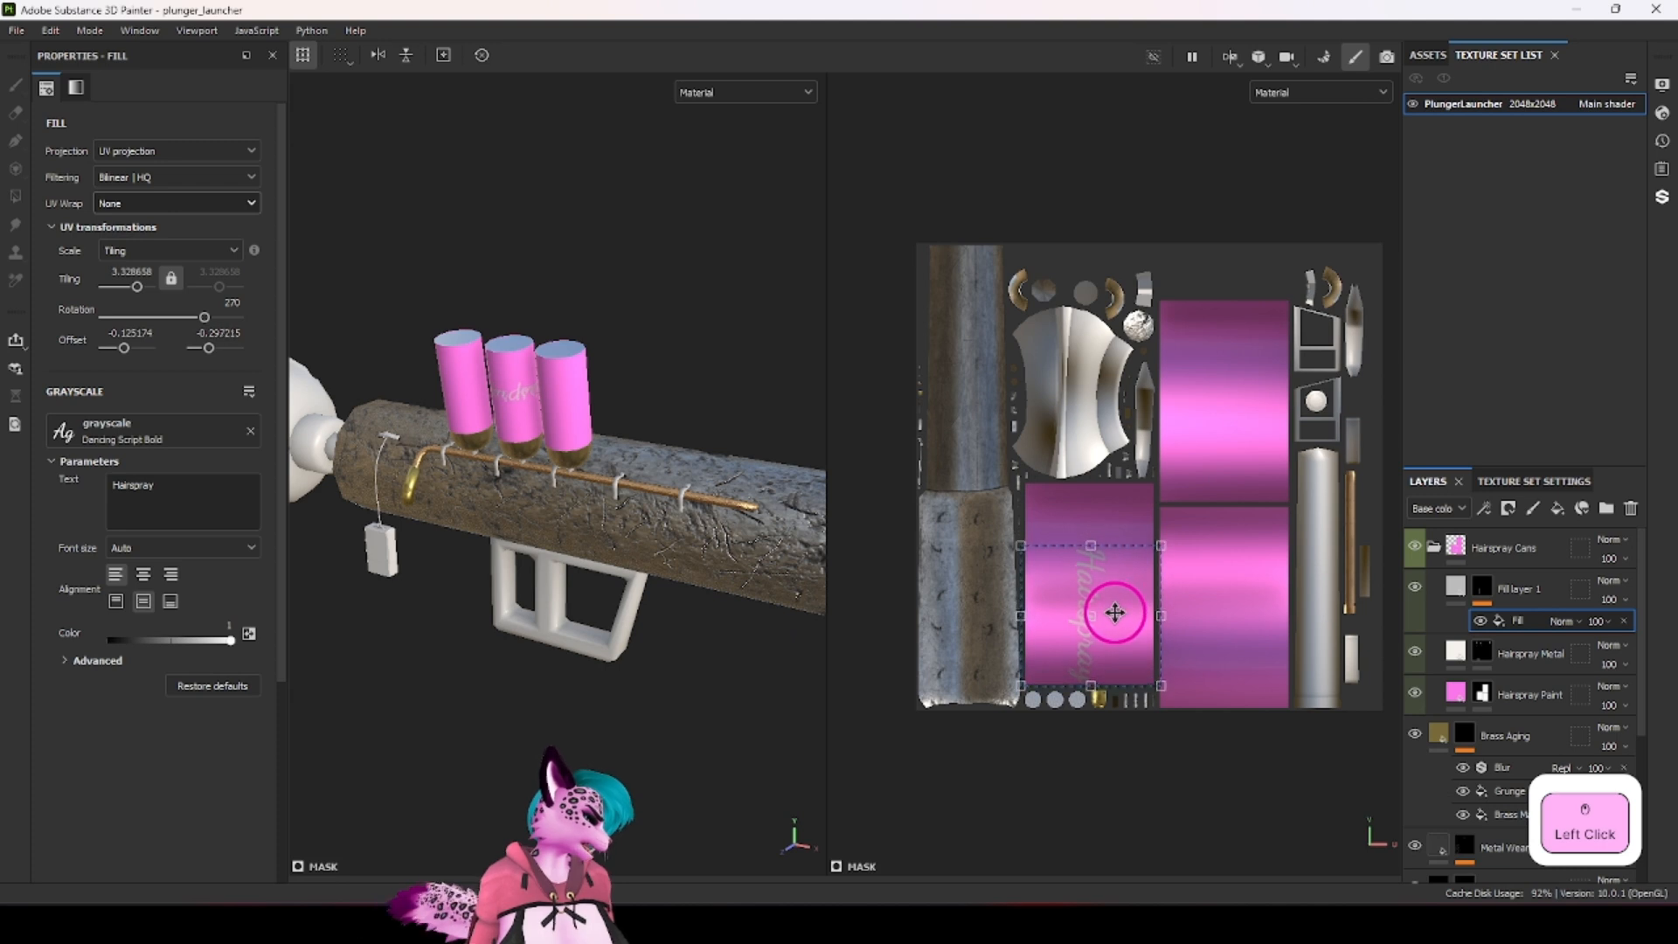
scroll(446, 364, up, 2)
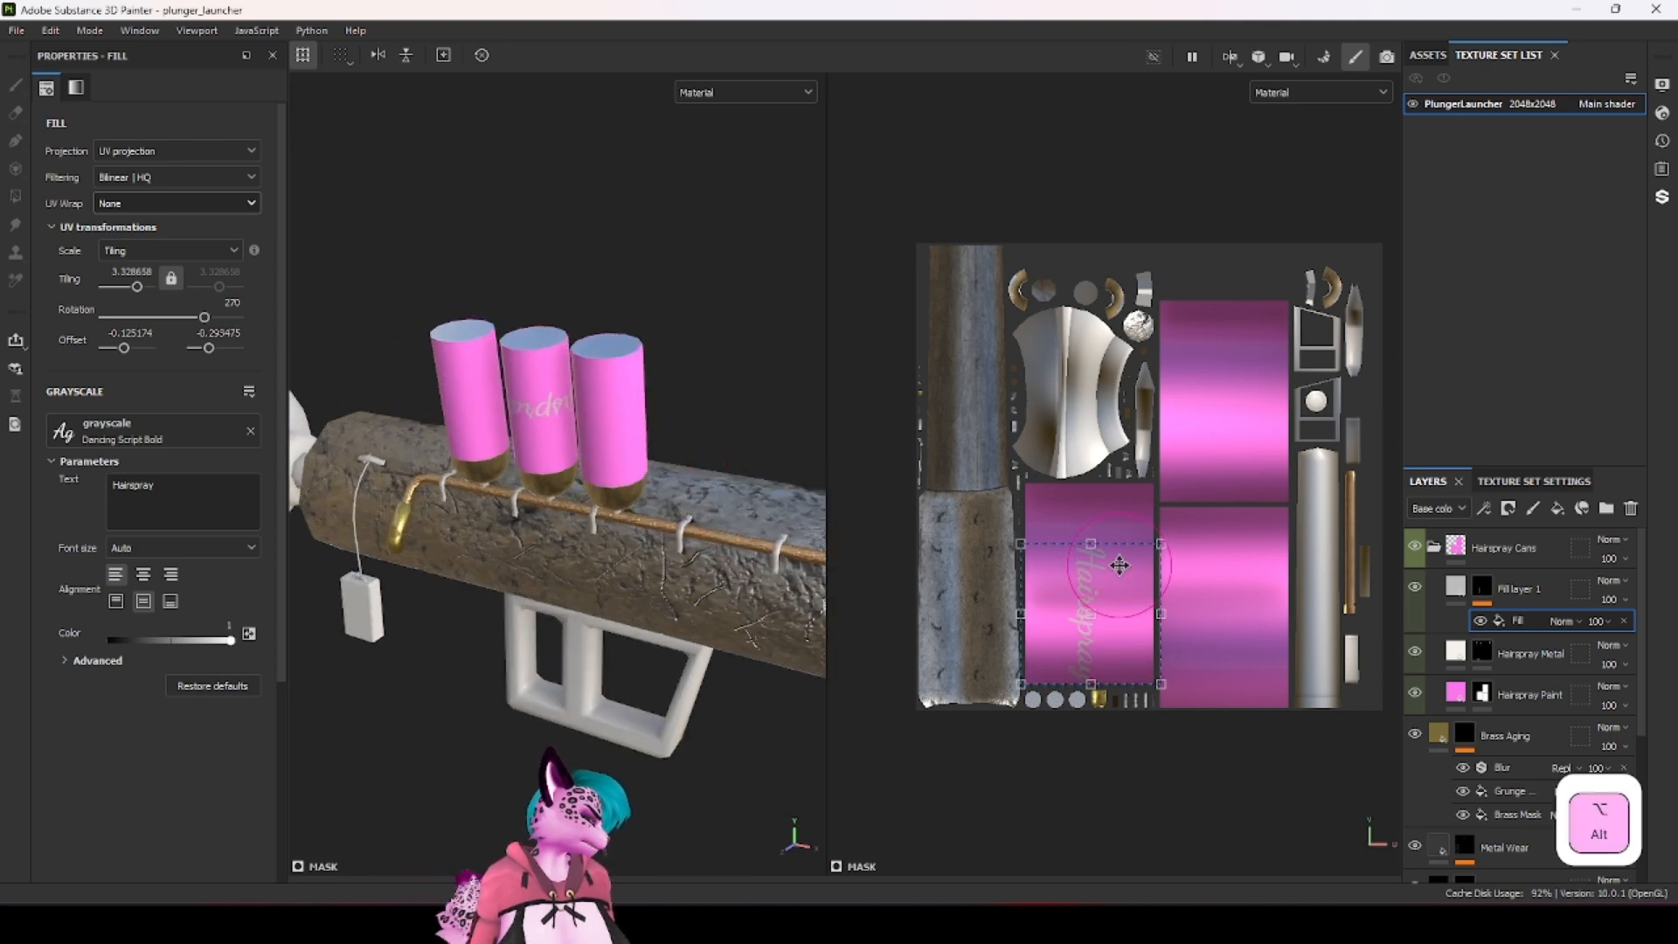
alt+drag(385, 507, 413, 412)
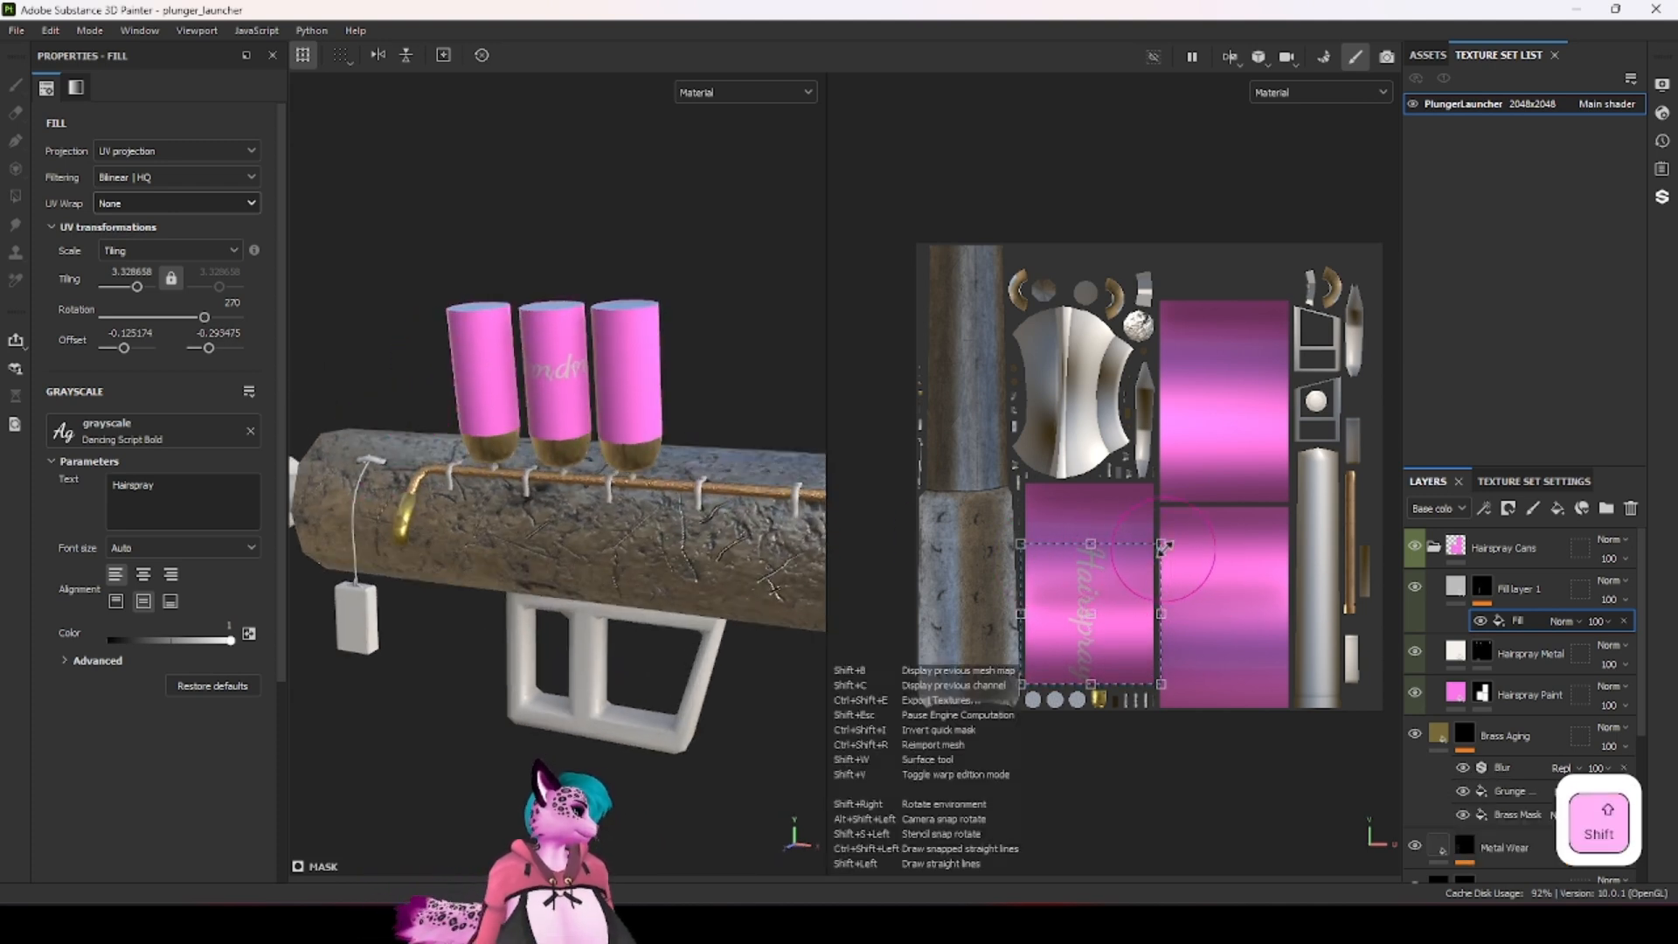
Step: Set the text upright along the middle can with rotation 360, tiling about -4.64 and offset about -0.116 and -0.376
mouse_move(1161, 545)
shift+mouse_down()
mouse_move(1126, 576)
mouse_move(1157, 549)
shift+mouse_up()
drag(1176, 459, 1289, 659)
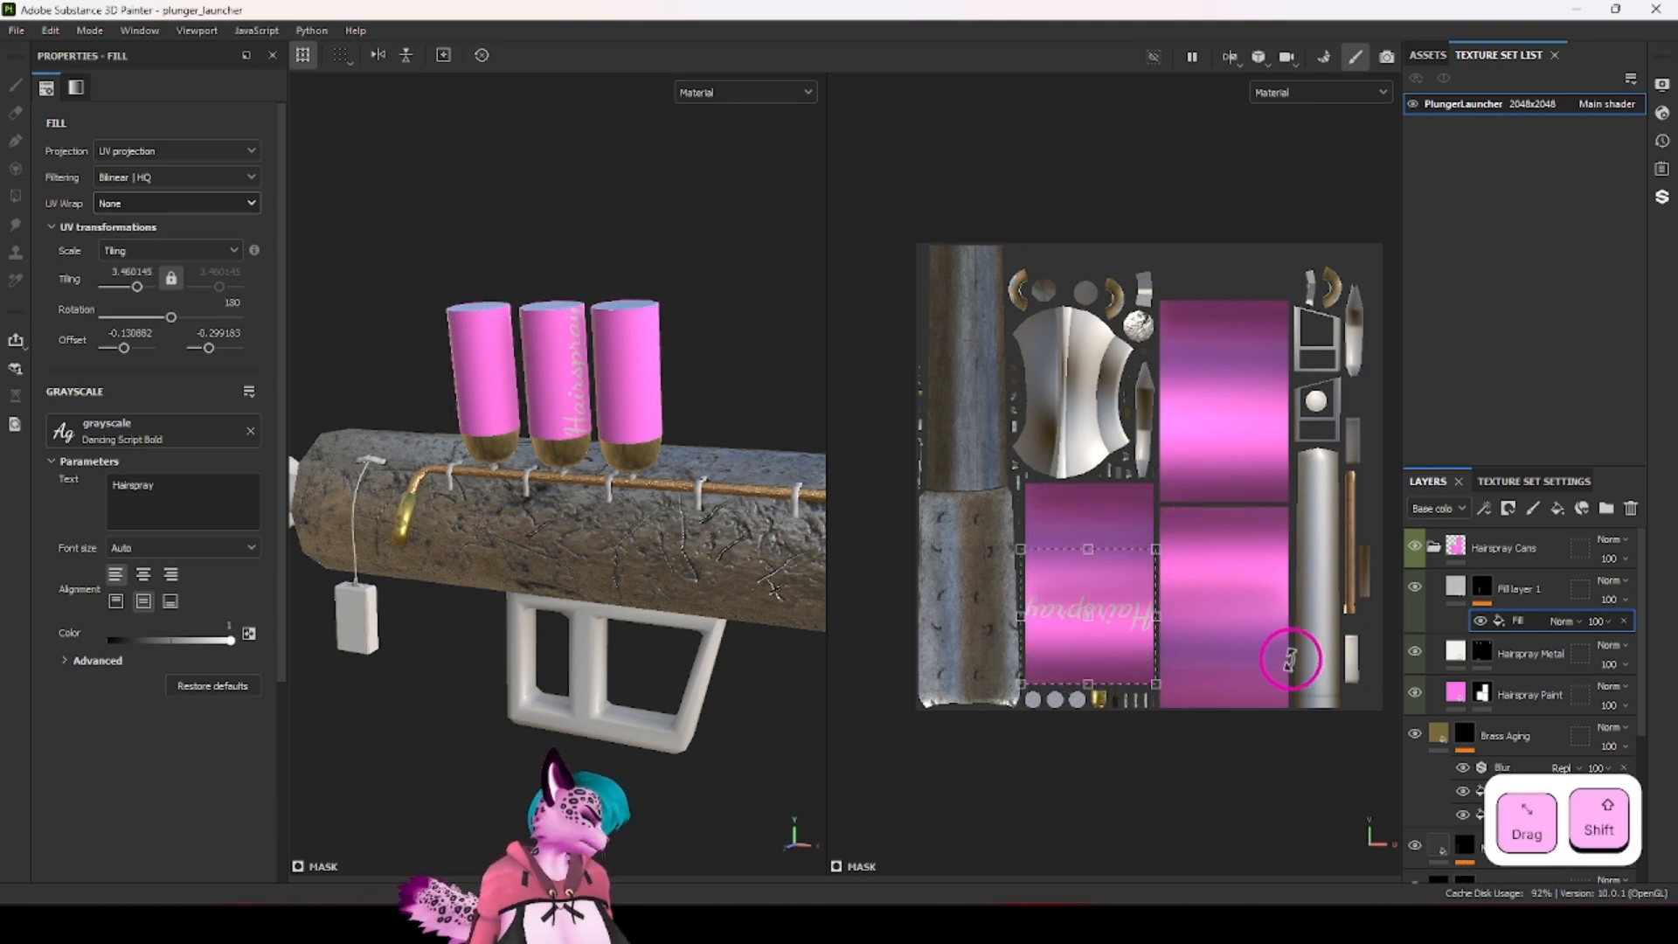
drag(1090, 569, 1105, 614)
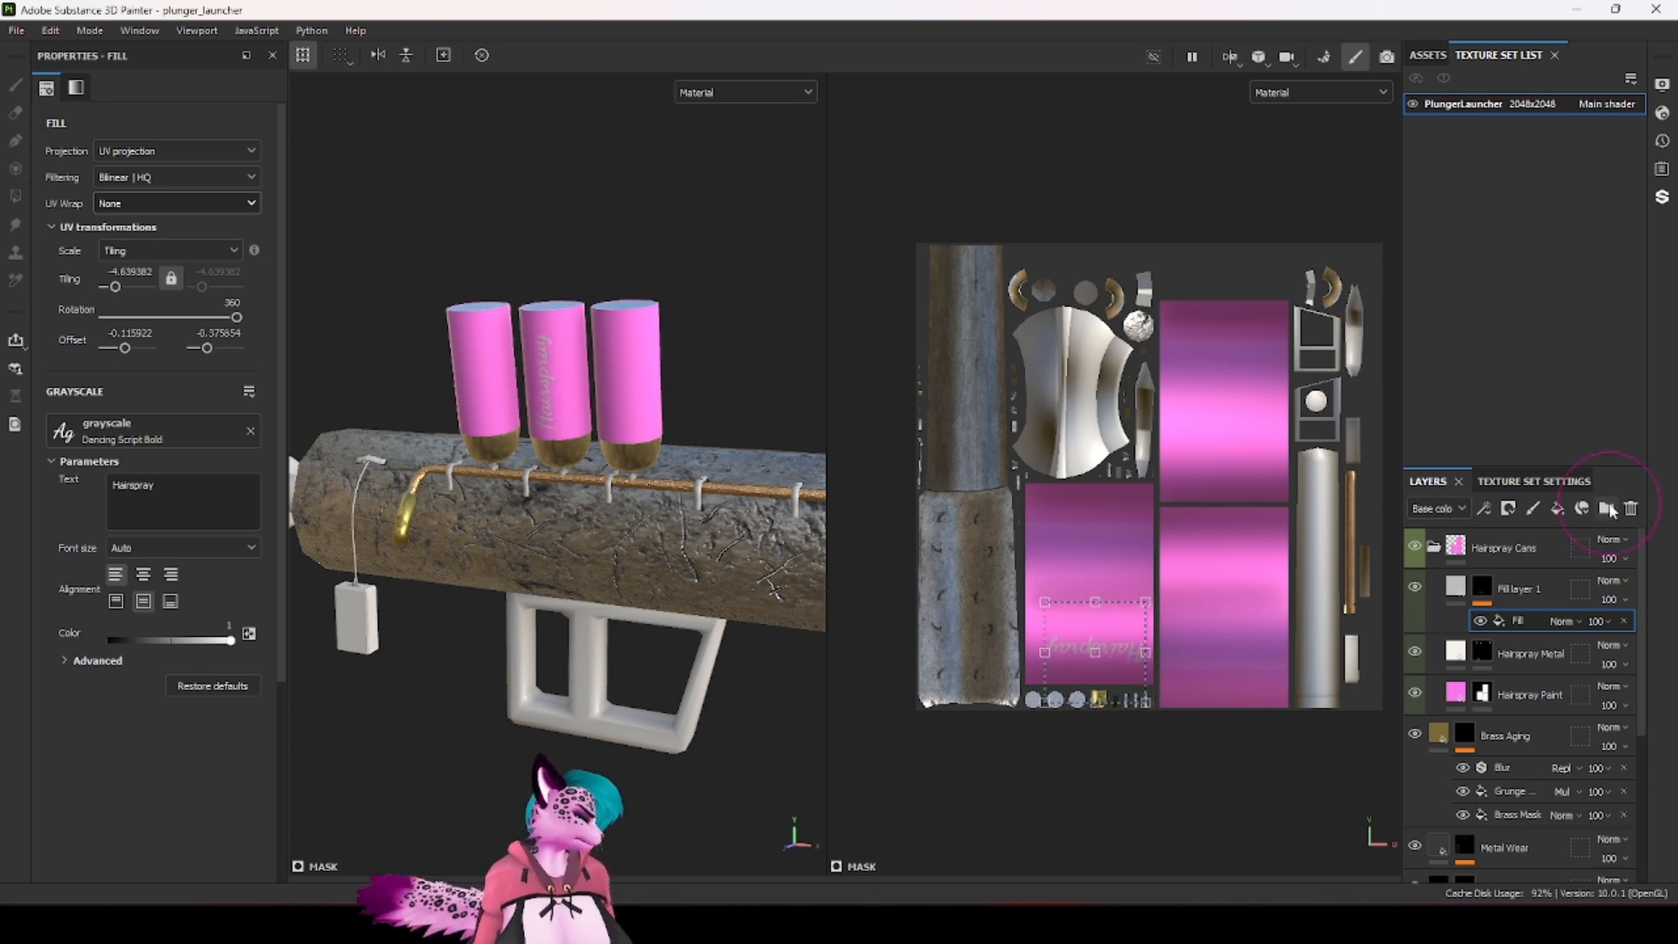
Step: Duplicate the text fill effect and place the copy on the neighbouring can's UV island, rotated to 180 degrees with offset about 0.163 and -0.170
click(1514, 611)
key(ctrl+c)
key(ctrl+v)
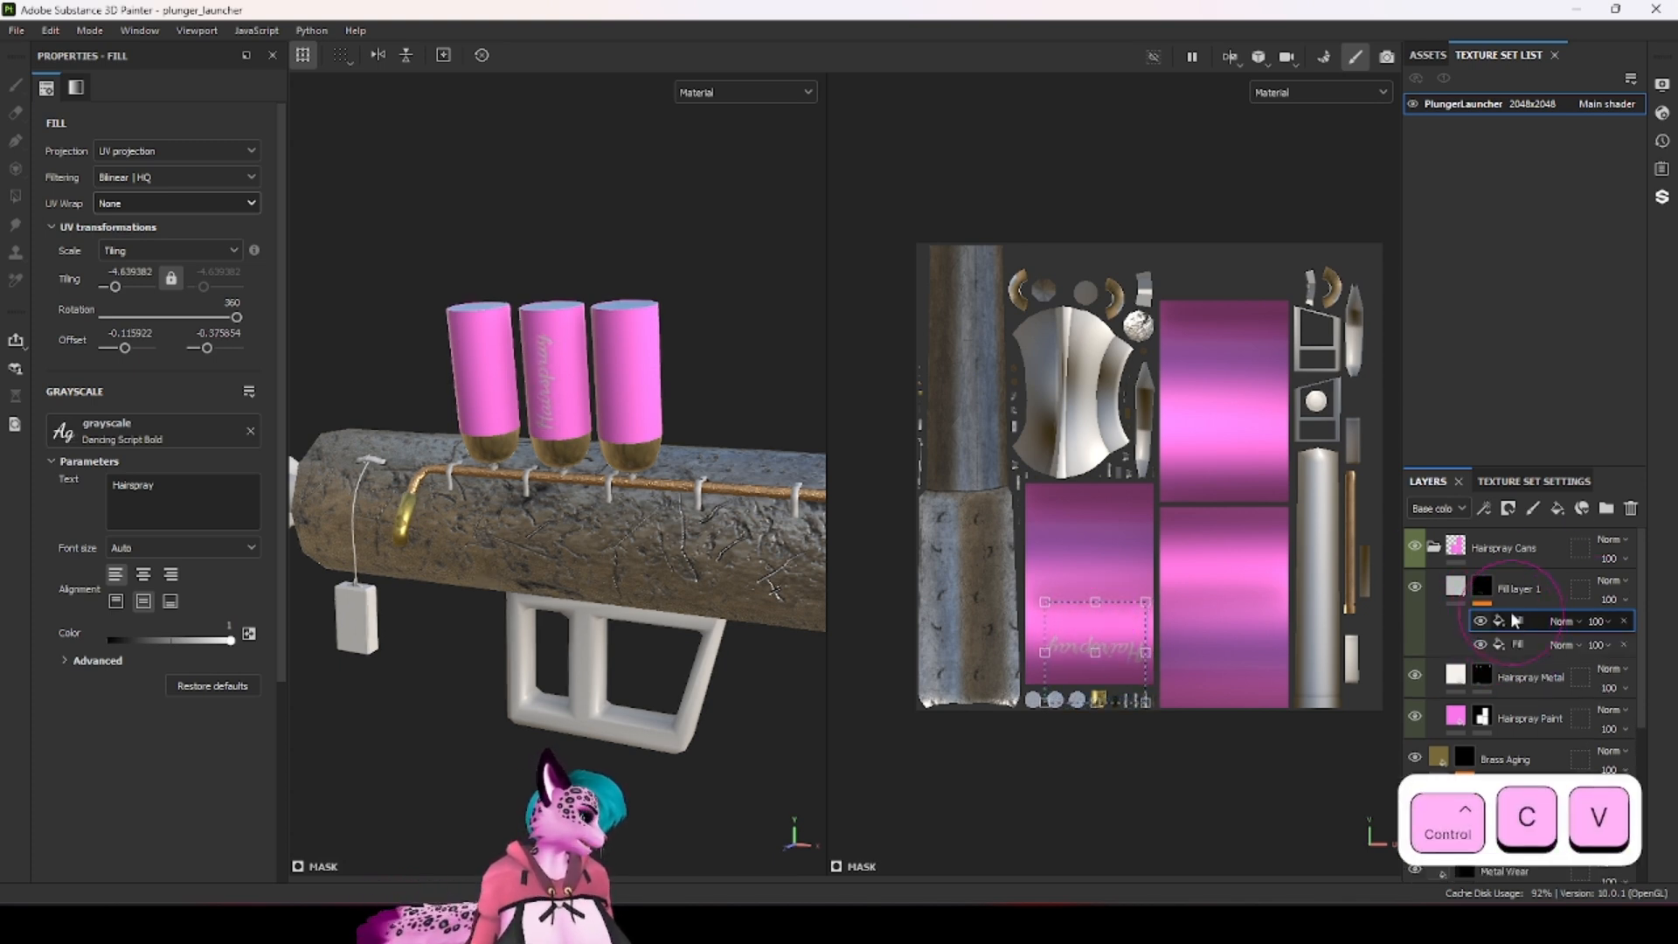
drag(1099, 664, 1246, 531)
shift+drag(1295, 445, 1079, 685)
key(space)
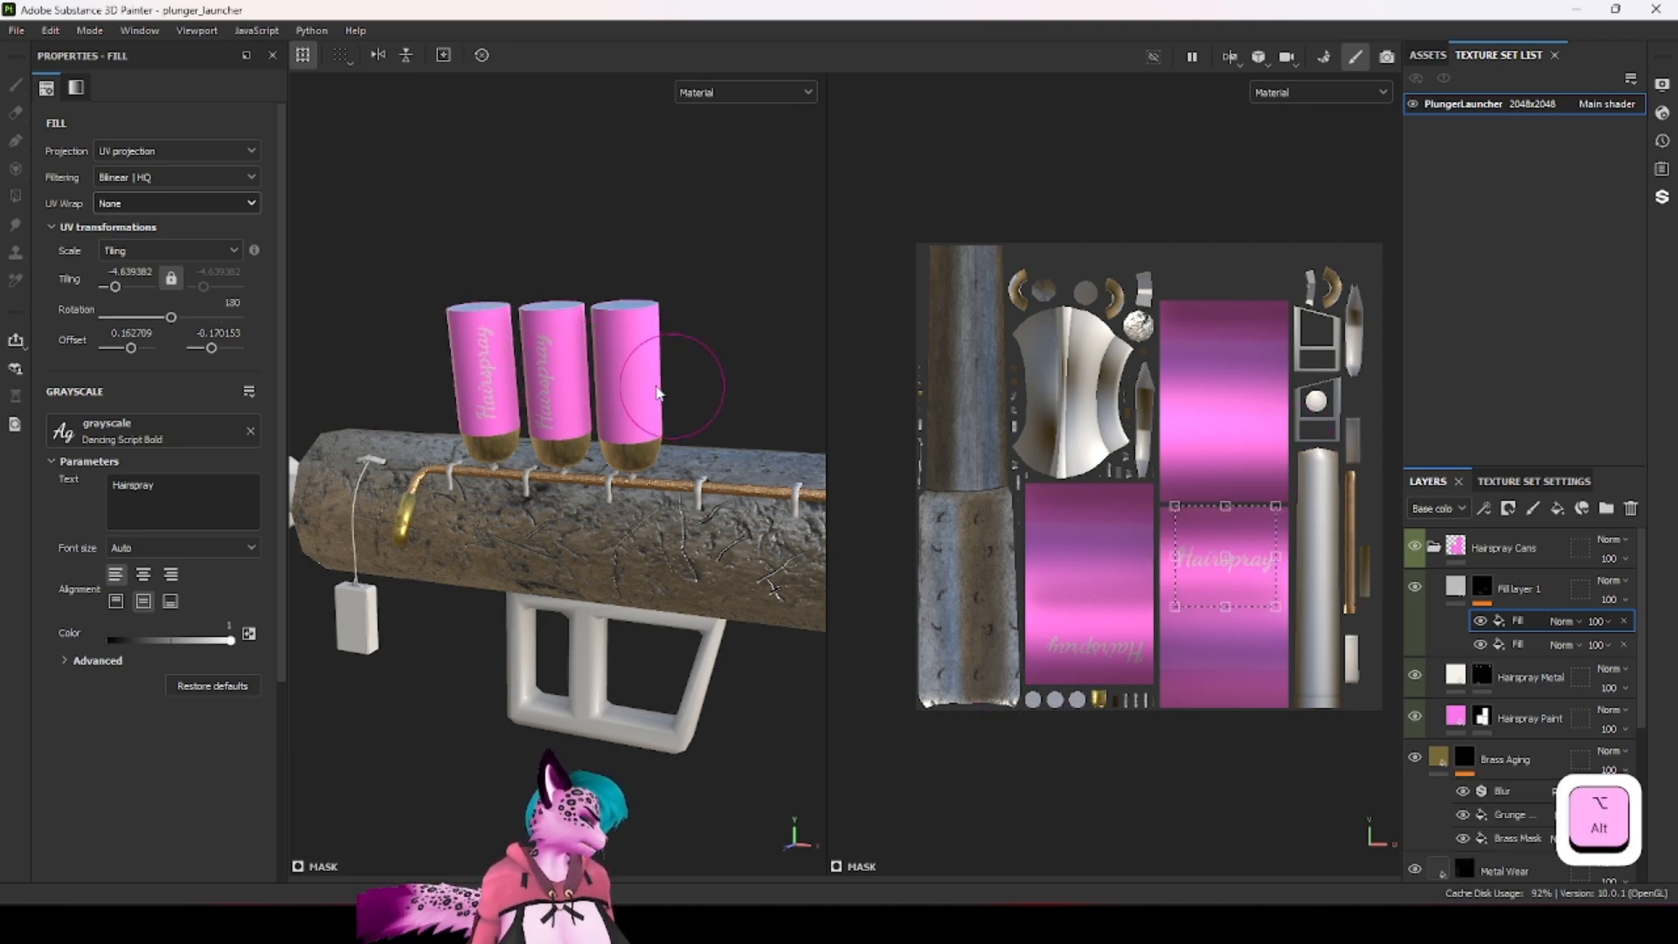
Step: Duplicate the text fill effect and place the copy on the third can's UV island, rotated to 0 with offset about 0.168 and 0.043
alt+drag(636, 377, 656, 383)
click(1523, 621)
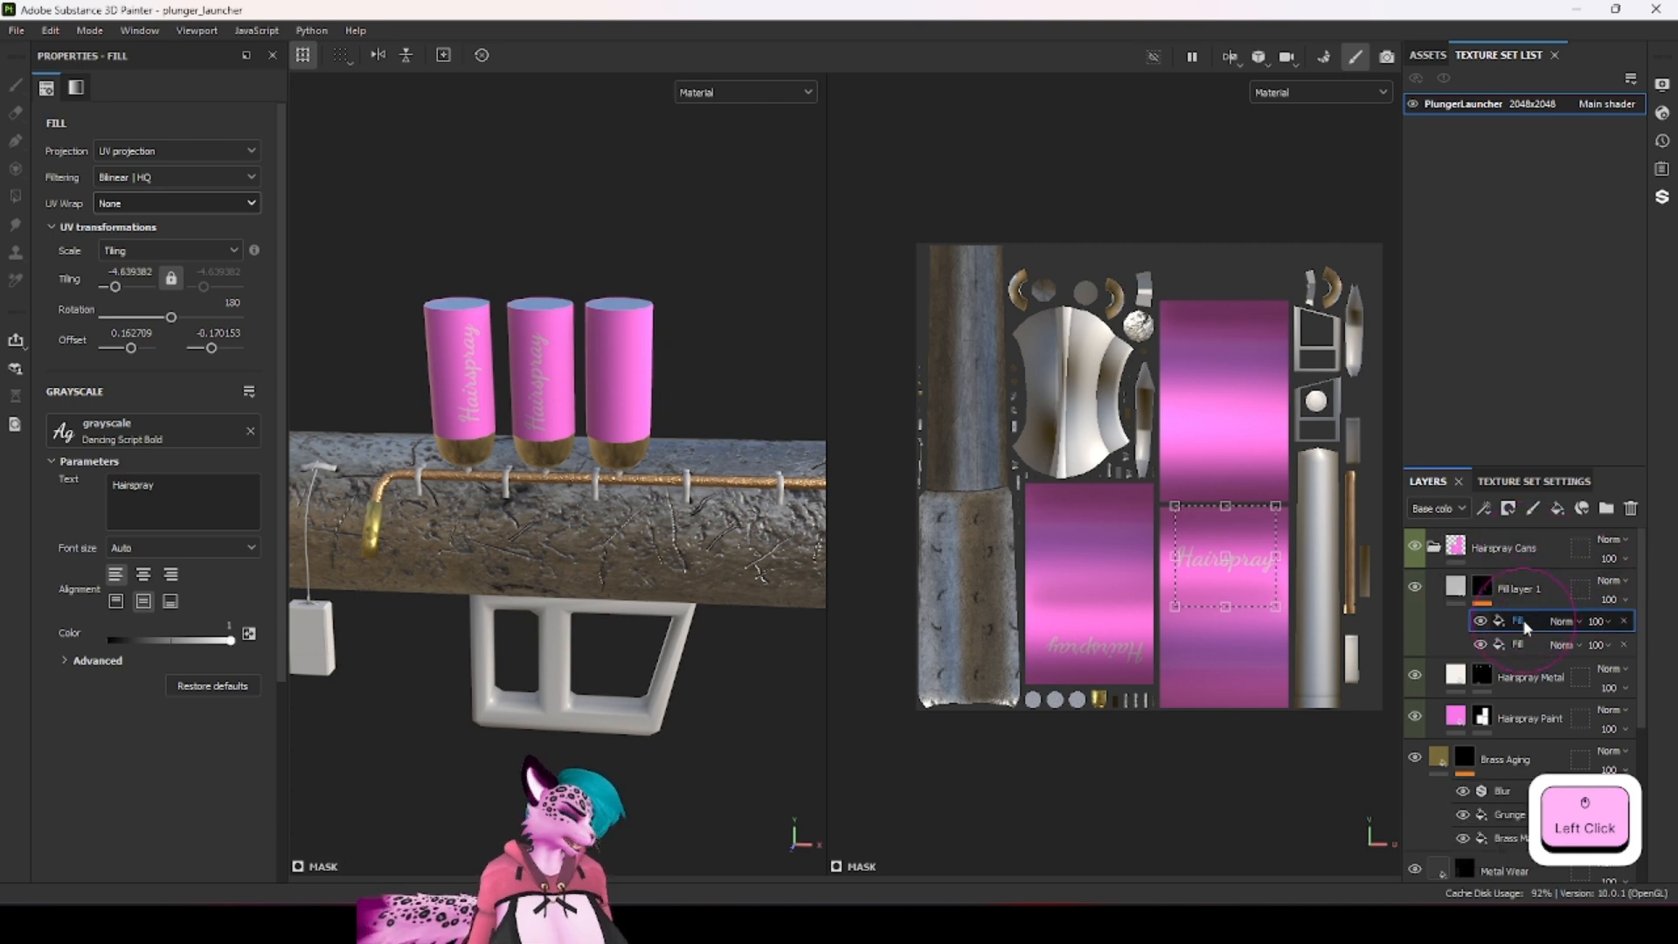
key(ctrl+c)
key(ctrl+v)
drag(1218, 568, 1241, 443)
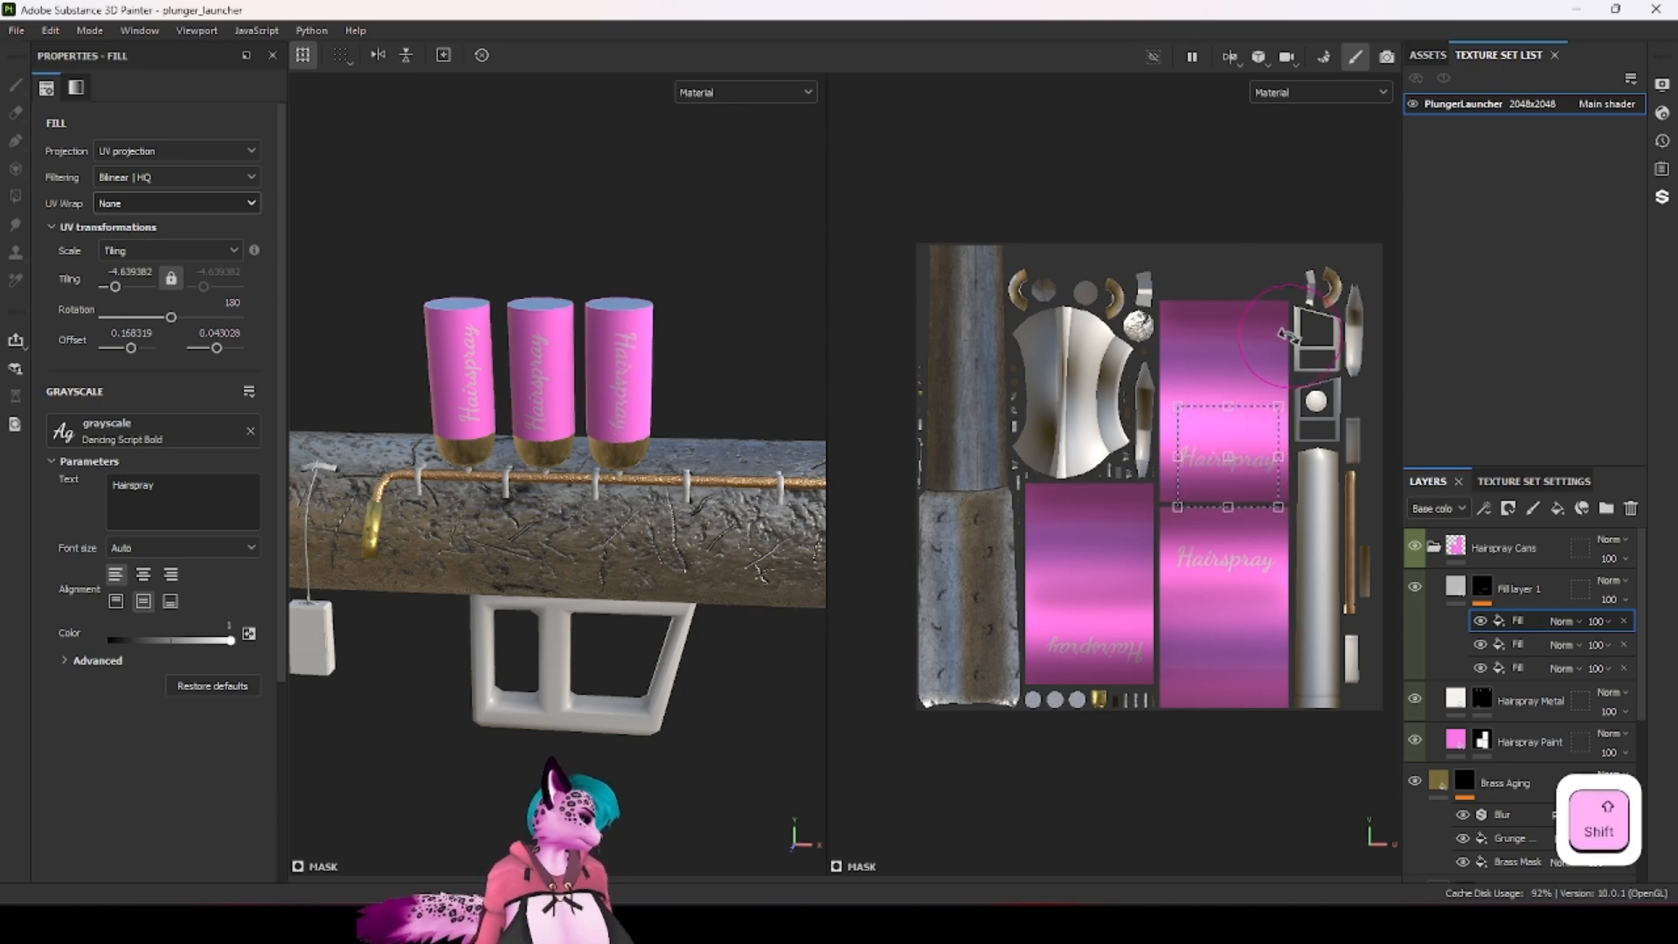
shift+drag(1295, 340, 1161, 590)
scroll(438, 341, up, 8)
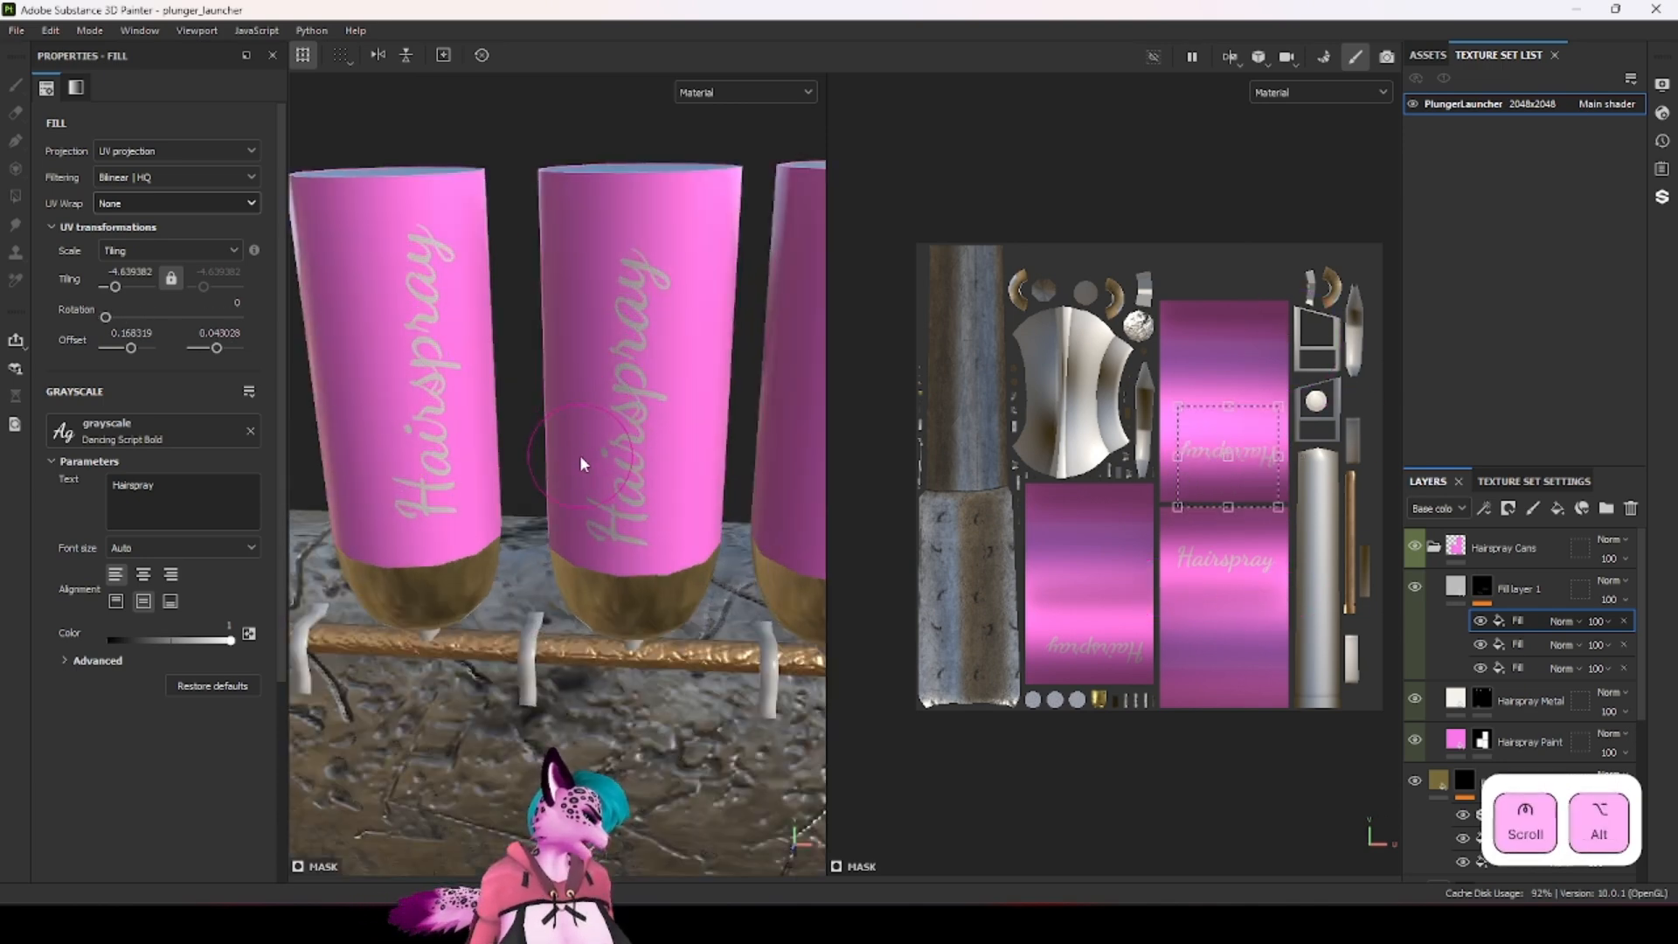
alt+drag(579, 454, 661, 421)
scroll(675, 374, down, 3)
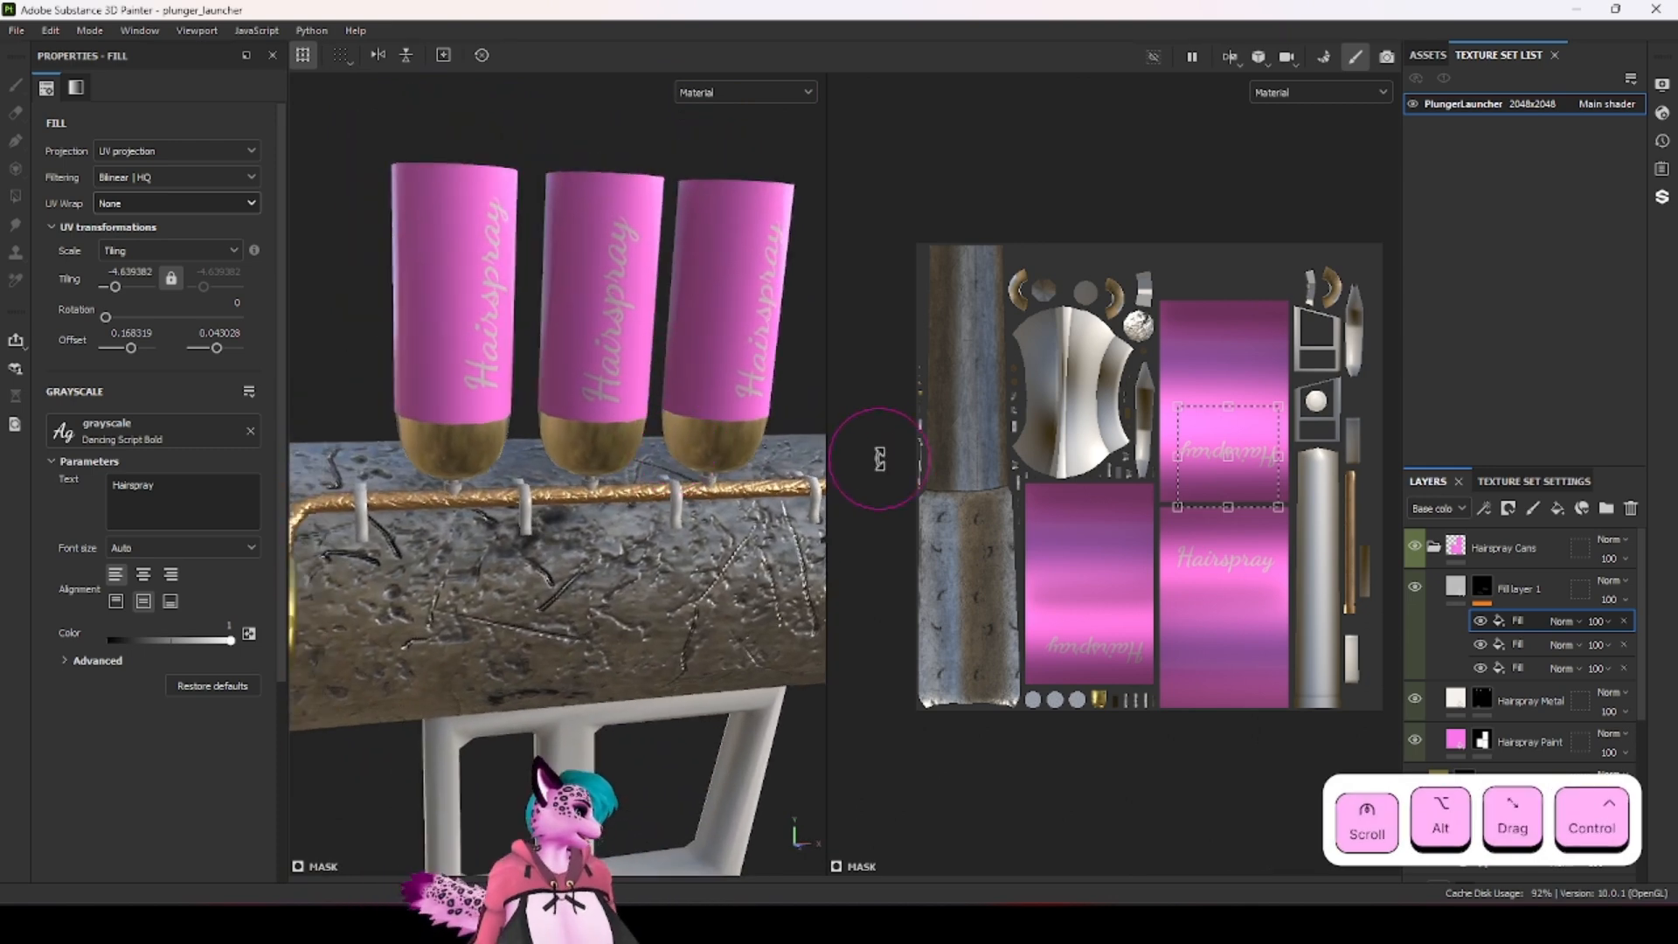
Step: Rename the text fill layer as Hairspray Labels
double_click(1527, 591)
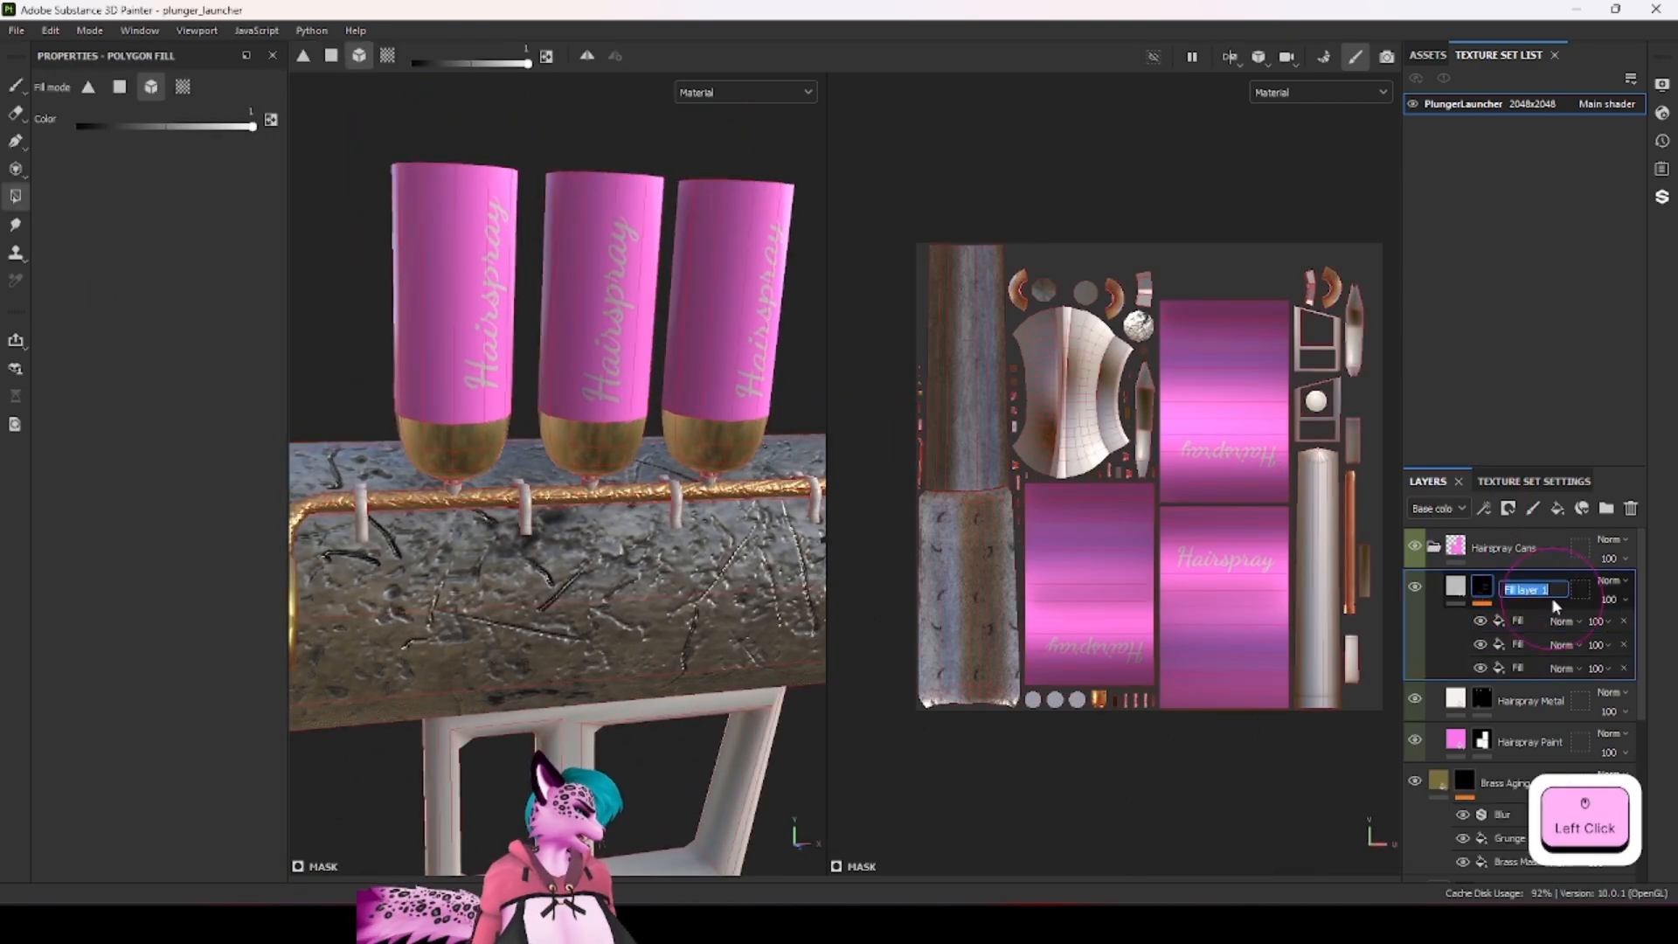
text(Hairspr)
text(ay Labels)
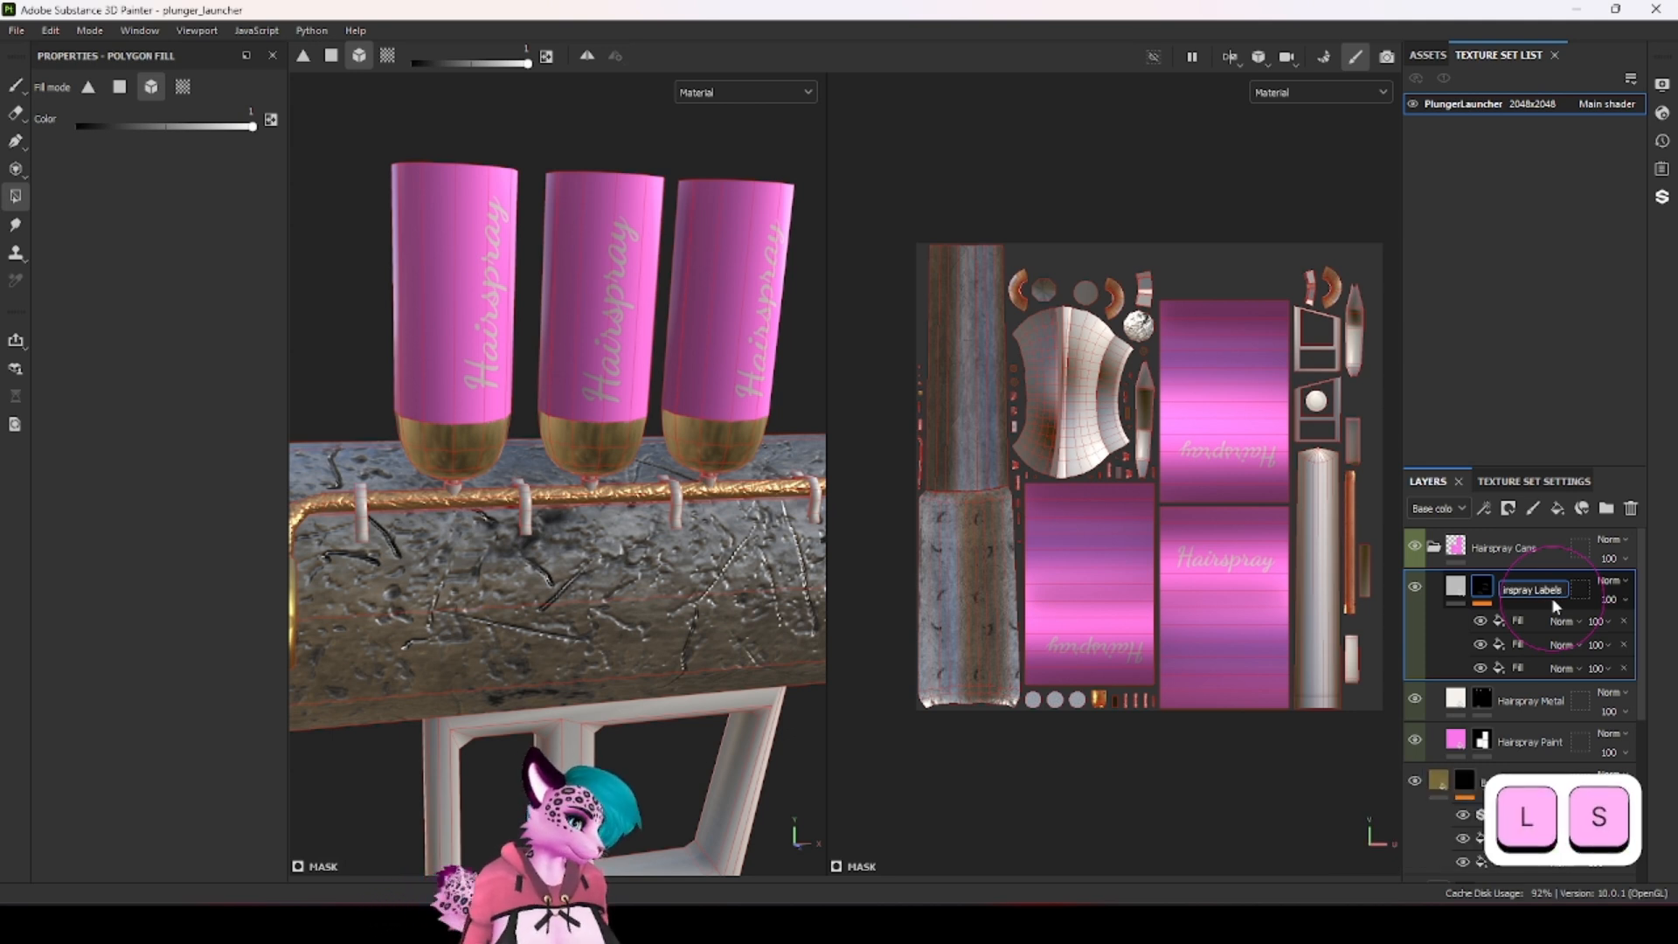
key(Return)
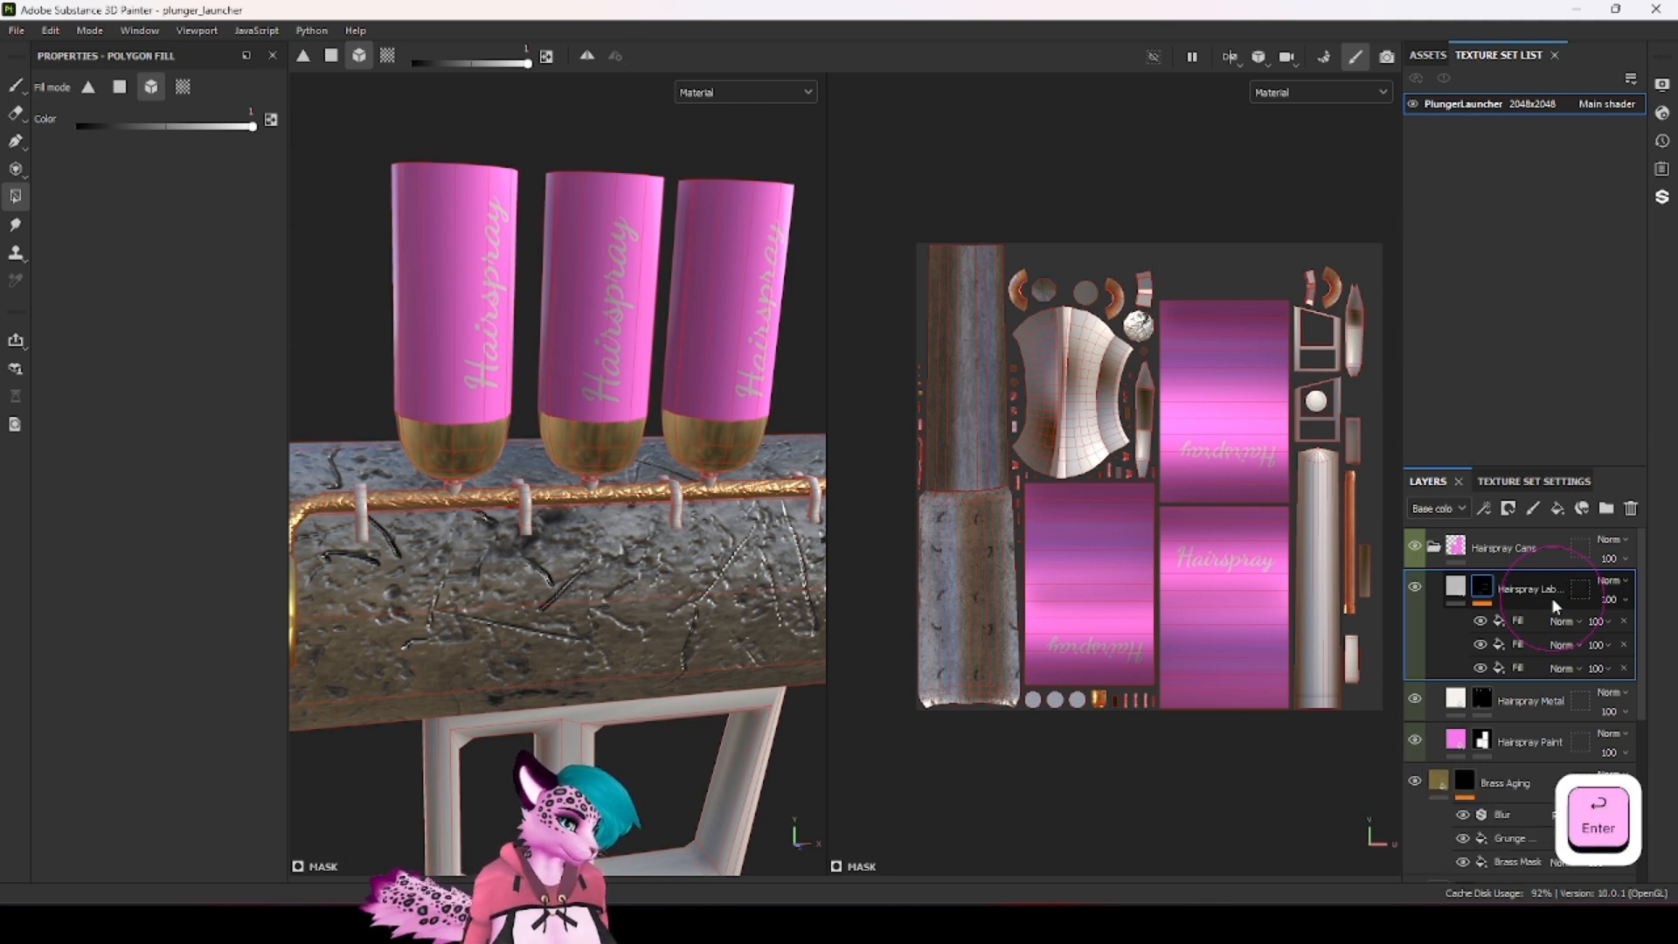
Step: Set the base color of the Hairspray Labels layer to a saturated purple
click(1455, 587)
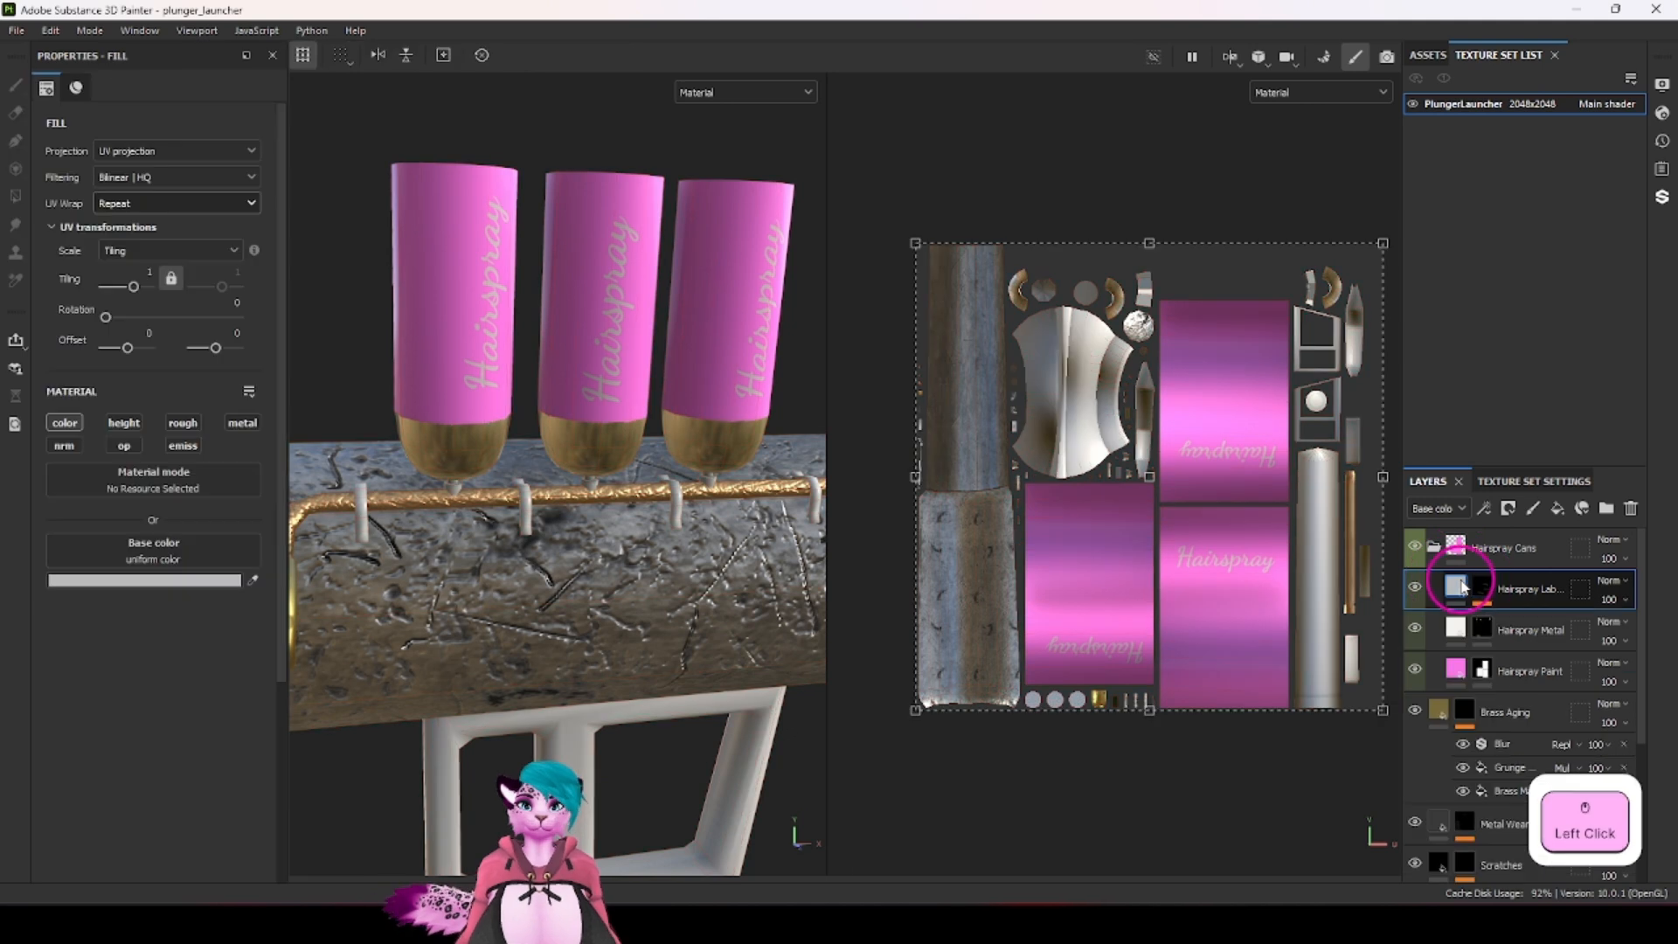
click(200, 578)
drag(375, 554, 469, 561)
click(669, 477)
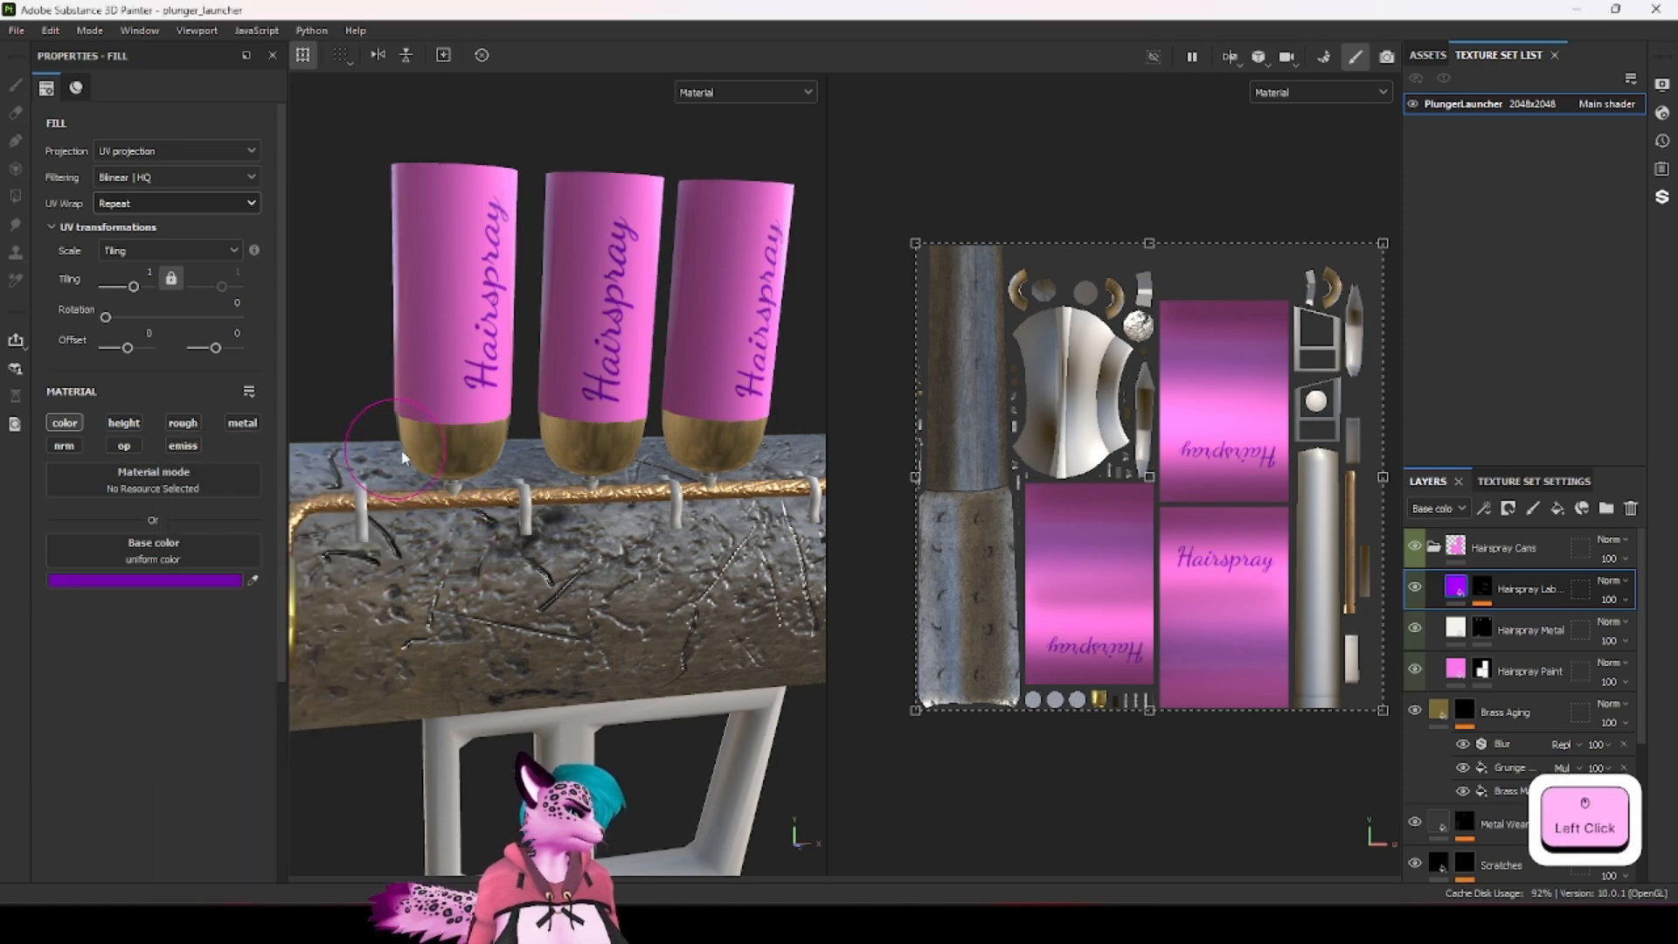
Step: Add a fill layer above the Hairspray Cans folder, keep only its color channel, and set its base color to bright red
scroll(689, 477, down, 3)
mouse_move(727, 502)
alt+mouse_down()
mouse_move(580, 485)
mouse_move(636, 632)
mouse_move(700, 577)
mouse_move(708, 500)
alt+mouse_up()
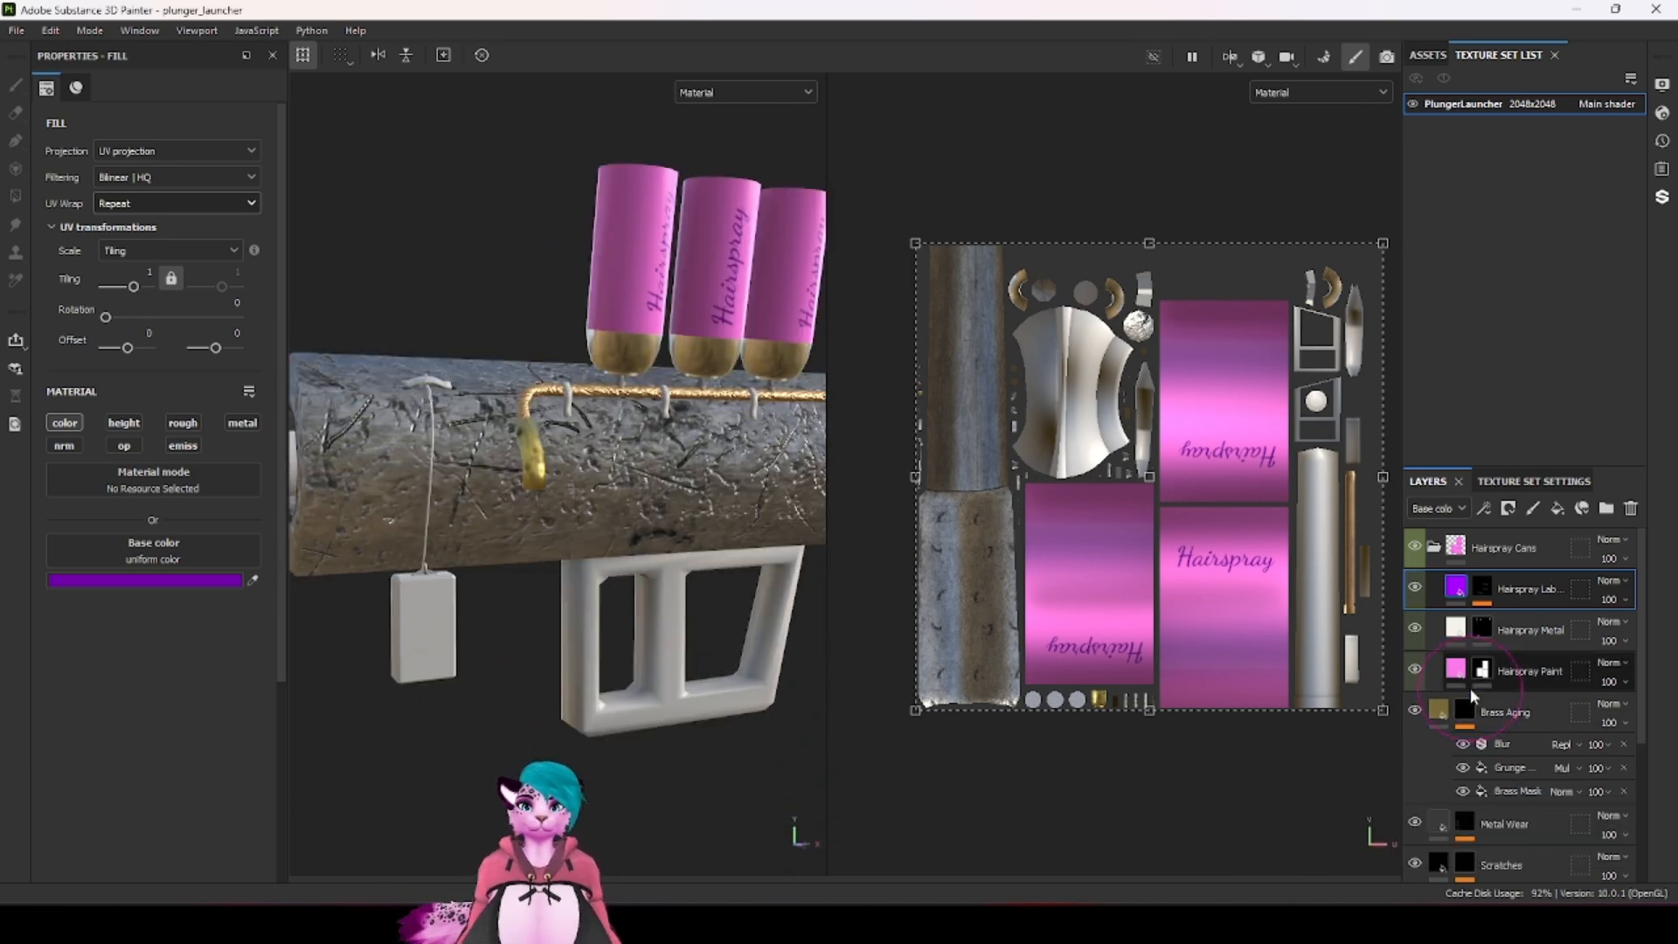
scroll(474, 554, down, 2)
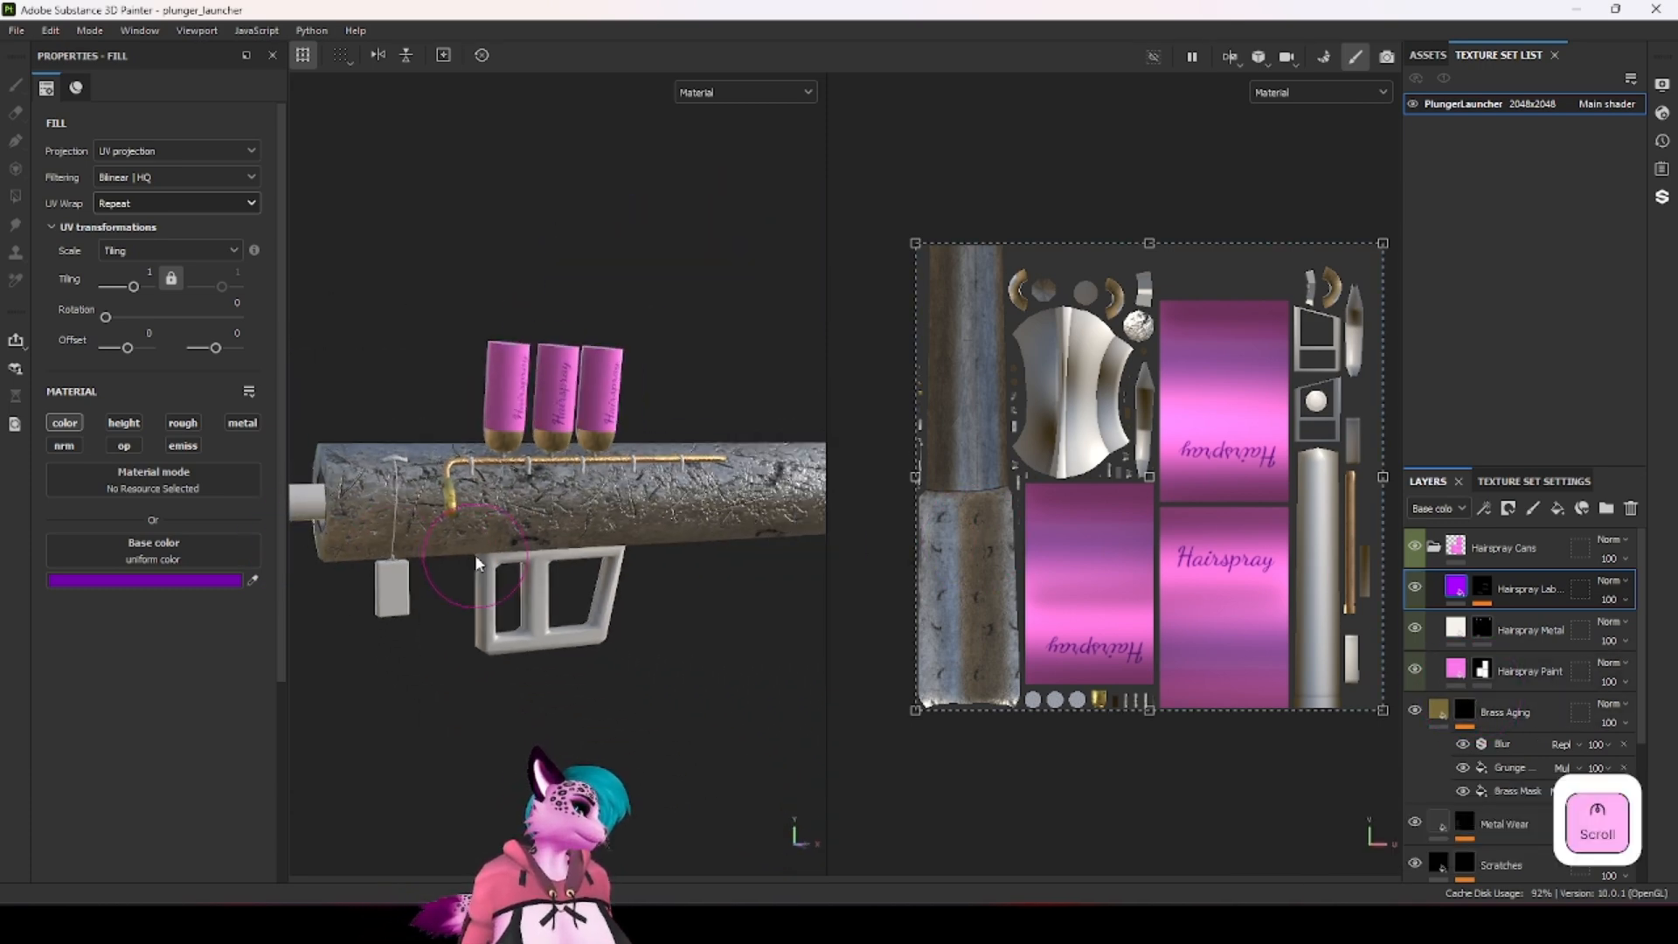
scroll(474, 554, up, 2)
click(1516, 549)
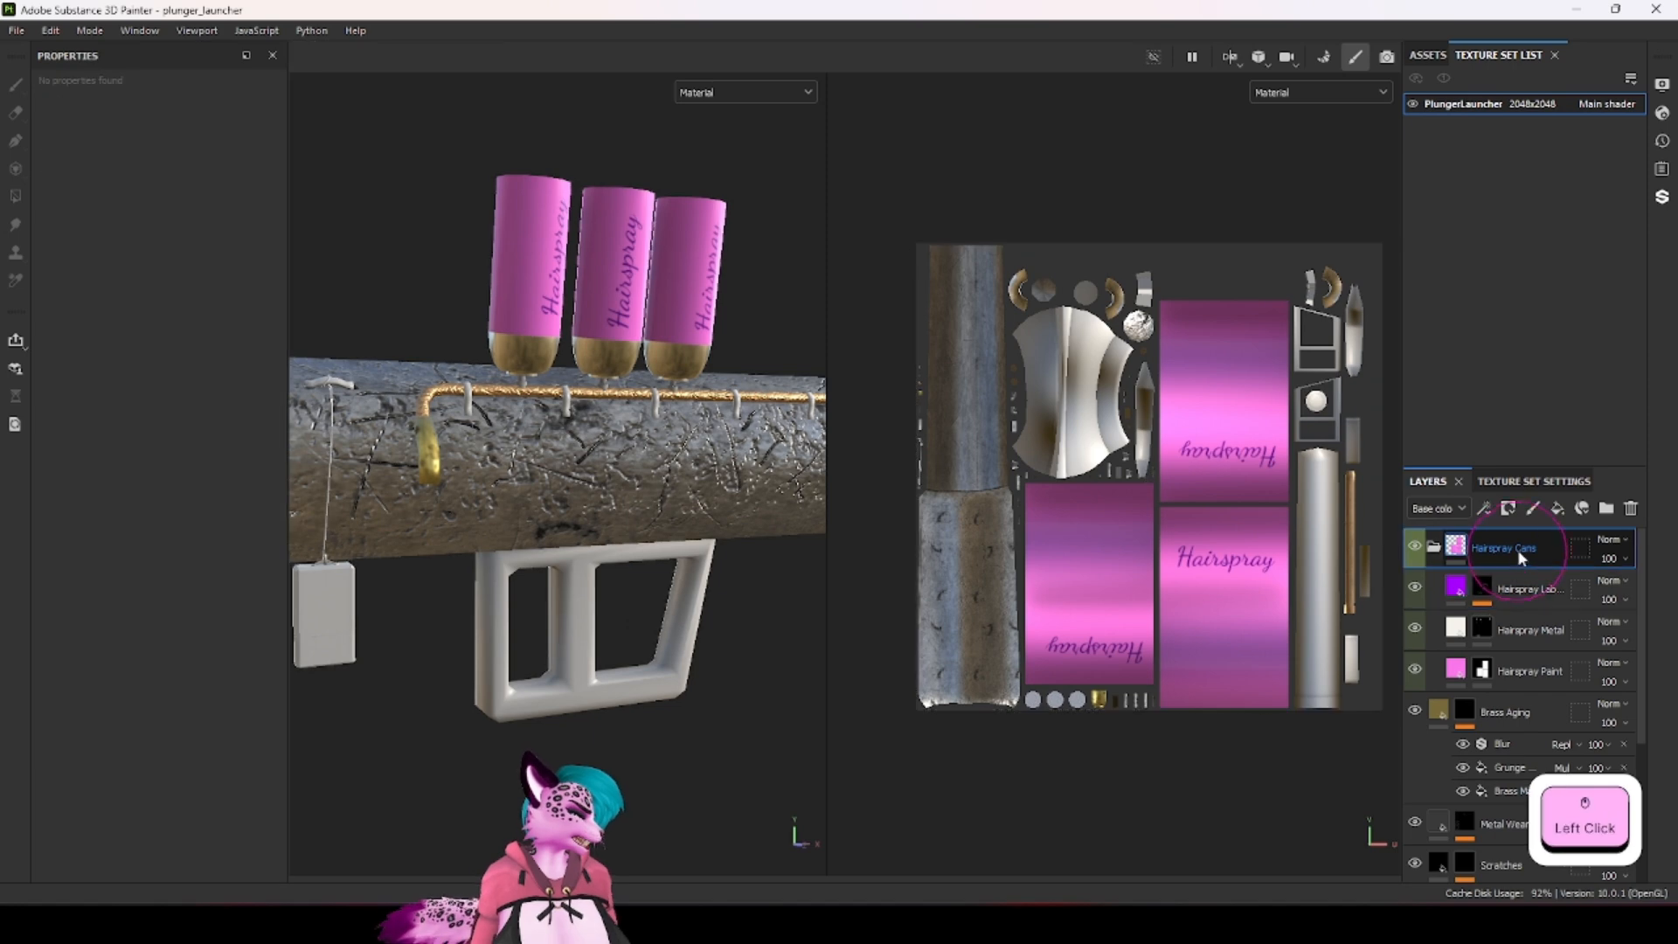
click(1555, 510)
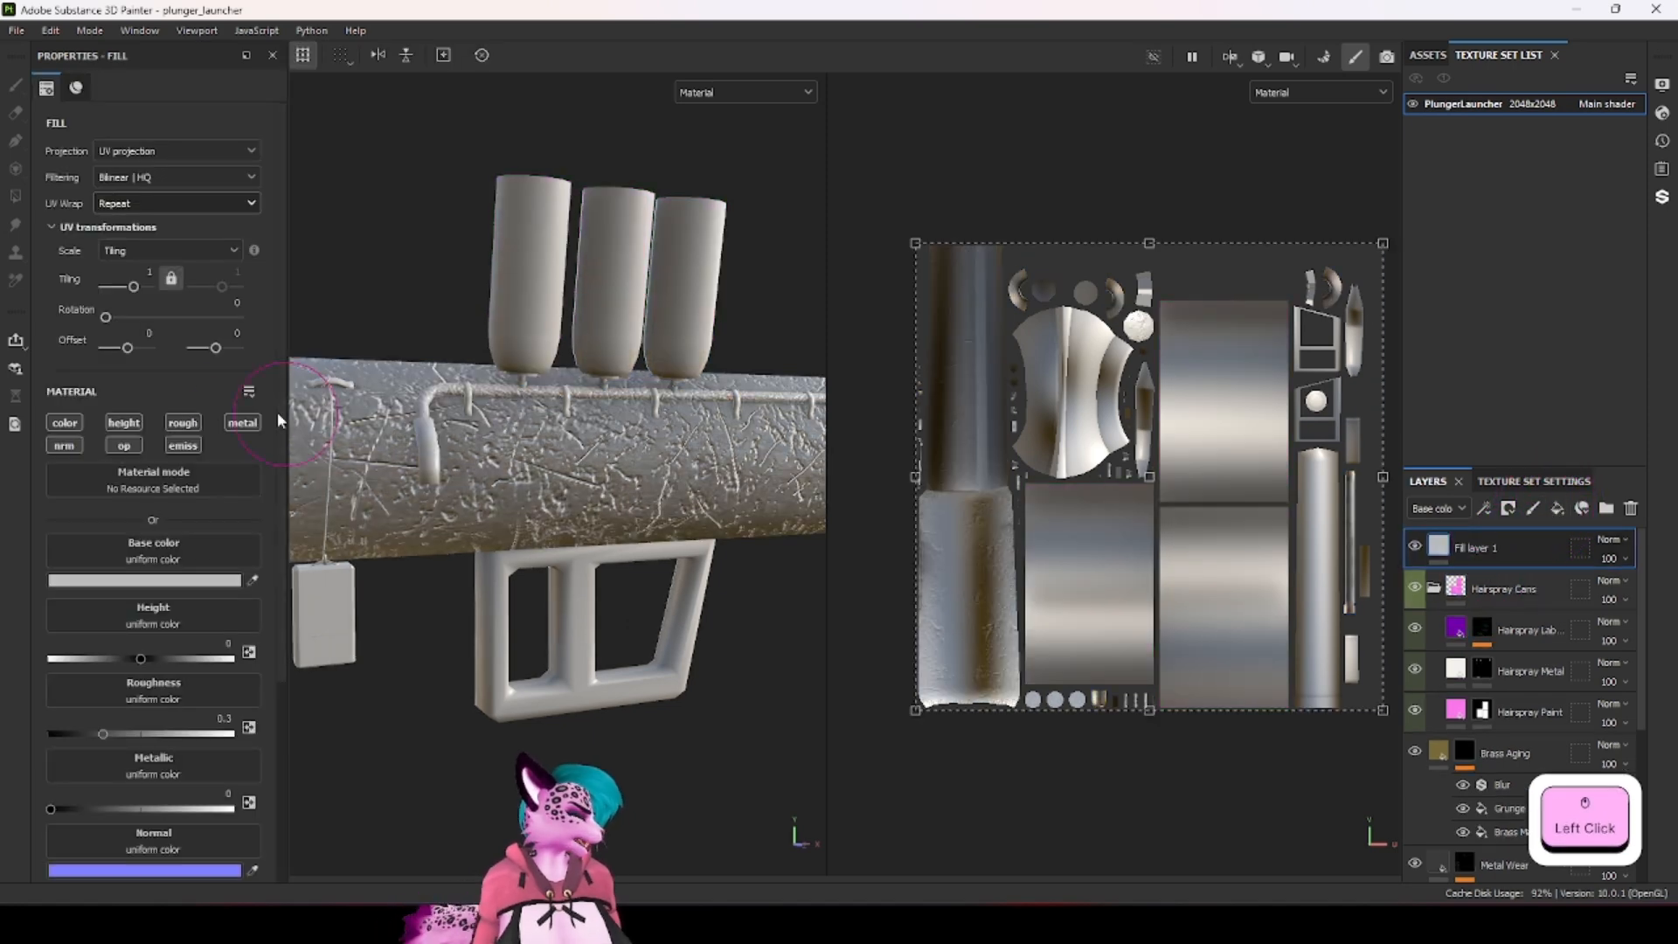
alt+click(64, 425)
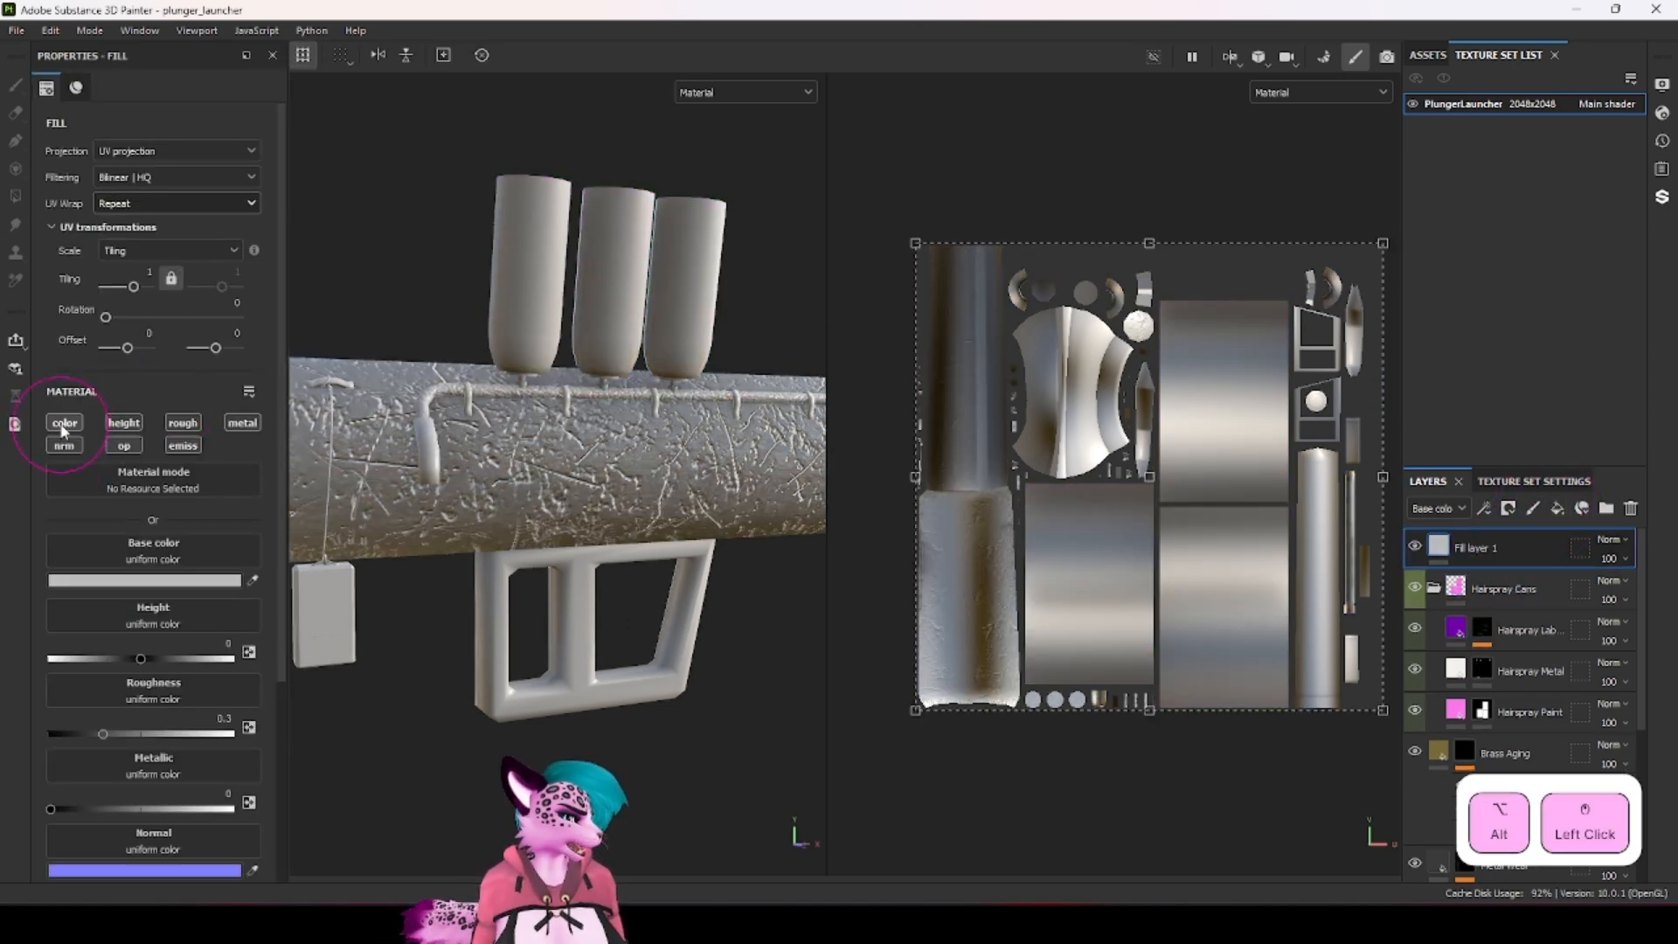
click(166, 577)
click(388, 445)
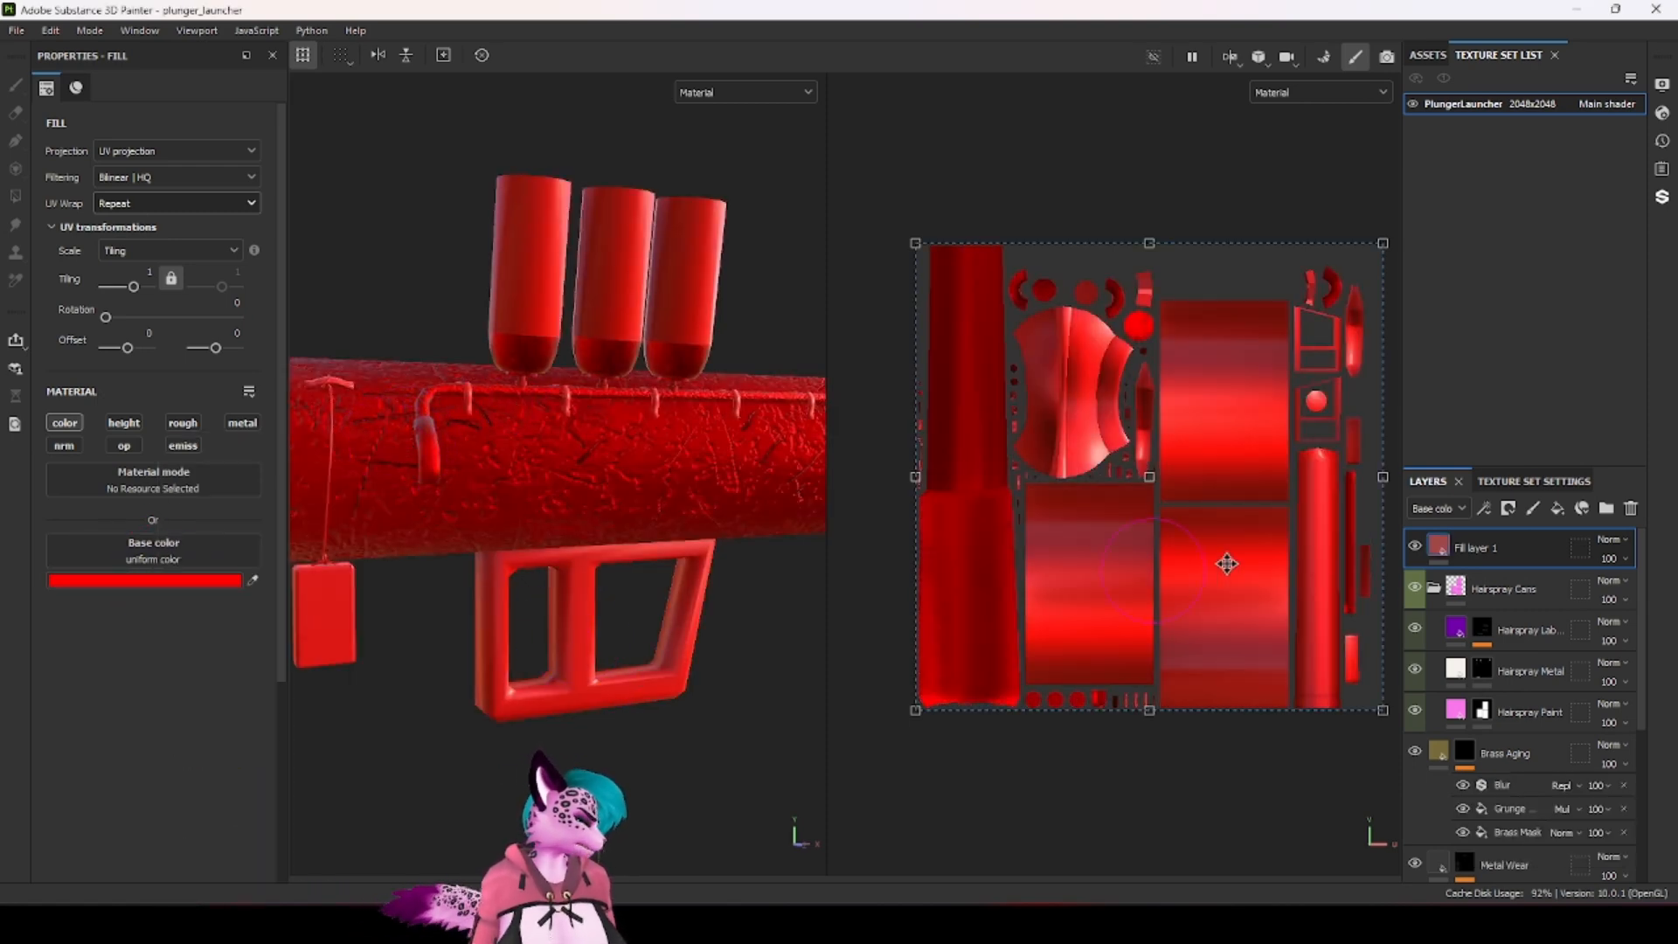
Step: Try a black mask on the red fill layer with the barrel and middle can revealed by mesh fill
right_click(1507, 549)
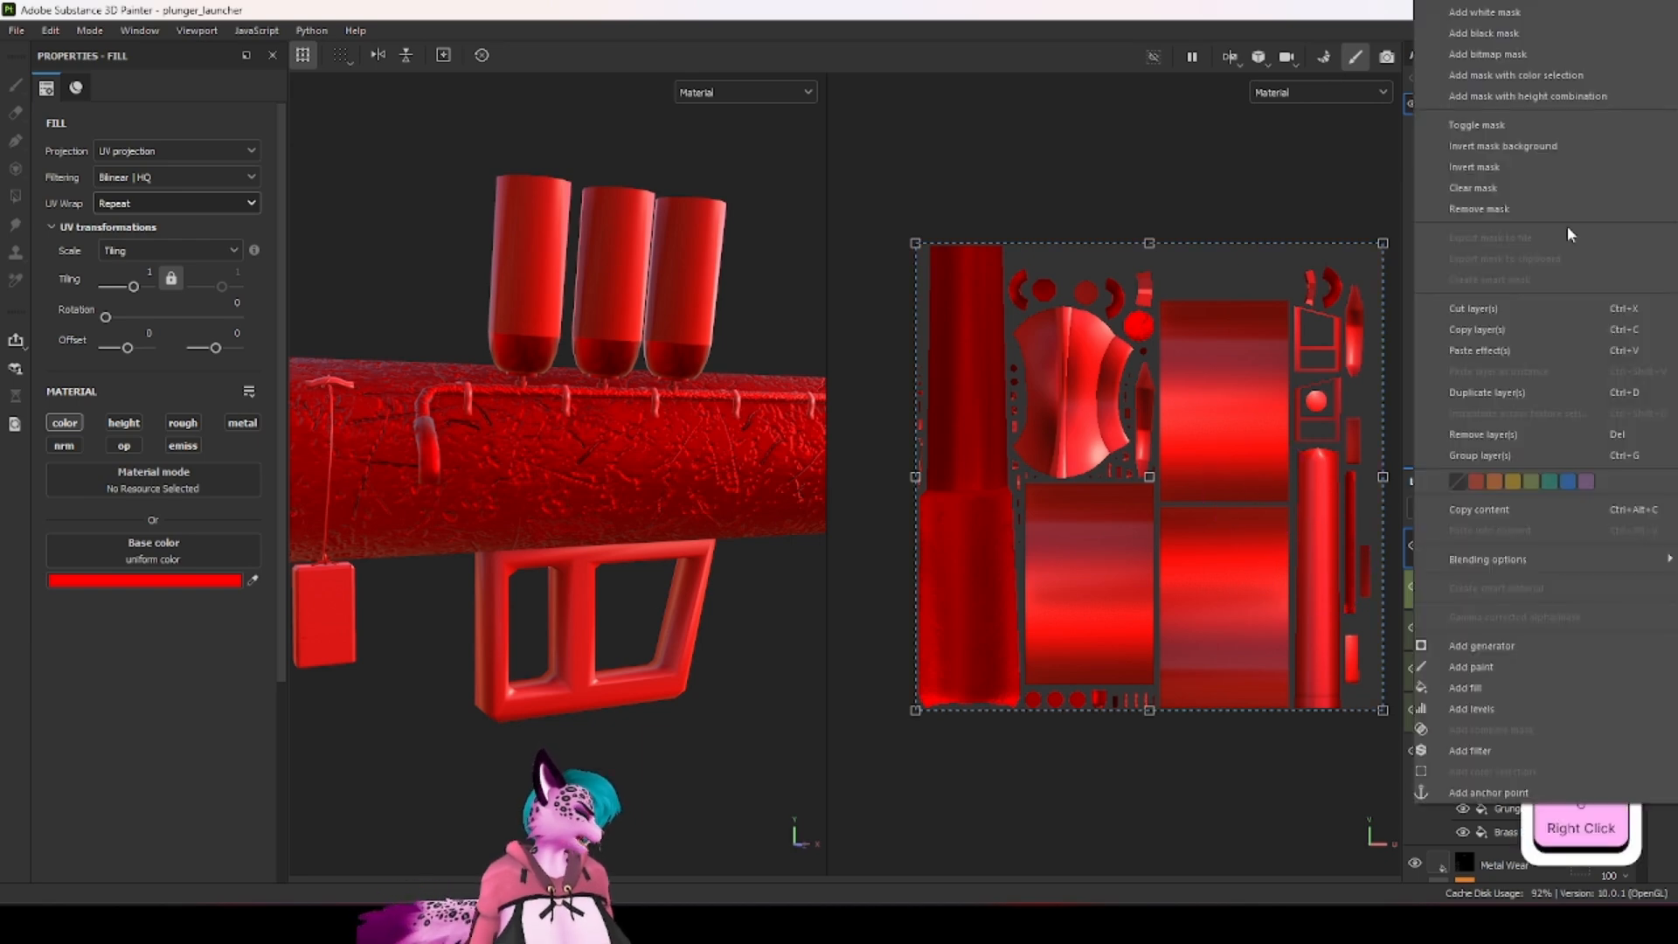
click(1499, 31)
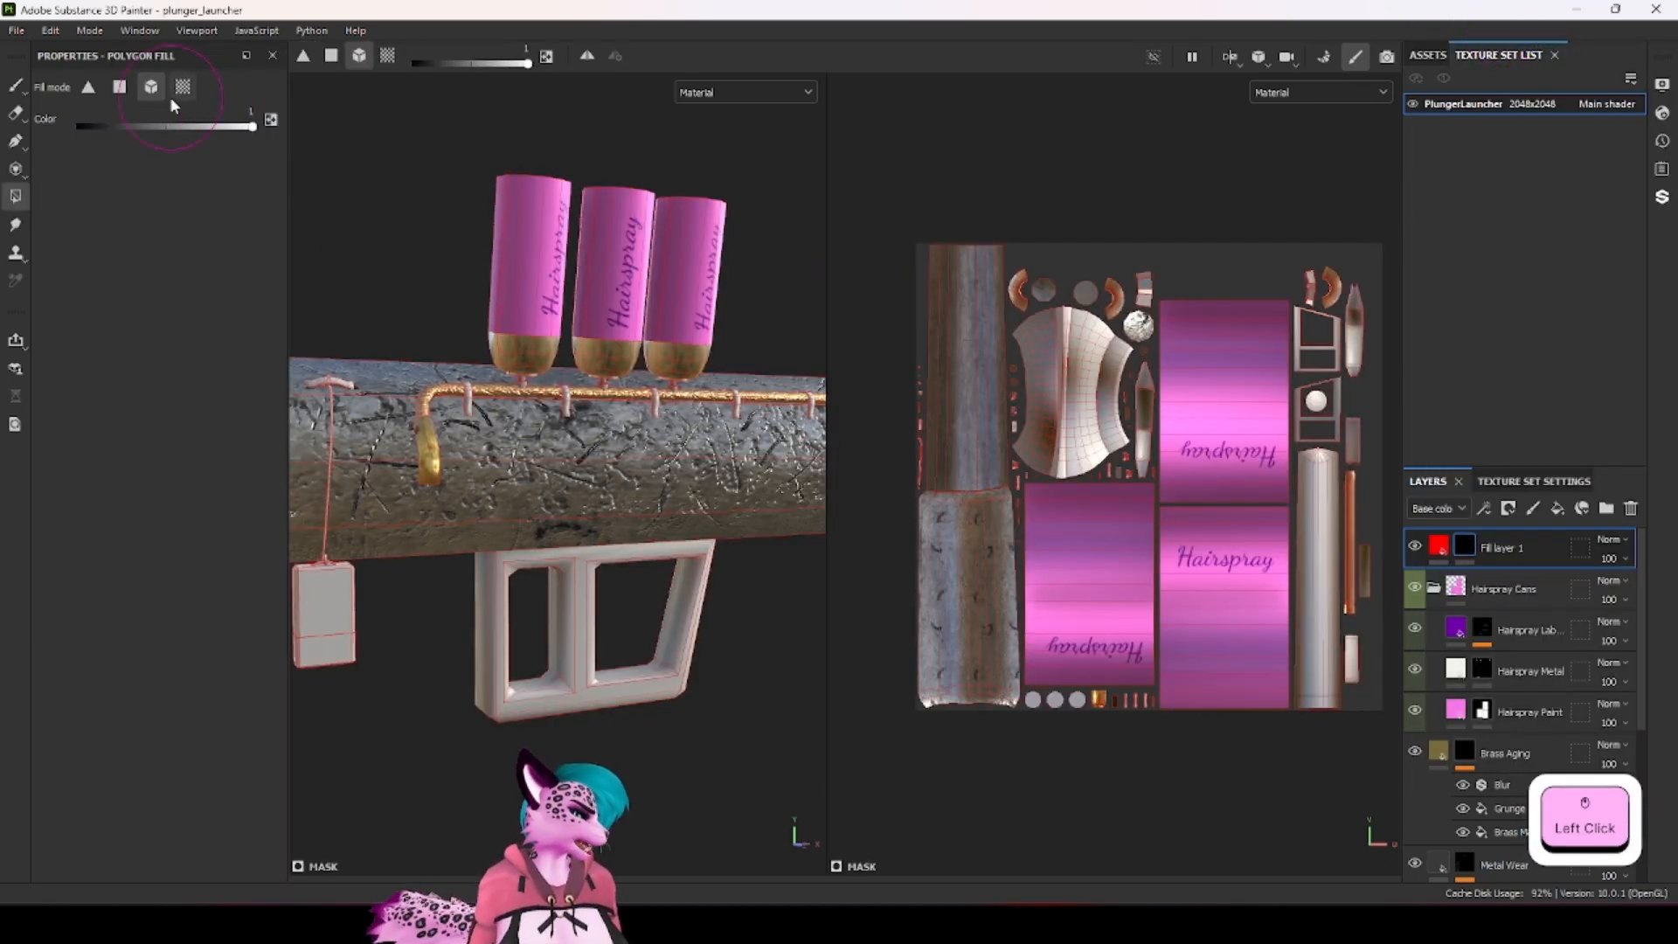
click(705, 494)
click(614, 288)
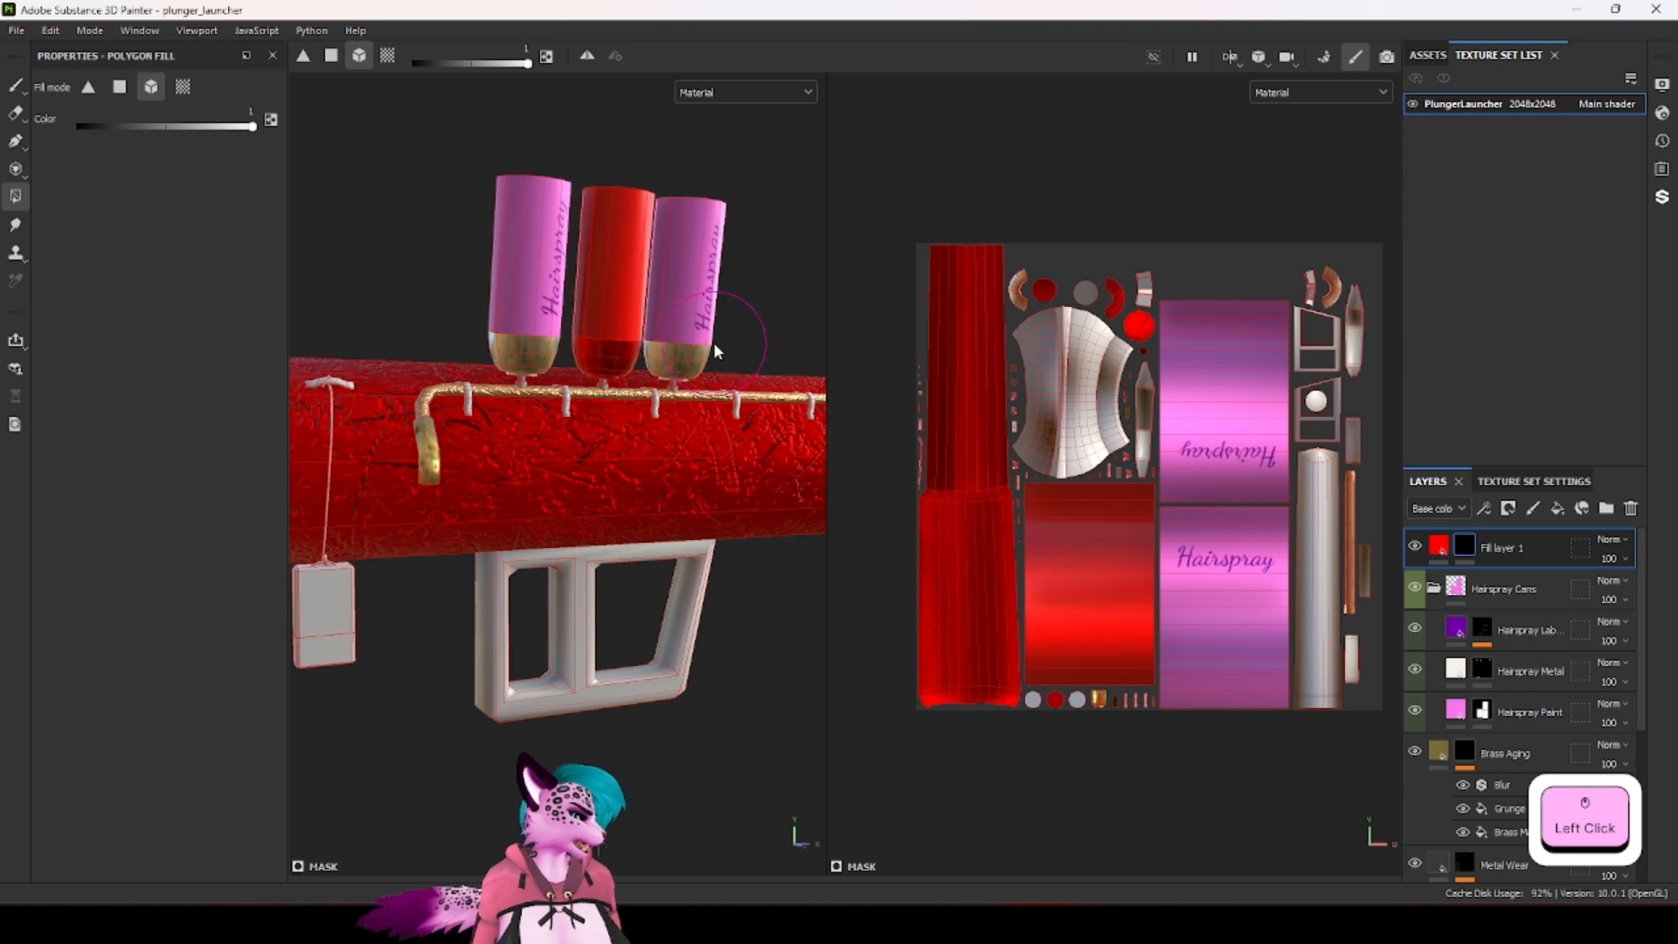
key(ctrl)
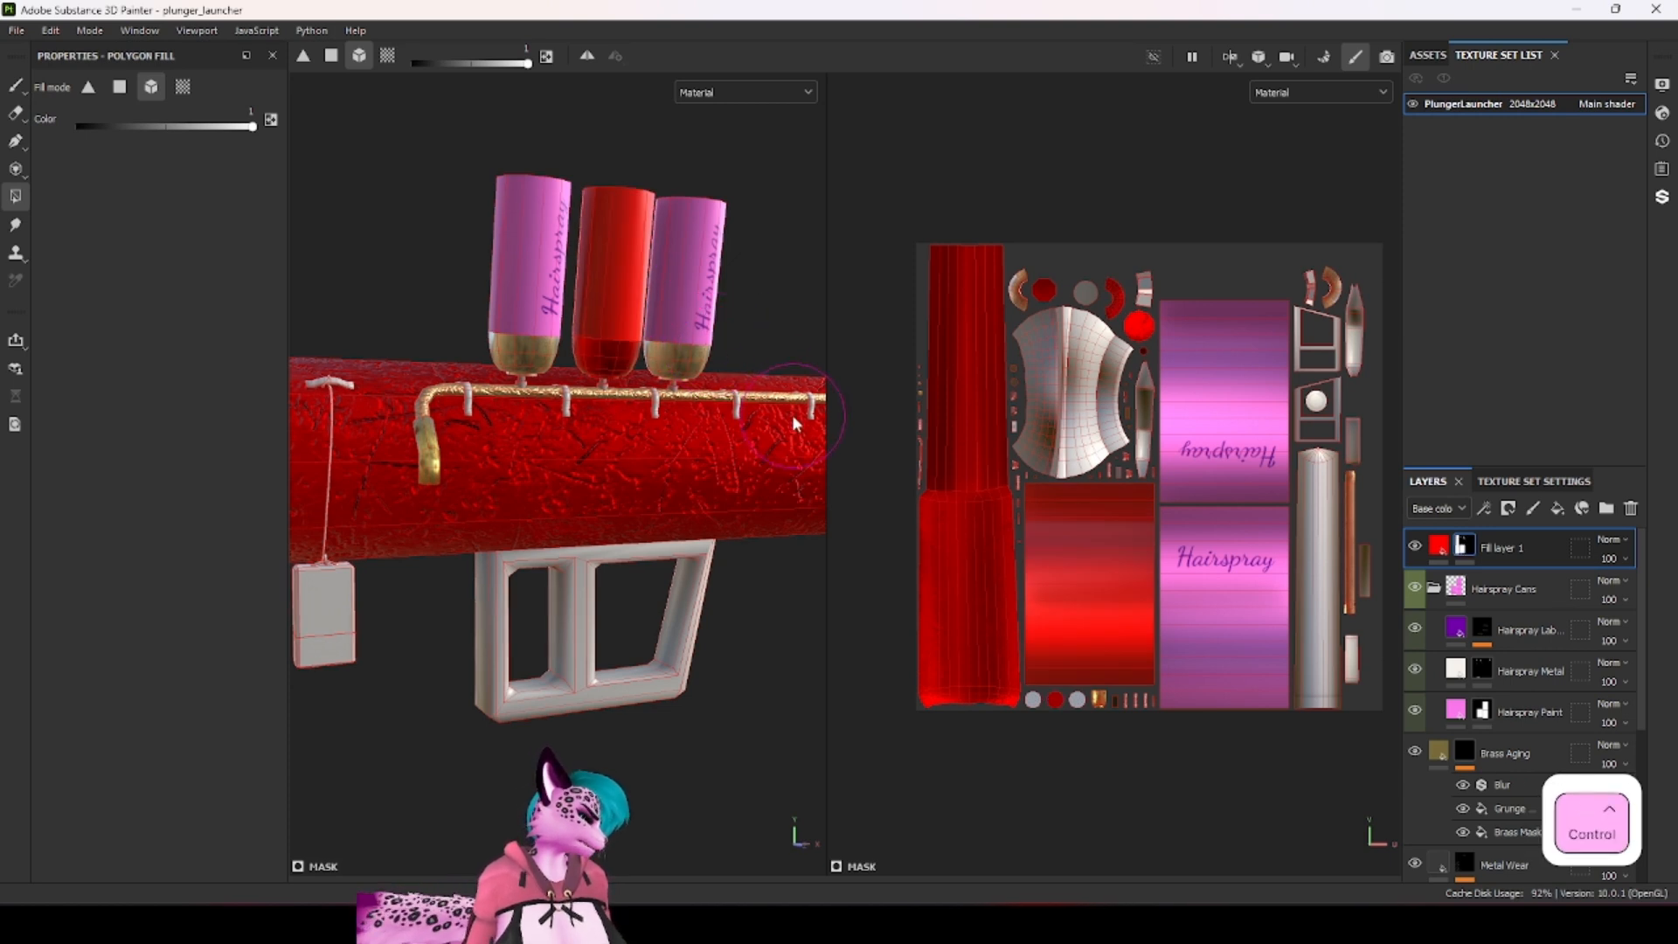
right_click(1466, 542)
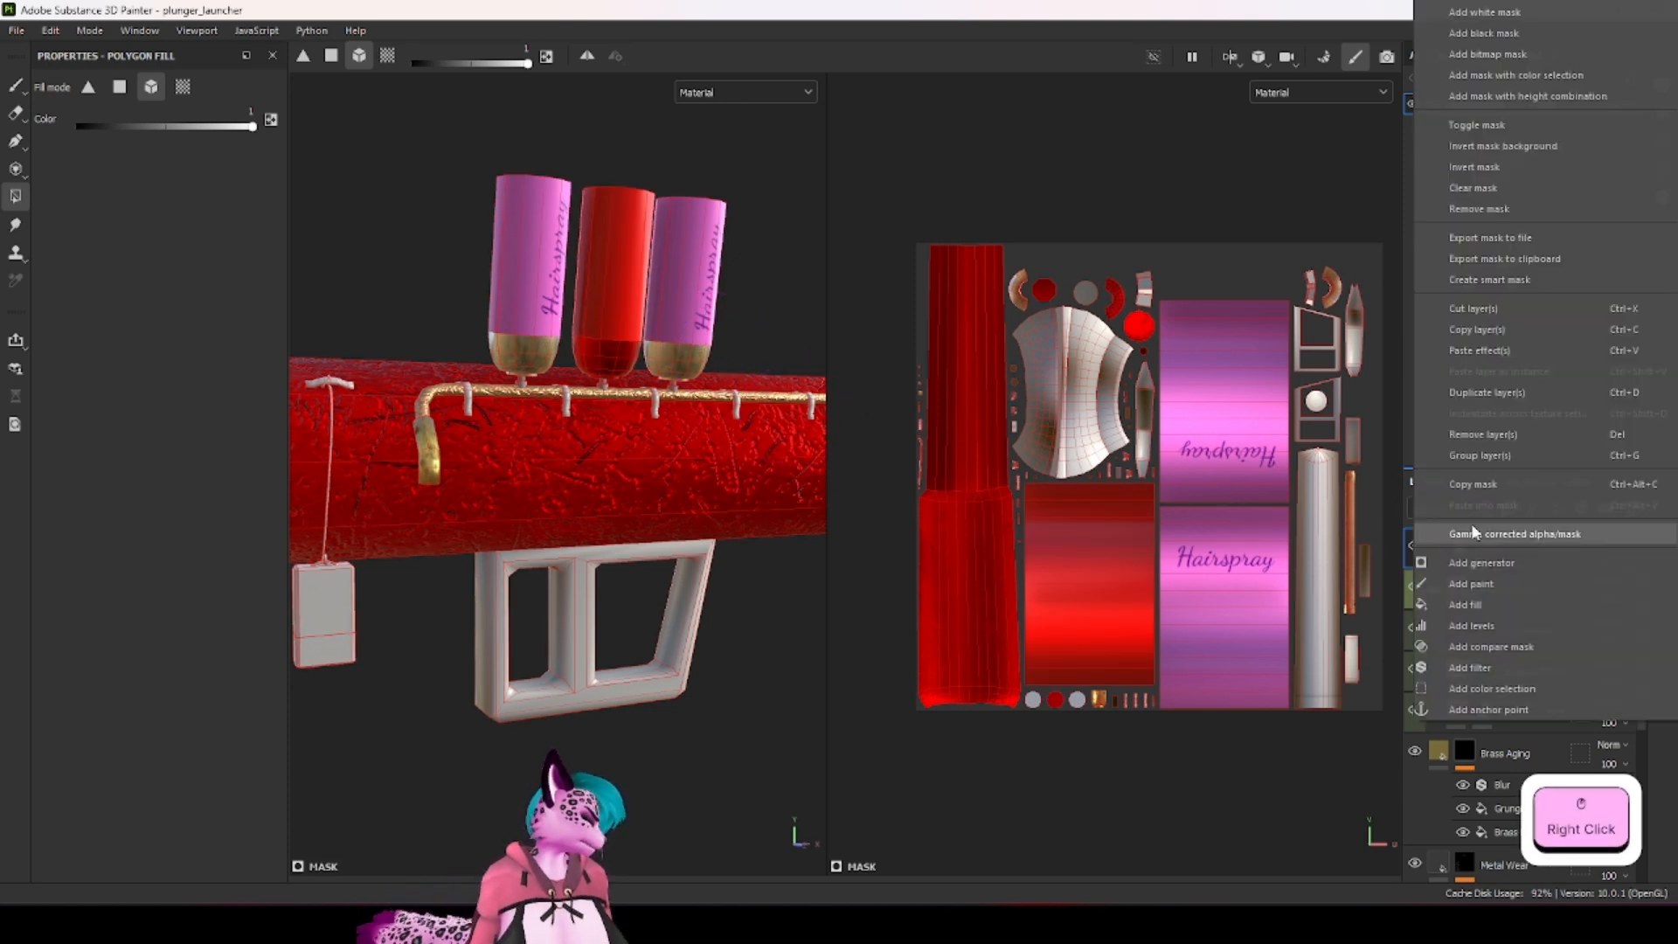
click(1501, 188)
Step: Add a white mask to the red fill layer and mask out the trigger handle with Polygon Fill
right_click(1463, 542)
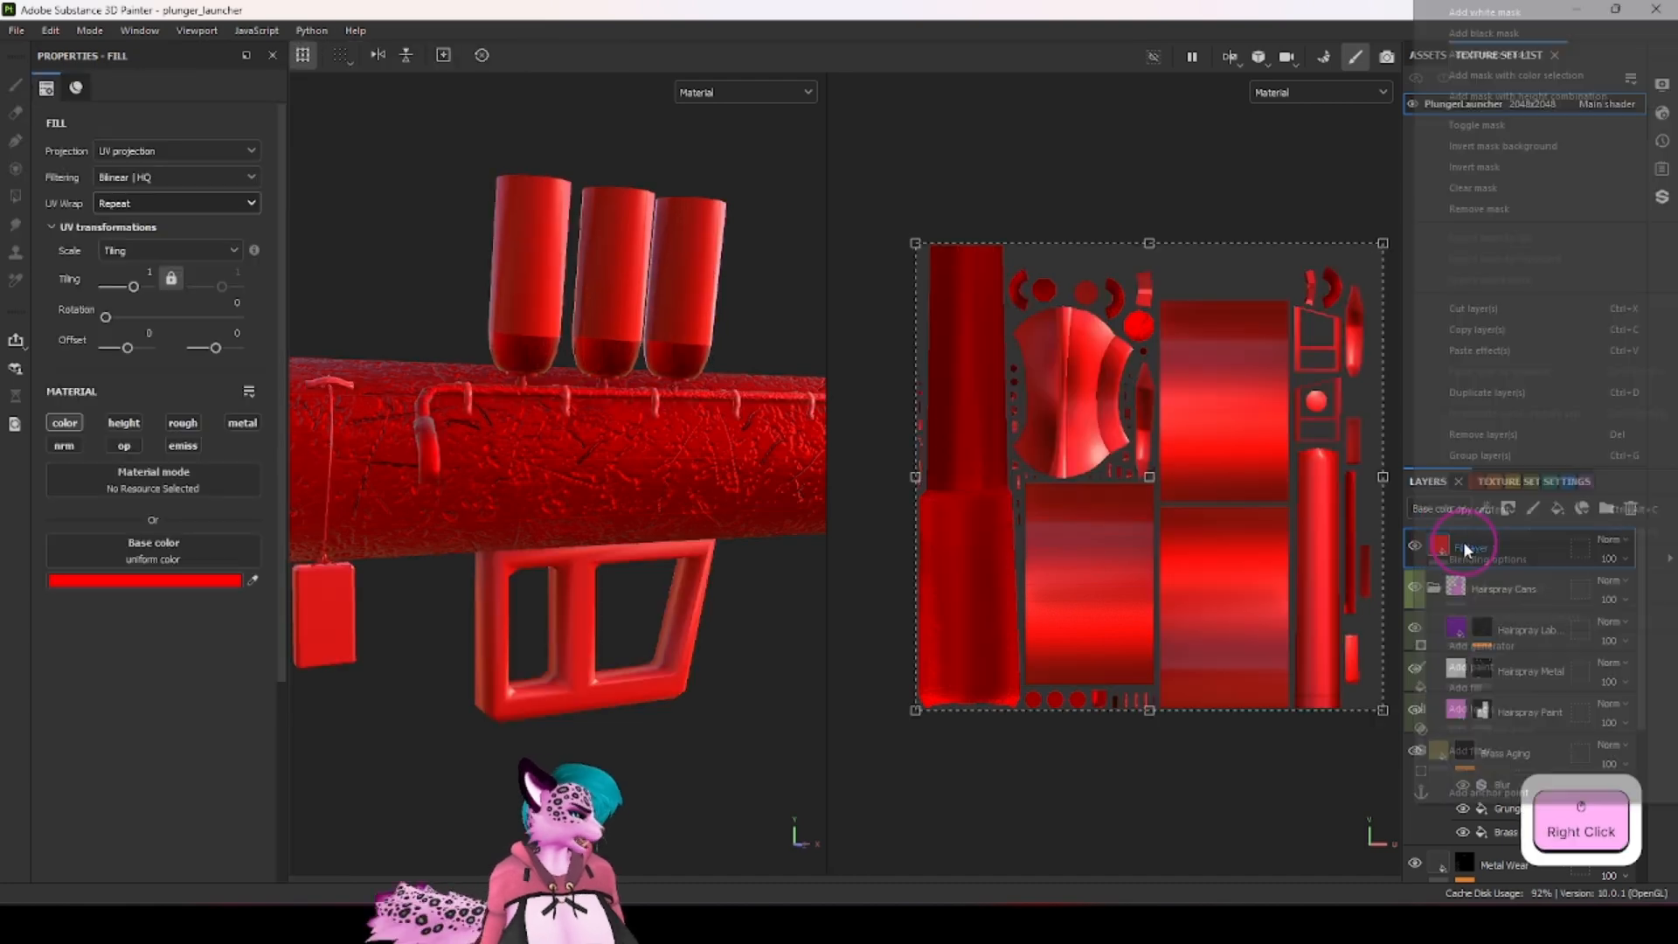
click(1488, 14)
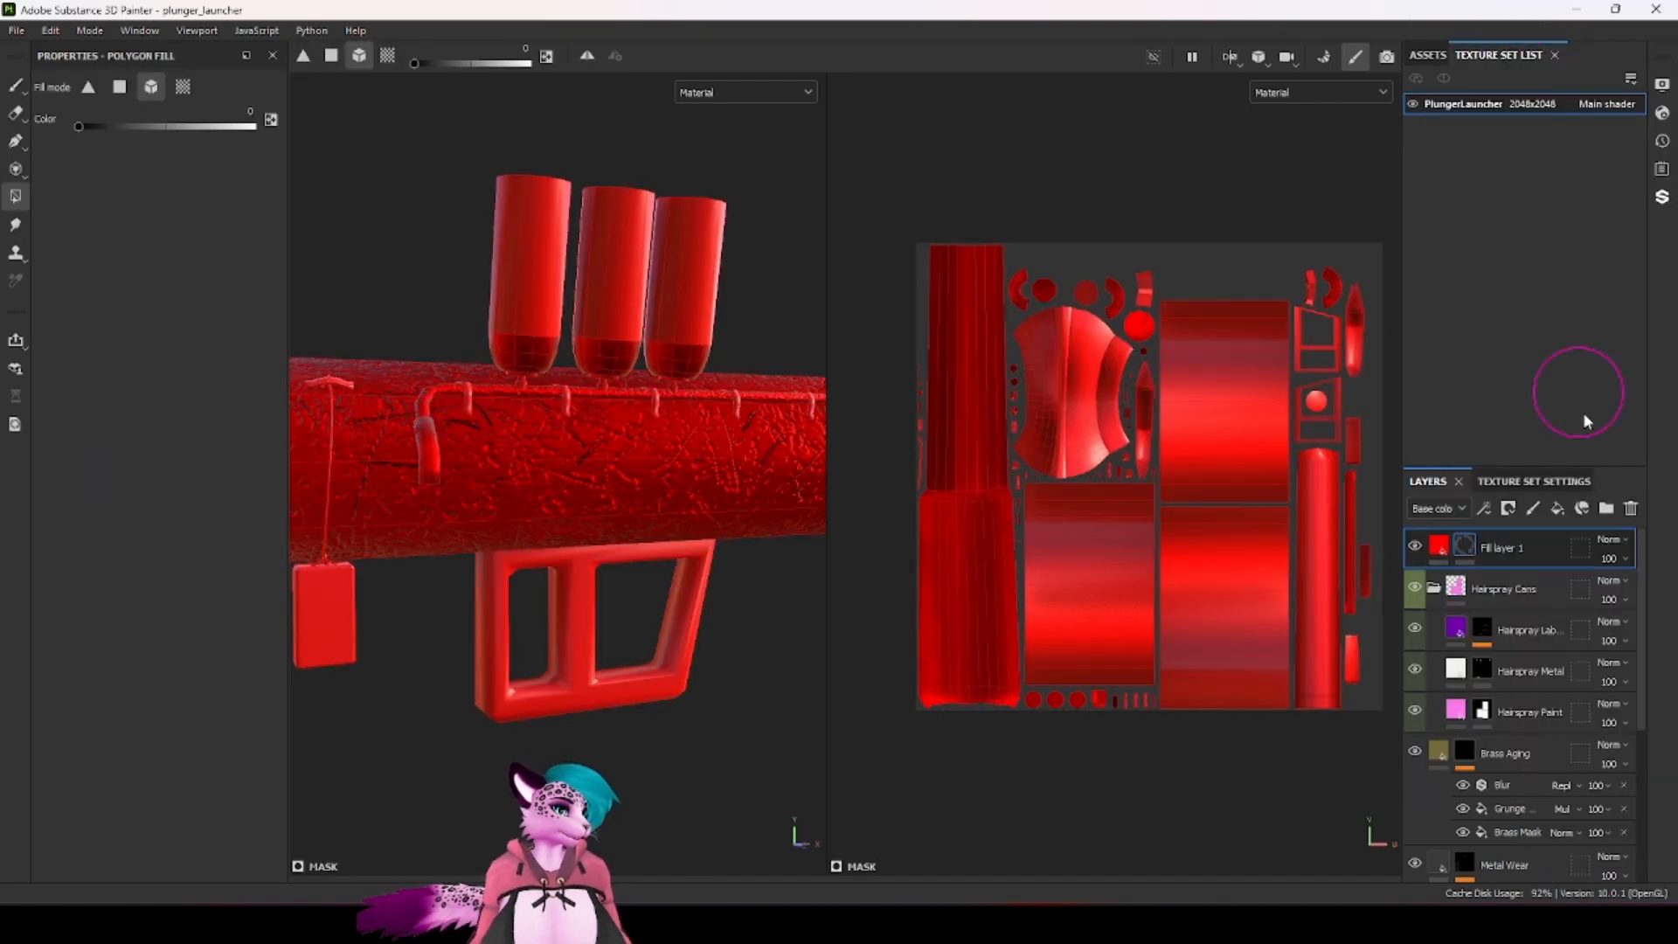
alt+click(1470, 558)
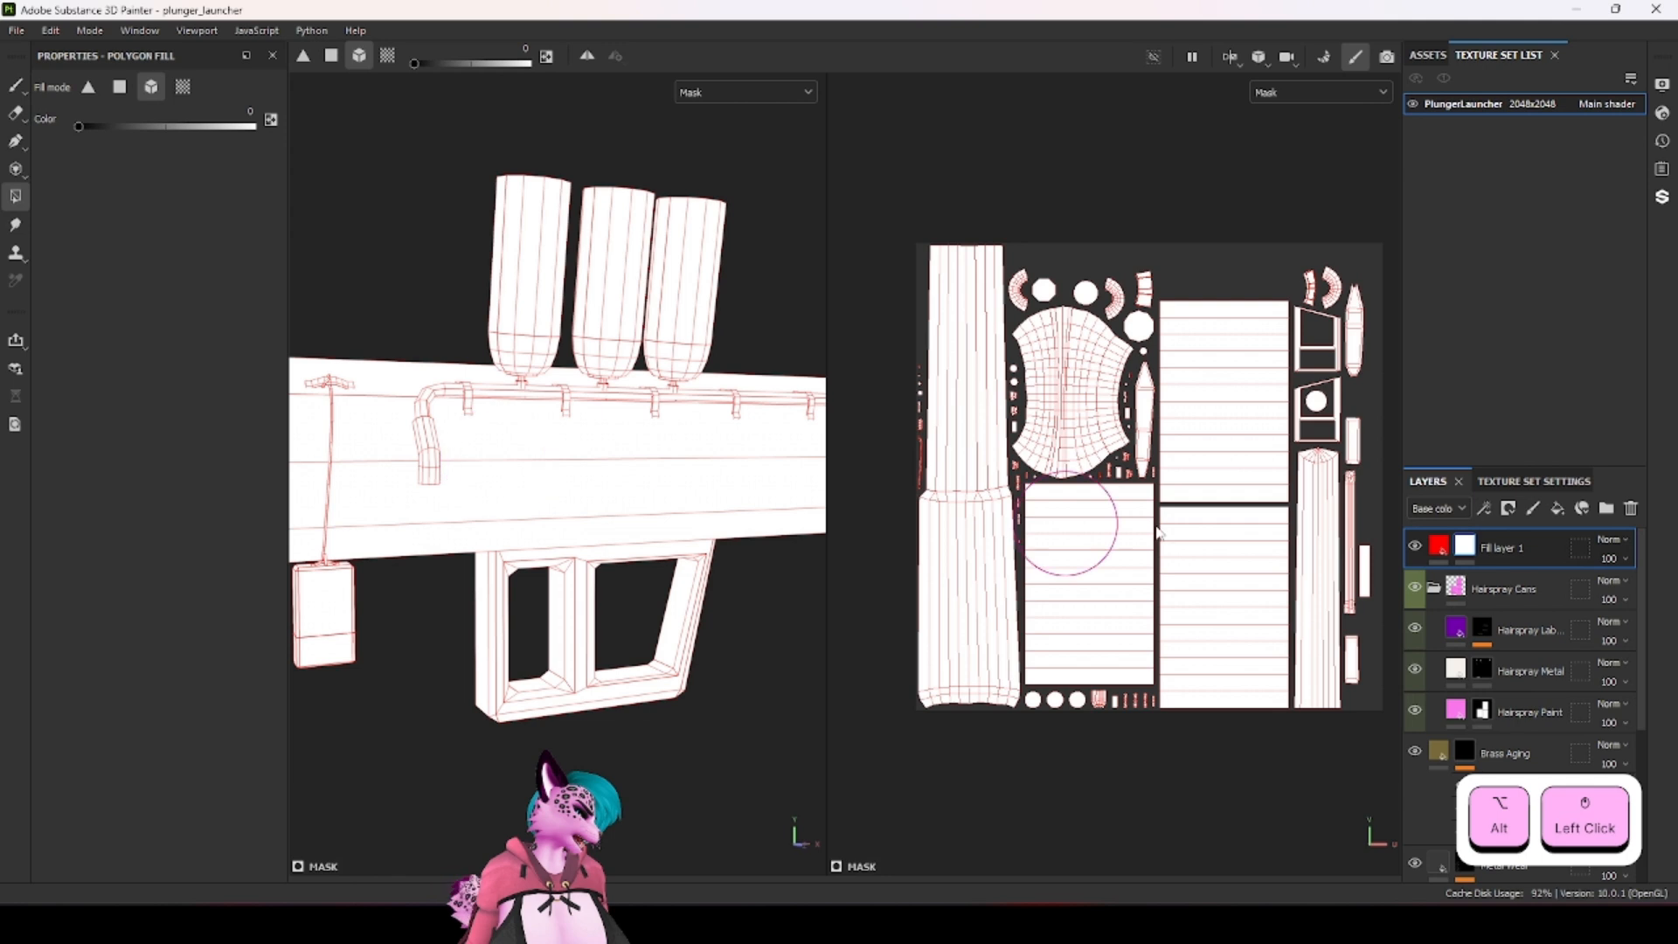
click(1470, 551)
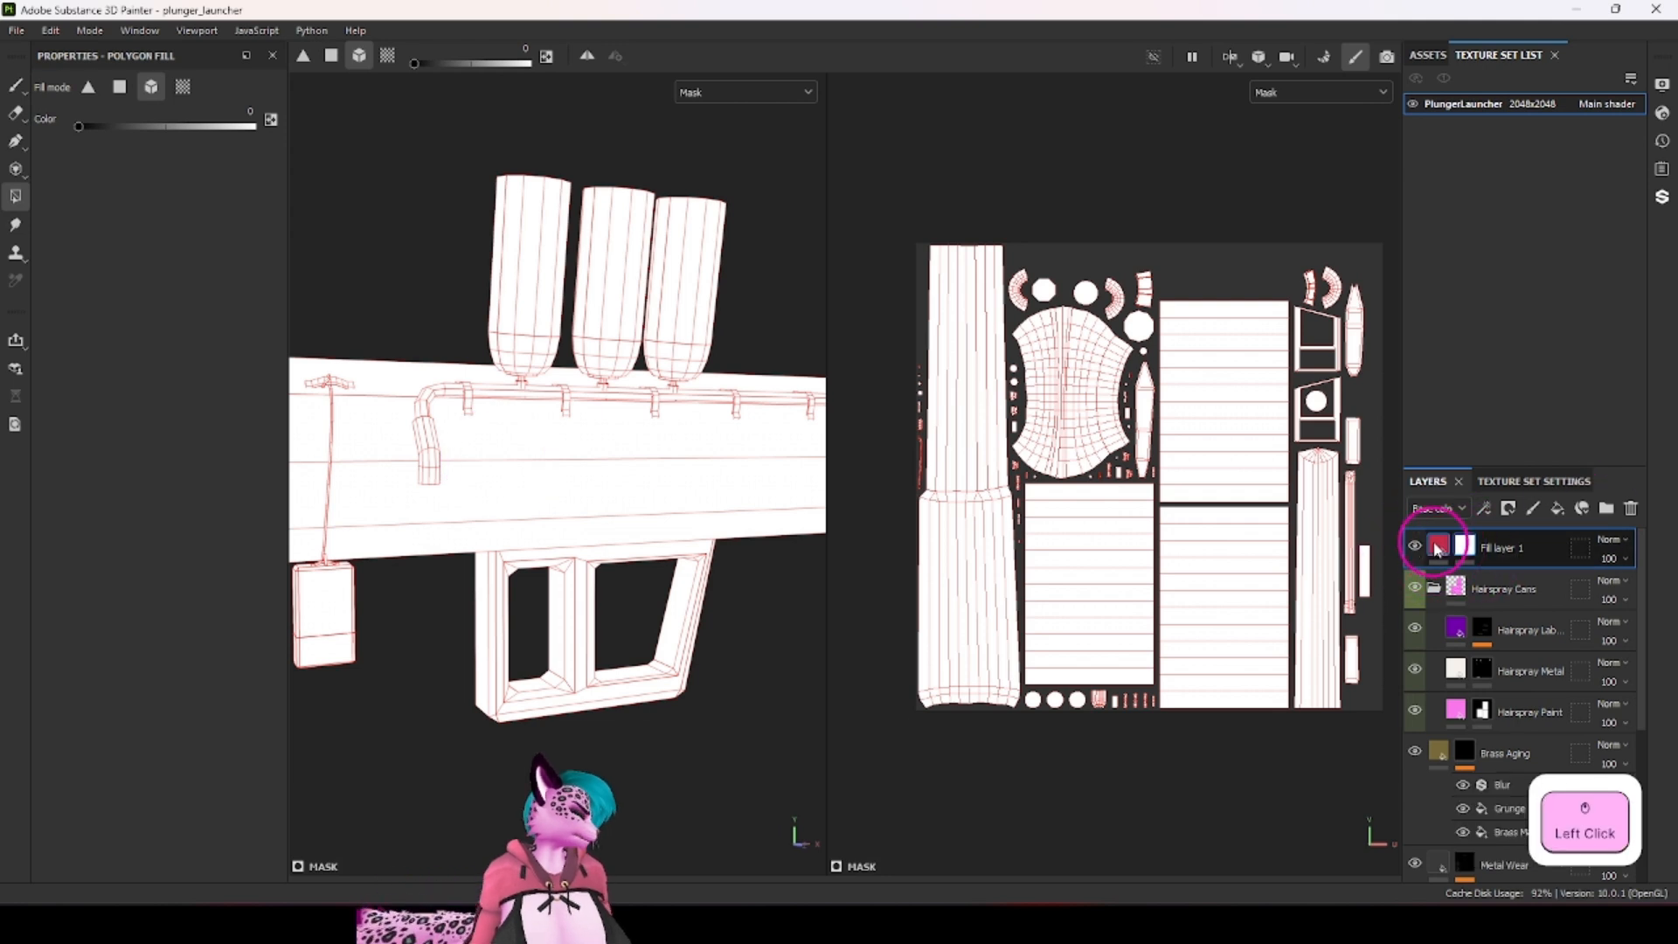
click(1468, 548)
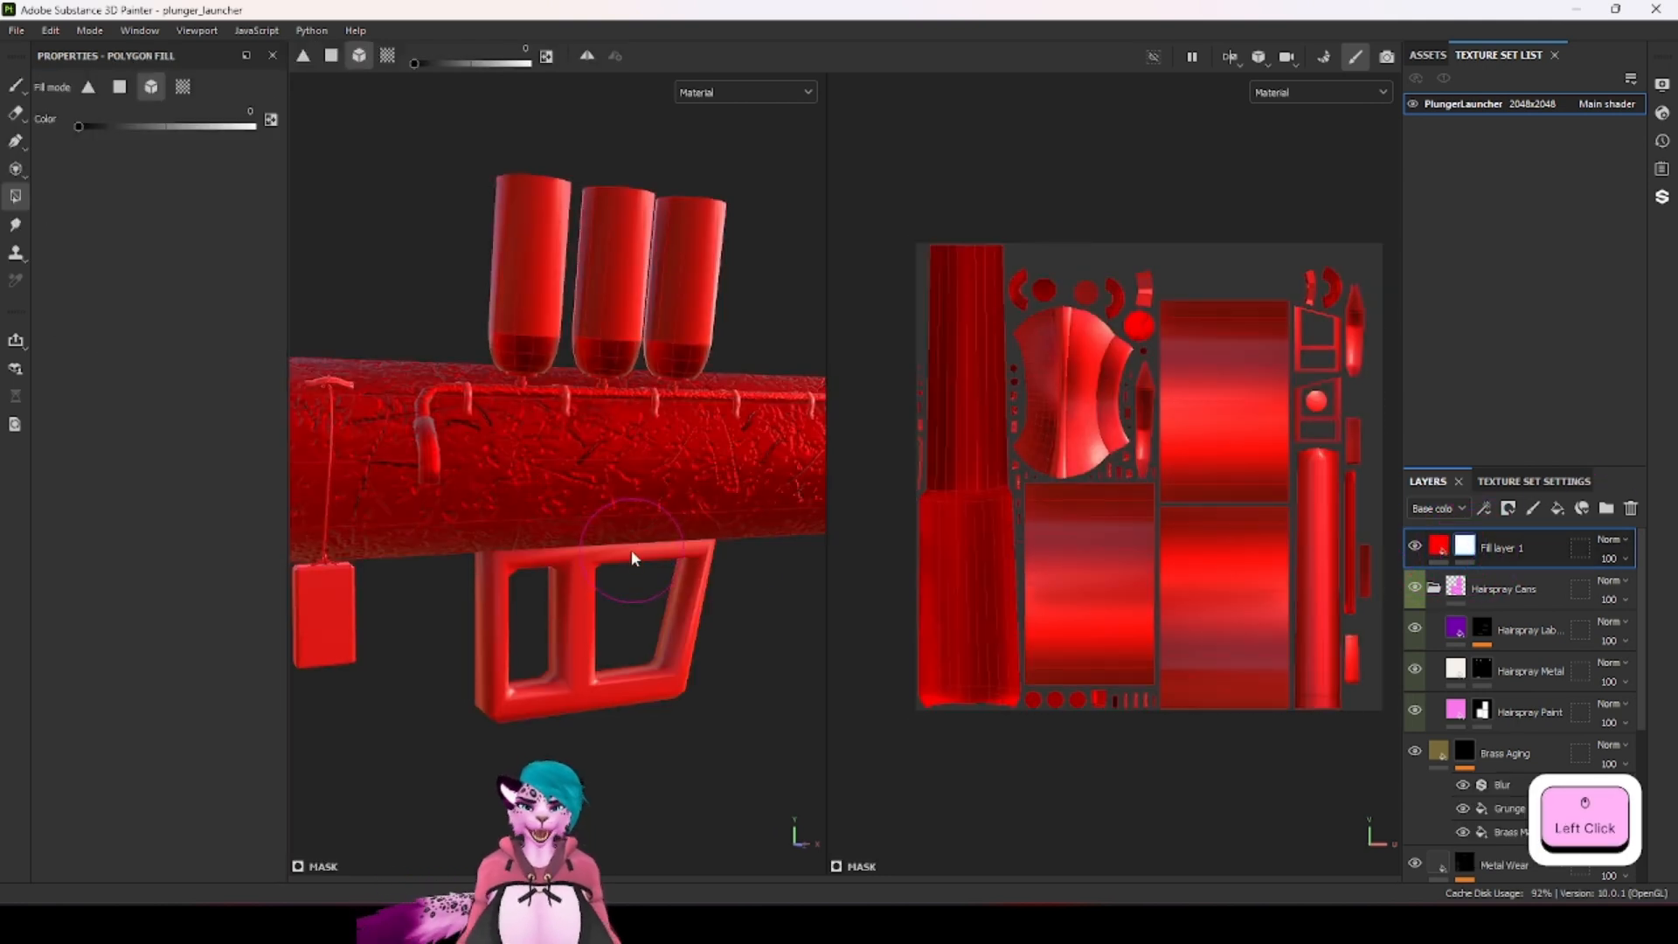
click(679, 631)
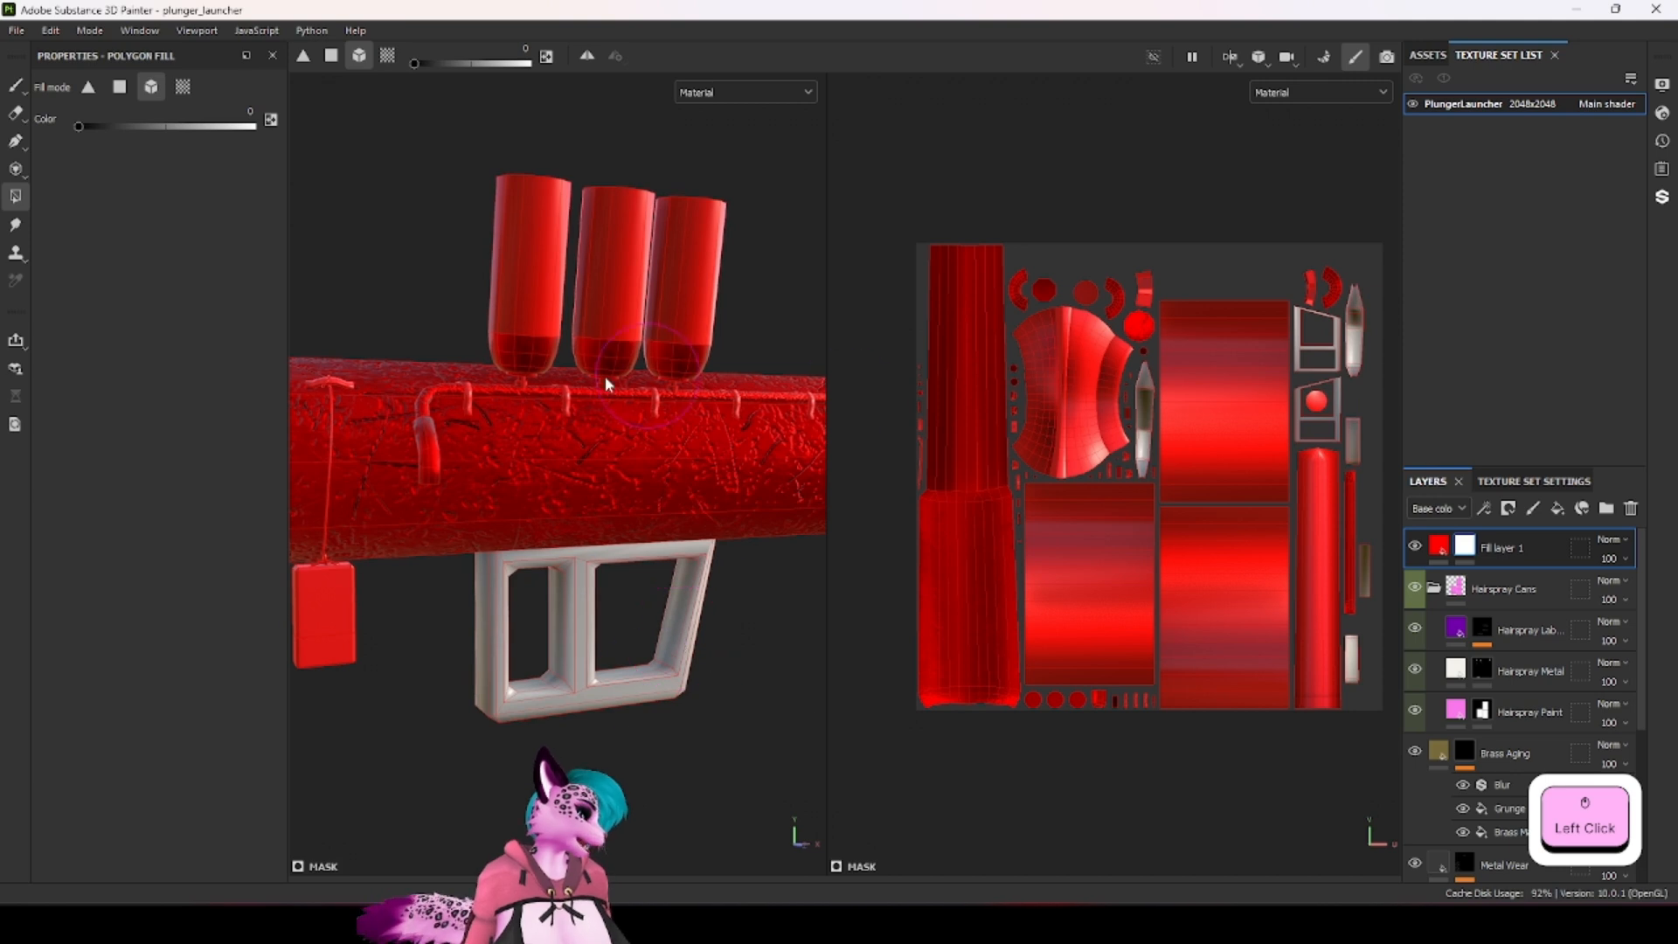
scroll(531, 501, down, 5)
alt+drag(520, 511, 618, 561)
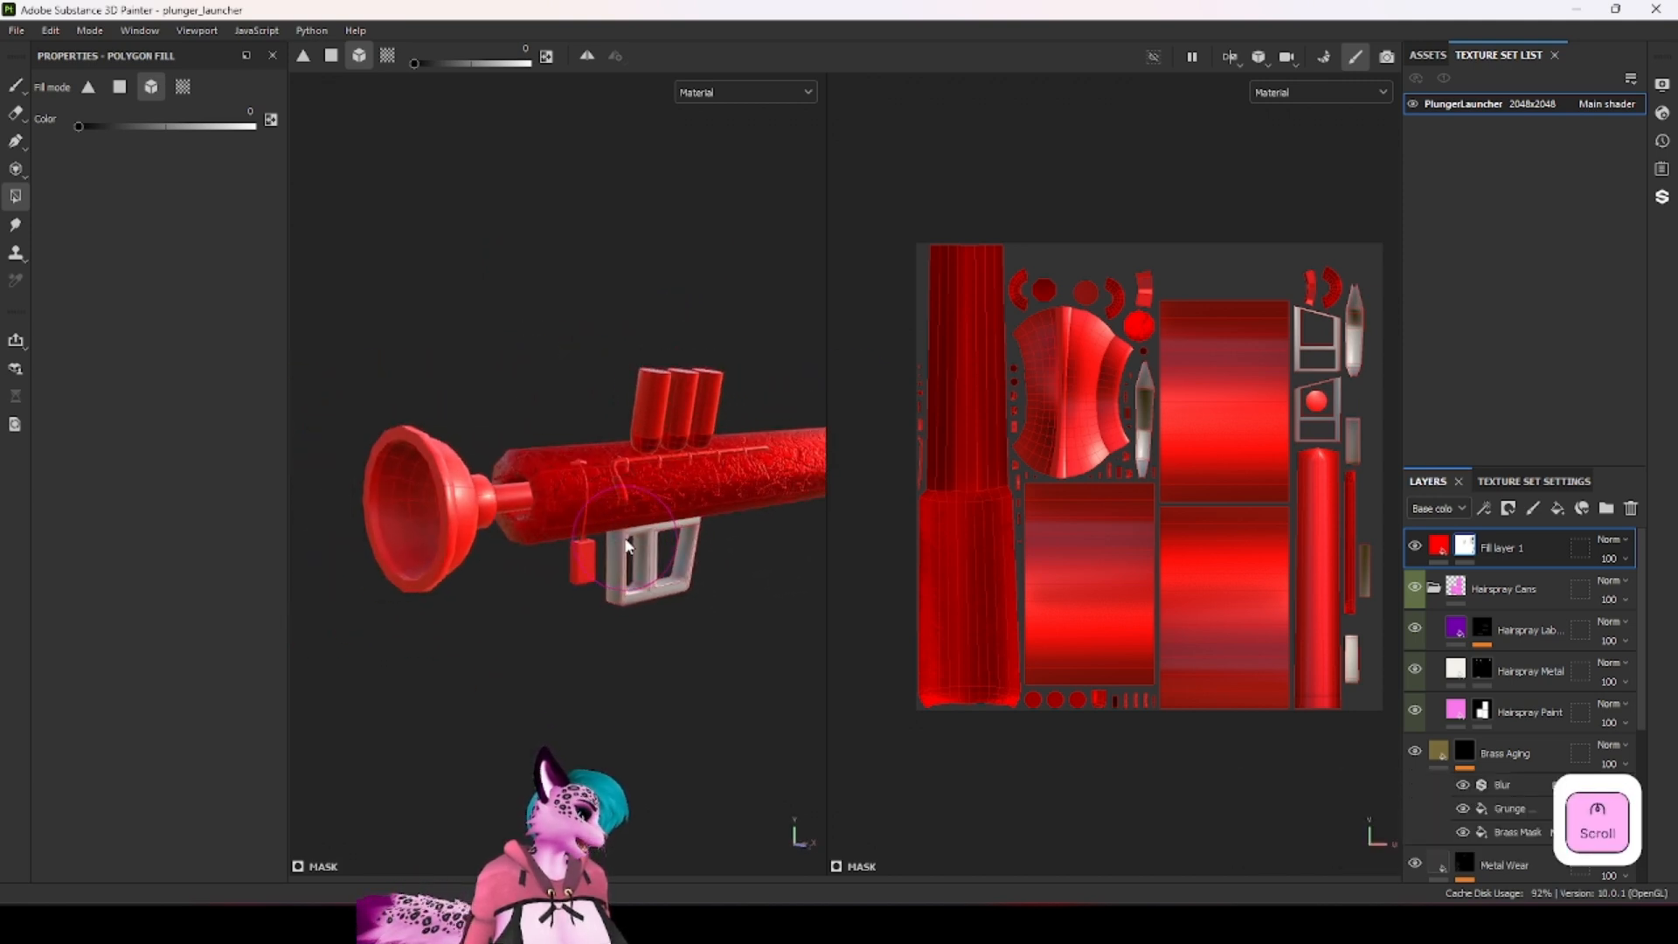
Step: Try inverting the red fill layer's mask, and remove the resulting Levels effect
right_click(1466, 548)
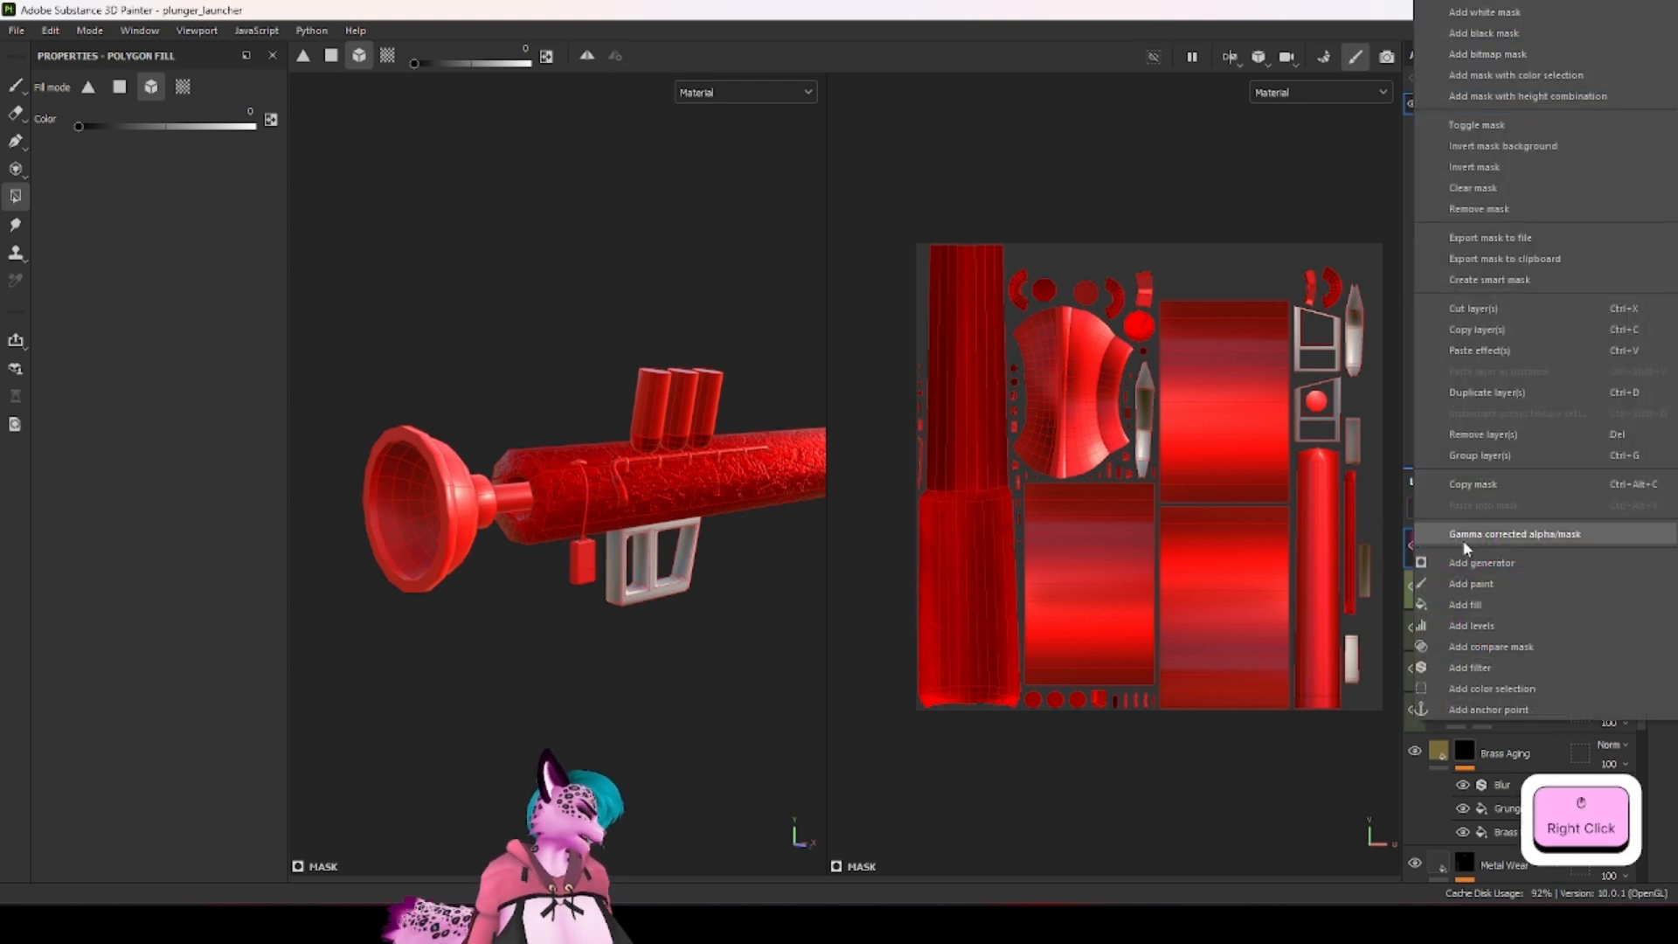
click(1488, 166)
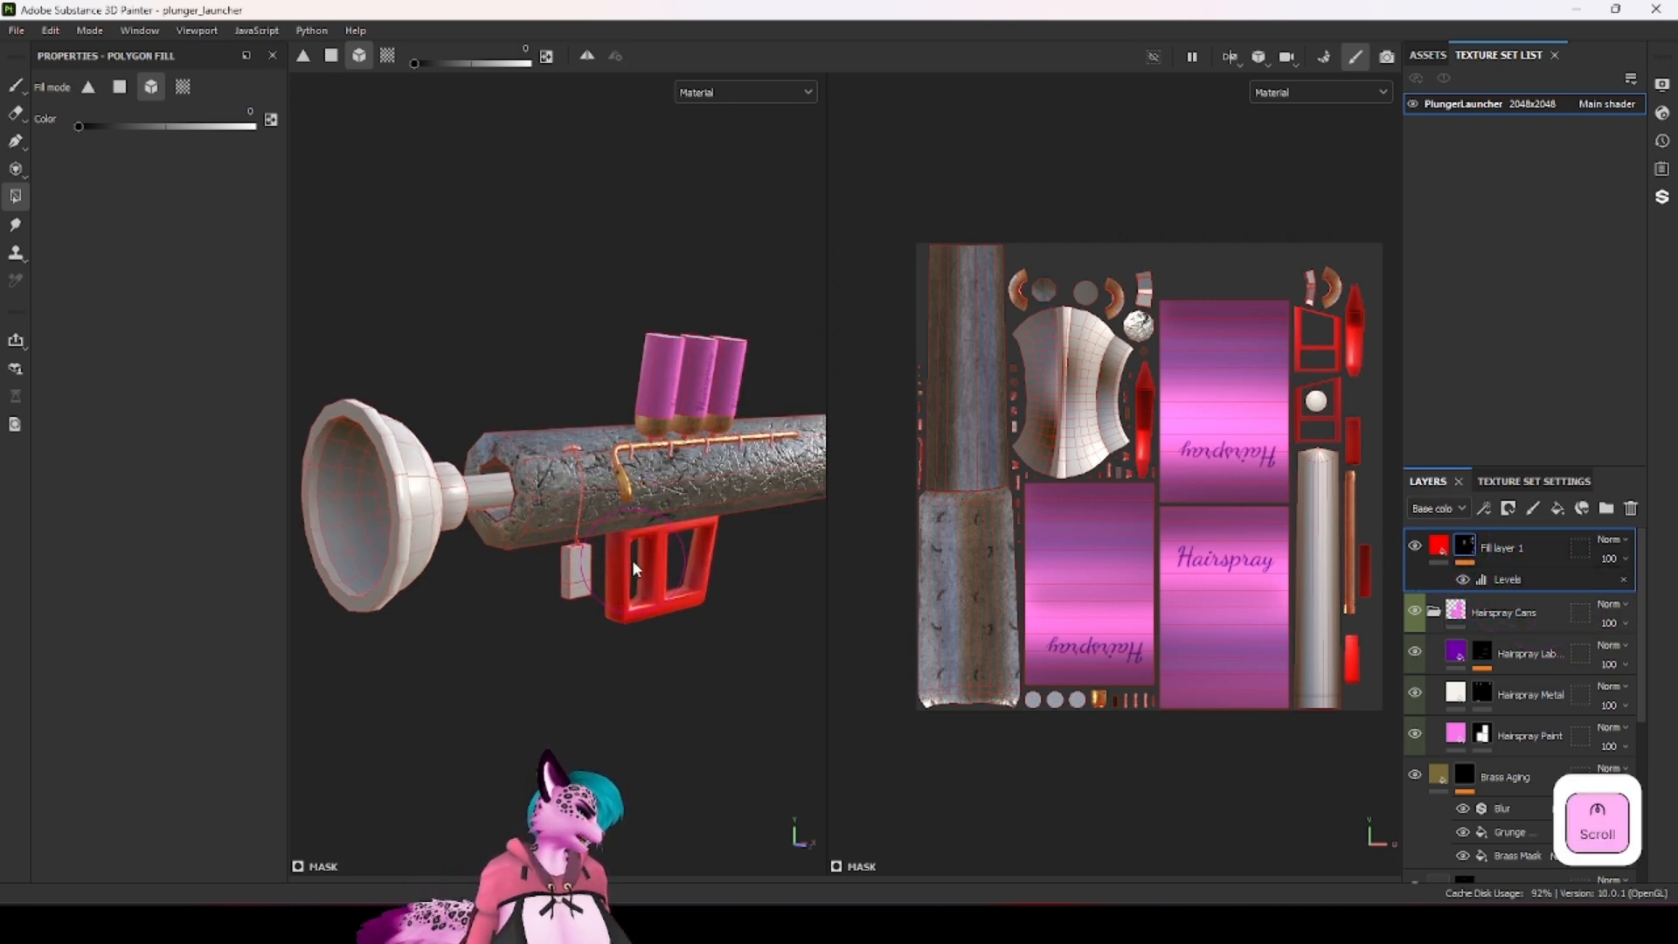
scroll(629, 563, up, 5)
scroll(417, 519, down, 2)
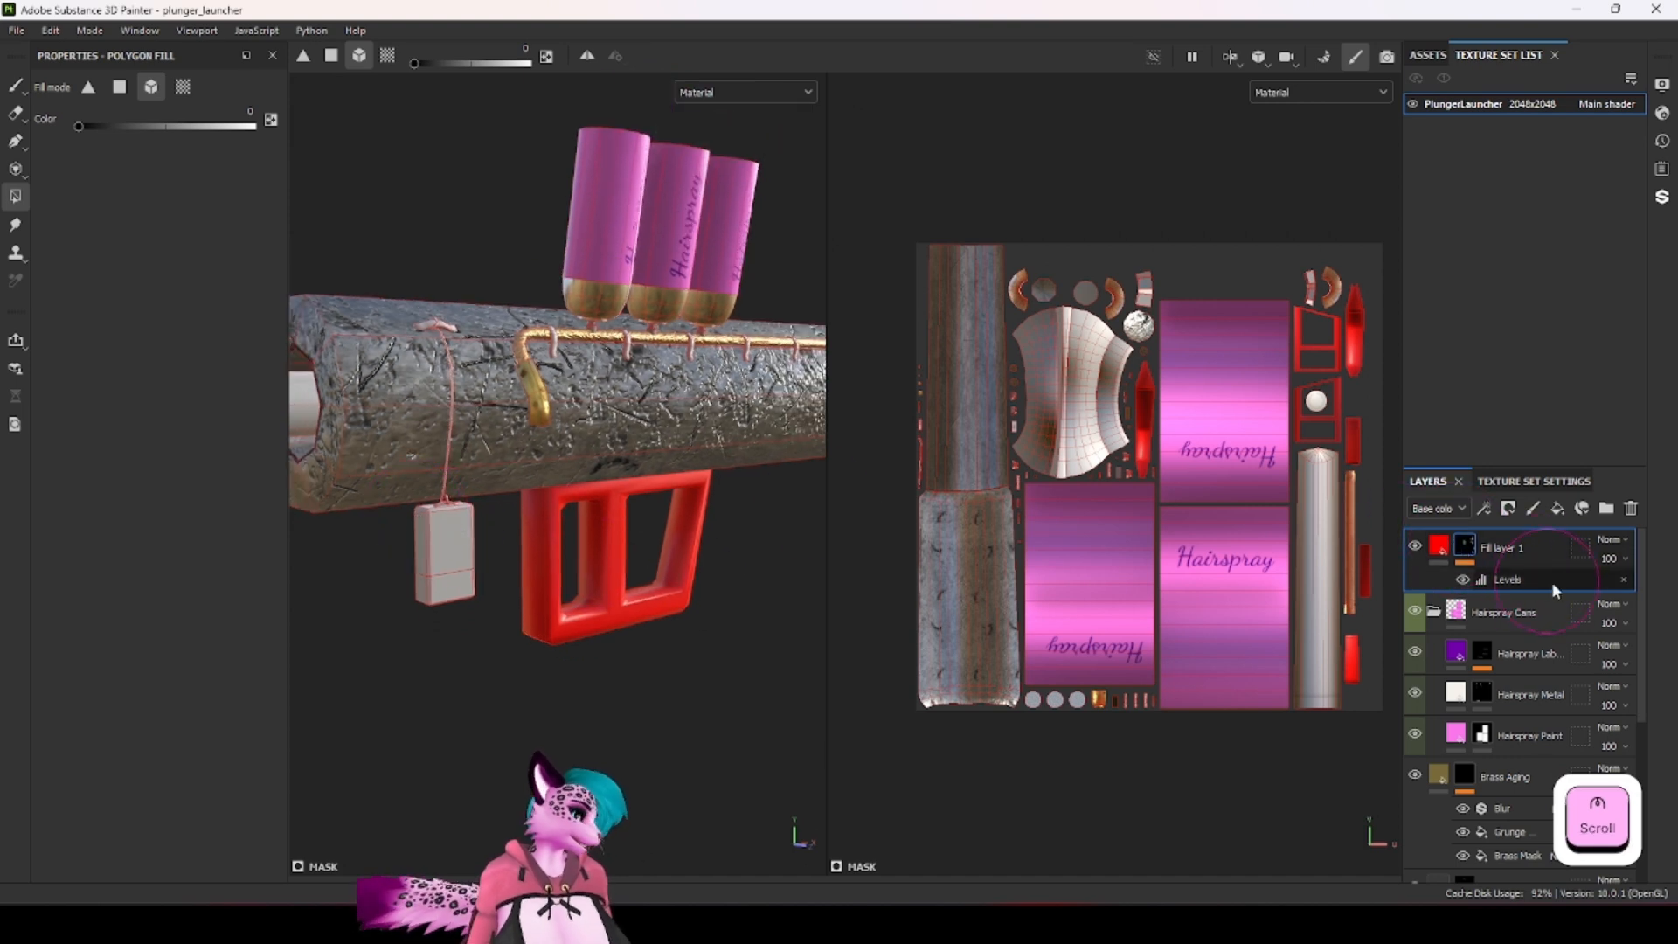
click(1625, 578)
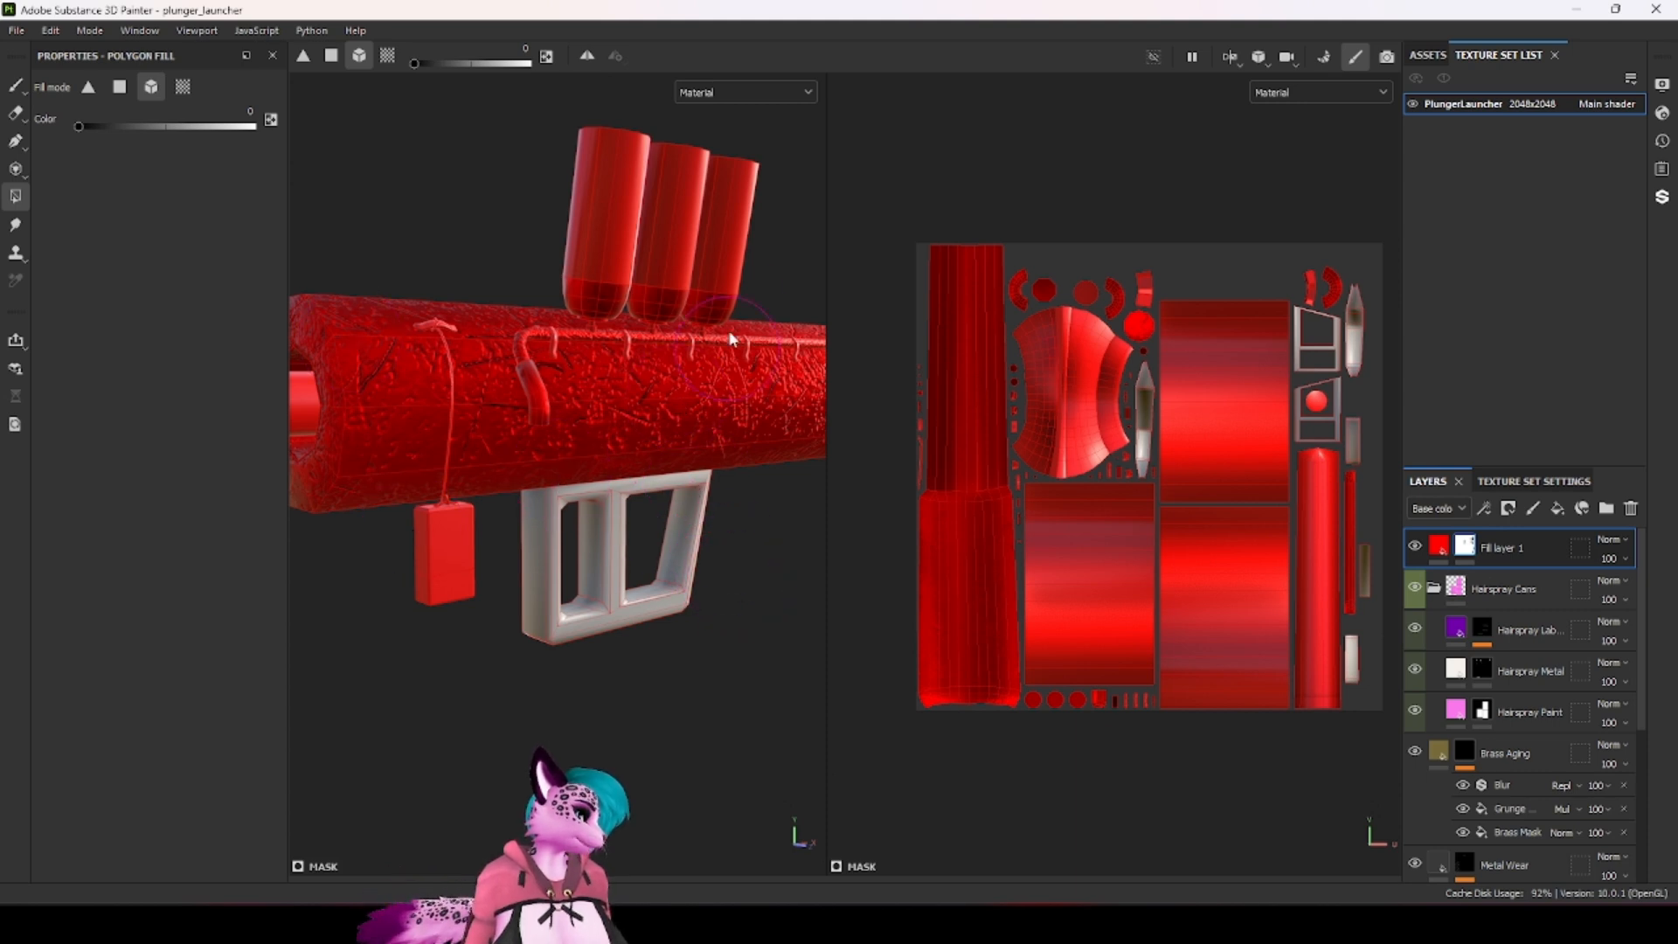
scroll(411, 527, down, 6)
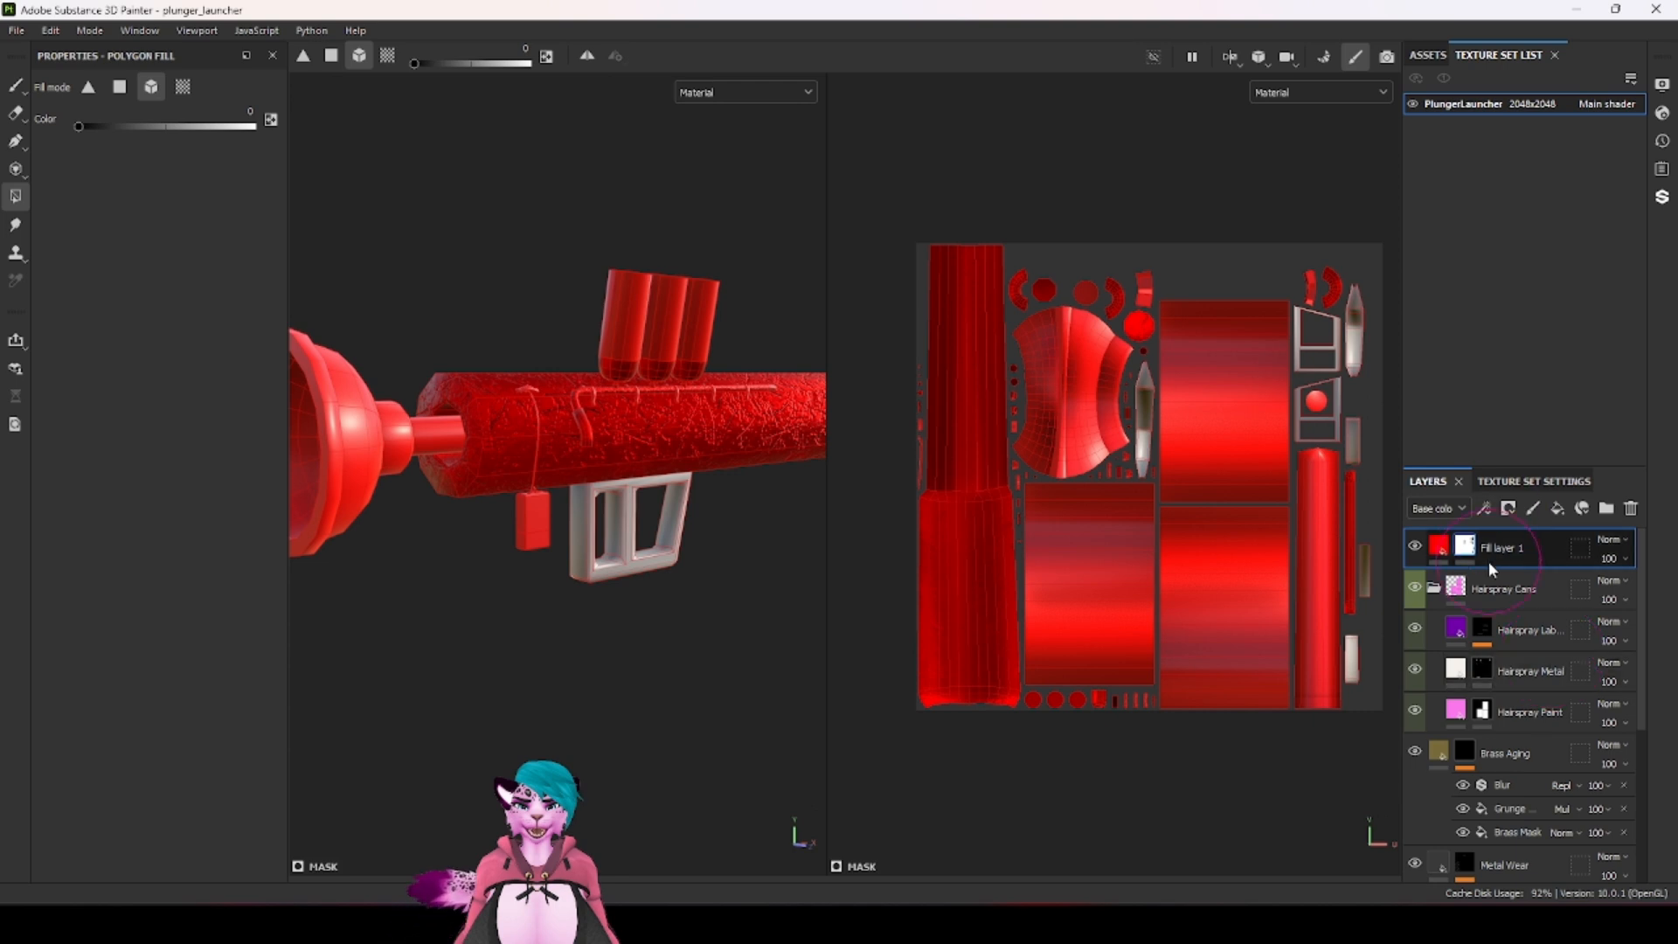
scroll(1500, 839, down, 2)
scroll(1494, 812, down, 3)
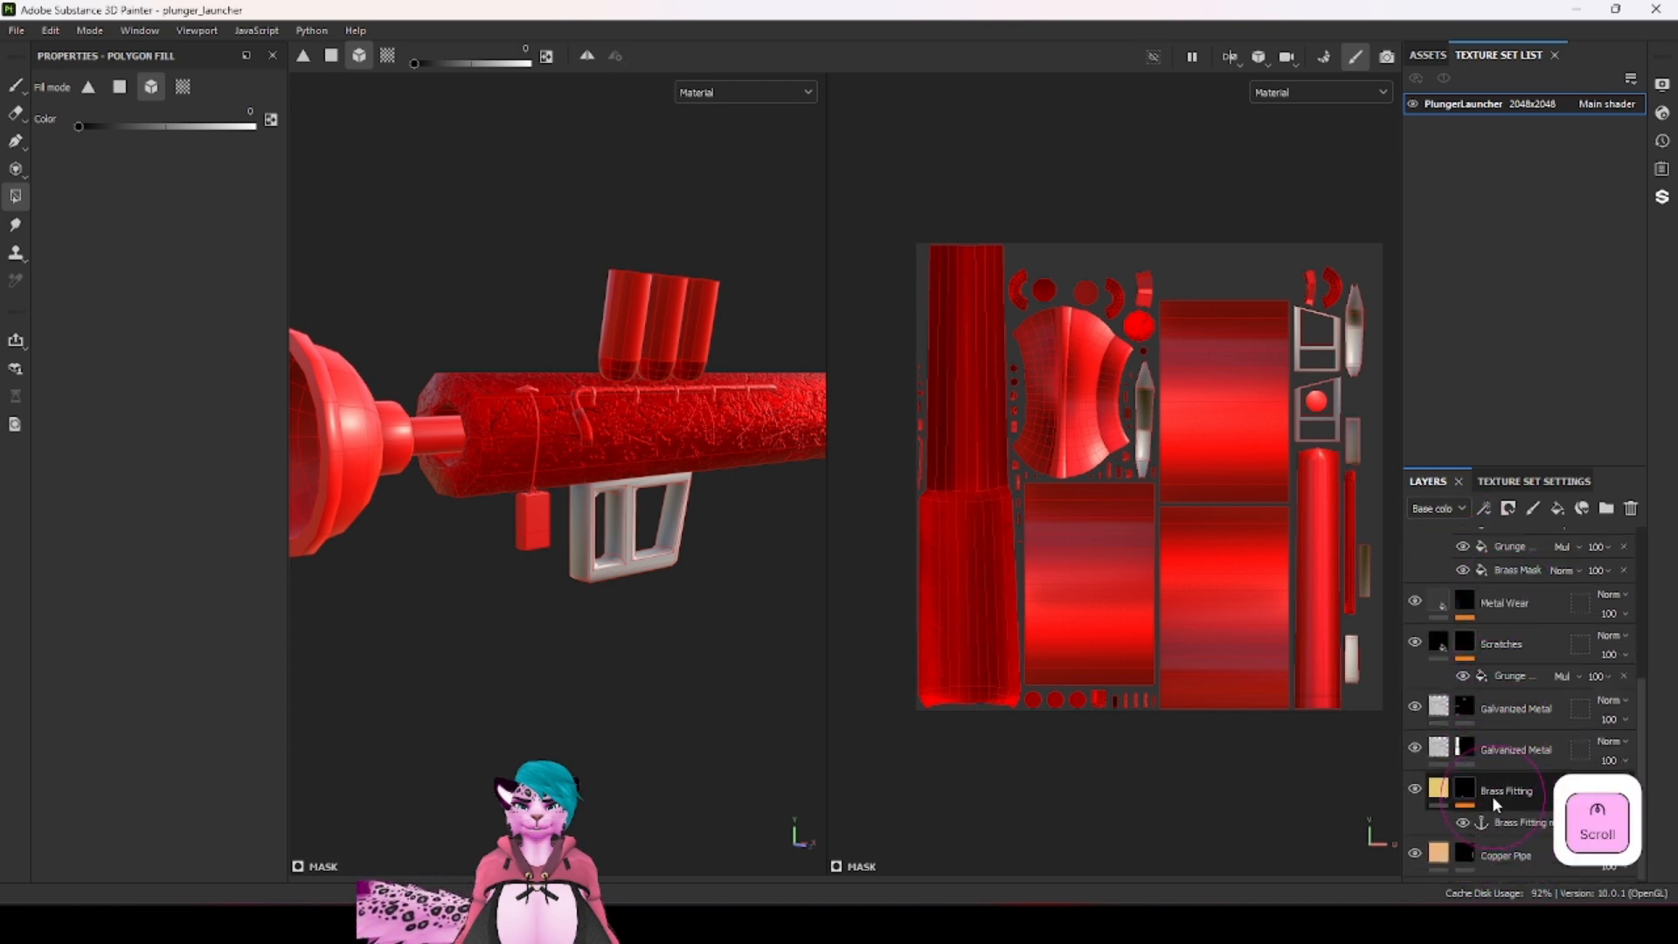
scroll(1457, 725, up, 5)
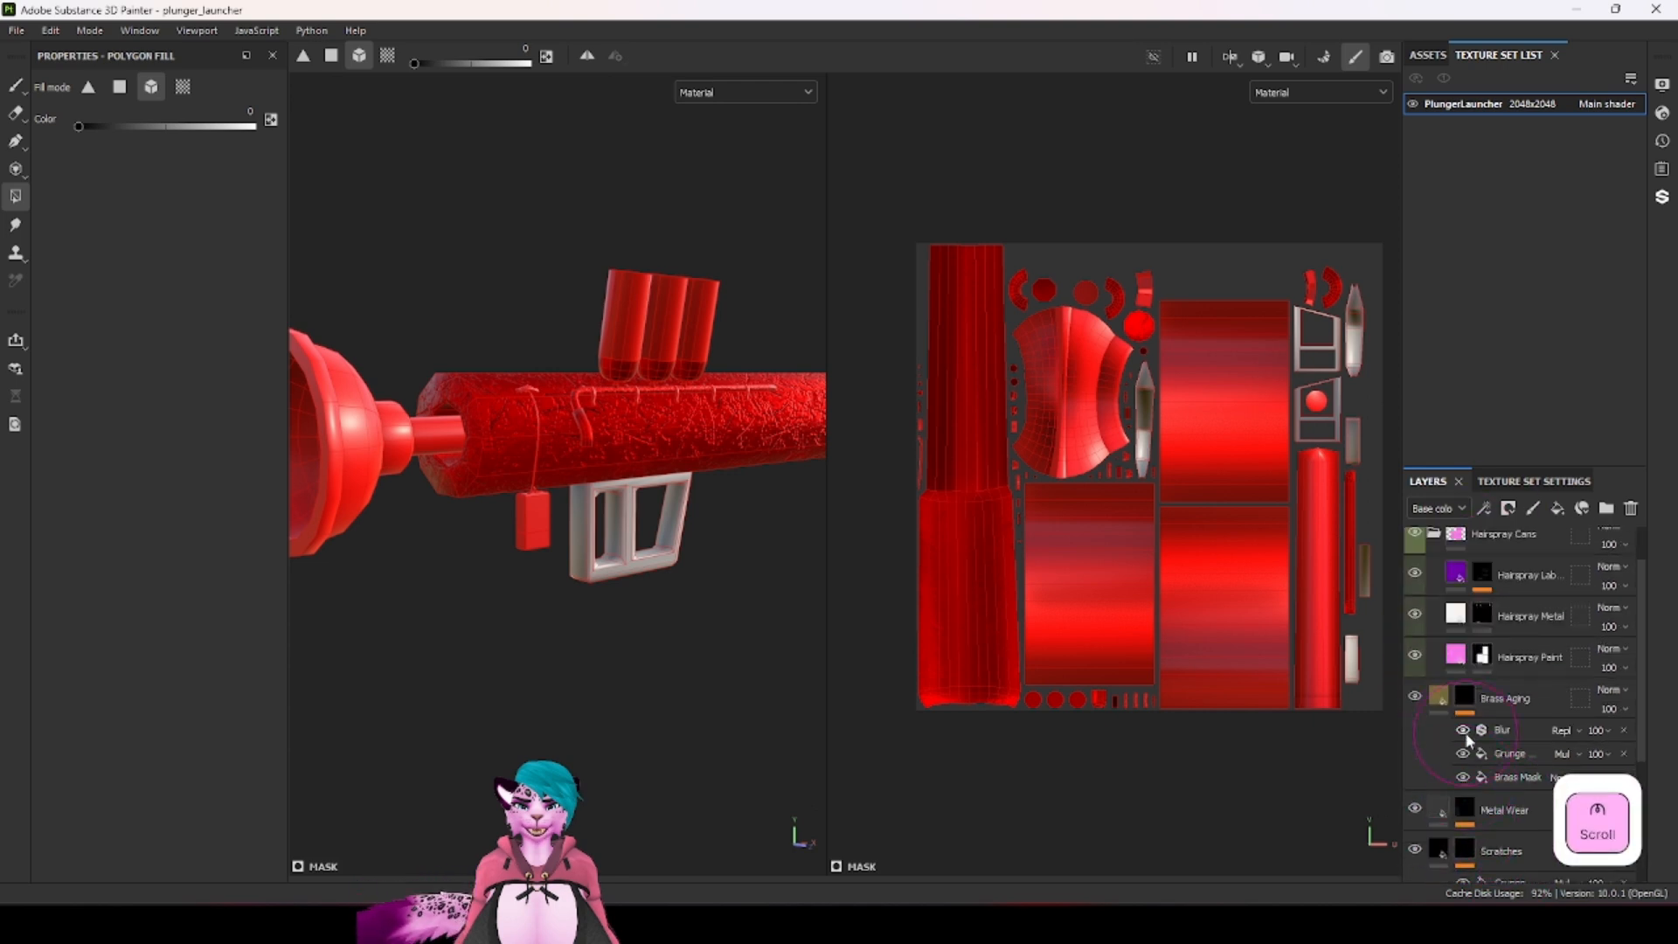
scroll(1471, 763, down, 5)
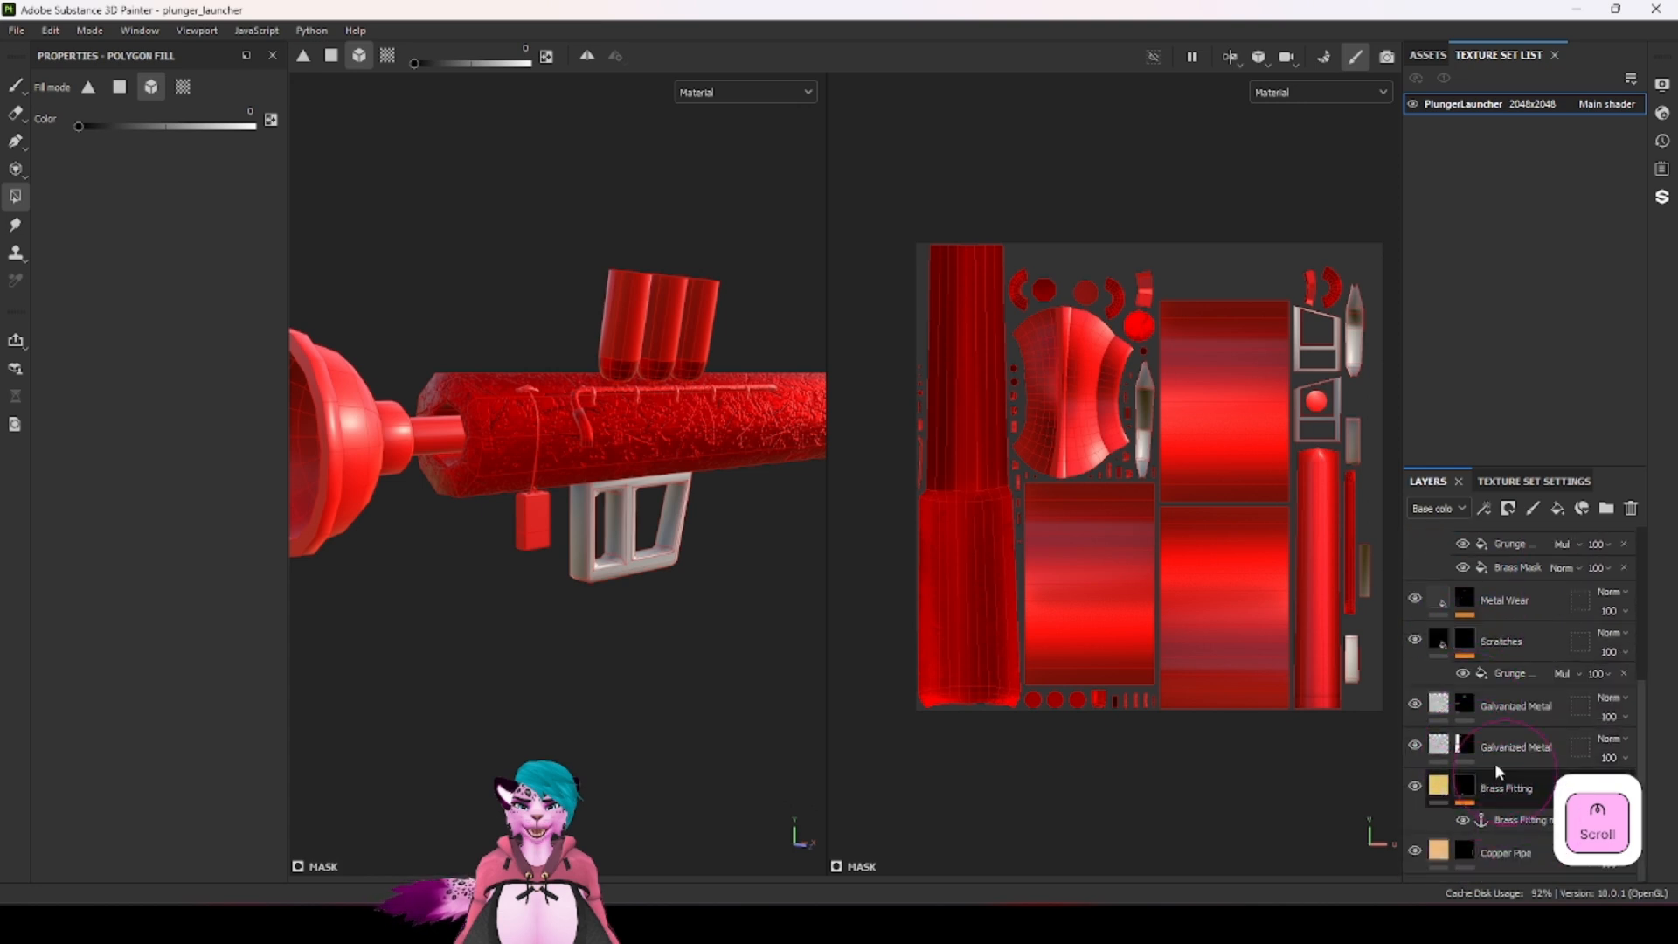
Step: Add a fill to the red fill layer's mask, using the Brass Fitting mask anchor point as its grayscale source
scroll(1494, 742, up, 5)
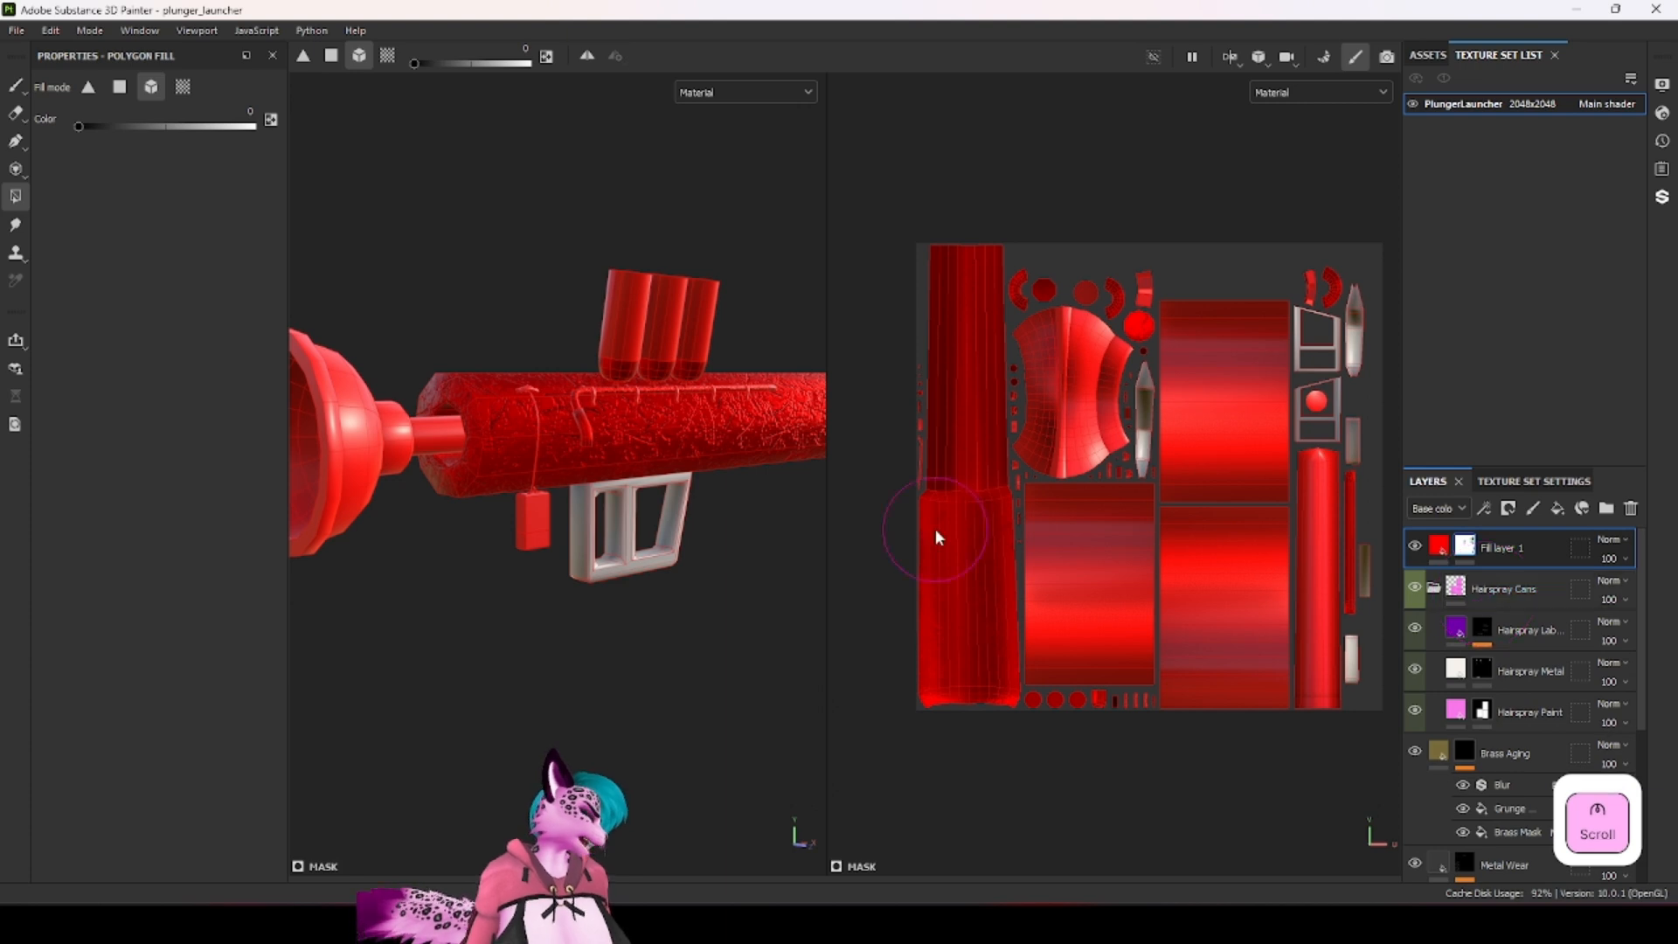
scroll(1560, 737, down, 1)
scroll(1560, 736, up, 1)
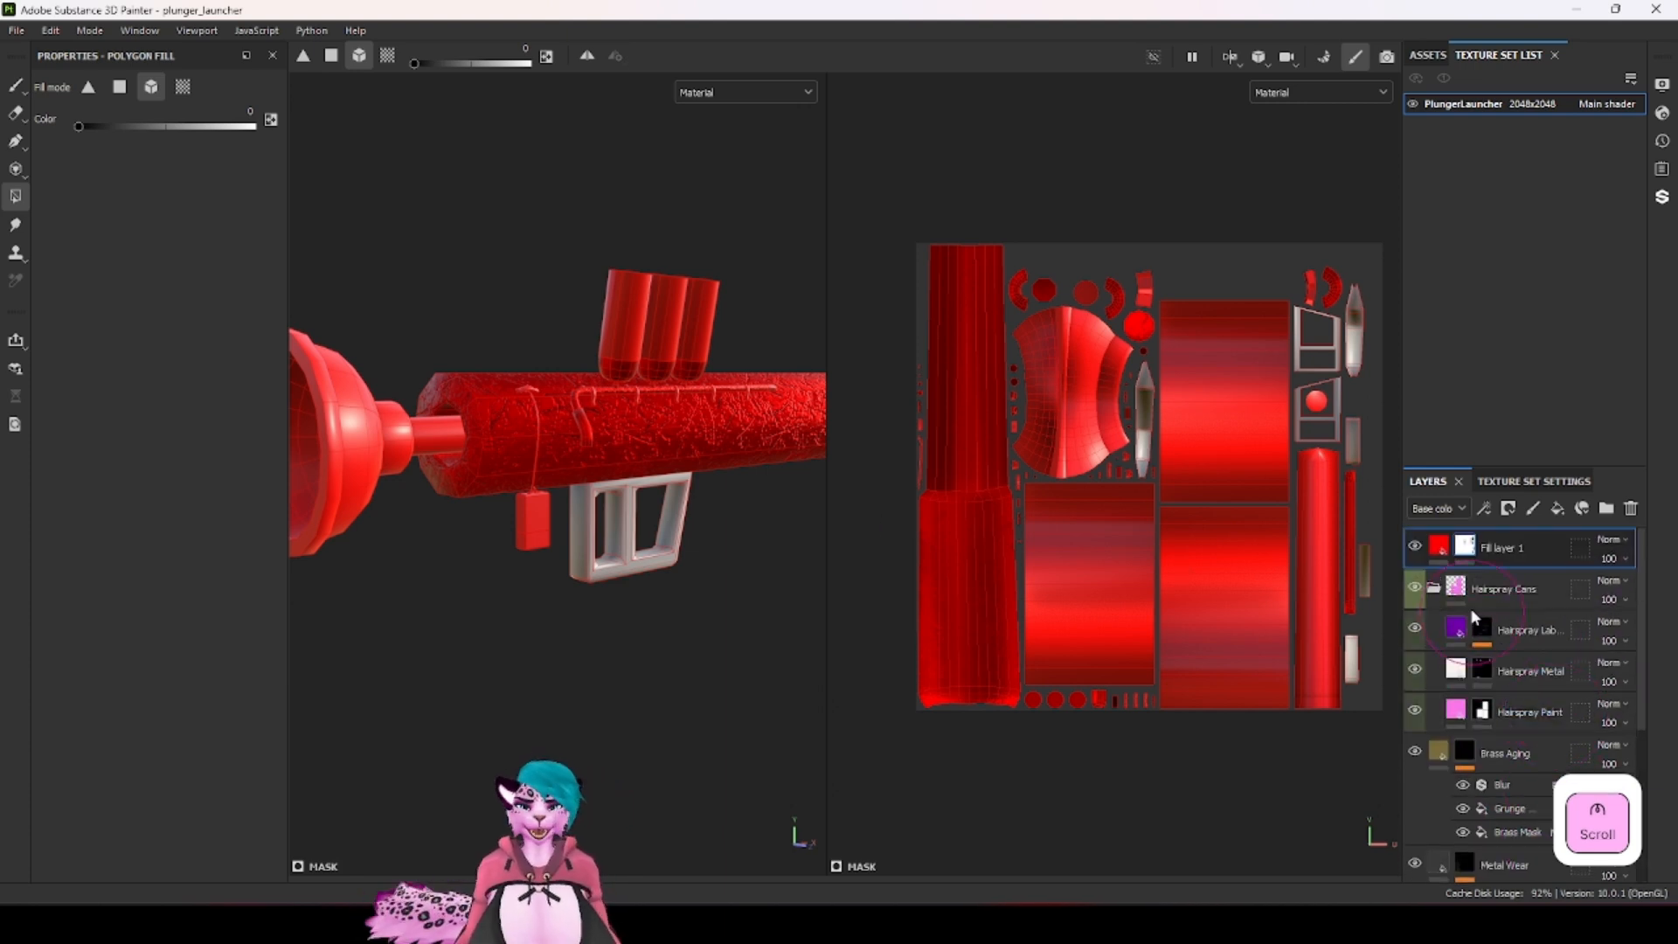
right_click(1559, 739)
click(1498, 604)
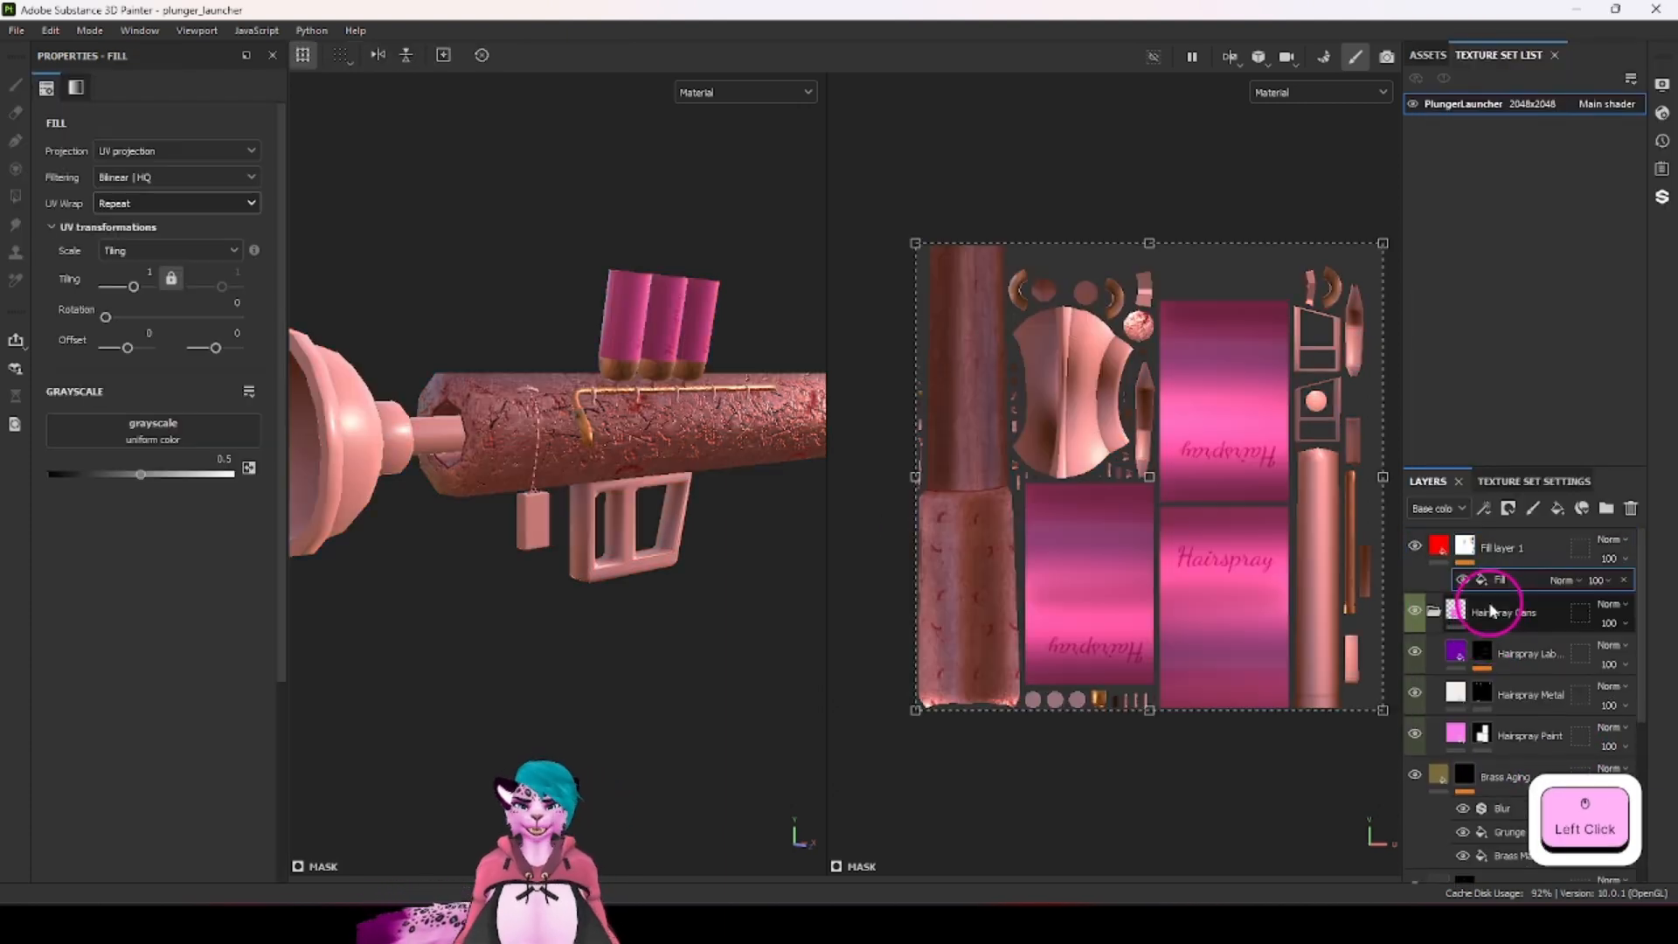
click(202, 430)
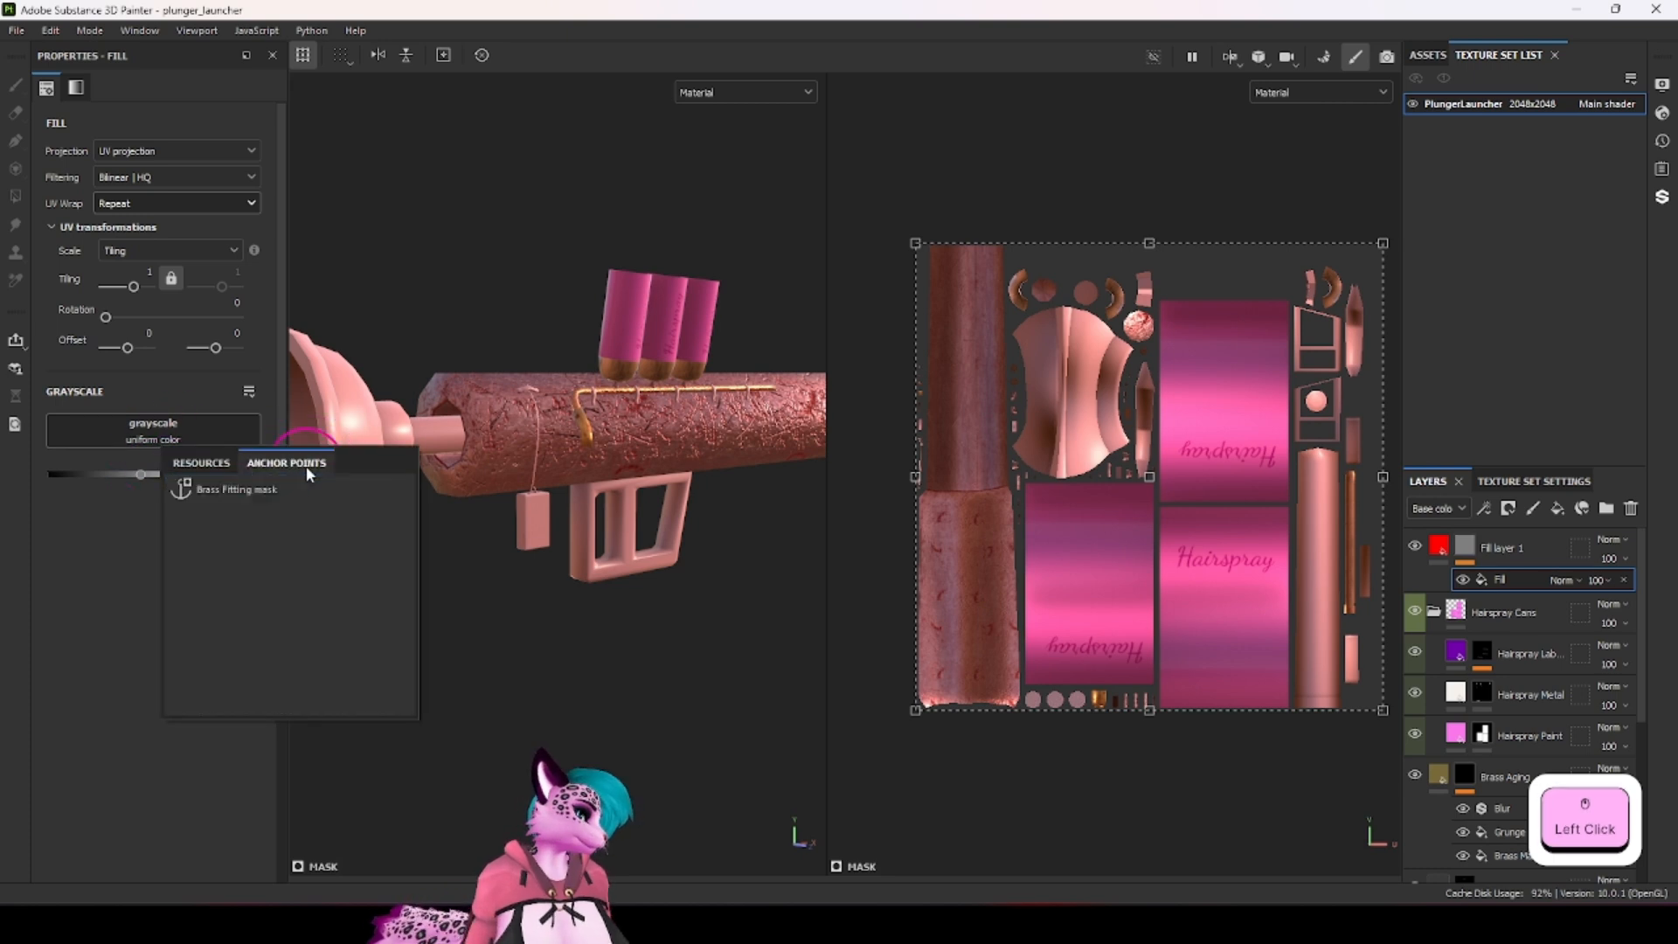
click(260, 486)
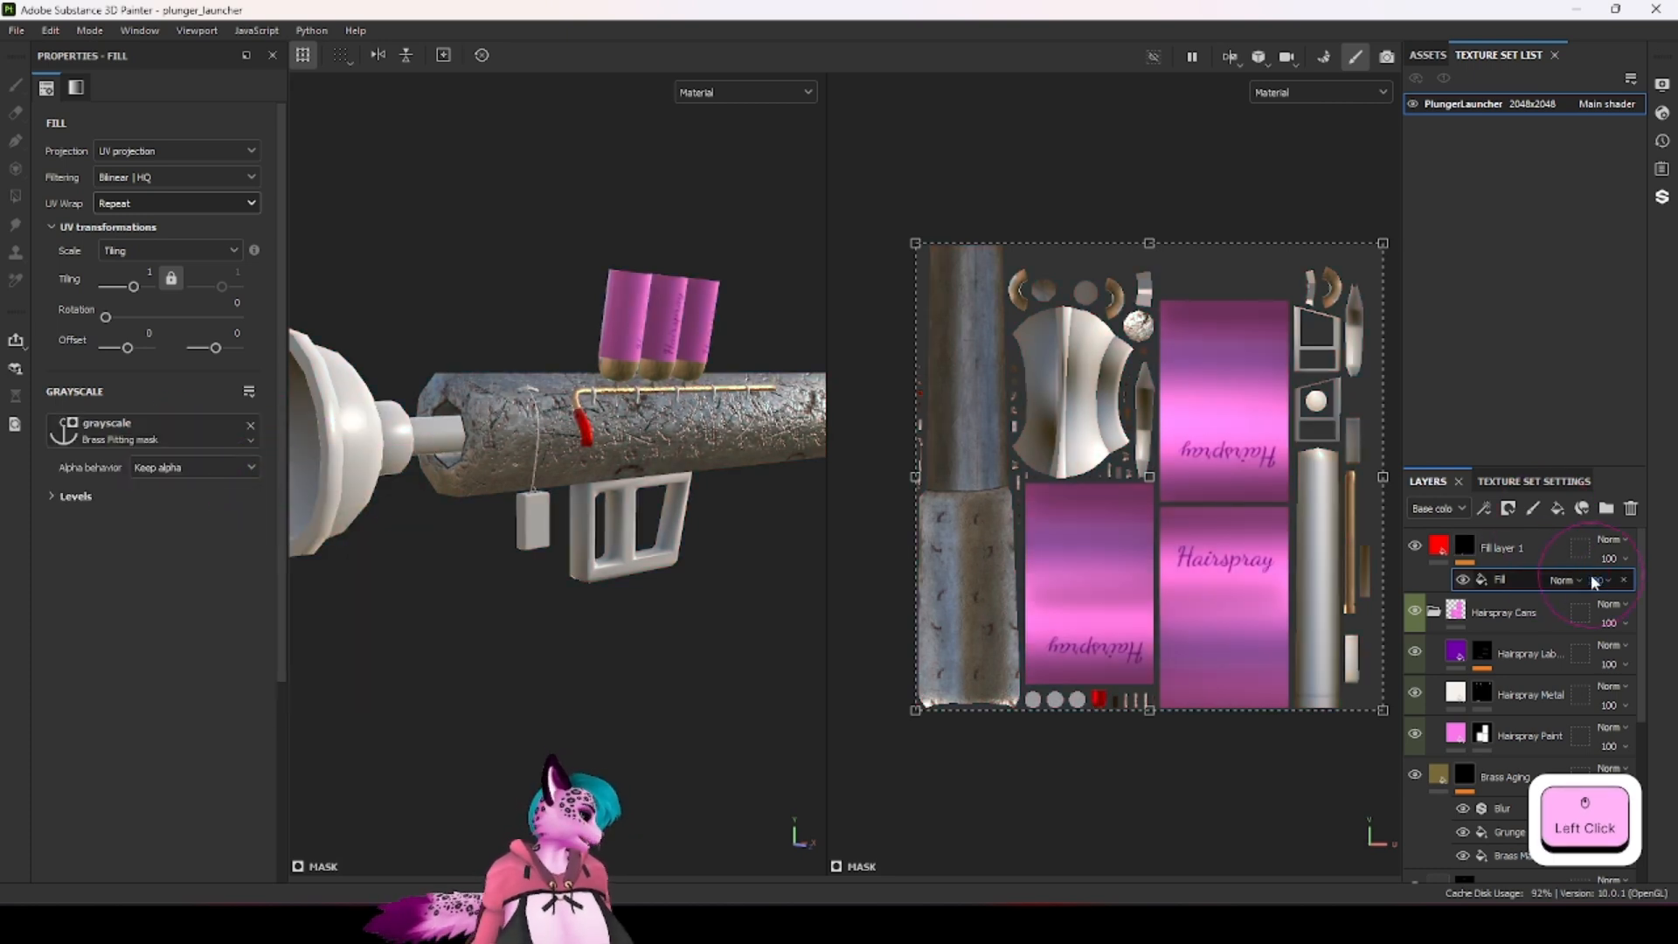
Step: Try the Subtract blending mode on the anchor-based fill in the red layer's mask
click(1556, 582)
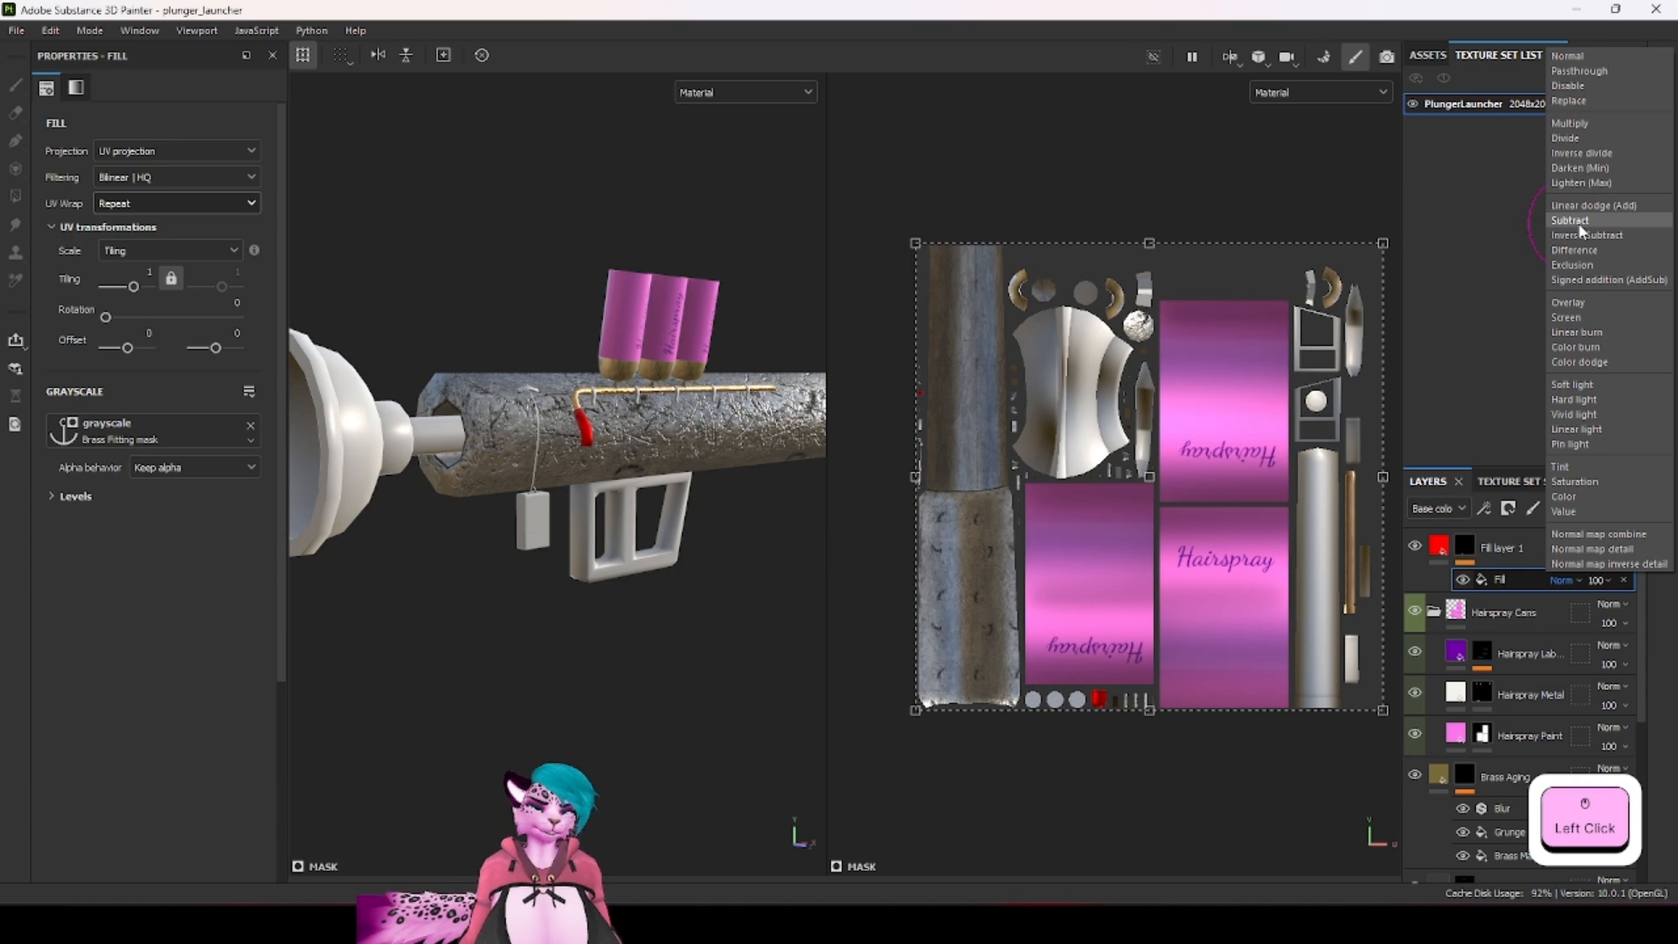
click(1573, 221)
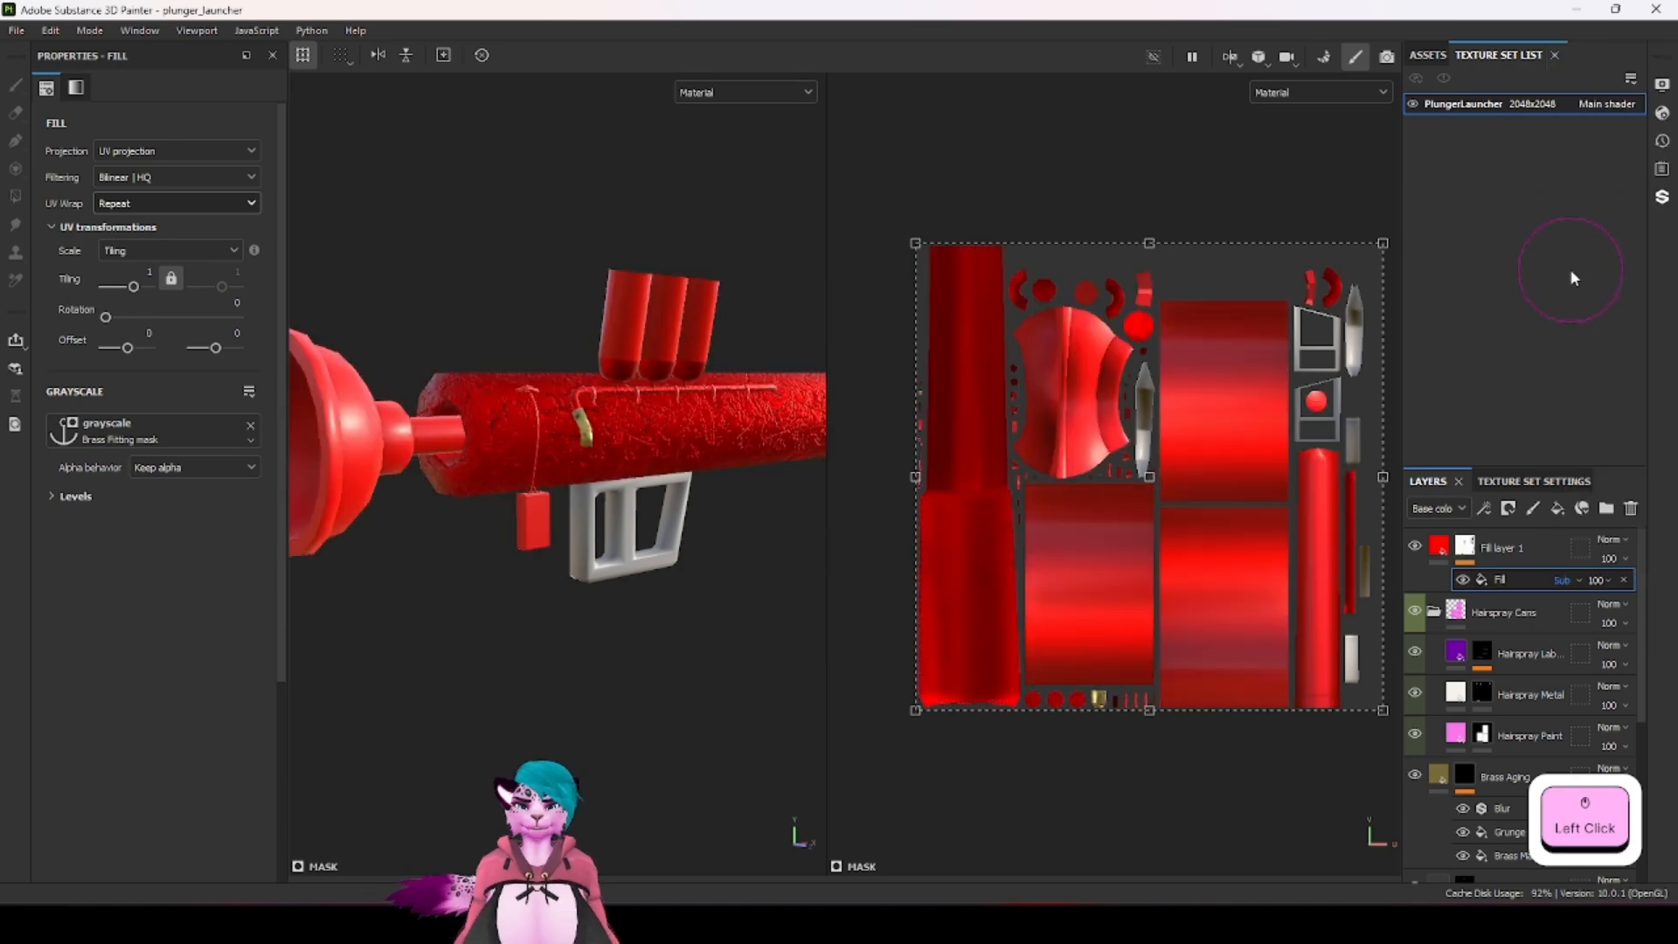
scroll(615, 402, up, 5)
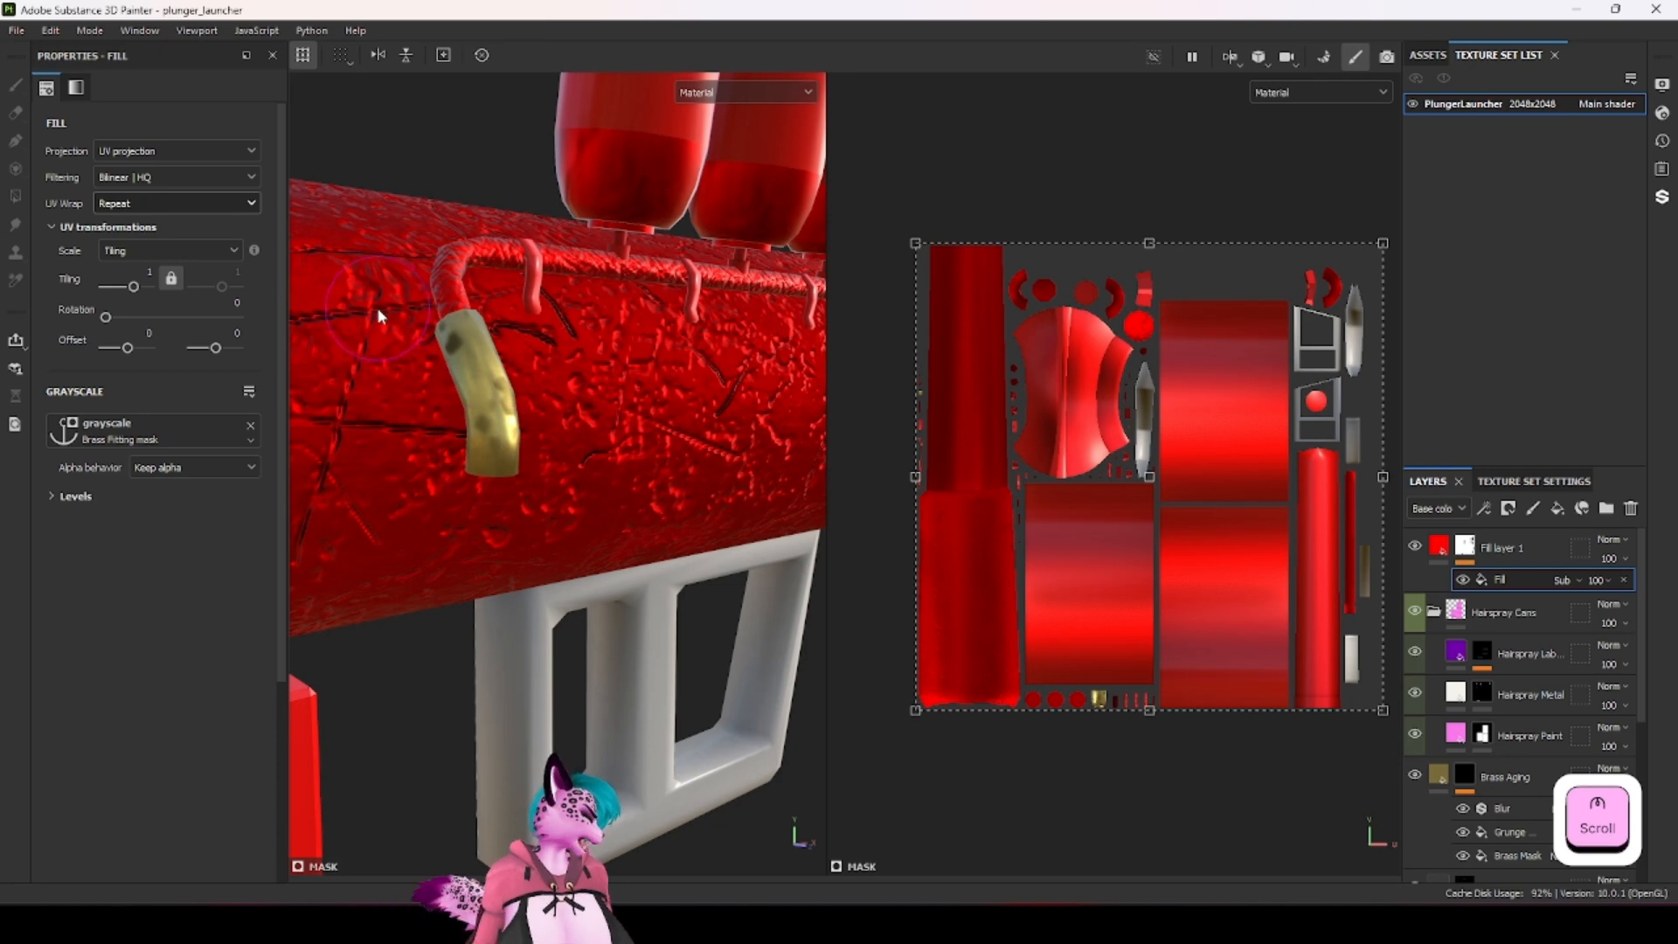
Step: Try the Multiply blending mode on the red layer's anchor-based mask fill
click(1564, 581)
click(1570, 123)
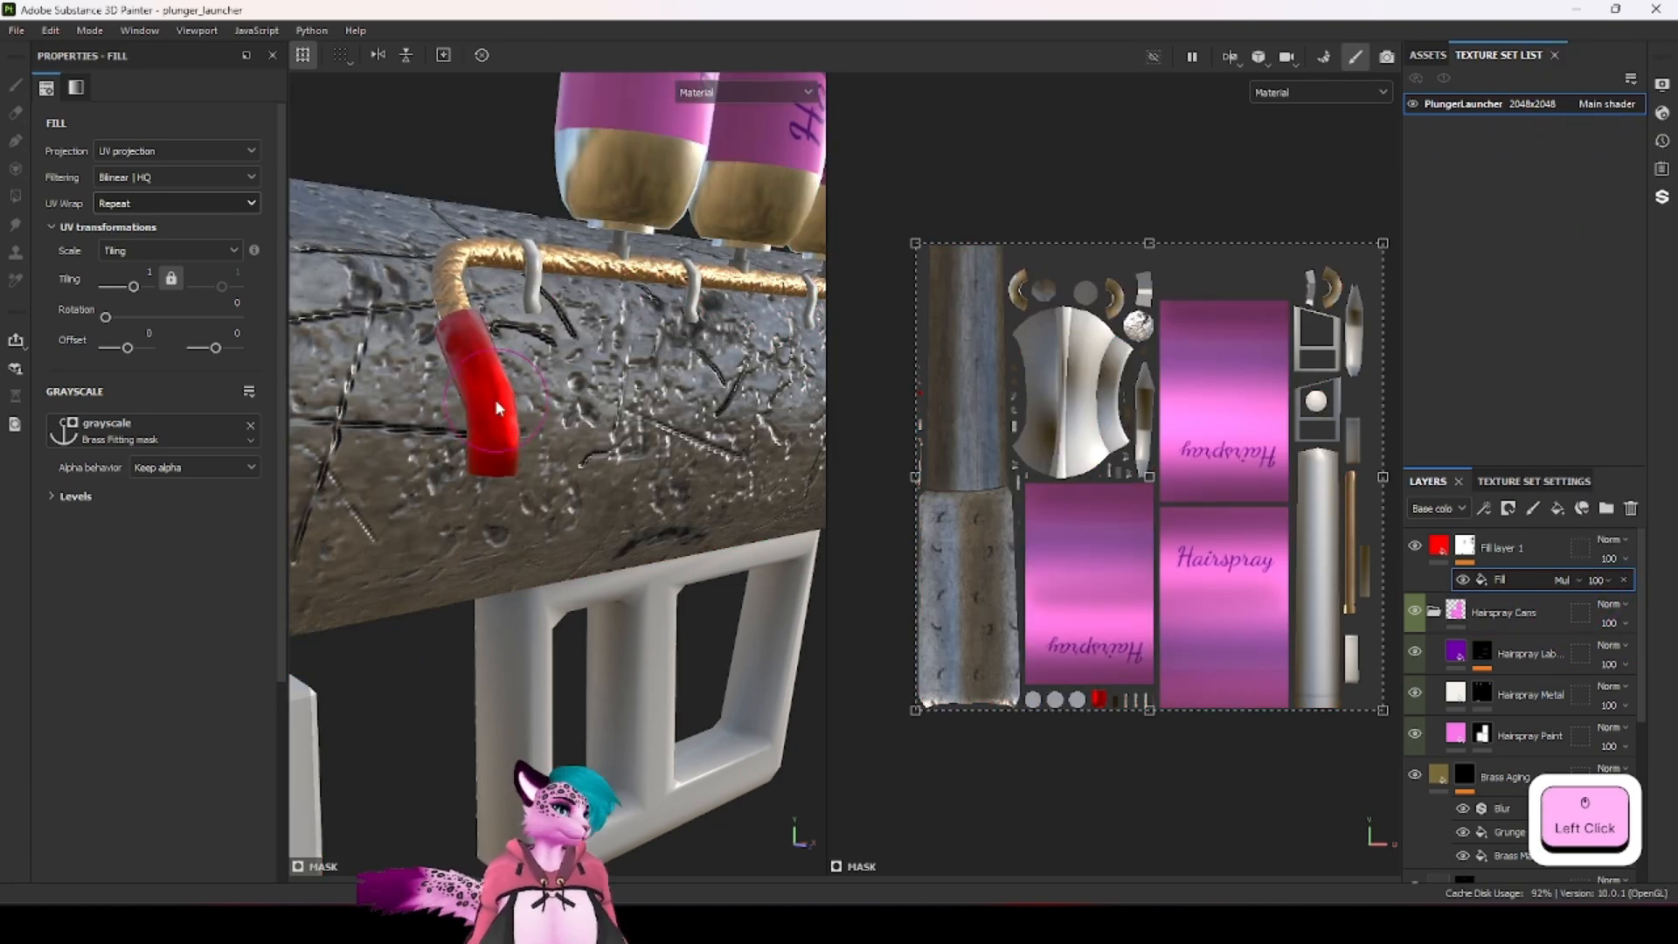
click(1561, 581)
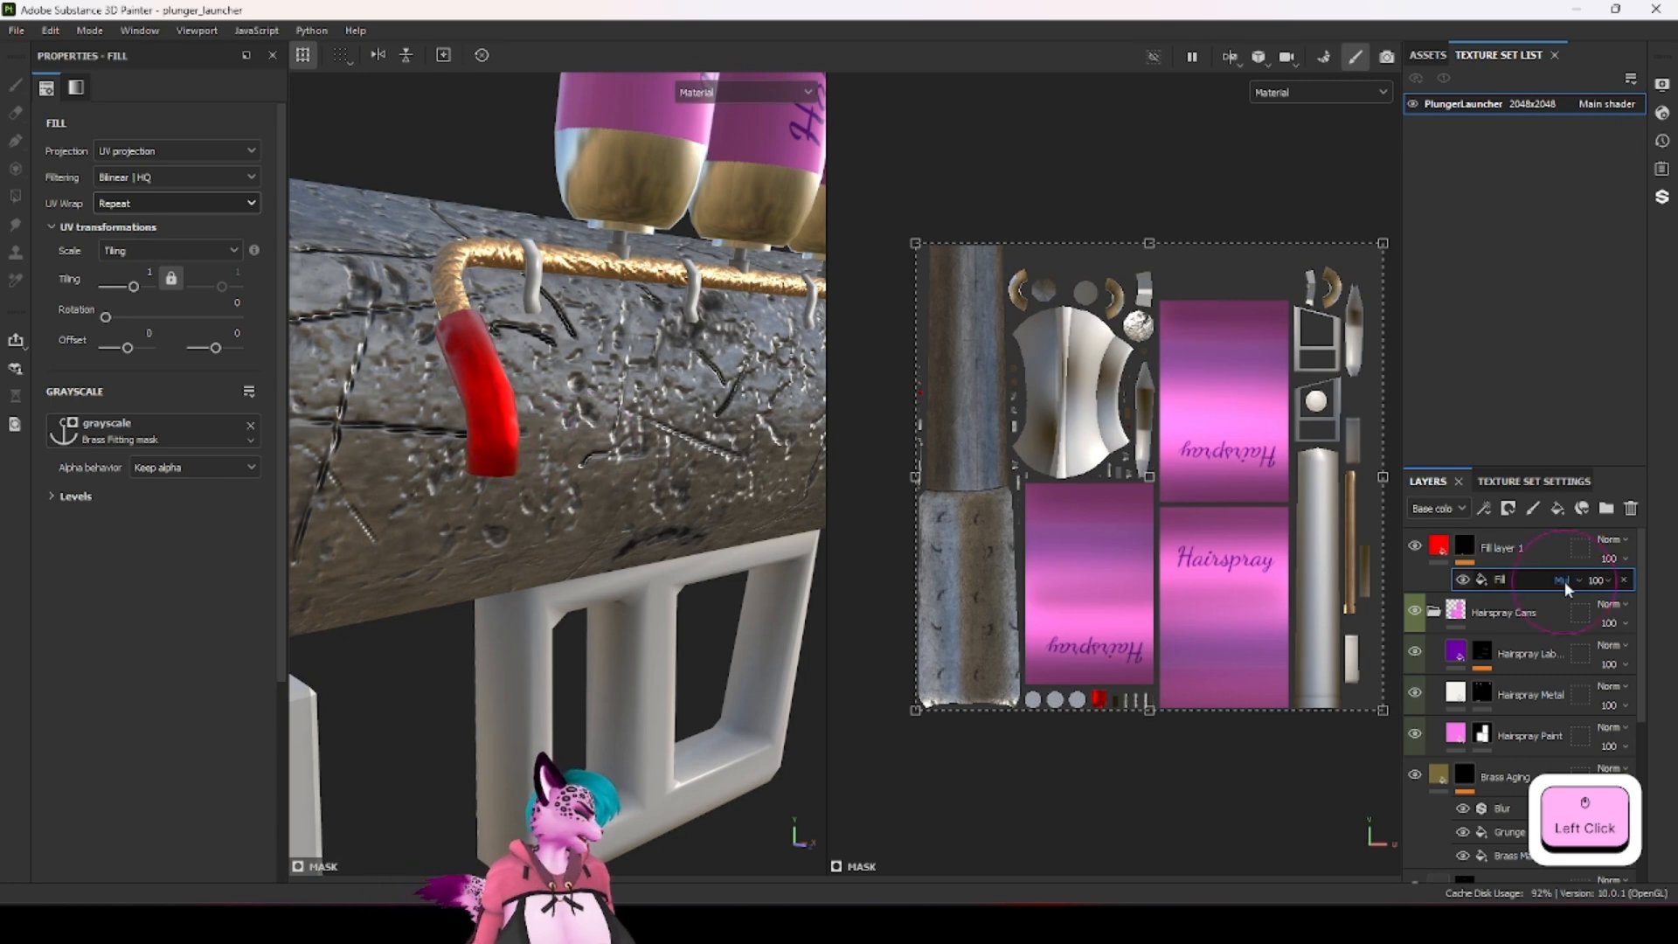
click(1564, 580)
click(1595, 582)
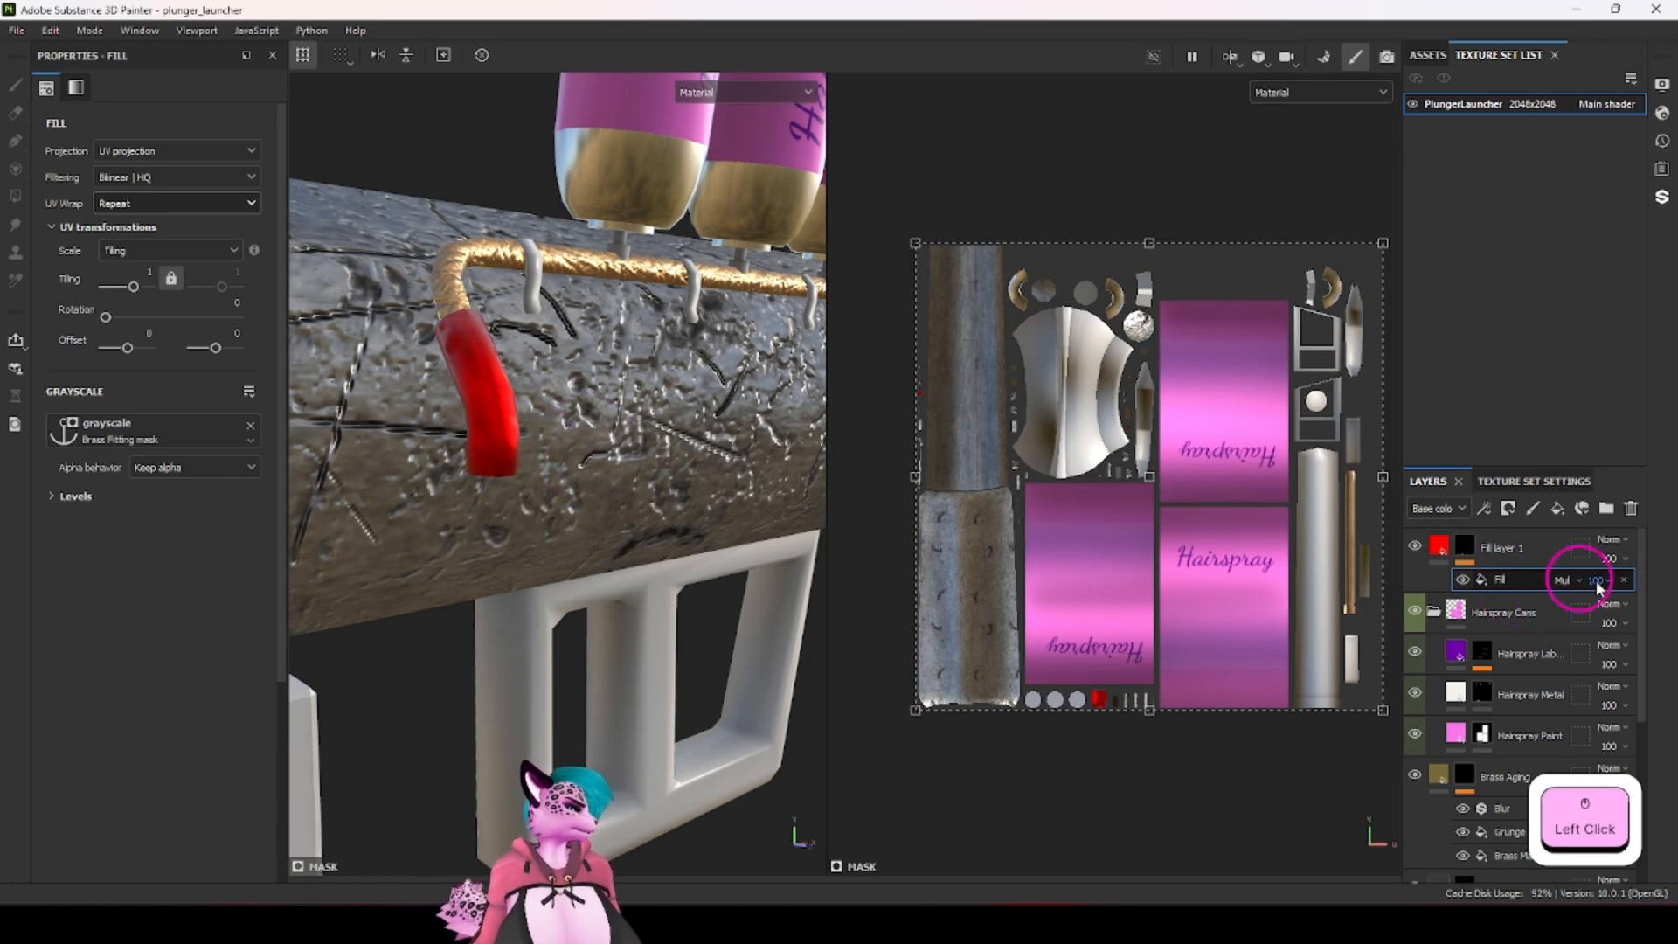
Step: Remove the red fill layer along with its mask fill, and select the Hairspray Paint layer's mask
click(1622, 581)
click(1529, 741)
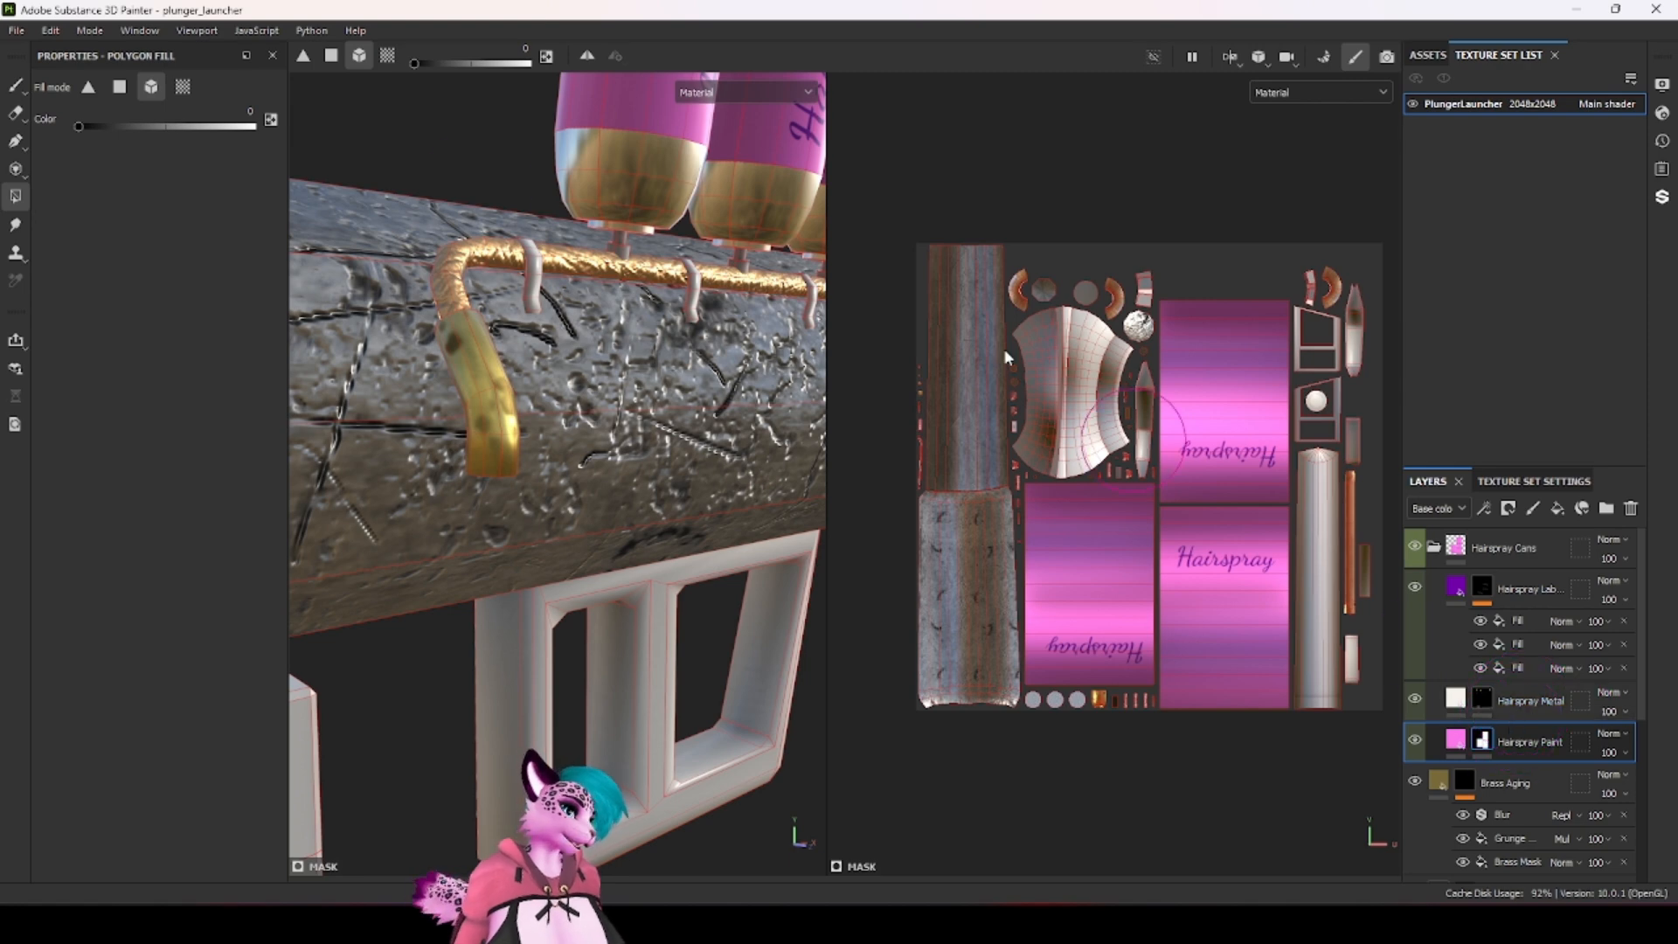
scroll(457, 419, down, 2)
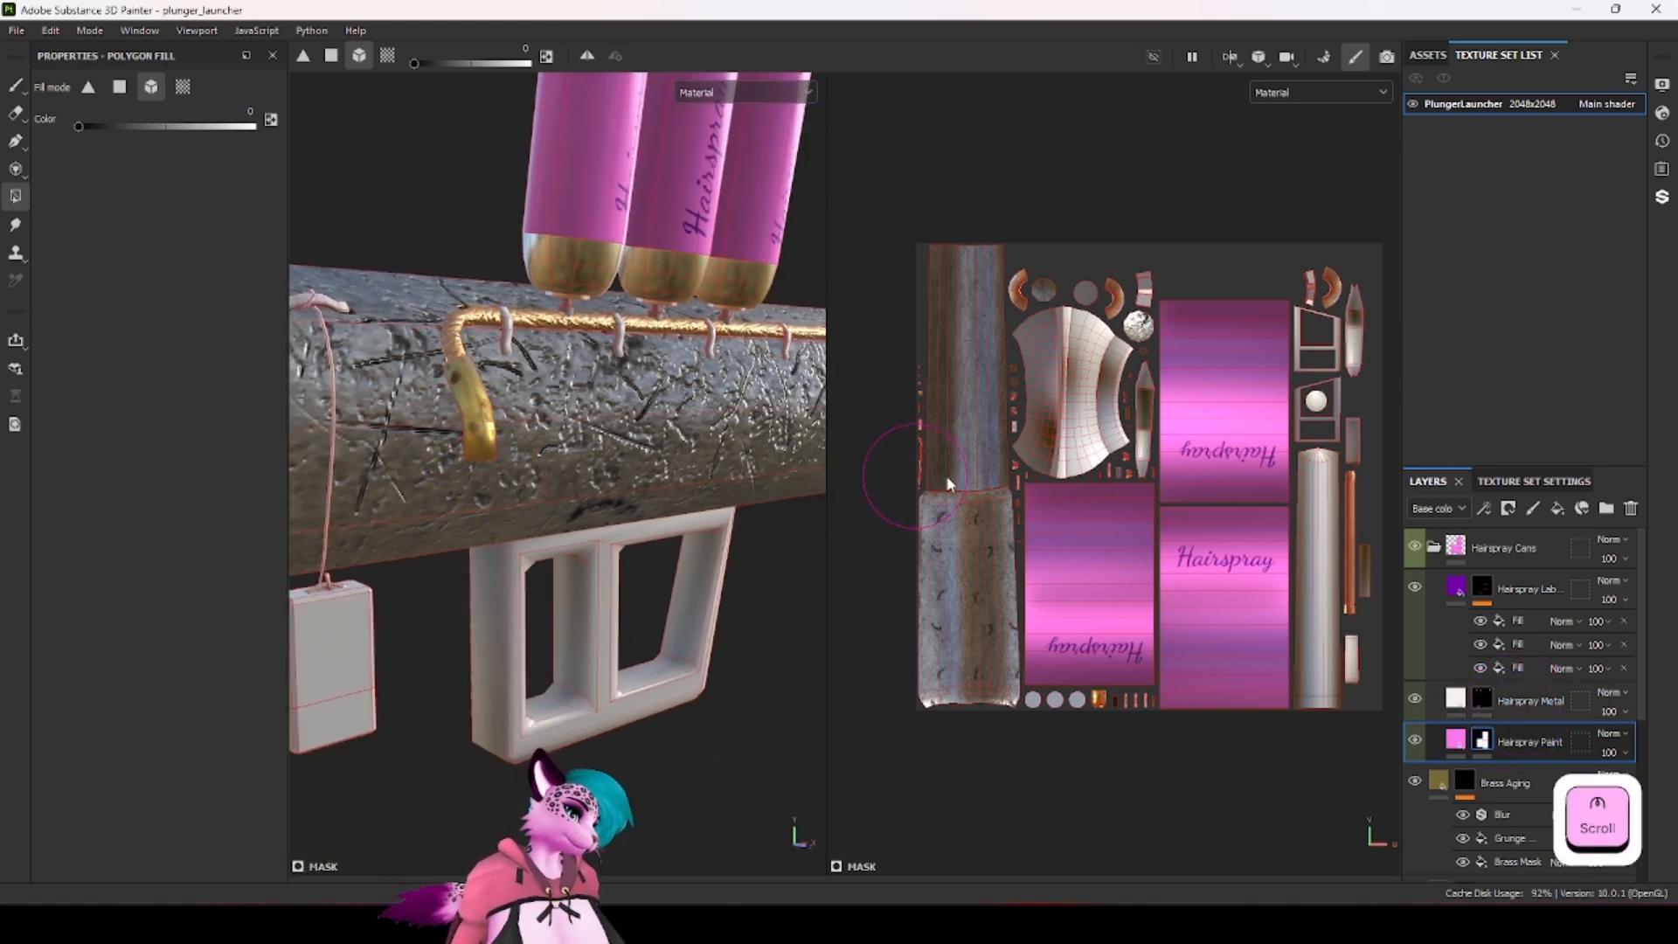
scroll(491, 479, down, 3)
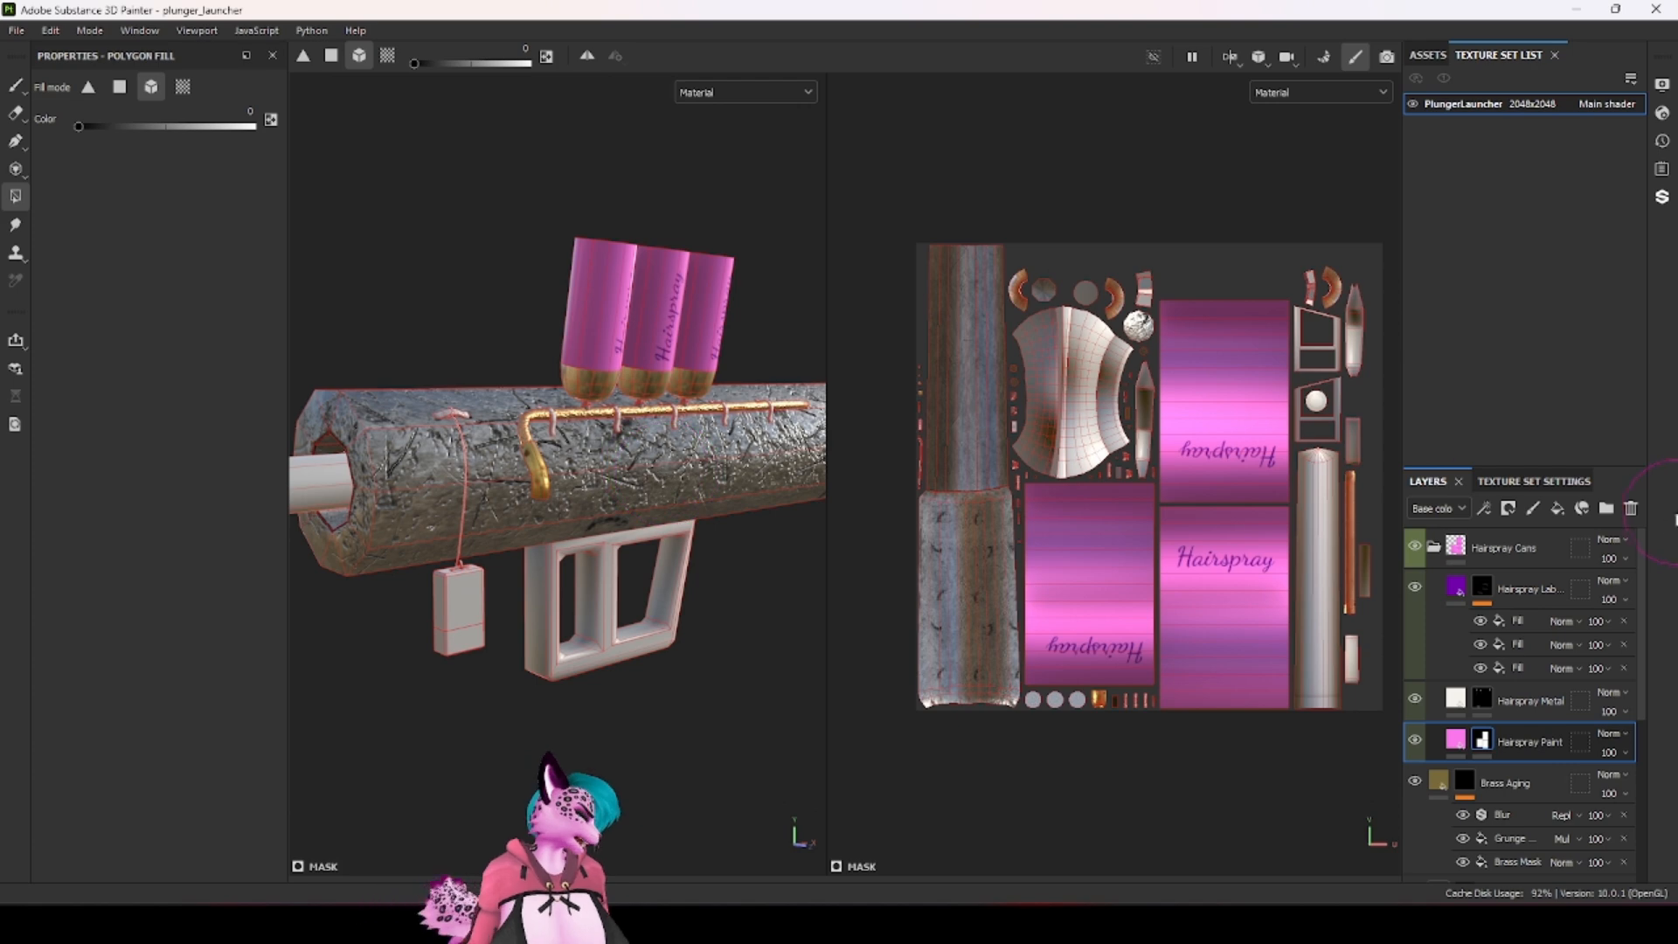
Step: Add a new fill layer above the Hairspray Cans folder and give it a mask with color selection
click(1492, 545)
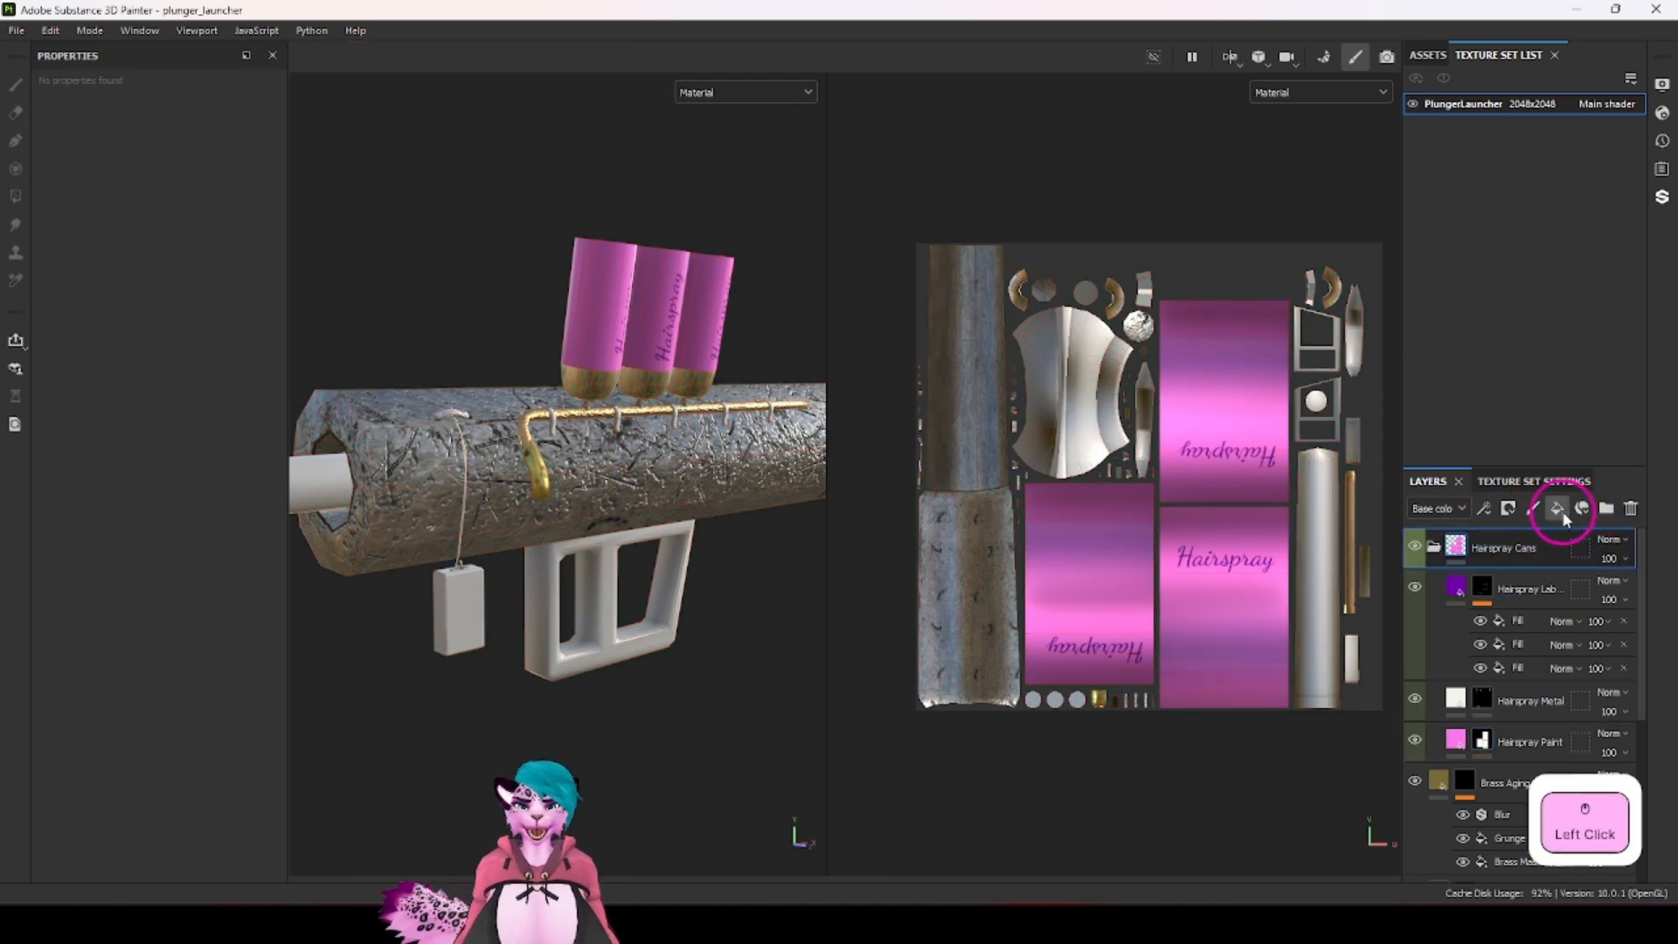
click(1558, 511)
right_click(1528, 547)
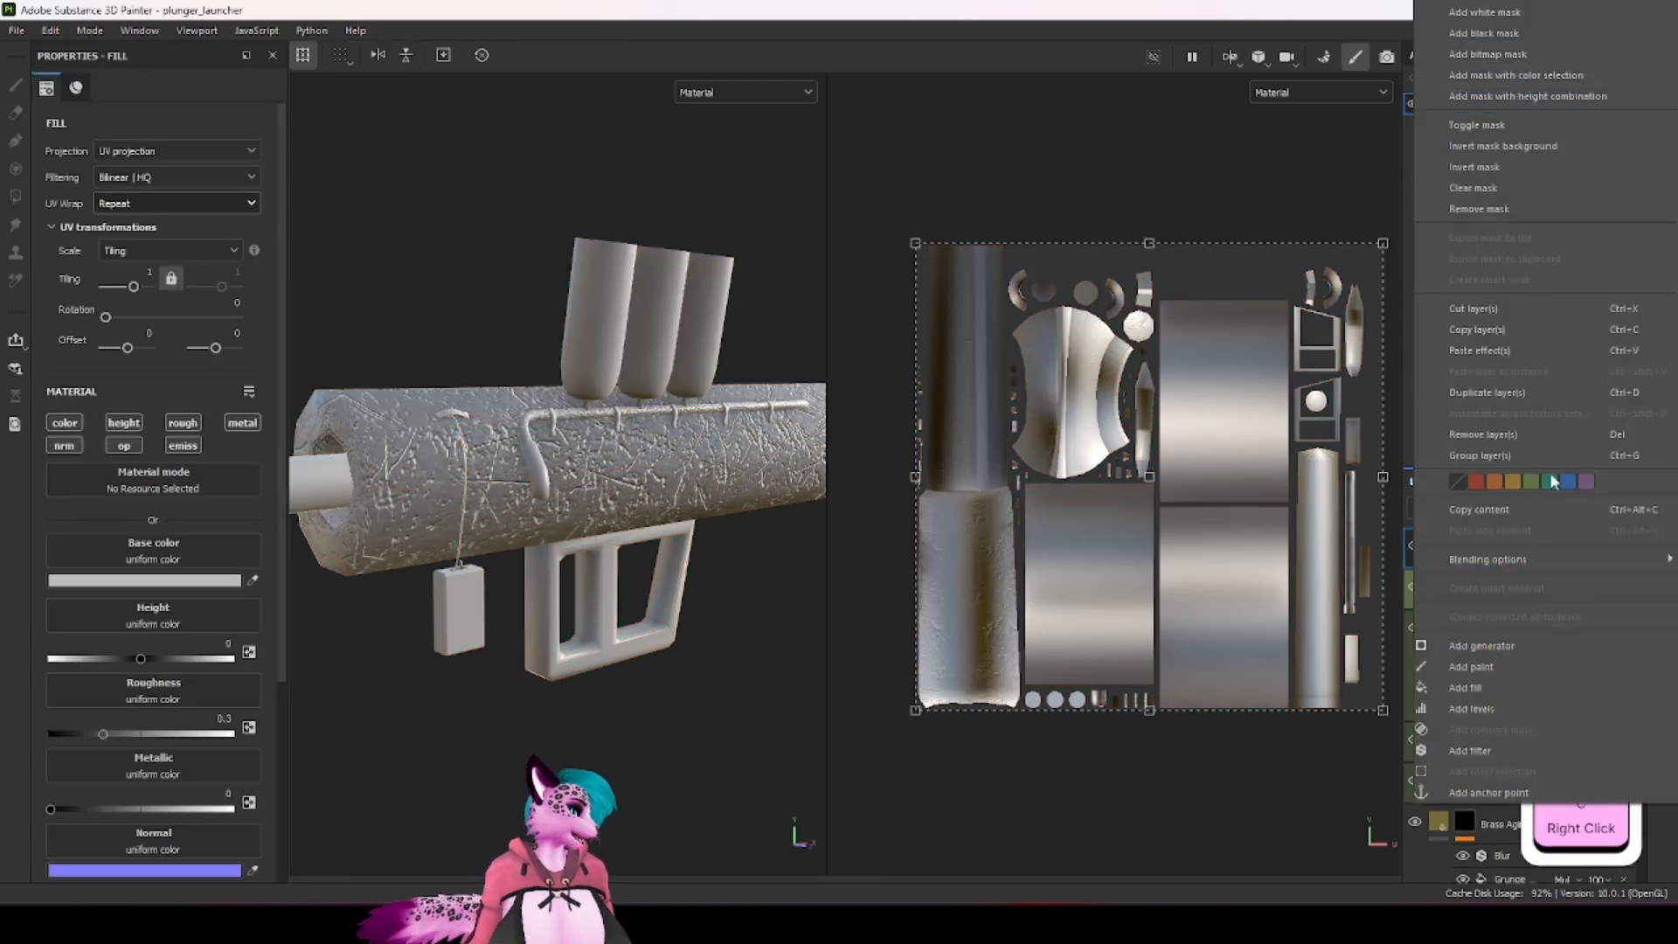
click(1538, 75)
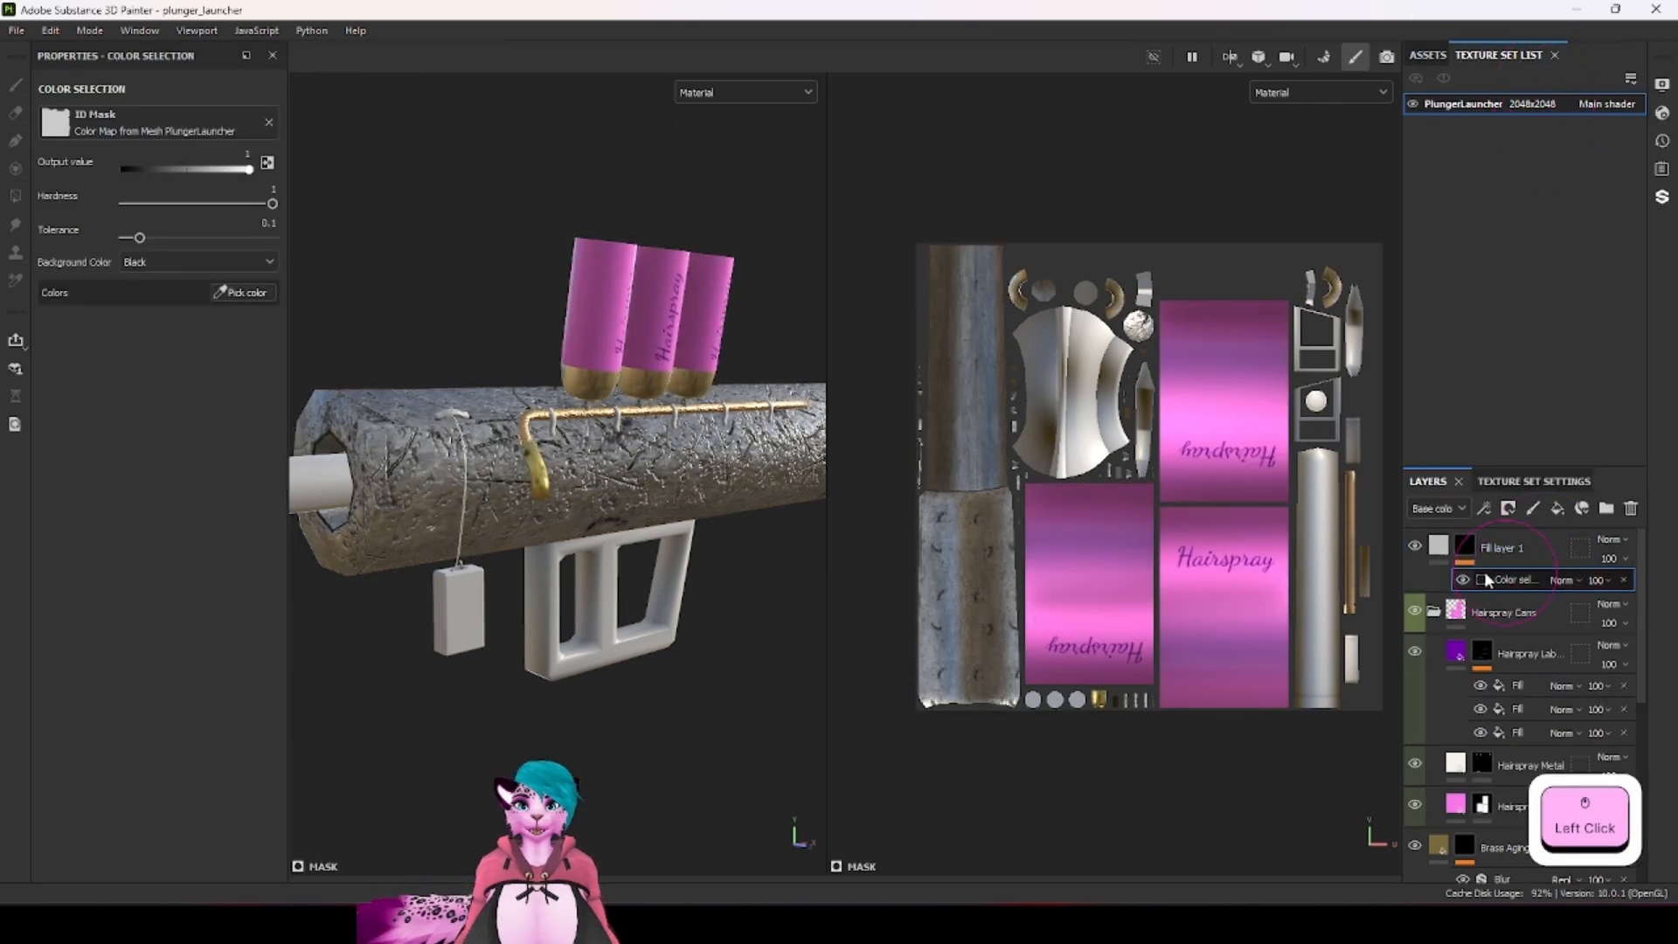
Step: Use the World Space Normals map as the color selection's ID mask and pick the green on the barrel's side
click(155, 303)
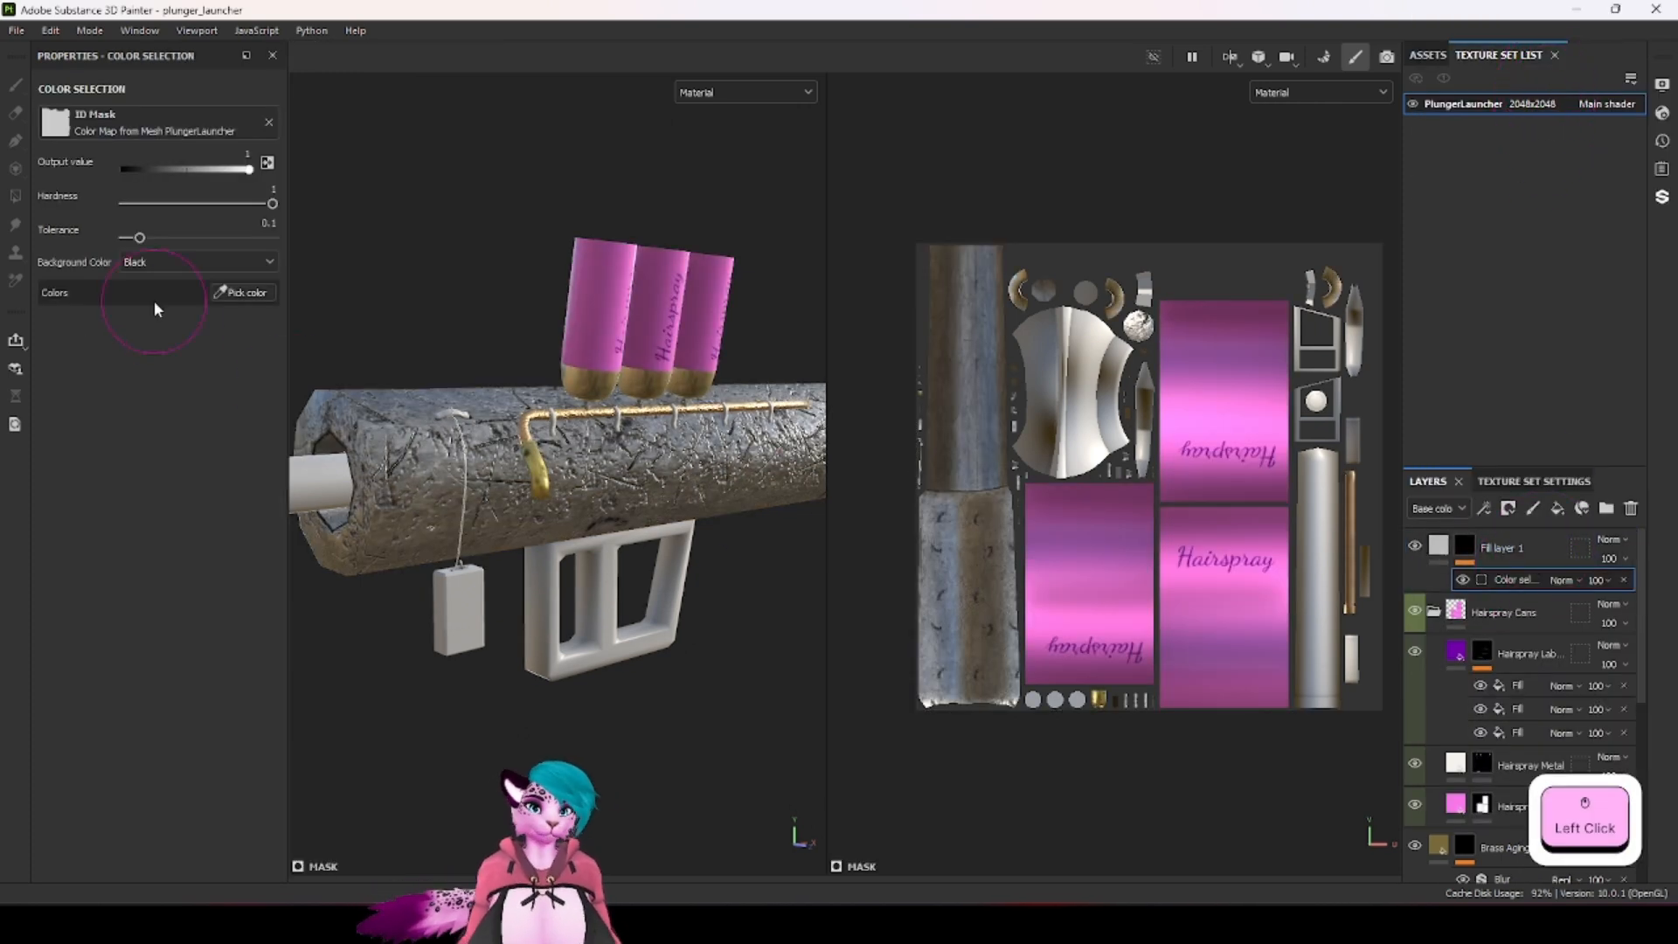
click(156, 127)
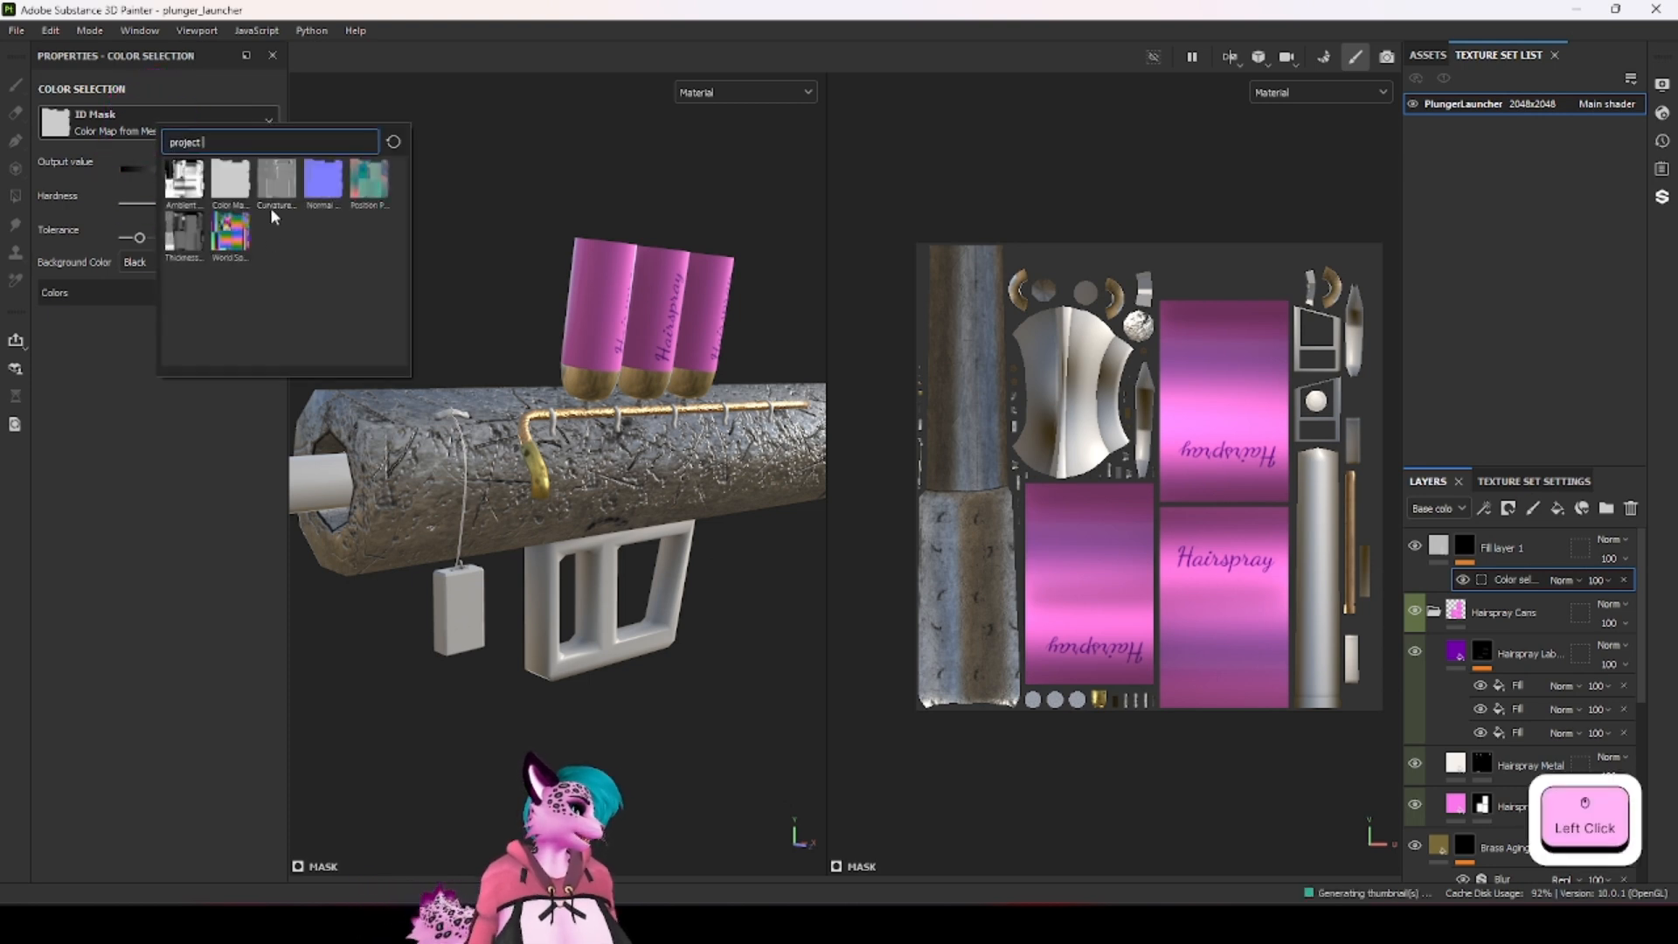
click(228, 238)
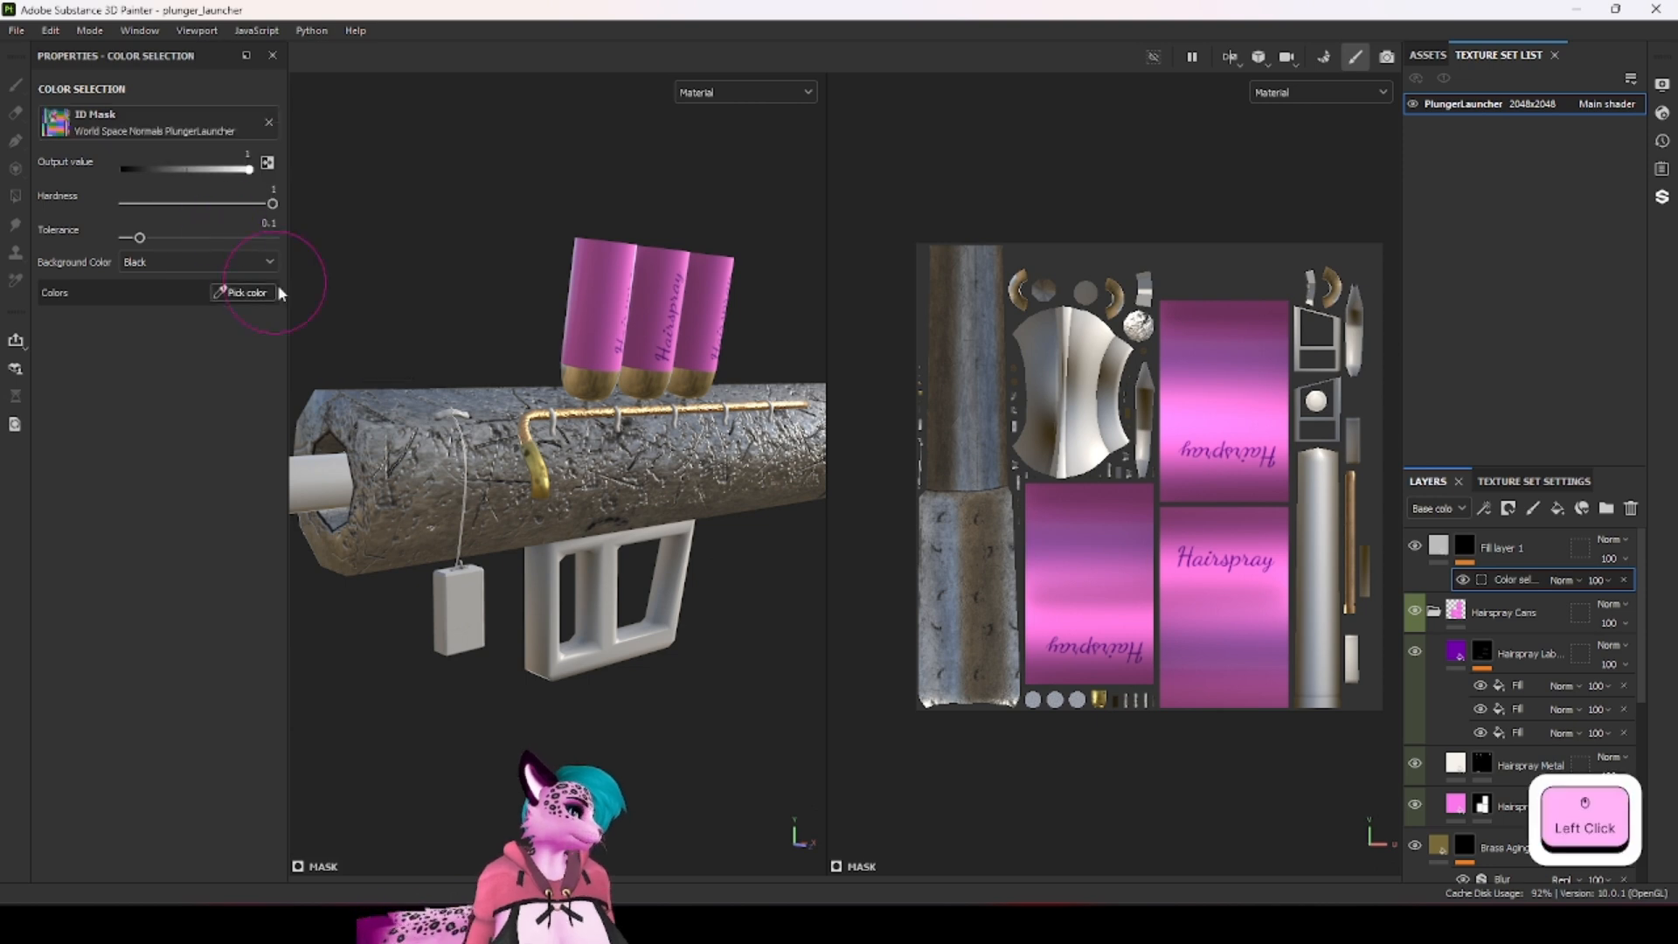
click(261, 294)
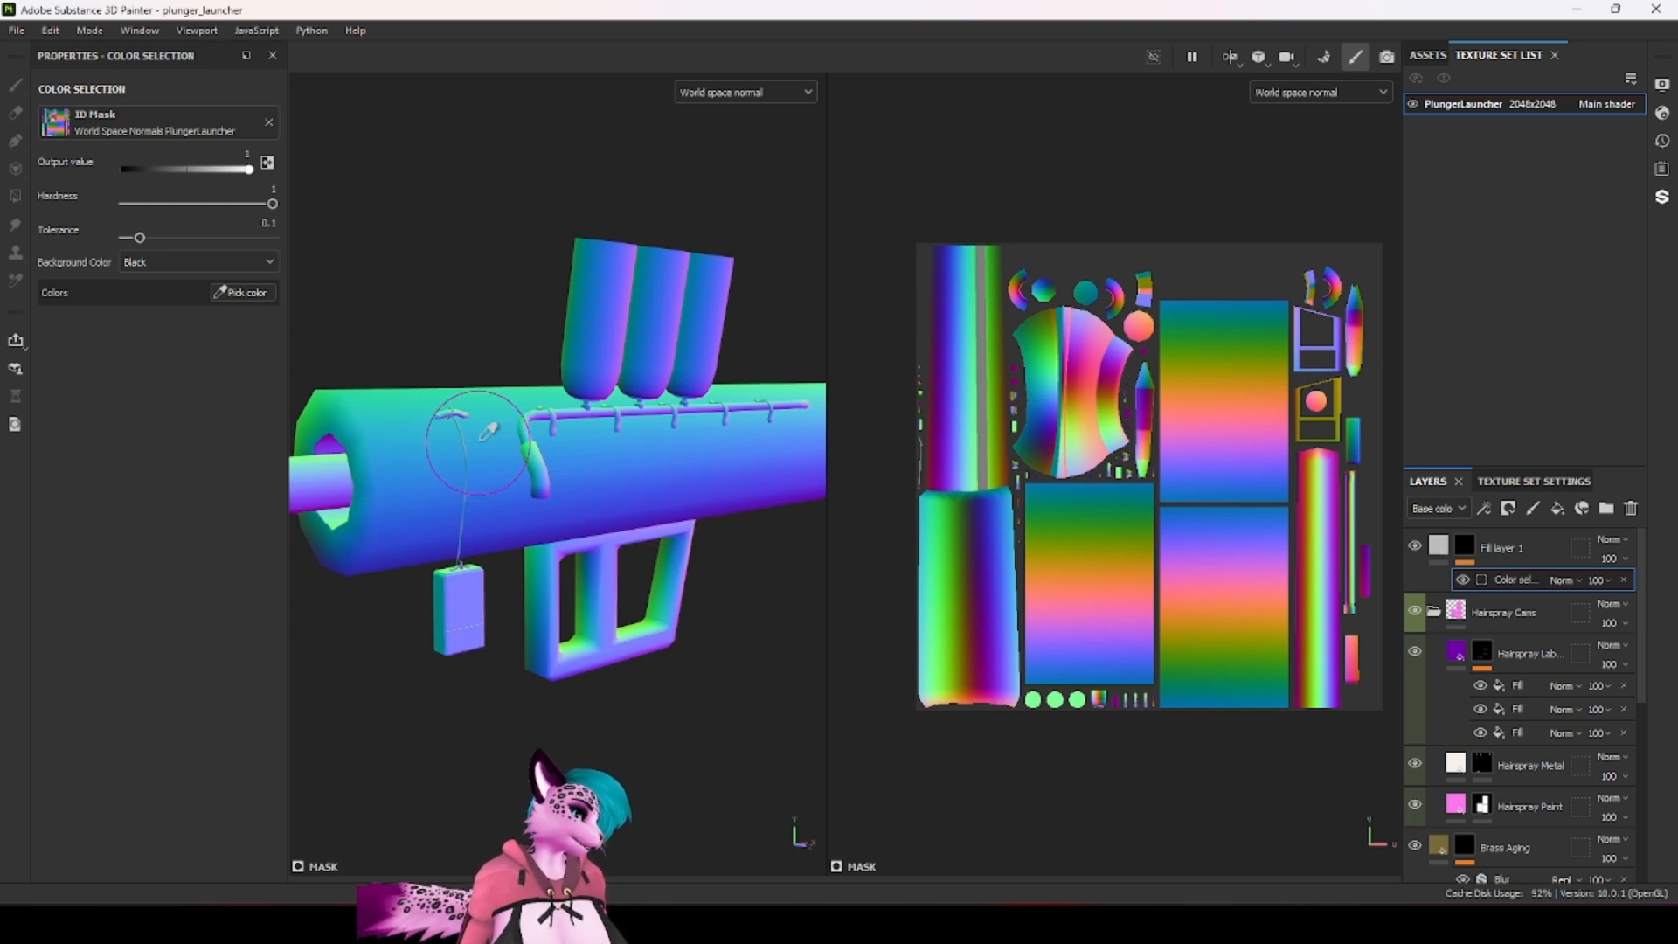
click(652, 606)
alt+drag(584, 560, 581, 487)
click(264, 321)
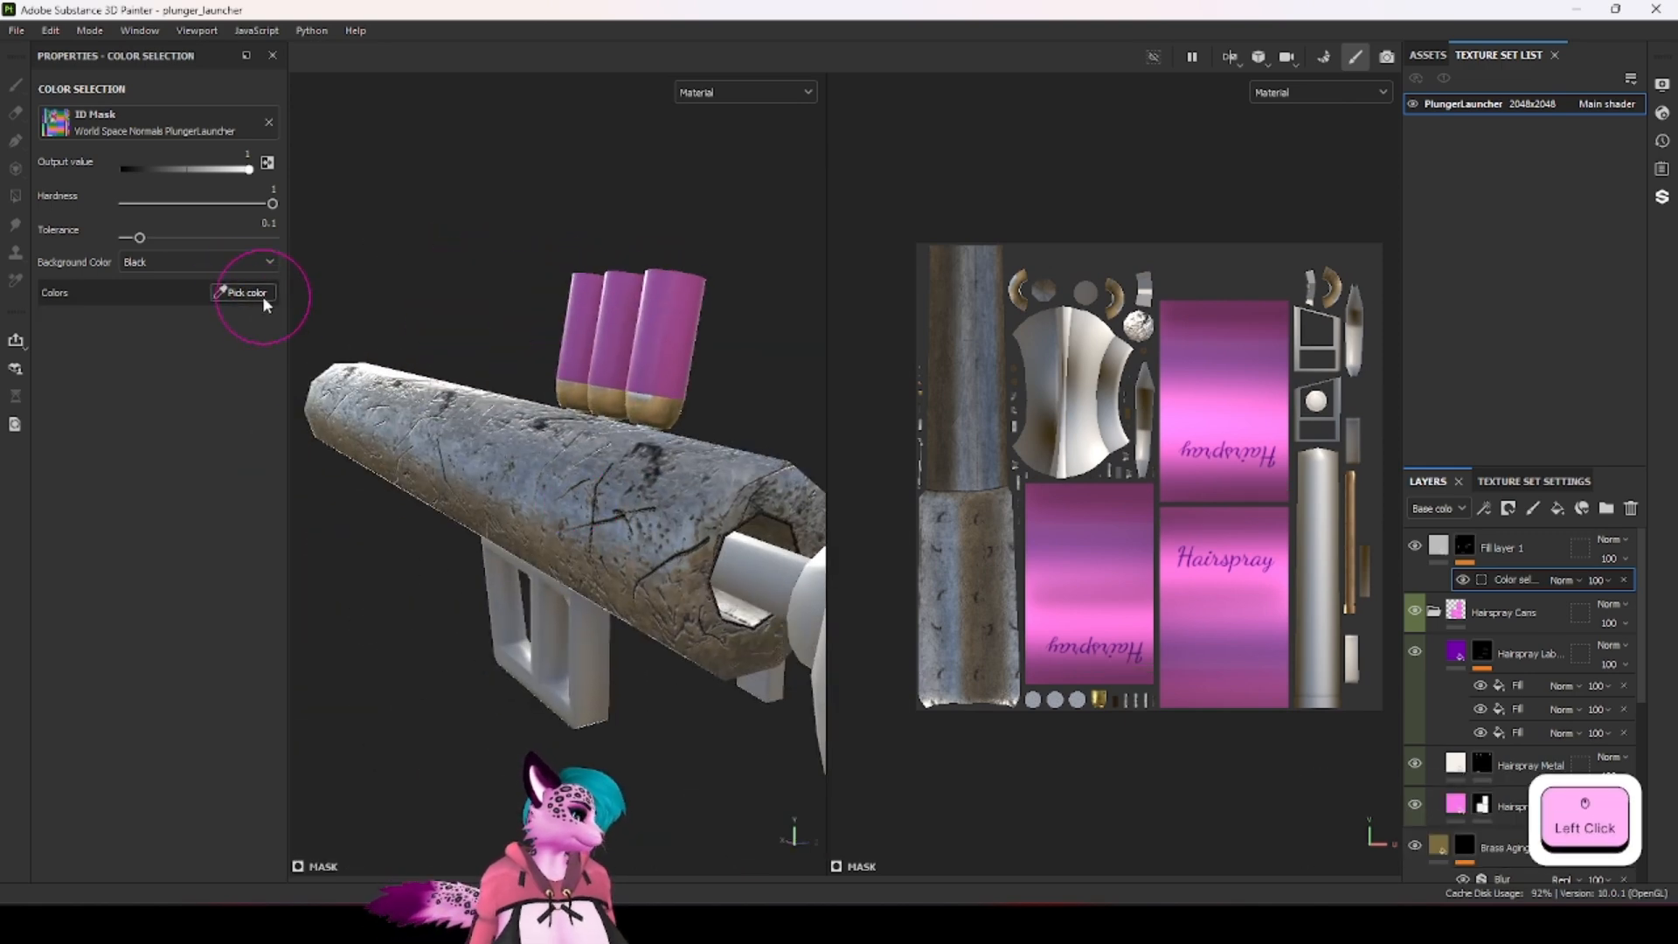
click(568, 497)
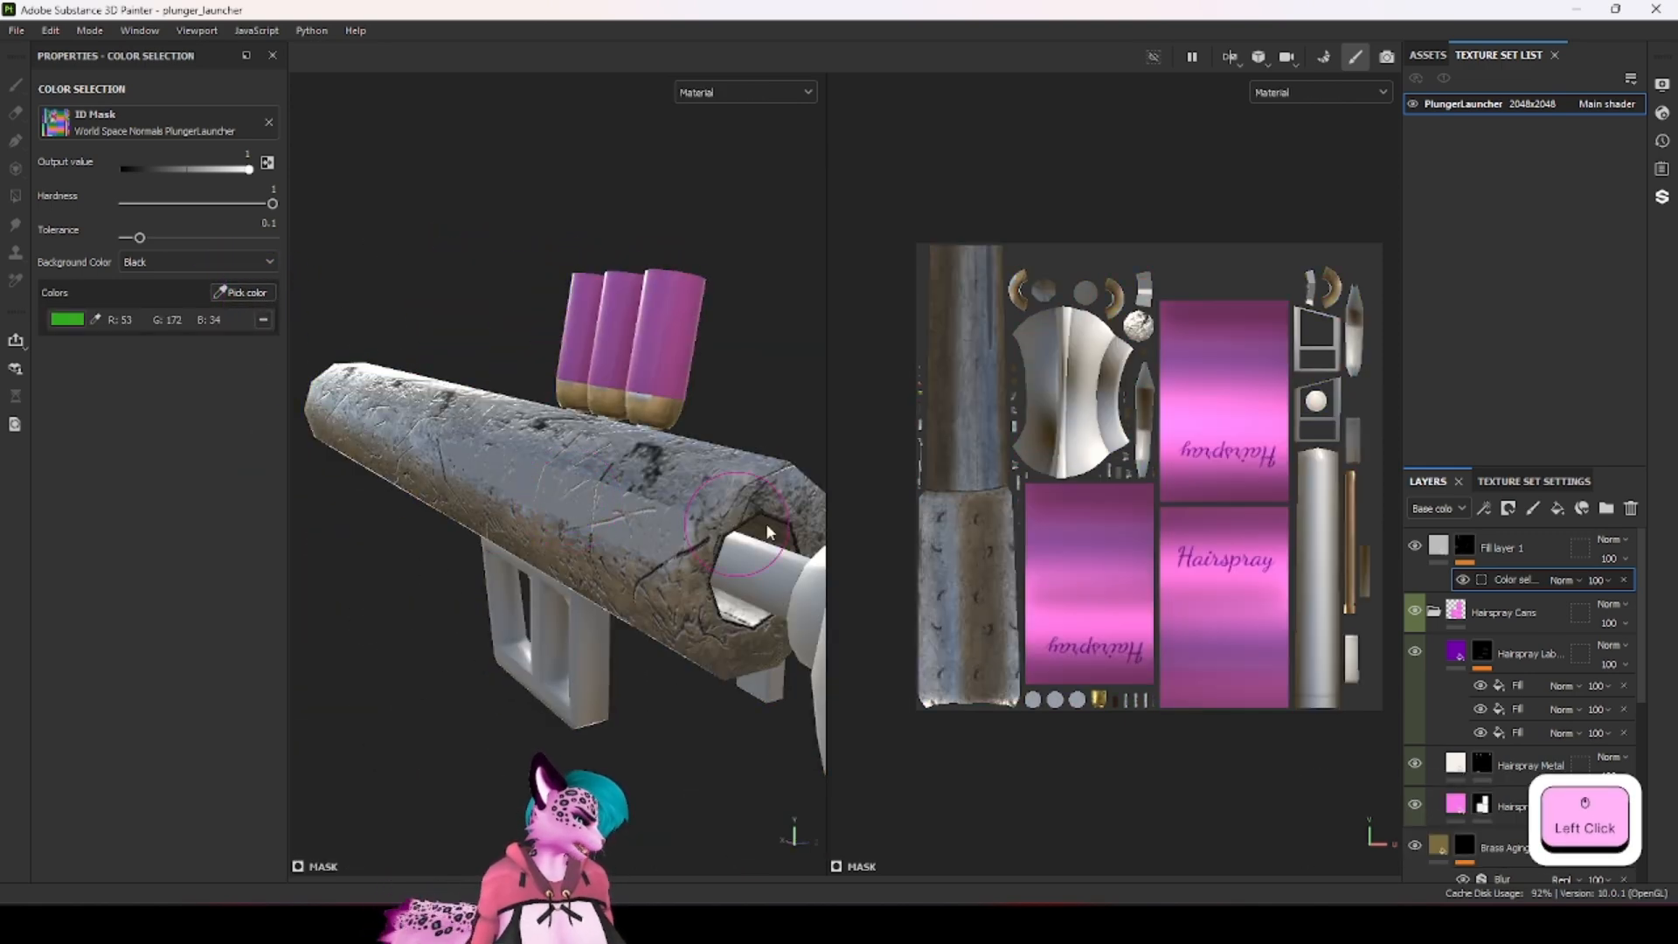
Step: Display the fill layer's mask and set the color selection's tolerance to 0.42
alt+click(1476, 549)
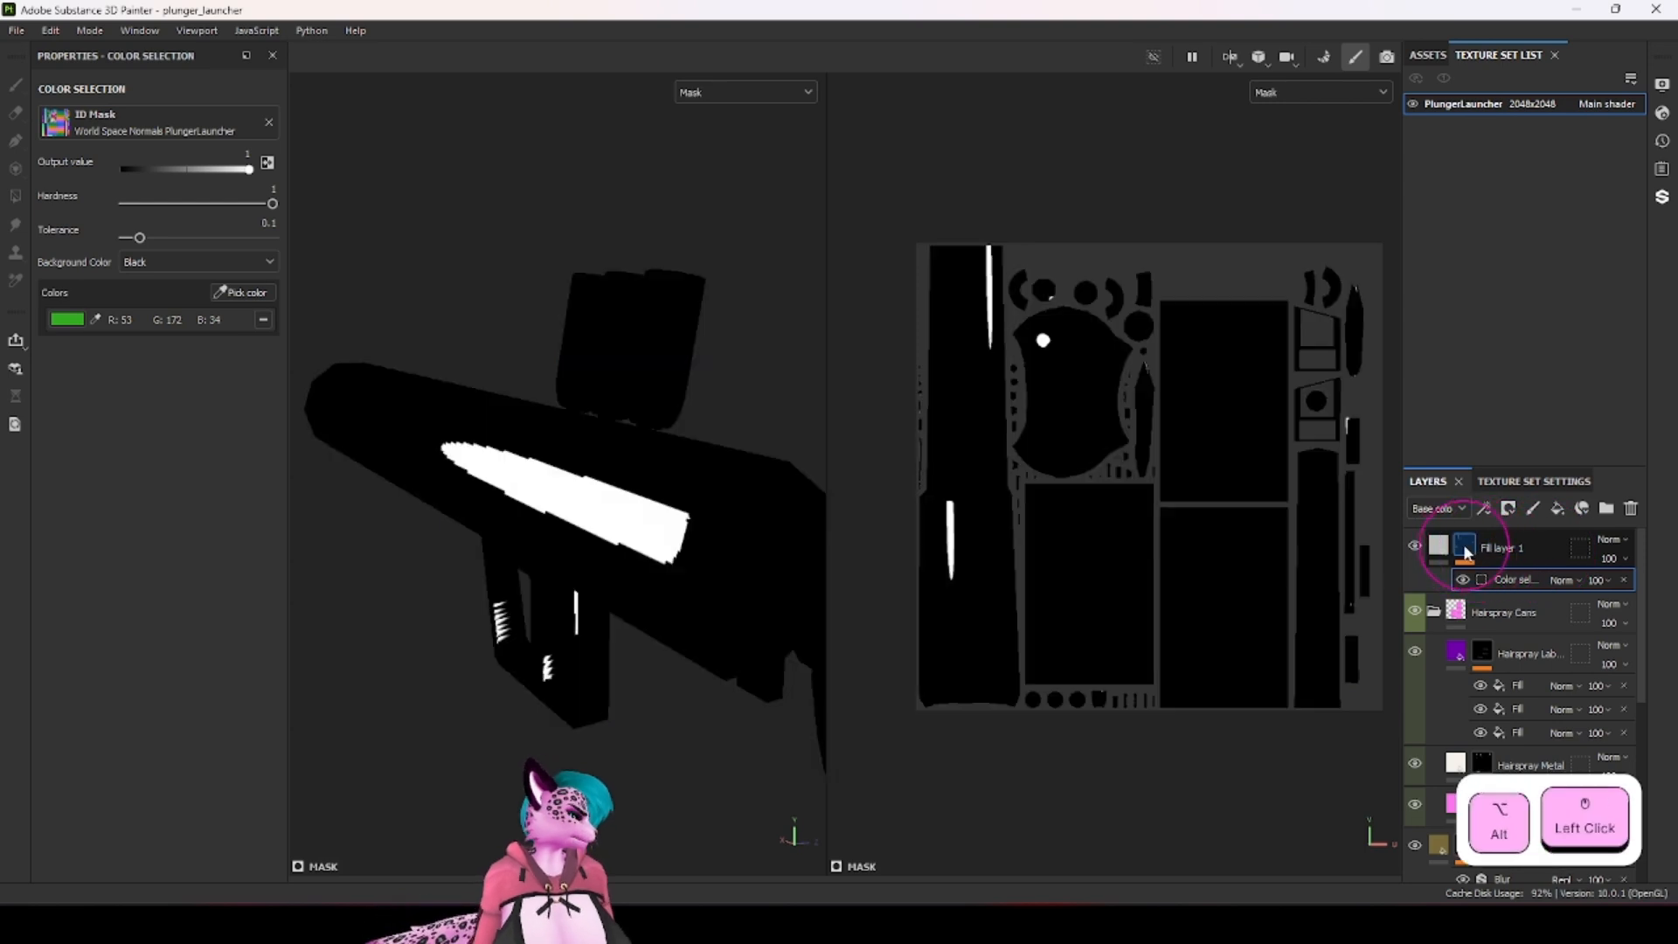
alt+click(1432, 553)
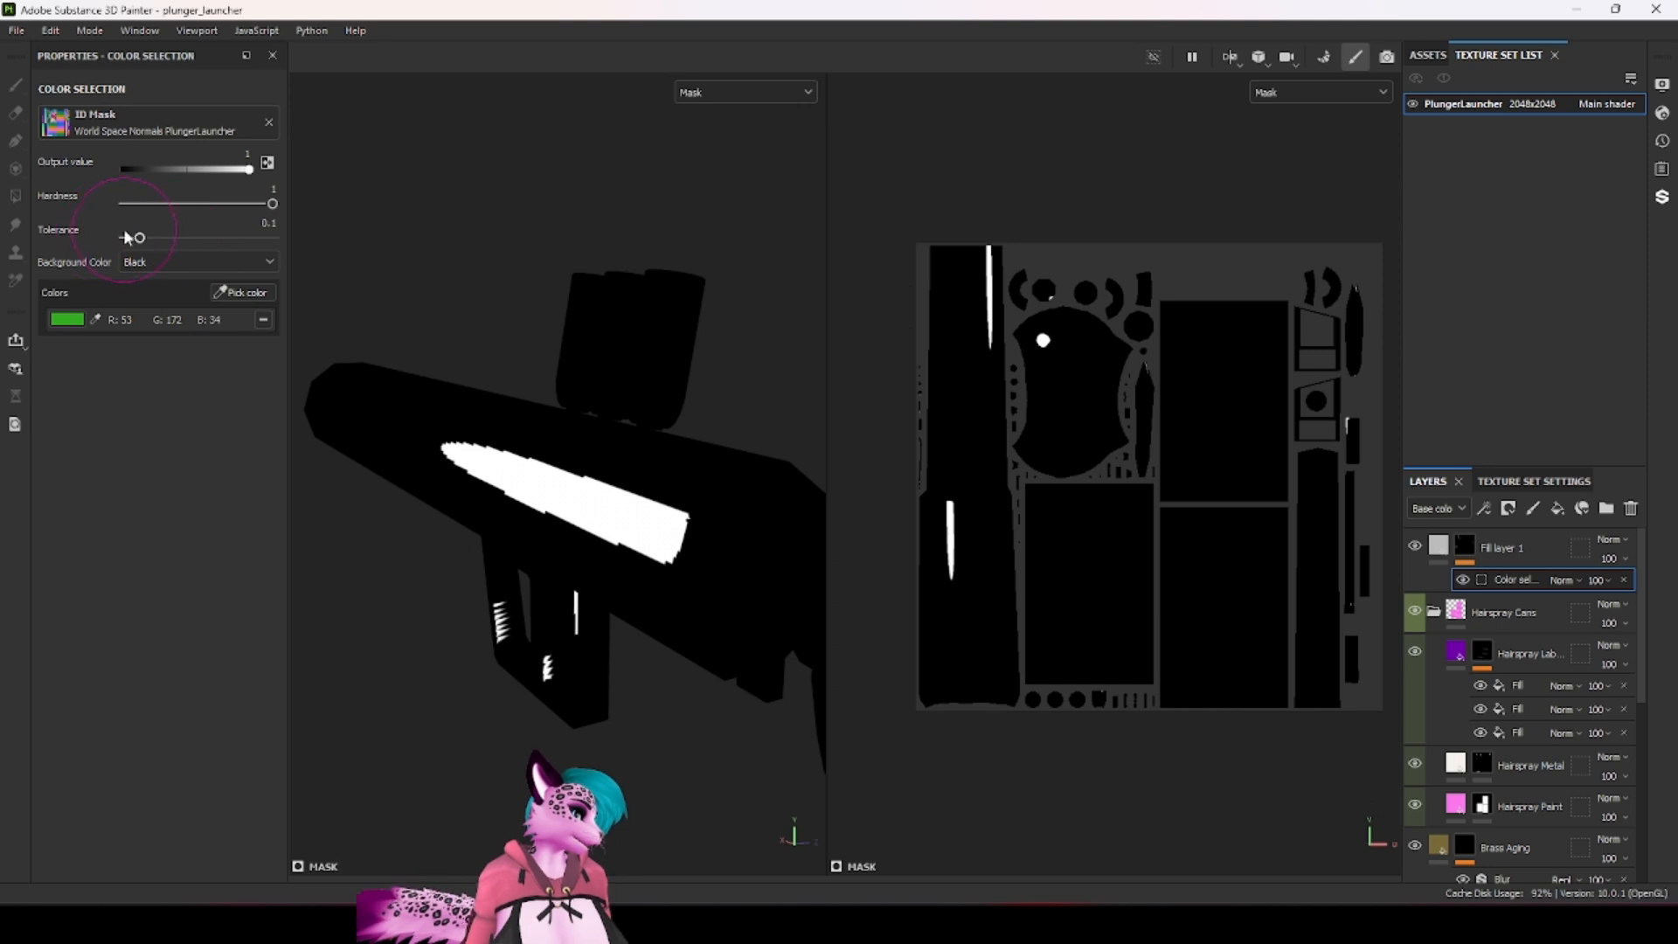
drag(131, 237, 186, 247)
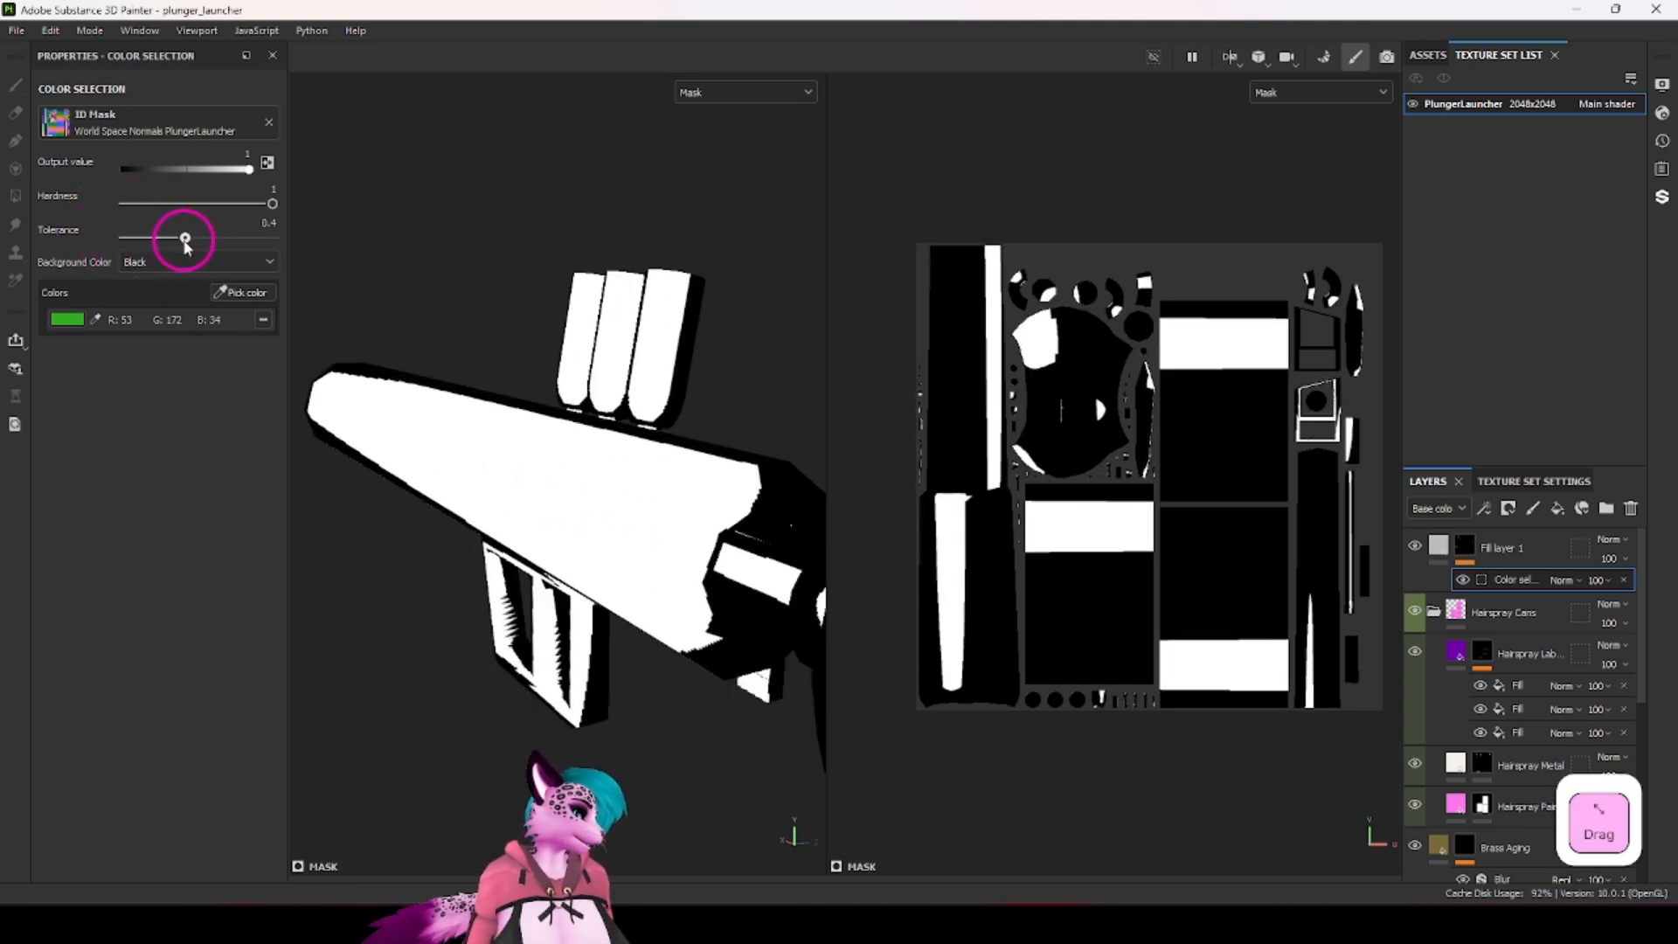
click(1503, 547)
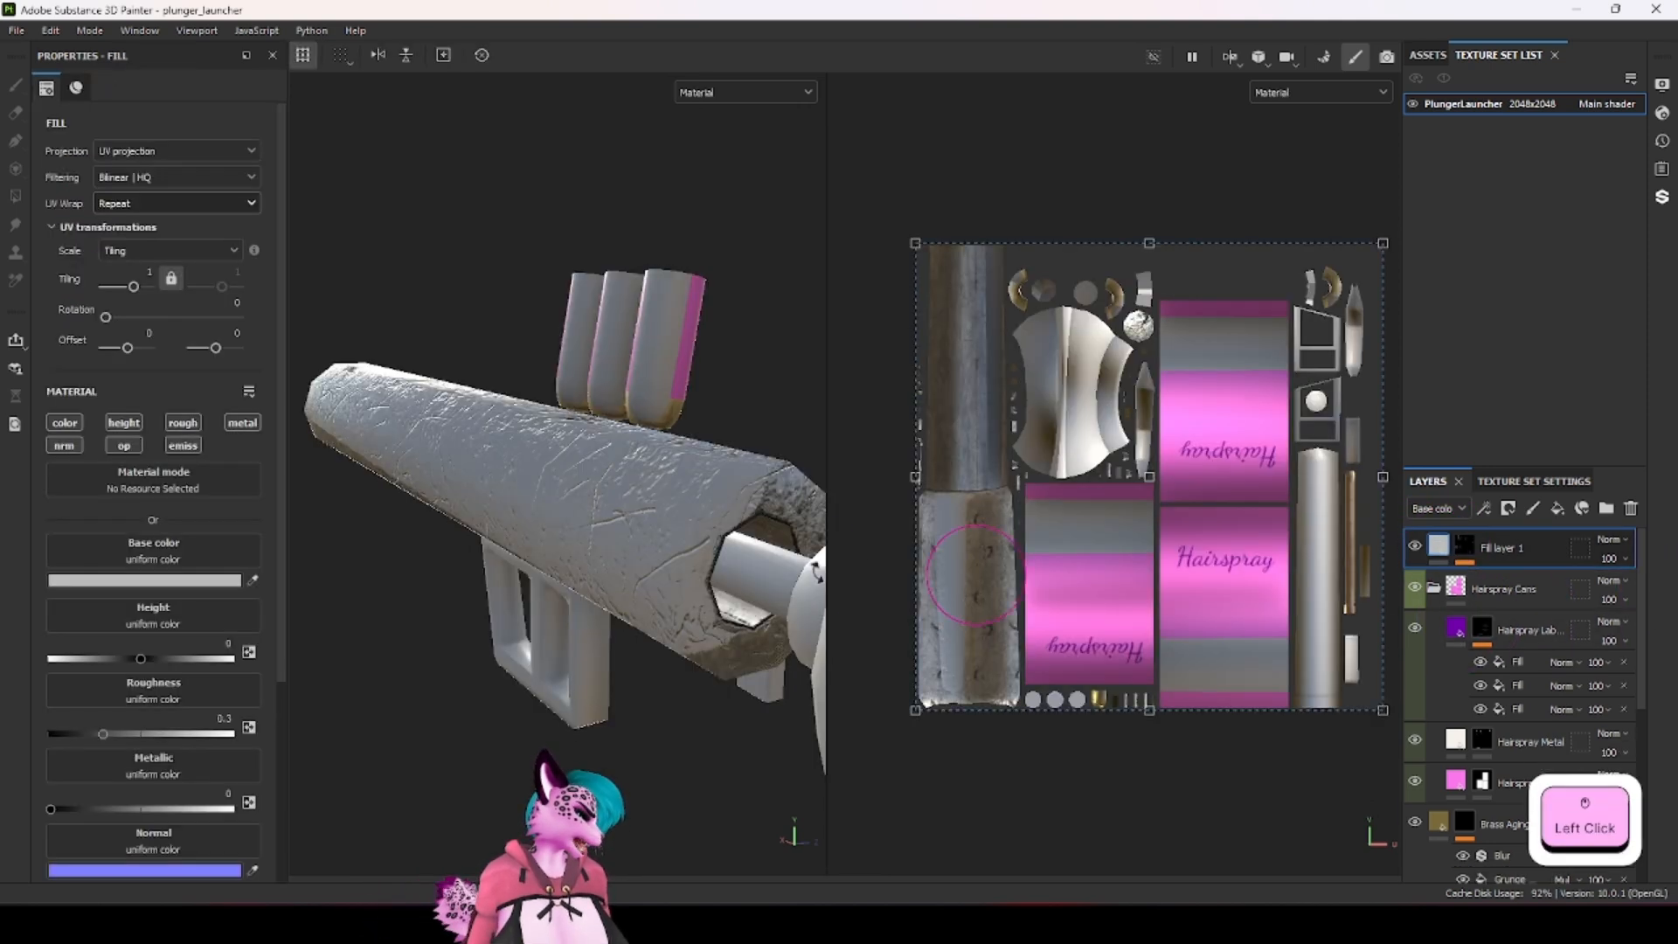
alt+drag(687, 503, 598, 529)
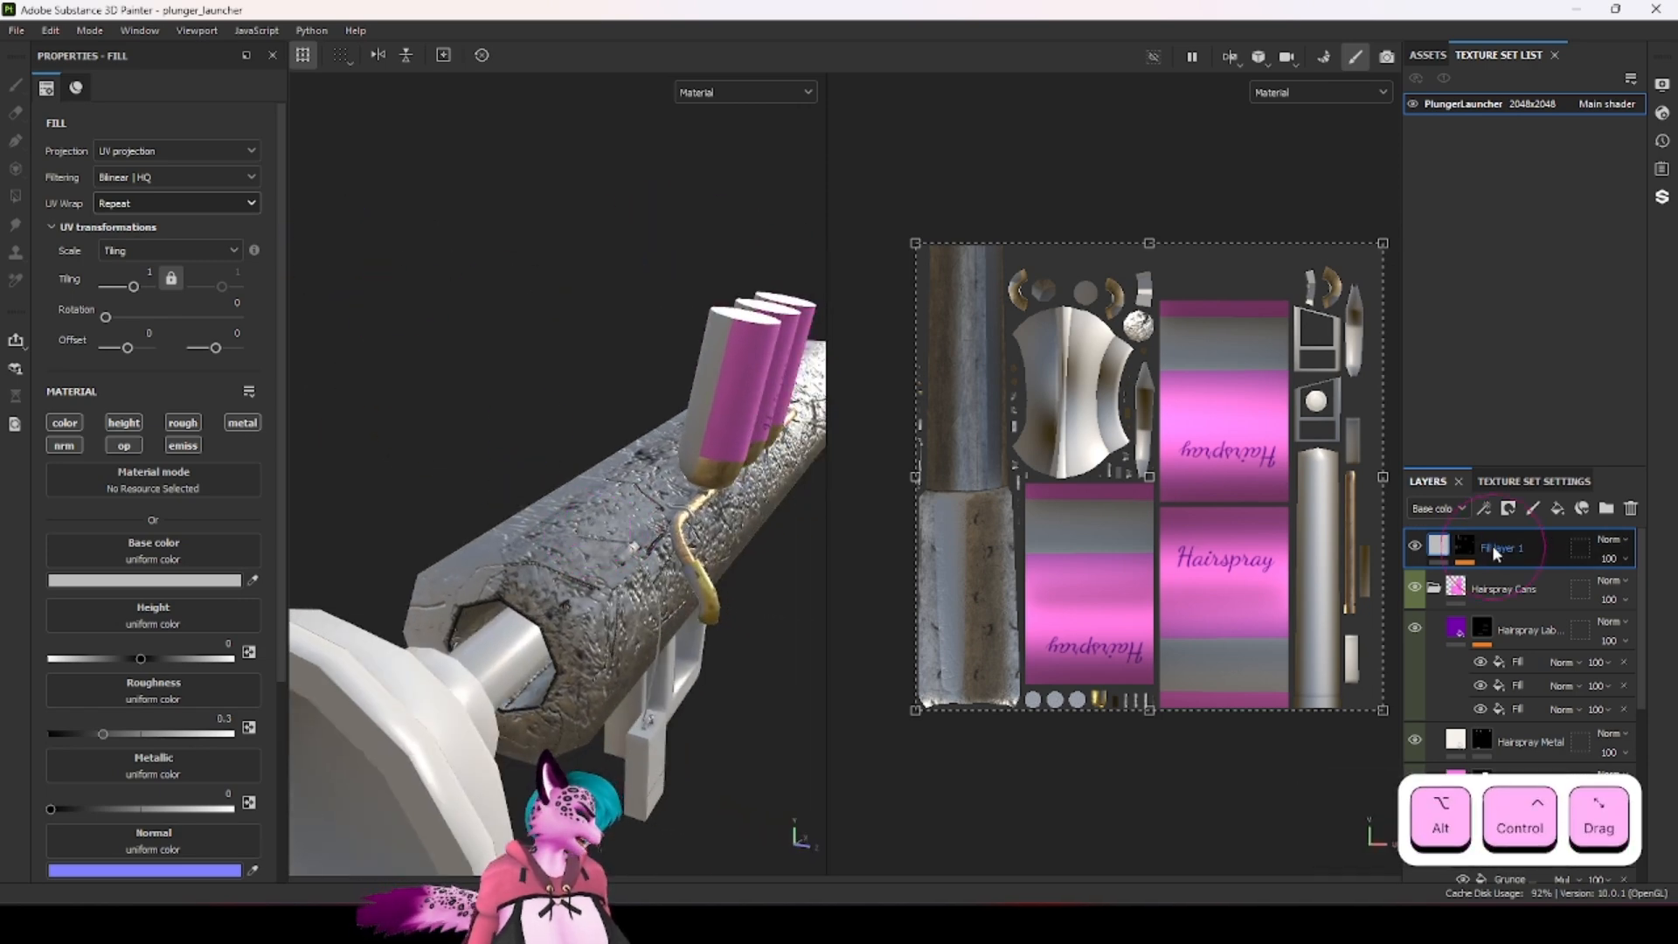
Step: Switch the color selection's ID mask to the Position map and pick a color on the trigger handle
click(1465, 546)
click(1513, 580)
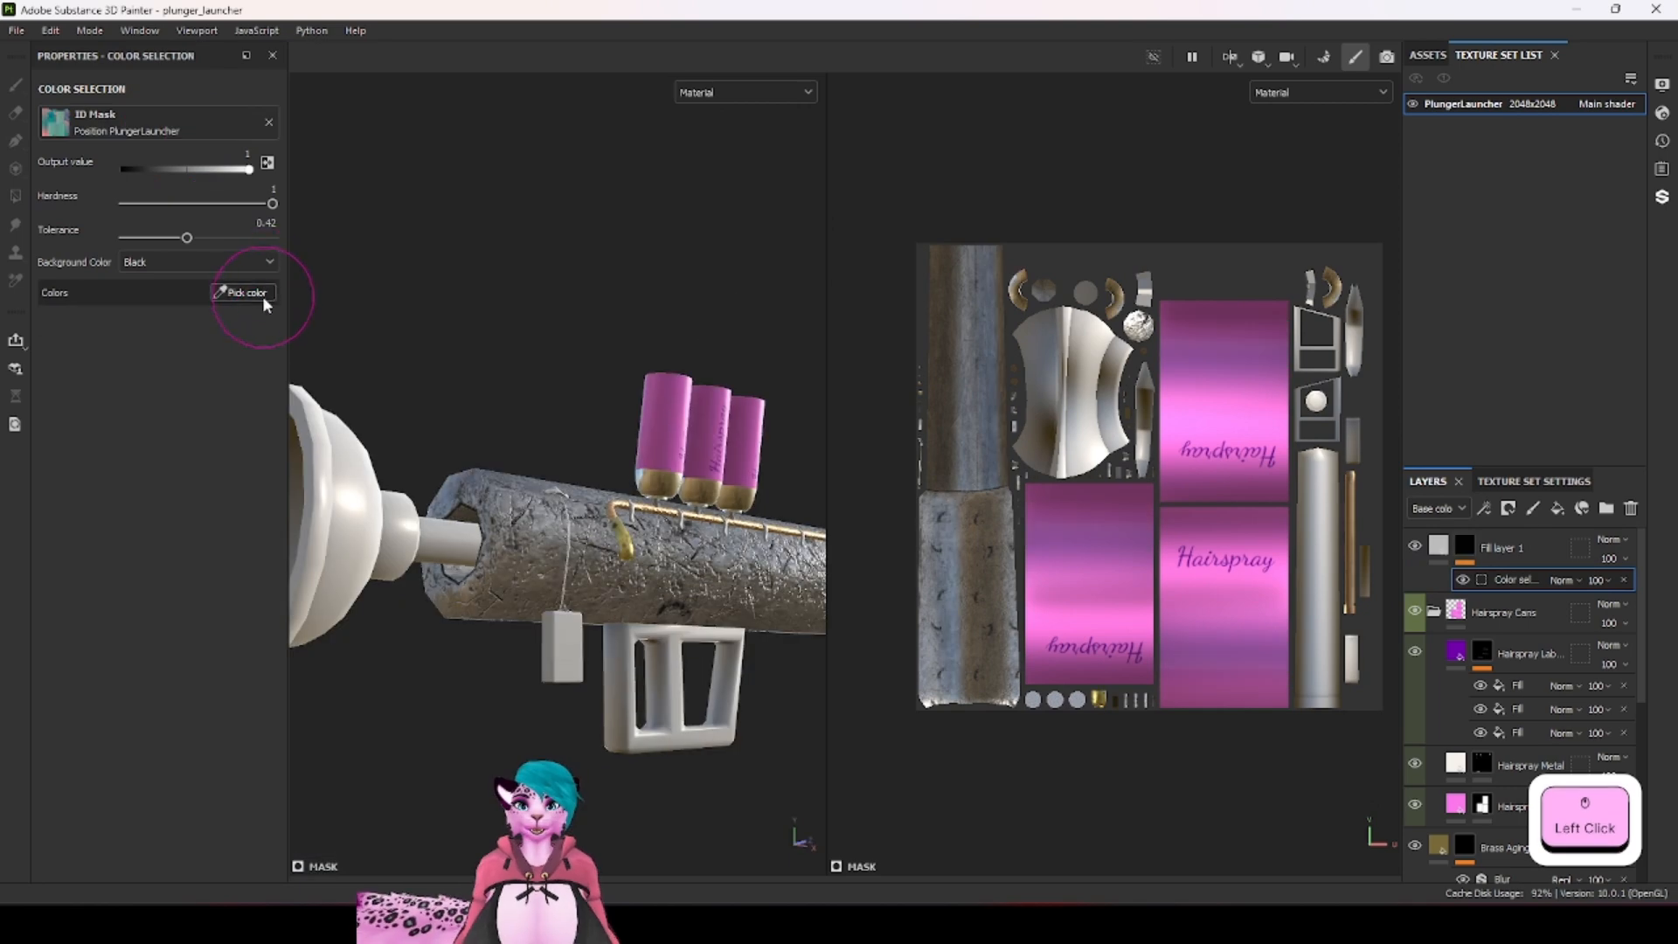
click(262, 293)
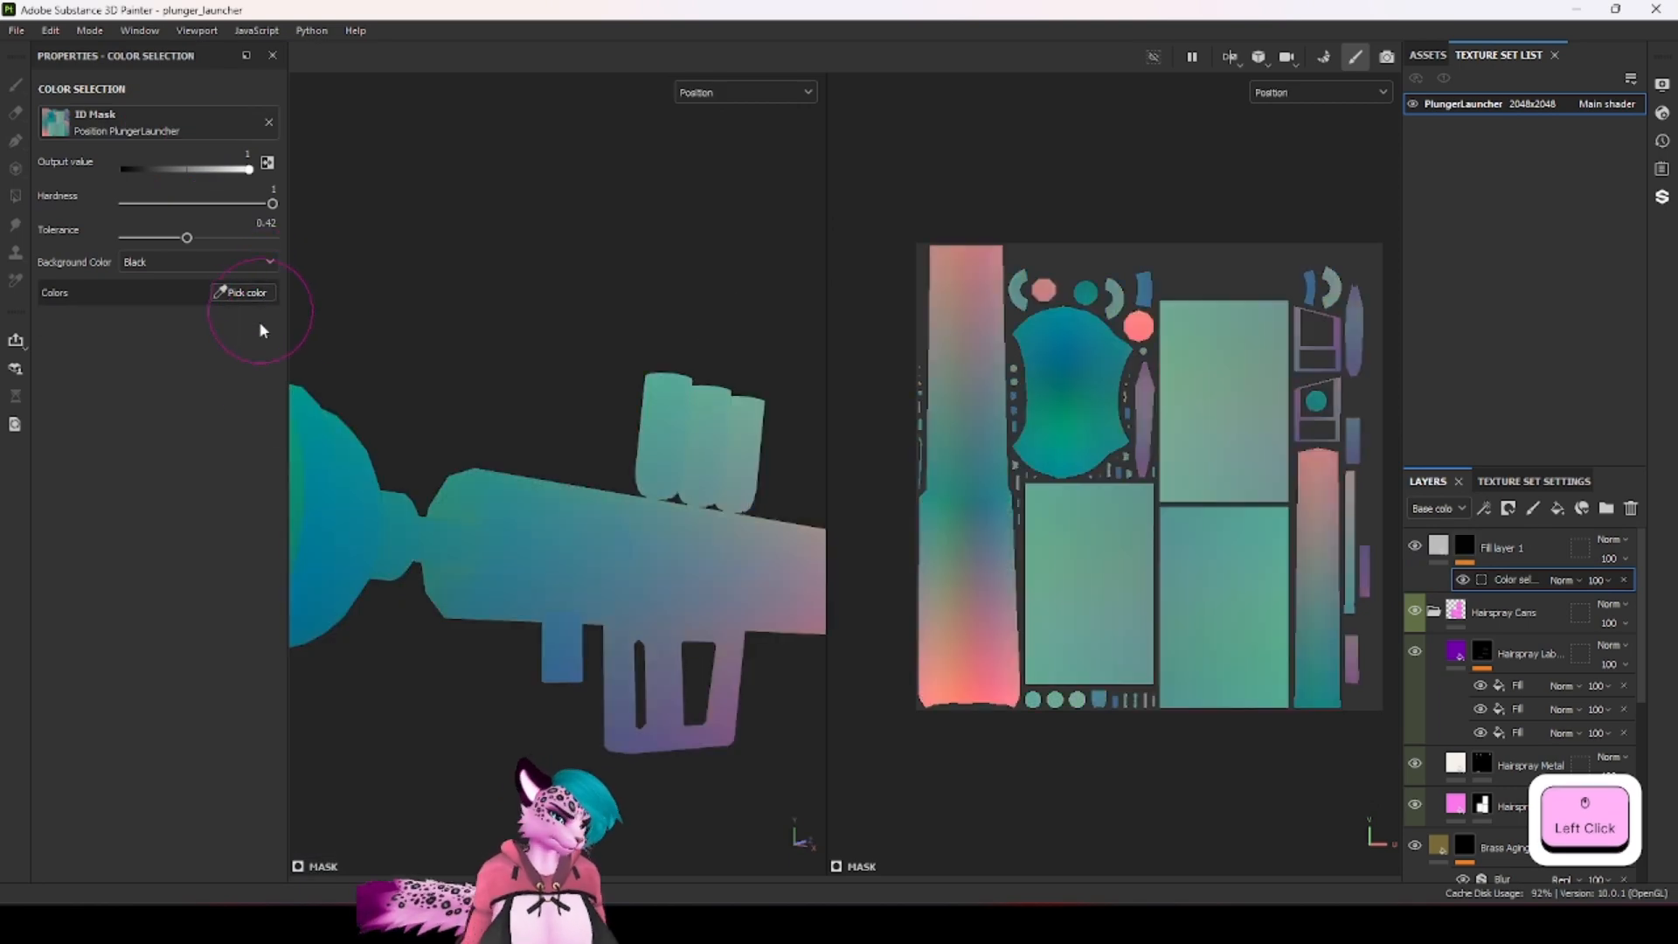
click(647, 673)
Step: Blend the unmasked fill layer in Overlay mode using only its color channel, and toggle its visibility for comparison
click(1573, 546)
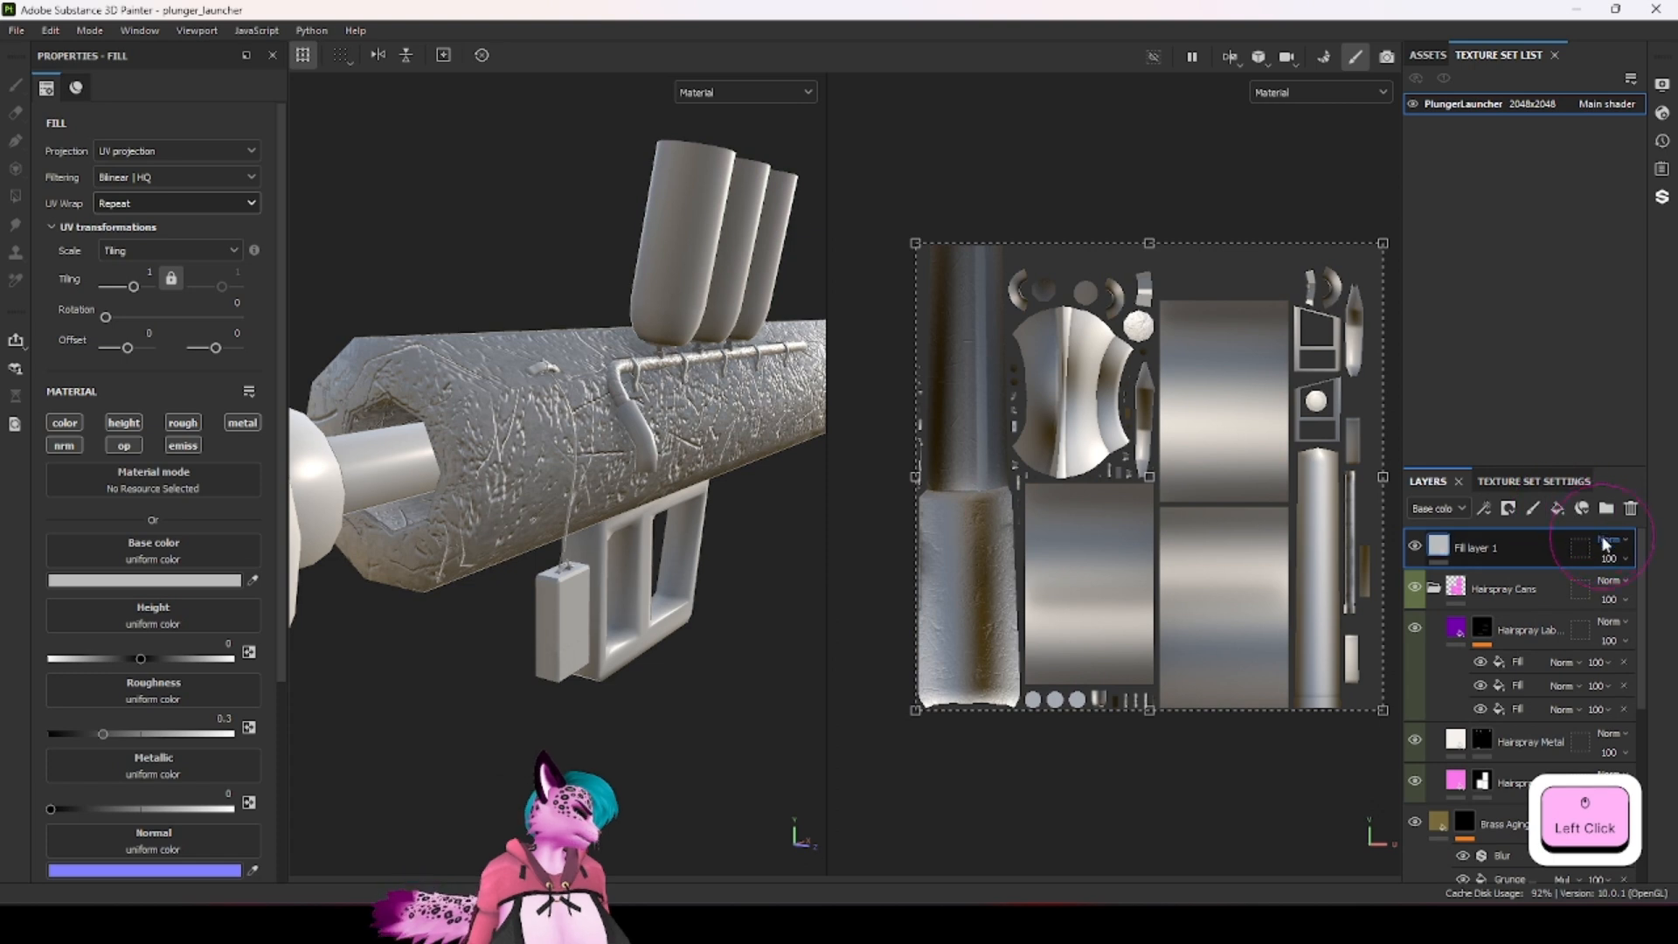
click(1604, 542)
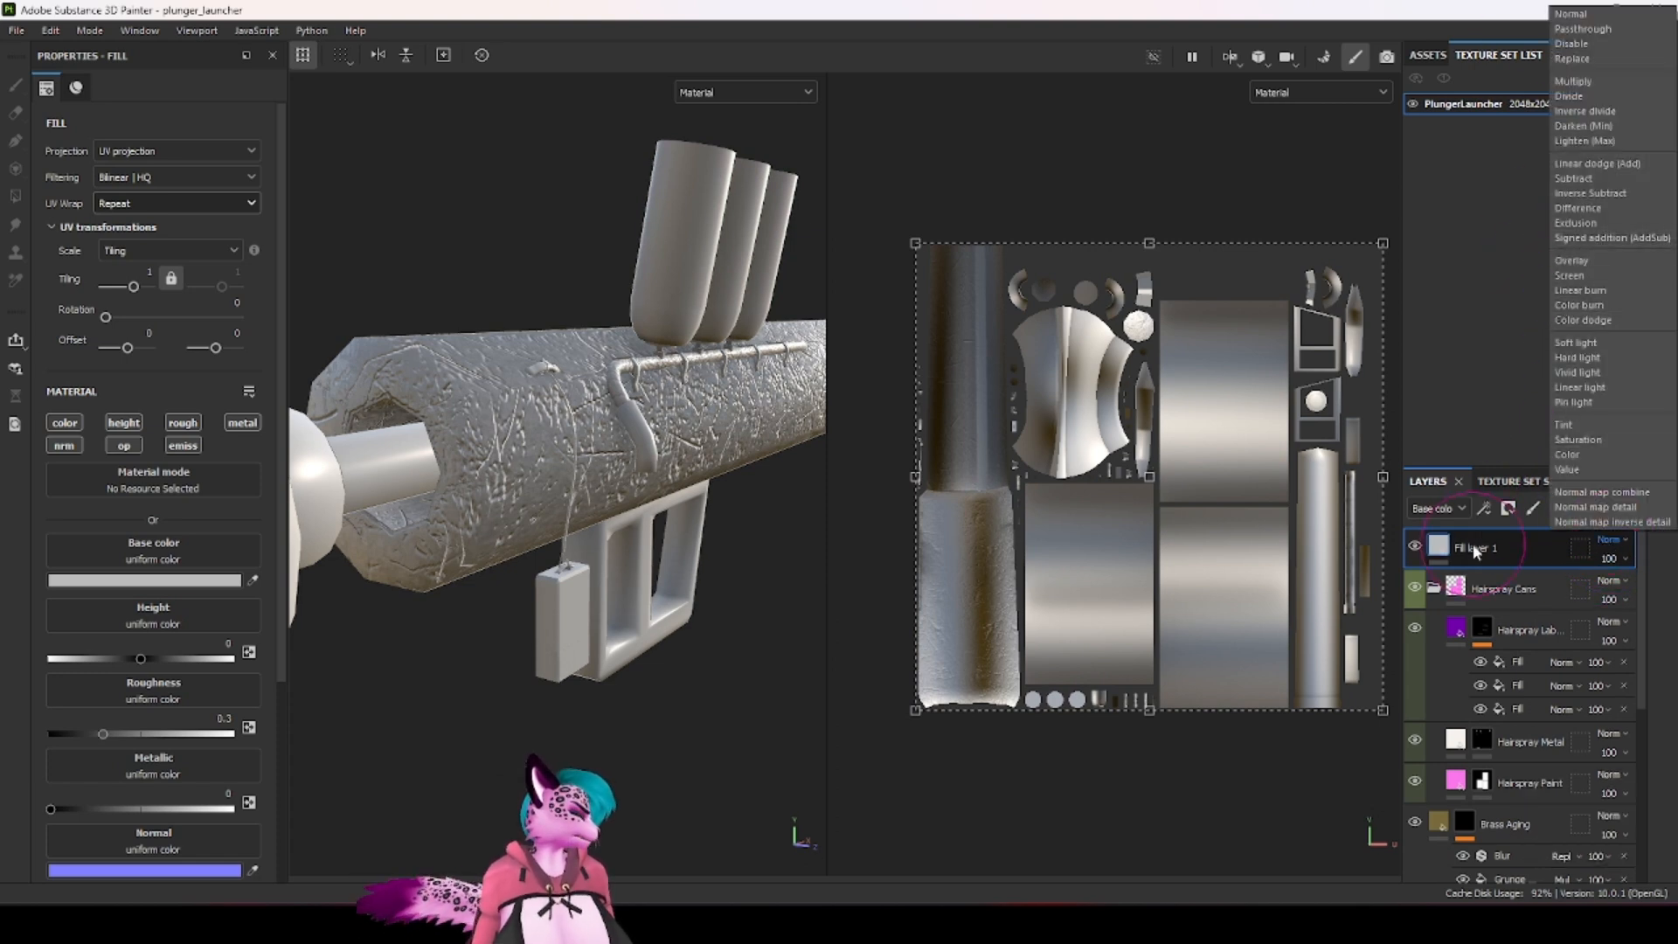
click(1585, 260)
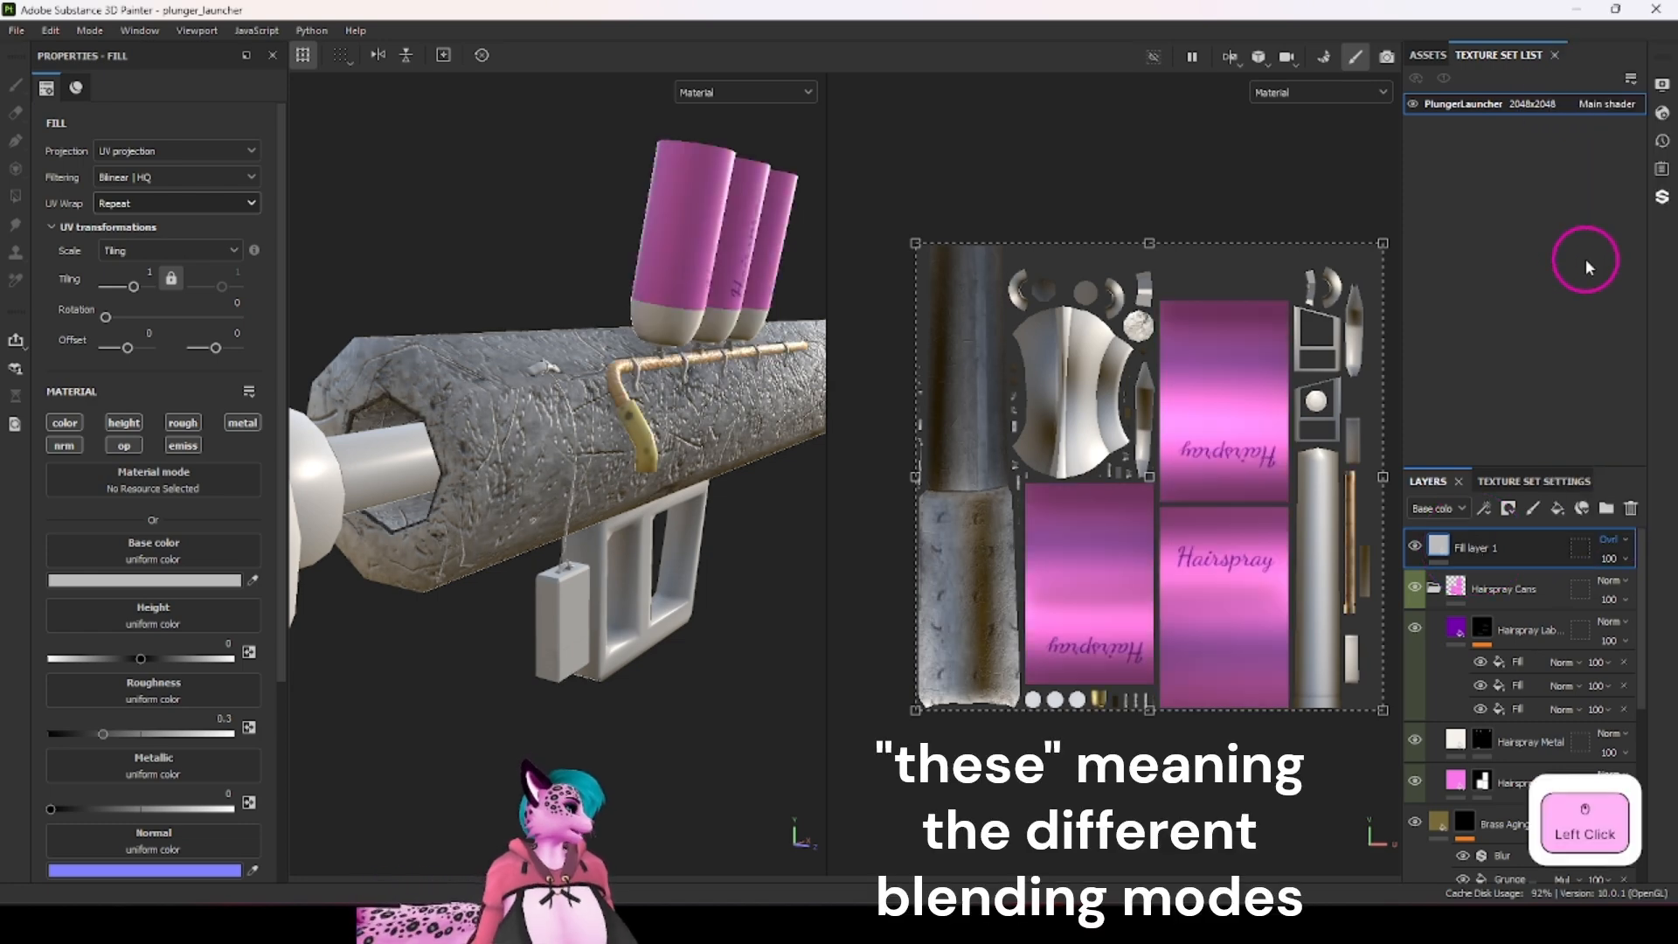
alt+click(64, 422)
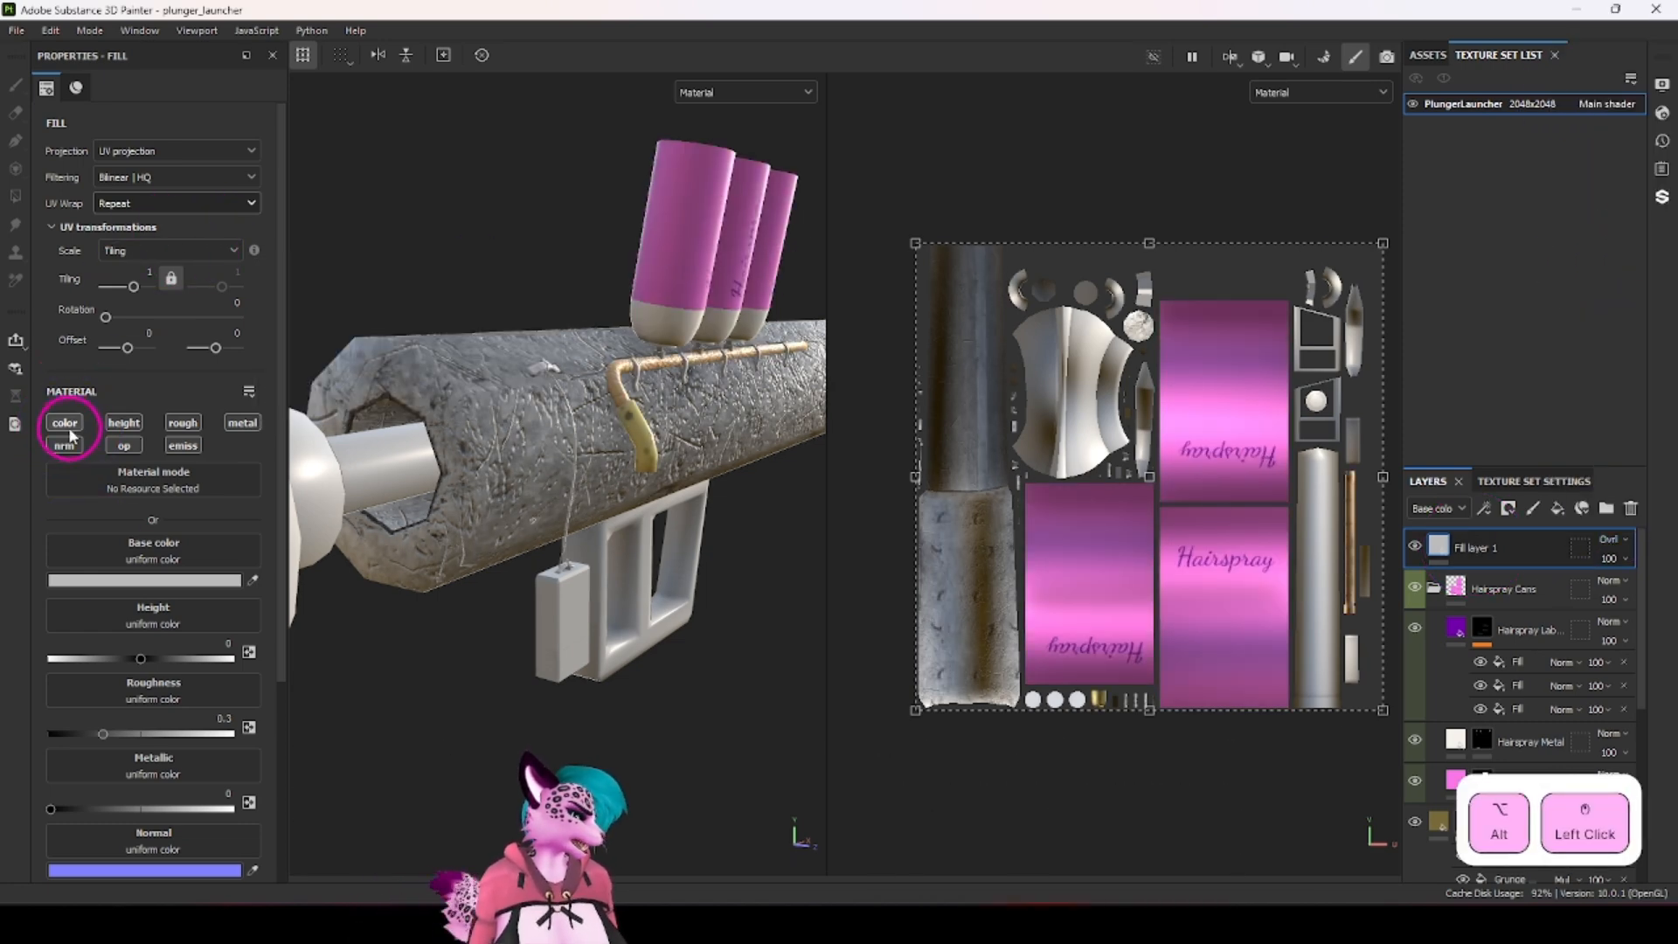
click(1415, 547)
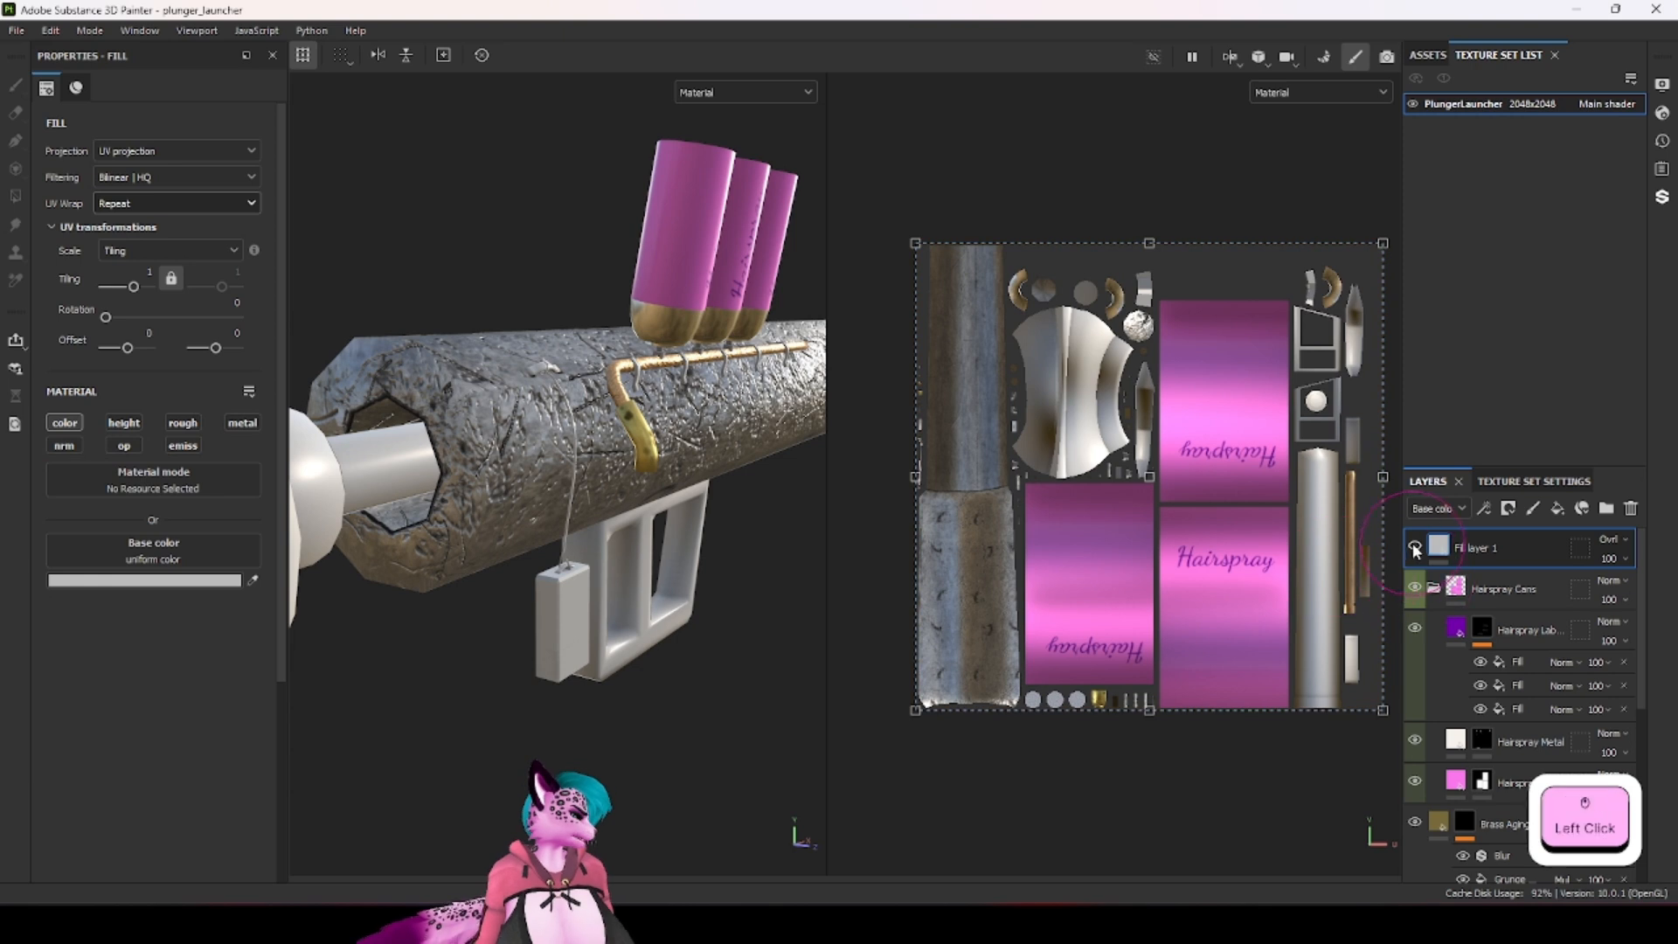
Step: Blend the unmasked fill layer in Screen mode and set its base color to red
click(1605, 540)
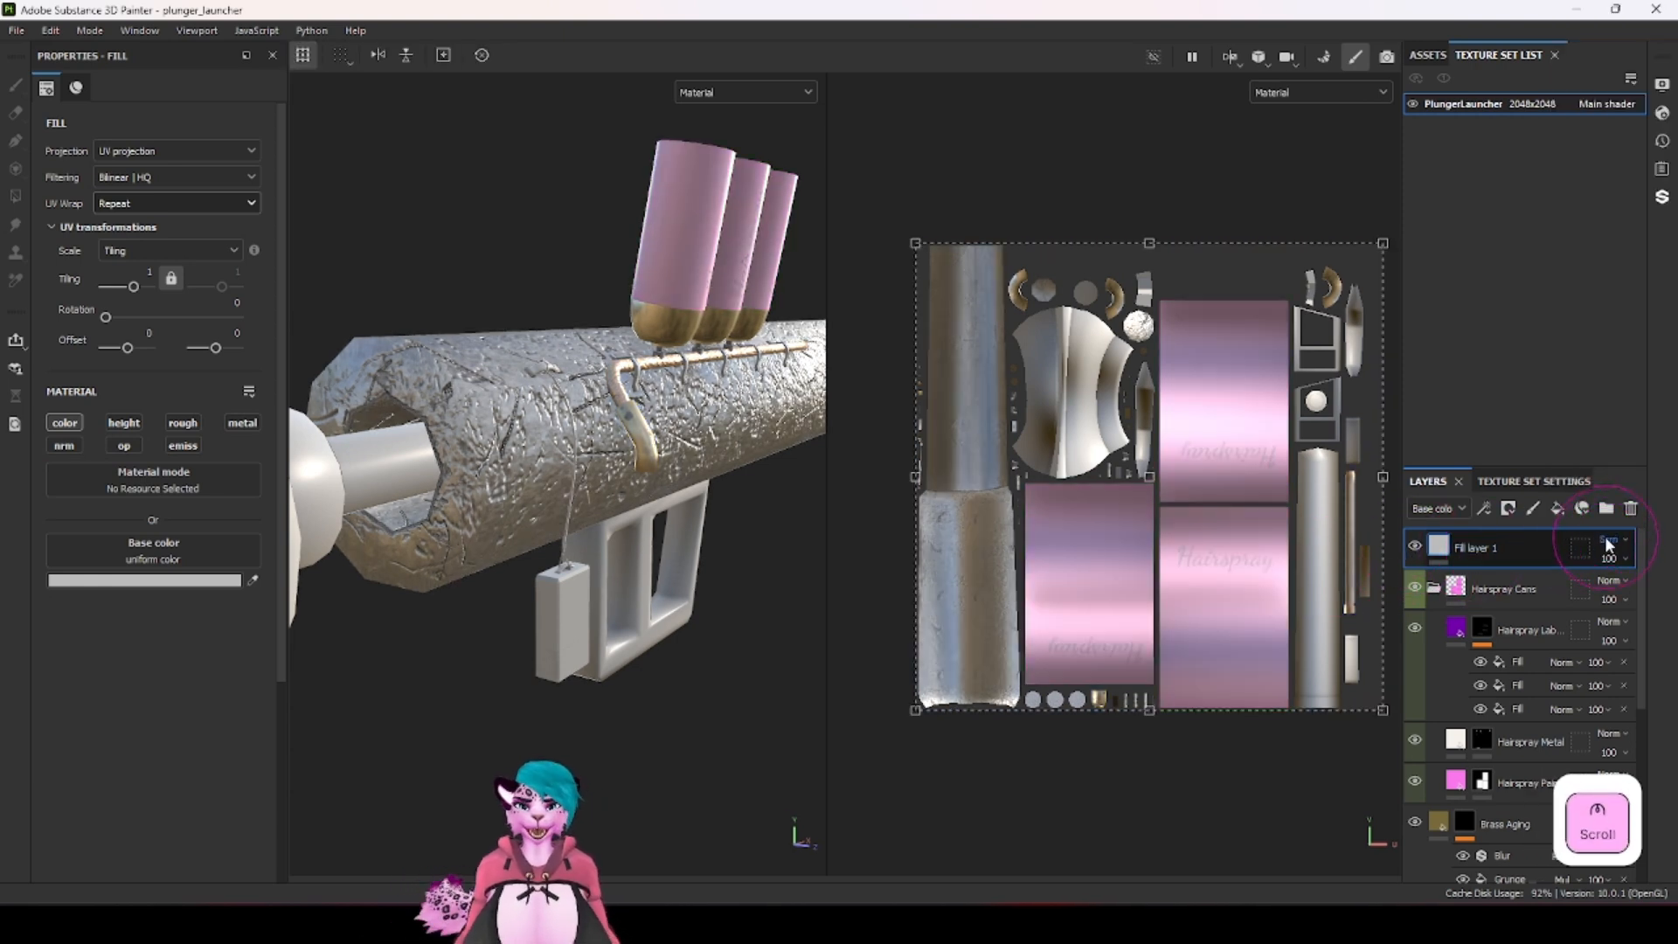
click(144, 579)
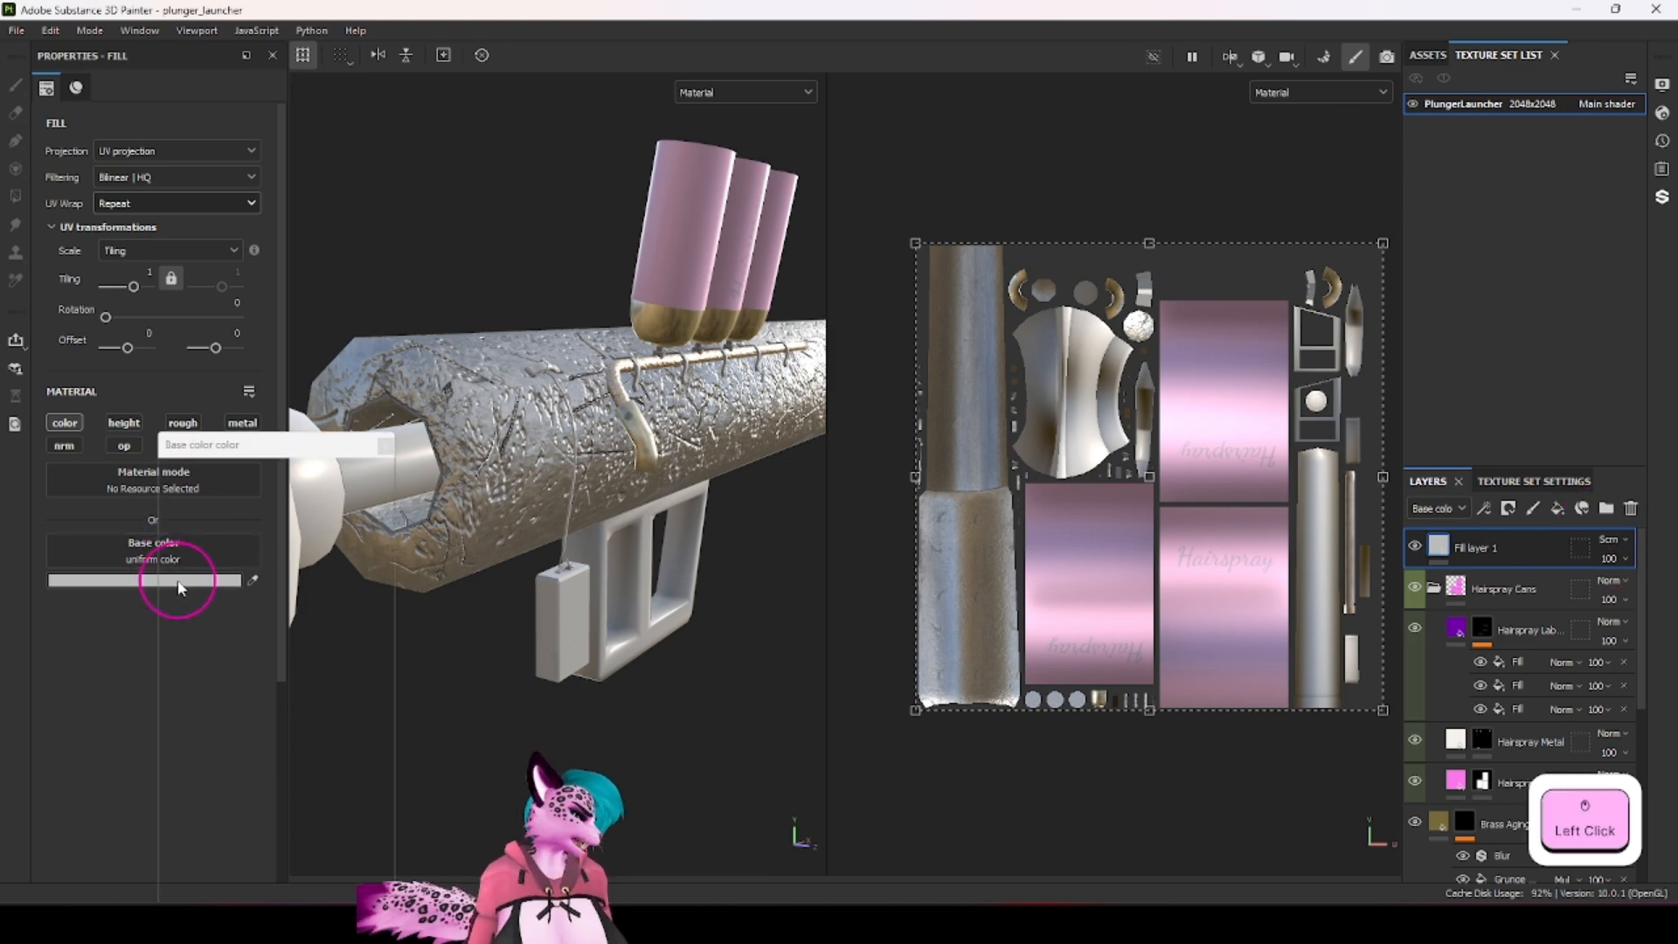
drag(346, 491, 388, 446)
click(385, 446)
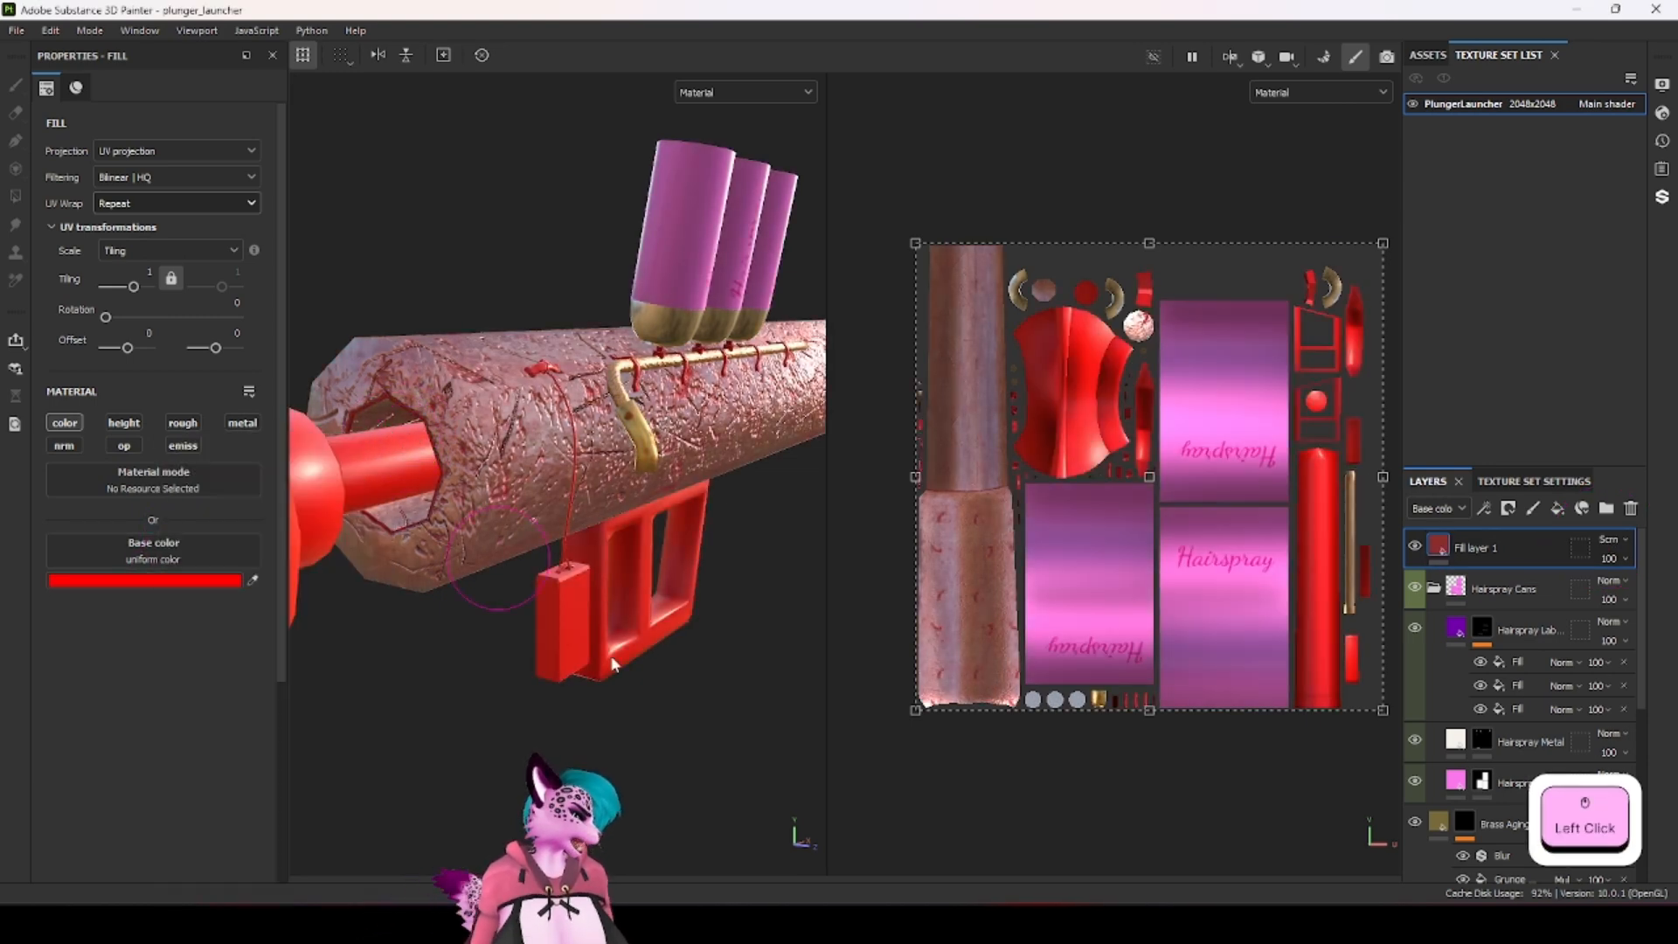
Step: Switch the red fill layer back to Overlay blending and inspect its effect on the barrel and hairspray cans
scroll(1618, 542, up, 1)
click(1618, 542)
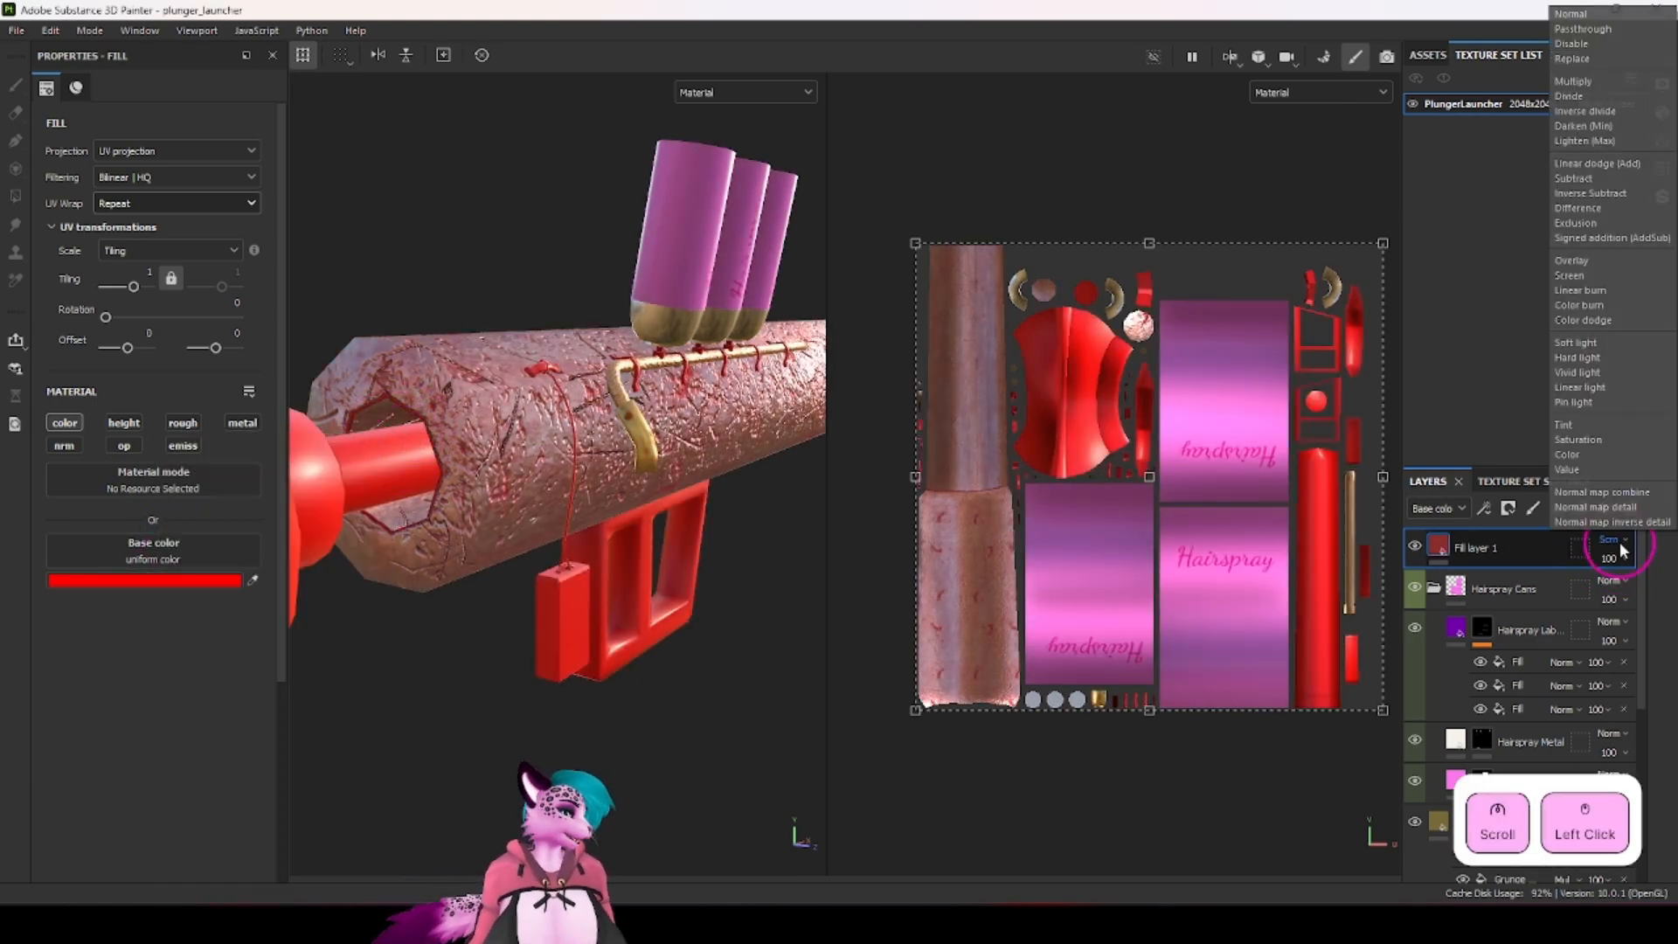
click(1618, 541)
scroll(1618, 542, up, 1)
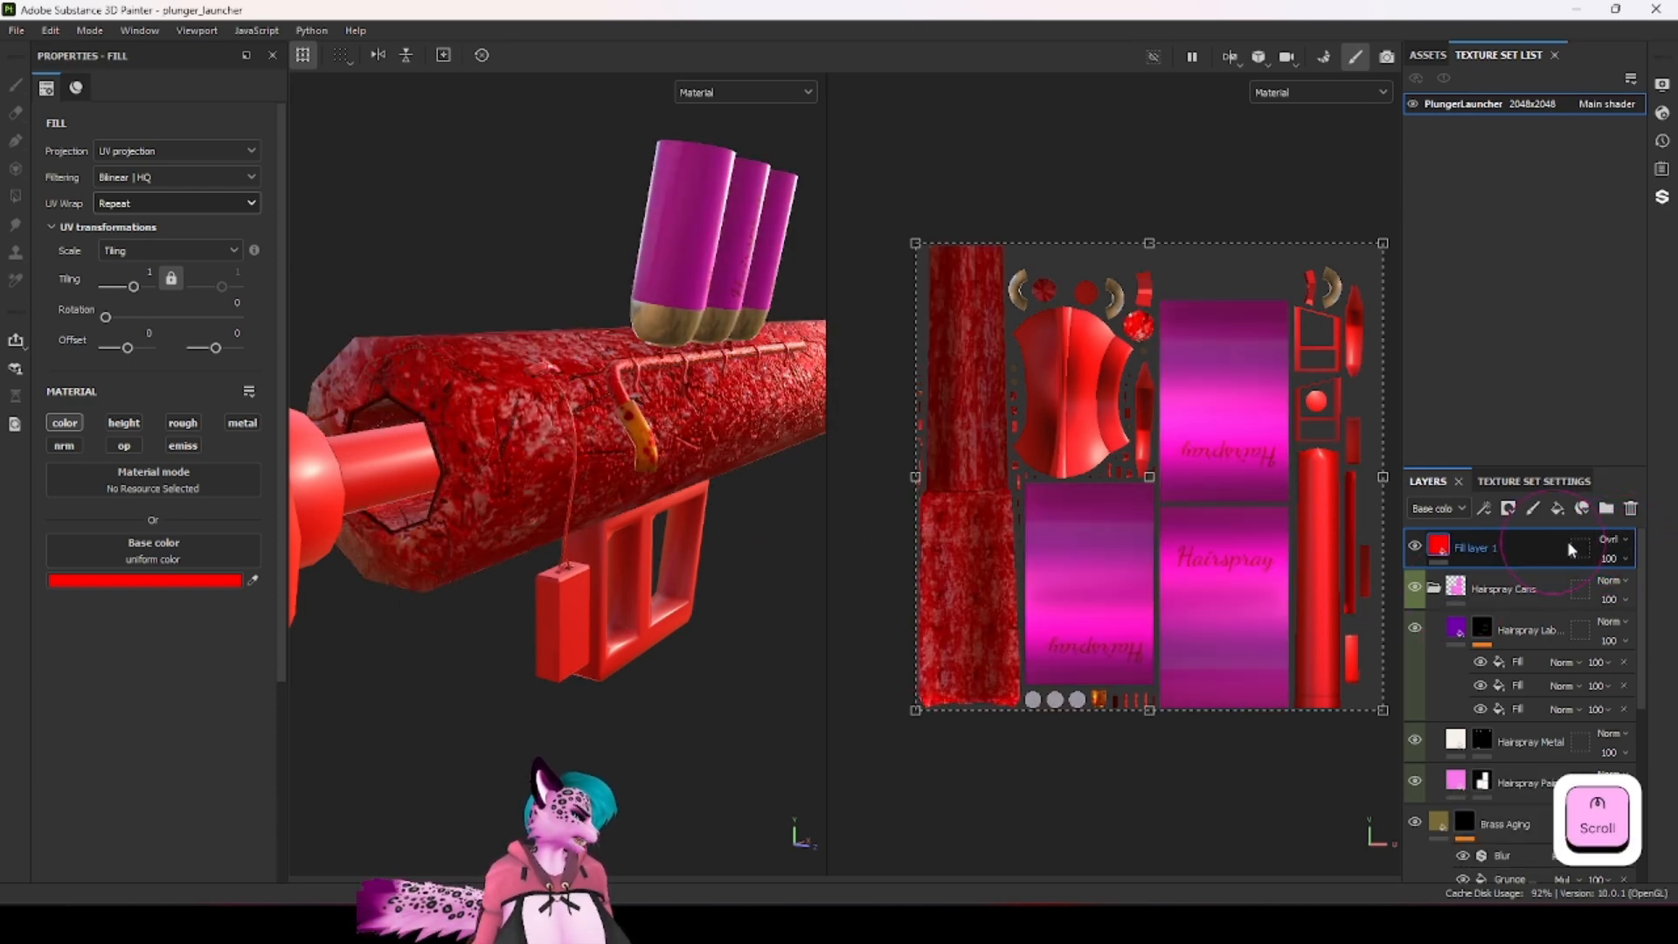
alt+drag(671, 482, 486, 477)
alt+drag(647, 431, 622, 505)
scroll(611, 505, up, 4)
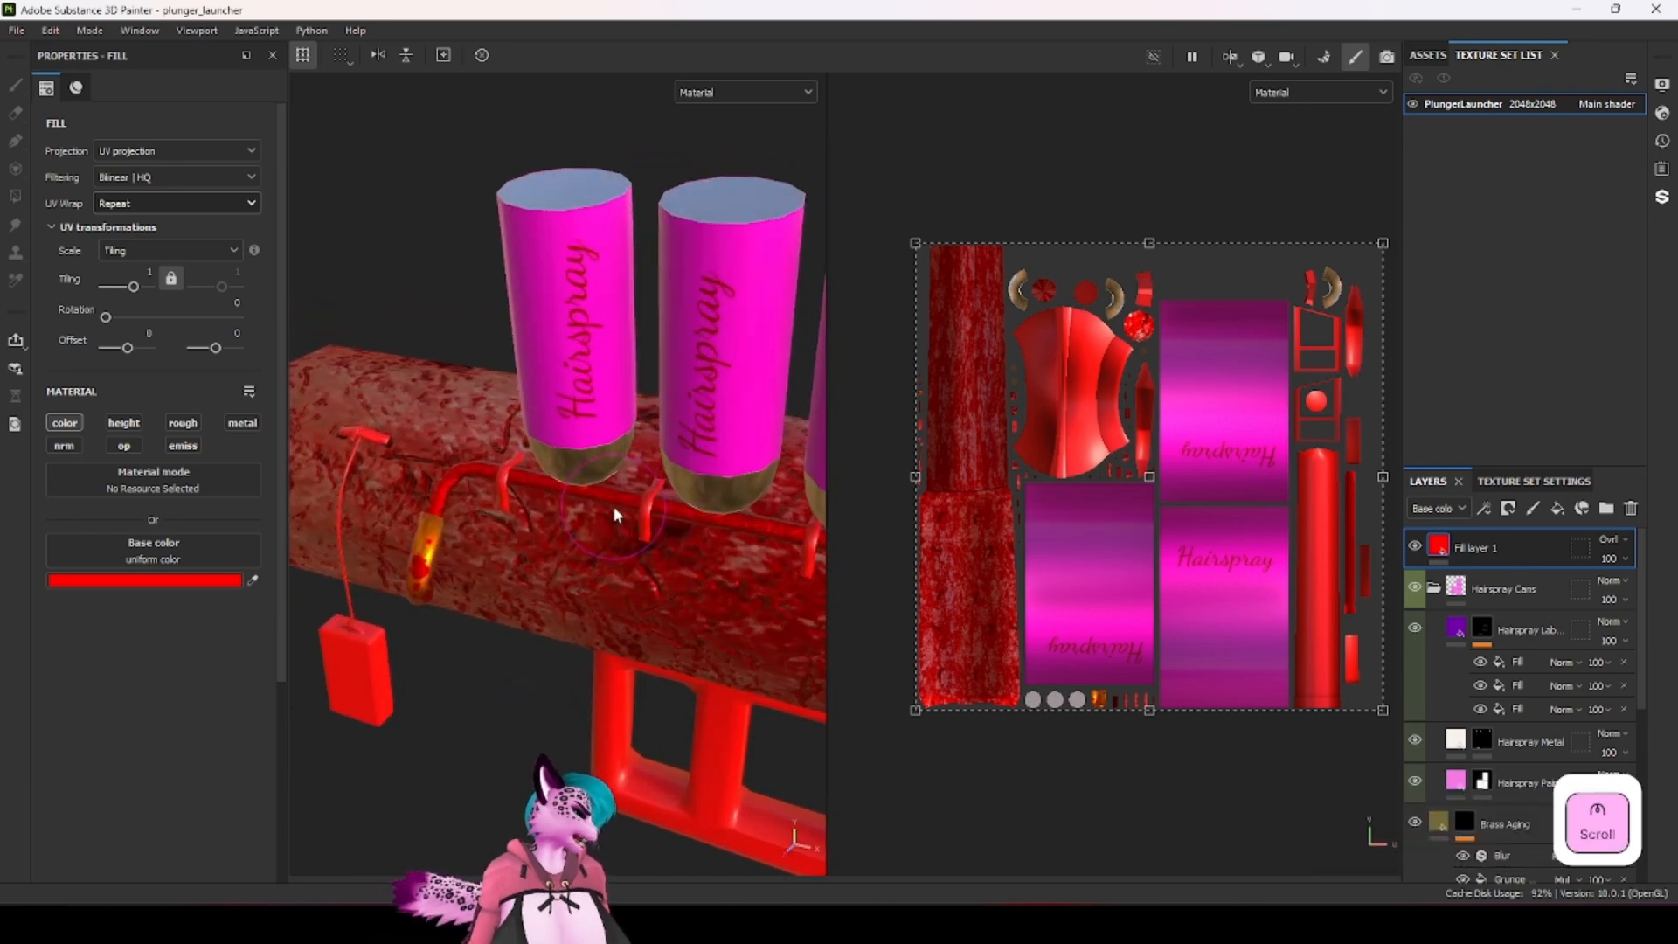
alt+drag(622, 426, 647, 489)
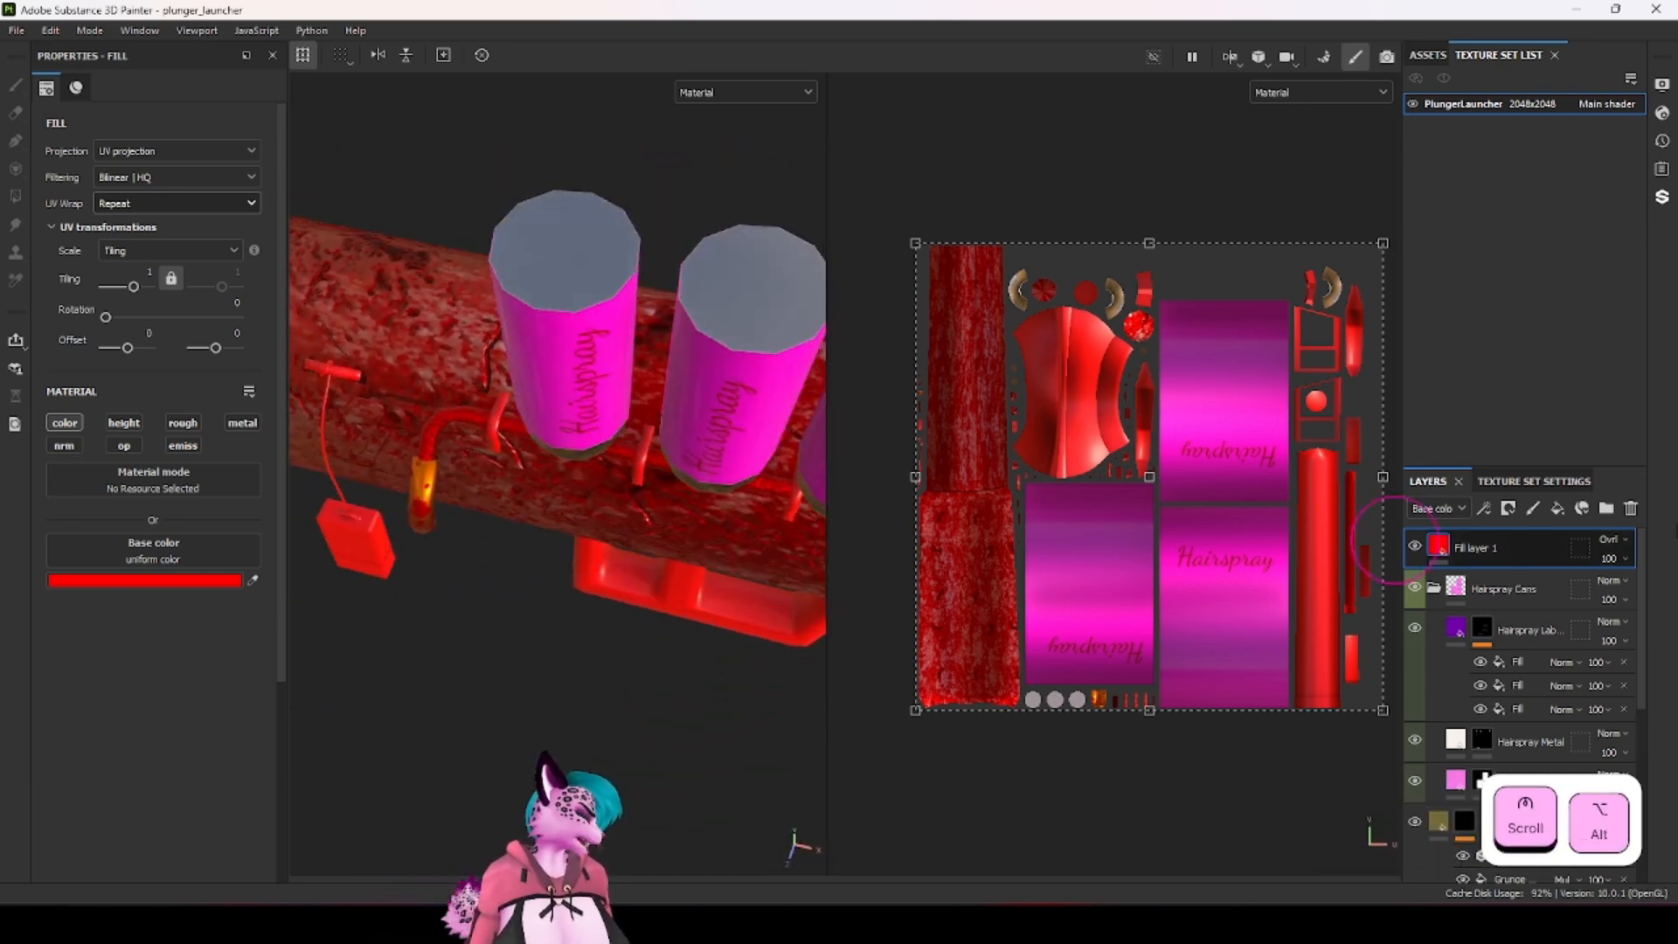
Step: Cycle the red fill layer through the available blending modes, up to a normal map mode, to compare their effects
click(1608, 539)
click(1610, 542)
scroll(1610, 542, down, 9)
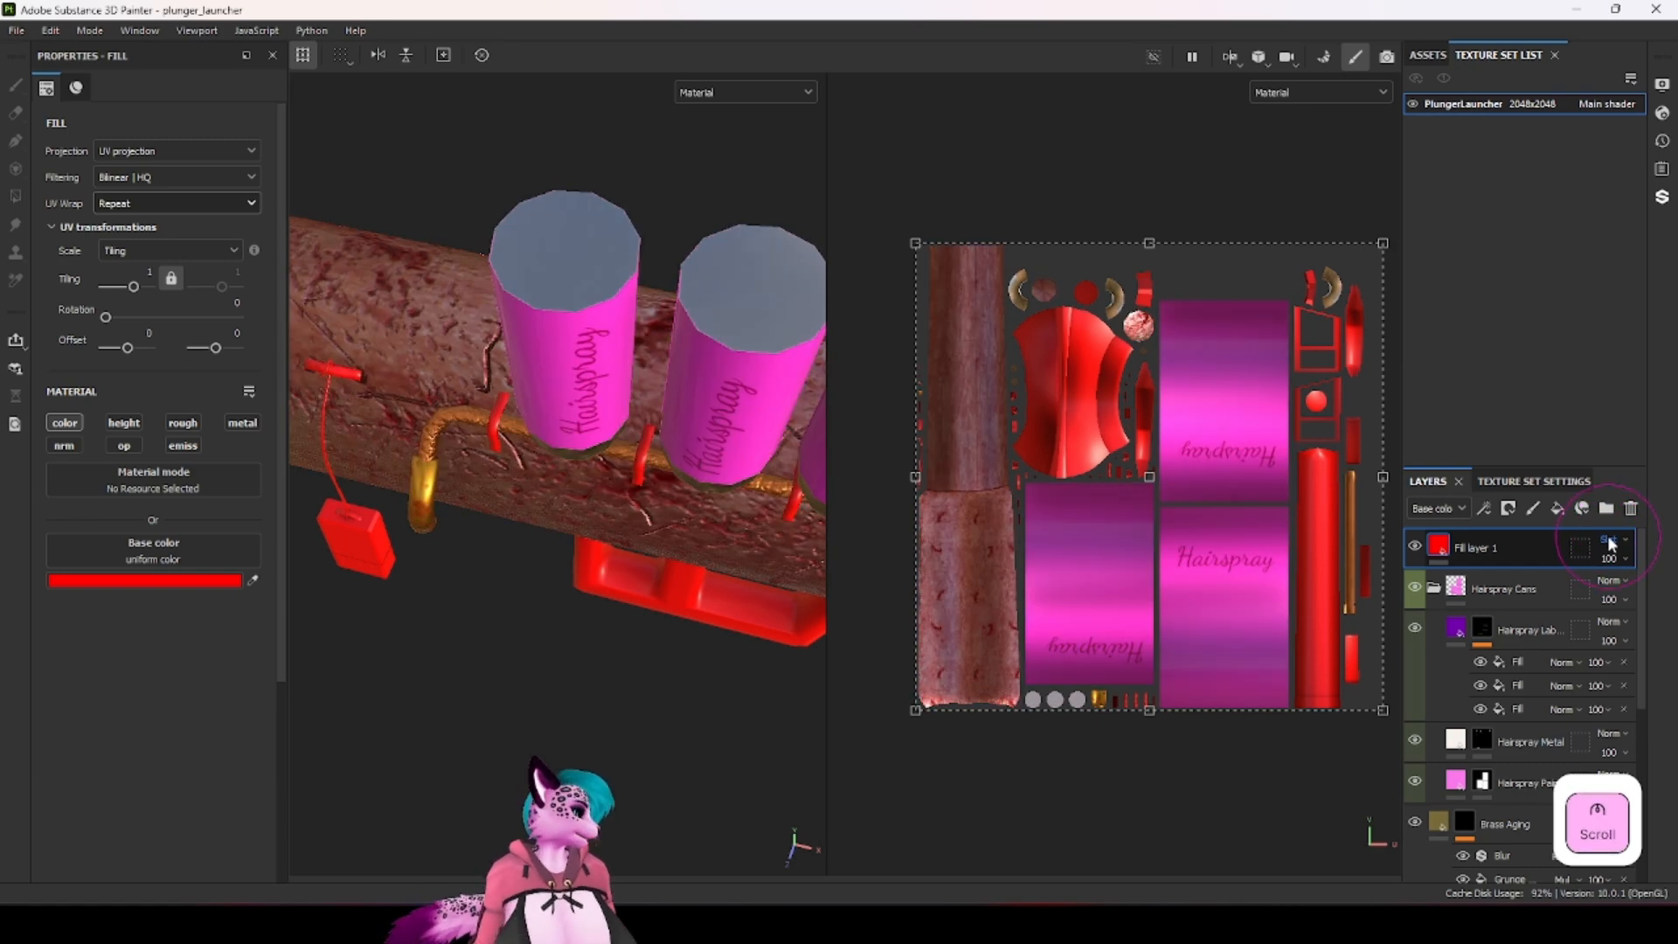
scroll(1610, 542, down, 4)
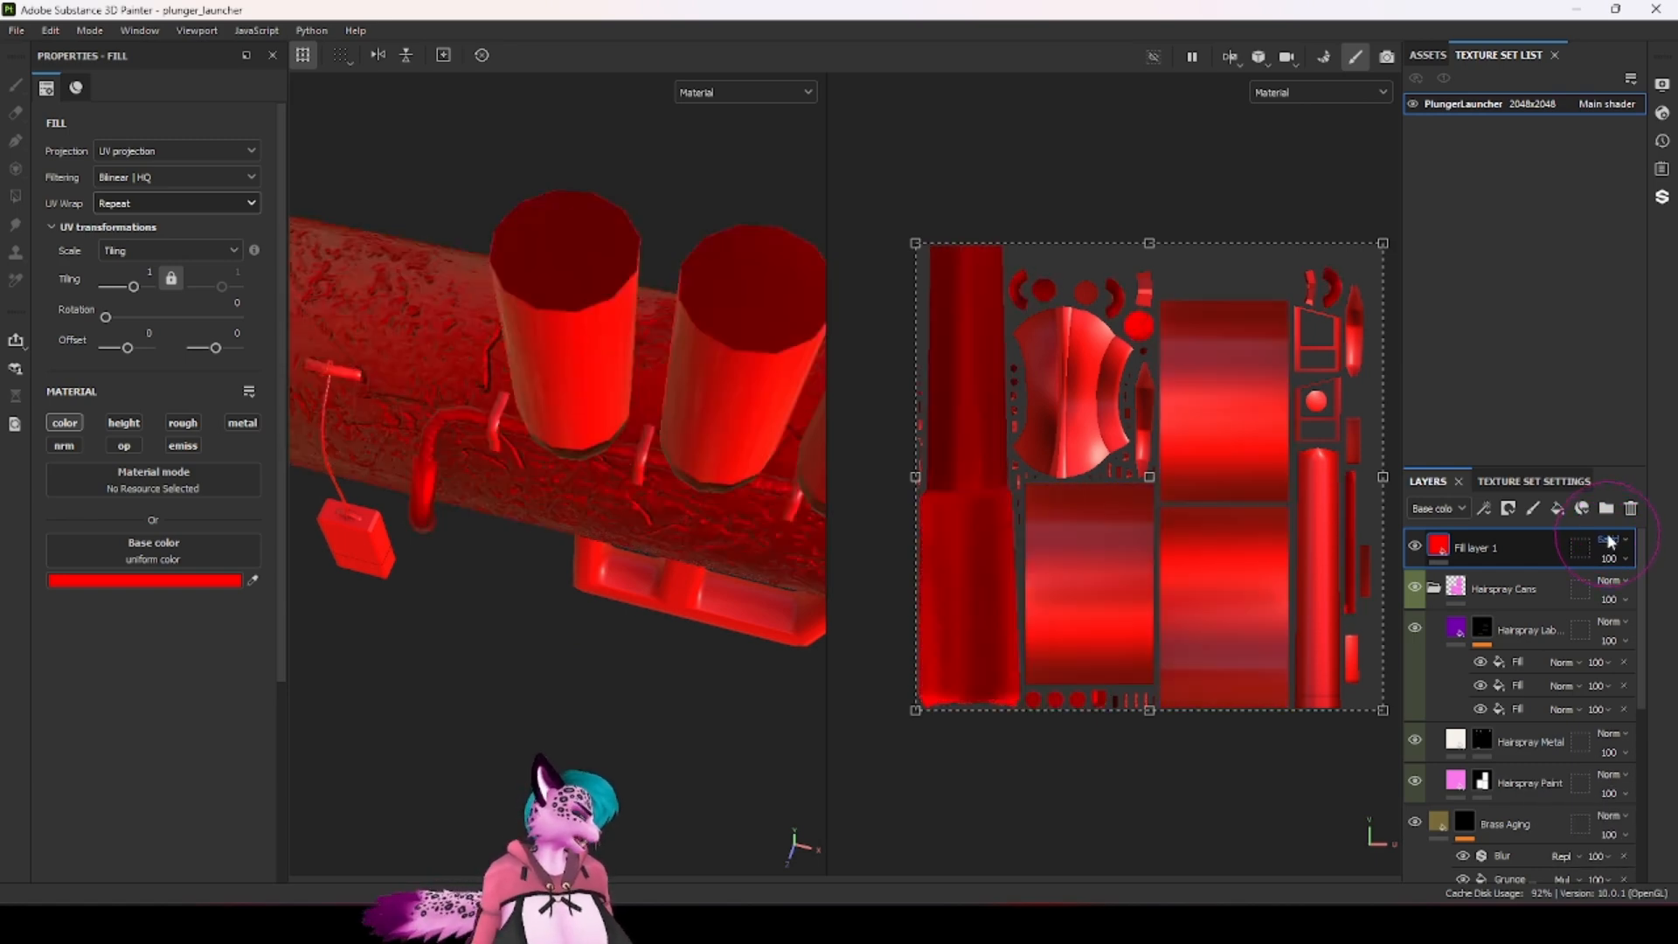
scroll(1610, 542, down, 5)
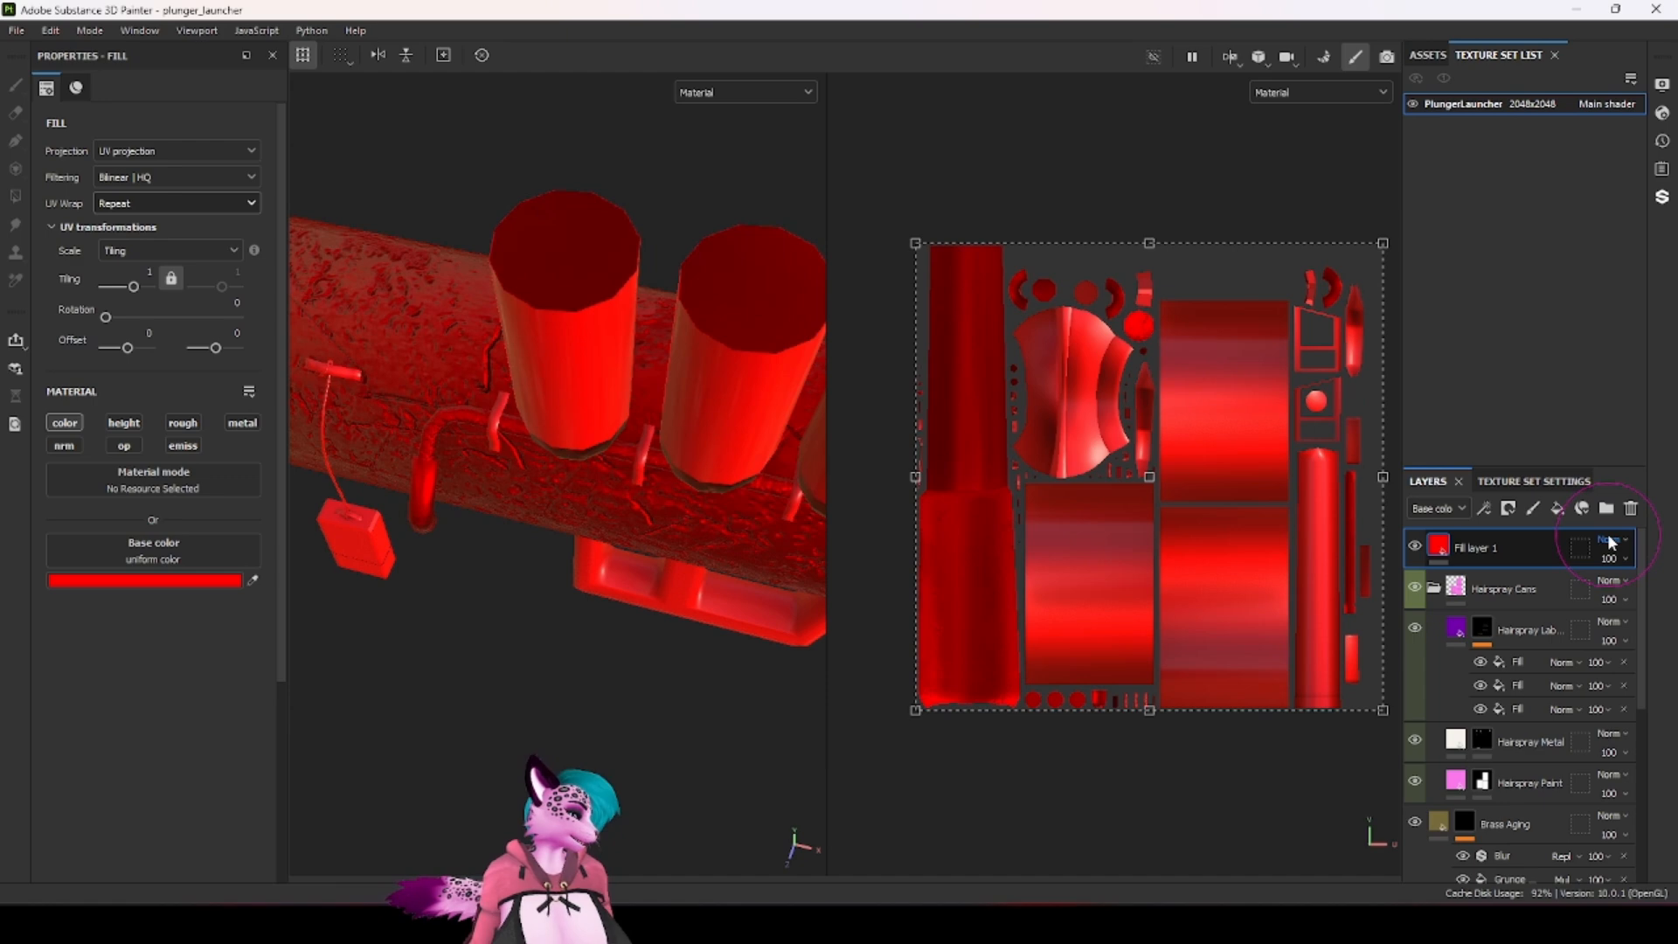
scroll(1610, 542, down, 4)
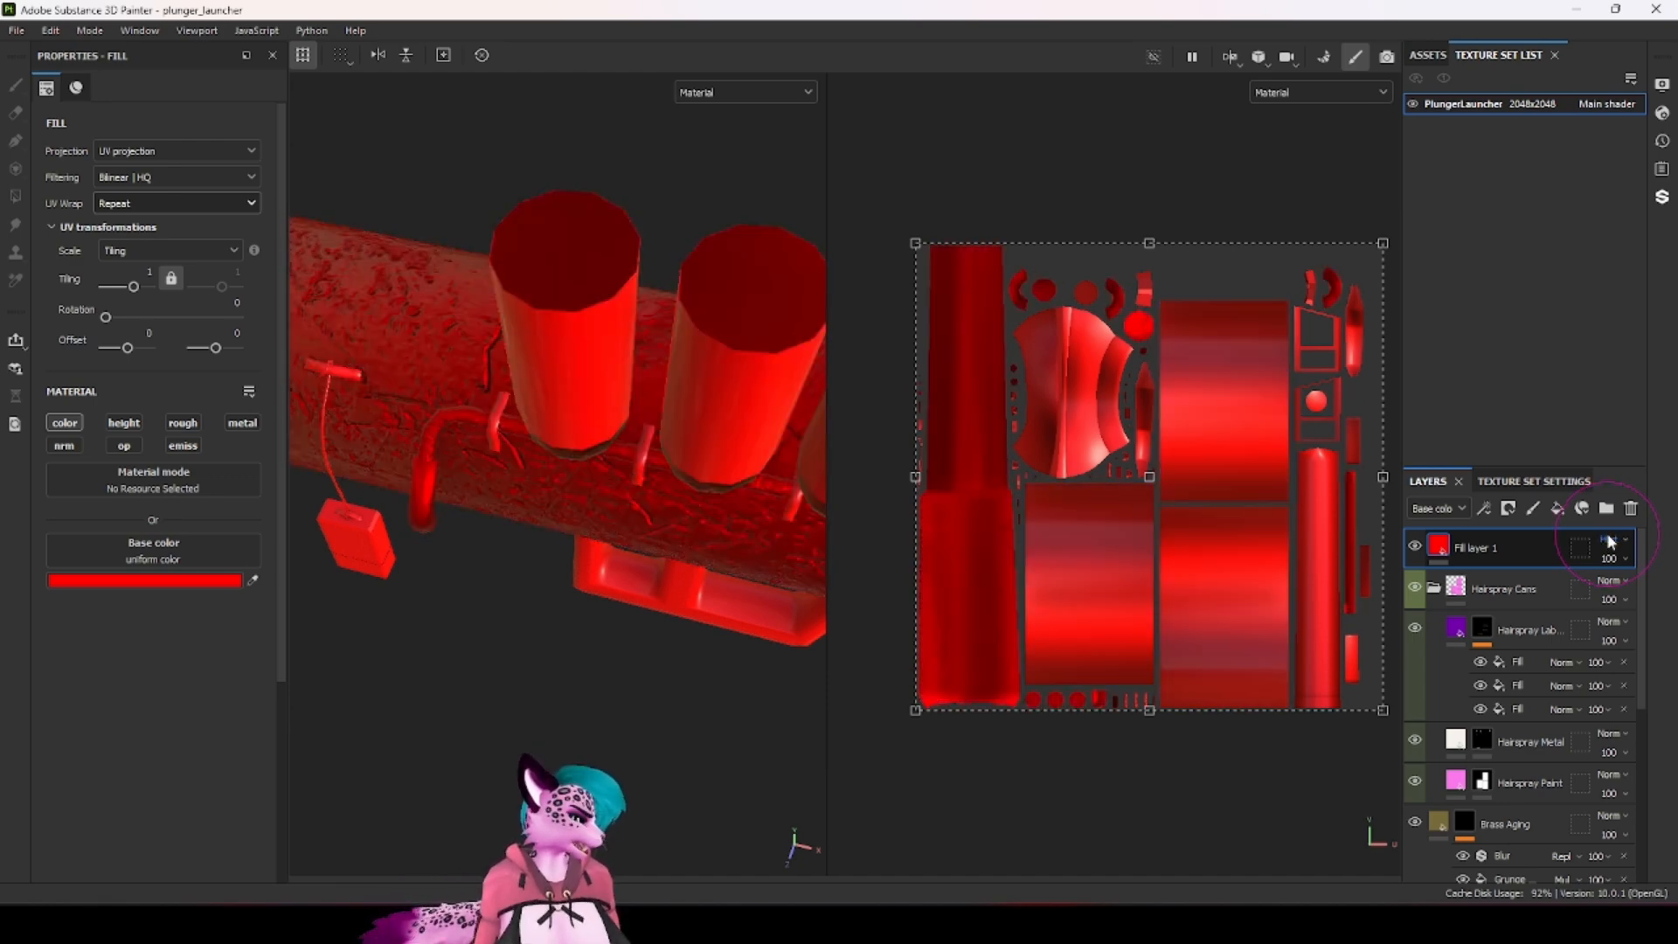
scroll(1610, 542, down, 1)
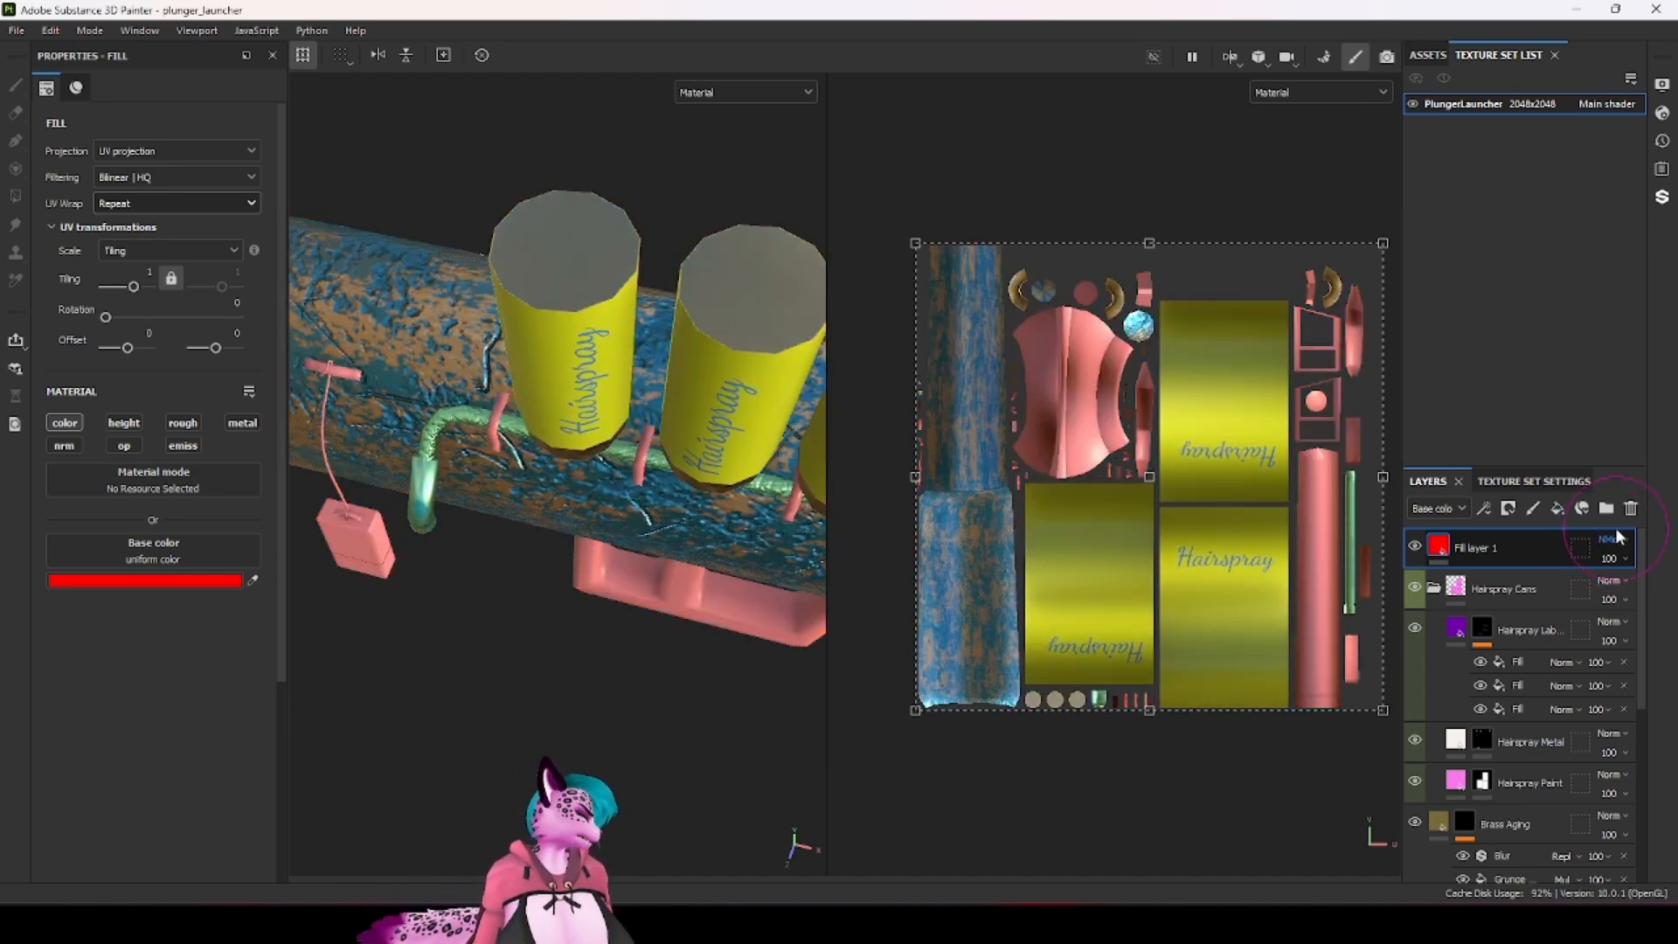
click(1613, 540)
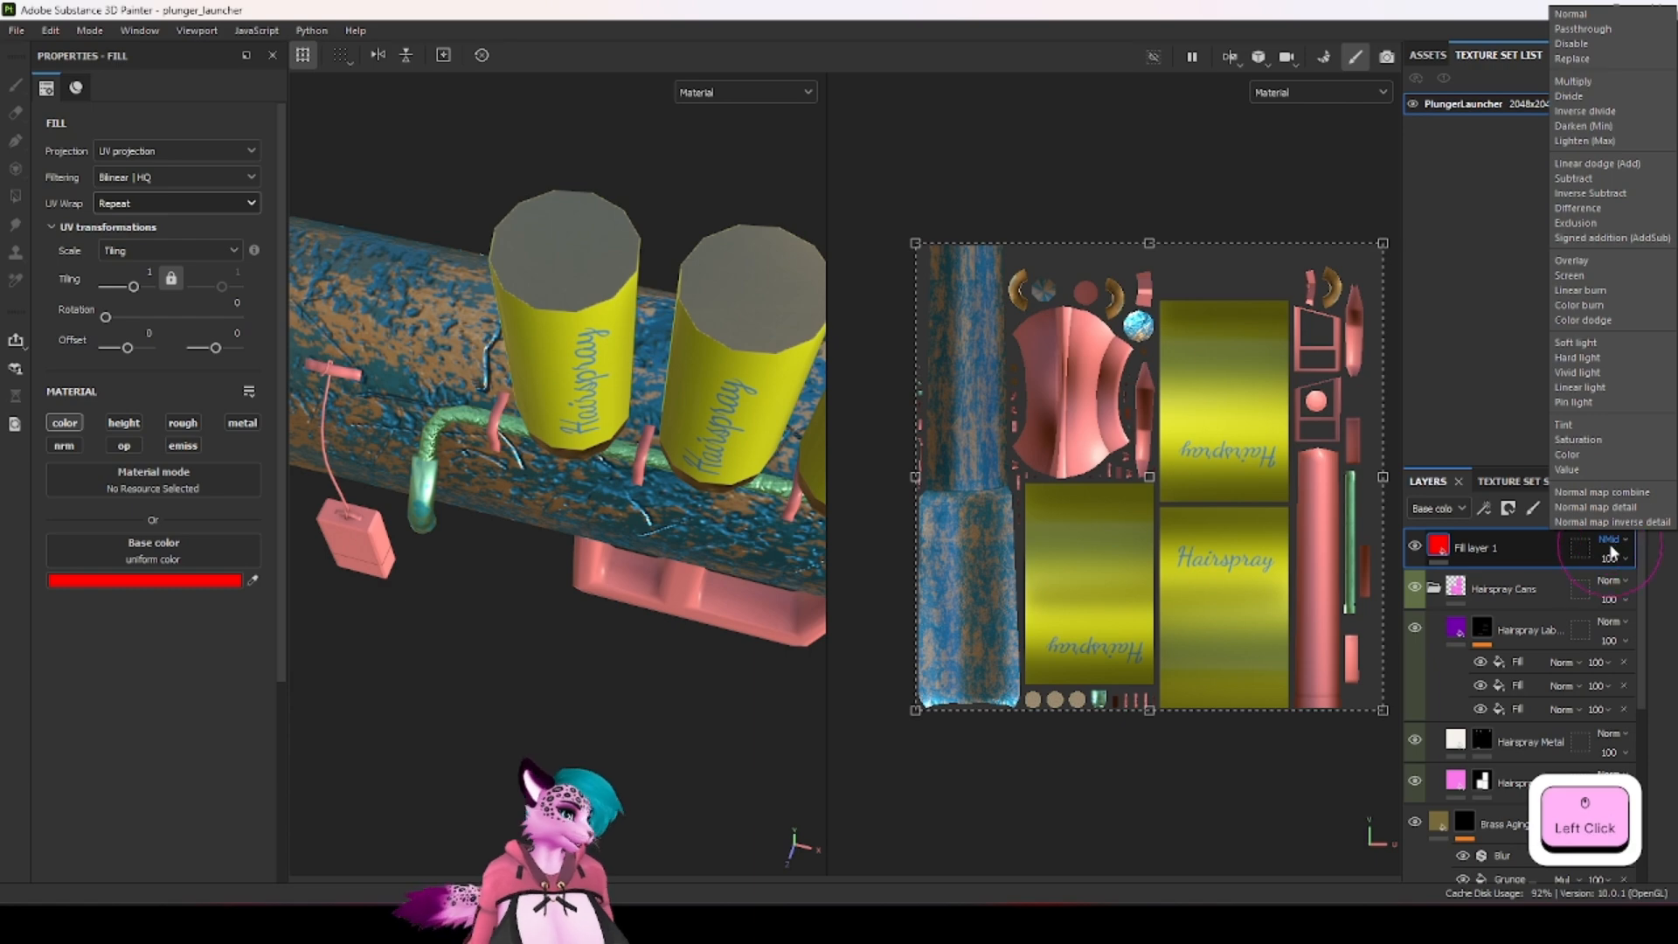
scroll(1611, 537, down, 1)
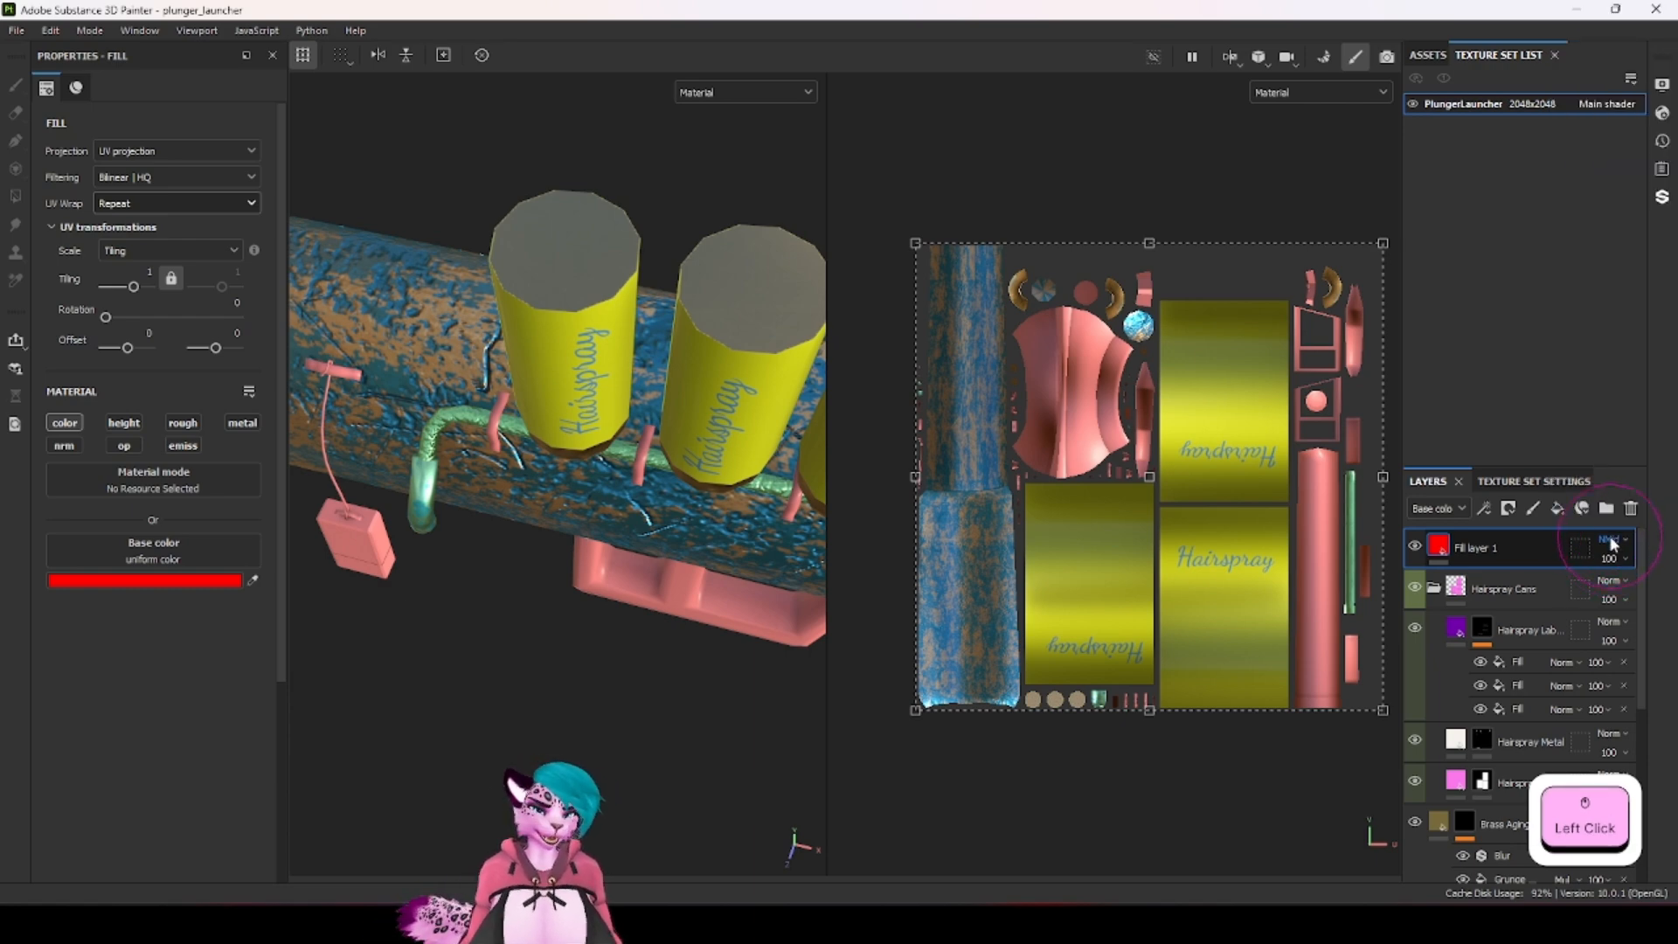
scroll(1613, 541, down, 1)
scroll(1613, 542, down, 1)
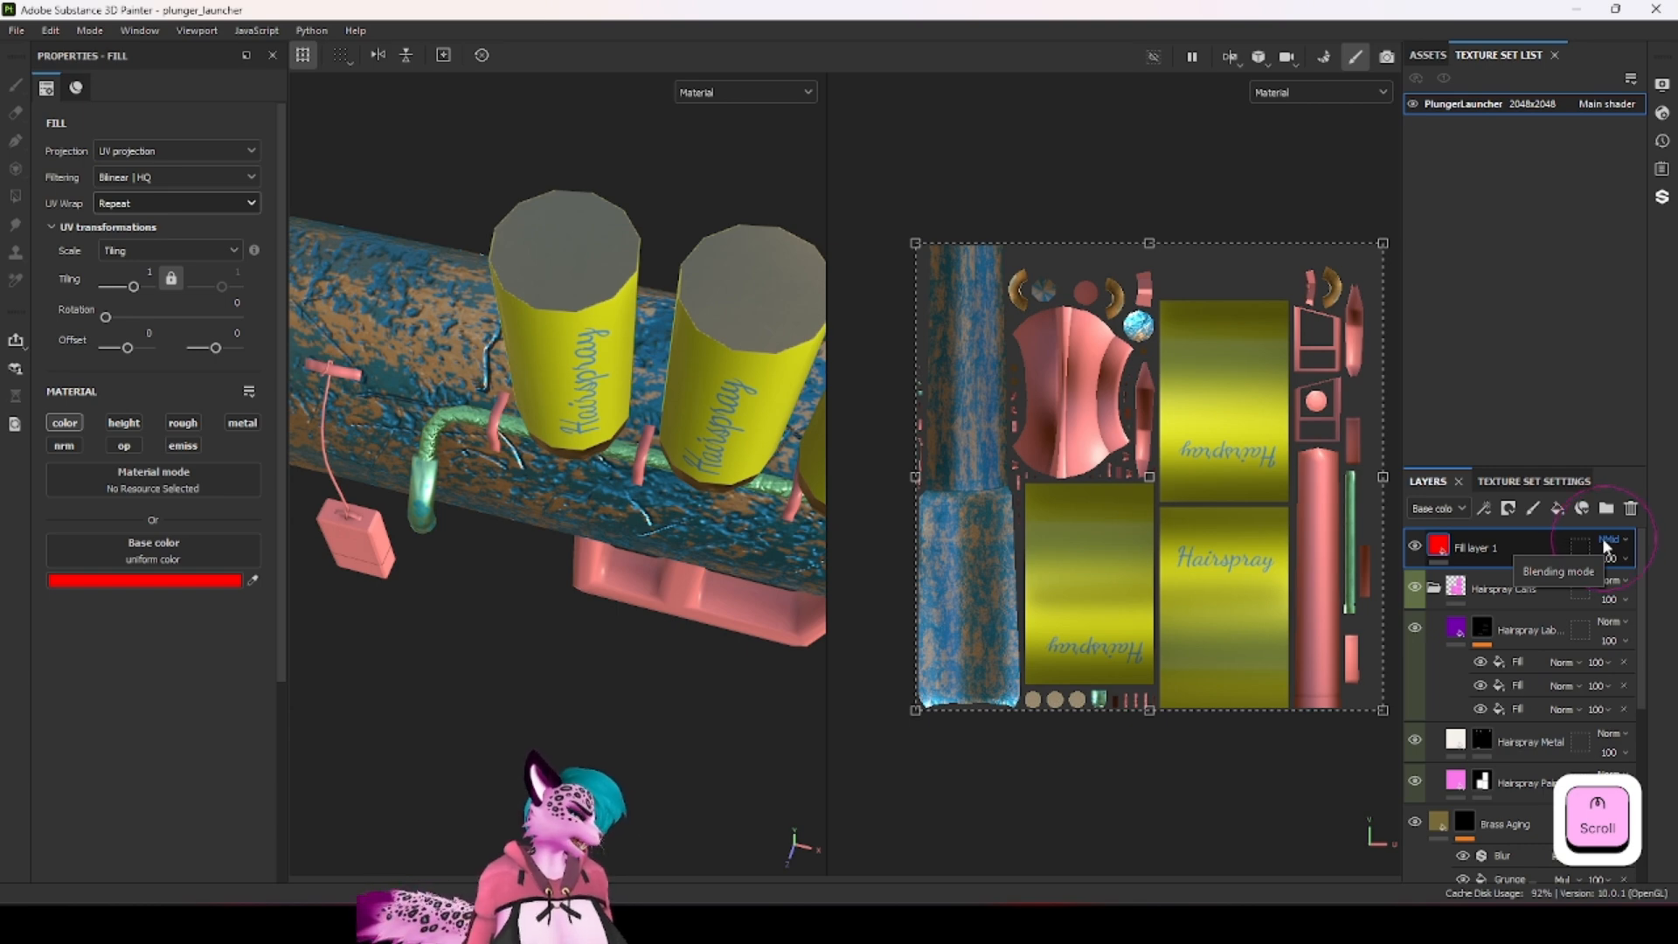
scroll(543, 505, down, 4)
Step: Set the red fill layer's blending mode to Multiply with the cans, barrel and trigger in view
alt+drag(603, 559, 653, 450)
alt+drag(563, 587, 511, 599)
mouse_move(511, 599)
ctrl+alt+mouse_down()
mouse_move(468, 601)
mouse_move(529, 594)
ctrl+alt+mouse_up()
click(1610, 539)
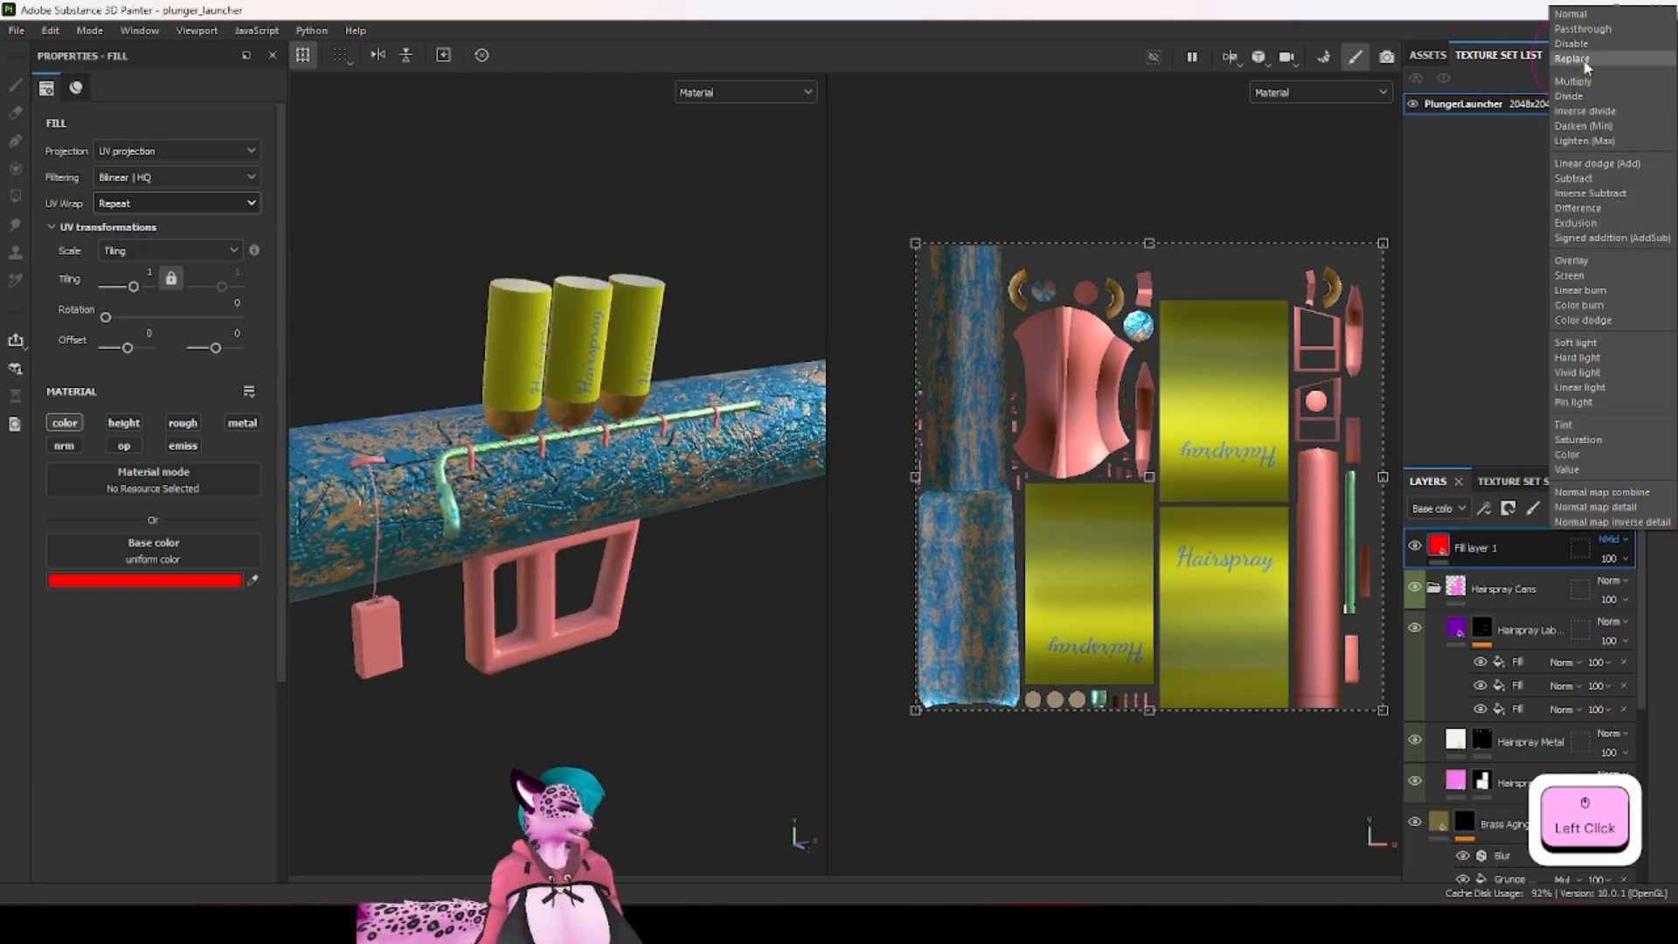
click(1584, 81)
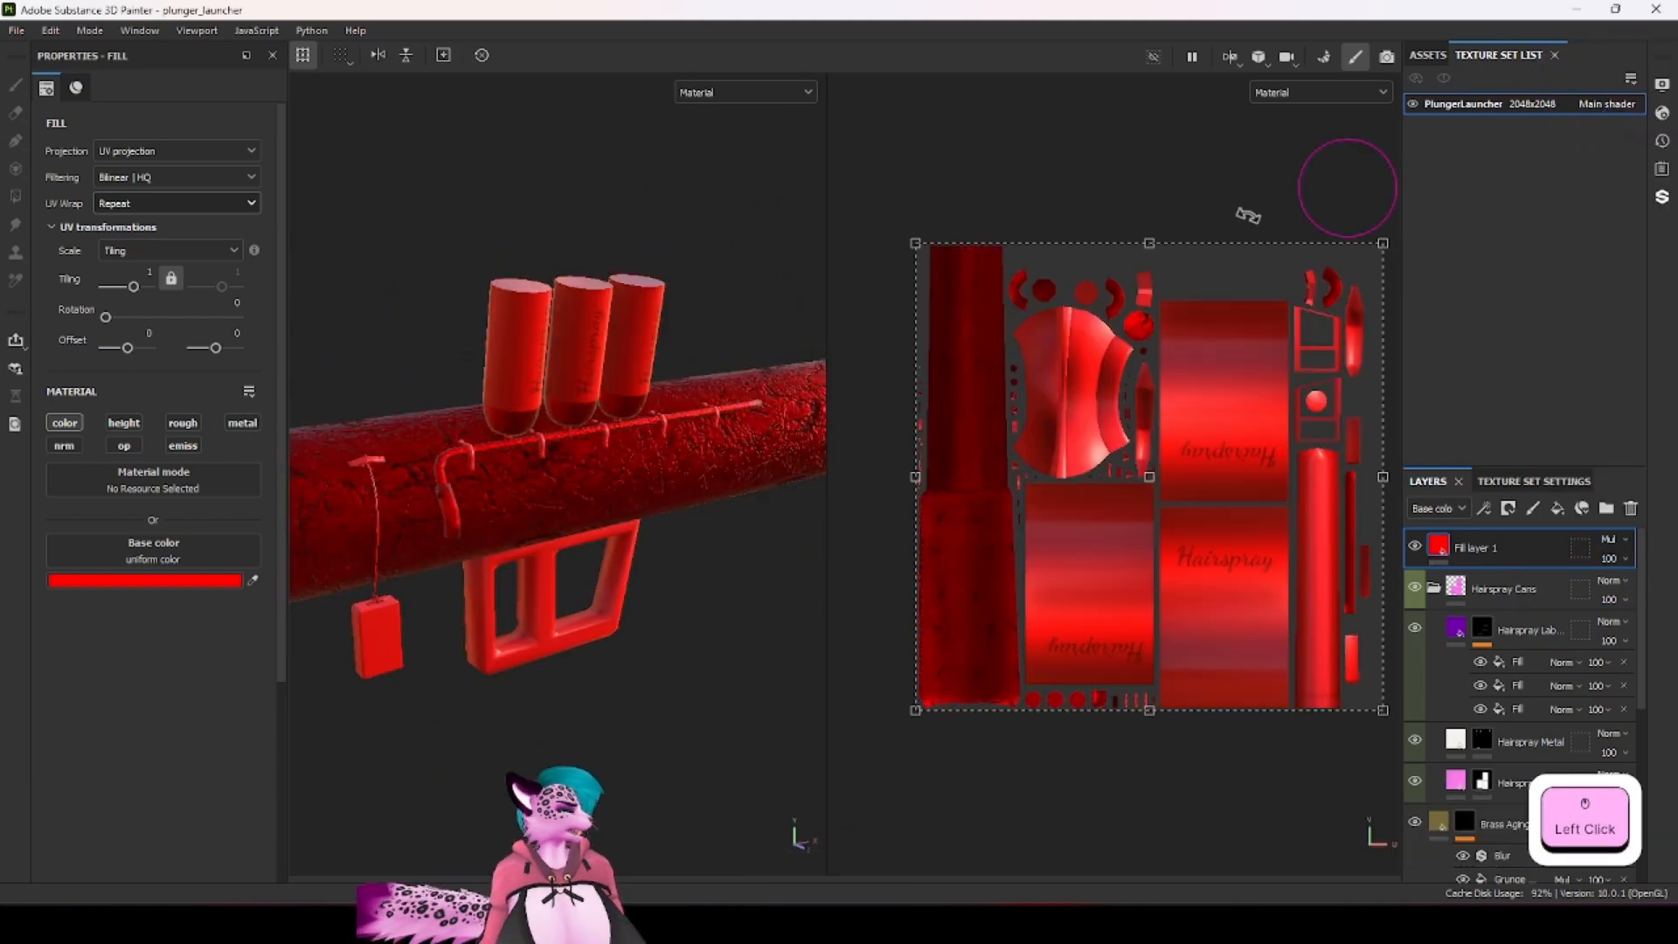
scroll(1608, 559, down, 1)
scroll(1610, 546, up, 1)
click(1610, 539)
click(1612, 546)
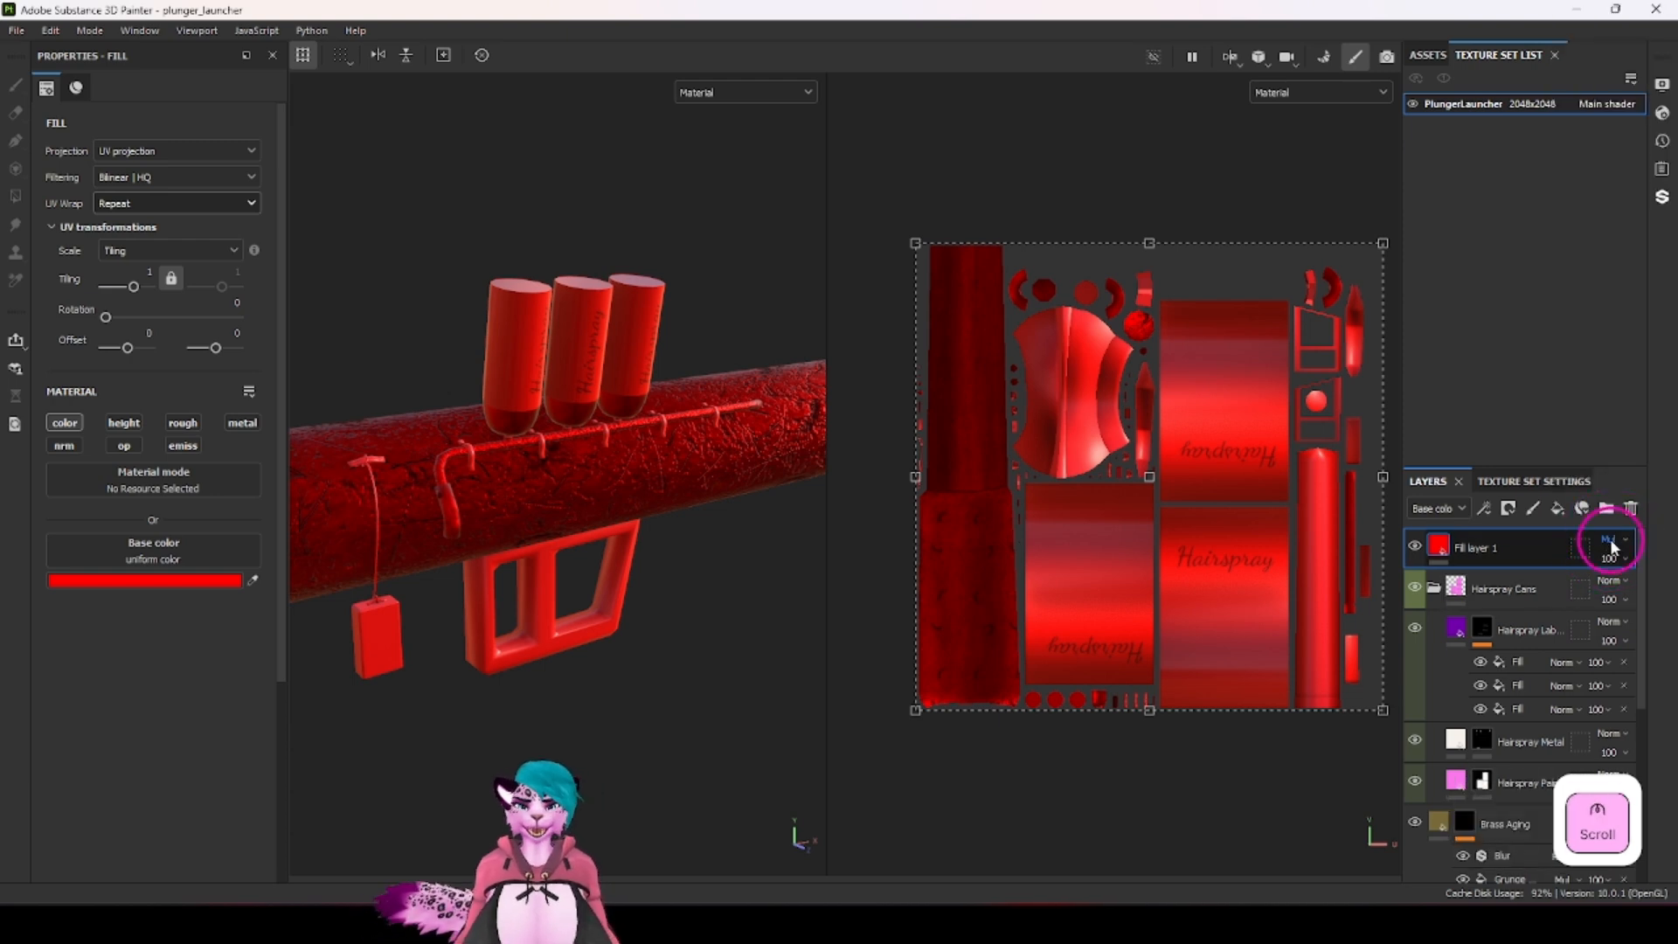
Step: Cycle the red fill layer from Replace through Normal and the remaining blending modes, stopping at Divide
scroll(1612, 546, down, 1)
scroll(1613, 546, up, 2)
click(1612, 543)
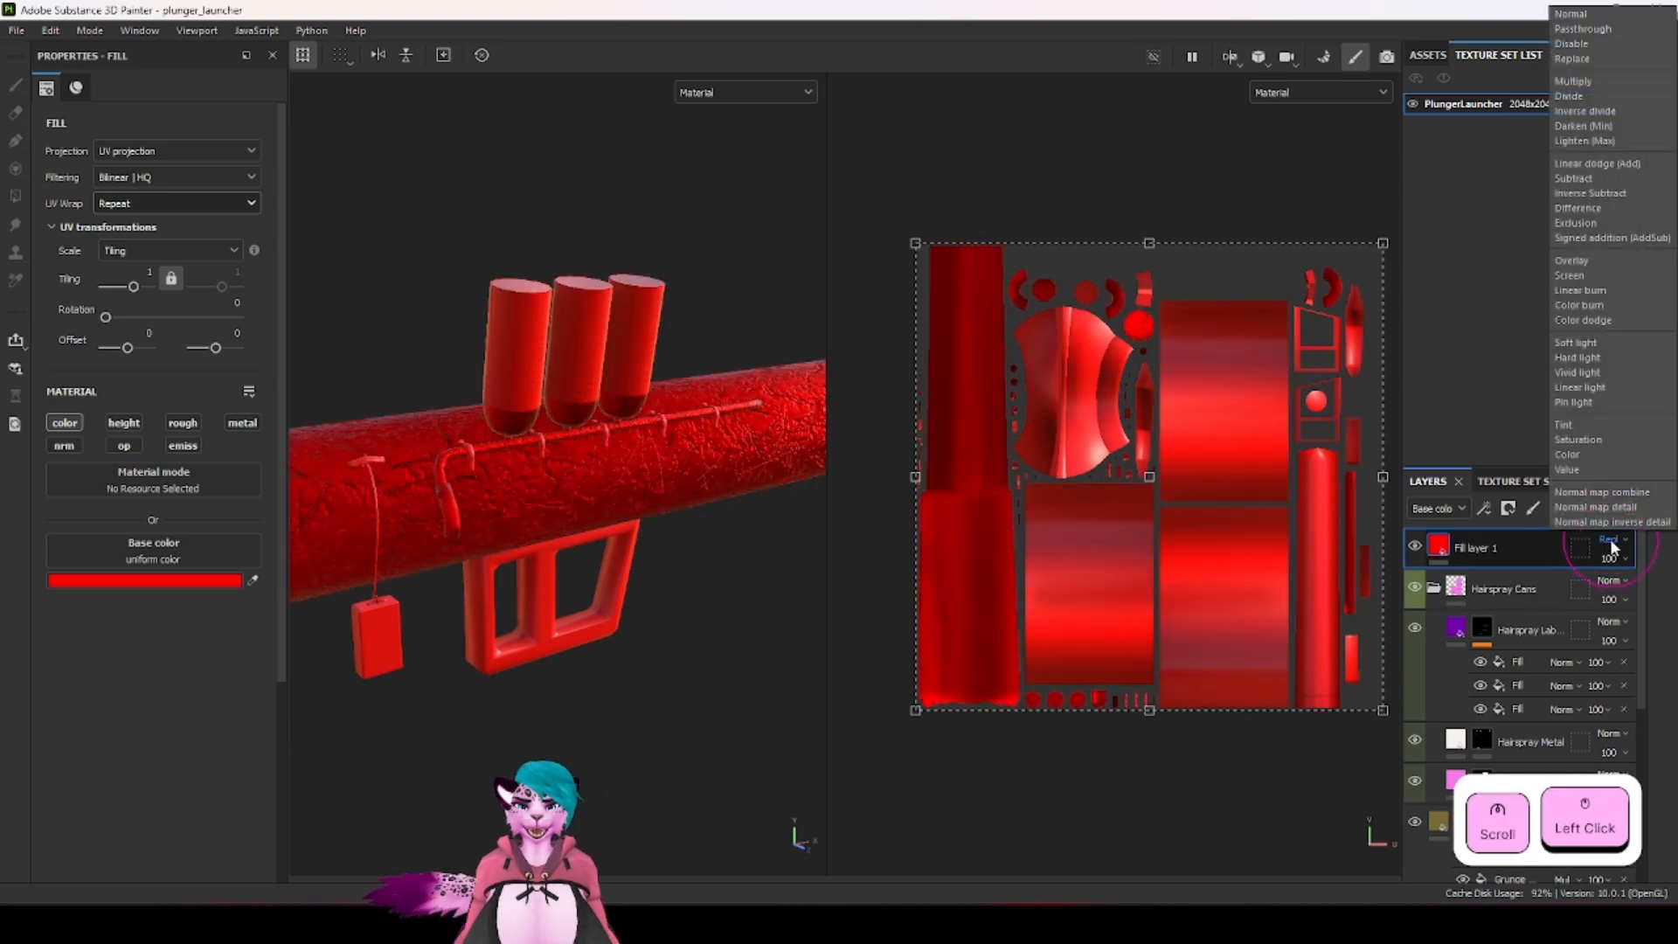
click(1612, 547)
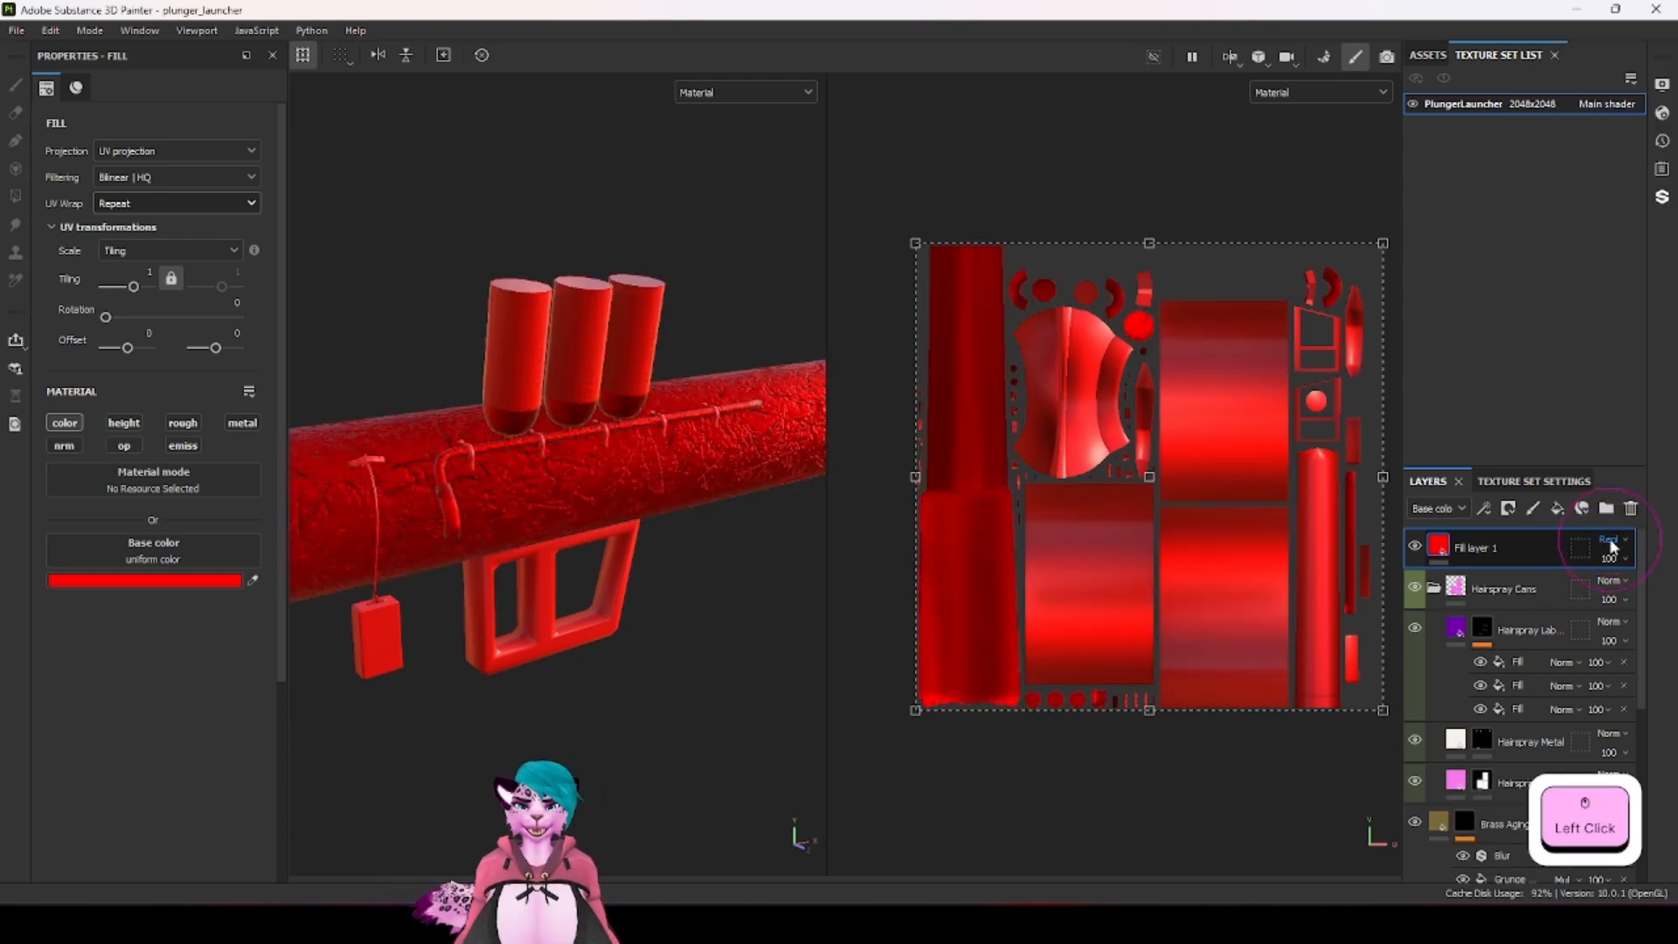
scroll(1612, 546, down, 2)
scroll(1612, 546, up, 1)
scroll(1612, 546, down, 1)
scroll(1612, 546, up, 1)
scroll(1612, 547, down, 20)
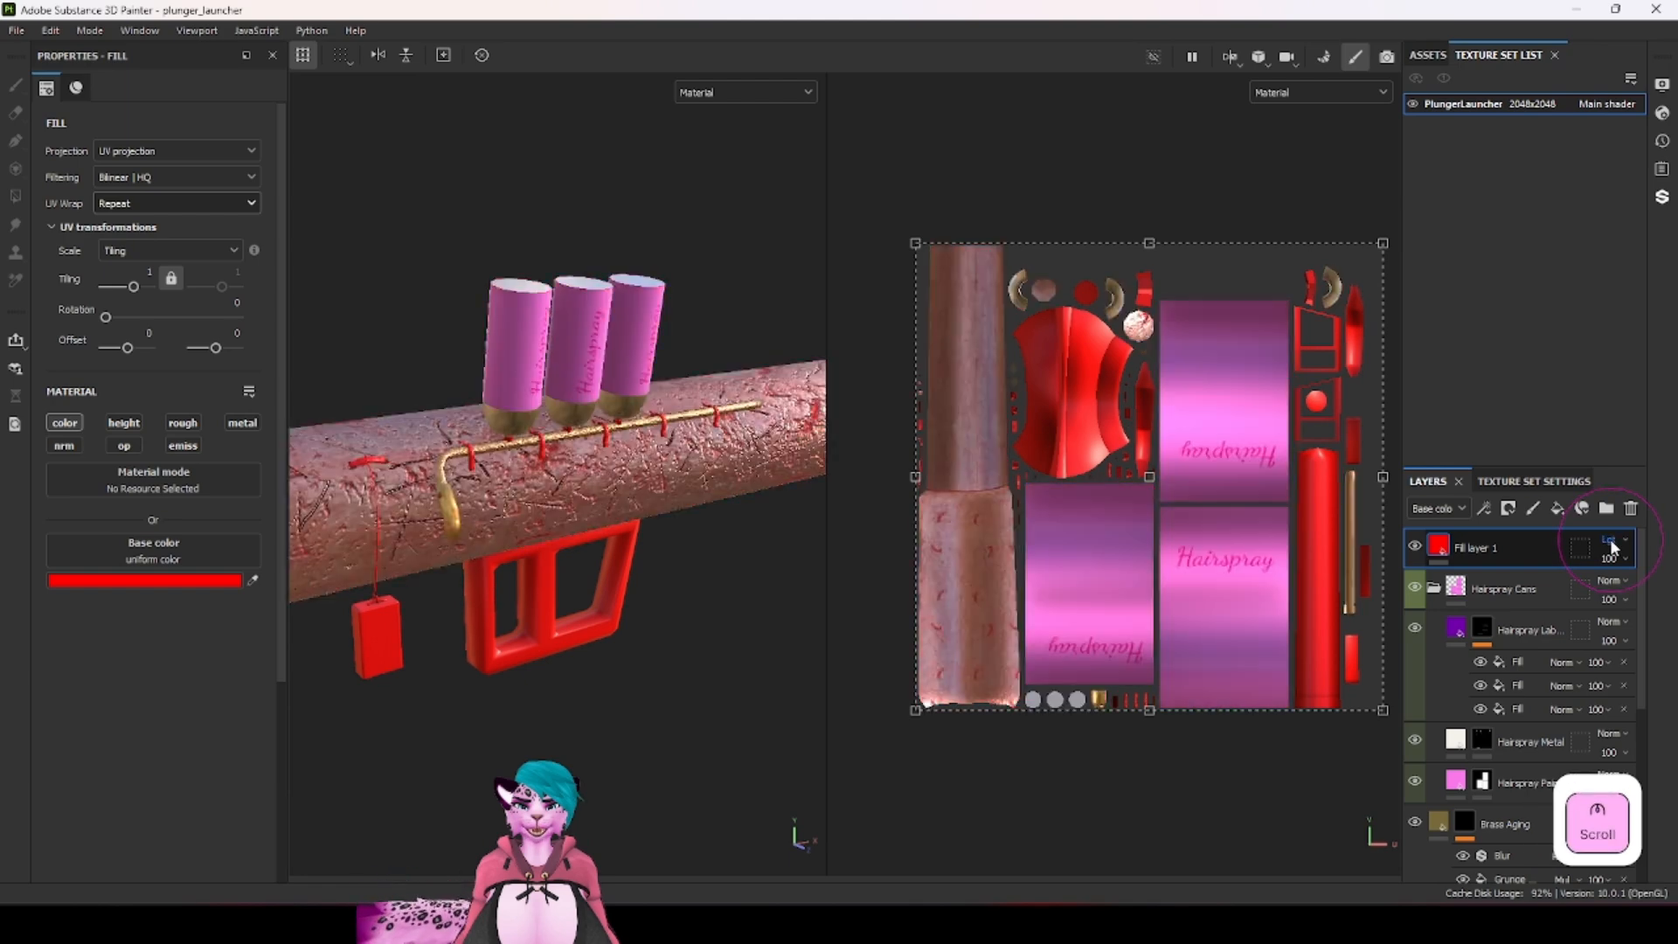
scroll(1612, 547, down, 6)
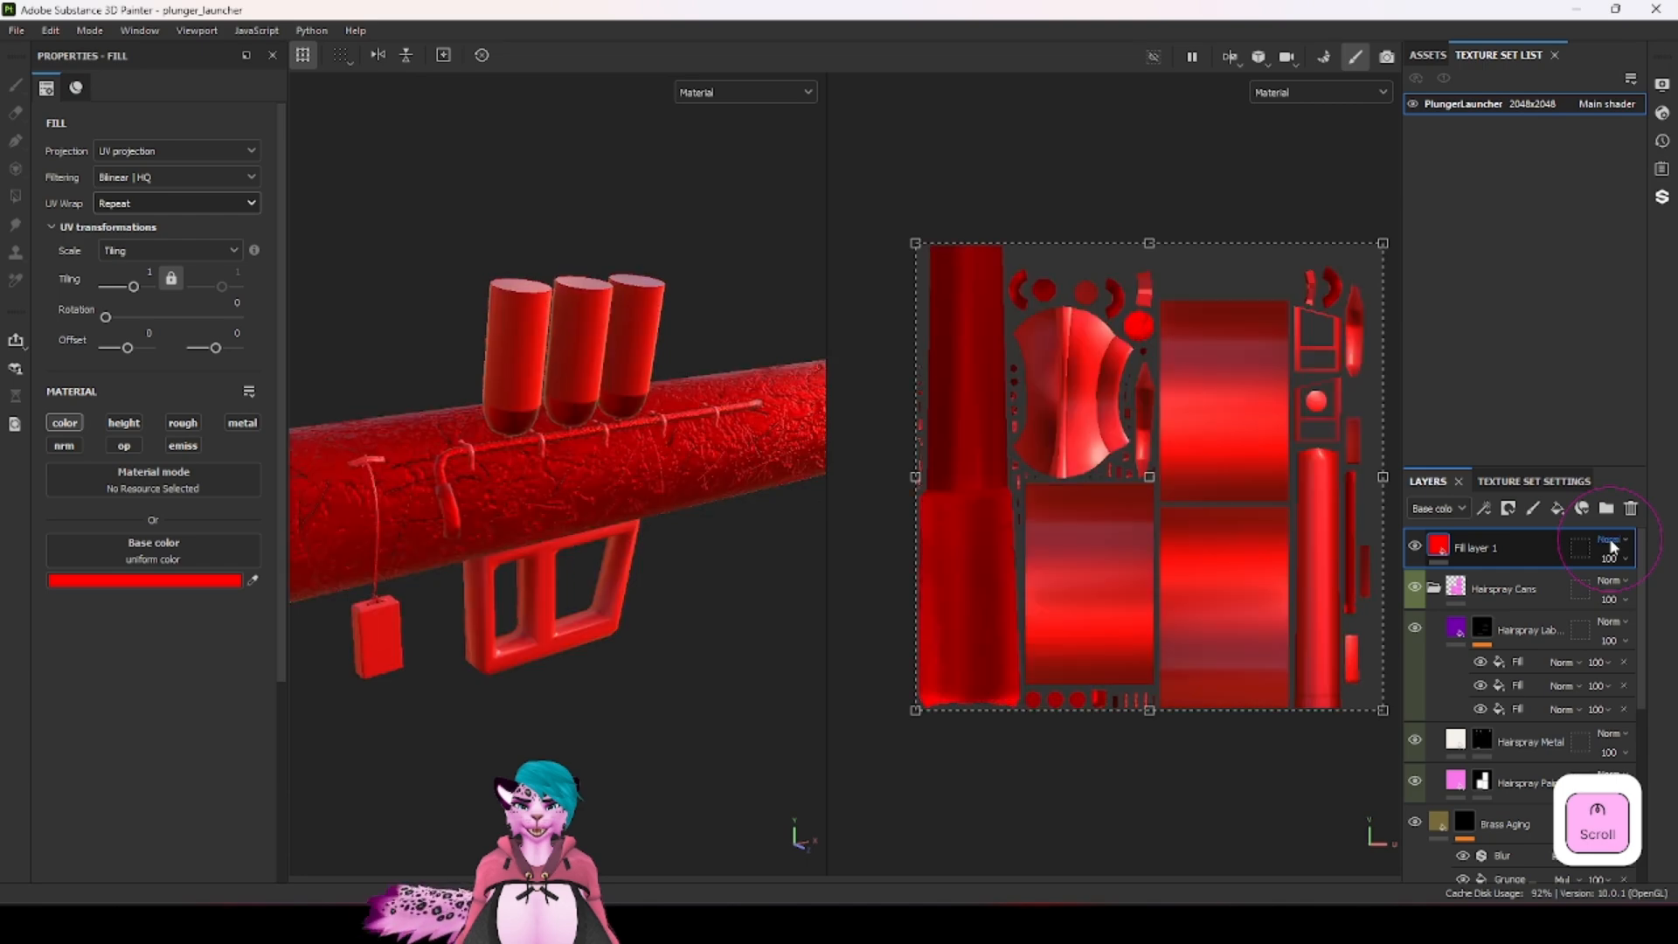
scroll(1612, 547, down, 6)
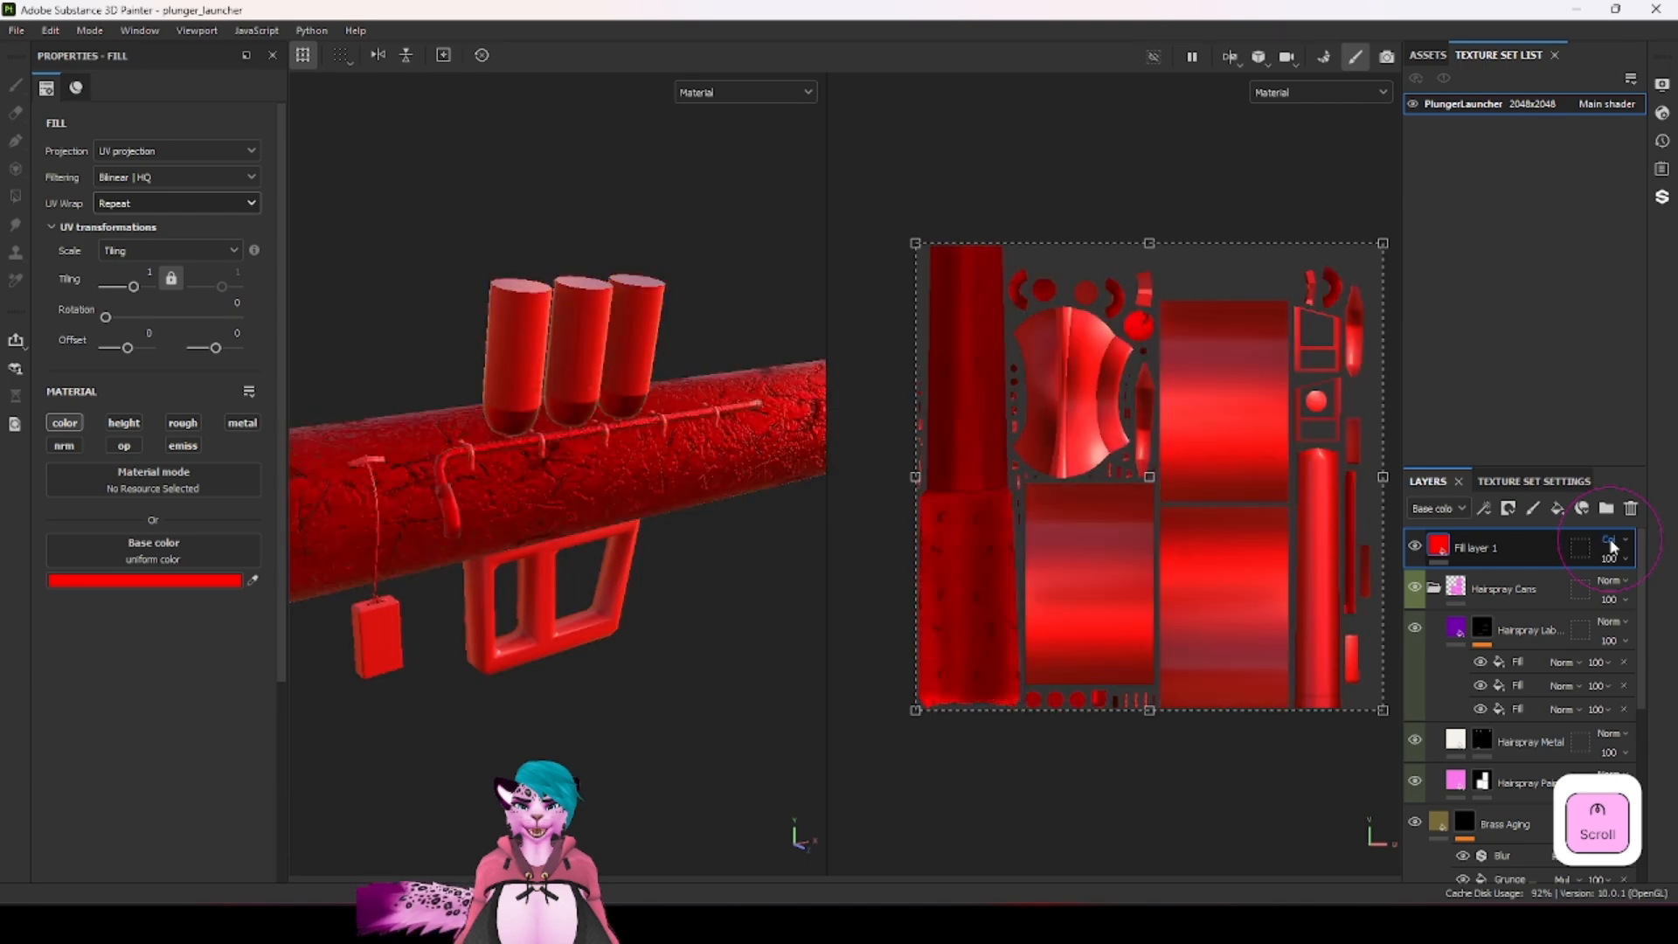
scroll(1612, 547, down, 1)
scroll(1612, 543, down, 6)
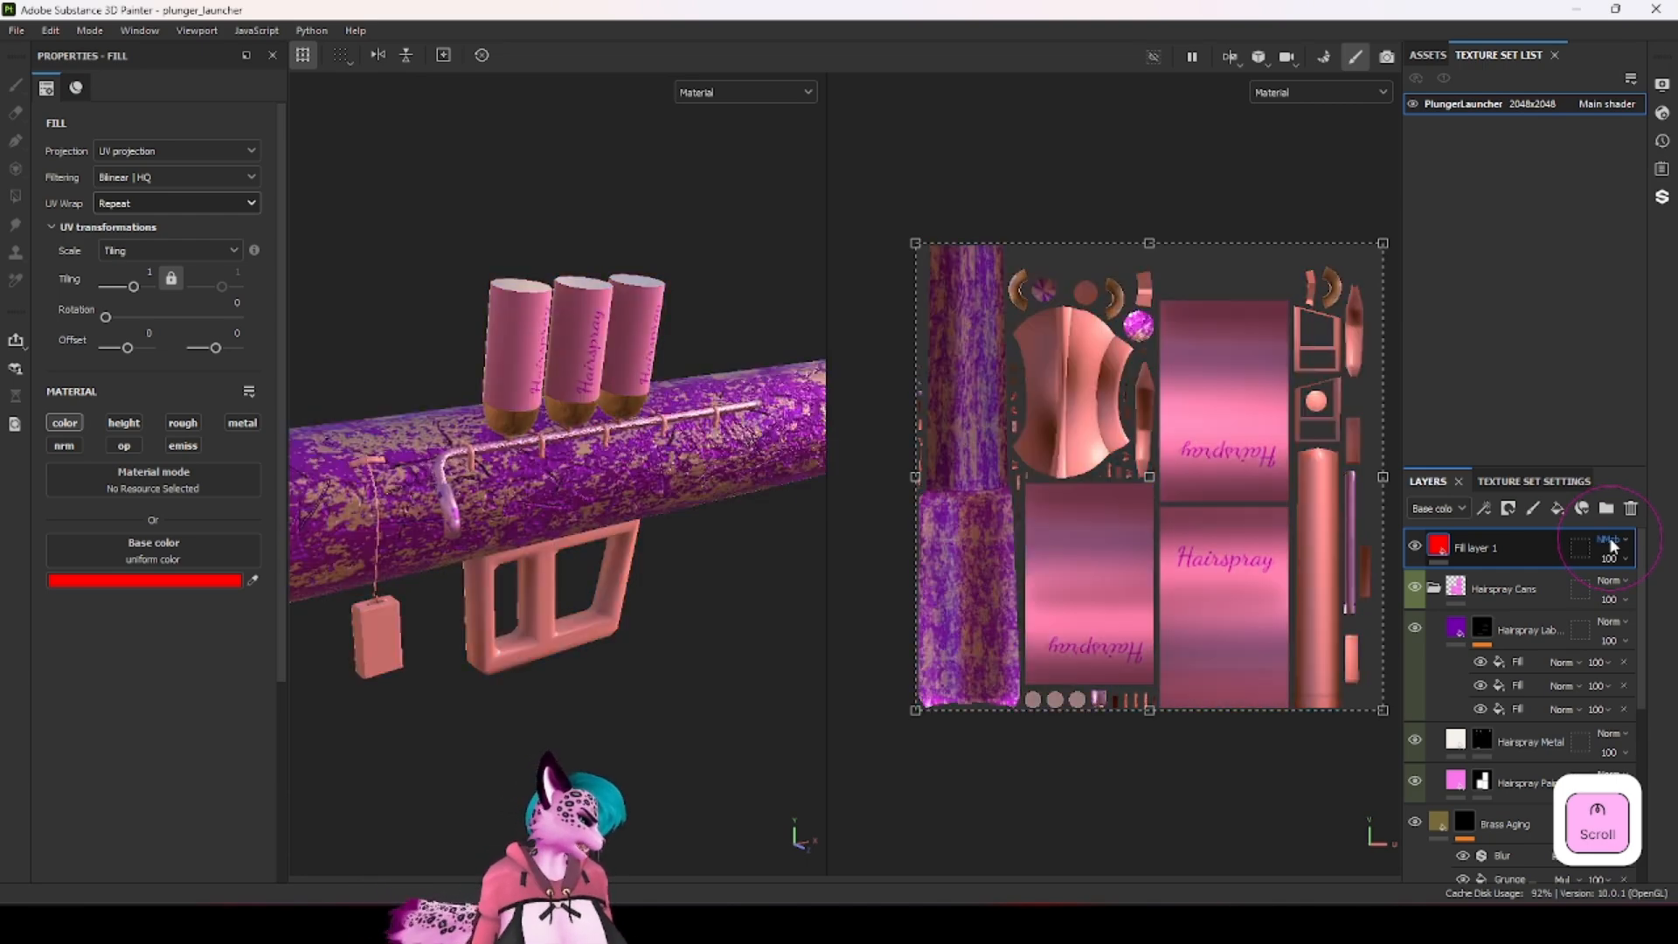
scroll(1612, 543, down, 4)
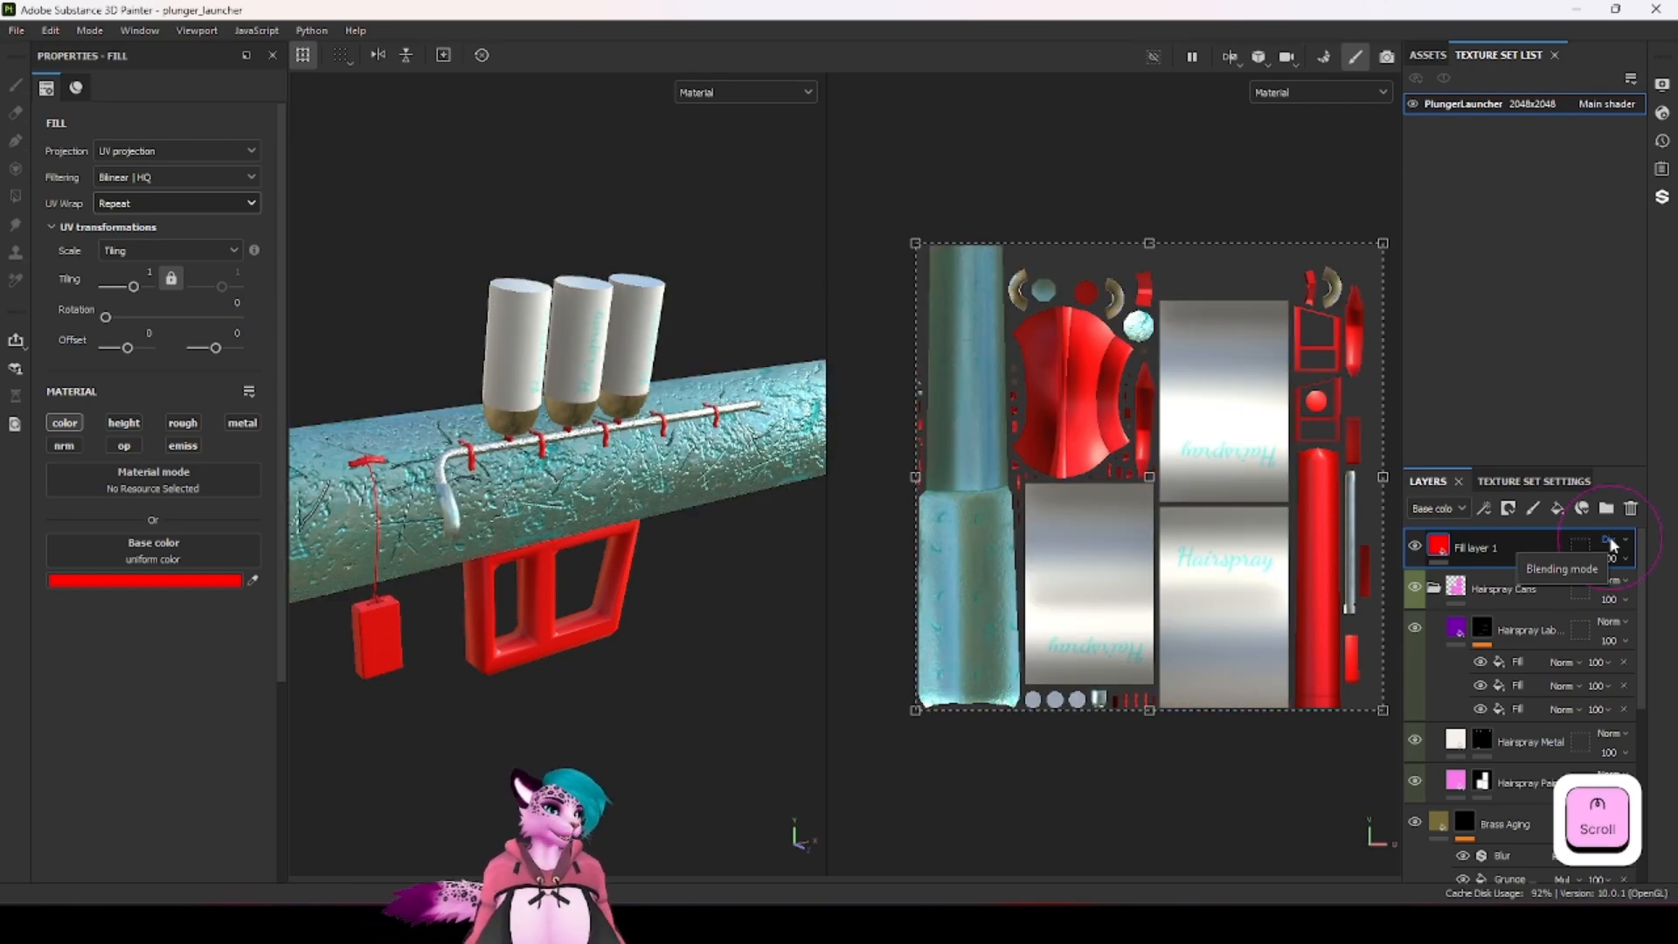
Step: Set the red fill layer's blending mode to Disable and toggle the layer's visibility off and on for comparison
click(1612, 543)
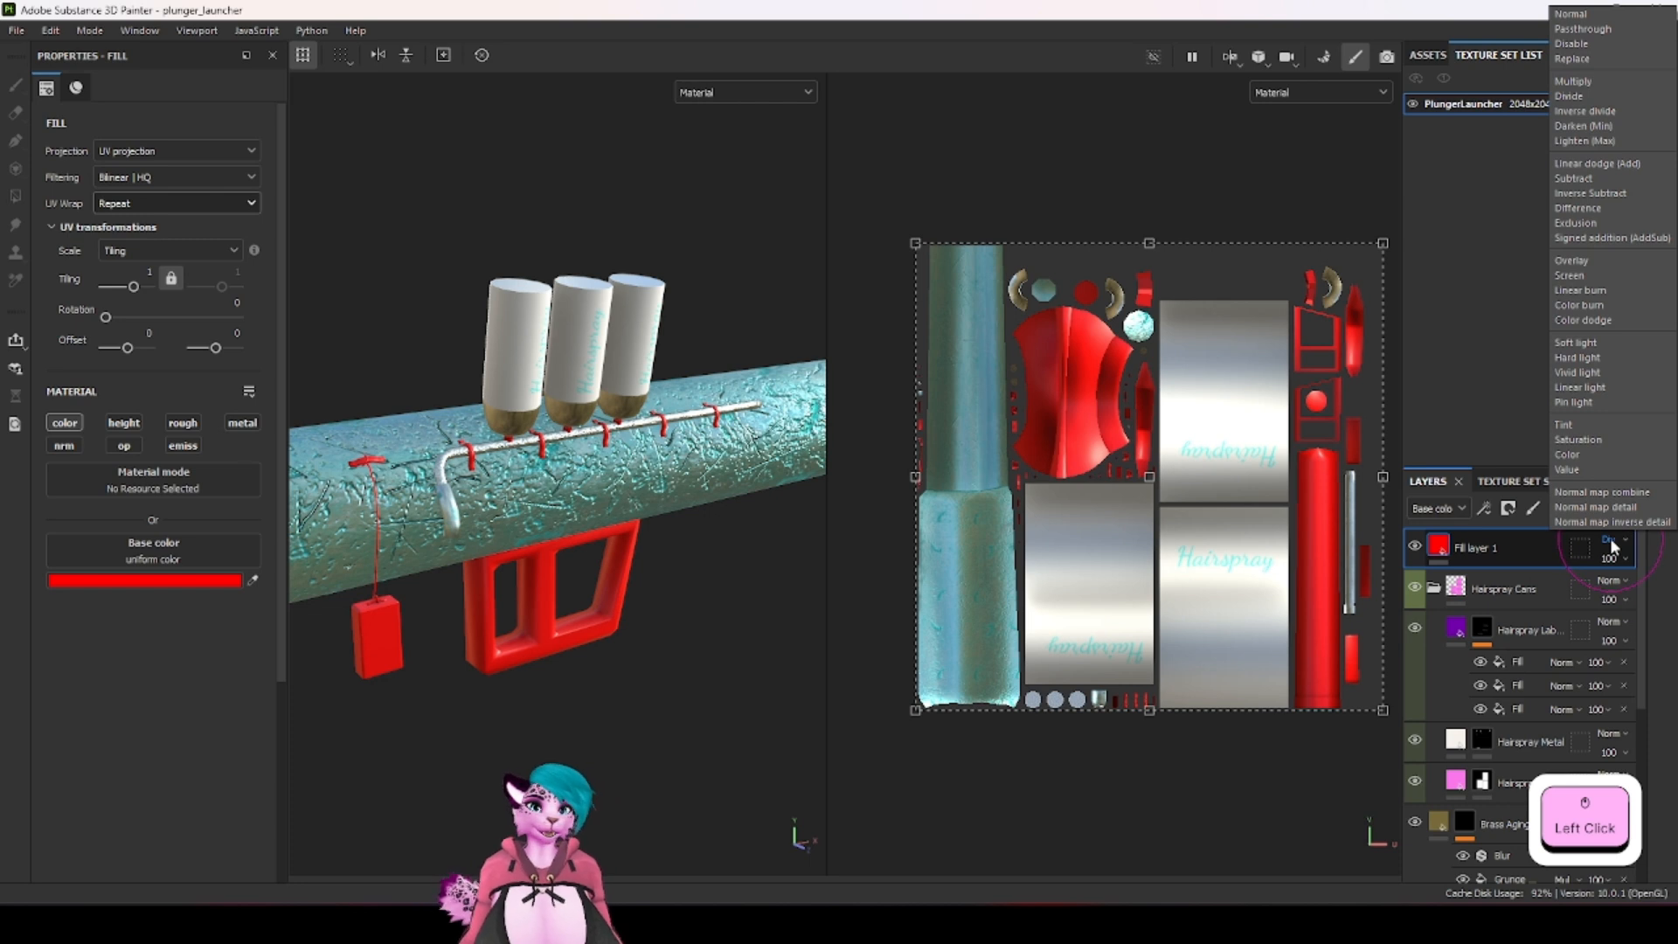
click(1585, 46)
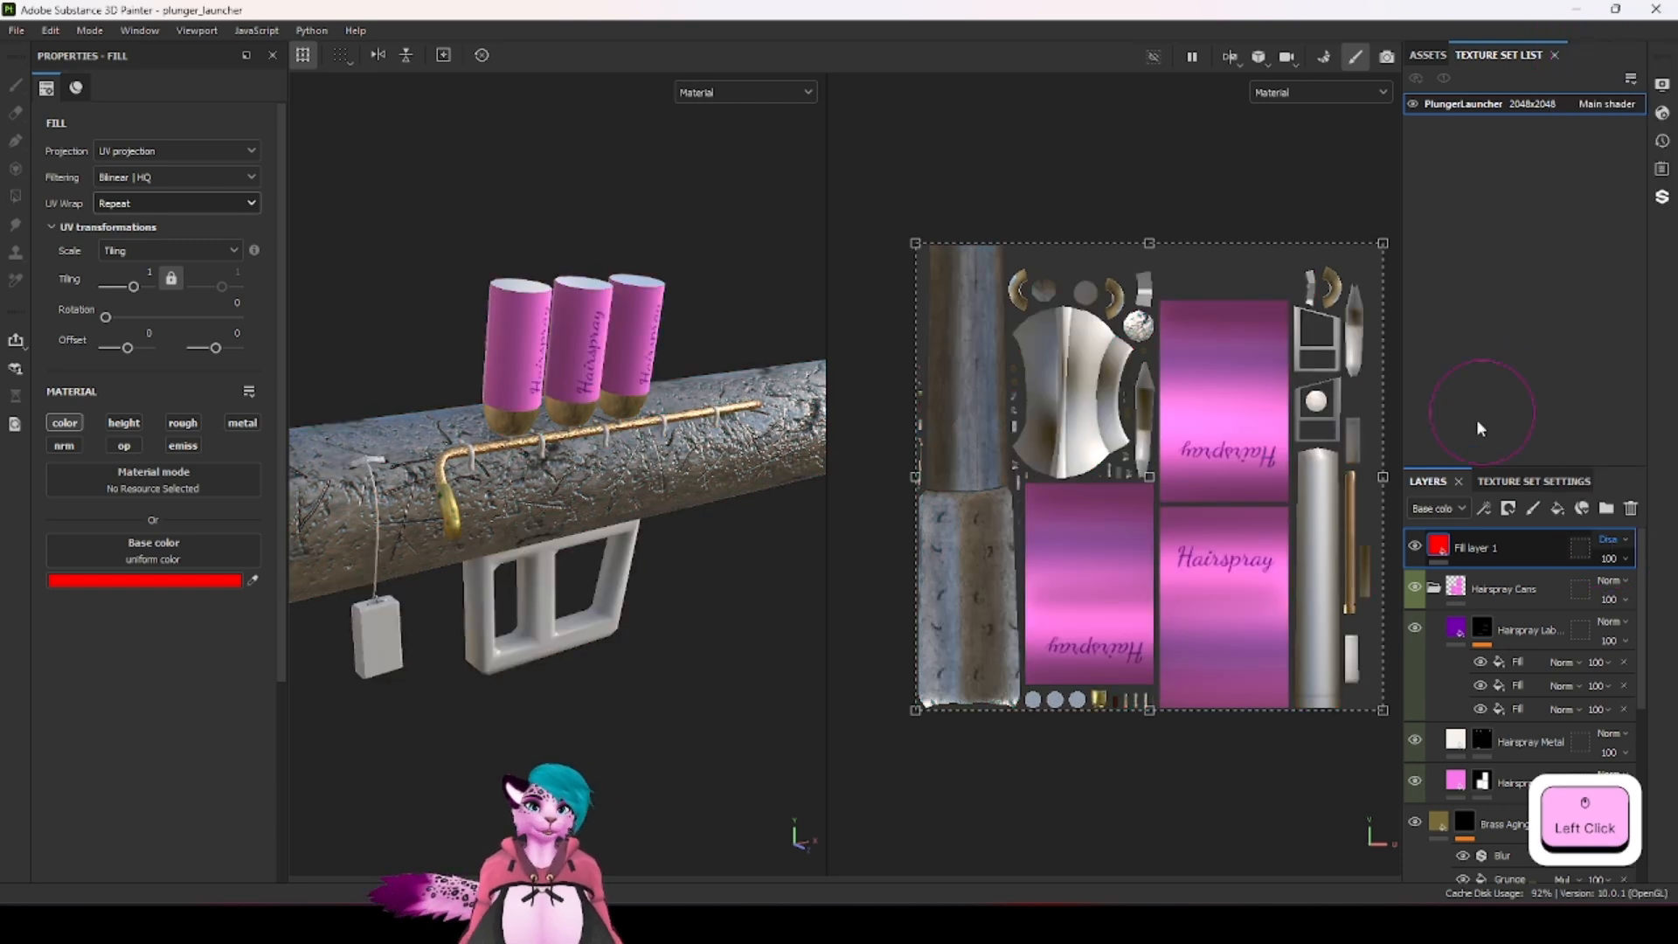
click(1414, 547)
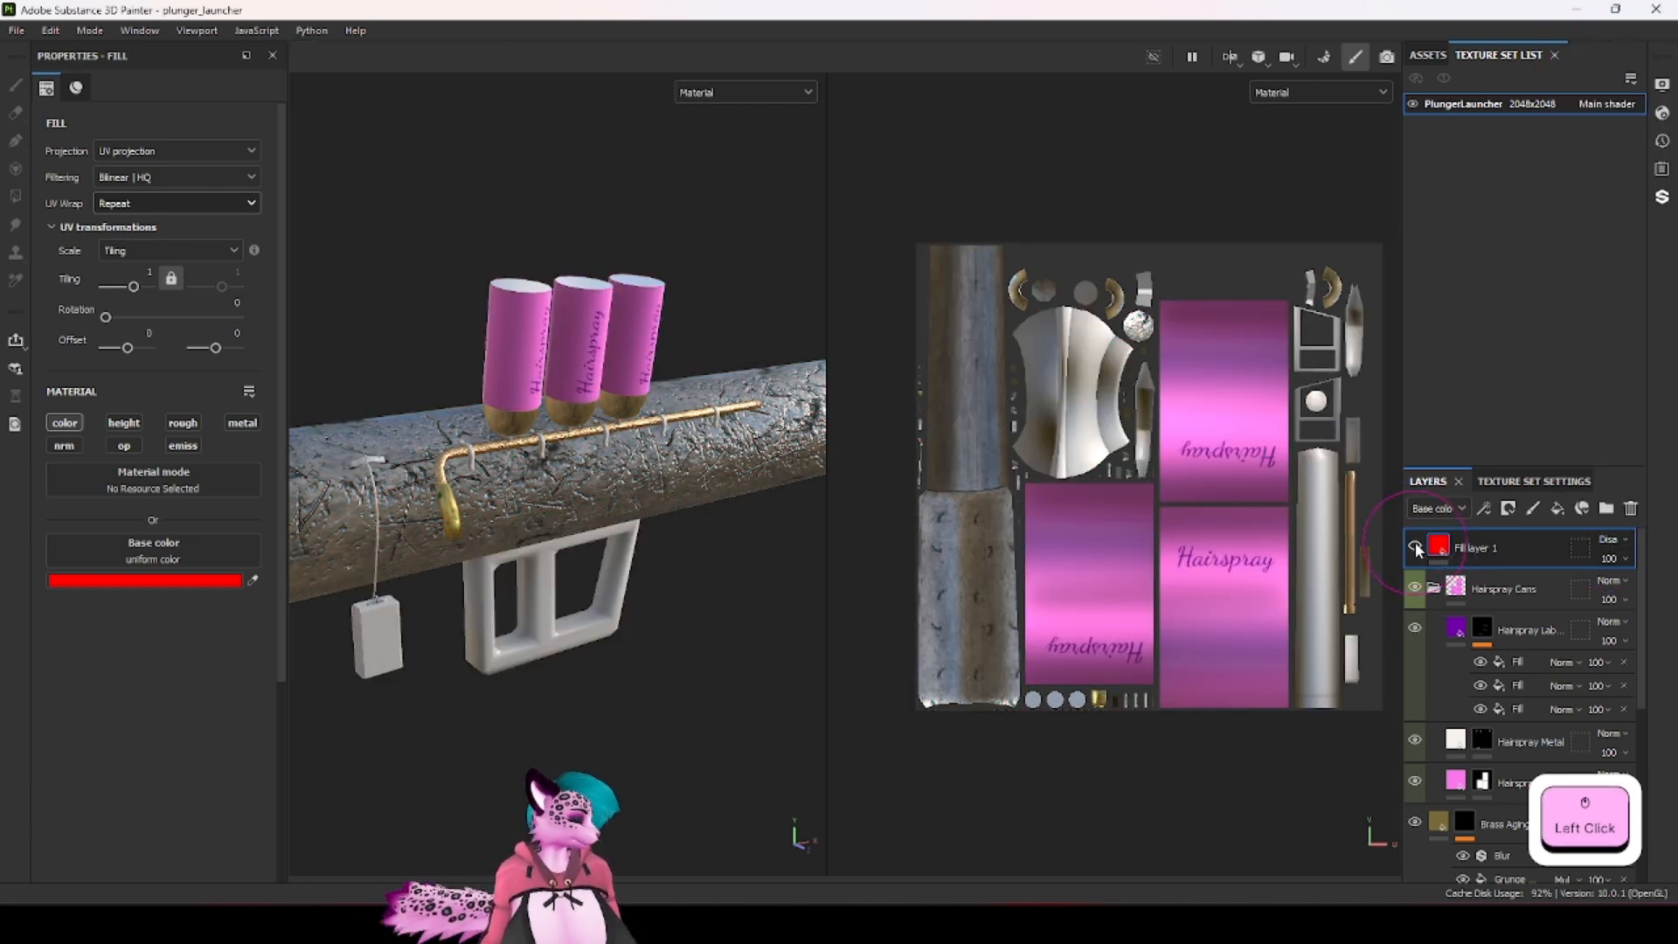
click(1416, 547)
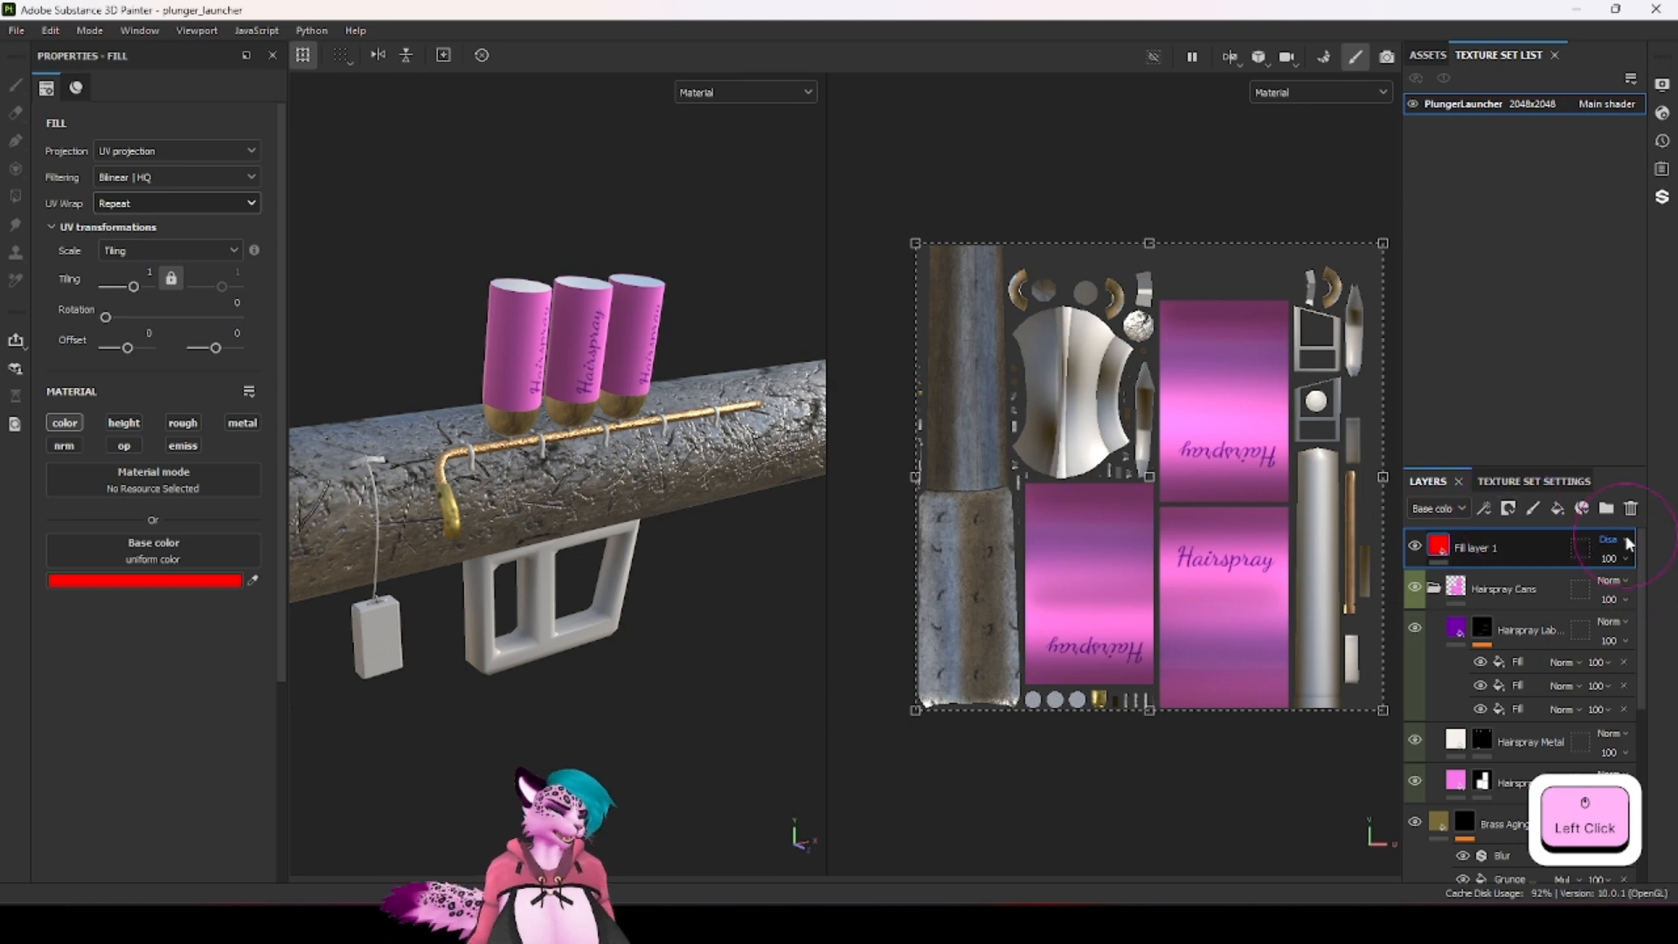